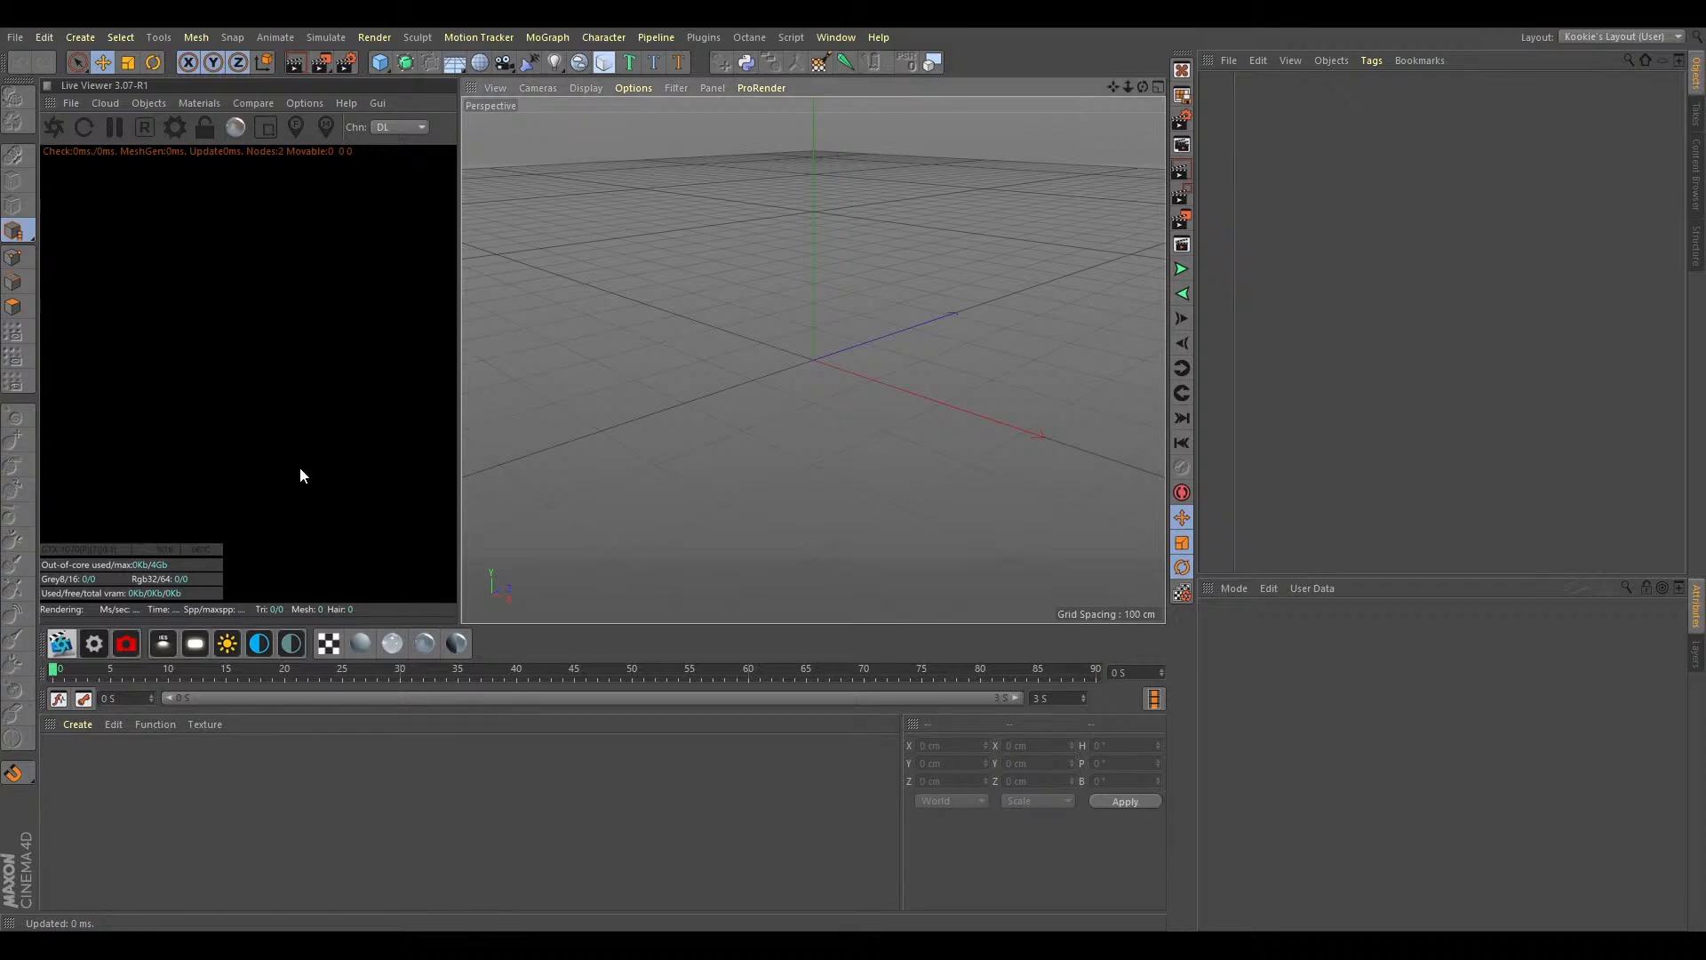
Close the Live Viewer to leave its space to the perspective viewport.
{"action": "left_click_drag", "start_coordinate": [457, 269], "coordinate": [433, 267]}
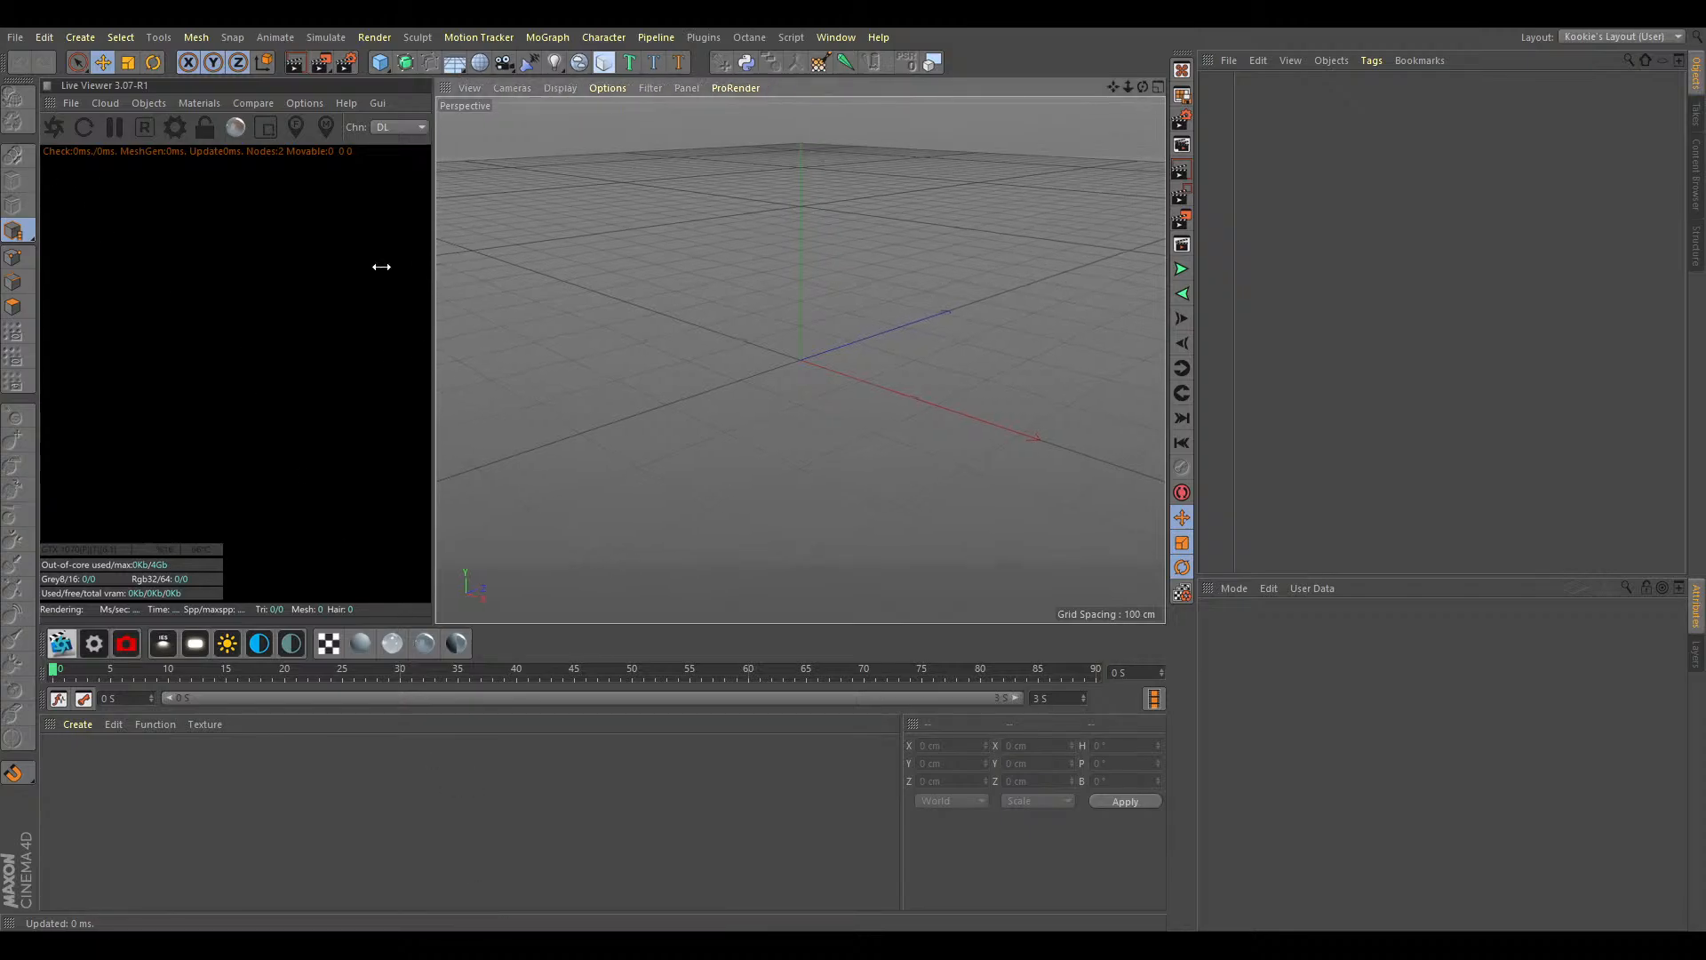
{"action": "left_click", "coordinate": [50, 107]}
{"action": "left_click", "coordinate": [71, 114]}
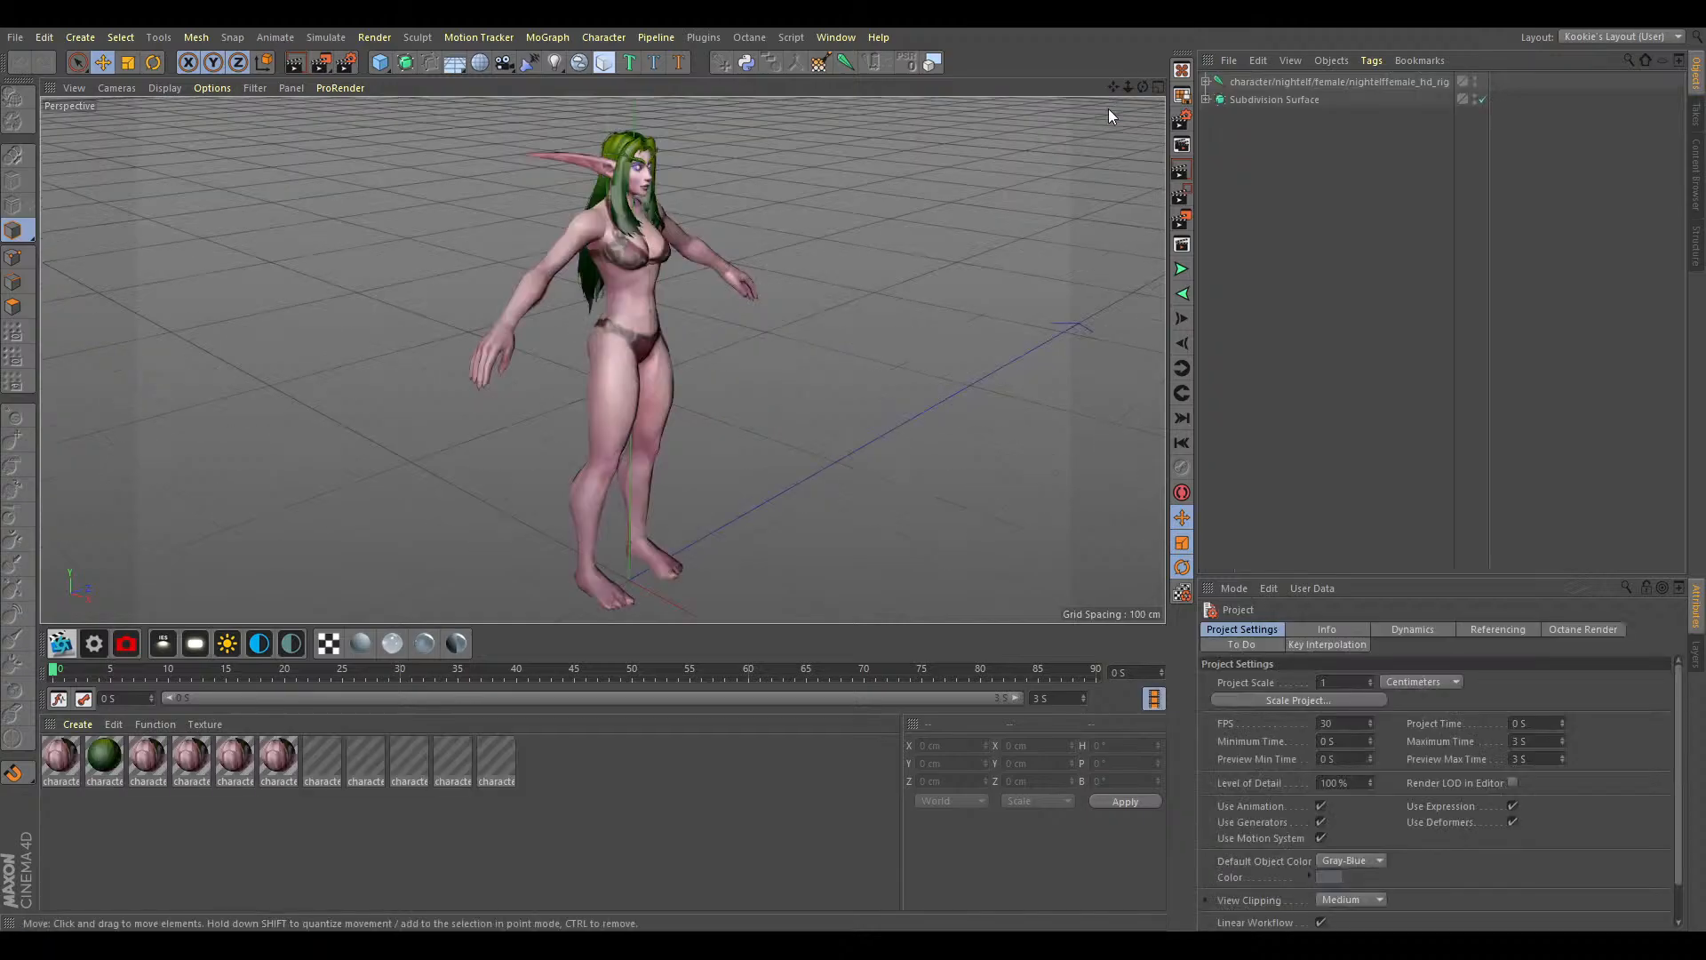
Select all the character's materials and set their texture preview size to No Scaling.
{"action": "left_click_drag", "start_coordinate": [1143, 88], "coordinate": [1058, 267]}
{"action": "left_click_drag", "start_coordinate": [1126, 91], "coordinate": [1113, 120]}
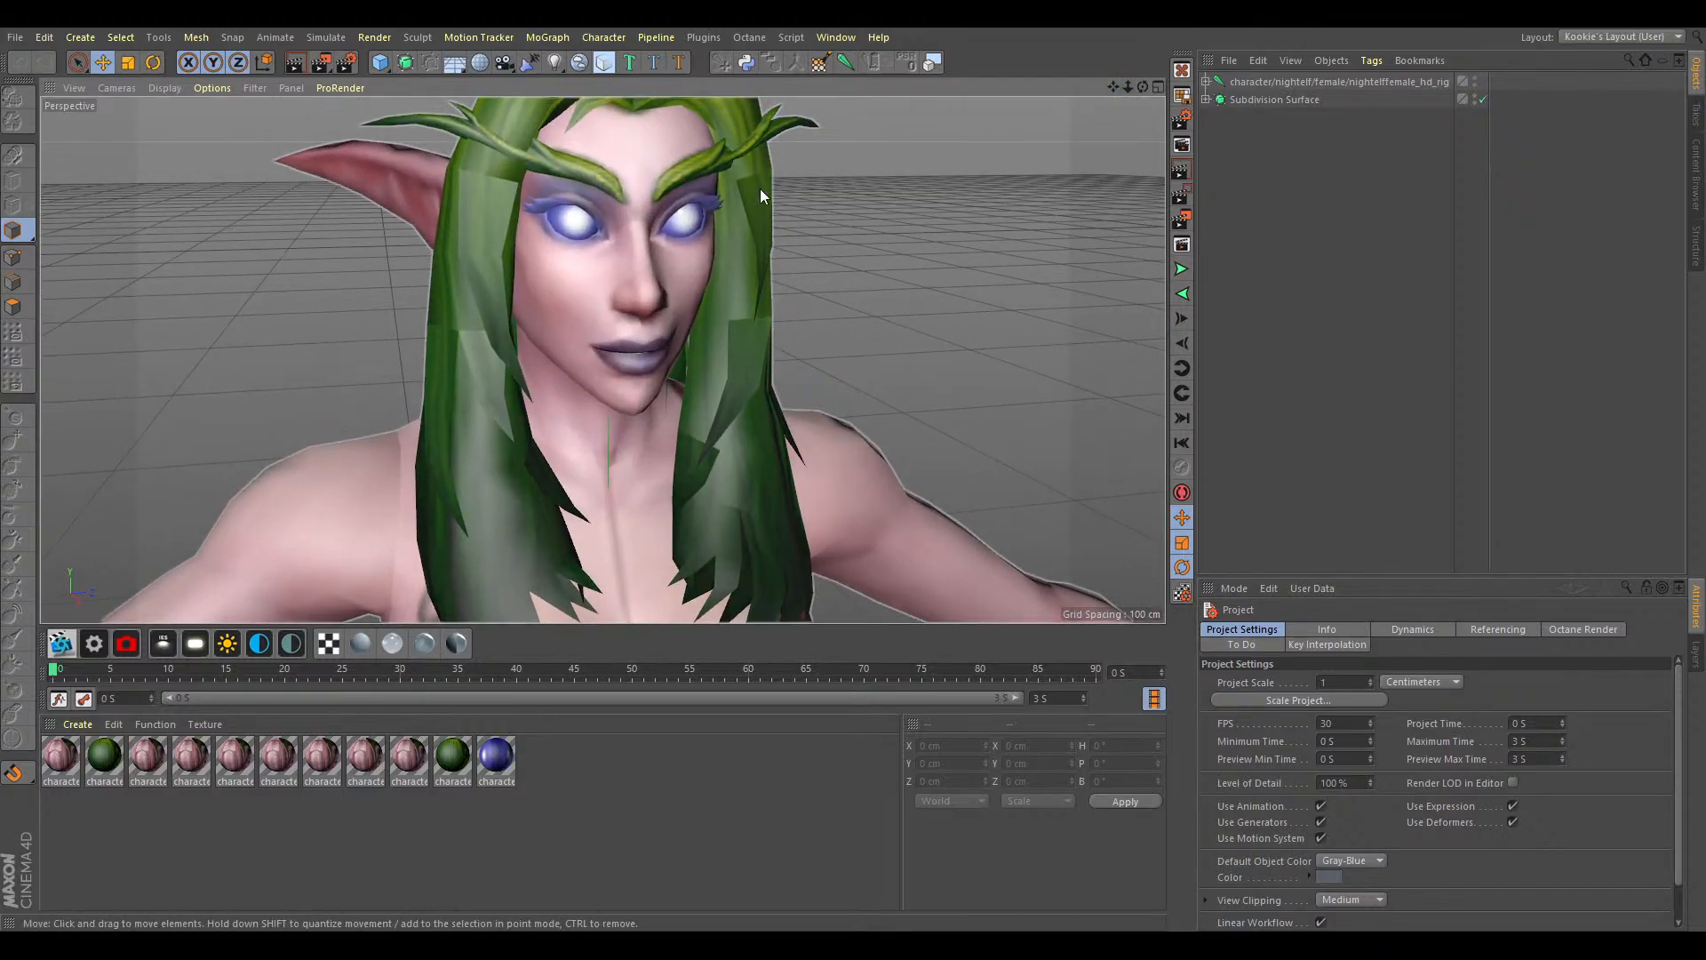
{"action": "scroll", "coordinate": [680, 254], "scroll_direction": "up", "scroll_amount": 4}
{"action": "left_click_drag", "start_coordinate": [1143, 88], "coordinate": [1094, 74]}
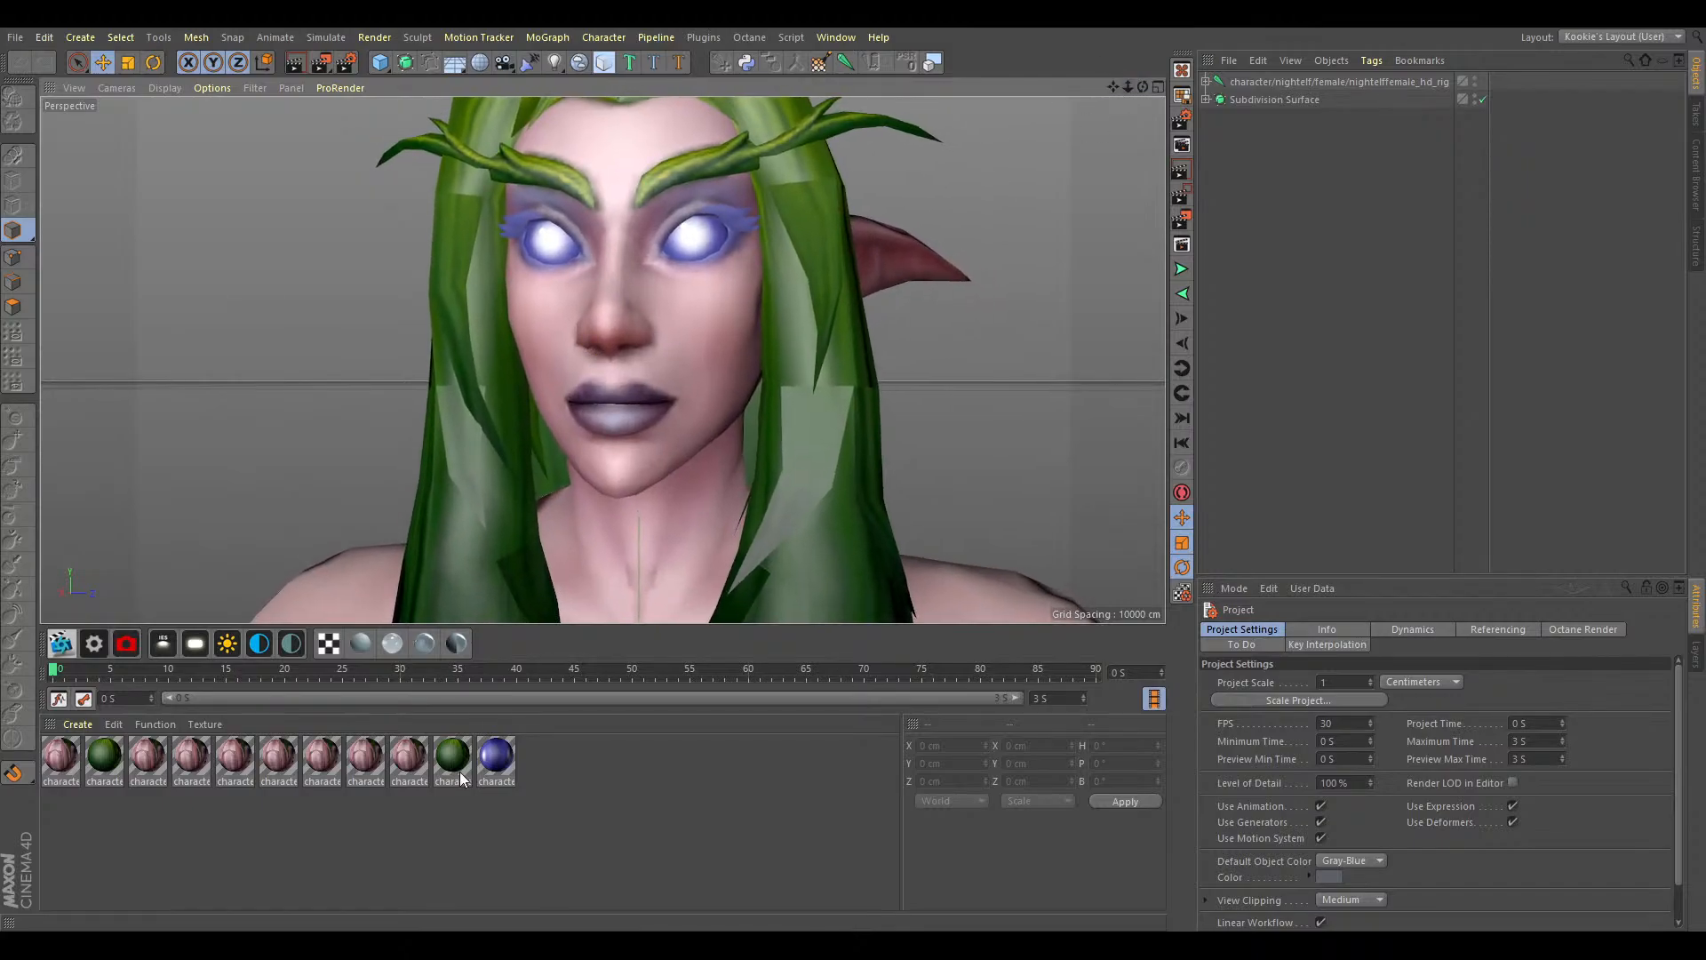
{"action": "key", "text": "ctrl+a"}
{"action": "left_click", "coordinate": [1479, 629]}
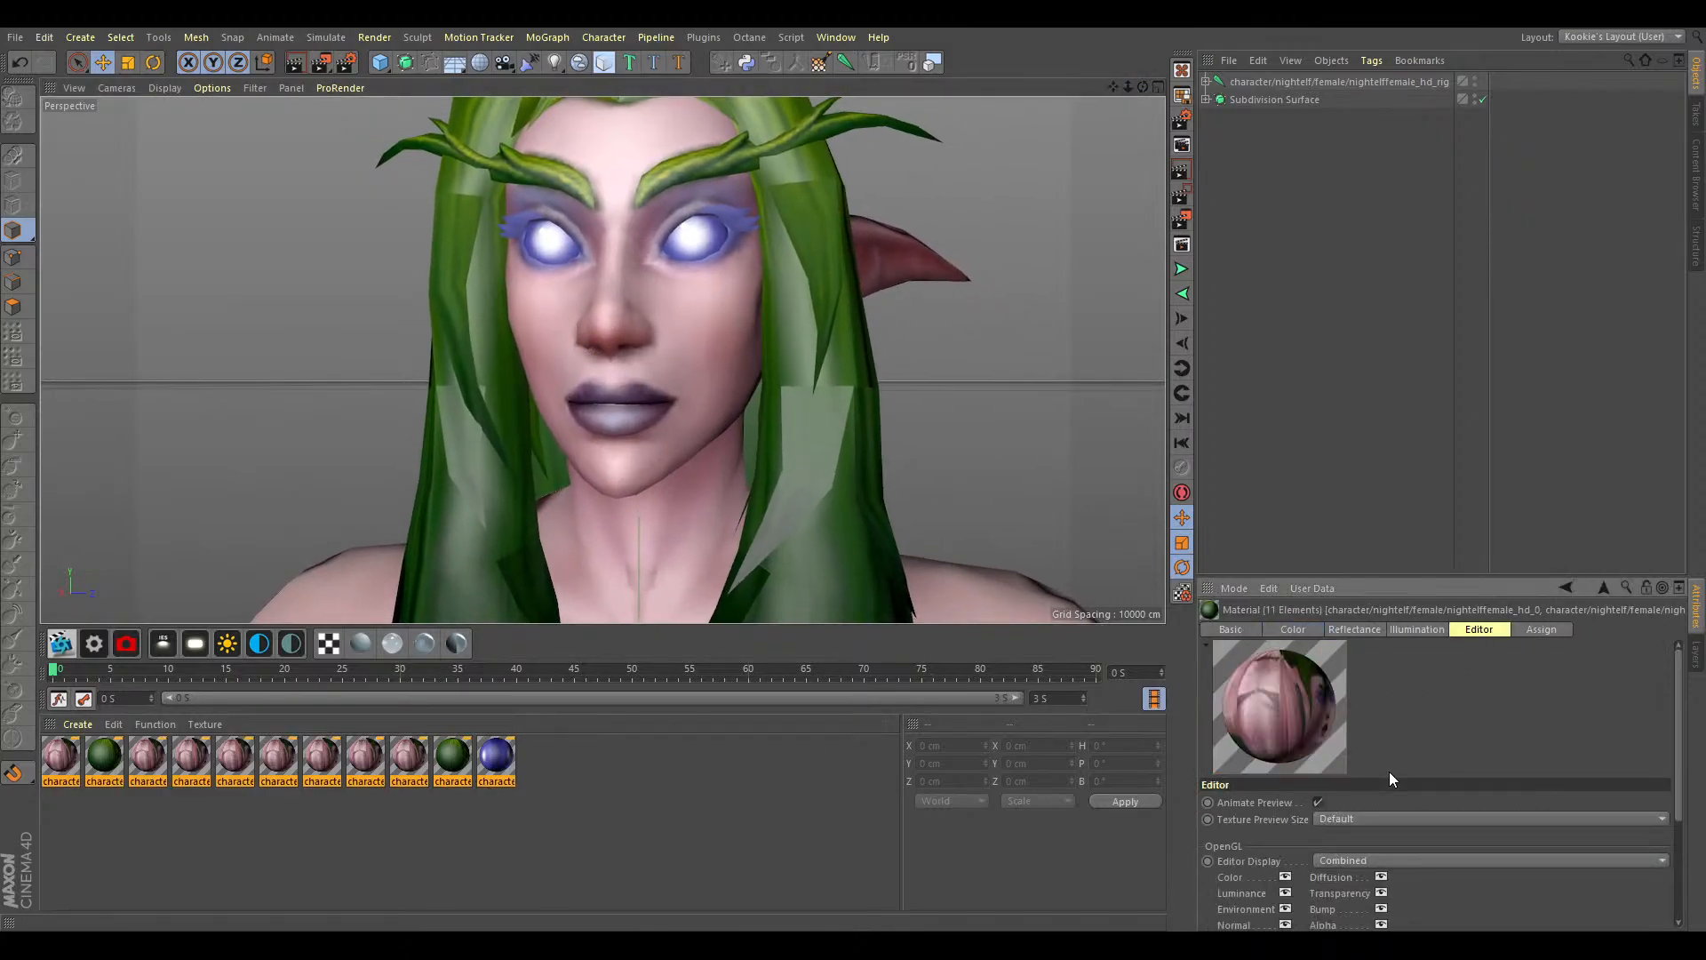
{"action": "left_click", "coordinate": [1352, 645]}
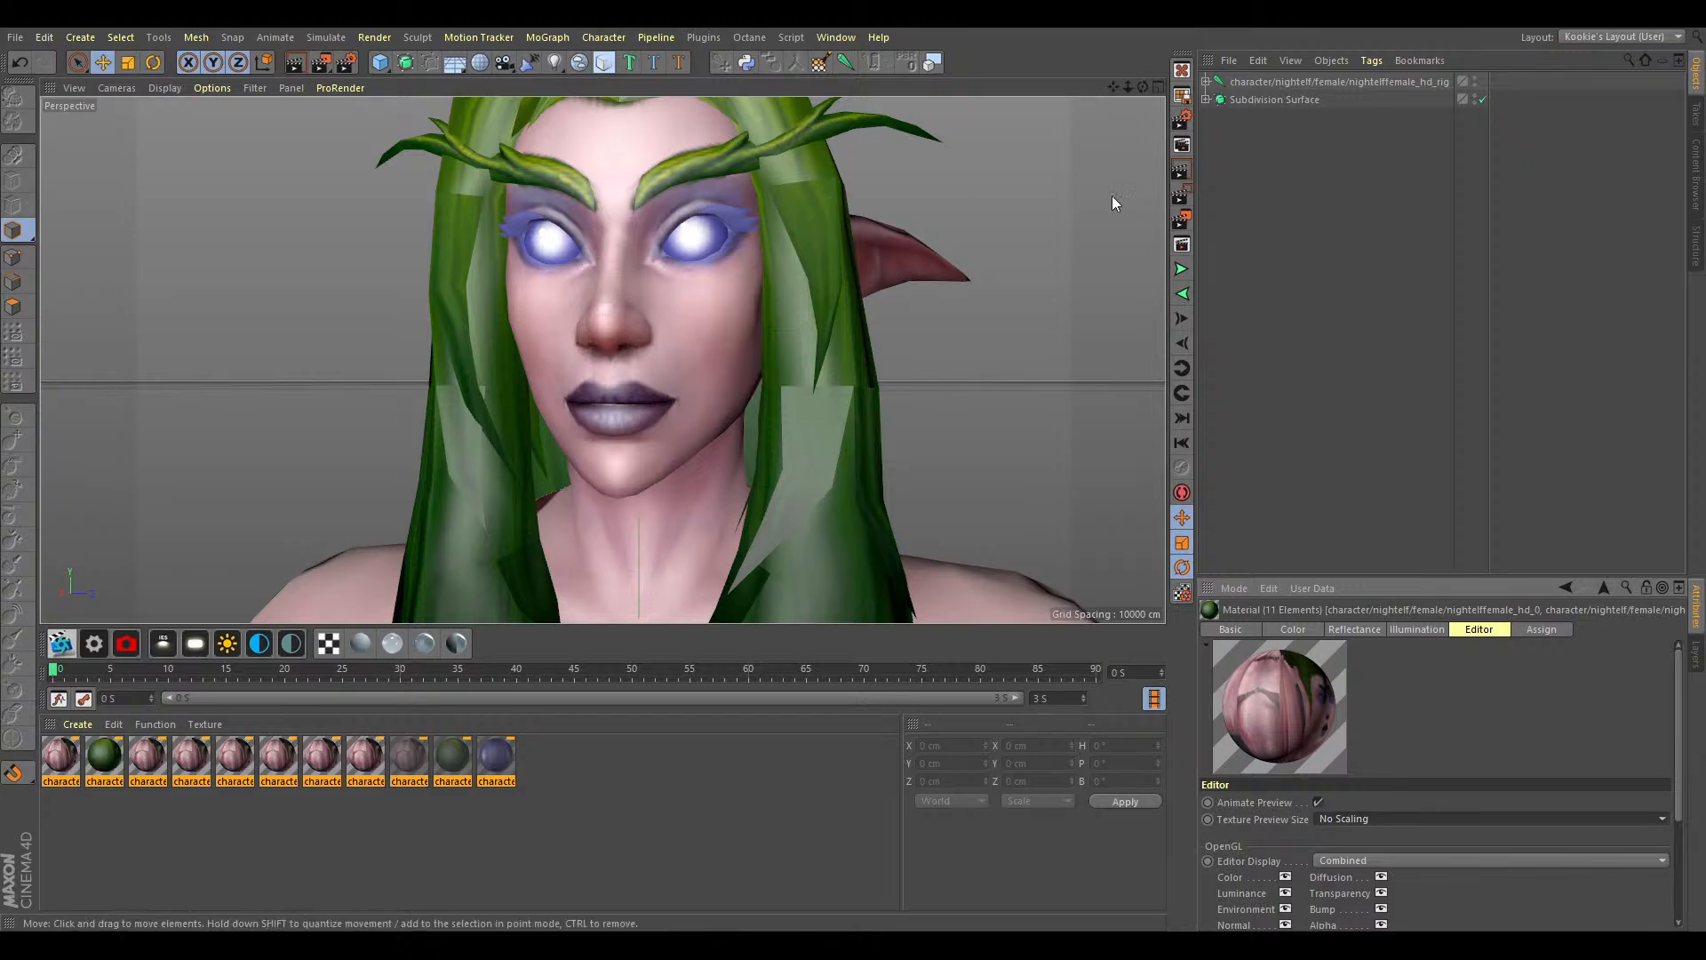
Disable the Reflectance channel on all the selected character materials.
{"action": "left_click_drag", "start_coordinate": [1143, 87], "coordinate": [1165, 84]}
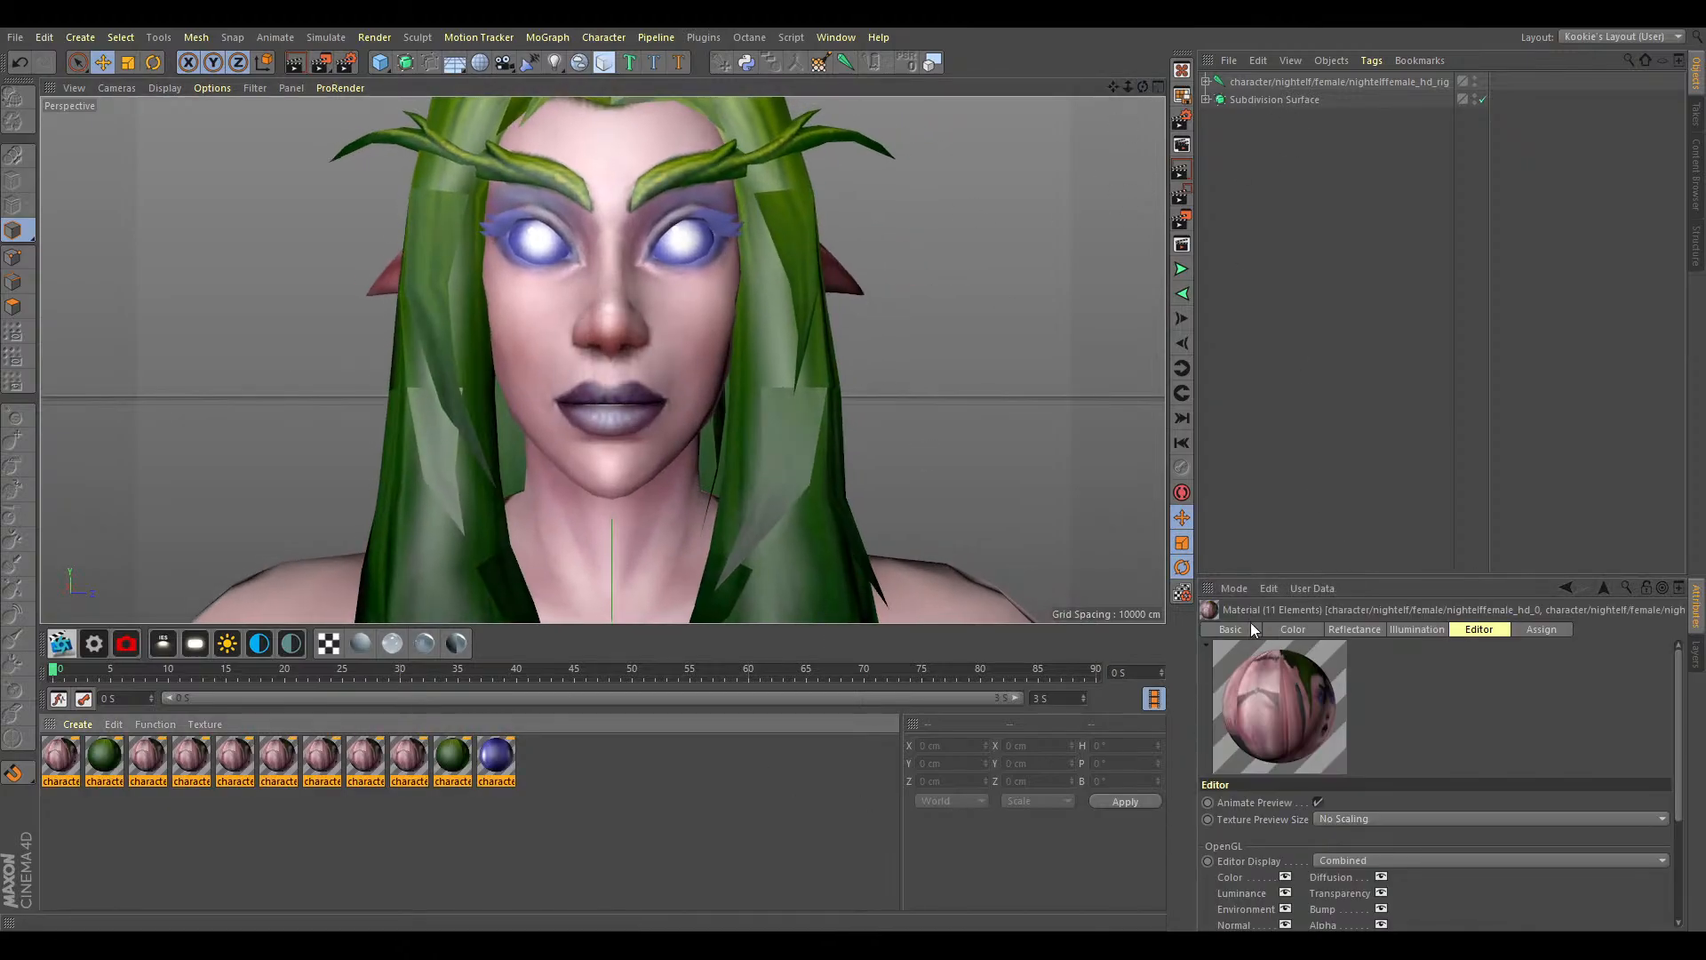
{"action": "left_click", "coordinate": [1239, 627]}
{"action": "left_click", "coordinate": [1279, 870]}
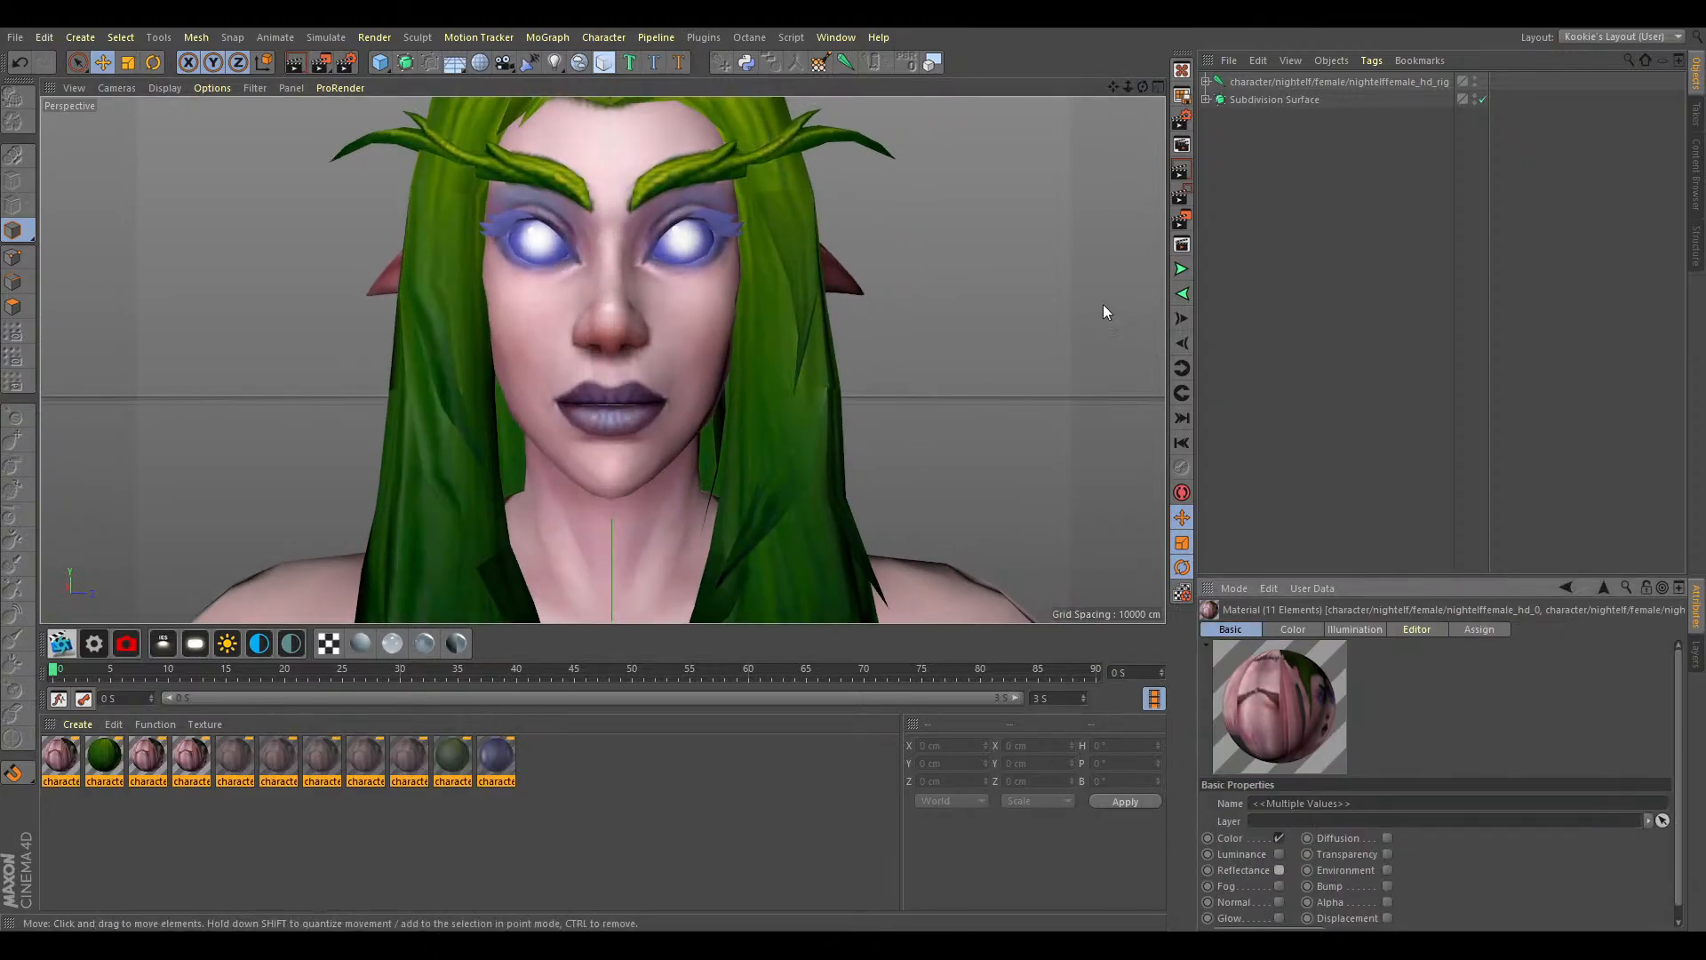
Move the nightelffemale_hd mesh out of the Subdivision Surface and delete that generator.
{"action": "left_click_drag", "start_coordinate": [1113, 87], "coordinate": [1116, 114]}
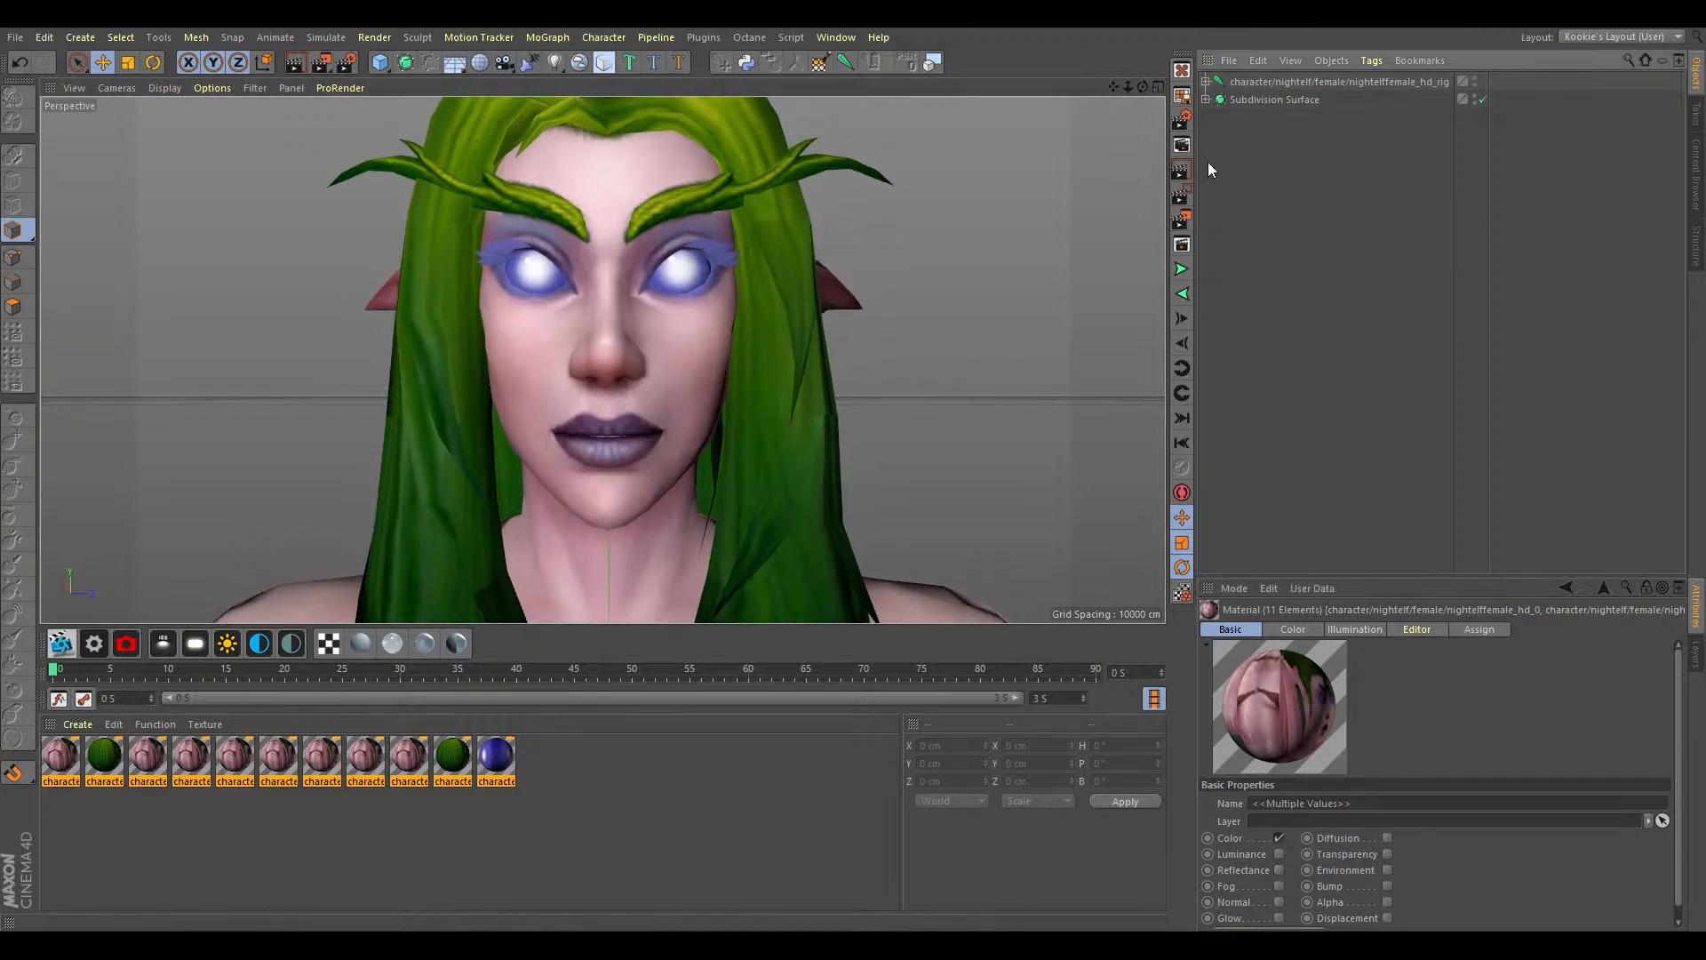
{"action": "left_click", "coordinate": [1206, 100]}
{"action": "left_click", "coordinate": [1267, 117]}
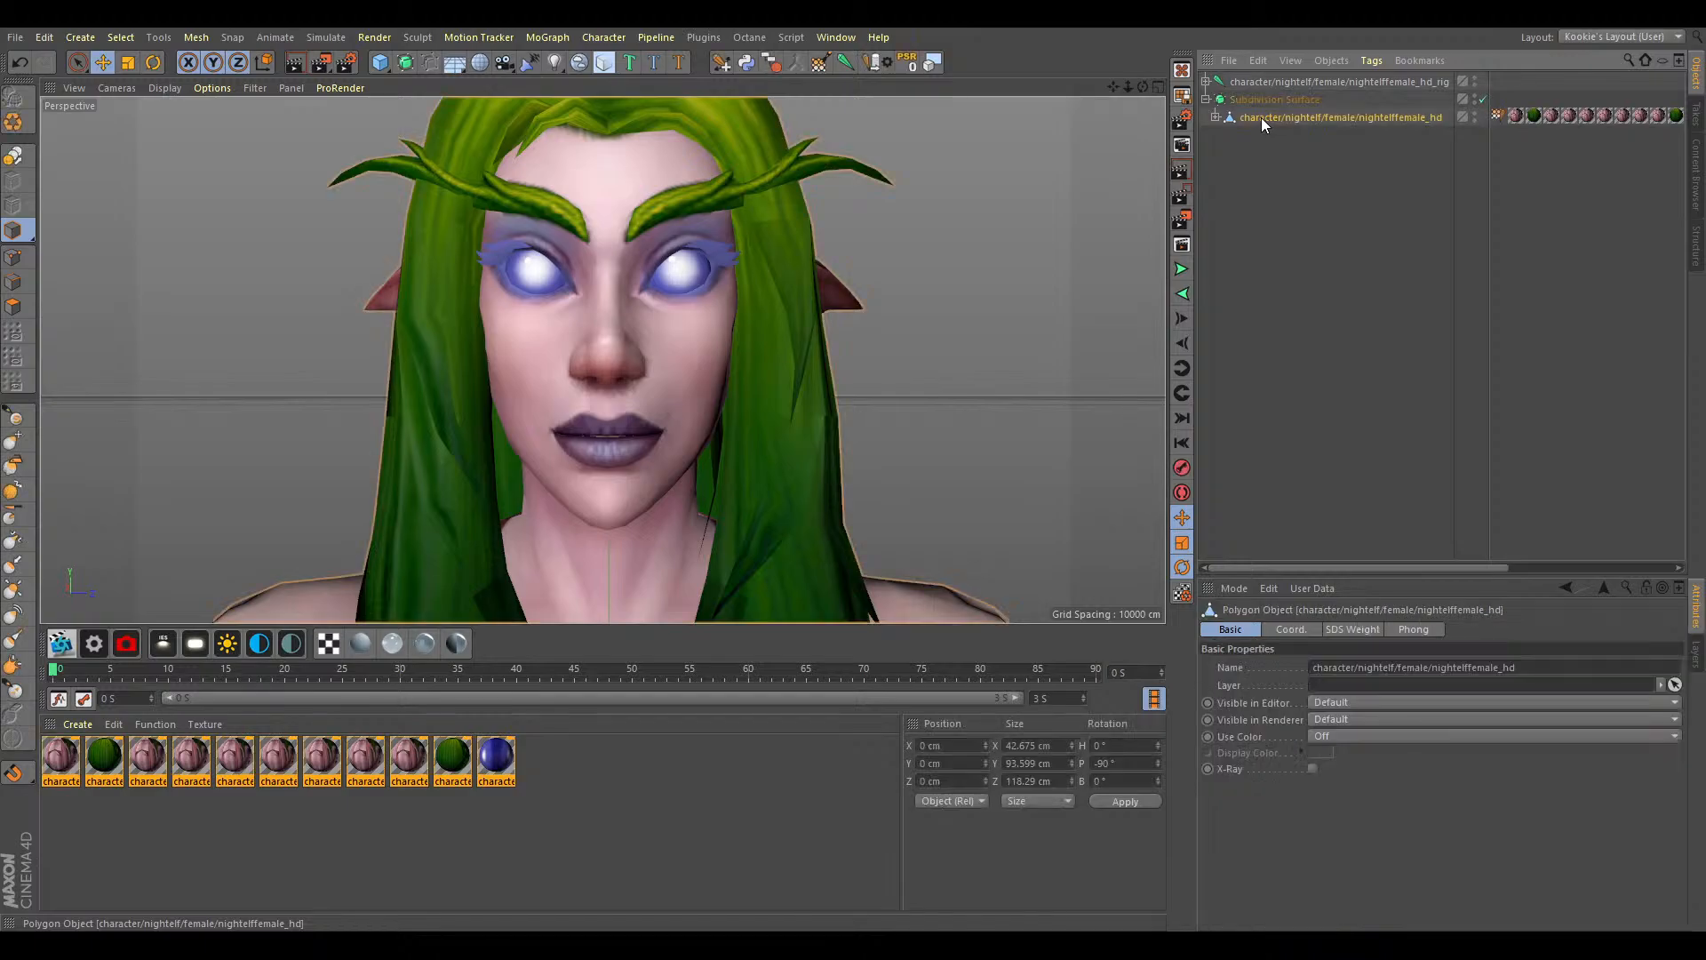
{"action": "left_click_drag", "start_coordinate": [1251, 93], "coordinate": [1252, 92]}
{"action": "left_click", "coordinate": [1276, 113]}
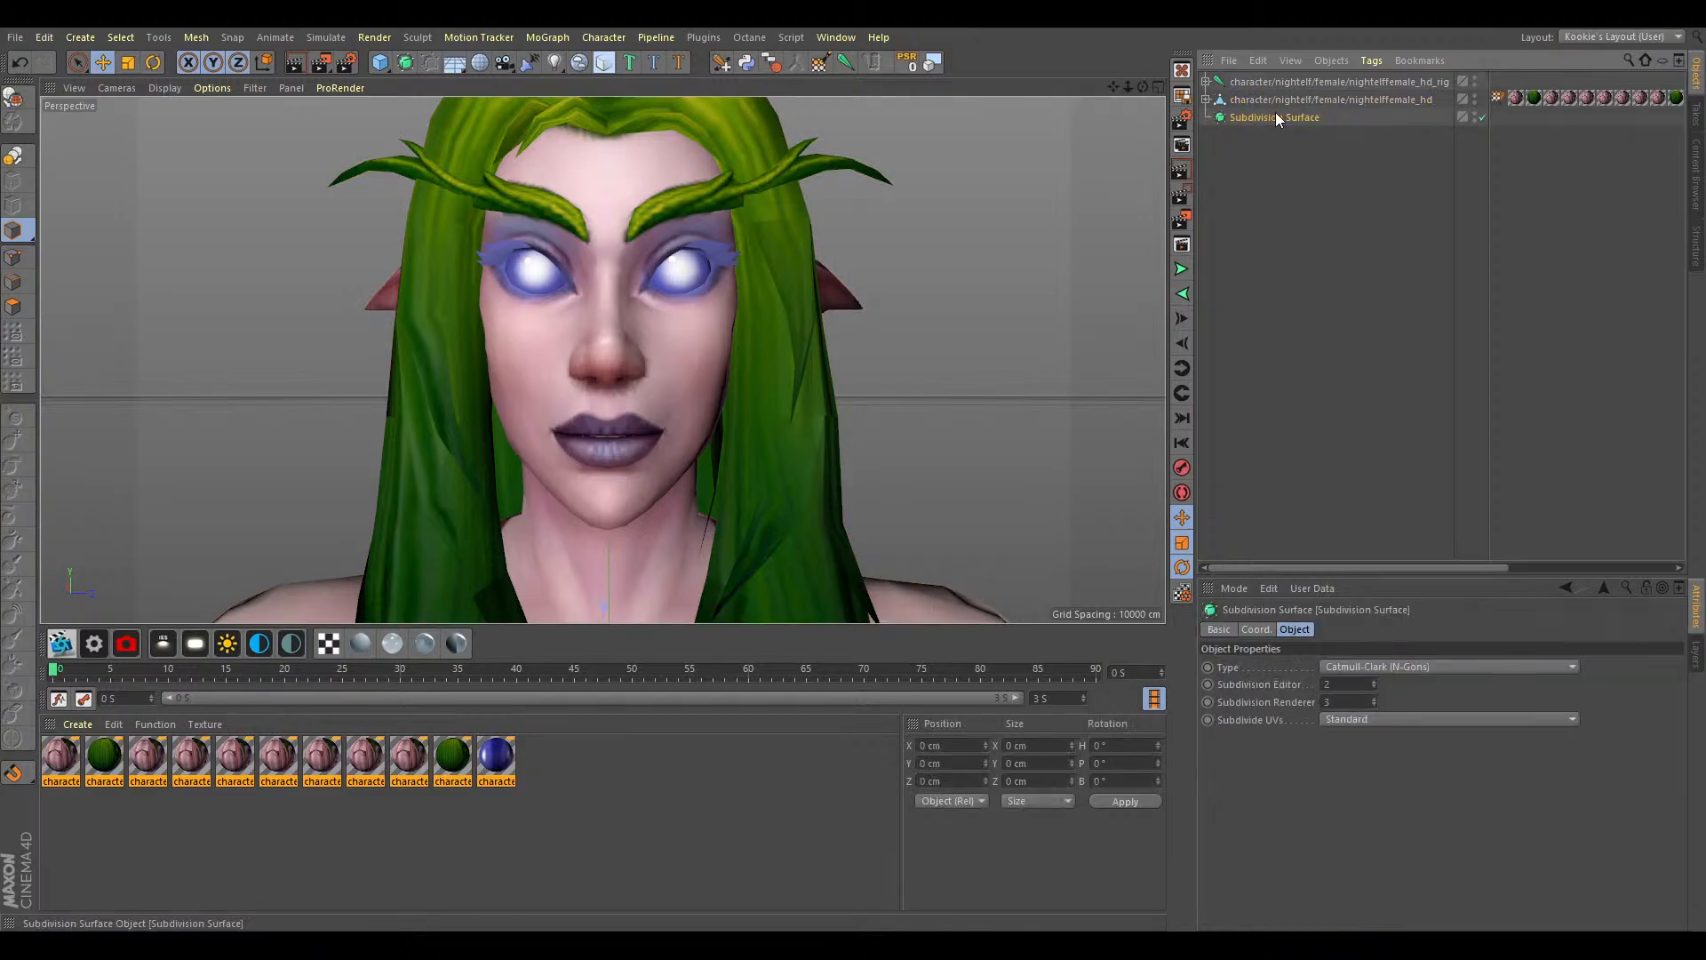
{"action": "key", "text": "Delete"}
Widen the object list and inspect the bone names inside the nightelffemale_hd_rig hierarchy.
{"action": "left_click_drag", "start_coordinate": [1196, 220], "coordinate": [1068, 223]}
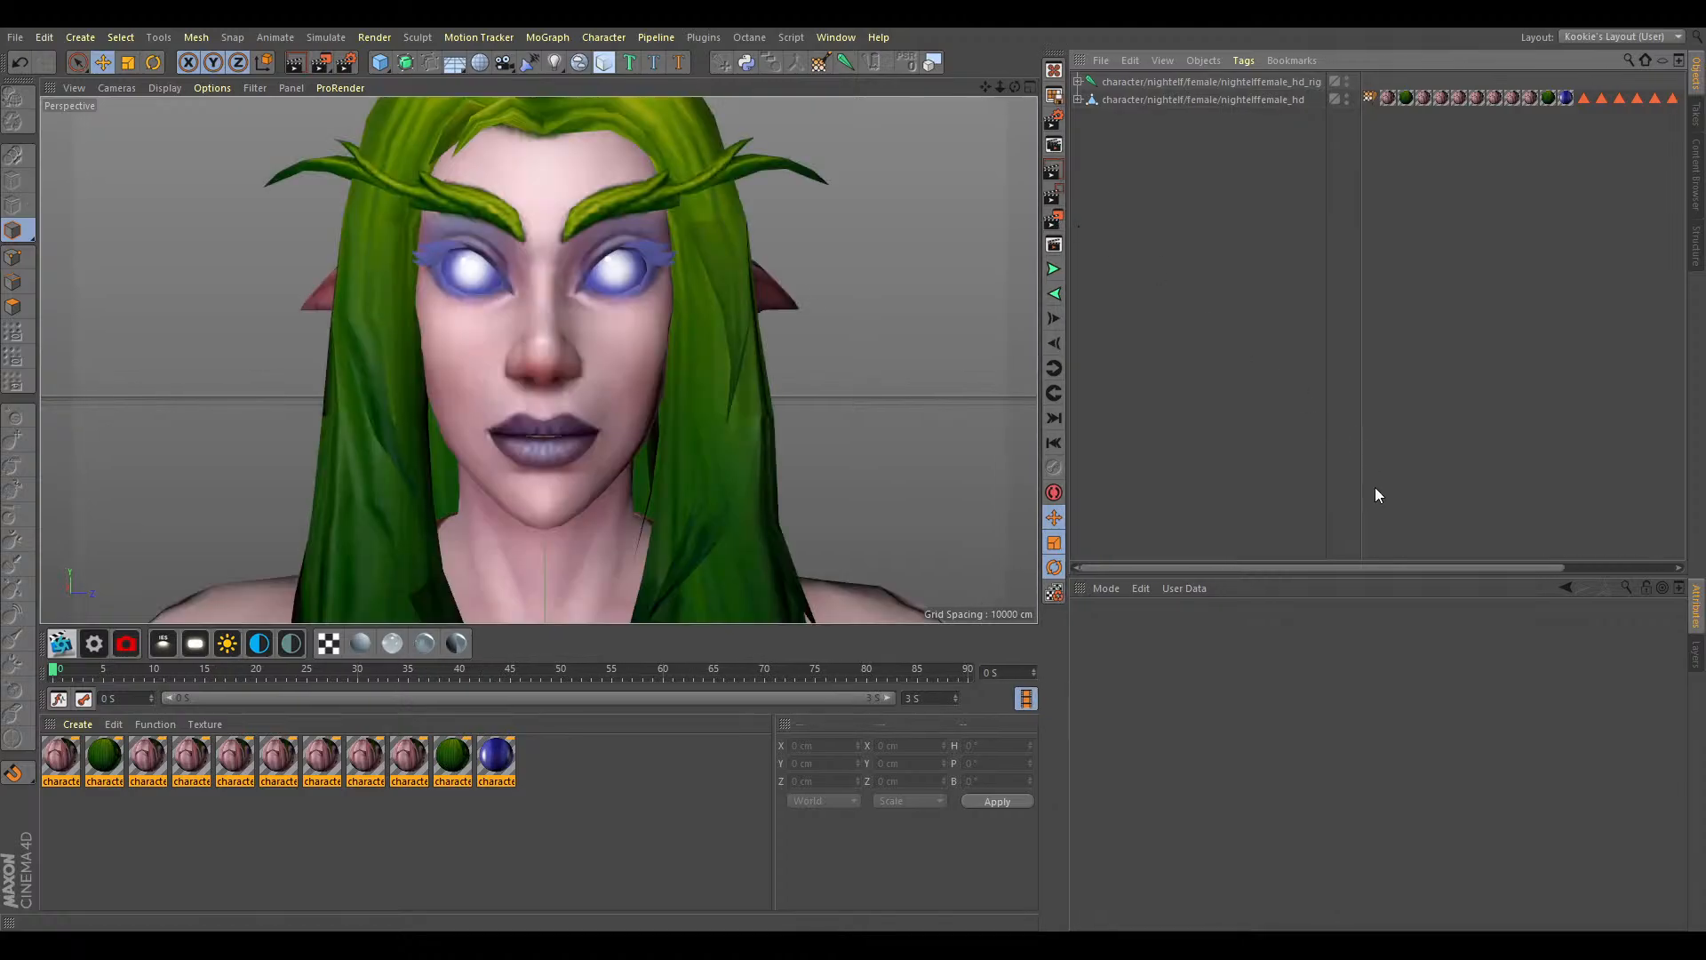
{"action": "left_click_drag", "start_coordinate": [1065, 118], "coordinate": [1086, 118]}
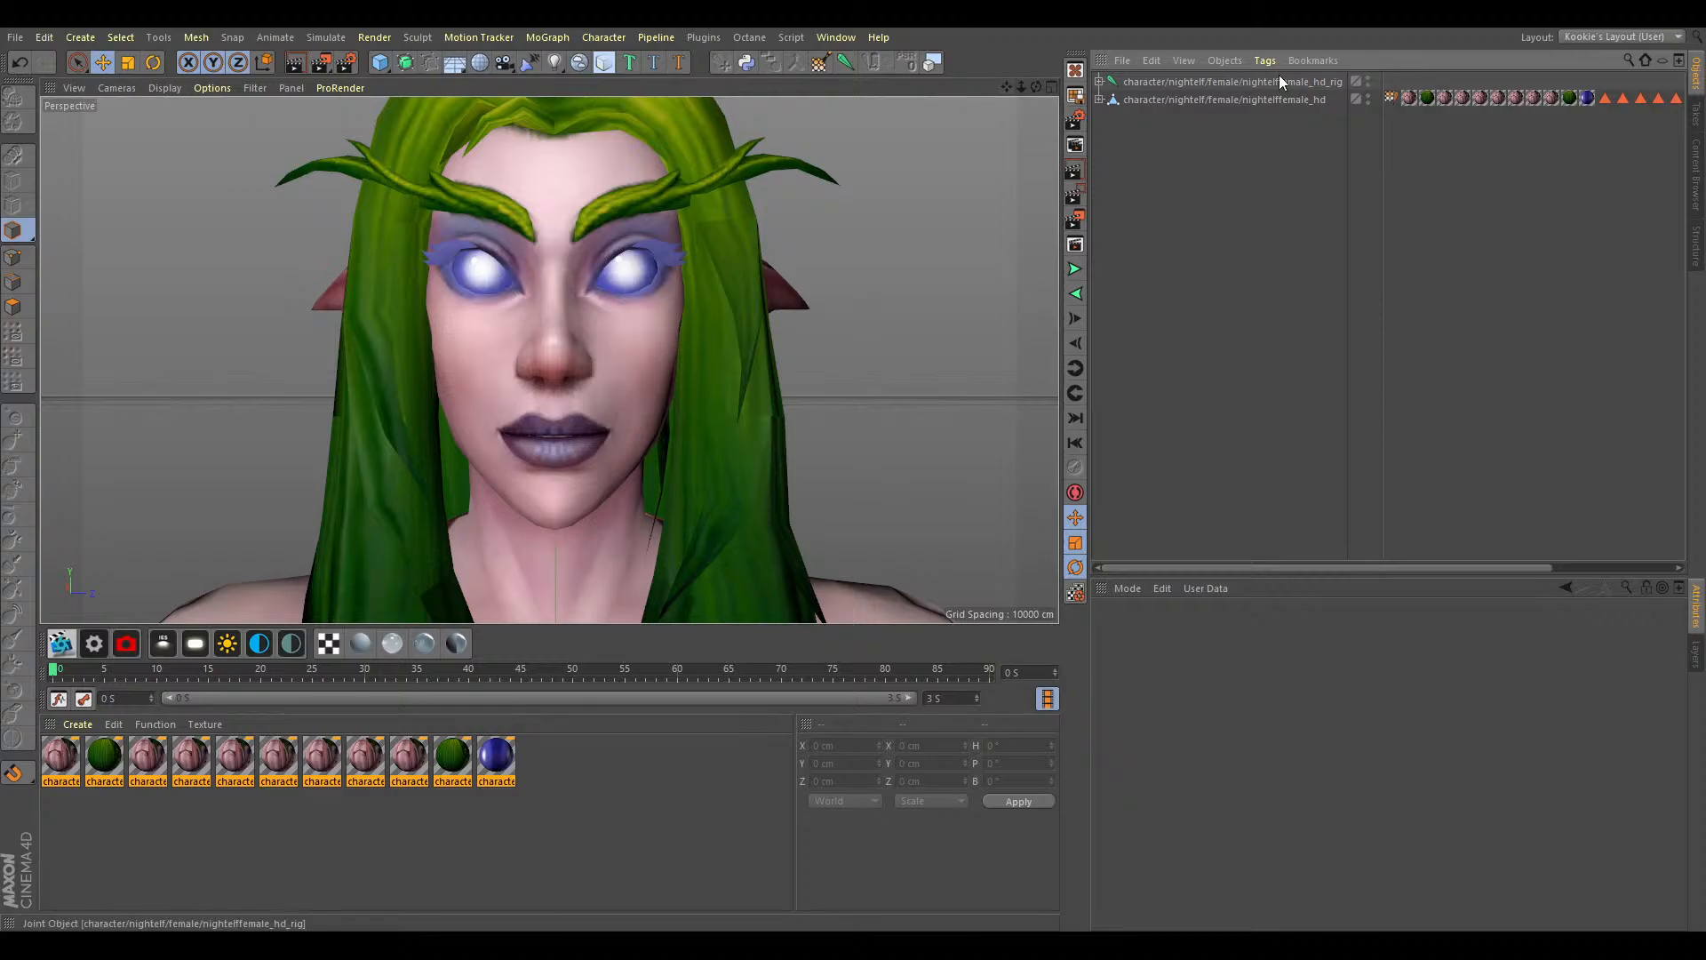
{"action": "left_click", "coordinate": [1099, 81]}
{"action": "left_click", "coordinate": [1109, 99]}
{"action": "left_click", "coordinate": [1118, 117]}
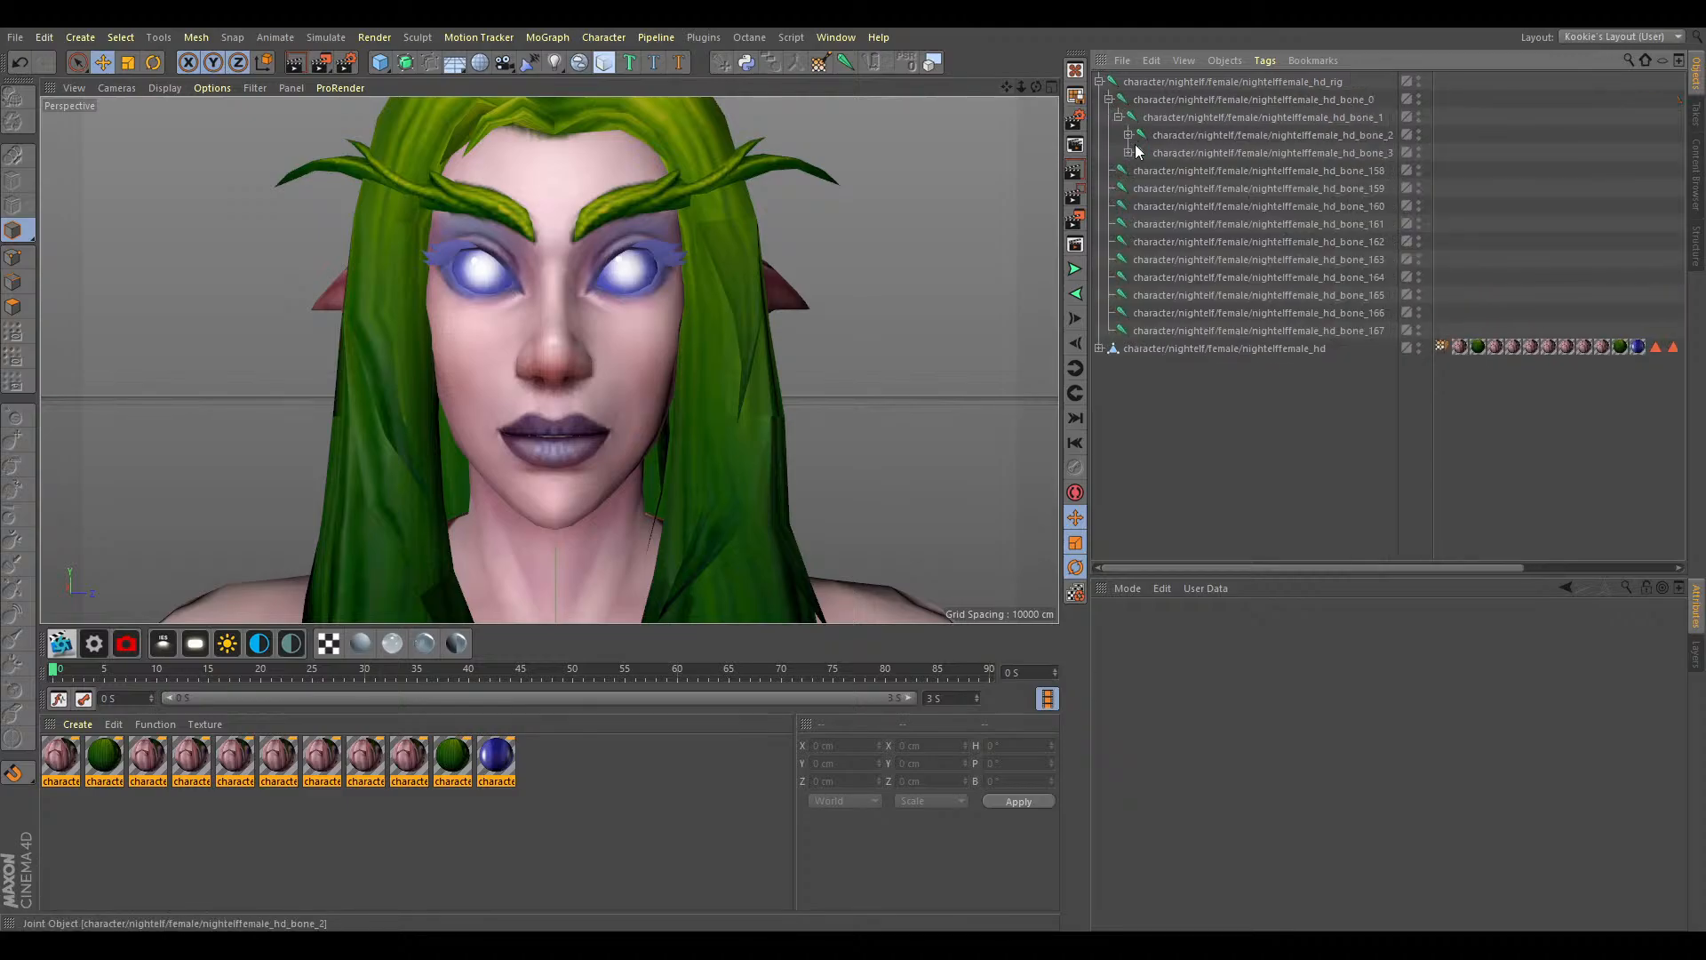
{"action": "left_click", "coordinate": [1149, 155]}
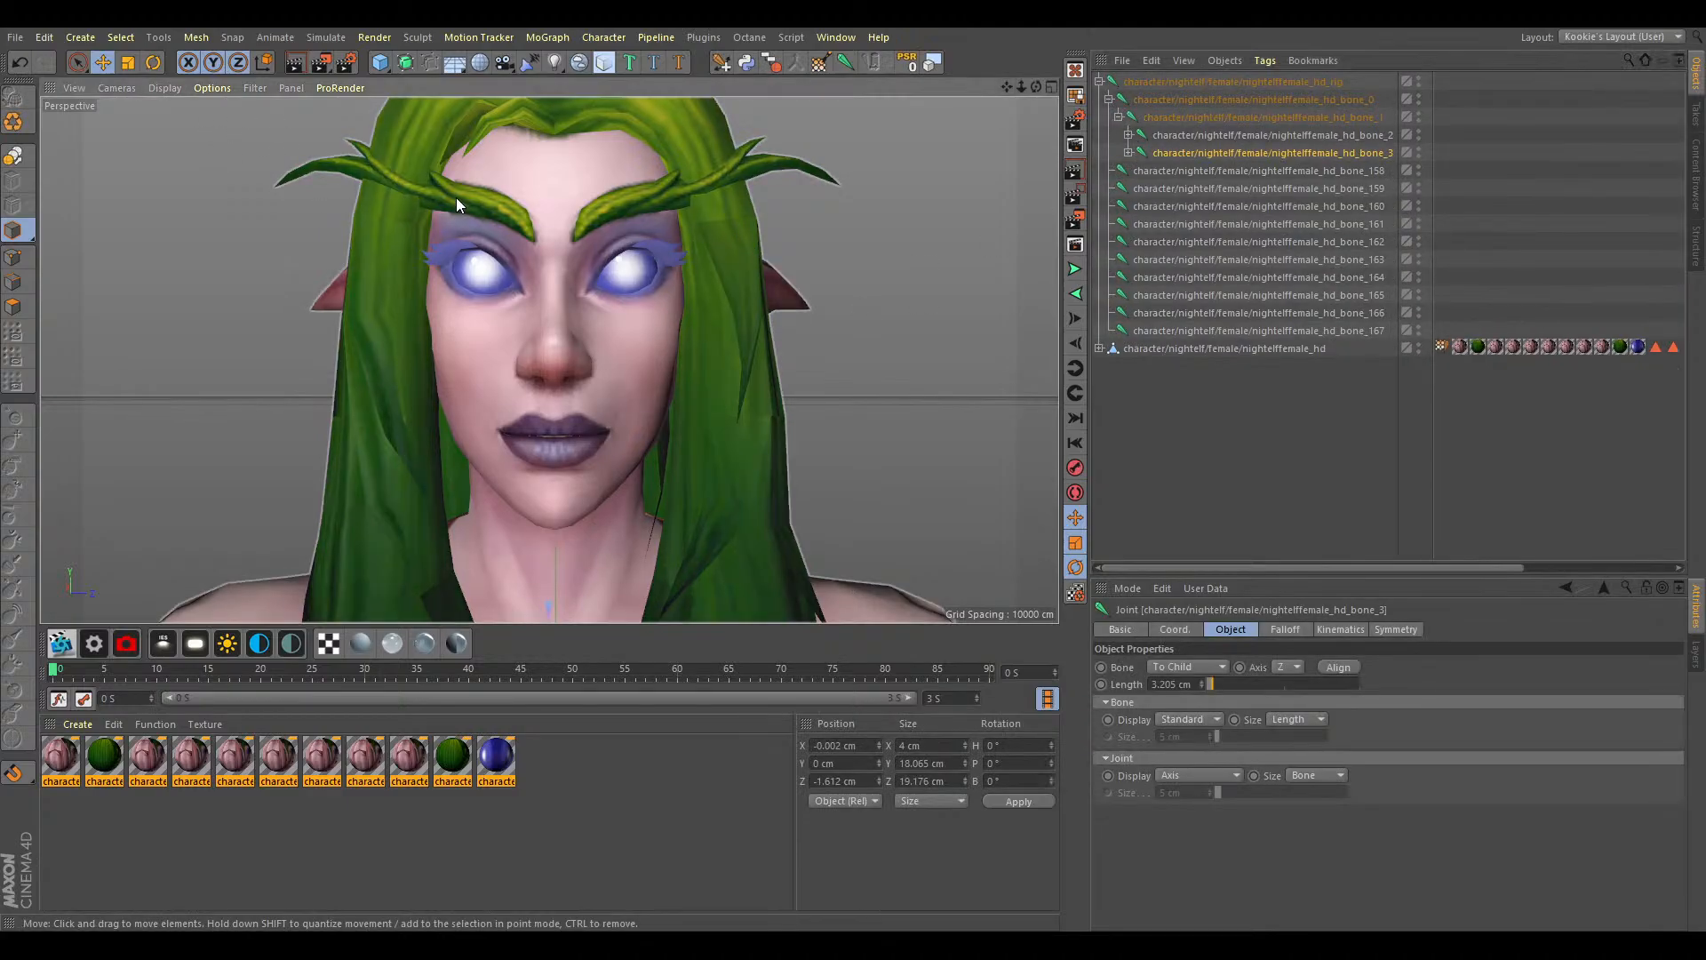
{"action": "left_click", "coordinate": [1128, 153]}
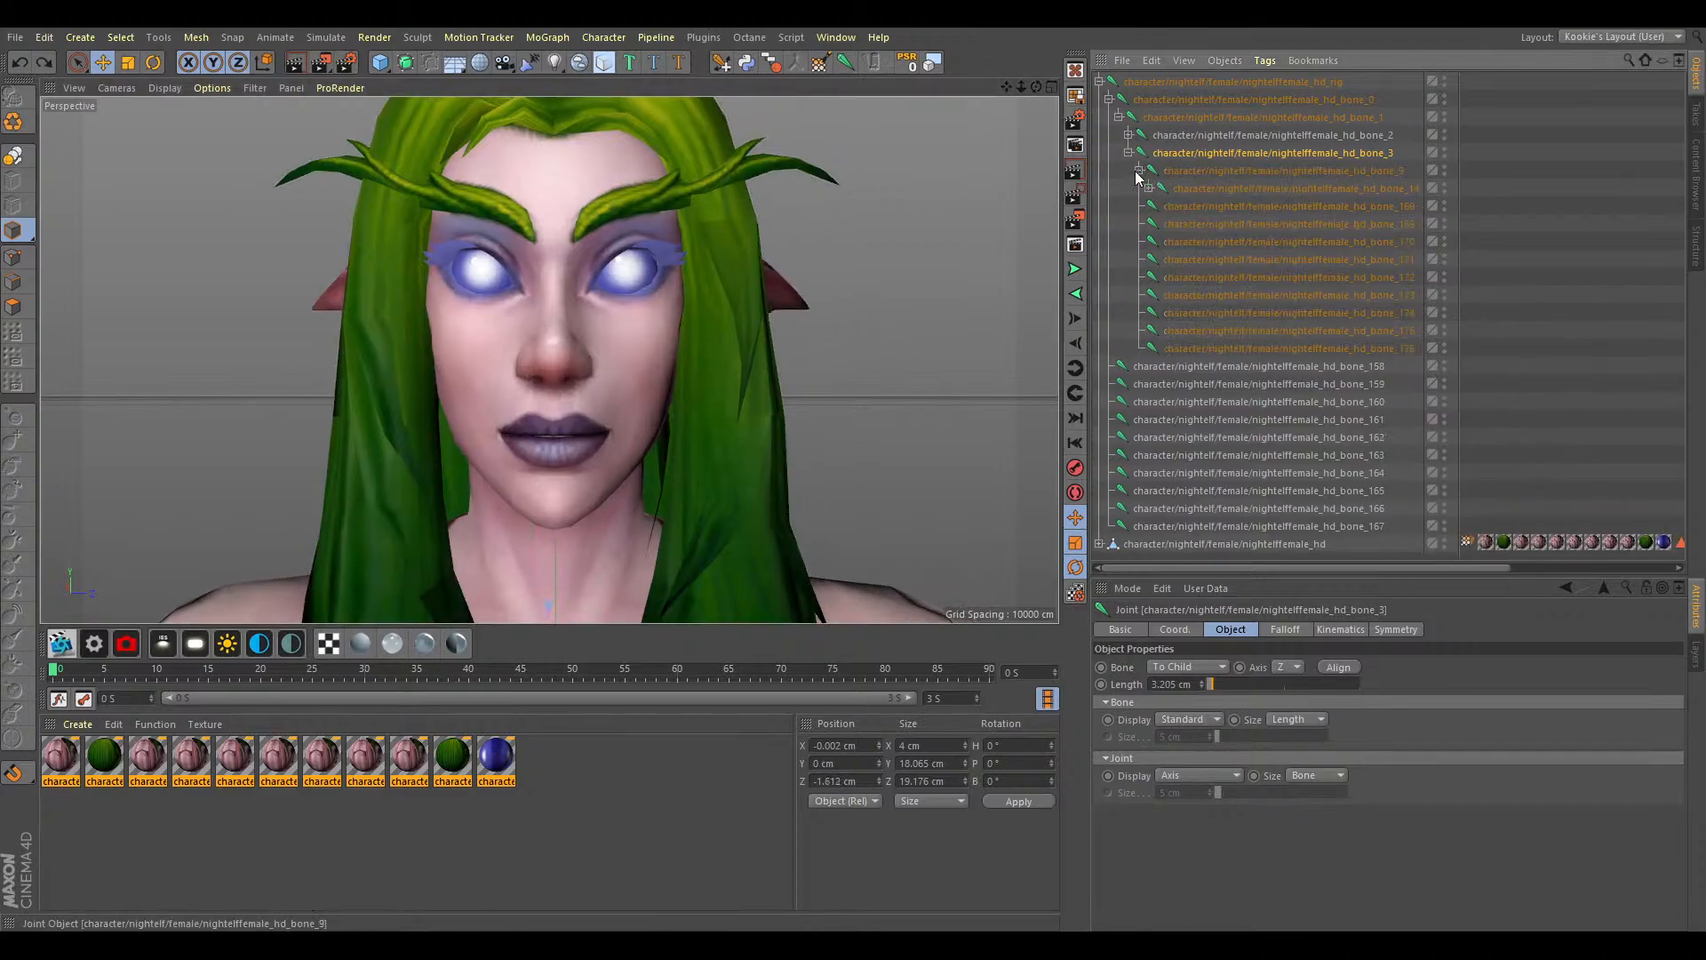
{"action": "left_click", "coordinate": [1148, 187]}
{"action": "left_click", "coordinate": [1128, 153]}
Rename the joints of nightelffemale_hd_rig using the Naming Tool's Night Elf Female Joints type.
{"action": "left_click", "coordinate": [1158, 82]}
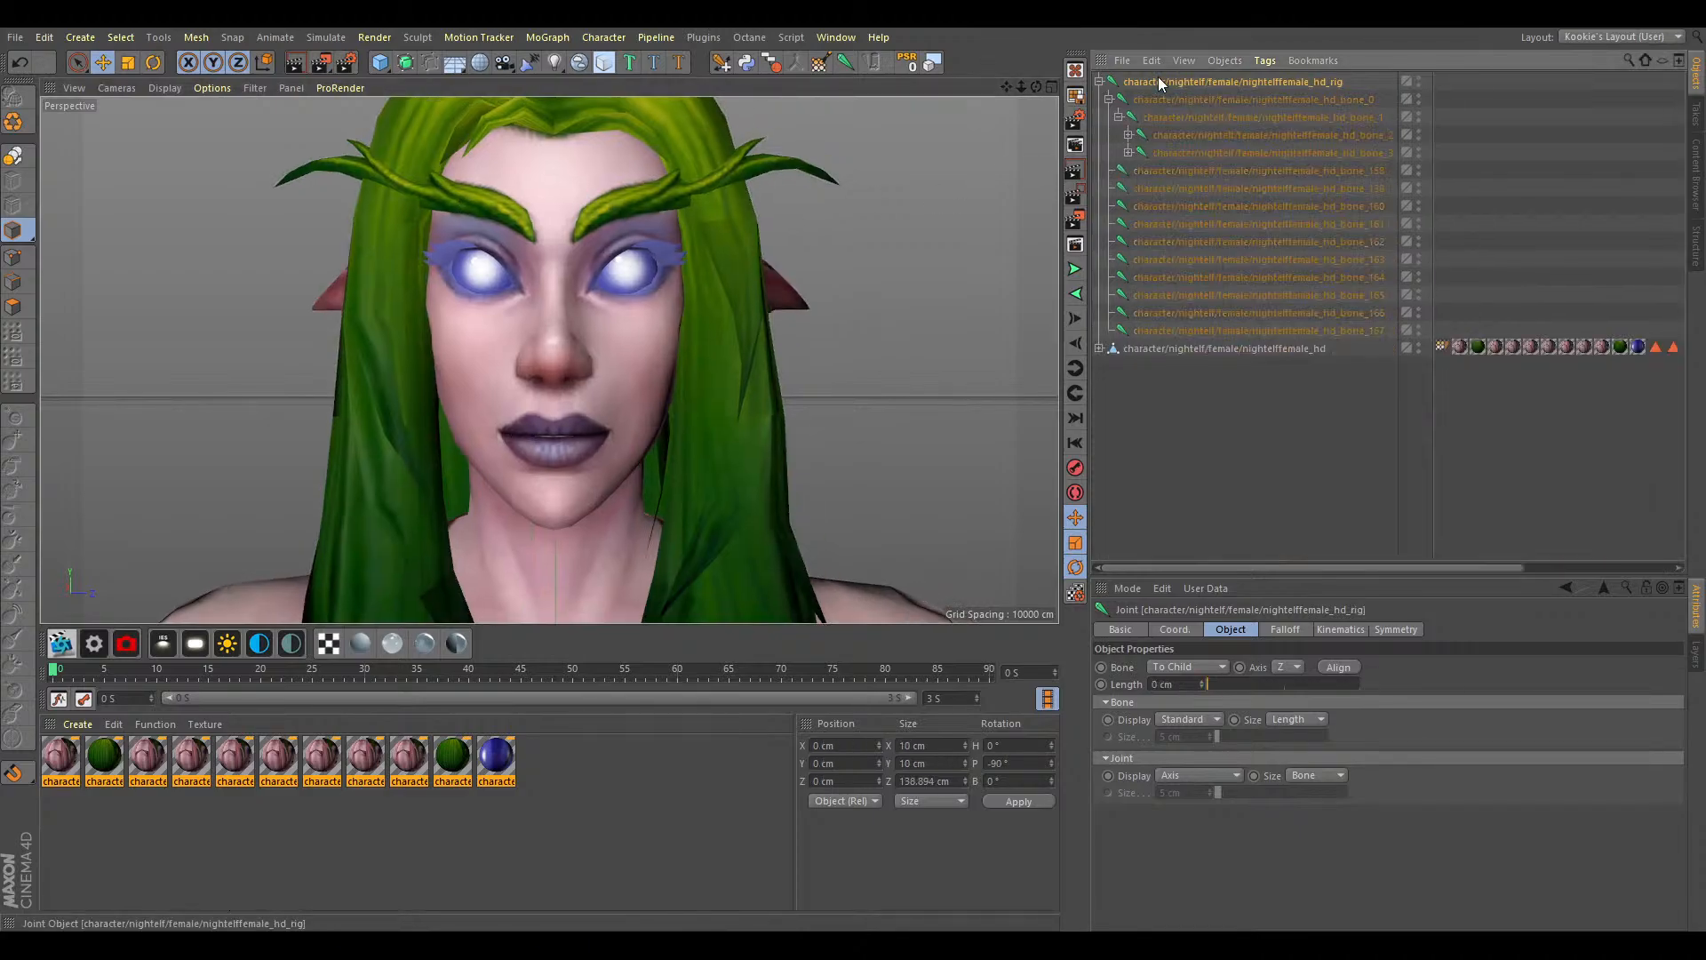
{"action": "left_click", "coordinate": [679, 66]}
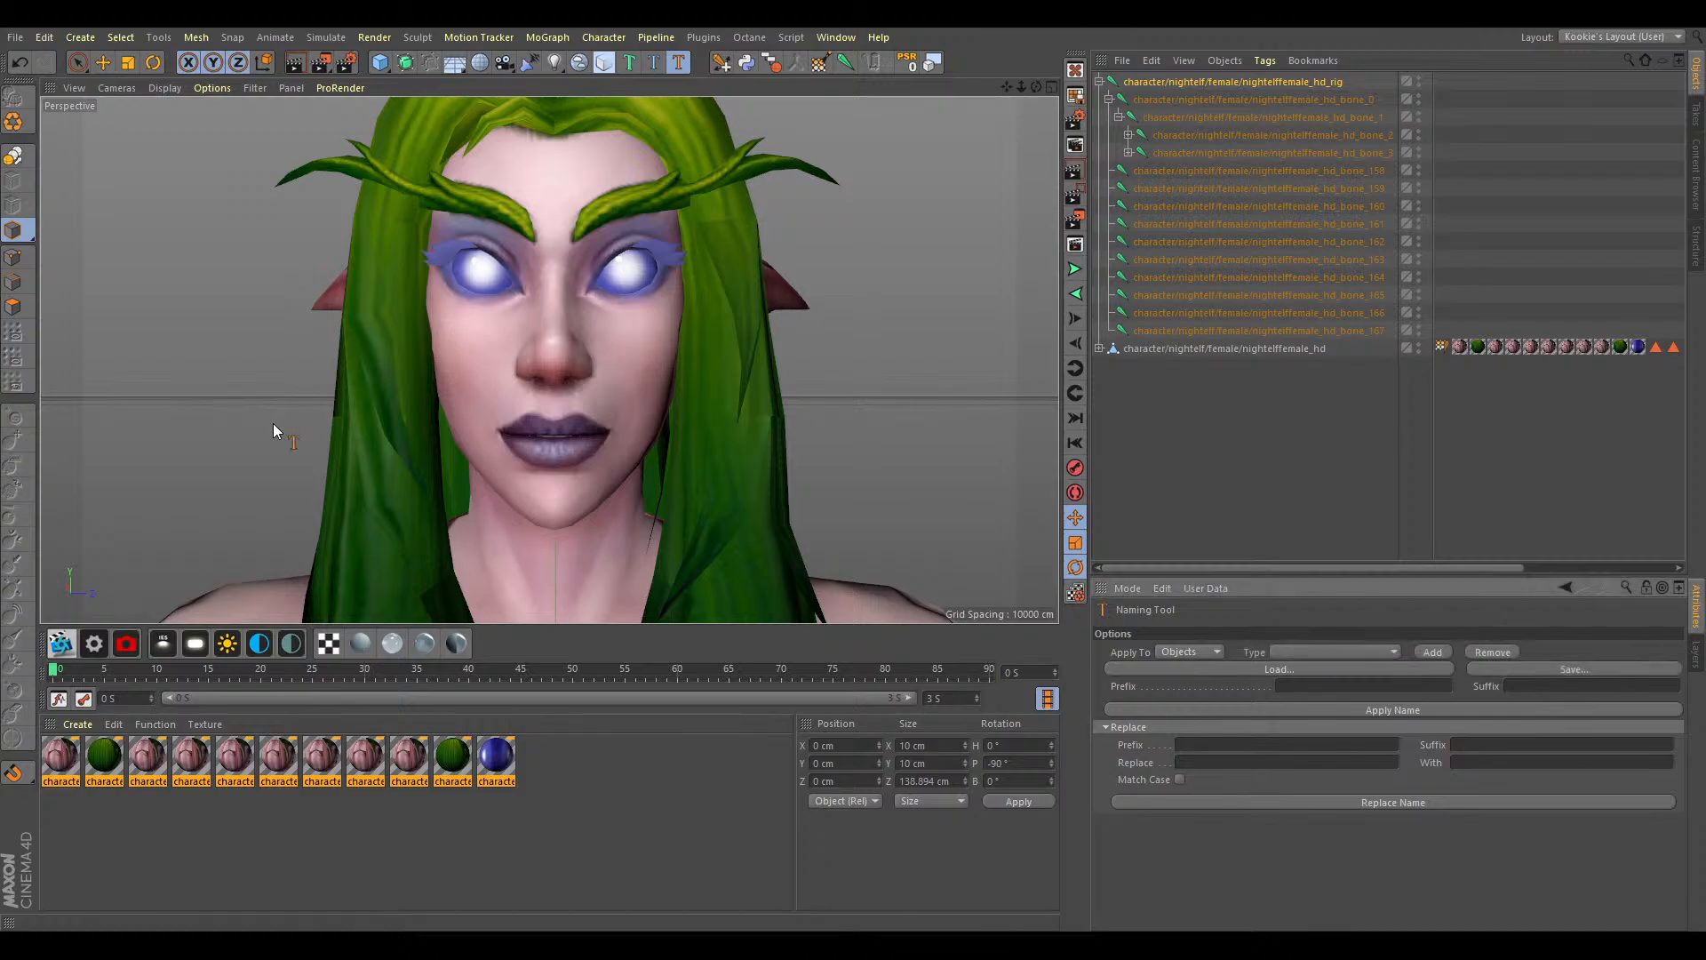
{"action": "left_click", "coordinate": [1289, 653]}
{"action": "left_click", "coordinate": [1312, 666]}
{"action": "left_click", "coordinate": [1362, 709]}
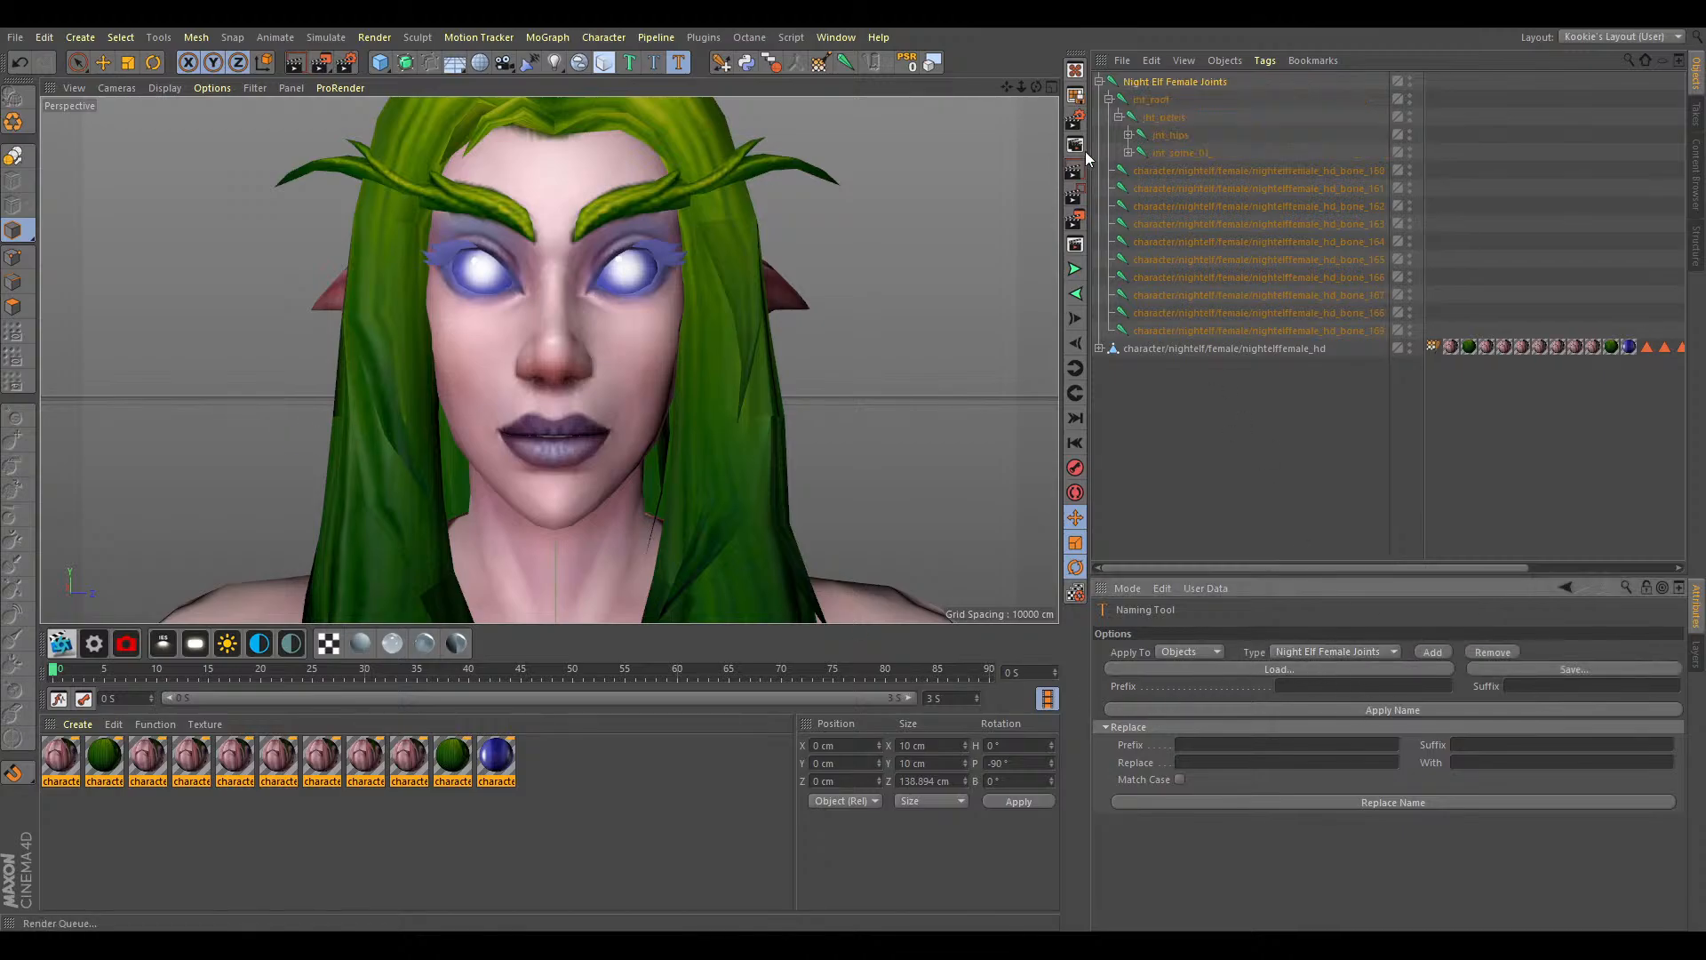
Expand the chain from jnt_spine_01 through the neck to jnt_head and examine the renamed face joints.
{"action": "left_click", "coordinate": [1138, 154]}
{"action": "left_click", "coordinate": [1130, 153]}
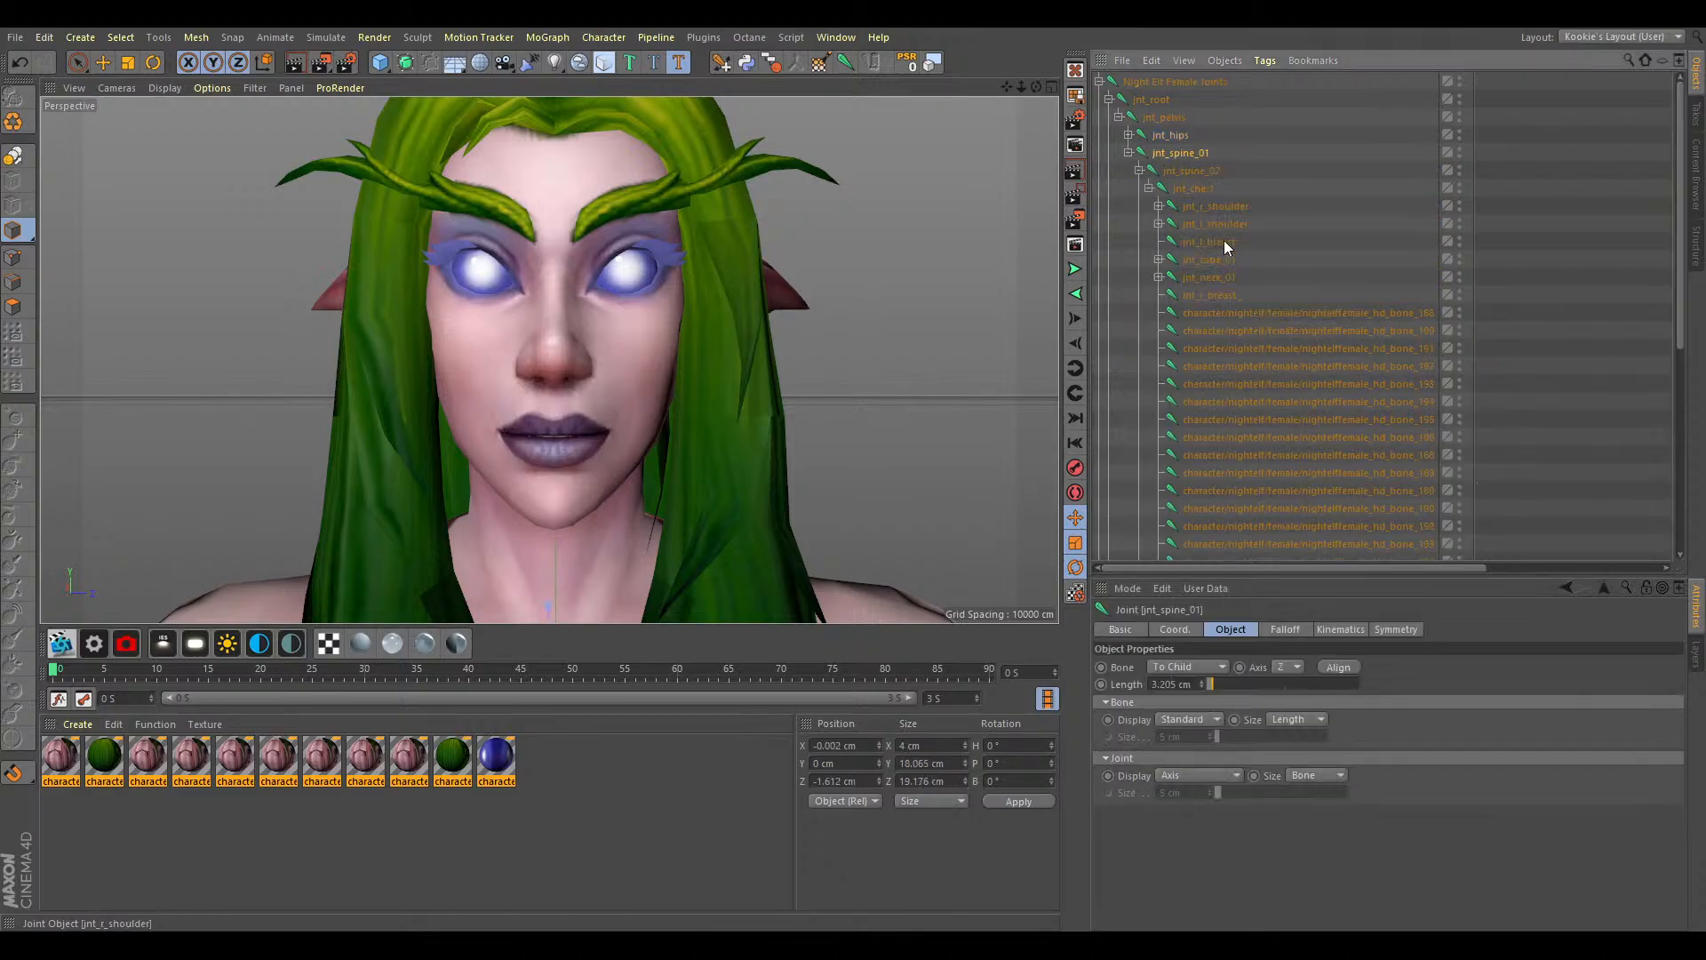
{"action": "left_click", "coordinate": [1158, 278]}
{"action": "left_click", "coordinate": [1181, 295]}
{"action": "left_click", "coordinate": [1171, 306]}
{"action": "left_click", "coordinate": [1168, 295]}
{"action": "left_click", "coordinate": [1178, 313]}
{"action": "scroll", "coordinate": [1368, 397], "scroll_direction": "down", "scroll_amount": 3}
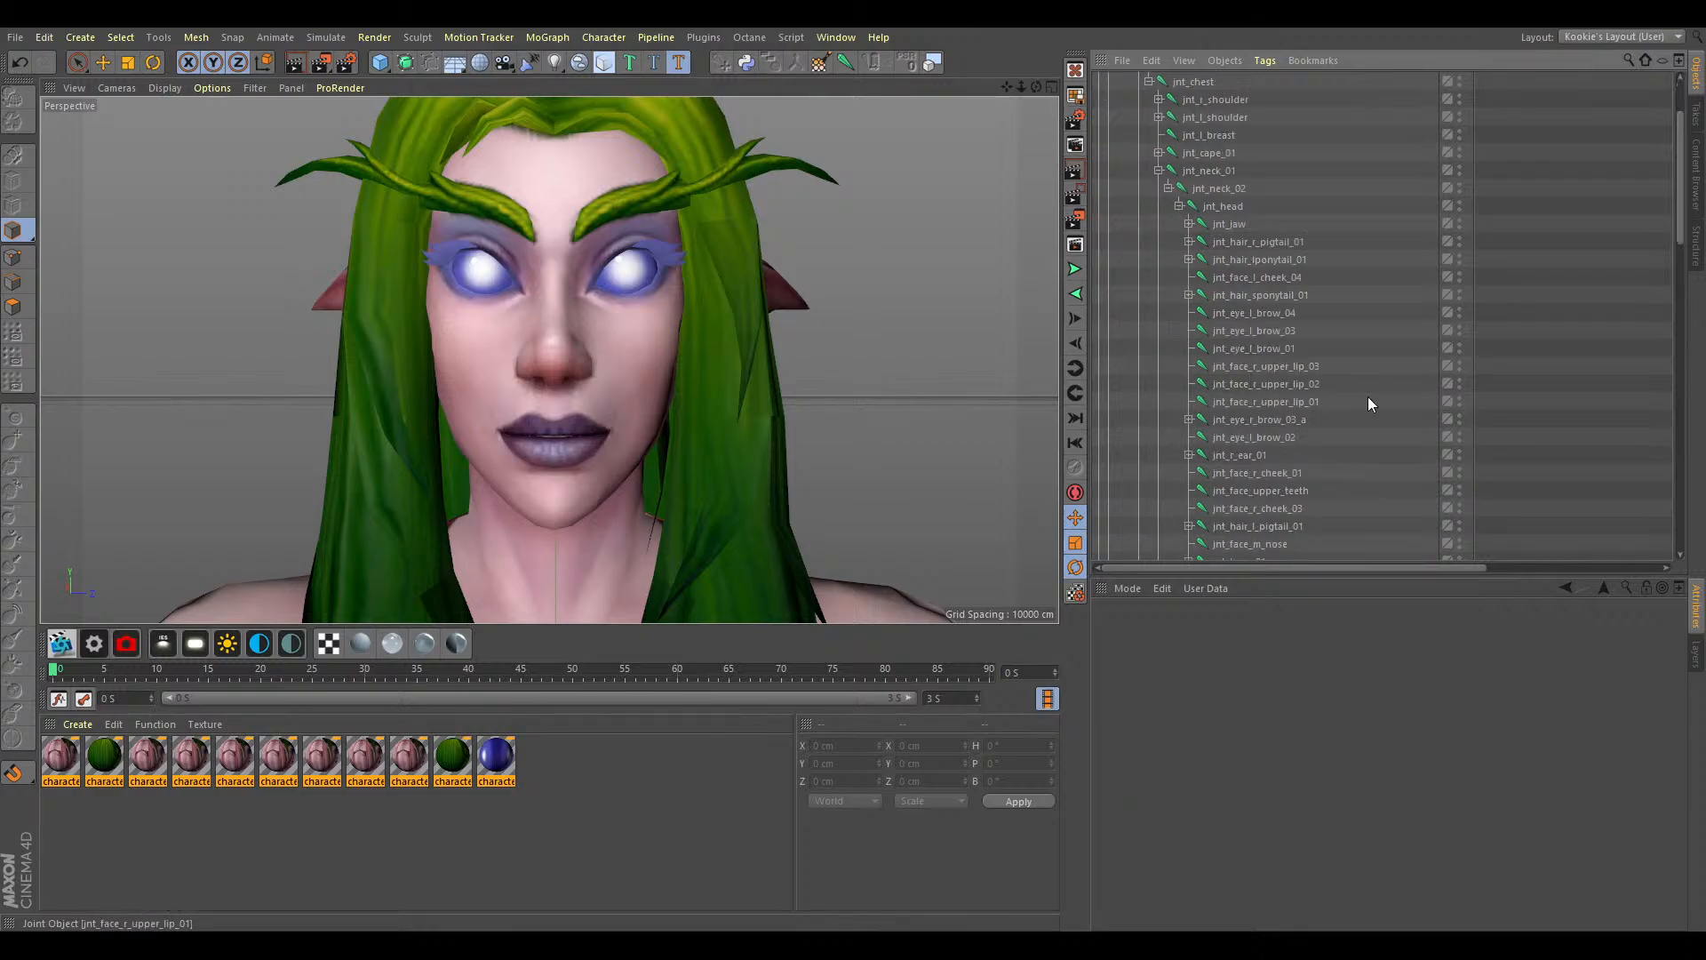
{"action": "scroll", "coordinate": [1367, 396], "scroll_direction": "down", "scroll_amount": 9}
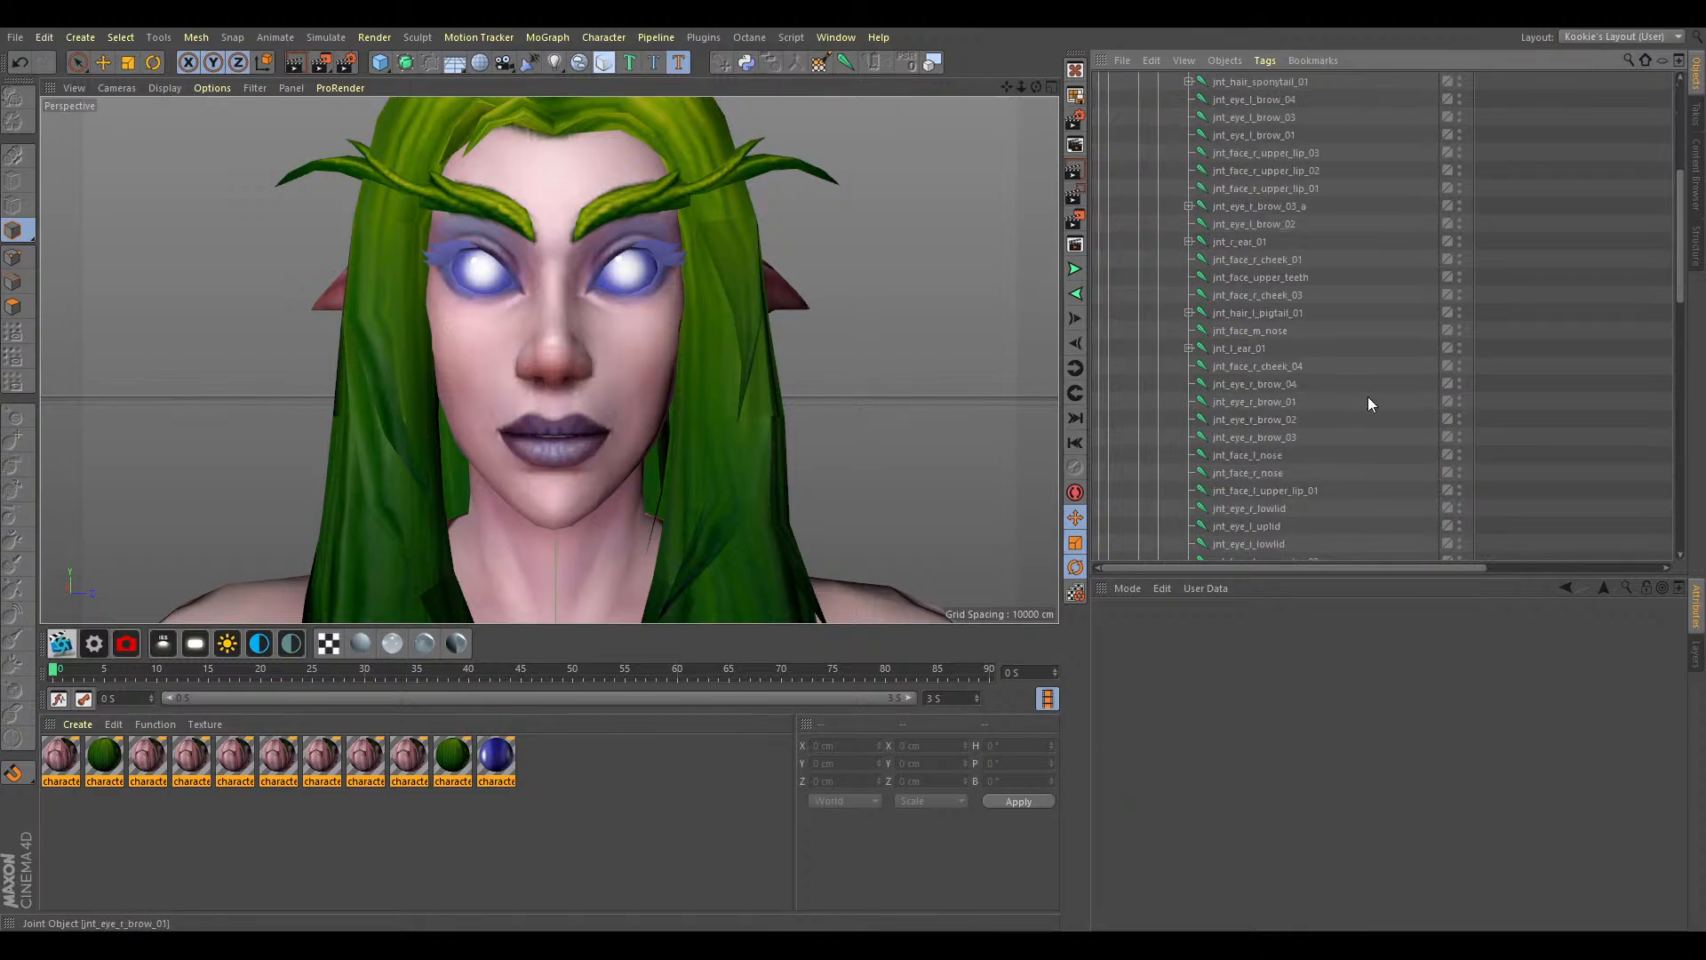
{"action": "scroll", "coordinate": [1367, 396], "scroll_direction": "down", "scroll_amount": 6}
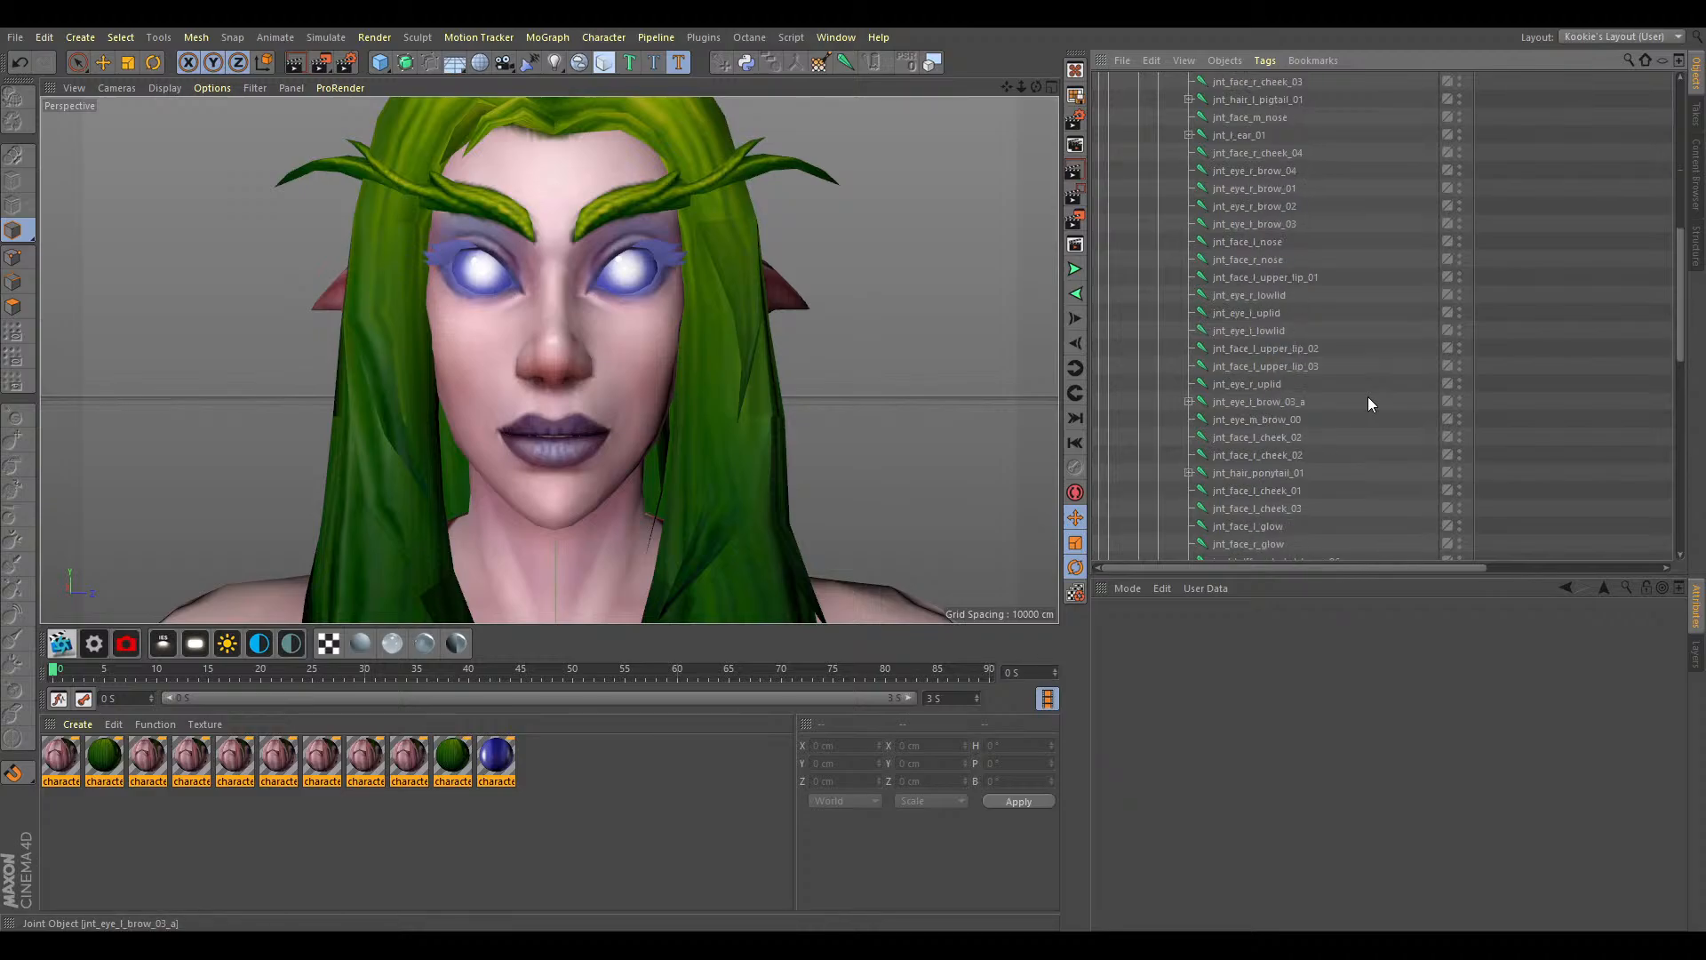
Check the locations of jnt_face_l_glow and nightelffemale_hd_bone_96 on the head using the Move tool.
{"action": "left_click", "coordinate": [1272, 421]}
{"action": "left_click", "coordinate": [103, 62]}
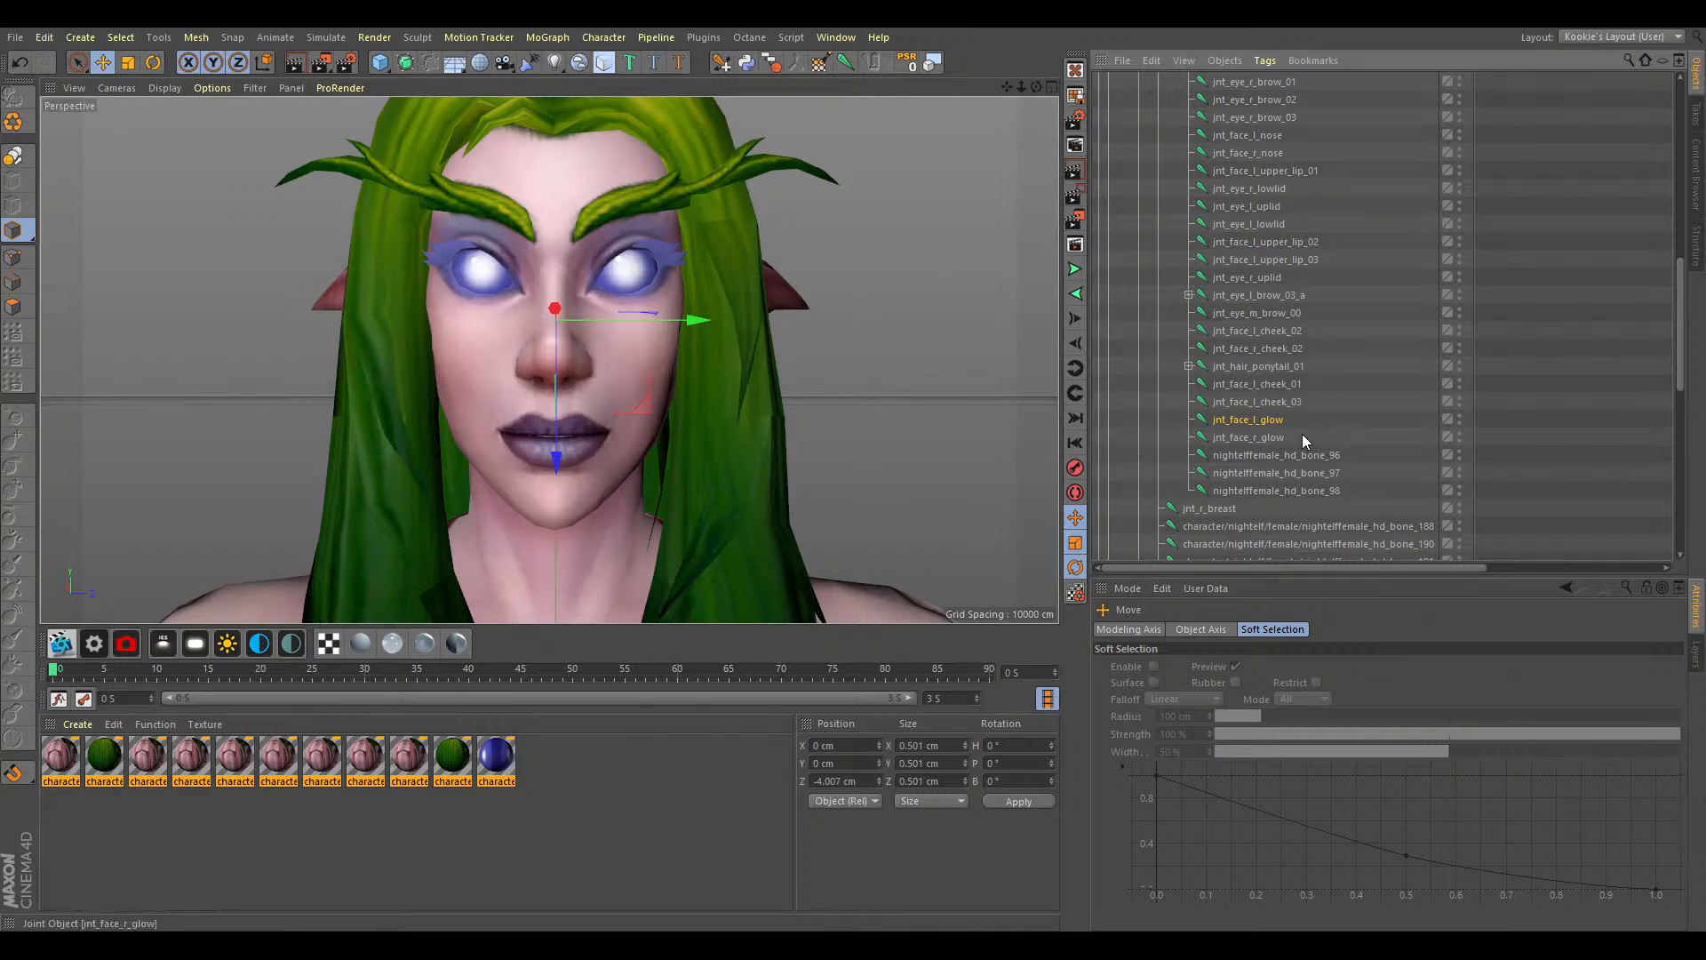
{"action": "left_click", "coordinate": [1338, 456]}
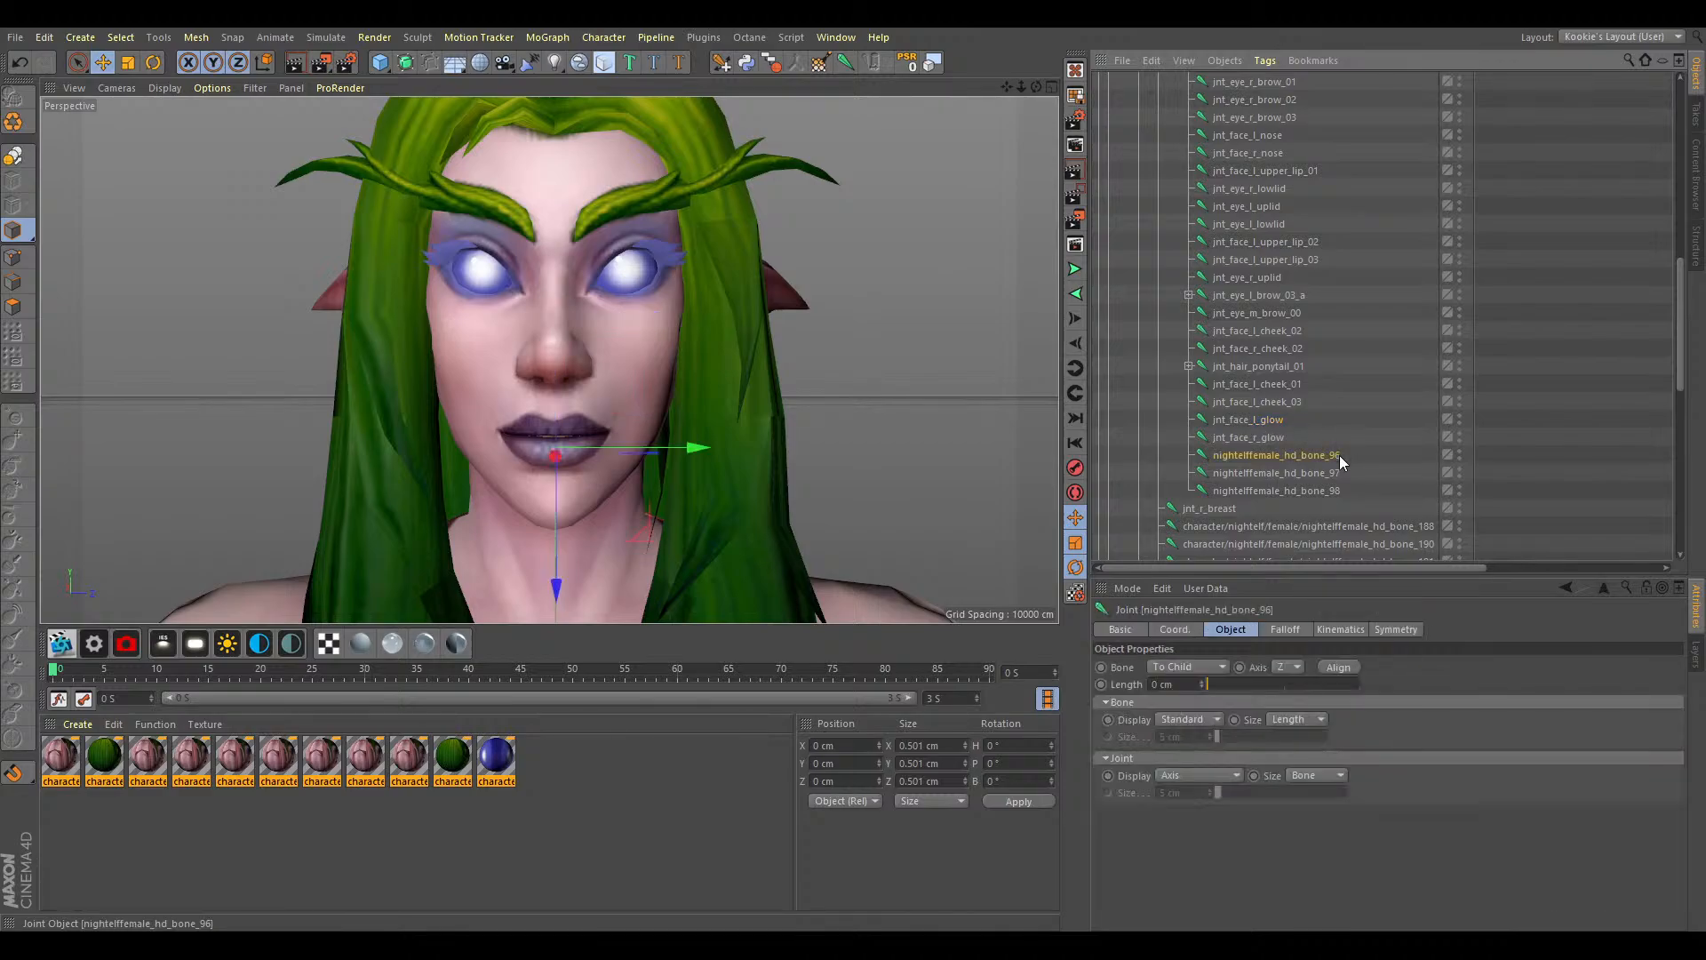
{"action": "scroll", "coordinate": [1325, 402], "scroll_direction": "up", "scroll_amount": 6}
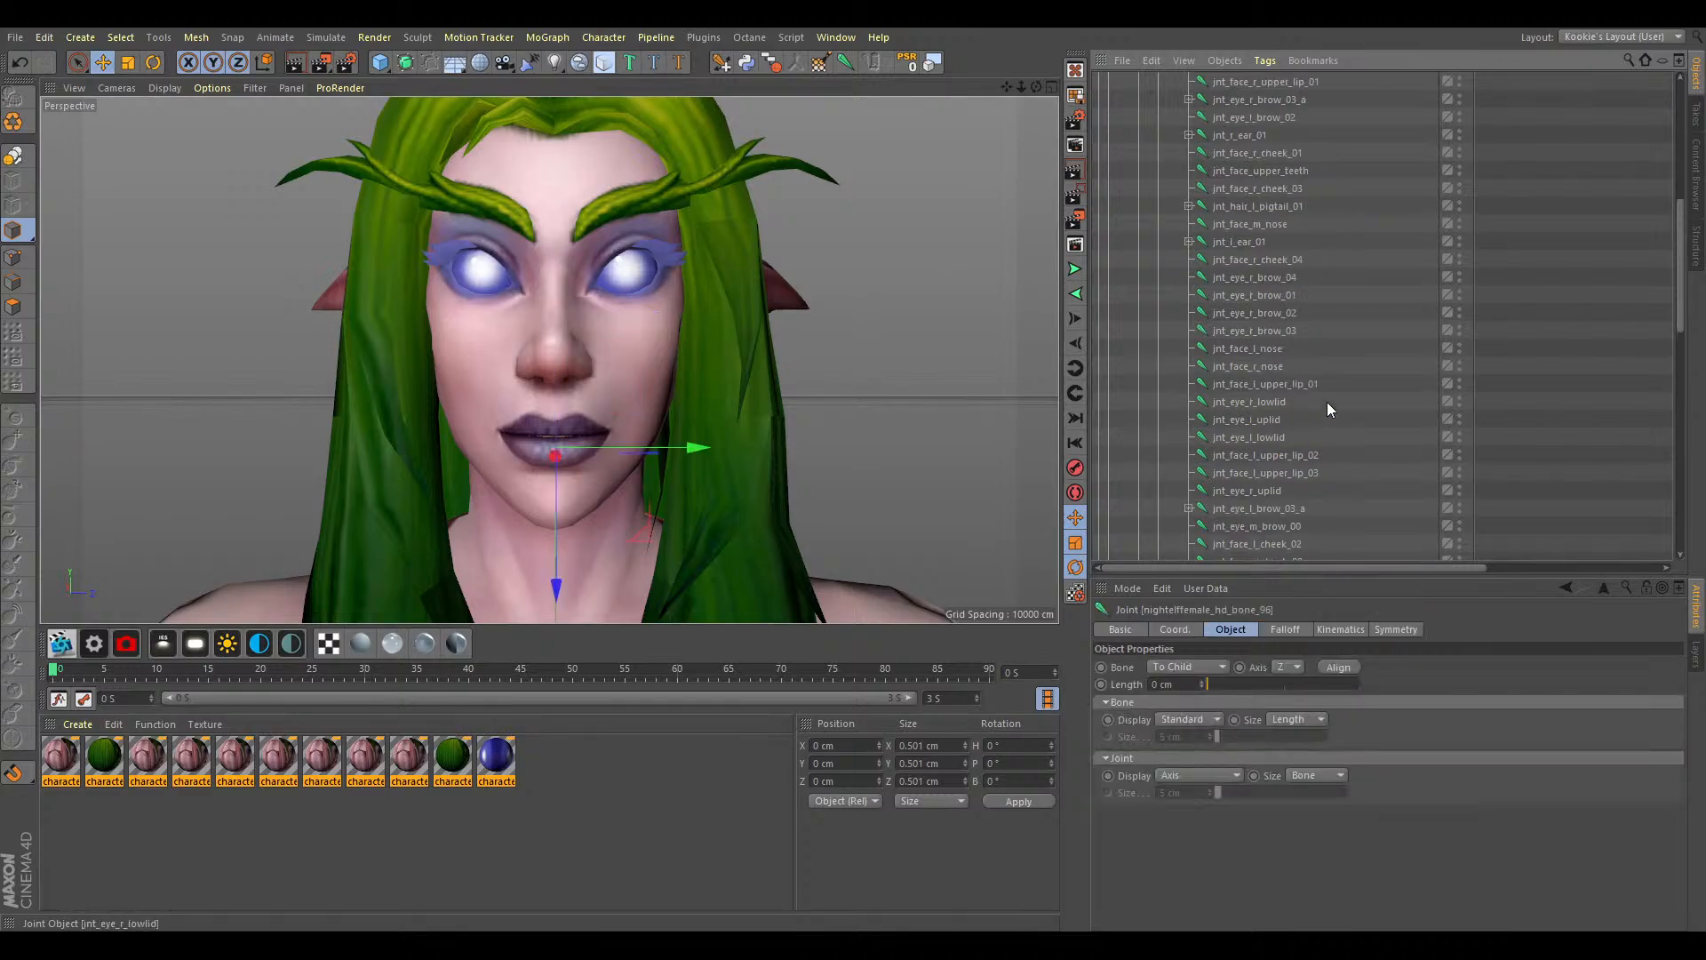
{"action": "scroll", "coordinate": [1325, 401], "scroll_direction": "up", "scroll_amount": 2}
Search the object list for "eye", clear the search, and deselect everything.
{"action": "left_click", "coordinate": [1628, 59]}
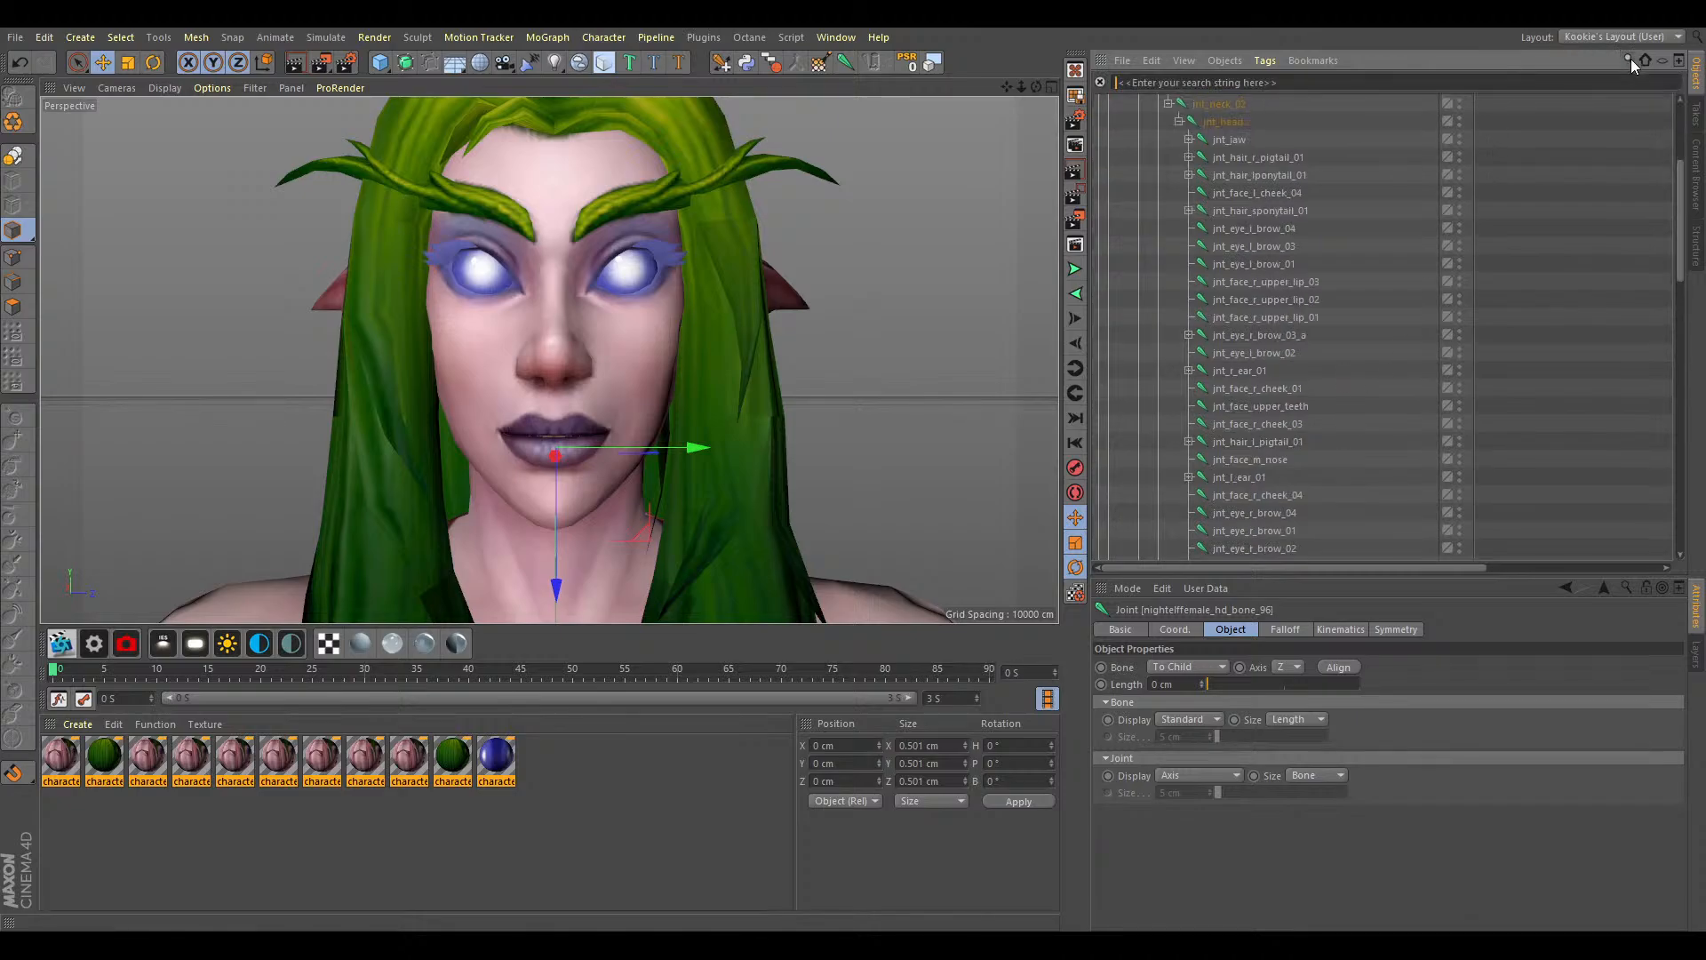
{"action": "type", "text": "eye"}
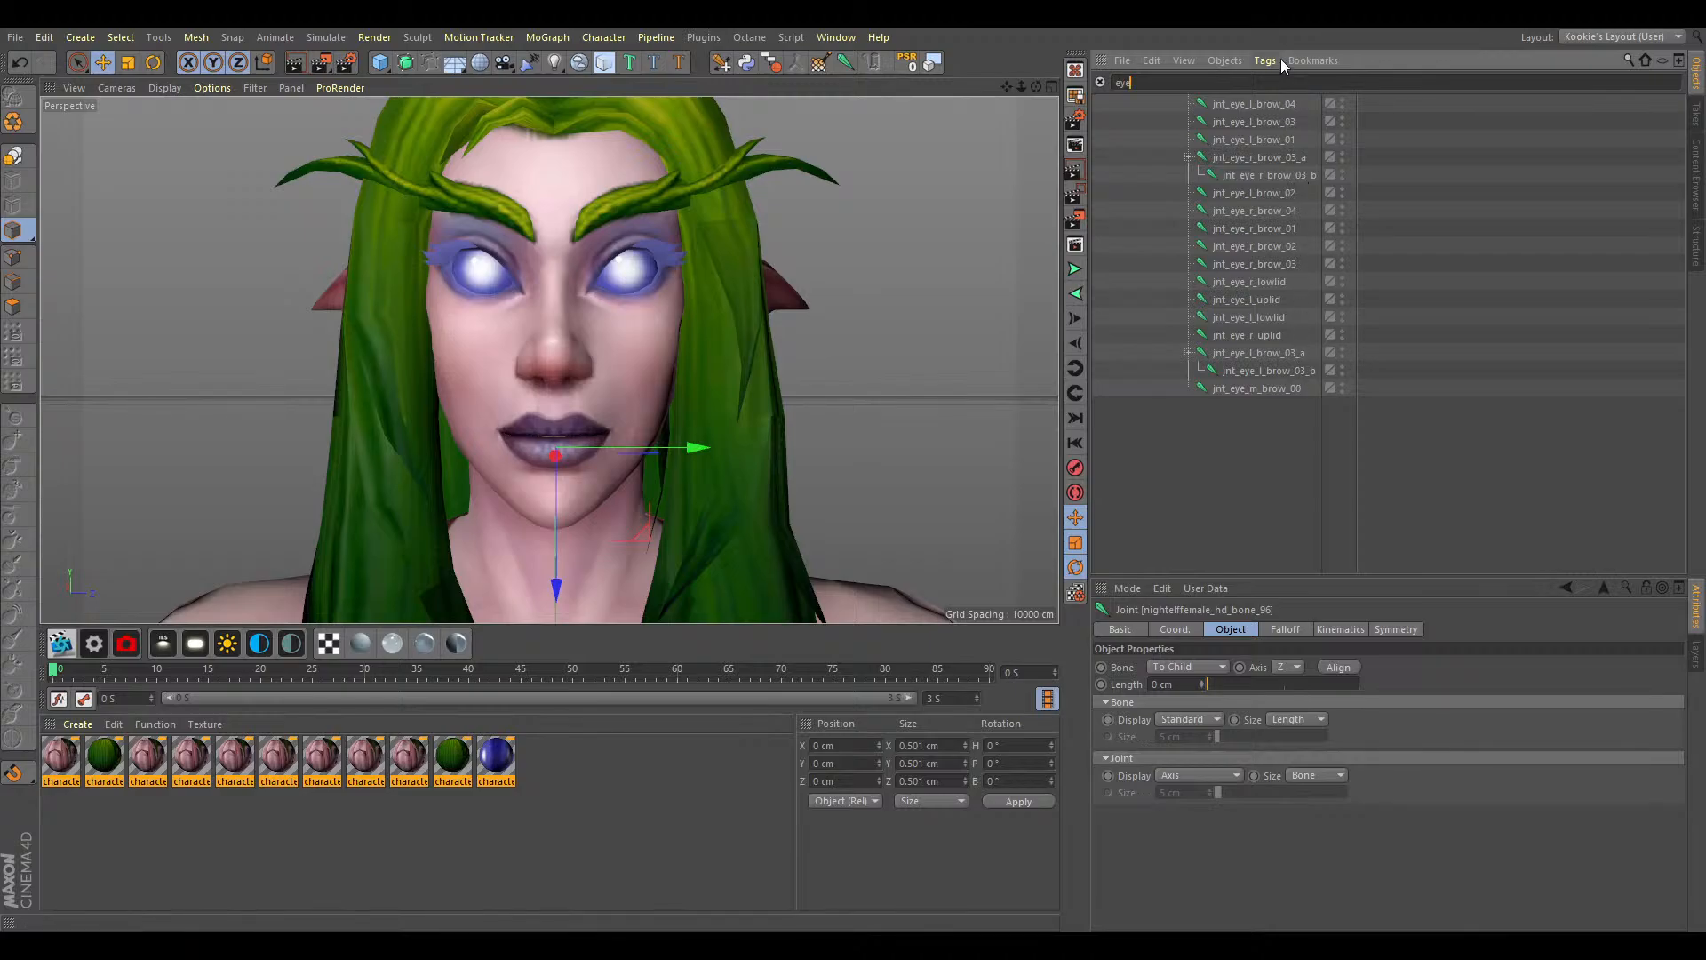
{"action": "key", "text": "BackSpace"}
{"action": "key", "text": "BackSpace"}
{"action": "key", "text": "BackSpace"}
{"action": "left_click", "coordinate": [1277, 272]}
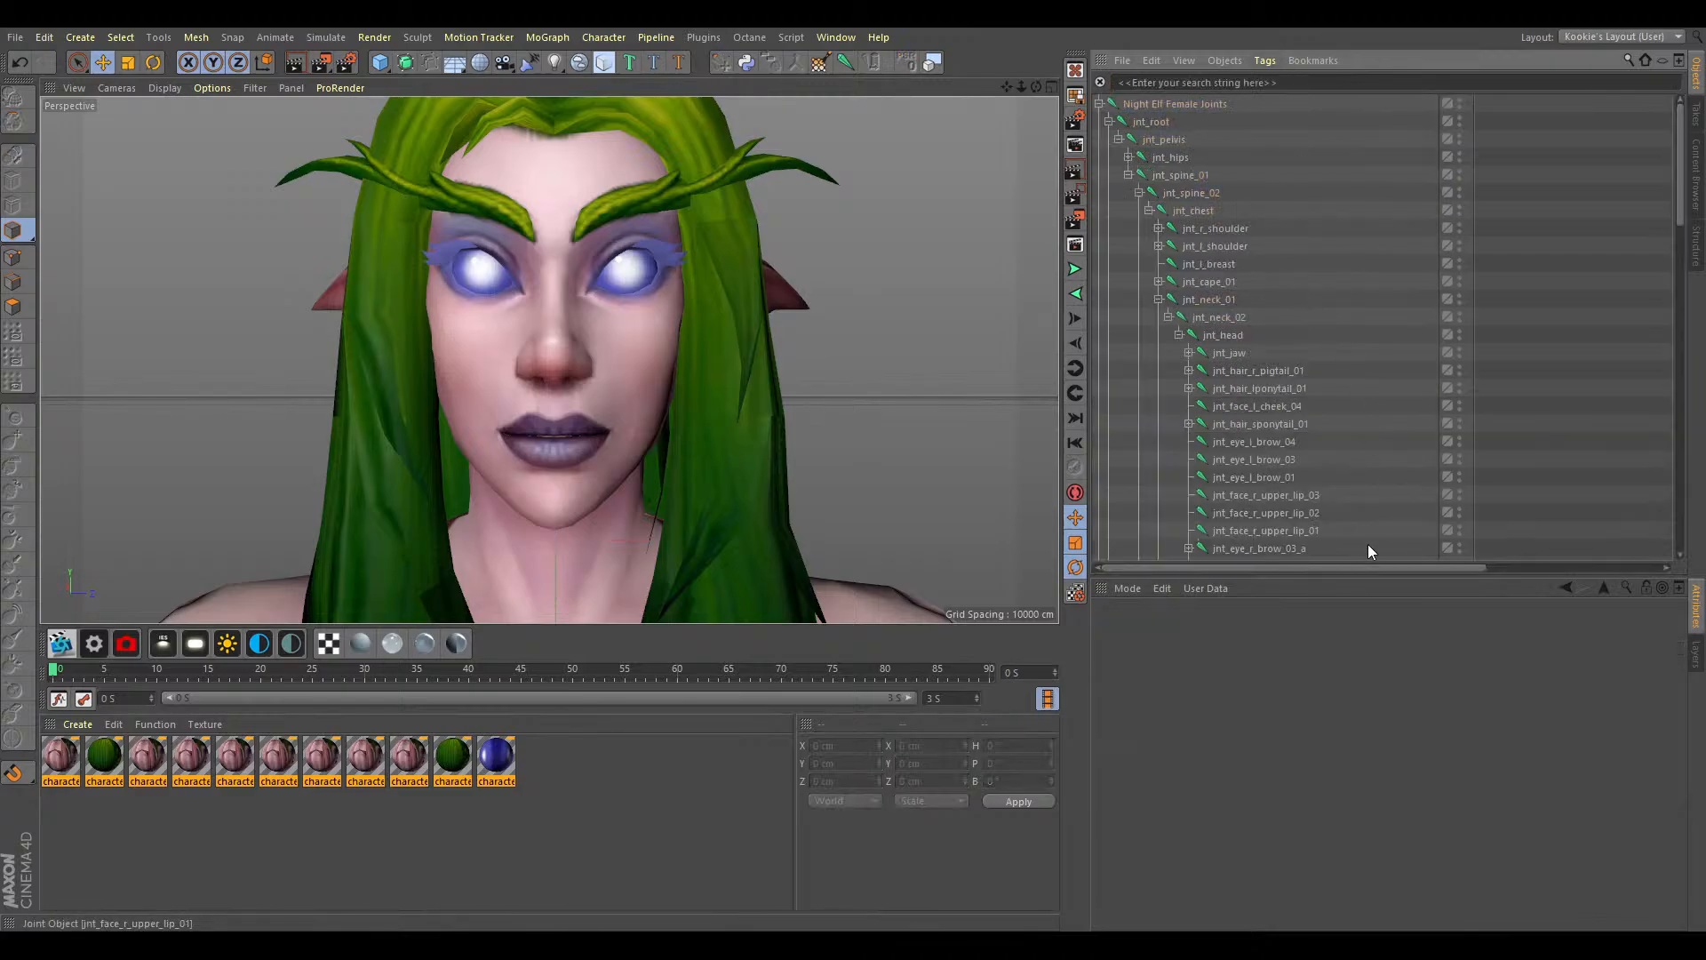
Look through the head joints again and collapse the Night Elf Female Joints hierarchy to its root.
{"action": "scroll", "coordinate": [1335, 546], "scroll_direction": "down", "scroll_amount": 4}
{"action": "scroll", "coordinate": [1315, 490], "scroll_direction": "down", "scroll_amount": 4}
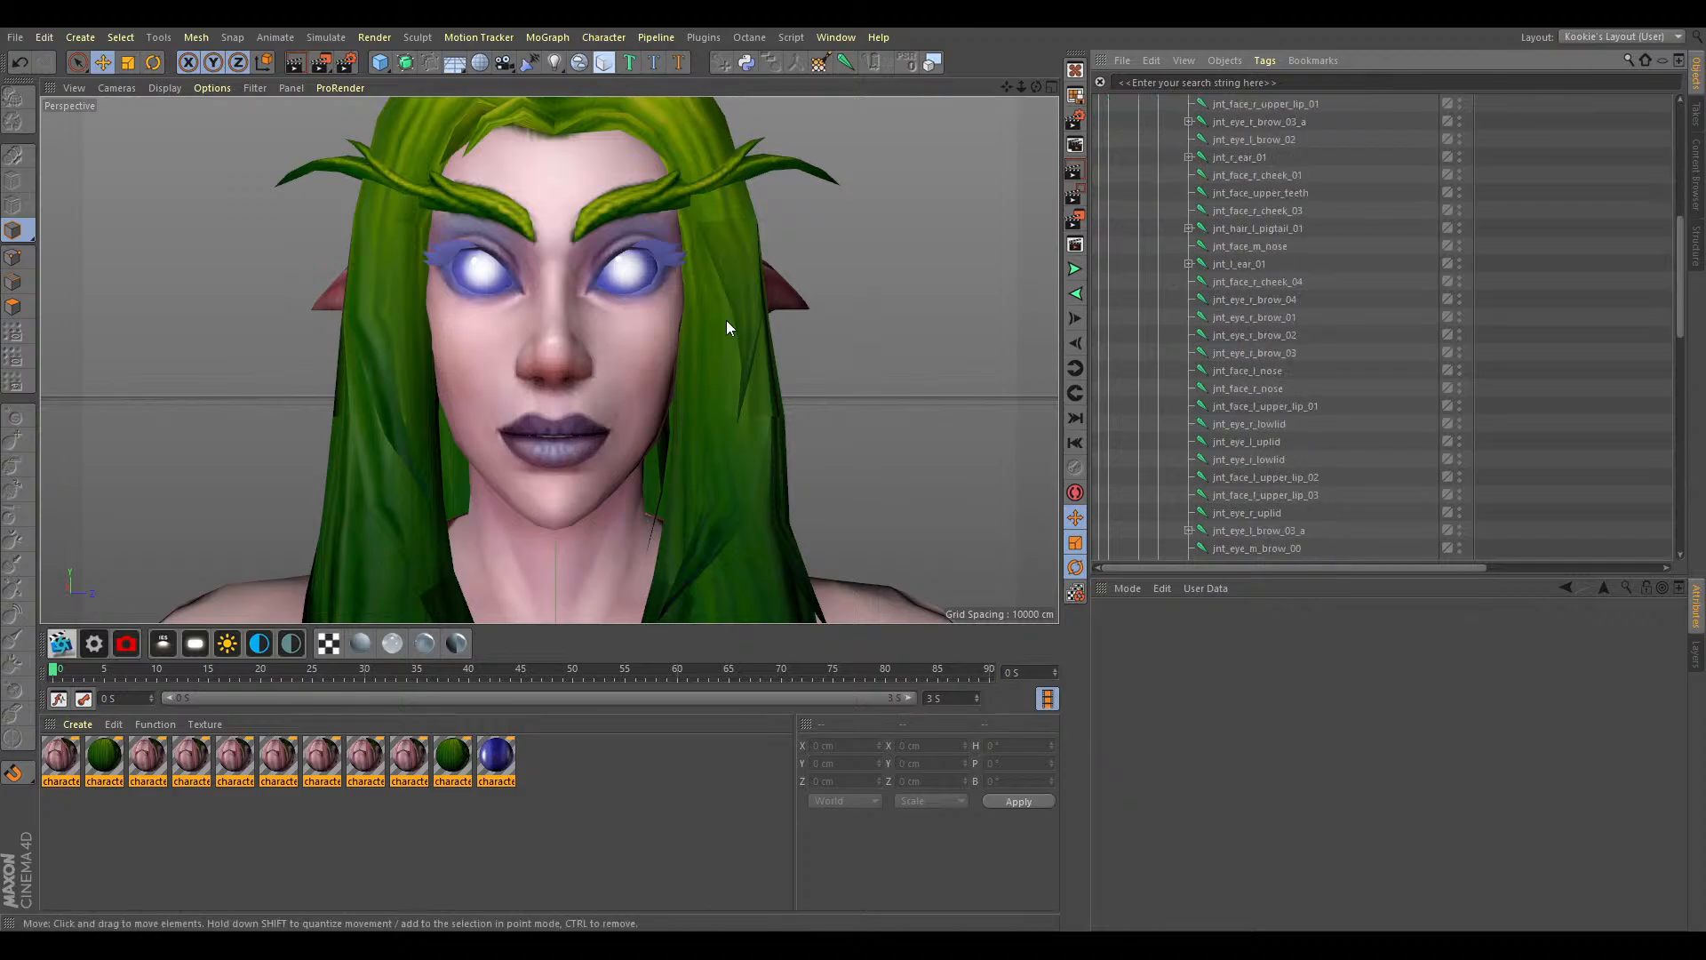
{"action": "scroll", "coordinate": [1244, 357], "scroll_direction": "up", "scroll_amount": 8}
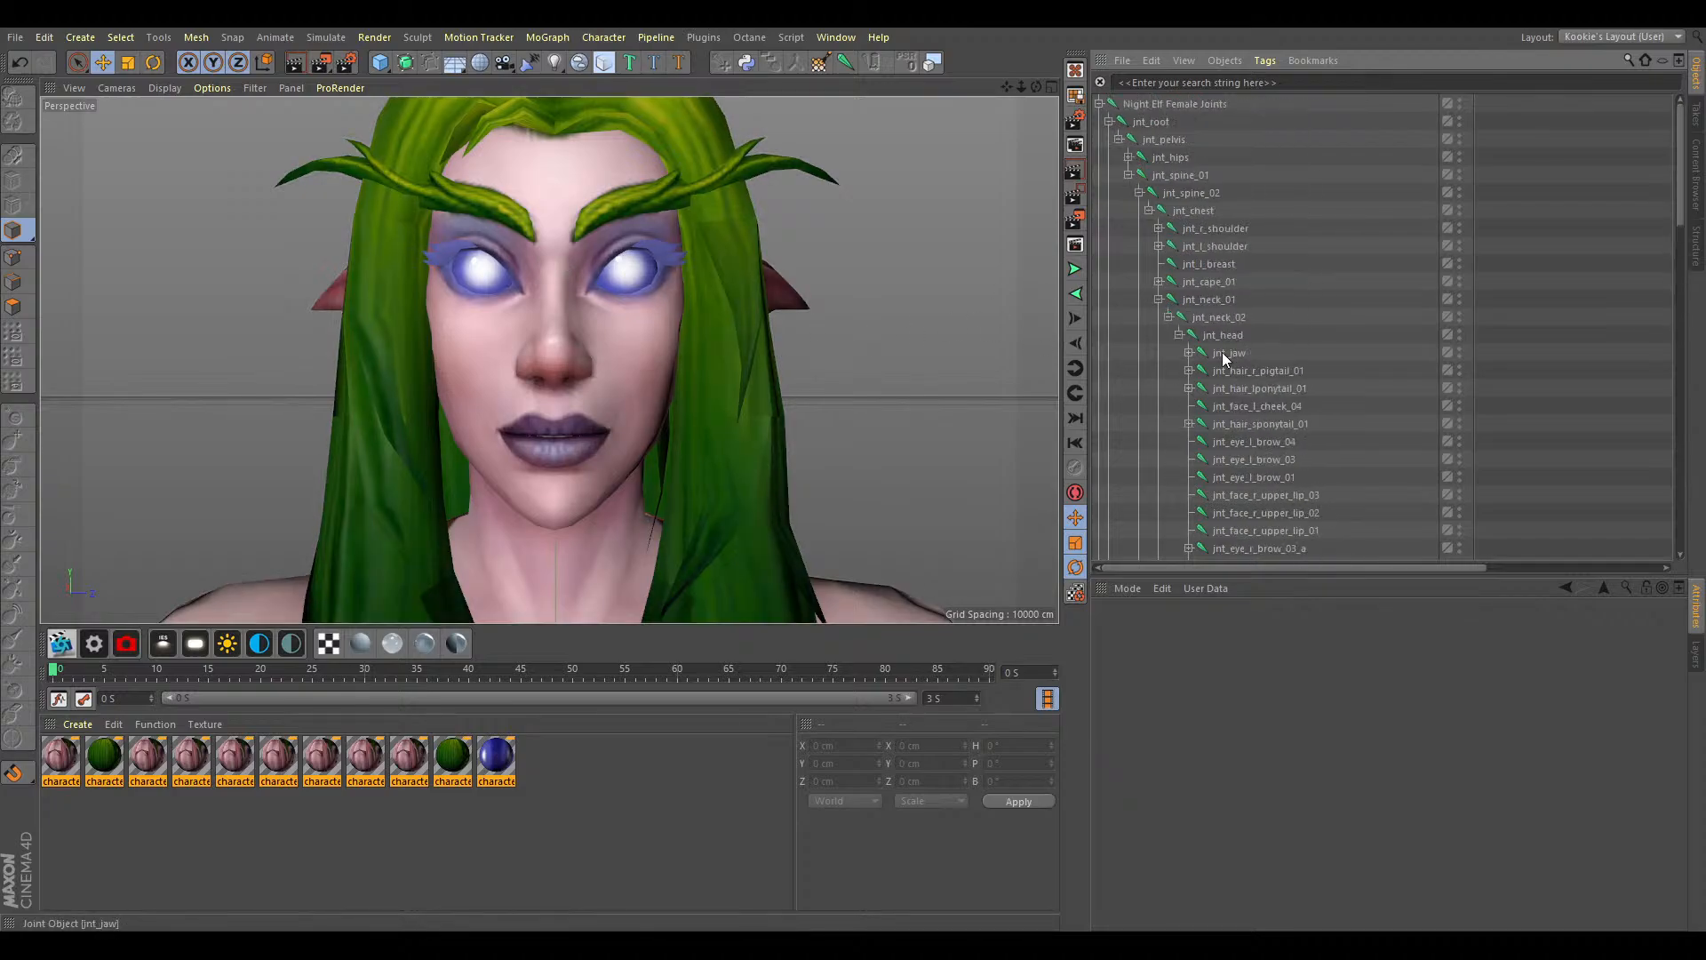
{"action": "left_click", "coordinate": [1159, 299]}
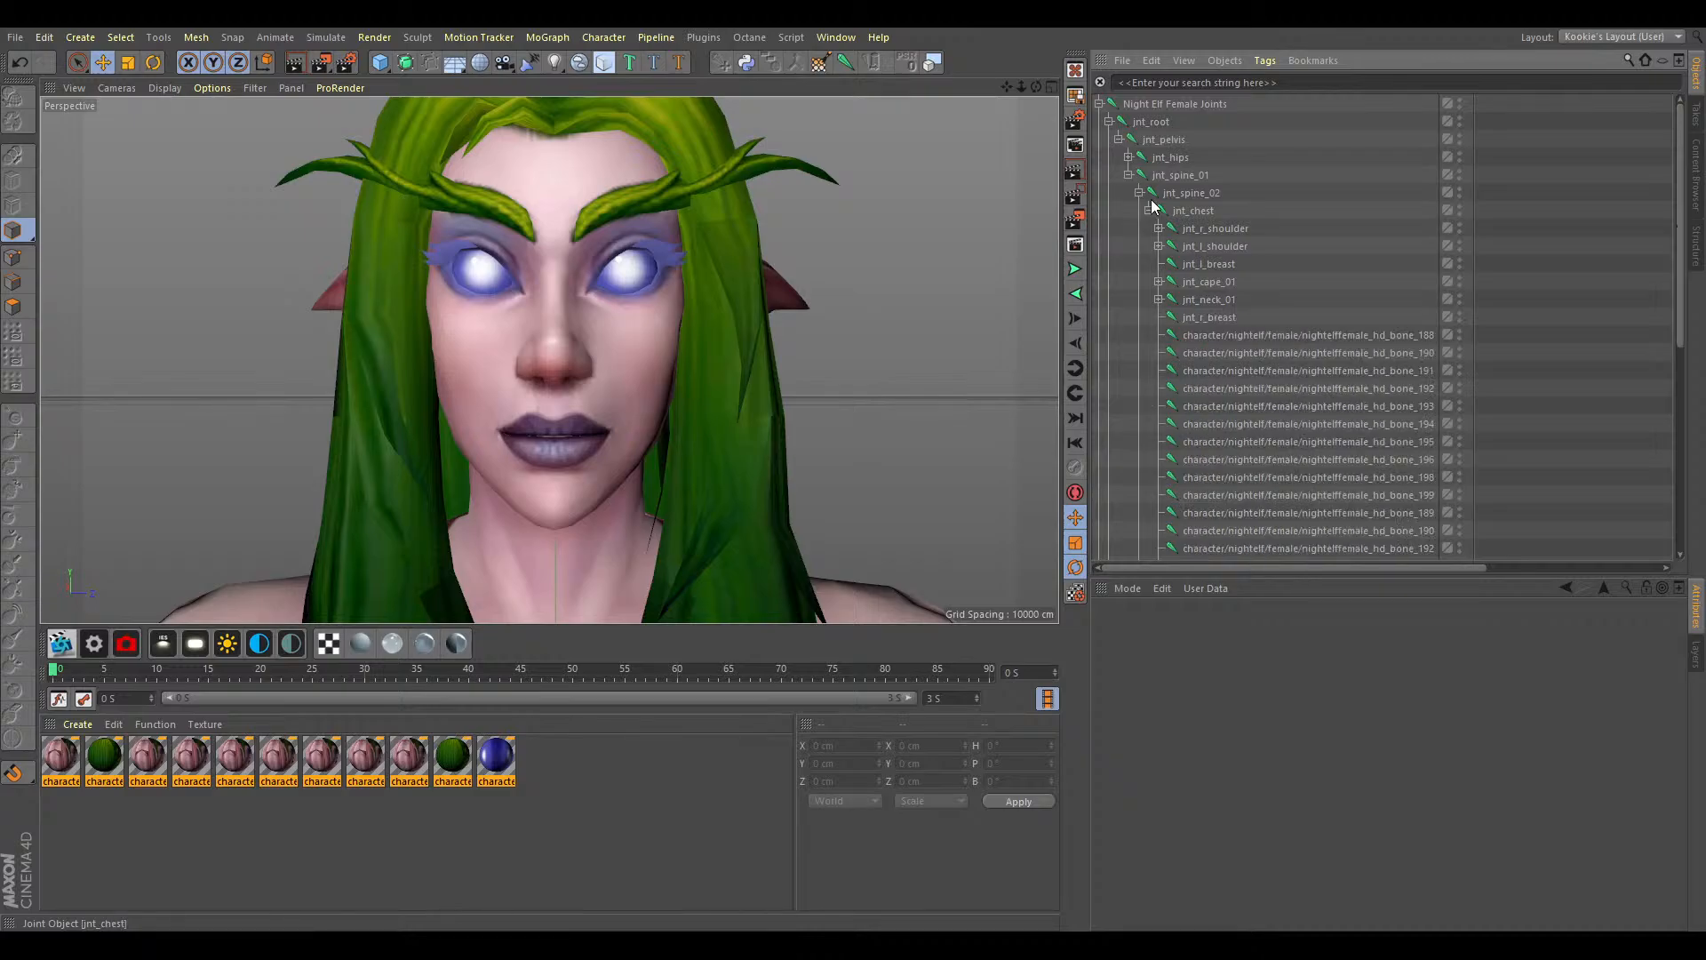
{"action": "left_click", "coordinate": [1129, 175]}
{"action": "left_click", "coordinate": [1100, 104]}
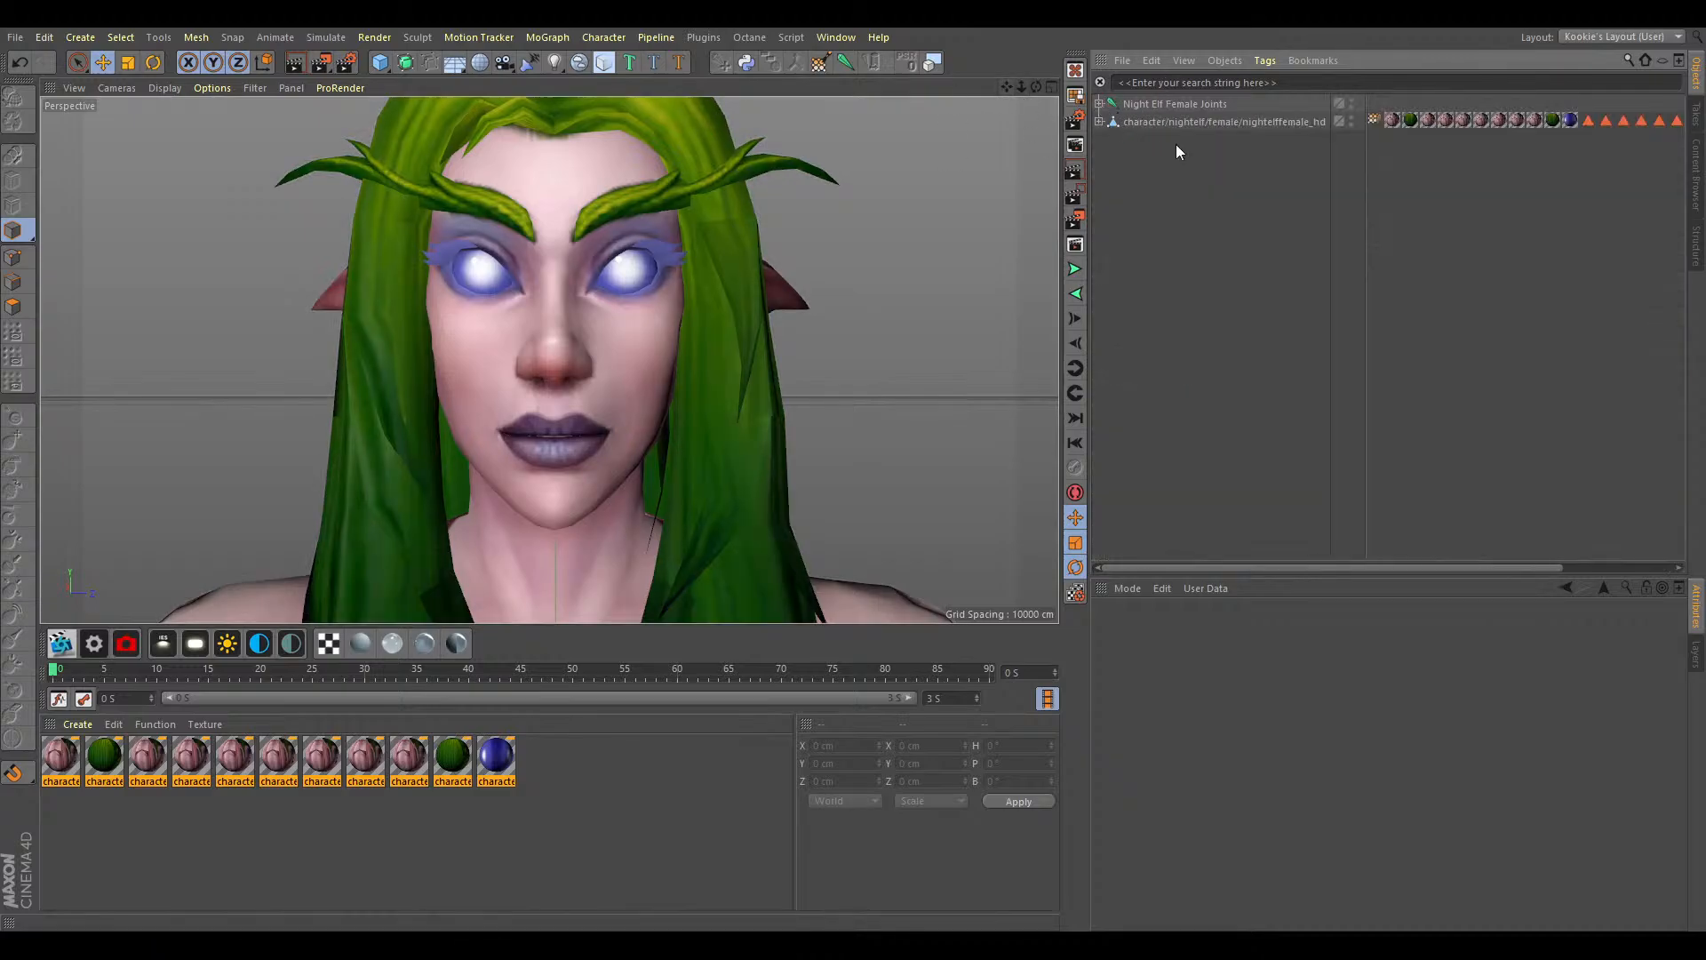
Add a new joint and raise it to the character's eye level, at about 106.9 cm in Y.
{"action": "left_click", "coordinate": [847, 63]}
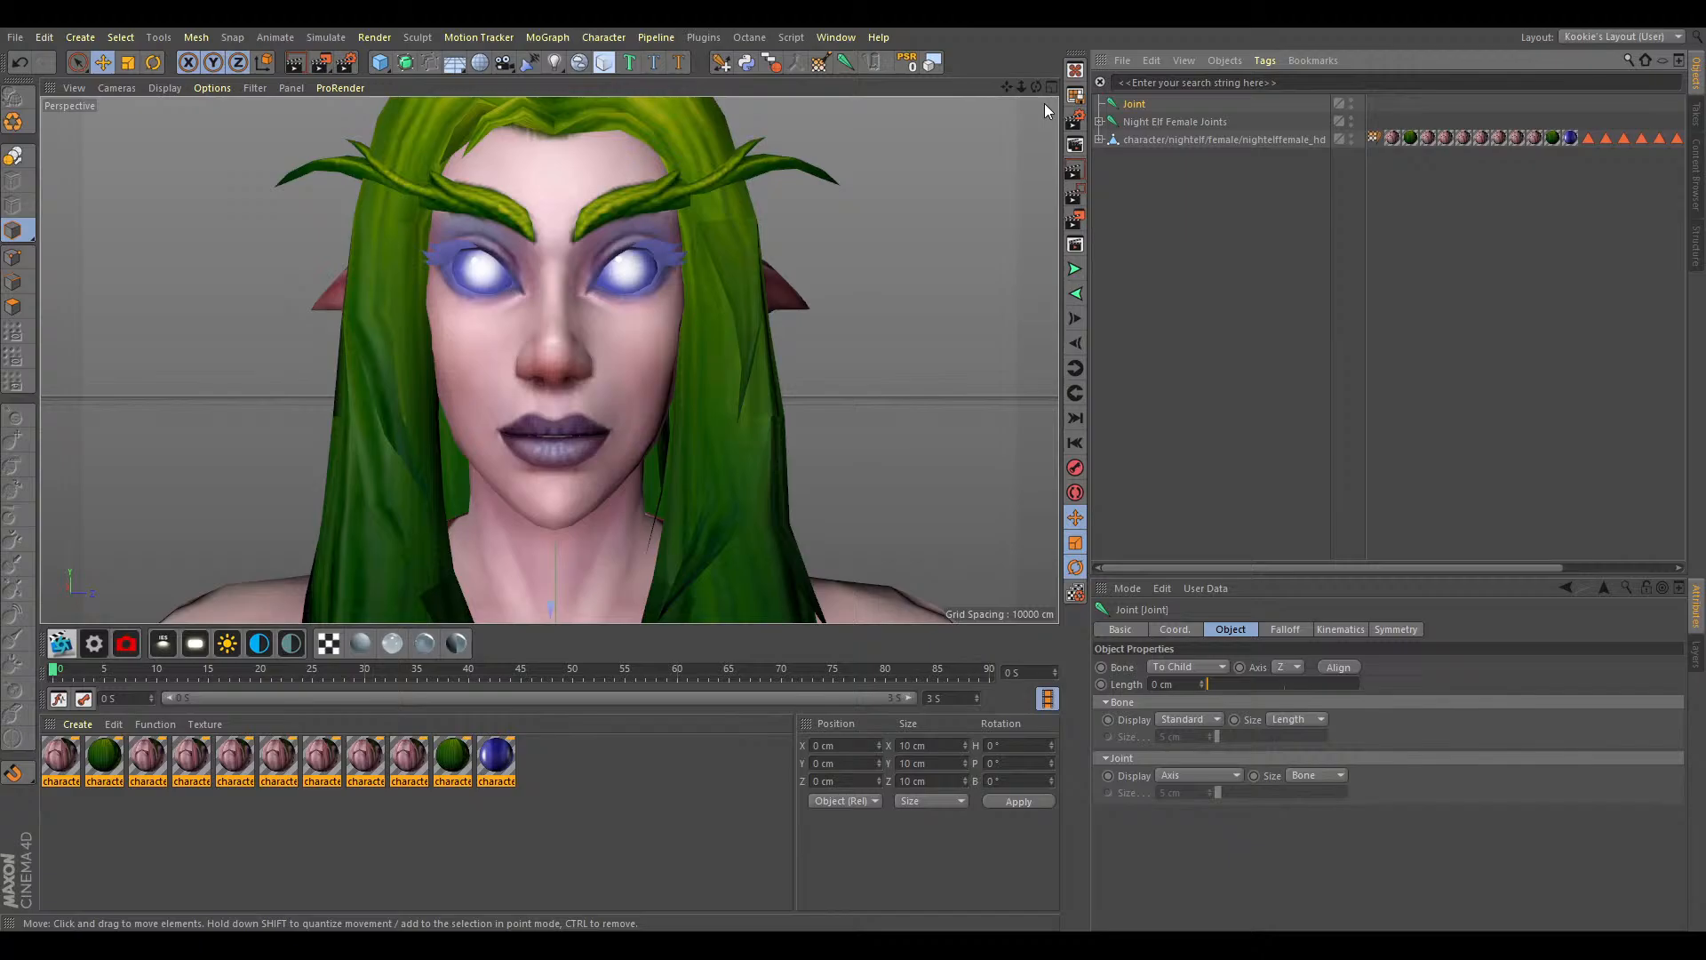
{"action": "left_click_drag", "start_coordinate": [1020, 89], "coordinate": [979, 101]}
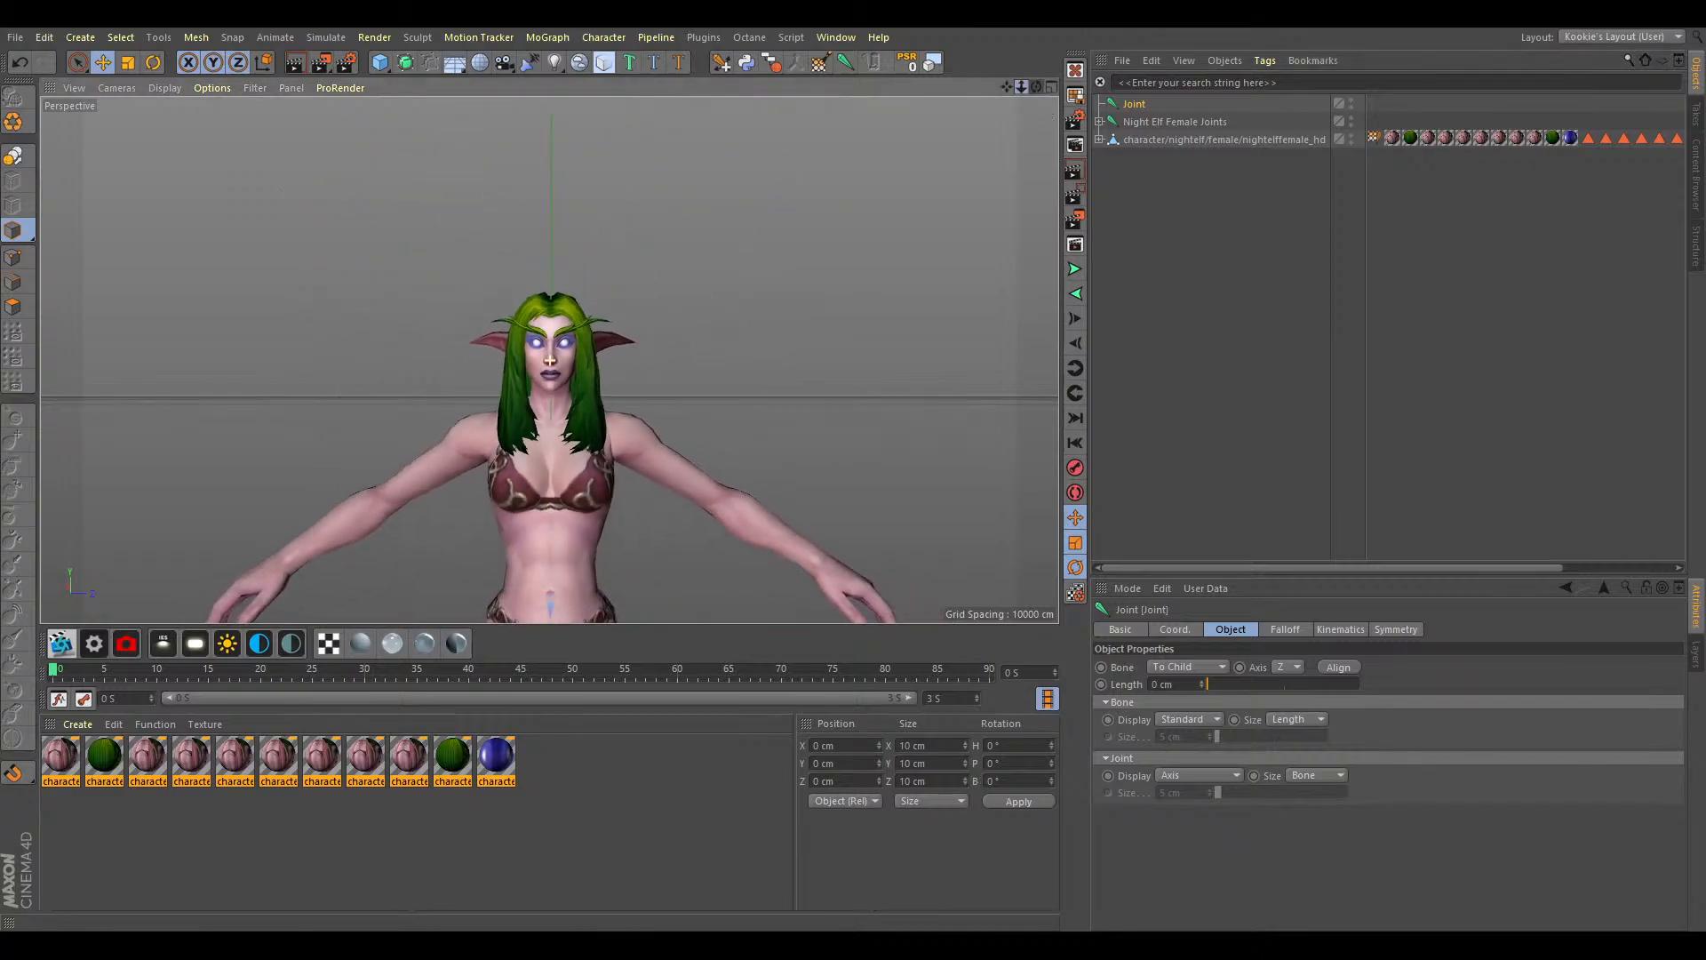
{"action": "left_click", "coordinate": [1175, 629]}
{"action": "left_click_drag", "start_coordinate": [1189, 685], "coordinate": [1189, 591]}
{"action": "scroll", "coordinate": [506, 320], "scroll_direction": "up", "scroll_amount": 3}
{"action": "scroll", "coordinate": [507, 326], "scroll_direction": "up", "scroll_amount": 6}
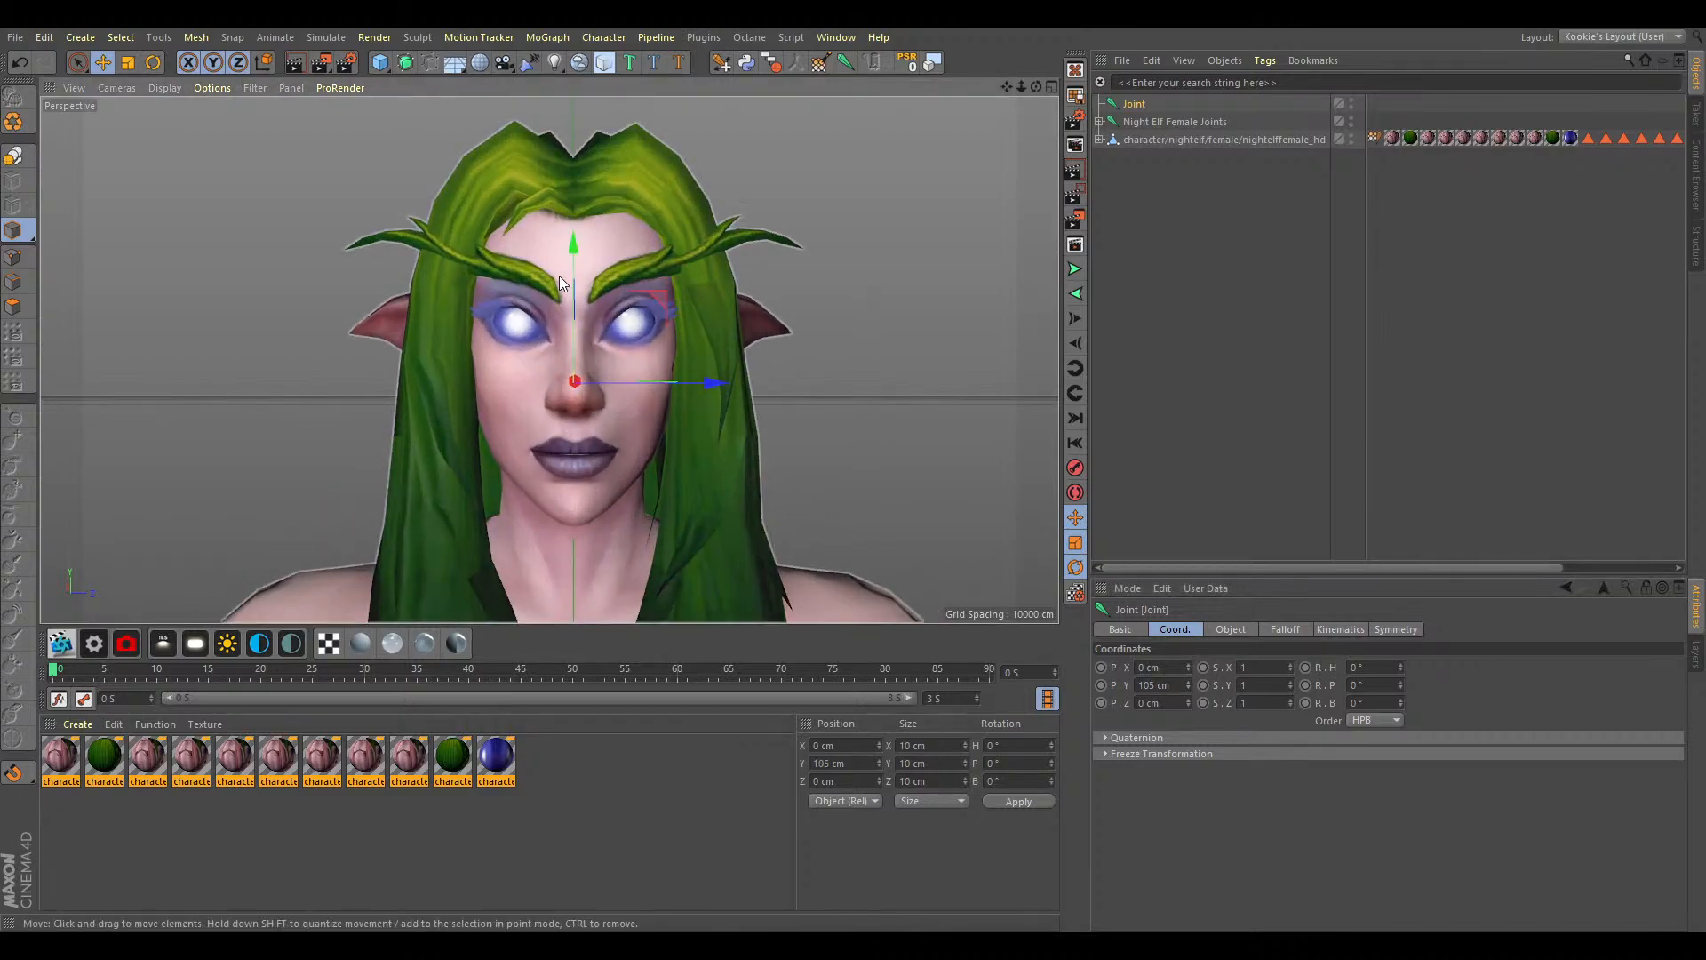
{"action": "scroll", "coordinate": [573, 430], "scroll_direction": "up", "scroll_amount": 2}
{"action": "left_click_drag", "start_coordinate": [568, 235], "coordinate": [573, 165]}
{"action": "scroll", "coordinate": [599, 266], "scroll_direction": "up", "scroll_amount": 3}
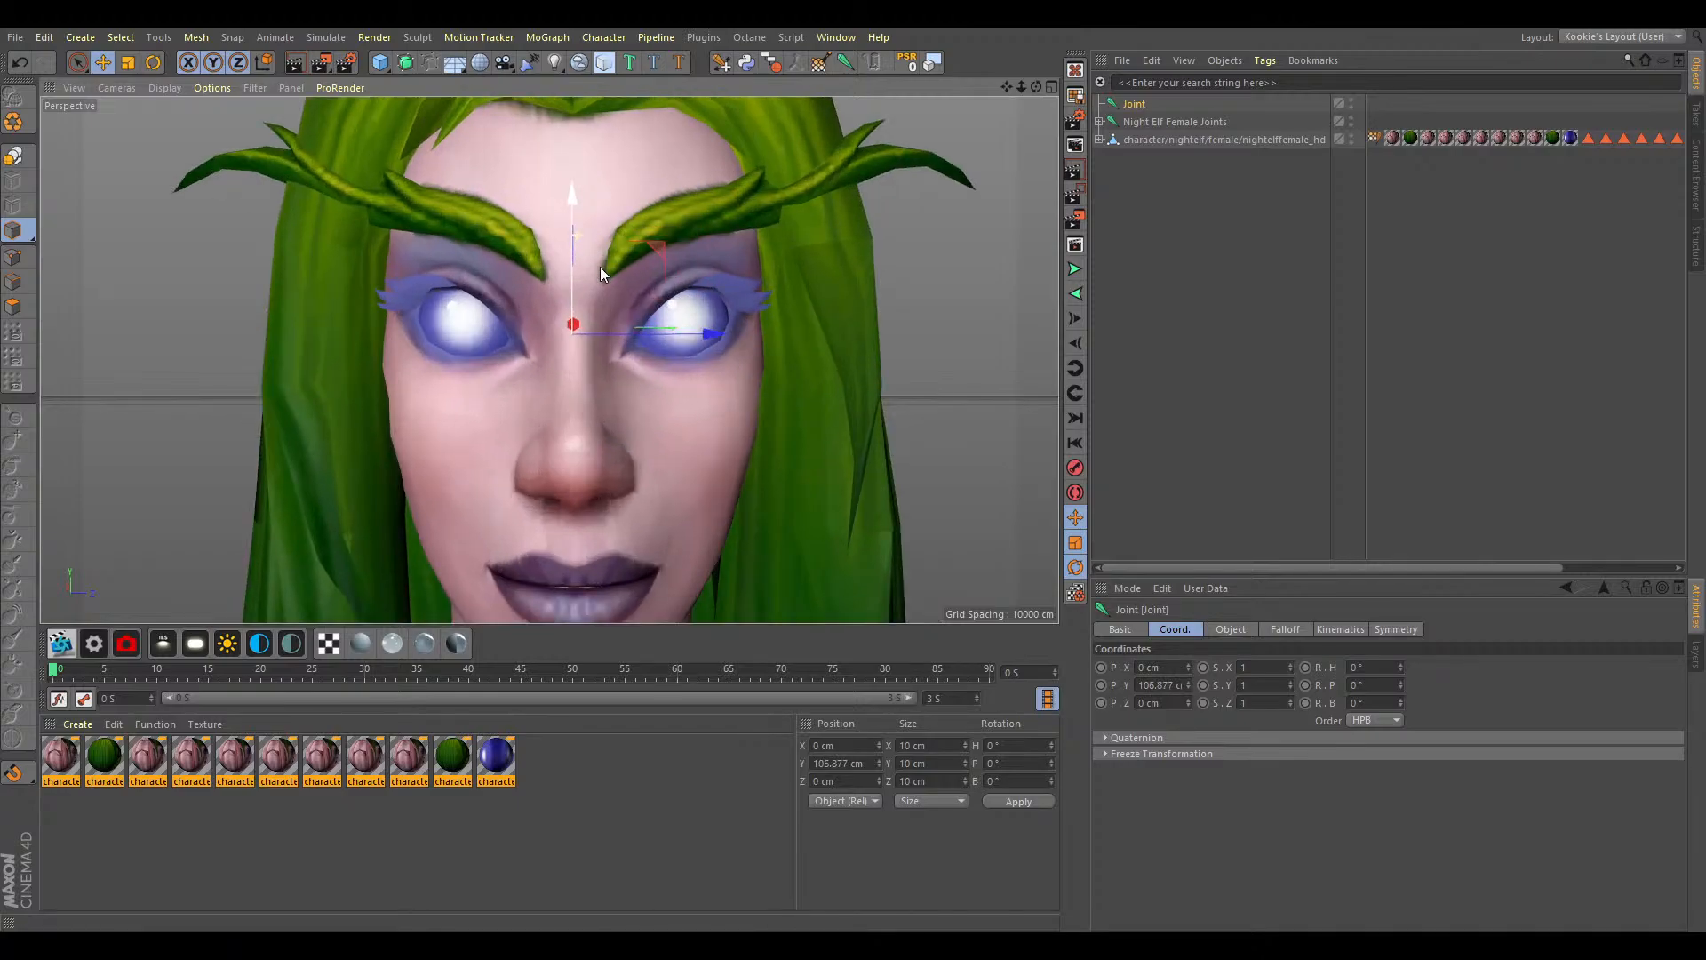
Move the new joint into the character's left eye, at about 1.75 cm in X and 1.89 cm in Z.
{"action": "left_click_drag", "start_coordinate": [634, 334], "coordinate": [736, 334]}
{"action": "left_click_drag", "start_coordinate": [1037, 87], "coordinate": [1037, 151]}
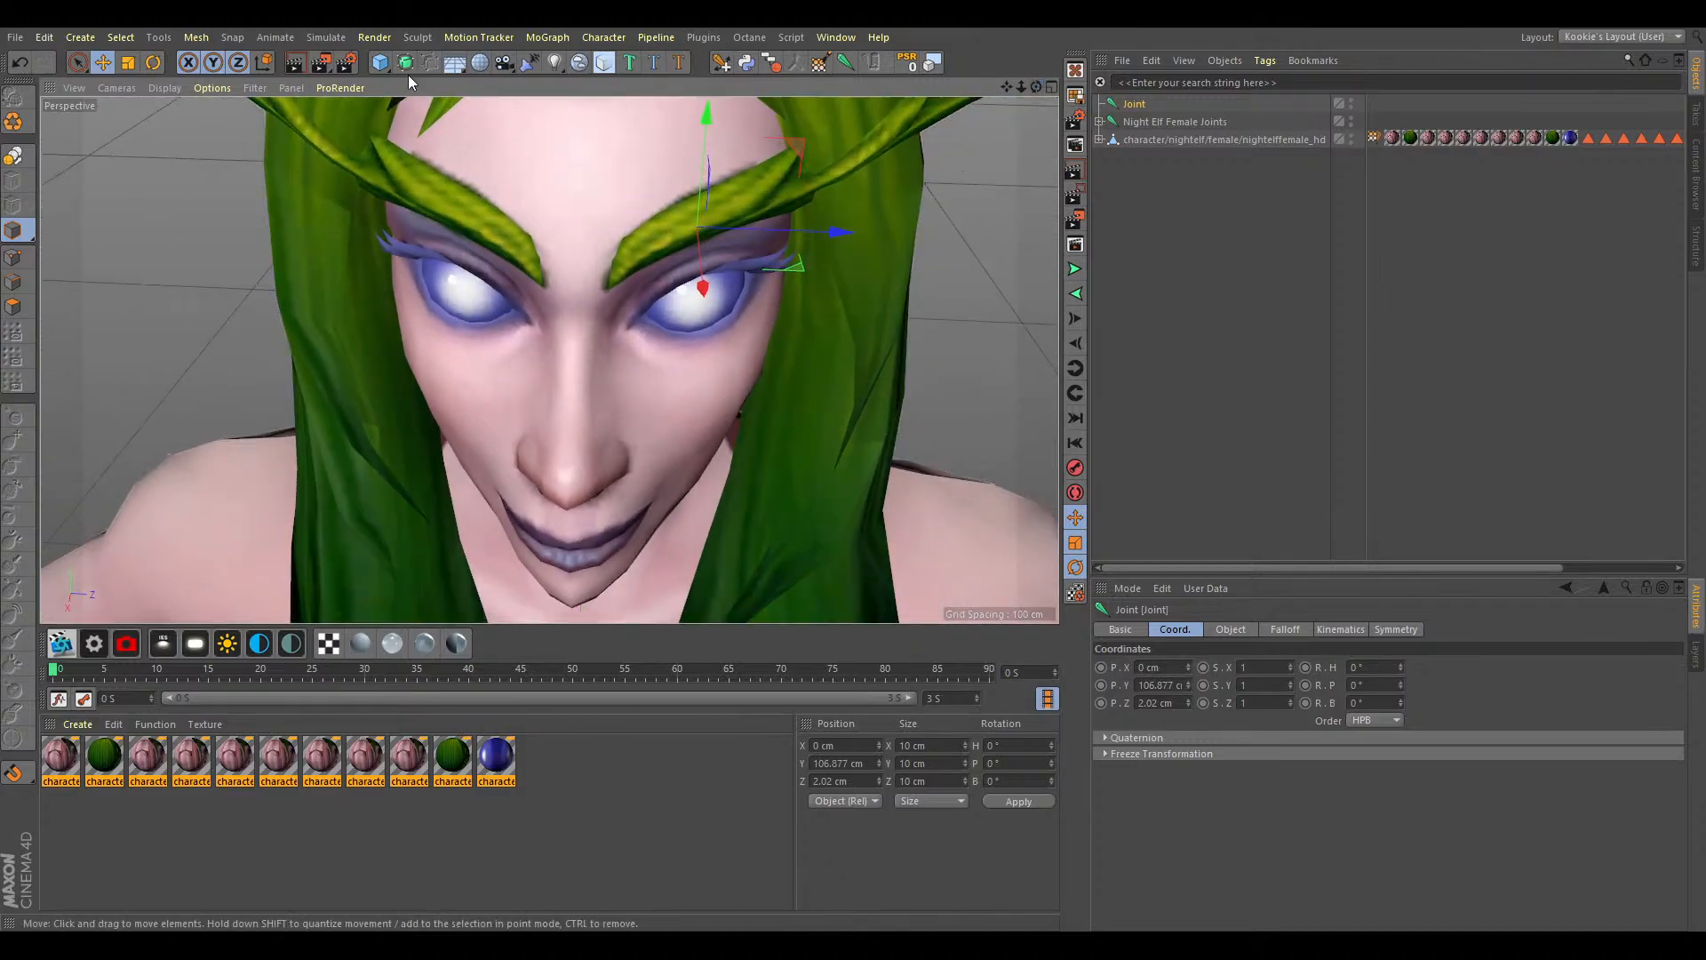
{"action": "left_click", "coordinate": [213, 63]}
{"action": "left_click_drag", "start_coordinate": [721, 261], "coordinate": [718, 305]}
{"action": "mouse_move", "coordinate": [1037, 87]}
{"action": "left_mouse_down"}
{"action": "mouse_move", "coordinate": [964, 32]}
{"action": "mouse_move", "coordinate": [1034, 32]}
{"action": "mouse_move", "coordinate": [1050, 87]}
{"action": "left_mouse_up"}
{"action": "scroll", "coordinate": [549, 360], "scroll_direction": "up", "scroll_amount": 6}
{"action": "scroll", "coordinate": [549, 360], "scroll_direction": "down", "scroll_amount": 8}
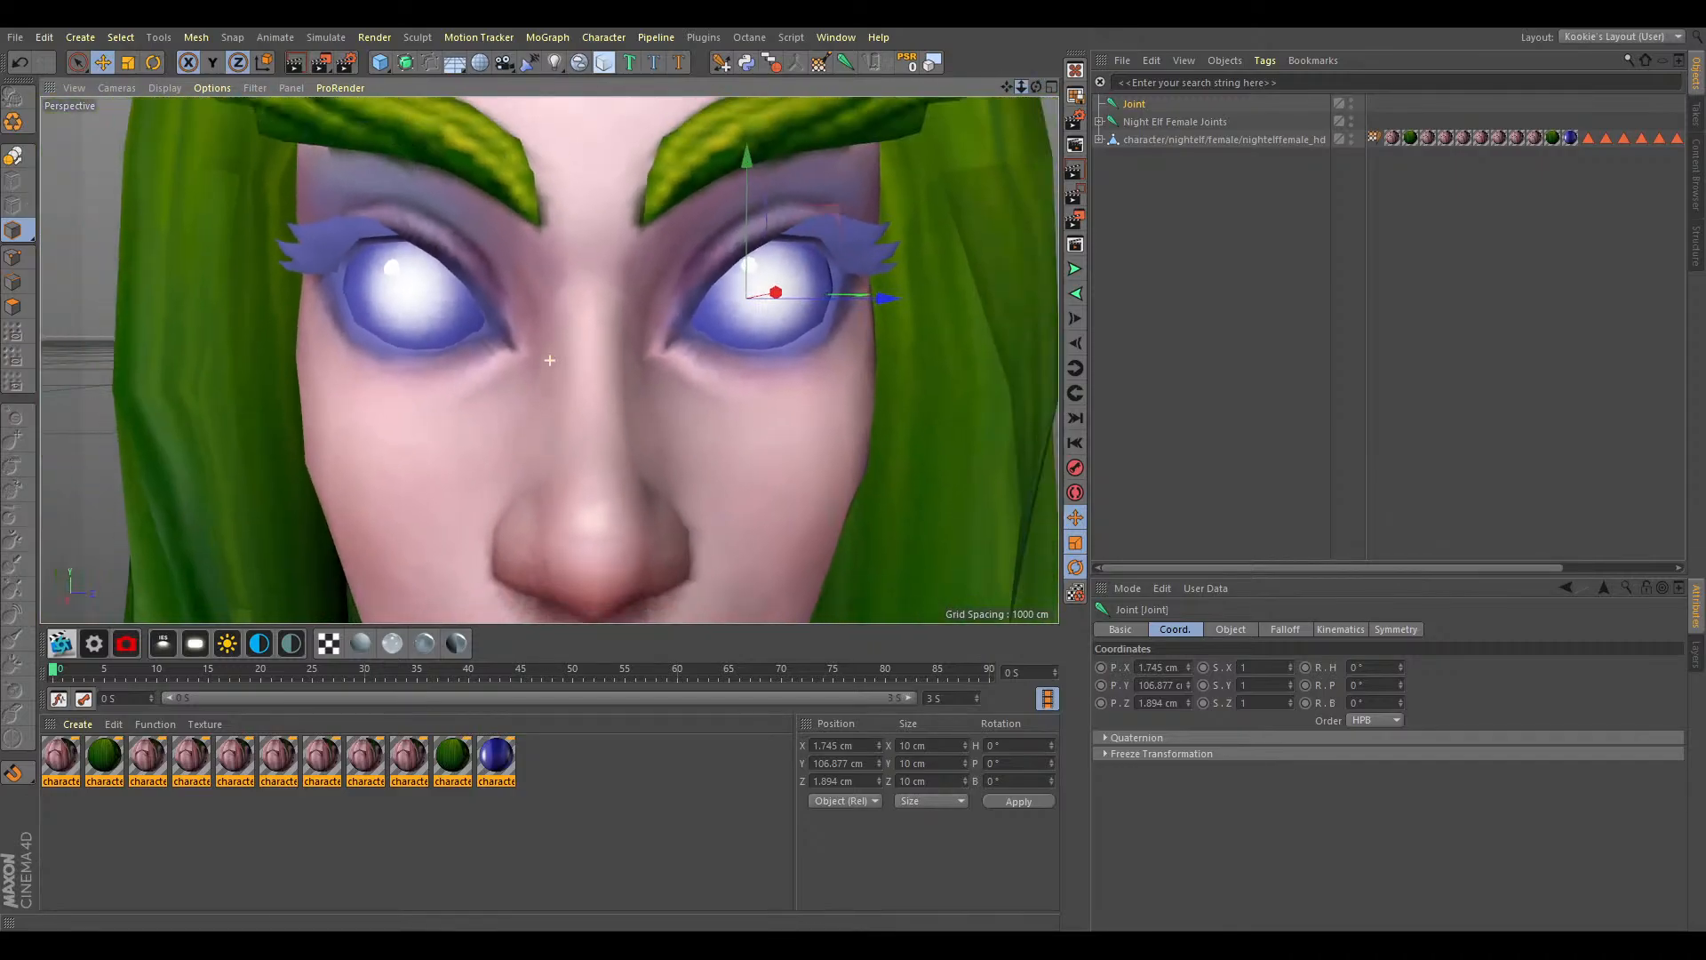
{"action": "left_click_drag", "start_coordinate": [1038, 86], "coordinate": [1044, 101]}
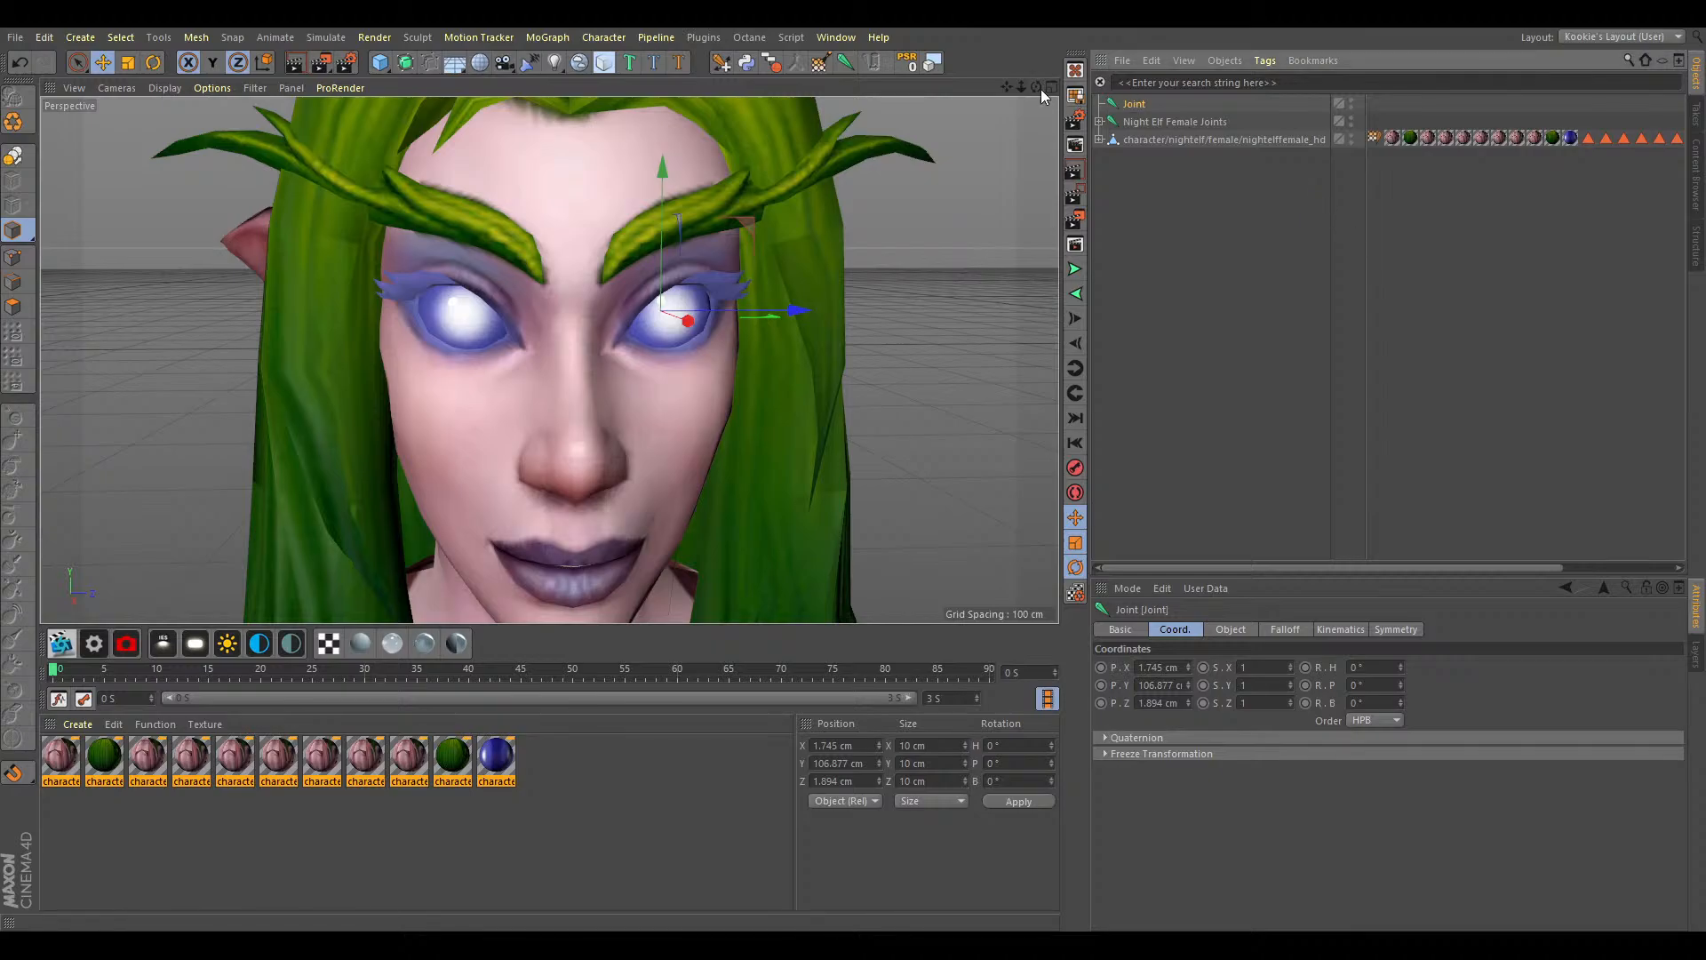
Select the left eyeball's polygons on the character mesh.
{"action": "left_click", "coordinate": [1159, 138]}
{"action": "left_click", "coordinate": [15, 311]}
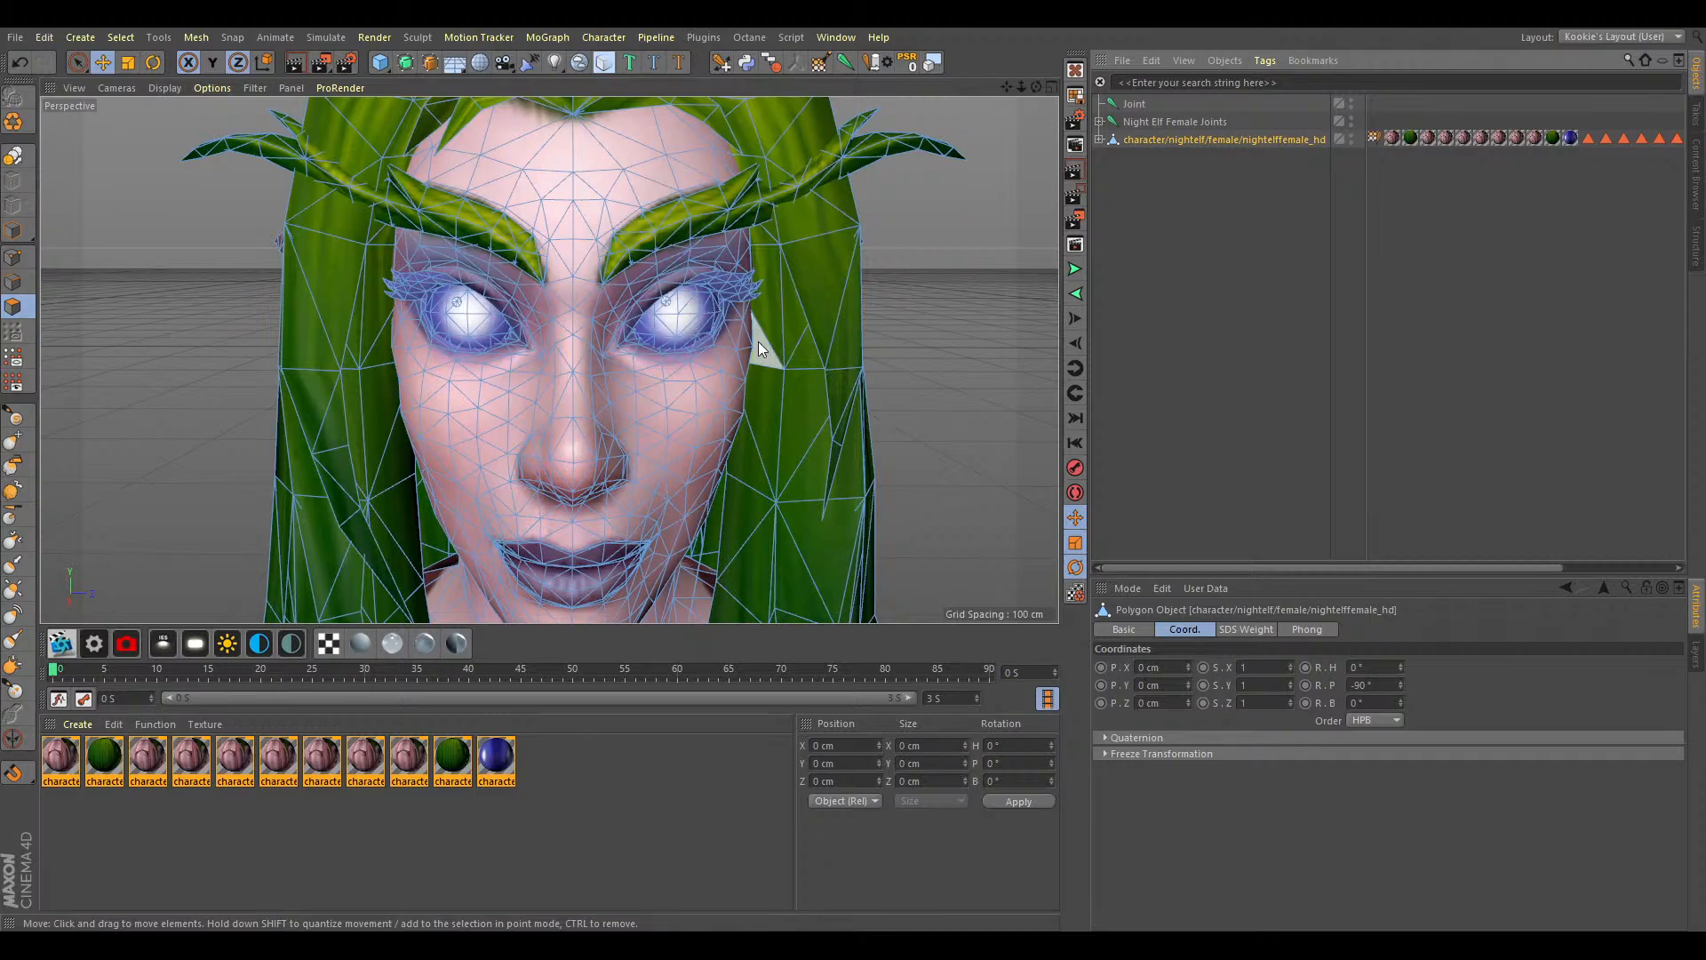
{"action": "left_click", "coordinate": [696, 308]}
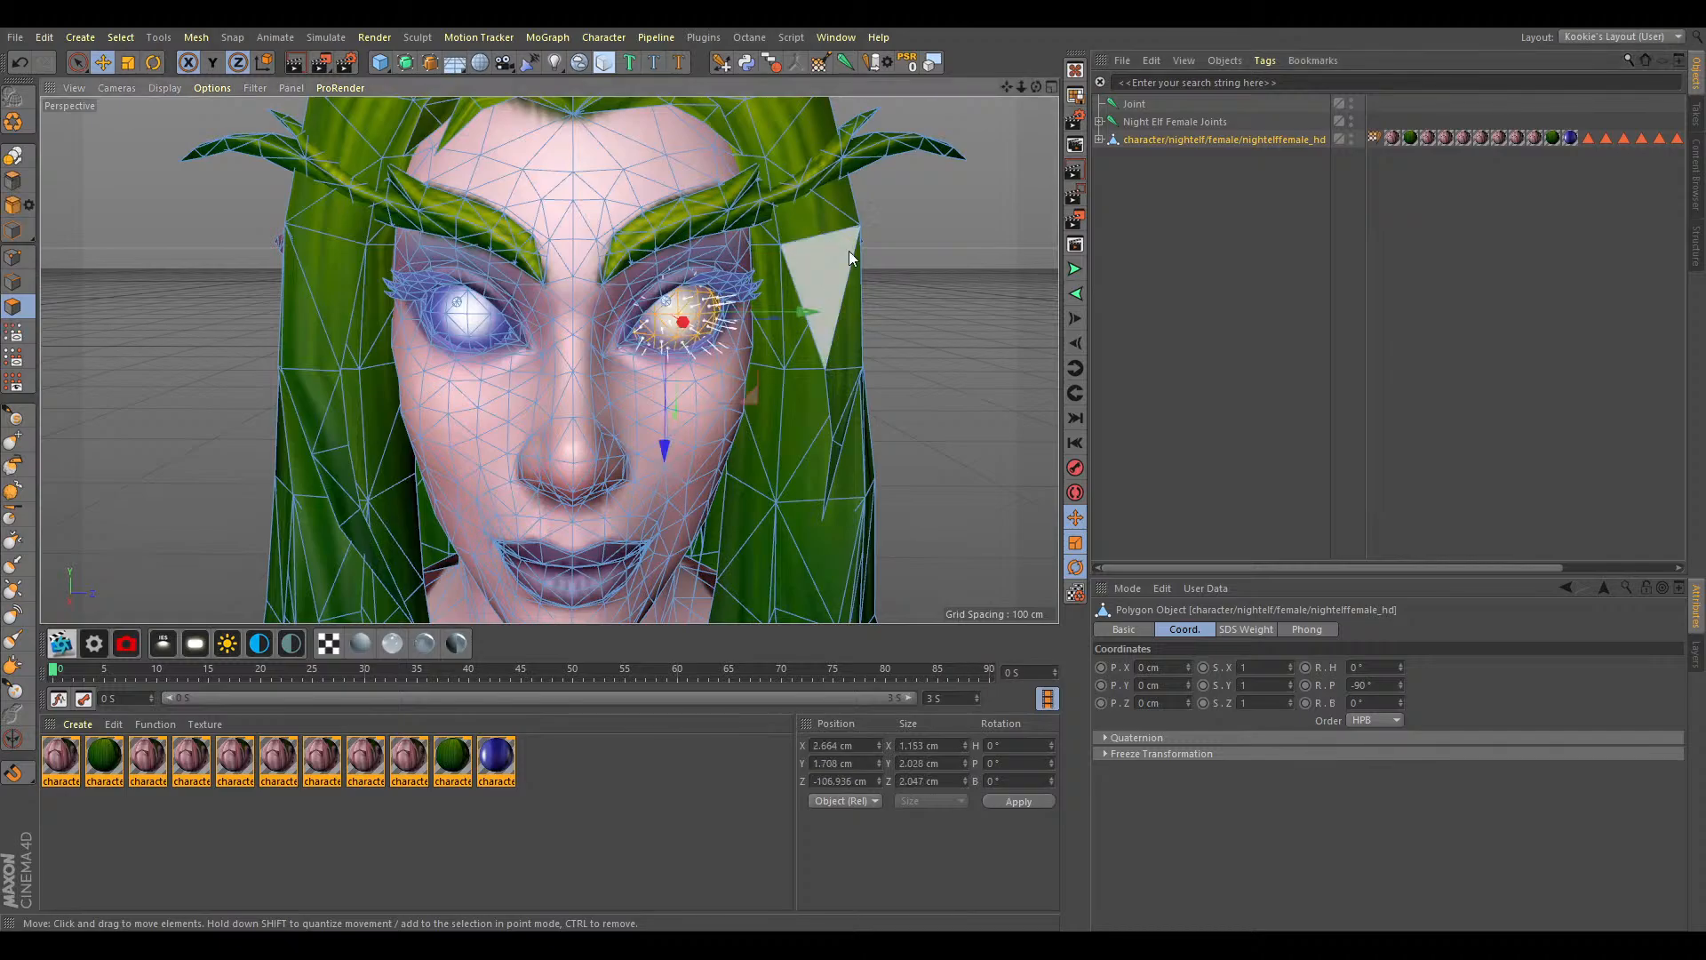
Fine-tune the new joint's placement inside the left eye to about 1.48 cm in X and 1.76 cm in Z.
{"action": "left_click", "coordinate": [1141, 102]}
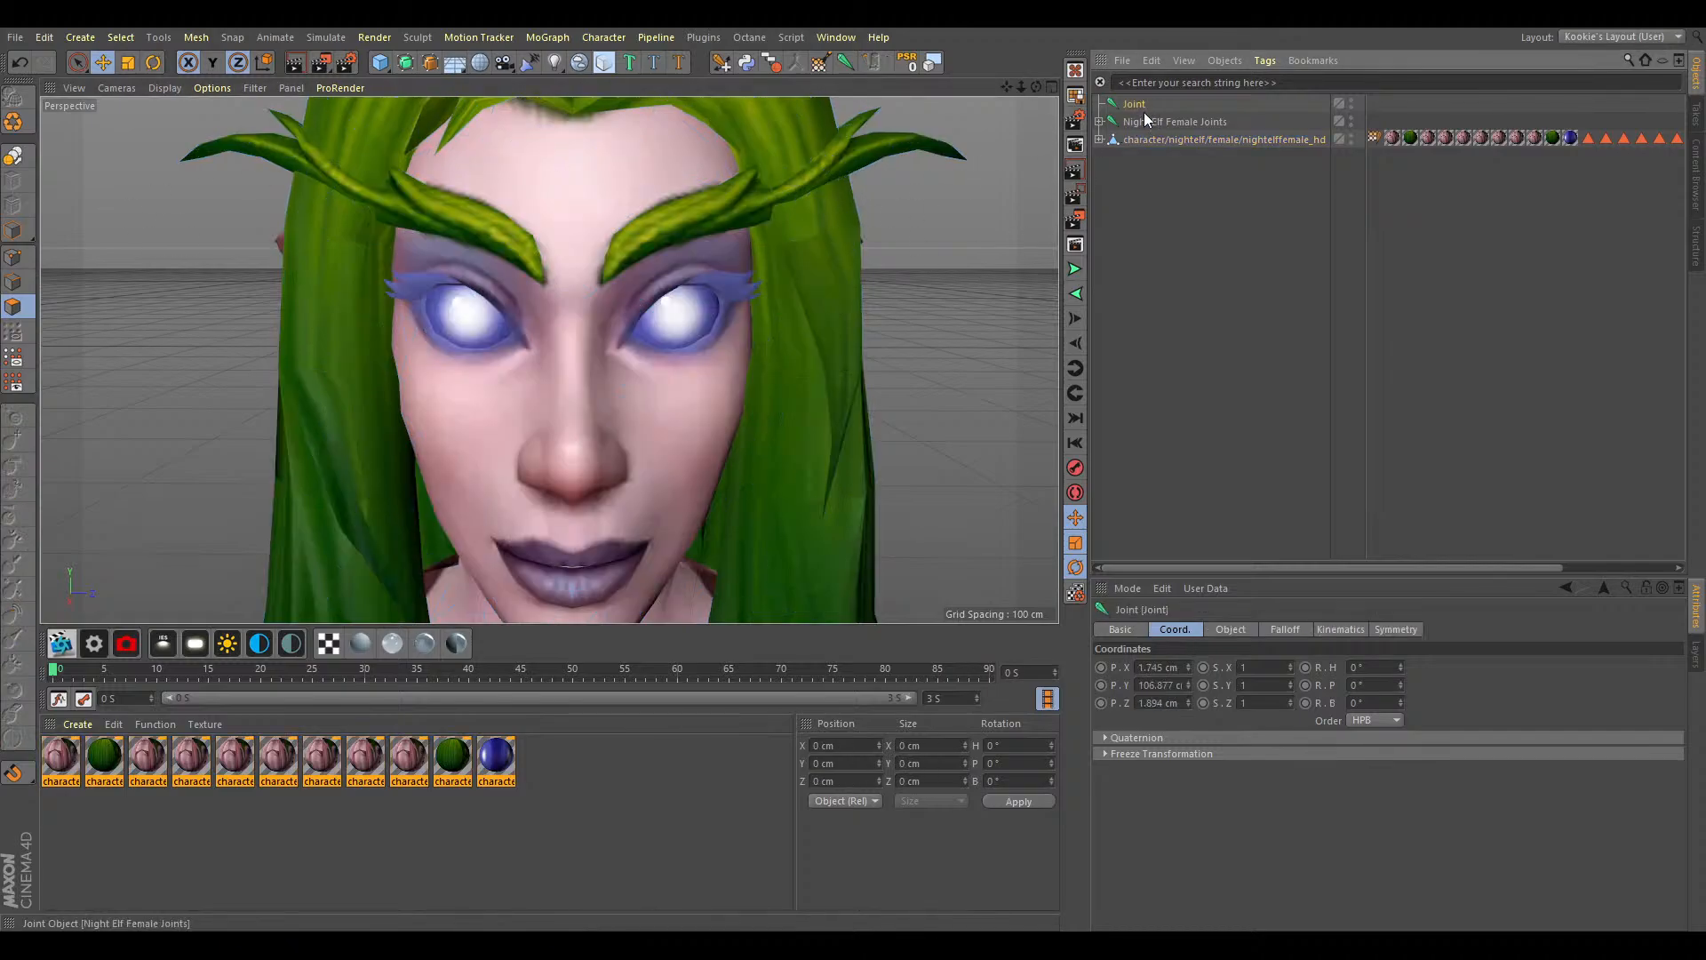
{"action": "left_click", "coordinate": [14, 230]}
{"action": "left_click_drag", "start_coordinate": [1037, 87], "coordinate": [940, 110]}
{"action": "left_click_drag", "start_coordinate": [658, 334], "coordinate": [673, 332]}
{"action": "left_click_drag", "start_coordinate": [1036, 88], "coordinate": [1101, 73]}
{"action": "left_click_drag", "start_coordinate": [710, 259], "coordinate": [747, 327], "text": "alt"}
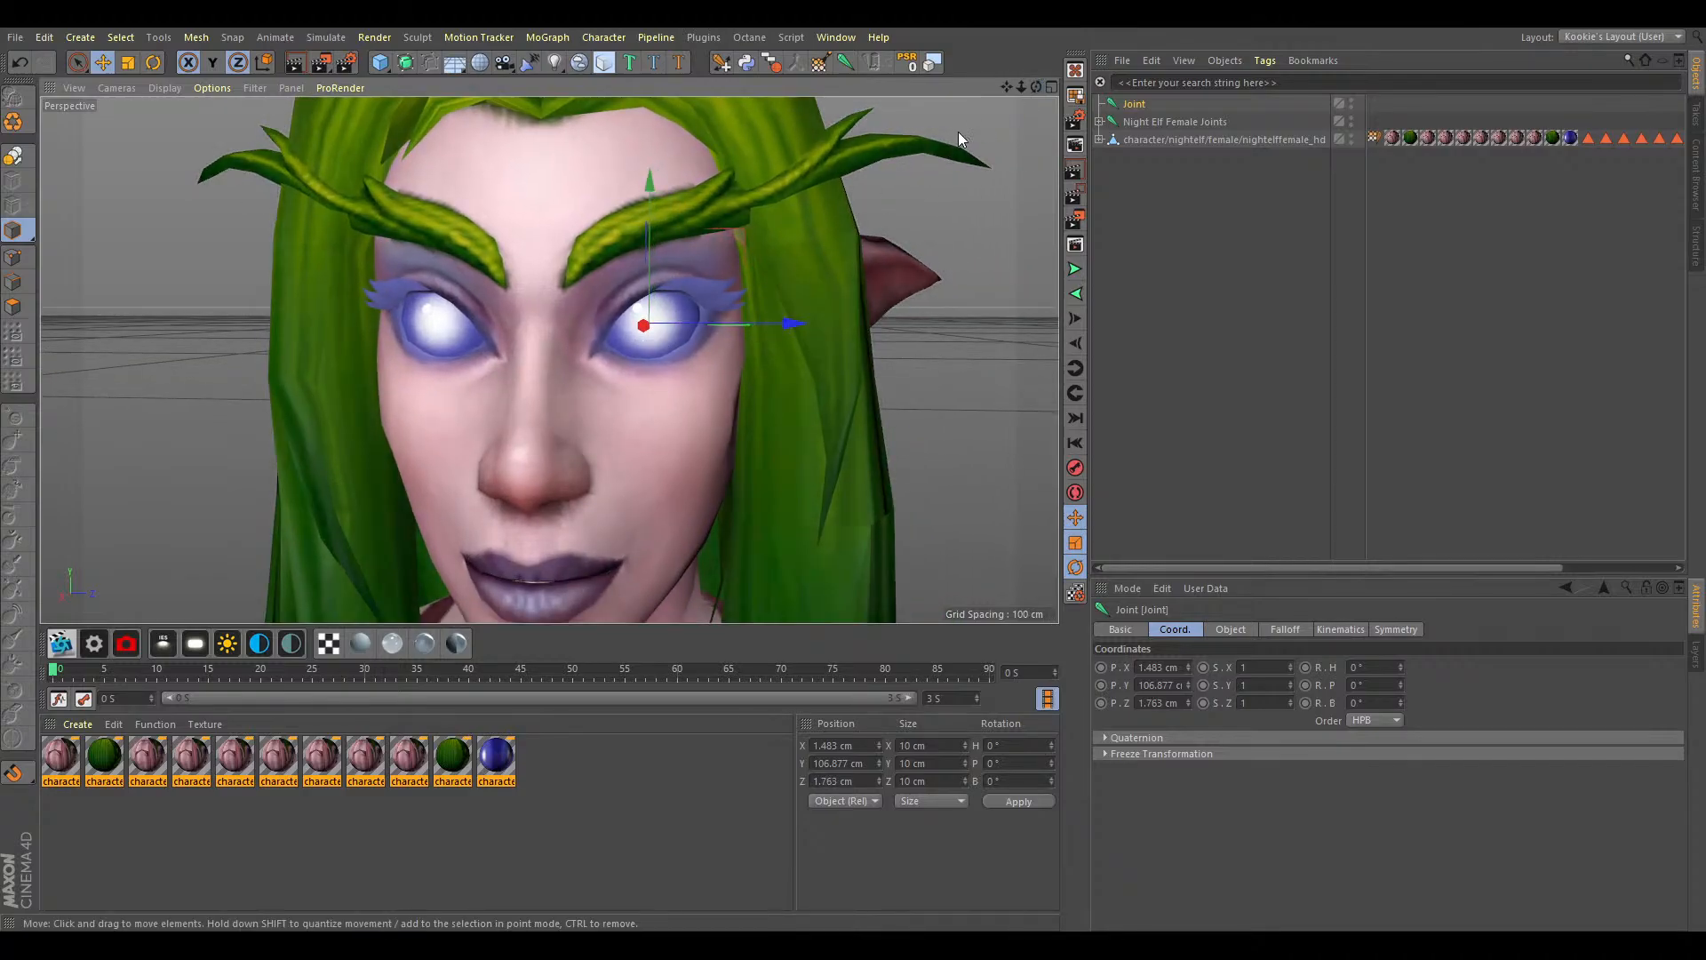
{"action": "left_click_drag", "start_coordinate": [1037, 88], "coordinate": [1050, 83]}
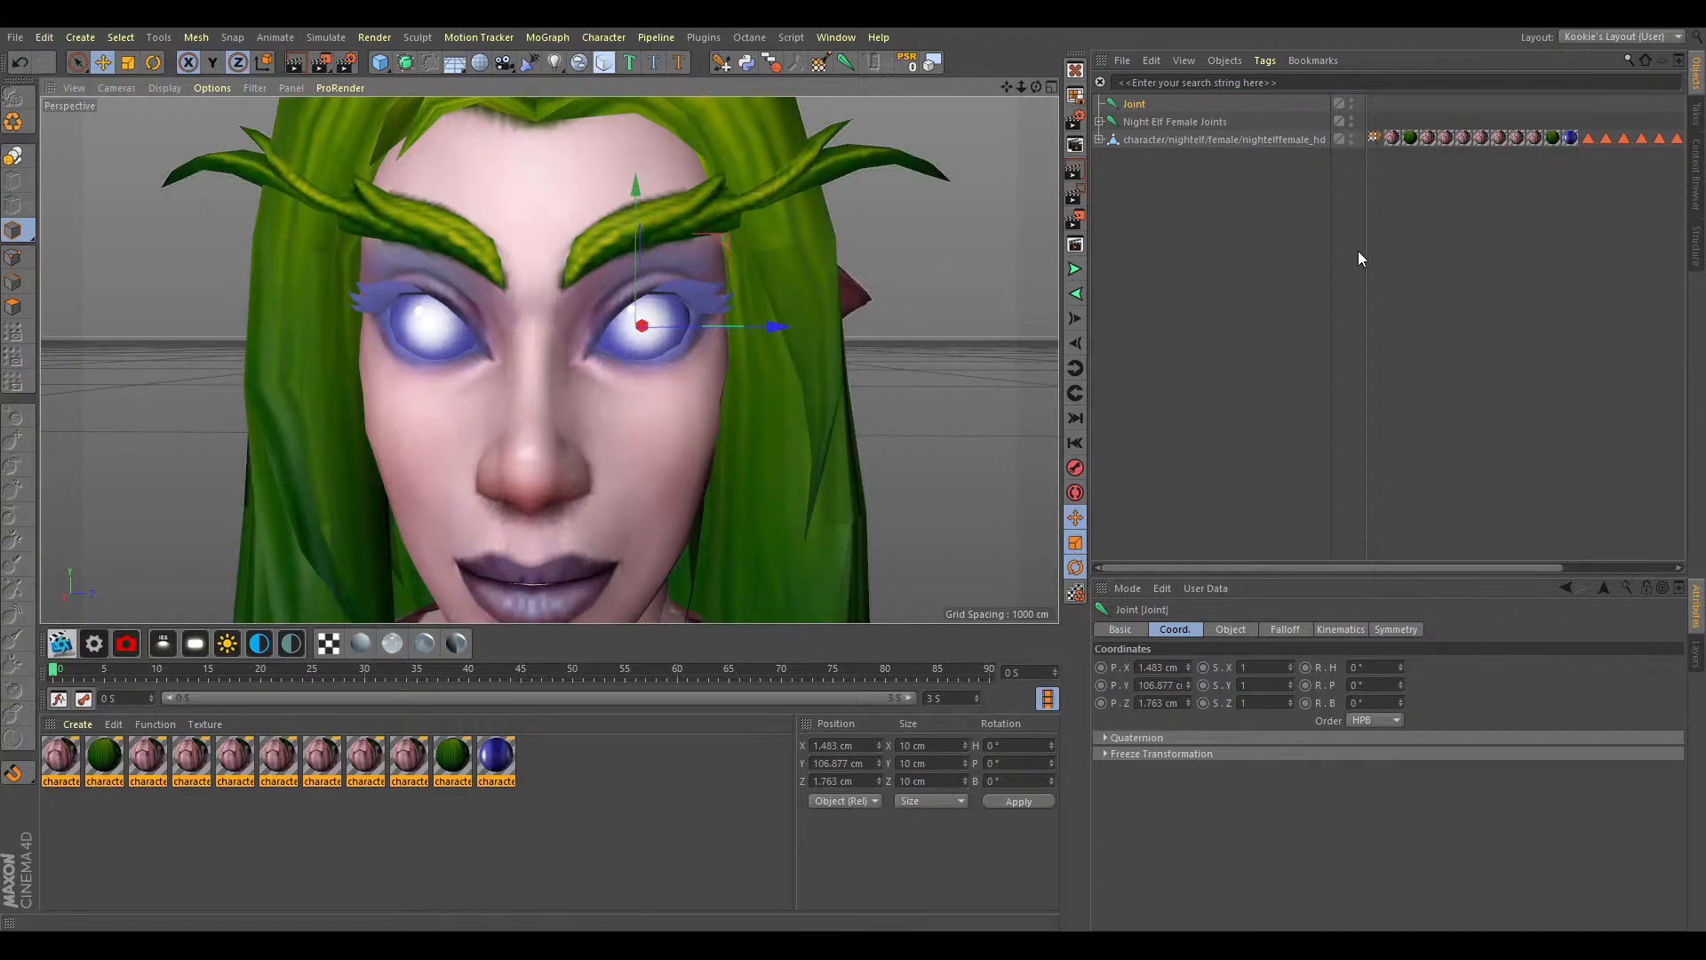
Return to the character mesh's polygons and add the small highlight to the left eyeball selection.
{"action": "left_click", "coordinate": [1188, 142]}
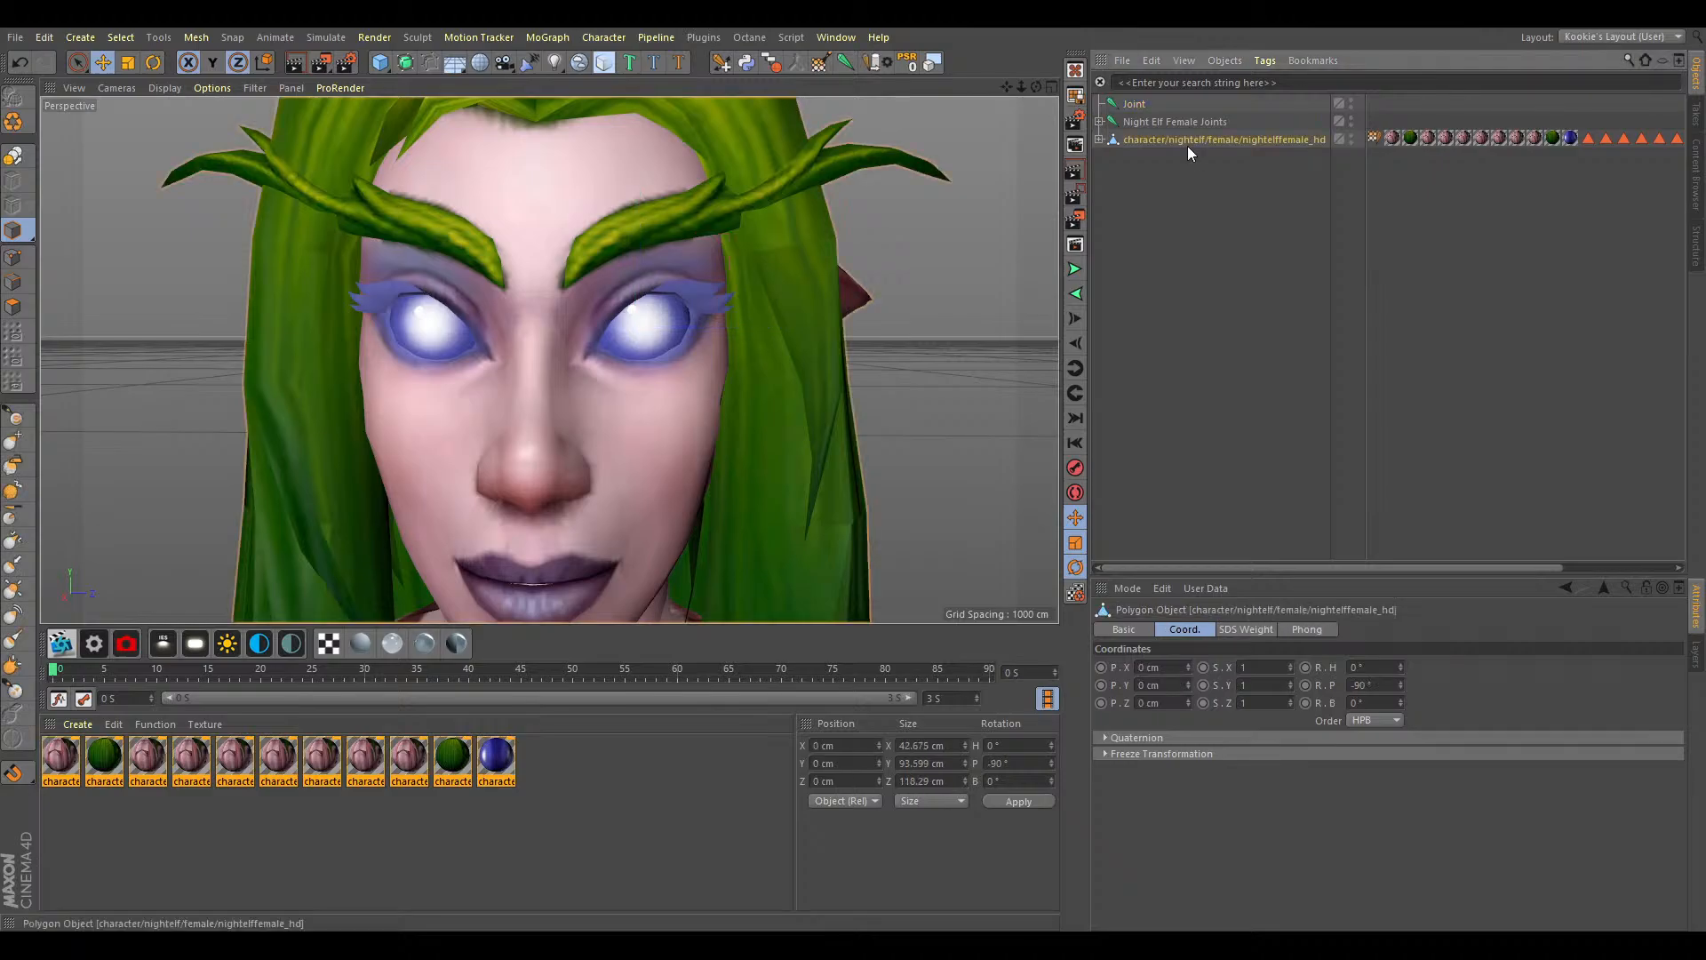
{"action": "left_click", "coordinate": [13, 306]}
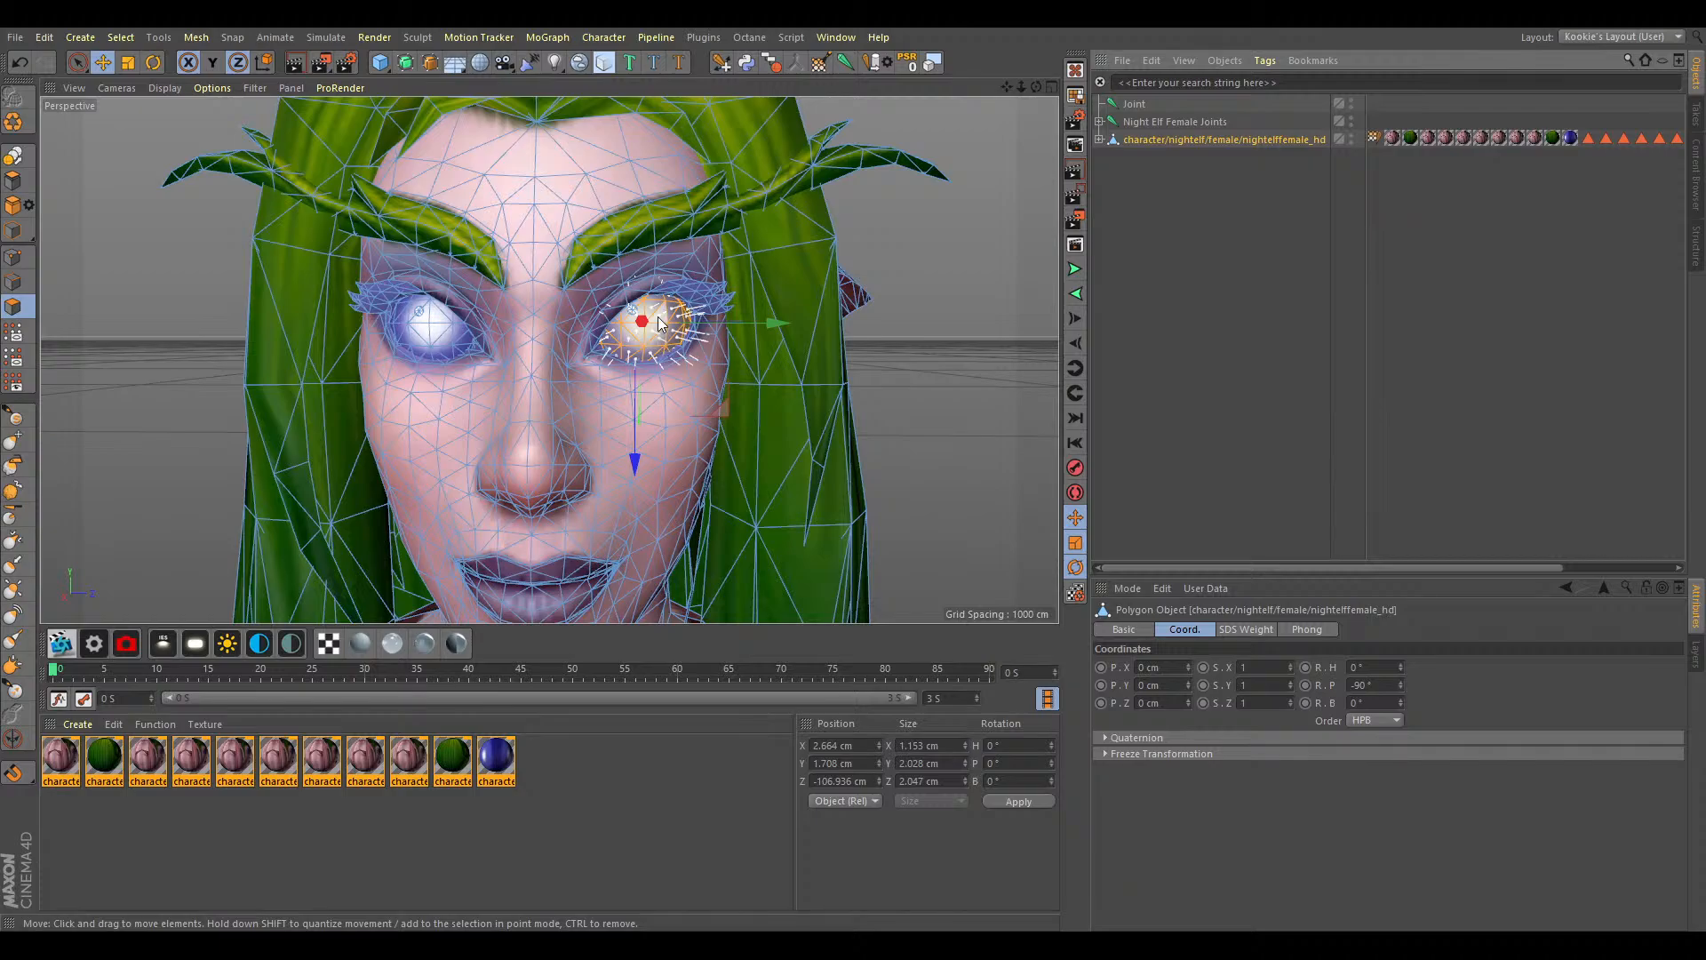
{"action": "scroll", "coordinate": [661, 339], "scroll_direction": "up", "scroll_amount": 5}
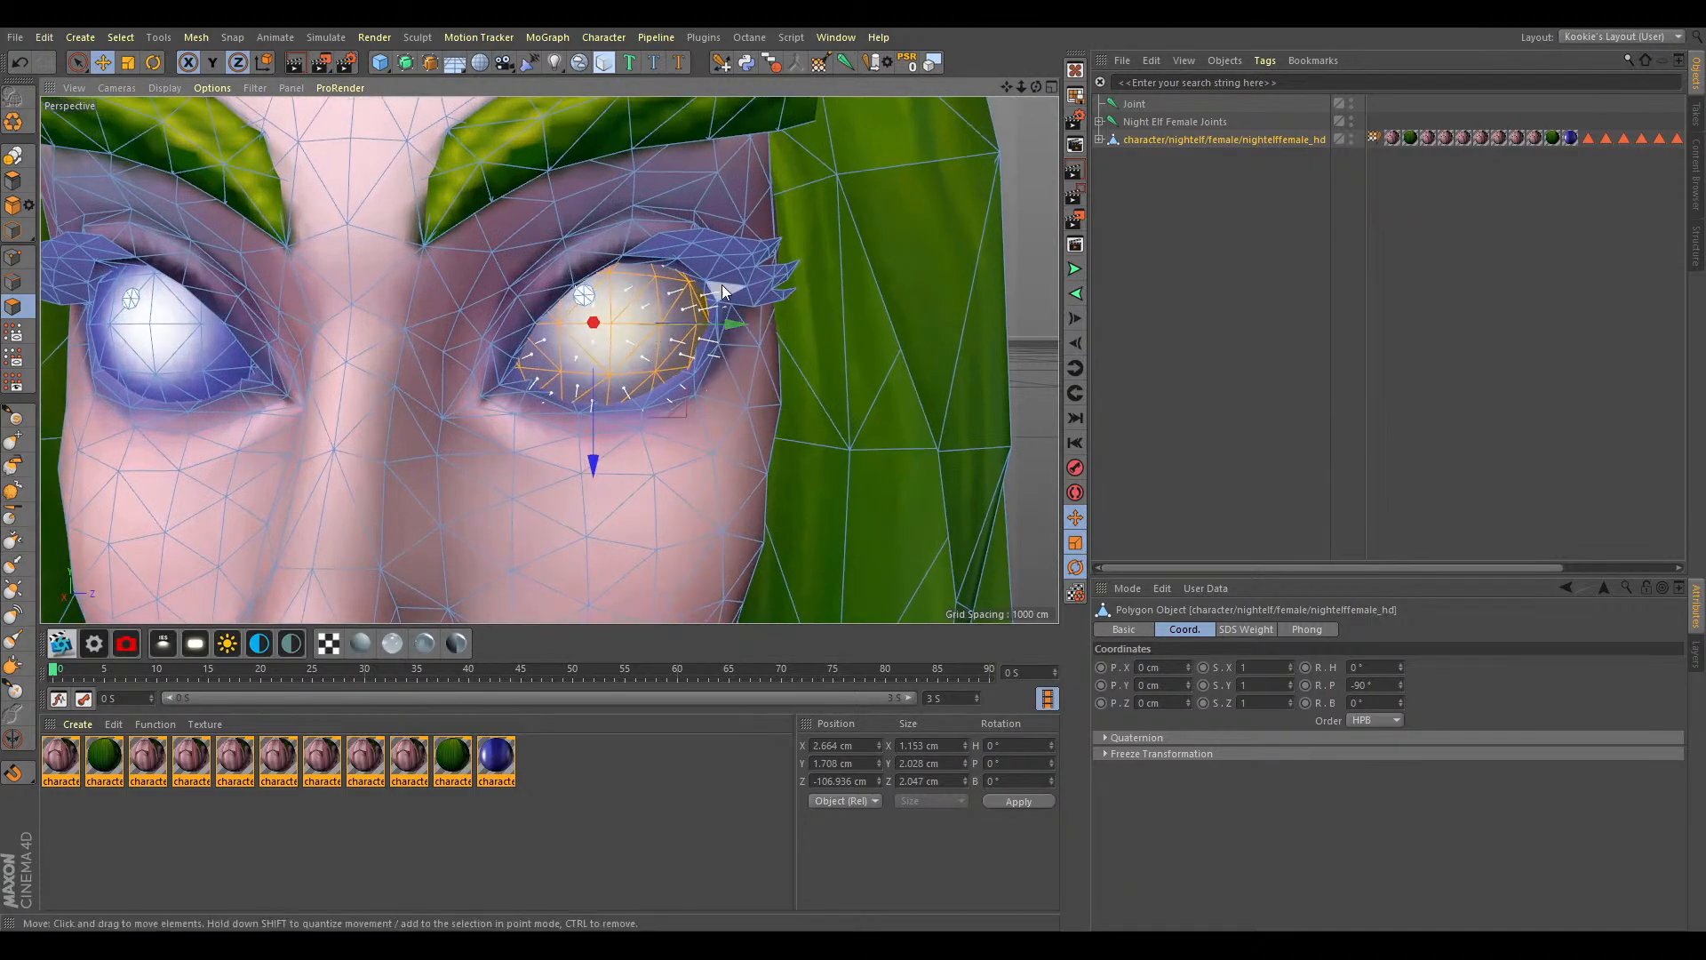
{"action": "scroll", "coordinate": [574, 359], "scroll_direction": "up", "scroll_amount": 1}
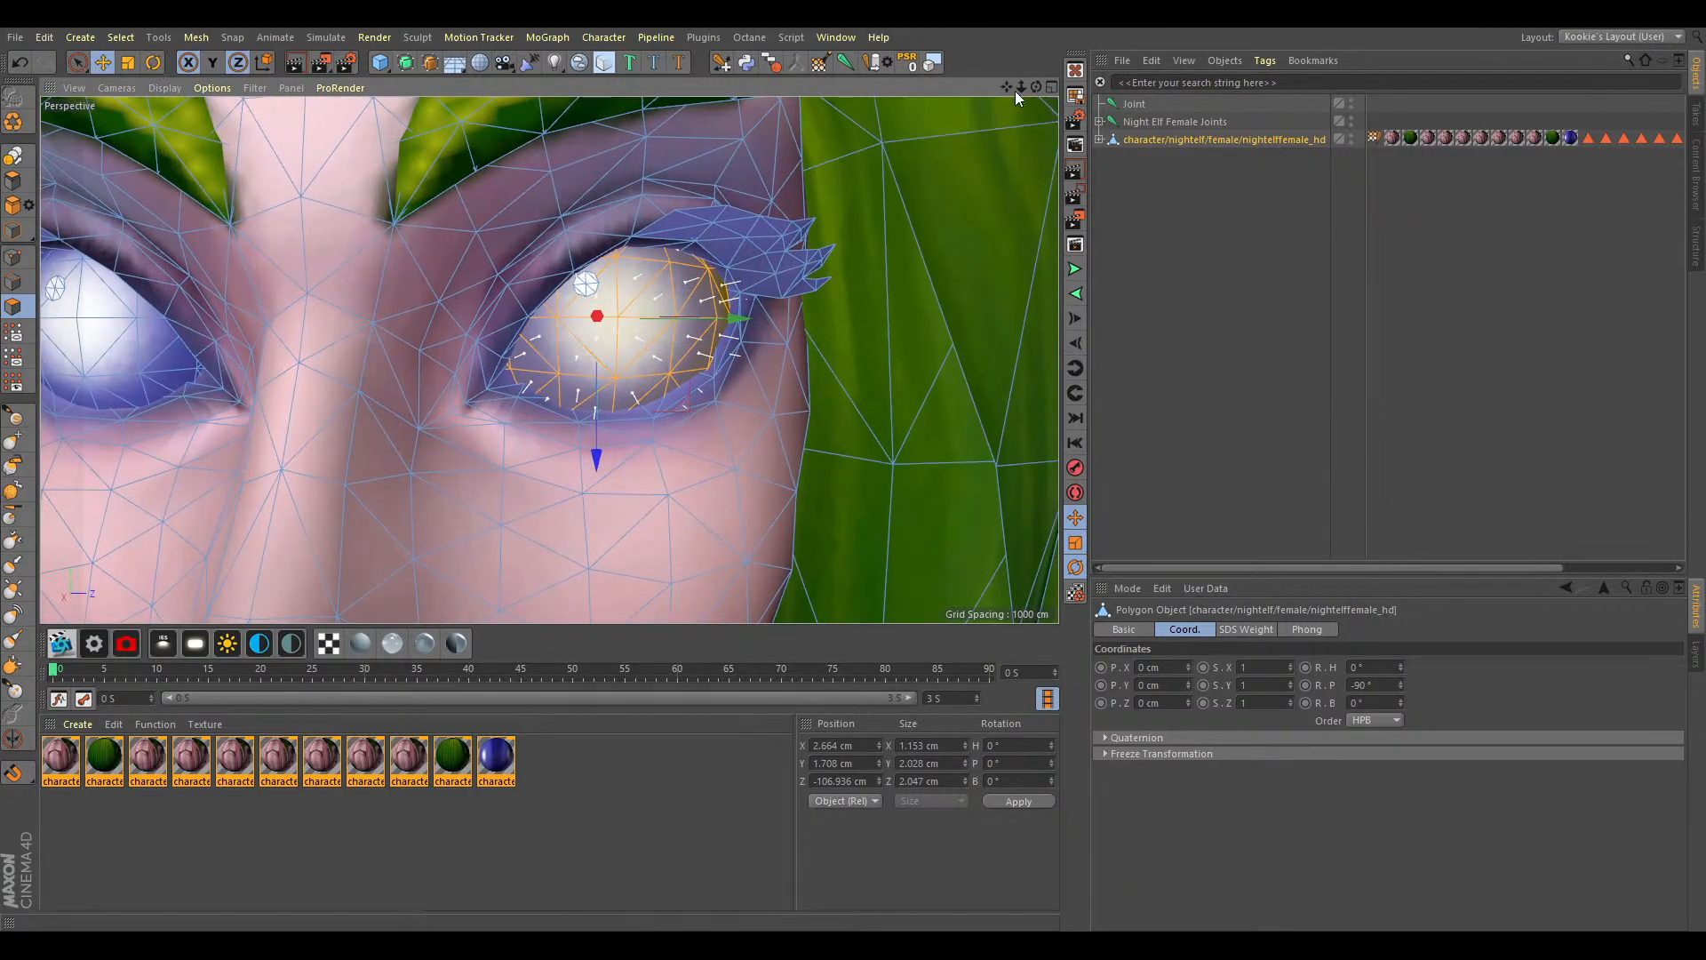
{"action": "left_click_drag", "start_coordinate": [1036, 87], "coordinate": [993, 89]}
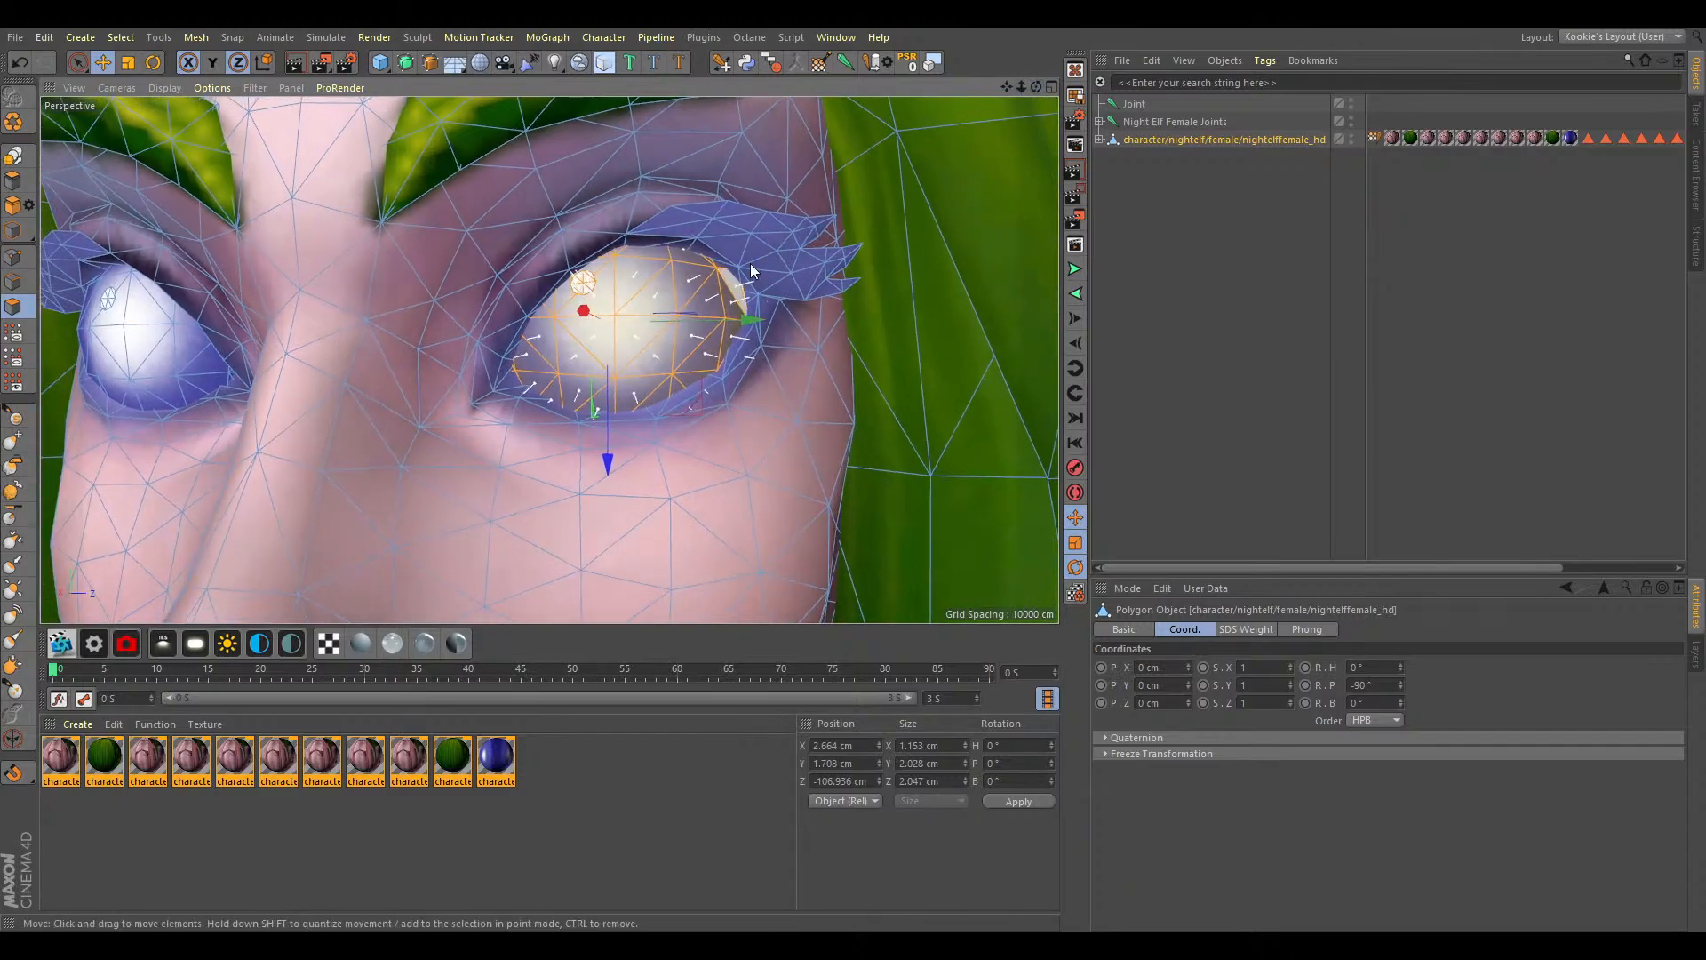
{"action": "left_click_drag", "start_coordinate": [1036, 88], "coordinate": [997, 89]}
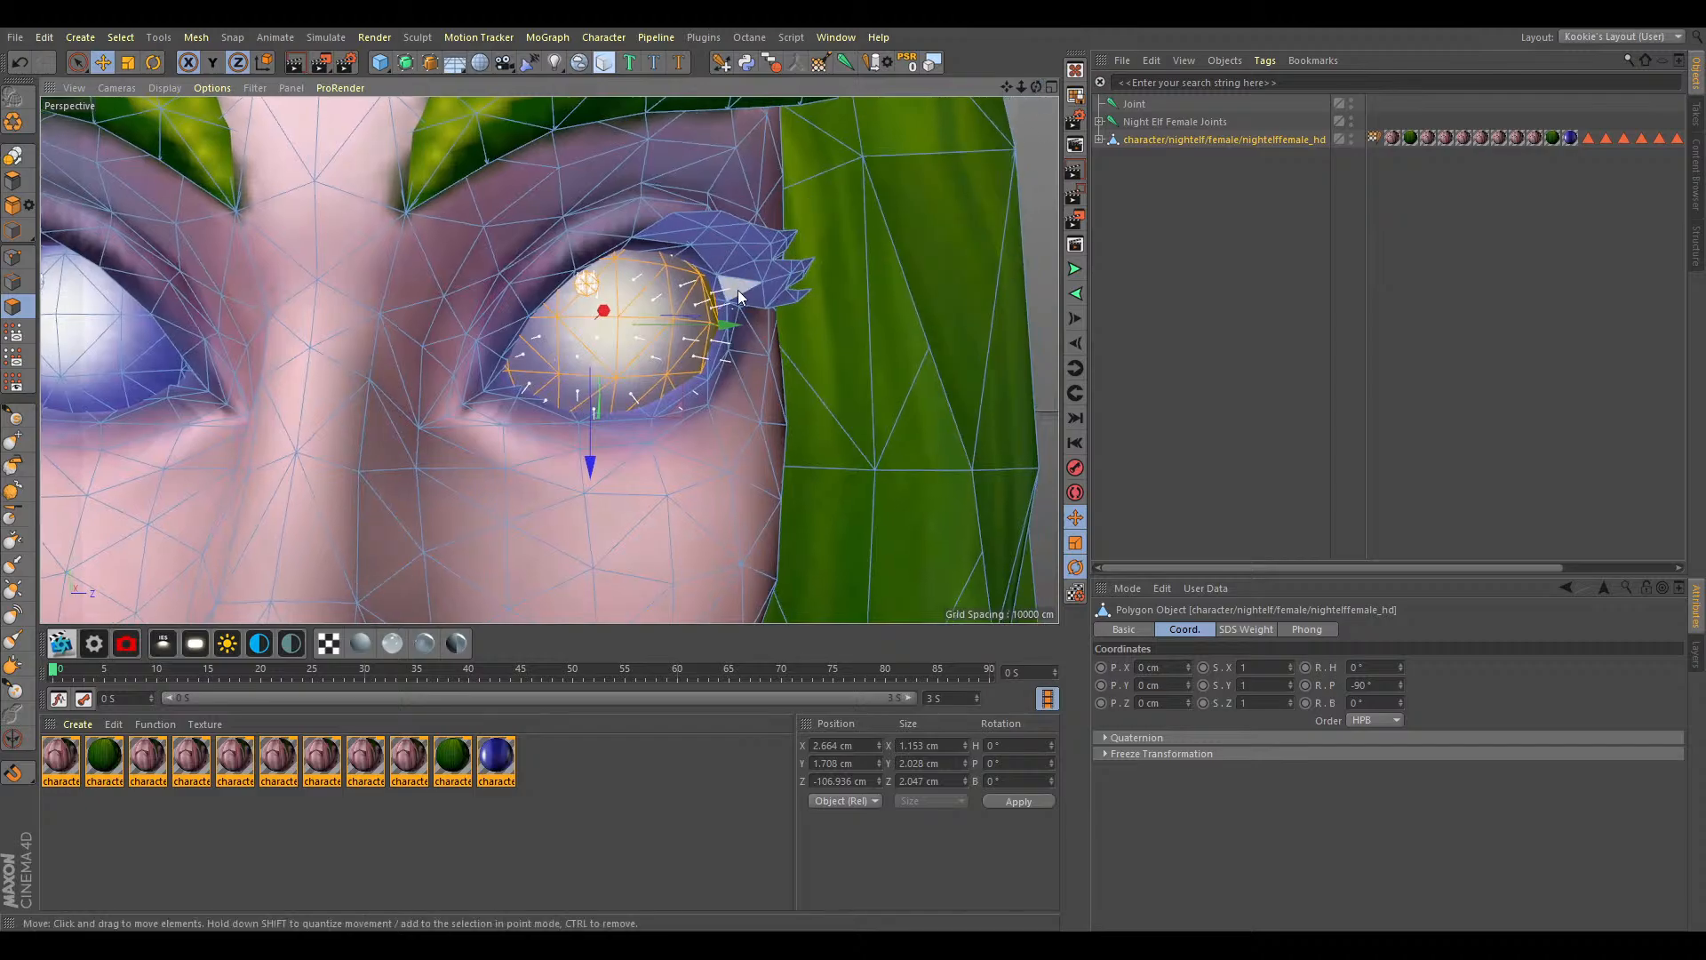
{"action": "scroll", "coordinate": [738, 290], "scroll_direction": "down", "scroll_amount": 4}
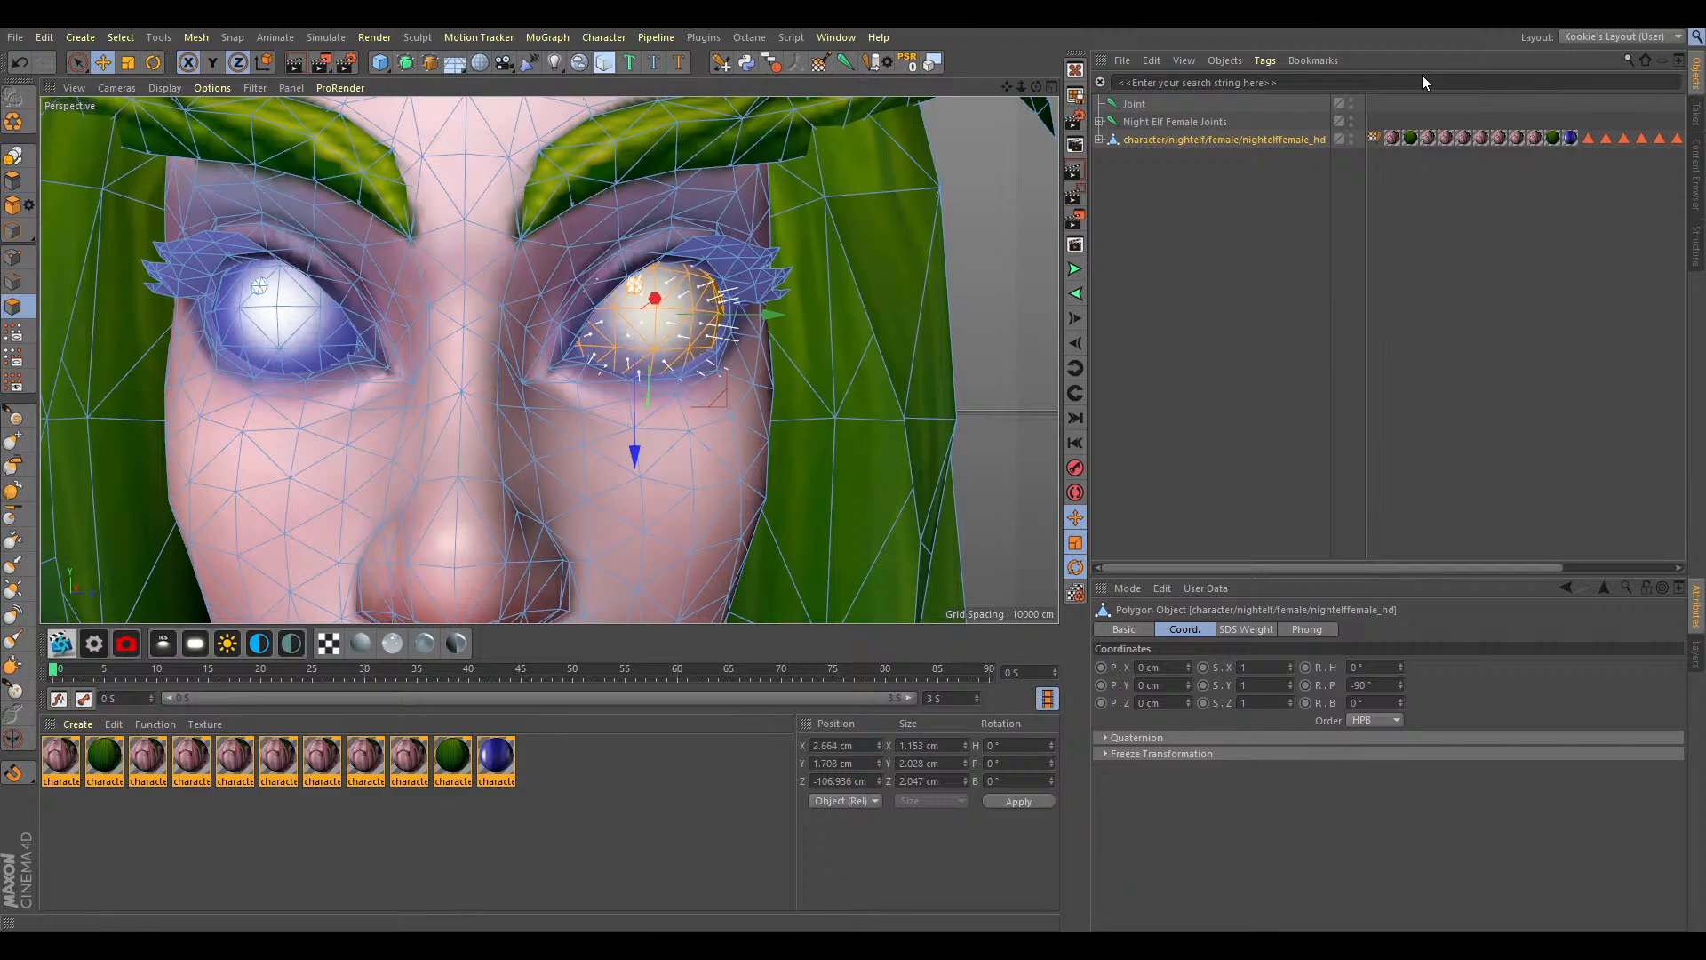
Duplicate the selected left eye polygons into a separate object, delete them from the character mesh, and check the separated eye.
{"action": "key", "text": "ctrl+v"}
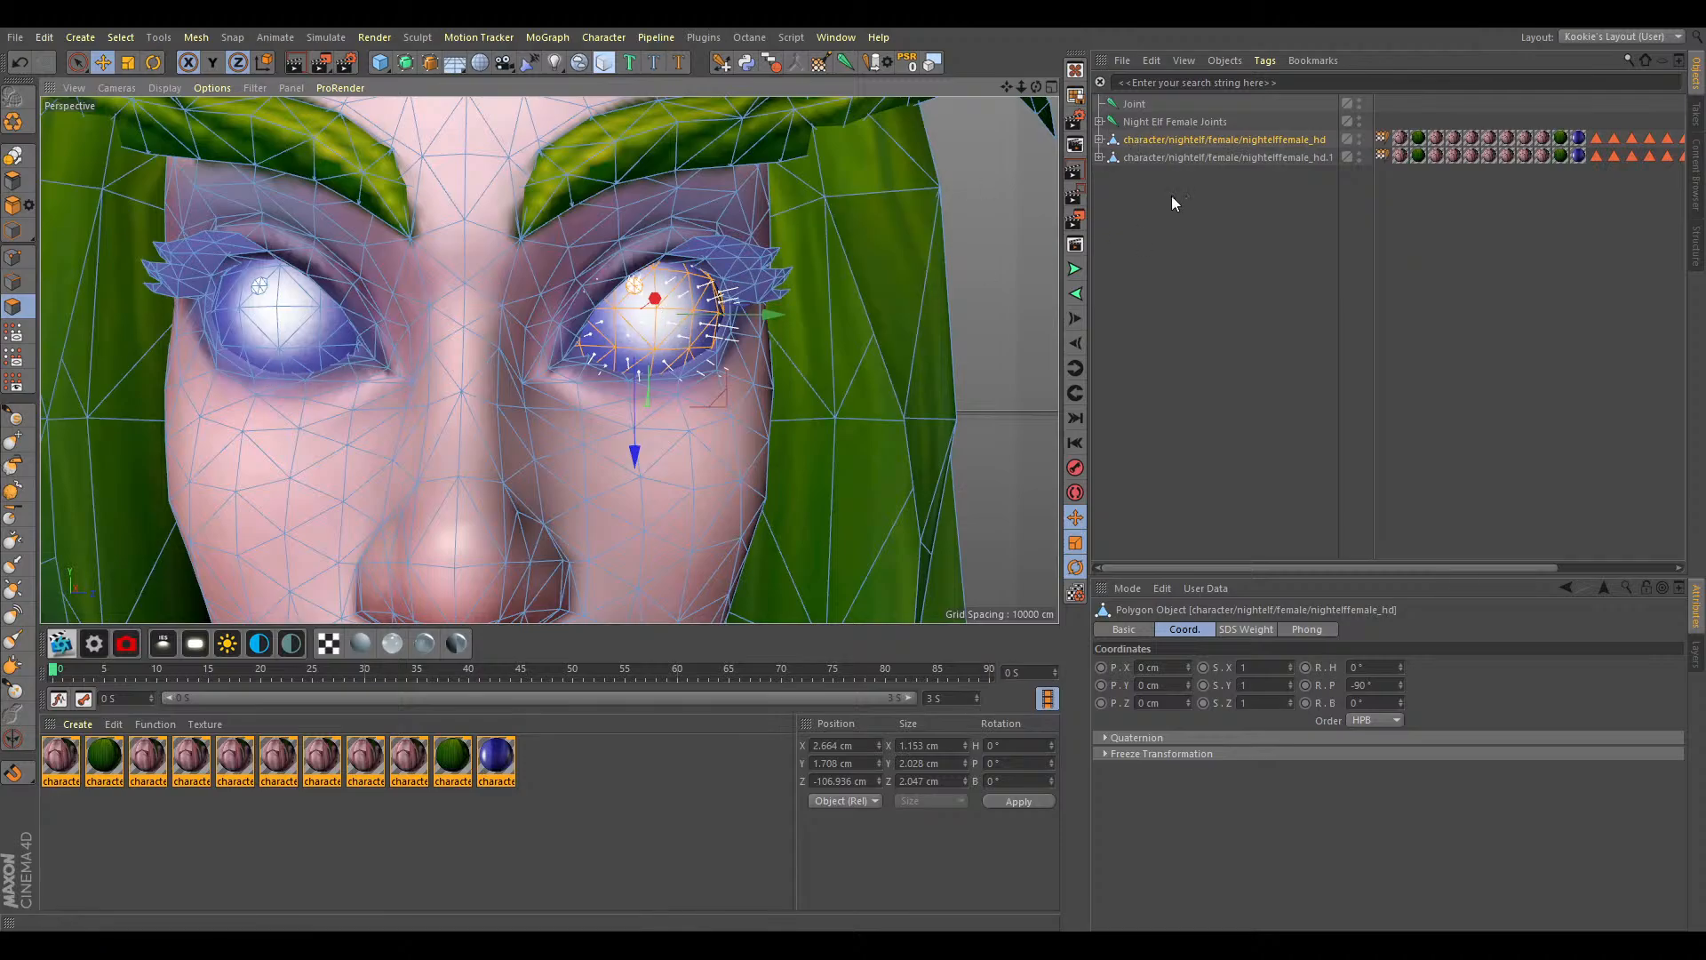
{"action": "left_click", "coordinate": [632, 333]}
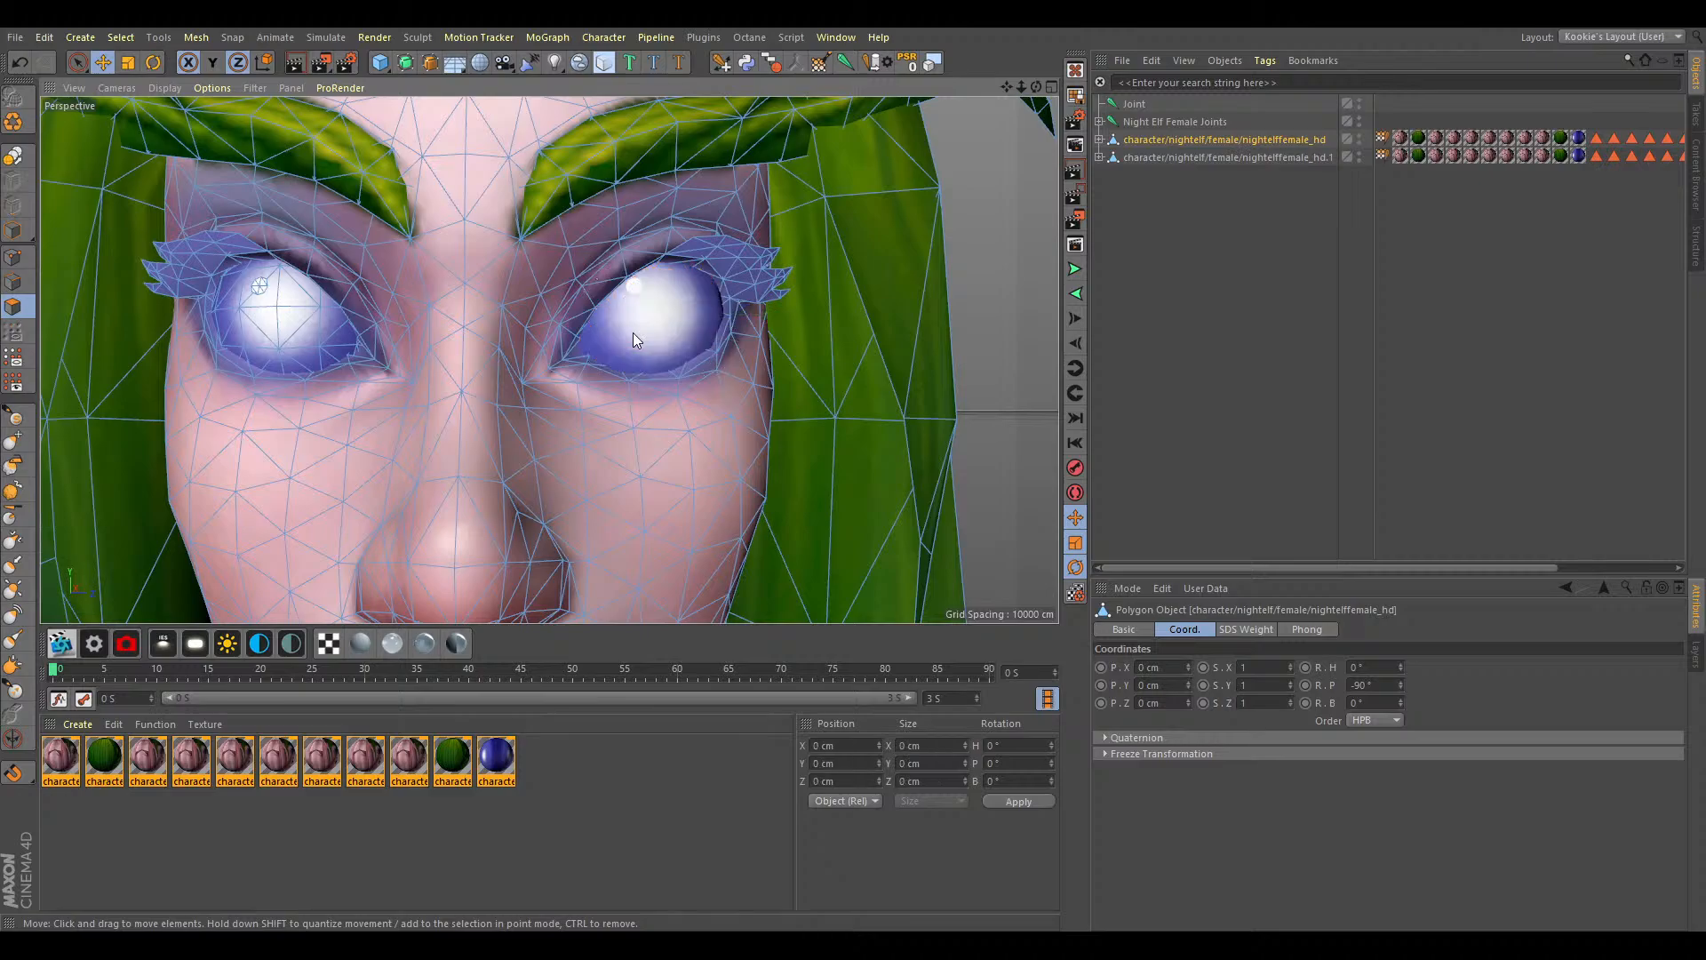
{"action": "left_click", "coordinate": [1168, 158]}
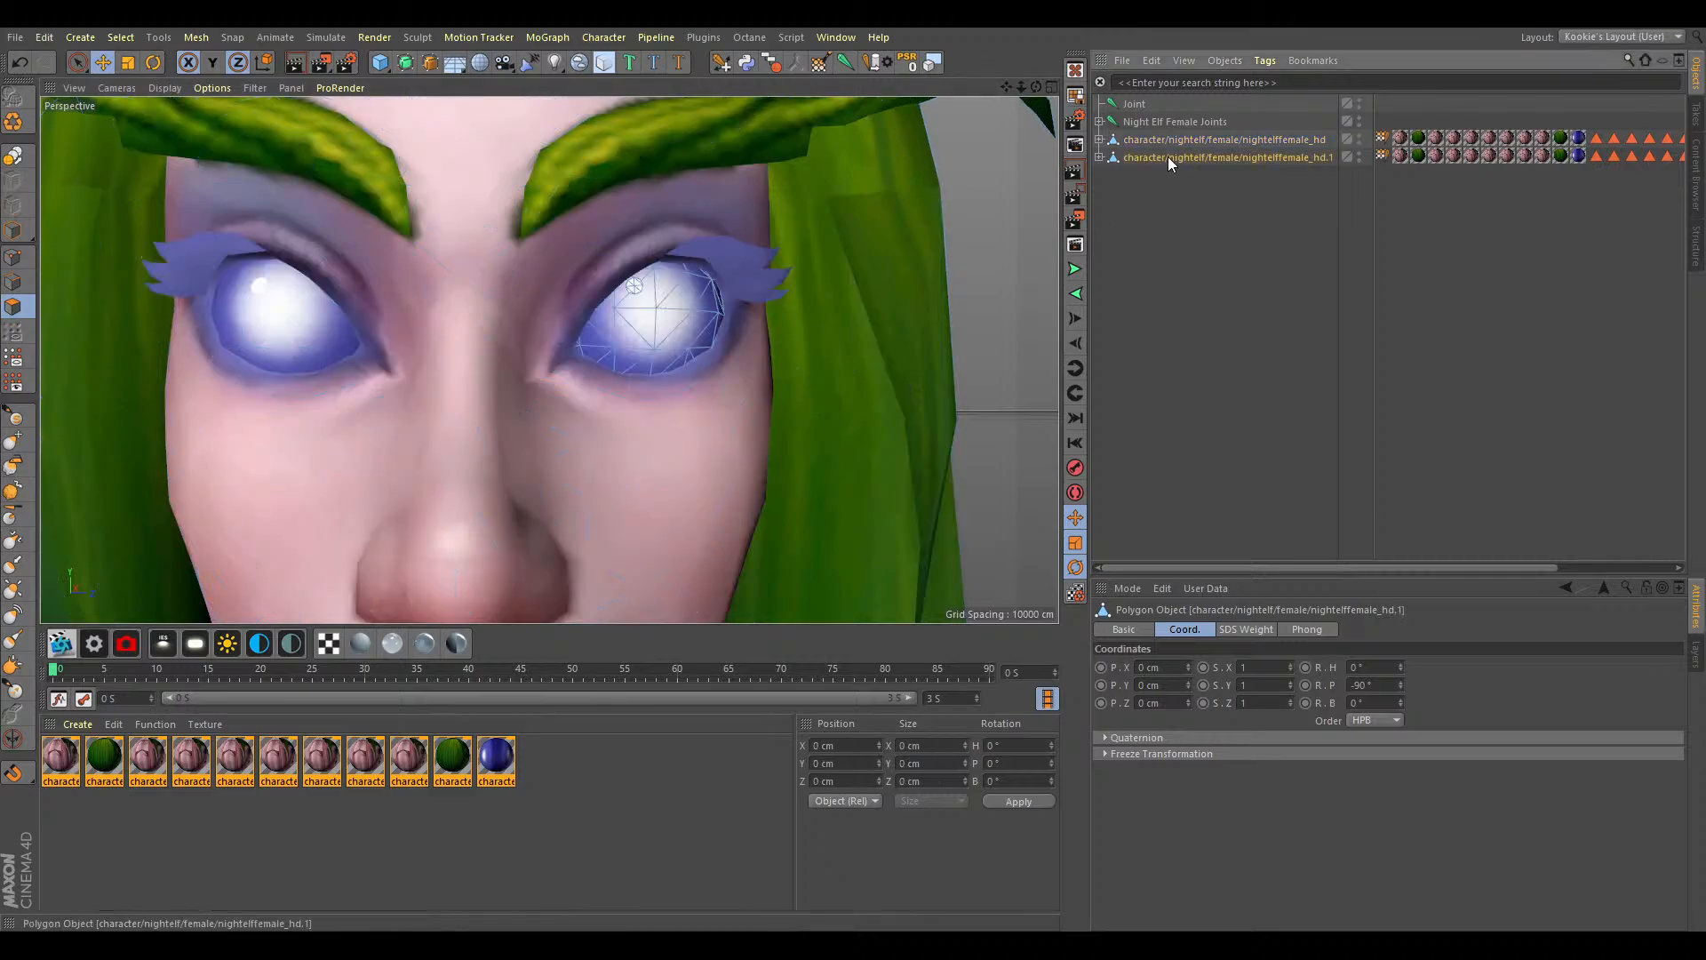
{"action": "left_click", "coordinate": [1176, 141]}
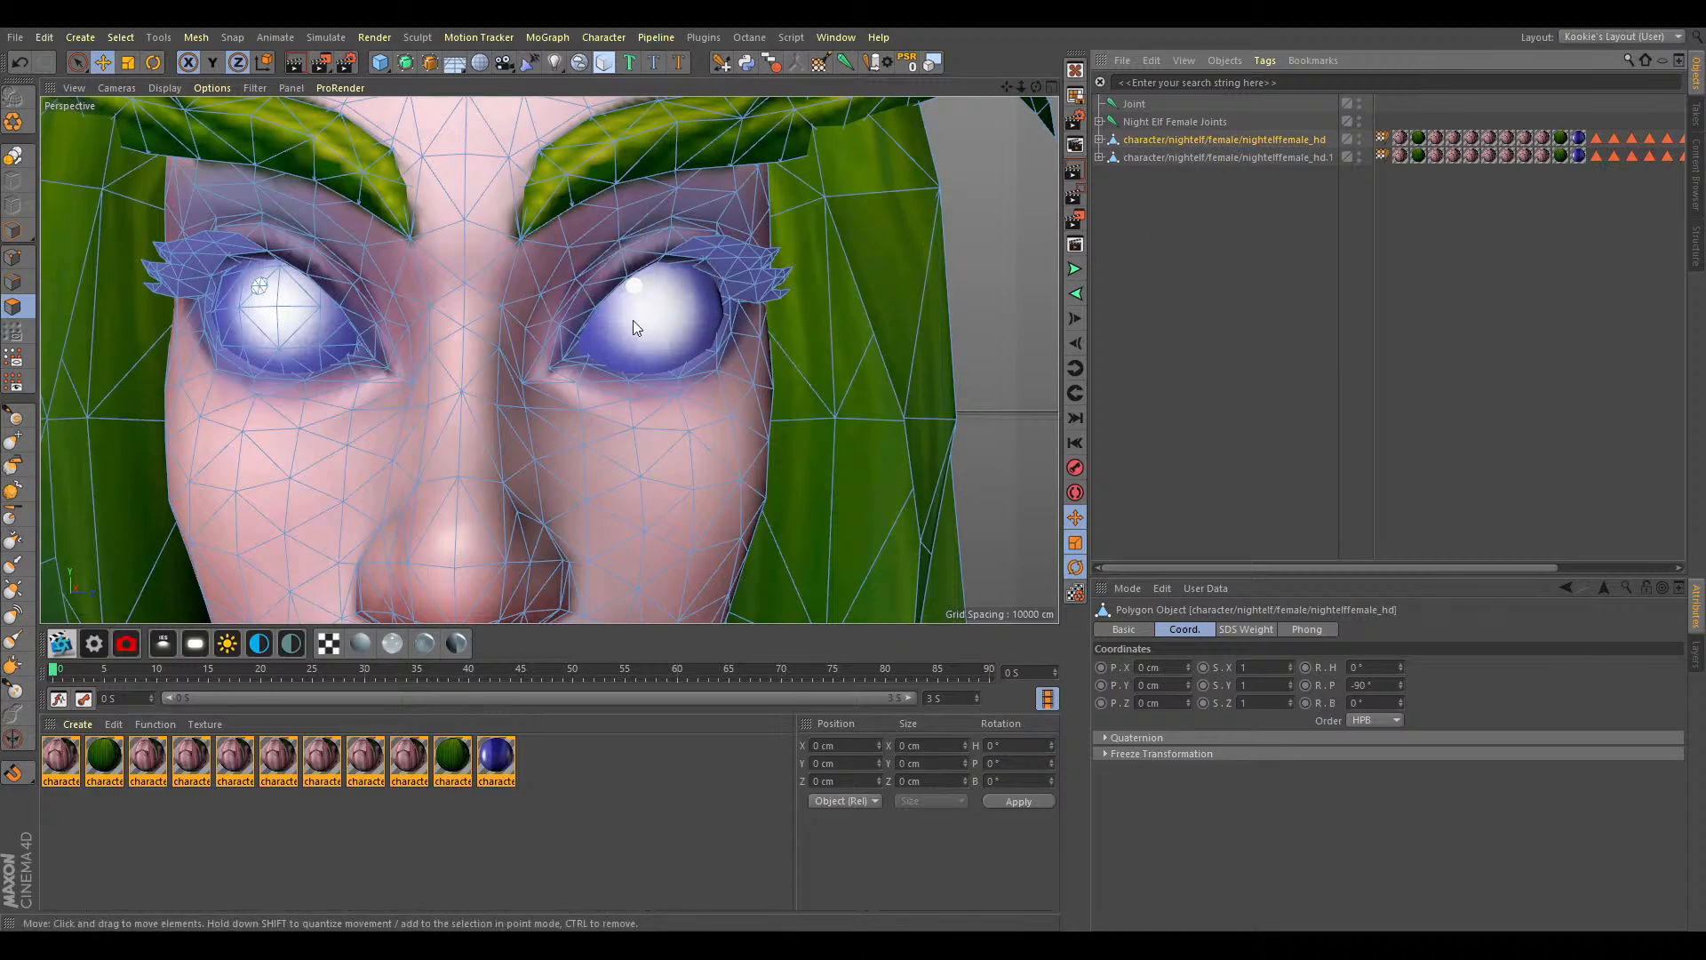
{"action": "left_click", "coordinate": [1229, 163]}
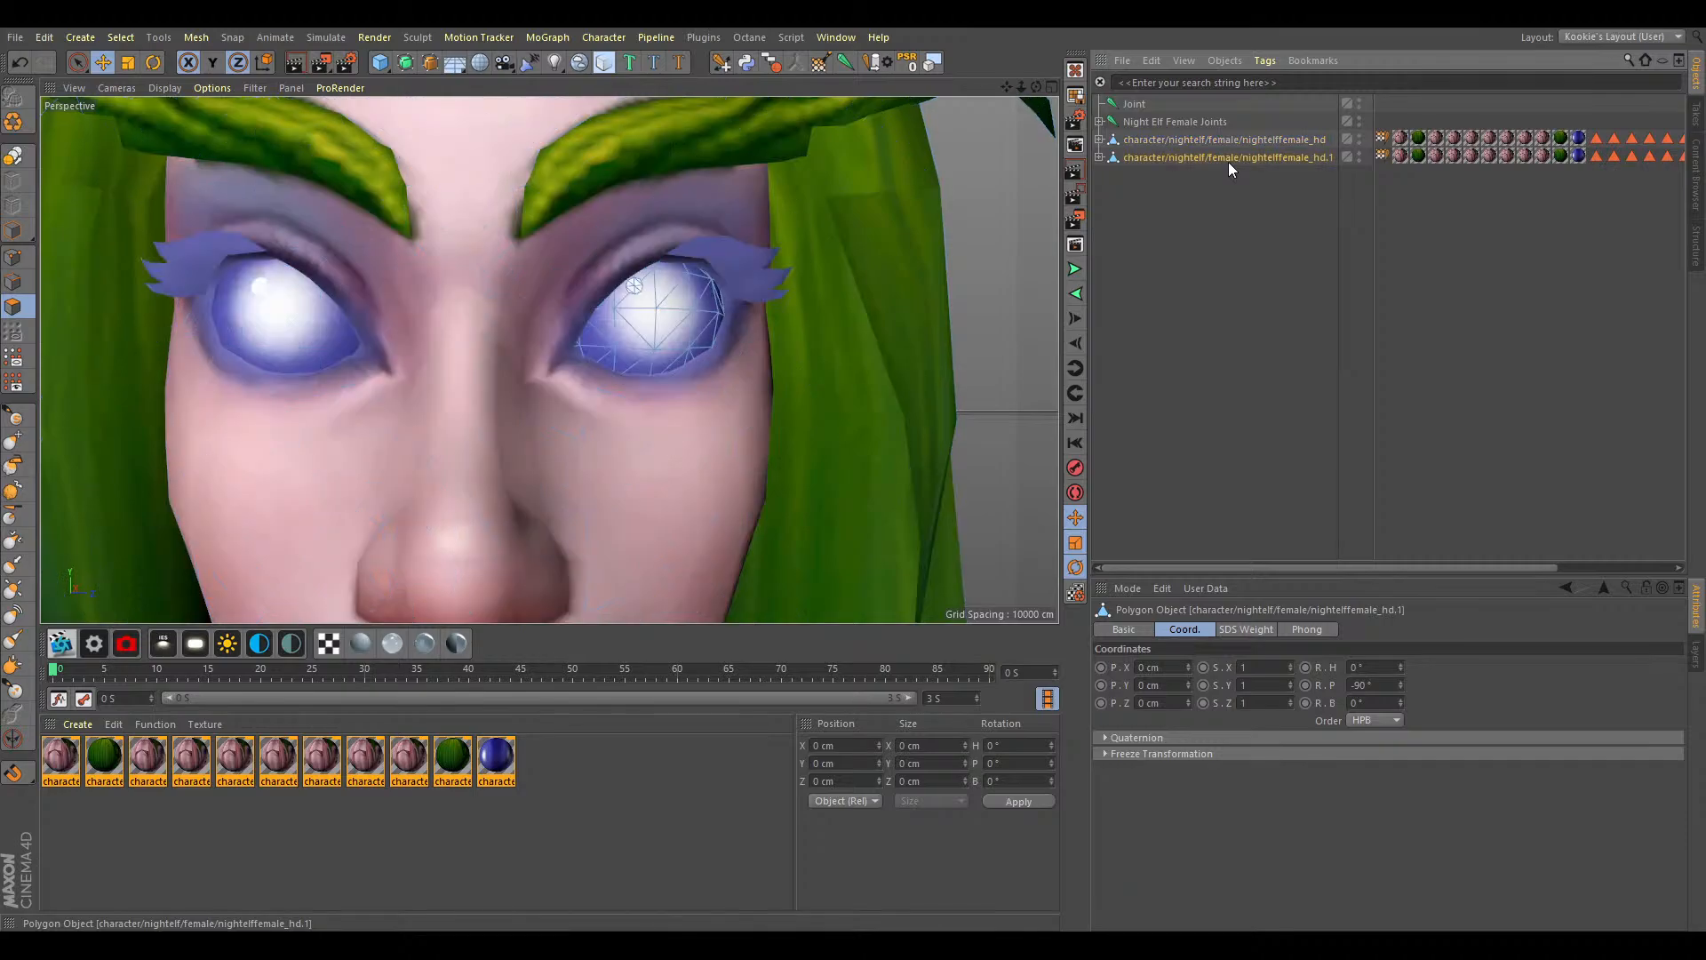
{"action": "scroll", "coordinate": [620, 341], "scroll_direction": "down", "scroll_amount": 2}
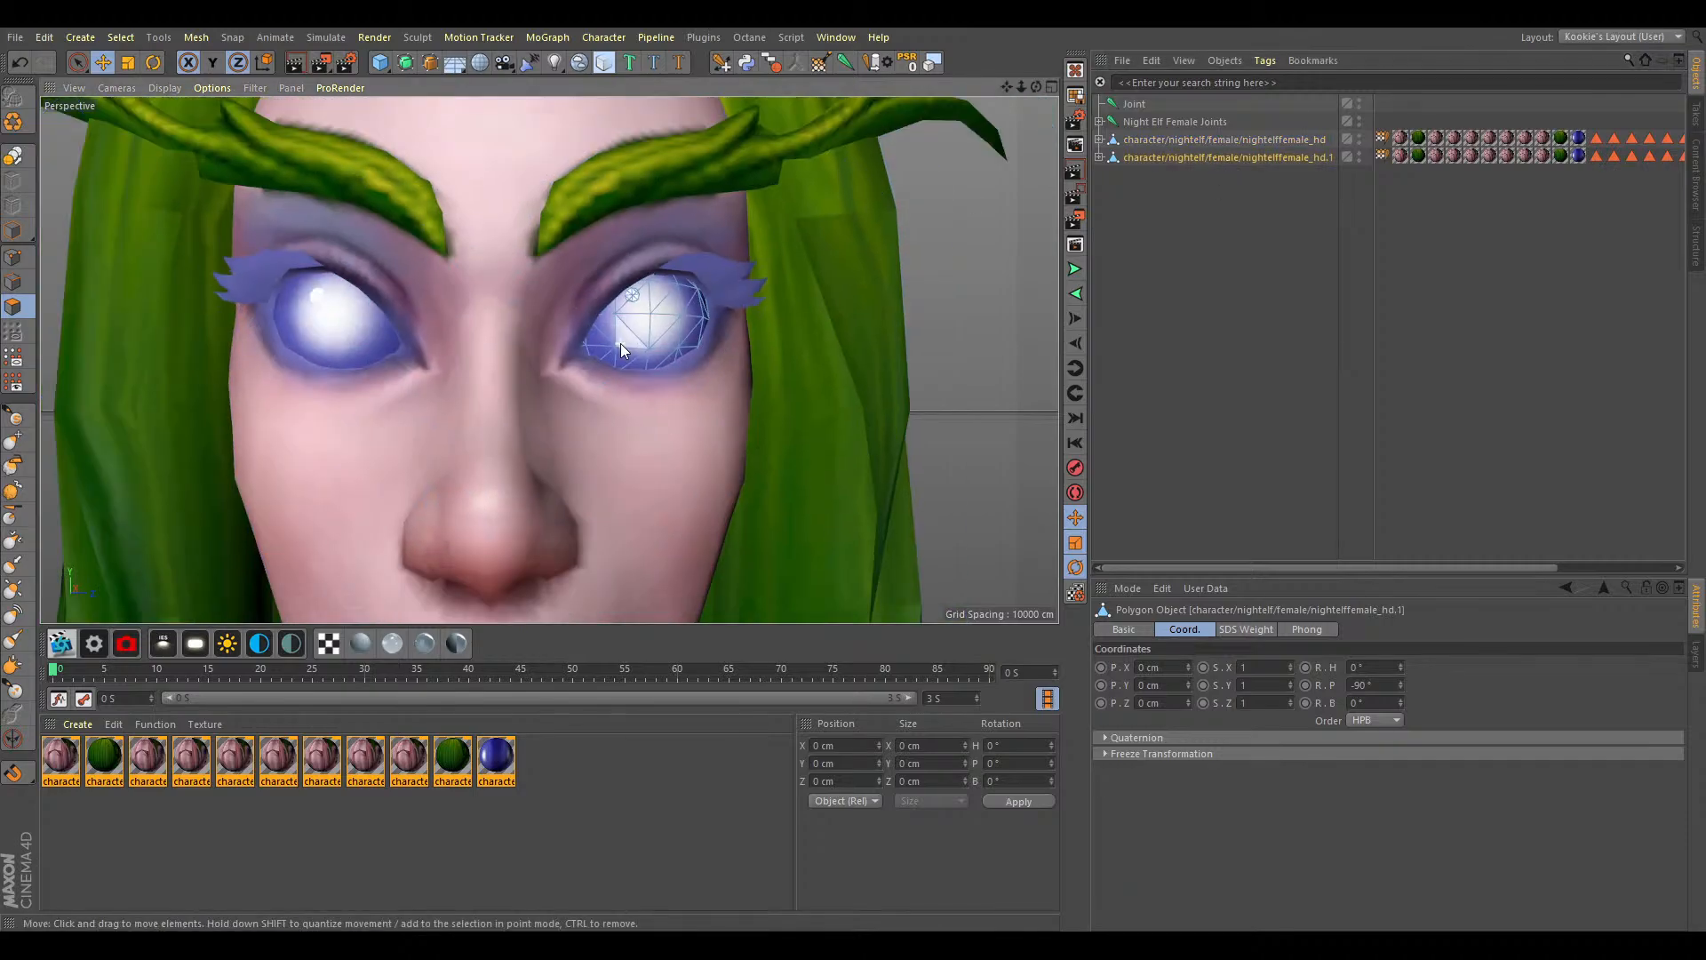
Select the right eyeball and its highlight on the character mesh, copy them into a separate object, and delete the originals.
{"action": "left_click", "coordinate": [1180, 140]}
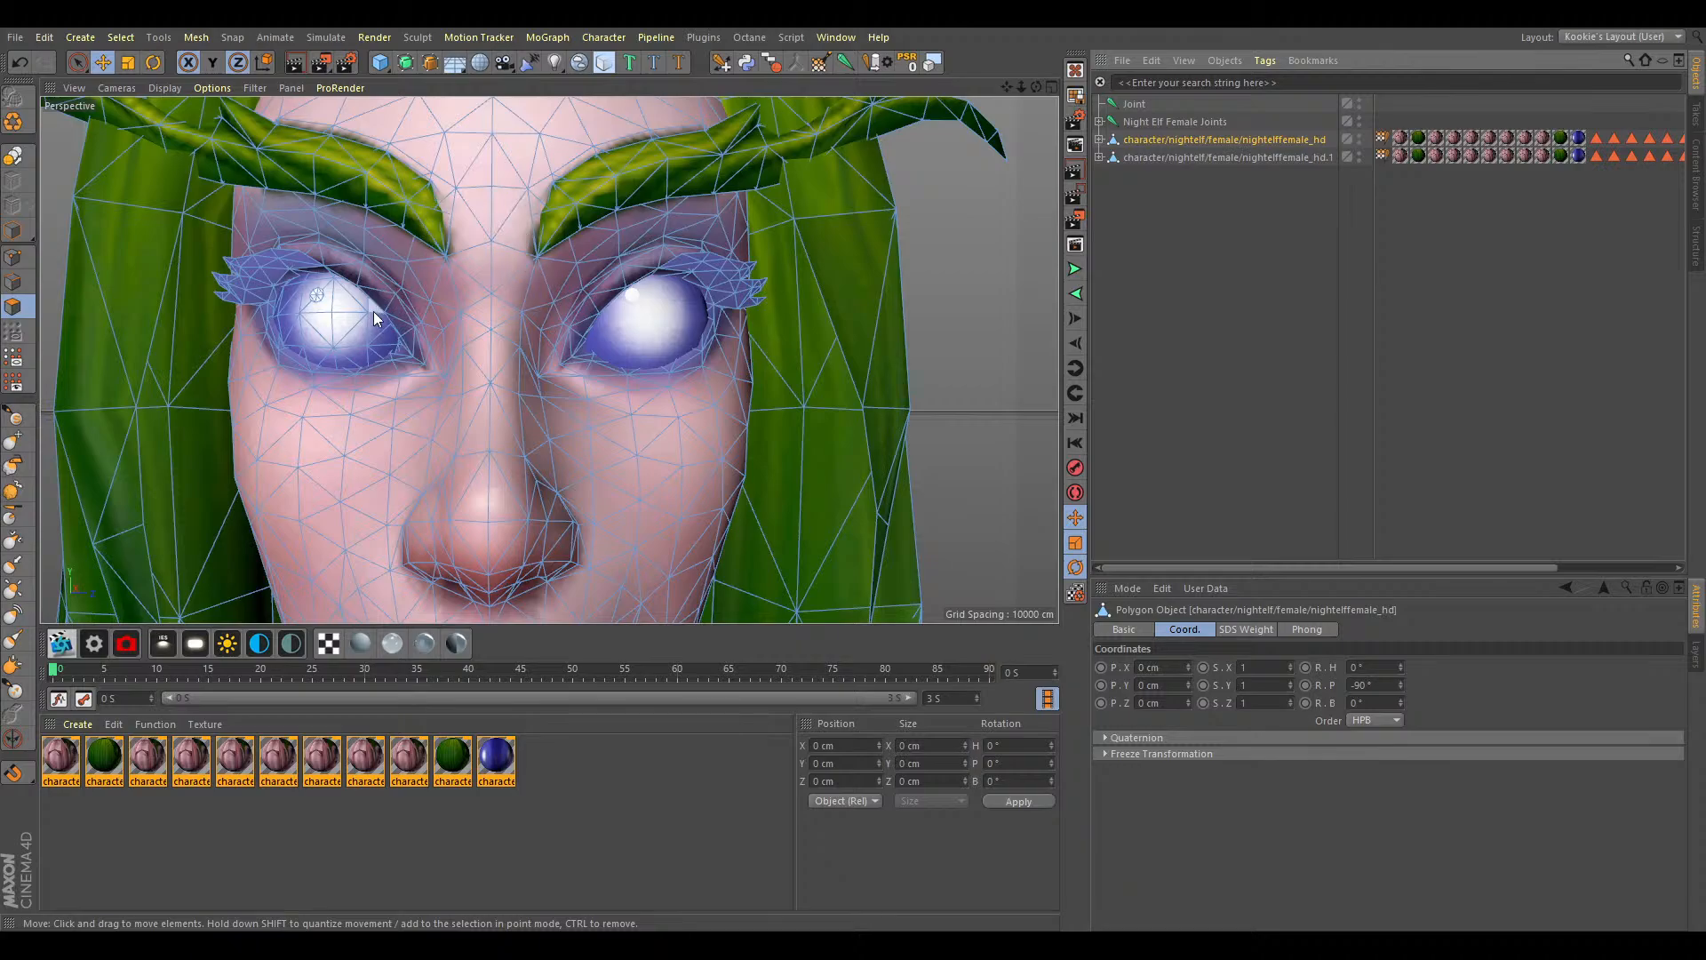
{"action": "scroll", "coordinate": [445, 289], "scroll_direction": "up", "scroll_amount": 2}
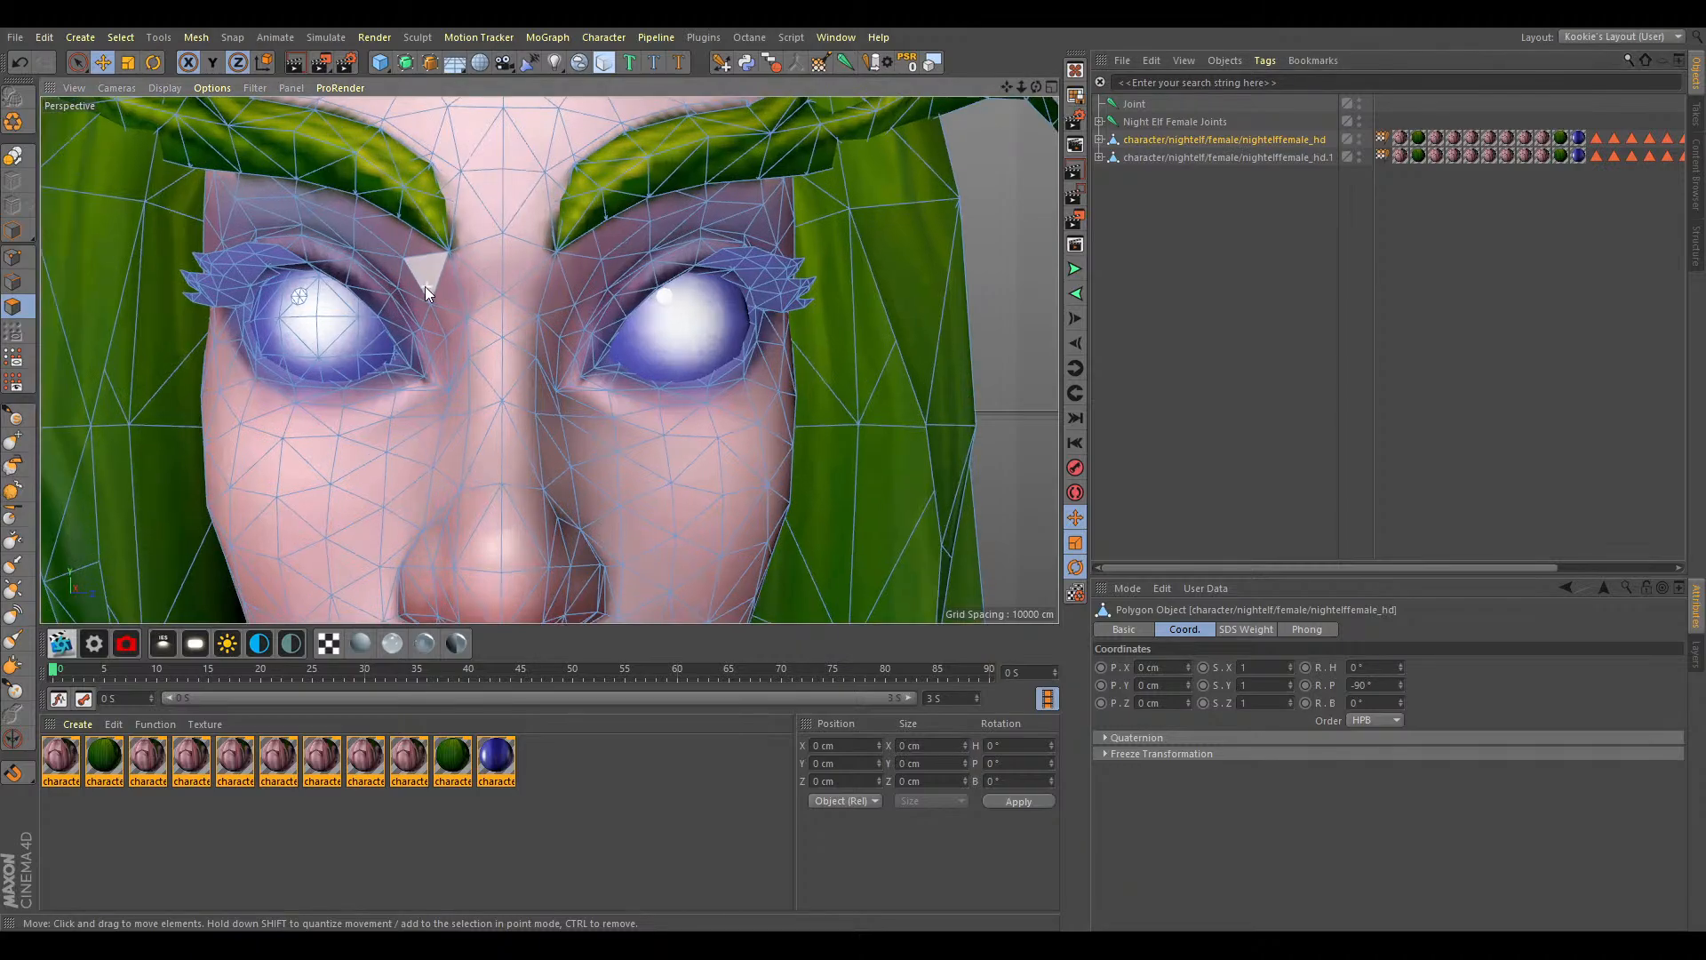
{"action": "middle_click_drag", "start_coordinate": [523, 366], "coordinate": [549, 360], "text": "alt"}
{"action": "left_click_drag", "start_coordinate": [1034, 87], "coordinate": [798, 185]}
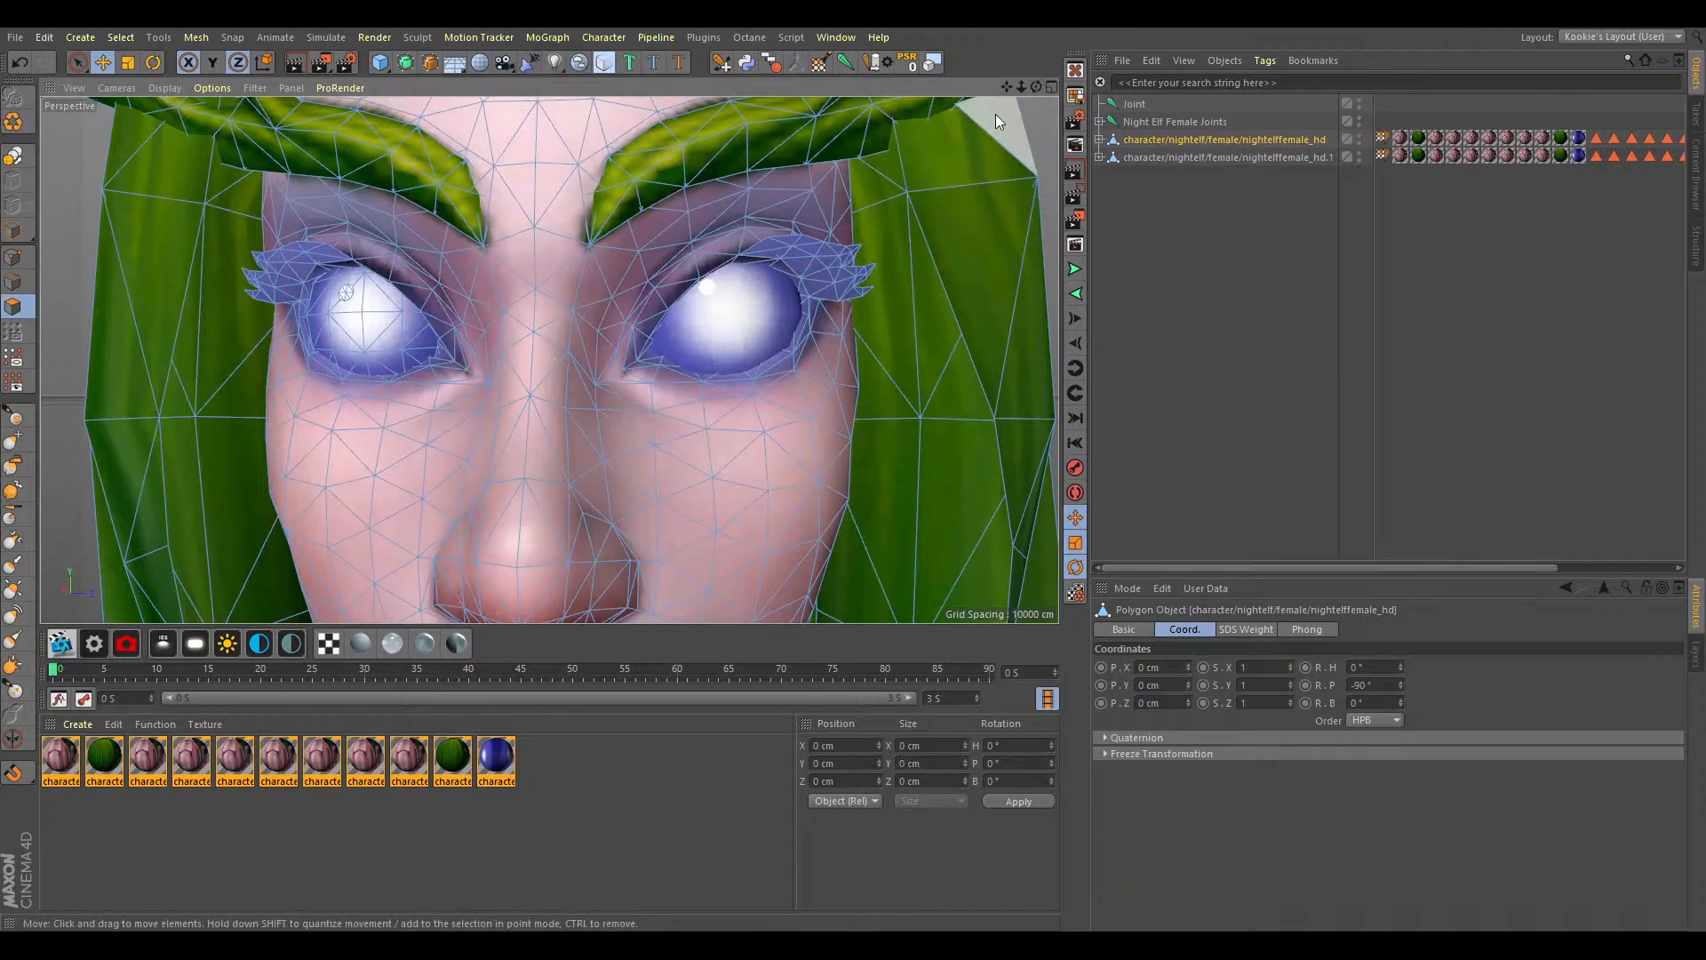
{"action": "left_click_drag", "start_coordinate": [1036, 87], "coordinate": [764, 281]}
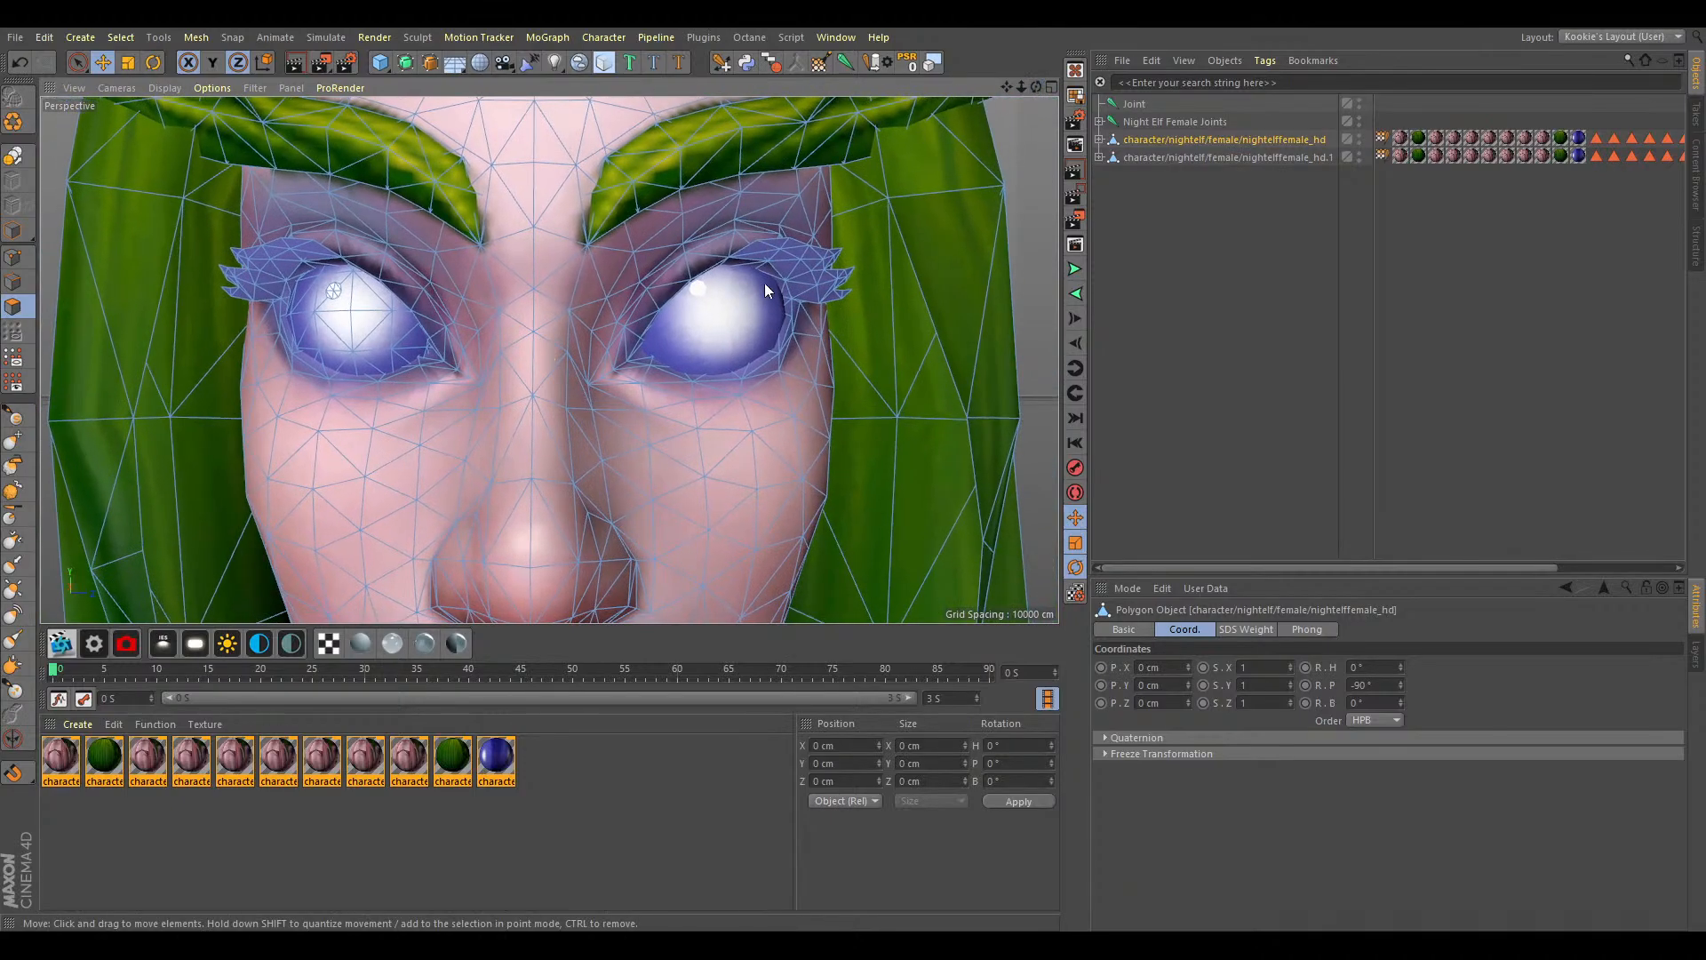
{"action": "left_click", "coordinate": [371, 335]}
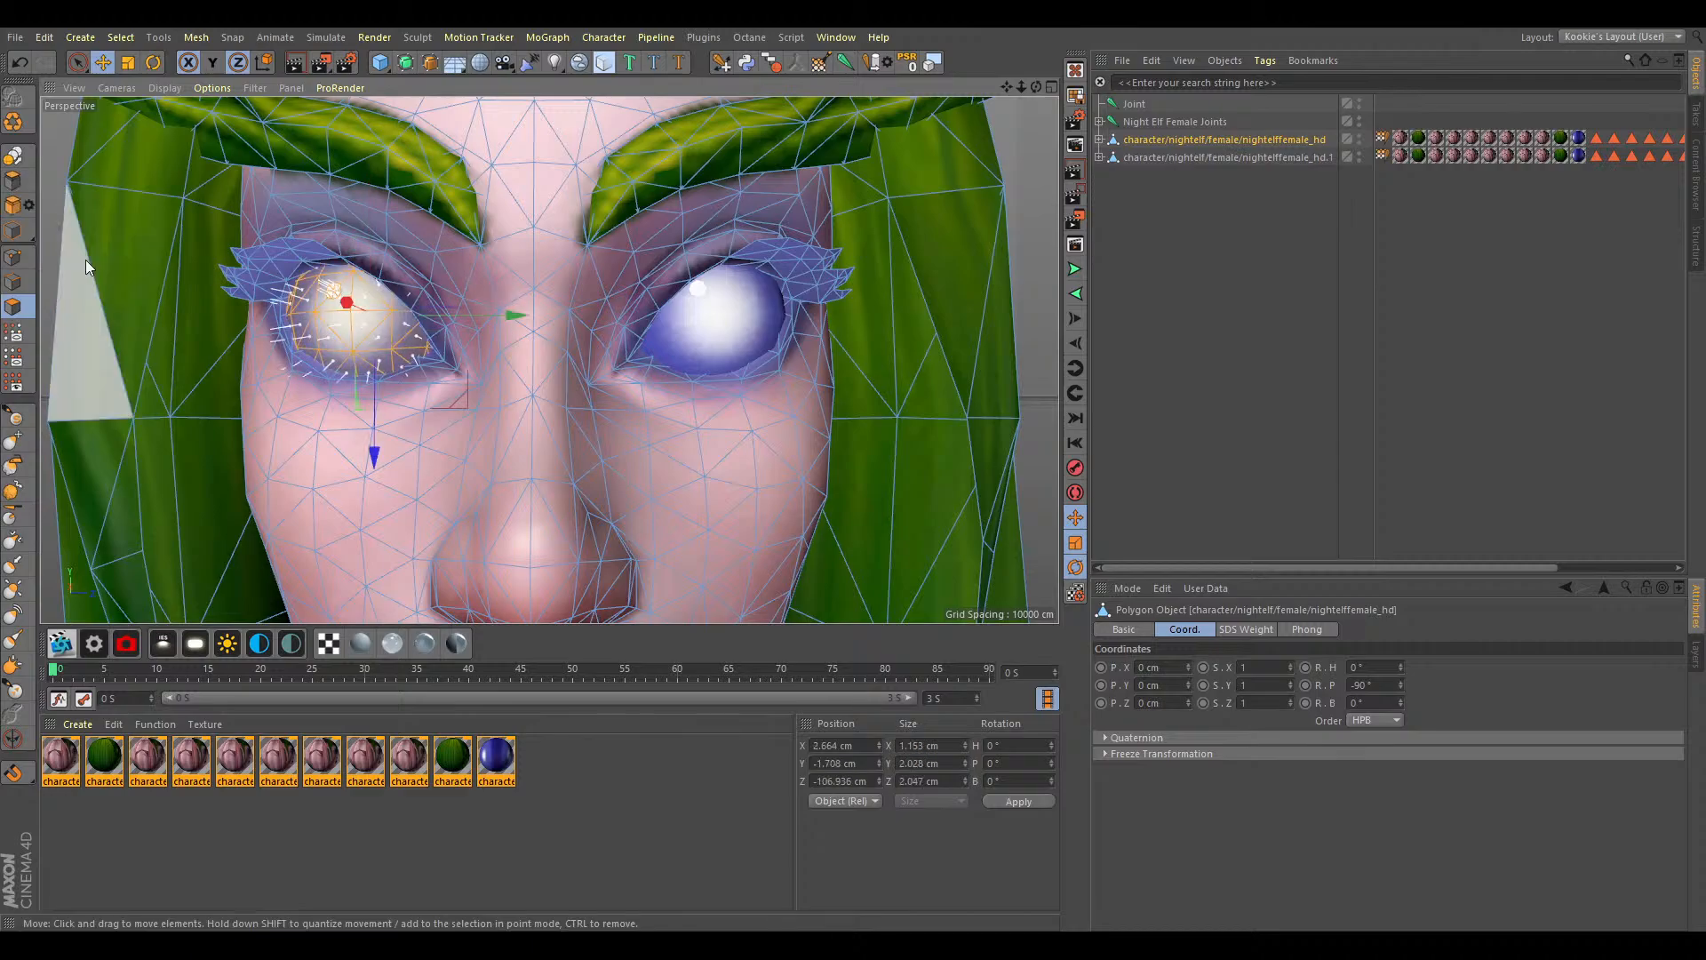
{"action": "key", "text": "ctrl+c"}
{"action": "key", "text": "ctrl+v"}
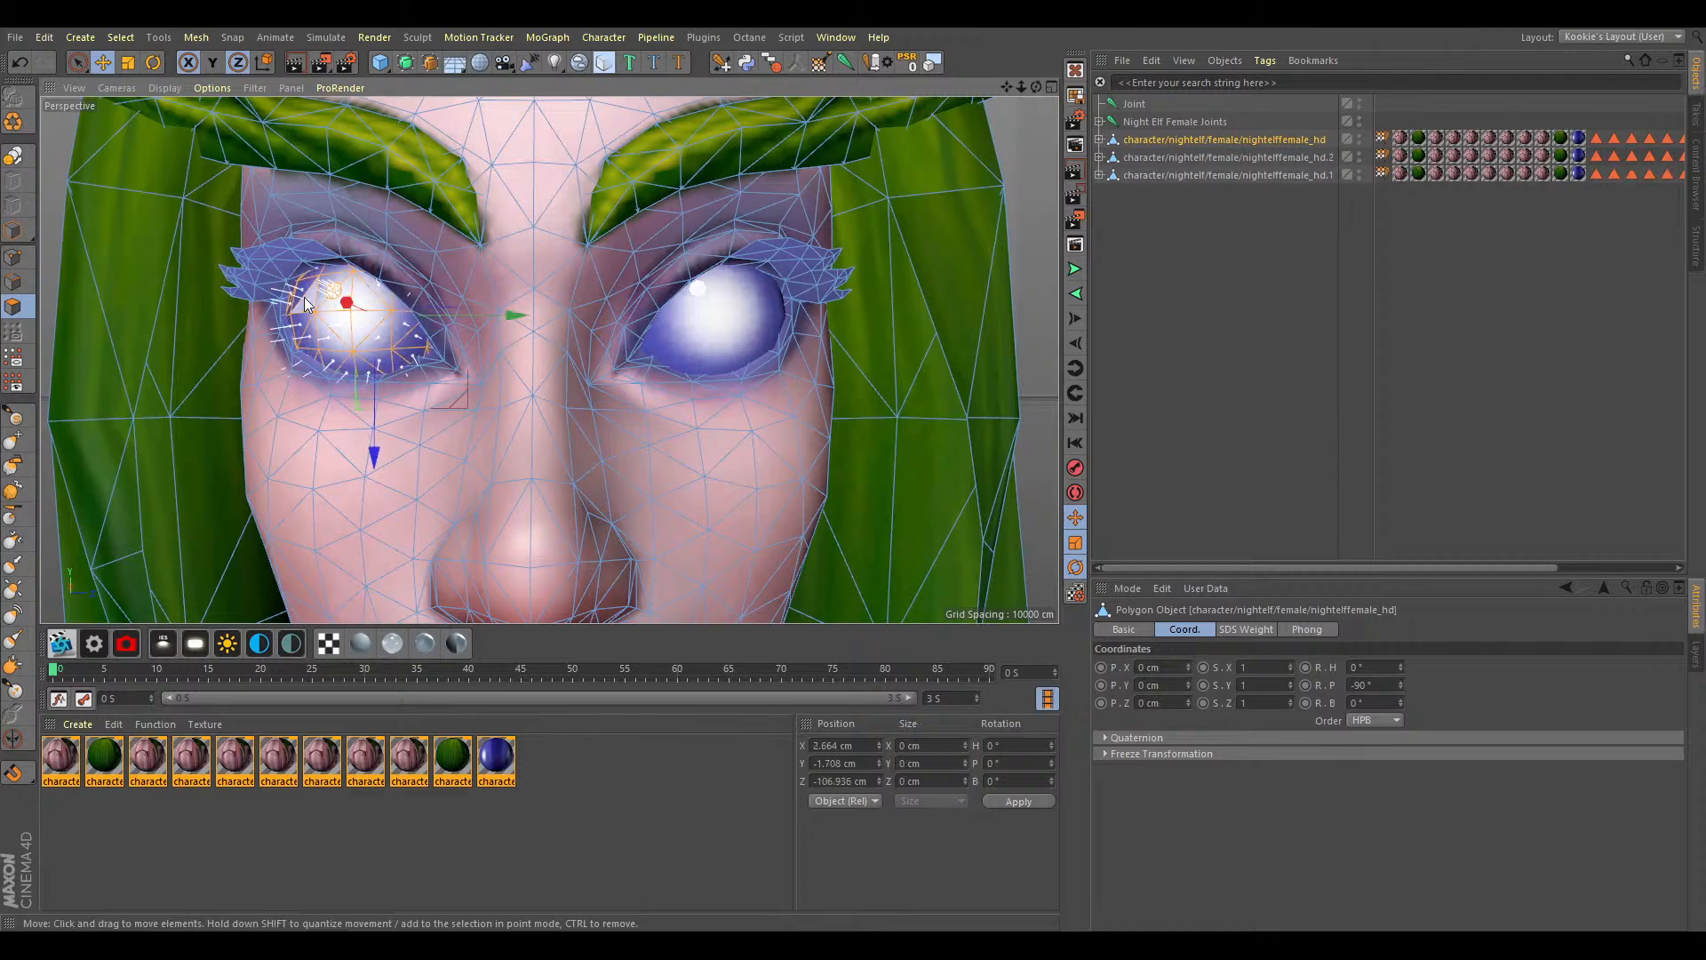
{"action": "key", "text": "Delete"}
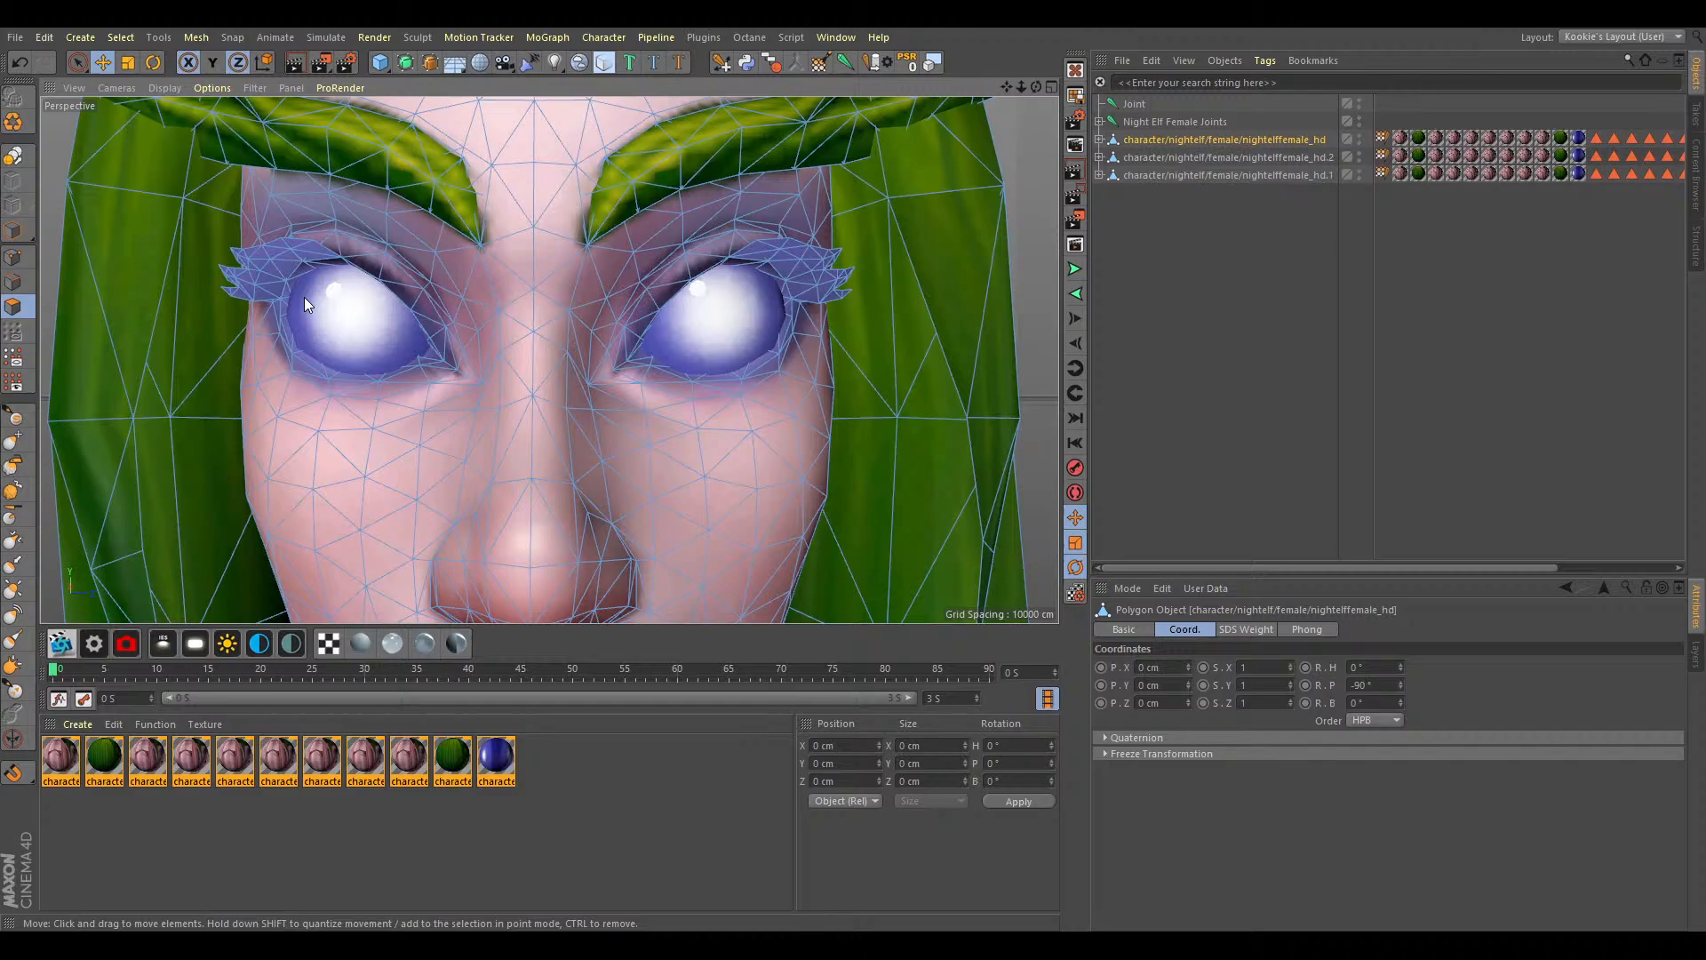
Switch back to Model mode, check the separated right eye object, and reselect the new joint.
{"action": "left_click", "coordinate": [12, 231]}
{"action": "left_click_drag", "start_coordinate": [1021, 86], "coordinate": [1054, 103]}
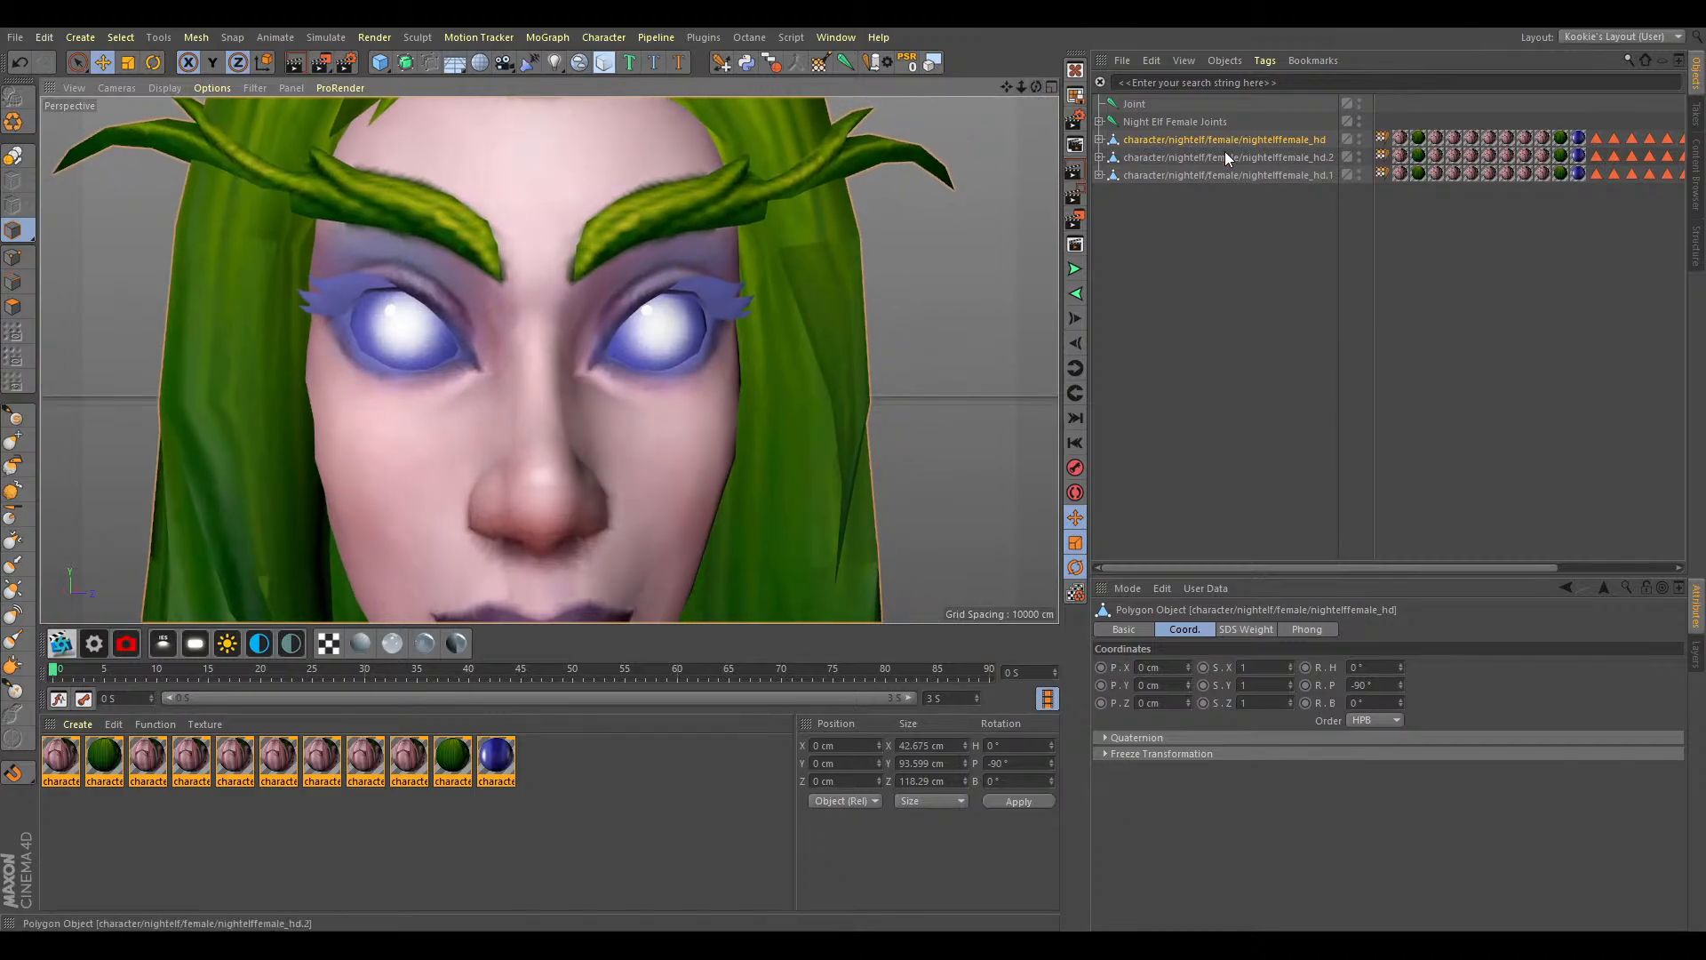
{"action": "left_click", "coordinate": [1225, 157]}
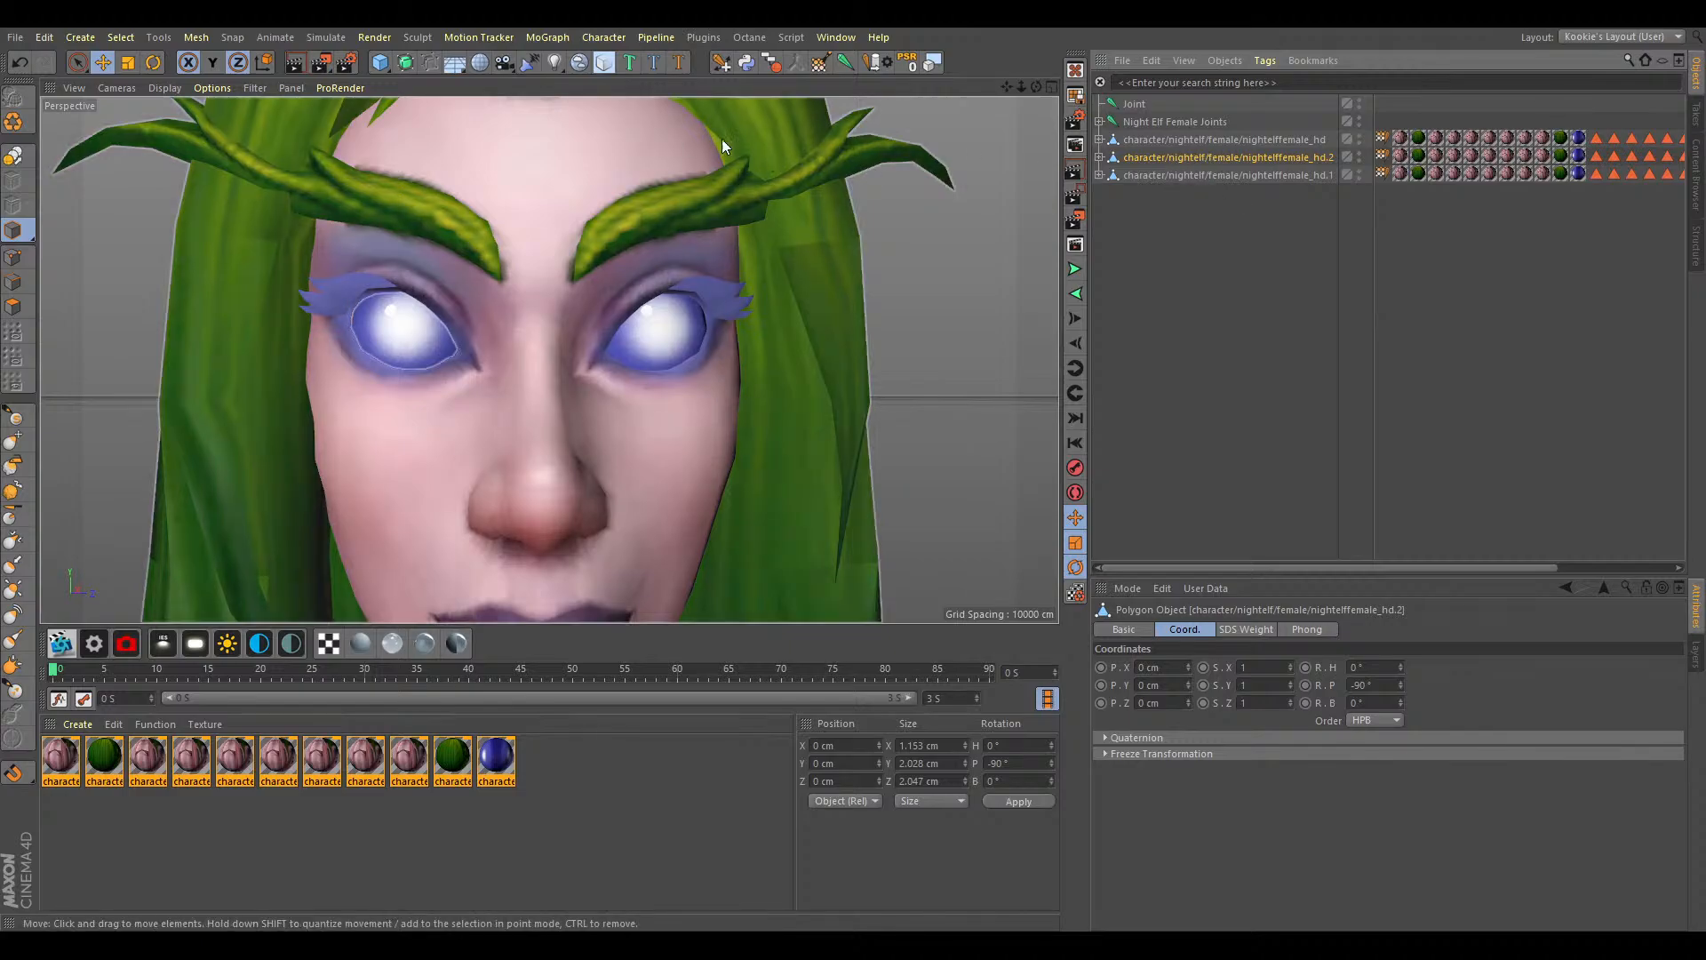
{"action": "left_click", "coordinate": [1142, 103]}
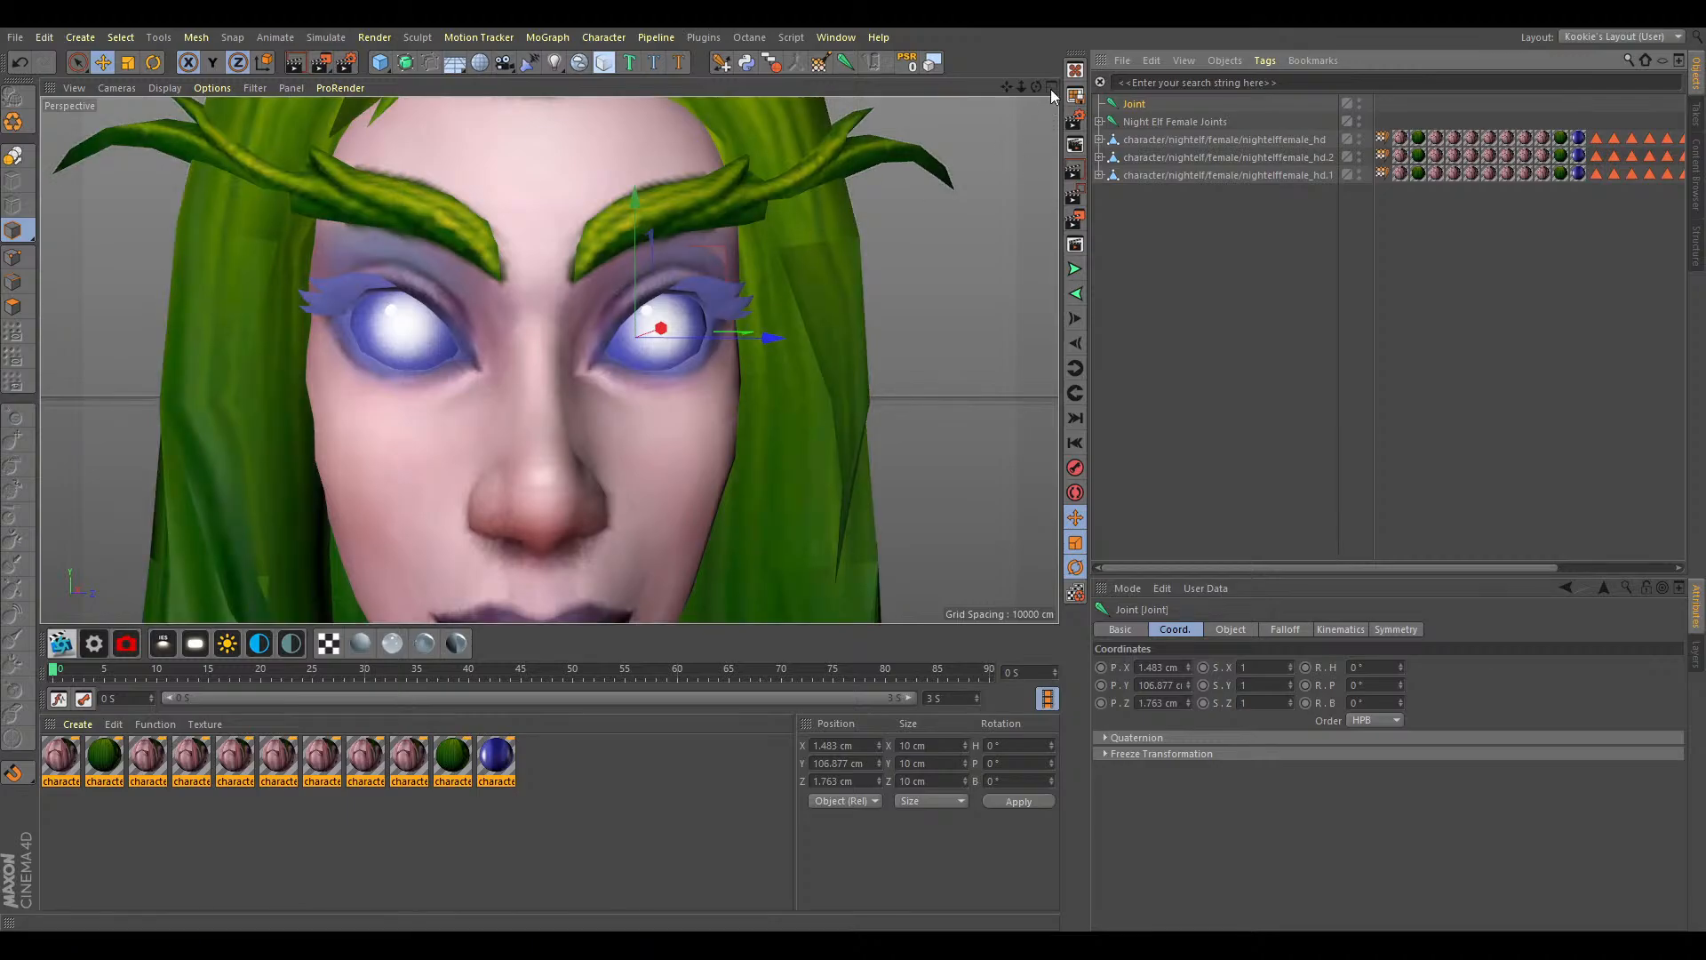
Make the separated left eye object a child of the new joint and select the joint.
{"action": "left_click", "coordinate": [1160, 152]}
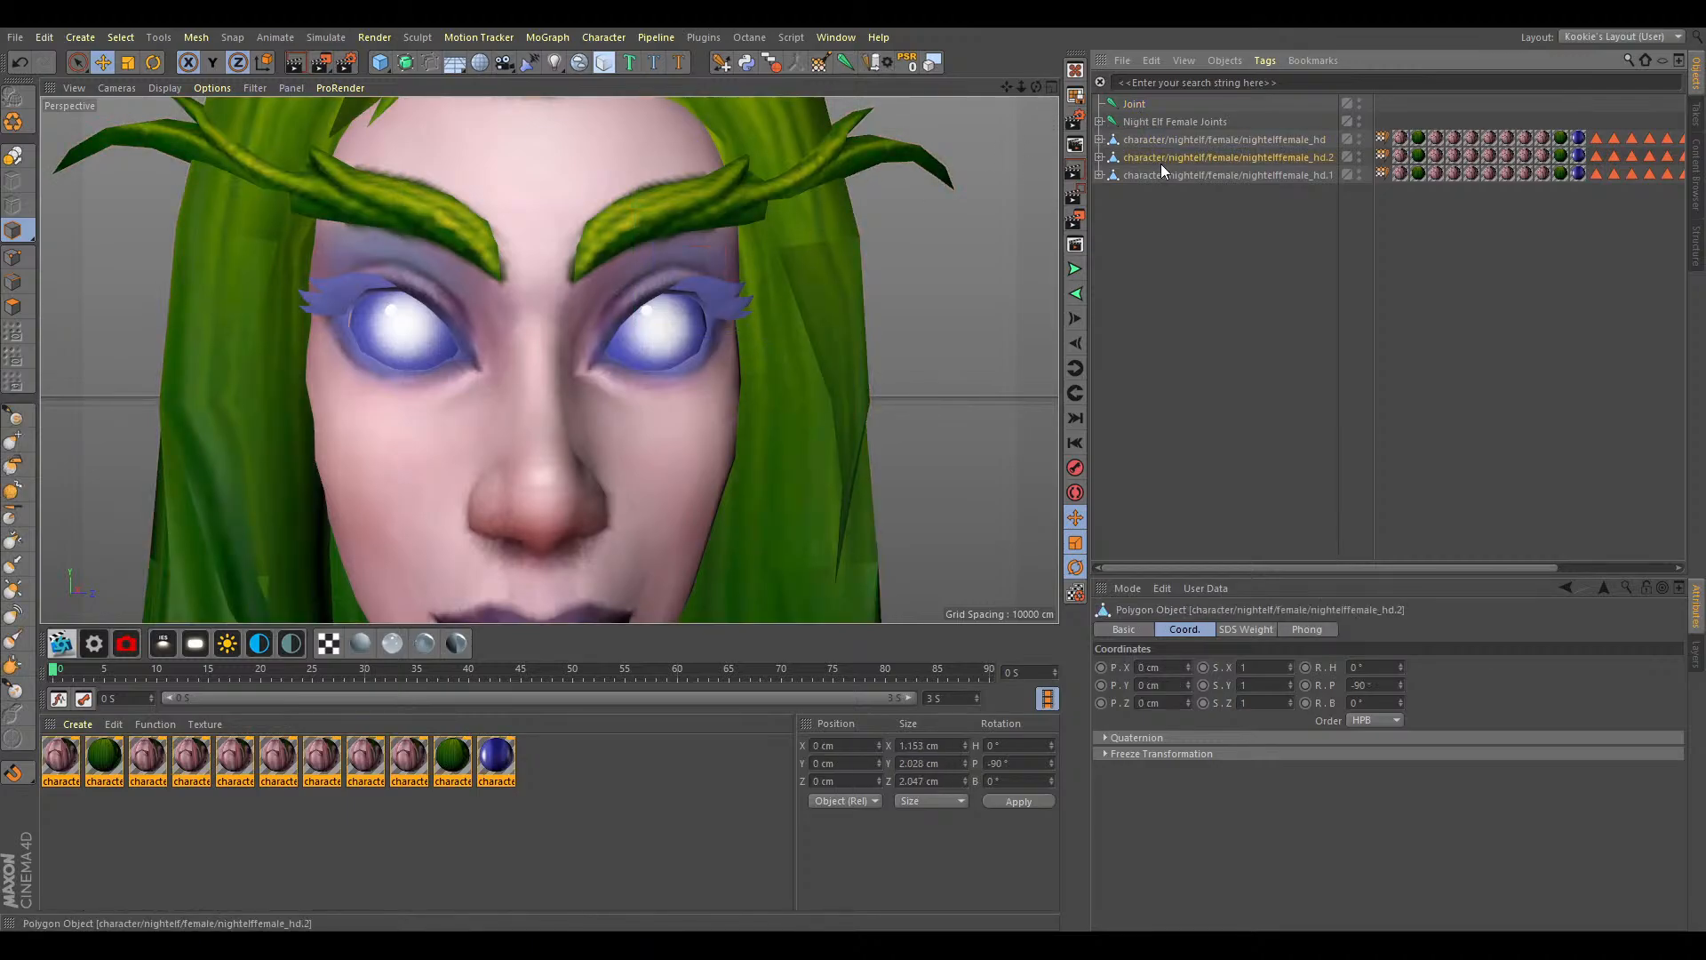
{"action": "left_click_drag", "start_coordinate": [1167, 180], "coordinate": [1134, 103]}
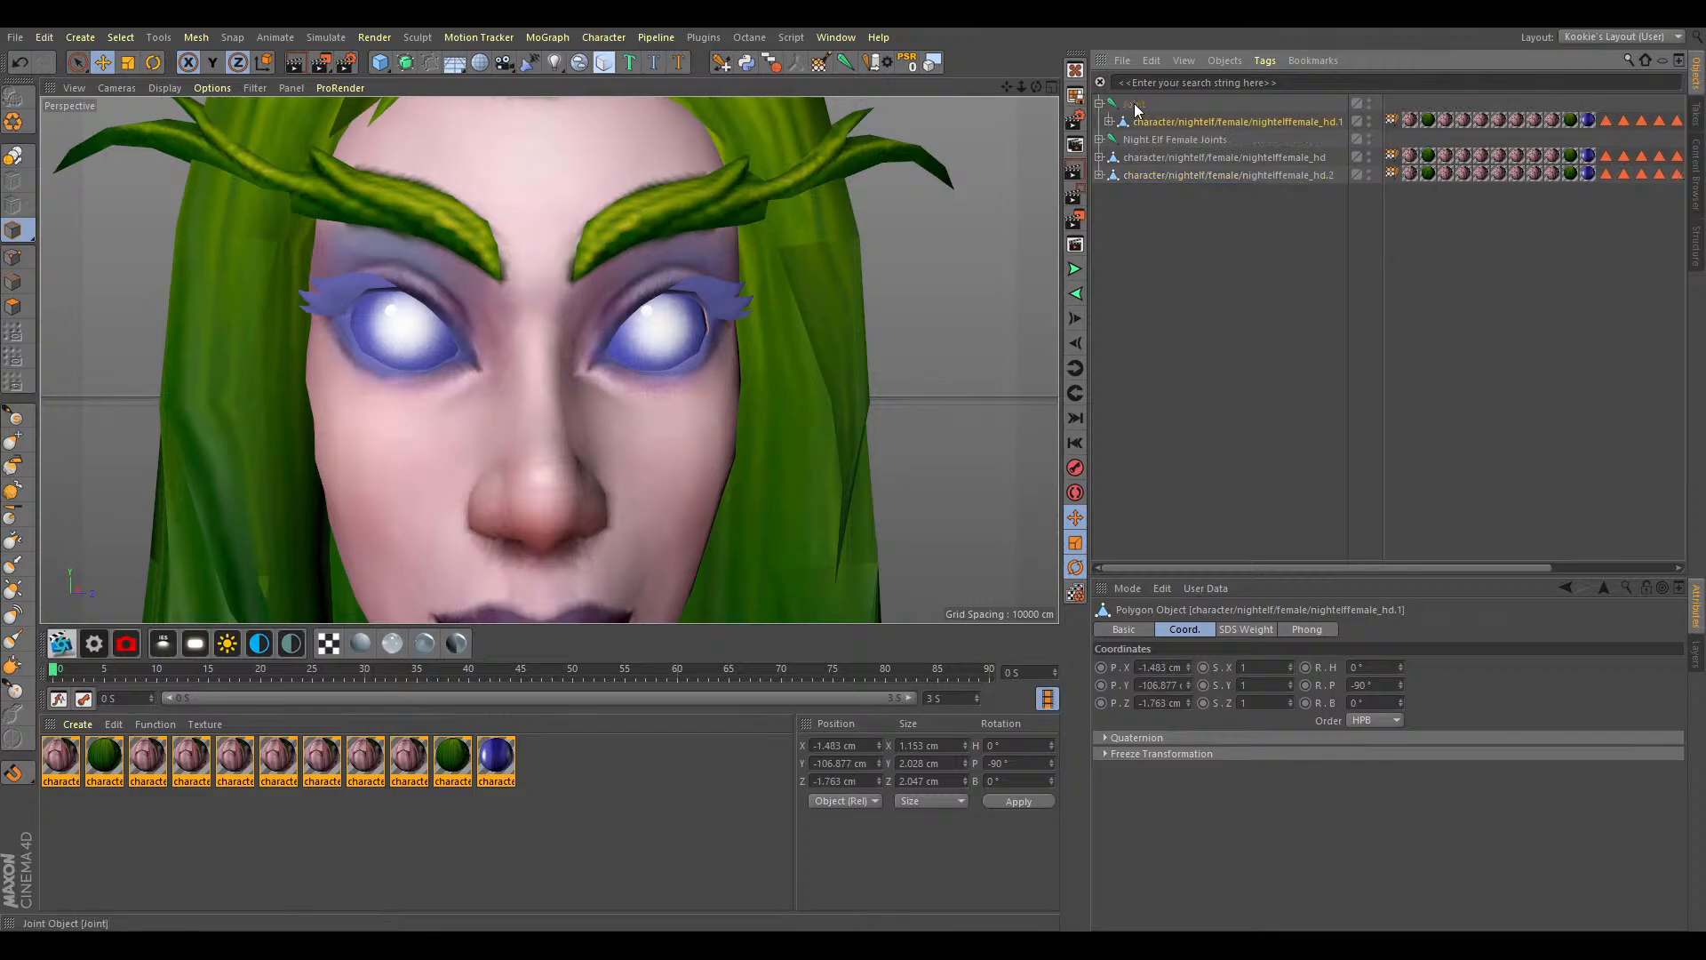
{"action": "left_click", "coordinate": [1134, 105]}
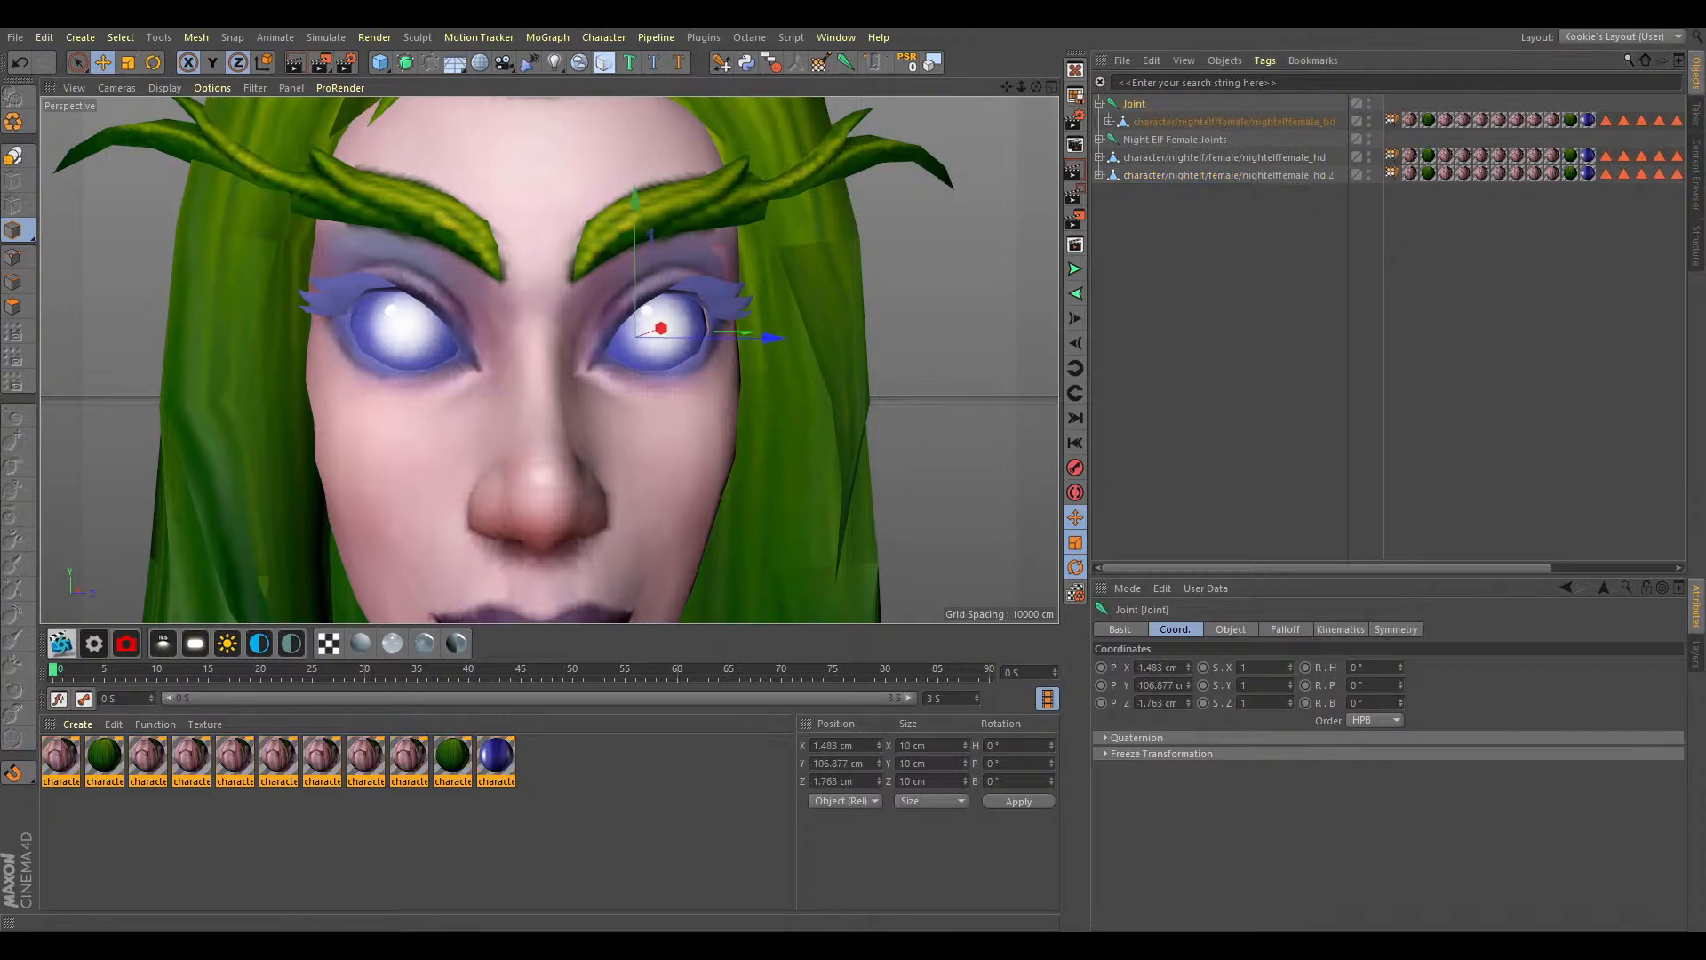
Test-rotate the joint with the Rotate tool, about 5° in heading, to check how the left eye turns in its socket.
{"action": "key", "text": "r"}
{"action": "key", "text": "y"}
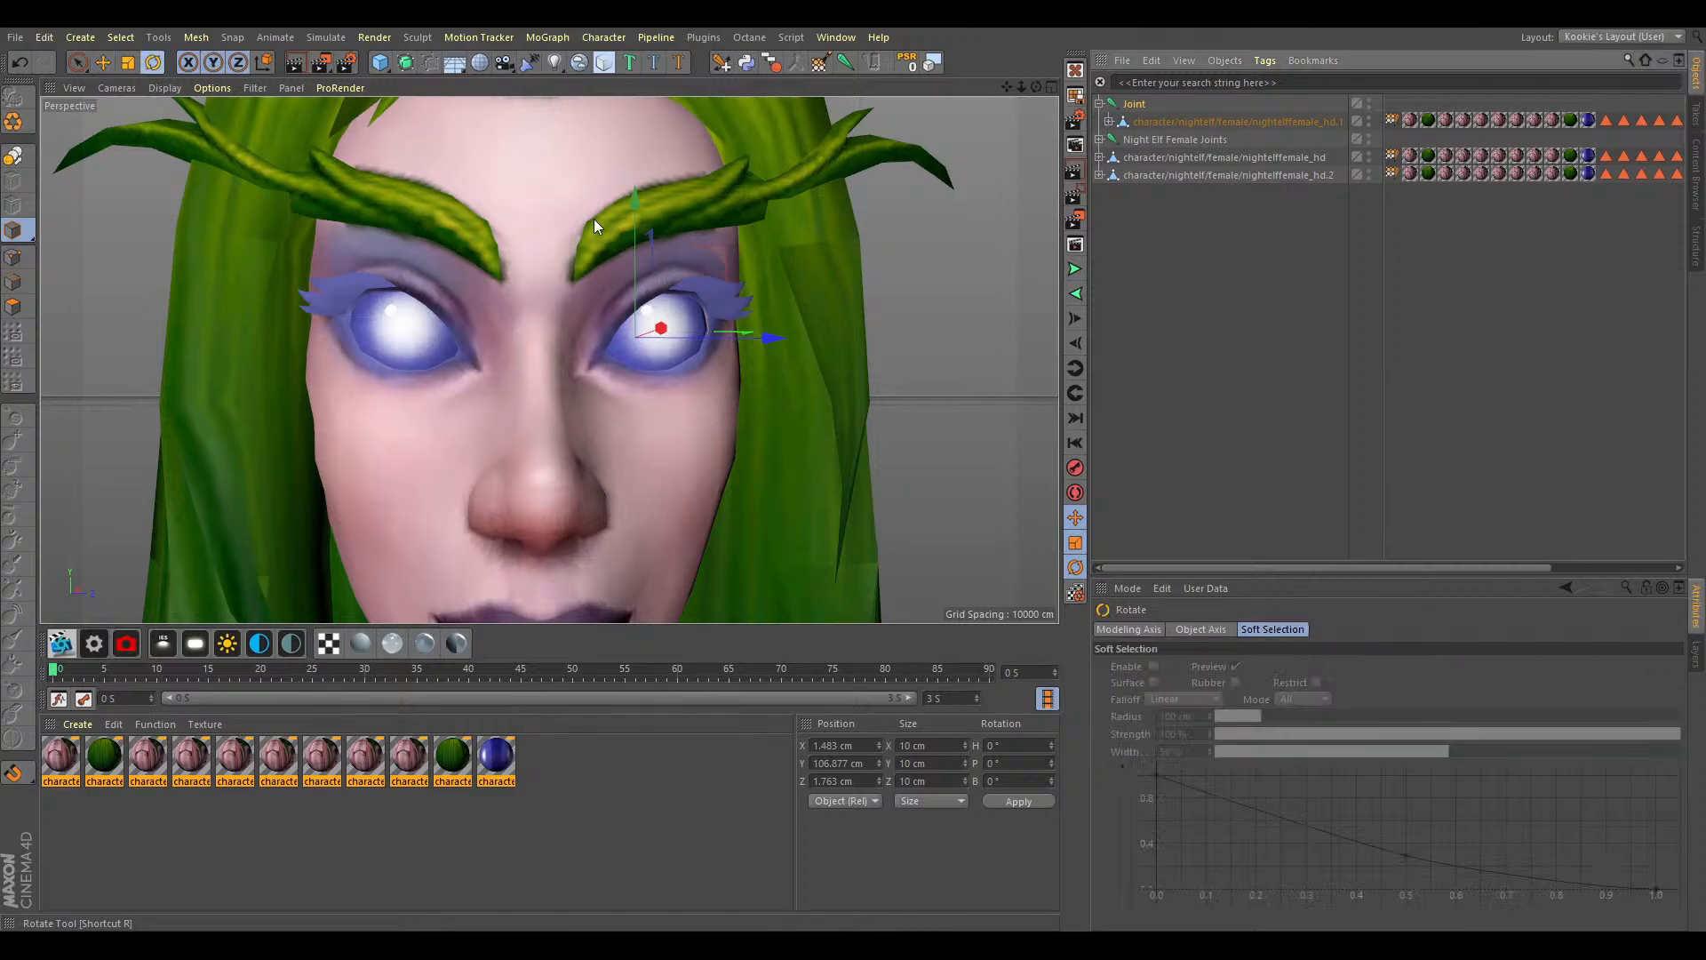
{"action": "left_click_drag", "start_coordinate": [1033, 86], "coordinate": [986, 87]}
{"action": "left_click_drag", "start_coordinate": [1007, 87], "coordinate": [1006, 91]}
{"action": "left_click_drag", "start_coordinate": [549, 360], "coordinate": [755, 320], "text": "alt"}
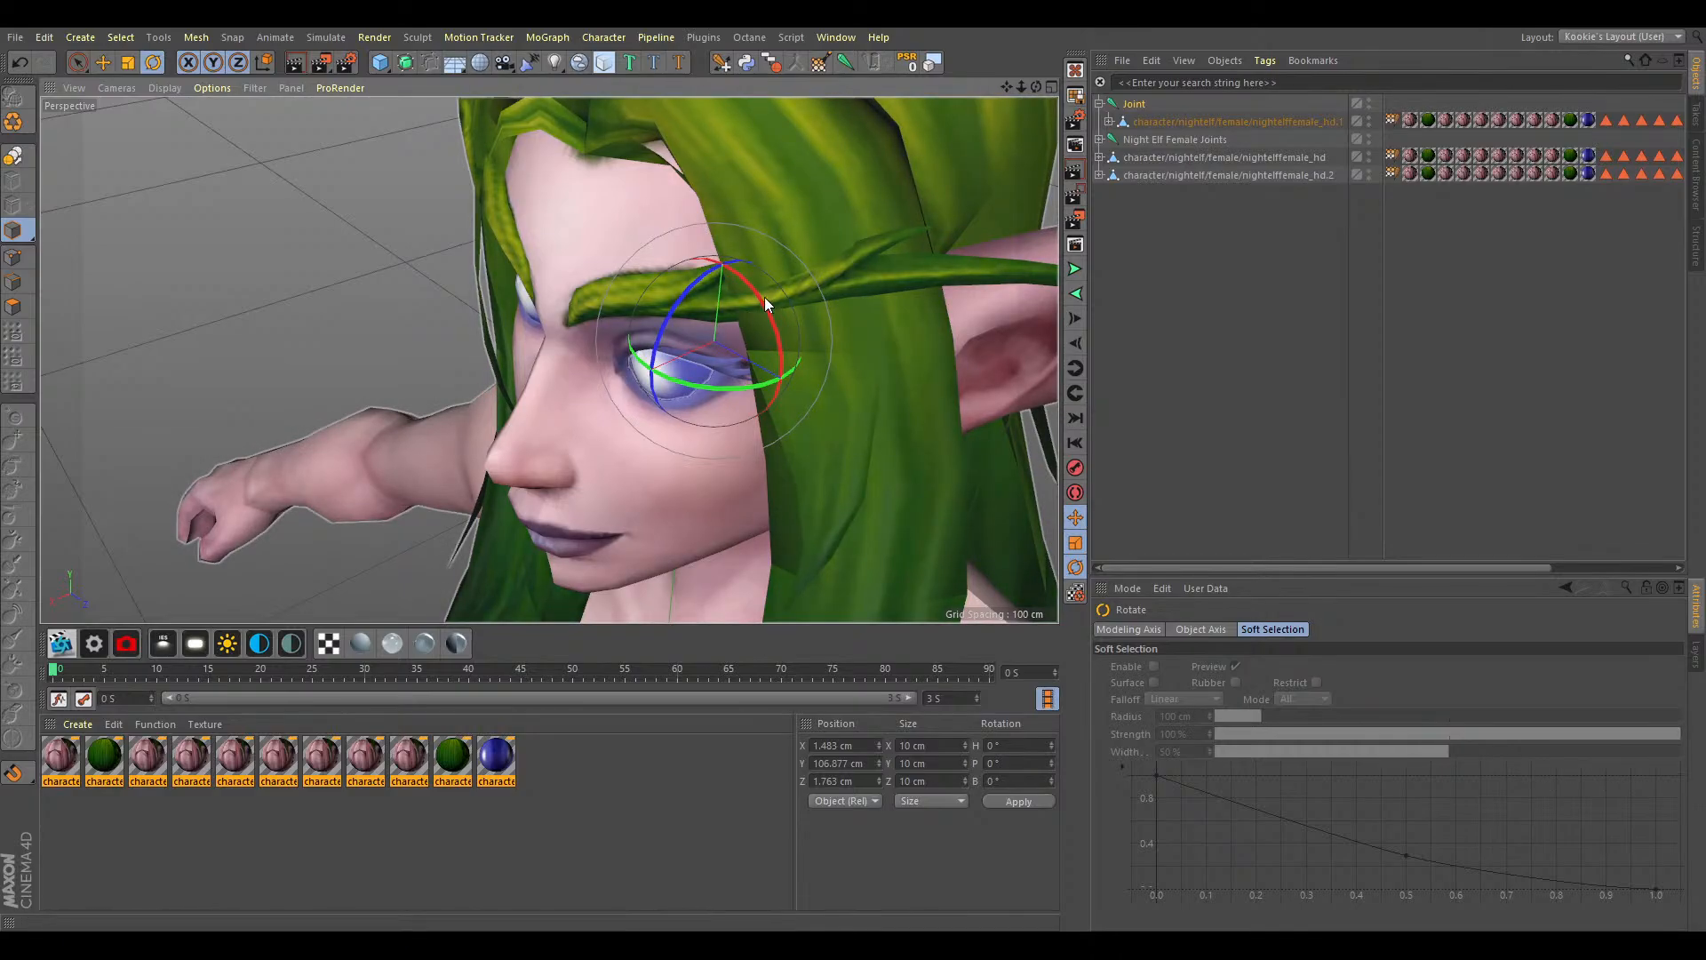
{"action": "left_click_drag", "start_coordinate": [1036, 87], "coordinate": [1097, 55]}
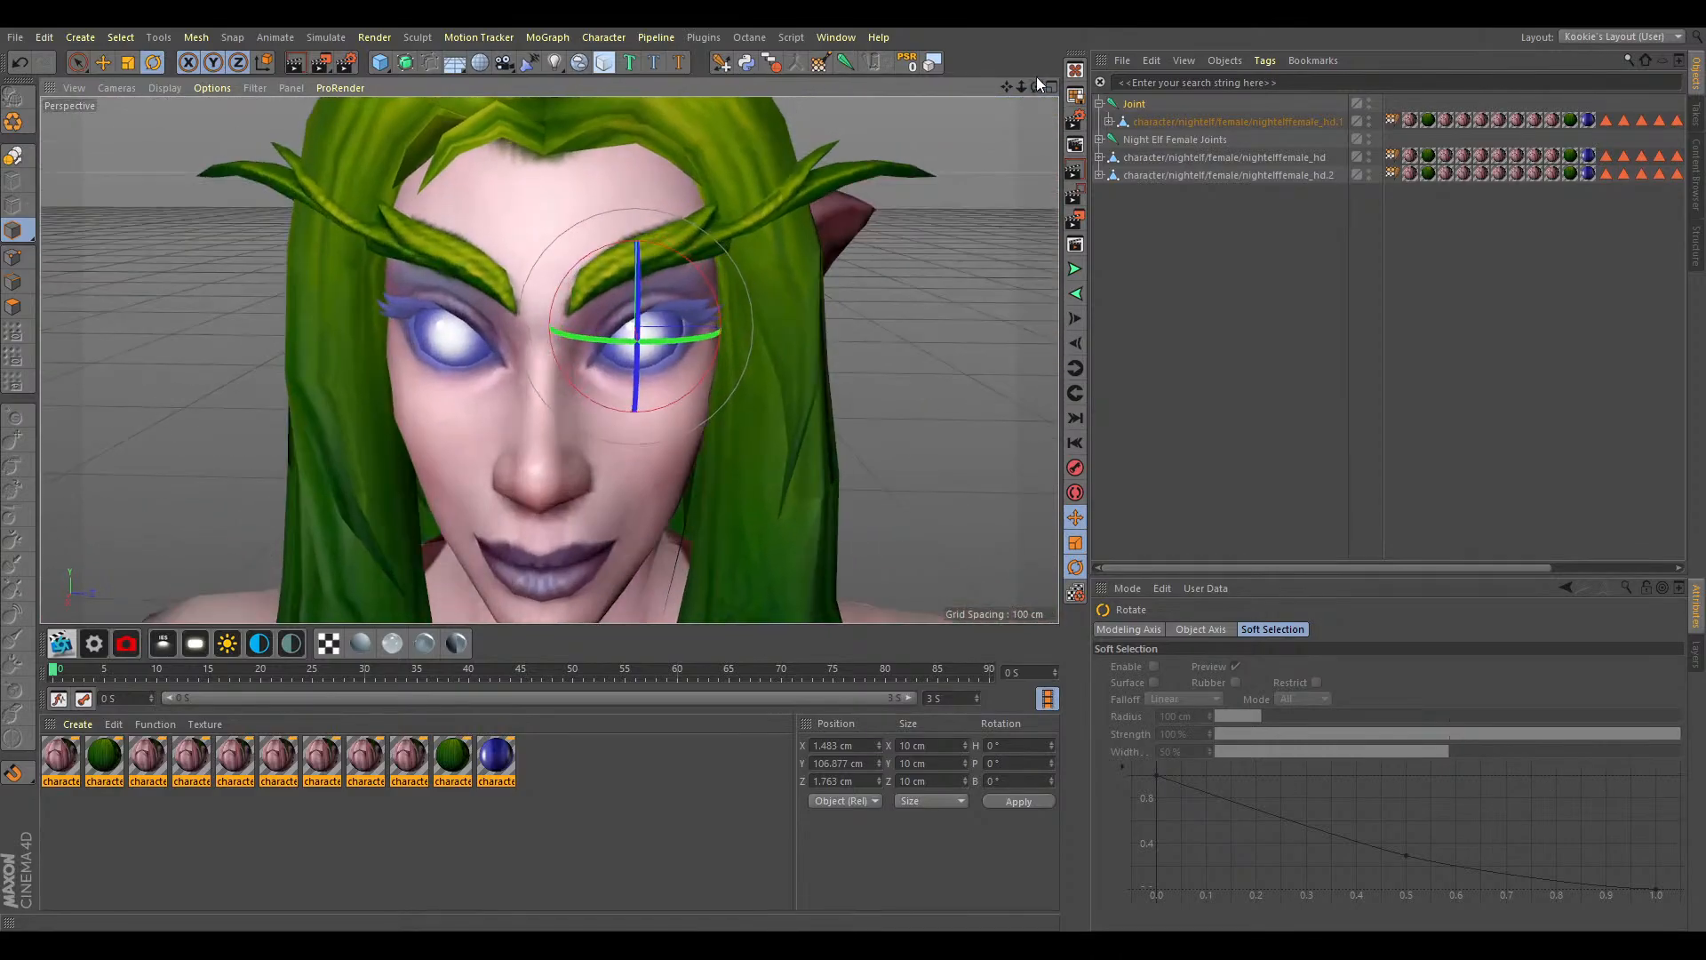
{"action": "left_click", "coordinate": [1134, 104]}
{"action": "left_click_drag", "start_coordinate": [696, 304], "coordinate": [674, 334]}
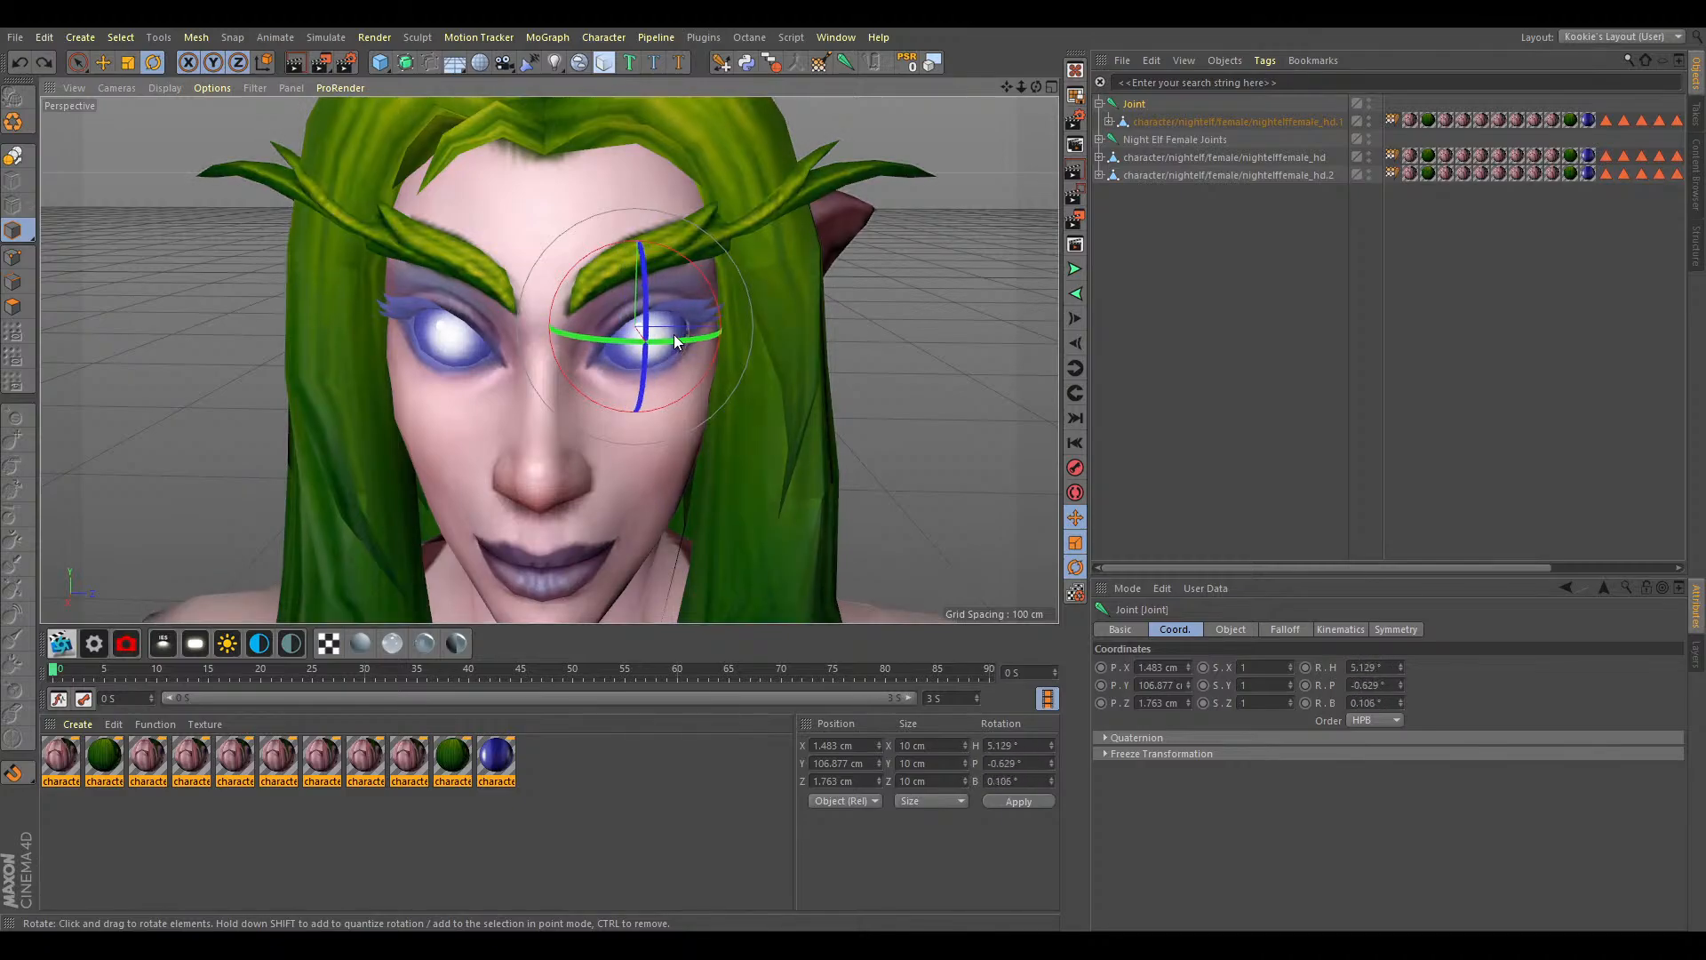
Undo the test rotation, detach the left eye from the joint, and move the joint to about X 0.866 cm, Z 1.773 cm.
{"action": "left_click", "coordinate": [101, 64]}
{"action": "left_click_drag", "start_coordinate": [1156, 121], "coordinate": [1143, 97]}
{"action": "left_click", "coordinate": [1136, 121]}
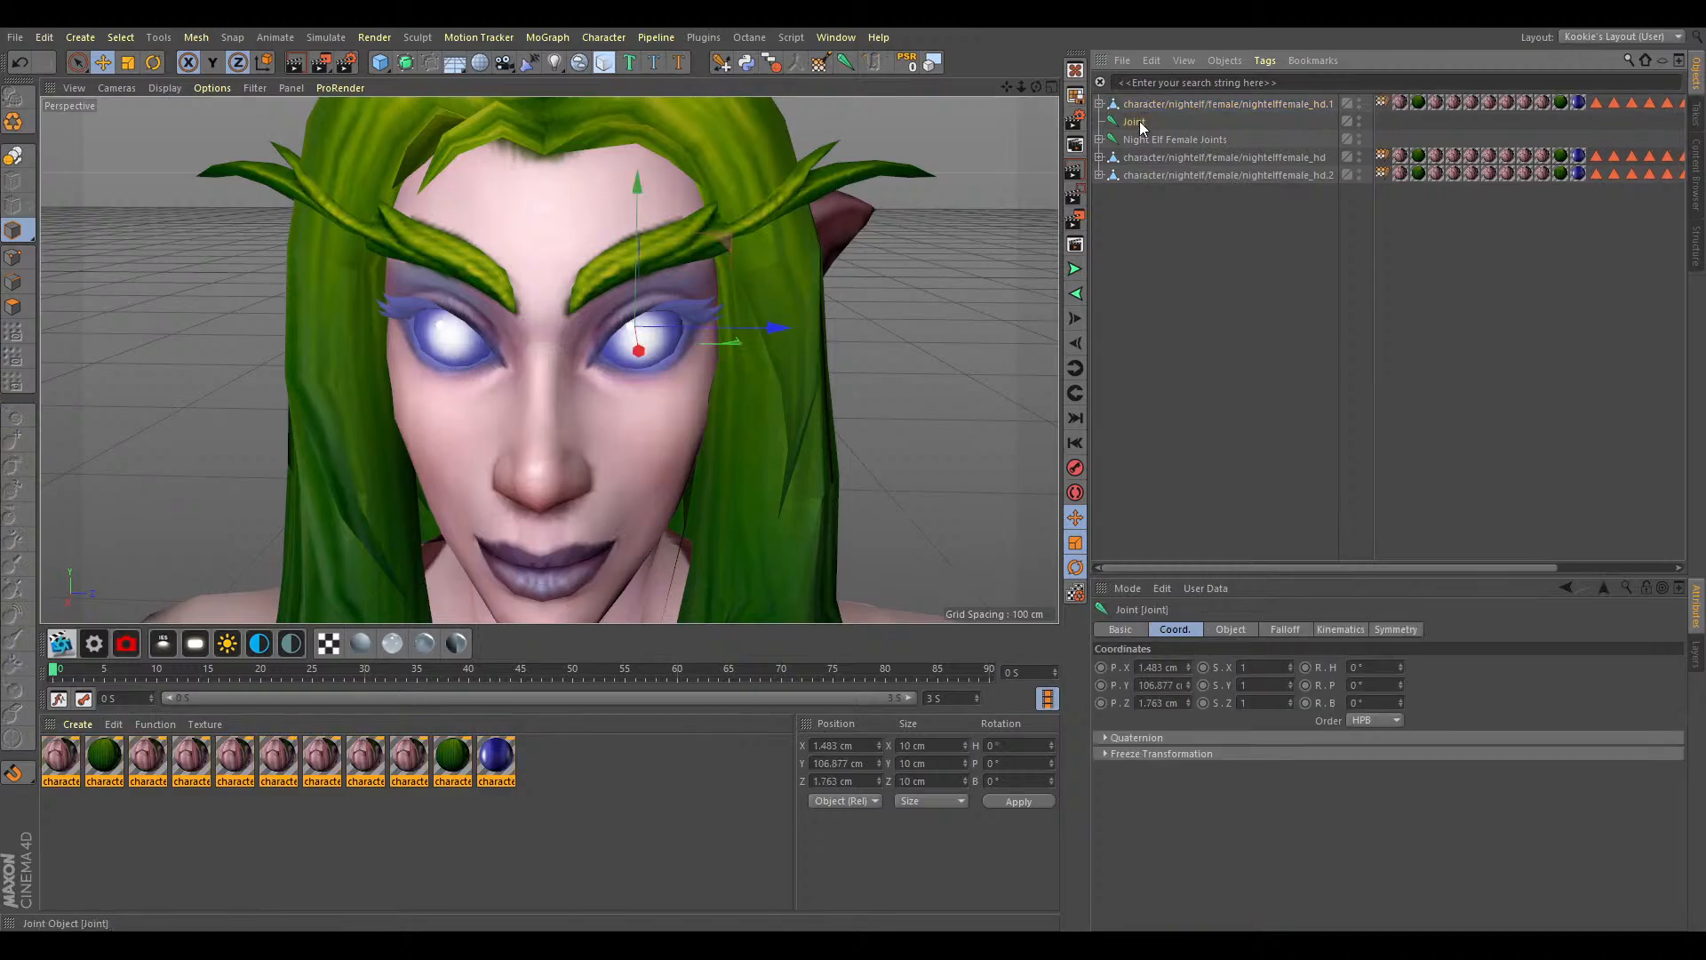
{"action": "left_click_drag", "start_coordinate": [1036, 87], "coordinate": [1036, 169]}
{"action": "left_click_drag", "start_coordinate": [639, 352], "coordinate": [647, 317]}
{"action": "left_click_drag", "start_coordinate": [650, 321], "coordinate": [651, 314]}
Parent the left eye to the moved joint again, test-rotate it, and undo the rotation.
{"action": "left_click_drag", "start_coordinate": [1141, 105], "coordinate": [1133, 124]}
{"action": "key", "text": "r"}
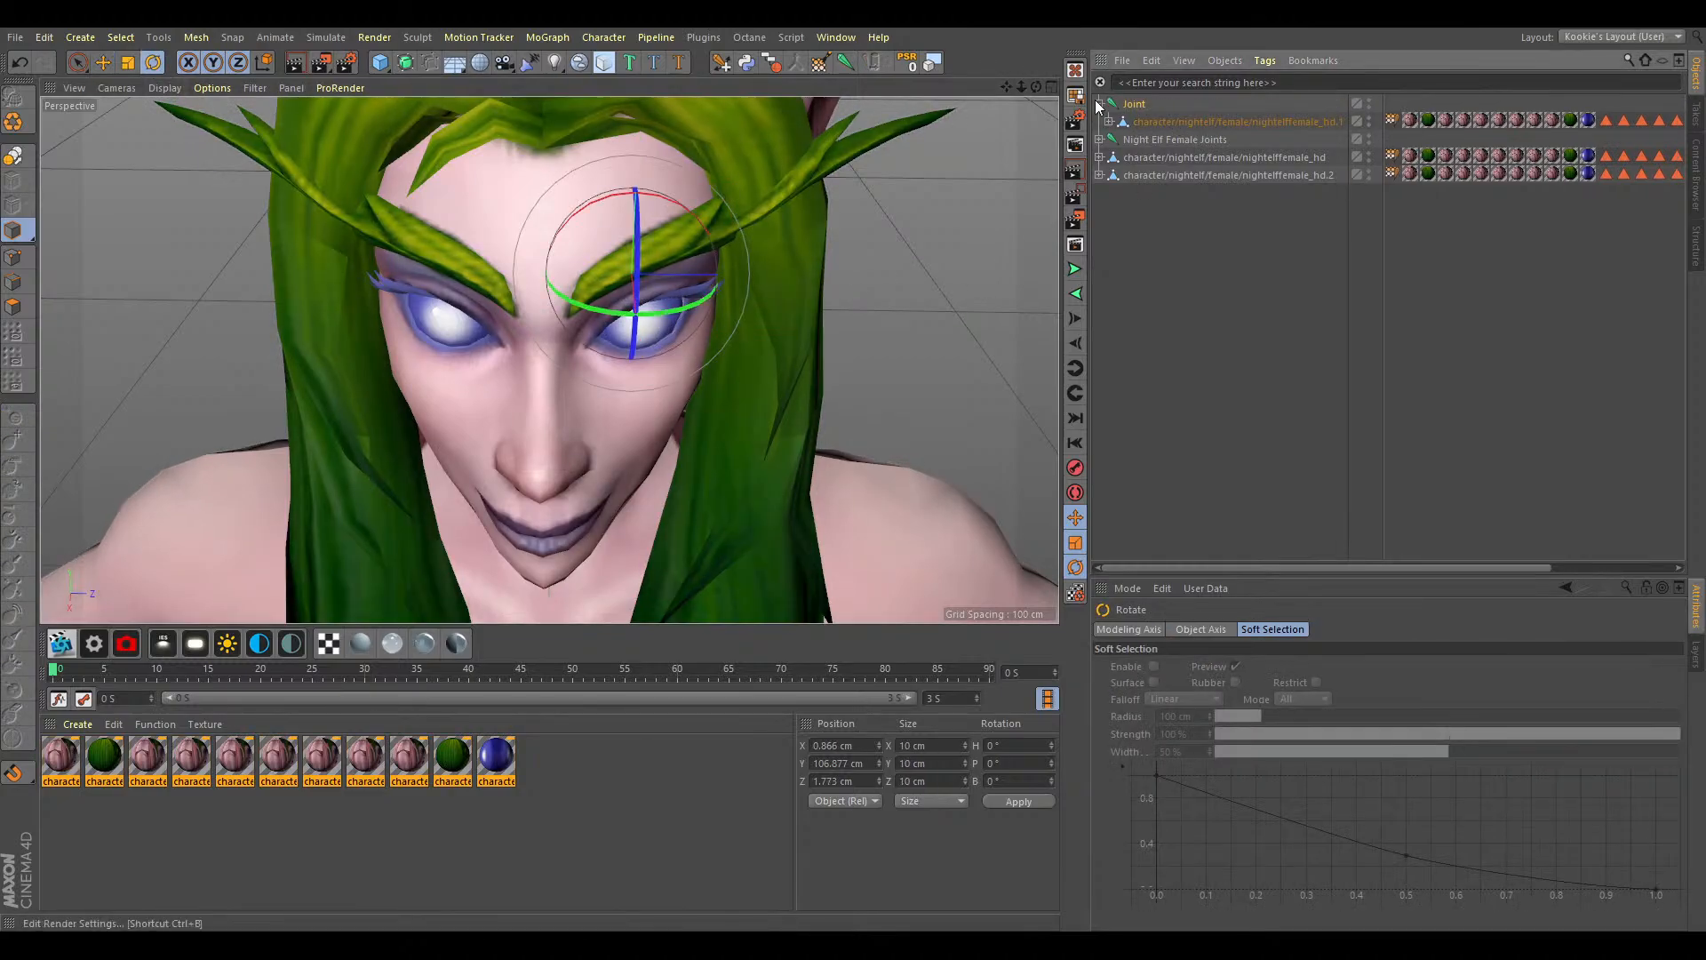
{"action": "left_click_drag", "start_coordinate": [749, 404], "coordinate": [671, 313], "text": "alt"}
{"action": "key", "text": "ctrl+z"}
Detach the left eye and move the joint forward to about X 1.704 cm, Z 1.767 cm.
{"action": "left_click", "coordinate": [1163, 123]}
{"action": "left_click_drag", "start_coordinate": [1032, 91], "coordinate": [1030, 92]}
{"action": "left_click_drag", "start_coordinate": [1170, 122], "coordinate": [1164, 100]}
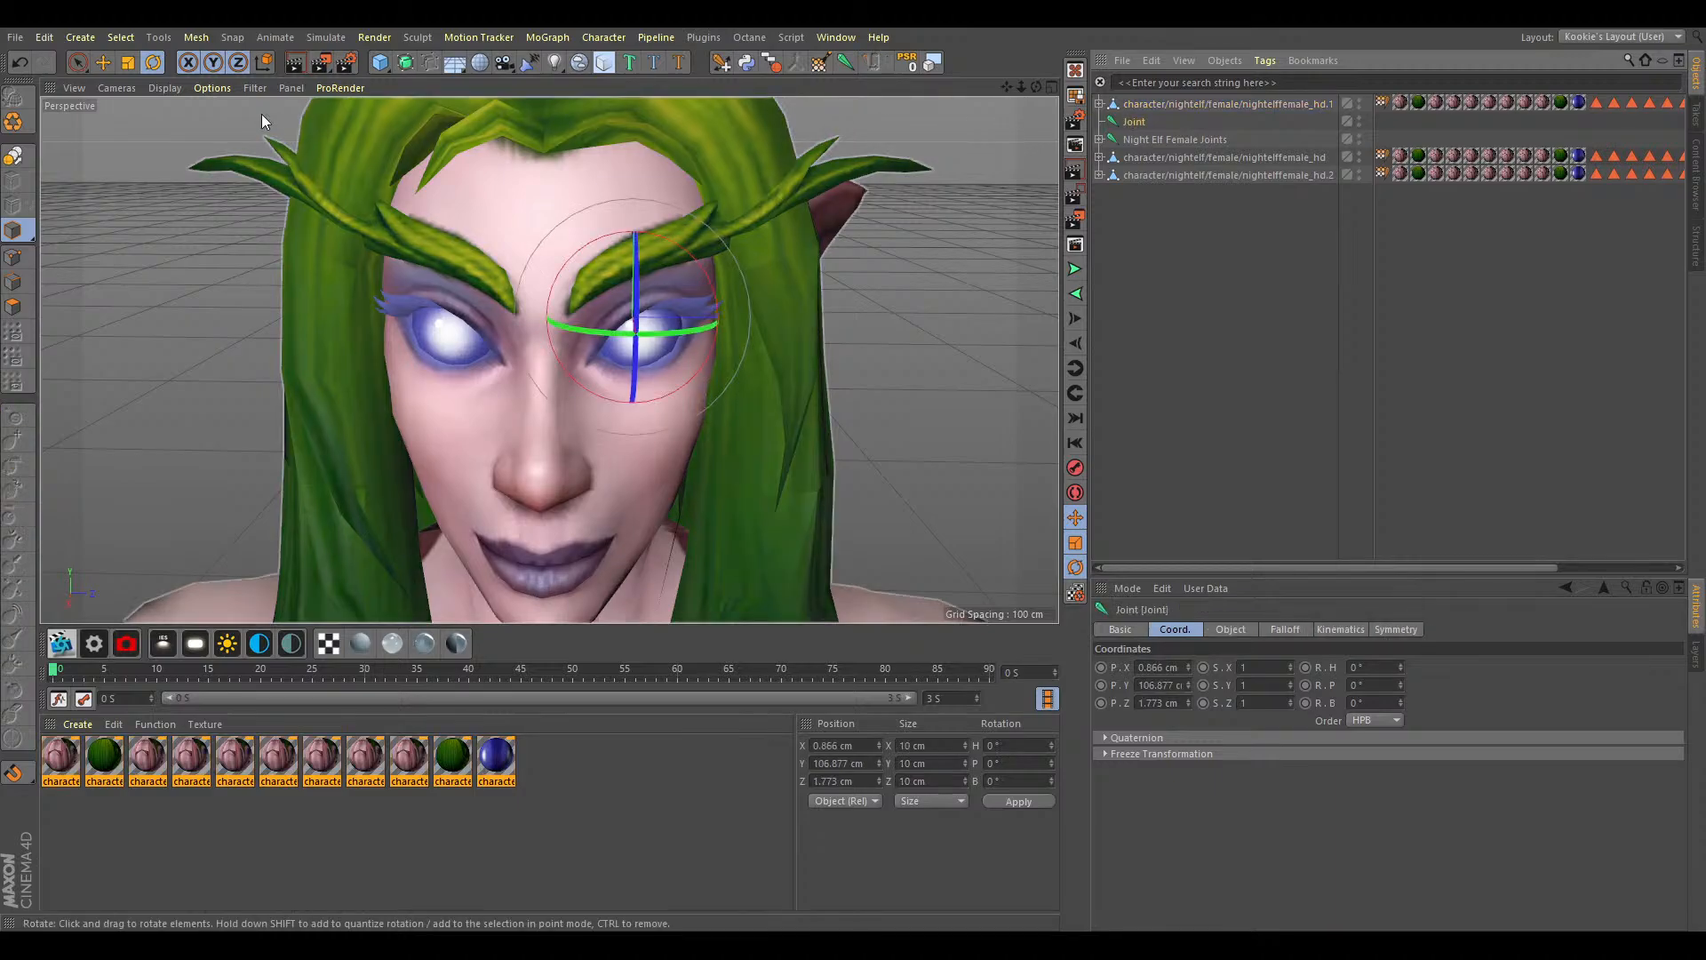
{"action": "key", "text": "e"}
{"action": "left_click_drag", "start_coordinate": [1035, 88], "coordinate": [1035, 133]}
{"action": "left_click_drag", "start_coordinate": [666, 304], "coordinate": [666, 328]}
Re-parent the left eye to the joint and test-rotate it from above and from the front, undoing each rotation.
{"action": "left_click_drag", "start_coordinate": [1153, 105], "coordinate": [1137, 121]}
{"action": "left_click", "coordinate": [1134, 105]}
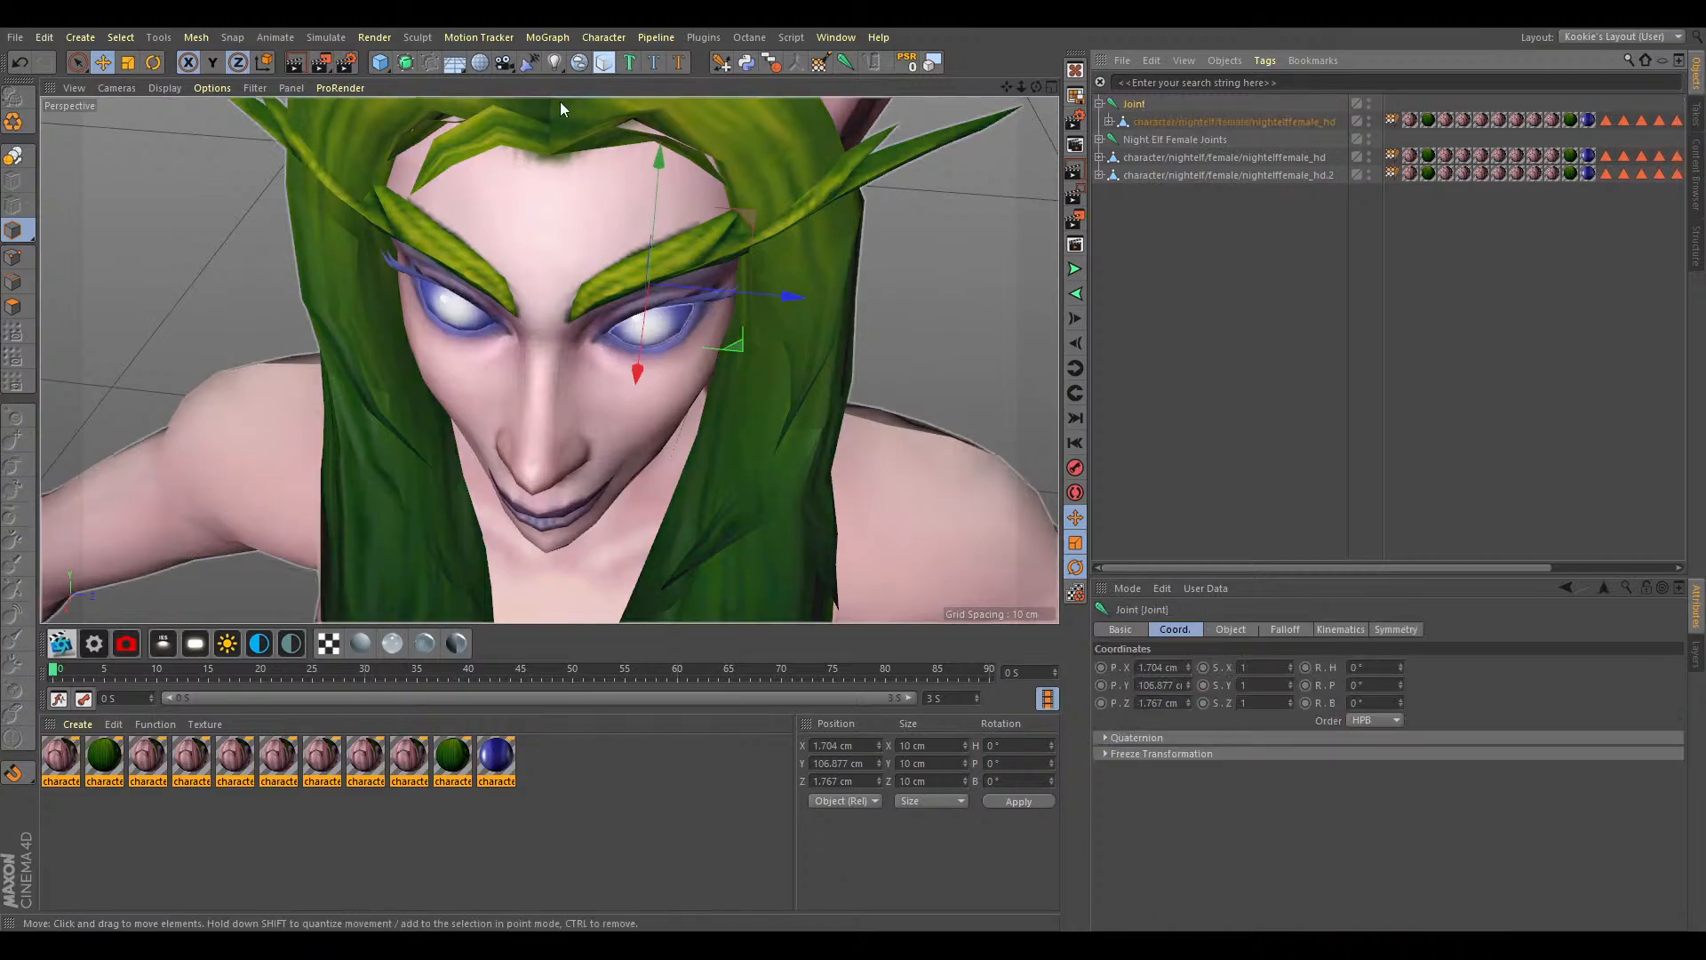
{"action": "left_click", "coordinate": [209, 64]}
{"action": "key", "text": "r"}
{"action": "left_click_drag", "start_coordinate": [651, 245], "coordinate": [714, 253]}
{"action": "key", "text": "ctrl+z"}
{"action": "left_click_drag", "start_coordinate": [1035, 88], "coordinate": [1035, 50]}
{"action": "left_click_drag", "start_coordinate": [630, 314], "coordinate": [627, 297]}
{"action": "key", "text": "ctrl+z"}
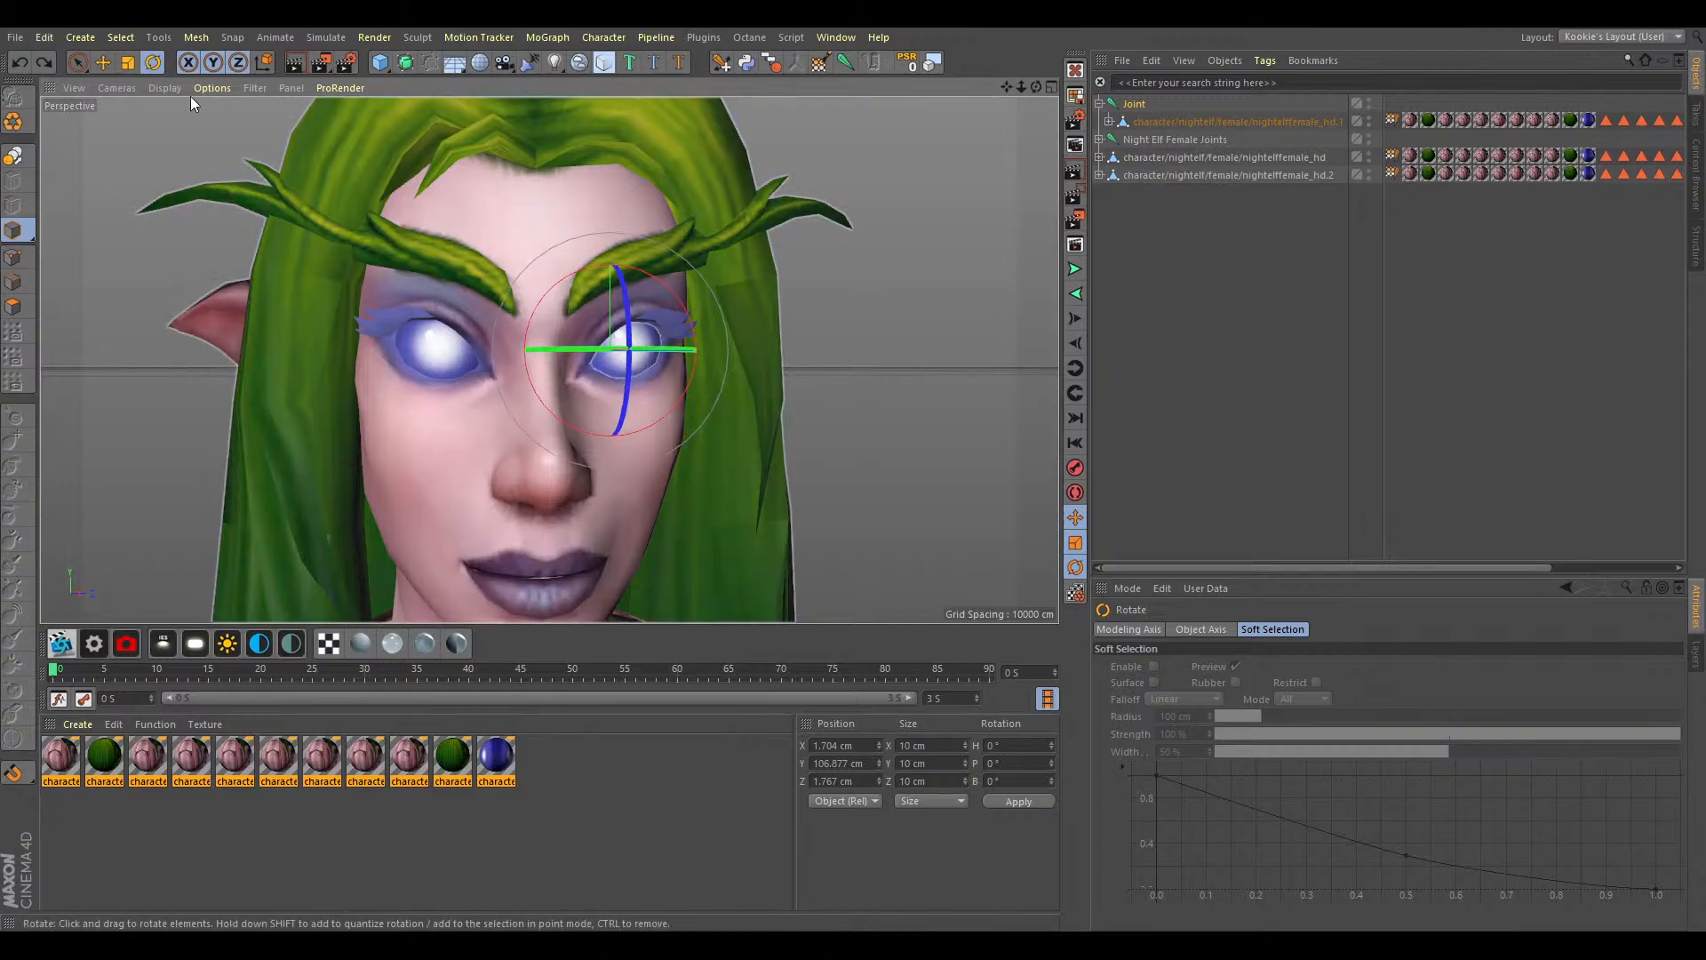
Detach the left eye from the joint and move the joint forward to about X 2.006 cm.
{"action": "key", "text": "e"}
{"action": "left_click_drag", "start_coordinate": [1158, 128], "coordinate": [1143, 95]}
{"action": "left_click_drag", "start_coordinate": [1037, 88], "coordinate": [1166, 113]}
{"action": "left_click_drag", "start_coordinate": [578, 321], "coordinate": [595, 320]}
Attach the left eye to the joint, test its rotation at the adjusted pivot, and undo it.
{"action": "left_click_drag", "start_coordinate": [1150, 104], "coordinate": [1134, 120]}
{"action": "left_click_drag", "start_coordinate": [1036, 87], "coordinate": [836, 100]}
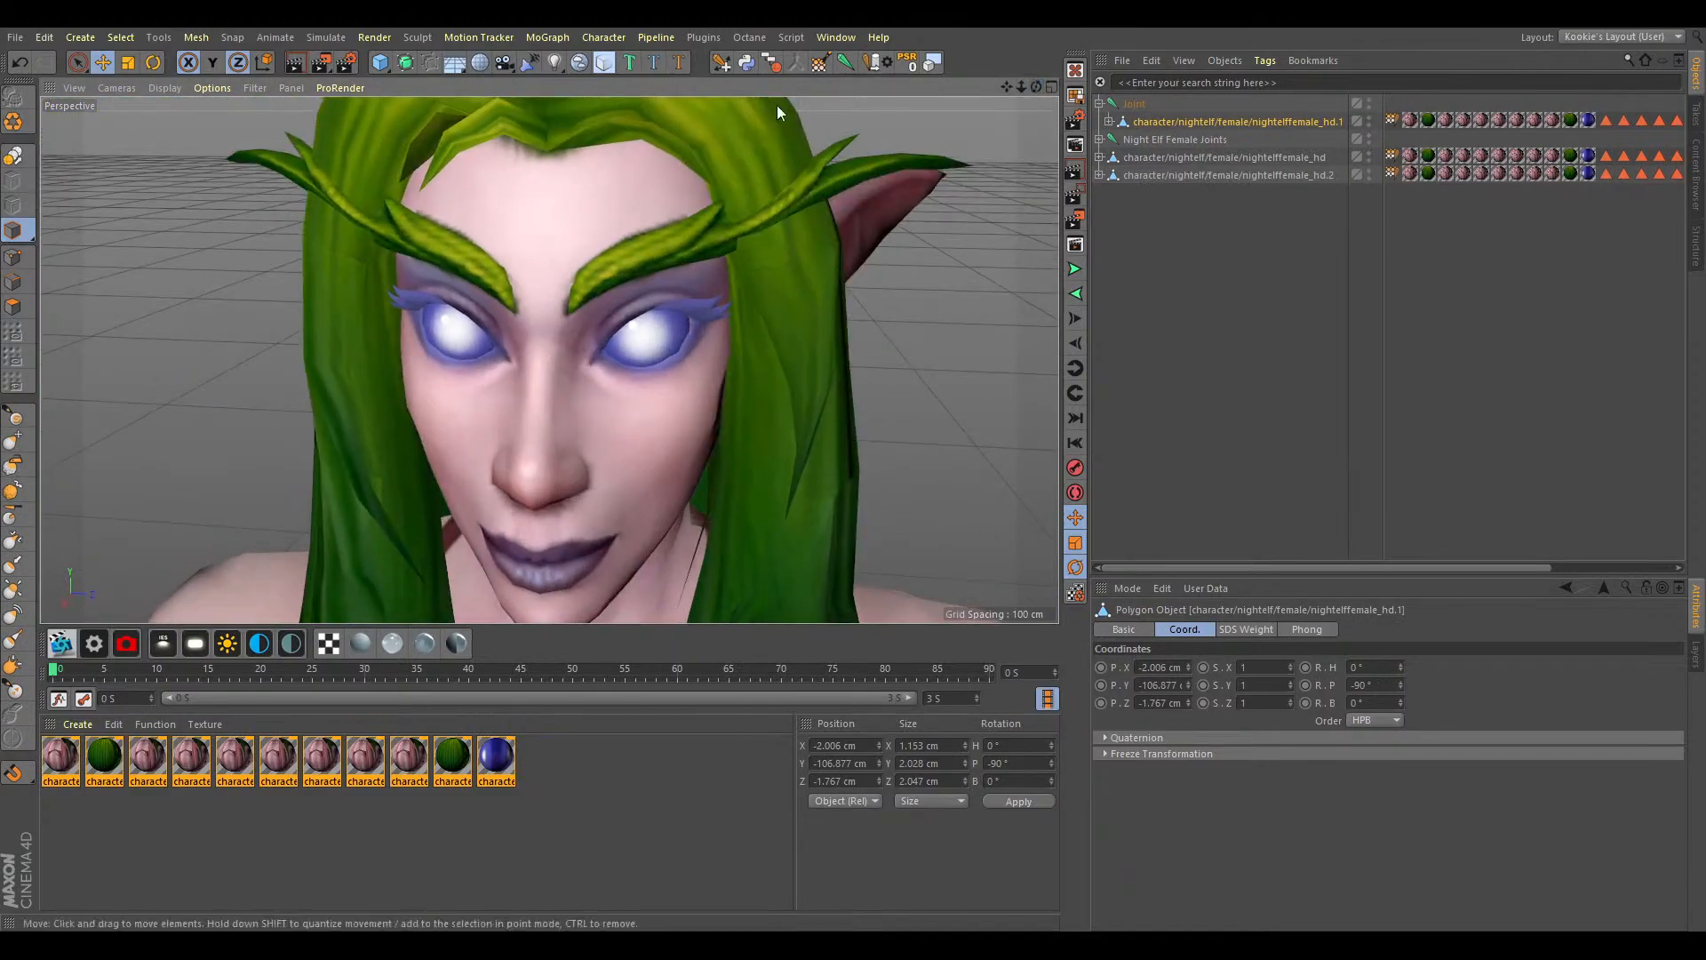
{"action": "left_click", "coordinate": [153, 63]}
{"action": "left_click", "coordinate": [1134, 103]}
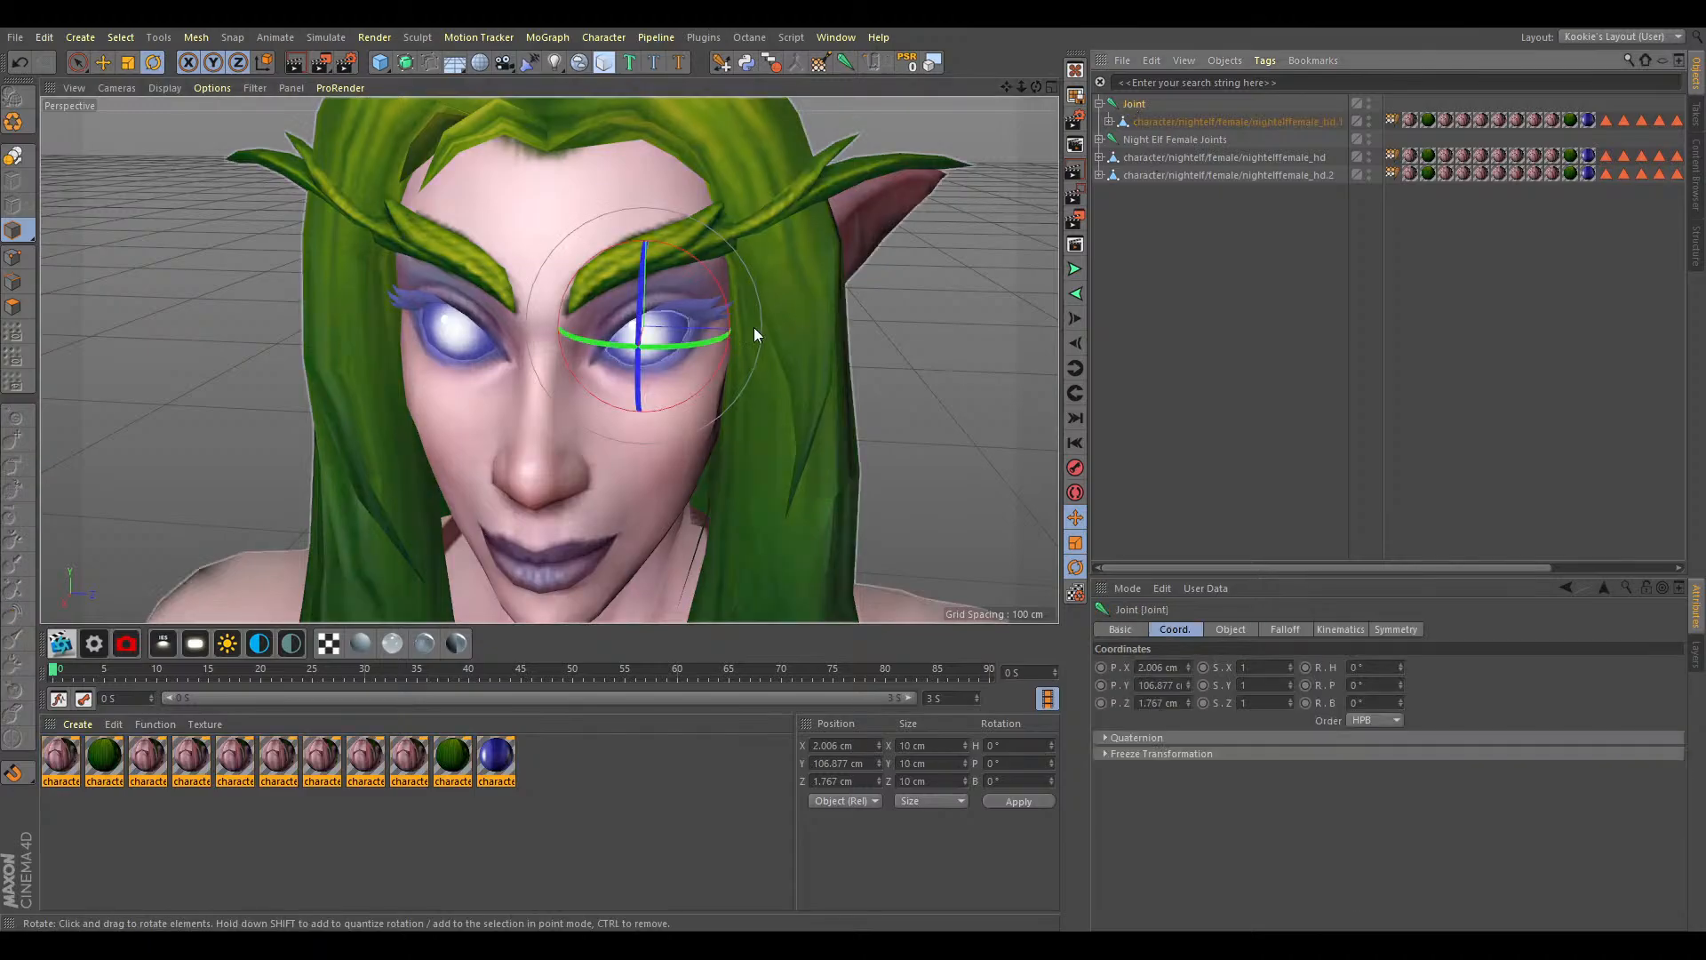
{"action": "left_click_drag", "start_coordinate": [674, 346], "coordinate": [657, 272]}
{"action": "key", "text": "ctrl+z"}
{"action": "key", "text": "ctrl+z"}
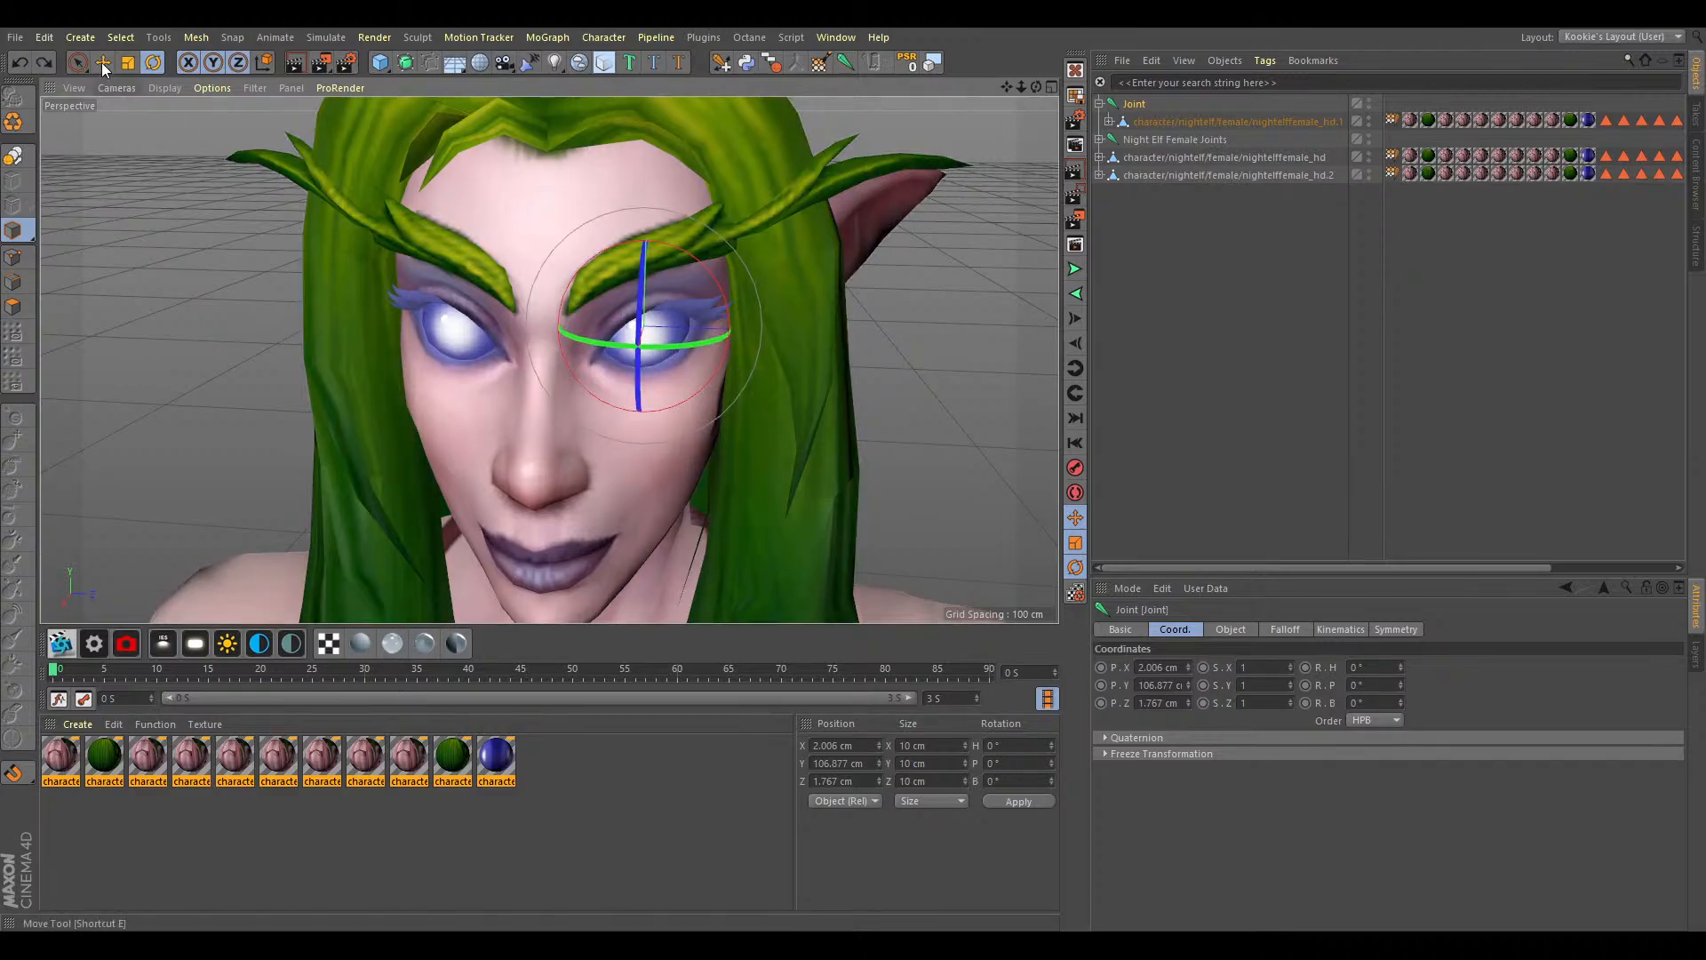
Release the left eye from the joint and, in side view, move the joint forward to about X 2.427 cm.
{"action": "left_click", "coordinate": [103, 62]}
{"action": "left_click_drag", "start_coordinate": [1146, 104], "coordinate": [1145, 103]}
{"action": "left_click", "coordinate": [1140, 120]}
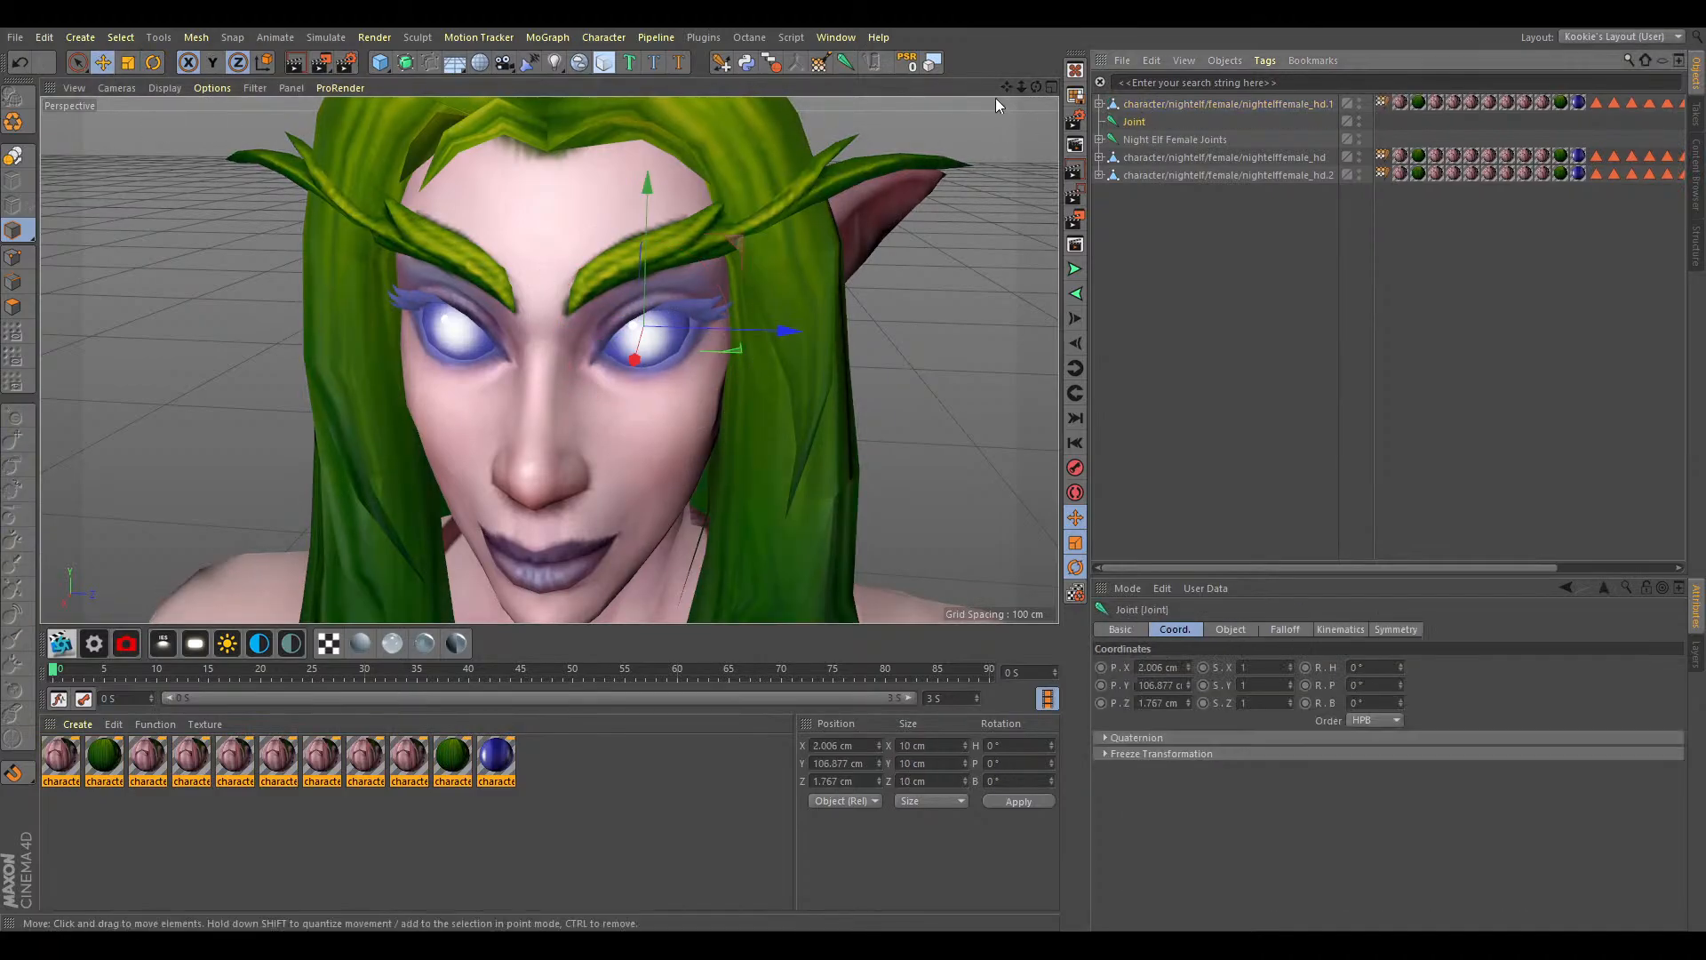
{"action": "left_click_drag", "start_coordinate": [1036, 87], "coordinate": [853, 62]}
{"action": "left_click_drag", "start_coordinate": [670, 351], "coordinate": [647, 350]}
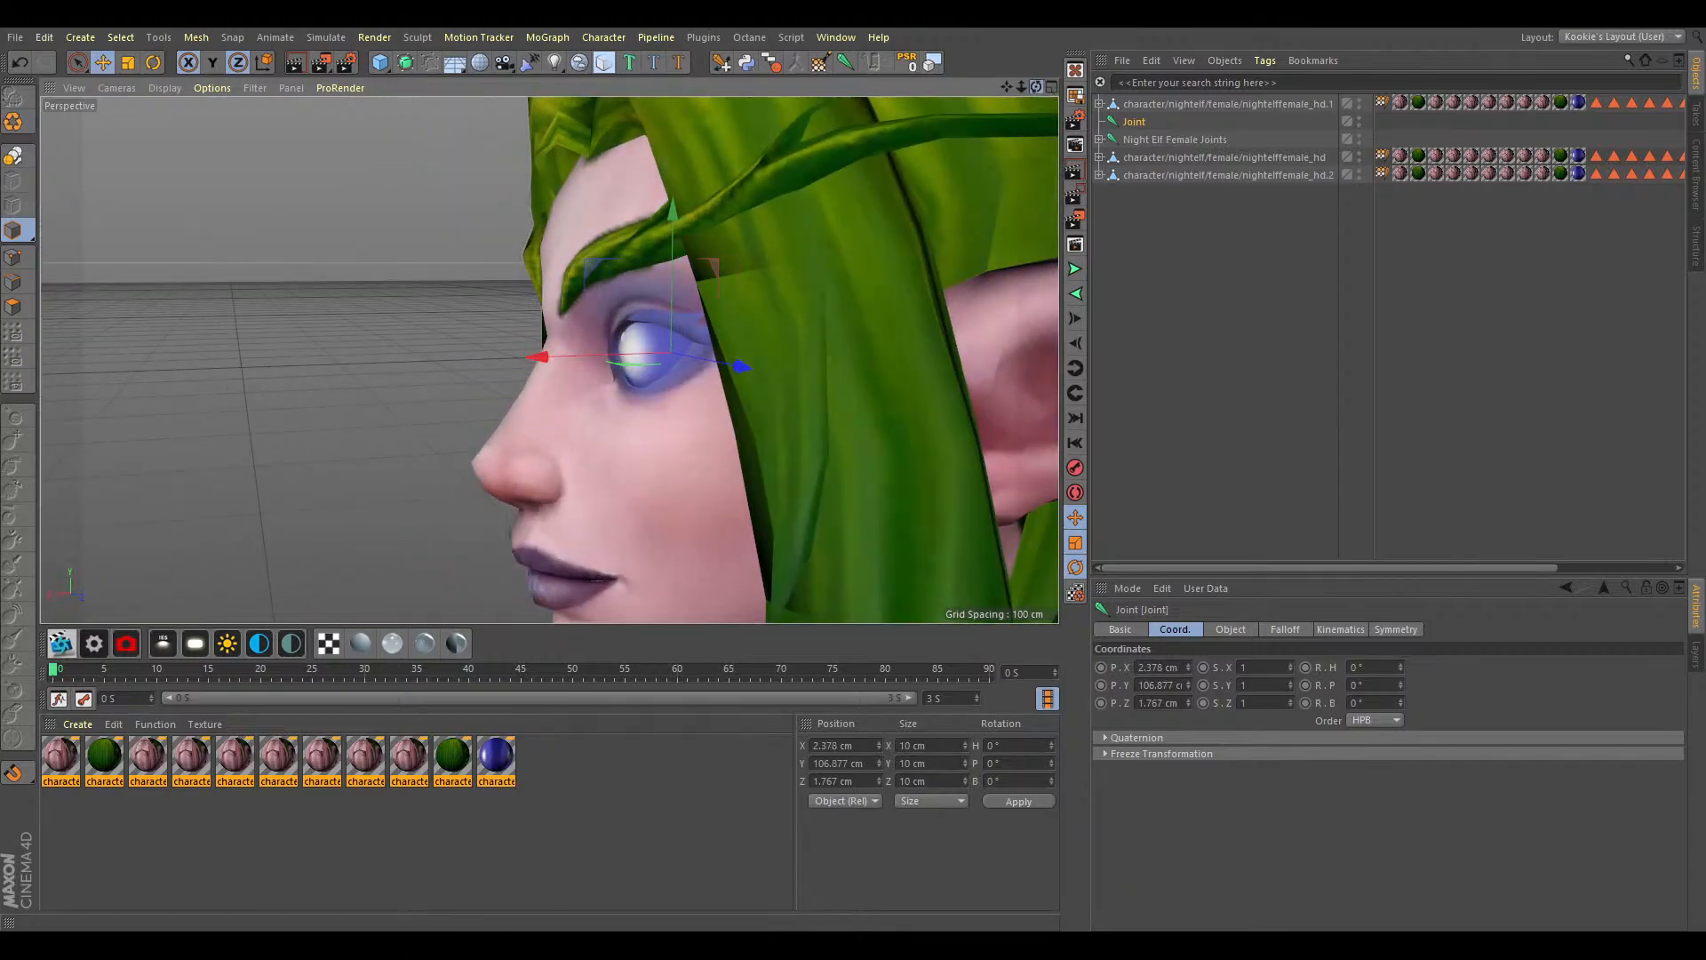
{"action": "mouse_move", "coordinate": [1036, 87]}
{"action": "left_mouse_down"}
{"action": "mouse_move", "coordinate": [988, 87]}
{"action": "mouse_move", "coordinate": [1047, 91]}
{"action": "mouse_move", "coordinate": [1182, 151]}
{"action": "mouse_move", "coordinate": [1050, 100]}
{"action": "left_mouse_up"}
{"action": "scroll", "coordinate": [615, 402], "scroll_direction": "up", "scroll_amount": 2}
{"action": "left_click_drag", "start_coordinate": [627, 350], "coordinate": [624, 350]}
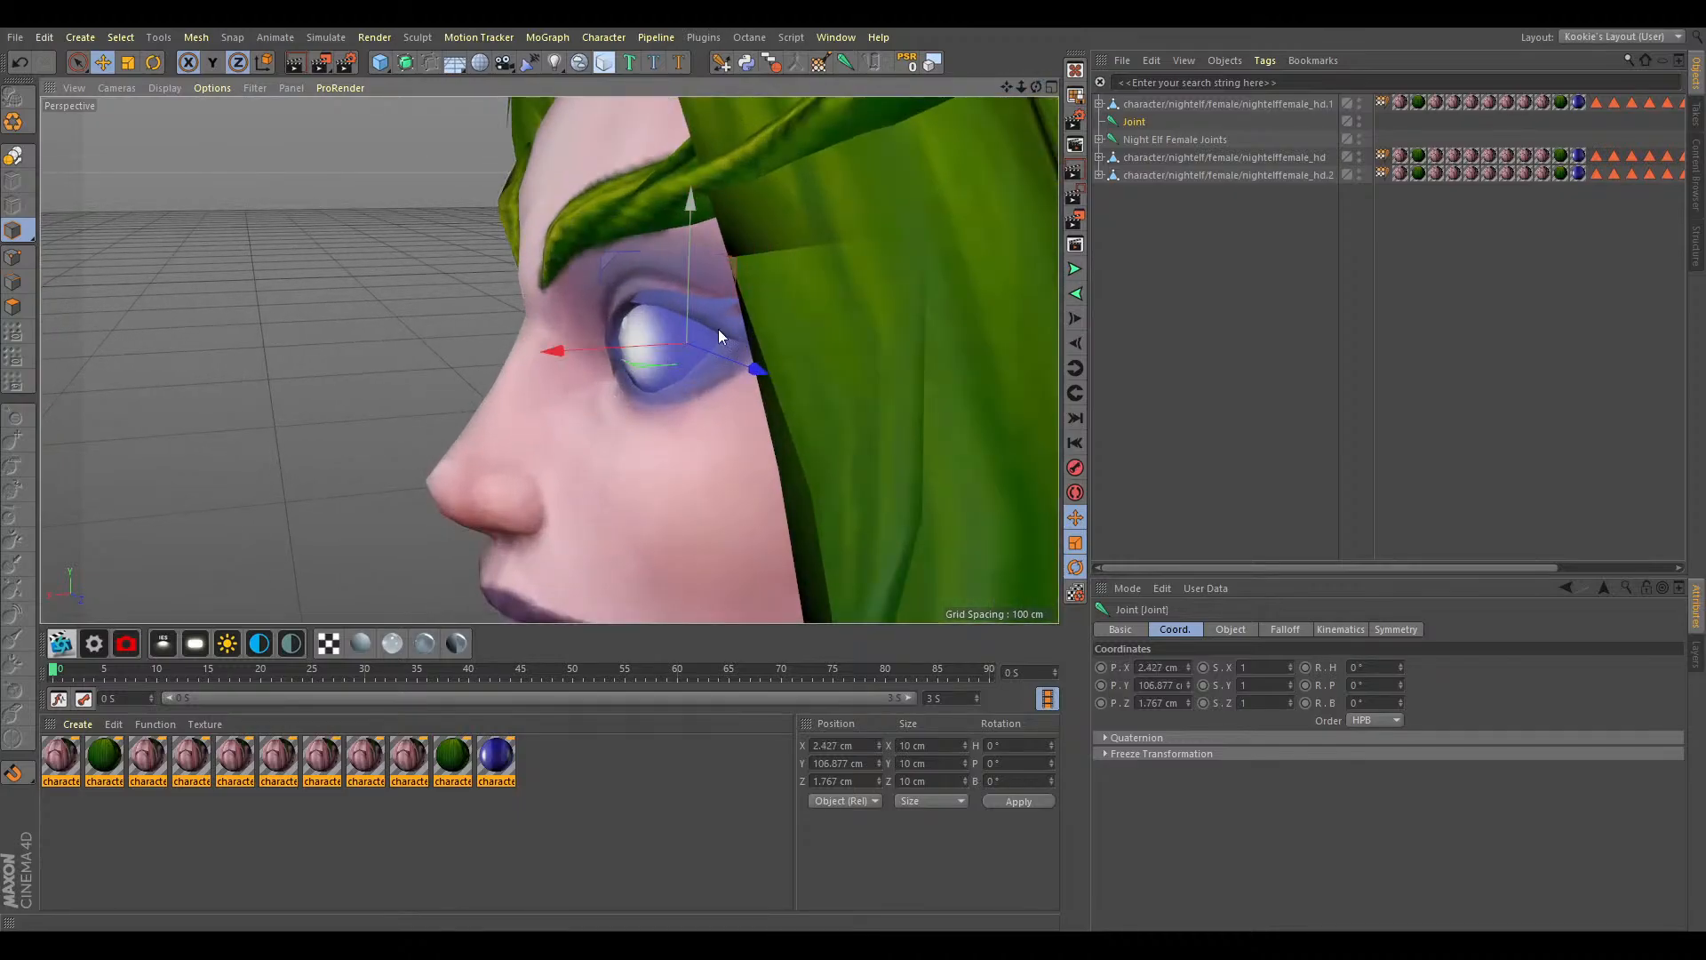
Put the left eye back under the joint, test-rotate the joint, and undo the rotation.
{"action": "left_click_drag", "start_coordinate": [1036, 88], "coordinate": [1133, 122]}
{"action": "left_click", "coordinate": [1143, 105]}
{"action": "key", "text": "r"}
{"action": "left_click_drag", "start_coordinate": [643, 244], "coordinate": [691, 259]}
{"action": "key", "text": "ctrl+z"}
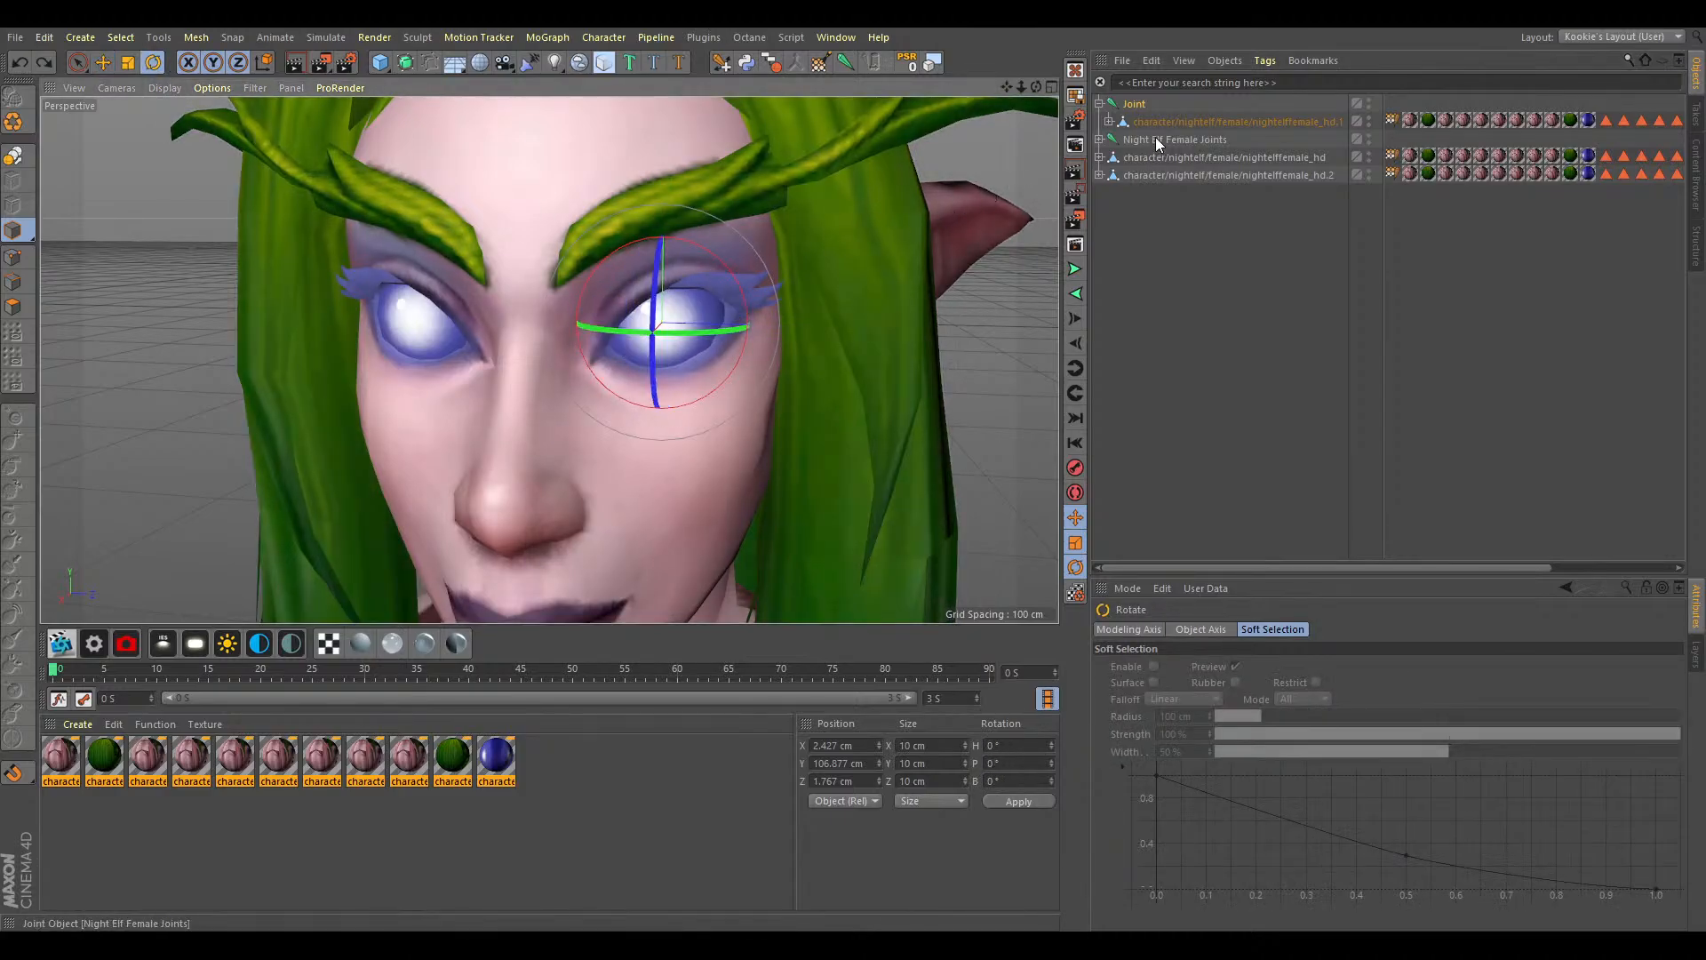
Detach the left eye and move the joint slightly back to about X 2.326 cm.
{"action": "left_click_drag", "start_coordinate": [1143, 96], "coordinate": [1143, 98]}
{"action": "left_click", "coordinate": [1135, 122]}
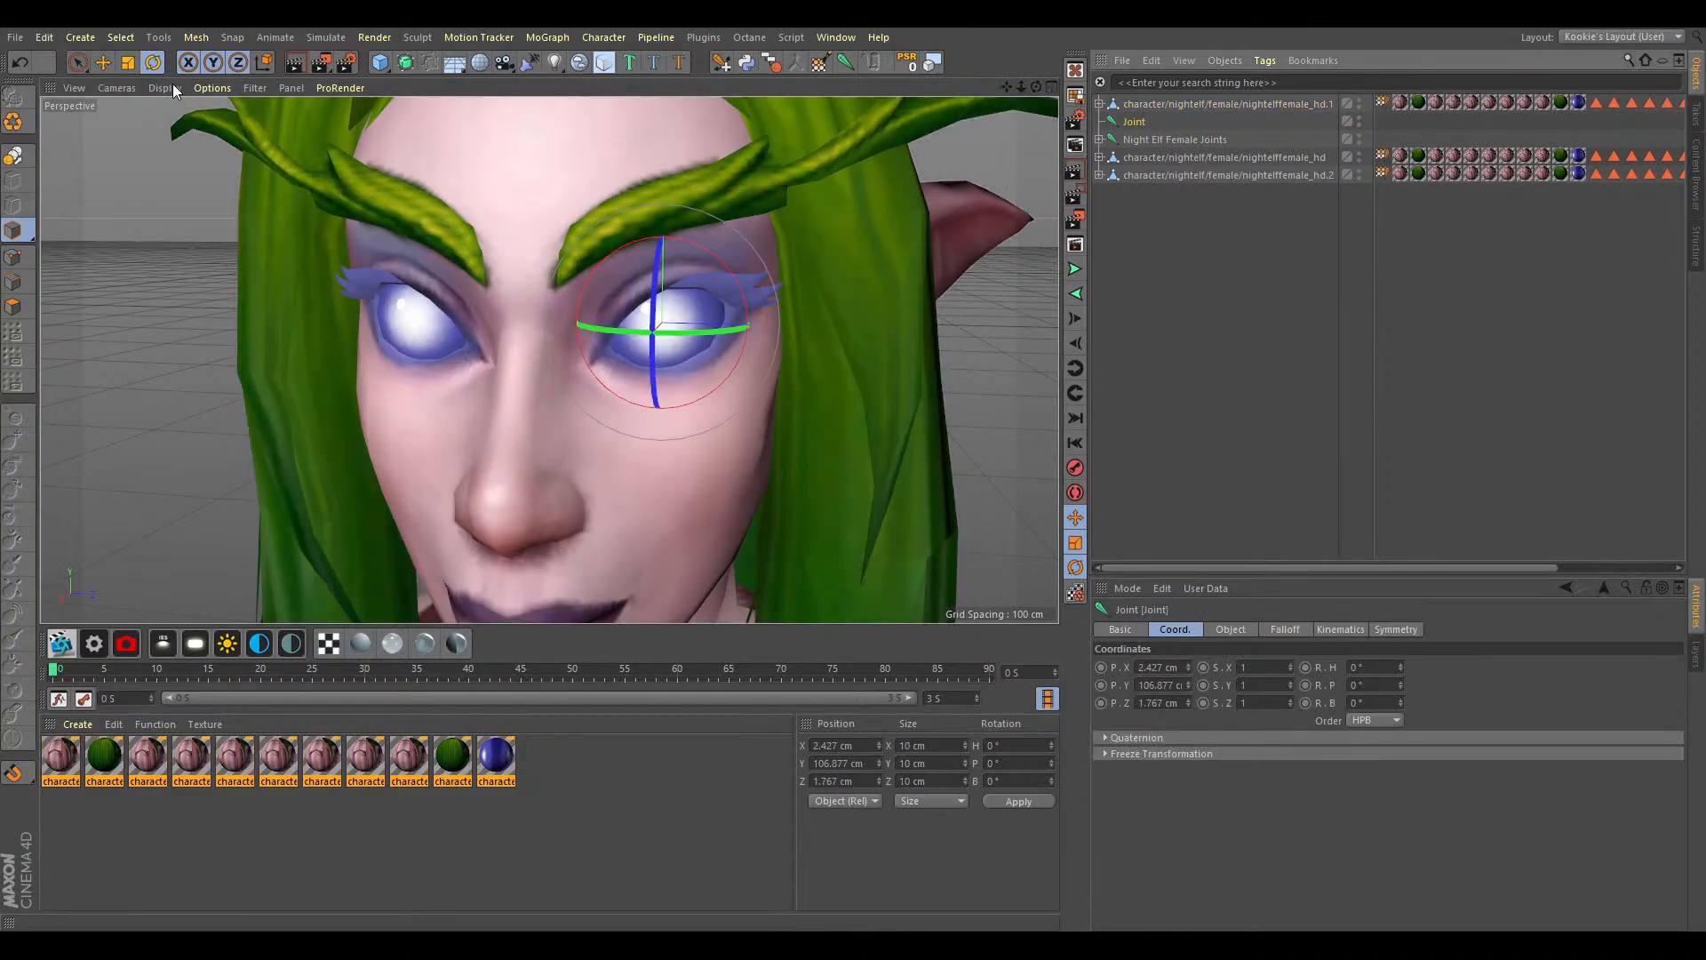
{"action": "left_click", "coordinate": [212, 62]}
{"action": "key", "text": "e"}
{"action": "right_click_drag", "start_coordinate": [322, 125], "coordinate": [966, 120], "text": "alt"}
{"action": "left_click_drag", "start_coordinate": [965, 119], "coordinate": [608, 320], "text": "alt"}
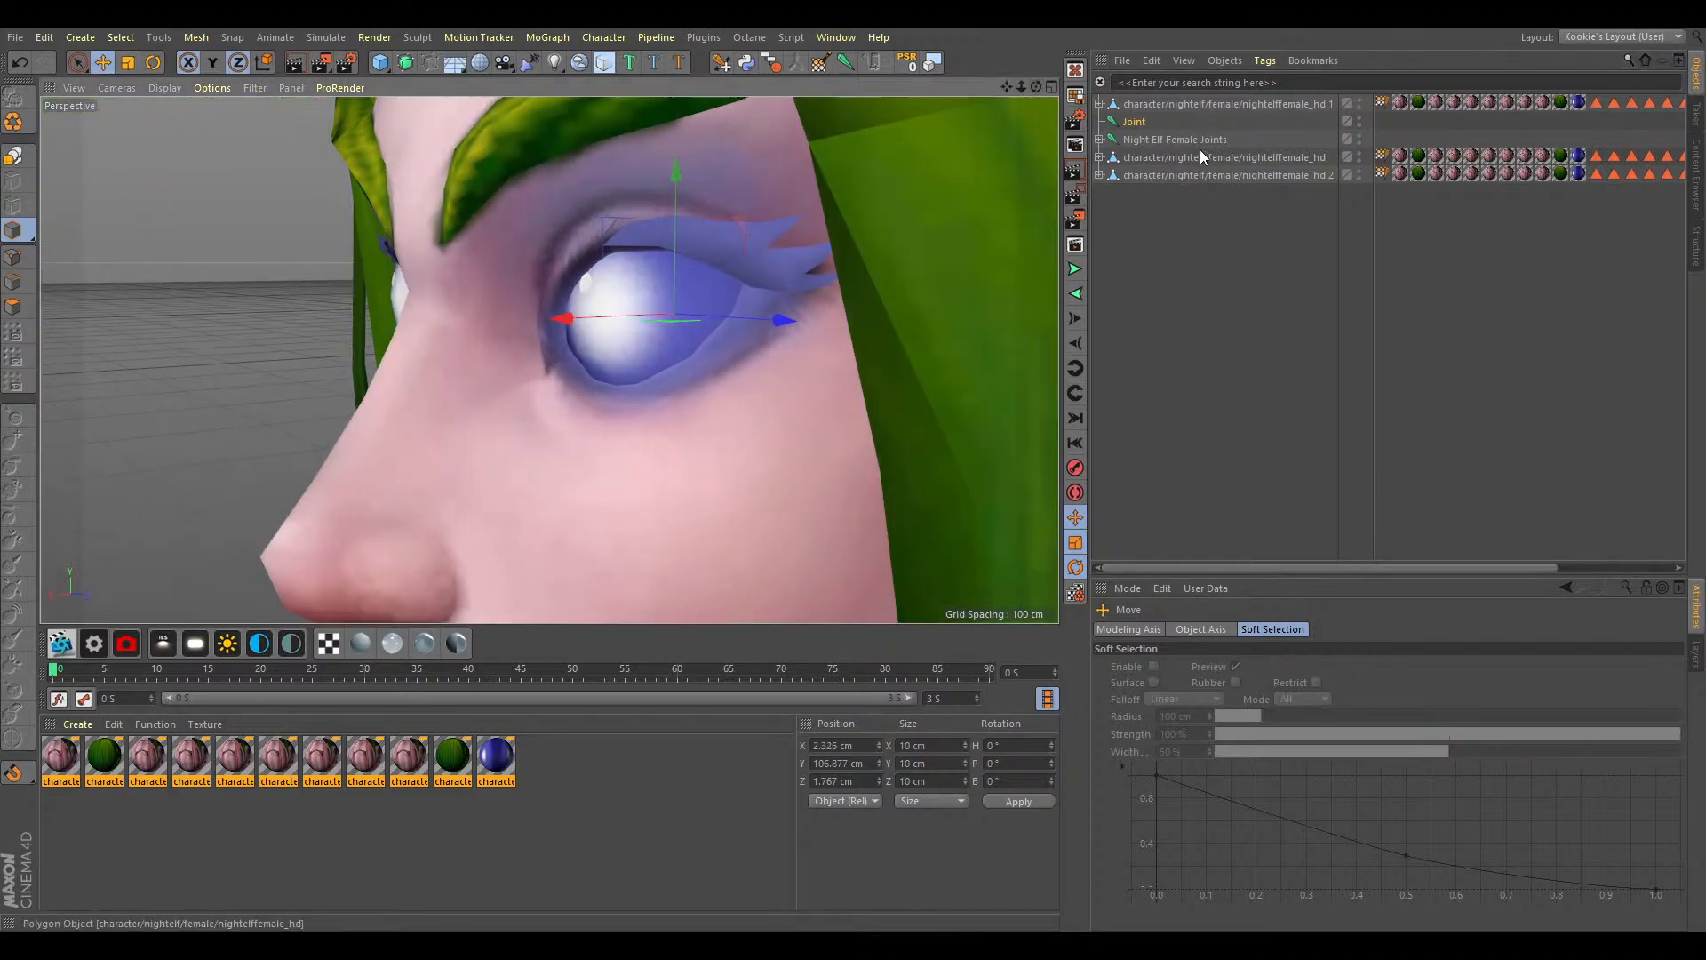
Parent the left eye to the joint and test-rotate it several times from different views, undoing every rotation.
{"action": "left_click_drag", "start_coordinate": [1226, 104], "coordinate": [1139, 108]}
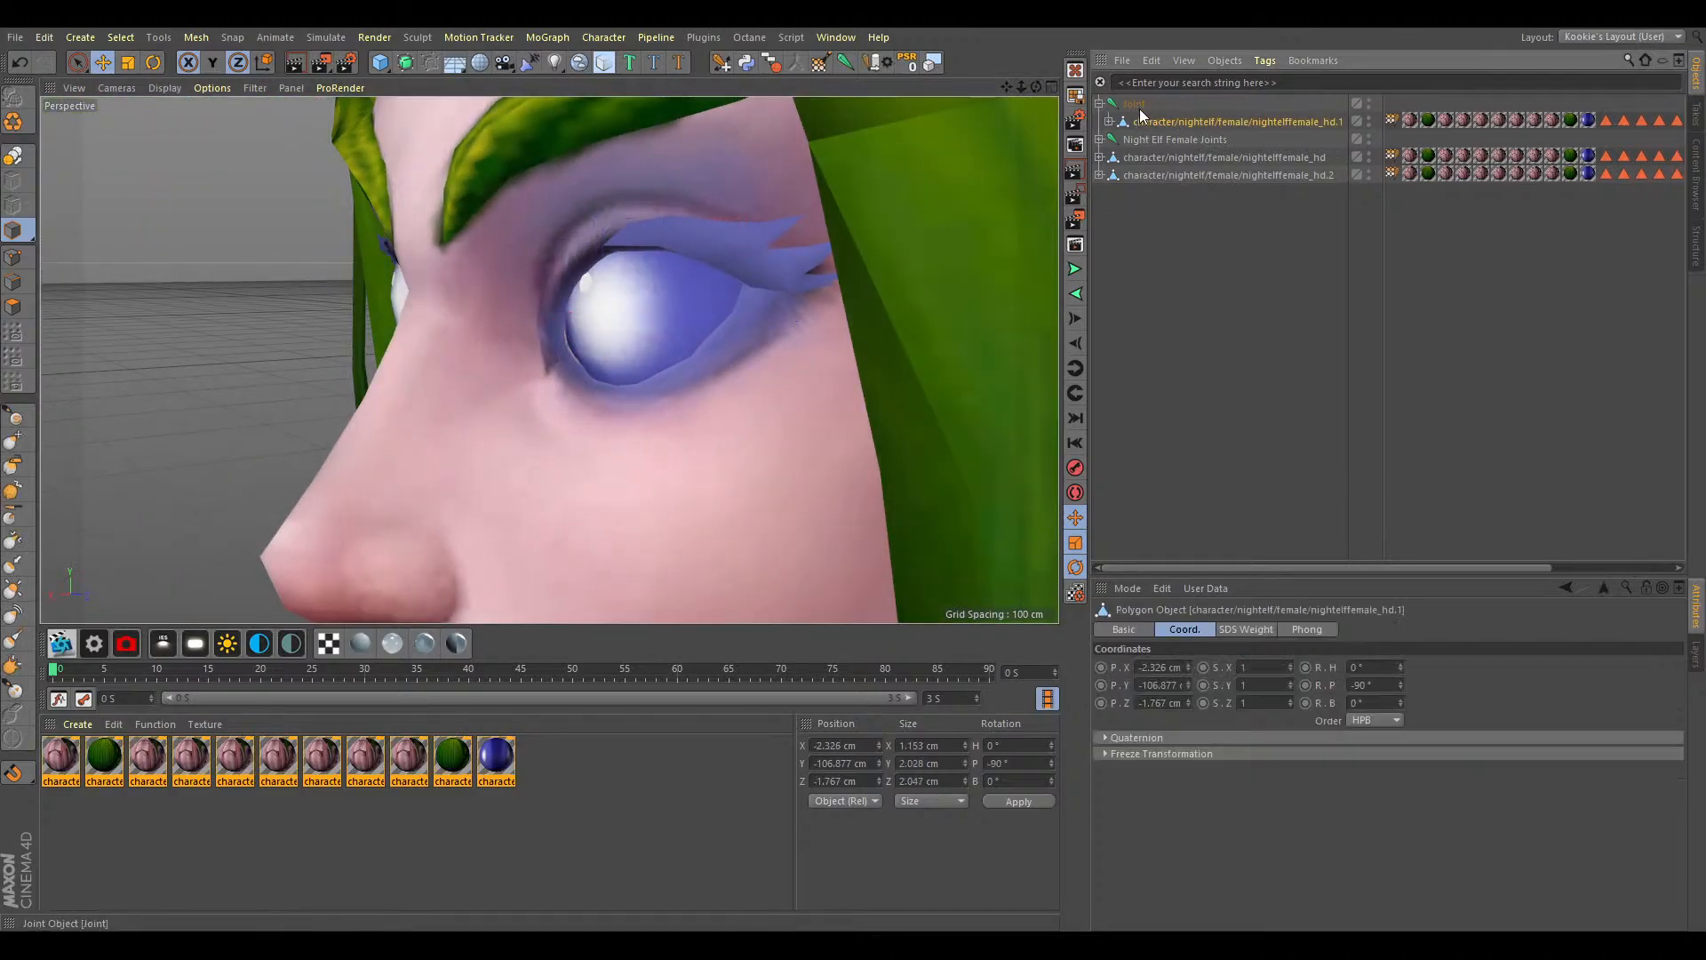
{"action": "left_click", "coordinate": [152, 62]}
{"action": "left_click_drag", "start_coordinate": [697, 300], "coordinate": [933, 330]}
{"action": "key", "text": "ctrl+z"}
{"action": "mouse_move", "coordinate": [689, 312]}
{"action": "left_mouse_down"}
{"action": "mouse_move", "coordinate": [665, 309]}
{"action": "mouse_move", "coordinate": [713, 303]}
{"action": "left_mouse_up"}
{"action": "key", "text": "ctrl+z"}
{"action": "left_click_drag", "start_coordinate": [1034, 90], "coordinate": [1015, 106]}
{"action": "left_click_drag", "start_coordinate": [651, 257], "coordinate": [716, 290]}
{"action": "key", "text": "ctrl+z"}
{"action": "key", "text": "ctrl+z"}
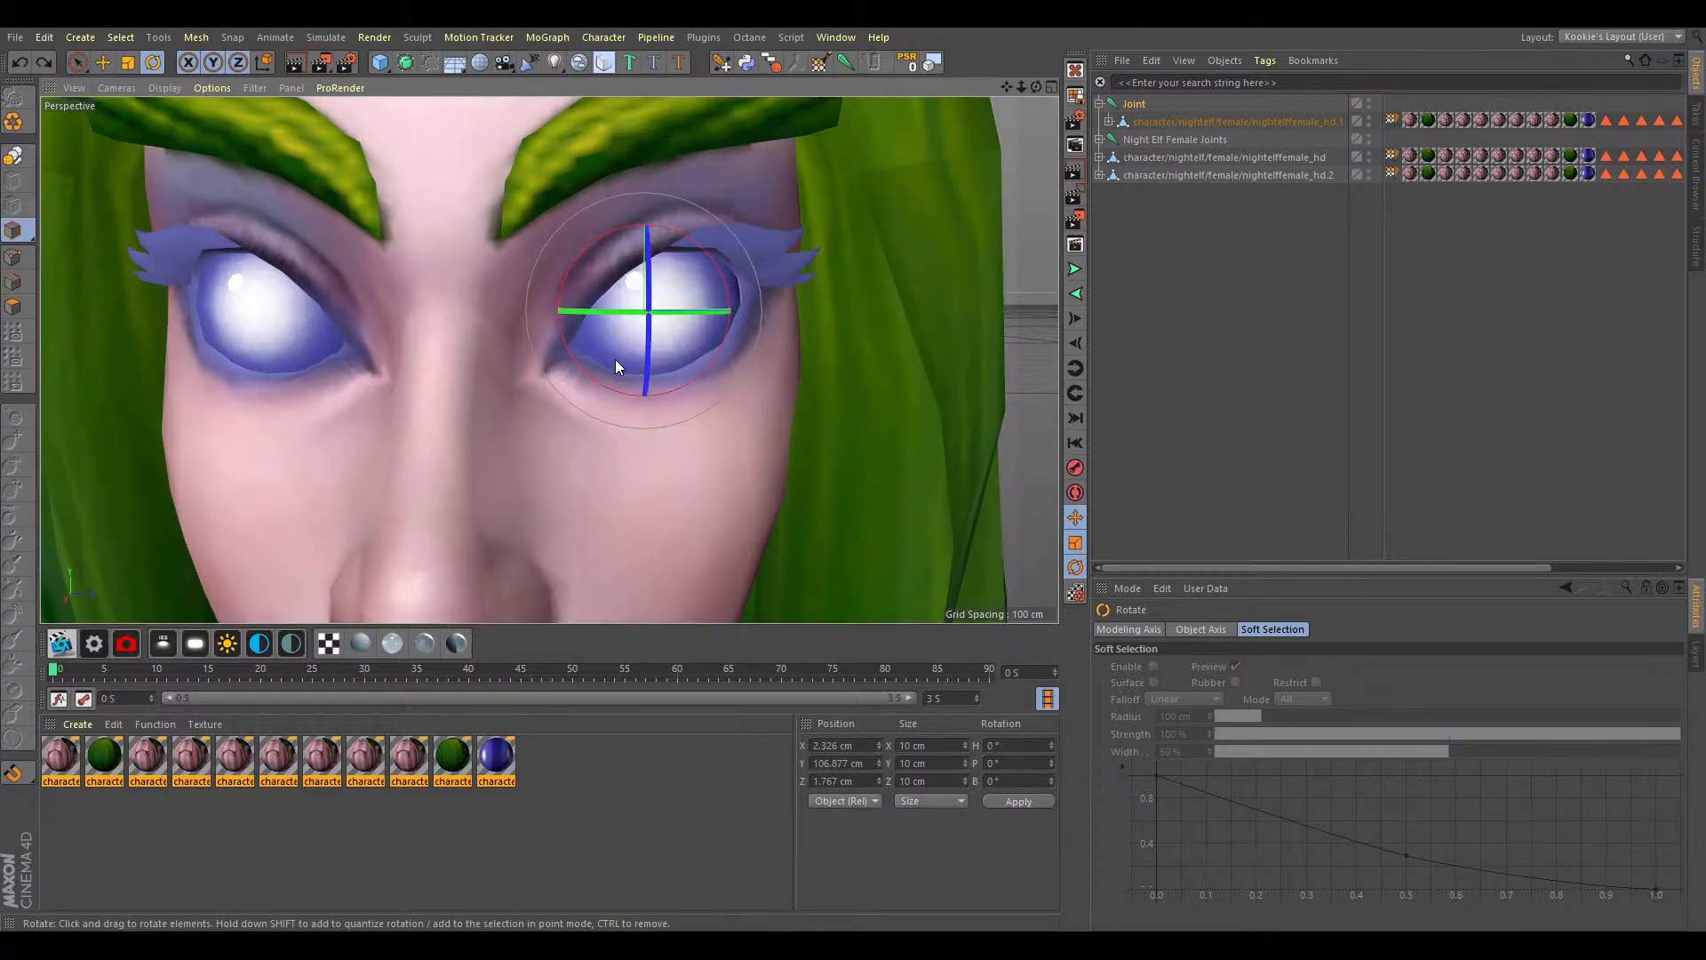
{"action": "scroll", "coordinate": [615, 359], "scroll_direction": "down", "scroll_amount": 6}
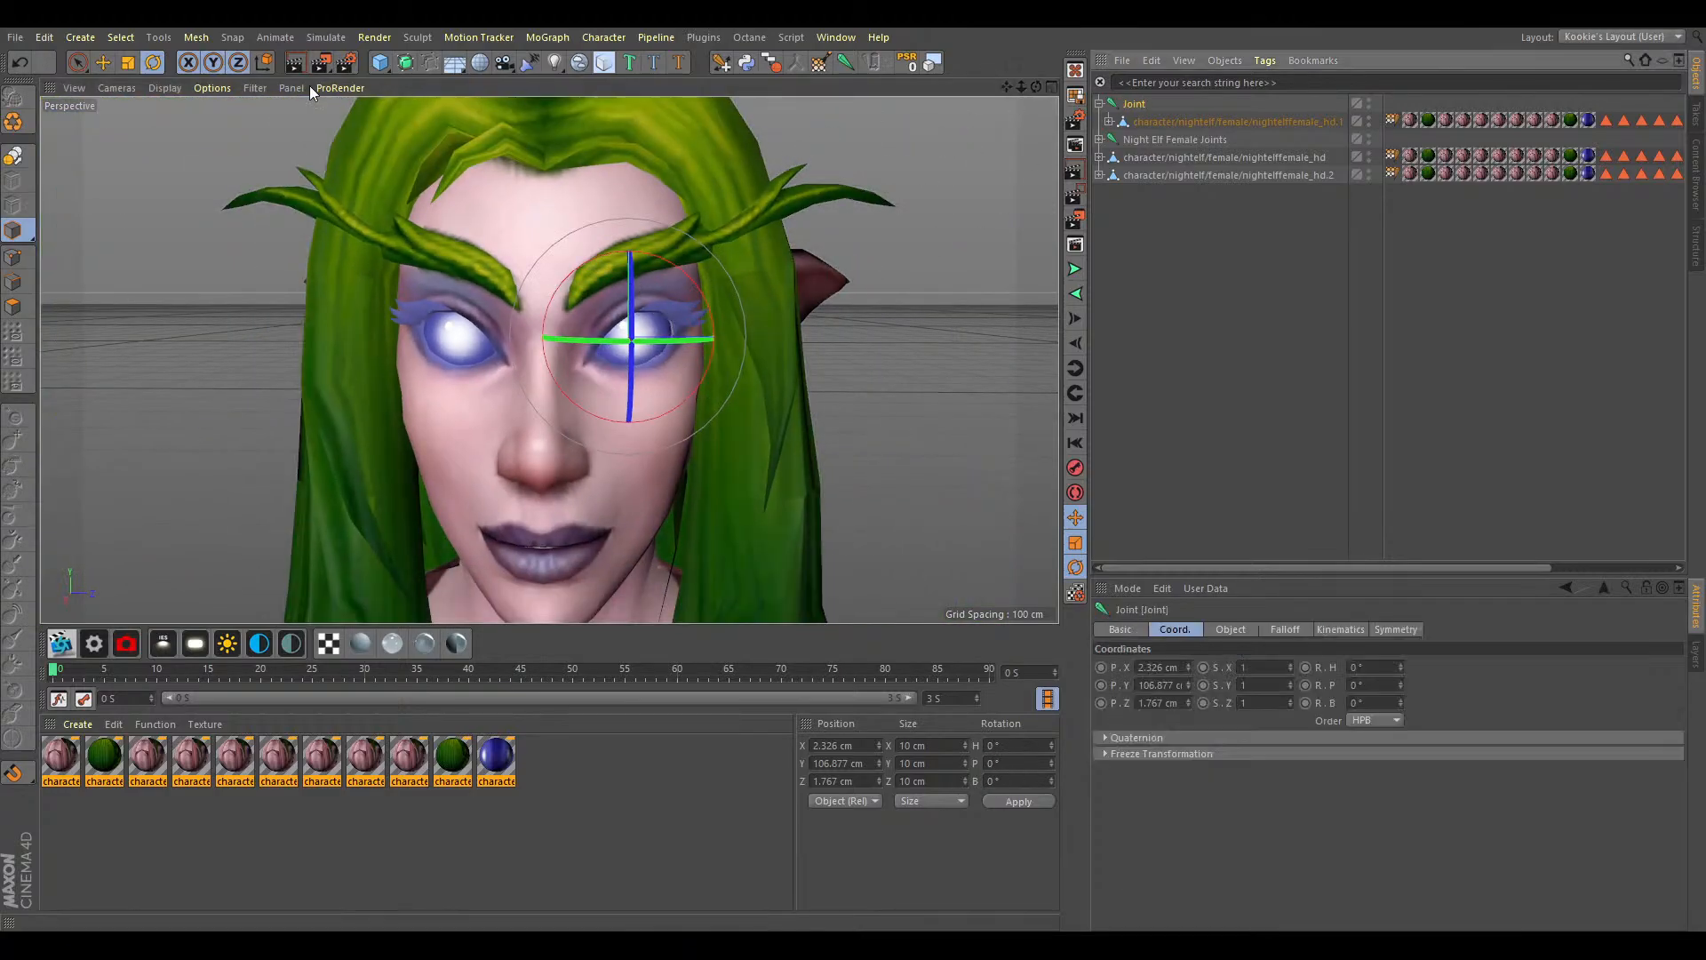
Try to duplicate the joint together with its parented left eye, and undo the copy.
{"action": "key", "text": "e"}
{"action": "left_click", "coordinate": [1136, 105]}
{"action": "key", "text": "ctrl+c"}
{"action": "key", "text": "ctrl+v"}
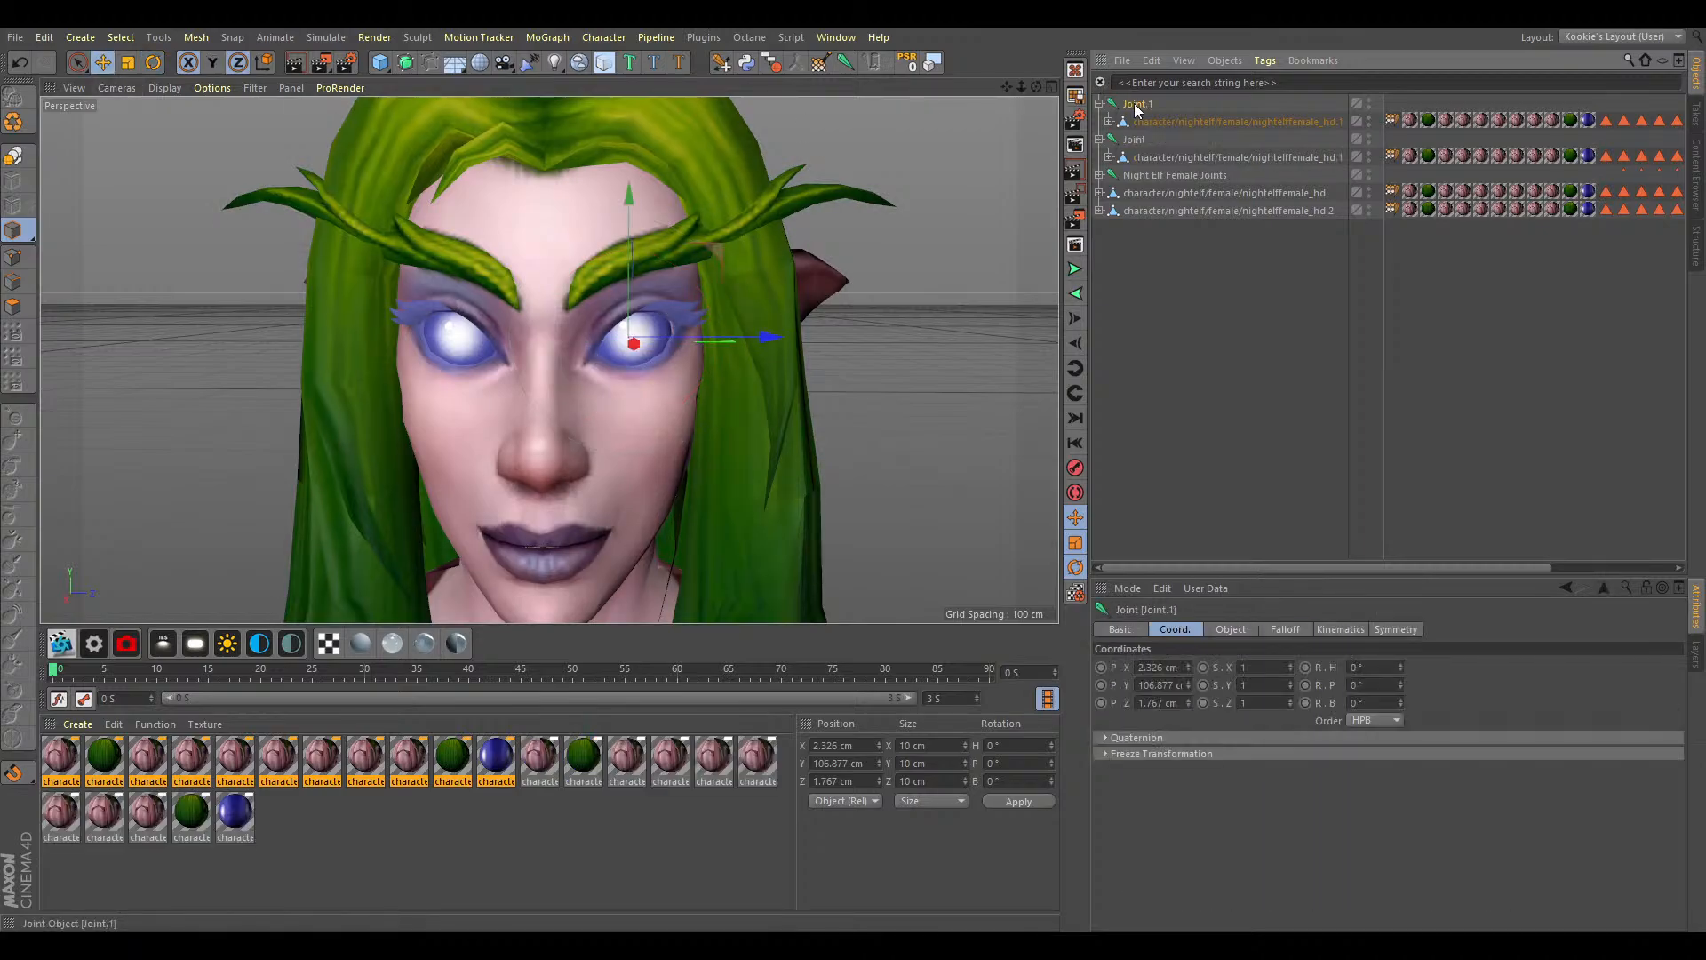
{"action": "key", "text": "ctrl+z"}
Duplicate the joint without its eye child and put the left eye back under the original joint.
{"action": "left_click_drag", "start_coordinate": [1153, 120], "coordinate": [1154, 96]}
{"action": "left_click", "coordinate": [1136, 121]}
{"action": "key", "text": "ctrl+c"}
{"action": "key", "text": "ctrl+v"}
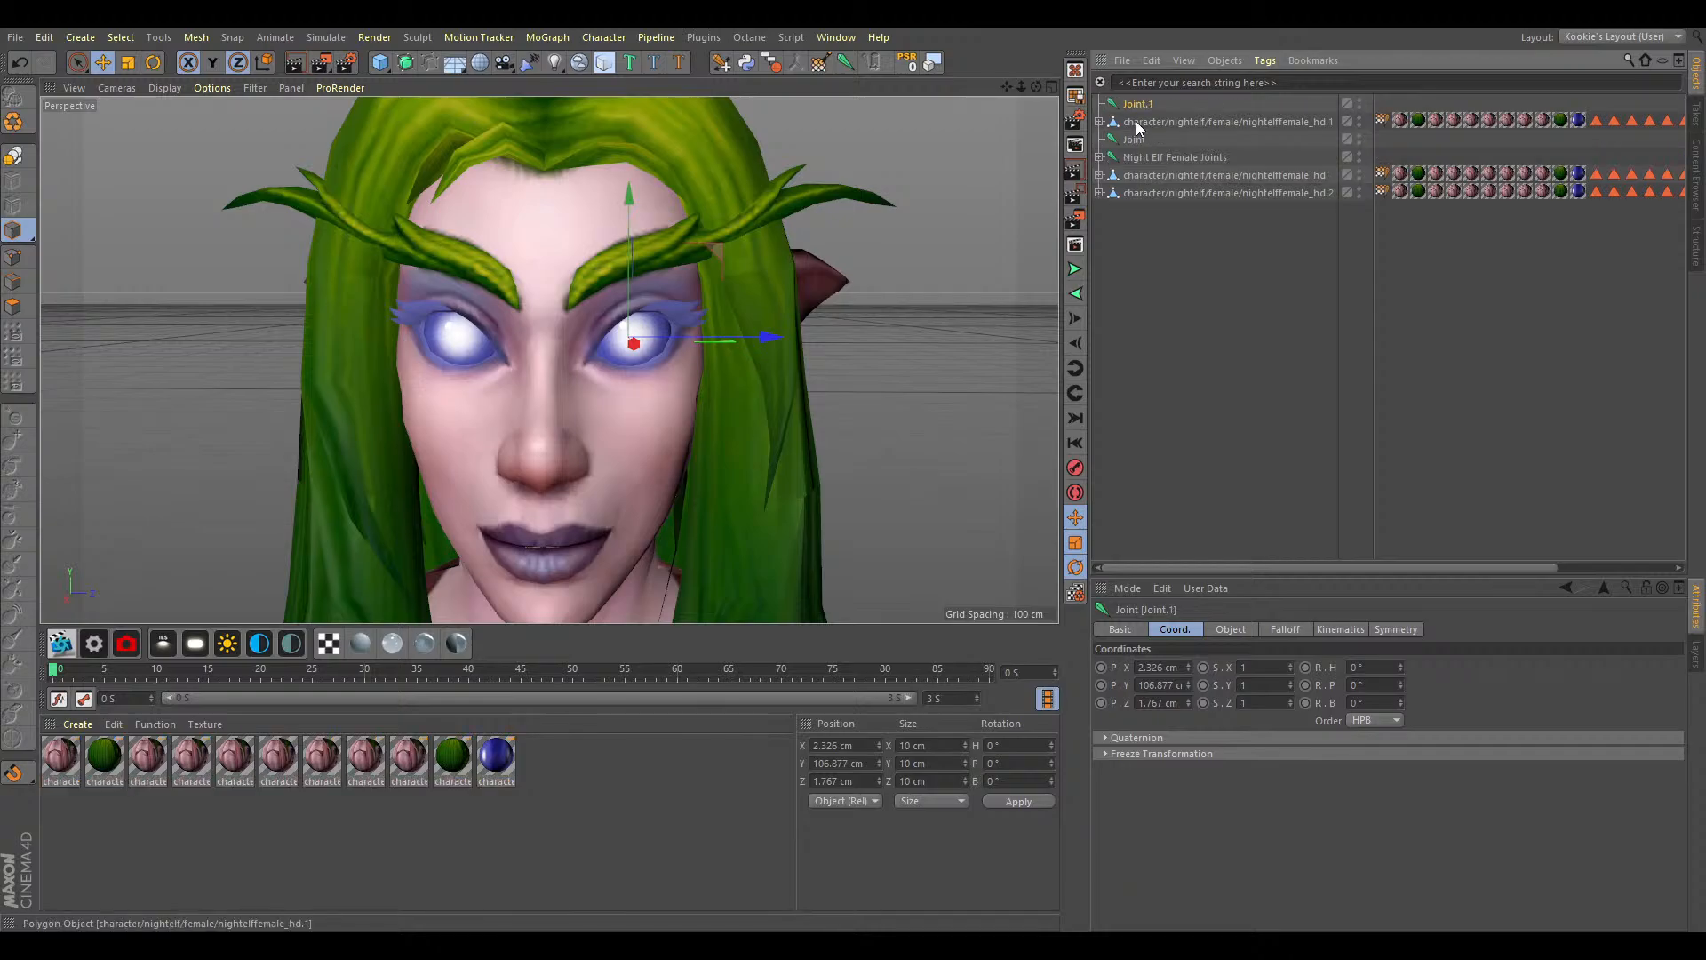
{"action": "left_click_drag", "start_coordinate": [1154, 122], "coordinate": [1139, 139]}
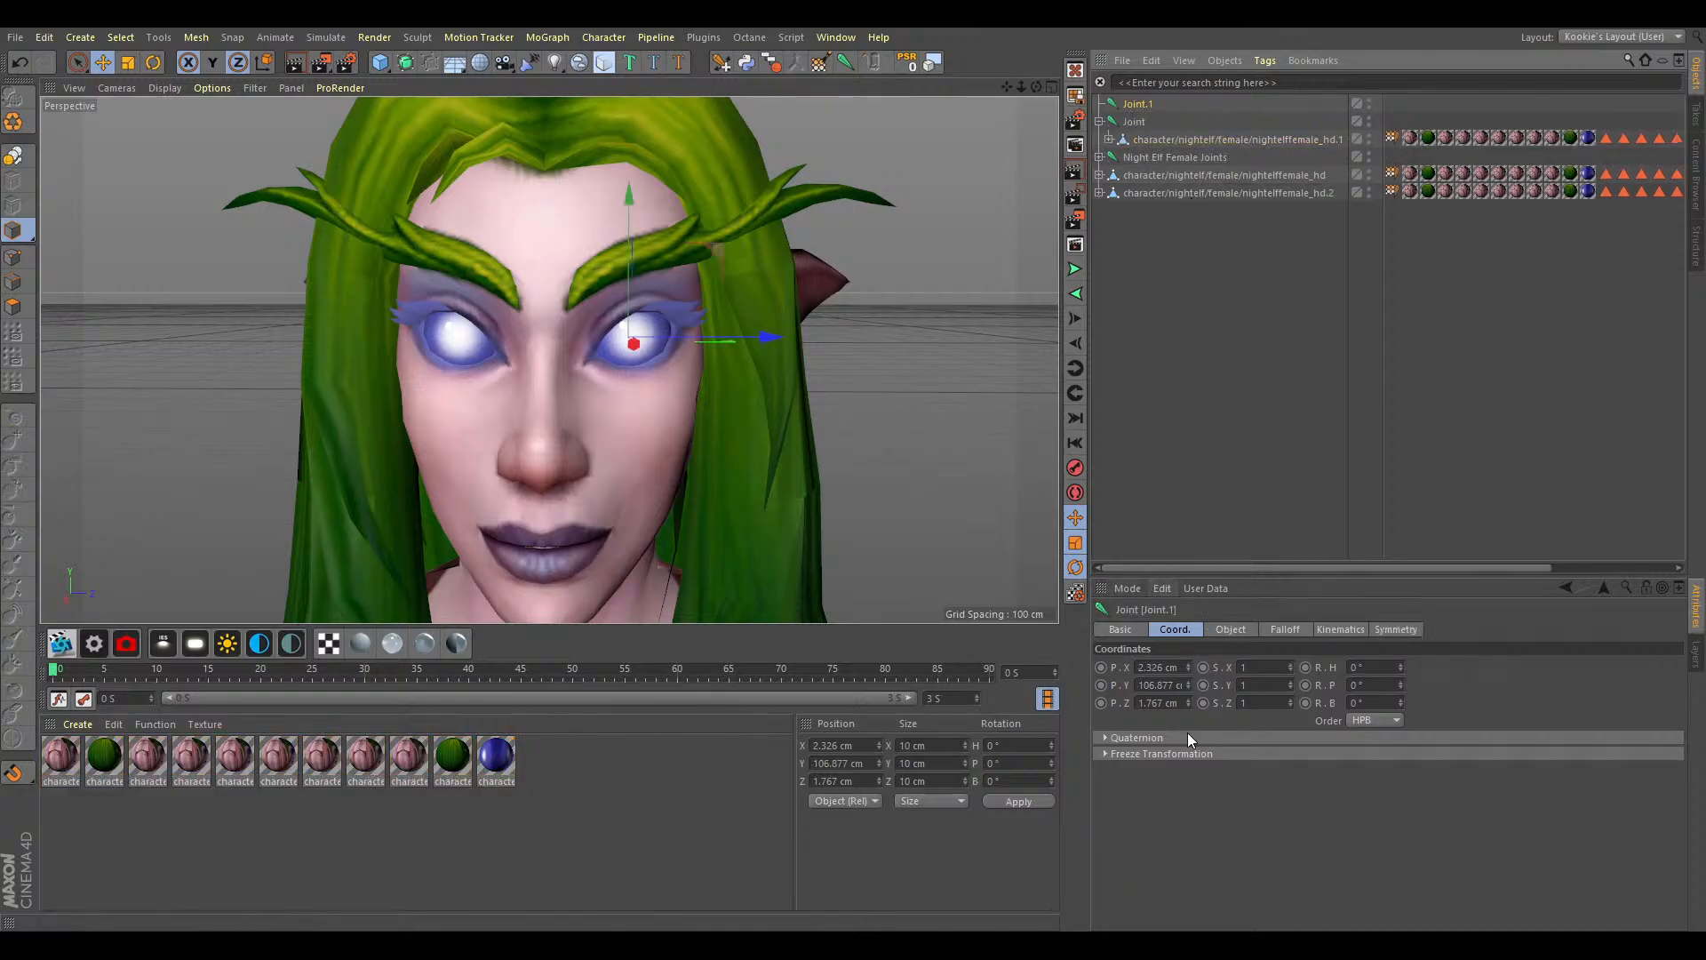
Mirror the duplicate joint to the right eye by setting its Z position to -1.767 cm.
{"action": "left_click", "coordinate": [1144, 704]}
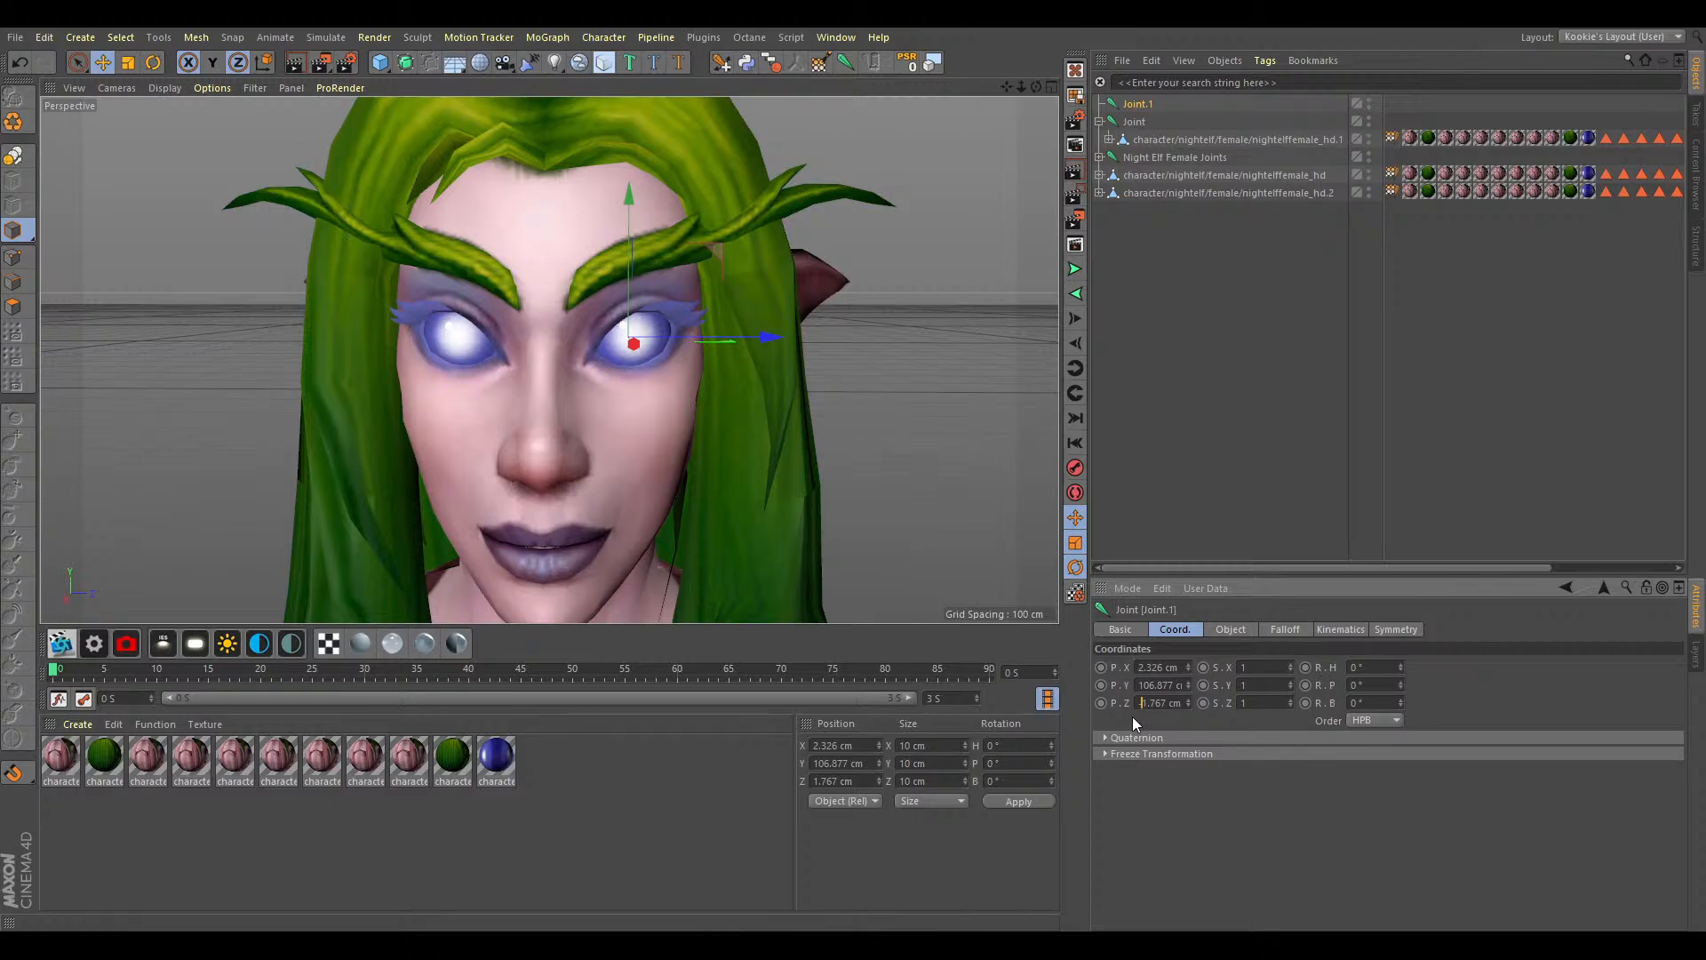
{"action": "type", "text": "-"}
{"action": "key", "text": "Return"}
{"action": "scroll", "coordinate": [435, 372], "scroll_direction": "up", "scroll_amount": 5}
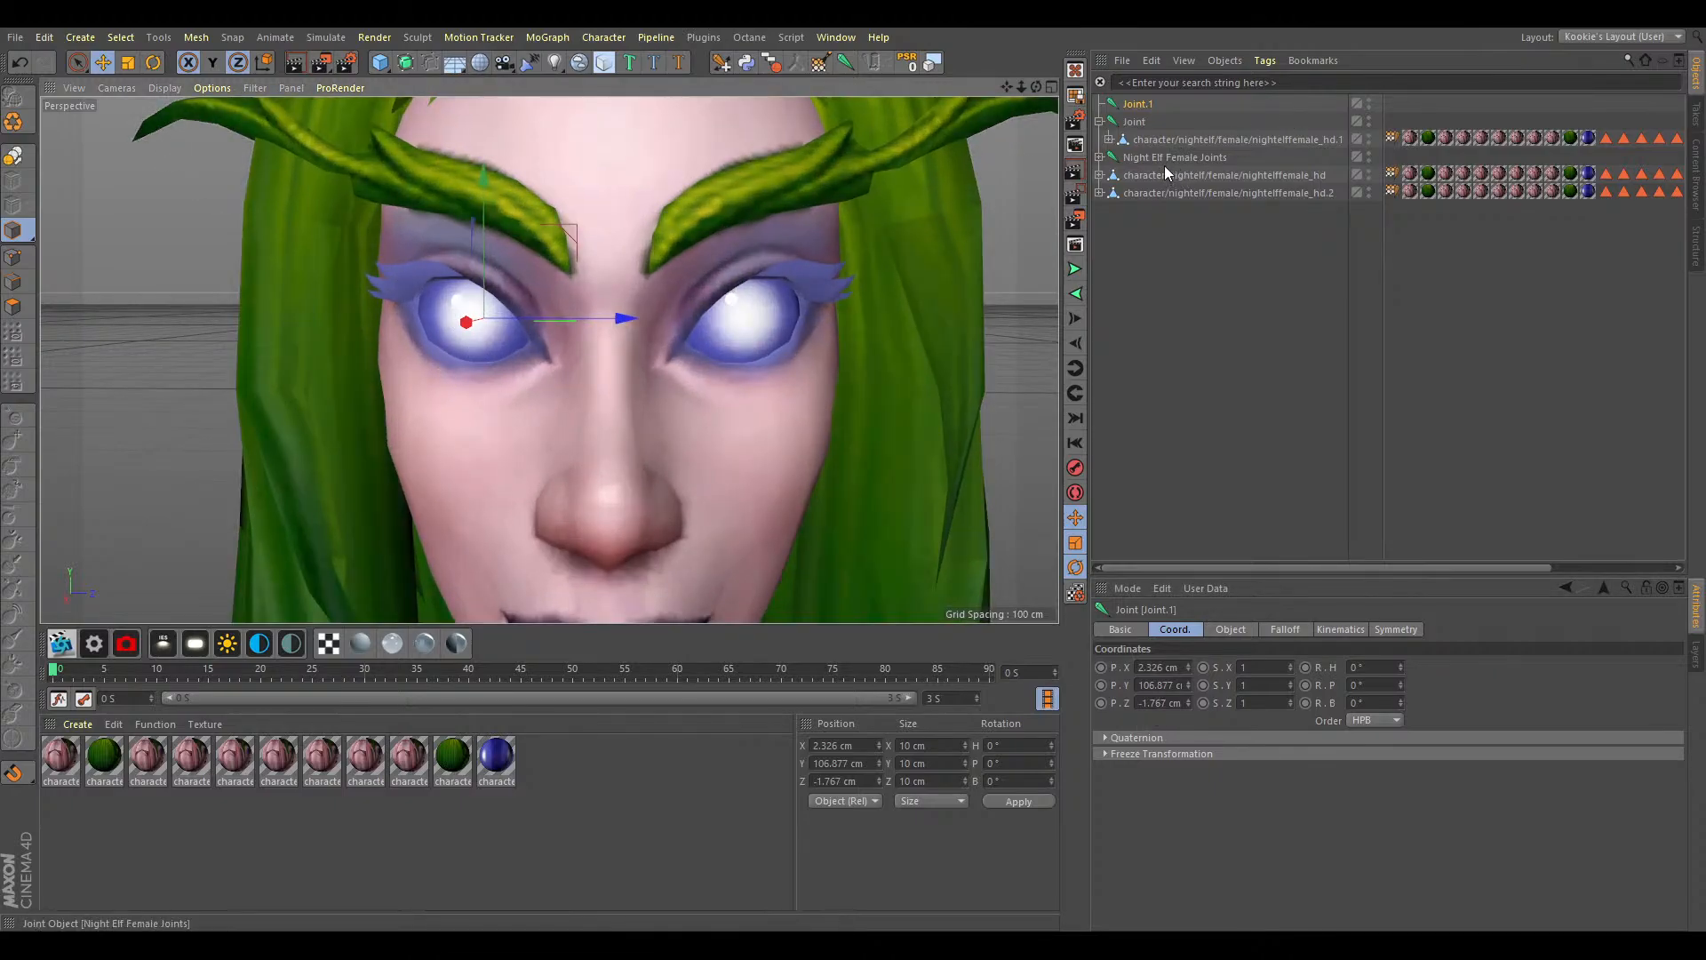
Make the separated right eye object a child of the duplicate joint.
{"action": "left_click", "coordinate": [1099, 122]}
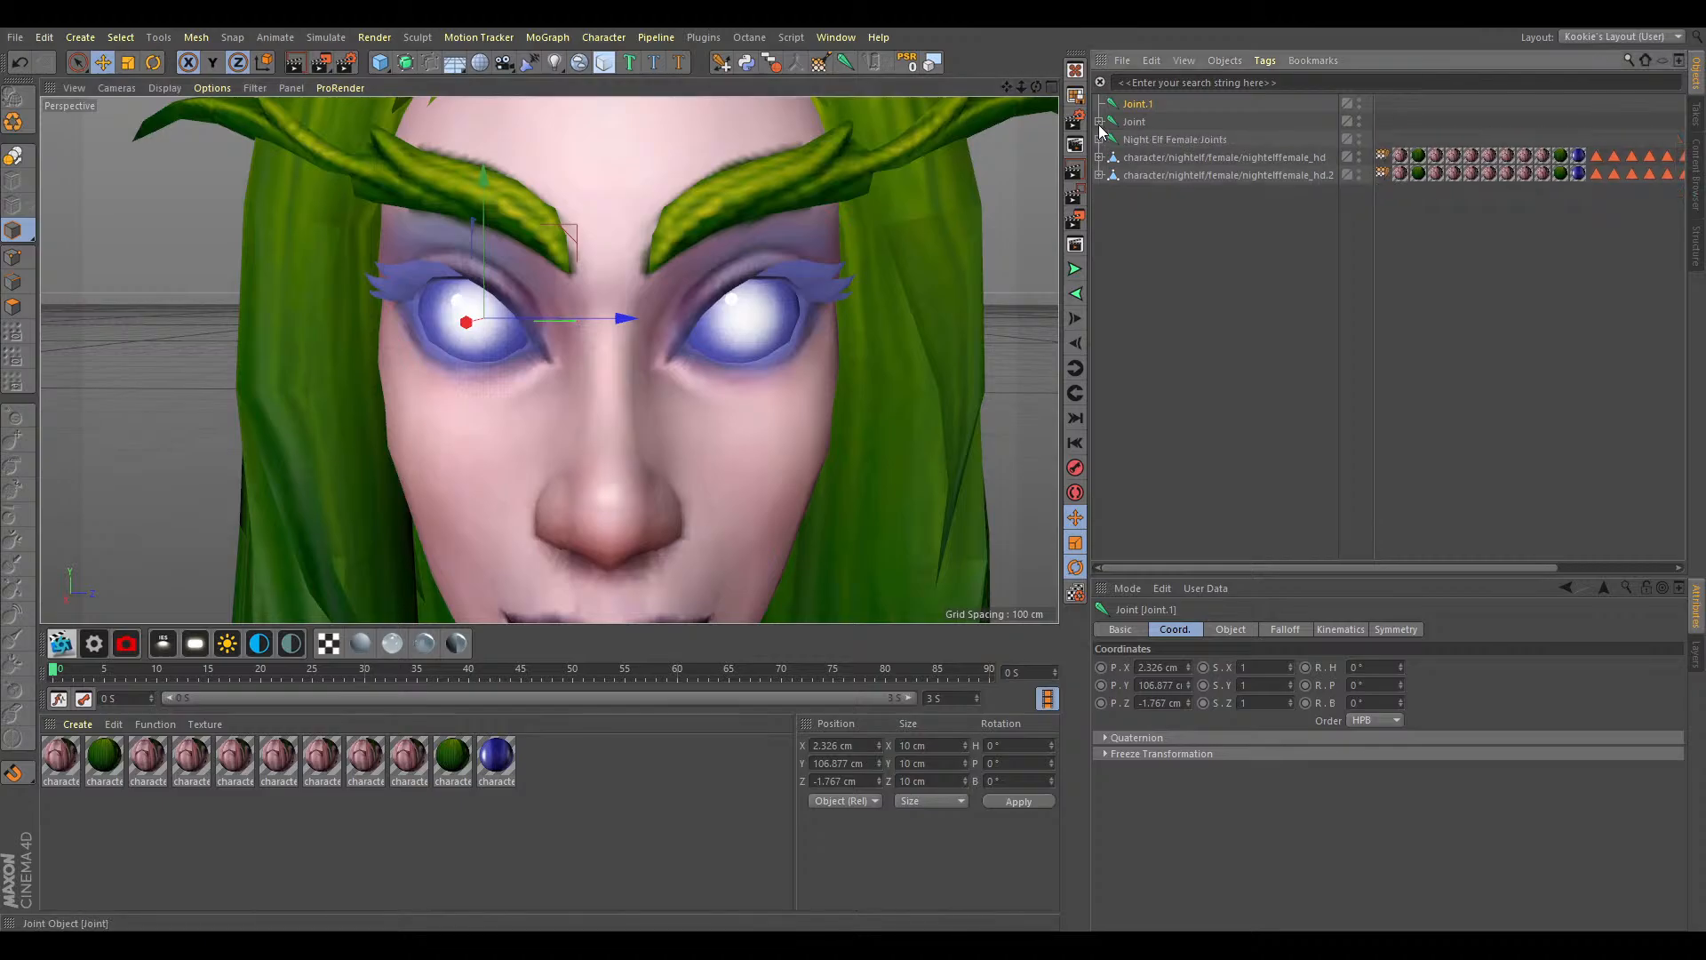
{"action": "left_click", "coordinate": [1168, 178]}
{"action": "left_click_drag", "start_coordinate": [1166, 178], "coordinate": [1144, 106]}
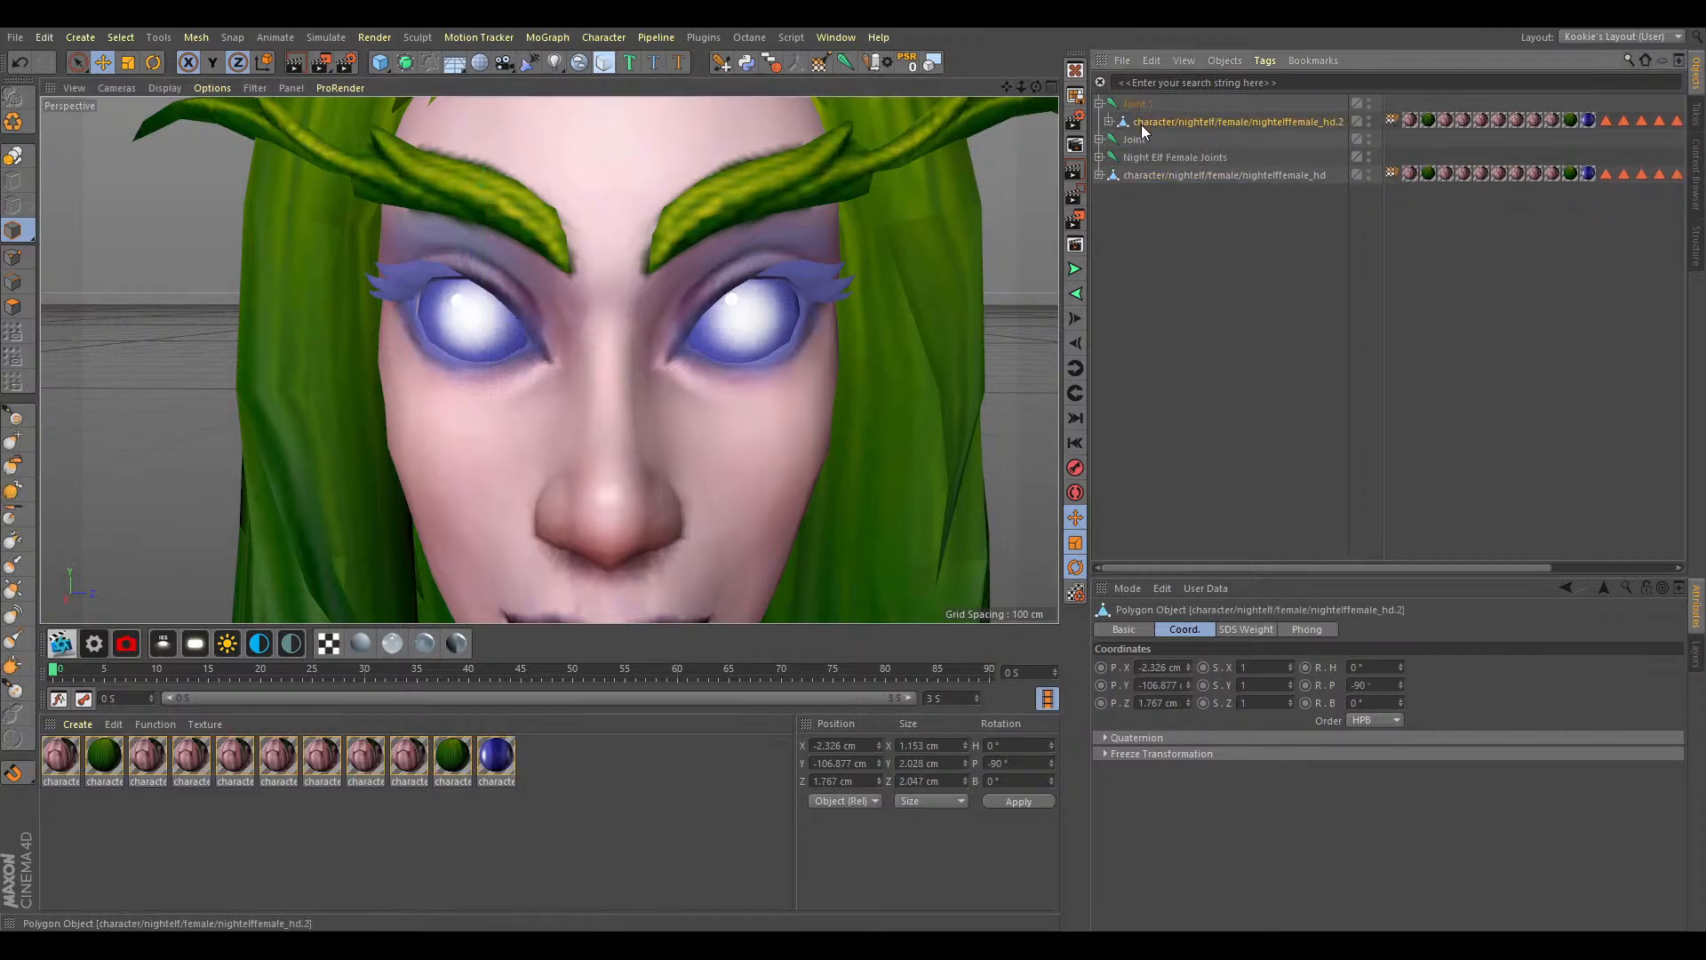
Select both eye joints together, test their heading rotation, and clear the selection.
{"action": "left_click", "coordinate": [1100, 104]}
{"action": "left_click", "coordinate": [1136, 104]}
{"action": "left_click", "coordinate": [1135, 124], "text": "ctrl"}
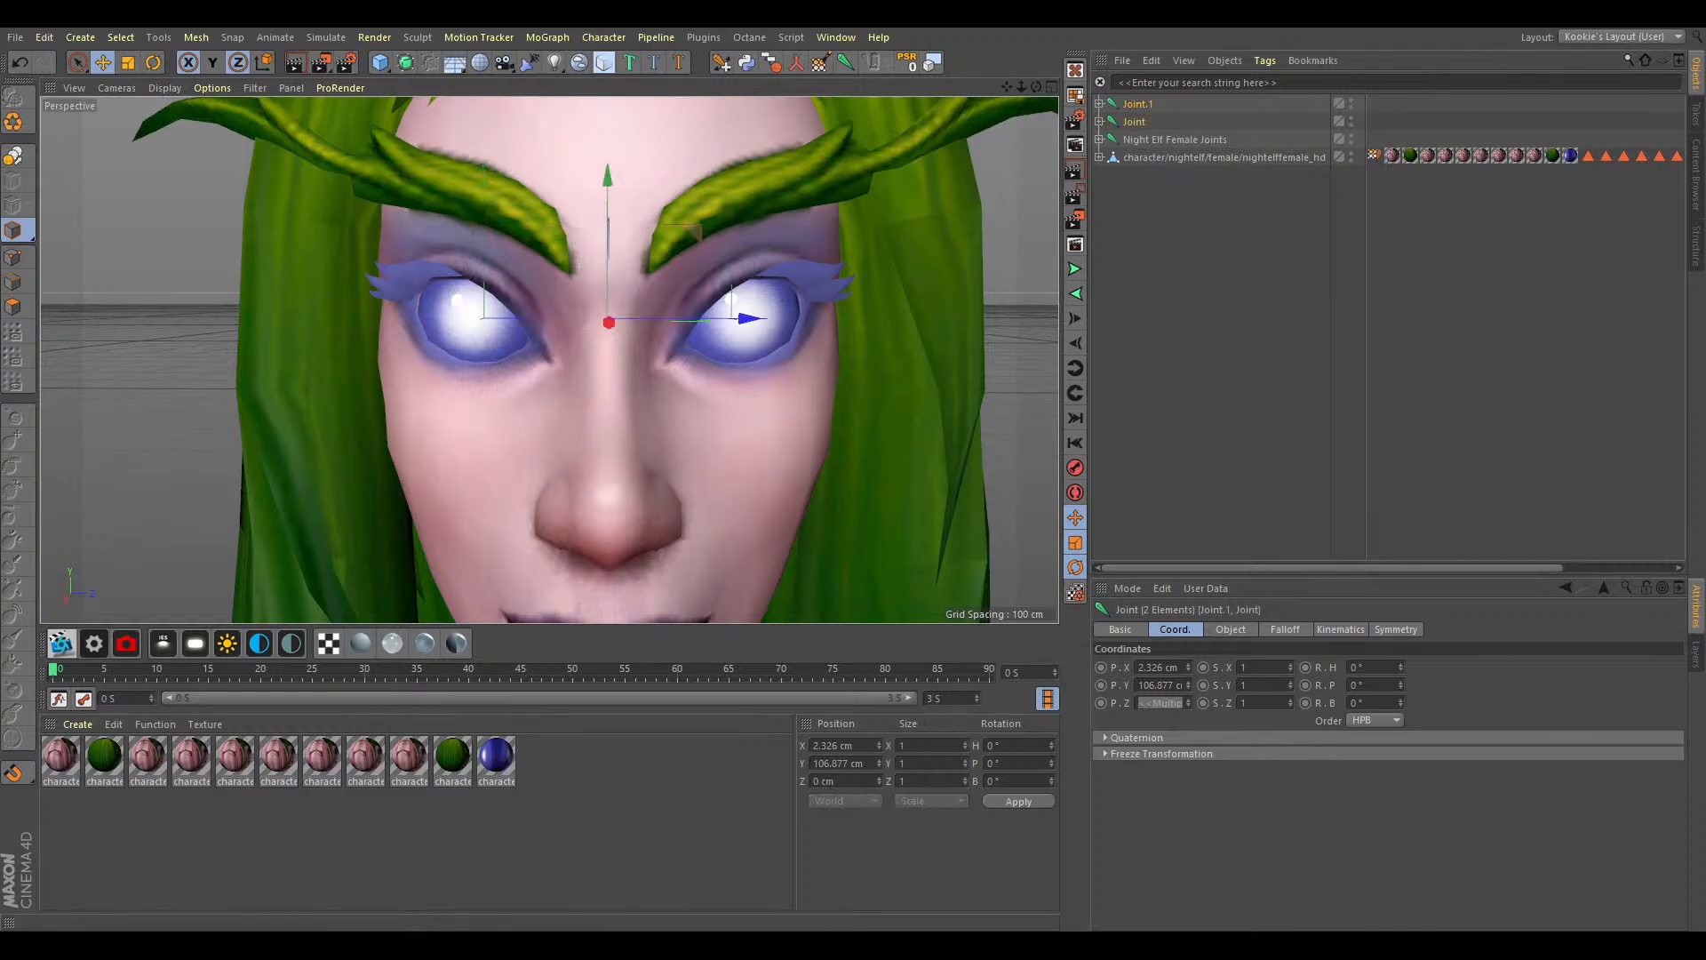
{"action": "mouse_move", "coordinate": [1400, 667]}
{"action": "left_mouse_down"}
{"action": "mouse_move", "coordinate": [1401, 636]}
{"action": "mouse_move", "coordinate": [1400, 713]}
{"action": "mouse_move", "coordinate": [1400, 666]}
{"action": "left_mouse_up"}
{"action": "left_click", "coordinate": [1199, 402]}
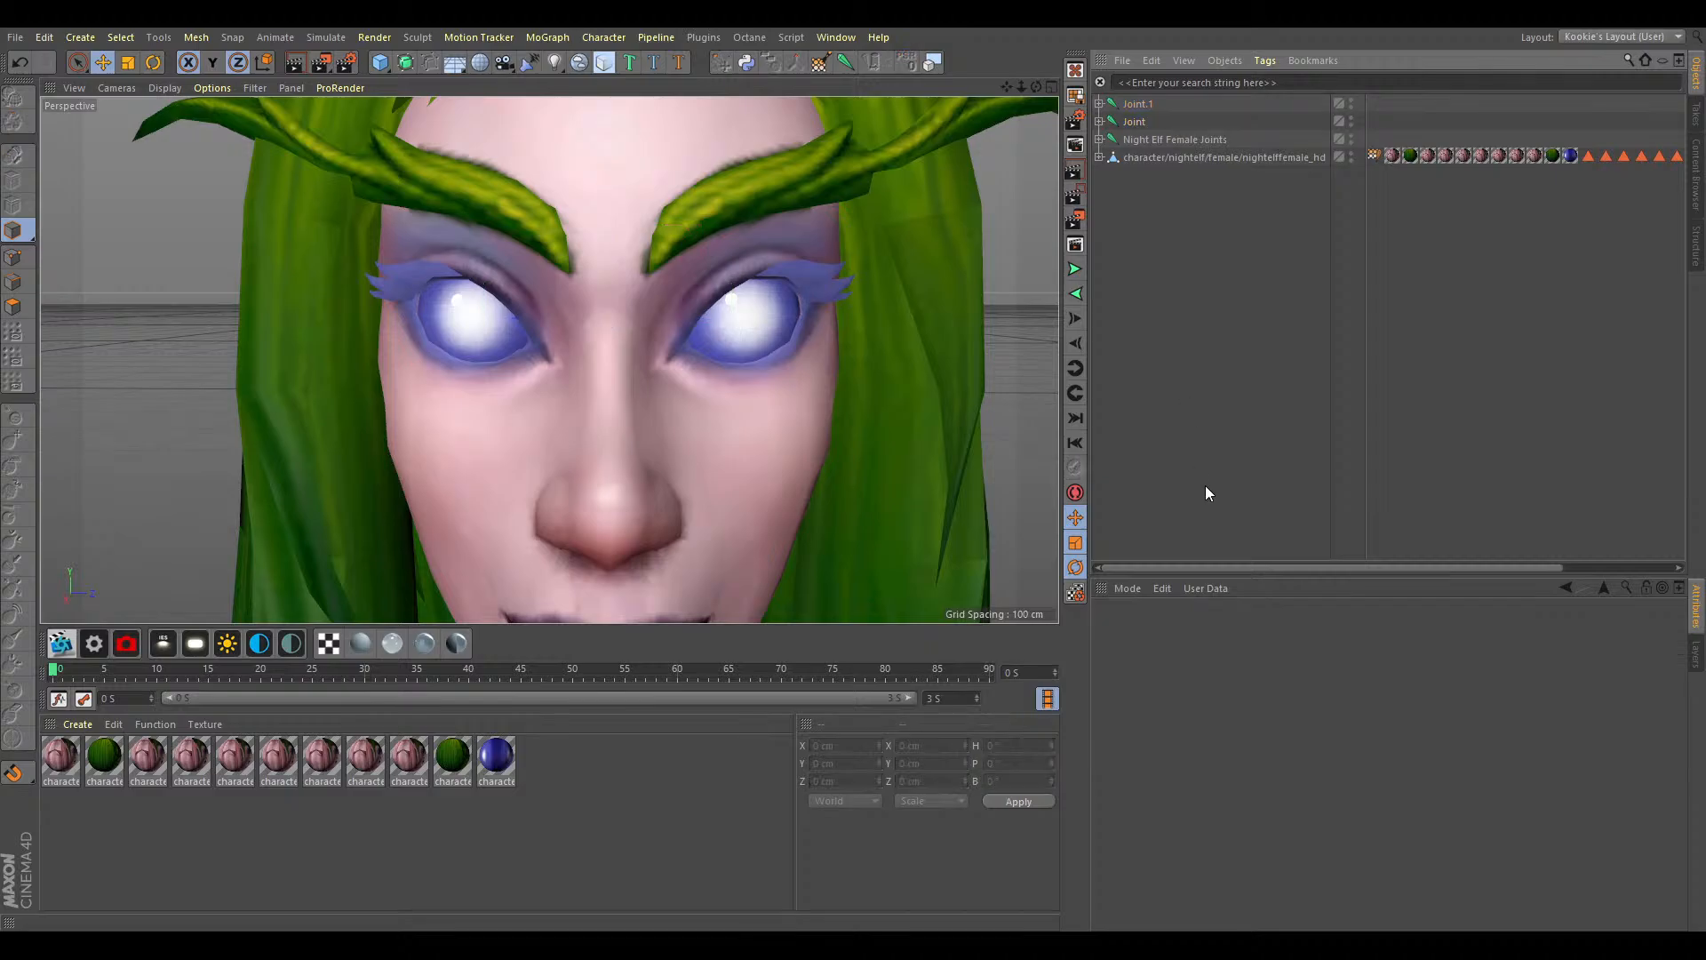
{"action": "mouse_move", "coordinate": [1023, 87]}
{"action": "left_mouse_down"}
{"action": "mouse_move", "coordinate": [977, 87]}
{"action": "mouse_move", "coordinate": [1034, 93]}
{"action": "mouse_move", "coordinate": [1000, 88]}
{"action": "left_mouse_up"}
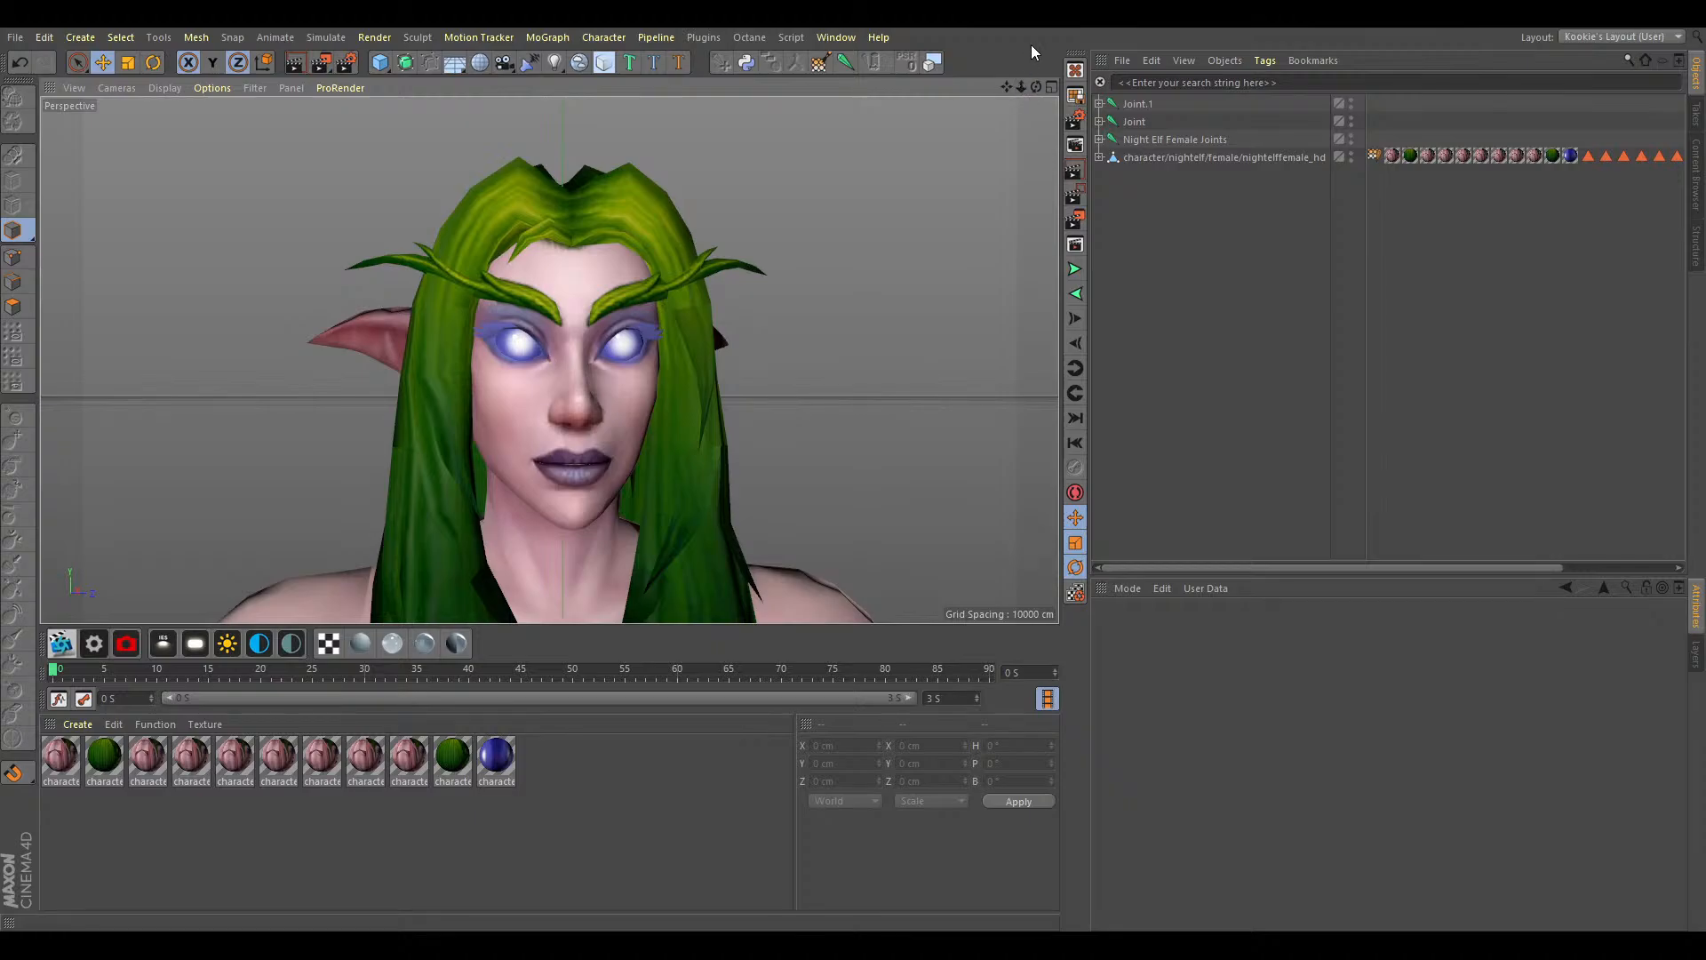
{"action": "left_click_drag", "start_coordinate": [1007, 87], "coordinate": [1009, 22]}
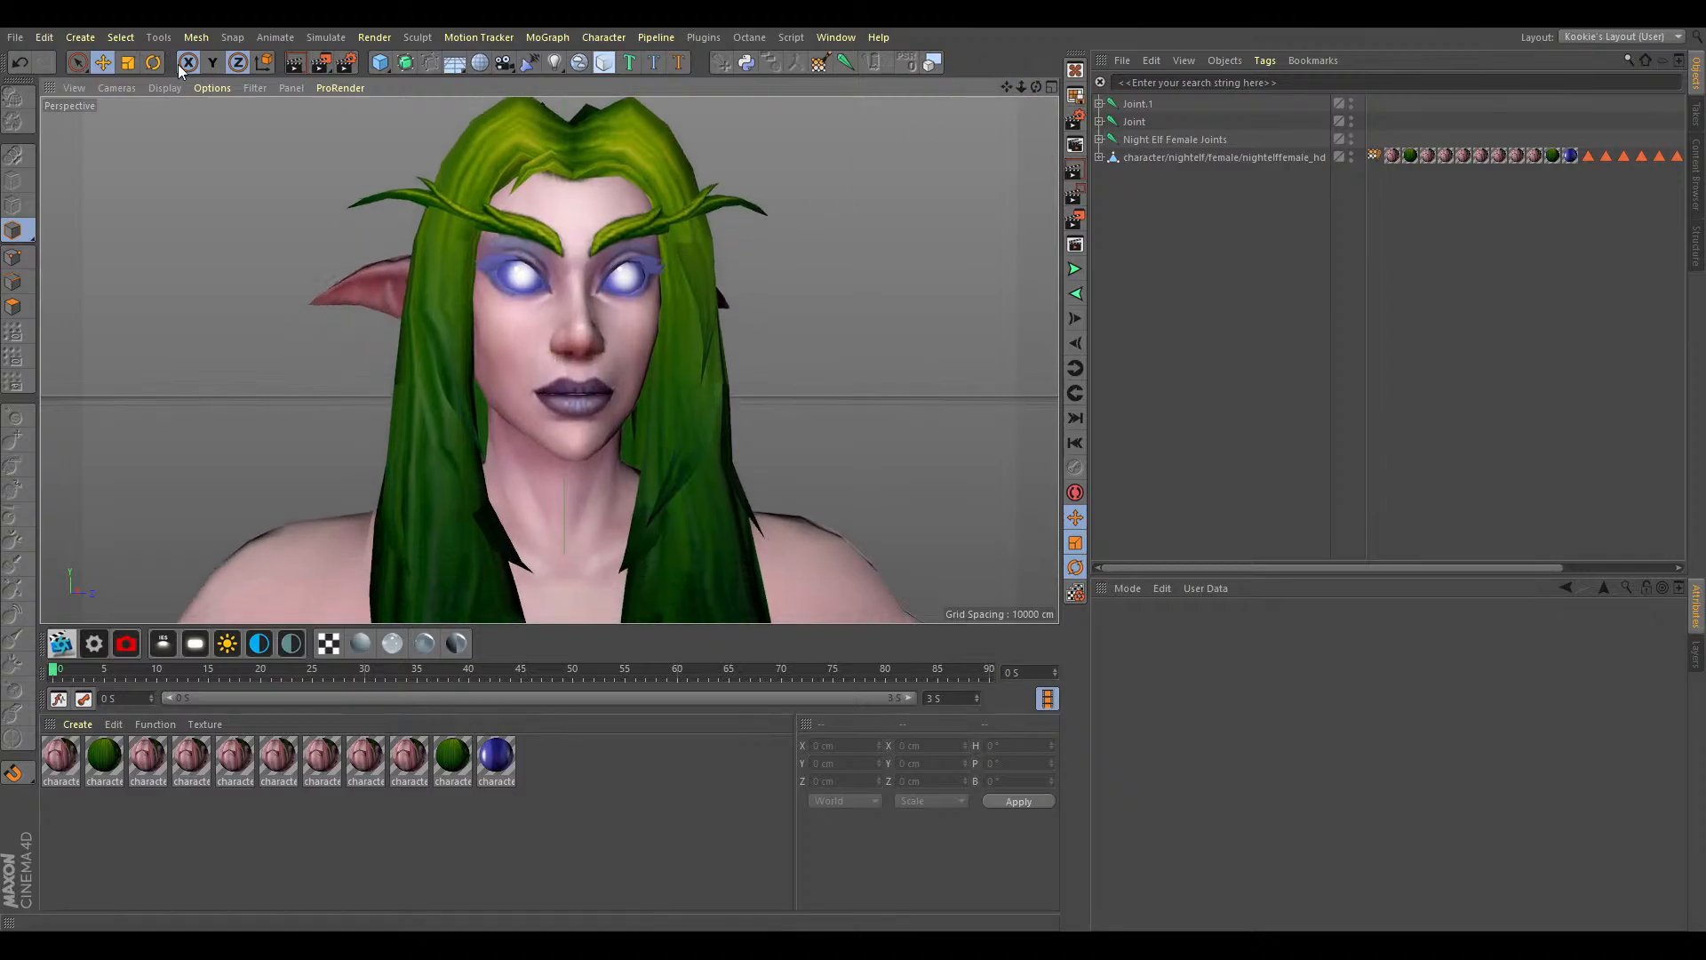
{"action": "left_click", "coordinate": [15, 38]}
{"action": "left_click", "coordinate": [1117, 352]}
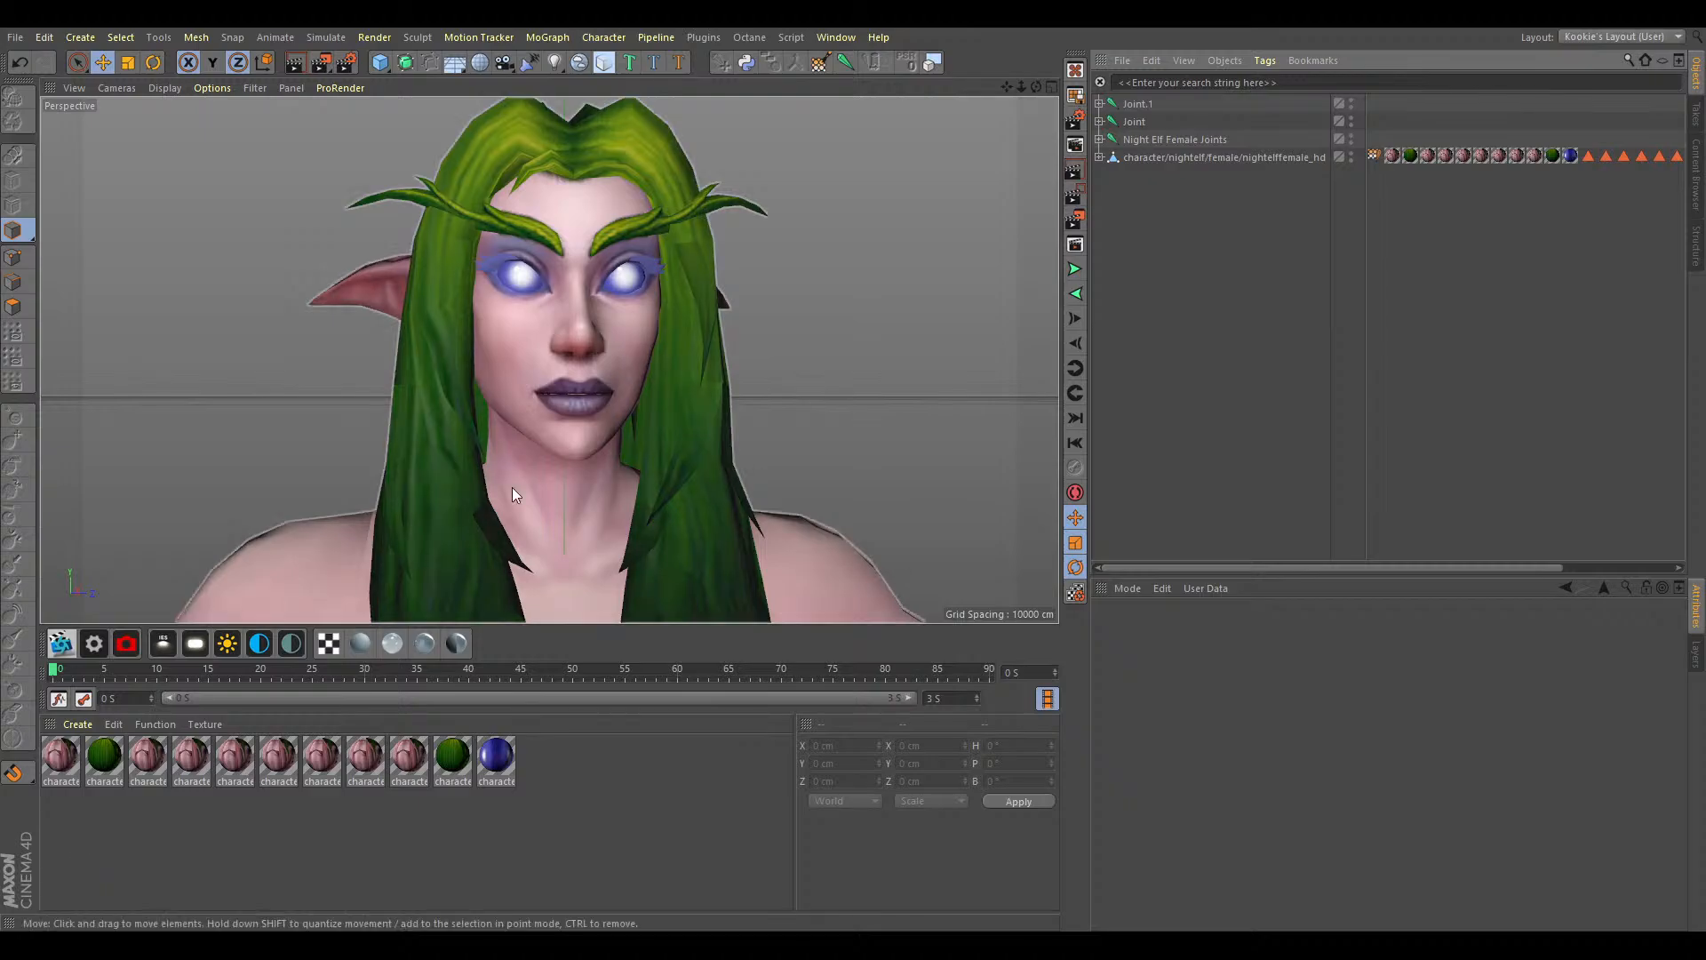
{"action": "left_click", "coordinate": [12, 39]}
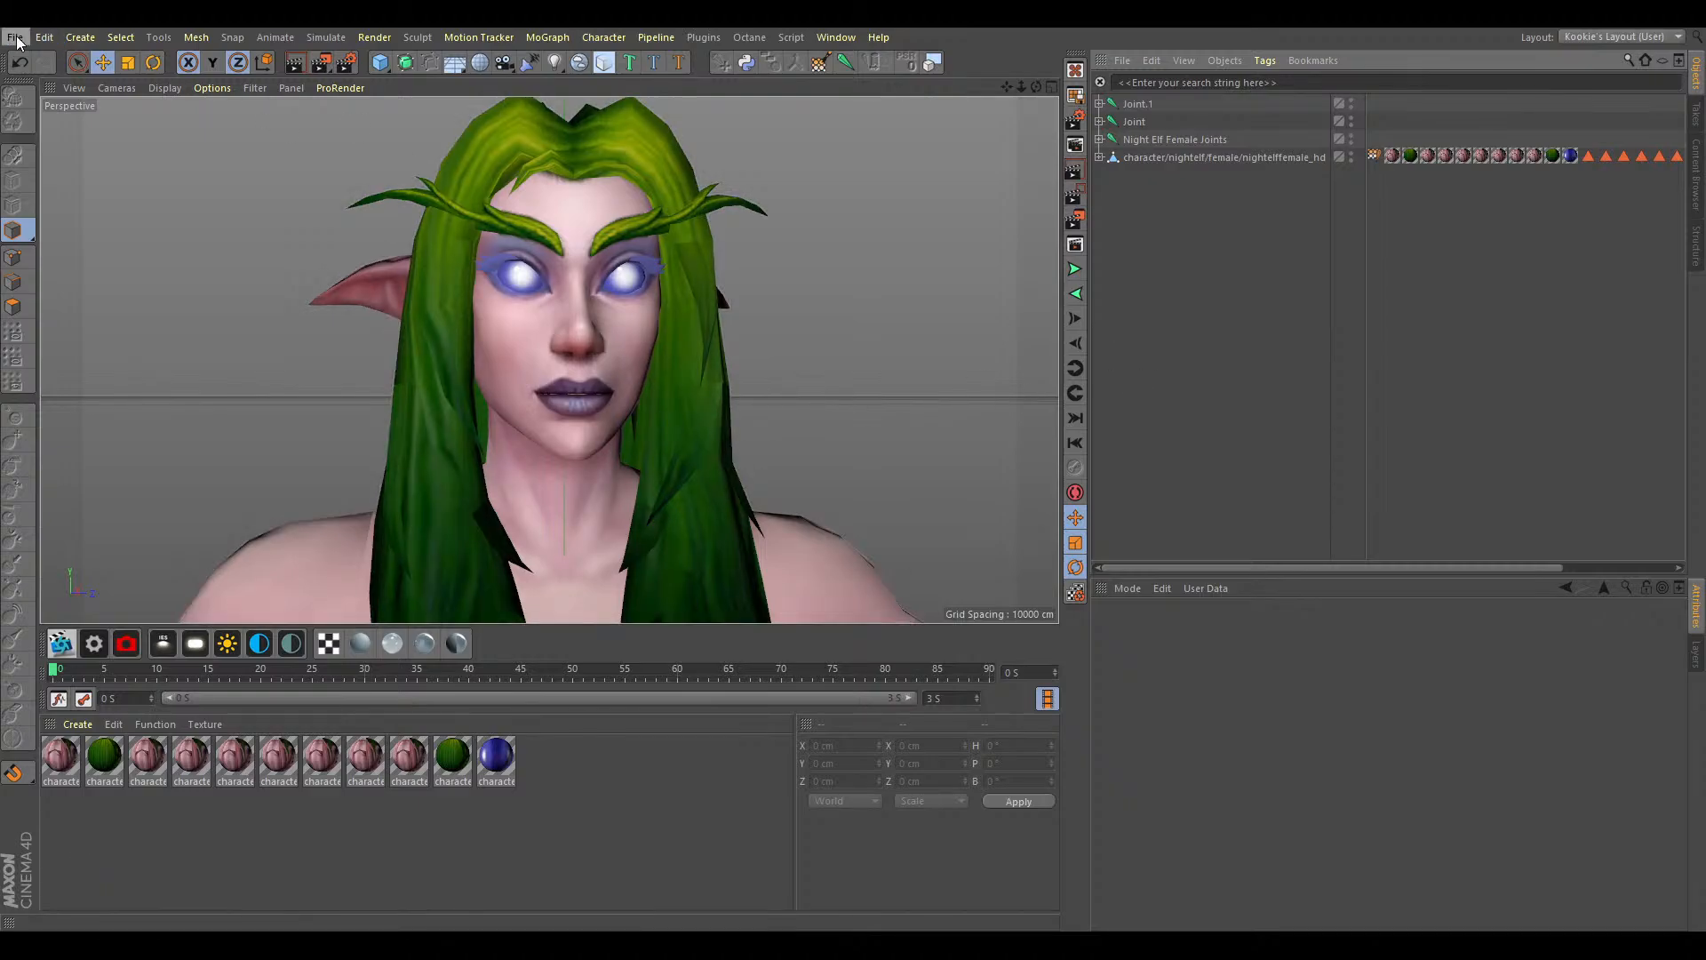
{"action": "left_click", "coordinate": [38, 155]}
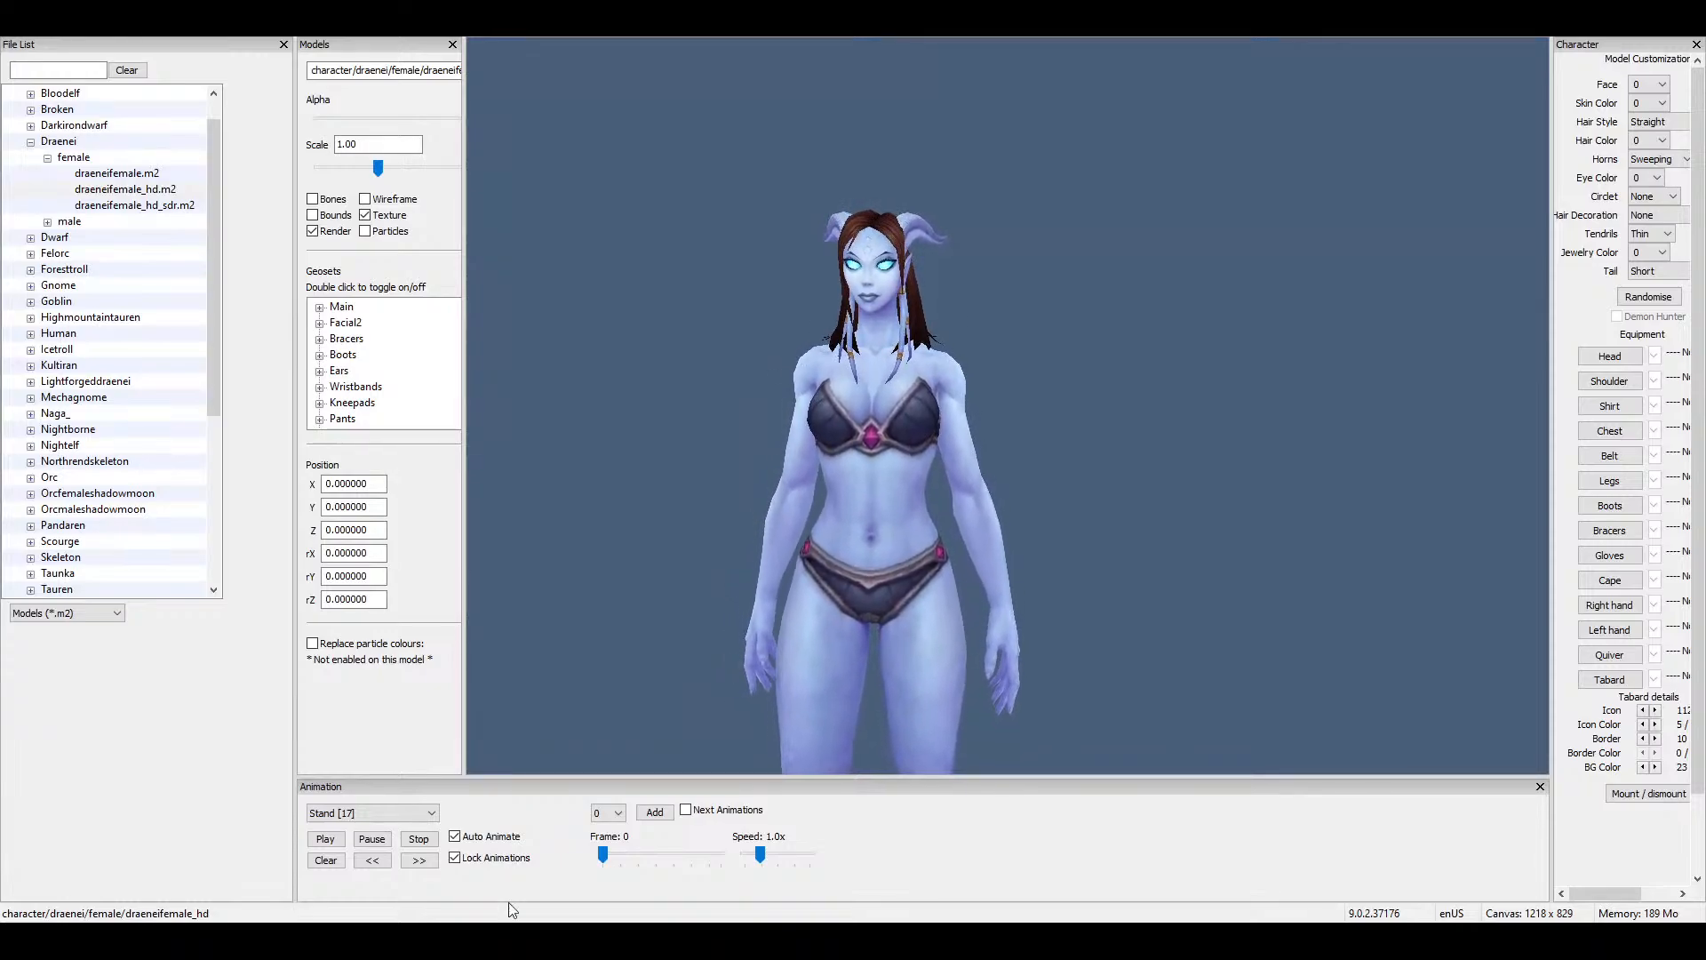
Switch to the WoW model viewer and view the draeneifemale_hd.m2 model at full length.
{"action": "left_click", "coordinate": [894, 675]}
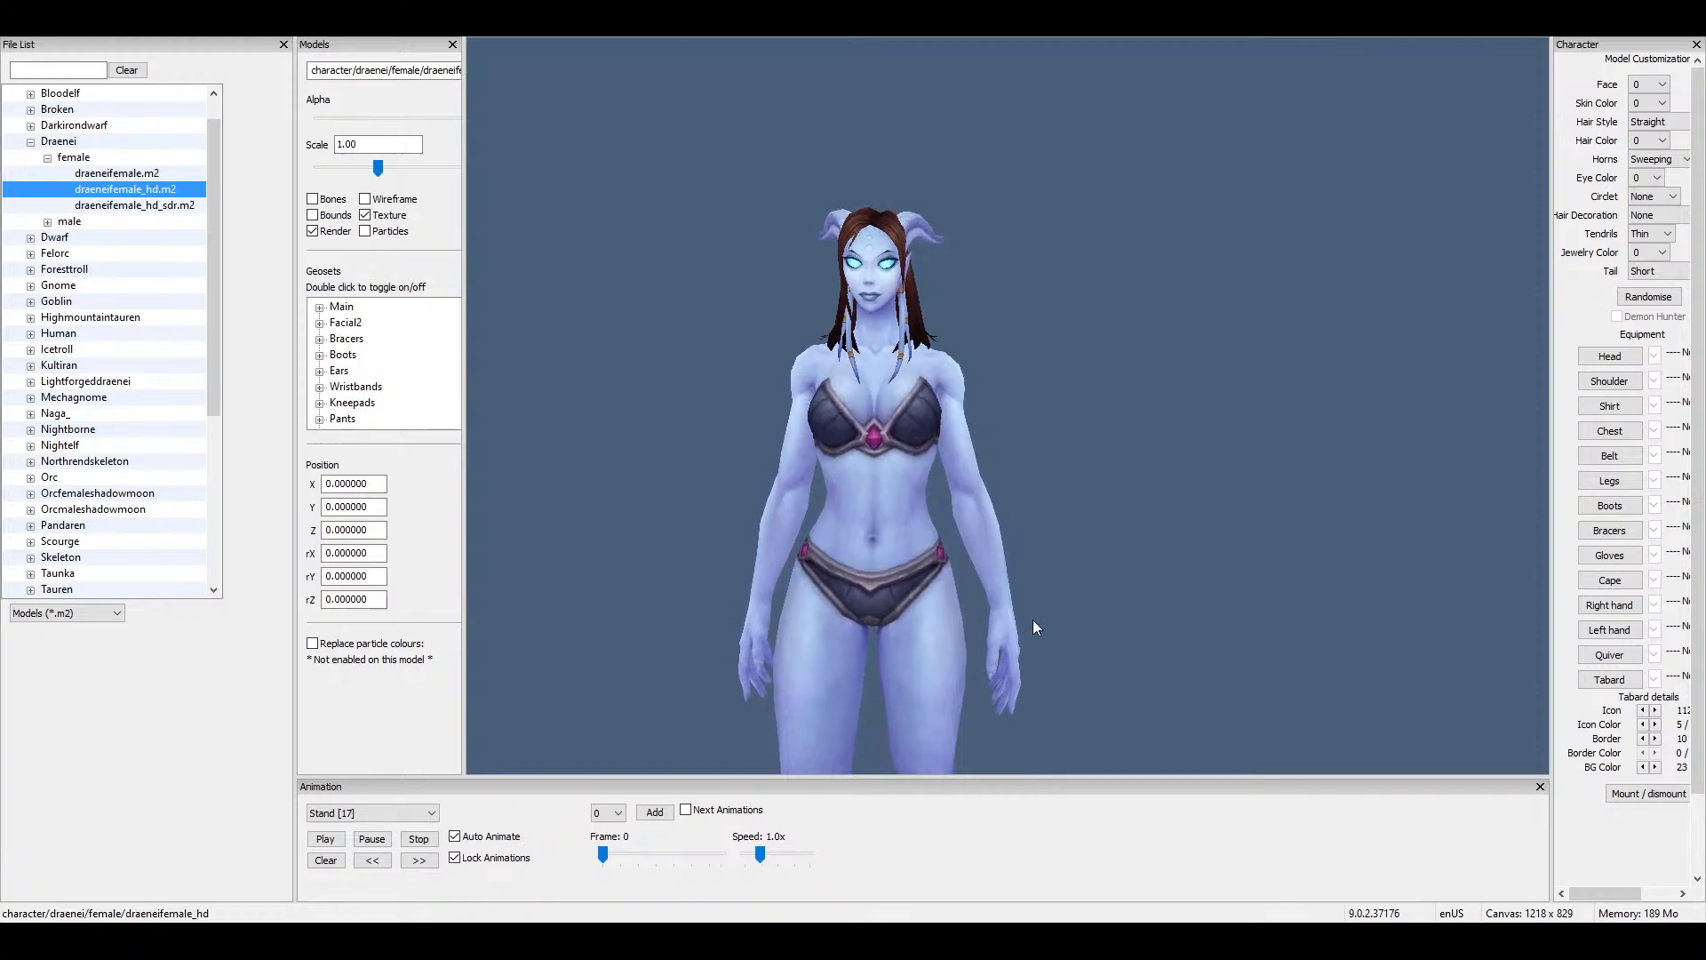
{"action": "scroll", "coordinate": [1029, 595], "scroll_direction": "down", "scroll_amount": 4}
{"action": "right_click_drag", "start_coordinate": [1025, 567], "coordinate": [1021, 536]}
{"action": "scroll", "coordinate": [1022, 536], "scroll_direction": "up", "scroll_amount": 3}
{"action": "scroll", "coordinate": [1021, 536], "scroll_direction": "down", "scroll_amount": 3}
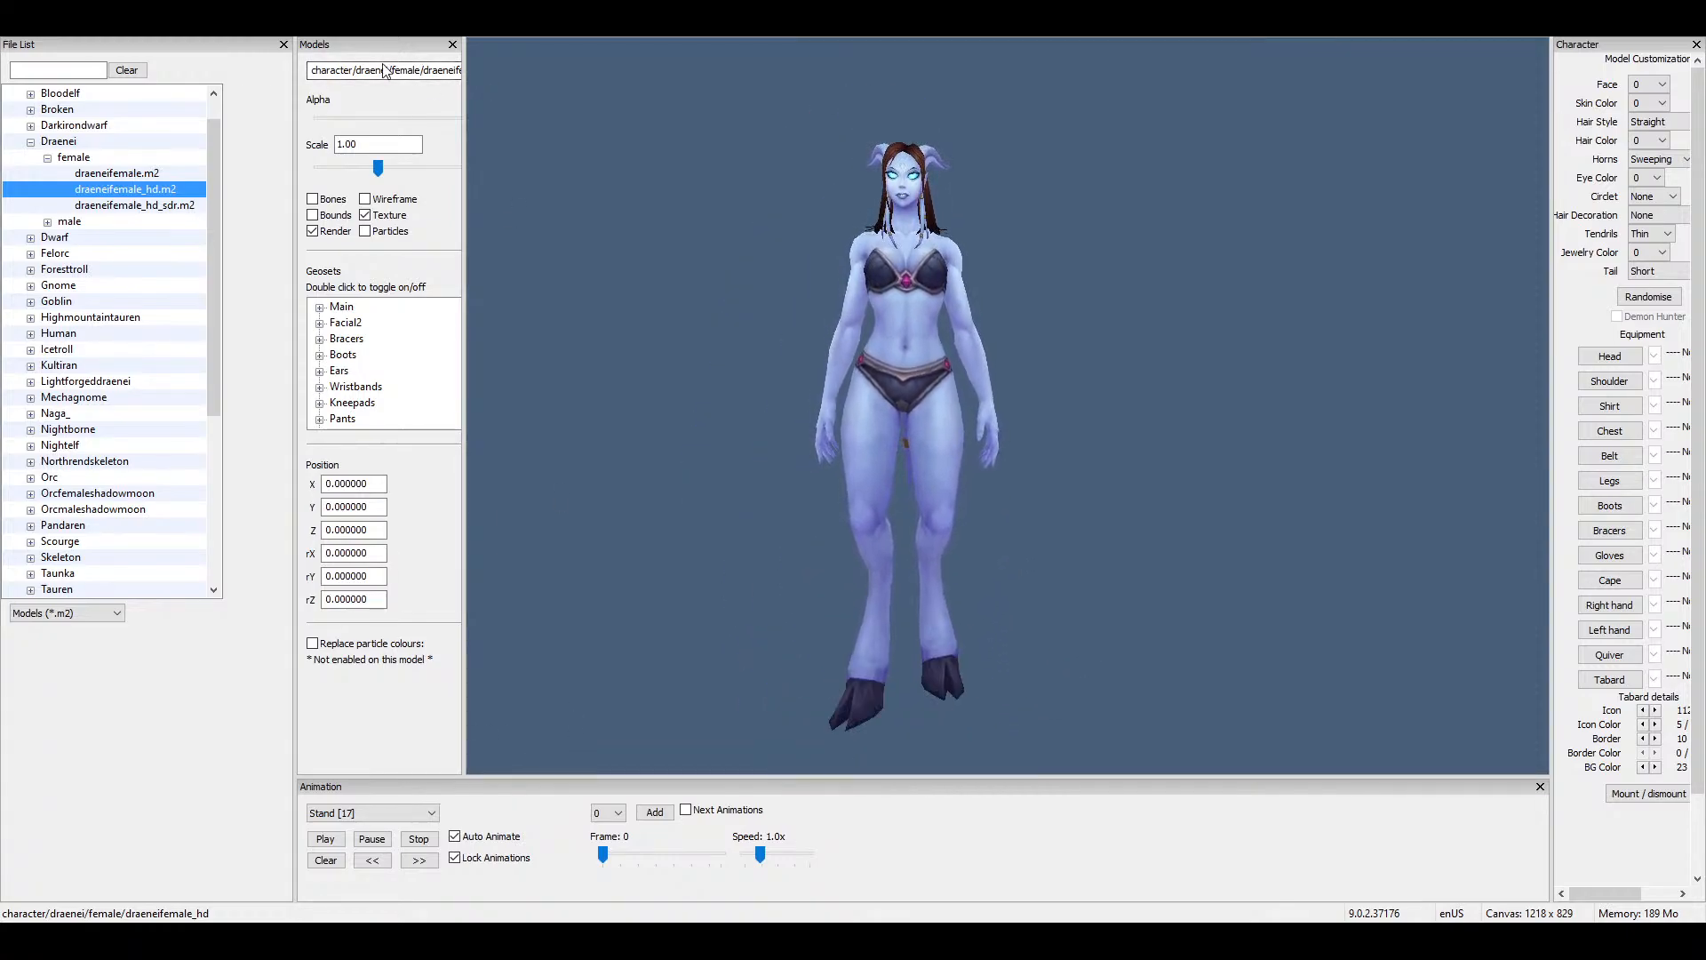
Close the model controls and set the draenei's animation to FacePose [304].
{"action": "left_click", "coordinate": [452, 43]}
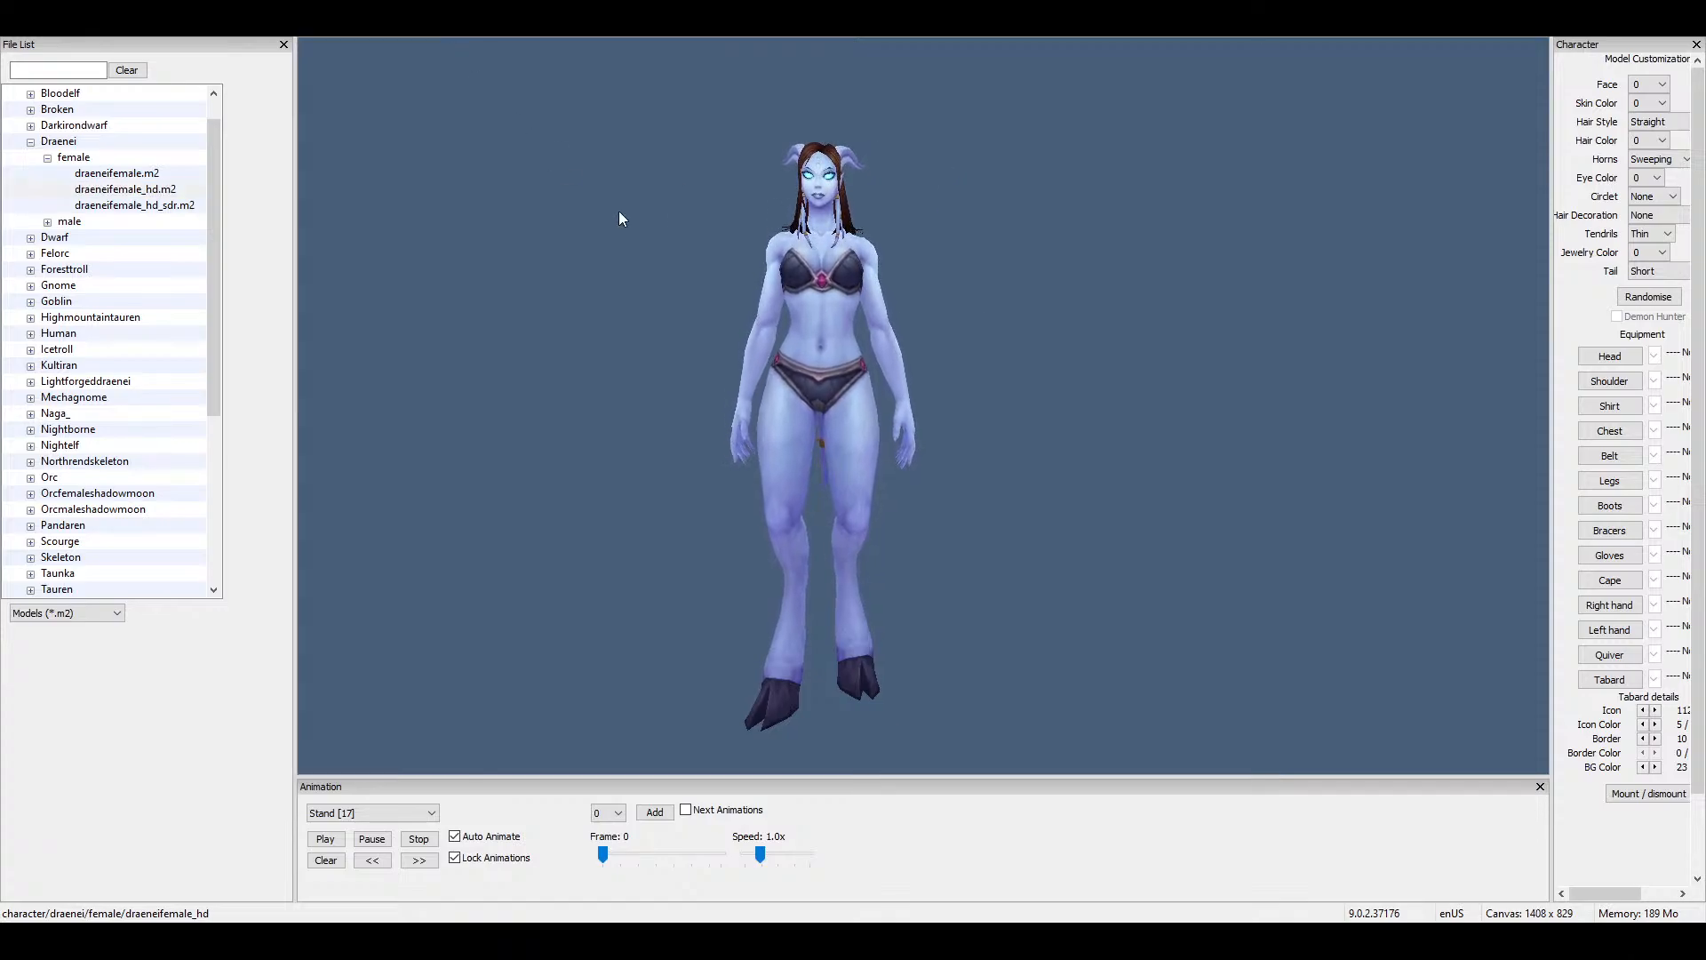
{"action": "left_click", "coordinate": [389, 814]}
{"action": "key", "text": "f"}
{"action": "left_click_drag", "start_coordinate": [367, 498], "coordinate": [924, 540]}
{"action": "left_click_drag", "start_coordinate": [1096, 587], "coordinate": [491, 512]}
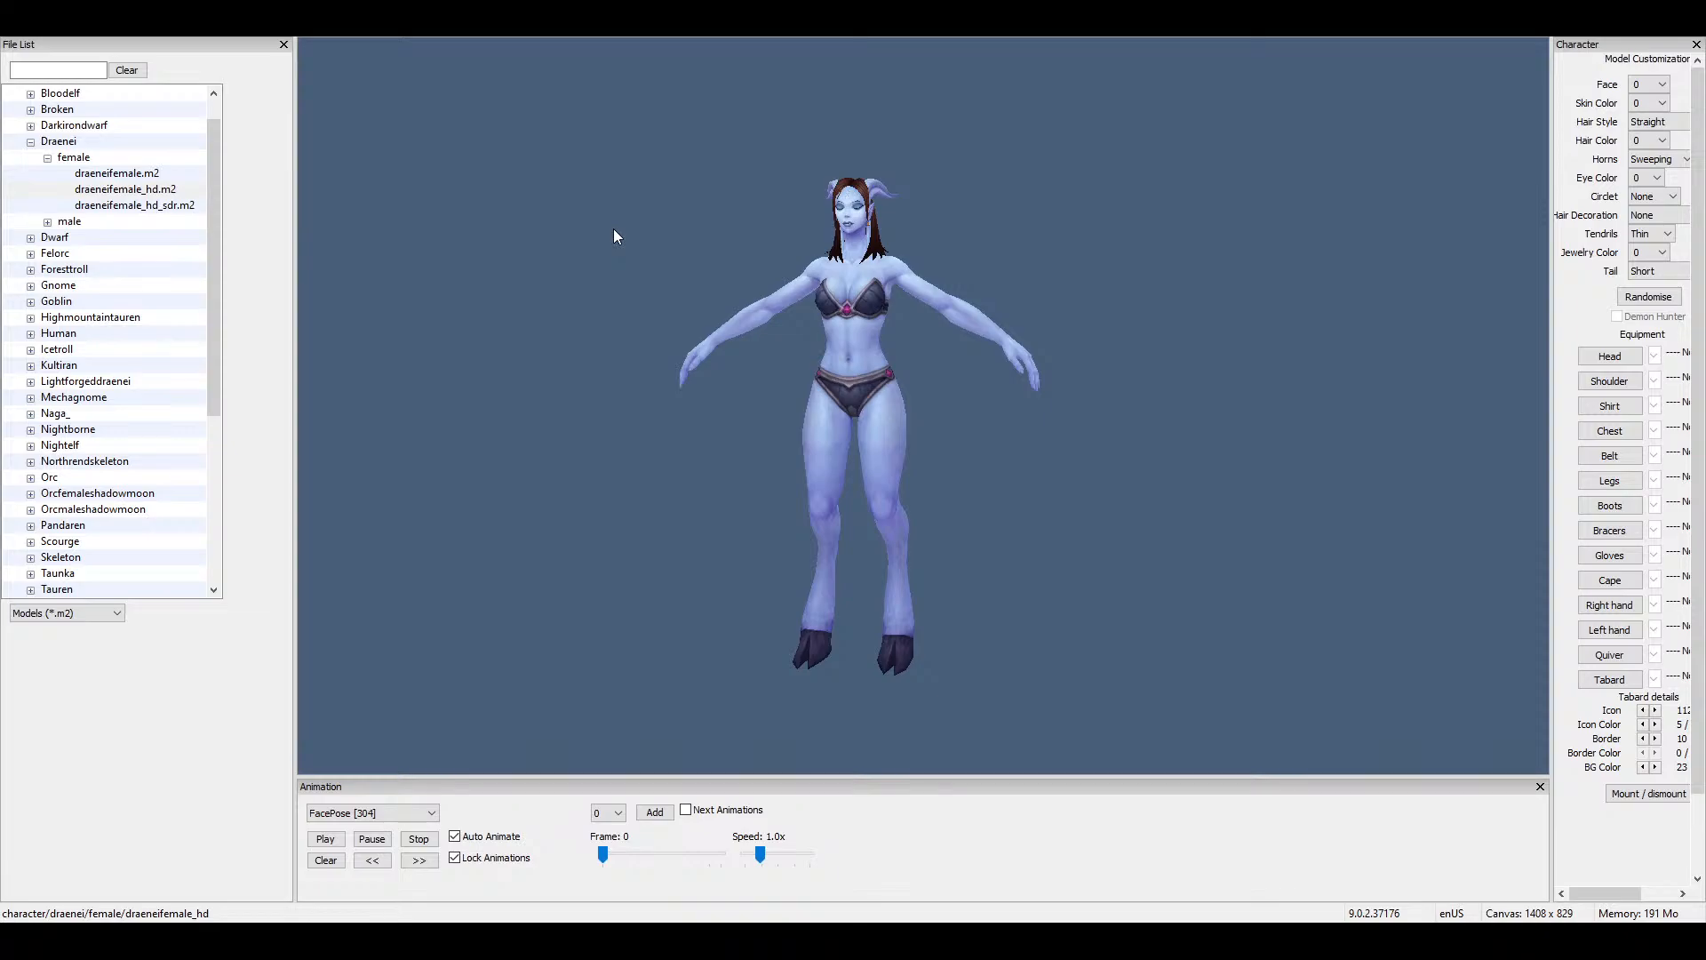
Show the model controls again, docked beside the view of the draenei.
{"action": "left_click", "coordinate": [37, 35]}
{"action": "left_click", "coordinate": [117, 175]}
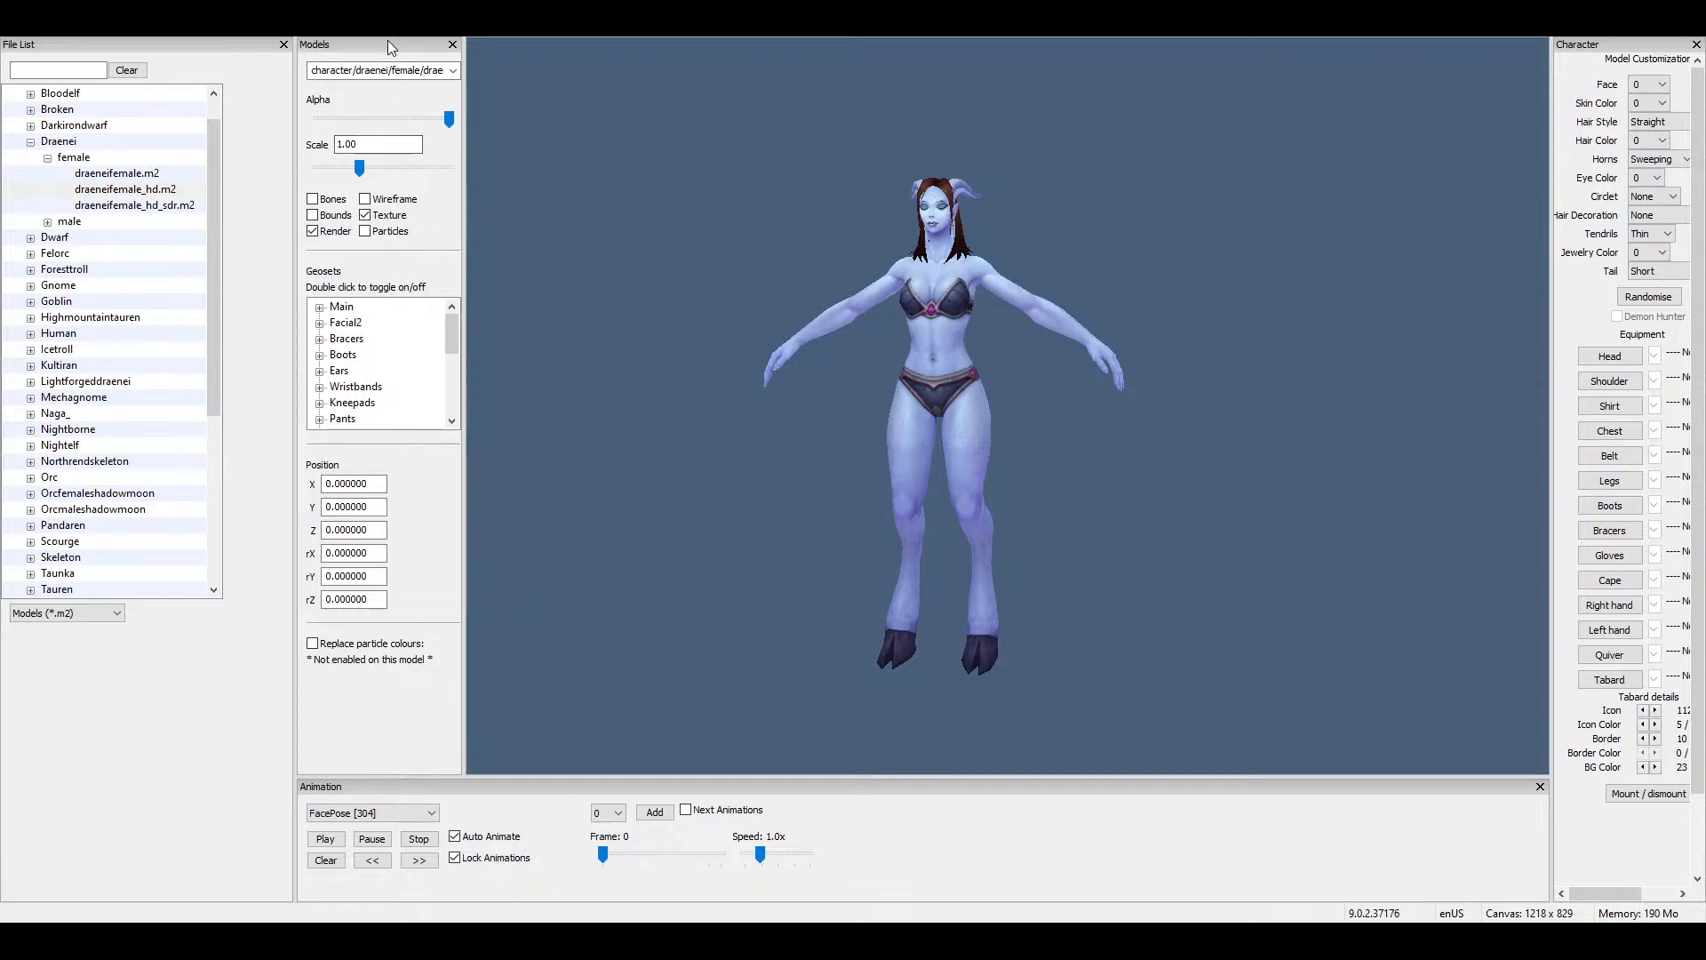
{"action": "left_click_drag", "start_coordinate": [389, 43], "coordinate": [337, 21]}
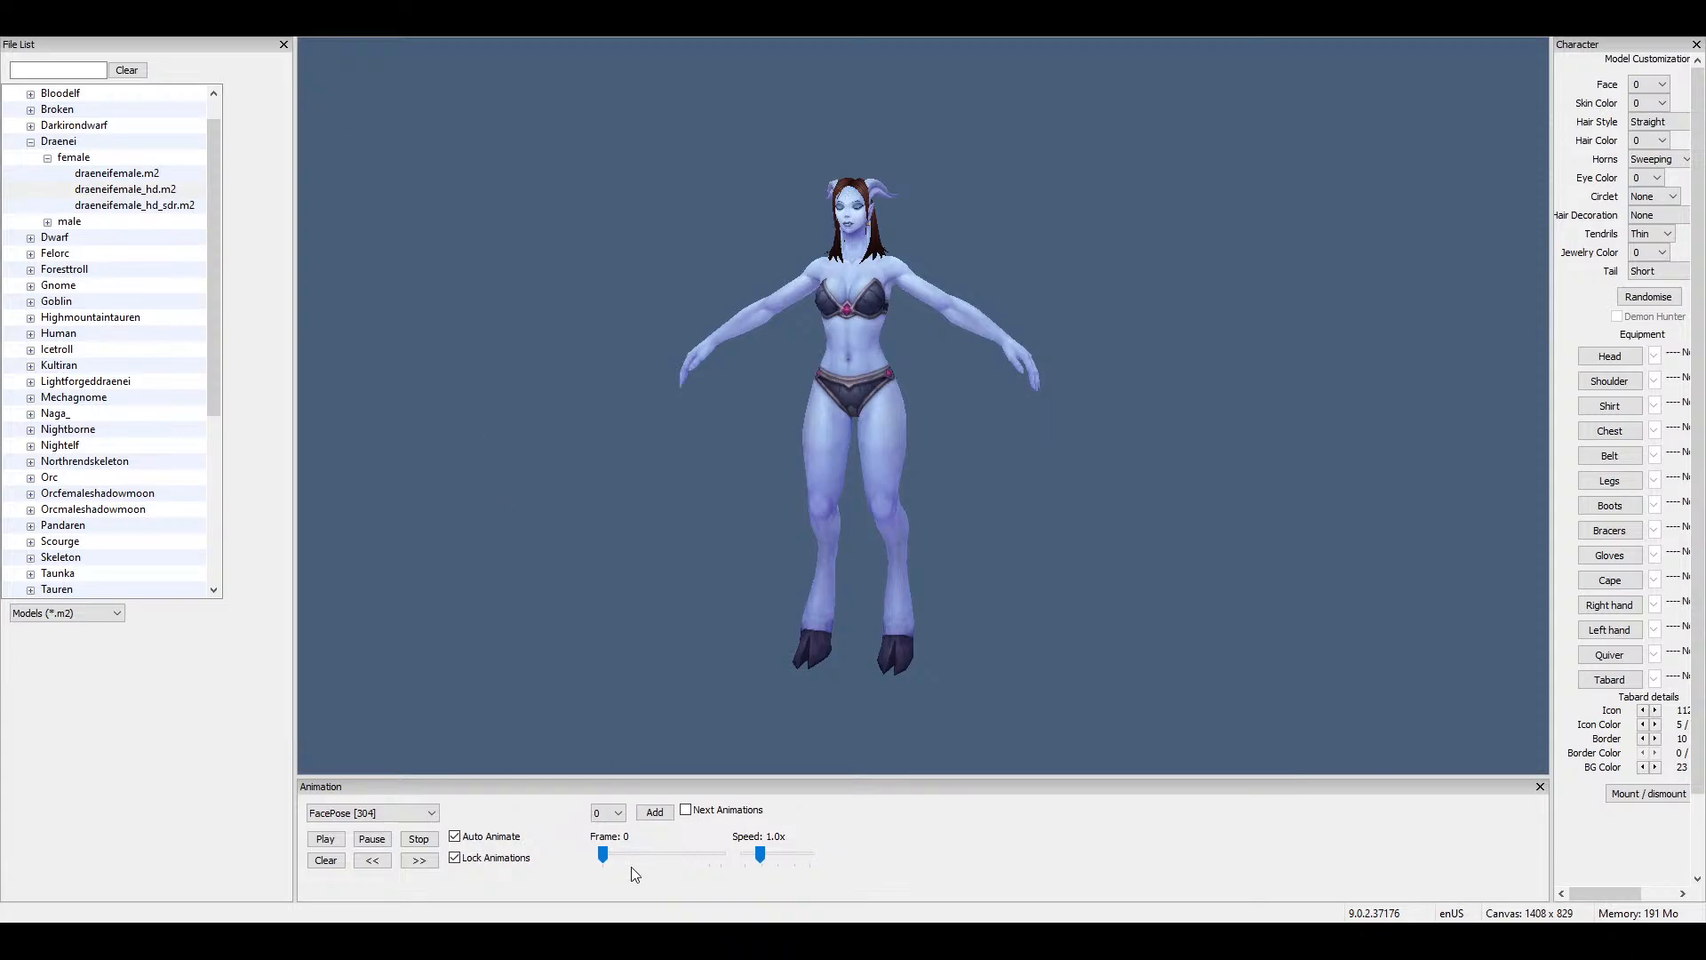
{"action": "left_click", "coordinate": [318, 104]}
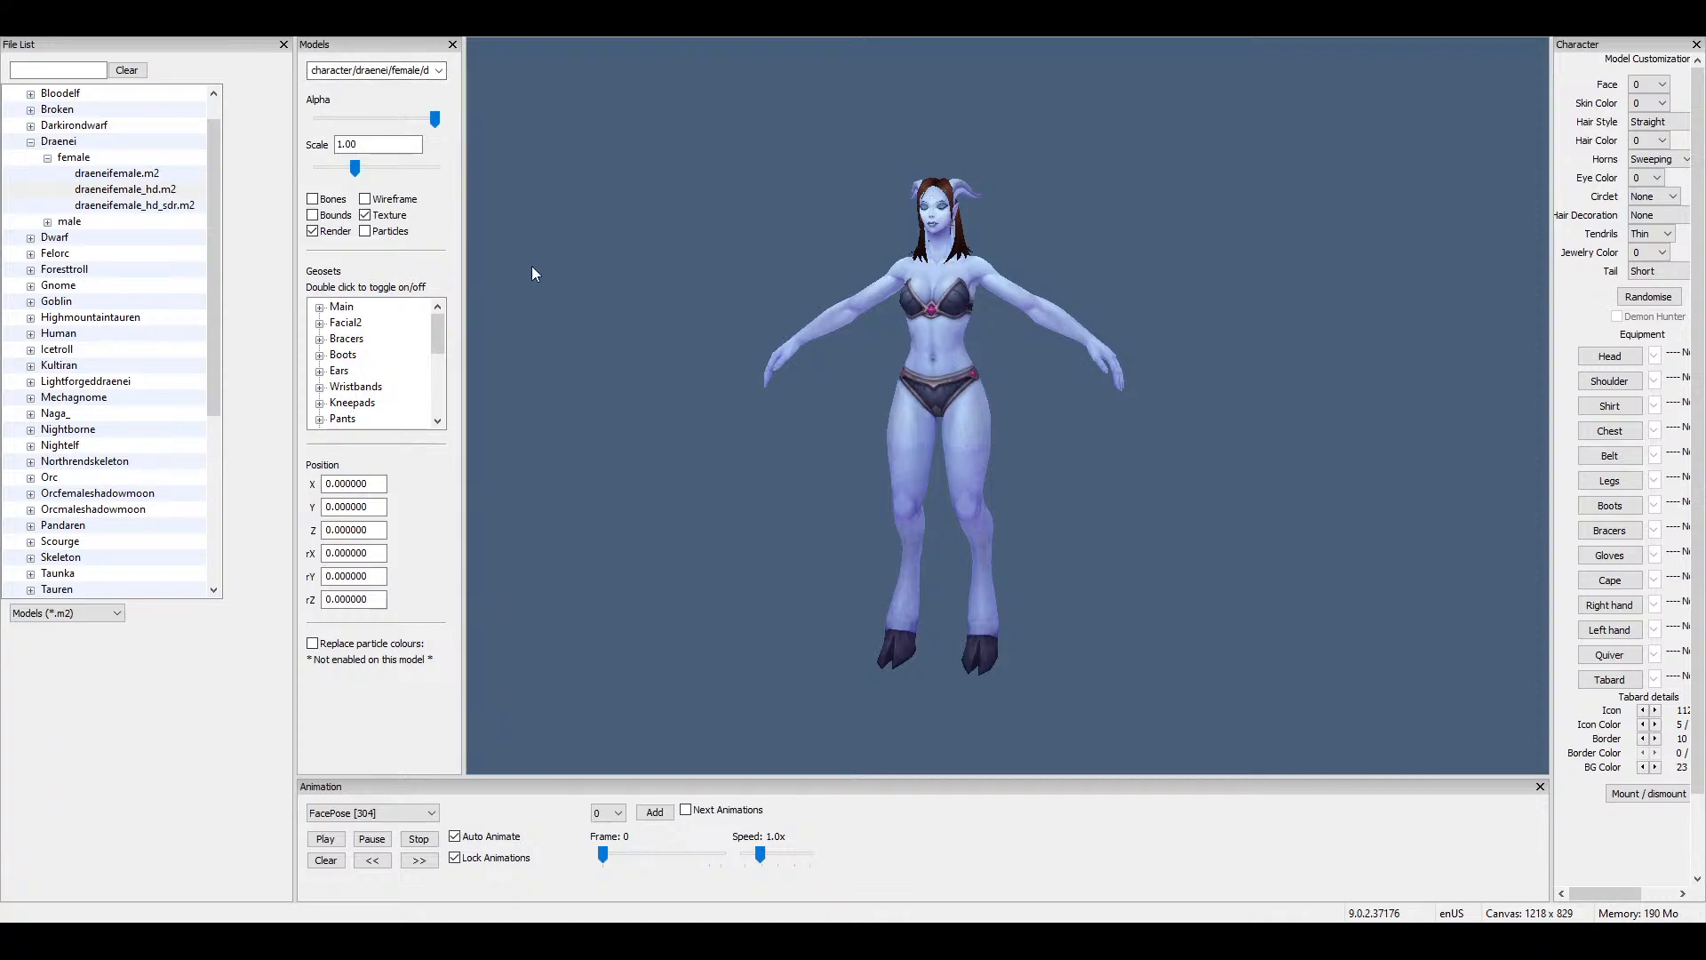
Hide the draenei's hair by switching off geoset 2 [0, 2, 2] in the Main group.
{"action": "right_click_drag", "start_coordinate": [867, 401], "coordinate": [857, 402]}
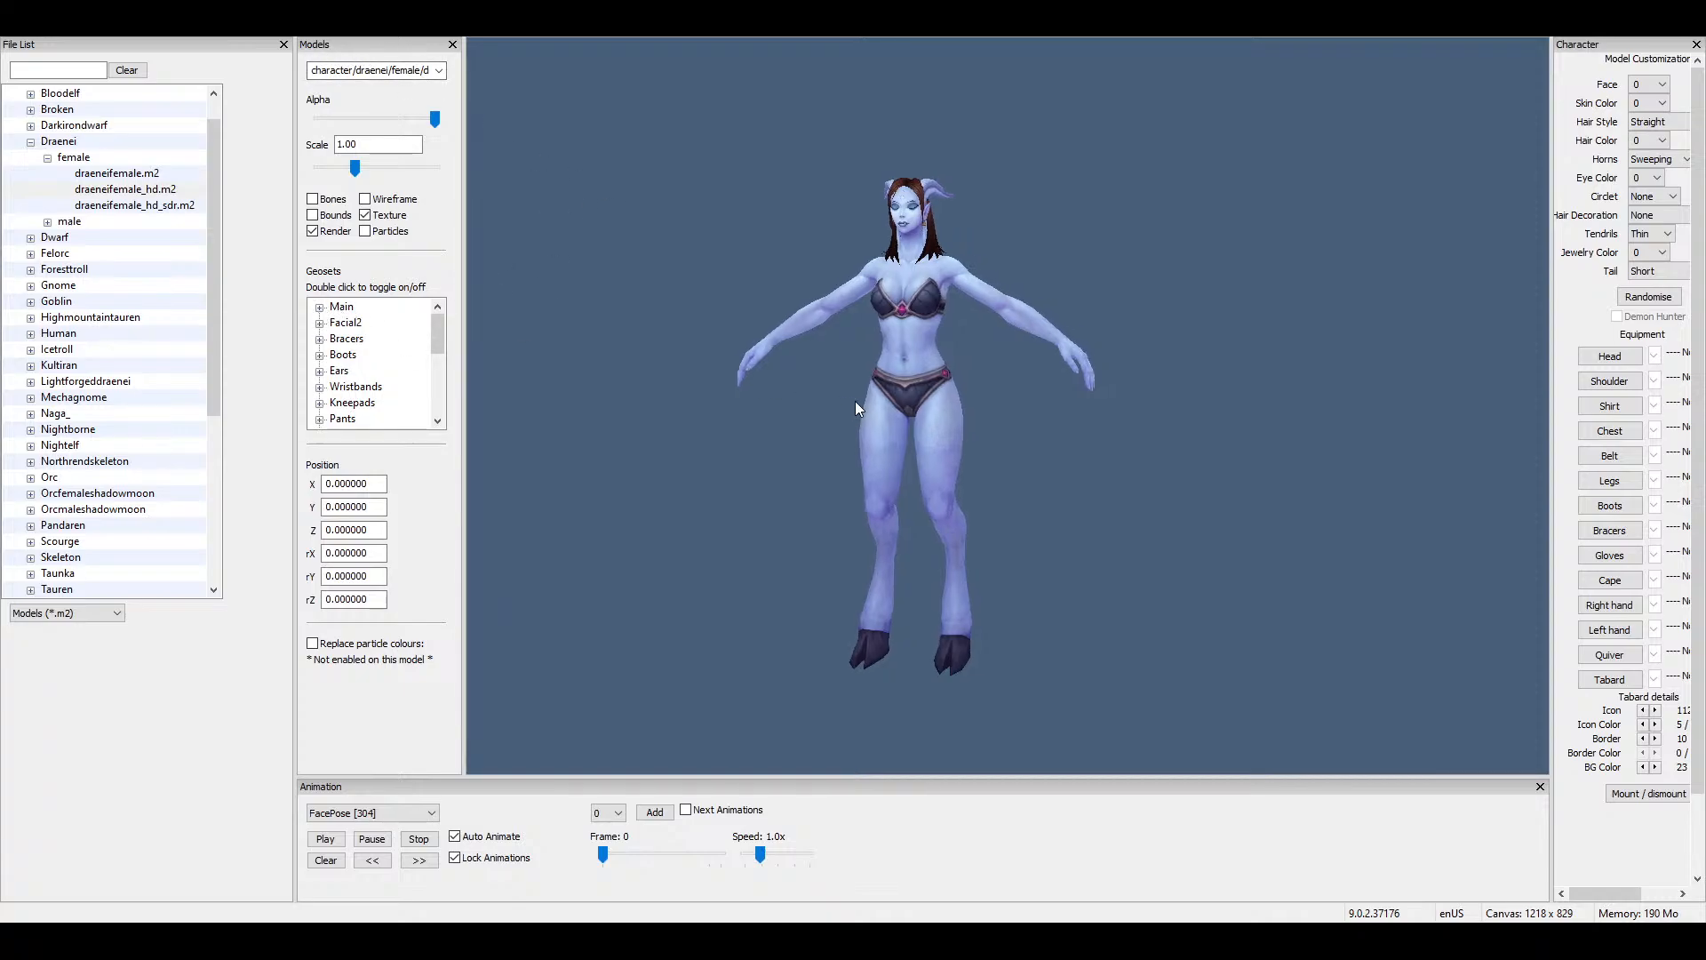
{"action": "scroll", "coordinate": [855, 433], "scroll_direction": "up", "scroll_amount": 10}
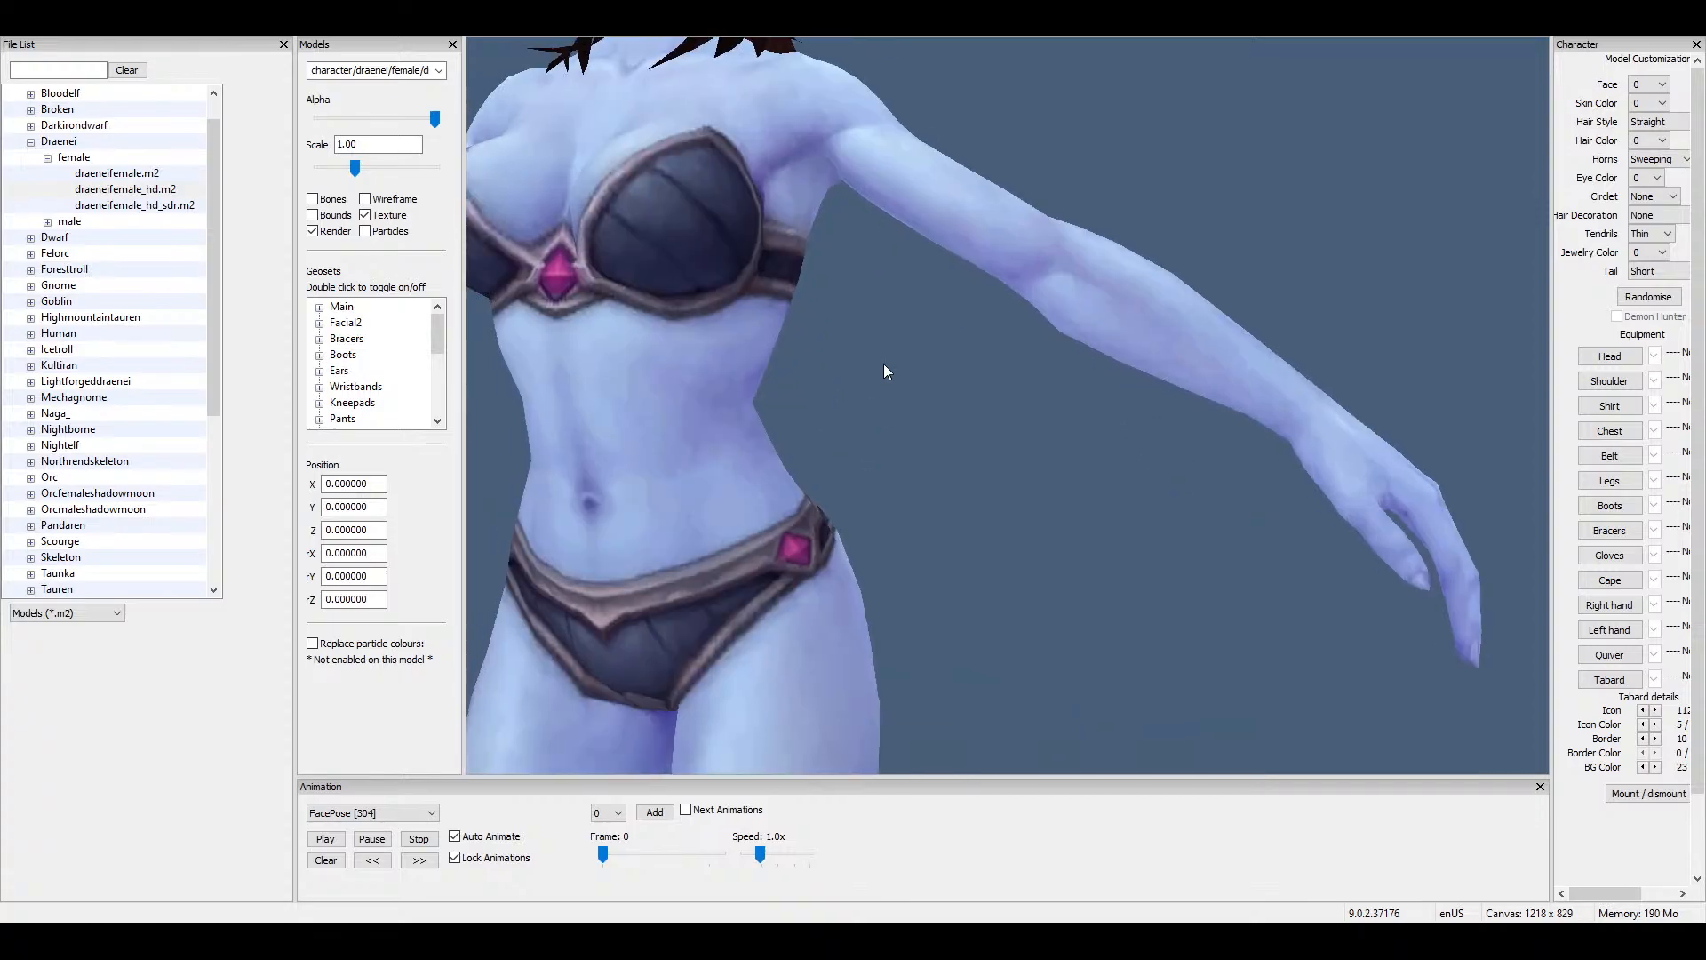
{"action": "scroll", "coordinate": [893, 346], "scroll_direction": "down", "scroll_amount": 10}
{"action": "left_click_drag", "start_coordinate": [965, 274], "coordinate": [980, 338]}
{"action": "scroll", "coordinate": [979, 337], "scroll_direction": "down", "scroll_amount": 2}
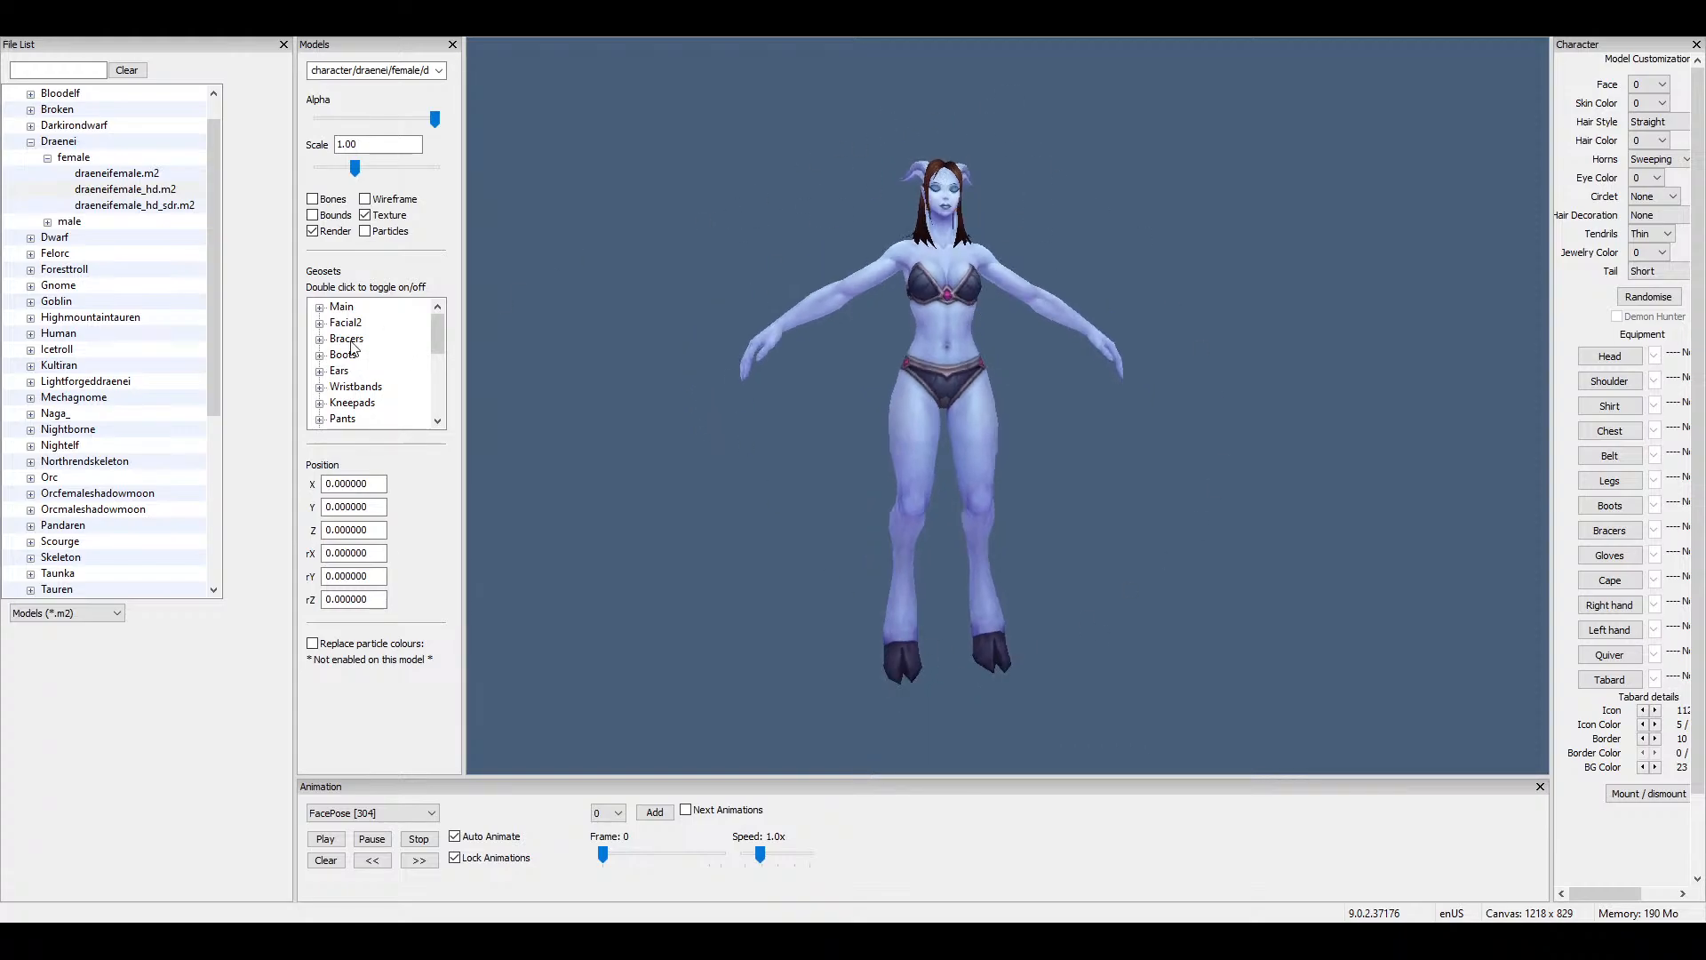
{"action": "left_click", "coordinate": [320, 307]}
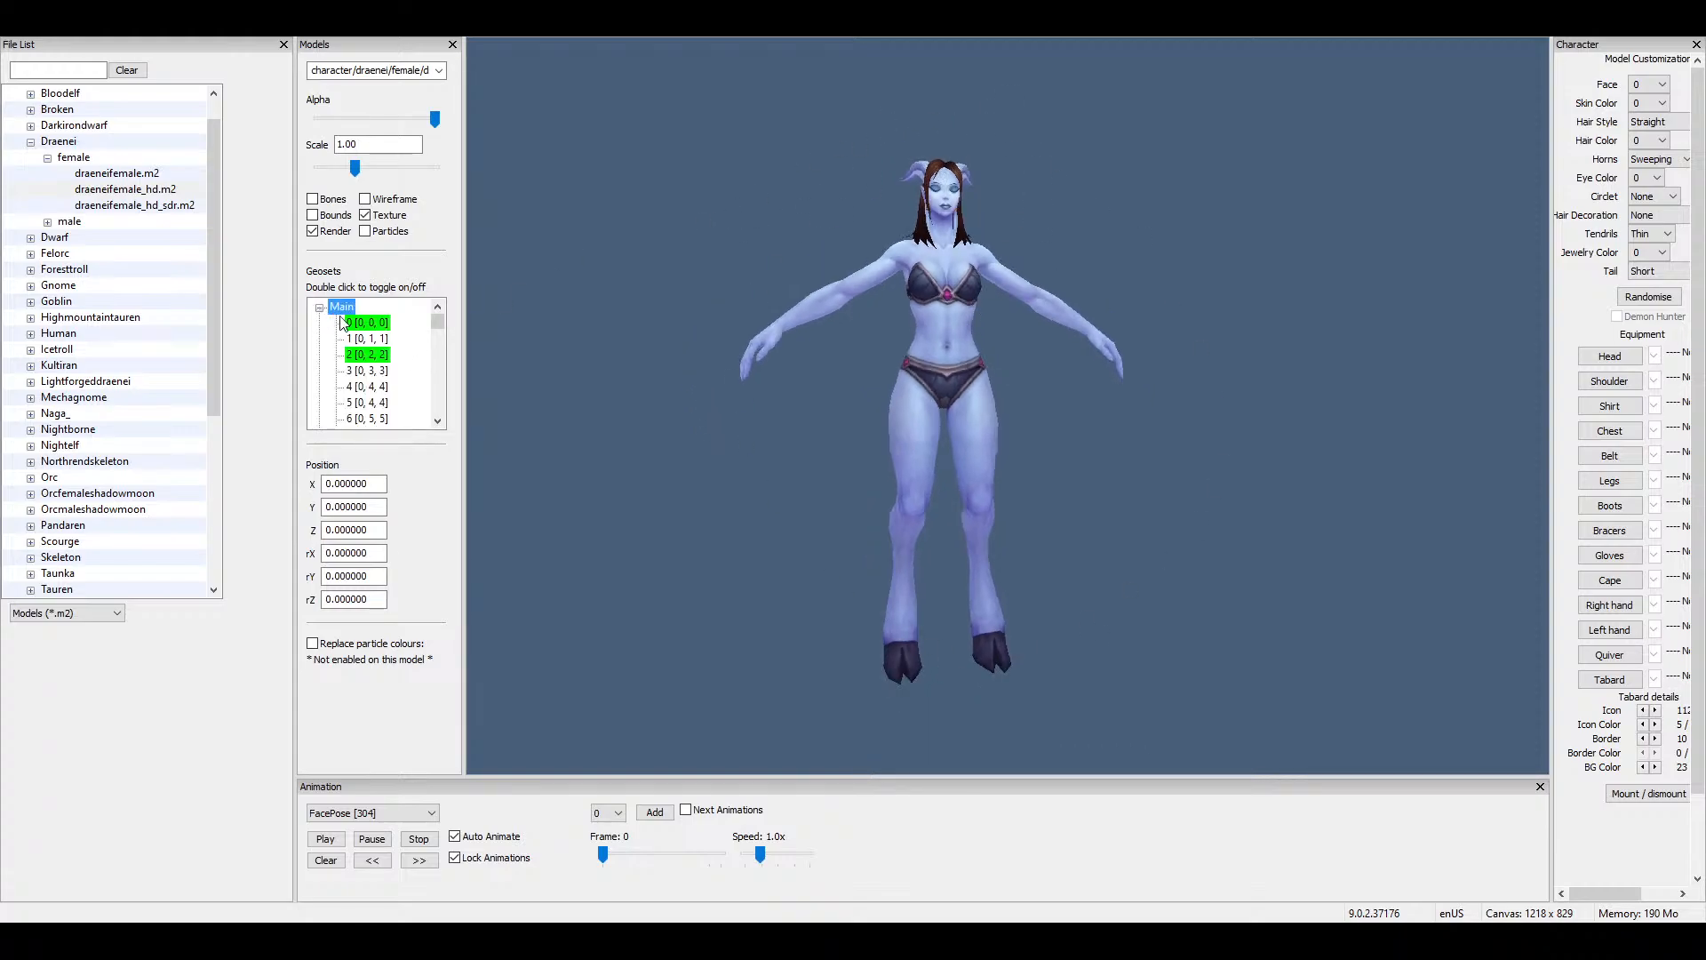
{"action": "double_click", "coordinate": [380, 355]}
{"action": "scroll", "coordinate": [382, 359], "scroll_direction": "down", "scroll_amount": 5}
{"action": "scroll", "coordinate": [381, 360], "scroll_direction": "up", "scroll_amount": 5}
{"action": "mouse_move", "coordinate": [871, 307]}
{"action": "left_mouse_down"}
{"action": "mouse_move", "coordinate": [1016, 328]}
{"action": "mouse_move", "coordinate": [855, 311]}
{"action": "left_mouse_up"}
{"action": "scroll", "coordinate": [1017, 328], "scroll_direction": "up", "scroll_amount": 7}
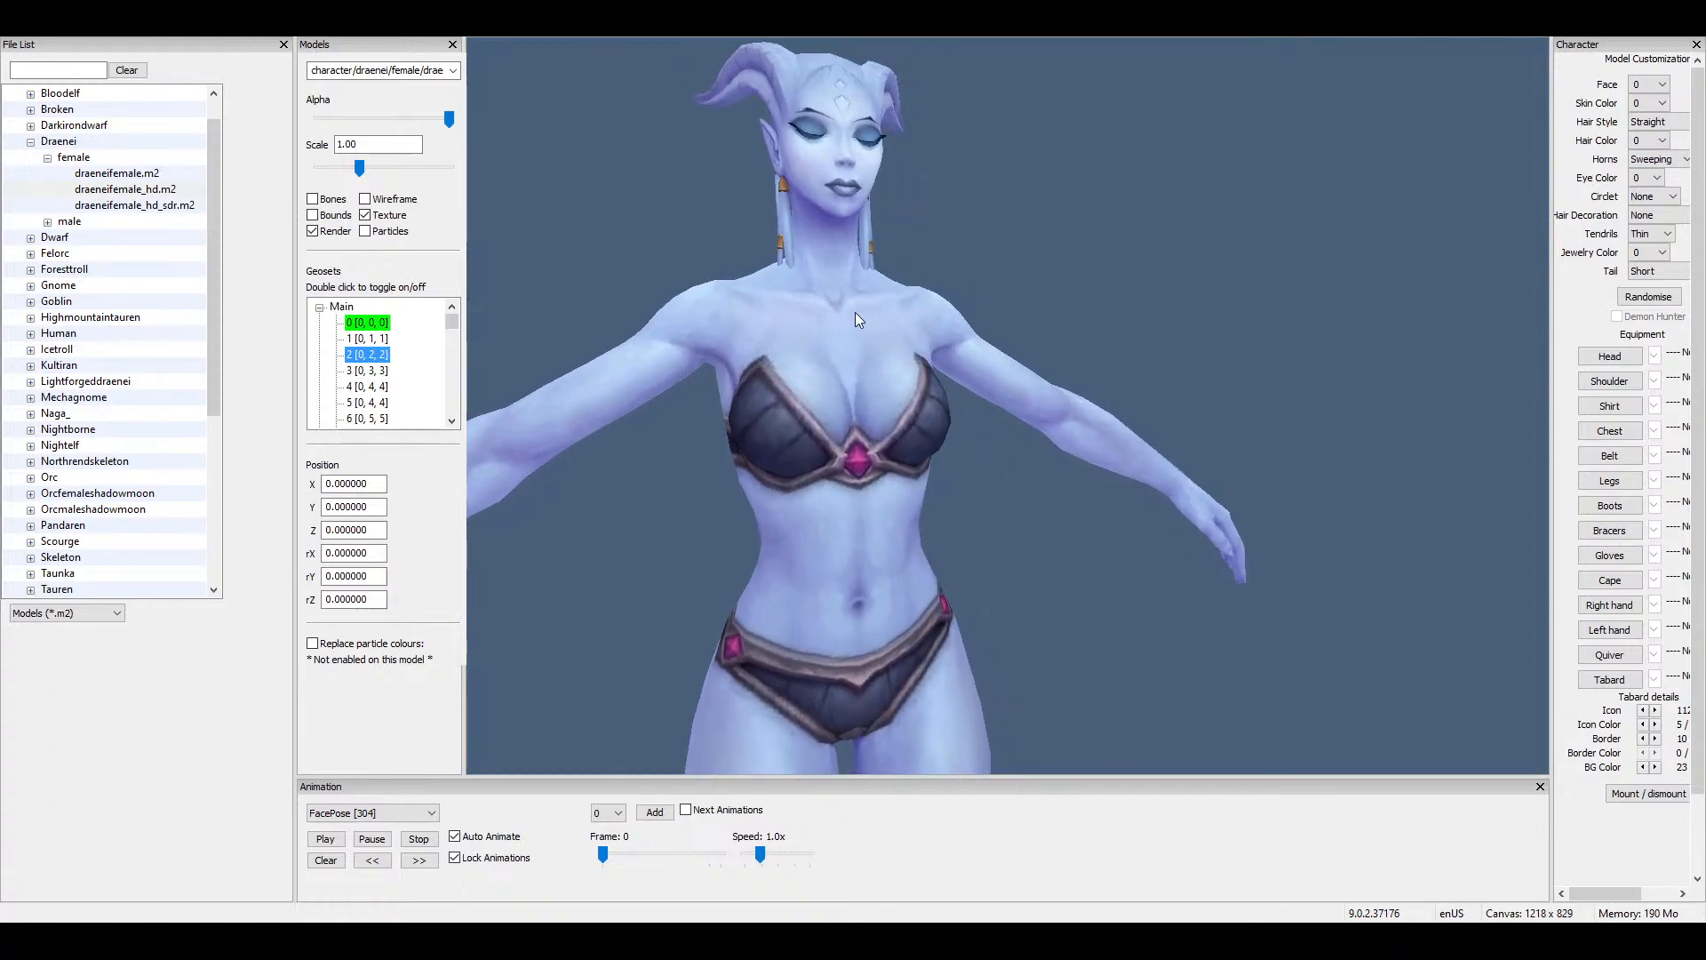
{"action": "scroll", "coordinate": [864, 265], "scroll_direction": "down", "scroll_amount": 7}
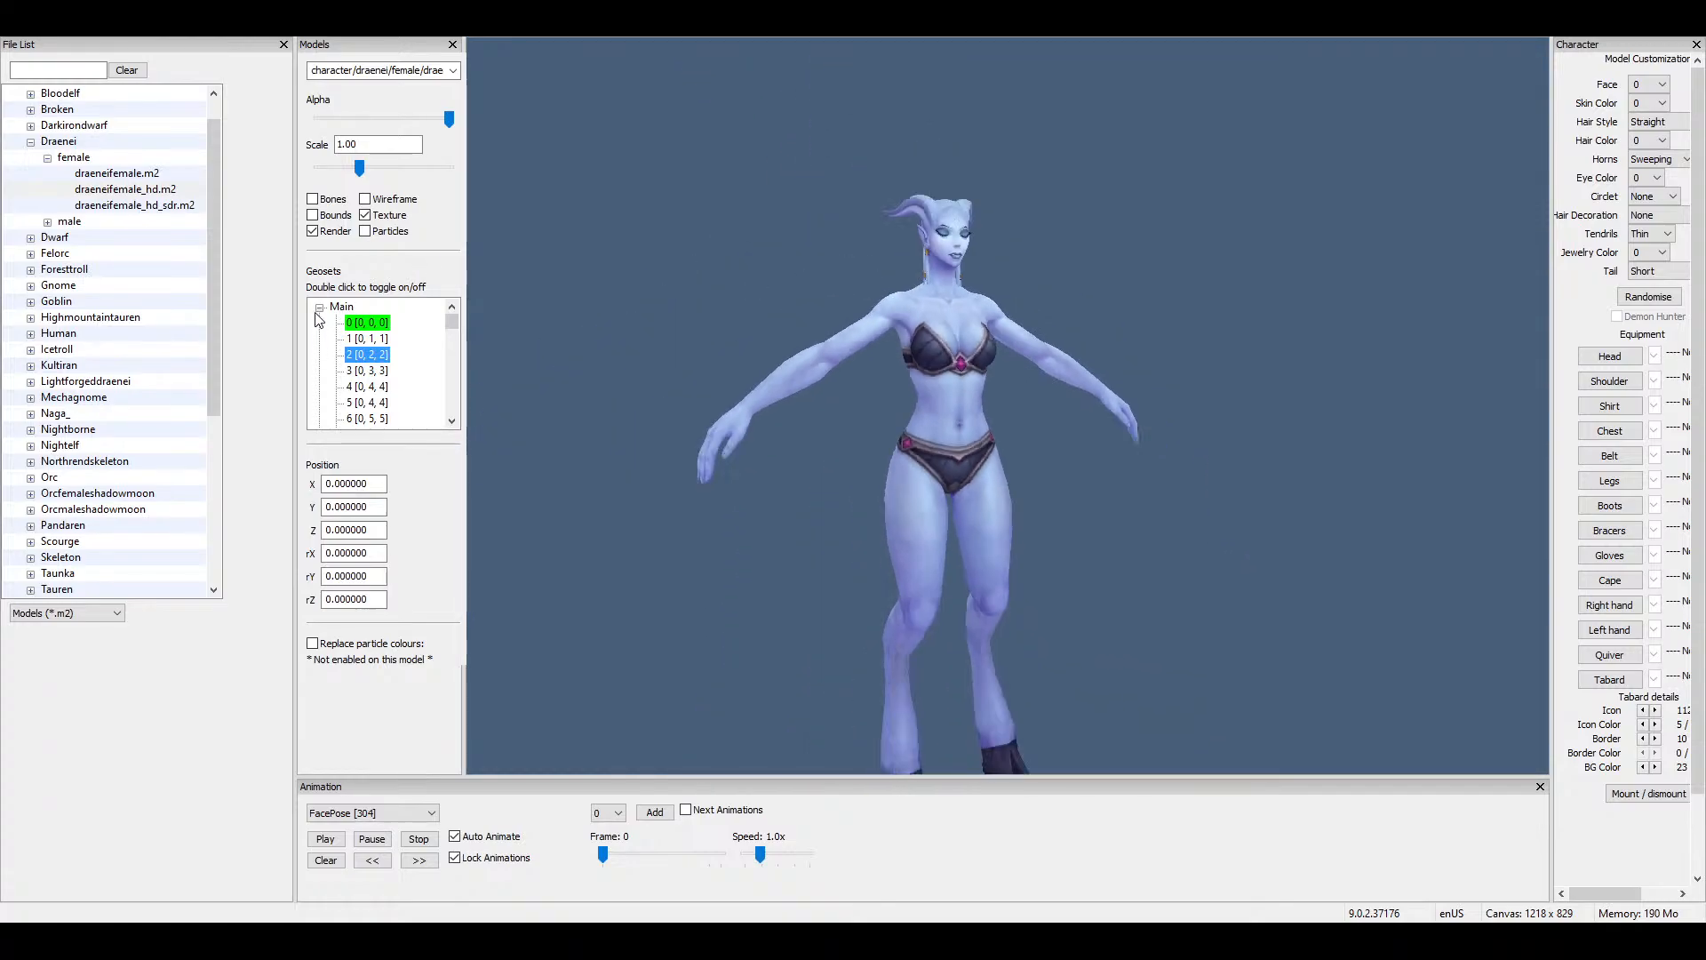
Hide the facial tendrils by switching off geosets 34 and 35 [2, 1, 201] in the Facial2 group.
{"action": "left_click", "coordinate": [319, 308]}
{"action": "left_click", "coordinate": [319, 324]}
{"action": "left_click", "coordinate": [382, 355]}
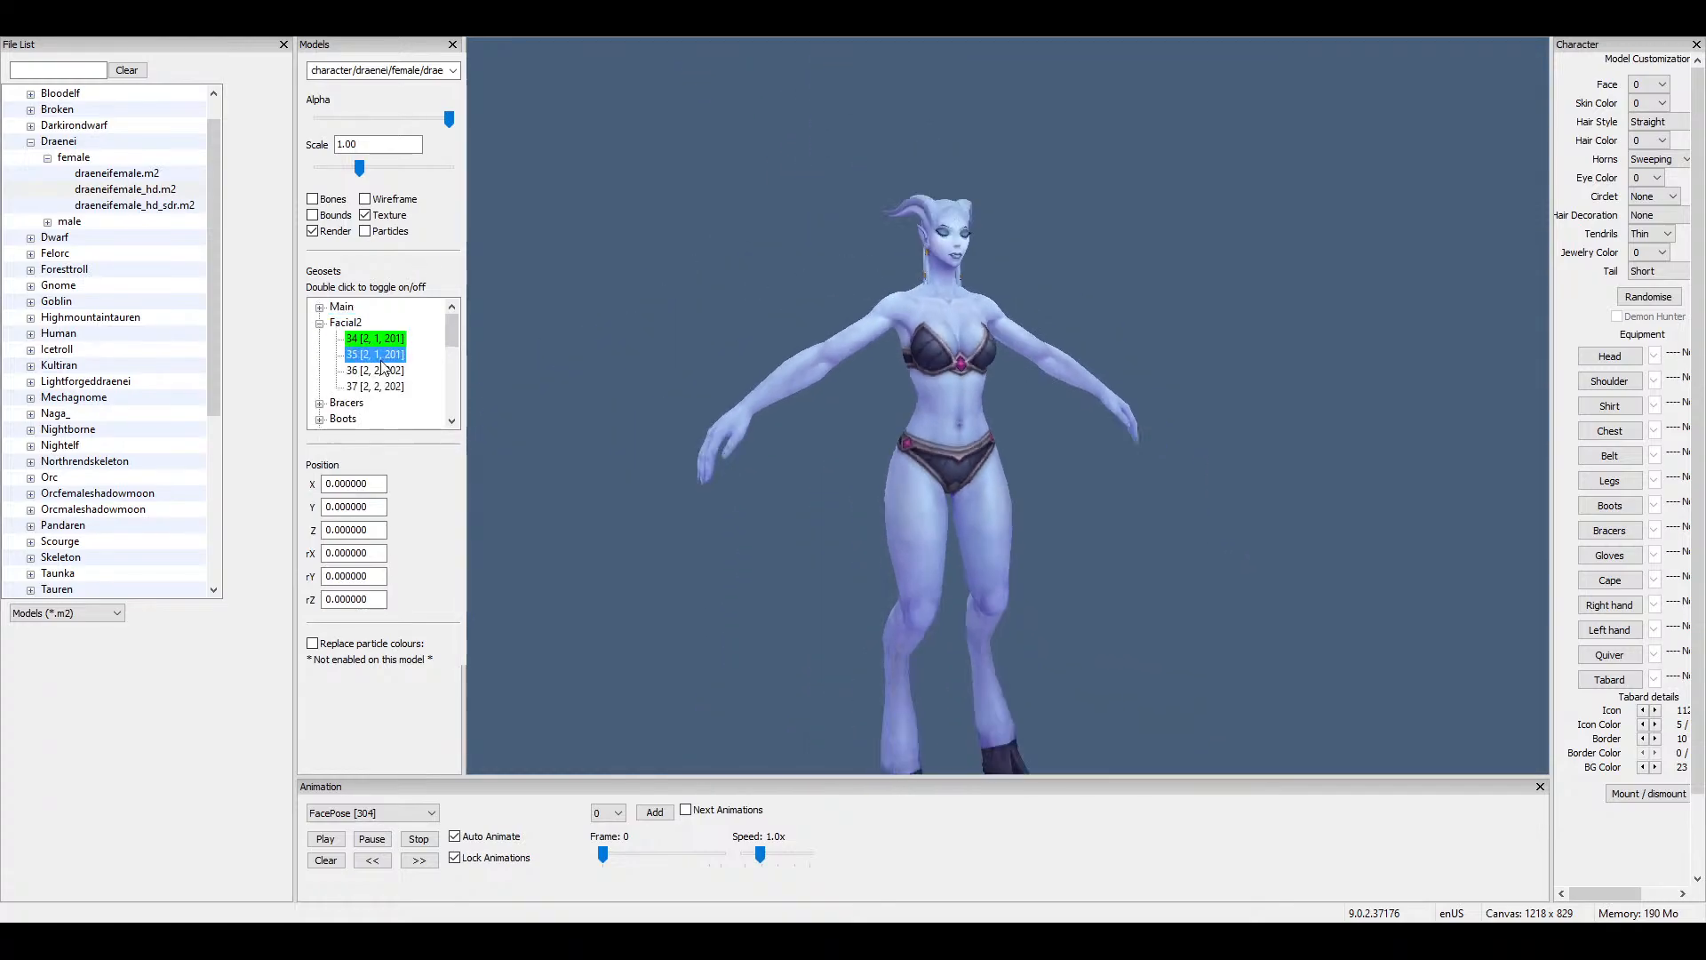
{"action": "double_click", "coordinate": [380, 361]}
{"action": "double_click", "coordinate": [383, 340]}
{"action": "mouse_move", "coordinate": [653, 353]}
{"action": "left_mouse_down"}
{"action": "mouse_move", "coordinate": [753, 352]}
{"action": "mouse_move", "coordinate": [632, 350]}
{"action": "left_mouse_up"}
{"action": "left_click", "coordinate": [318, 323]}
Test hiding the forearms by switching Bracers geoset 38 [4, 1, 401] off and back on.
{"action": "left_click", "coordinate": [319, 339]}
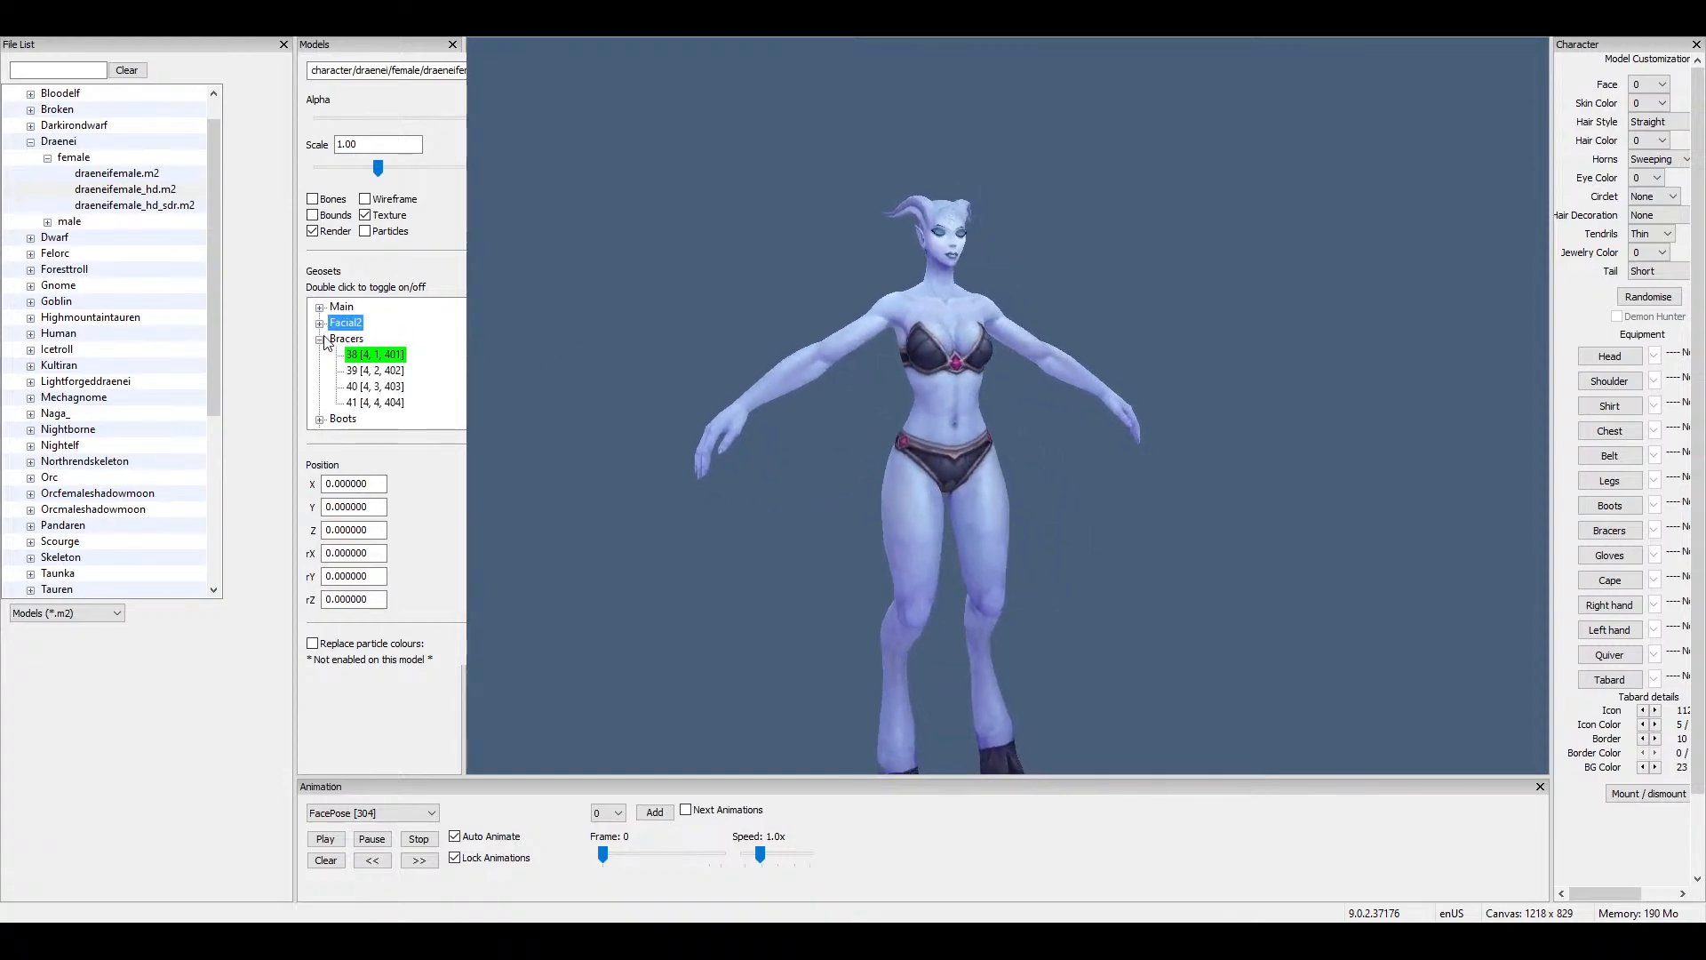
{"action": "left_click", "coordinate": [320, 340]}
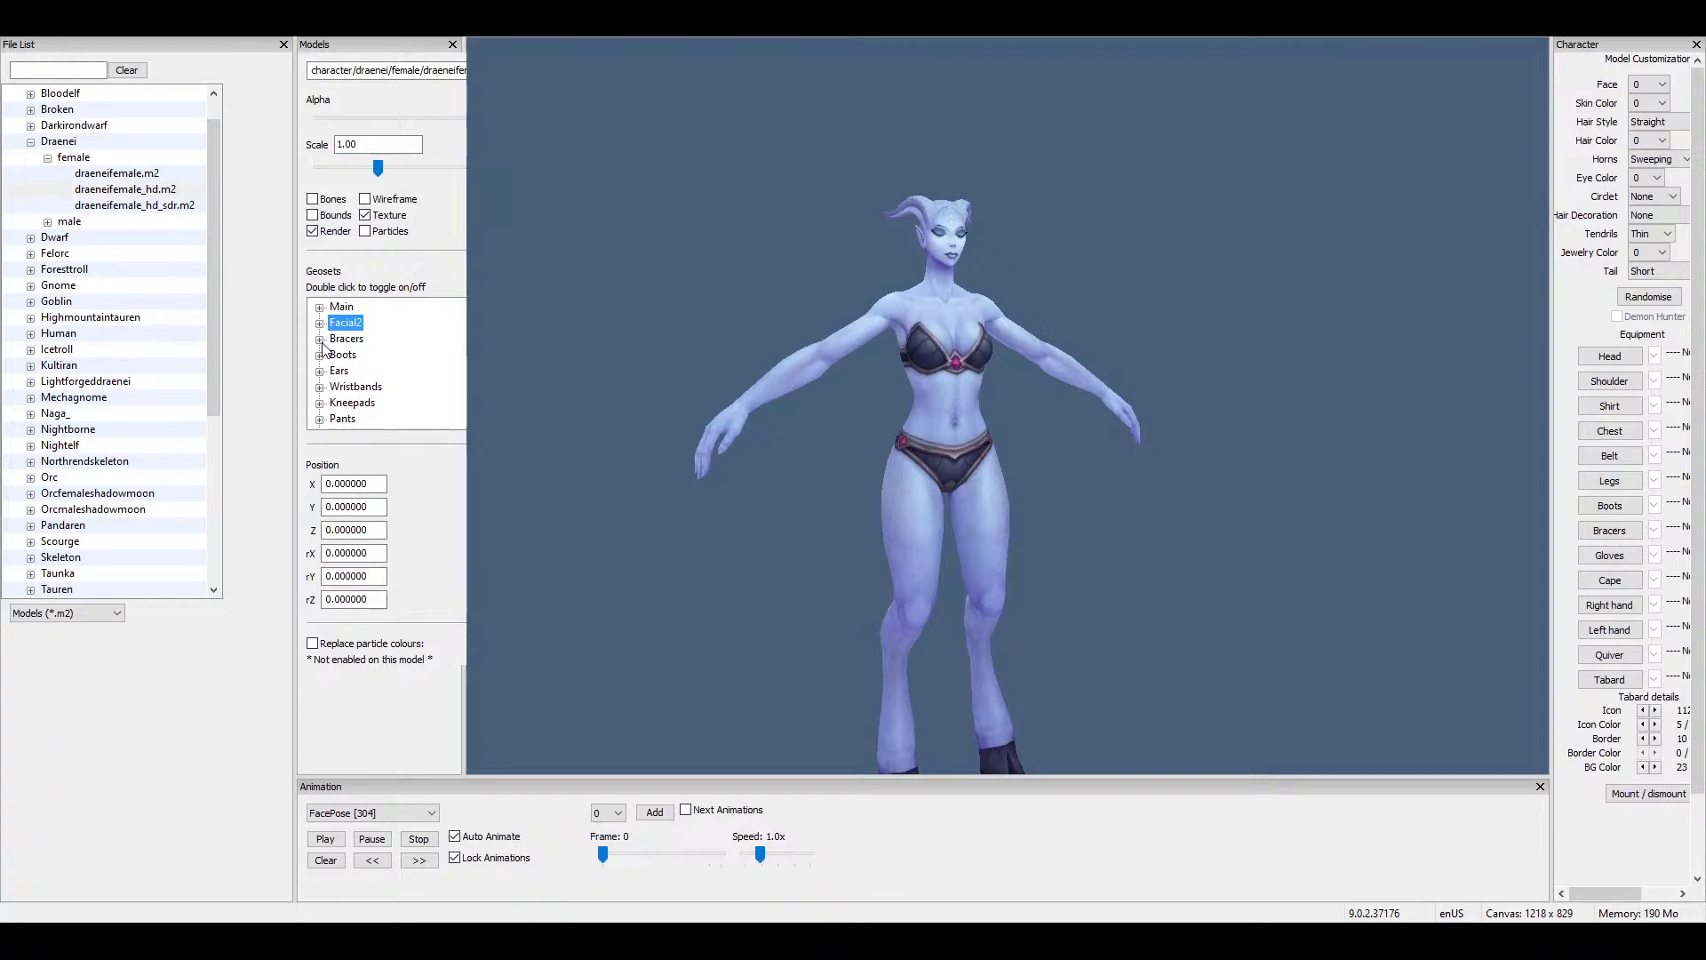
{"action": "left_click", "coordinate": [319, 339]}
{"action": "double_click", "coordinate": [389, 354]}
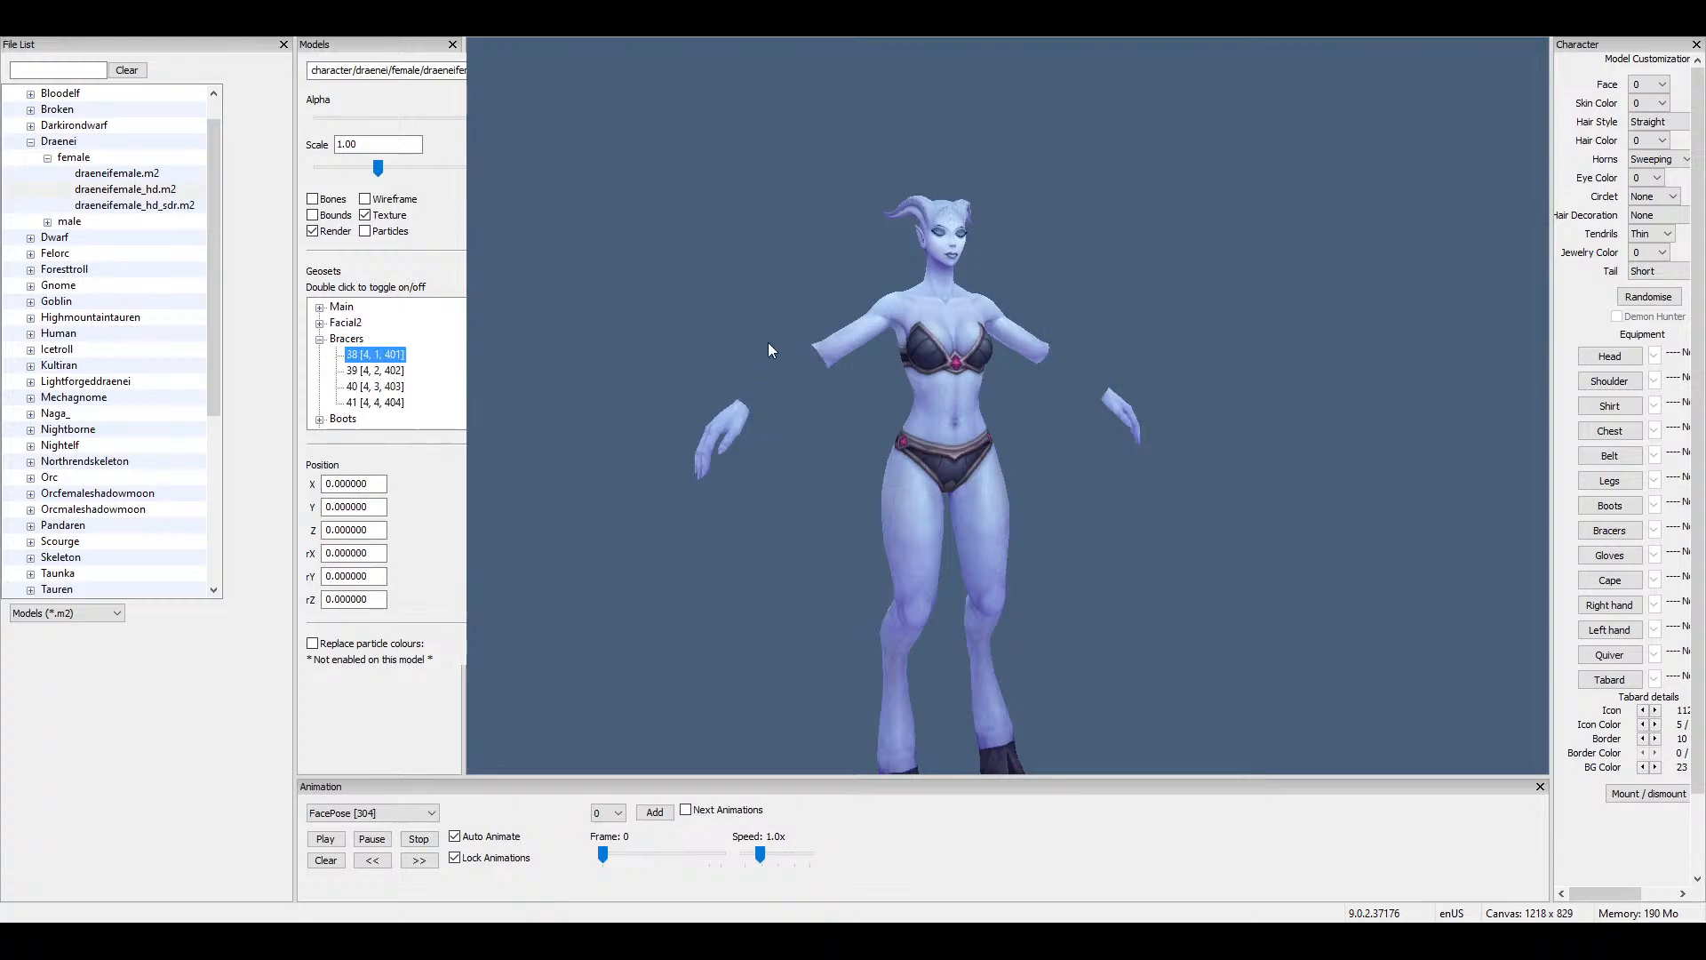
{"action": "double_click", "coordinate": [389, 358]}
{"action": "left_click", "coordinate": [319, 339]}
Look through the geoset groups below Bracers, from Boots through Cape to the lower groups.
{"action": "left_click", "coordinate": [319, 354]}
{"action": "left_click", "coordinate": [319, 339]}
{"action": "left_click", "coordinate": [320, 356]}
{"action": "left_click", "coordinate": [321, 356]}
{"action": "scroll", "coordinate": [339, 395], "scroll_direction": "down", "scroll_amount": 1}
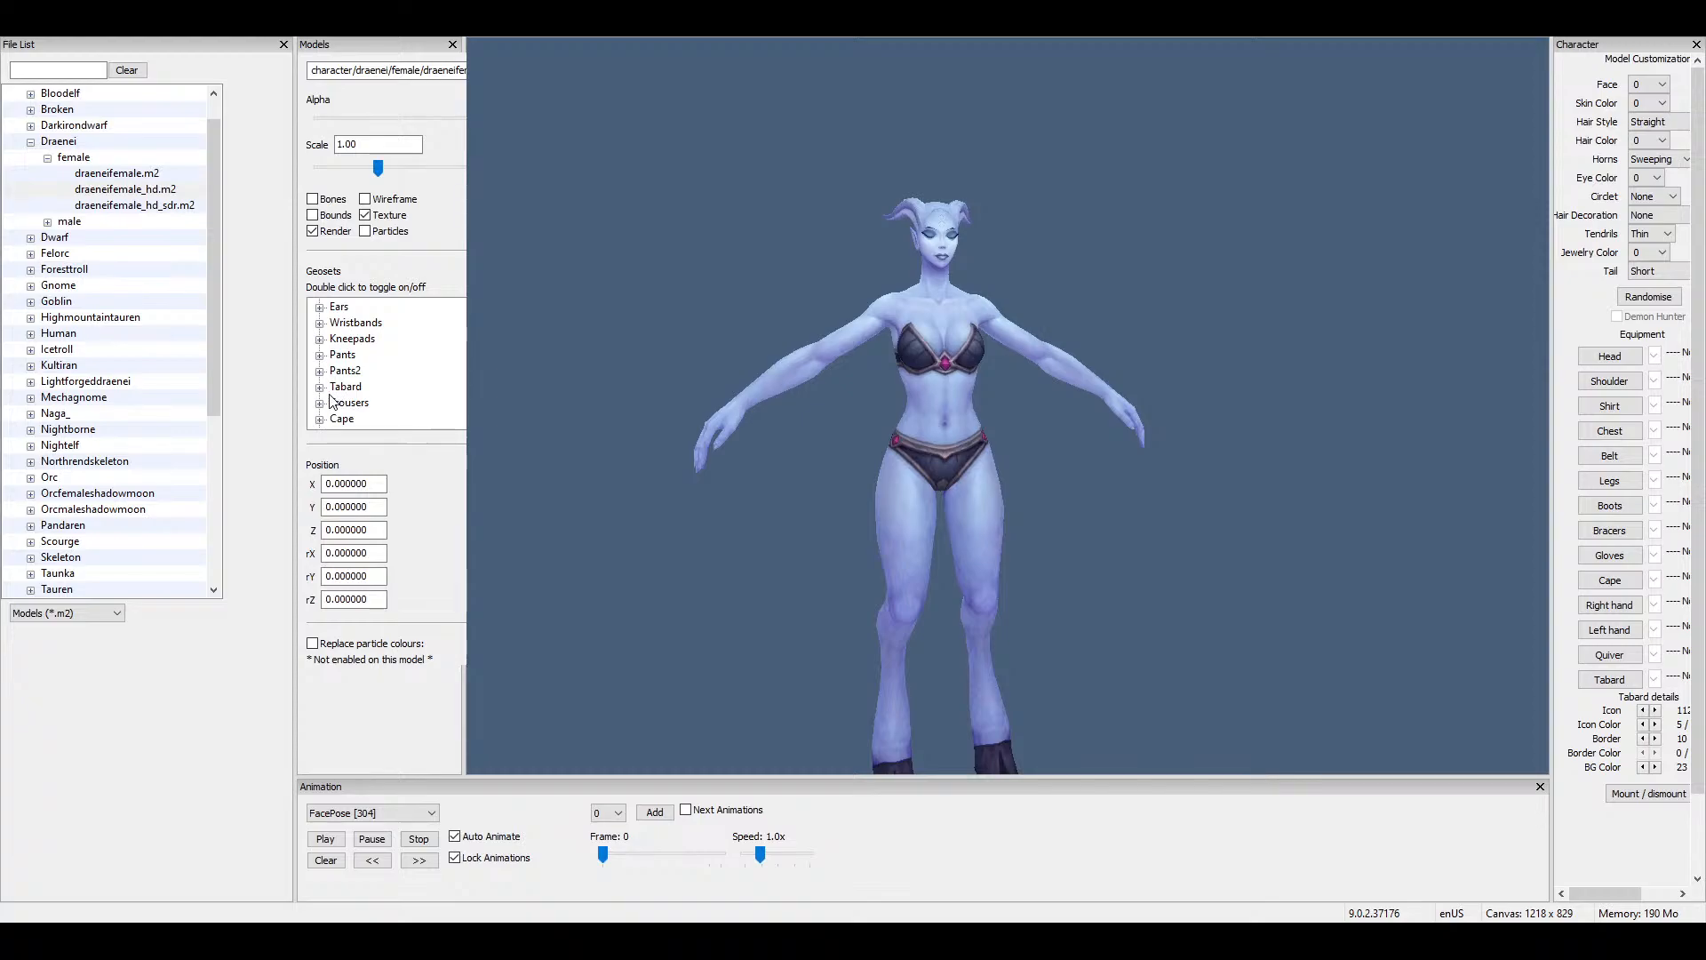
{"action": "left_click", "coordinate": [319, 419]}
{"action": "left_click", "coordinate": [319, 386]}
{"action": "scroll", "coordinate": [322, 391], "scroll_direction": "down", "scroll_amount": 1}
{"action": "left_click", "coordinate": [320, 371]}
{"action": "left_click", "coordinate": [320, 370]}
{"action": "scroll", "coordinate": [325, 391], "scroll_direction": "down", "scroll_amount": 1}
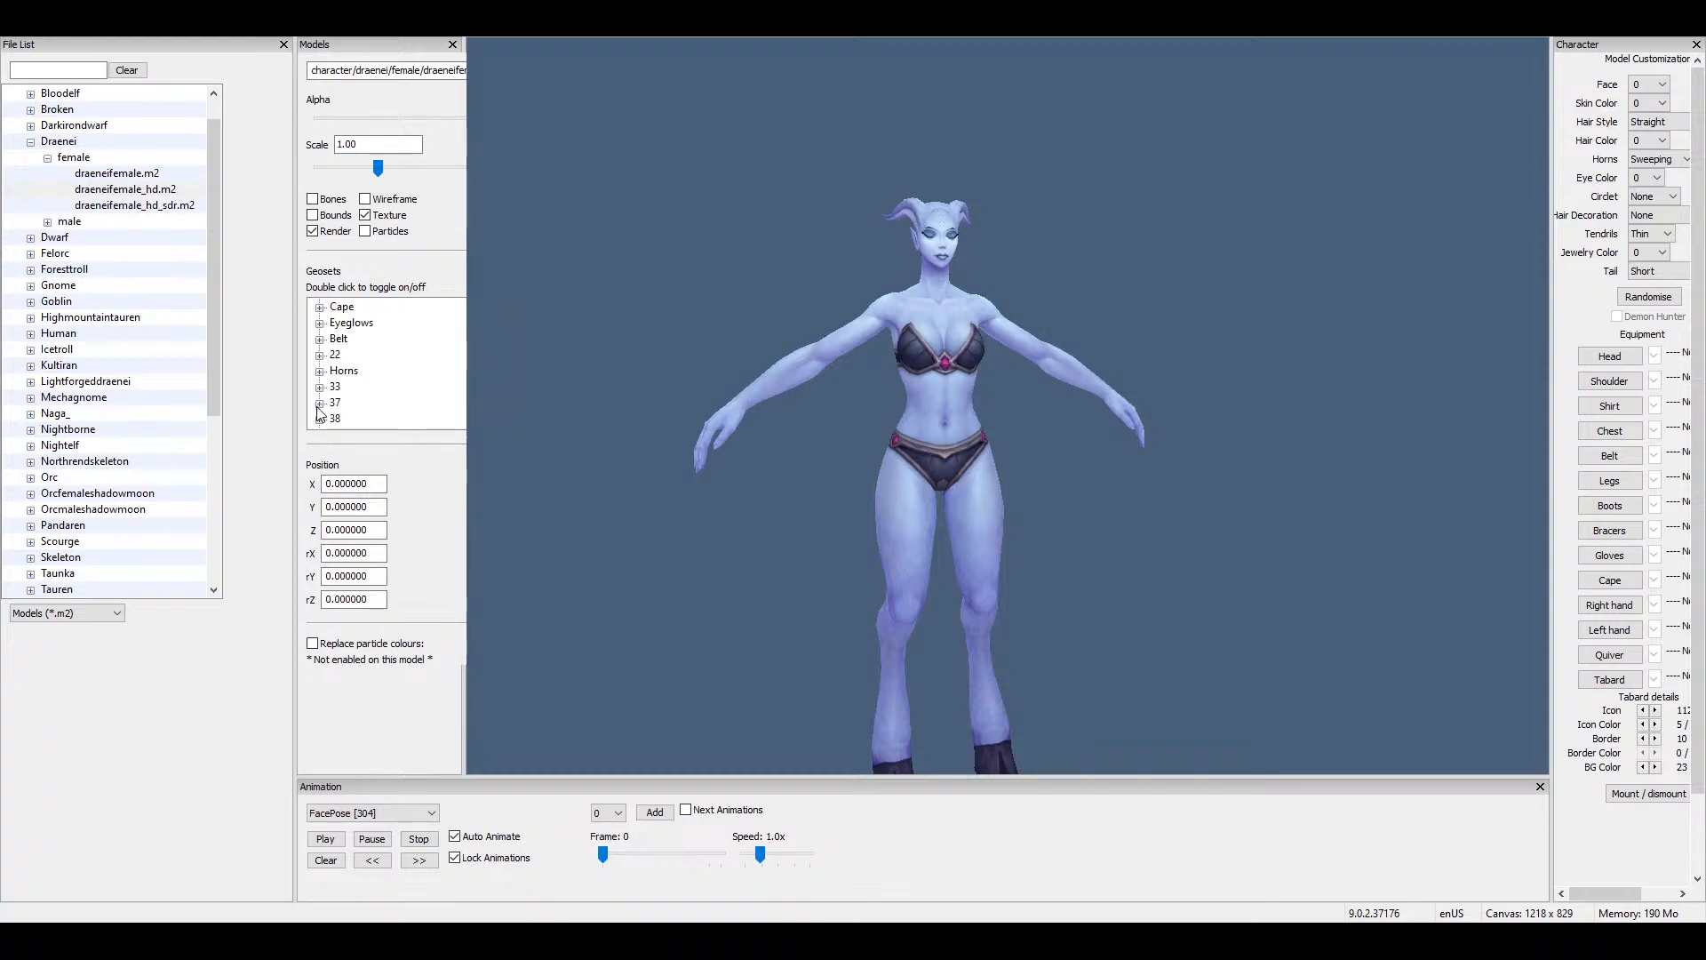
Remove the horns by switching off geoset 74 [24, 2, 2402] and switching on geoset 73 [24, 1, 2401].
{"action": "left_click", "coordinate": [319, 371]}
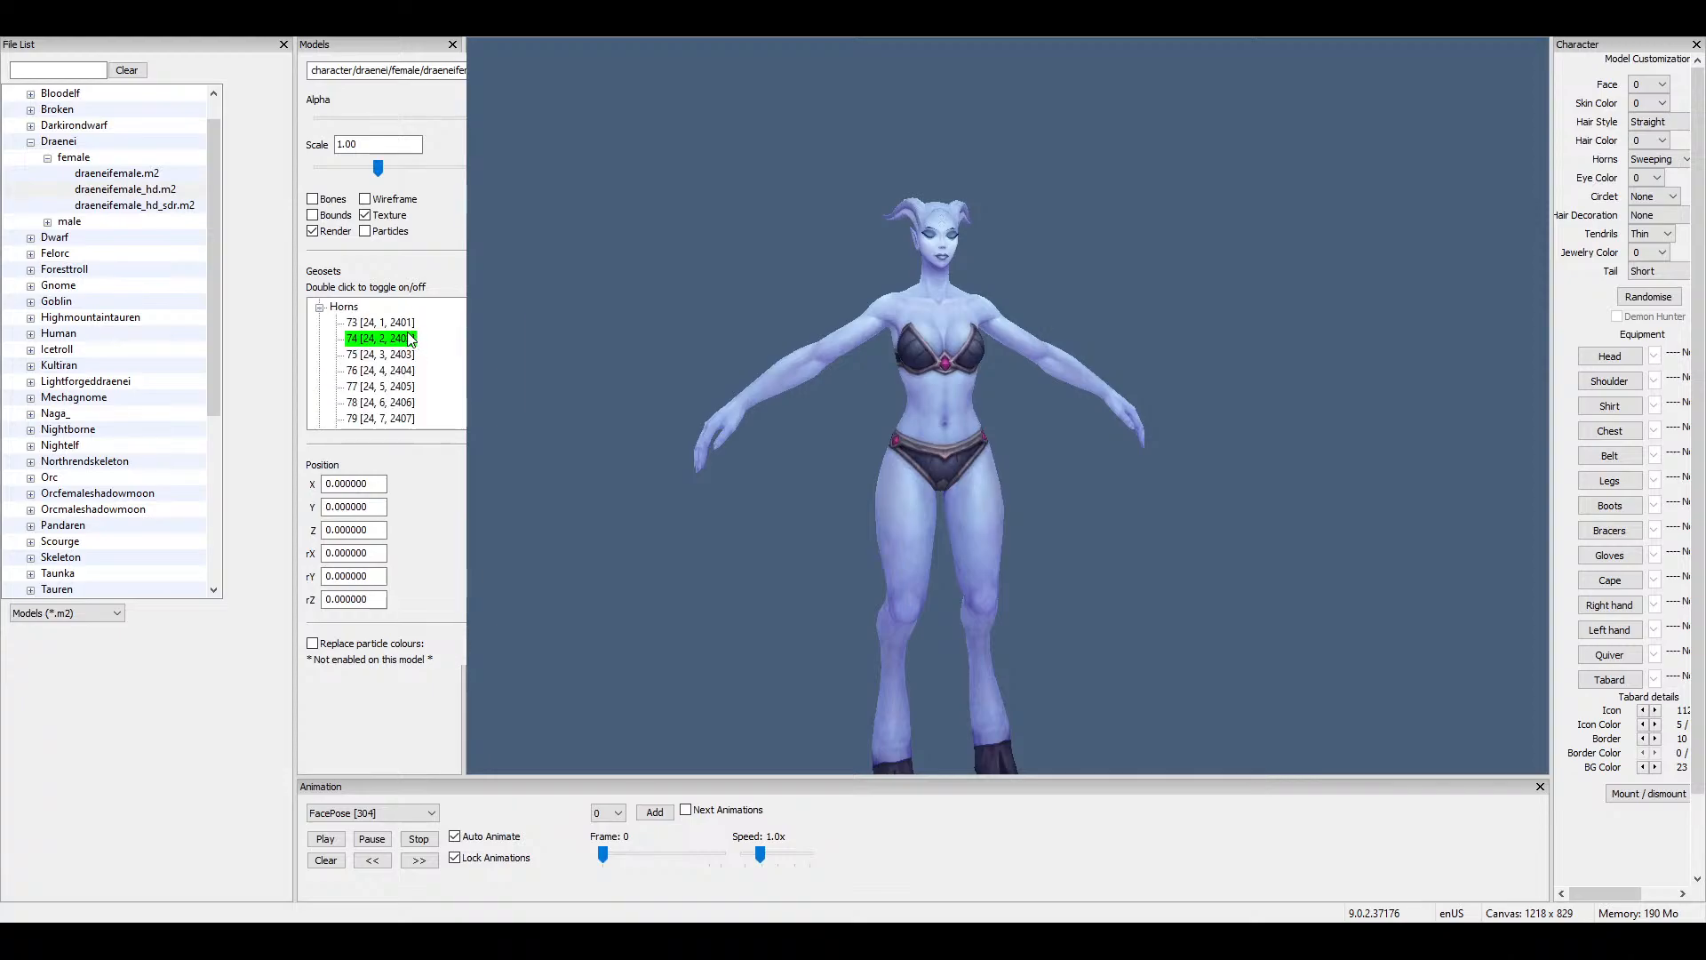
{"action": "left_click", "coordinate": [399, 340]}
{"action": "double_click", "coordinate": [396, 338]}
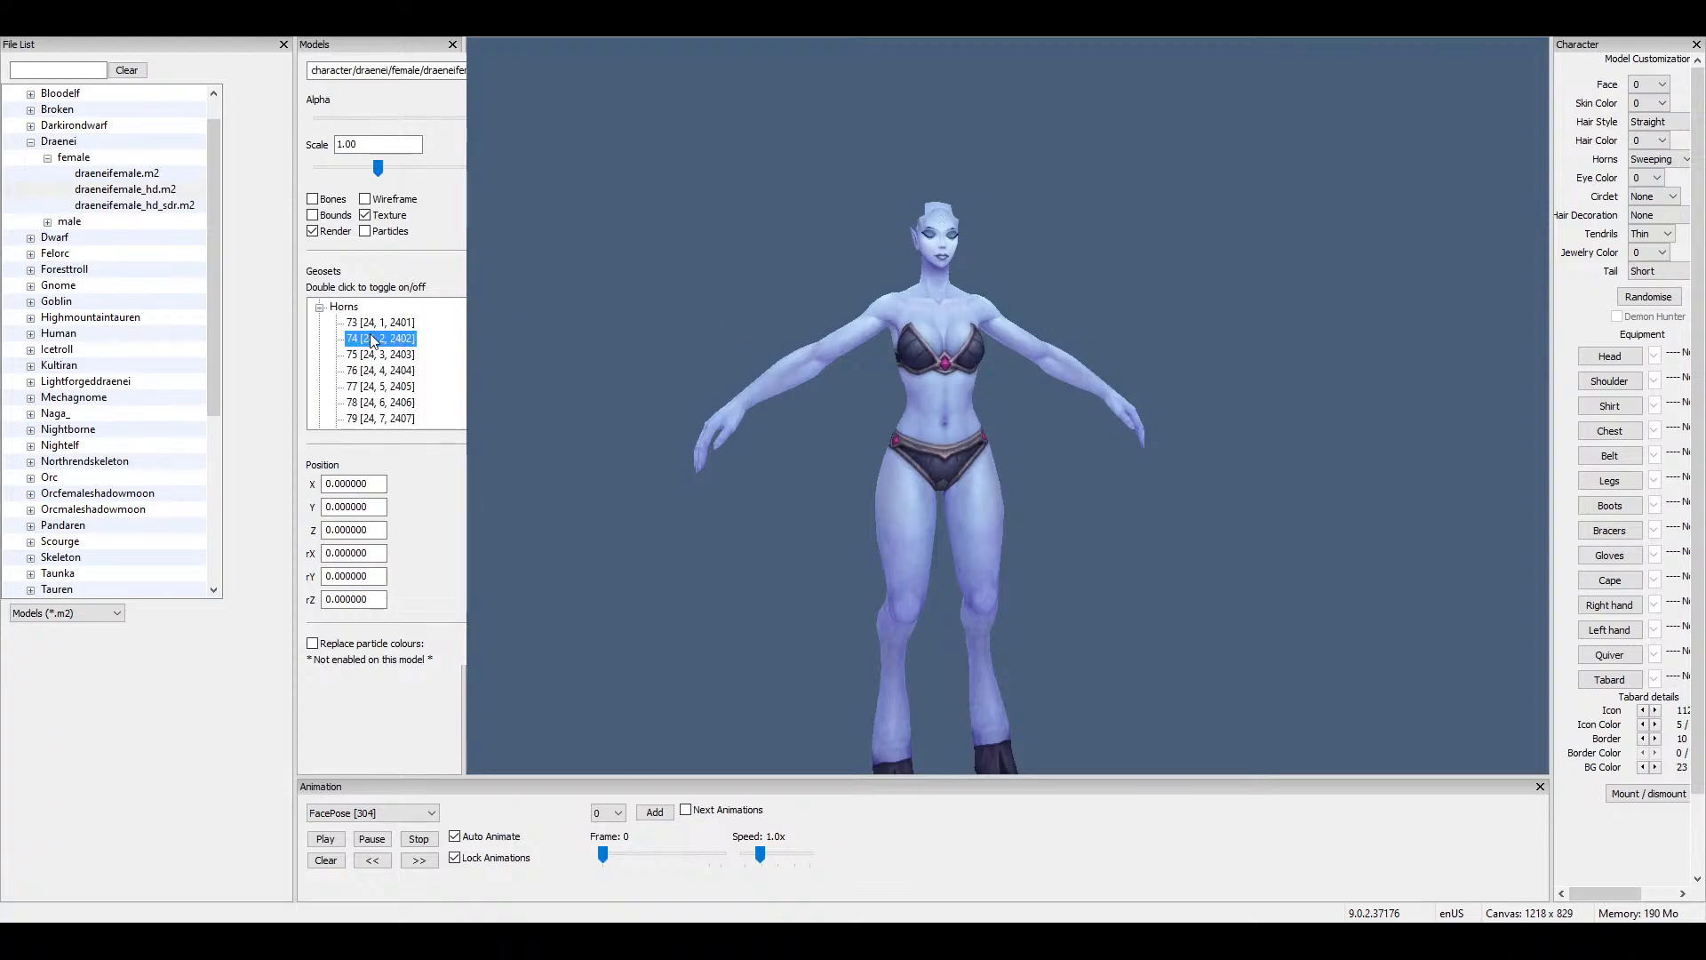
{"action": "double_click", "coordinate": [353, 326]}
Examine the hornless head up close from several angles, including the areas where the horns were attached.
{"action": "left_click_drag", "start_coordinate": [835, 325], "coordinate": [942, 328]}
{"action": "scroll", "coordinate": [942, 328], "scroll_direction": "up", "scroll_amount": 5}
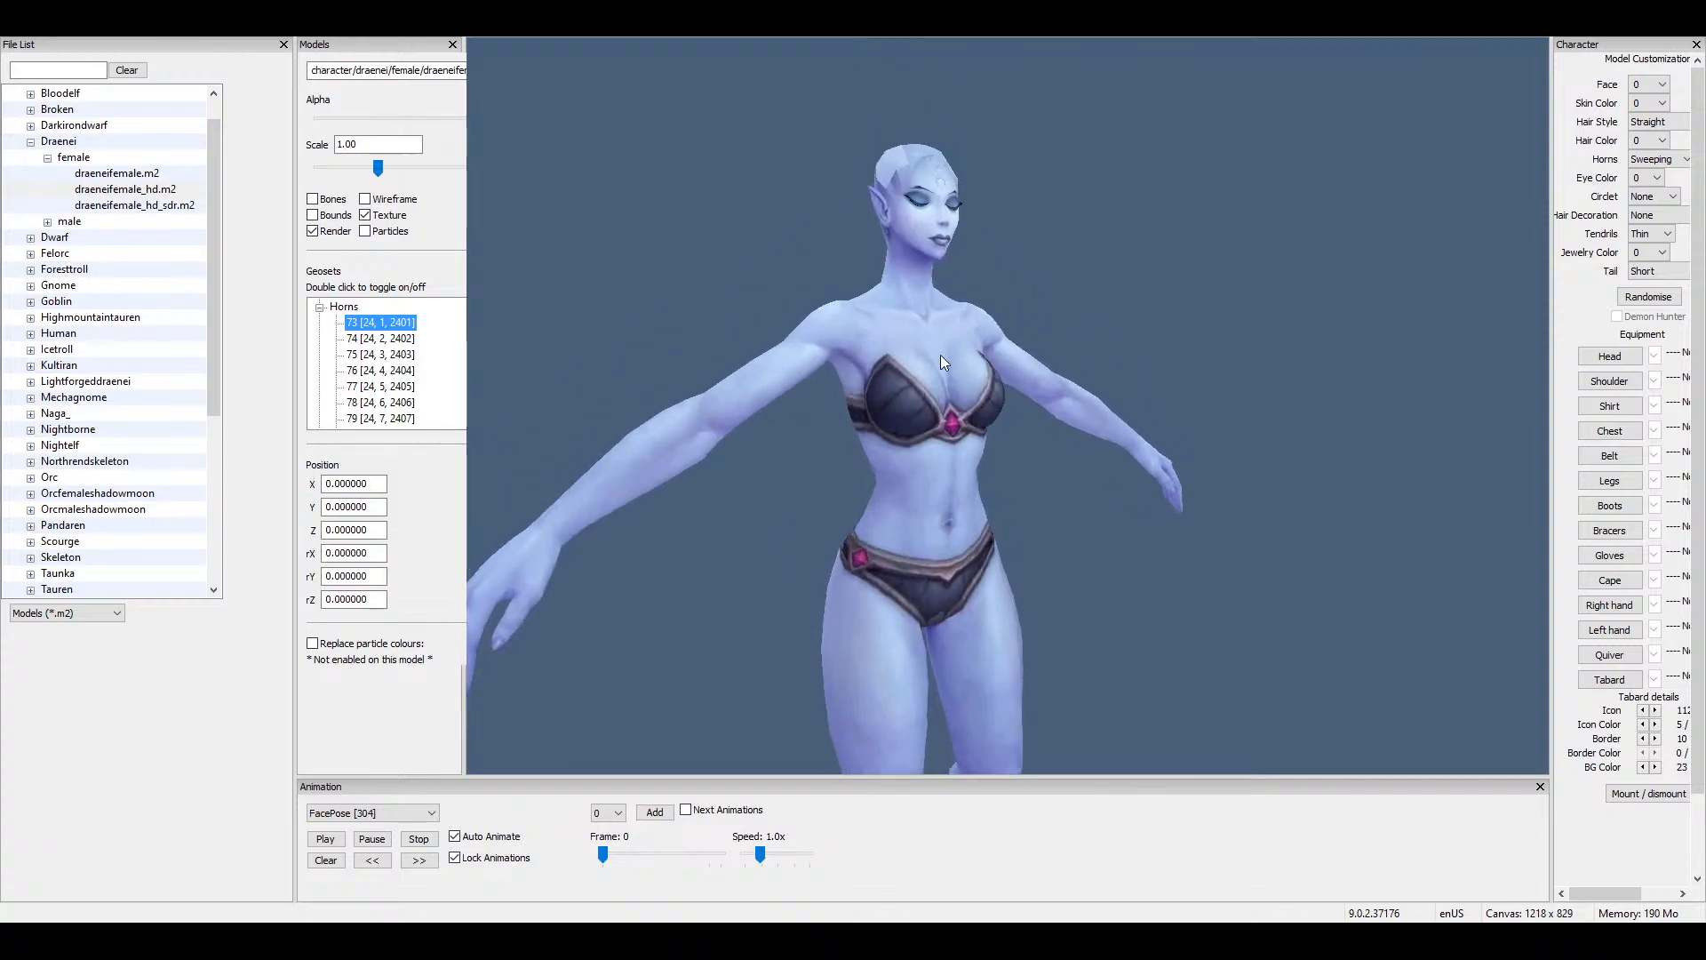
{"action": "scroll", "coordinate": [940, 369], "scroll_direction": "up", "scroll_amount": 10}
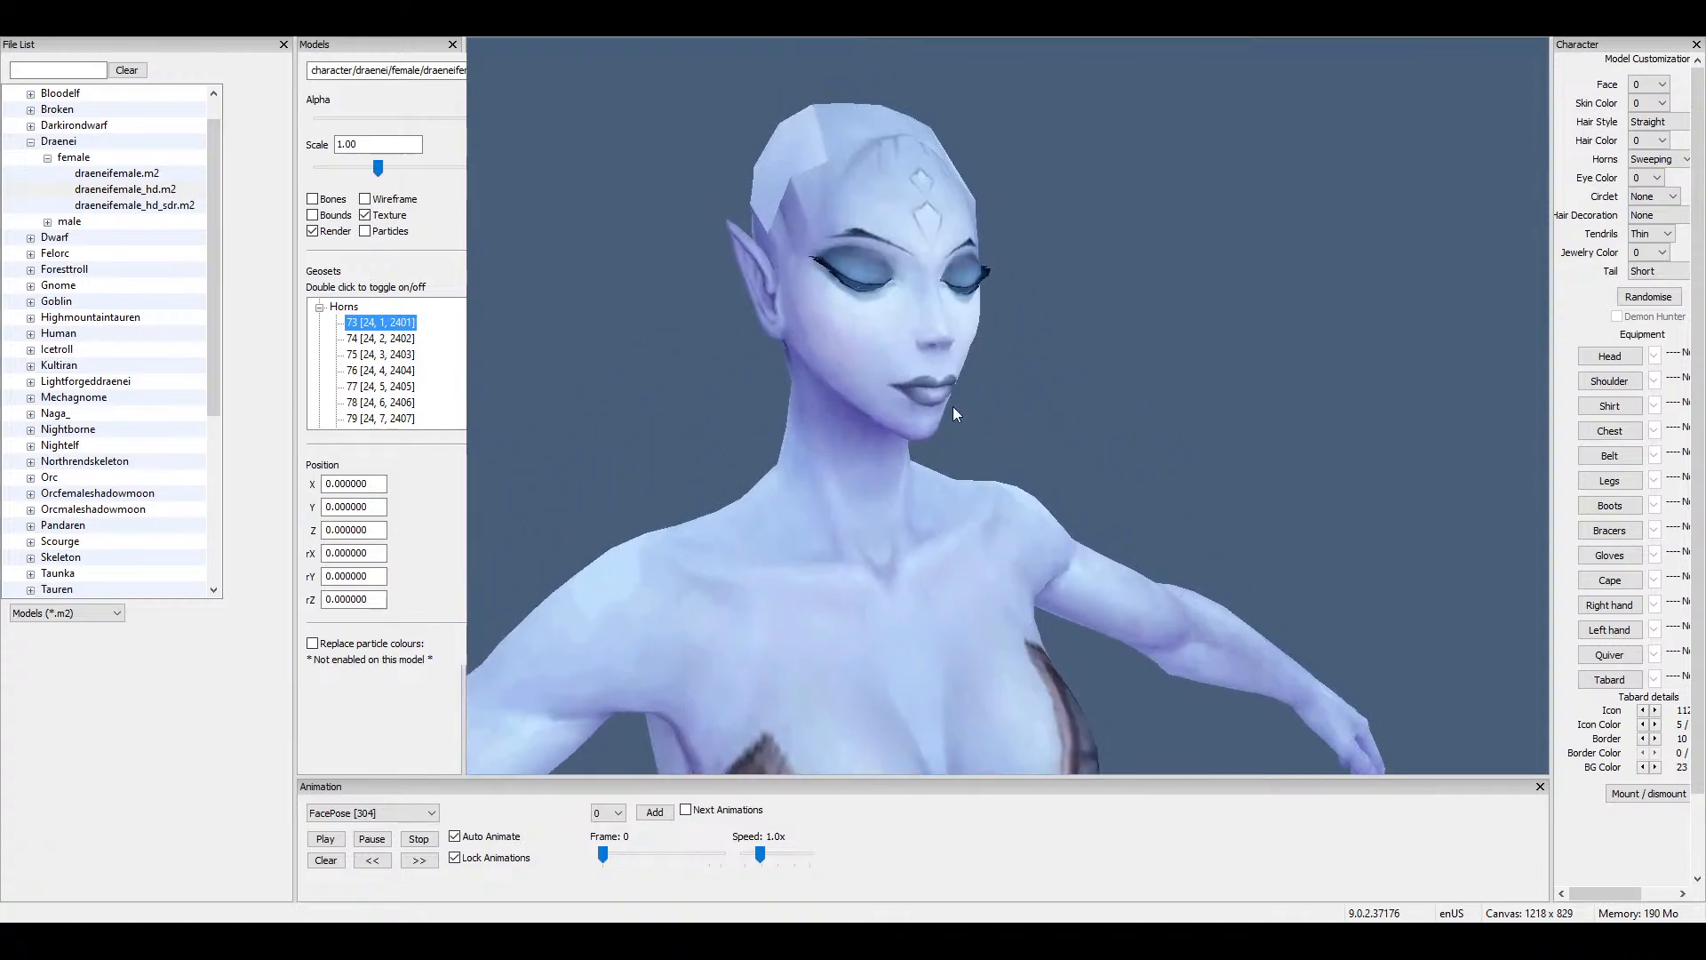
{"action": "left_click_drag", "start_coordinate": [494, 317], "coordinate": [840, 295]}
{"action": "left_click_drag", "start_coordinate": [620, 278], "coordinate": [905, 205]}
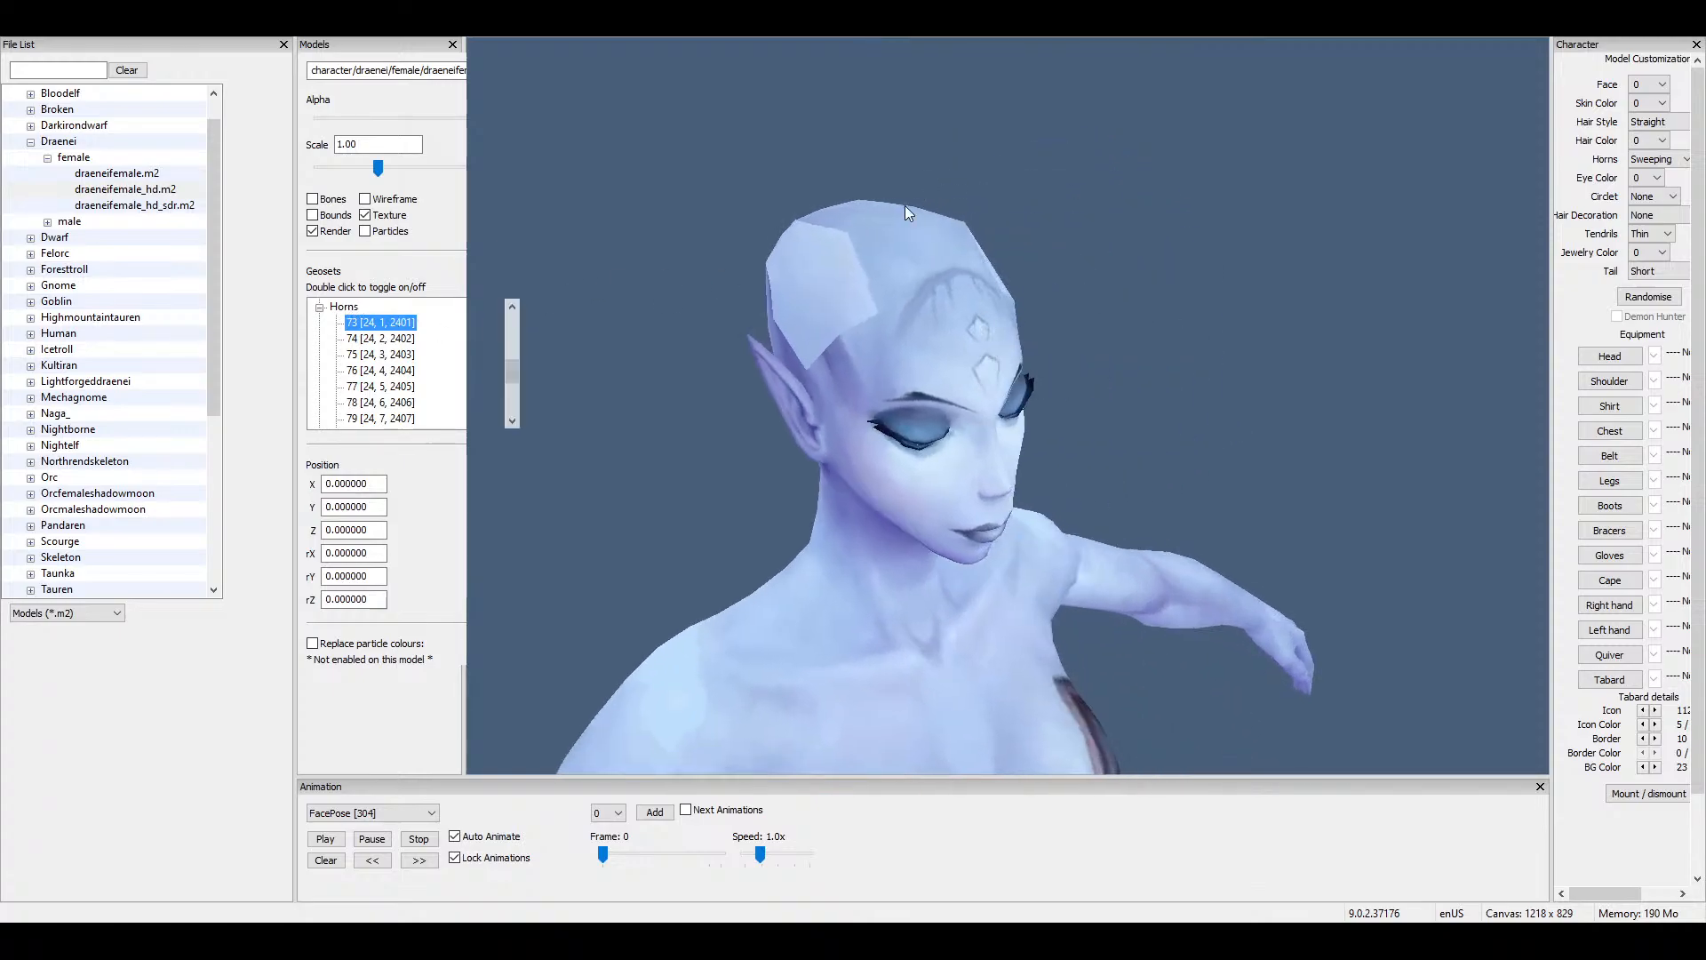
{"action": "left_click_drag", "start_coordinate": [839, 368], "coordinate": [799, 351]}
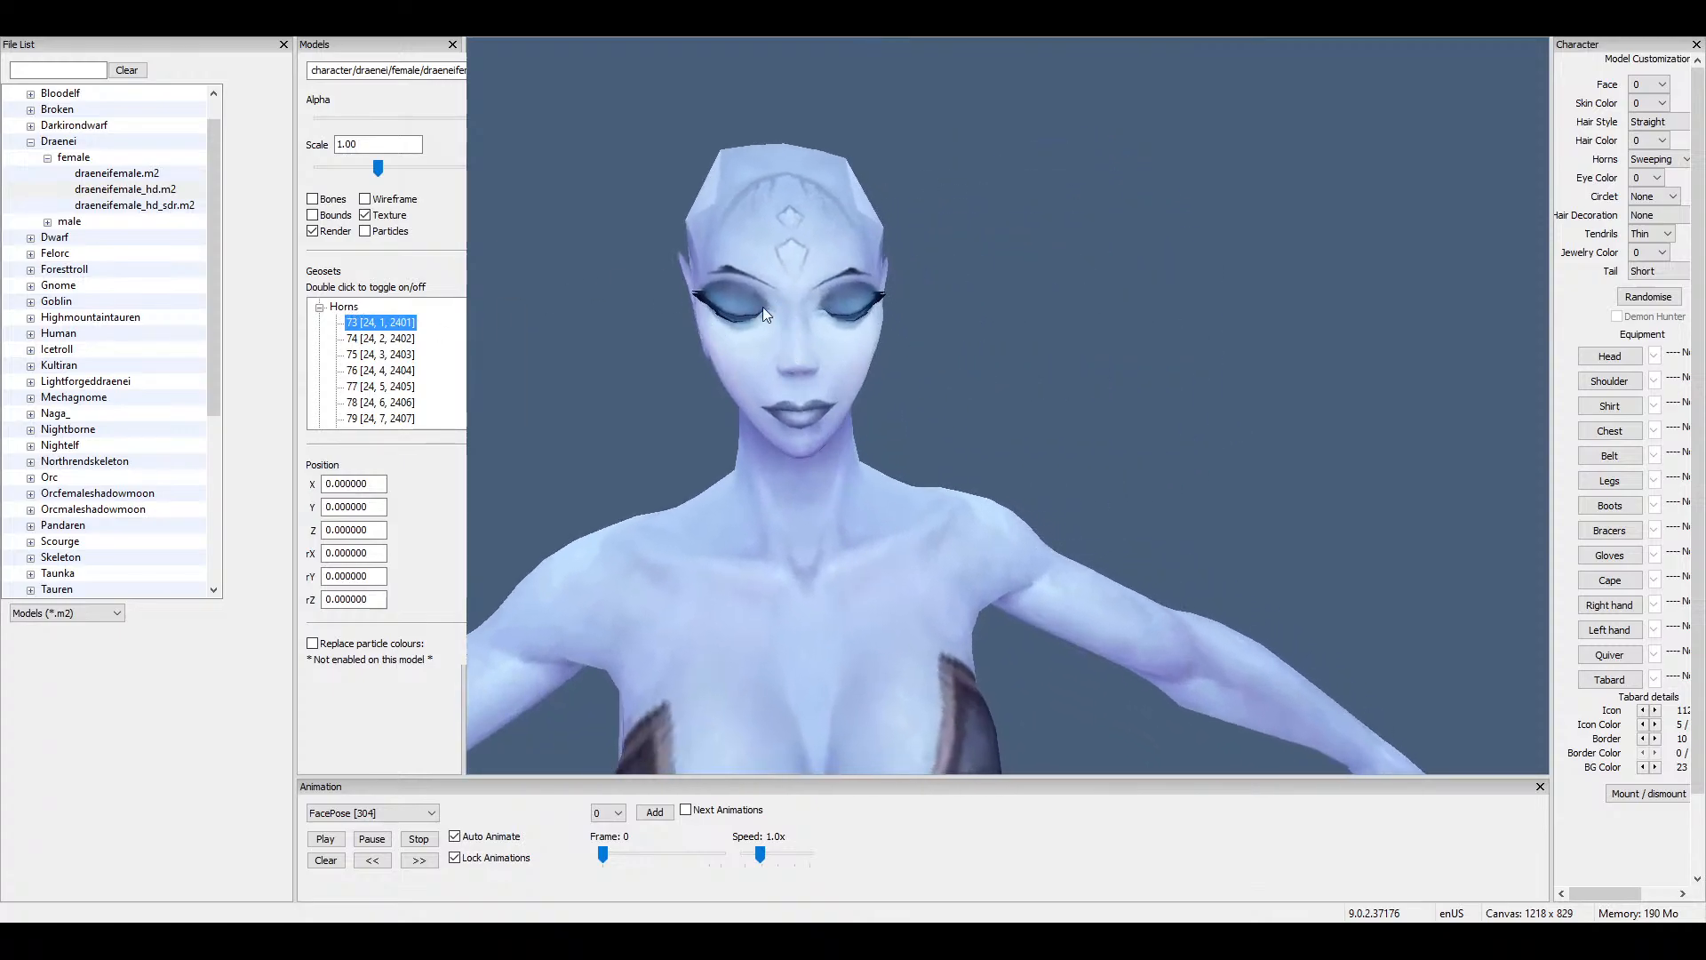
{"action": "scroll", "coordinate": [785, 307], "scroll_direction": "down", "scroll_amount": 10}
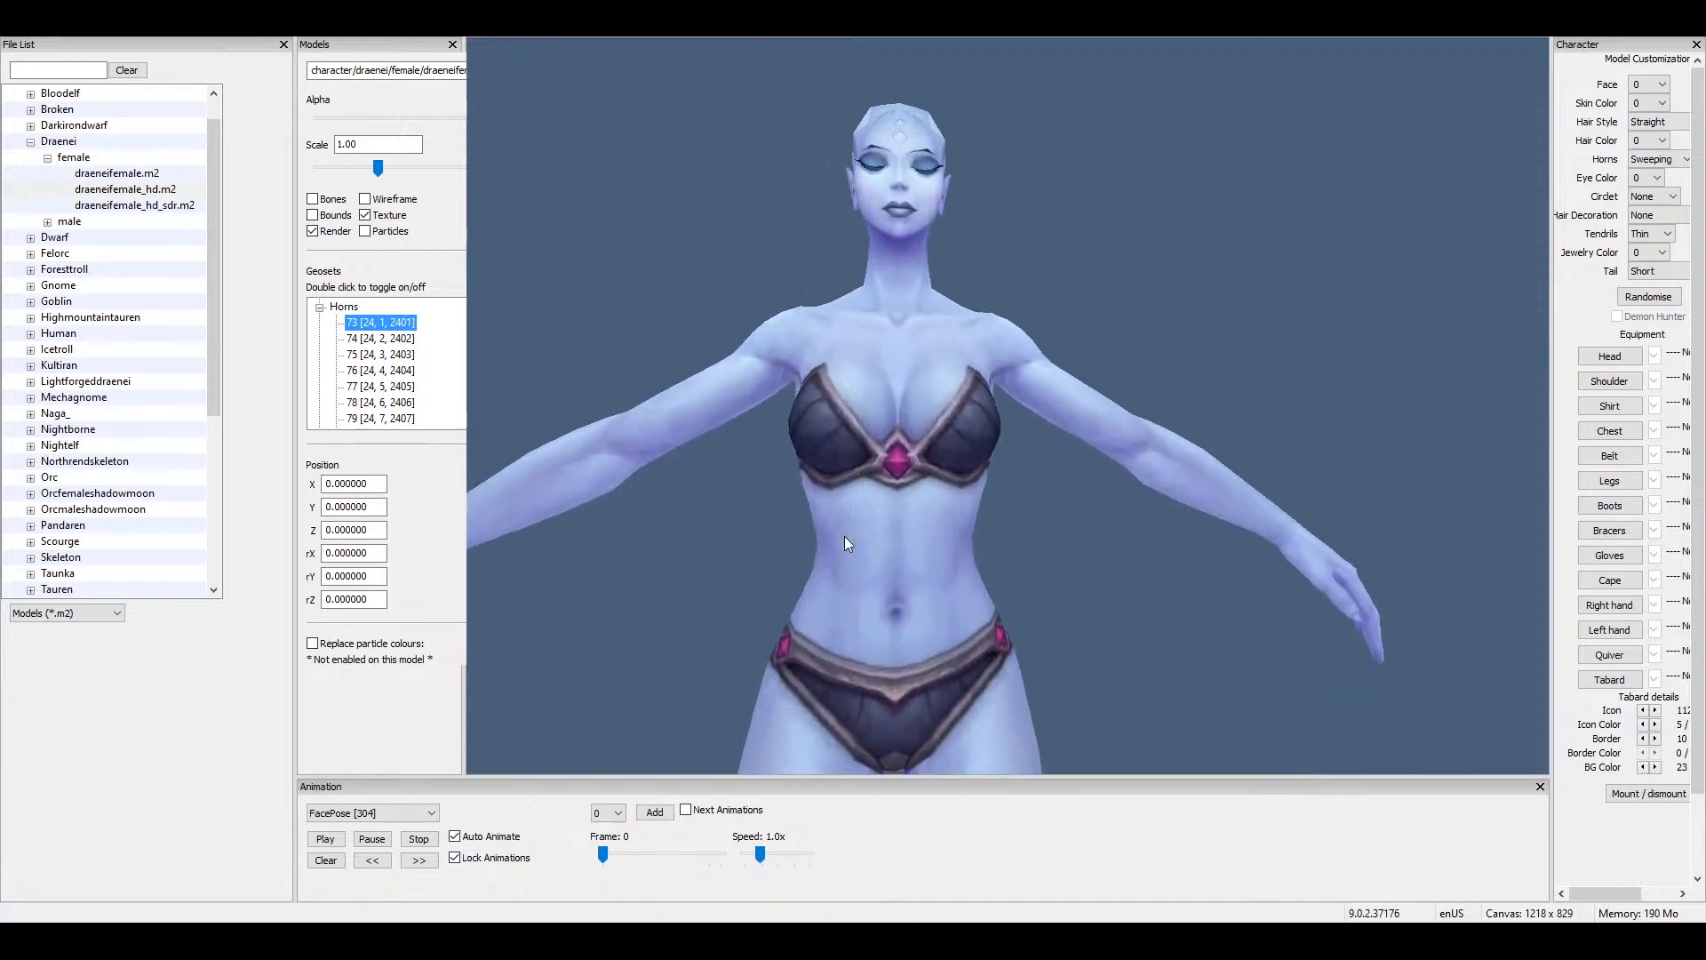
{"action": "right_click_drag", "start_coordinate": [700, 504], "coordinate": [638, 481]}
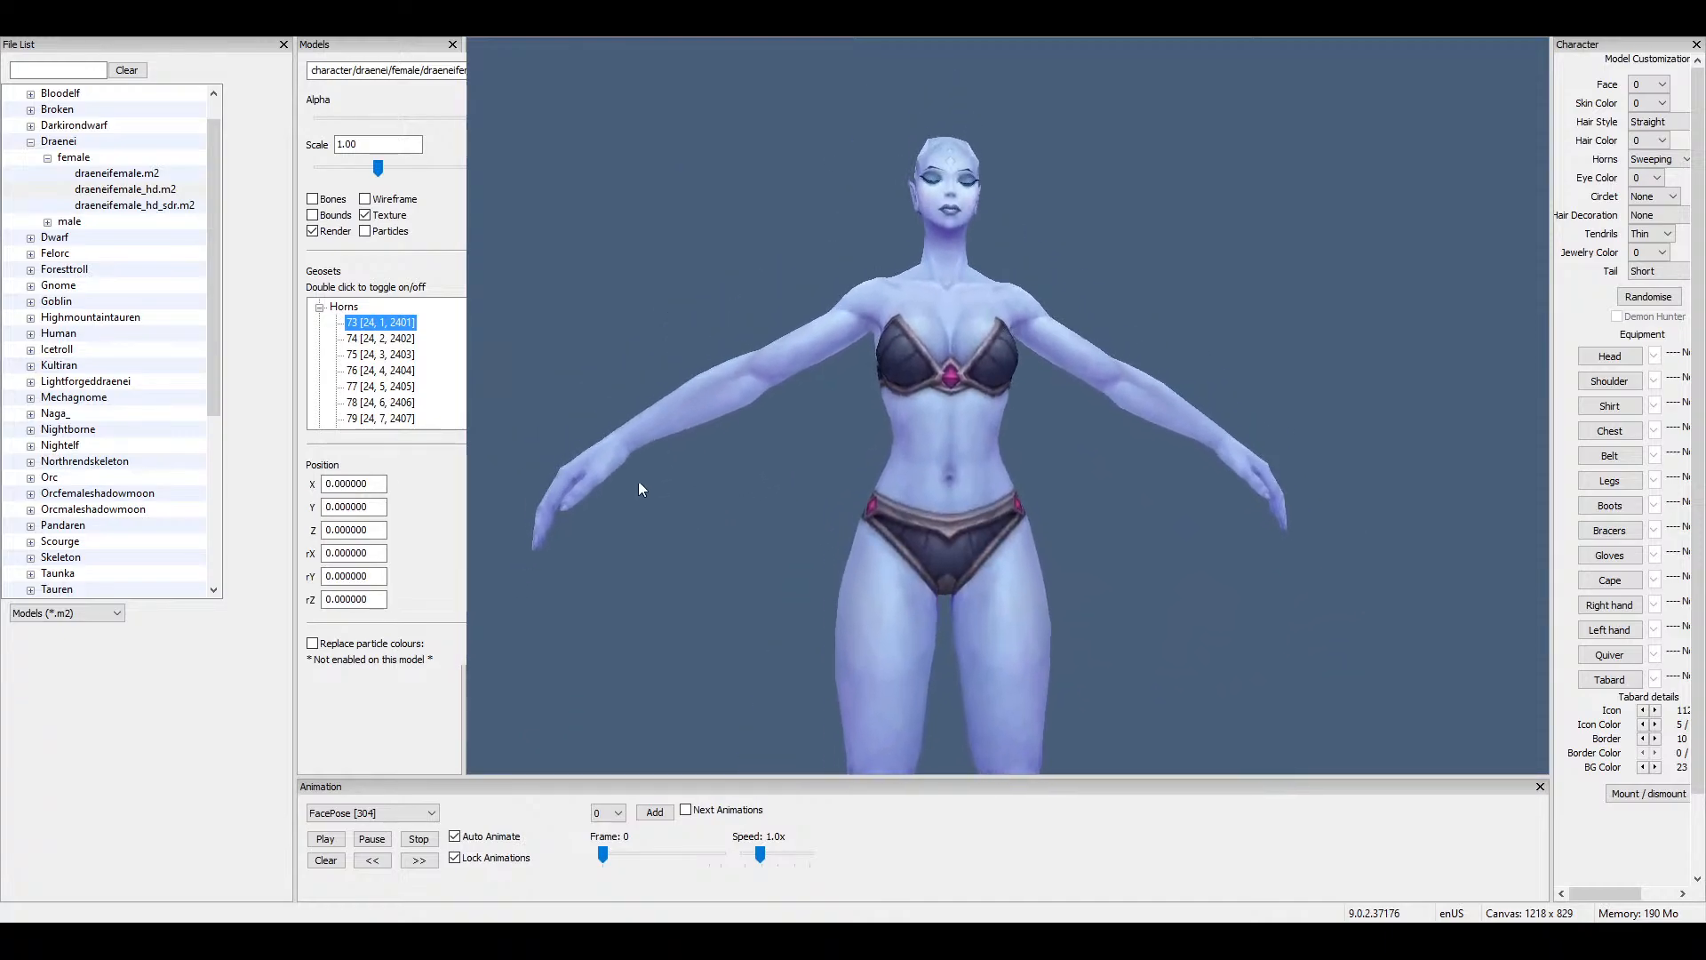
Check geoset group 37 and examine the draenei's body and tail from the side.
{"action": "left_click", "coordinate": [319, 306]}
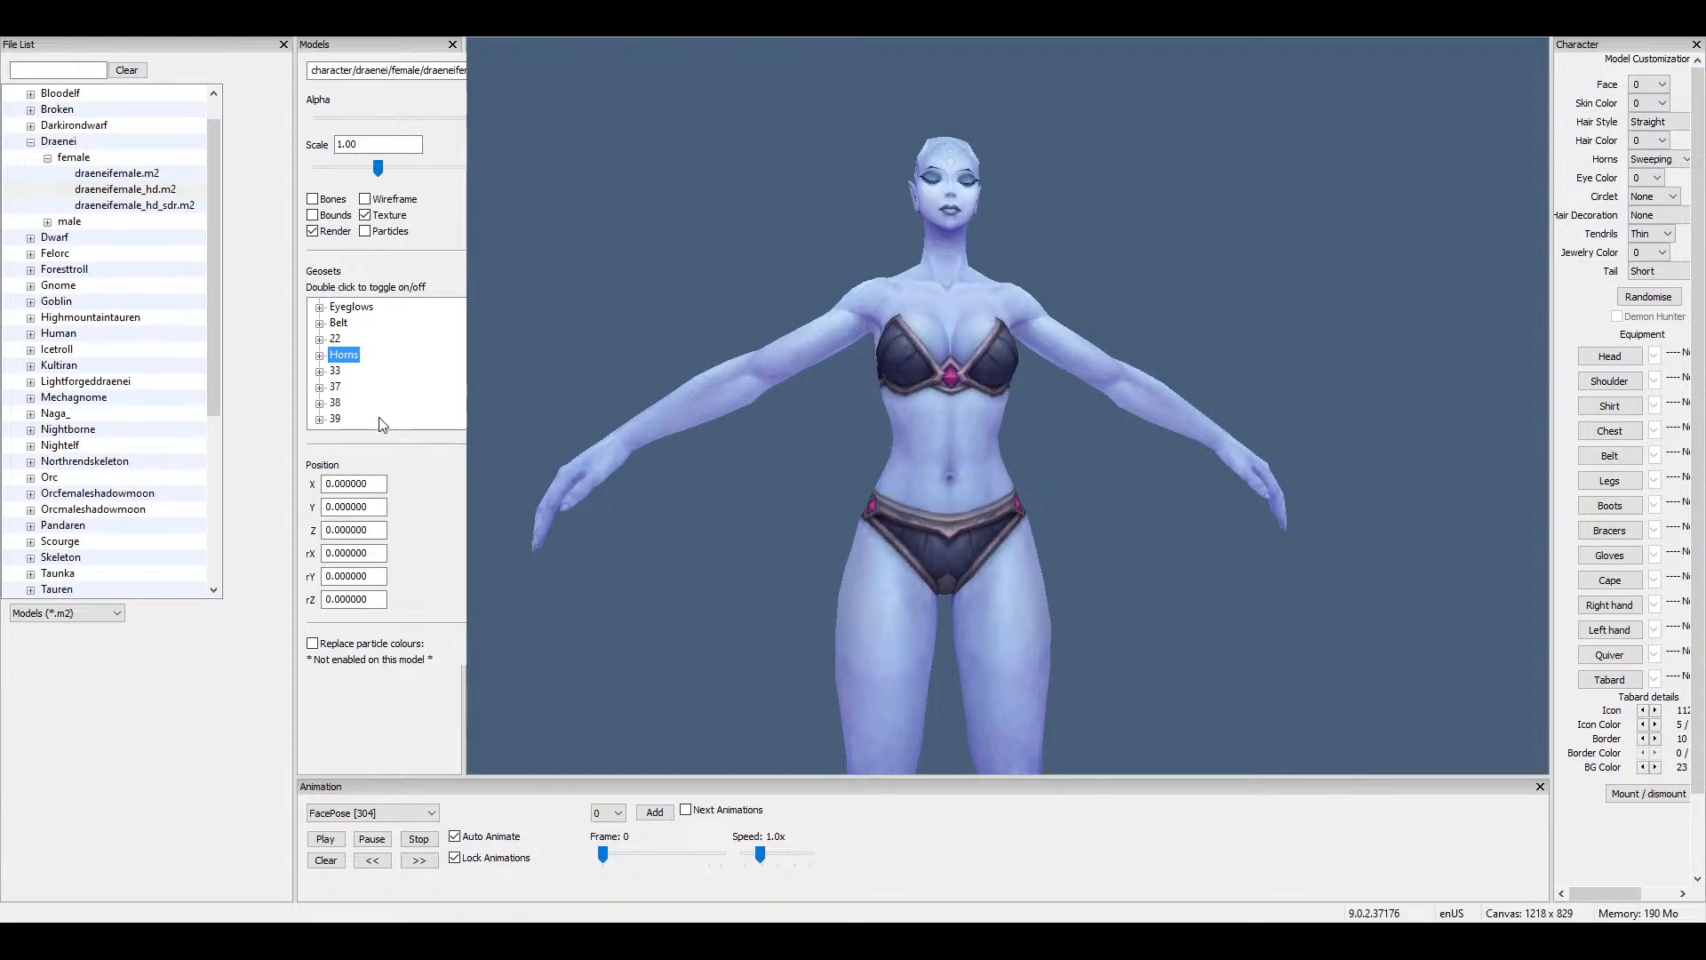
{"action": "left_click", "coordinate": [326, 392]}
{"action": "left_click", "coordinate": [321, 389]}
{"action": "left_click_drag", "start_coordinate": [667, 419], "coordinate": [788, 425]}
{"action": "scroll", "coordinate": [787, 489], "scroll_direction": "down", "scroll_amount": 5}
{"action": "right_click_drag", "start_coordinate": [787, 489], "coordinate": [773, 466]}
{"action": "left_click_drag", "start_coordinate": [773, 465], "coordinate": [933, 586]}
{"action": "left_click_drag", "start_coordinate": [622, 423], "coordinate": [696, 426]}
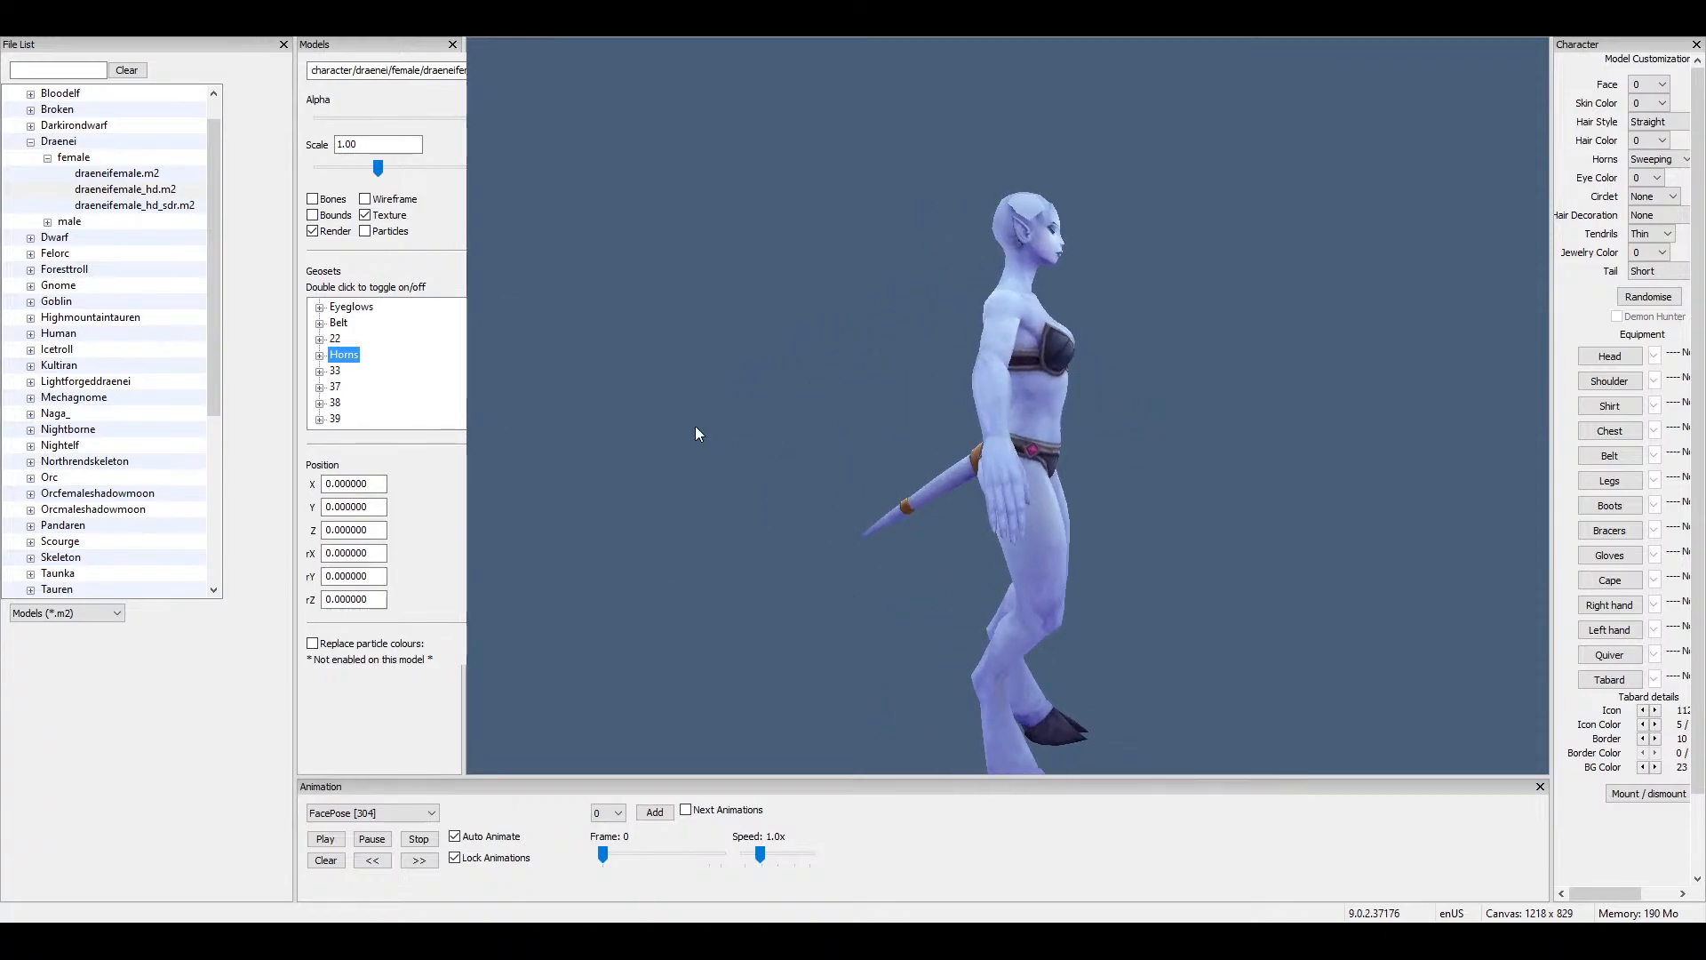
Hide the tail and its rings by switching off geosets 88 and 89 [38, 1, 3801] in group 38.
{"action": "left_click", "coordinate": [320, 419]}
{"action": "left_click", "coordinate": [320, 388]}
{"action": "left_click", "coordinate": [320, 404]}
{"action": "double_click", "coordinate": [358, 337]}
{"action": "double_click", "coordinate": [362, 324]}
{"action": "left_click_drag", "start_coordinate": [844, 419], "coordinate": [933, 432]}
{"action": "double_click", "coordinate": [364, 325]}
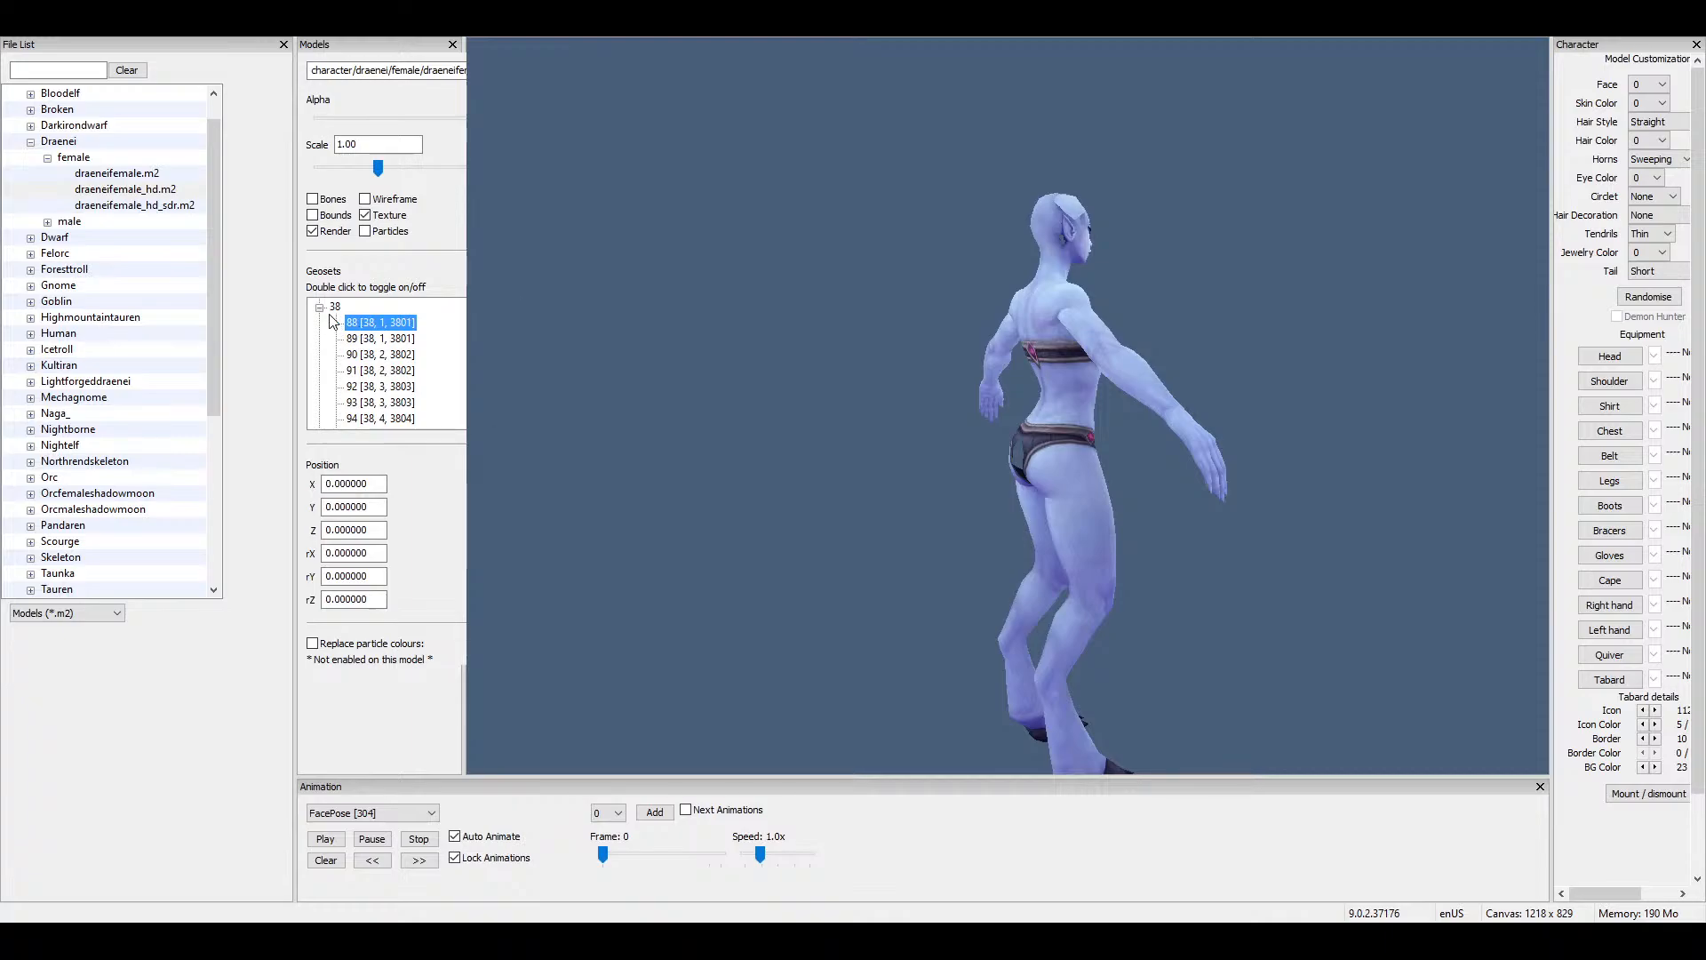
{"action": "double_click", "coordinate": [367, 324]}
Test geoset 96 [38, 5, 3805] by switching it on and off, and inspect the draenei from the front.
{"action": "scroll", "coordinate": [377, 377], "scroll_direction": "down", "scroll_amount": 2}
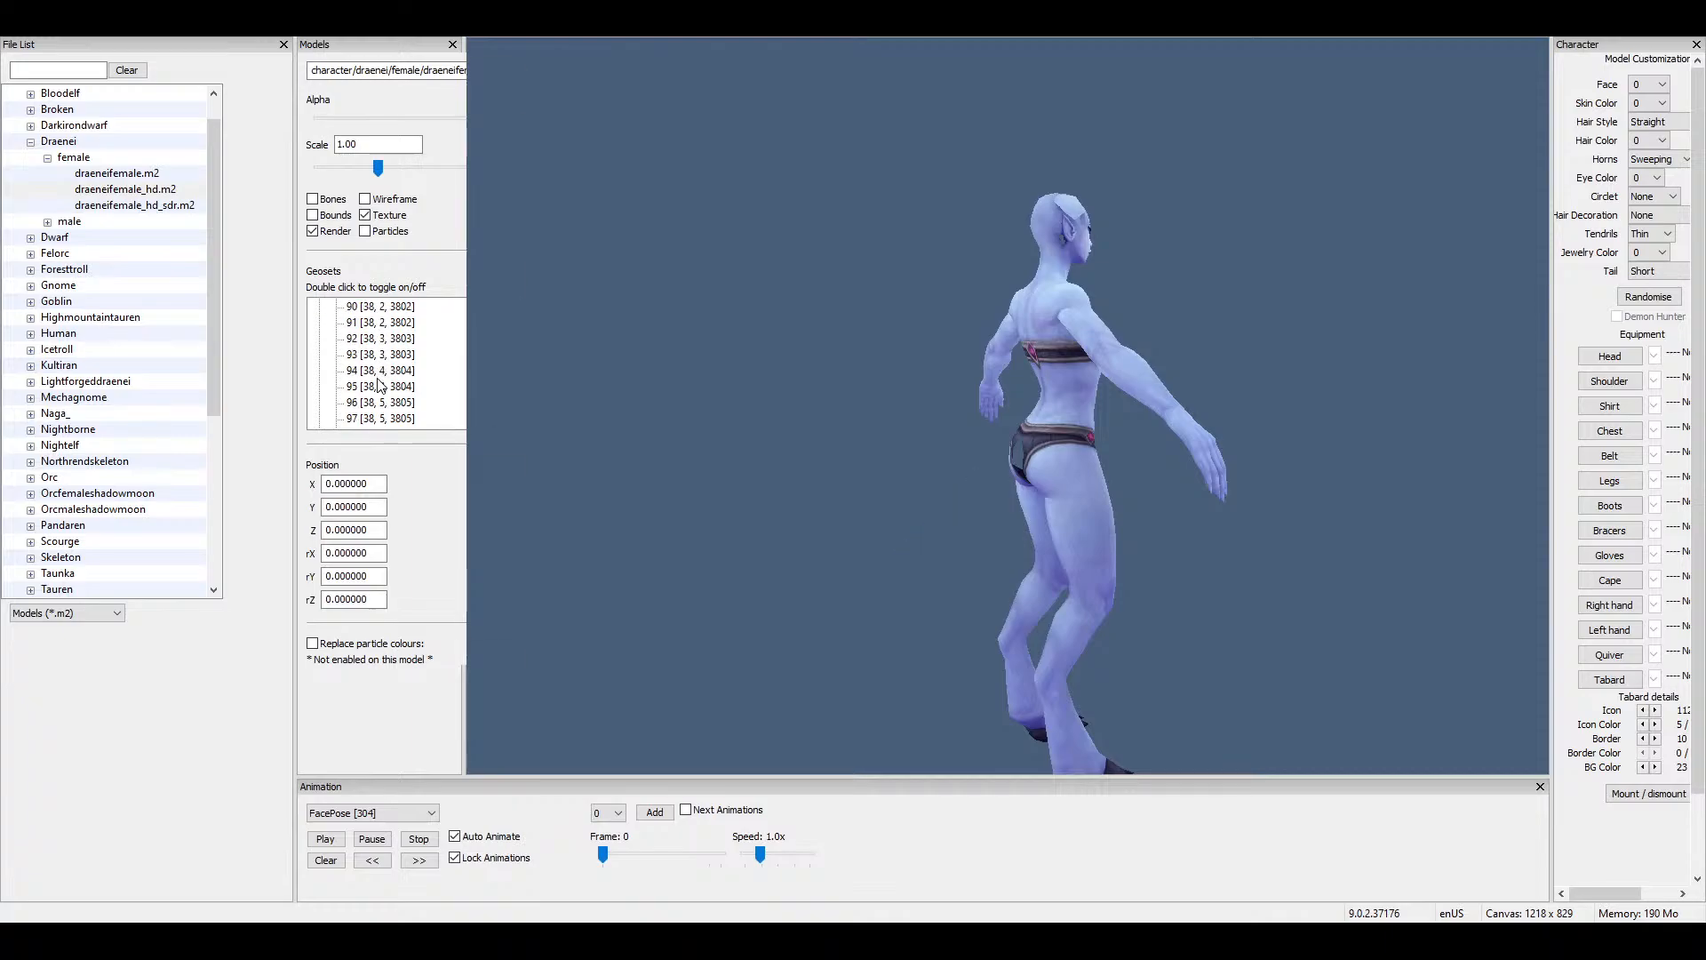
{"action": "double_click", "coordinate": [391, 402]}
{"action": "double_click", "coordinate": [392, 402]}
{"action": "scroll", "coordinate": [392, 403], "scroll_direction": "up", "scroll_amount": 4}
{"action": "left_click", "coordinate": [320, 405]}
{"action": "left_click_drag", "start_coordinate": [922, 414], "coordinate": [635, 407]}
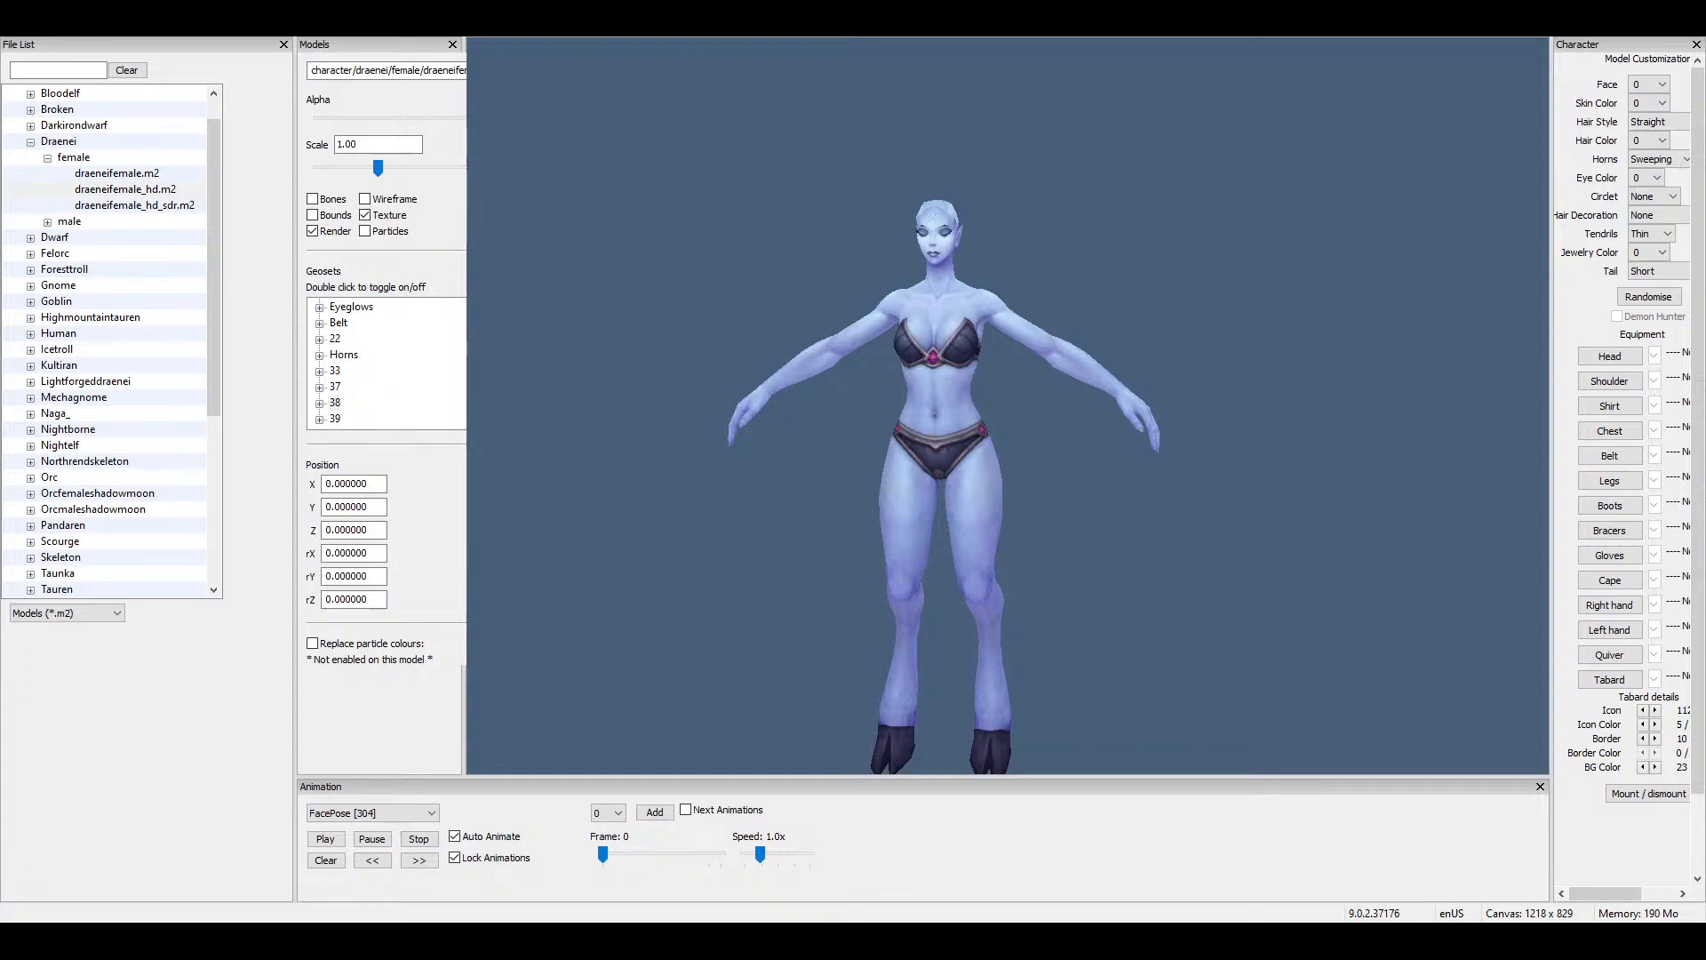
Inspect the draenei's hornless head and body from the front, up close.
{"action": "key", "text": "alt+Tab"}
{"action": "left_click_drag", "start_coordinate": [915, 371], "coordinate": [963, 382]}
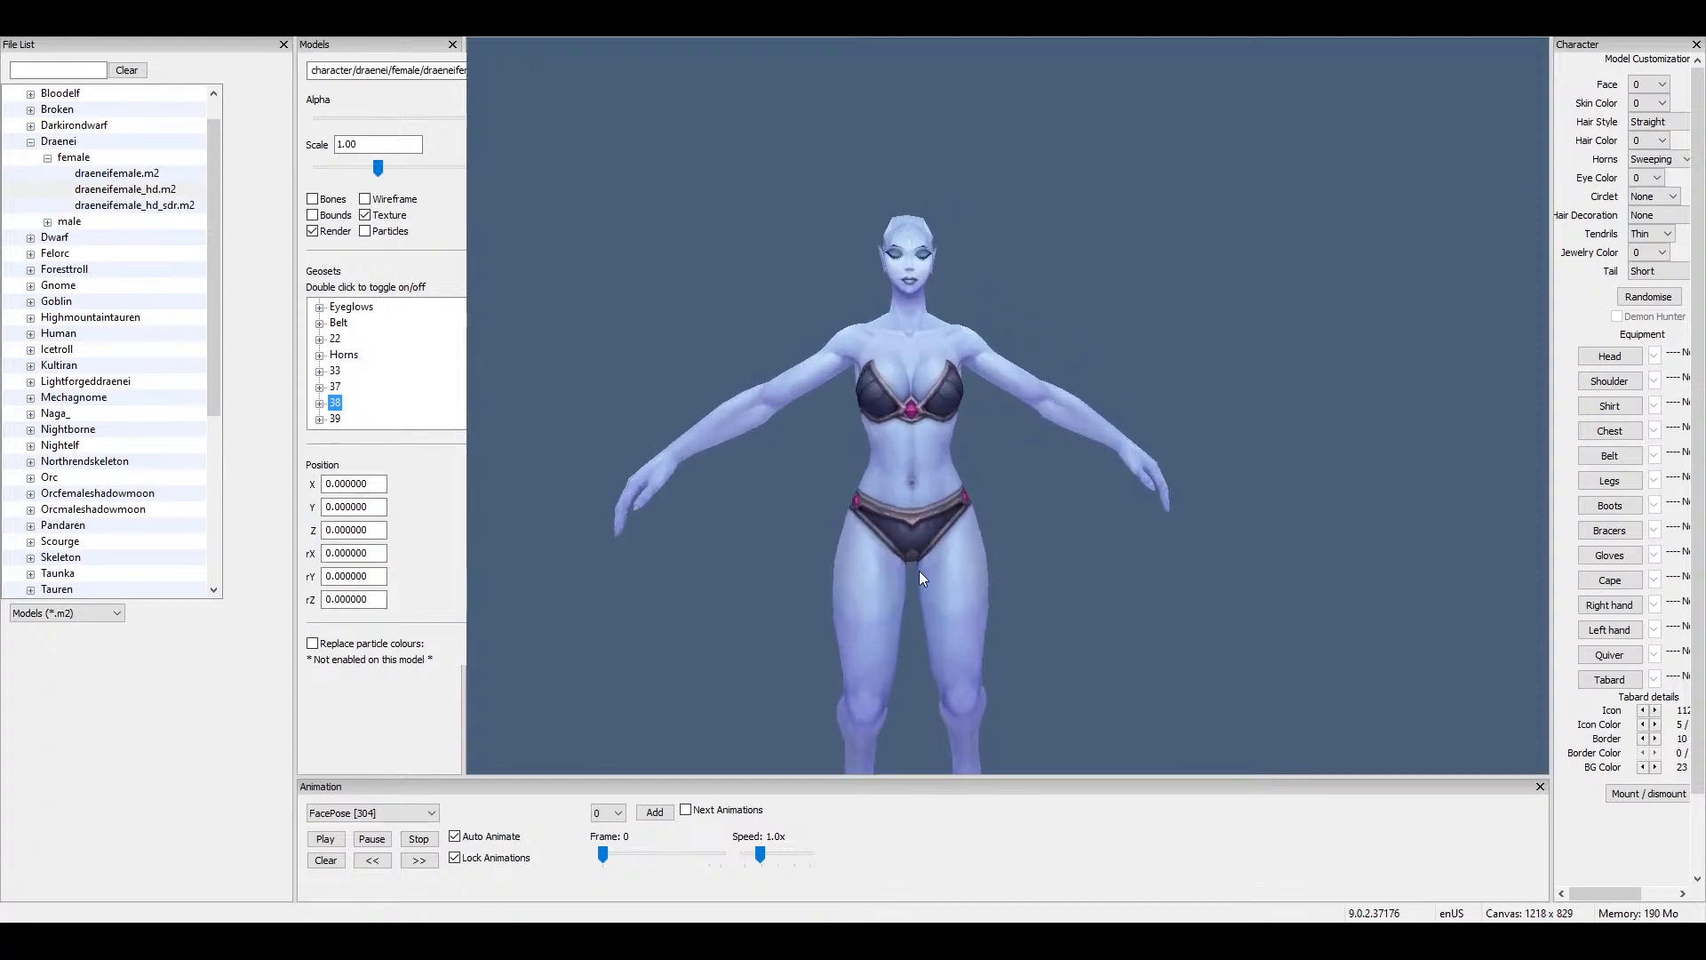
{"action": "scroll", "coordinate": [918, 571], "scroll_direction": "up", "scroll_amount": 5}
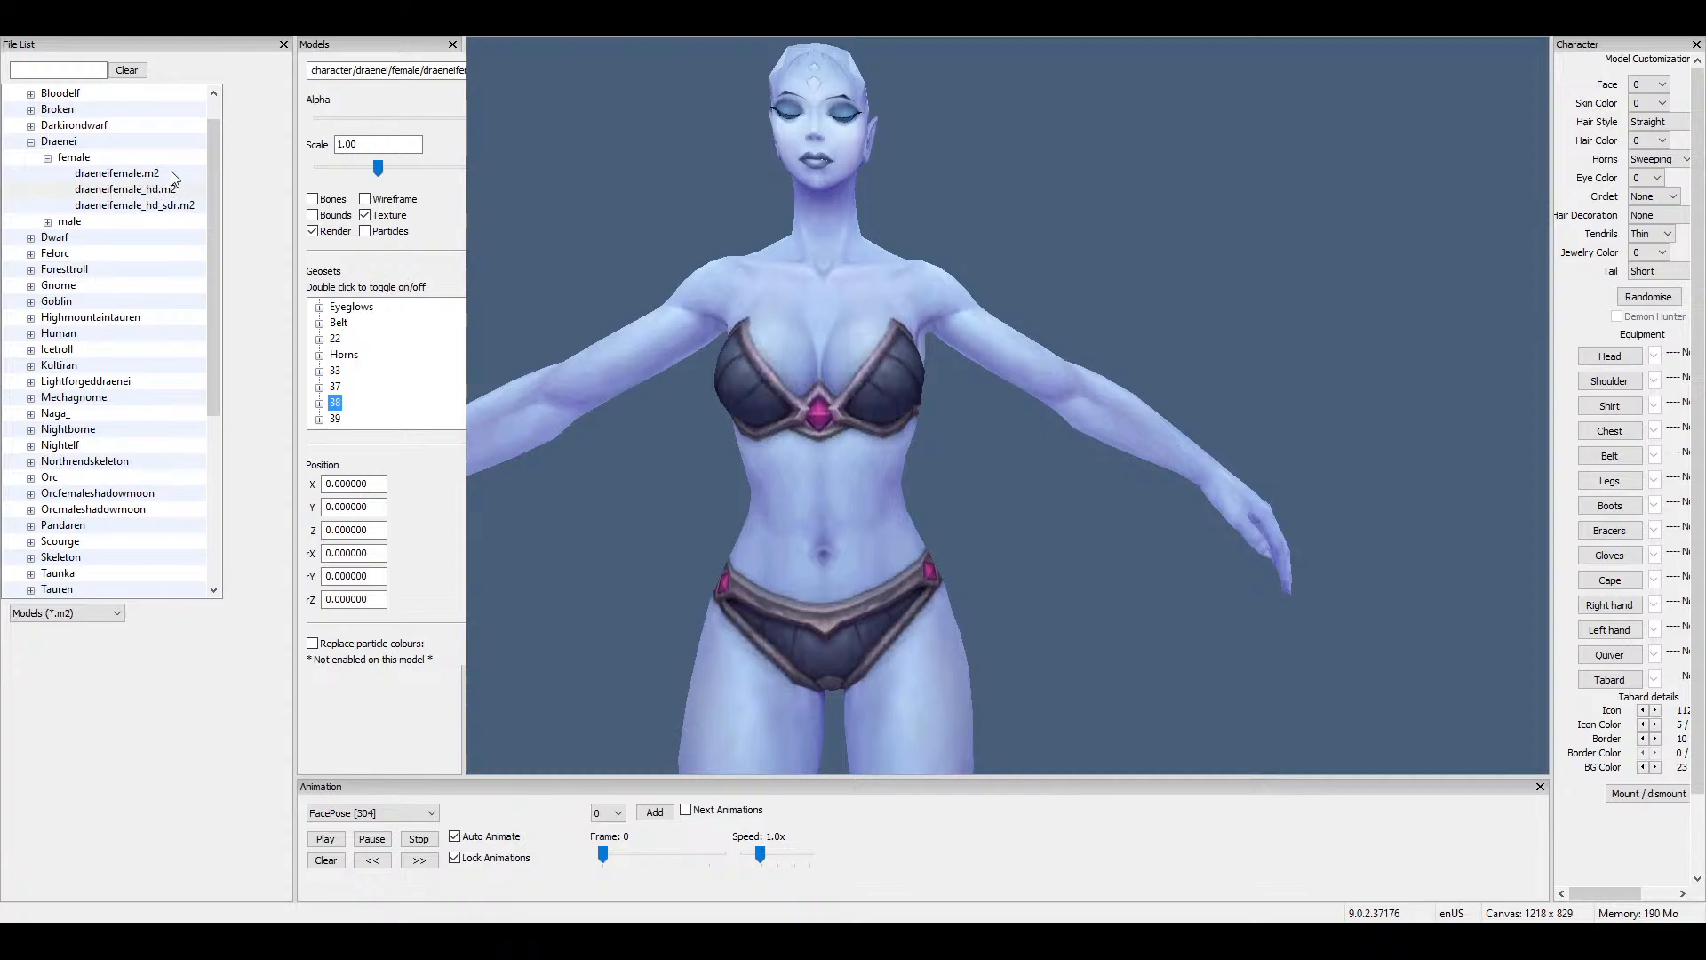
{"action": "left_click", "coordinate": [258, 194]}
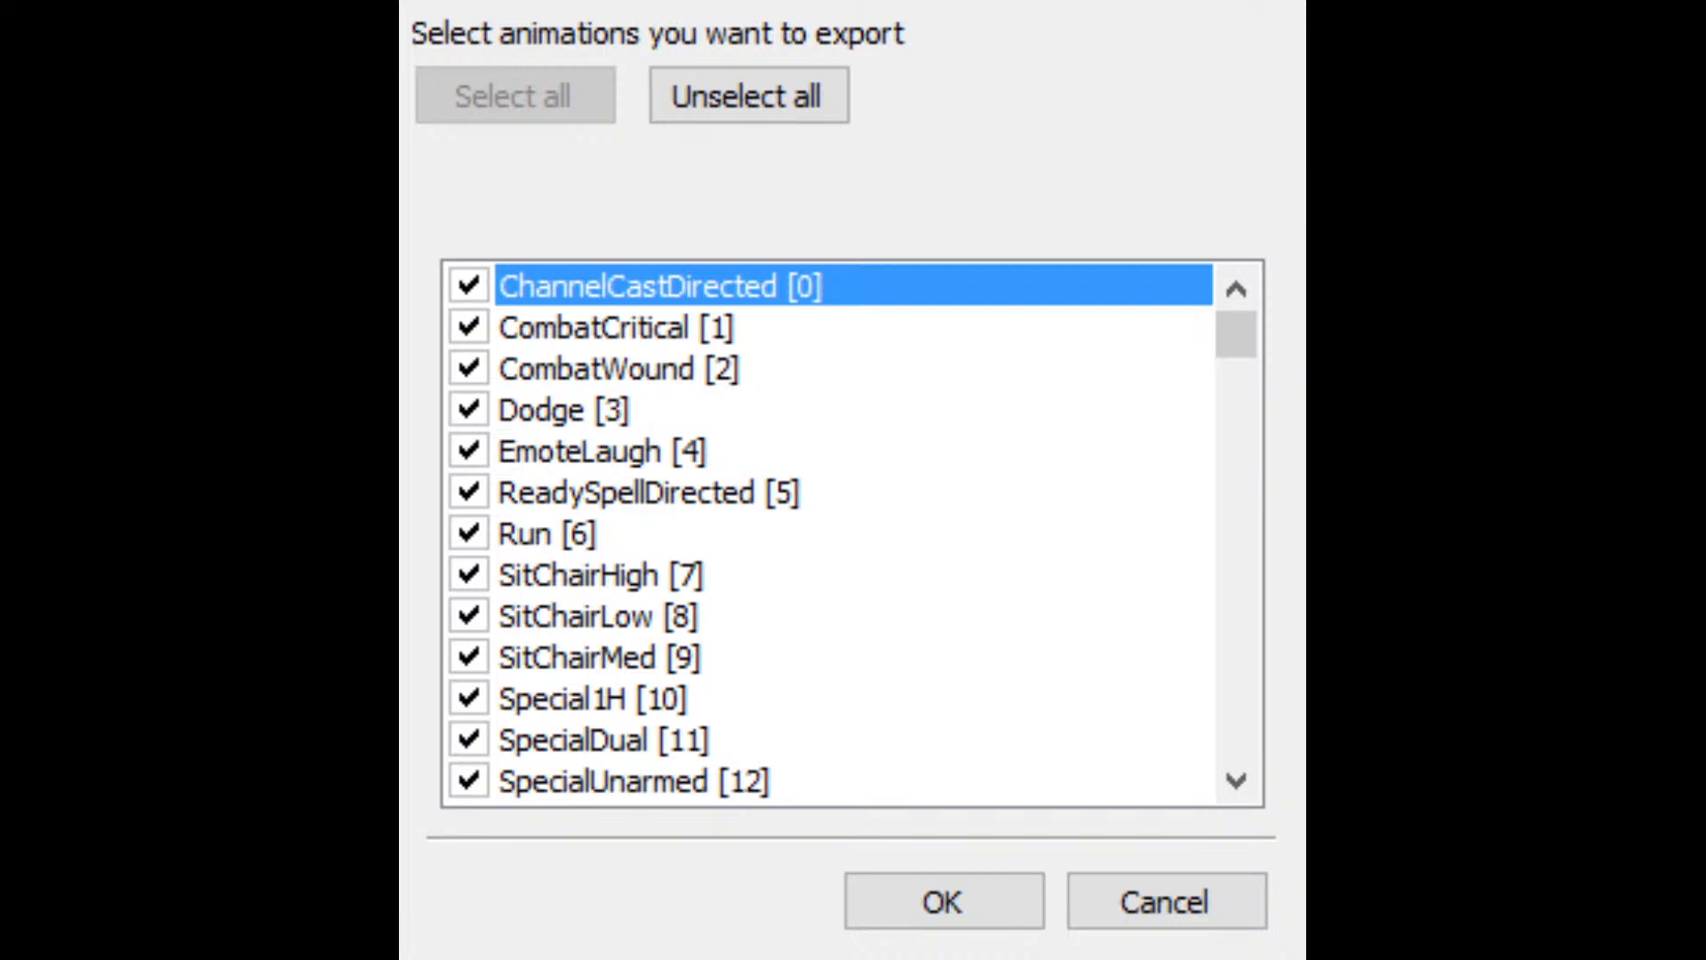
Exclude all animations from the model export and confirm the animation selection.
{"action": "left_click", "coordinate": [660, 286]}
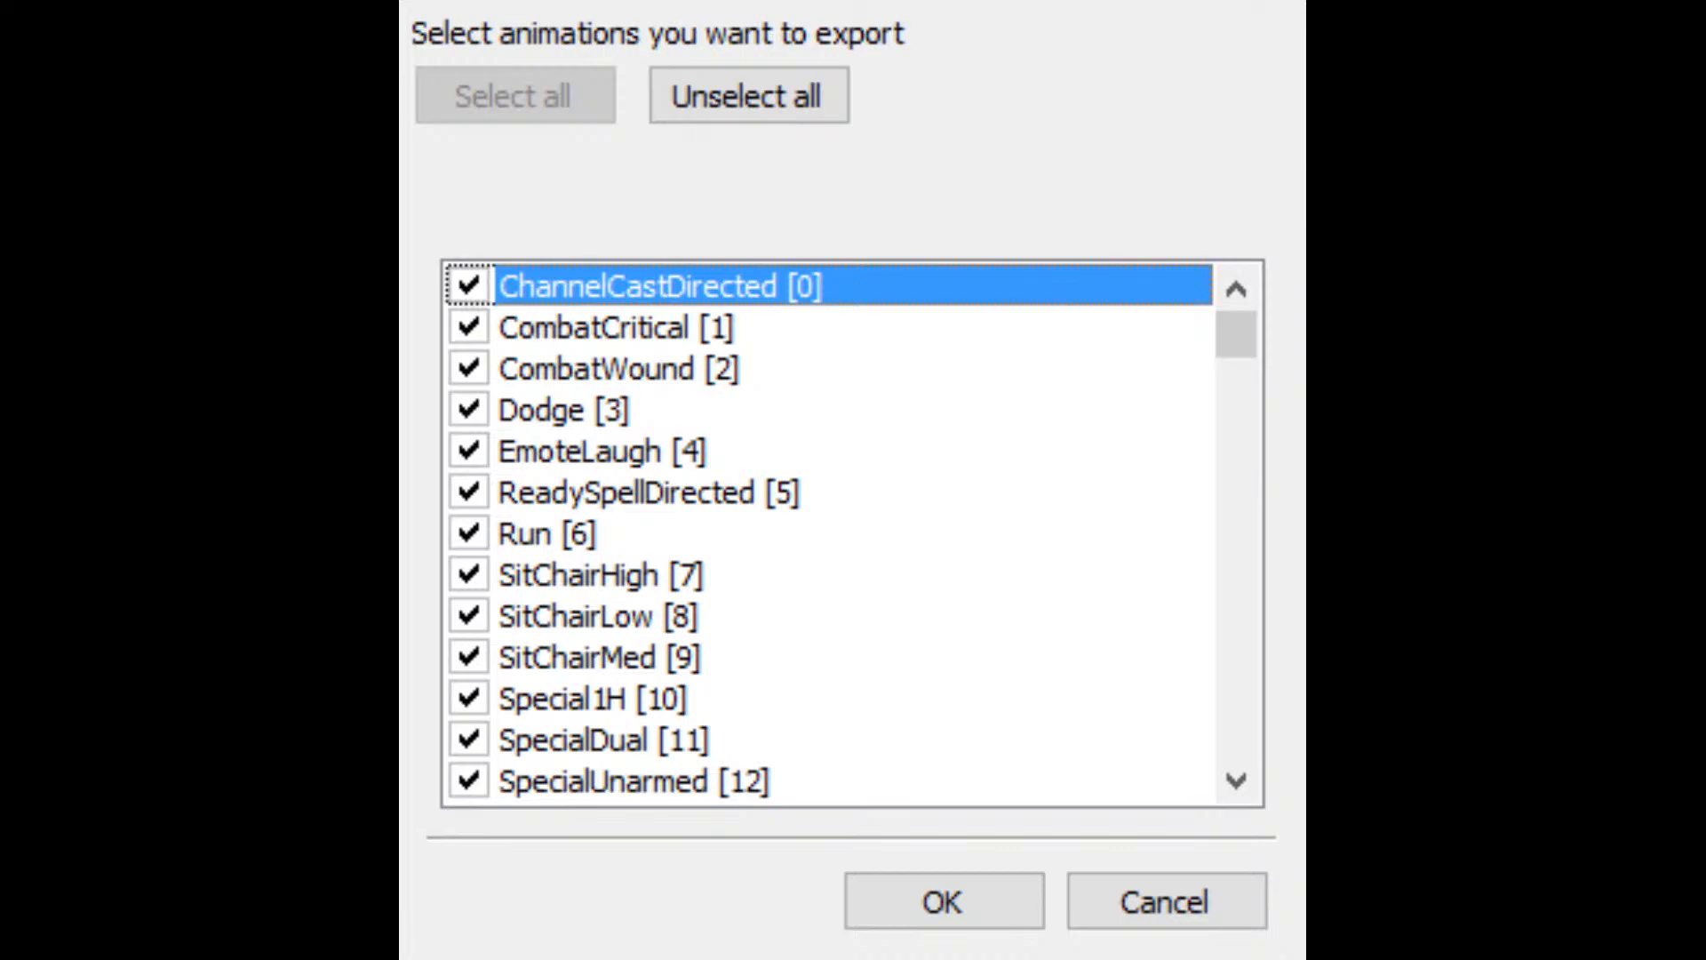
{"action": "left_click", "coordinate": [782, 109]}
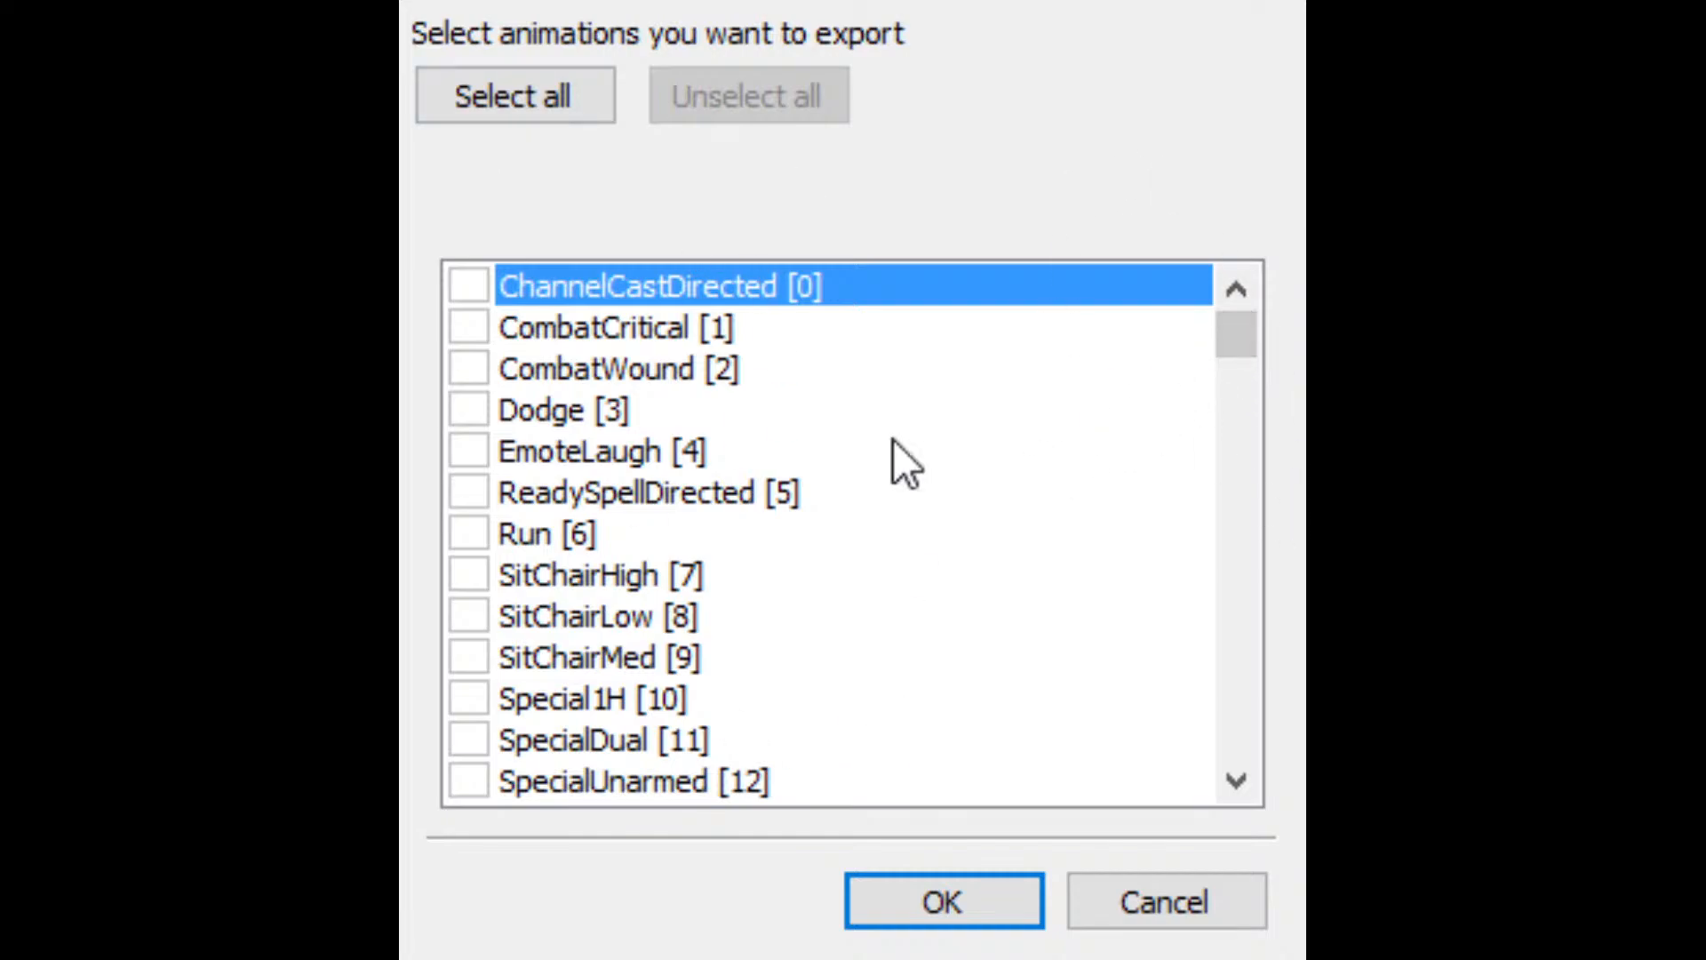
{"action": "left_click_drag", "start_coordinate": [1226, 325], "coordinate": [1146, 334]}
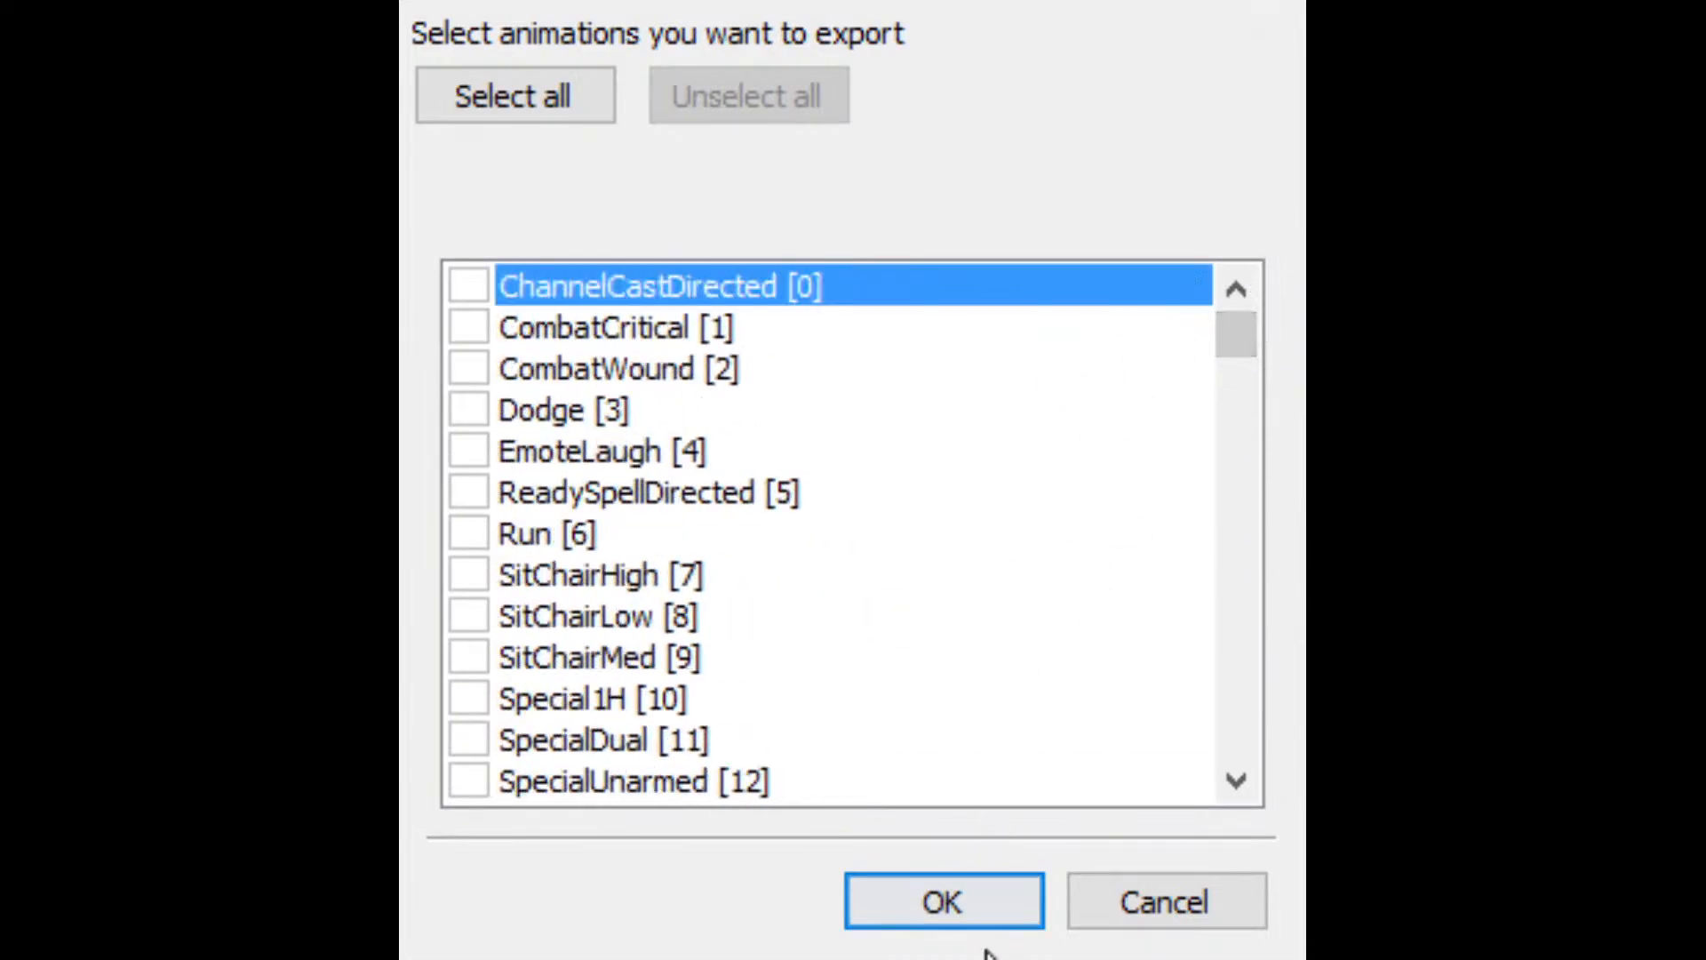
{"action": "left_click", "coordinate": [963, 906]}
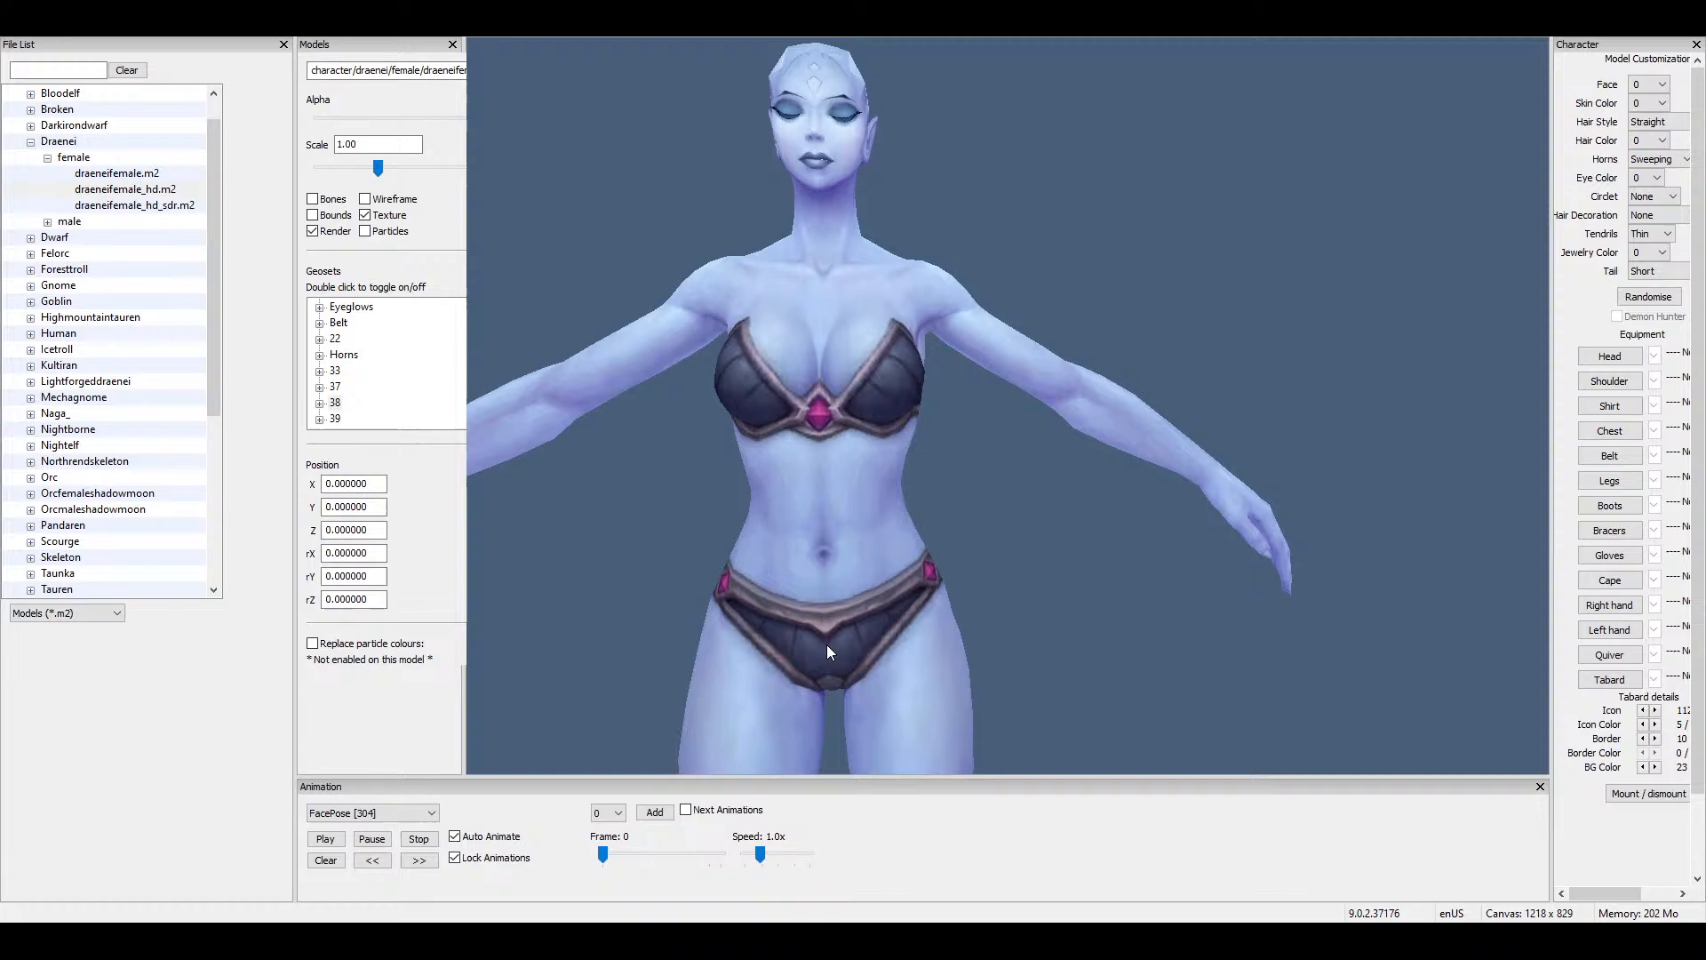
Hide body geoset 0 [0, 0, 0] and show hair geosets 1, 2 and 3 in the Main group.
{"action": "left_click", "coordinate": [892, 531]}
{"action": "left_click_drag", "start_coordinate": [909, 611], "coordinate": [986, 546]}
{"action": "scroll", "coordinate": [978, 555], "scroll_direction": "down", "scroll_amount": 3}
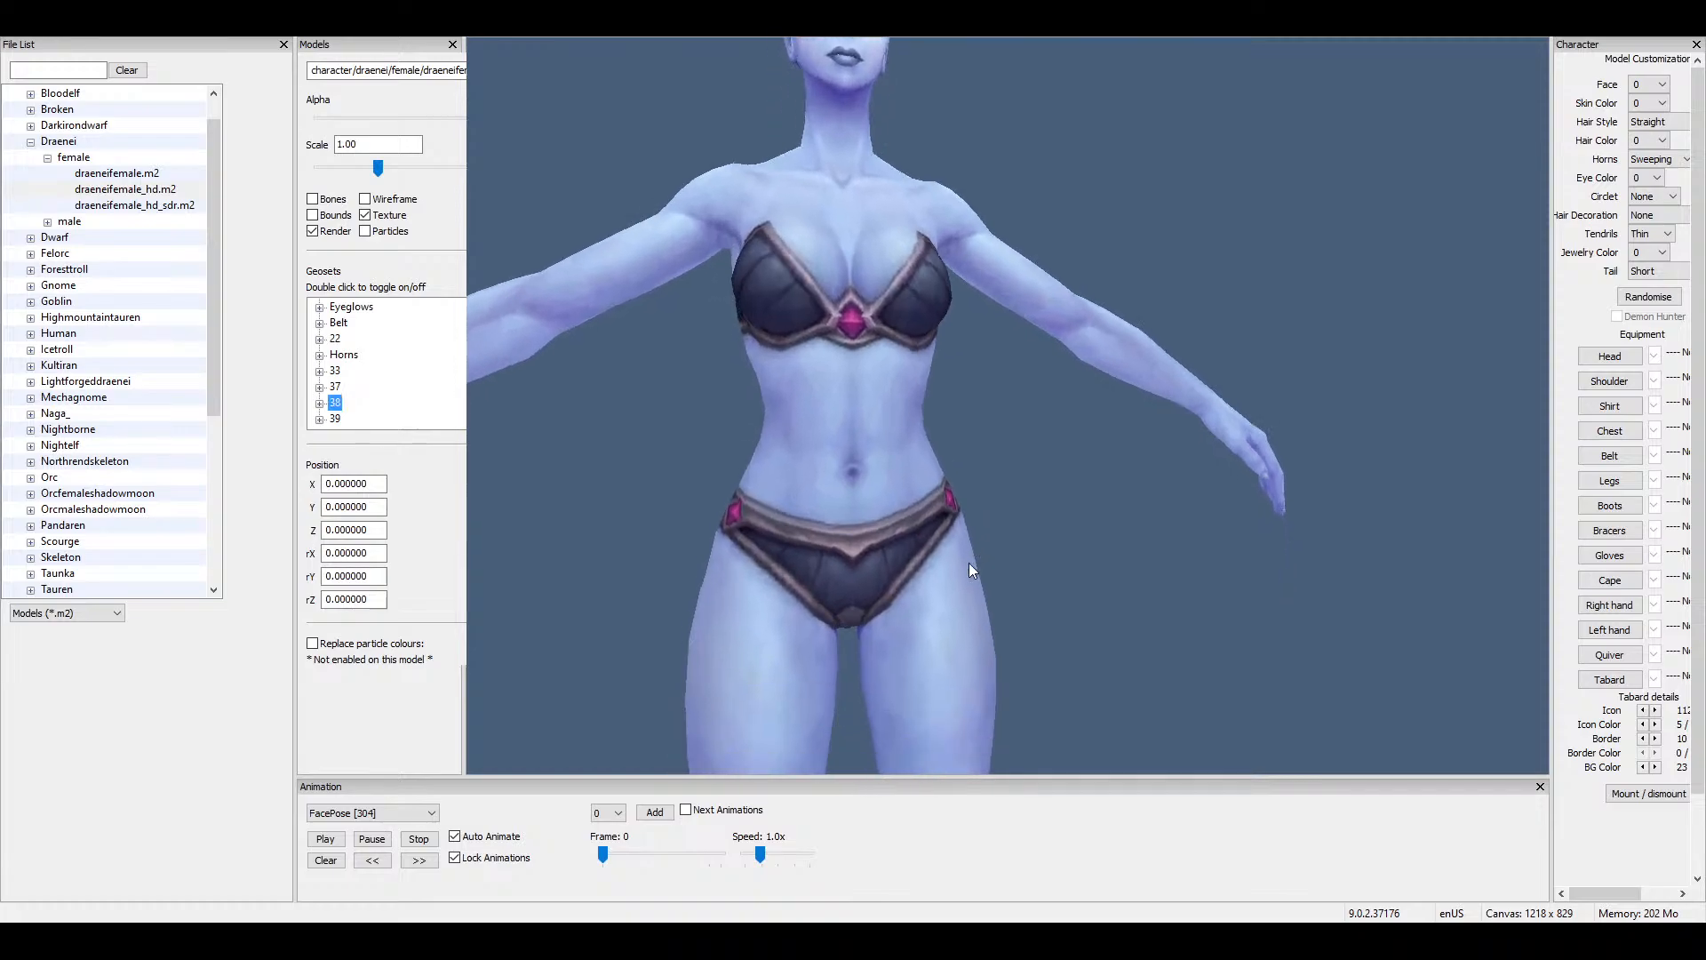
{"action": "scroll", "coordinate": [879, 467], "scroll_direction": "down", "scroll_amount": 5}
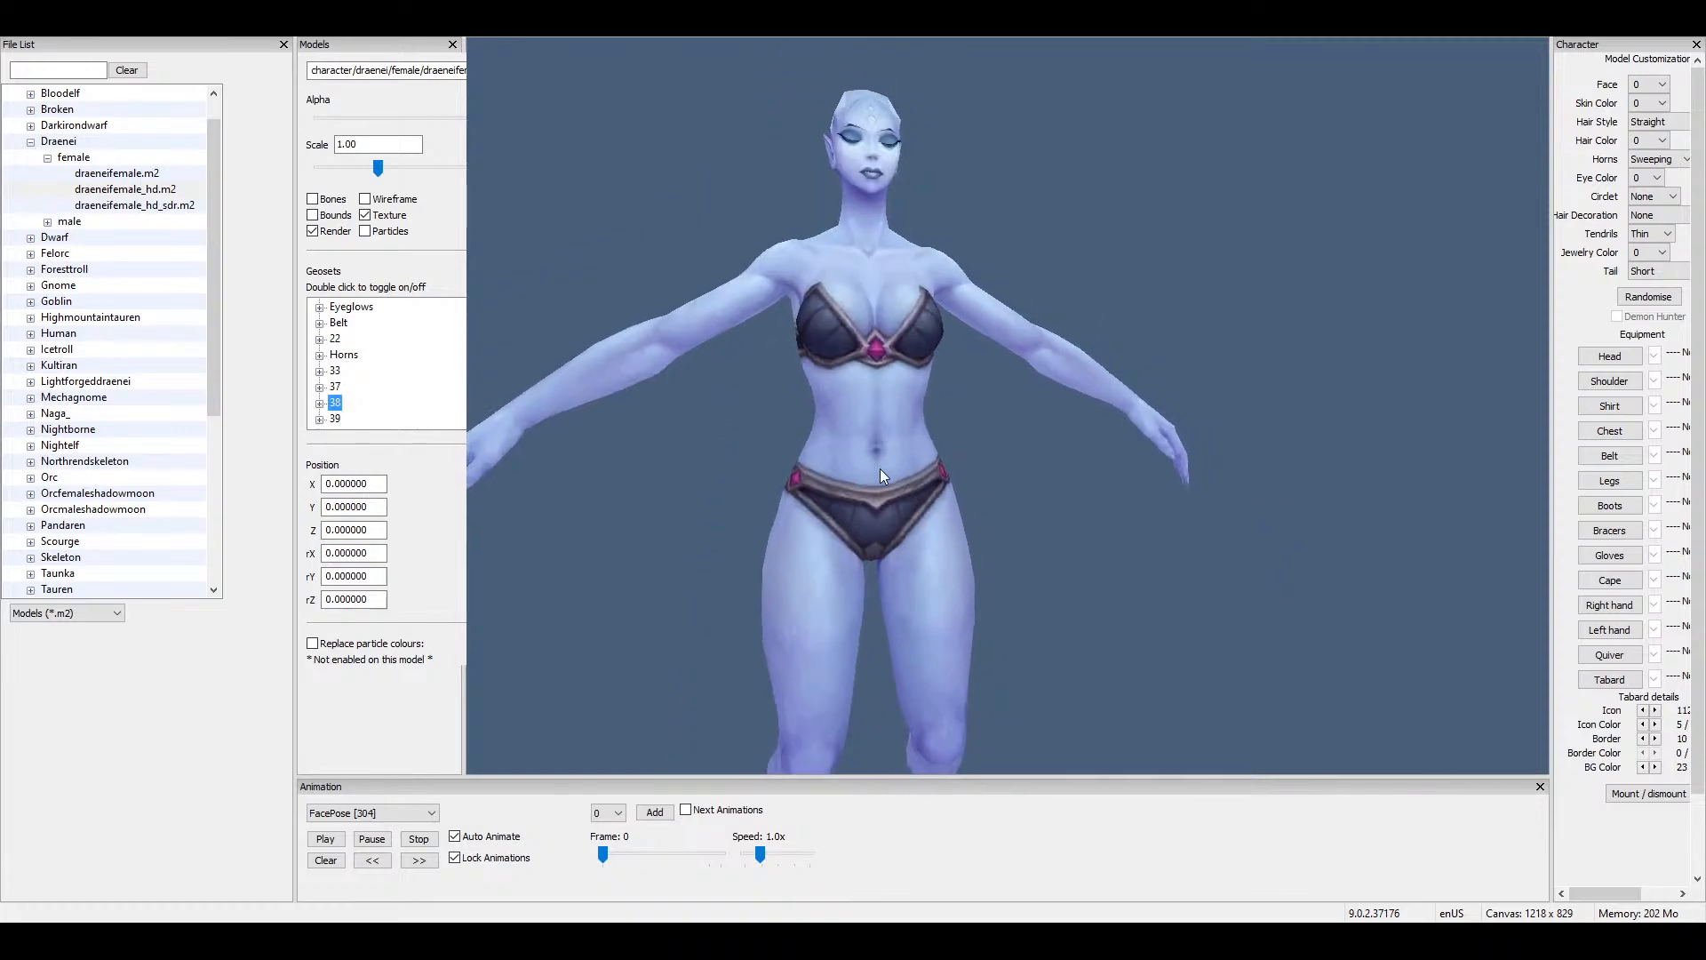
{"action": "scroll", "coordinate": [325, 373], "scroll_direction": "up", "scroll_amount": 5}
{"action": "double_click", "coordinate": [343, 307]}
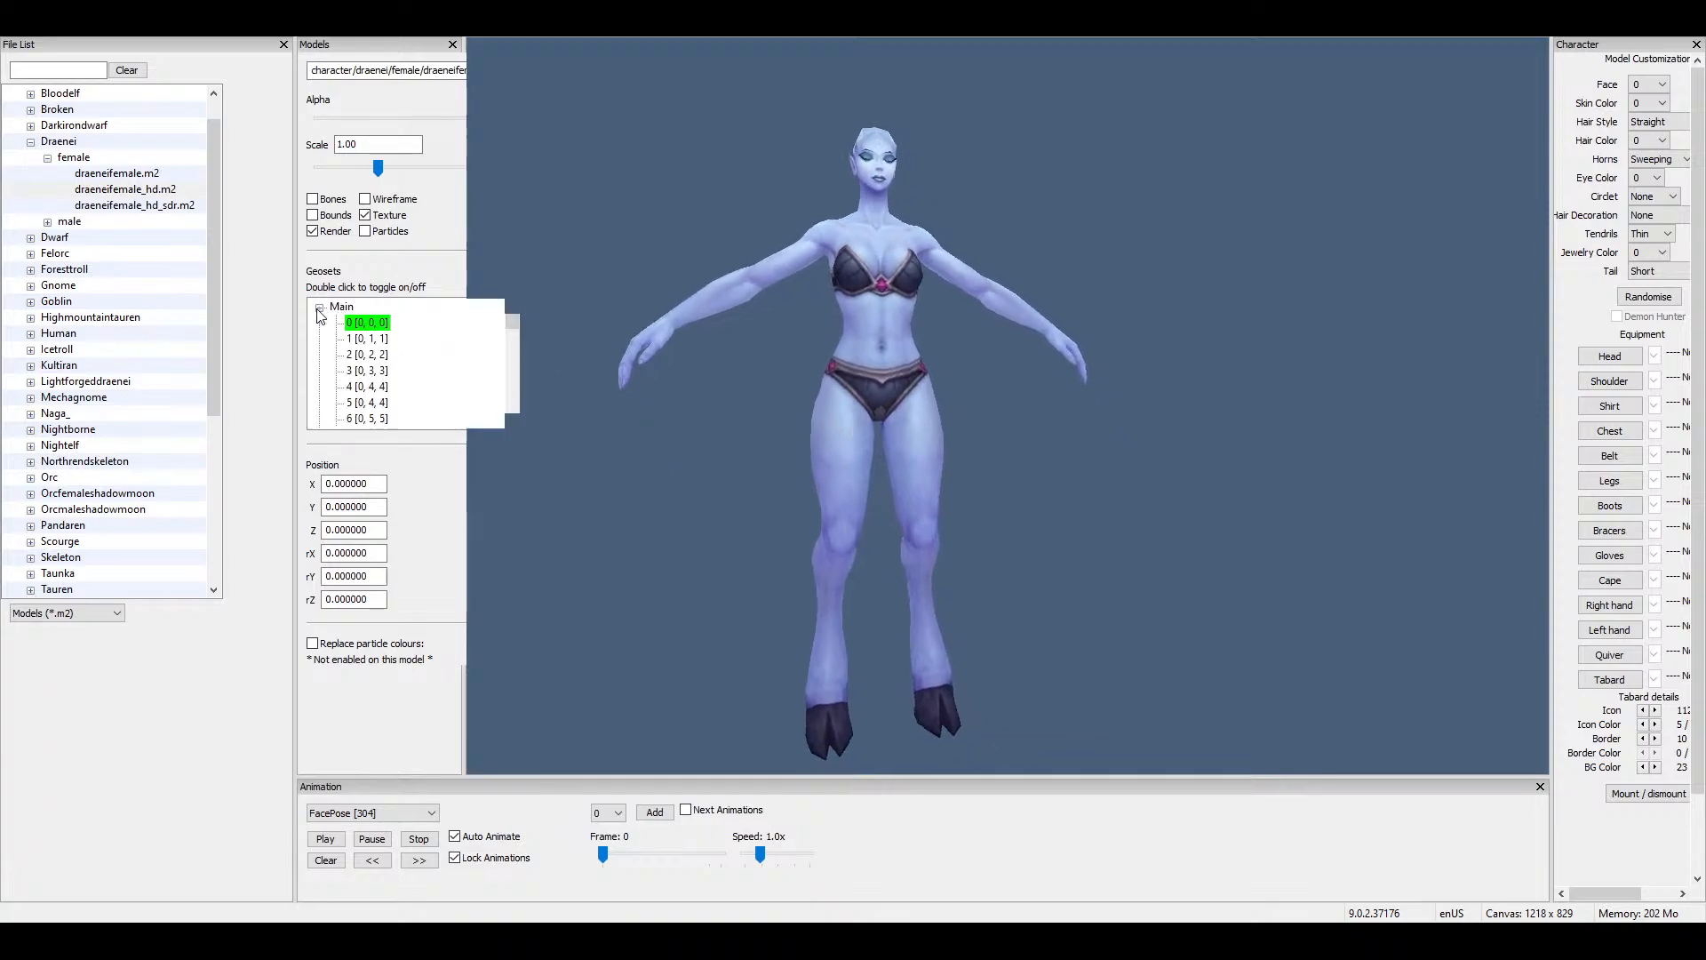
{"action": "double_click", "coordinate": [366, 323]}
{"action": "double_click", "coordinate": [365, 339]}
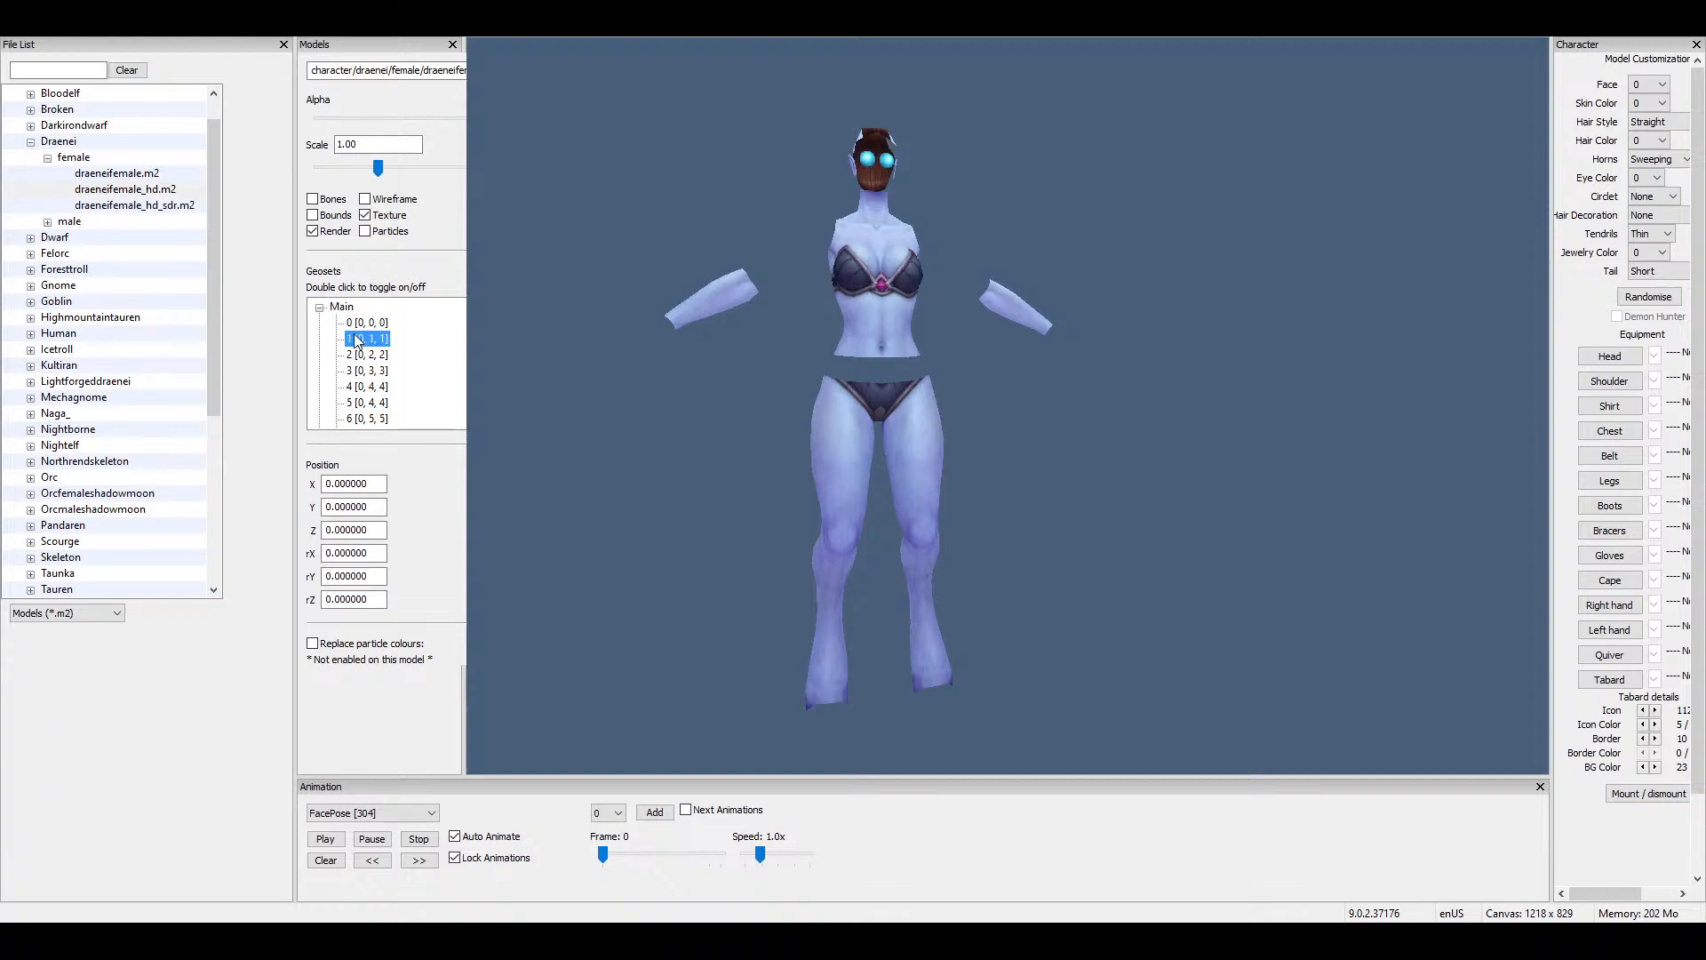
{"action": "double_click", "coordinate": [371, 356]}
{"action": "double_click", "coordinate": [367, 371]}
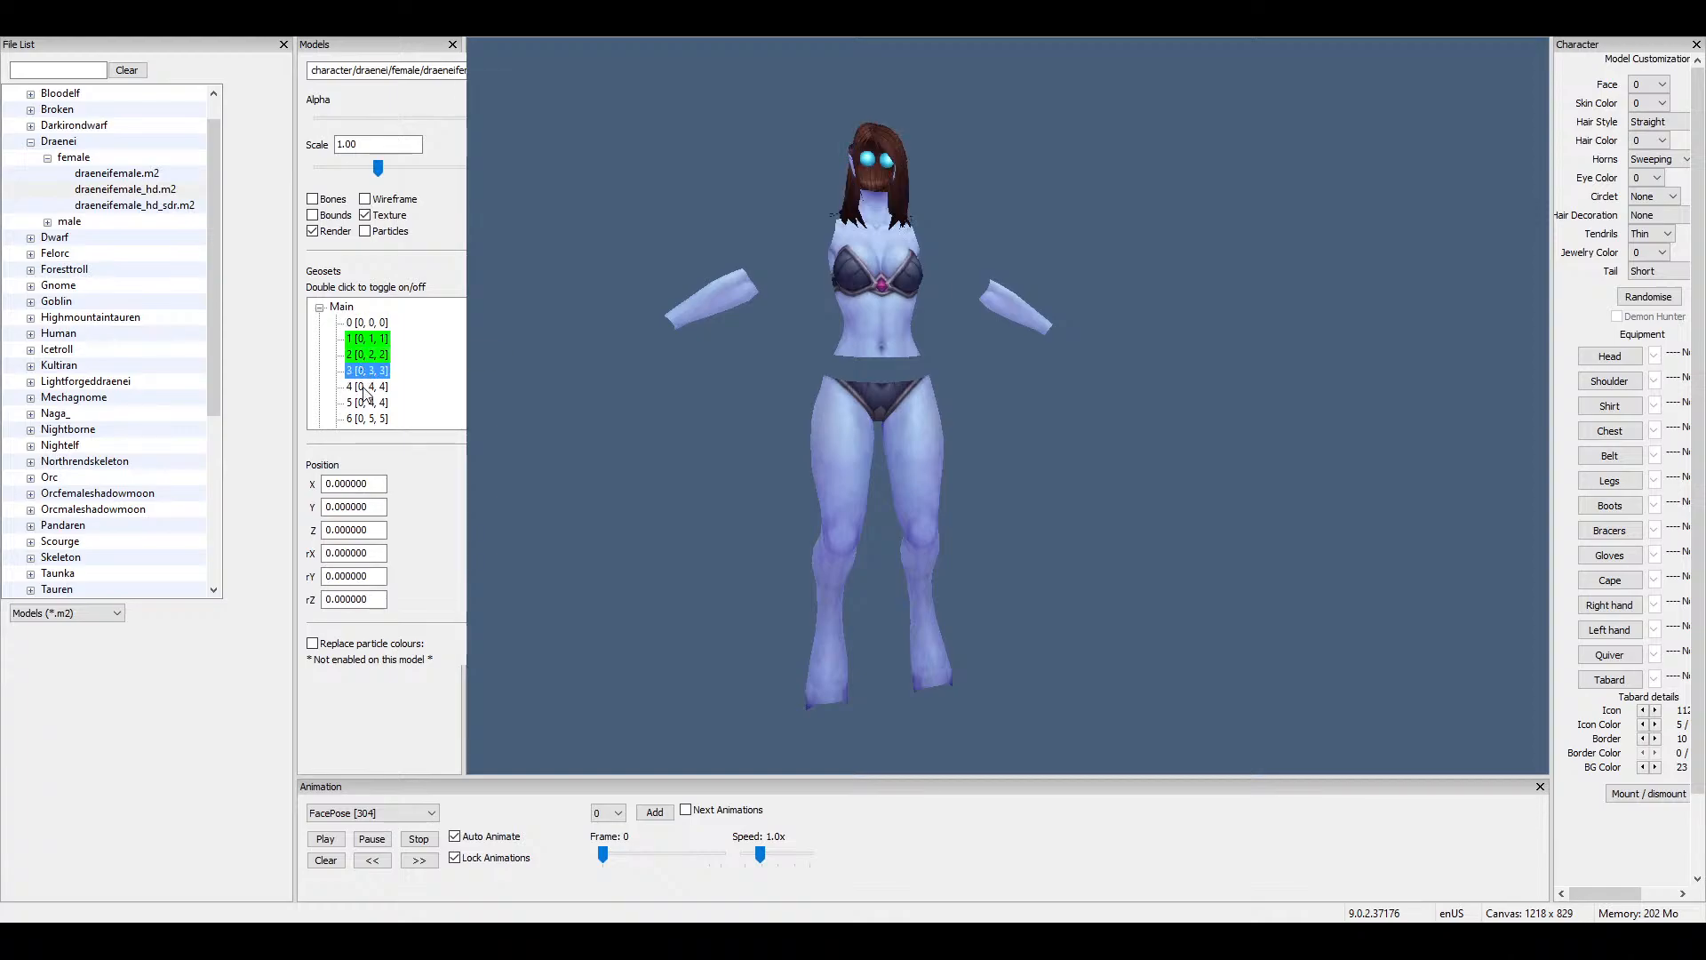
Show geosets 4 to 9 [0, 7, 7] in the Main group.
{"action": "double_click", "coordinate": [367, 388]}
{"action": "double_click", "coordinate": [367, 403]}
{"action": "double_click", "coordinate": [369, 420]}
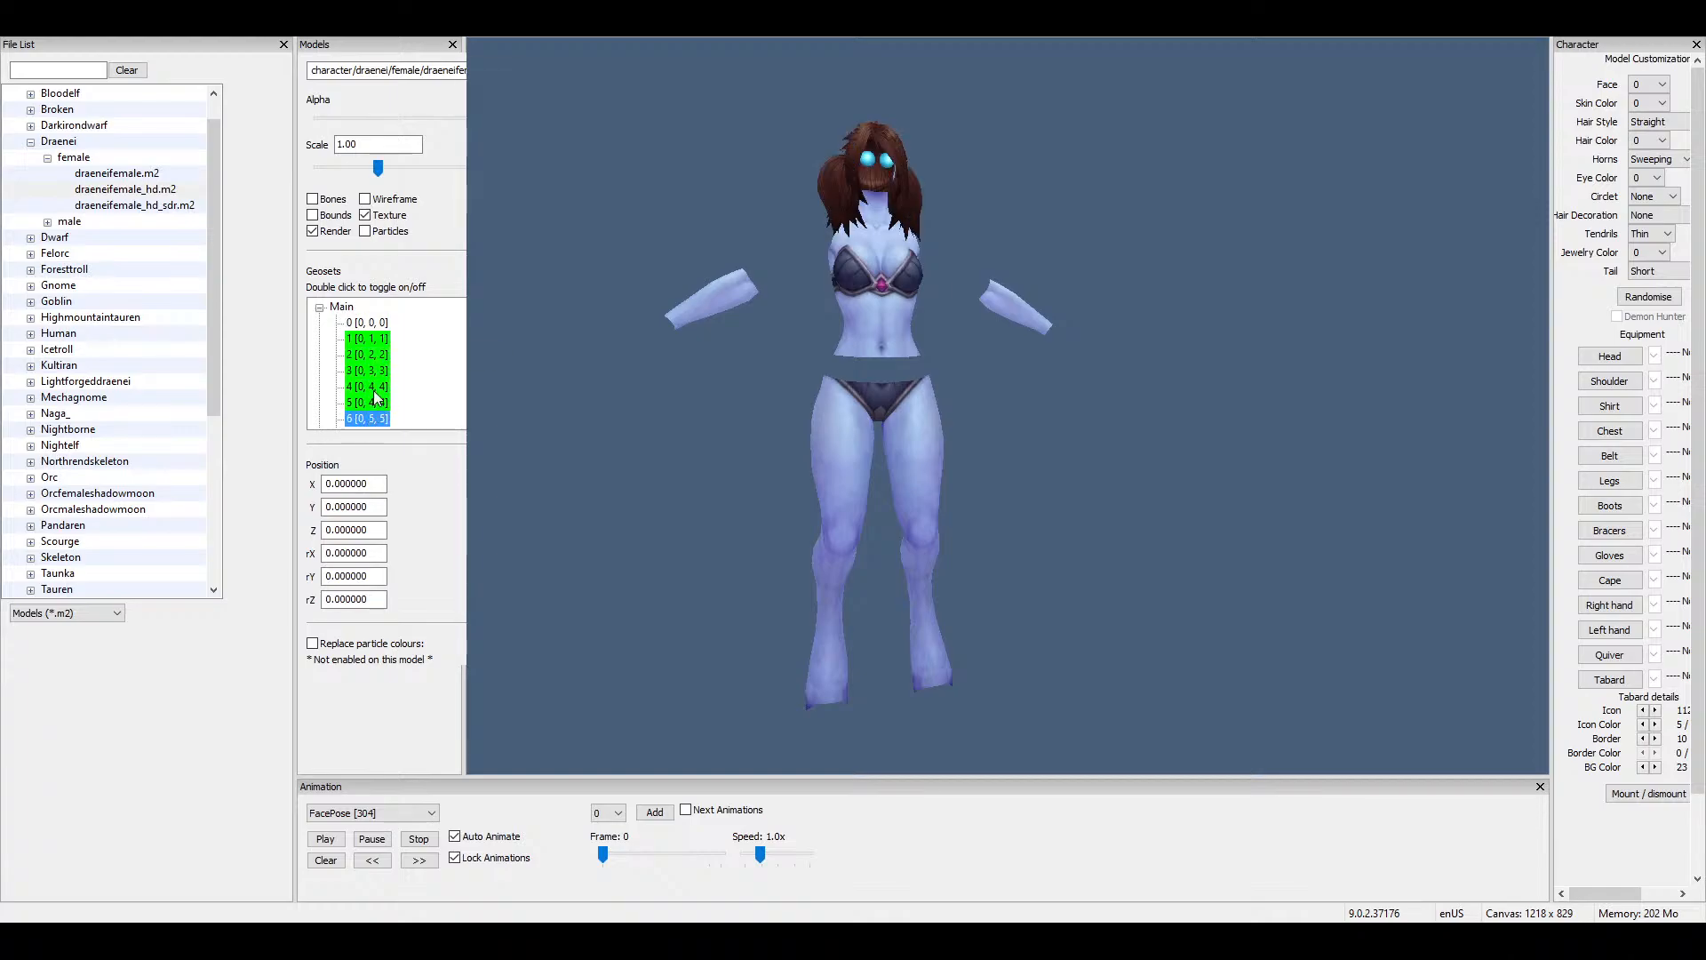
{"action": "scroll", "coordinate": [375, 392], "scroll_direction": "down", "scroll_amount": 1}
{"action": "double_click", "coordinate": [375, 388]}
{"action": "double_click", "coordinate": [377, 403]}
{"action": "double_click", "coordinate": [375, 419]}
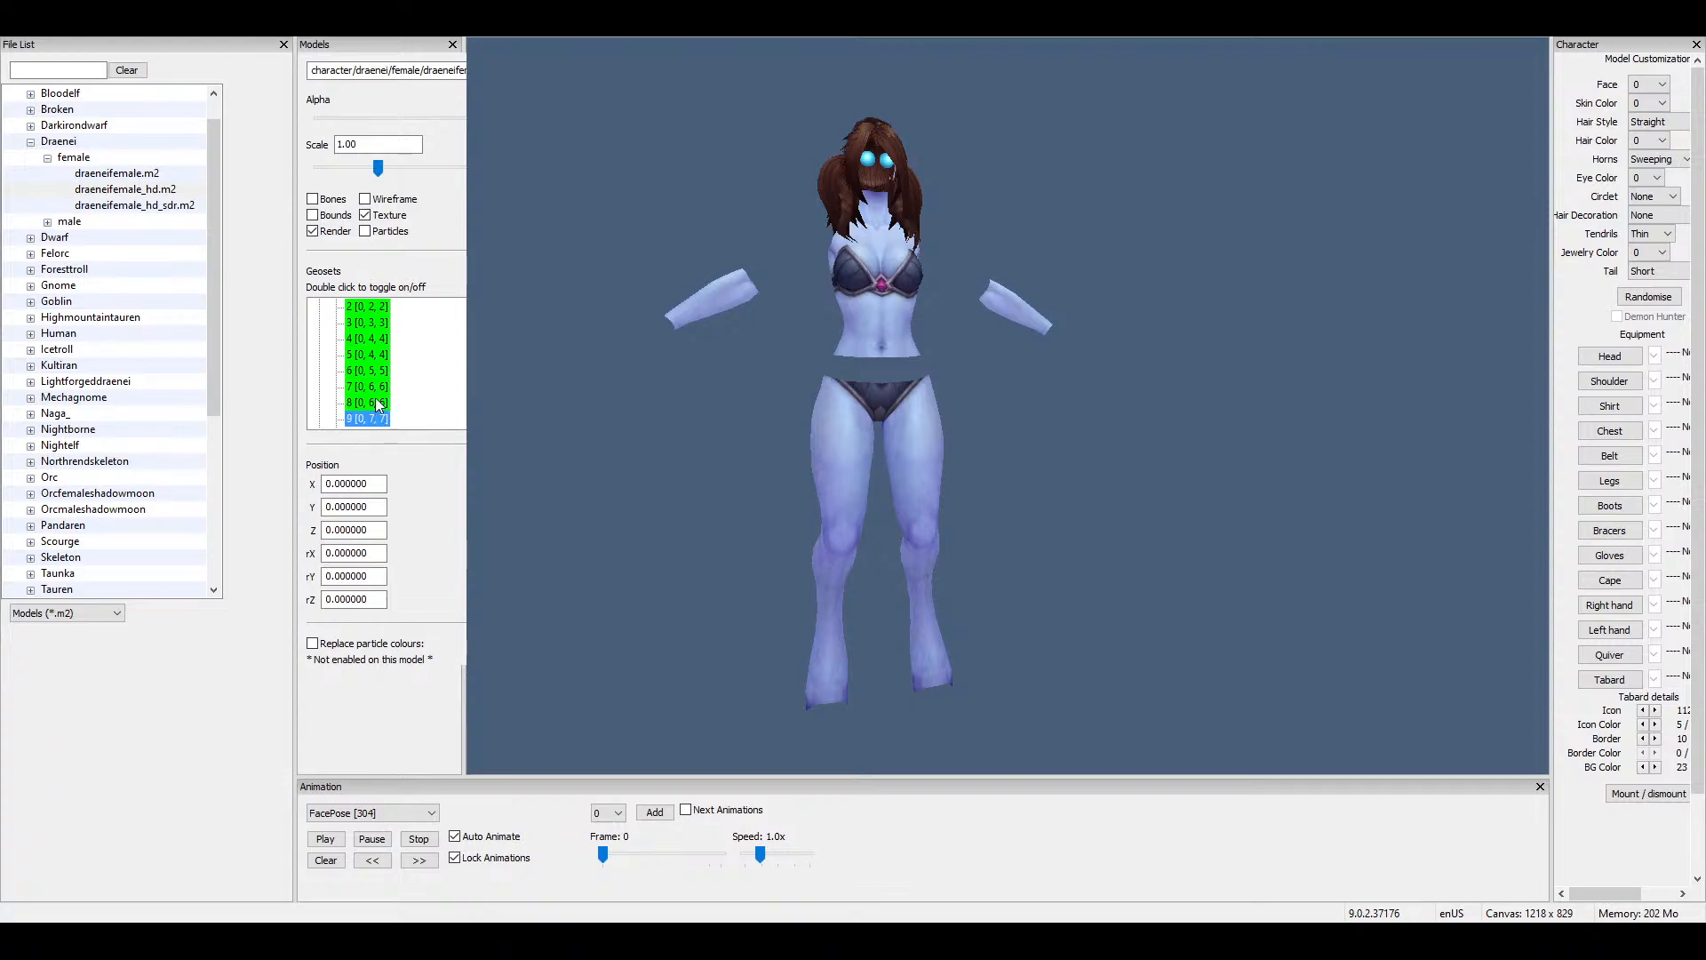
Show geosets 10 [0, 7, 7] to 17 [0, 13, 13] in the Main group.
{"action": "scroll", "coordinate": [375, 400], "scroll_direction": "down", "scroll_amount": 1}
{"action": "double_click", "coordinate": [376, 388]}
{"action": "double_click", "coordinate": [376, 402]}
{"action": "double_click", "coordinate": [376, 418]}
{"action": "scroll", "coordinate": [376, 400], "scroll_direction": "down", "scroll_amount": 2}
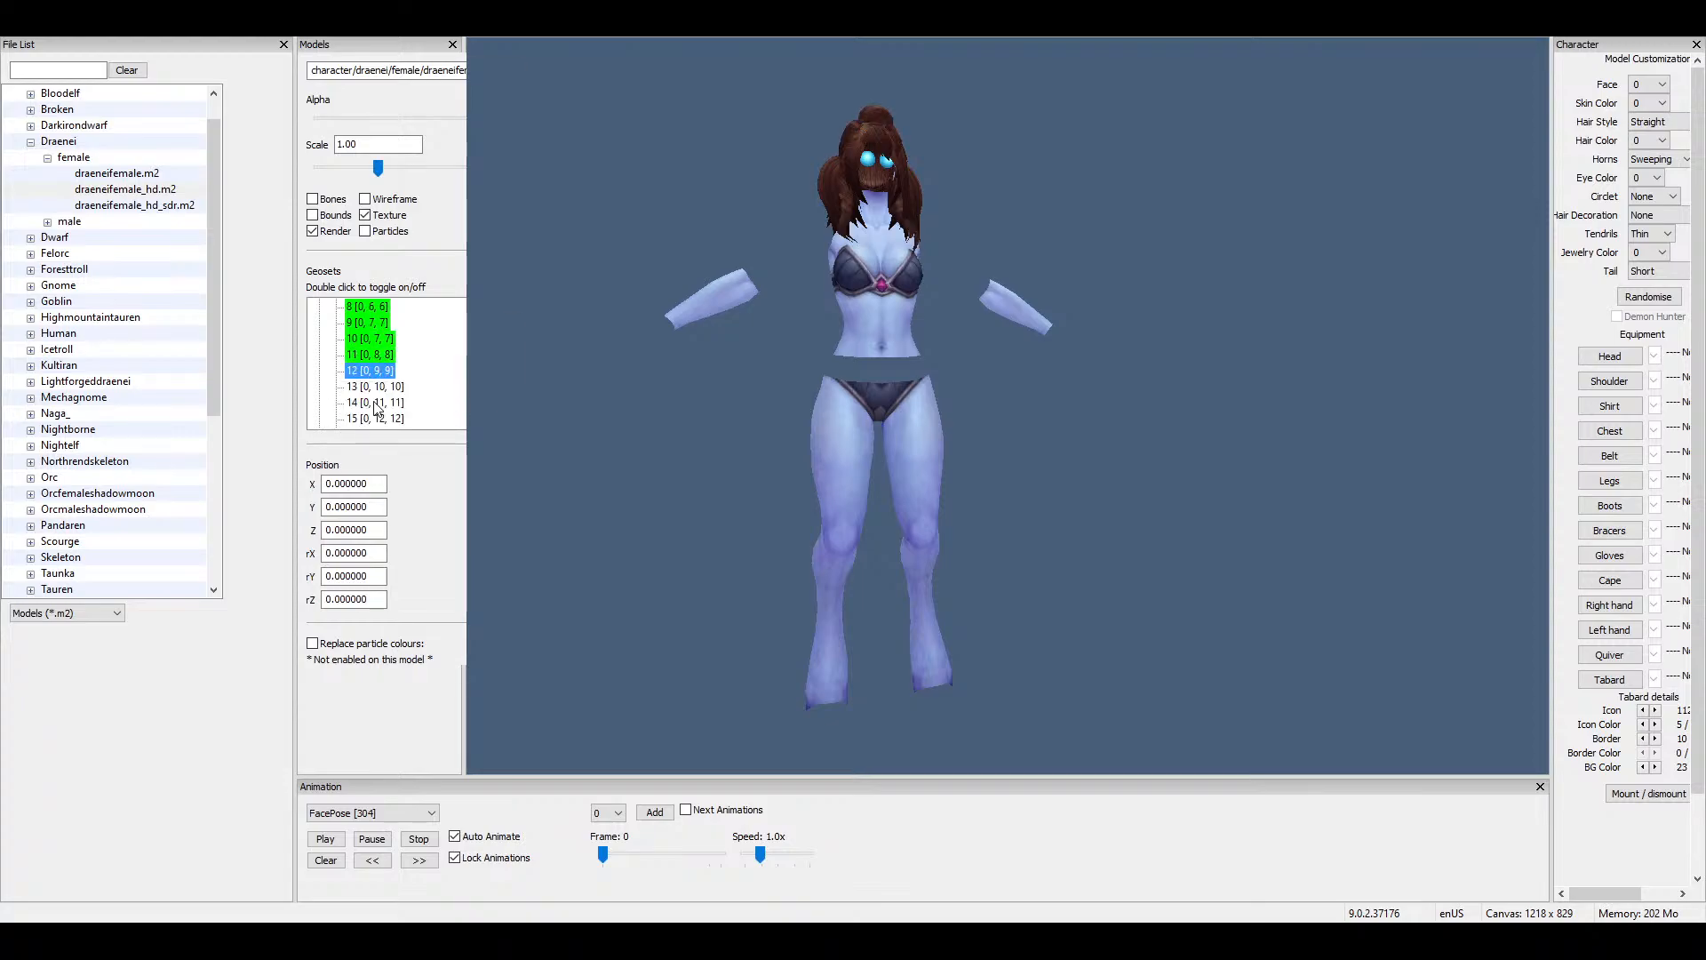
{"action": "double_click", "coordinate": [390, 340]}
{"action": "double_click", "coordinate": [385, 355]}
{"action": "double_click", "coordinate": [377, 371]}
{"action": "double_click", "coordinate": [375, 387]}
{"action": "double_click", "coordinate": [374, 402]}
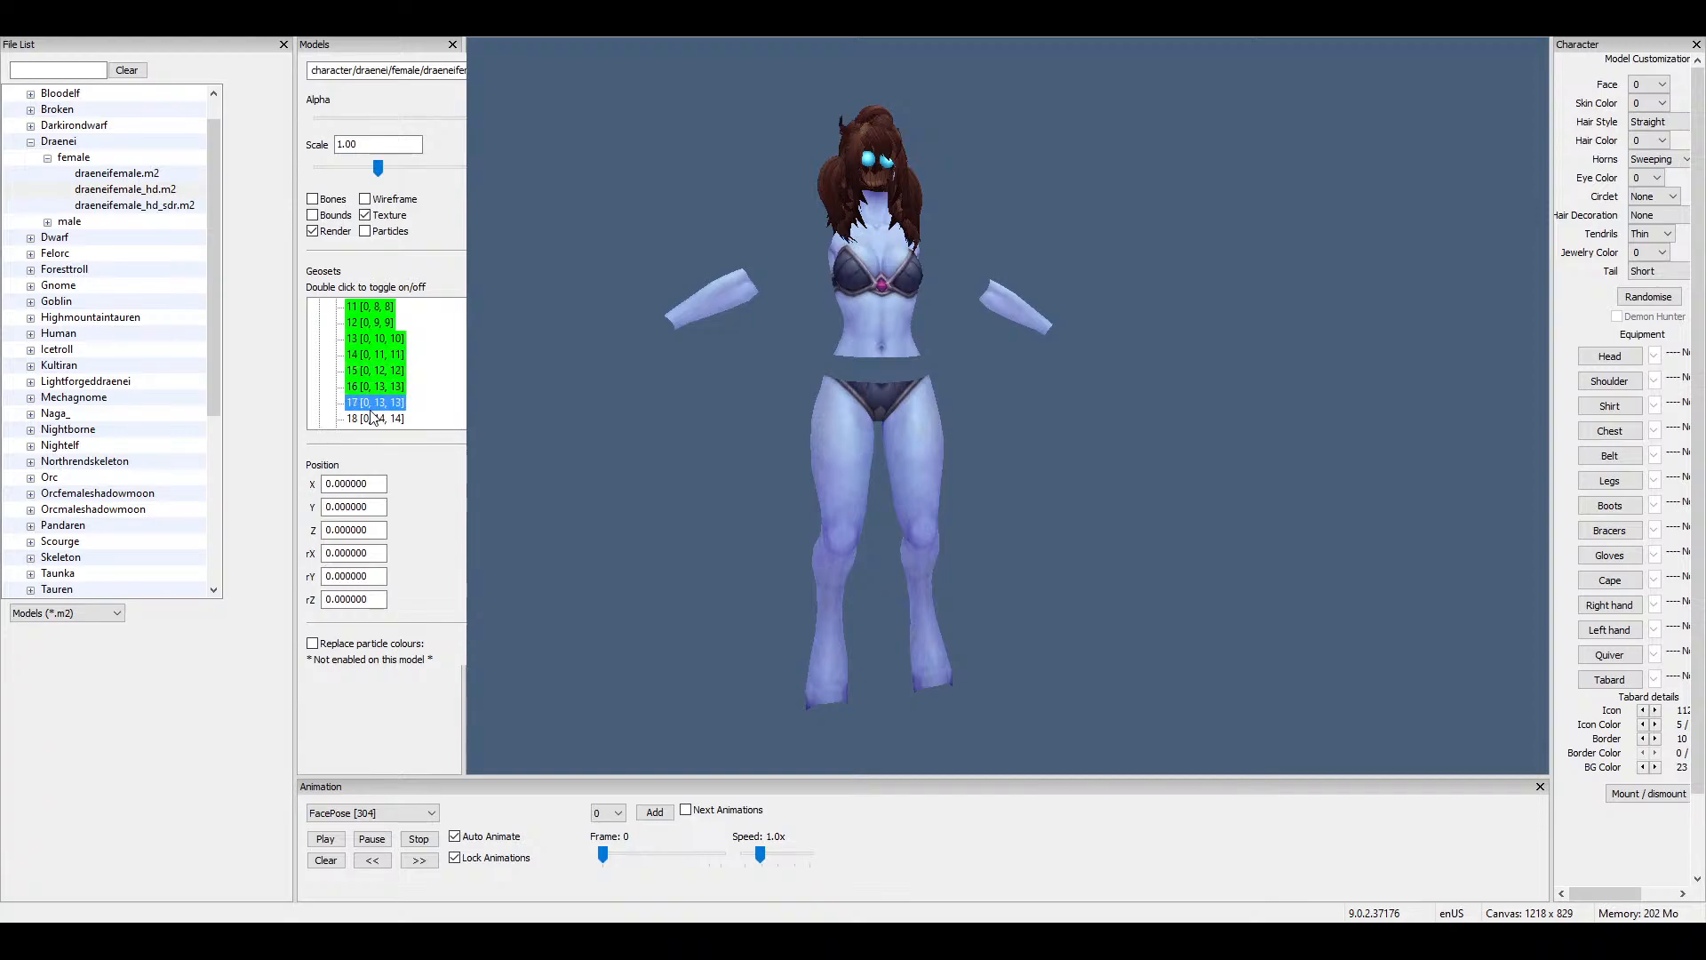
Show geosets 18 [0, 14, 14] to 23 [0, 17, 17] in the Main group.
{"action": "scroll", "coordinate": [373, 413], "scroll_direction": "down", "scroll_amount": 1}
{"action": "double_click", "coordinate": [385, 371]}
{"action": "double_click", "coordinate": [383, 388]}
{"action": "double_click", "coordinate": [386, 405]}
{"action": "double_click", "coordinate": [386, 418]}
{"action": "scroll", "coordinate": [398, 394], "scroll_direction": "down", "scroll_amount": 1}
{"action": "double_click", "coordinate": [395, 386]}
{"action": "double_click", "coordinate": [395, 403]}
{"action": "scroll", "coordinate": [382, 414], "scroll_direction": "down", "scroll_amount": 2}
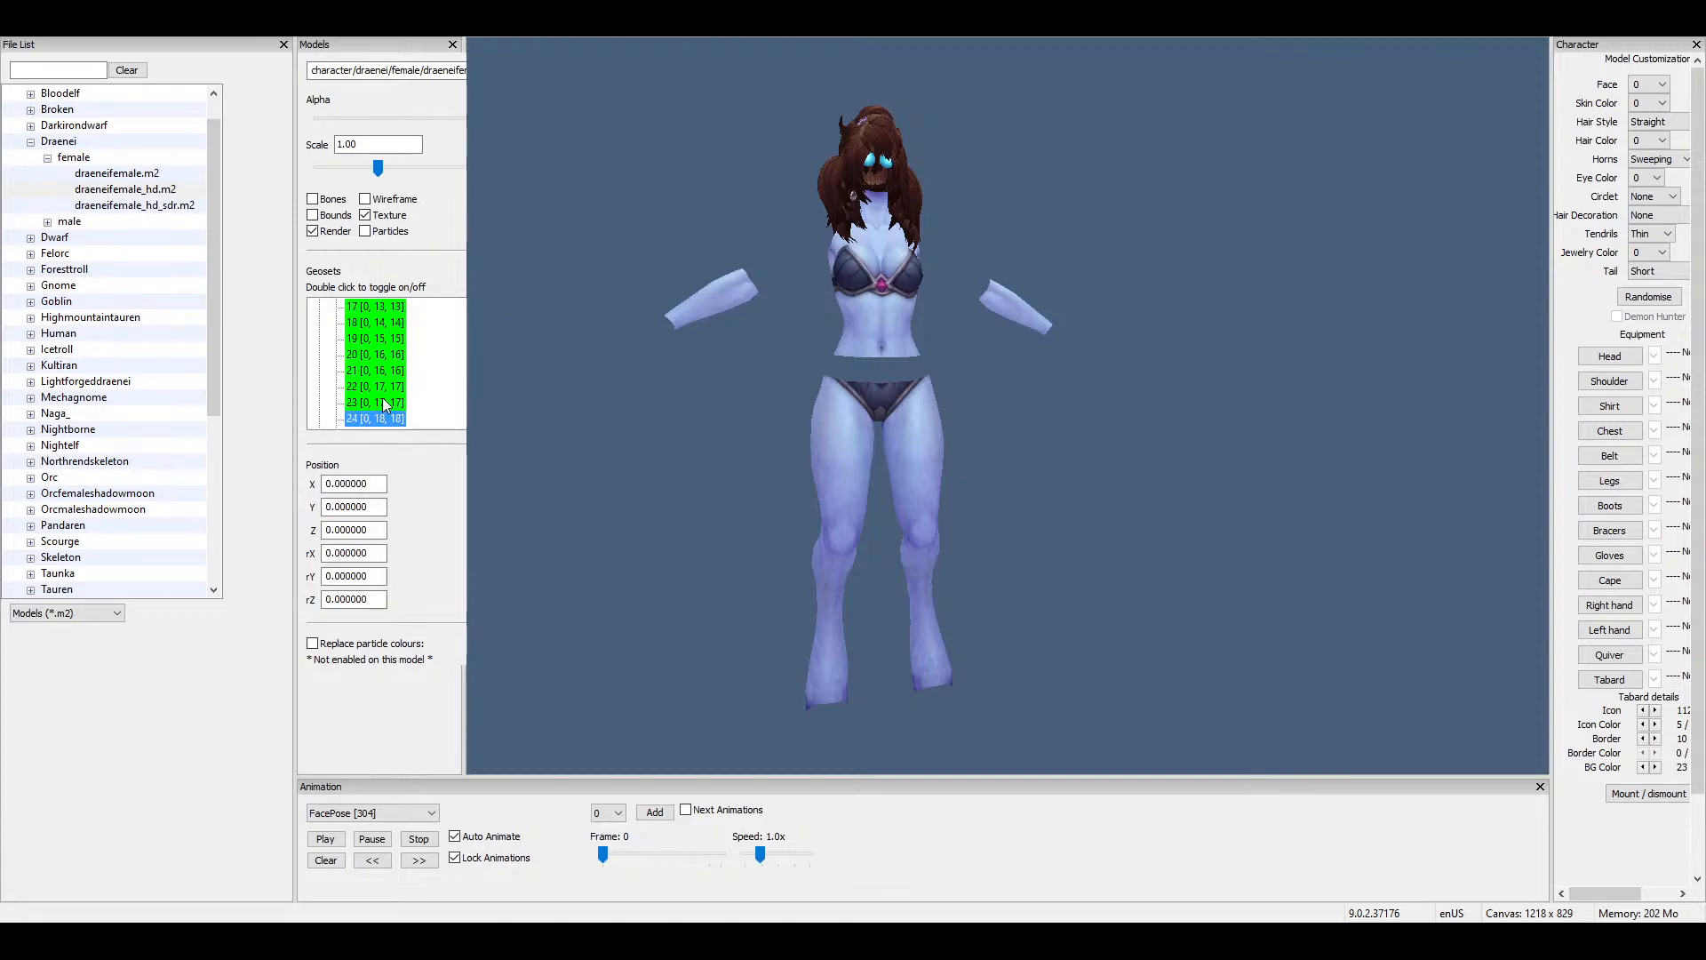
Show the remaining geosets in the Main group, continuing from geoset 24 [0, 18, 18].
{"action": "double_click", "coordinate": [395, 339]}
{"action": "double_click", "coordinate": [395, 354]}
{"action": "double_click", "coordinate": [392, 371]}
{"action": "double_click", "coordinate": [392, 387]}
{"action": "double_click", "coordinate": [391, 403]}
{"action": "double_click", "coordinate": [388, 419]}
{"action": "scroll", "coordinate": [389, 407], "scroll_direction": "down", "scroll_amount": 2}
{"action": "double_click", "coordinate": [393, 339]}
{"action": "double_click", "coordinate": [395, 354]}
Toggle the four geosets in the Facial2 group.
{"action": "scroll", "coordinate": [392, 378], "scroll_direction": "up", "scroll_amount": 10}
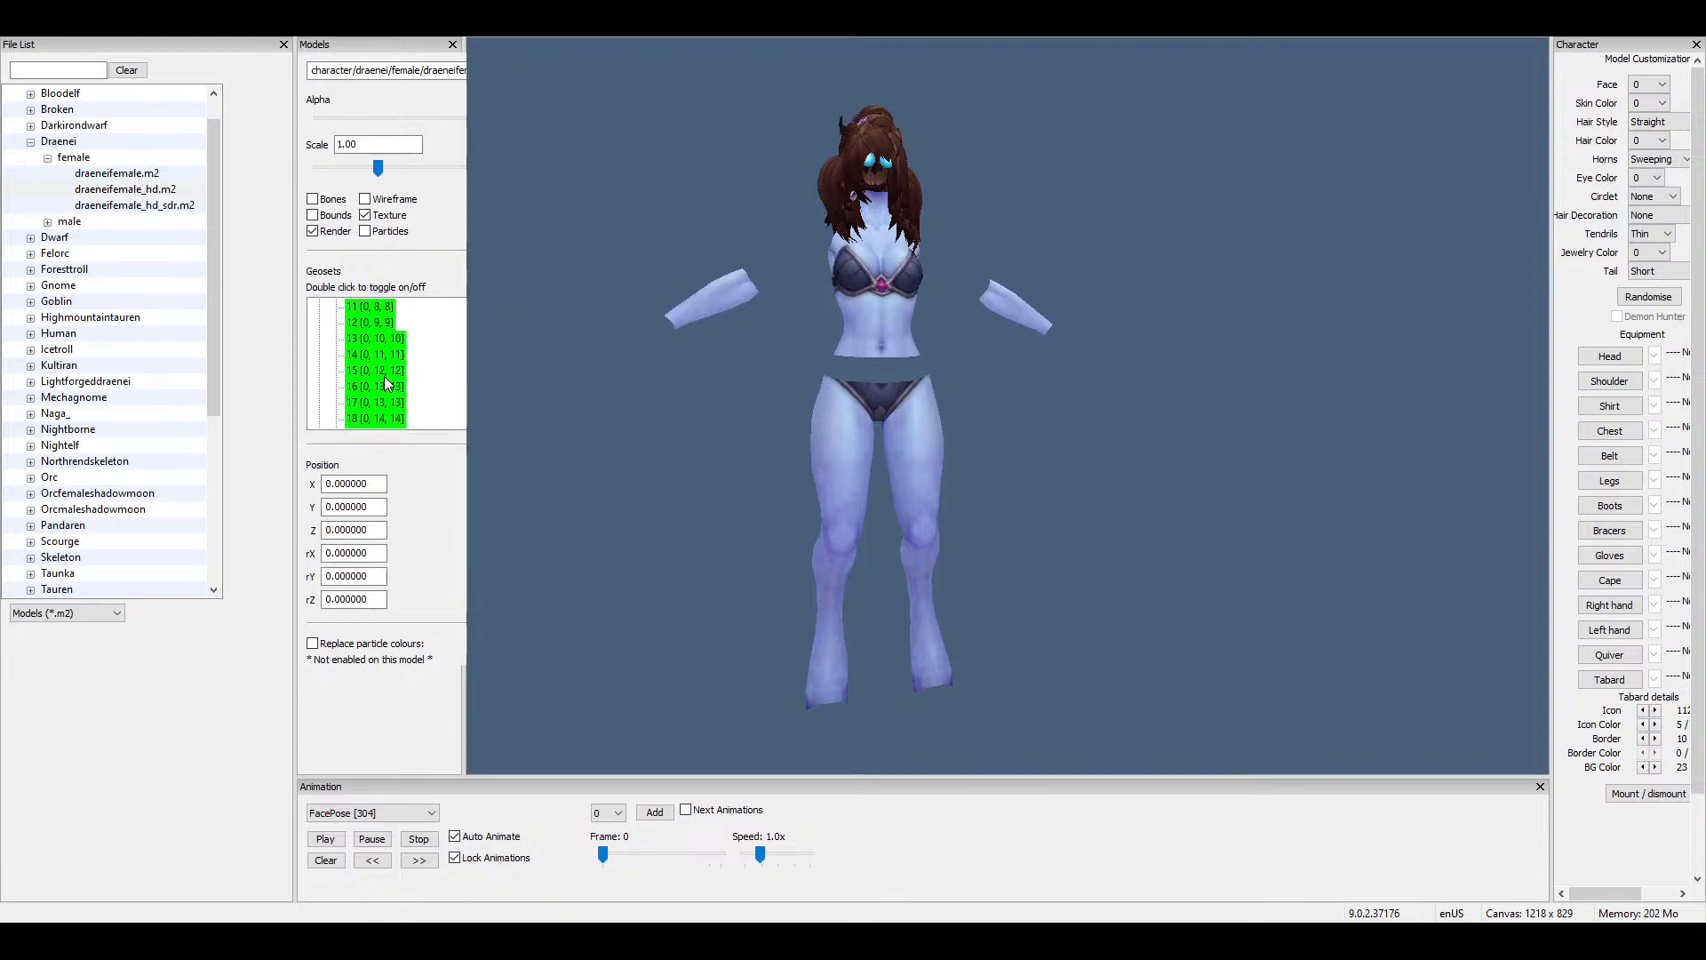
{"action": "left_click", "coordinate": [319, 307]}
{"action": "left_click", "coordinate": [319, 323]}
{"action": "double_click", "coordinate": [373, 339]}
{"action": "double_click", "coordinate": [374, 355]}
{"action": "double_click", "coordinate": [371, 370]}
{"action": "double_click", "coordinate": [372, 387]}
{"action": "left_click", "coordinate": [319, 323]}
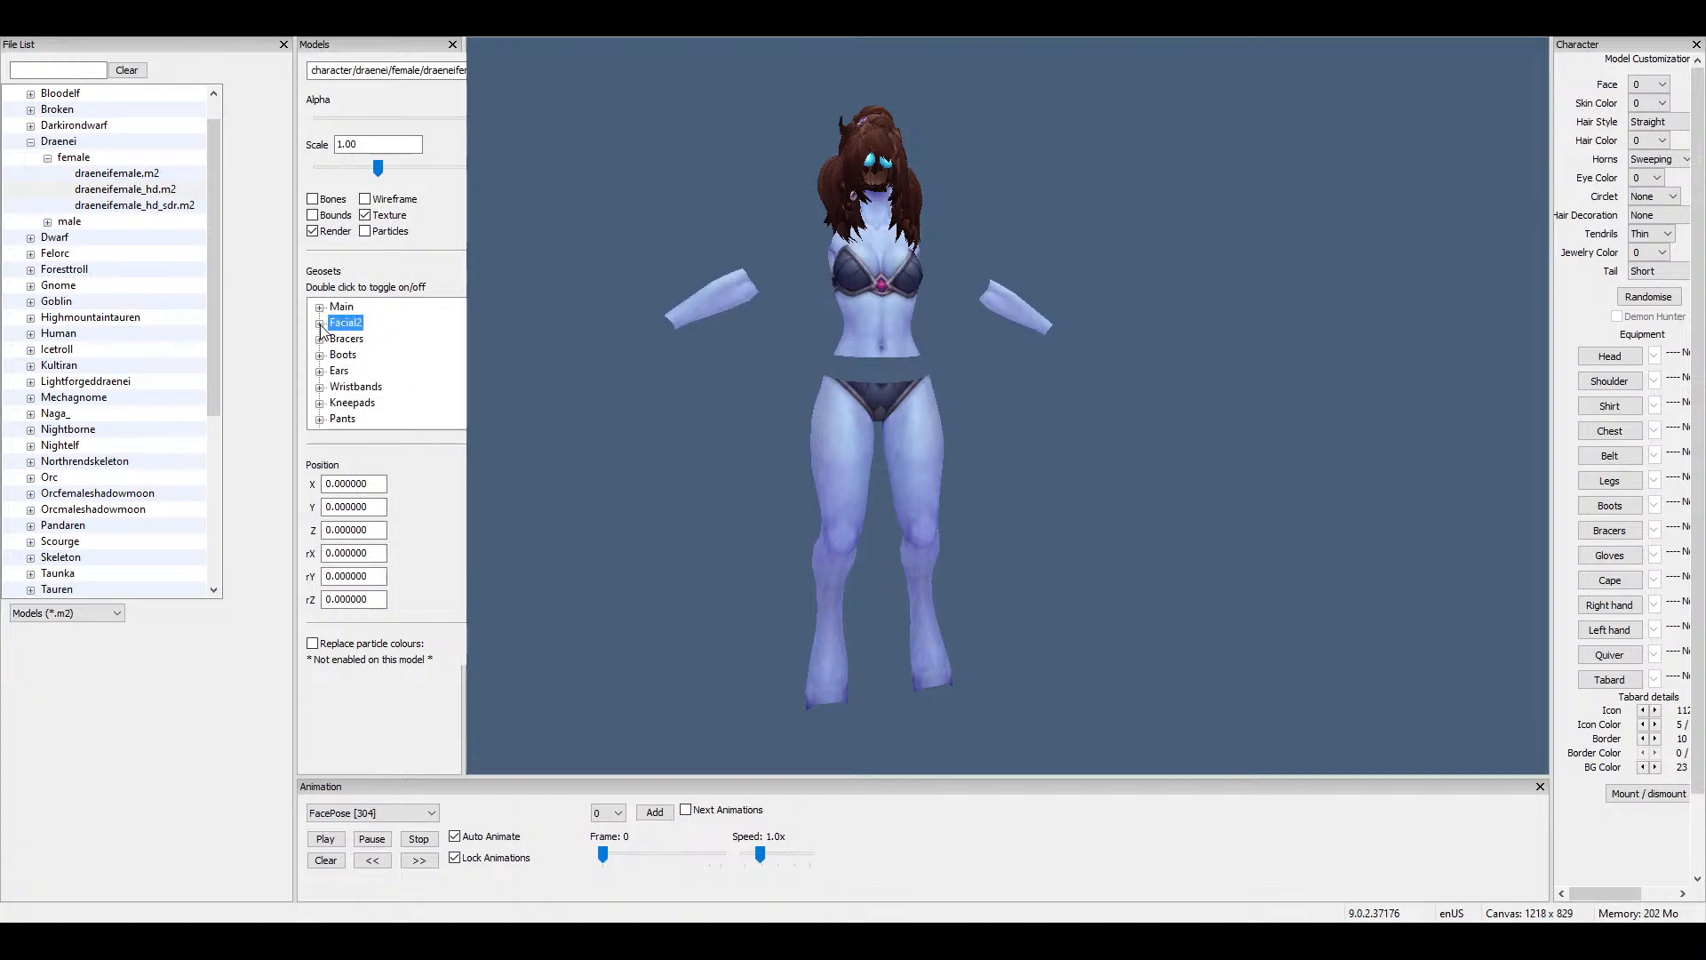
Show bracer geosets 39, 40 and 41 [4, 4, 404].
{"action": "left_click", "coordinate": [319, 339]}
{"action": "double_click", "coordinate": [374, 371]}
{"action": "double_click", "coordinate": [374, 387]}
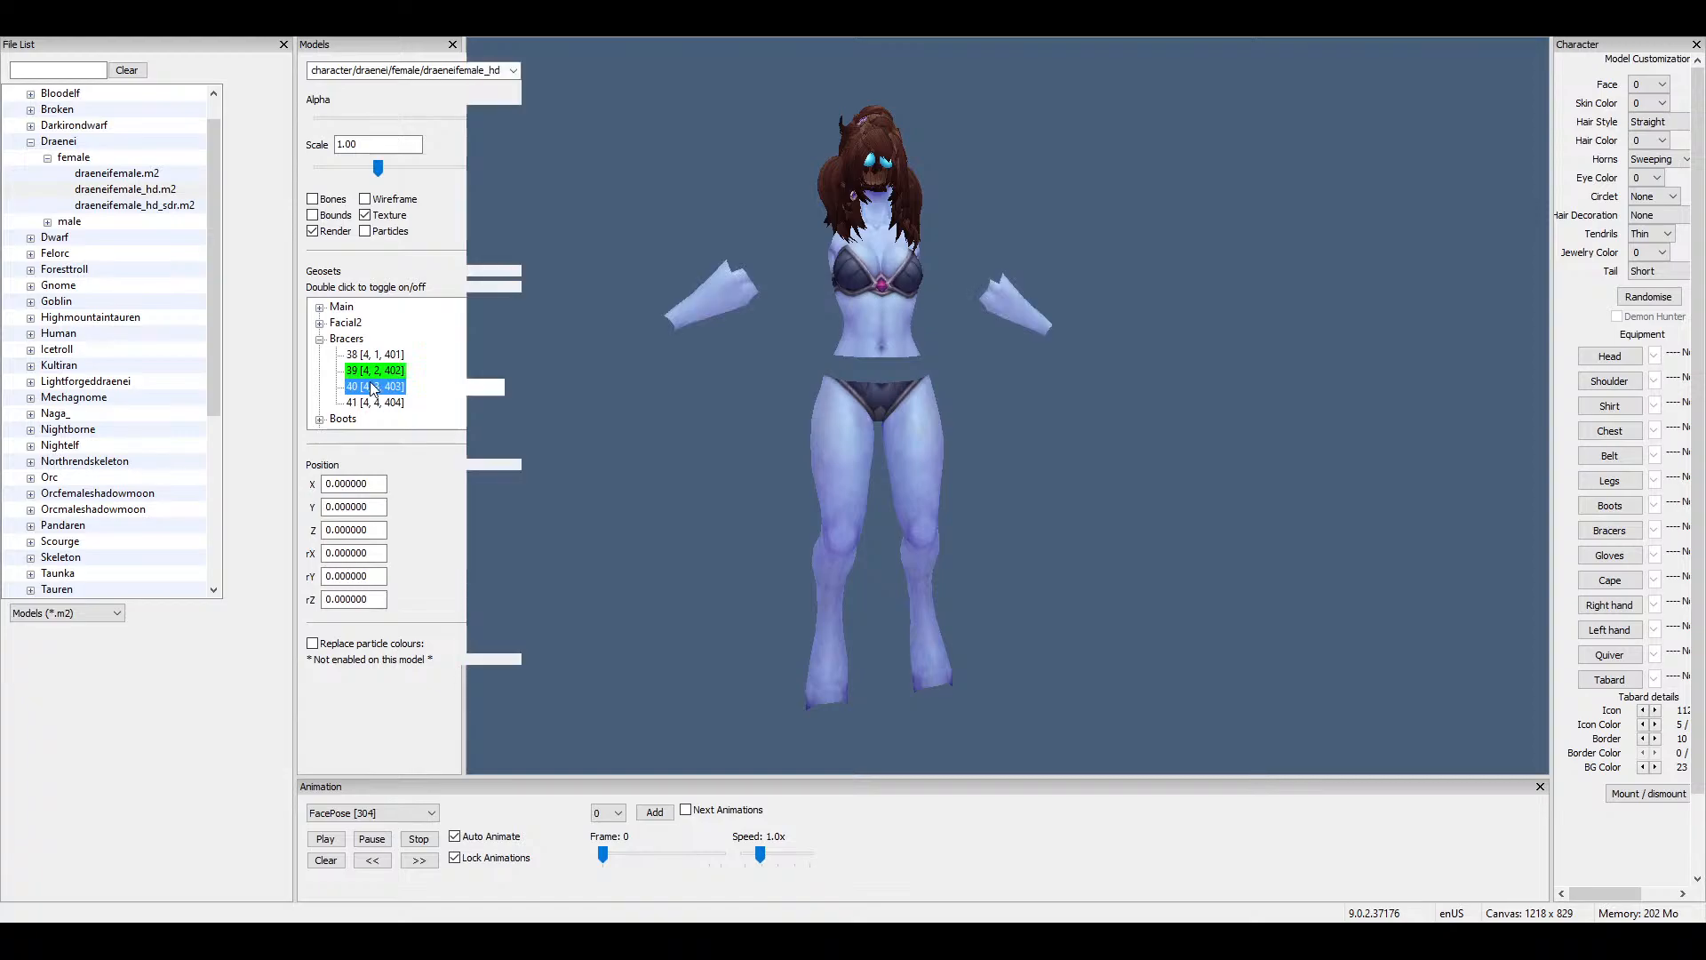
{"action": "double_click", "coordinate": [372, 402]}
{"action": "left_click", "coordinate": [319, 338]}
Show boot geosets 43 [5, 2, 502], 44, 45 and 46 [5, 5, 505].
{"action": "left_click", "coordinate": [319, 354]}
{"action": "double_click", "coordinate": [373, 370]}
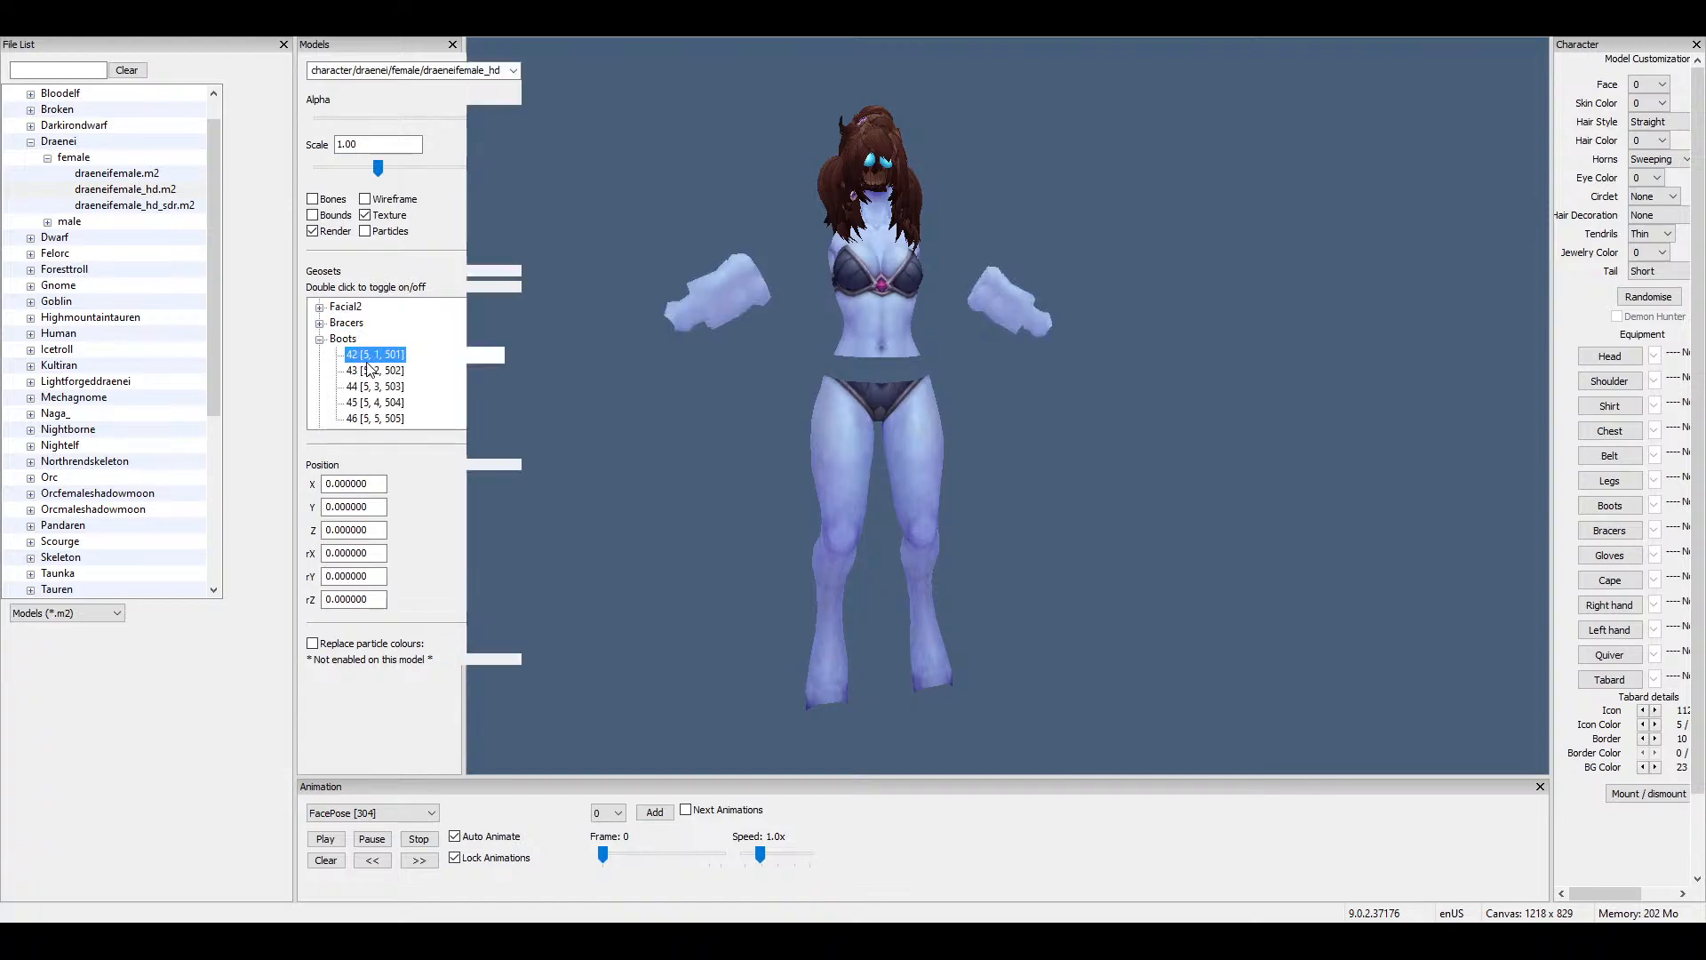
{"action": "double_click", "coordinate": [374, 386]}
{"action": "double_click", "coordinate": [373, 403]}
{"action": "double_click", "coordinate": [374, 419]}
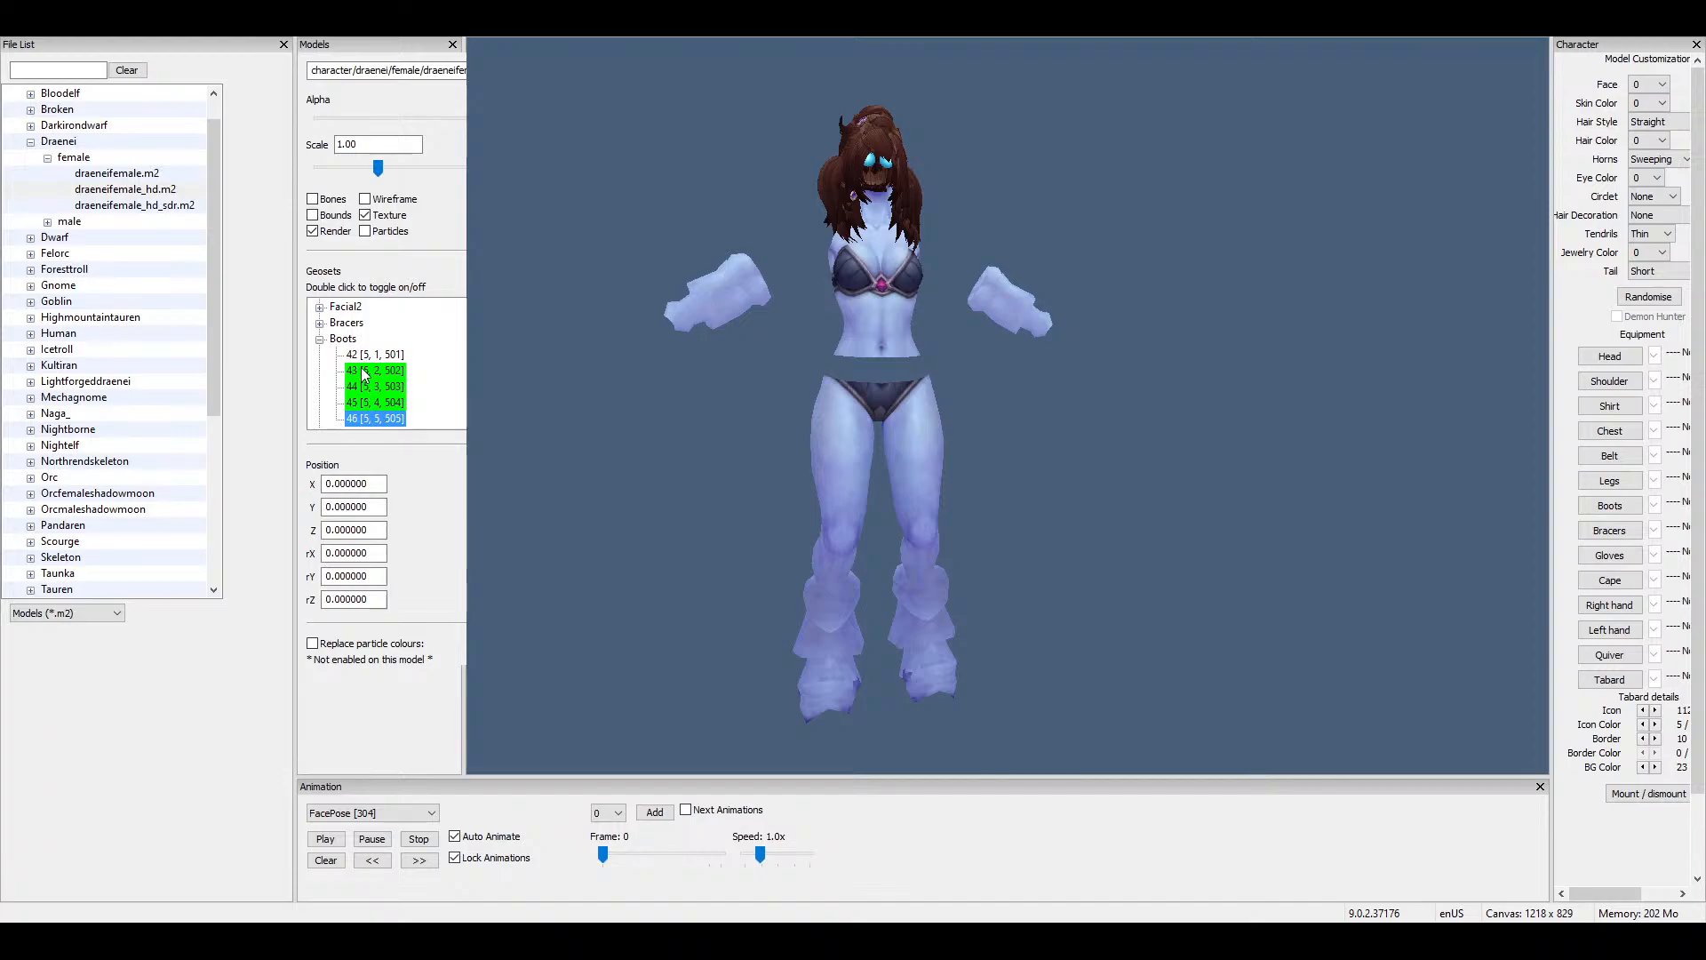
{"action": "left_click", "coordinate": [319, 339]}
Go through the Ears group and show the geoset in the Wristbands group.
{"action": "left_click", "coordinate": [319, 354]}
{"action": "left_click", "coordinate": [377, 370]}
{"action": "left_click", "coordinate": [319, 354]}
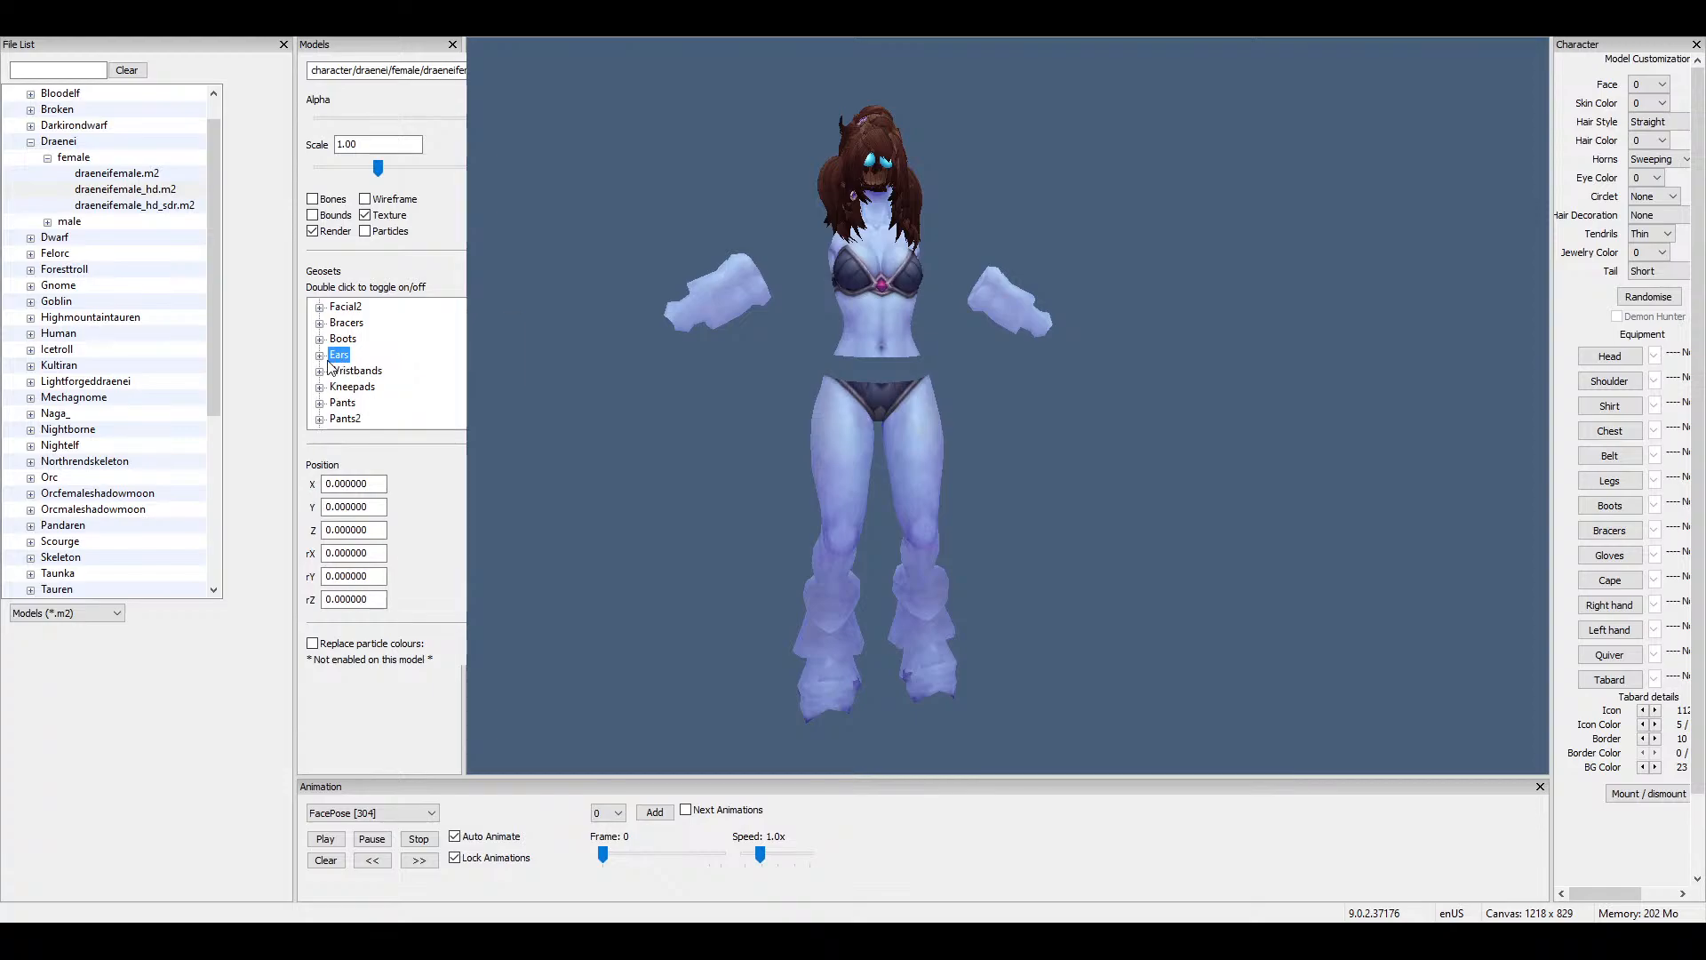
{"action": "left_click", "coordinate": [319, 370]}
{"action": "double_click", "coordinate": [374, 387]}
{"action": "left_click", "coordinate": [319, 371]}
Show kneepad geosets 50 [9, 2, 902] and 51 [9, 3, 903].
{"action": "left_click", "coordinate": [319, 386]}
{"action": "left_click", "coordinate": [365, 403]}
{"action": "double_click", "coordinate": [365, 402]}
{"action": "scroll", "coordinate": [364, 405], "scroll_direction": "down", "scroll_amount": 1}
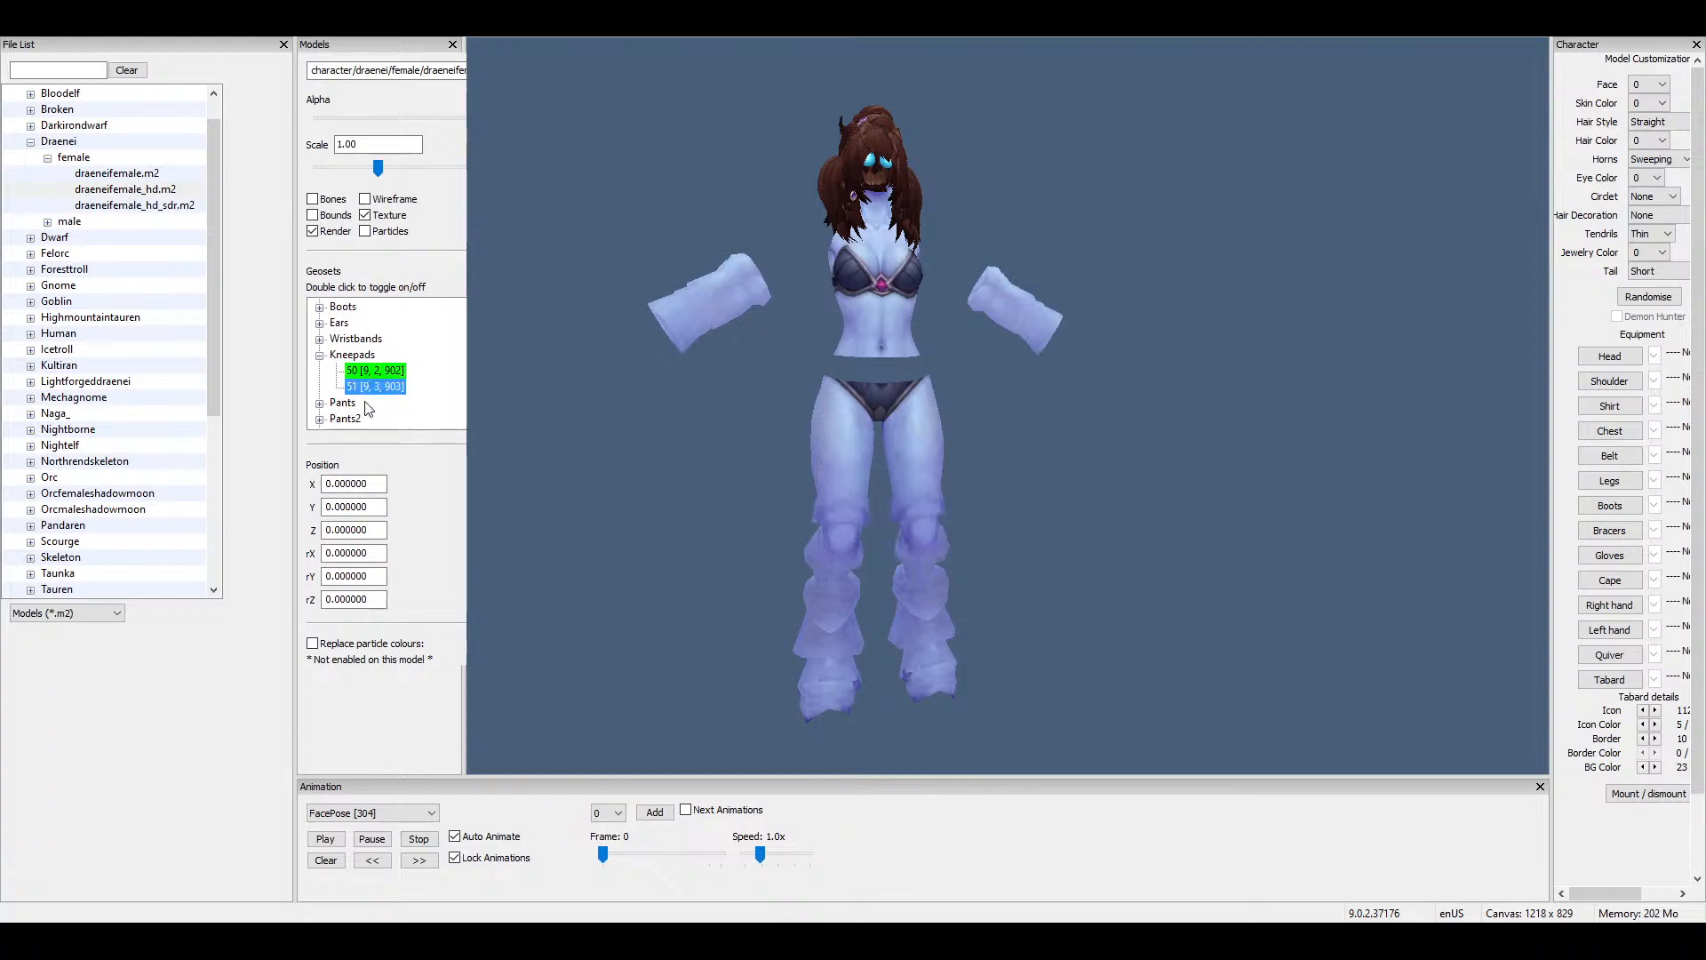
{"action": "left_click", "coordinate": [319, 355]}
Show Pants geoset 52 [10, 2, 1002] and both geosets in the Pants2 group.
{"action": "left_click", "coordinate": [338, 371]}
{"action": "left_click", "coordinate": [320, 371]}
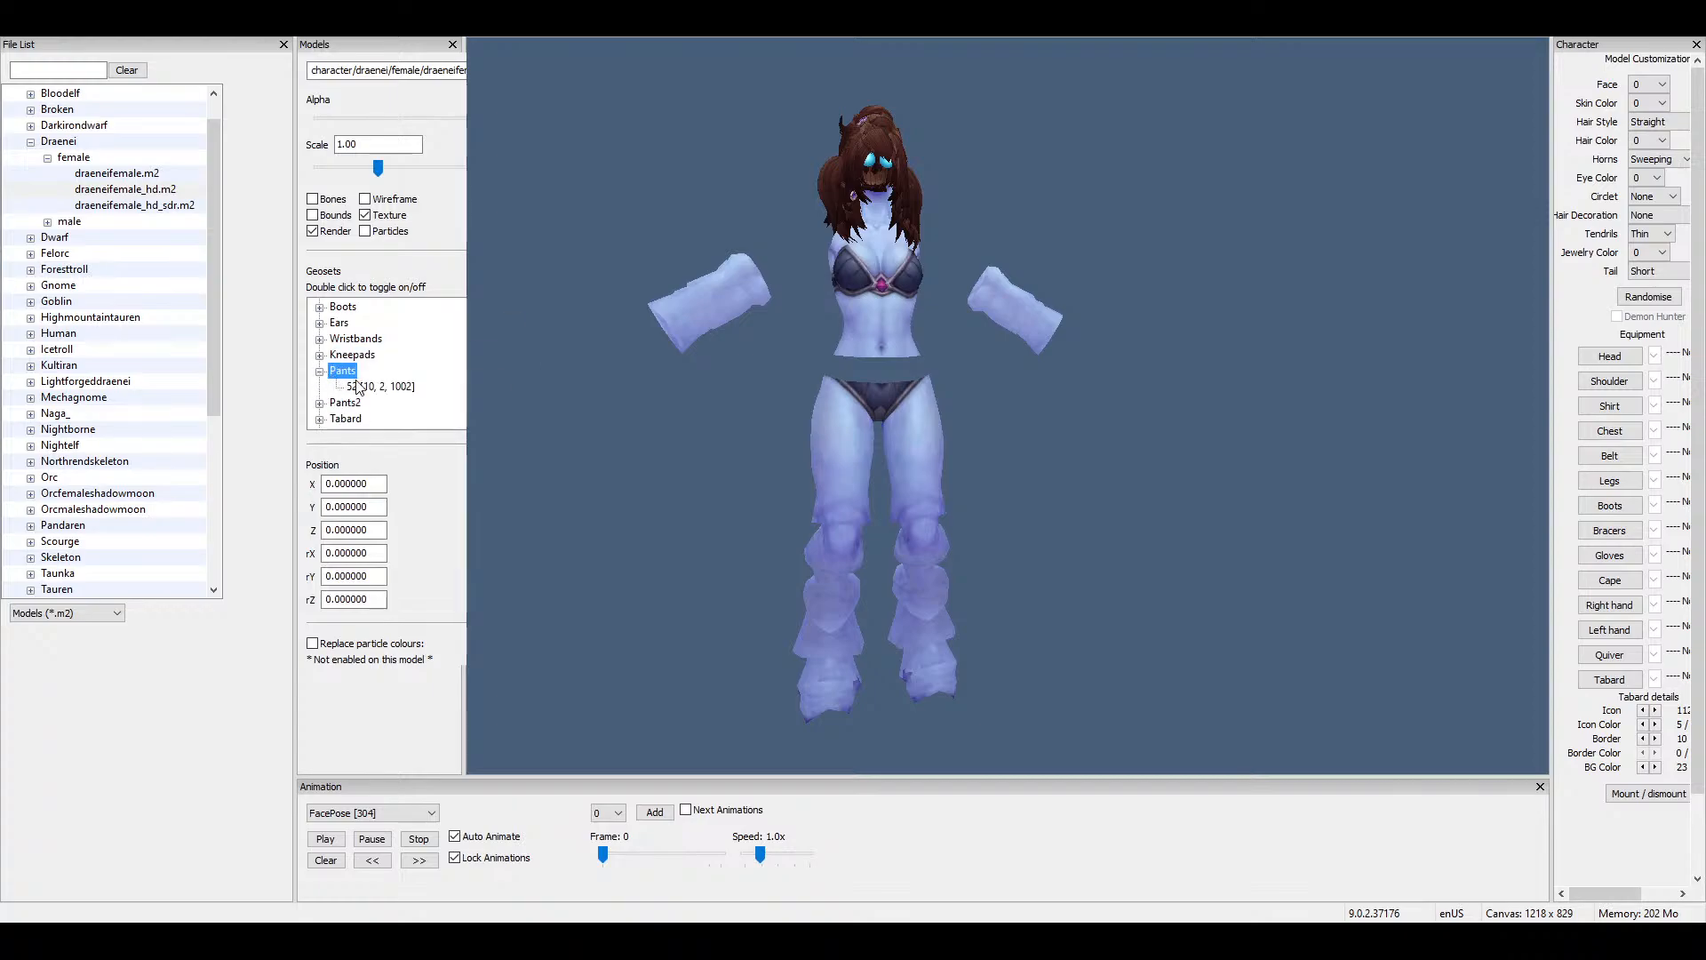
{"action": "double_click", "coordinate": [354, 385]}
{"action": "left_click", "coordinate": [320, 371]}
{"action": "left_click", "coordinate": [320, 387]}
{"action": "double_click", "coordinate": [356, 404]}
{"action": "double_click", "coordinate": [360, 419]}
{"action": "left_click", "coordinate": [320, 388]}
Show both geosets in the Tabard group.
{"action": "left_click", "coordinate": [346, 402]}
{"action": "left_click", "coordinate": [320, 403]}
{"action": "double_click", "coordinate": [368, 402]}
{"action": "double_click", "coordinate": [371, 416]}
{"action": "left_click", "coordinate": [358, 384]}
{"action": "left_click", "coordinate": [321, 388]}
Show geoset 58 [13, 2, 1302] in the Trousers group.
{"action": "left_click", "coordinate": [320, 403]}
{"action": "left_click", "coordinate": [375, 402]}
{"action": "double_click", "coordinate": [377, 418]}
{"action": "scroll", "coordinate": [376, 418], "scroll_direction": "down", "scroll_amount": 1}
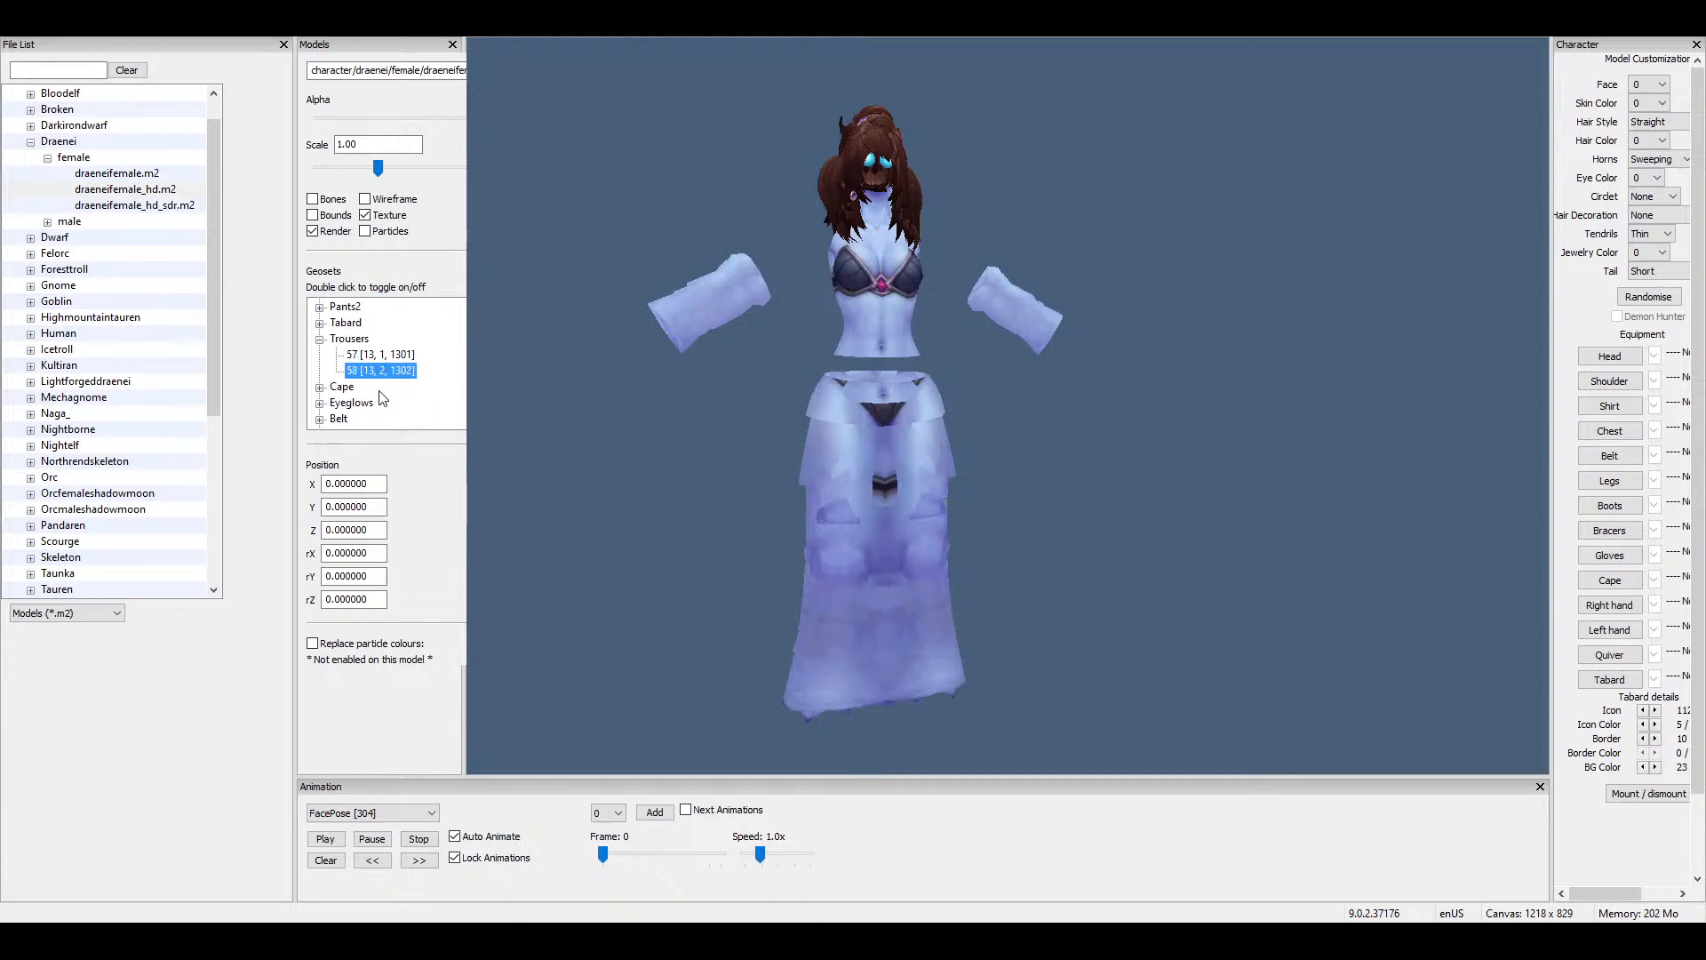
{"action": "left_click", "coordinate": [319, 340]}
Show cape geosets 59 [15, 2, 1502], 60, 61 and 62 [15, 5, 1505].
{"action": "left_click", "coordinate": [321, 354]}
{"action": "left_click", "coordinate": [403, 335]}
{"action": "double_click", "coordinate": [403, 337]}
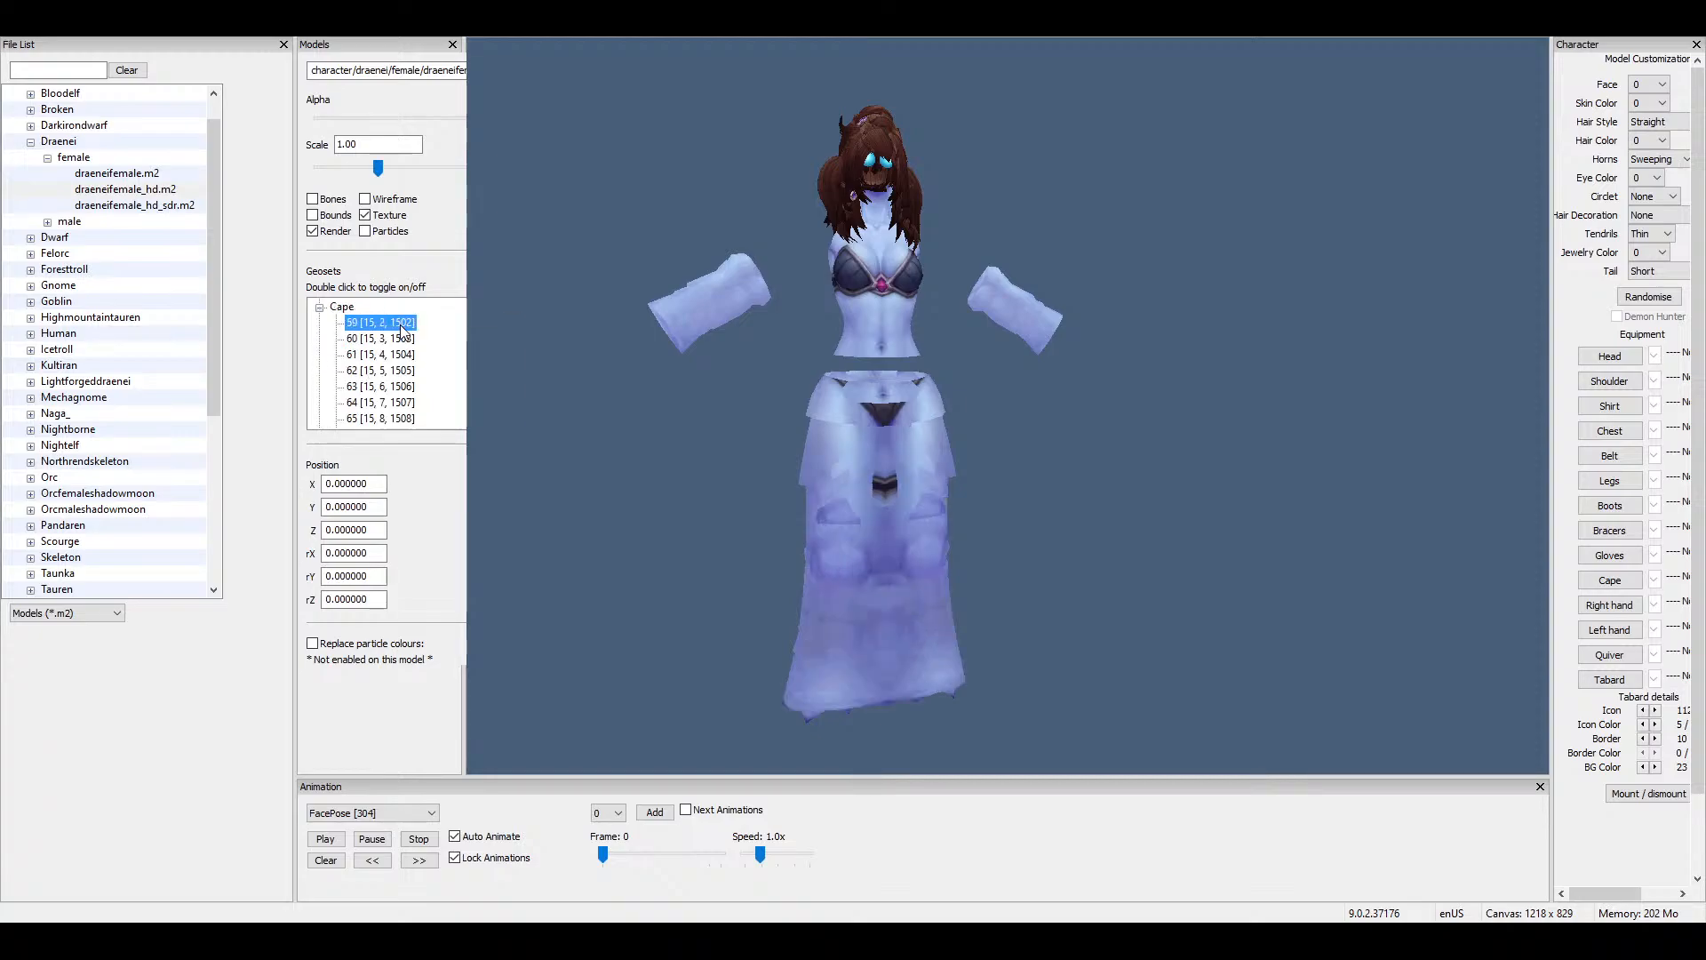
{"action": "double_click", "coordinate": [399, 322]}
{"action": "left_click", "coordinate": [399, 354]}
{"action": "left_click", "coordinate": [397, 369]}
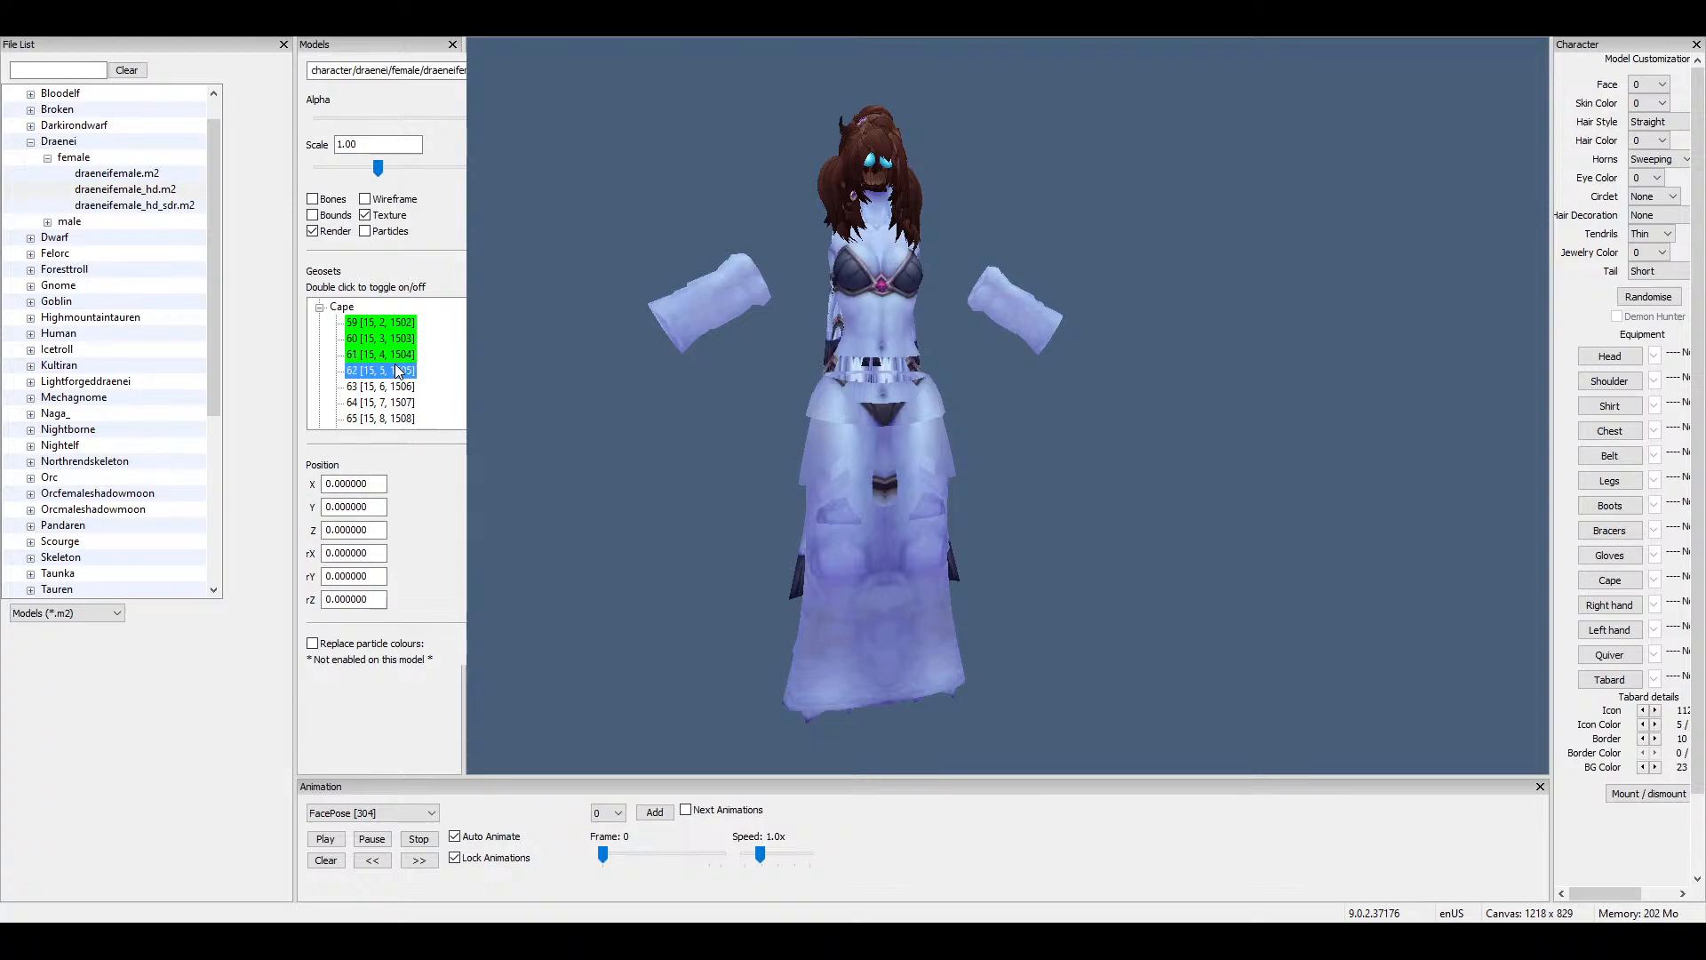
Show cape geosets 63 [15, 6, 1506] to 67 [15, 10, 1510].
{"action": "double_click", "coordinate": [385, 385]}
{"action": "double_click", "coordinate": [385, 374]}
{"action": "left_click", "coordinate": [373, 391]}
{"action": "double_click", "coordinate": [371, 405]}
{"action": "left_click", "coordinate": [374, 419]}
{"action": "scroll", "coordinate": [392, 396], "scroll_direction": "down", "scroll_amount": 3}
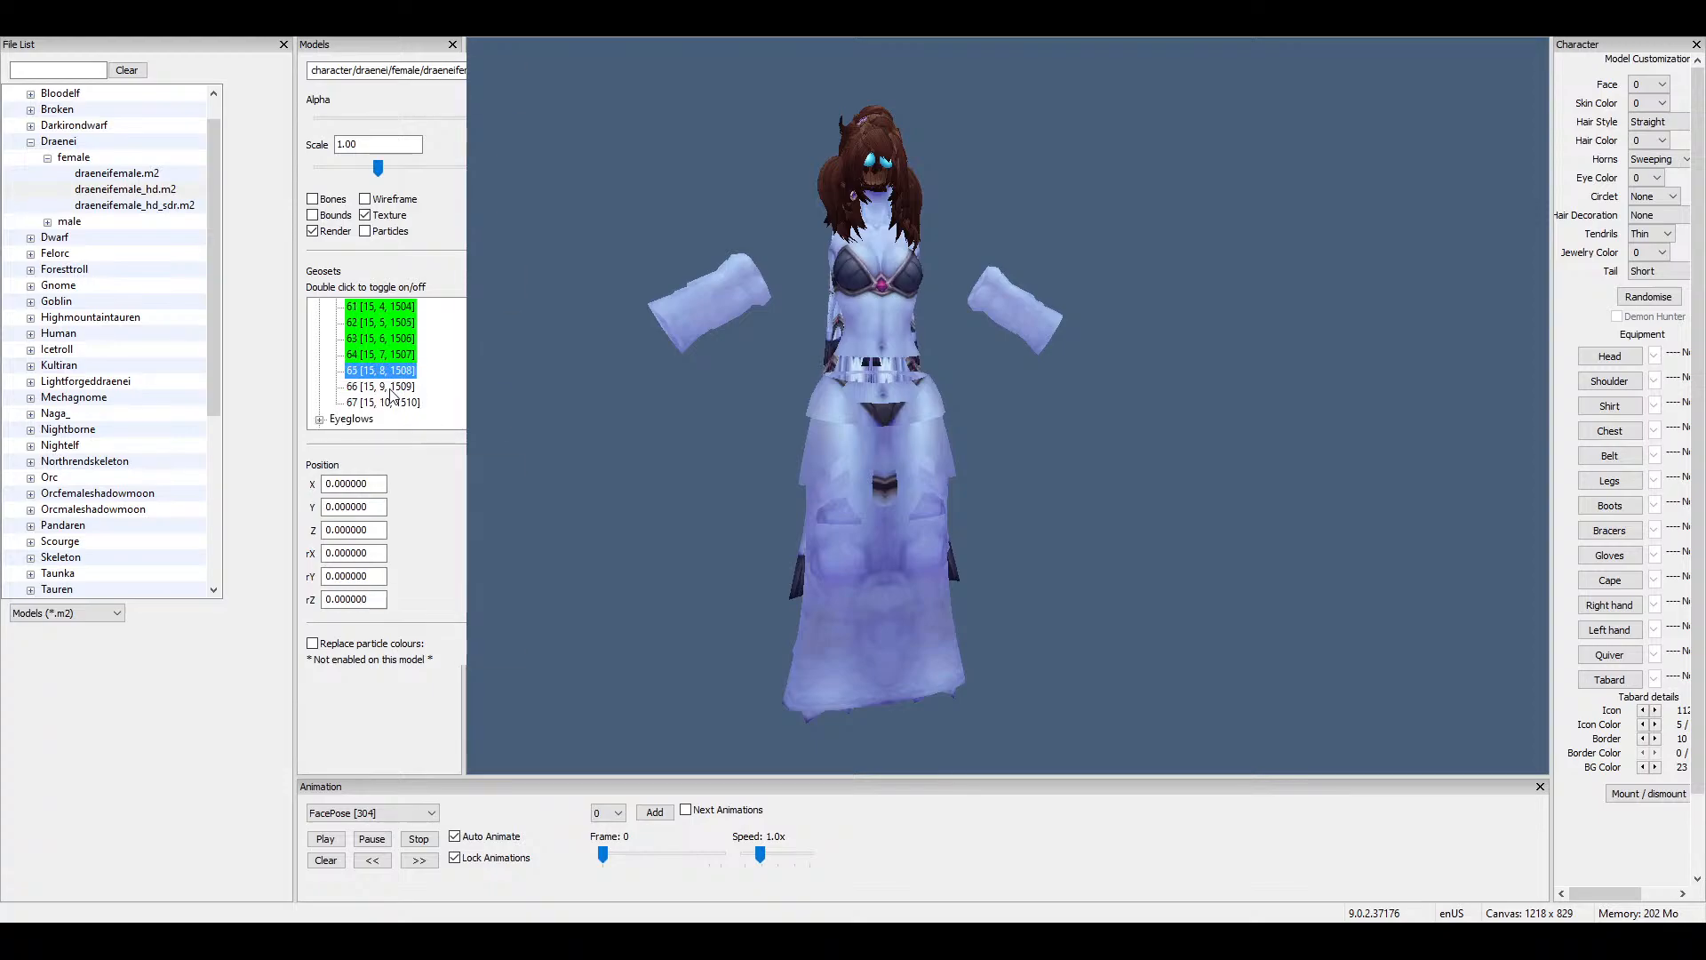
{"action": "double_click", "coordinate": [390, 389]}
{"action": "double_click", "coordinate": [388, 403]}
{"action": "scroll", "coordinate": [388, 403], "scroll_direction": "up", "scroll_amount": 2}
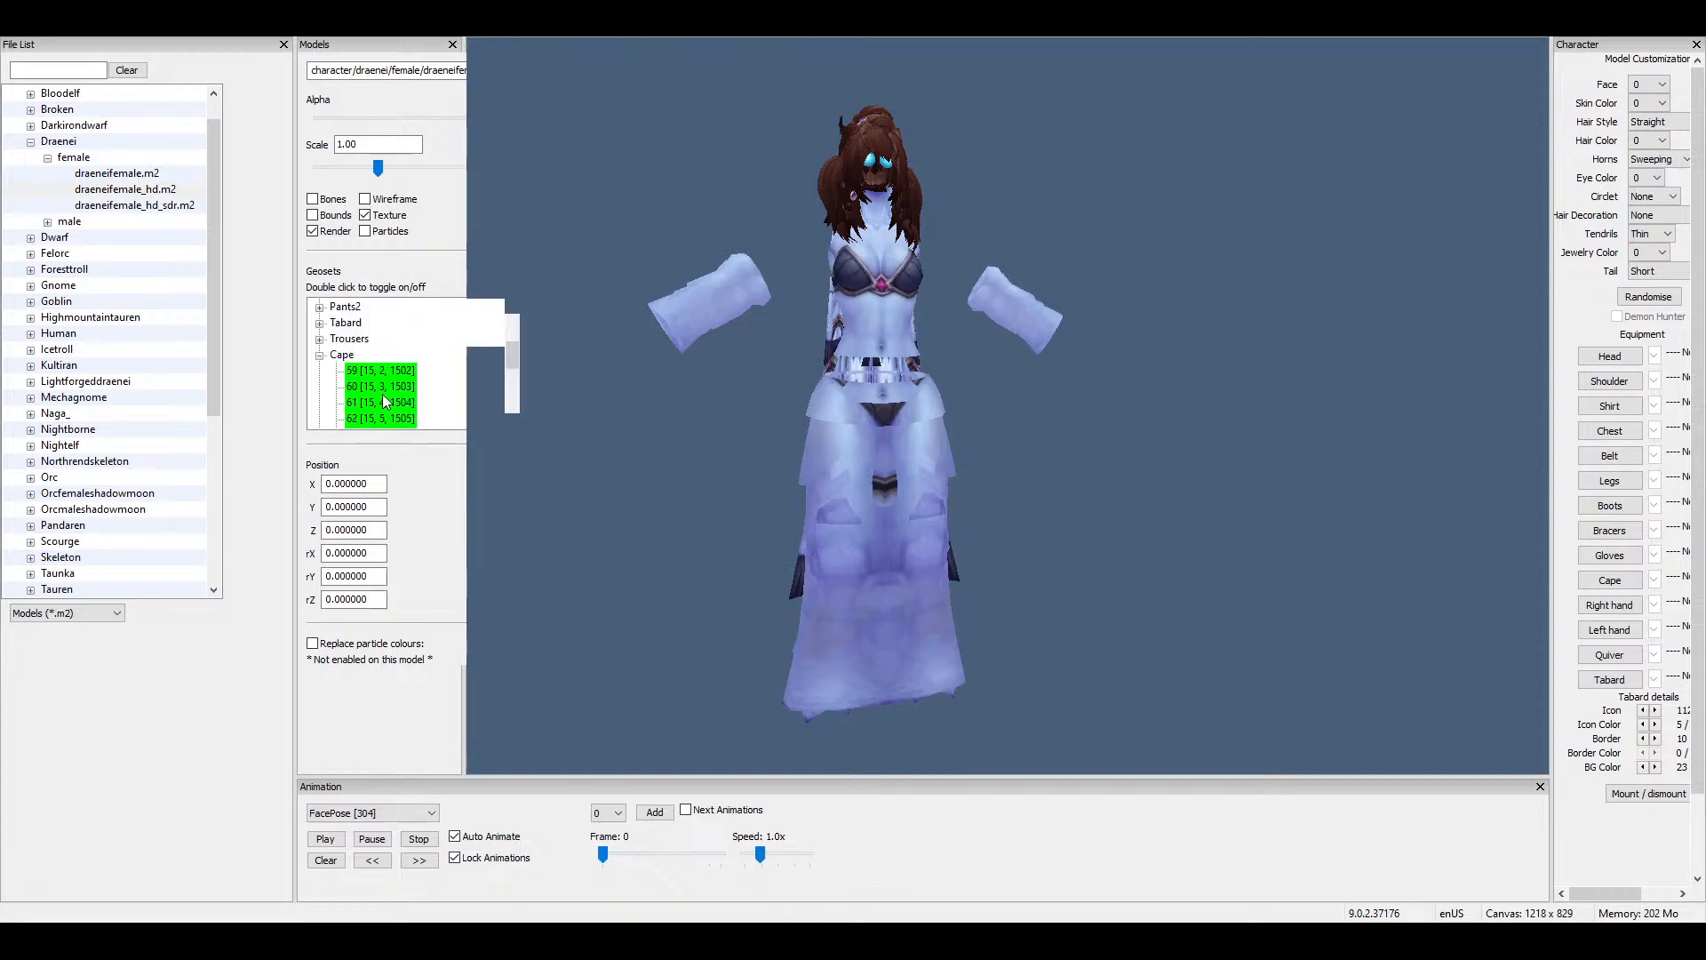
{"action": "left_click", "coordinate": [320, 357]}
Toggle geoset 68 [17, 1, 1701] in the Eyeglows group.
{"action": "left_click", "coordinate": [319, 371]}
{"action": "left_click", "coordinate": [355, 386]}
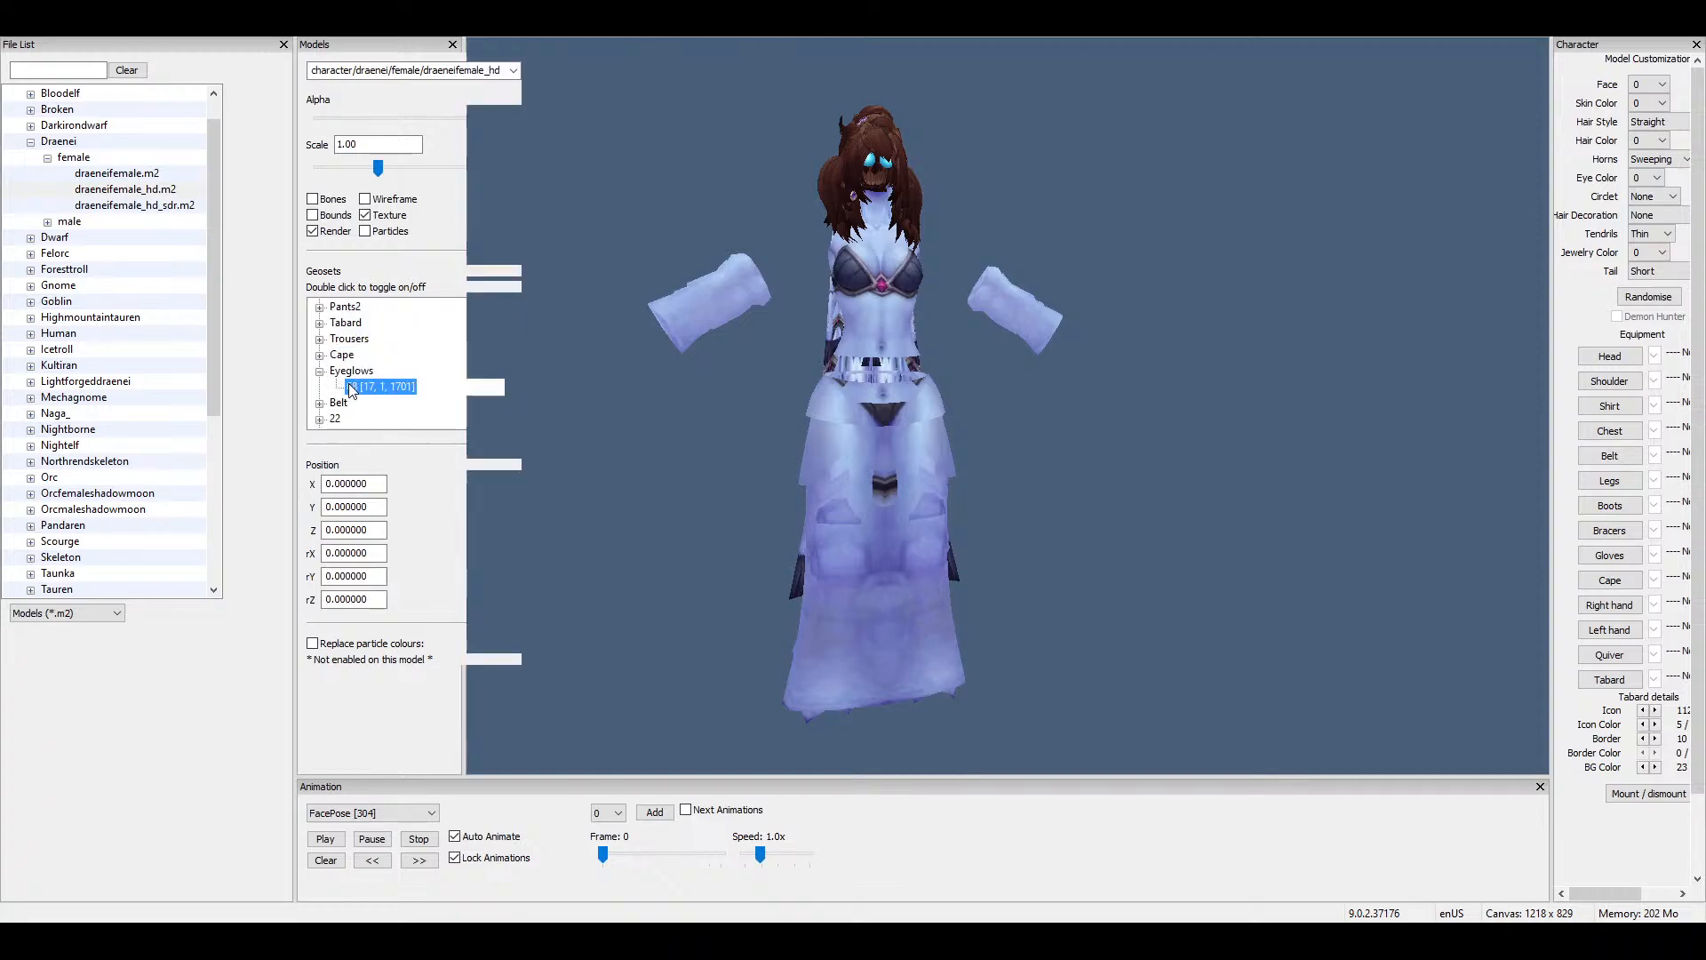
{"action": "left_click", "coordinate": [351, 371]}
{"action": "left_click", "coordinate": [320, 372]}
Test belt geosets 69 [18, 2, 1802] and 70 [18, 3, 1803] by switching them on and off.
{"action": "left_click", "coordinate": [320, 387]}
{"action": "left_click", "coordinate": [382, 404]}
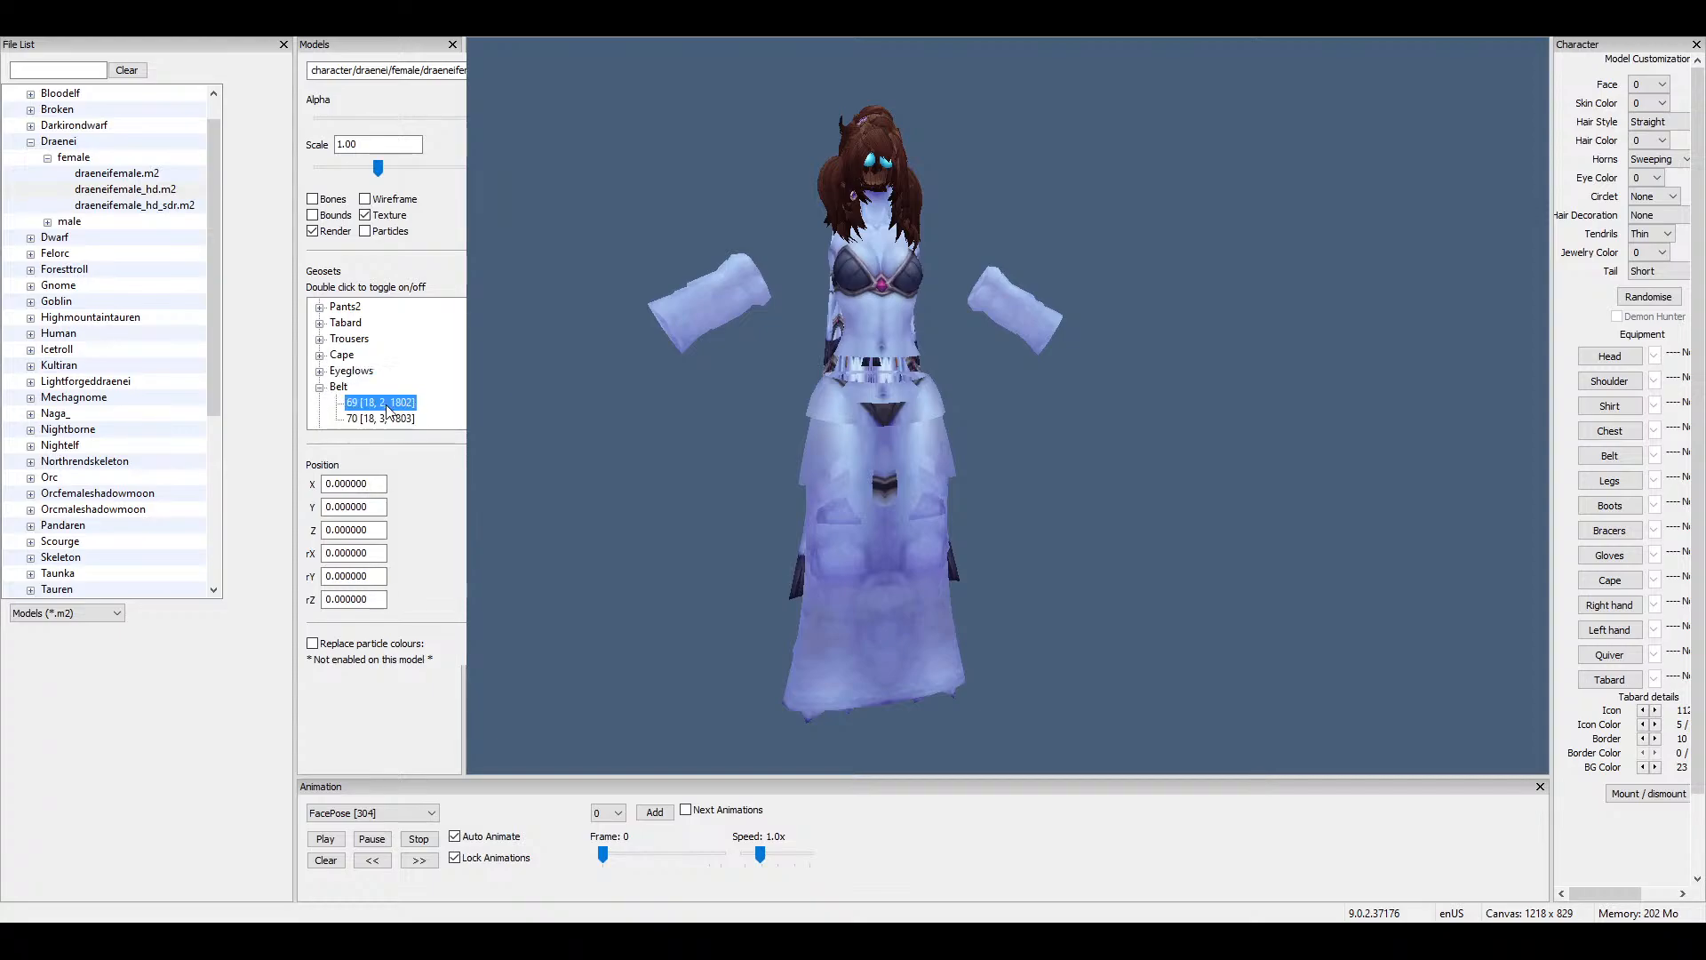
{"action": "double_click", "coordinate": [382, 404]}
{"action": "scroll", "coordinate": [395, 400], "scroll_direction": "down", "scroll_amount": 1}
{"action": "left_click", "coordinate": [321, 340]}
{"action": "left_click", "coordinate": [320, 370]}
{"action": "left_click", "coordinate": [320, 307]}
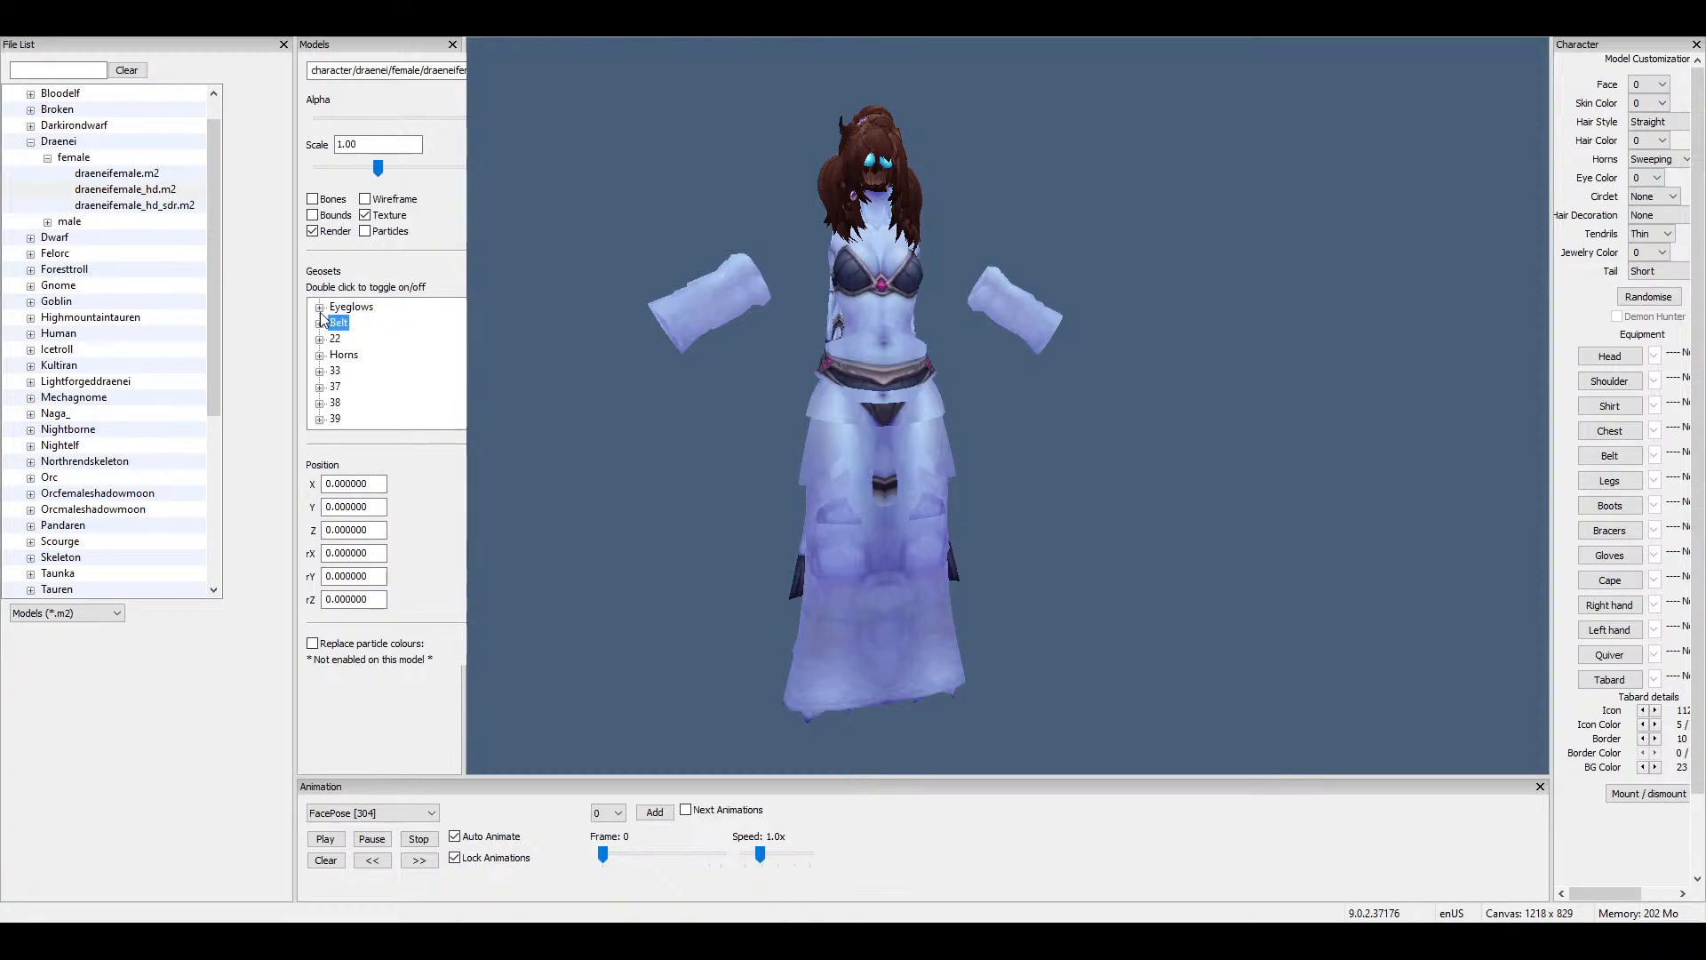
{"action": "left_click", "coordinate": [320, 324]}
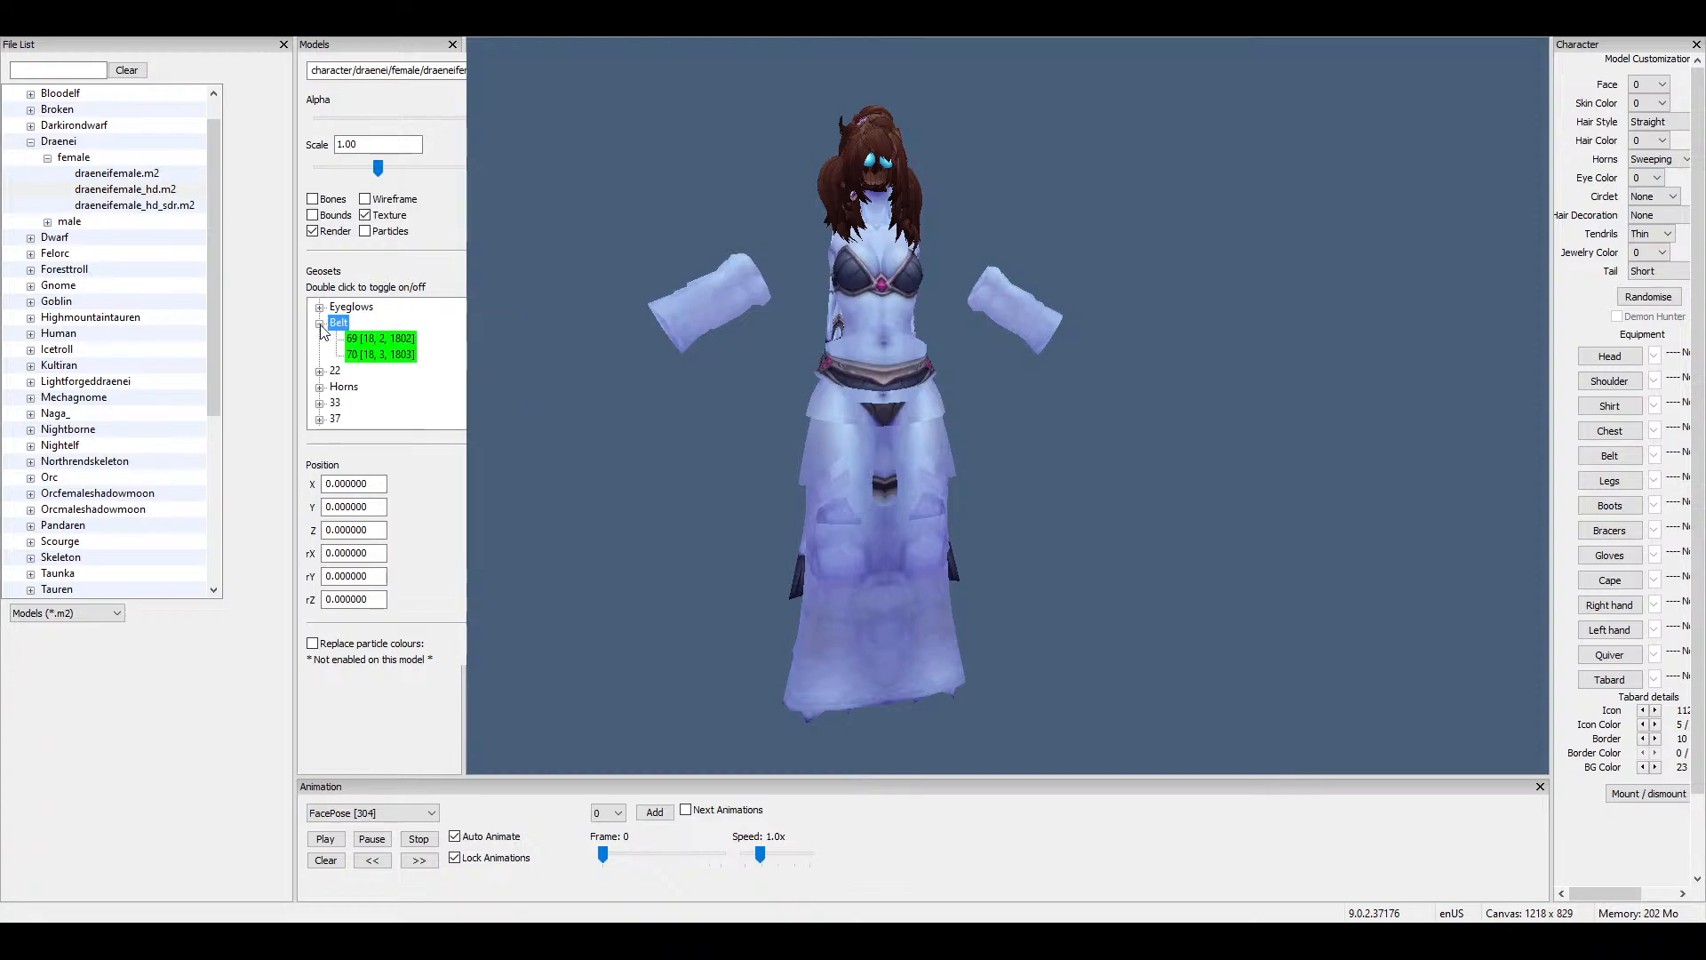
{"action": "double_click", "coordinate": [378, 355]}
{"action": "double_click", "coordinate": [378, 355]}
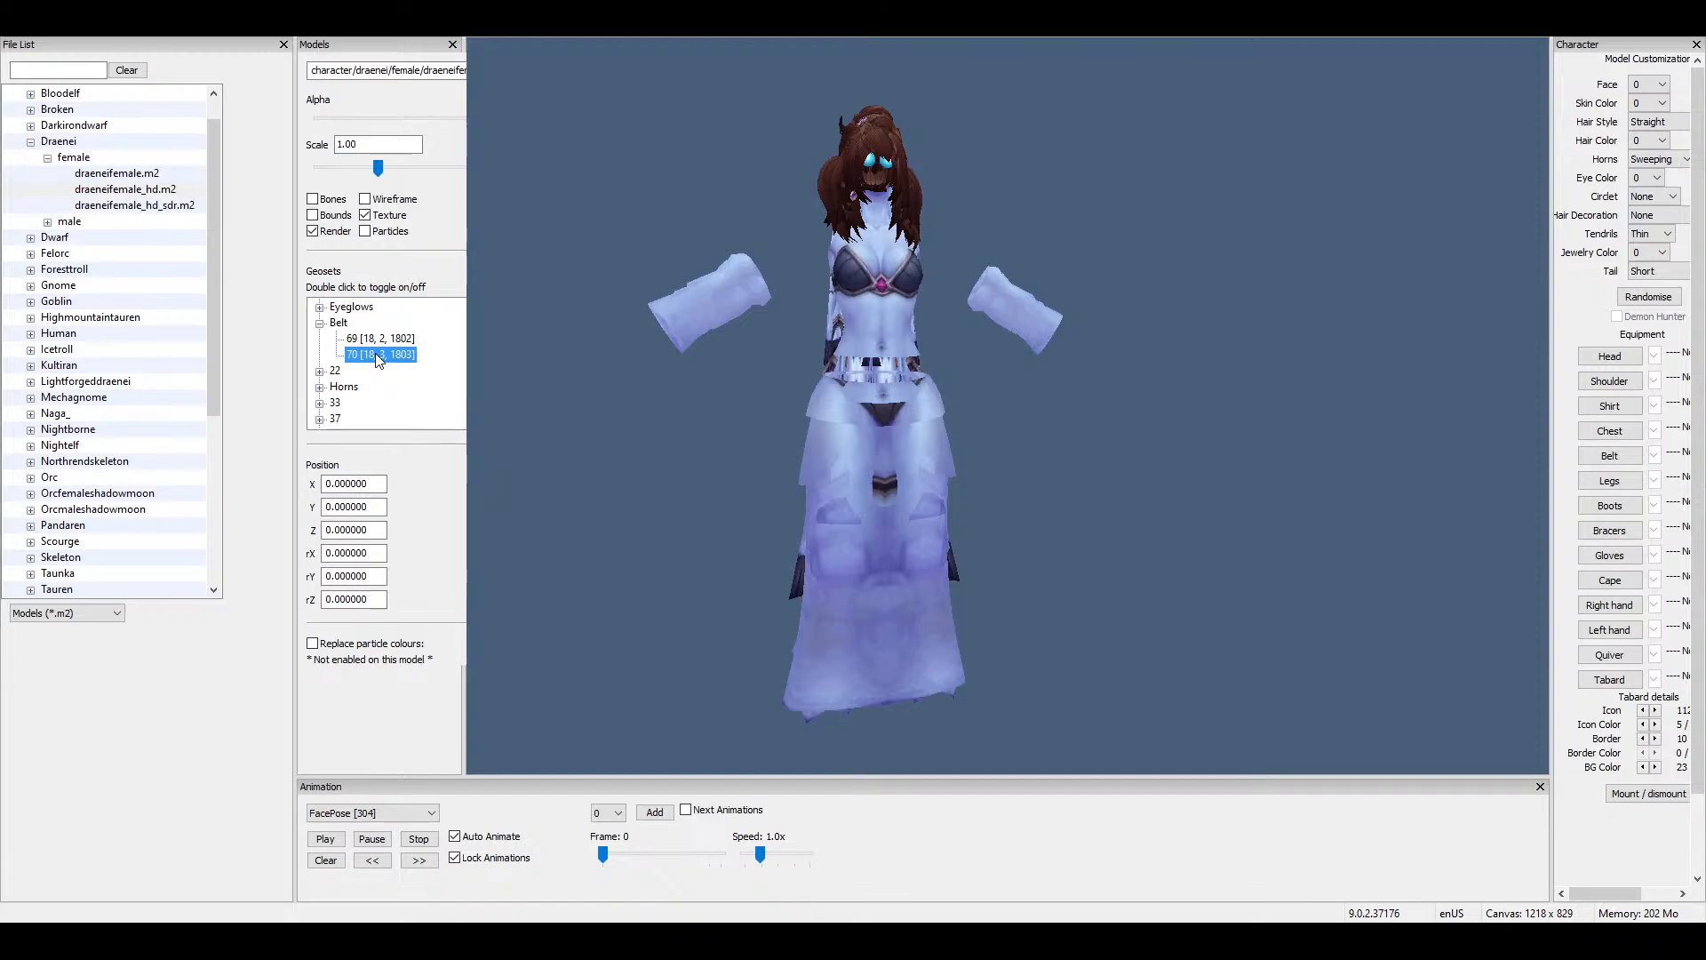
Toggle belt geosets 70 [18, 3, 1803] and 69 [18, 2, 1802] once more and collapse the Belt group.
{"action": "double_click", "coordinate": [377, 355]}
{"action": "double_click", "coordinate": [381, 340]}
{"action": "left_click", "coordinate": [320, 323]}
Compare geosets 71 [22, 1, 2201] and 72 [22, 2, 2202] in group 22 and leave 72 hidden.
{"action": "left_click", "coordinate": [319, 340]}
{"action": "left_click", "coordinate": [354, 352]}
{"action": "double_click", "coordinate": [356, 356]}
{"action": "left_click", "coordinate": [369, 366]}
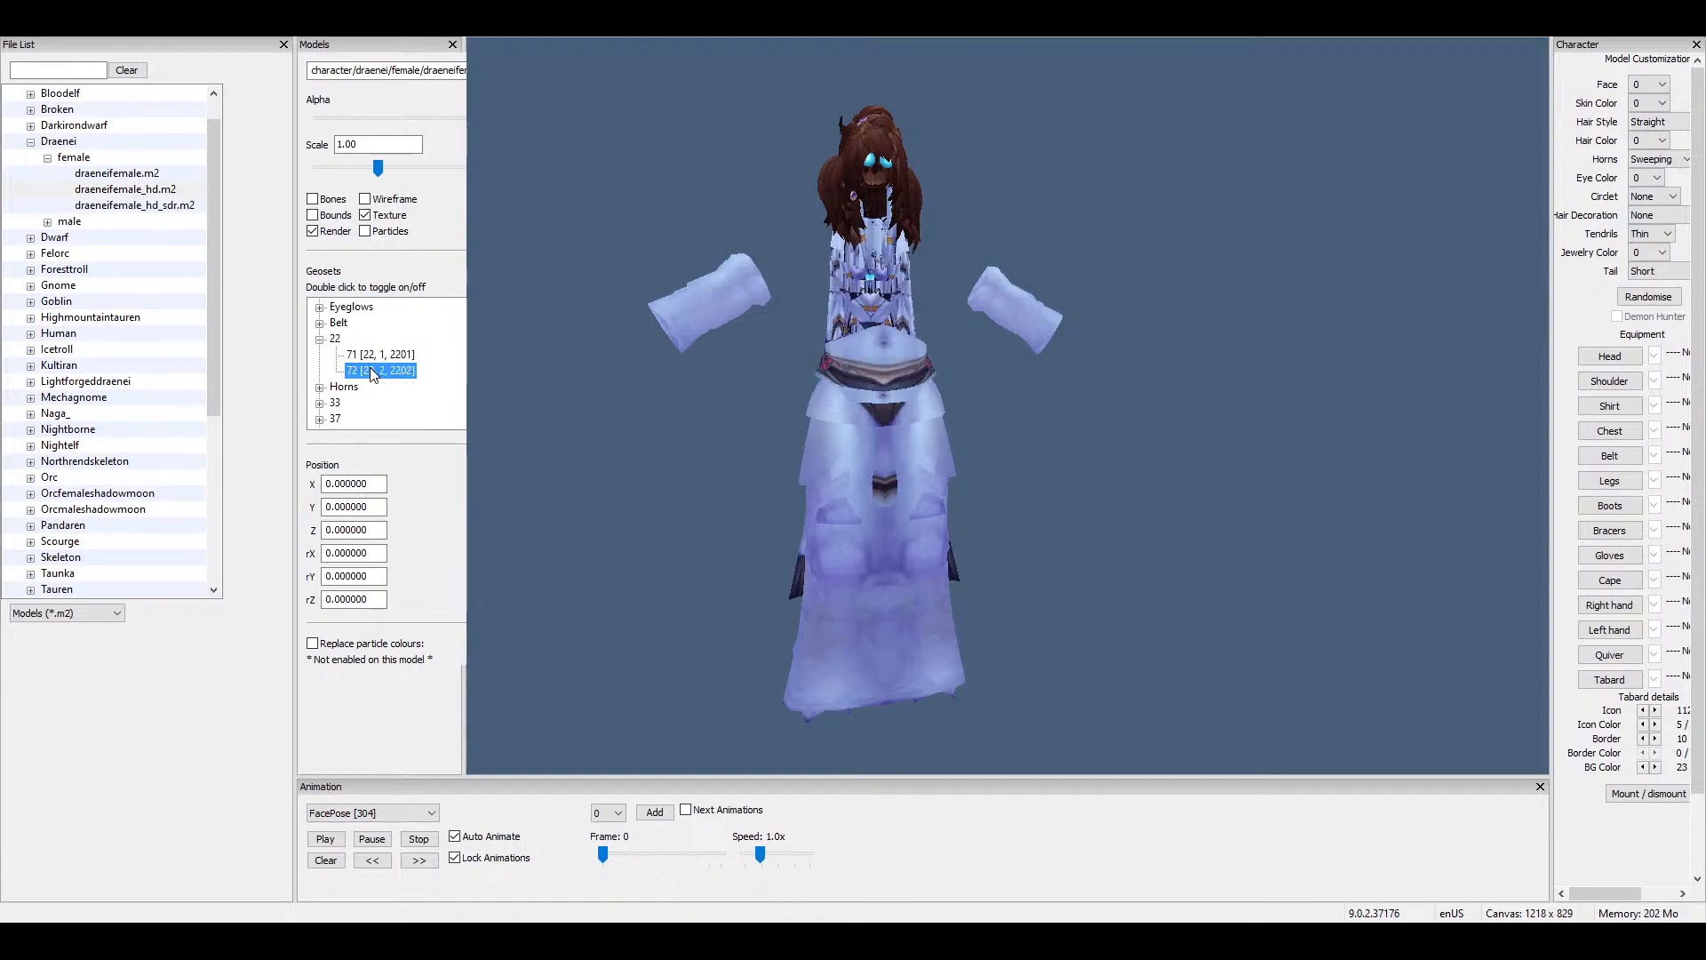
{"action": "double_click", "coordinate": [370, 366]}
{"action": "left_click_drag", "start_coordinate": [724, 397], "coordinate": [937, 397]}
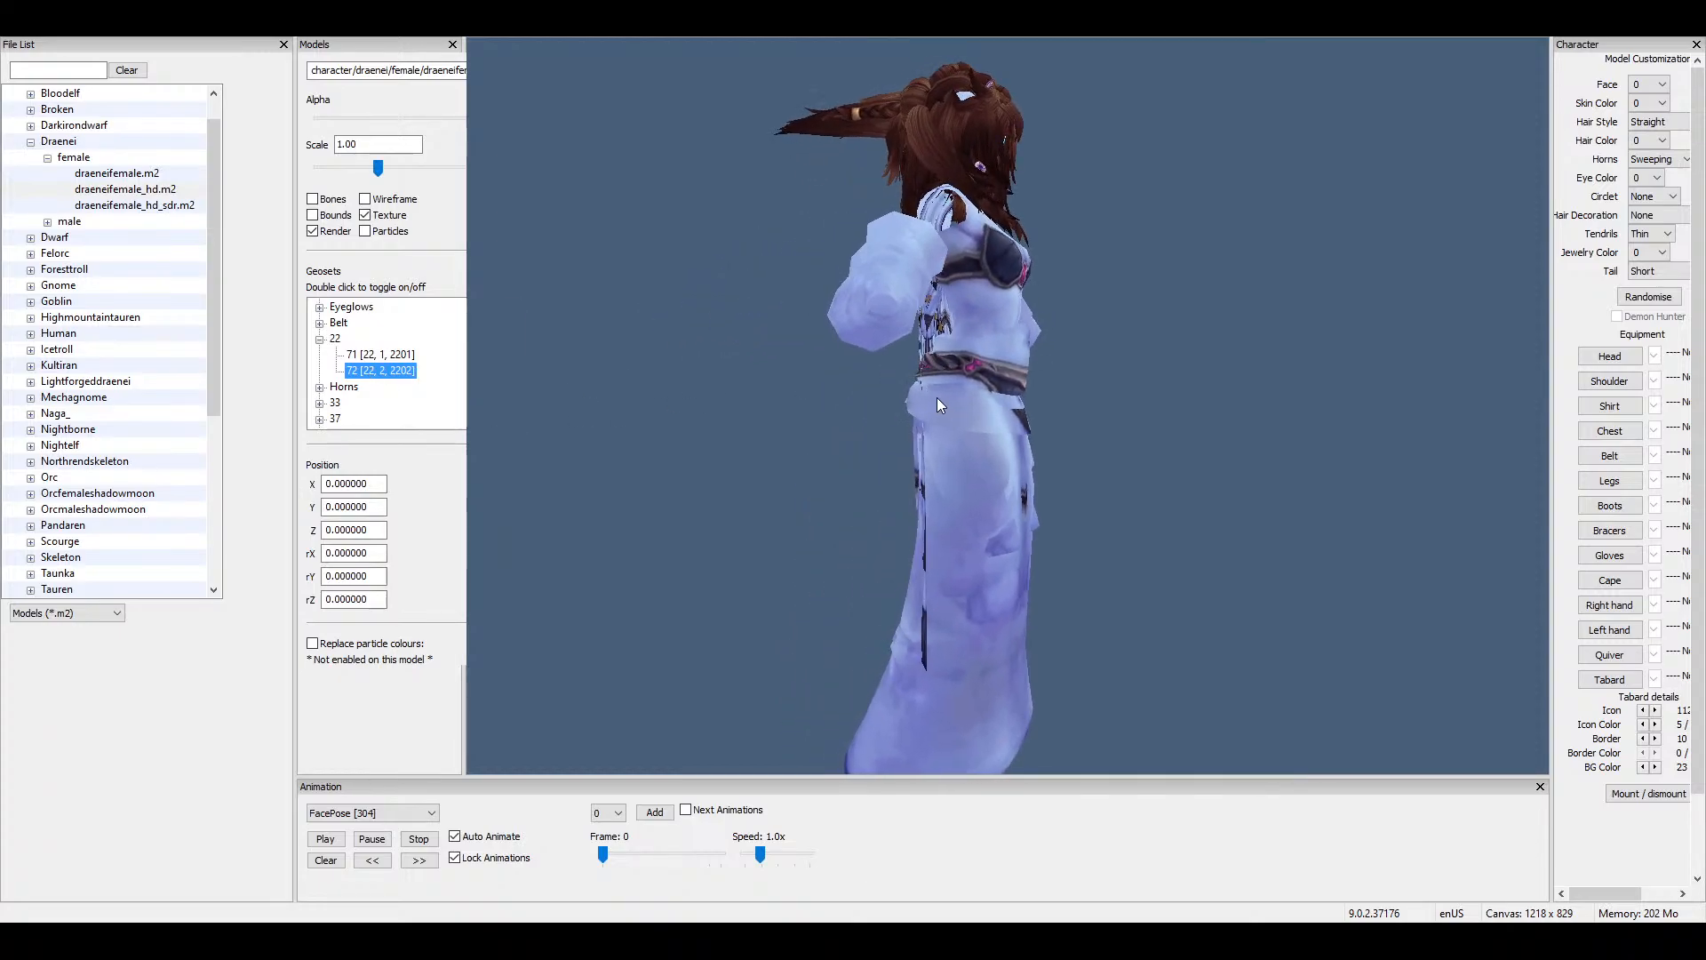
{"action": "left_click_drag", "start_coordinate": [828, 428], "coordinate": [663, 434]}
{"action": "double_click", "coordinate": [391, 368]}
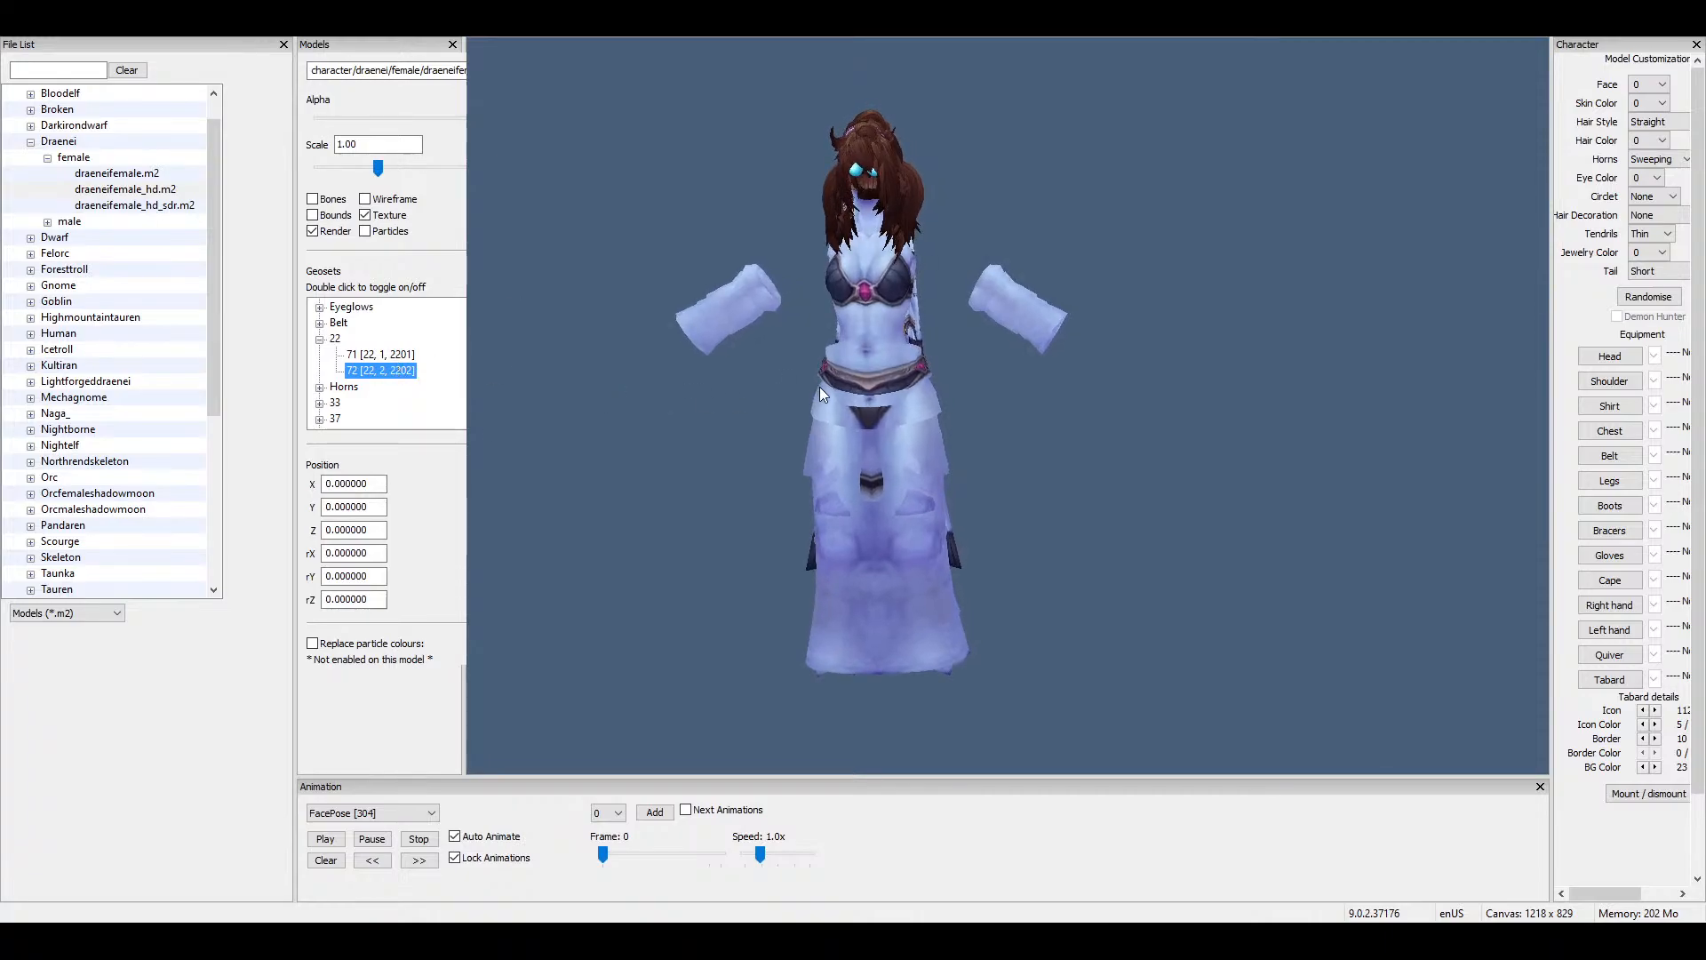
{"action": "double_click", "coordinate": [397, 373]}
{"action": "left_click", "coordinate": [319, 338]}
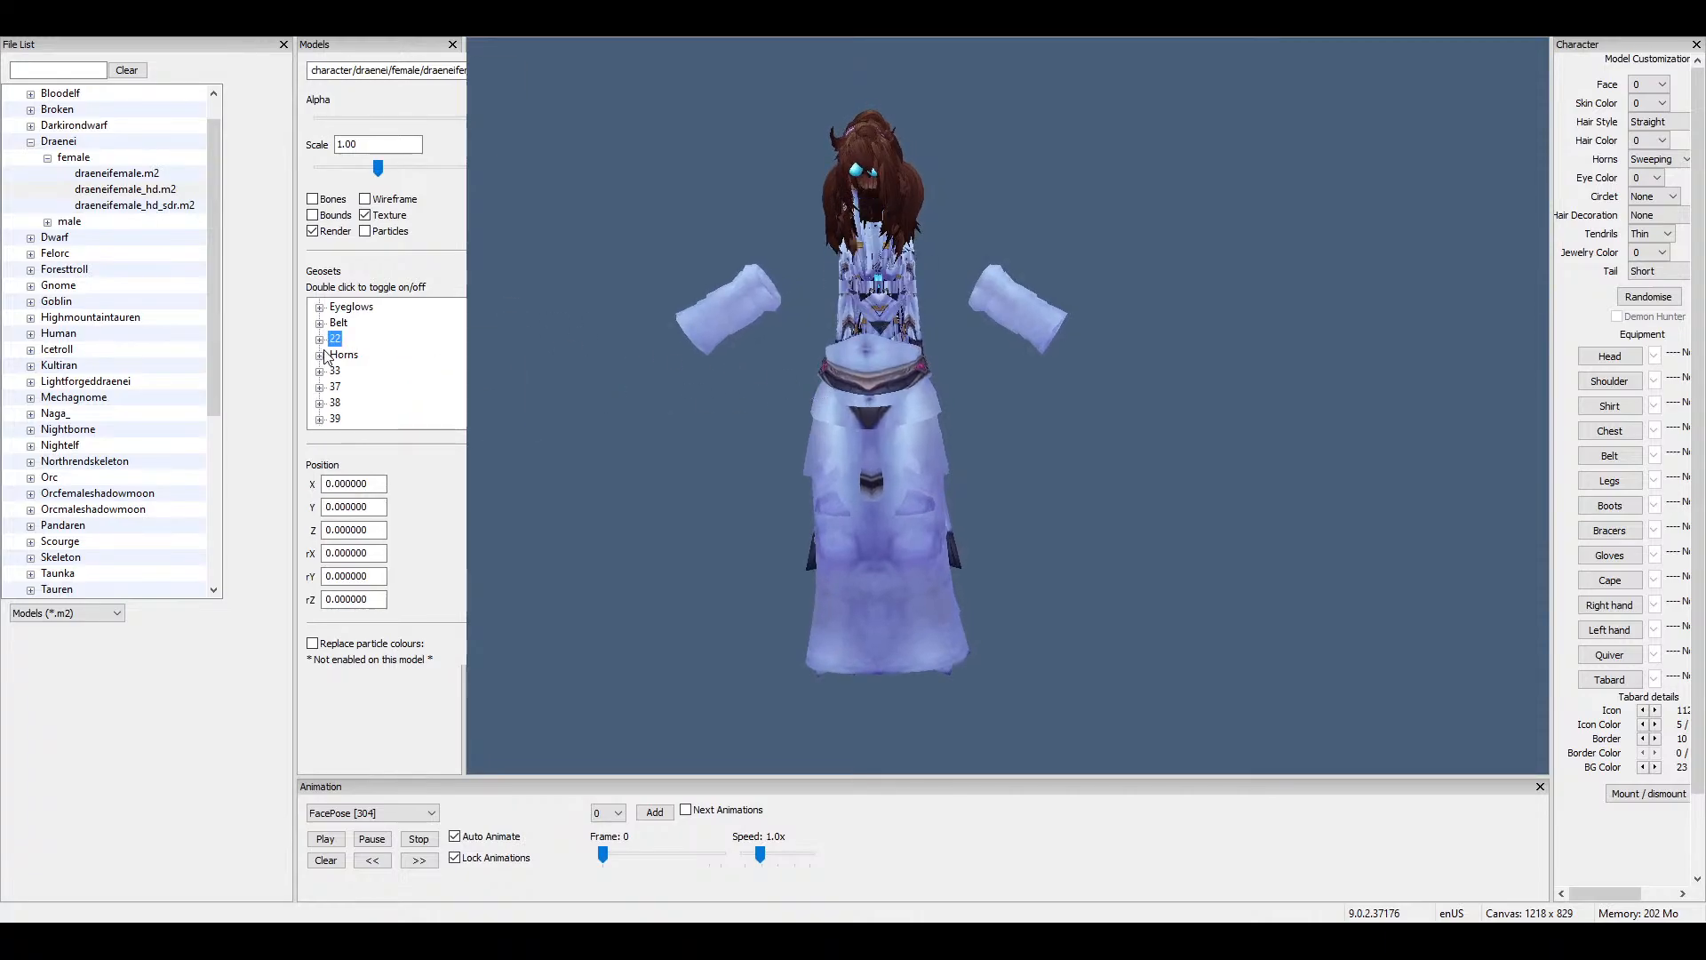
Show horn geosets 74 [24, 2, 2402] to 79 [24, 7, 2407].
{"action": "left_click", "coordinate": [320, 354]}
{"action": "double_click", "coordinate": [402, 324]}
{"action": "double_click", "coordinate": [402, 341]}
{"action": "double_click", "coordinate": [399, 355]}
{"action": "double_click", "coordinate": [394, 371]}
{"action": "double_click", "coordinate": [395, 387]}
{"action": "double_click", "coordinate": [387, 404]}
{"action": "double_click", "coordinate": [383, 418]}
Show horn geosets 80 [24, 8, 2408] to 84 [24, 12, 2412] and collapse the Horns group.
{"action": "double_click", "coordinate": [384, 386]}
{"action": "double_click", "coordinate": [383, 402]}
{"action": "double_click", "coordinate": [381, 419]}
{"action": "scroll", "coordinate": [381, 420], "scroll_direction": "down", "scroll_amount": 1}
{"action": "double_click", "coordinate": [383, 388]}
{"action": "double_click", "coordinate": [384, 402]}
{"action": "double_click", "coordinate": [388, 419]}
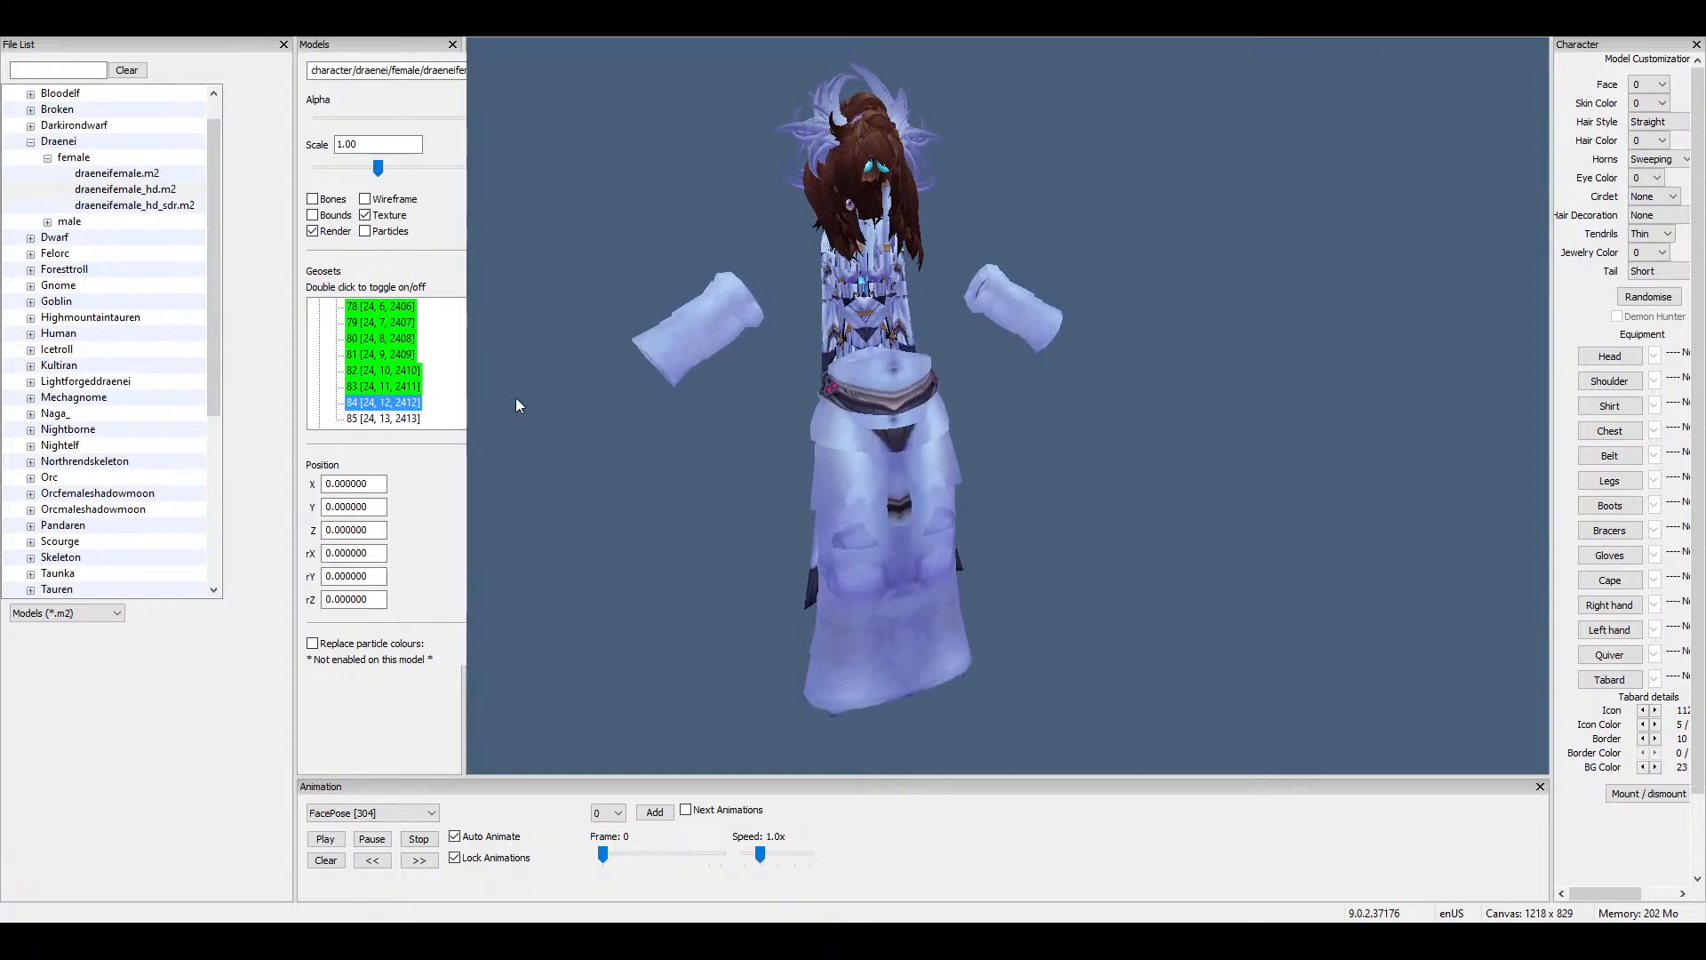
{"action": "scroll", "coordinate": [397, 409], "scroll_direction": "down", "scroll_amount": 1}
{"action": "scroll", "coordinate": [397, 380], "scroll_direction": "up", "scroll_amount": 4}
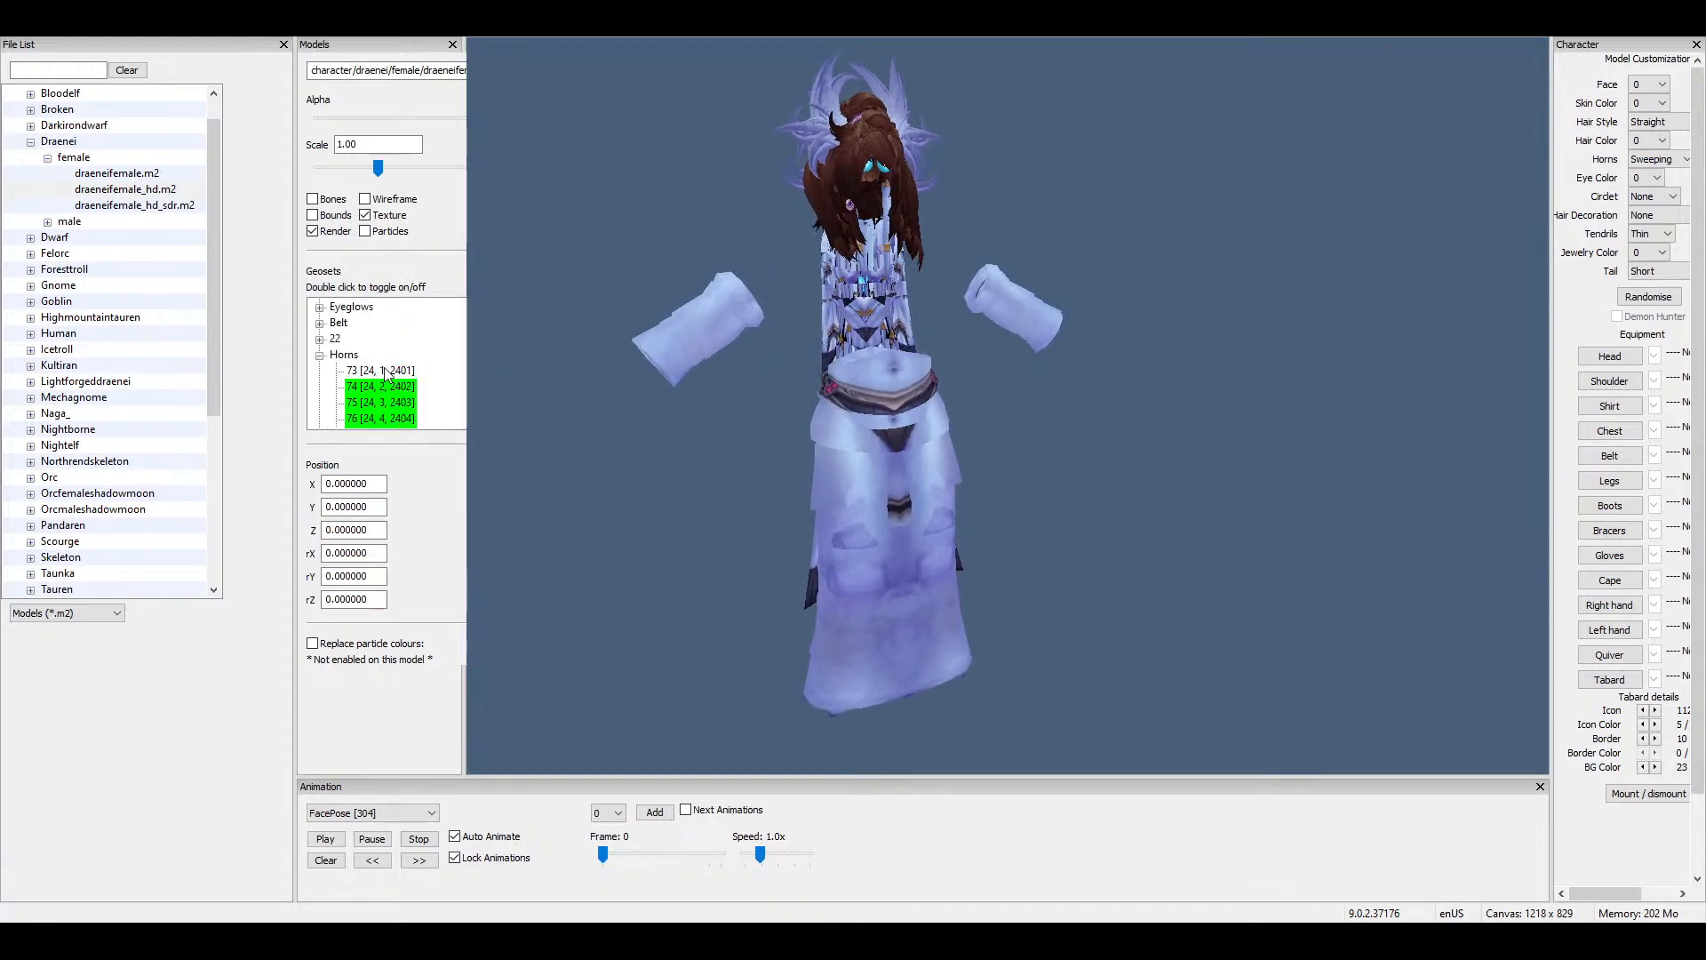
{"action": "left_click", "coordinate": [320, 356]}
Toggle geoset 86 [33, 1, 3301] in group 33 and the single geoset in group 37.
{"action": "double_click", "coordinate": [362, 389]}
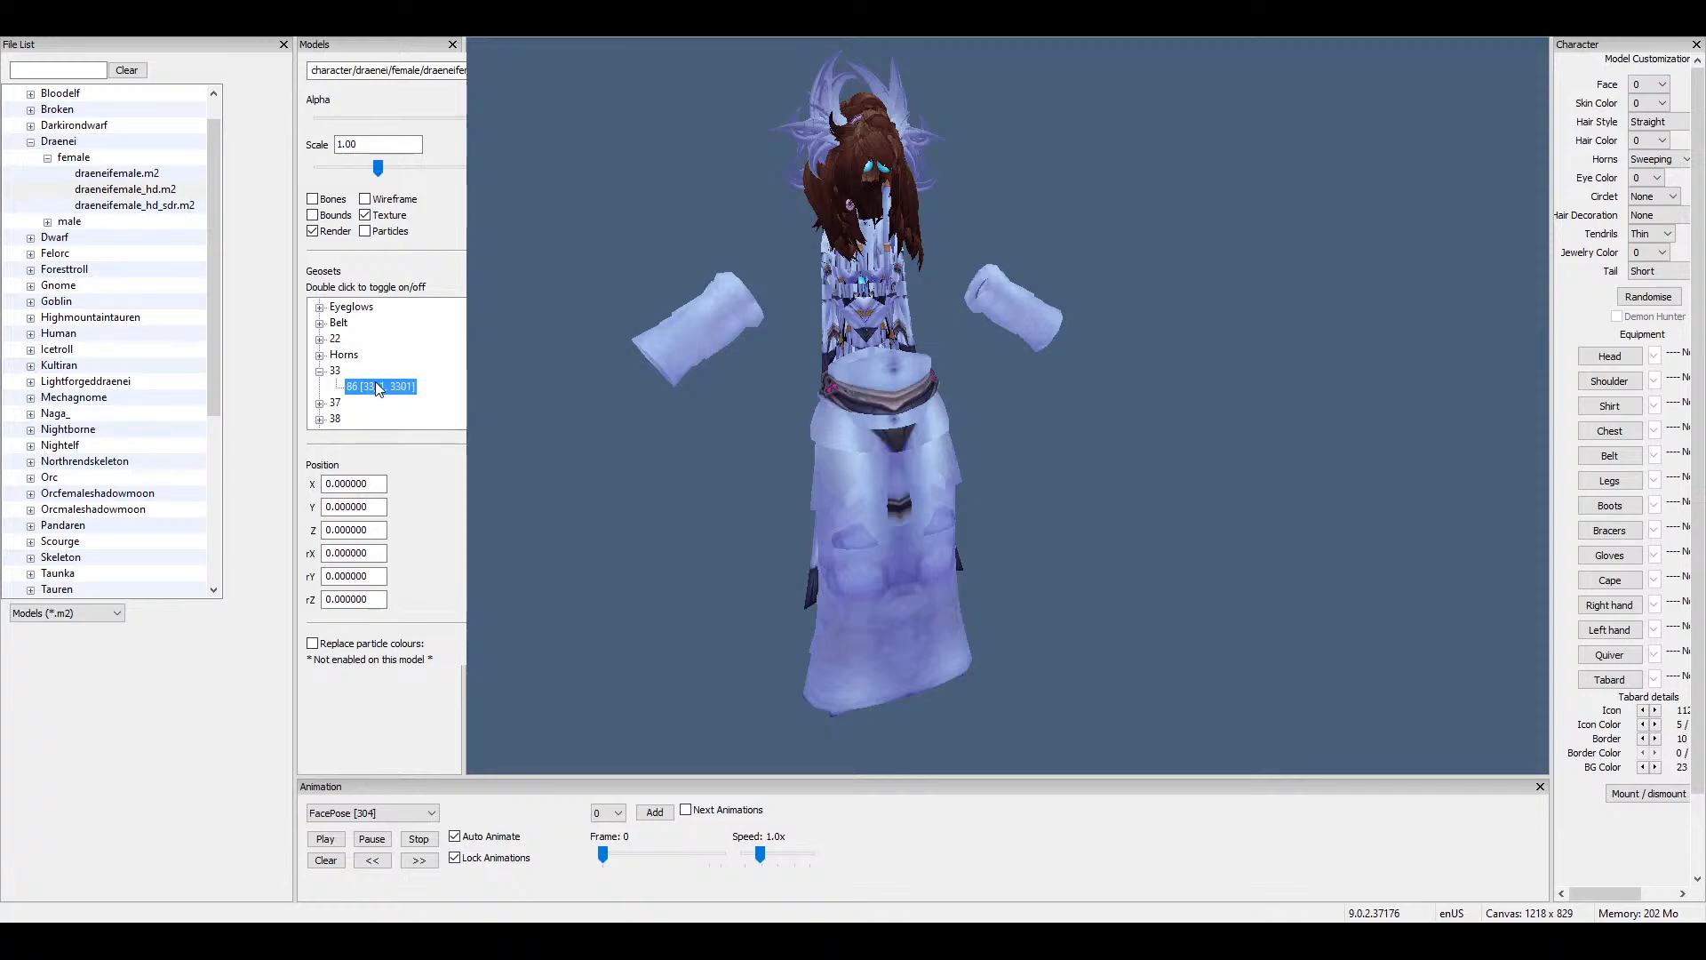
{"action": "left_click", "coordinate": [320, 370]}
{"action": "left_click", "coordinate": [321, 386]}
{"action": "double_click", "coordinate": [352, 404]}
{"action": "left_click", "coordinate": [323, 387]}
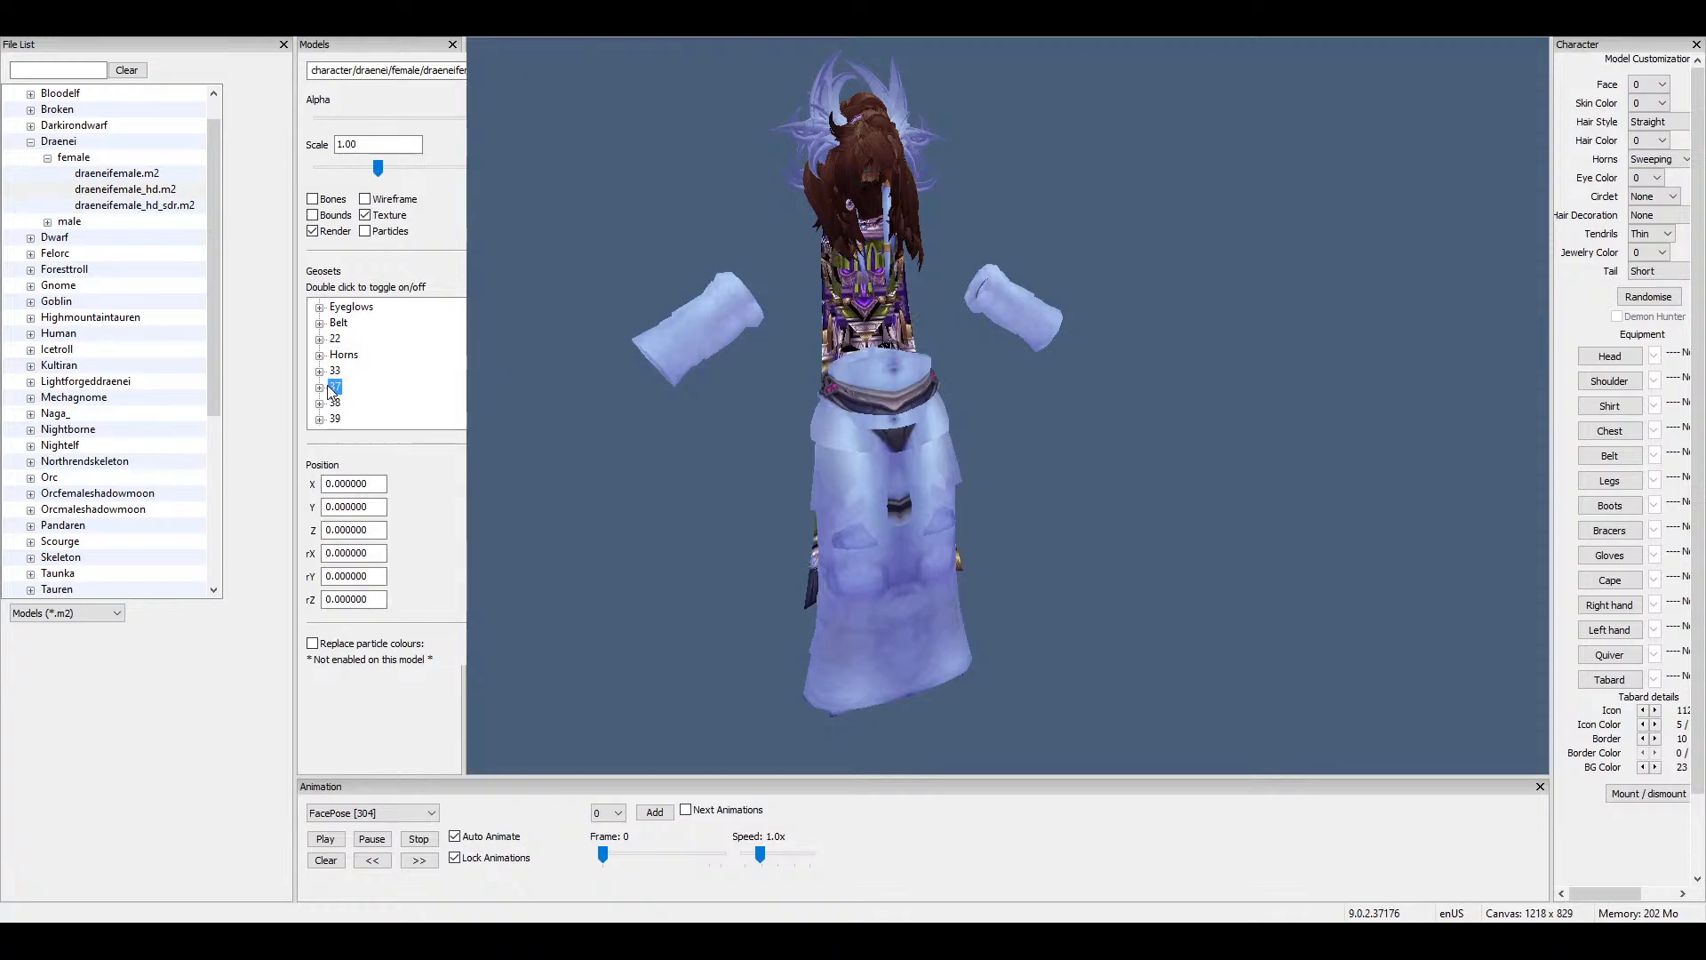
Show tail geosets 88 [38, 1, 3801] to 93 [38, 3, 3803] in group 38.
{"action": "left_click", "coordinate": [320, 403]}
{"action": "double_click", "coordinate": [400, 324]}
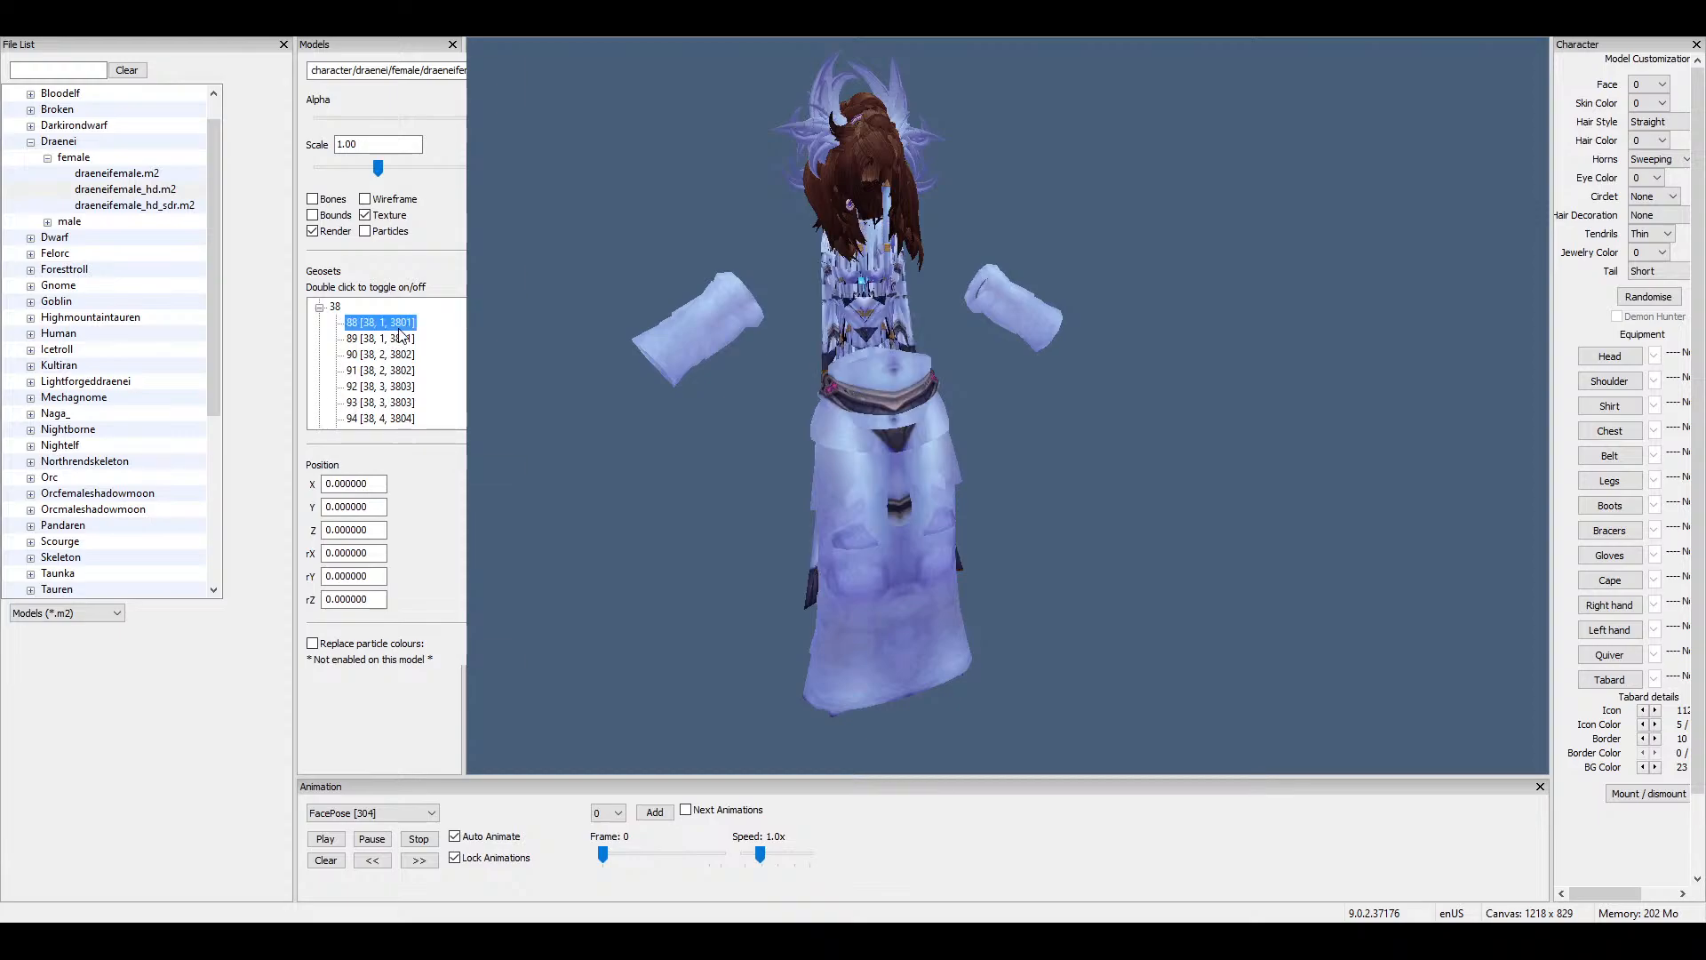
{"action": "double_click", "coordinate": [402, 339]}
{"action": "double_click", "coordinate": [395, 355]}
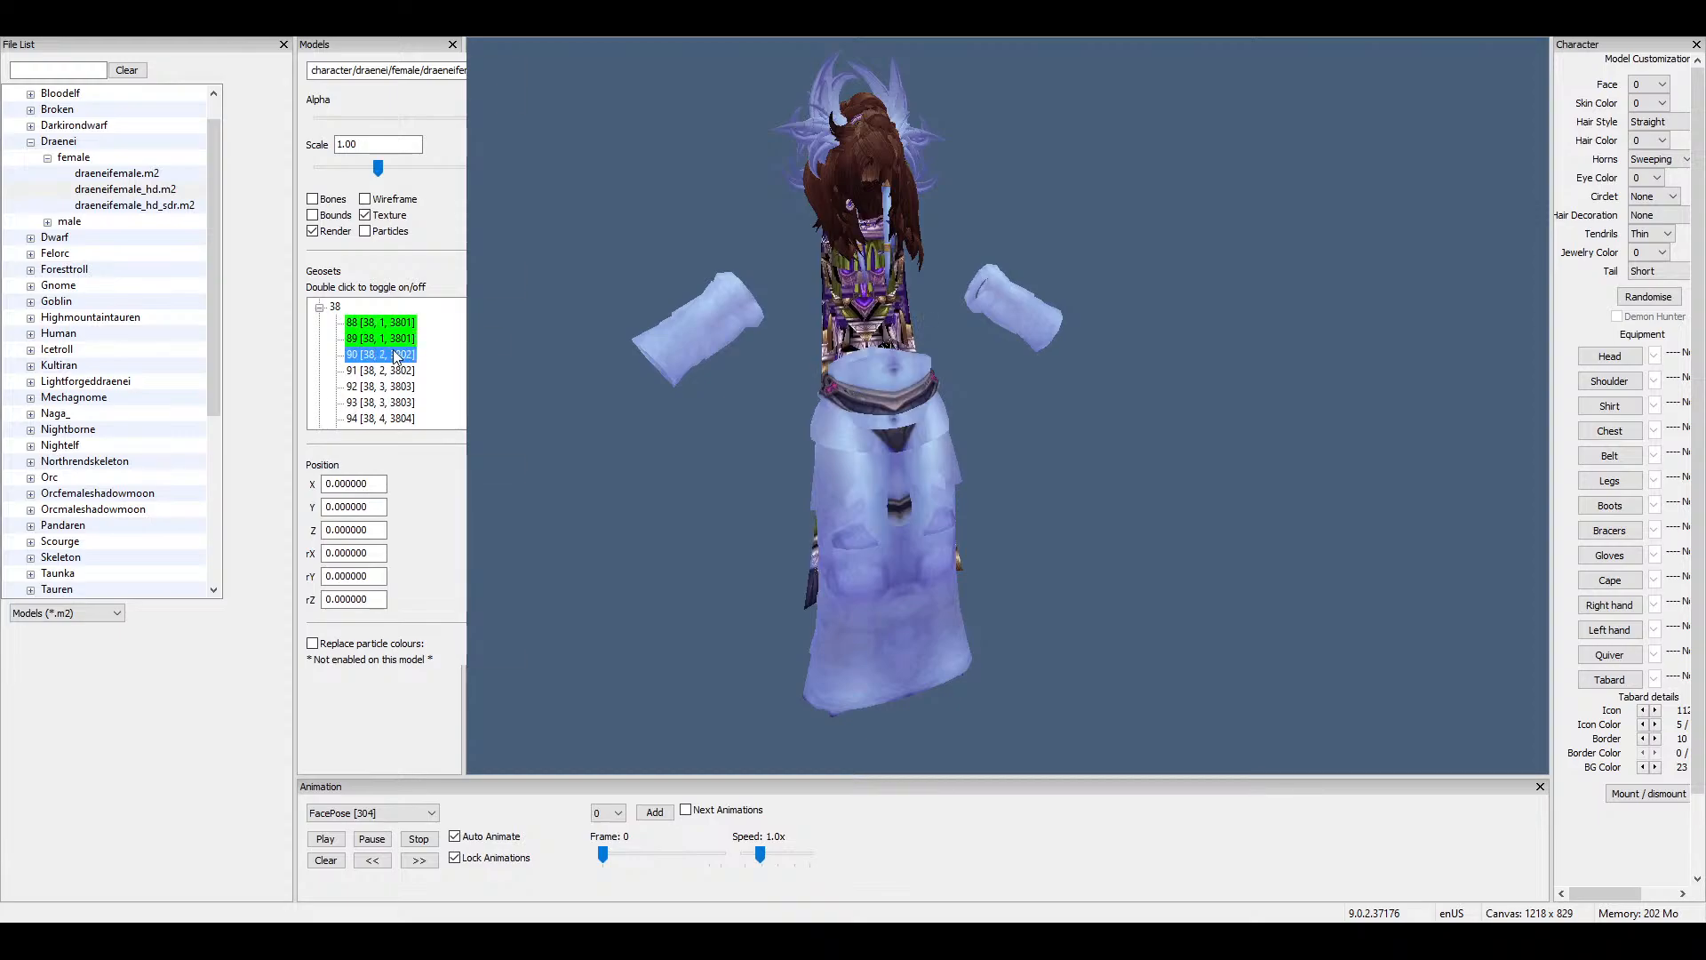
{"action": "double_click", "coordinate": [392, 371]}
{"action": "left_click_drag", "start_coordinate": [799, 347], "coordinate": [943, 344]}
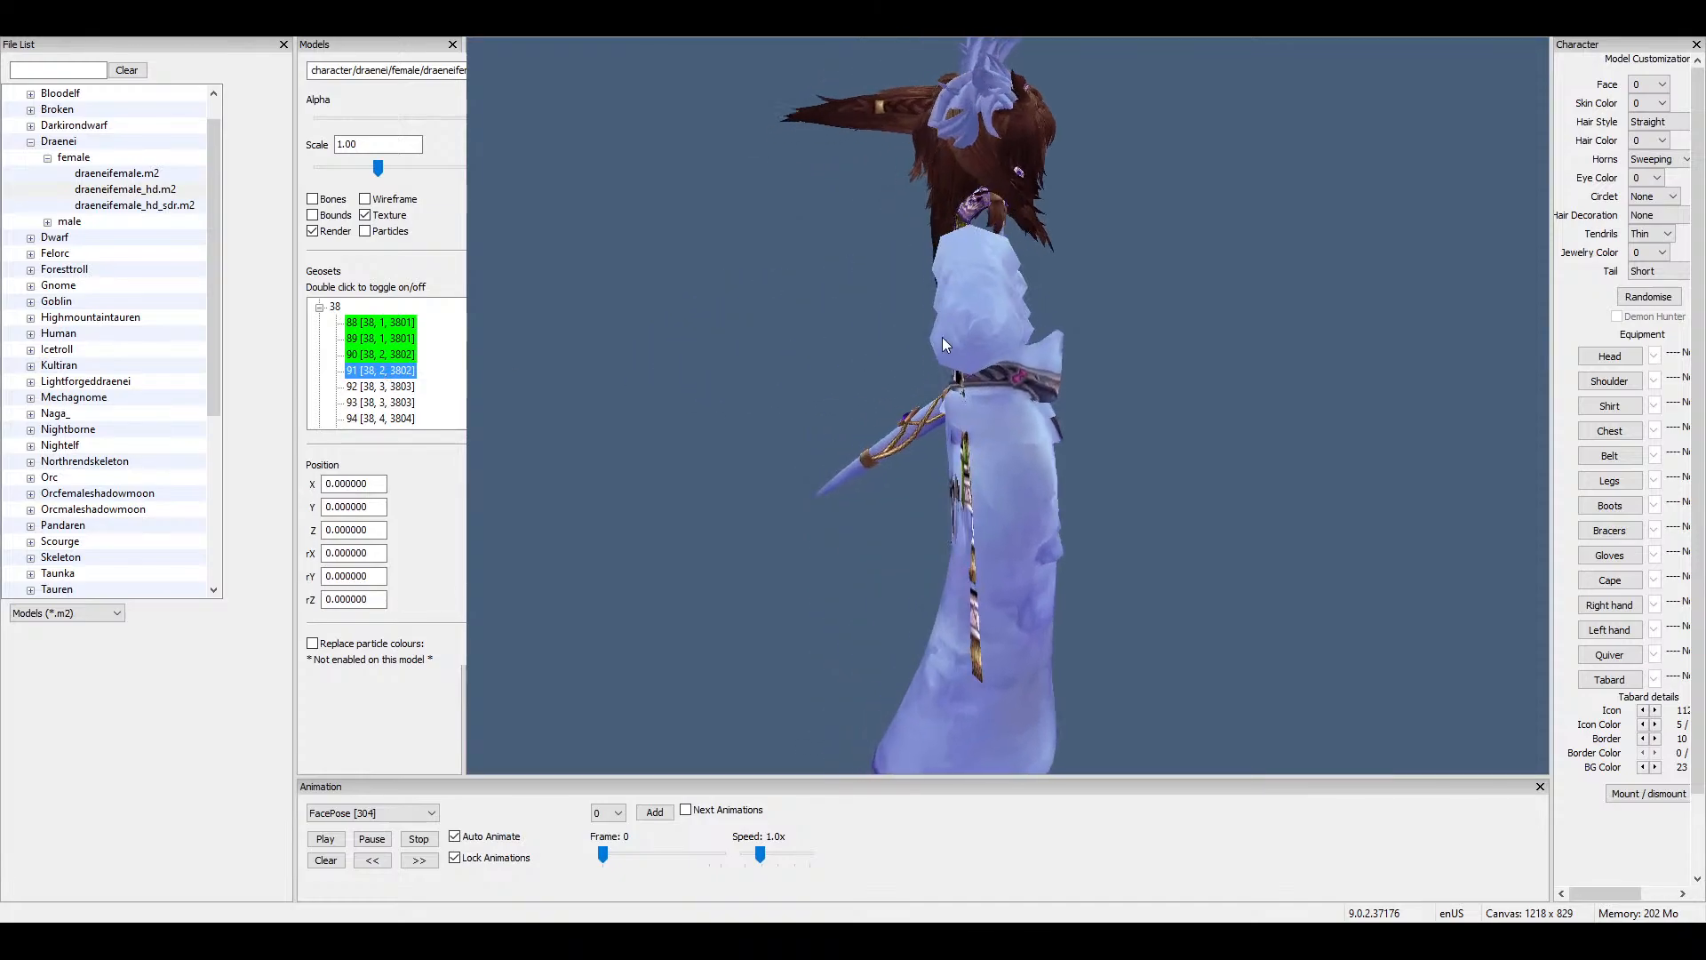
{"action": "double_click", "coordinate": [408, 385]}
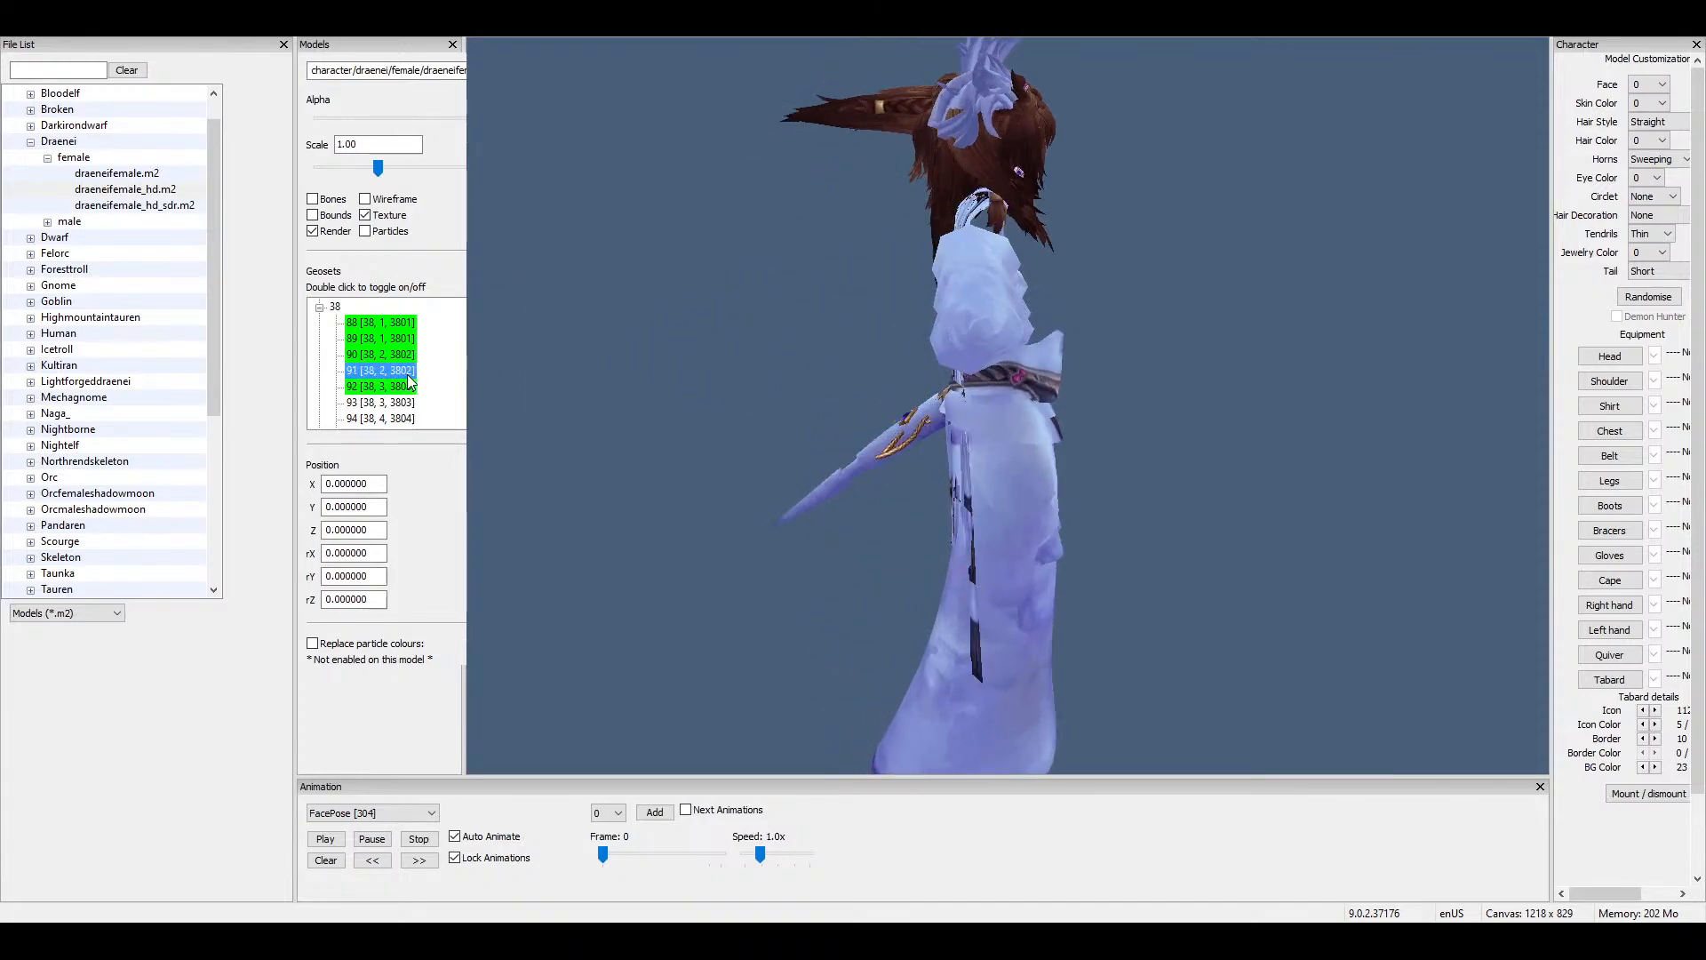
{"action": "double_click", "coordinate": [399, 402]}
Show tail geosets 94 [38, 4, 3804] to 99 [38, 6, 3806] and collapse group 38.
{"action": "double_click", "coordinate": [397, 418]}
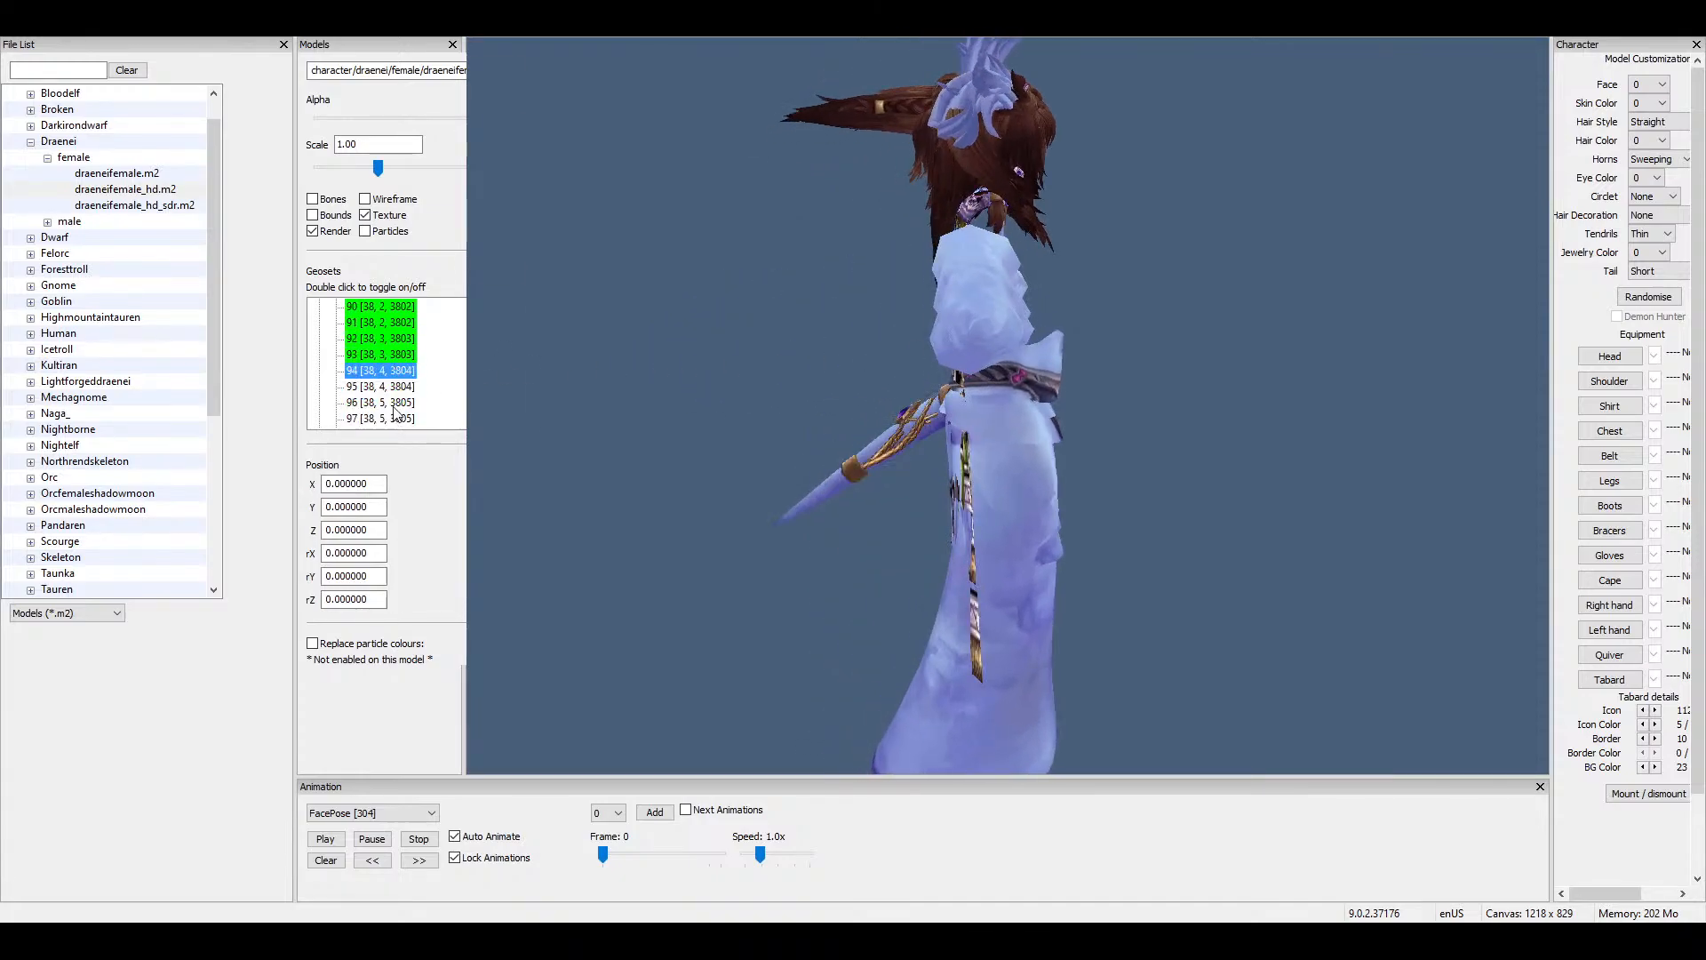
{"action": "double_click", "coordinate": [409, 386]}
{"action": "double_click", "coordinate": [400, 401]}
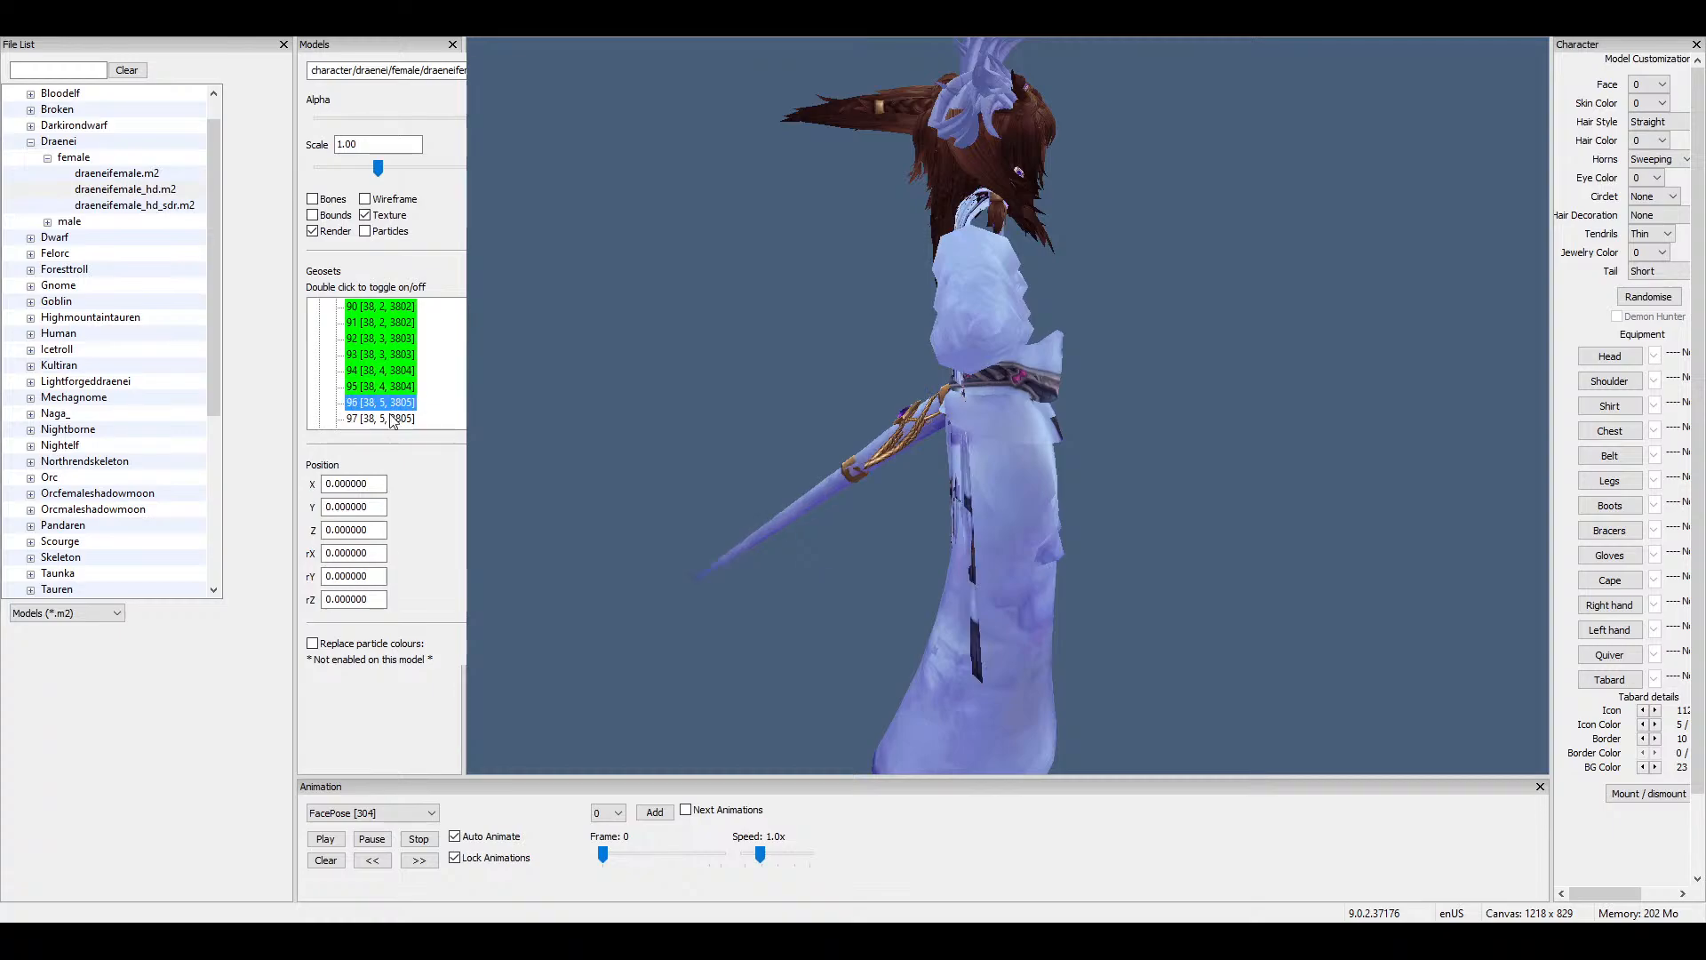
{"action": "double_click", "coordinate": [393, 417]}
{"action": "double_click", "coordinate": [394, 417]}
{"action": "left_click", "coordinate": [393, 398]}
{"action": "double_click", "coordinate": [383, 402]}
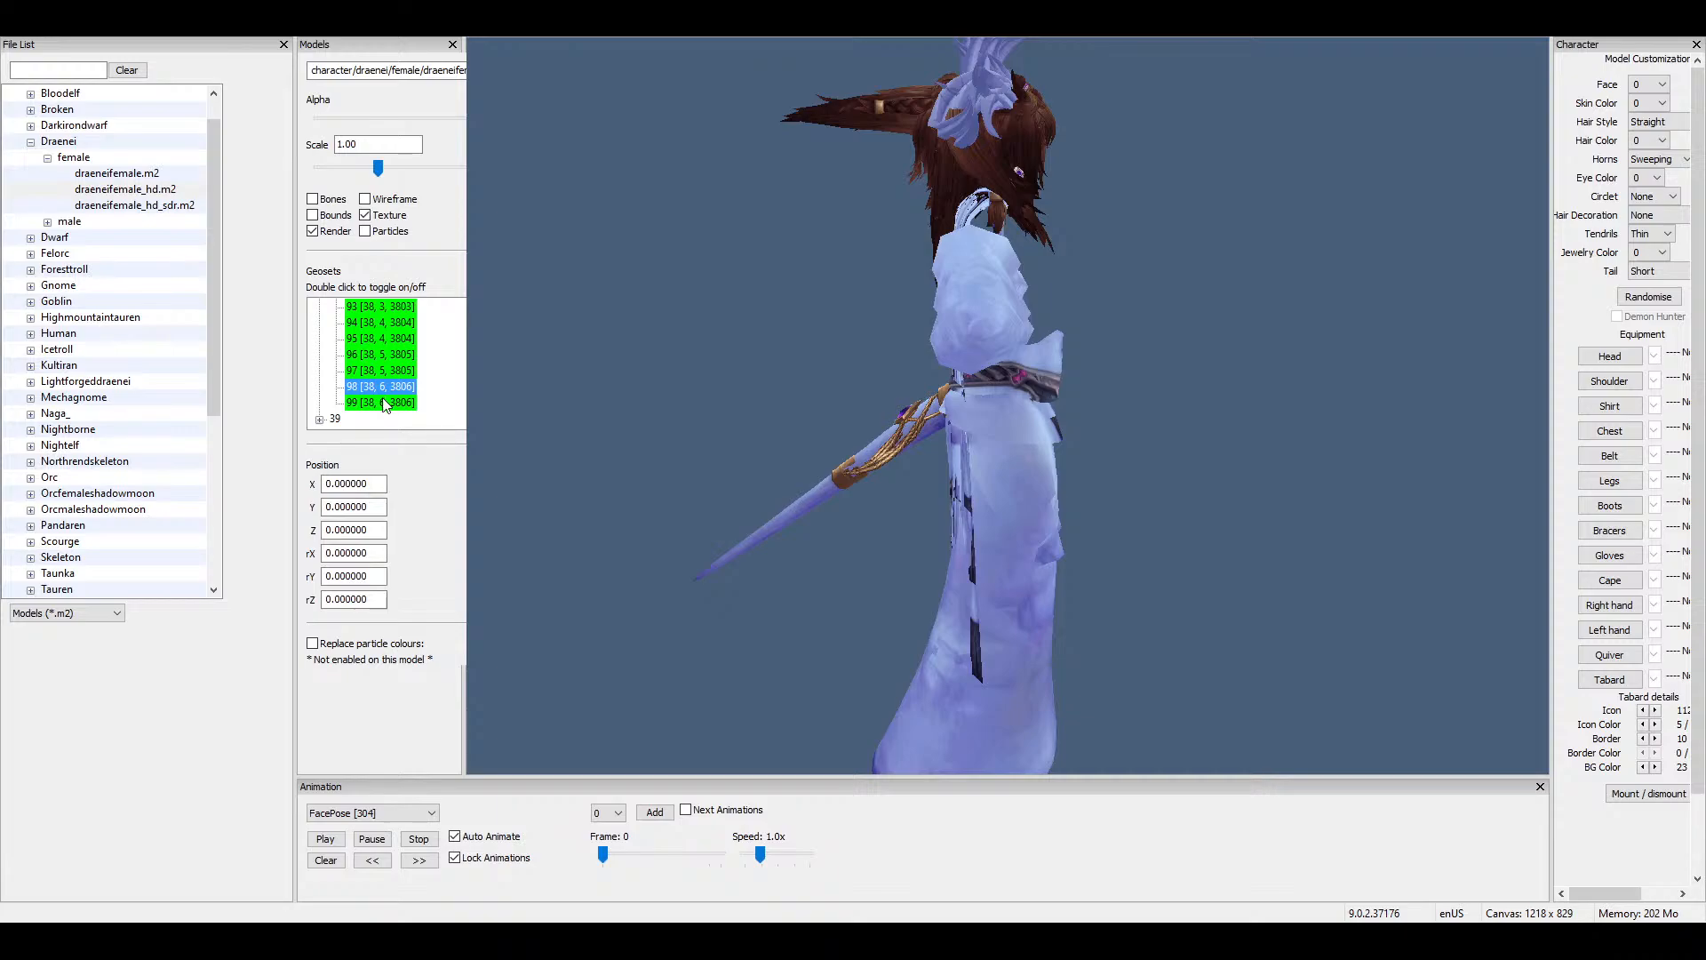
{"action": "scroll", "coordinate": [384, 398], "scroll_direction": "up", "scroll_amount": 2}
{"action": "left_click", "coordinate": [320, 308]}
Show geosets 100 [39, 1, 3901] and 101 [39, 2, 3902] in group 39.
{"action": "left_click", "coordinate": [318, 419]}
{"action": "double_click", "coordinate": [362, 405]}
{"action": "double_click", "coordinate": [362, 417]}
{"action": "left_click_drag", "start_coordinate": [787, 378], "coordinate": [490, 375]}
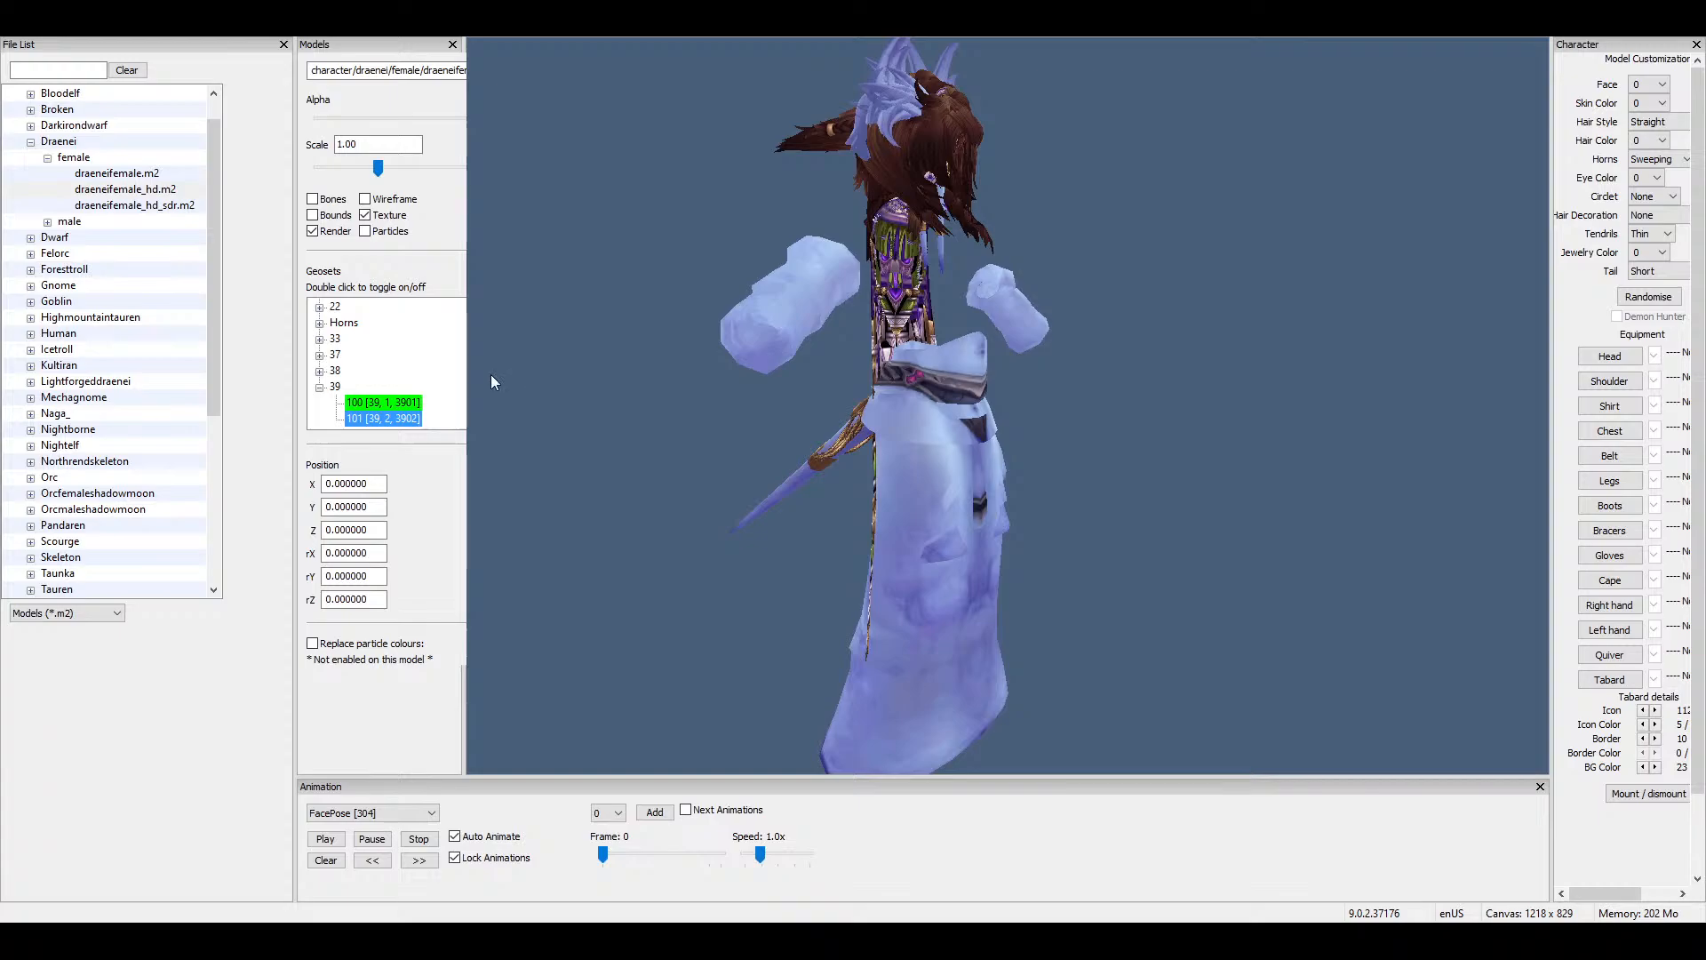
{"action": "left_click", "coordinate": [321, 389]}
Export the draenei female with the enabled geosets as an FBX file.
{"action": "left_click_drag", "start_coordinate": [851, 330], "coordinate": [904, 336]}
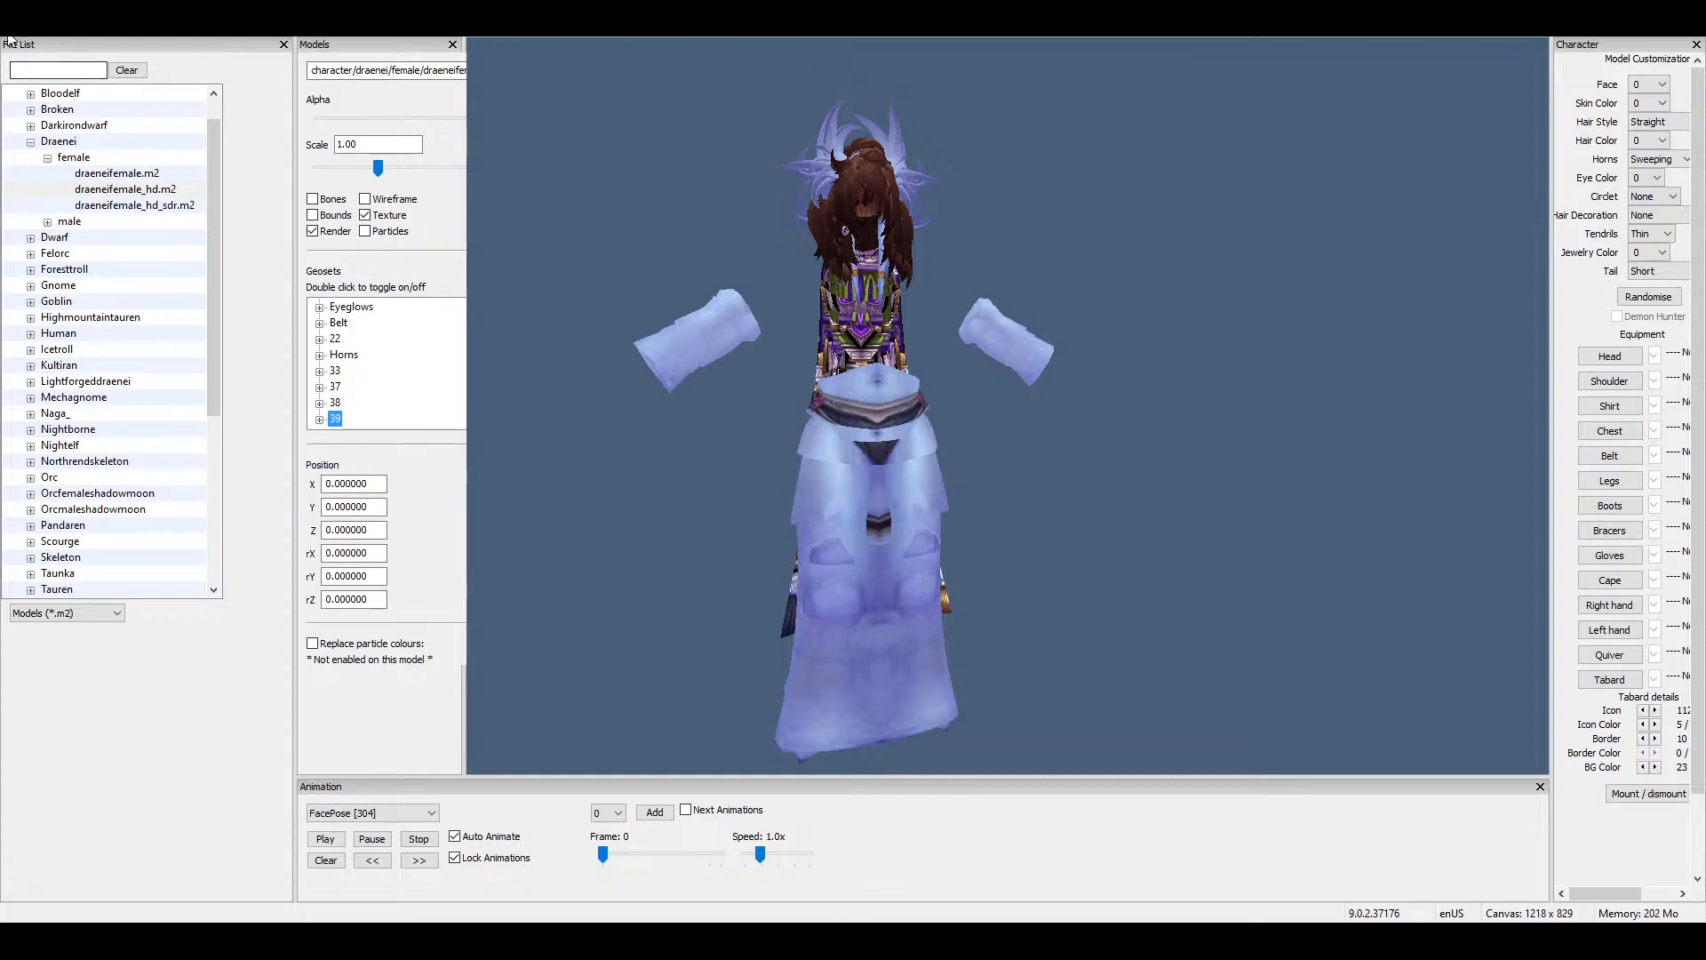
{"action": "left_click", "coordinate": [273, 196]}
Inspect the model's head, hair, horns and upper body up close.
{"action": "left_click_drag", "start_coordinate": [951, 578], "coordinate": [1008, 516]}
{"action": "right_click_drag", "start_coordinate": [1007, 517], "coordinate": [1052, 611]}
{"action": "scroll", "coordinate": [1032, 606], "scroll_direction": "up", "scroll_amount": 3}
{"action": "scroll", "coordinate": [1058, 611], "scroll_direction": "up", "scroll_amount": 5}
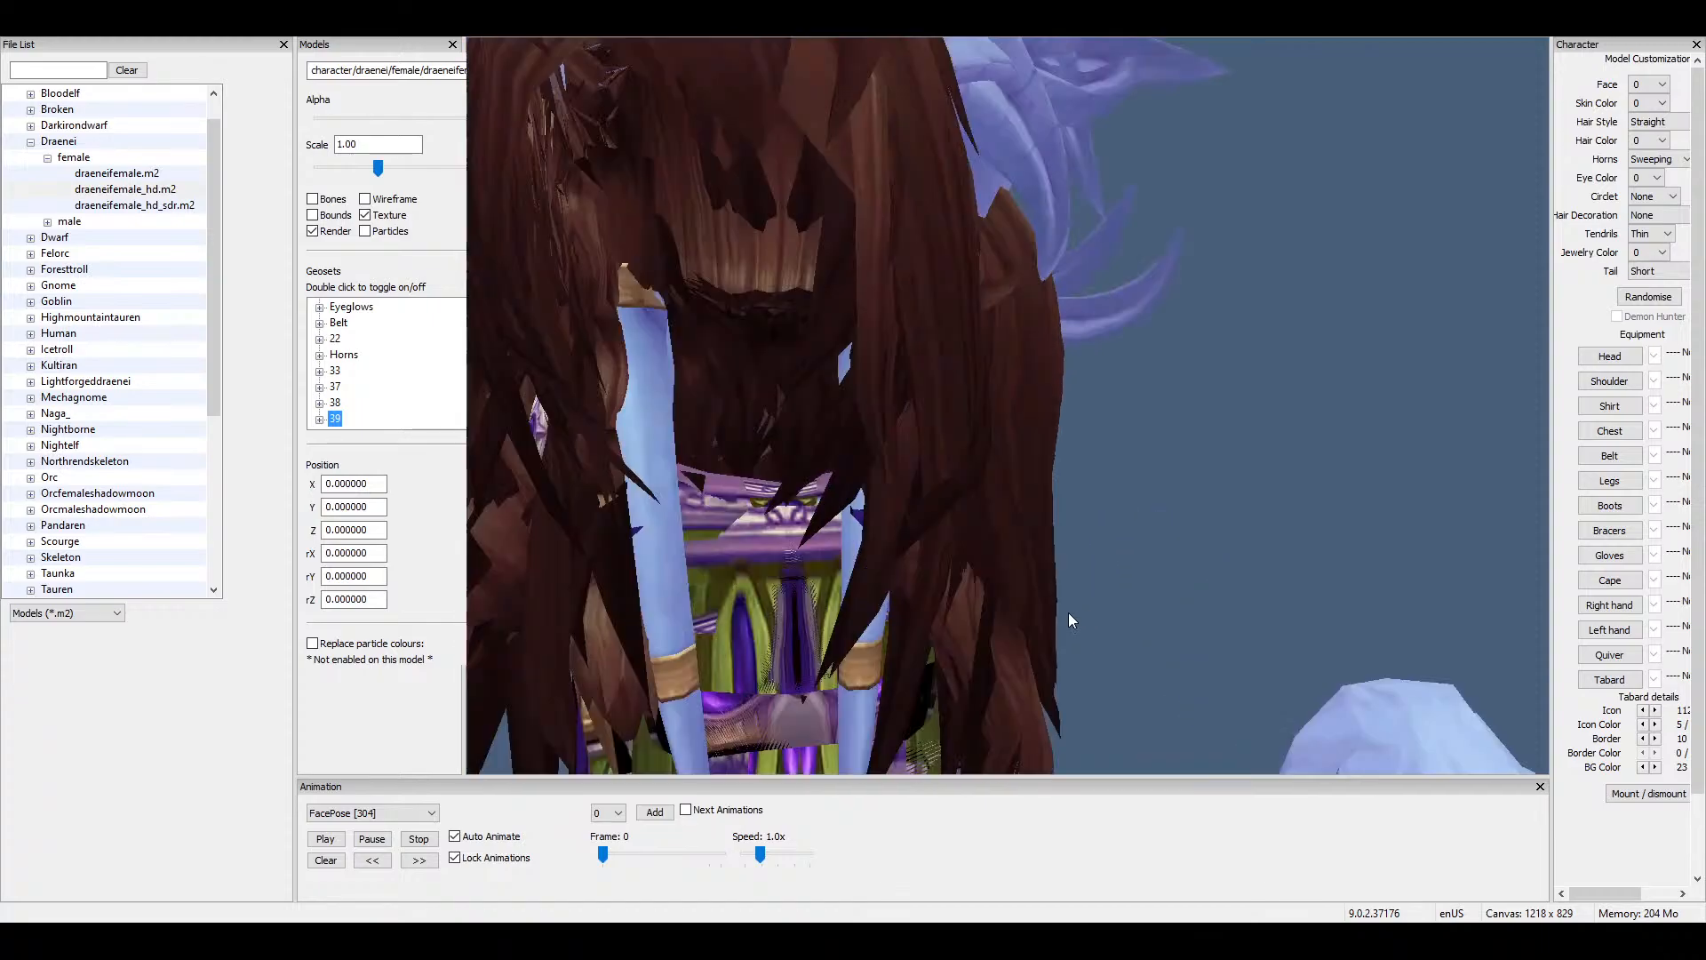
{"action": "scroll", "coordinate": [1068, 611], "scroll_direction": "down", "scroll_amount": 4}
{"action": "scroll", "coordinate": [1073, 611], "scroll_direction": "down", "scroll_amount": 5}
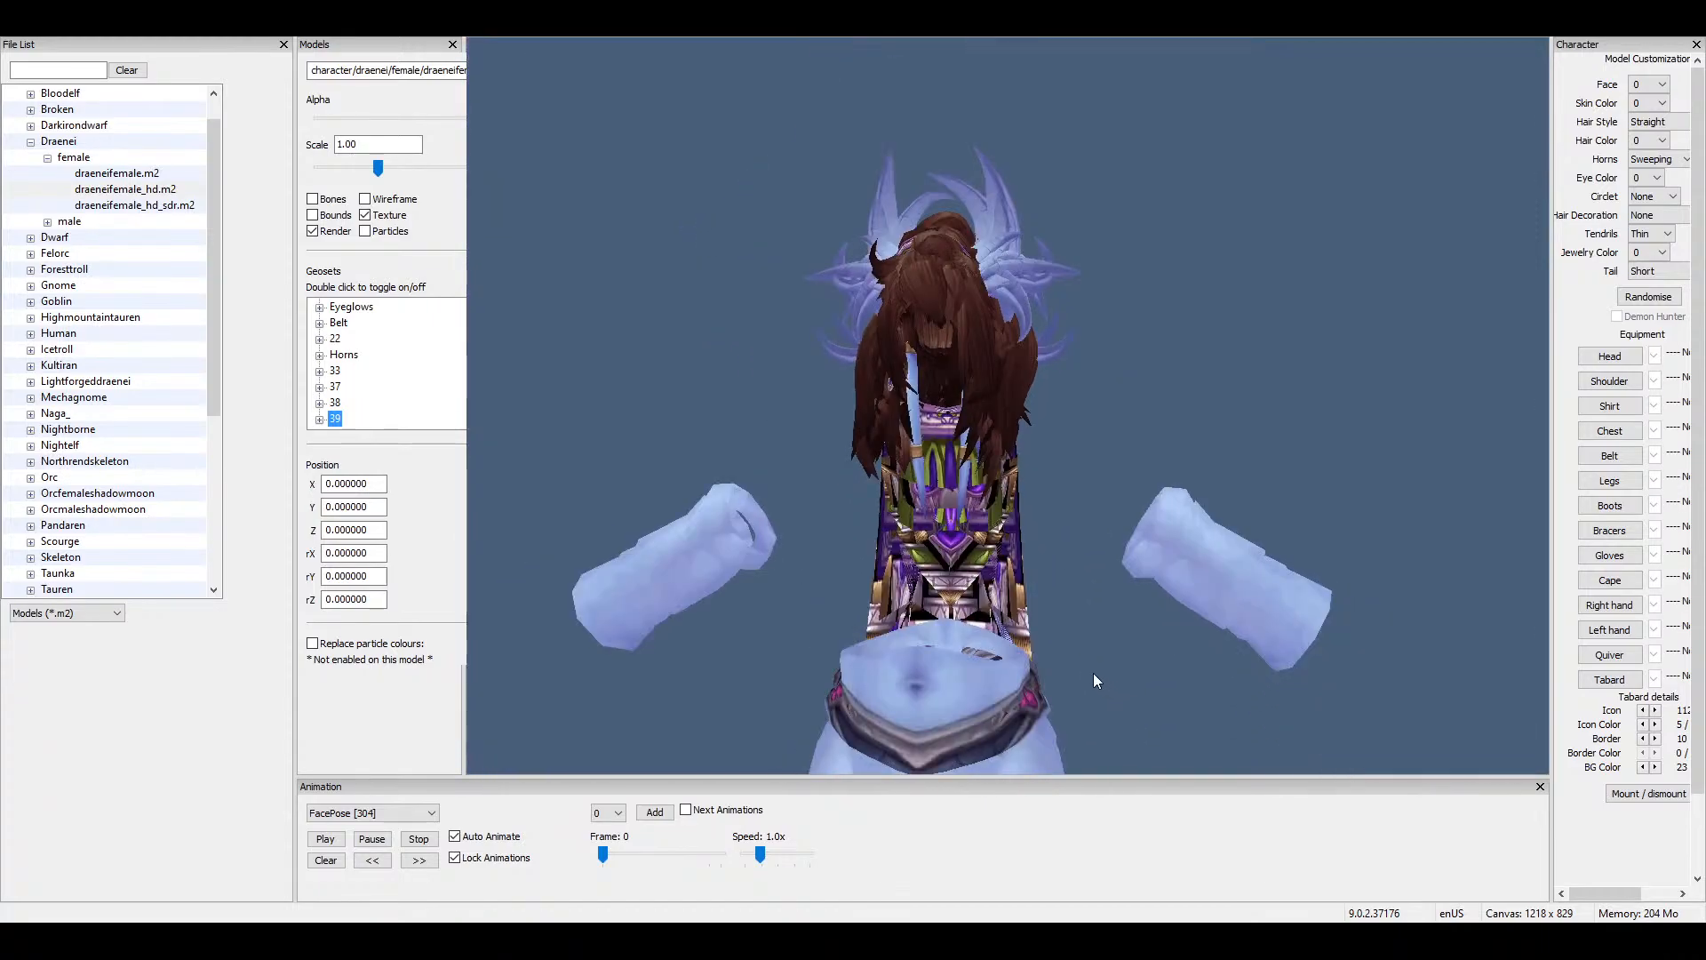
{"action": "right_click_drag", "start_coordinate": [1097, 663], "coordinate": [1078, 640]}
Switch to Blender and import the two exported draenei female FBX files.
{"action": "left_click", "coordinate": [1316, 935]}
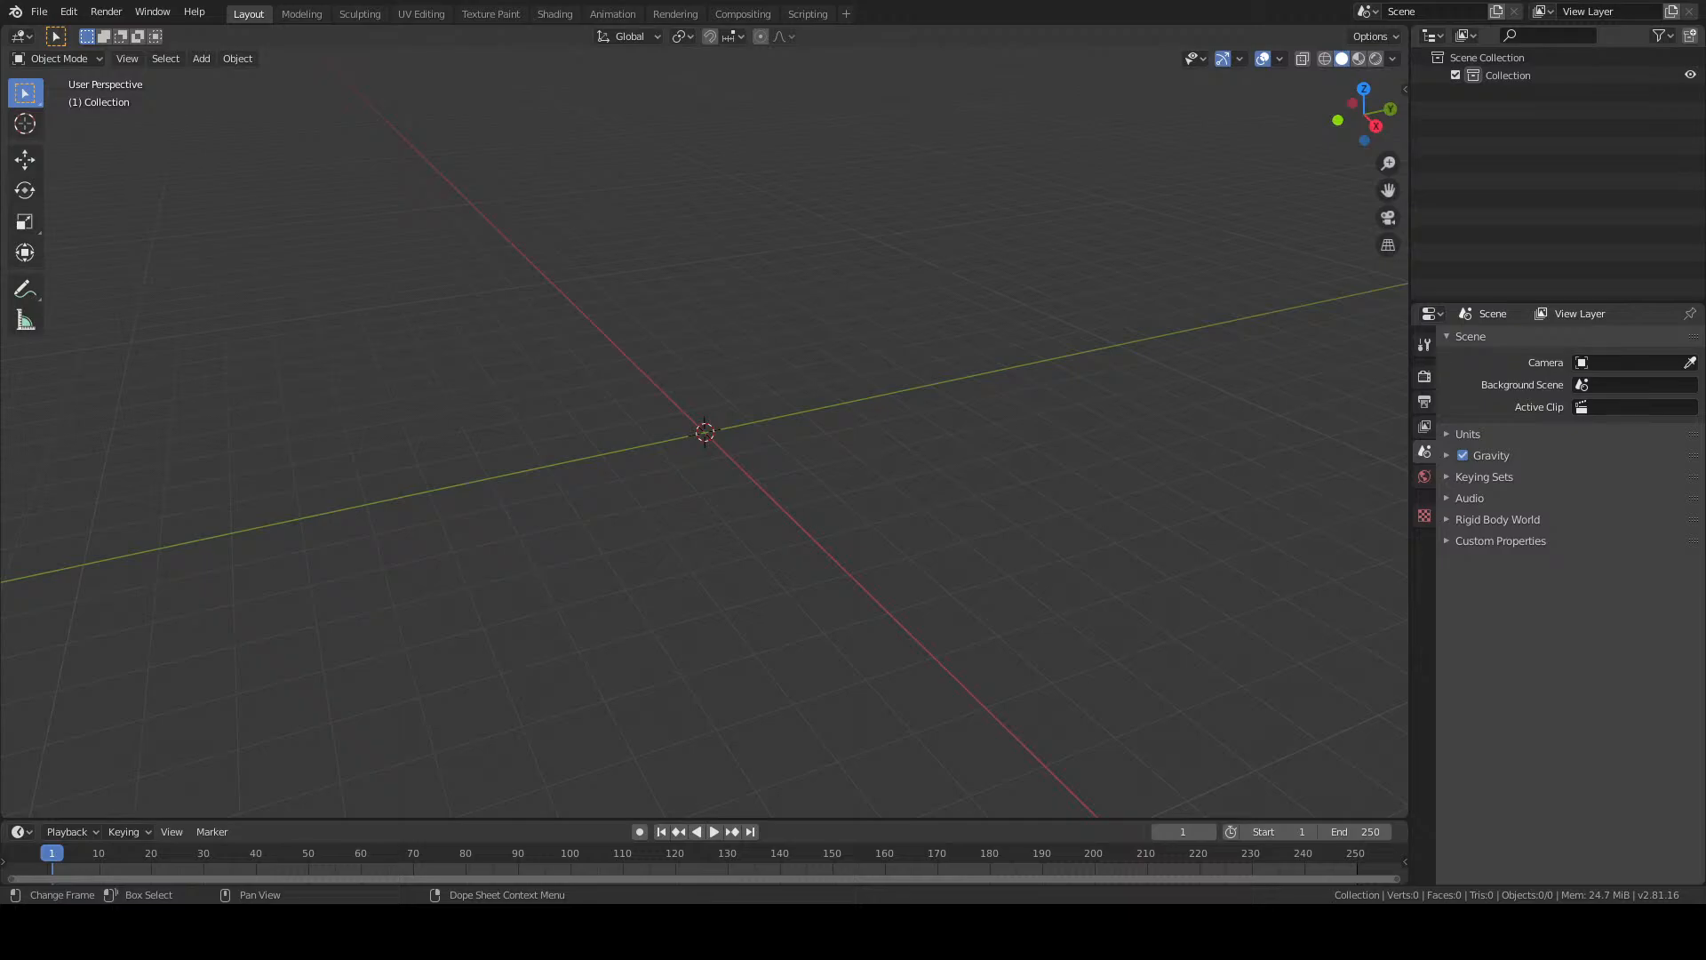
{"action": "left_click", "coordinate": [51, 12]}
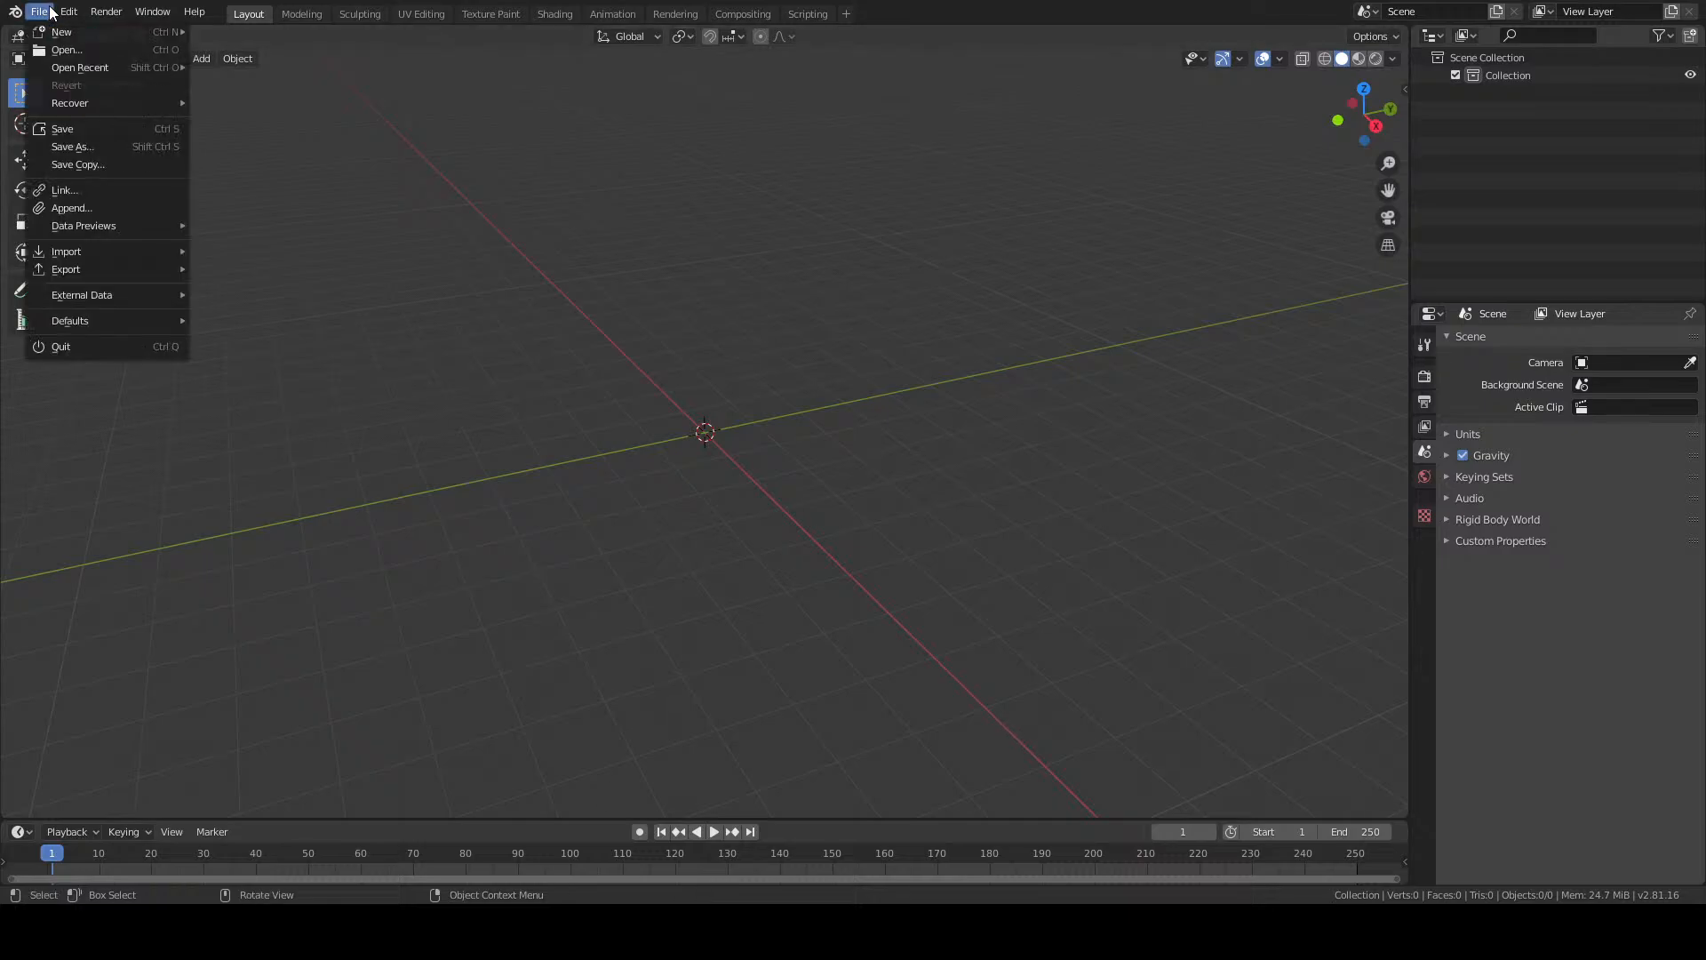
{"action": "mouse_move", "coordinate": [145, 254]}
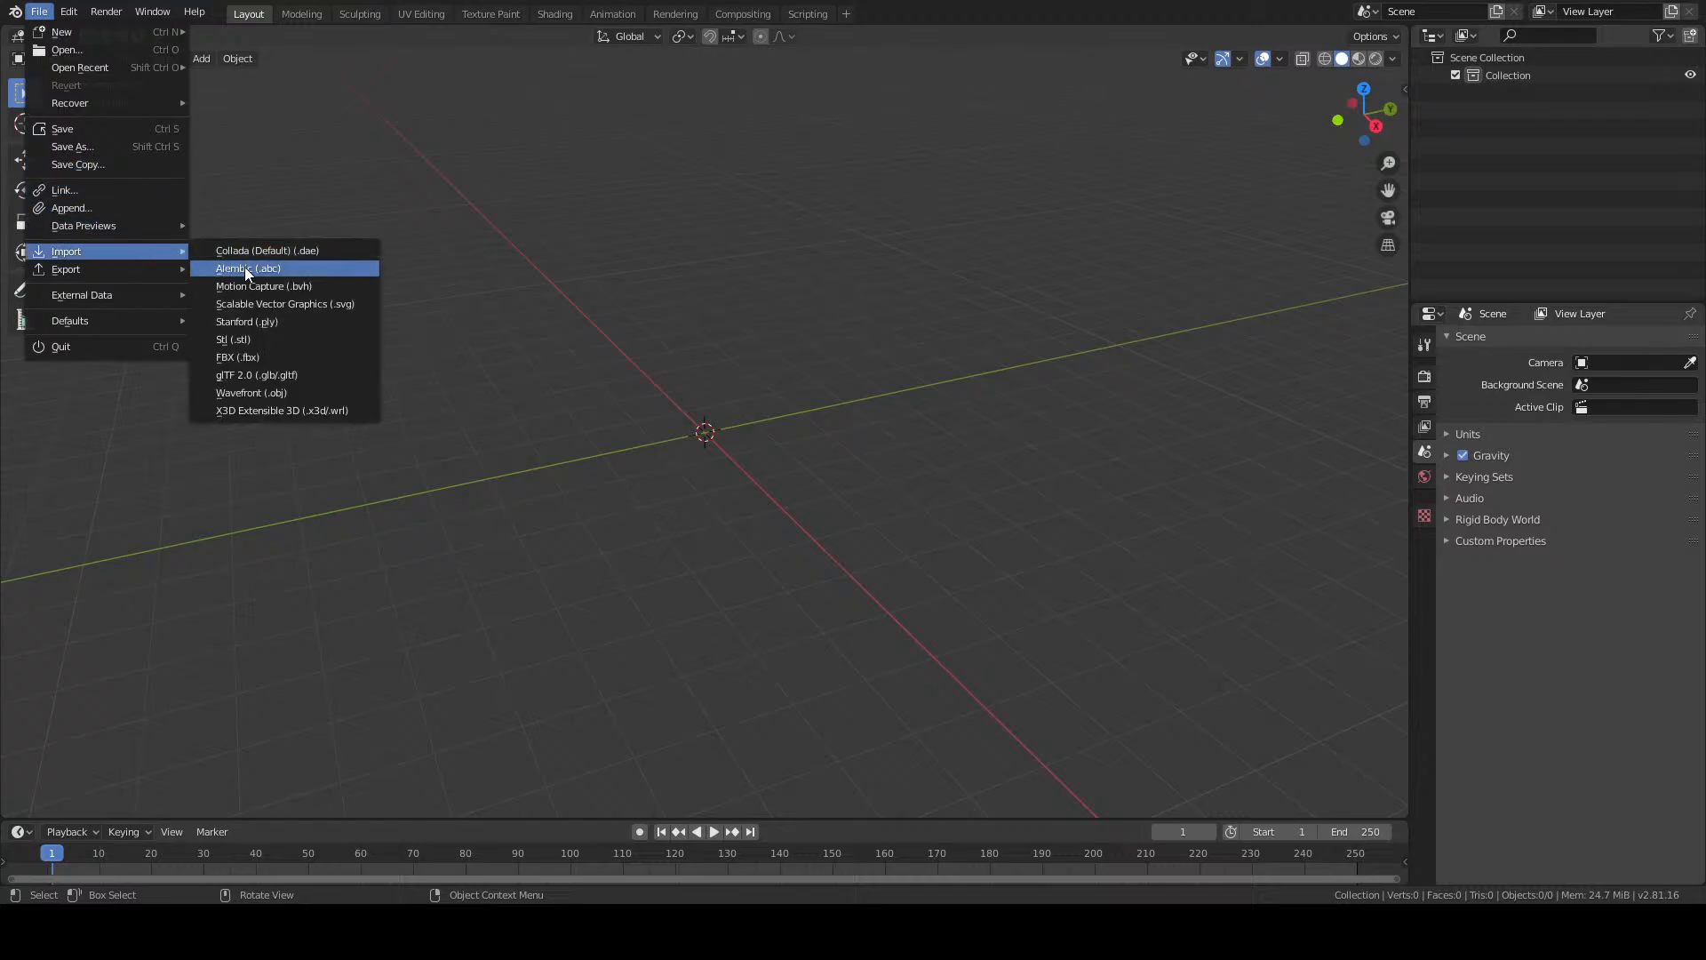
{"action": "left_click", "coordinate": [289, 358]}
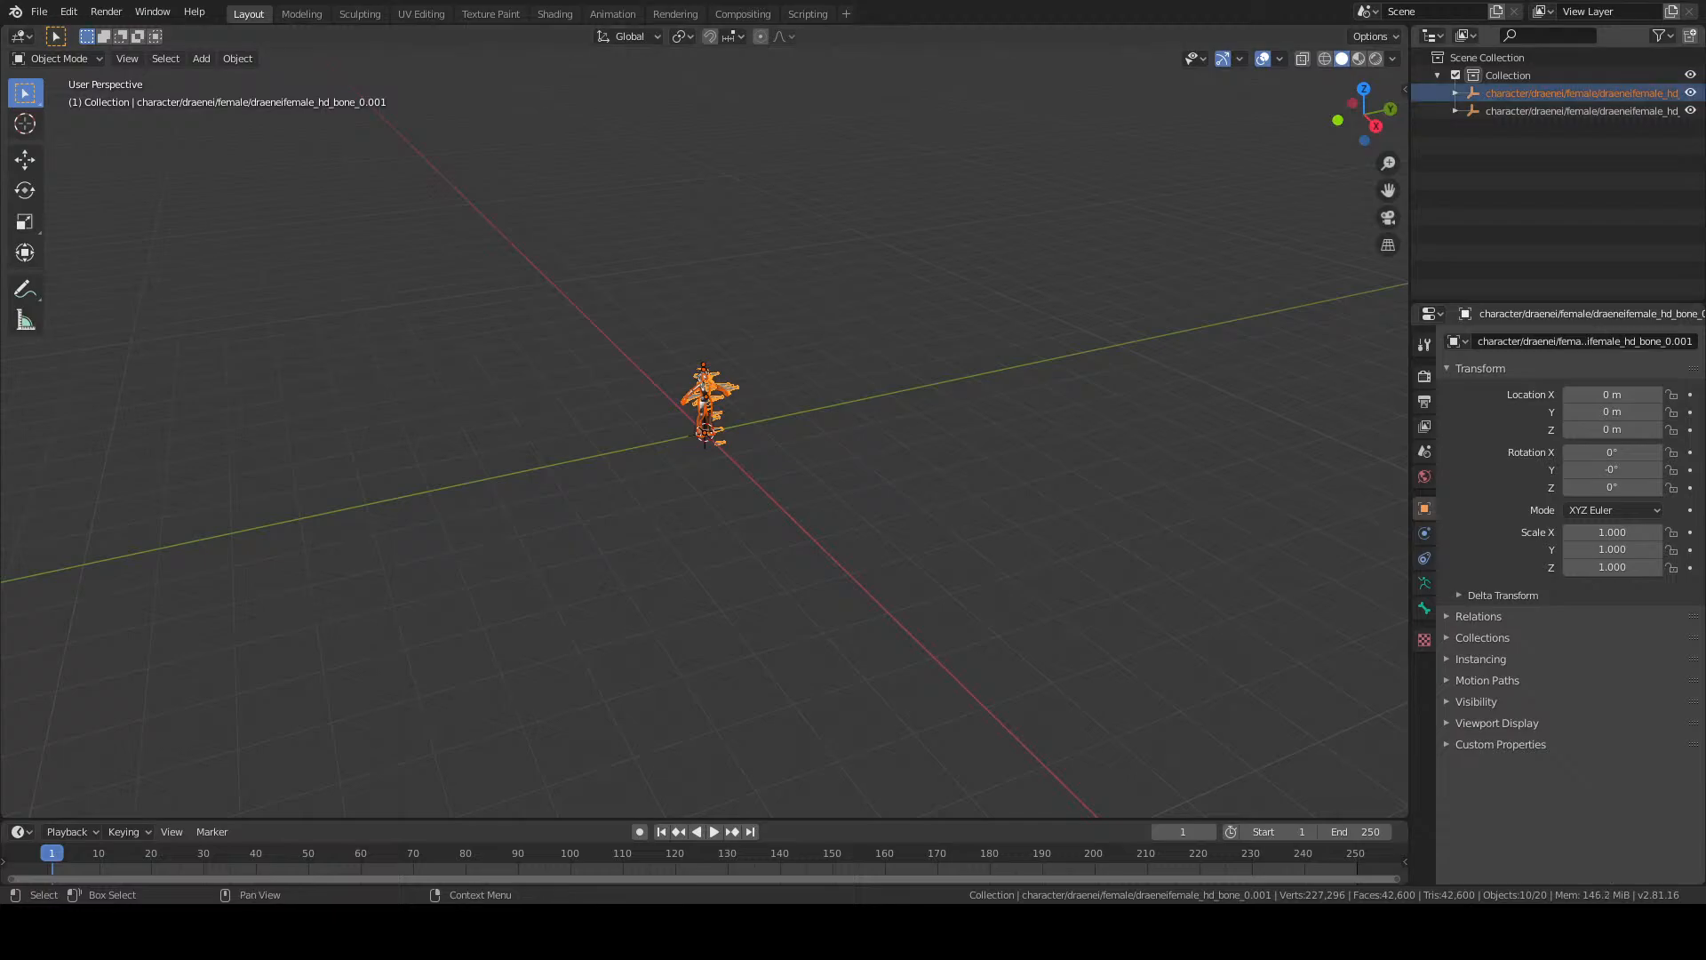
Widen the Outliner, expand draeneifemale_hd_rig.001 down to its armature and select the draeneifemale_hd.001 mesh to see which parts it contains.
{"action": "scroll", "coordinate": [769, 217], "scroll_direction": "up", "scroll_amount": 4}
{"action": "middle_click_drag", "start_coordinate": [770, 217], "coordinate": [816, 345]}
{"action": "scroll", "coordinate": [743, 184], "scroll_direction": "up", "scroll_amount": 5}
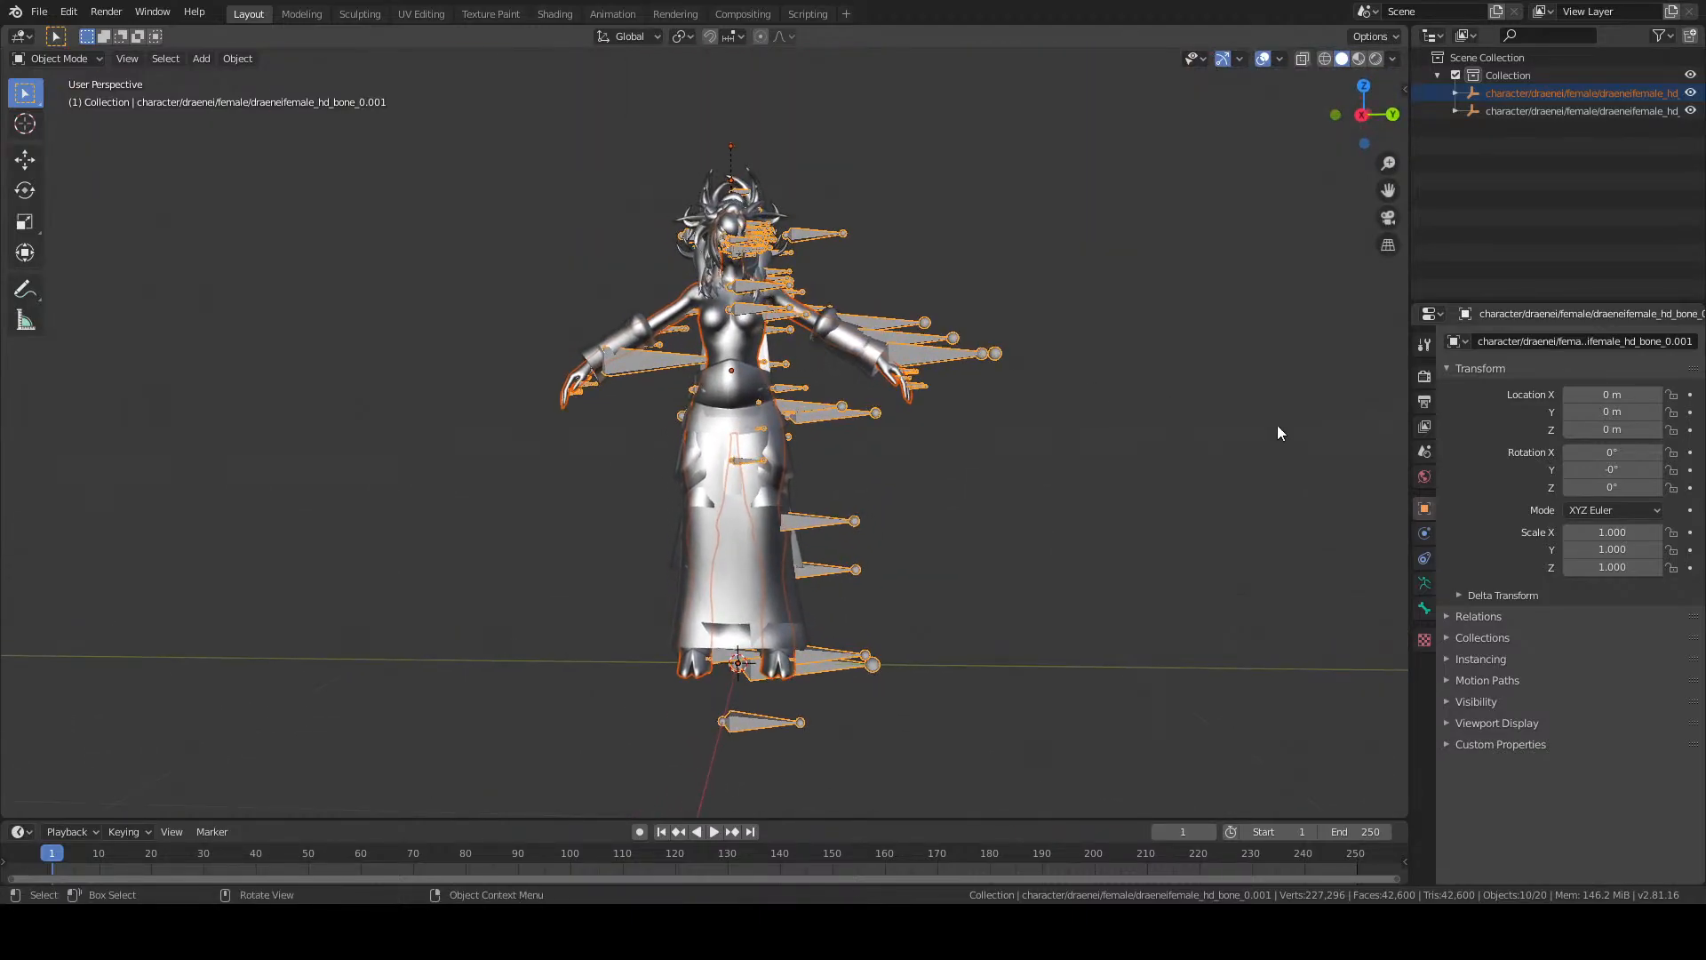
{"action": "left_click_drag", "start_coordinate": [1410, 132], "coordinate": [1214, 132]}
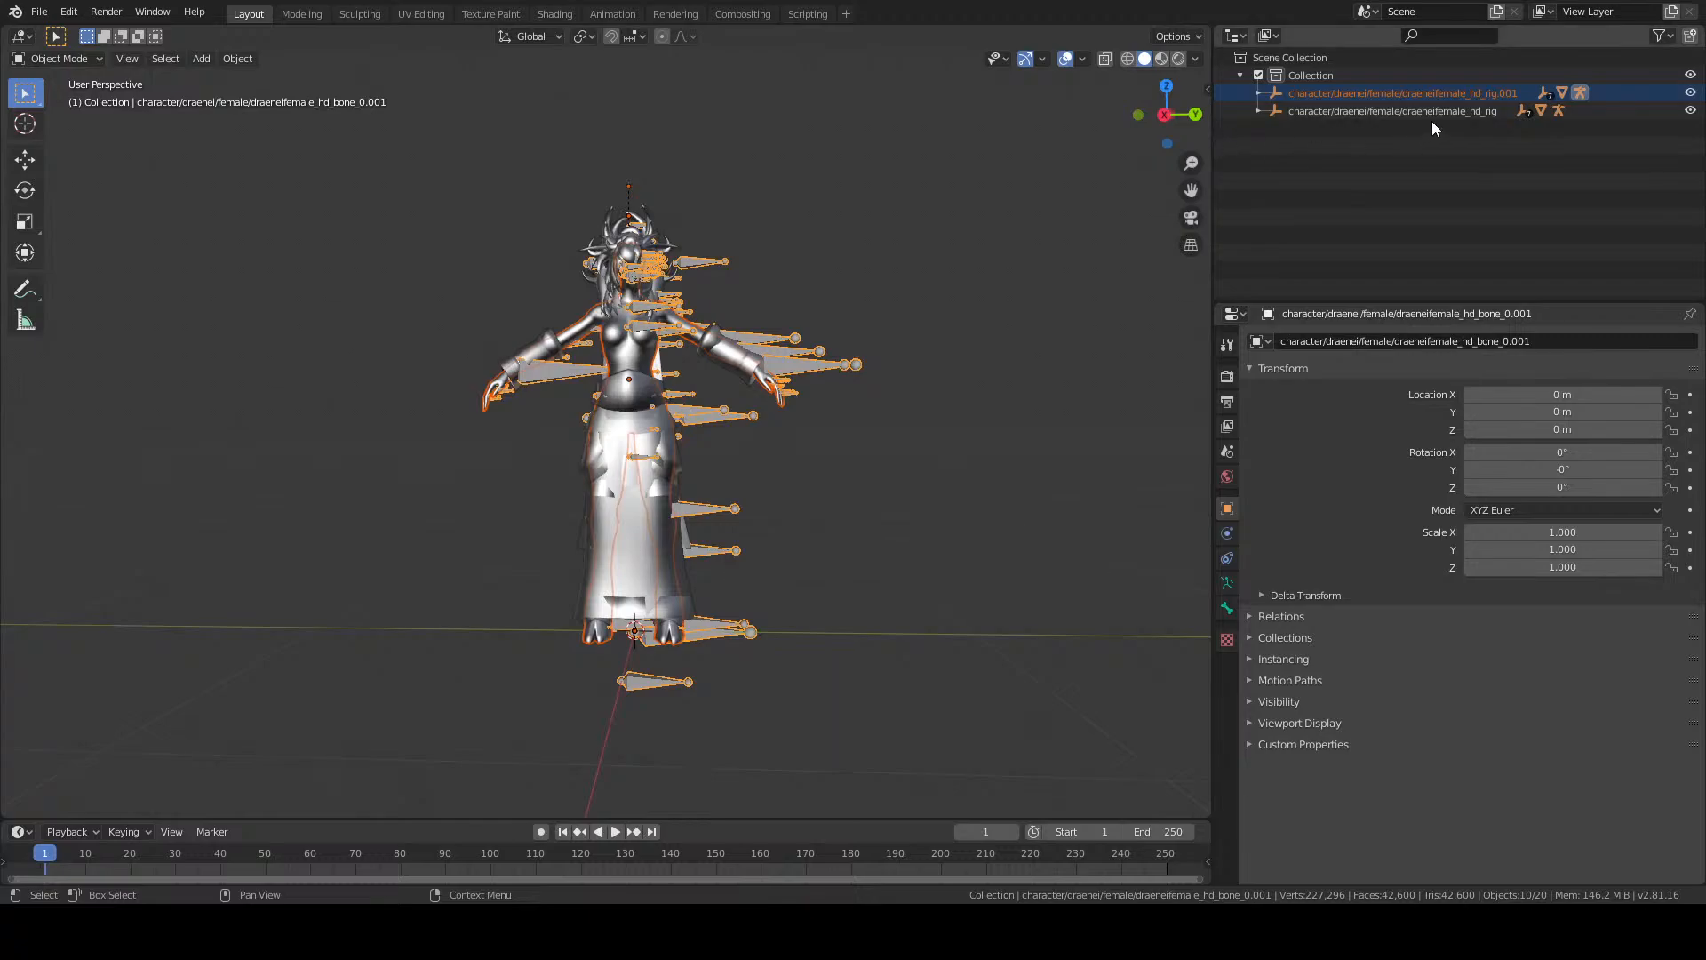
{"action": "left_click", "coordinate": [1259, 93]}
{"action": "left_click", "coordinate": [1275, 111]}
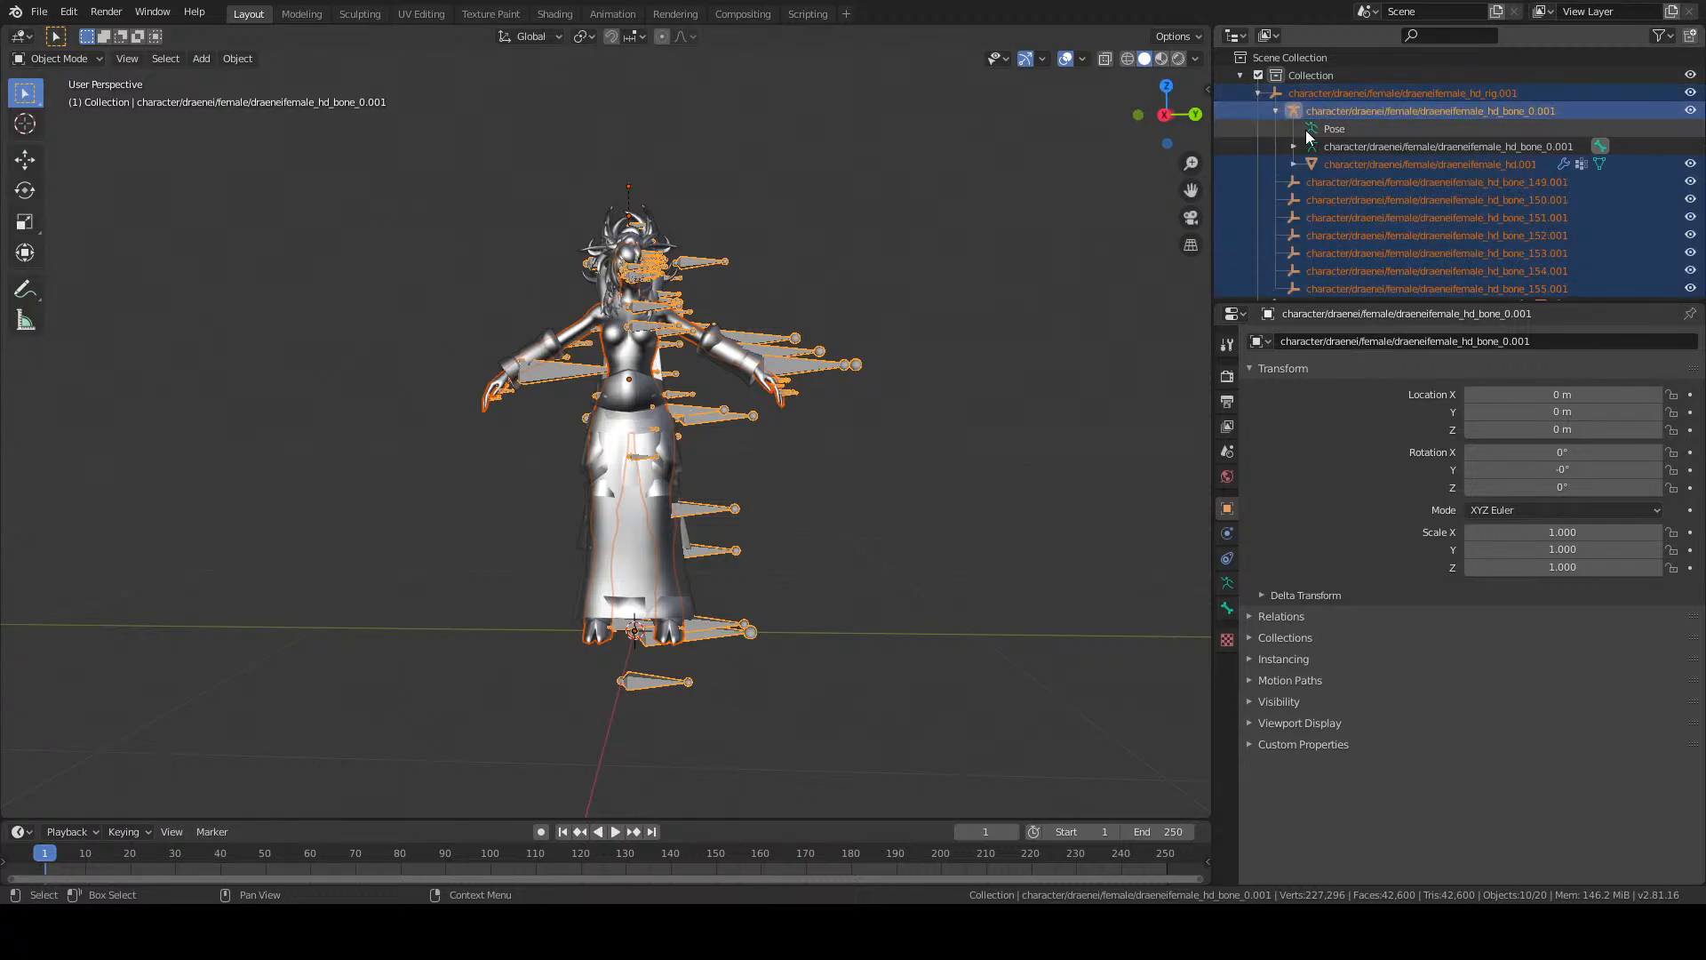
{"action": "left_click", "coordinate": [1335, 163]}
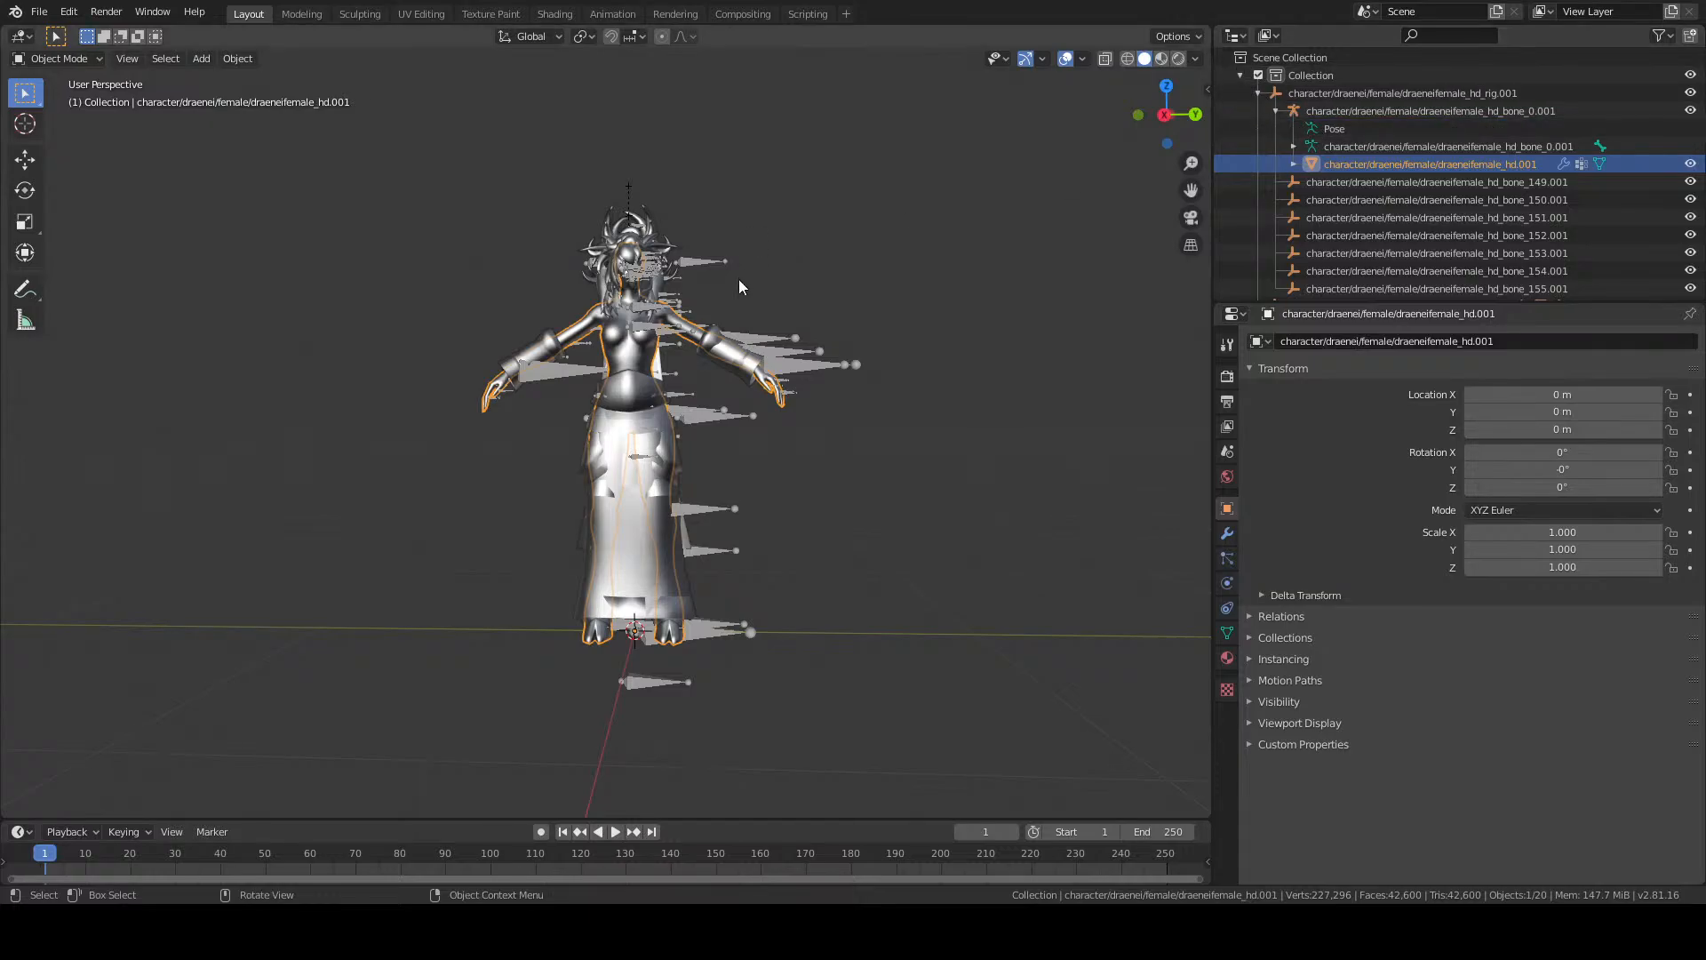
Collapse draeneifemale_hd_rig.001, expand draeneifemale_hd_rig down to its armature and select the draeneifemale_hd mesh.
{"action": "scroll", "coordinate": [675, 302], "scroll_direction": "up", "scroll_amount": 1}
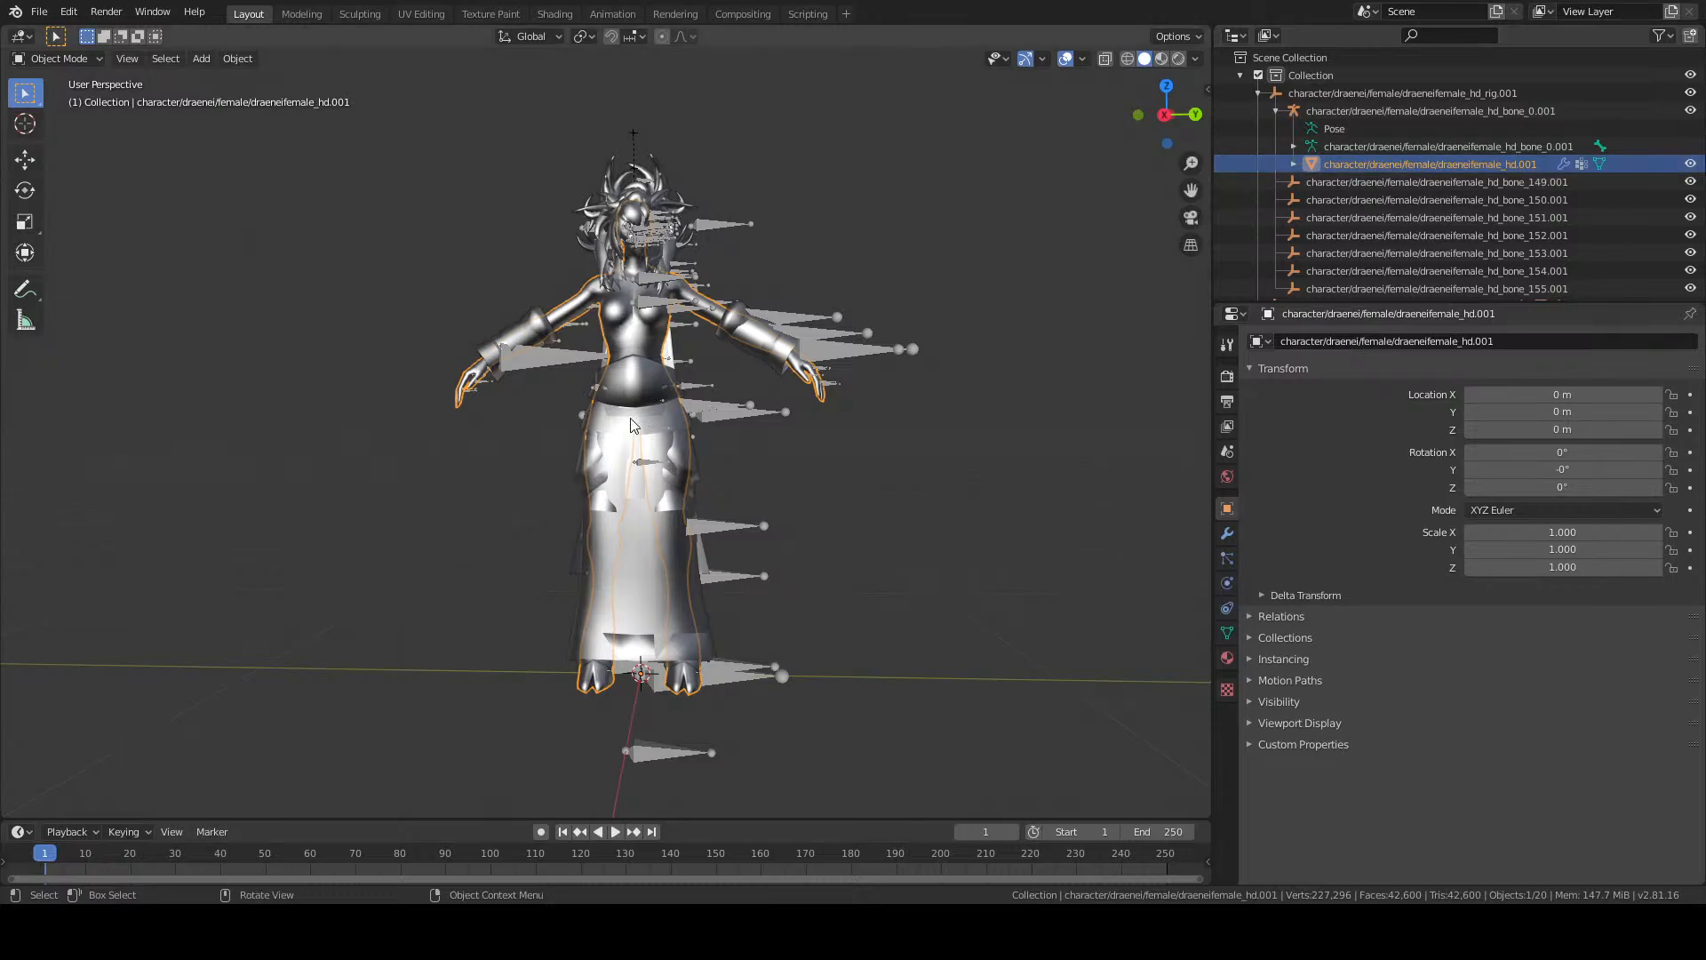
{"action": "left_click", "coordinate": [1260, 93]}
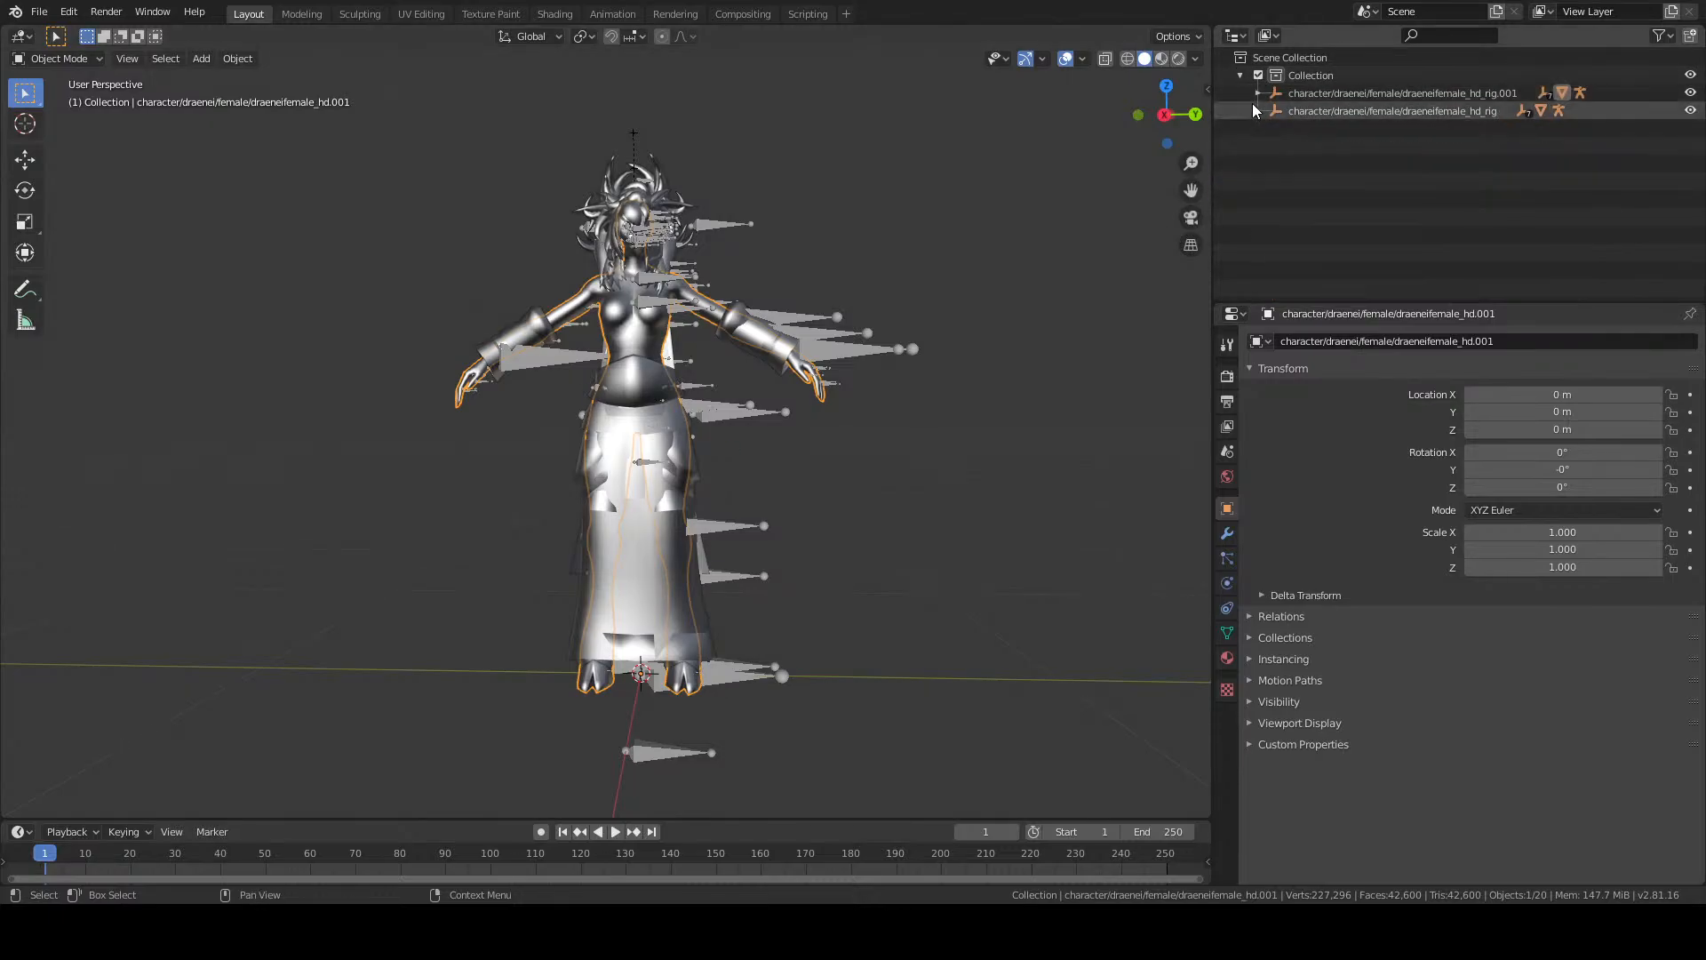
{"action": "left_click", "coordinate": [1258, 110]}
{"action": "left_click", "coordinate": [1275, 129]}
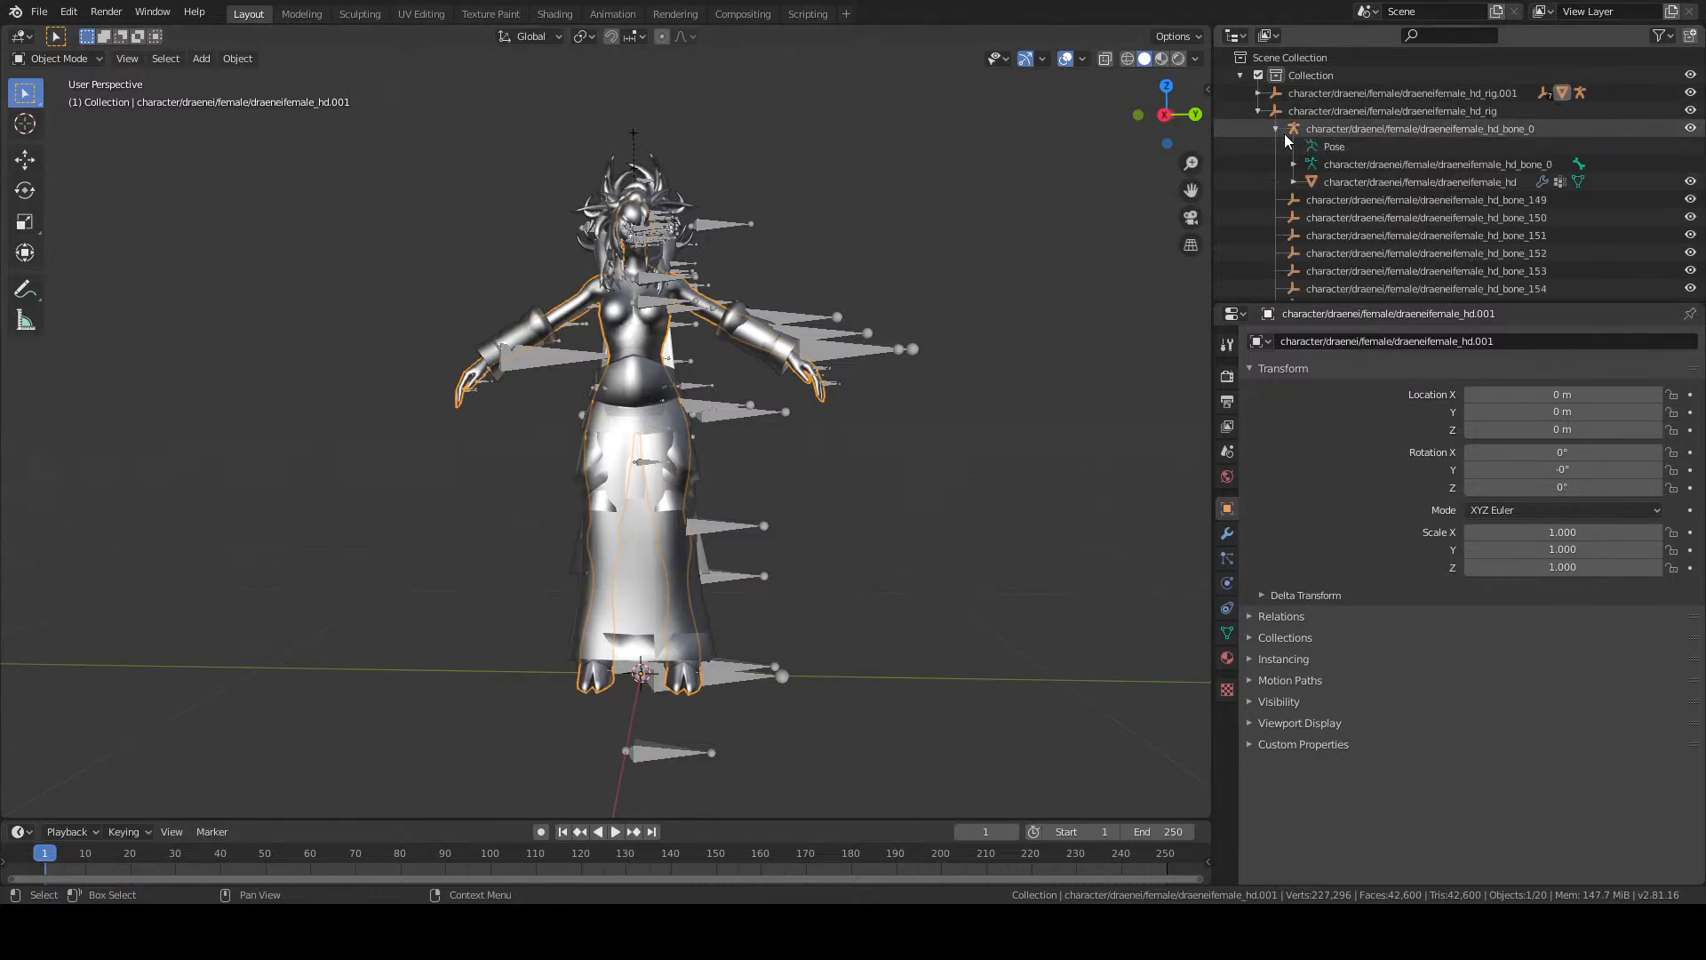
{"action": "left_click", "coordinate": [1345, 182]}
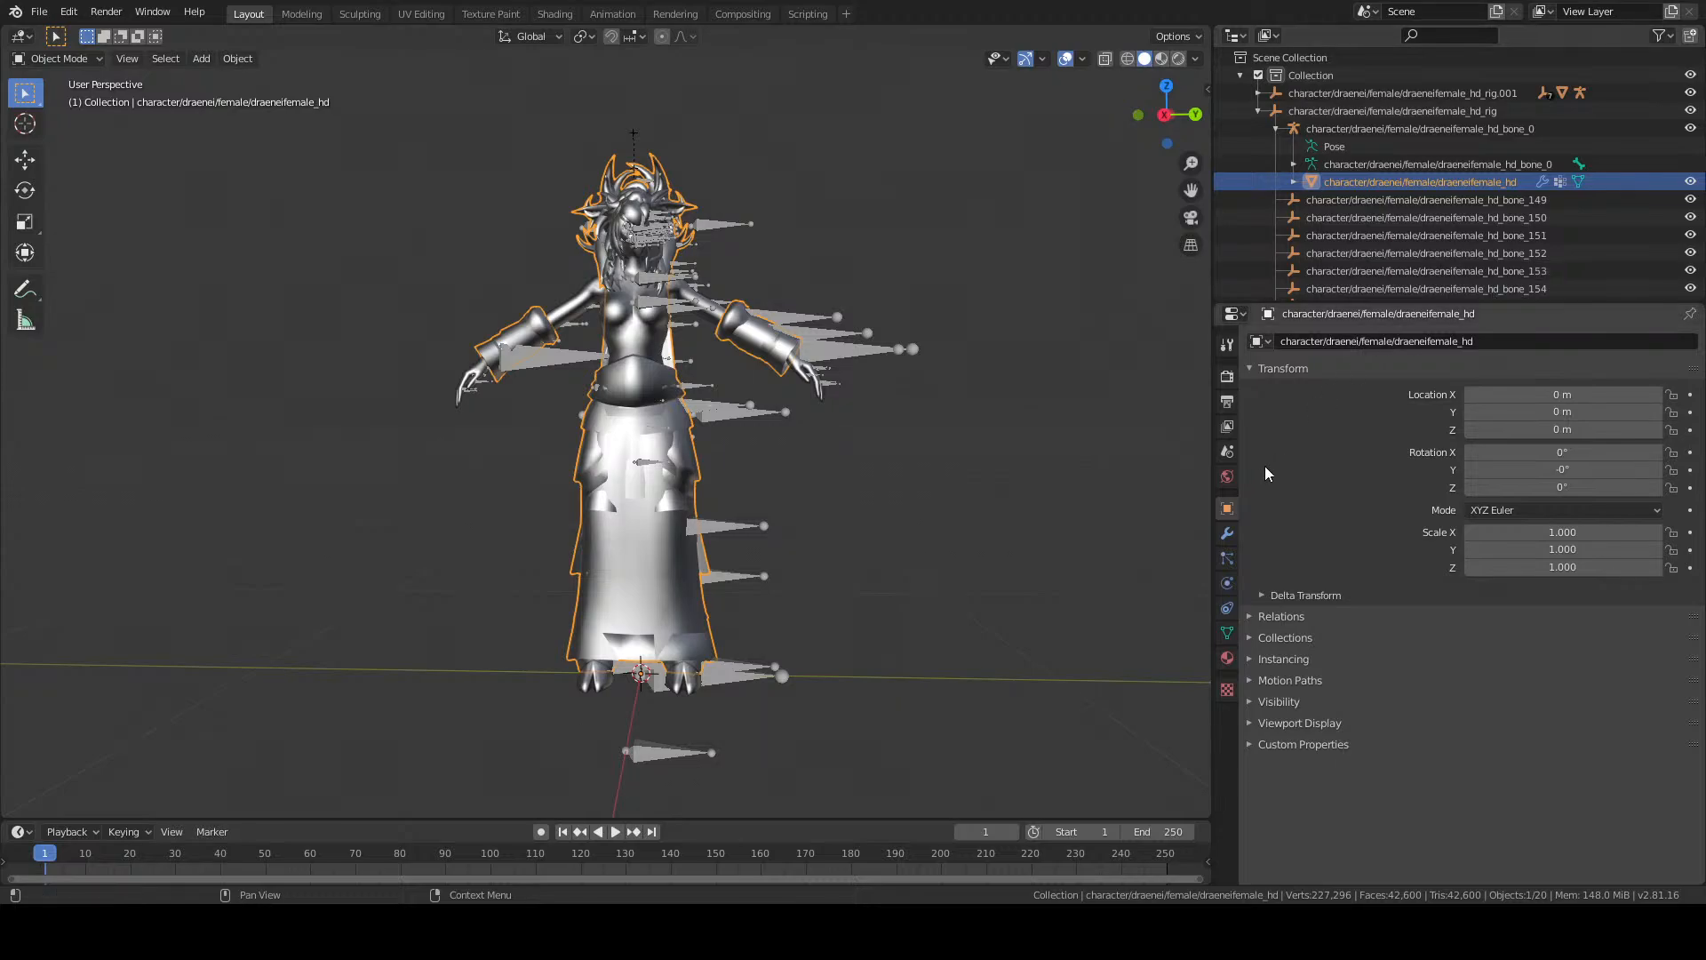
Check which armatures the draeneifemale_hd mesh's Armature modifier can target, keeping draeneifemale_hd_bone_0 as its object.
{"action": "left_click", "coordinate": [1227, 534]}
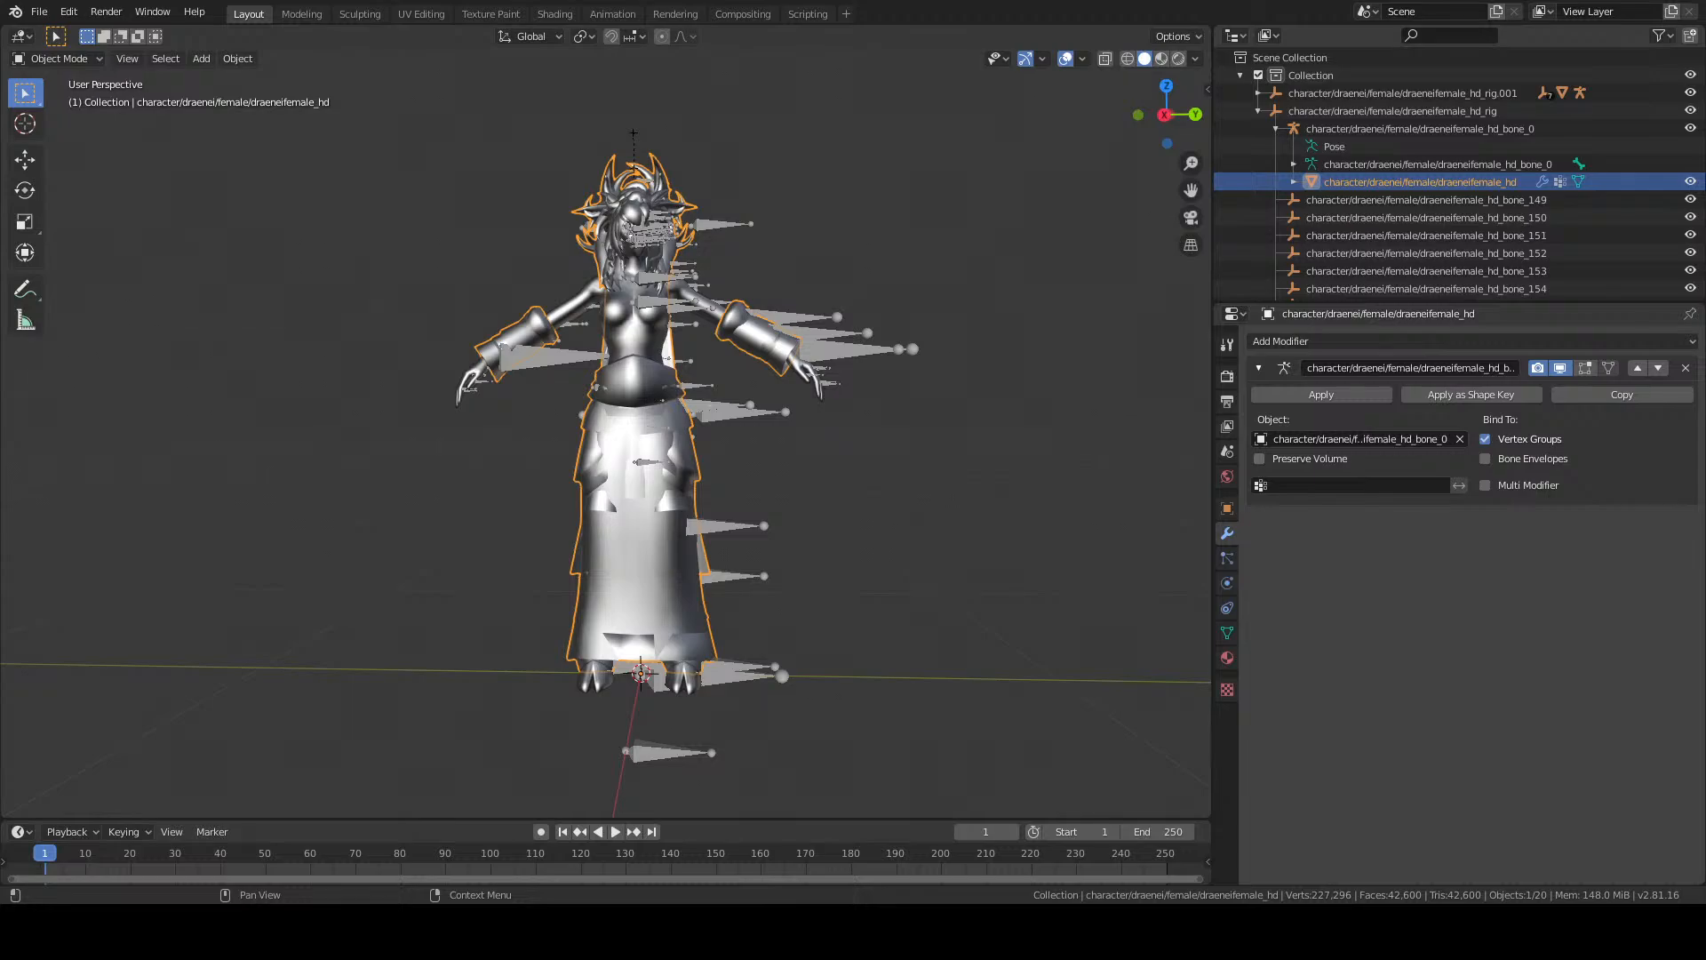
{"action": "left_click", "coordinate": [1389, 438]}
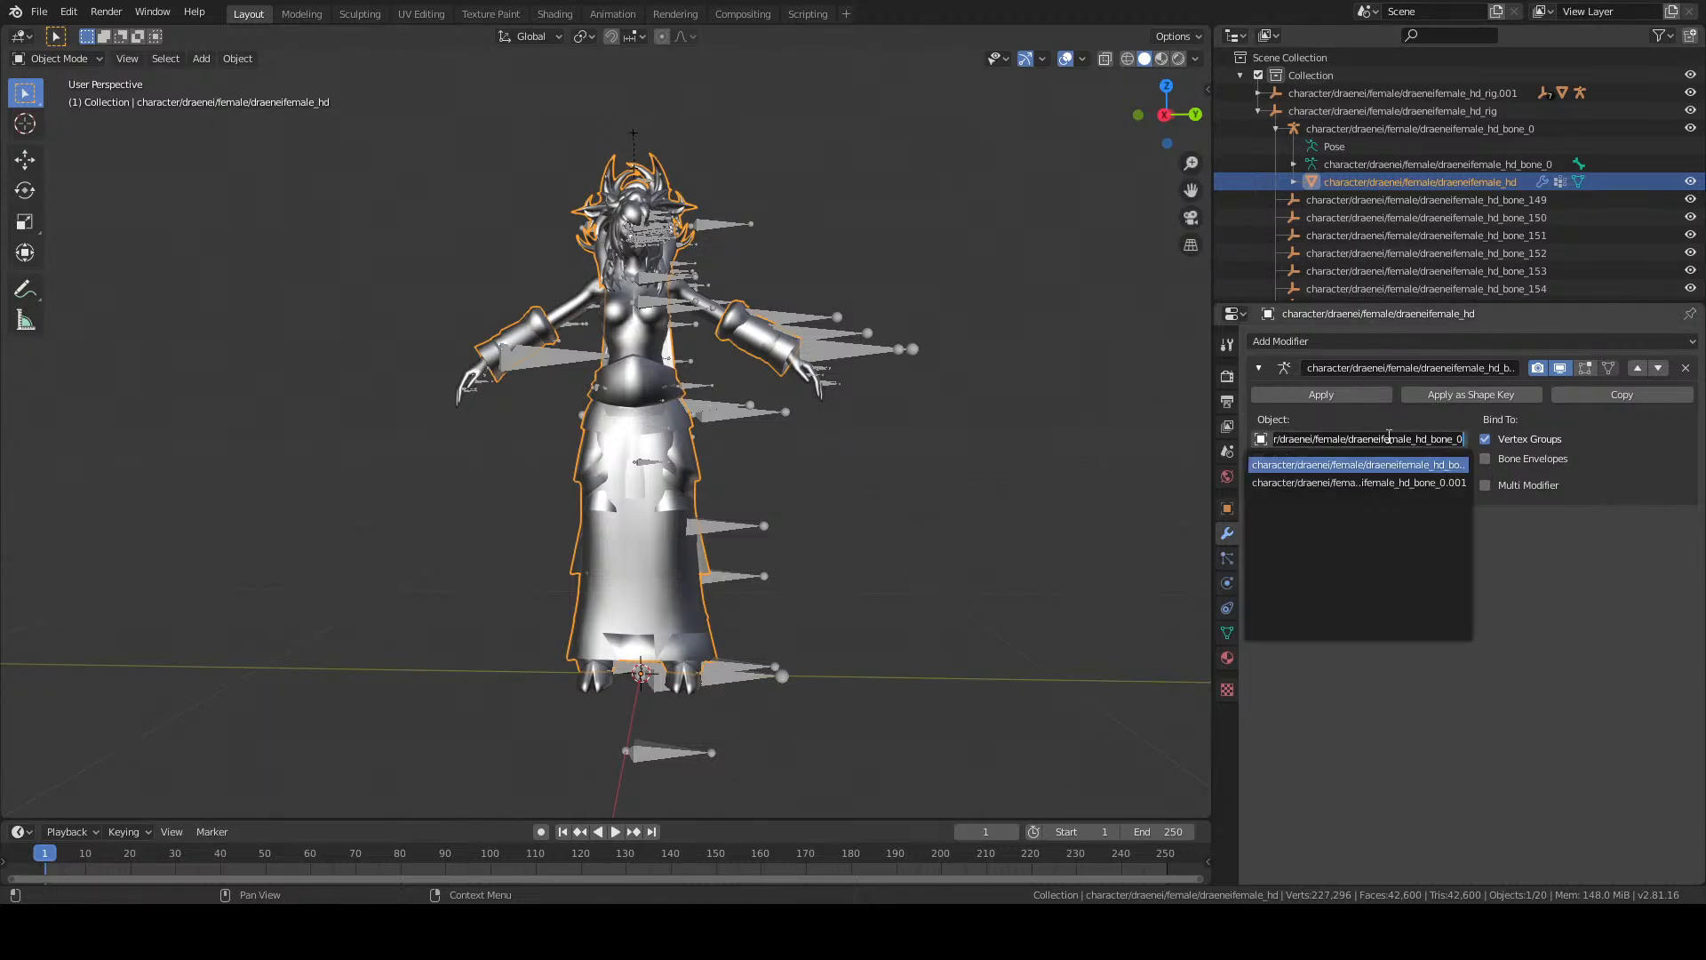
{"action": "left_click", "coordinate": [1380, 466]}
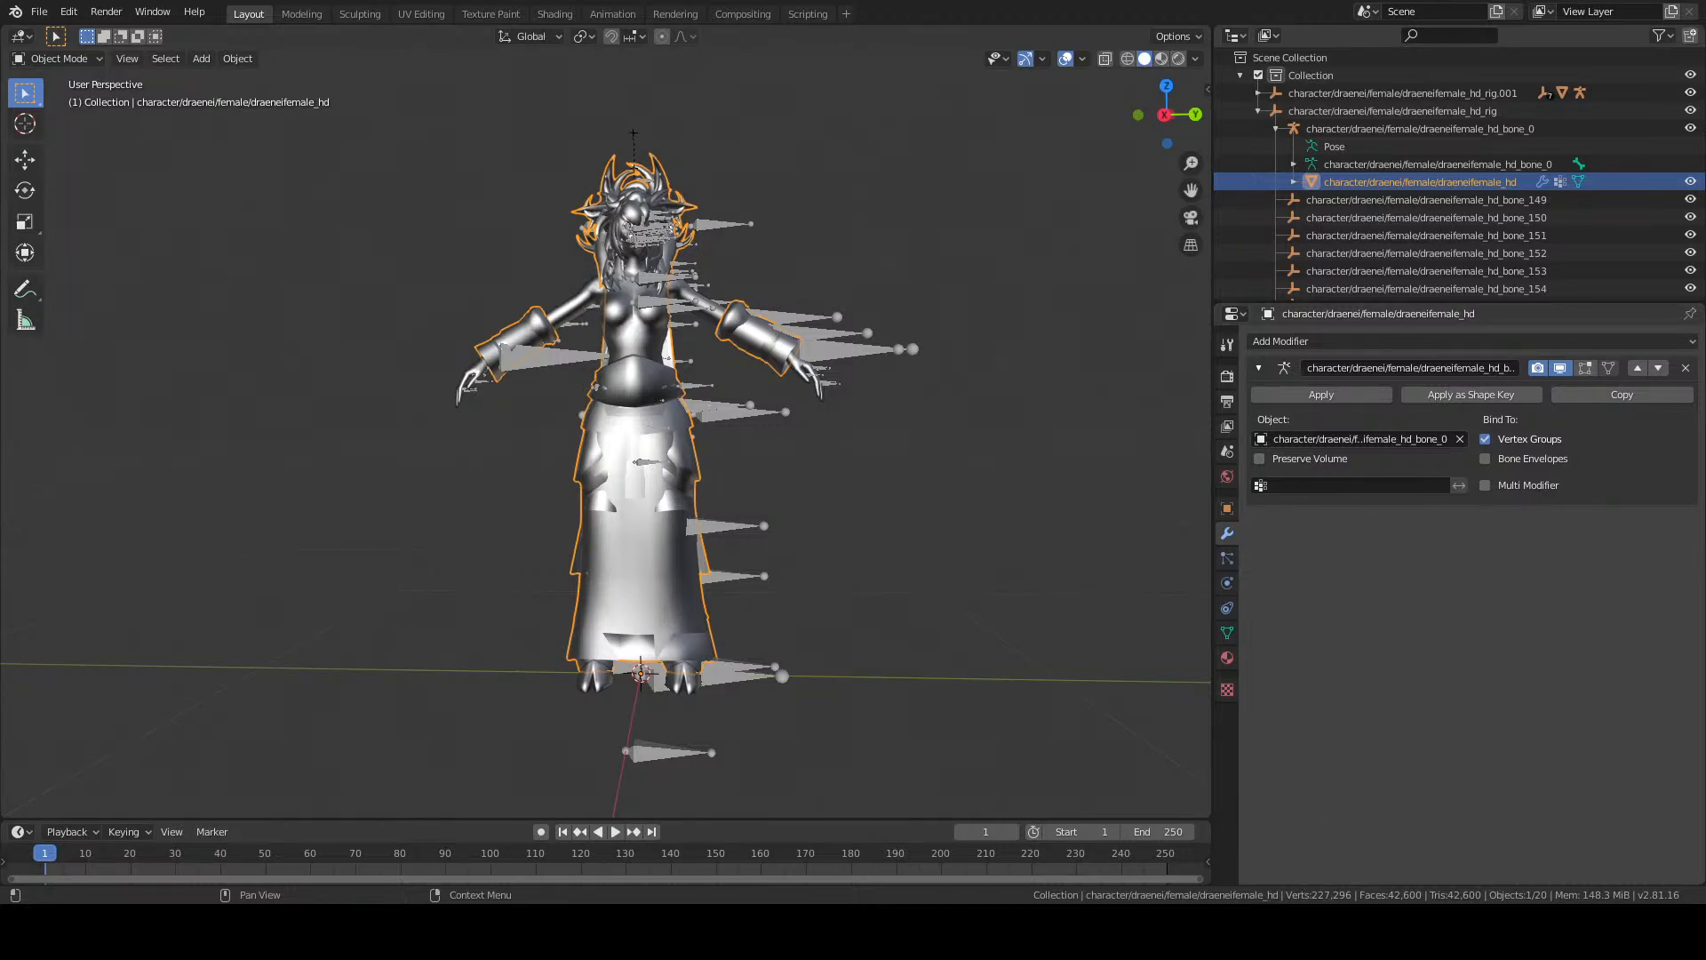
{"action": "left_click", "coordinate": [1386, 439]}
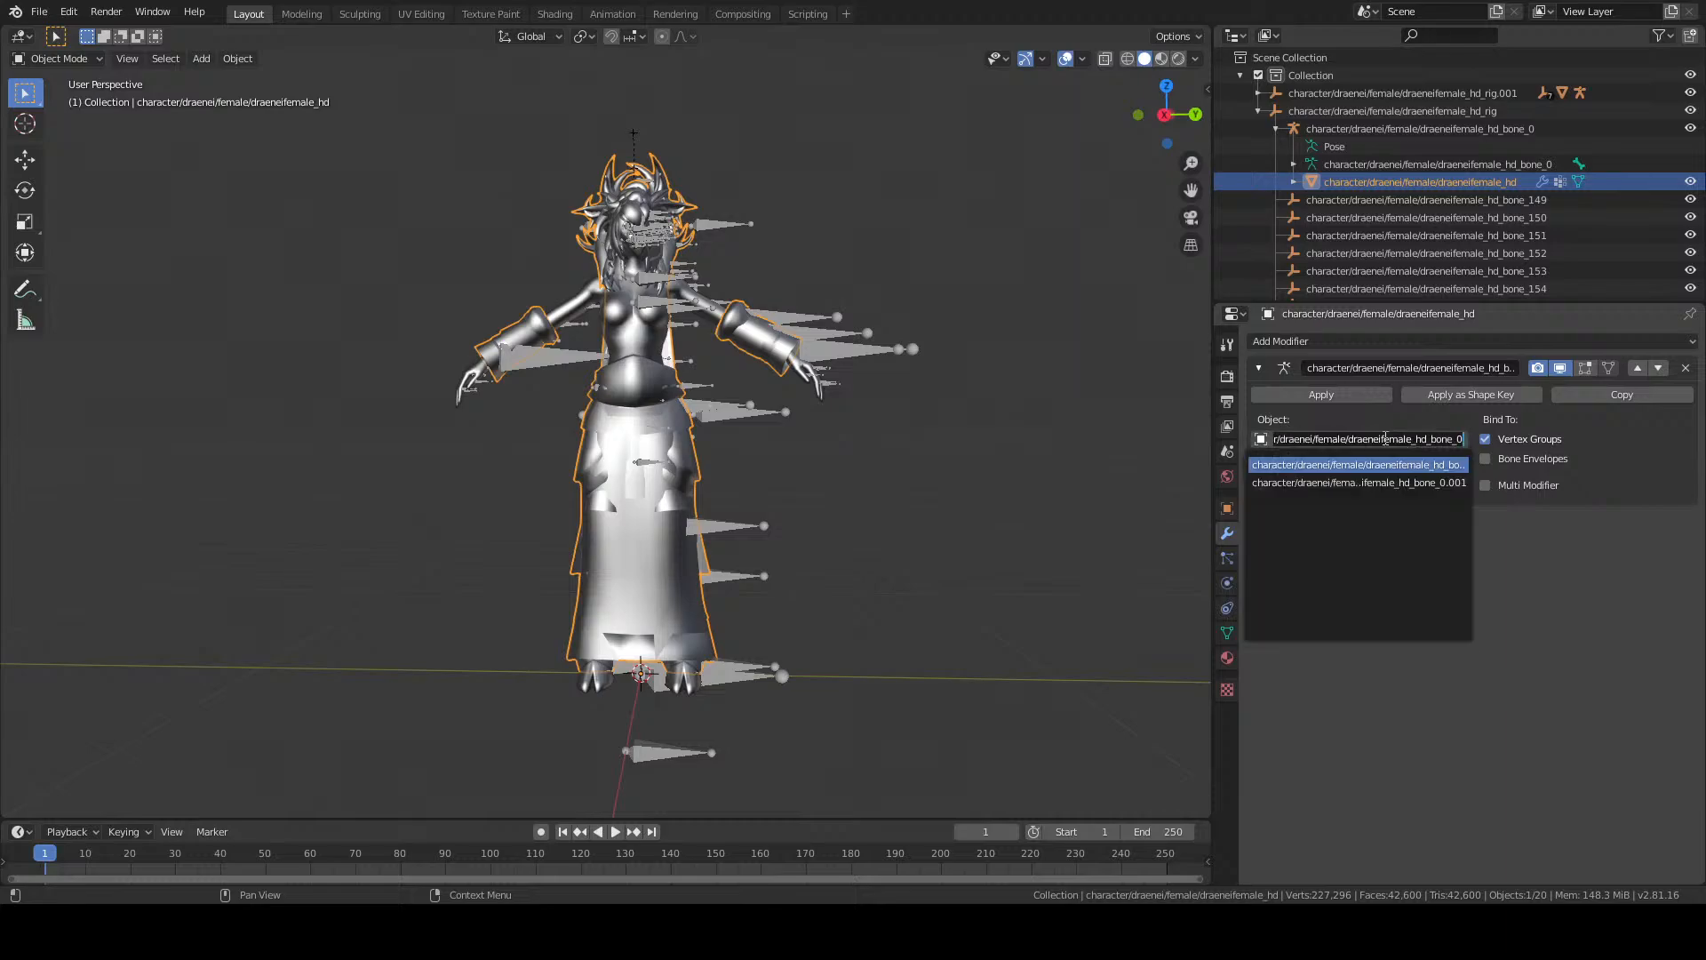
{"action": "left_click", "coordinate": [1376, 480]}
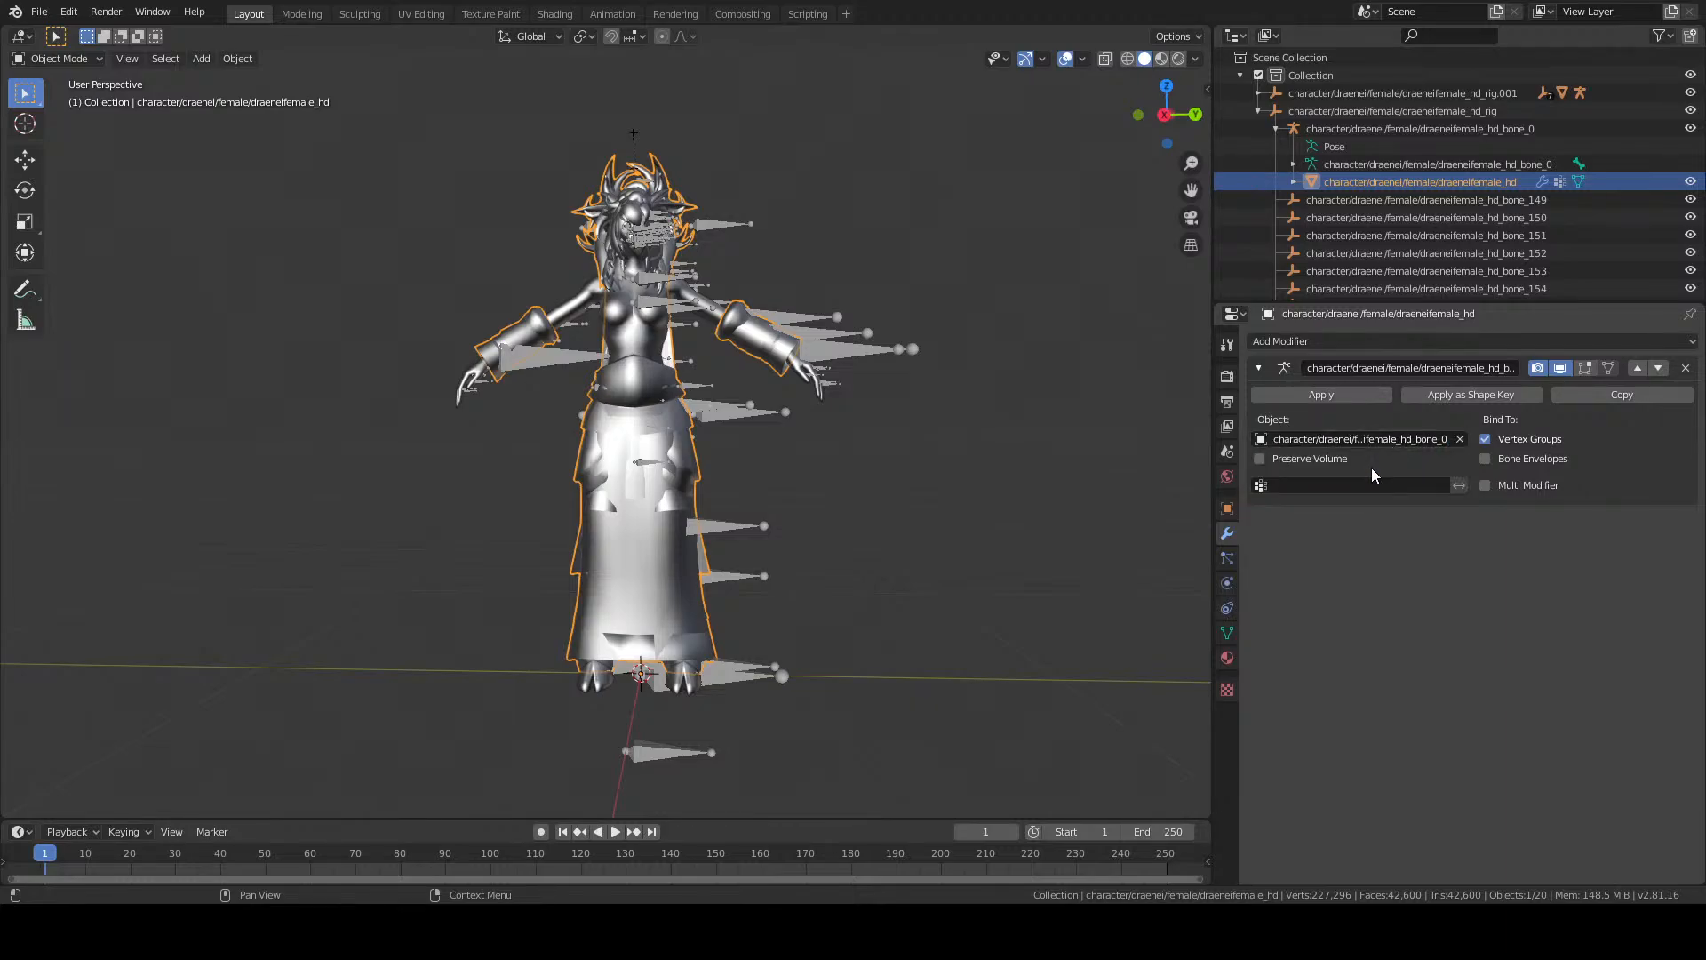
{"action": "left_click", "coordinate": [1379, 437]}
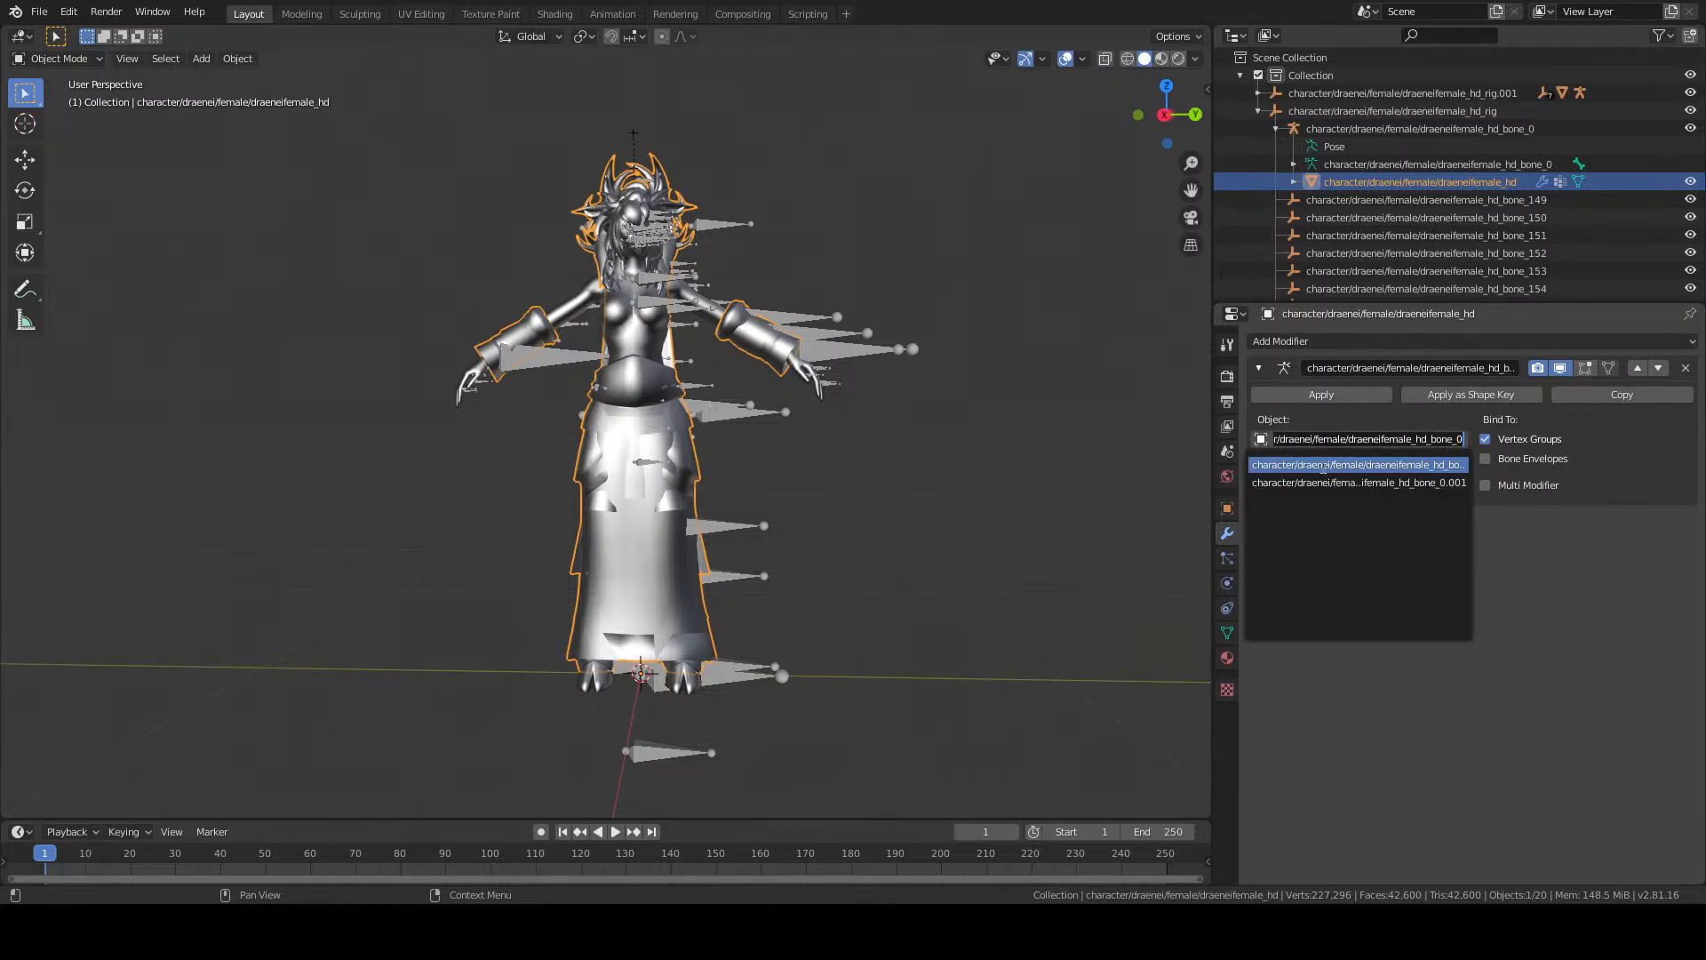
{"action": "left_click", "coordinate": [1344, 464]}
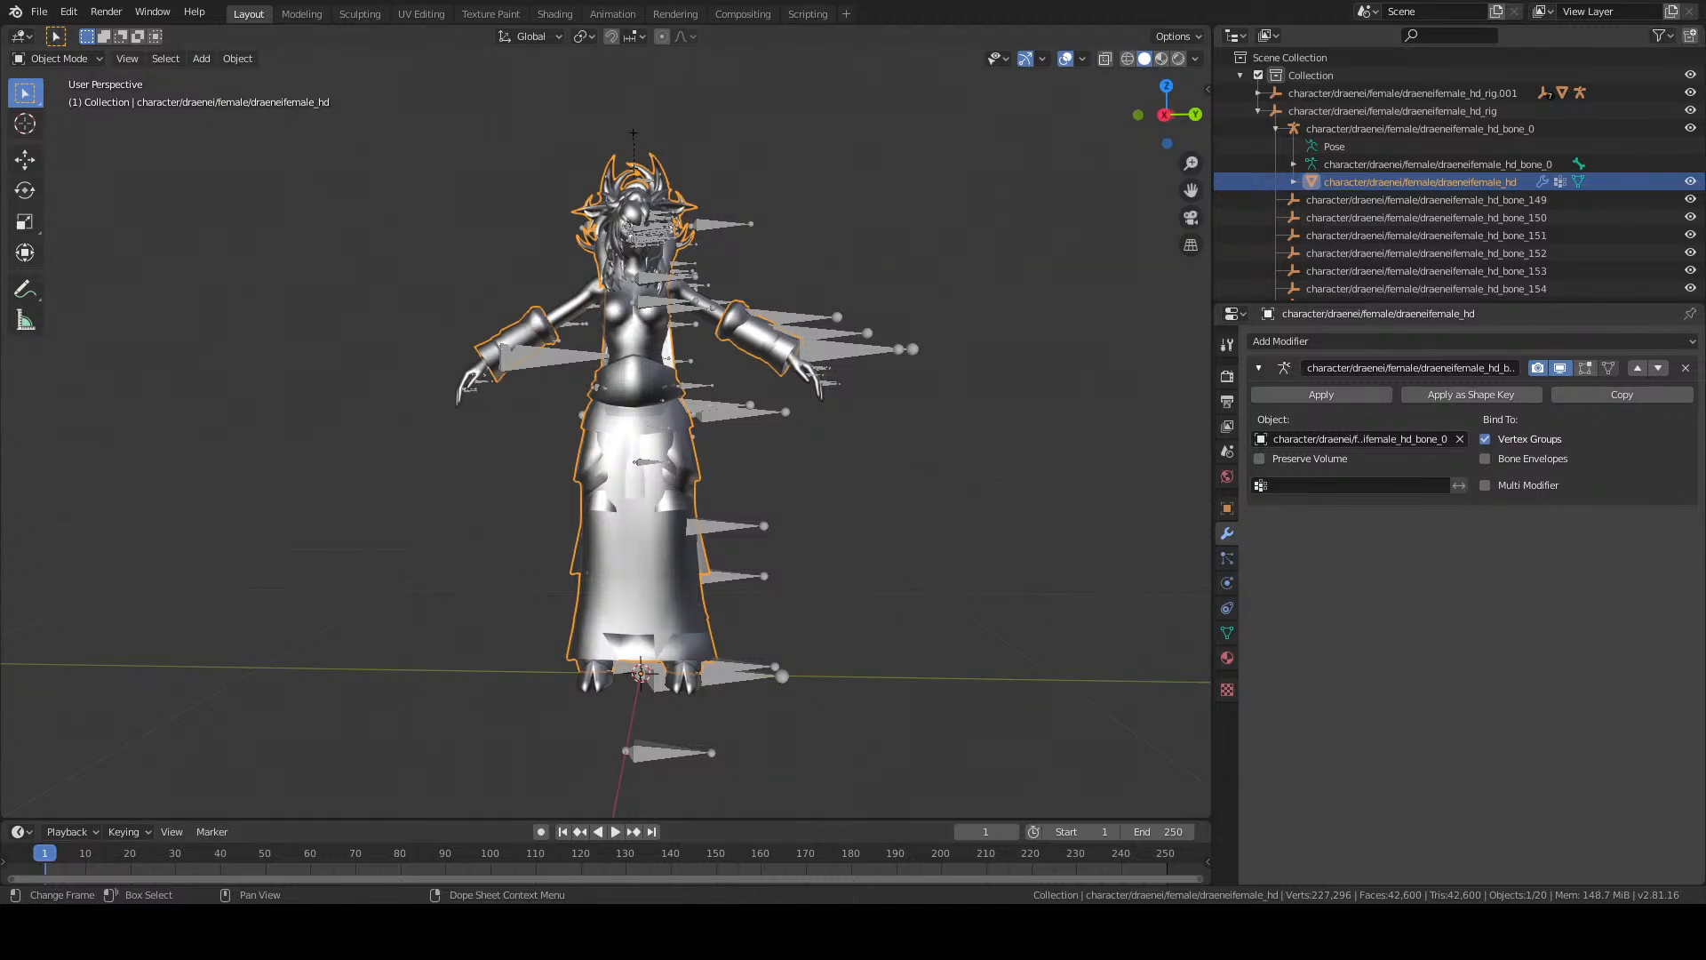
Enter Edit Mode on the draeneifemale_hd_bone_0 armature by way of Pose Mode, with the draeneifemale_hd mesh selected.
{"action": "left_click", "coordinate": [1381, 148]}
{"action": "left_click", "coordinate": [1378, 181]}
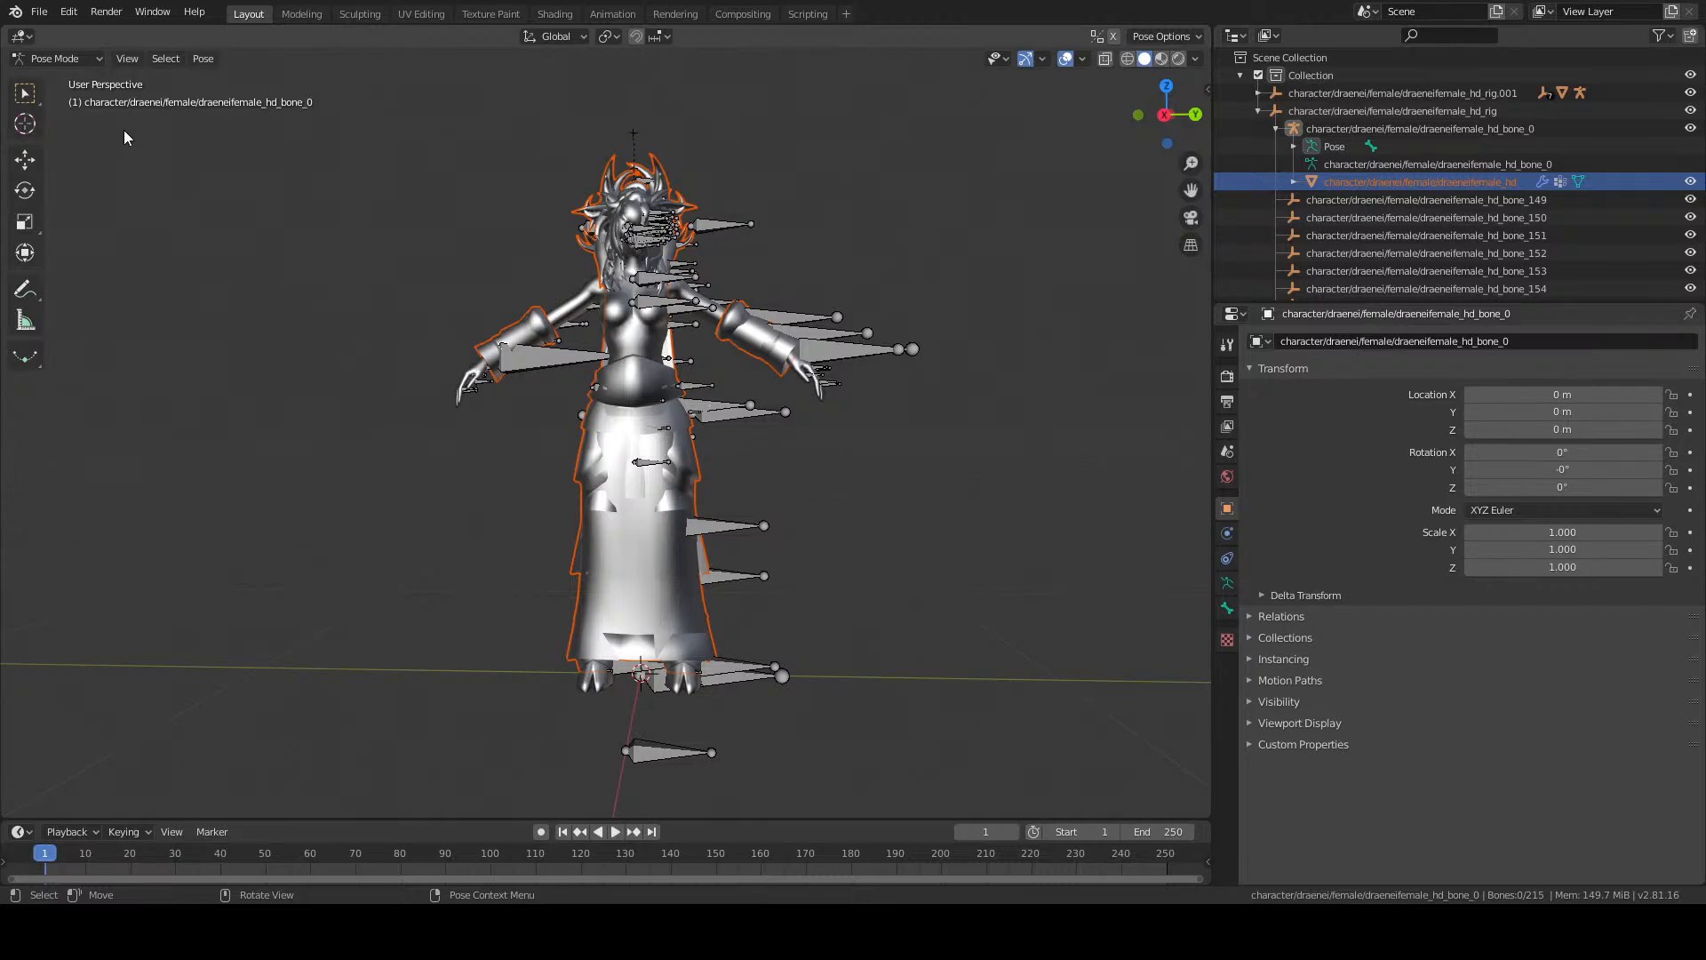
{"action": "left_click", "coordinate": [74, 58]}
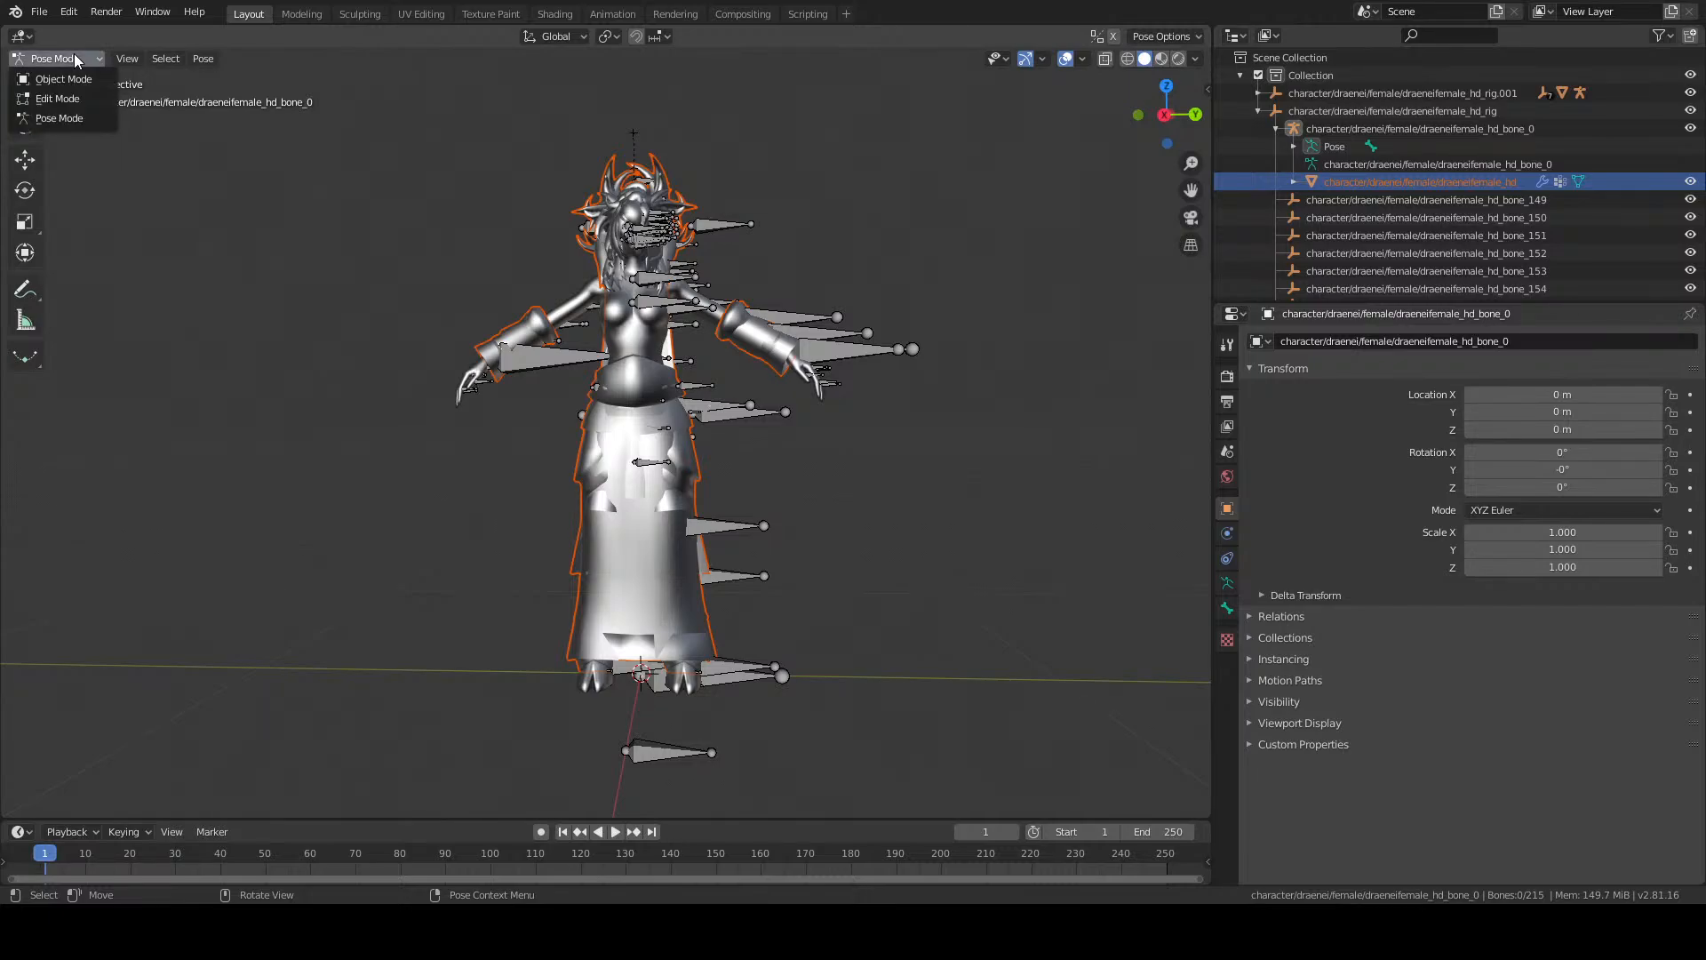
{"action": "left_click", "coordinate": [75, 59]}
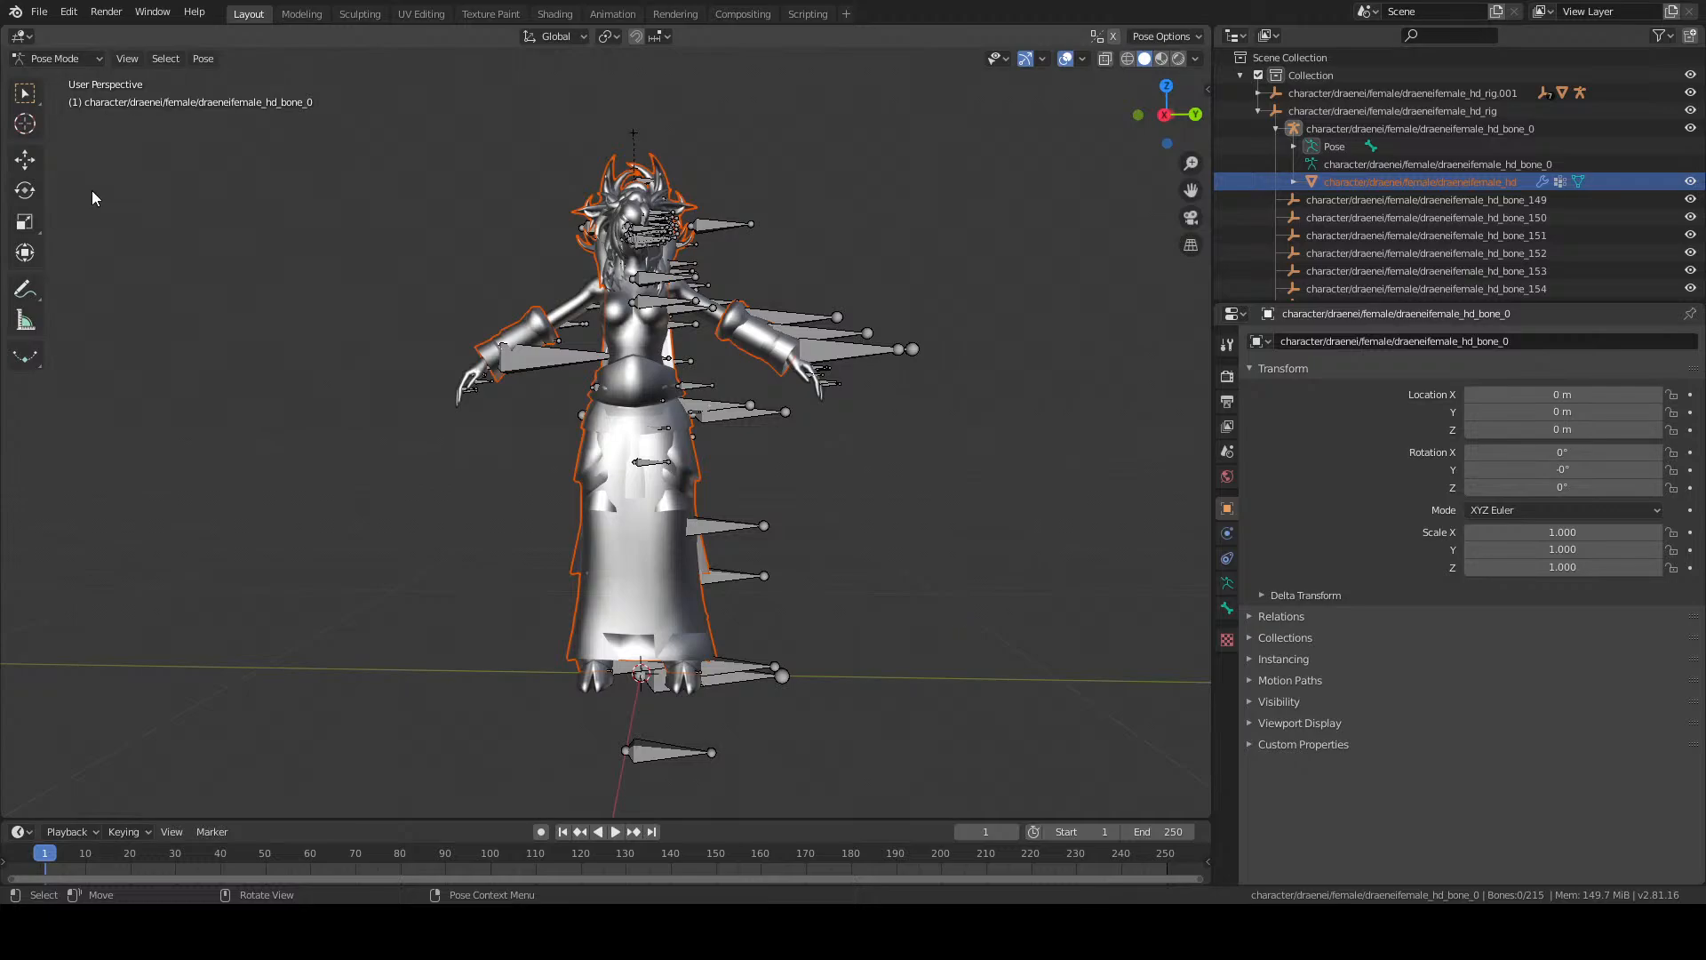
{"action": "left_click", "coordinate": [63, 60]}
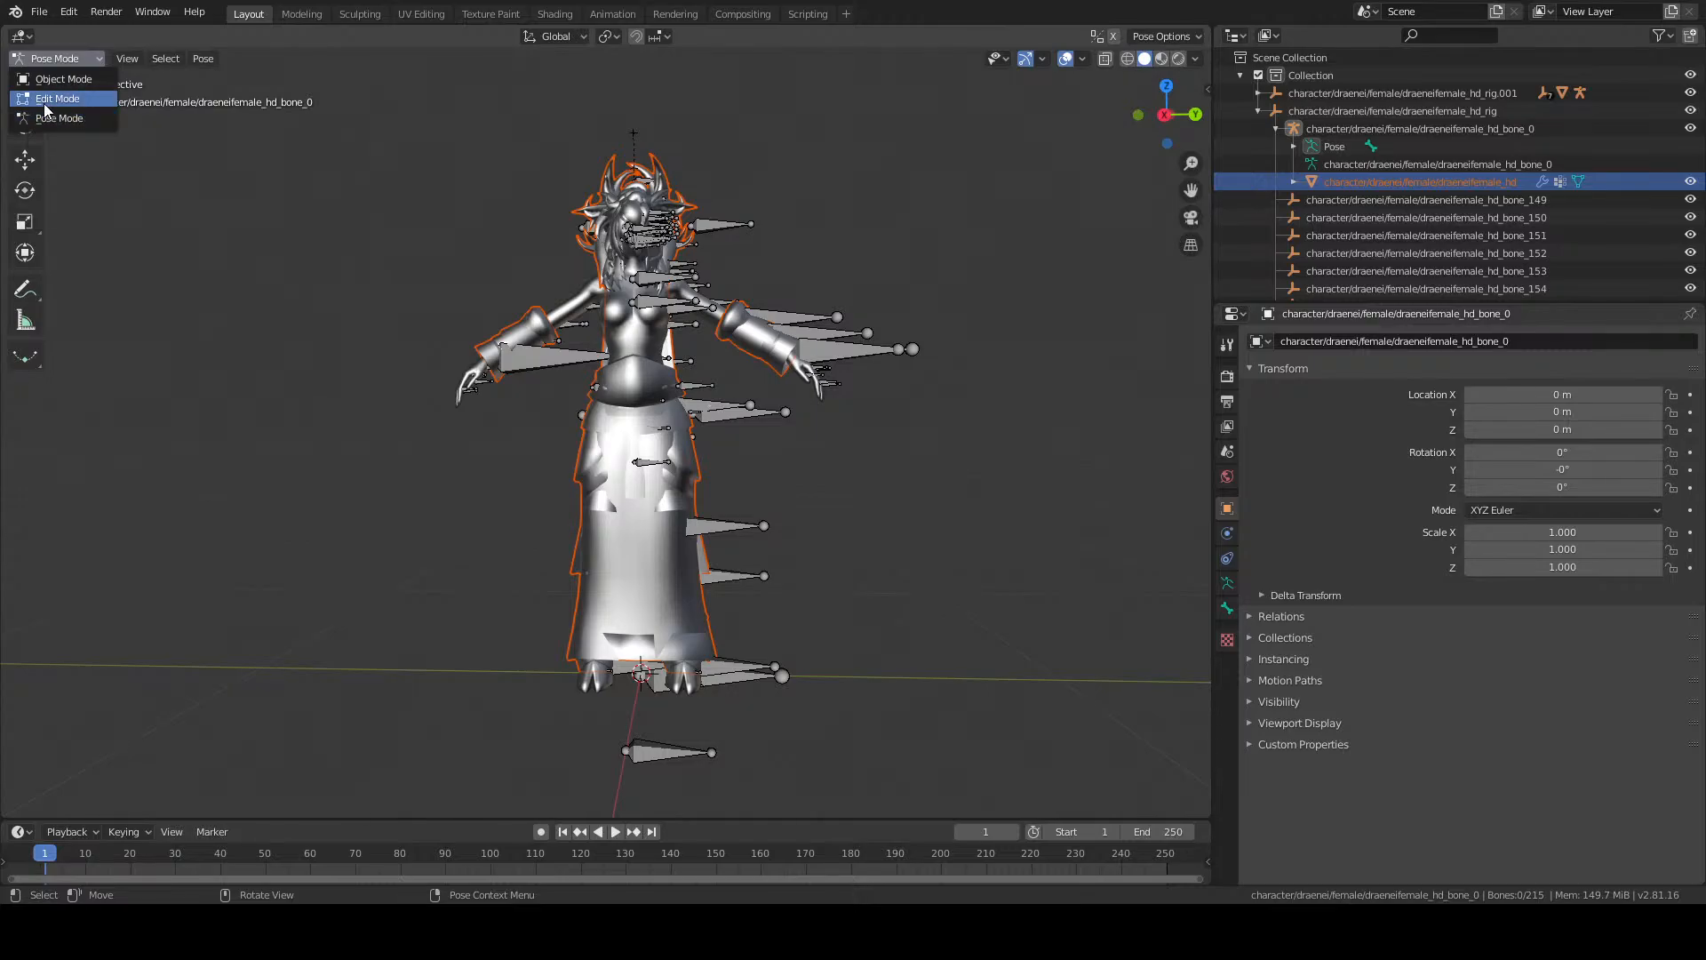
{"action": "left_click", "coordinate": [45, 103]}
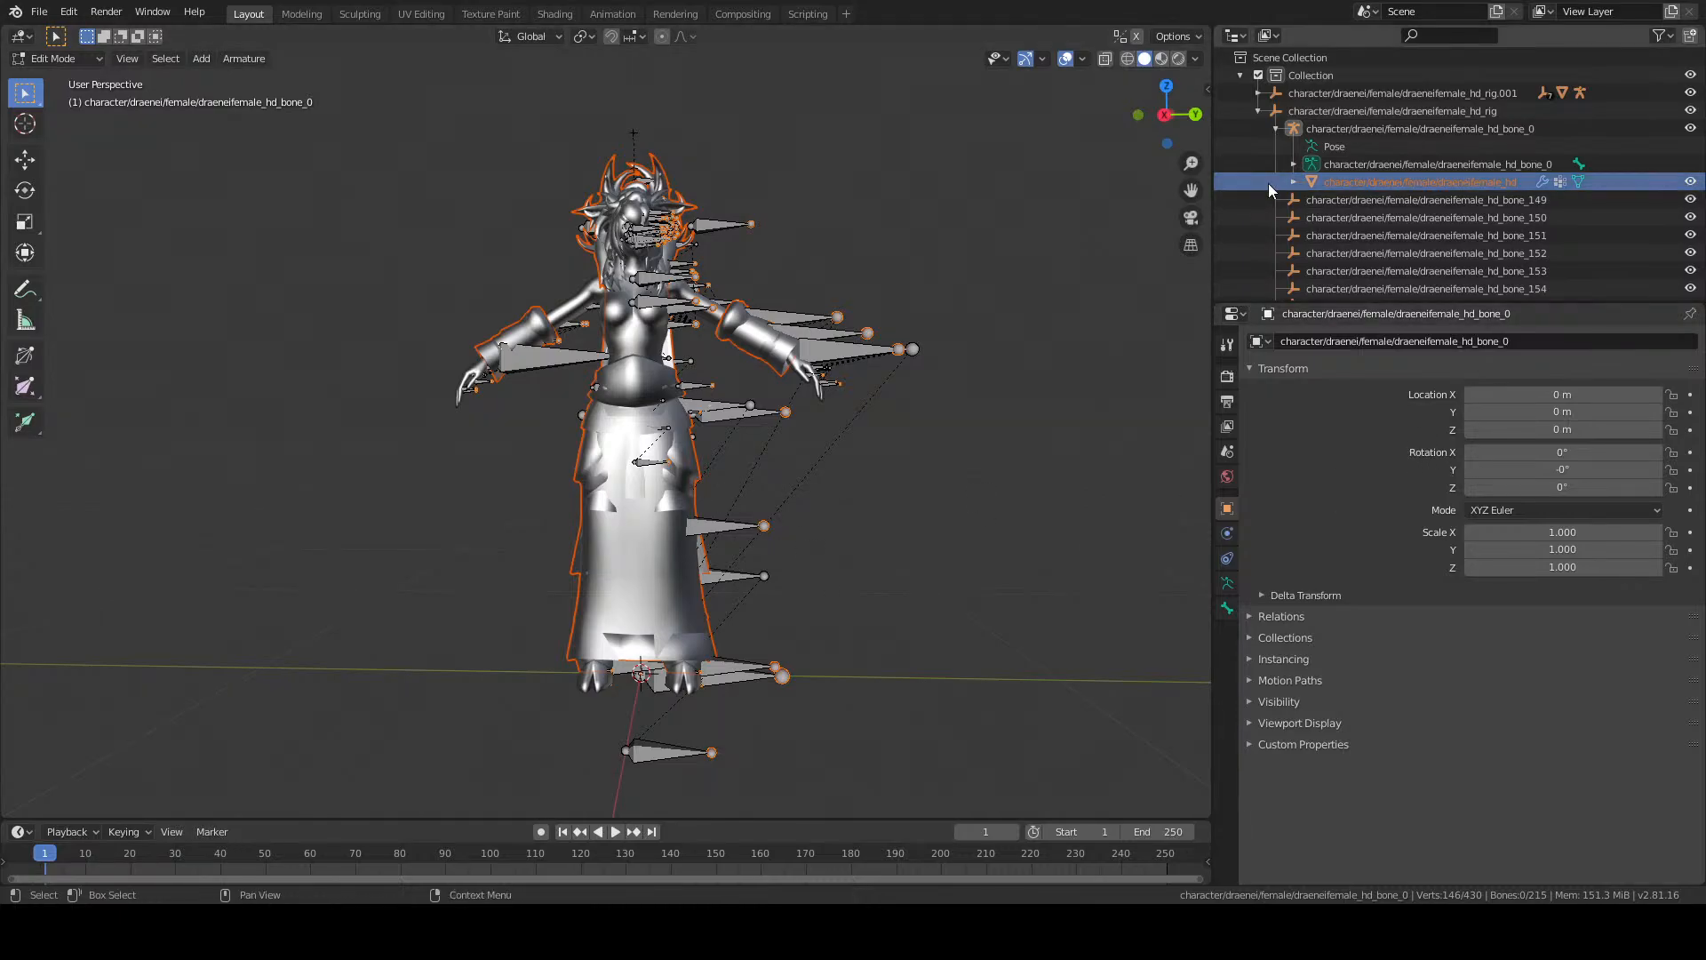
Select the draeneifemale_hd.001 mesh under draeneifemale_hd_rig.001 during armature editing, and undo and redo the last change.
{"action": "left_click", "coordinate": [1257, 110]}
{"action": "left_click", "coordinate": [1257, 93]}
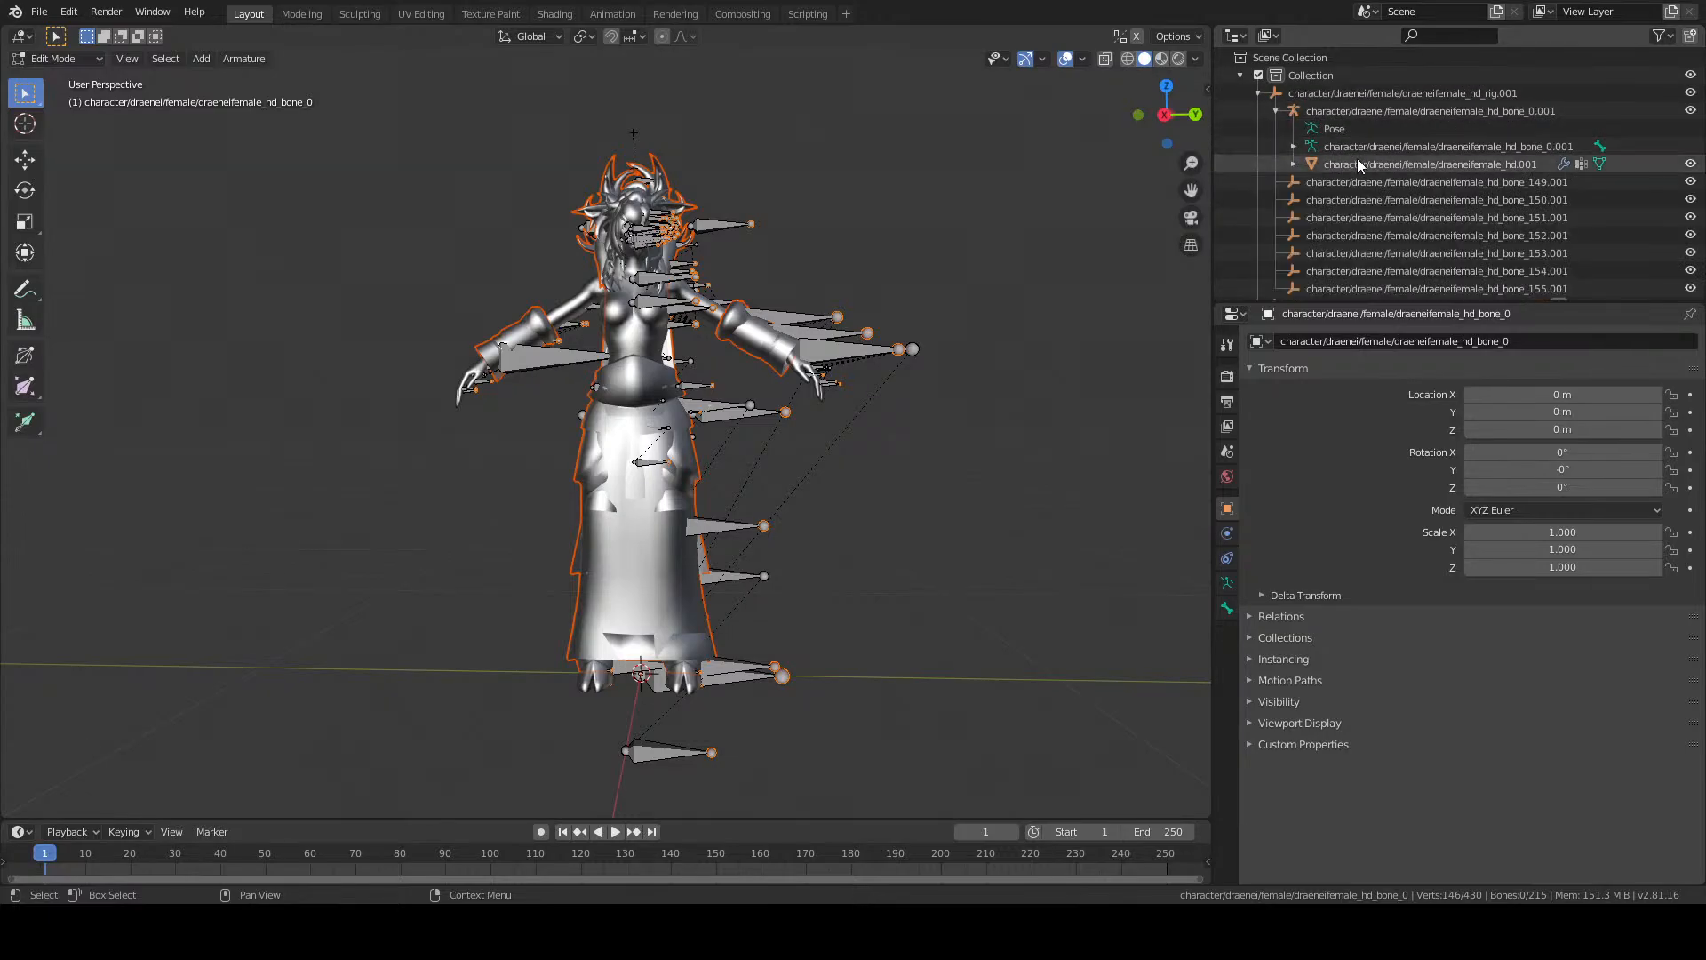
{"action": "left_click", "coordinate": [1357, 162]}
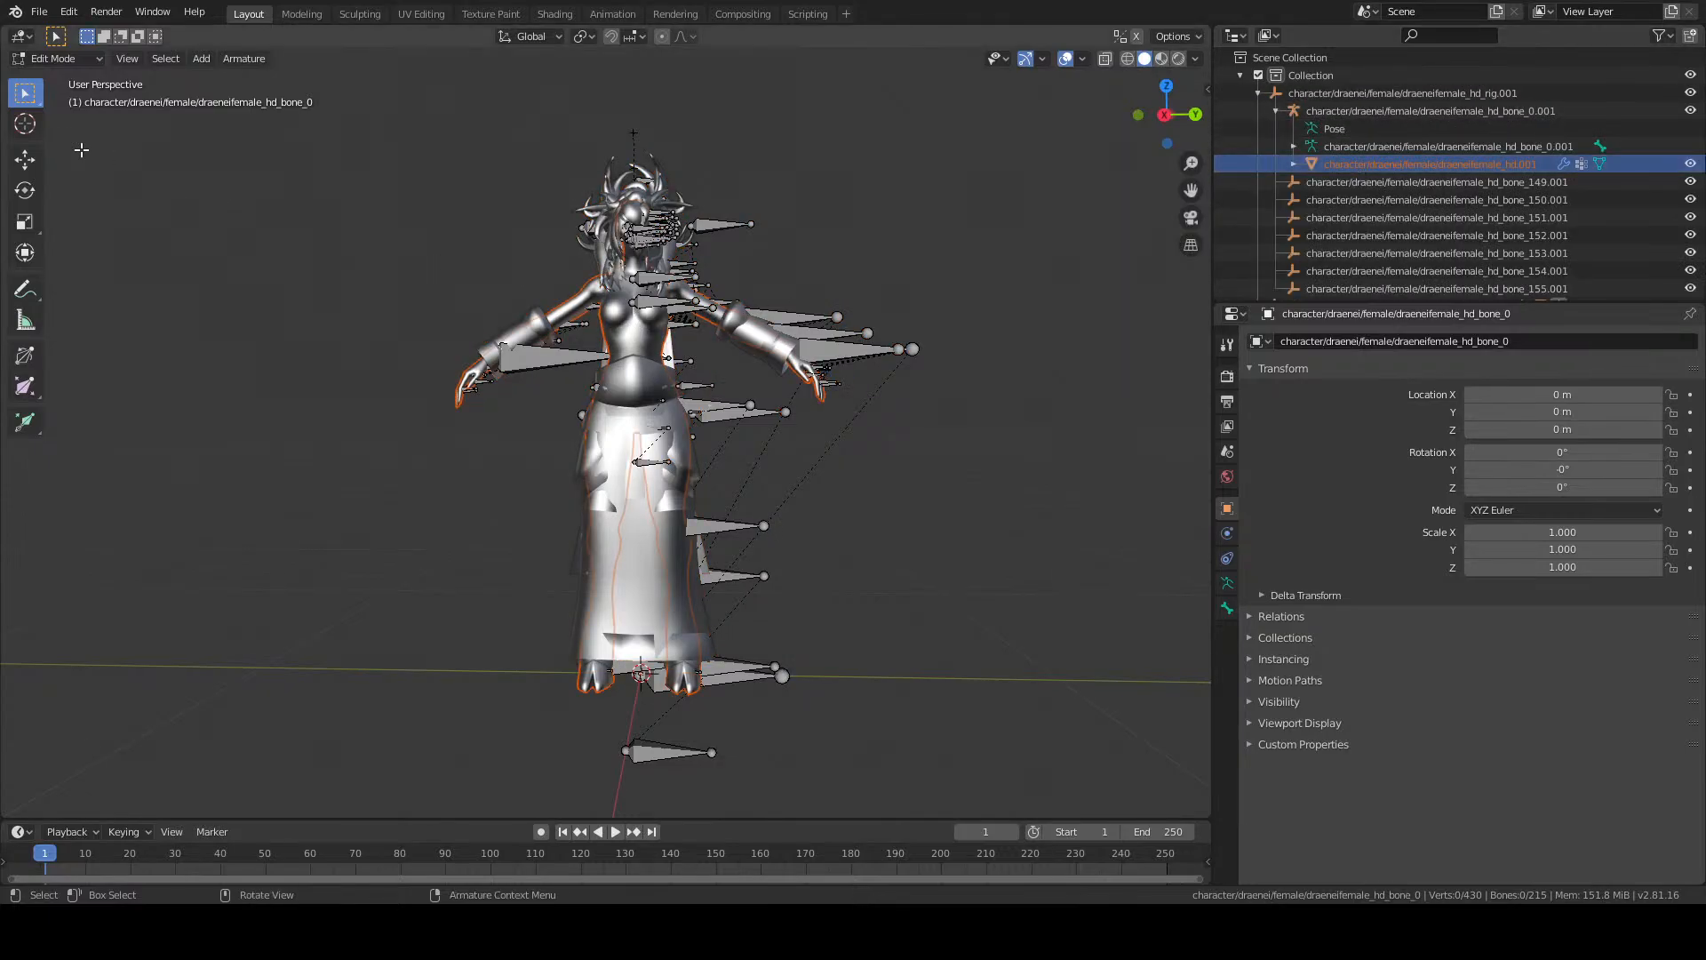
{"action": "left_click", "coordinate": [61, 58]}
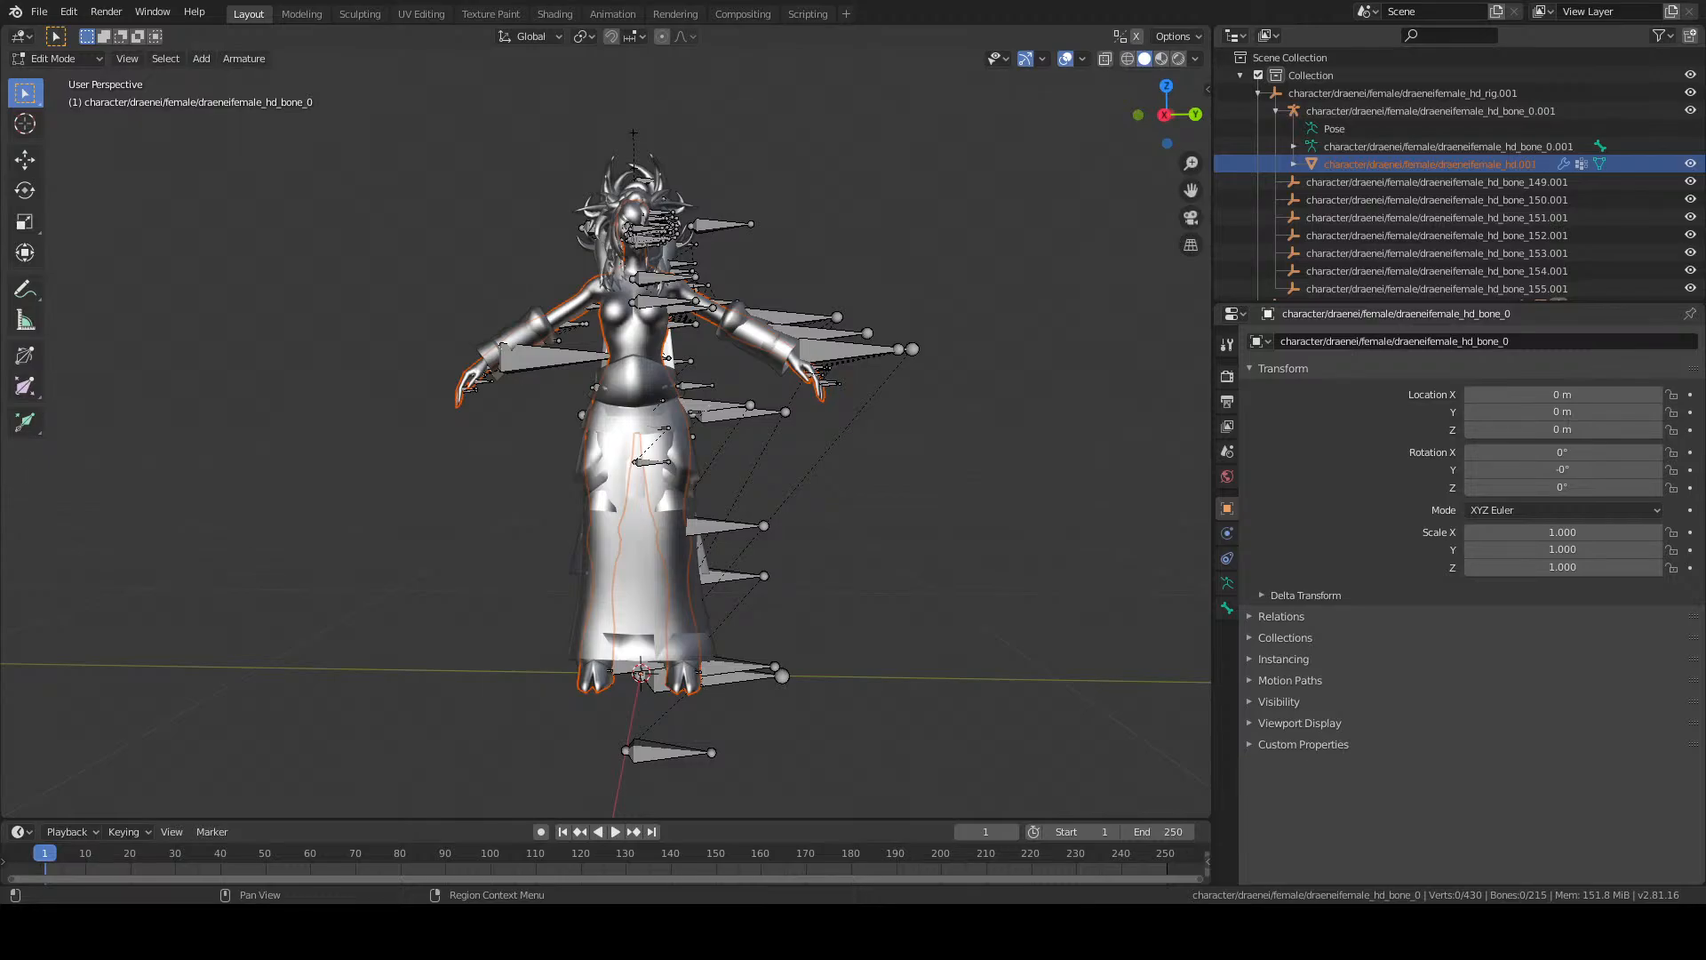
{"action": "left_click", "coordinate": [69, 10]}
{"action": "left_click", "coordinate": [75, 34]}
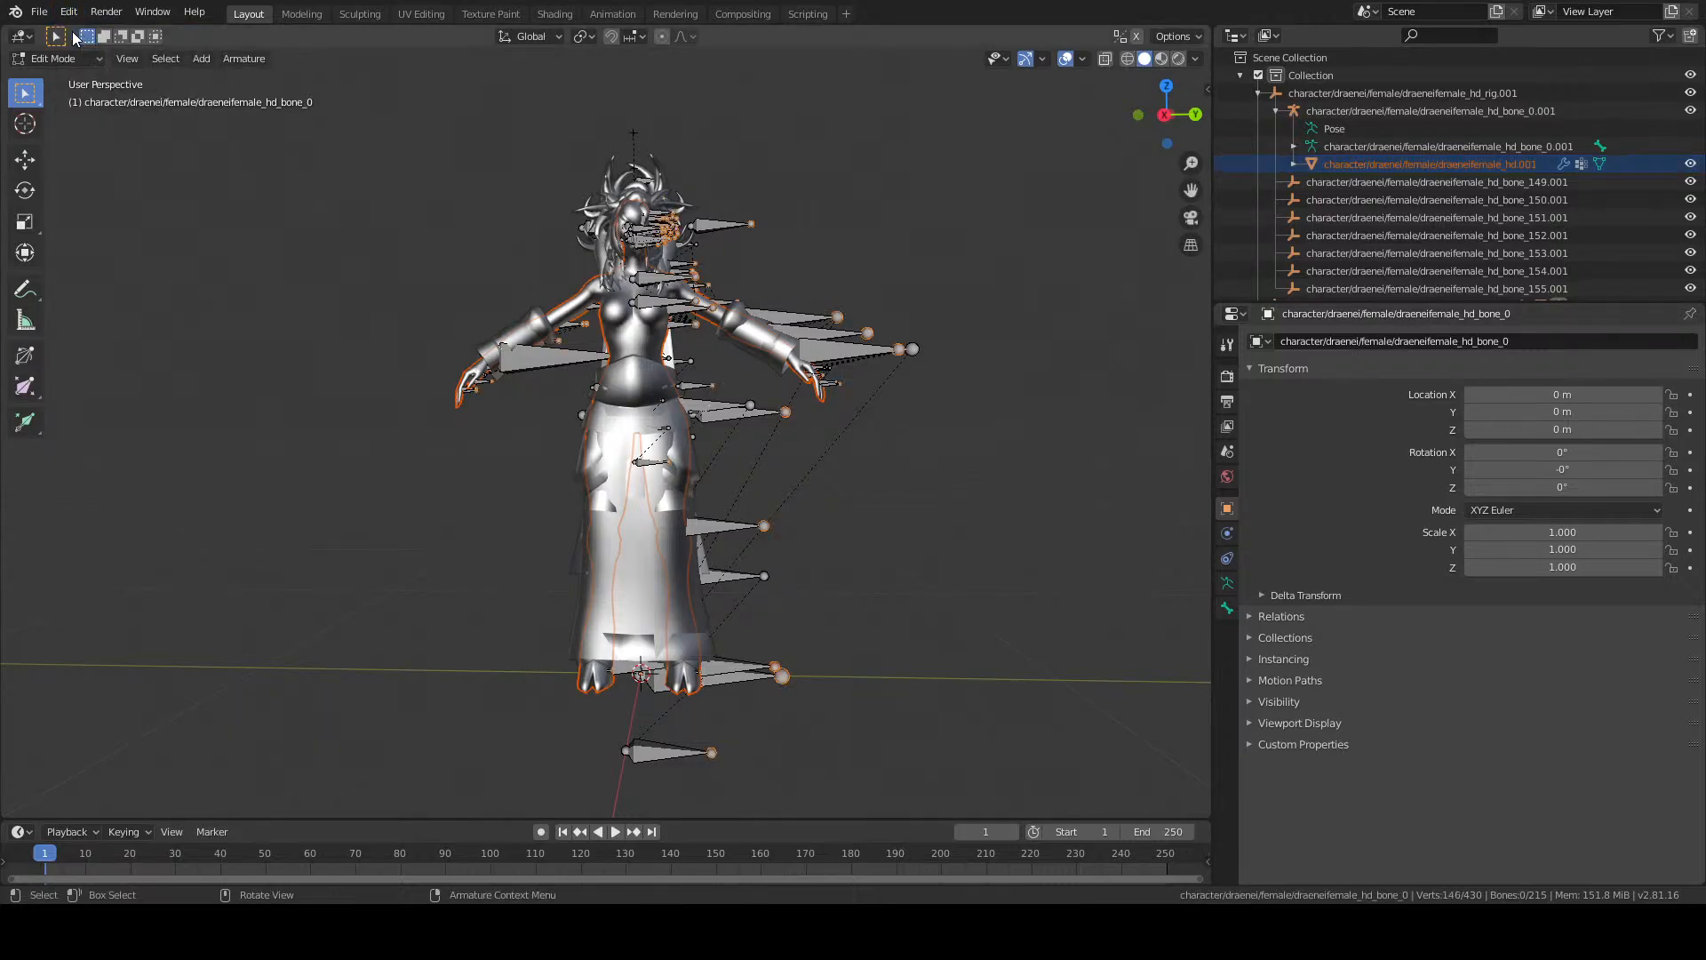
{"action": "left_click", "coordinate": [68, 10]}
{"action": "left_click", "coordinate": [93, 55]}
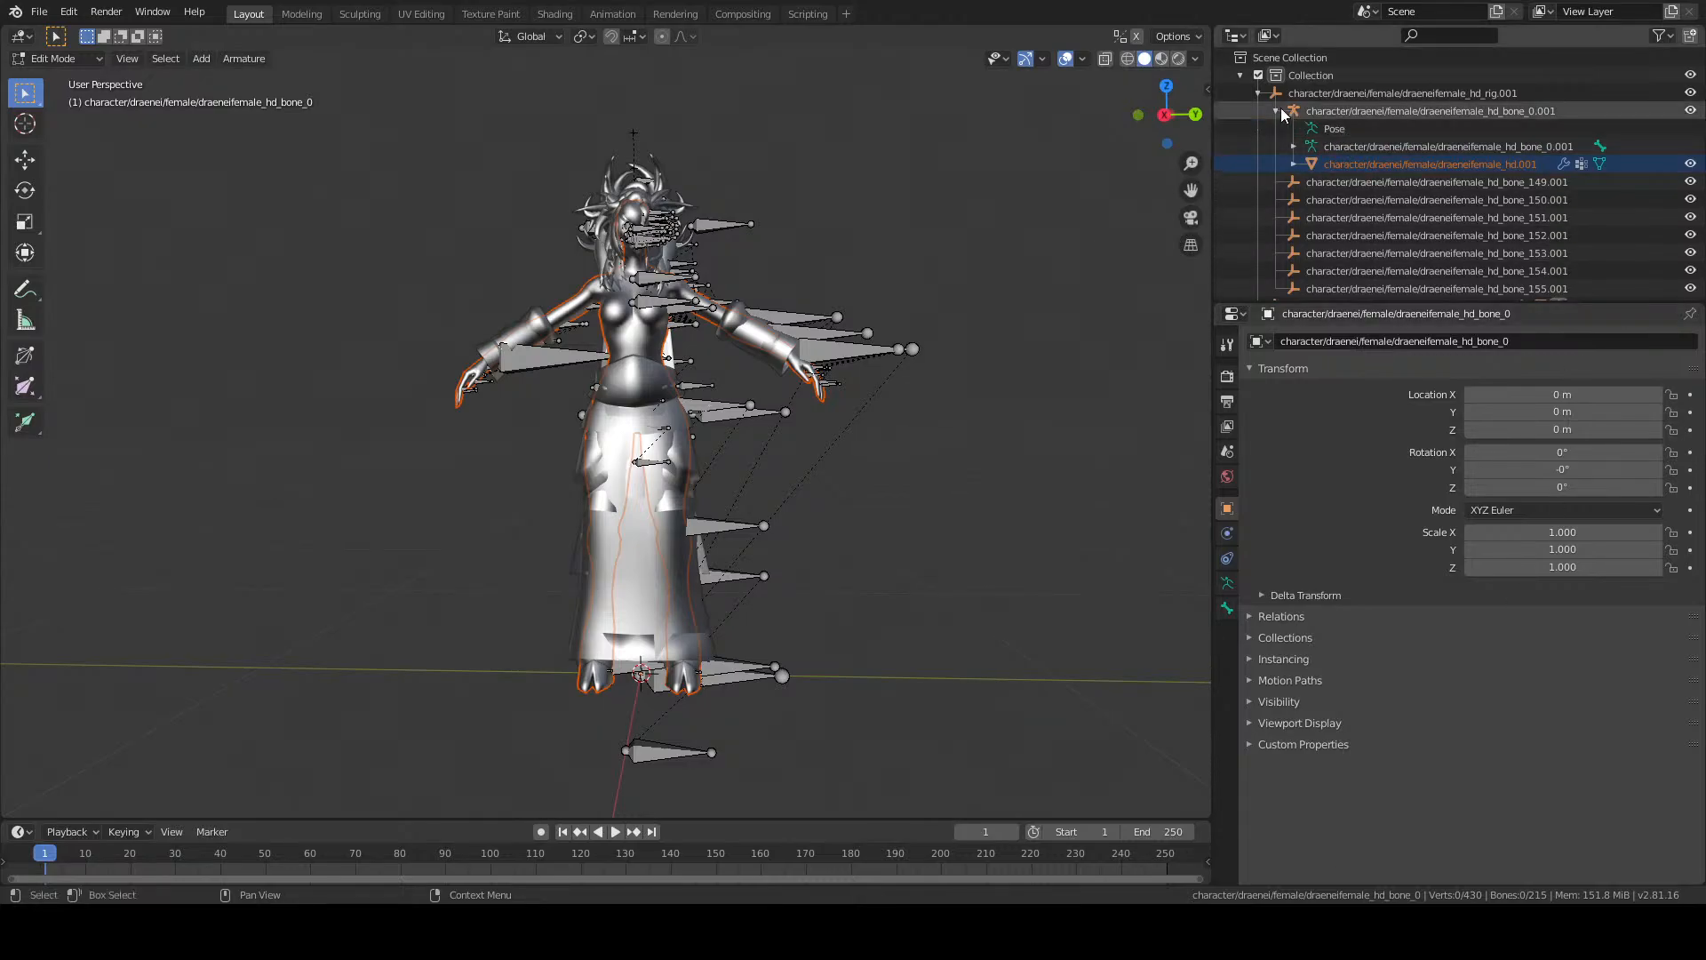
Reselect the draeneifemale_hd mesh under draeneifemale_hd_rig and try repeatedly to run Separate Bones.
{"action": "left_click", "coordinate": [1258, 94]}
{"action": "left_click", "coordinate": [1257, 110]}
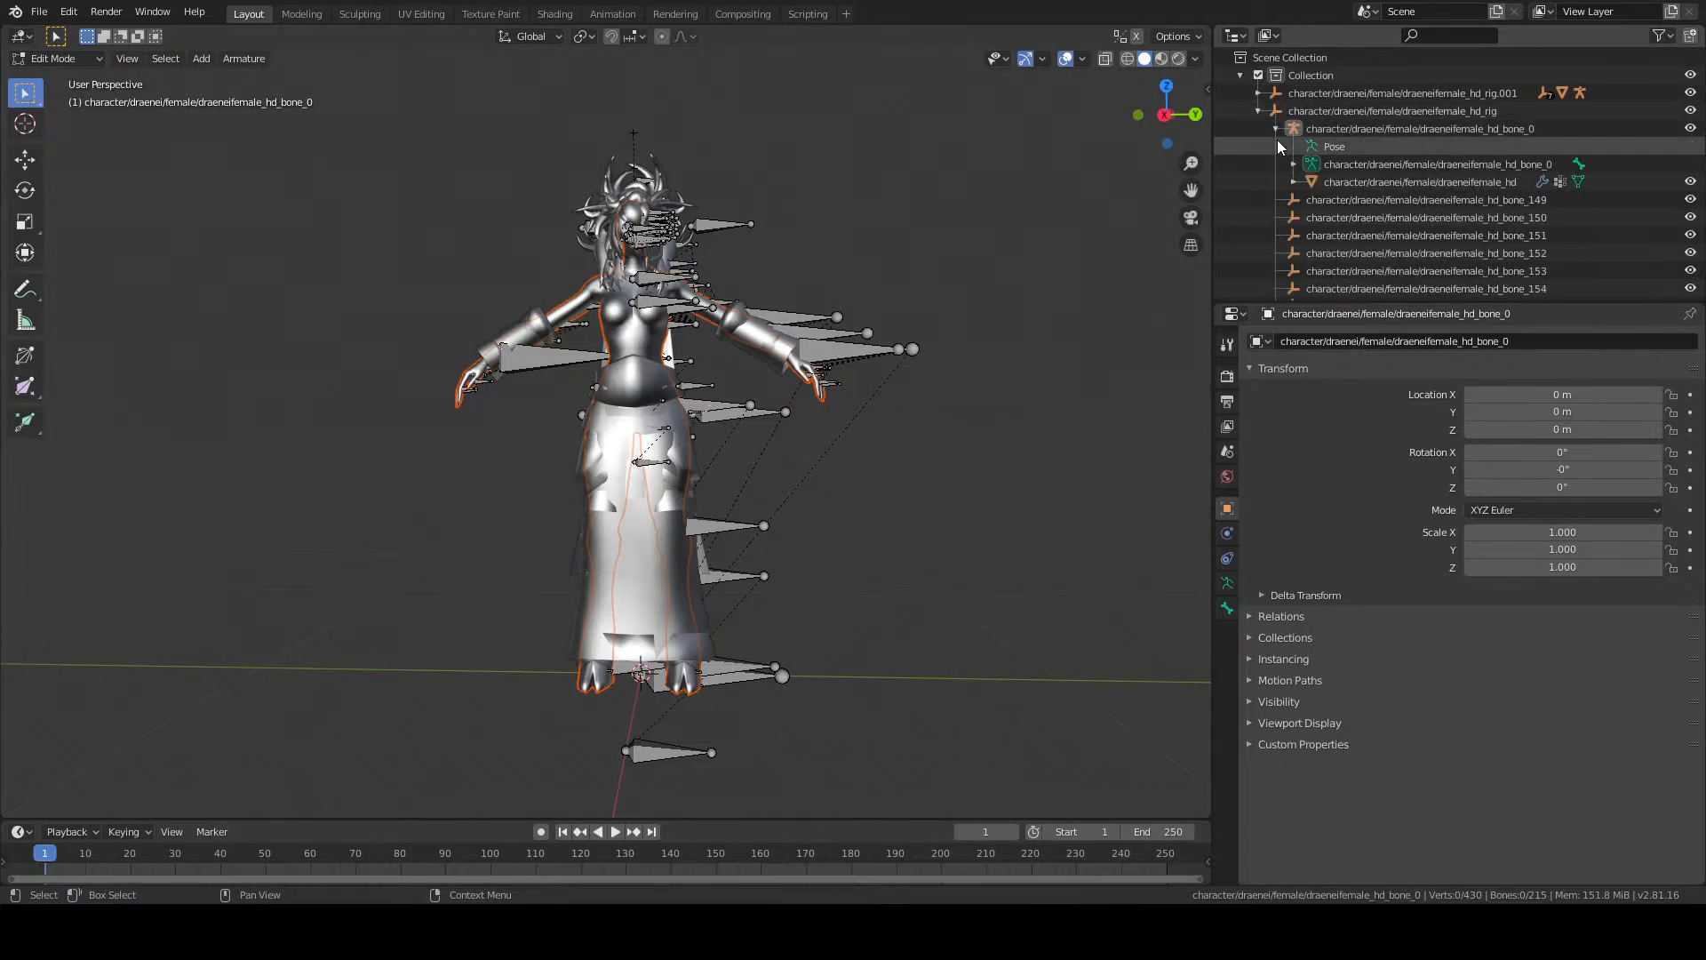
{"action": "left_click", "coordinate": [1362, 184]}
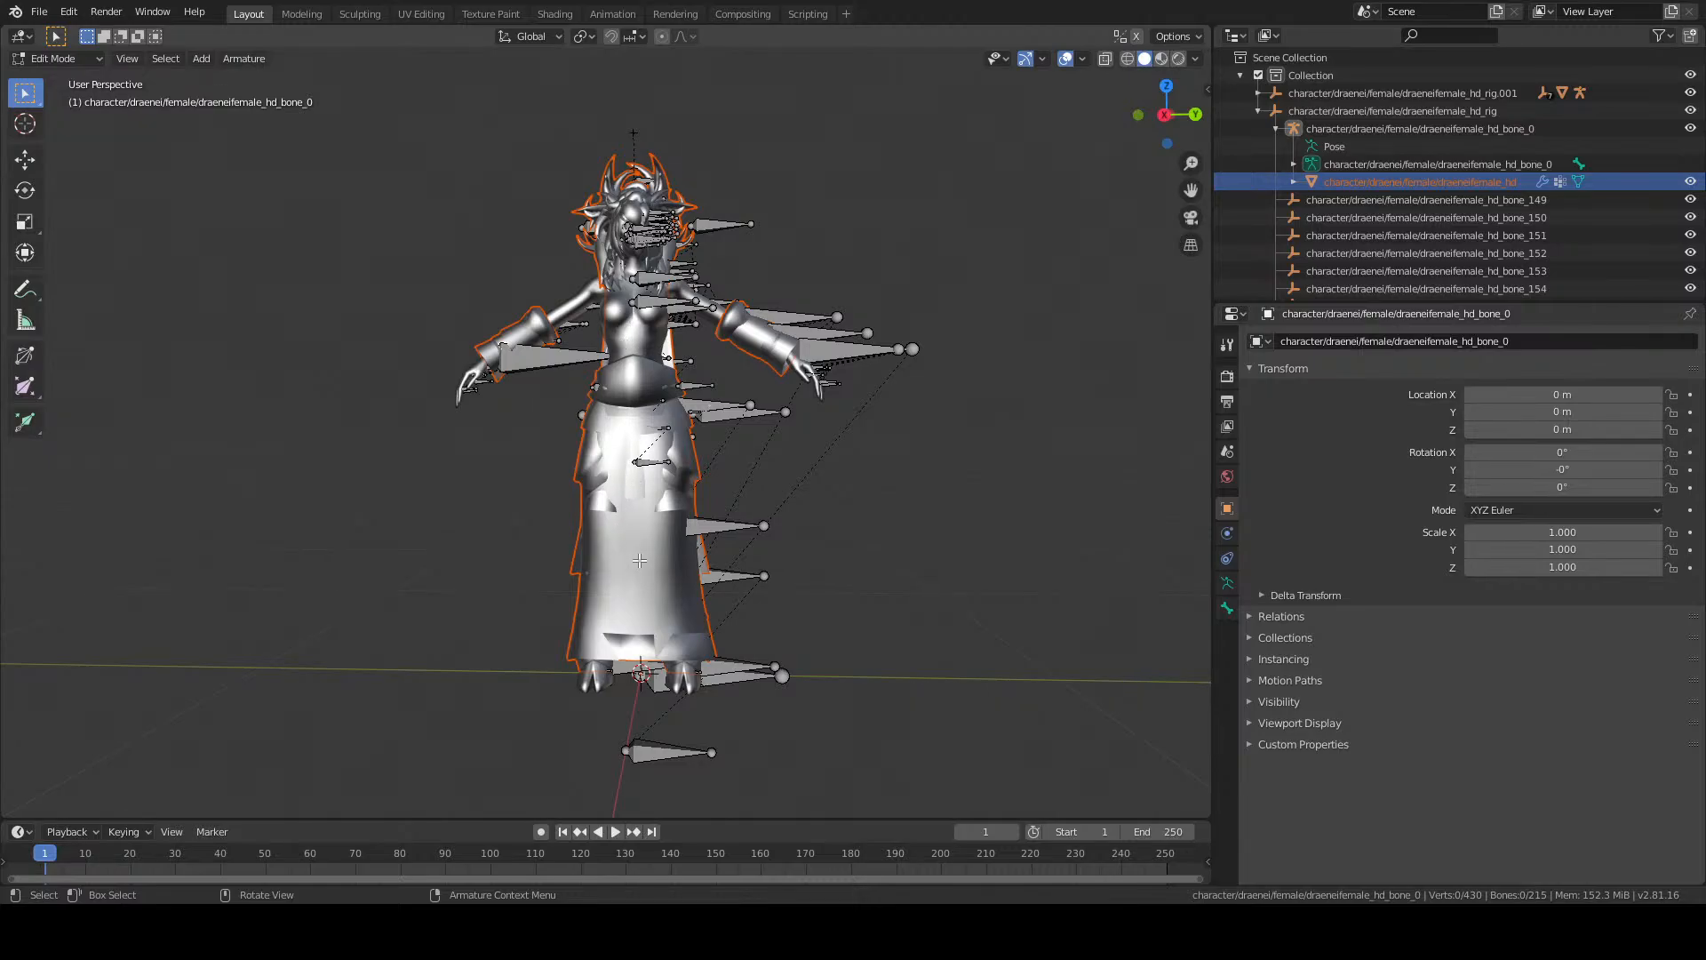
{"action": "key", "text": "p"}
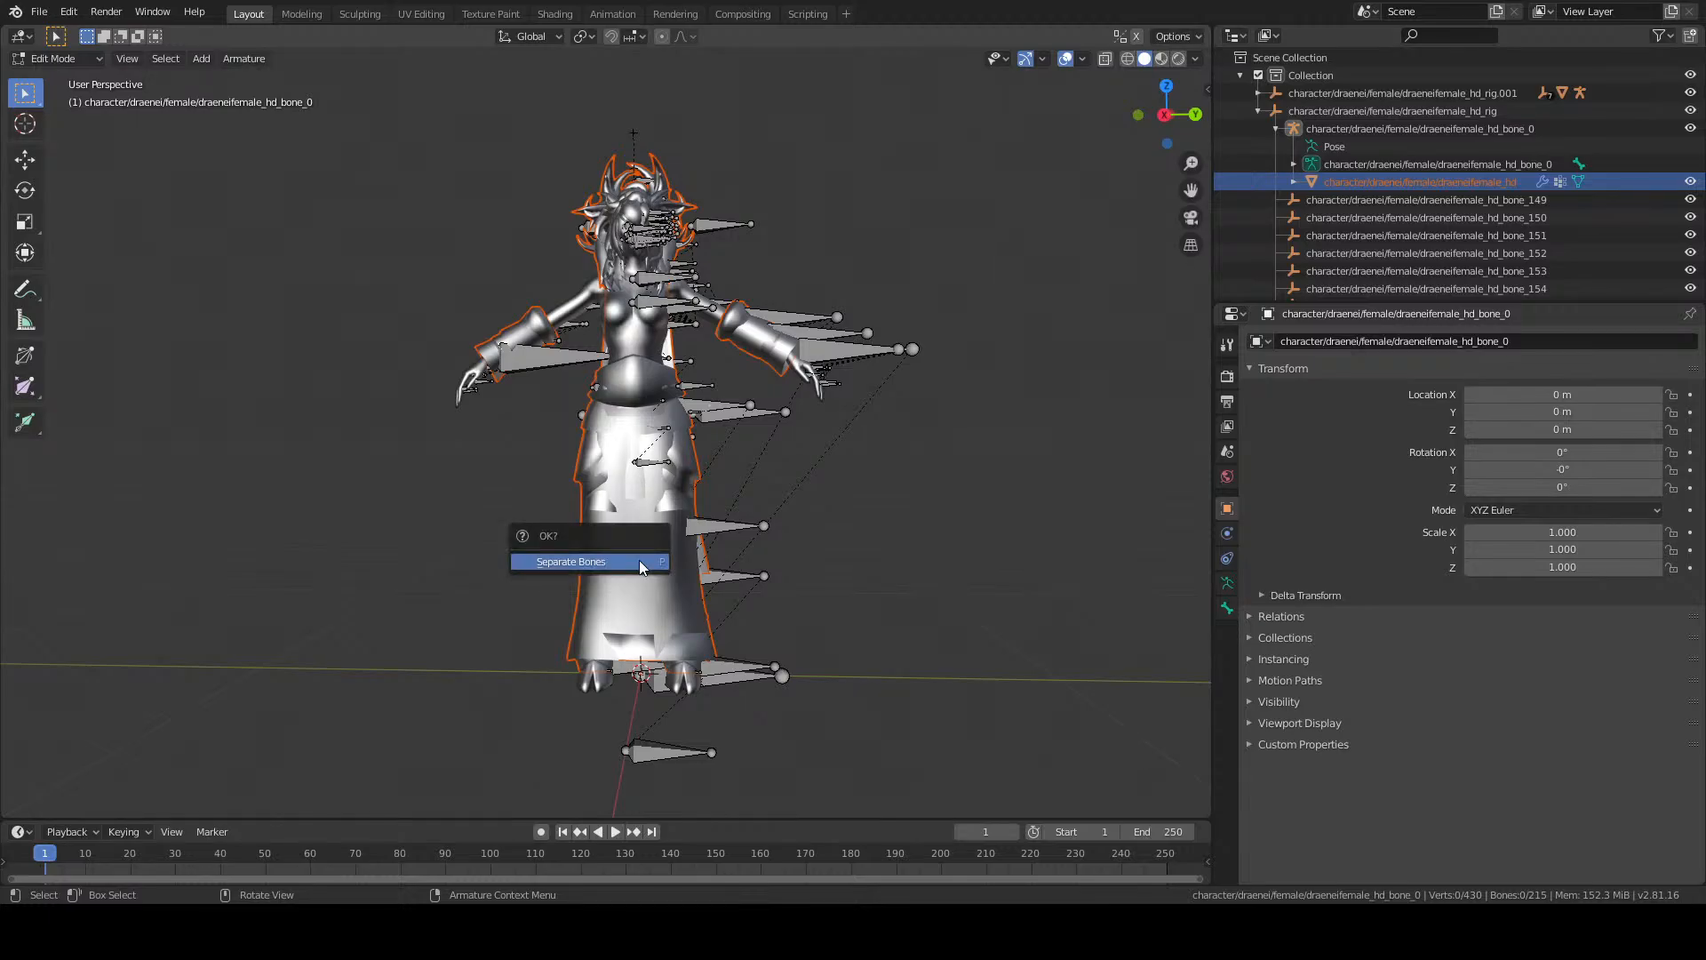
{"action": "left_click", "coordinate": [638, 560]}
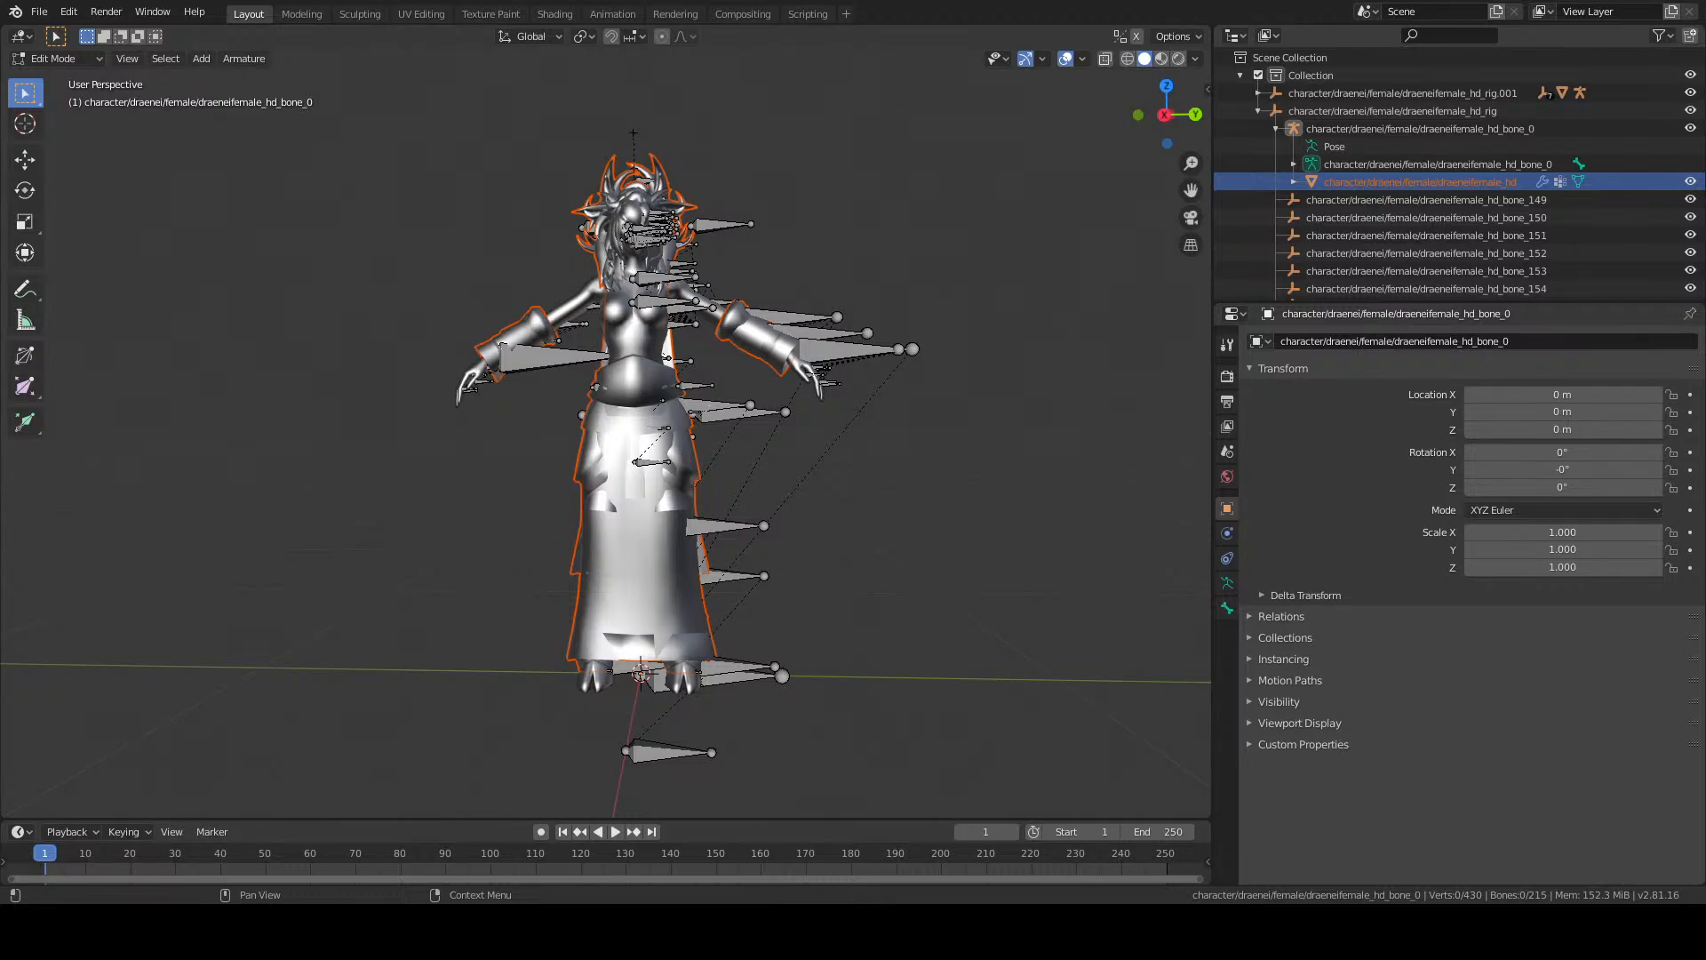
{"action": "key", "text": "p"}
{"action": "left_click", "coordinate": [641, 553]}
{"action": "key", "text": "p"}
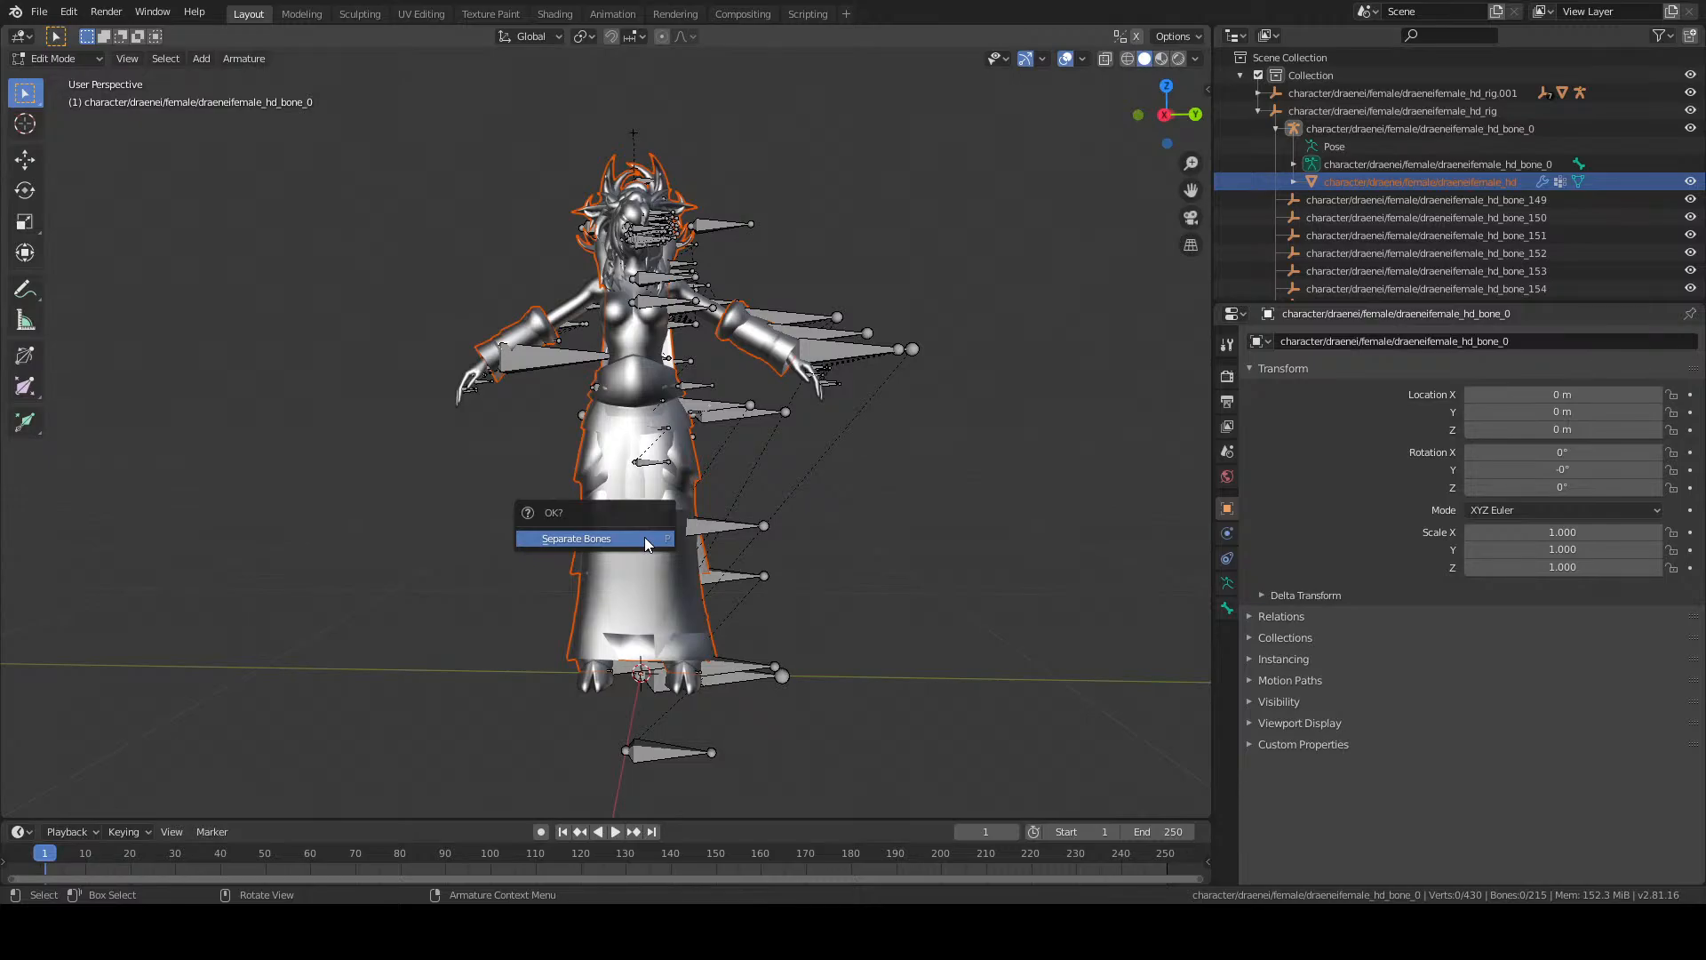
{"action": "left_click", "coordinate": [644, 537]}
Expand the draeneifemale_hd mesh object, enter Edit Mode on its mesh data and convert its triangles to quads.
{"action": "left_click", "coordinate": [1294, 182]}
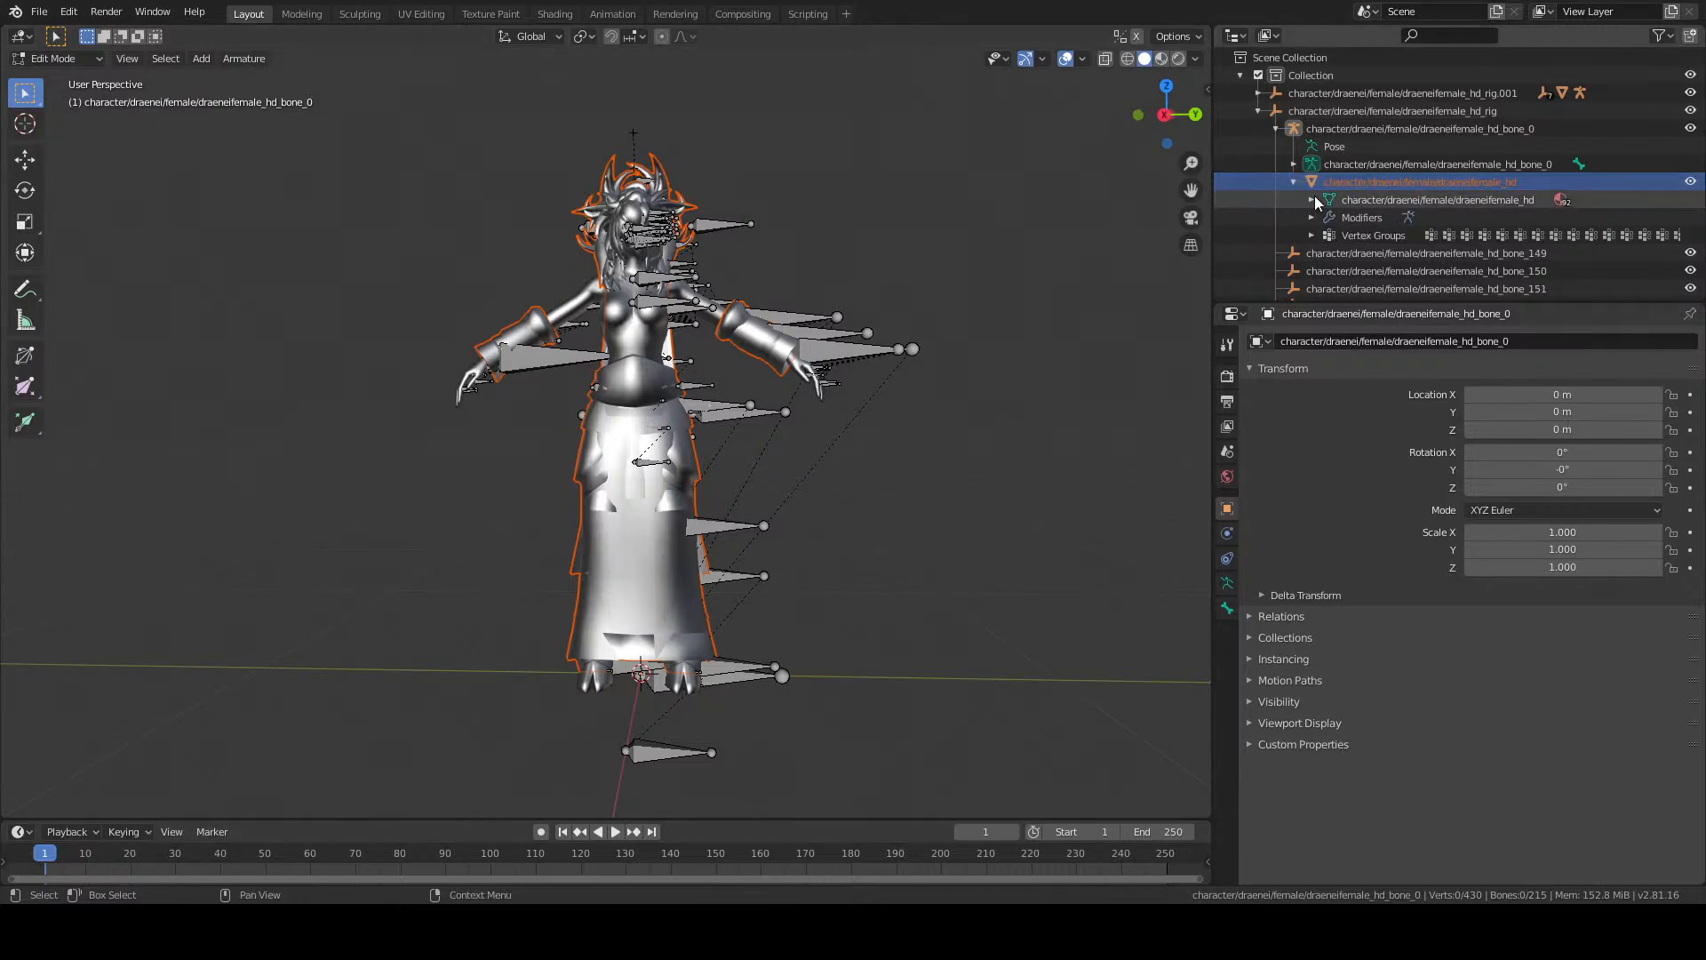
{"action": "left_click", "coordinate": [1361, 217]}
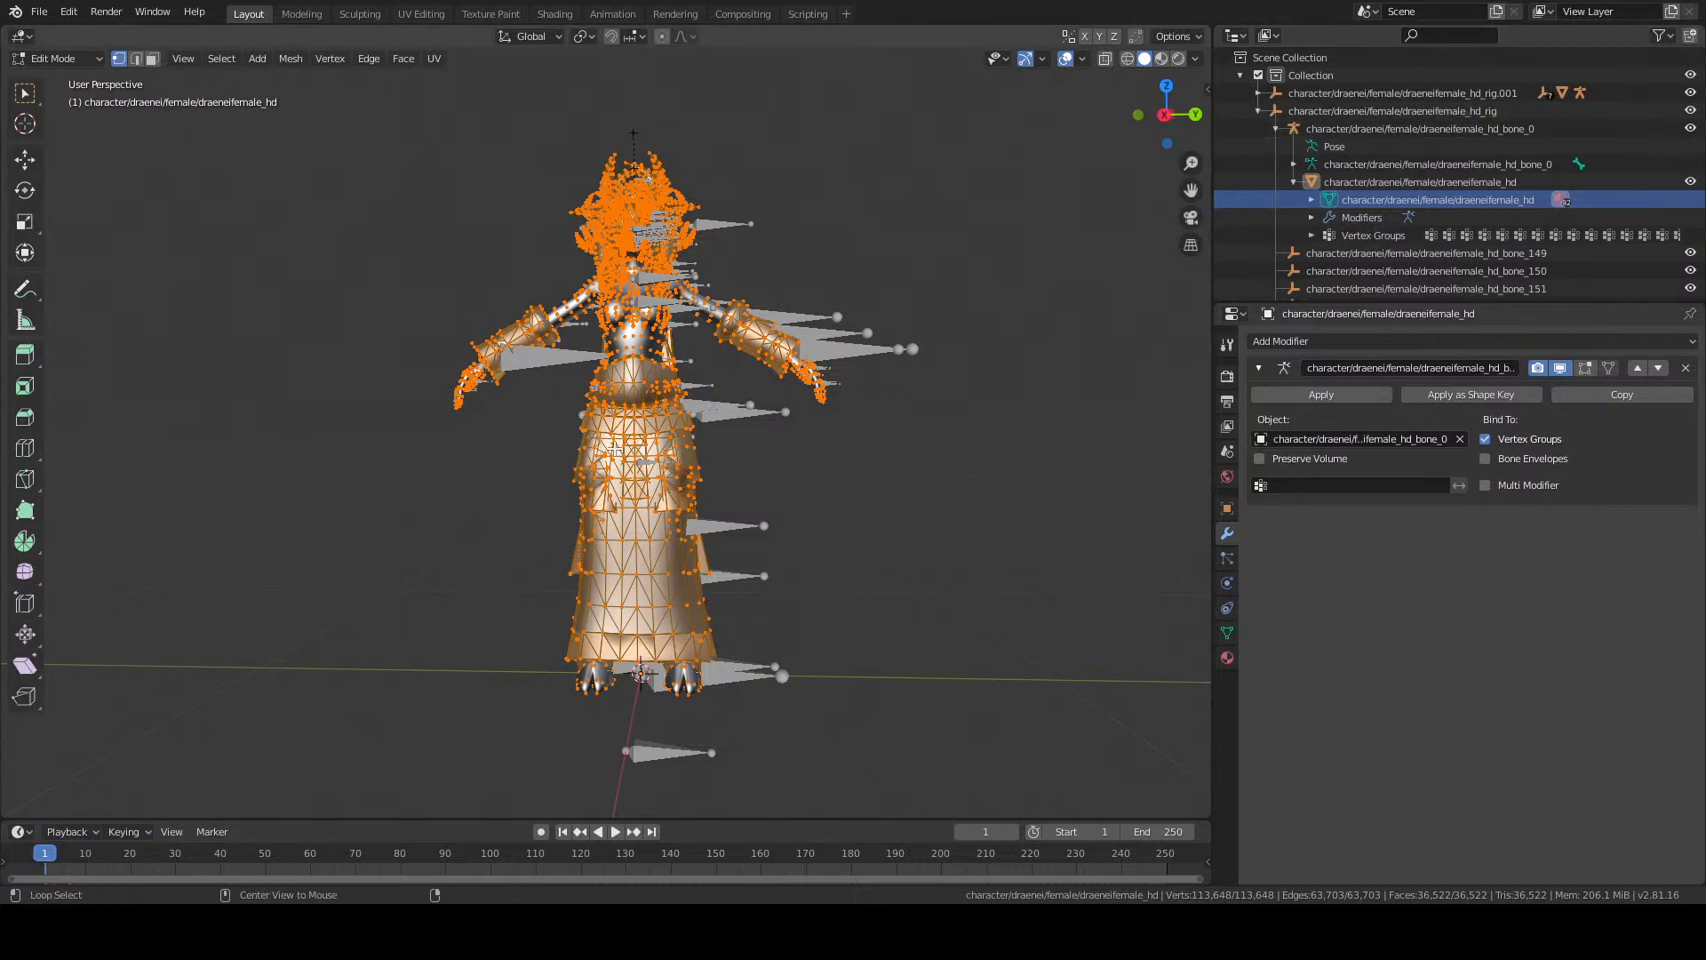
{"action": "key", "text": "alt+j"}
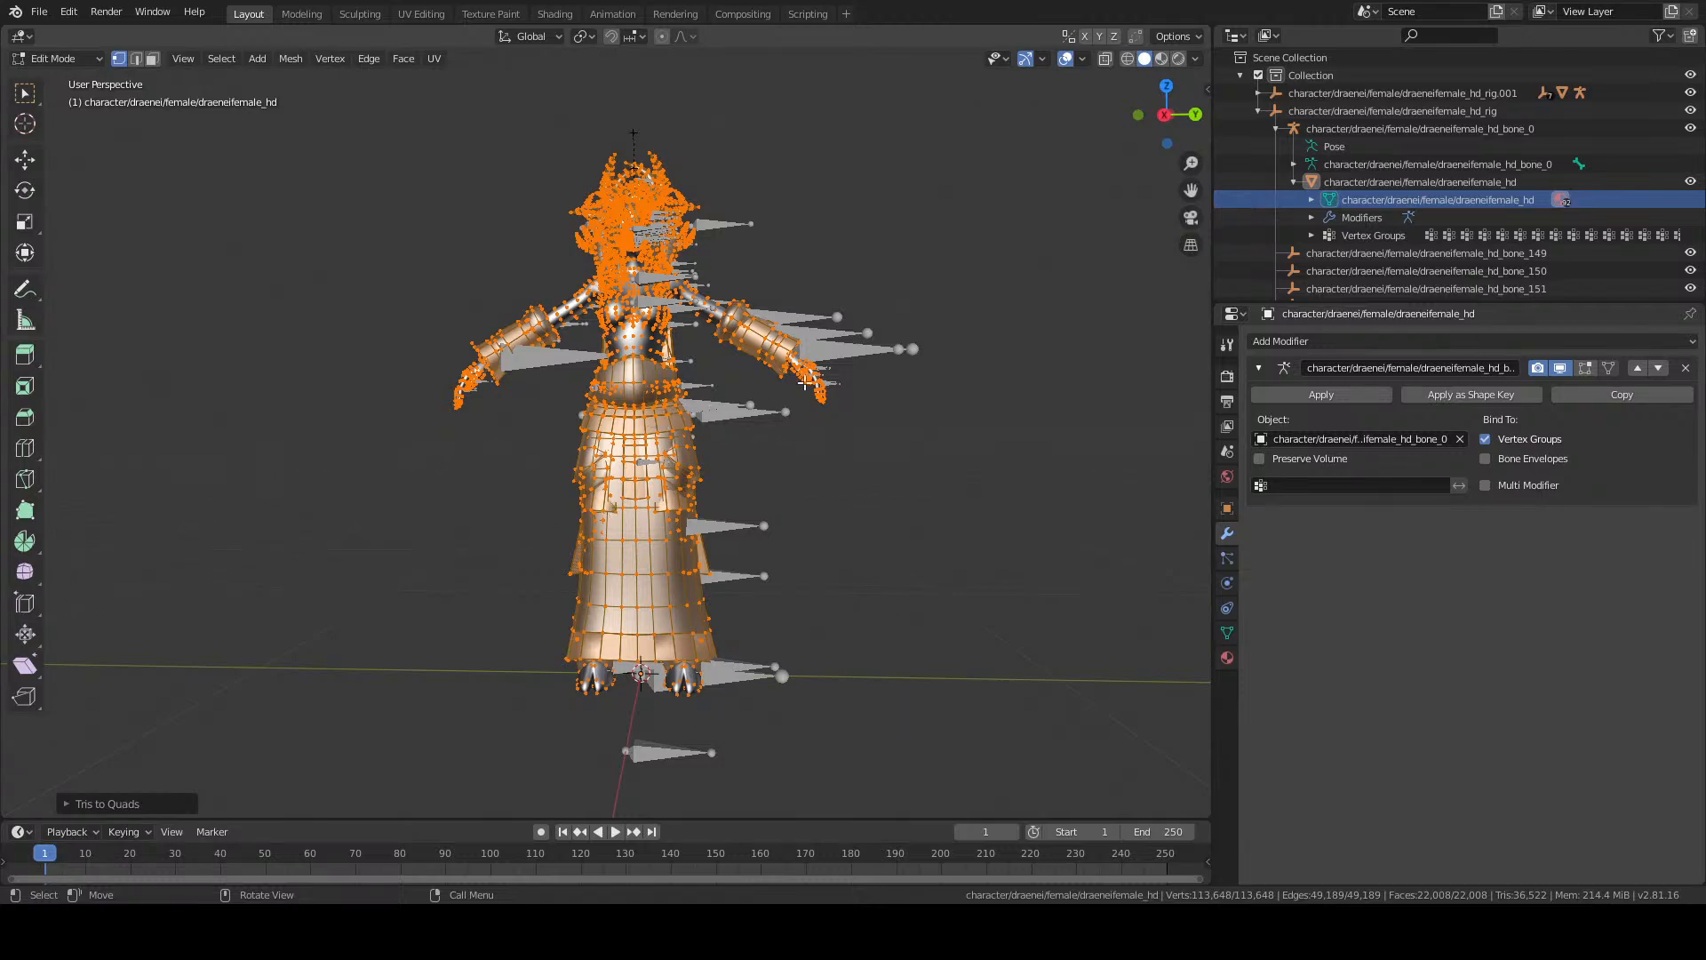
Leave and re-enter Edit Mode on the draeneifemale_hd mesh data.
{"action": "left_click", "coordinate": [1395, 197]}
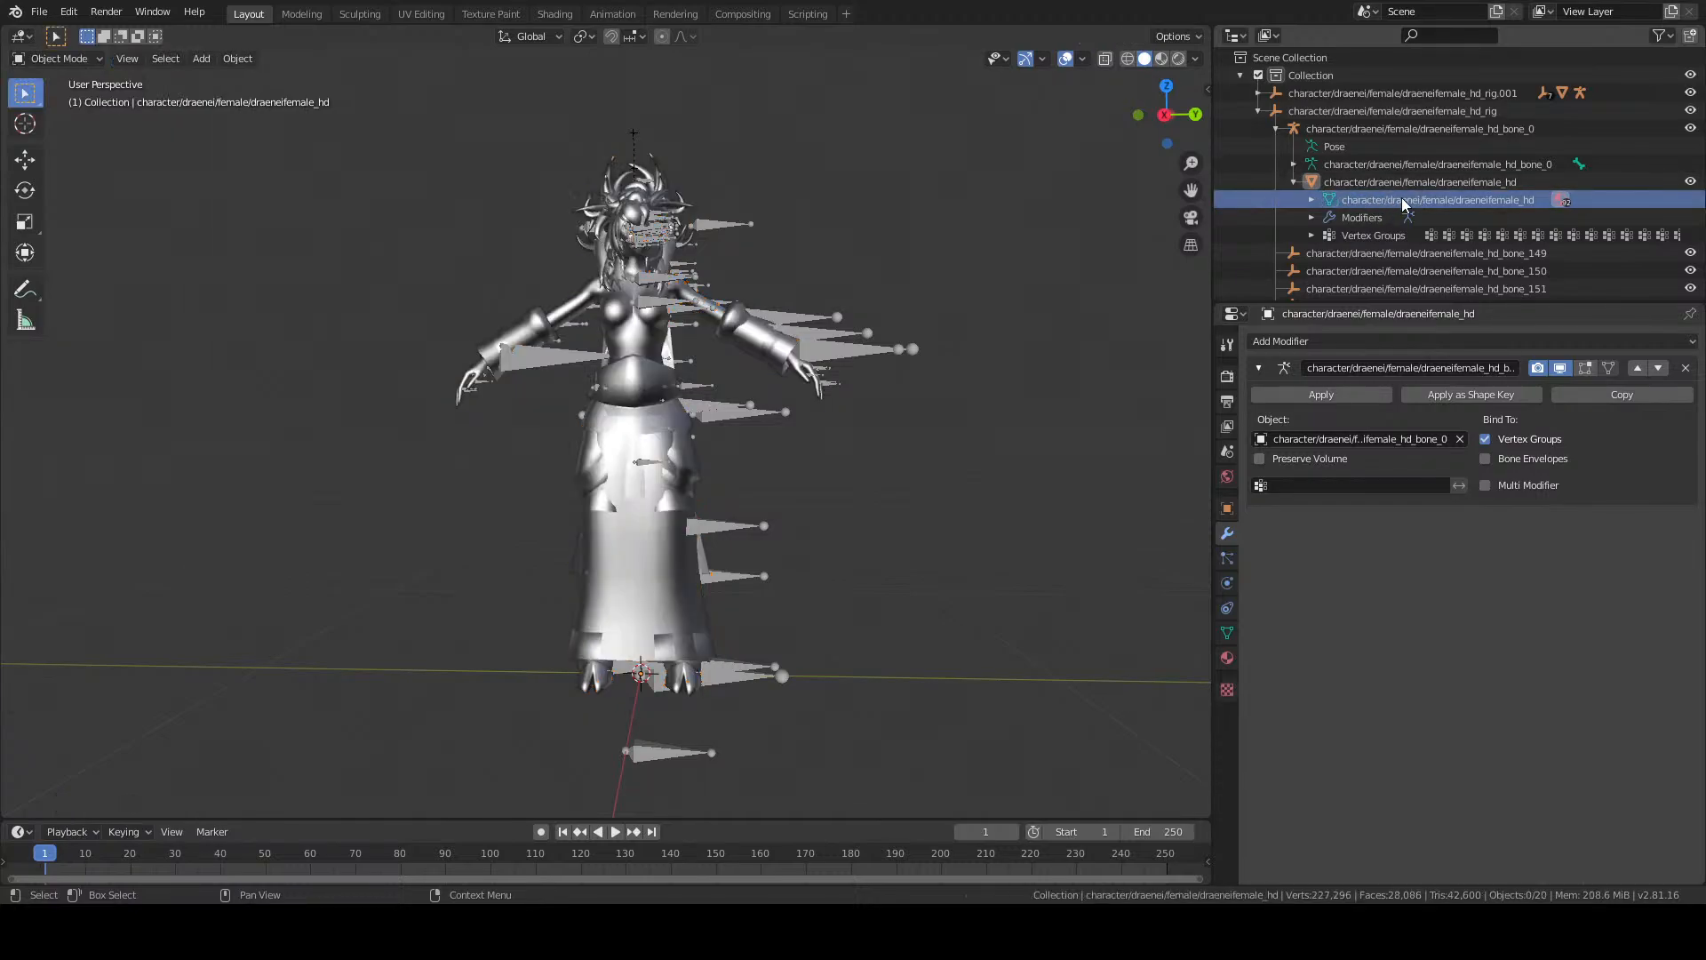
{"action": "left_click", "coordinate": [1356, 196]}
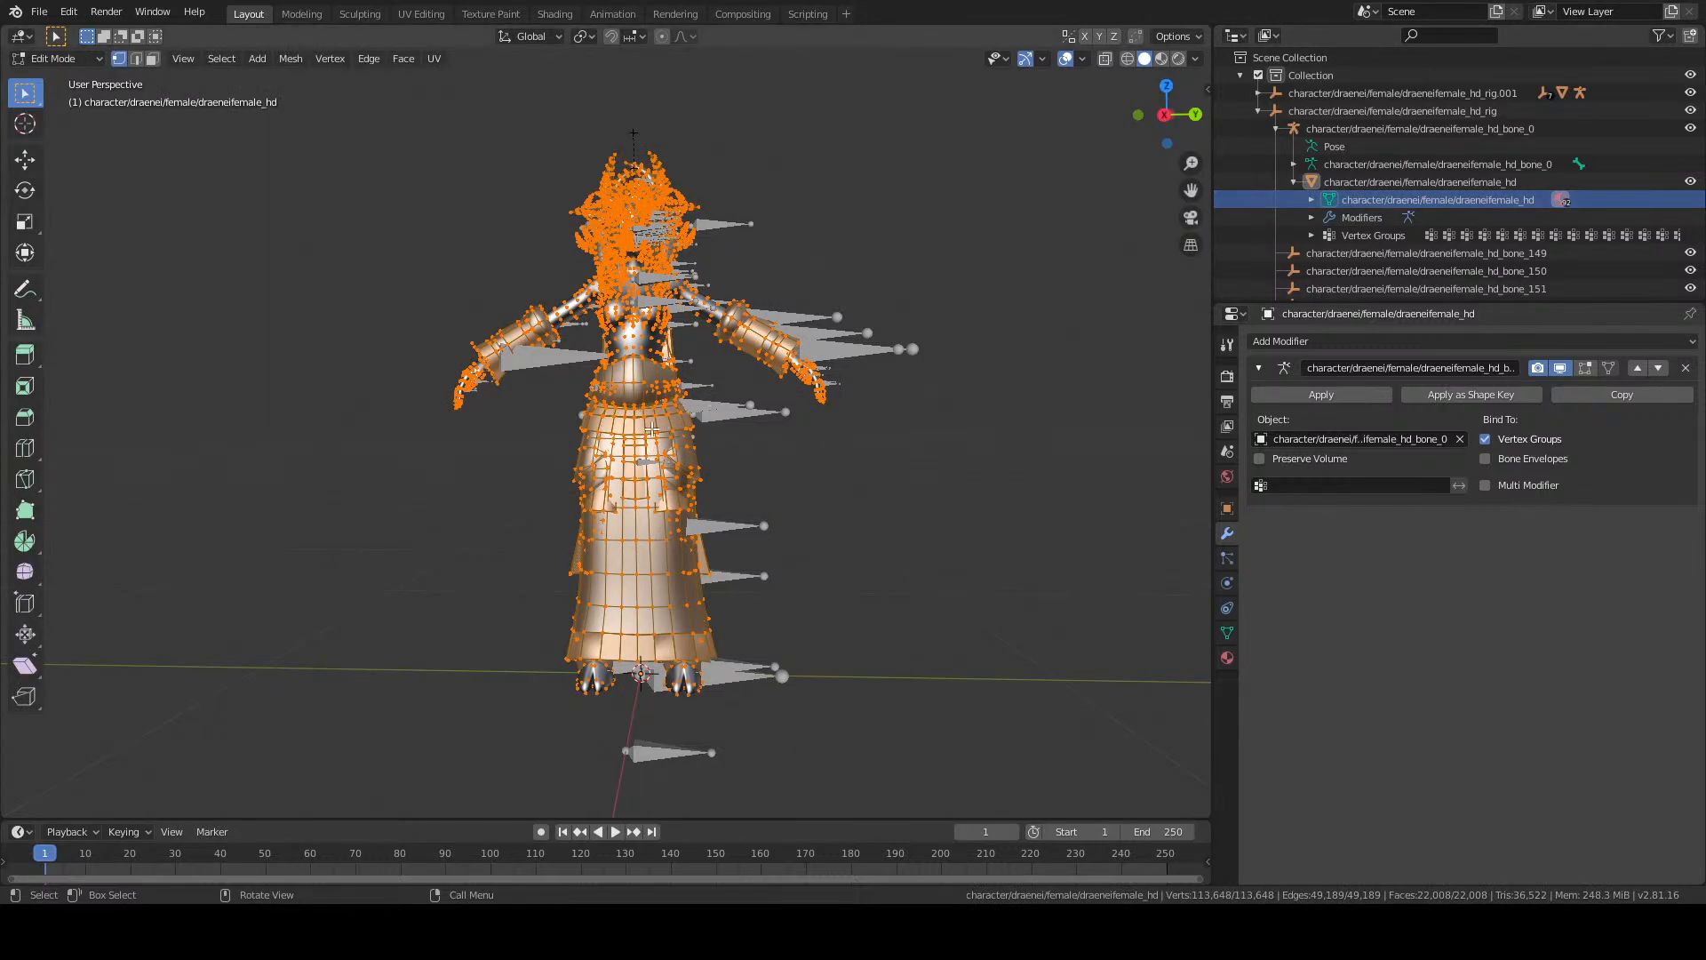
{"action": "left_click", "coordinate": [1352, 199]}
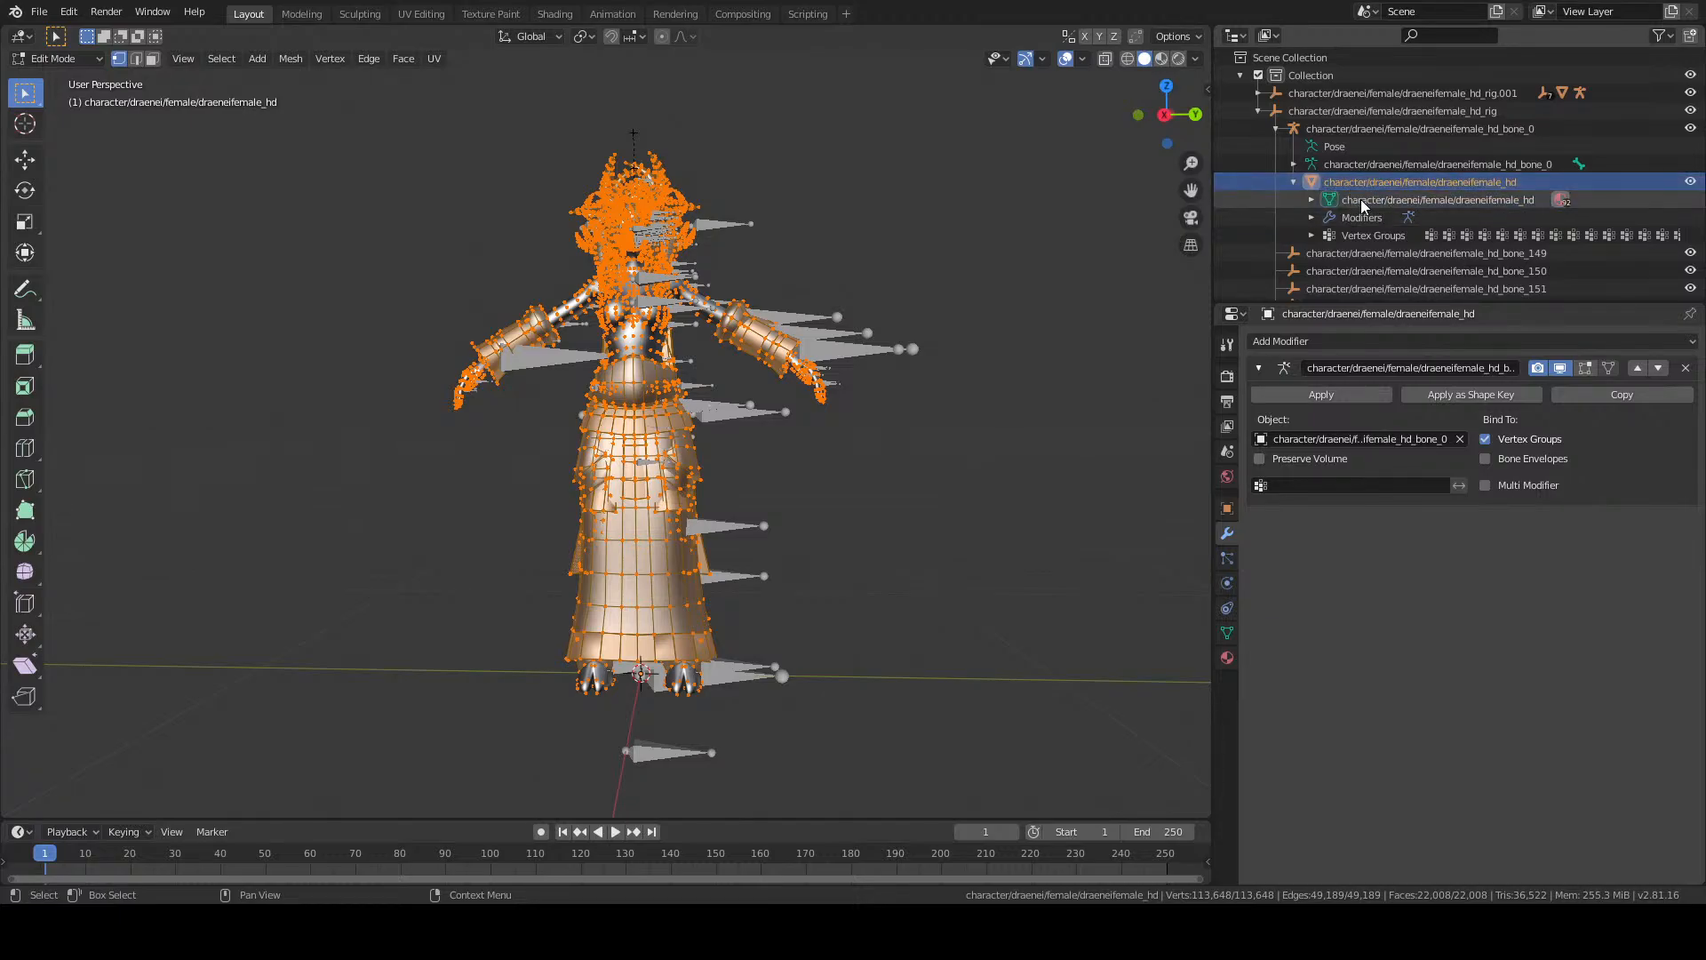
{"action": "left_click", "coordinate": [1378, 199]}
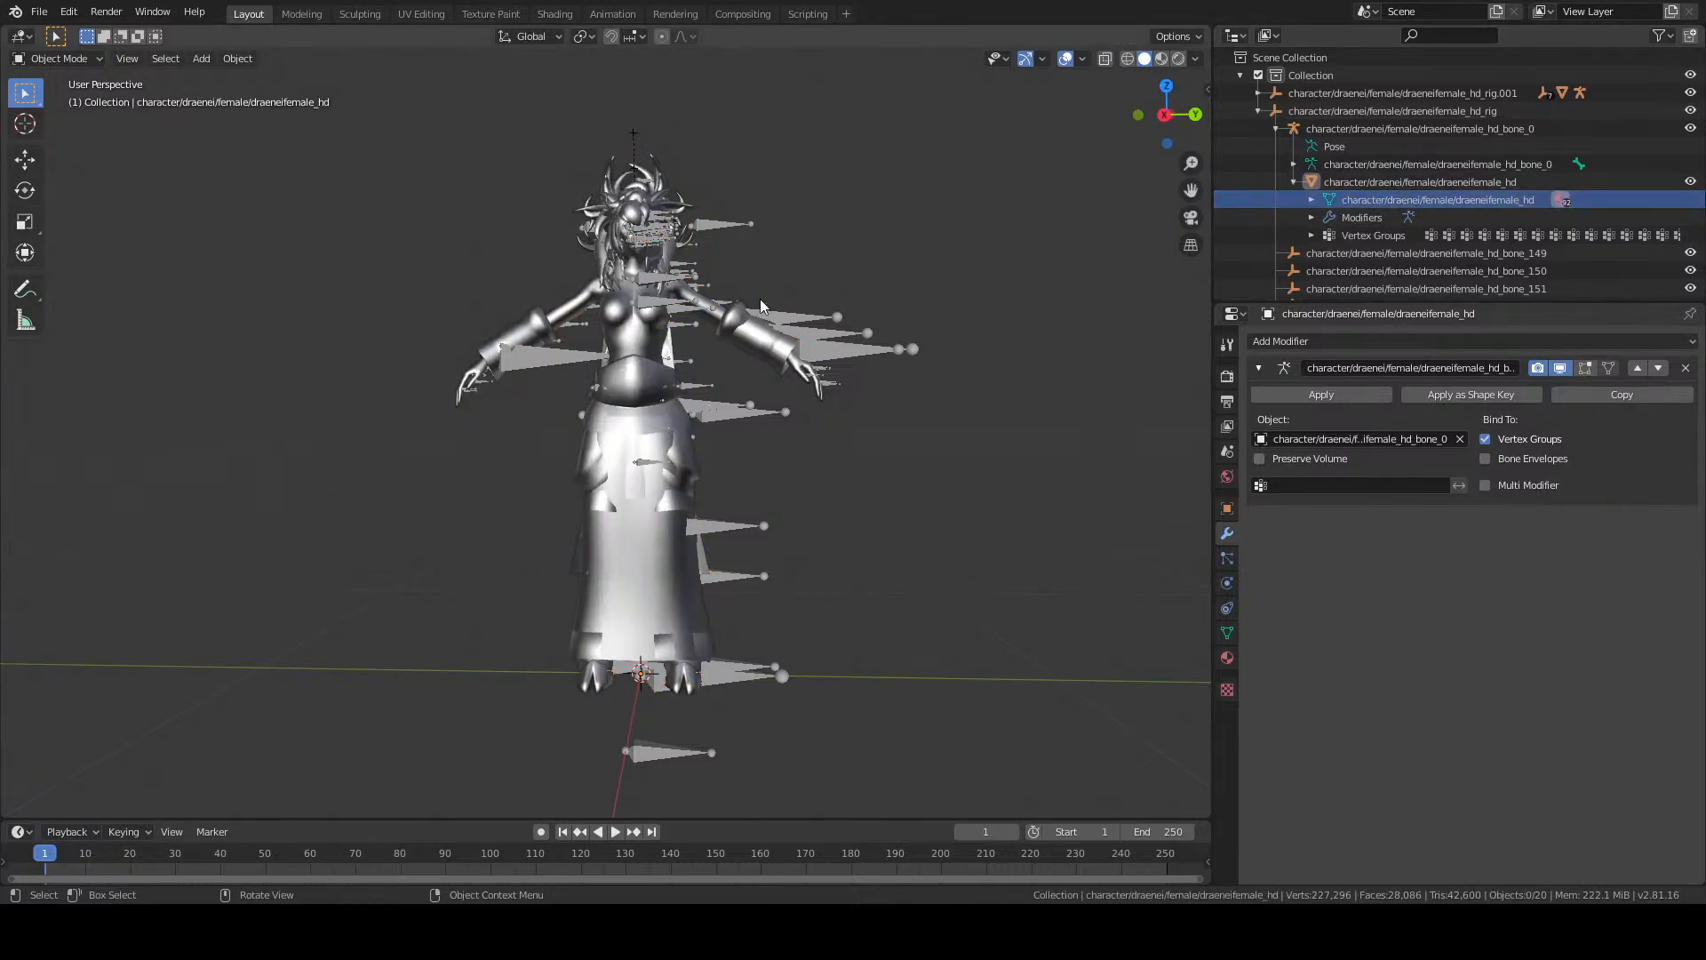
{"action": "left_click", "coordinate": [1336, 201]}
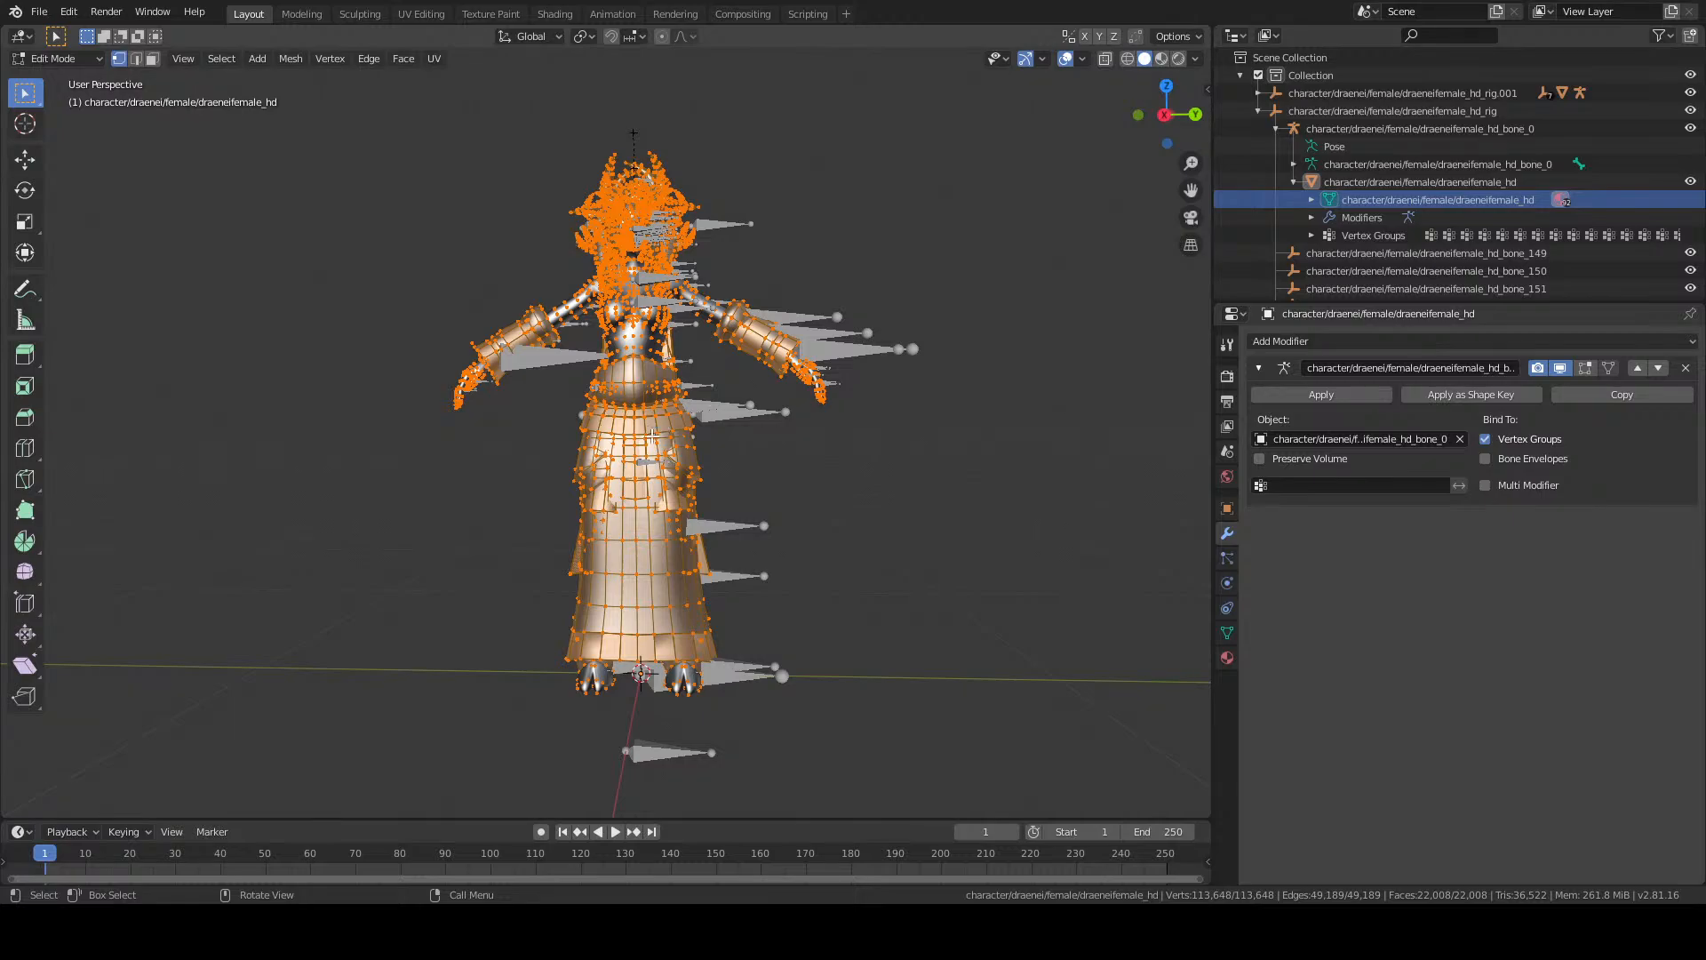
Convert the draeneifemale_hd.001 mesh's triangles to quads in Edit Mode and collapse the draeneifemale_hd_bone_0.001 armature's hierarchy.
{"action": "left_click", "coordinate": [1259, 93]}
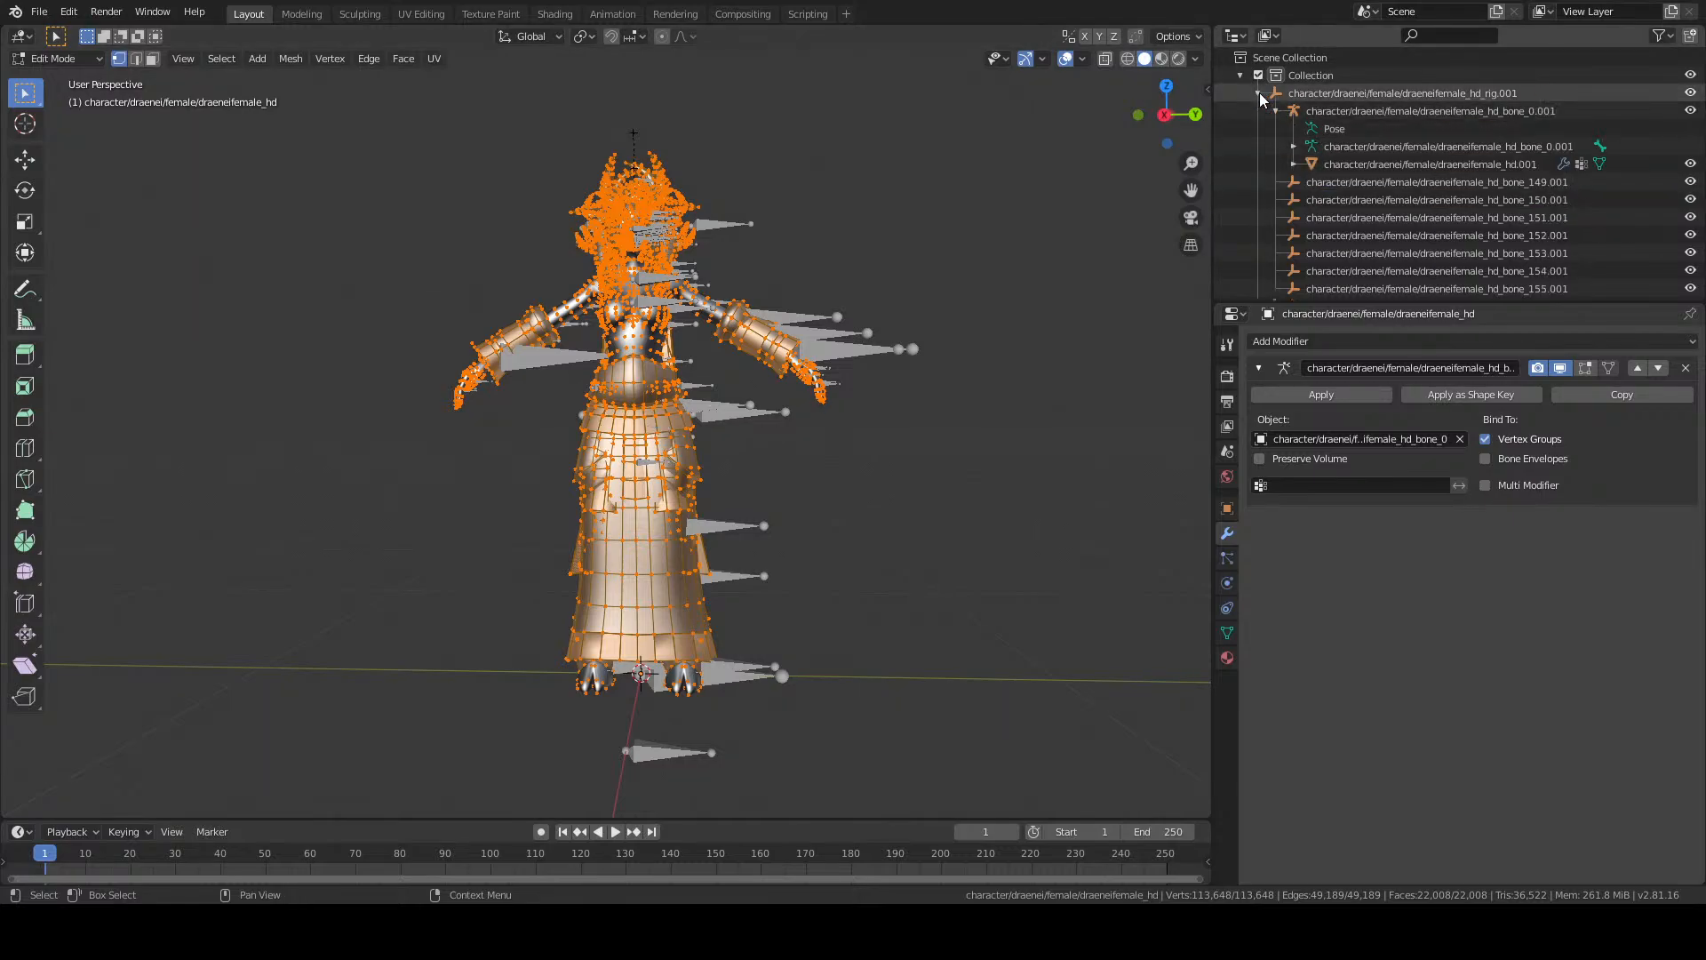
{"action": "left_click", "coordinate": [1297, 164]}
{"action": "left_click", "coordinate": [1353, 183]}
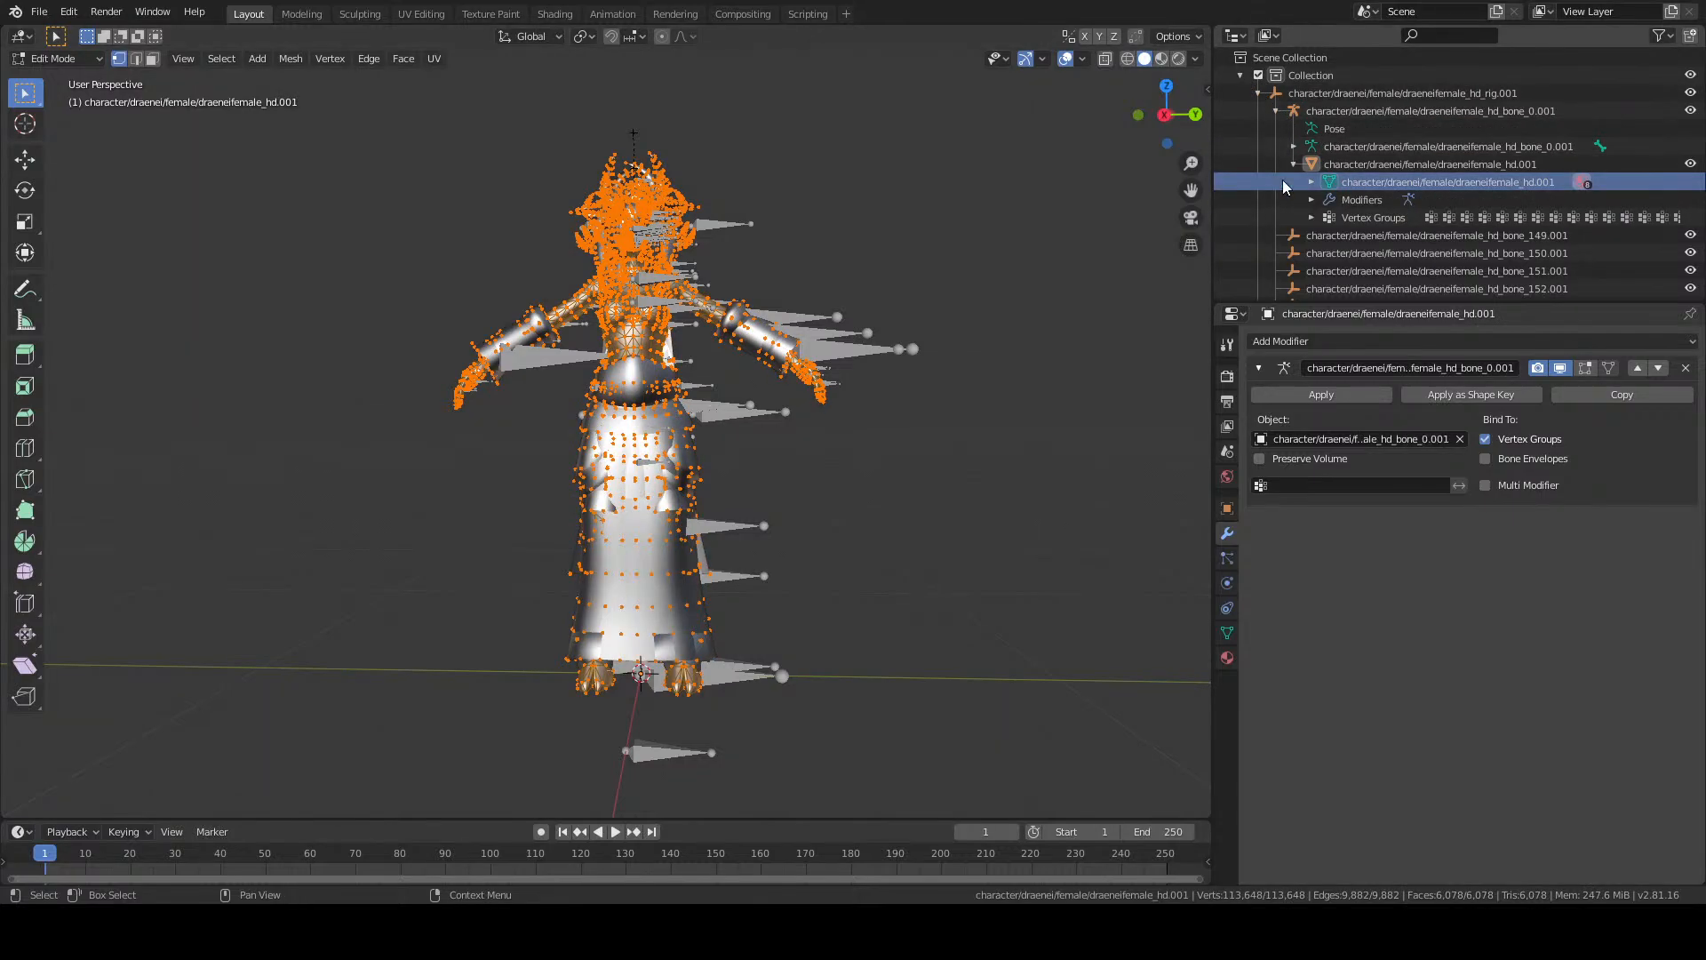
{"action": "key", "text": "alt+j"}
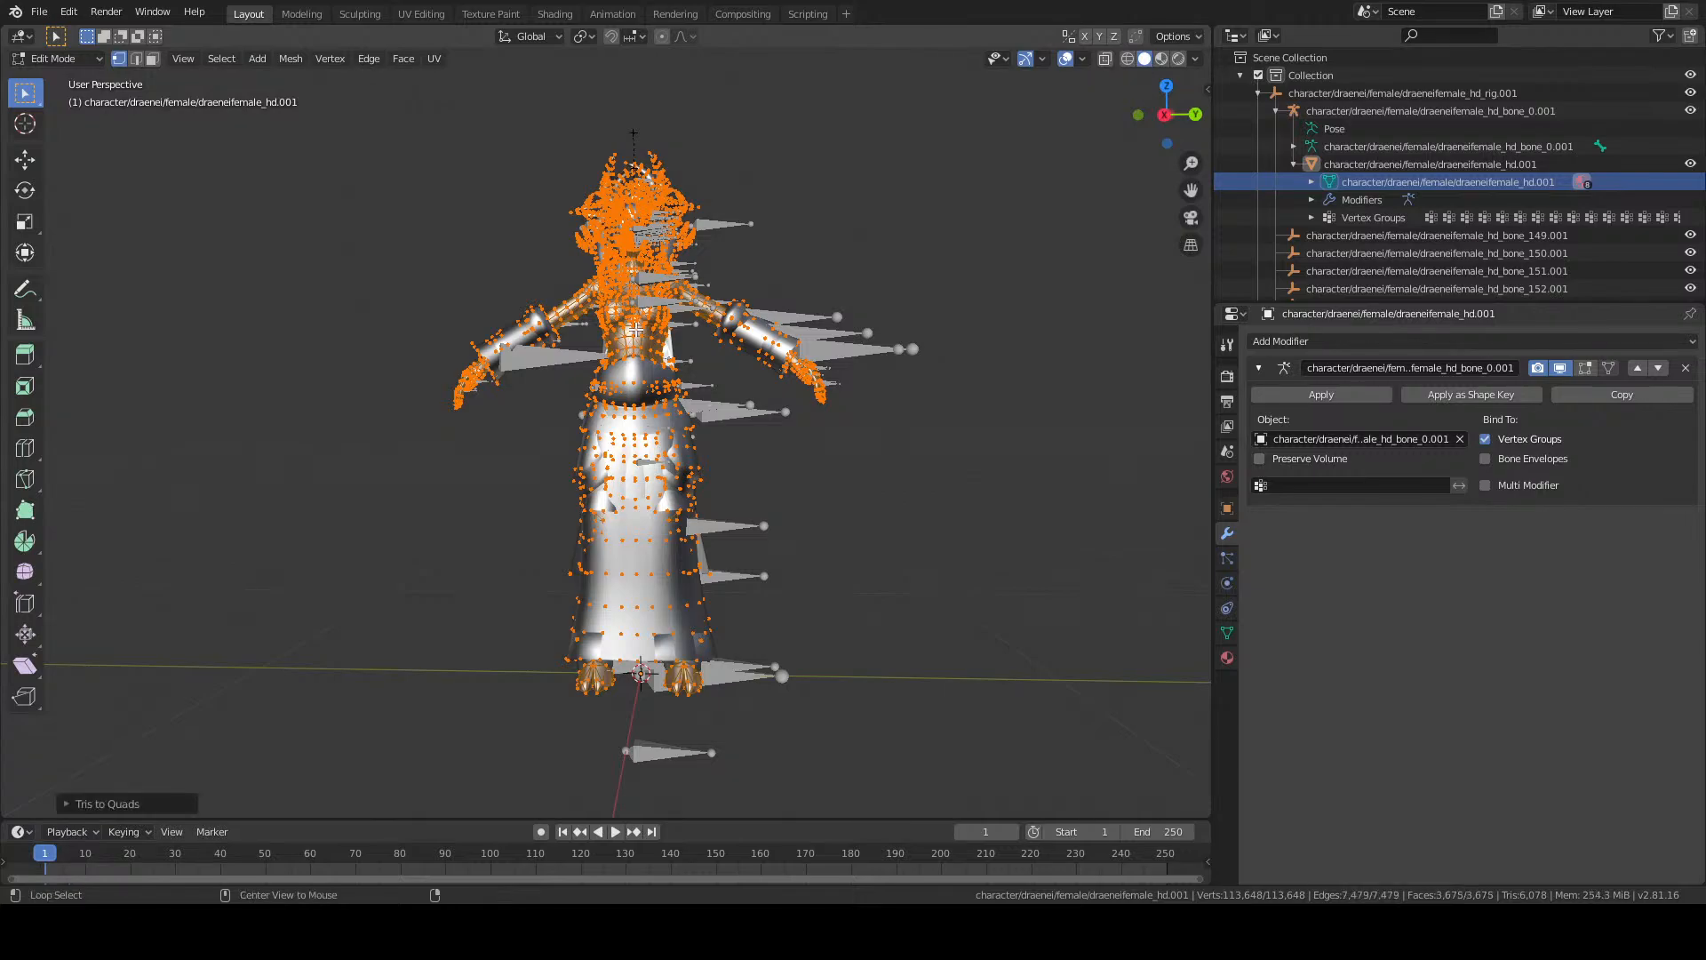
{"action": "left_click", "coordinate": [1293, 165]}
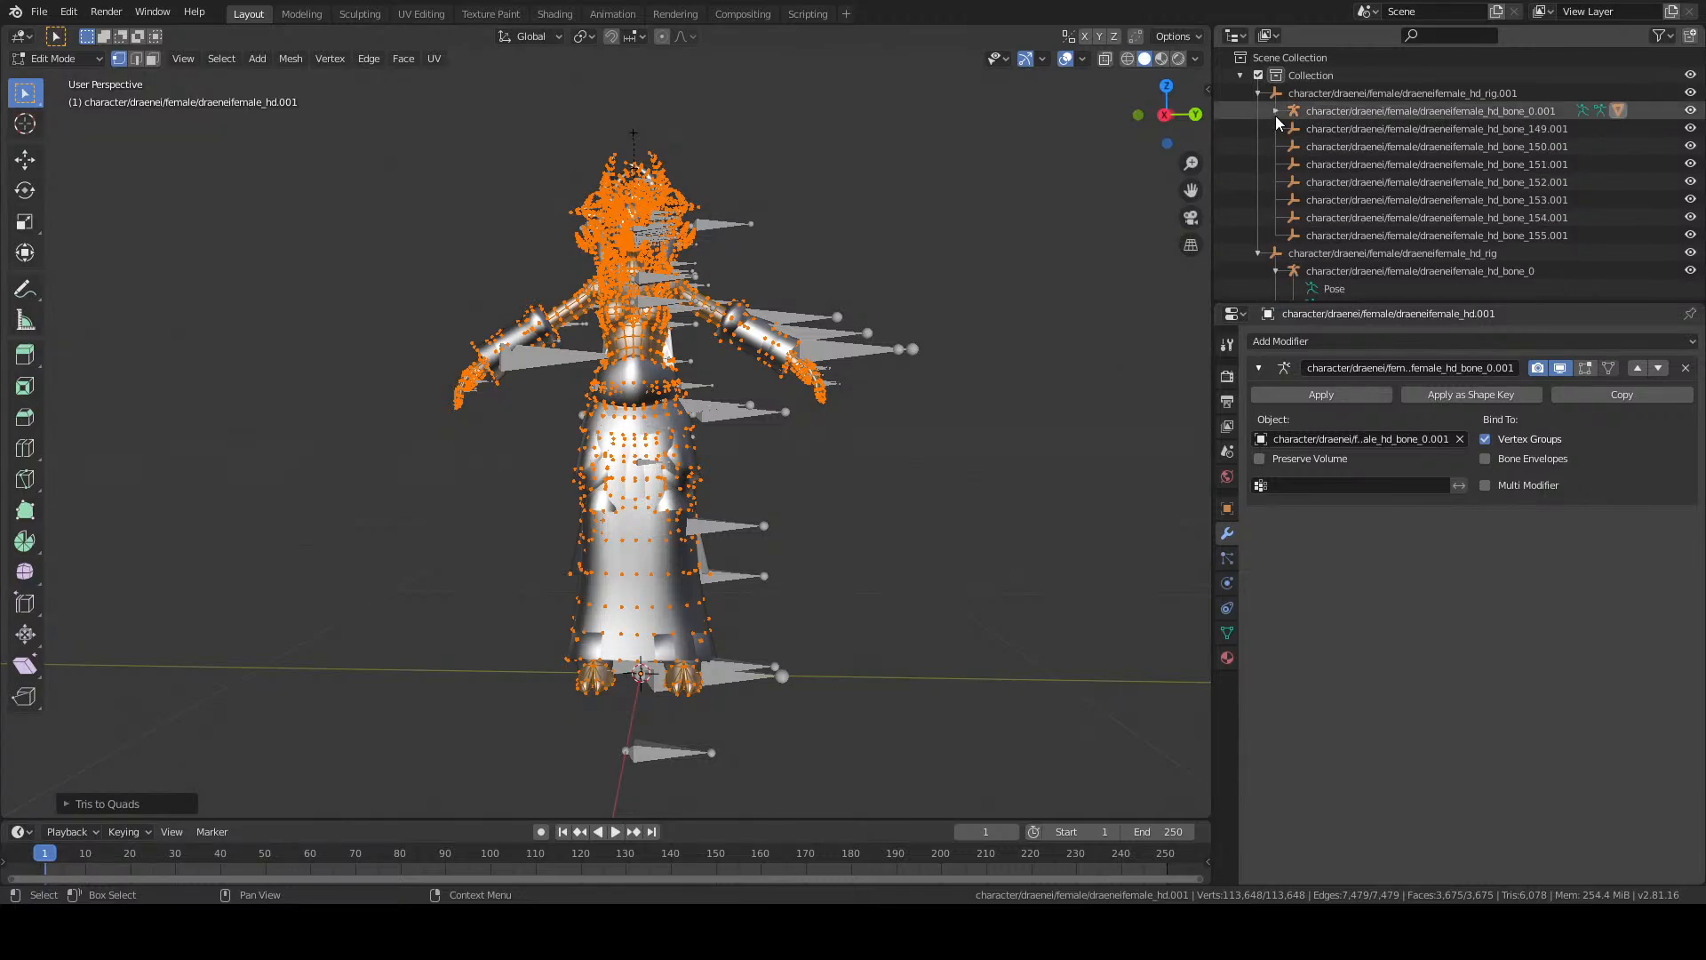
{"action": "scroll", "coordinate": [1360, 284], "scroll_direction": "down", "scroll_amount": 5}
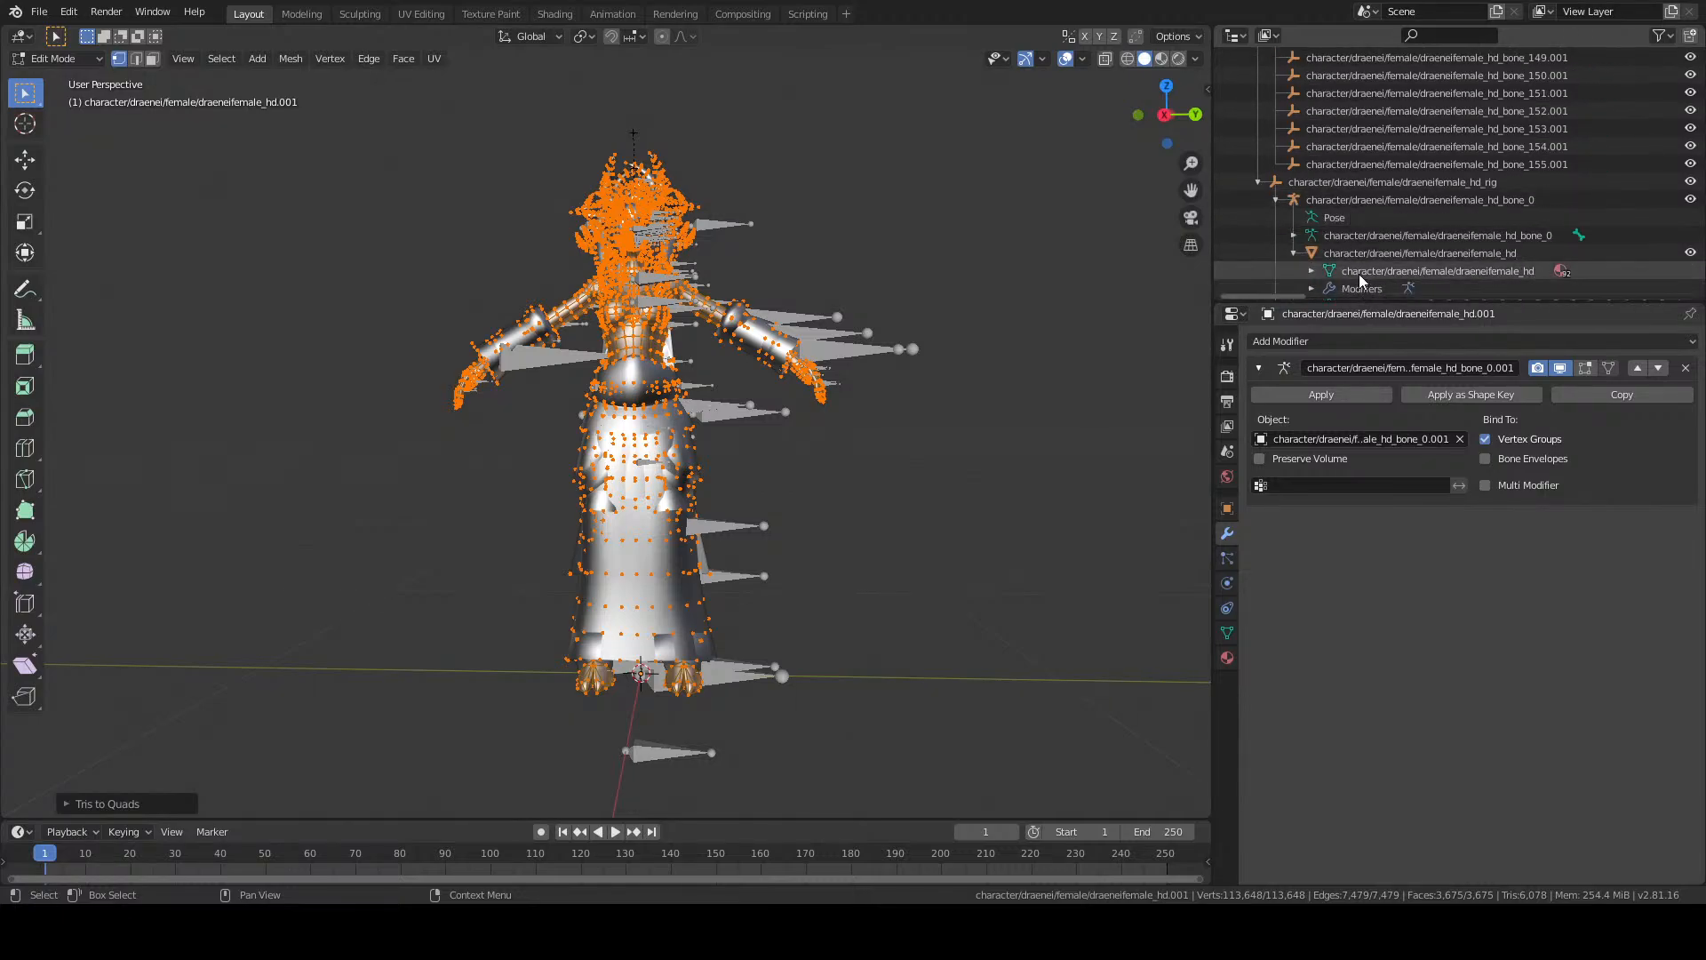
Enter Edit Mode on the draeneifemale_hd mesh and separate it by material.
{"action": "left_click", "coordinate": [1358, 272]}
{"action": "left_click", "coordinate": [1382, 441]}
{"action": "left_click", "coordinate": [1383, 464]}
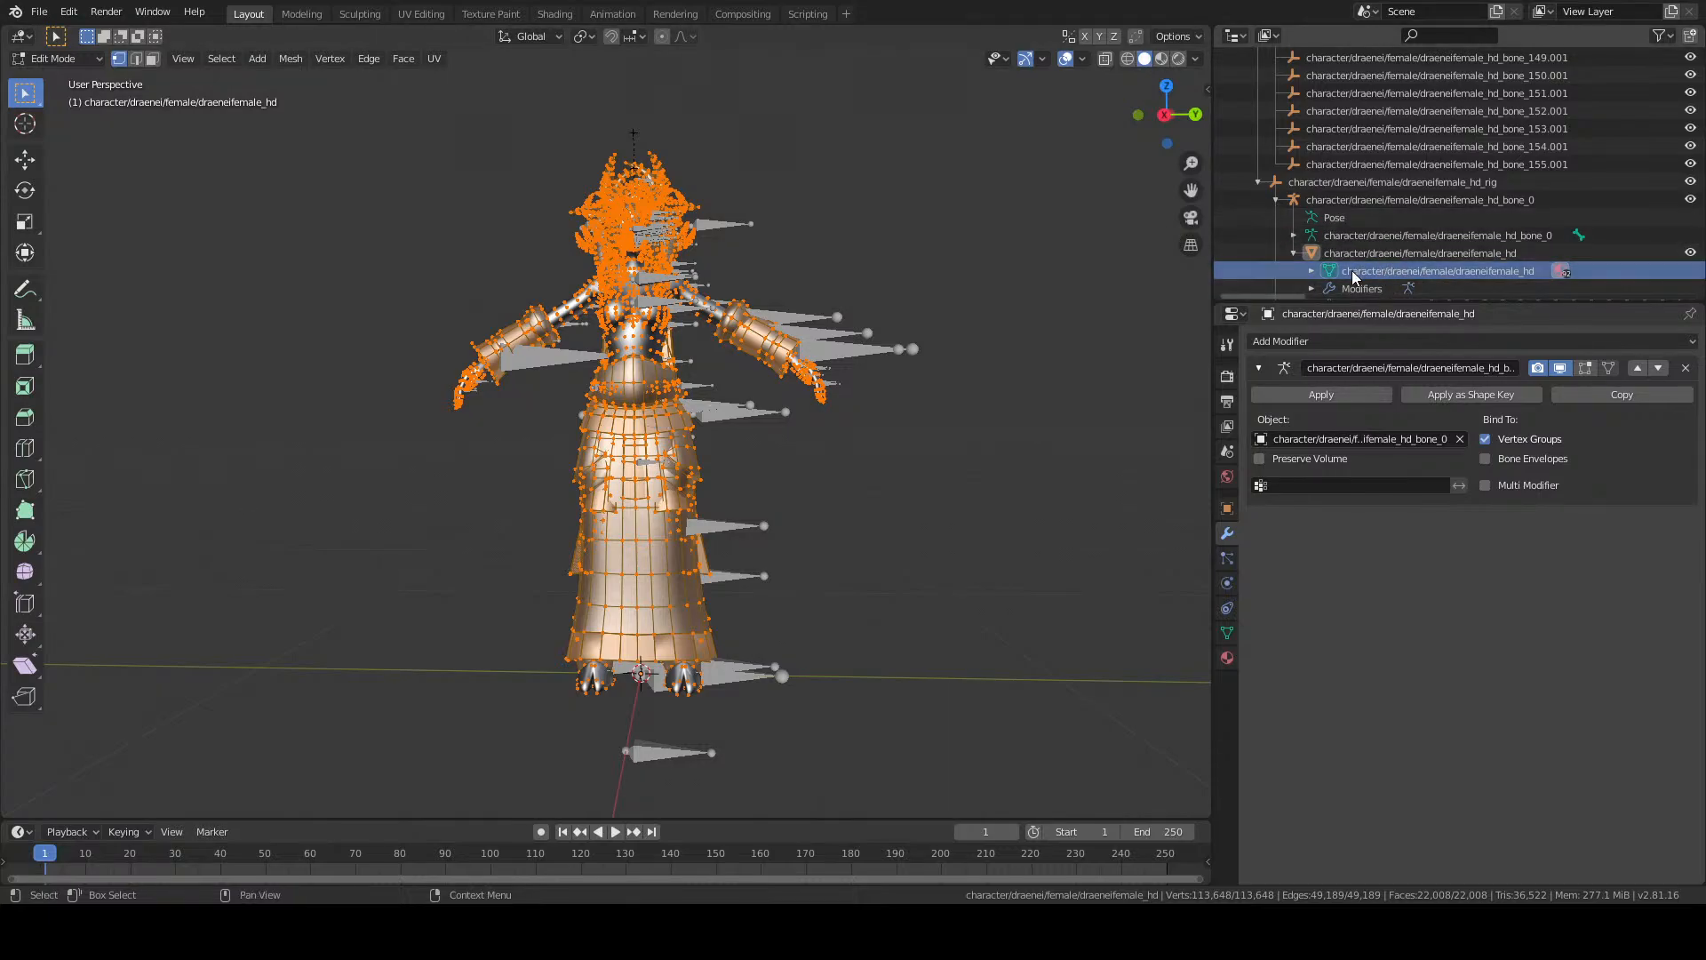
{"action": "left_click", "coordinate": [1399, 274]}
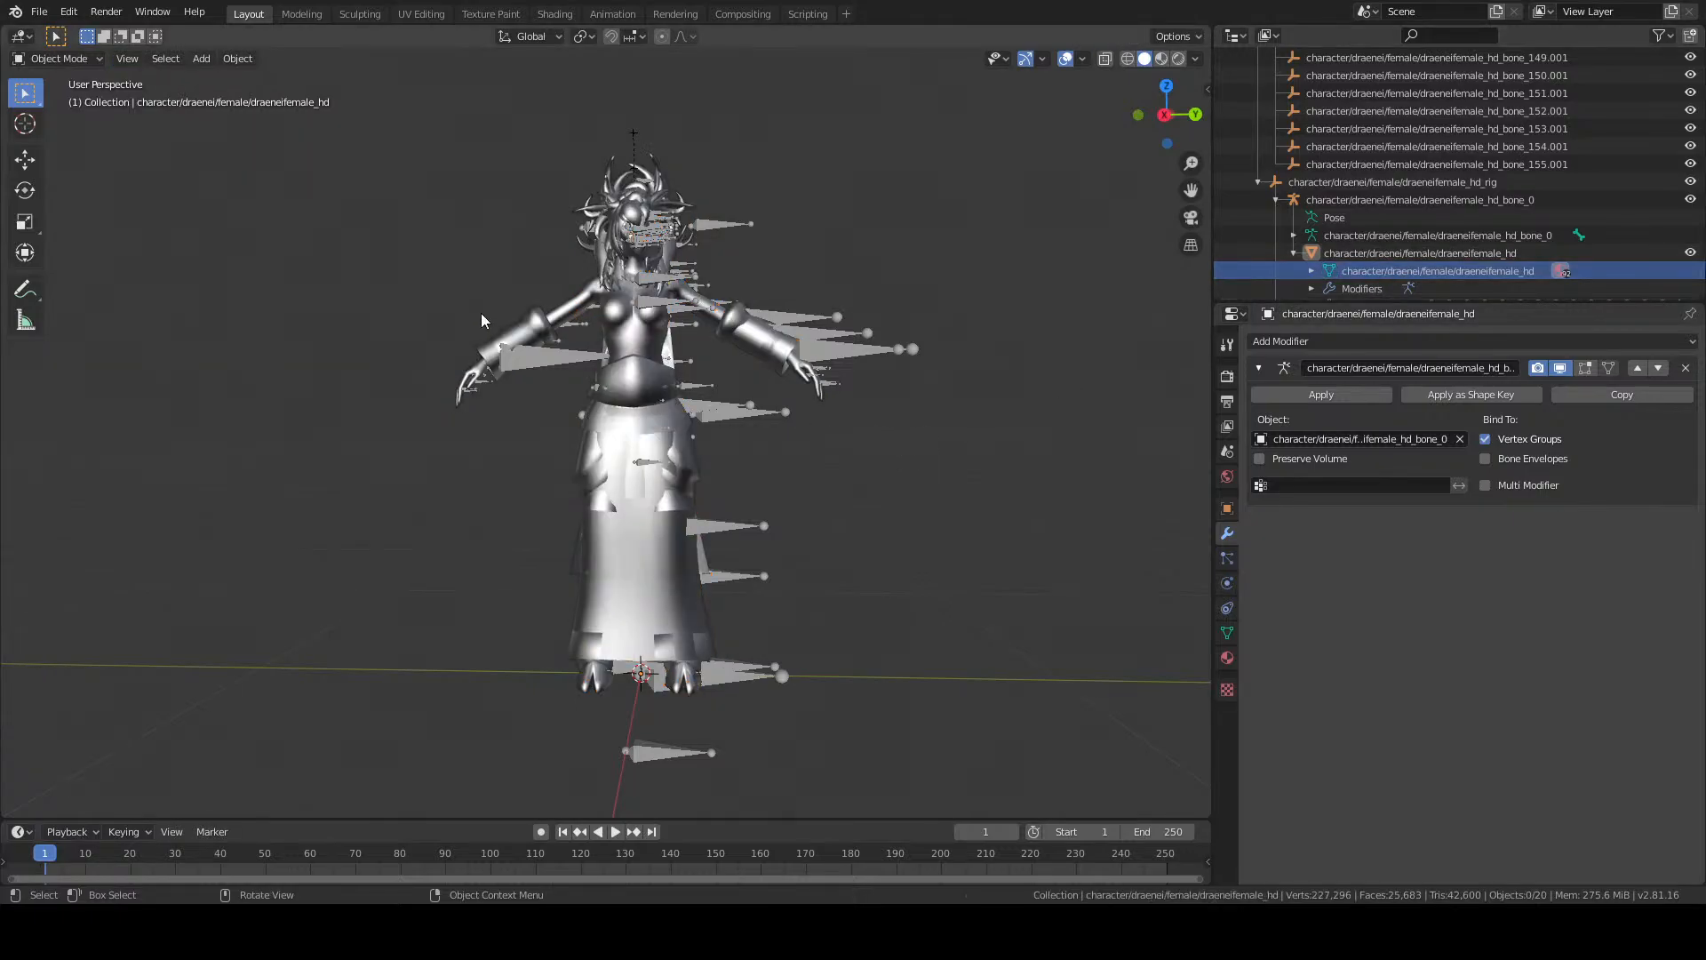
{"action": "left_click", "coordinate": [1342, 275]}
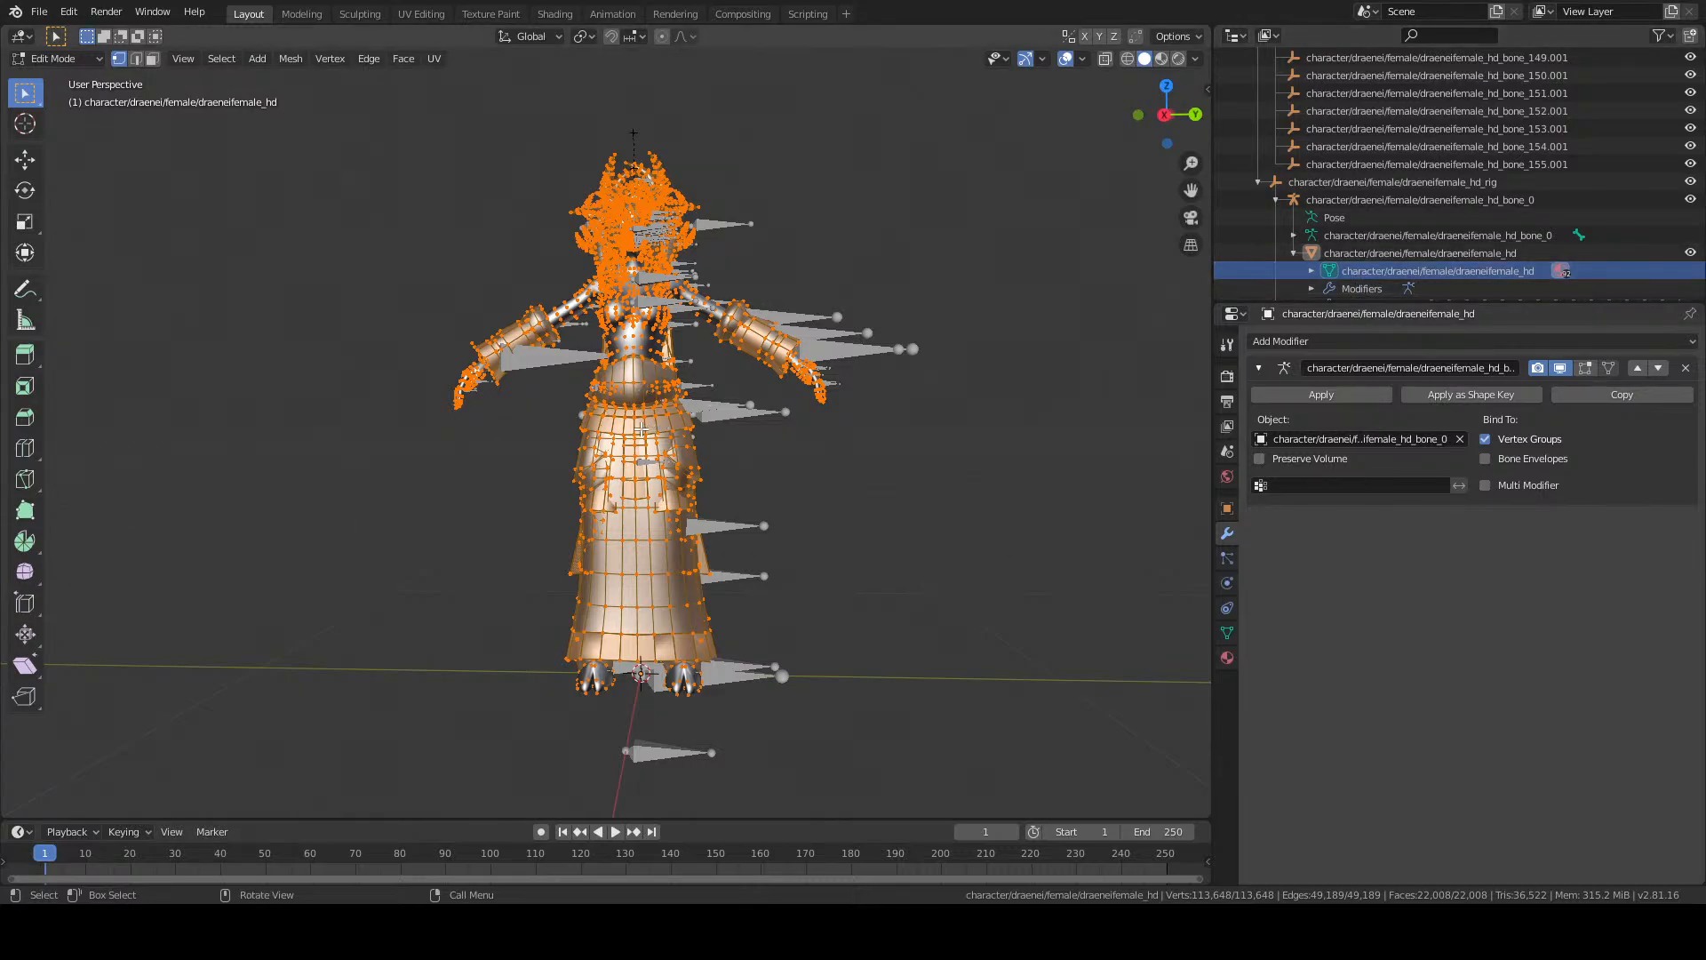
{"action": "key", "text": "p"}
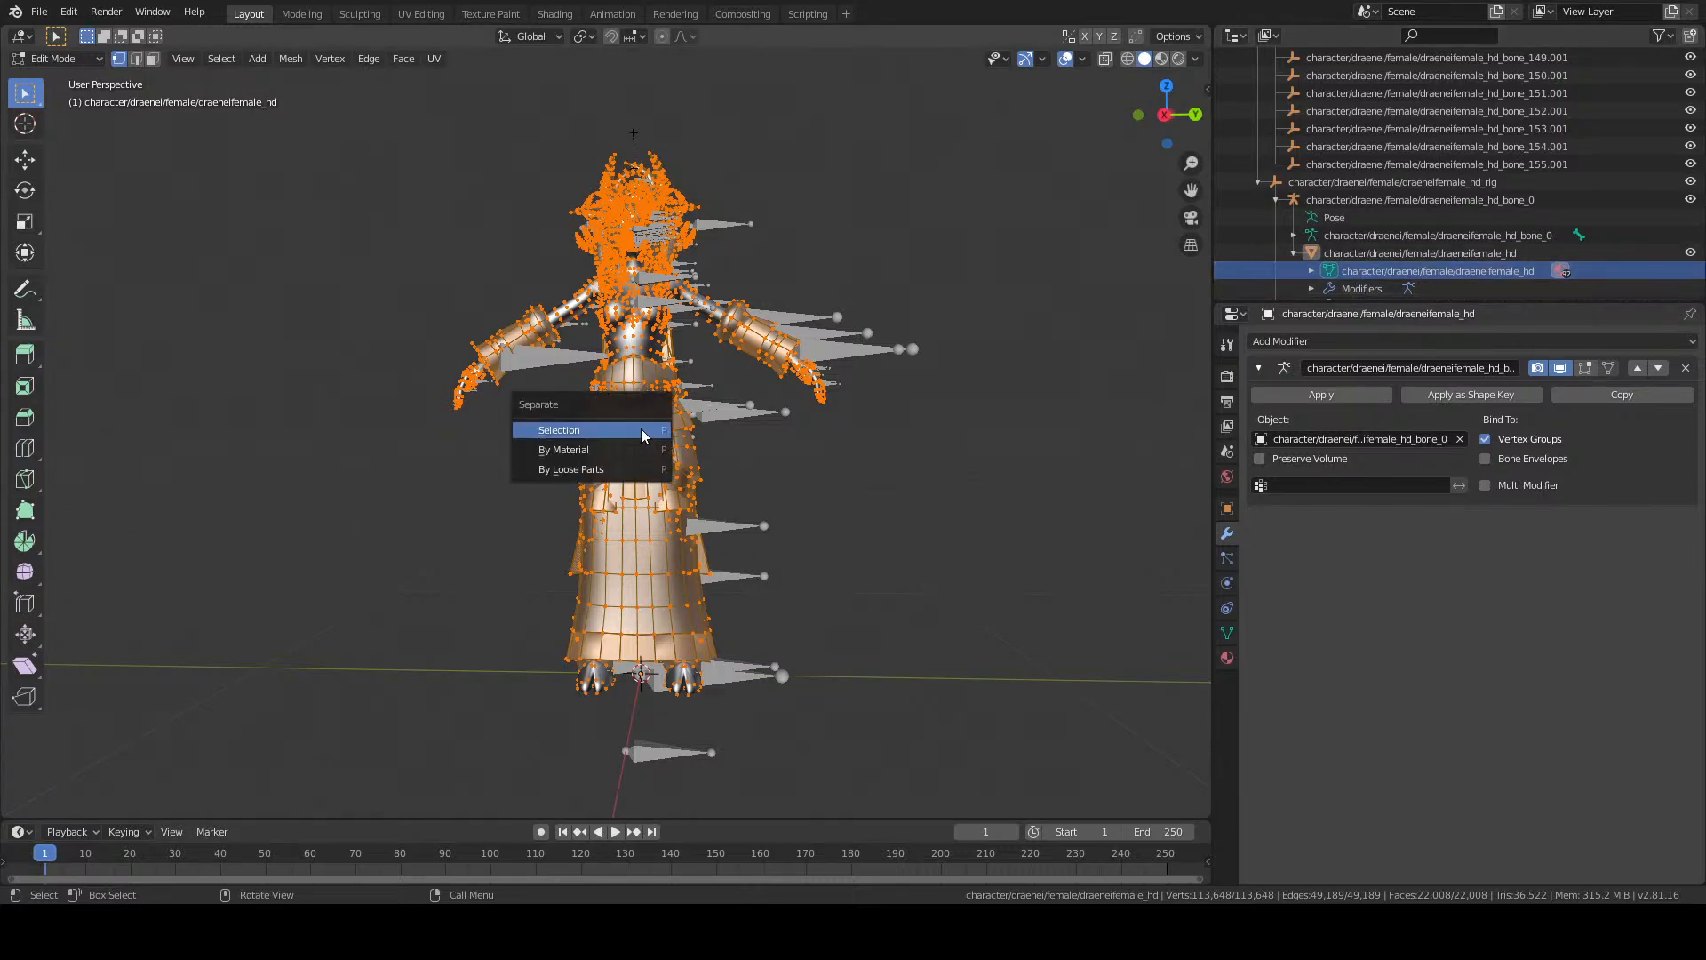
{"action": "left_click", "coordinate": [555, 451]}
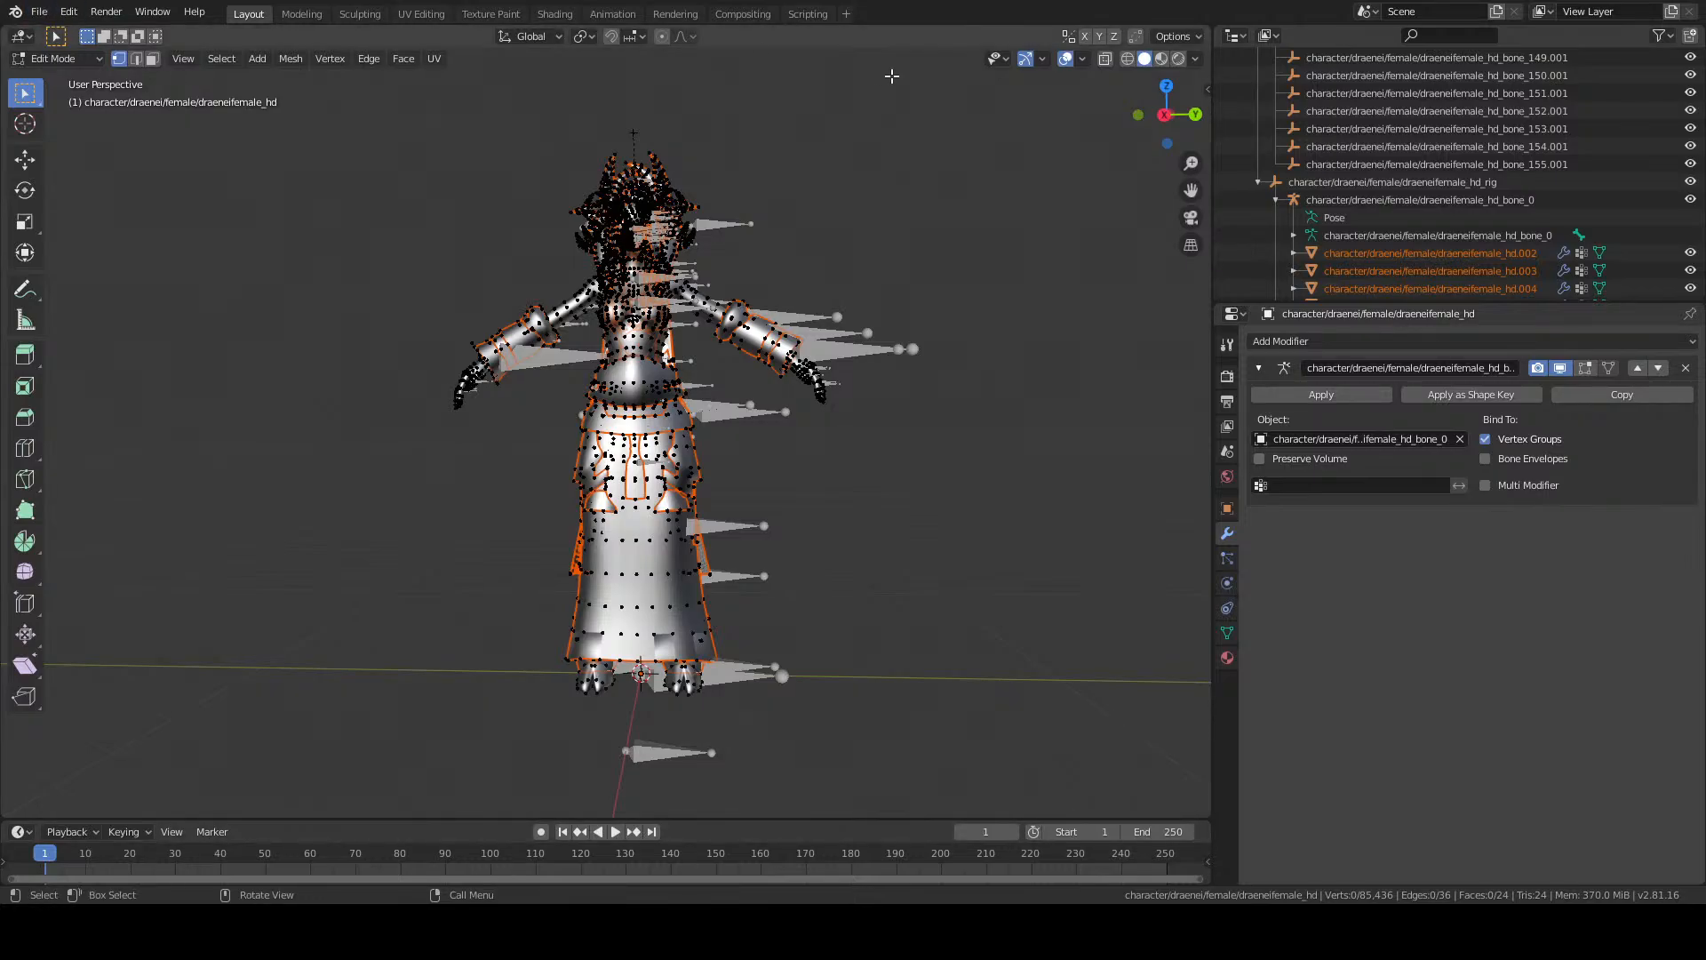
Export the draenei female model with its separated meshes and armatures as FBX.
{"action": "left_click", "coordinate": [40, 12]}
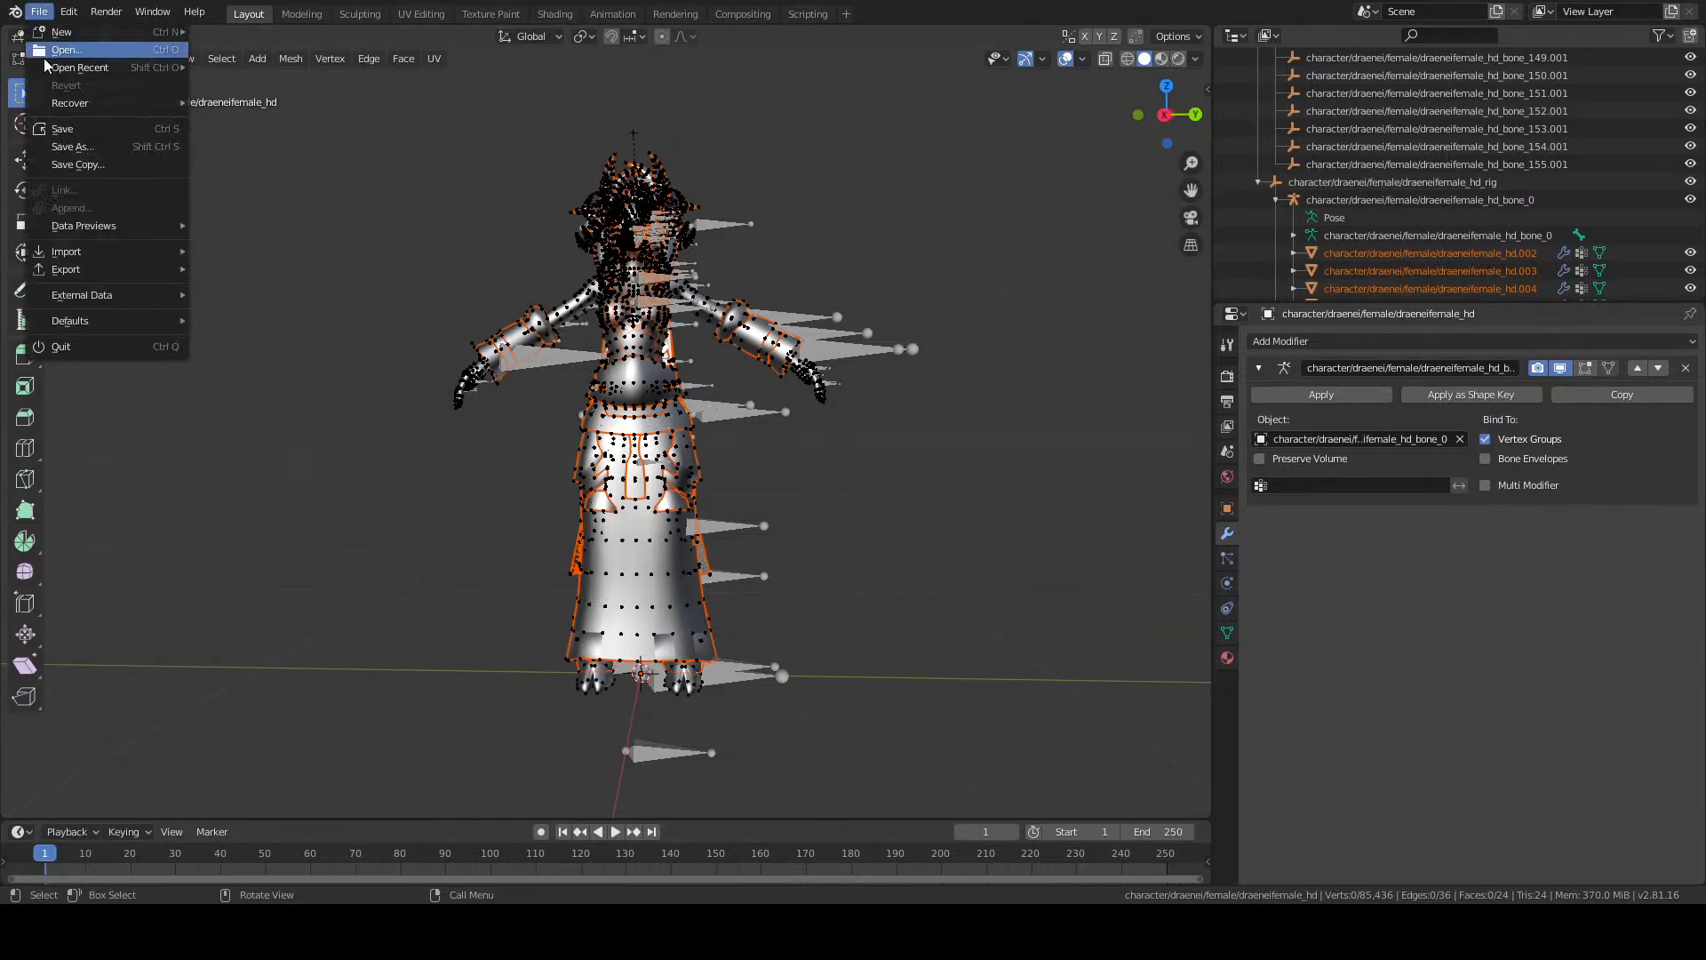
{"action": "mouse_move", "coordinate": [120, 278]}
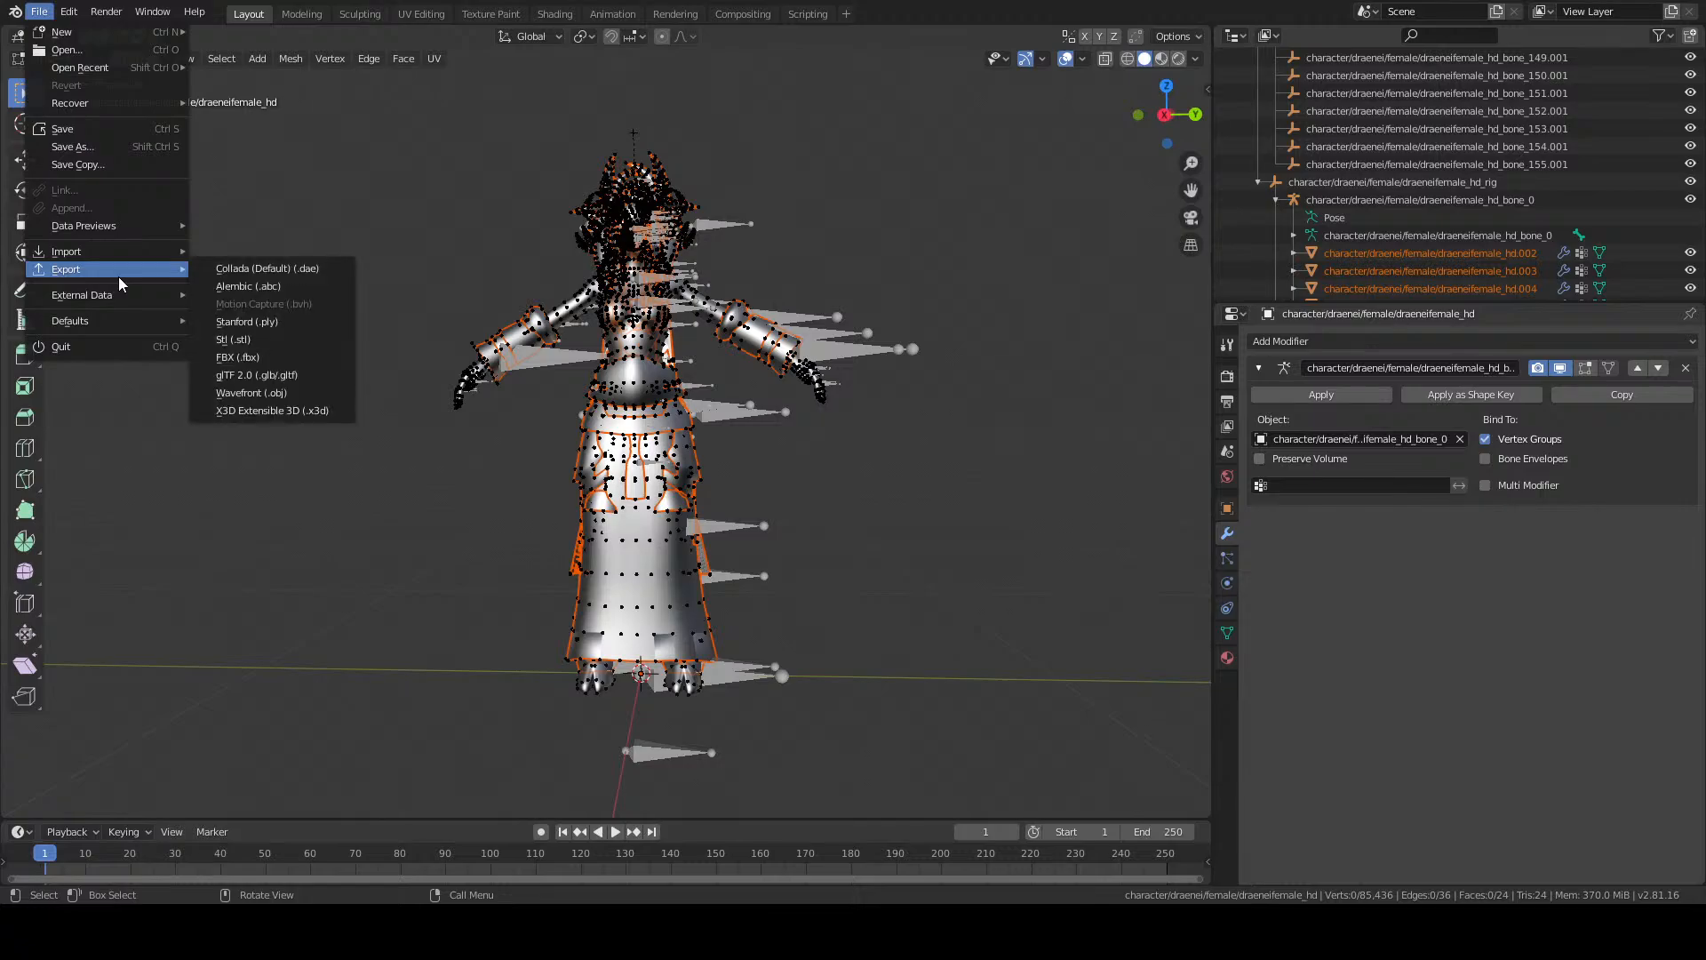
{"action": "left_click", "coordinate": [264, 359]}
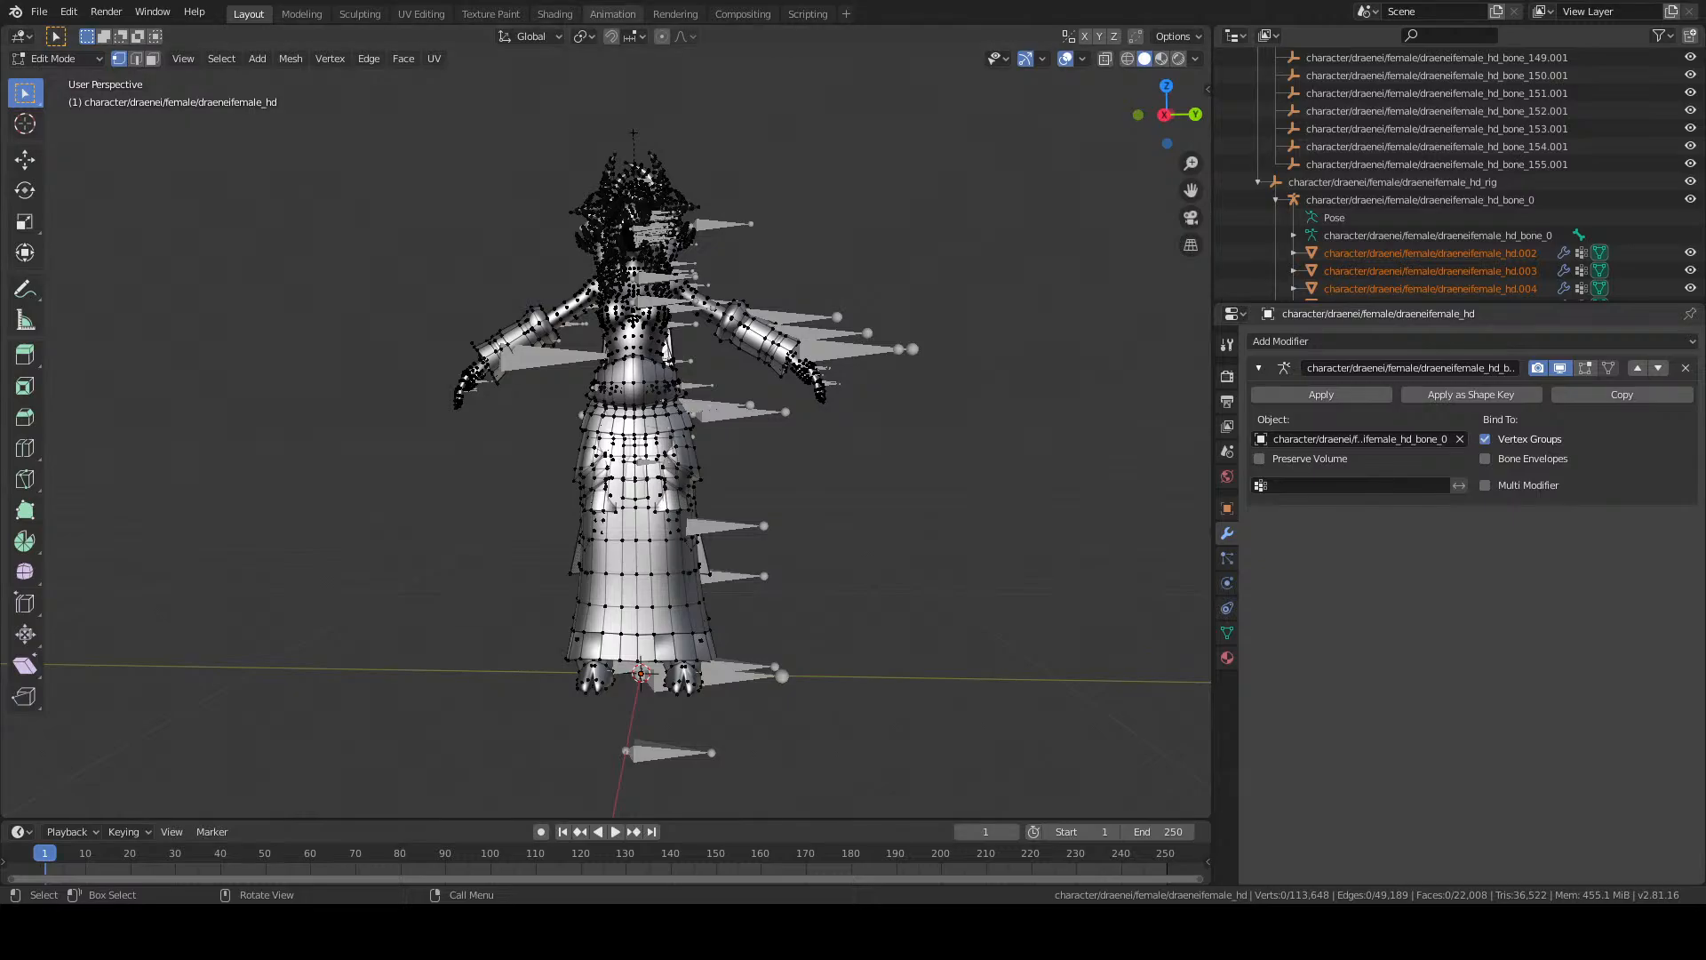
{"action": "left_click", "coordinate": [39, 11]}
{"action": "mouse_move", "coordinate": [71, 32]}
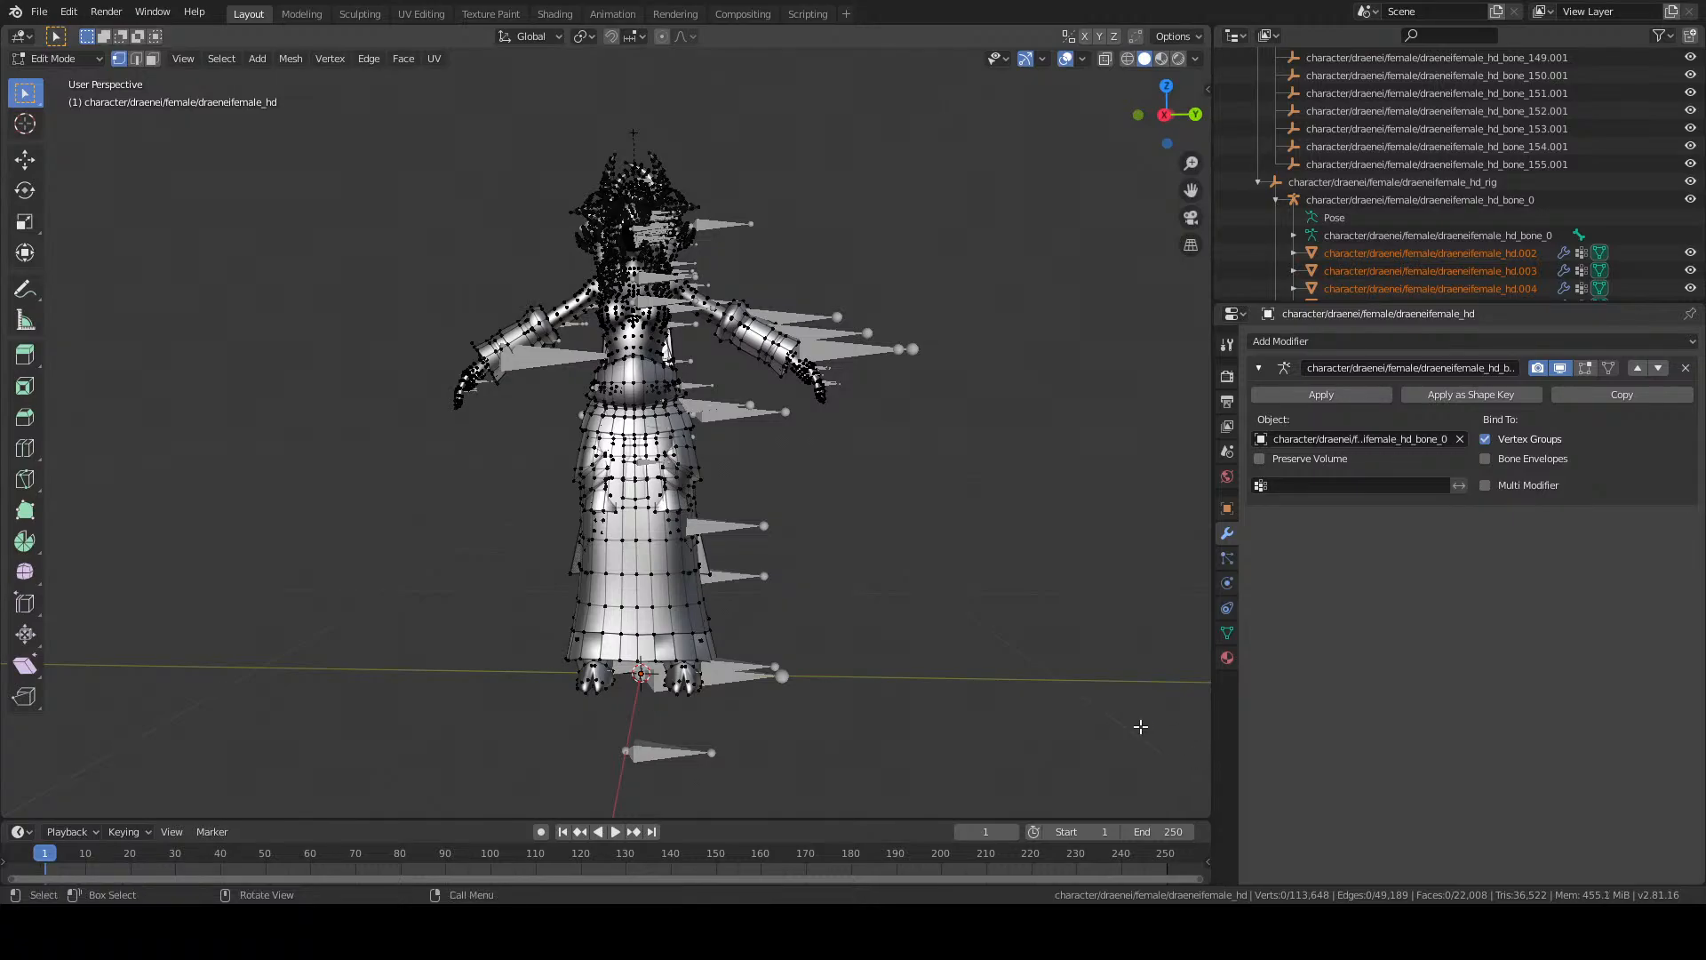
{"action": "left_click", "coordinate": [39, 10]}
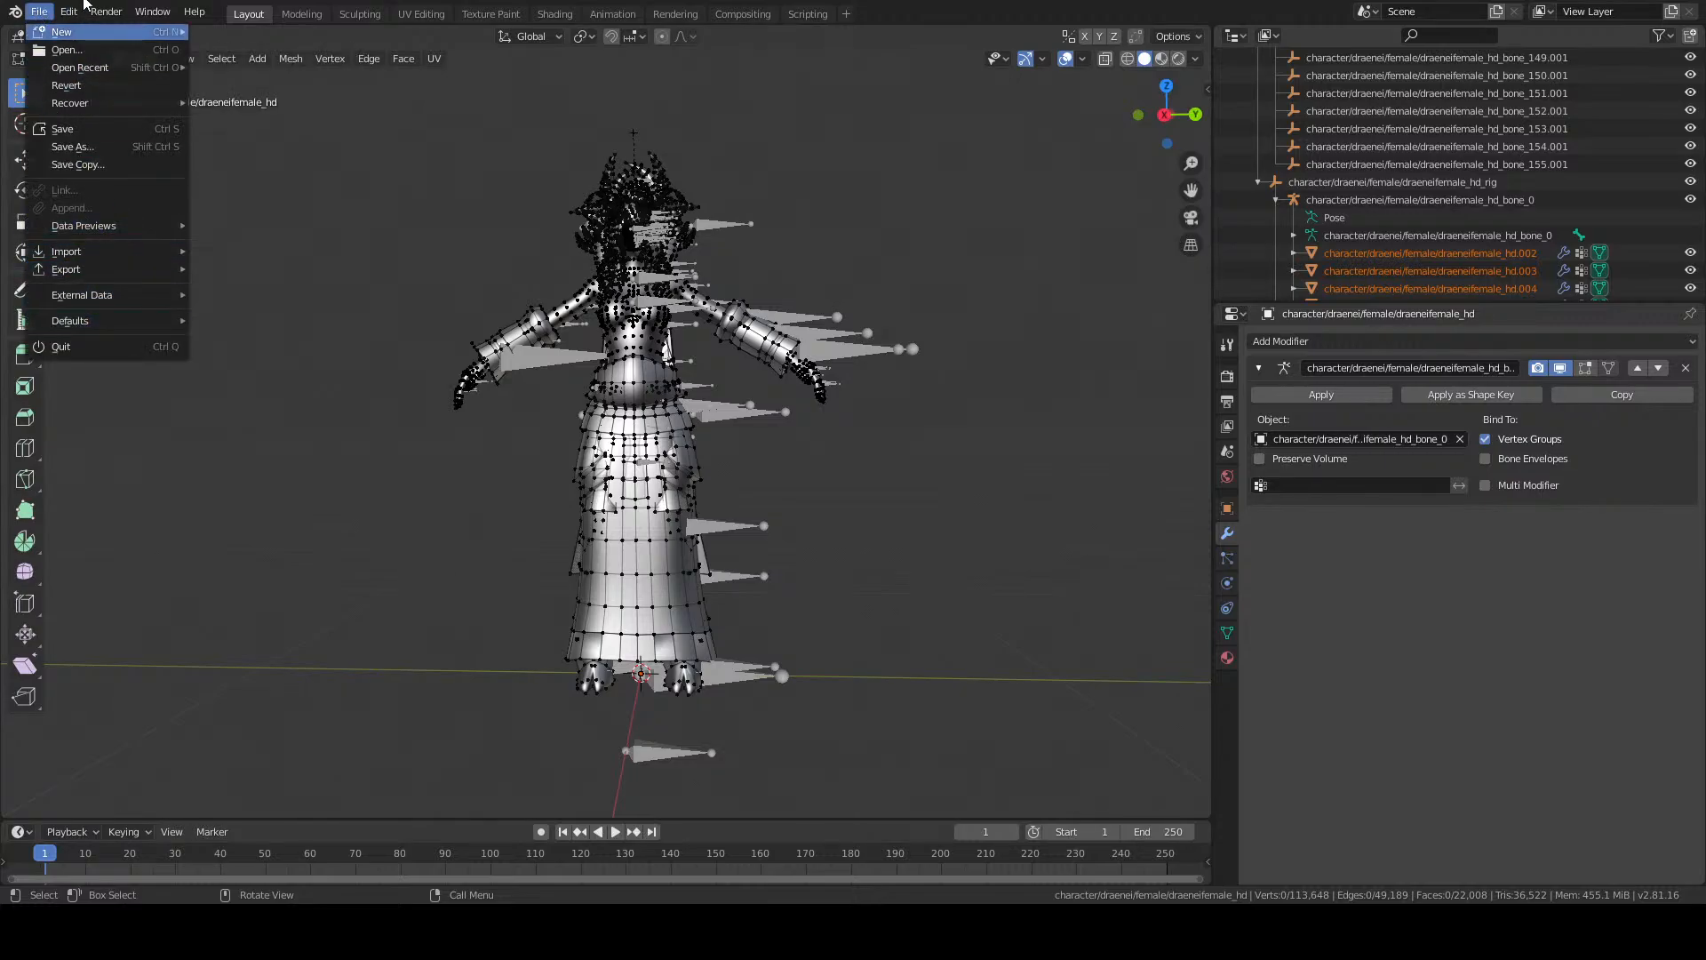
{"action": "mouse_move", "coordinate": [63, 32]}
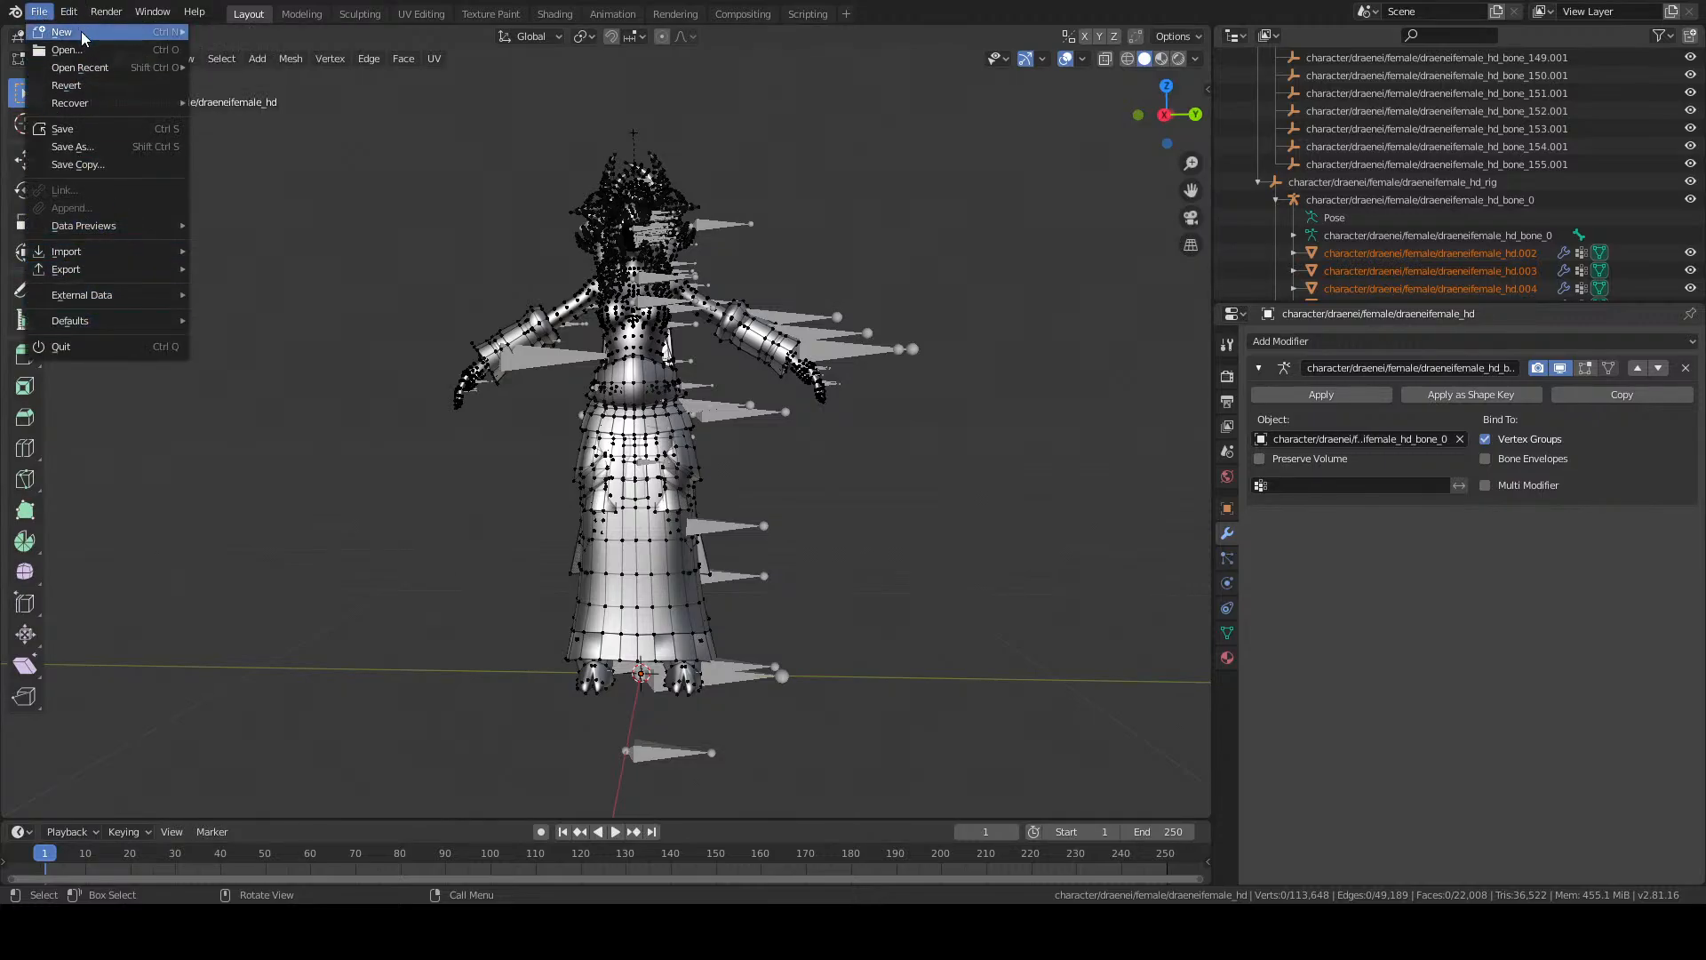
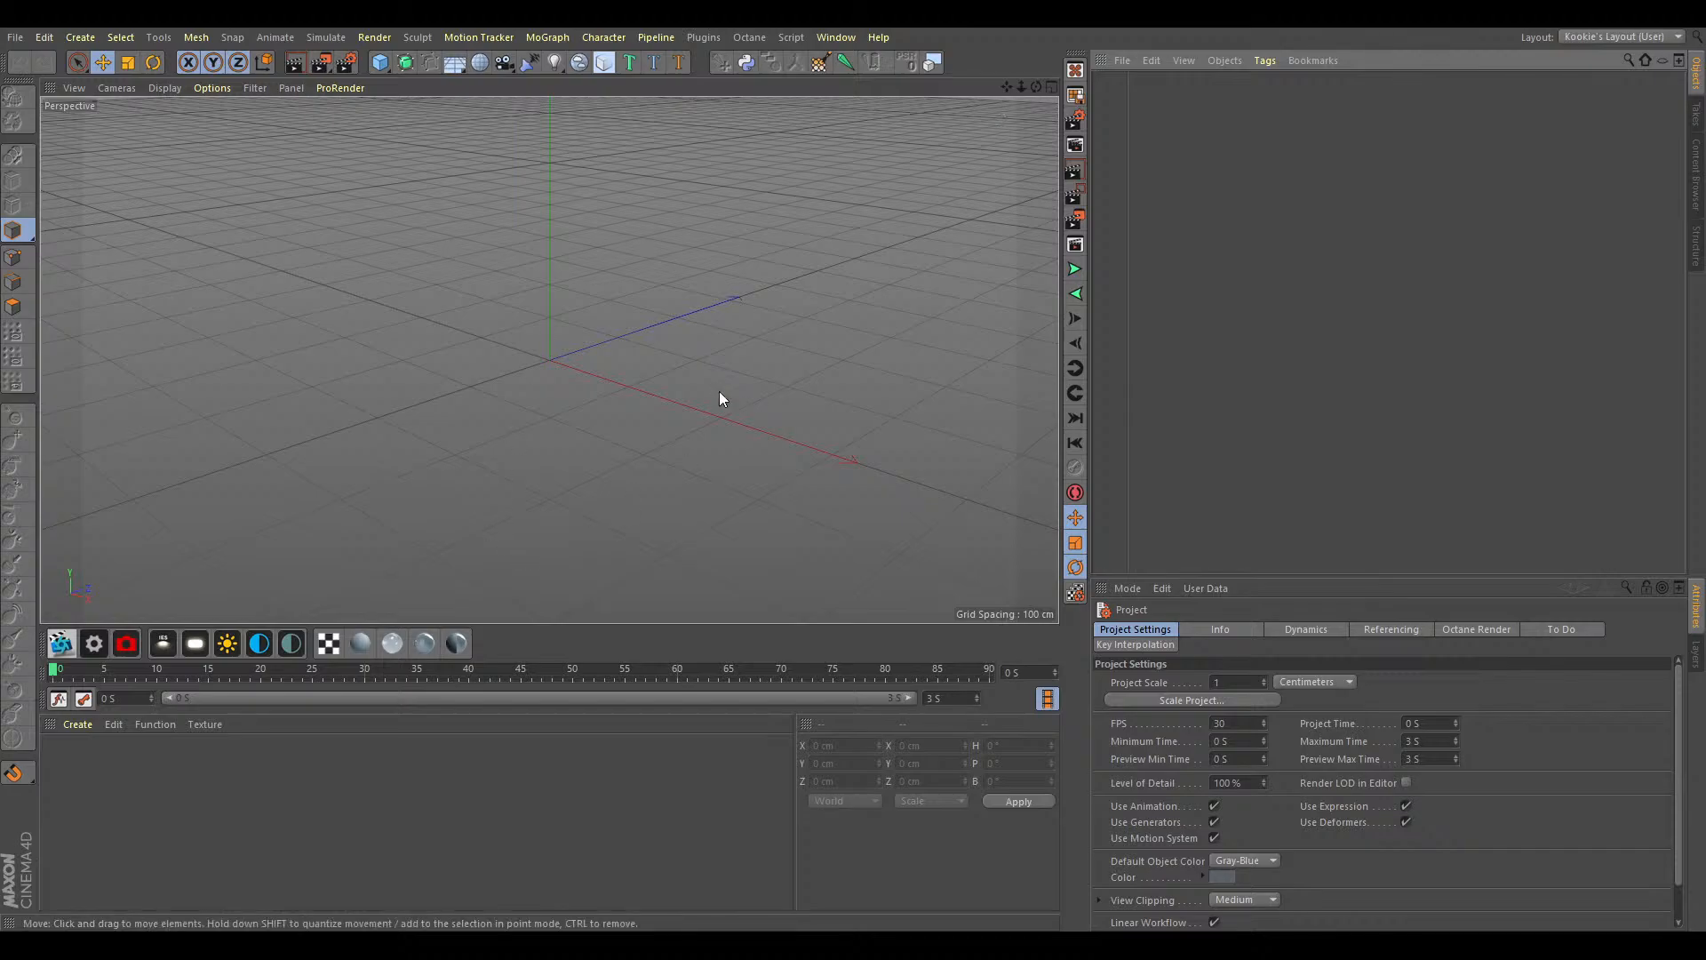
Switch to Cinema 4D, open the exported draenei female model and view it from the front.
{"action": "left_click", "coordinate": [15, 39]}
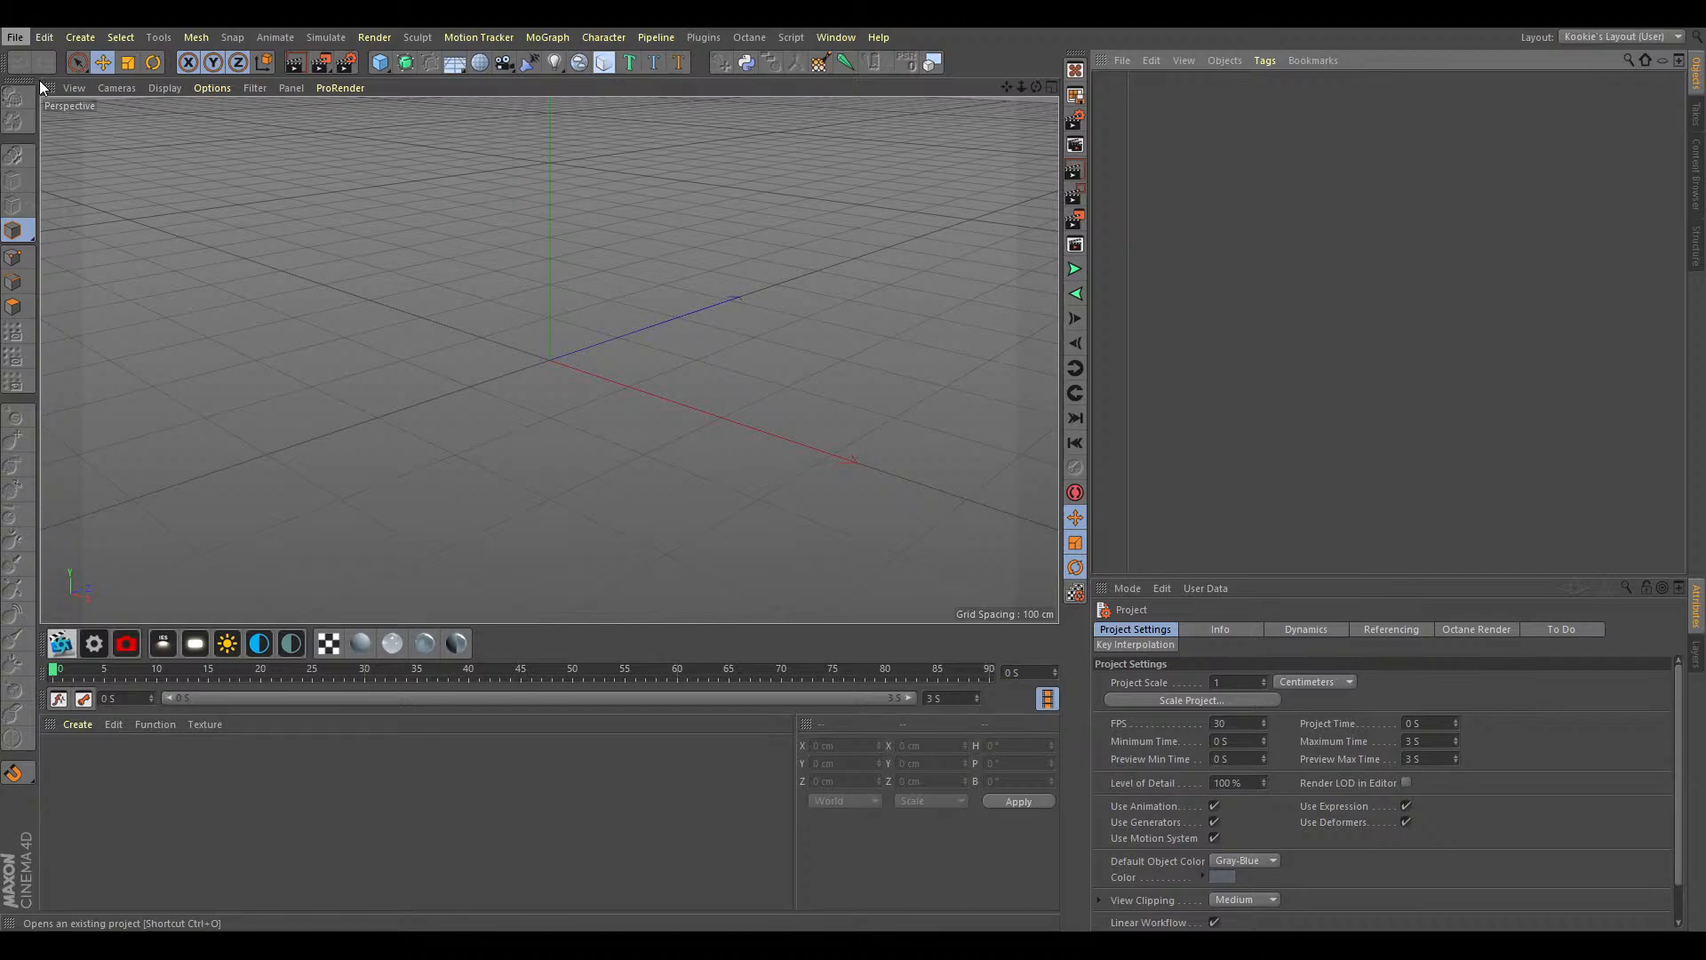
{"action": "left_click", "coordinate": [39, 80]}
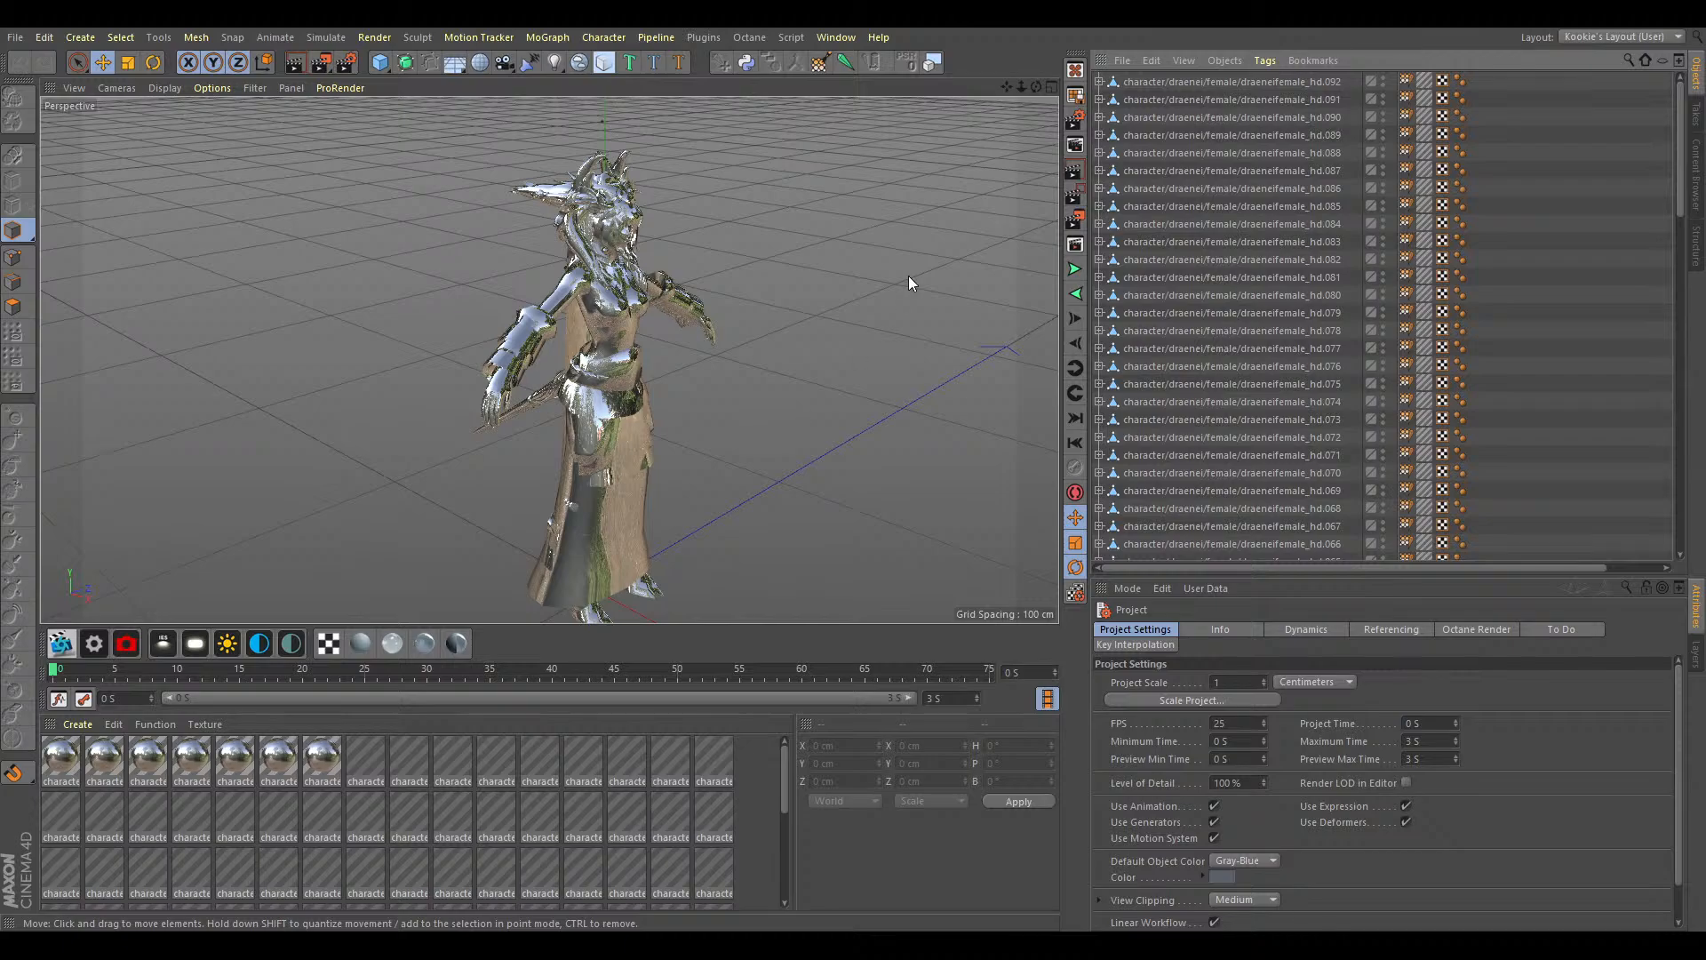
{"action": "left_click_drag", "start_coordinate": [1036, 87], "coordinate": [1026, 25]}
{"action": "mouse_move", "coordinate": [1019, 86]}
{"action": "left_mouse_down"}
{"action": "mouse_move", "coordinate": [990, 87]}
{"action": "mouse_move", "coordinate": [1018, 86]}
{"action": "left_mouse_up"}
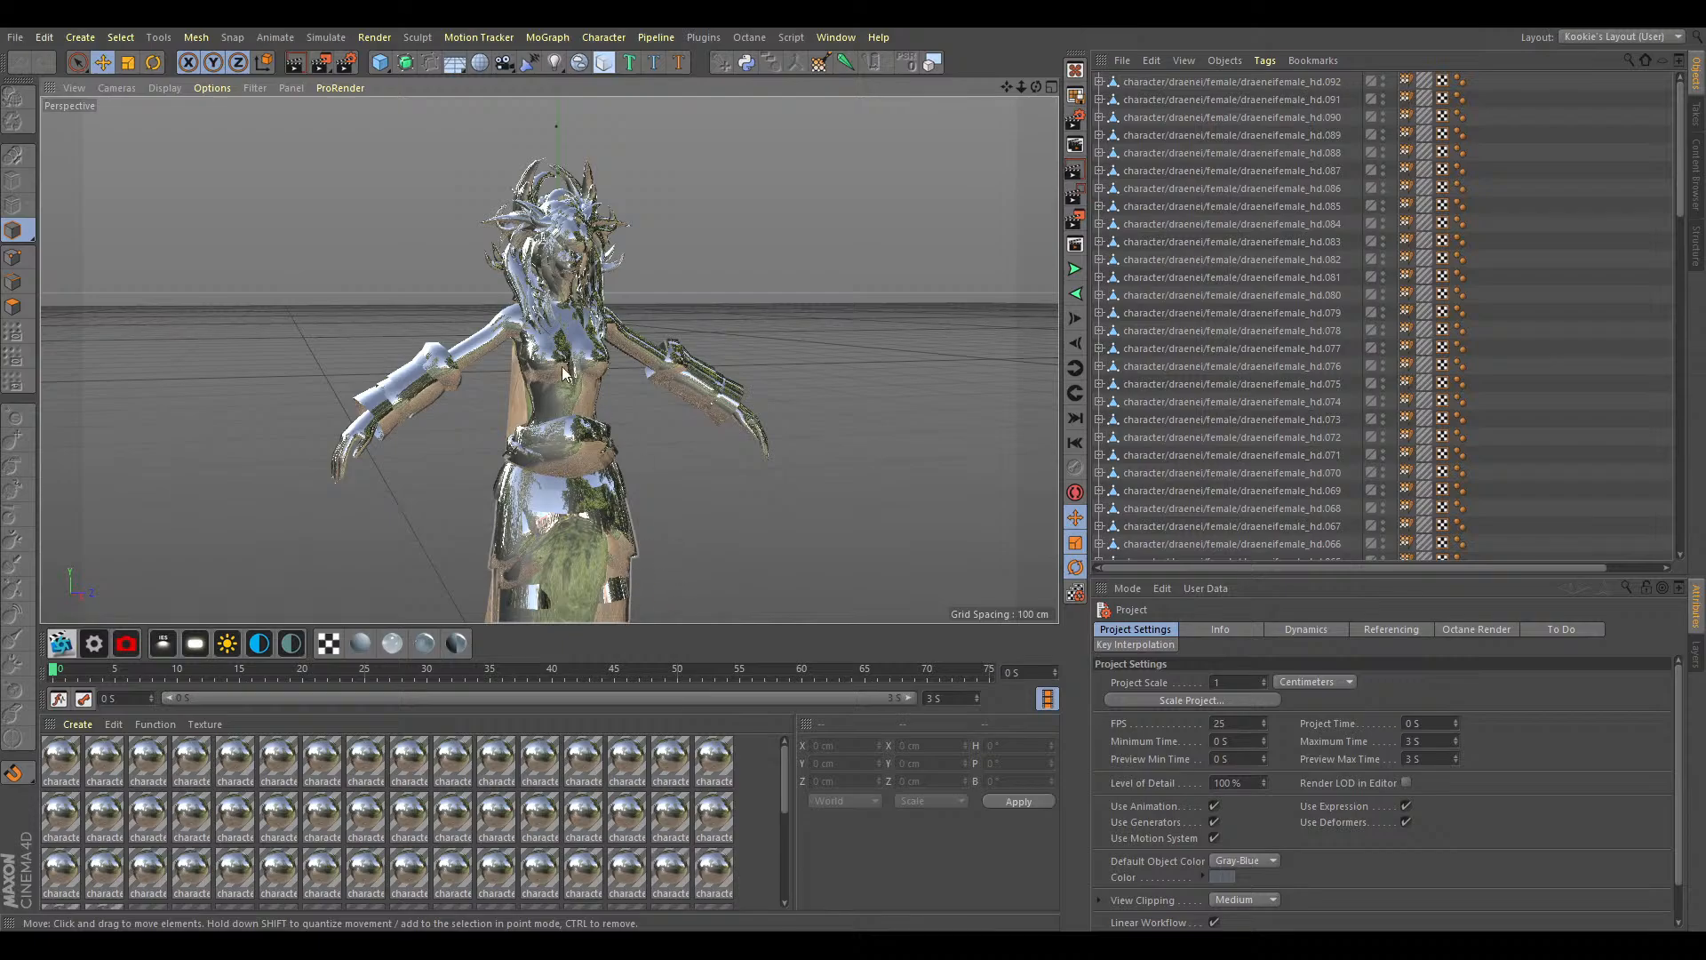
{"action": "left_click_drag", "start_coordinate": [1035, 87], "coordinate": [964, 115]}
Select all of the imported materials, disable their Reflectance channel and deselect them.
{"action": "left_click", "coordinate": [677, 764]}
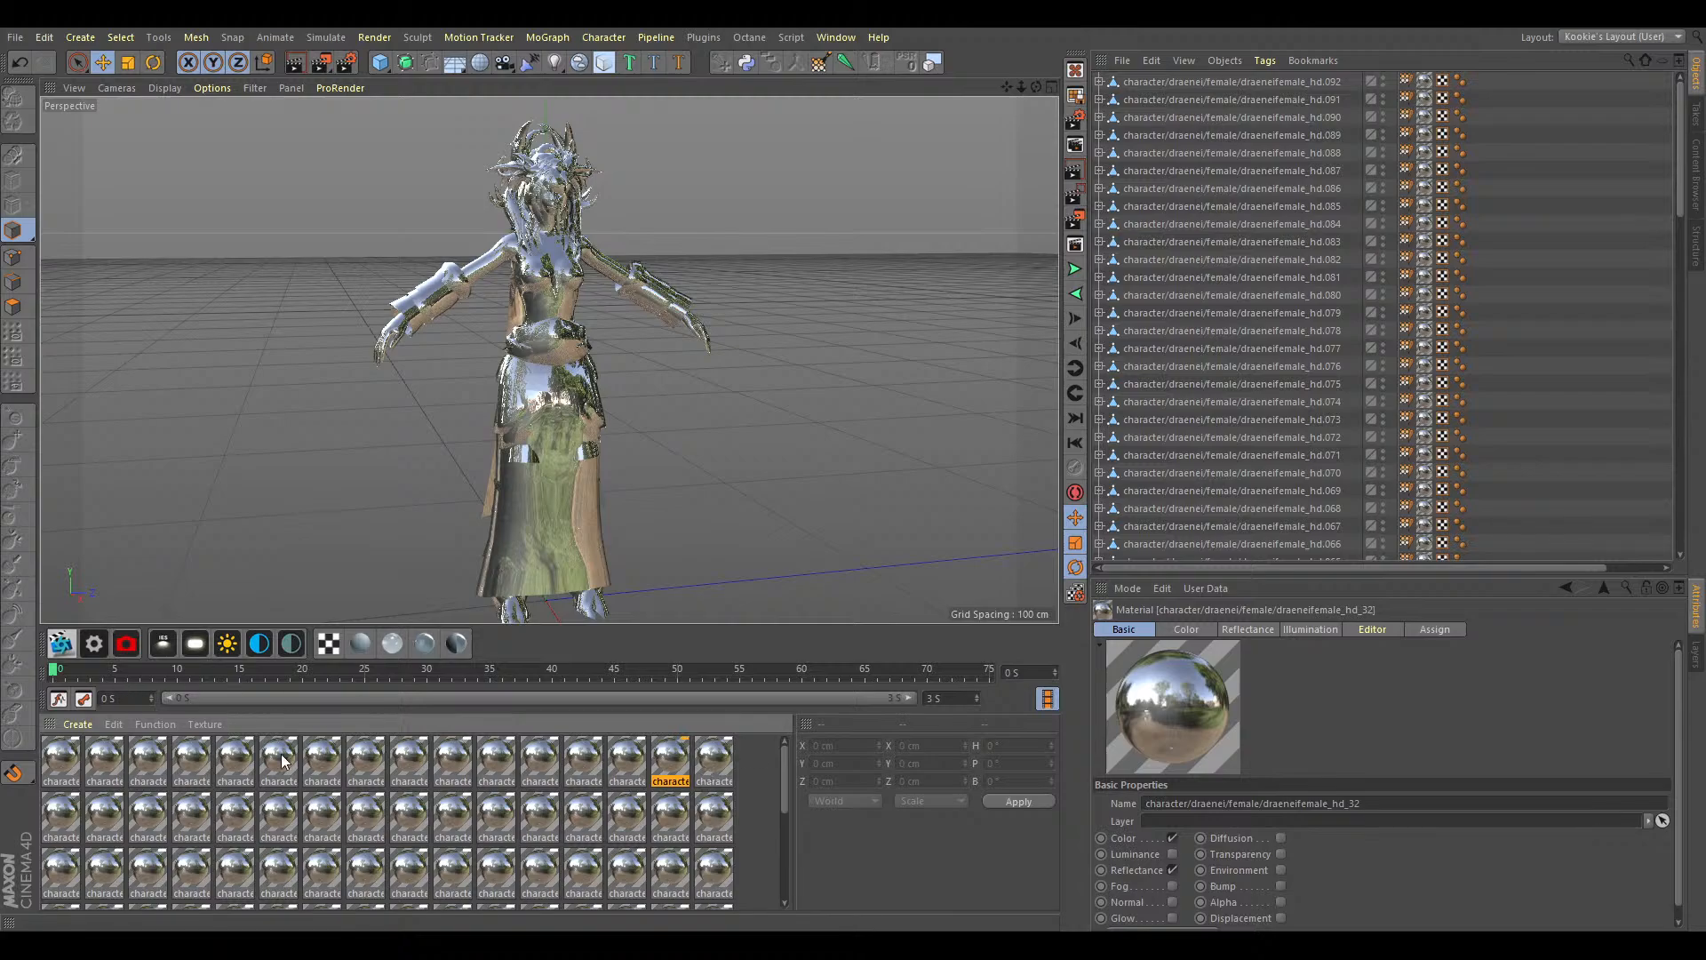
{"action": "left_click", "coordinate": [739, 830]}
{"action": "scroll", "coordinate": [782, 851], "scroll_direction": "down", "scroll_amount": 1}
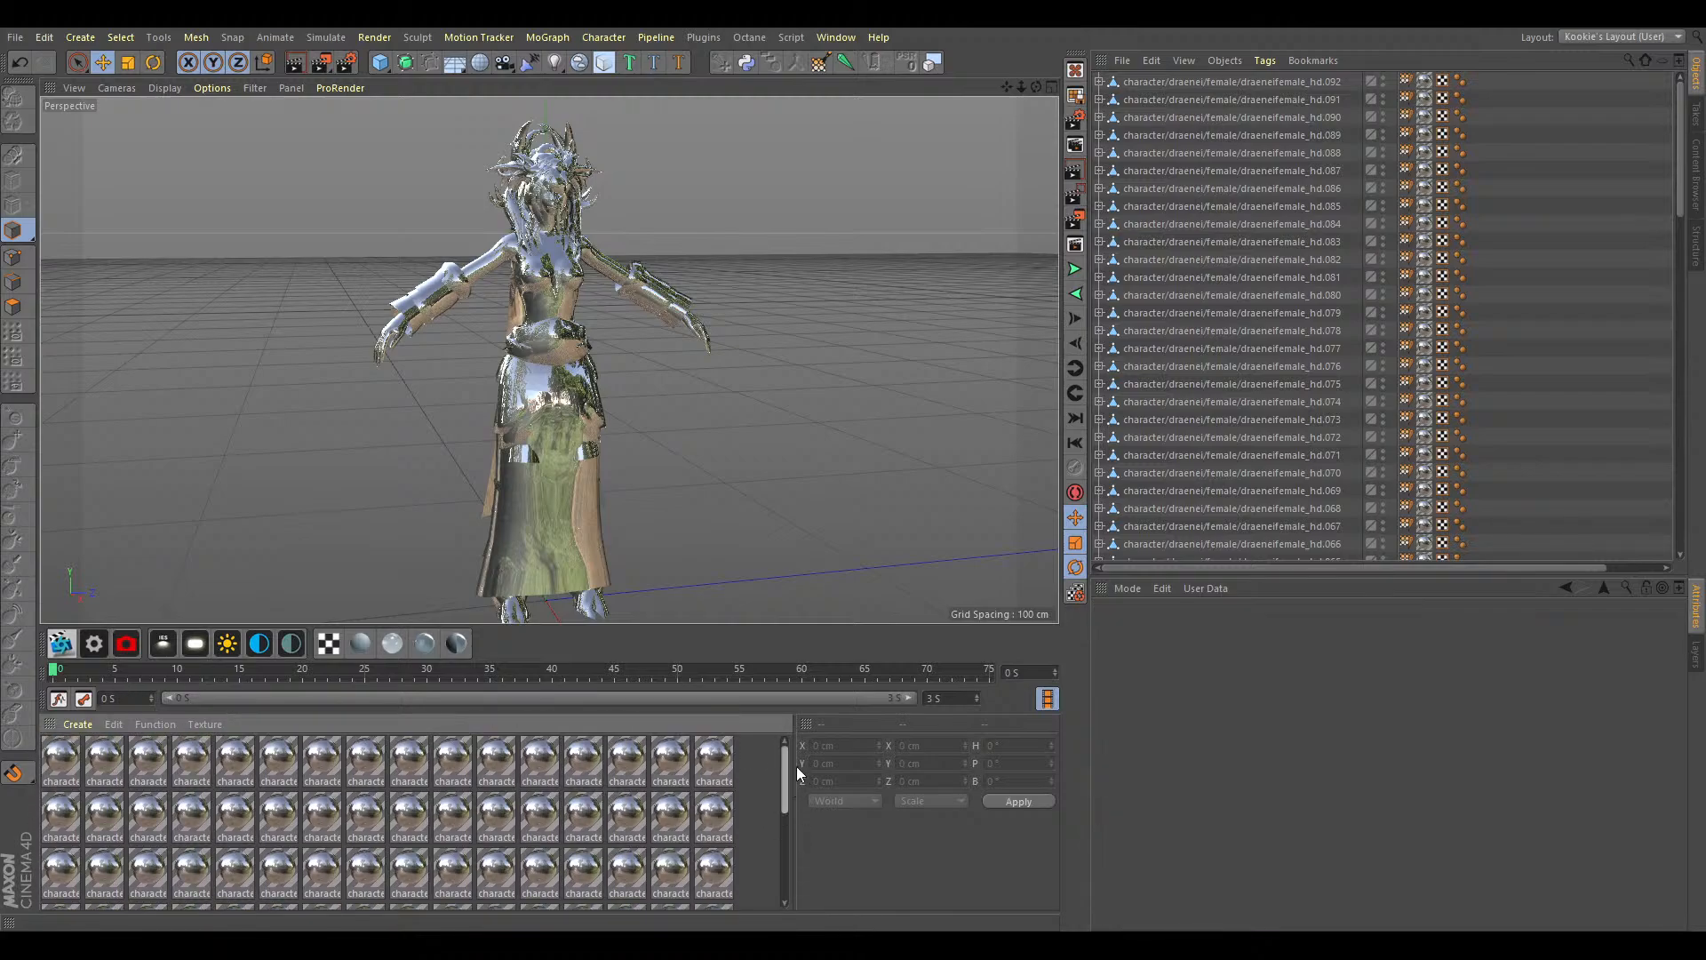
{"action": "left_click_drag", "start_coordinate": [814, 793], "coordinate": [769, 789]}
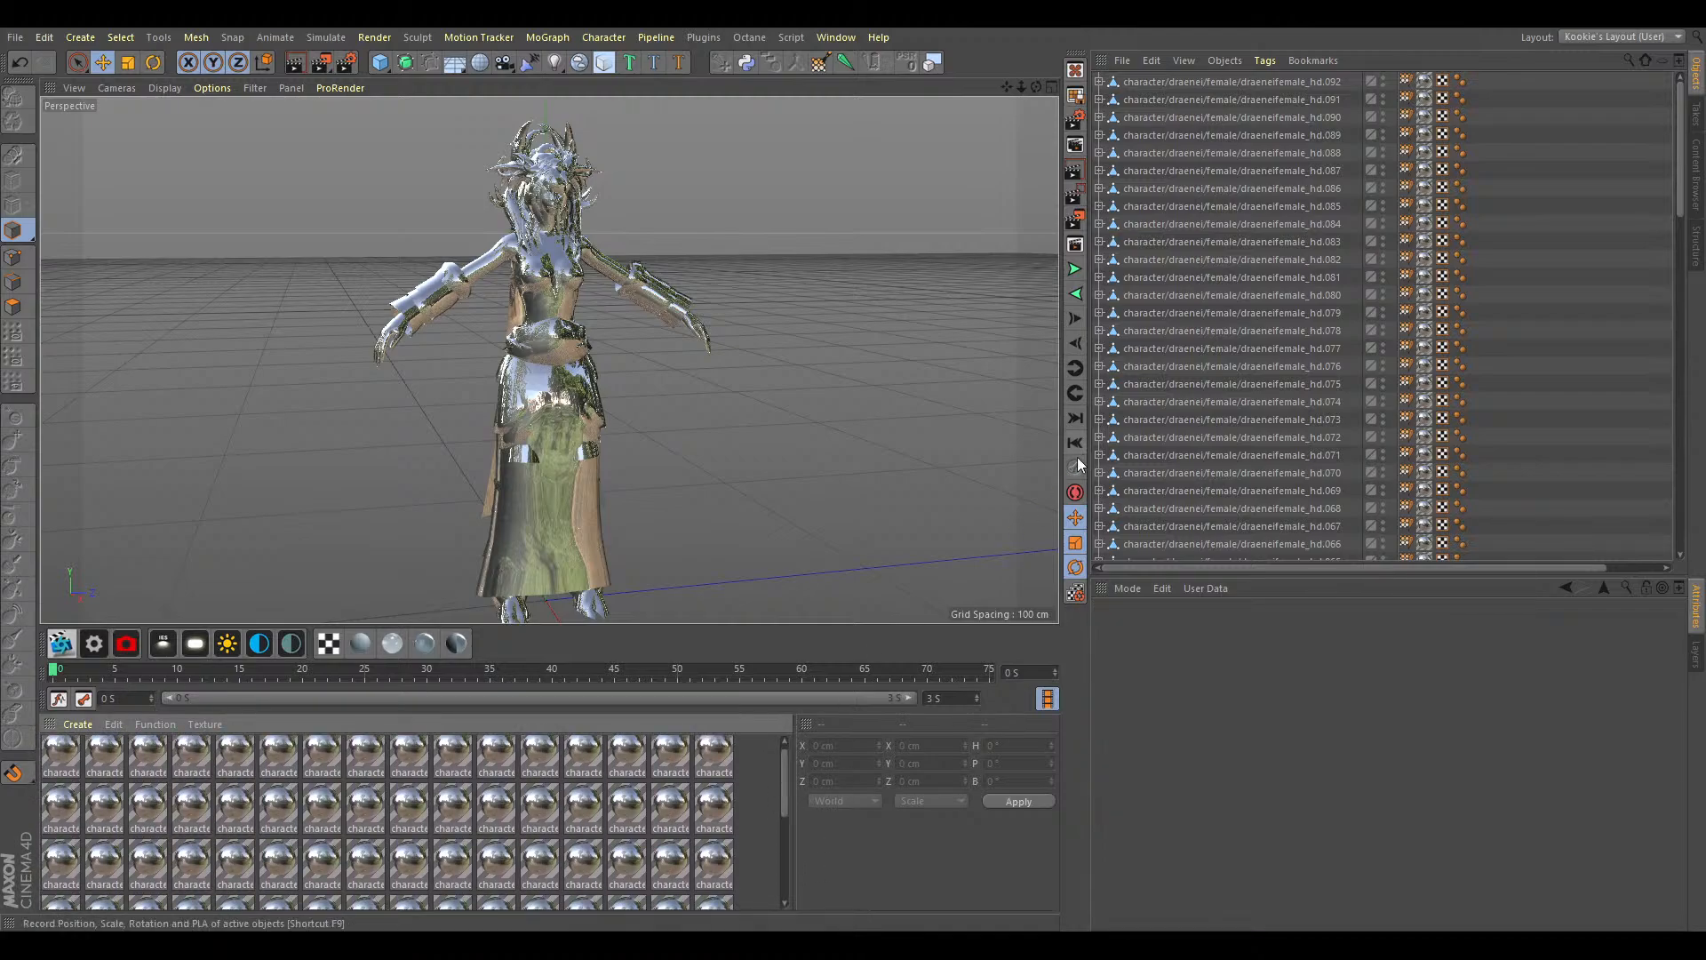
{"action": "key", "text": "ctrl+a"}
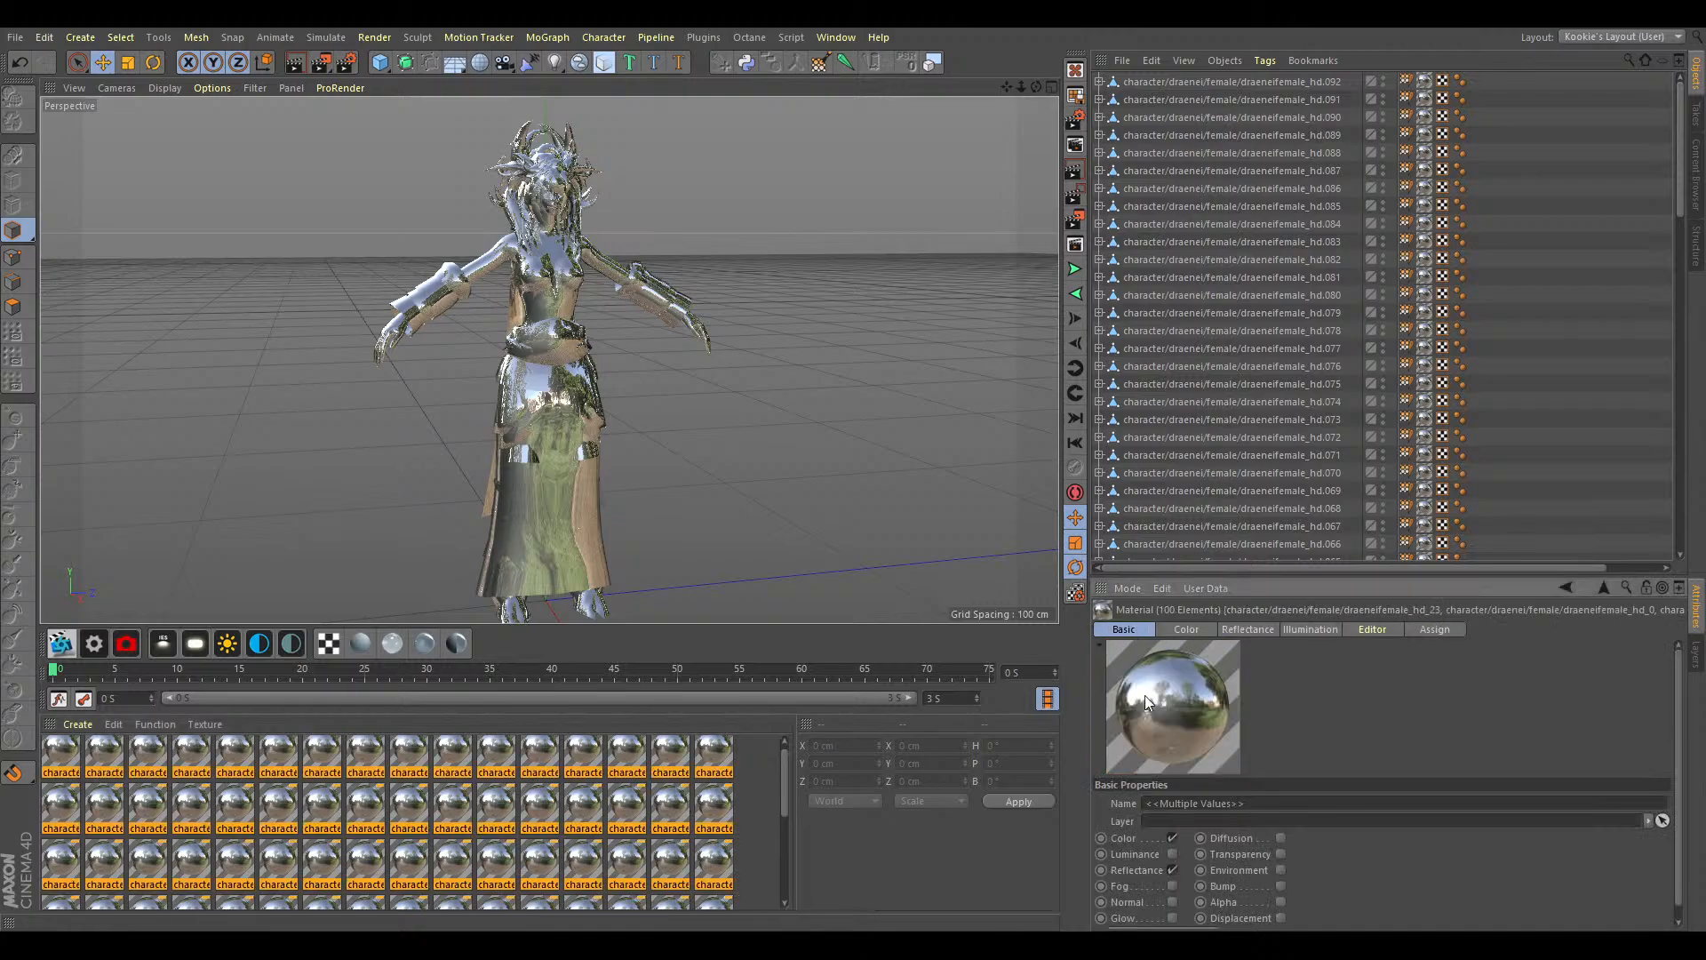
{"action": "left_click", "coordinate": [1172, 869]}
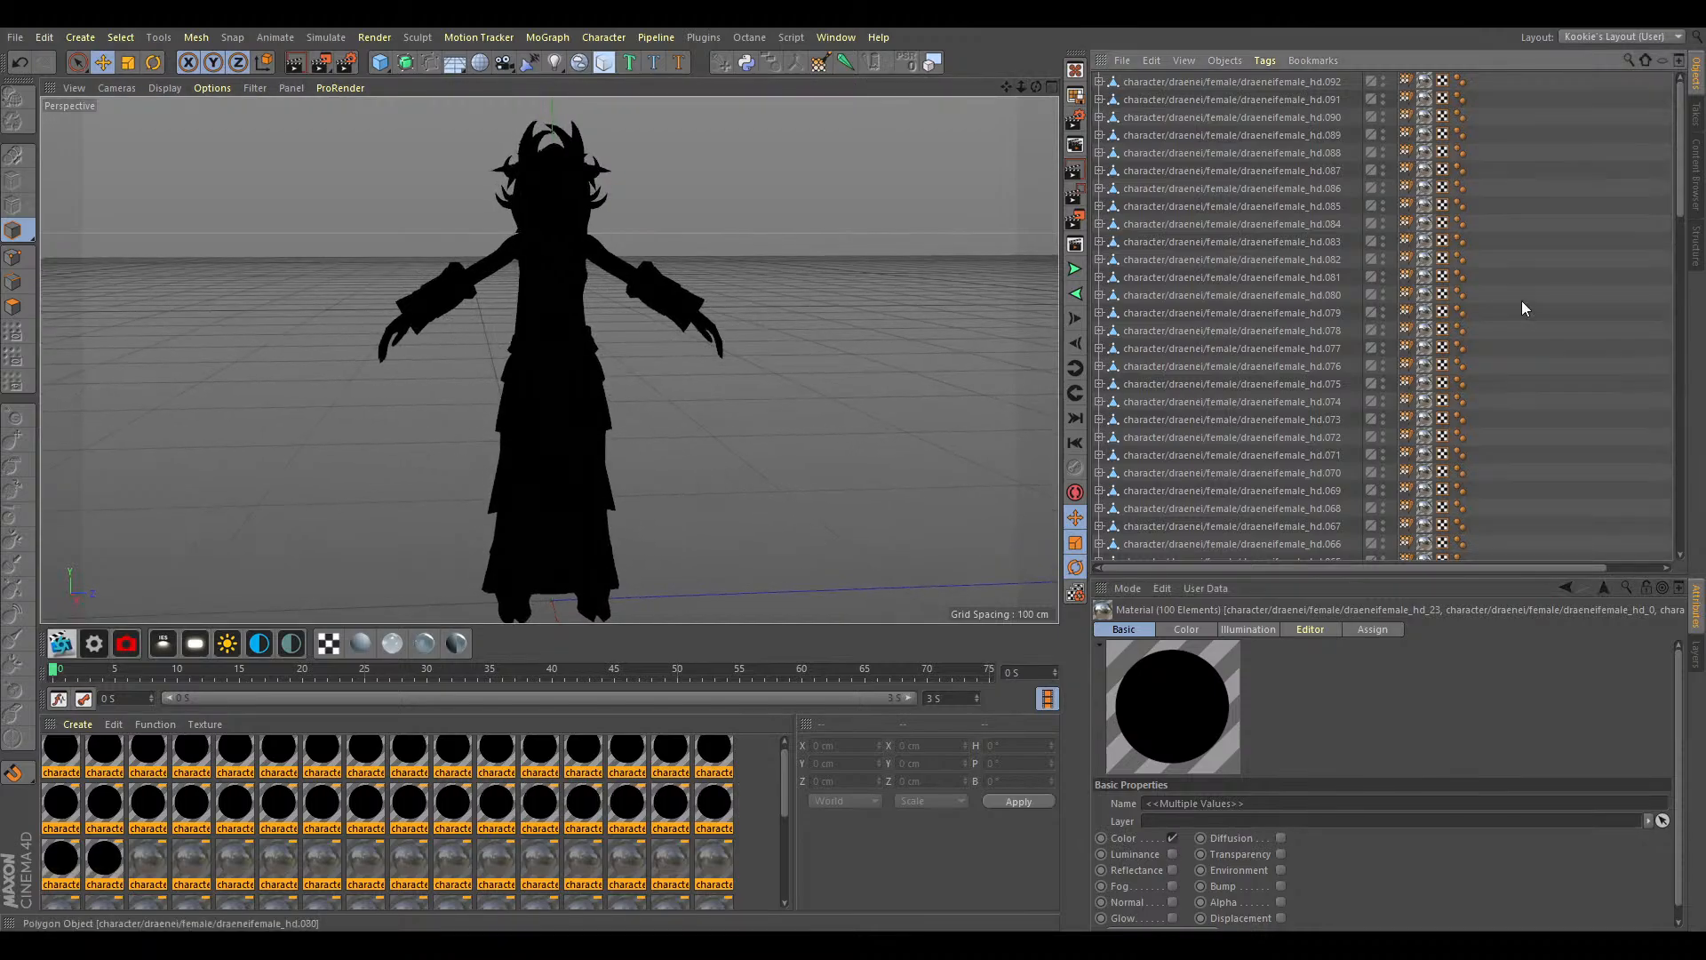
{"action": "left_click_drag", "start_coordinate": [1006, 87], "coordinate": [991, 158]}
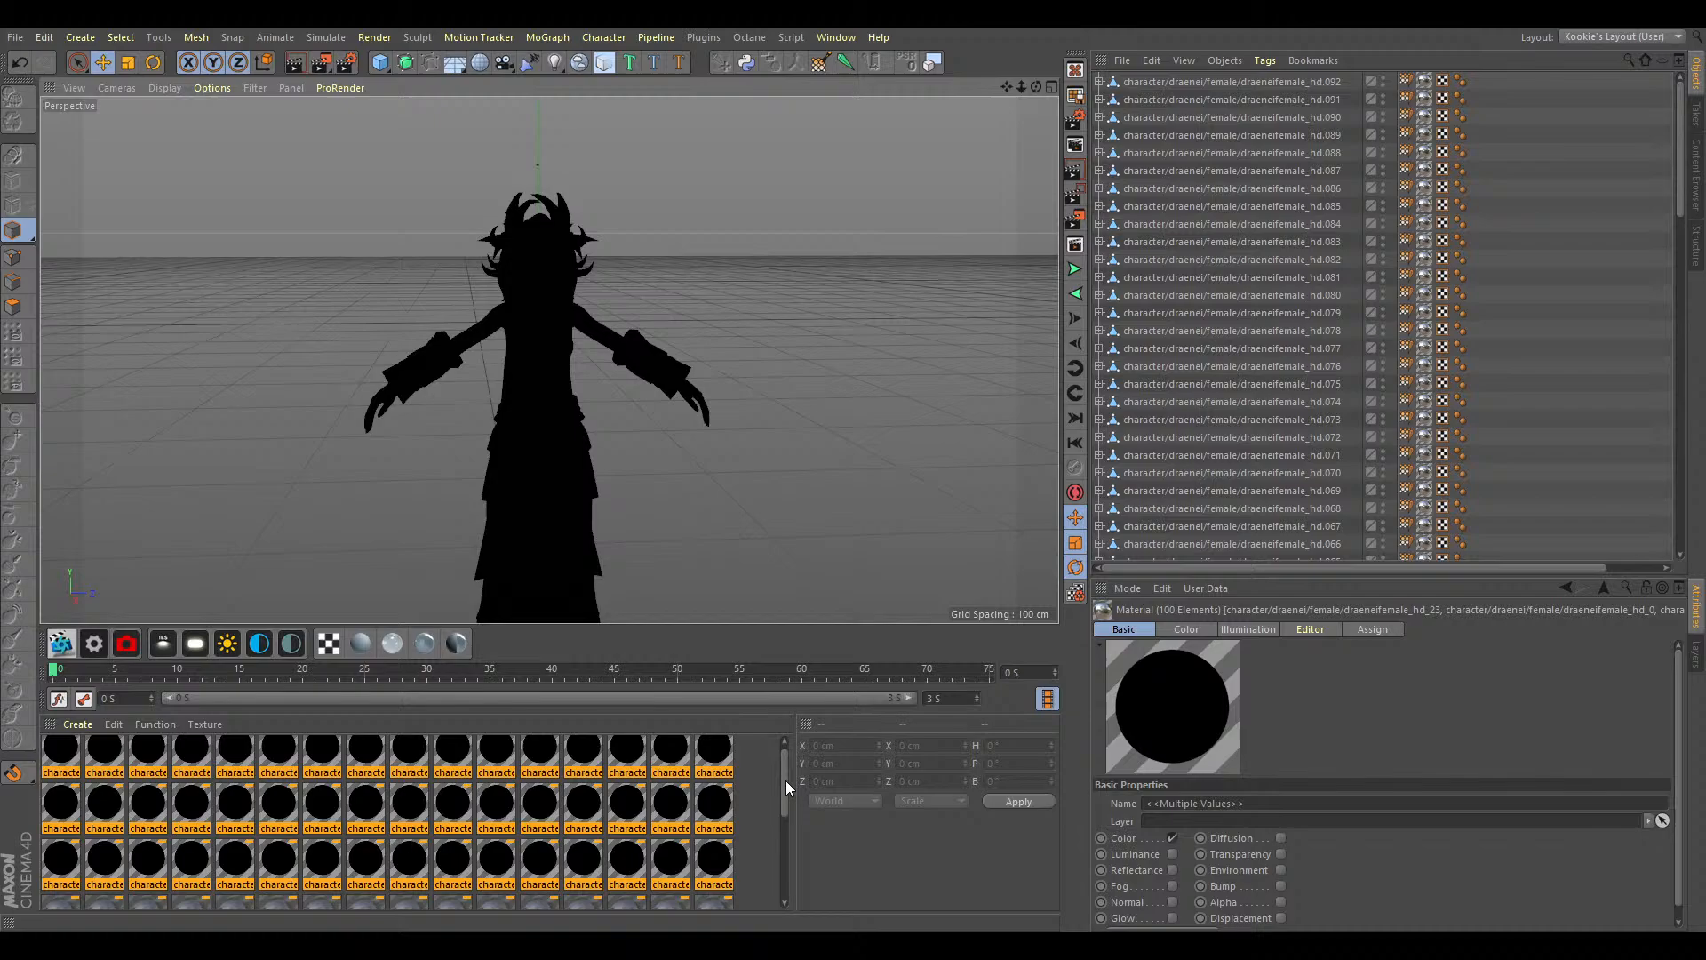
{"action": "mouse_move", "coordinate": [785, 780]}
{"action": "left_mouse_down"}
{"action": "mouse_move", "coordinate": [787, 857]}
{"action": "mouse_move", "coordinate": [779, 757]}
{"action": "left_mouse_up"}
{"action": "left_click", "coordinate": [748, 778]}
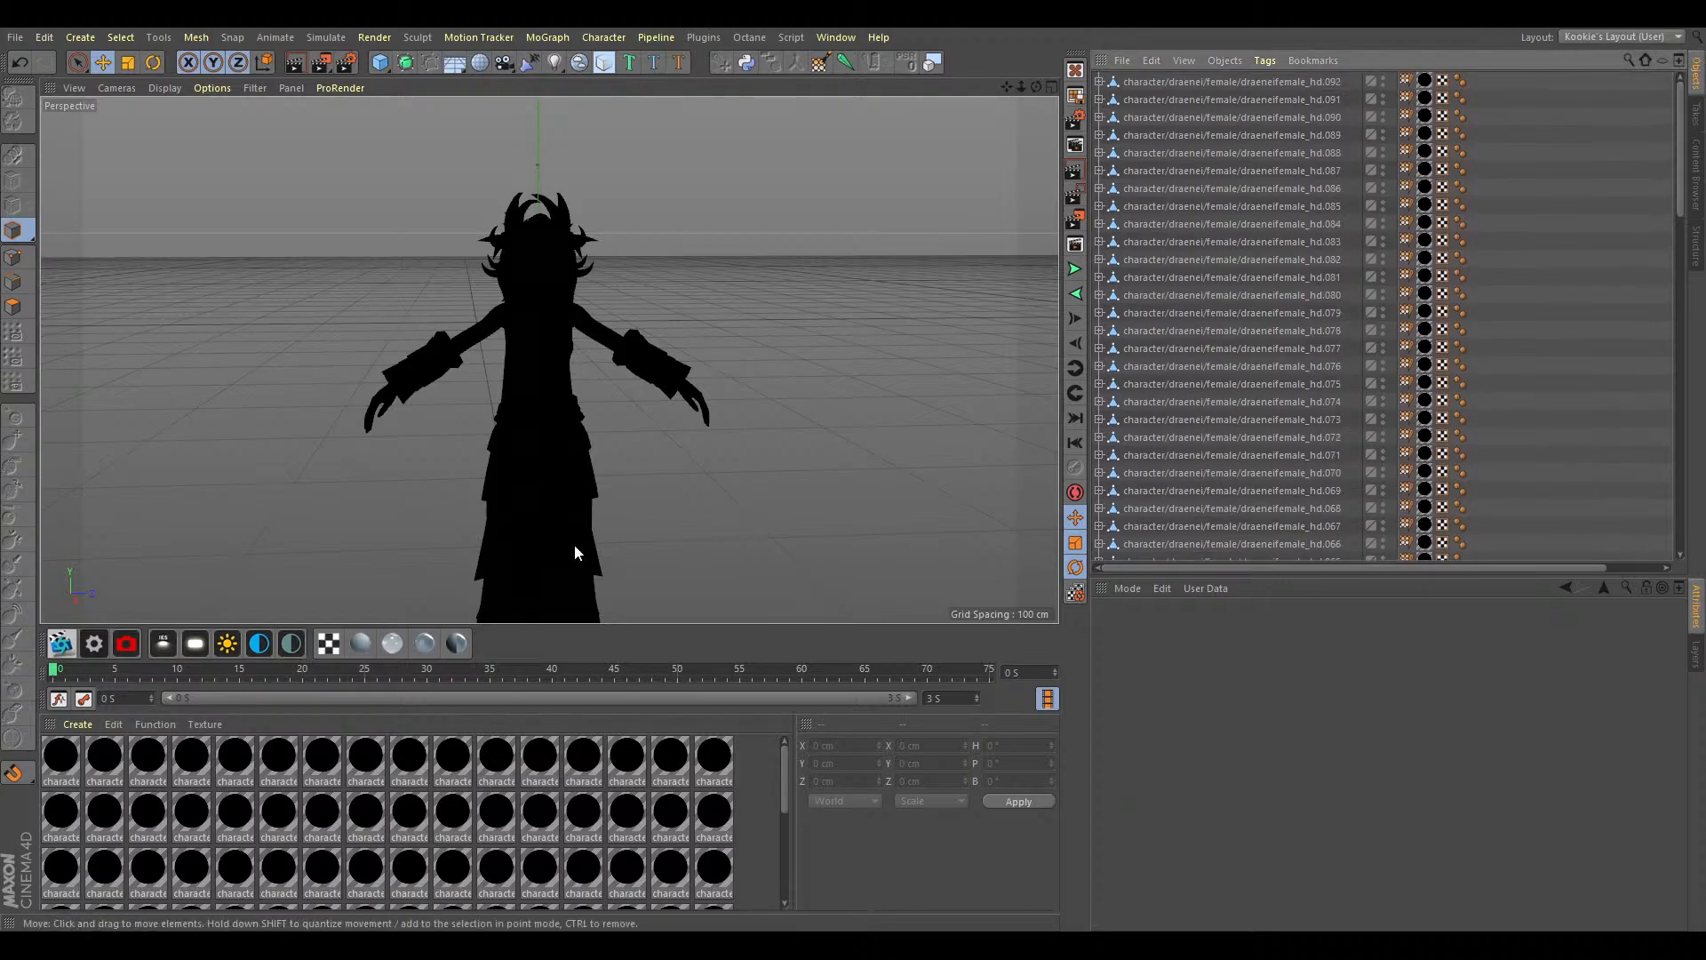
Save the project as FemaleDraeneiRig.c4d and remove its duplicate materials.
{"action": "left_click", "coordinate": [169, 723]}
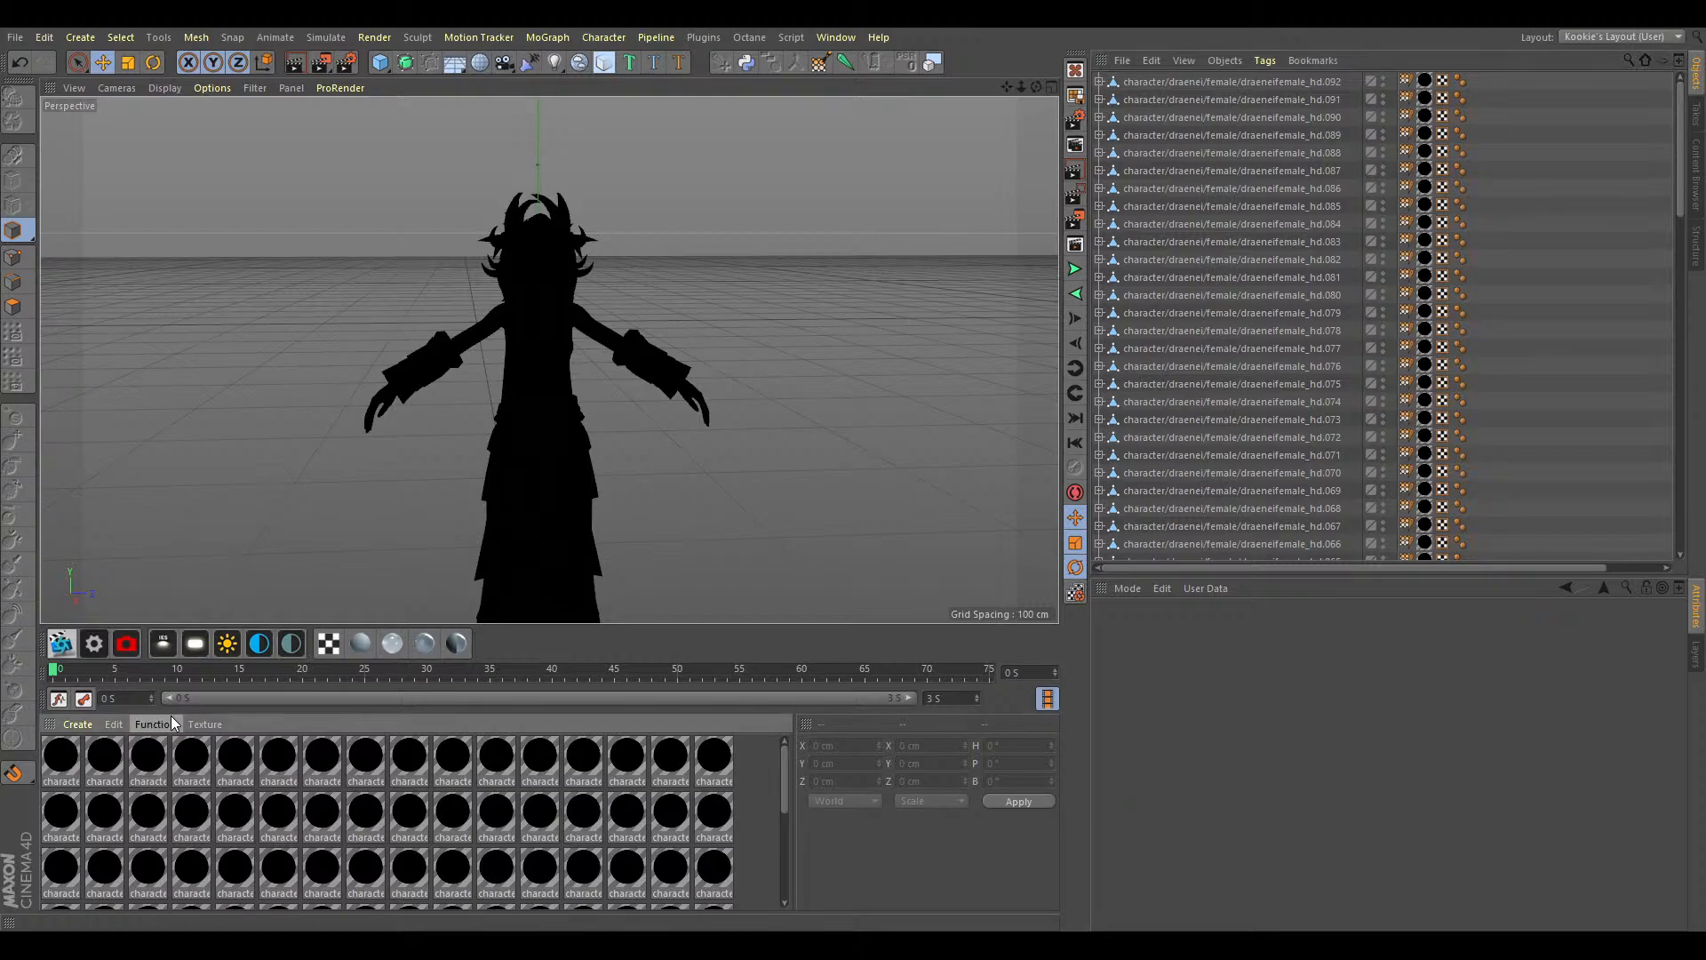
{"action": "left_click", "coordinate": [228, 668]}
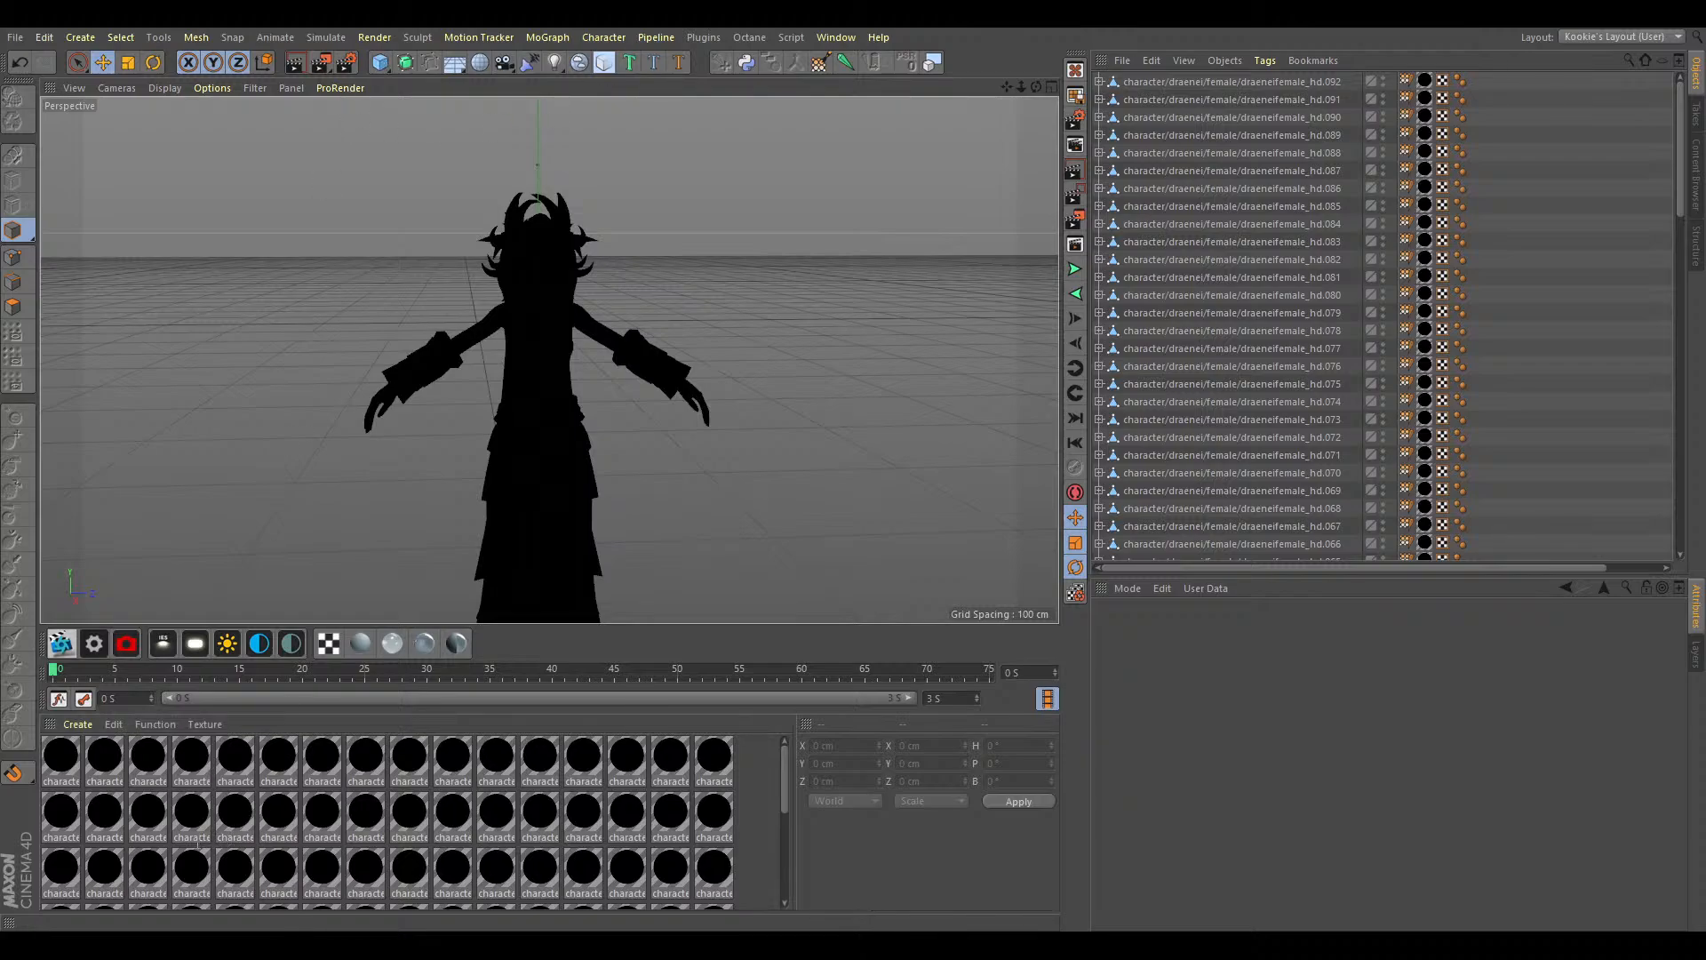
{"action": "key", "text": "ctrl+s"}
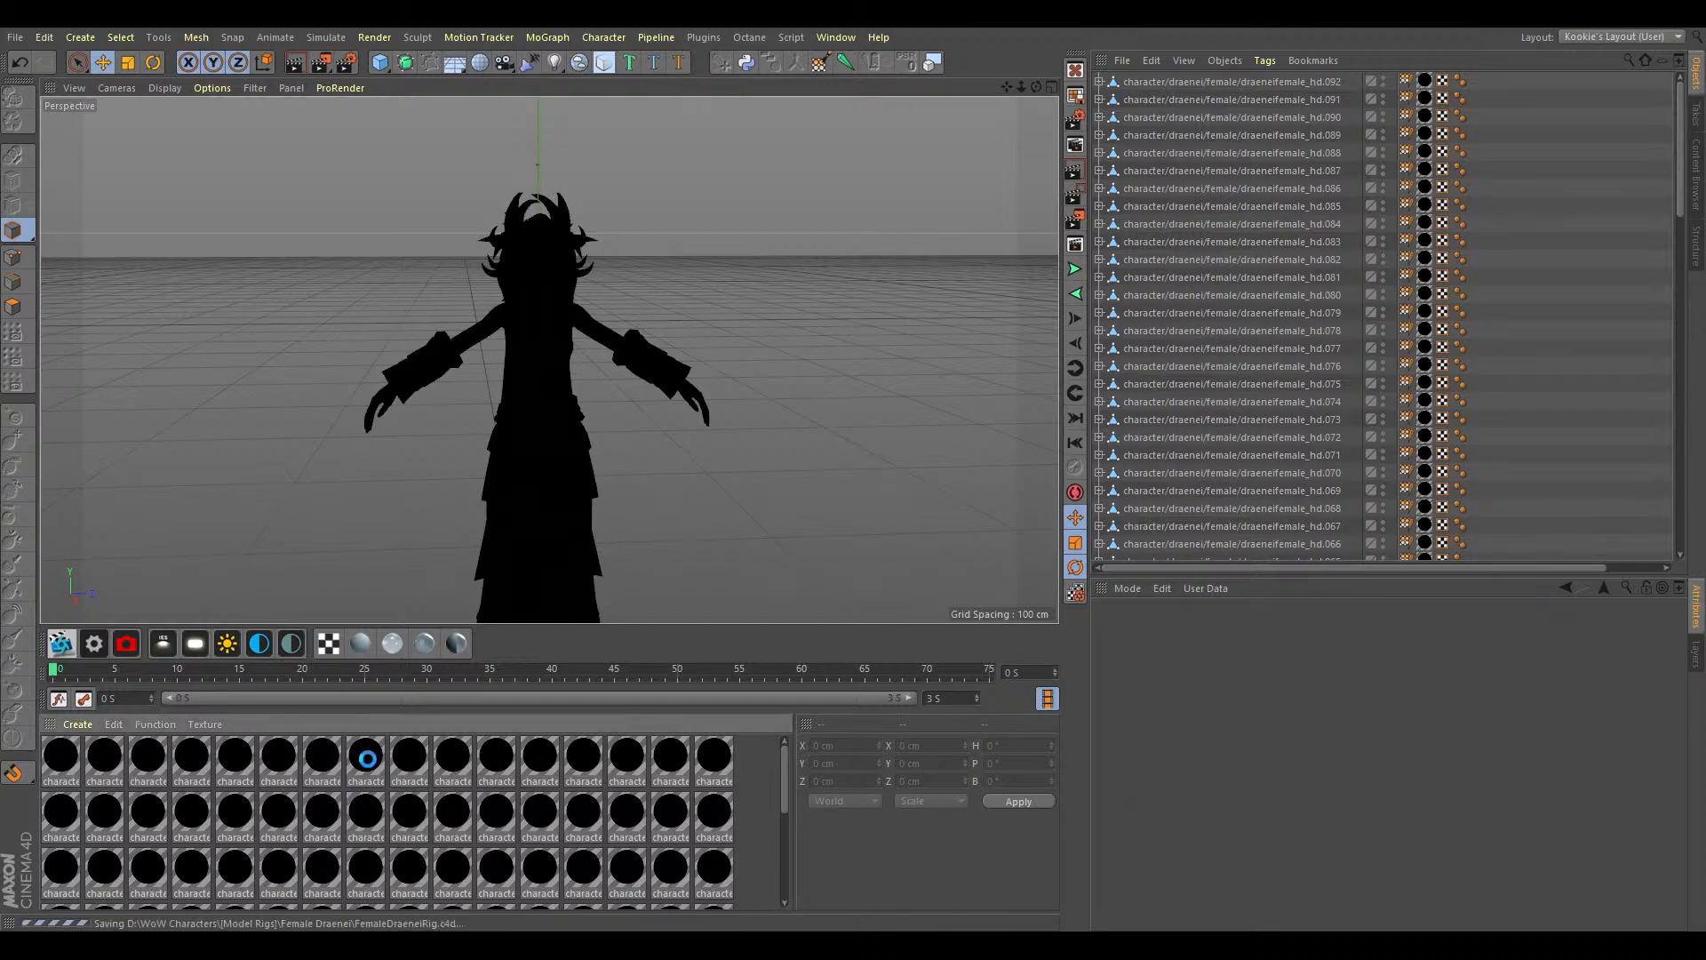
{"action": "left_click", "coordinate": [156, 728]}
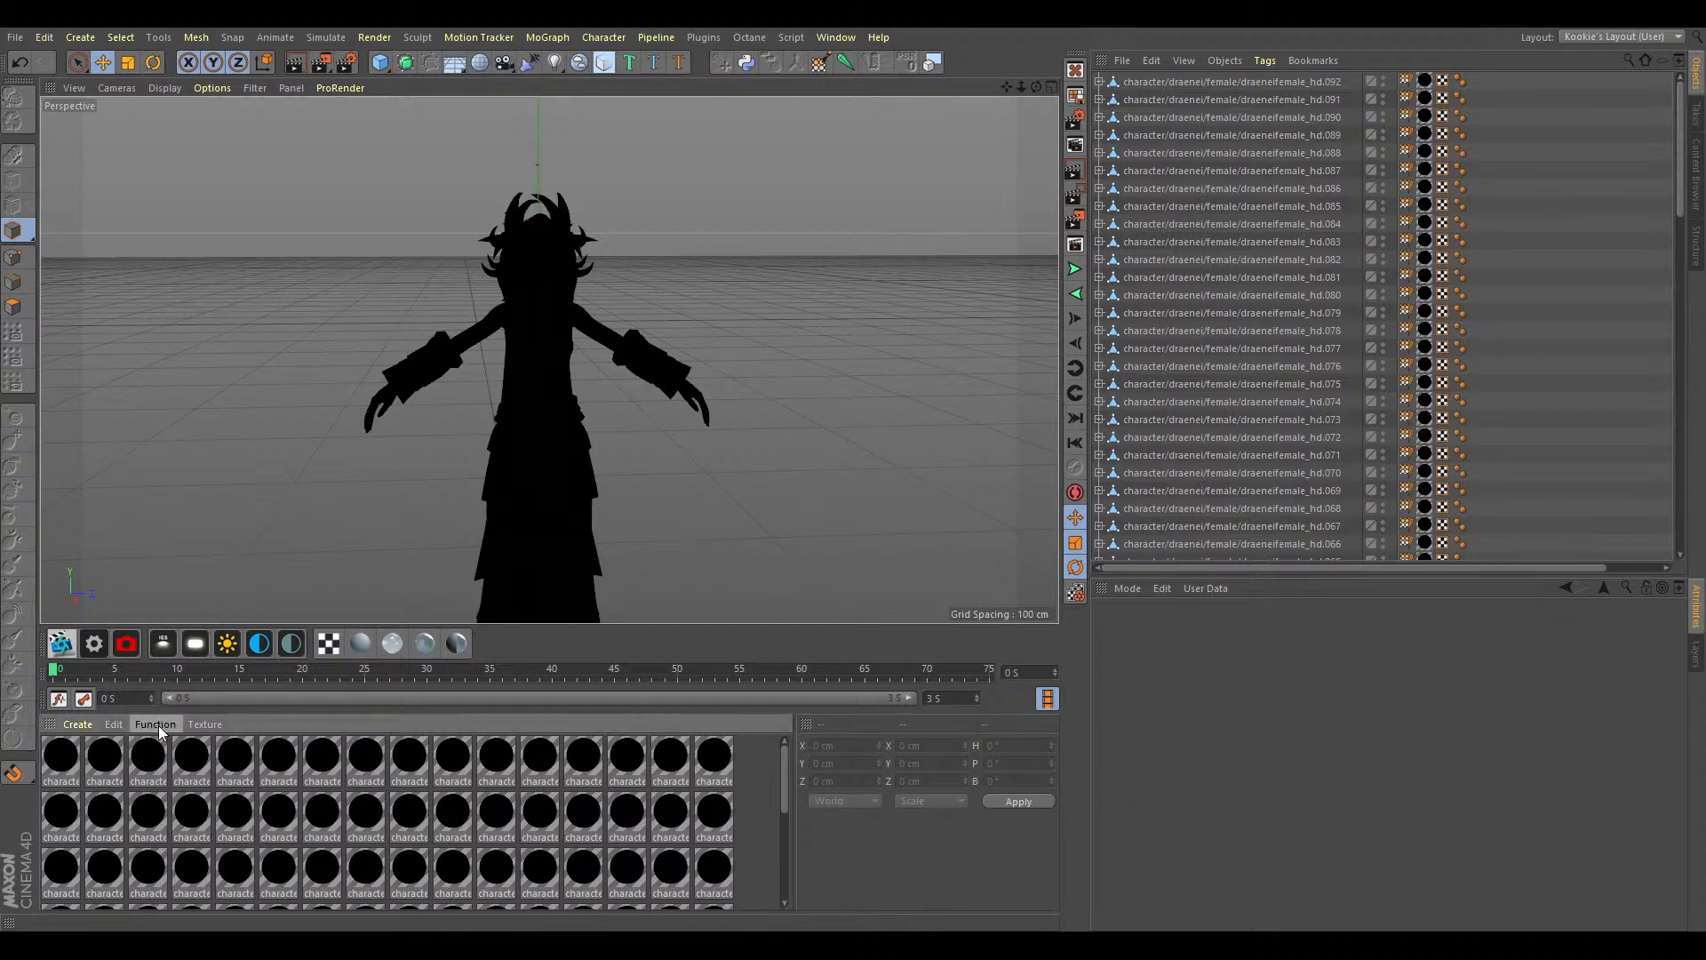
{"action": "left_click", "coordinate": [205, 669]}
{"action": "left_click", "coordinate": [174, 721]}
{"action": "left_click", "coordinate": [217, 680]}
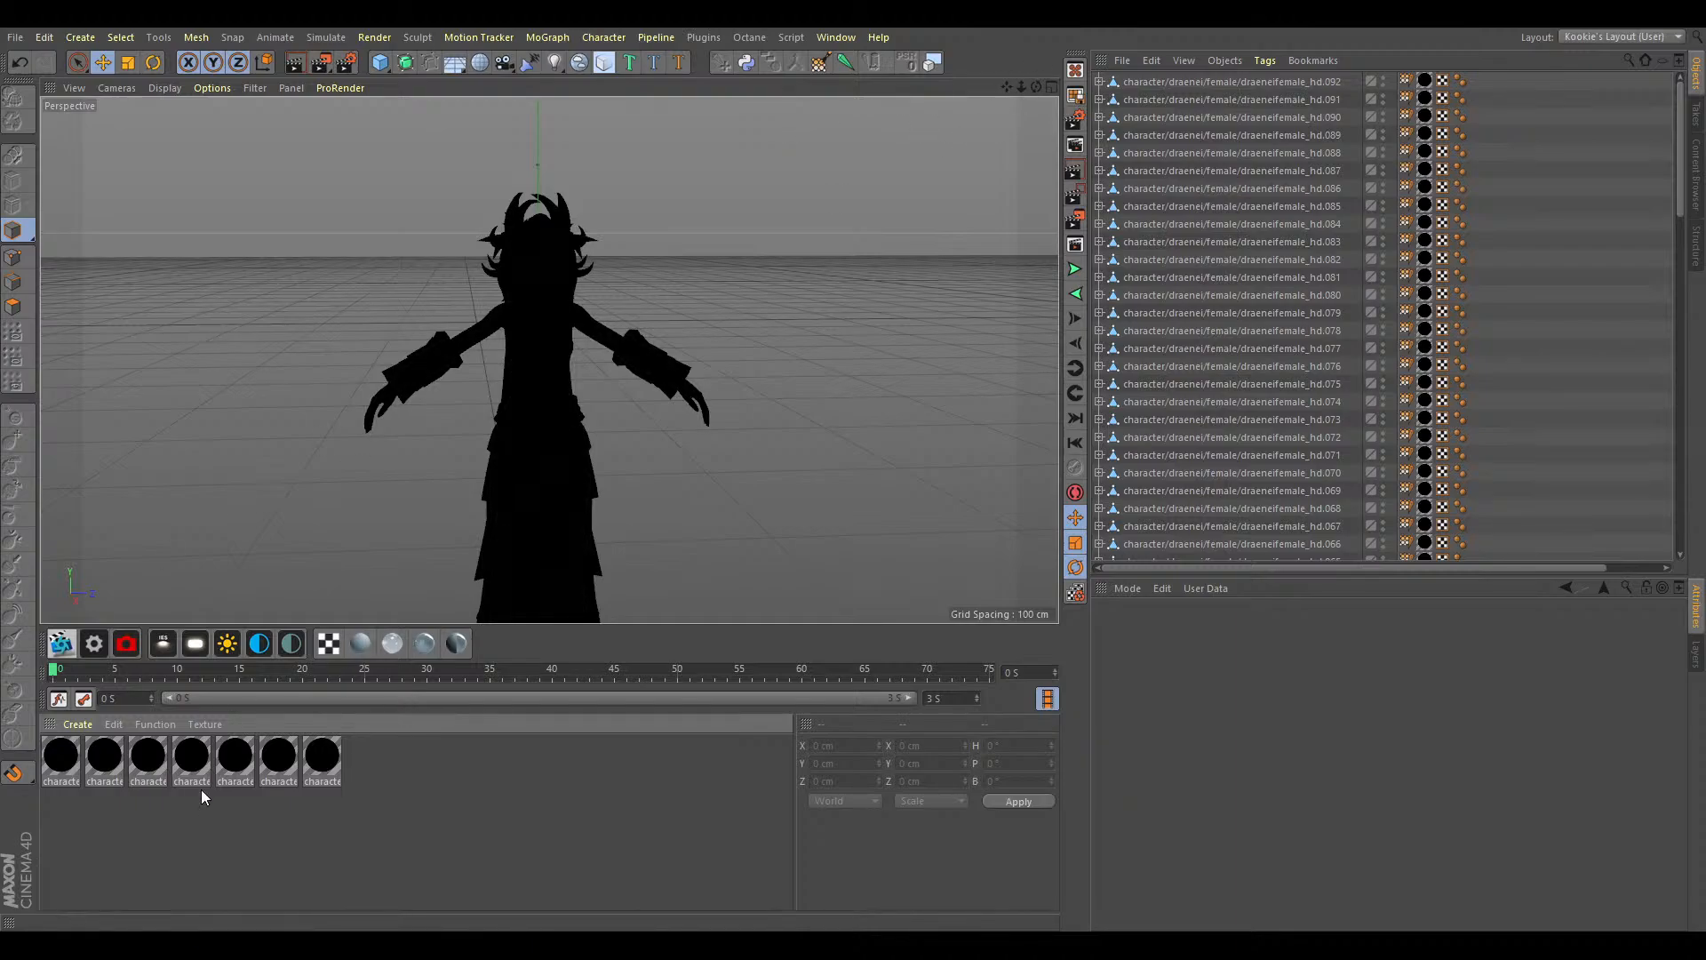
Select the first remaining material with its texture tag and locate the draeneifemale_hd object that uses it.
{"action": "left_click", "coordinate": [65, 764]}
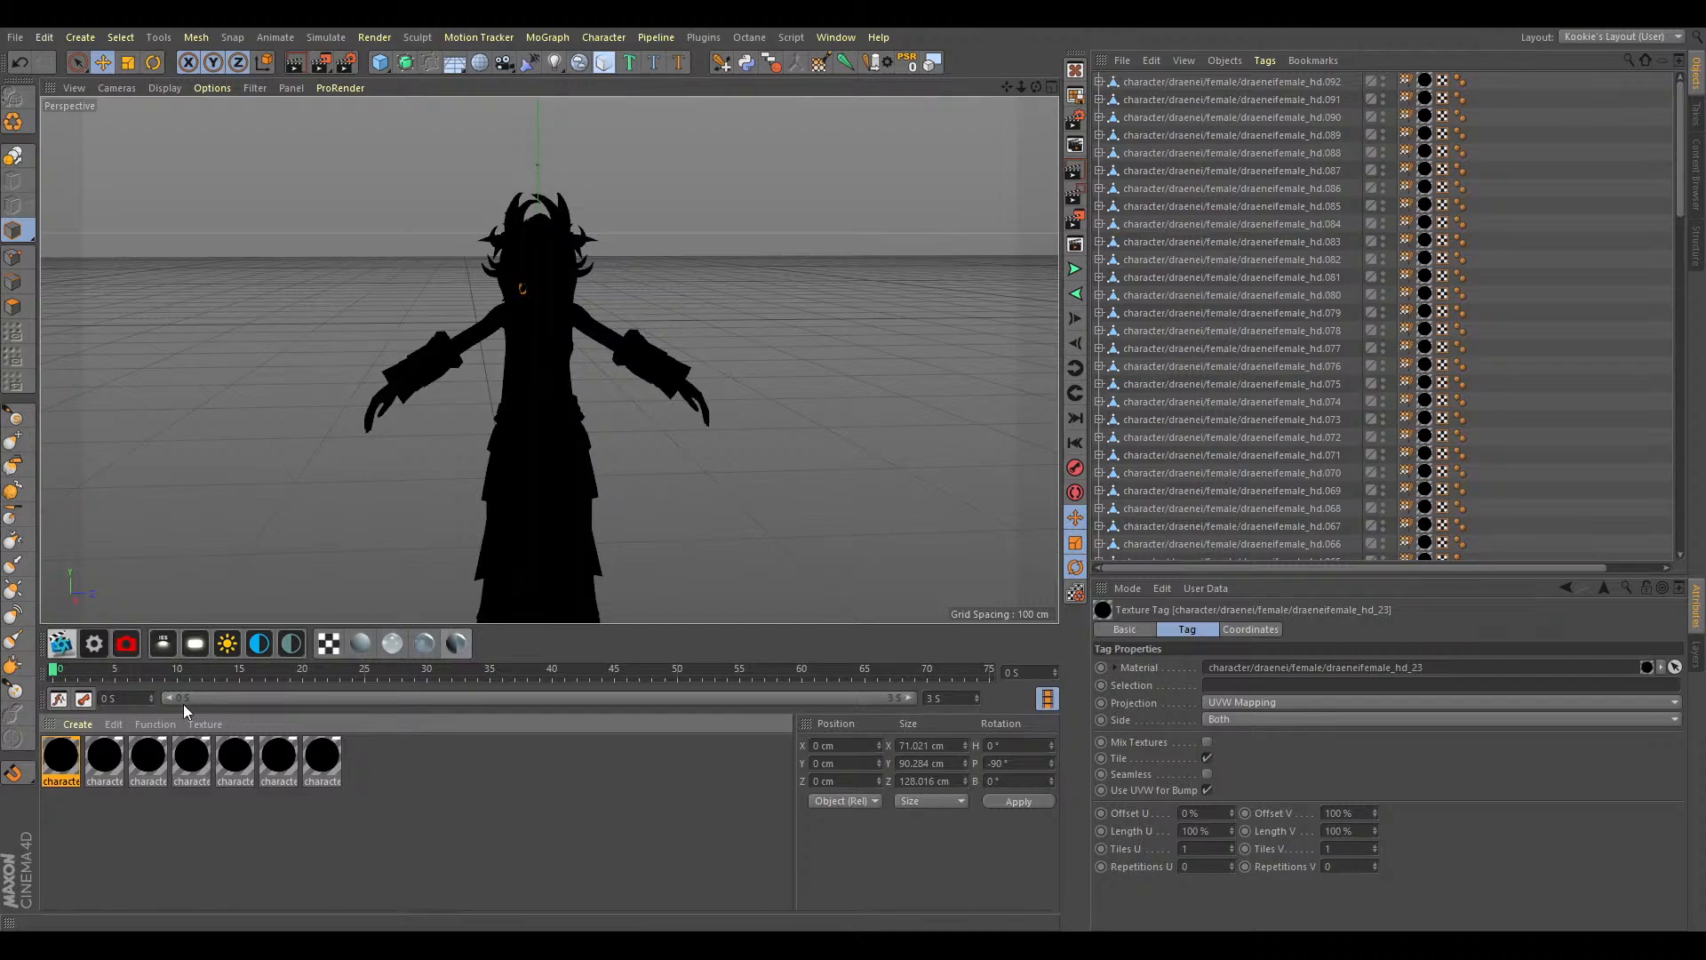
{"action": "scroll", "coordinate": [554, 275], "scroll_direction": "up", "scroll_amount": 6}
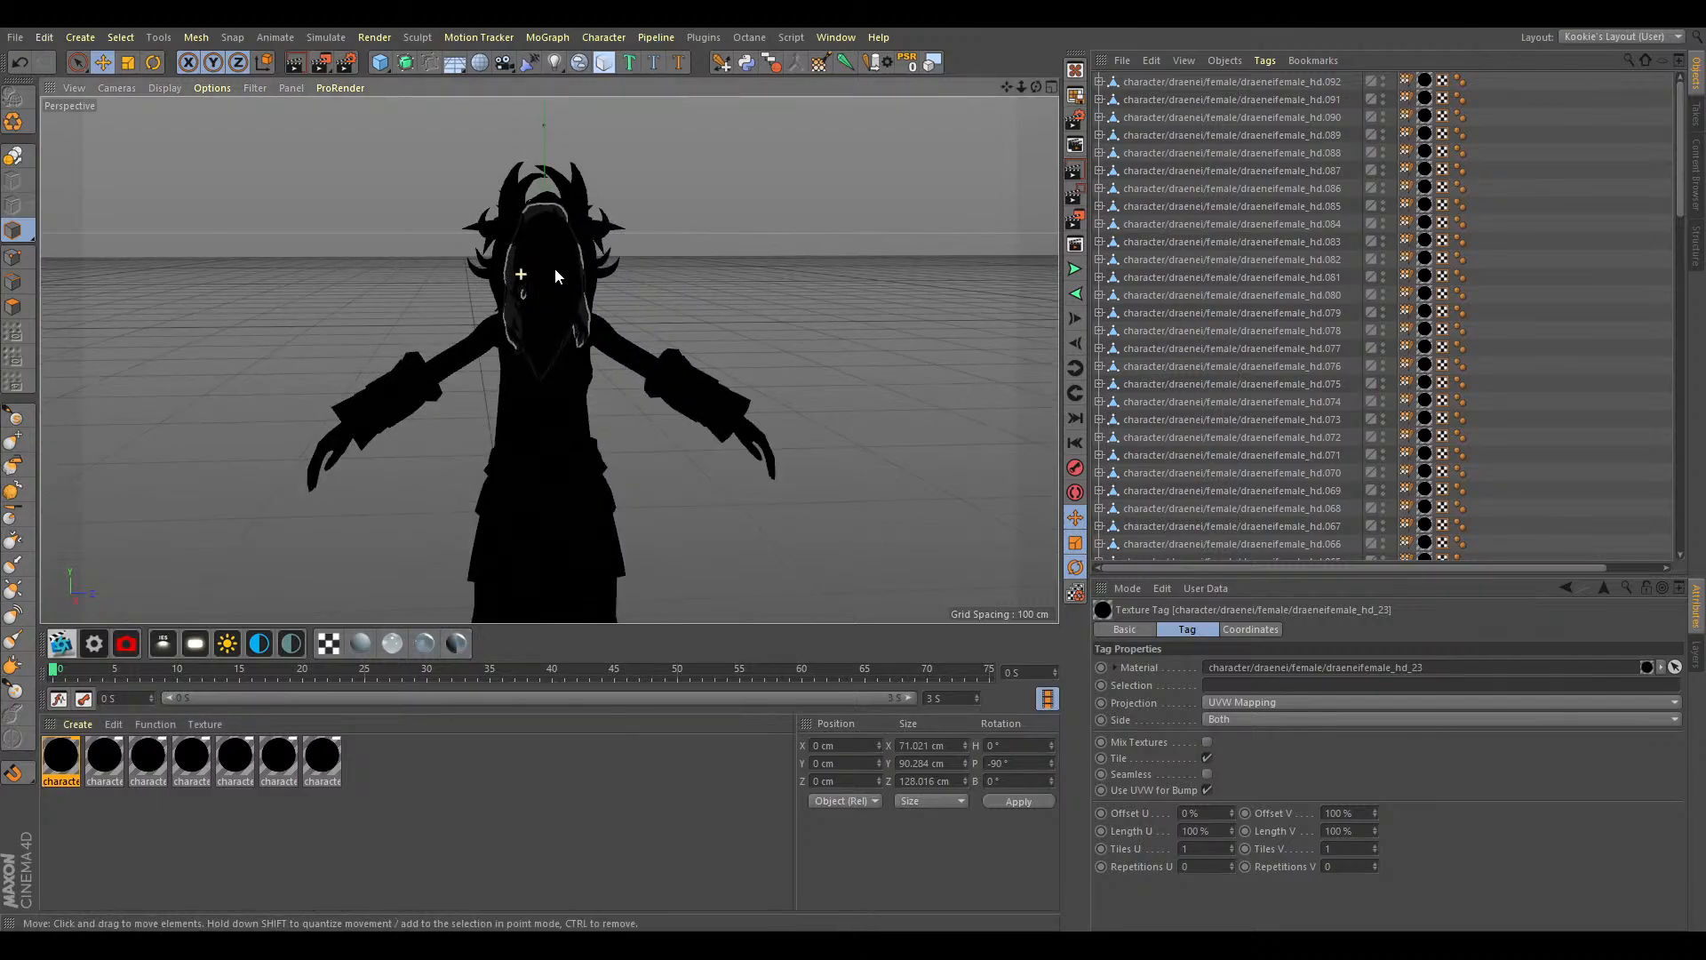
{"action": "scroll", "coordinate": [1299, 393], "scroll_direction": "down", "scroll_amount": 15}
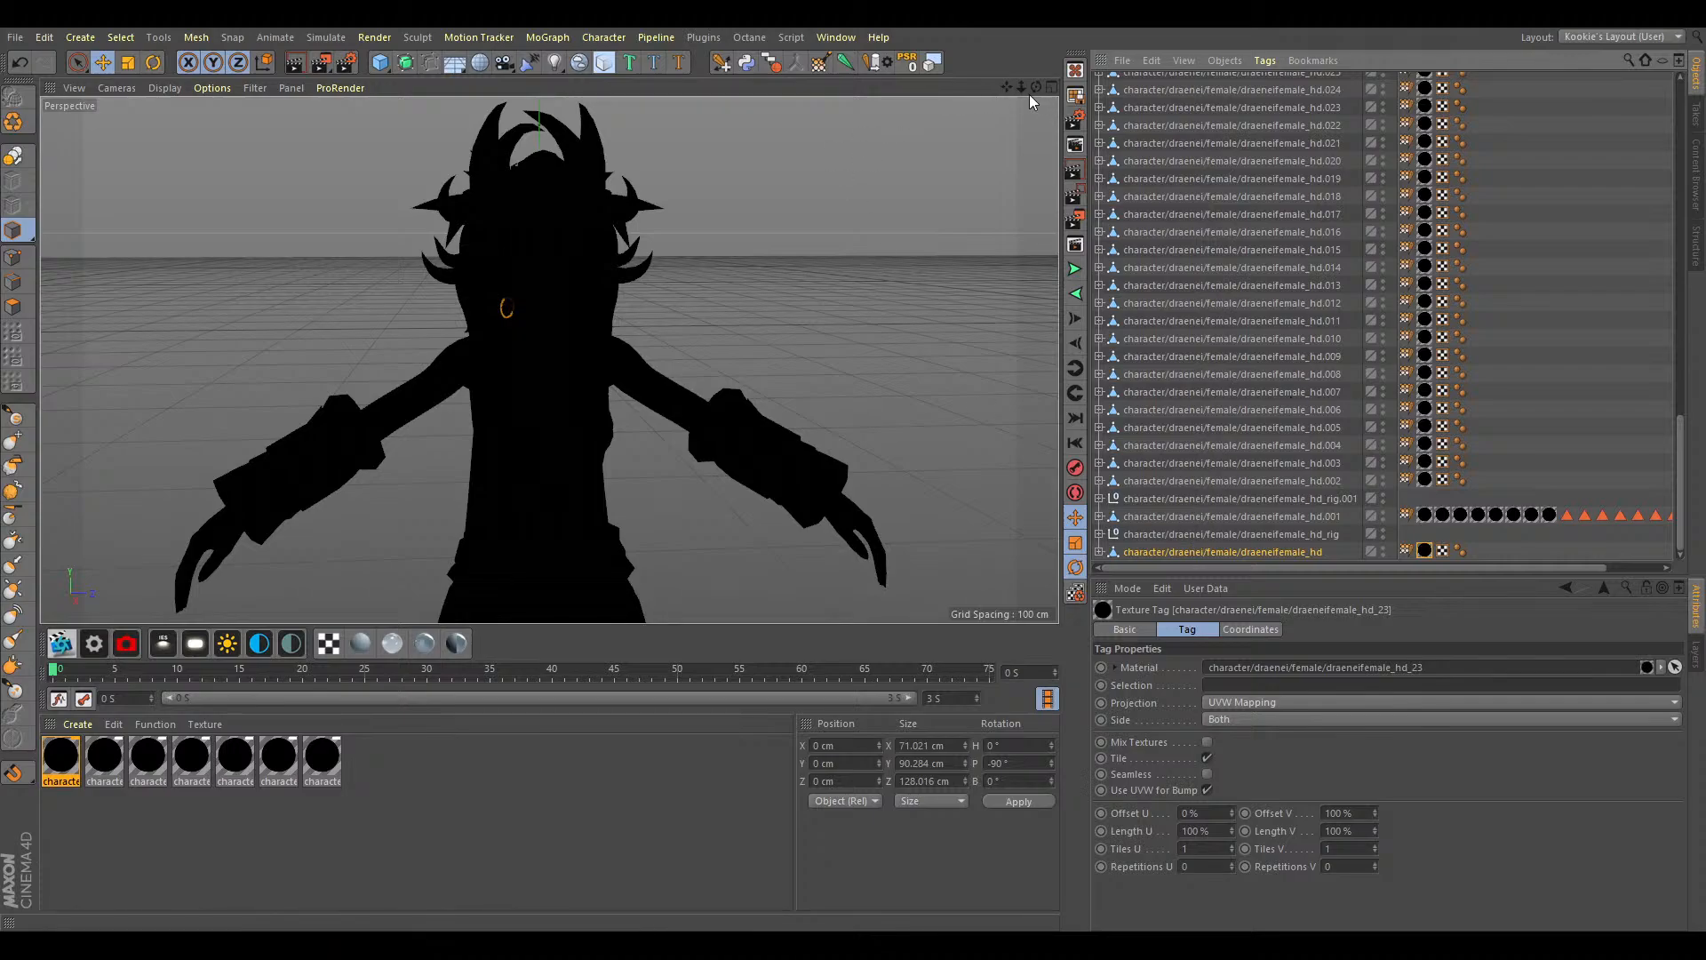
Rename the selected ring-shaped object at the end of the object list as Jewel.
{"action": "scroll", "coordinate": [549, 360], "scroll_direction": "up", "scroll_amount": 3}
{"action": "mouse_move", "coordinate": [1037, 88]}
{"action": "left_mouse_down"}
{"action": "mouse_move", "coordinate": [1169, 71]}
{"action": "mouse_move", "coordinate": [1066, 112]}
{"action": "mouse_move", "coordinate": [1106, 115]}
{"action": "mouse_move", "coordinate": [1155, 94]}
{"action": "mouse_move", "coordinate": [1039, 92]}
{"action": "left_mouse_up"}
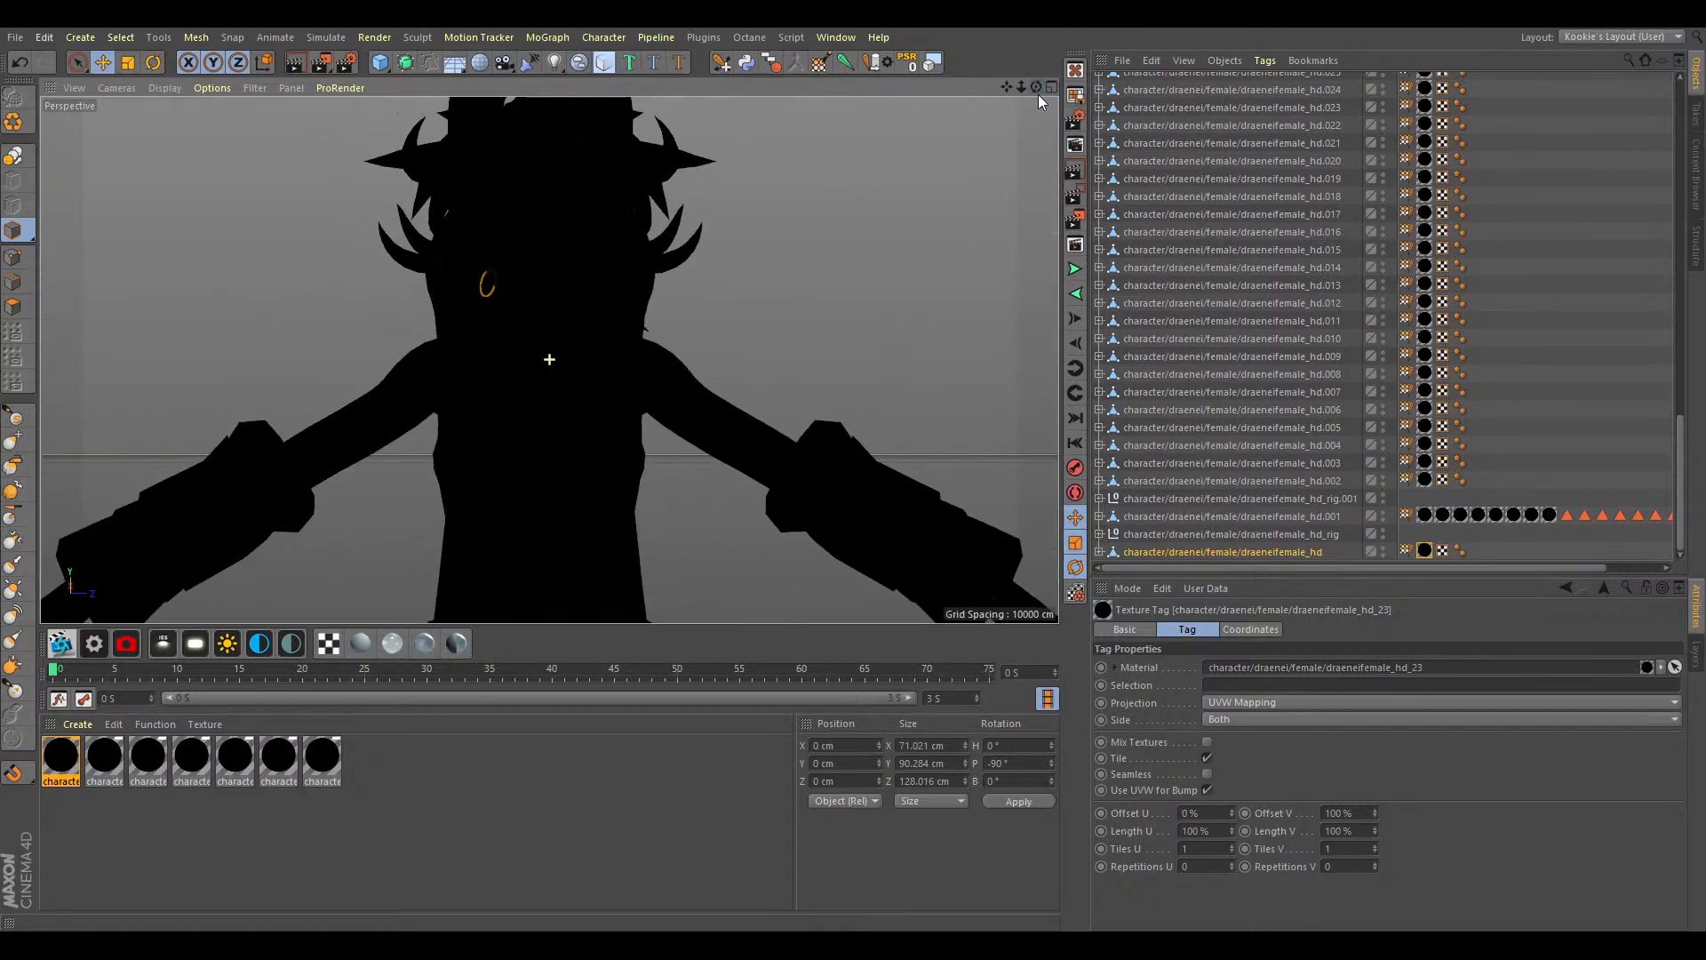
{"action": "left_click", "coordinate": [1242, 557]}
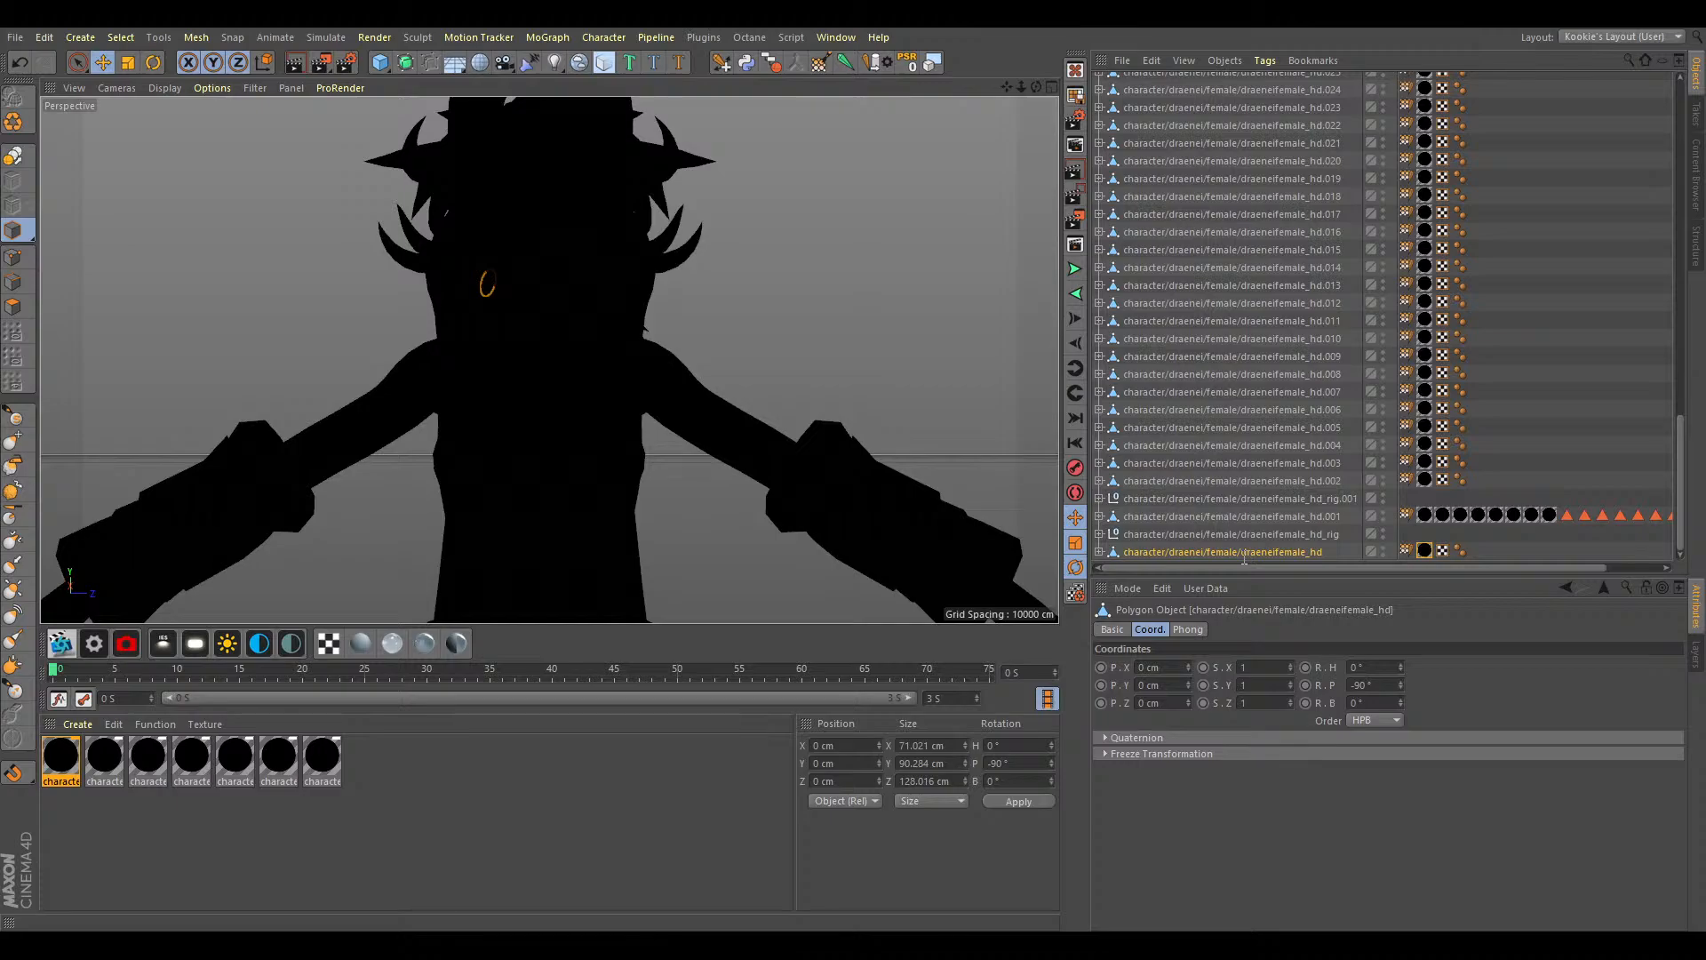
{"action": "type", "text": "Jewel"}
{"action": "key", "text": "Return"}
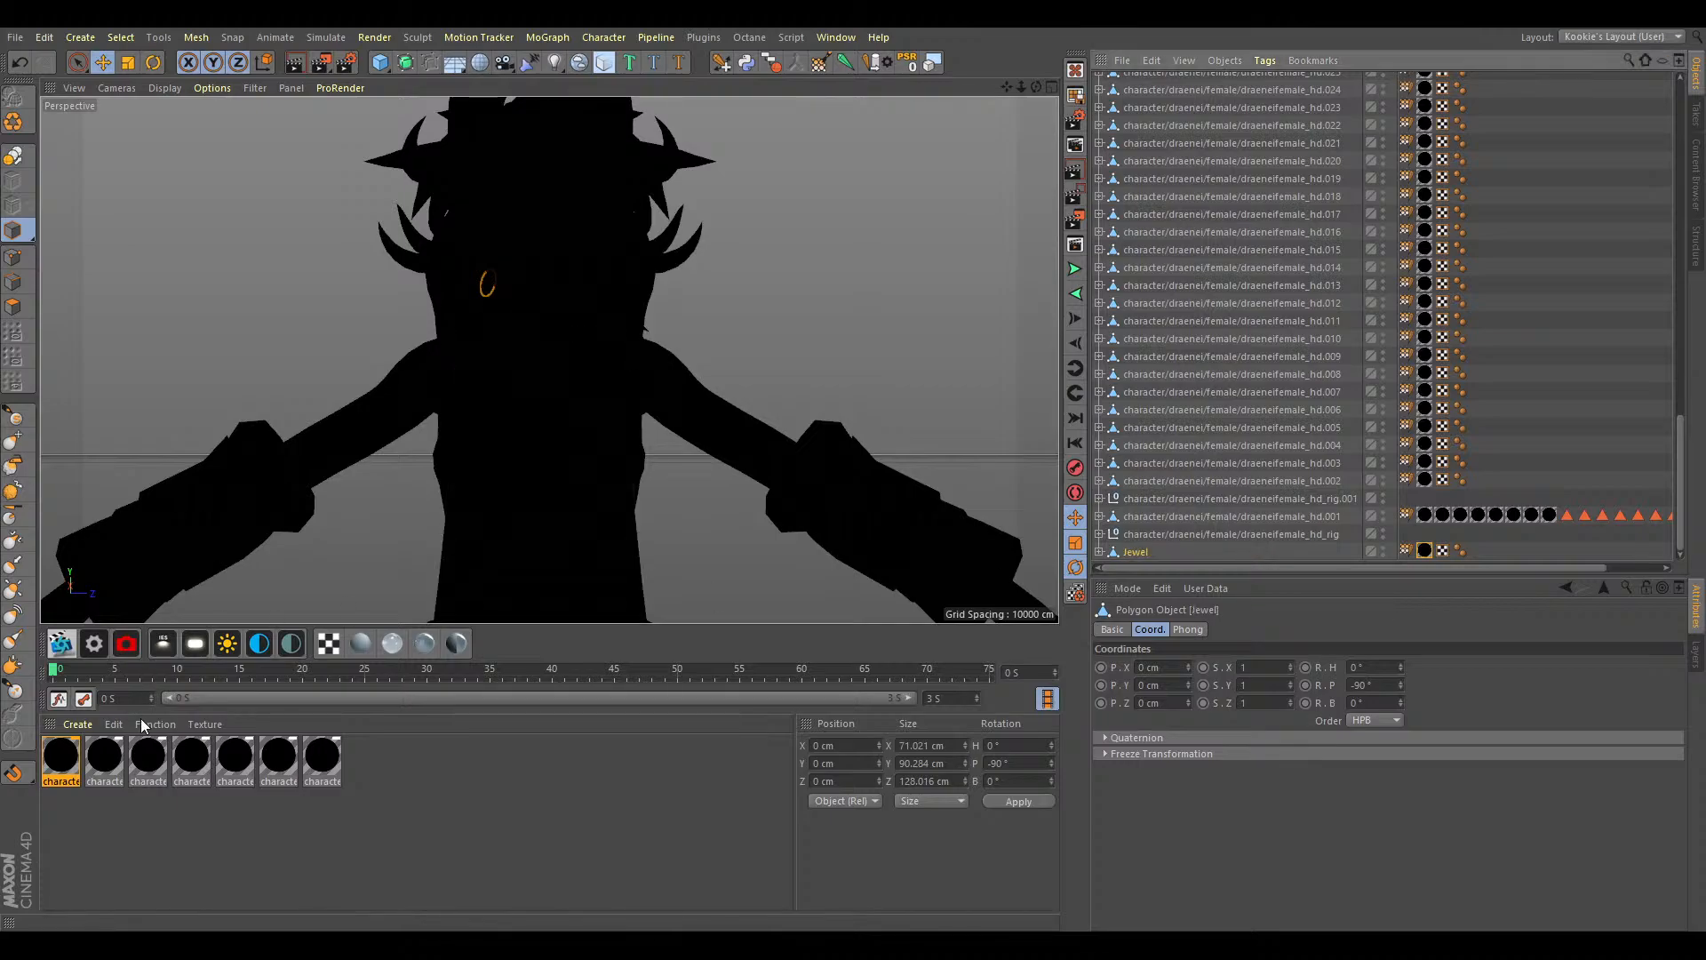
Select the body object that uses the draeneifemale_hd_0 material and rename it Mesh.
{"action": "left_click", "coordinate": [123, 760]}
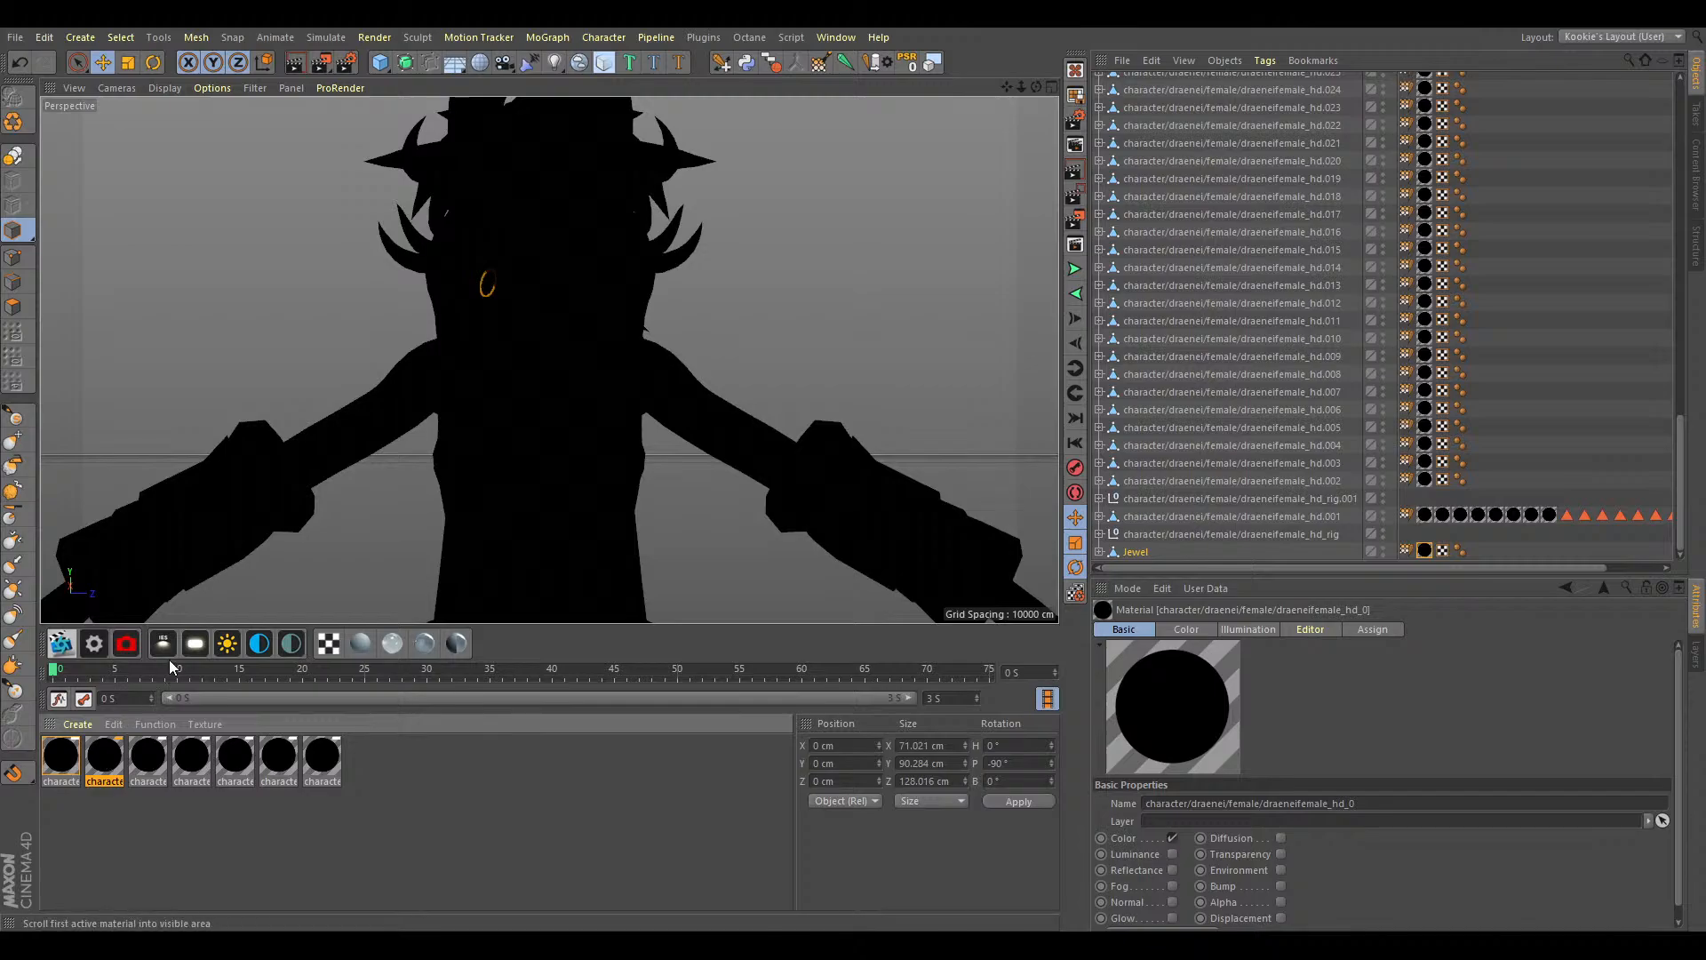
{"action": "left_click", "coordinate": [350, 838]}
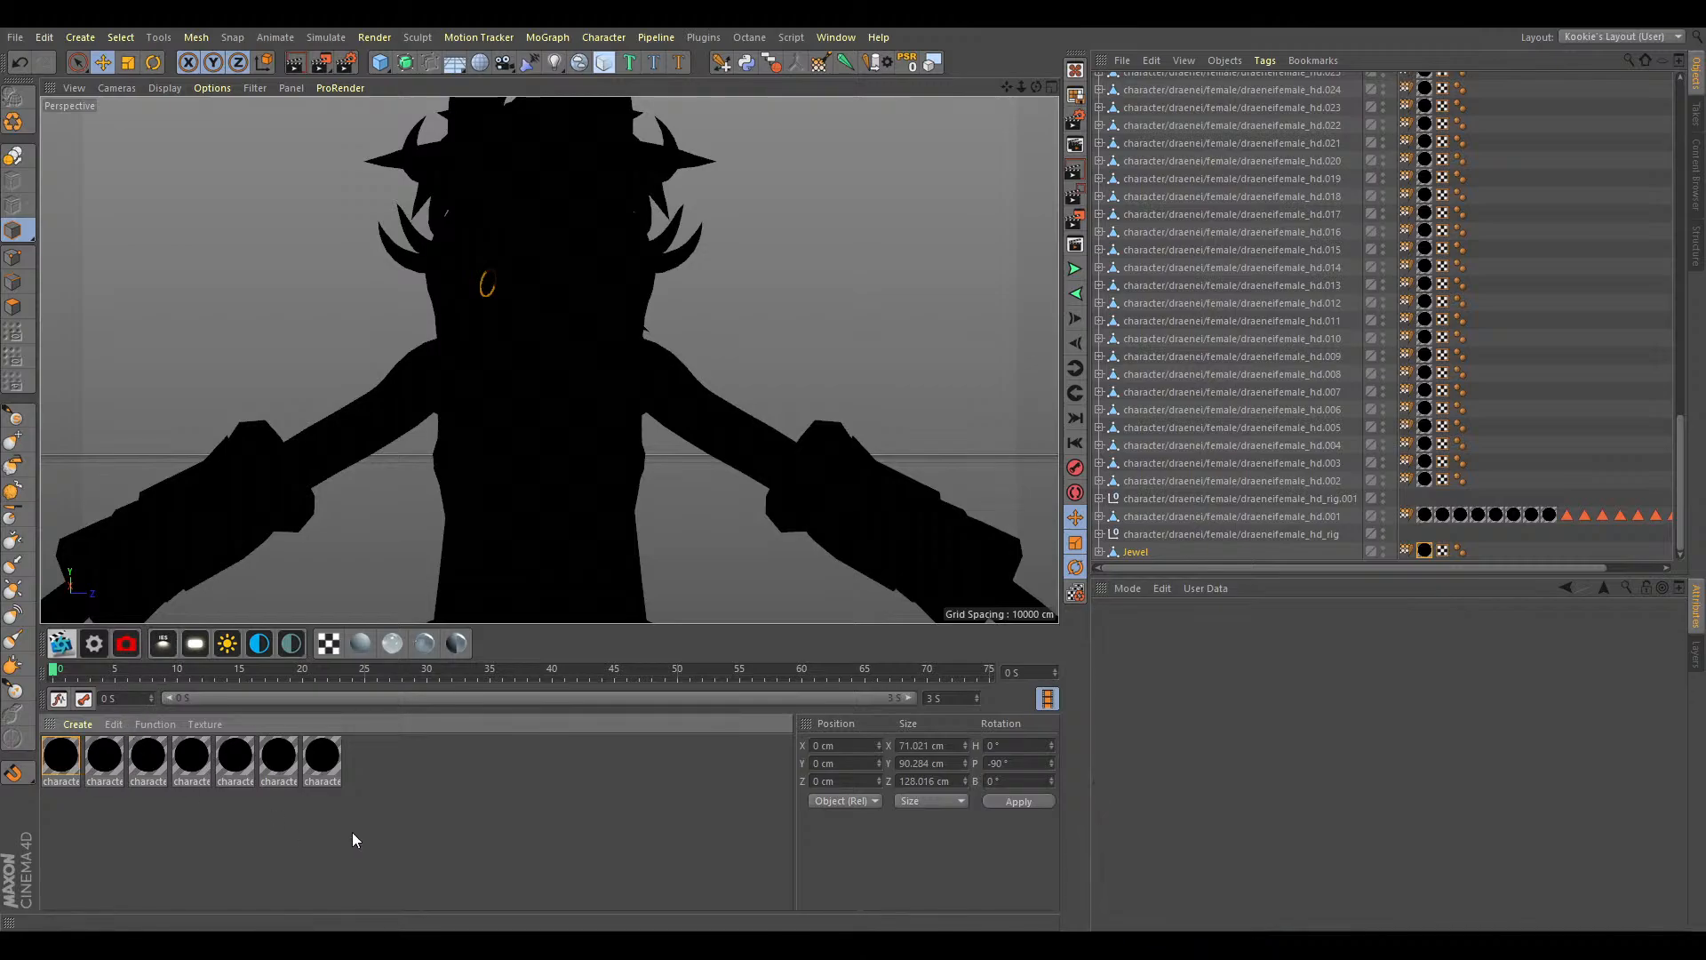
{"action": "left_click", "coordinate": [103, 757]}
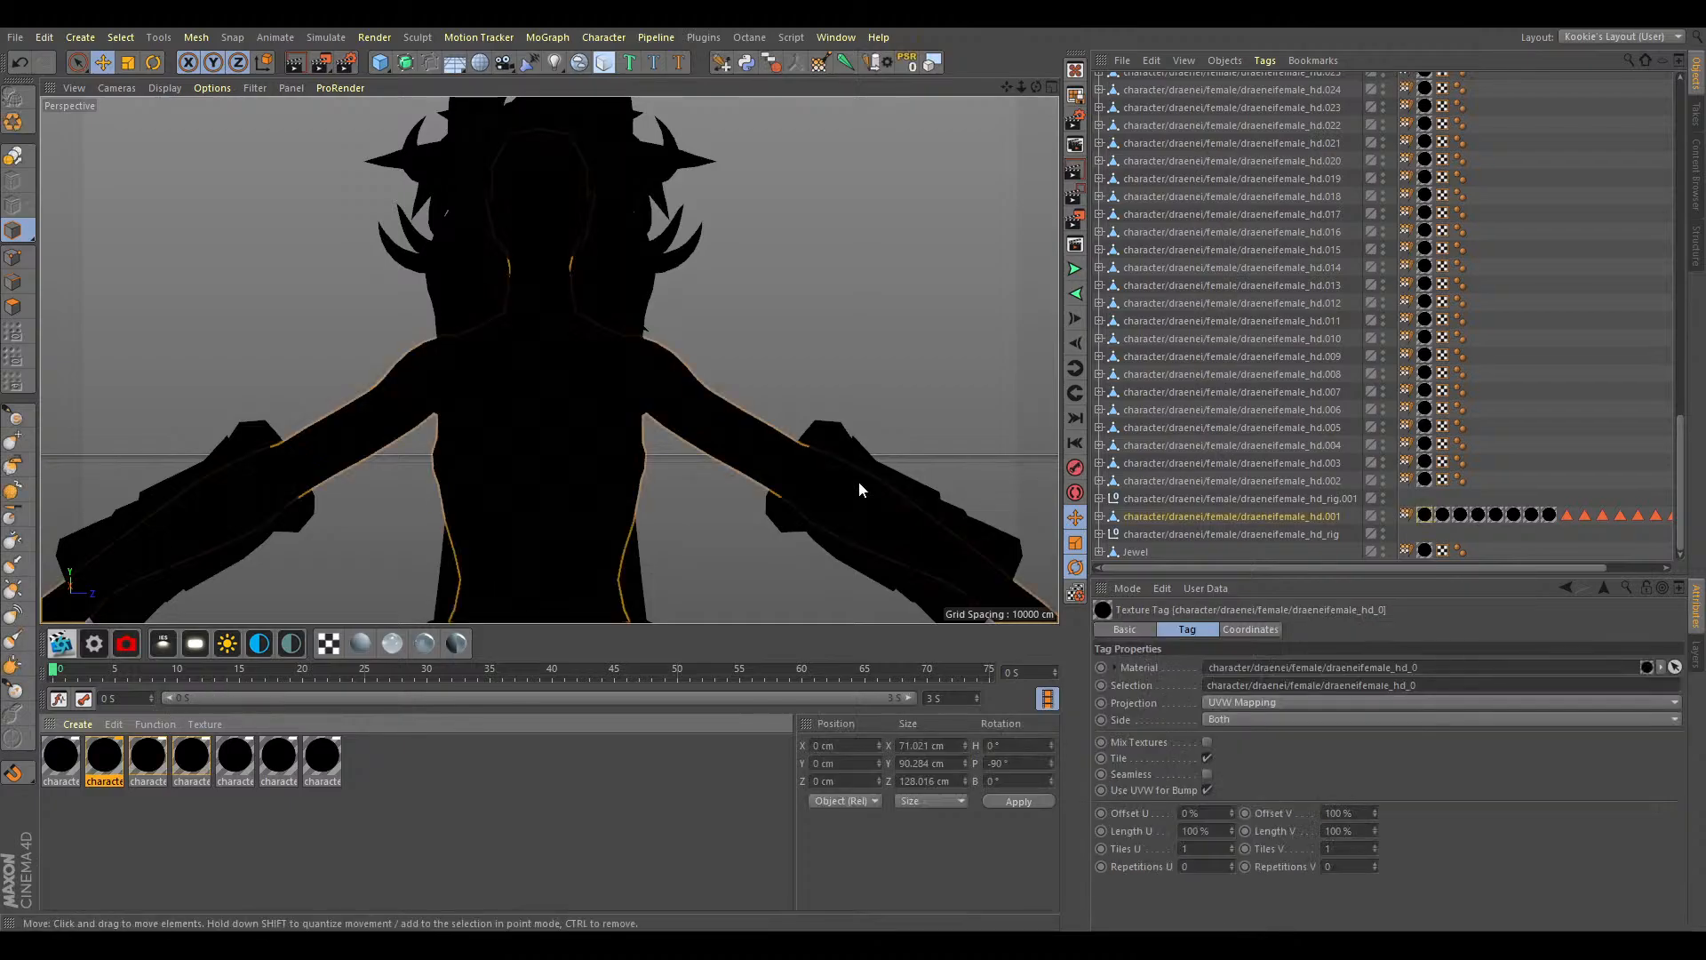
{"action": "scroll", "coordinate": [613, 324], "scroll_direction": "down", "scroll_amount": 5}
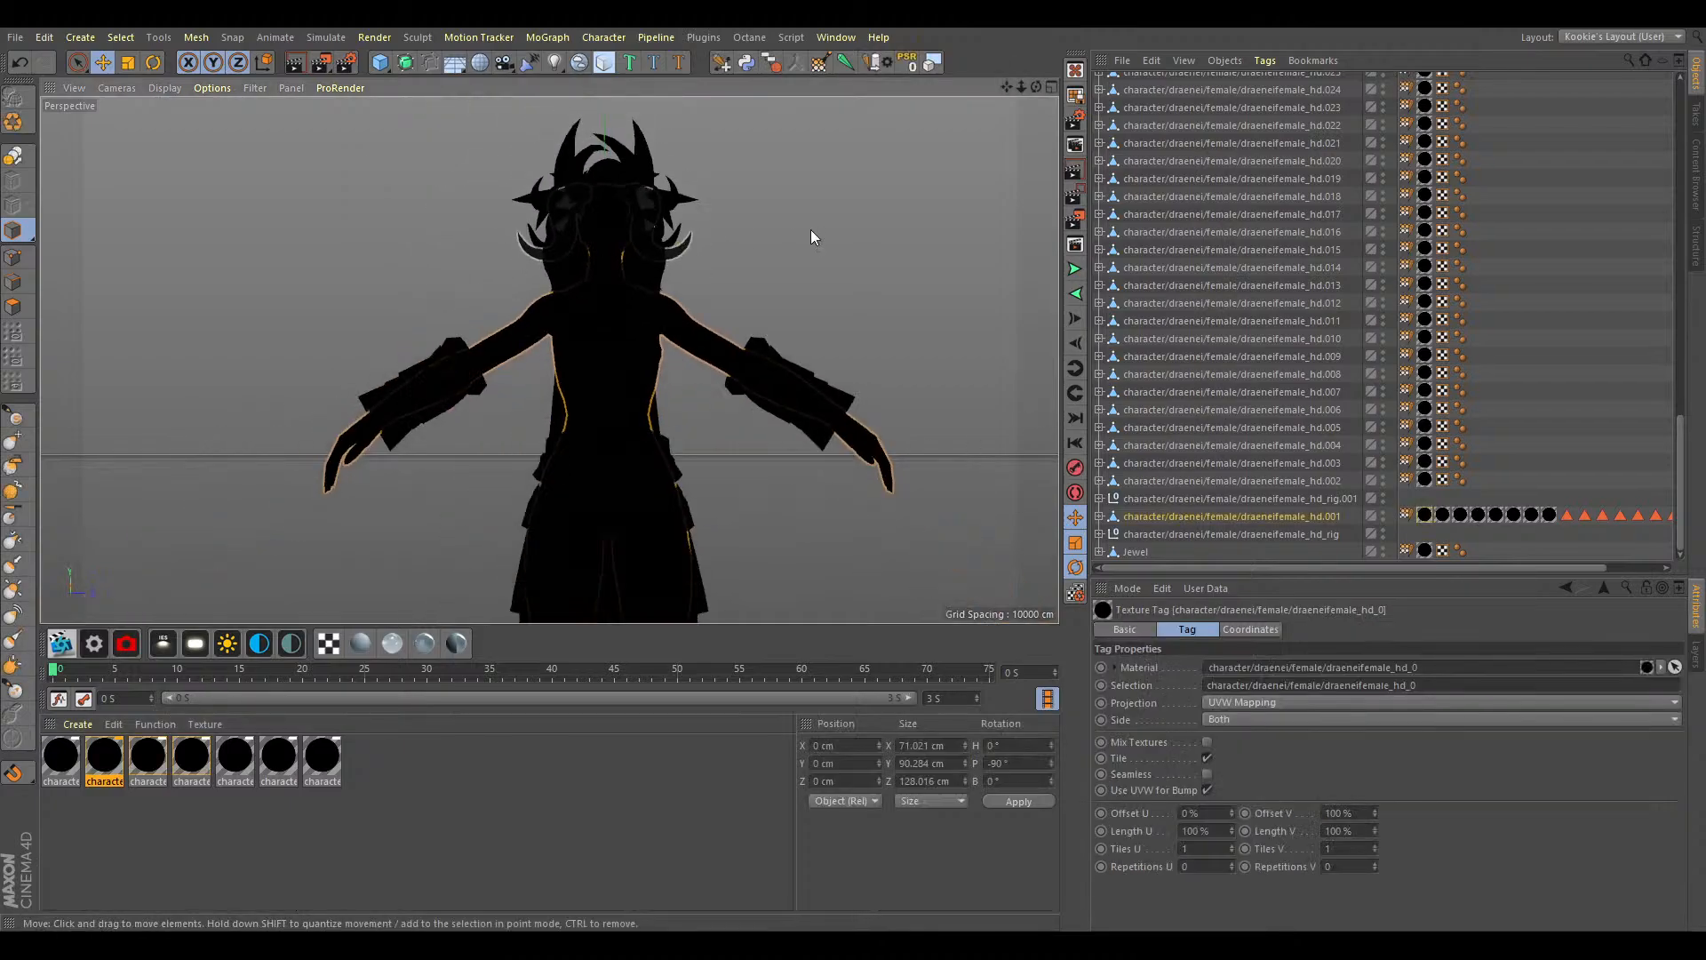
{"action": "scroll", "coordinate": [866, 345], "scroll_direction": "down", "scroll_amount": 2}
{"action": "left_click", "coordinate": [1193, 516]}
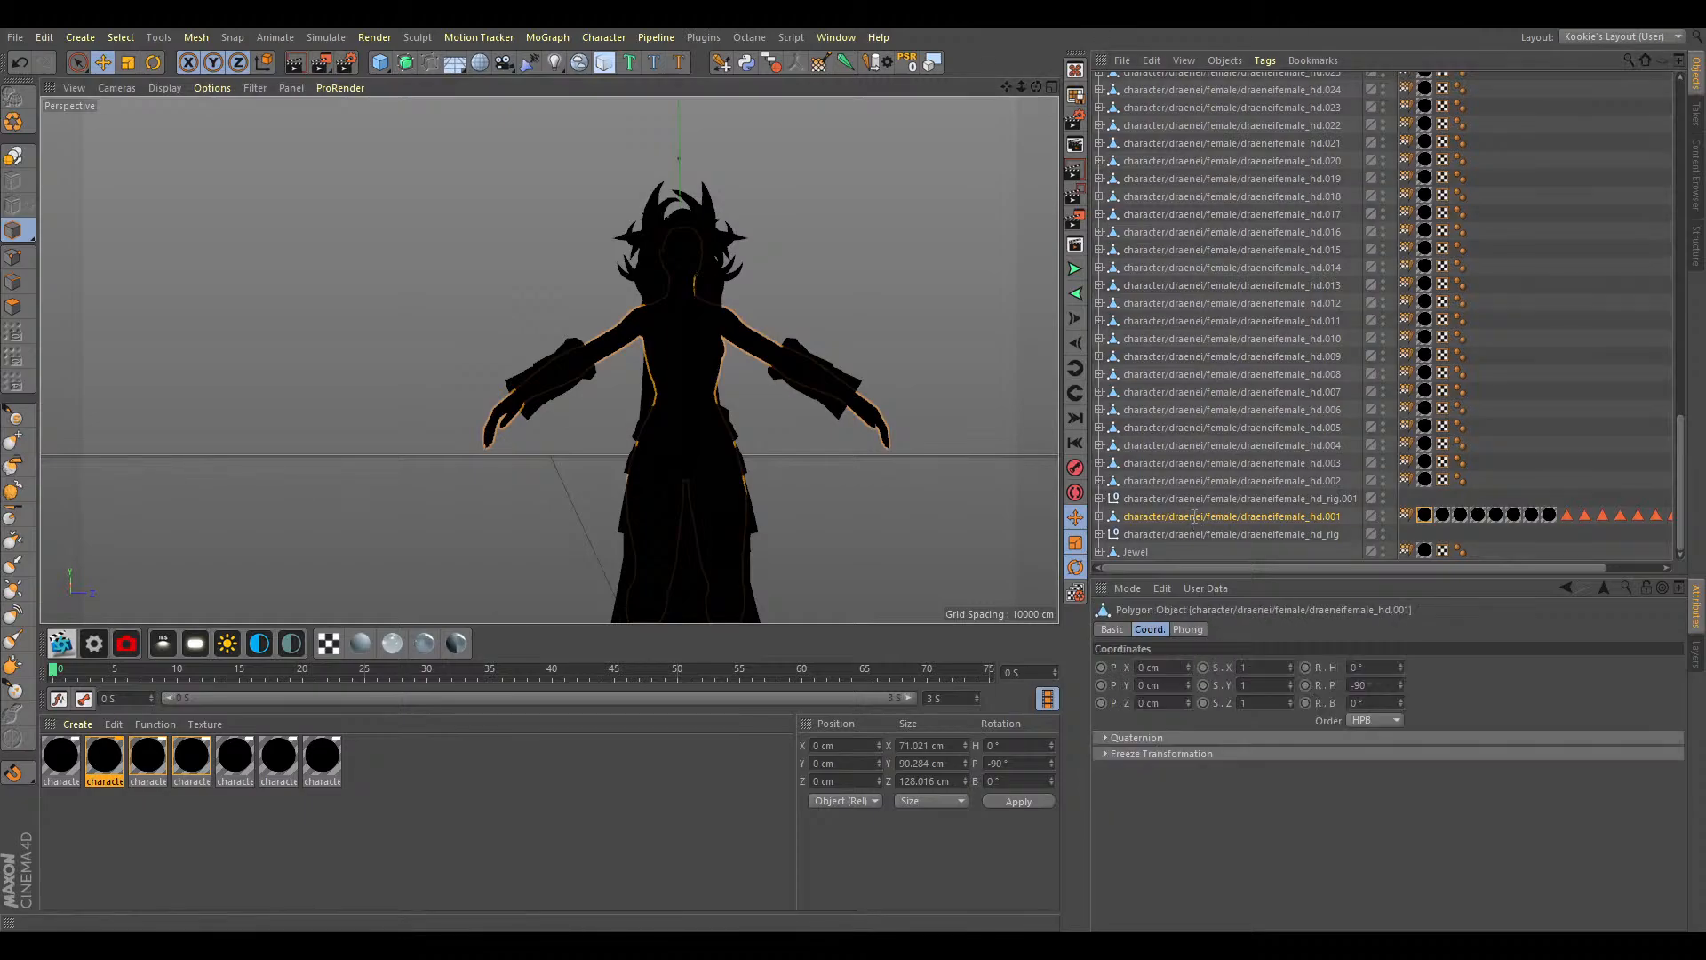
{"action": "double_click", "coordinate": [1194, 516]}
{"action": "type", "text": "Mesh"}
{"action": "key", "text": "Return"}
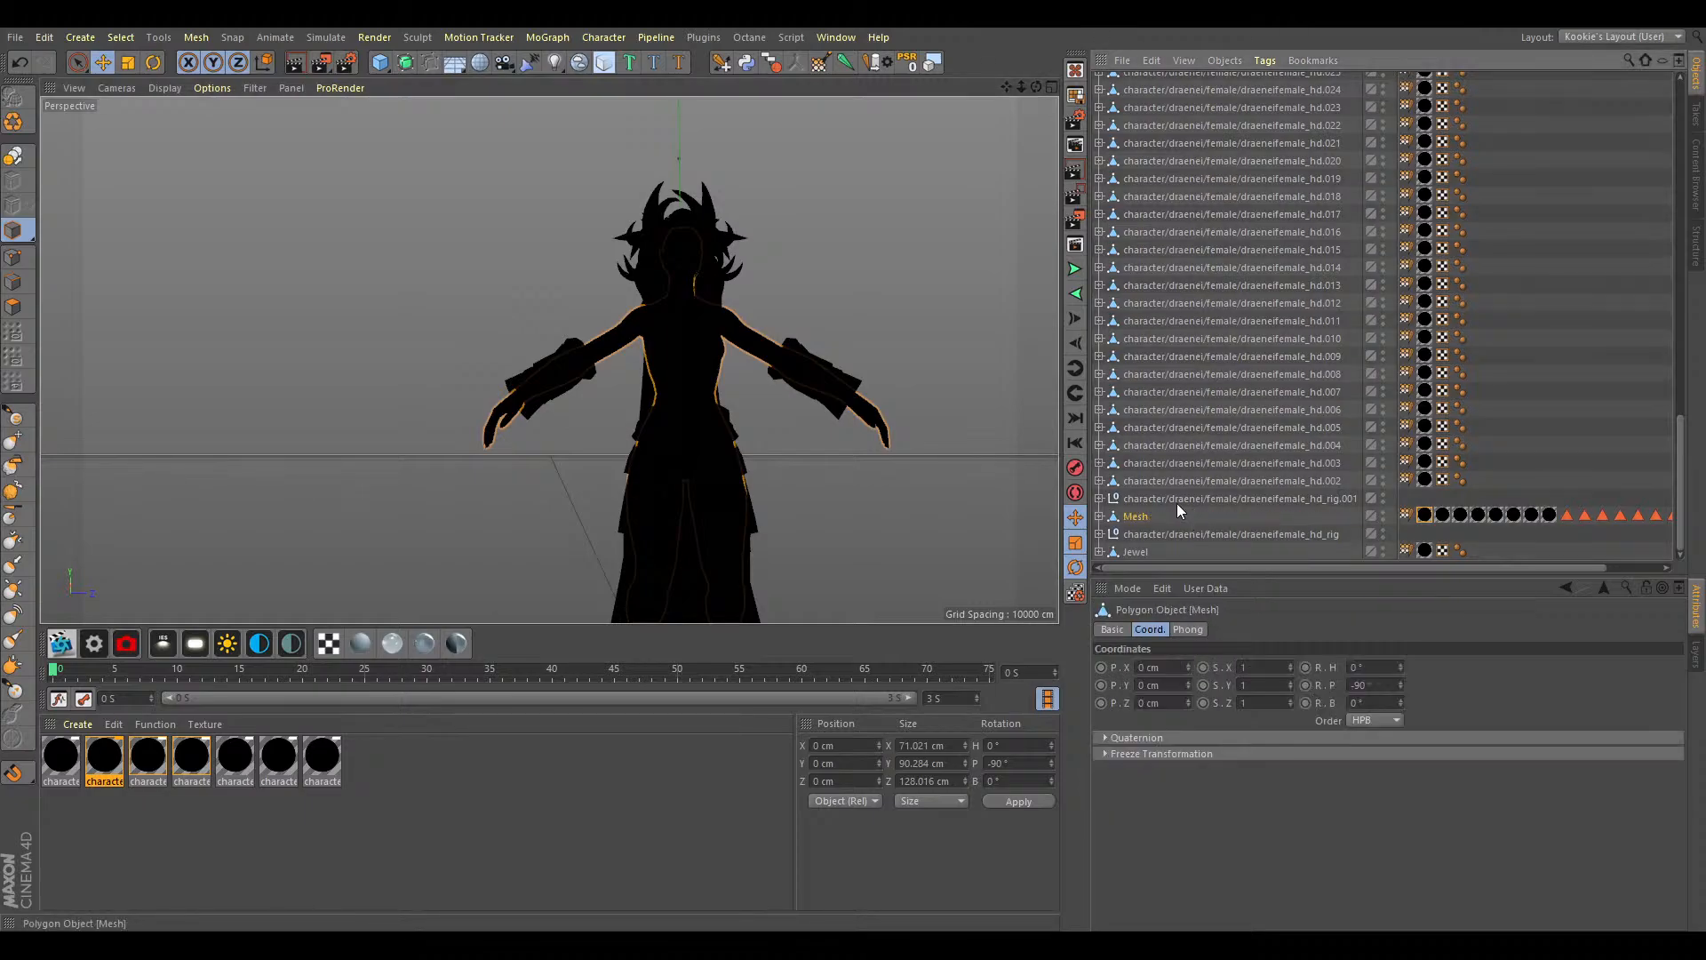
{"action": "left_click_drag", "start_coordinate": [210, 144], "coordinate": [326, 288]}
{"action": "key", "text": "ctrl+z"}
{"action": "scroll", "coordinate": [1149, 504], "scroll_direction": "up", "scroll_amount": 15}
{"action": "scroll", "coordinate": [1150, 498], "scroll_direction": "down", "scroll_amount": 15}
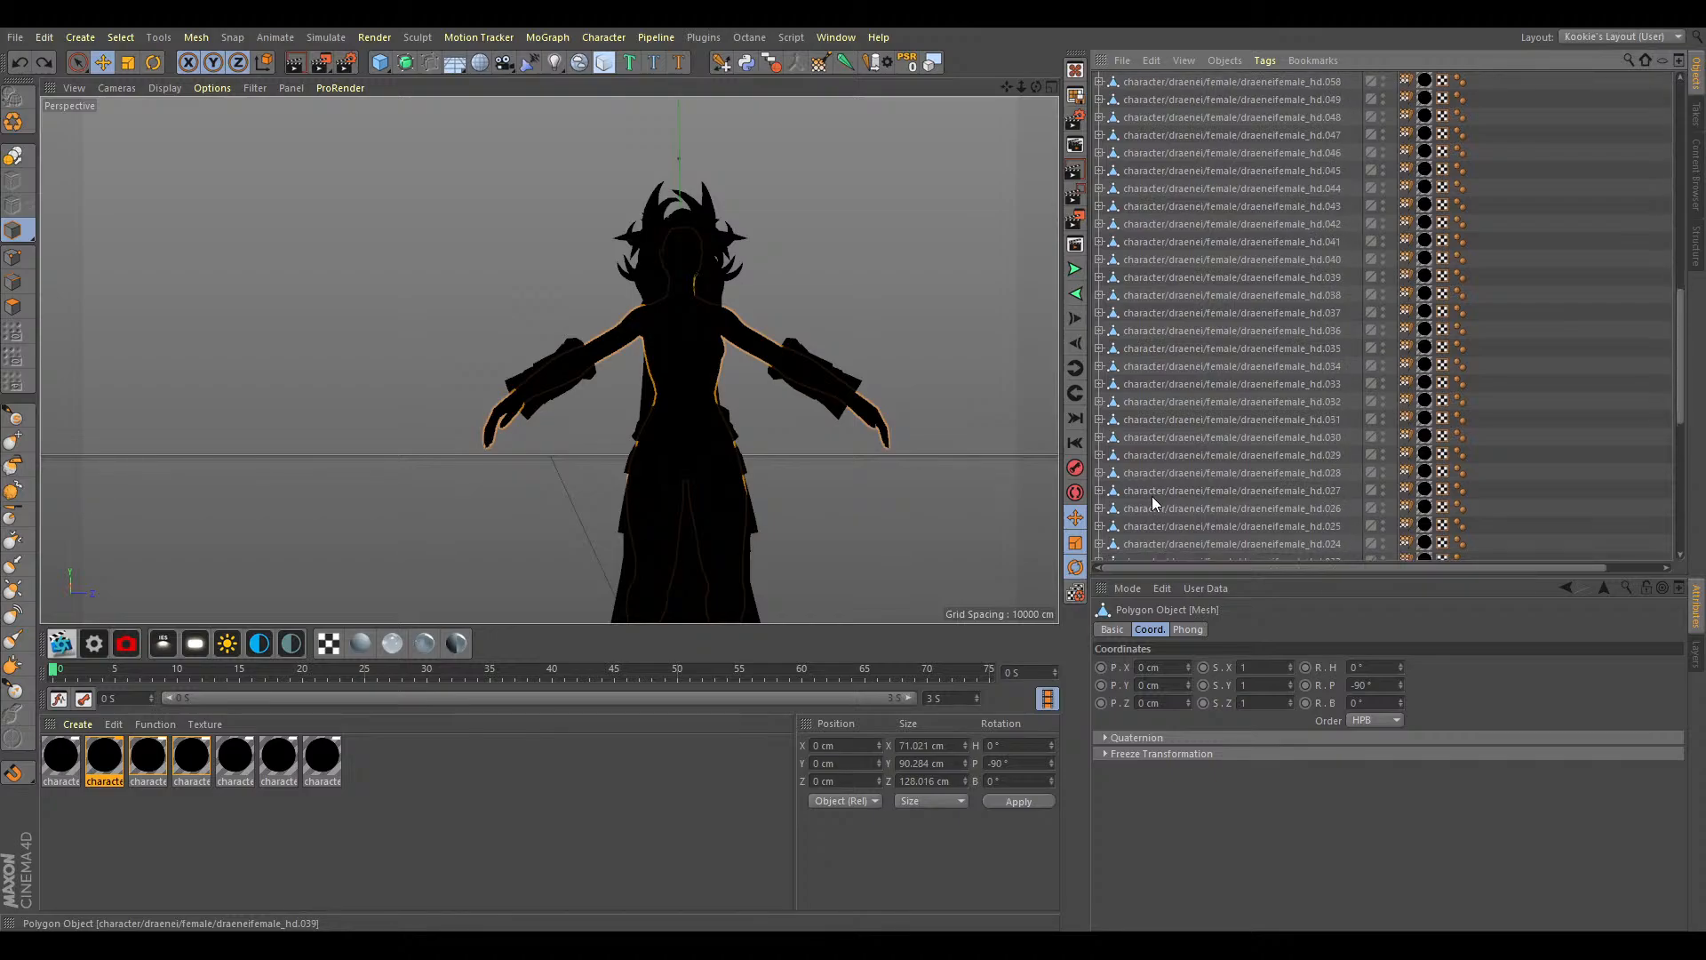
Select all objects using the draeneifemale_hd_38 material and move them together to the start of the object list.
{"action": "left_click", "coordinate": [147, 764]}
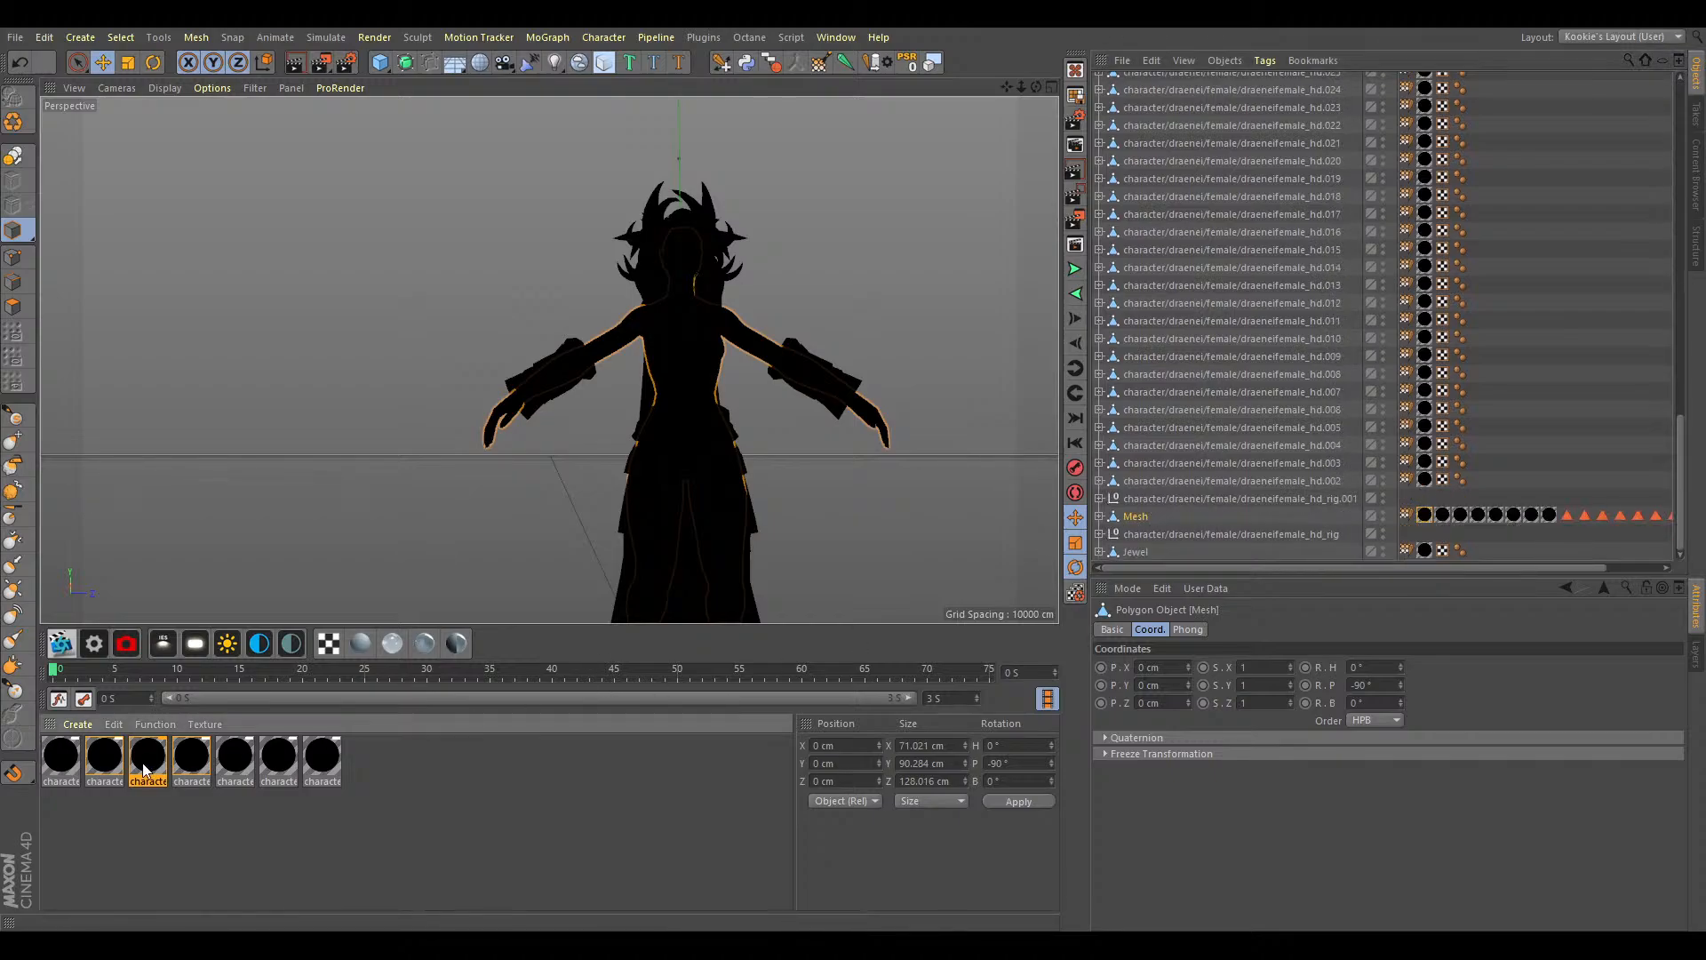
{"action": "right_click", "coordinate": [146, 771]}
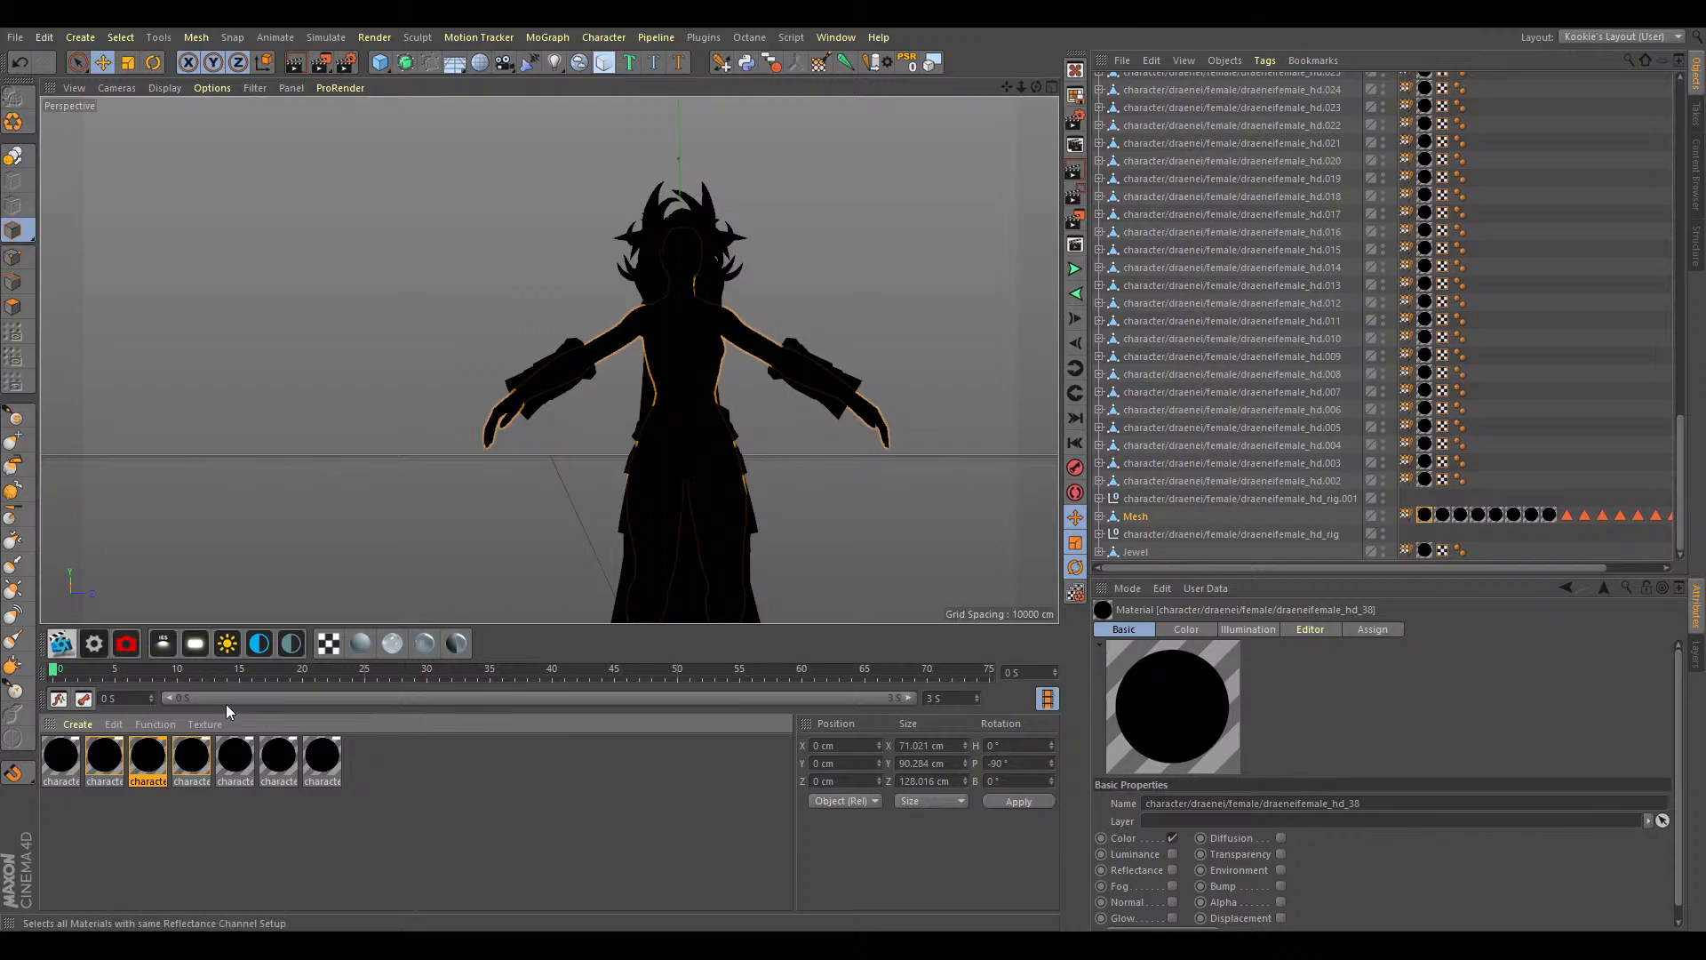
{"action": "left_click", "coordinate": [234, 684]}
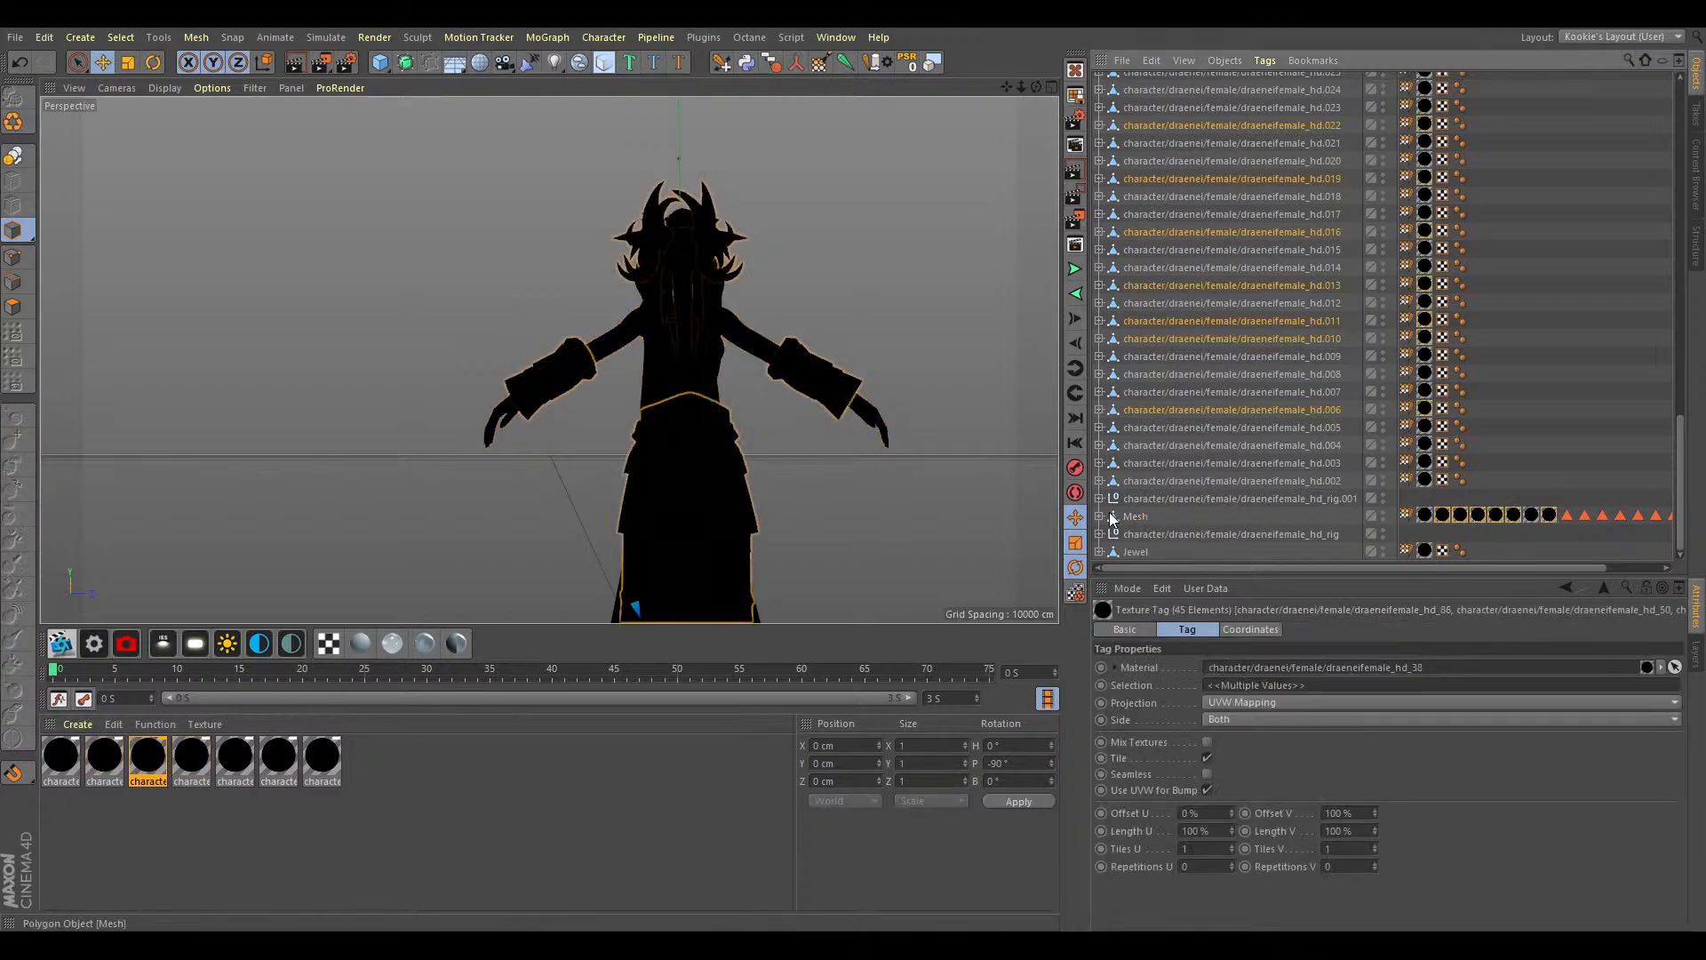
{"action": "left_click_drag", "start_coordinate": [1006, 87], "coordinate": [916, 97]}
{"action": "left_click_drag", "start_coordinate": [1036, 87], "coordinate": [996, 69]}
{"action": "scroll", "coordinate": [1163, 343], "scroll_direction": "up", "scroll_amount": 18}
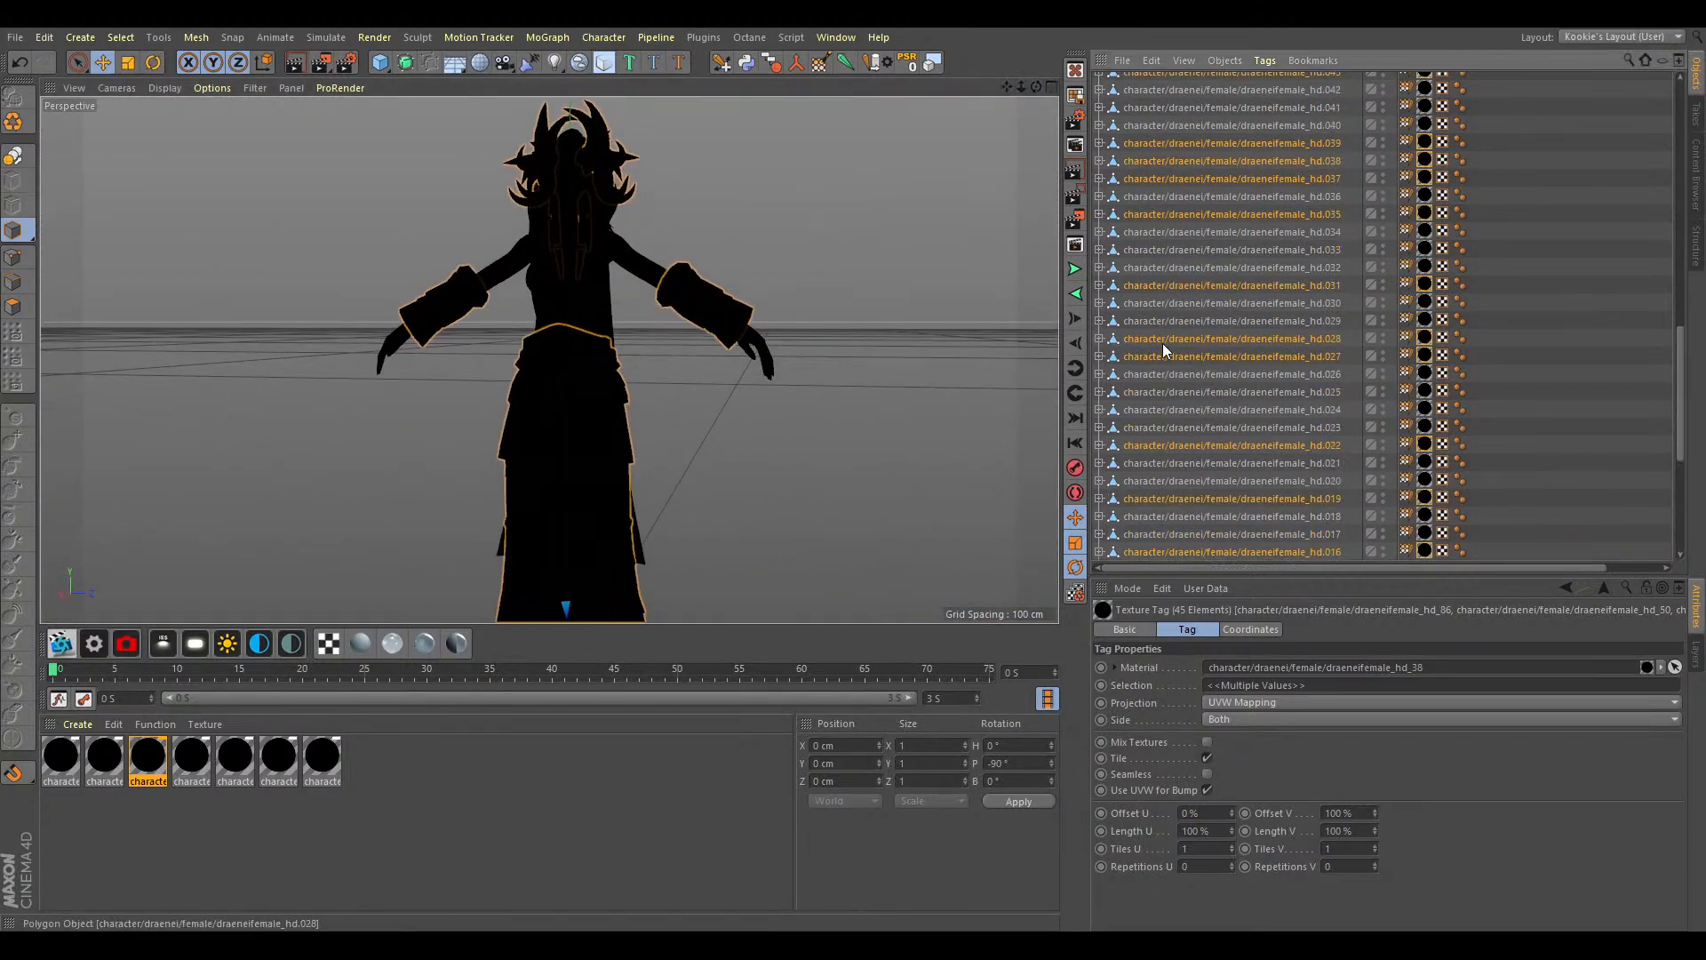
{"action": "scroll", "coordinate": [1162, 348], "scroll_direction": "up", "scroll_amount": 5}
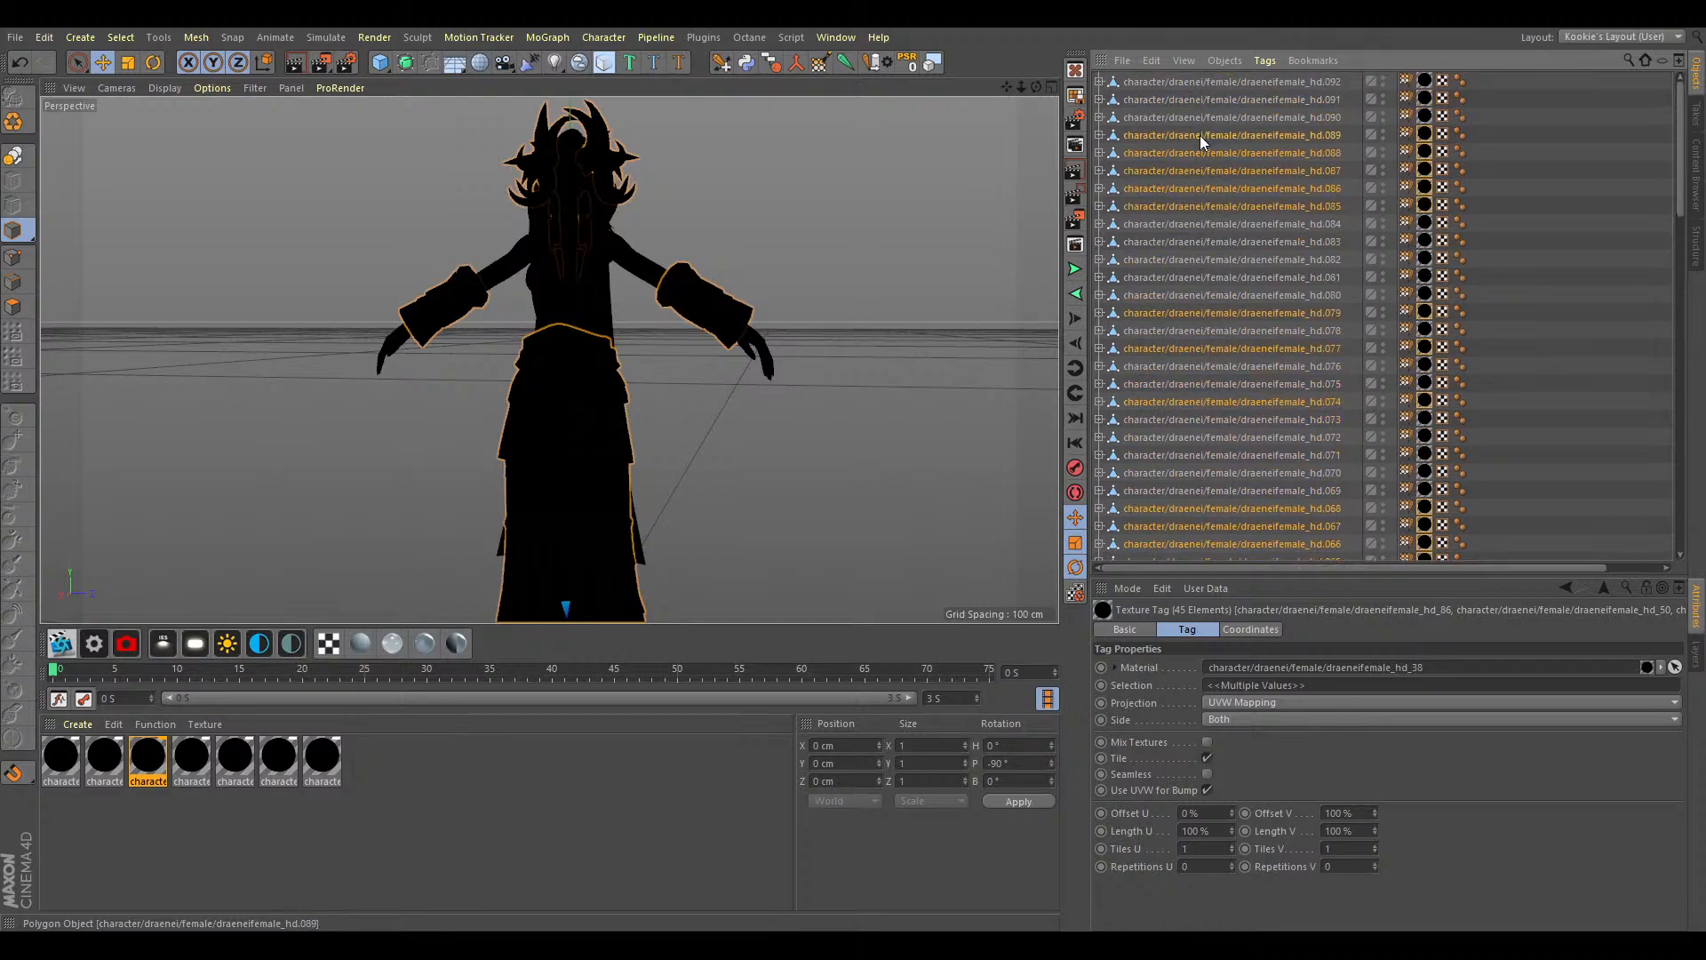
{"action": "left_click_drag", "start_coordinate": [1194, 76], "coordinate": [1194, 73]}
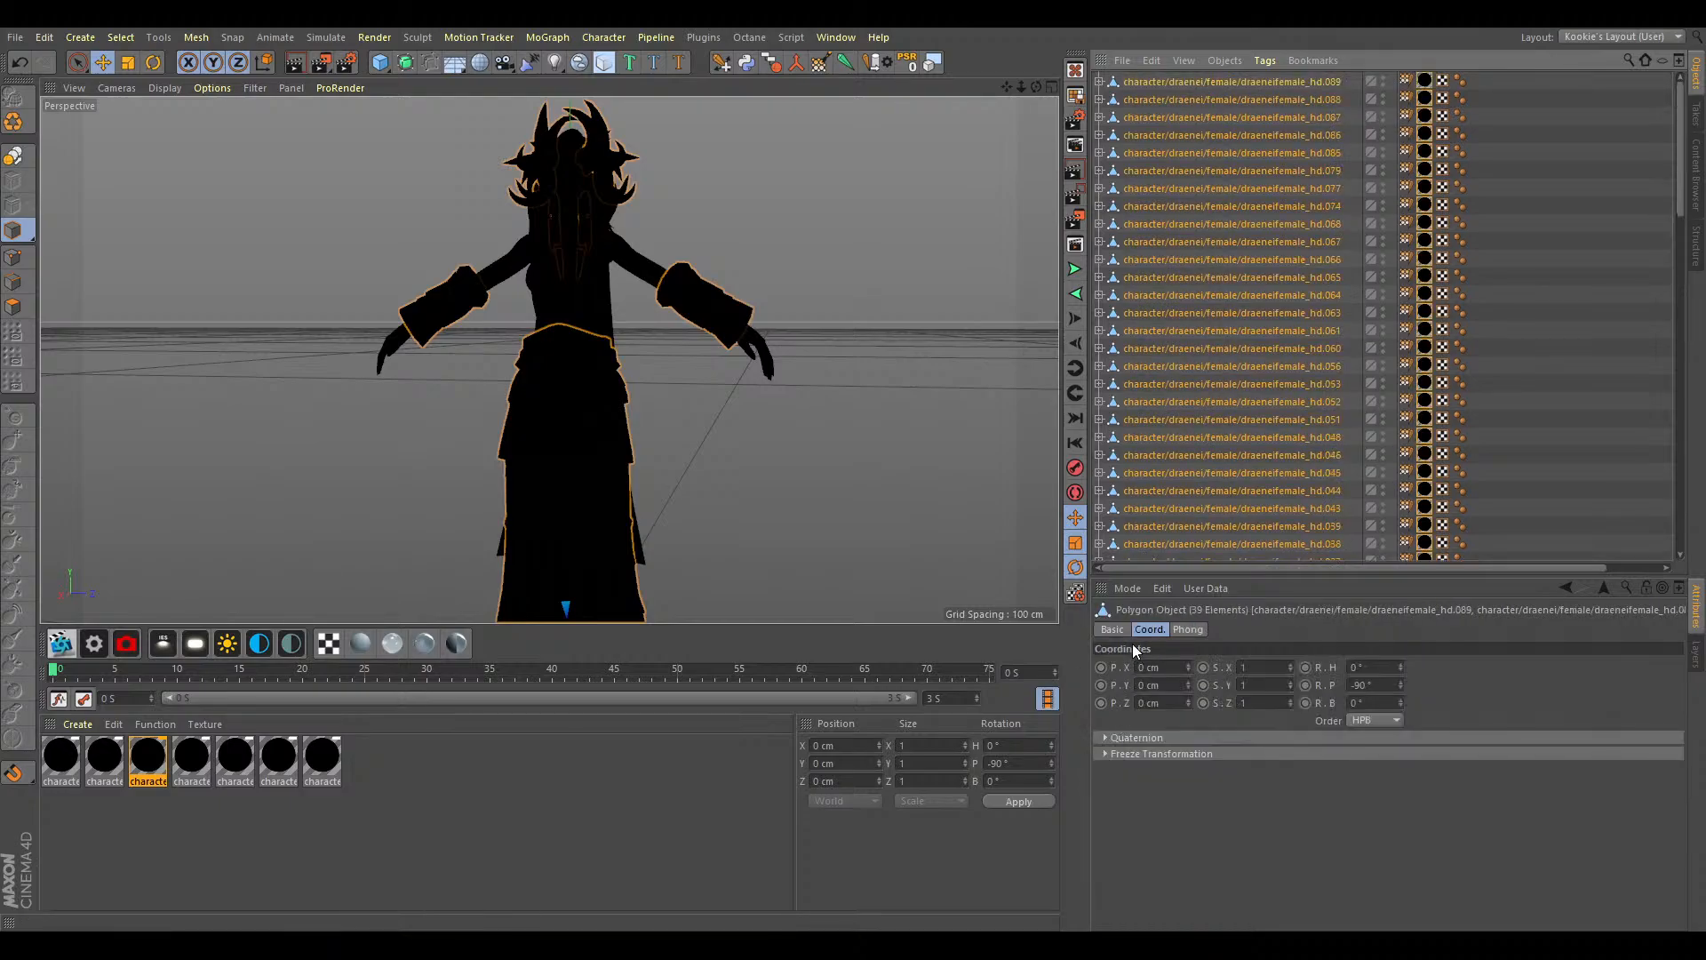
Rename all the selected clothing and accessory objects as Armor/Customization.
{"action": "left_click", "coordinate": [1111, 629]}
{"action": "left_click", "coordinate": [1244, 667]}
{"action": "type", "text": "rmo"}
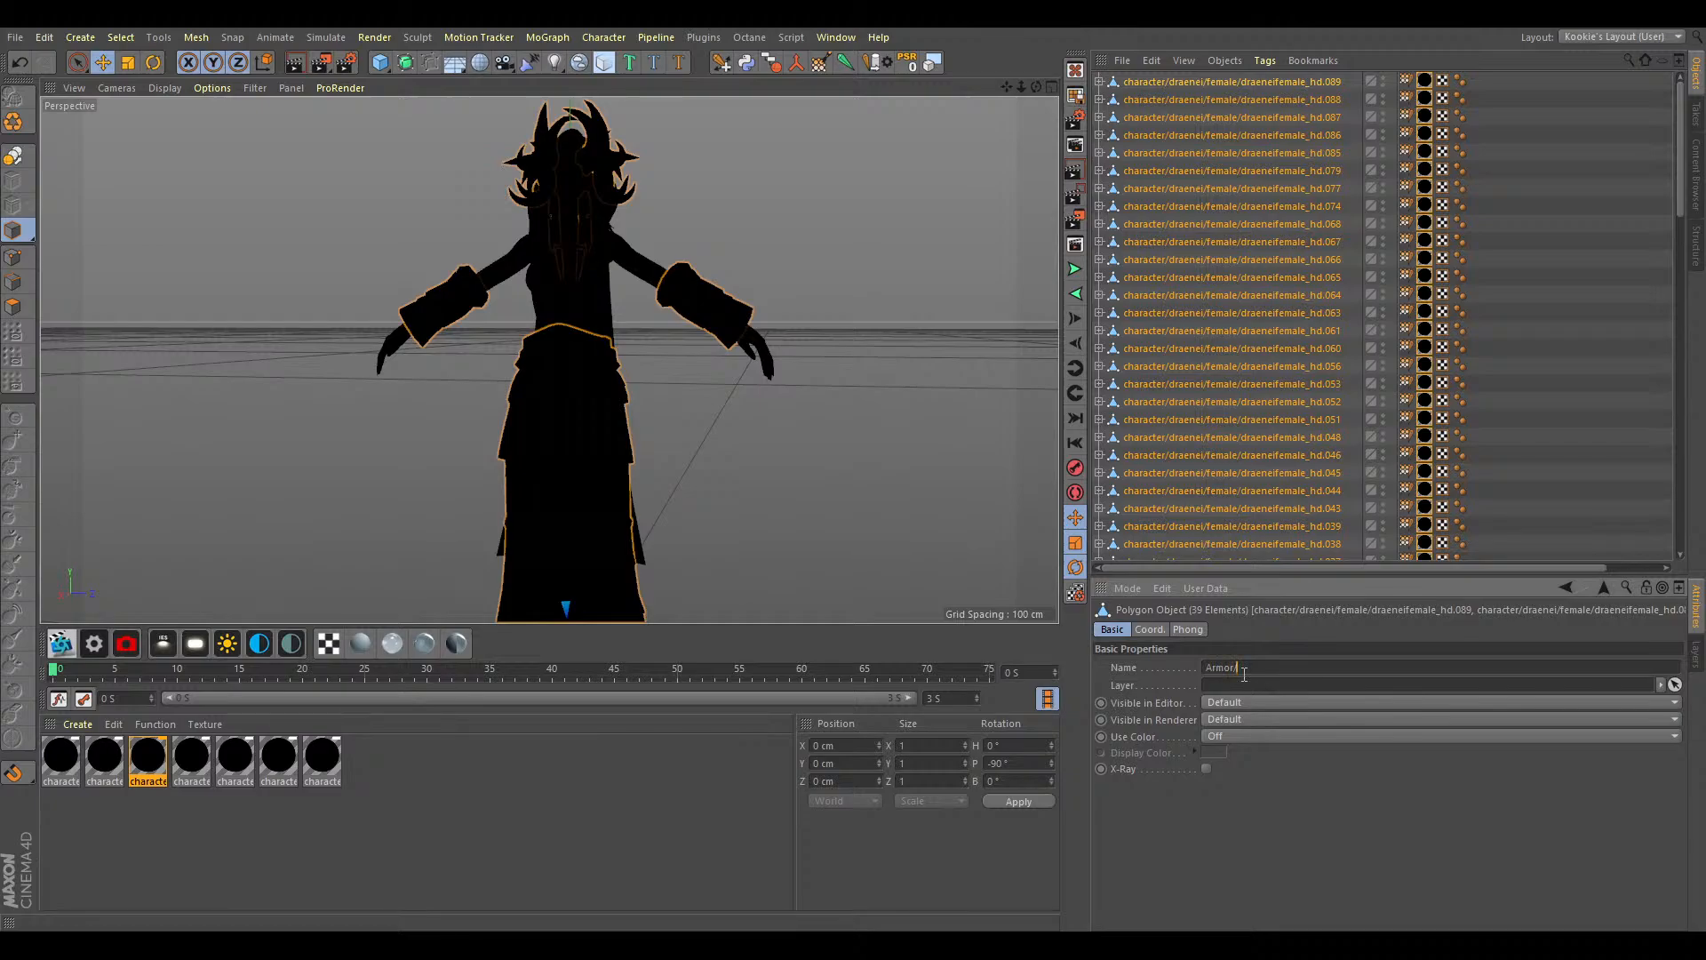
{"action": "type", "text": "r/Customization"}
{"action": "key", "text": "Return"}
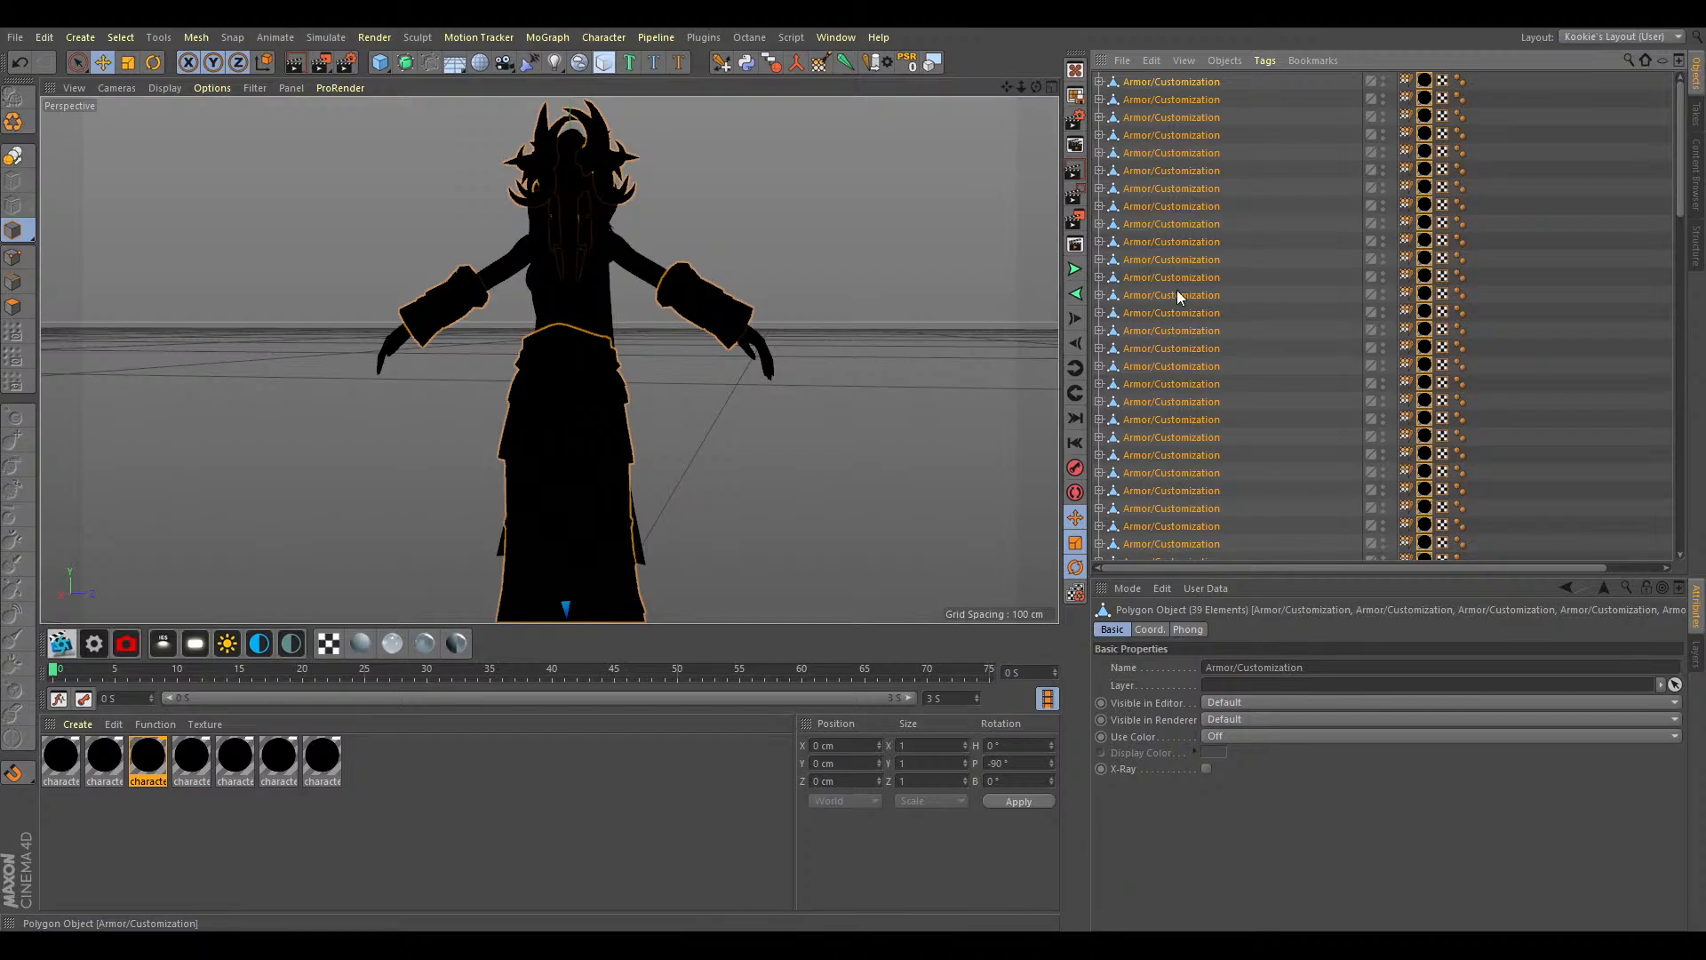
Examine individual Armor/Customization objects to see which part of the character each one represents.
{"action": "scroll", "coordinate": [1228, 384], "scroll_direction": "down", "scroll_amount": 2}
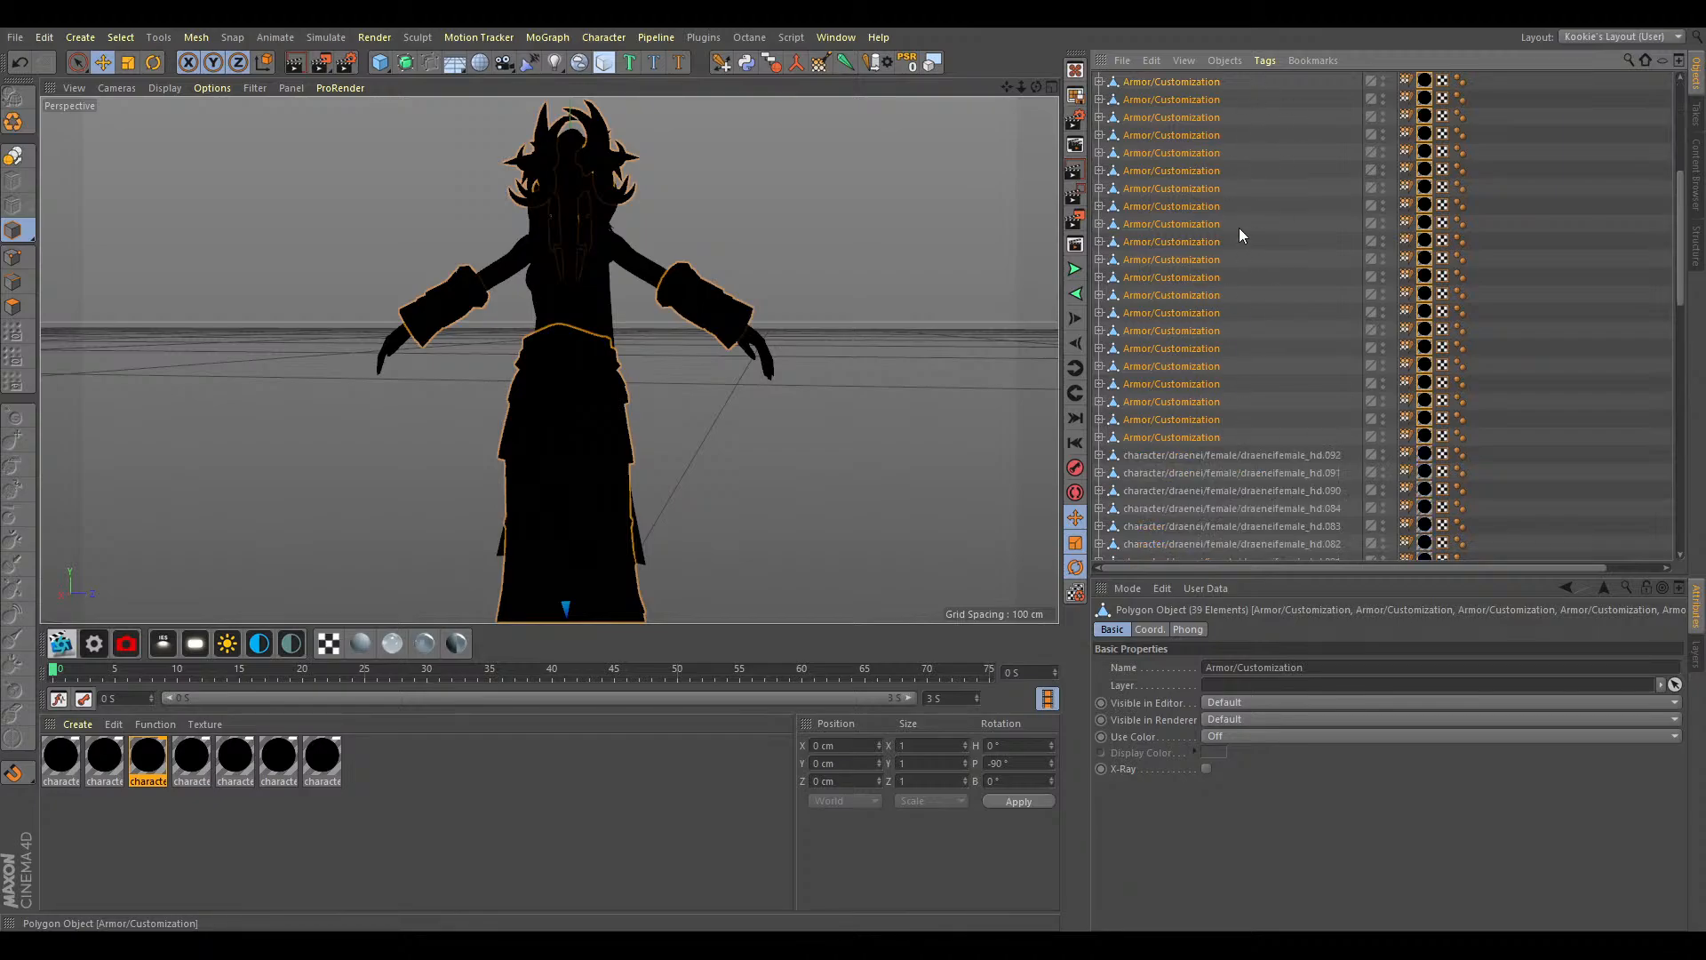
{"action": "left_click", "coordinate": [1203, 437]}
{"action": "left_click", "coordinate": [1199, 420]}
{"action": "left_click", "coordinate": [1199, 403]}
{"action": "left_click", "coordinate": [1200, 379]}
{"action": "left_click", "coordinate": [1202, 330]}
{"action": "left_click", "coordinate": [1206, 262]}
{"action": "scroll", "coordinate": [1267, 389], "scroll_direction": "up", "scroll_amount": 5}
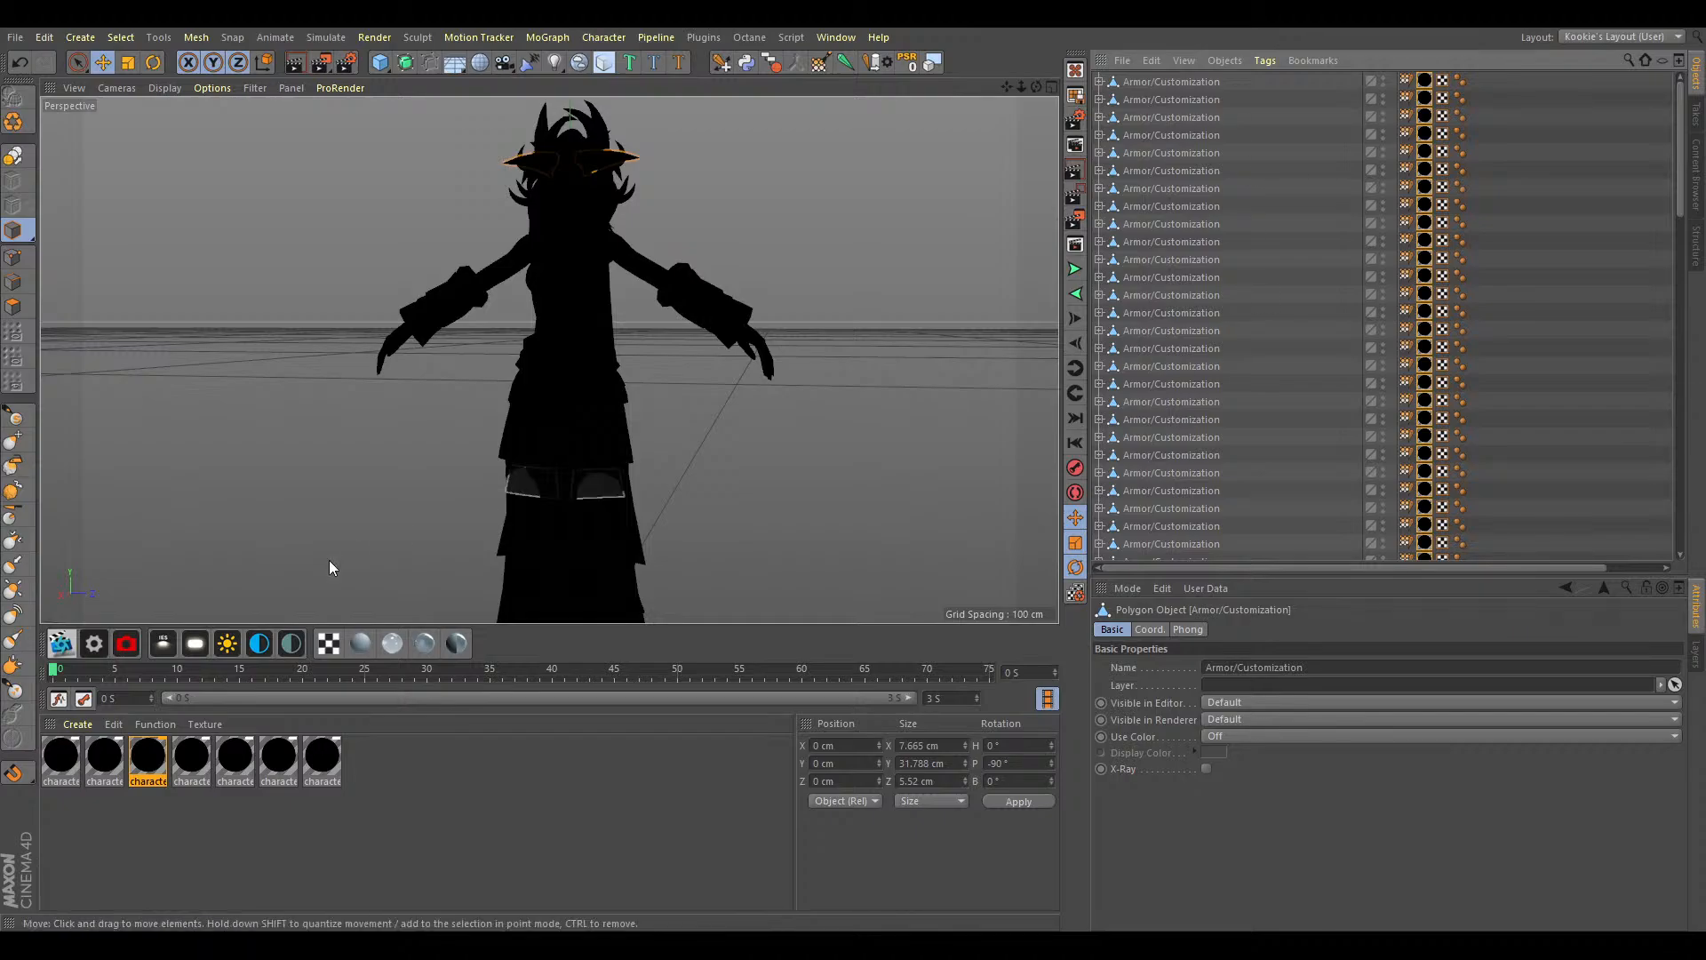
Select the tags and objects using the draeneifemale_hd_100 material and check which object they belong to.
{"action": "left_click", "coordinate": [213, 760]}
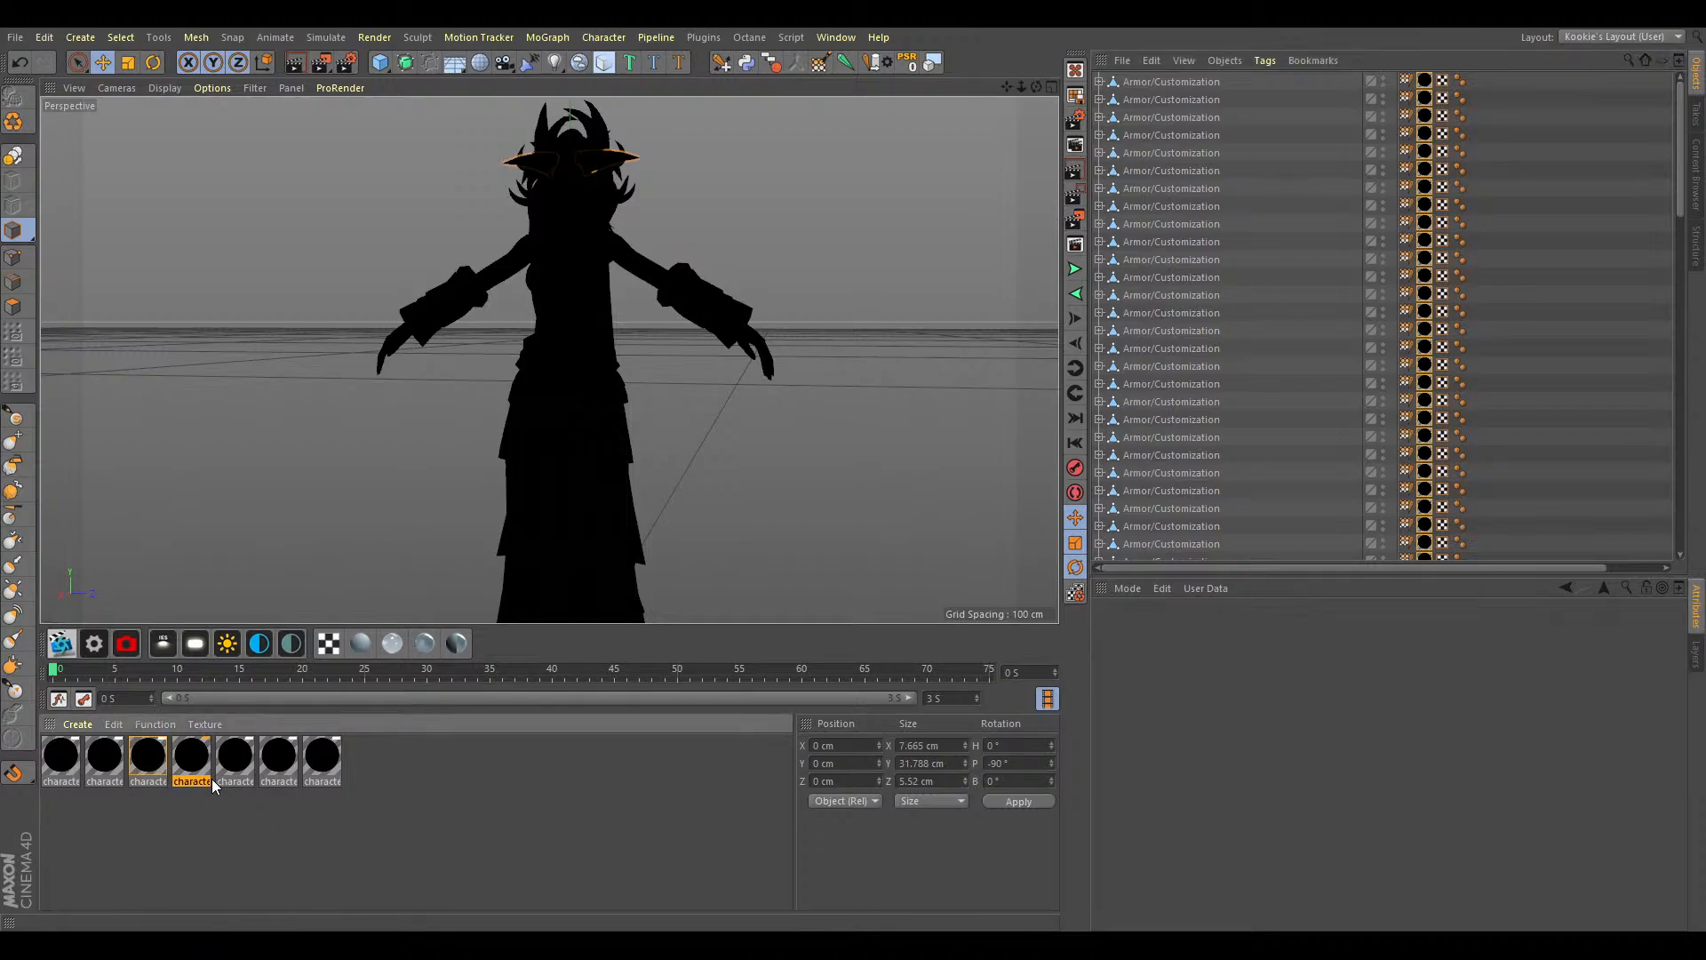
{"action": "left_click", "coordinate": [210, 778]}
{"action": "right_click", "coordinate": [197, 767]}
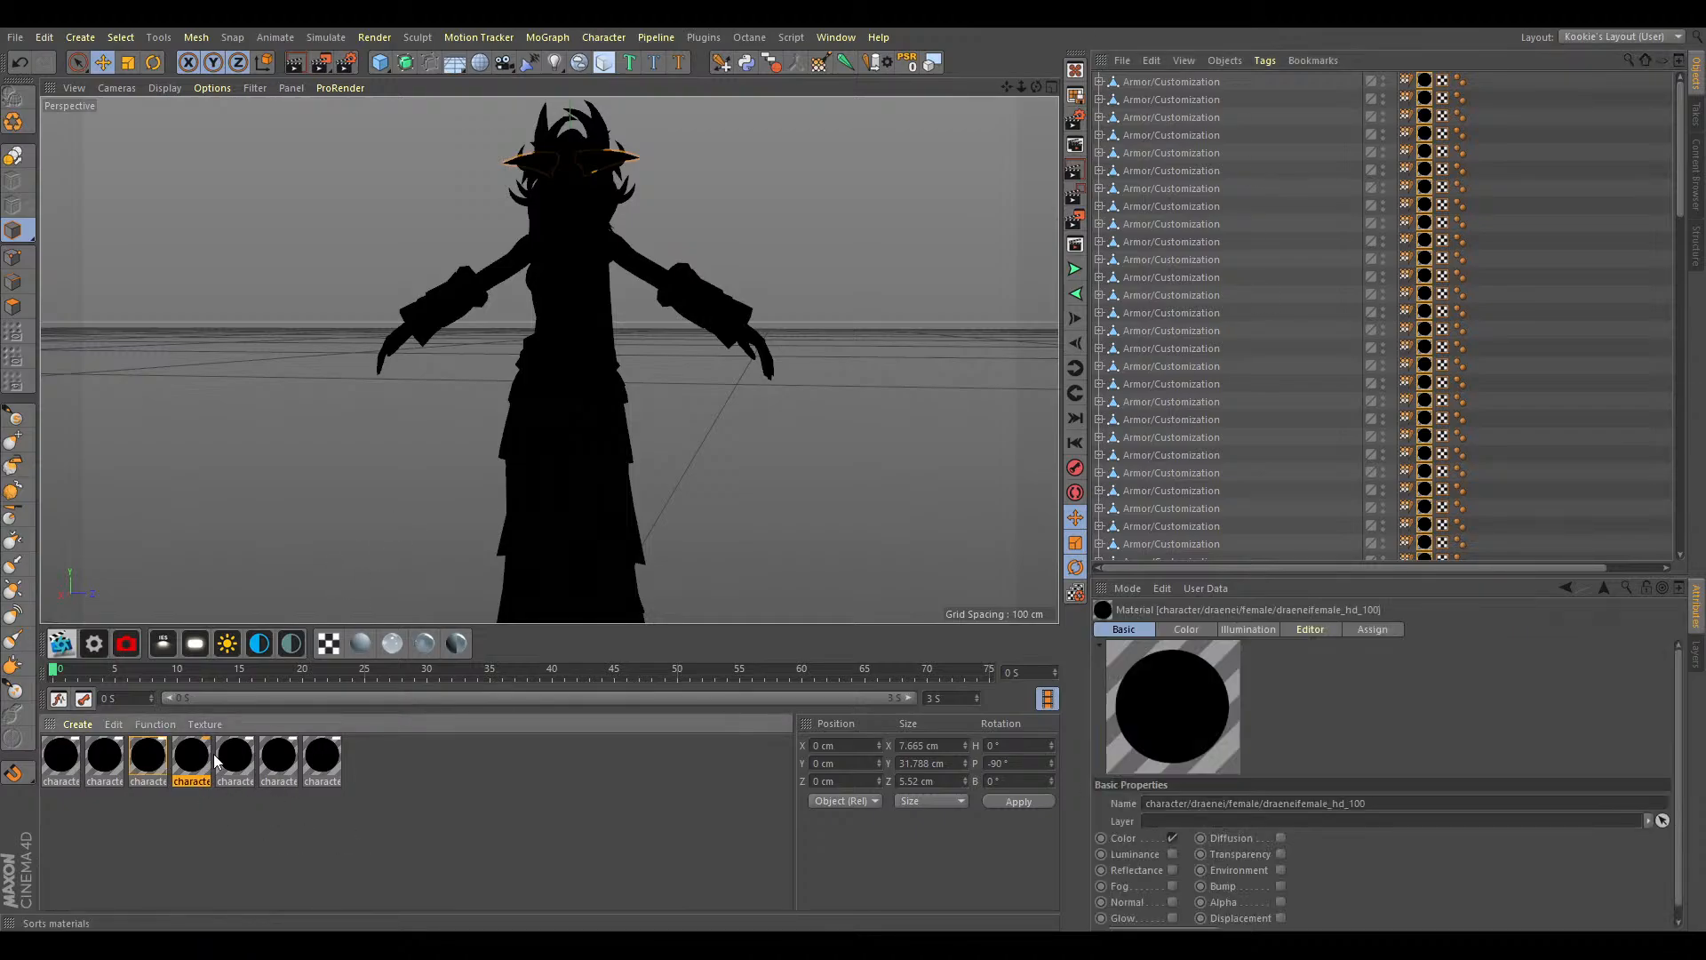
{"action": "left_click", "coordinate": [297, 681]}
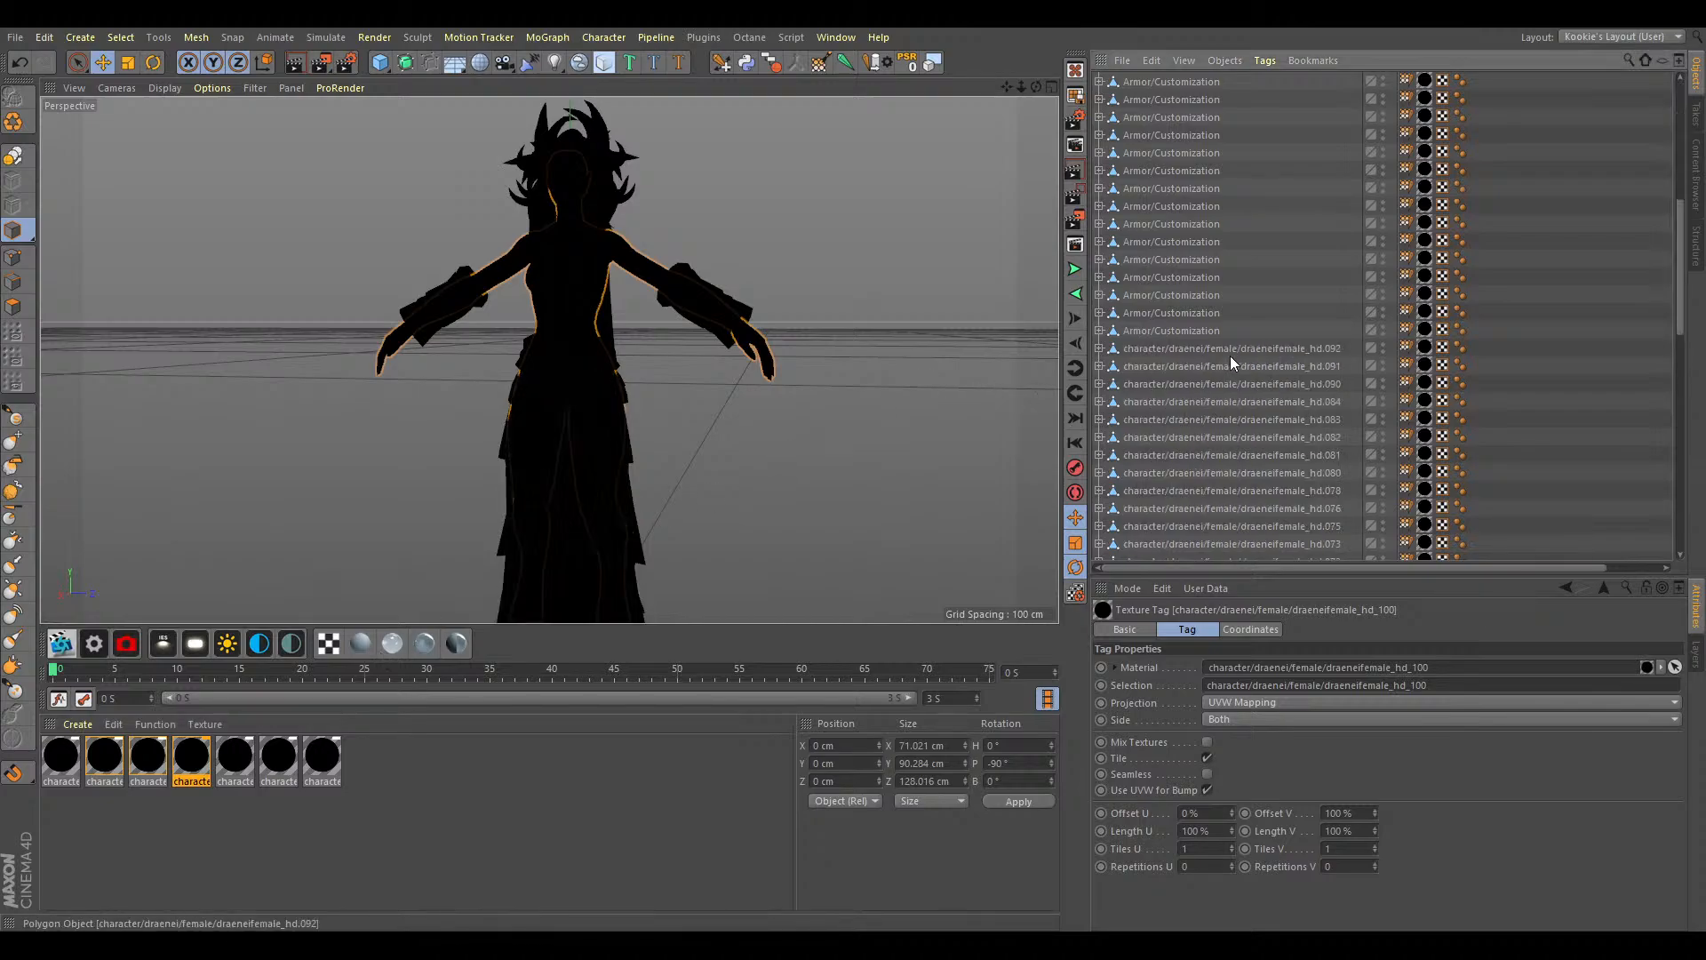
{"action": "scroll", "coordinate": [1229, 355], "scroll_direction": "down", "scroll_amount": 10}
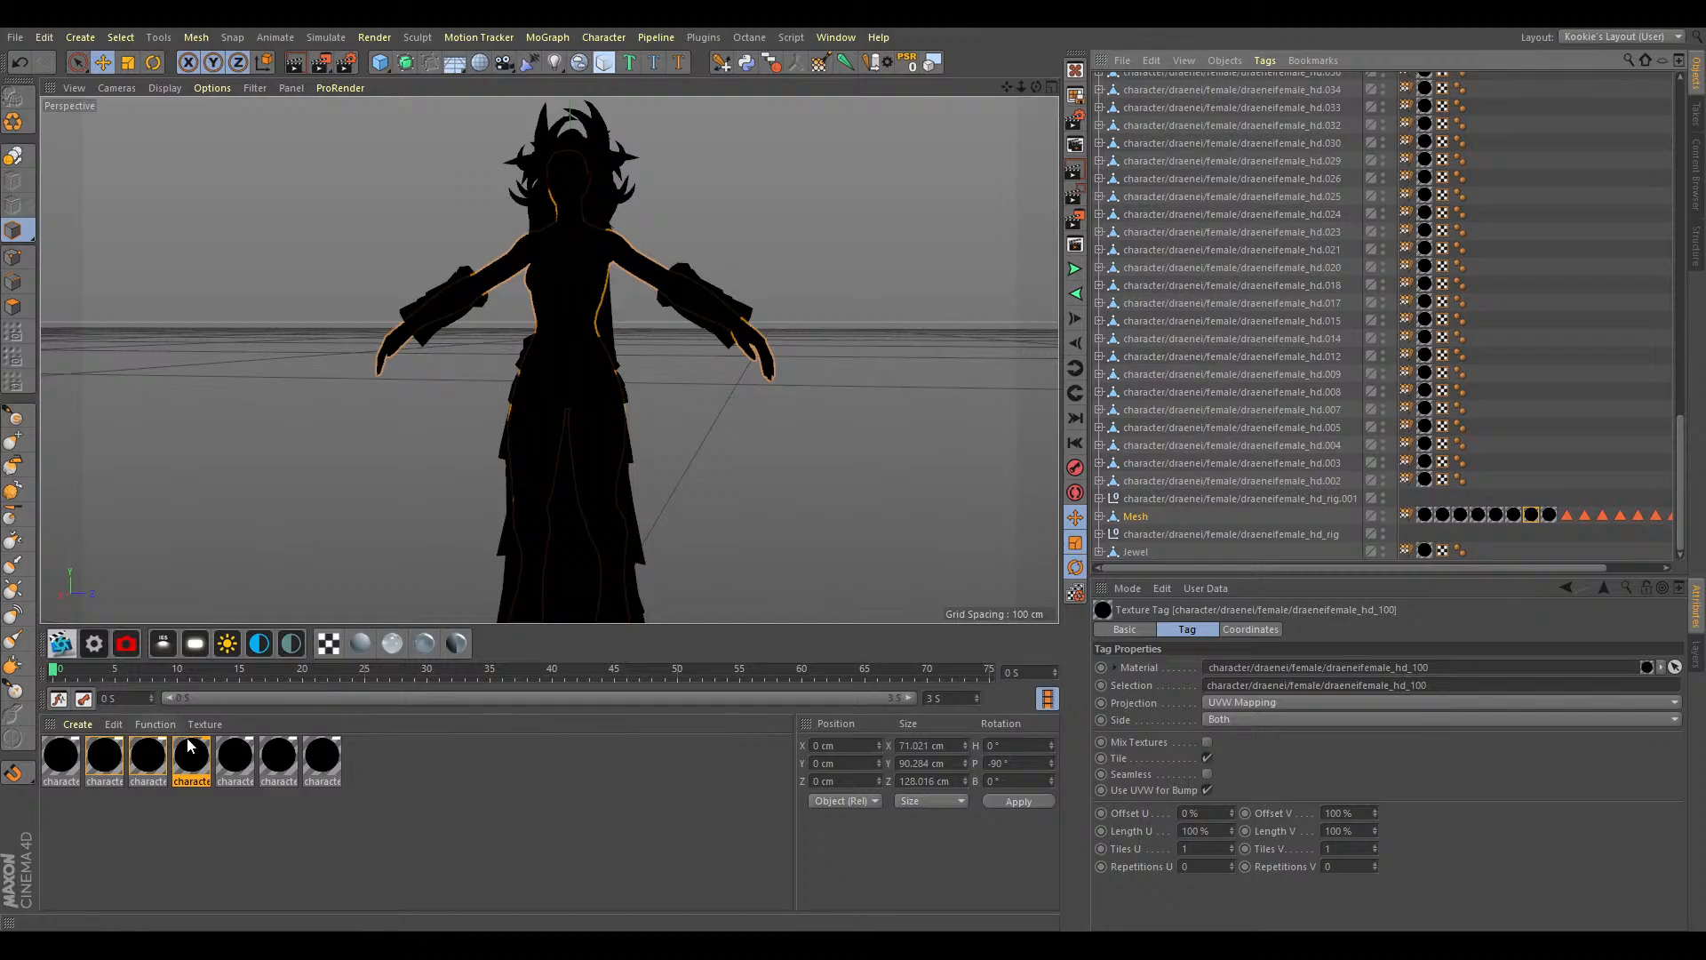
Select all objects using the draeneifemale_hd_1 material and move them together directly above Mesh in the object list.
{"action": "left_click", "coordinate": [238, 759]}
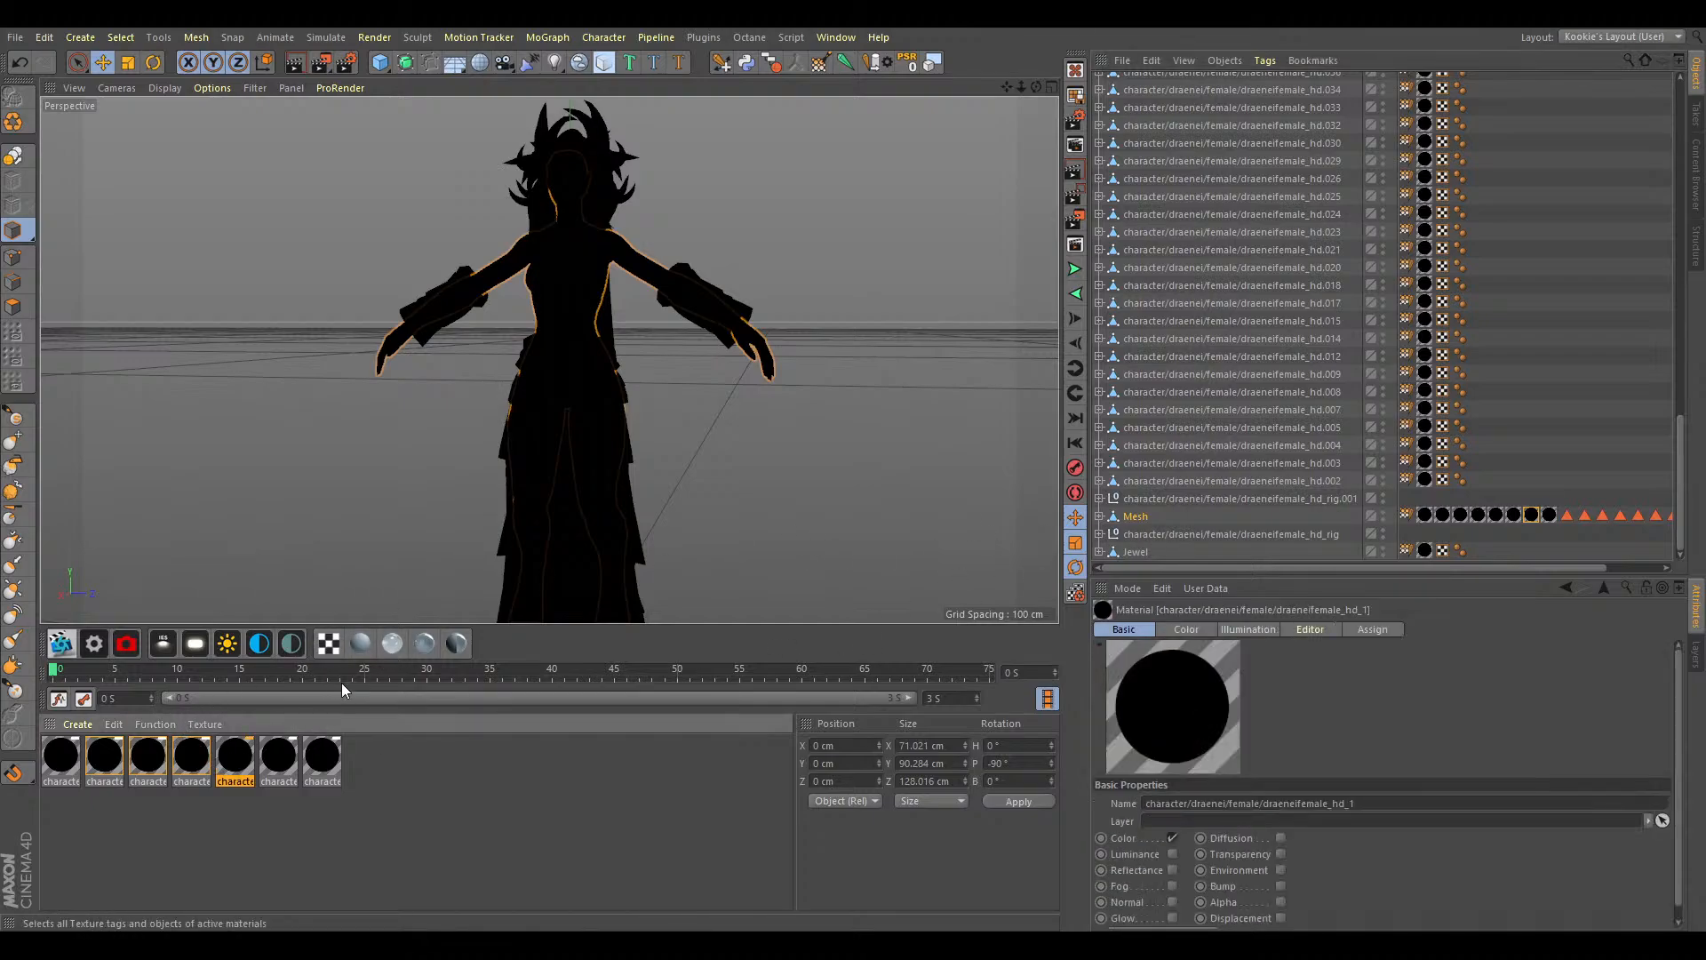
{"action": "left_click", "coordinate": [341, 645]}
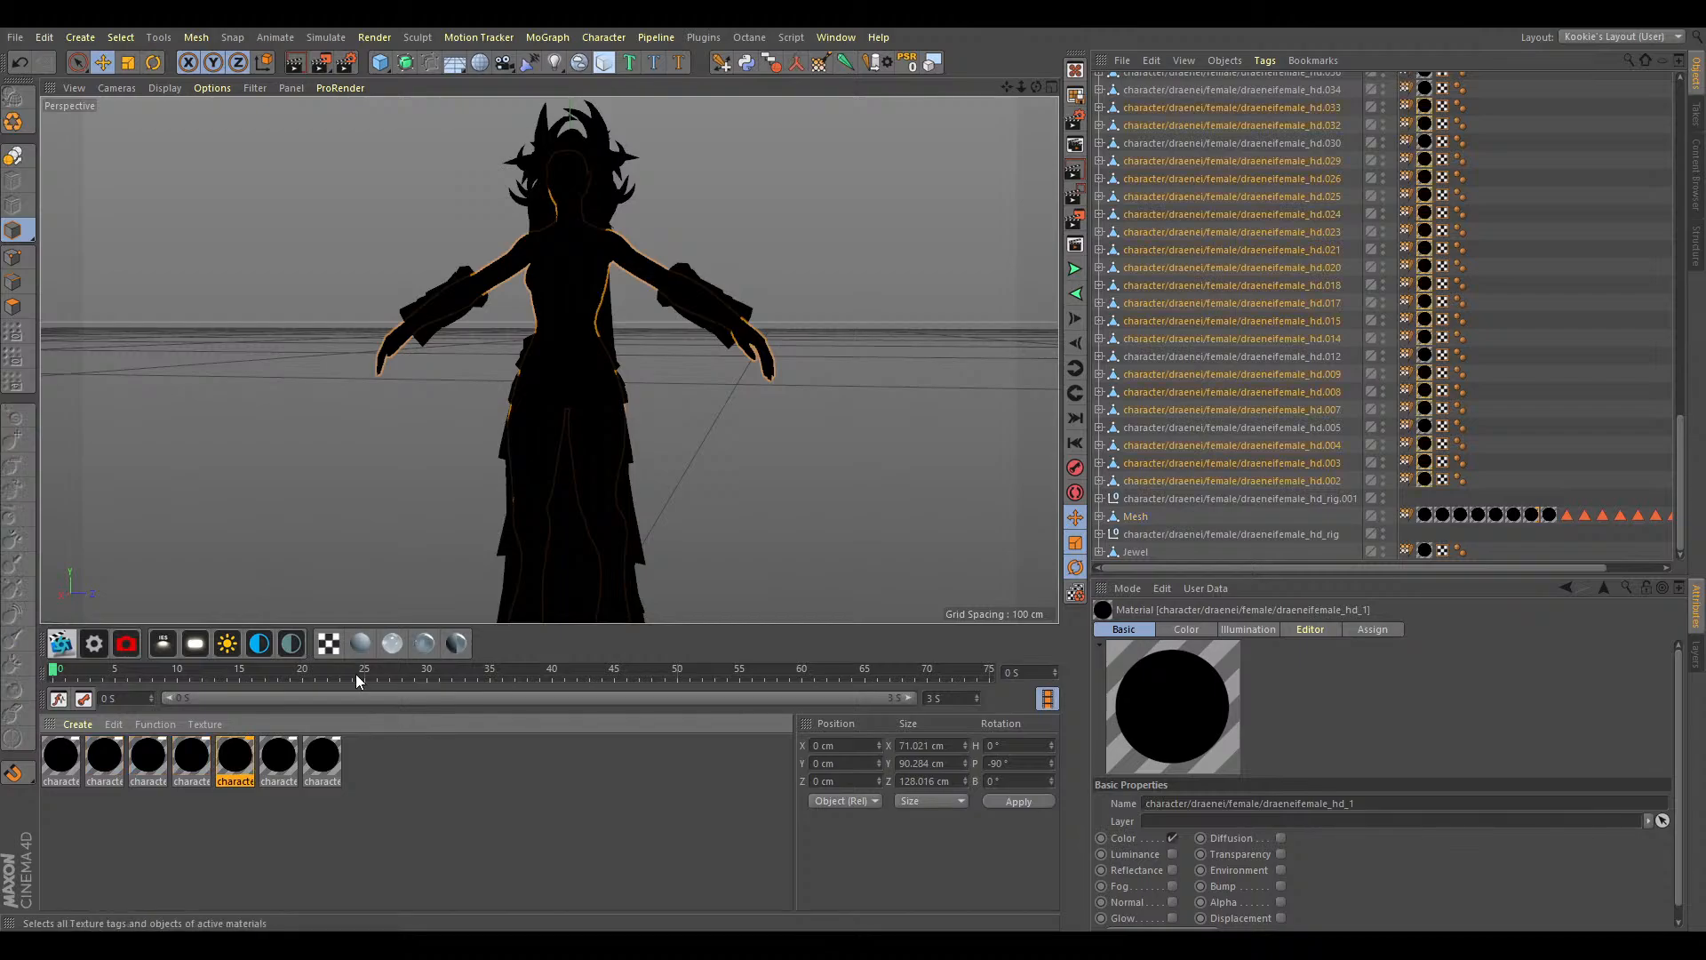
{"action": "mouse_move", "coordinate": [1036, 87]}
{"action": "left_mouse_down"}
{"action": "mouse_move", "coordinate": [1199, 134]}
{"action": "mouse_move", "coordinate": [1036, 88]}
{"action": "left_mouse_up"}
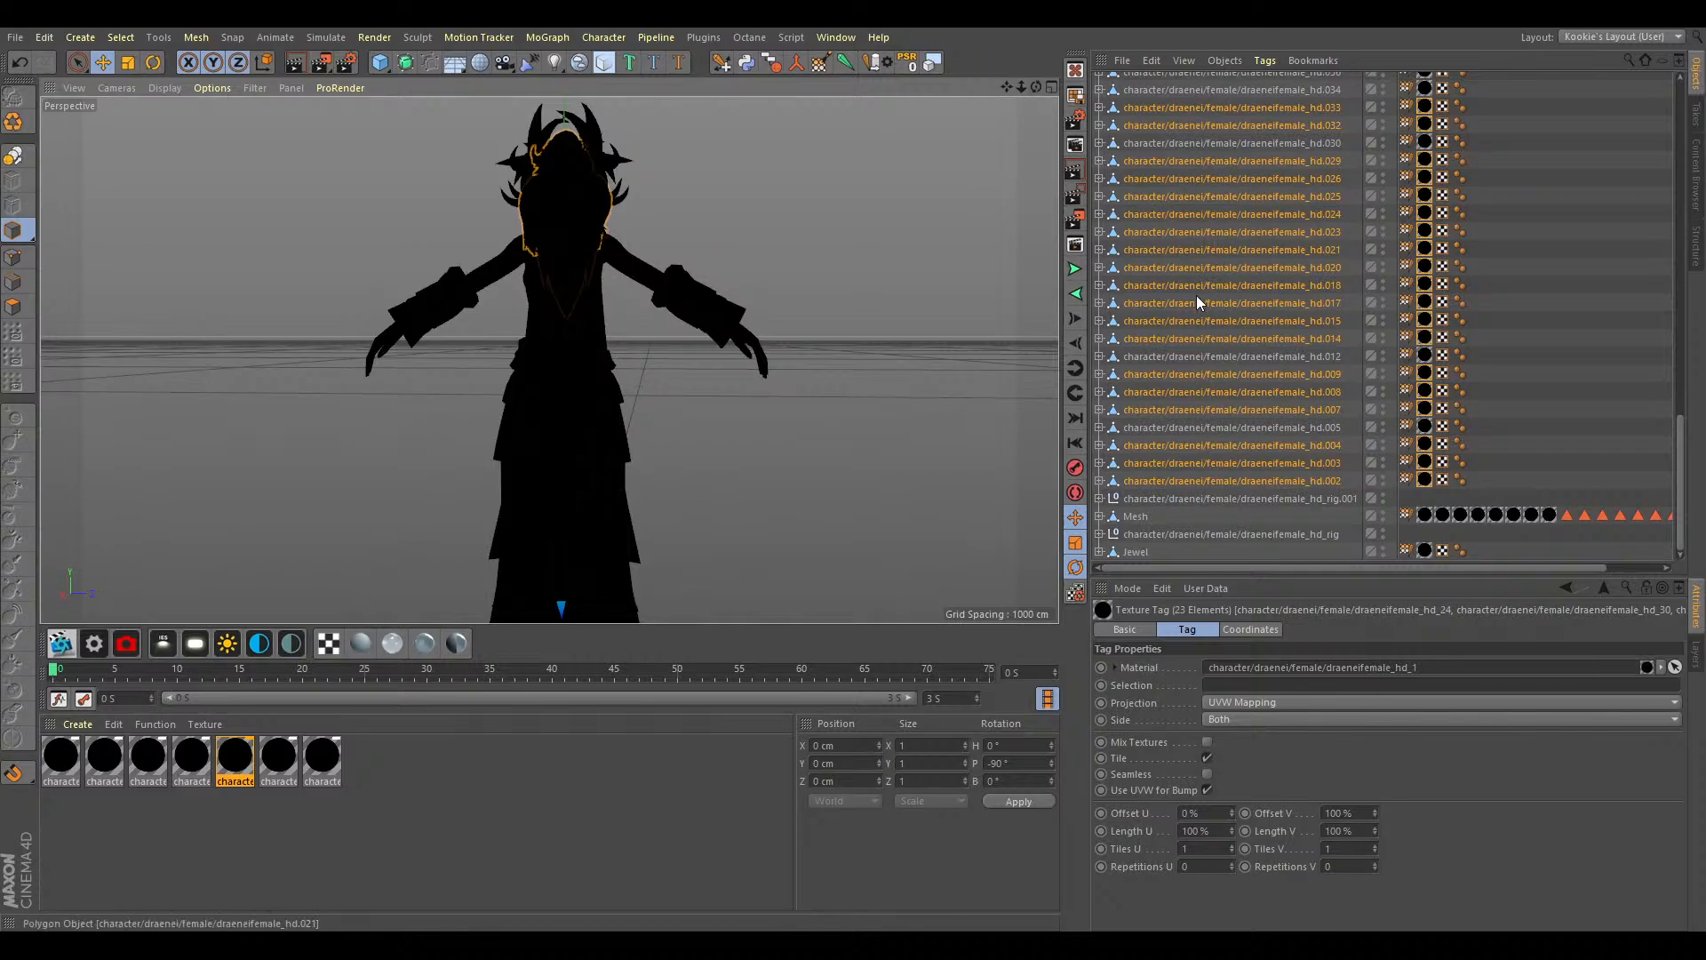
{"action": "scroll", "coordinate": [1171, 430], "scroll_direction": "up", "scroll_amount": 12}
{"action": "scroll", "coordinate": [1171, 429], "scroll_direction": "down", "scroll_amount": 10}
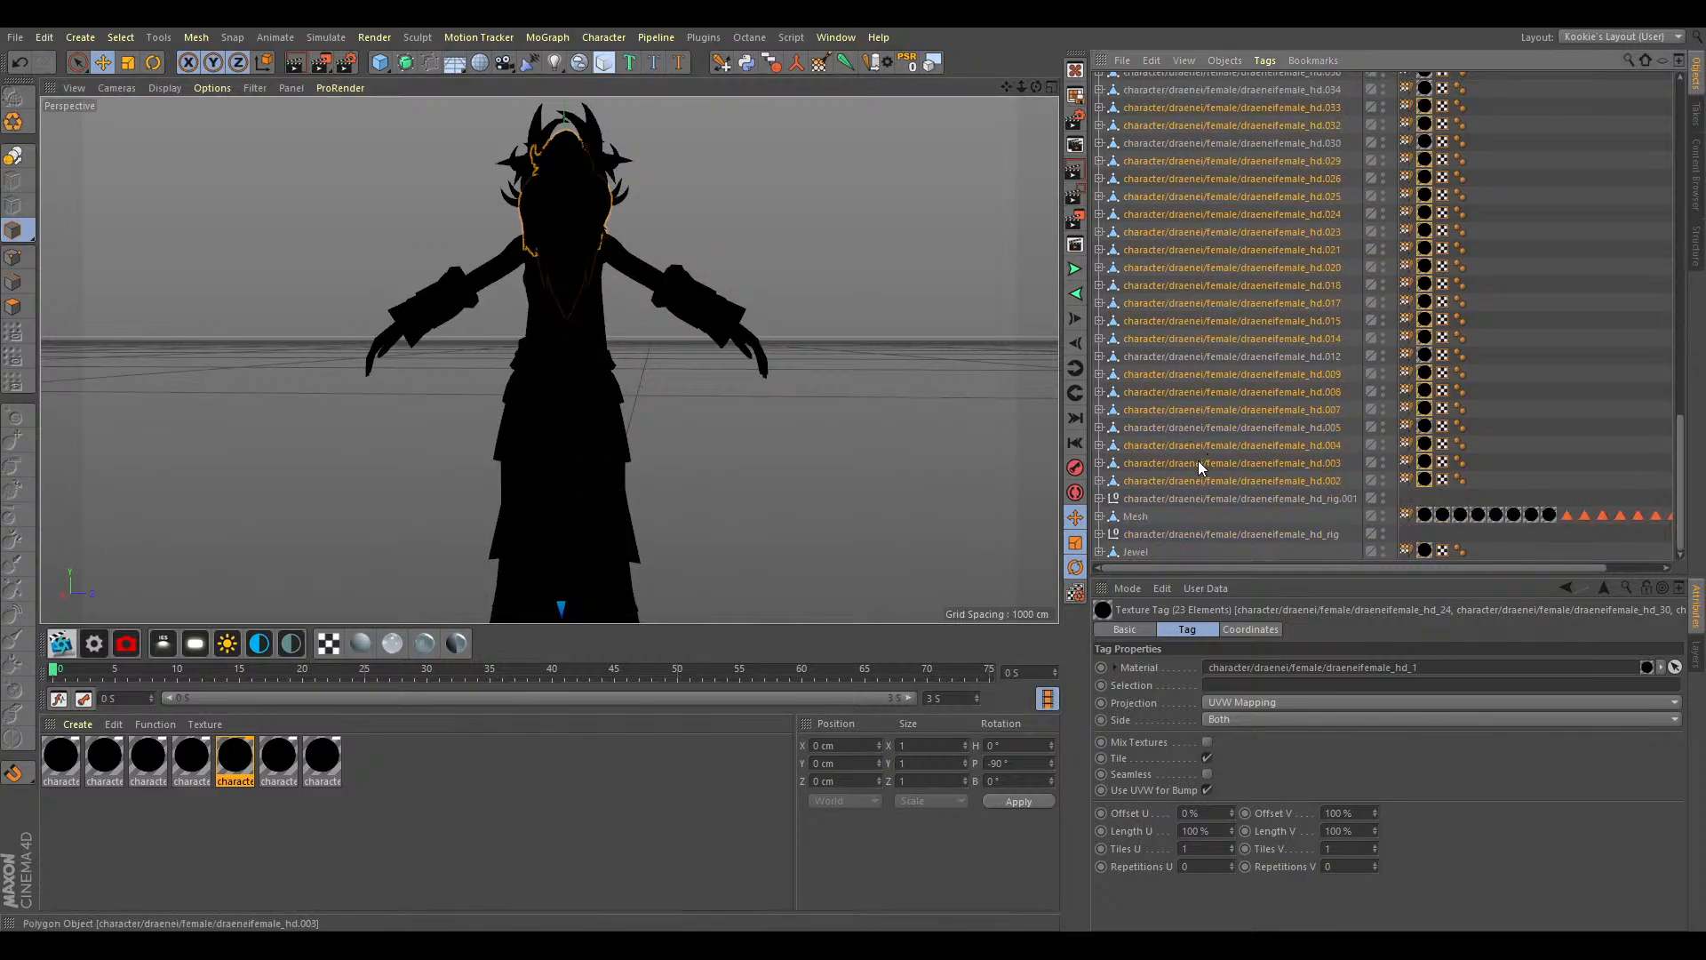
{"action": "left_click_drag", "start_coordinate": [1191, 480], "coordinate": [1174, 508]}
Rename all the selected head objects as Hair.
{"action": "left_click", "coordinate": [1260, 667]}
{"action": "type", "text": "Hair"}
{"action": "key", "text": "Return"}
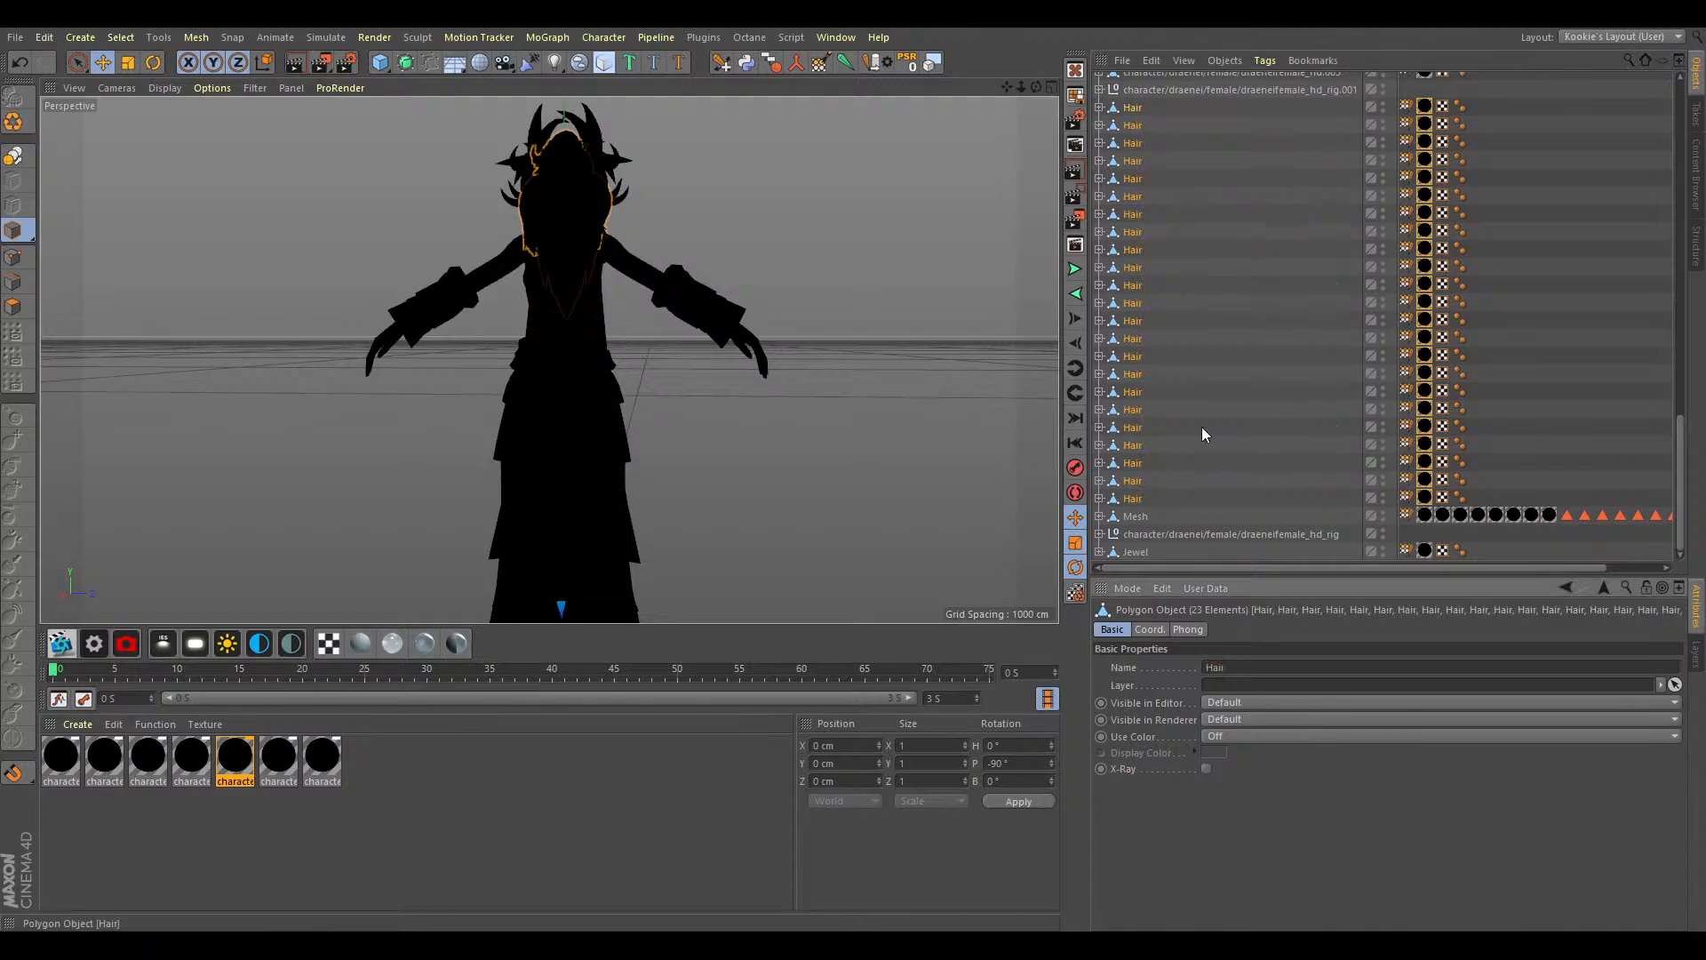
Select all objects using the draeneifemale_hd_17 material and move them together directly above the Hair objects.
{"action": "scroll", "coordinate": [1169, 455], "scroll_direction": "up", "scroll_amount": 3}
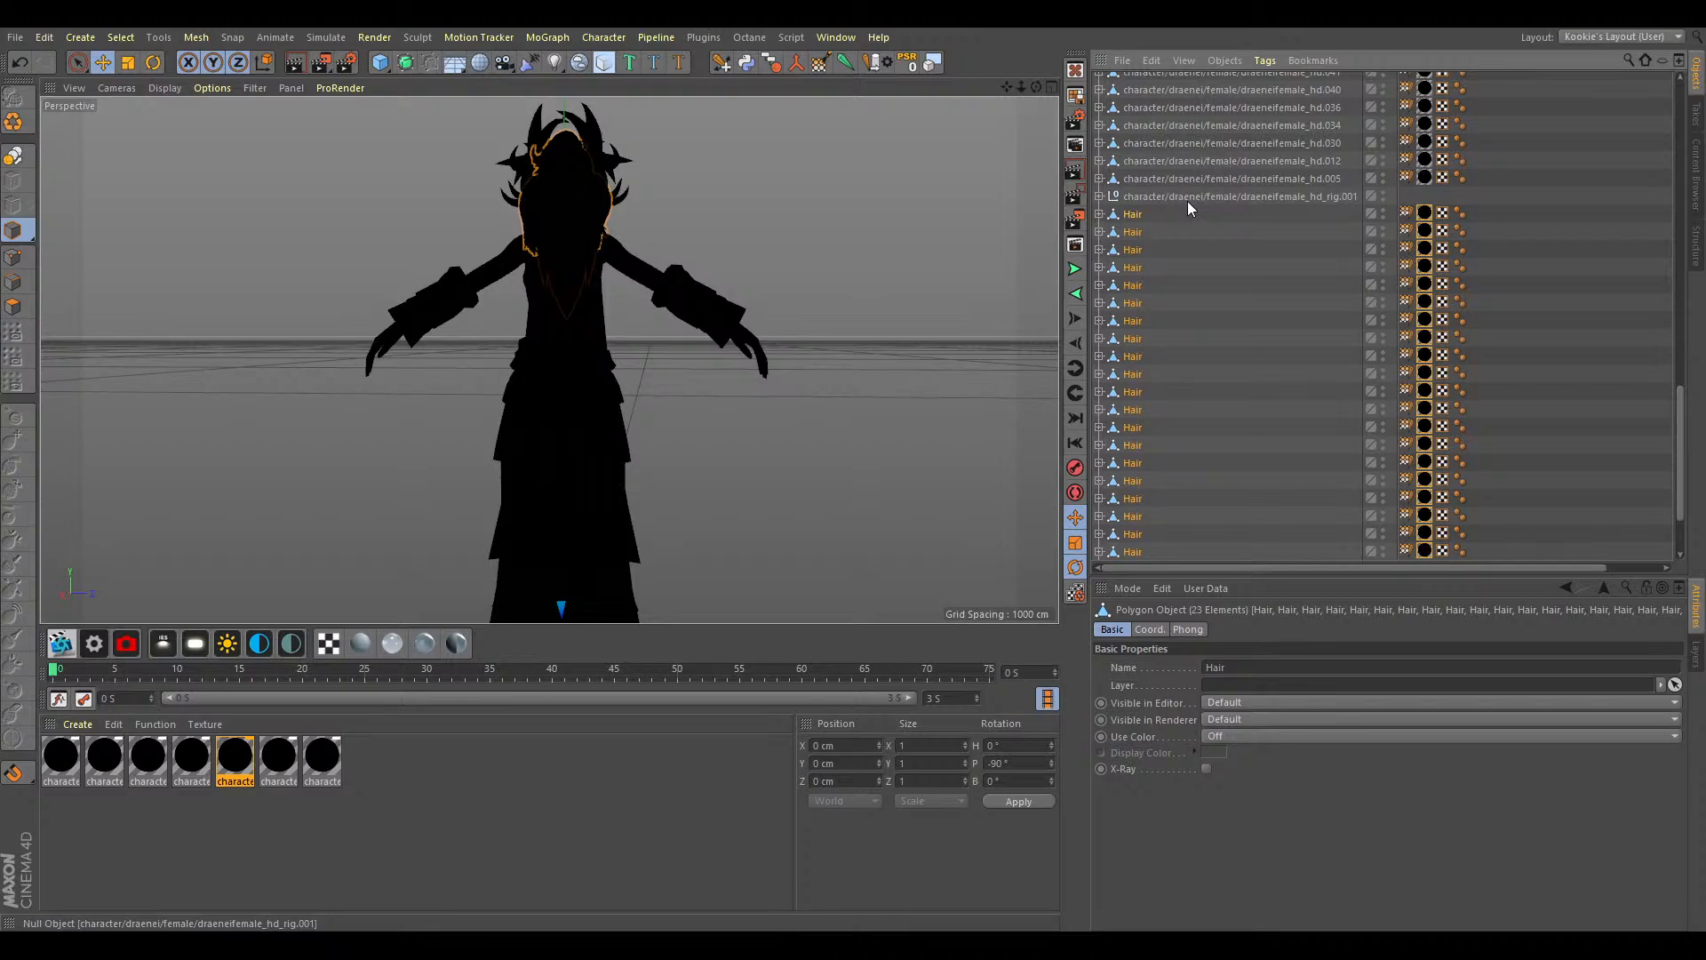
{"action": "left_click", "coordinate": [291, 769]}
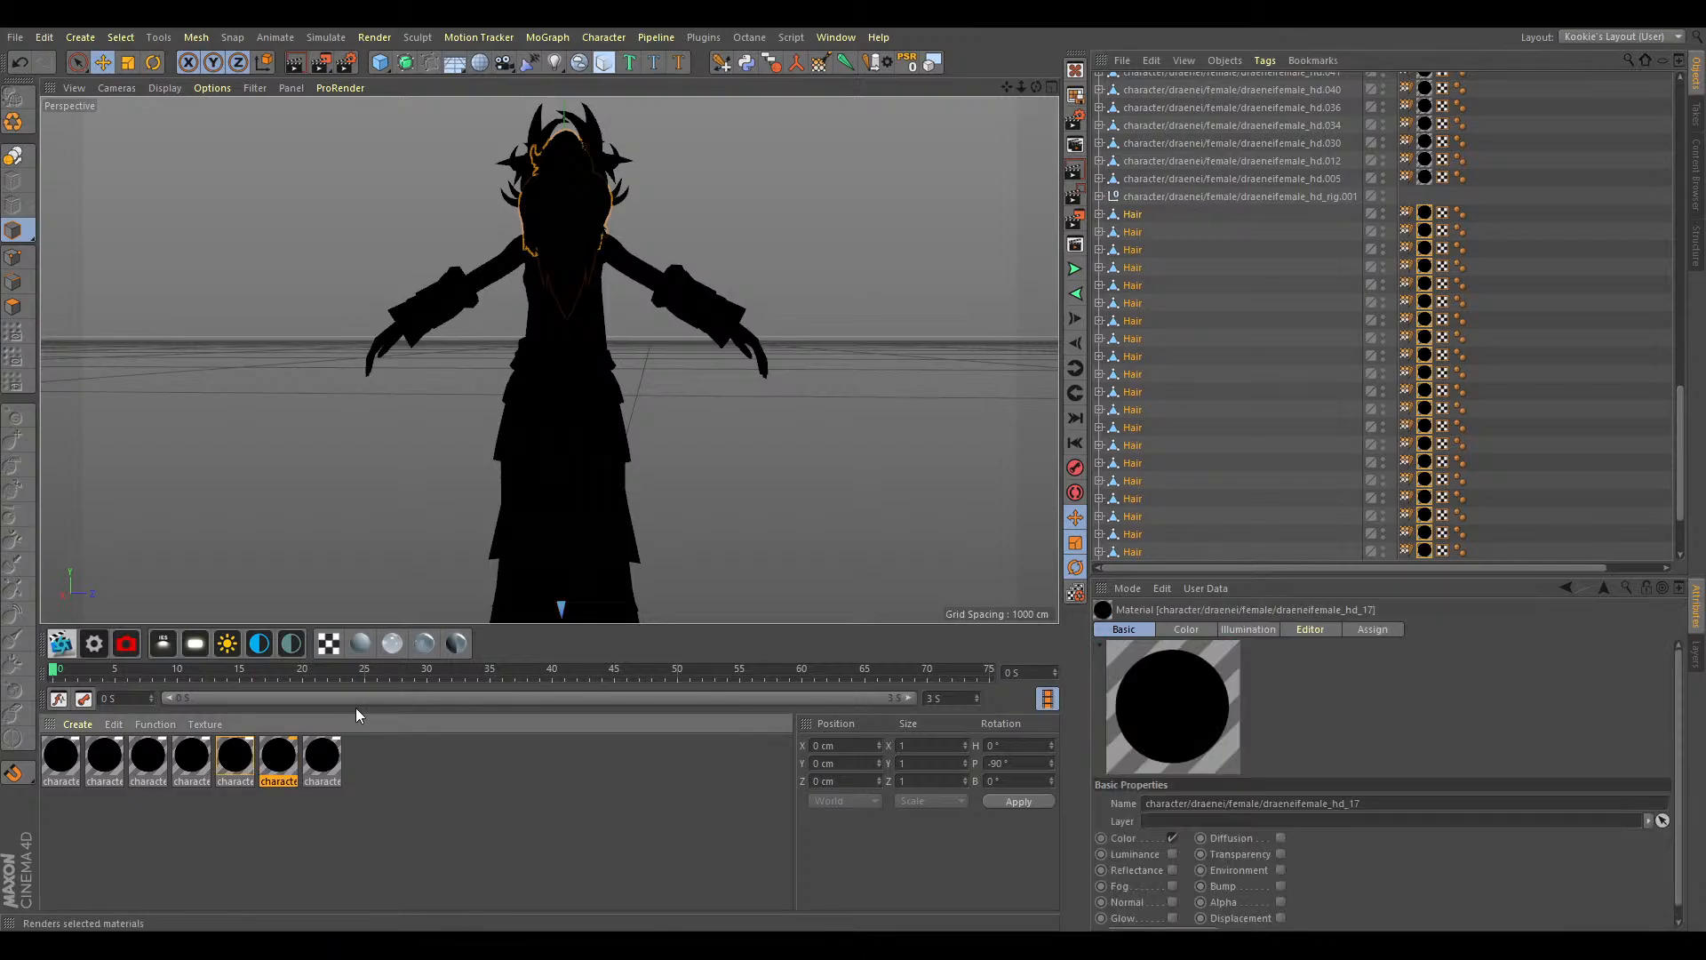
{"action": "left_click", "coordinate": [384, 684]}
{"action": "left_click_drag", "start_coordinate": [1036, 87], "coordinate": [971, 202]}
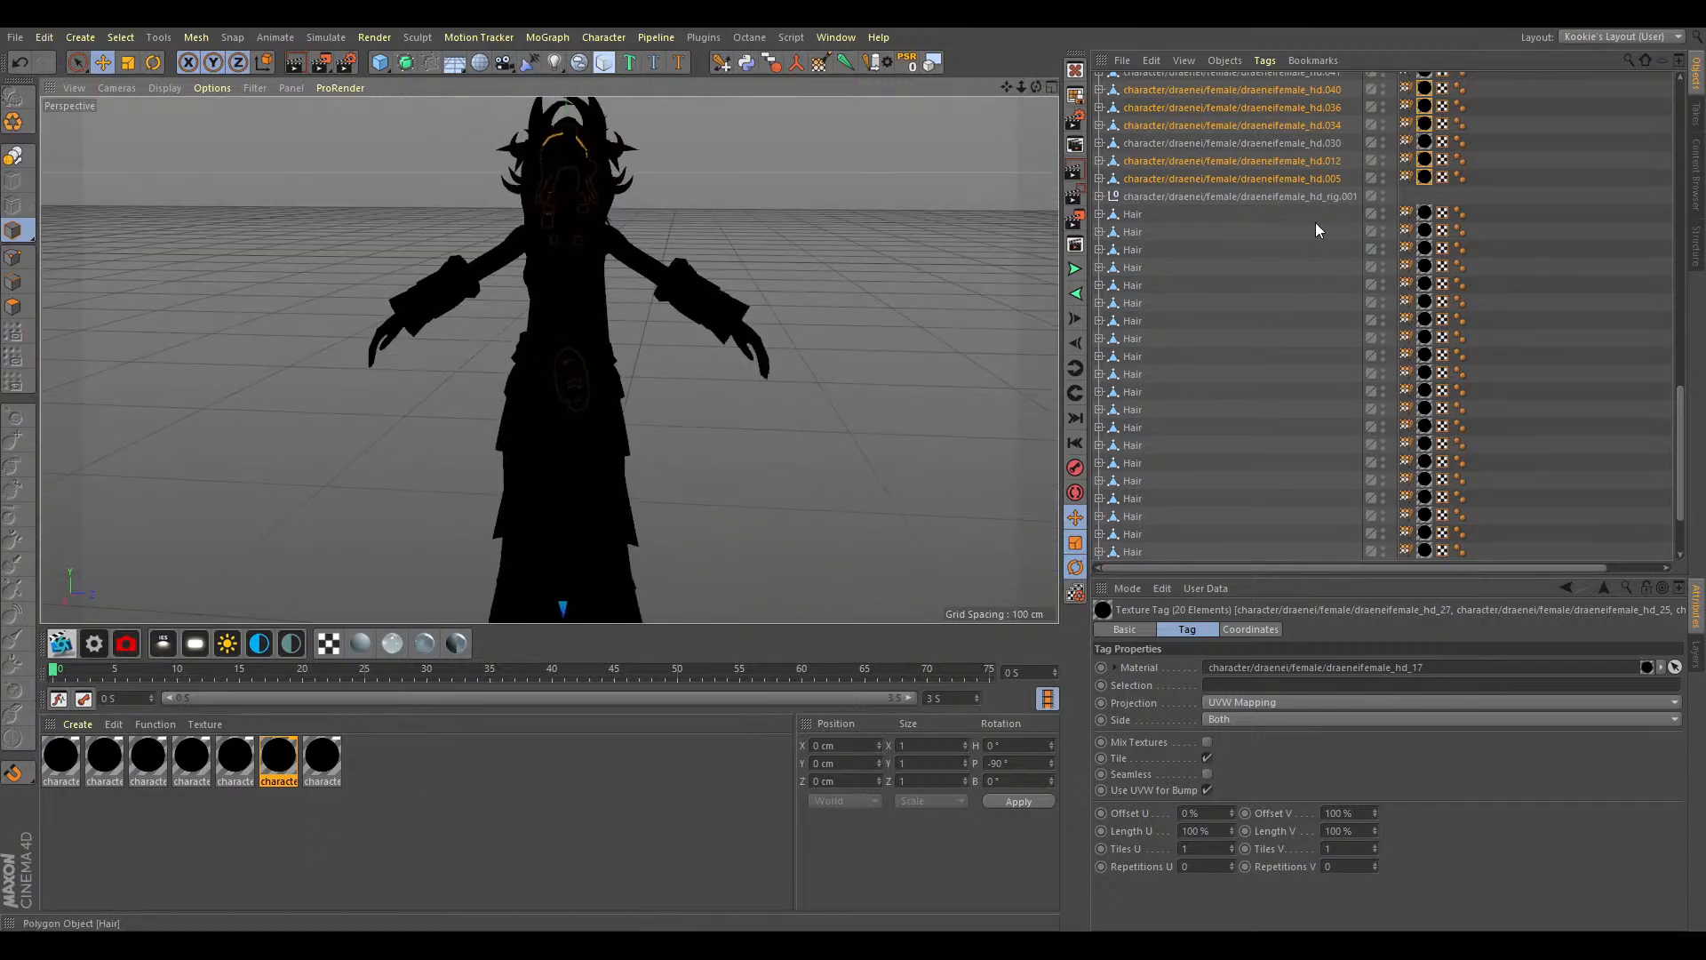
{"action": "left_click_drag", "start_coordinate": [1219, 178], "coordinate": [1231, 201]}
Rename all the selected ornament objects as Jewels.
{"action": "left_click", "coordinate": [1251, 667]}
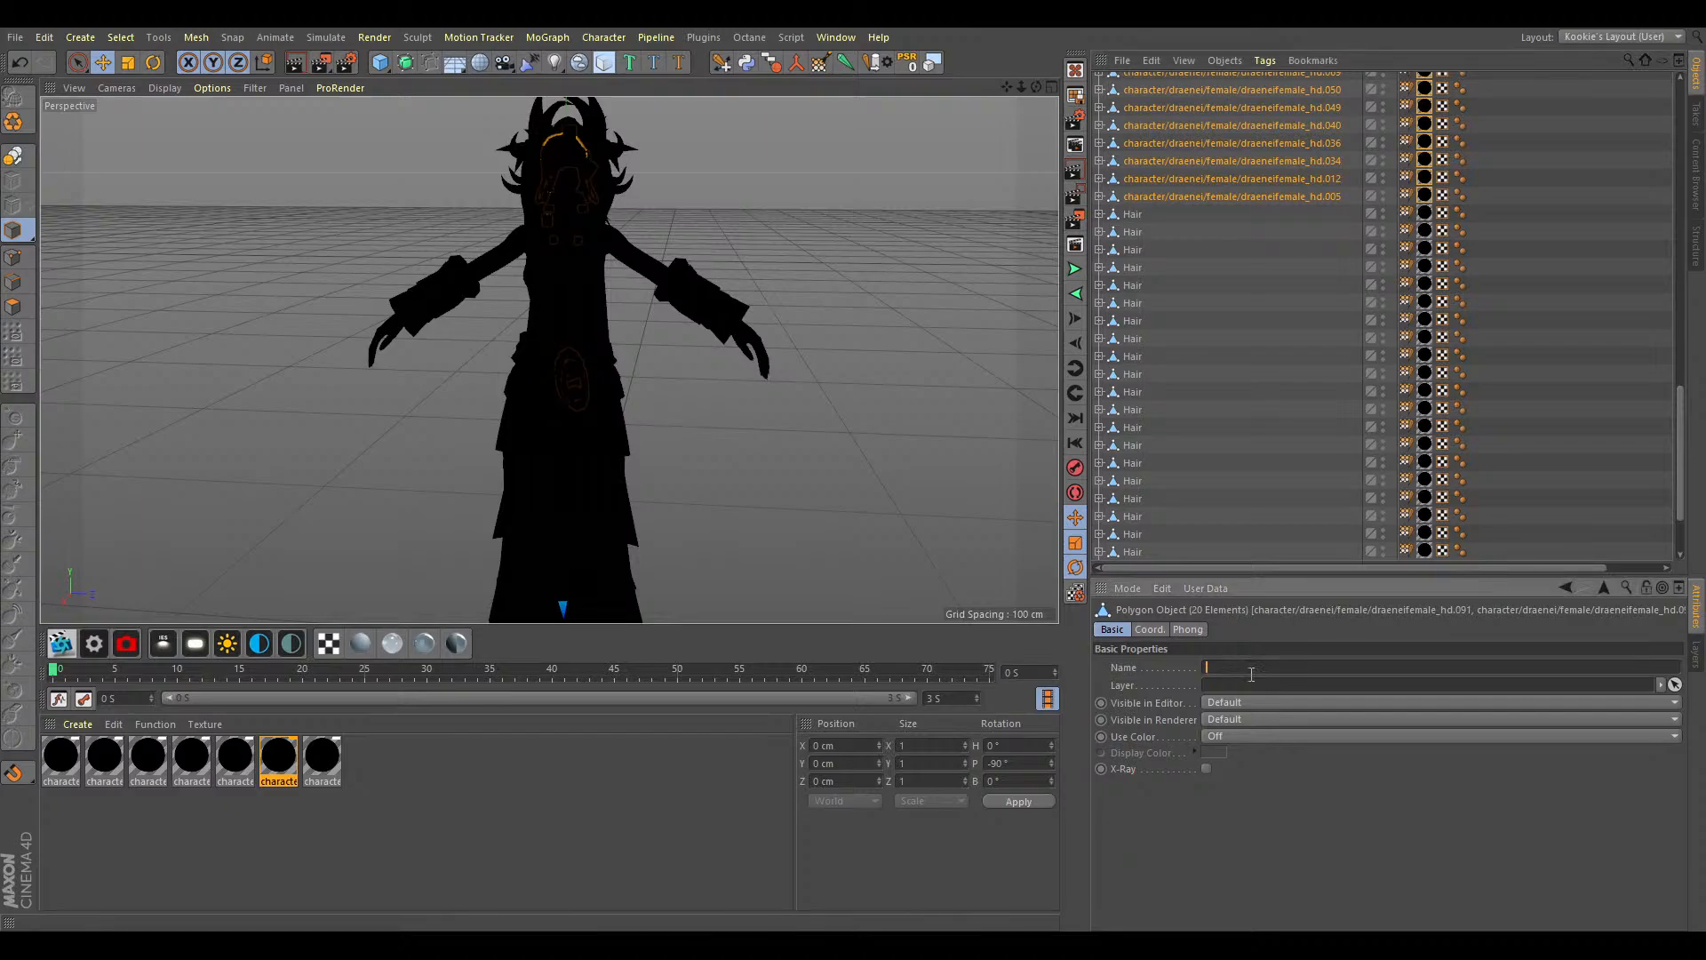
{"action": "type", "text": "Jewels"}
{"action": "key", "text": "Return"}
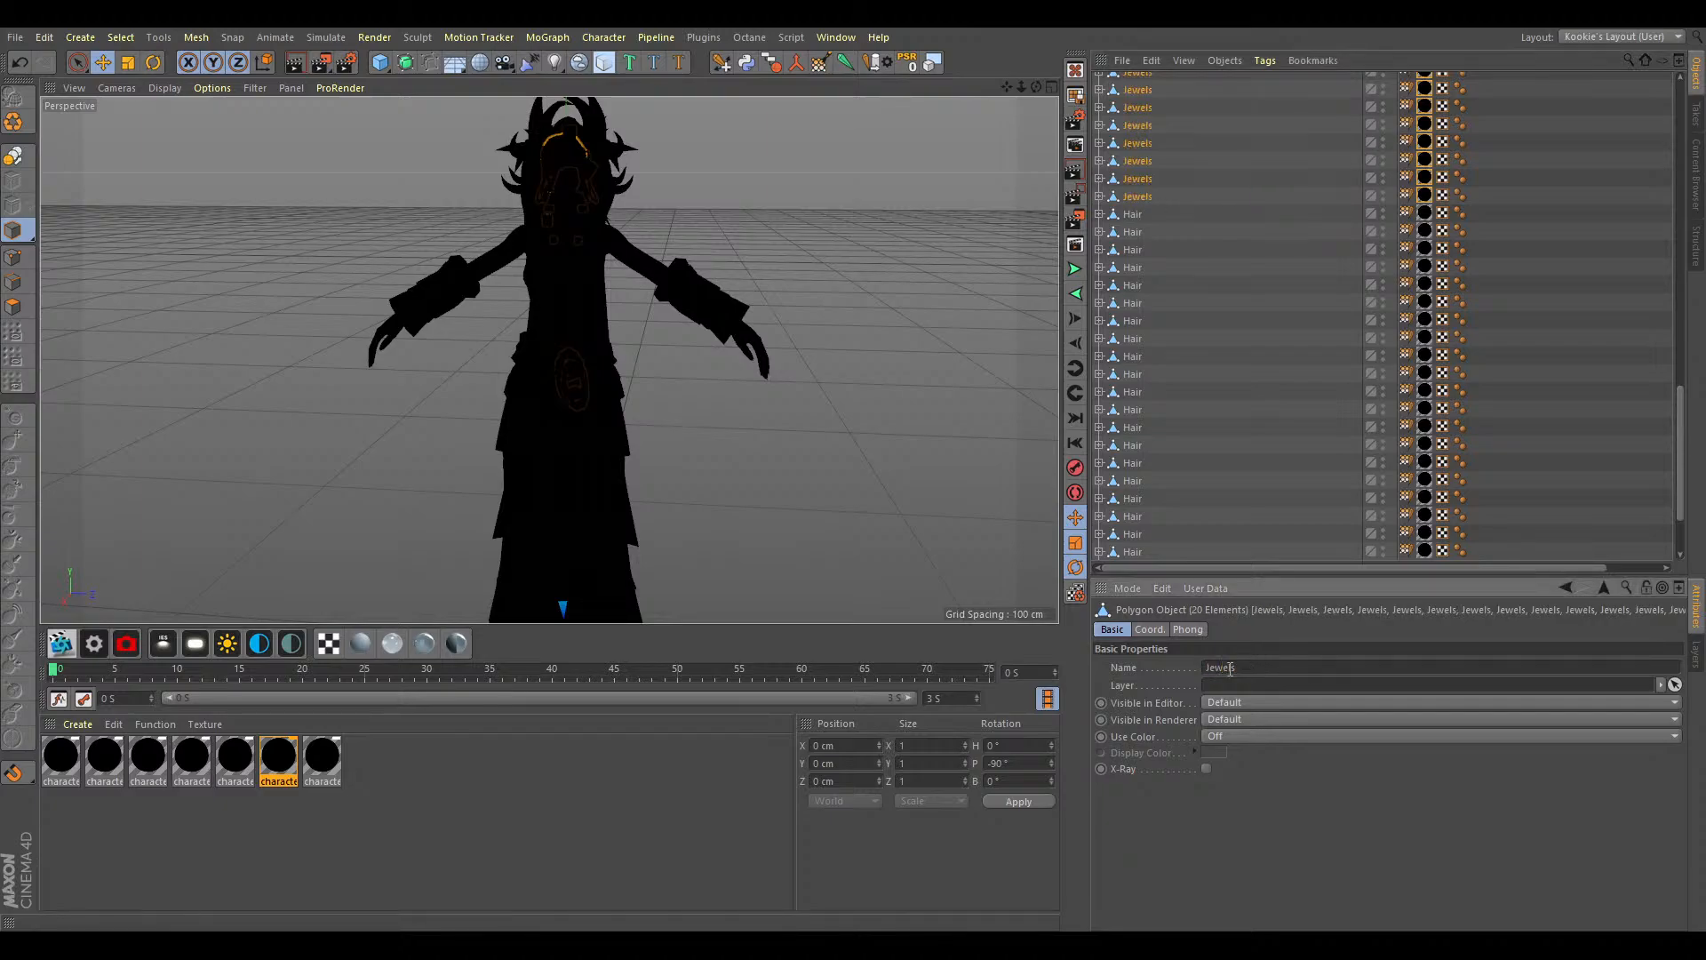
Select all objects using the draeneifemale_hd_96 material and move them together directly above the Jewels objects.
{"action": "left_click", "coordinate": [325, 755]}
{"action": "right_click", "coordinate": [326, 754]}
{"action": "left_click", "coordinate": [428, 689]}
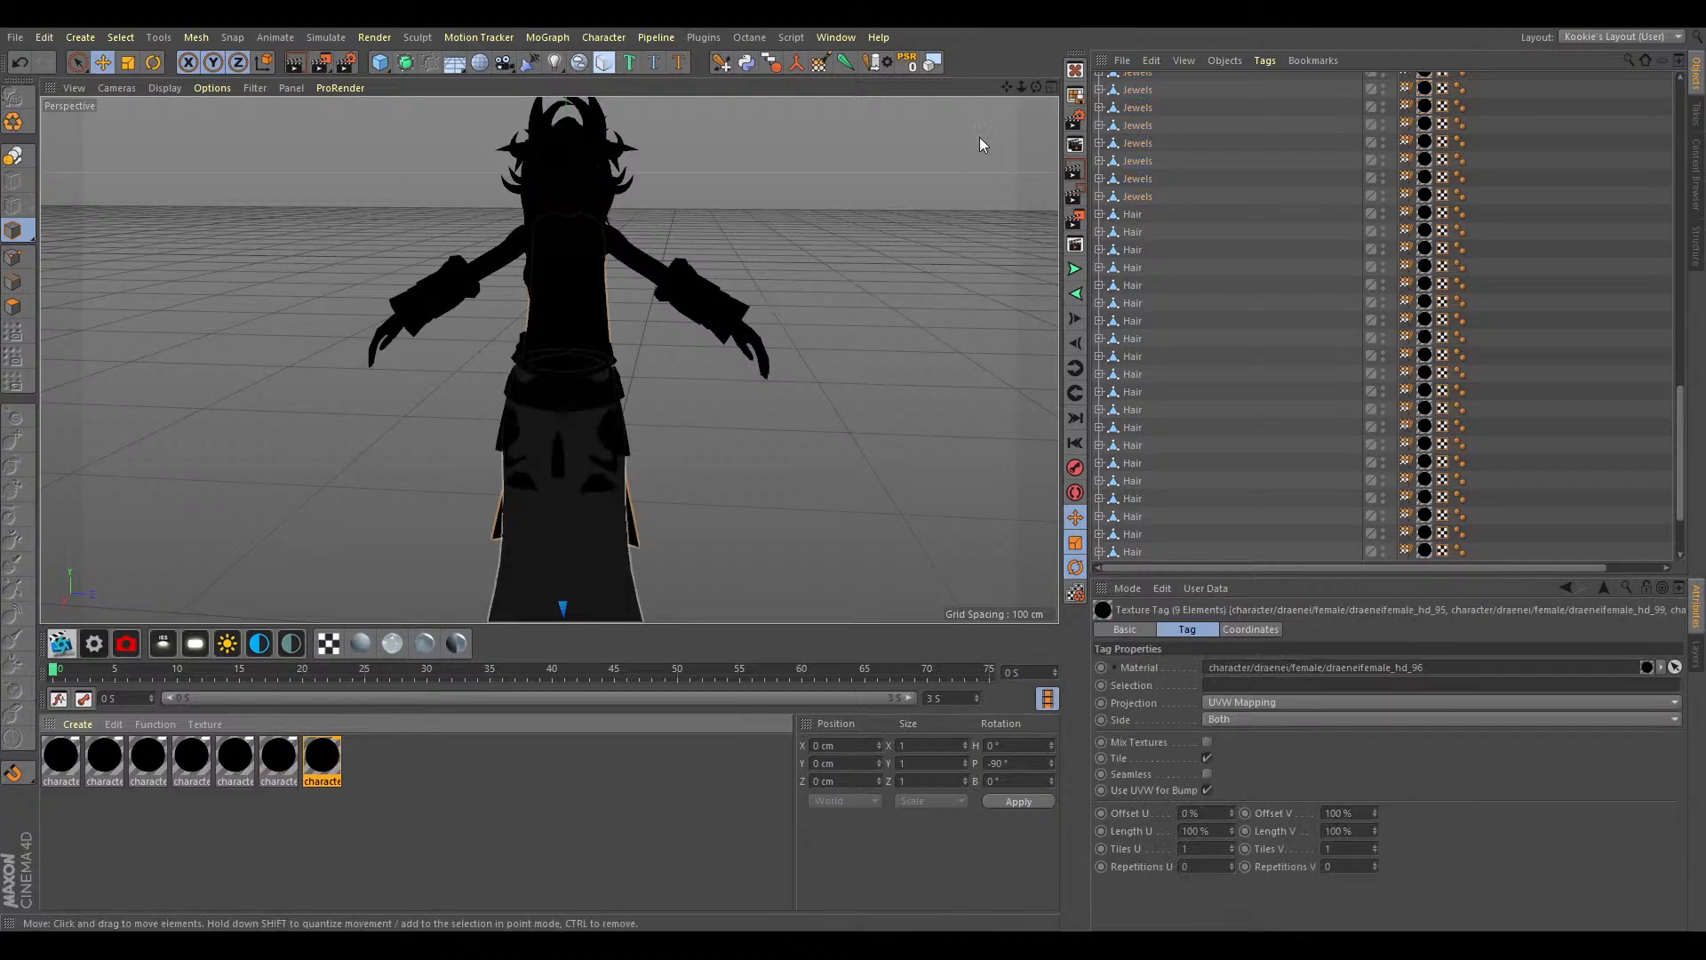
{"action": "mouse_move", "coordinate": [1038, 87]}
{"action": "left_mouse_down"}
{"action": "mouse_move", "coordinate": [995, 91]}
{"action": "mouse_move", "coordinate": [1034, 90]}
{"action": "left_mouse_up"}
{"action": "scroll", "coordinate": [1165, 413], "scroll_direction": "down", "scroll_amount": 2}
{"action": "scroll", "coordinate": [1162, 408], "scroll_direction": "up", "scroll_amount": 15}
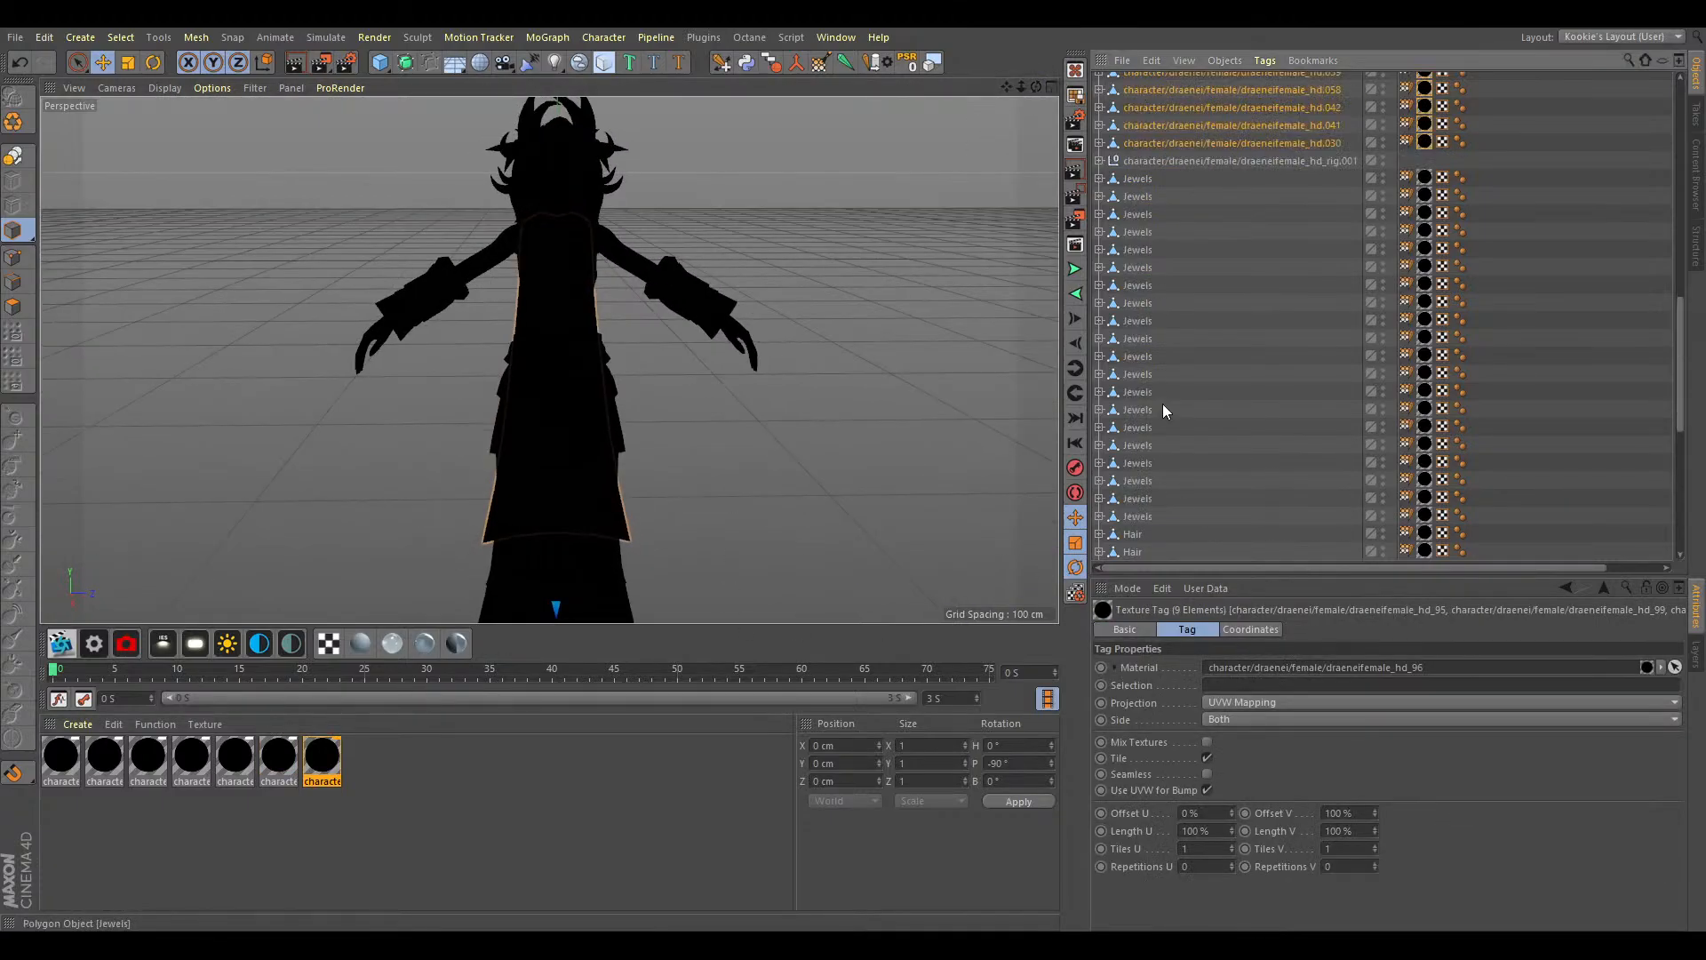
{"action": "left_click", "coordinate": [1144, 630]}
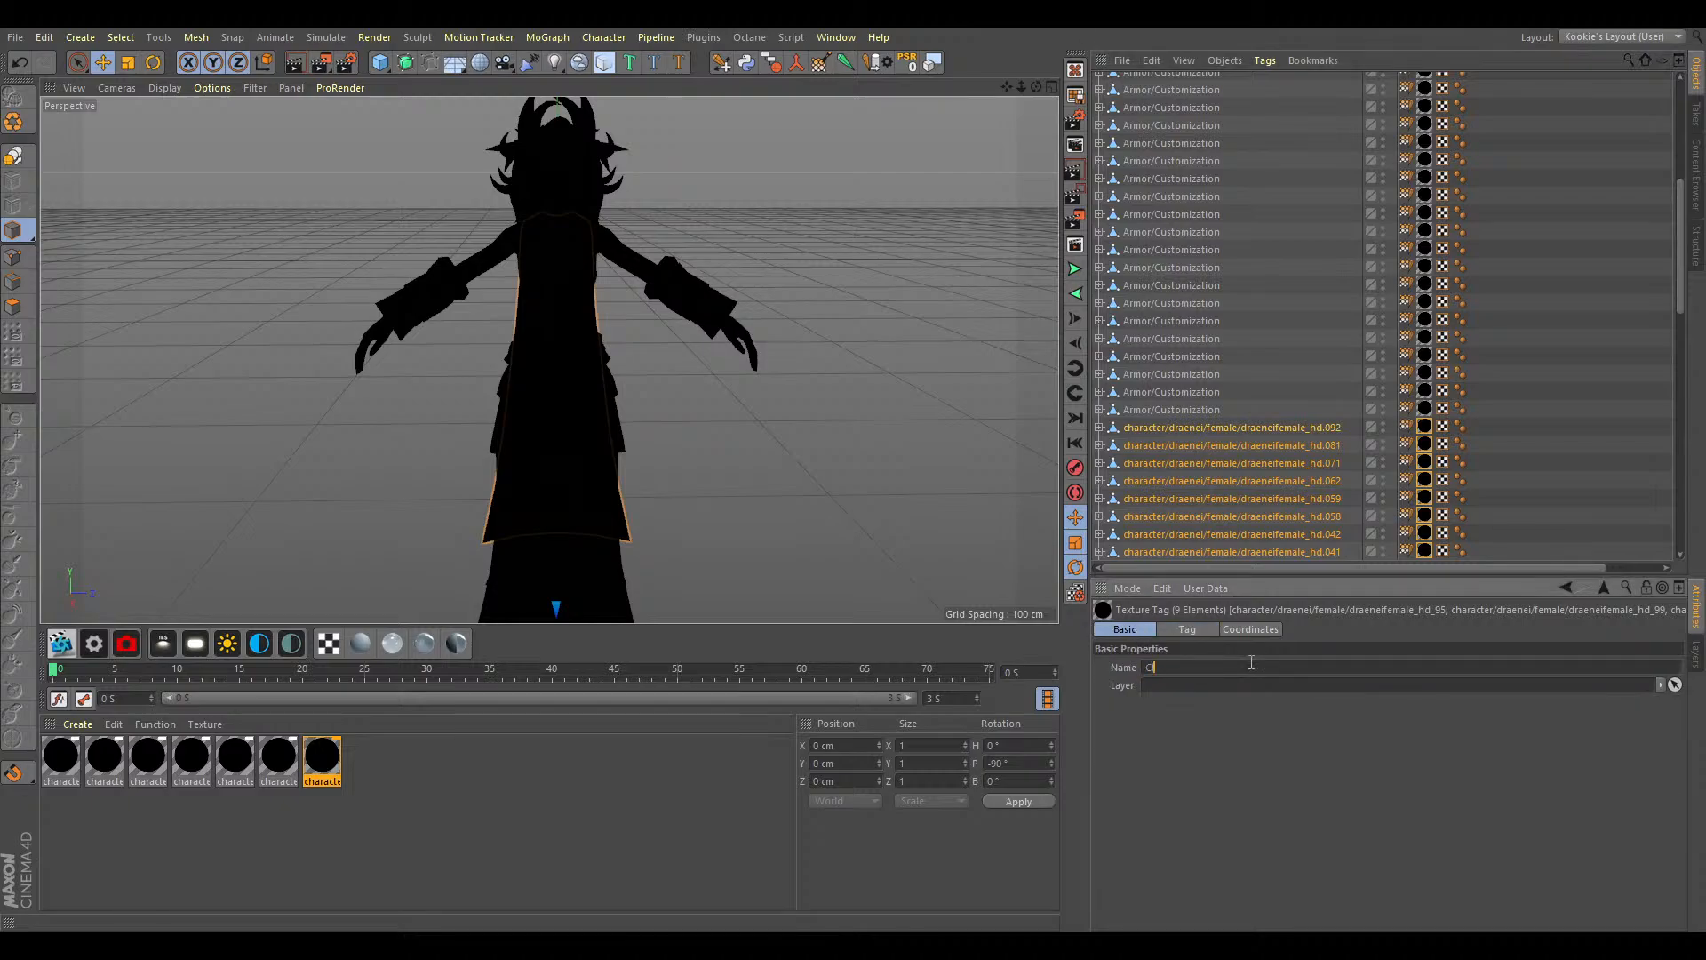
{"action": "scroll", "coordinate": [1340, 378], "scroll_direction": "down", "scroll_amount": 2}
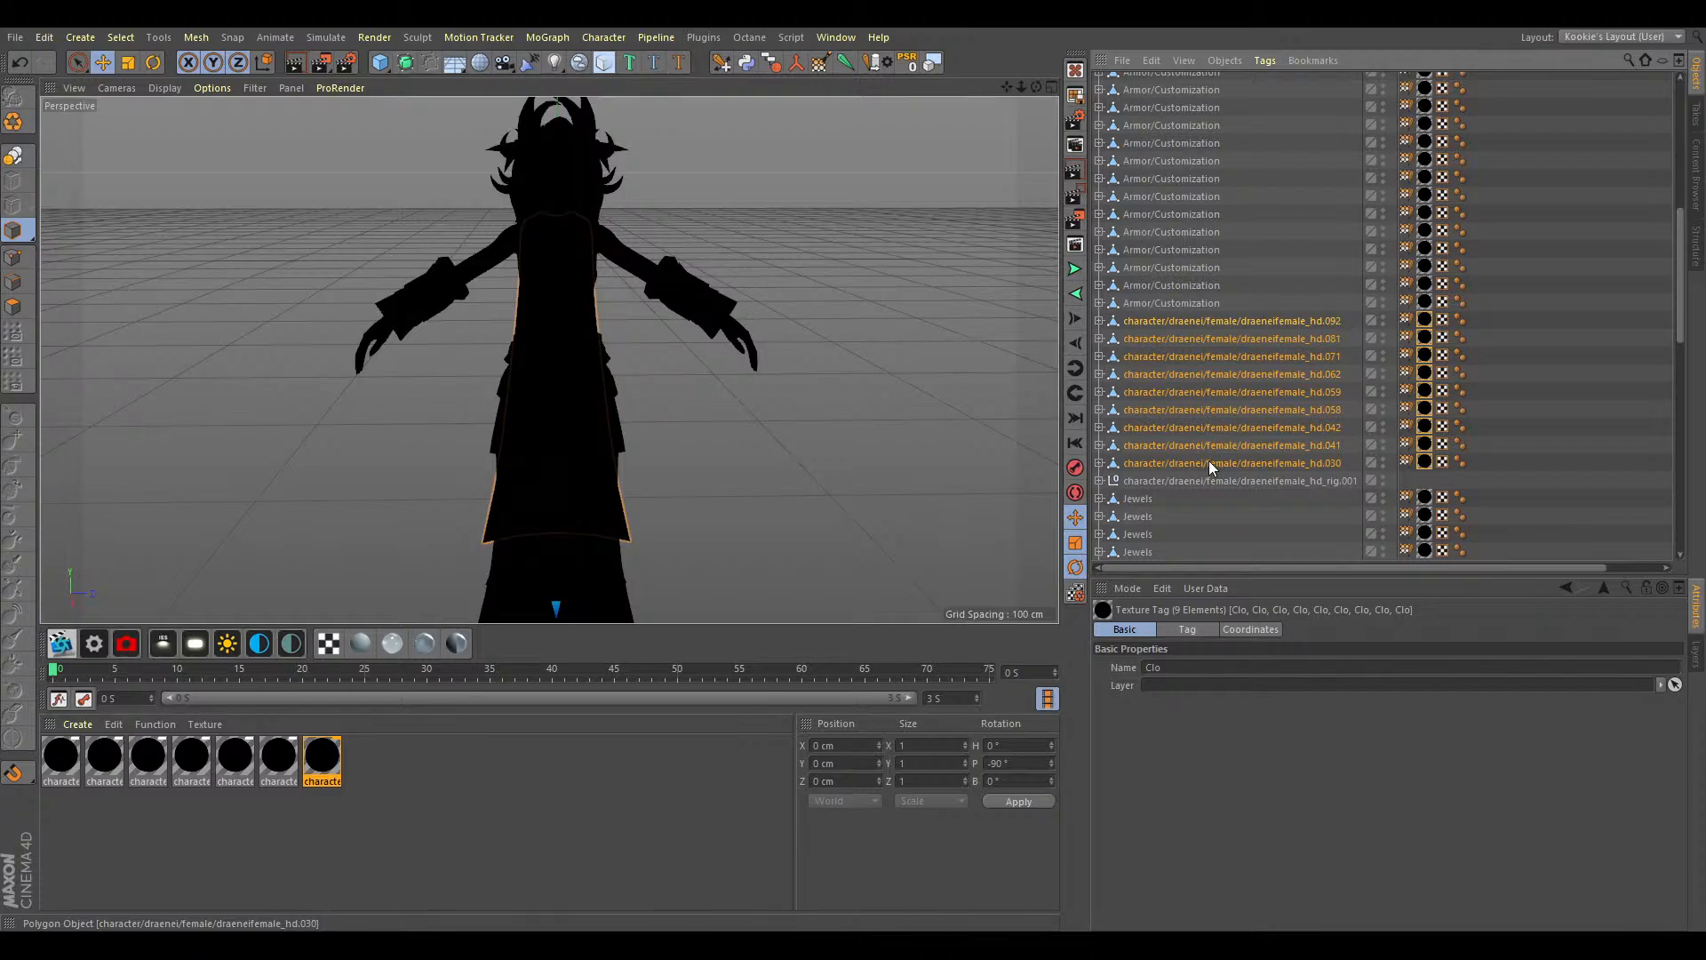
{"action": "left_click_drag", "start_coordinate": [1205, 483], "coordinate": [1203, 487]}
Rename all the selected cape objects as Cloaks.
{"action": "left_click", "coordinate": [1261, 673]}
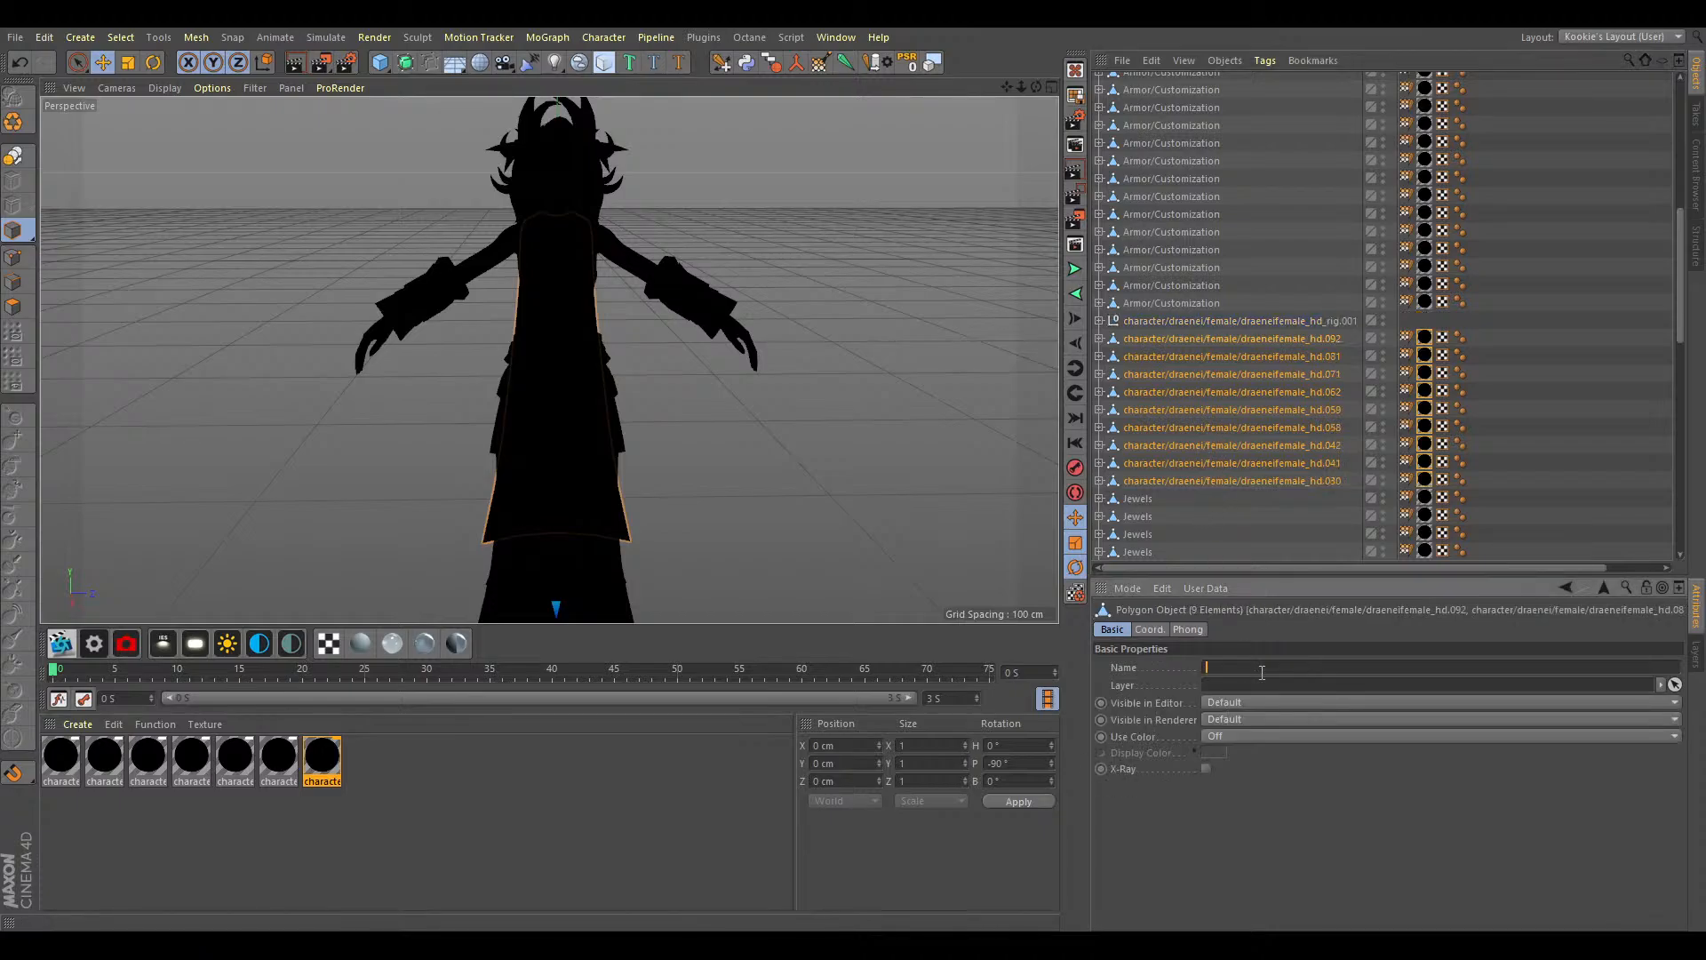
{"action": "type", "text": "aks"}
{"action": "key", "text": "Return"}
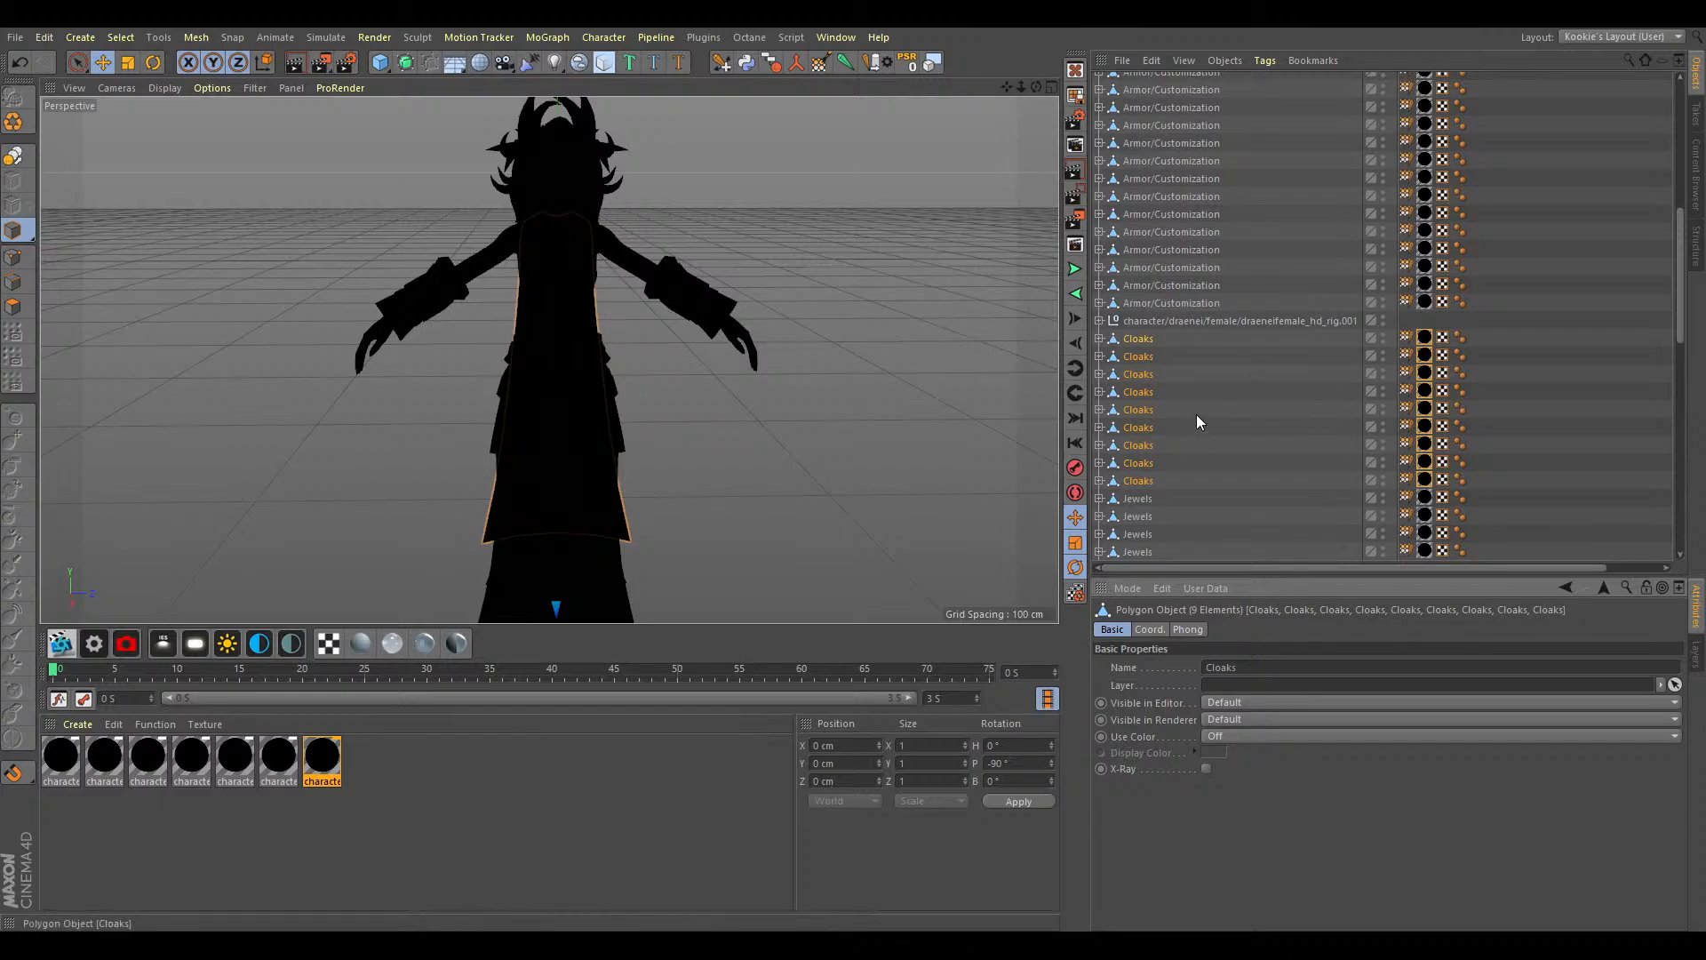
Review the renamed objects and add a null object to the scene.
{"action": "scroll", "coordinate": [1196, 415], "scroll_direction": "up", "scroll_amount": 5}
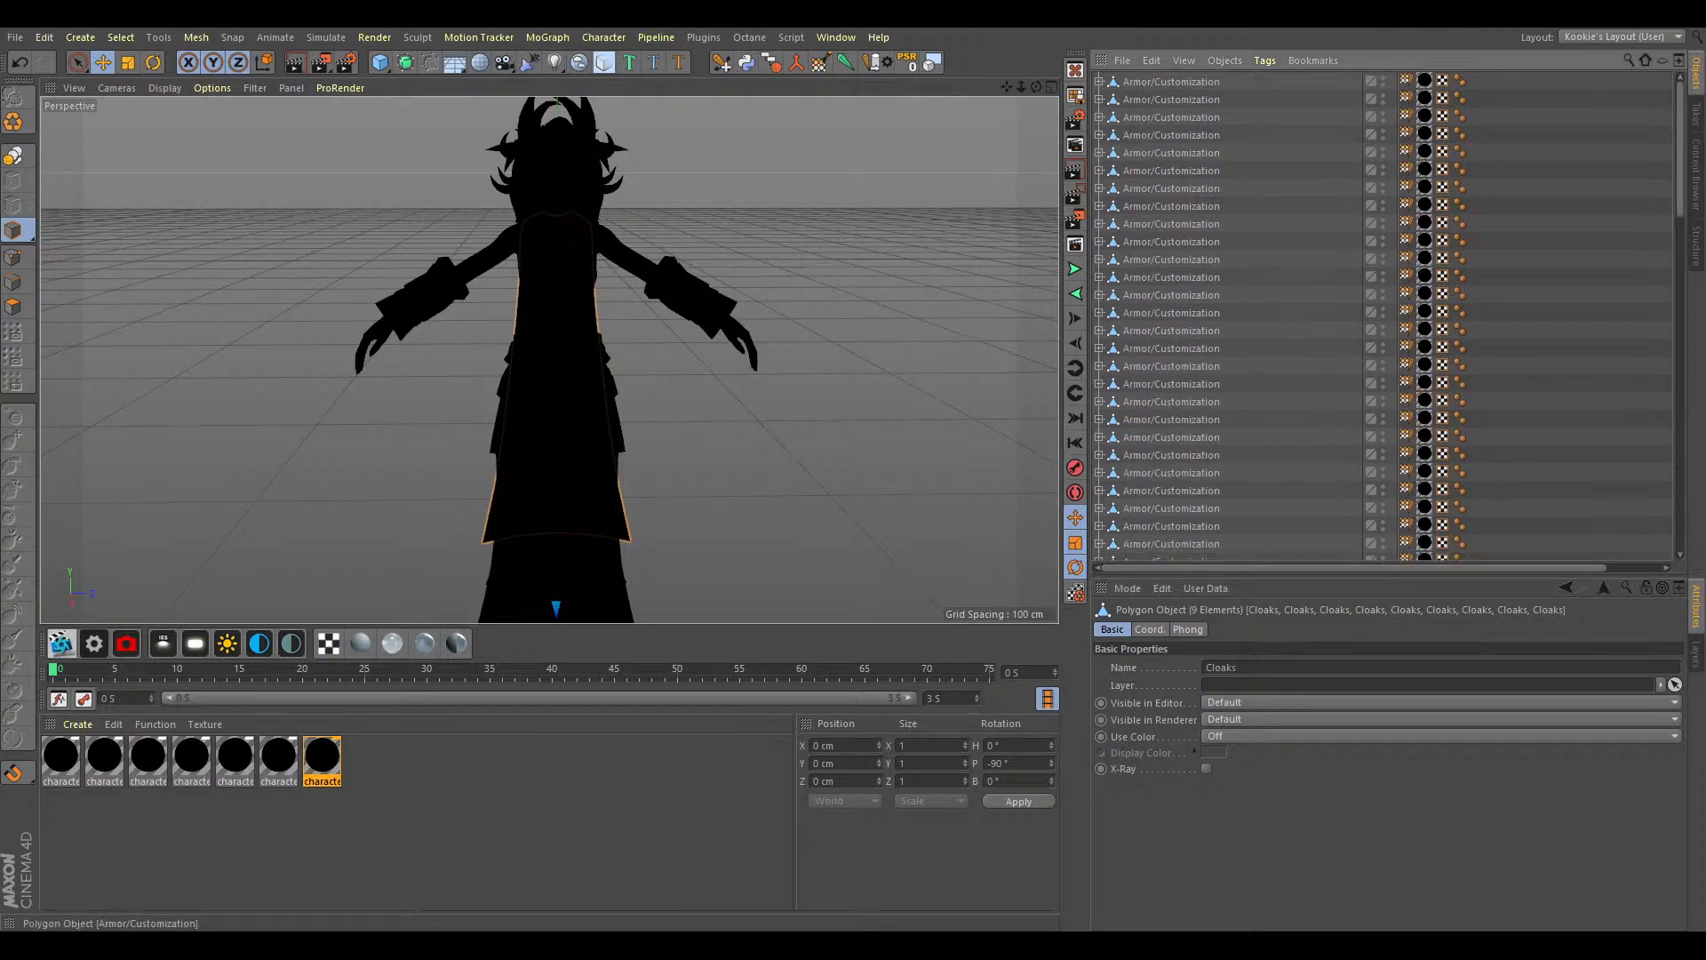
{"action": "scroll", "coordinate": [1439, 485], "scroll_direction": "down", "scroll_amount": 3}
{"action": "scroll", "coordinate": [1382, 316], "scroll_direction": "down", "scroll_amount": 8}
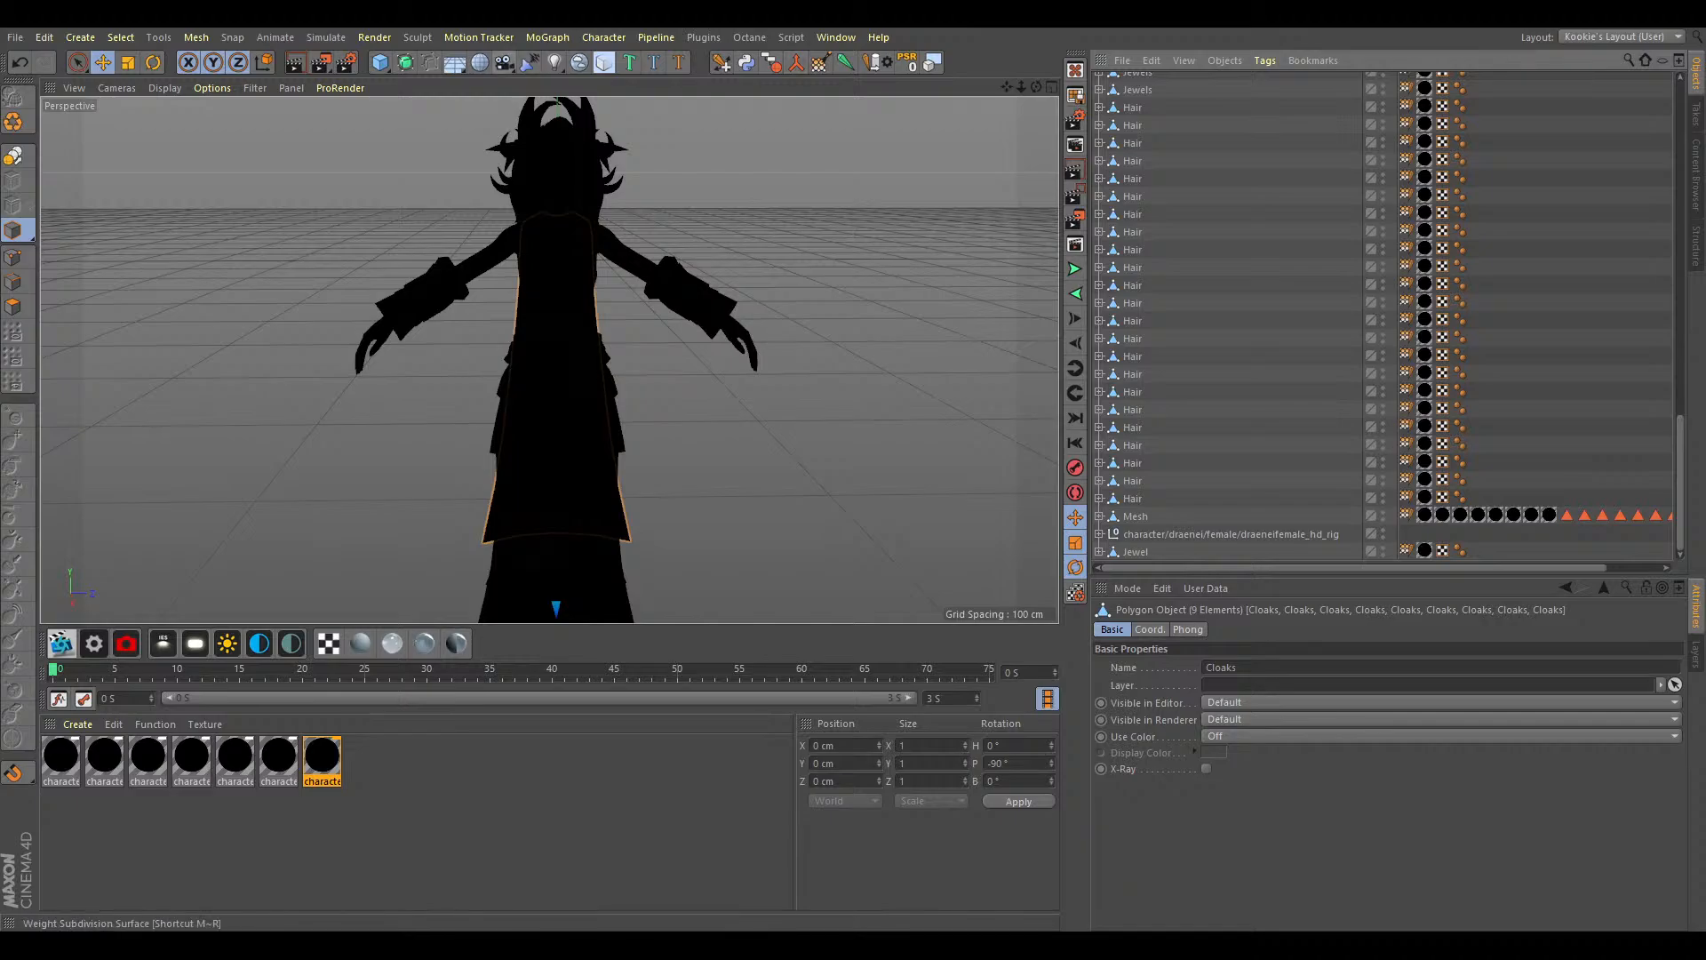
{"action": "left_click", "coordinate": [380, 63]}
{"action": "left_click", "coordinate": [434, 89]}
Group all the Armor/Customization, Cloaks, Jewels and Hair objects, plus the separate Jewel object, inside the null and collapse it.
{"action": "scroll", "coordinate": [1248, 290], "scroll_direction": "up", "scroll_amount": 15}
{"action": "left_click_drag", "start_coordinate": [1226, 98], "coordinate": [1115, 506]}
{"action": "left_click", "coordinate": [1145, 551], "text": "ctrl"}
{"action": "scroll", "coordinate": [1163, 408], "scroll_direction": "up", "scroll_amount": 15}
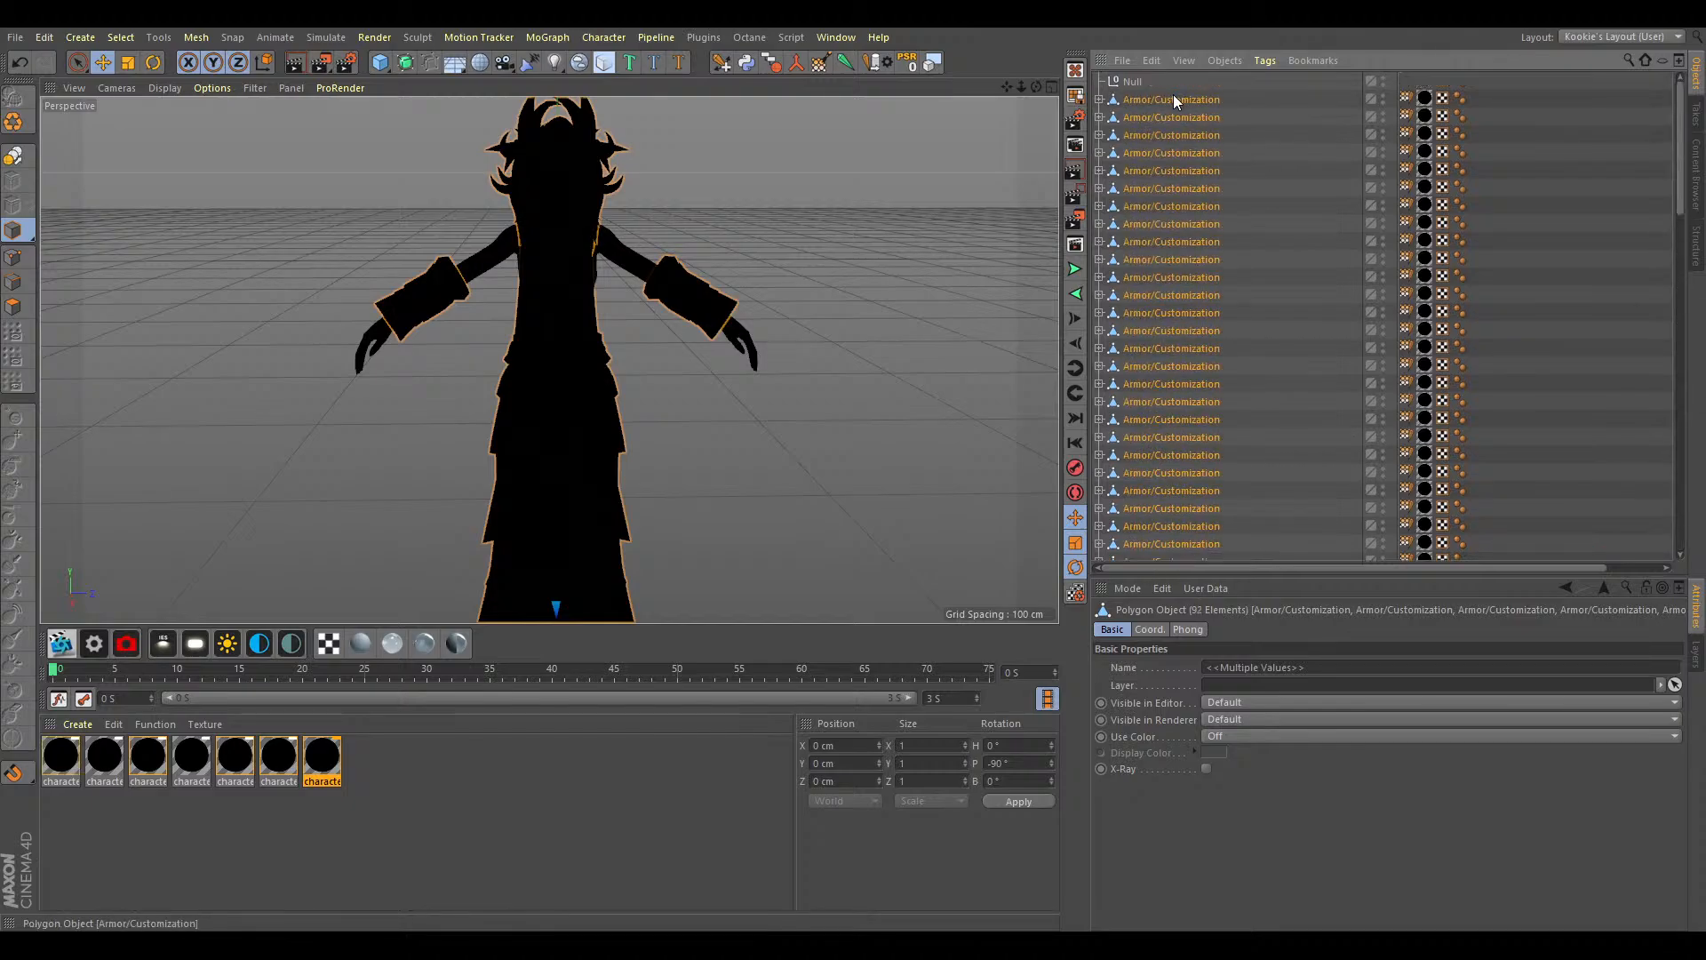
{"action": "left_click_drag", "start_coordinate": [1139, 79], "coordinate": [1143, 156]}
{"action": "left_click", "coordinate": [1100, 81]}
{"action": "left_click", "coordinate": [1185, 241]}
Test-move the draeneifemale_hd_rig.001 null in the viewport and undo the move.
{"action": "left_click", "coordinate": [1173, 85]}
{"action": "scroll", "coordinate": [910, 183], "scroll_direction": "down", "scroll_amount": 3}
{"action": "left_click_drag", "start_coordinate": [685, 435], "coordinate": [785, 413]}
{"action": "key", "text": "ctrl+z"}
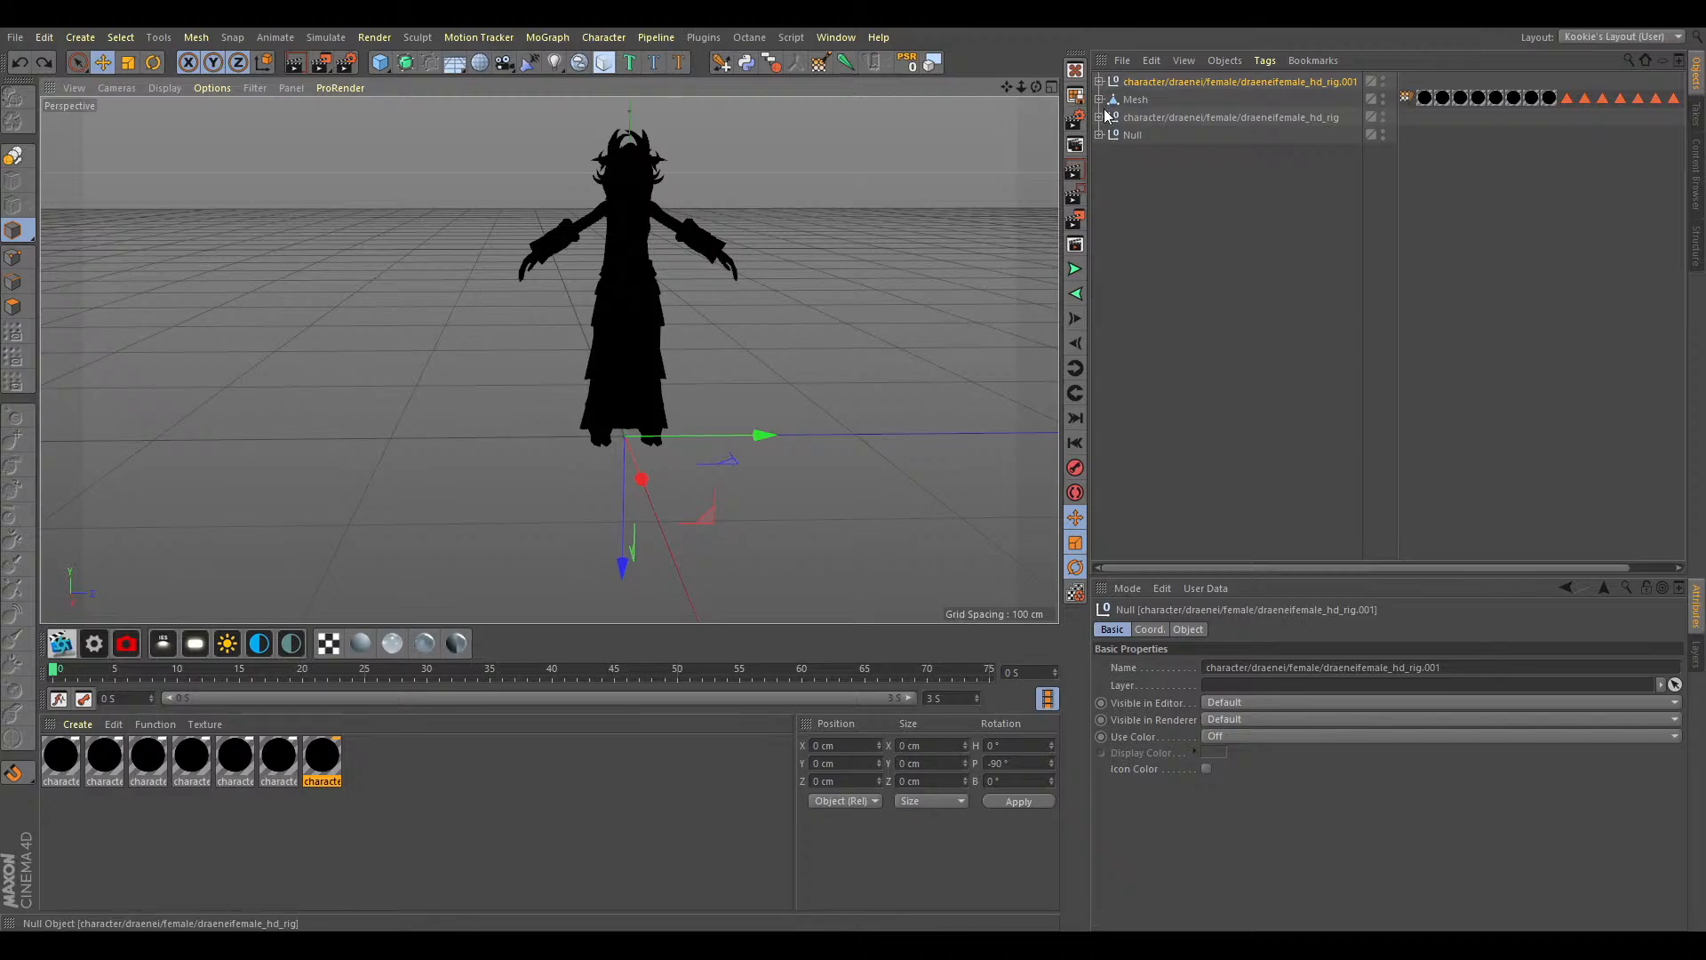
Test which parts follow the draeneifemale_hd_rig null by moving it with its hierarchy expanded and collapsed, undoing each move.
{"action": "left_click", "coordinate": [1100, 116]}
{"action": "left_click", "coordinate": [1134, 121]}
{"action": "mouse_move", "coordinate": [835, 251]}
{"action": "left_mouse_down"}
{"action": "mouse_move", "coordinate": [725, 262]}
{"action": "mouse_move", "coordinate": [841, 261]}
{"action": "left_mouse_up"}
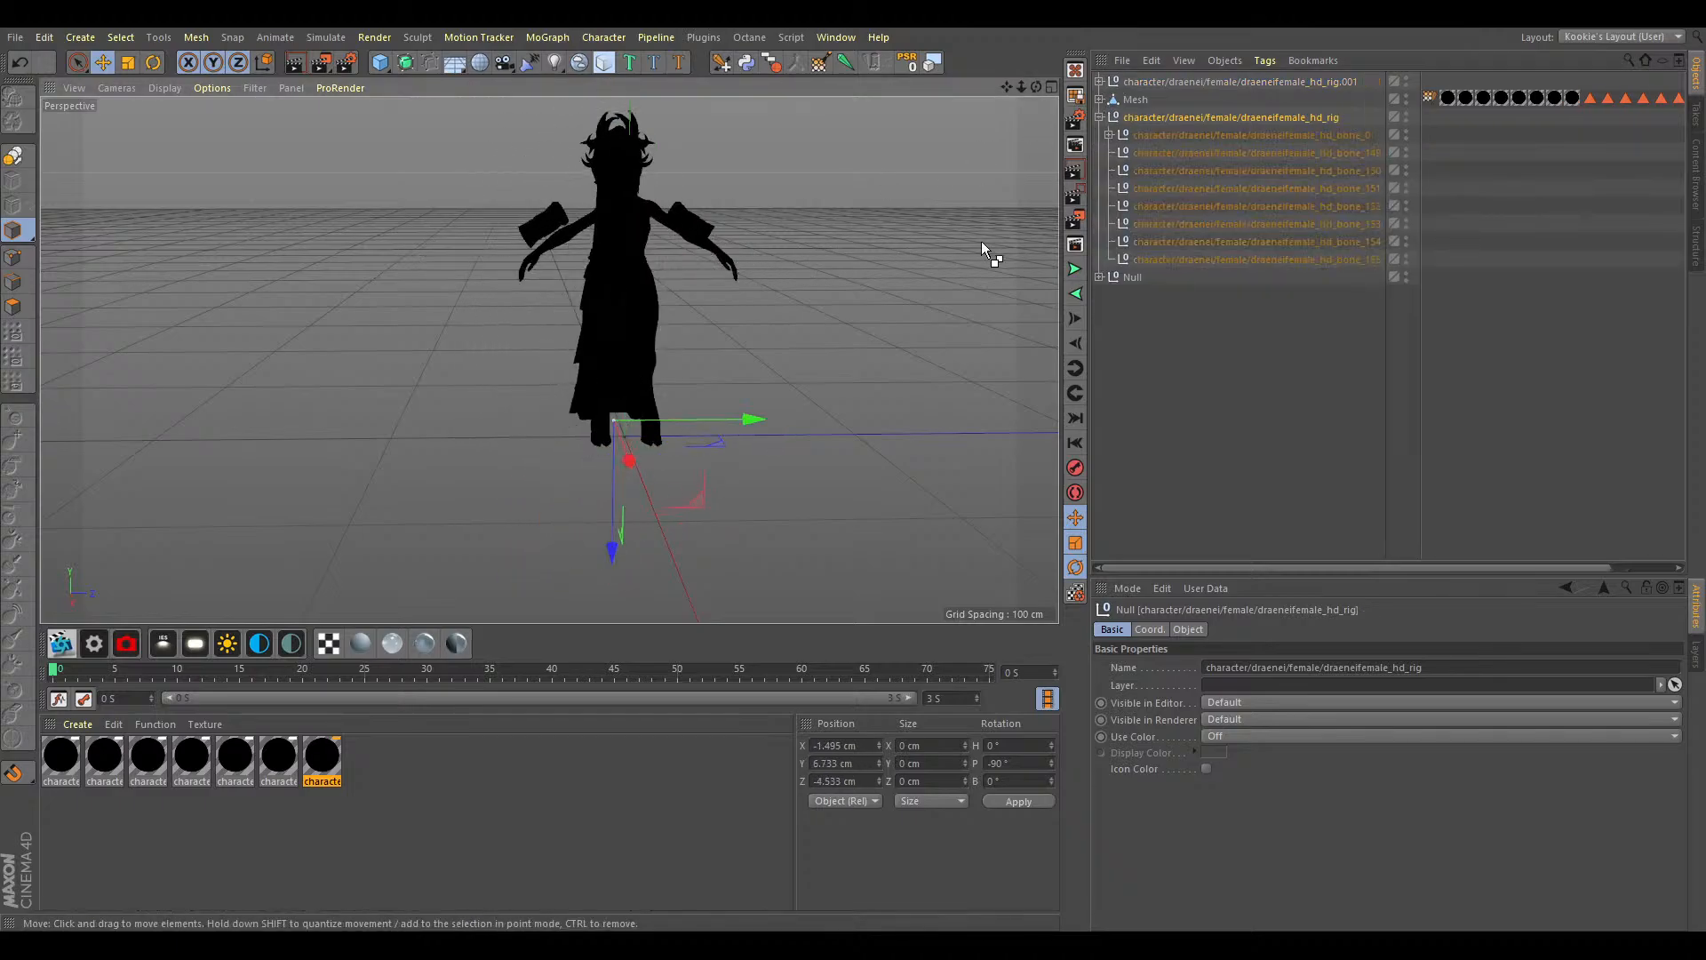
{"action": "key", "text": "ctrl+z"}
{"action": "left_click_drag", "start_coordinate": [1006, 88], "coordinate": [1077, 77]}
{"action": "left_click_drag", "start_coordinate": [697, 441], "coordinate": [622, 450]}
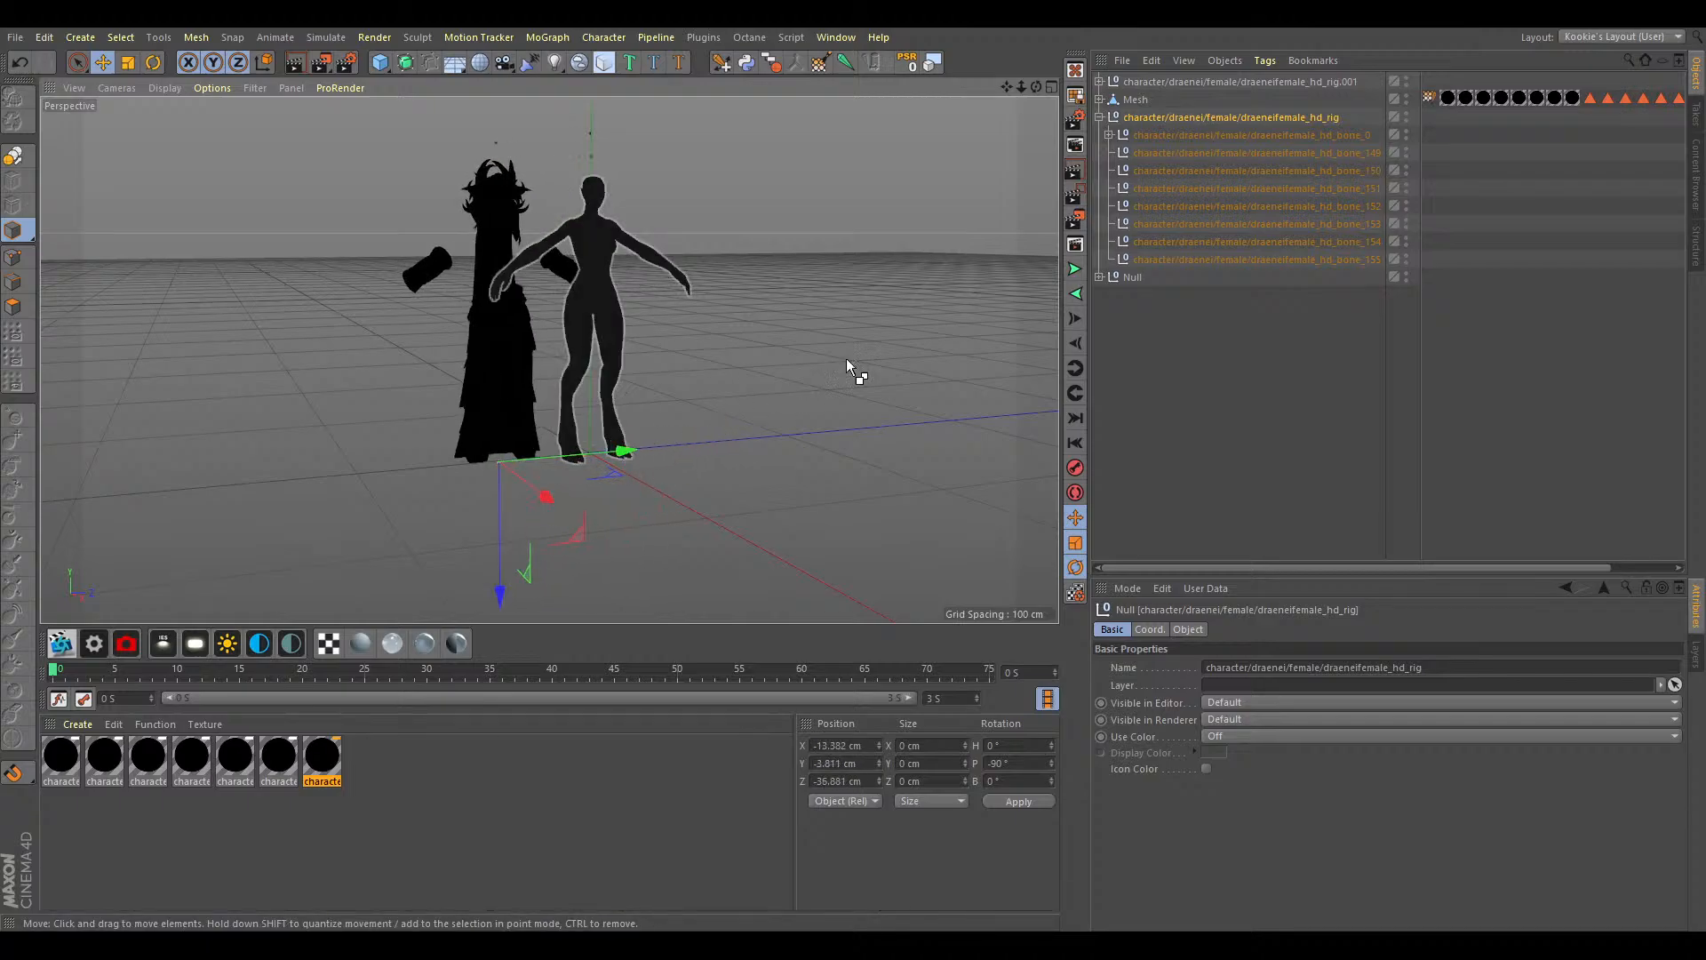
{"action": "key", "text": "ctrl+z"}
{"action": "left_click", "coordinate": [1112, 119]}
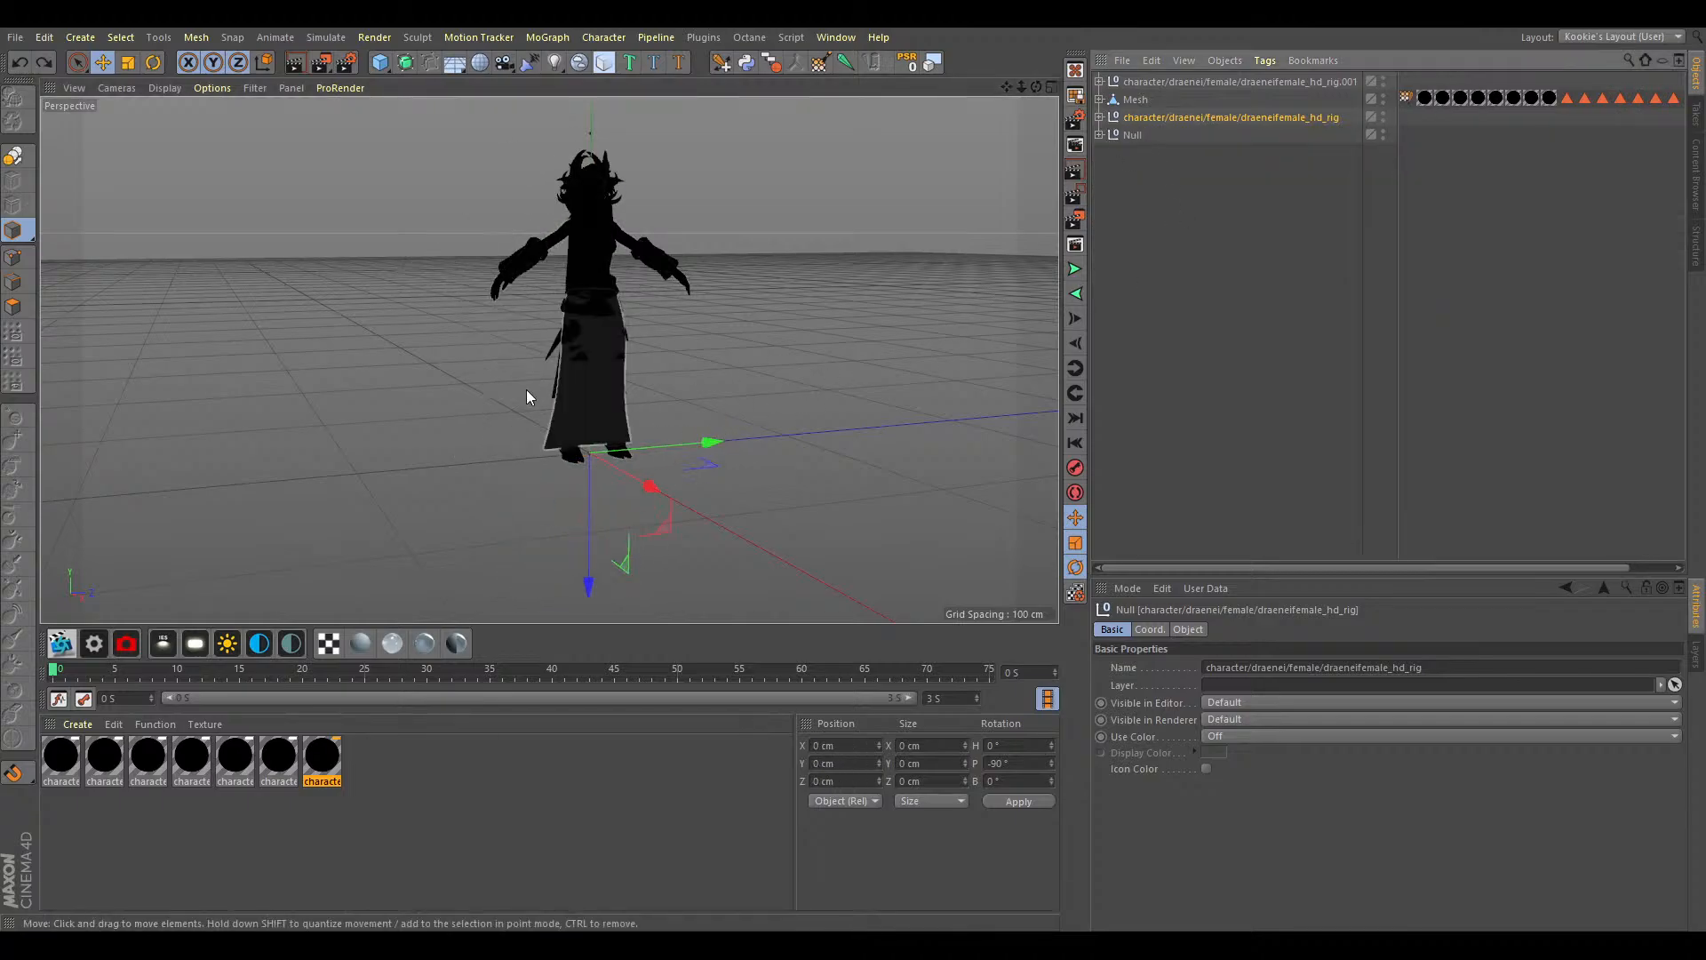
{"action": "left_click_drag", "start_coordinate": [674, 446], "coordinate": [704, 428]}
{"action": "key", "text": "ctrl+z"}
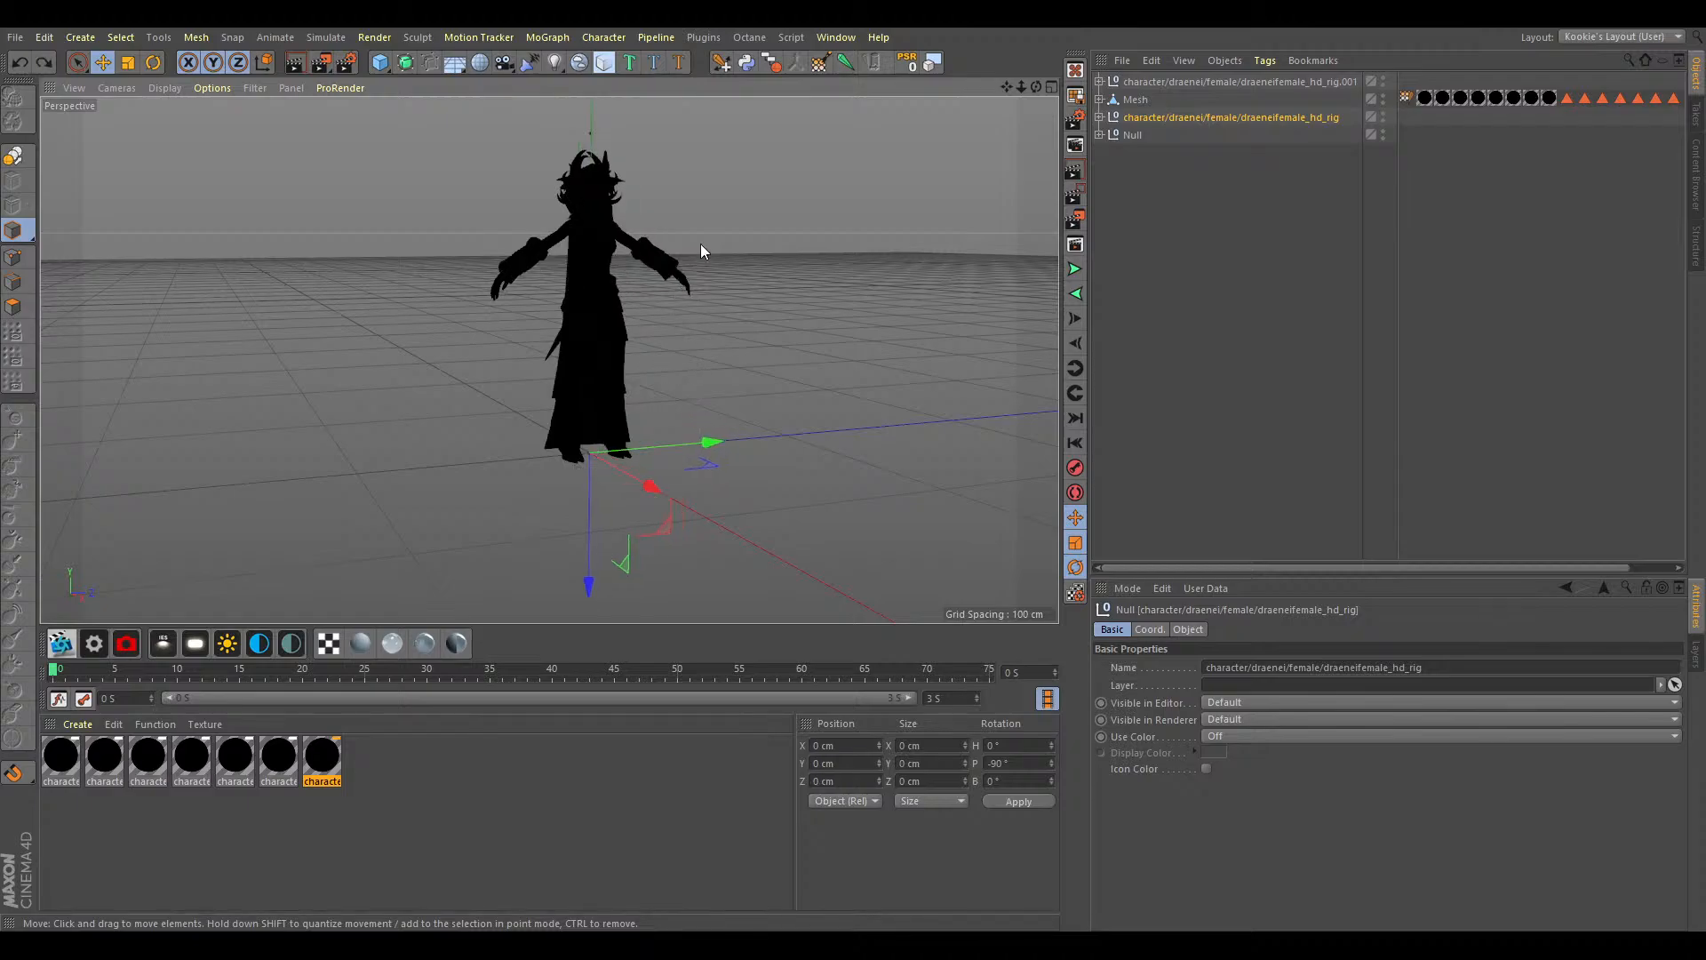
{"action": "scroll", "coordinate": [679, 216], "scroll_direction": "up", "scroll_amount": 3}
{"action": "left_click_drag", "start_coordinate": [1036, 86], "coordinate": [1037, 86]}
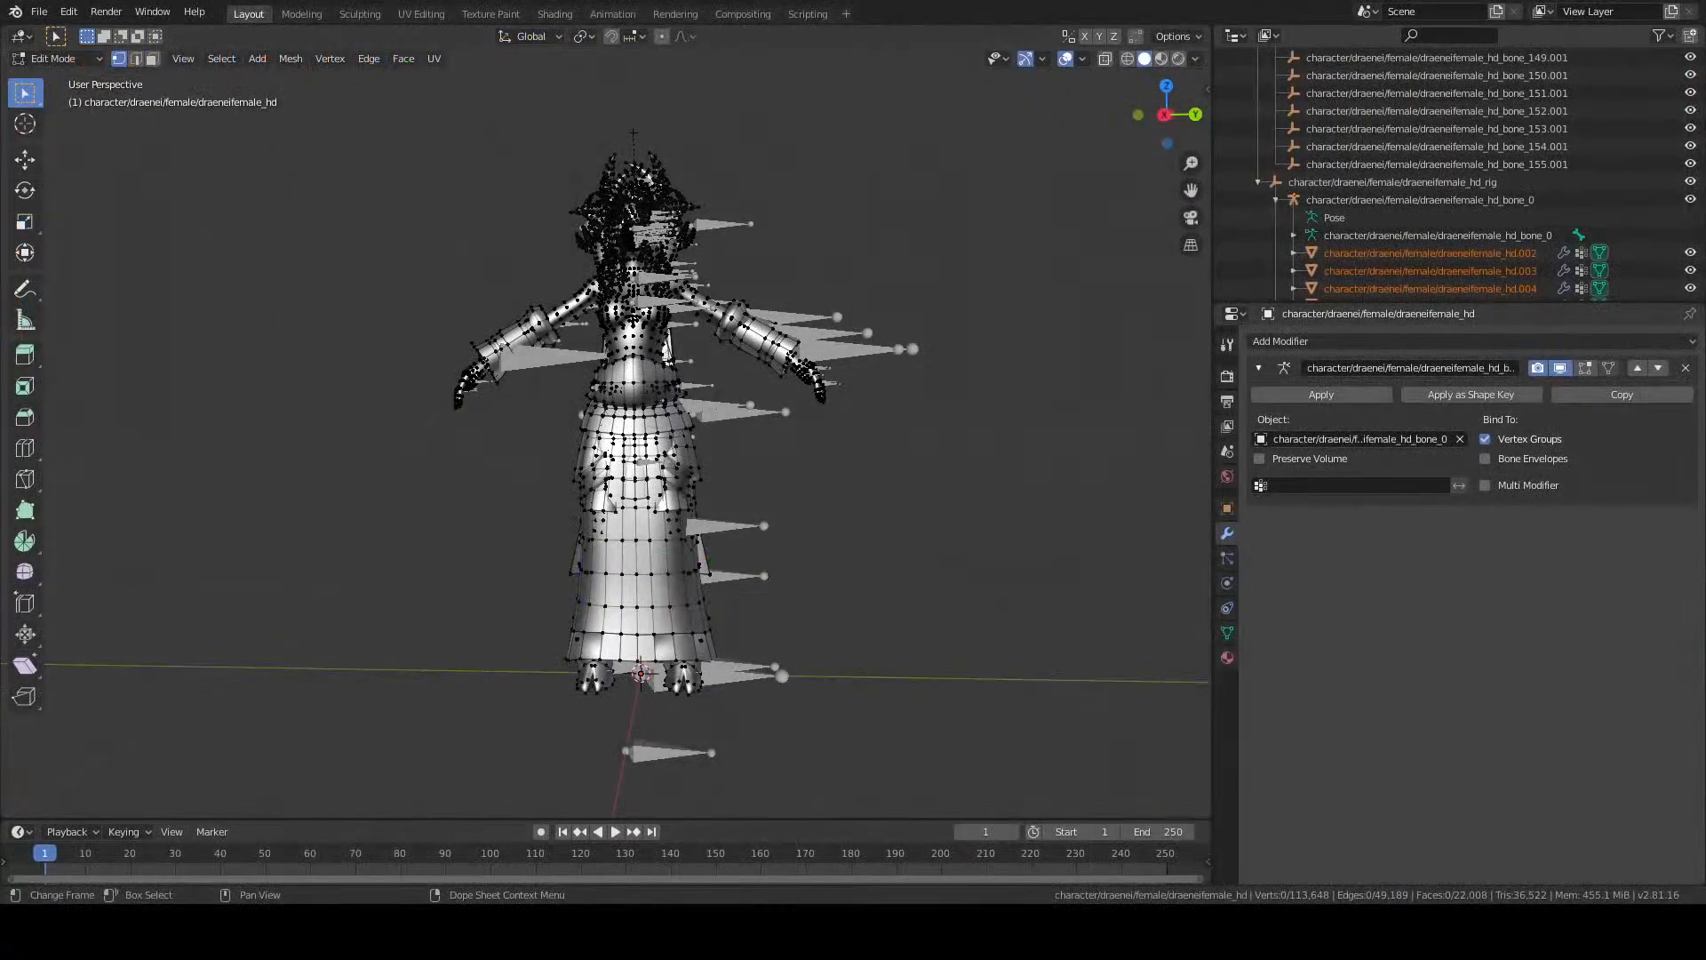
Switch to Blender and start a new General file.
{"action": "left_click", "coordinate": [39, 11]}
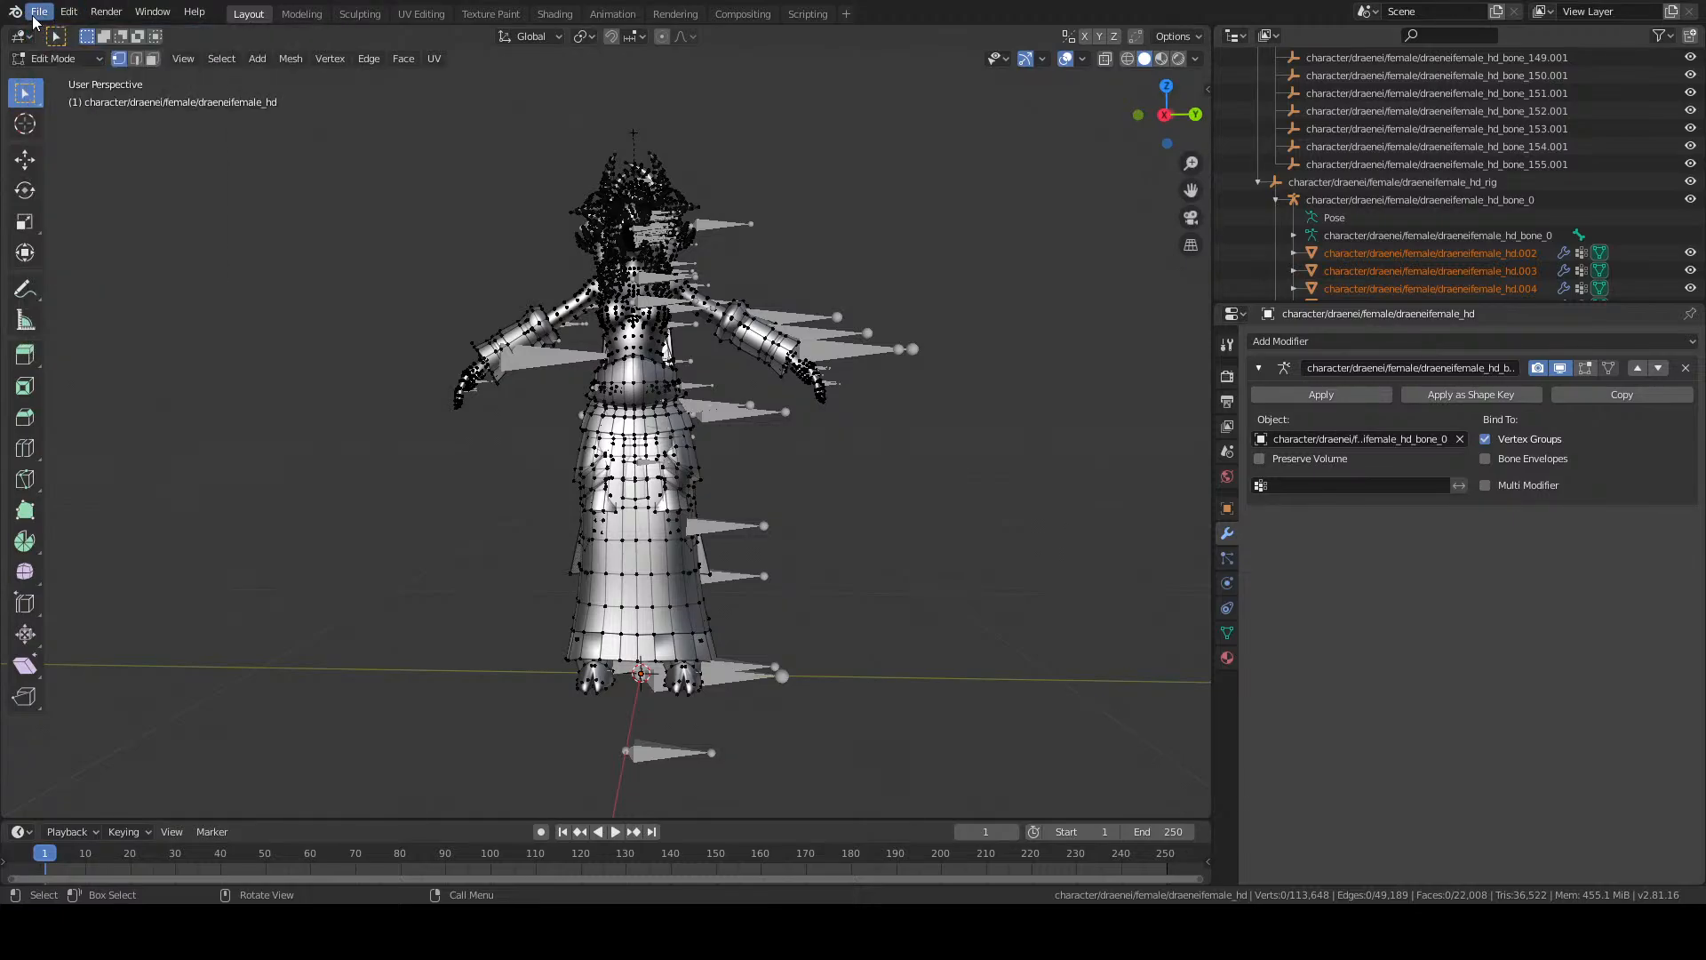
{"action": "left_click", "coordinate": [33, 14]}
{"action": "mouse_move", "coordinate": [55, 37]}
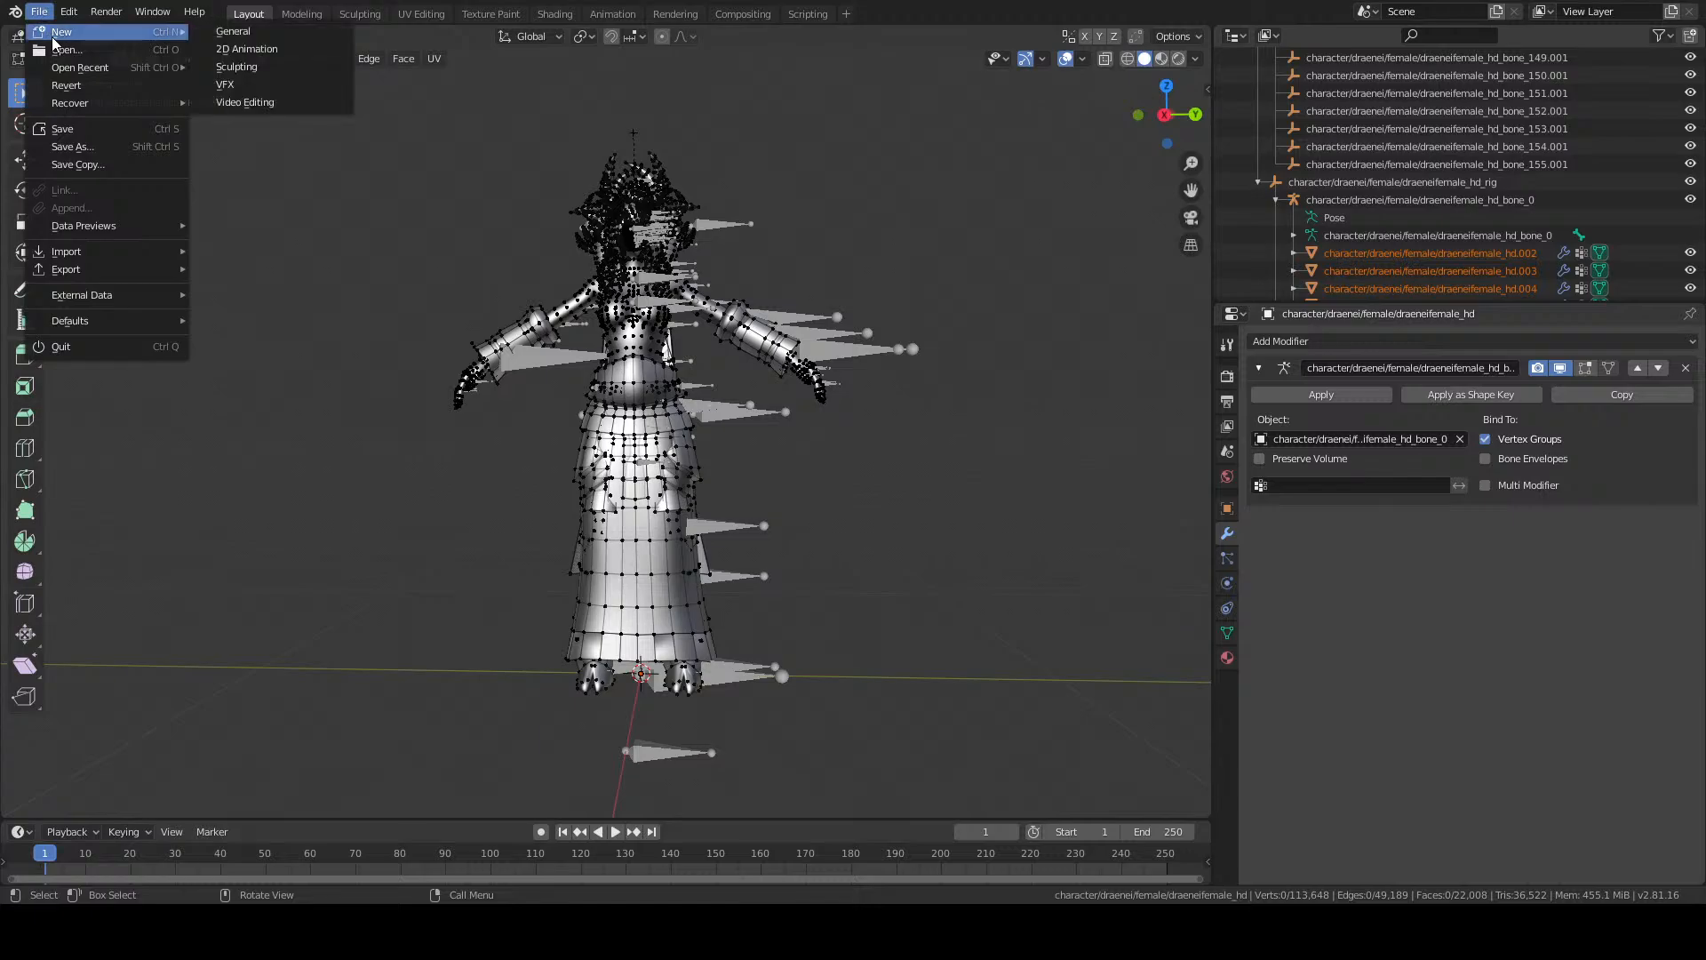
{"action": "left_click", "coordinate": [214, 32]}
Delete the default cube, light and camera from the scene.
{"action": "key", "text": "Delete"}
{"action": "left_click", "coordinate": [904, 133]}
{"action": "key", "text": "Delete"}
{"action": "left_click", "coordinate": [347, 382]}
{"action": "key", "text": "Delete"}
Import the Draenei female base-body FBX and the FBX containing her hair and clothing.
{"action": "left_click", "coordinate": [39, 11]}
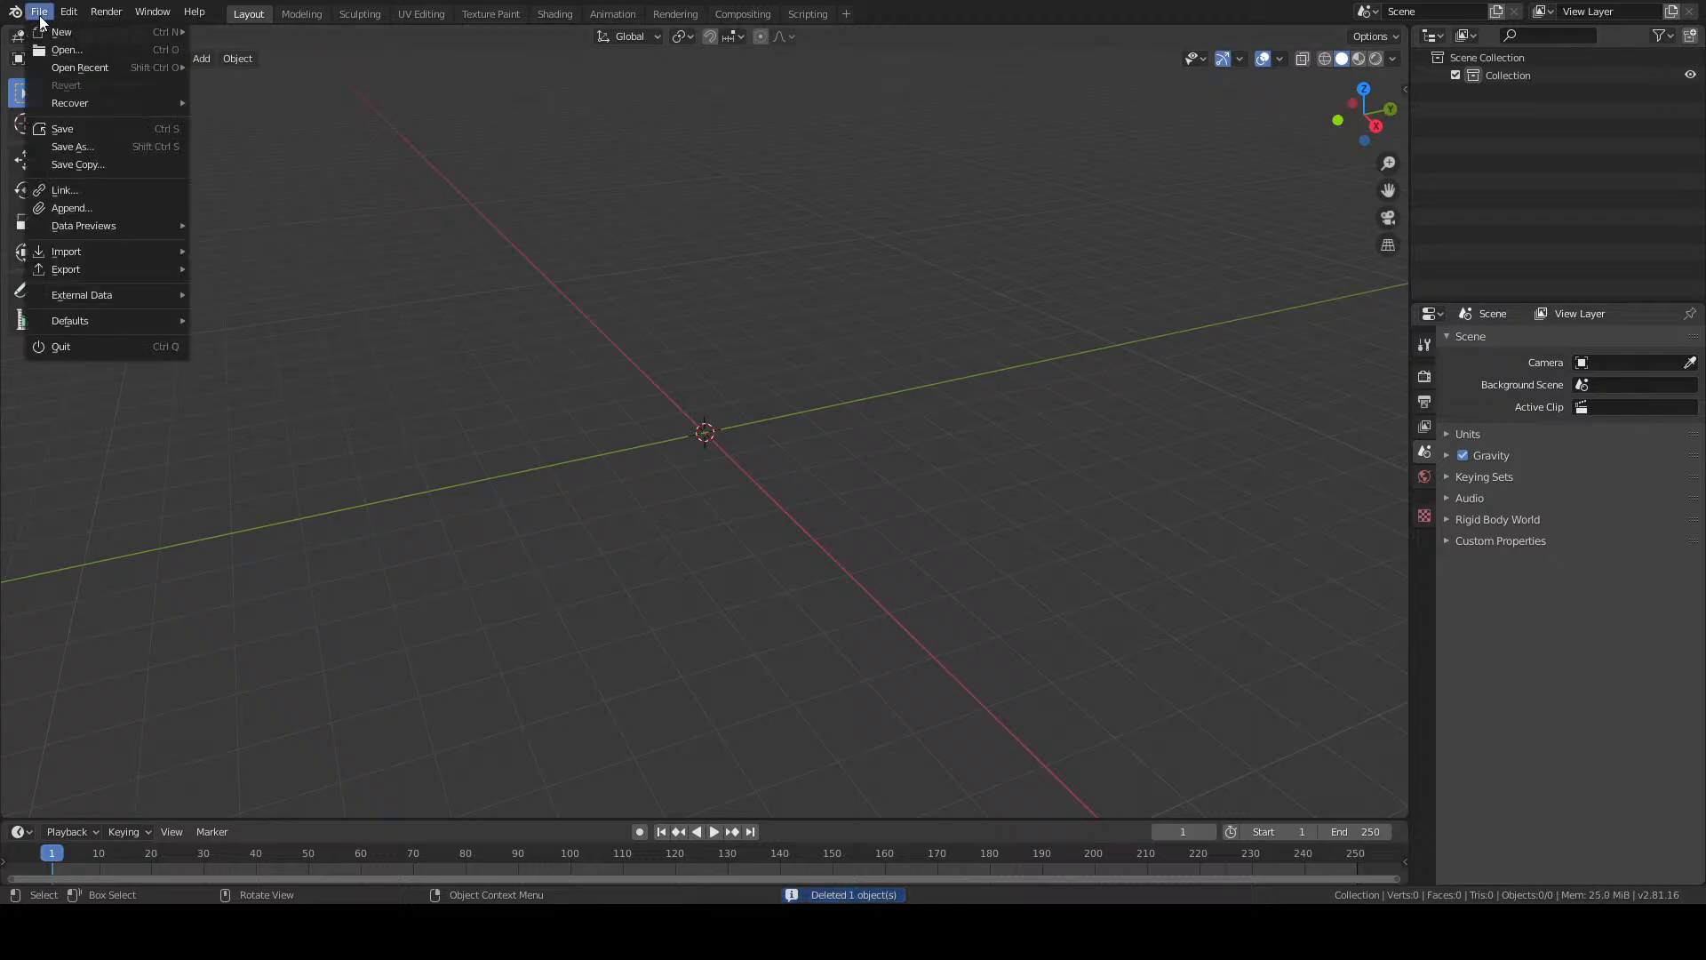
{"action": "mouse_move", "coordinate": [145, 252]}
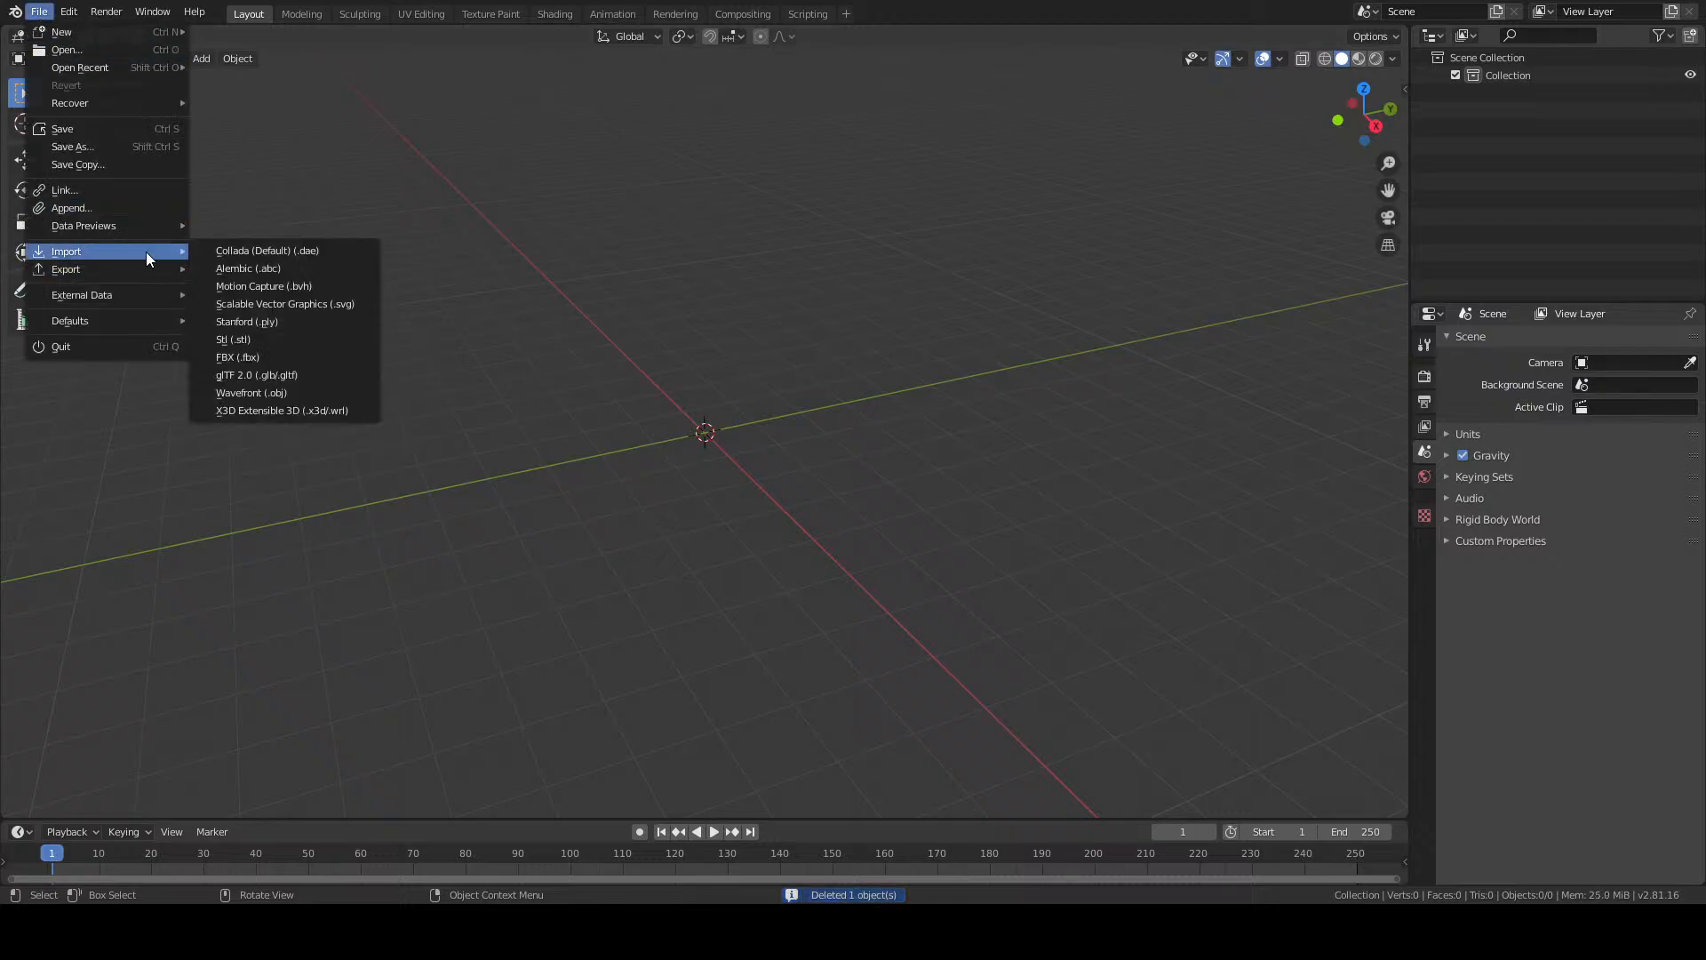
{"action": "left_click", "coordinate": [290, 356]}
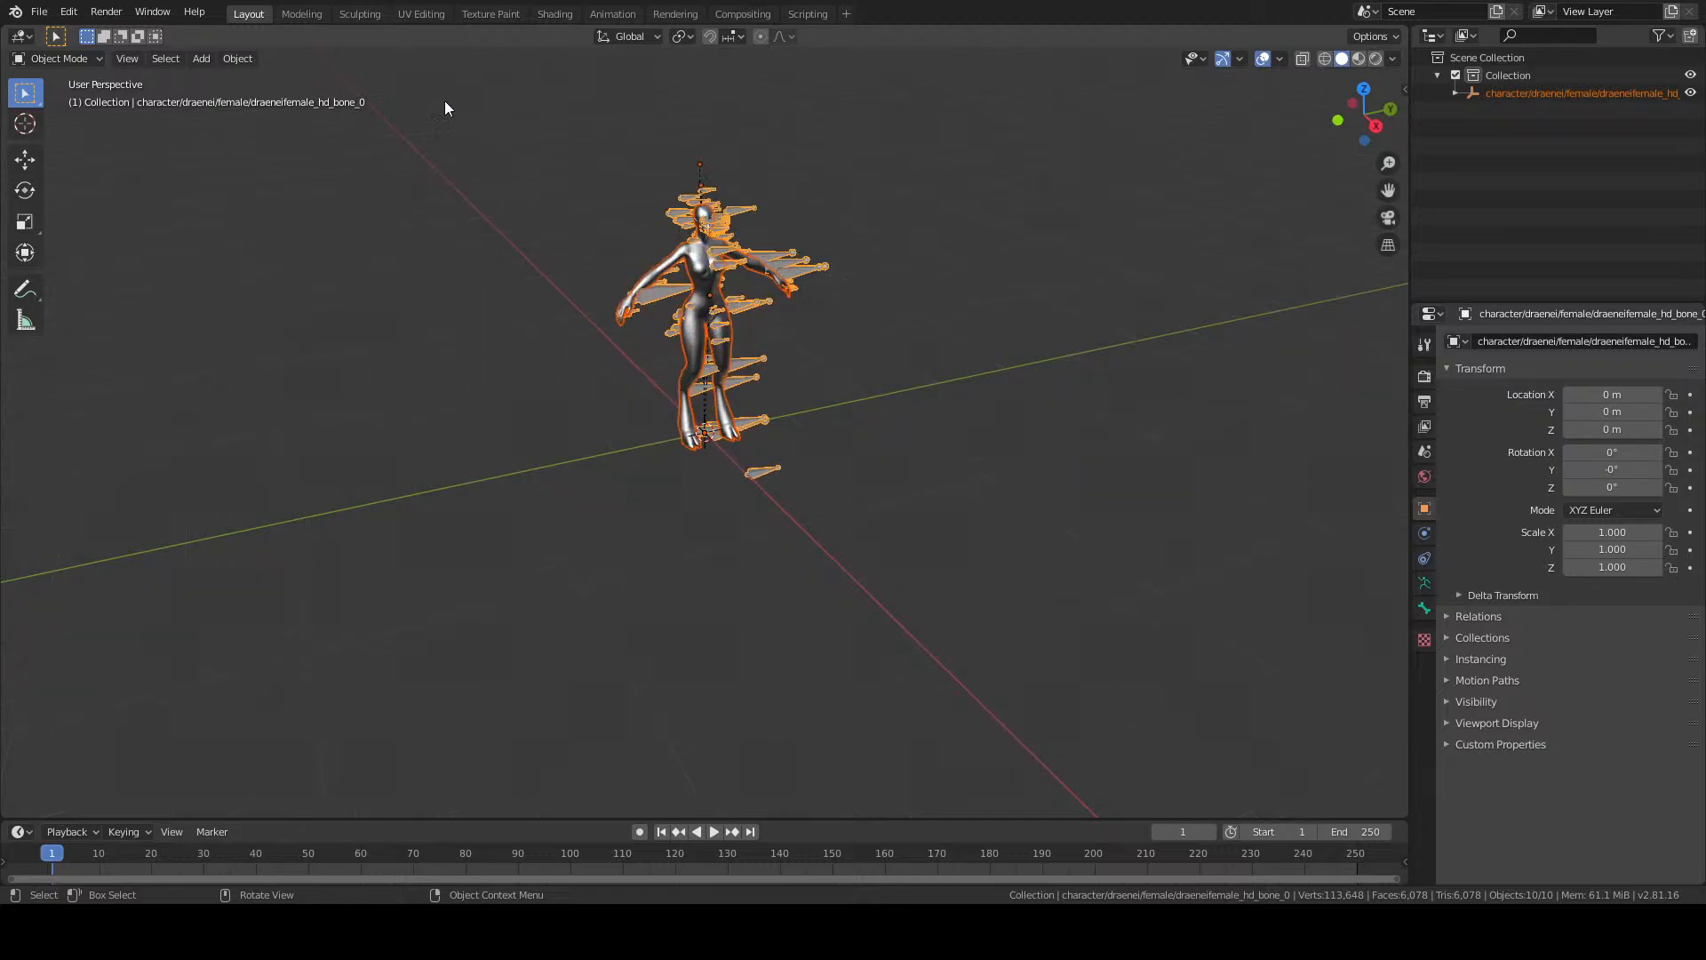
{"action": "left_click", "coordinate": [39, 12]}
{"action": "mouse_move", "coordinate": [167, 254]}
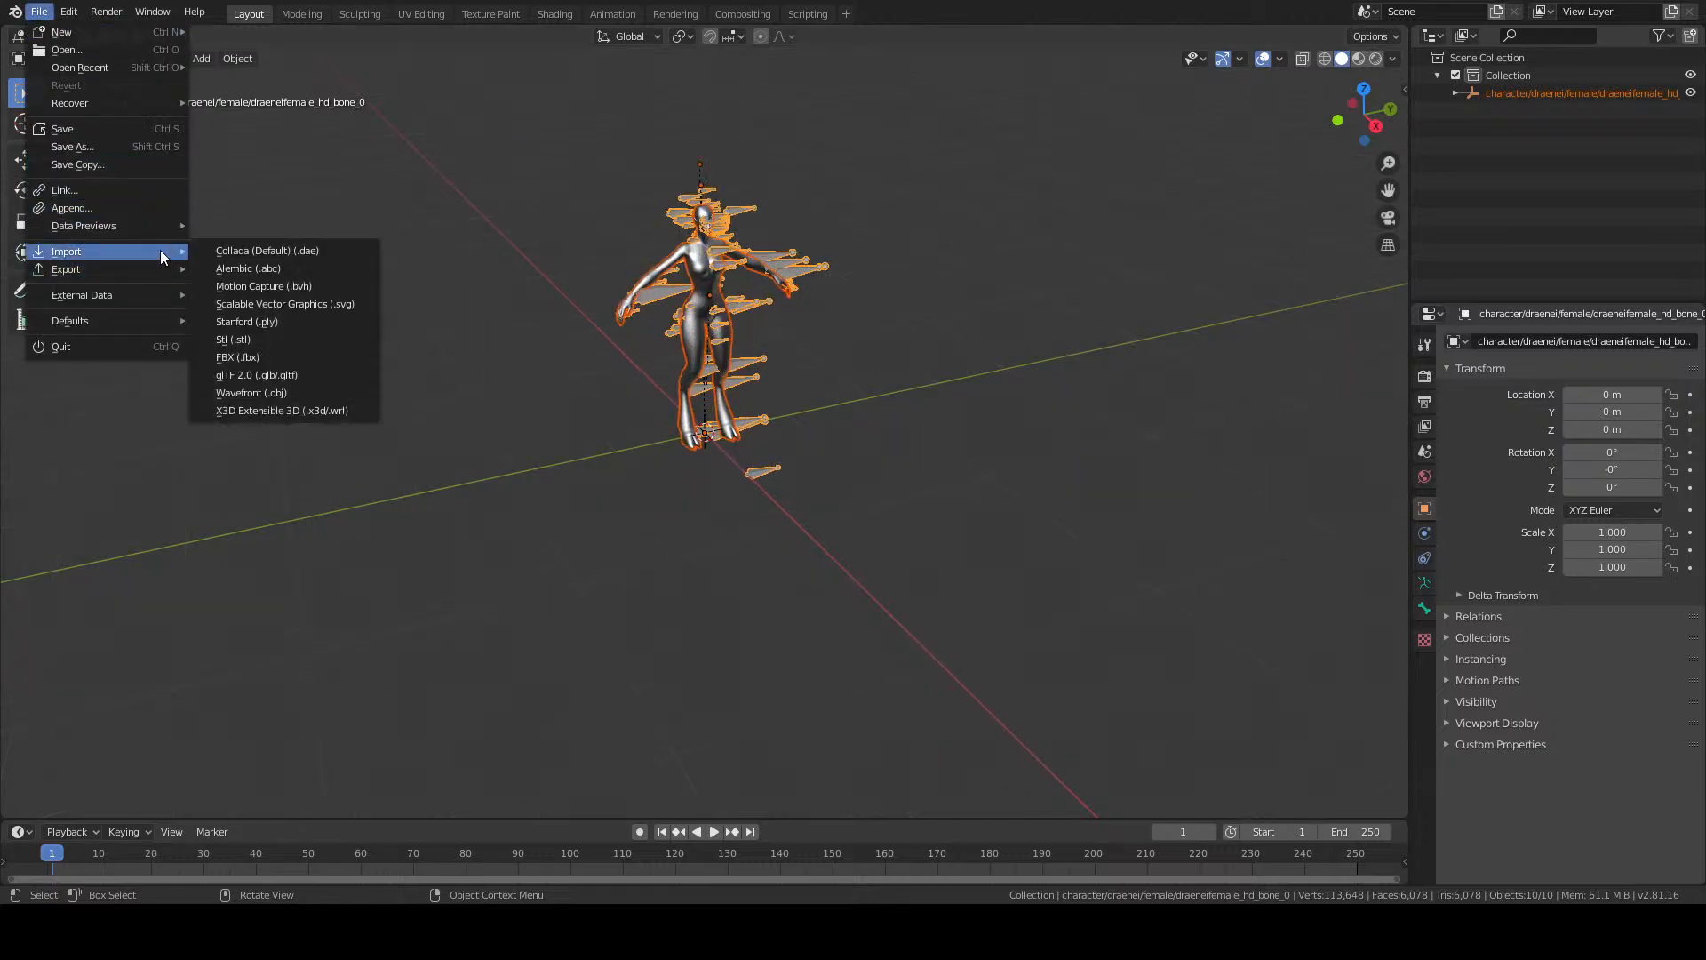
{"action": "left_click", "coordinate": [303, 353]}
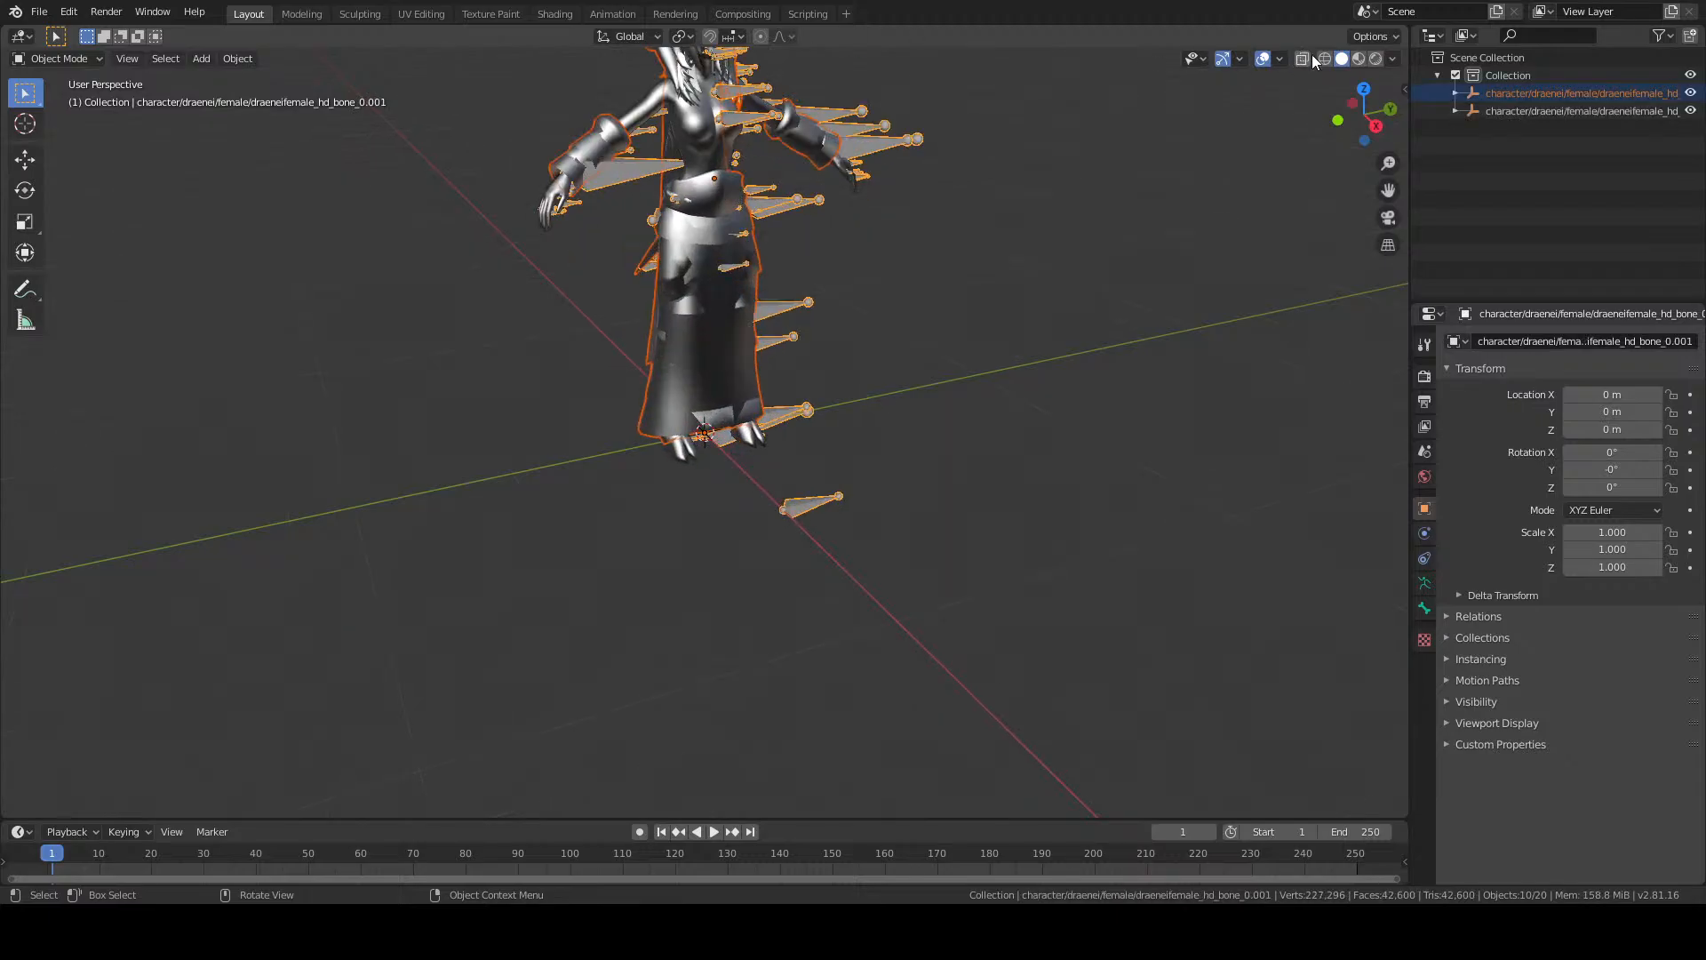
Widen the outliner, expand draeneifemale_hd_rig.001 and open its draeneifemale_hd.001 mesh in Edit Mode.
{"action": "middle_click_drag", "start_coordinate": [1132, 226], "coordinate": [941, 262]}
{"action": "left_click_drag", "start_coordinate": [1410, 158], "coordinate": [1143, 141]}
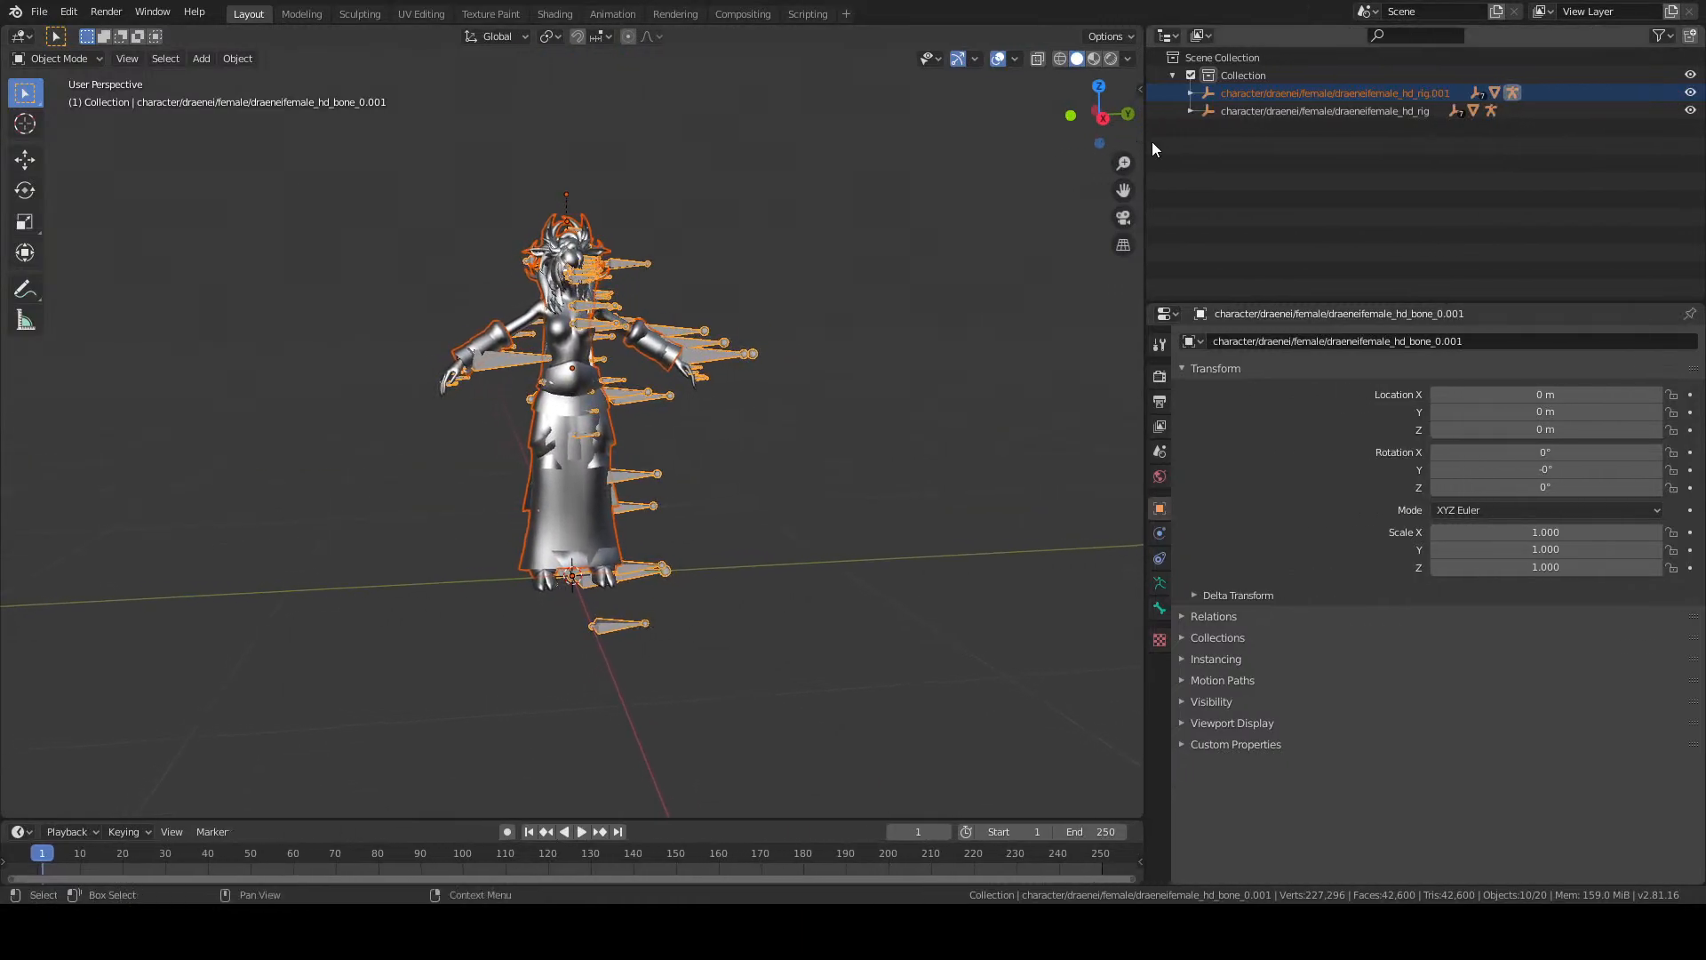
{"action": "left_click", "coordinate": [1191, 94]}
{"action": "left_click", "coordinate": [1206, 110]}
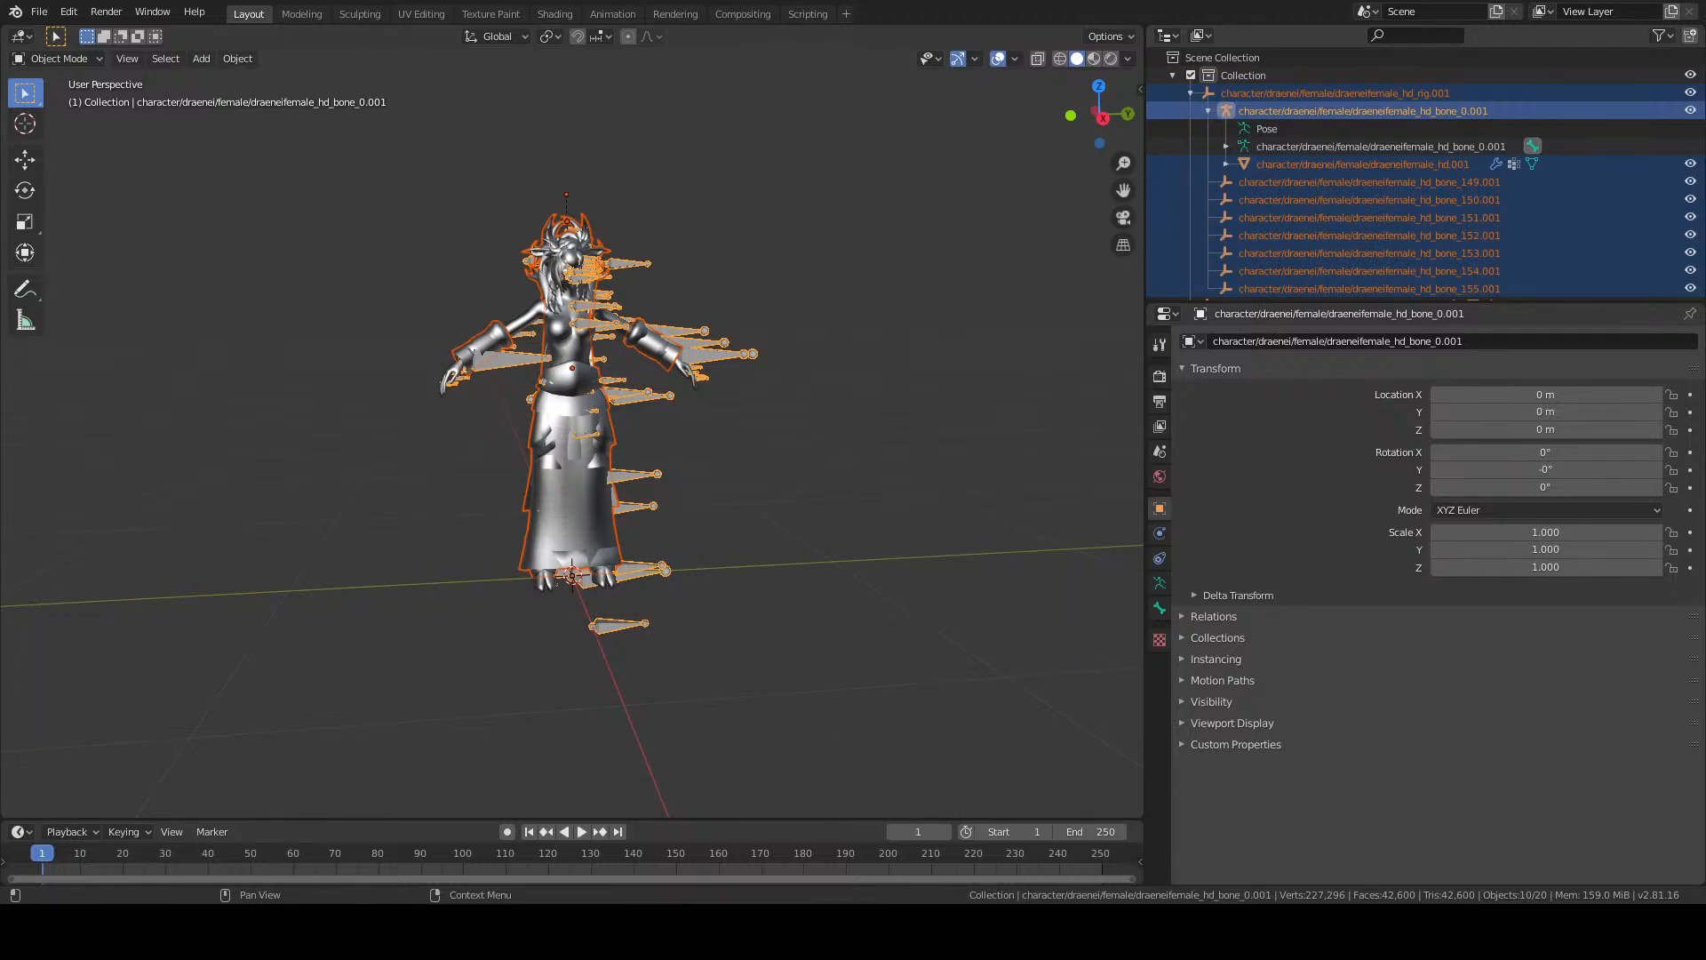
{"action": "left_click", "coordinate": [1226, 163]}
{"action": "left_click", "coordinate": [1264, 183]}
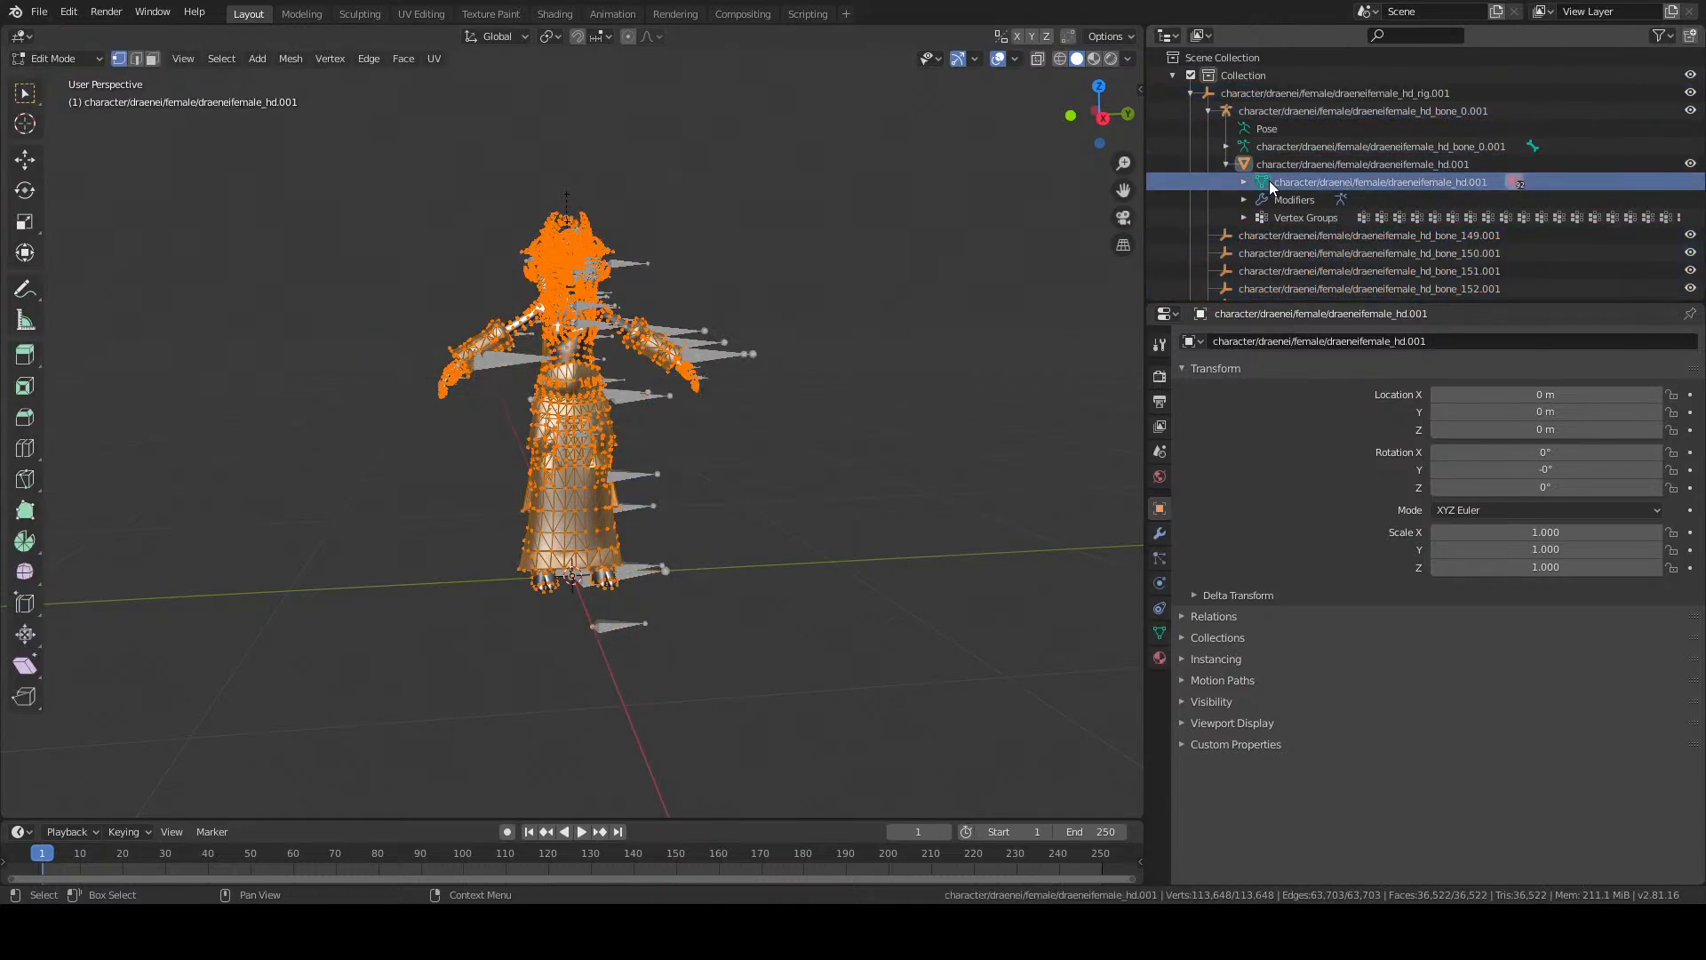
Set the Armature modifier's object on the draeneifemale_hd.001 mesh to draeneifemale_hd_bone_0.
{"action": "scroll", "coordinate": [551, 288], "scroll_direction": "up", "scroll_amount": 3}
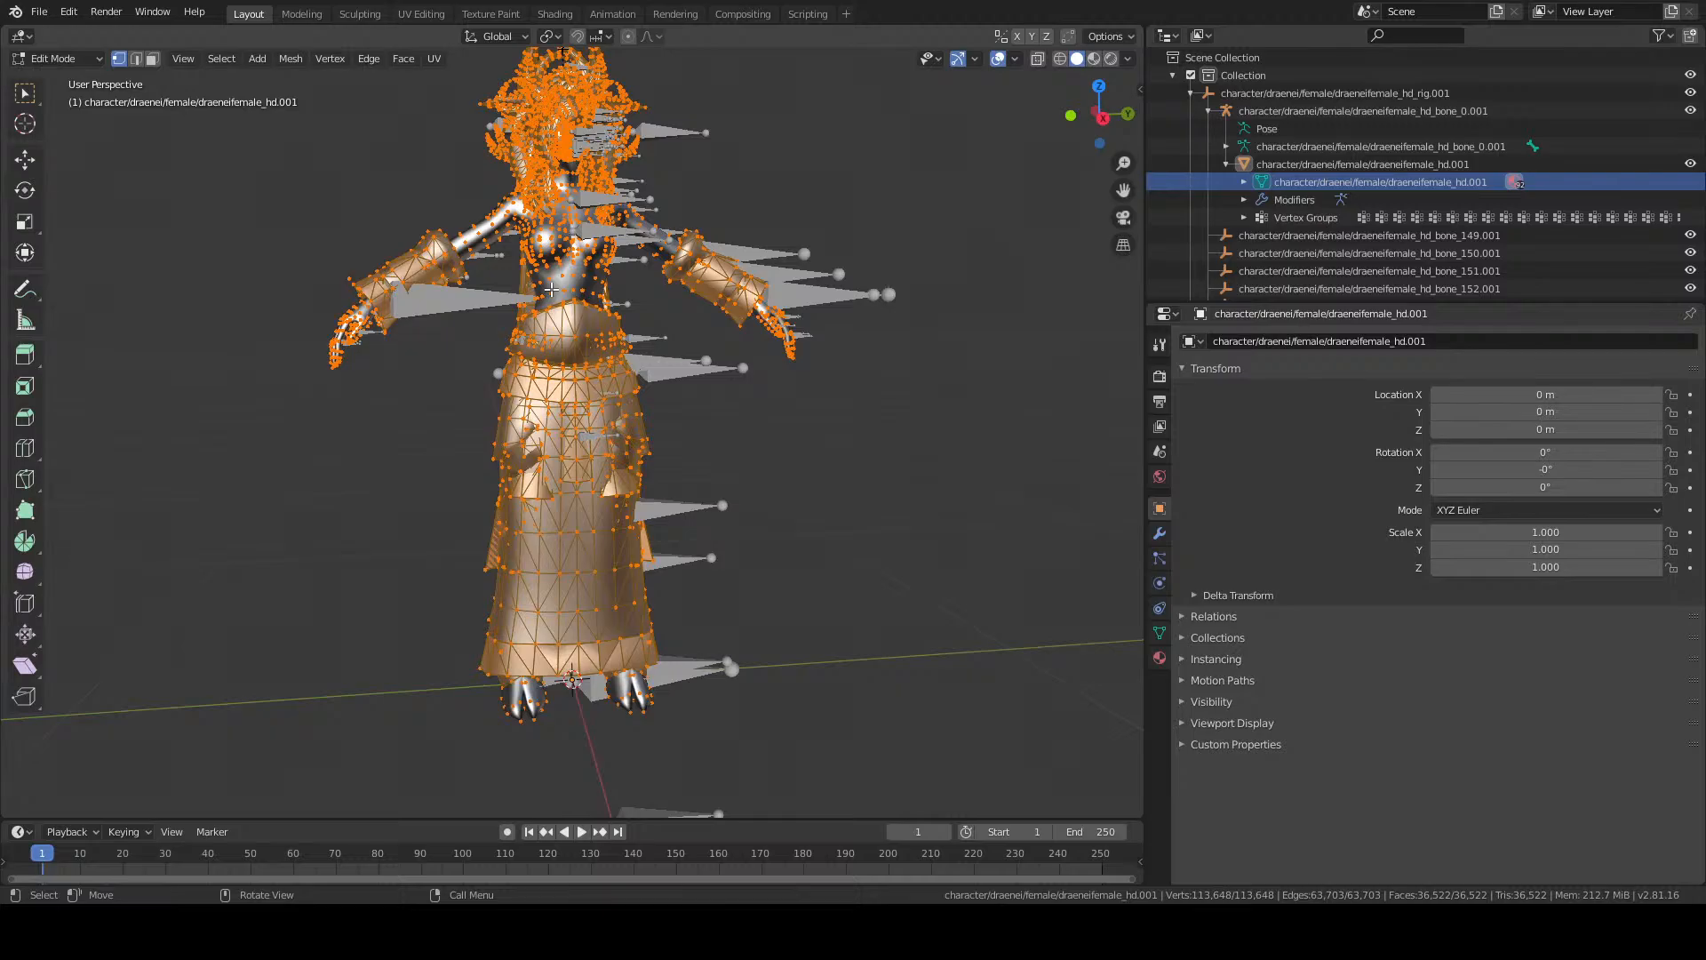
{"action": "scroll", "coordinate": [551, 289], "scroll_direction": "down", "scroll_amount": 1}
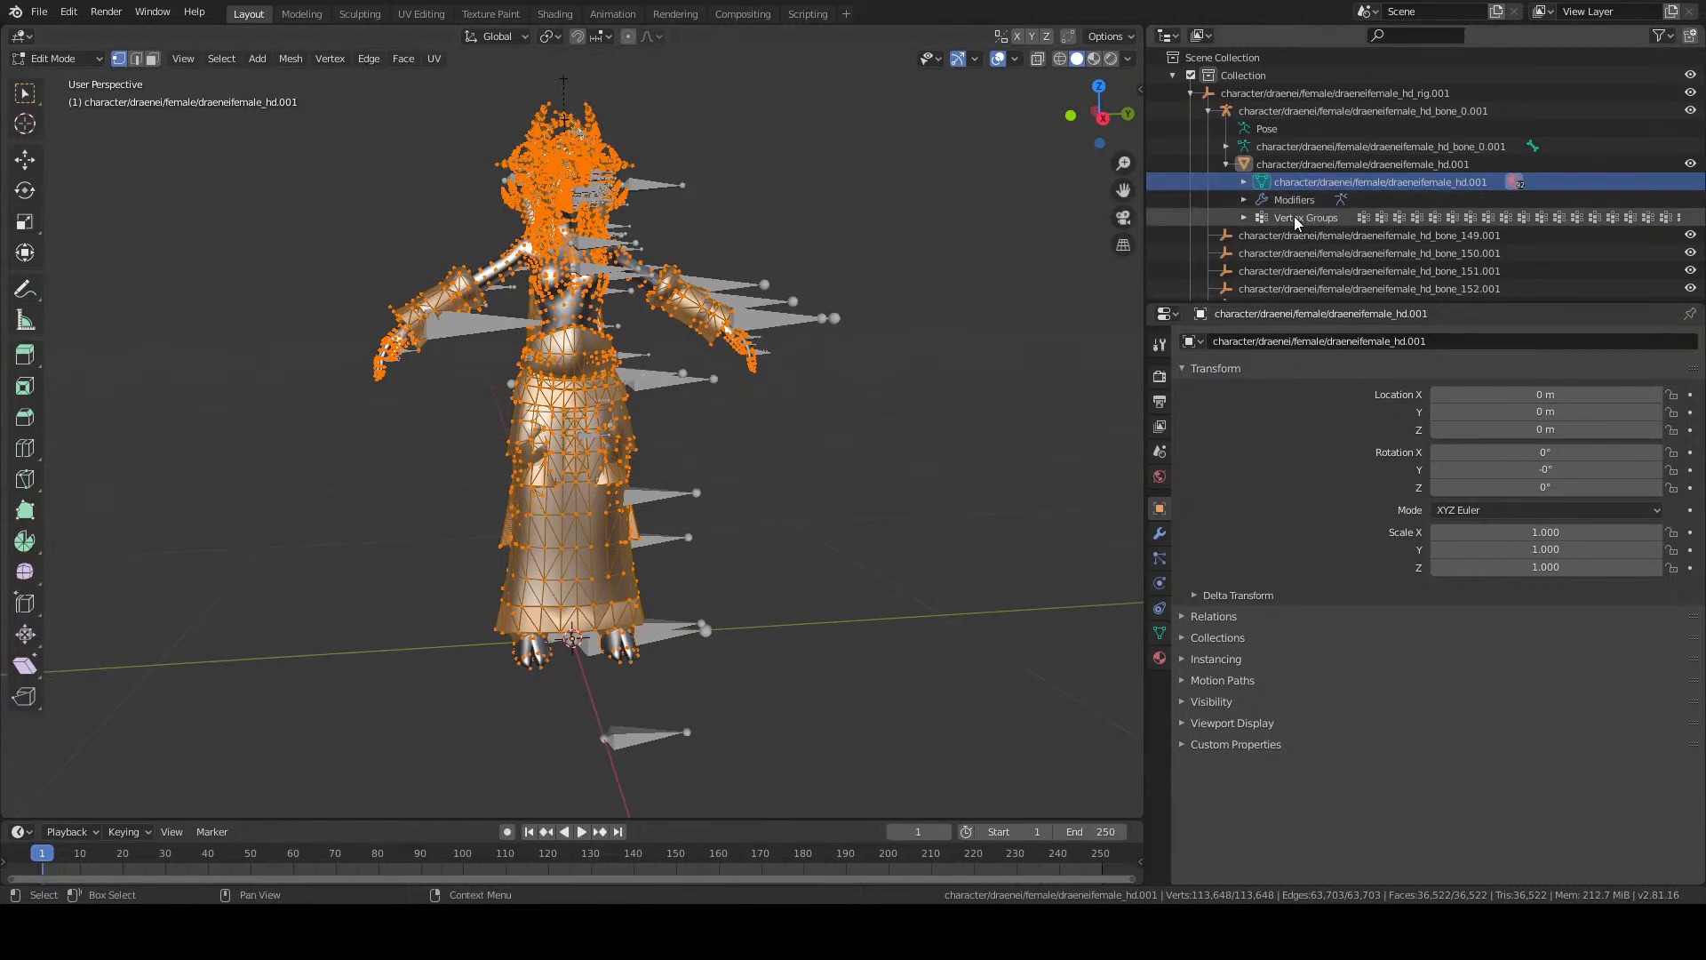
{"action": "left_click", "coordinate": [1161, 532]}
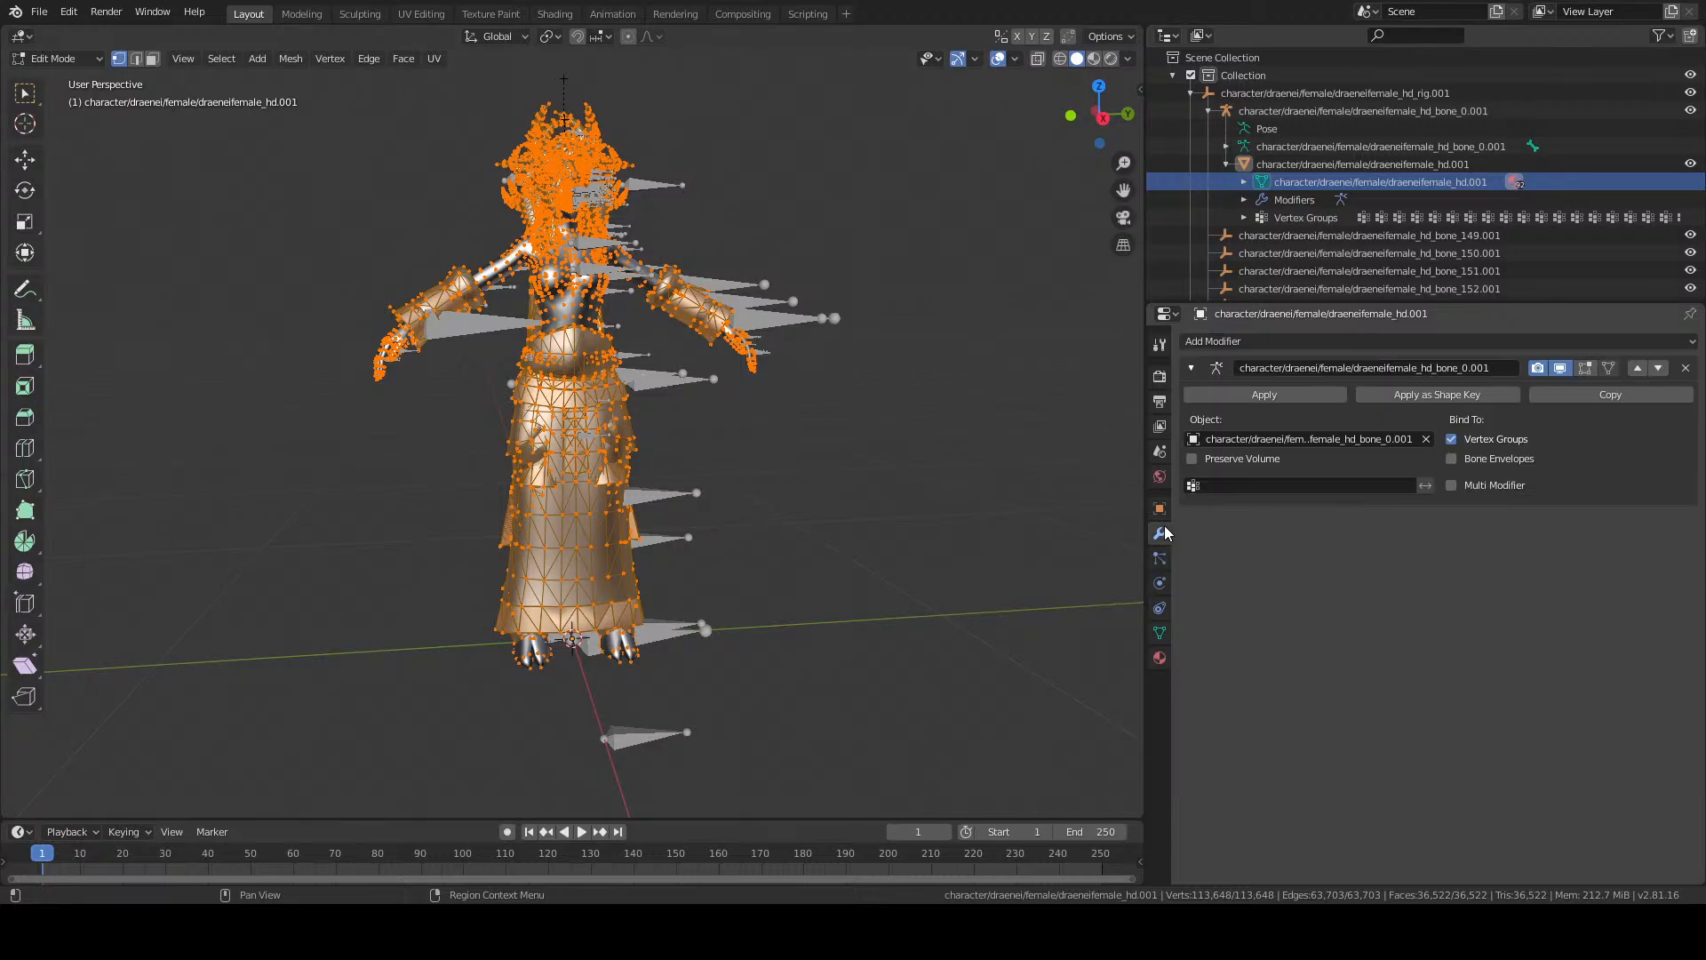
{"action": "left_click", "coordinate": [1289, 439]}
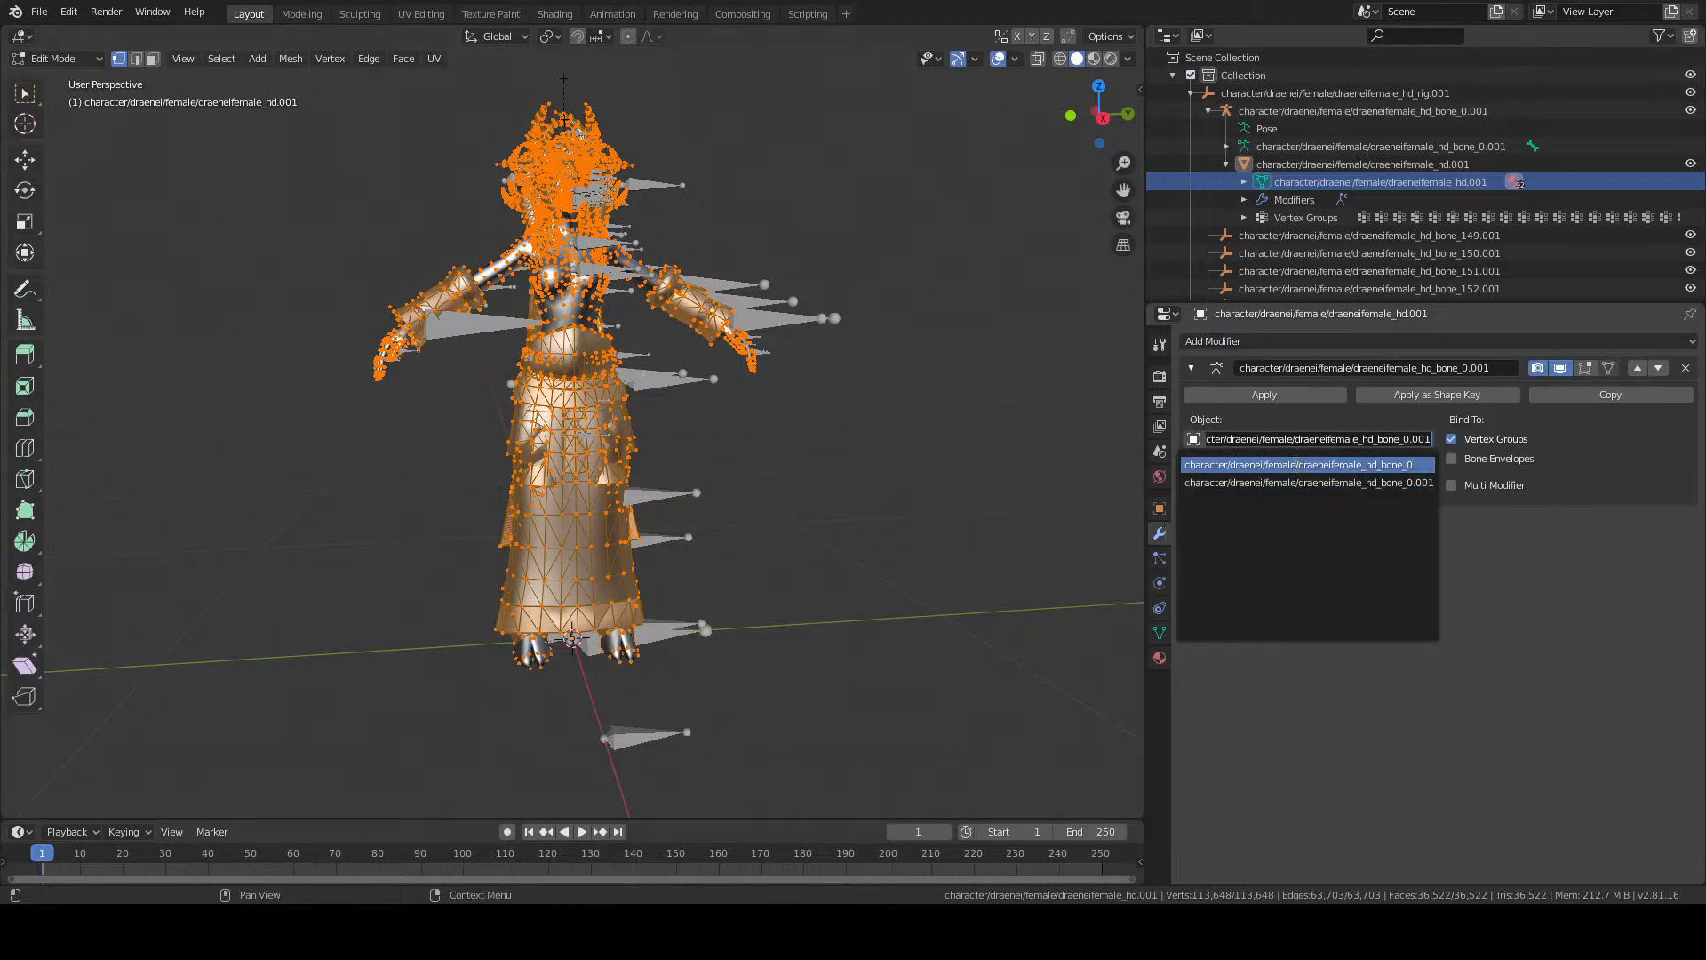
{"action": "left_click", "coordinate": [1294, 466]}
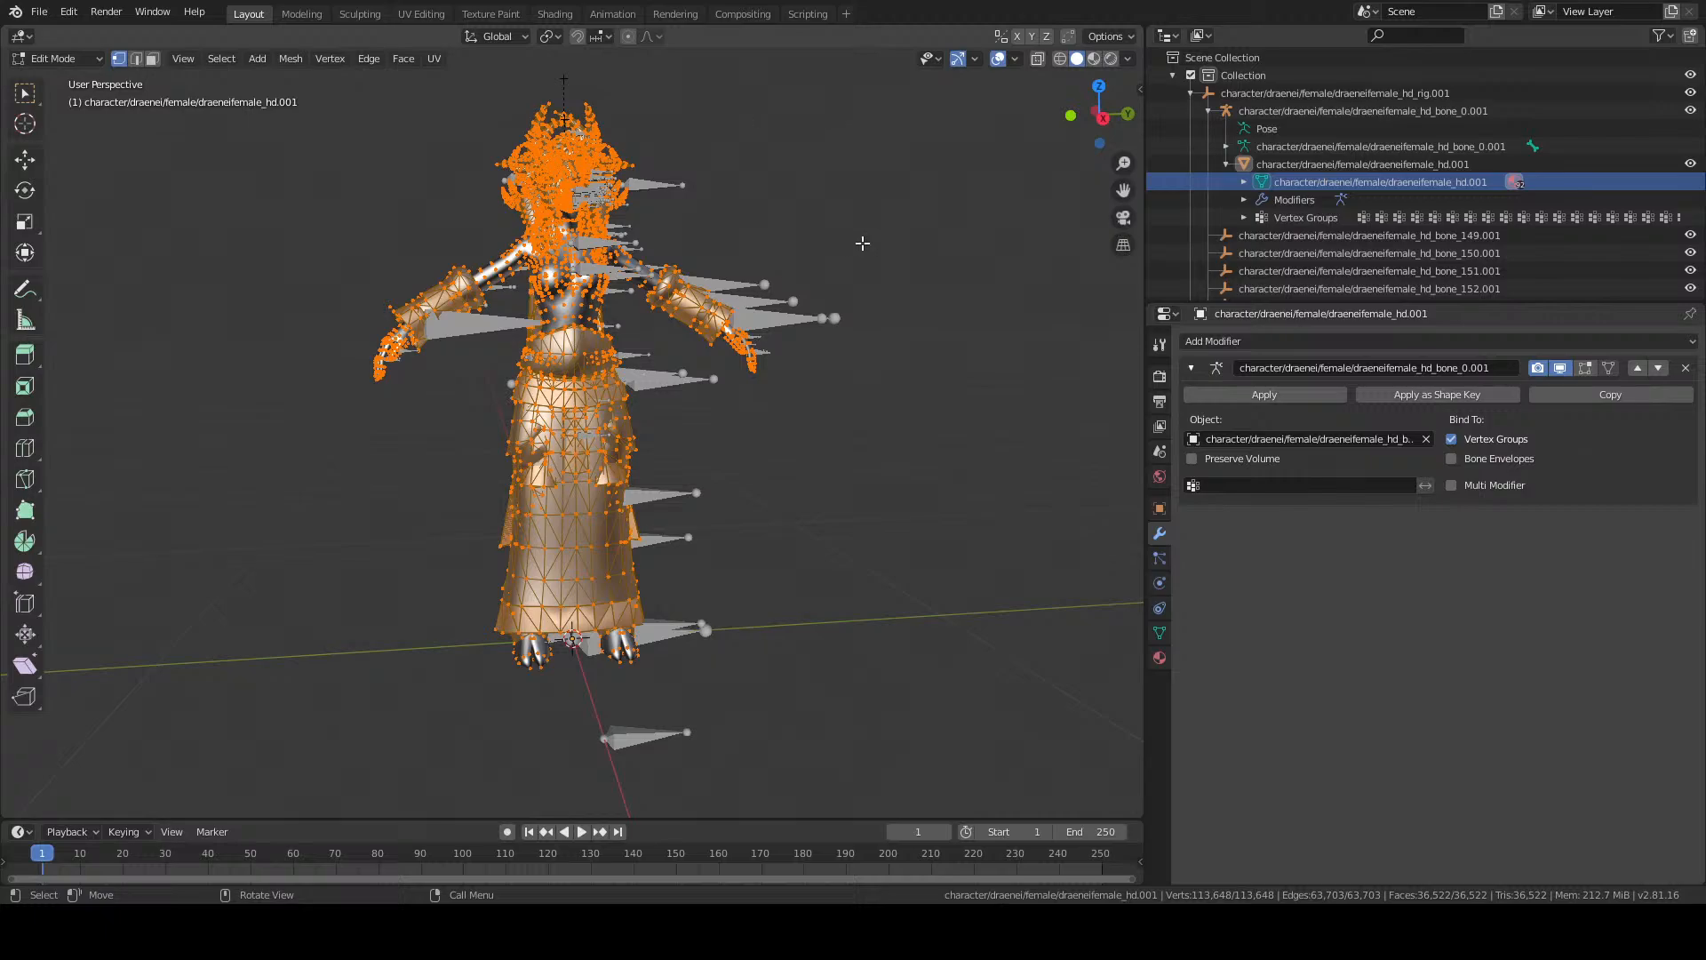
Convert the triangles of the draeneifemale_hd.001 mesh to quads.
{"action": "left_click", "coordinate": [1227, 164]}
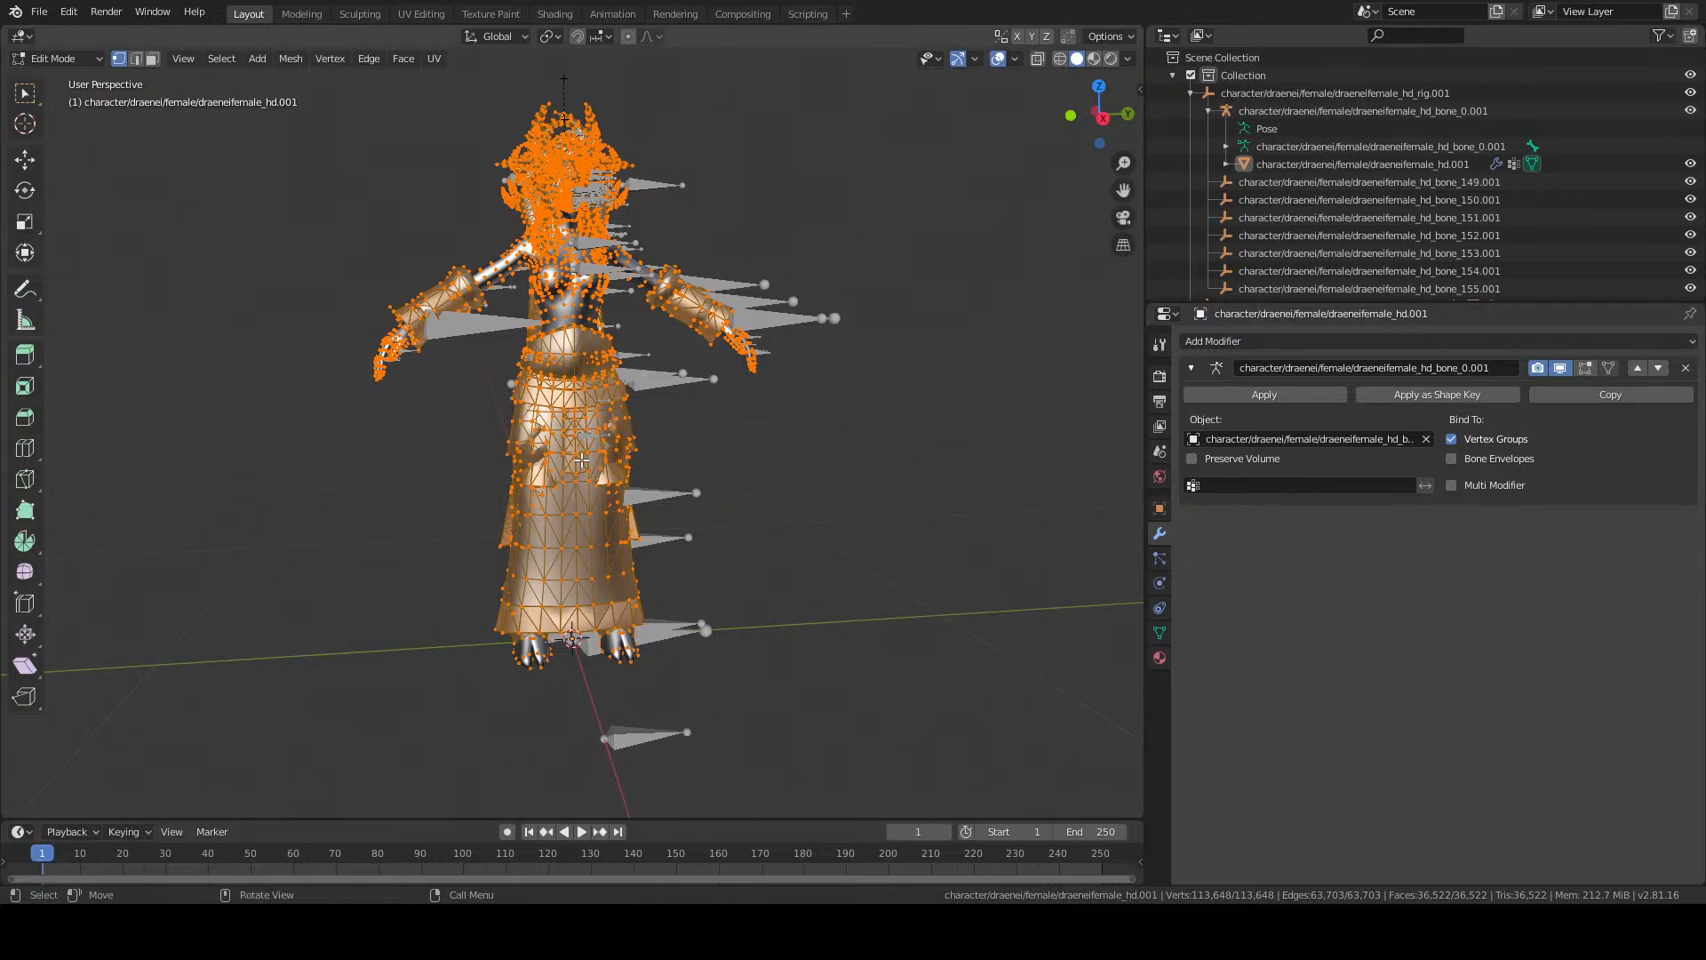
{"action": "key", "text": "alt+j"}
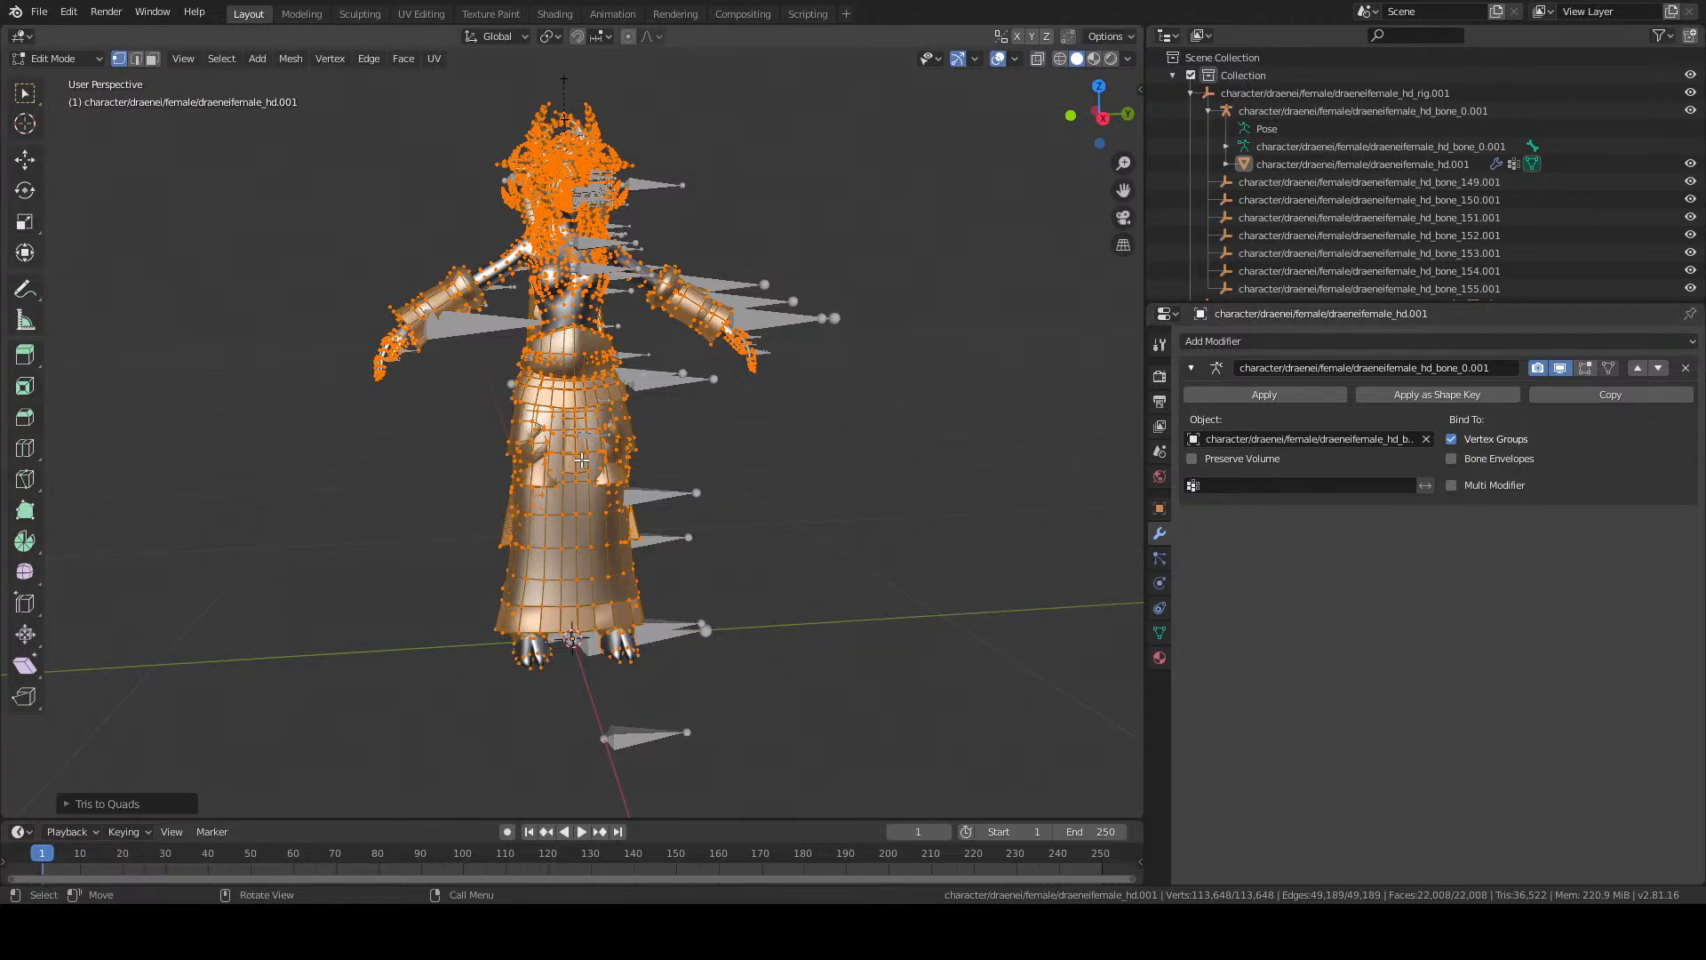
Open the draeneifemale_hd mesh under draeneifemale_hd_rig in Edit Mode and convert its triangles to quads.
{"action": "left_click", "coordinate": [1191, 93]}
{"action": "left_click", "coordinate": [1190, 110]}
{"action": "left_click", "coordinate": [1208, 129]}
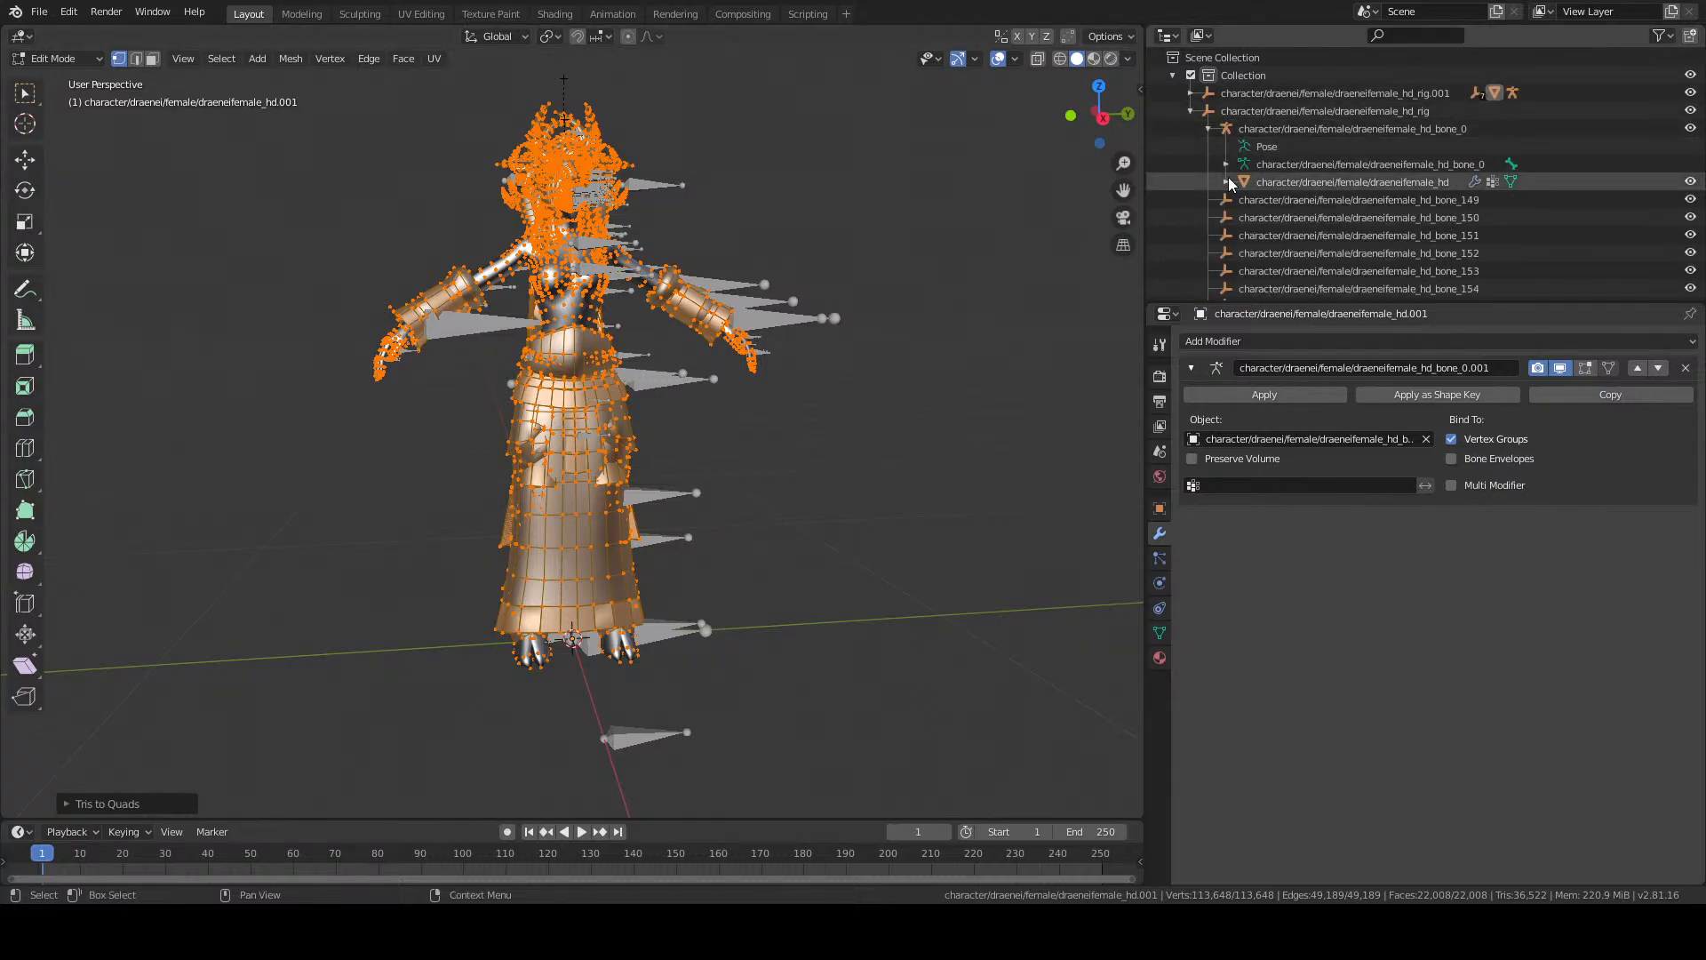
{"action": "left_click", "coordinate": [1227, 181]}
{"action": "left_click", "coordinate": [1291, 200]}
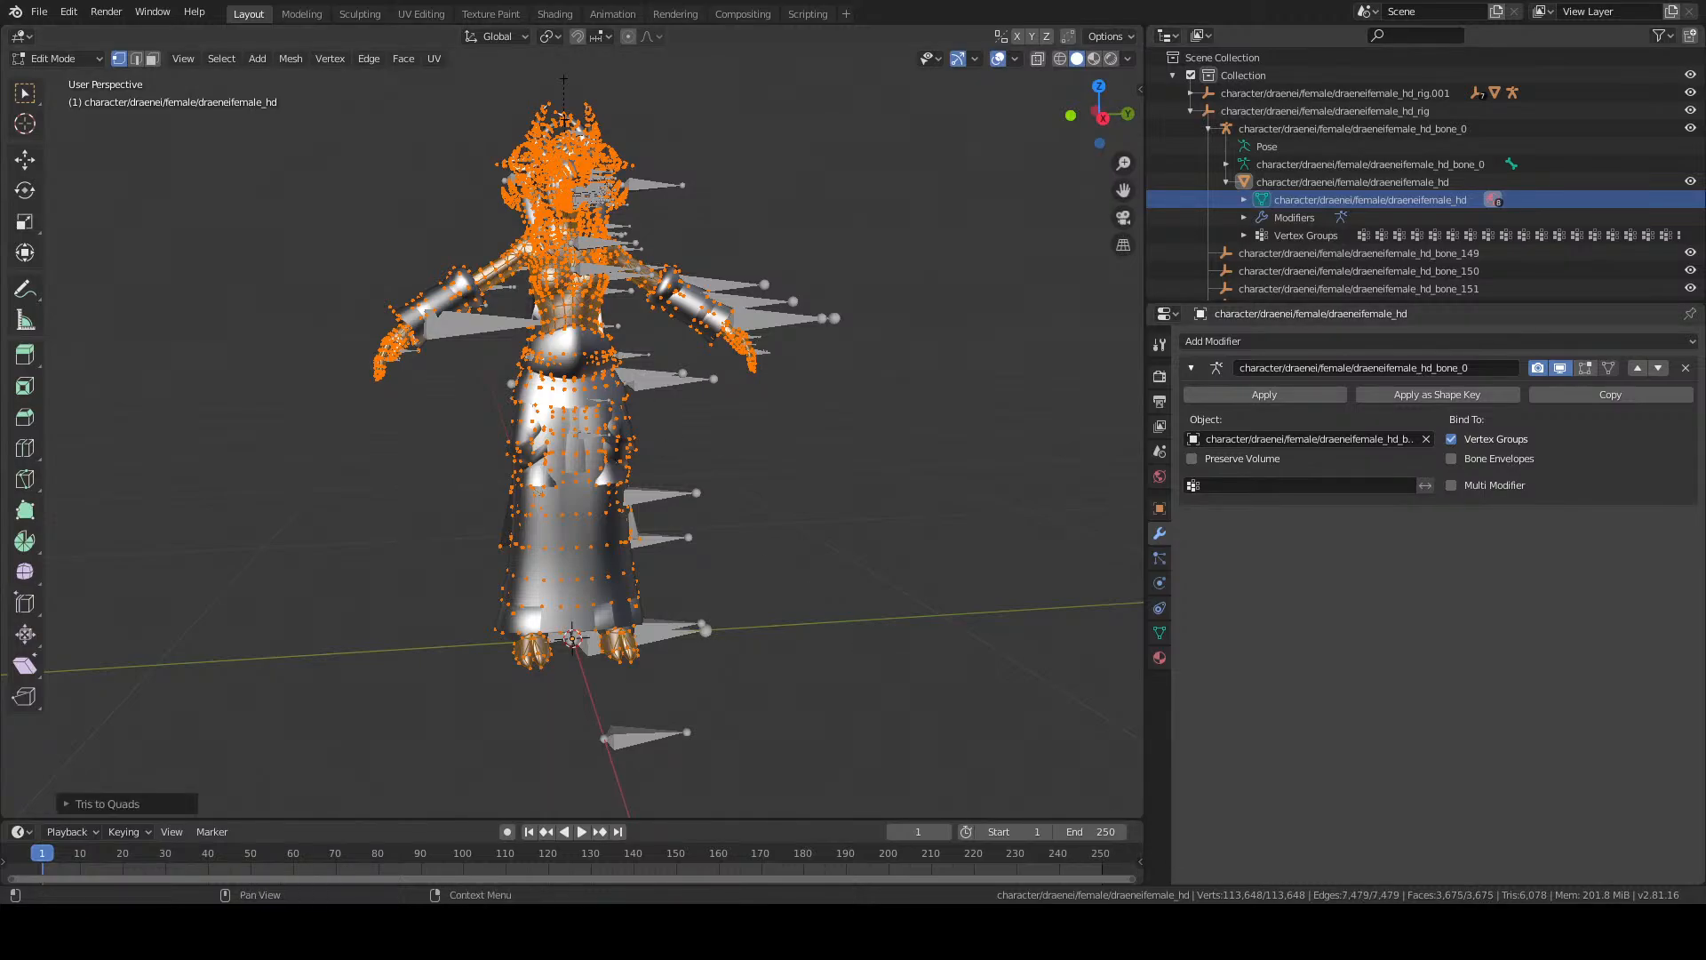
Open the draeneifemale_hd.001 mesh under draeneifemale_hd_rig.001 in Edit Mode and separate it by material.
{"action": "left_click", "coordinate": [1191, 92]}
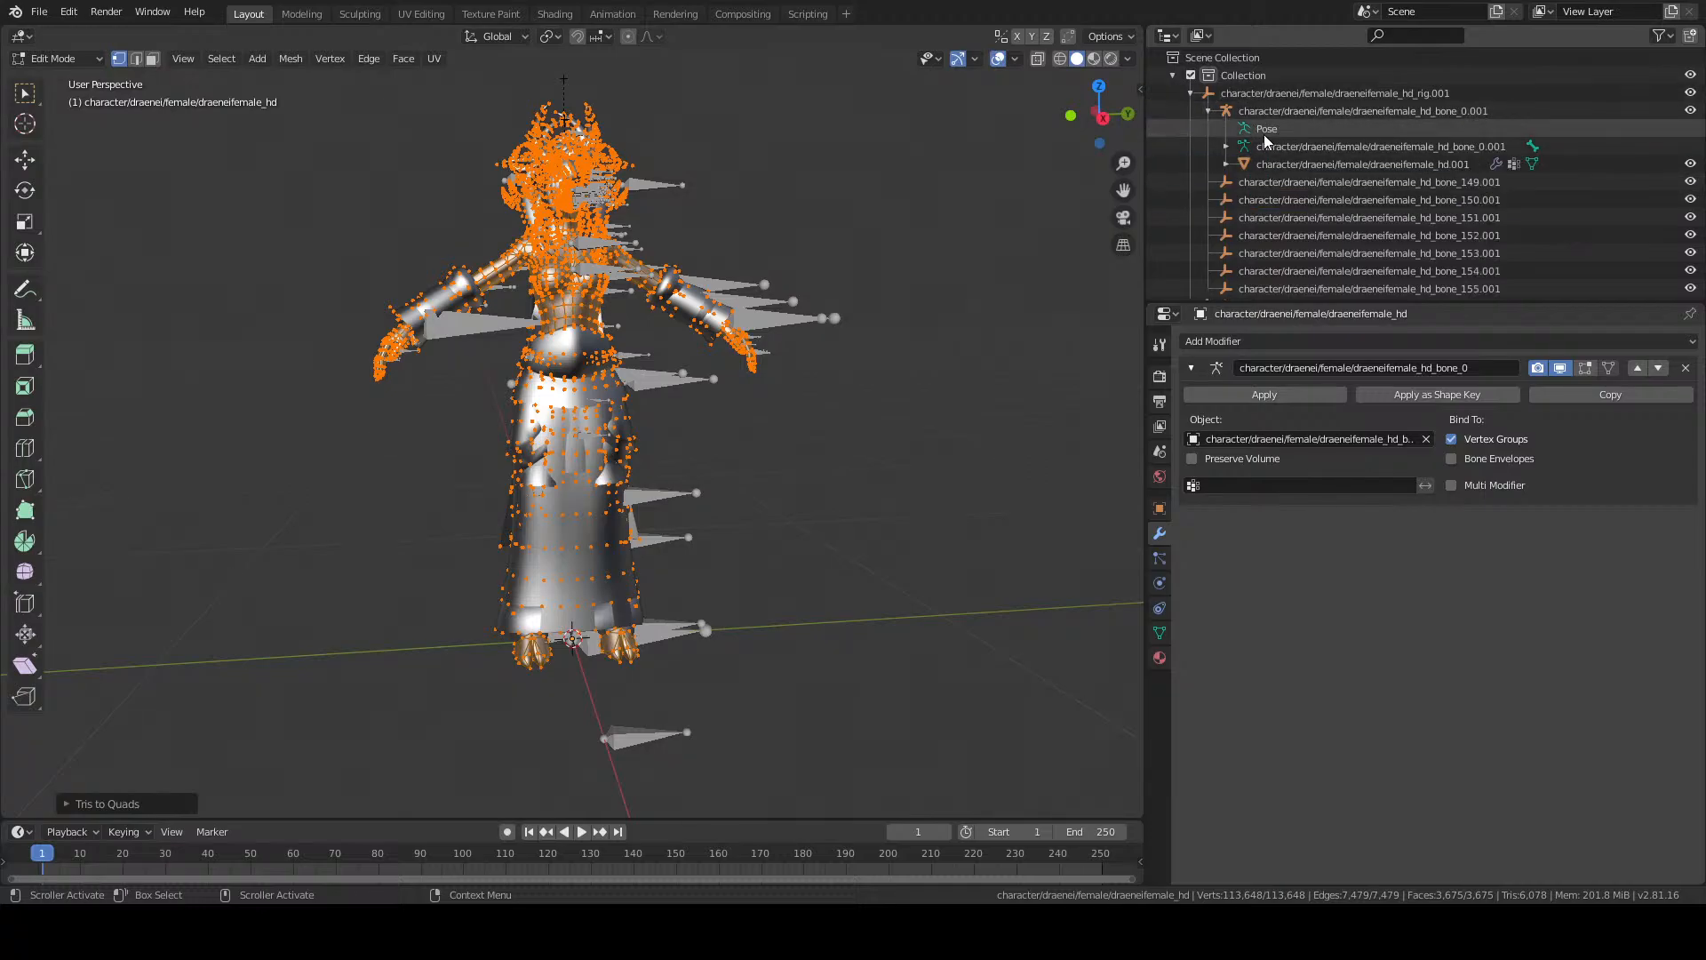
{"action": "left_click", "coordinate": [1226, 163]}
{"action": "left_click", "coordinate": [1290, 182]}
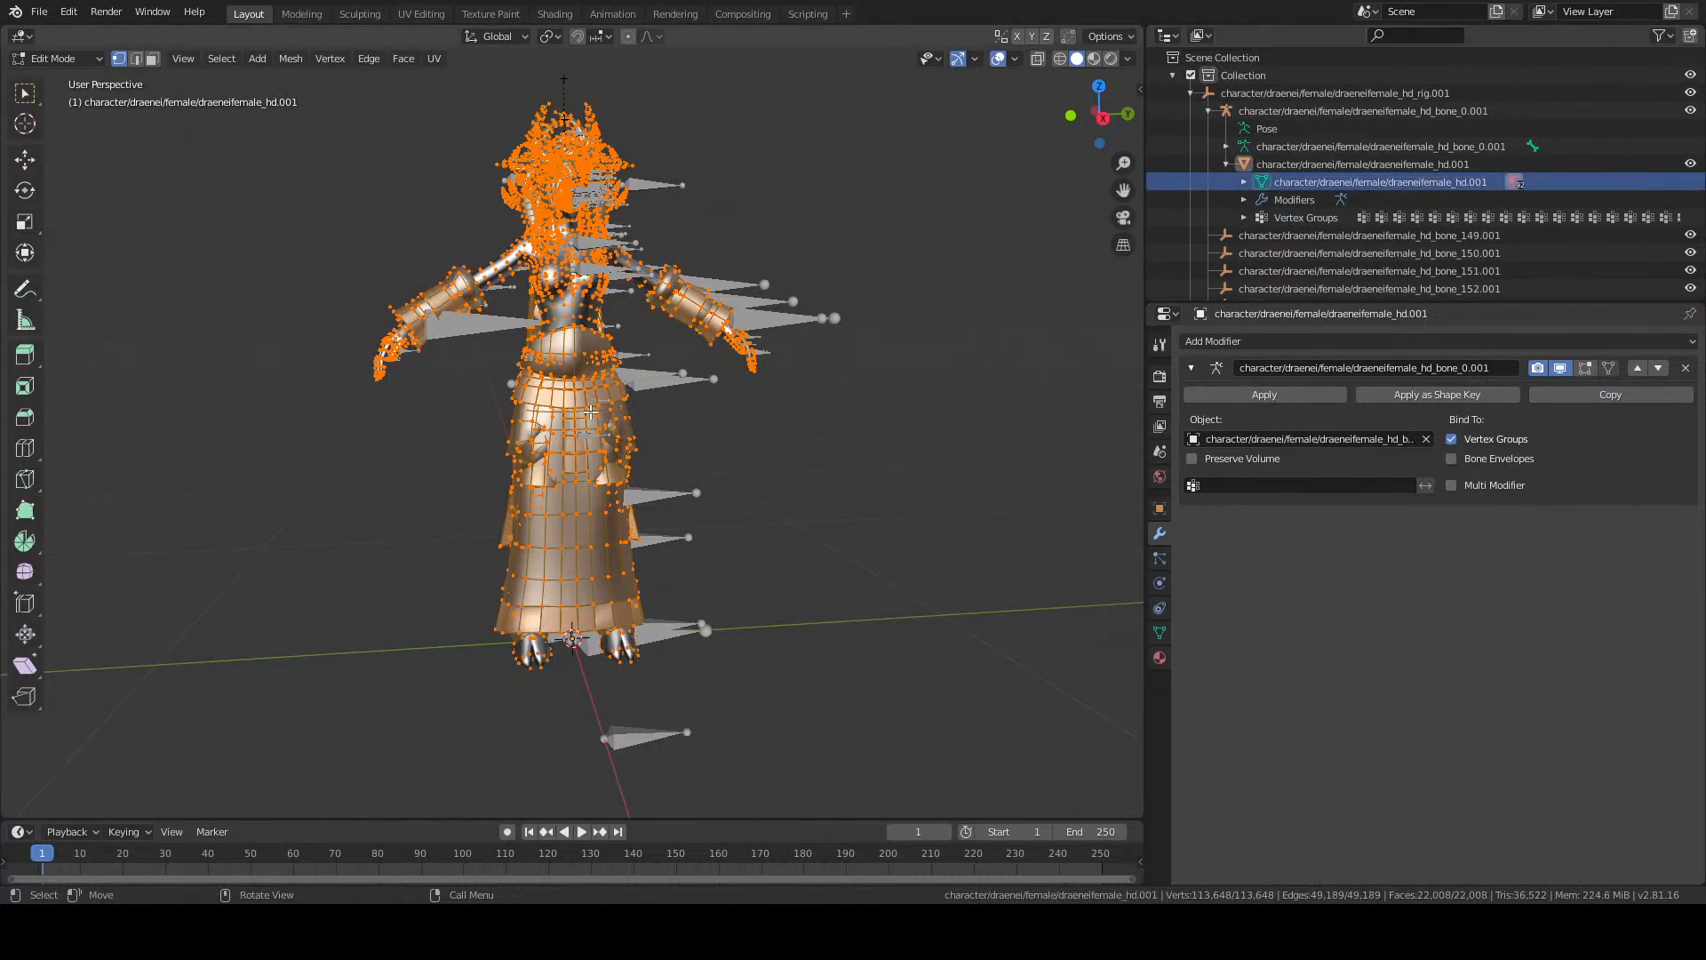
{"action": "key", "text": "p"}
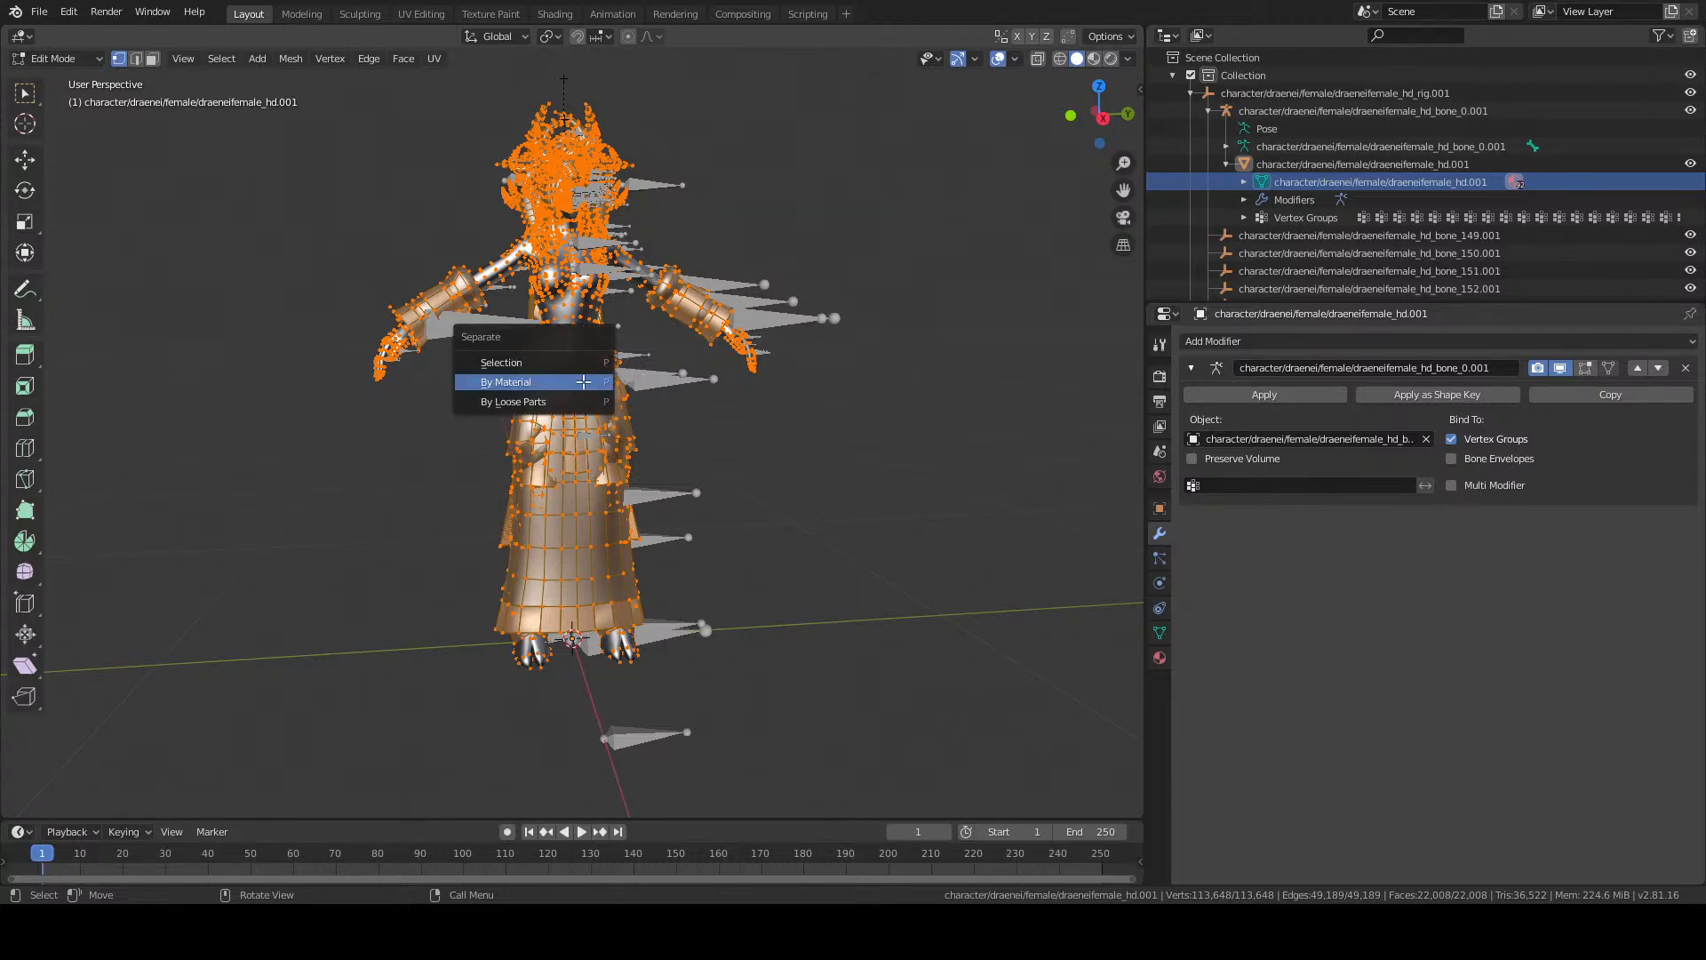
{"action": "left_click", "coordinate": [583, 382]}
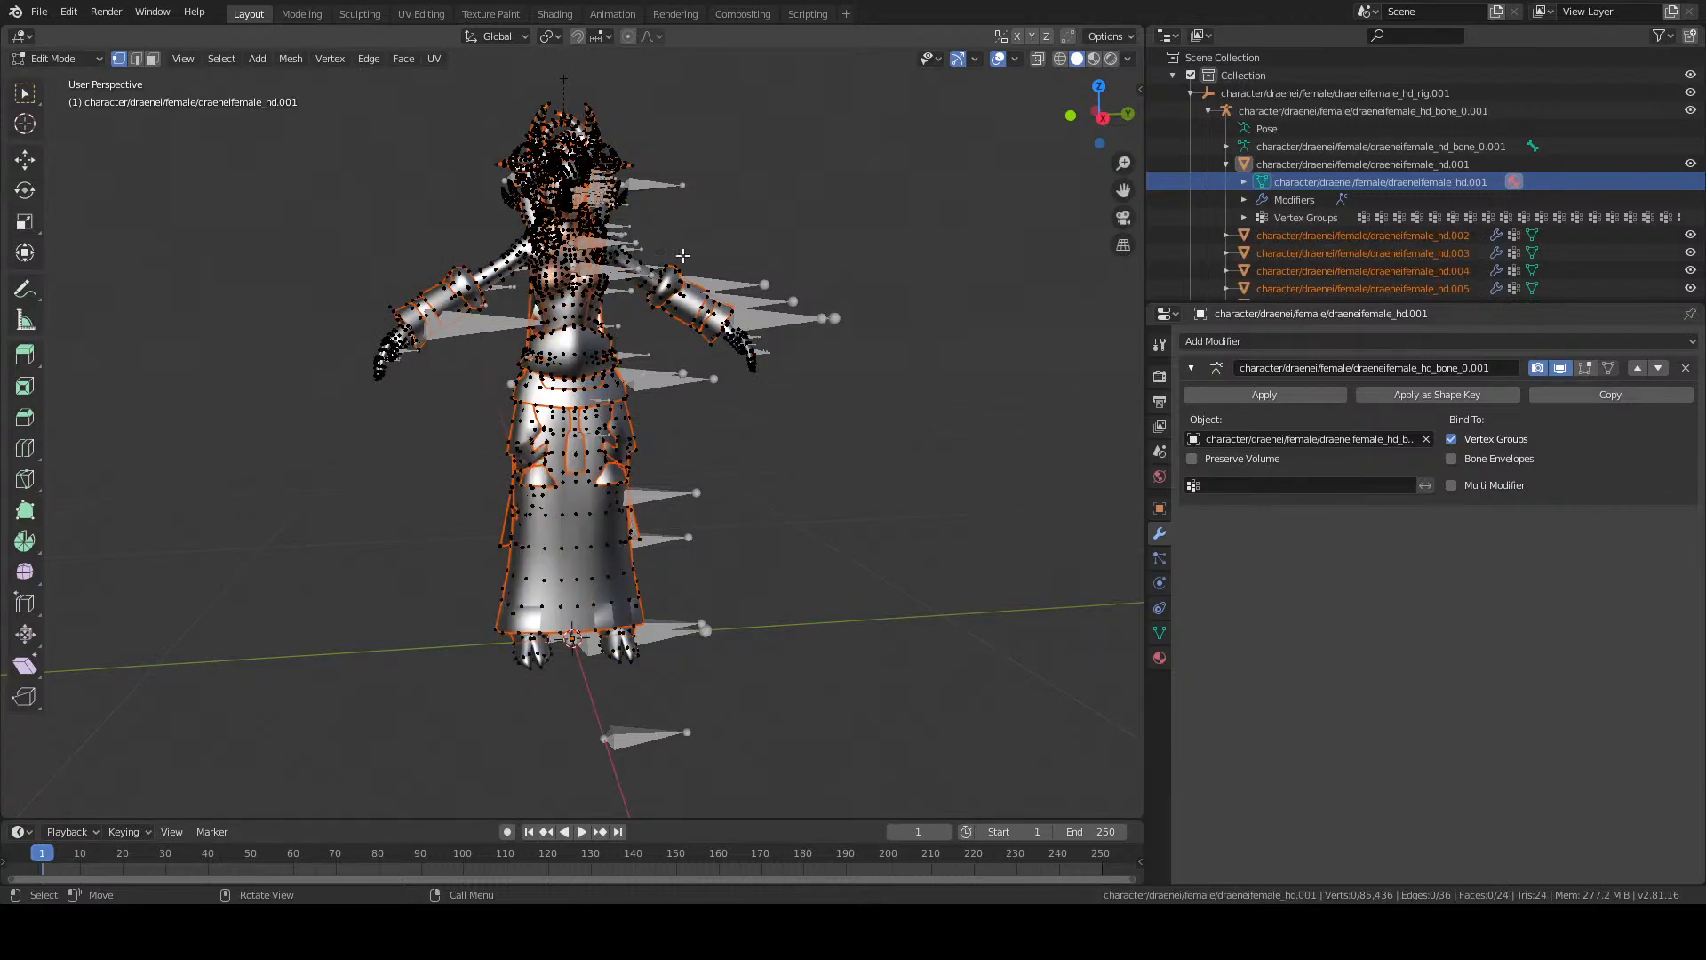
{"action": "left_click", "coordinate": [39, 11]}
{"action": "mouse_move", "coordinate": [181, 275]}
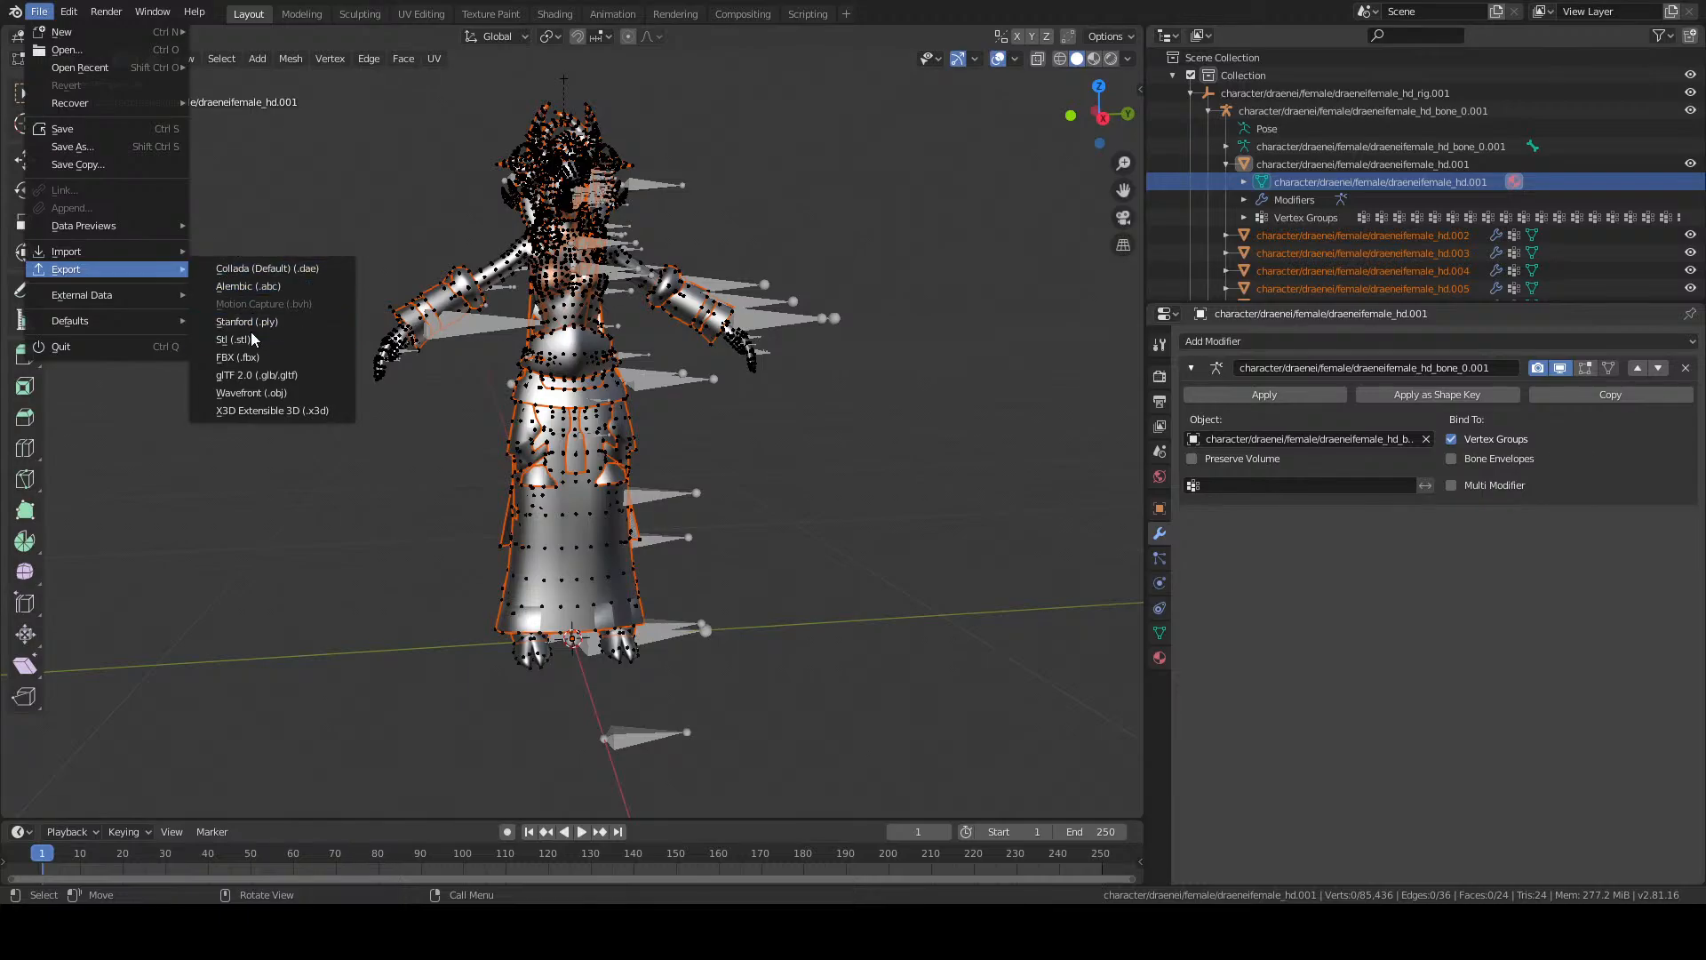
{"action": "key", "text": "Escape"}
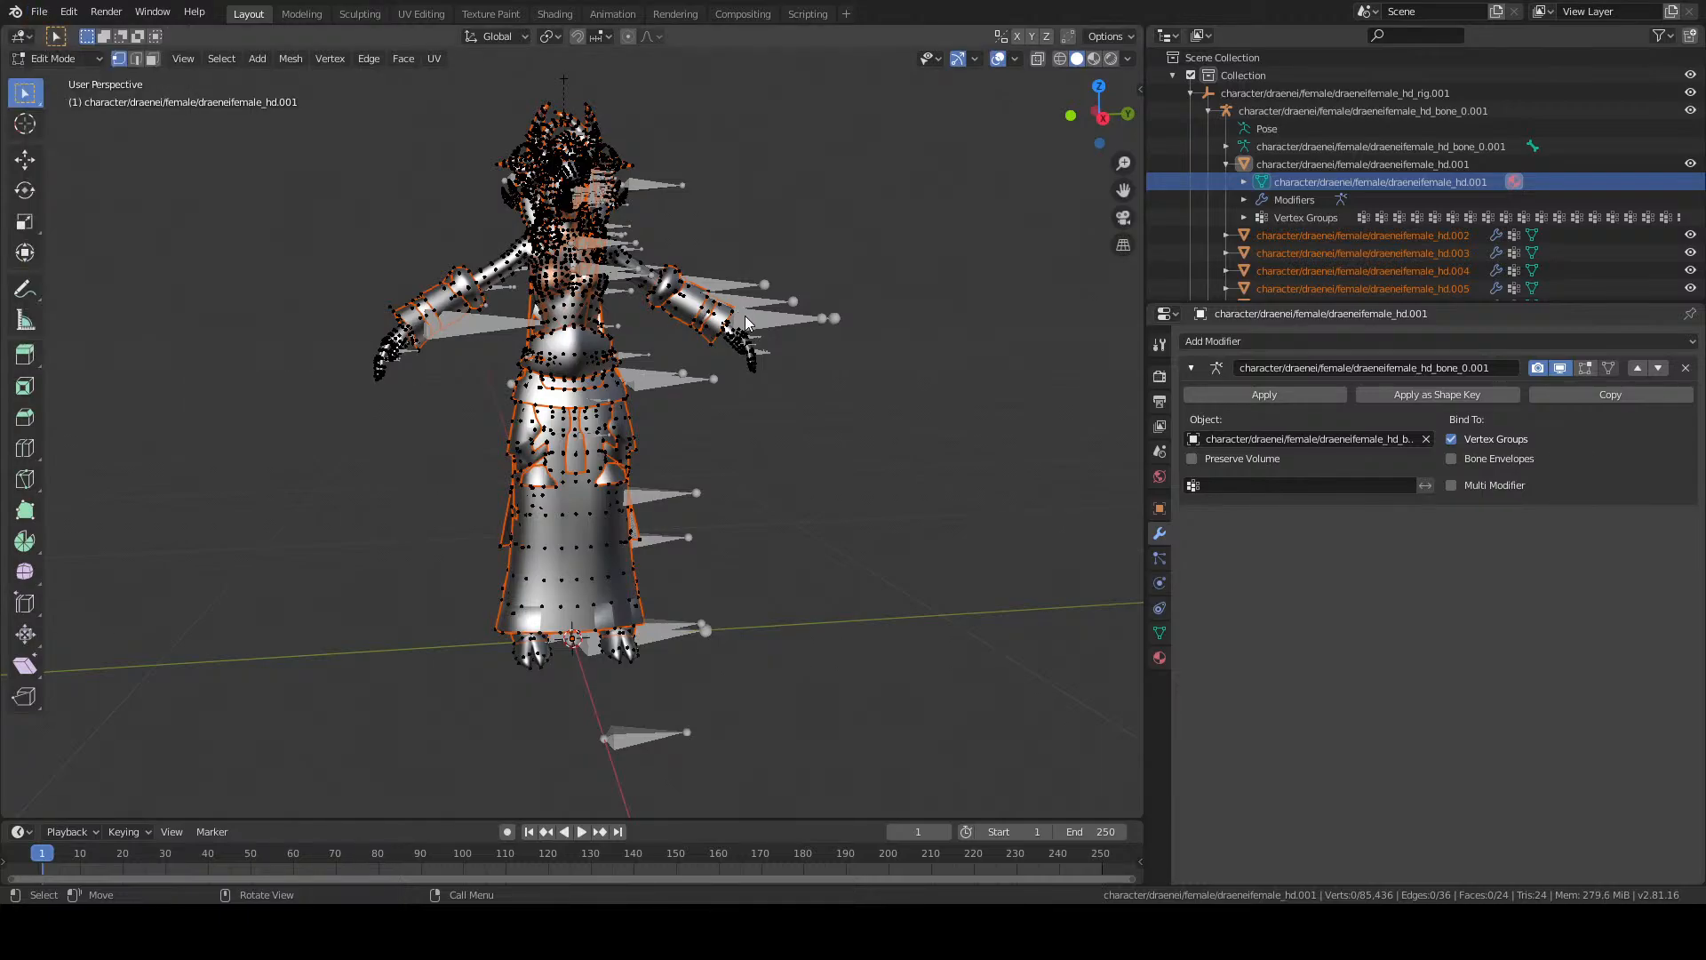
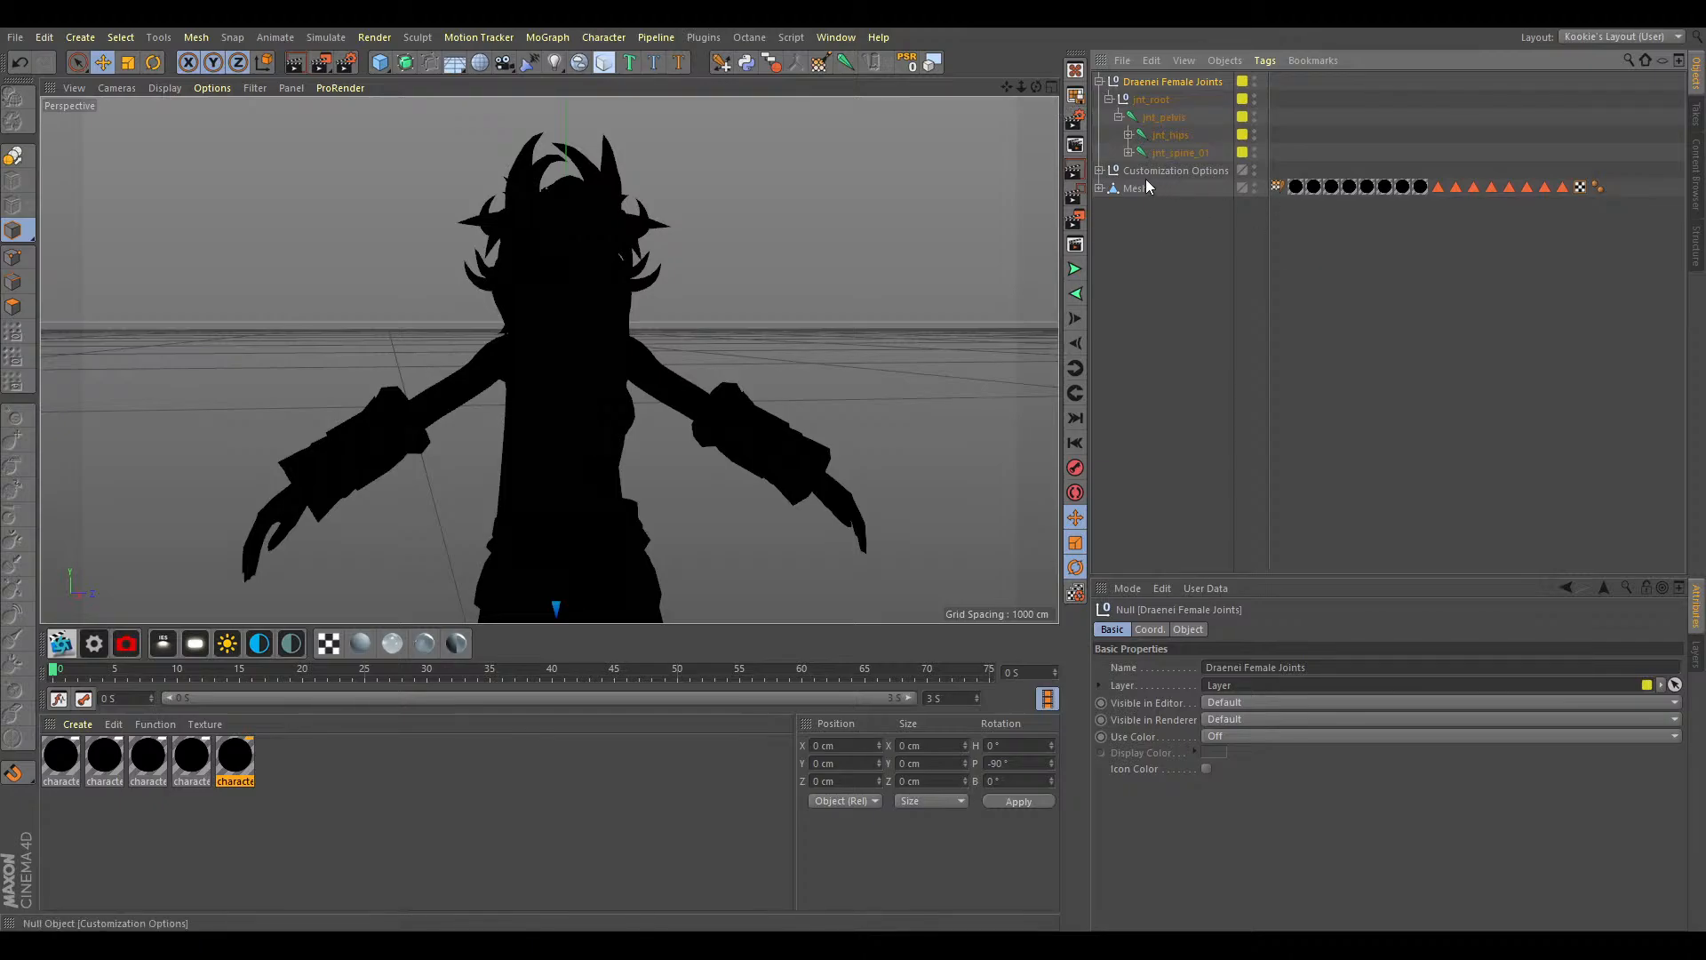
In Cinema 4D, open the layer list and select the whole Draenei Female Joints hierarchy to show the joint axes.
{"action": "left_click", "coordinate": [1099, 170]}
{"action": "left_click", "coordinate": [1099, 172]}
{"action": "left_click", "coordinate": [1699, 668]}
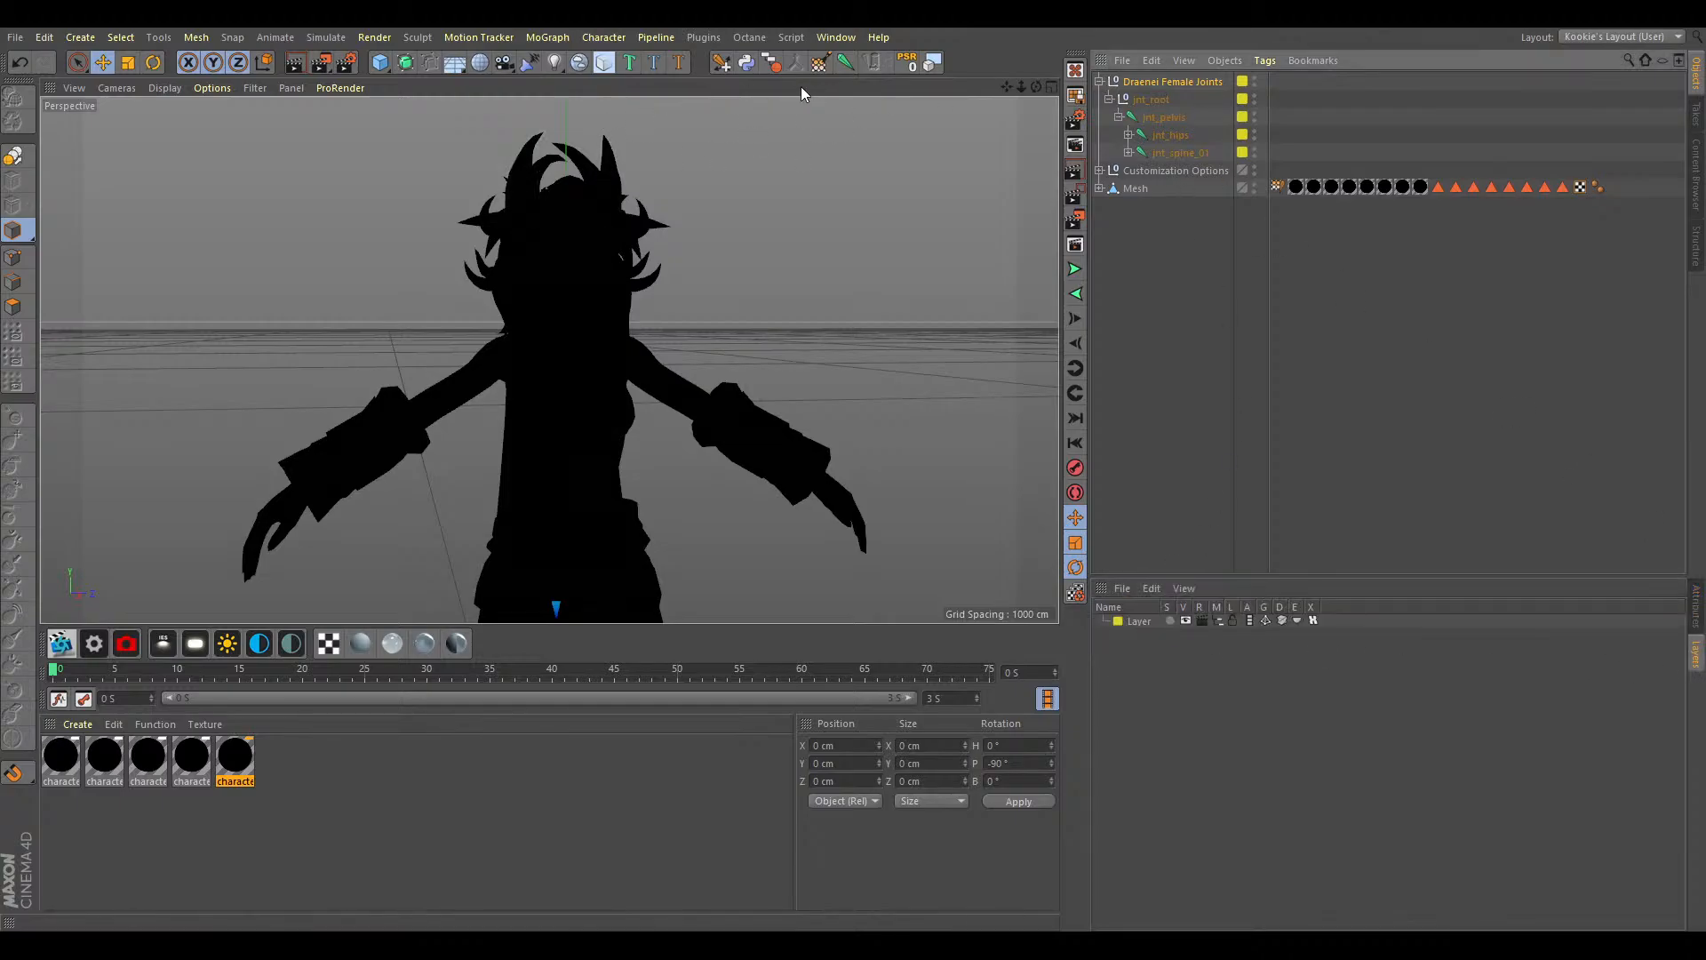
{"action": "left_click", "coordinate": [796, 62]}
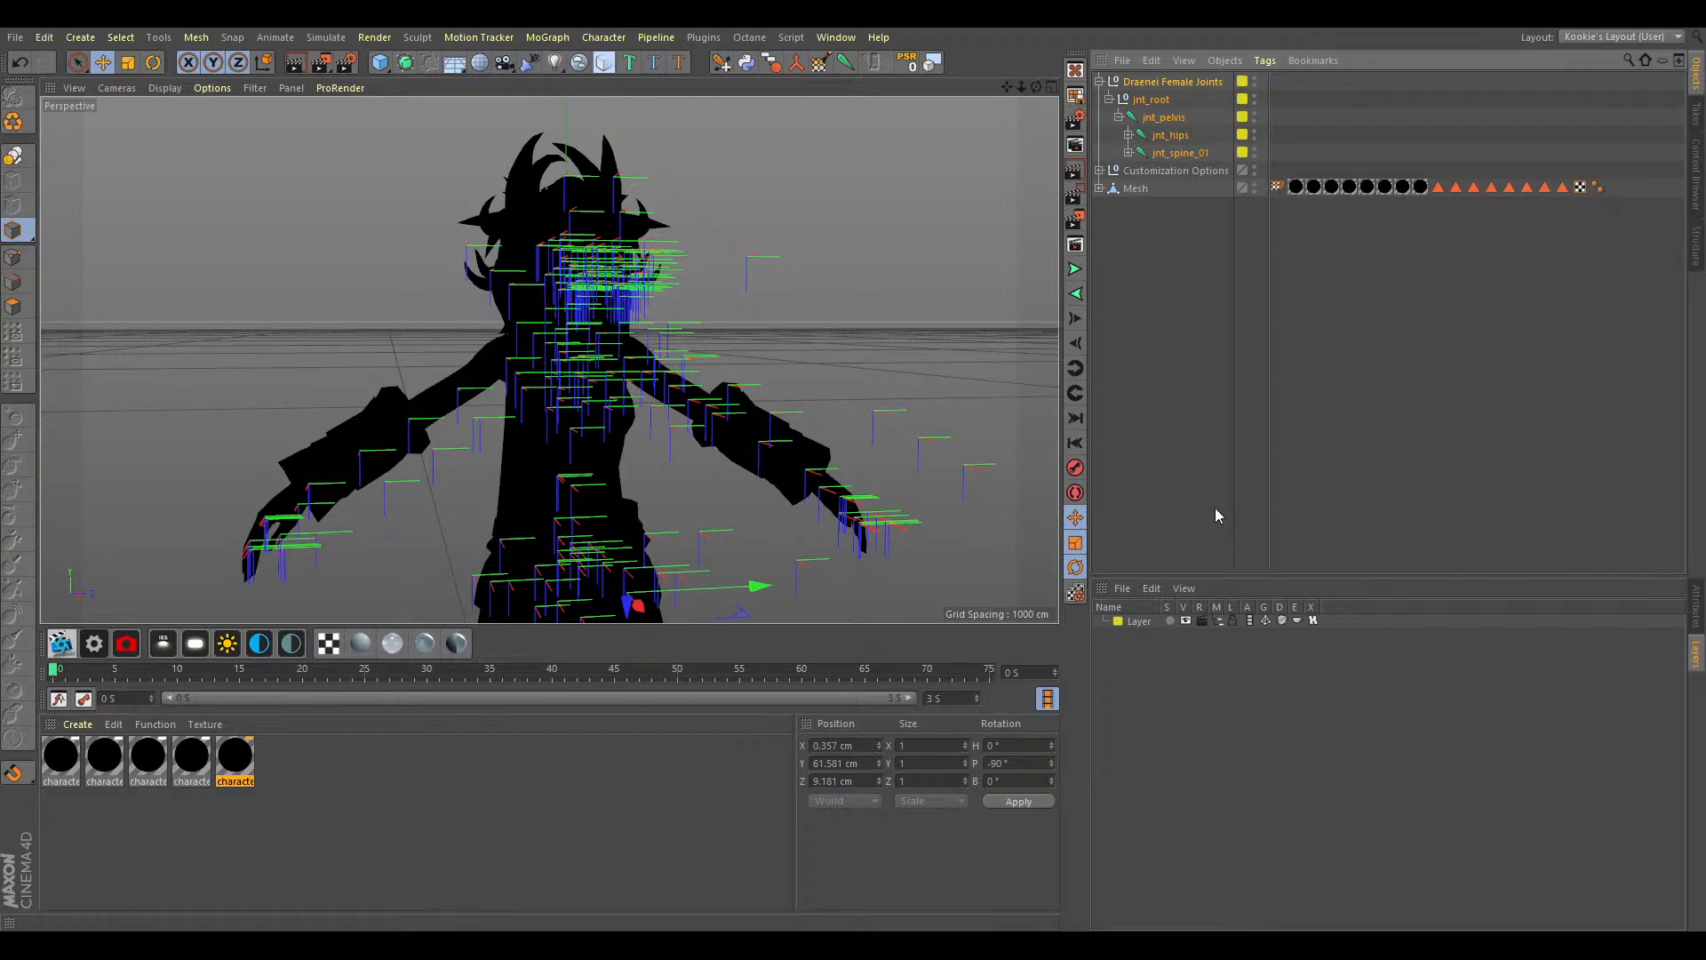
Select only the Draenei Female Joints null and bring up the Naming Tool options with type DraeneiFemaleJoints.
{"action": "left_click", "coordinate": [1238, 454]}
{"action": "left_click", "coordinate": [1175, 82]}
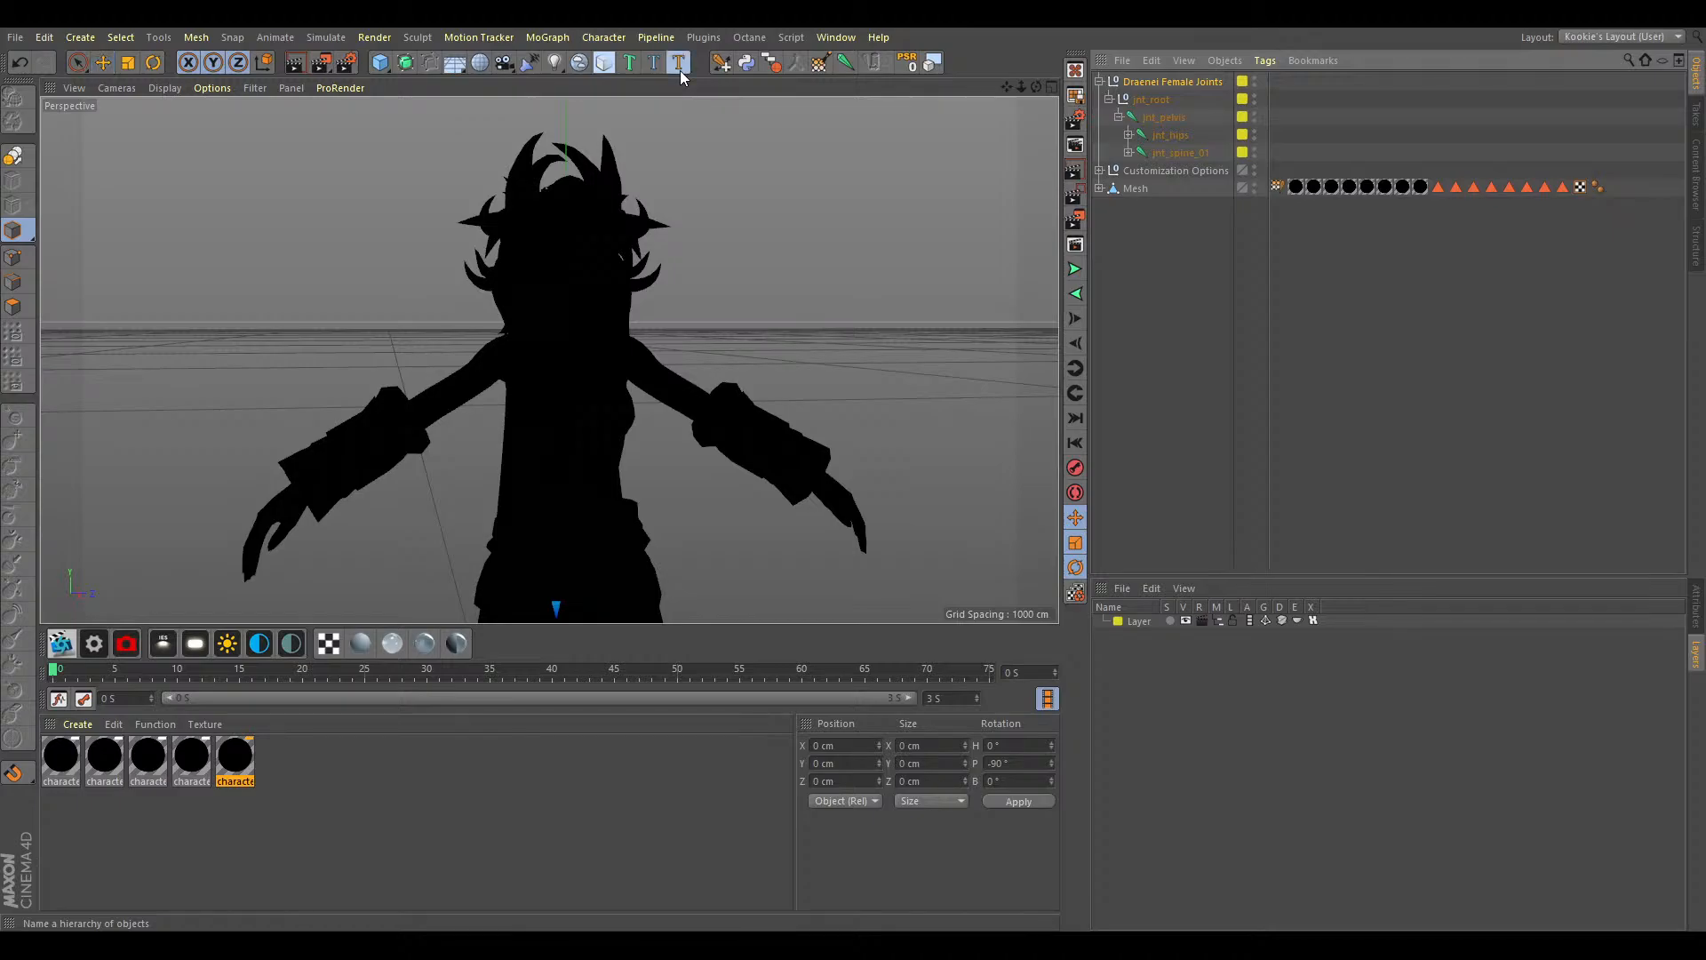
{"action": "left_click", "coordinate": [1698, 605]}
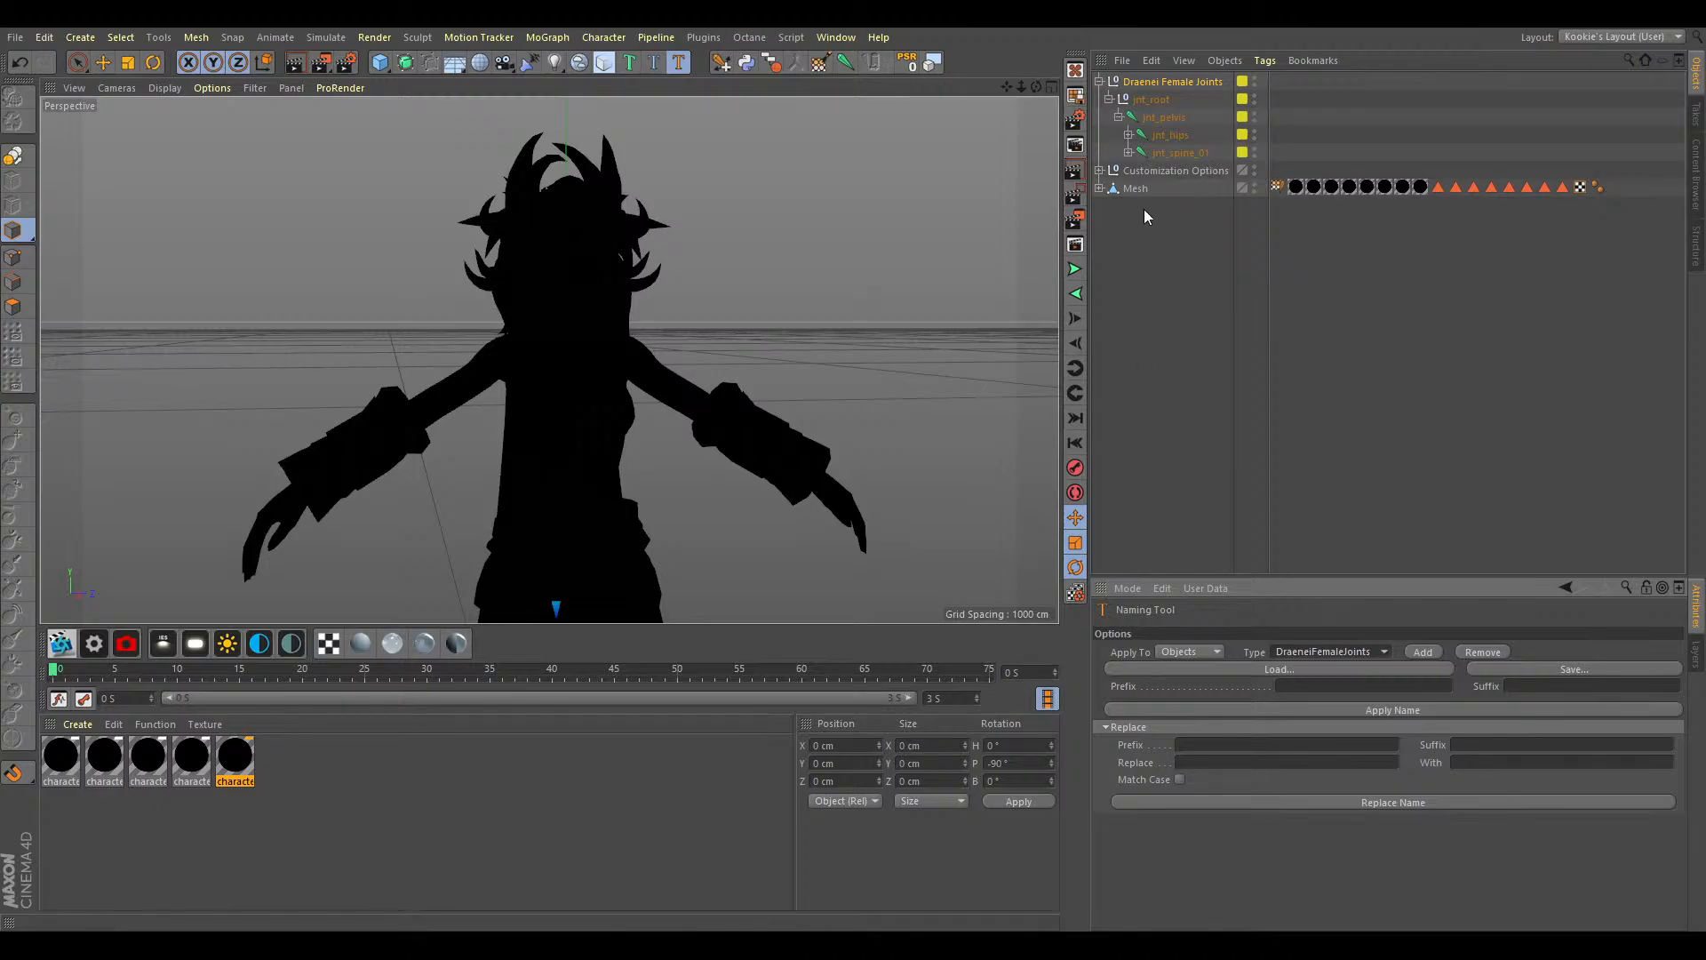
Examine the joint names under jnt_hips down to the front tabard chain, collapse the hierarchy and reselect the Draenei Female Joints null.
{"action": "left_click", "coordinate": [1135, 140]}
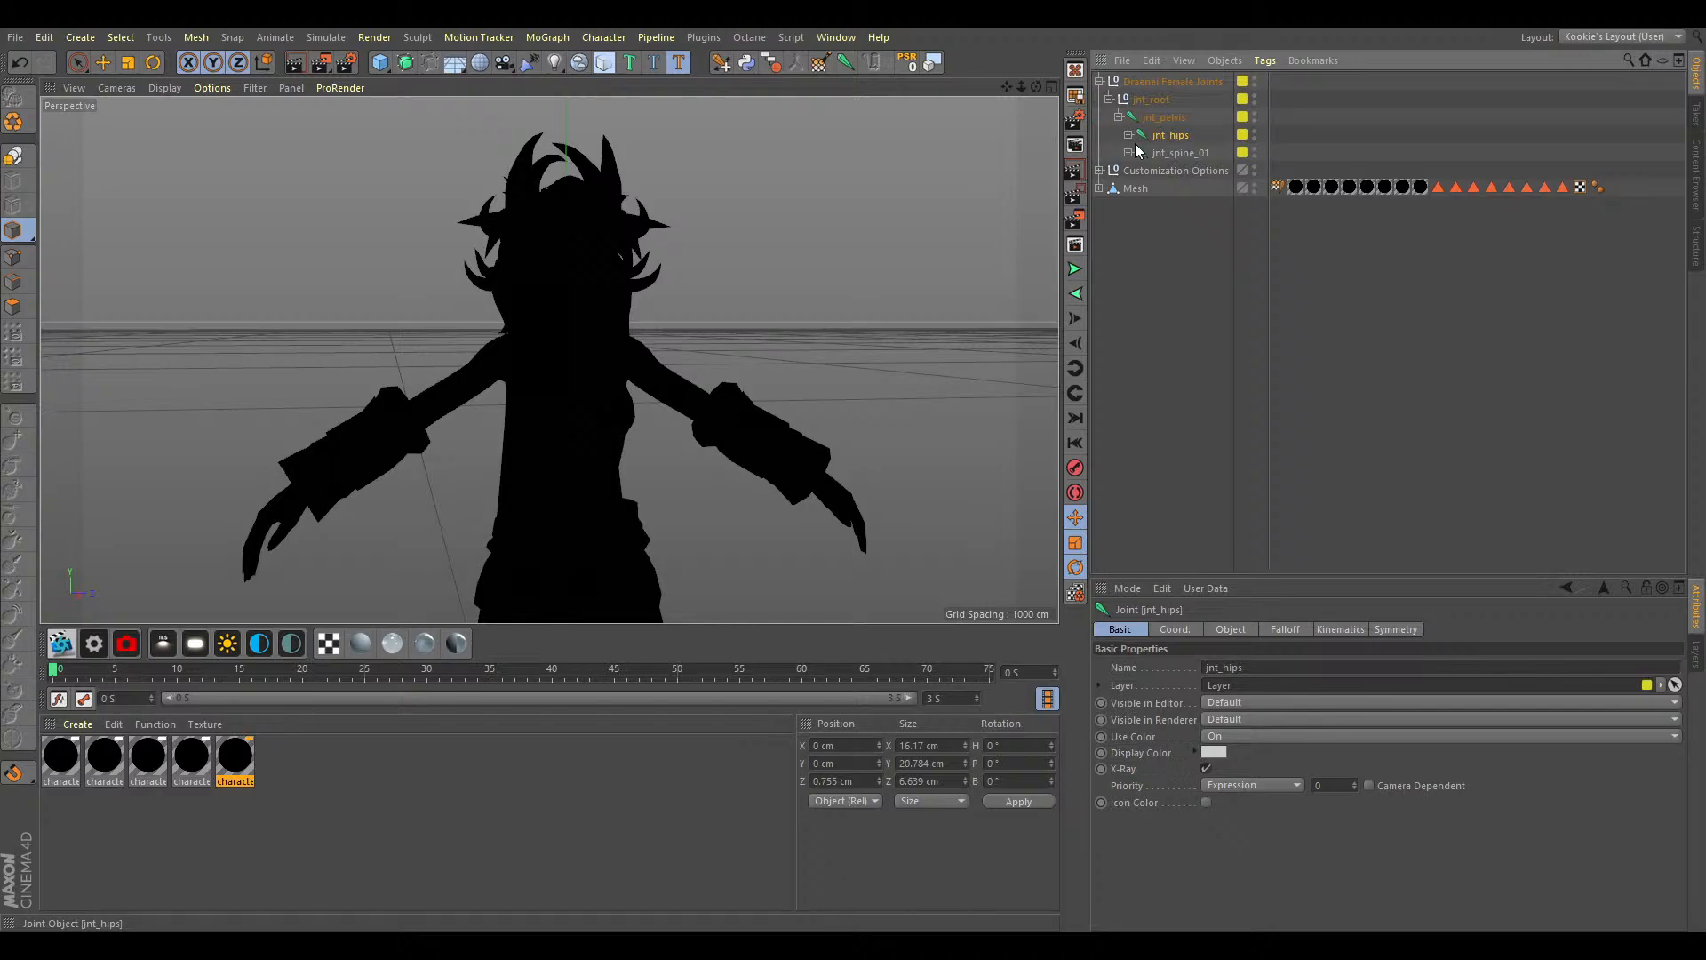
{"action": "left_click", "coordinate": [1127, 135]}
{"action": "left_click", "coordinate": [1138, 152]}
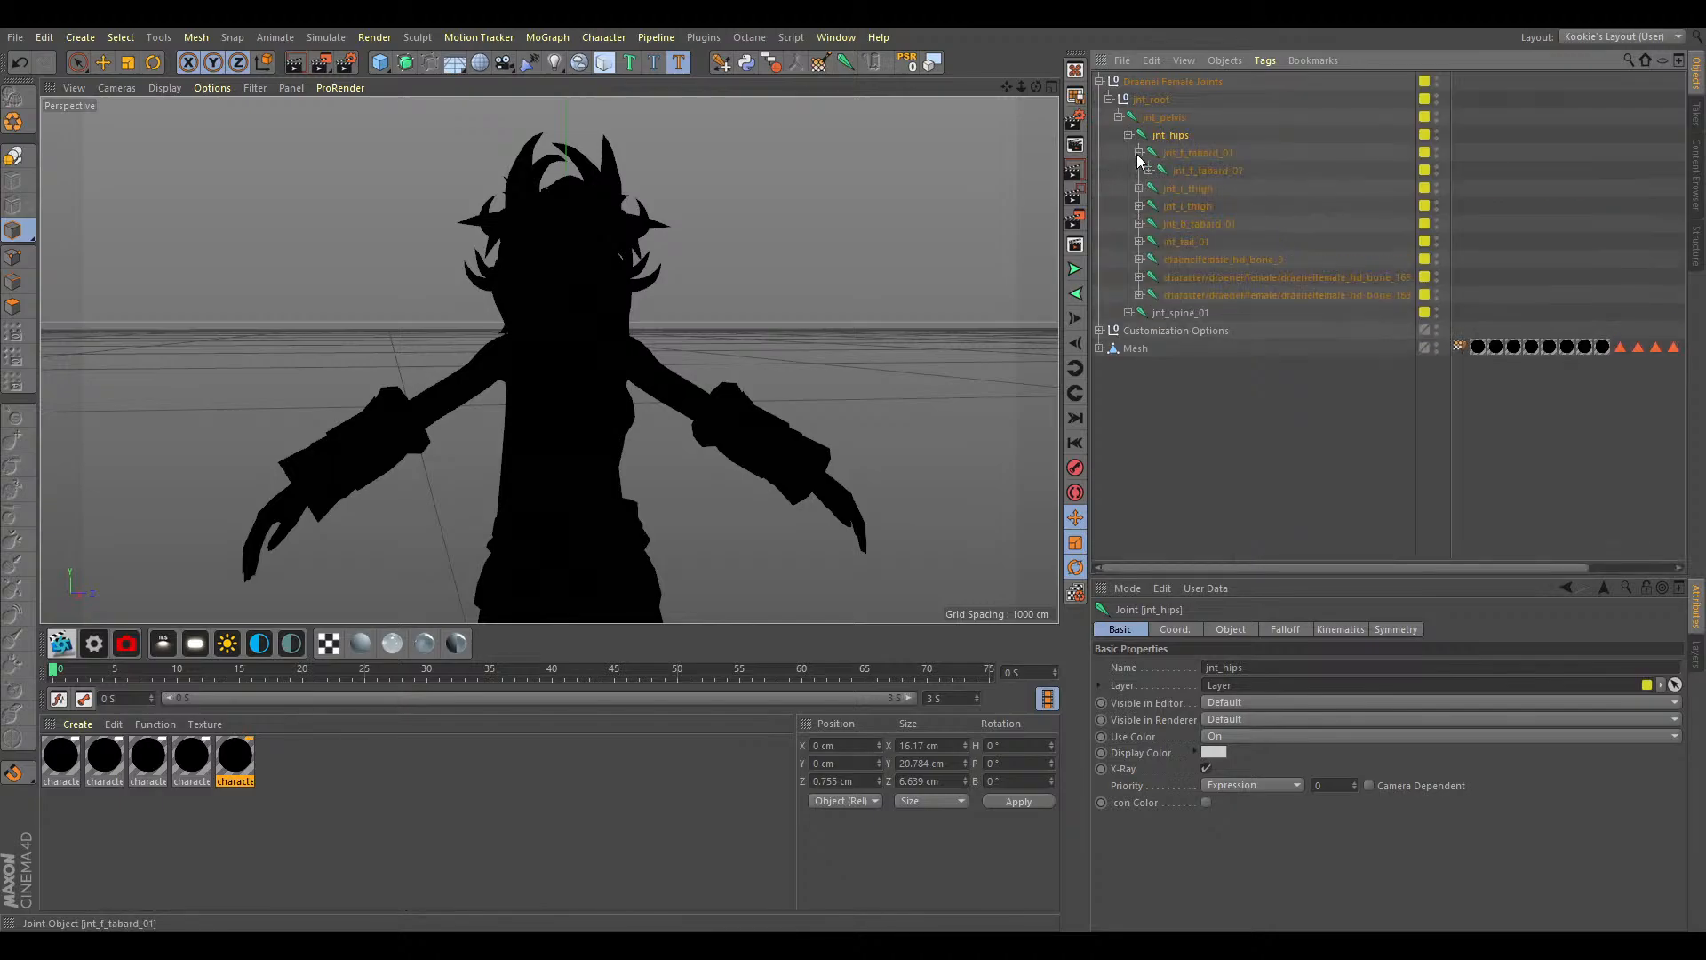
{"action": "left_click", "coordinate": [1149, 169]}
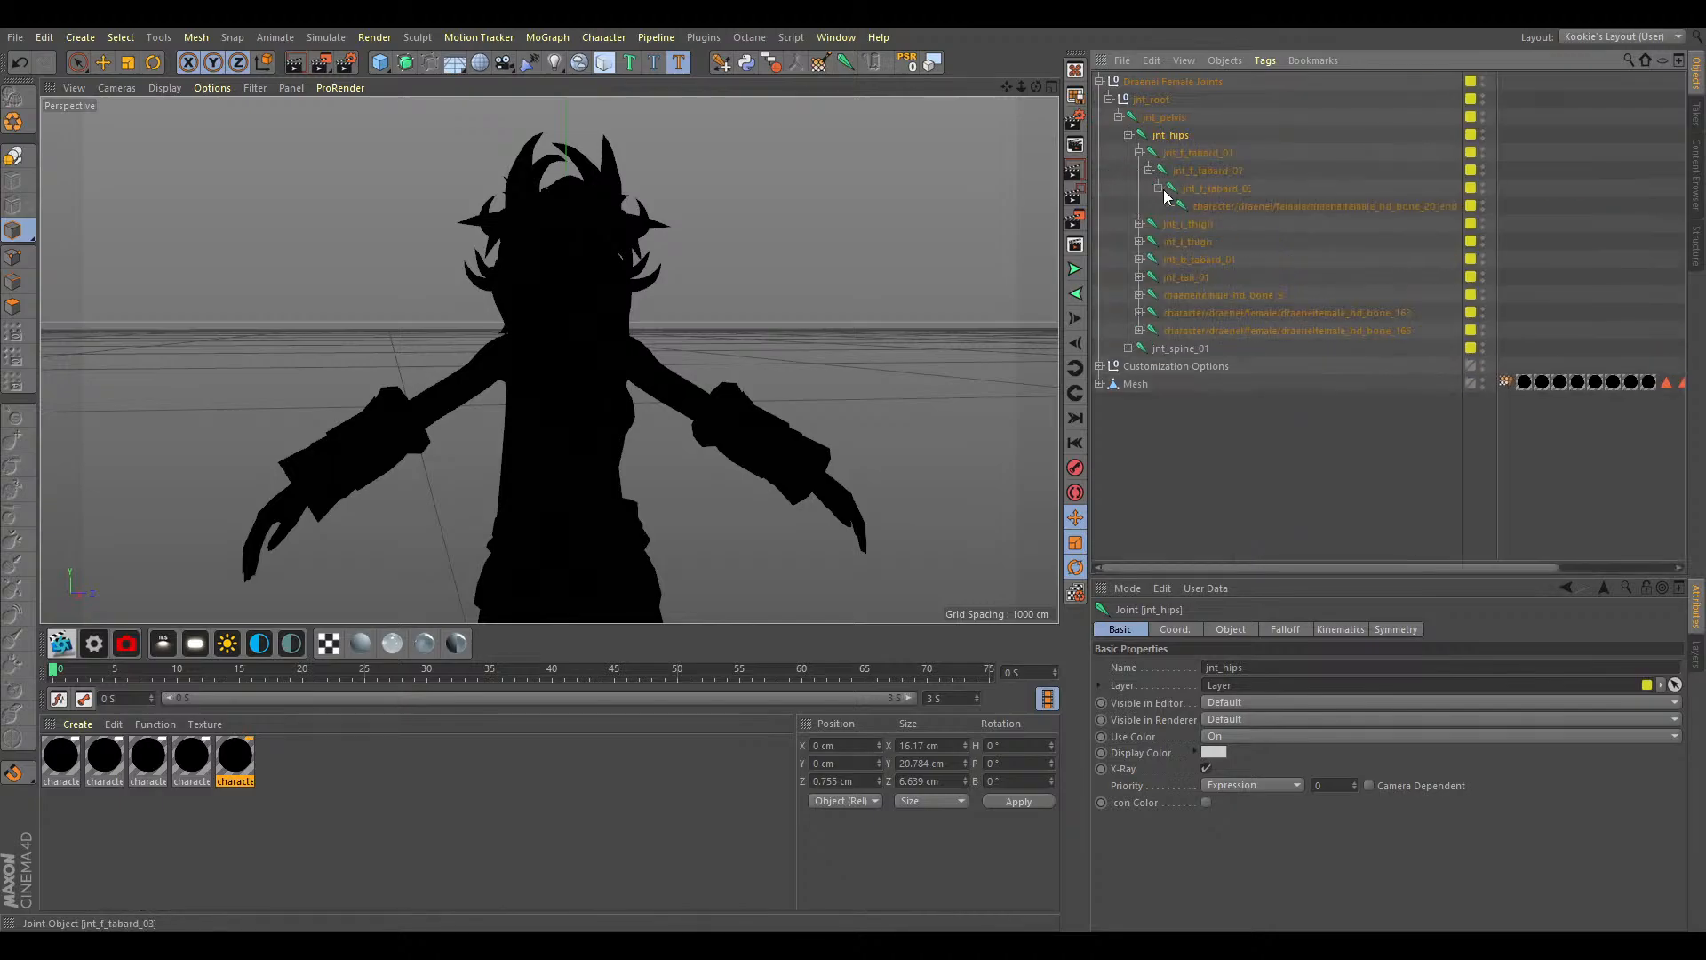
{"action": "left_click", "coordinate": [1149, 169]}
{"action": "left_click", "coordinate": [1138, 153]}
{"action": "left_click", "coordinate": [1128, 135]}
{"action": "left_click", "coordinate": [1128, 135]}
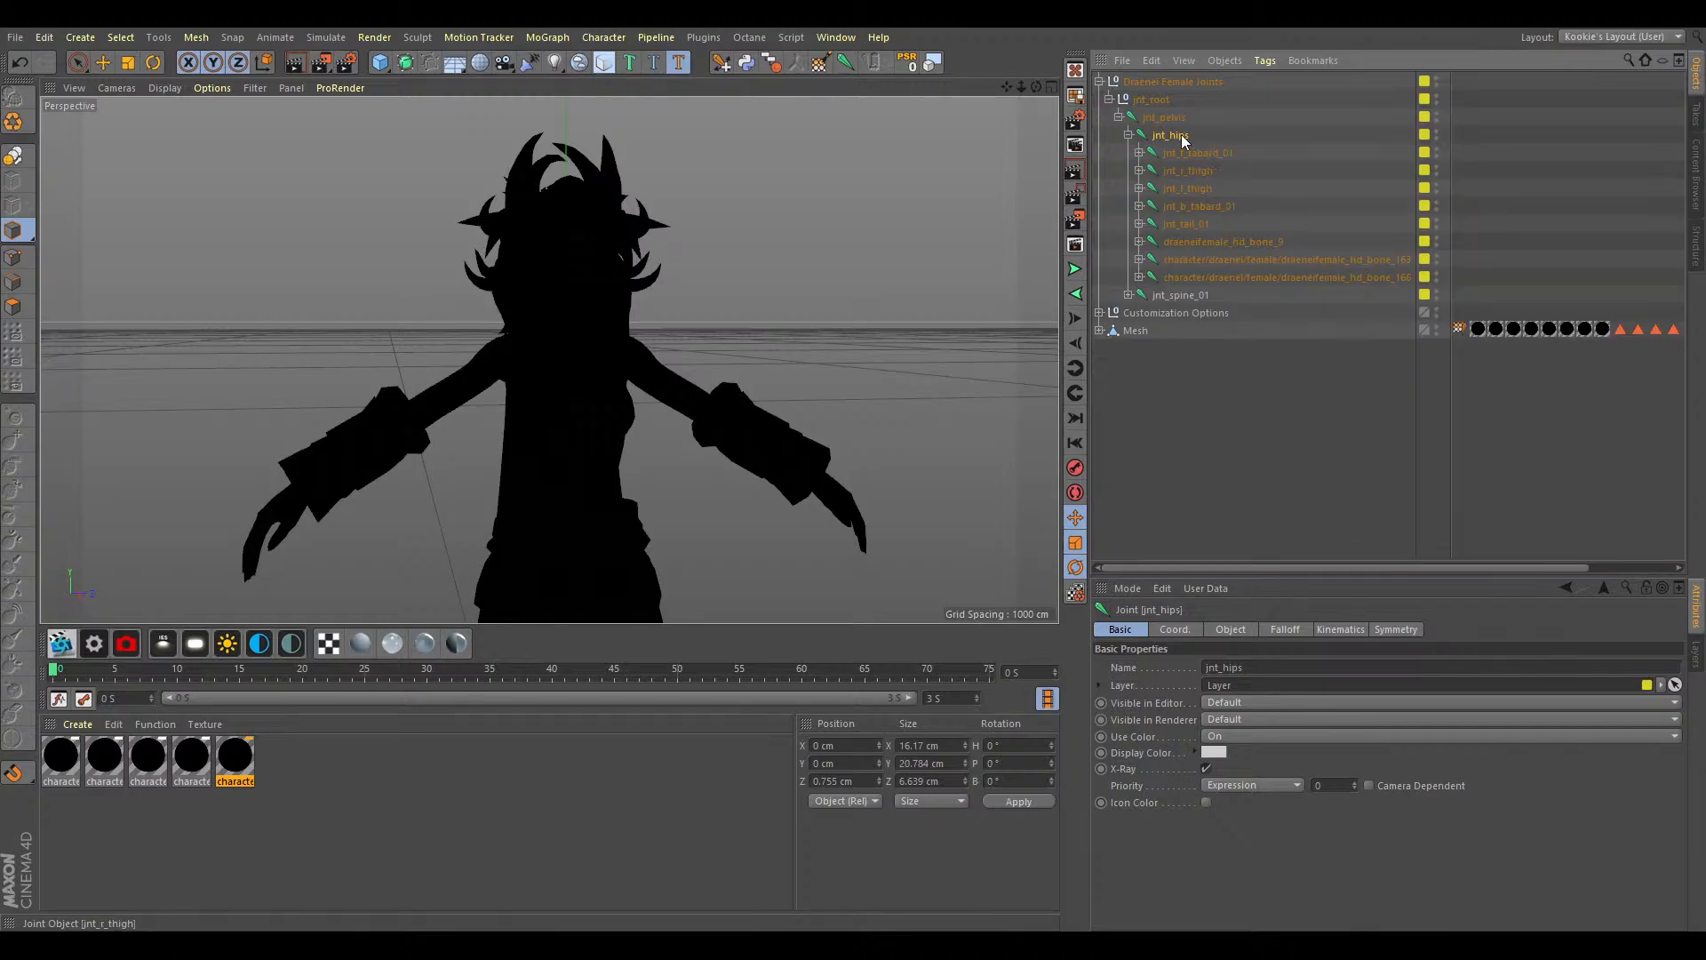
{"action": "left_click", "coordinate": [1128, 135]}
{"action": "left_click", "coordinate": [1119, 117]}
{"action": "left_click", "coordinate": [1119, 118]}
{"action": "left_click", "coordinate": [1119, 117]}
{"action": "left_click", "coordinate": [1098, 81]}
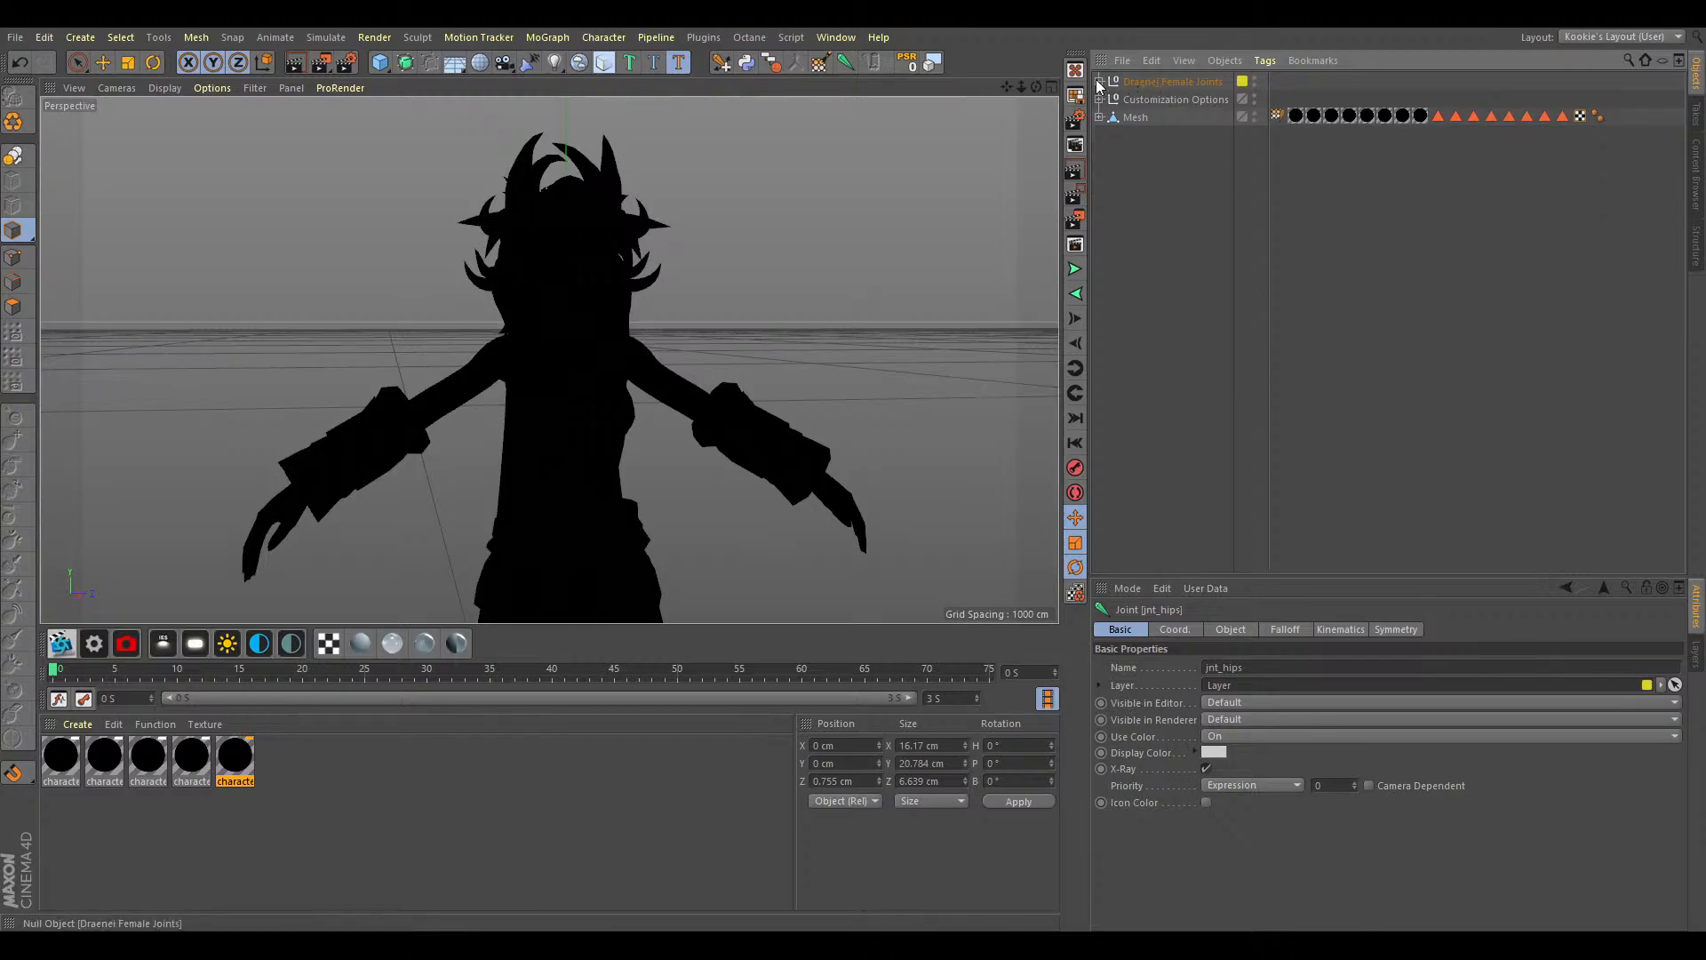
{"action": "left_click", "coordinate": [1144, 83]}
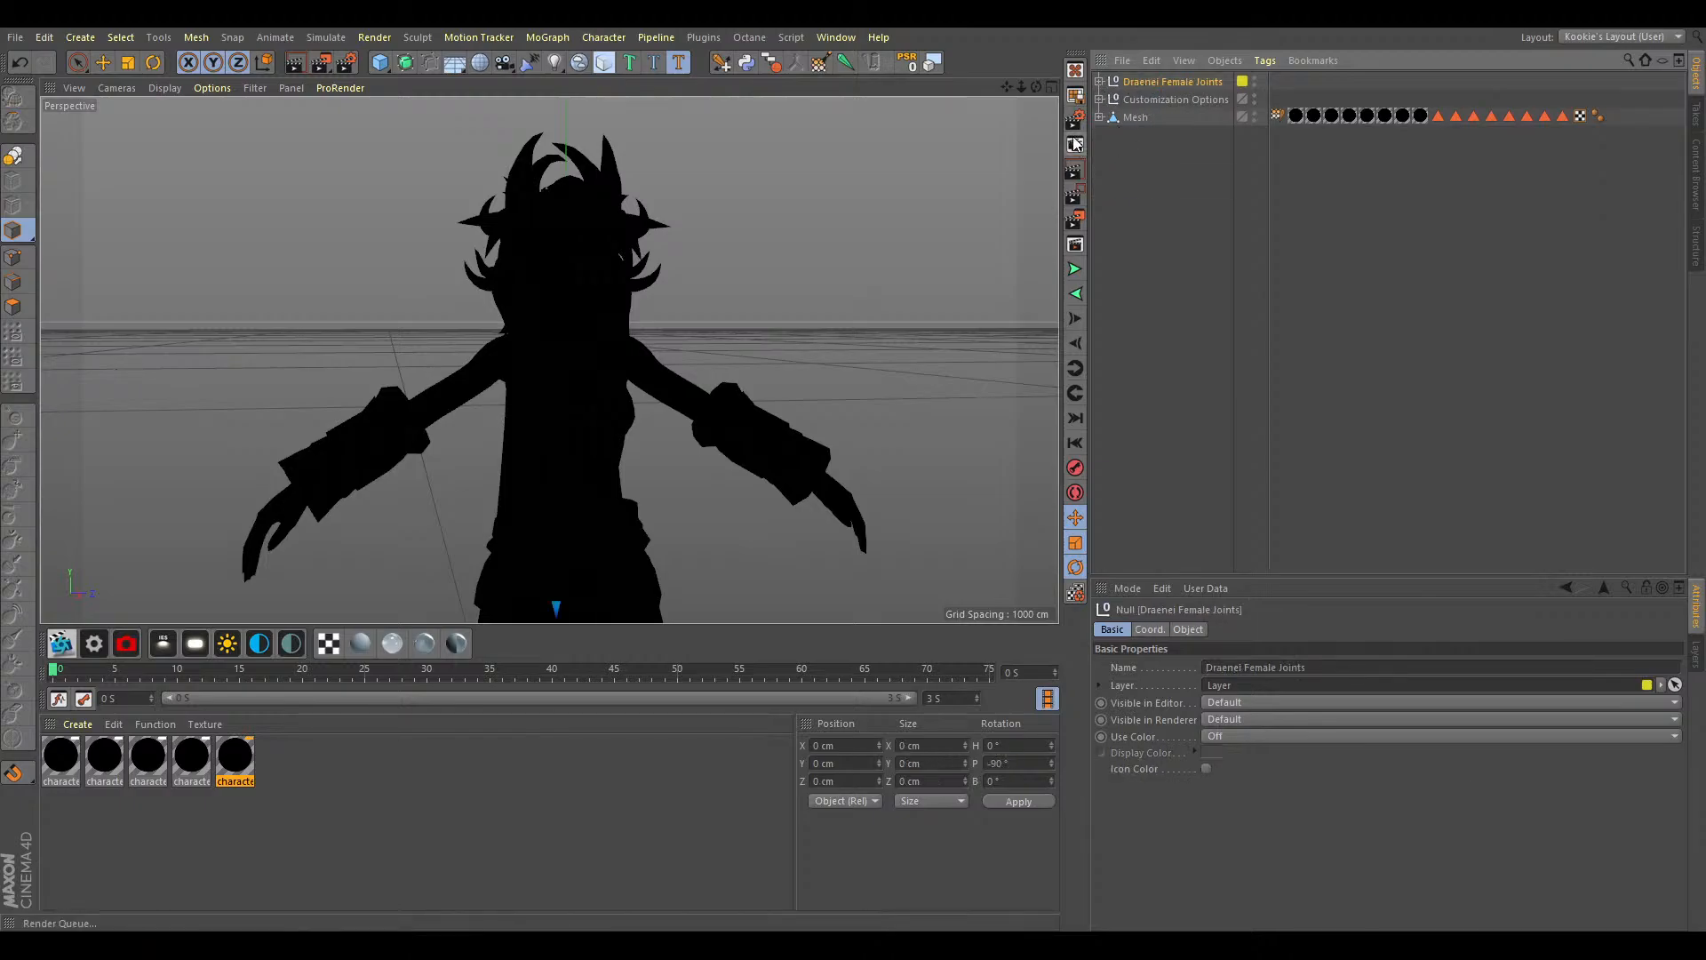
{"action": "mouse_move", "coordinate": [1036, 87]}
{"action": "left_mouse_down"}
{"action": "mouse_move", "coordinate": [1093, 106]}
{"action": "mouse_move", "coordinate": [1021, 98]}
{"action": "mouse_move", "coordinate": [1039, 116]}
{"action": "mouse_move", "coordinate": [1053, 89]}
{"action": "mouse_move", "coordinate": [1111, 91]}
{"action": "mouse_move", "coordinate": [1033, 87]}
{"action": "left_mouse_up"}
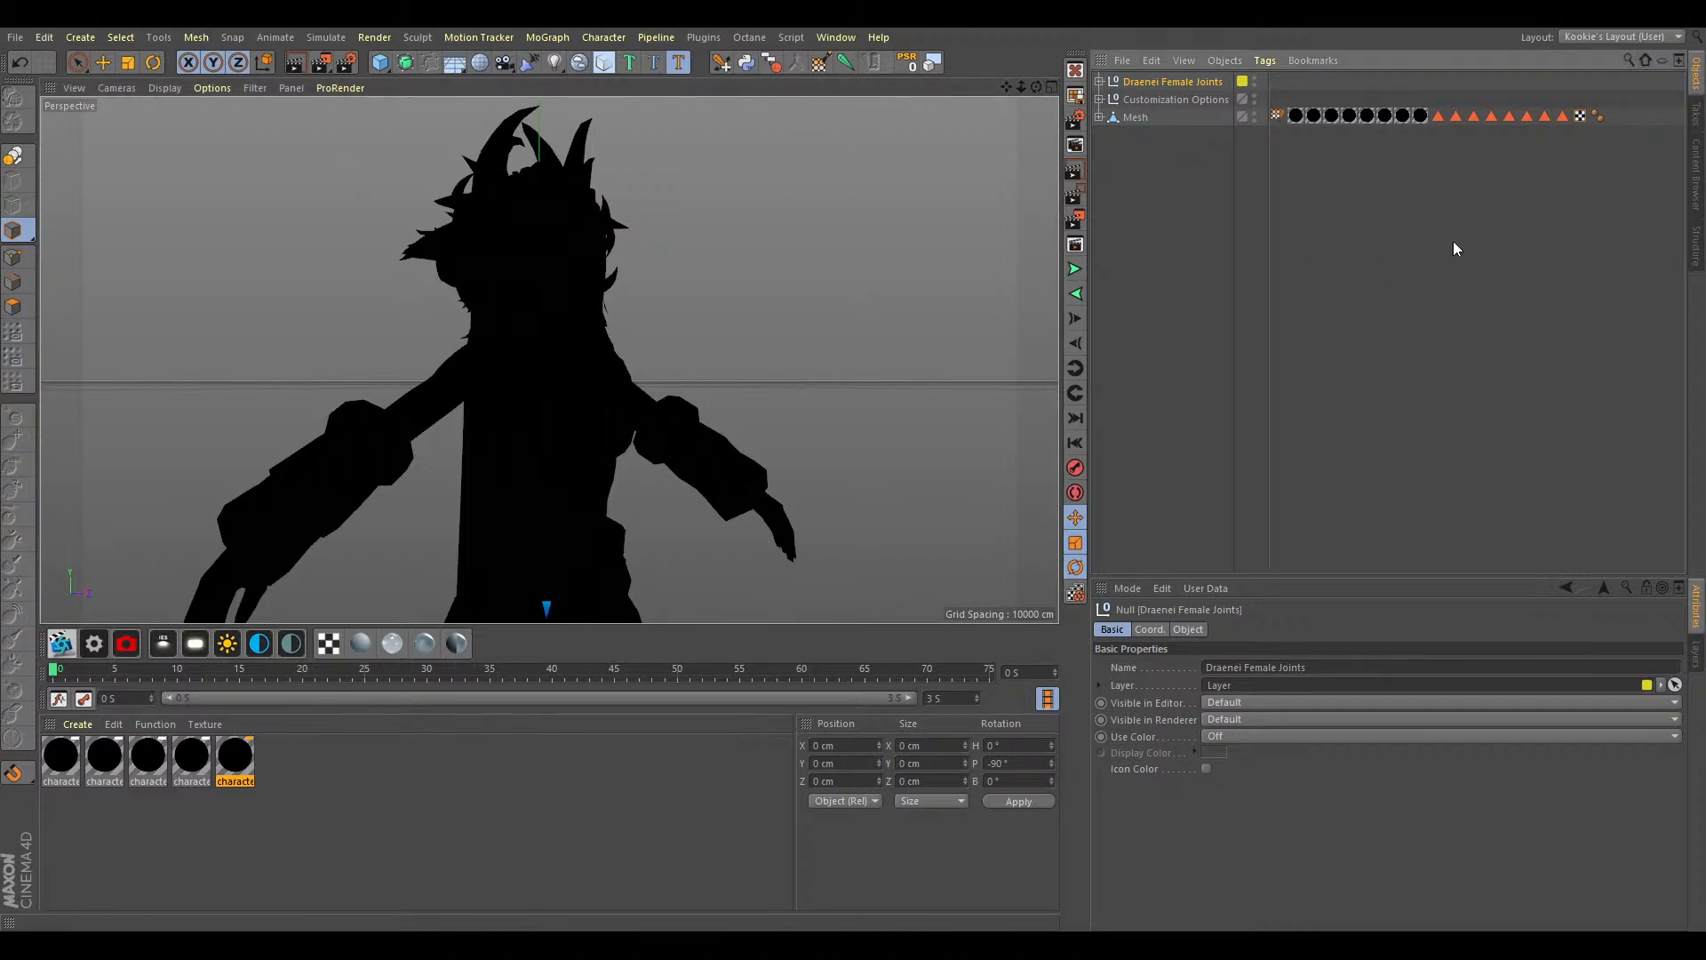
Toggle the lock of the yellow joint layer on and off, and return to the attributes.
{"action": "left_click", "coordinate": [1697, 662]}
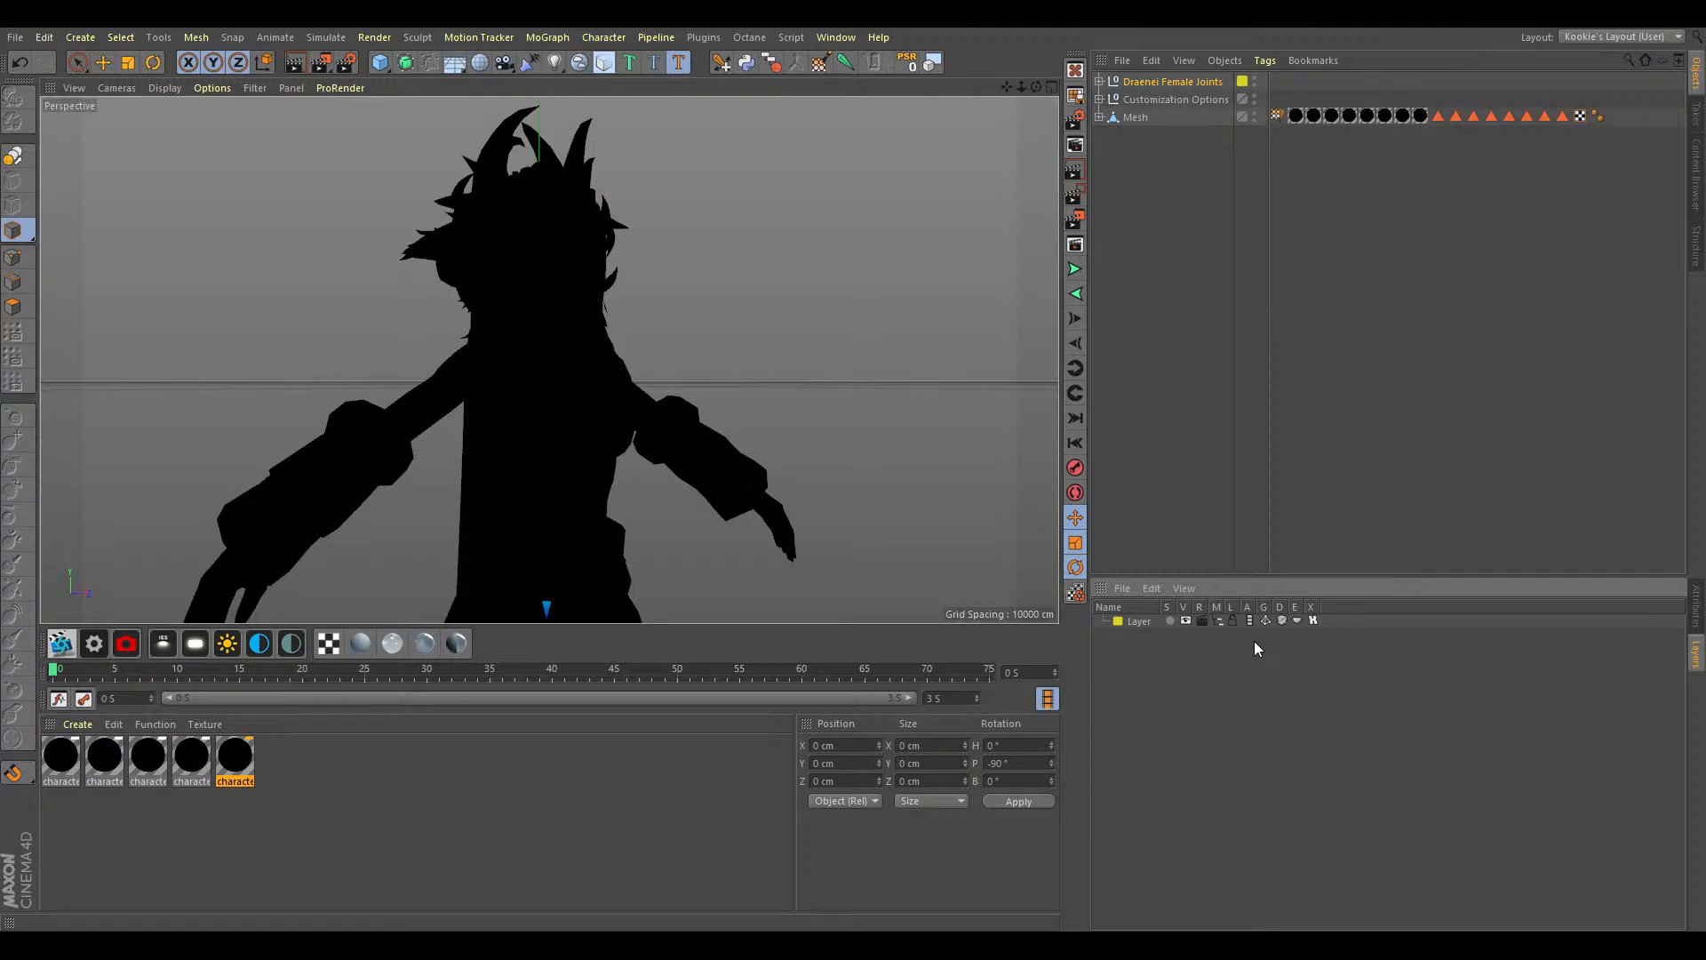
{"action": "left_click", "coordinate": [1234, 620]}
{"action": "left_click", "coordinate": [1234, 620]}
{"action": "left_click", "coordinate": [1234, 620]}
{"action": "left_click", "coordinate": [1234, 620]}
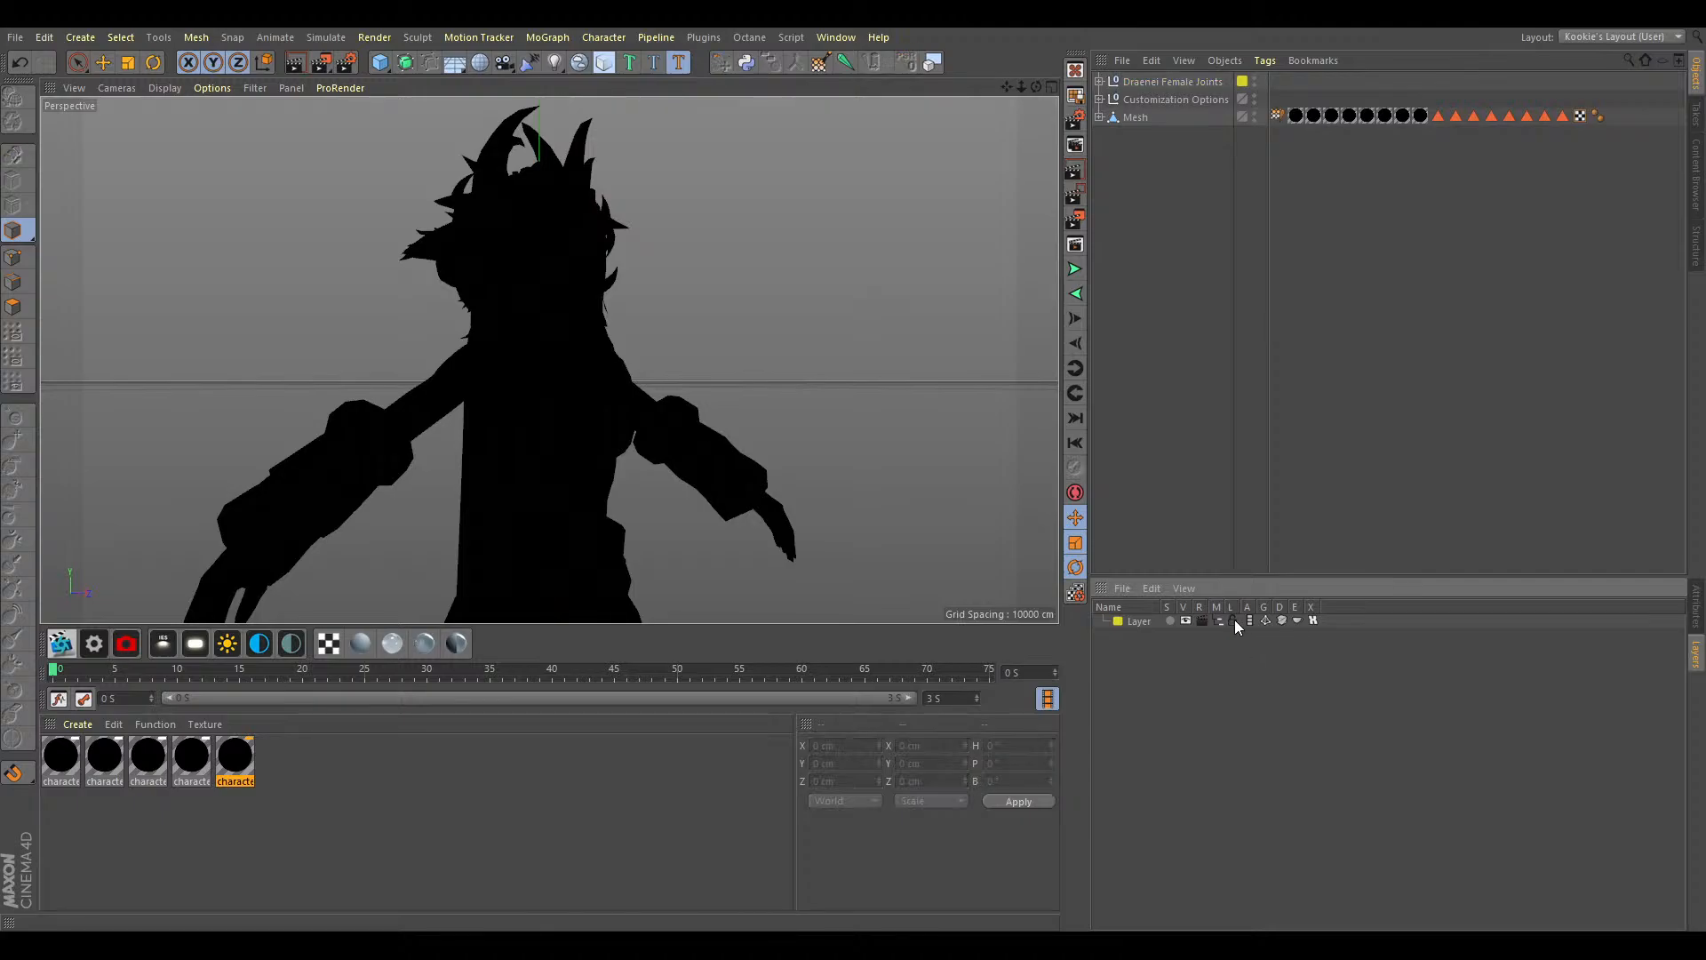
{"action": "left_click", "coordinate": [1697, 607]}
{"action": "left_click", "coordinate": [1099, 81]}
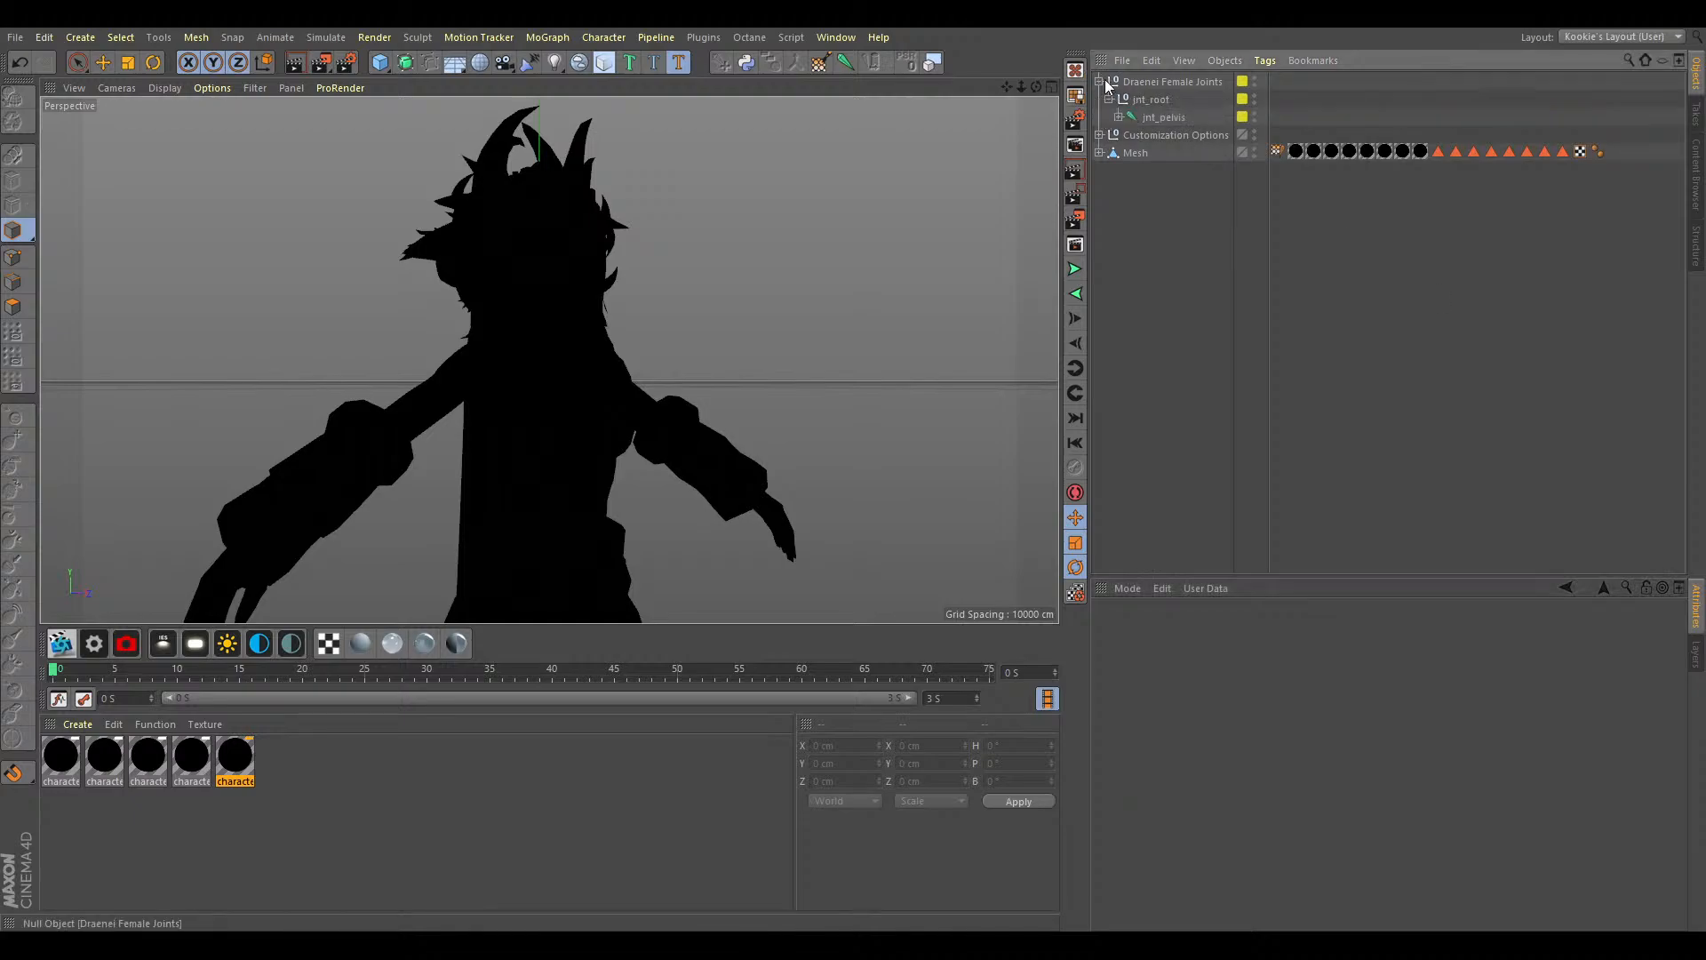
{"action": "left_click", "coordinate": [1155, 100]}
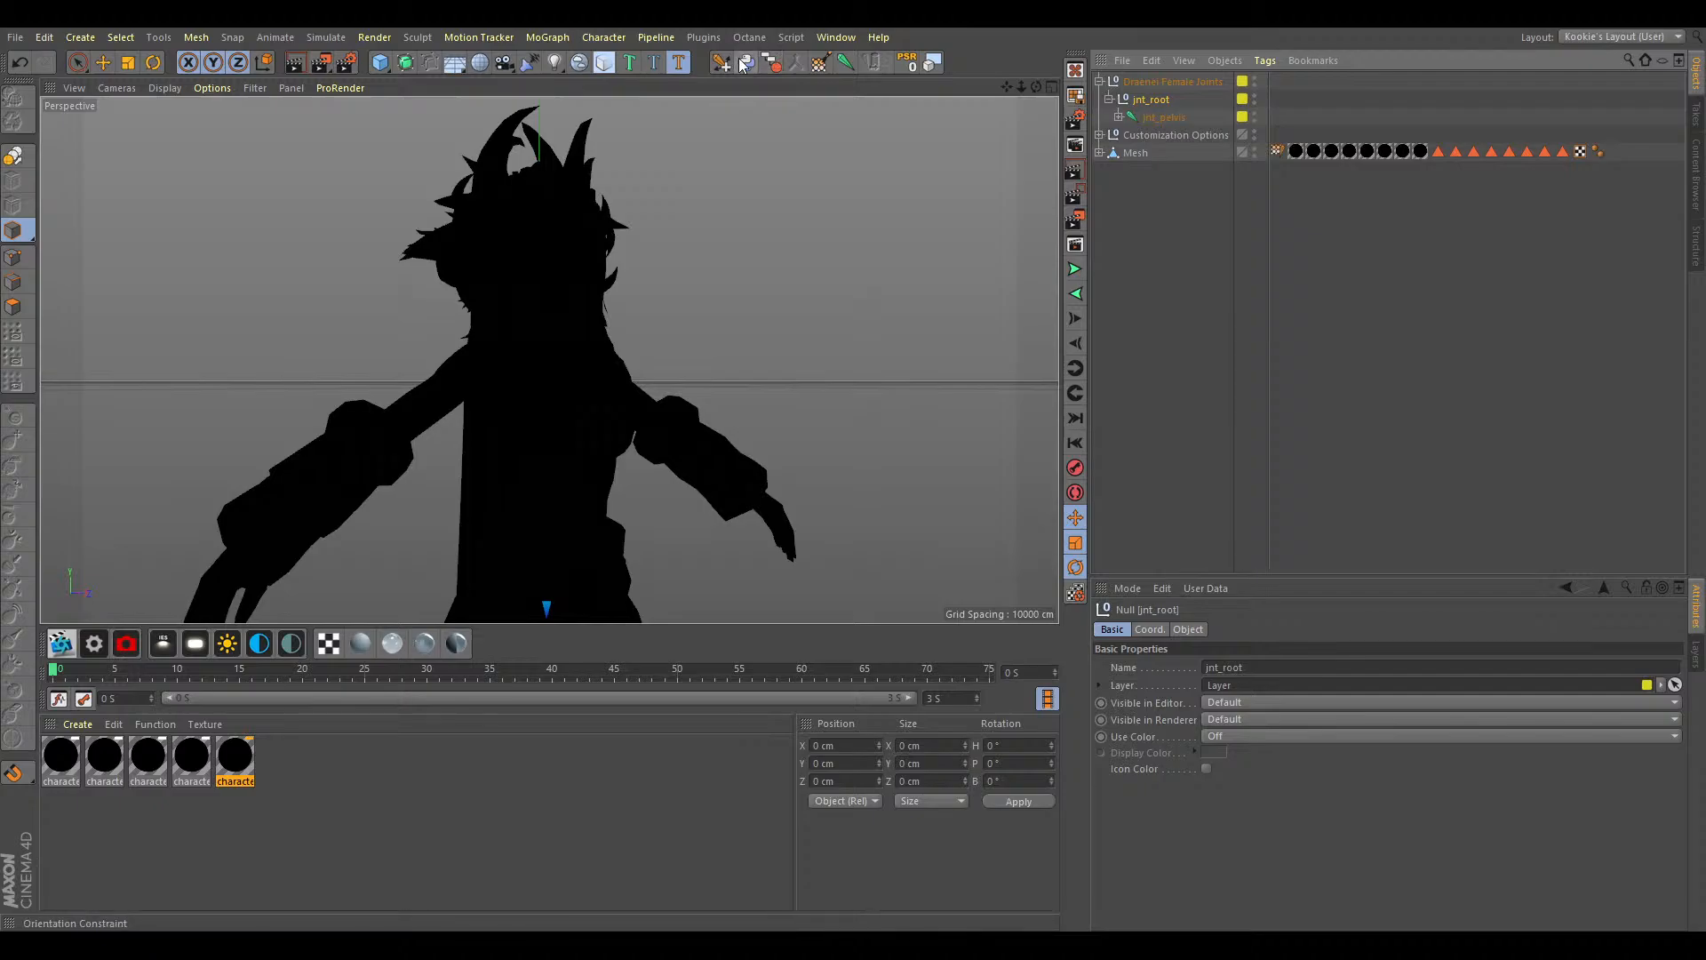
{"action": "left_click", "coordinate": [1159, 83]}
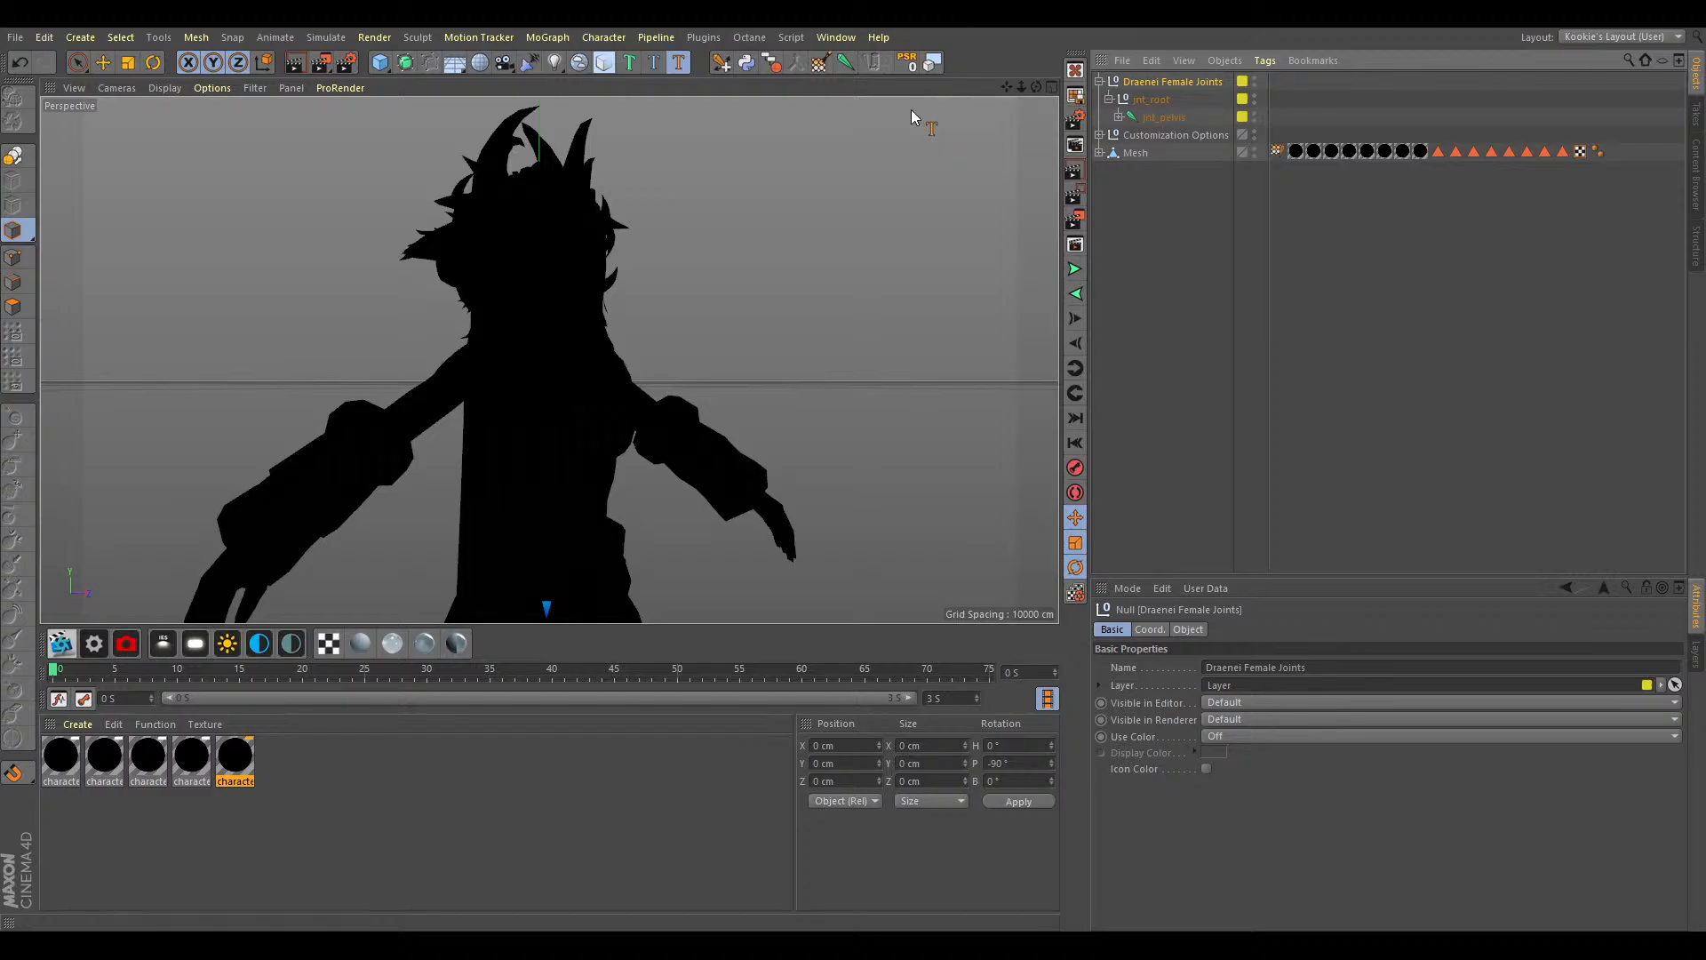
{"action": "scroll", "coordinate": [722, 403], "scroll_direction": "down", "scroll_amount": 6}
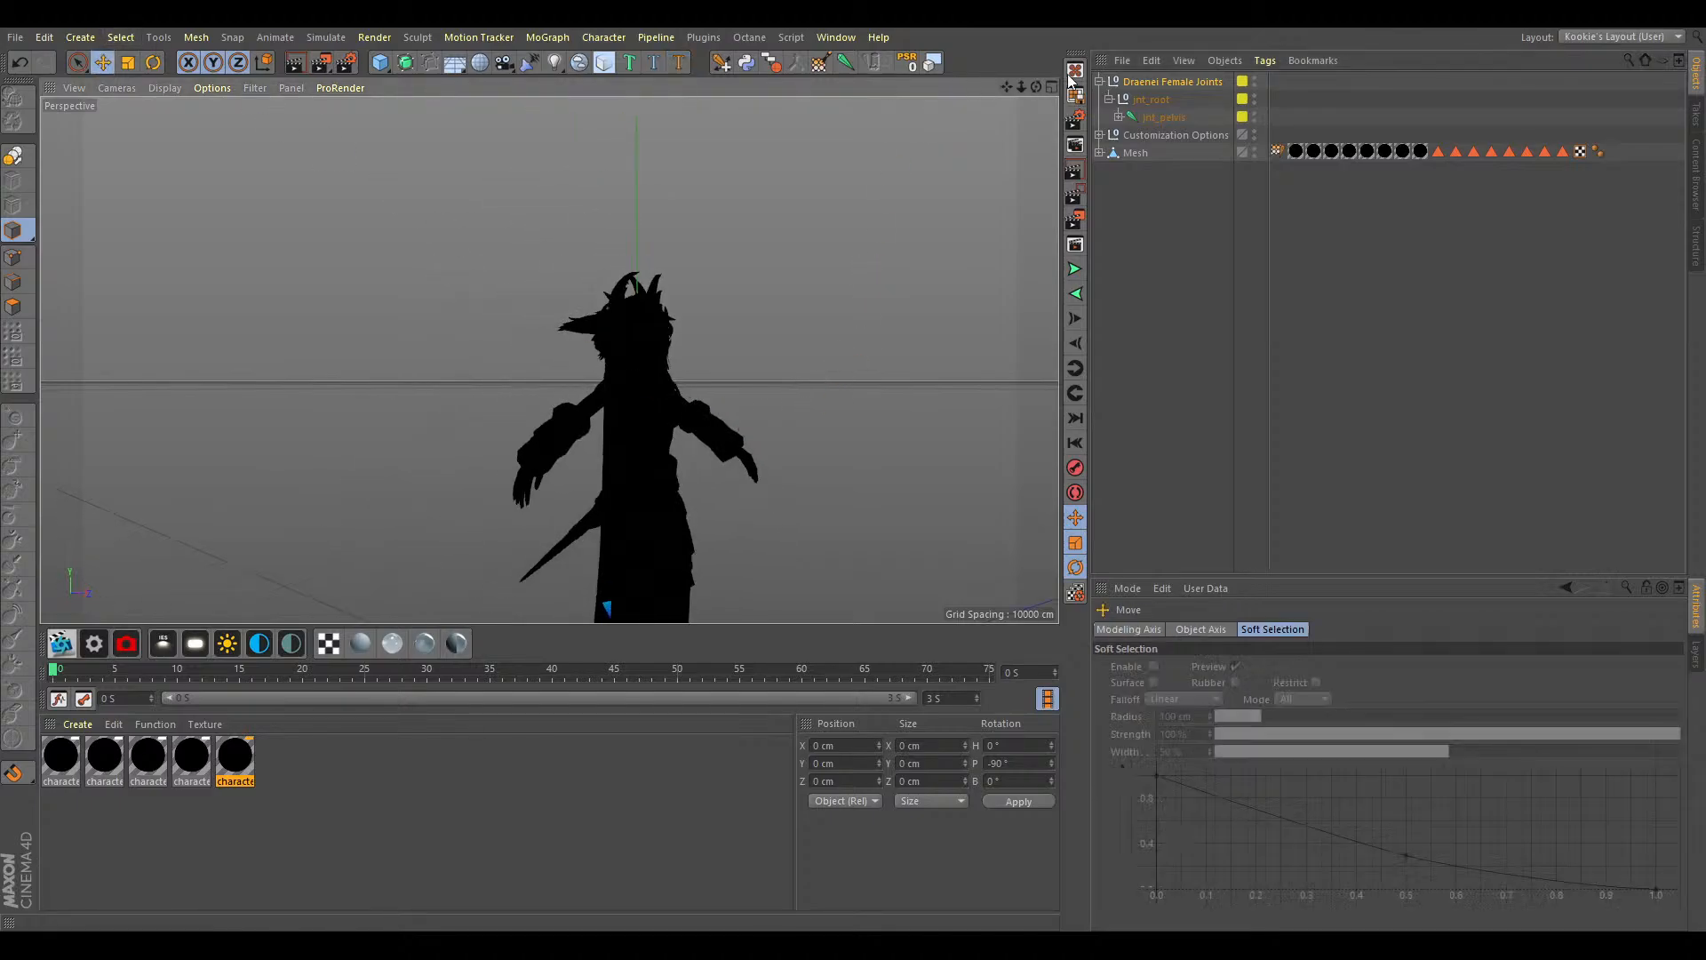
{"action": "scroll", "coordinate": [549, 360], "scroll_direction": "up", "scroll_amount": 3}
{"action": "scroll", "coordinate": [549, 360], "scroll_direction": "down", "scroll_amount": 5}
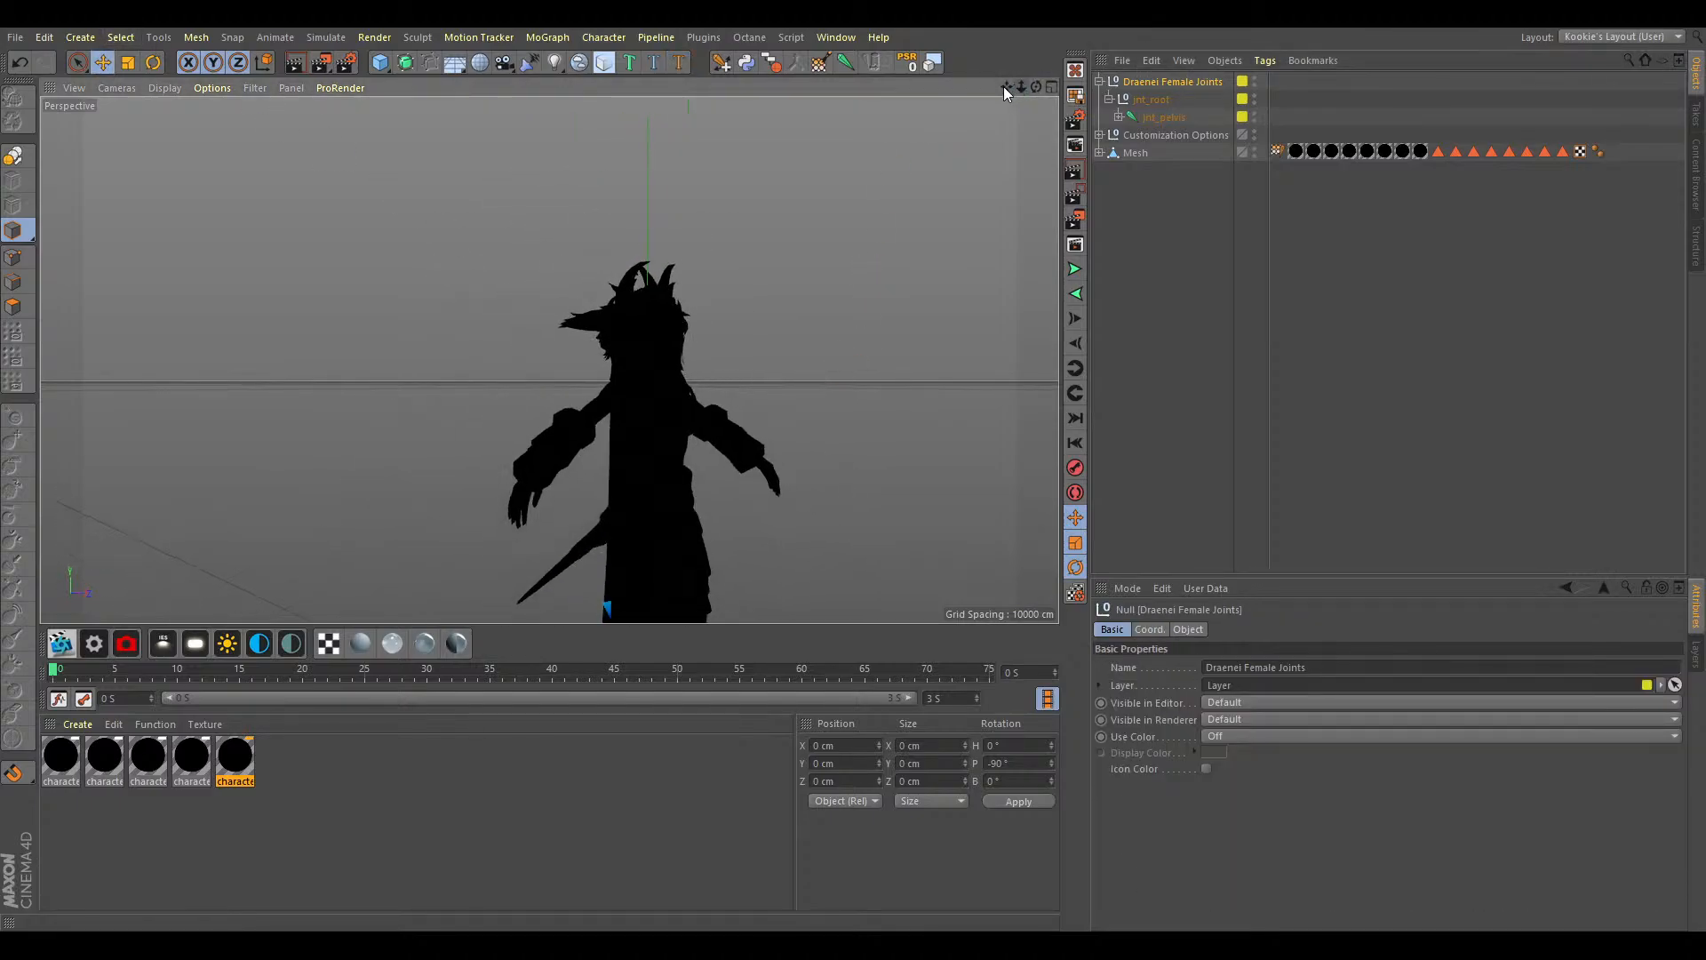
{"action": "left_click_drag", "start_coordinate": [1010, 87], "coordinate": [1007, 266]}
{"action": "right_click_drag", "start_coordinate": [1010, 87], "coordinate": [1088, 87]}
{"action": "left_click_drag", "start_coordinate": [1011, 88], "coordinate": [1089, 87]}
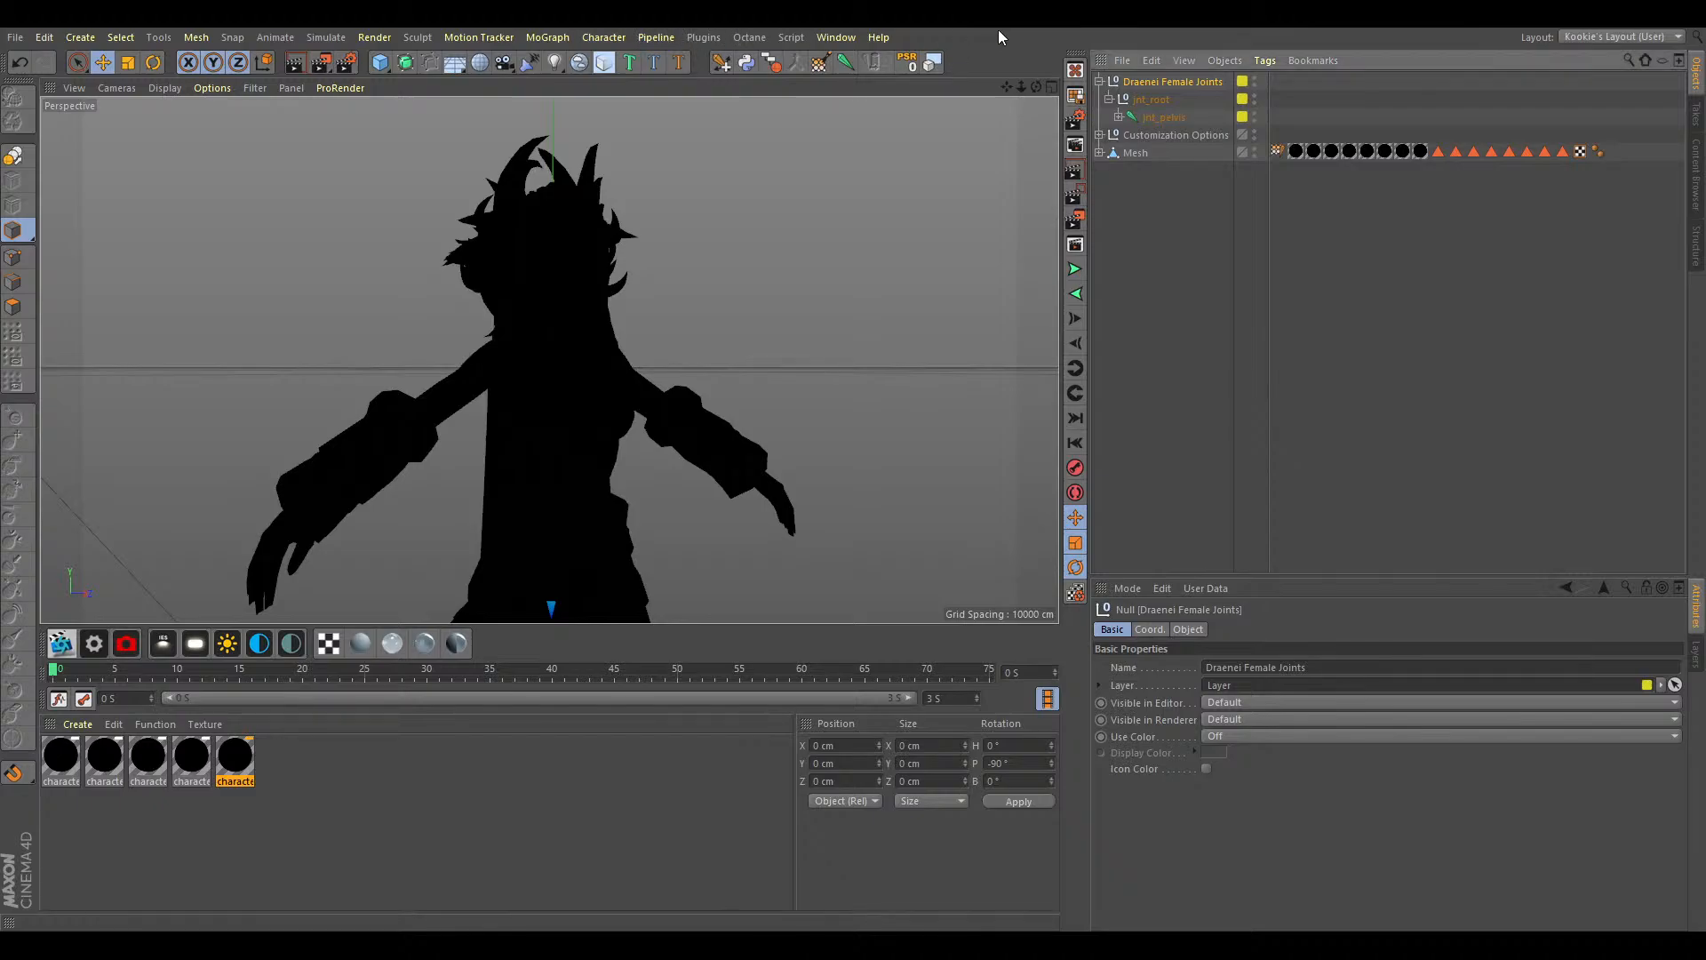
{"action": "mouse_move", "coordinate": [1037, 87]}
{"action": "left_mouse_down"}
{"action": "mouse_move", "coordinate": [1053, 100]}
{"action": "mouse_move", "coordinate": [1037, 87]}
{"action": "left_mouse_up"}
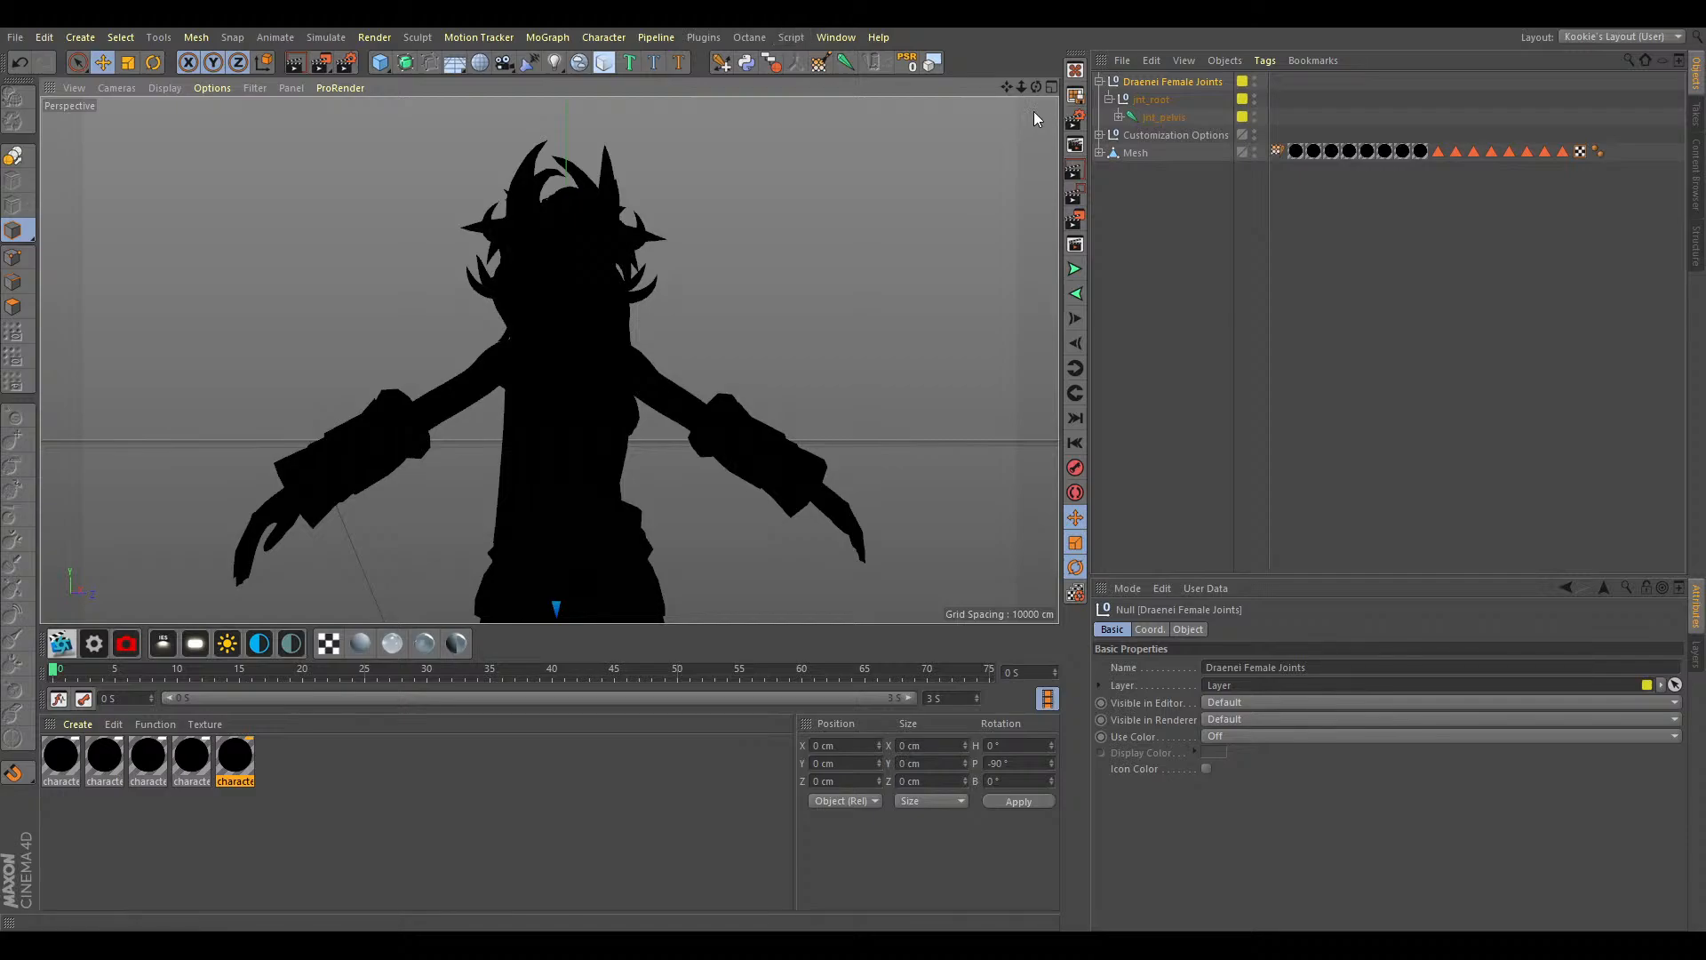
Try a circle controller on the Draenei Female Joints null by moving it sideways, and undo the move and the controller.
{"action": "left_click", "coordinate": [1186, 79]}
{"action": "scroll", "coordinate": [647, 274], "scroll_direction": "down", "scroll_amount": 6}
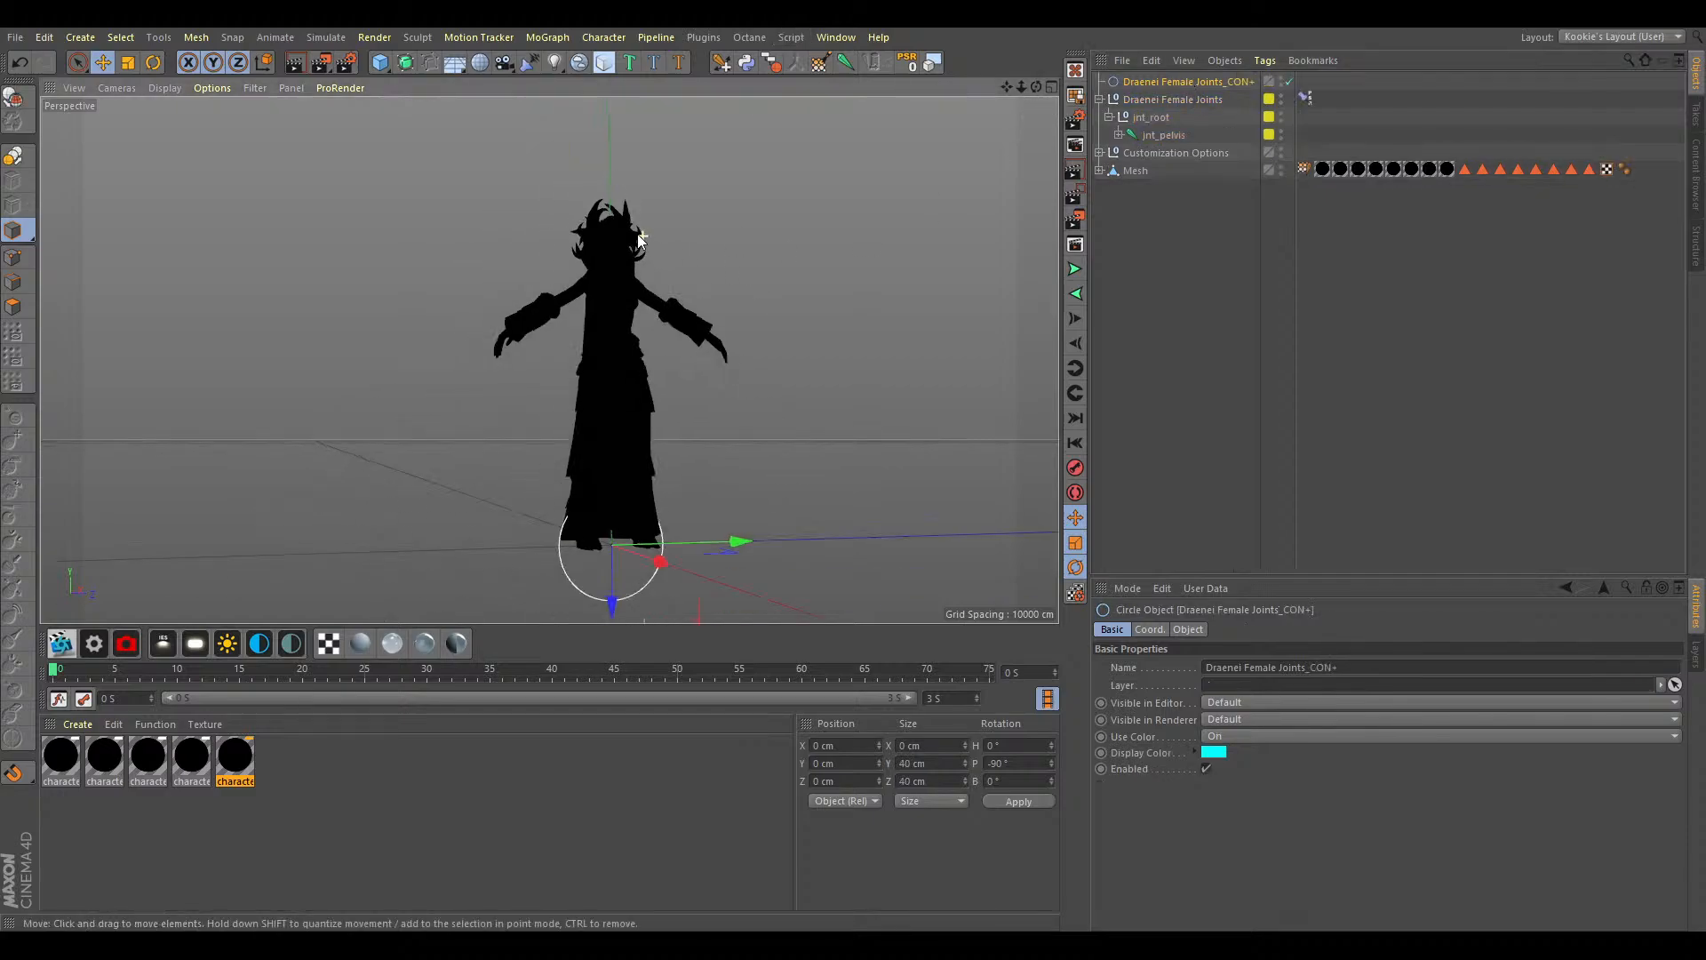
{"action": "scroll", "coordinate": [675, 441], "scroll_direction": "up", "scroll_amount": 2}
{"action": "left_click_drag", "start_coordinate": [664, 461], "coordinate": [742, 460]}
{"action": "key", "text": "ctrl+z"}
{"action": "key", "text": "ctrl+z"}
{"action": "key", "text": "ctrl+z"}
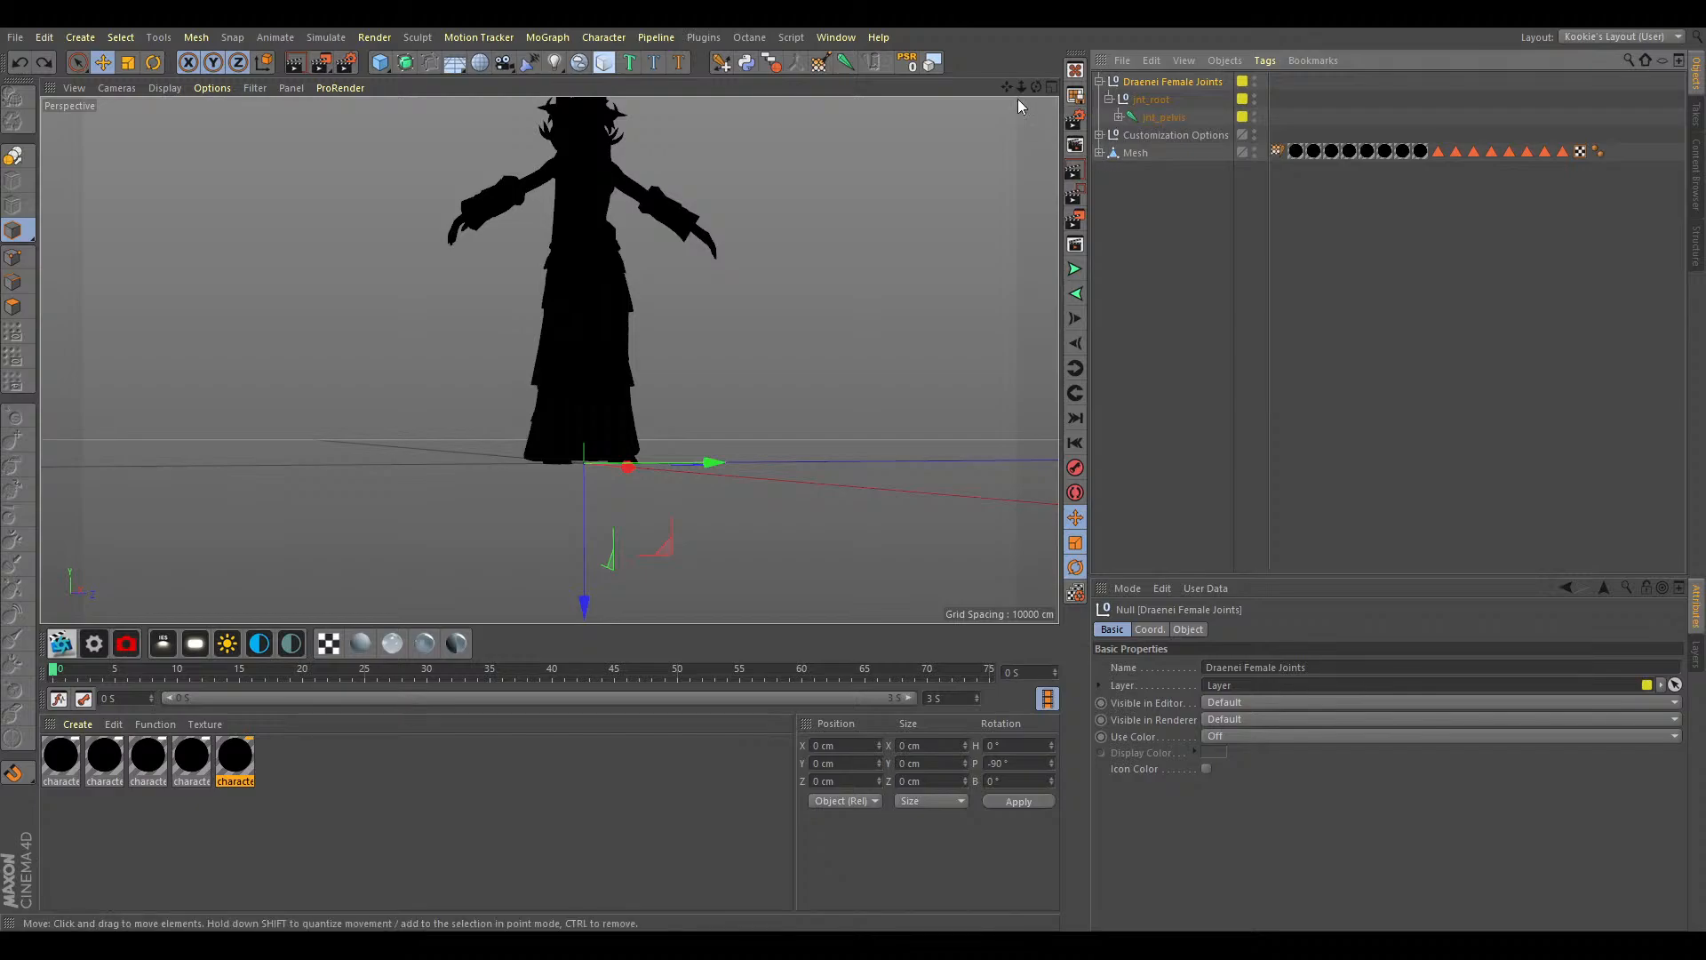
Expand jnt_pelvis and jnt_spine_01 to inspect the Fillerbone [DELETE] joint, and collapse jnt_spine_01 again.
{"action": "left_click_drag", "start_coordinate": [1010, 86], "coordinate": [1040, 106]}
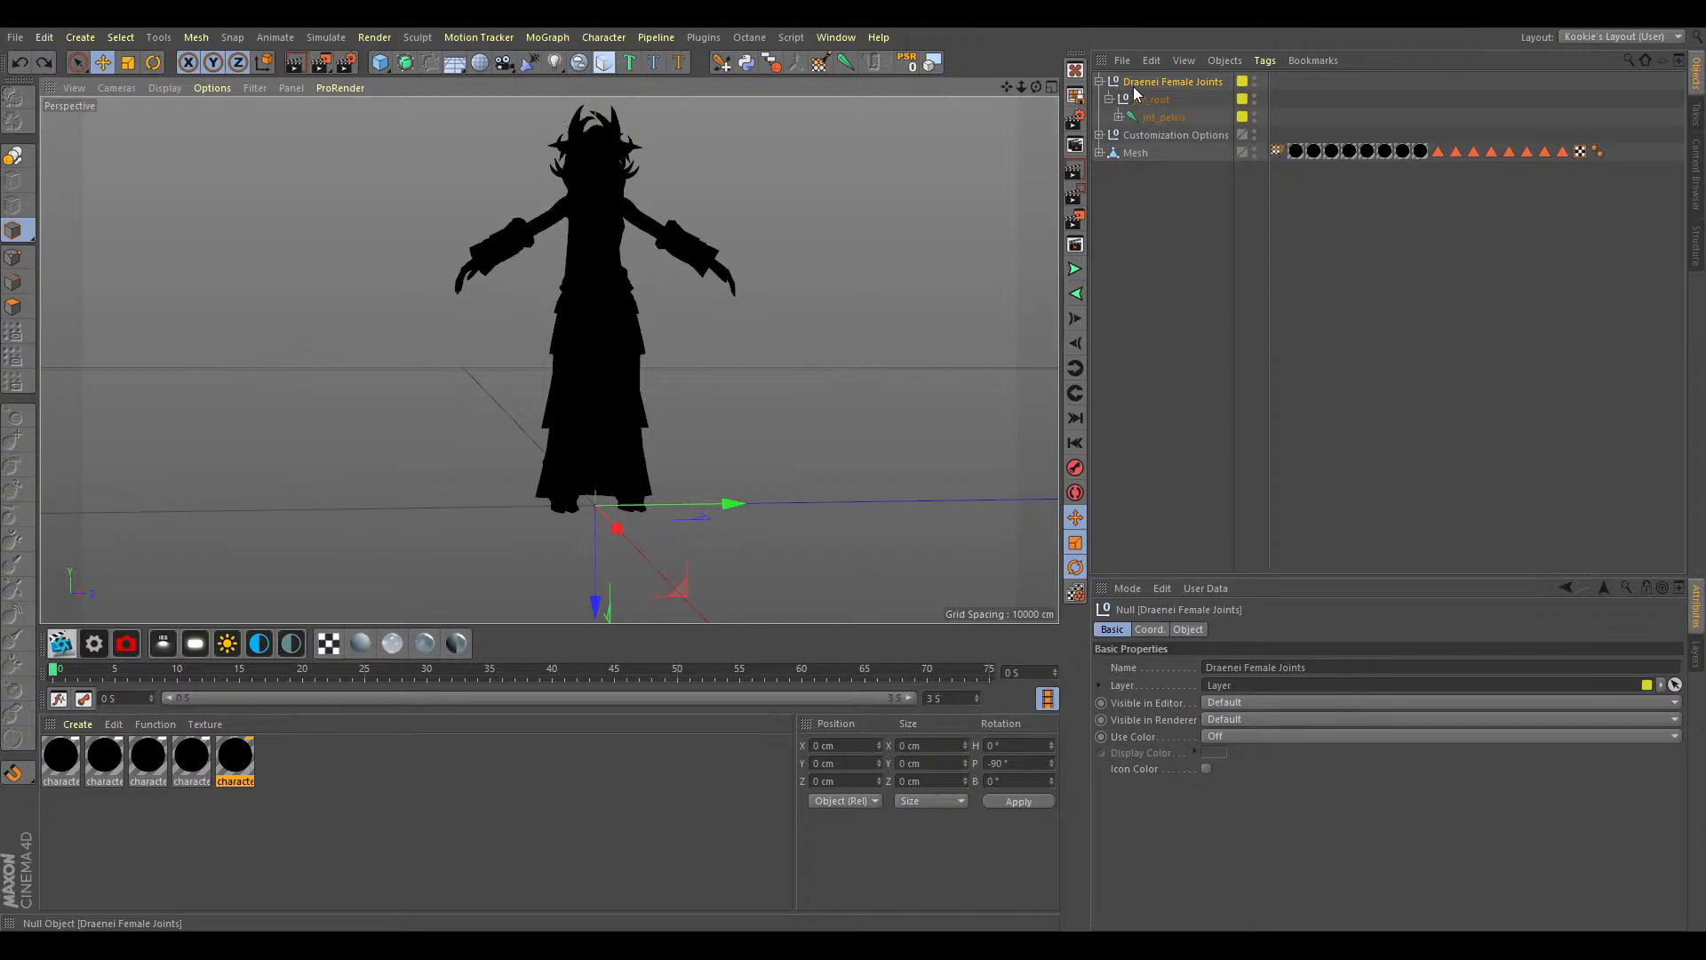
{"action": "left_click", "coordinate": [1118, 118]}
{"action": "left_click", "coordinate": [1129, 154]}
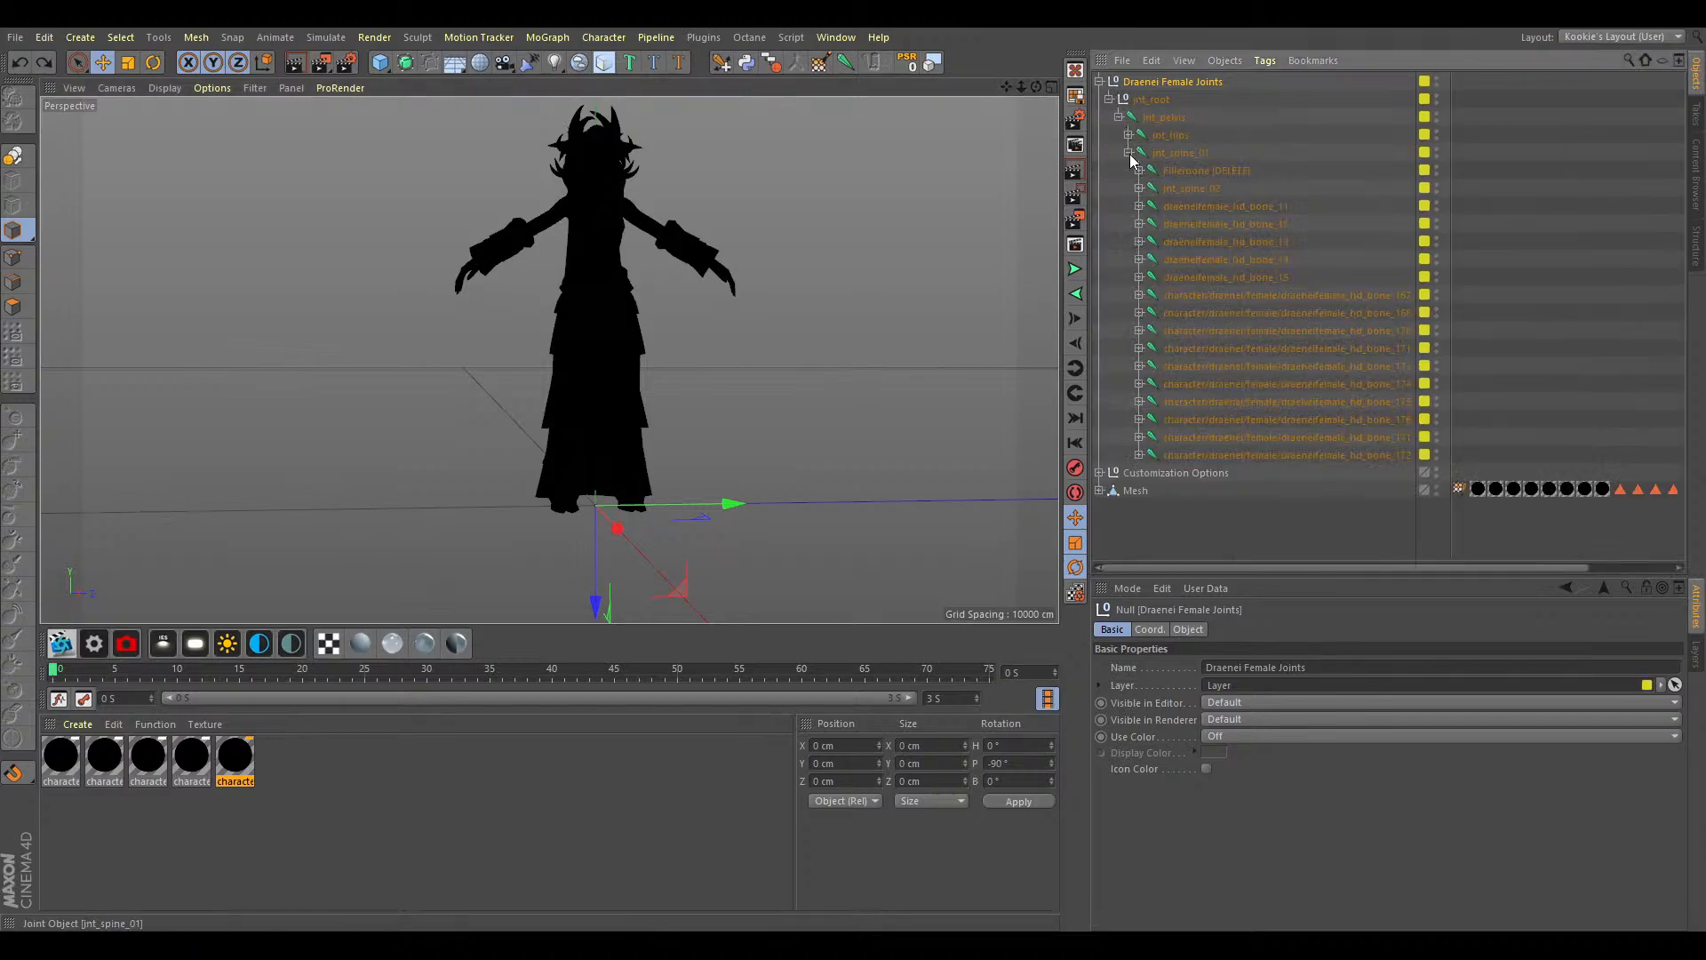
{"action": "left_click", "coordinate": [1129, 154]}
{"action": "left_click", "coordinate": [1127, 154]}
{"action": "left_click", "coordinate": [1199, 170]}
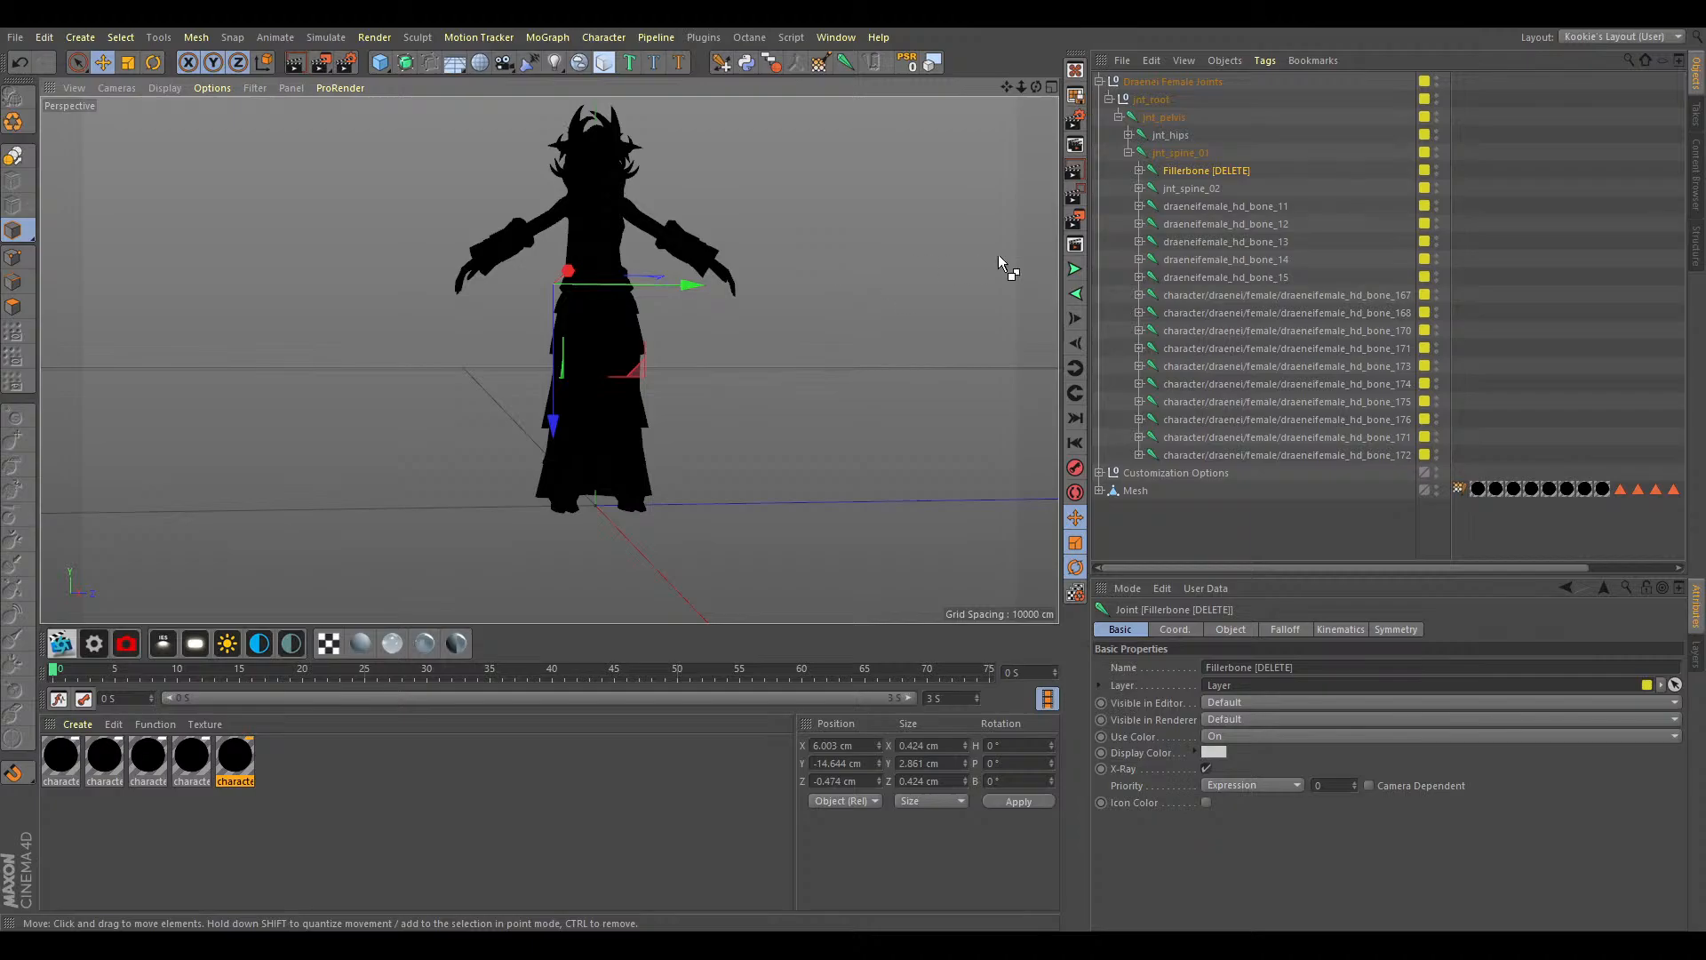
{"action": "left_click", "coordinate": [1127, 153]}
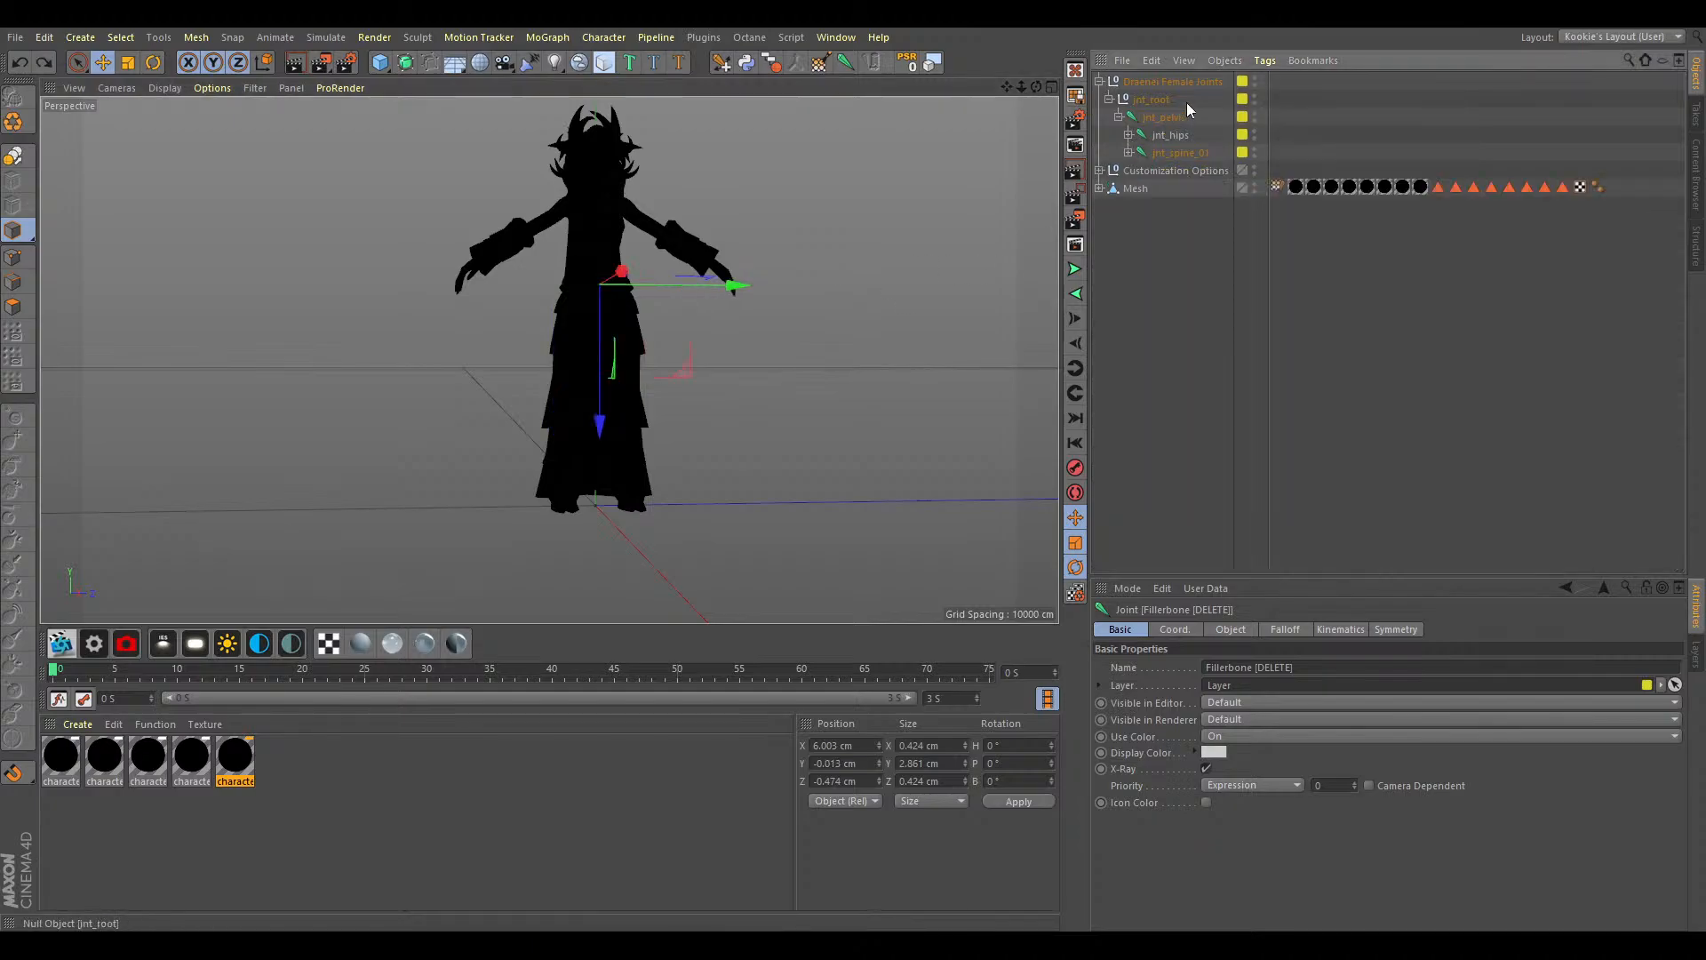
Add an Orientation Constraint circle controller to the Draenei Female Joints null.
{"action": "left_click", "coordinate": [1173, 82]}
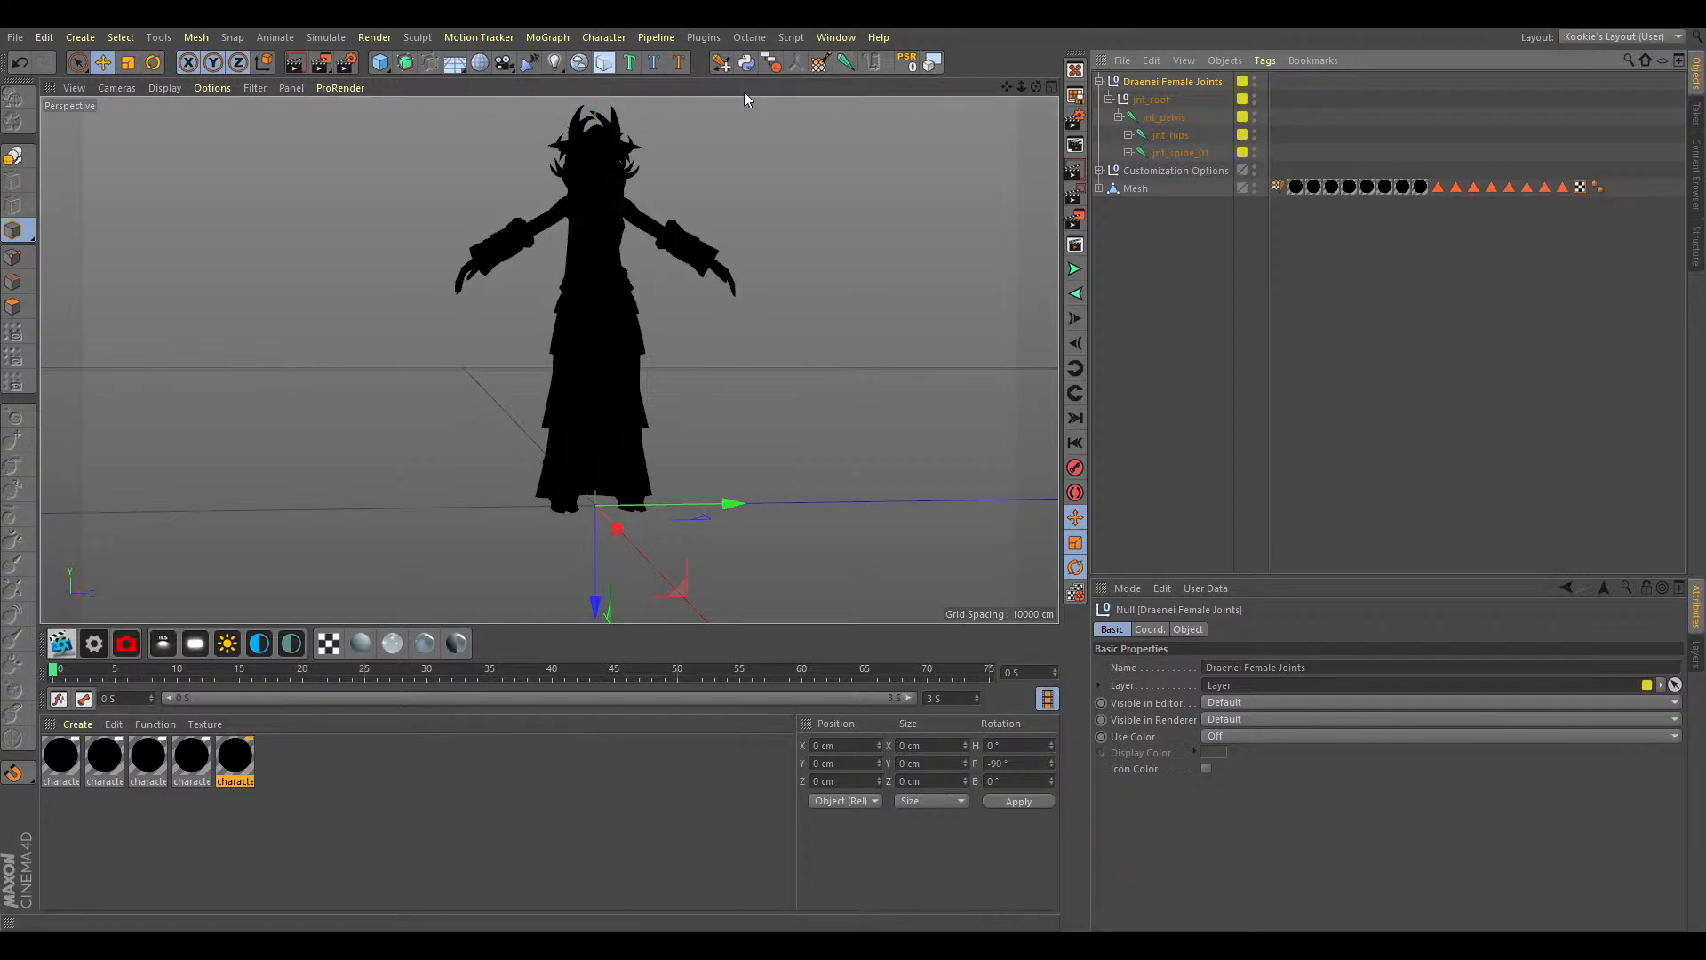
{"action": "left_click", "coordinate": [748, 63]}
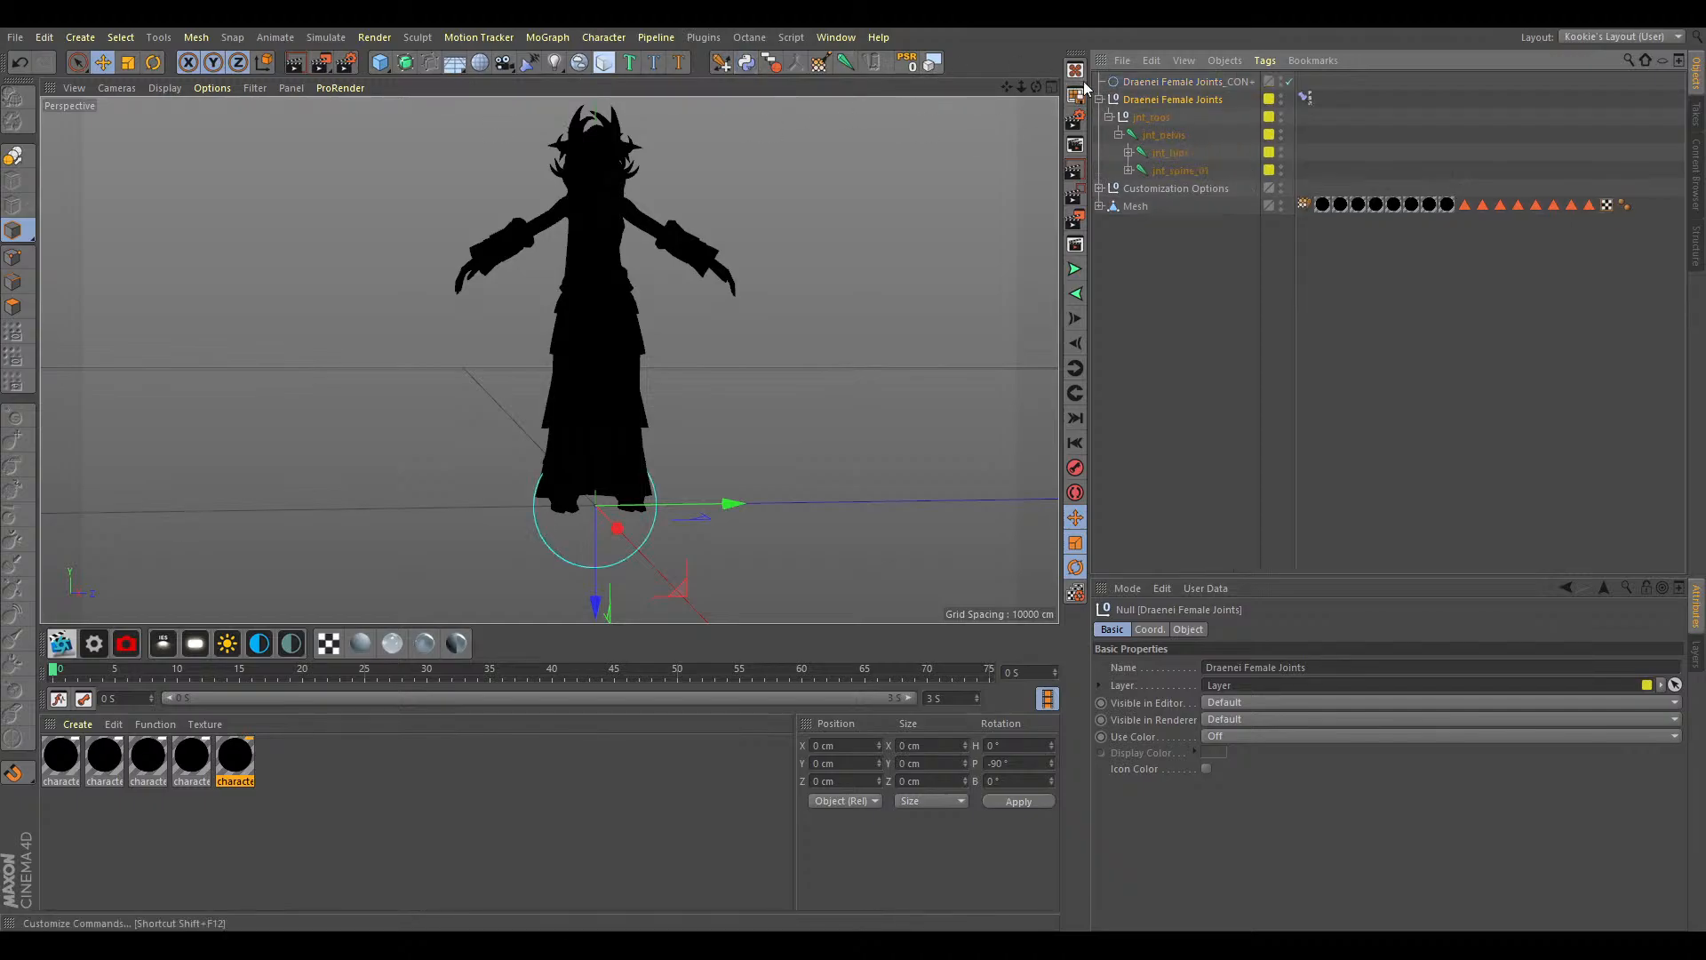
Add an Orientation Constraint circle controller to jnt_root and nest it under Draenei Female Joints_CON+.
{"action": "left_click", "coordinate": [1155, 116]}
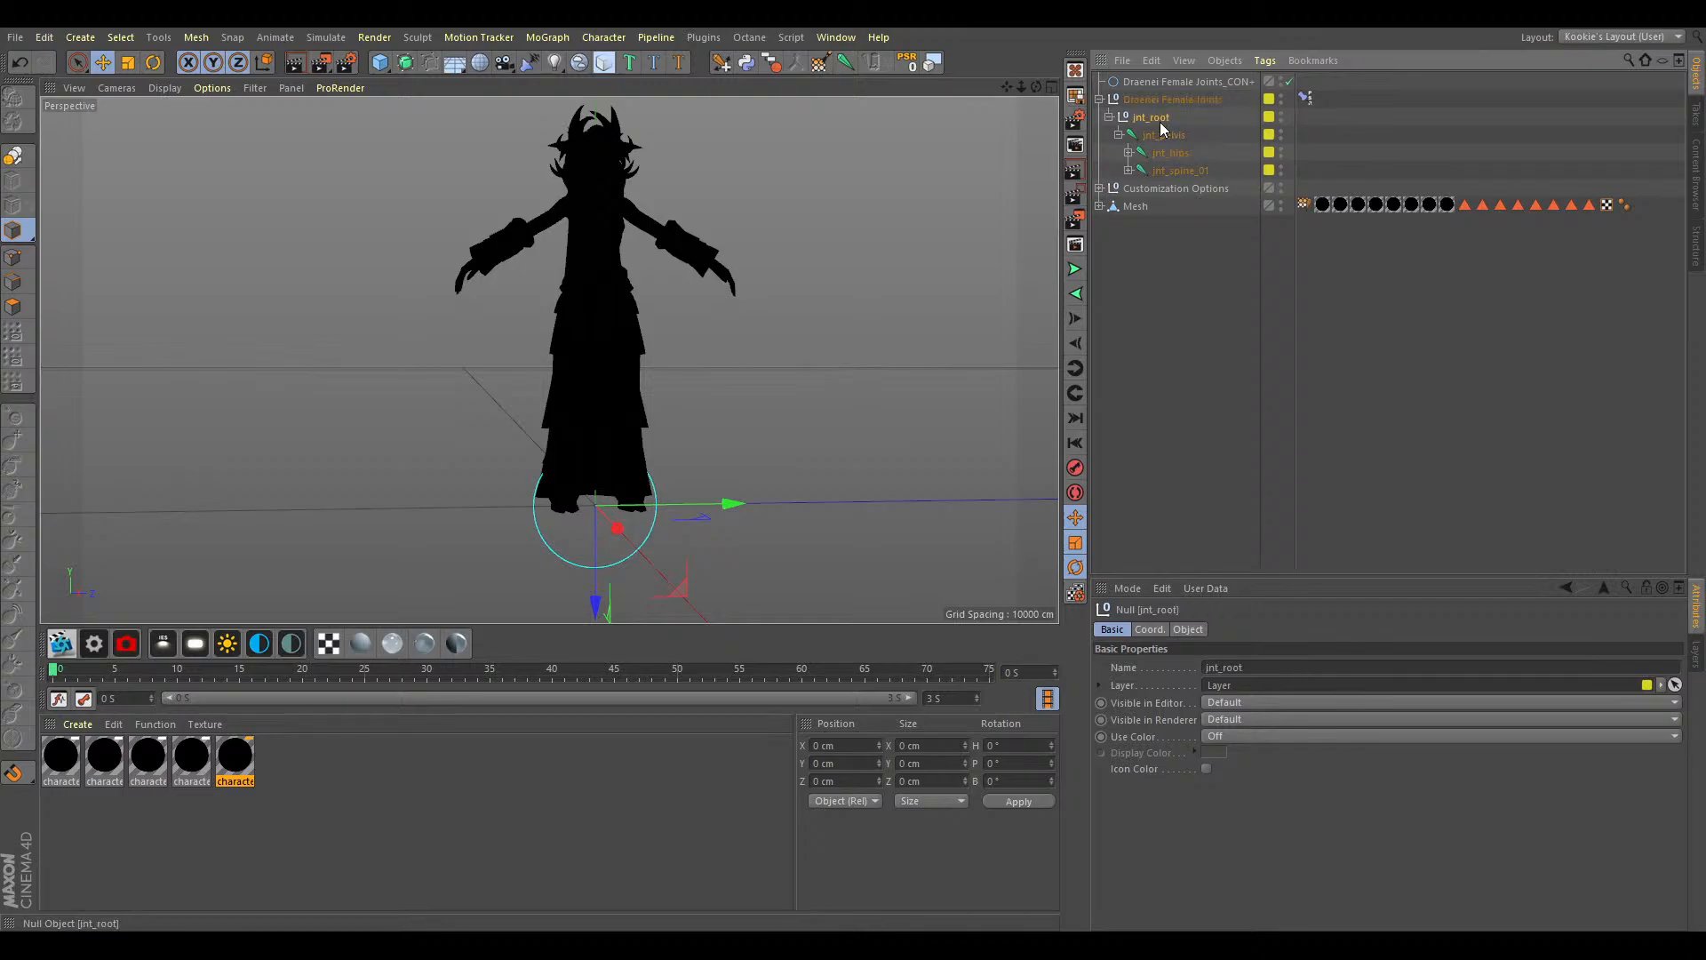
{"action": "left_click", "coordinate": [748, 62]}
{"action": "left_click", "coordinate": [1162, 81]}
{"action": "left_click_drag", "start_coordinate": [1164, 95], "coordinate": [1164, 94]}
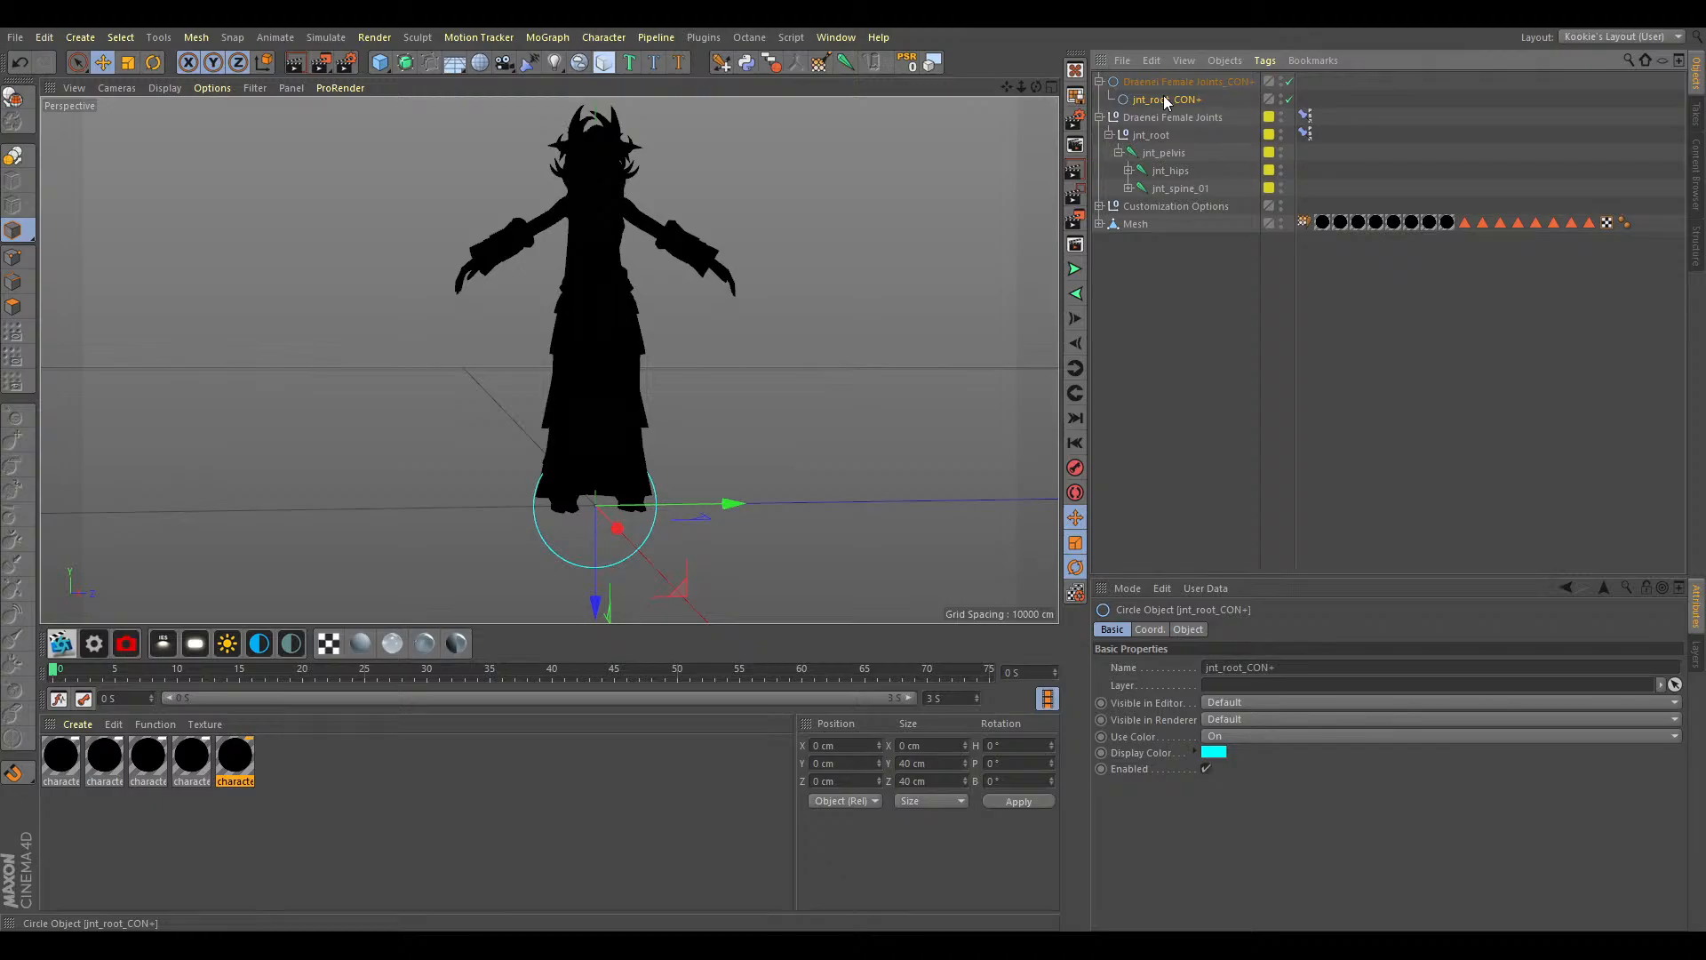
Add an Orientation Constraint circle controller to jnt_pelvis and nest it under jnt_root_CON+.
{"action": "left_click", "coordinate": [1155, 117]}
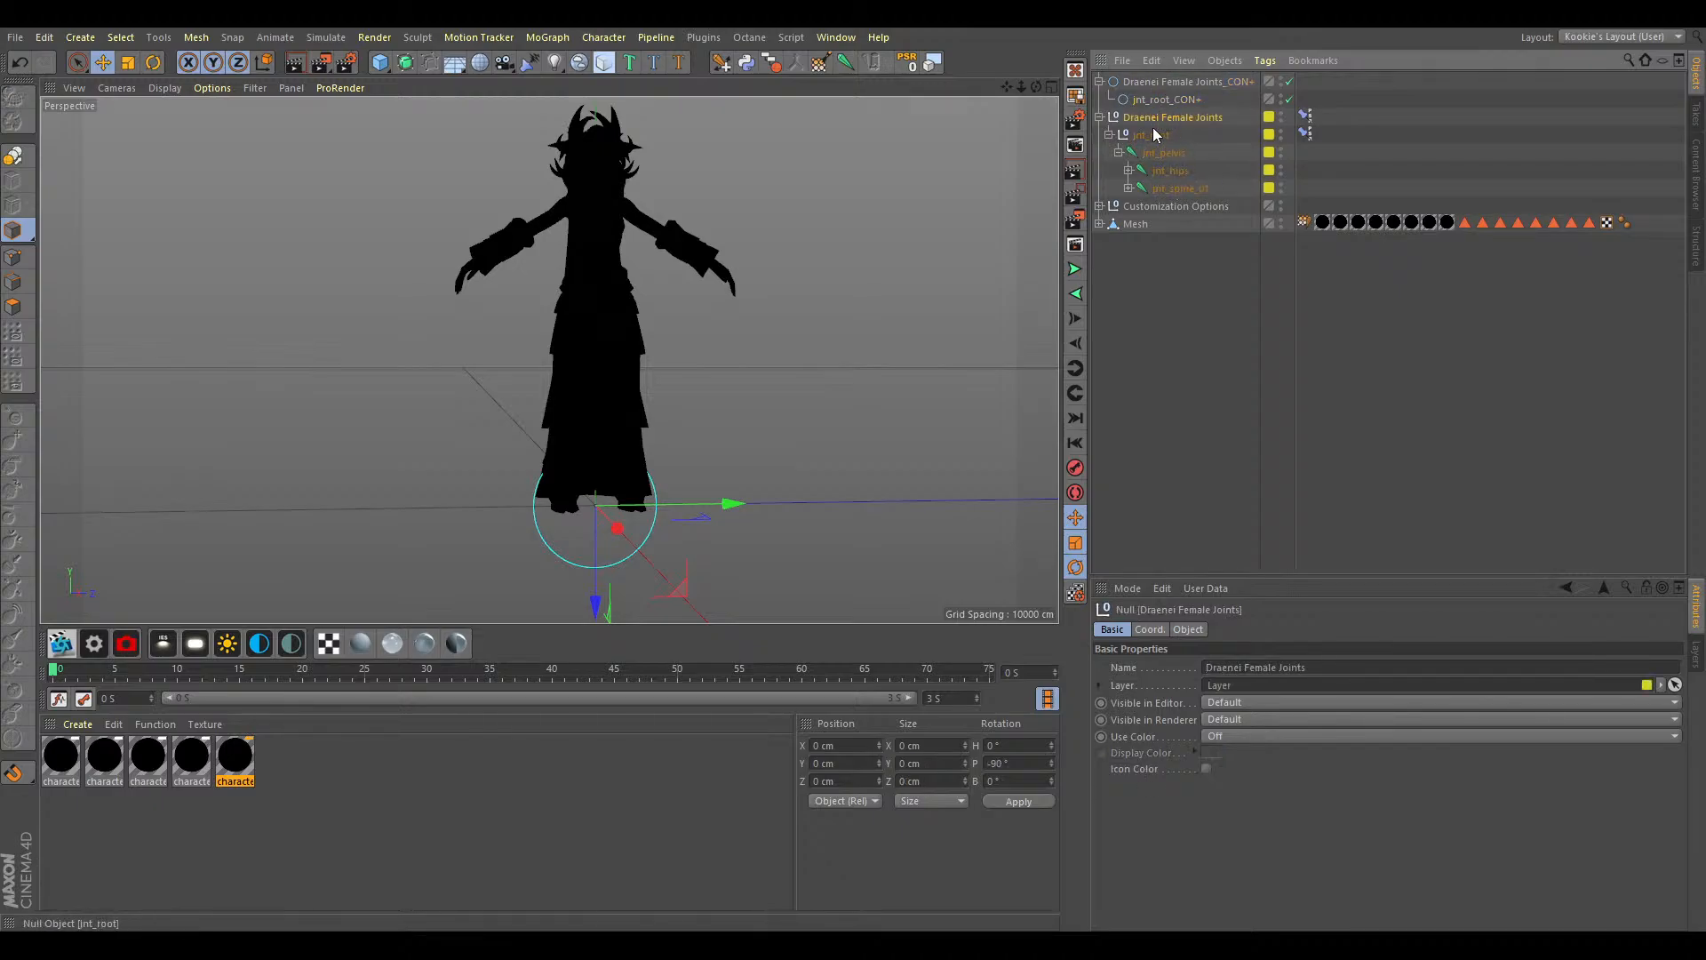
{"action": "left_click", "coordinate": [1150, 135]}
{"action": "left_click", "coordinate": [1145, 151]}
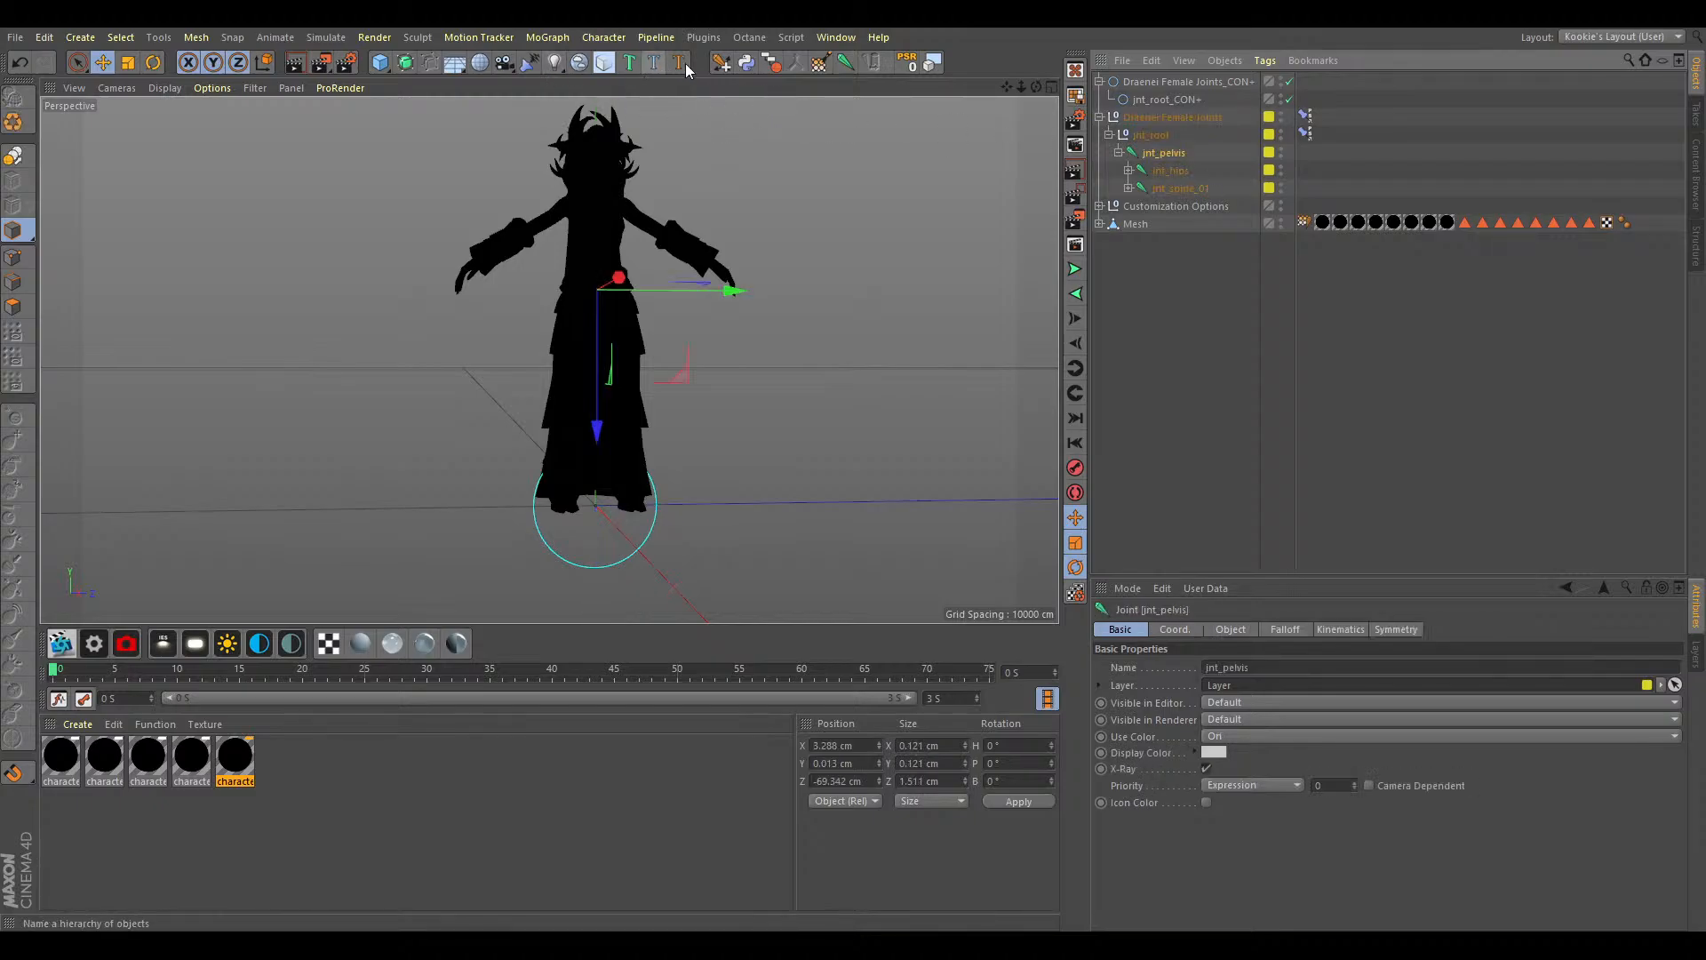
{"action": "left_click", "coordinate": [745, 63]}
{"action": "left_click_drag", "start_coordinate": [1153, 84], "coordinate": [1173, 117]}
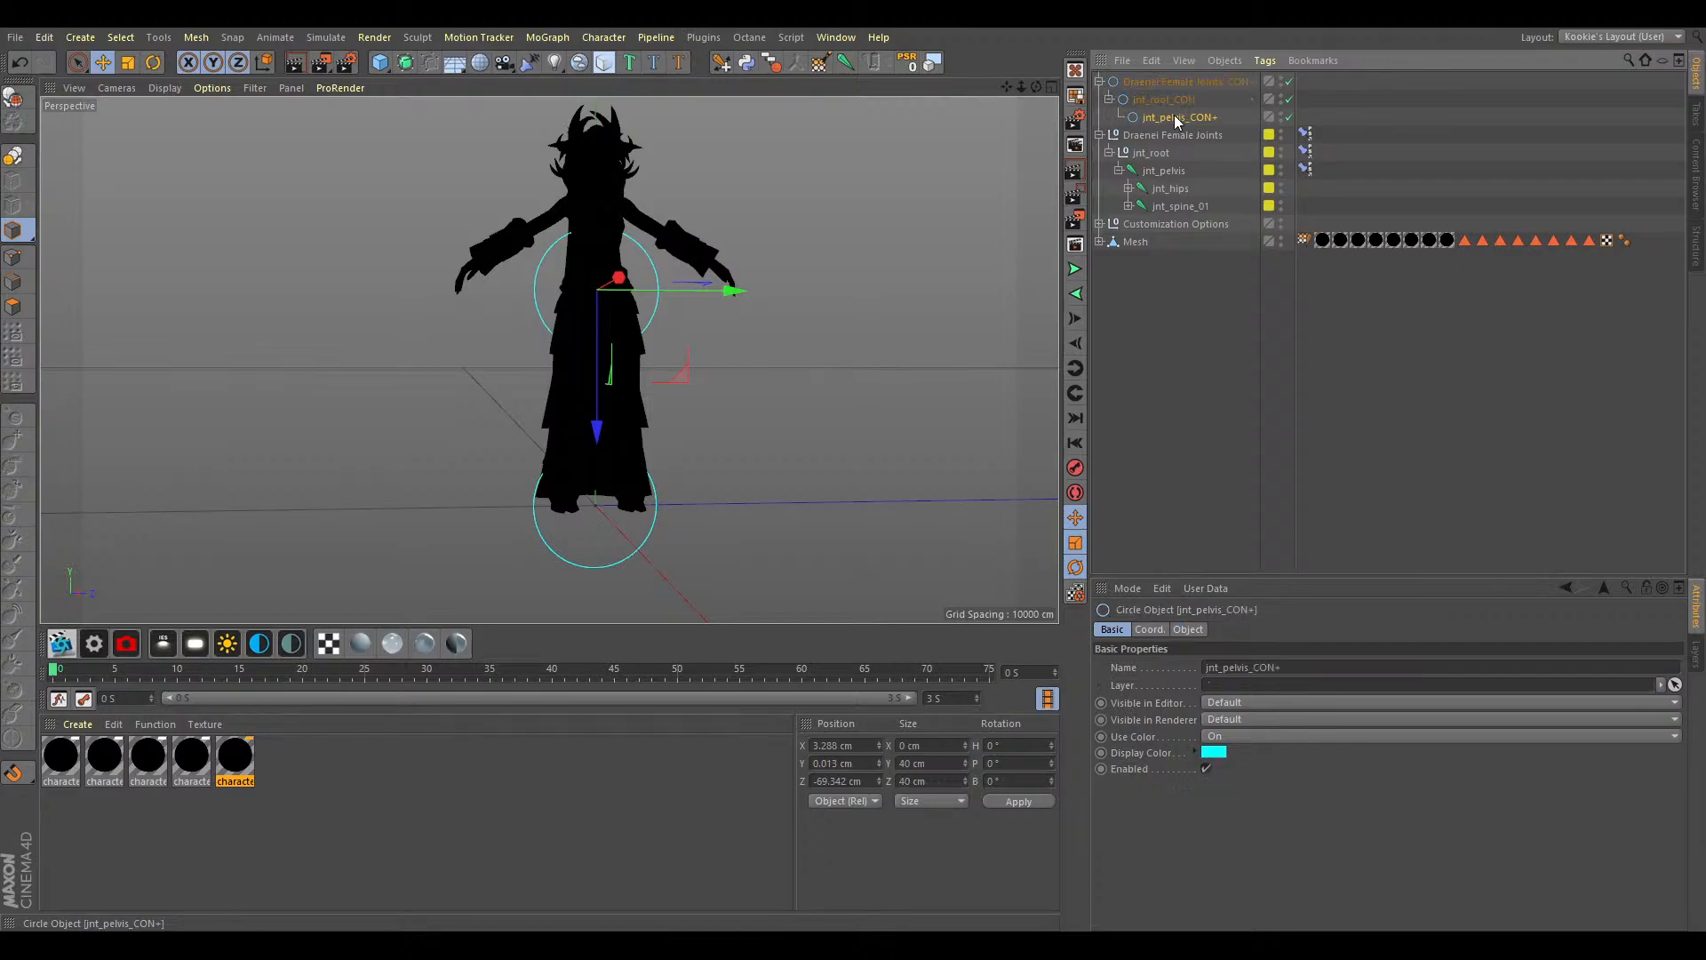
Add circle controllers to jnt_hips and jnt_spine_01 and nest both under jnt_pelvis_CON+, hips first.
{"action": "left_click", "coordinate": [1206, 190]}
{"action": "left_click_drag", "start_coordinate": [1217, 184], "coordinate": [1168, 207]}
{"action": "left_click_drag", "start_coordinate": [1007, 87], "coordinate": [980, 123]}
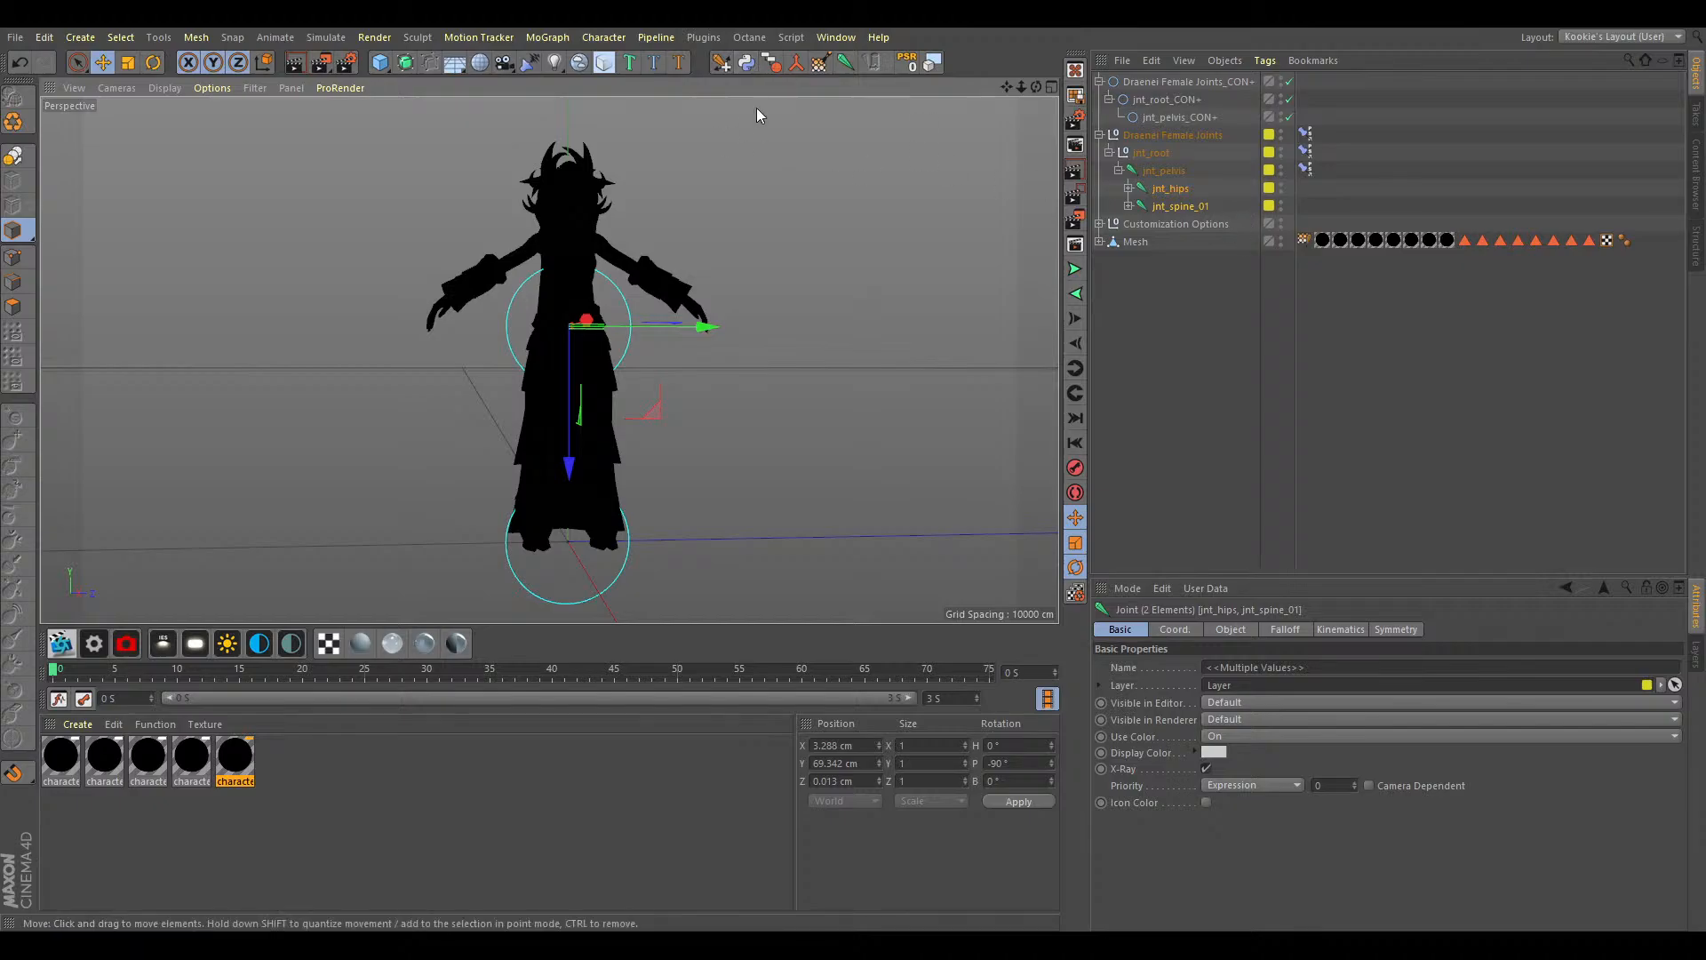
{"action": "left_click", "coordinate": [748, 70]}
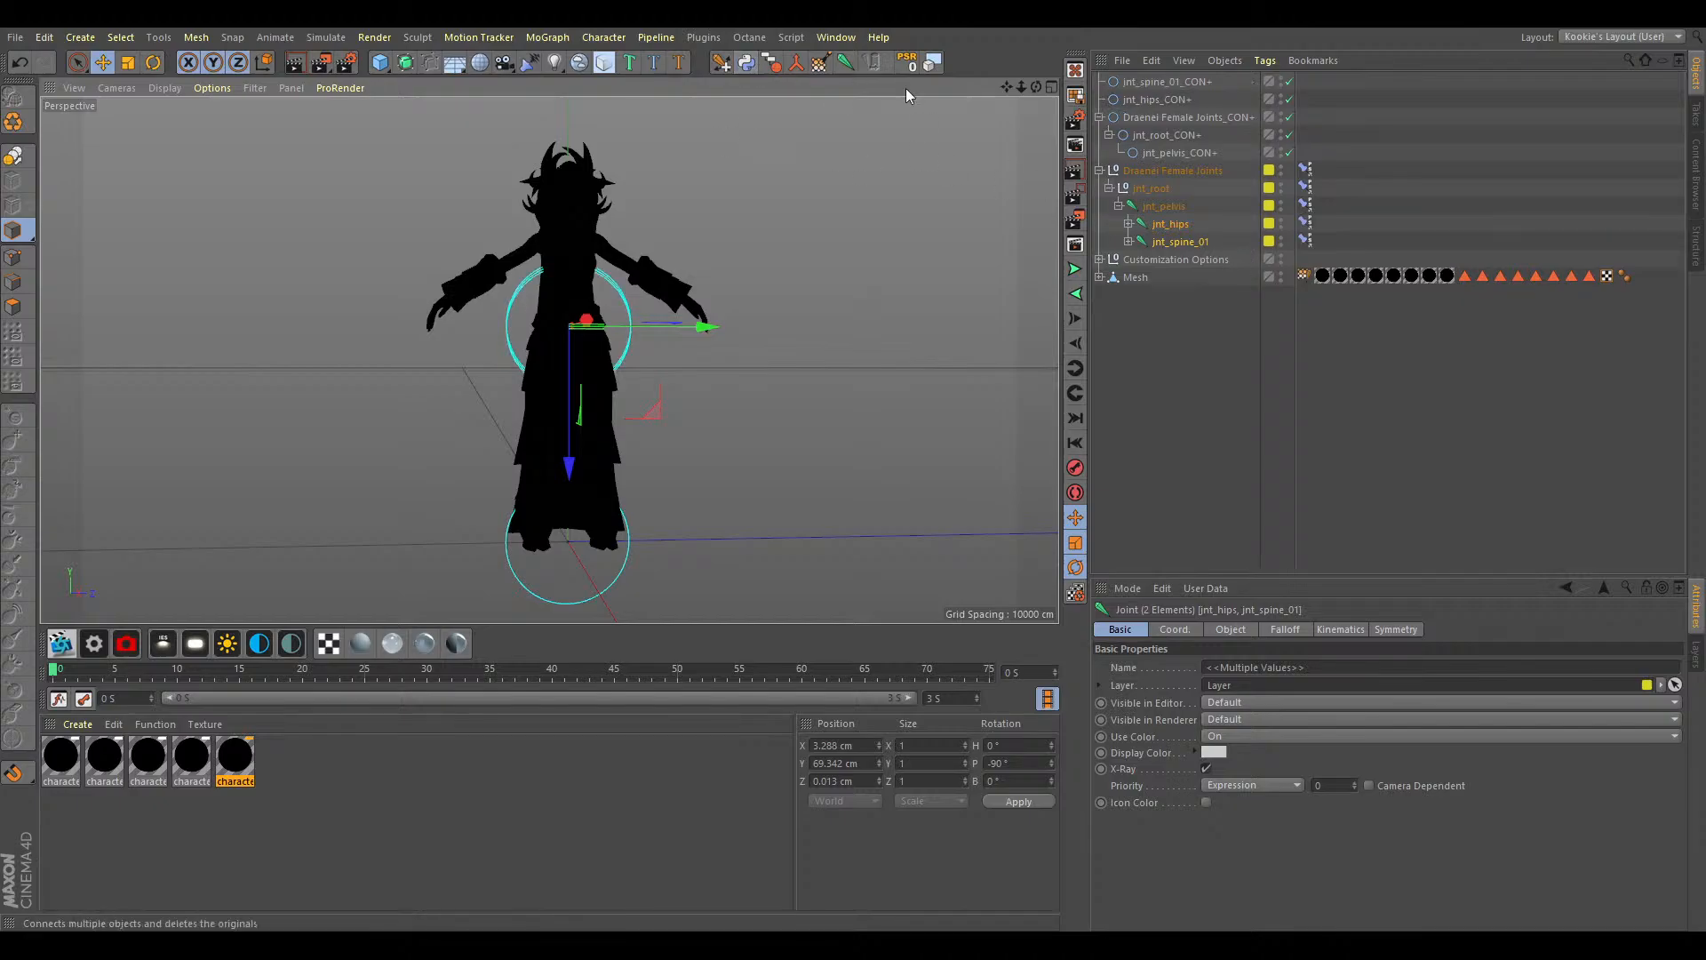
{"action": "left_click", "coordinate": [1203, 104]}
{"action": "left_click_drag", "start_coordinate": [1171, 103], "coordinate": [1170, 154]}
{"action": "left_click_drag", "start_coordinate": [1165, 82], "coordinate": [1170, 161]}
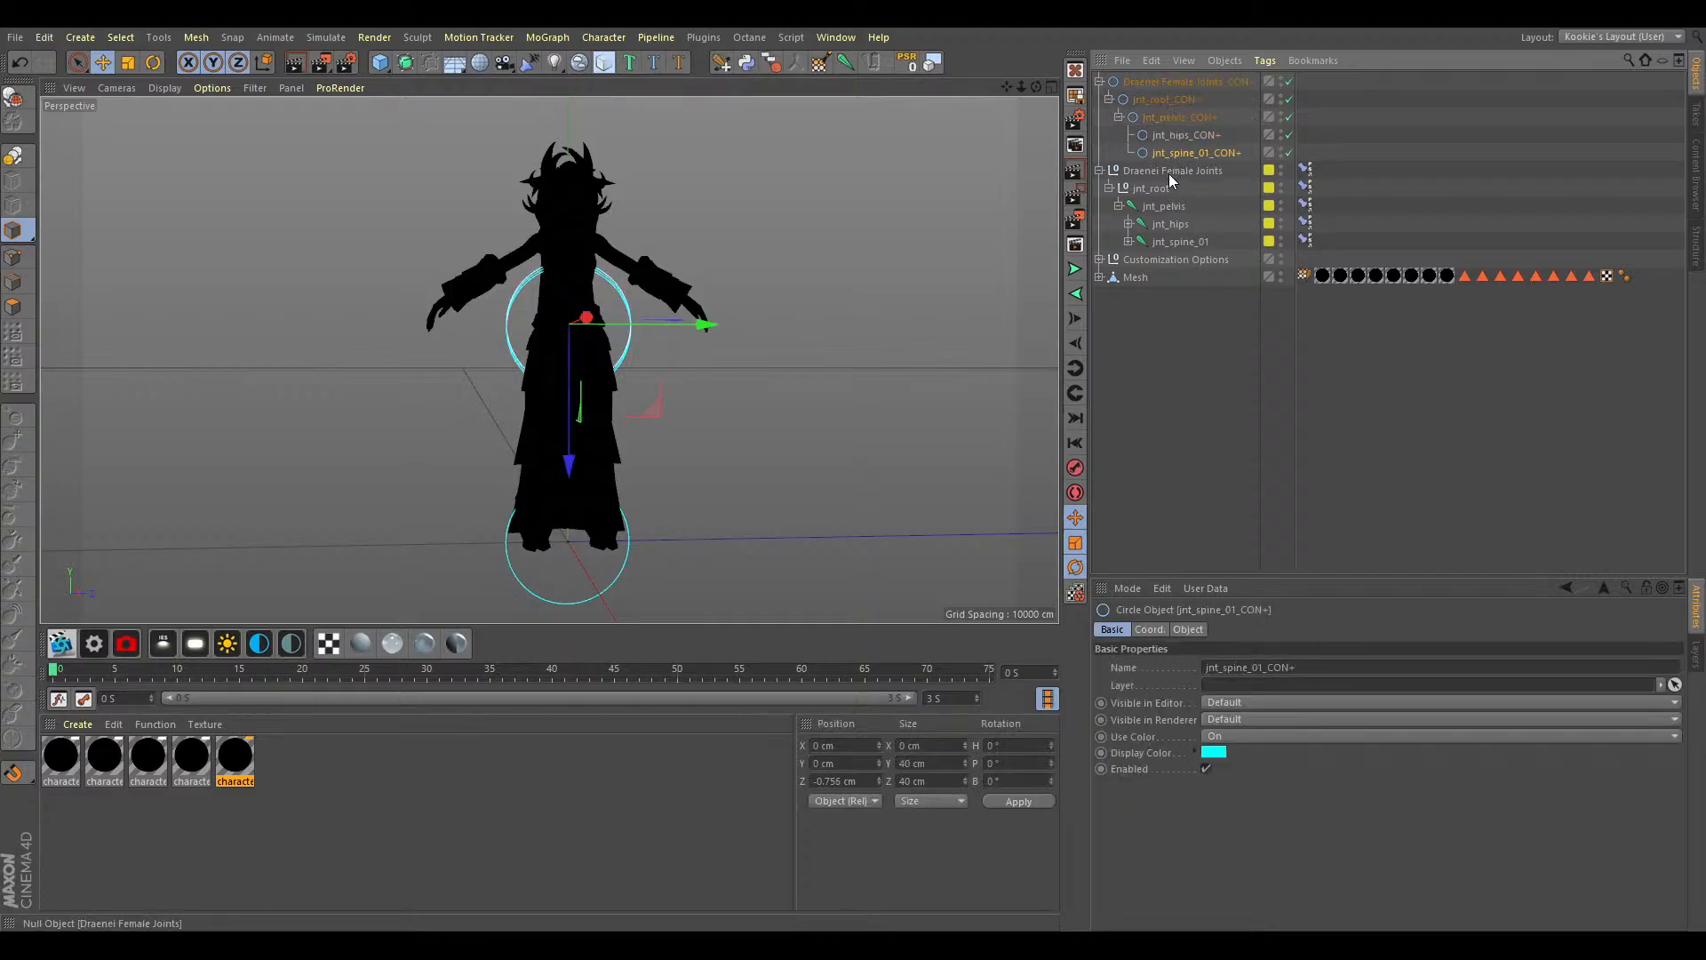
Add controllers to the front and back tabard, both thigh and tail joints under jnt_hips, and nest them under jnt_hips_CON+ in matching order.
{"action": "left_click", "coordinate": [1129, 225]}
{"action": "left_click_drag", "start_coordinate": [1256, 237], "coordinate": [1179, 318]}
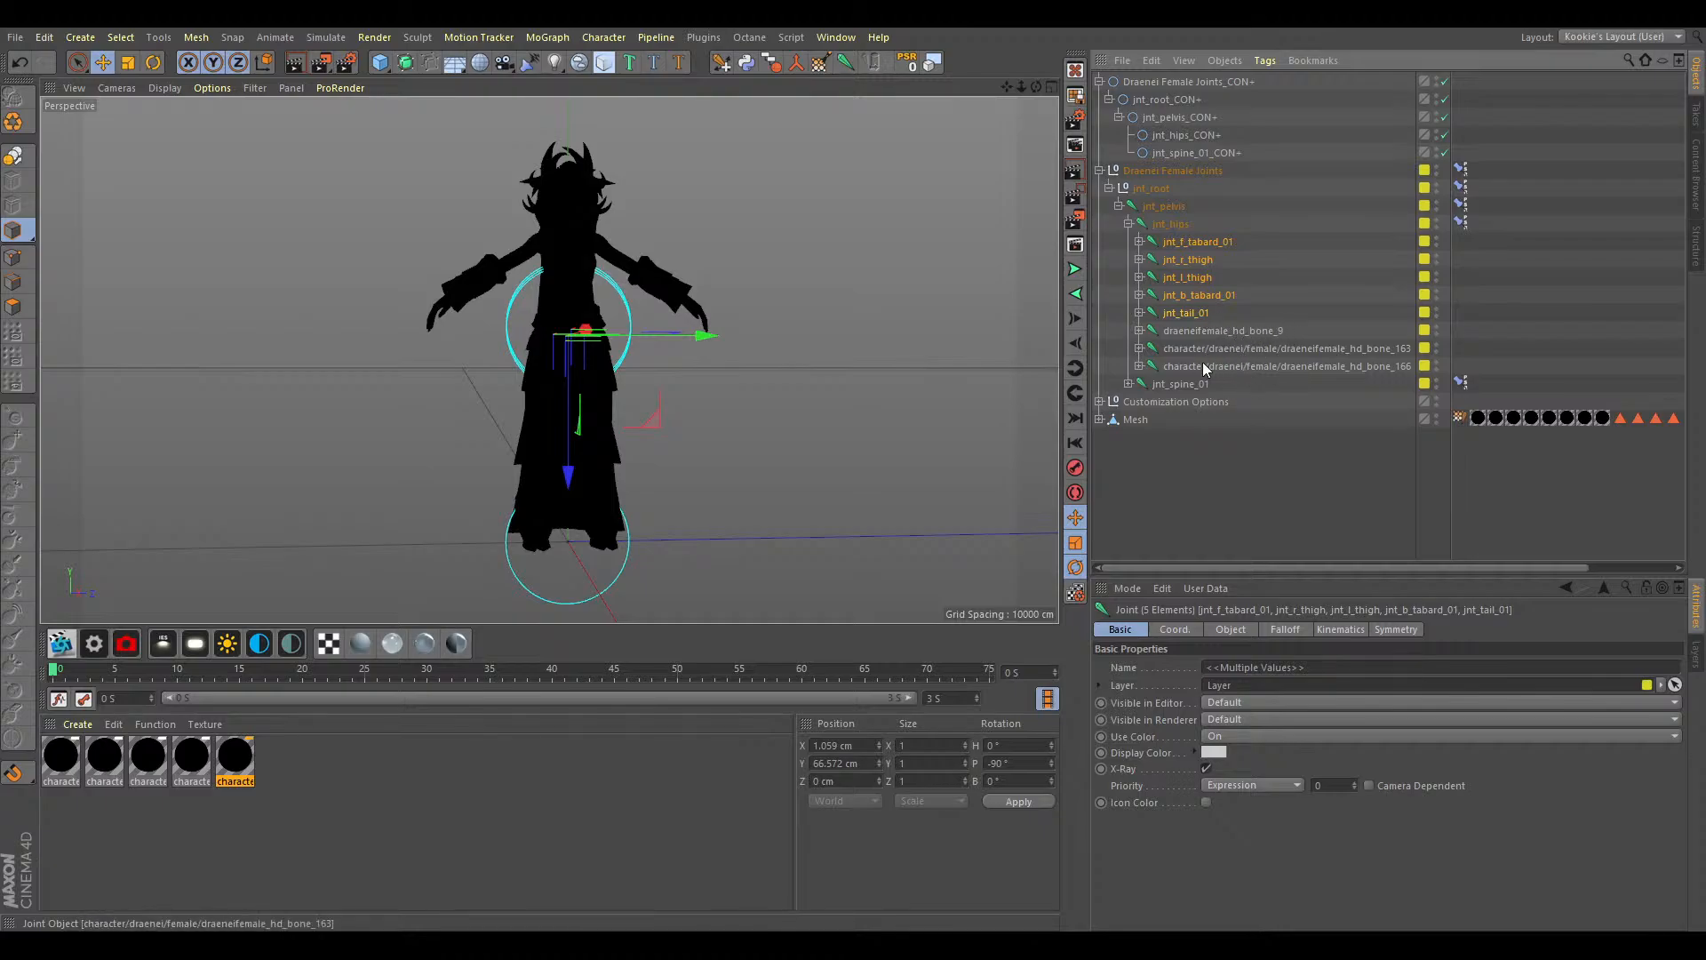
{"action": "left_click", "coordinate": [740, 72]}
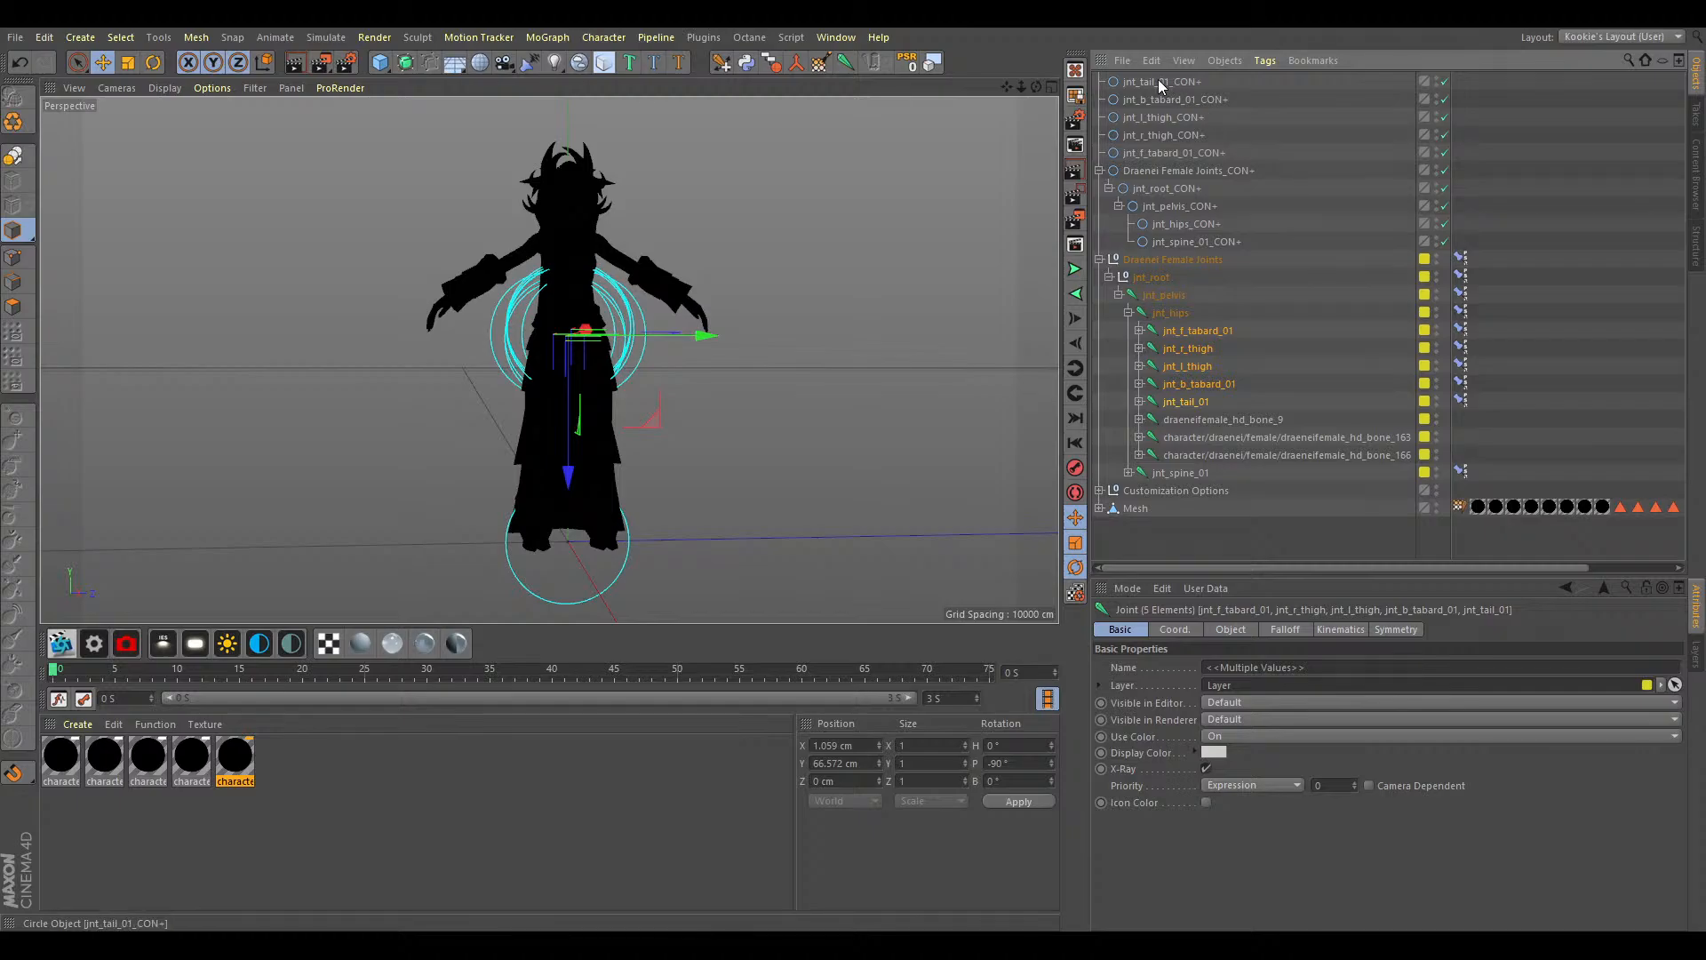
{"action": "left_click_drag", "start_coordinate": [1235, 173], "coordinate": [1198, 160]}
{"action": "left_click", "coordinate": [1202, 222]}
{"action": "left_click_drag", "start_coordinate": [1212, 223], "coordinate": [1212, 195]}
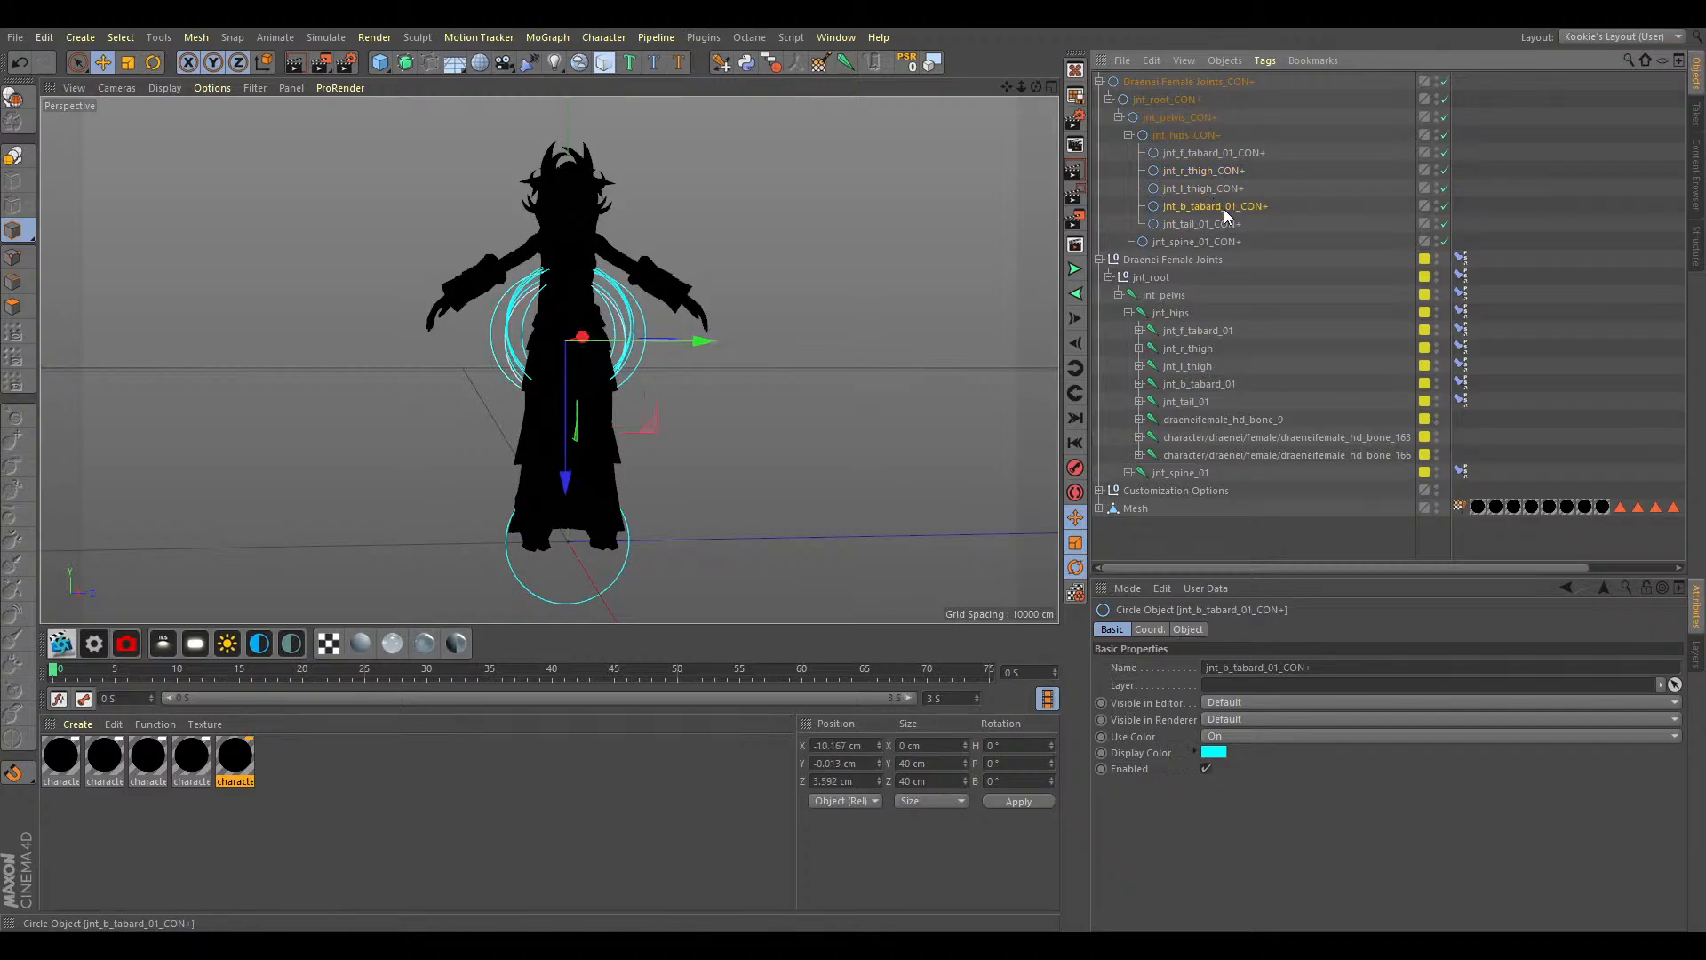
{"action": "left_click", "coordinate": [1214, 154]}
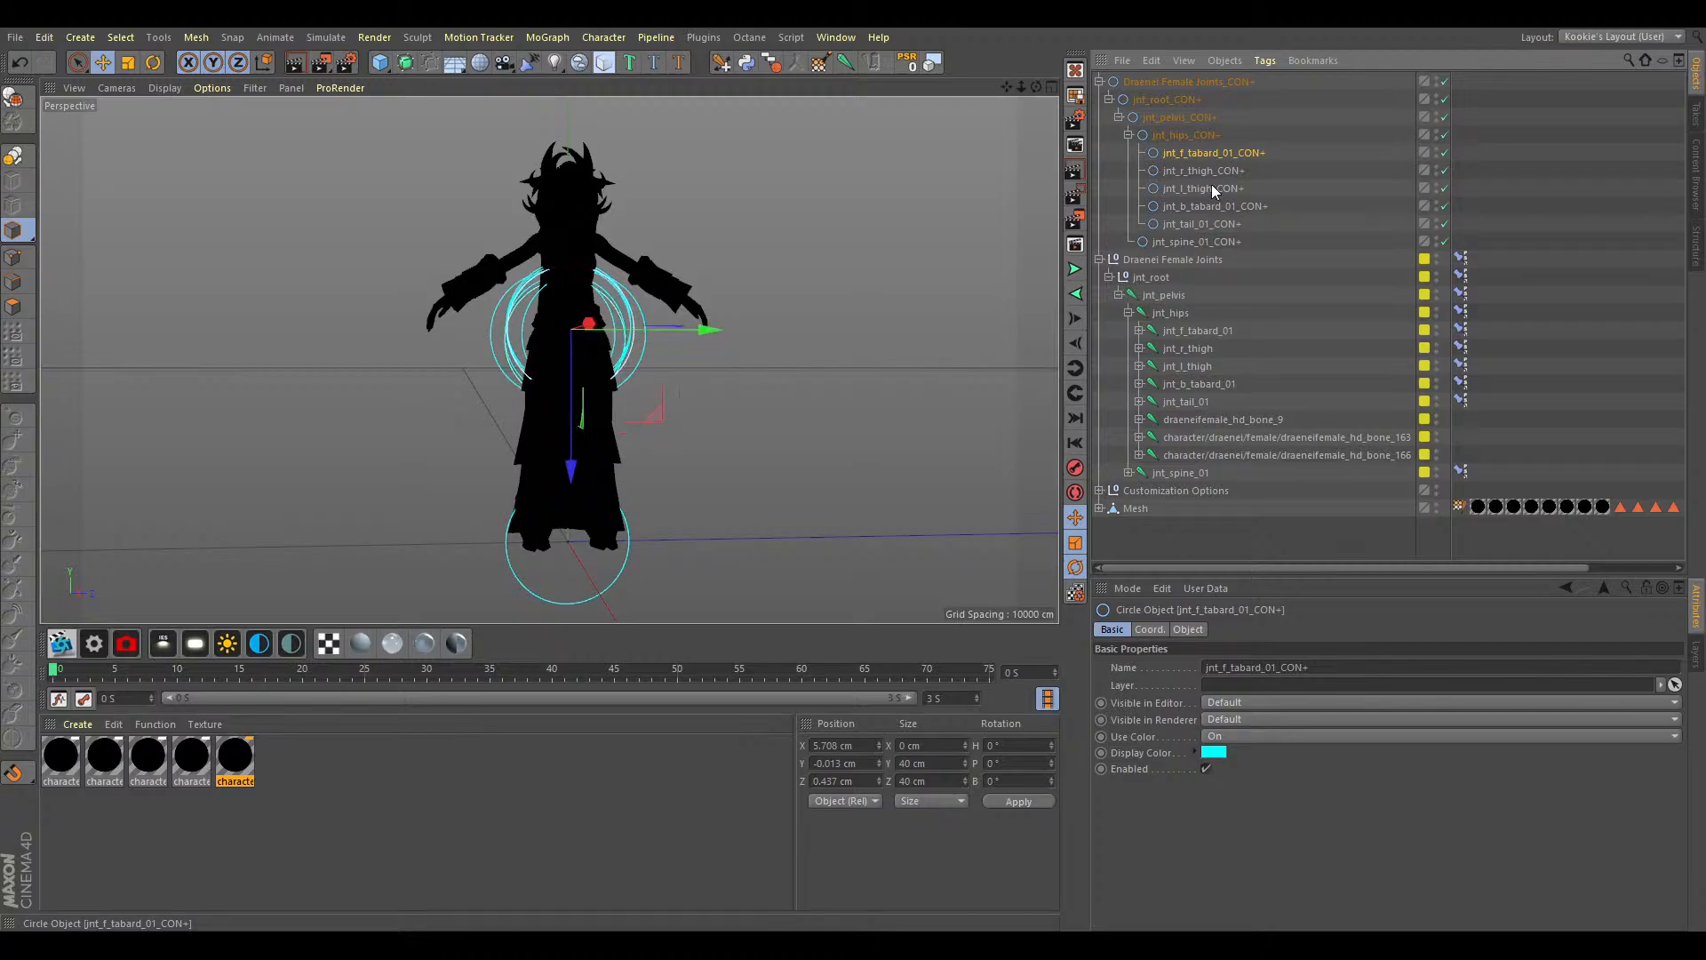
Add controllers to jnt_f_tabard_02 and jnt_f_tabard_03 and nest them as a chain under jnt_f_tabard_01_CON+.
{"action": "left_click", "coordinate": [1138, 329]}
{"action": "left_click", "coordinate": [1148, 348]}
{"action": "left_click", "coordinate": [1158, 365]}
{"action": "left_click", "coordinate": [1158, 365]}
{"action": "left_click", "coordinate": [1206, 365]}
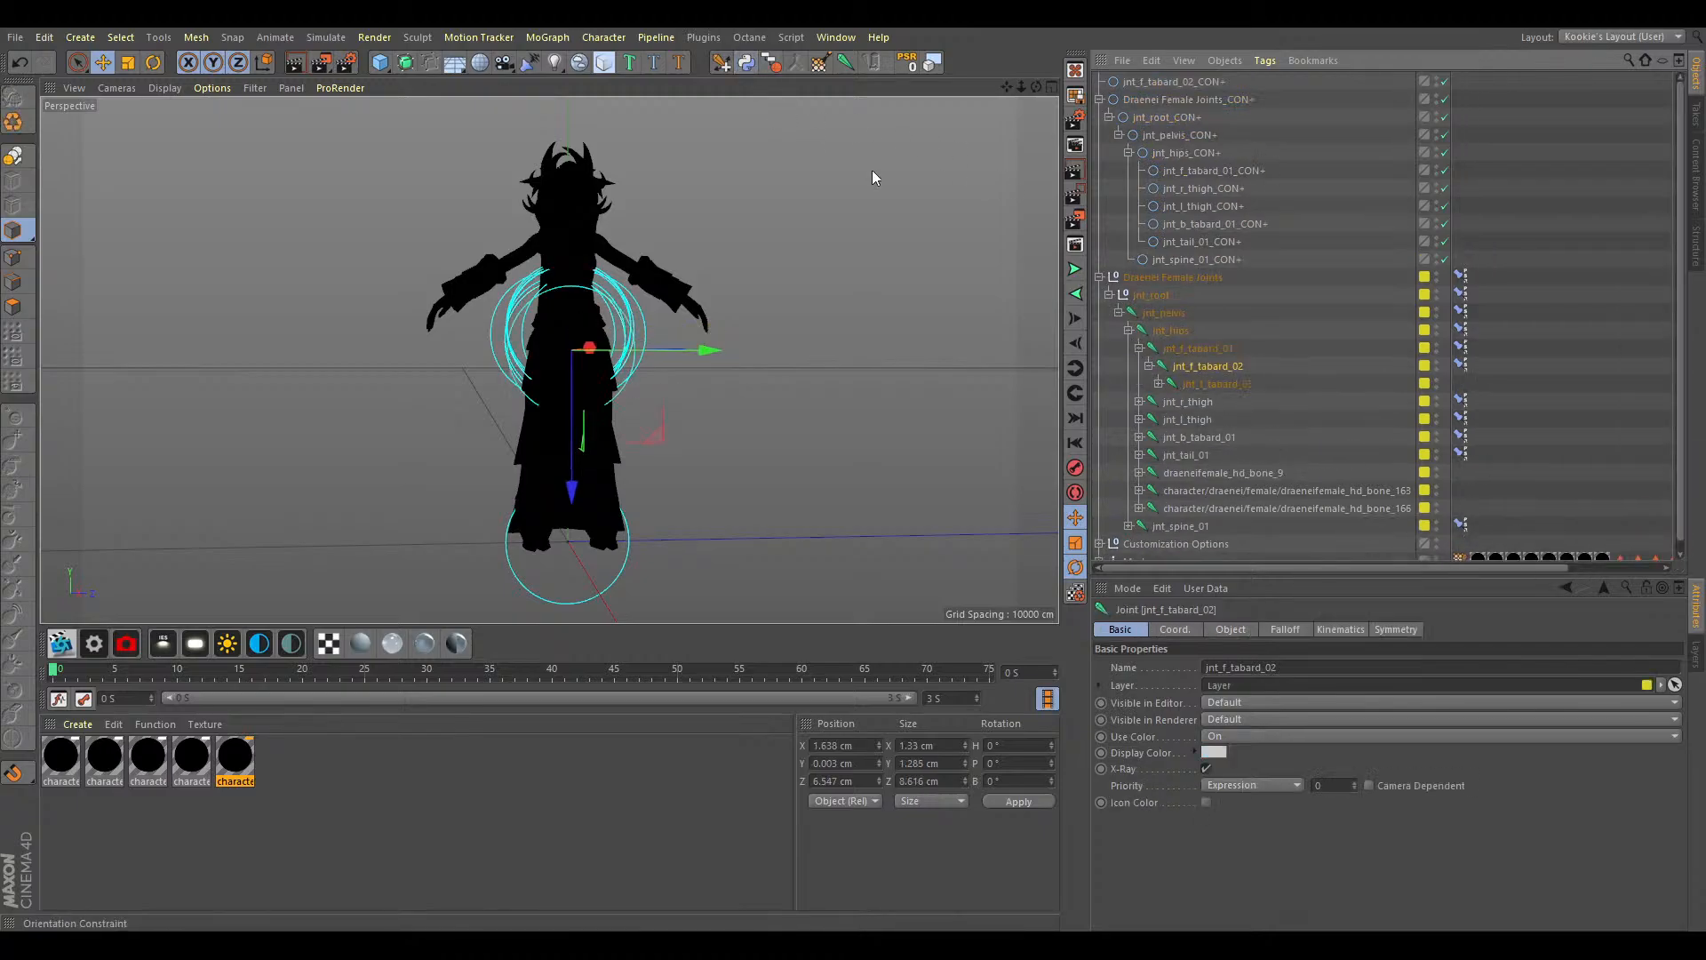
{"action": "left_click", "coordinate": [1244, 383]}
{"action": "left_click", "coordinate": [773, 64]}
{"action": "left_click_drag", "start_coordinate": [1167, 87], "coordinate": [1223, 185]}
{"action": "left_click", "coordinate": [1138, 153]}
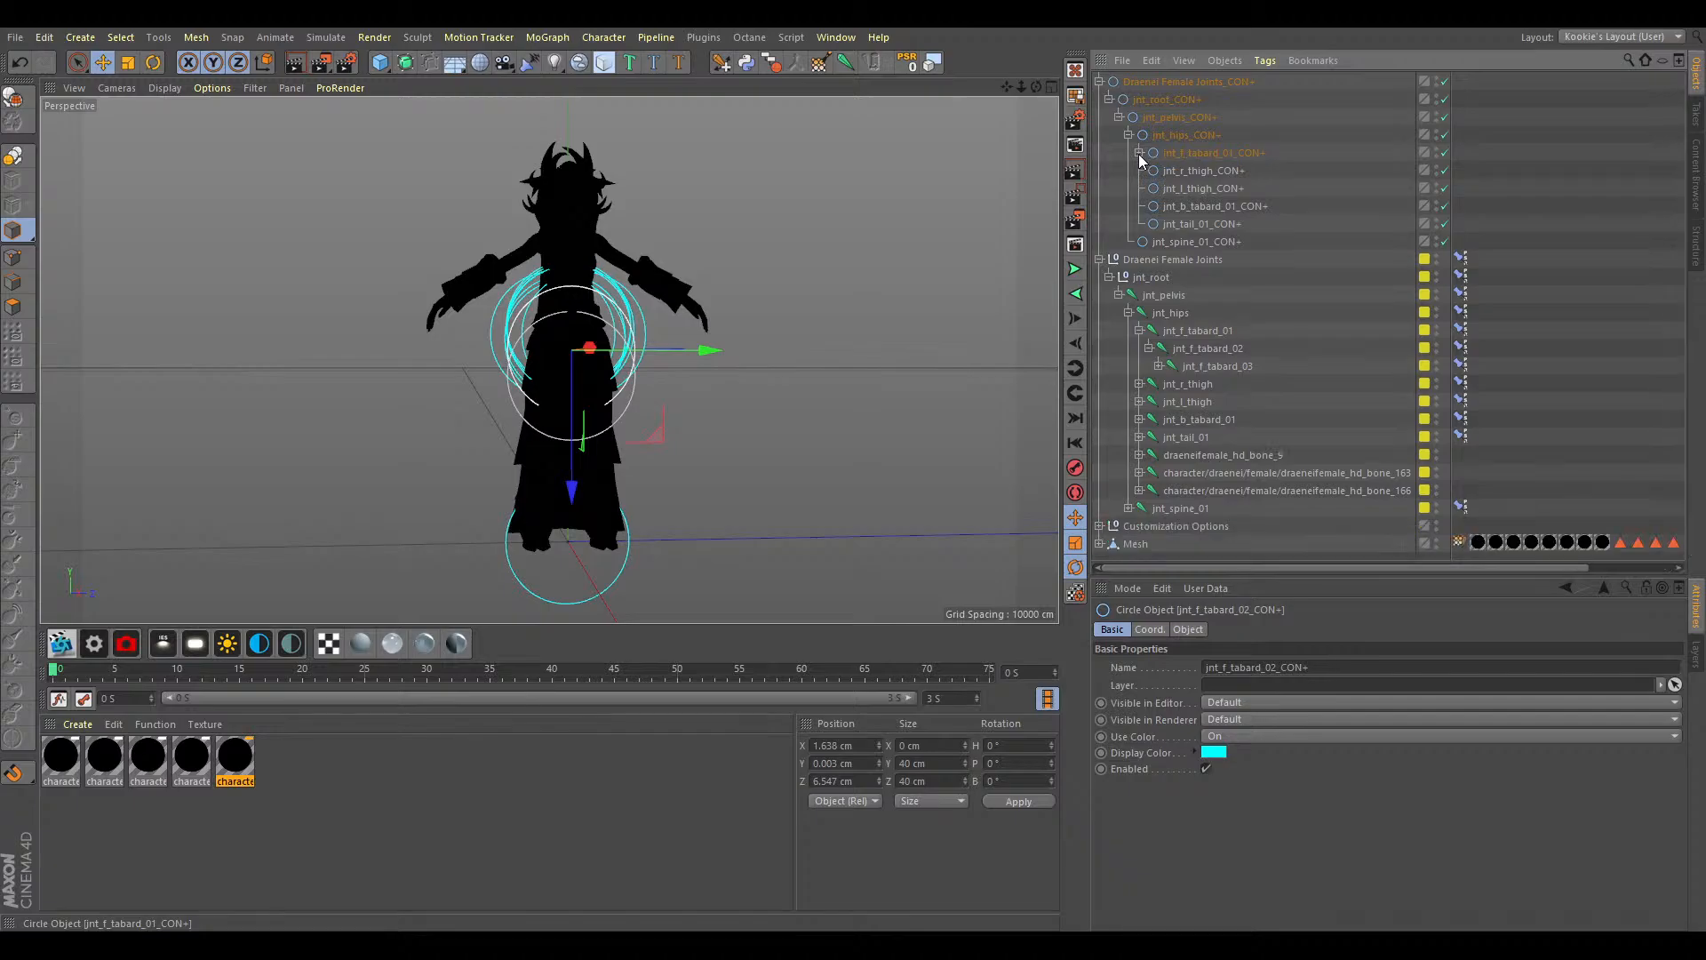
{"action": "left_click", "coordinate": [1139, 331]}
Add controllers to jnt_r_thigh_twist_01 and jnt_r_knee and nest both under jnt_r_thigh_CON+.
{"action": "left_click", "coordinate": [1171, 351]}
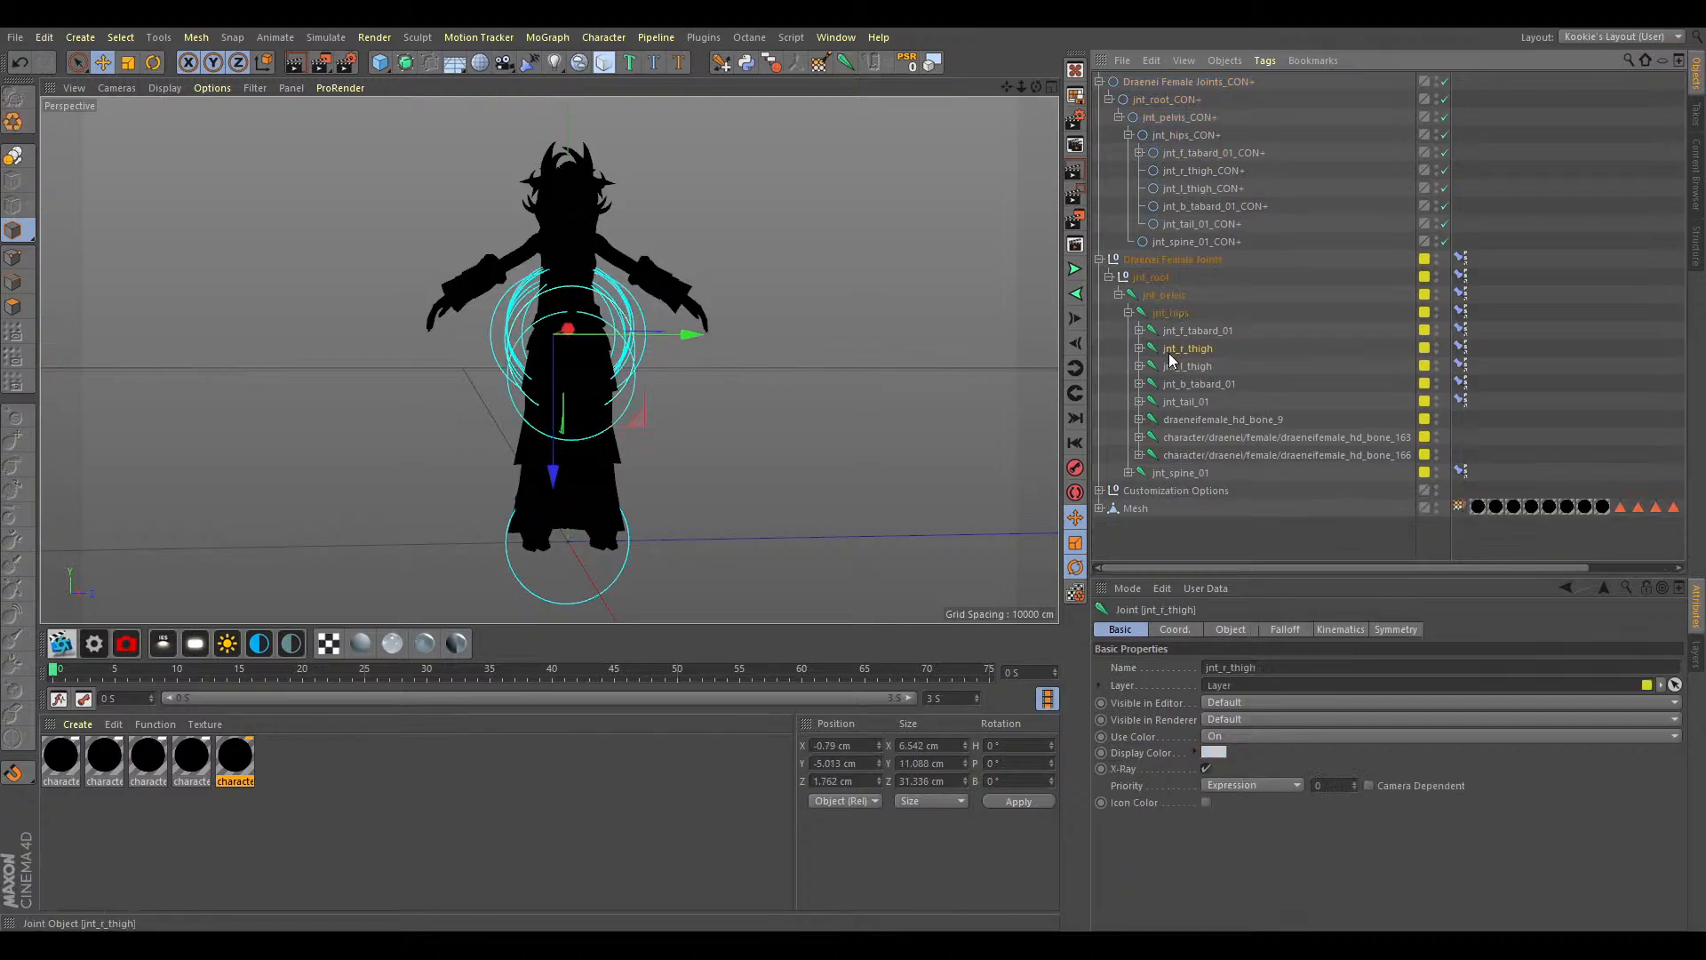
{"action": "left_click", "coordinate": [1138, 349]}
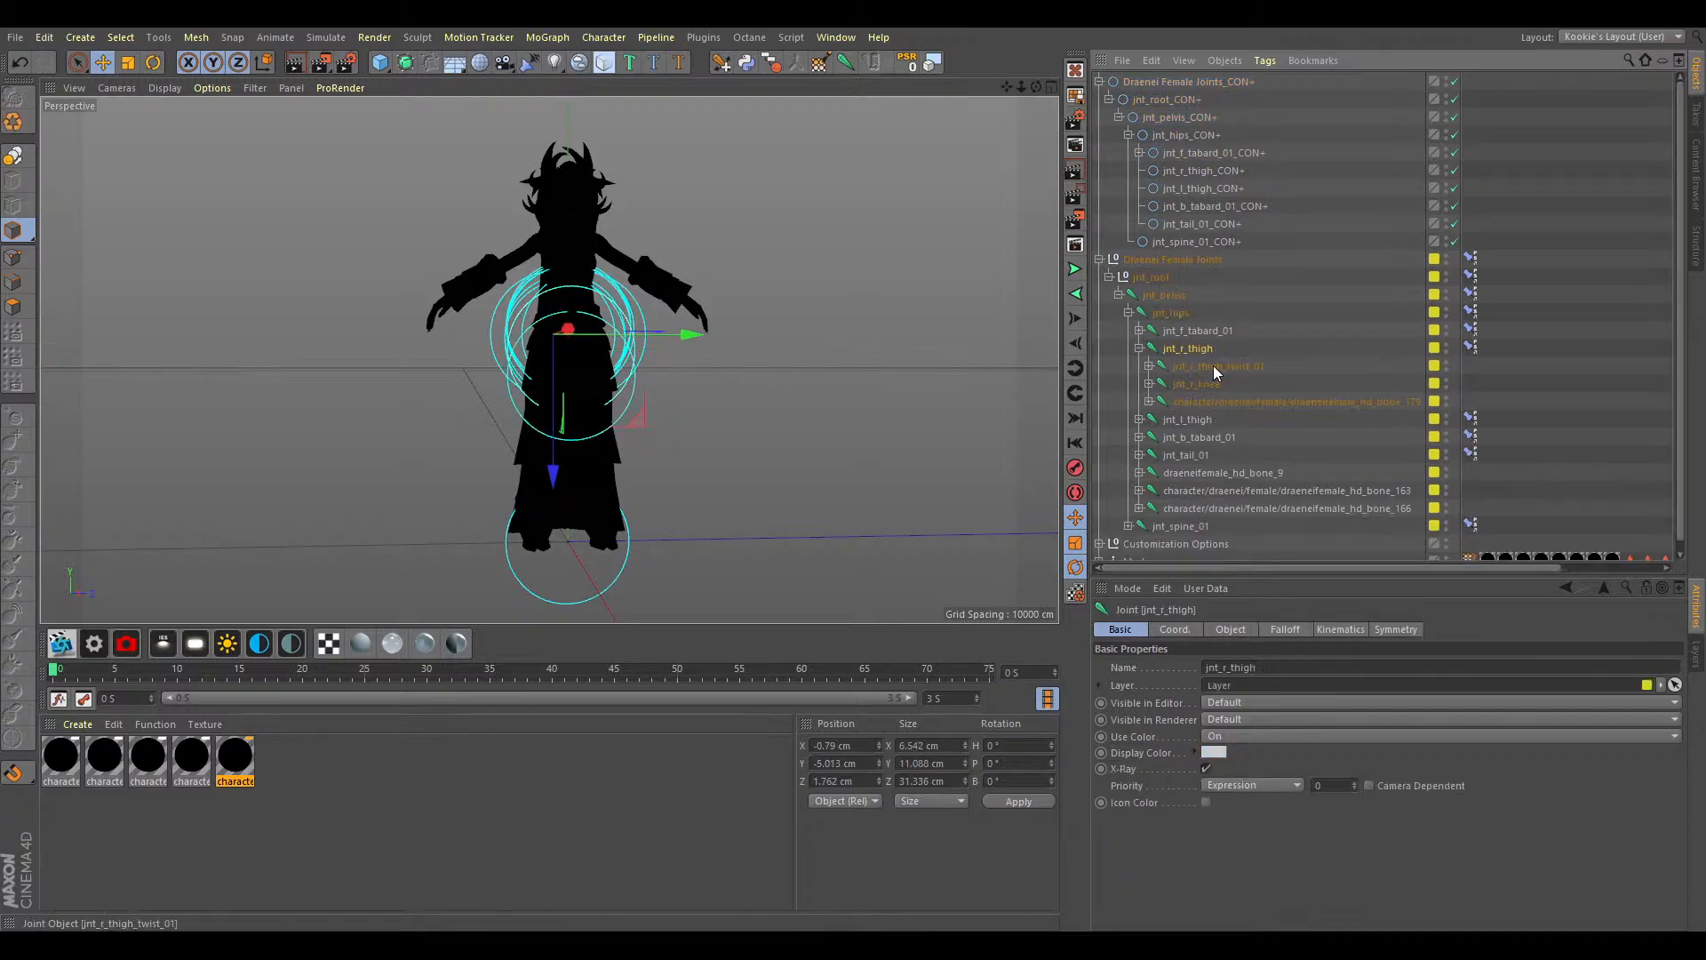
{"action": "left_click_drag", "start_coordinate": [1234, 384], "coordinate": [1200, 363]}
{"action": "left_click", "coordinate": [746, 64]}
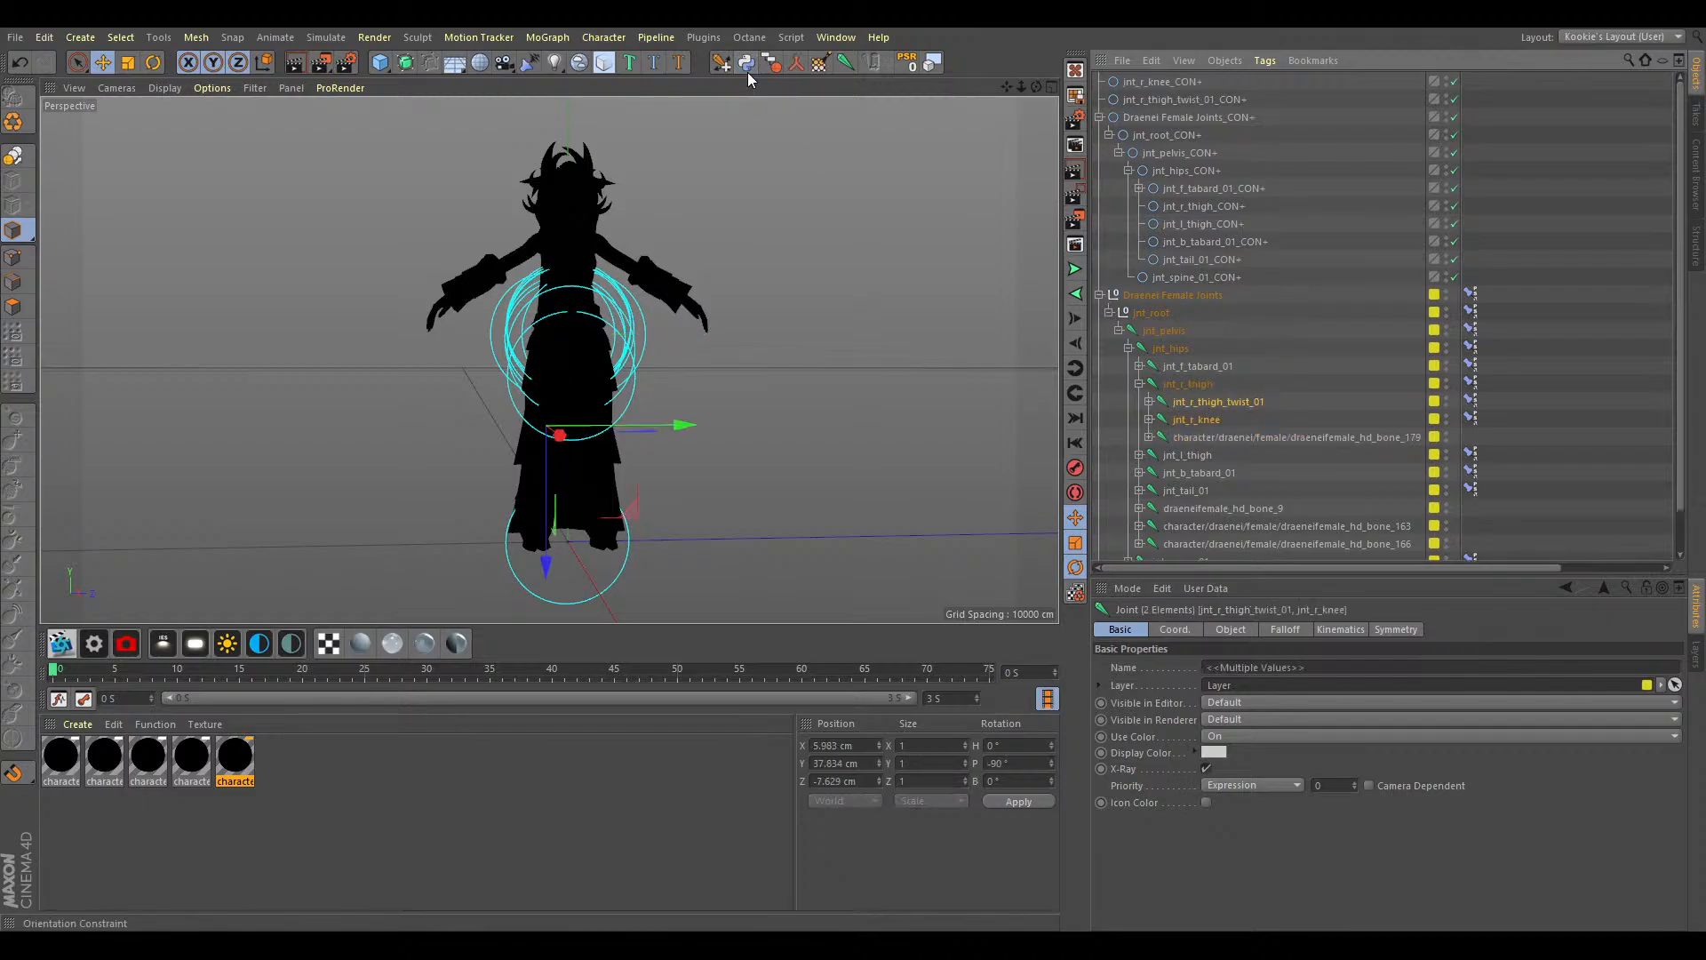
{"action": "left_click_drag", "start_coordinate": [1174, 78], "coordinate": [1208, 206]}
{"action": "left_click_drag", "start_coordinate": [1159, 82], "coordinate": [1207, 200]}
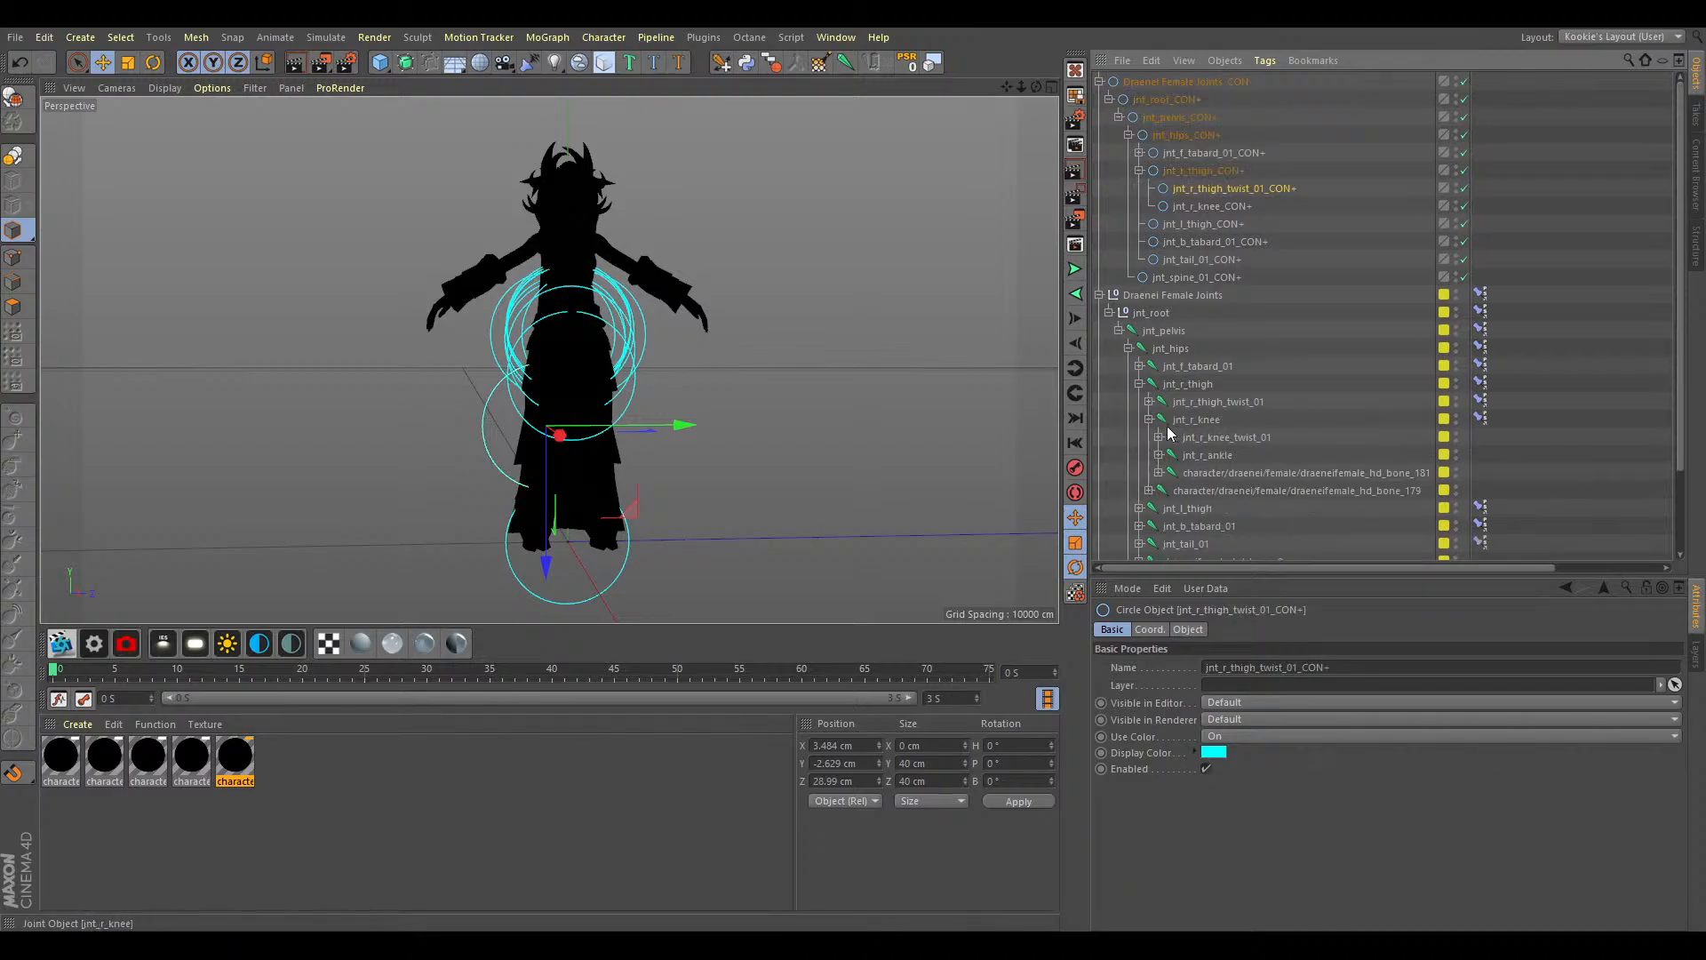
Try moving the end joint beneath jnt_r_thigh_twist_01 sideways by about 22 cm, and undo the move.
{"action": "left_click", "coordinate": [1148, 402]}
{"action": "left_click", "coordinate": [1198, 420]}
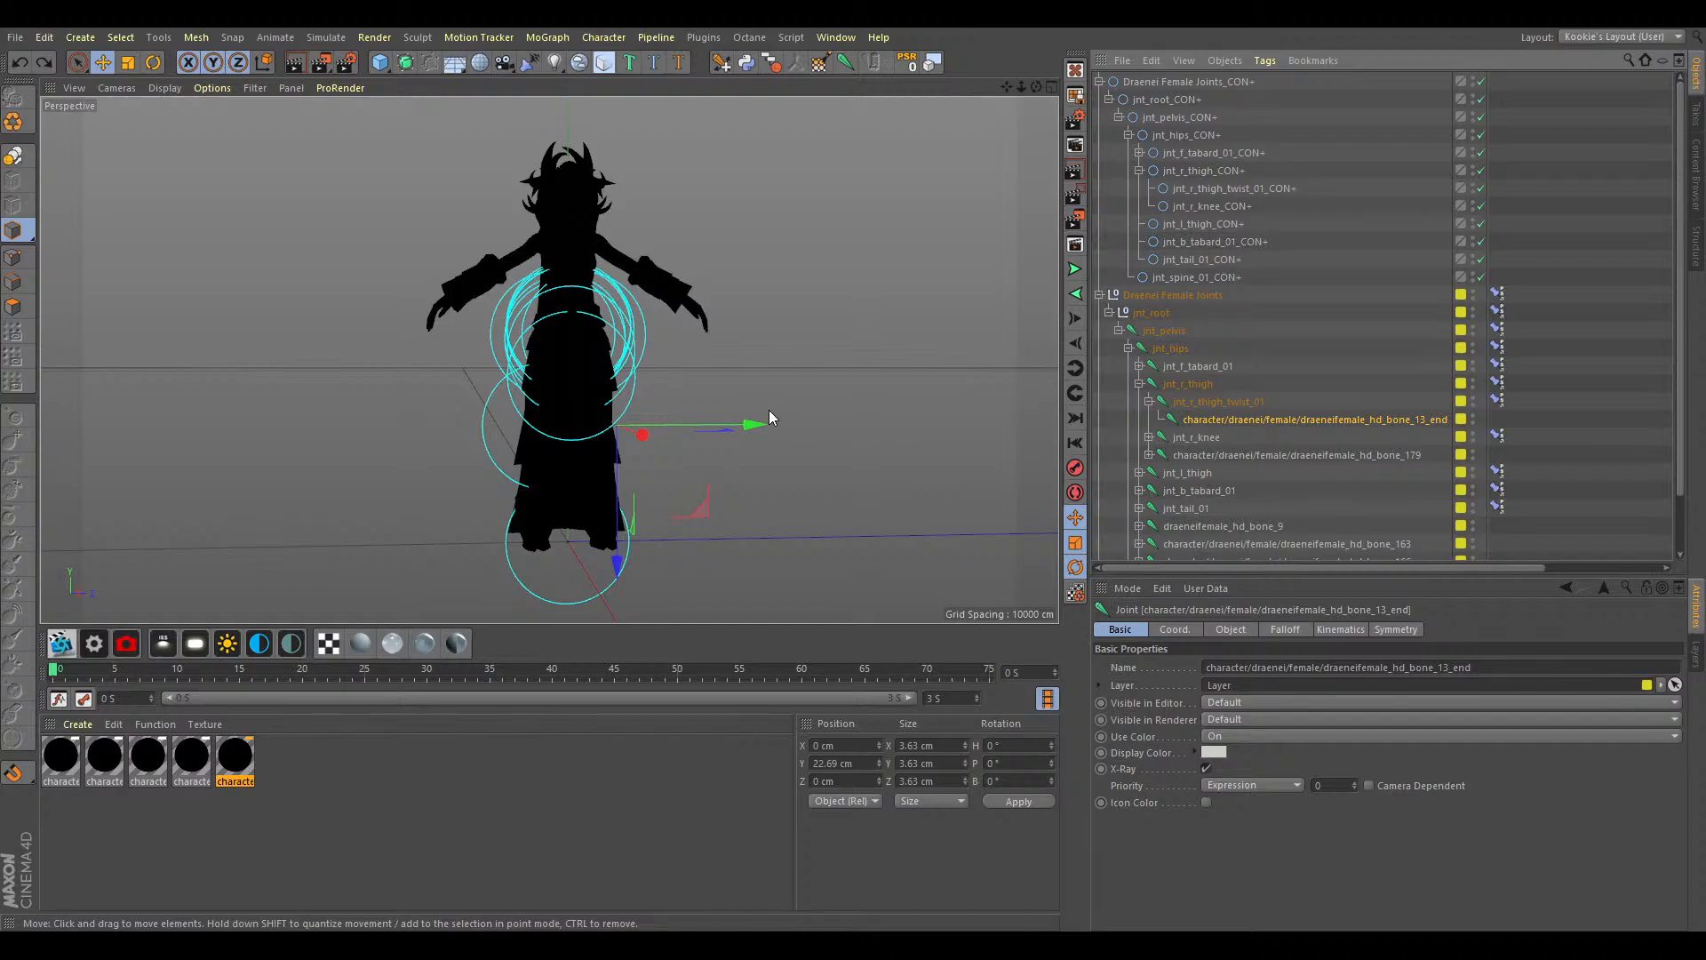
{"action": "left_click_drag", "start_coordinate": [742, 425], "coordinate": [351, 437]}
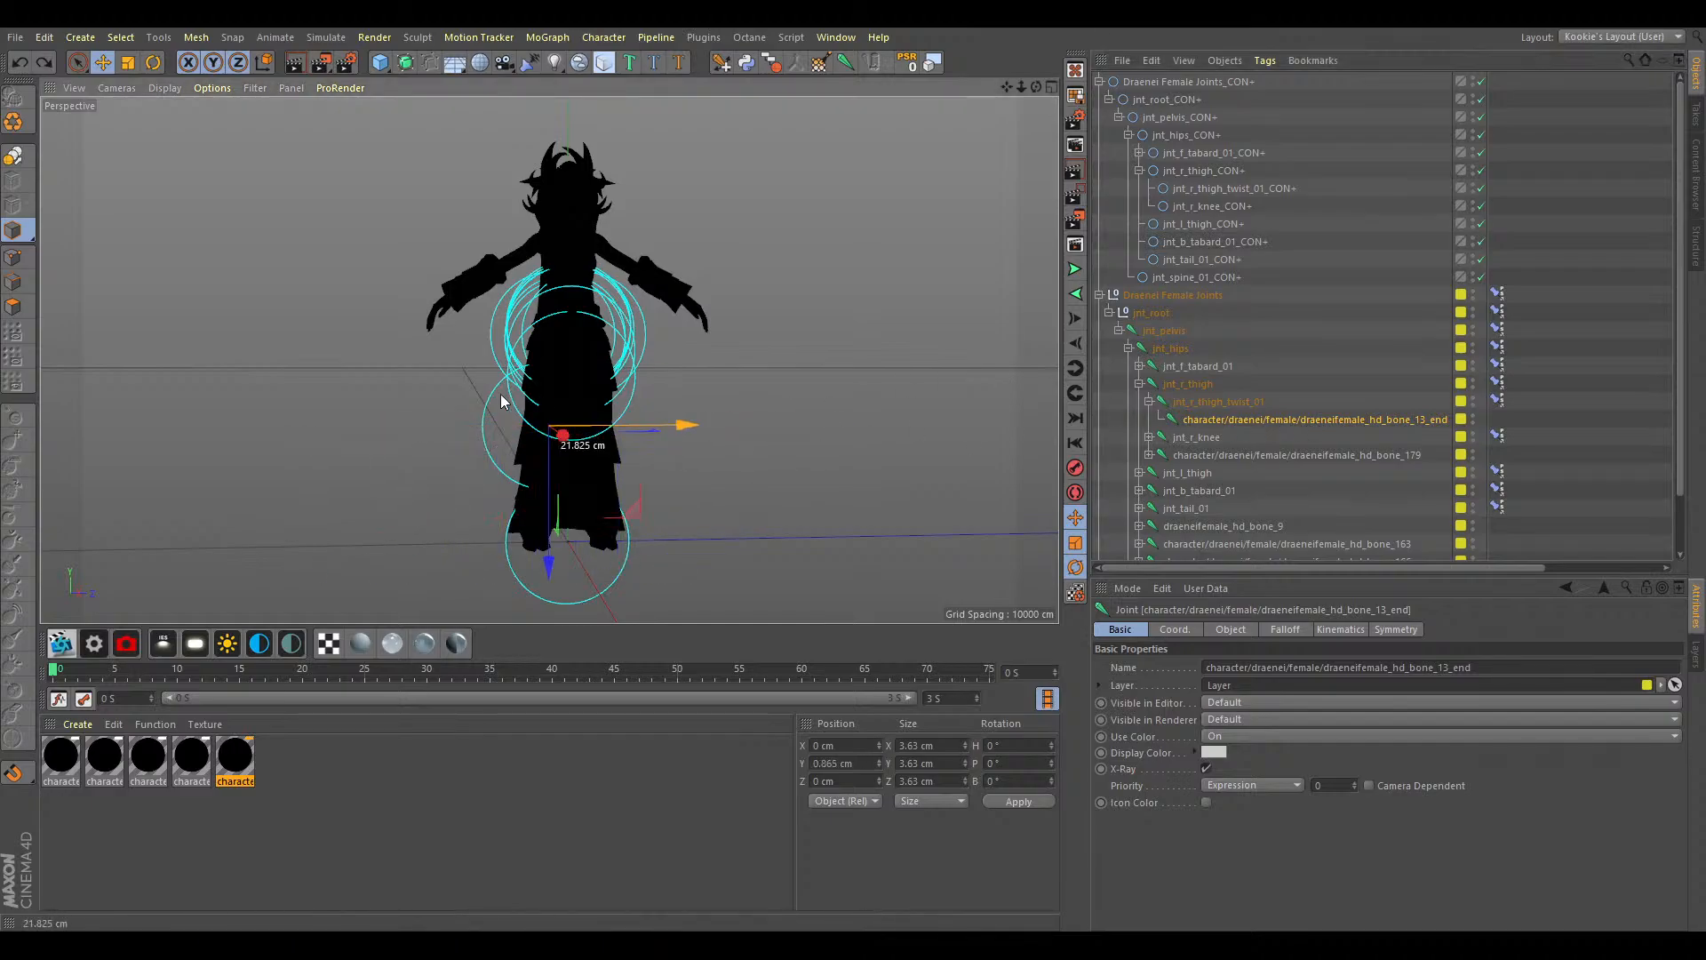
{"action": "key", "text": "ctrl+z"}
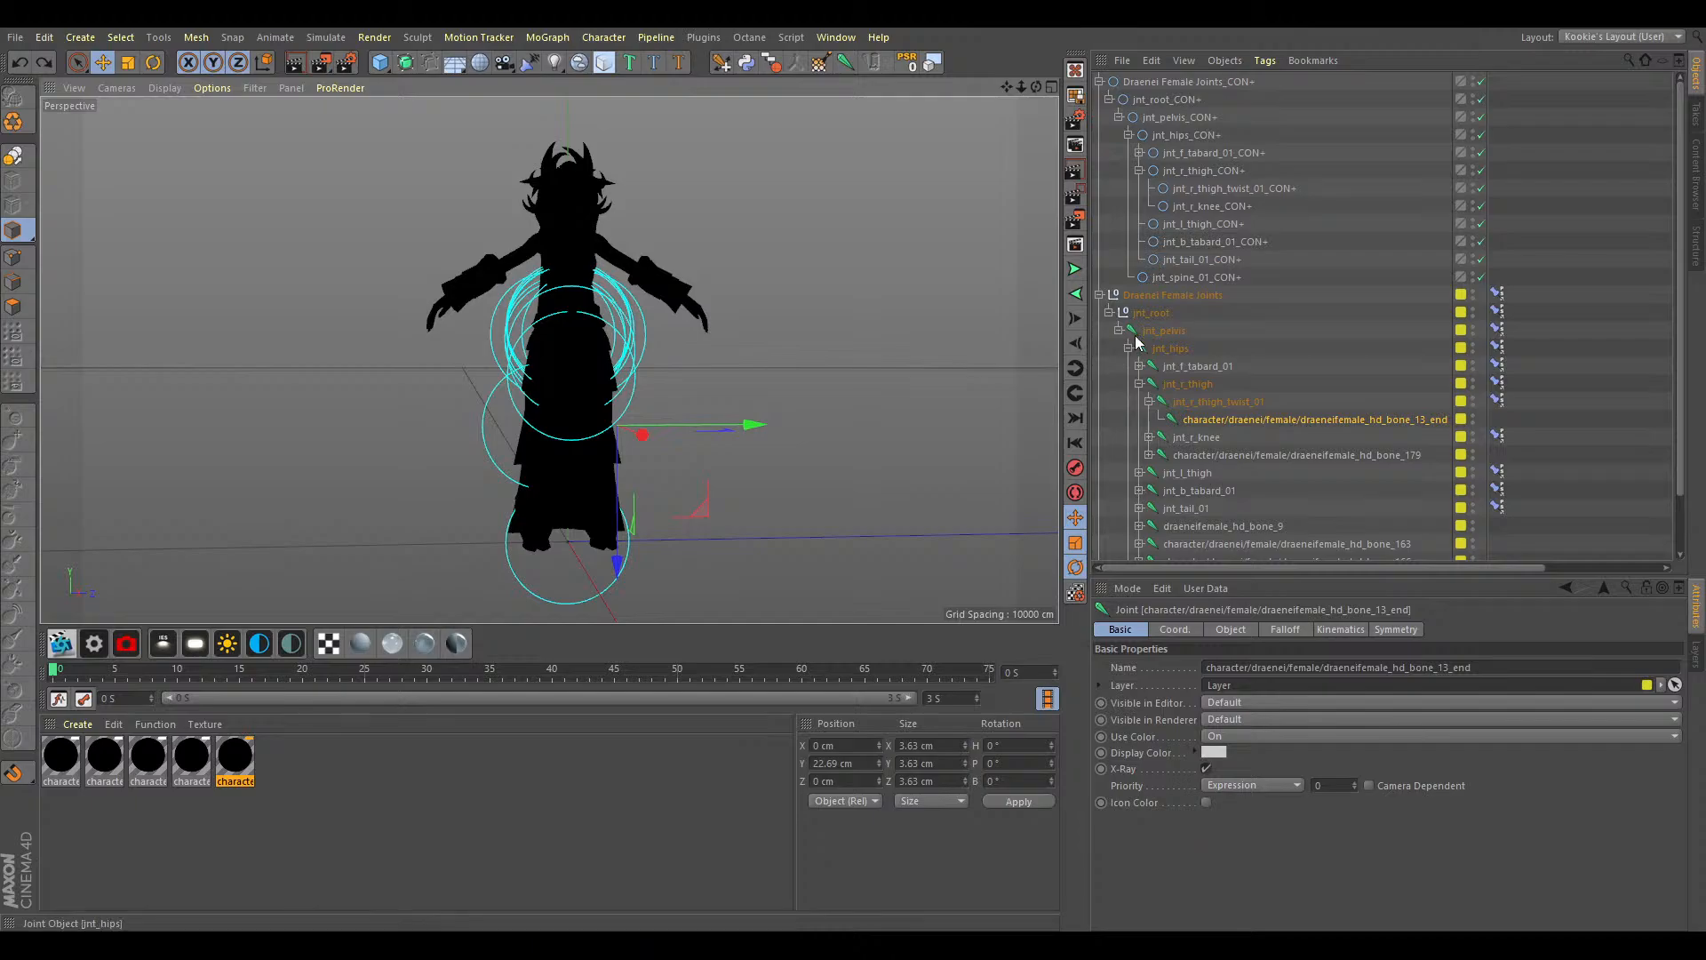
{"action": "left_click", "coordinate": [1149, 402]}
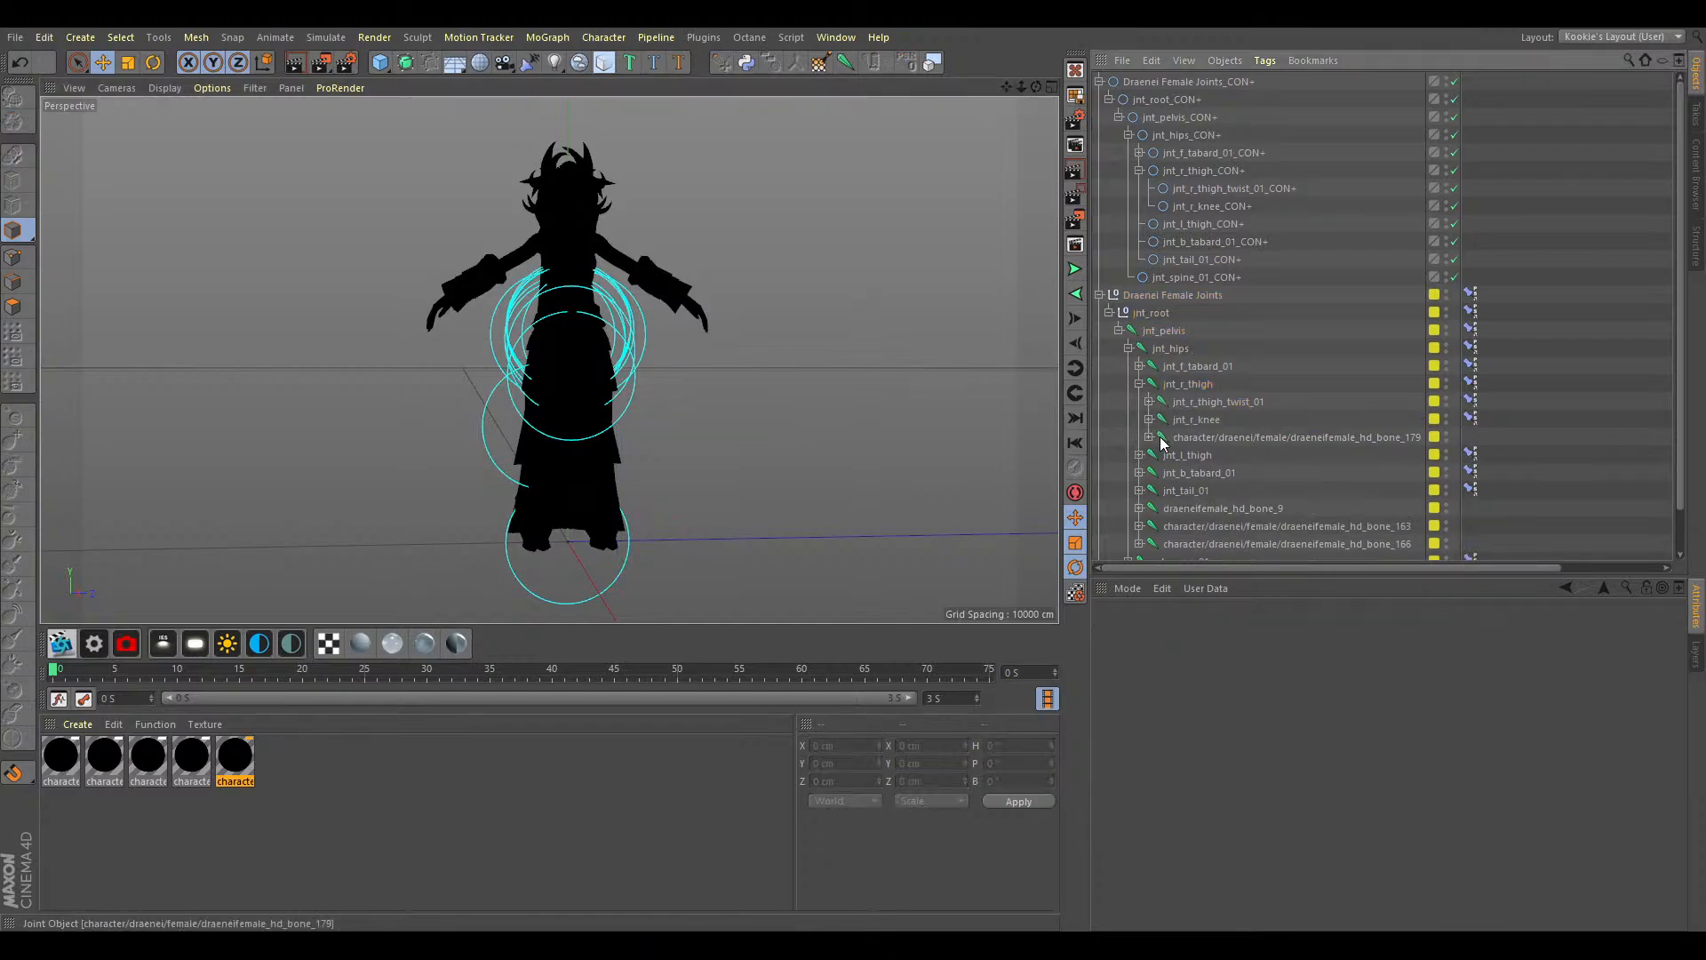
Add controllers to jnt_r_knee_twist_01 and jnt_r_ankle and nest both under jnt_r_knee_CON+, with the knee twist first.
{"action": "left_click", "coordinate": [1149, 419]}
{"action": "left_click", "coordinate": [1222, 437]}
{"action": "left_click", "coordinate": [1207, 455], "text": "shift"}
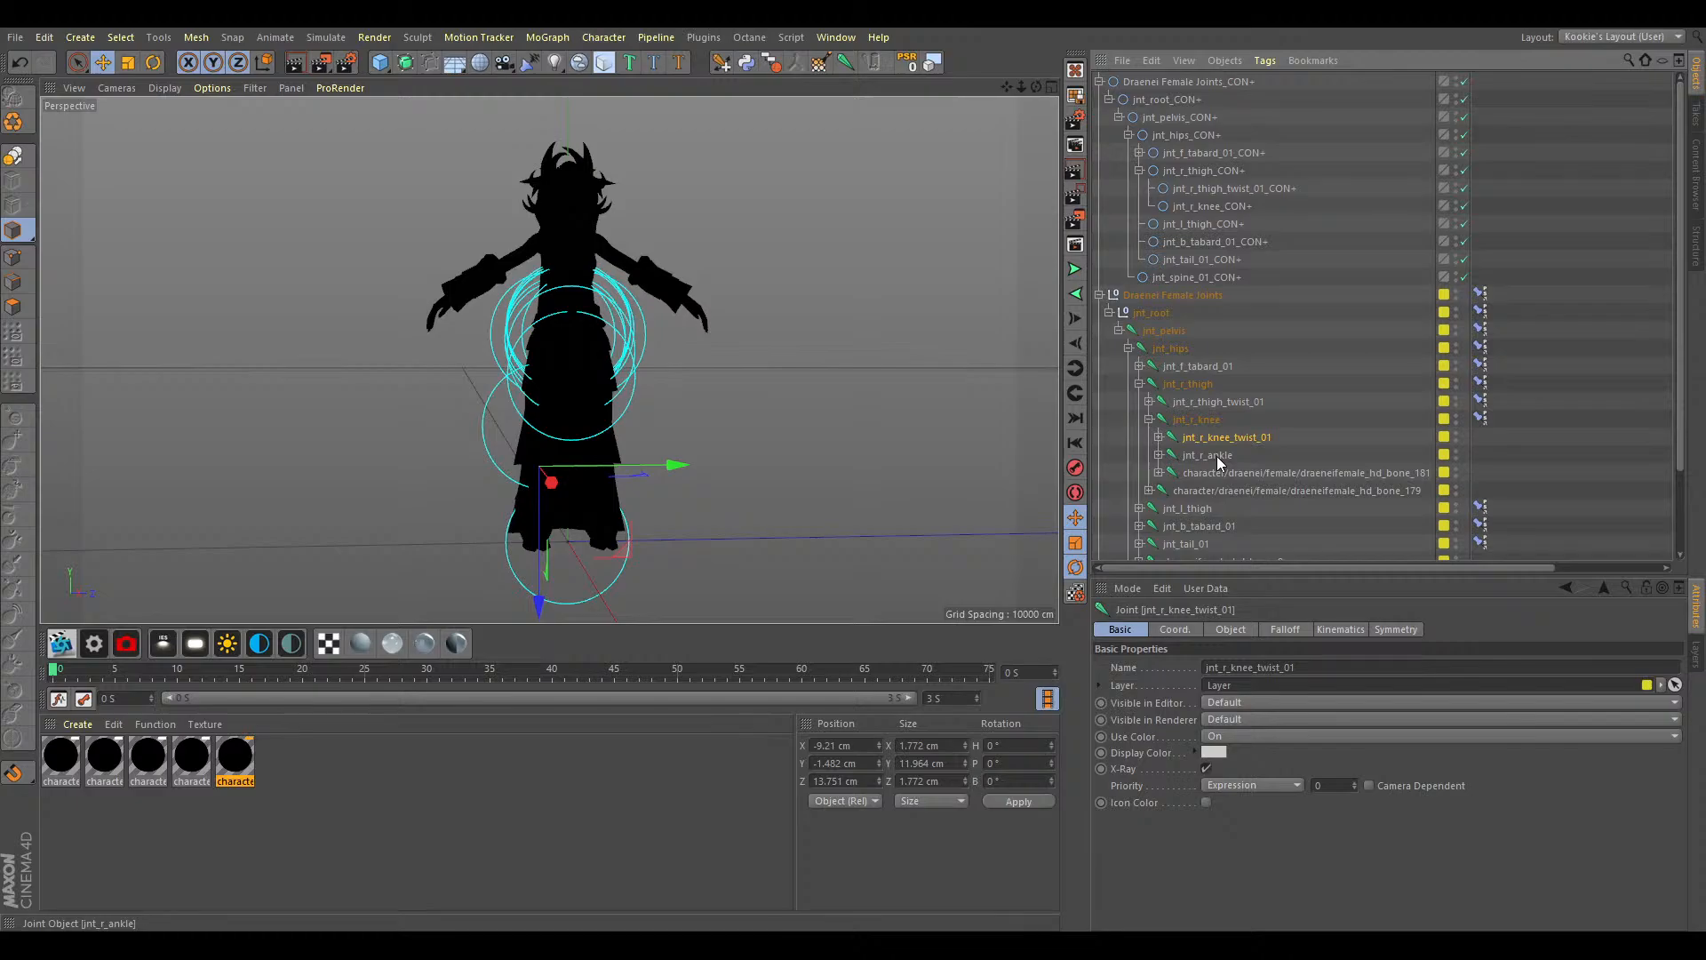
{"action": "left_click", "coordinate": [746, 63]}
{"action": "left_click_drag", "start_coordinate": [1253, 101], "coordinate": [1204, 242]}
{"action": "left_click_drag", "start_coordinate": [1181, 82], "coordinate": [1249, 233]}
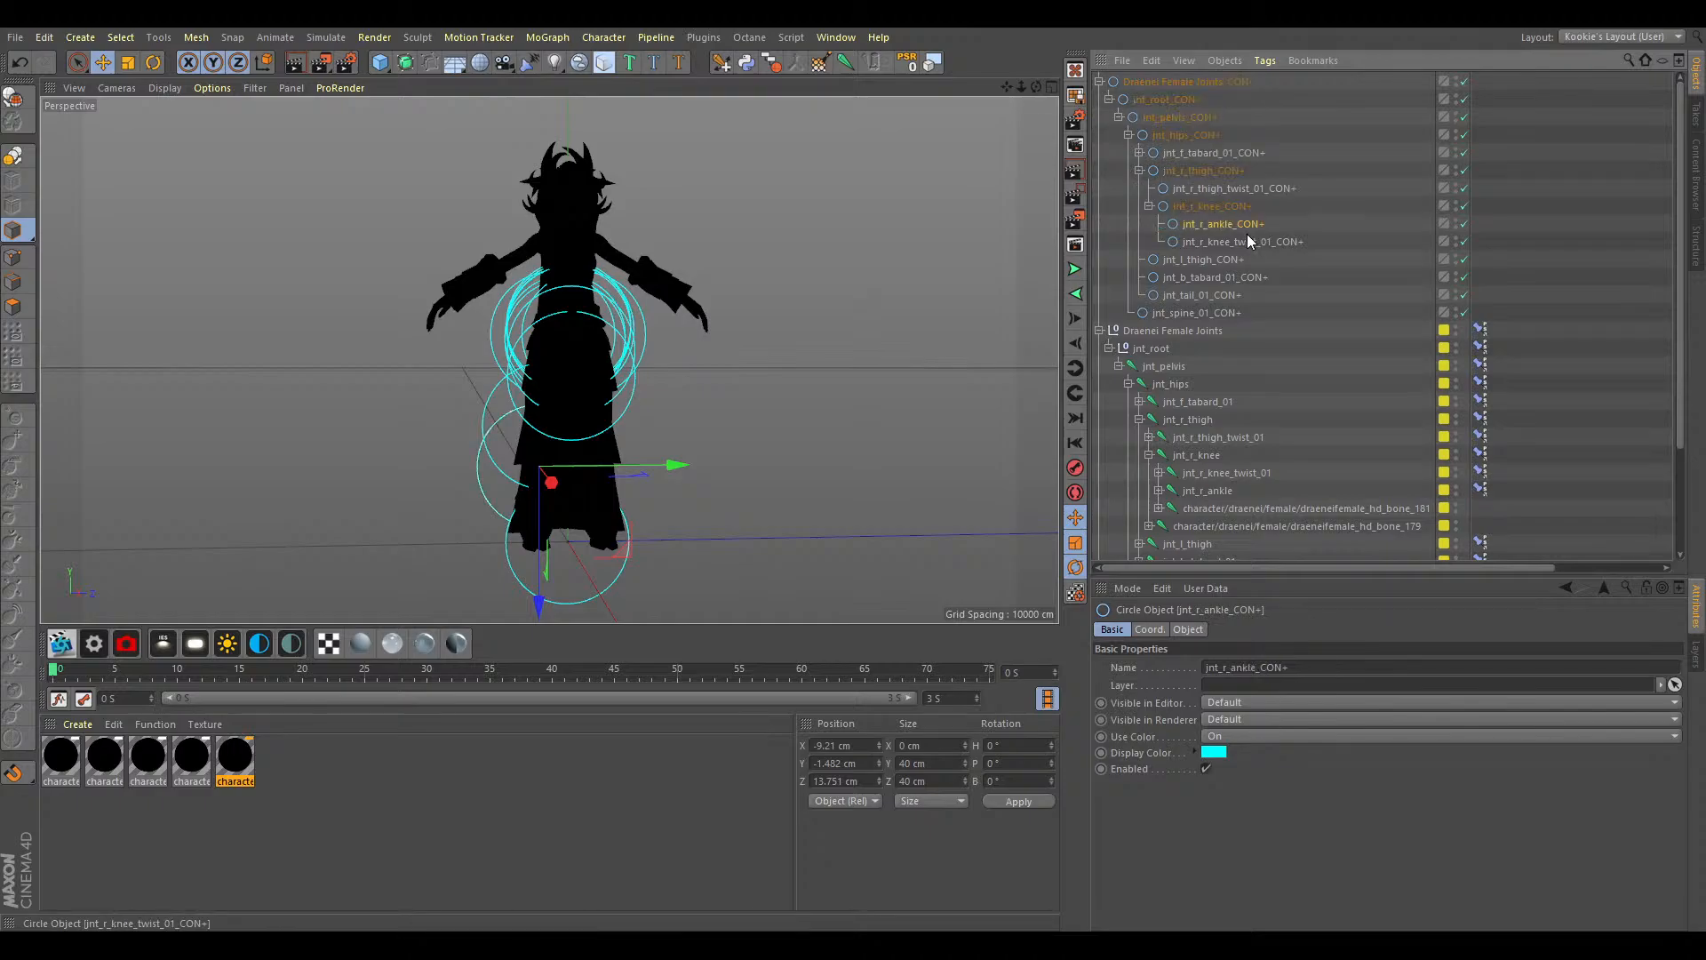
{"action": "left_click_drag", "start_coordinate": [1241, 237], "coordinate": [1230, 216]}
Add controllers to jnt_r_ankle_twist_01 and jnt_r_foot and nest both under jnt_r_ankle_CON+, with the ankle twist first.
{"action": "left_click", "coordinate": [1179, 494]}
{"action": "left_click", "coordinate": [1162, 492]}
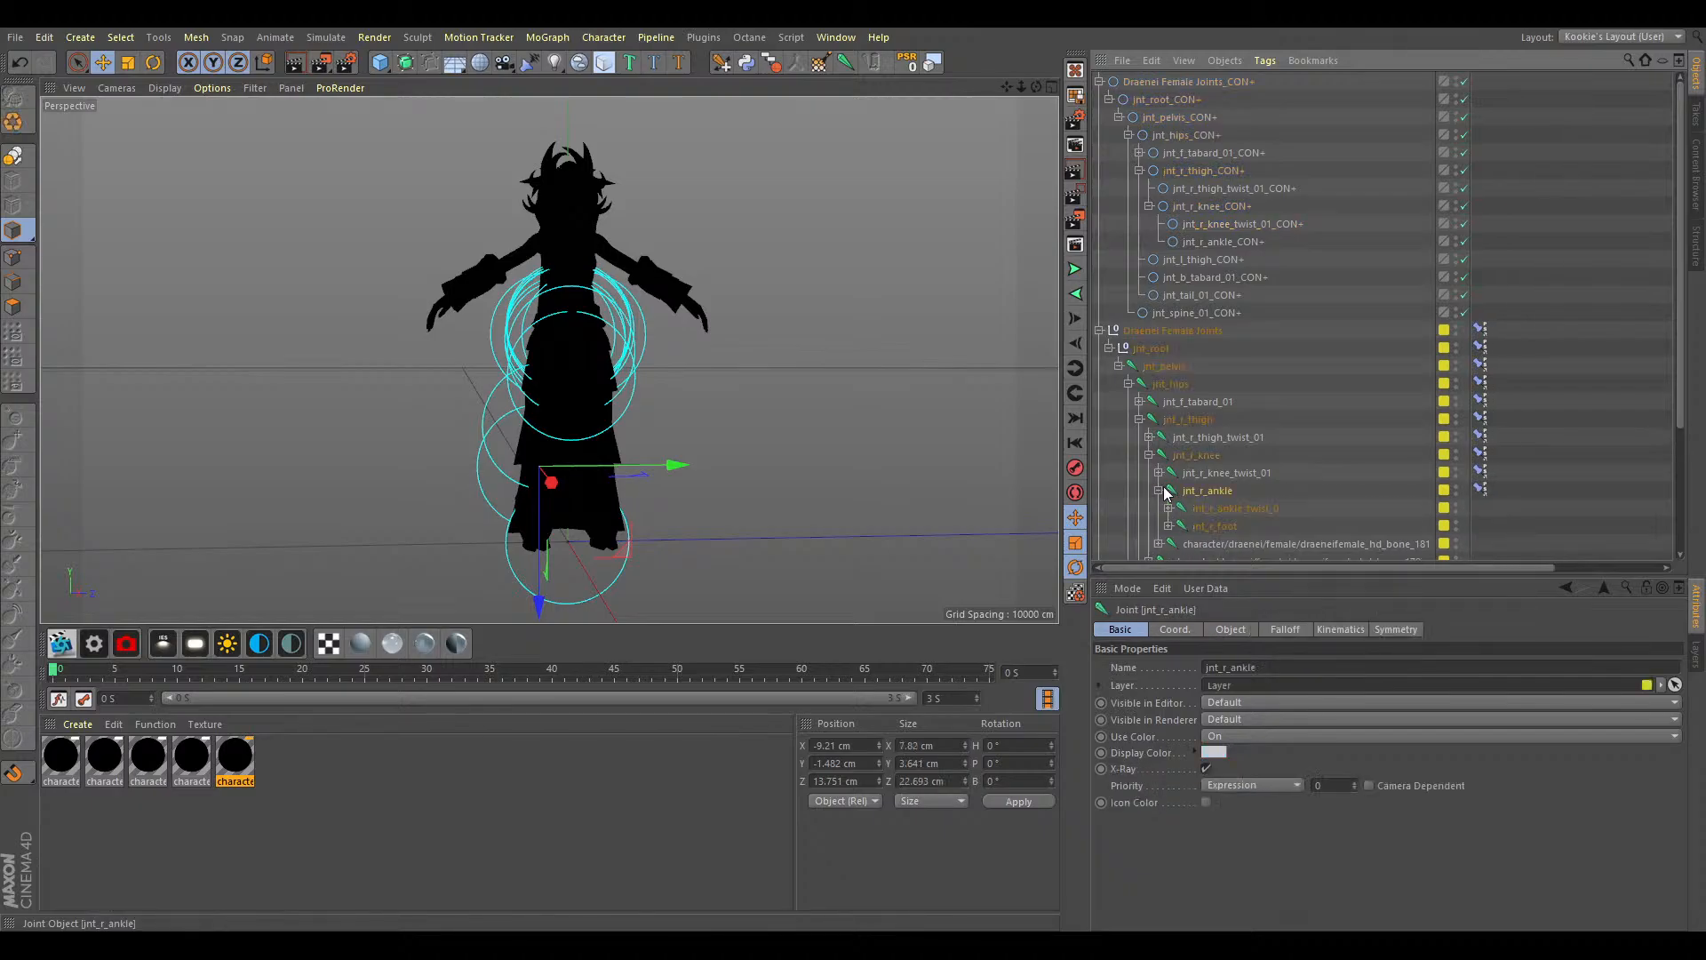
{"action": "left_click", "coordinate": [1239, 510]}
{"action": "left_click", "coordinate": [1230, 525], "text": "ctrl"}
{"action": "left_click", "coordinate": [744, 64]}
{"action": "left_click_drag", "start_coordinate": [1192, 98], "coordinate": [1240, 277]}
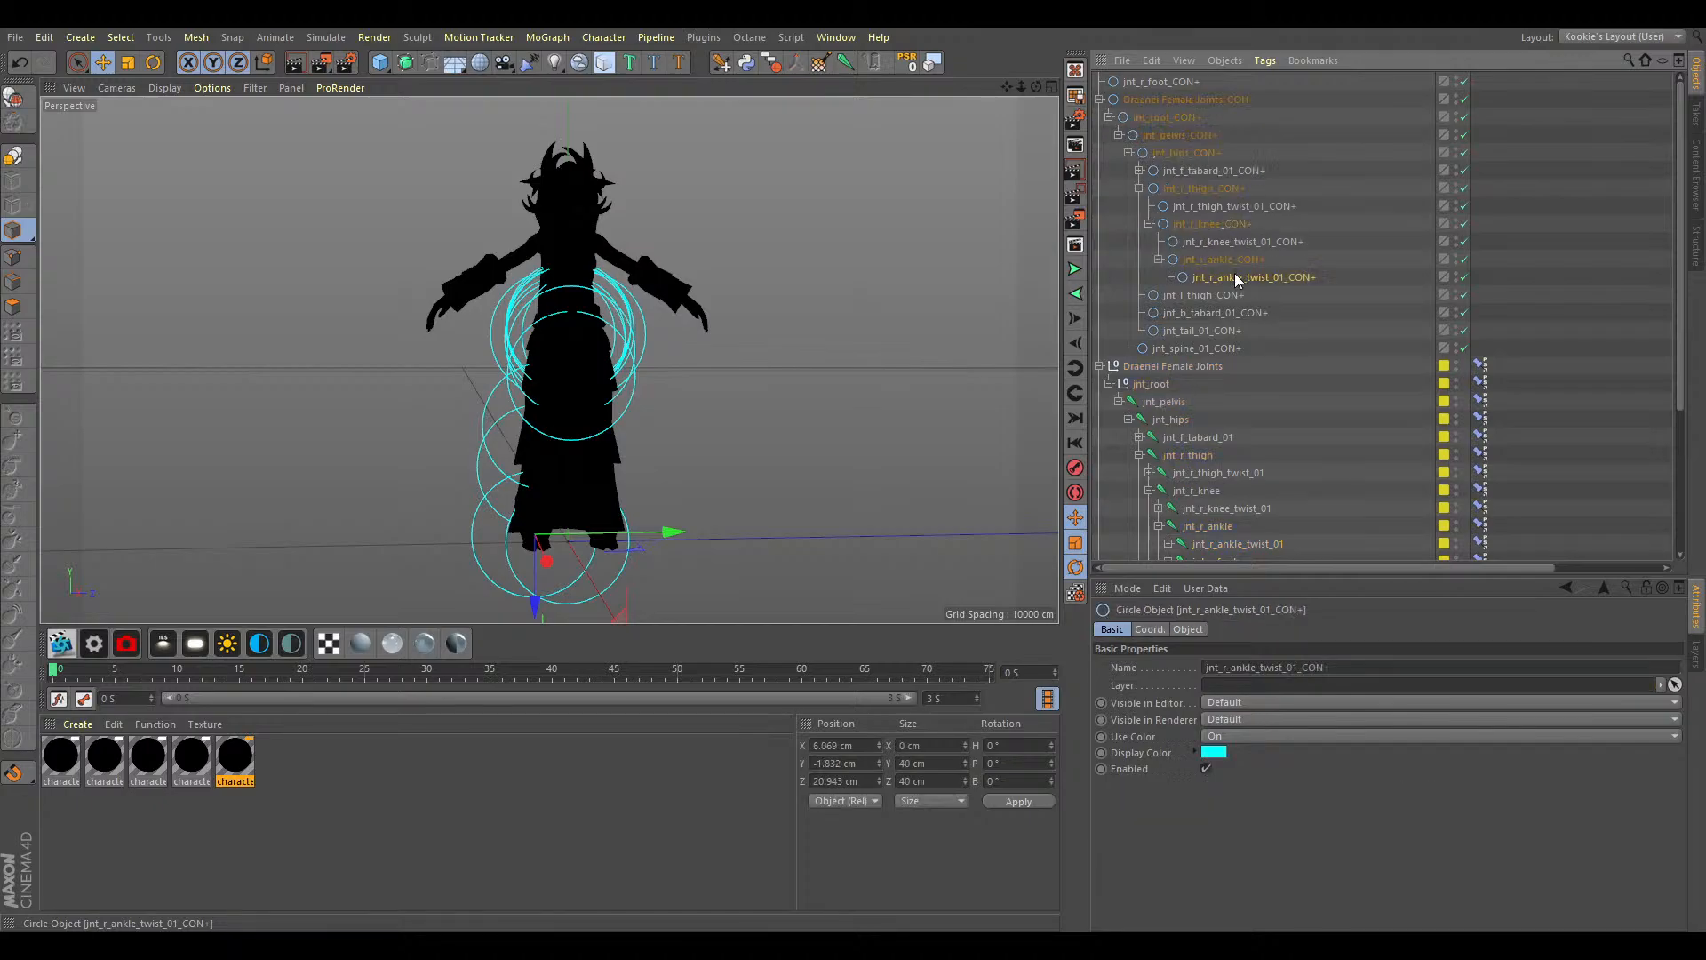
{"action": "left_click_drag", "start_coordinate": [1141, 84], "coordinate": [1240, 268]}
{"action": "scroll", "coordinate": [1288, 371], "scroll_direction": "down", "scroll_amount": 3}
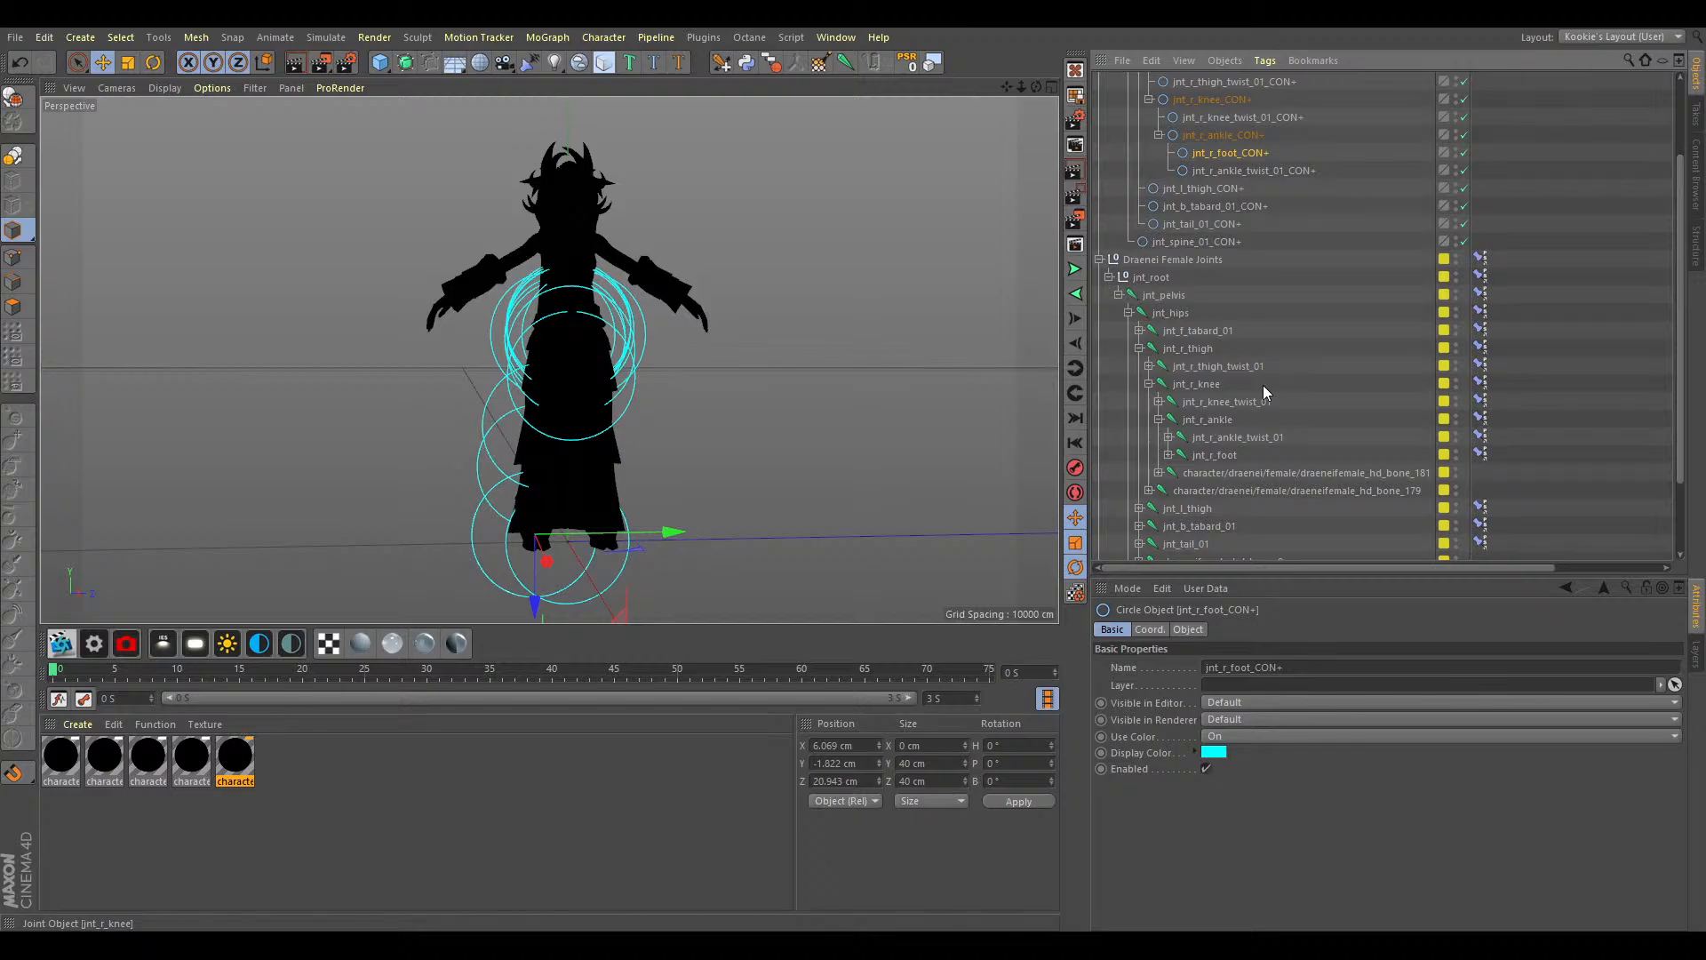
{"action": "left_click_drag", "start_coordinate": [1253, 172], "coordinate": [1248, 147]}
Add a circle controller to jnt_r_toes and nest it under jnt_r_foot_CON+.
{"action": "left_click", "coordinate": [1170, 455]}
{"action": "left_click", "coordinate": [1204, 470]}
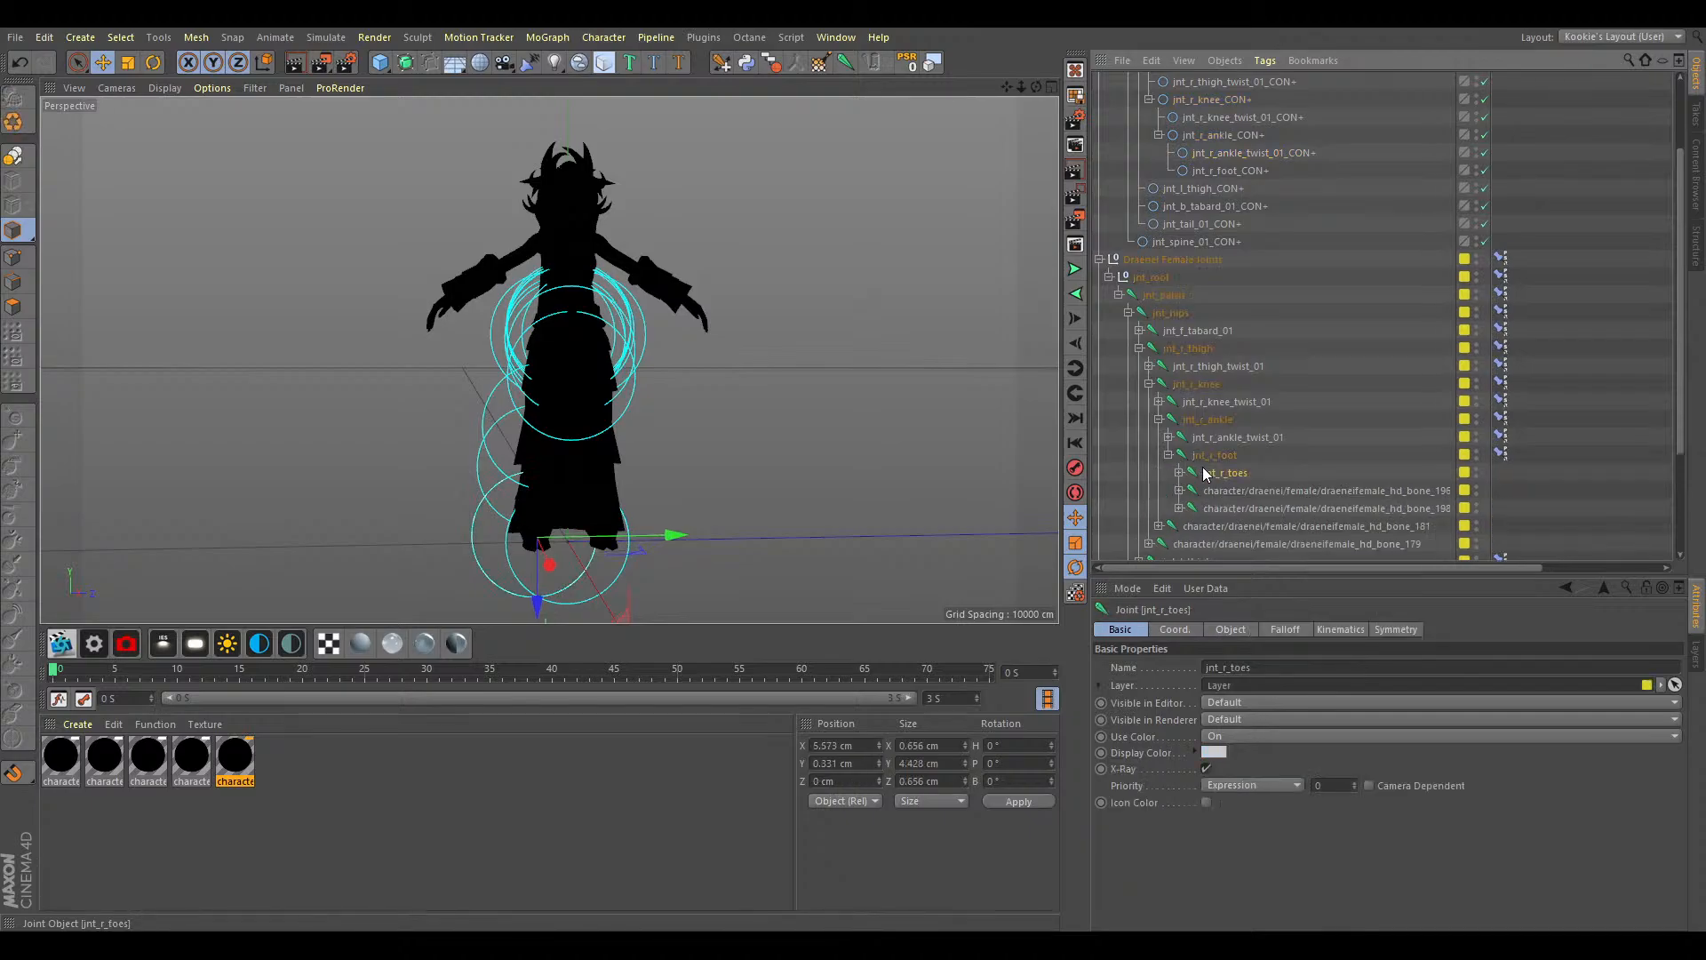
{"action": "left_click", "coordinate": [750, 68]}
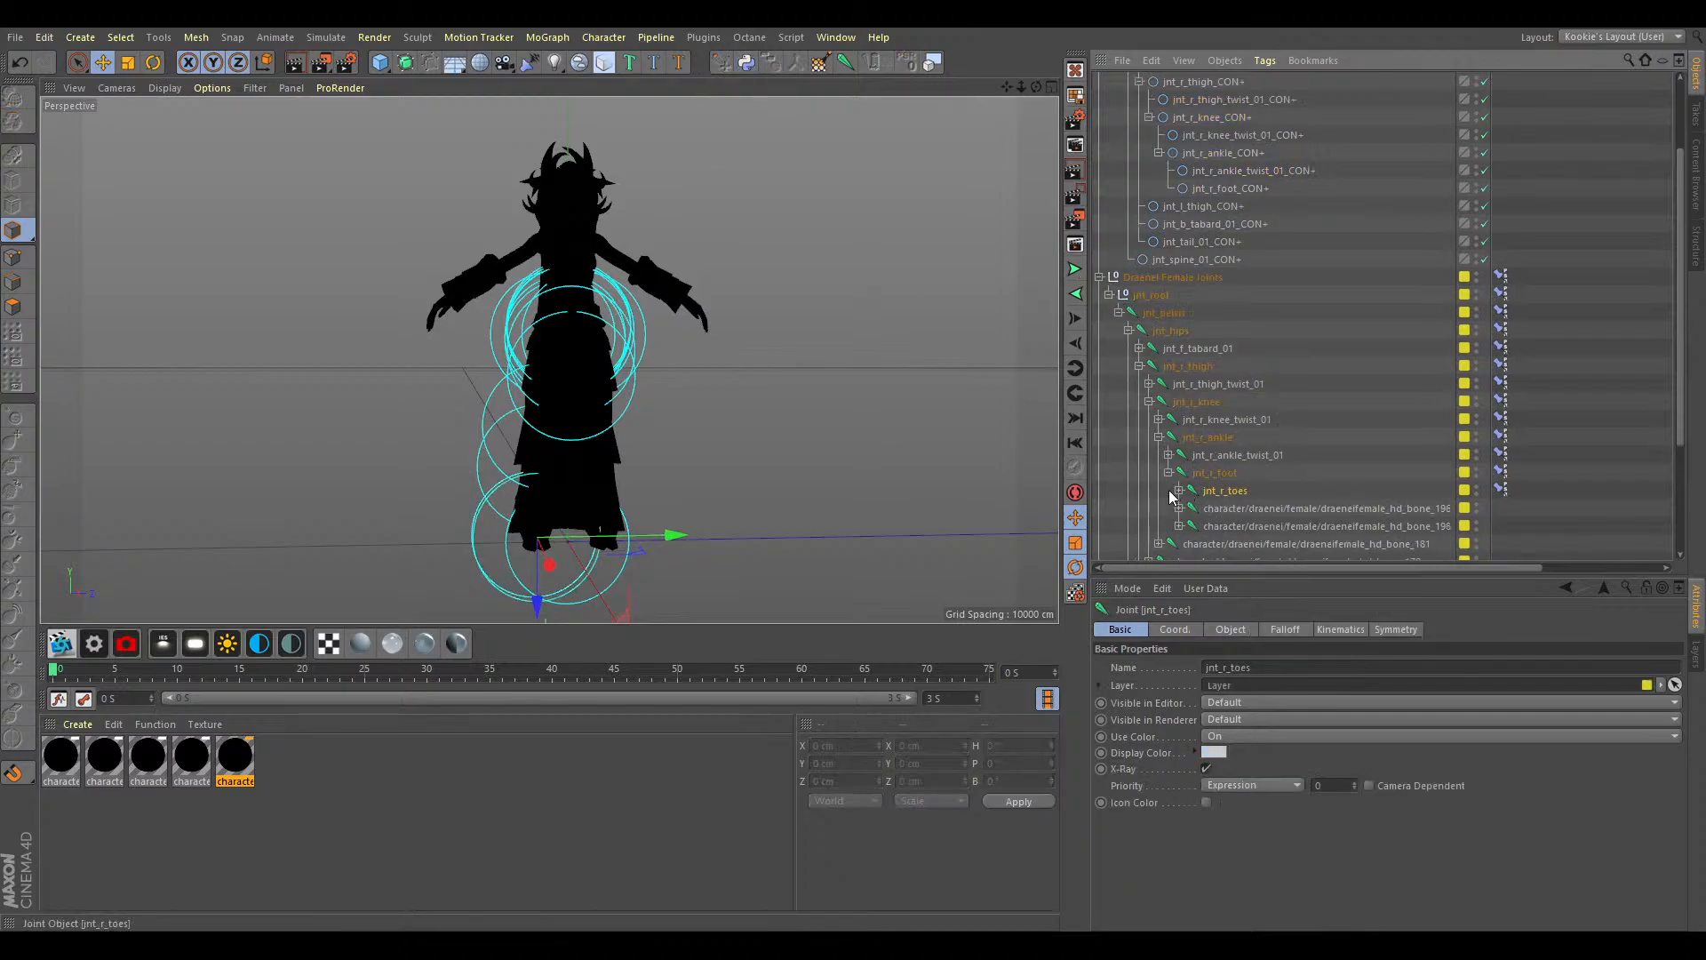
{"action": "scroll", "coordinate": [1255, 454], "scroll_direction": "up", "scroll_amount": 3}
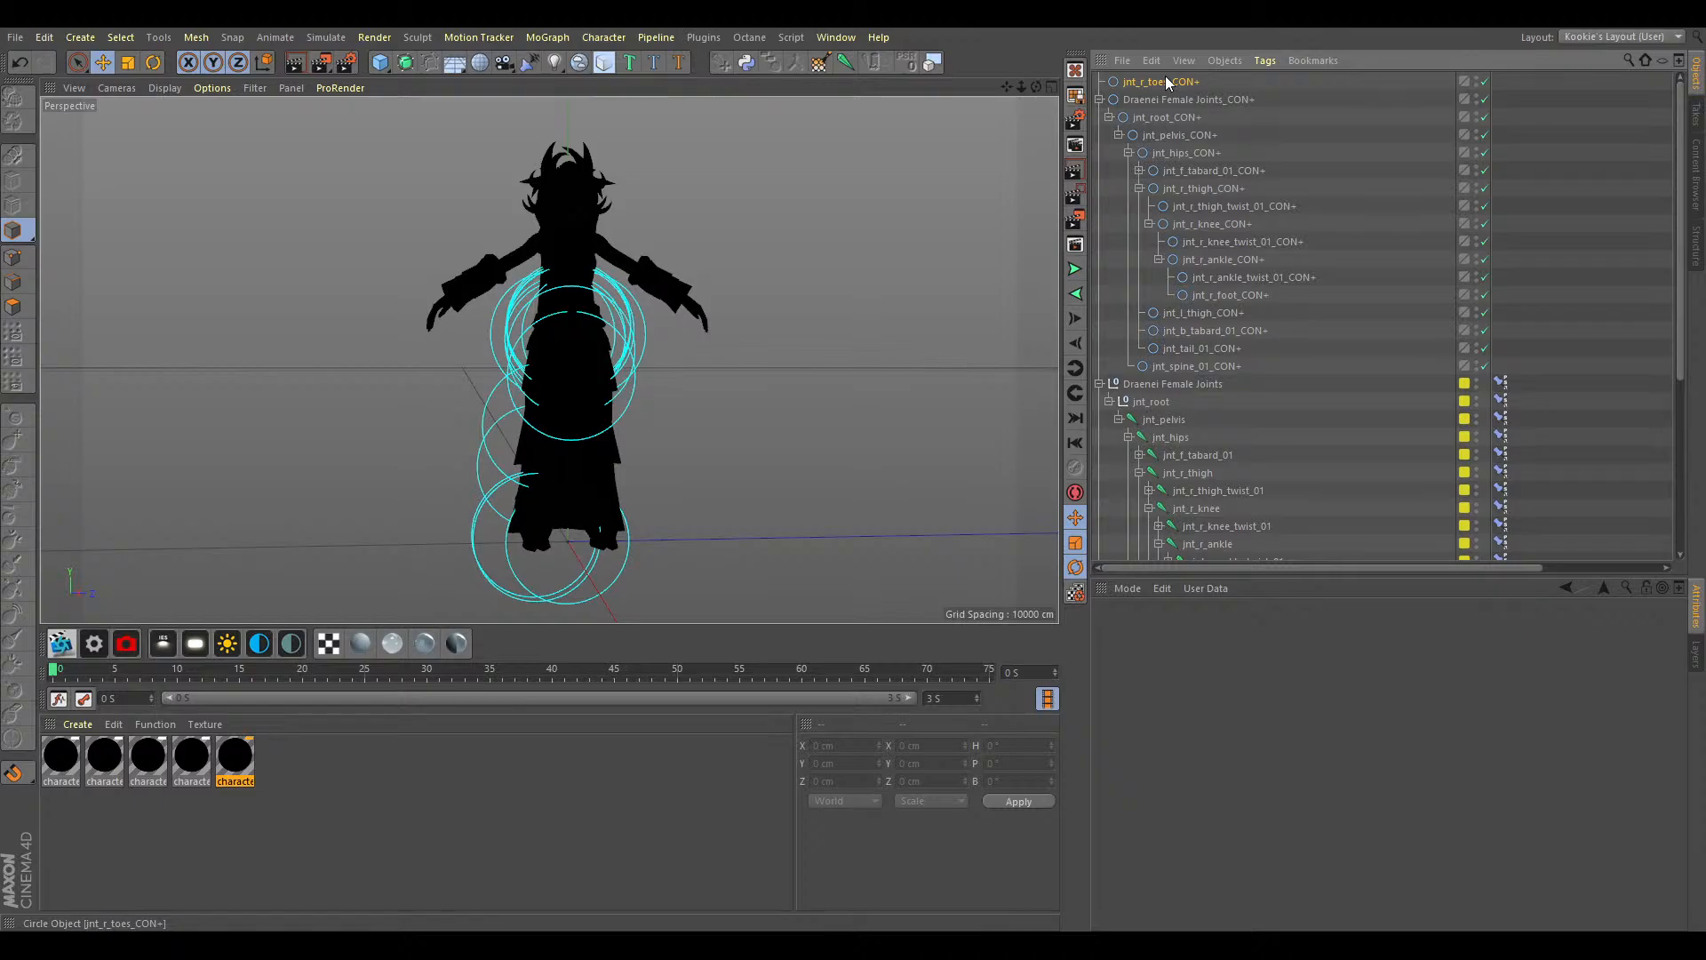
{"action": "left_click_drag", "start_coordinate": [1243, 295], "coordinate": [1249, 297]}
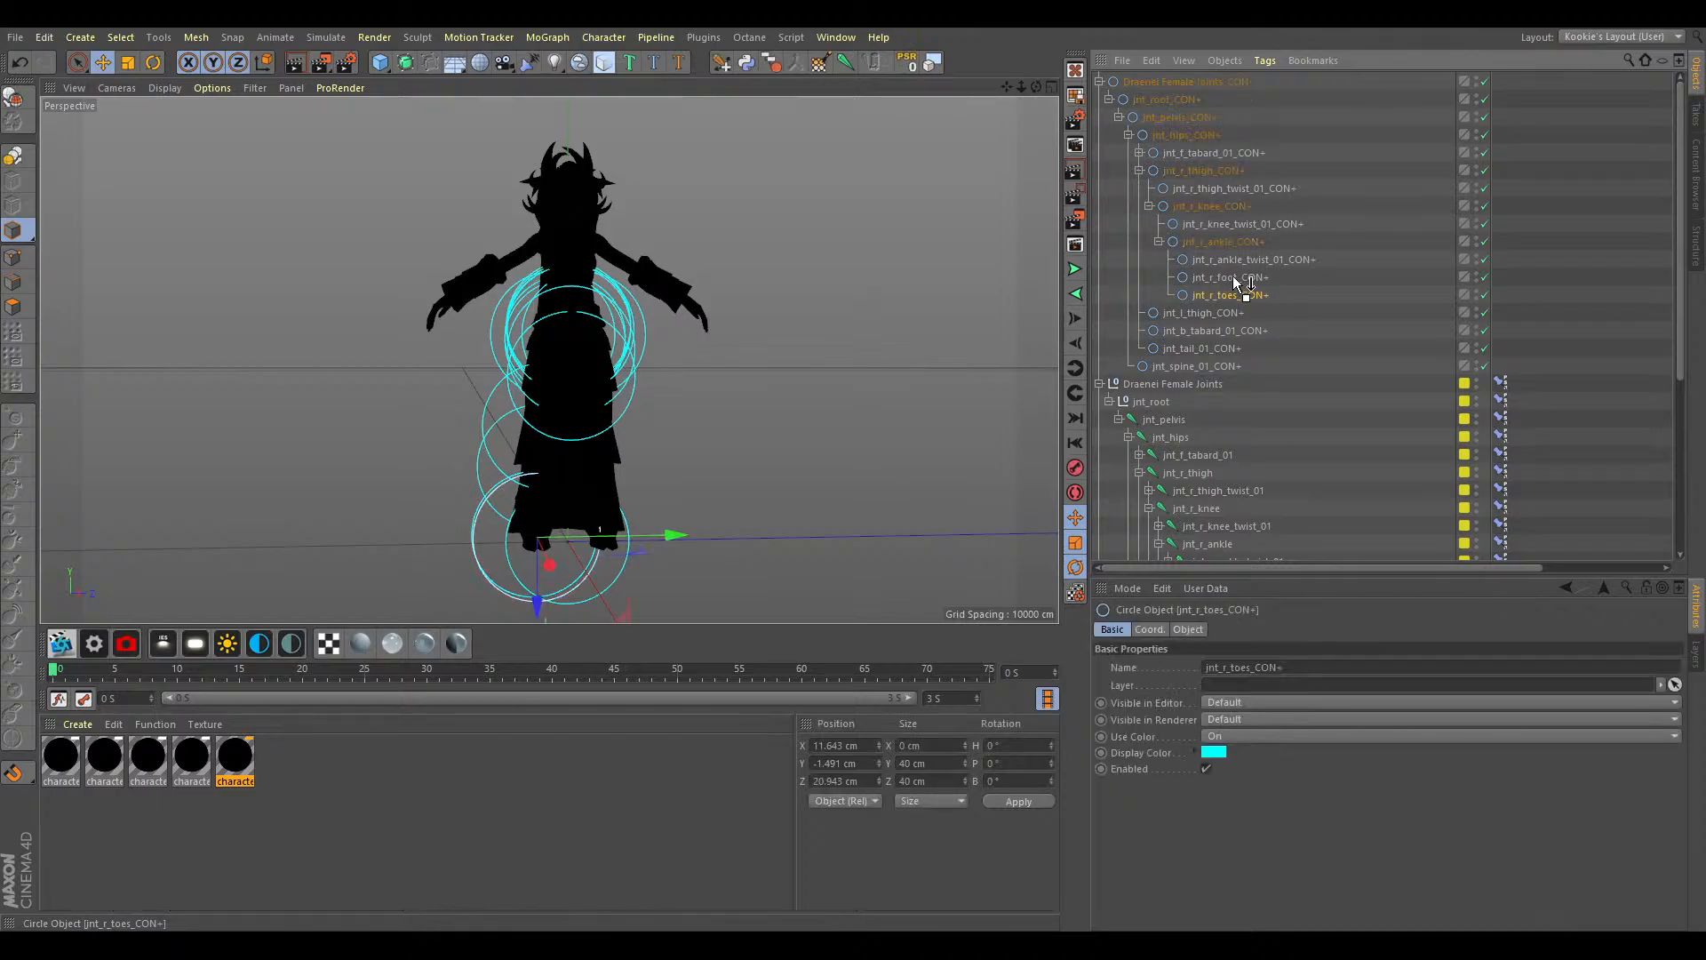
Collapse the finished right thigh branches in both the controller hierarchy and the joint hierarchy.
{"action": "left_click", "coordinate": [1142, 177]}
{"action": "left_click", "coordinate": [1139, 168]}
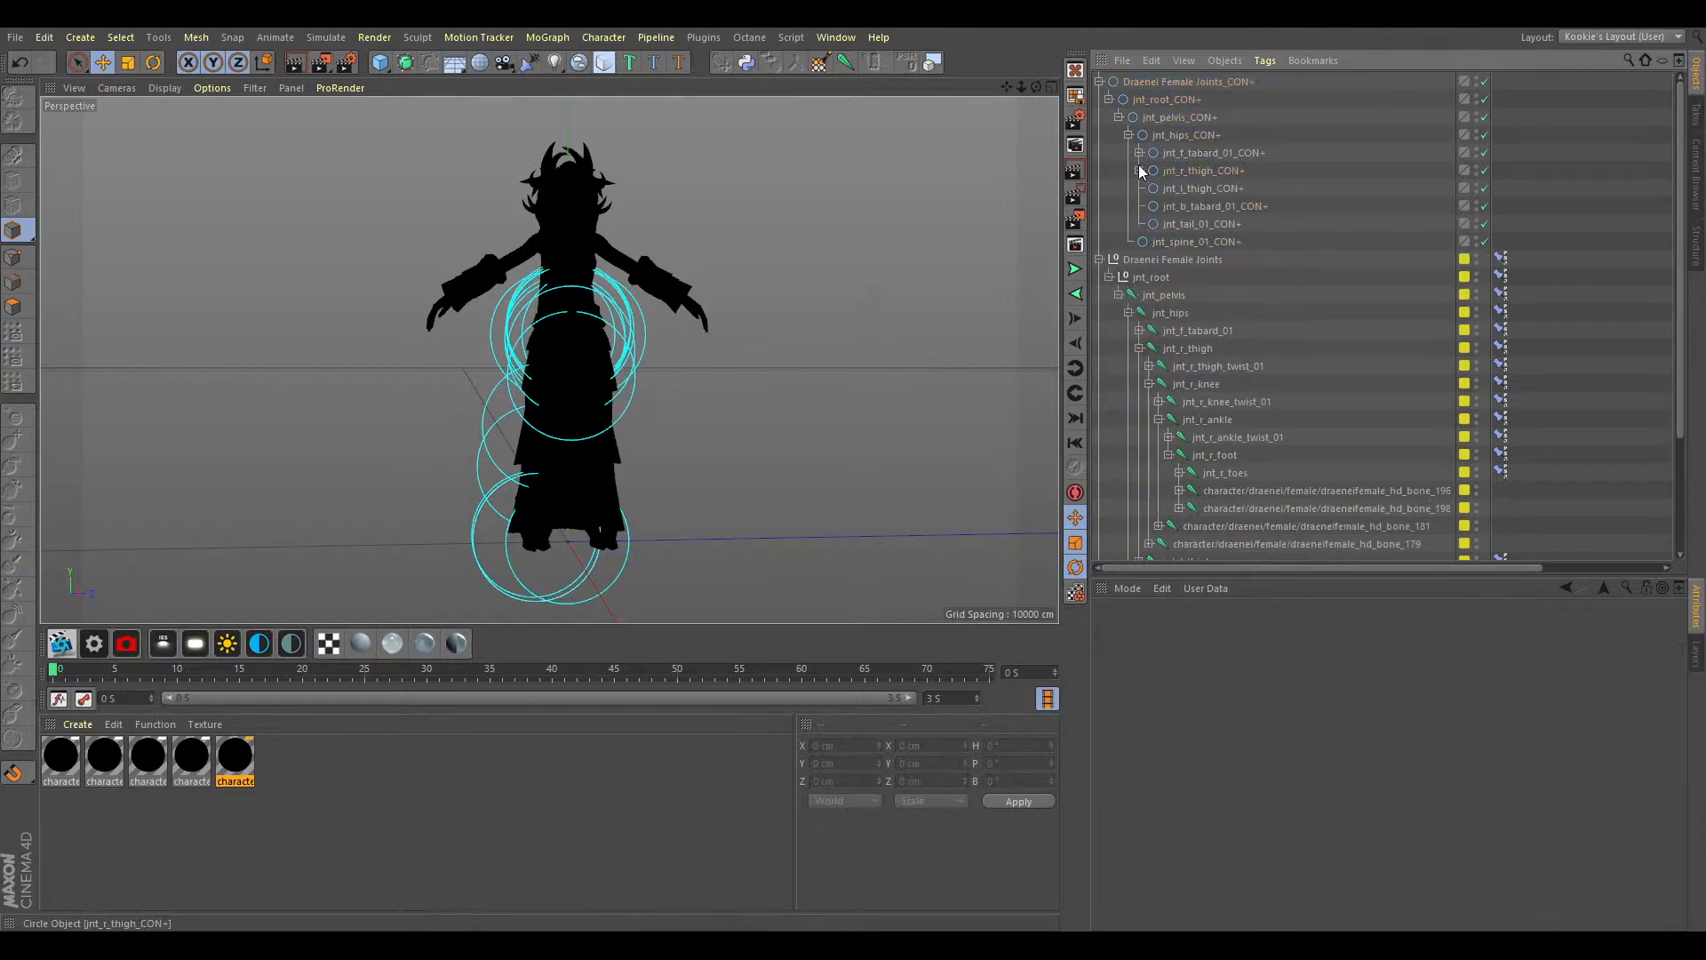
{"action": "left_click", "coordinate": [1149, 384]}
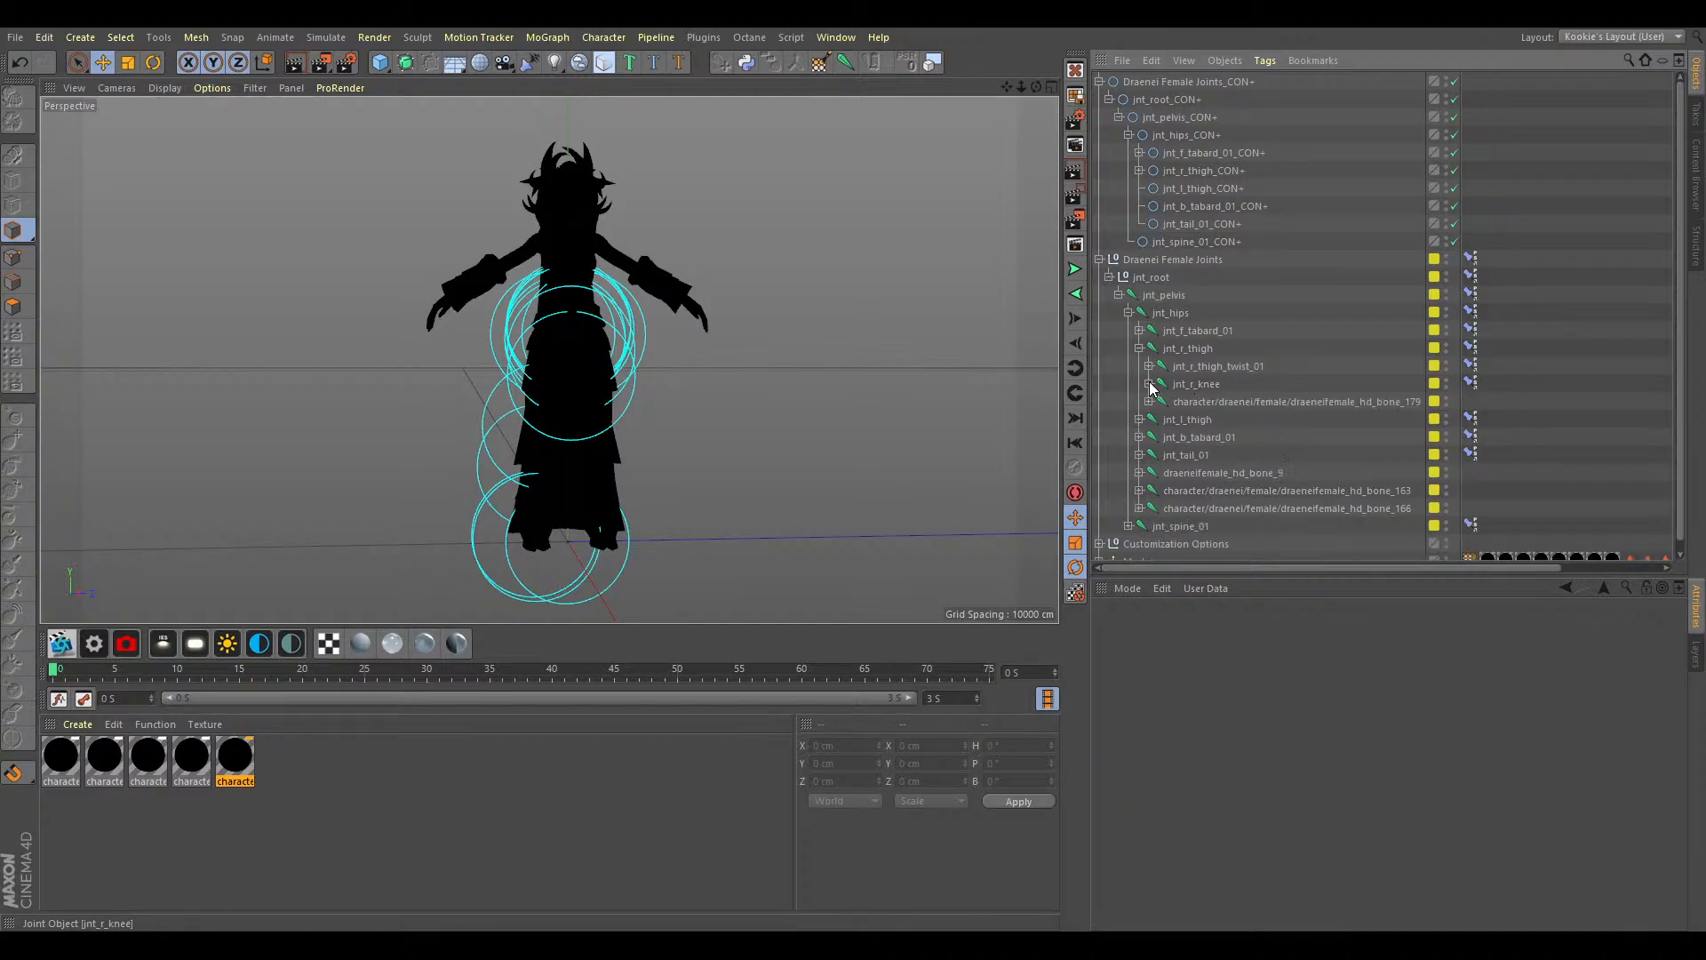
{"action": "left_click", "coordinate": [1139, 348]}
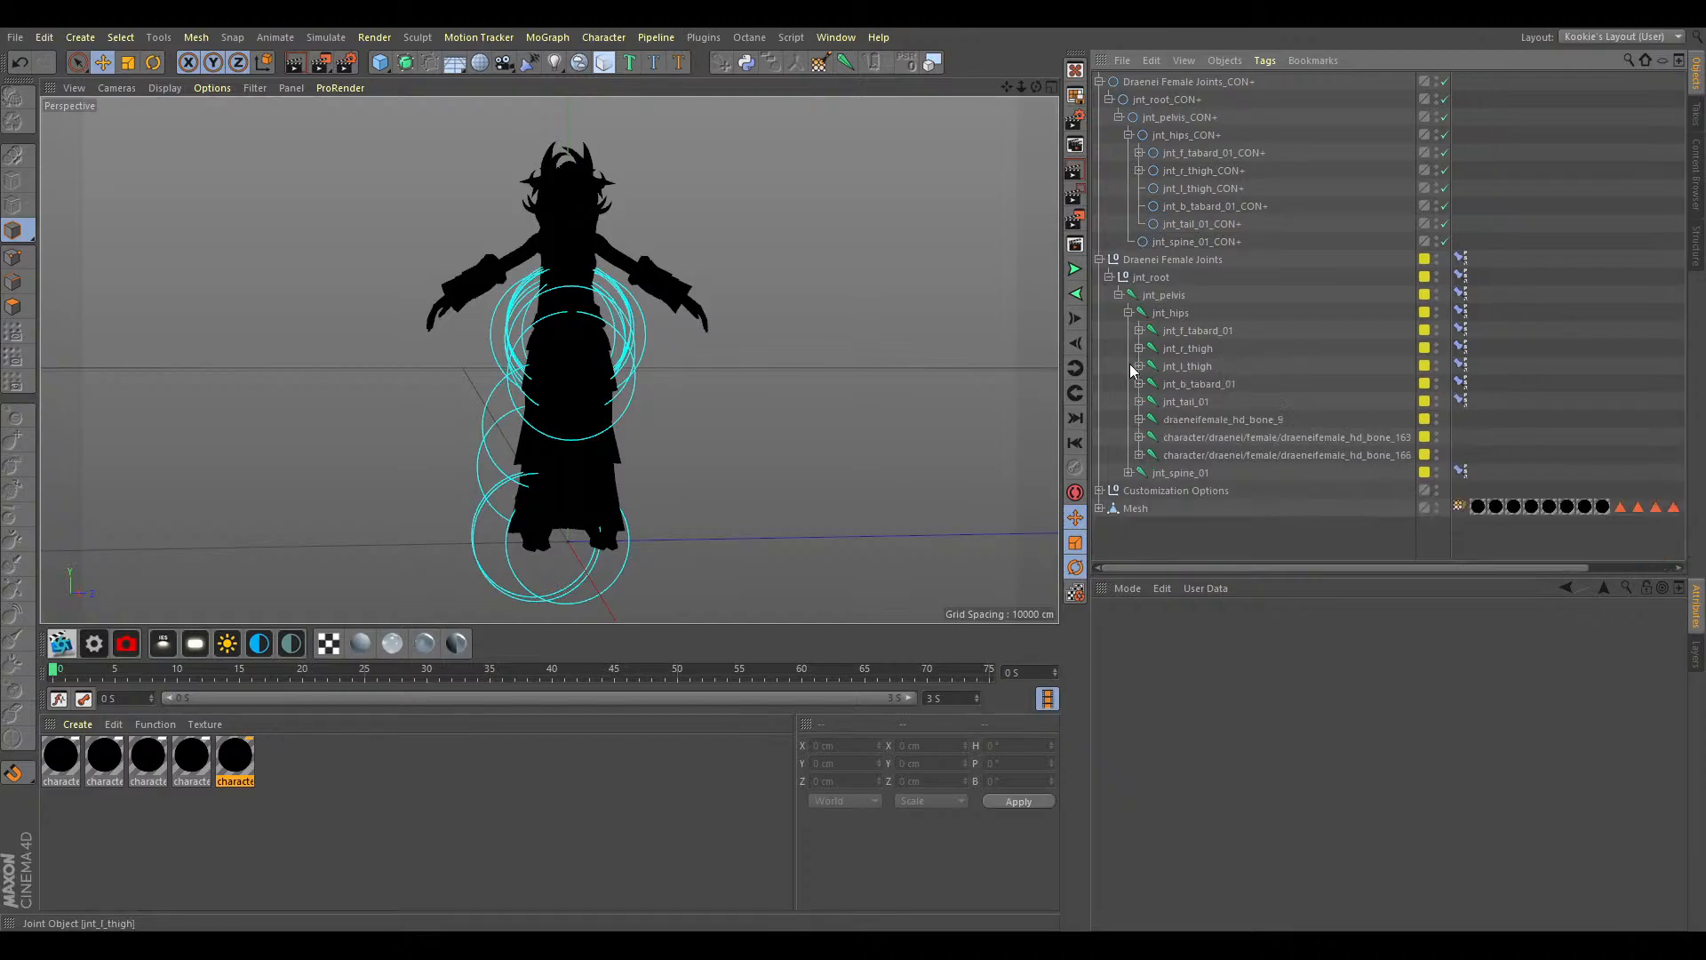
Add controllers to jnt_l_knee and jnt_l_thigh_twist_01 and nest both under jnt_l_thigh_CON+, with the knee first.
{"action": "left_click", "coordinate": [1139, 366]}
{"action": "left_click", "coordinate": [1196, 384]}
{"action": "left_click", "coordinate": [1218, 402], "text": "shift"}
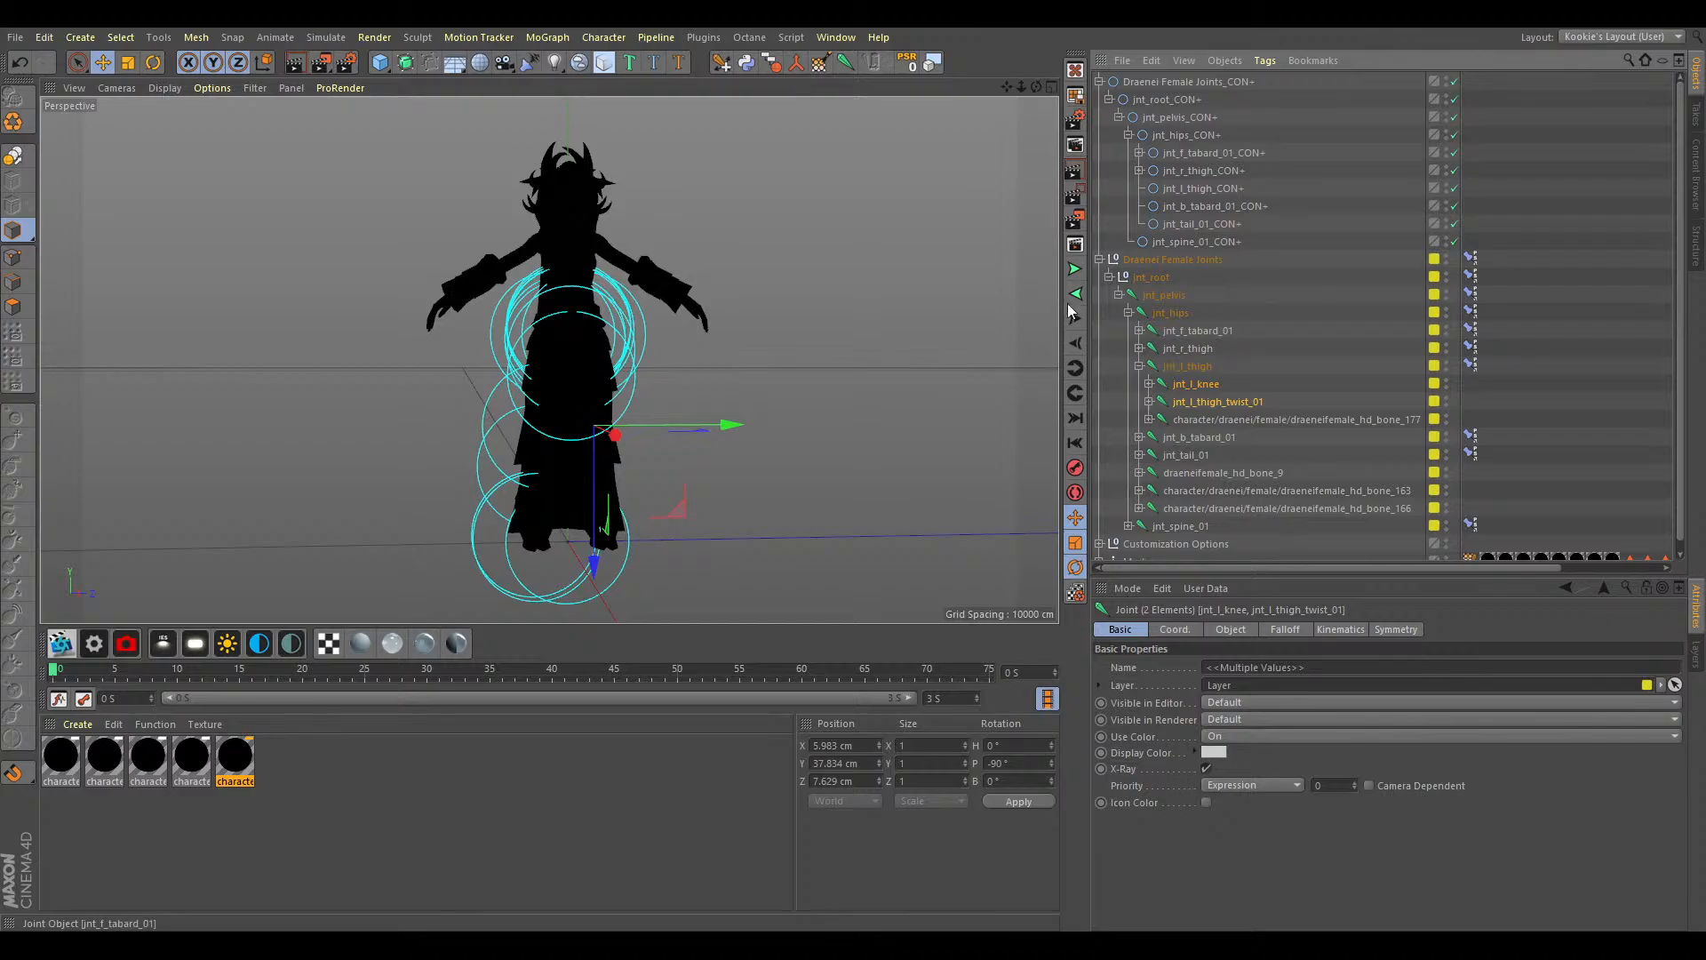
{"action": "left_click", "coordinate": [760, 66]}
{"action": "left_click", "coordinate": [1198, 96]}
{"action": "left_click", "coordinate": [1182, 80], "text": "shift"}
{"action": "left_click_drag", "start_coordinate": [1181, 80], "coordinate": [1213, 223]}
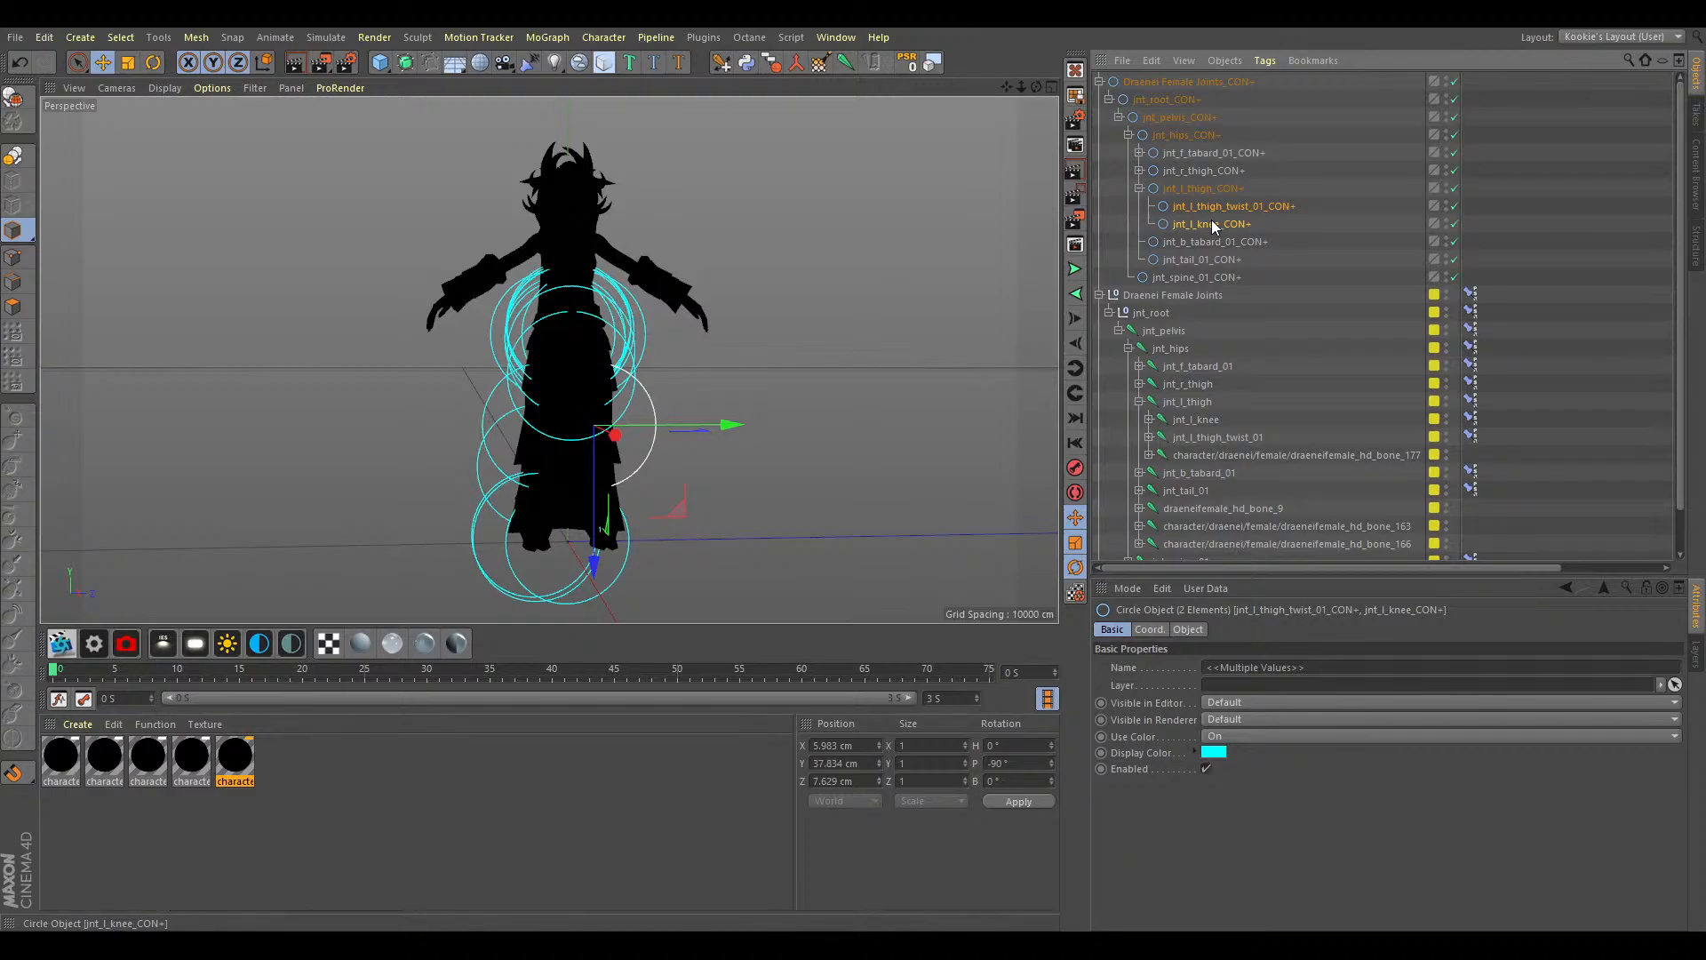
{"action": "left_click", "coordinate": [1217, 223]}
{"action": "left_click_drag", "start_coordinate": [1217, 217], "coordinate": [1219, 205]}
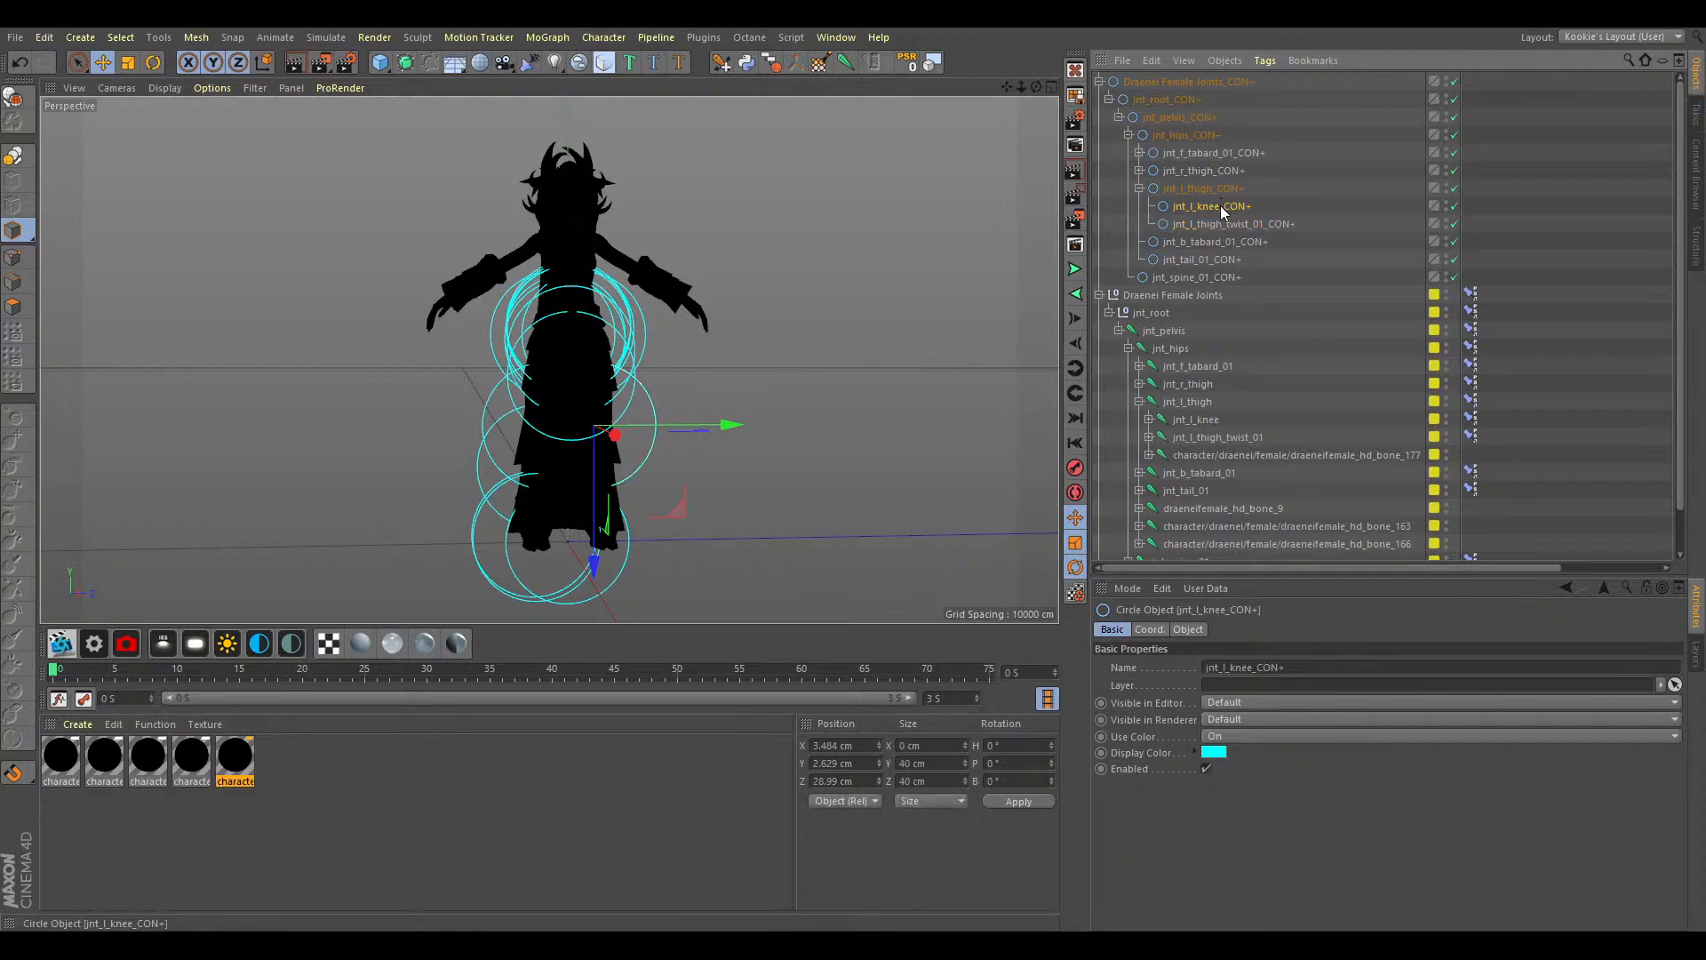
Add controllers to jnt_l_ankle and jnt_l_knee_twist_01 and nest both under jnt_l_knee_CON+, with the ankle first.
{"action": "left_click", "coordinate": [1151, 420]}
{"action": "left_click", "coordinate": [1234, 440]}
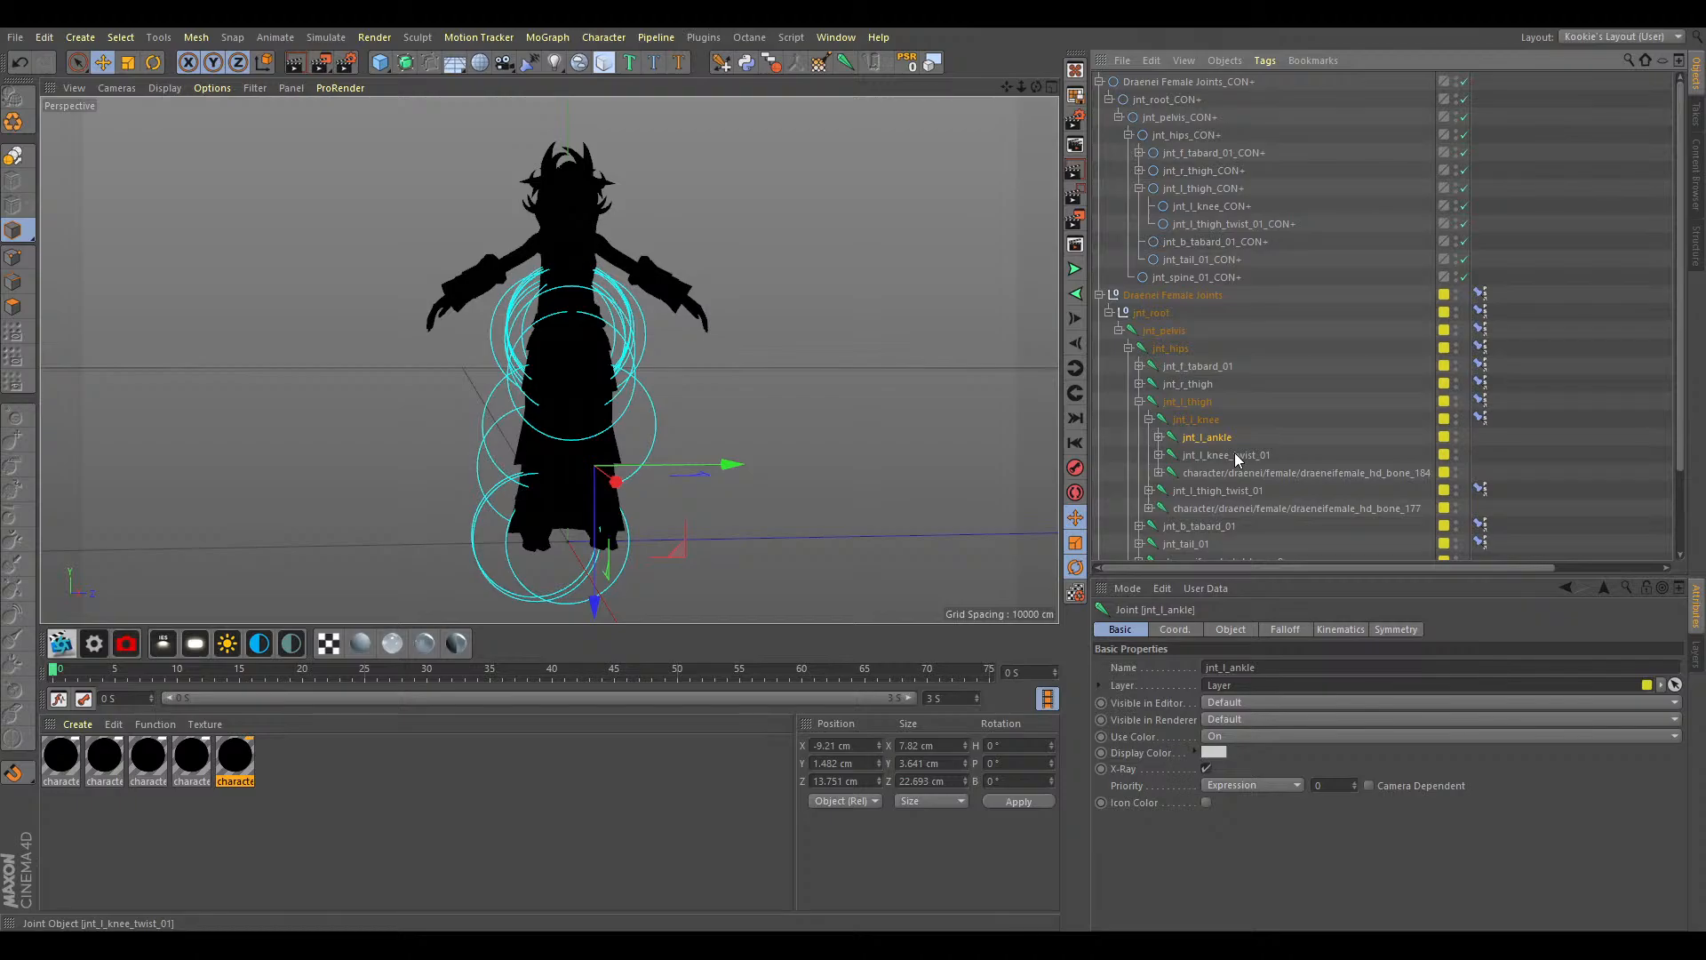
{"action": "left_click", "coordinate": [1234, 451], "text": "ctrl"}
{"action": "left_click", "coordinate": [744, 64]}
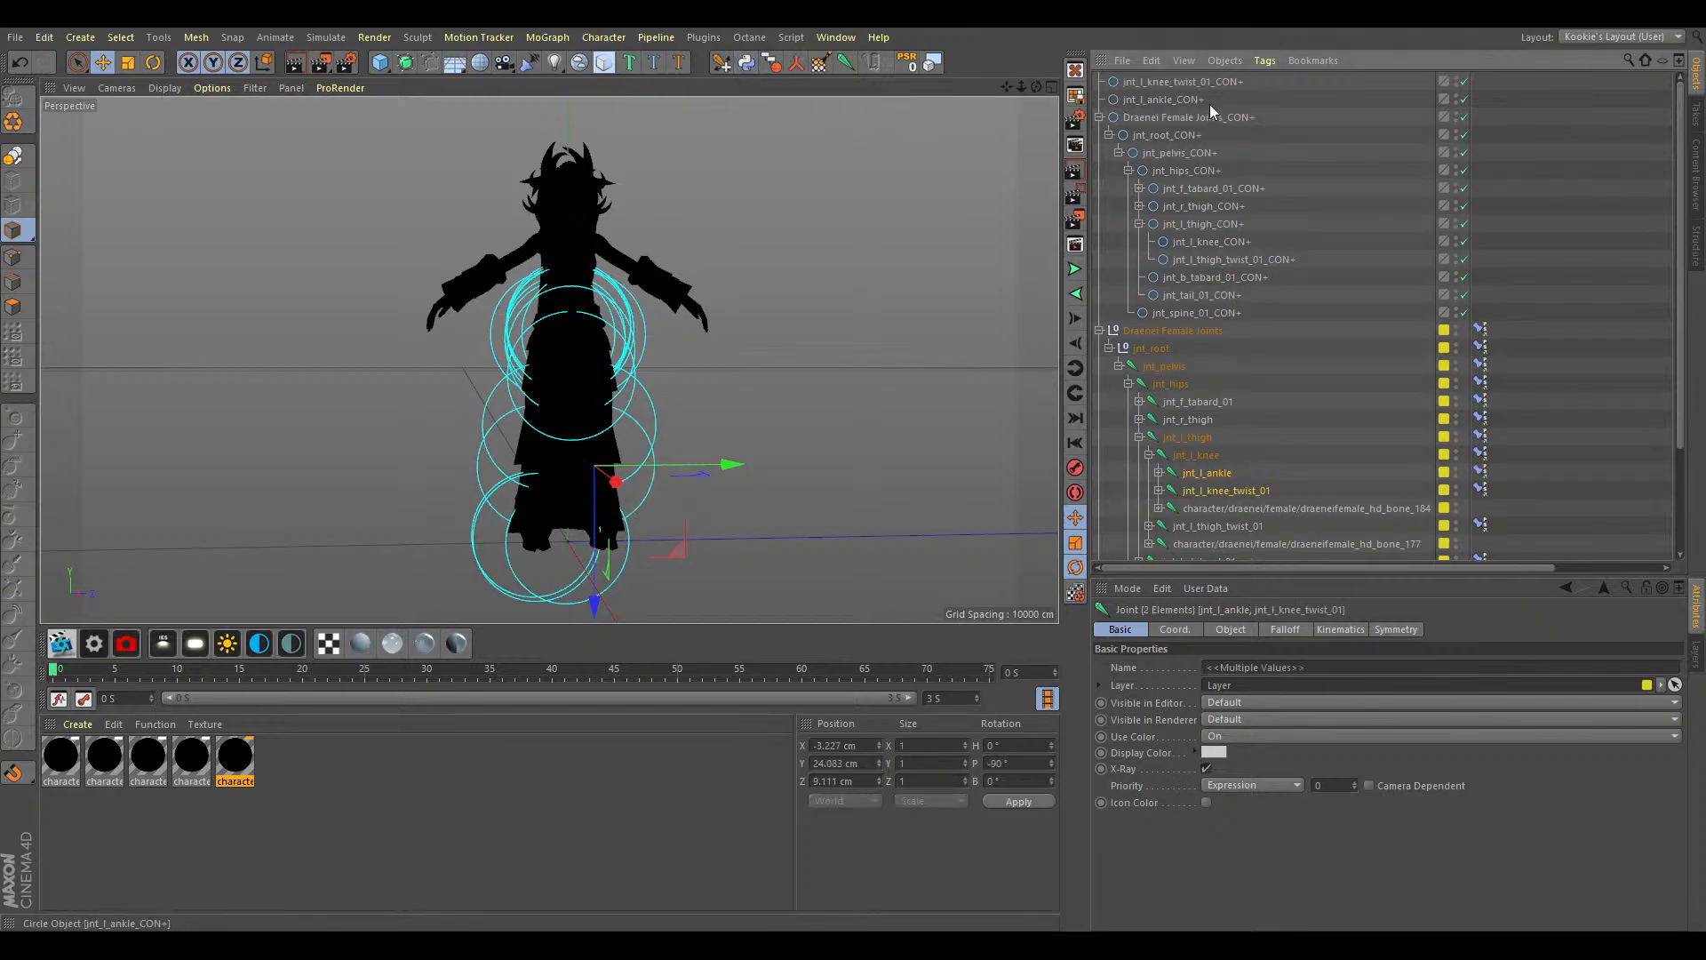
{"action": "left_click_drag", "start_coordinate": [1168, 78], "coordinate": [1229, 244]}
{"action": "left_click", "coordinate": [1208, 209]}
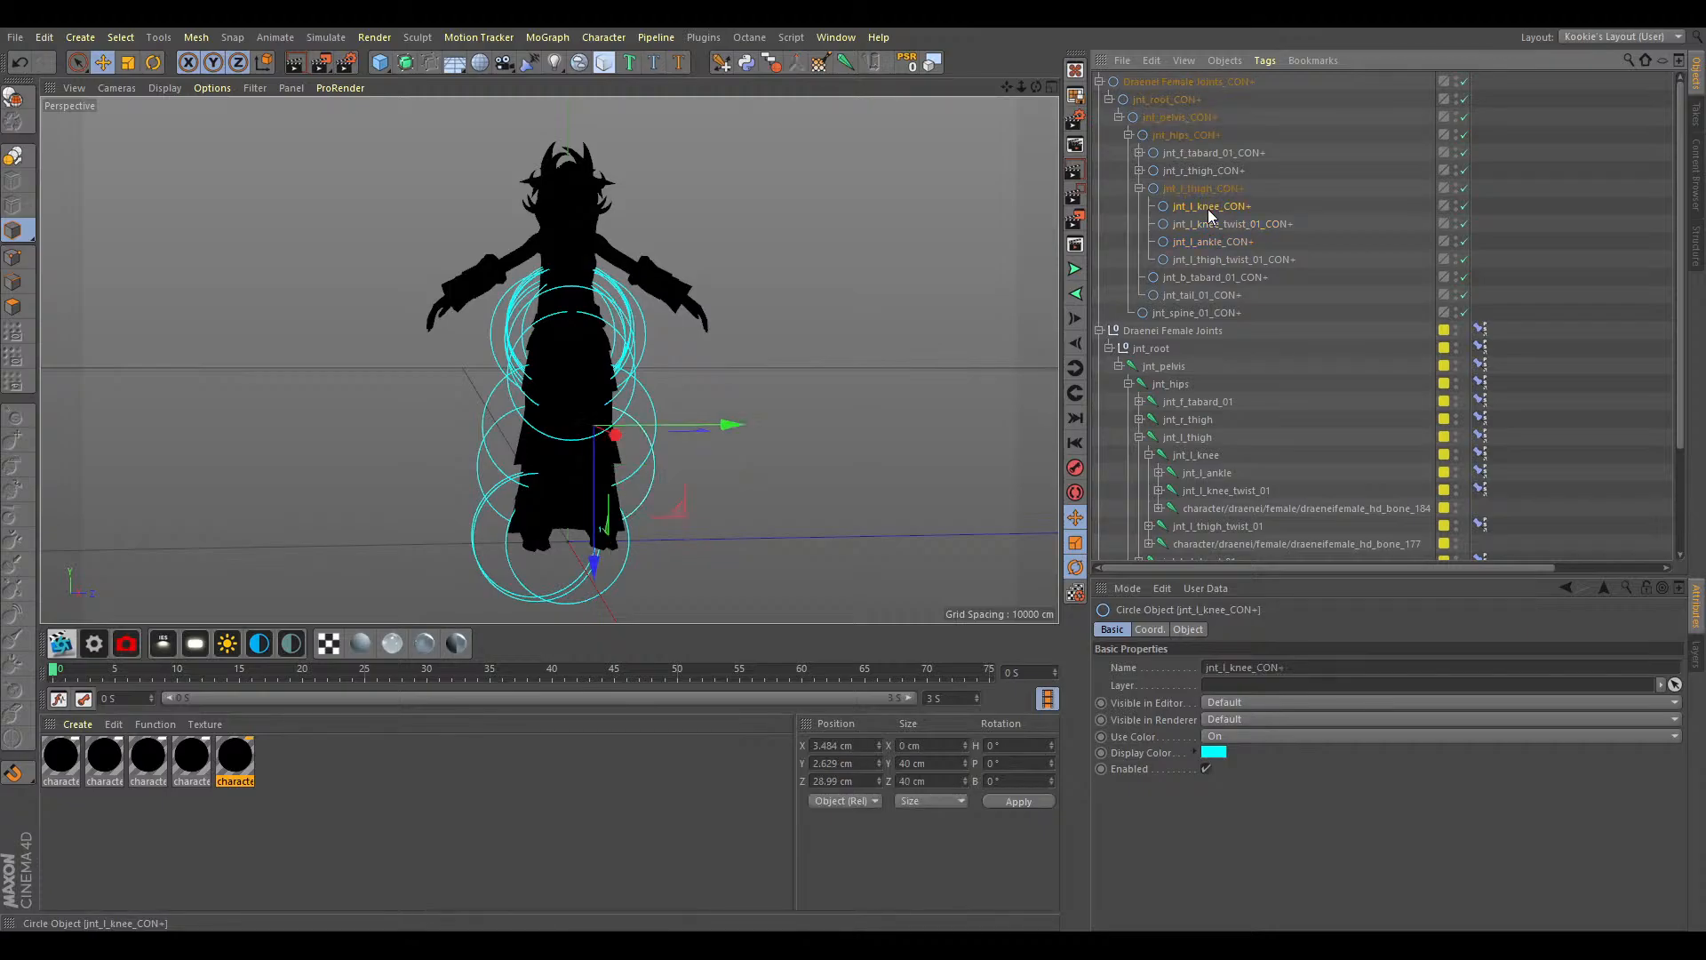
{"action": "left_click", "coordinate": [1217, 226]}
{"action": "left_click", "coordinate": [1224, 237], "text": "ctrl"}
{"action": "left_click_drag", "start_coordinate": [1224, 237], "coordinate": [1218, 211]}
{"action": "left_click", "coordinate": [1225, 236]}
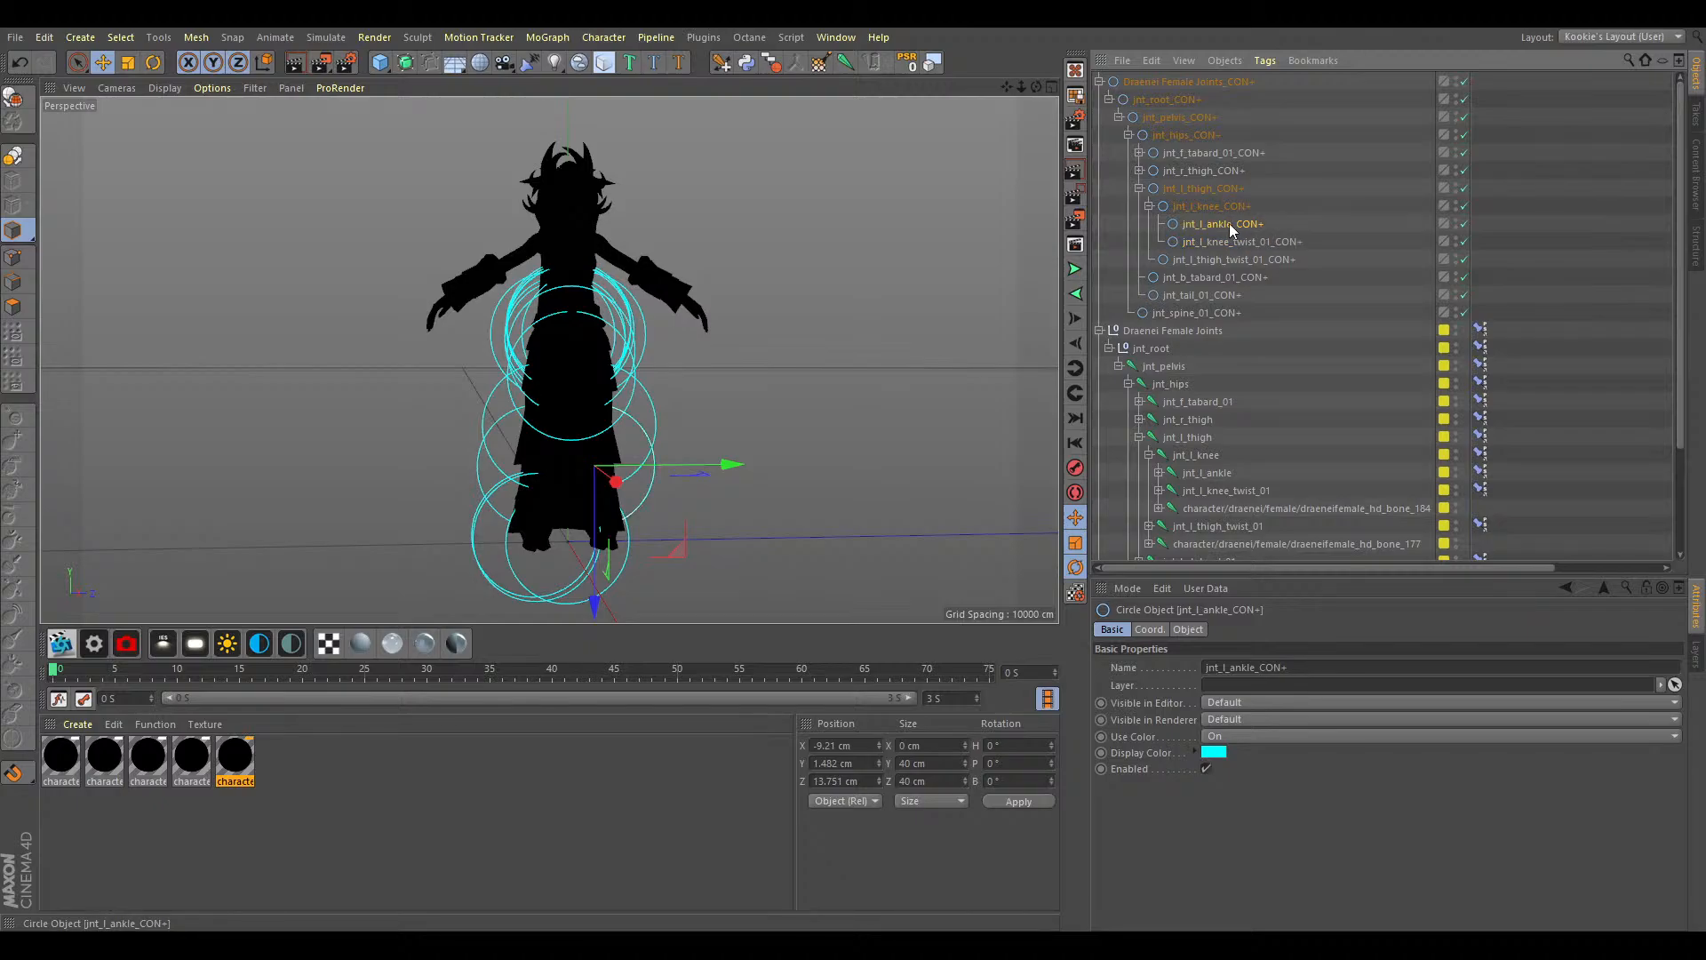
Add controllers to jnt_l_ankle_twist_01 and jnt_l_foot and nest both under jnt_l_ankle_CON+, with the ankle twist first.
{"action": "left_click", "coordinate": [1158, 474]}
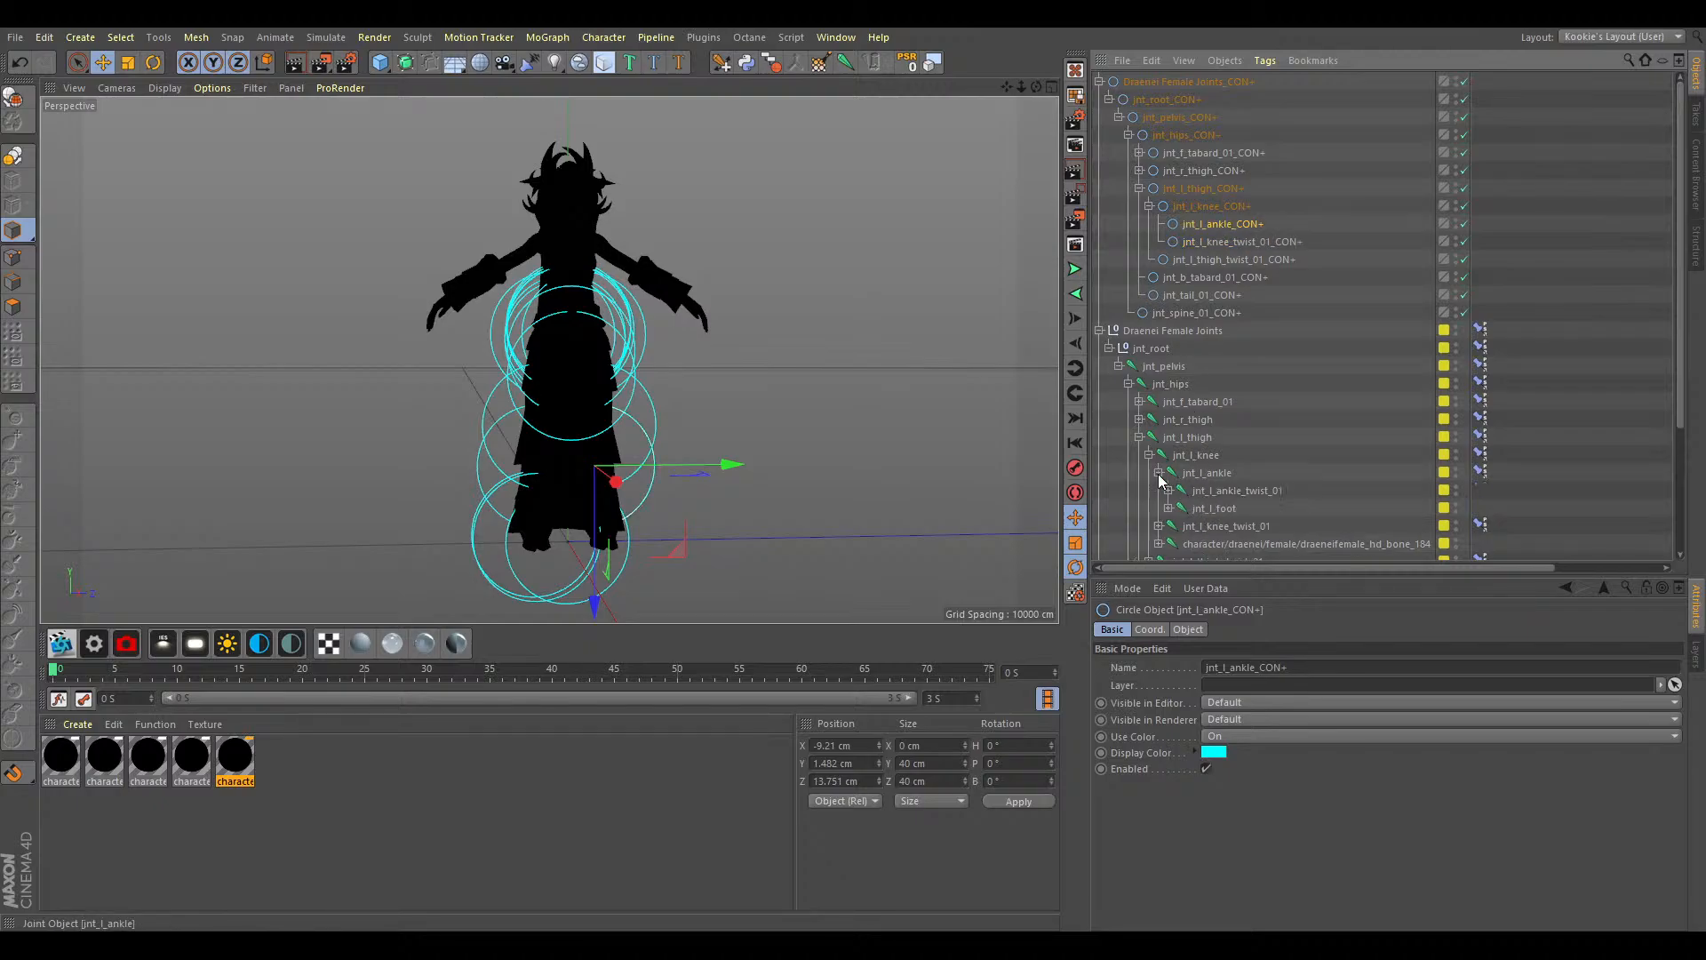
{"action": "left_click", "coordinate": [1199, 495]}
{"action": "left_click", "coordinate": [1221, 505], "text": "shift"}
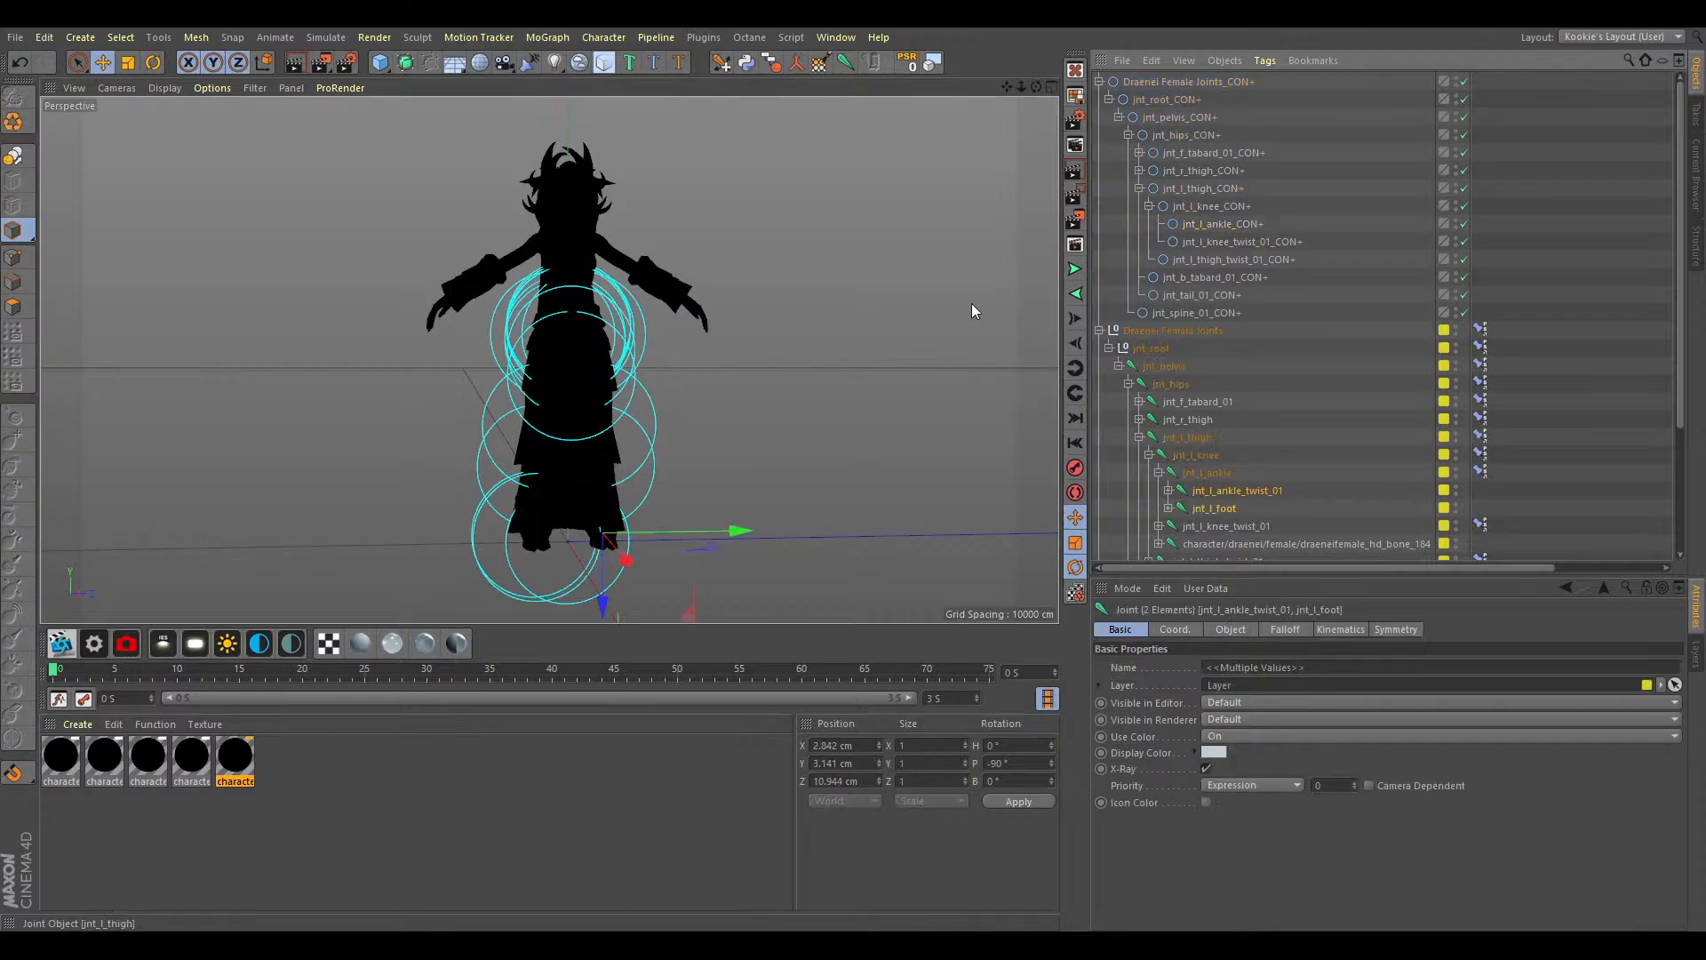
{"action": "left_click", "coordinate": [754, 66]}
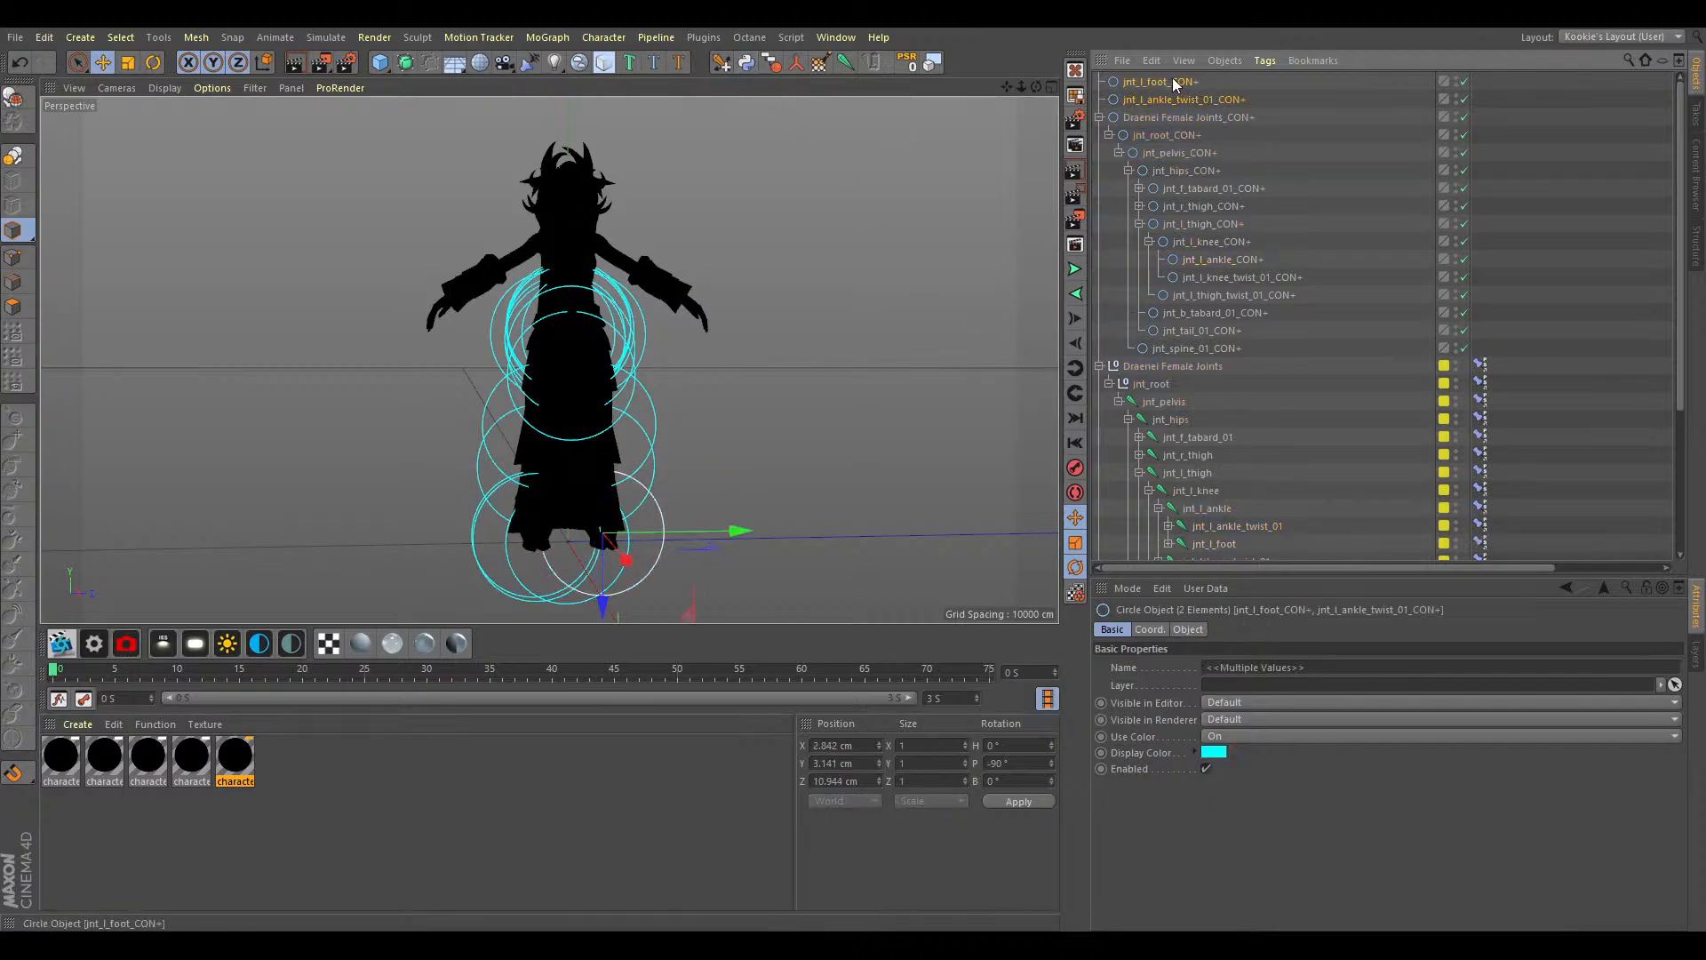
{"action": "left_click_drag", "start_coordinate": [1262, 220], "coordinate": [1224, 259]}
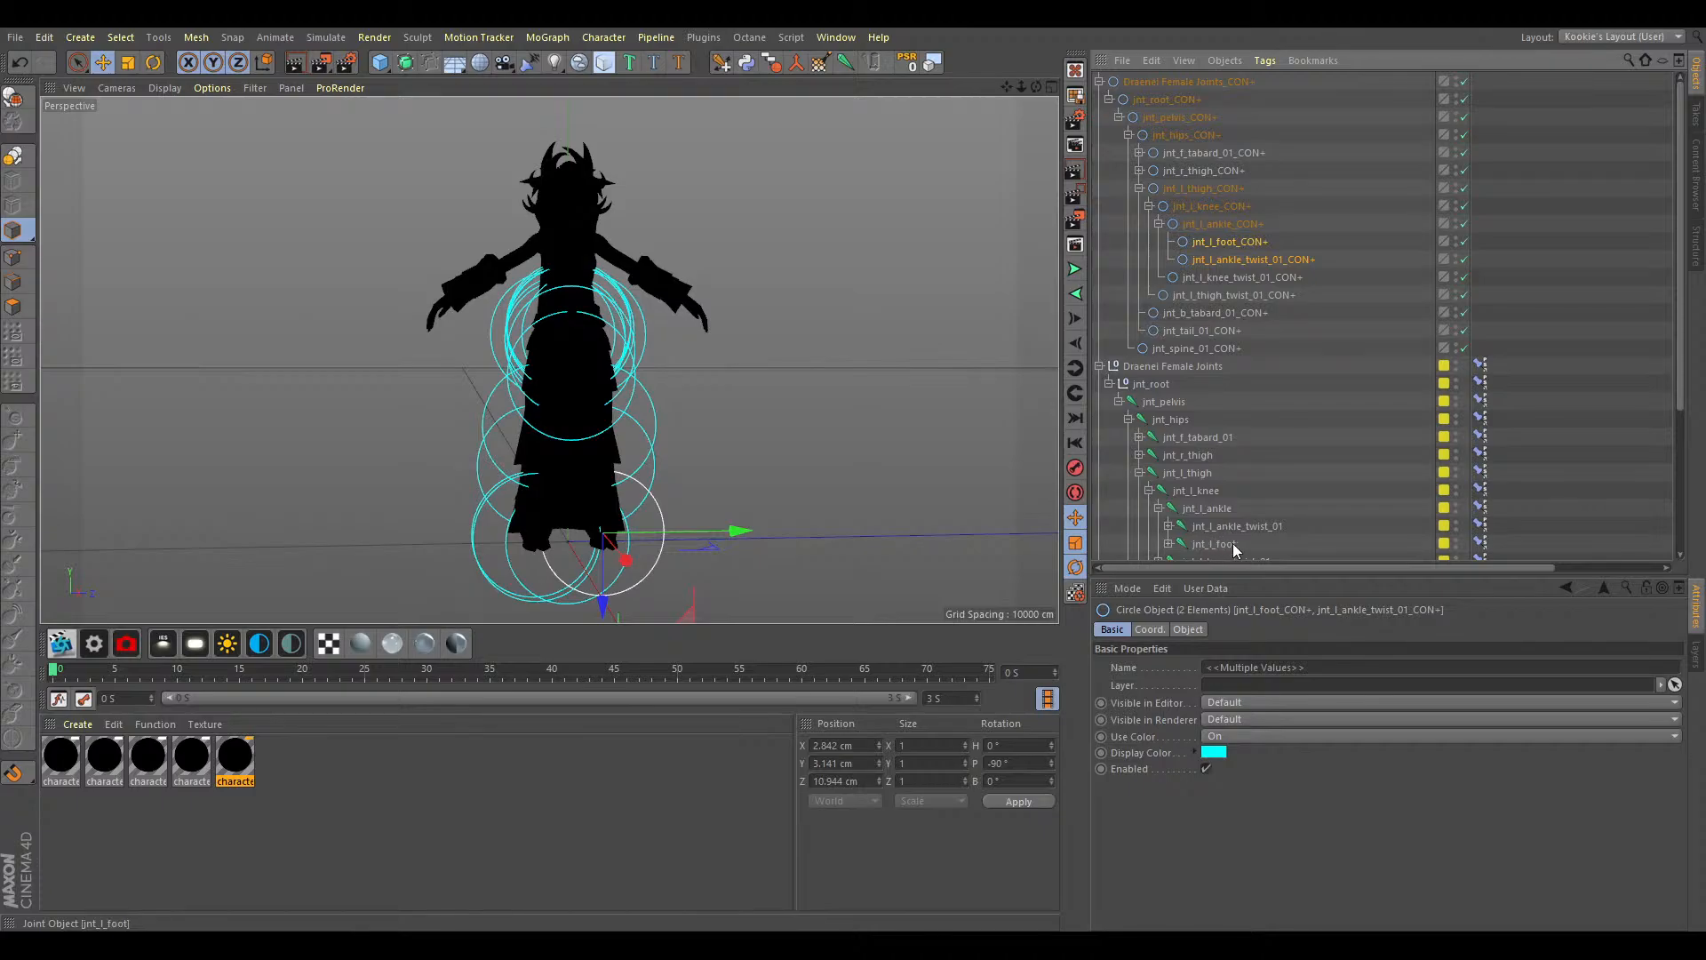
{"action": "left_click", "coordinate": [1244, 257]}
{"action": "left_click_drag", "start_coordinate": [1243, 258], "coordinate": [1246, 236]}
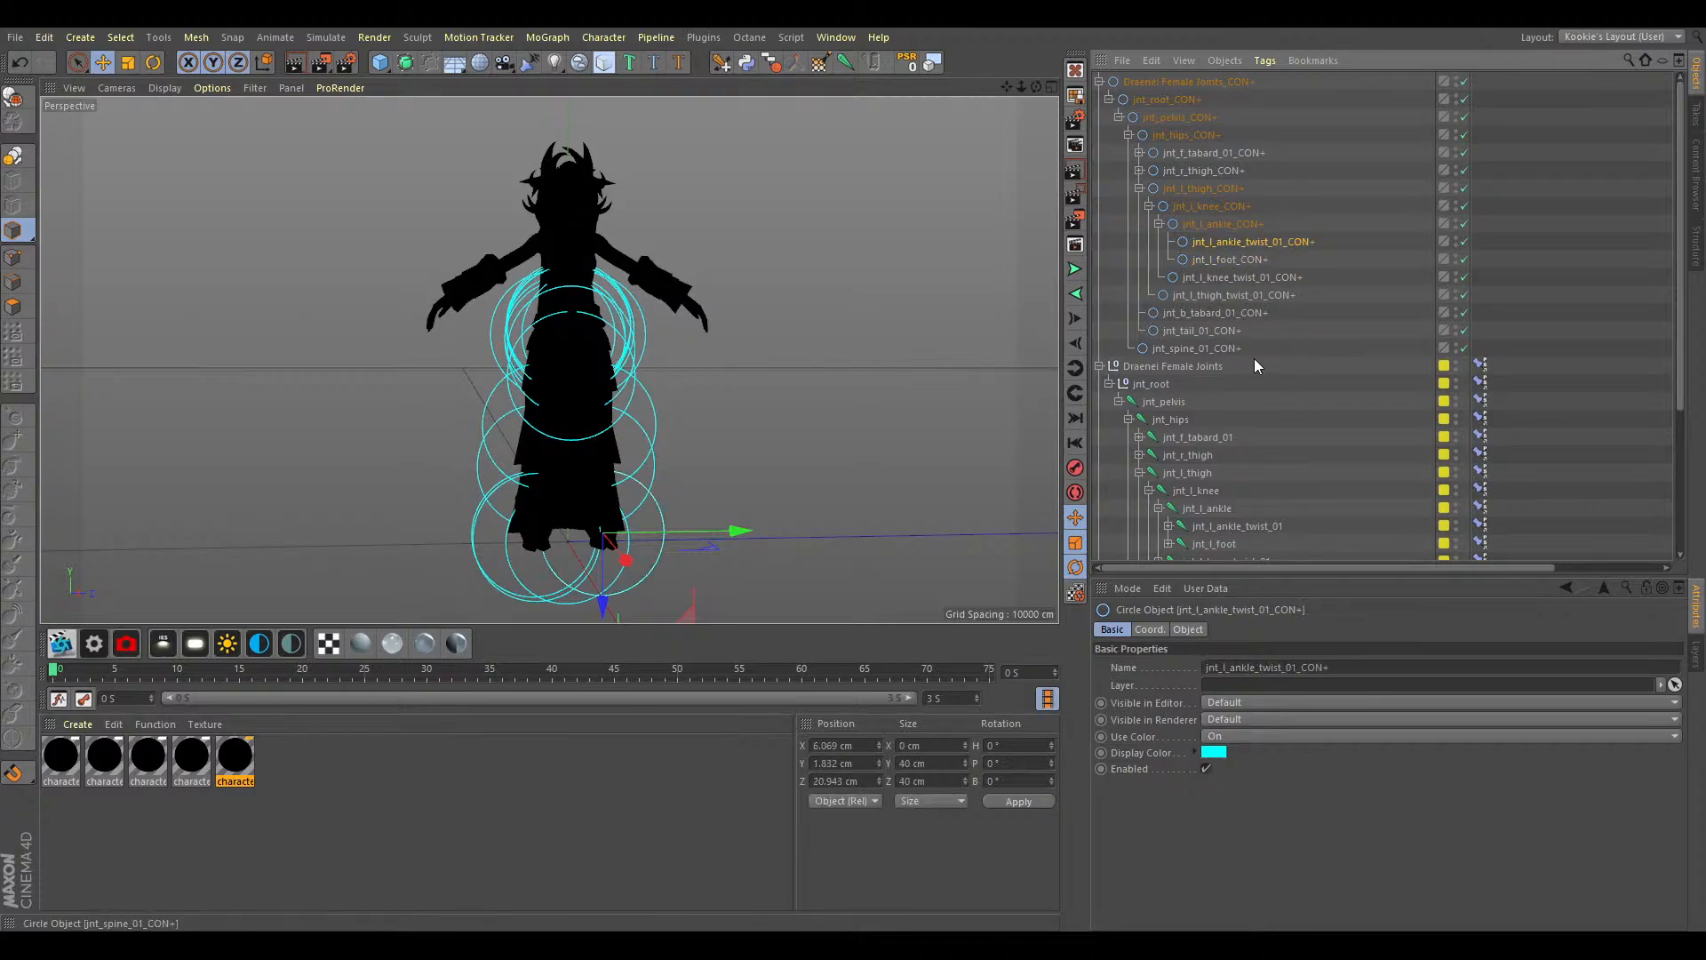
Add a circle controller to jnt_l_toes and nest it under jnt_l_foot_CON+.
{"action": "left_click", "coordinate": [1170, 544]}
{"action": "scroll", "coordinate": [1233, 521], "scroll_direction": "down", "scroll_amount": 3}
{"action": "left_click", "coordinate": [1225, 455]}
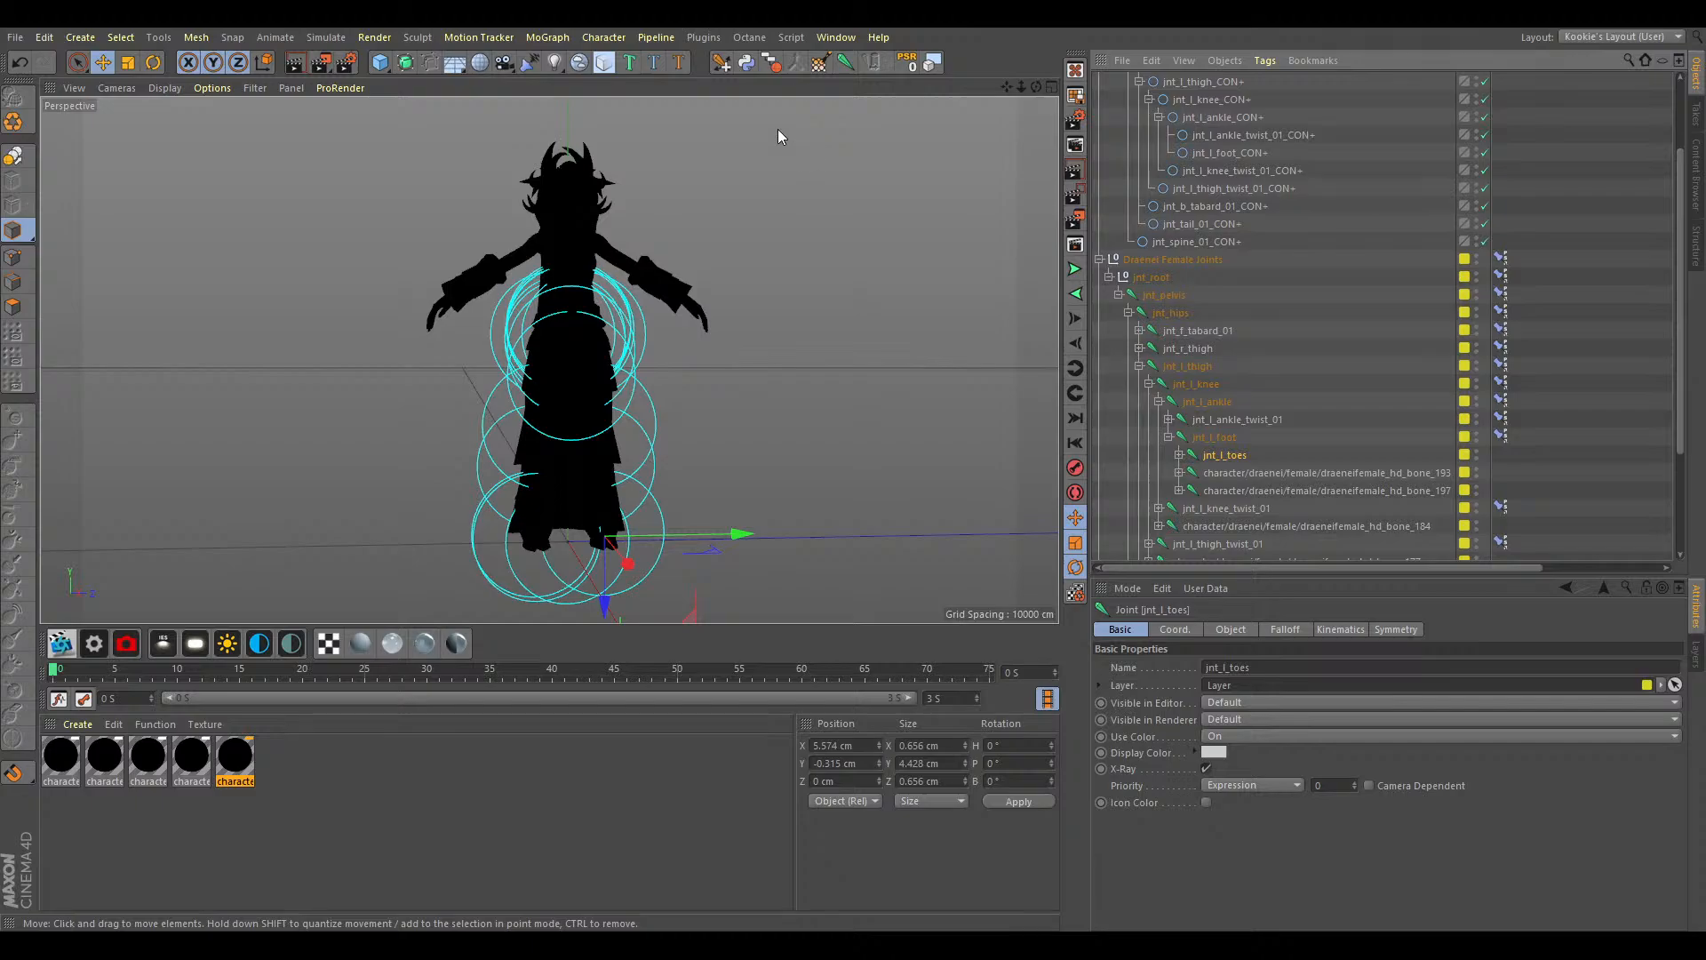
{"action": "left_click", "coordinate": [753, 68]}
{"action": "scroll", "coordinate": [1198, 337], "scroll_direction": "up", "scroll_amount": 3}
{"action": "left_click", "coordinate": [1169, 79]}
{"action": "left_click_drag", "start_coordinate": [1170, 80], "coordinate": [1206, 278]}
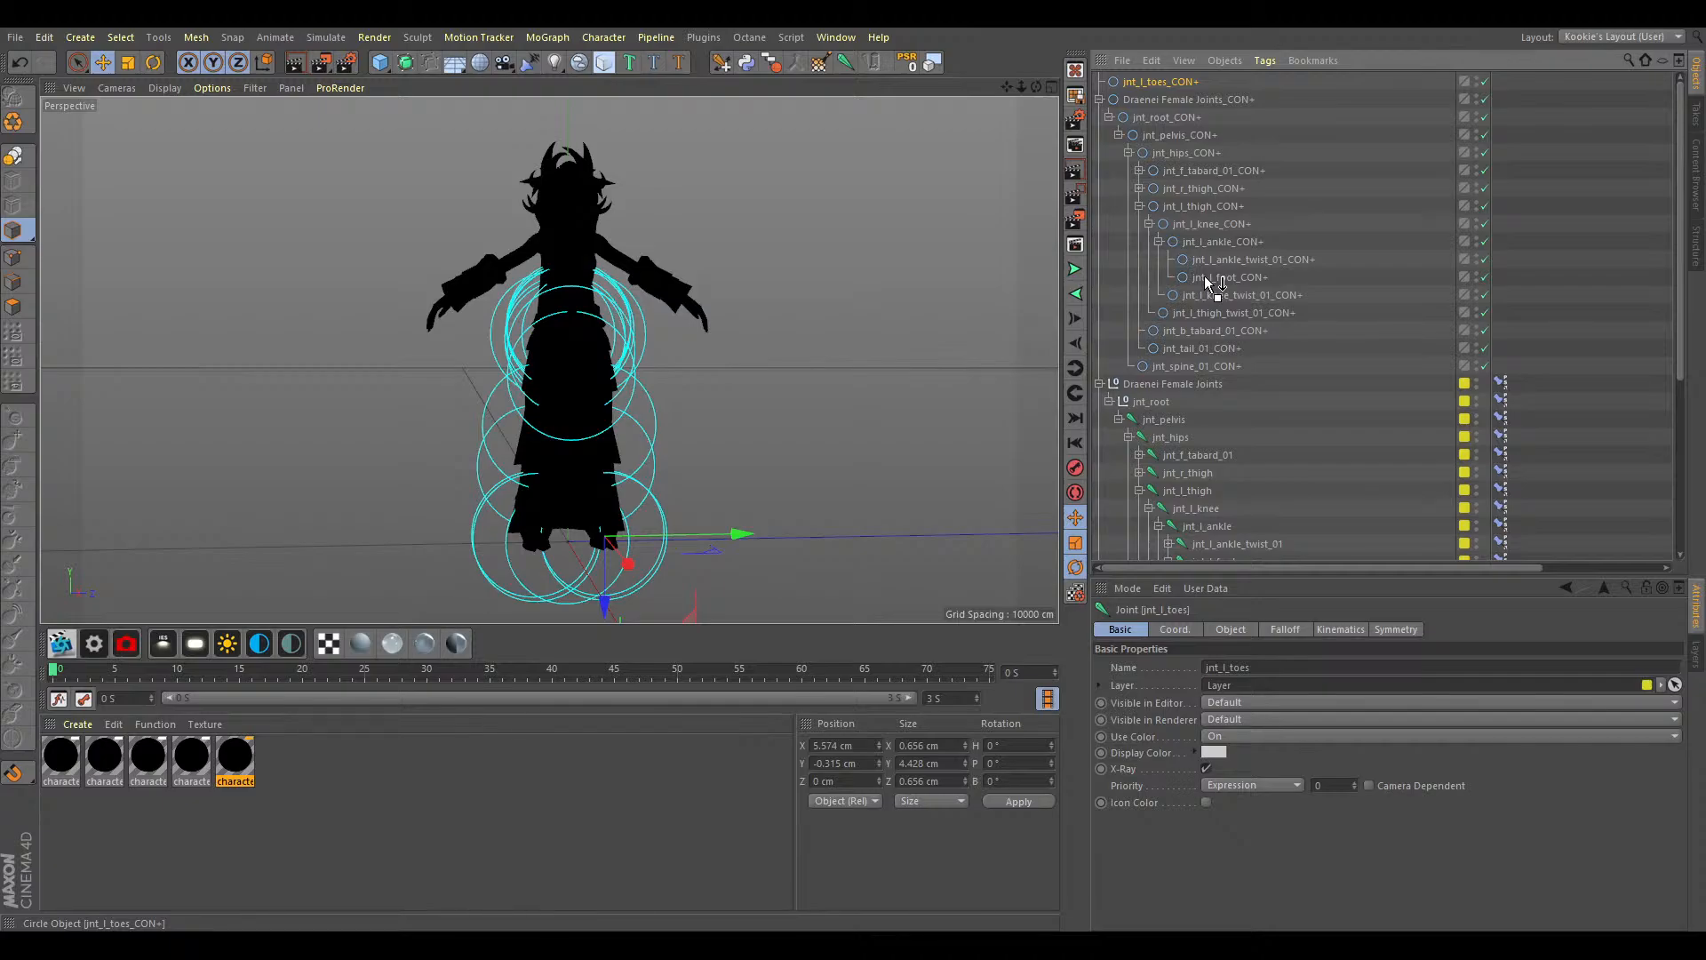
{"action": "left_click_drag", "start_coordinate": [1208, 282], "coordinate": [1207, 283]}
Collapse the finished left thigh branches in both the joint hierarchy and the controller hierarchy.
{"action": "scroll", "coordinate": [1178, 264], "scroll_direction": "down", "scroll_amount": 3}
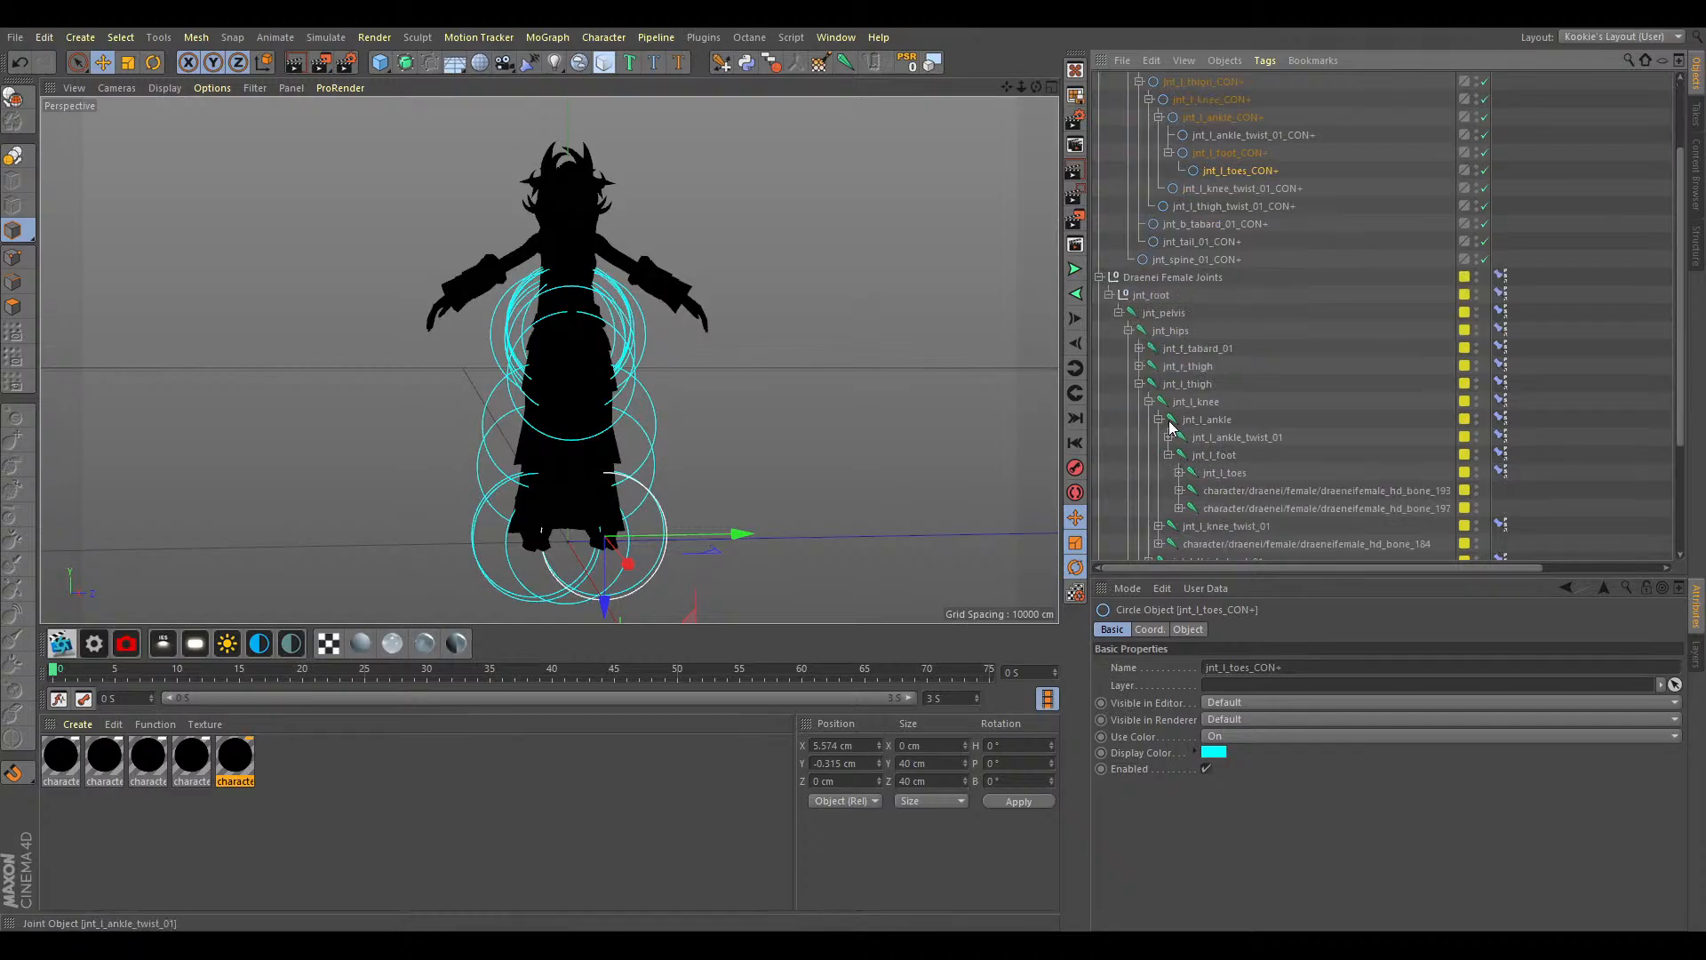
{"action": "left_click", "coordinate": [1139, 383]}
{"action": "left_click", "coordinate": [1138, 107]}
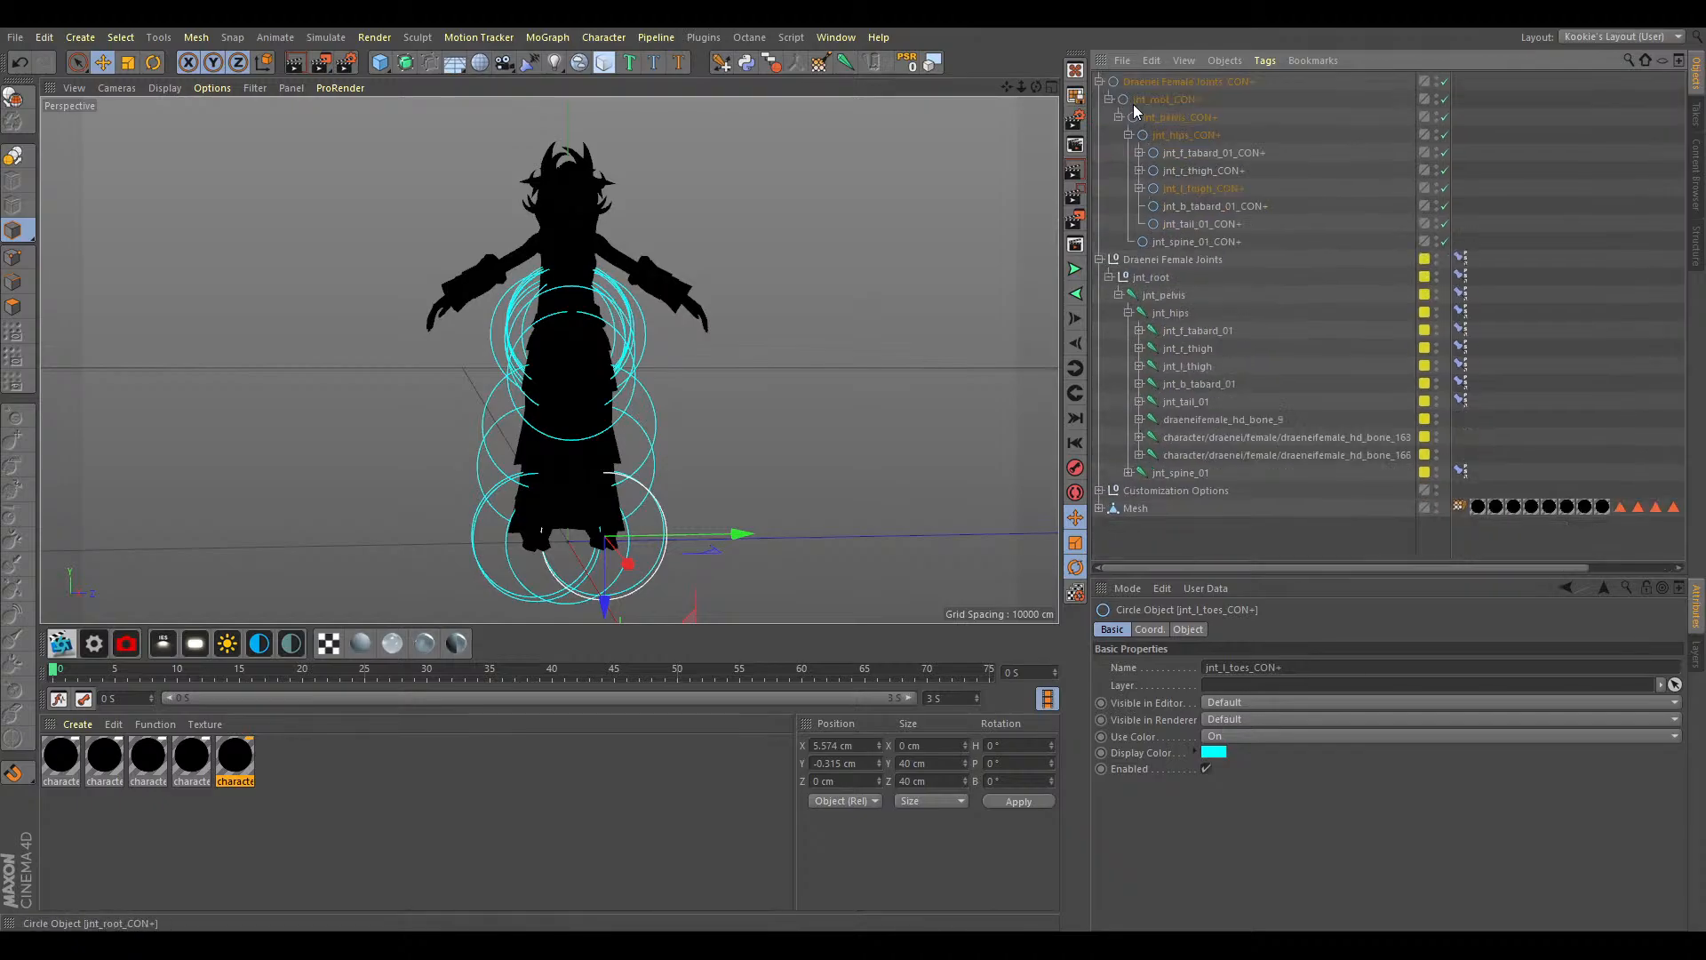
Add controllers to jnt_b_tabard_02 and jnt_b_tabard_03, chain them under jnt_b_tabard_01_CON+, and collapse both back tabard branches.
{"action": "left_click", "coordinate": [1139, 383]}
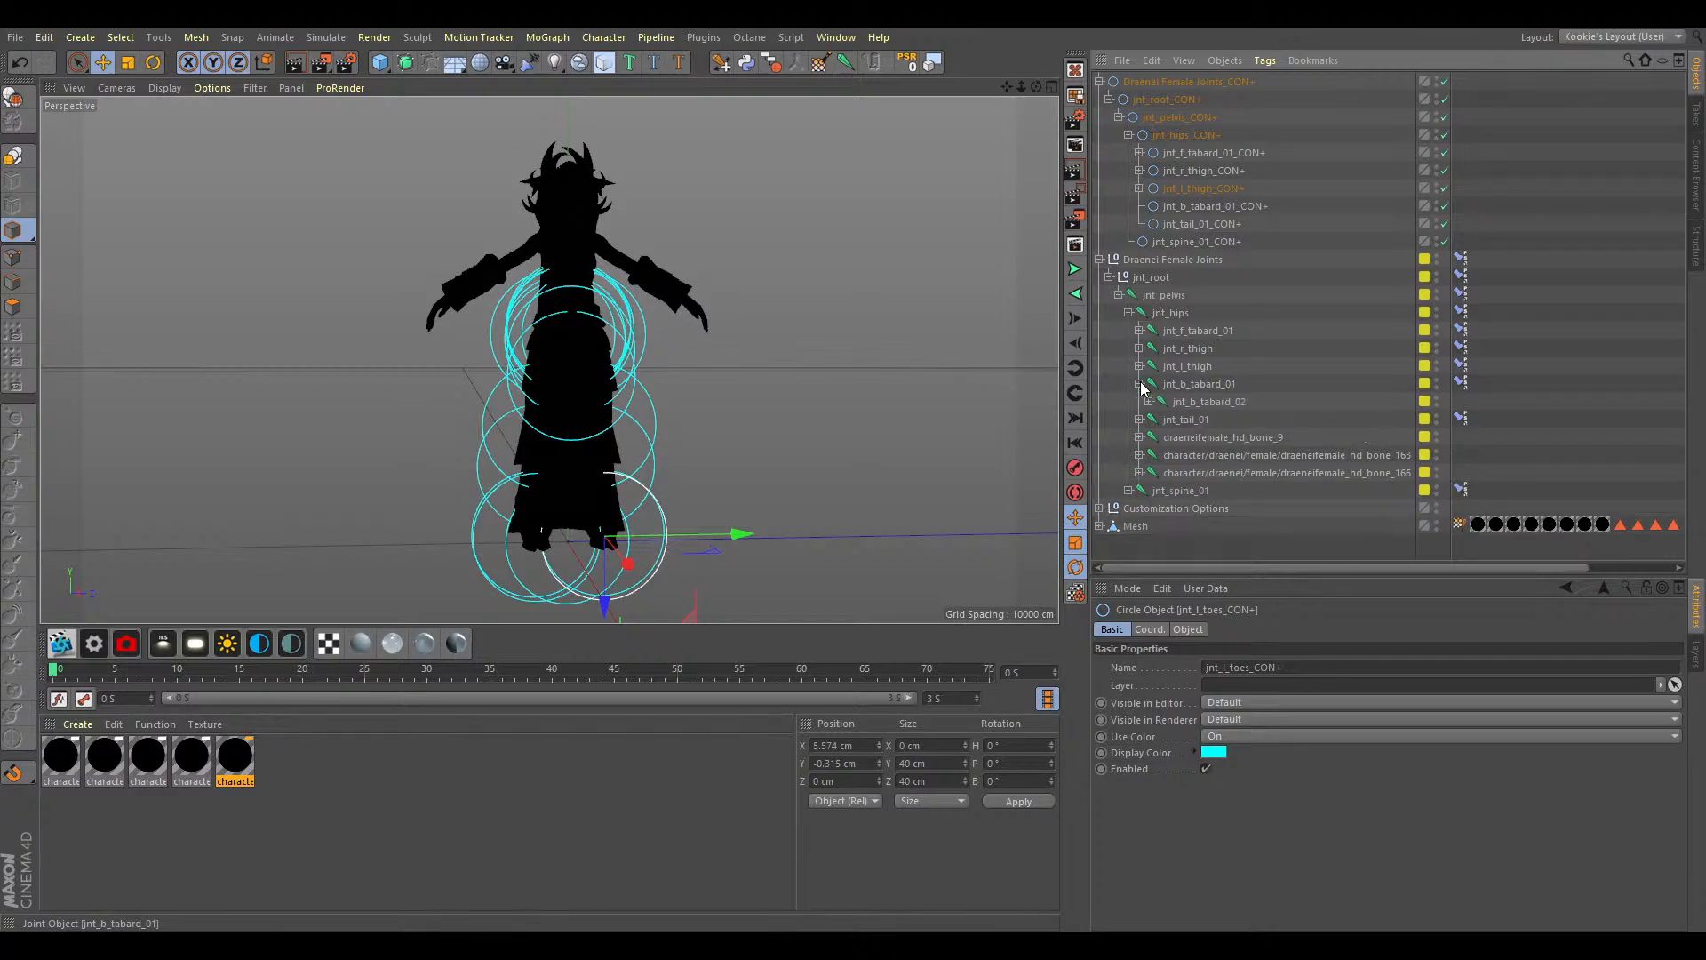
{"action": "left_click", "coordinate": [1149, 402]}
{"action": "left_click", "coordinate": [1208, 401]}
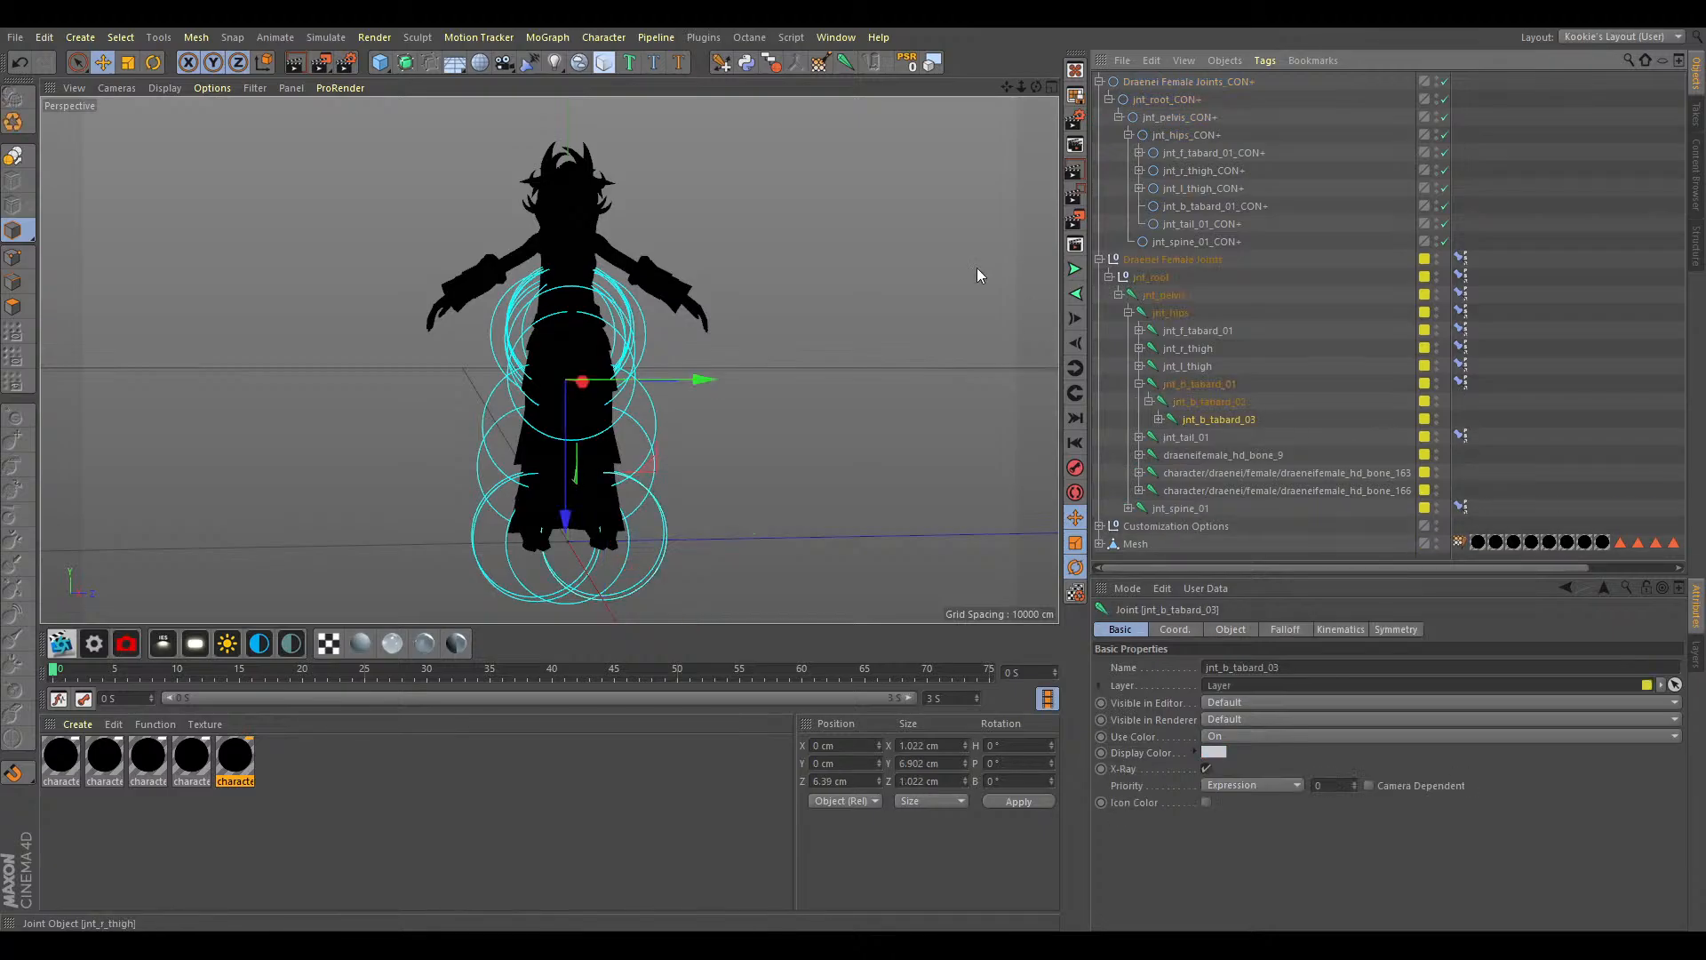
{"action": "left_click", "coordinate": [745, 66]}
{"action": "left_click", "coordinate": [1218, 436]}
{"action": "left_click", "coordinate": [746, 66]}
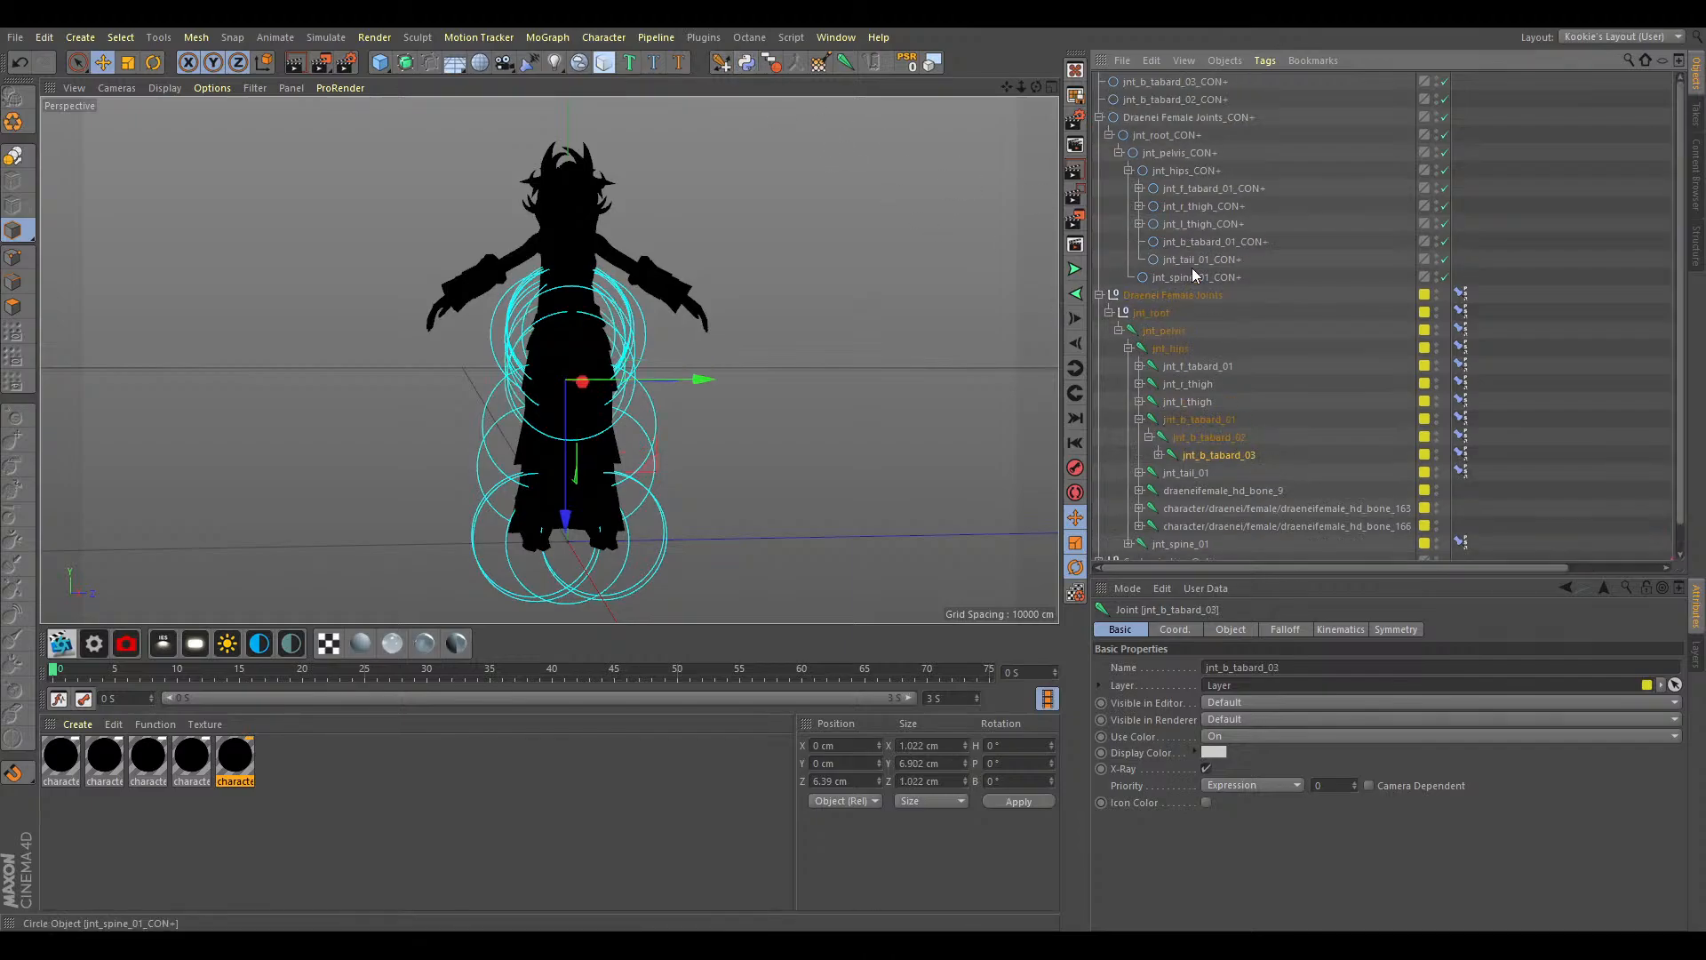
{"action": "left_click_drag", "start_coordinate": [1182, 102], "coordinate": [1184, 101]}
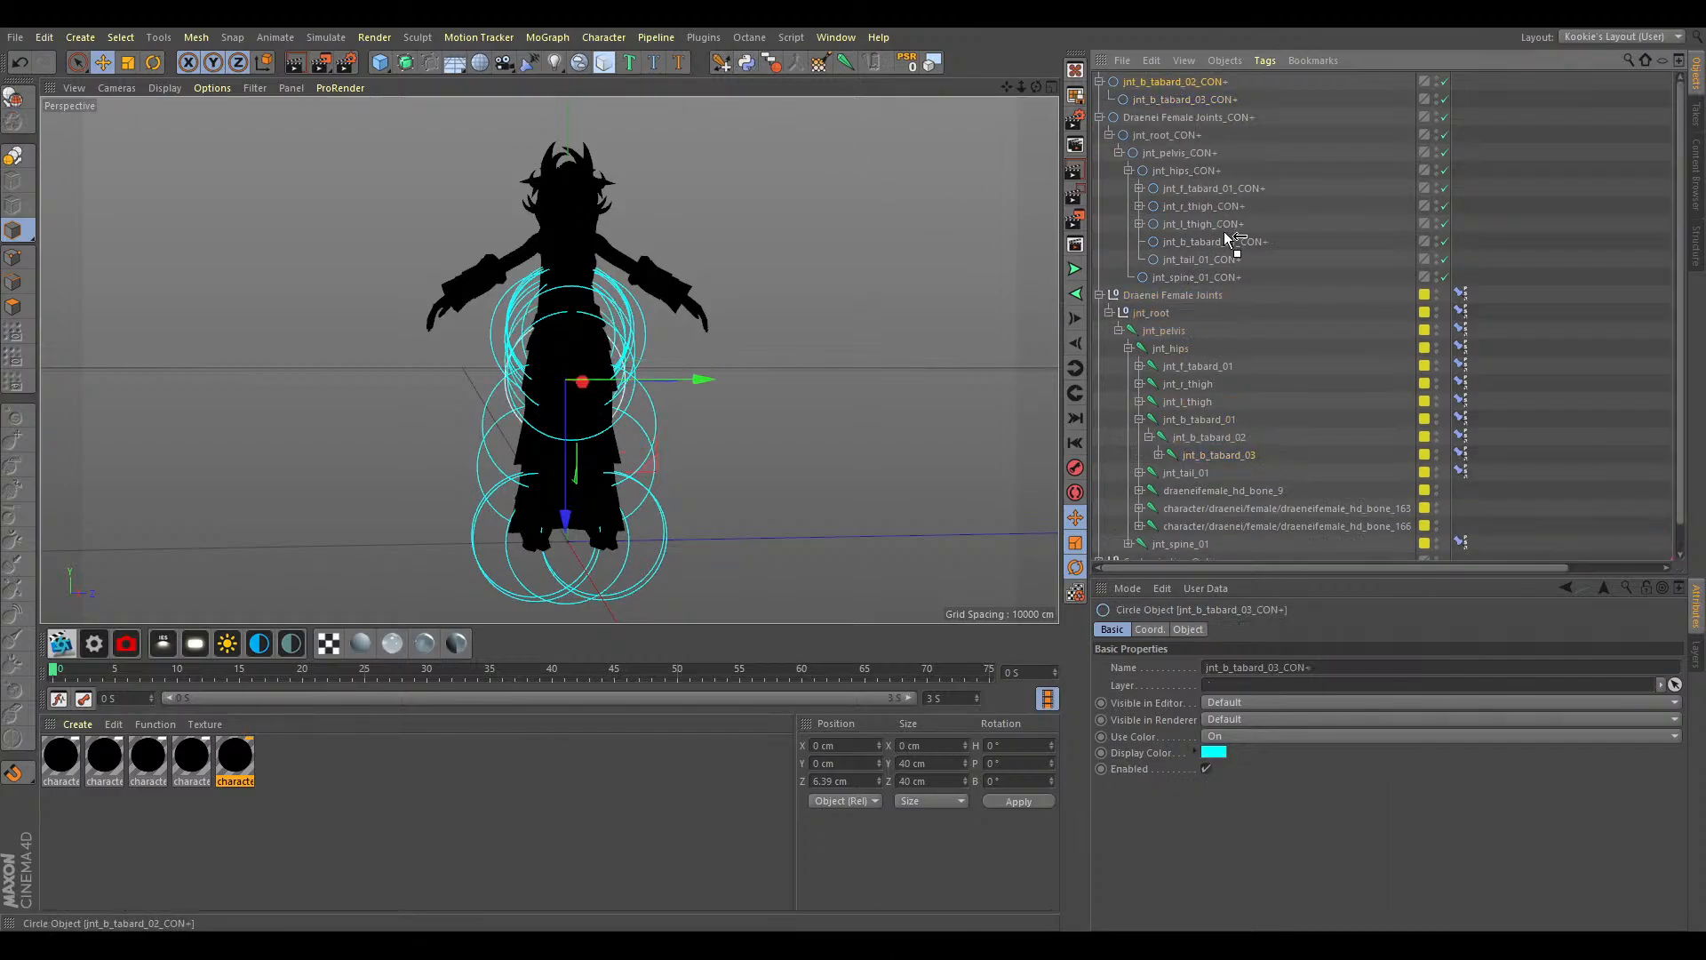
{"action": "left_click_drag", "start_coordinate": [1194, 286], "coordinate": [1206, 243]}
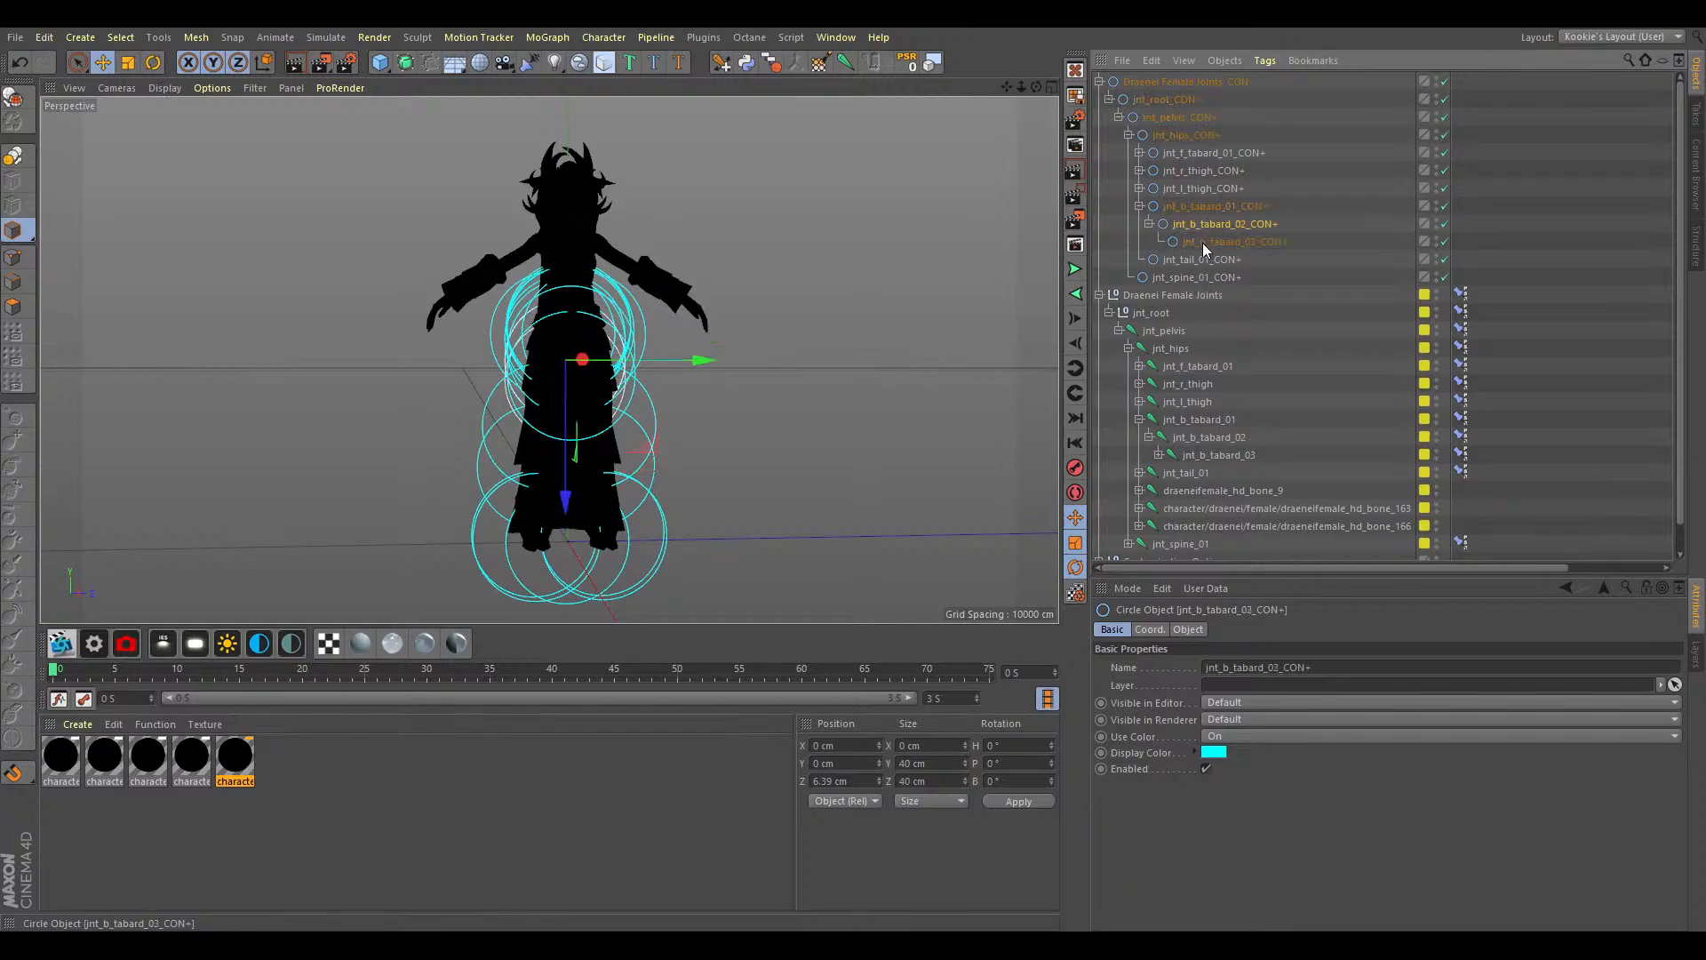
{"action": "left_click", "coordinate": [1140, 206]}
{"action": "left_click", "coordinate": [1139, 383]}
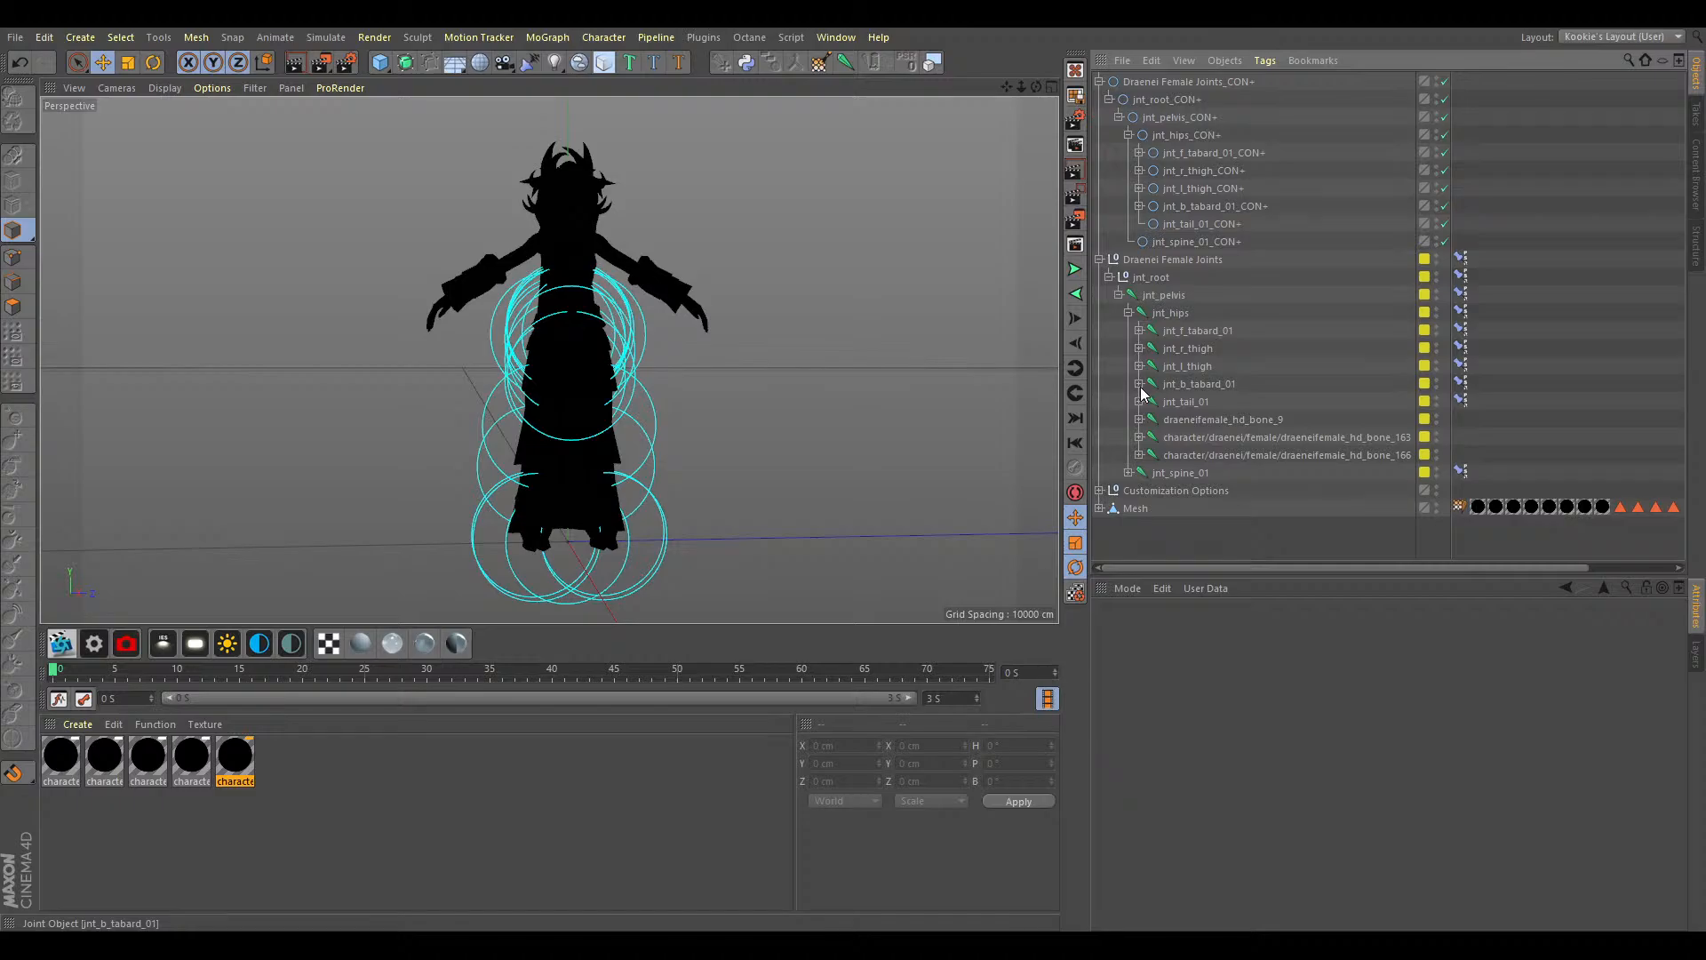
Expand the tail joint chain and add a circle controller to each joint from jnt_tail_02 through jnt_tail_05.
{"action": "left_click", "coordinate": [1140, 401]}
{"action": "left_click", "coordinate": [1149, 419]}
{"action": "left_click", "coordinate": [1159, 436]}
{"action": "left_click", "coordinate": [1169, 454]}
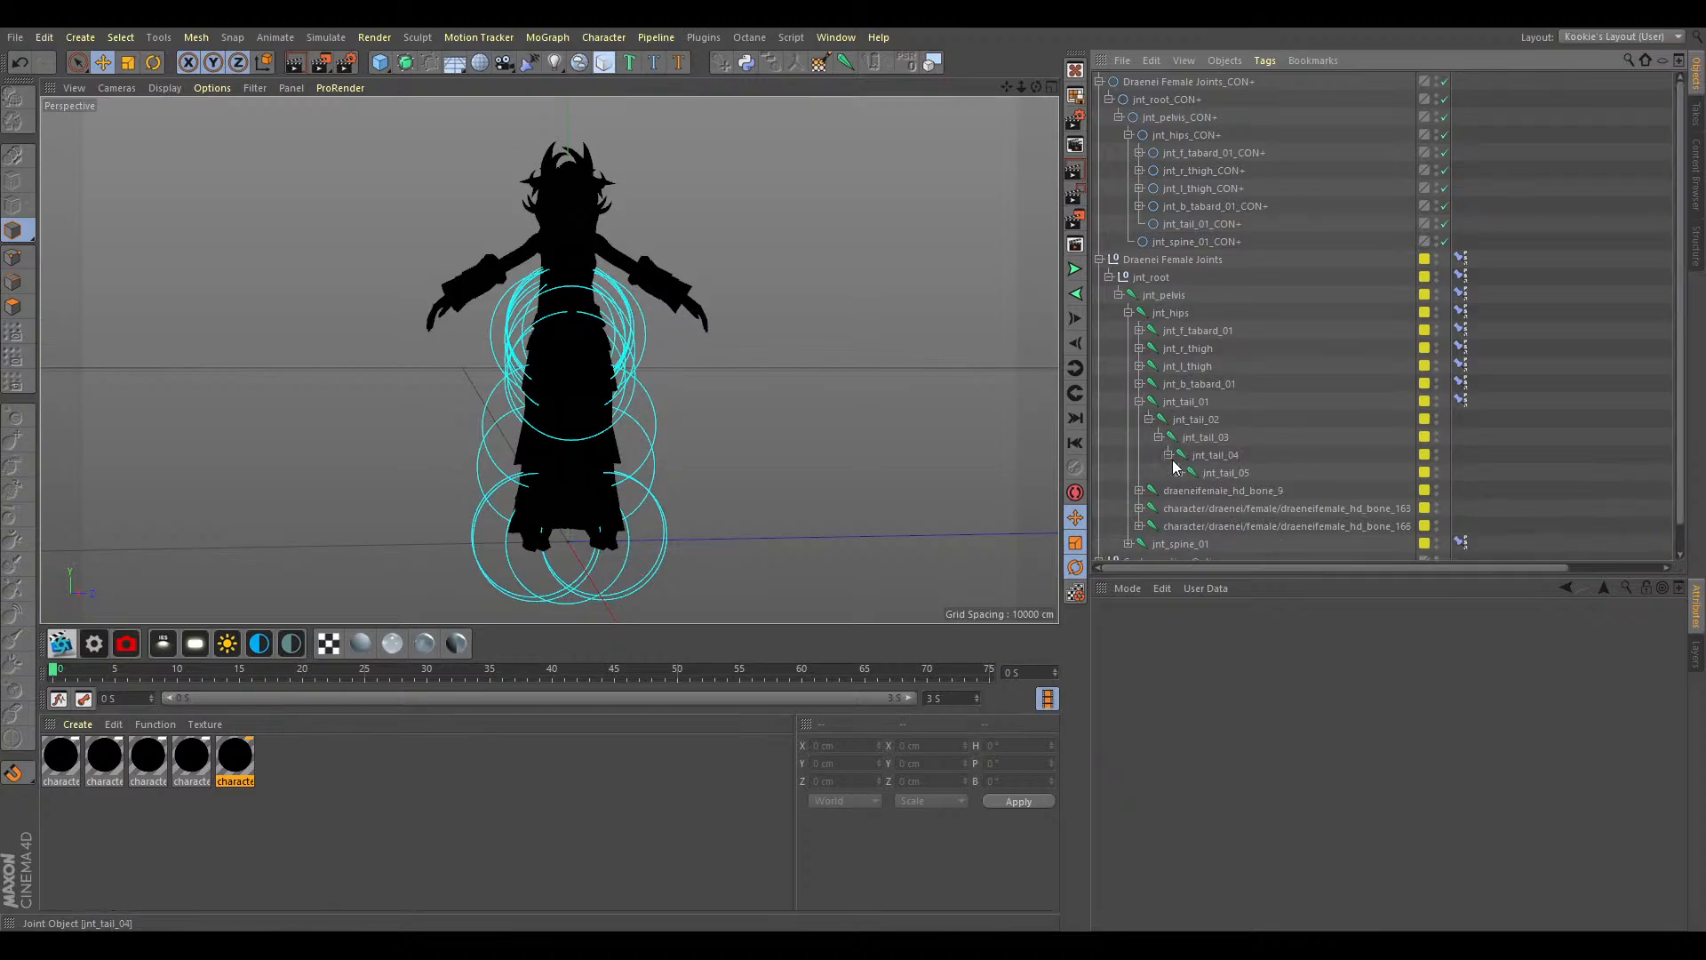
{"action": "left_click", "coordinate": [1195, 418]}
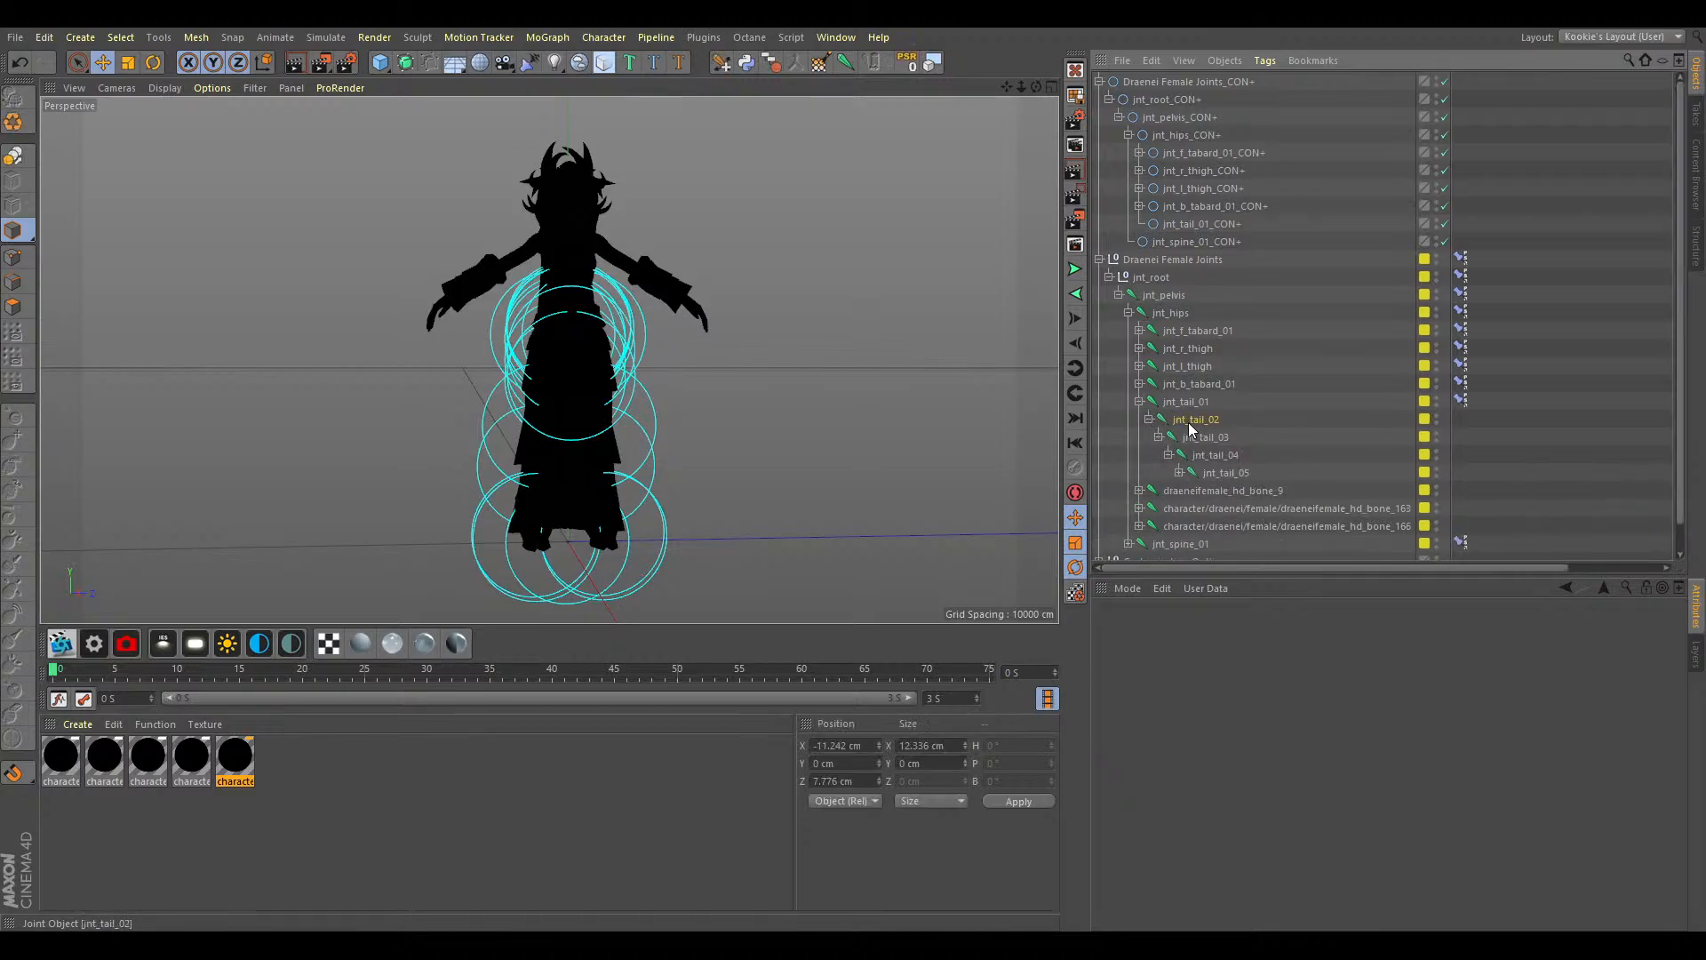
{"action": "left_click", "coordinate": [746, 66]}
{"action": "left_click", "coordinate": [1218, 455]}
{"action": "left_click", "coordinate": [747, 66]}
{"action": "left_click", "coordinate": [1228, 490]}
{"action": "left_click", "coordinate": [772, 64]}
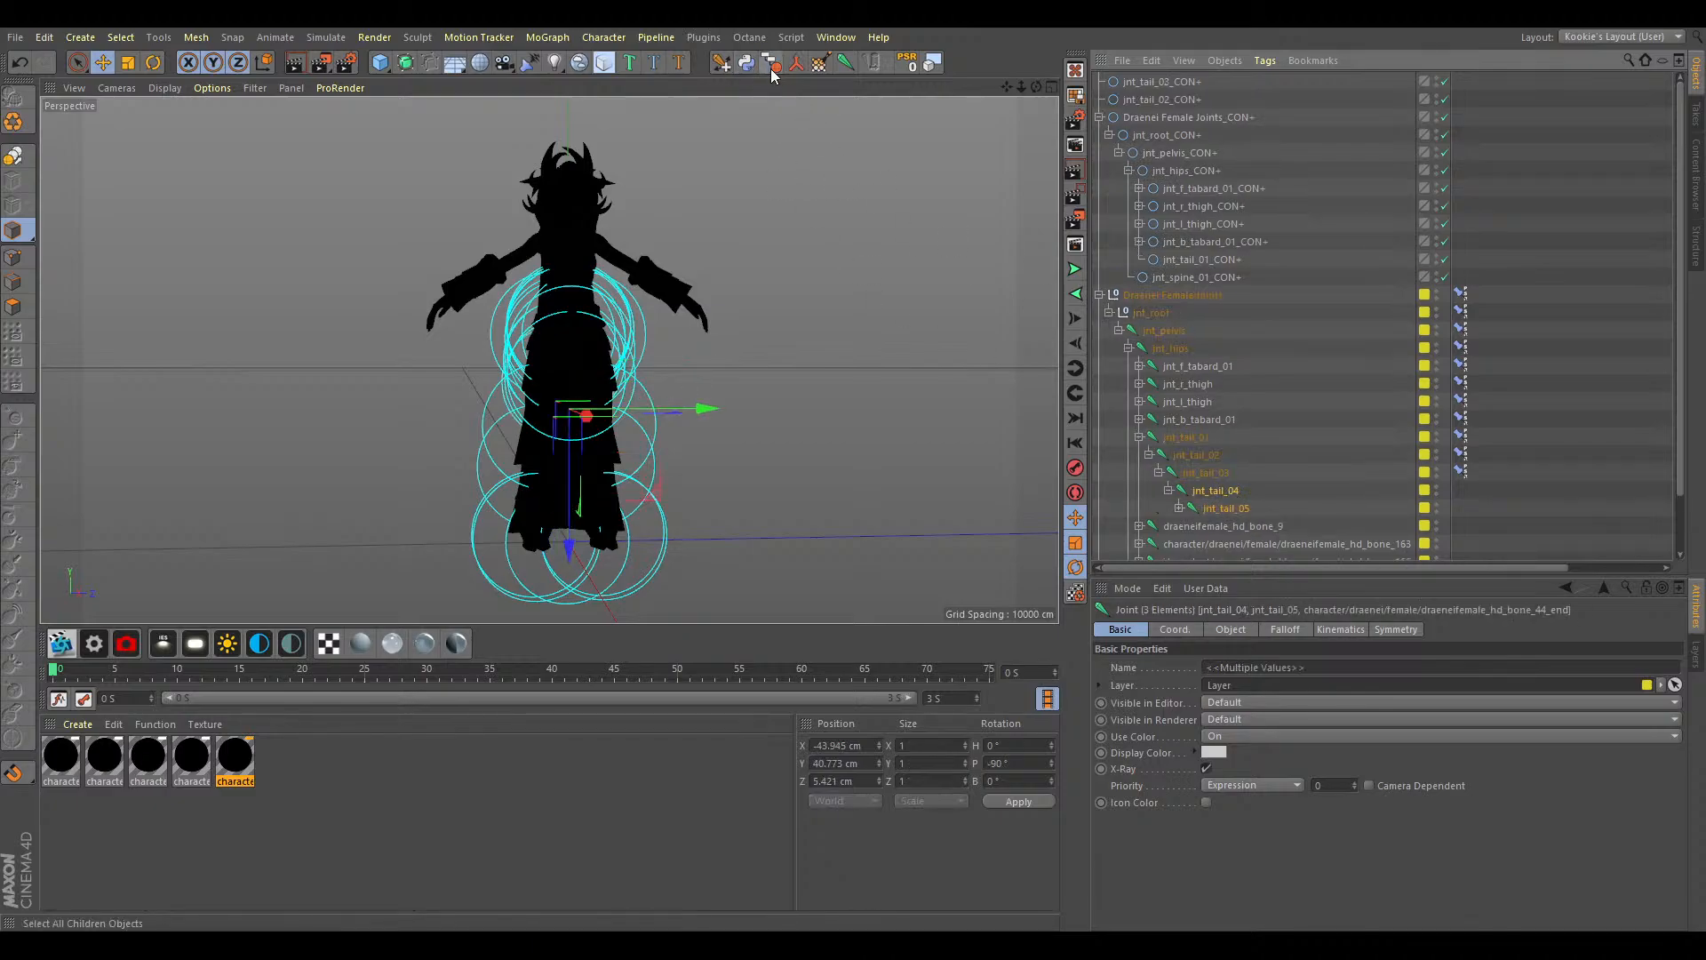
{"action": "left_click", "coordinate": [748, 67]}
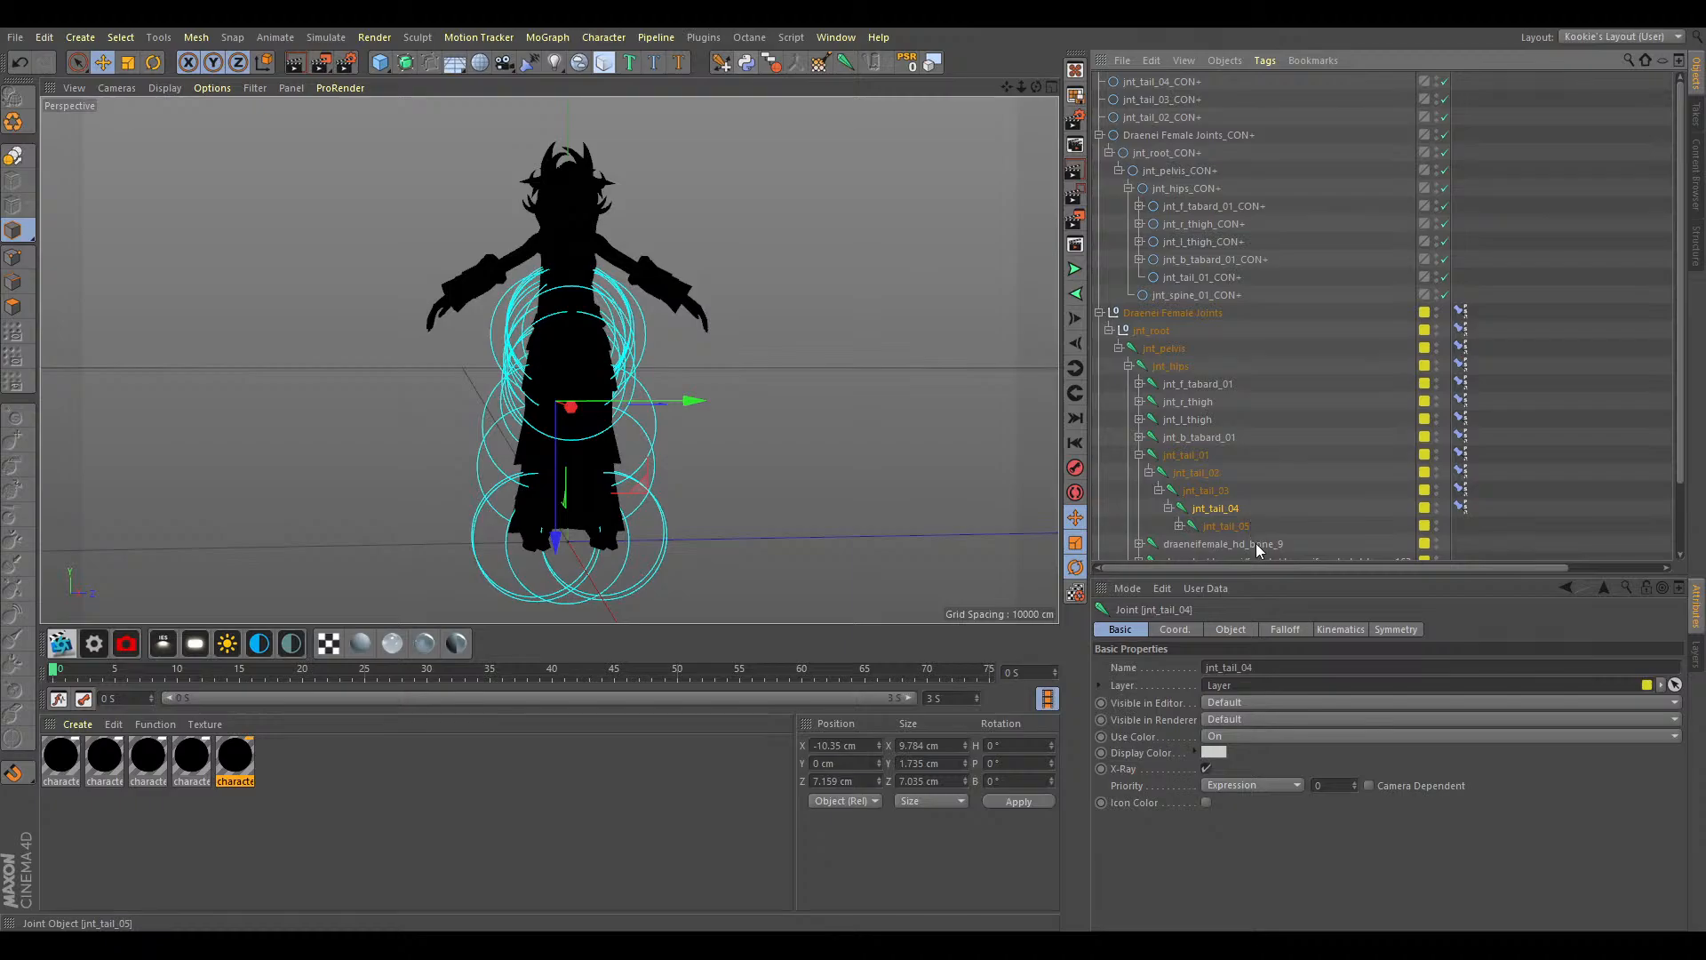
{"action": "left_click", "coordinate": [746, 65]}
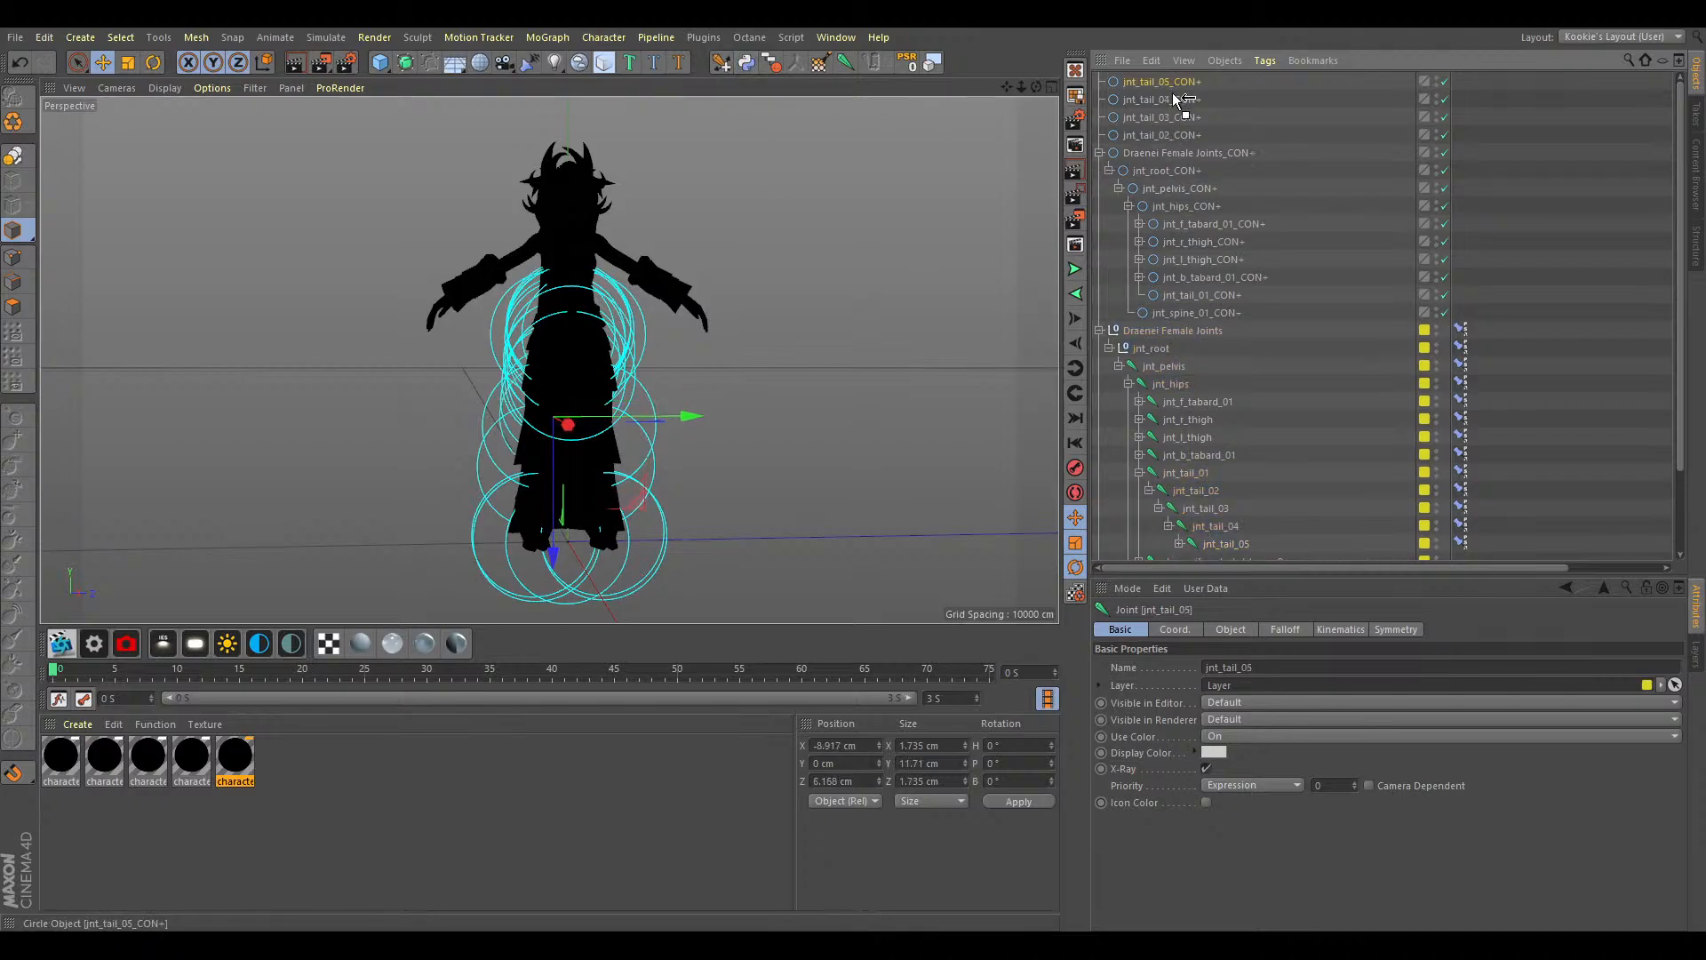
Nest the jnt_tail_02 to jnt_tail_05 controllers as a chain under jnt_tail_01_CON+ and collapse both tail branches.
{"action": "left_click_drag", "start_coordinate": [1175, 98], "coordinate": [1192, 291]}
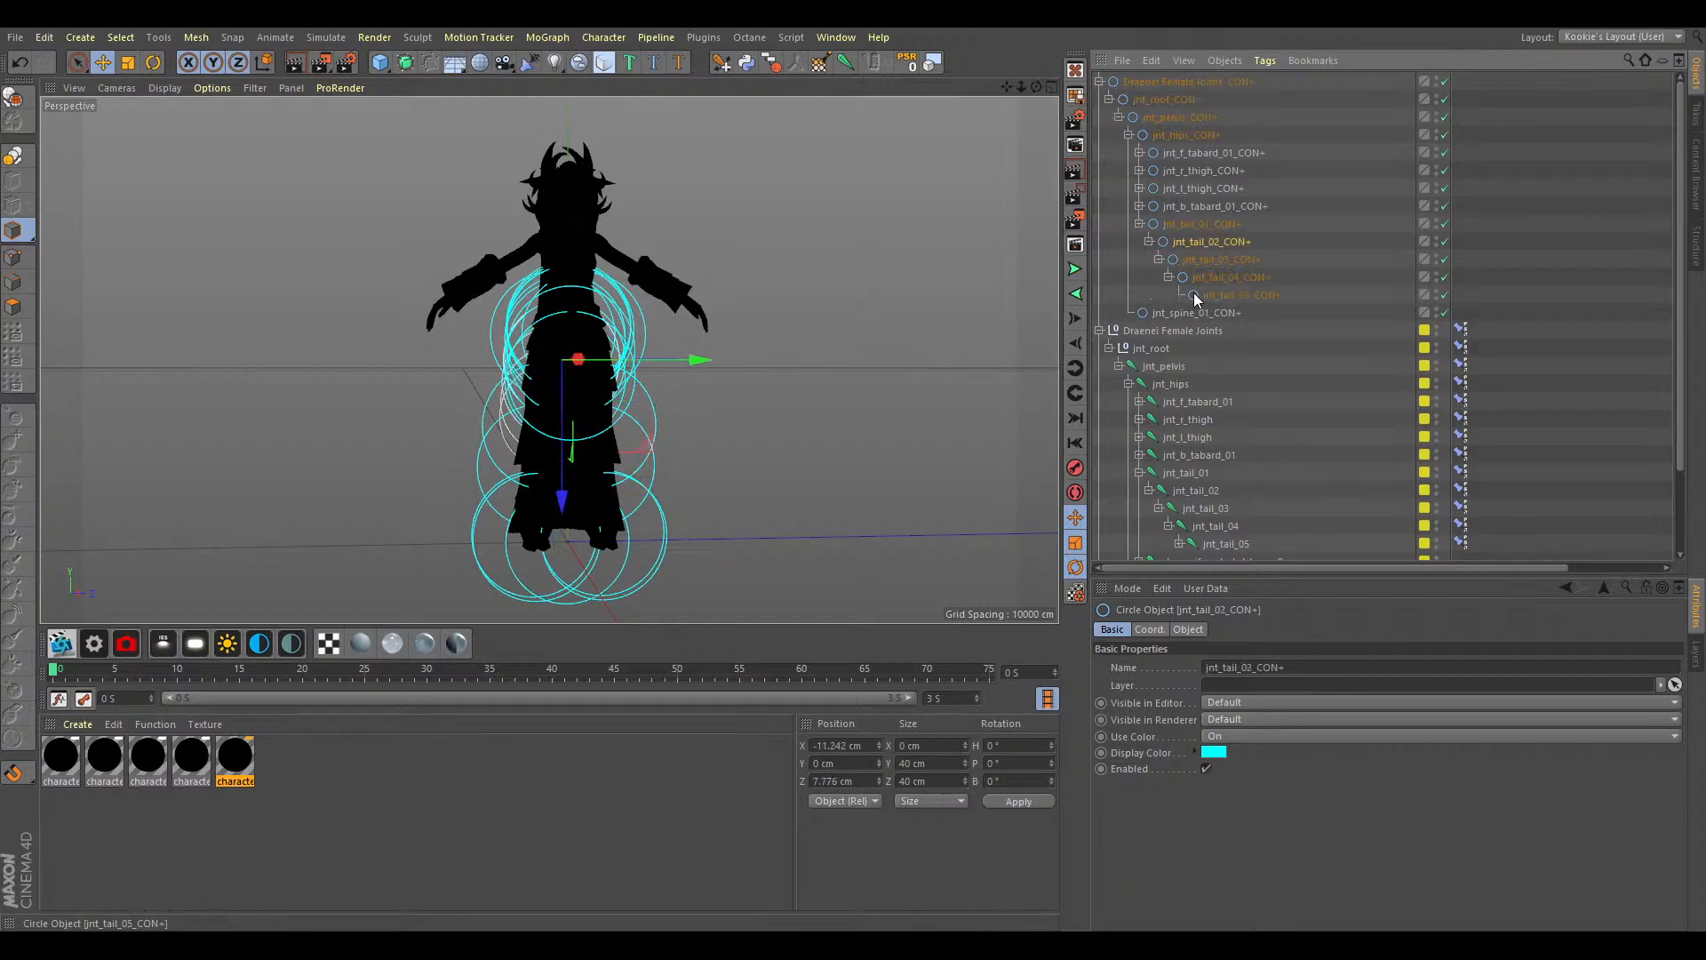
{"action": "left_click", "coordinate": [1139, 224]}
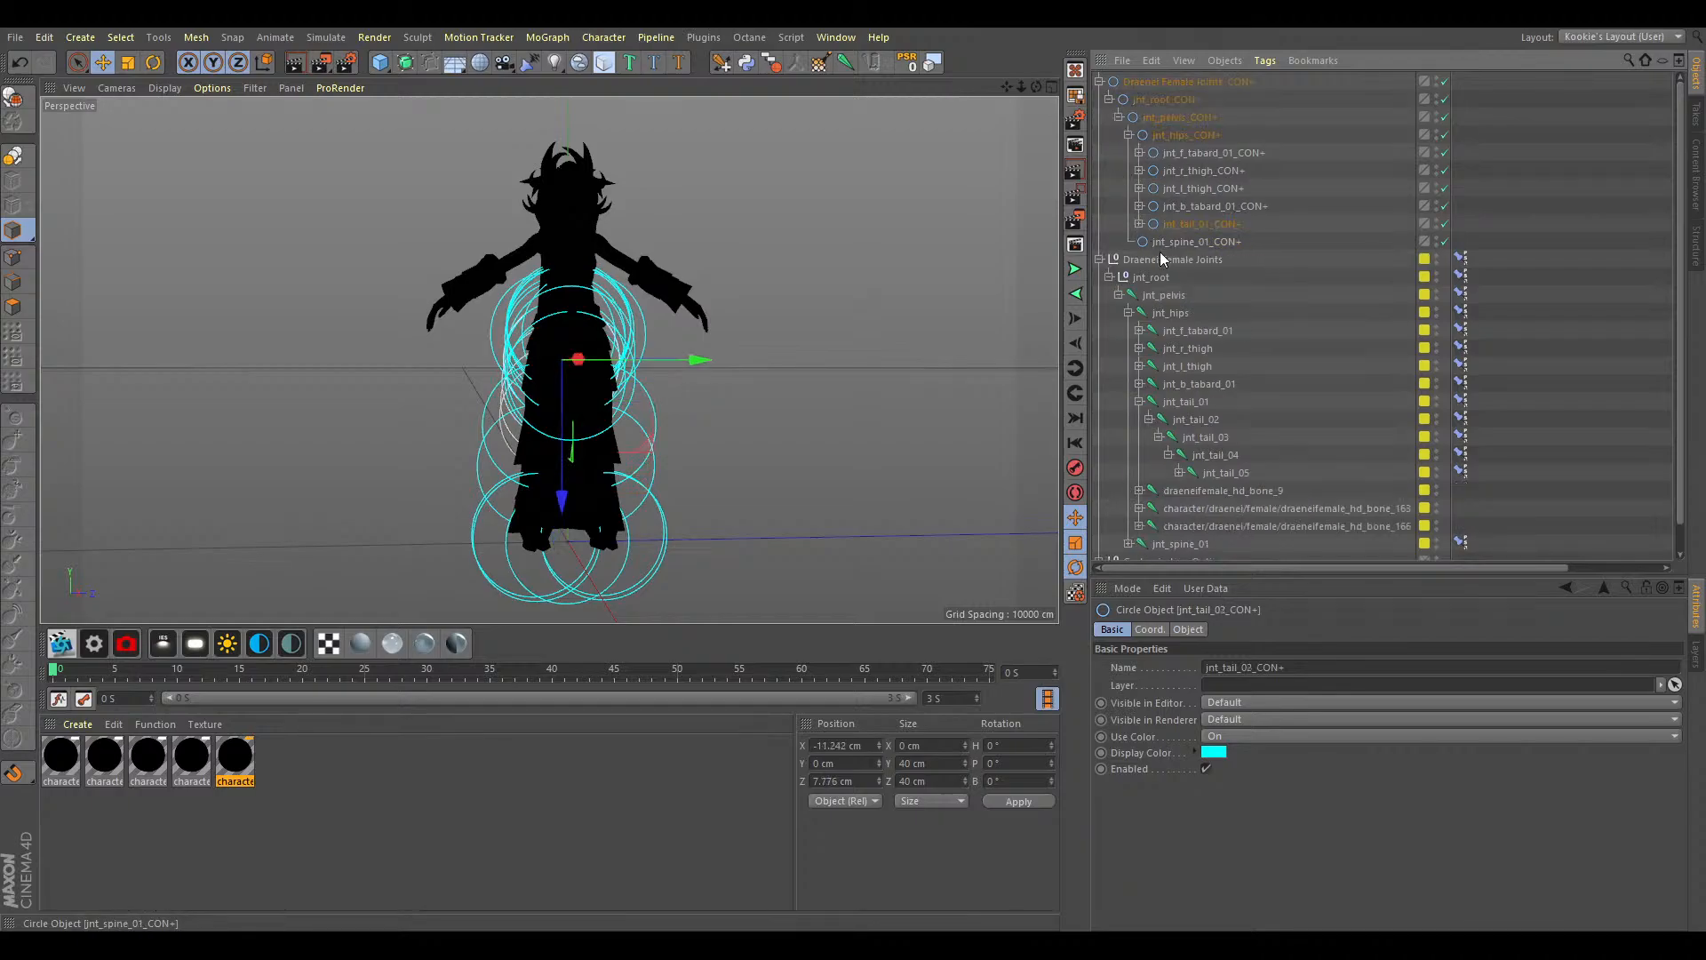
{"action": "left_click", "coordinate": [1139, 401]}
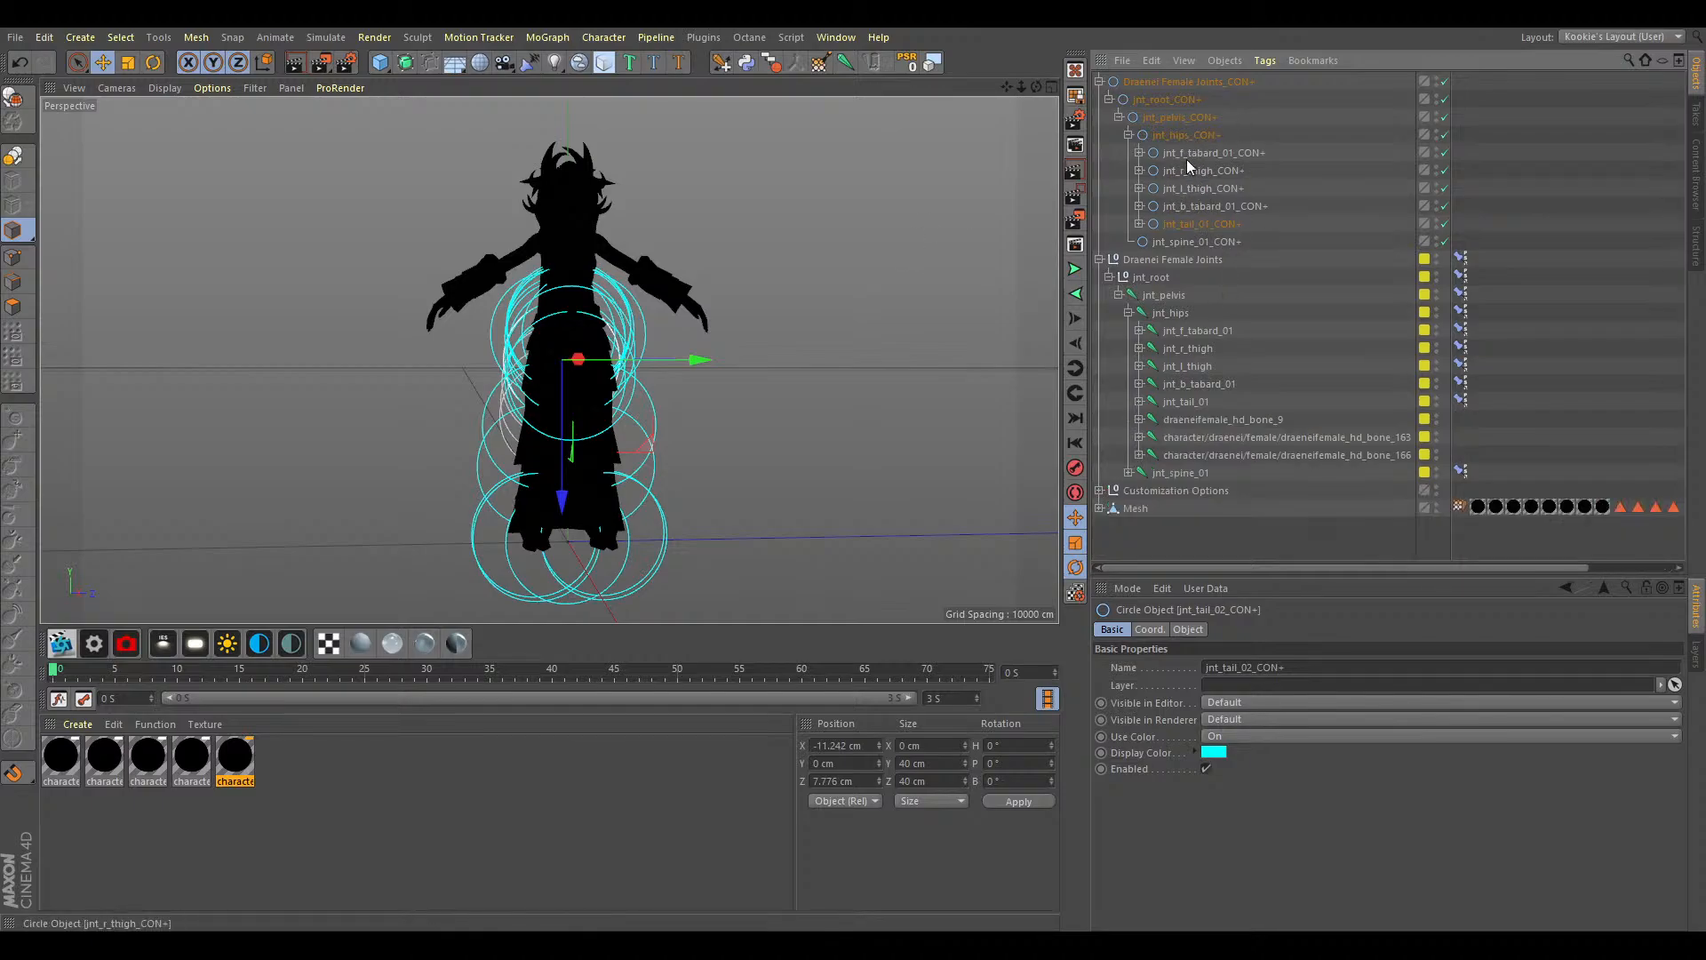
Test the lower-body rig by moving jnt_hips_CON+ sideways in the viewport, and undo the move.
{"action": "left_click", "coordinate": [1186, 136]}
{"action": "left_click_drag", "start_coordinate": [658, 333], "coordinate": [813, 348]}
{"action": "key", "text": "ctrl+z"}
{"action": "key", "text": "ctrl+z"}
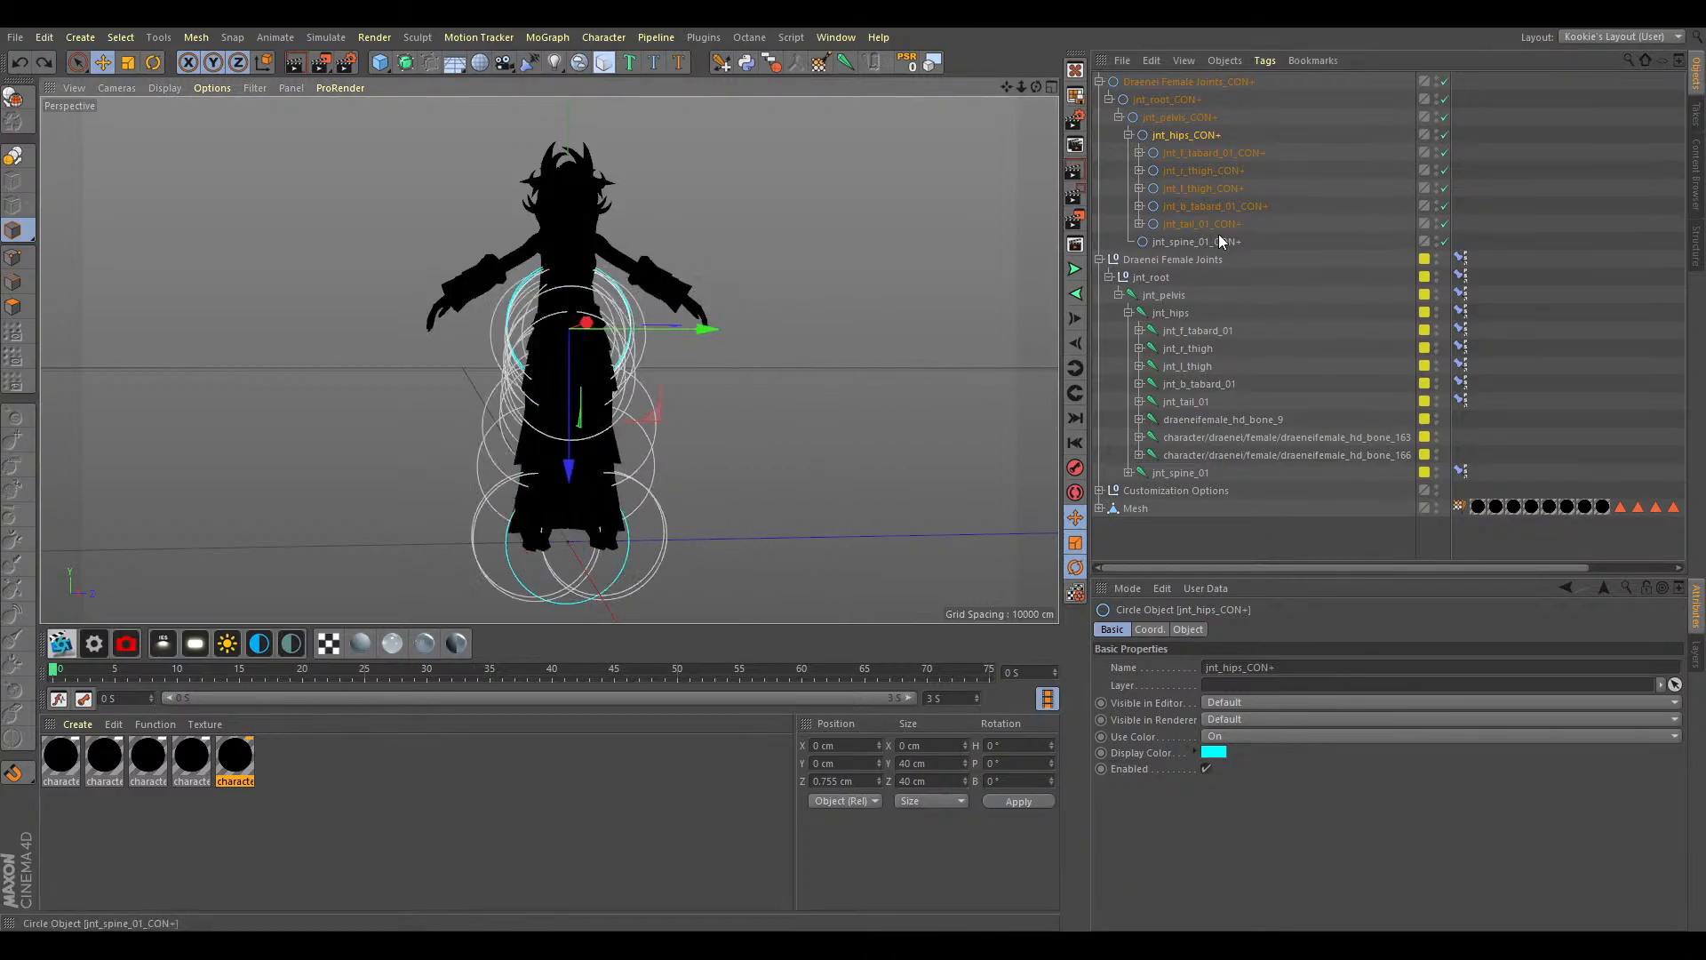
Collapse the finished hips branches in both the controller hierarchy and the joint hierarchy.
{"action": "left_click", "coordinate": [1128, 135]}
{"action": "left_click", "coordinate": [1166, 224]}
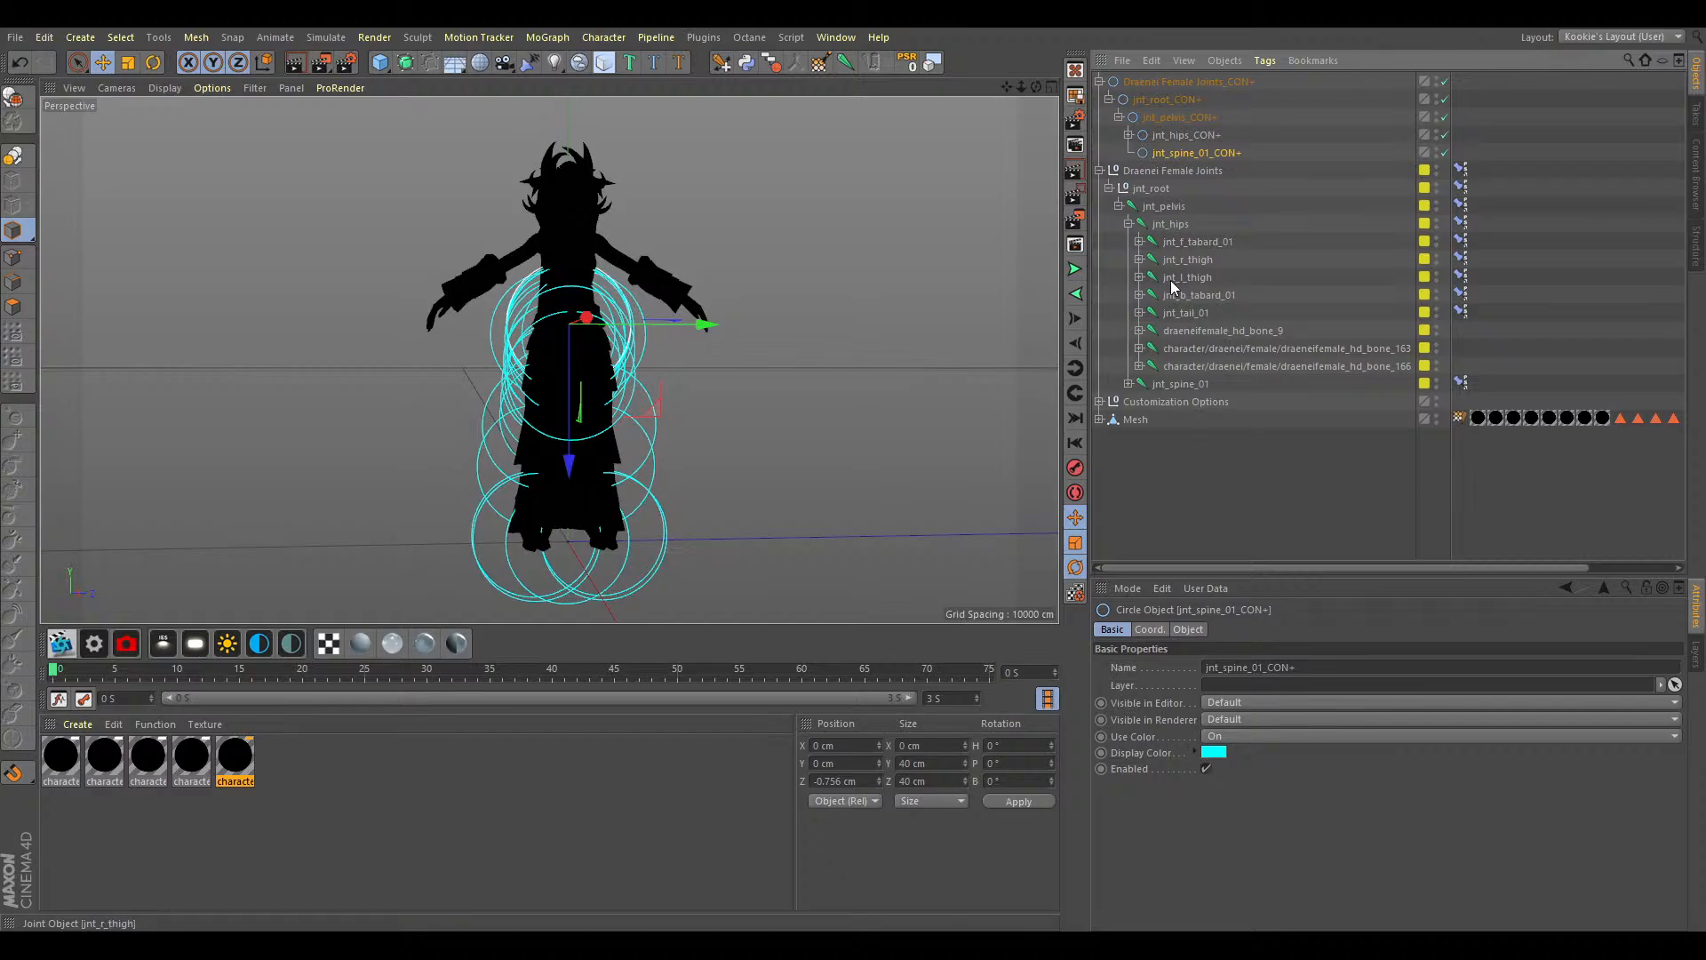
{"action": "left_click", "coordinate": [1132, 220]}
{"action": "left_click", "coordinate": [1128, 223]}
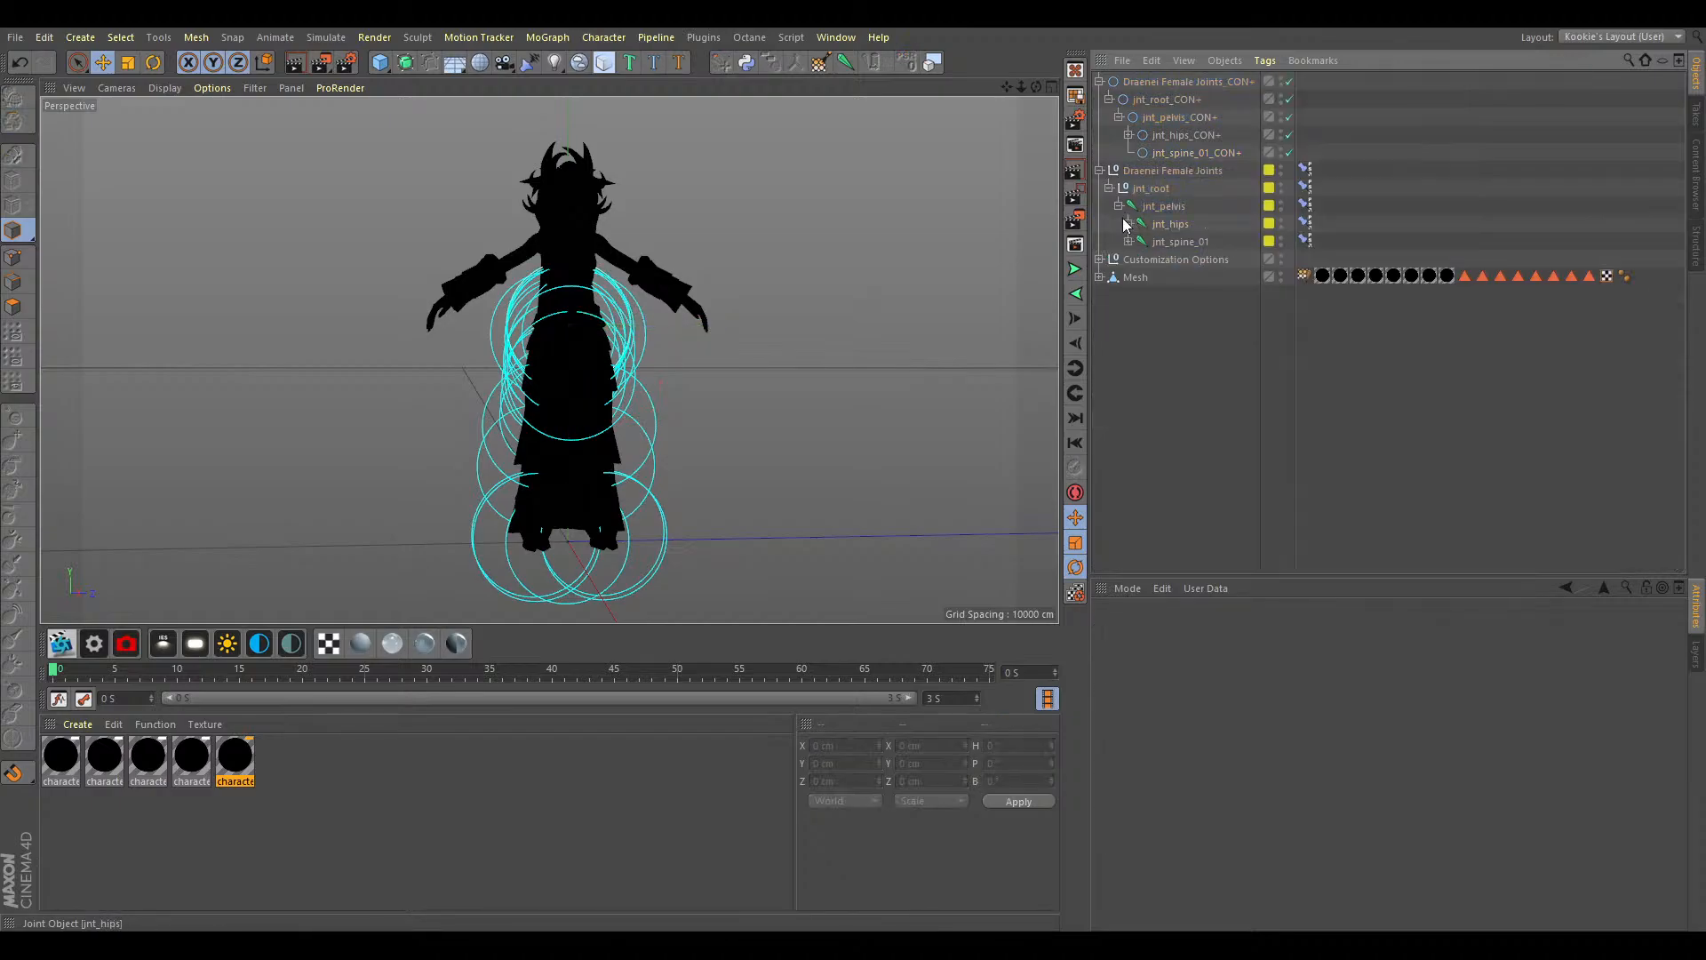
Expand the jnt_spine_01 joint and test-move draeneifemale_hd_bone_11 to draeneifemale_hd_bone_15 sideways in the viewport, undoing the move.
{"action": "left_click", "coordinate": [1139, 242]}
{"action": "left_click", "coordinate": [1128, 242]}
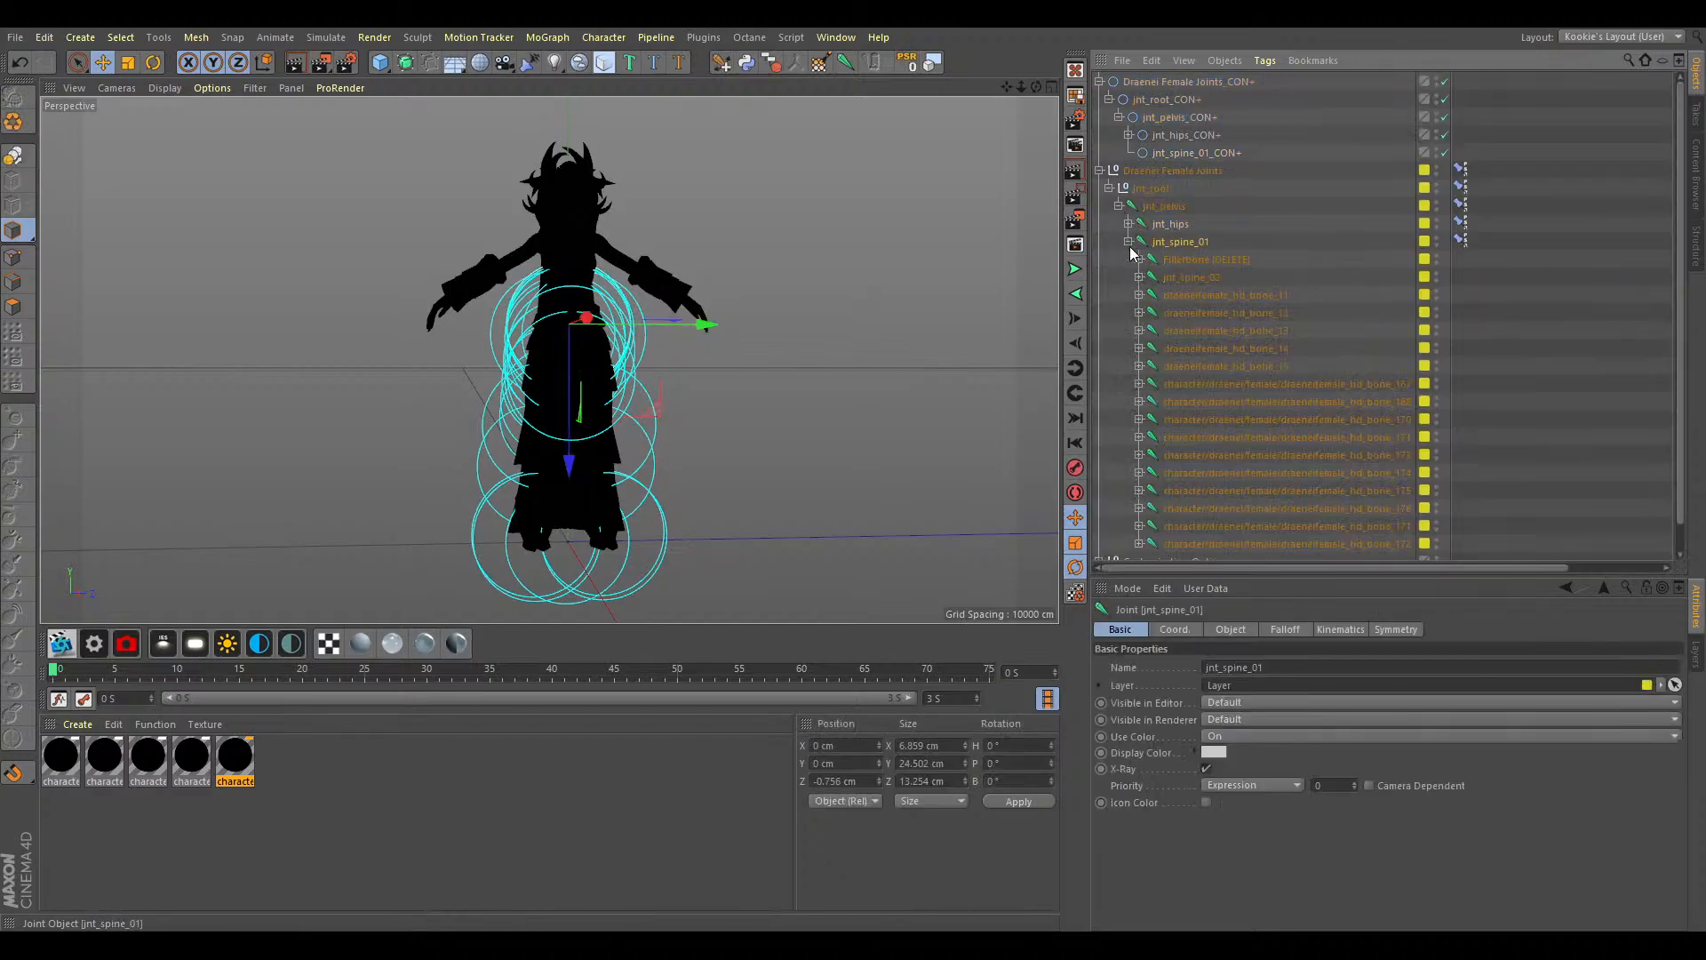
{"action": "left_click", "coordinate": [1244, 295]}
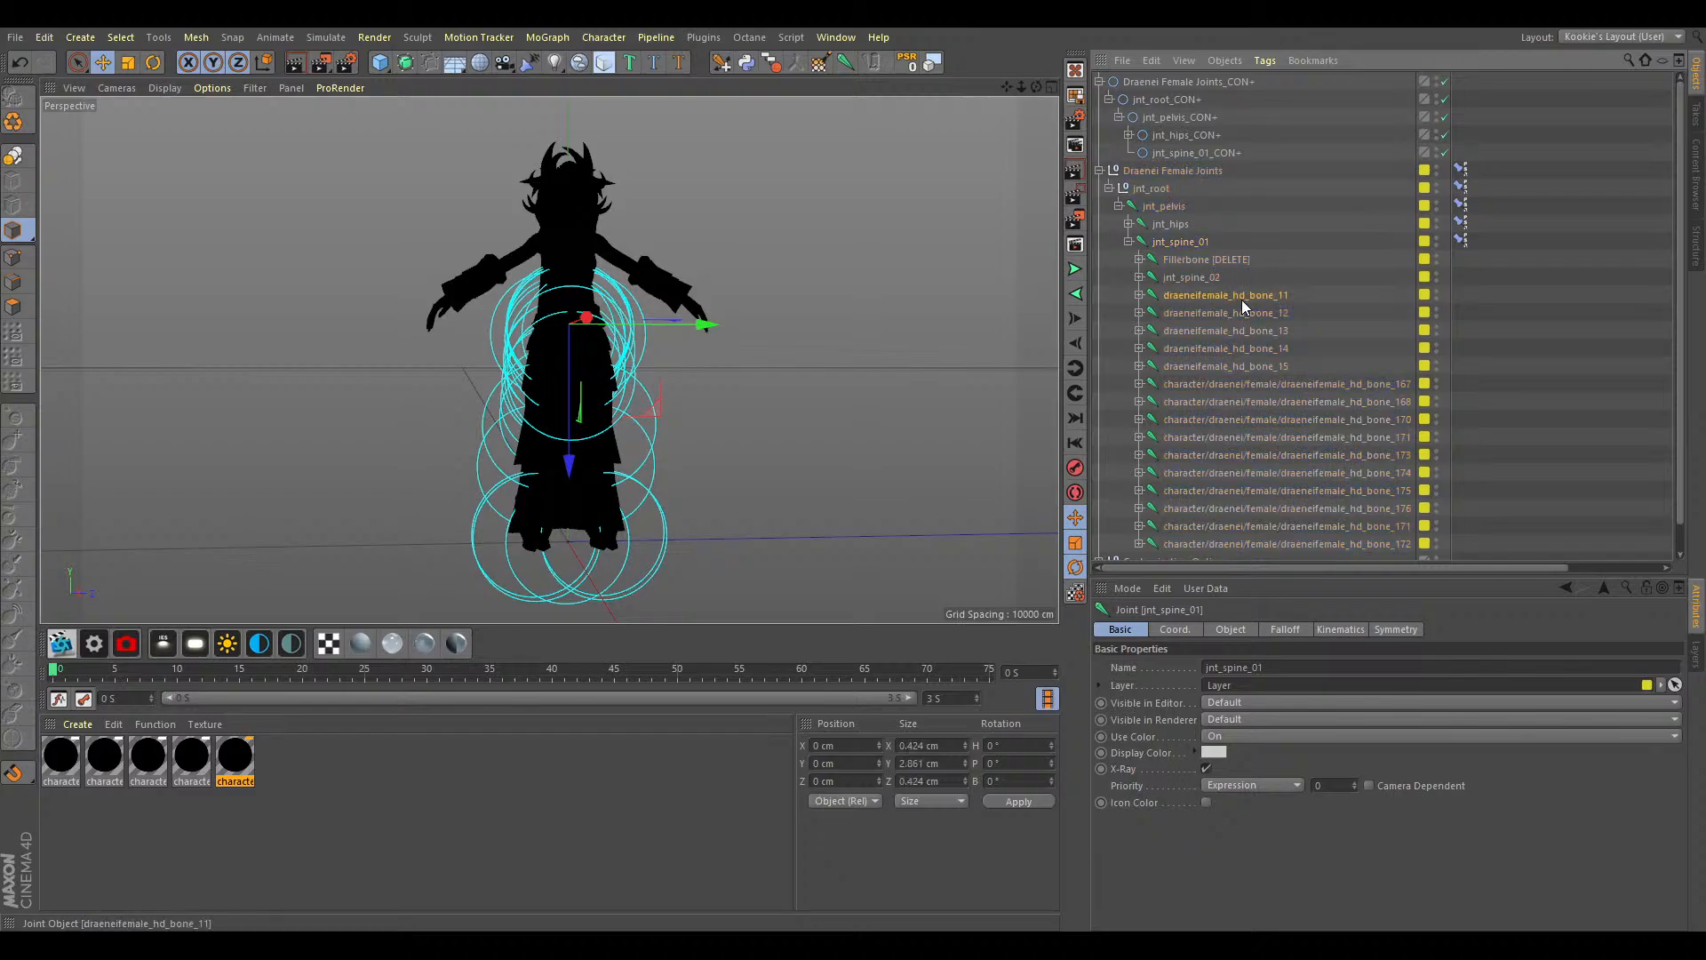
{"action": "left_click_drag", "start_coordinate": [601, 325], "coordinate": [566, 328]}
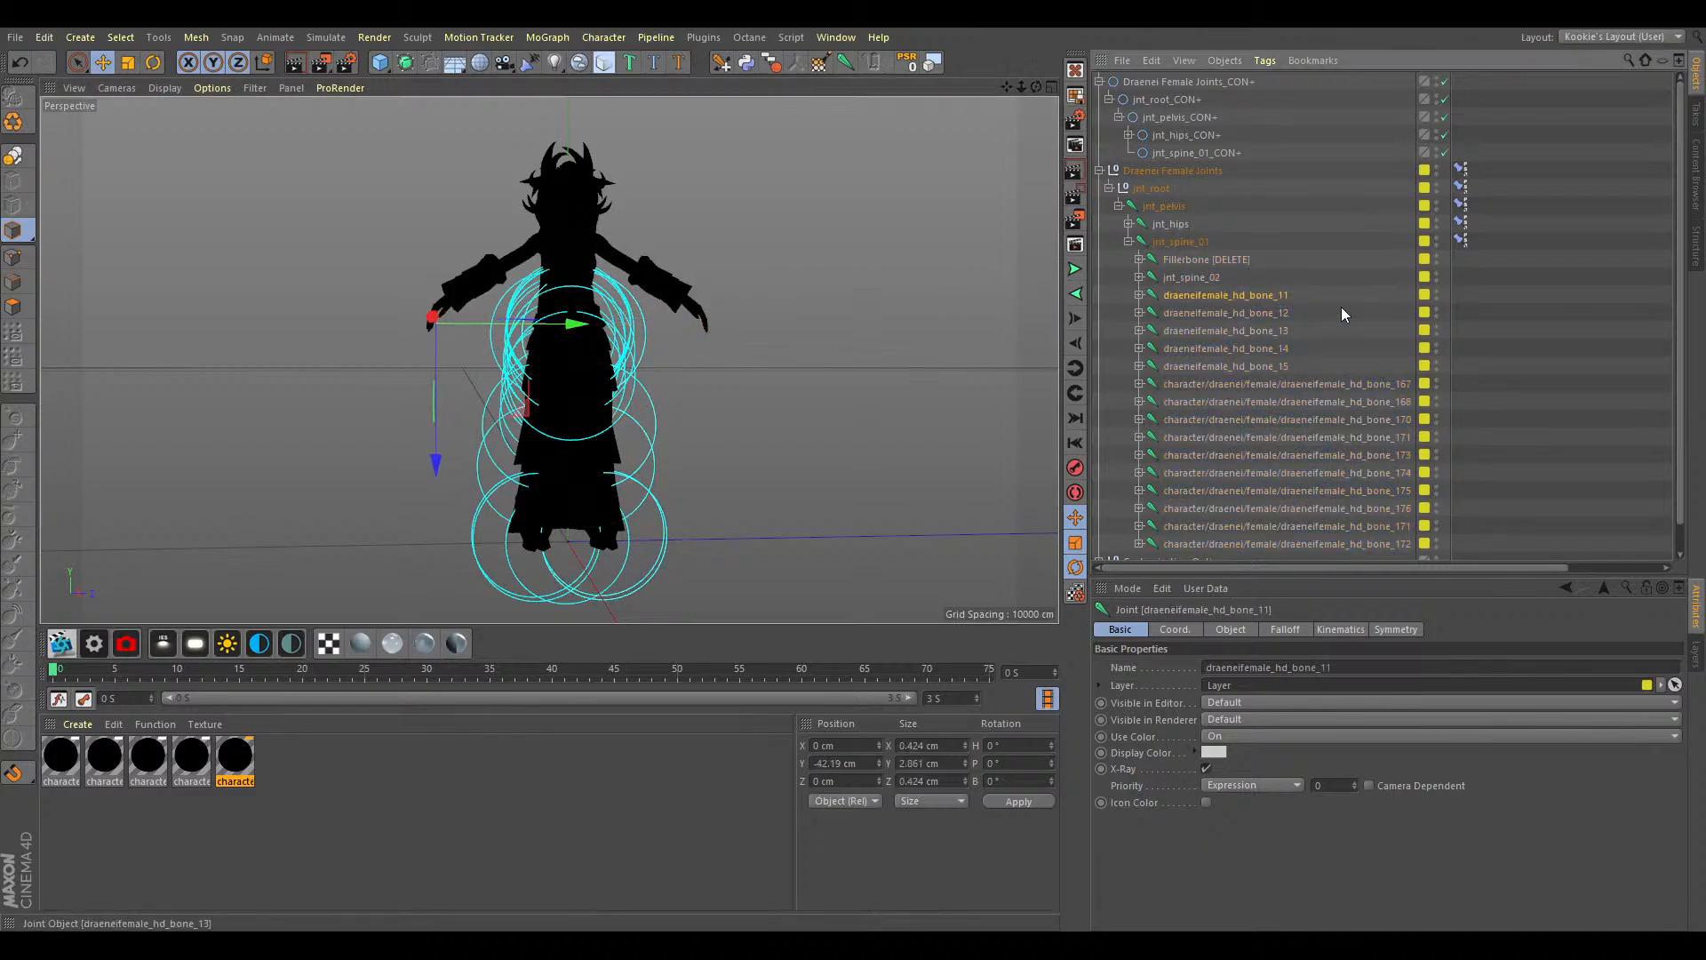
{"action": "left_click", "coordinate": [1226, 366], "text": "shift"}
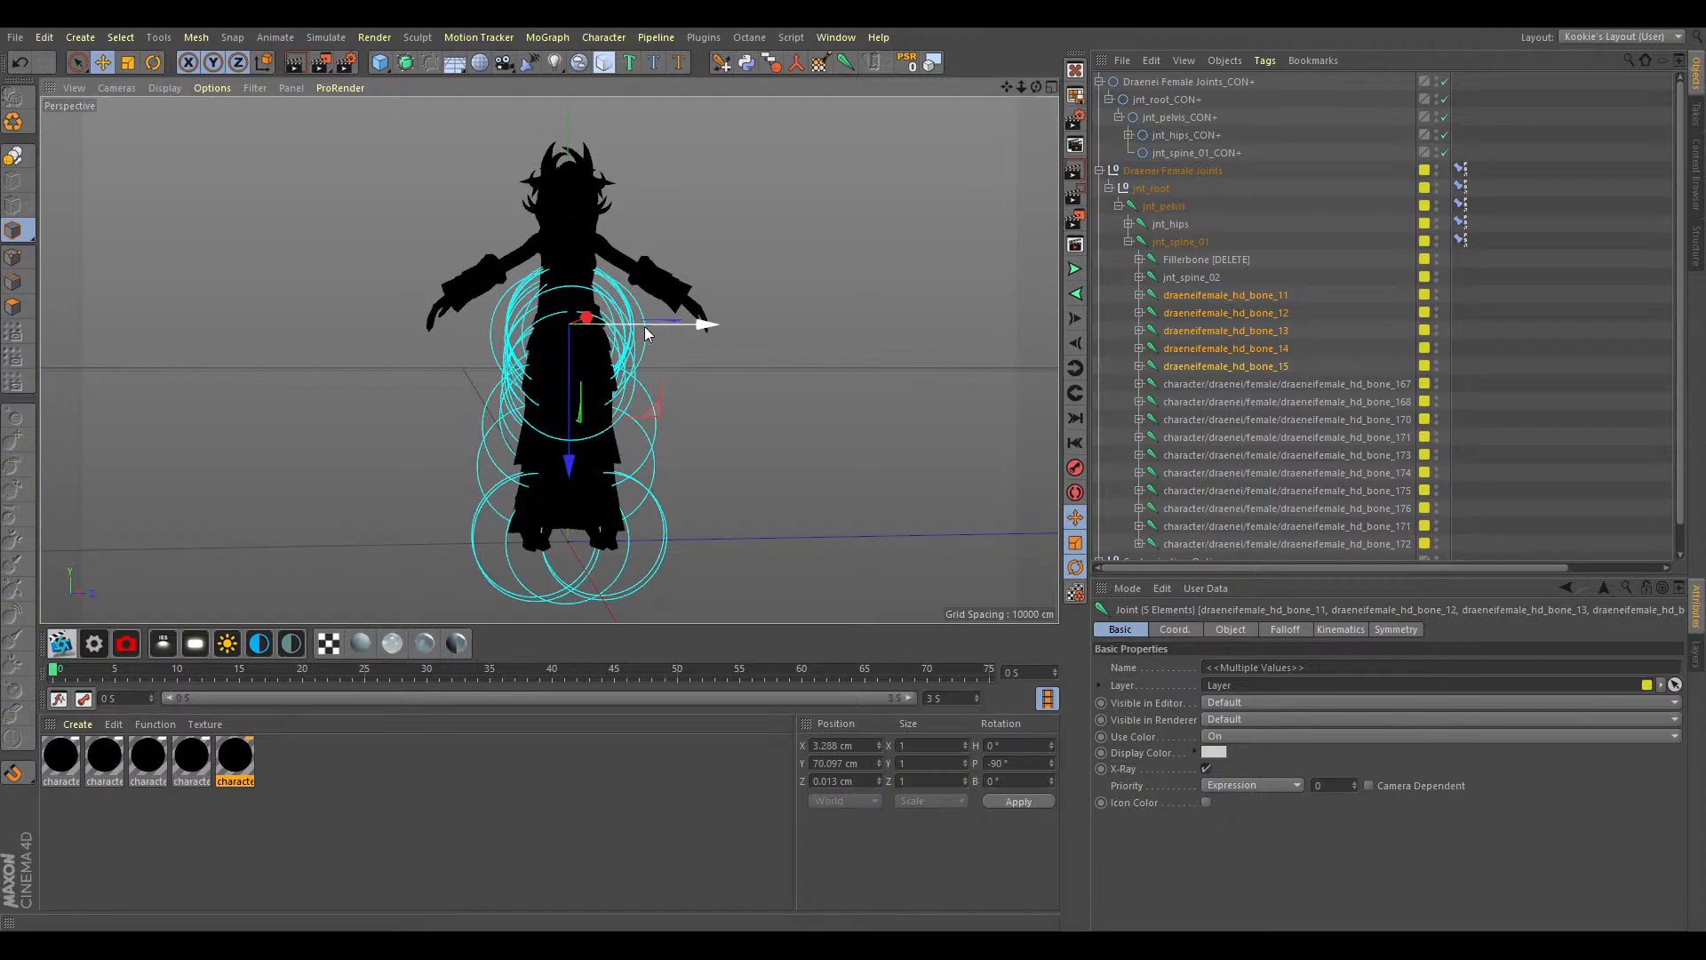
{"action": "left_click_drag", "start_coordinate": [702, 324], "coordinate": [831, 326]}
{"action": "key", "text": "ctrl+z"}
Add circle controllers to jnt_spine_02 and jnt_chest, nesting them as a chain under jnt_spine_01_CON+.
{"action": "left_click", "coordinate": [1186, 278]}
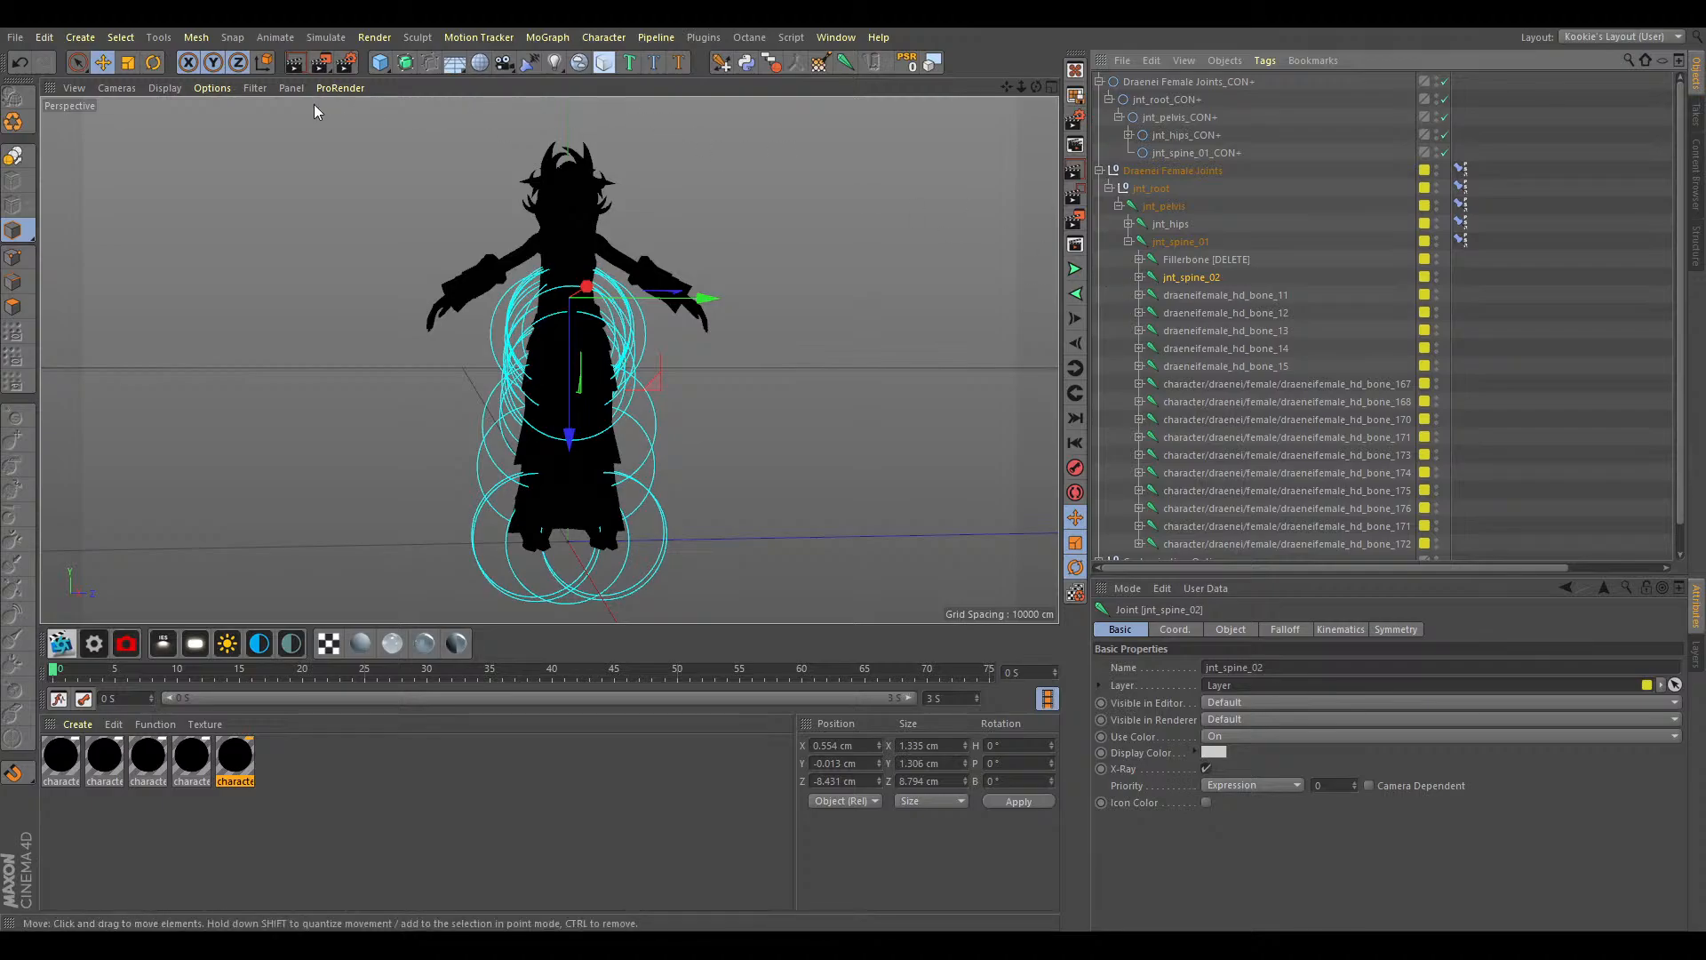
{"action": "left_click", "coordinate": [746, 63]}
{"action": "left_click_drag", "start_coordinate": [1187, 88], "coordinate": [1206, 169]}
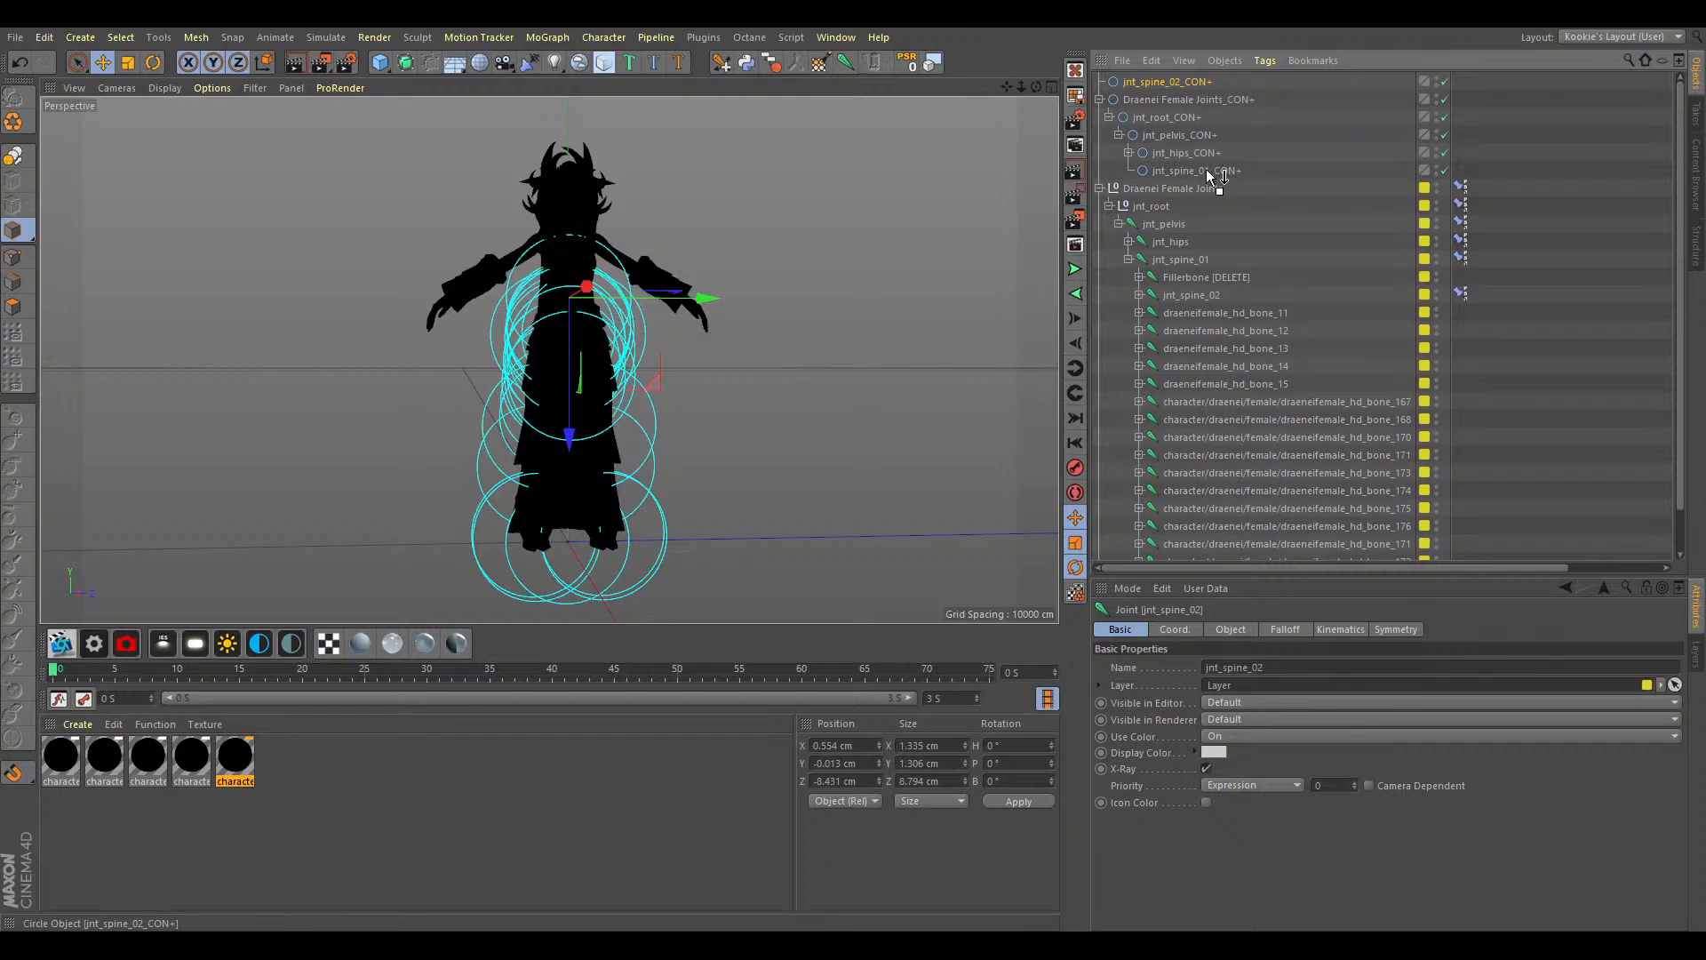
{"action": "left_click", "coordinate": [1162, 295]}
{"action": "left_click", "coordinate": [1138, 294]}
{"action": "left_click", "coordinate": [1192, 313]}
{"action": "left_click", "coordinate": [746, 62]}
{"action": "left_click_drag", "start_coordinate": [1166, 89], "coordinate": [1215, 188]}
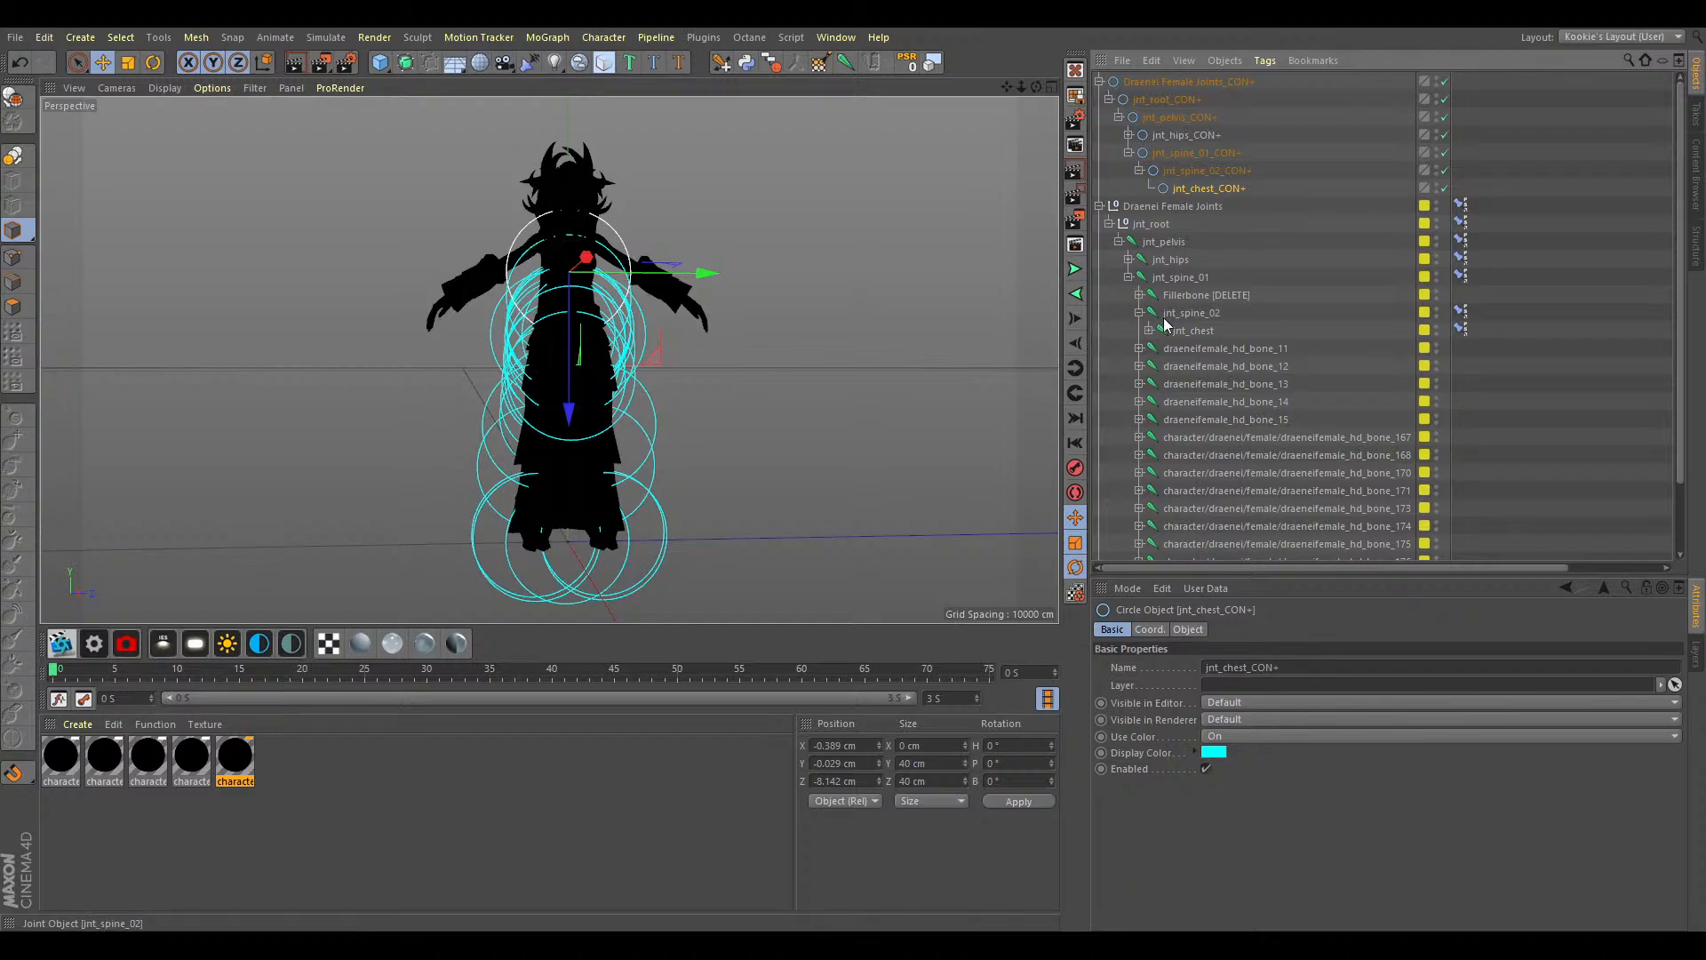
Add circle controllers to the shoulder, breast, cape_01 and neck_01 joints under jnt_chest and nest all six under jnt_chest_CON+.
{"action": "left_click", "coordinate": [1149, 330]}
{"action": "left_click_drag", "start_coordinate": [1267, 348], "coordinate": [1201, 438]}
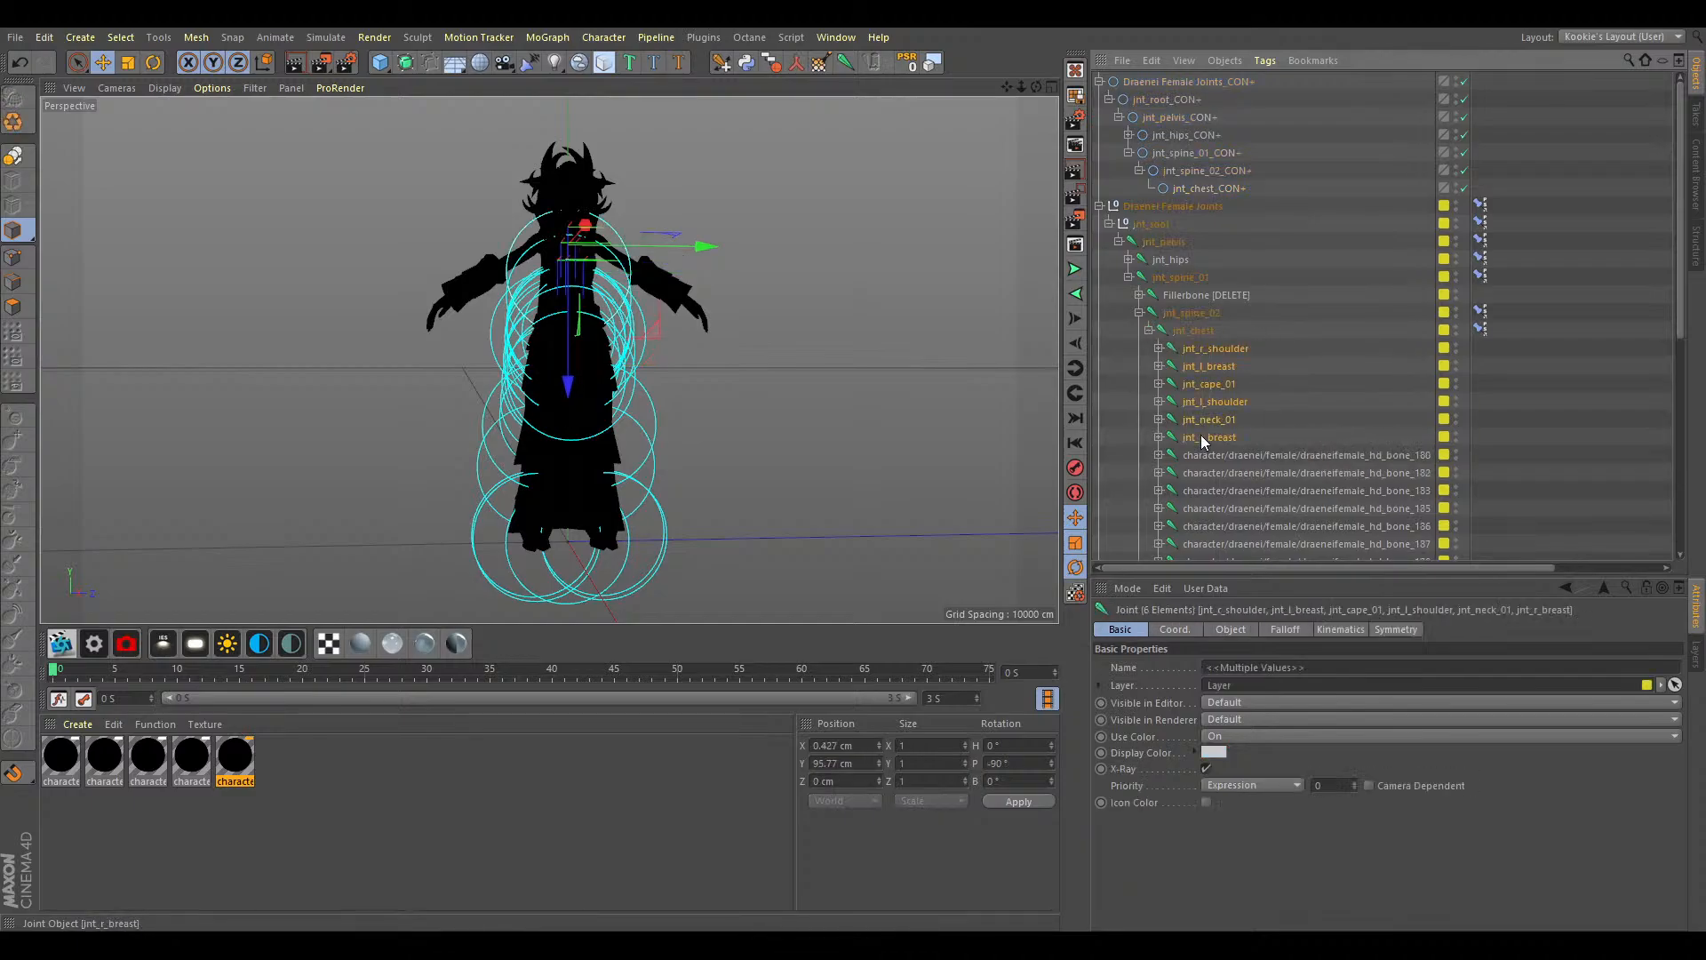
{"action": "left_click", "coordinate": [771, 63]}
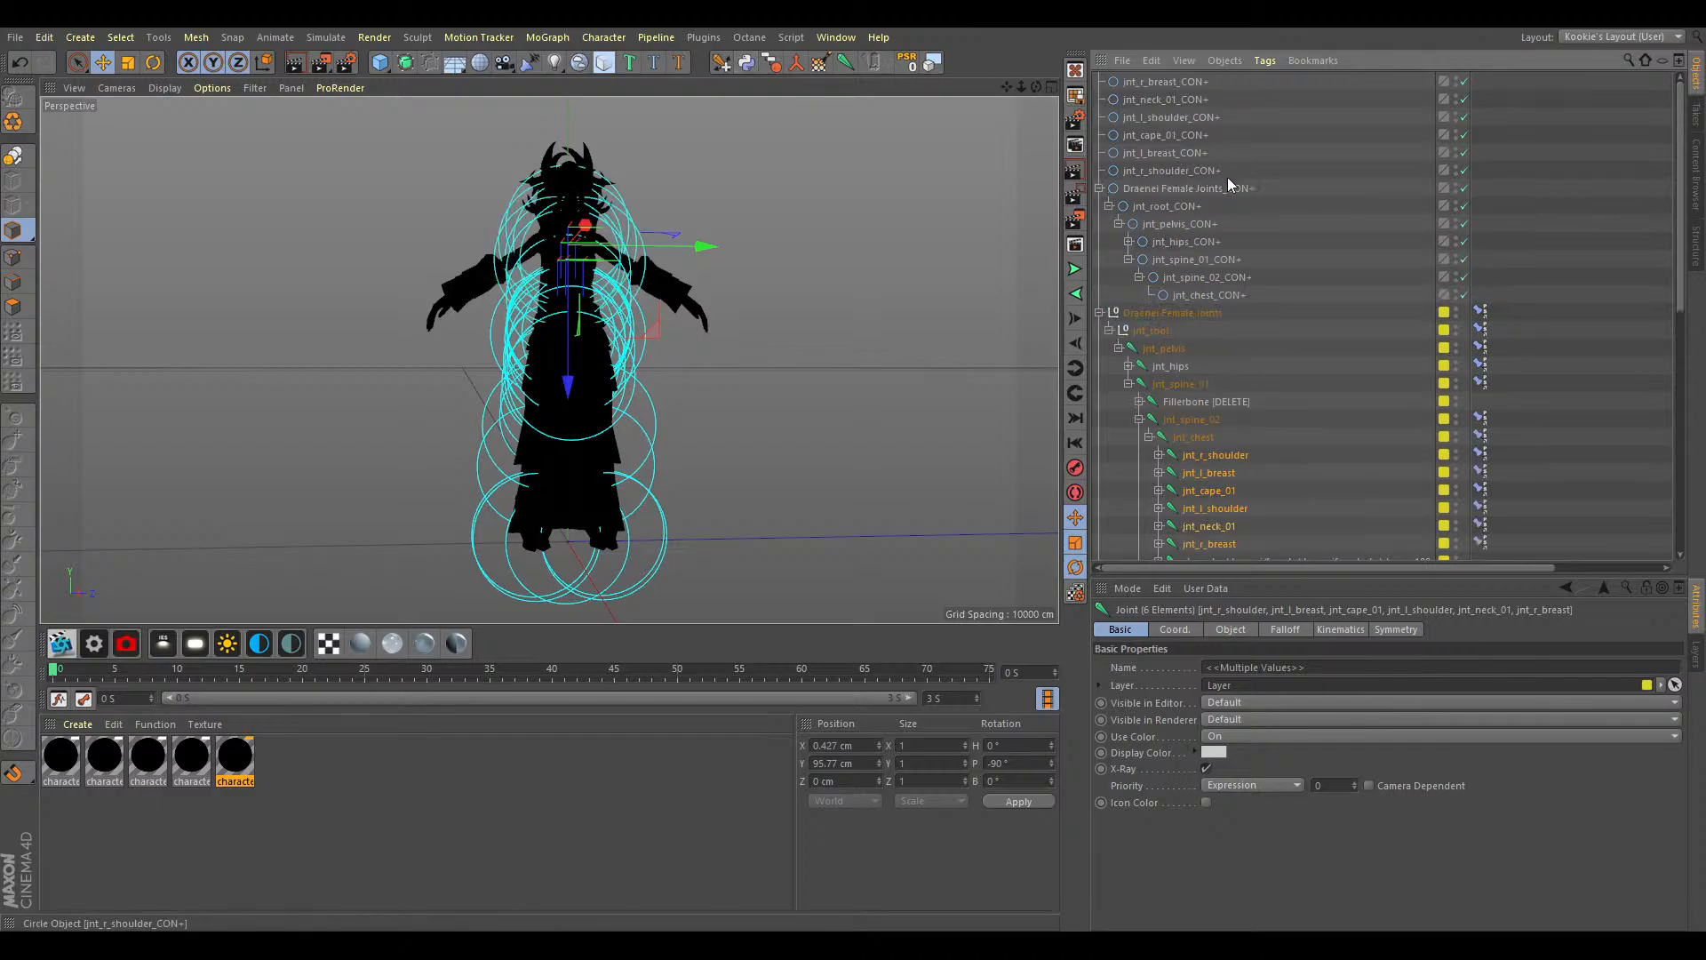
{"action": "left_click_drag", "start_coordinate": [1239, 176], "coordinate": [1142, 68]}
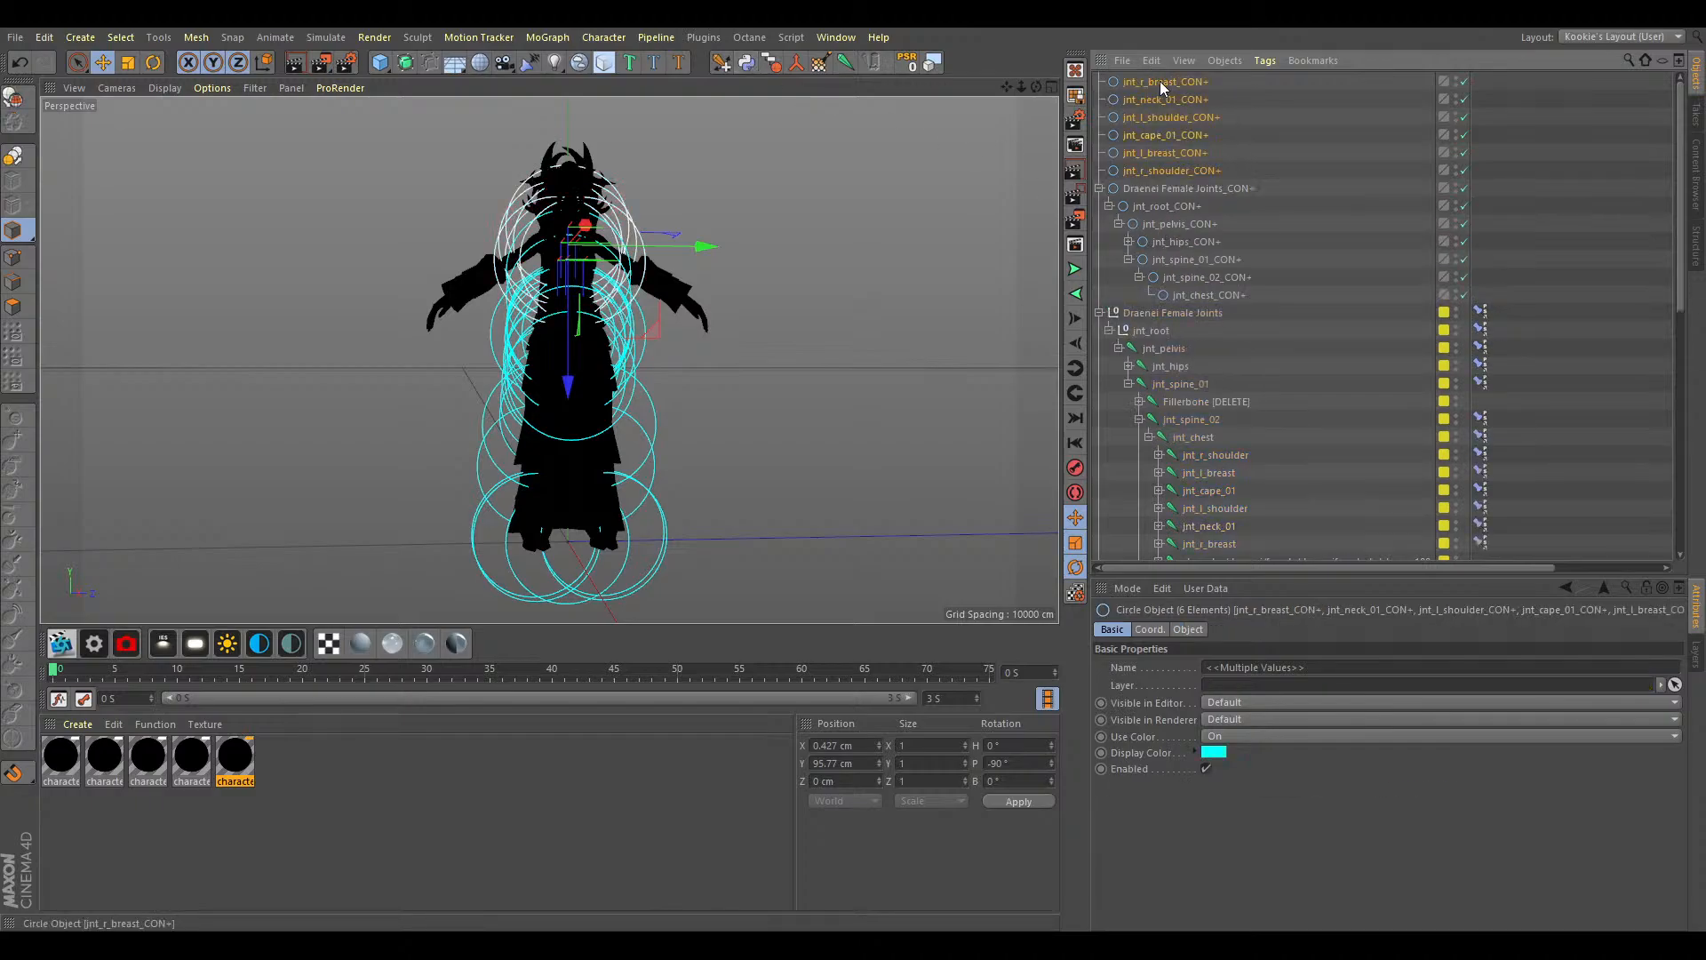
{"action": "left_click_drag", "start_coordinate": [1215, 281], "coordinate": [1218, 295]}
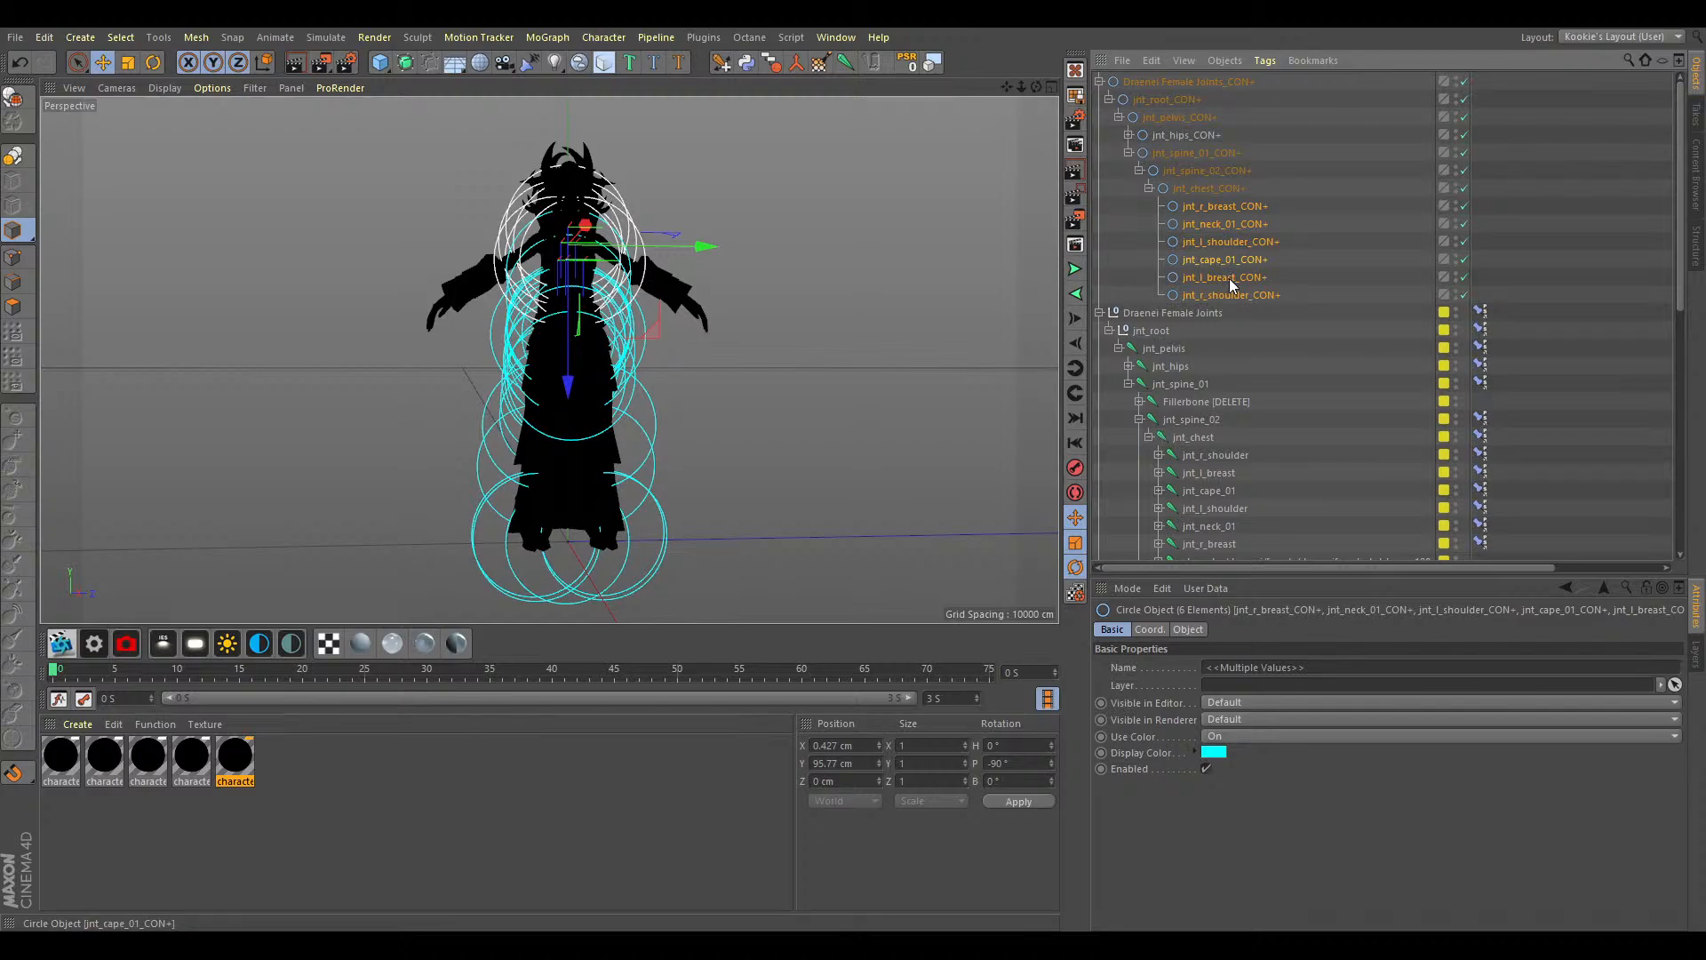
Reorder the controllers under jnt_chest_CON+ to match the joints: right shoulder, left breast, cape, left shoulder, neck, right breast.
{"action": "left_click", "coordinate": [1239, 297]}
{"action": "left_click_drag", "start_coordinate": [1239, 297], "coordinate": [1235, 199]}
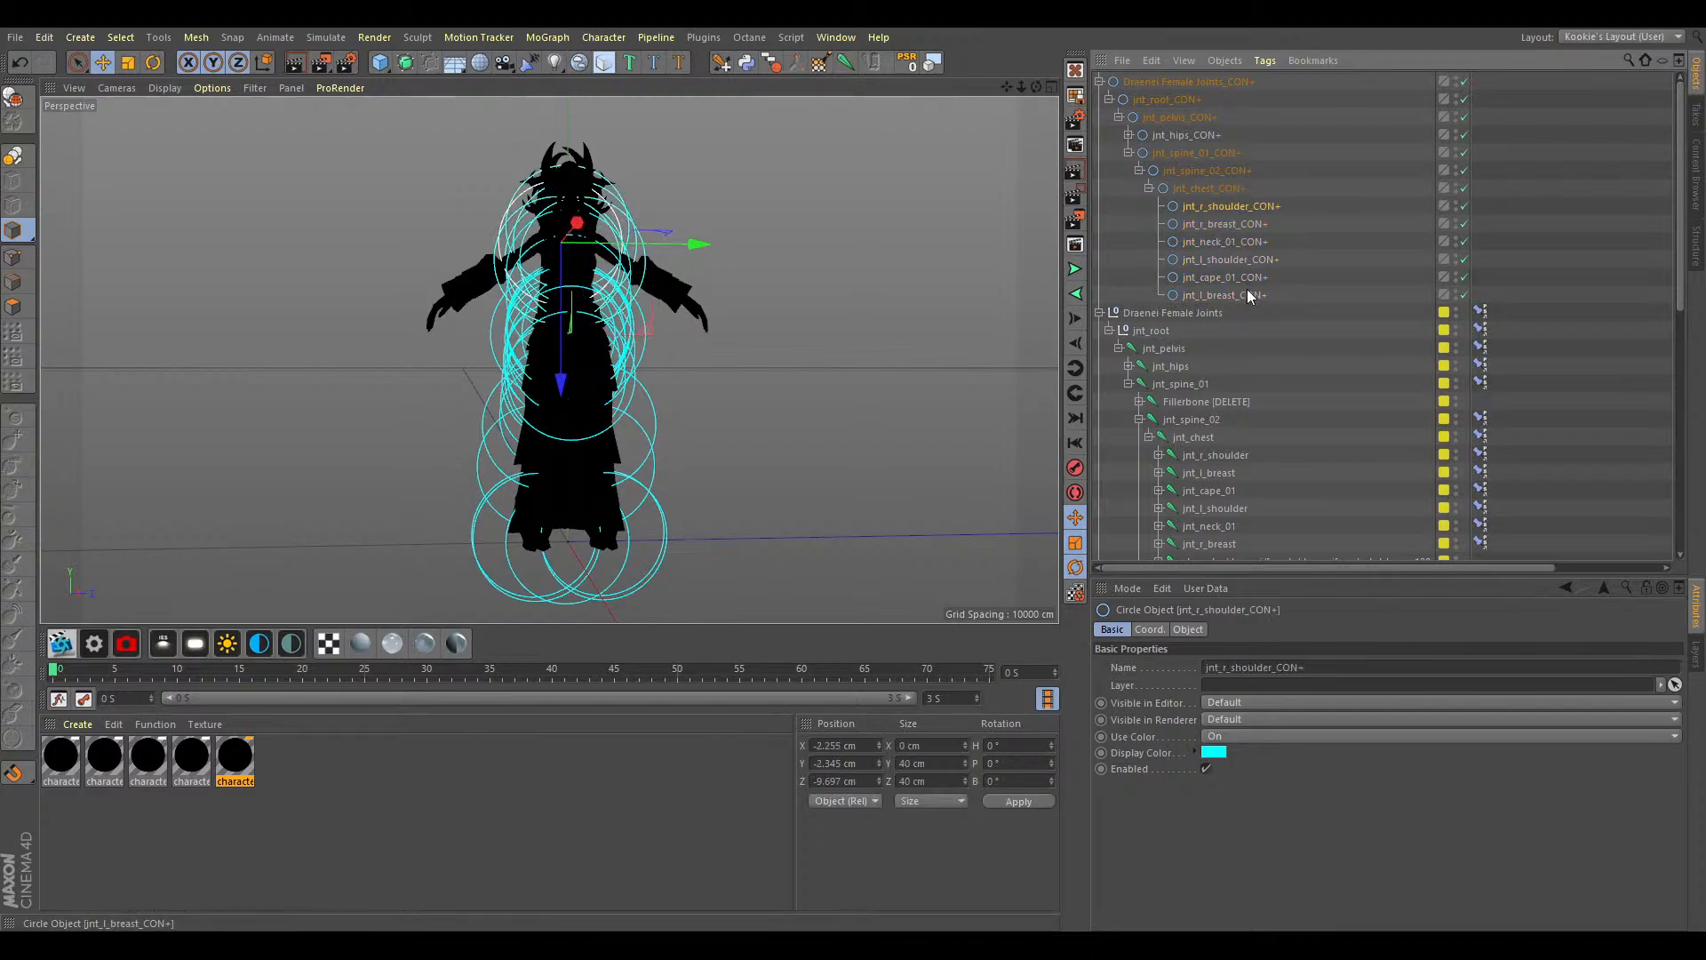
{"action": "mouse_move", "coordinate": [1248, 296]}
{"action": "left_mouse_down"}
{"action": "mouse_move", "coordinate": [1228, 215]}
{"action": "mouse_move", "coordinate": [1245, 287]}
{"action": "mouse_move", "coordinate": [1241, 268]}
{"action": "left_mouse_up"}
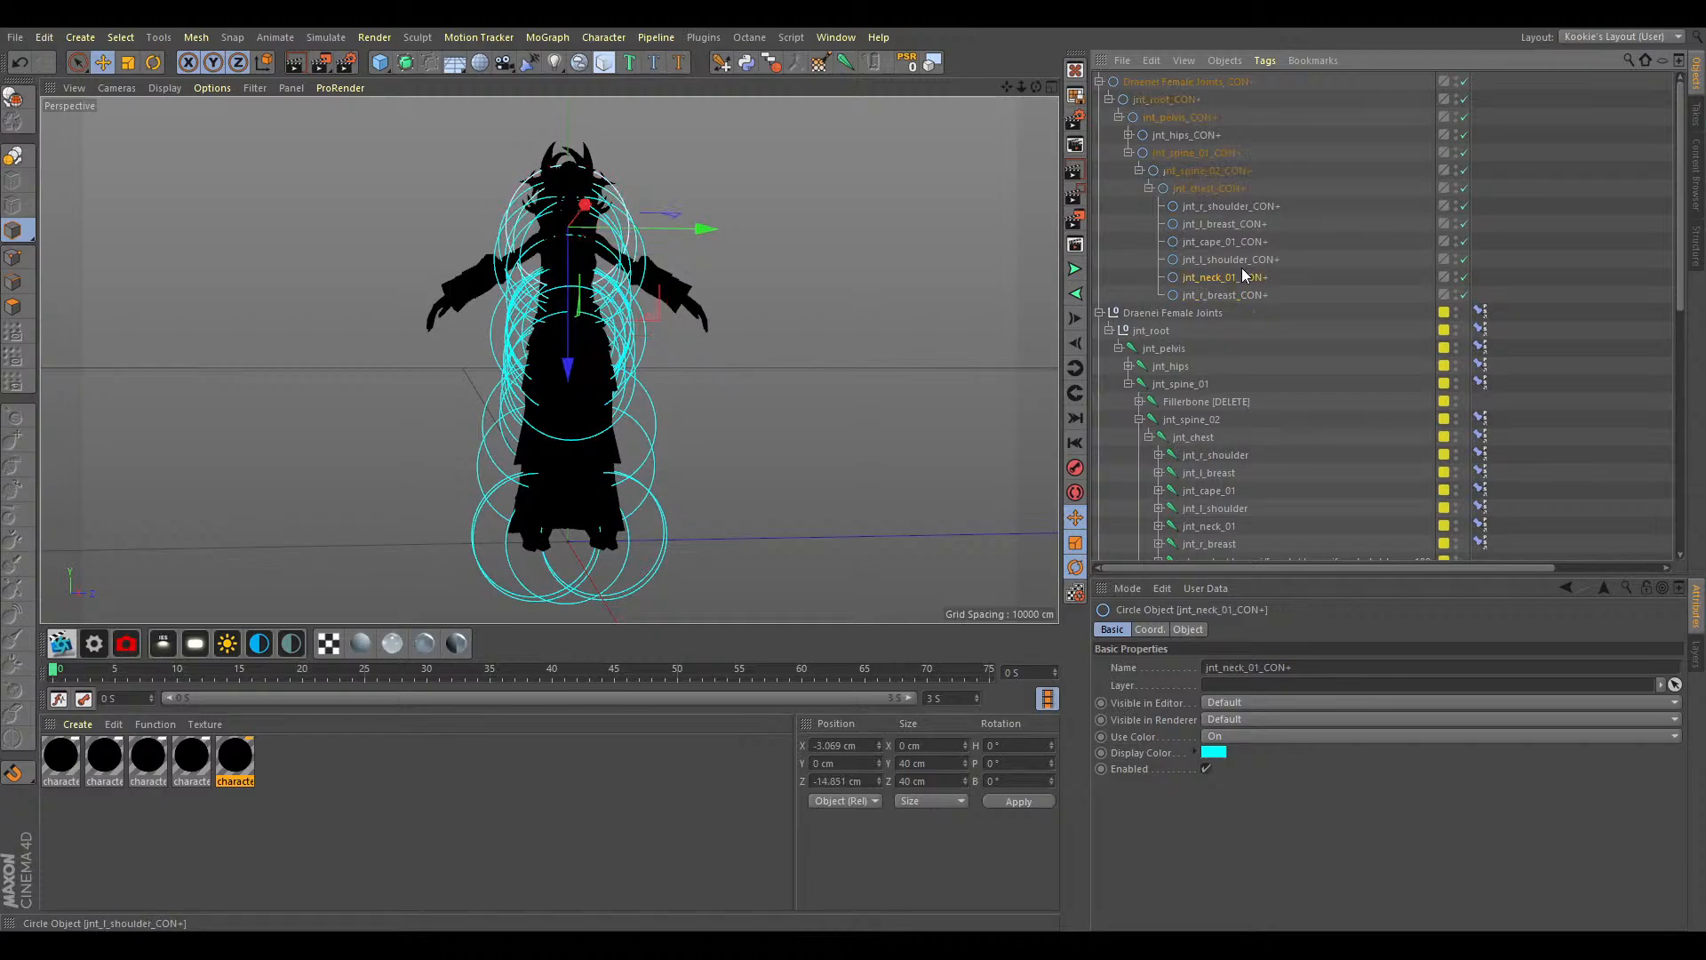
Expand jnt_r_shoulder, add a circle controller to jnt_r_arm and nest it under jnt_r_shoulder_CON+.
{"action": "left_click", "coordinate": [1158, 454]}
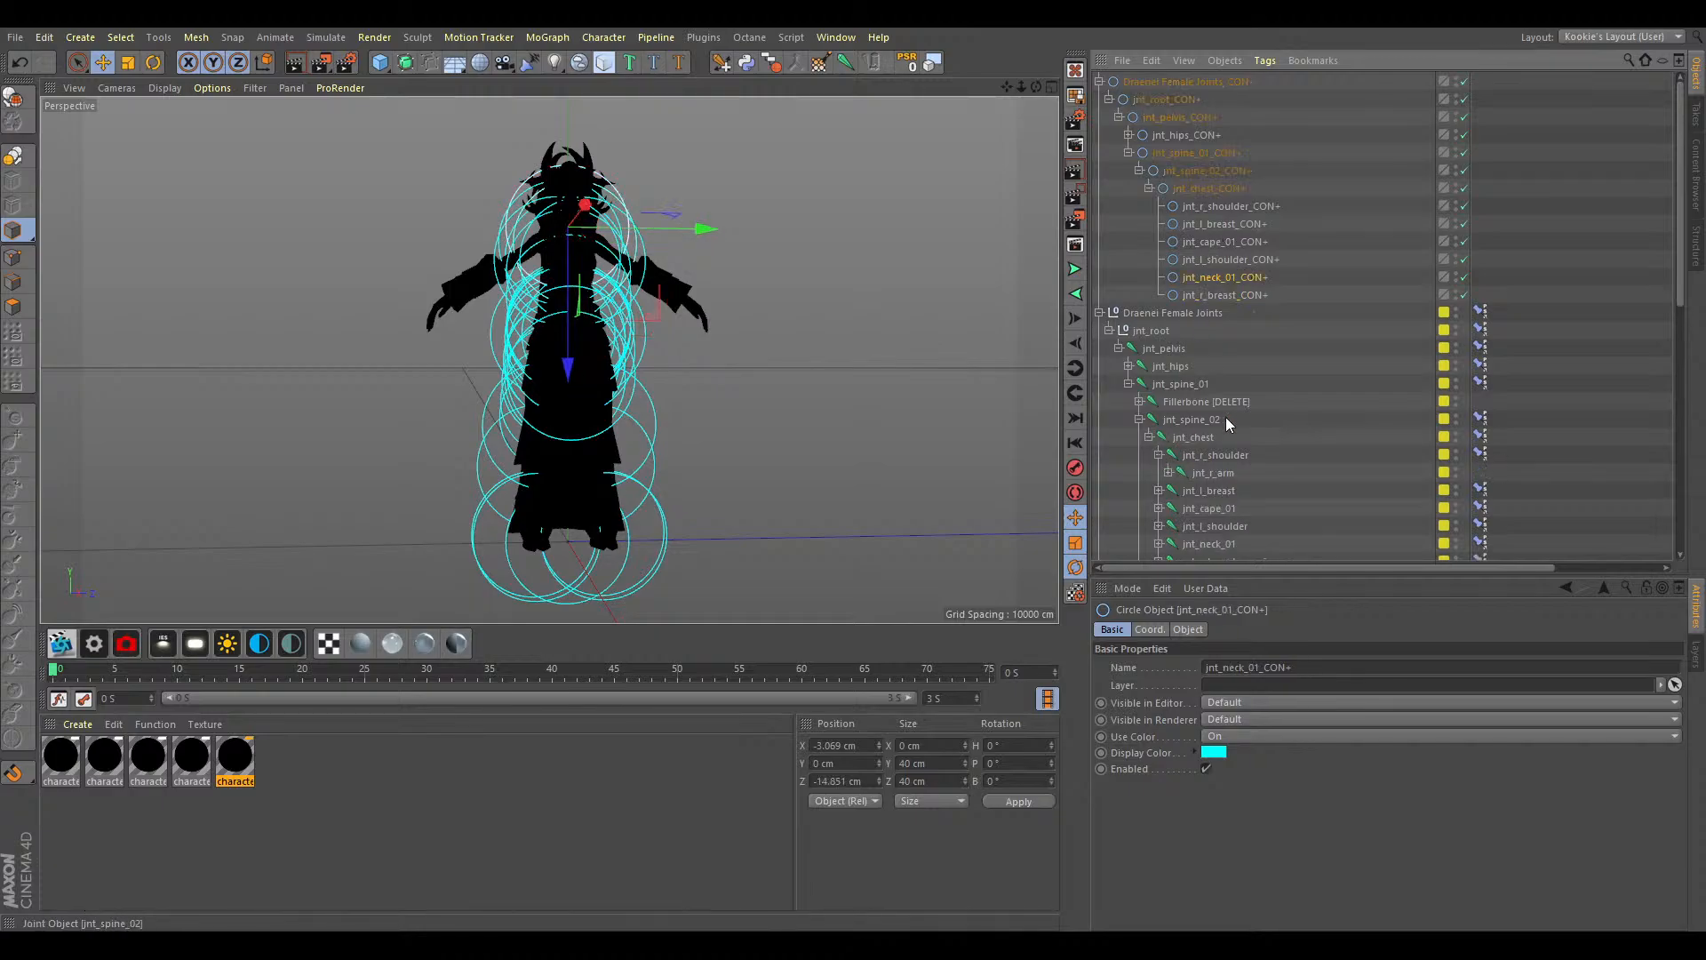
{"action": "scroll", "coordinate": [1225, 421], "scroll_direction": "down", "scroll_amount": 3}
{"action": "left_click", "coordinate": [1209, 366]}
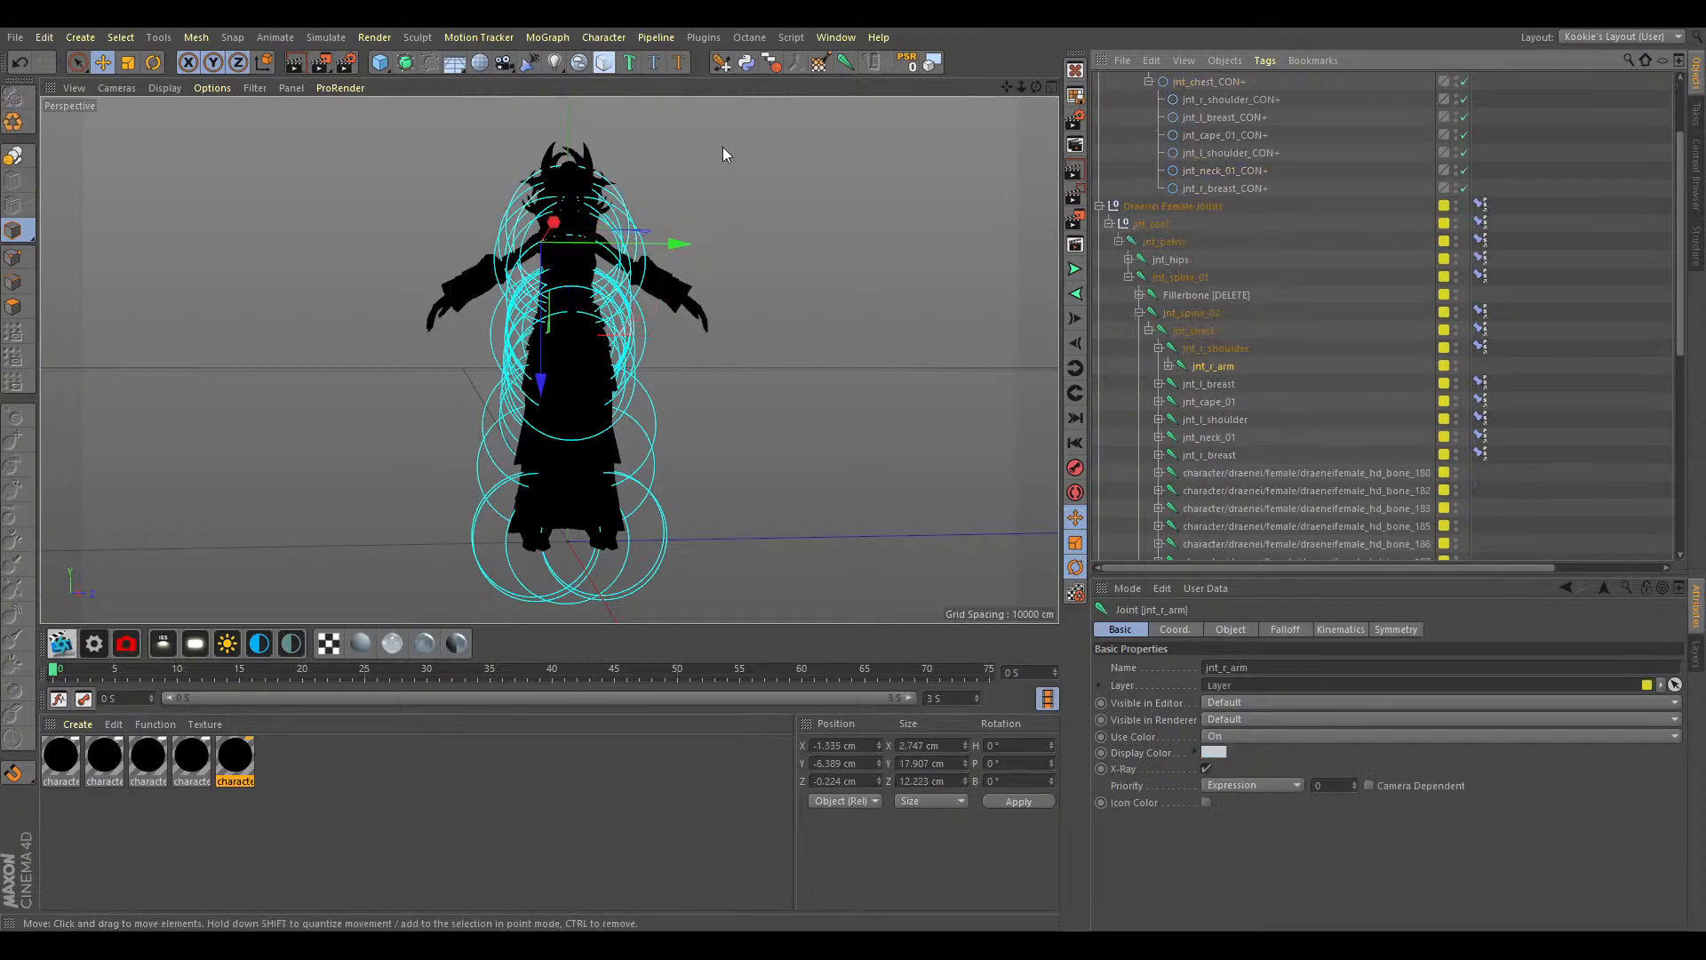
{"action": "left_click", "coordinate": [745, 64]}
{"action": "scroll", "coordinate": [1218, 191], "scroll_direction": "up", "scroll_amount": 3}
{"action": "left_click_drag", "start_coordinate": [1180, 84], "coordinate": [1230, 225]}
Expand jnt_r_arm, add a circle controller to jnt_r_elbow and nest it under jnt_r_arm_CON+.
{"action": "left_click", "coordinate": [1168, 489]}
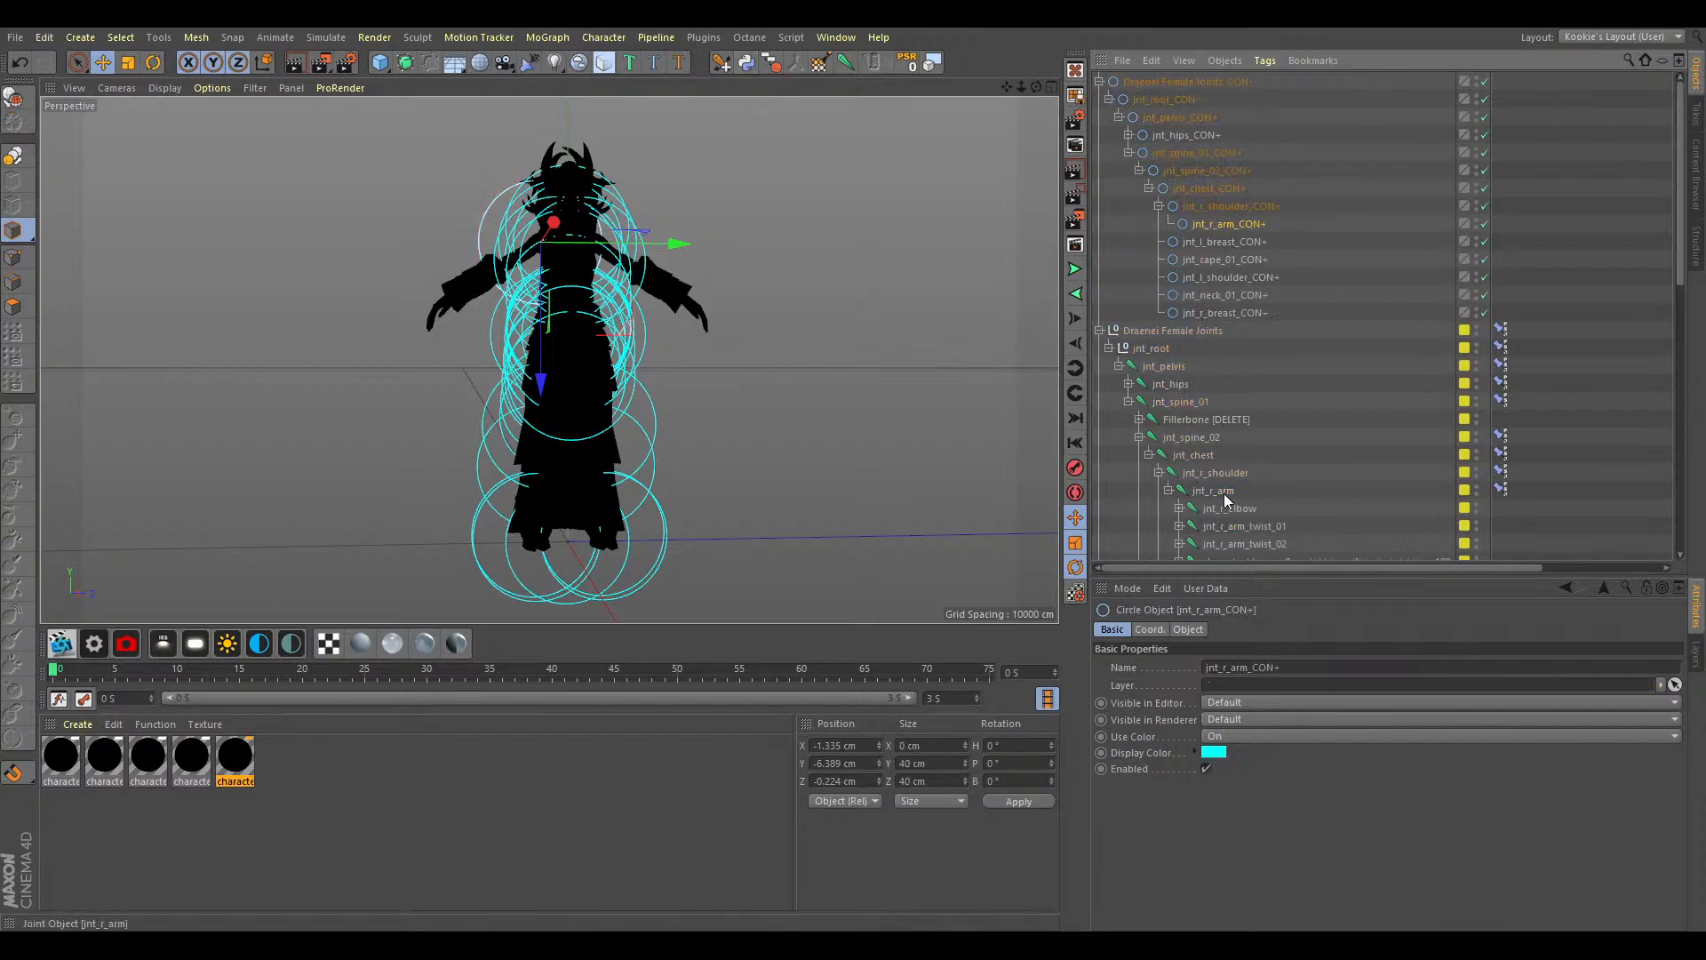
{"action": "left_click", "coordinate": [1226, 506]}
{"action": "left_click", "coordinate": [744, 64]}
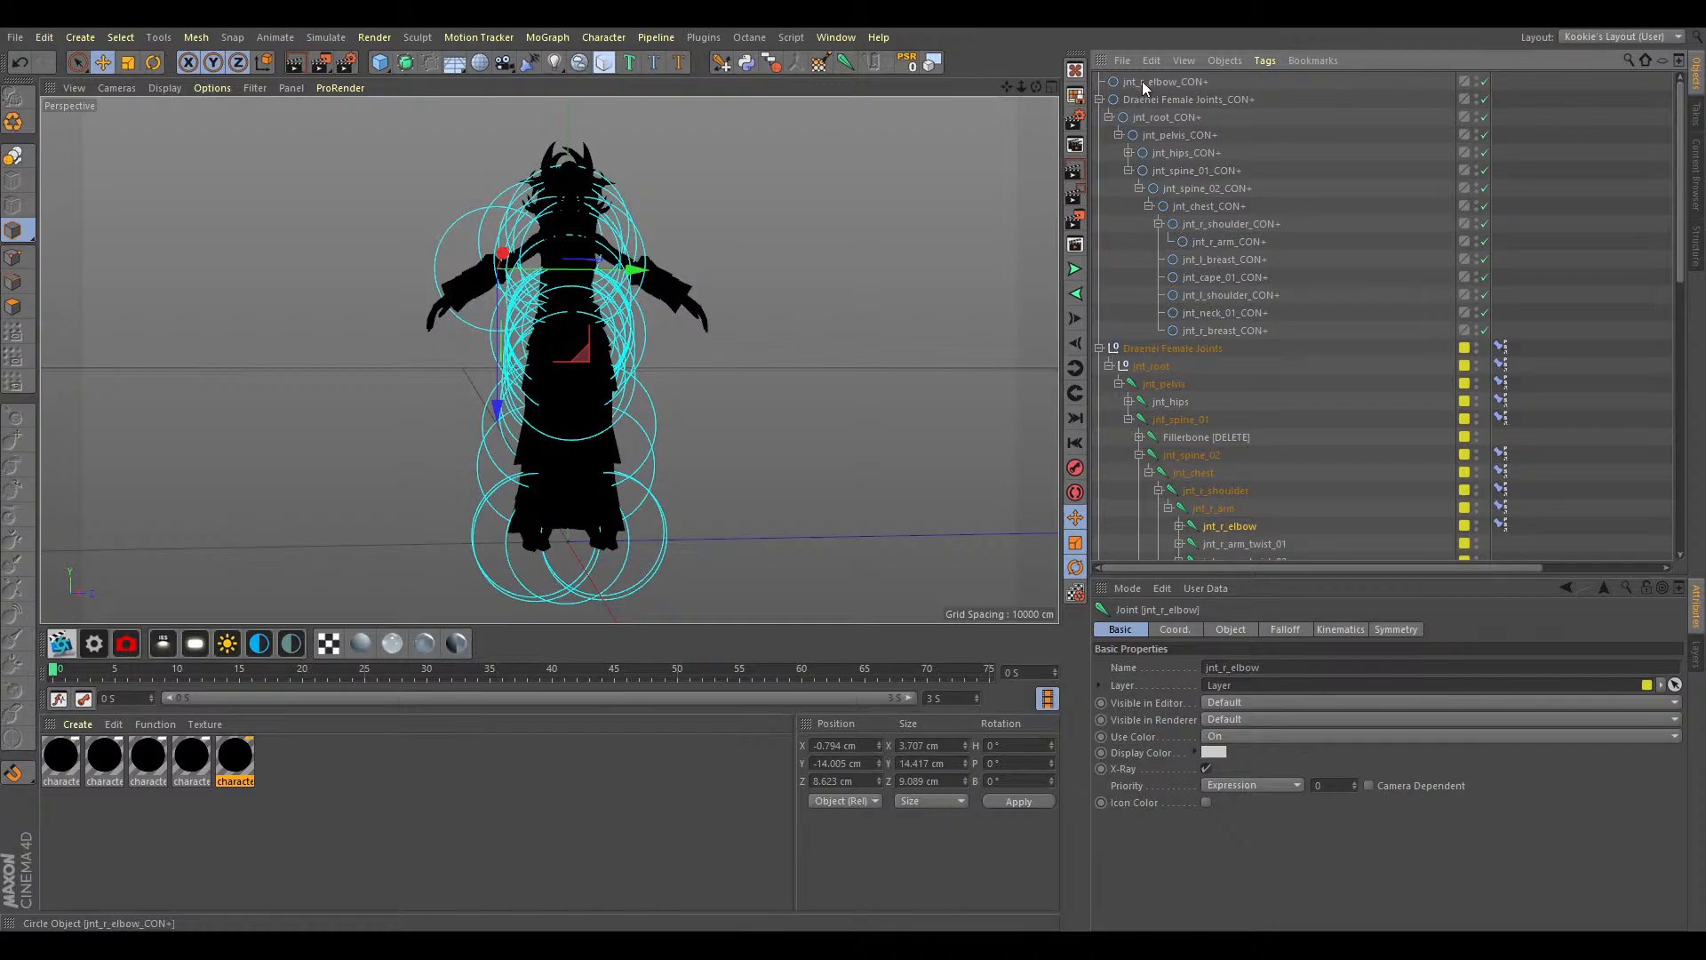
{"action": "left_click_drag", "start_coordinate": [1142, 82], "coordinate": [1234, 238]}
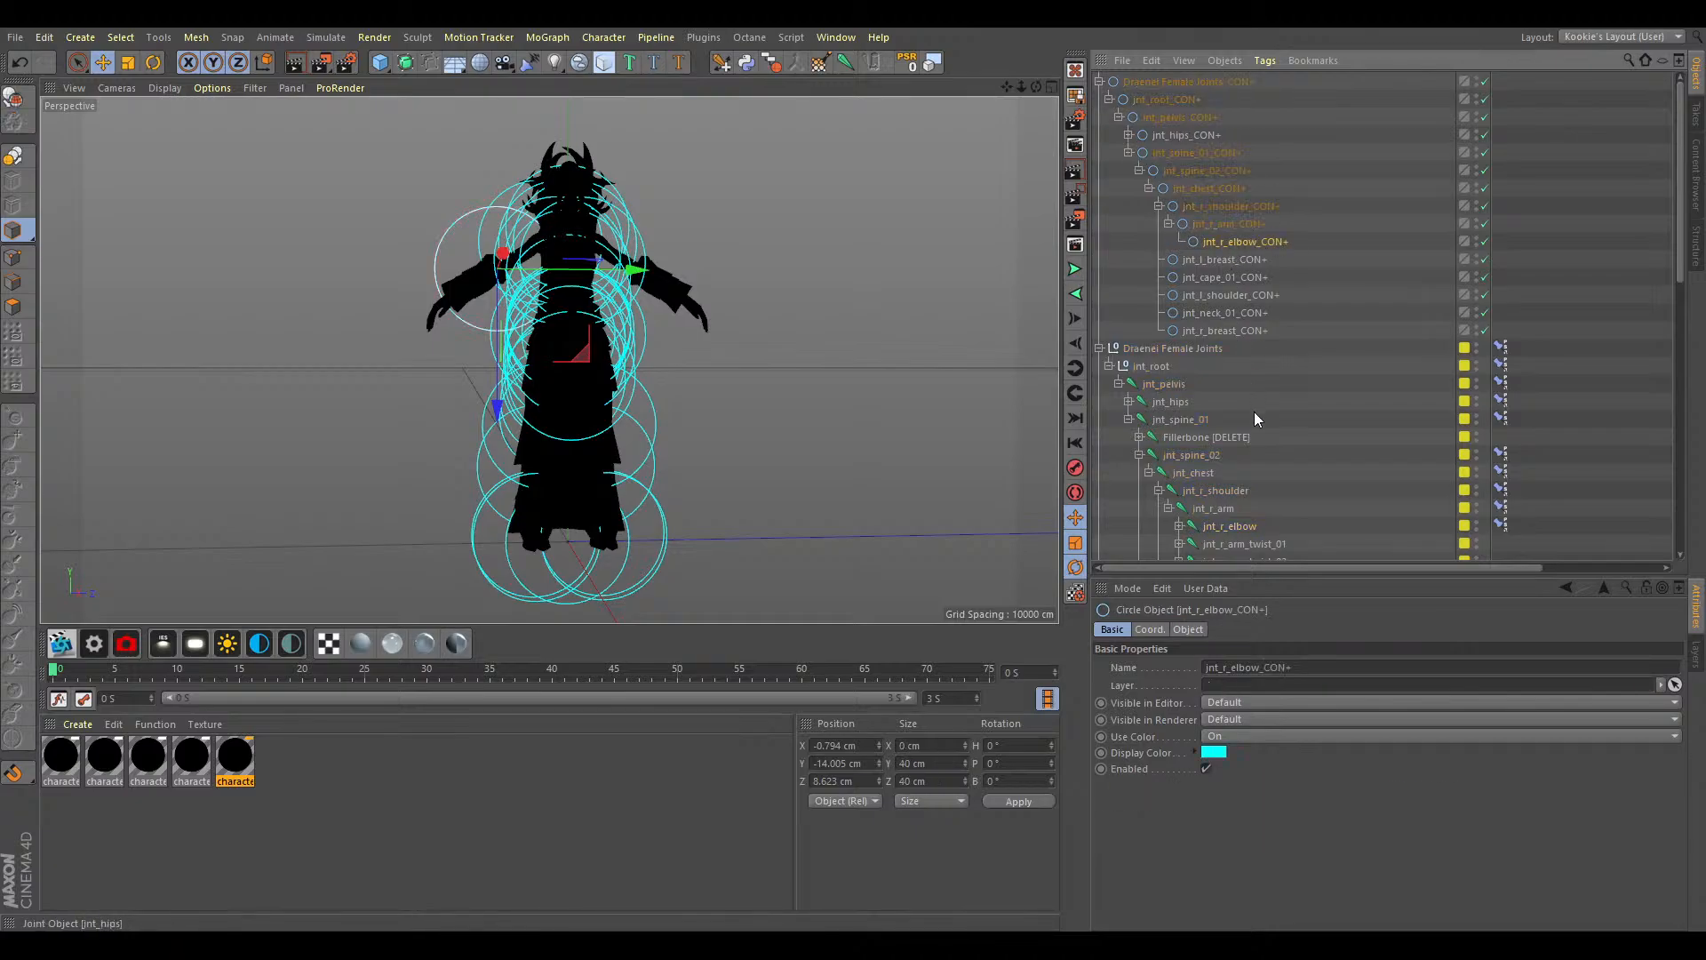
Add circle controllers to jnt_r_arm_twist_01 and jnt_r_arm_twist_02 and place them in joint order below jnt_r_elbow_CON+ inside jnt_r_arm_CON+.
{"action": "scroll", "coordinate": [1240, 493], "scroll_direction": "down", "scroll_amount": 2}
{"action": "left_click", "coordinate": [1251, 456]}
{"action": "left_click", "coordinate": [1261, 439], "text": "shift"}
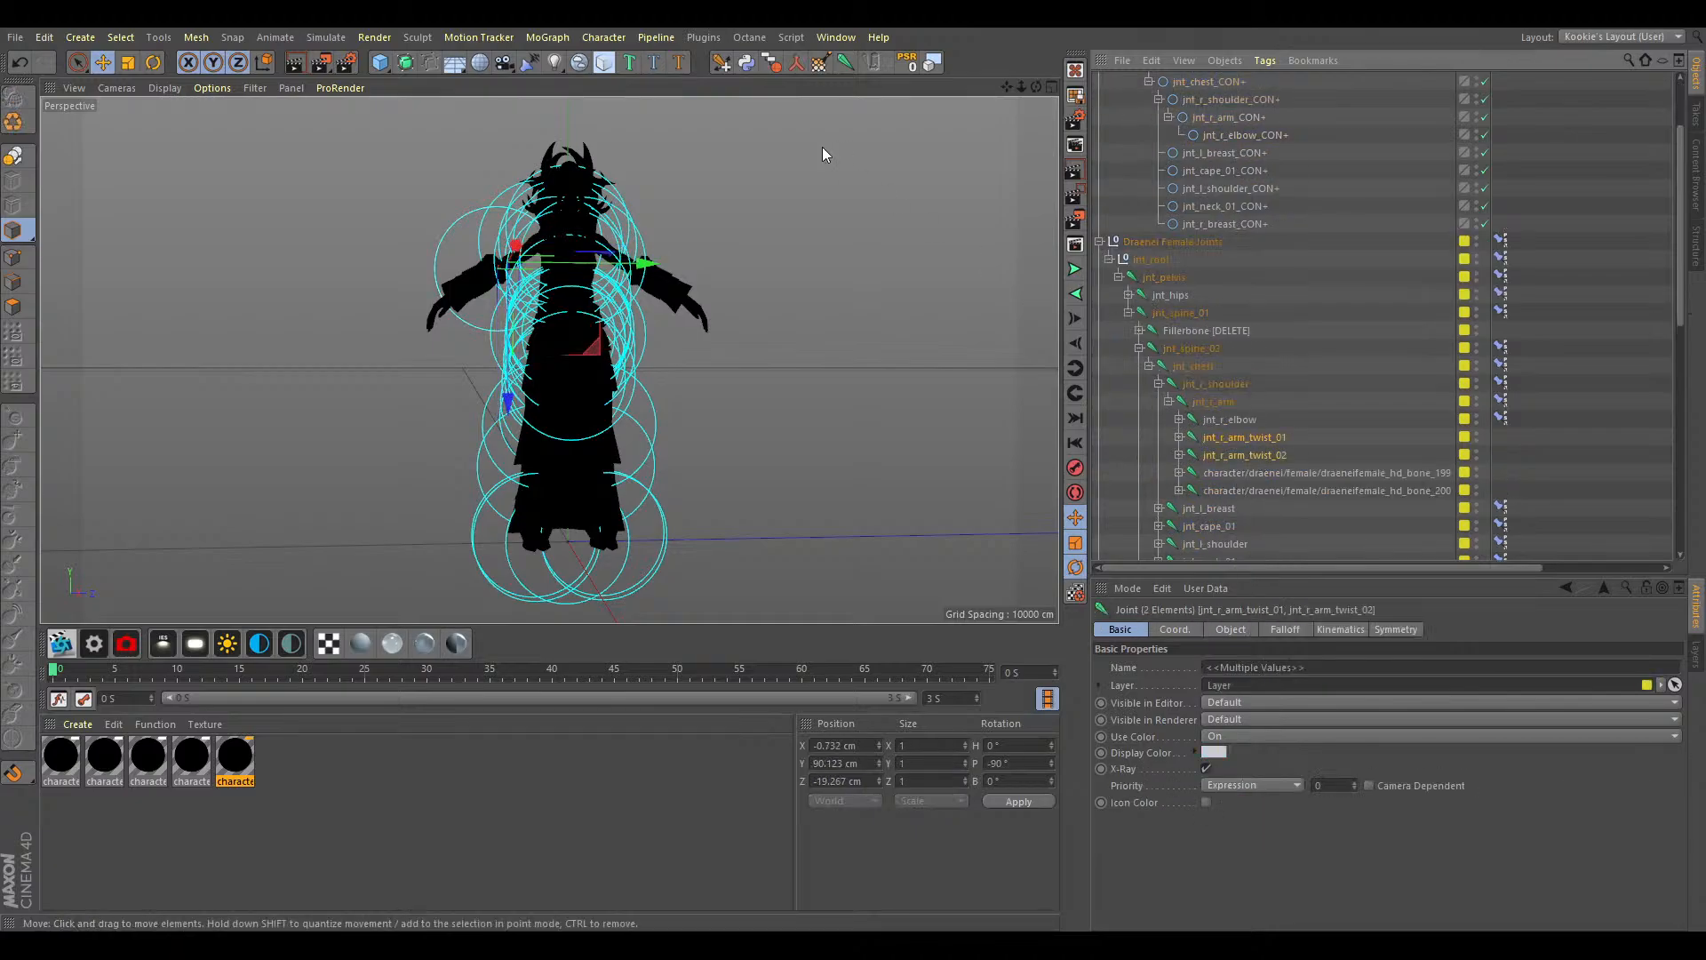
{"action": "left_click", "coordinate": [749, 68]}
{"action": "left_click_drag", "start_coordinate": [1248, 104], "coordinate": [1203, 82]}
{"action": "left_click_drag", "start_coordinate": [1255, 277], "coordinate": [1240, 235]}
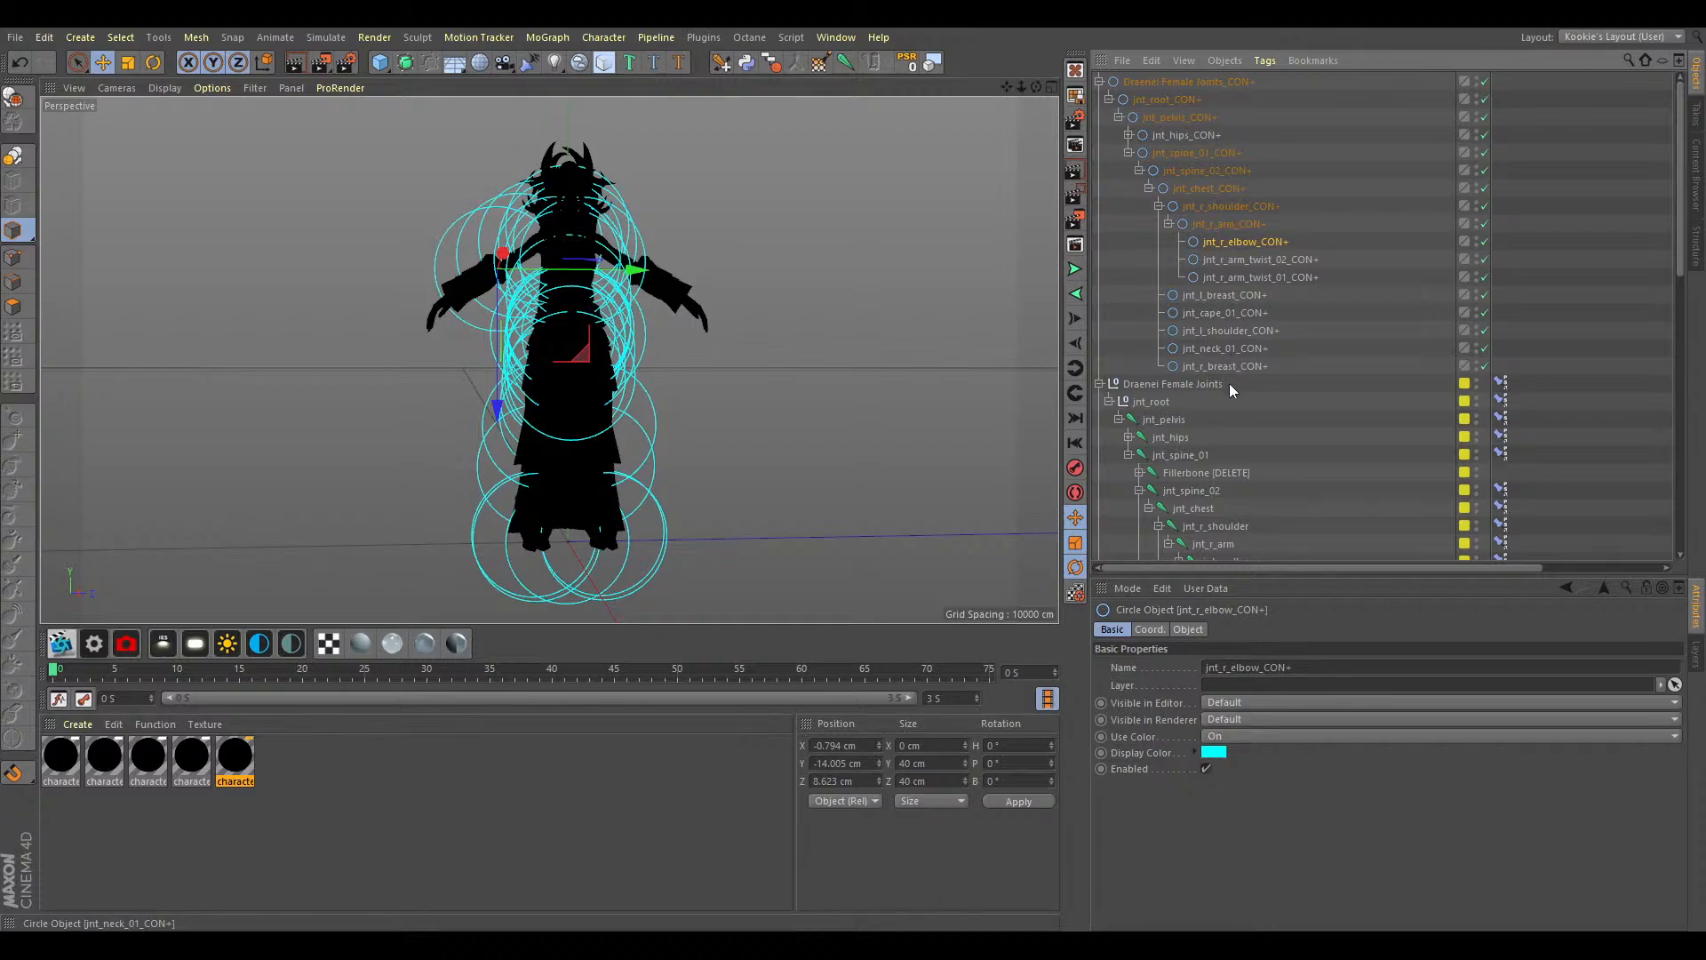
{"action": "scroll", "coordinate": [1229, 383], "scroll_direction": "down", "scroll_amount": 3}
{"action": "left_click_drag", "start_coordinate": [1292, 178], "coordinate": [1276, 146]}
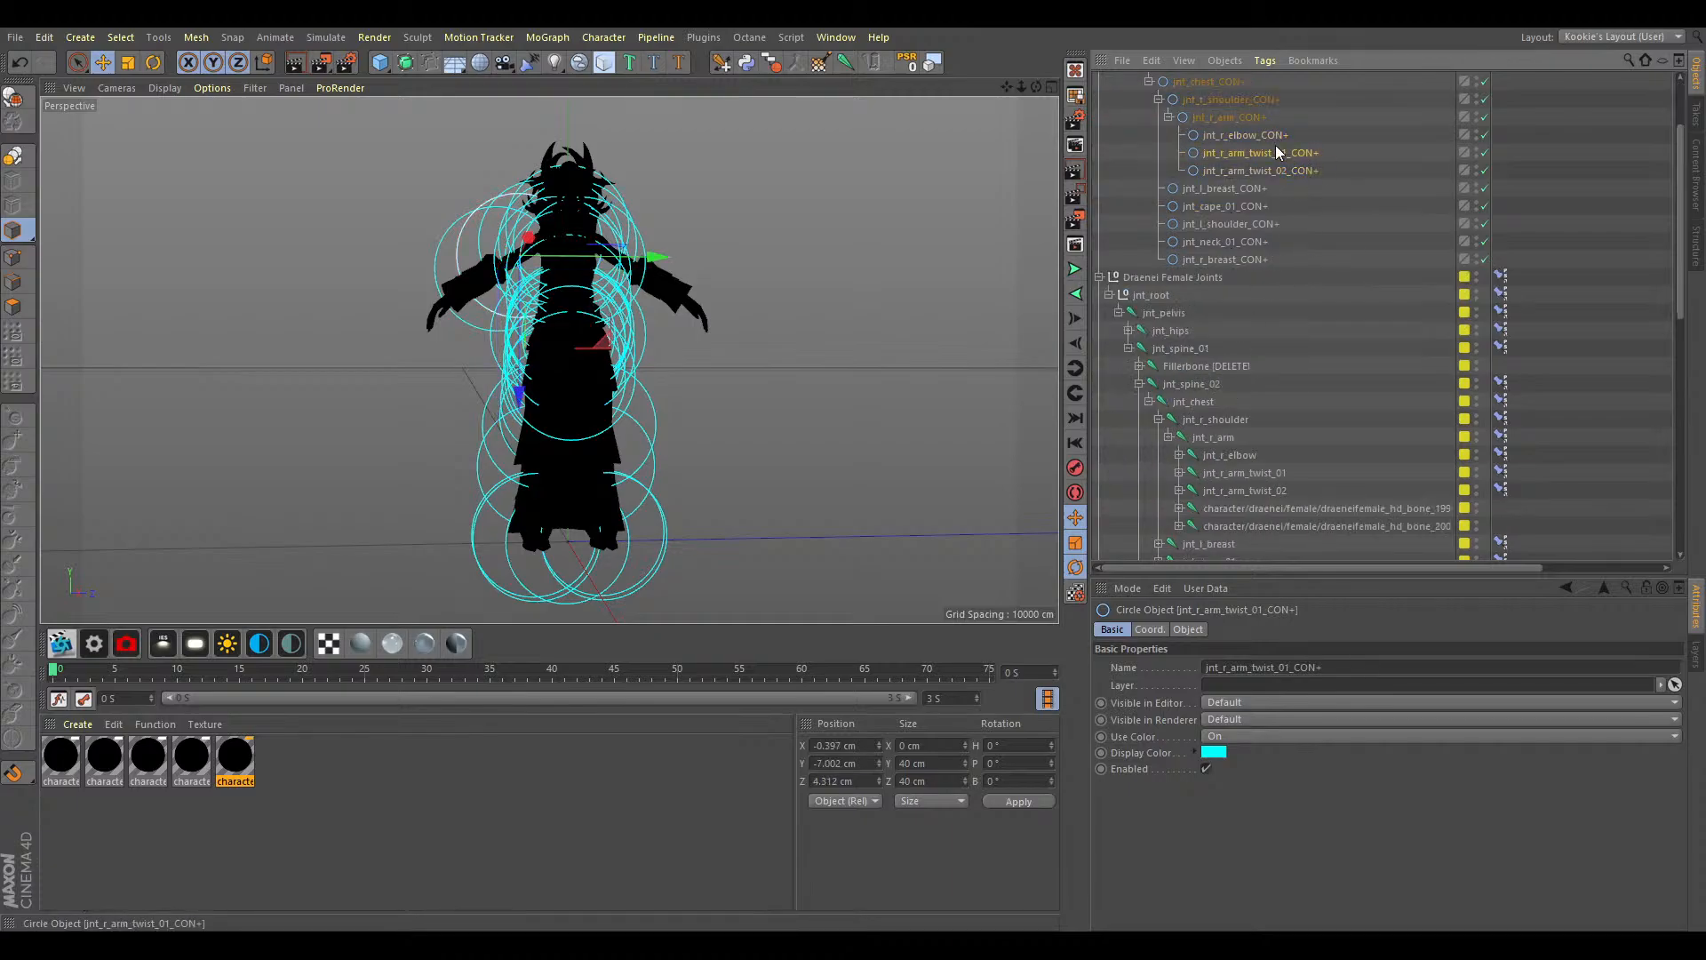
Add circle controllers to jnt_r_elbow_twist_01, jnt_r_elbow_twist_02 and jnt_r_wrist and nest them under jnt_r_elbow_CON+.
{"action": "left_click", "coordinate": [1180, 455]}
{"action": "left_click", "coordinate": [1280, 475]}
{"action": "left_click", "coordinate": [1277, 491], "text": "ctrl"}
{"action": "left_click", "coordinate": [1255, 509], "text": "ctrl"}
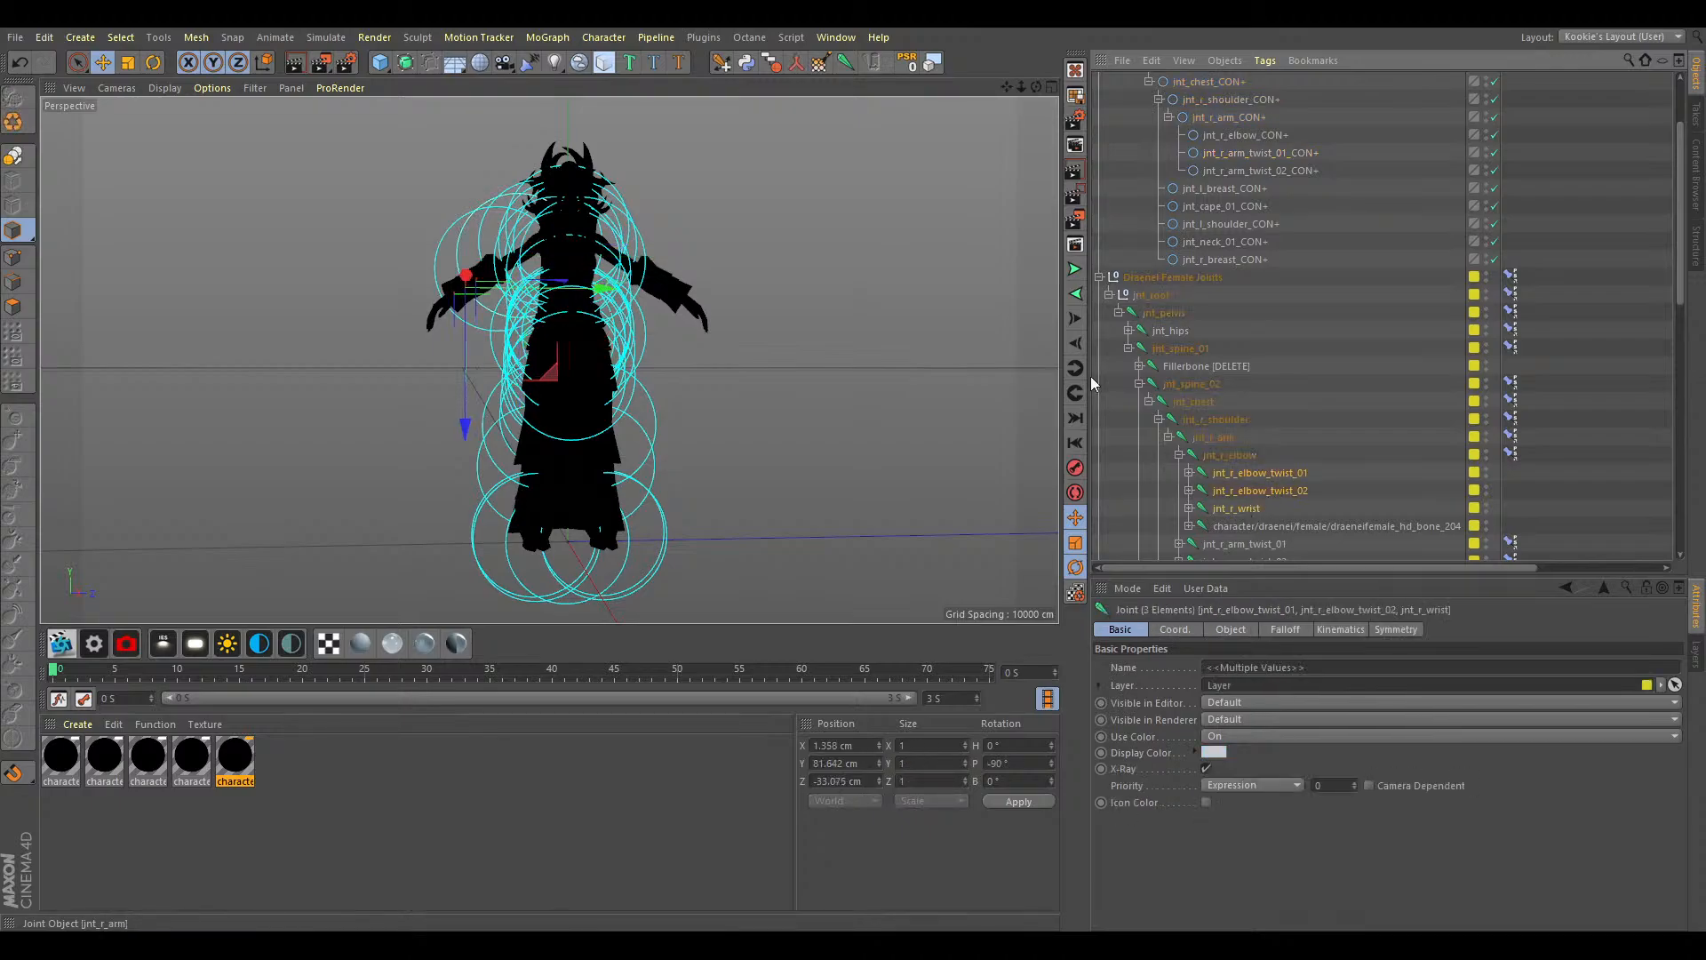
{"action": "left_click", "coordinate": [742, 64]}
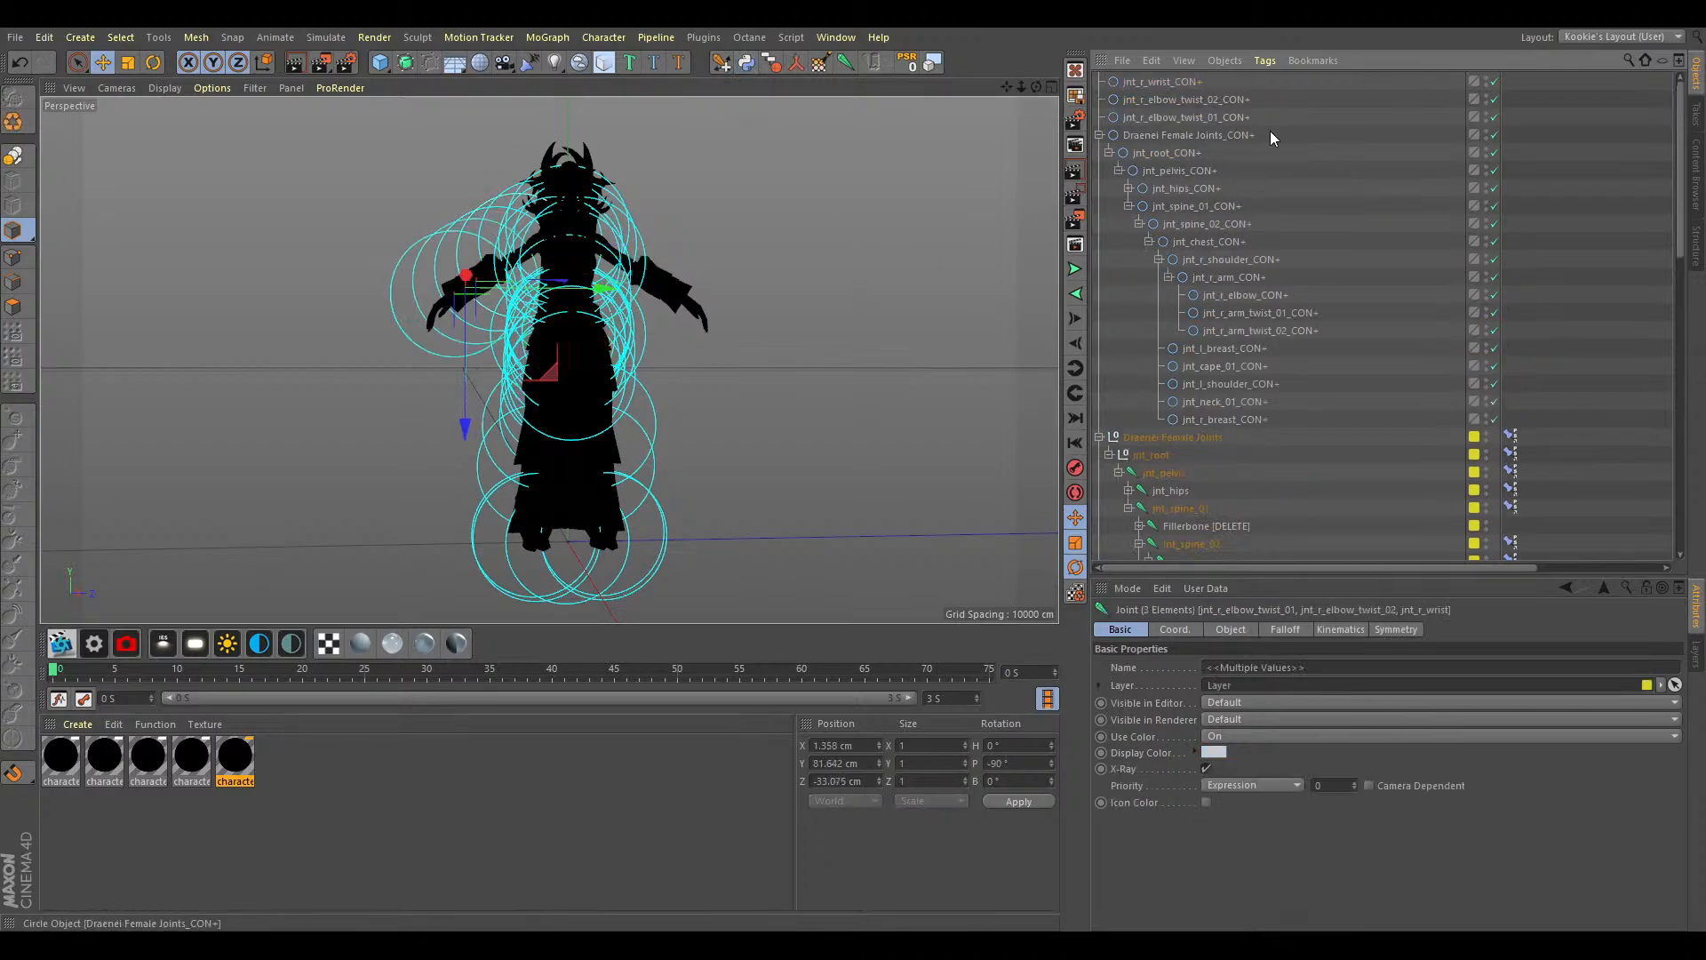
{"action": "left_click_drag", "start_coordinate": [1150, 73], "coordinate": [1245, 295]}
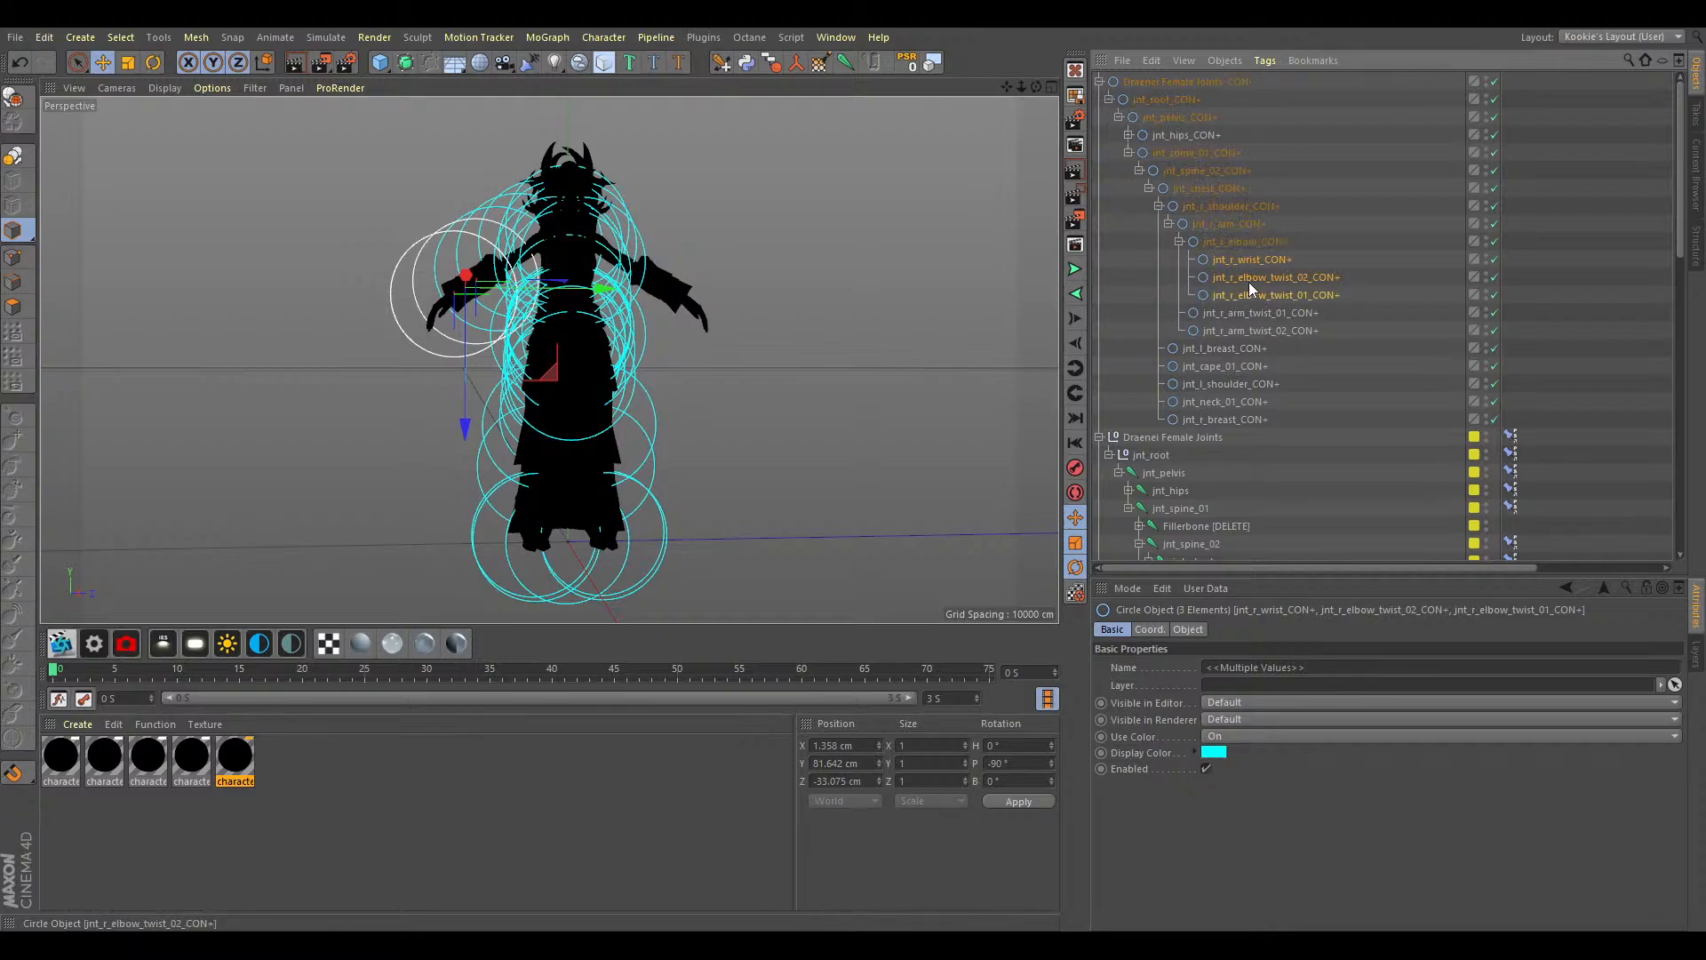
Reorder the controllers under jnt_r_elbow_CON+ to elbow_twist_01, elbow_twist_02, wrist, matching the joints.
{"action": "left_click", "coordinate": [1242, 277]}
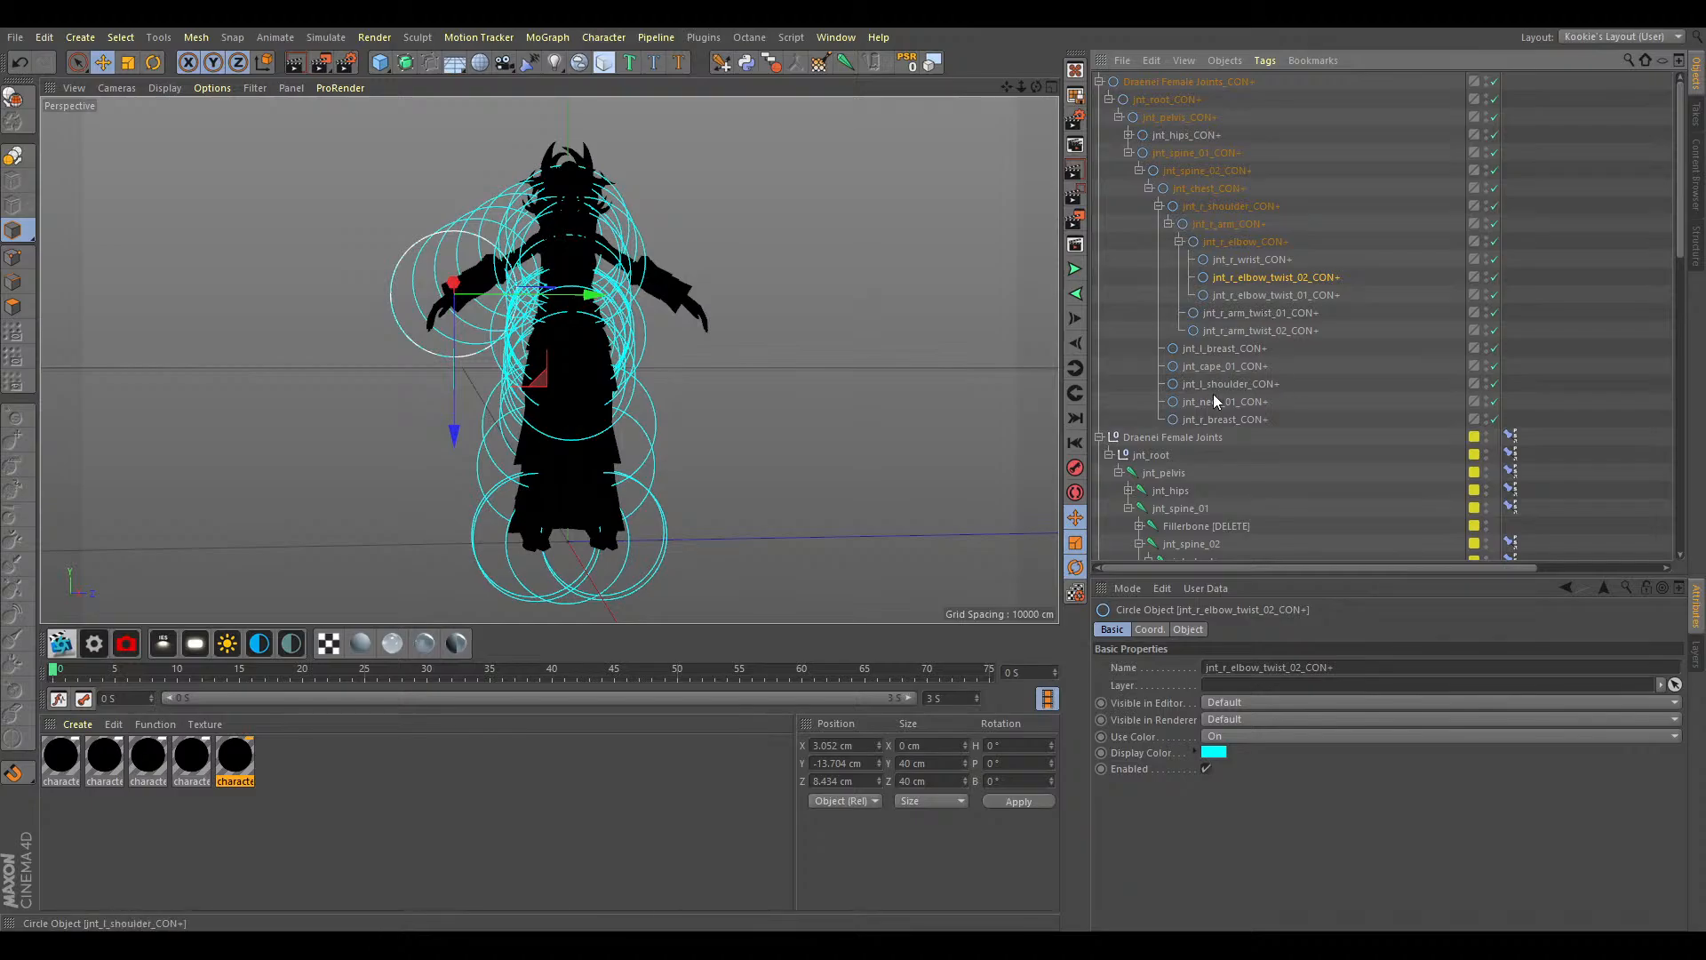
{"action": "scroll", "coordinate": [1214, 402], "scroll_direction": "down", "scroll_amount": 4}
{"action": "scroll", "coordinate": [1217, 402], "scroll_direction": "up", "scroll_amount": 2}
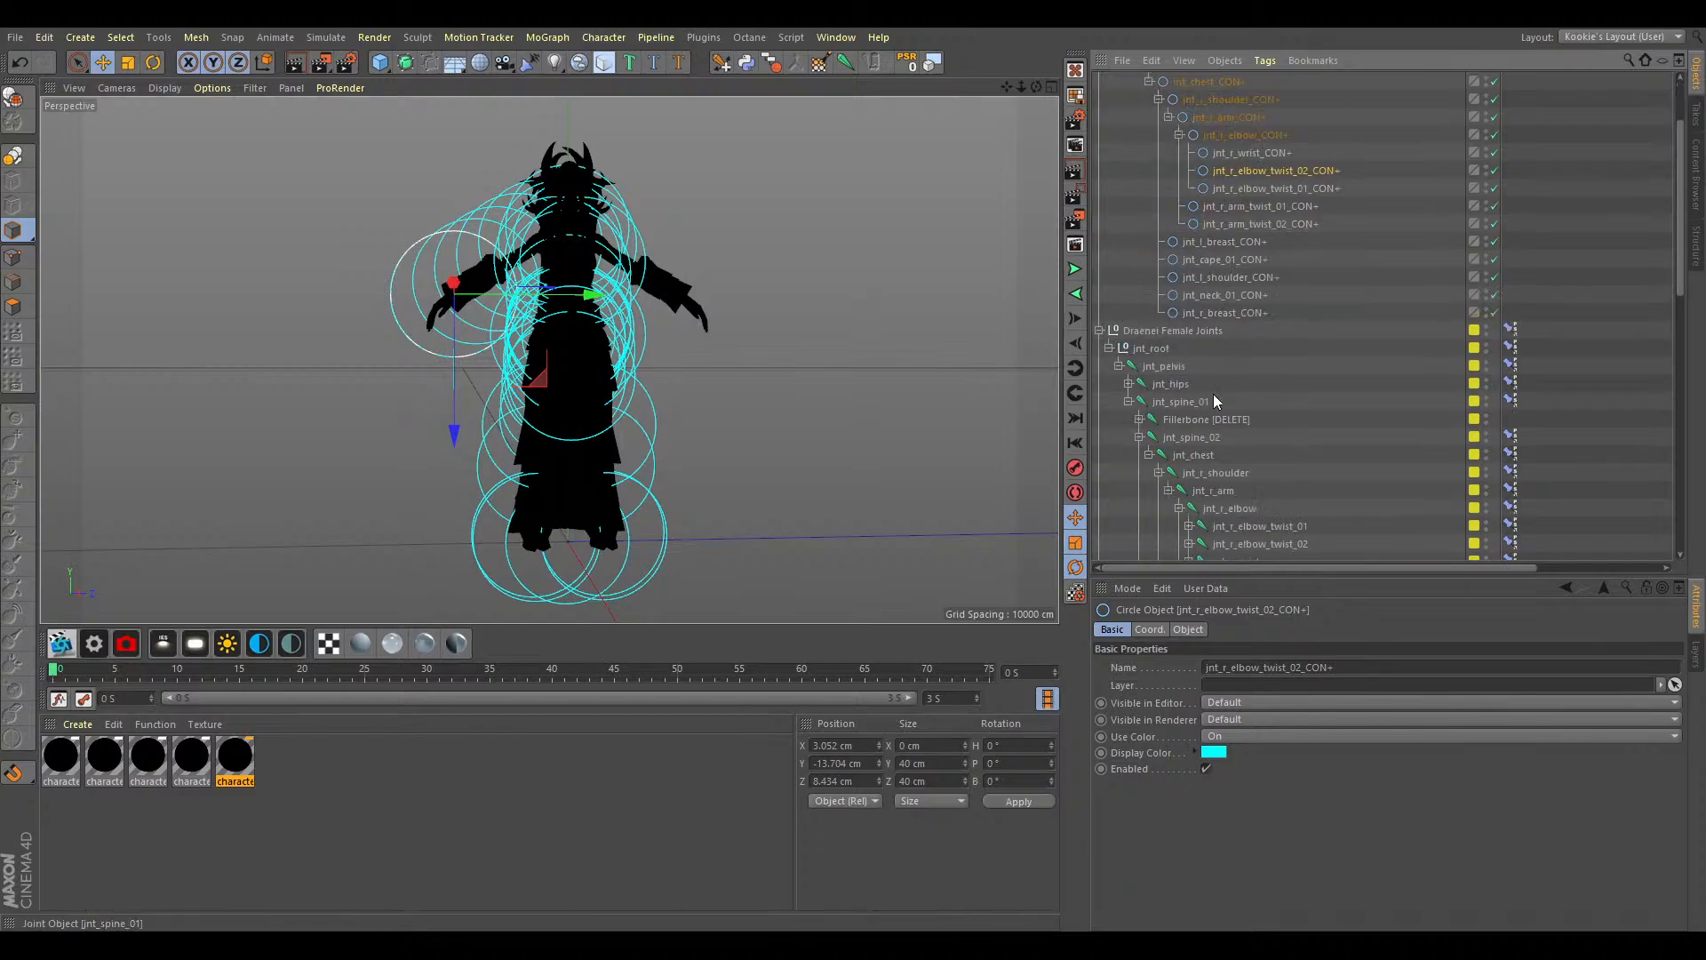
{"action": "mouse_move", "coordinate": [1244, 157]}
{"action": "left_mouse_down"}
{"action": "mouse_move", "coordinate": [1260, 195]}
{"action": "mouse_move", "coordinate": [1266, 177]}
{"action": "left_mouse_up"}
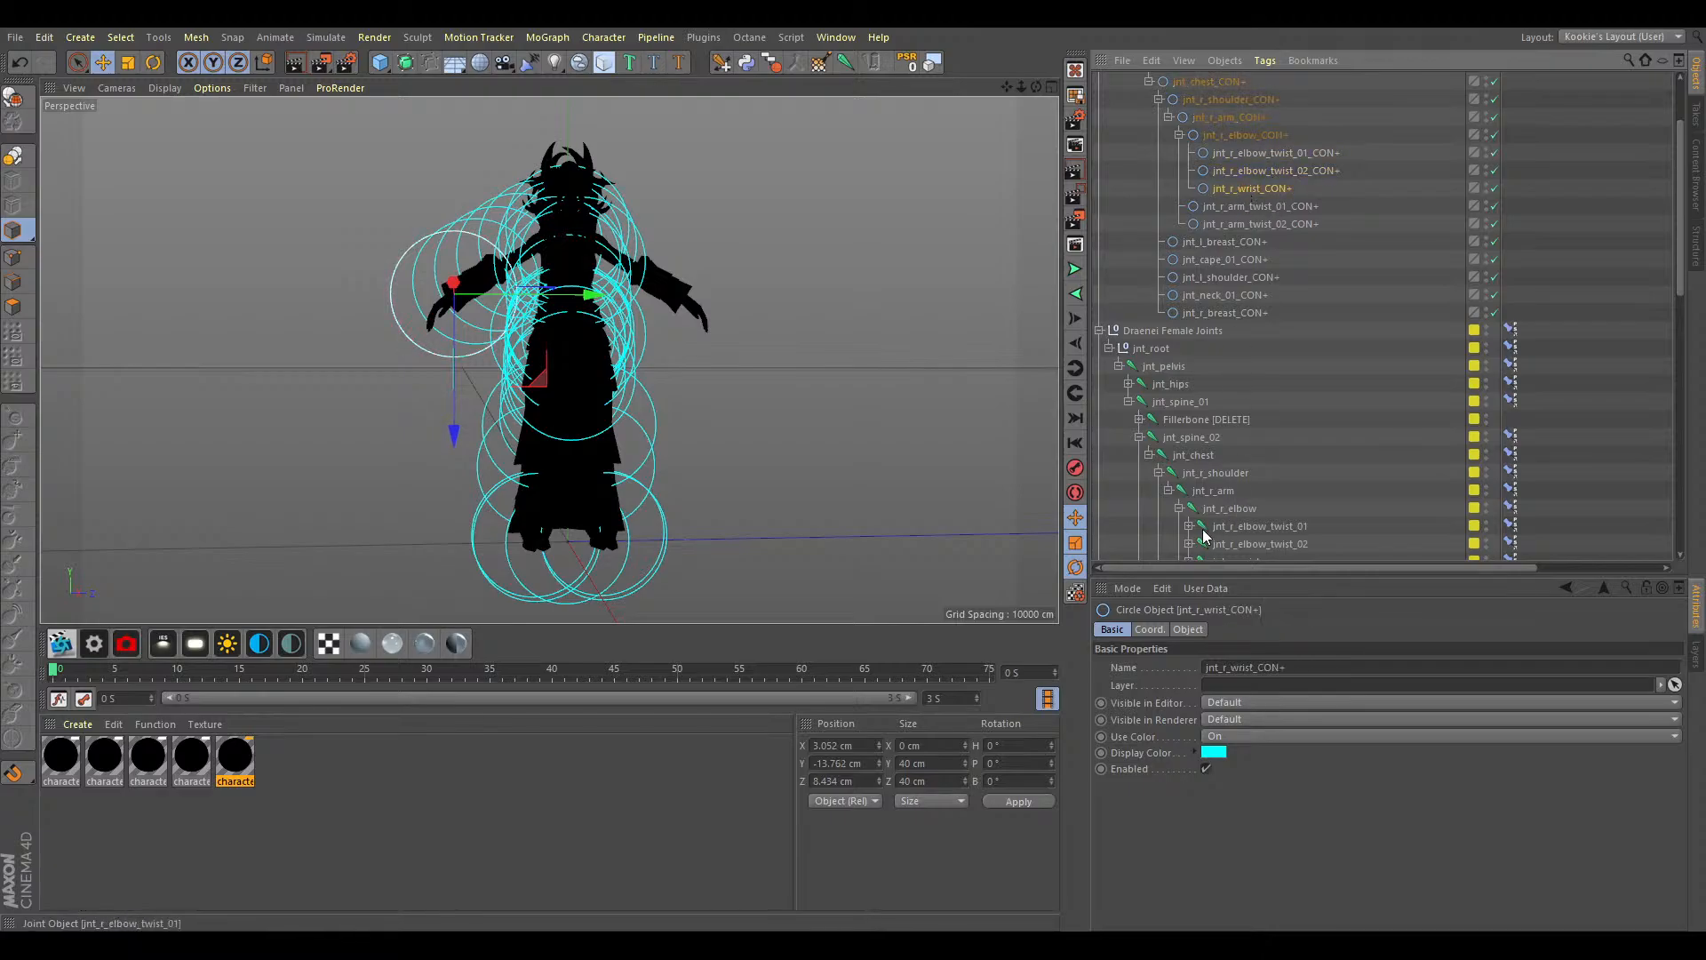
Expand jnt_r_wrist and add circle controllers to the right index, ring, pinky, thumb and middle _01 joints.
{"action": "scroll", "coordinate": [1207, 533], "scroll_direction": "down", "scroll_amount": 2}
{"action": "left_click", "coordinate": [1189, 455]}
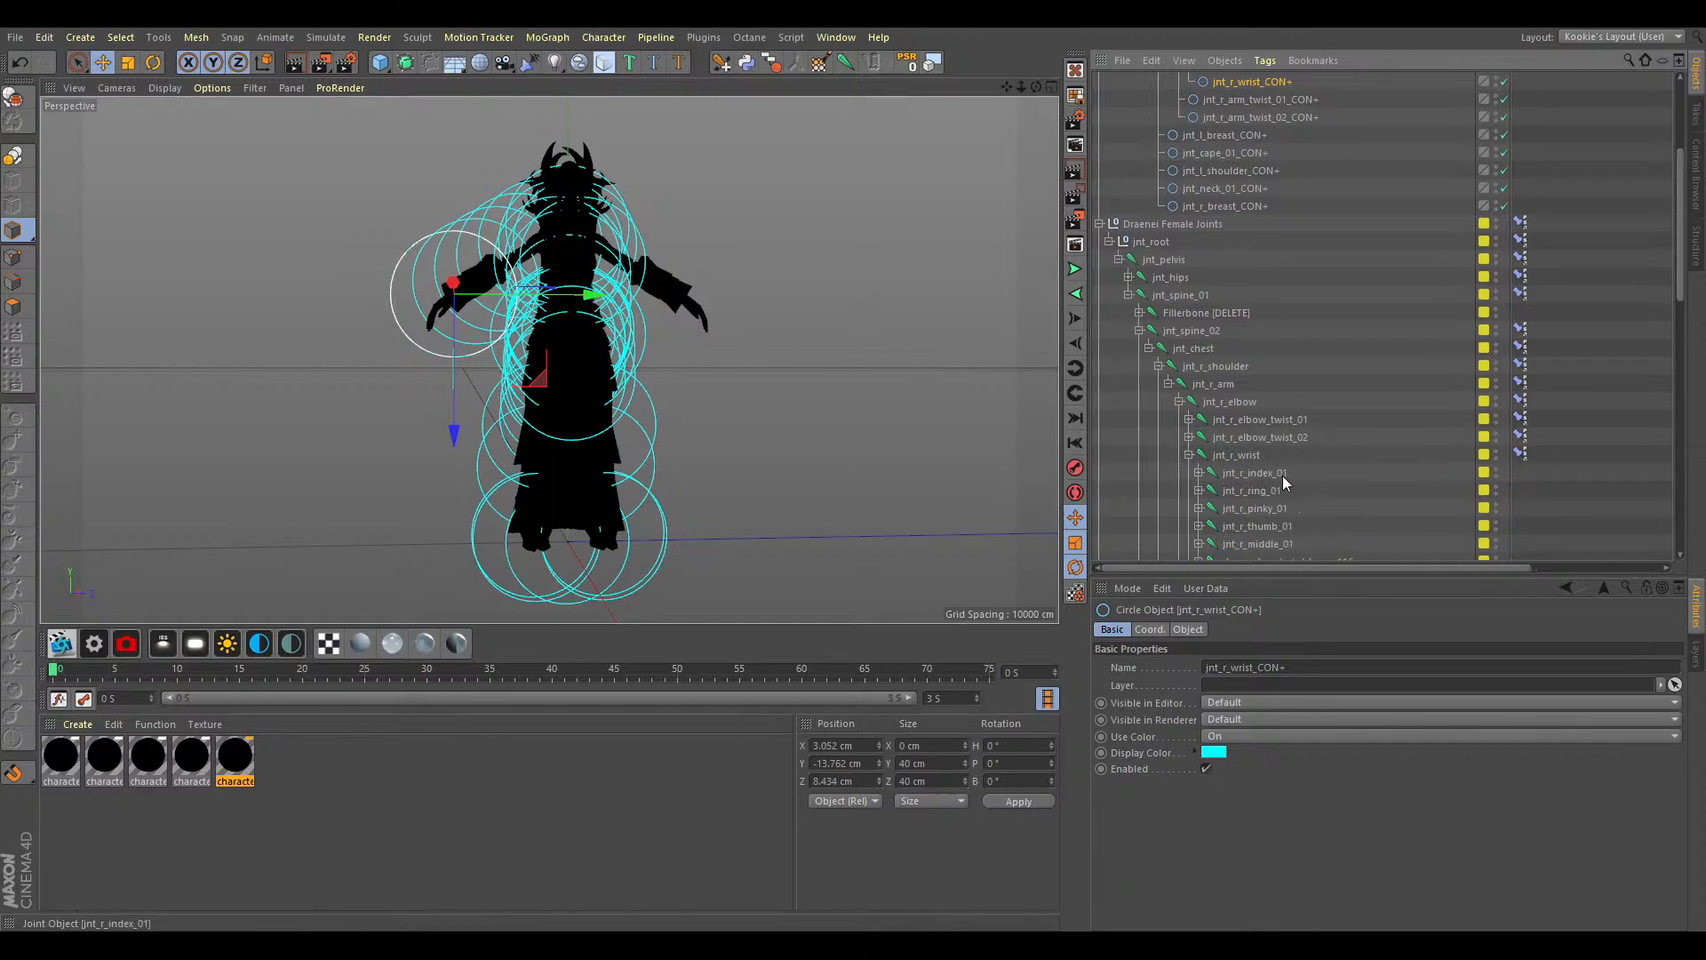
{"action": "scroll", "coordinate": [1314, 355], "scroll_direction": "down", "scroll_amount": 2}
{"action": "left_click_drag", "start_coordinate": [1306, 366], "coordinate": [1255, 437]}
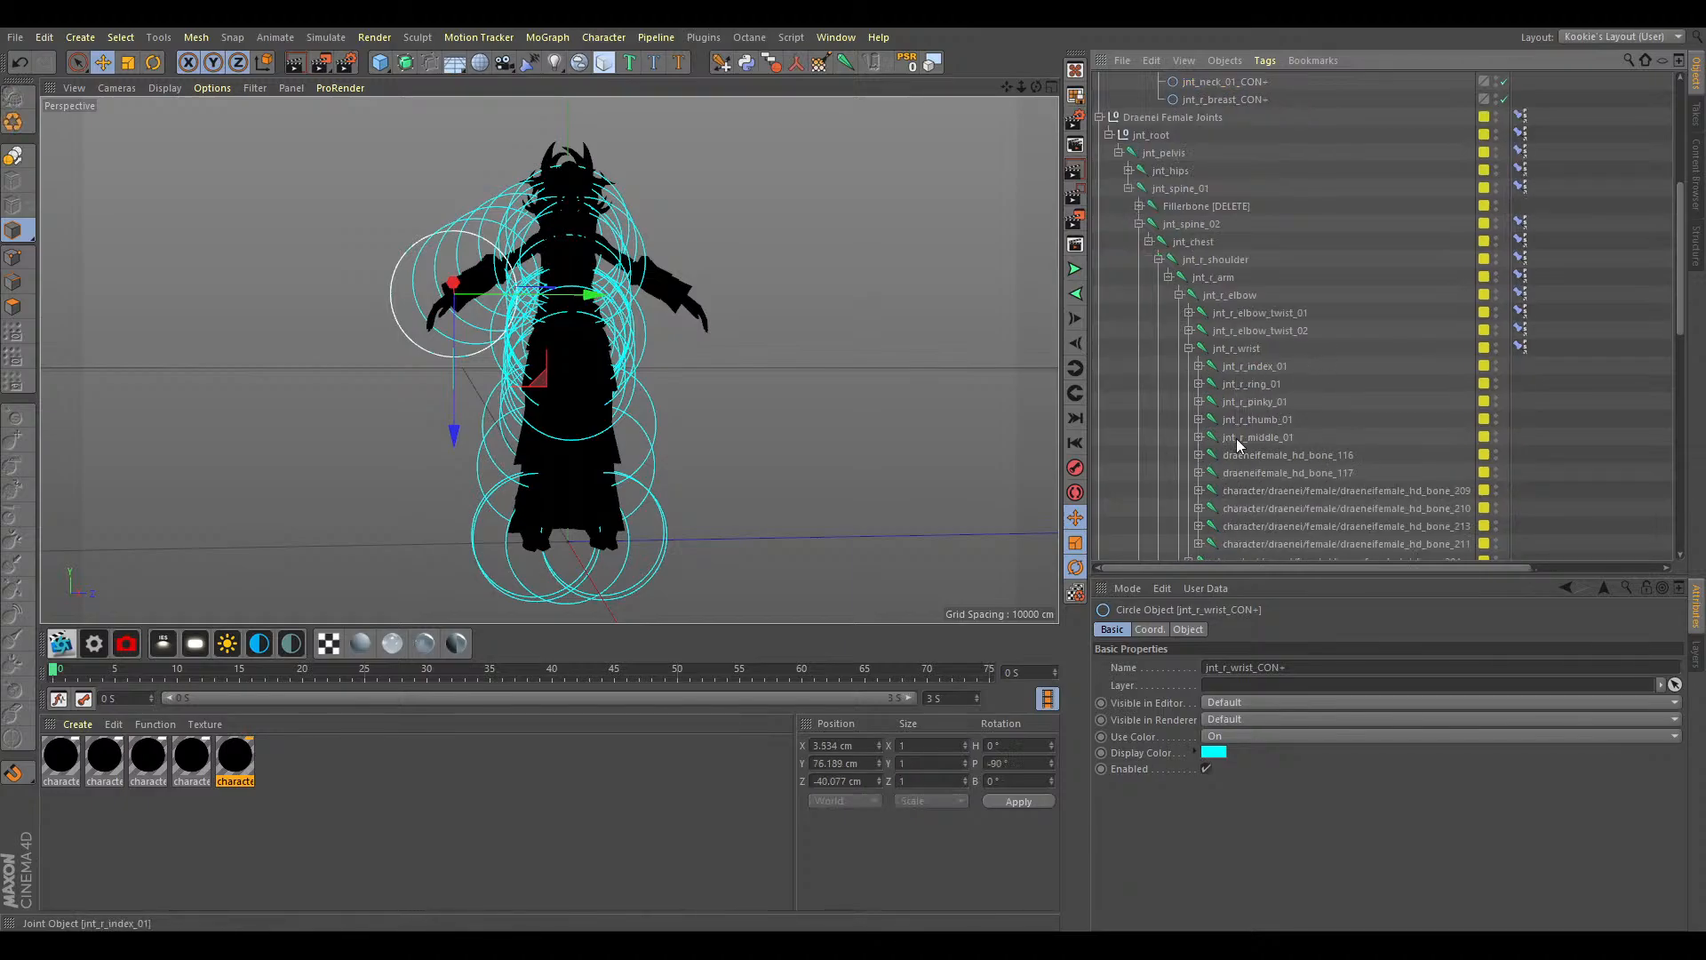
{"action": "scroll", "coordinate": [1246, 389], "scroll_direction": "up", "scroll_amount": 2}
Expand the five right finger joints and add circle controllers to their index, ring, pinky, thumb and middle _02 joints.
{"action": "left_click", "coordinate": [1198, 455]}
{"action": "left_click", "coordinate": [1199, 490]}
{"action": "scroll", "coordinate": [1212, 524], "scroll_direction": "down", "scroll_amount": 2}
{"action": "left_click", "coordinate": [1199, 419]}
{"action": "left_click", "coordinate": [1198, 455]}
{"action": "left_click", "coordinate": [1199, 491]}
{"action": "left_click_drag", "start_coordinate": [1278, 505], "coordinate": [1265, 364]}
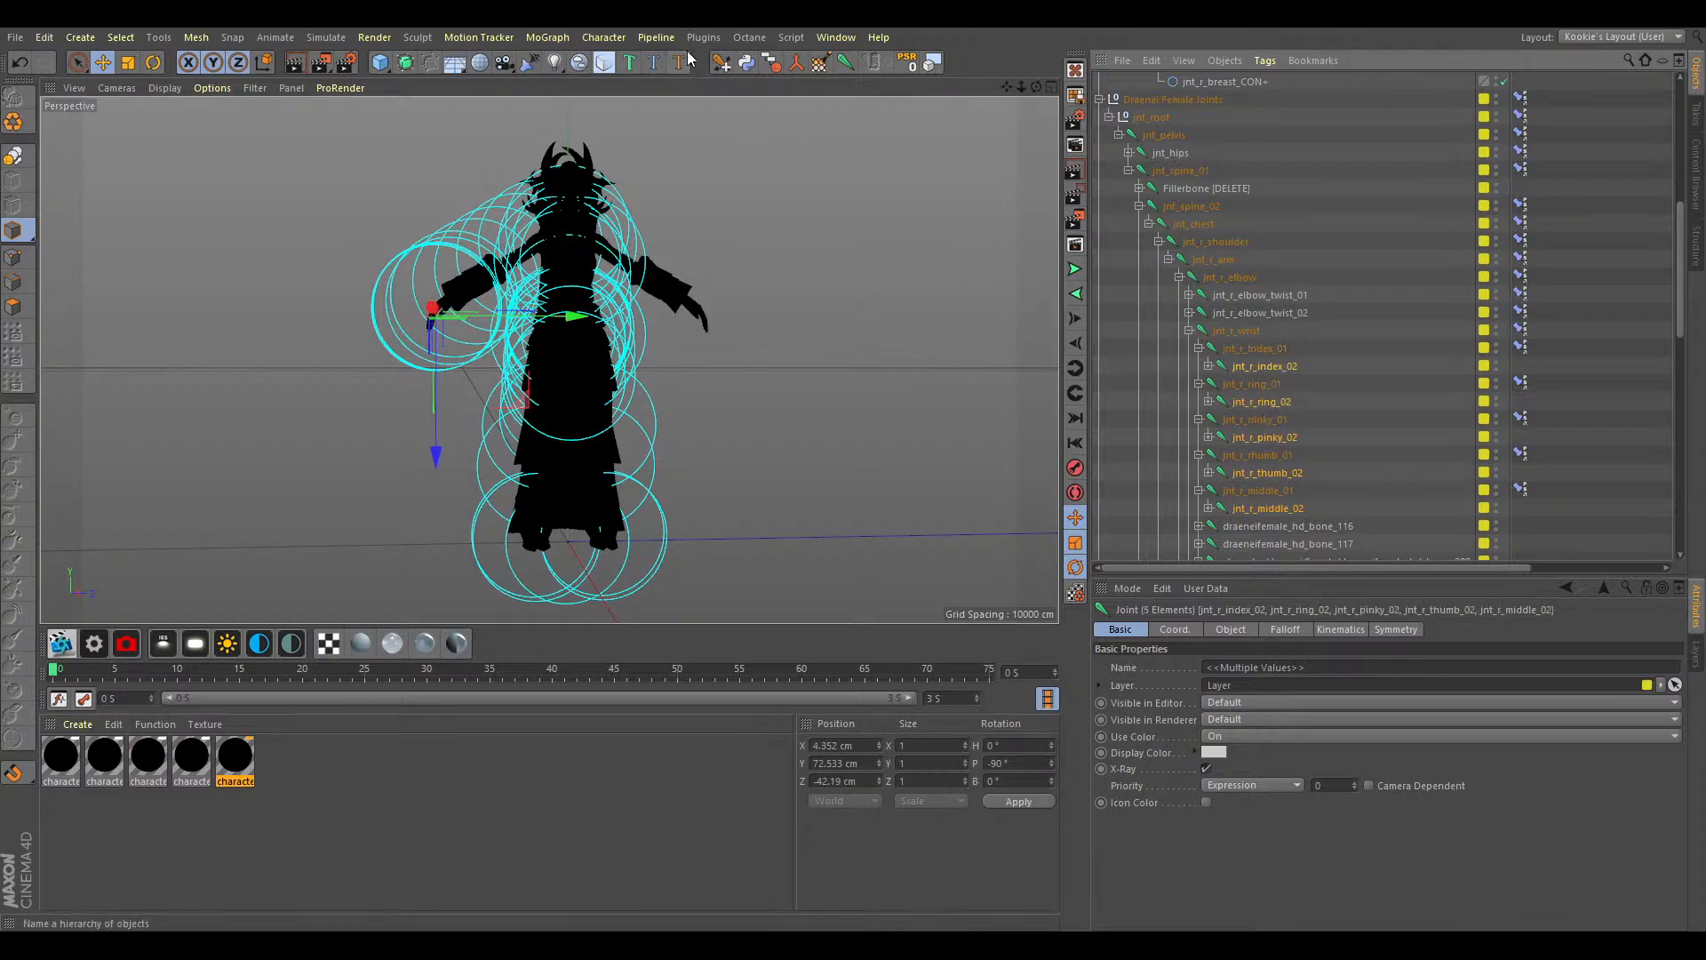
{"action": "scroll", "coordinate": [1239, 302], "scroll_direction": "up", "scroll_amount": 10}
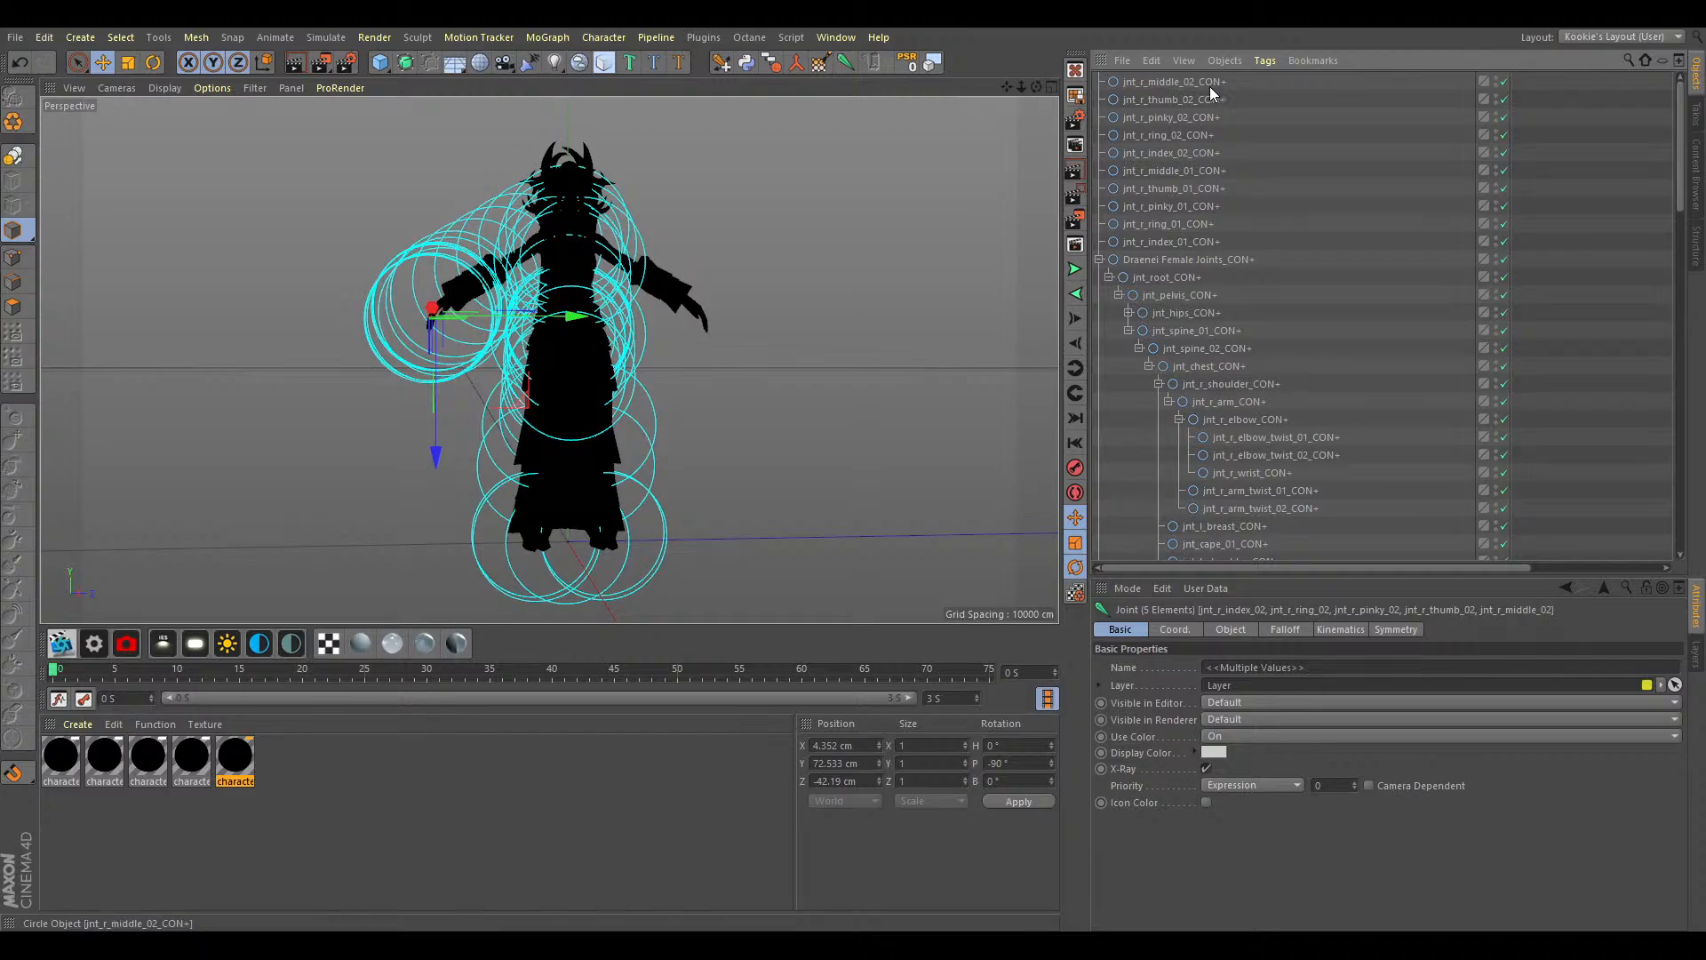
Nest the right-hand middle, thumb, pinky and ring _02 controllers under their matching _01 controllers.
{"action": "left_click_drag", "start_coordinate": [1196, 80], "coordinate": [1206, 168]}
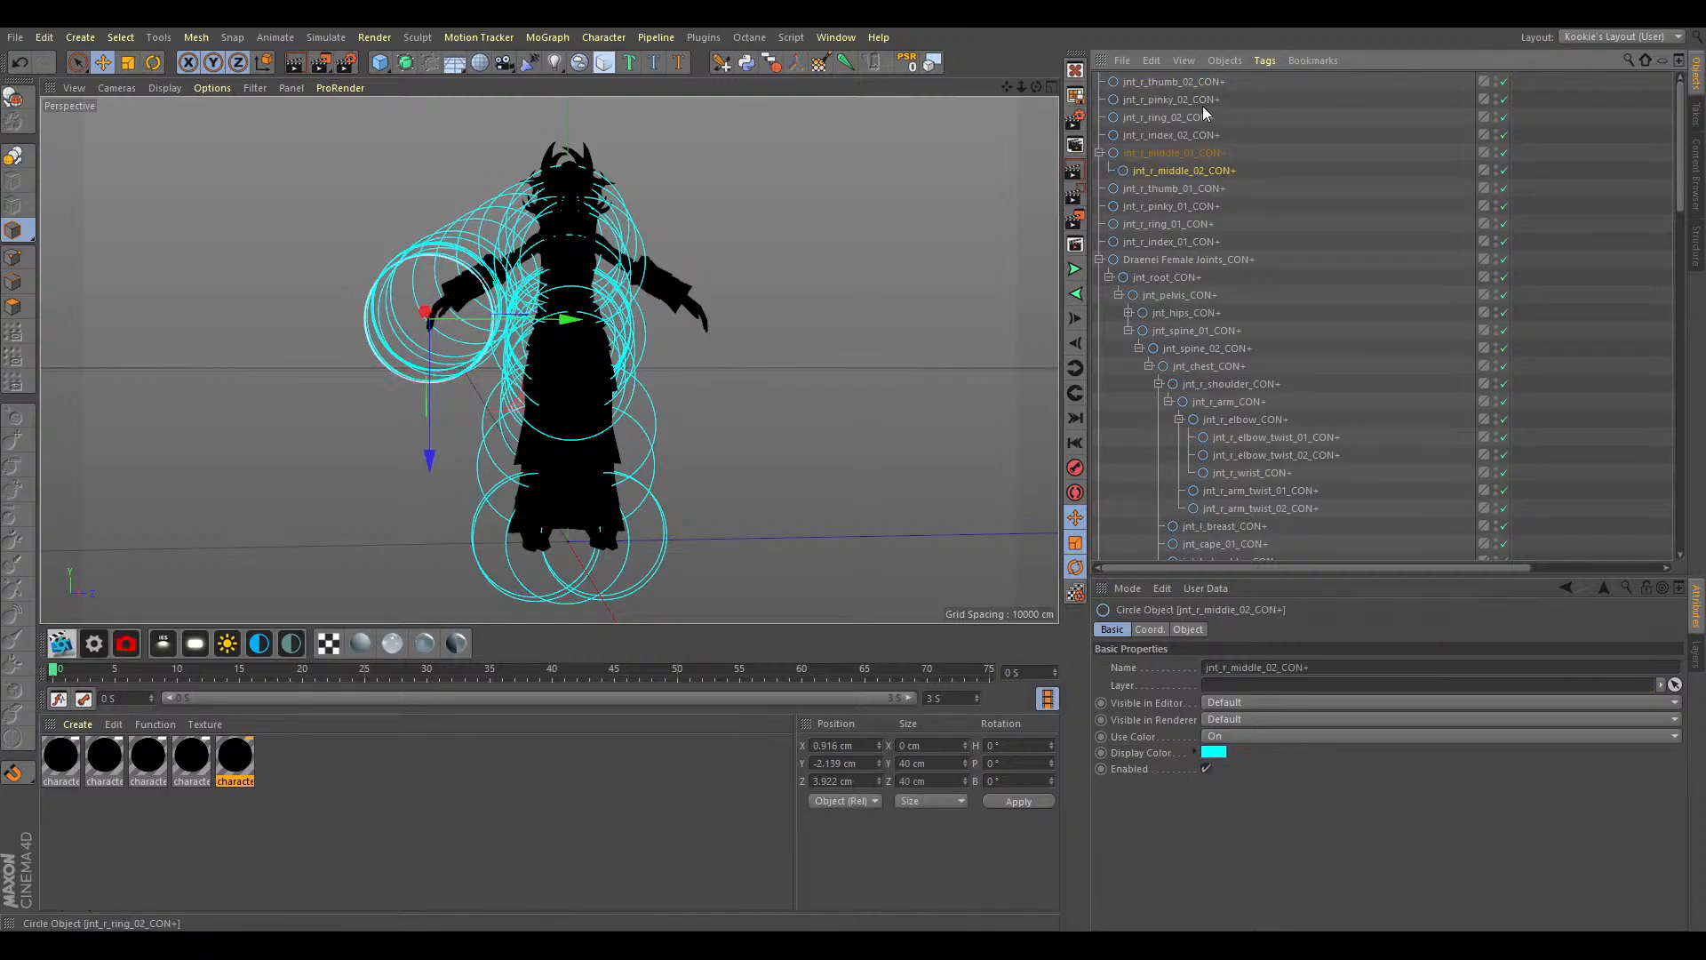
{"action": "left_click_drag", "start_coordinate": [1180, 83], "coordinate": [1170, 221]}
{"action": "left_click_drag", "start_coordinate": [1155, 82], "coordinate": [1184, 225]}
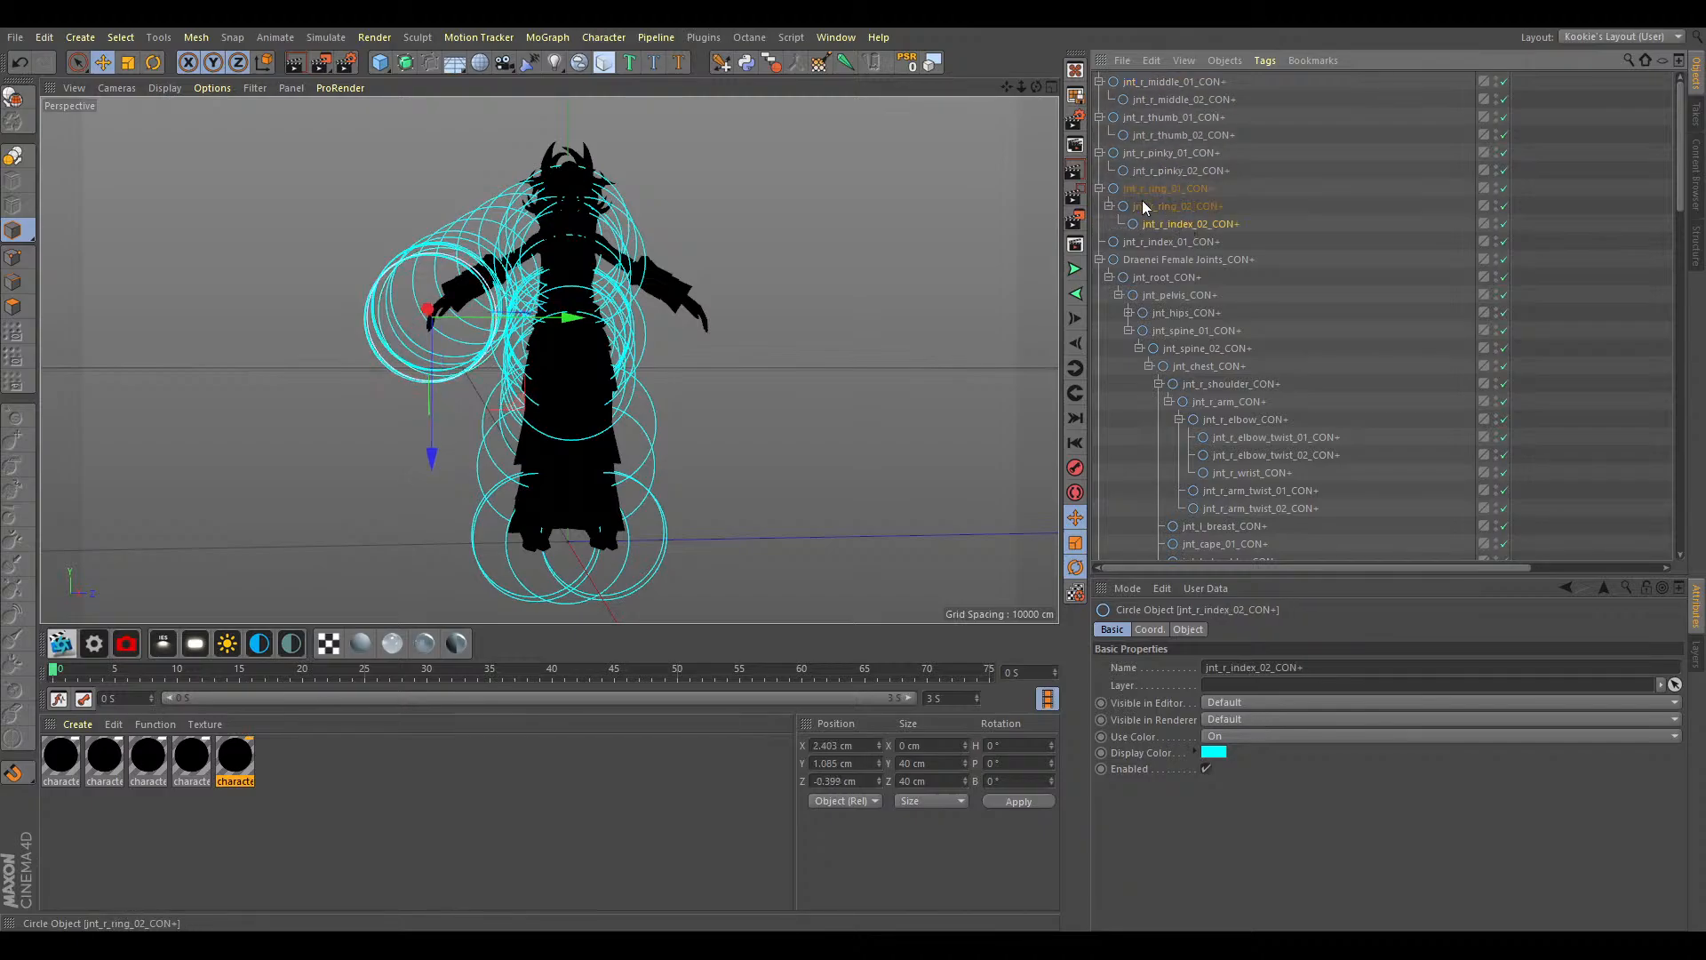
Move jnt_r_index_02_CON+ under jnt_r_index_01_CON+, collapse the five right finger controller branches and select all five.
{"action": "left_click", "coordinate": [1099, 83]}
{"action": "left_click", "coordinate": [1100, 105]}
{"action": "left_click", "coordinate": [1100, 101]}
{"action": "left_click", "coordinate": [1100, 119]}
{"action": "left_click", "coordinate": [1100, 134]}
{"action": "left_click", "coordinate": [1101, 134]}
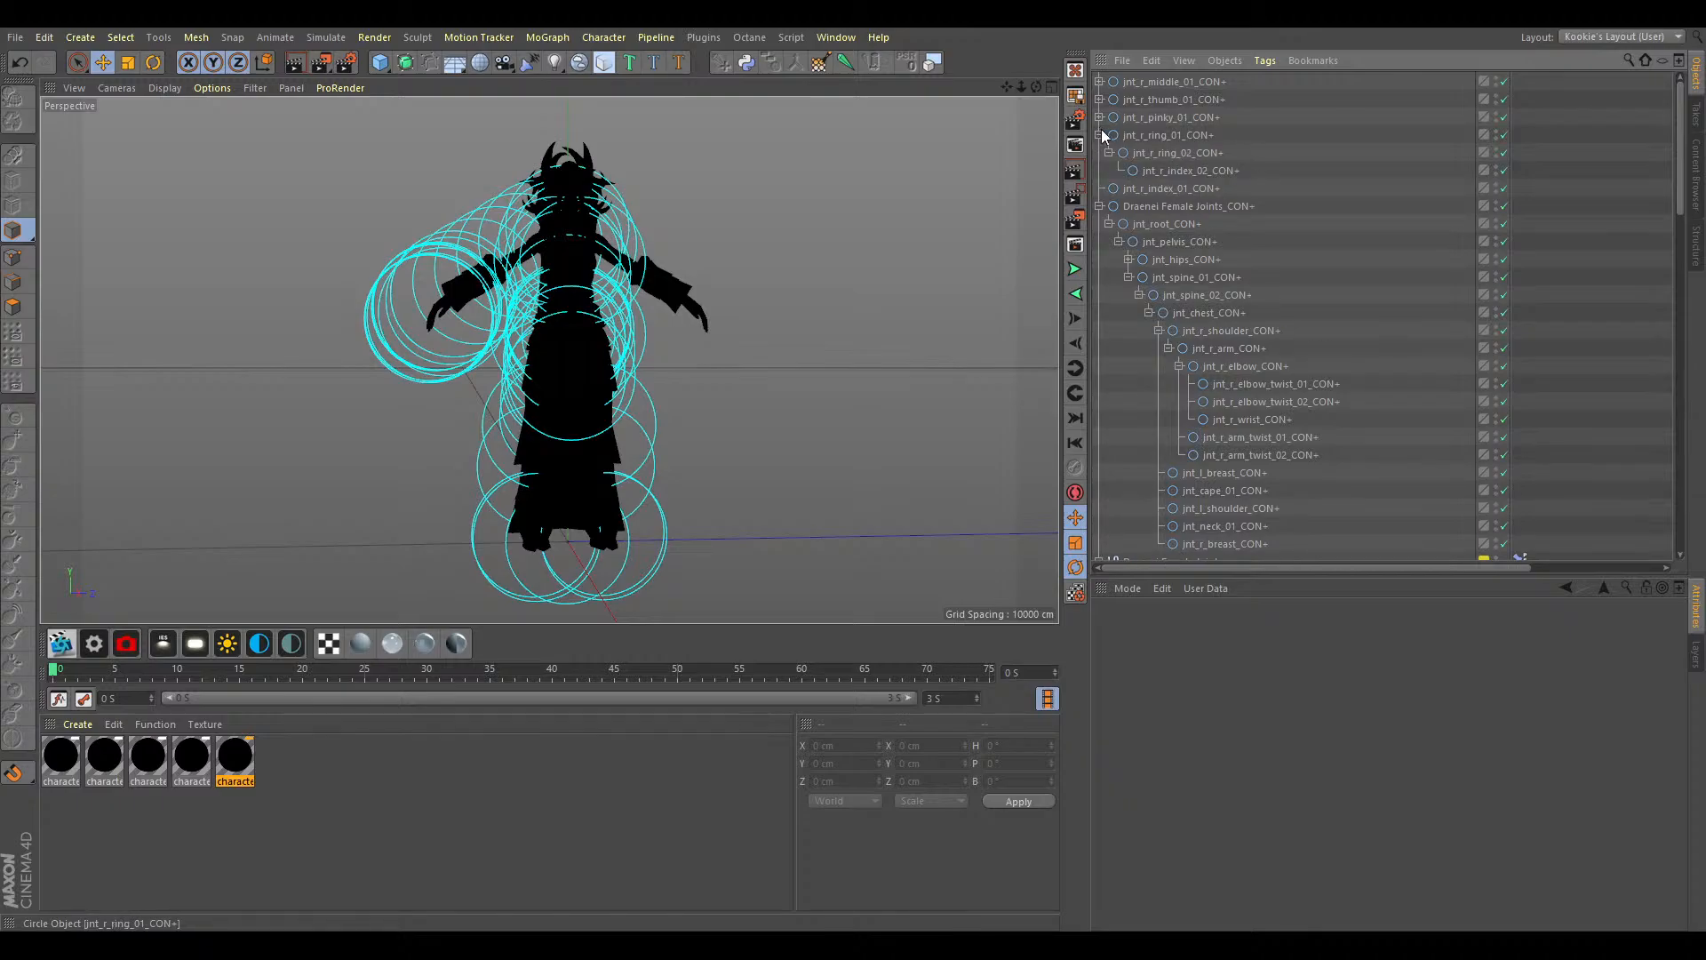
{"action": "left_click_drag", "start_coordinate": [1196, 169], "coordinate": [1253, 78]}
{"action": "left_click", "coordinate": [1100, 170]}
{"action": "left_click", "coordinate": [1100, 134]}
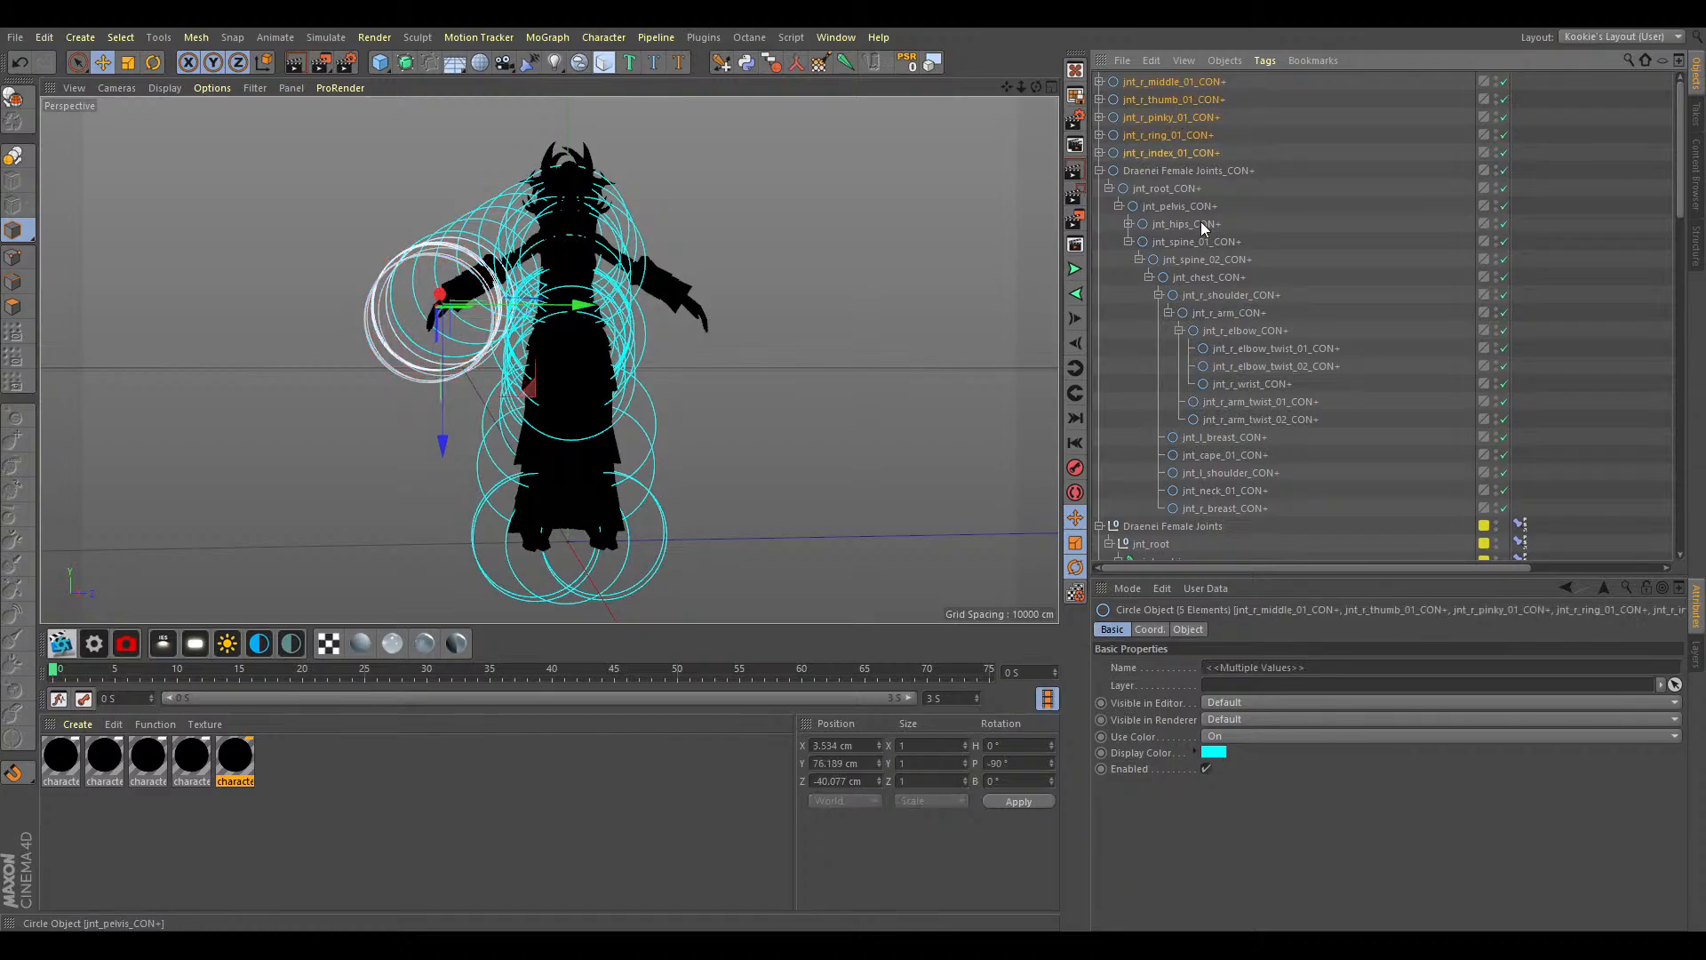
Nest the five right finger controllers under jnt_r_wrist_CON+ and order them index, ring, pinky, thumb, middle.
{"action": "left_click_drag", "start_coordinate": [1179, 156], "coordinate": [1263, 387]}
{"action": "scroll", "coordinate": [1263, 388], "scroll_direction": "down", "scroll_amount": 6}
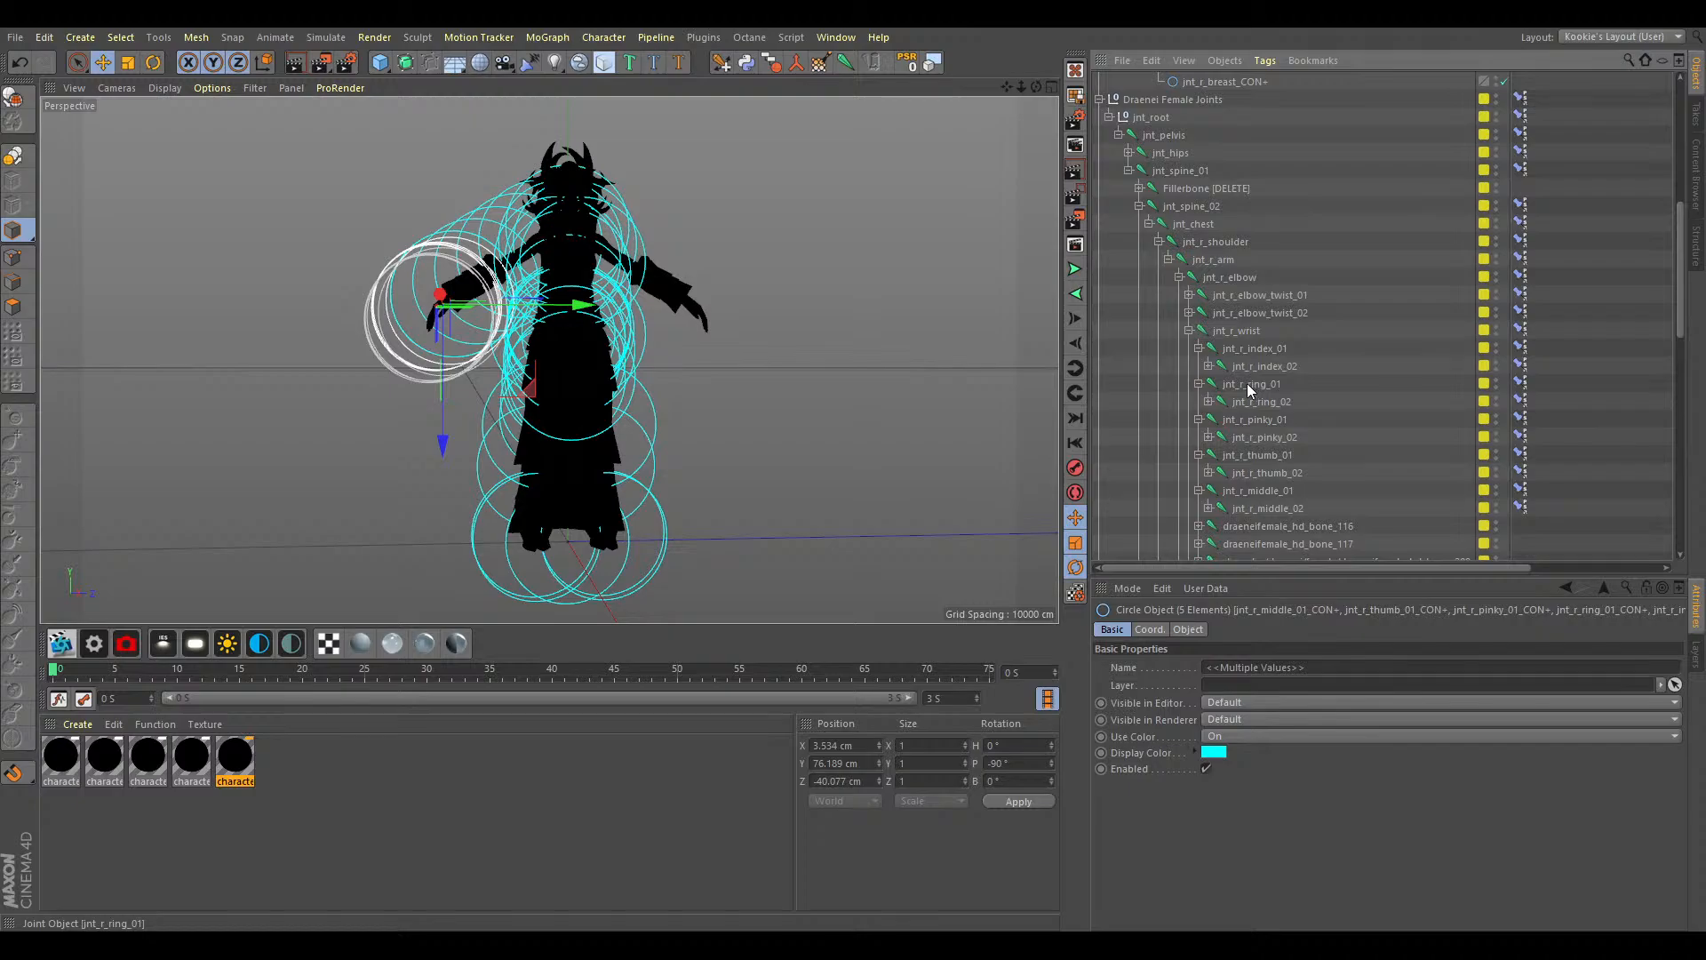
{"action": "scroll", "coordinate": [1247, 388], "scroll_direction": "up", "scroll_amount": 6}
{"action": "left_click", "coordinate": [1268, 279]}
{"action": "left_click_drag", "start_coordinate": [1268, 278], "coordinate": [1268, 198]}
{"action": "left_click_drag", "start_coordinate": [1282, 281], "coordinate": [1266, 210]}
{"action": "mouse_move", "coordinate": [1272, 277]}
{"action": "left_mouse_down"}
{"action": "mouse_move", "coordinate": [1266, 232]}
{"action": "mouse_move", "coordinate": [1262, 249]}
{"action": "left_mouse_up"}
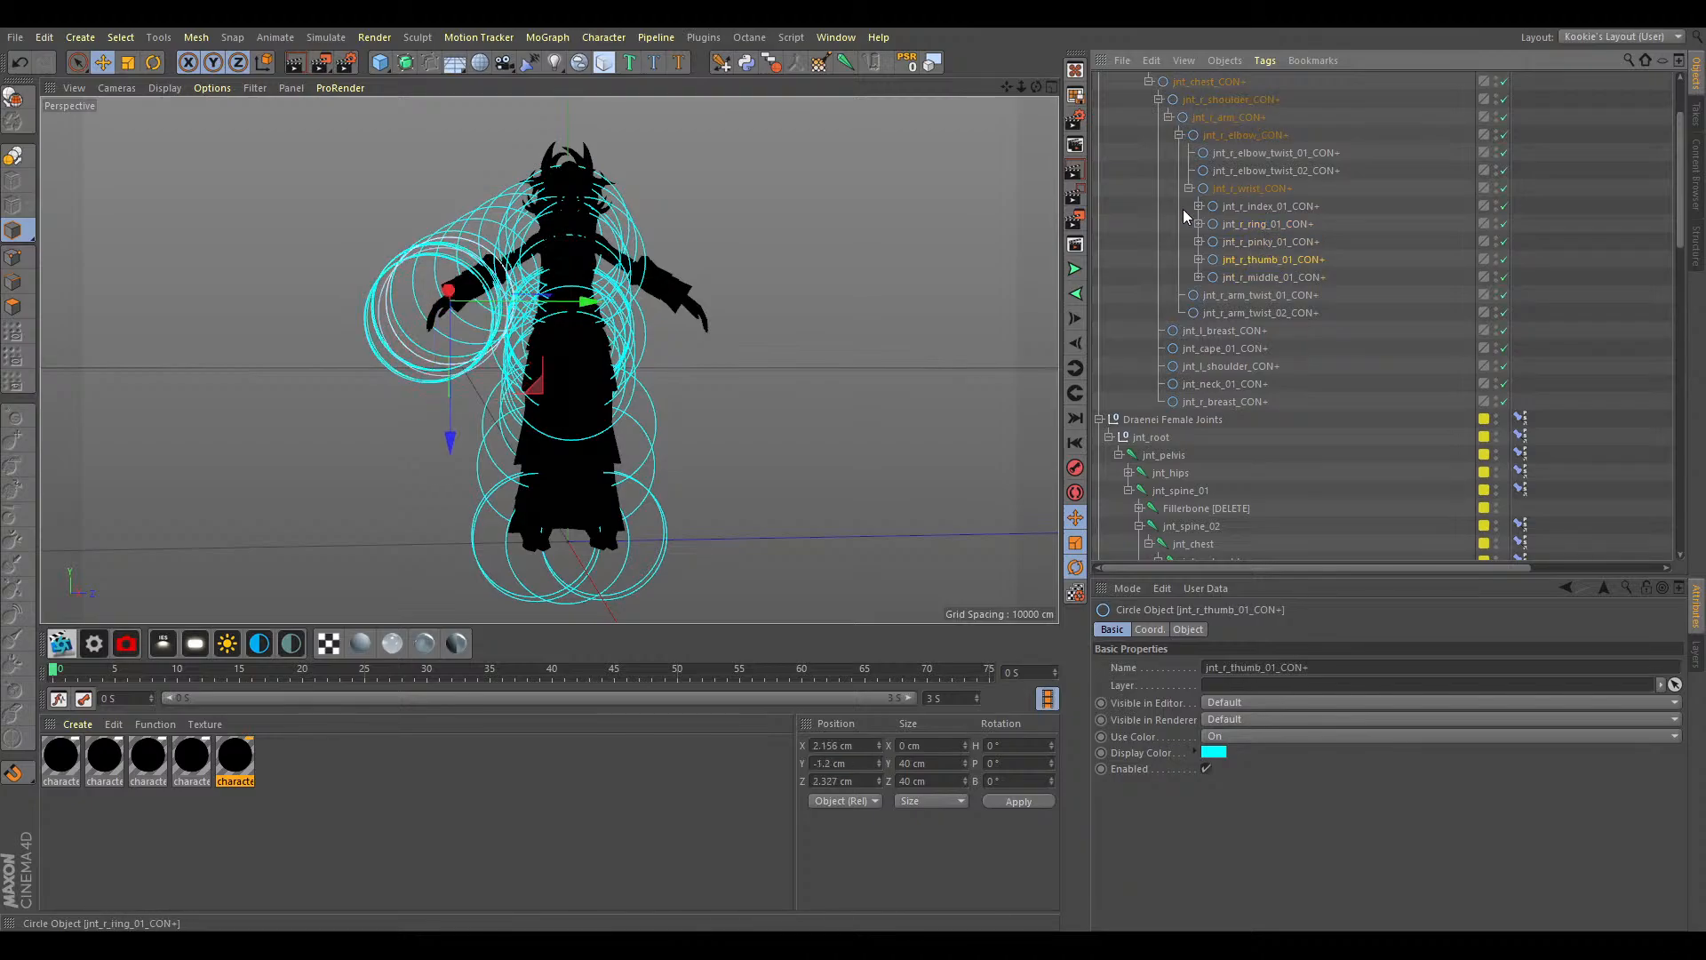
Collapse the right shoulder branch in both the joint hierarchy and the controller hierarchy.
{"action": "left_click", "coordinate": [1188, 188]}
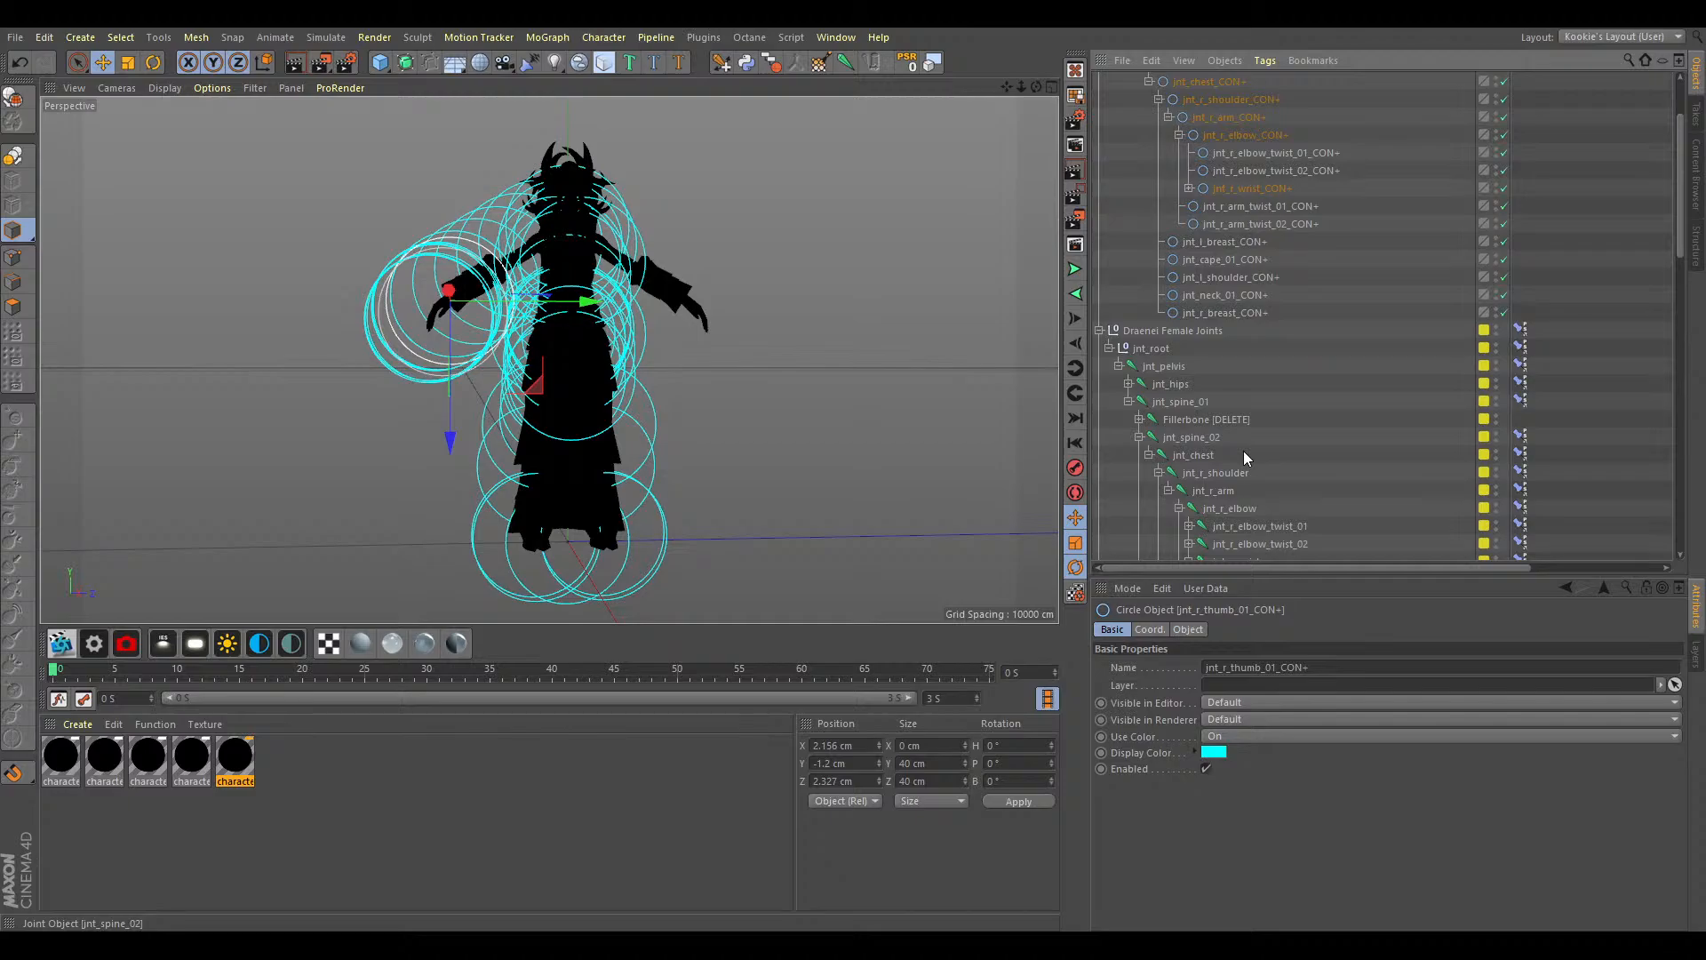
{"action": "left_click", "coordinate": [1159, 472]}
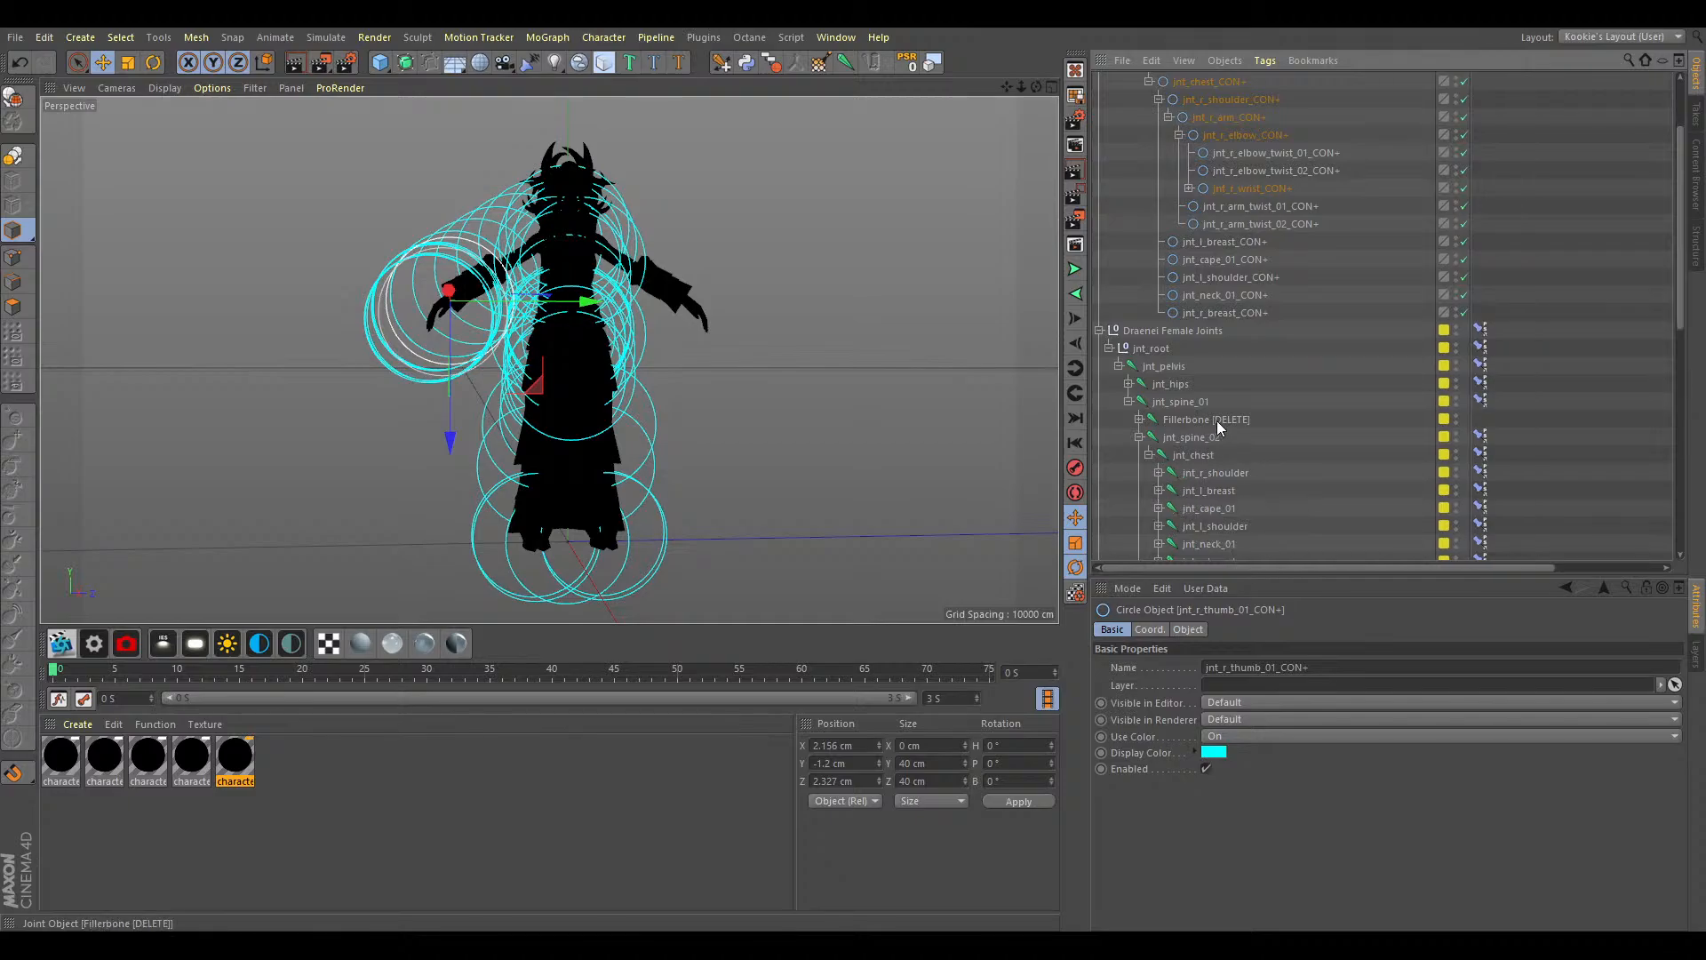
{"action": "left_click", "coordinate": [1209, 491]}
{"action": "scroll", "coordinate": [1229, 462], "scroll_direction": "up", "scroll_amount": 3}
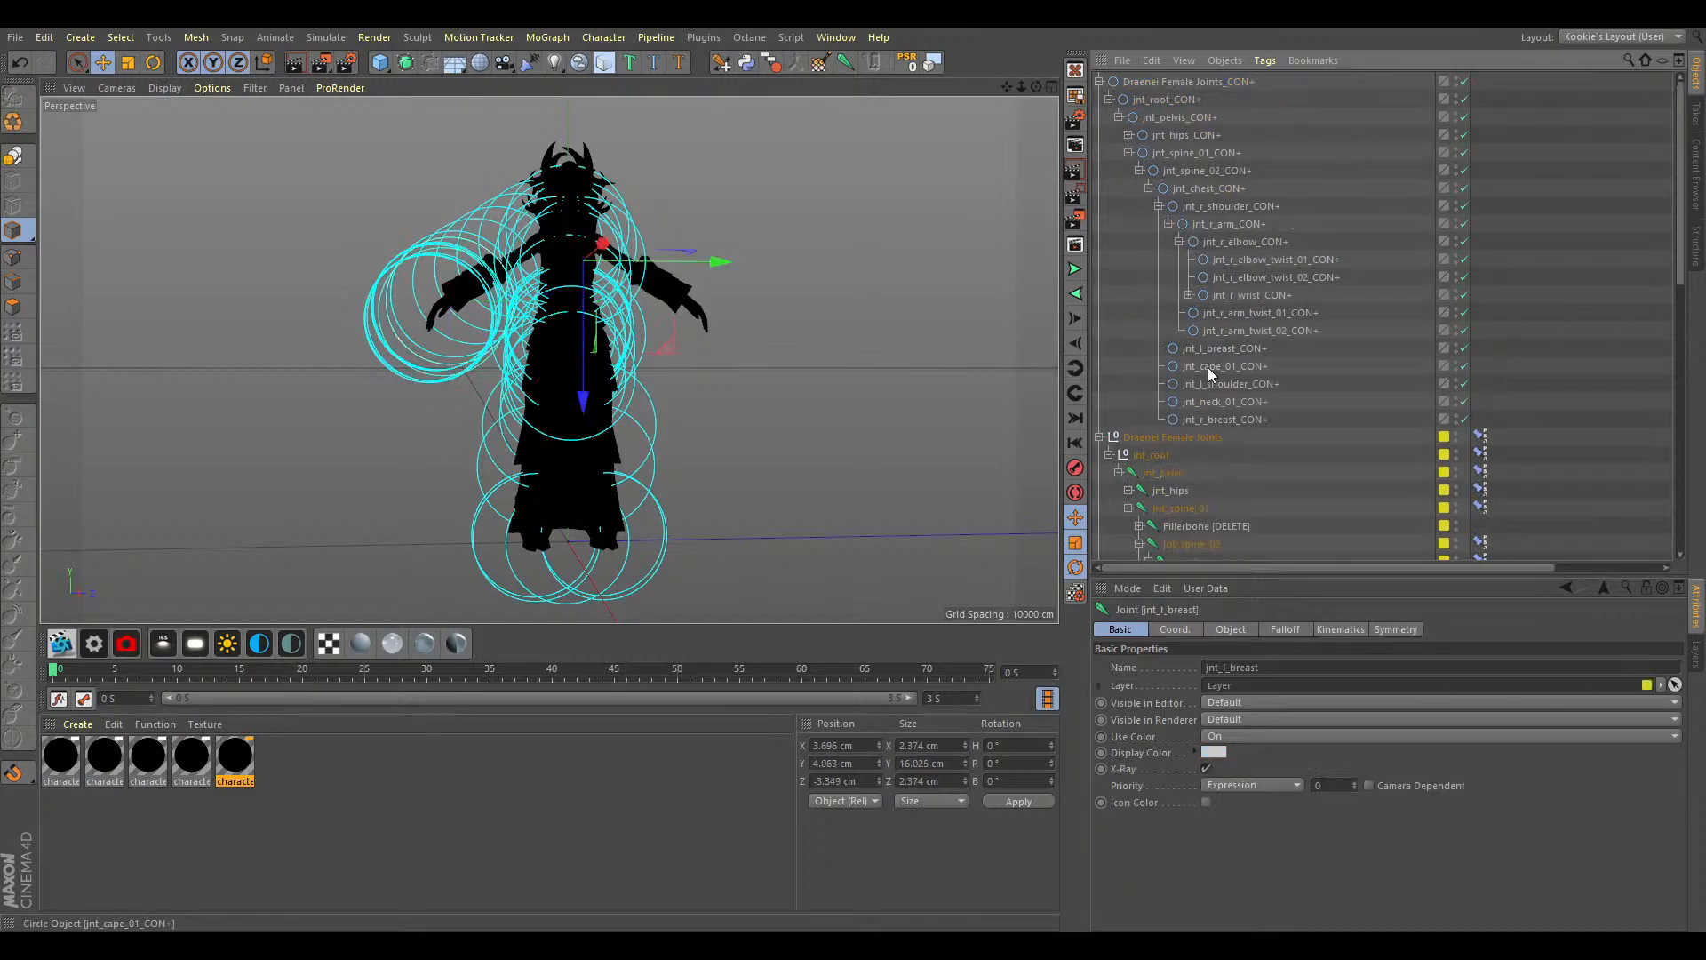
{"action": "left_click", "coordinate": [1159, 207]}
Expand the jnt_cape_01 chain and add circle controllers to jnt_cape_02, jnt_cape_03, jnt_cape_04 and jnt_cape_05.
{"action": "left_click", "coordinate": [1175, 492]}
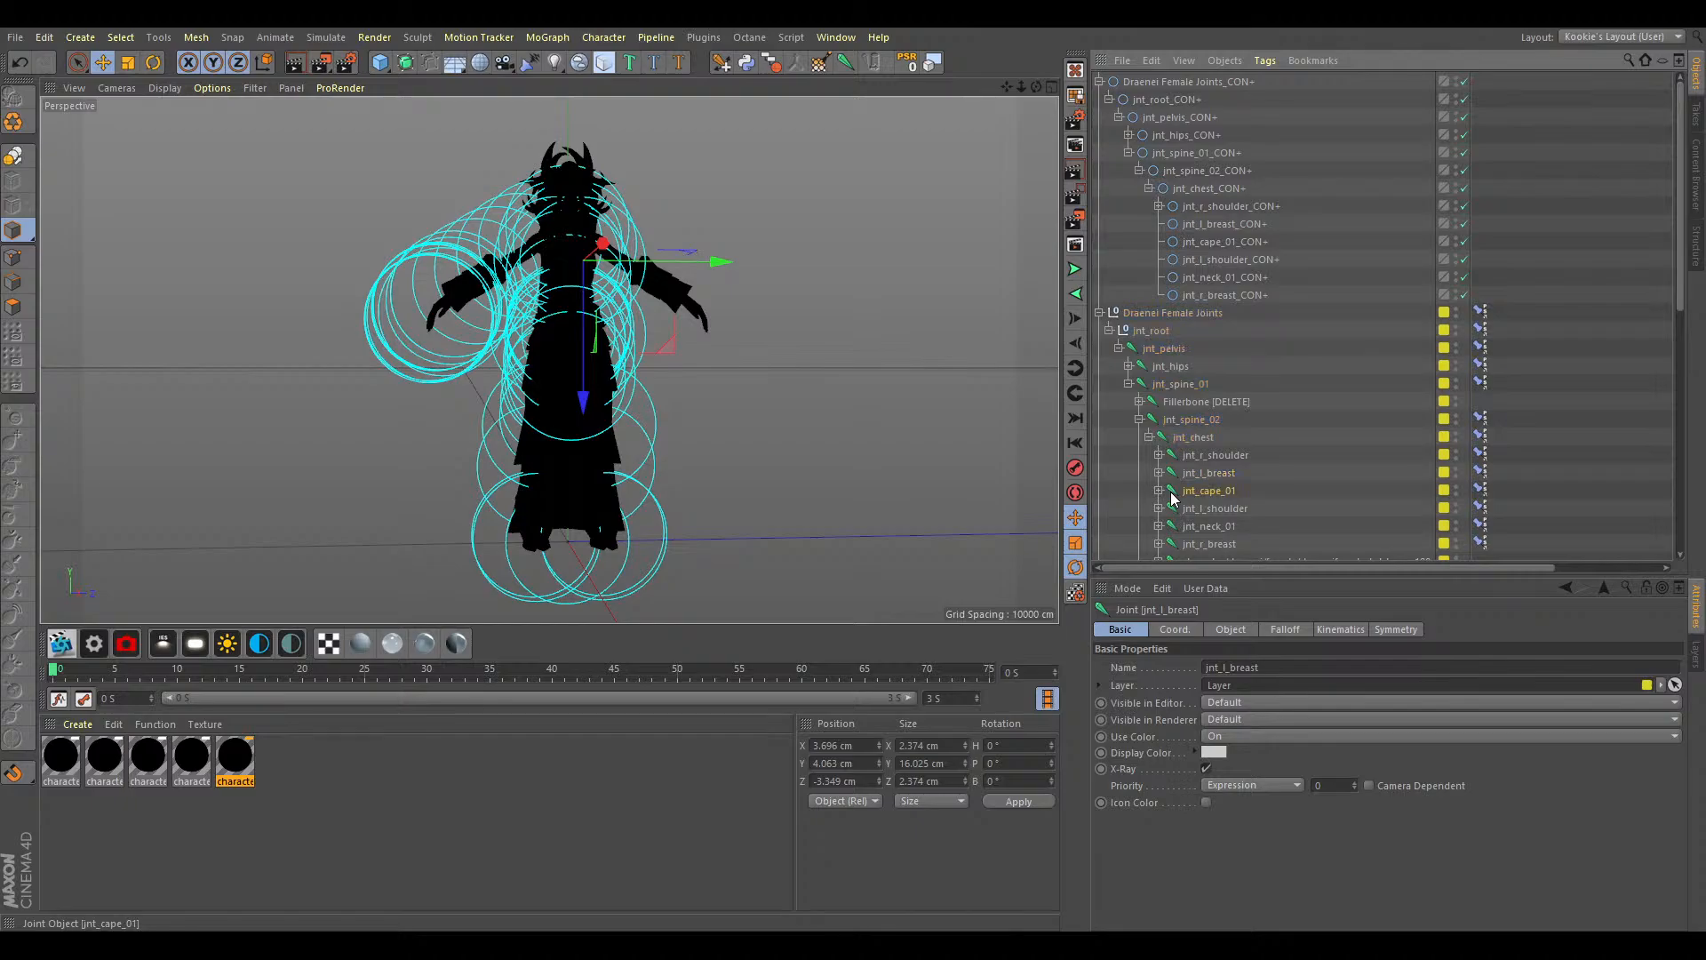
{"action": "left_click", "coordinate": [1159, 490]}
{"action": "left_click", "coordinate": [1169, 508]}
{"action": "scroll", "coordinate": [1173, 515], "scroll_direction": "down", "scroll_amount": 3}
{"action": "left_click", "coordinate": [1180, 420]}
{"action": "left_click", "coordinate": [1189, 437]}
{"action": "left_click", "coordinate": [1227, 437]}
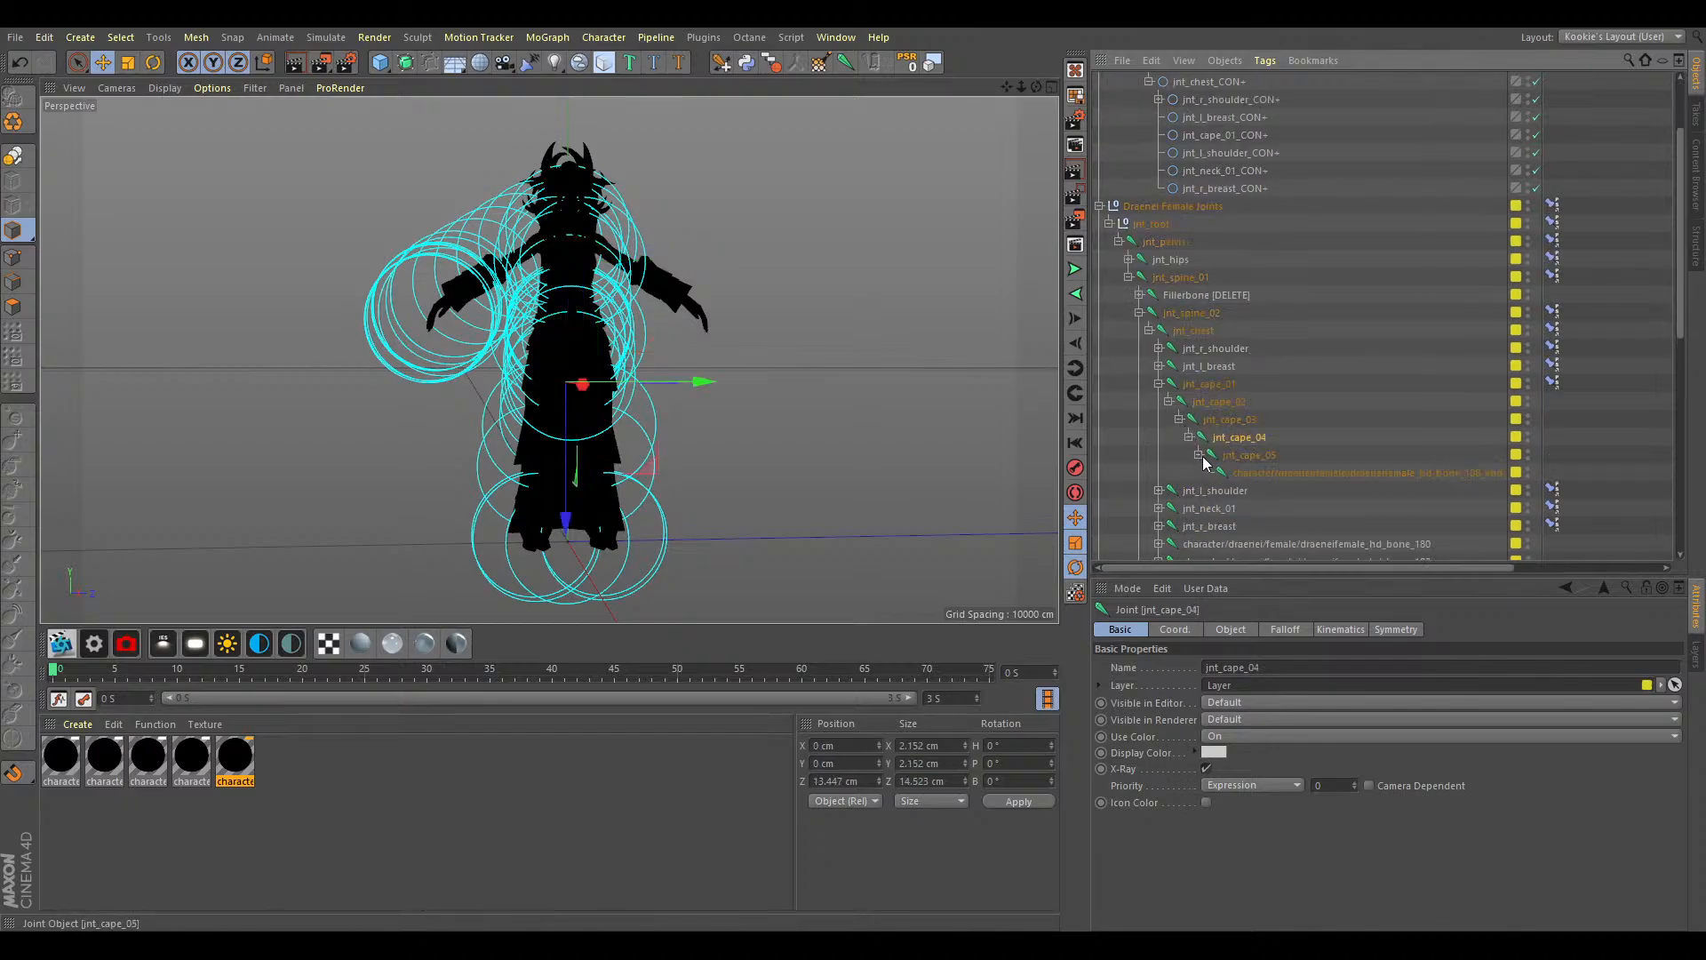
{"action": "left_click", "coordinate": [1214, 421]}
{"action": "scroll", "coordinate": [1281, 404], "scroll_direction": "up", "scroll_amount": 1}
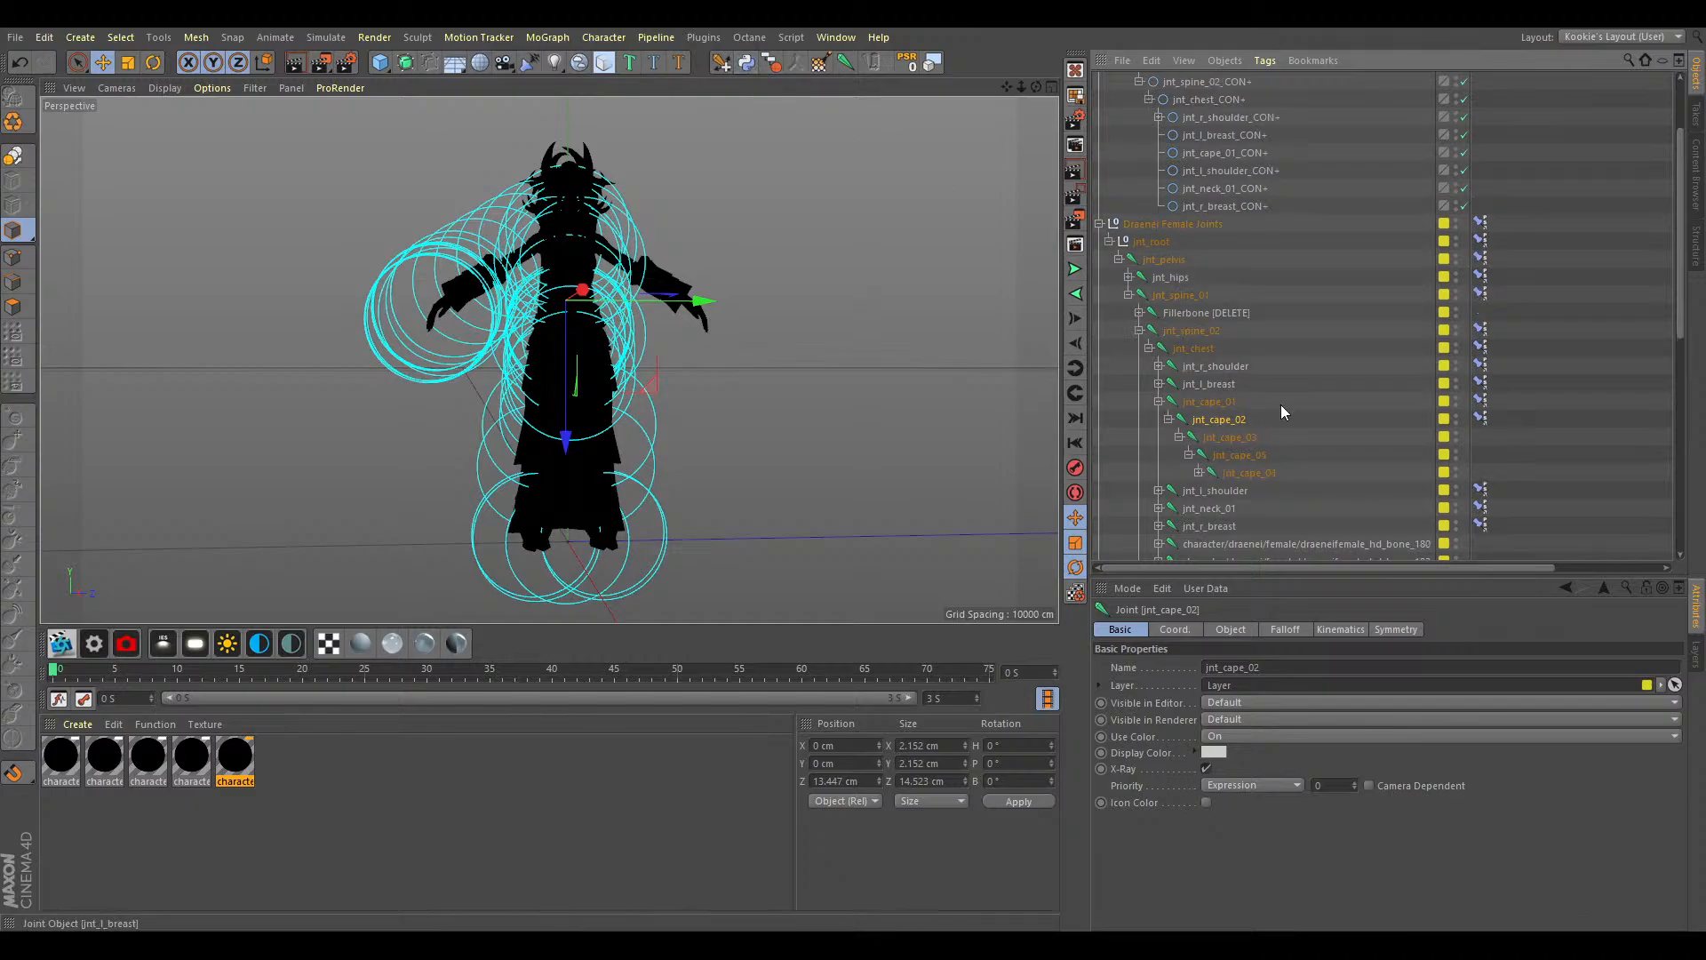
{"action": "left_click", "coordinate": [751, 67]}
{"action": "left_click", "coordinate": [1248, 474]}
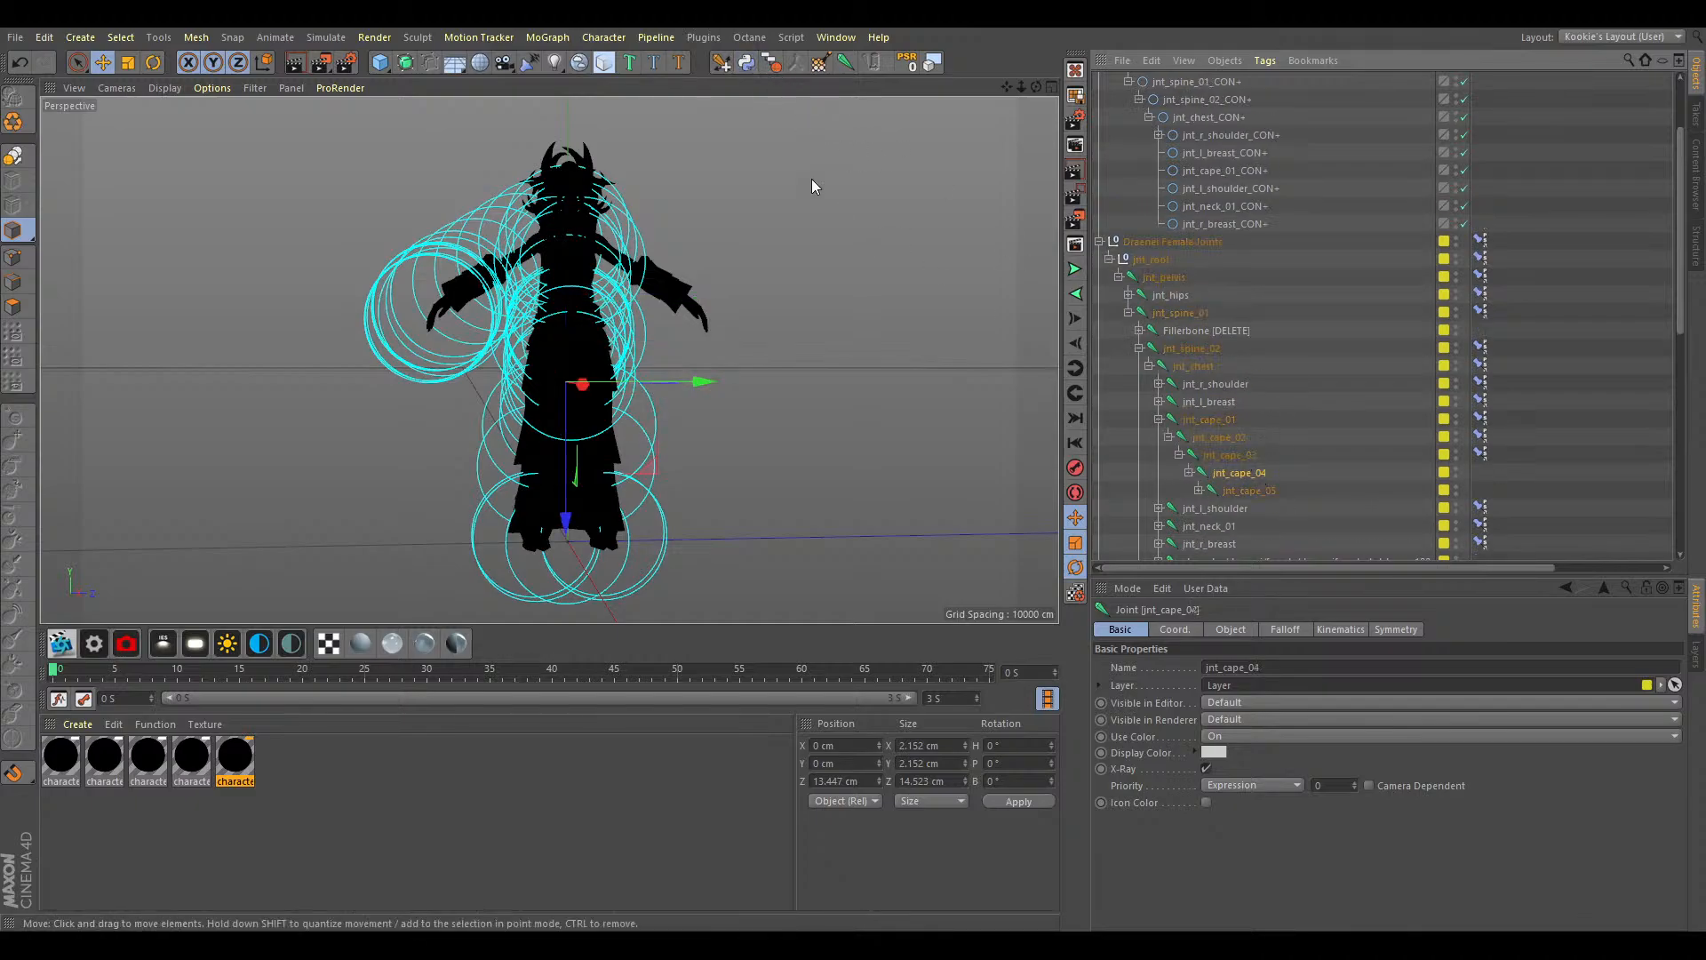
{"action": "left_click", "coordinate": [1278, 510]}
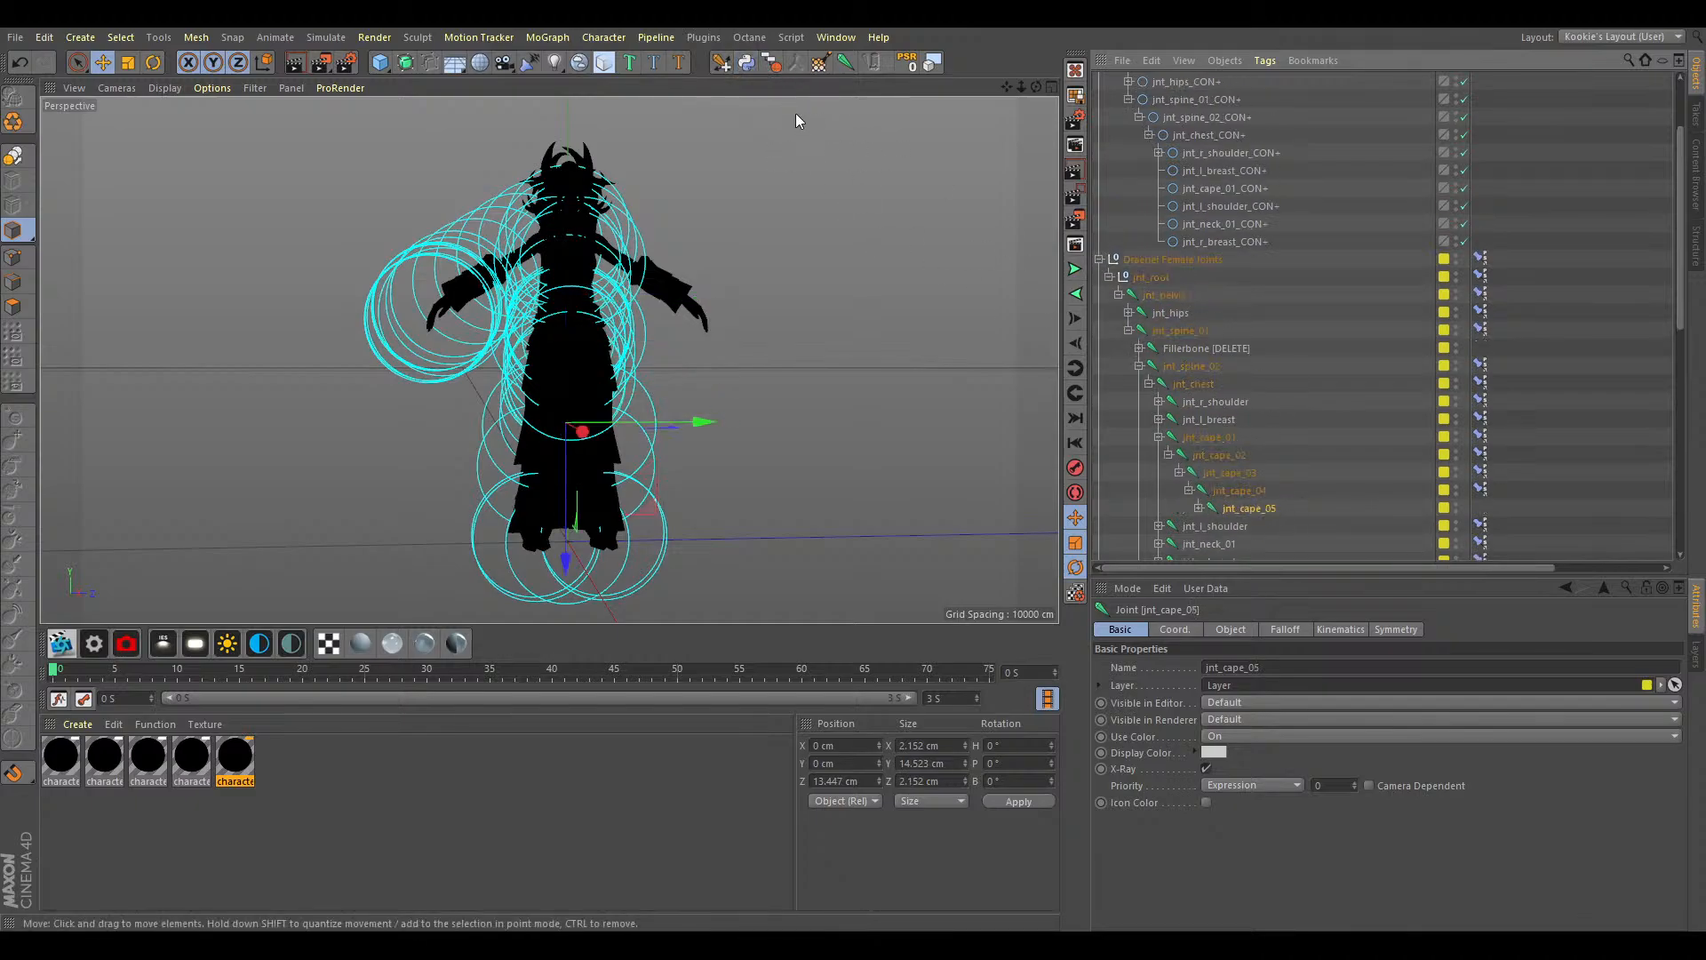
{"action": "left_click", "coordinate": [748, 62]}
Nest the cape_02 to cape_05 controllers as a chain under jnt_cape_01_CON+ and collapse that branch.
{"action": "left_click_drag", "start_coordinate": [1182, 83], "coordinate": [1183, 136]}
{"action": "left_click_drag", "start_coordinate": [1231, 231], "coordinate": [1224, 317]}
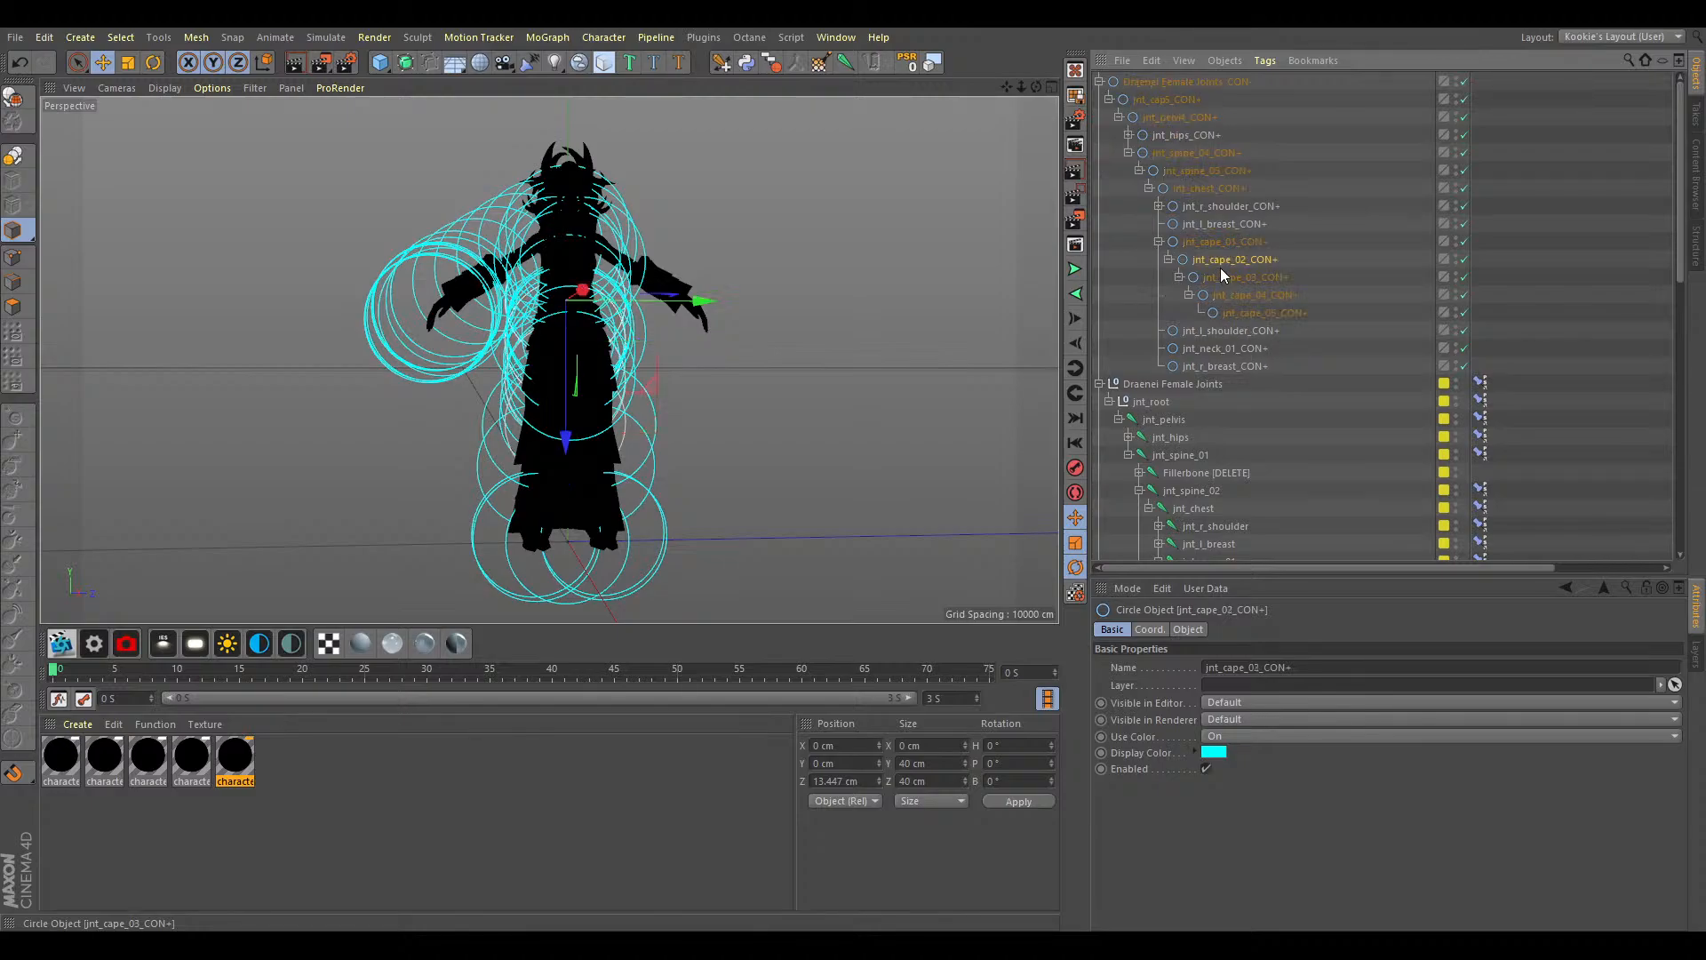
{"action": "left_click", "coordinate": [1159, 242]}
Expand jnt_l_shoulder and jnt_l_arm and add circle controllers to jnt_l_arm, jnt_l_elbow, jnt_l_arm_twist_01 and jnt_l_arm_twist_02.
{"action": "scroll", "coordinate": [1207, 338], "scroll_direction": "down", "scroll_amount": 5}
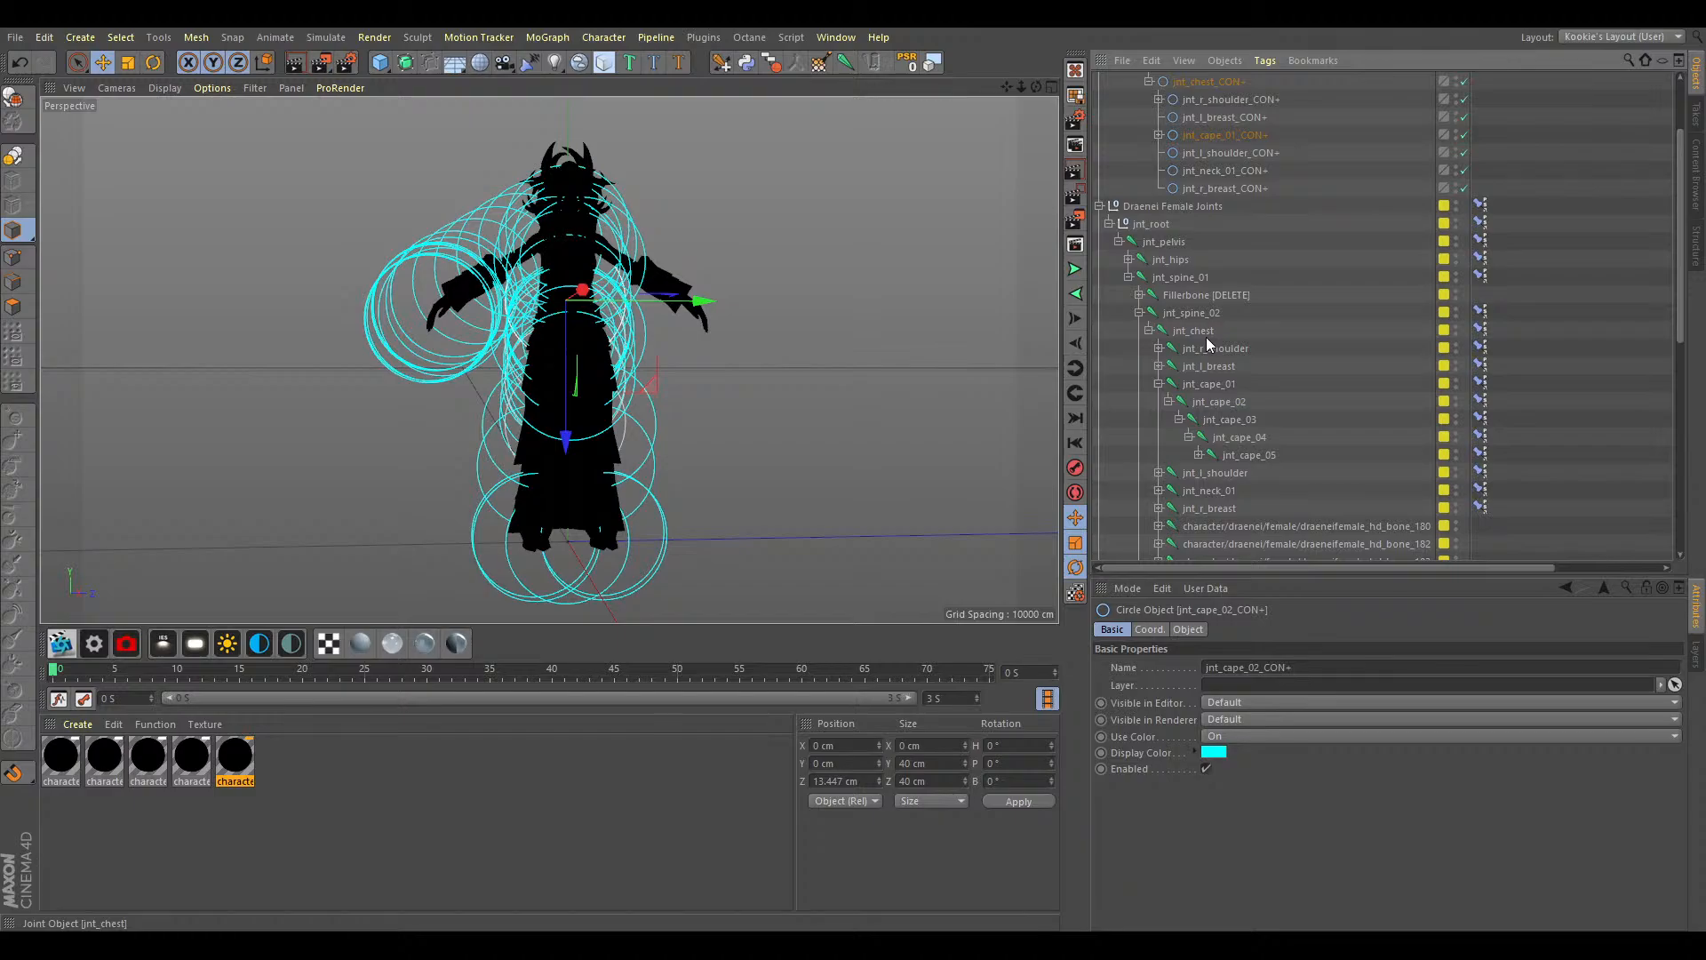
{"action": "left_click", "coordinate": [1159, 384]}
{"action": "left_click", "coordinate": [1159, 402]}
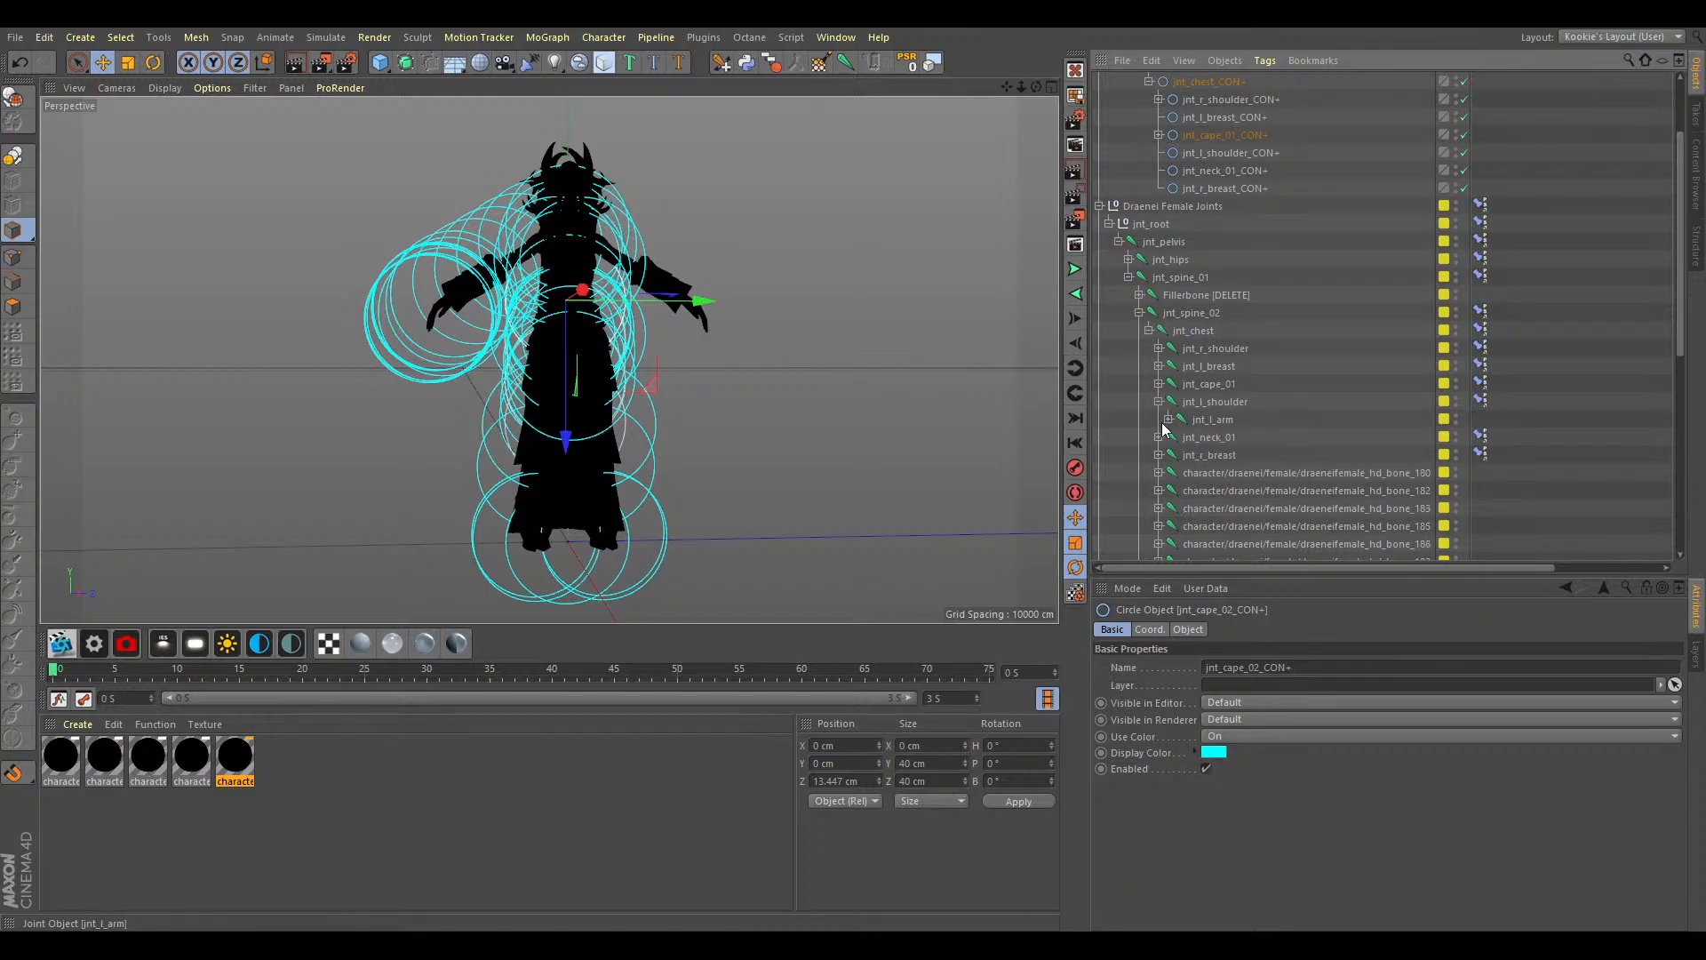
{"action": "left_click", "coordinate": [1168, 420]}
{"action": "left_click", "coordinate": [1212, 419]}
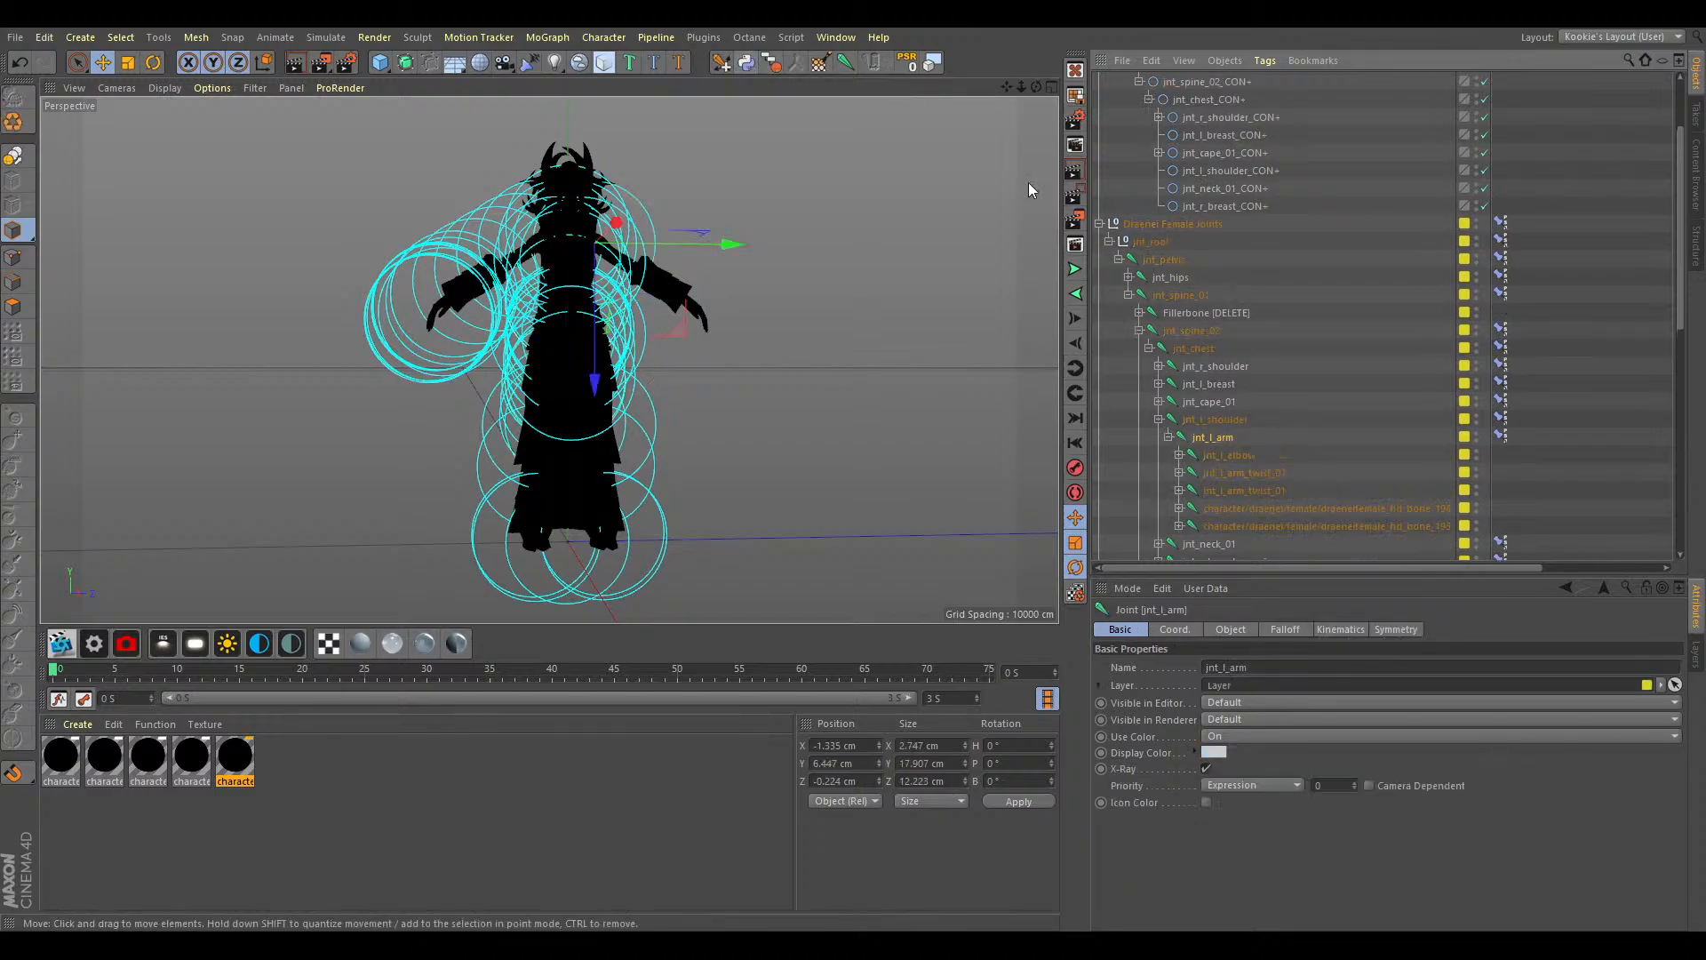
{"action": "left_click_drag", "start_coordinate": [1251, 481], "coordinate": [1222, 451]}
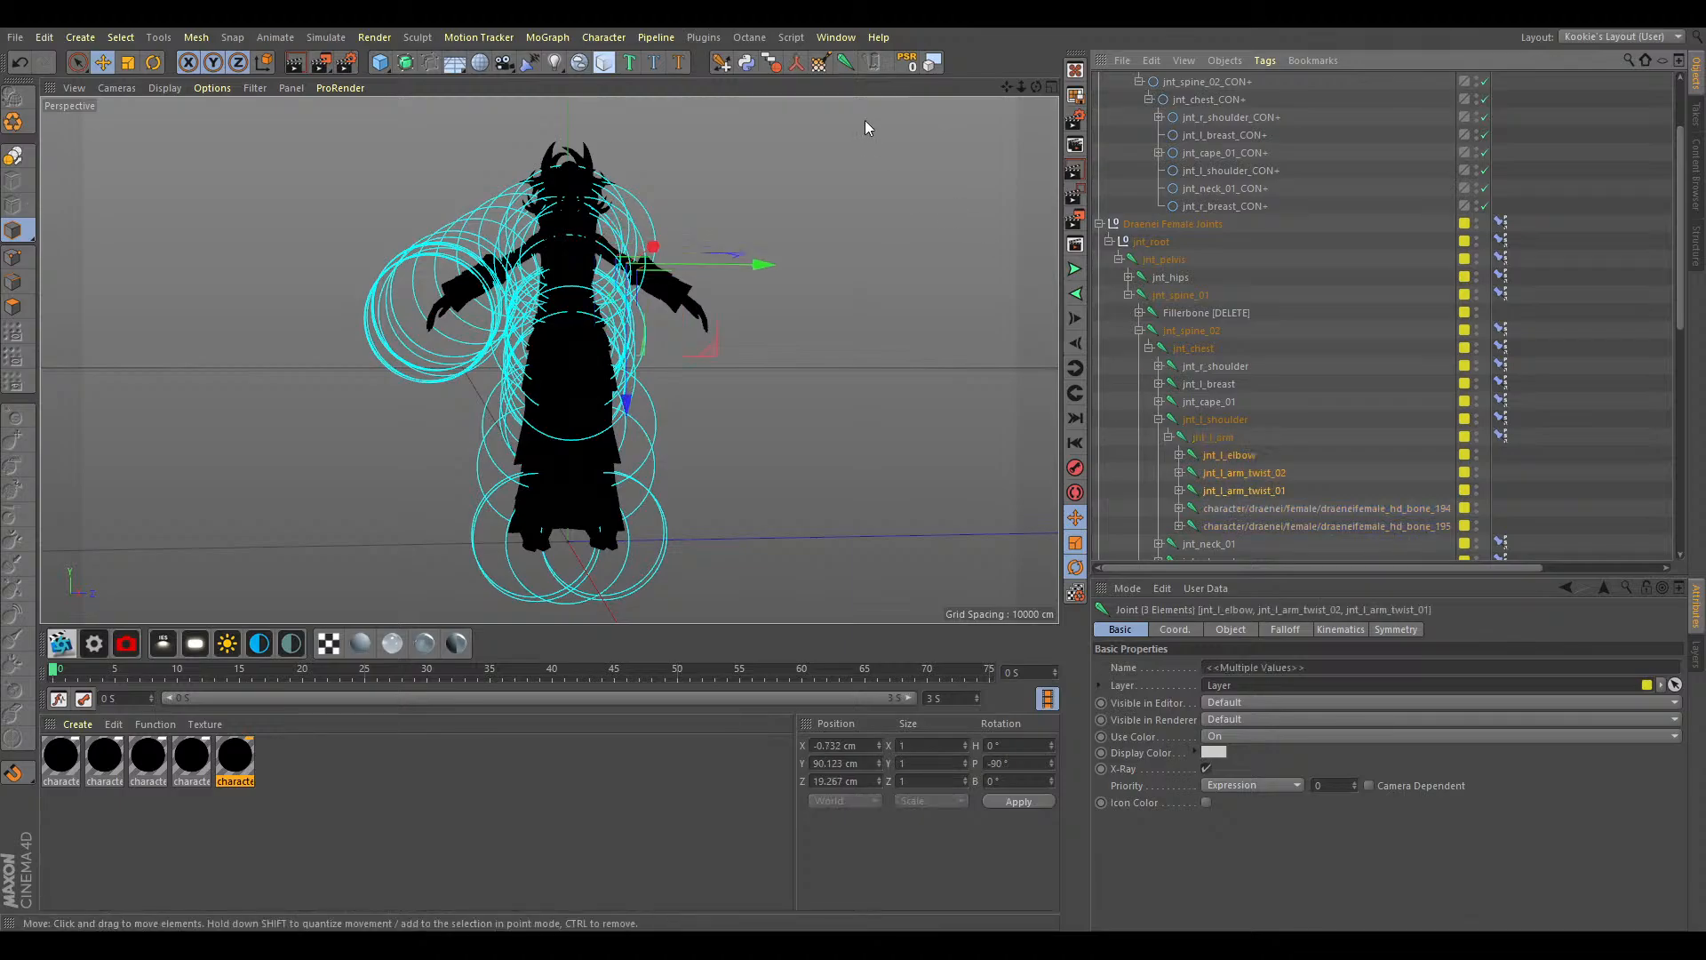
Nest the left elbow and arm twist controllers under jnt_l_arm_CON+ and place that controller under jnt_l_shoulder_CON+.
{"action": "scroll", "coordinate": [1174, 217], "scroll_direction": "up", "scroll_amount": 3}
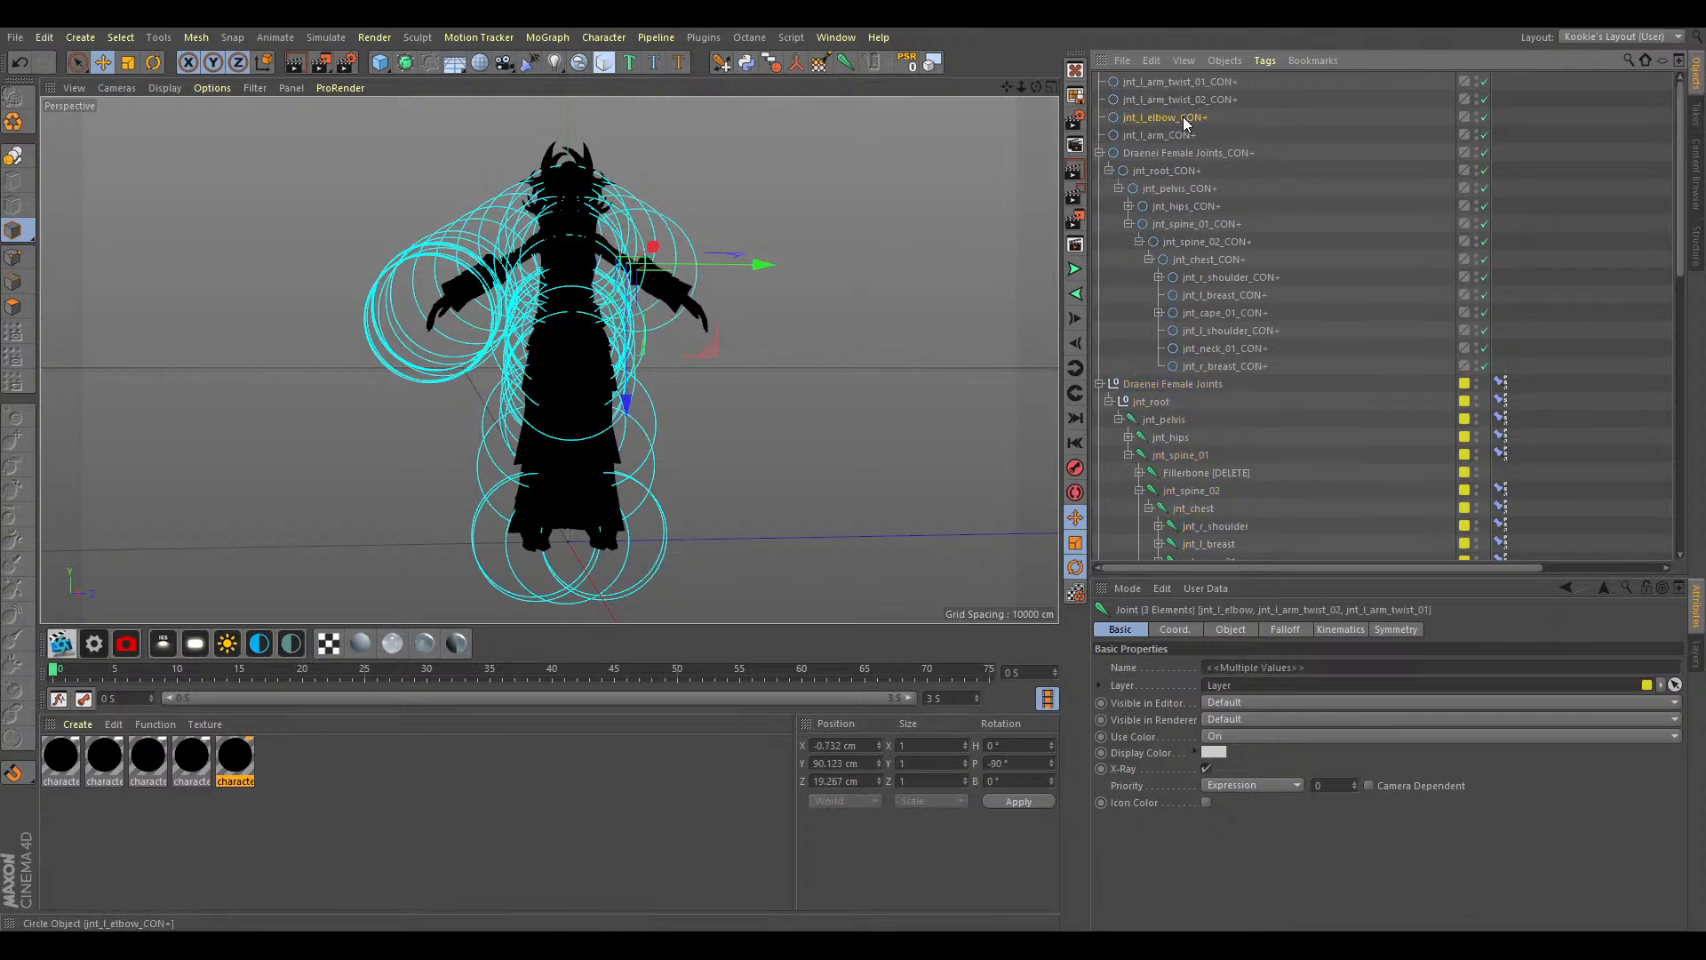
{"action": "mouse_move", "coordinate": [1181, 135]}
{"action": "left_mouse_down"}
{"action": "mouse_move", "coordinate": [1201, 77]}
{"action": "mouse_move", "coordinate": [1182, 135]}
{"action": "left_mouse_up"}
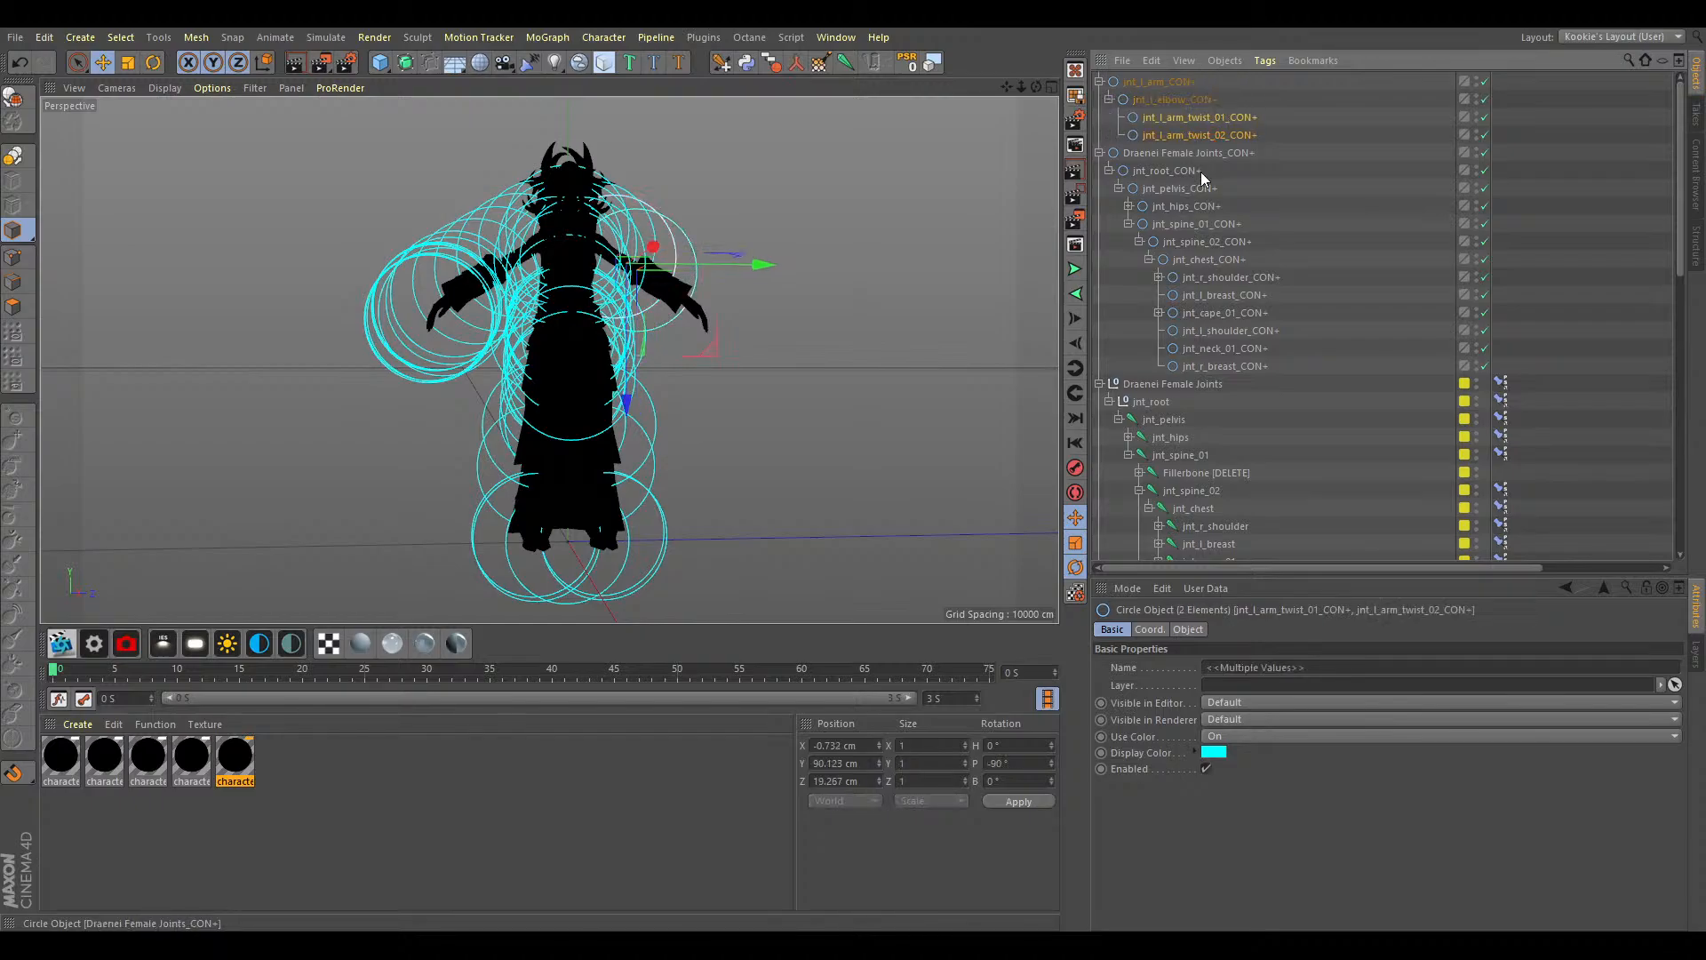
{"action": "scroll", "coordinate": [1210, 191], "scroll_direction": "down", "scroll_amount": 4}
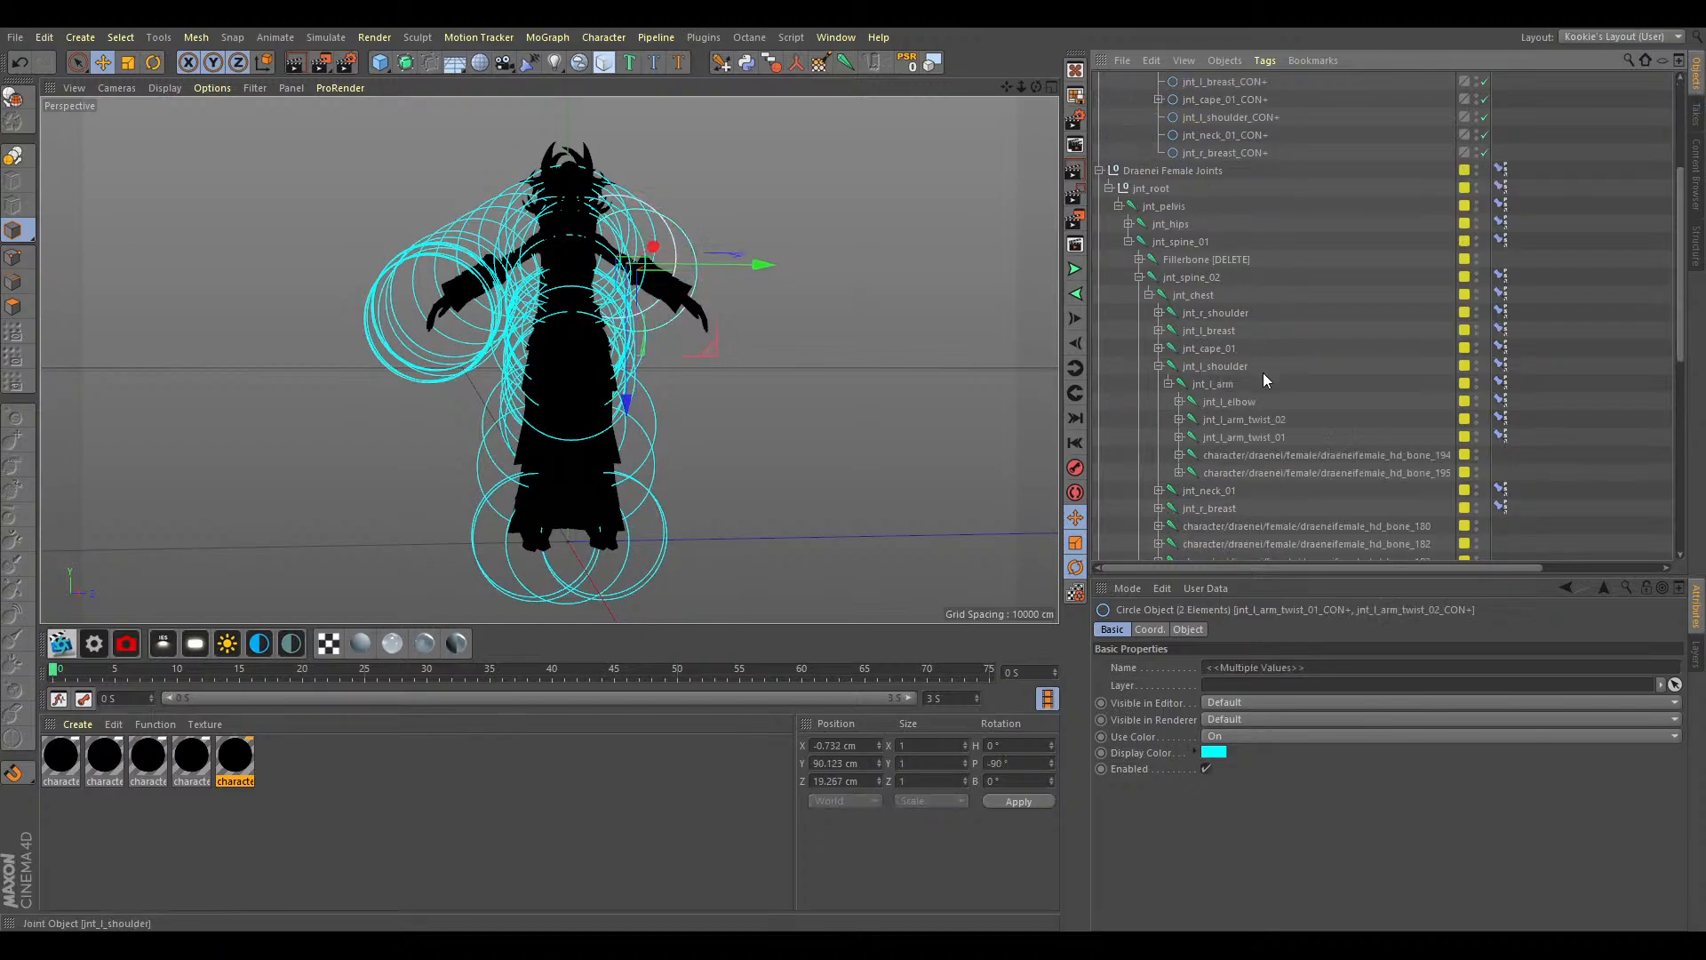
{"action": "scroll", "coordinate": [1267, 397], "scroll_direction": "up", "scroll_amount": 4}
{"action": "scroll", "coordinate": [1266, 397], "scroll_direction": "down", "scroll_amount": 4}
{"action": "scroll", "coordinate": [1273, 428], "scroll_direction": "up", "scroll_amount": 4}
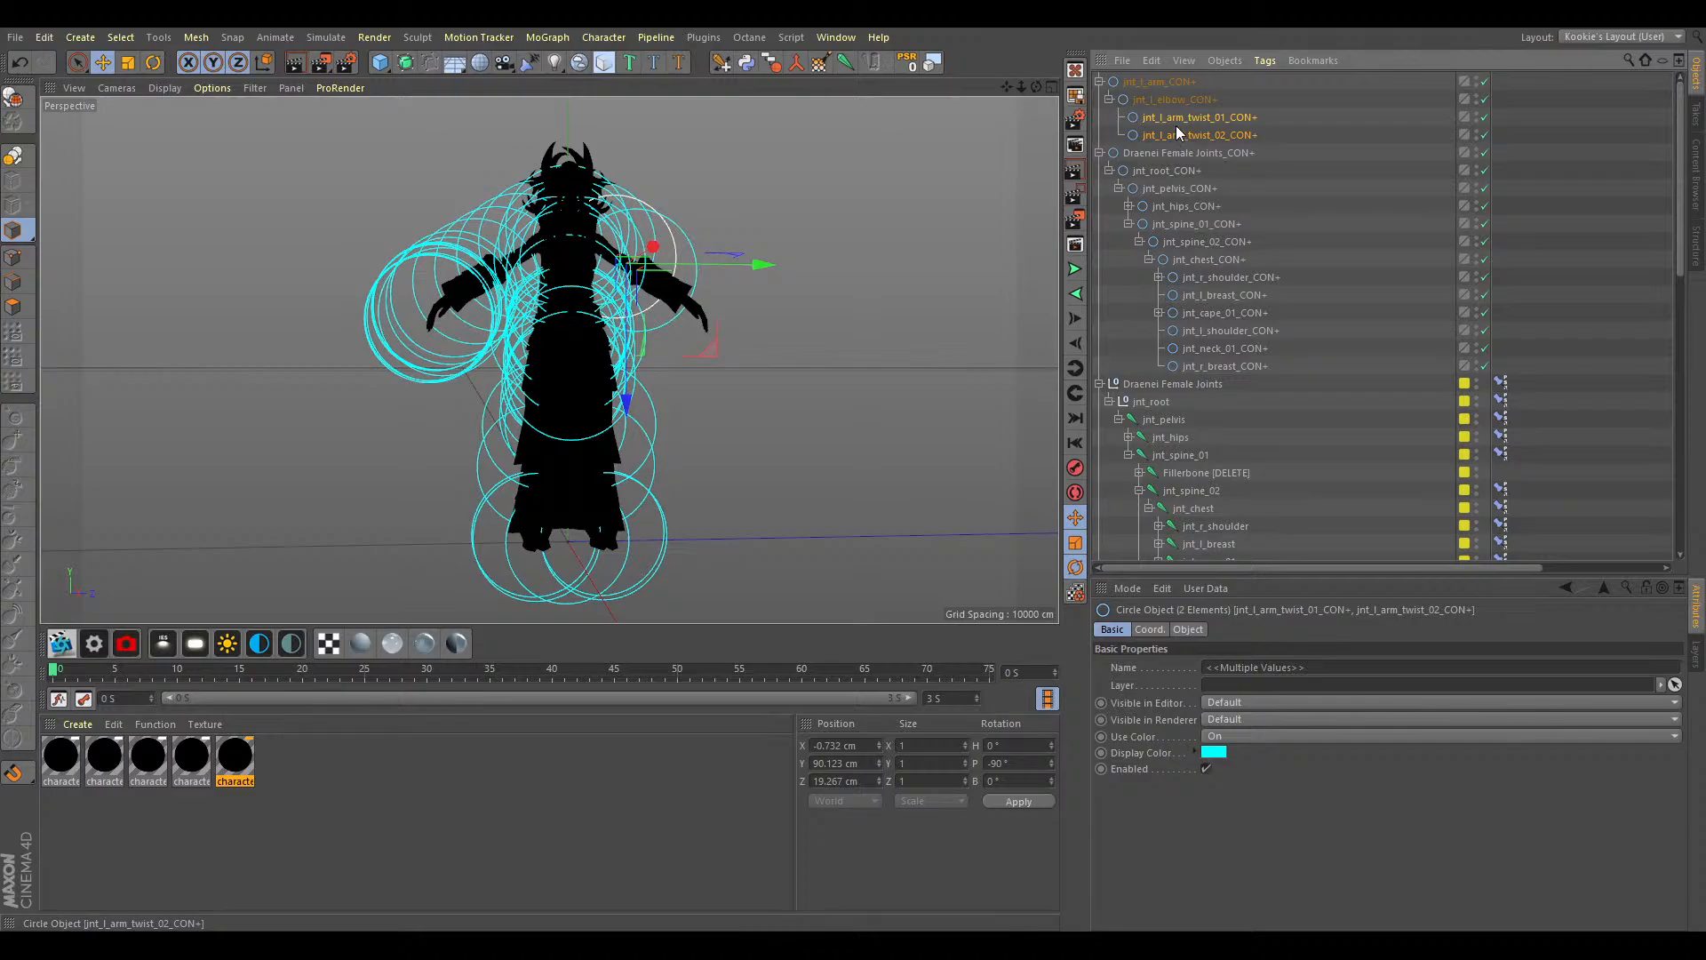
{"action": "left_click_drag", "start_coordinate": [1171, 103], "coordinate": [1170, 92]}
{"action": "scroll", "coordinate": [1223, 295], "scroll_direction": "down", "scroll_amount": 4}
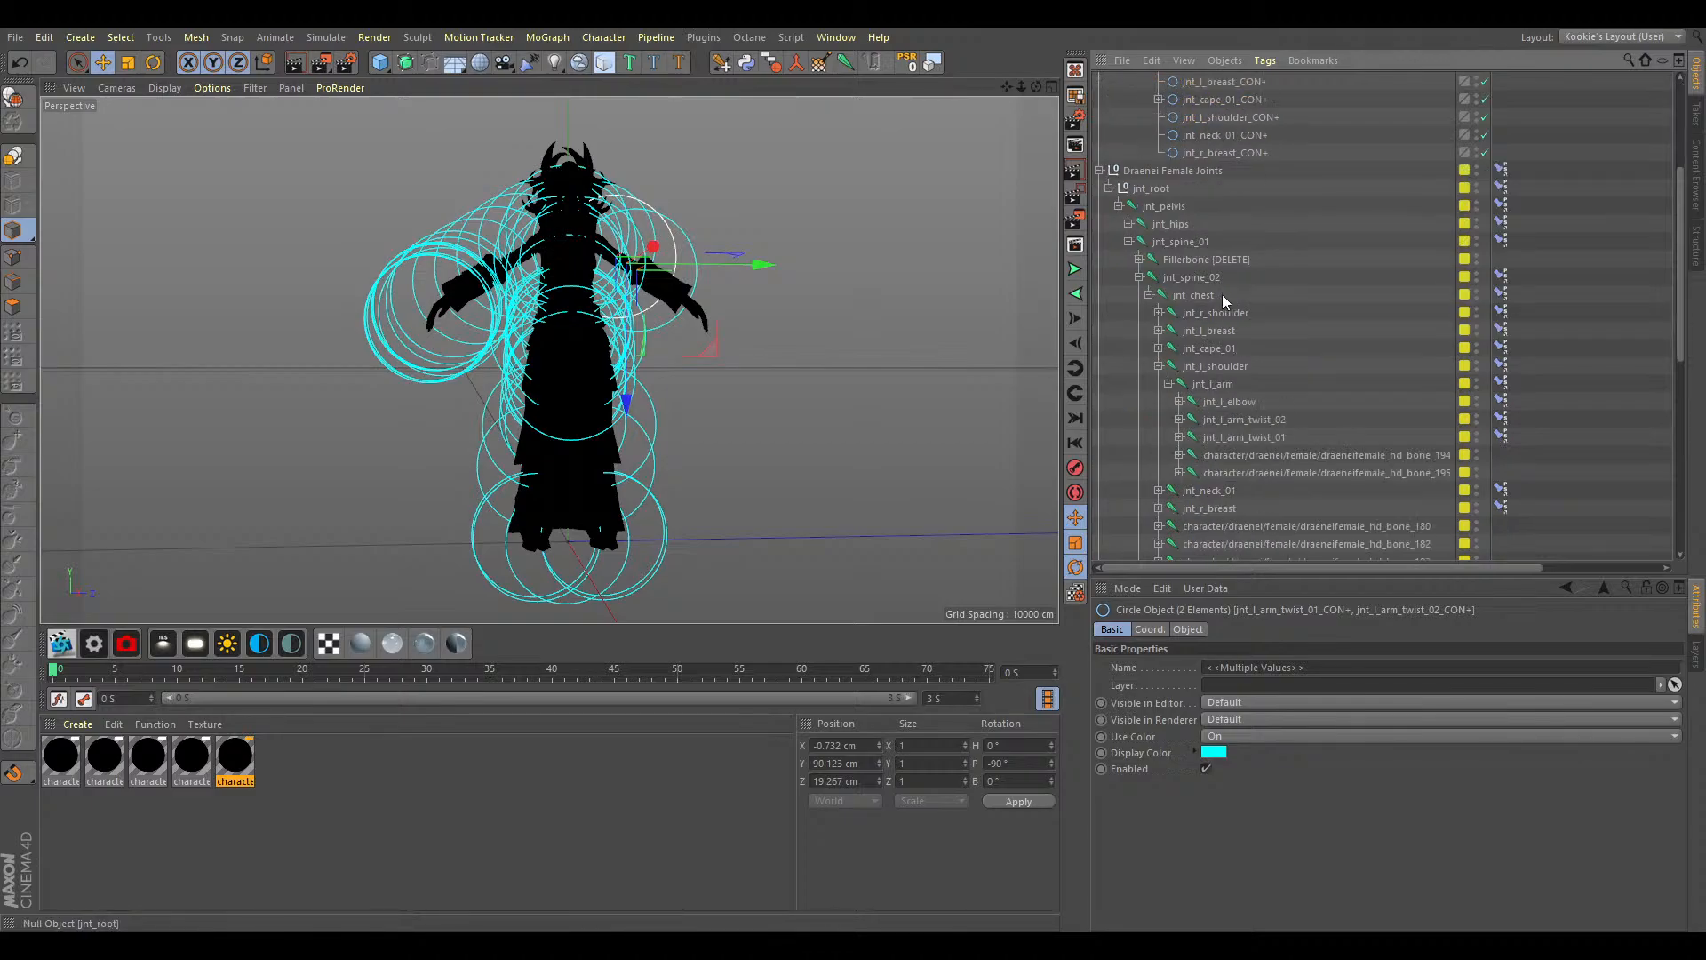
{"action": "scroll", "coordinate": [1223, 295], "scroll_direction": "up", "scroll_amount": 4}
{"action": "left_click_drag", "start_coordinate": [1195, 135], "coordinate": [1231, 333]}
{"action": "scroll", "coordinate": [1254, 218], "scroll_direction": "down", "scroll_amount": 4}
{"action": "scroll", "coordinate": [1255, 219], "scroll_direction": "up", "scroll_amount": 4}
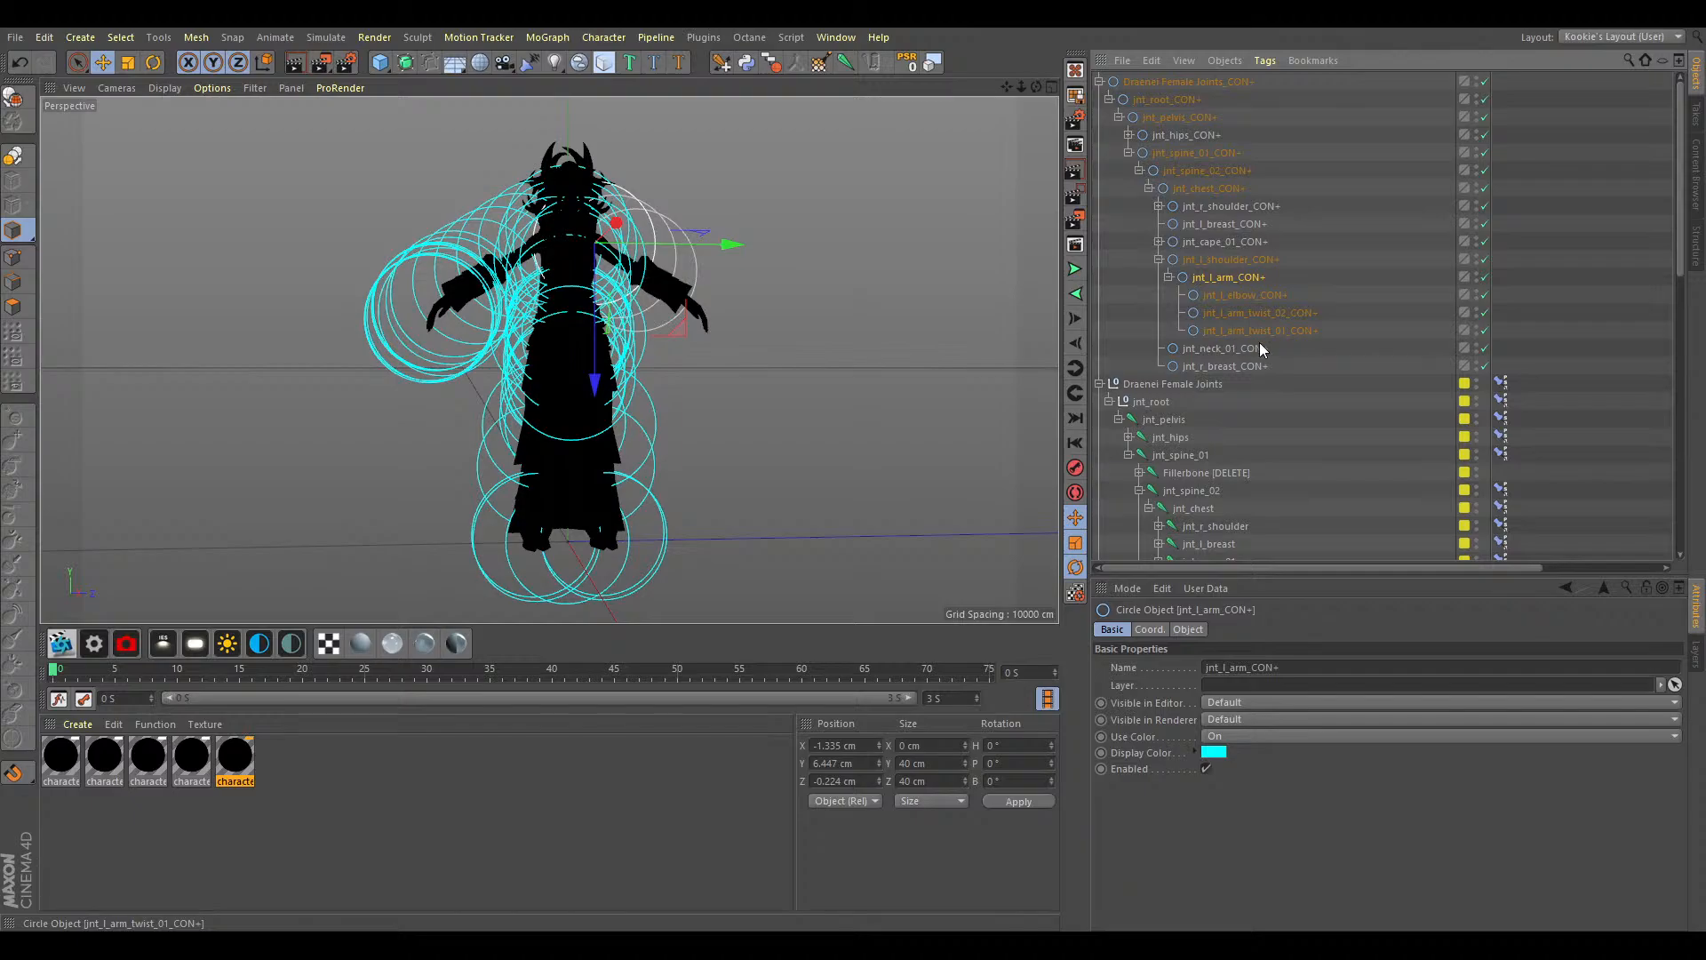
Expand jnt_l_elbow and add circle controllers to jnt_l_wrist, jnt_l_elbow_twist_01 and jnt_l_elbow_twist_02.
{"action": "scroll", "coordinate": [1283, 381], "scroll_direction": "down", "scroll_amount": 4}
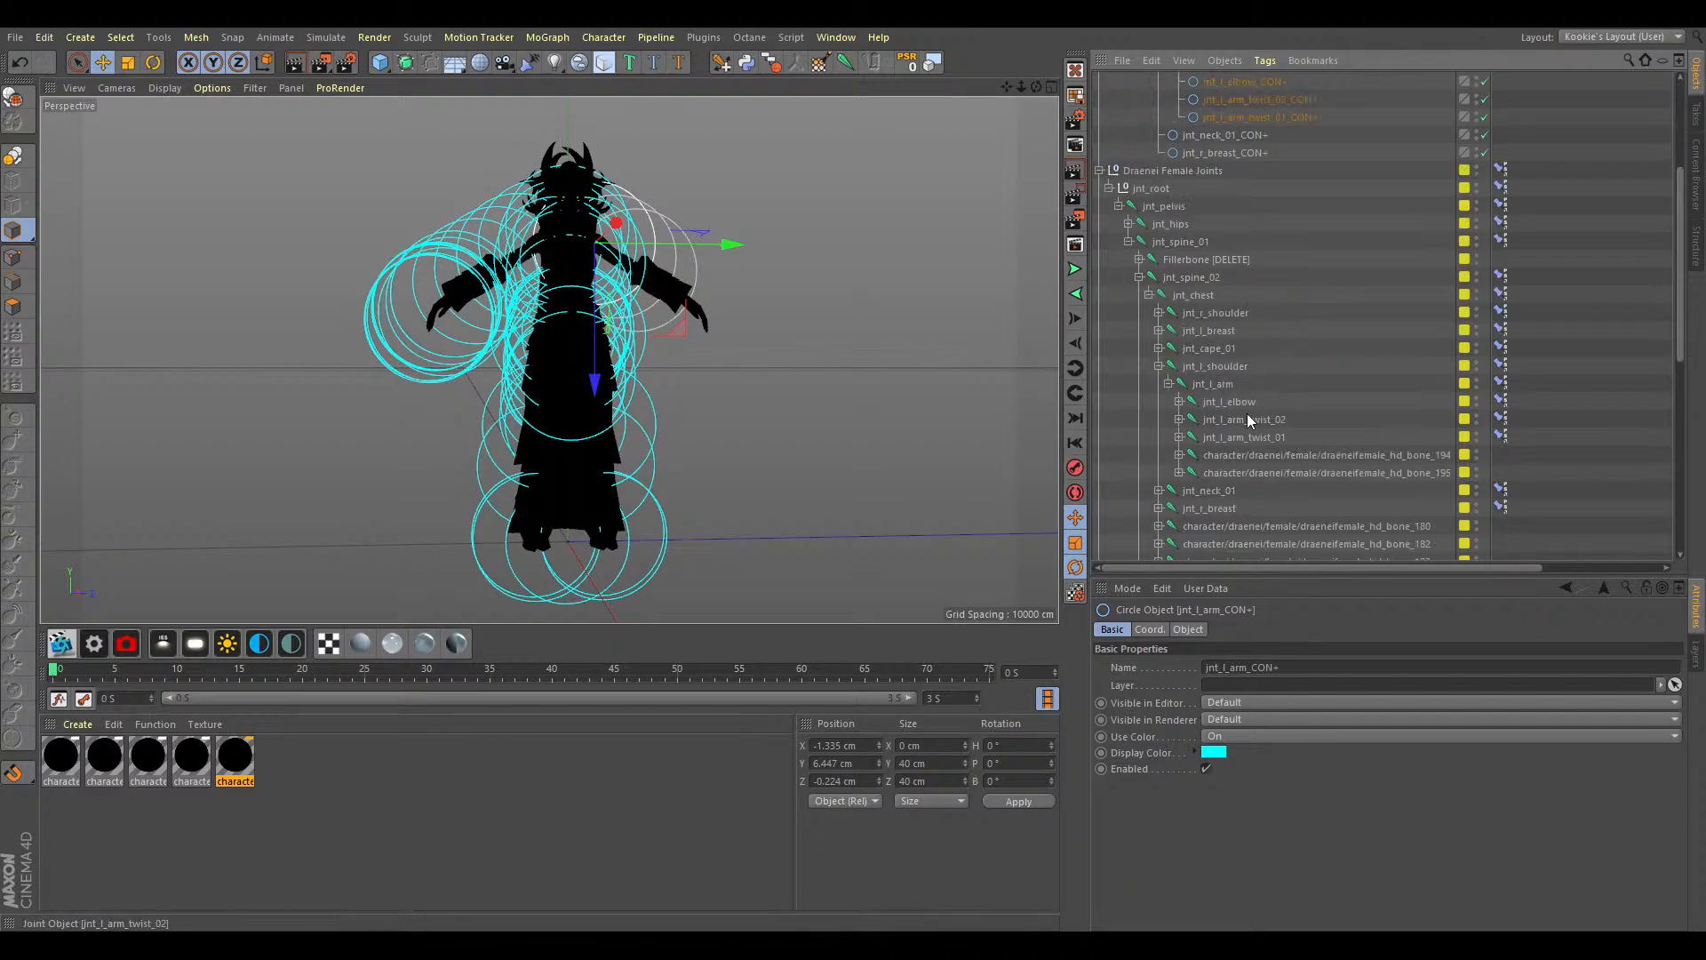
{"action": "left_click", "coordinate": [1178, 402]}
{"action": "left_click_drag", "start_coordinate": [1253, 447], "coordinate": [1236, 455]}
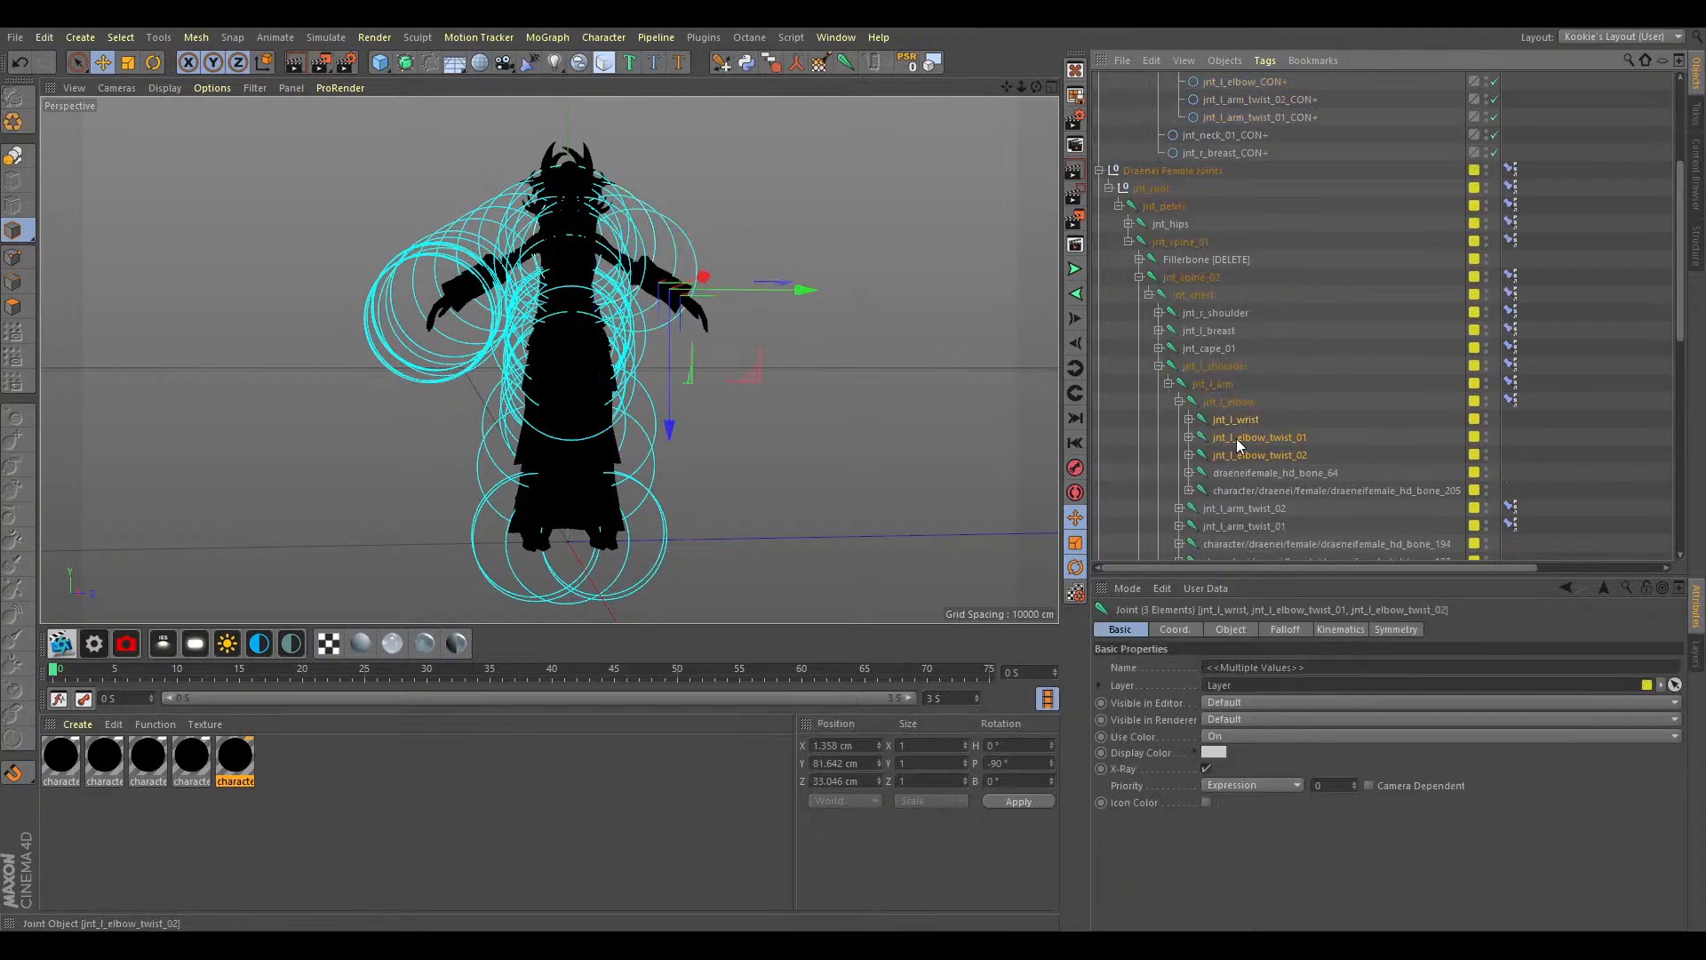
{"action": "left_click", "coordinate": [797, 68]}
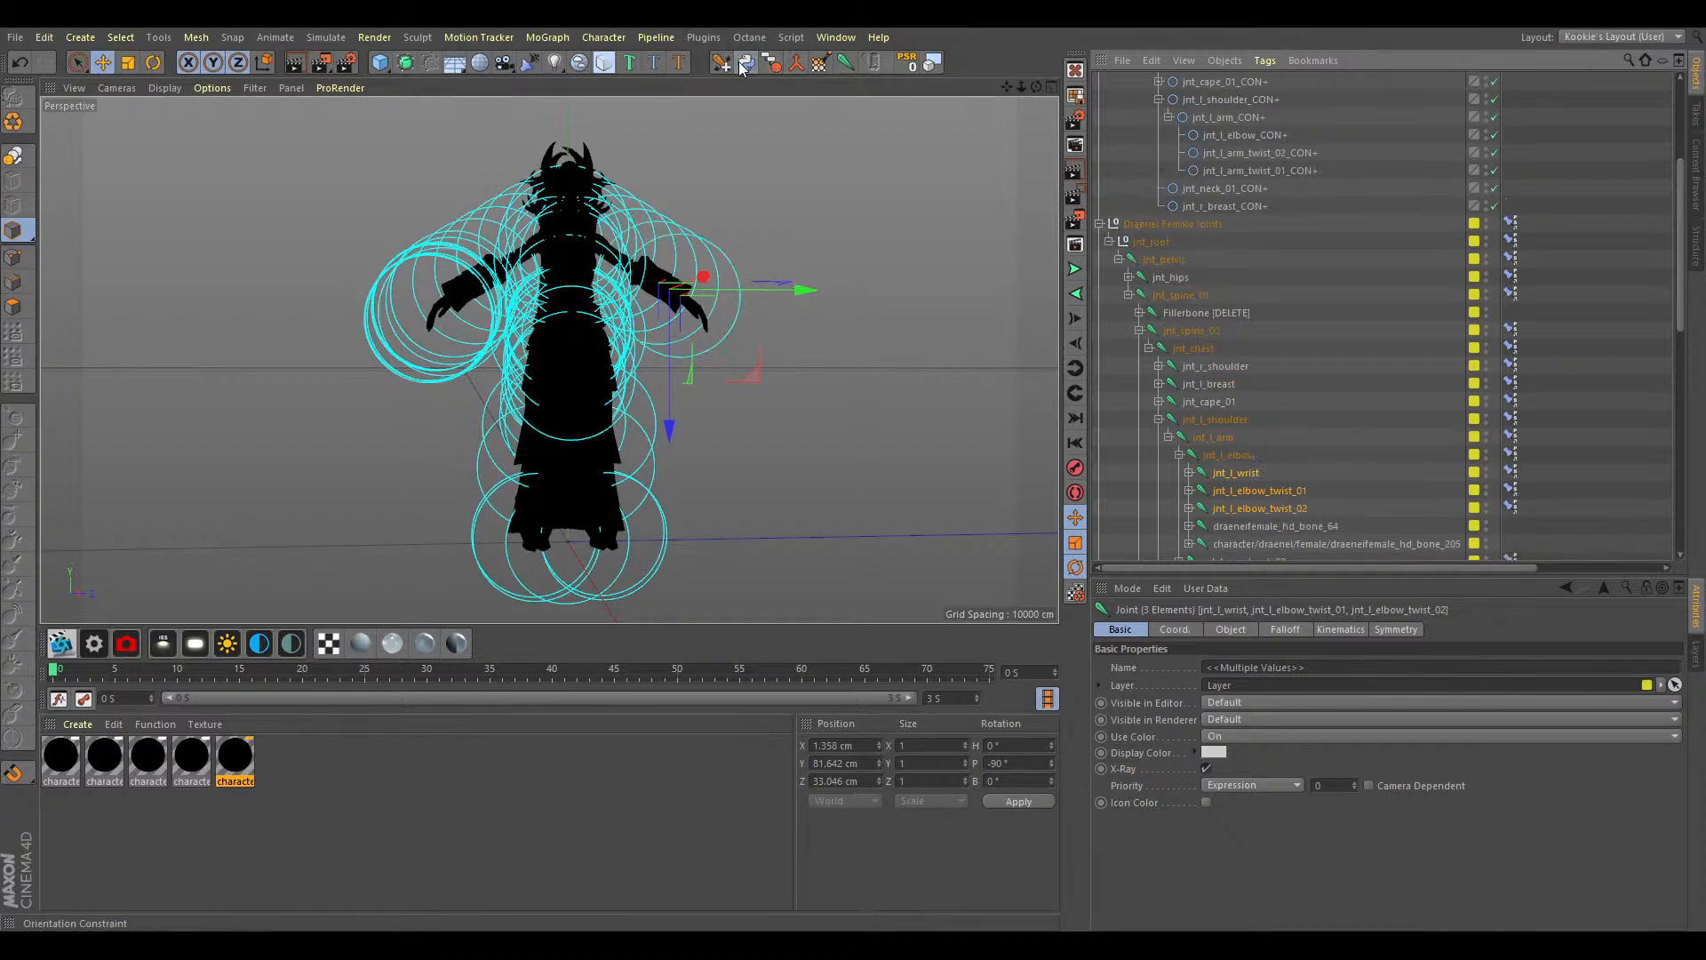
{"action": "scroll", "coordinate": [1267, 393], "scroll_direction": "up", "scroll_amount": 4}
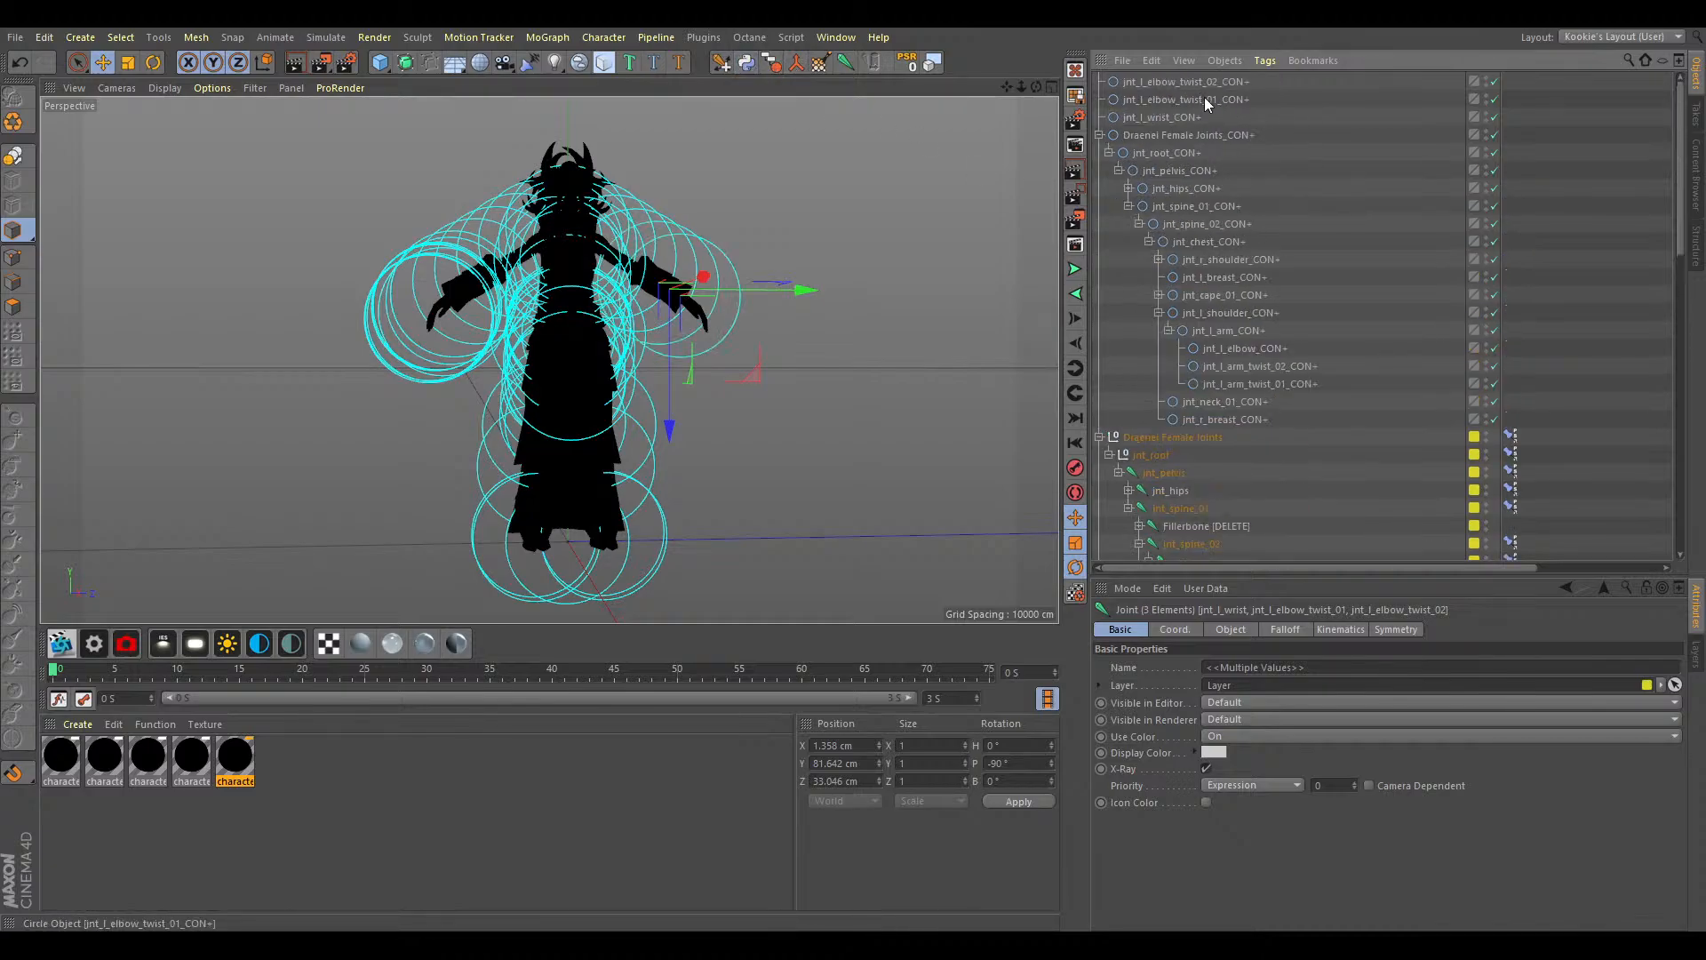
{"action": "left_click_drag", "start_coordinate": [1196, 116], "coordinate": [1180, 83]}
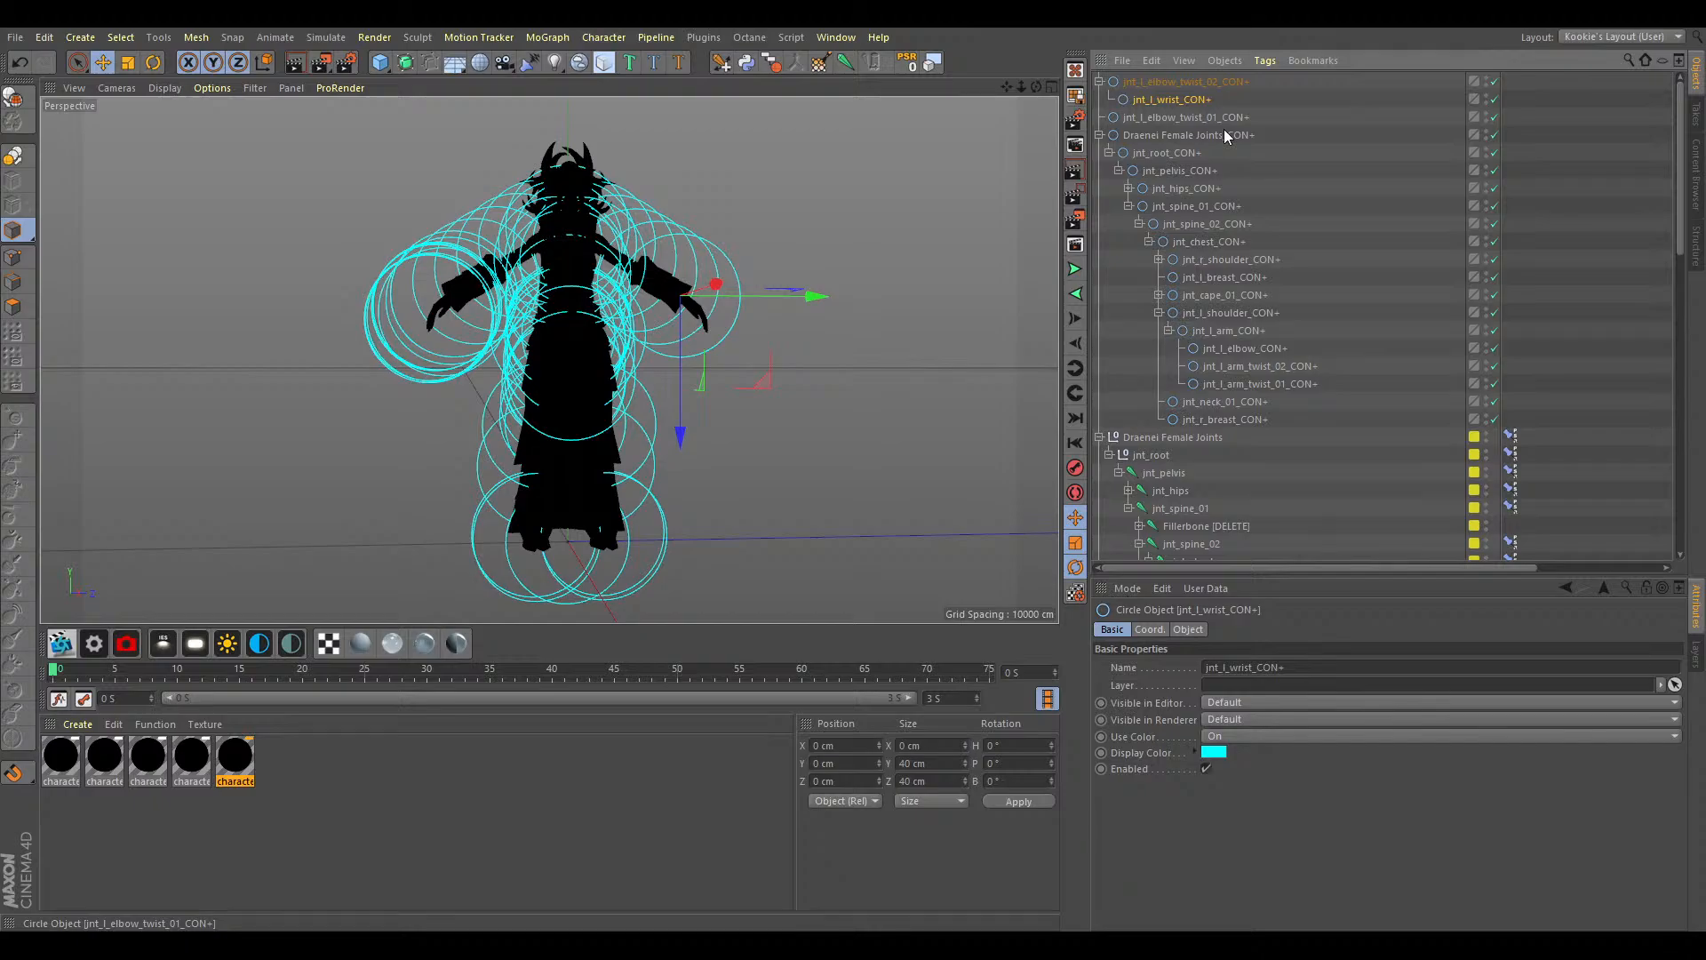
{"action": "key", "text": "ctrl+z"}
{"action": "key", "text": "ctrl+z"}
{"action": "key", "text": "ctrl+y"}
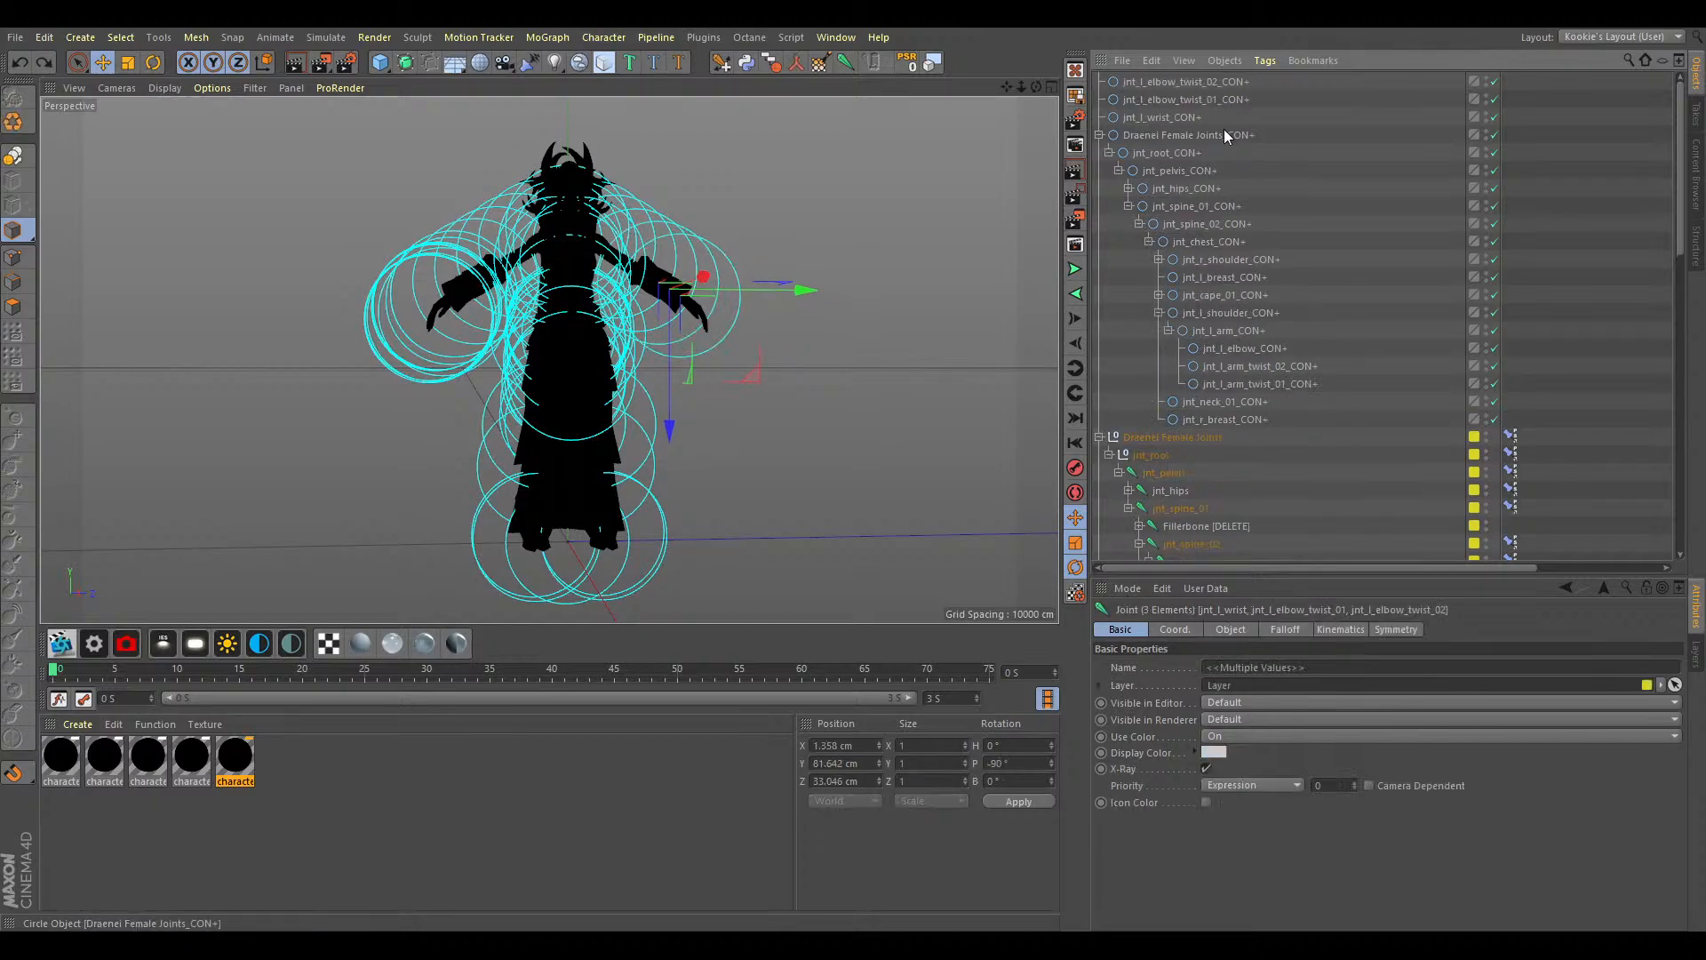
Nest the left wrist and both left elbow twist controllers under jnt_l_elbow_CON+, and expand the jnt_l_wrist joint.
{"action": "left_click_drag", "start_coordinate": [1212, 120], "coordinate": [1256, 325]}
{"action": "scroll", "coordinate": [1175, 412], "scroll_direction": "down", "scroll_amount": 4}
{"action": "left_click", "coordinate": [1187, 473]}
Add circle controllers to the left index, pinky, thumb, ring and middle _01 joints and to their _02 joints.
{"action": "scroll", "coordinate": [1187, 472], "scroll_direction": "down", "scroll_amount": 2}
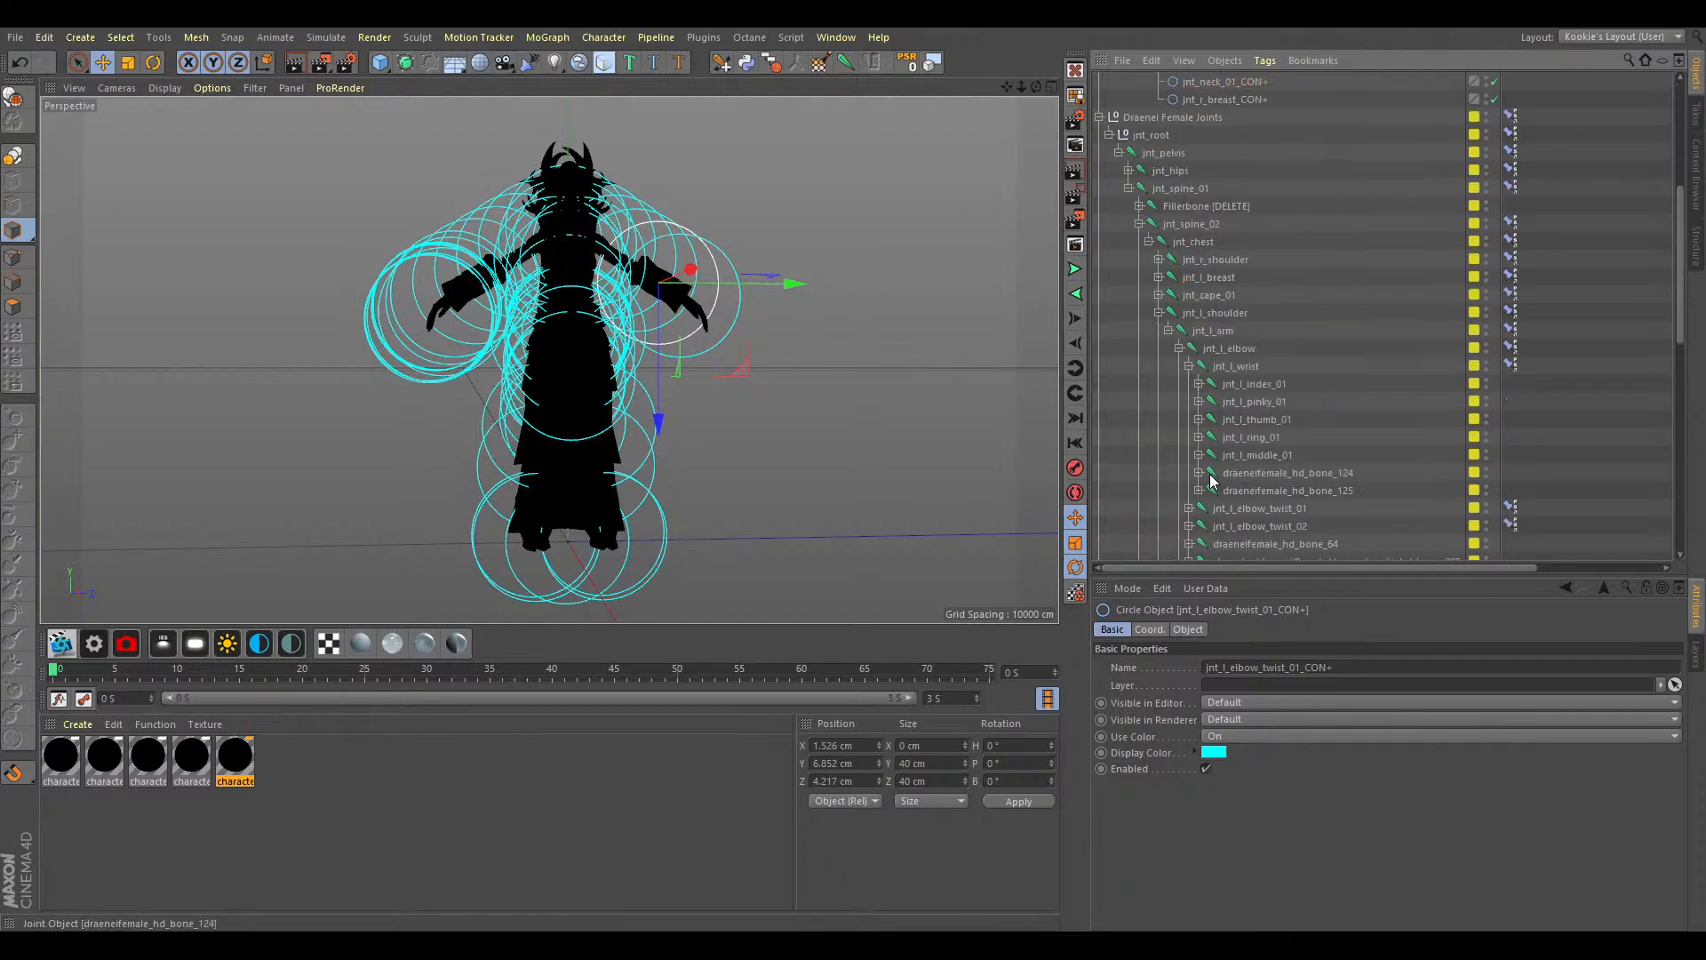
{"action": "left_click_drag", "start_coordinate": [1300, 378], "coordinate": [1236, 461]}
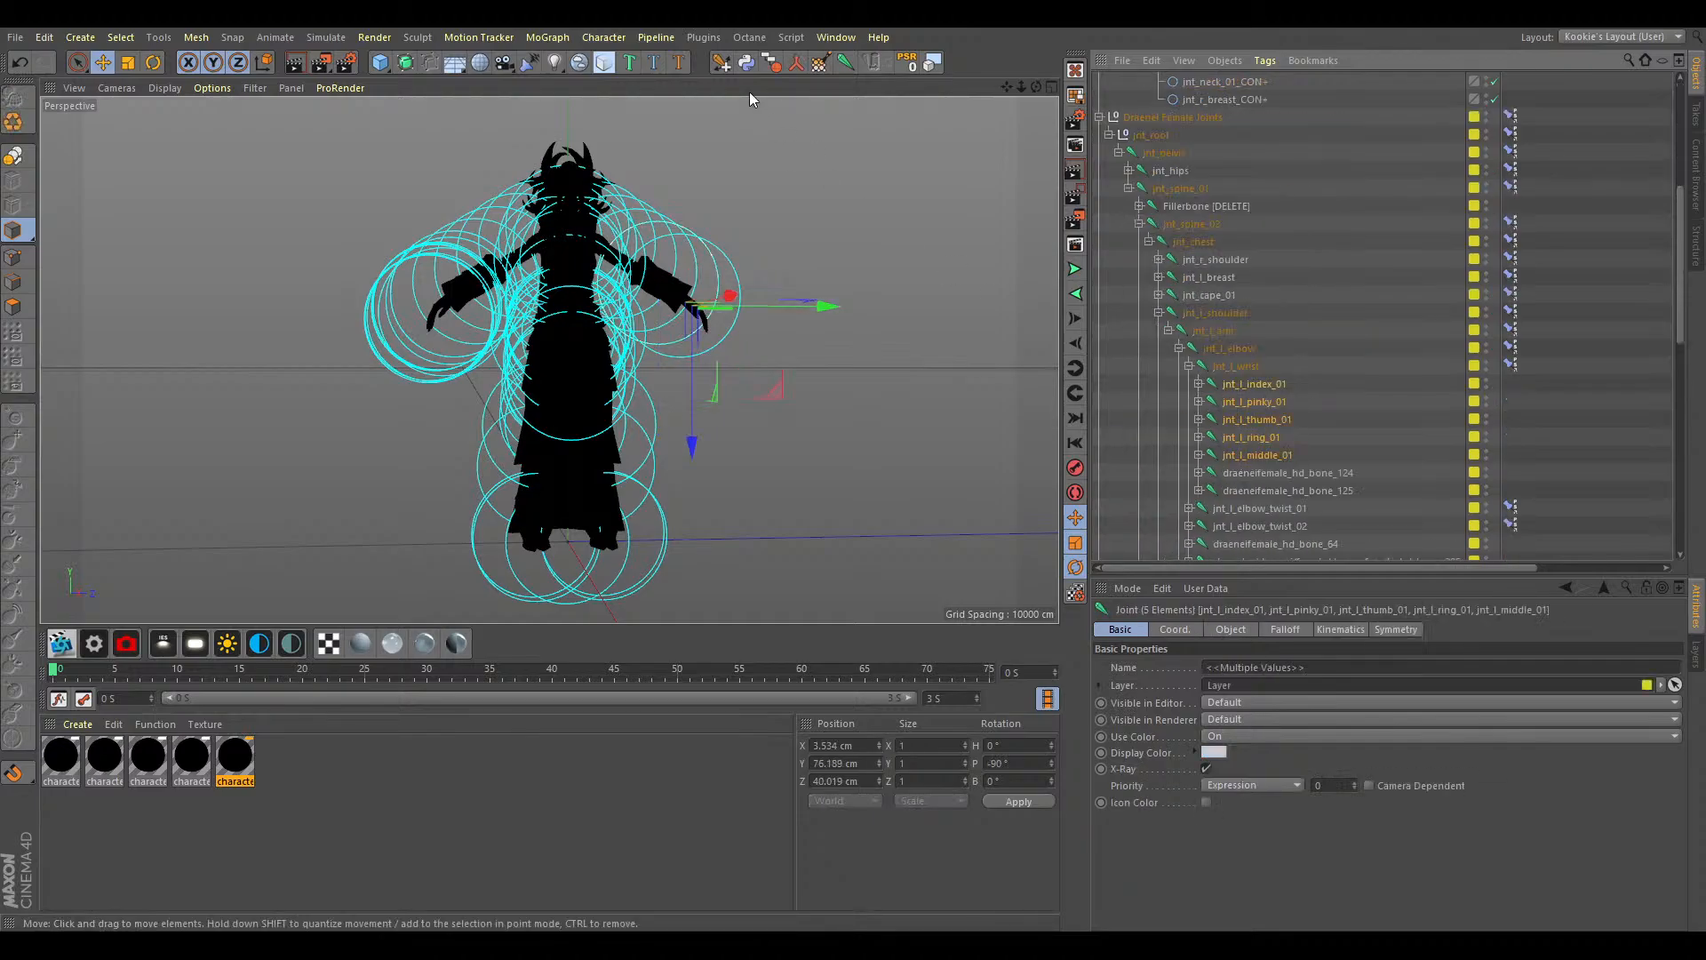
{"action": "left_click", "coordinate": [745, 66]}
{"action": "scroll", "coordinate": [1306, 284], "scroll_direction": "down", "scroll_amount": 4}
{"action": "left_click_drag", "start_coordinate": [1300, 259], "coordinate": [1242, 331]}
{"action": "left_click", "coordinate": [746, 66]}
{"action": "scroll", "coordinate": [1209, 356], "scroll_direction": "up", "scroll_amount": 10}
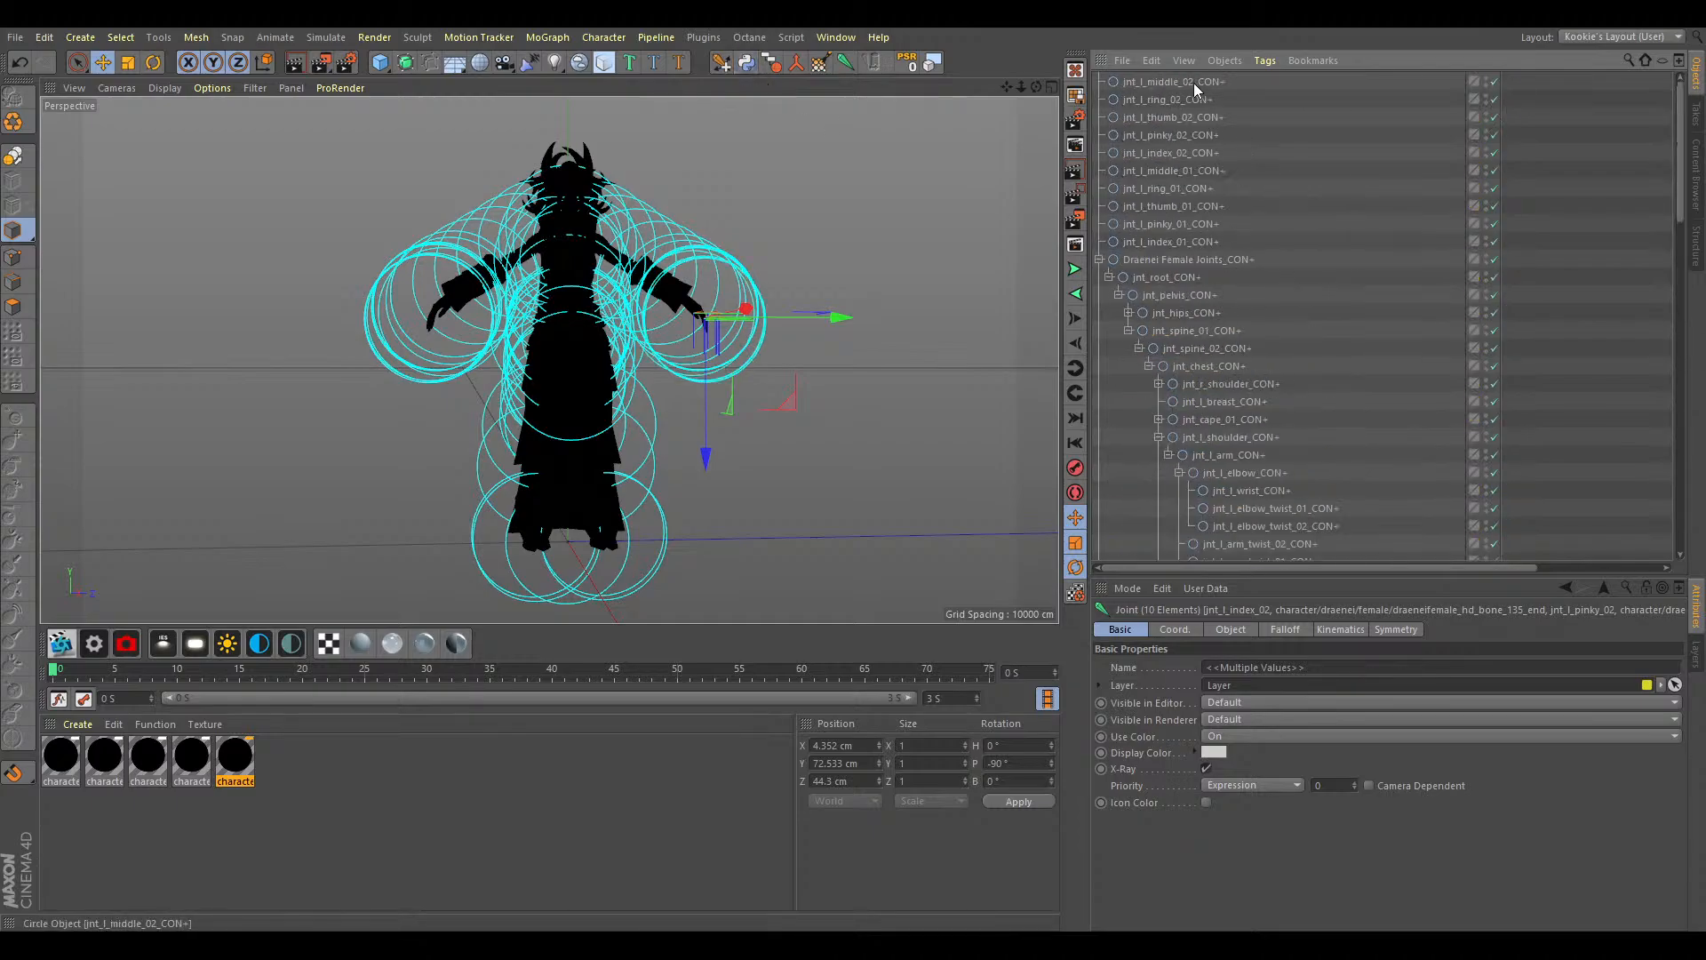
Nest each left finger _02 controller under its matching _01 controller and collapse the five finger branches.
{"action": "left_click_drag", "start_coordinate": [1187, 176], "coordinate": [1189, 172]}
{"action": "left_click_drag", "start_coordinate": [1181, 82], "coordinate": [1188, 245]}
{"action": "left_click", "coordinate": [1100, 81]}
{"action": "left_click", "coordinate": [1100, 99]}
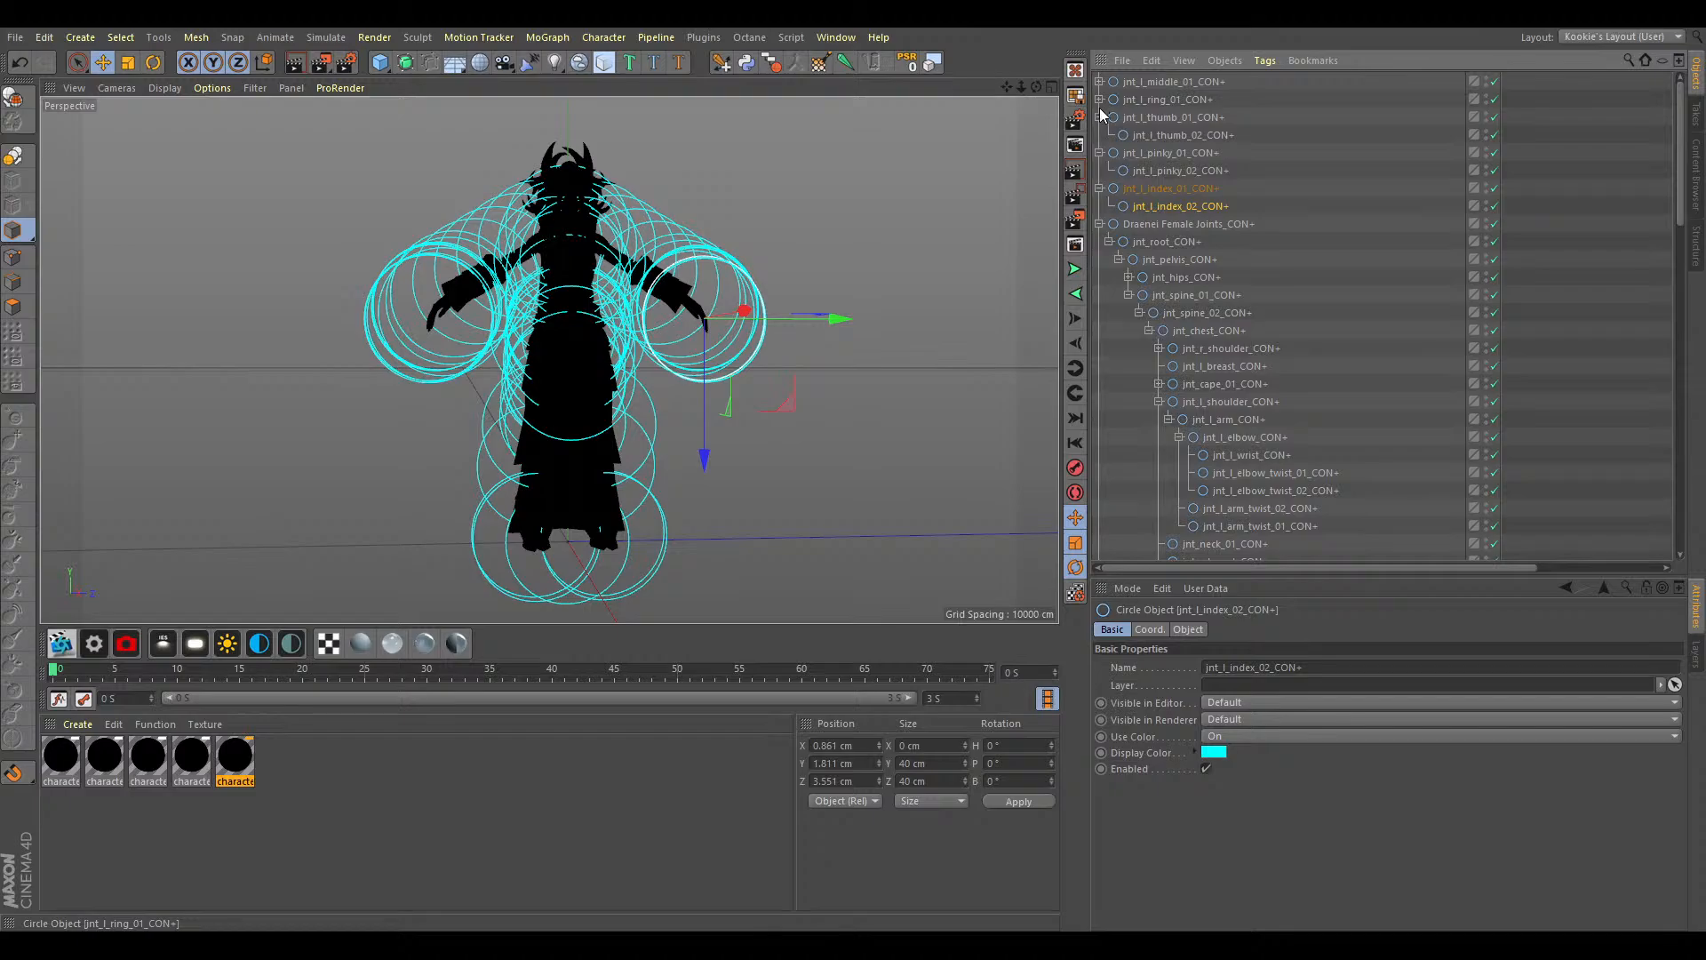
{"action": "left_click", "coordinate": [1100, 117]}
{"action": "left_click", "coordinate": [1100, 135]}
{"action": "left_click", "coordinate": [1100, 153]}
Move the five left finger _01 controllers under jnt_l_wrist_CON+ and collapse the left shoulder controller branch.
{"action": "left_click_drag", "start_coordinate": [1234, 156], "coordinate": [1175, 84]}
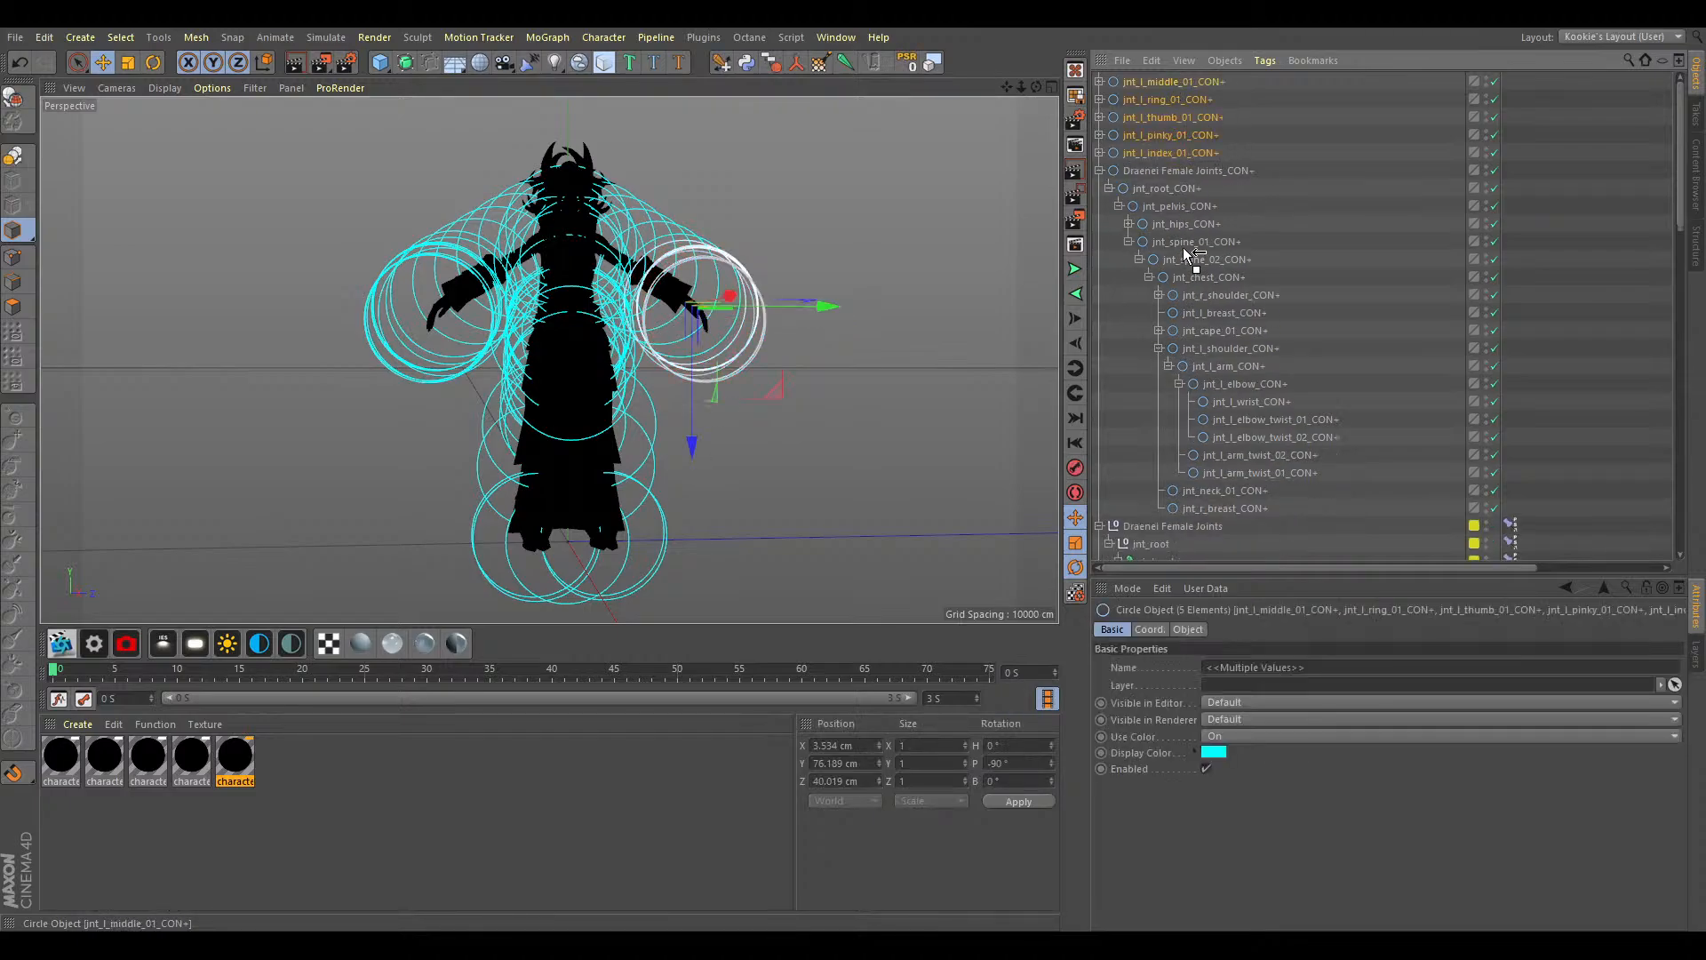
{"action": "left_click_drag", "start_coordinate": [1191, 255], "coordinate": [1240, 402]}
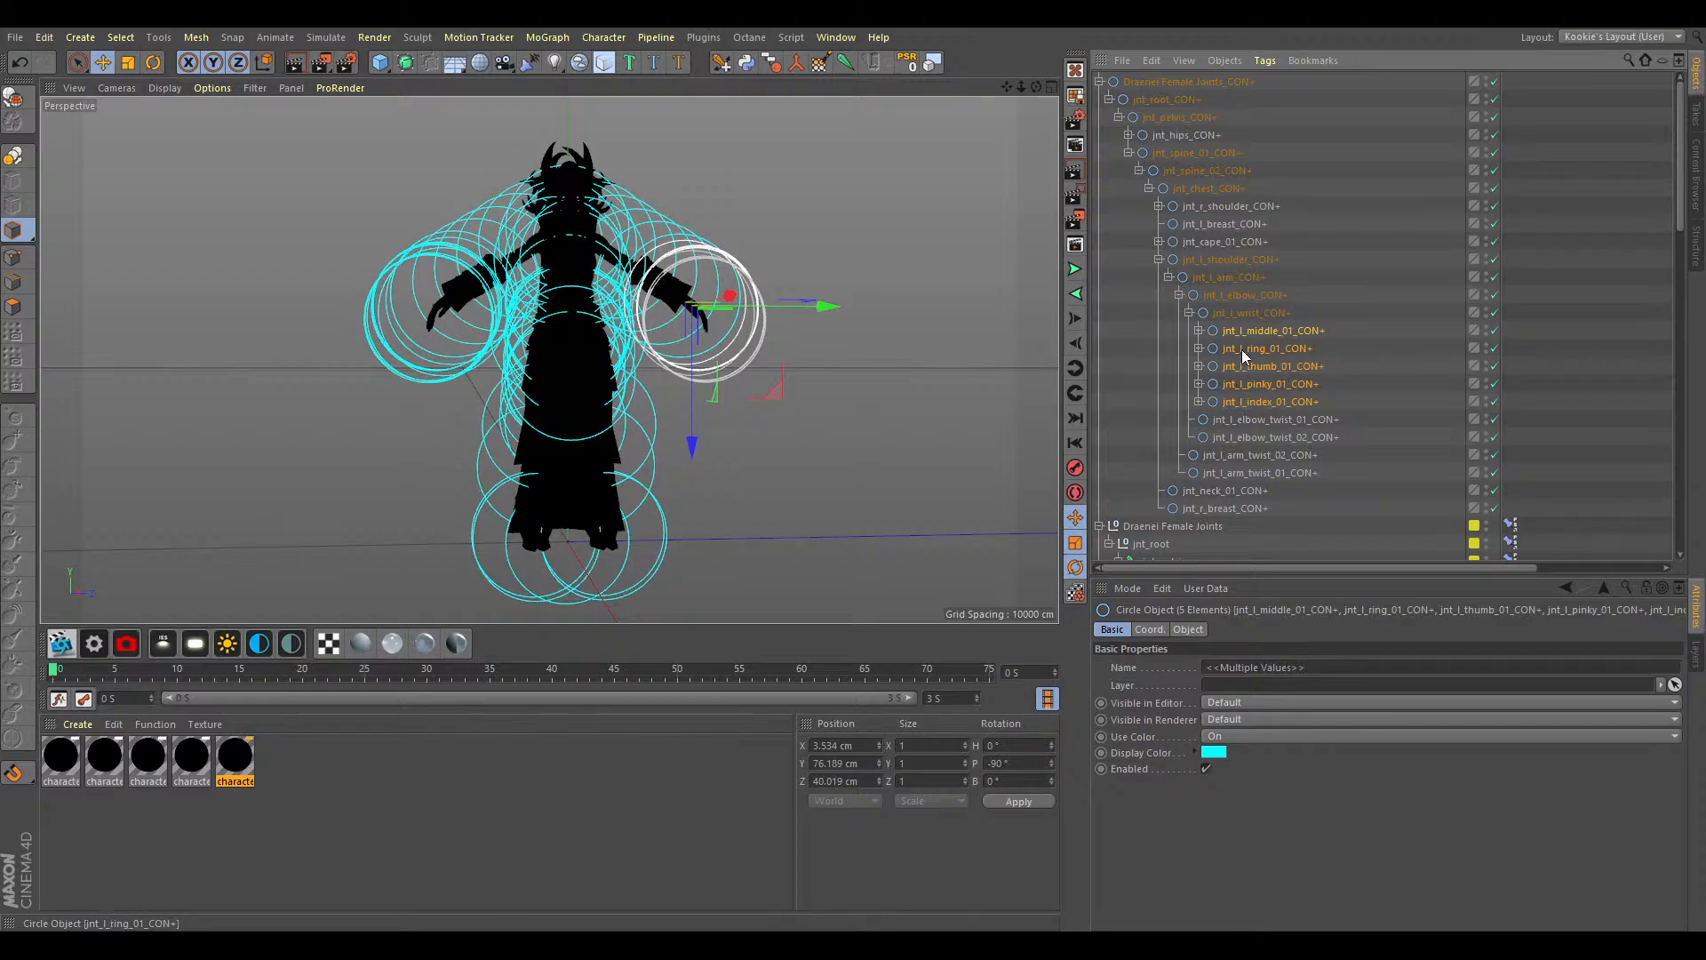
{"action": "left_click", "coordinate": [1158, 259]}
Add circle controllers to jnt_neck_02 and jnt_head, then chain them under jnt_neck_01_CON+ with the head controller inside jnt_neck_02_CON+.
{"action": "scroll", "coordinate": [1190, 373], "scroll_direction": "down", "scroll_amount": 3}
{"action": "left_click", "coordinate": [1158, 402]}
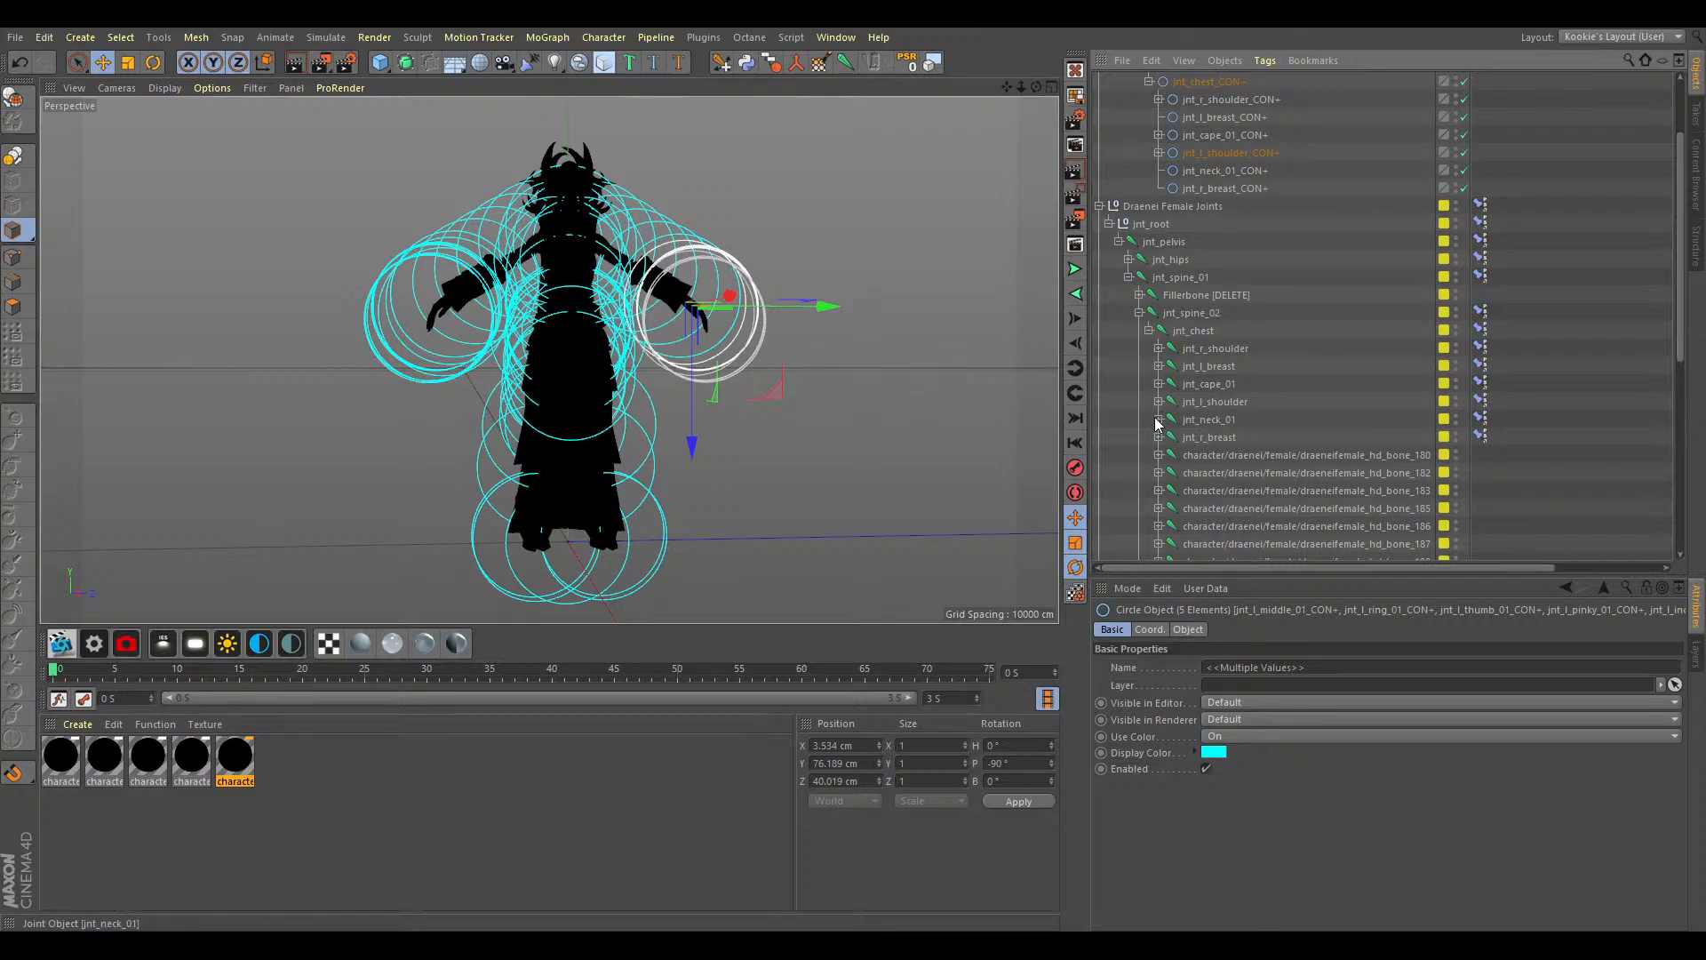
{"action": "left_click", "coordinate": [1157, 423]}
{"action": "left_click", "coordinate": [1158, 420]}
{"action": "left_click", "coordinate": [1210, 437]}
{"action": "left_click", "coordinate": [748, 67]}
{"action": "left_click", "coordinate": [1168, 456]}
{"action": "left_click", "coordinate": [1211, 471]}
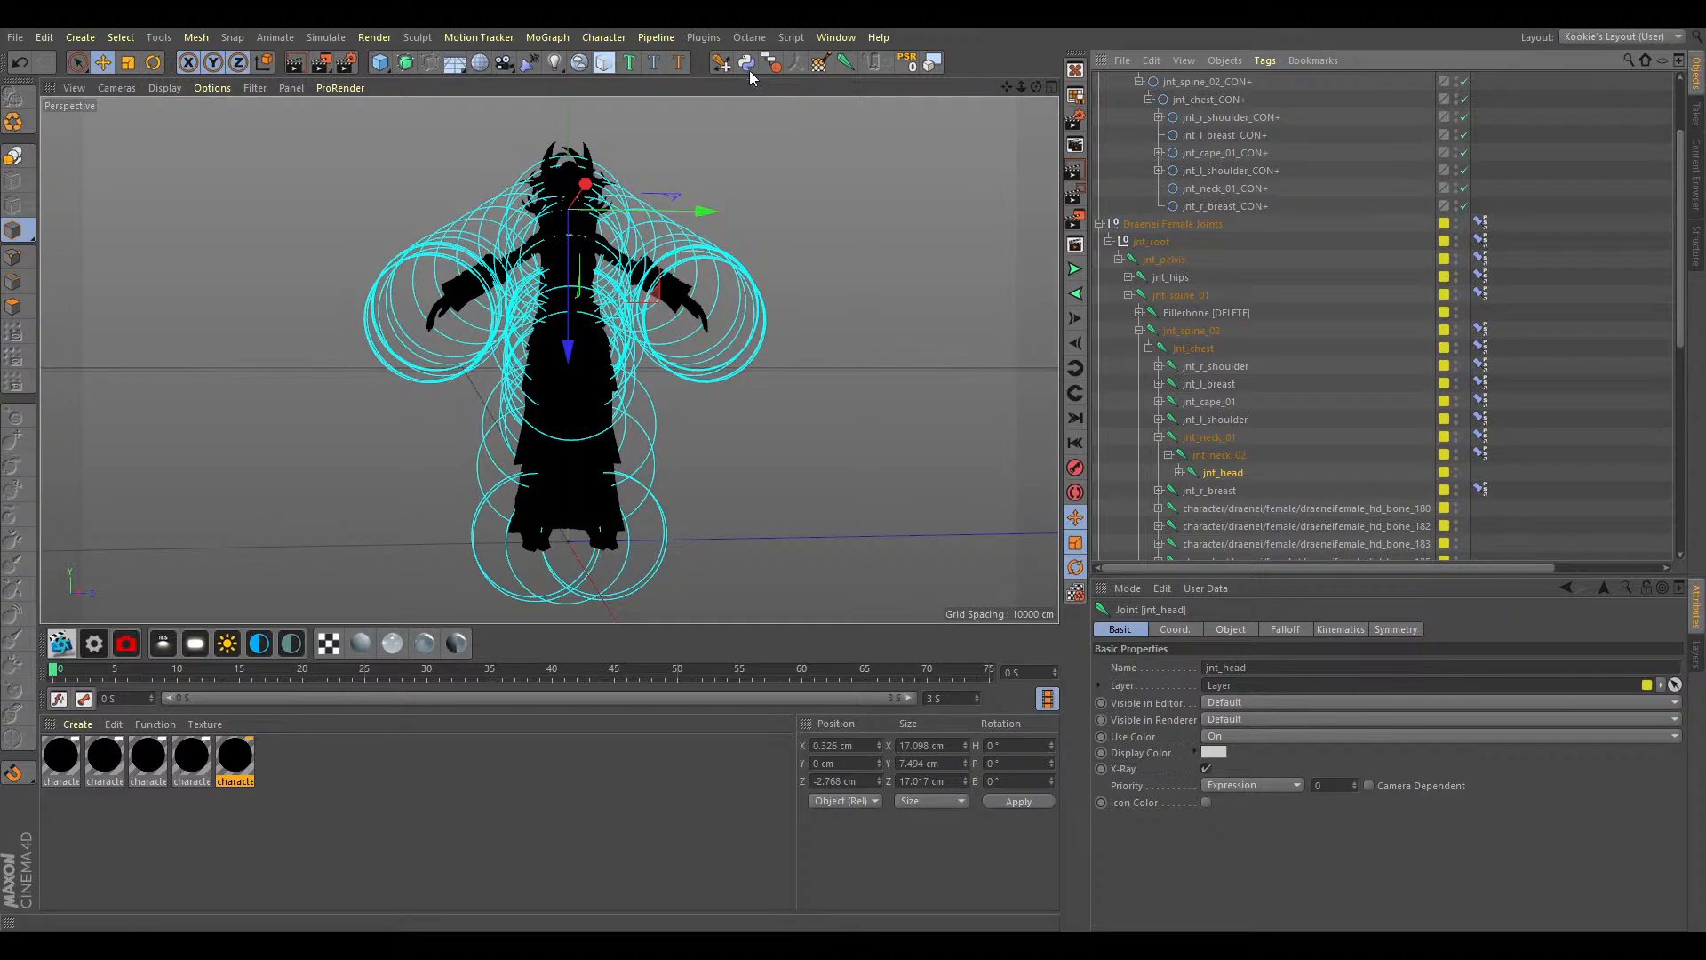
{"action": "left_click", "coordinate": [749, 69]}
{"action": "left_click_drag", "start_coordinate": [1161, 98], "coordinate": [1229, 331]}
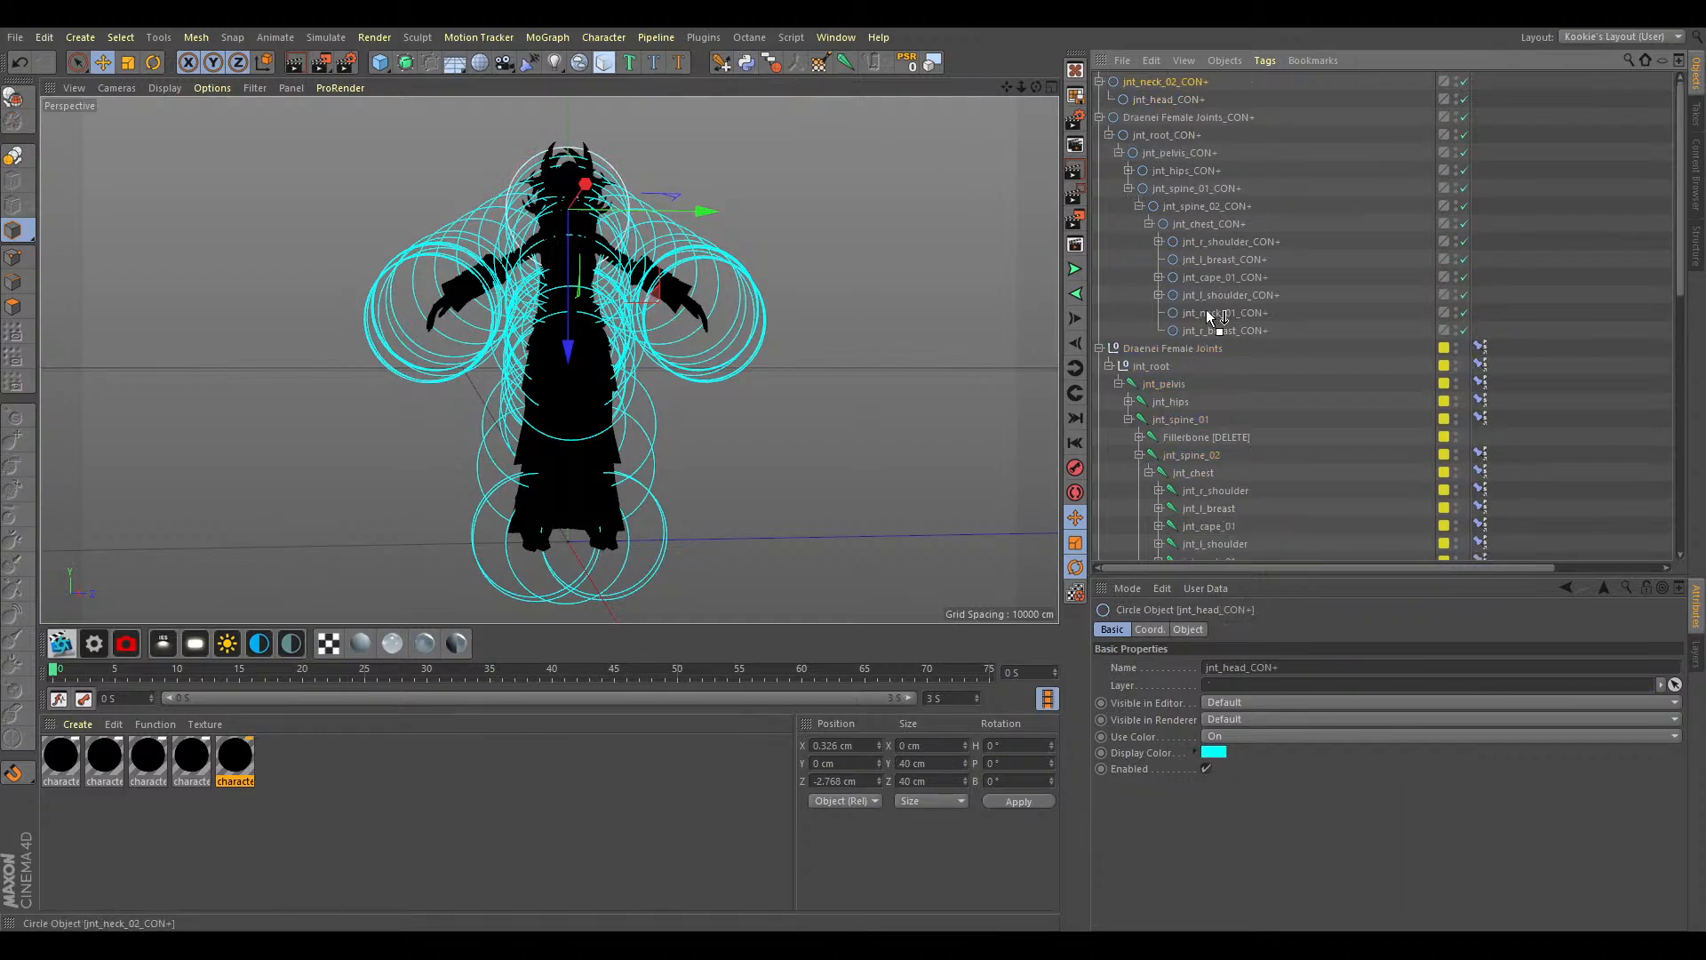
Expand the jnt_head joint and add a circle controller to jnt_hair_r_pigtail_01.
{"action": "scroll", "coordinate": [1233, 401], "scroll_direction": "down", "scroll_amount": 4}
{"action": "left_click", "coordinate": [1179, 384]}
{"action": "scroll", "coordinate": [1266, 408], "scroll_direction": "down", "scroll_amount": 8}
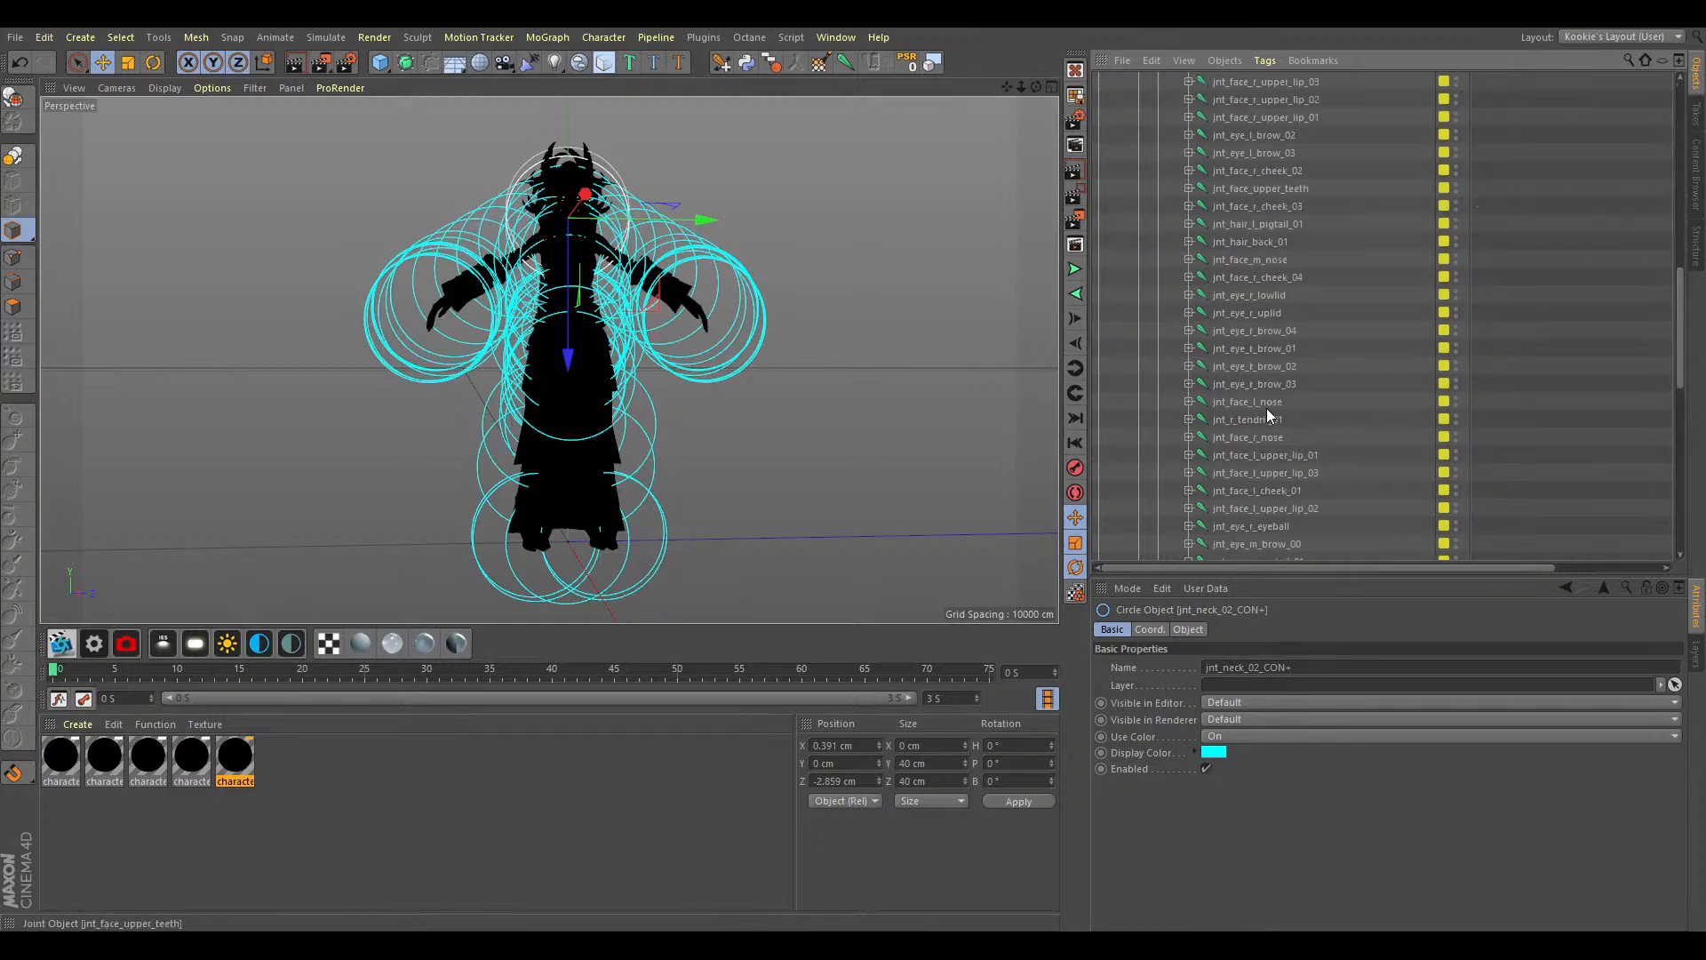
{"action": "scroll", "coordinate": [1266, 408], "scroll_direction": "up", "scroll_amount": 4}
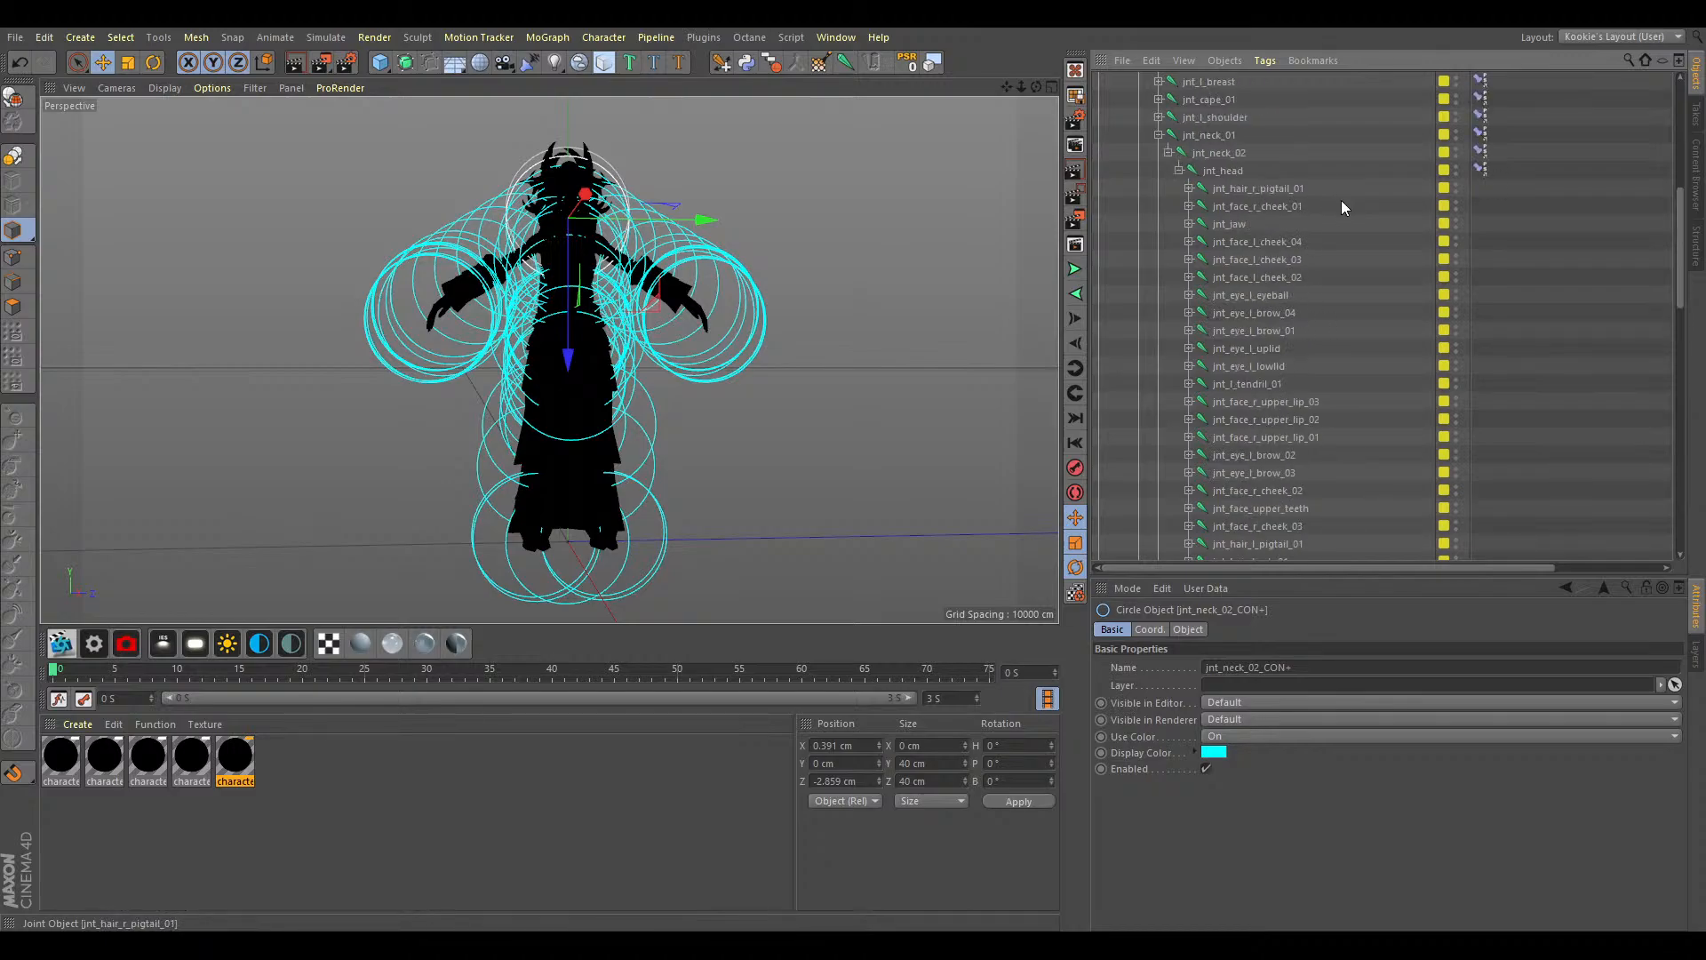
{"action": "scroll", "coordinate": [1287, 258], "scroll_direction": "up", "scroll_amount": 2}
{"action": "left_click", "coordinate": [1255, 295]}
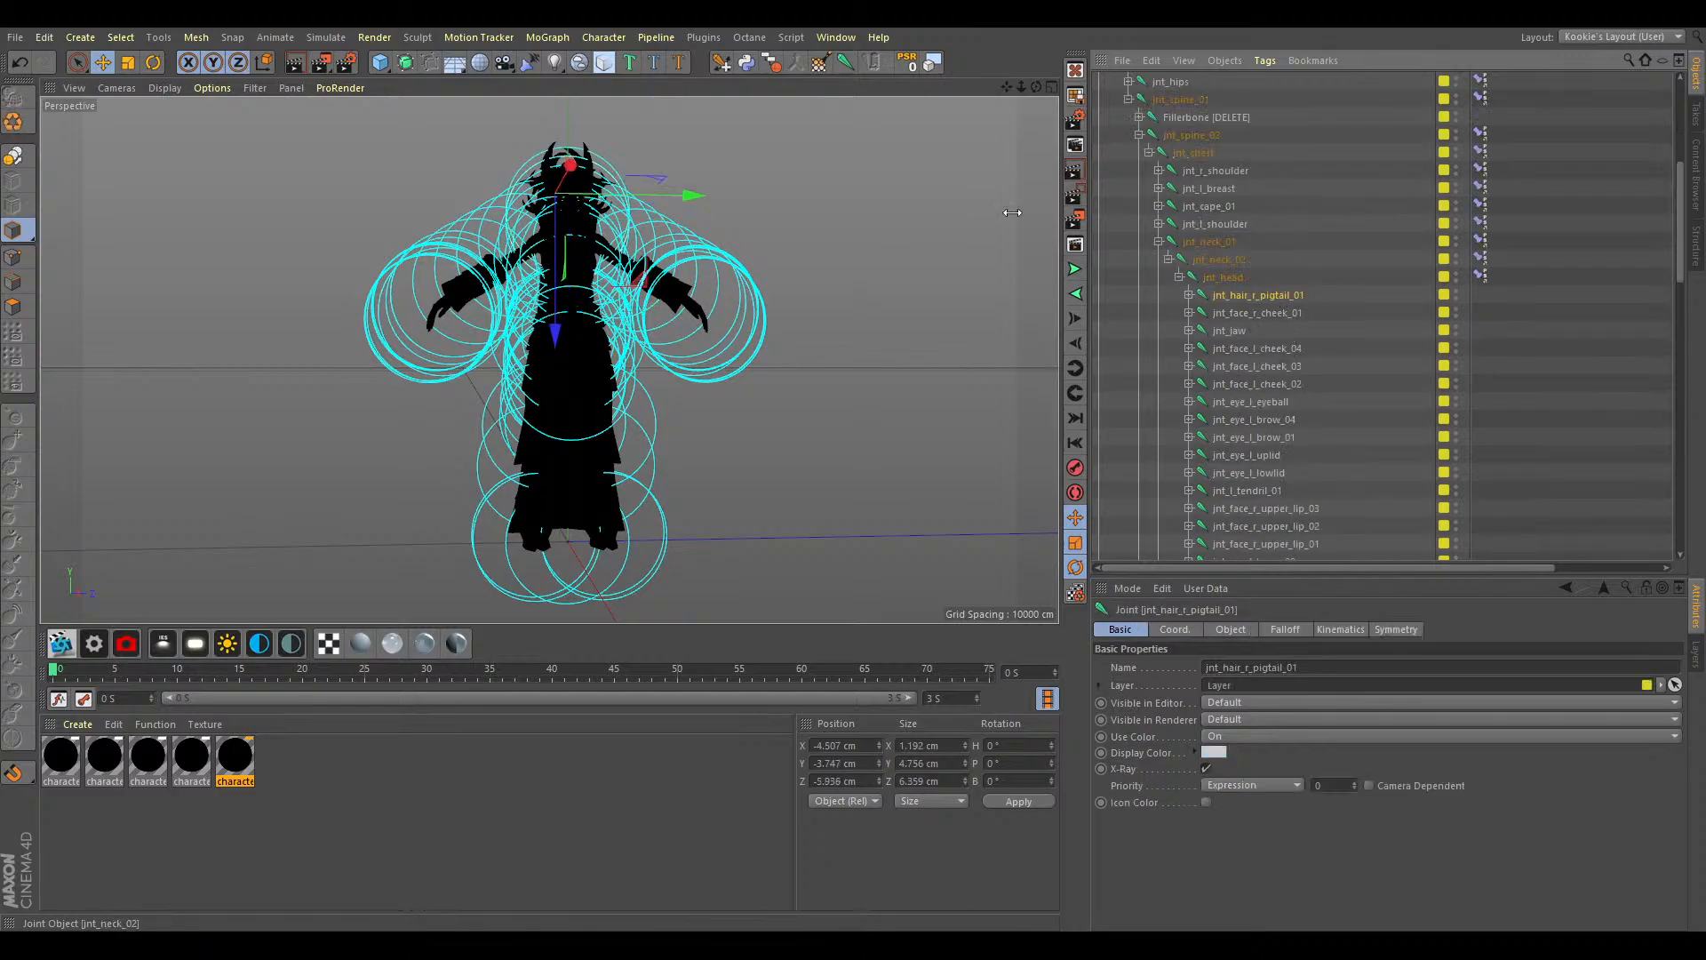
{"action": "scroll", "coordinate": [1244, 289], "scroll_direction": "up", "scroll_amount": 1}
Expand the right pigtail joint chain and add circle controllers to jnt_hair_r_pigtail_02 and jnt_hair_r_pigtail_03.
{"action": "left_click", "coordinate": [1189, 313]}
{"action": "left_click", "coordinate": [1198, 330]}
{"action": "left_click", "coordinate": [1209, 348]}
{"action": "left_click", "coordinate": [1208, 348]}
{"action": "left_click", "coordinate": [1266, 330]}
{"action": "scroll", "coordinate": [1256, 370], "scroll_direction": "up", "scroll_amount": 1}
{"action": "left_click", "coordinate": [1256, 366]}
{"action": "scroll", "coordinate": [1256, 369], "scroll_direction": "up", "scroll_amount": 1}
{"action": "scroll", "coordinate": [1244, 445], "scroll_direction": "up", "scroll_amount": 6}
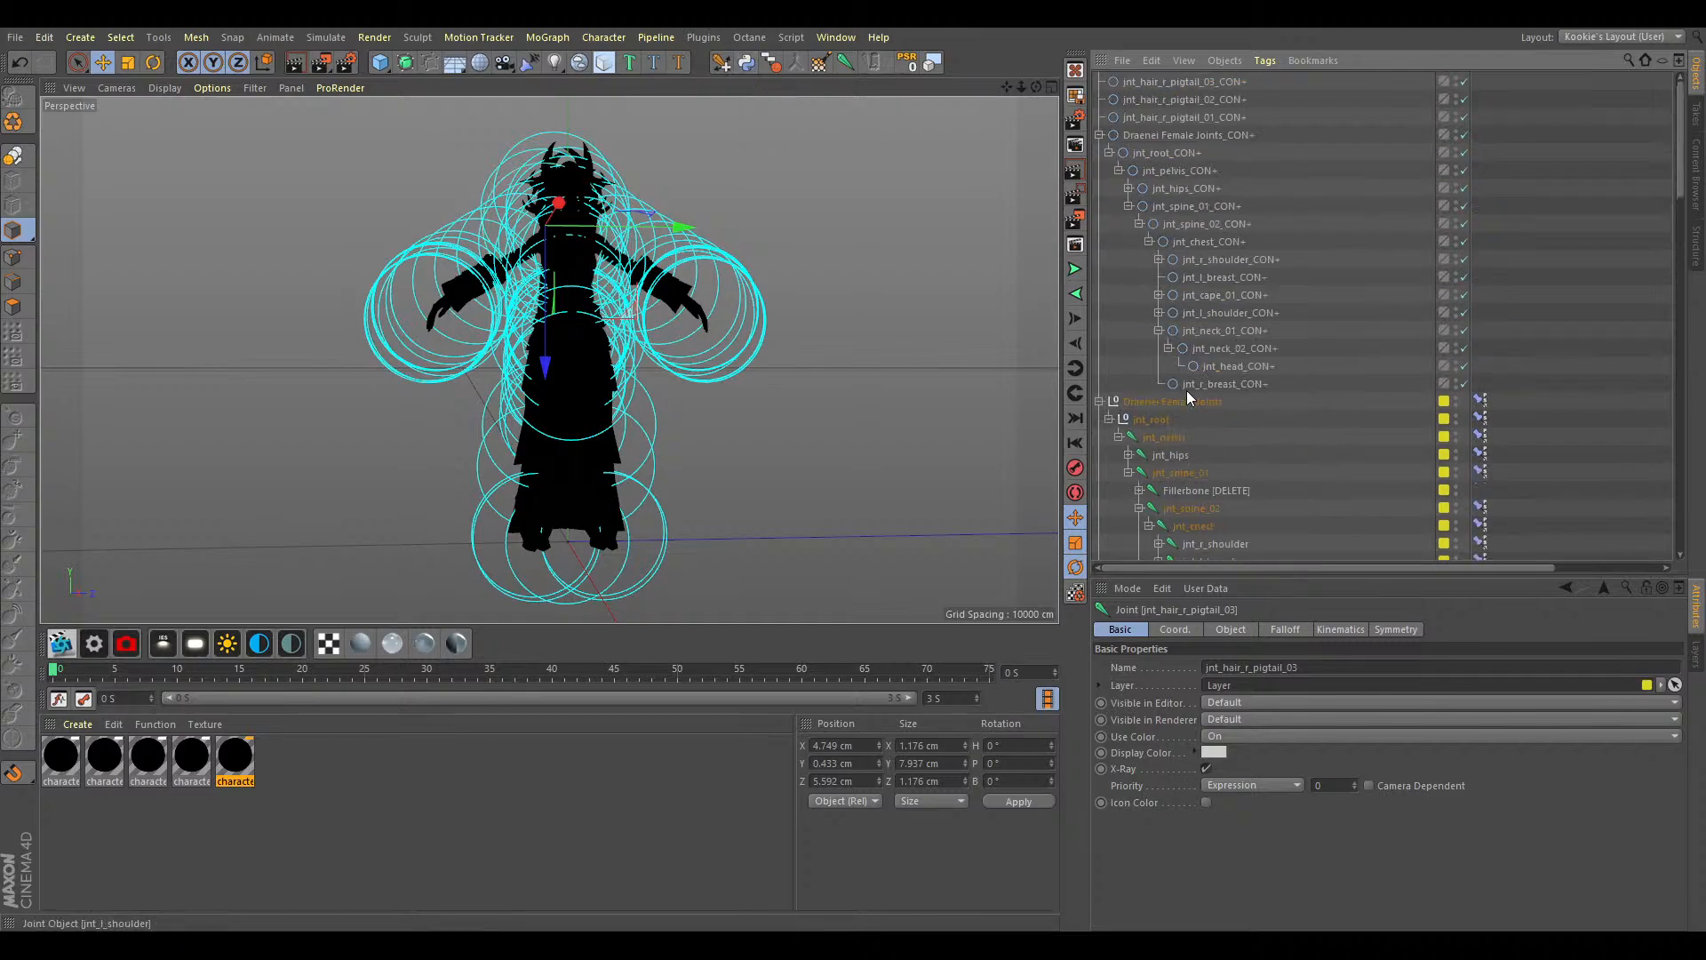
Chain the three right pigtail controllers in joint order under jnt_head_CON+ and collapse the jnt_hair_r_pigtail_01 joint.
{"action": "left_click_drag", "start_coordinate": [1215, 89], "coordinate": [1247, 257]}
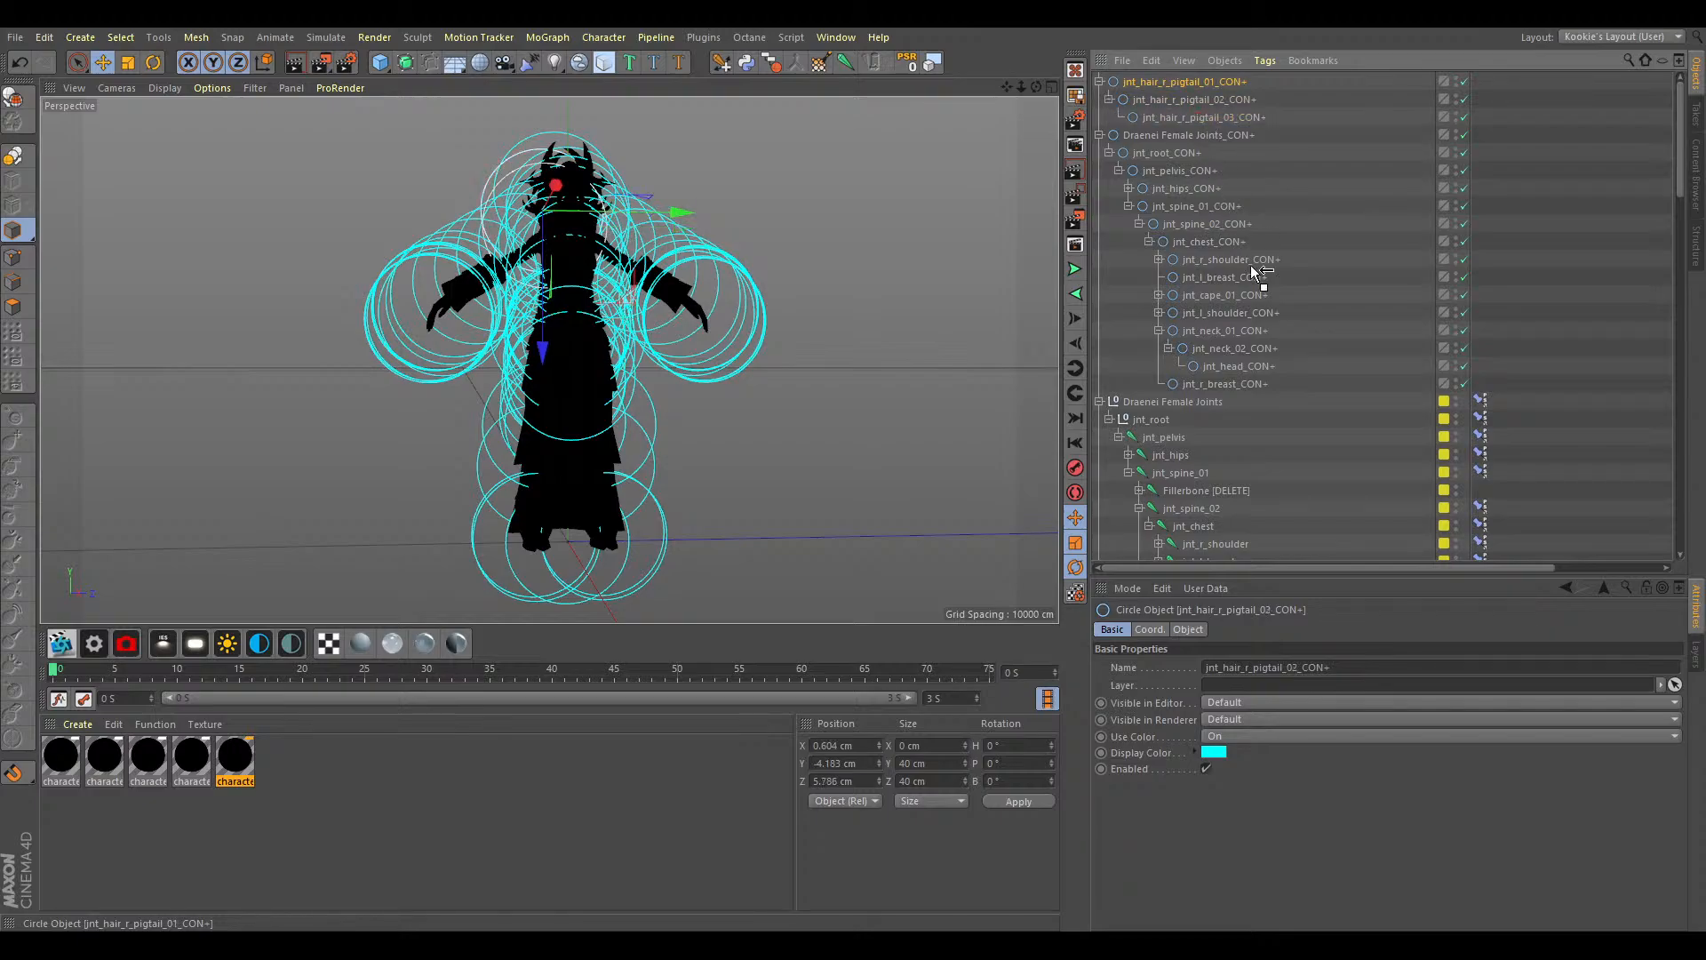
{"action": "left_click_drag", "start_coordinate": [1241, 368], "coordinate": [1237, 367]}
{"action": "scroll", "coordinate": [1226, 366], "scroll_direction": "down", "scroll_amount": 4}
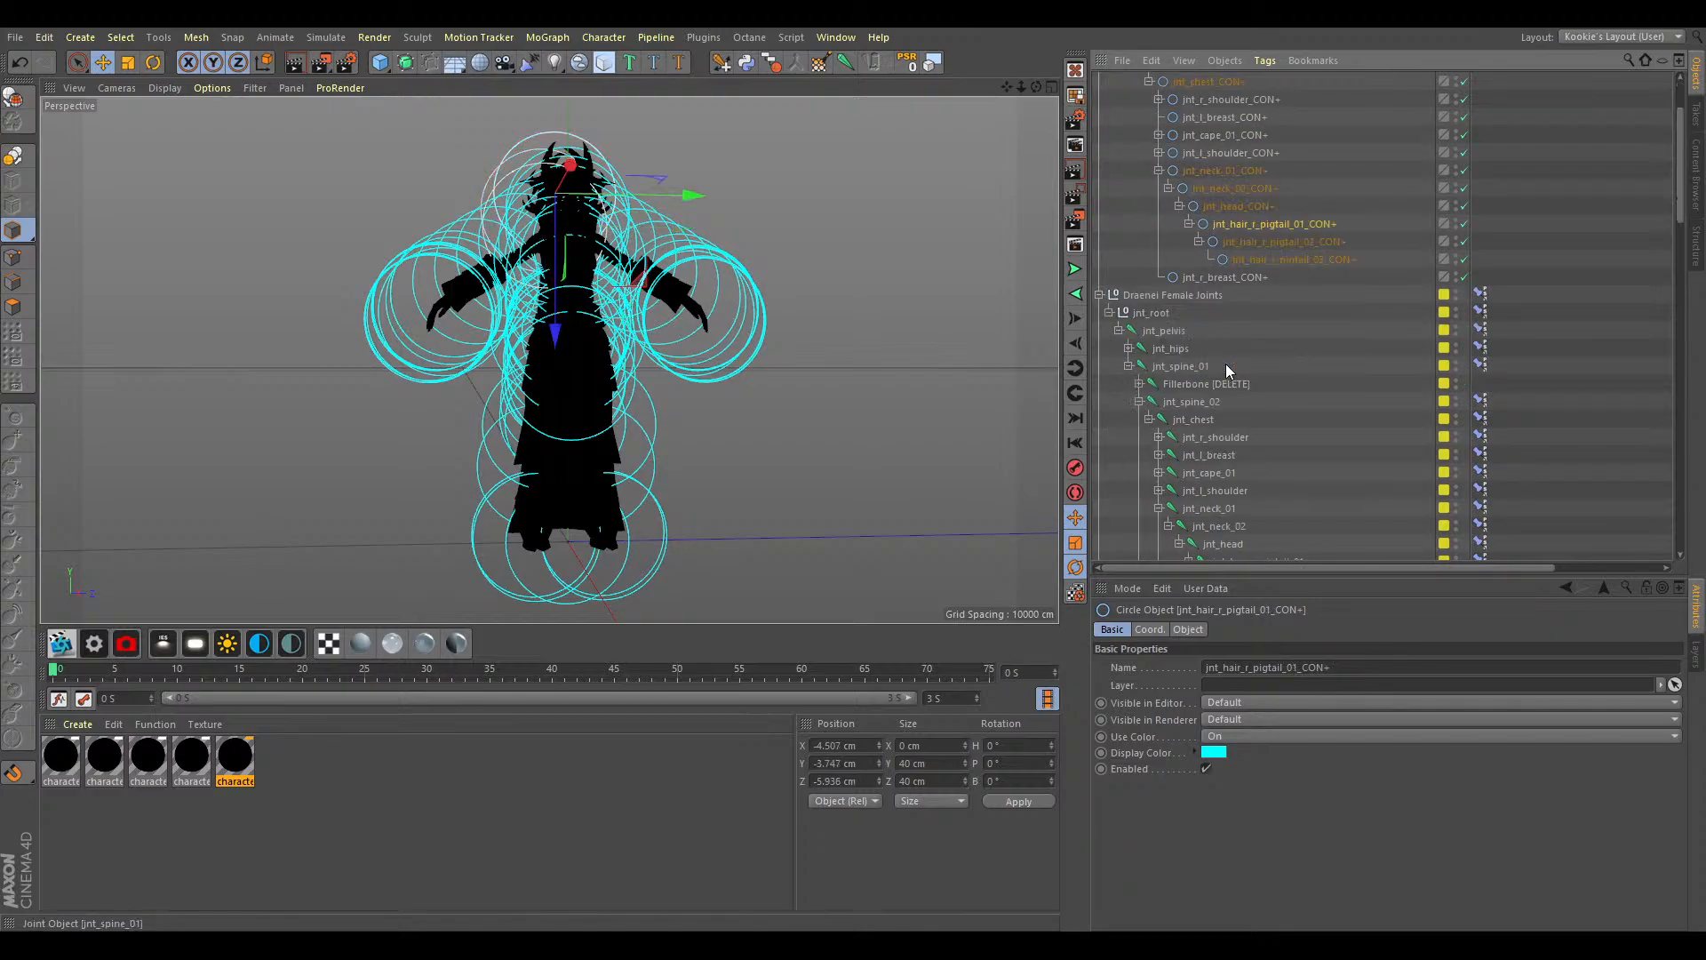
{"action": "left_click", "coordinate": [1188, 454]}
Add a circle controller to jnt_face_r_cheek_01 and place it under jnt_head_CON+ after the right pigtail controller.
{"action": "left_click", "coordinate": [1231, 472]}
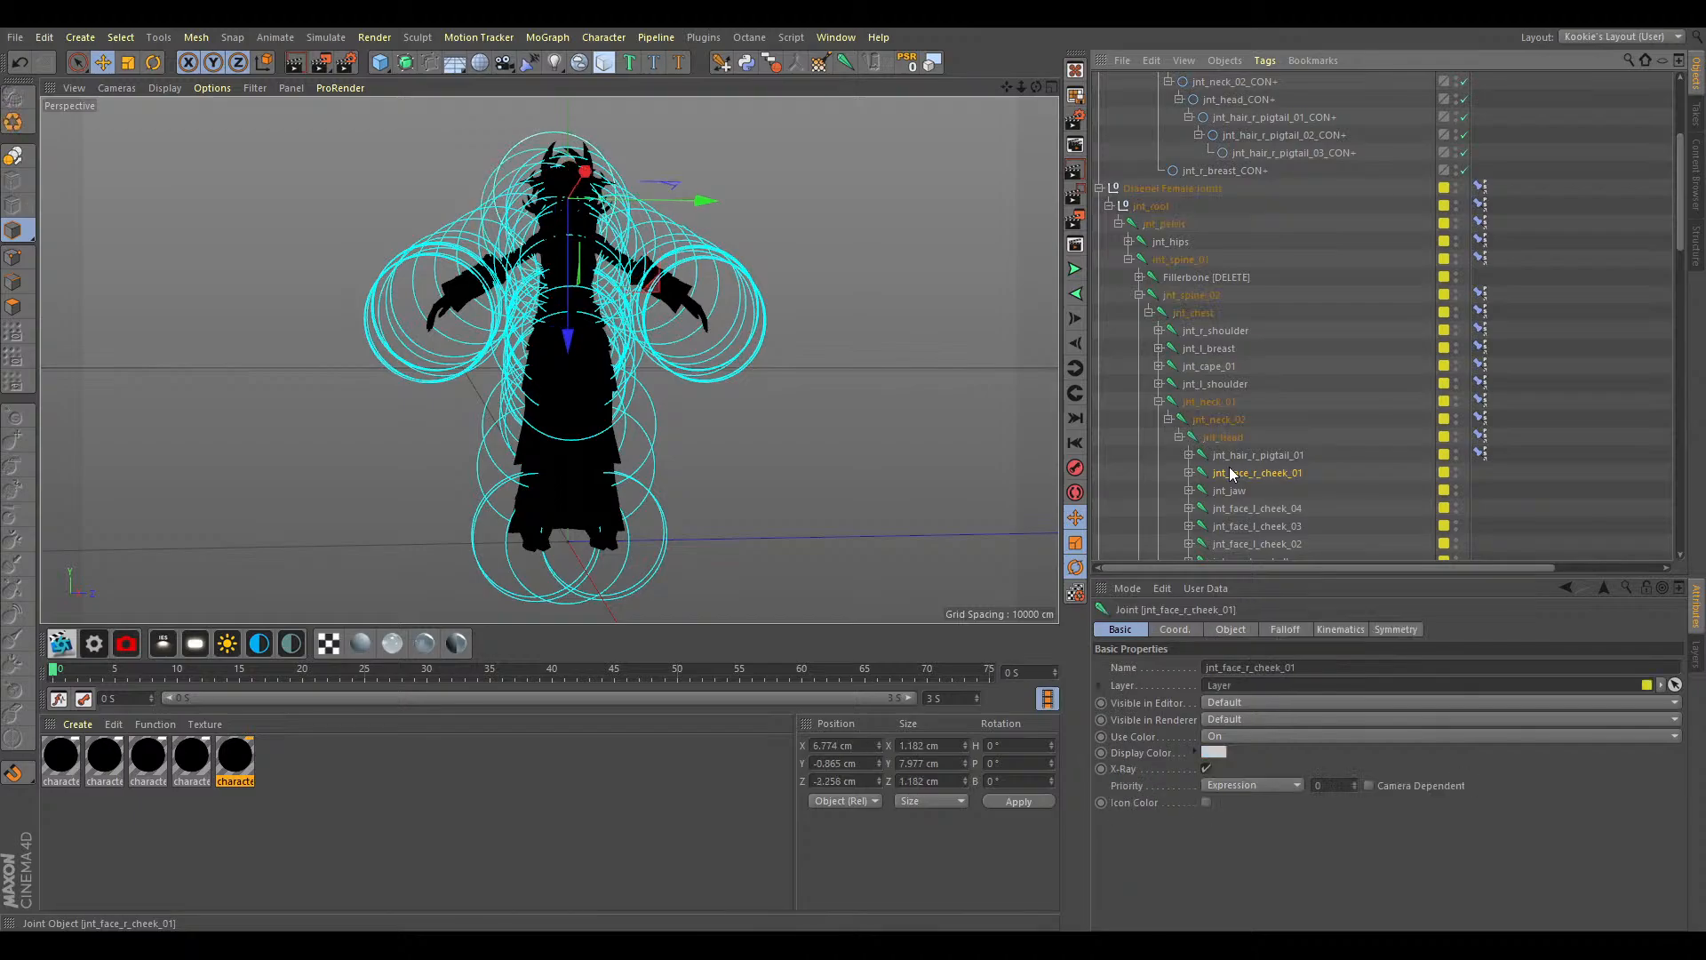
{"action": "left_click", "coordinate": [746, 64]}
{"action": "scroll", "coordinate": [1207, 174], "scroll_direction": "up", "scroll_amount": 4}
{"action": "left_click_drag", "start_coordinate": [1190, 81], "coordinate": [1193, 95]}
{"action": "left_click_drag", "start_coordinate": [1272, 378], "coordinate": [1239, 338]}
{"action": "left_click", "coordinate": [1231, 328]}
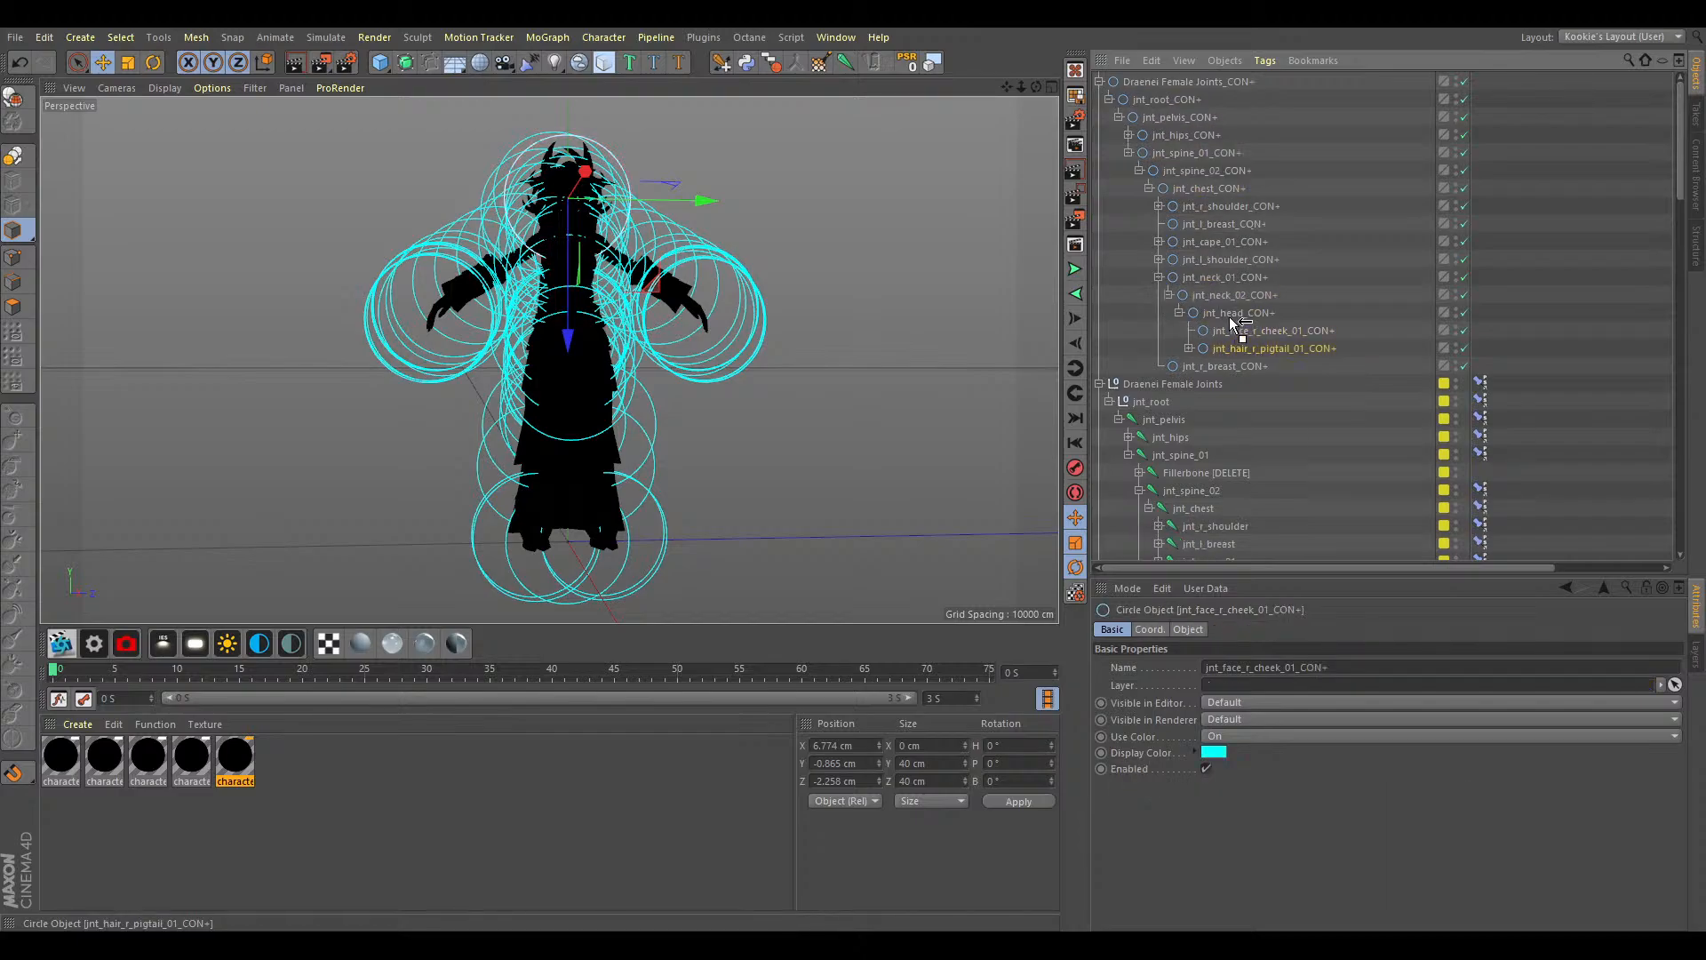
Add a circle controller to jnt_jaw and place it under jnt_head_CON+ after the right cheek controller.
{"action": "scroll", "coordinate": [1239, 333], "scroll_direction": "down", "scroll_amount": 5}
{"action": "left_click", "coordinate": [1231, 366]}
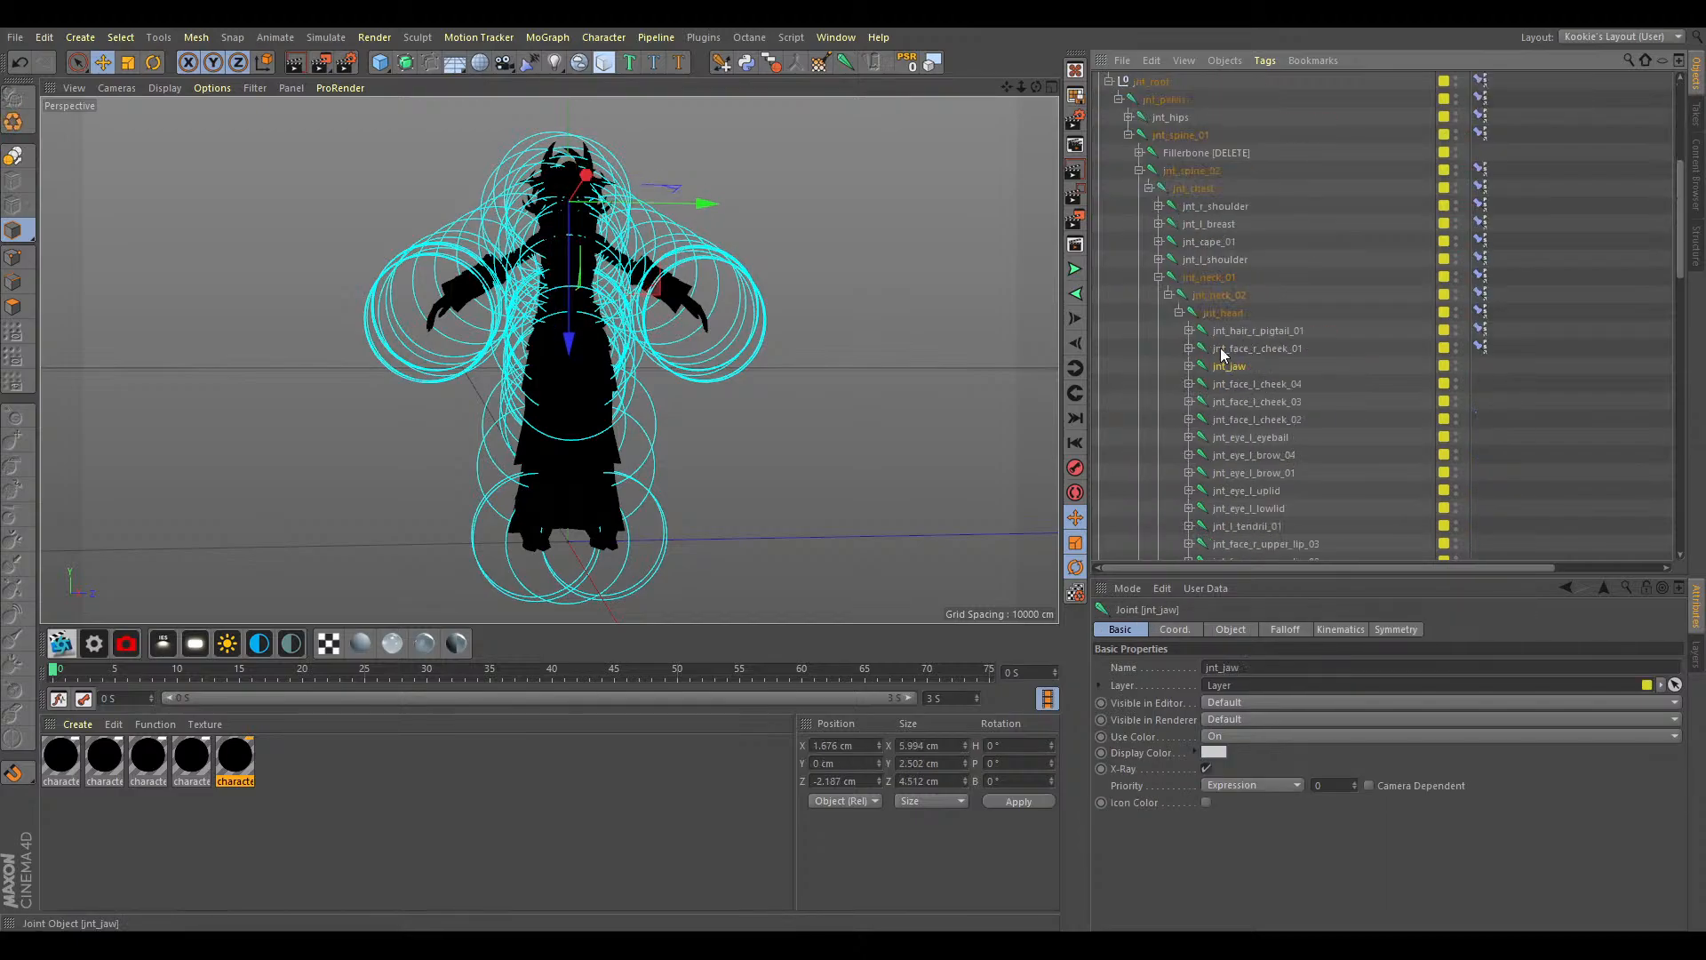
{"action": "scroll", "coordinate": [1115, 260], "scroll_direction": "up", "scroll_amount": 5}
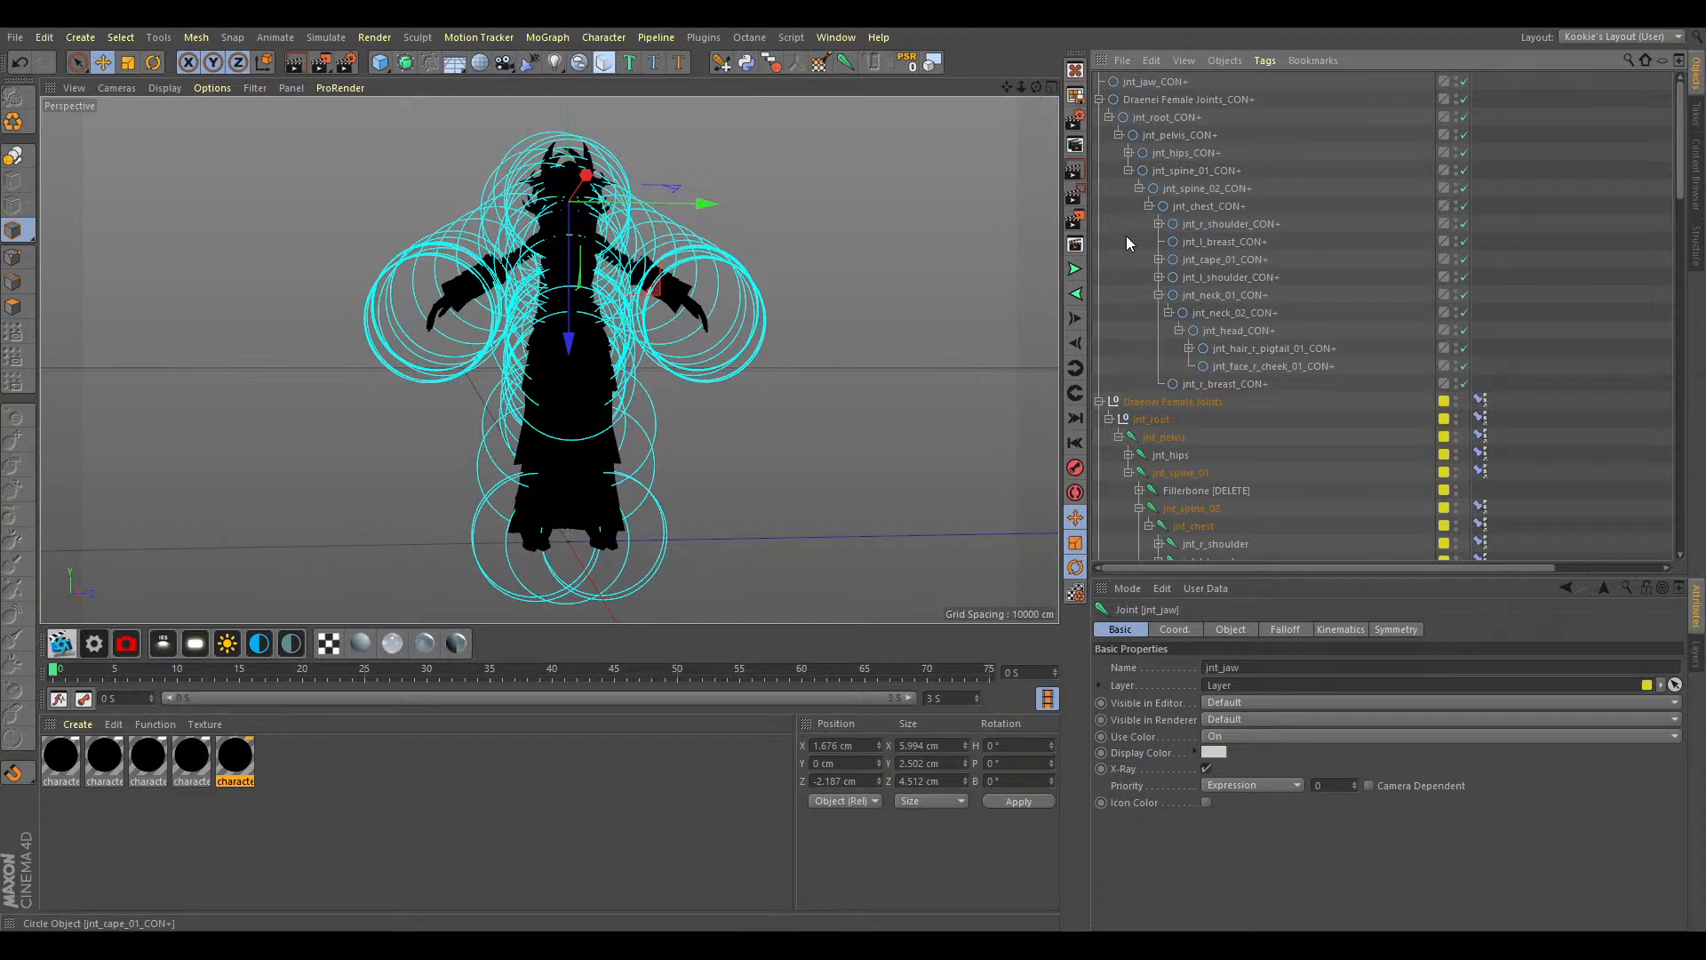
{"action": "left_click_drag", "start_coordinate": [1155, 82], "coordinate": [1239, 370]}
Add circle controllers to the lower lip, chin and lower teeth joints inside jnt_jaw and nest them under jnt_jaw_CON+.
{"action": "scroll", "coordinate": [1273, 391], "scroll_direction": "down", "scroll_amount": 5}
{"action": "left_click", "coordinate": [1191, 384]}
{"action": "left_click_drag", "start_coordinate": [1335, 402], "coordinate": [1252, 532]}
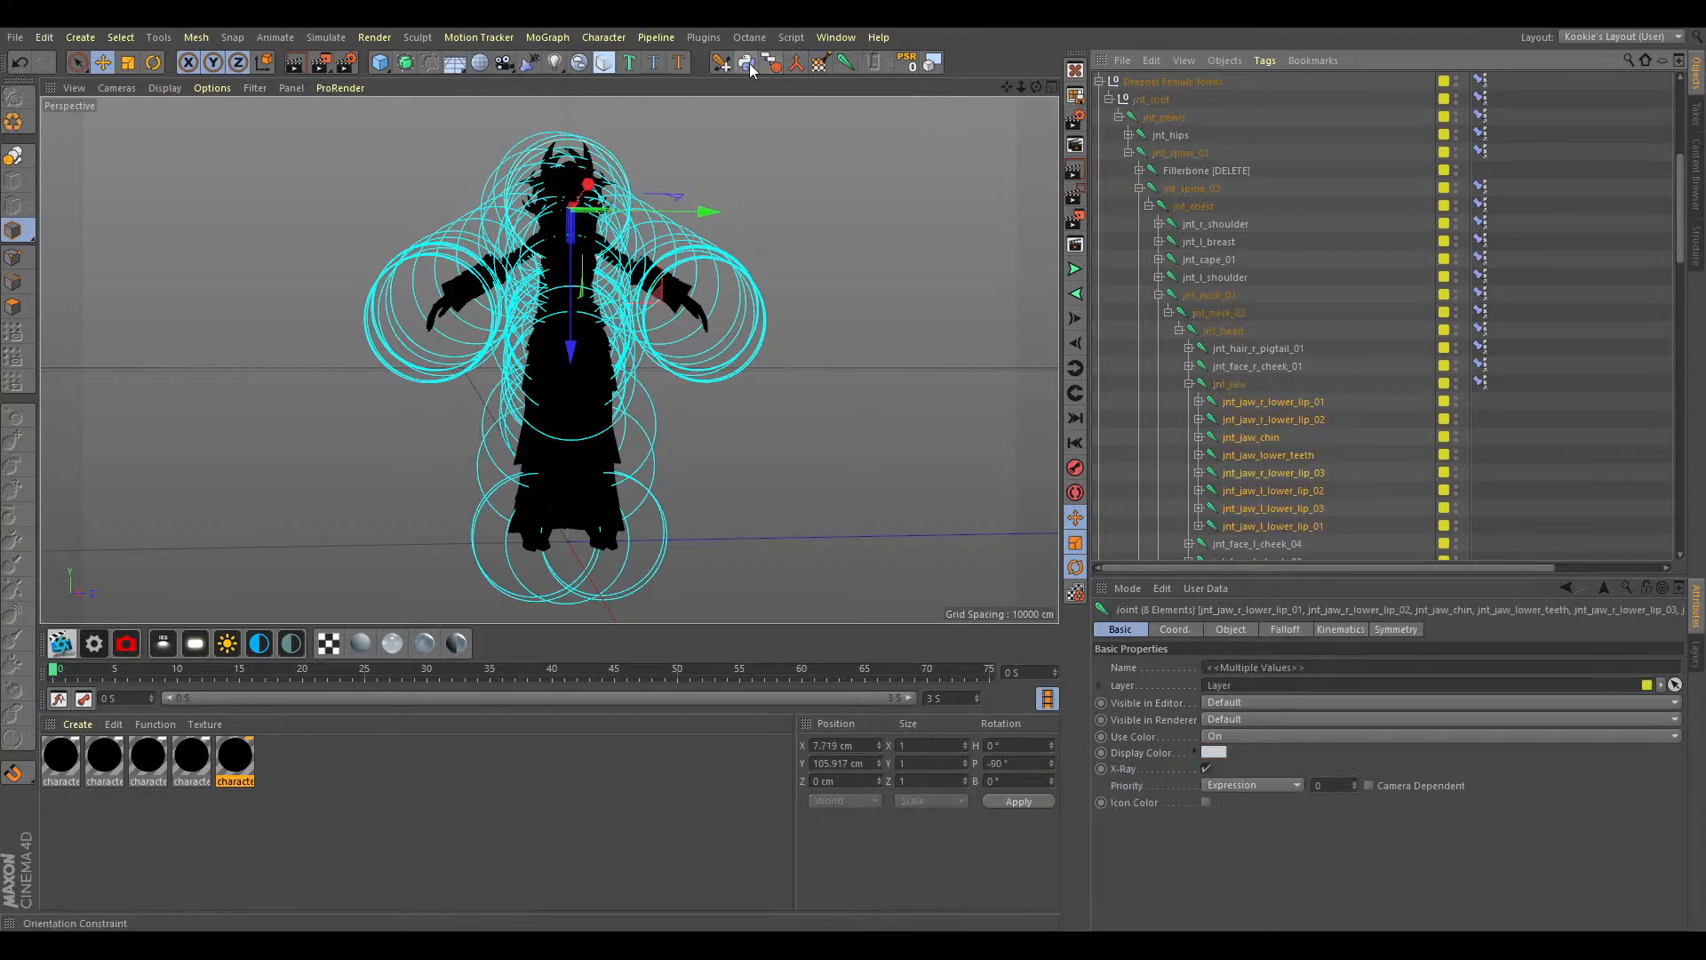
{"action": "scroll", "coordinate": [1231, 313], "scroll_direction": "up", "scroll_amount": 8}
{"action": "scroll", "coordinate": [1230, 311], "scroll_direction": "up", "scroll_amount": 3}
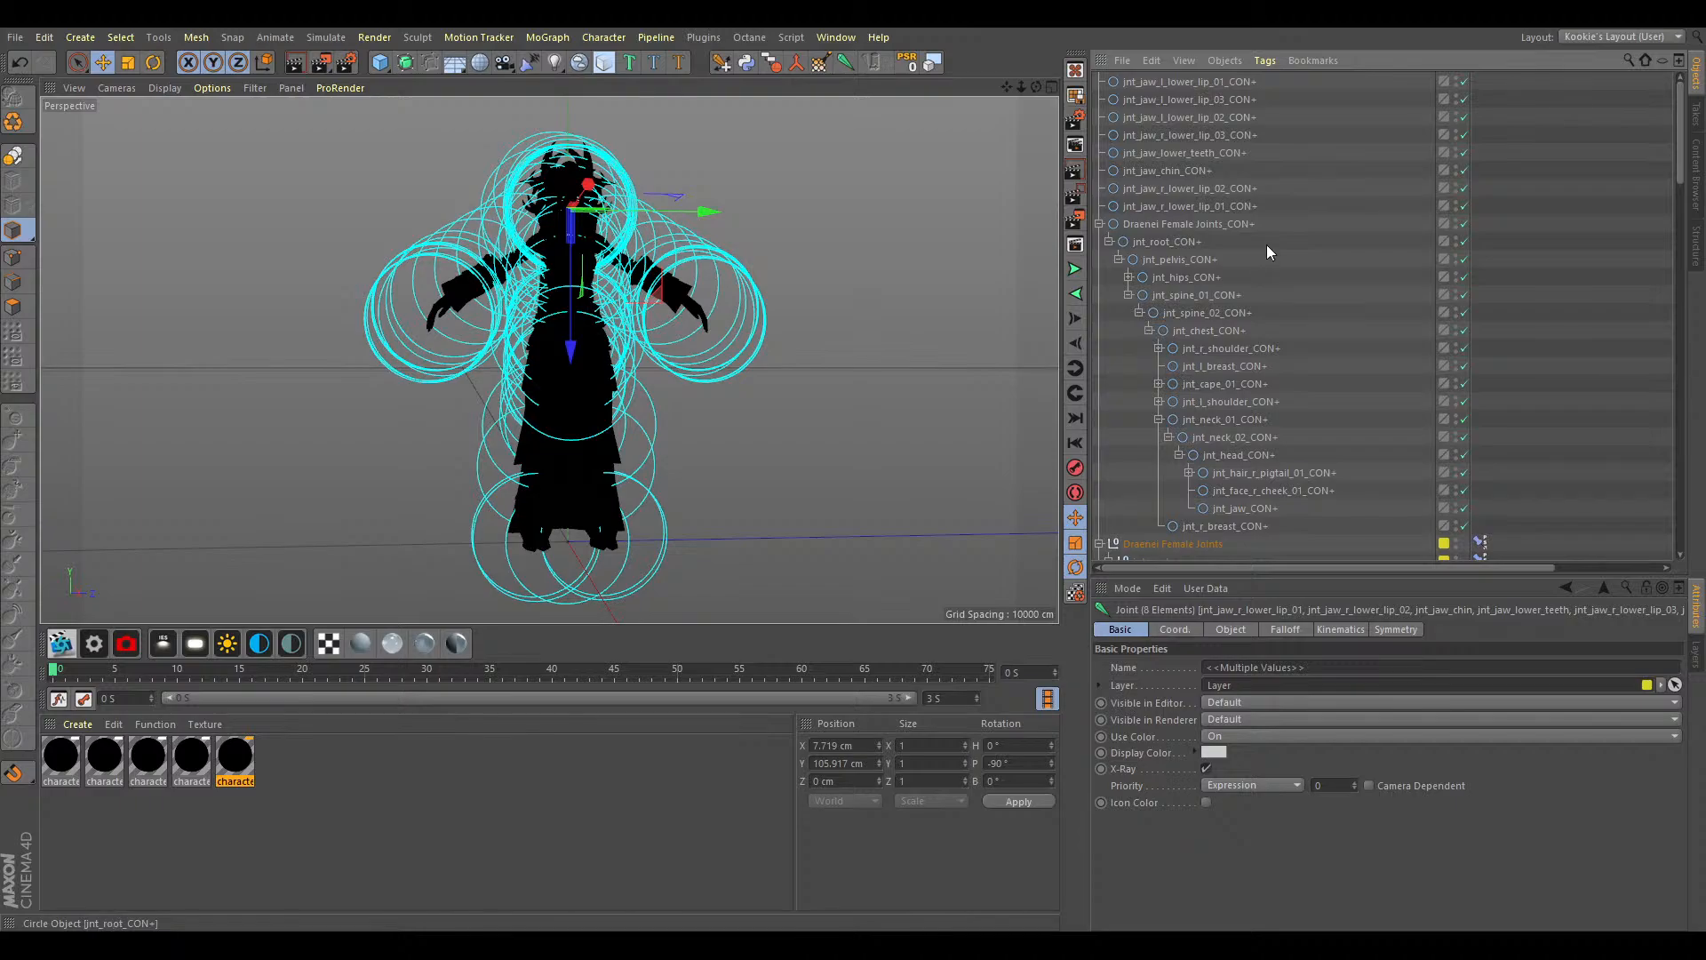
{"action": "left_click_drag", "start_coordinate": [1280, 205], "coordinate": [1250, 508]}
{"action": "scroll", "coordinate": [1246, 467], "scroll_direction": "down", "scroll_amount": 5}
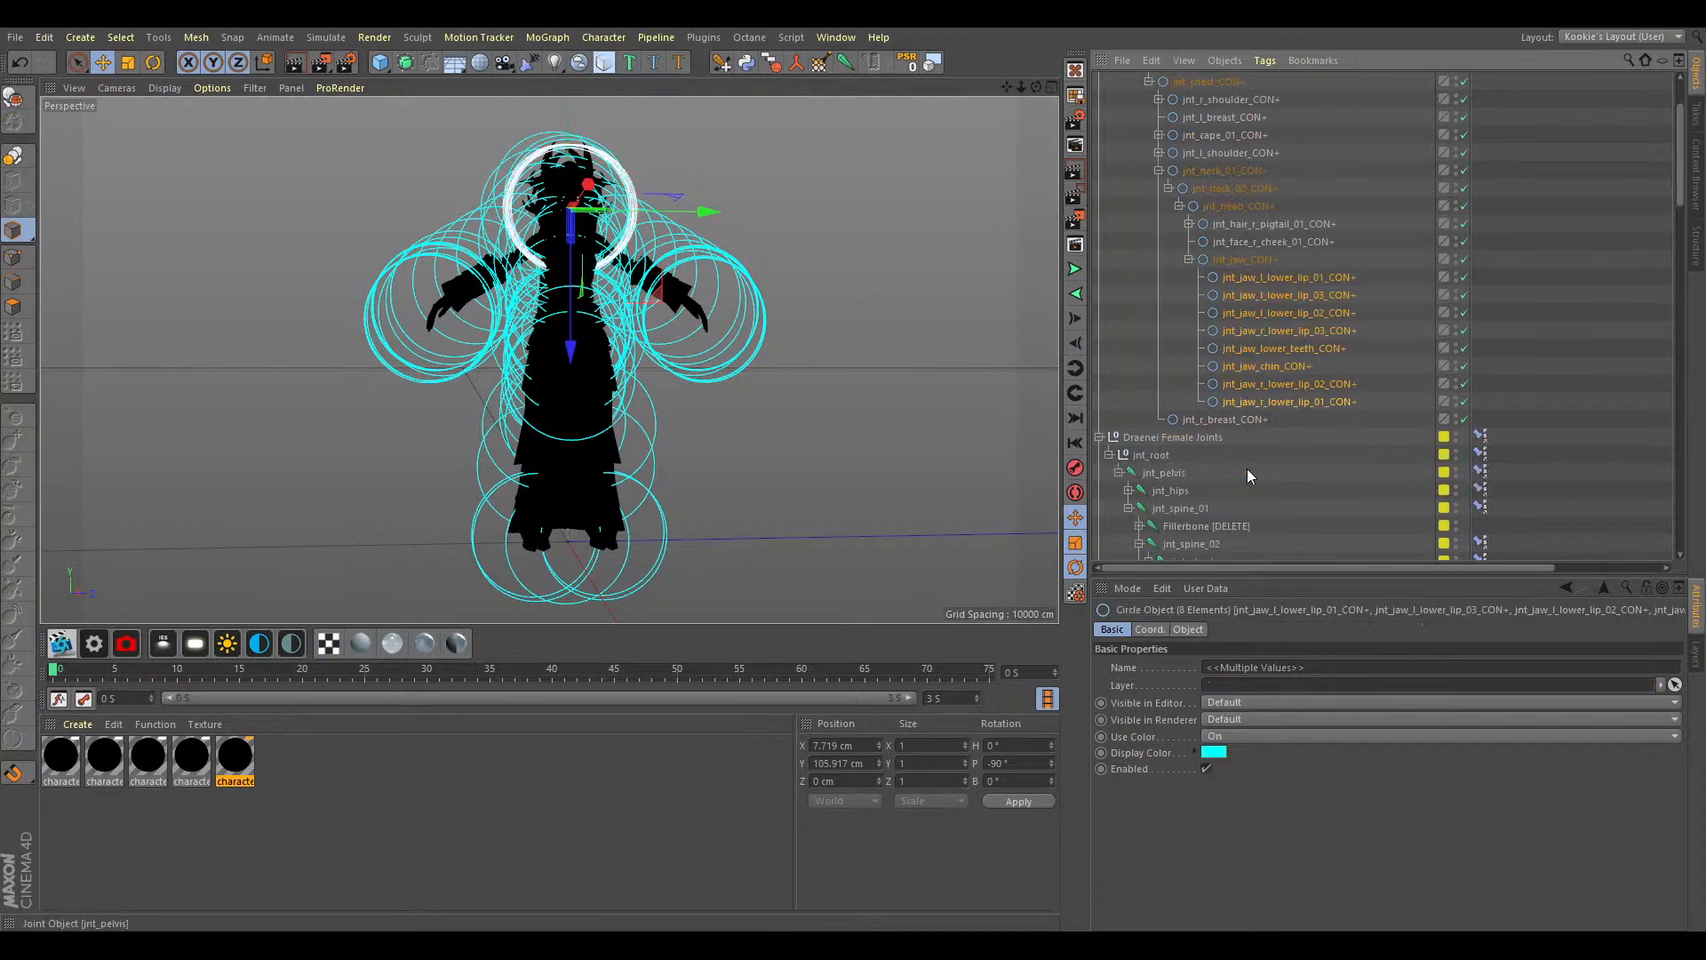
Reorder the controllers under jnt_jaw_CON+ to match the jaw joints, and collapse the jaw controller and jaw joint branches.
{"action": "left_click", "coordinate": [1288, 402]}
{"action": "left_click_drag", "start_coordinate": [1289, 405], "coordinate": [1272, 295]}
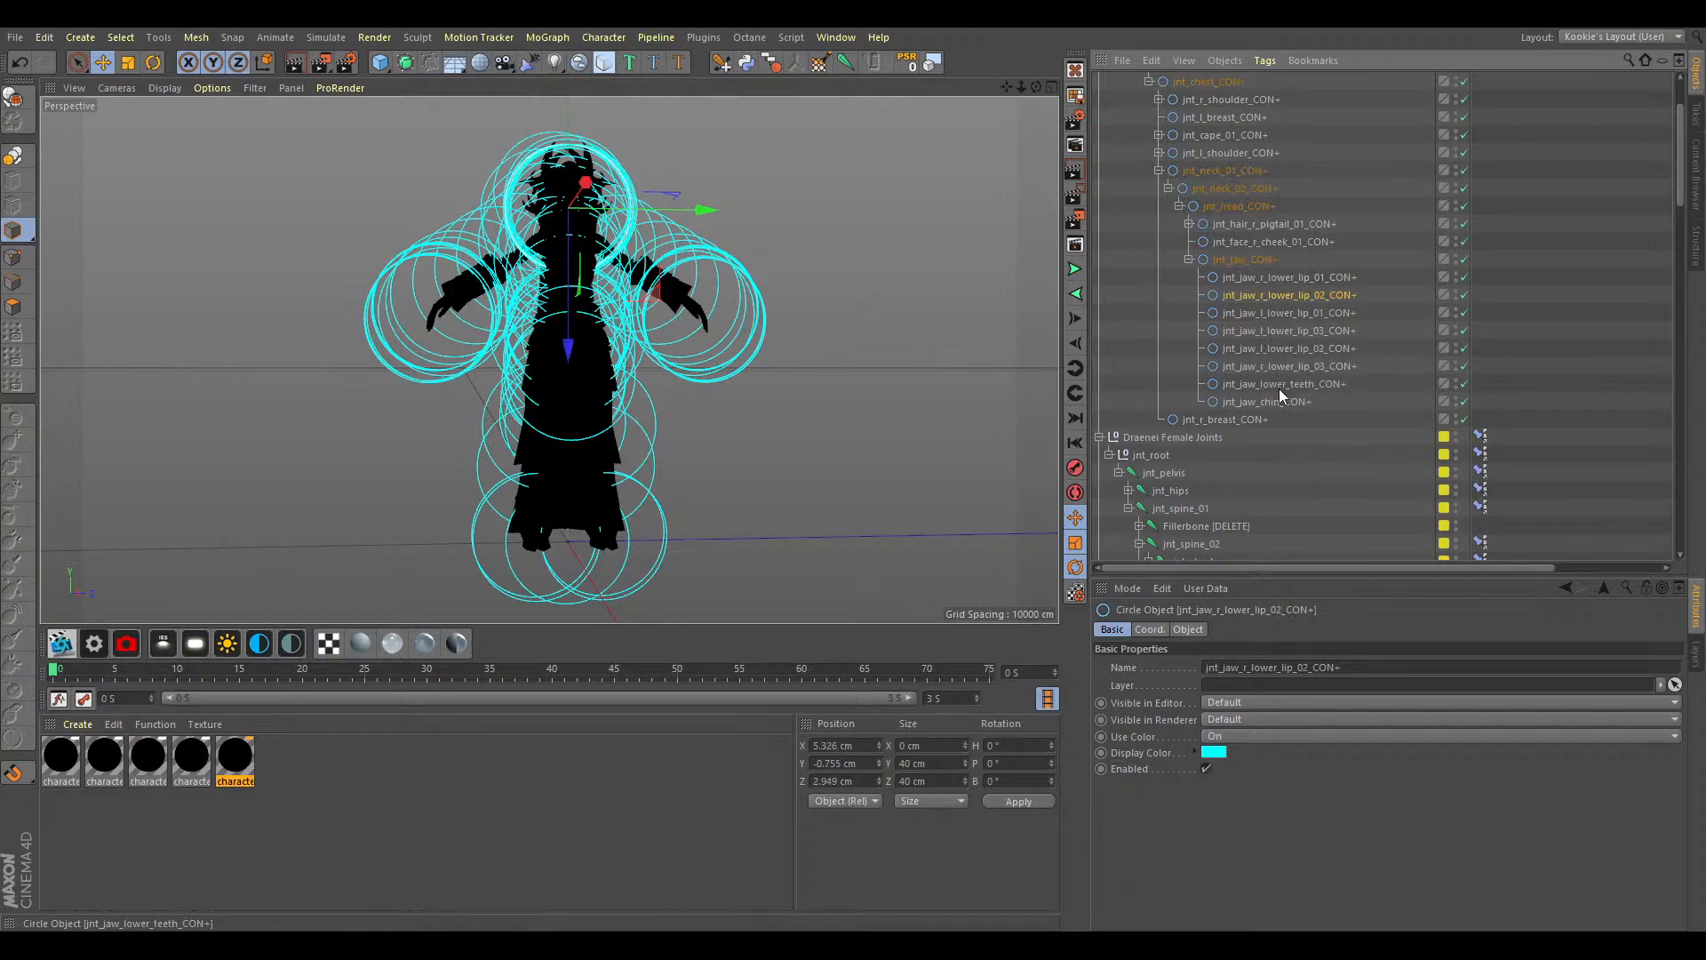
{"action": "left_click_drag", "start_coordinate": [1277, 394], "coordinate": [1267, 304]}
{"action": "mouse_move", "coordinate": [1272, 402]}
{"action": "left_mouse_down"}
{"action": "mouse_move", "coordinate": [1266, 319]}
{"action": "mouse_move", "coordinate": [1283, 375]}
{"action": "left_mouse_up"}
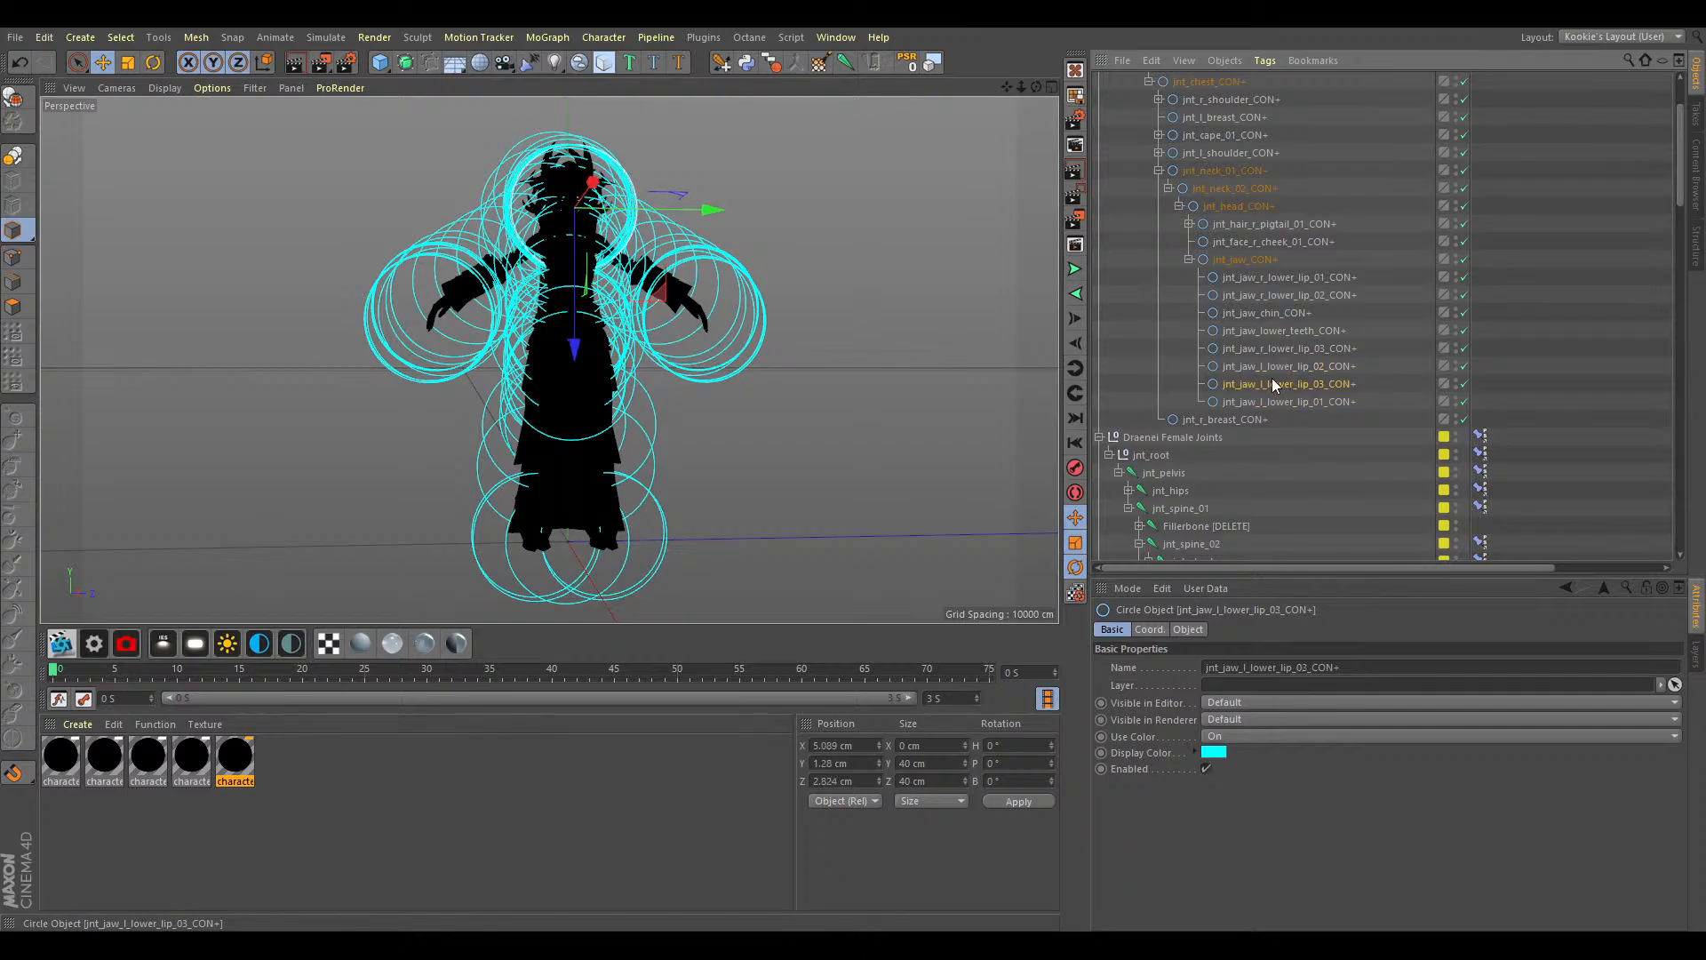
{"action": "left_click", "coordinate": [1190, 259]}
{"action": "scroll", "coordinate": [1214, 322], "scroll_direction": "down", "scroll_amount": 6}
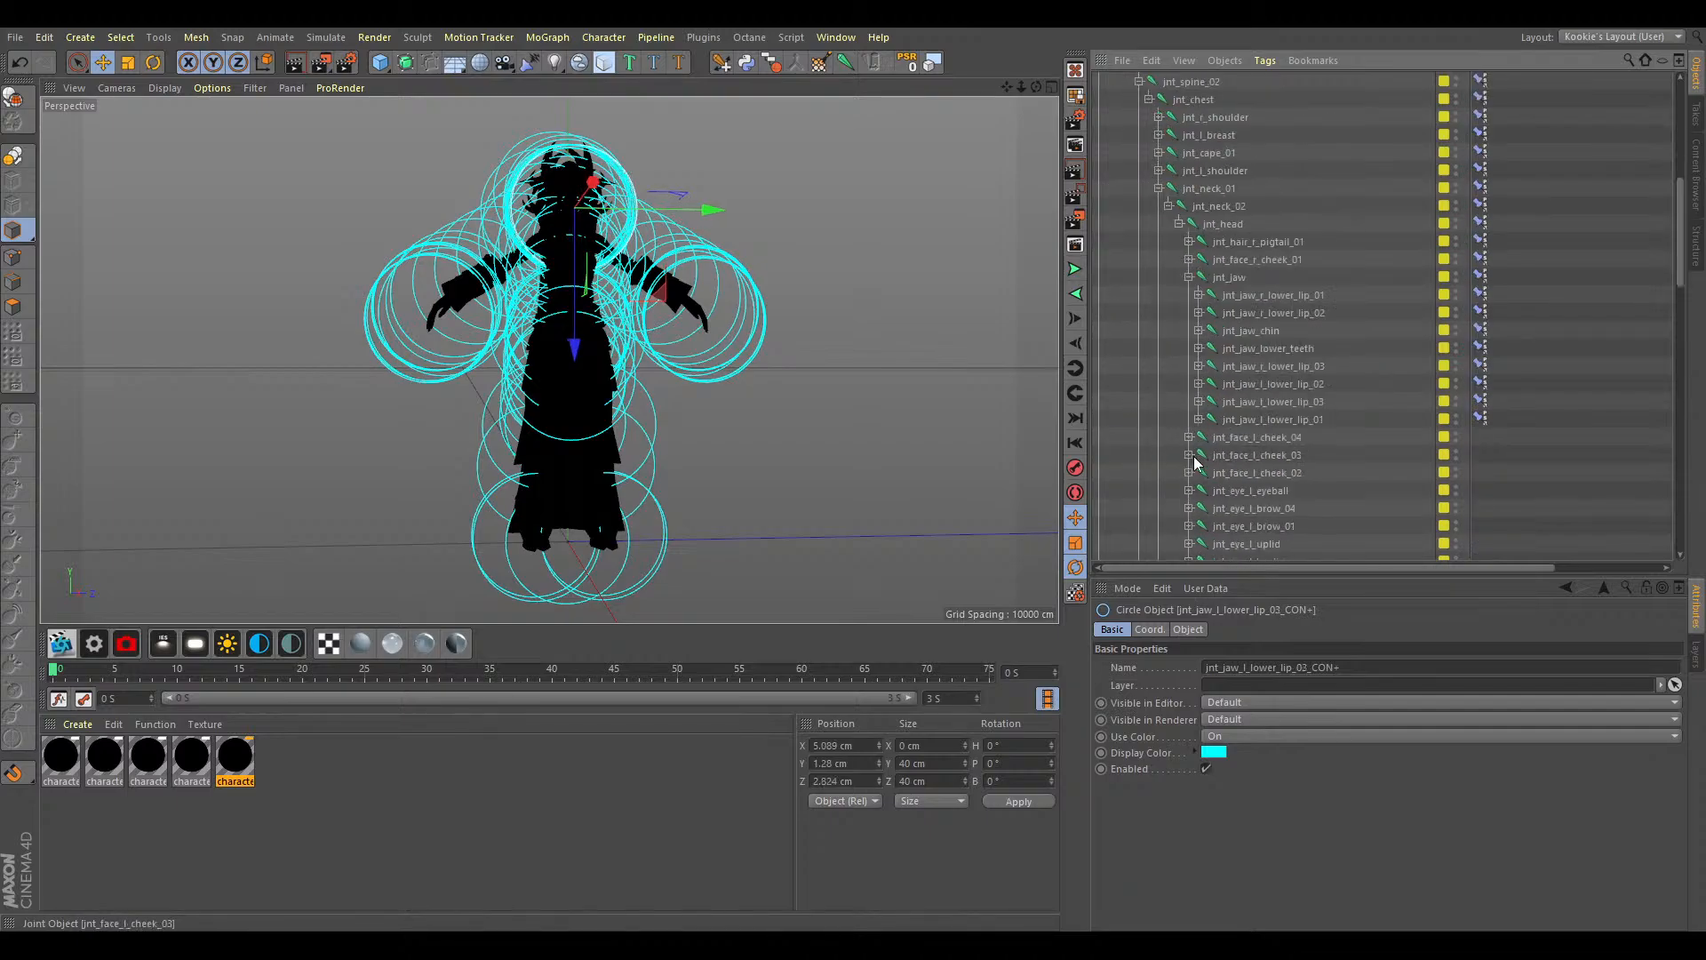
{"action": "left_click", "coordinate": [1189, 277]}
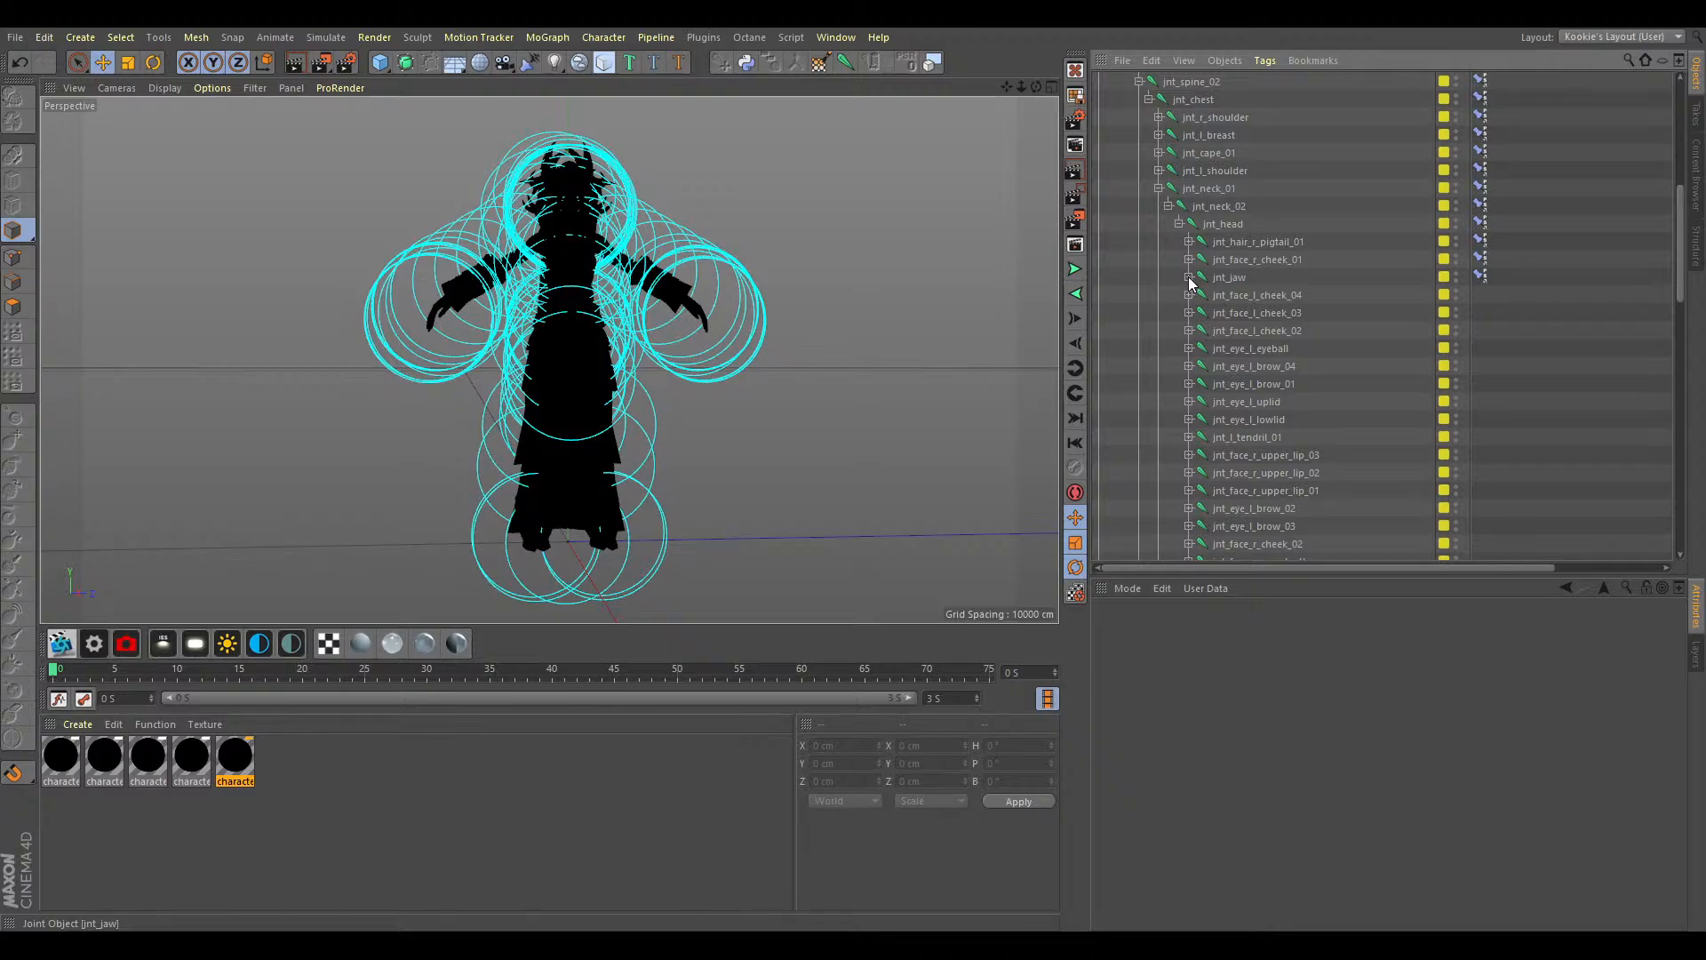
Add circle controllers to jnt_face_l_cheek_04, _03 and _02 and nest them in that order under jnt_head_CON+.
{"action": "left_click", "coordinate": [1237, 295]}
{"action": "left_click_drag", "start_coordinate": [1320, 292], "coordinate": [1288, 341]}
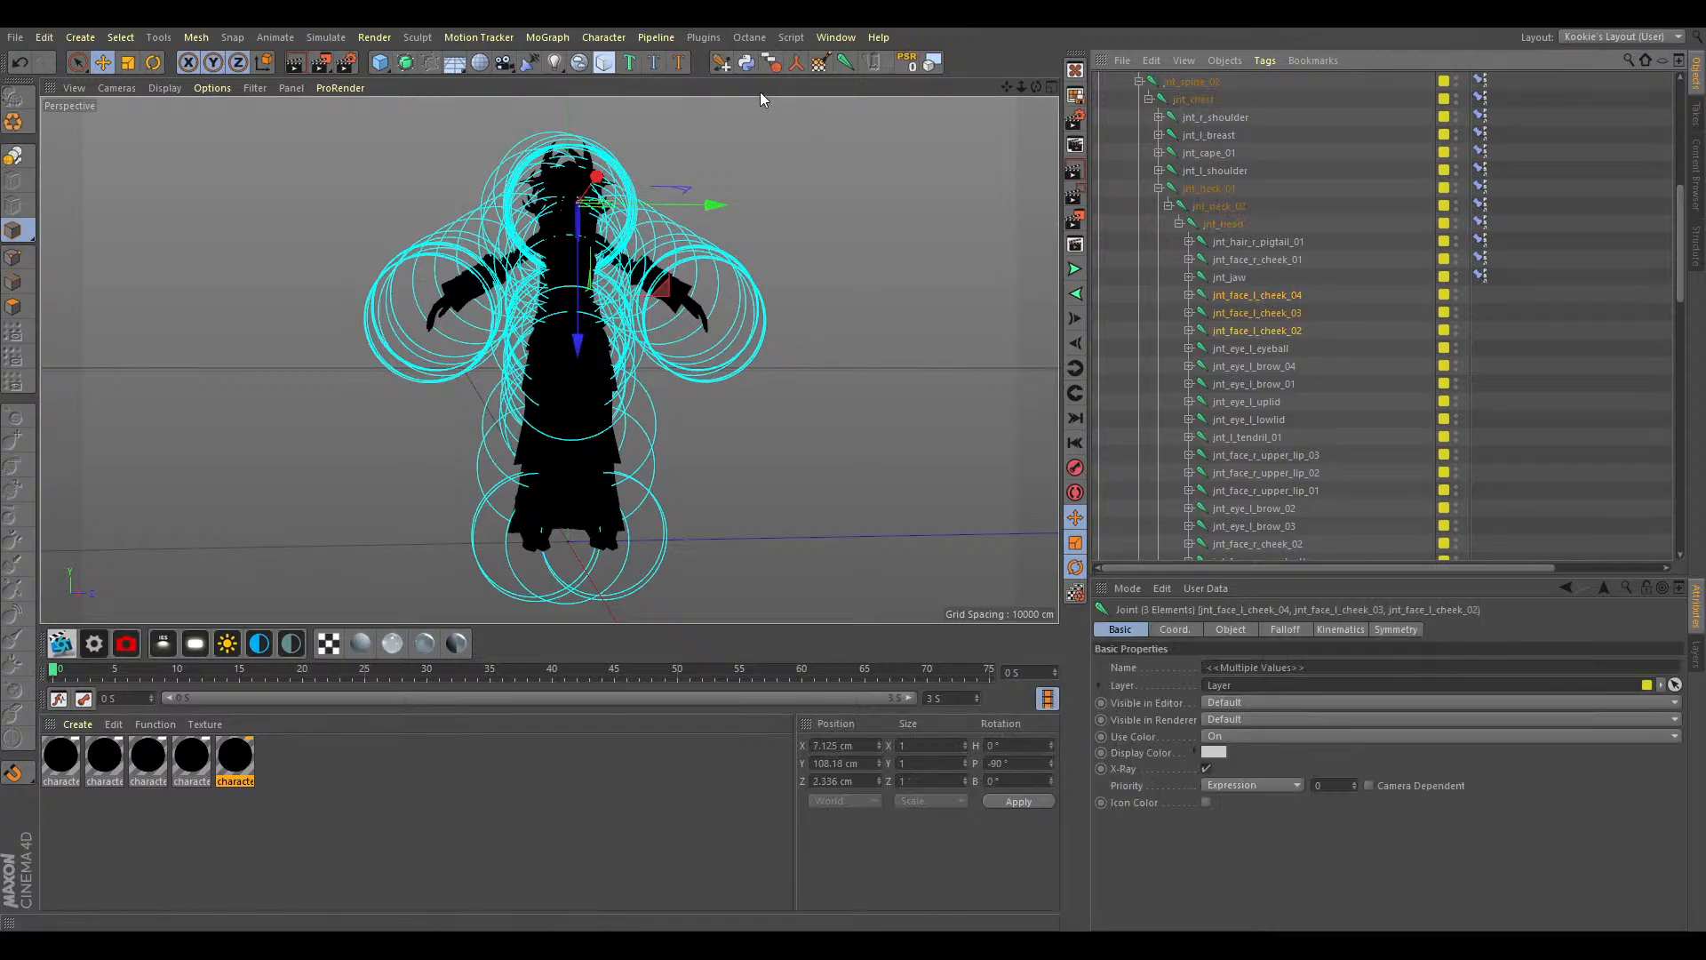
{"action": "scroll", "coordinate": [1112, 221], "scroll_direction": "up", "scroll_amount": 9}
{"action": "left_click_drag", "start_coordinate": [1251, 125], "coordinate": [1251, 391]}
{"action": "left_click", "coordinate": [1246, 388]}
{"action": "left_click", "coordinate": [1256, 420]}
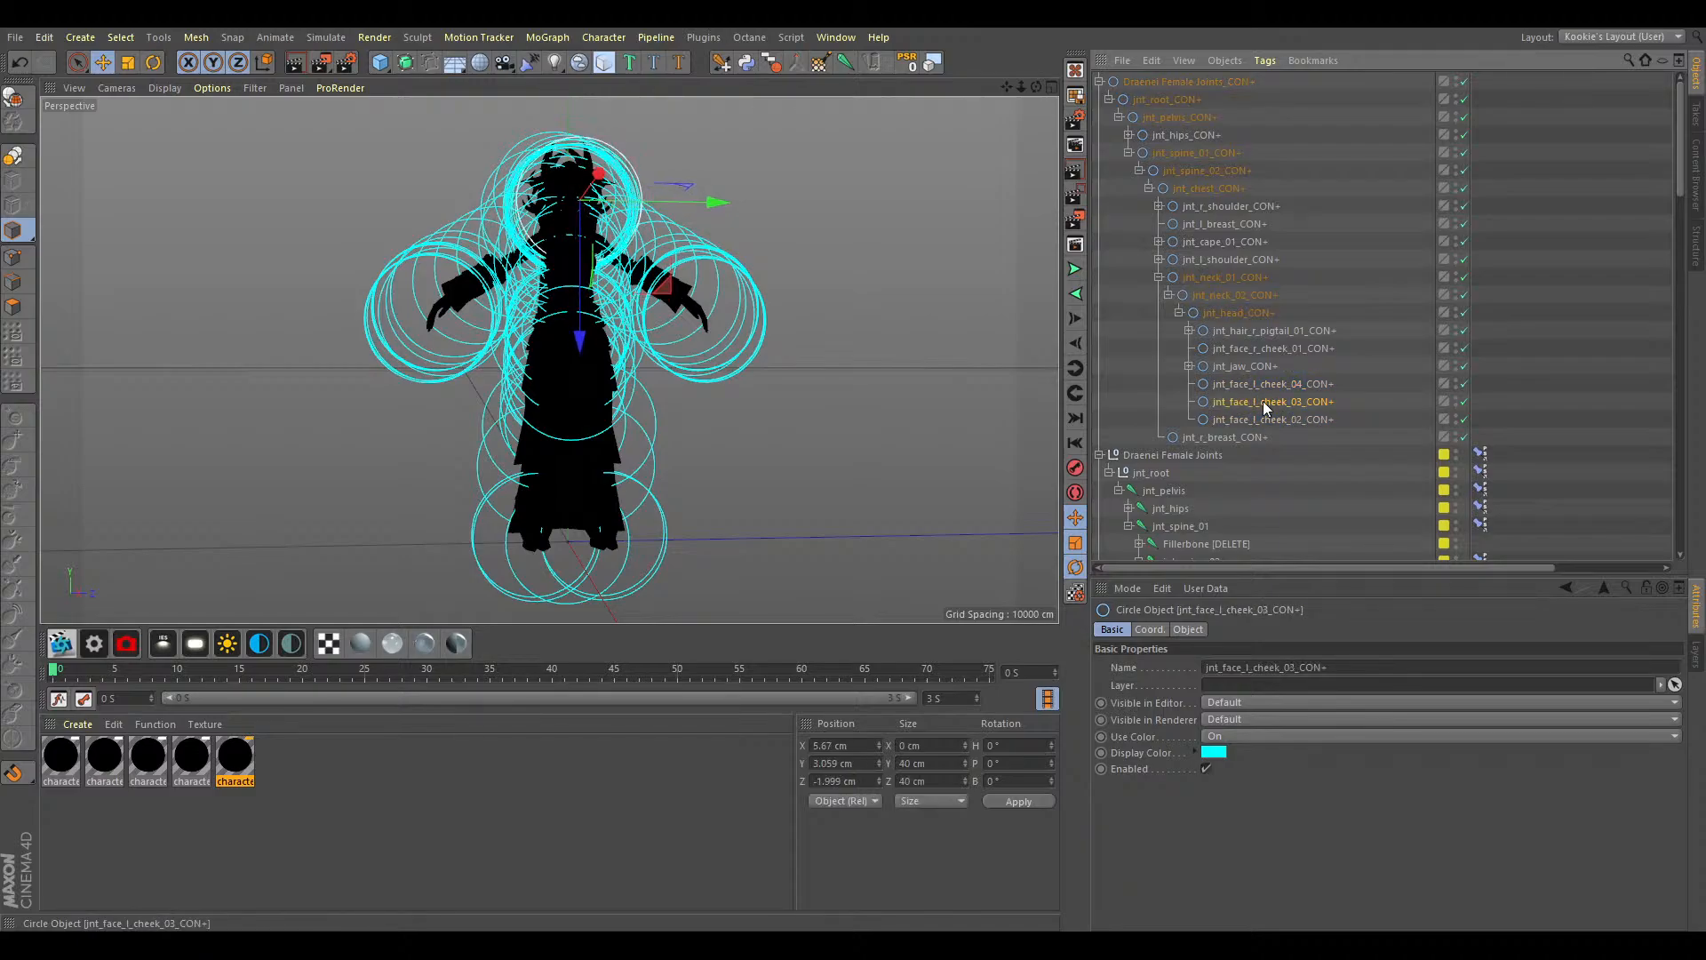
Add a circle controller to jnt_eye_l_eyeball and place it under jnt_head_CON+ after the left cheek controllers.
{"action": "scroll", "coordinate": [1261, 402], "scroll_direction": "down", "scroll_amount": 6}
{"action": "scroll", "coordinate": [1200, 421], "scroll_direction": "down", "scroll_amount": 2}
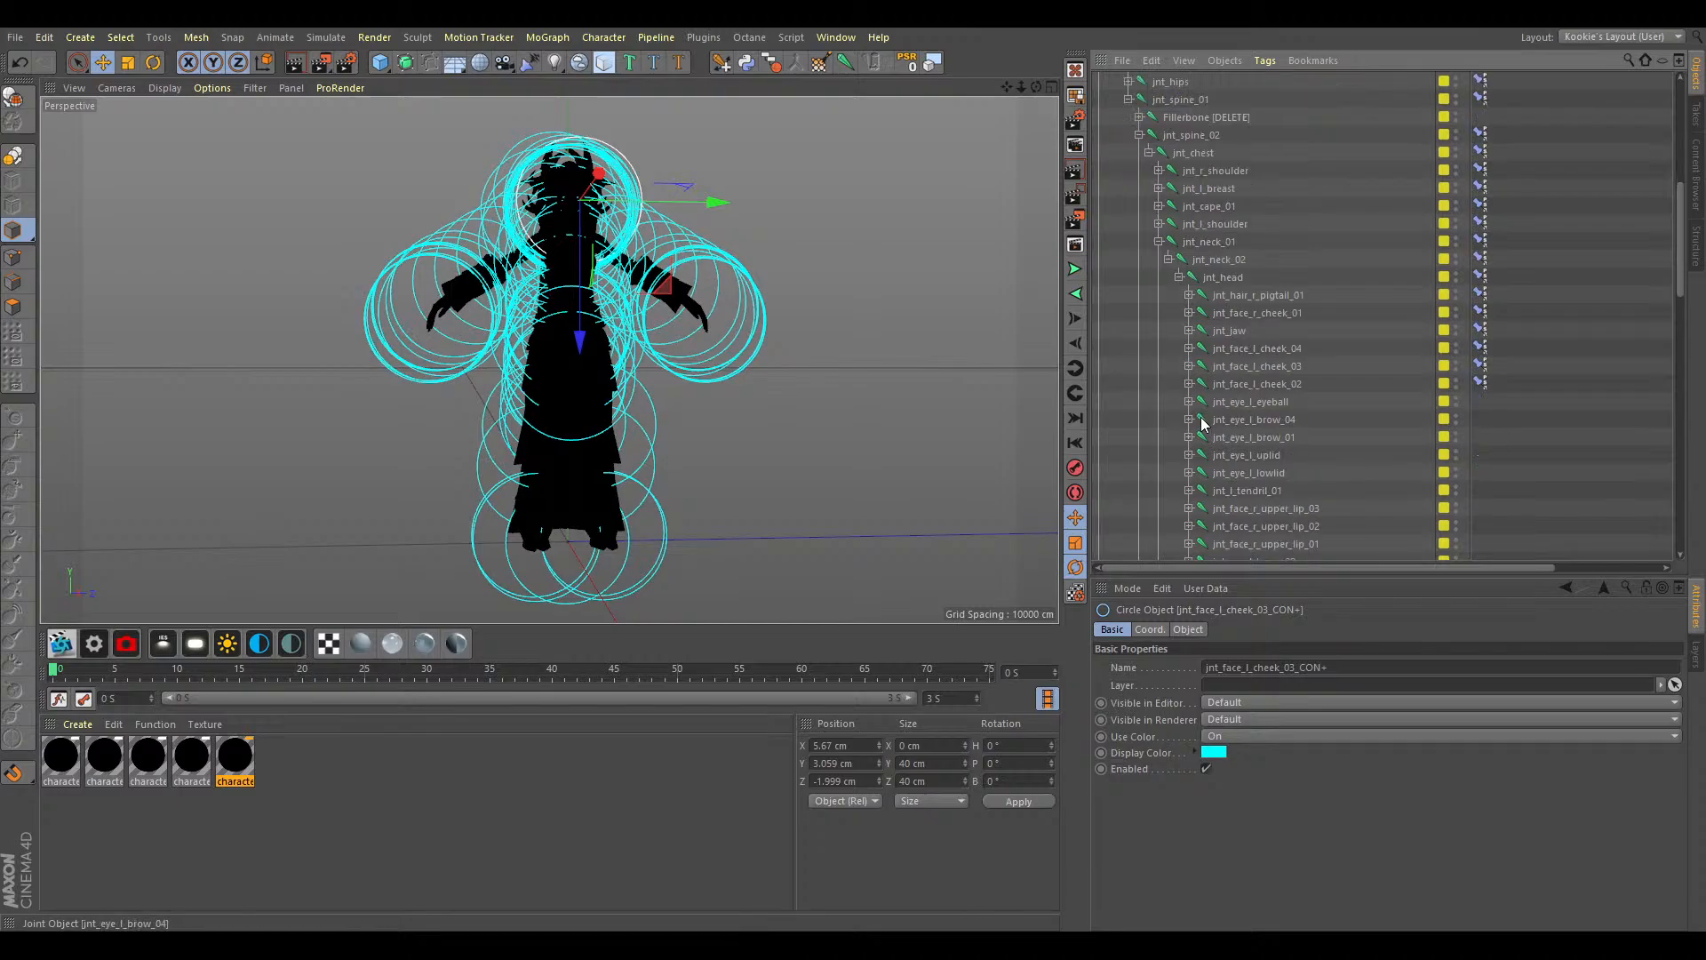
{"action": "left_click", "coordinate": [1277, 401]}
{"action": "scroll", "coordinate": [1111, 236], "scroll_direction": "up", "scroll_amount": 1}
{"action": "scroll", "coordinate": [1299, 436], "scroll_direction": "up", "scroll_amount": 8}
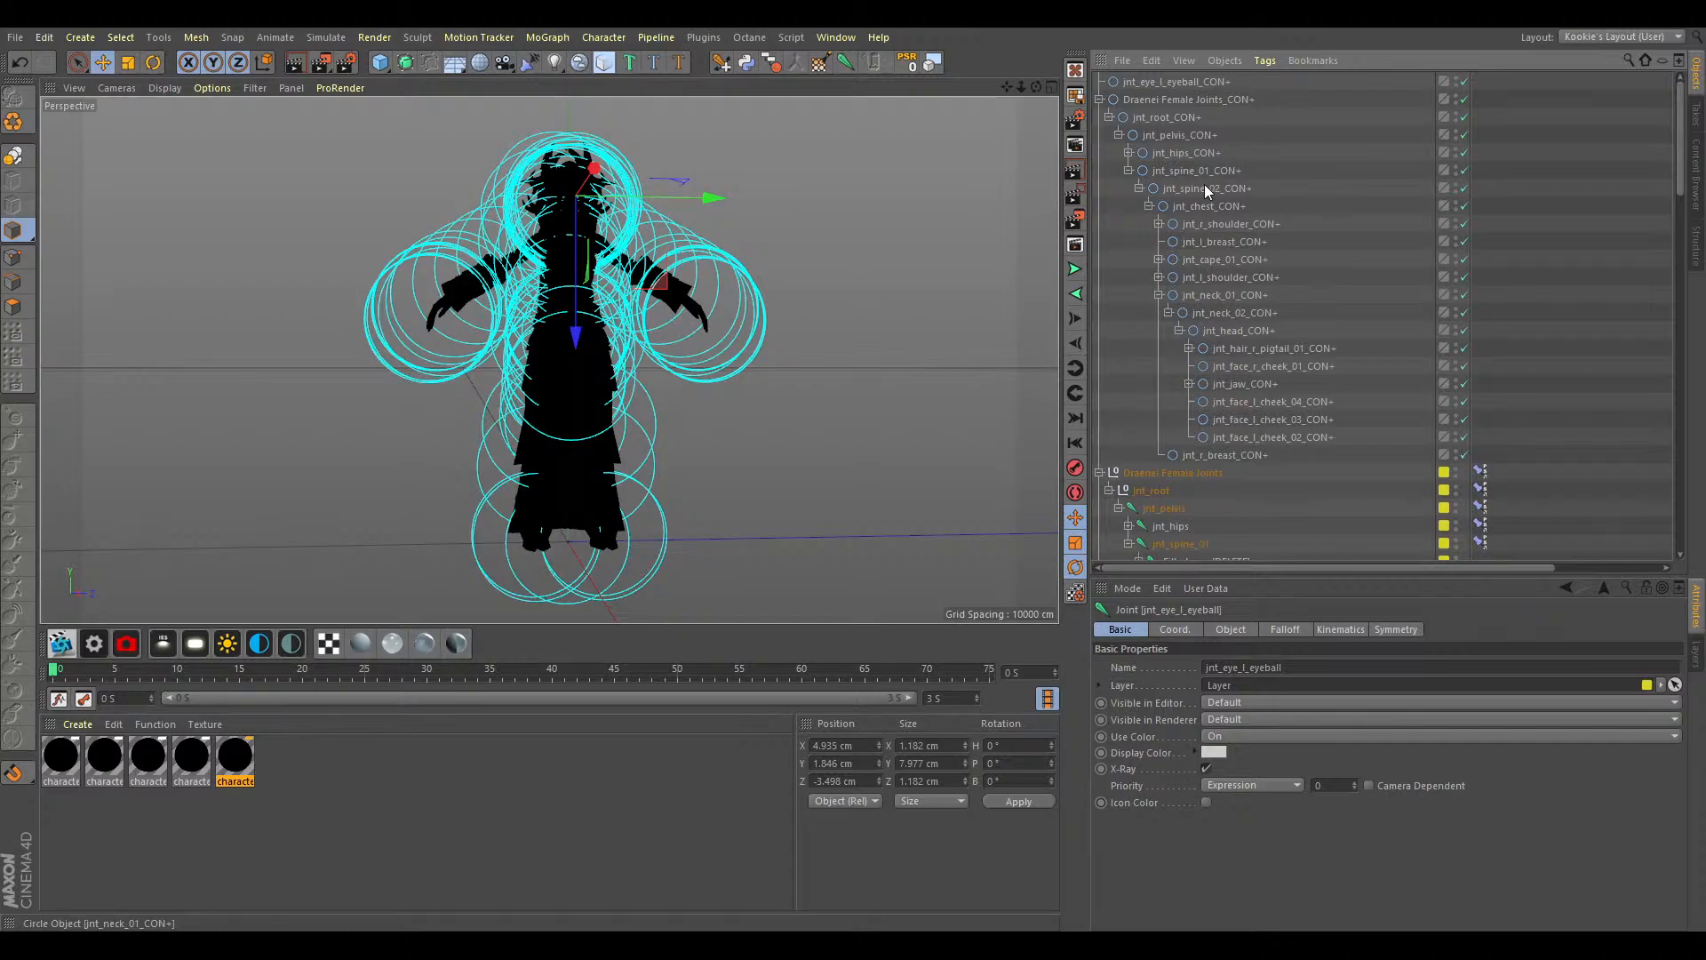
{"action": "left_click_drag", "start_coordinate": [1174, 81], "coordinate": [1221, 158]}
{"action": "left_click_drag", "start_coordinate": [1294, 444], "coordinate": [1287, 440]}
Add circle controllers to jnt_eye_l_brow_04 and jnt_eye_l_brow_01 and place them under jnt_head_CON+ after the left eyeball controller.
{"action": "scroll", "coordinate": [1287, 439], "scroll_direction": "down", "scroll_amount": 6}
{"action": "scroll", "coordinate": [1287, 440], "scroll_direction": "down", "scroll_amount": 4}
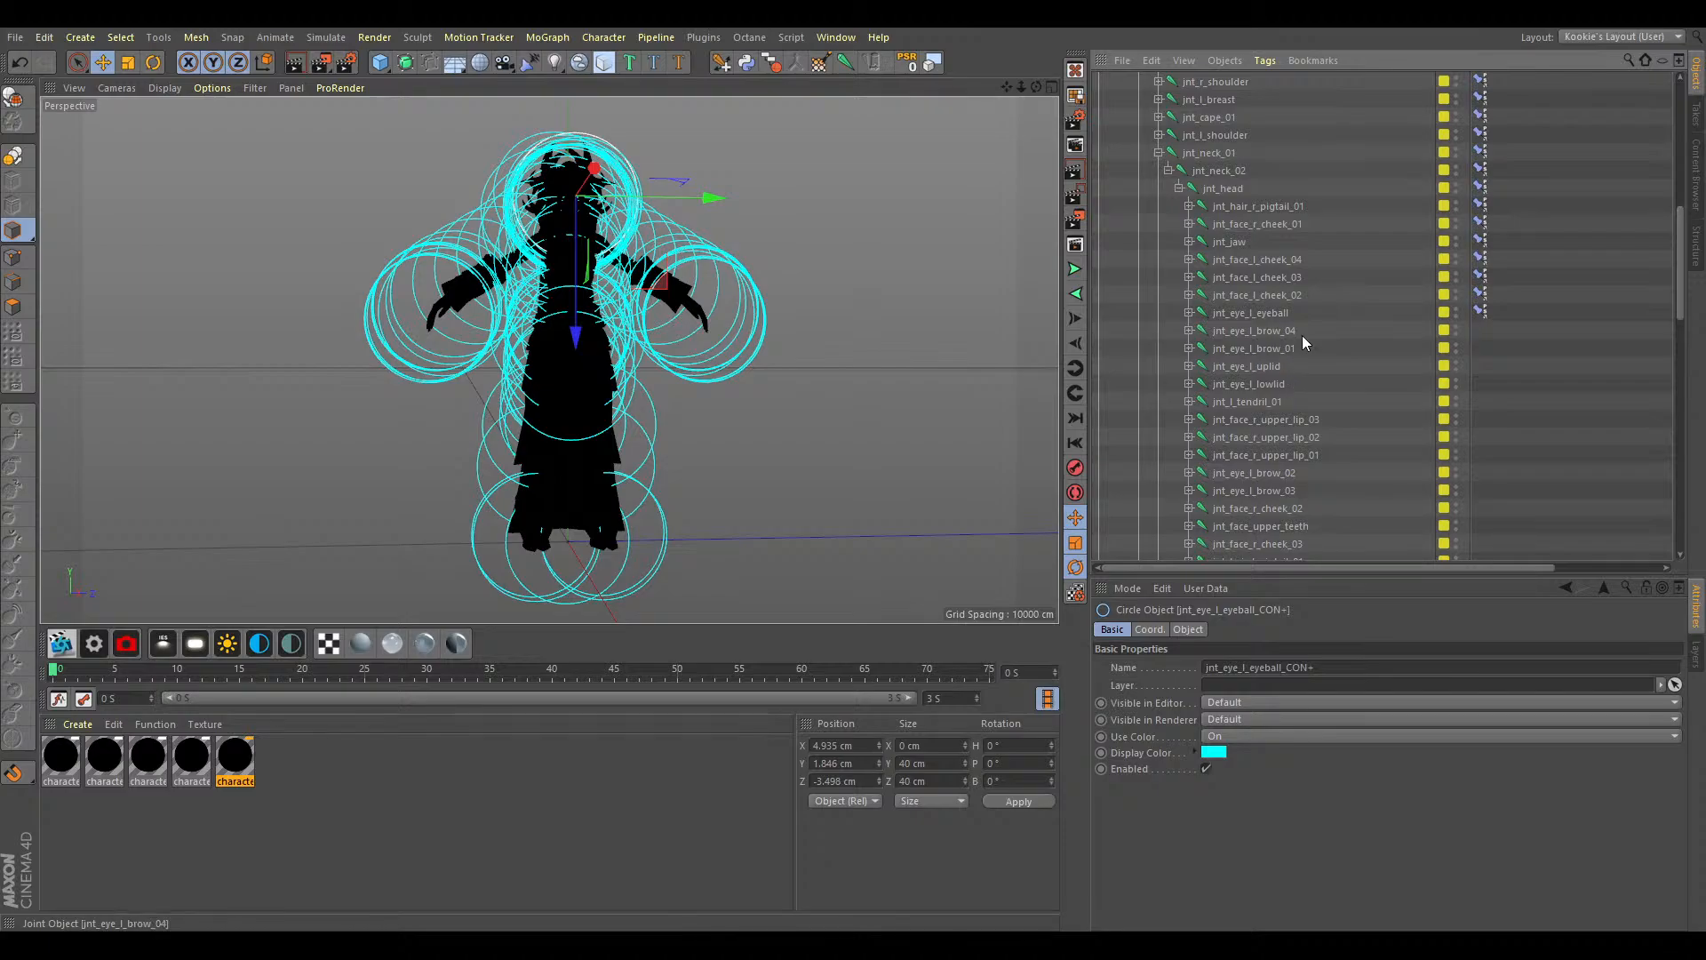
{"action": "left_click_drag", "start_coordinate": [1306, 330], "coordinate": [1267, 355]}
{"action": "left_click", "coordinate": [744, 66]}
{"action": "left_click_drag", "start_coordinate": [1222, 83], "coordinate": [1223, 103]}
{"action": "left_click", "coordinate": [1221, 82], "text": "ctrl"}
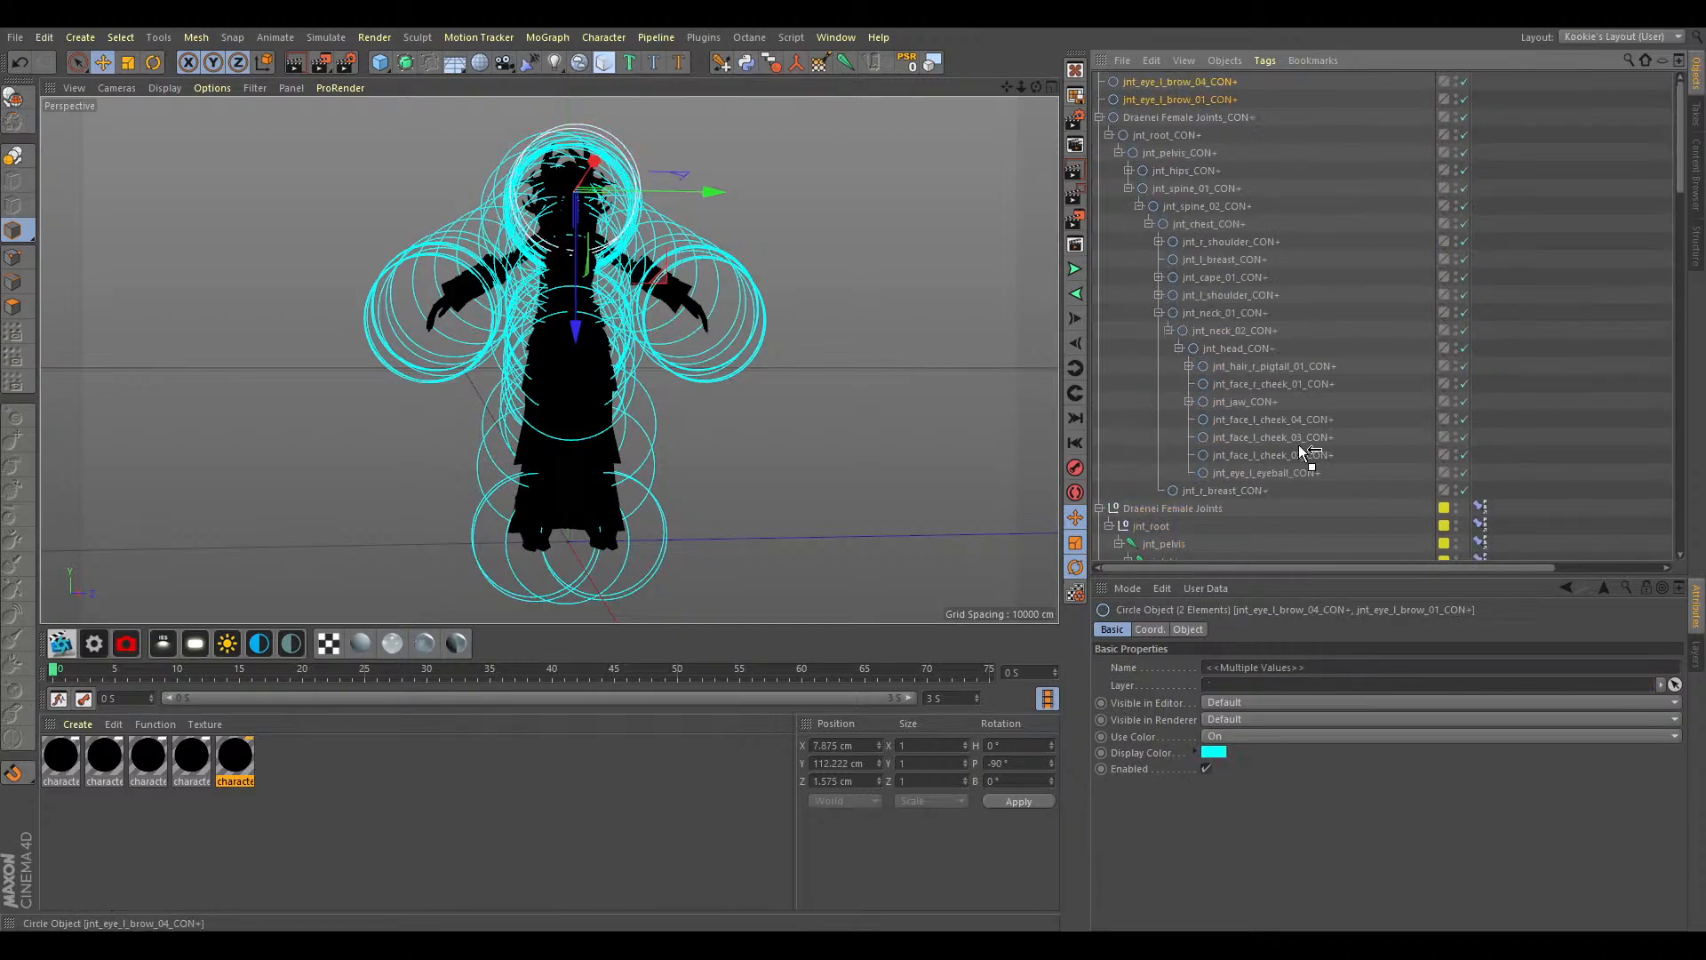
{"action": "scroll", "coordinate": [1288, 481], "scroll_direction": "down", "scroll_amount": 1}
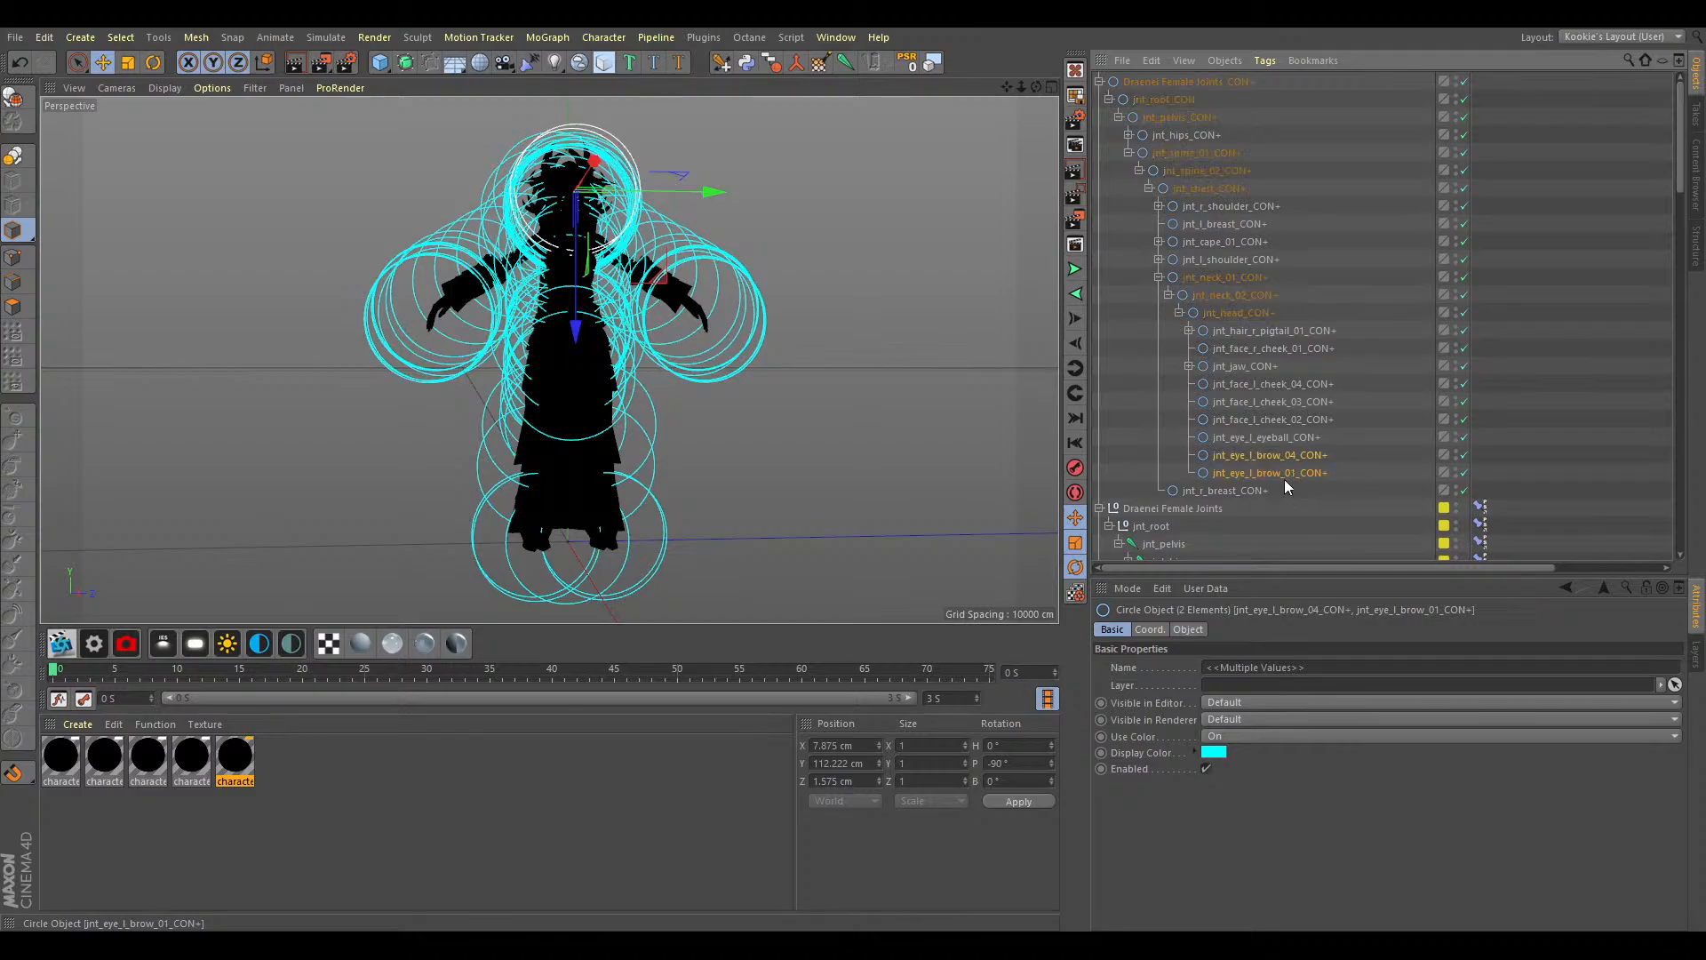
Add circle controllers to jnt_eye_l_uplid, jnt_eye_l_lowlid and jnt_l_tendril_01 and arrange them in joint order.
{"action": "scroll", "coordinate": [1283, 478], "scroll_direction": "down", "scroll_amount": 14}
{"action": "scroll", "coordinate": [1283, 477], "scroll_direction": "down", "scroll_amount": 4}
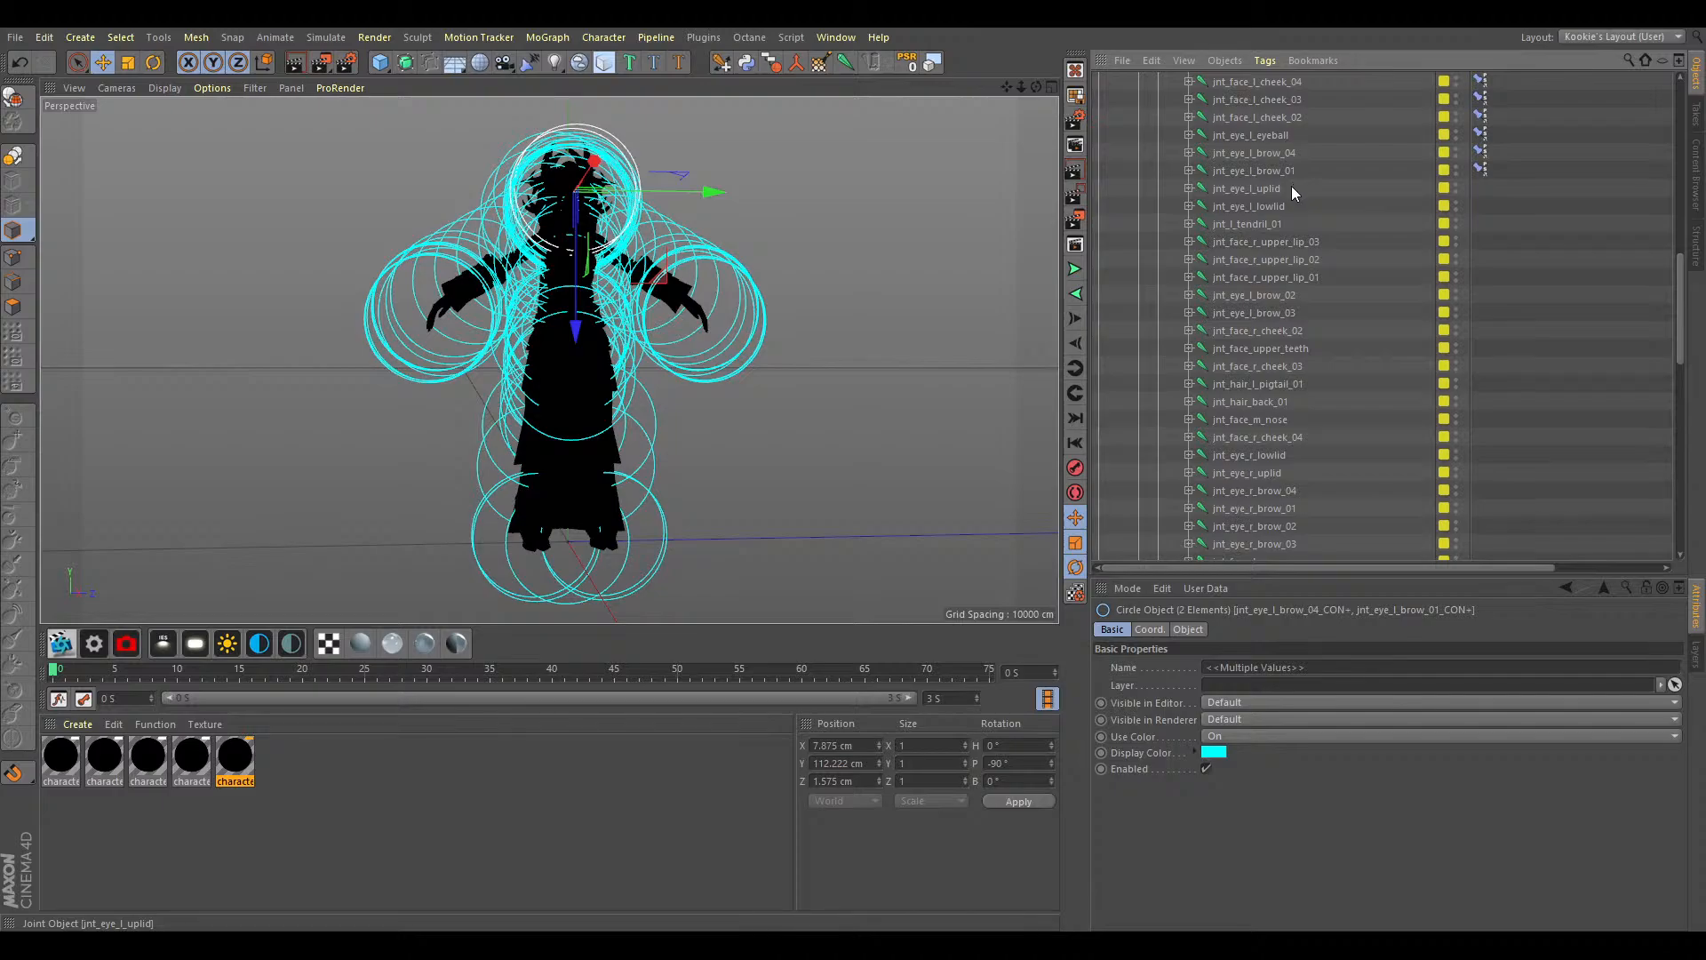
{"action": "left_click_drag", "start_coordinate": [1290, 185], "coordinate": [1240, 227]}
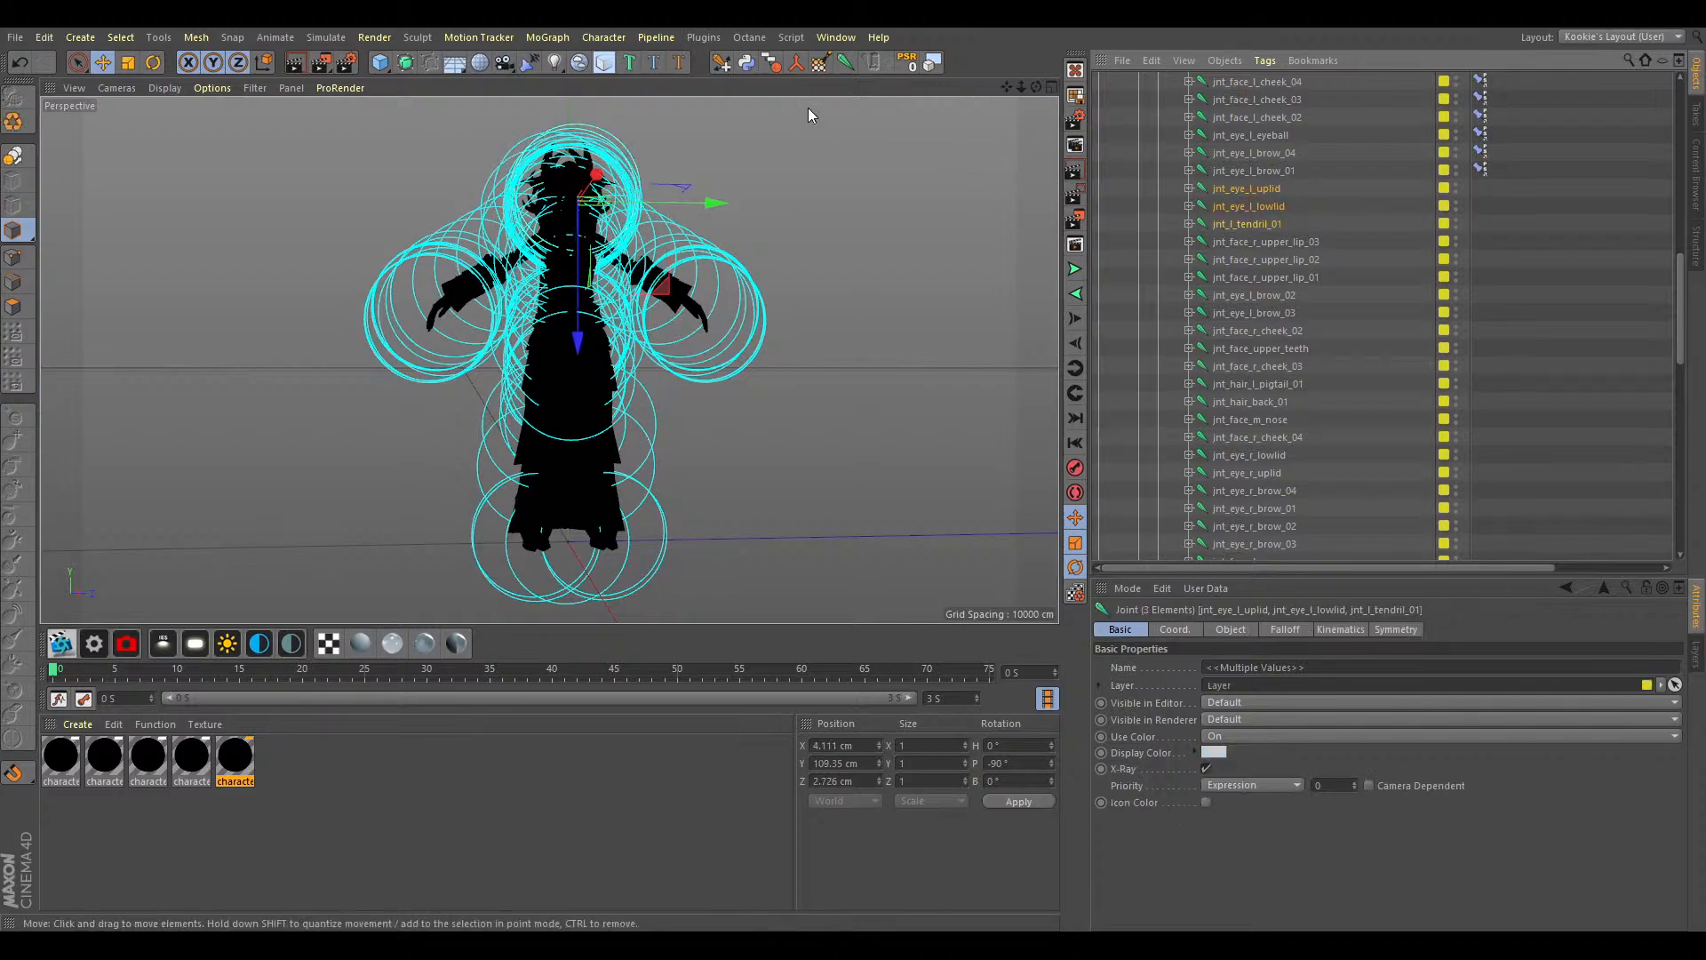
{"action": "scroll", "coordinate": [1251, 418], "scroll_direction": "up", "scroll_amount": 15}
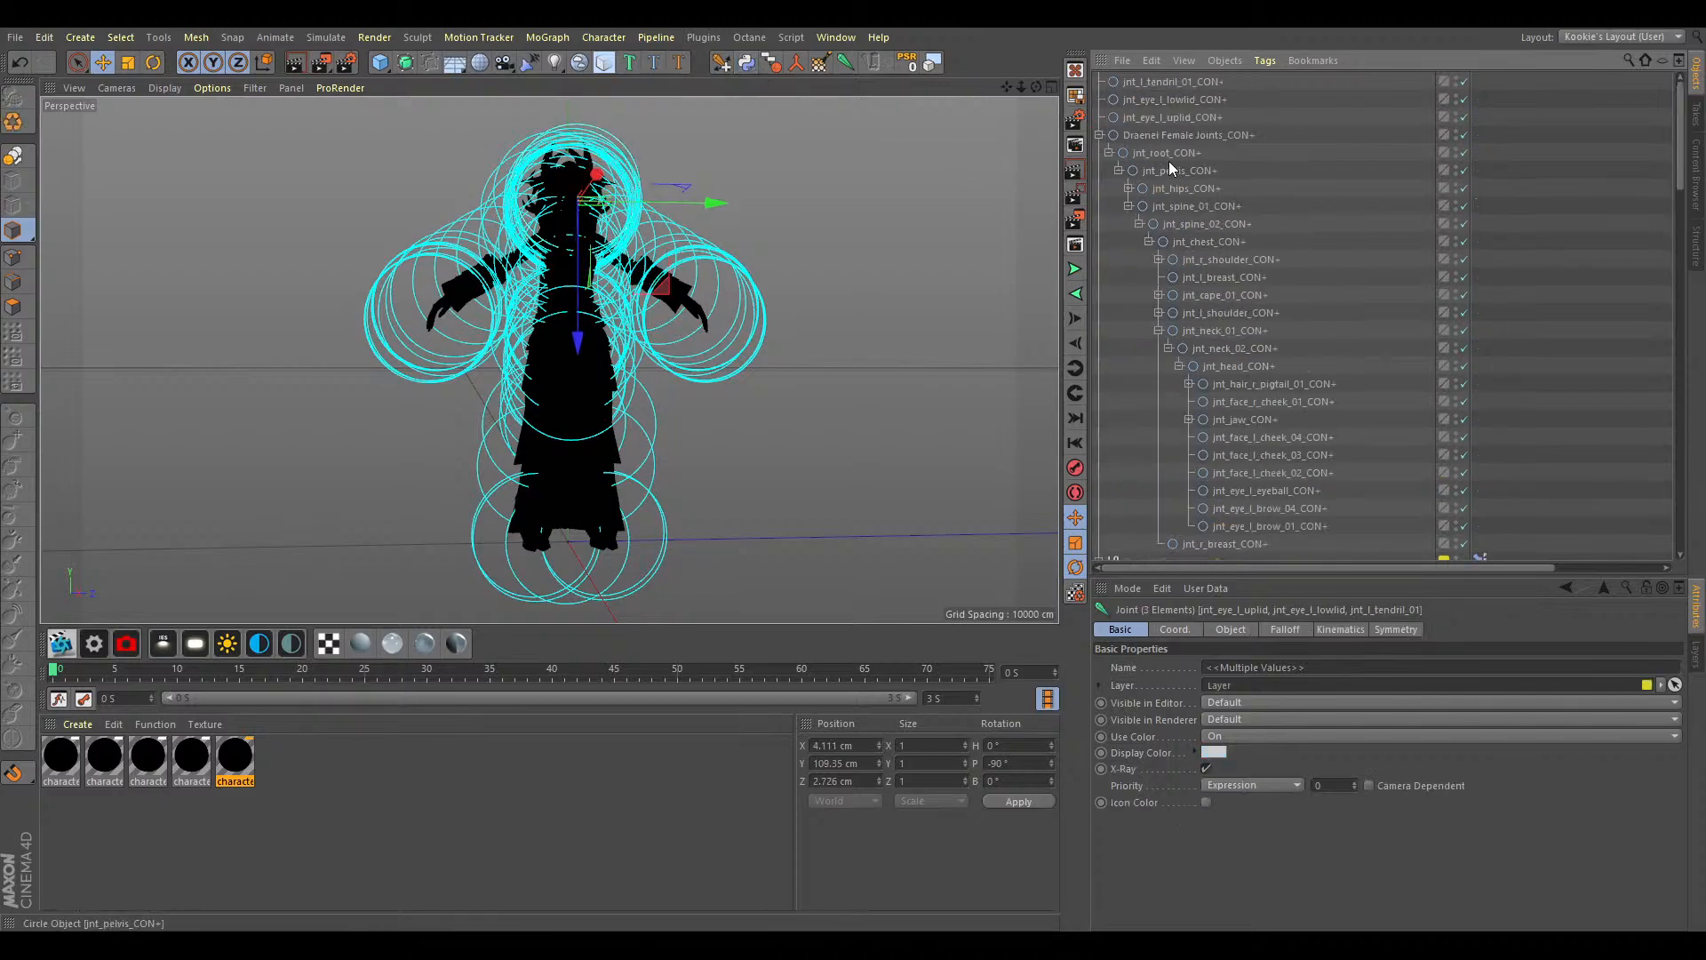
{"action": "left_click_drag", "start_coordinate": [1175, 80], "coordinate": [1182, 100]}
{"action": "left_click", "coordinate": [1212, 114], "text": "shift"}
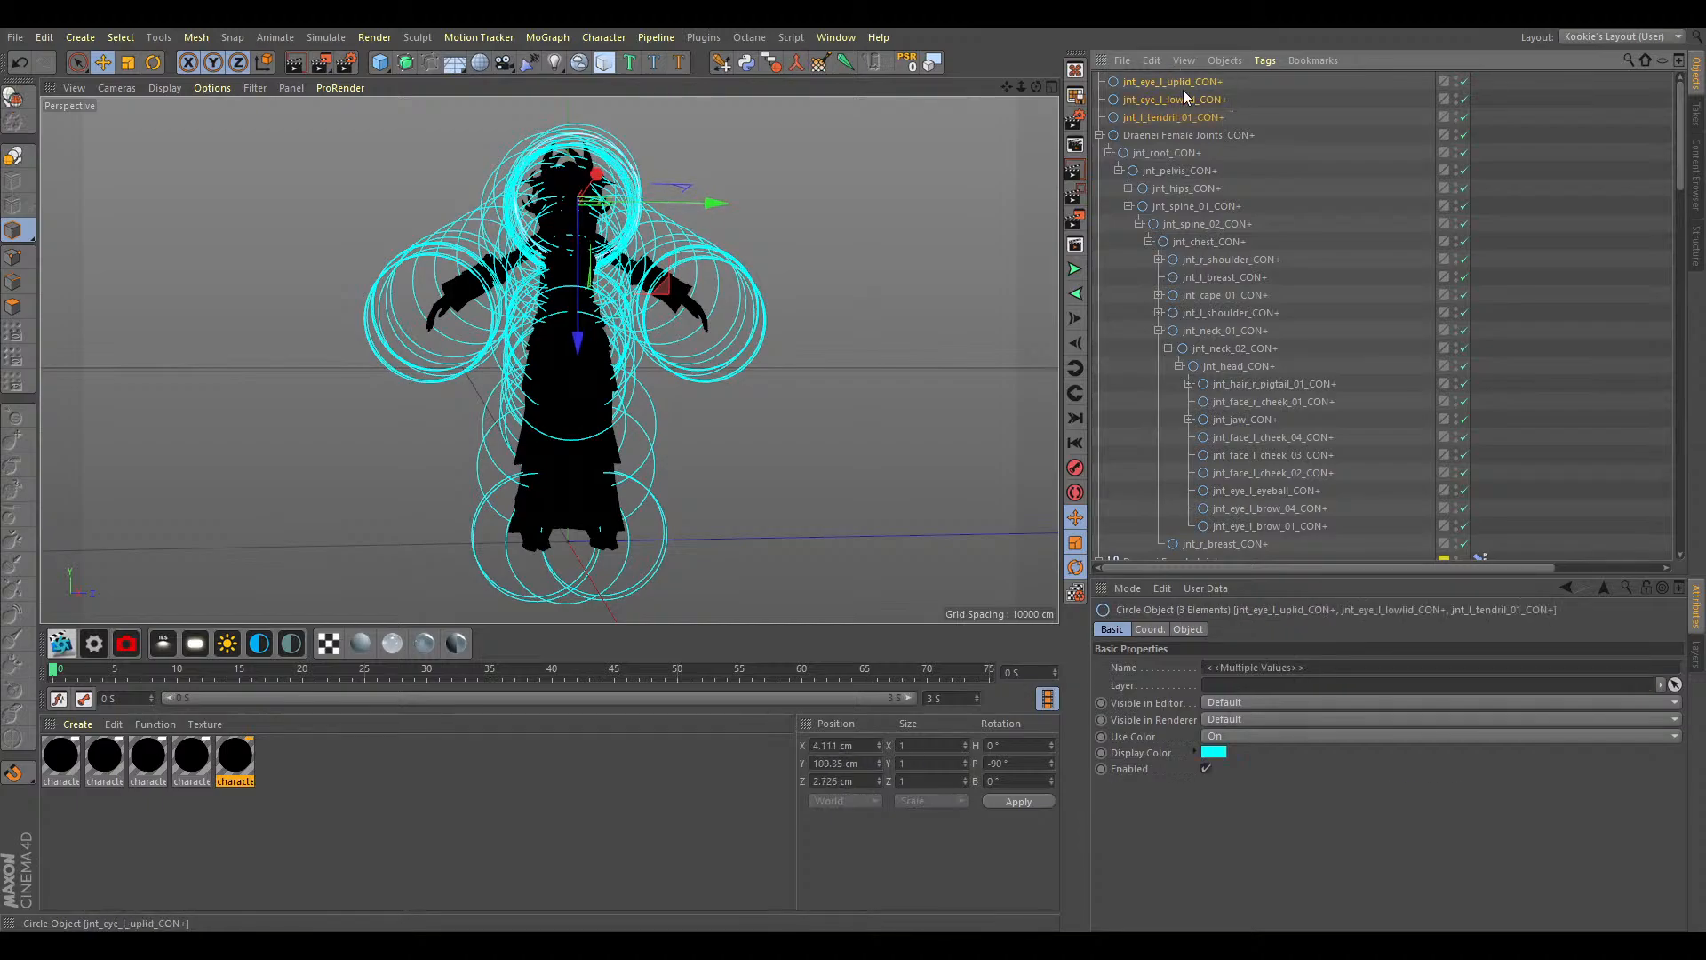
Nest the left eyelid and left tendril controllers under jnt_head_CON+, and create circle controllers for joints jnt_face_r_upper_lip_01 to 03.
{"action": "scroll", "coordinate": [1288, 530], "scroll_direction": "down", "scroll_amount": 10}
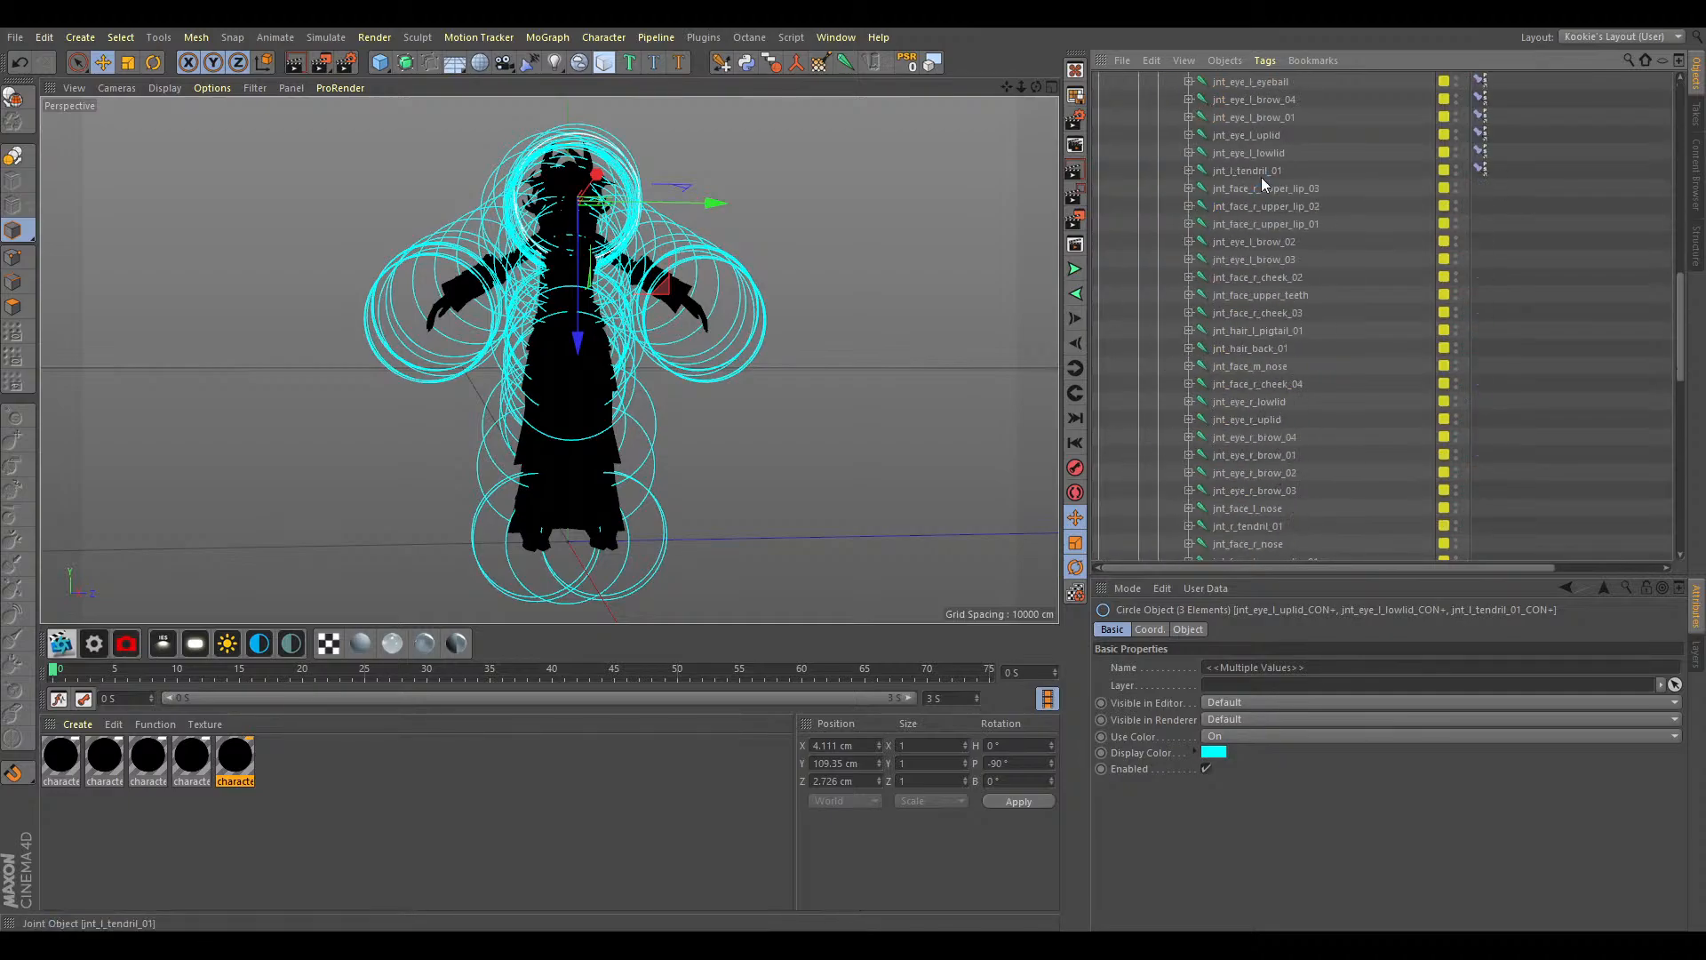
{"action": "left_click_drag", "start_coordinate": [1331, 188], "coordinate": [1253, 238]}
{"action": "scroll", "coordinate": [1272, 318], "scroll_direction": "up", "scroll_amount": 5}
{"action": "scroll", "coordinate": [1273, 318], "scroll_direction": "down", "scroll_amount": 10}
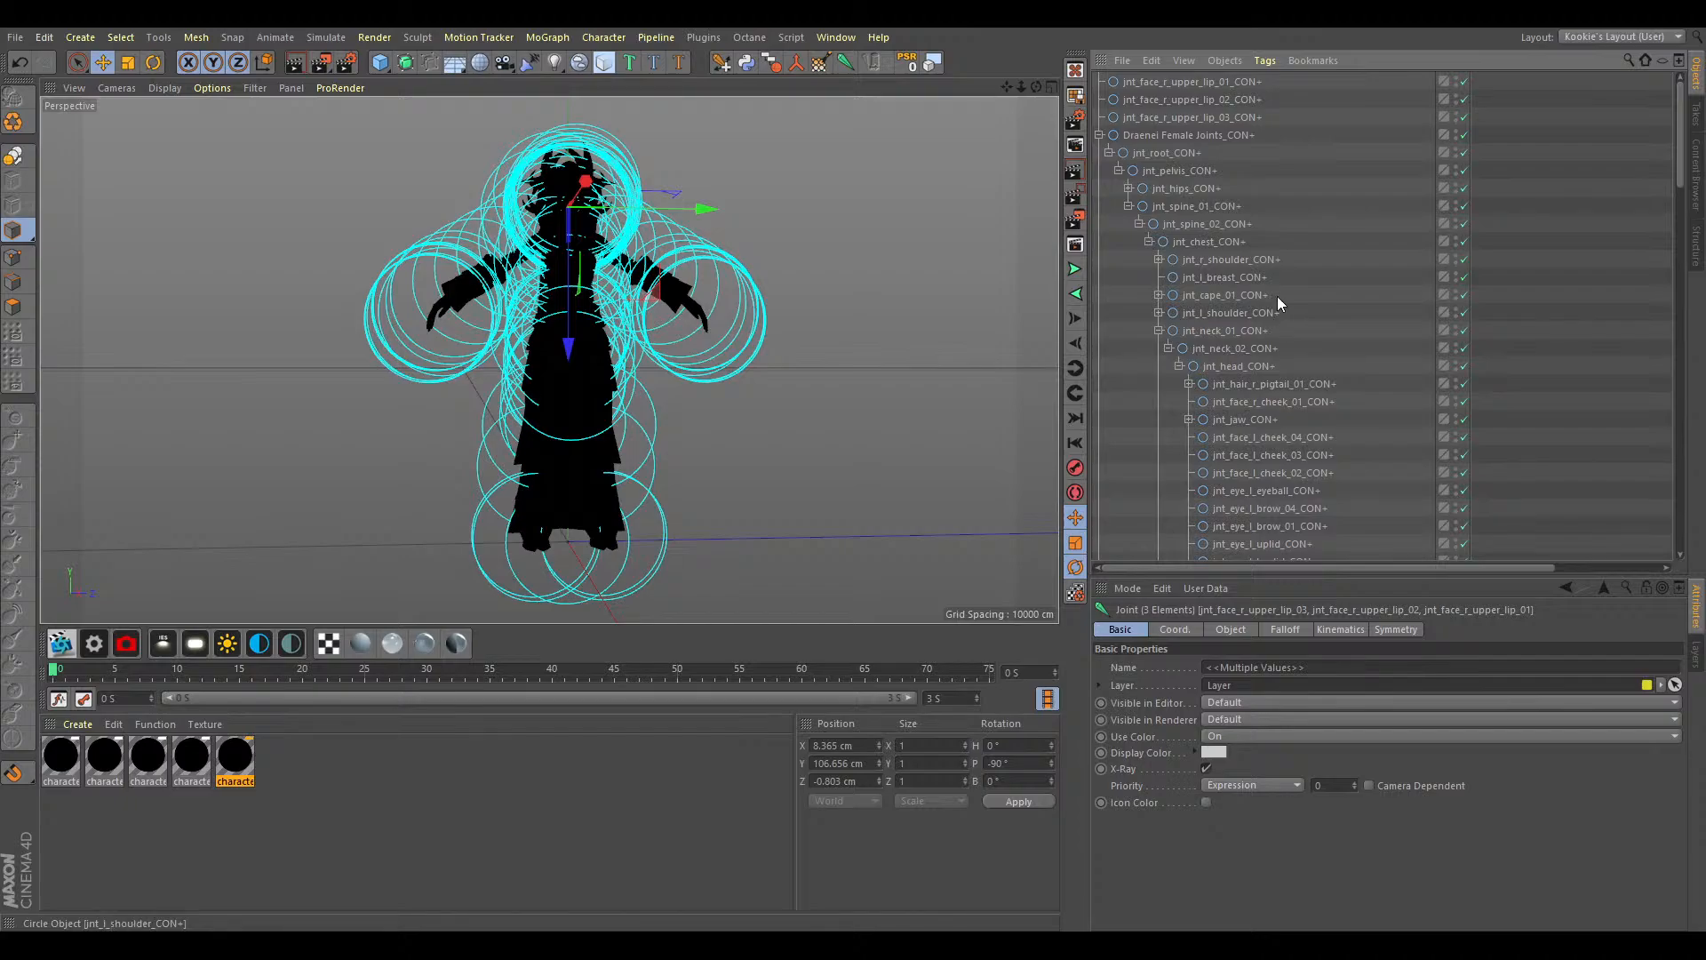
Nest the three right upper lip controllers under jnt_head_CON+ after jnt_l_tendril_01_CON+, ordered 03, 02, 01 like the joints.
{"action": "left_click_drag", "start_coordinate": [1241, 80], "coordinate": [1280, 337]}
{"action": "scroll", "coordinate": [1264, 414], "scroll_direction": "down", "scroll_amount": 10}
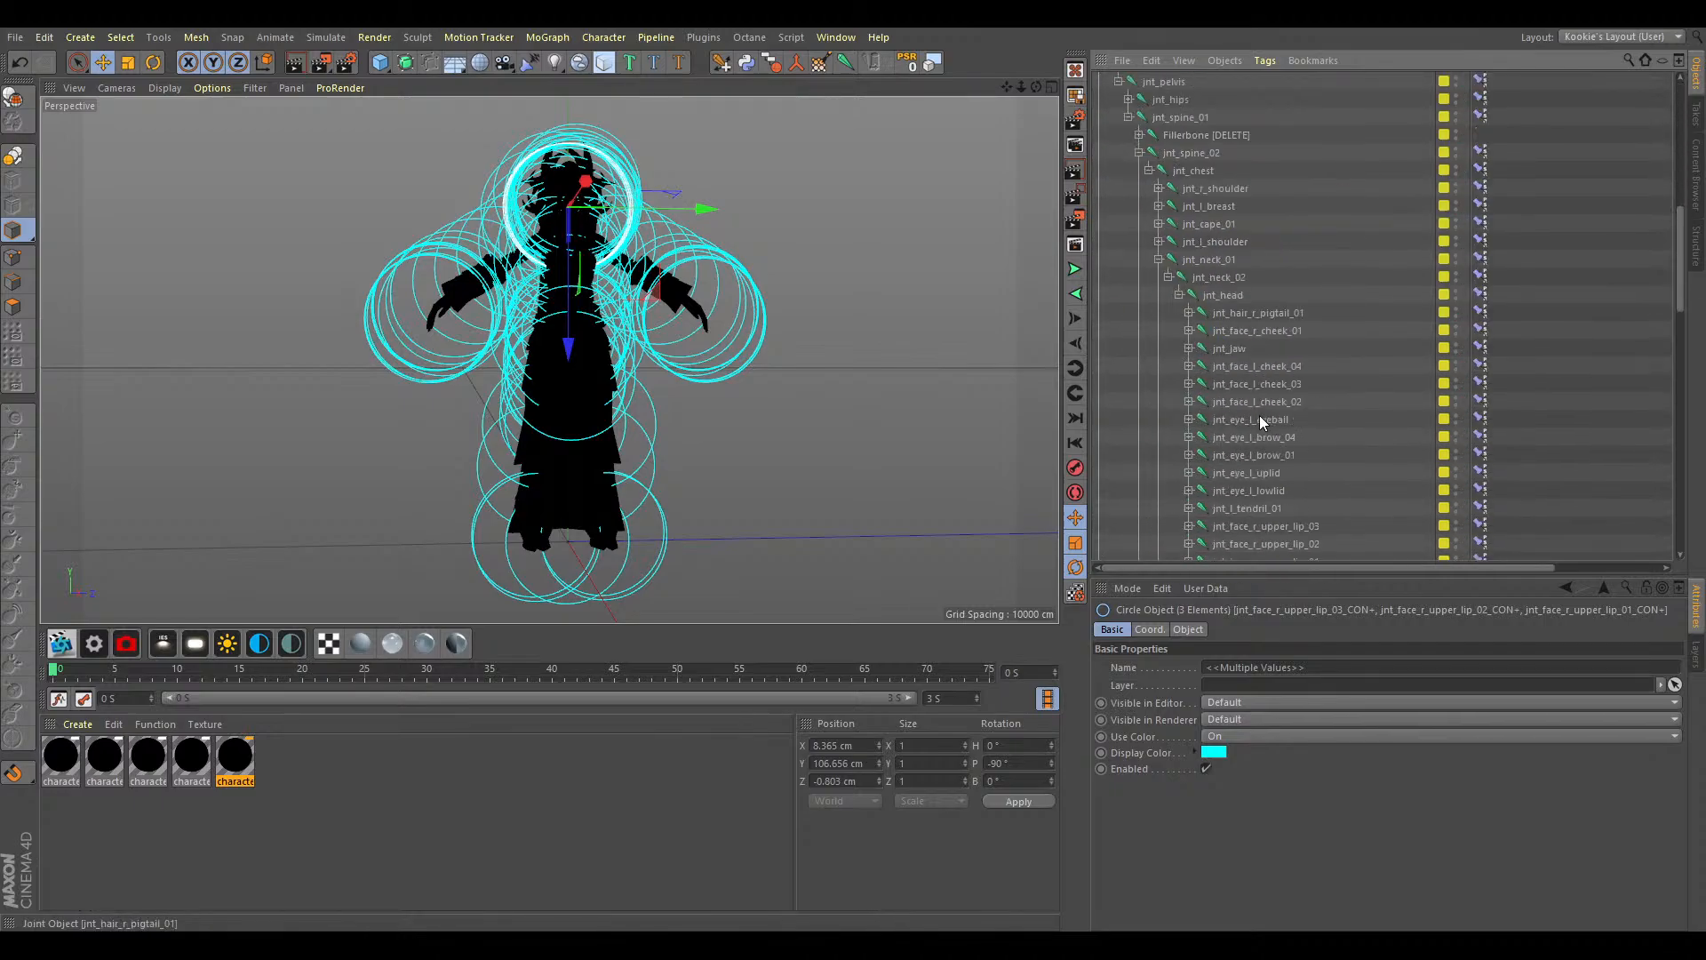
{"action": "scroll", "coordinate": [1261, 421], "scroll_direction": "up", "scroll_amount": 5}
{"action": "scroll", "coordinate": [1260, 416], "scroll_direction": "down", "scroll_amount": 4}
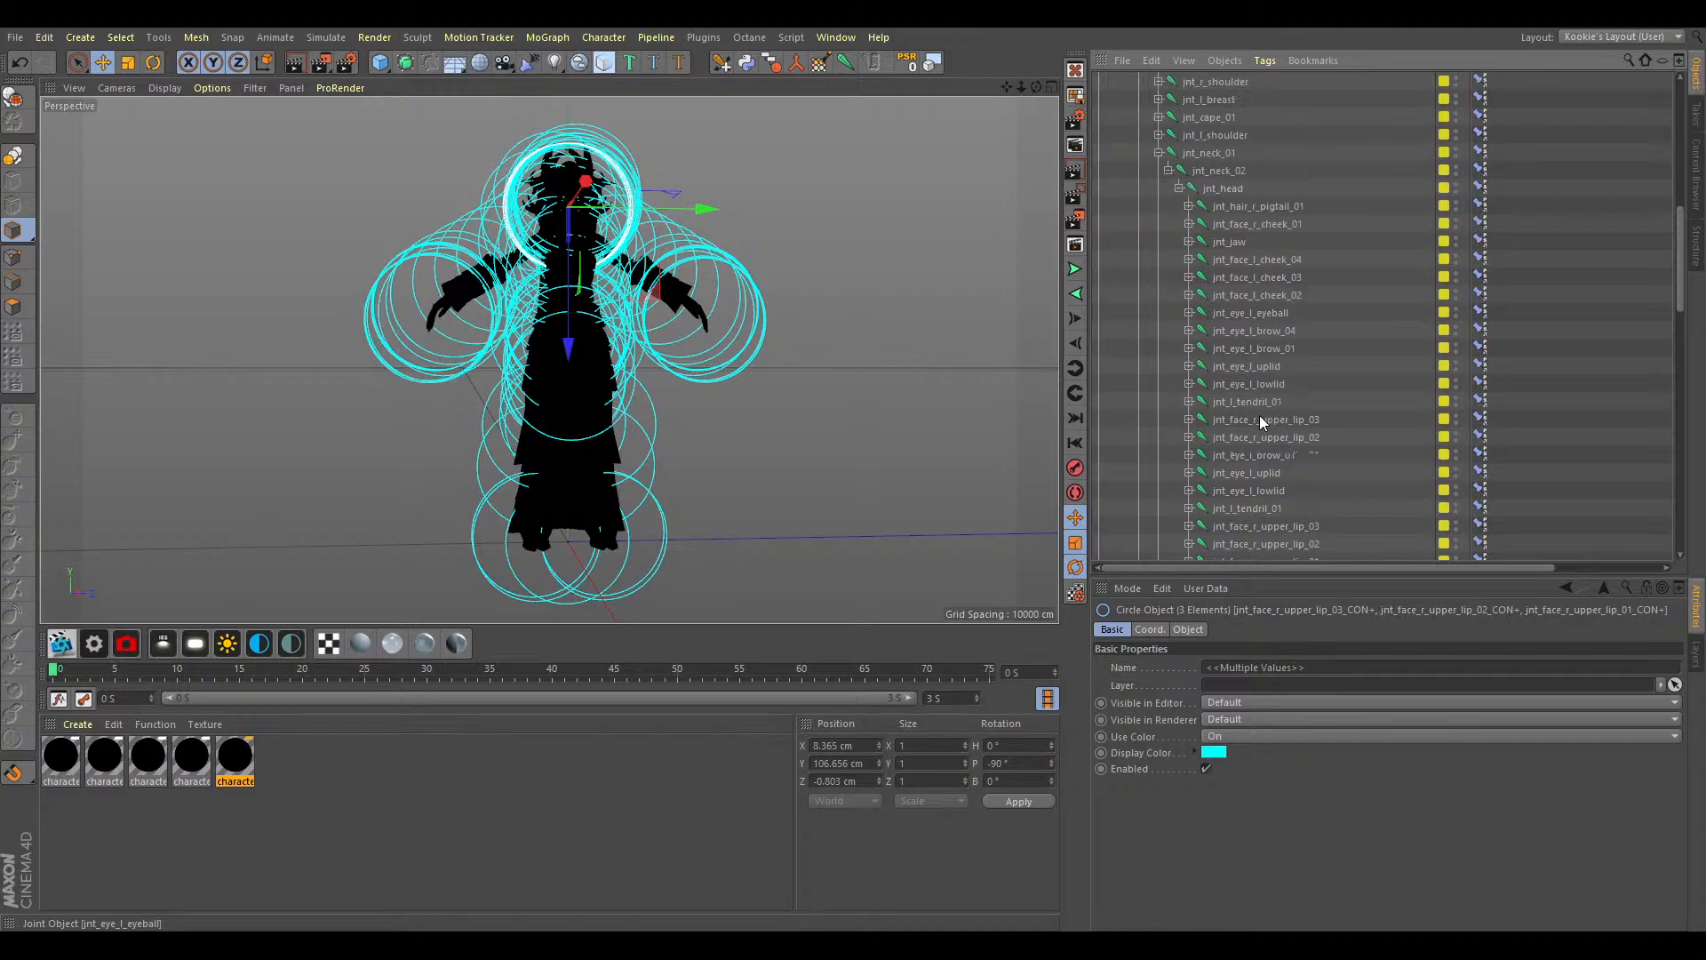
{"action": "scroll", "coordinate": [1278, 250], "scroll_direction": "up", "scroll_amount": 4}
{"action": "scroll", "coordinate": [1312, 305], "scroll_direction": "down", "scroll_amount": 2}
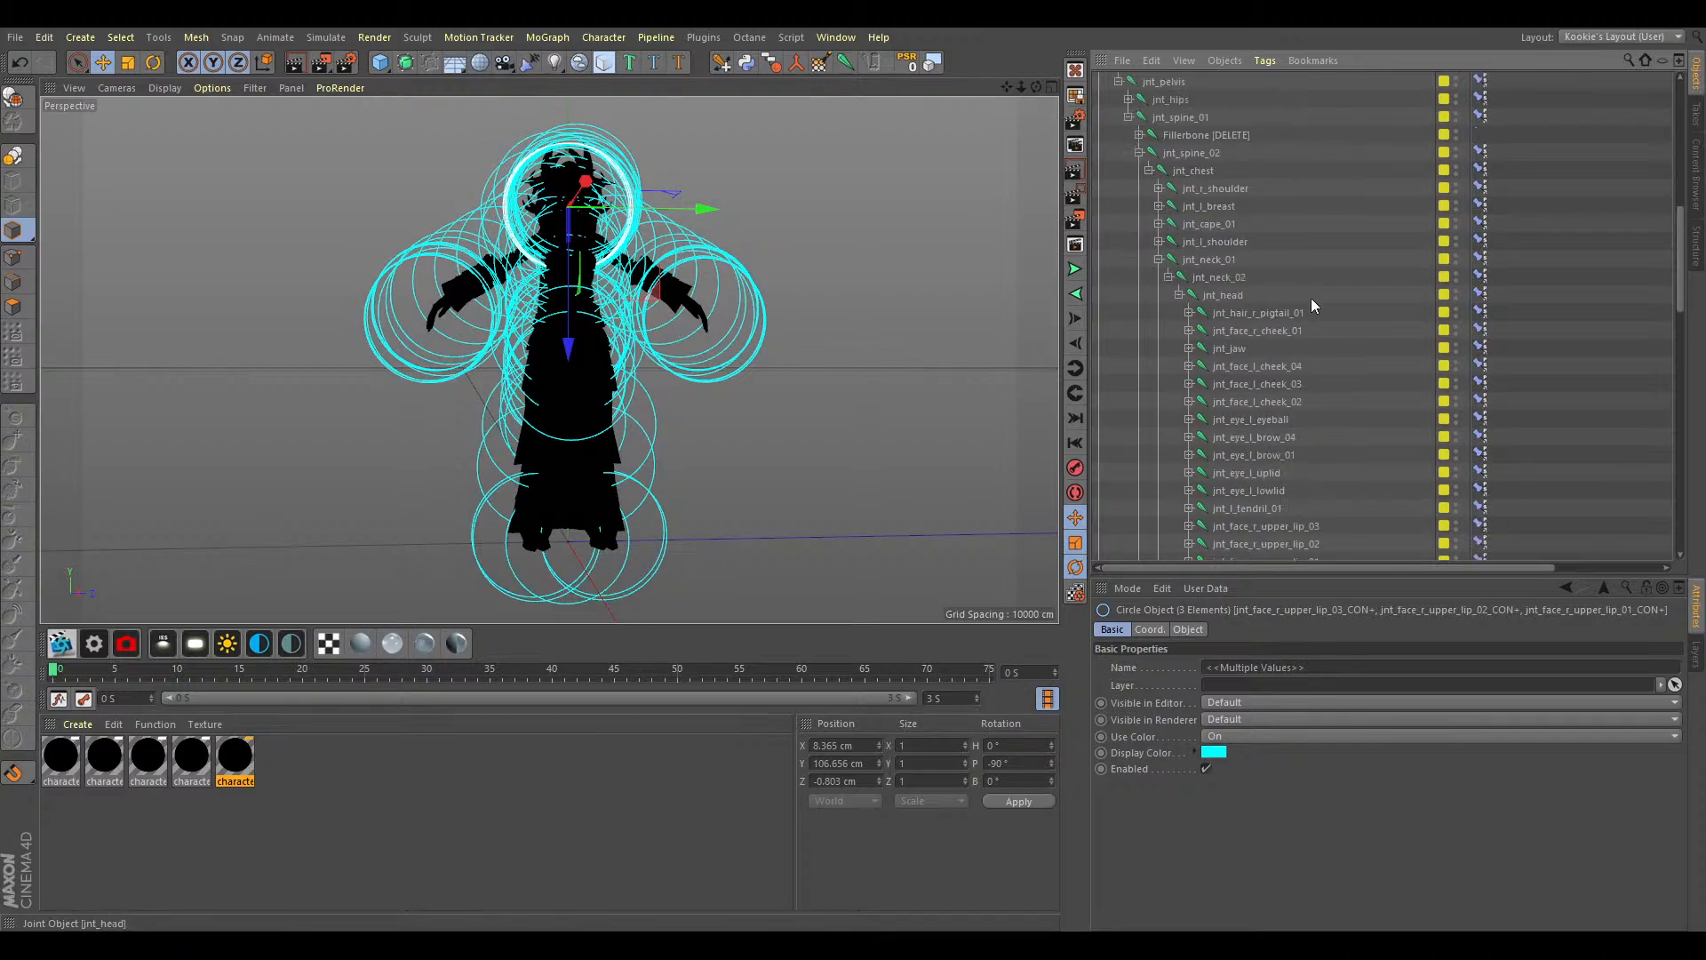
{"action": "scroll", "coordinate": [1279, 293], "scroll_direction": "down", "scroll_amount": 2}
{"action": "scroll", "coordinate": [1287, 341], "scroll_direction": "down", "scroll_amount": 2}
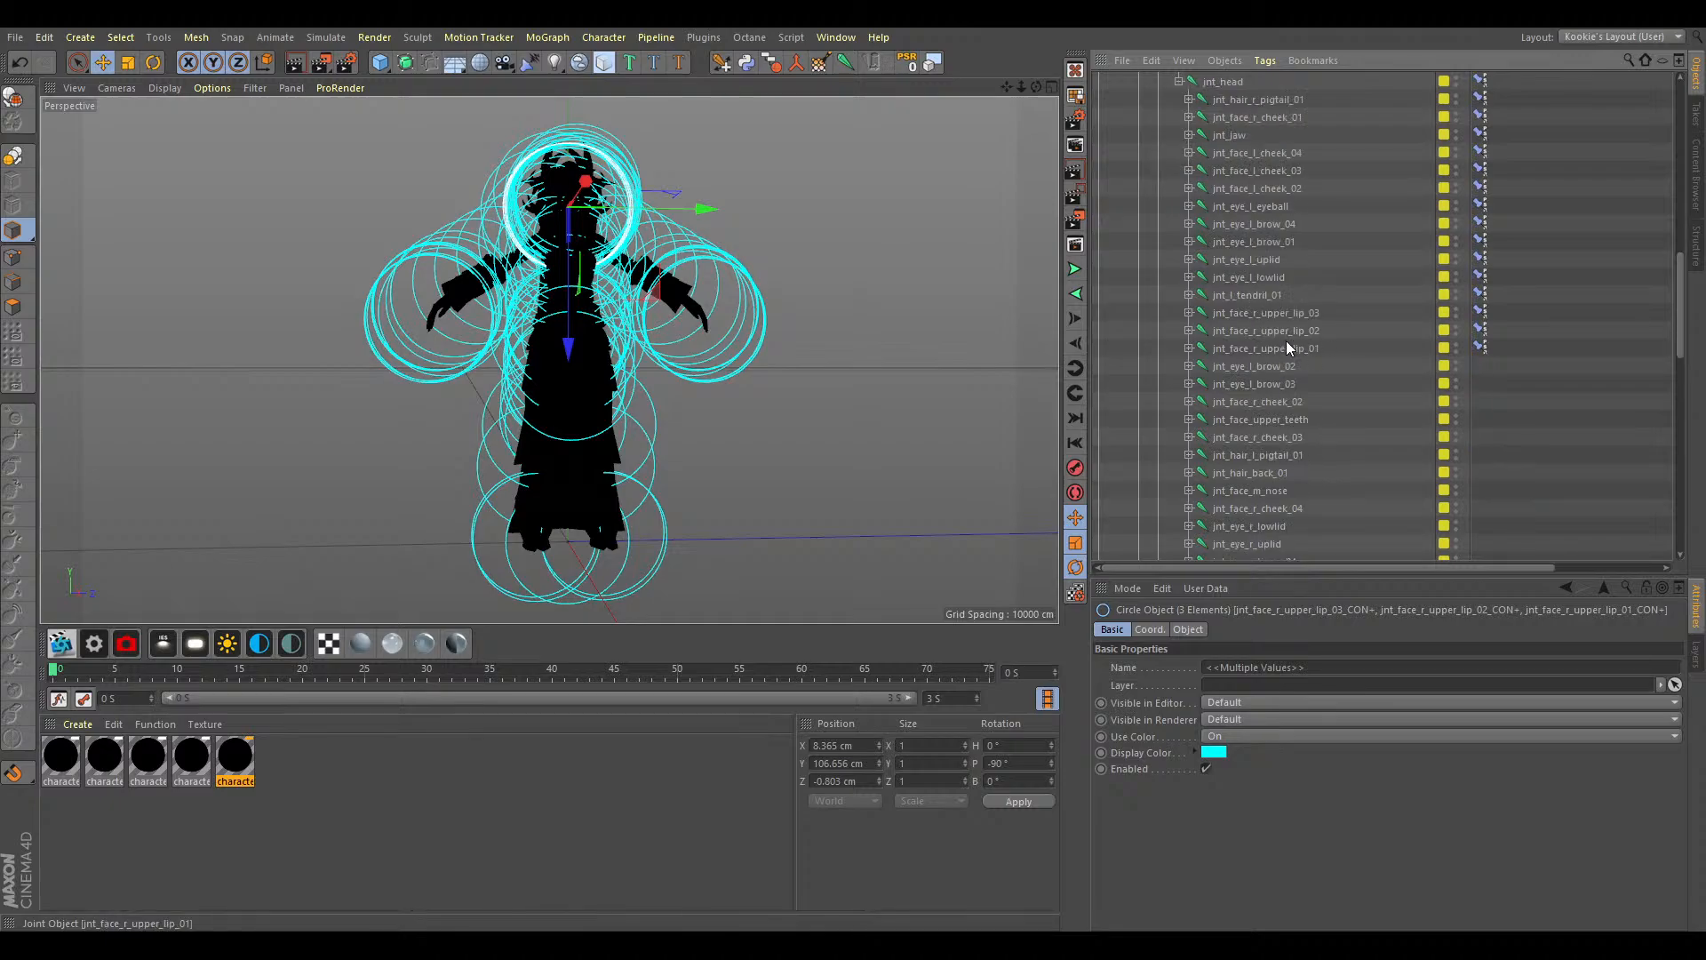
{"action": "scroll", "coordinate": [1283, 345], "scroll_direction": "up", "scroll_amount": 4}
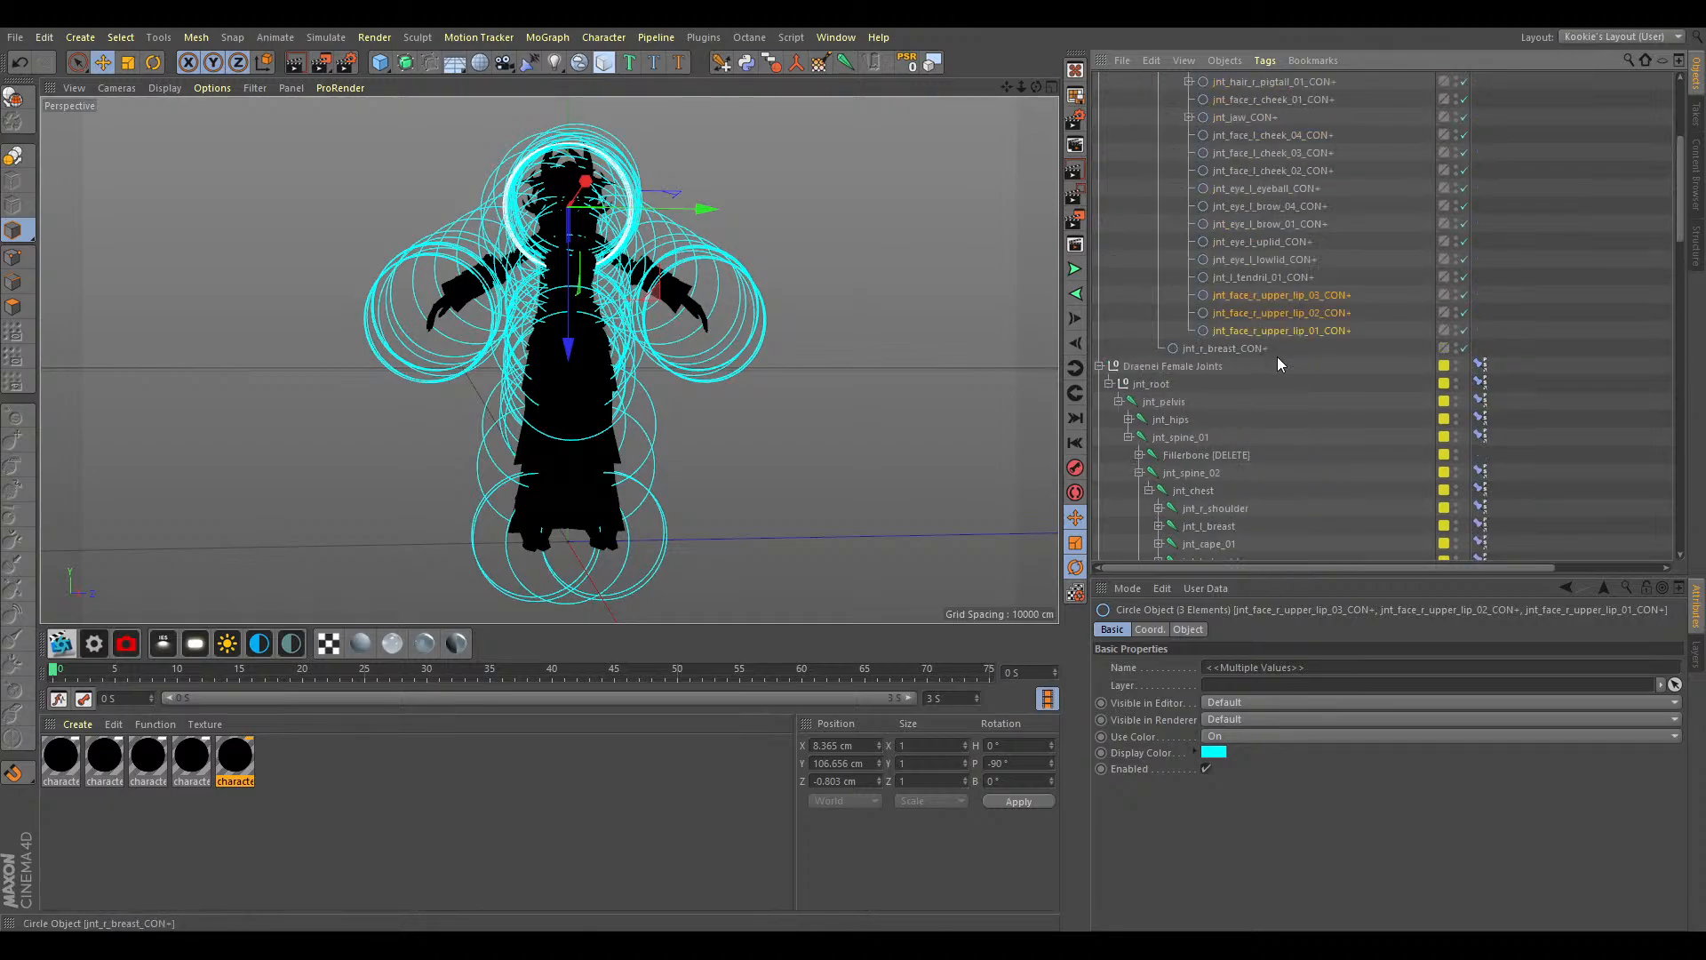
Create circle controllers for the joints jnt_eye_l_brow_02, jnt_eye_l_brow_03, jnt_face_r_cheek_02 and jnt_face_upper_teeth.
{"action": "scroll", "coordinate": [1279, 363], "scroll_direction": "down", "scroll_amount": 6}
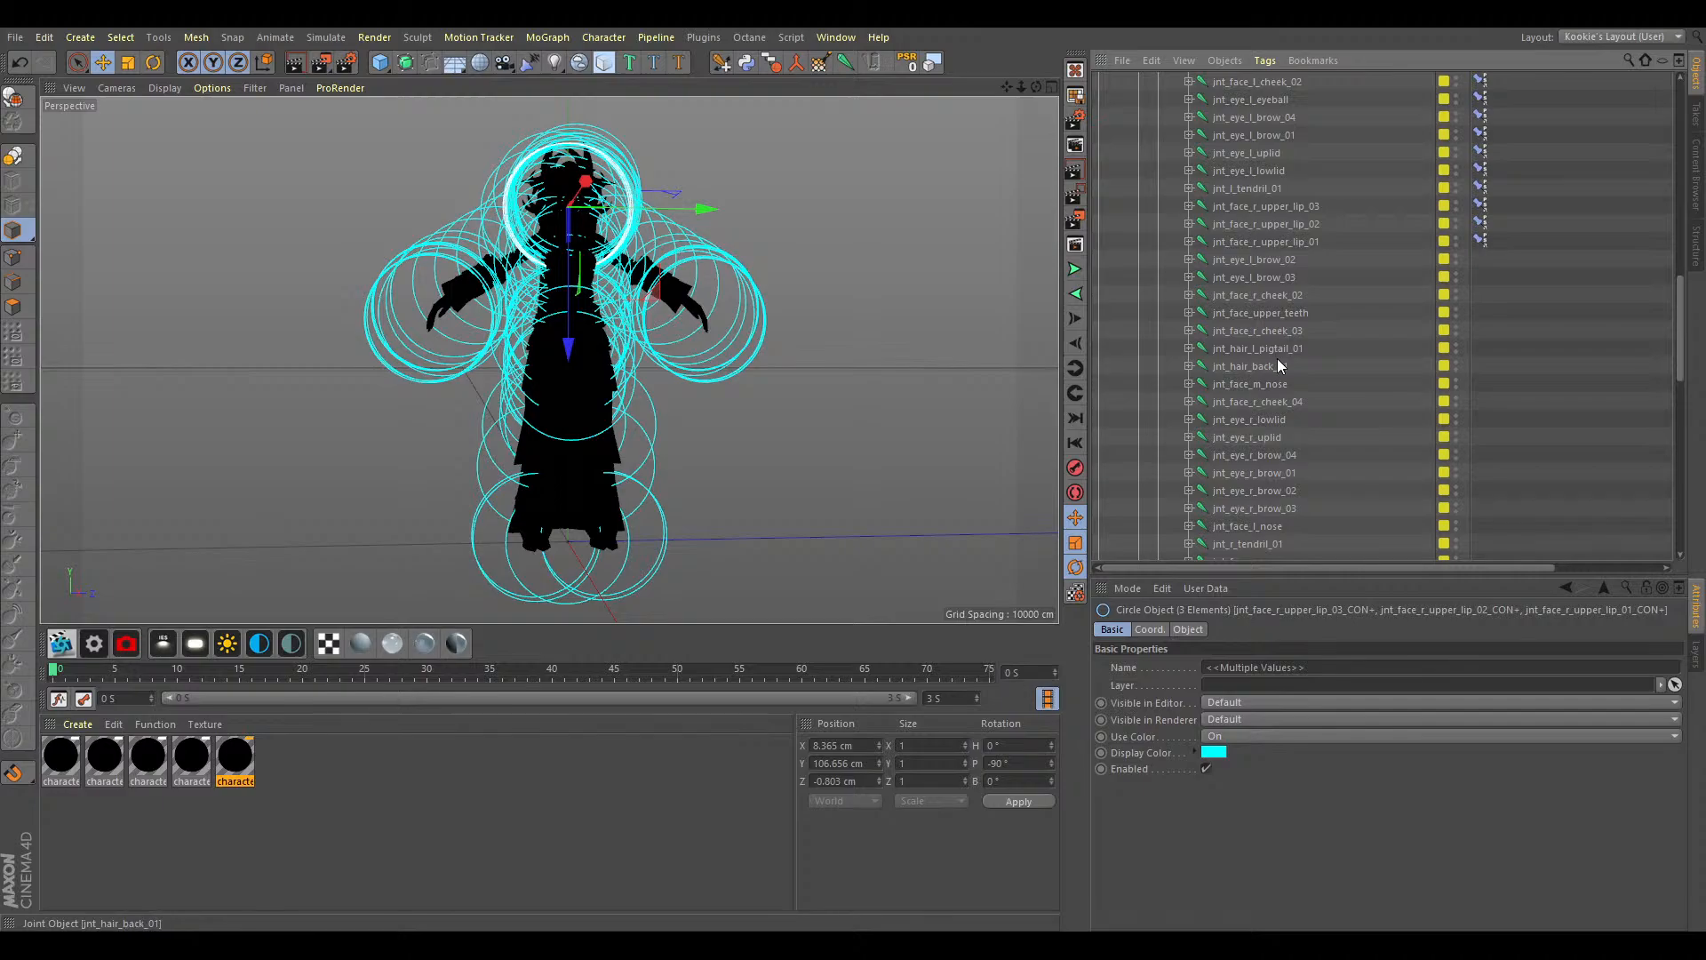
{"action": "left_click_drag", "start_coordinate": [1305, 259], "coordinate": [1287, 314]}
{"action": "scroll", "coordinate": [1239, 402], "scroll_direction": "up", "scroll_amount": 15}
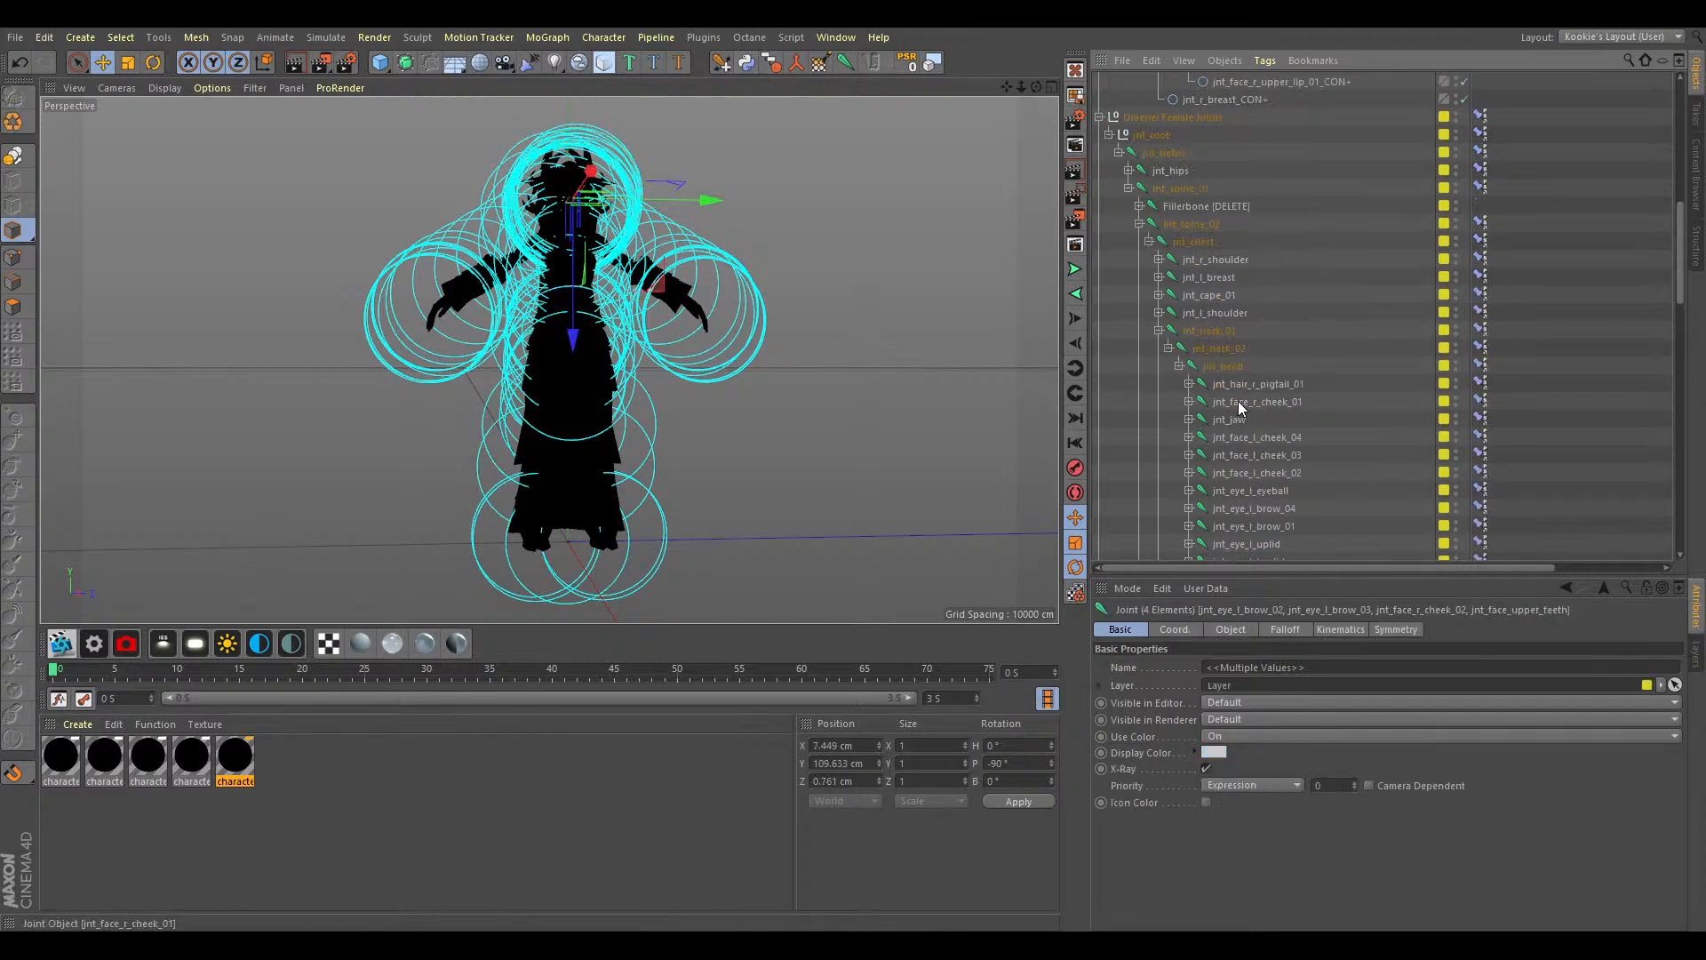
Put the two left brow, right cheek and upper teeth controllers in joint order and nest them at the end of jnt_head_CON+.
{"action": "mouse_move", "coordinate": [1187, 76]}
{"action": "left_mouse_down"}
{"action": "mouse_move", "coordinate": [1197, 107]}
{"action": "mouse_move", "coordinate": [1187, 88]}
{"action": "left_mouse_up"}
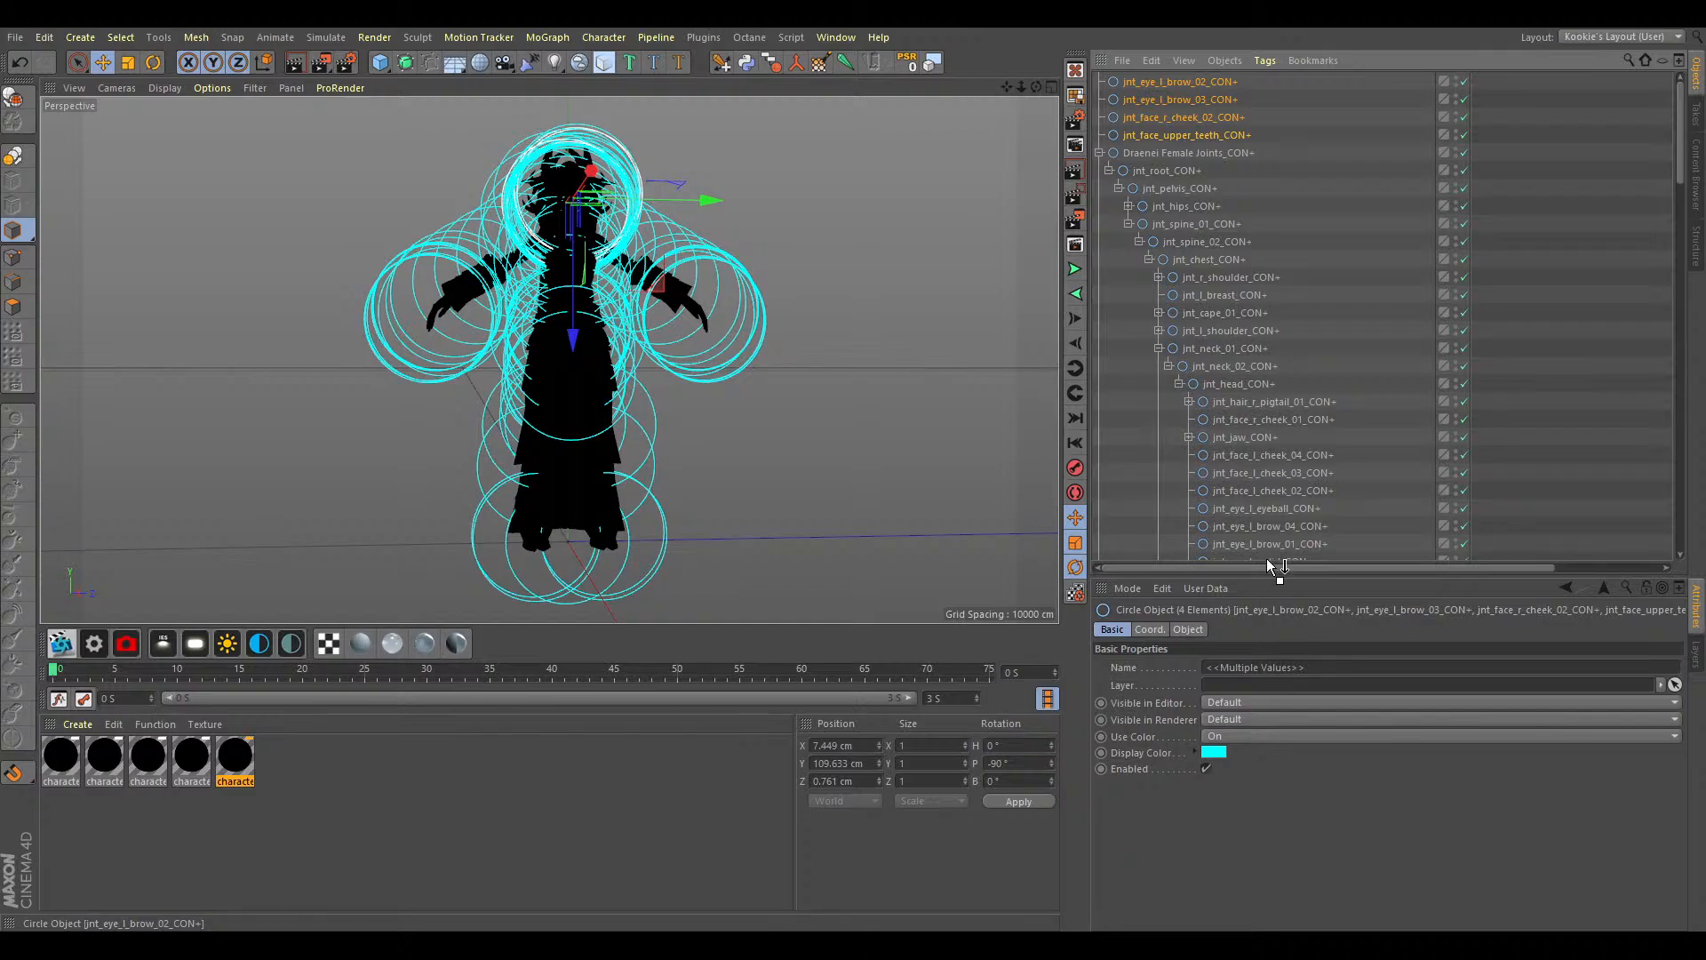
{"action": "scroll", "coordinate": [1266, 558], "scroll_direction": "down", "scroll_amount": 6}
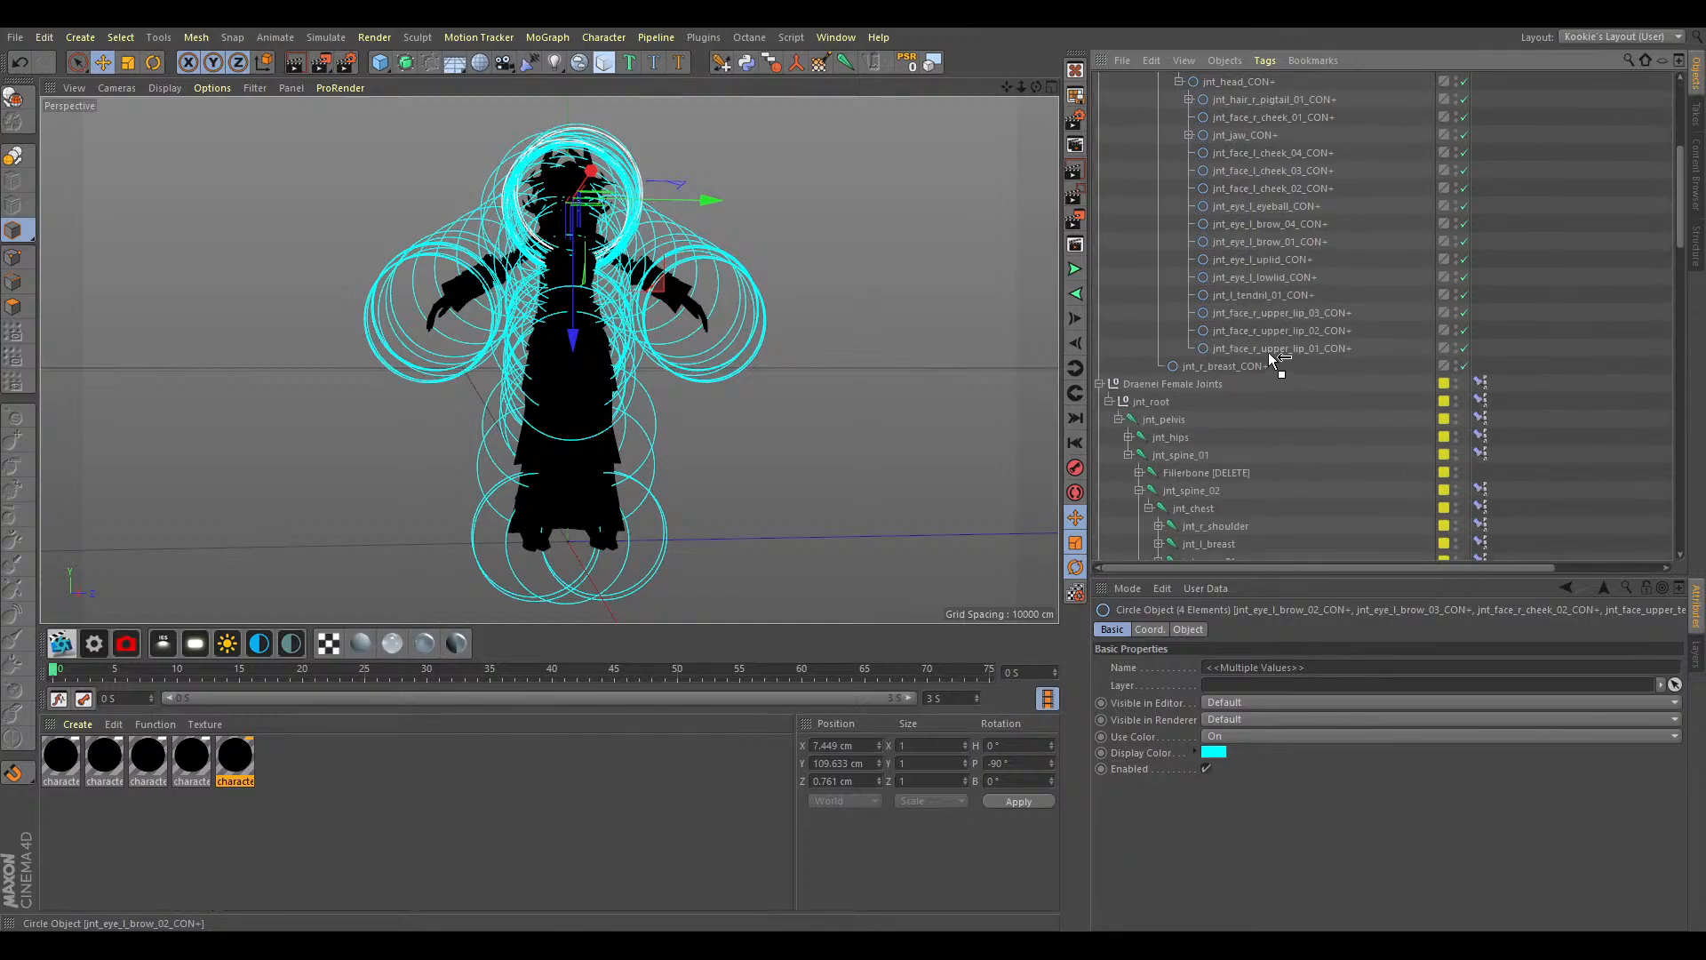
{"action": "scroll", "coordinate": [1268, 359], "scroll_direction": "down", "scroll_amount": 10}
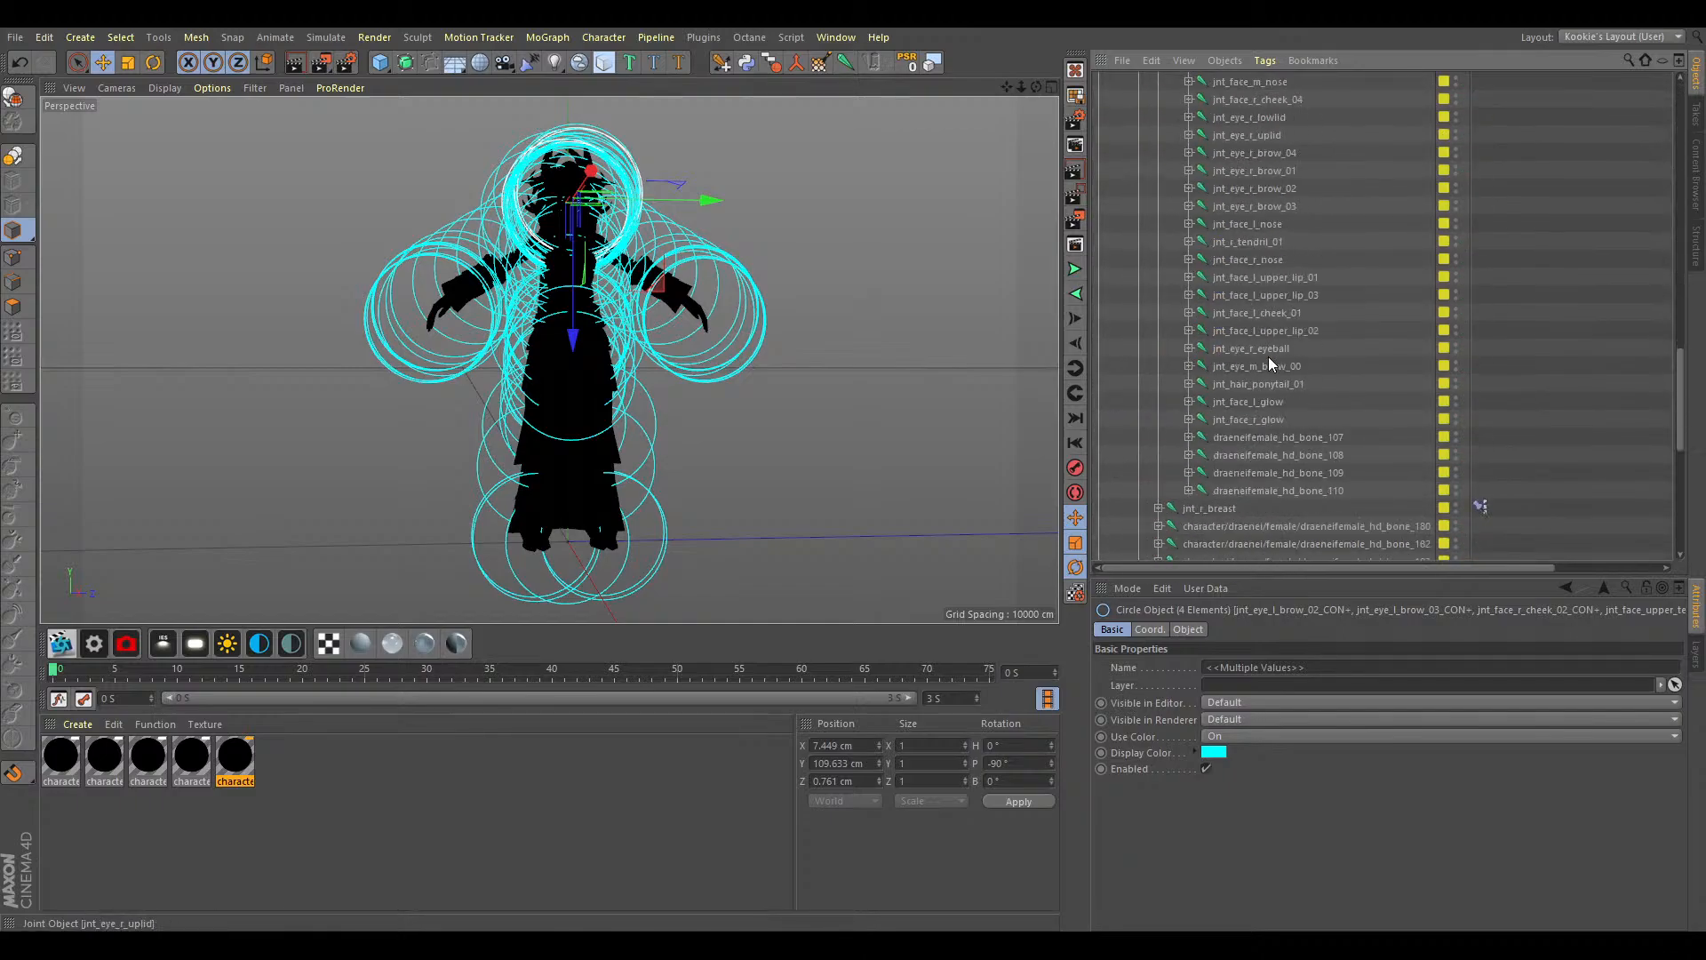
Create circle controllers for the joints jnt_face_r_cheek_03, jnt_hair_l_pigtail_01, jnt_hair_back_01, jnt_face_m_nose and jnt_face_r_cheek_04.
{"action": "scroll", "coordinate": [1266, 213], "scroll_direction": "up", "scroll_amount": 2}
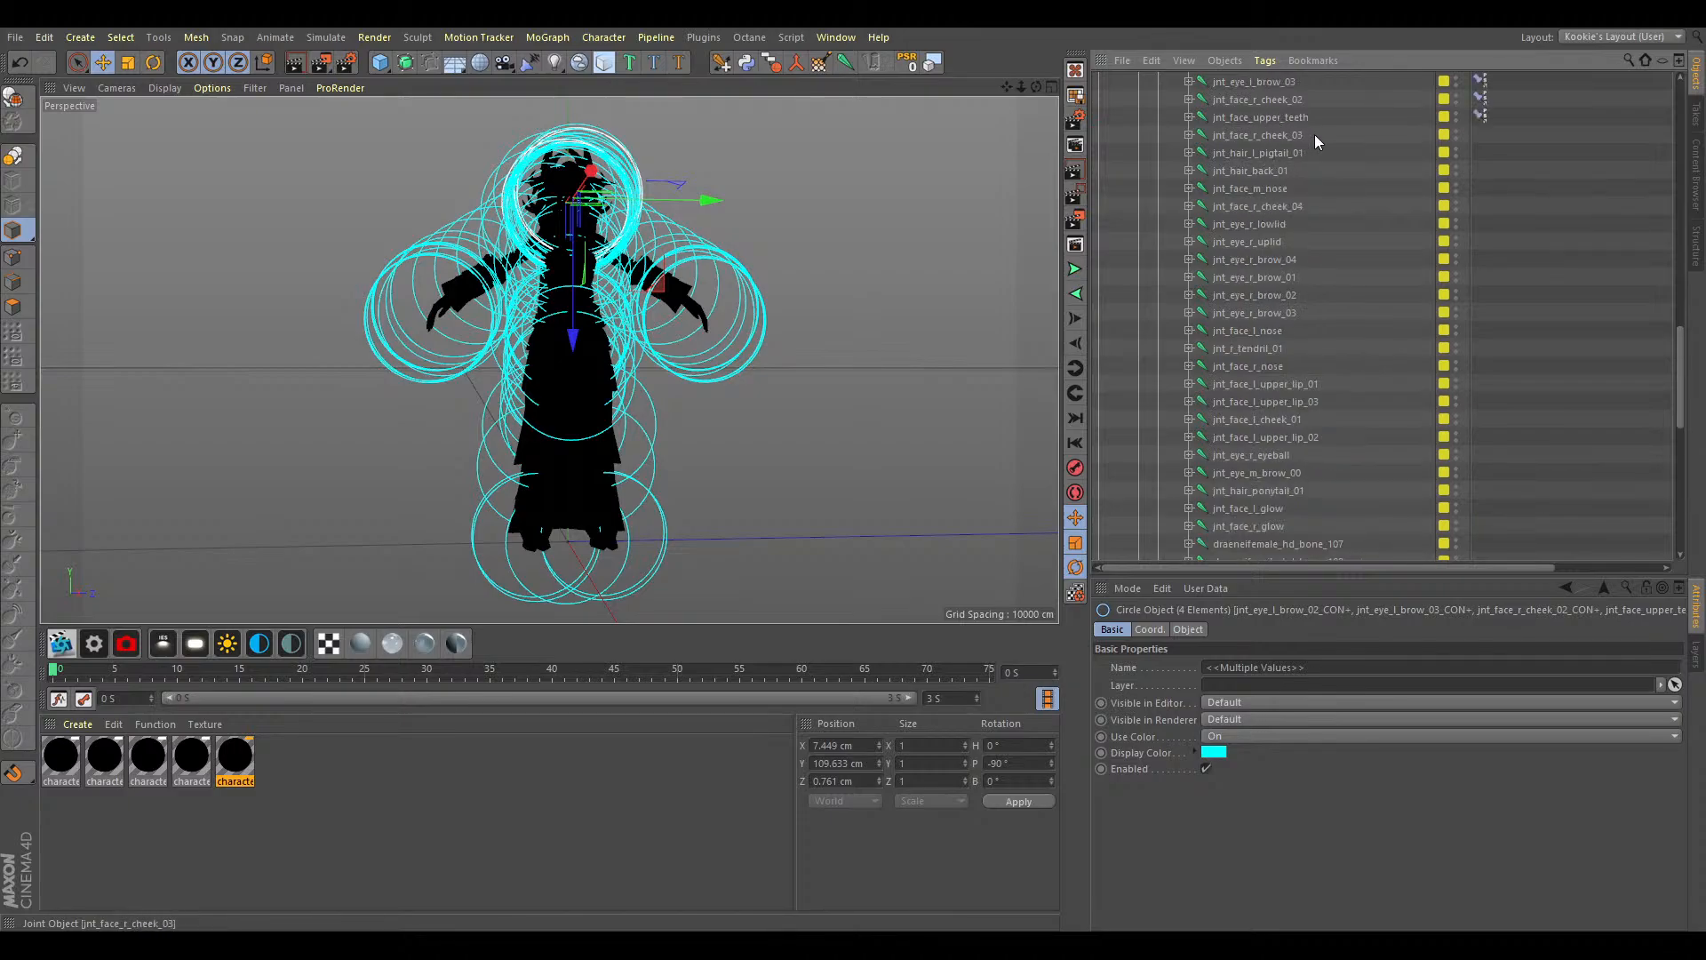
{"action": "left_click_drag", "start_coordinate": [1326, 135], "coordinate": [1239, 211]}
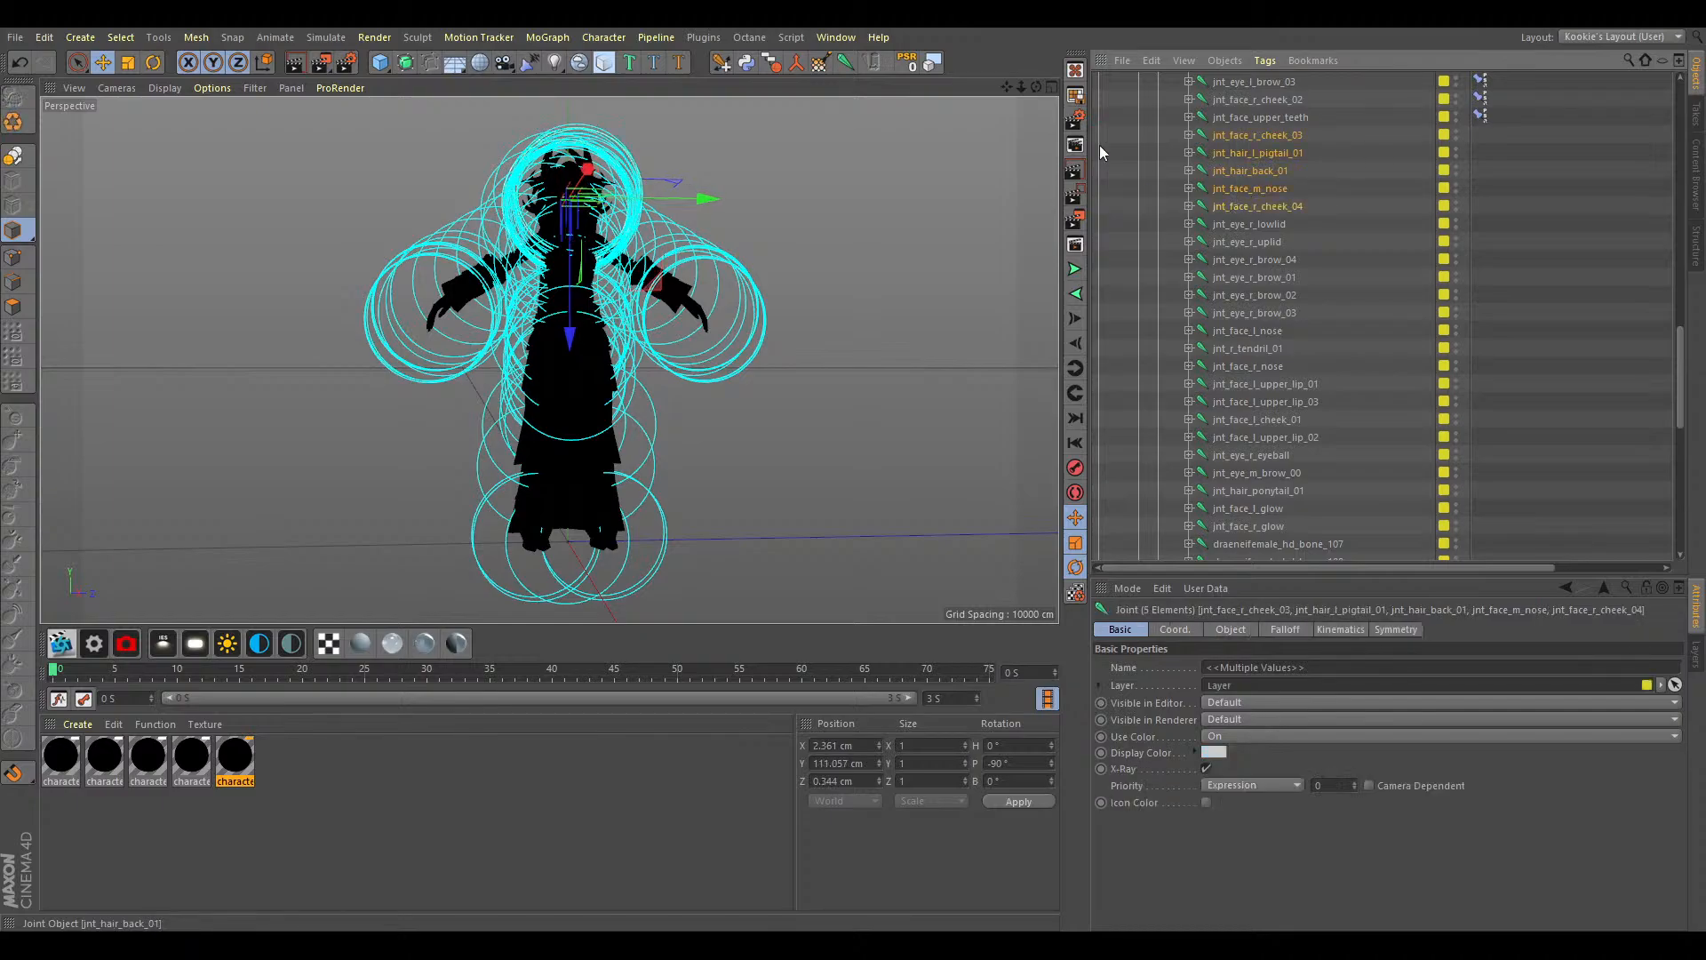
{"action": "left_click", "coordinate": [746, 67]}
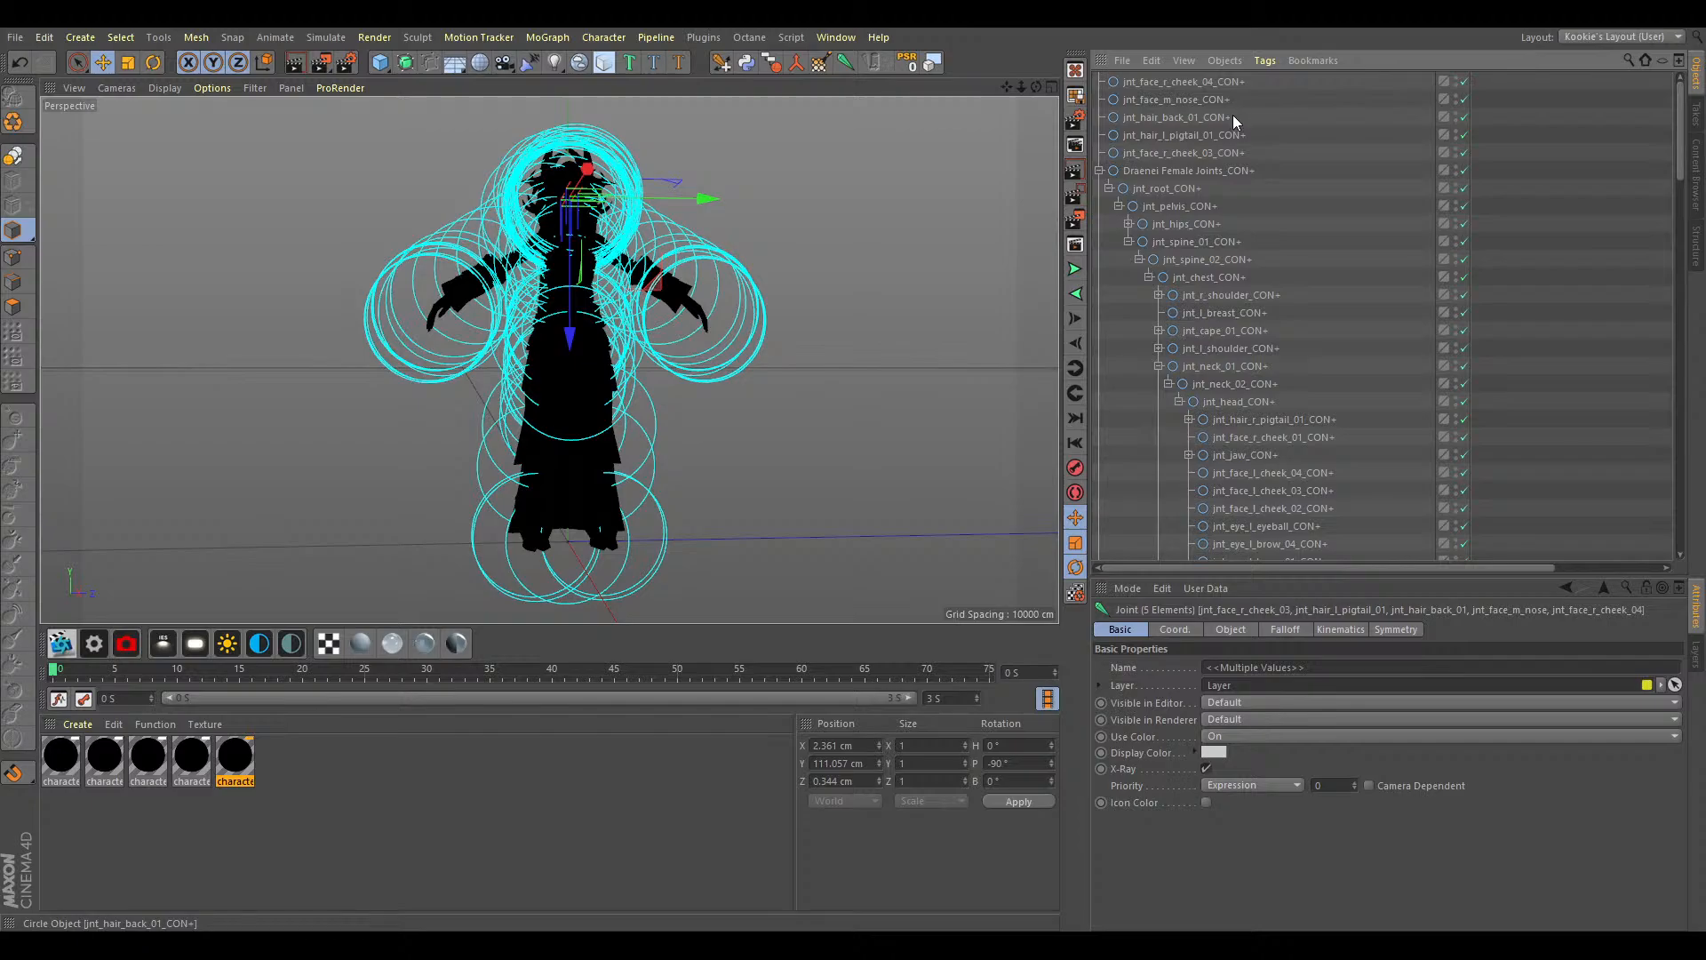
Nest the five new cheek, hair and nose controllers in joint order under jnt_head_CON+, after jnt_face_upper_teeth_CON+.
{"action": "left_click_drag", "start_coordinate": [1214, 149], "coordinate": [1277, 520]}
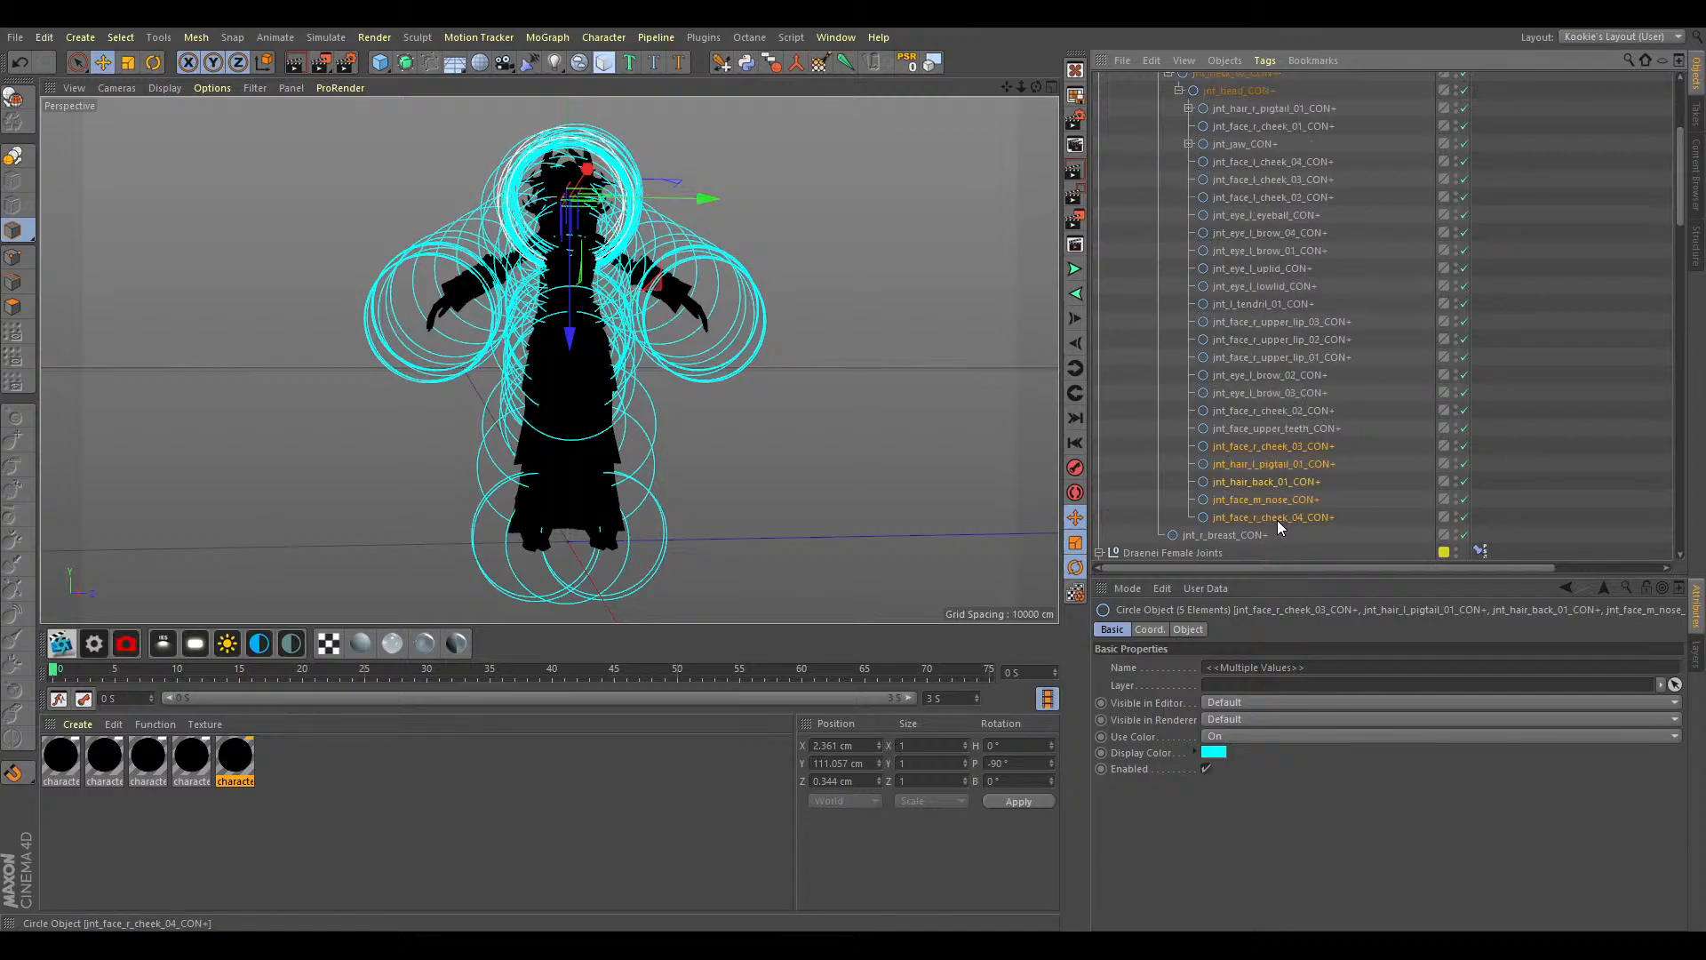
{"action": "scroll", "coordinate": [1279, 471], "scroll_direction": "down", "scroll_amount": 8}
{"action": "scroll", "coordinate": [1270, 476], "scroll_direction": "down", "scroll_amount": 3}
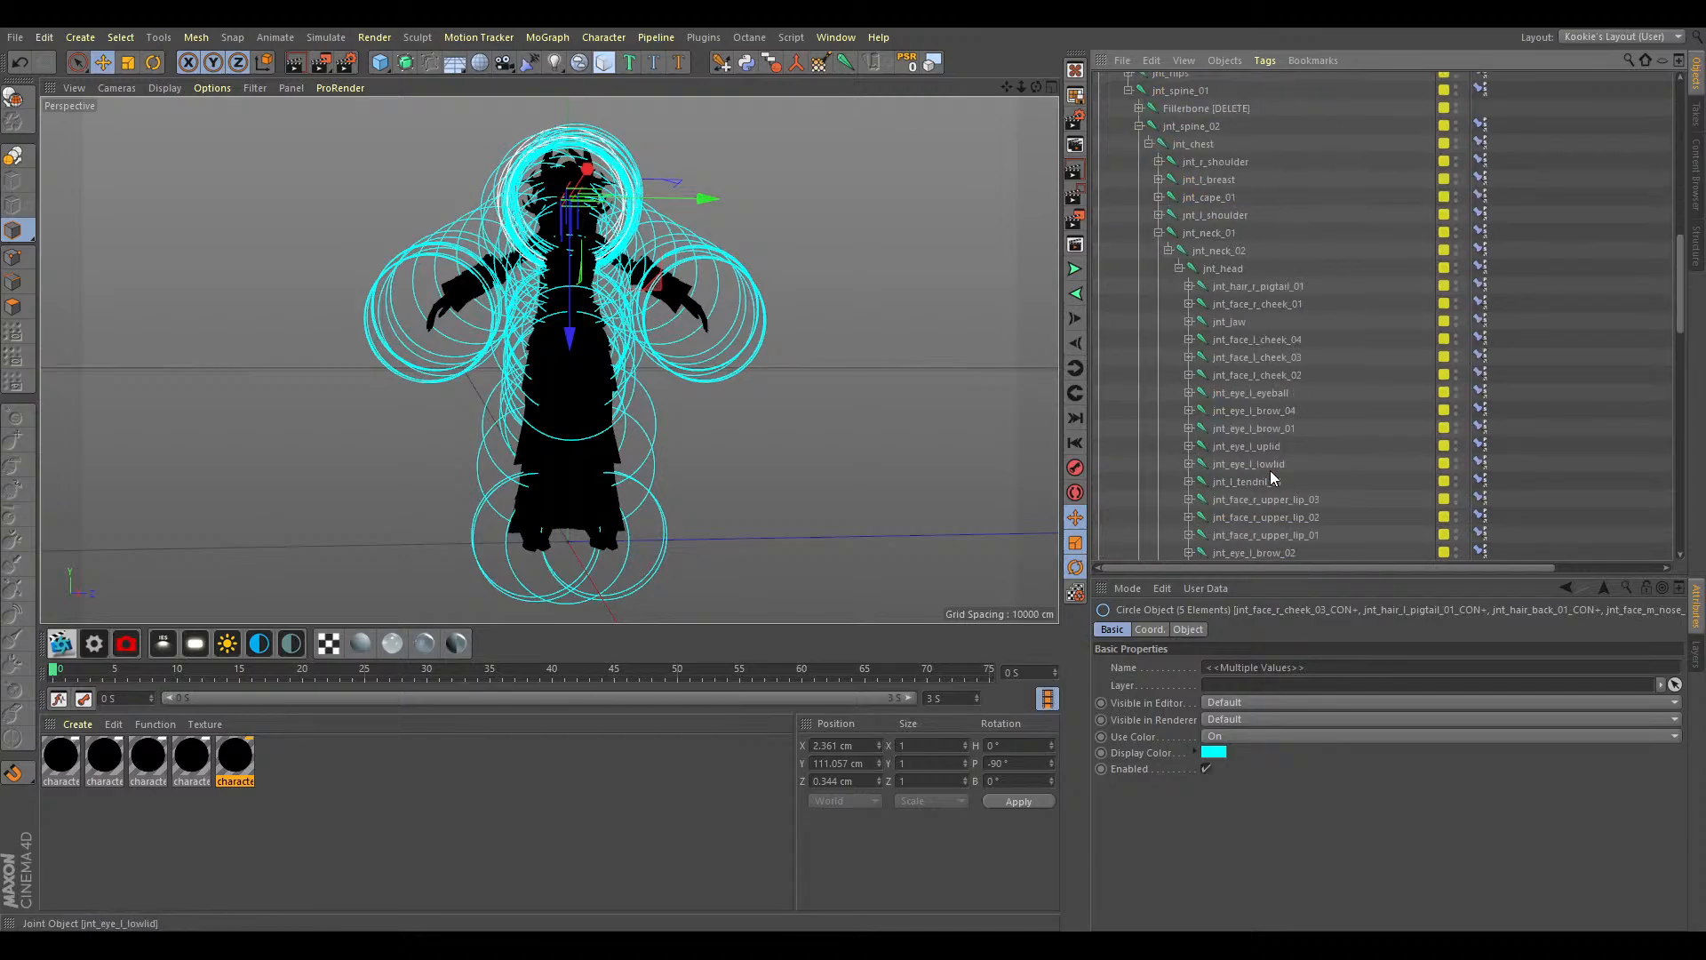
{"action": "scroll", "coordinate": [1256, 391], "scroll_direction": "down", "scroll_amount": 6}
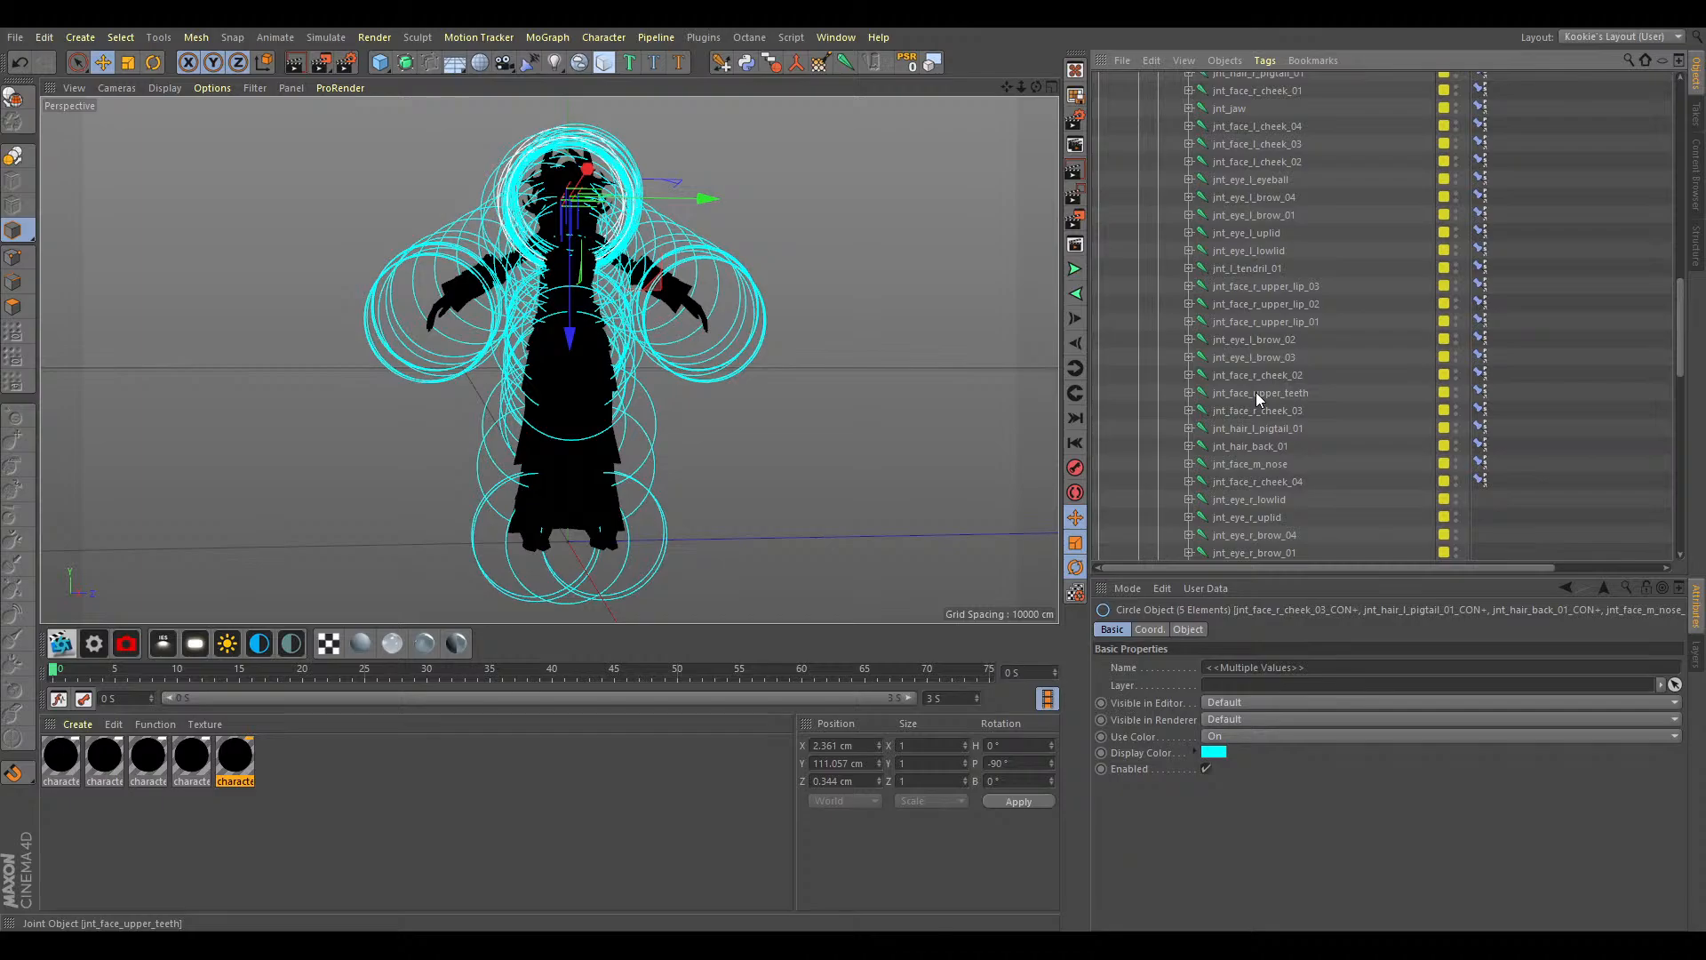
{"action": "scroll", "coordinate": [1267, 333], "scroll_direction": "up", "scroll_amount": 6}
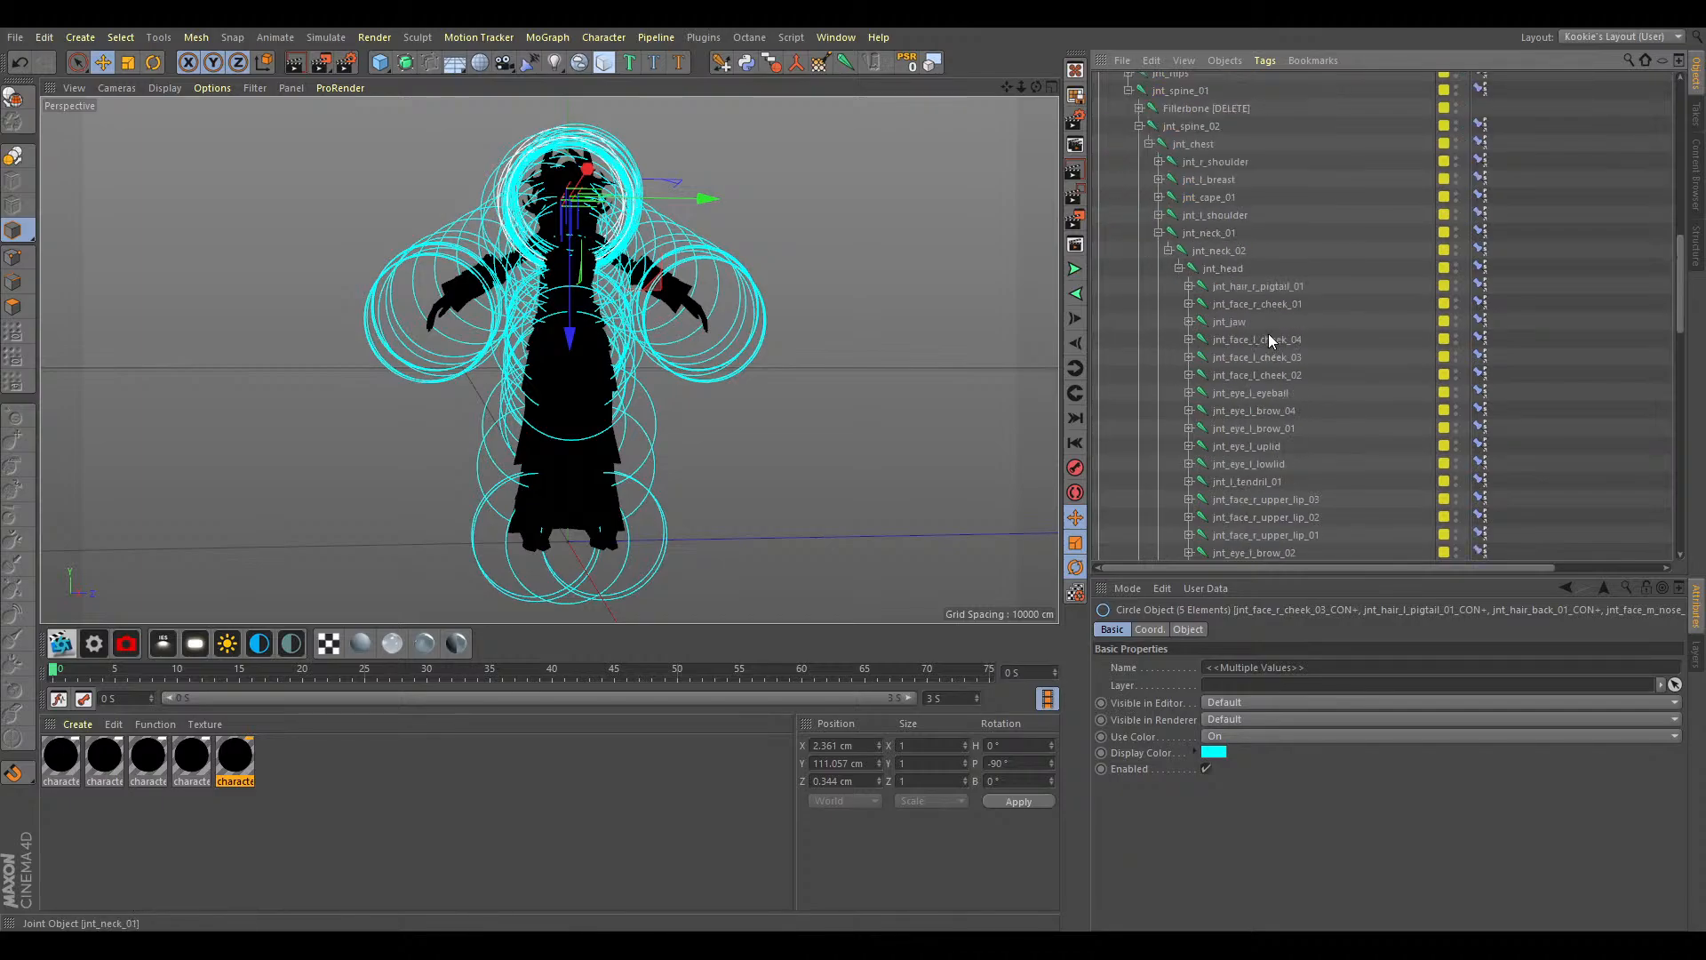
{"action": "scroll", "coordinate": [1267, 333], "scroll_direction": "down", "scroll_amount": 6}
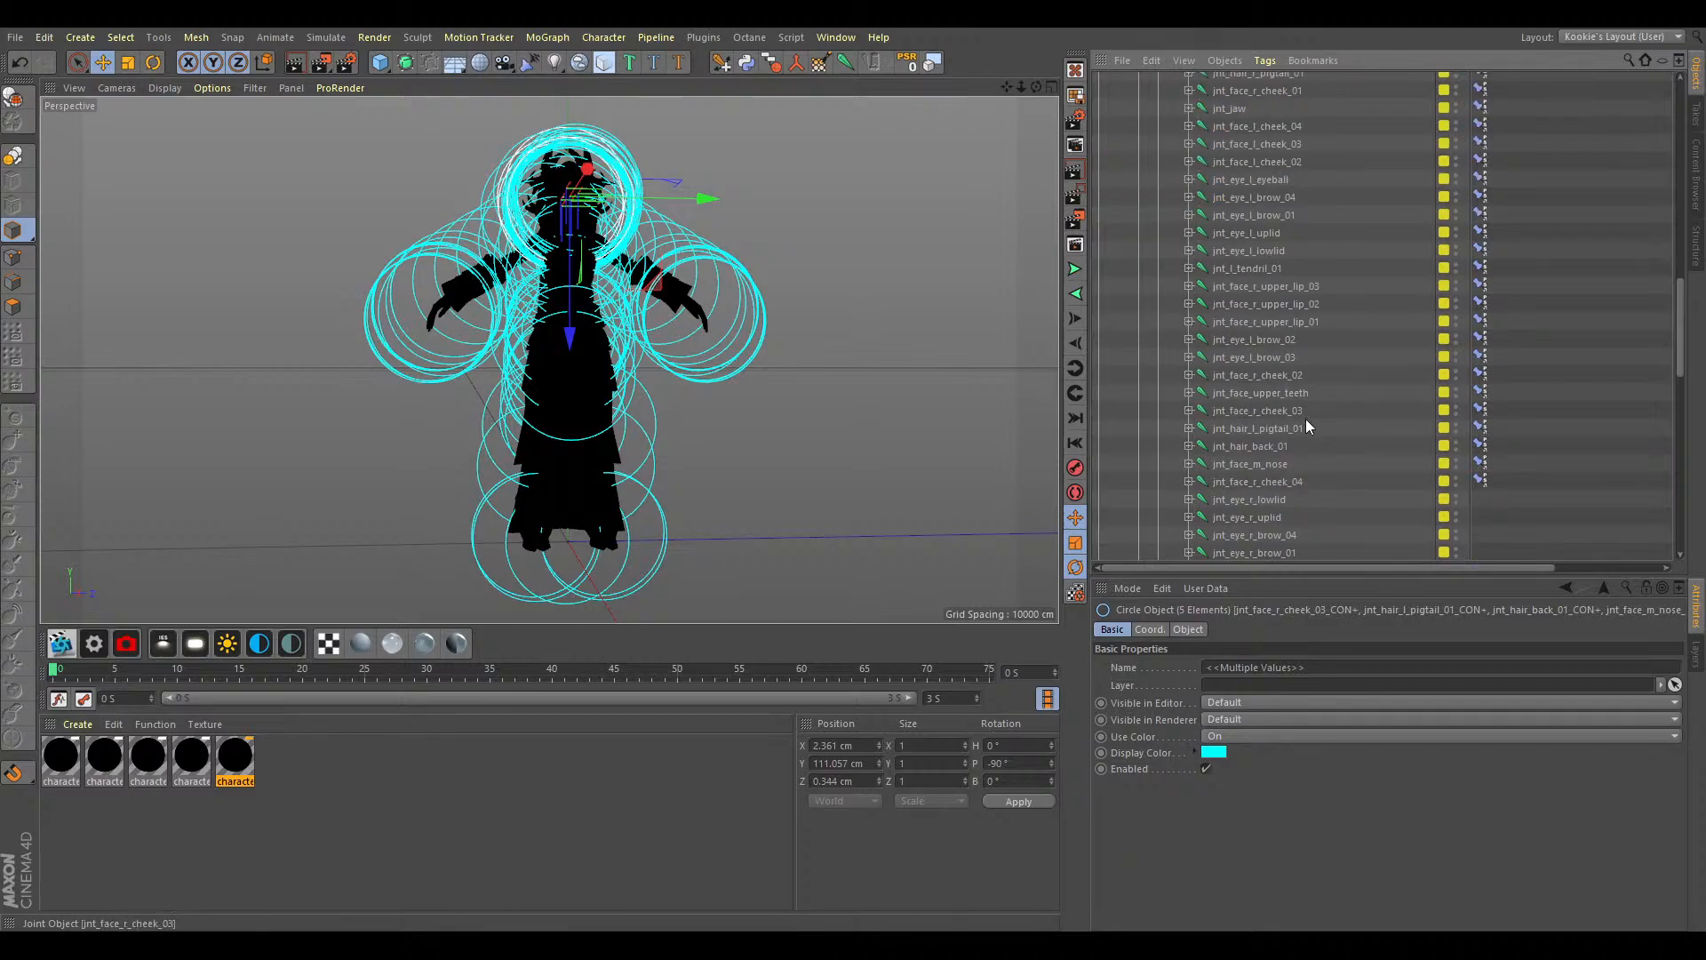
Create circle controllers for the right eye joints jnt_eye_r_lowlid, jnt_eye_r_uplid and jnt_eye_r_brow_01 through 04.
{"action": "left_click_drag", "start_coordinate": [1298, 497], "coordinate": [1255, 410]}
{"action": "scroll", "coordinate": [1205, 259], "scroll_direction": "up", "scroll_amount": 12}
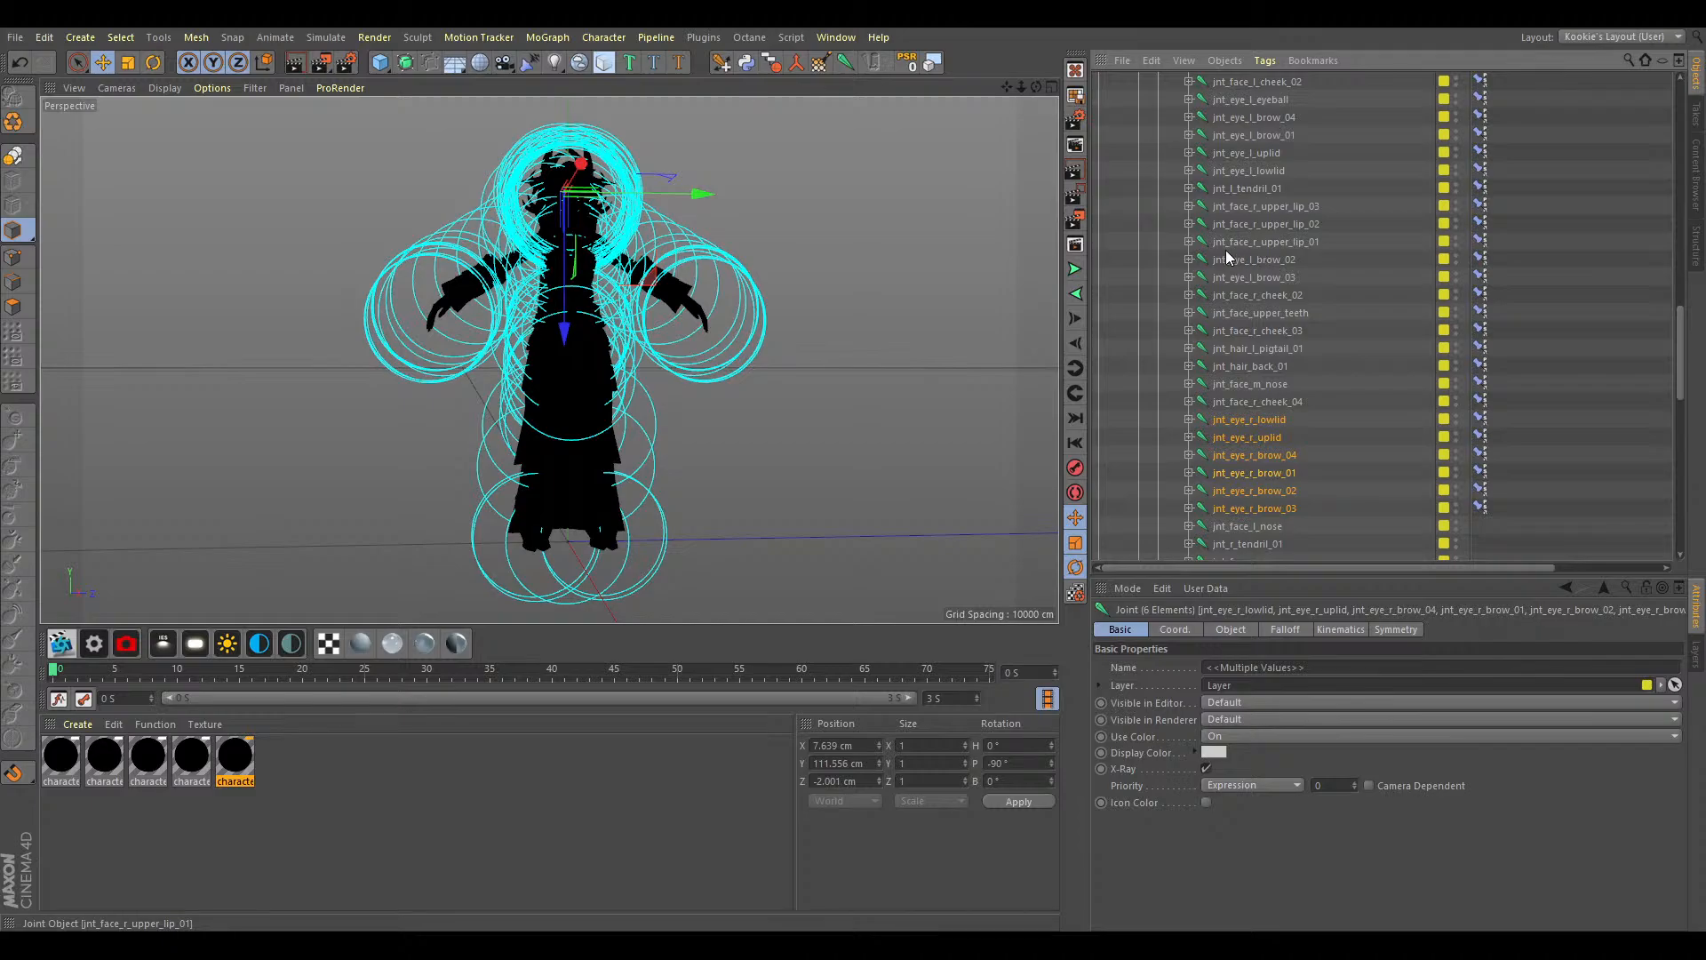
{"action": "scroll", "coordinate": [1207, 249], "scroll_direction": "down", "scroll_amount": 15}
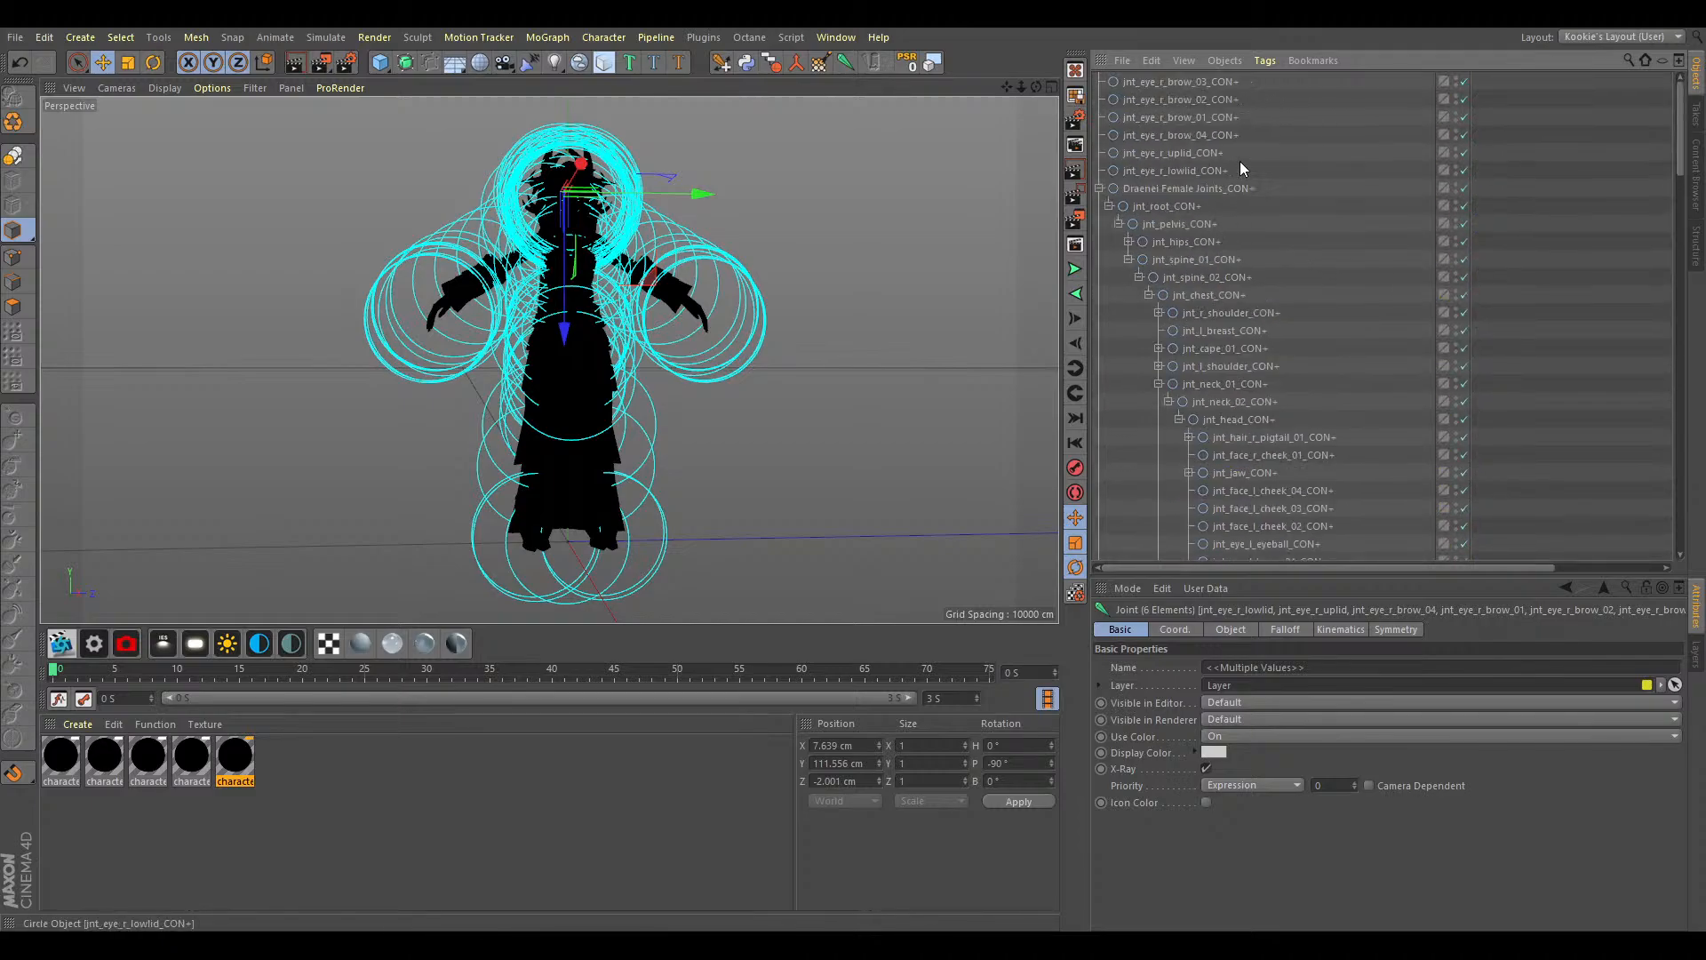
Reorder the right eye controllers as lowlid, uplid, brow_04, 01, 02, 03 and nest them under jnt_head_CON+ after jnt_face_r_cheek_04_CON+.
{"action": "left_click_drag", "start_coordinate": [1202, 168], "coordinate": [1198, 80]}
{"action": "left_click_drag", "start_coordinate": [1181, 168], "coordinate": [1195, 105]}
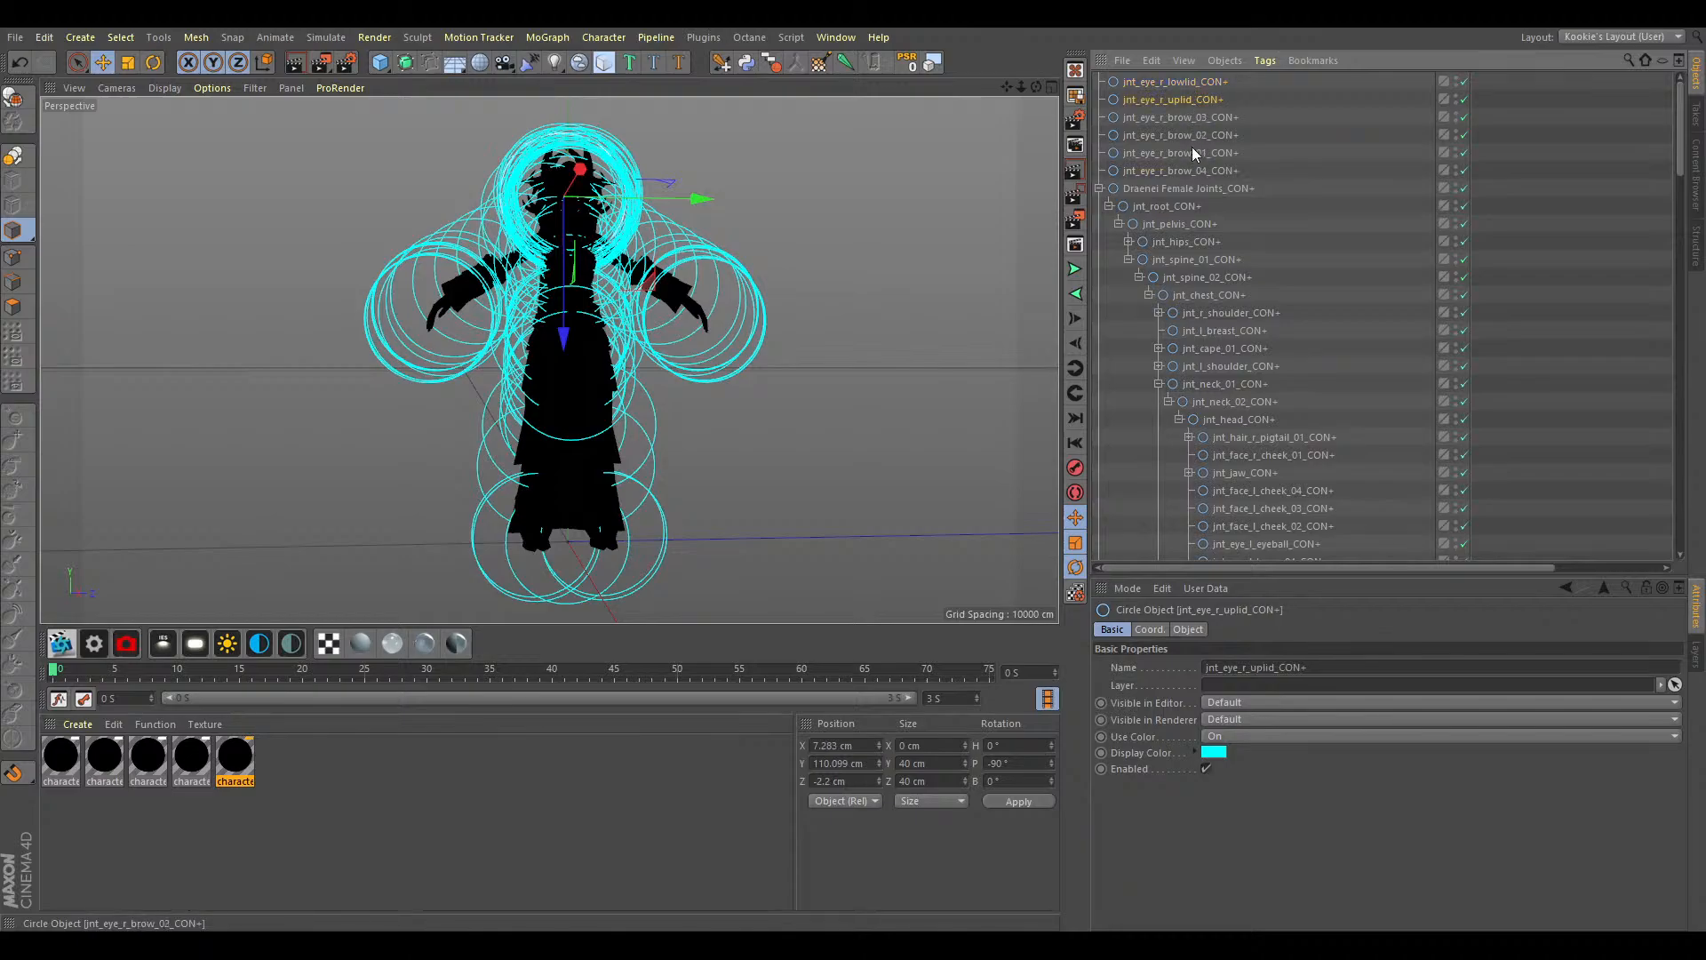
{"action": "left_click_drag", "start_coordinate": [1195, 169], "coordinate": [1165, 73]}
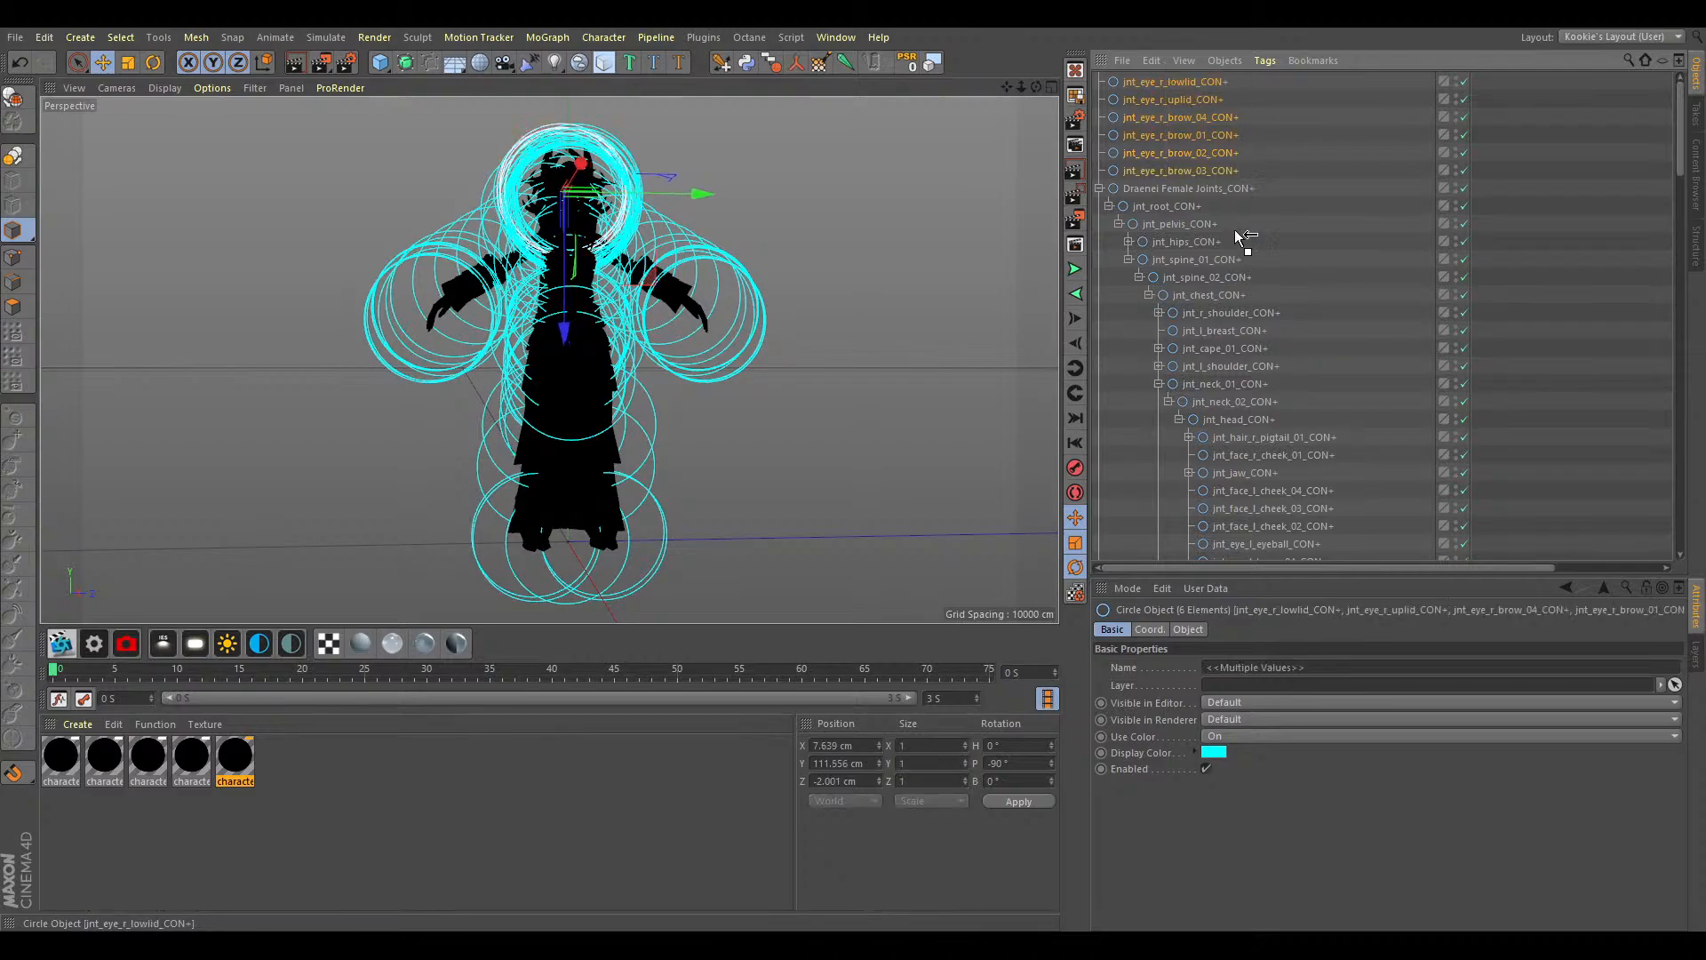
{"action": "left_click_drag", "start_coordinate": [1280, 555], "coordinate": [1293, 342]}
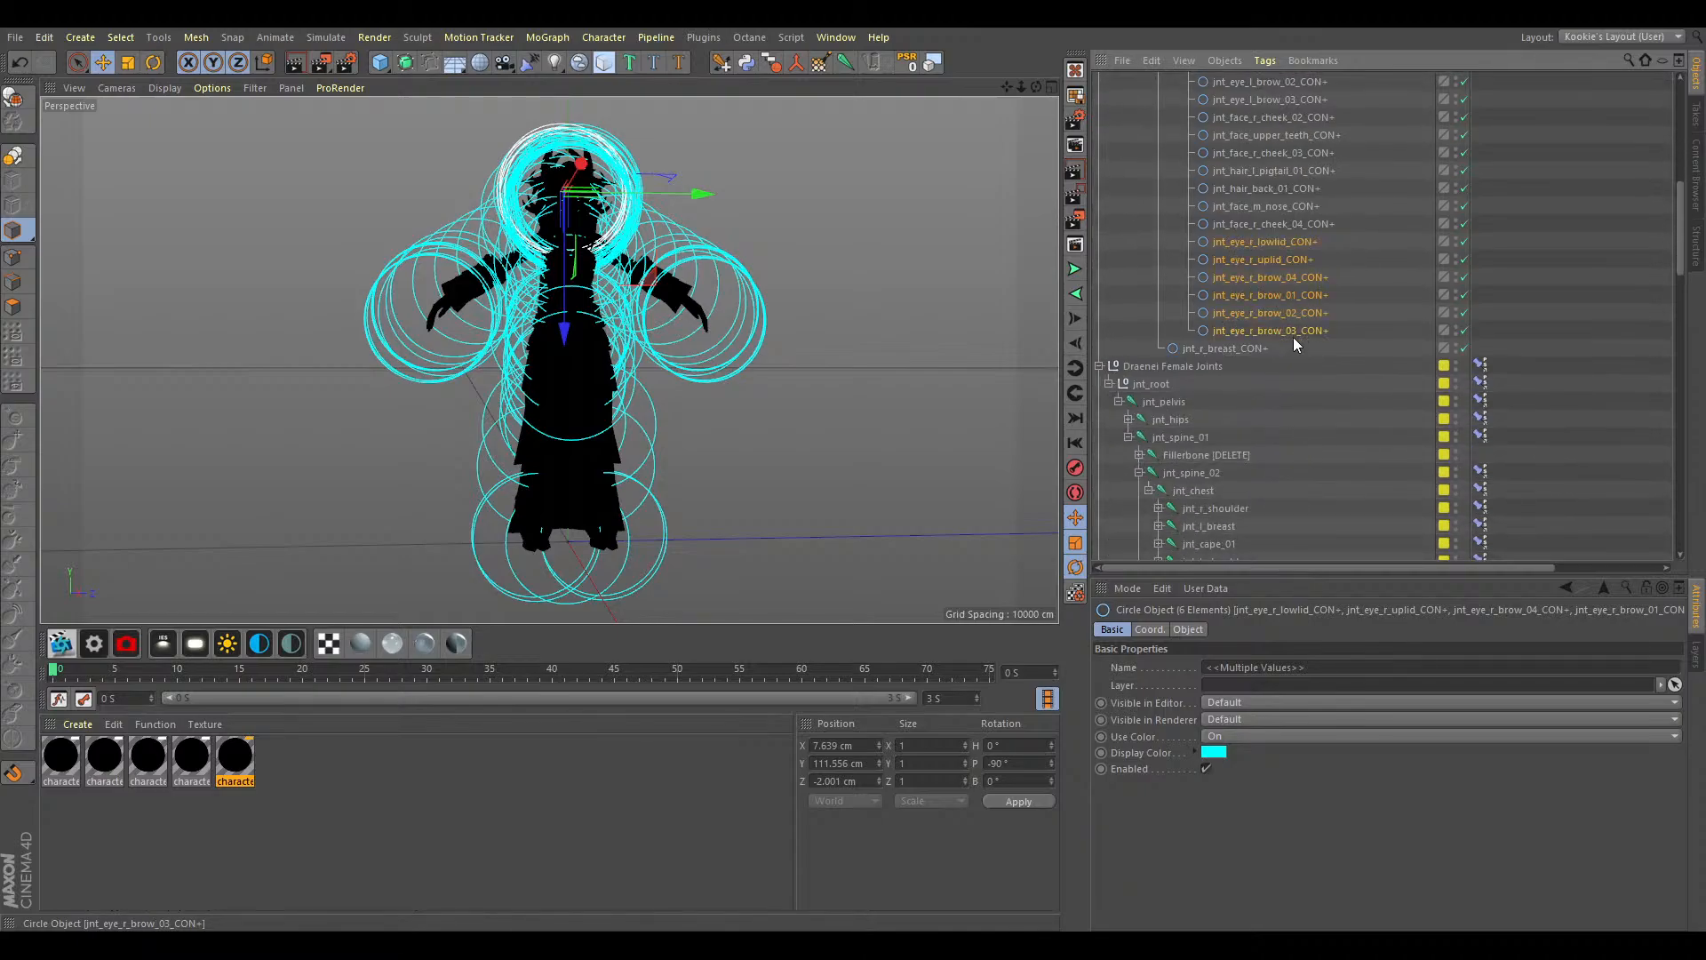
{"action": "scroll", "coordinate": [1293, 337], "scroll_direction": "down", "scroll_amount": 10}
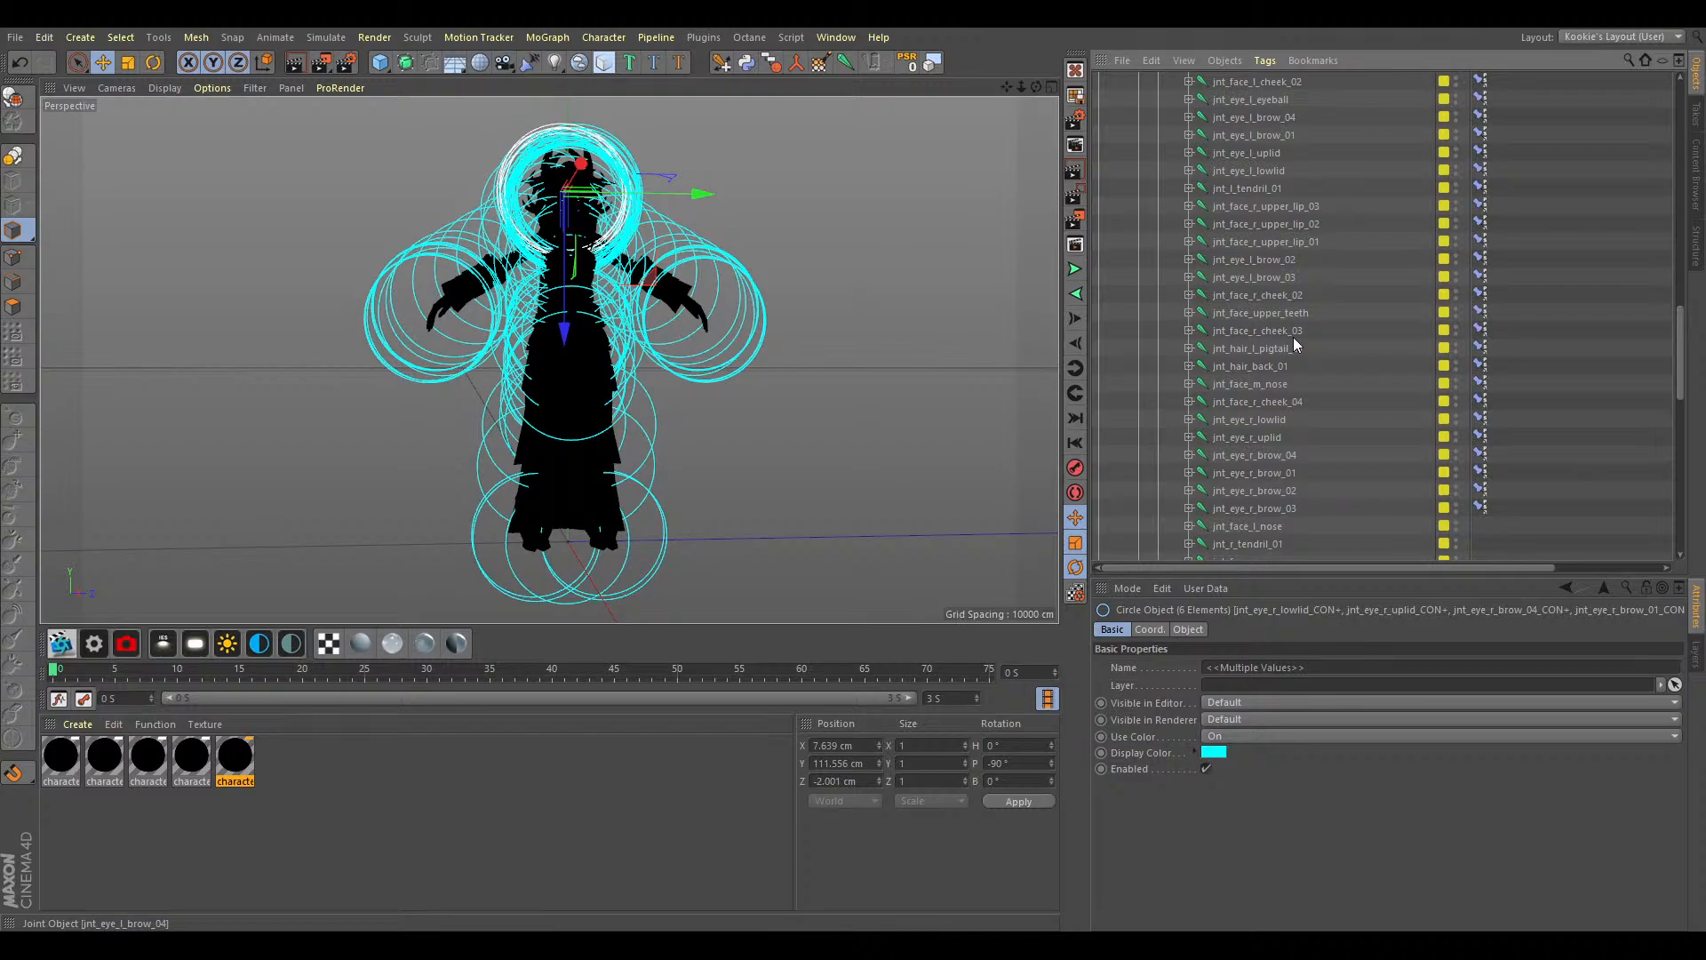
{"action": "scroll", "coordinate": [1293, 343], "scroll_direction": "up", "scroll_amount": 8}
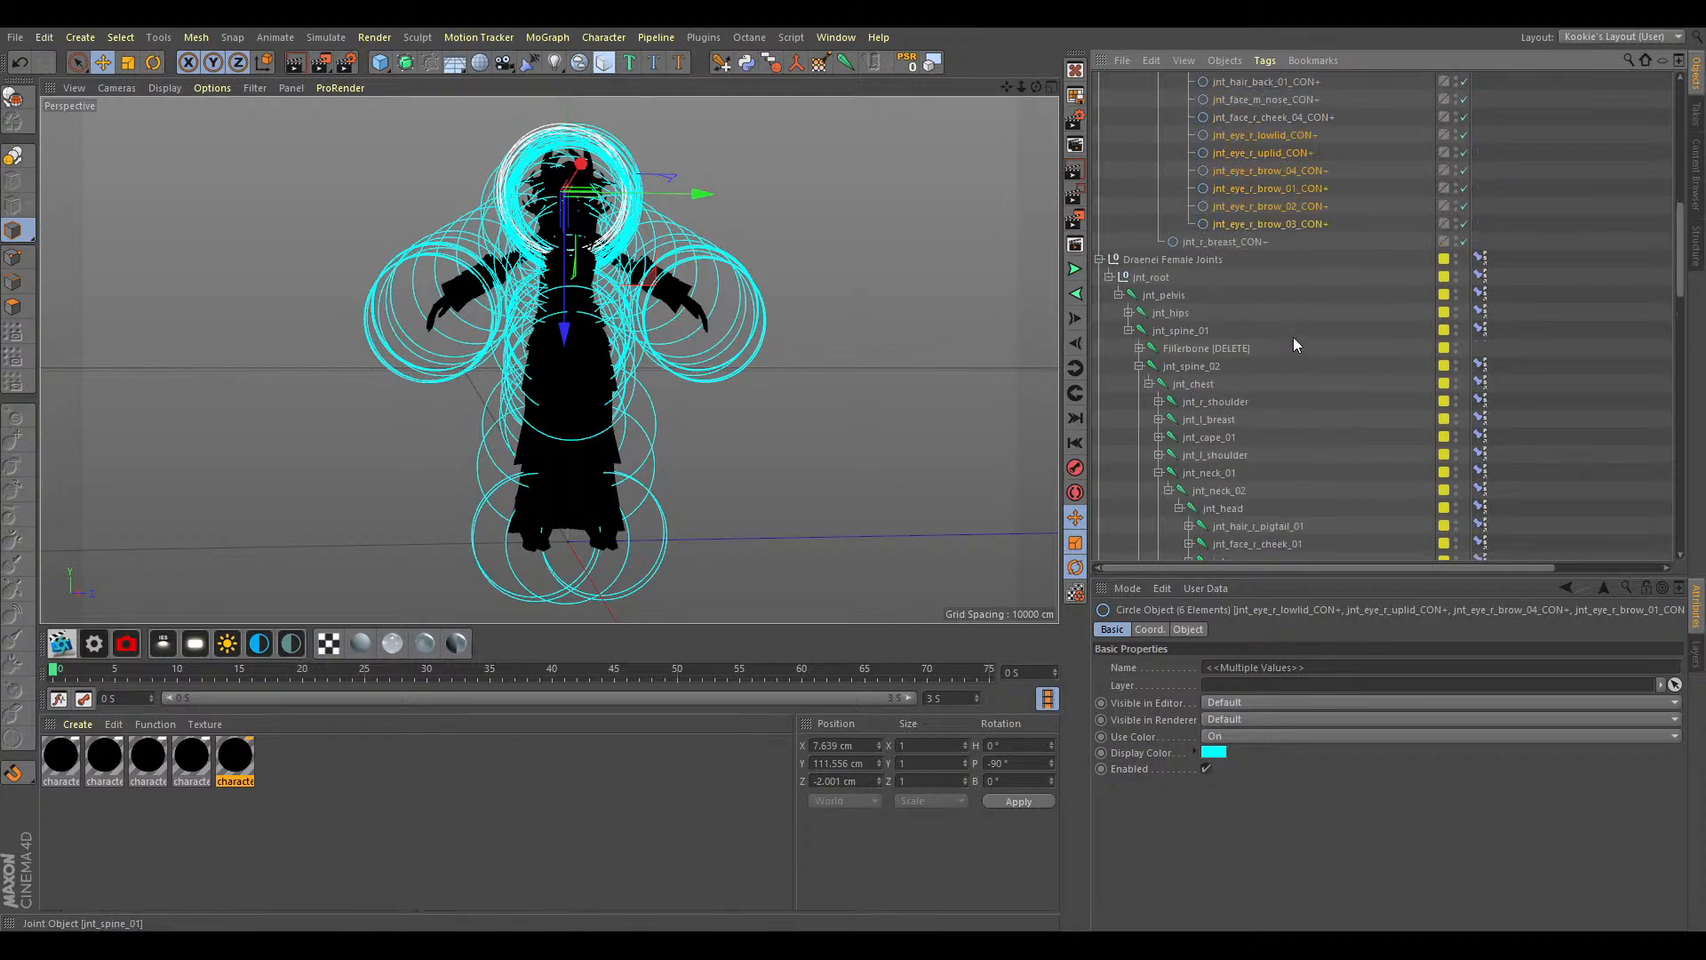
{"action": "scroll", "coordinate": [1293, 344], "scroll_direction": "down", "scroll_amount": 8}
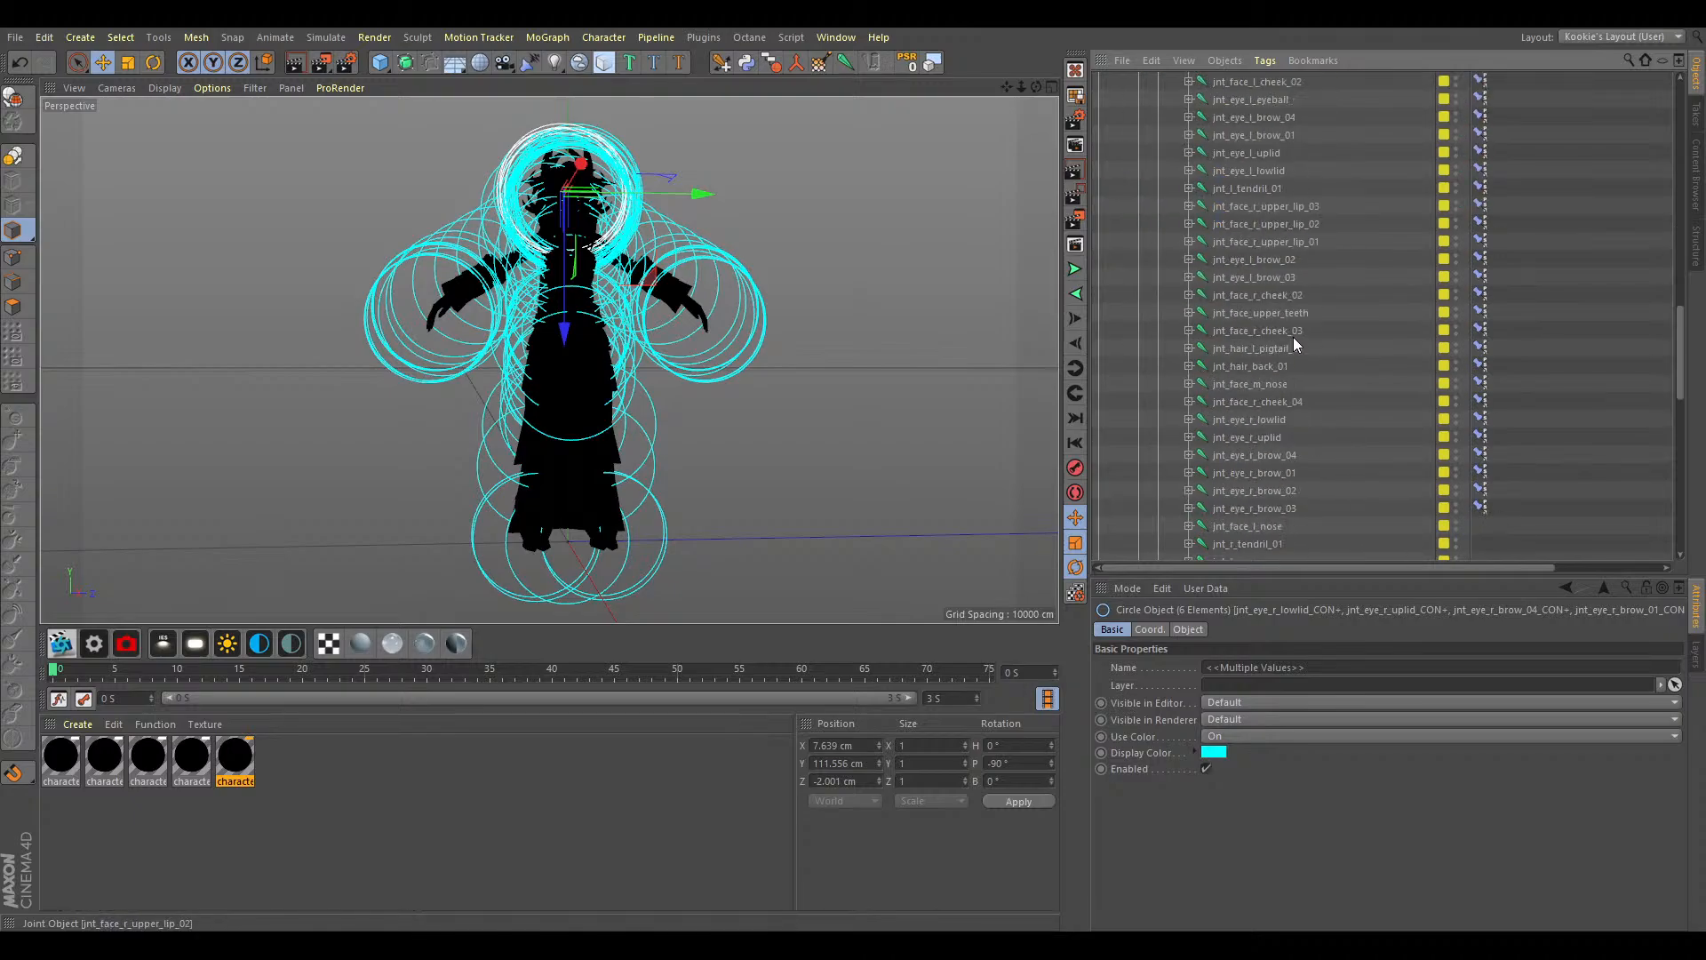
Create circle controllers for the eight head joints from jnt_face_l_nose through jnt_eye_r_eyeball.
{"action": "left_click_drag", "start_coordinate": [1291, 419], "coordinate": [1239, 540]}
{"action": "scroll", "coordinate": [1155, 178], "scroll_direction": "up", "scroll_amount": 5}
{"action": "scroll", "coordinate": [1186, 360], "scroll_direction": "down", "scroll_amount": 15}
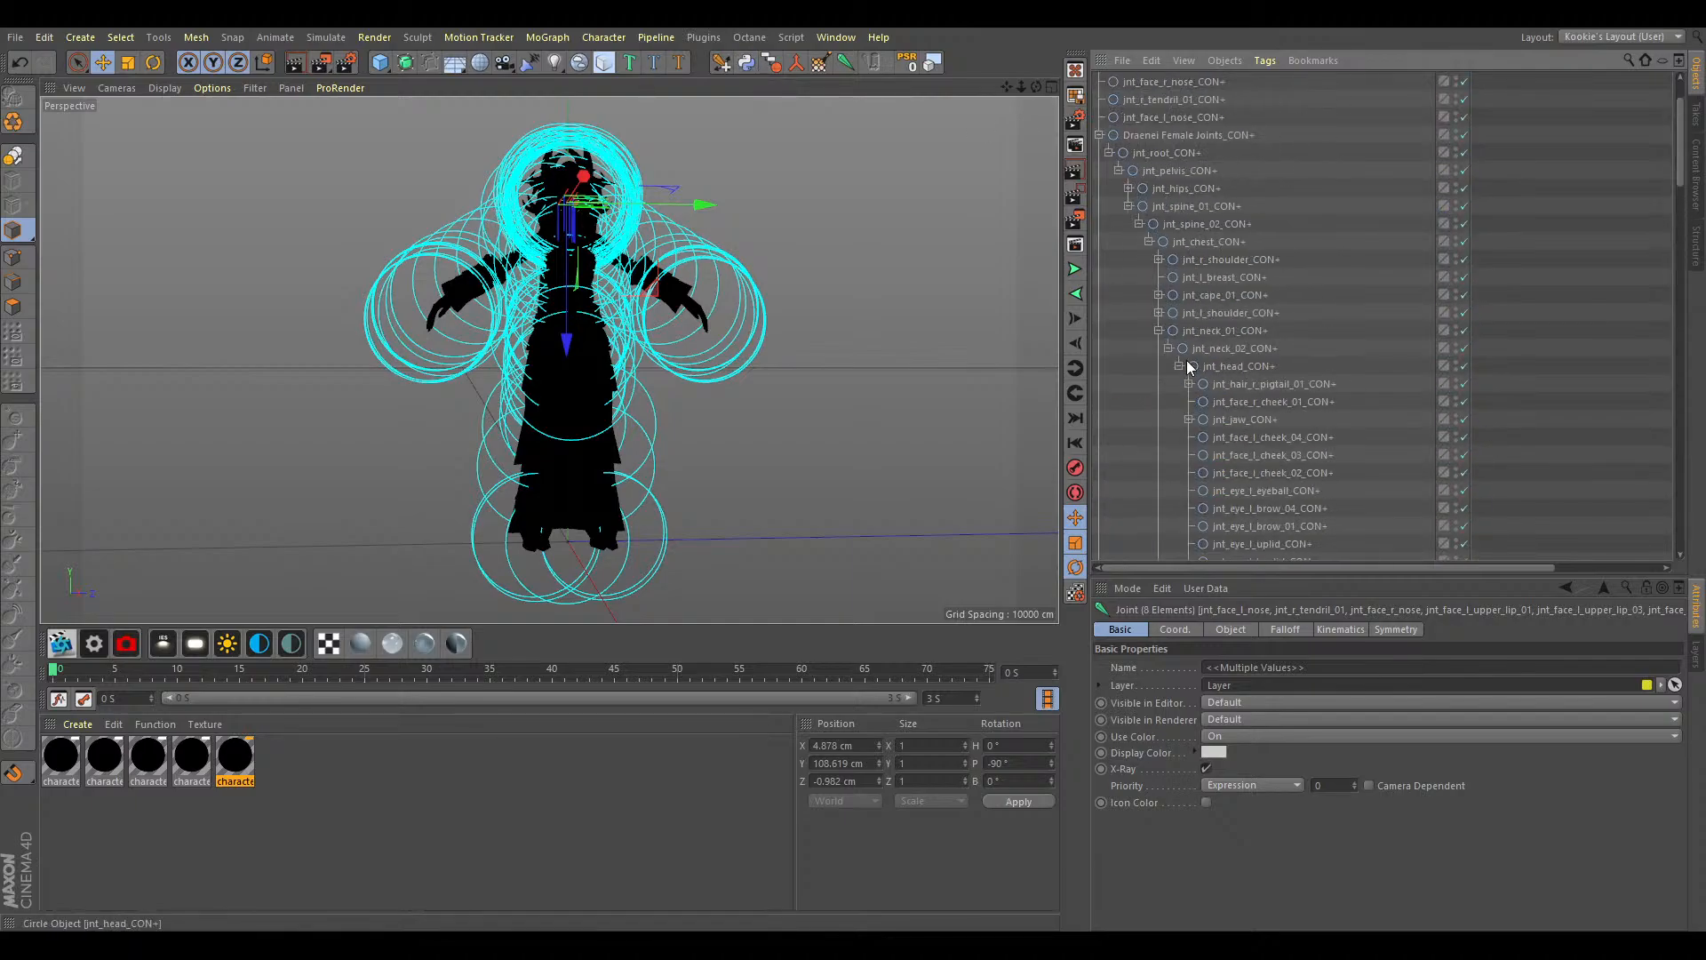
Reorder the controllers from jnt_face_l_nose_CON+ to jnt_eye_r_eyeball_CON+ to match the joints and nest them at the end of jnt_head_CON+.
{"action": "left_click_drag", "start_coordinate": [1182, 206], "coordinate": [1210, 152]}
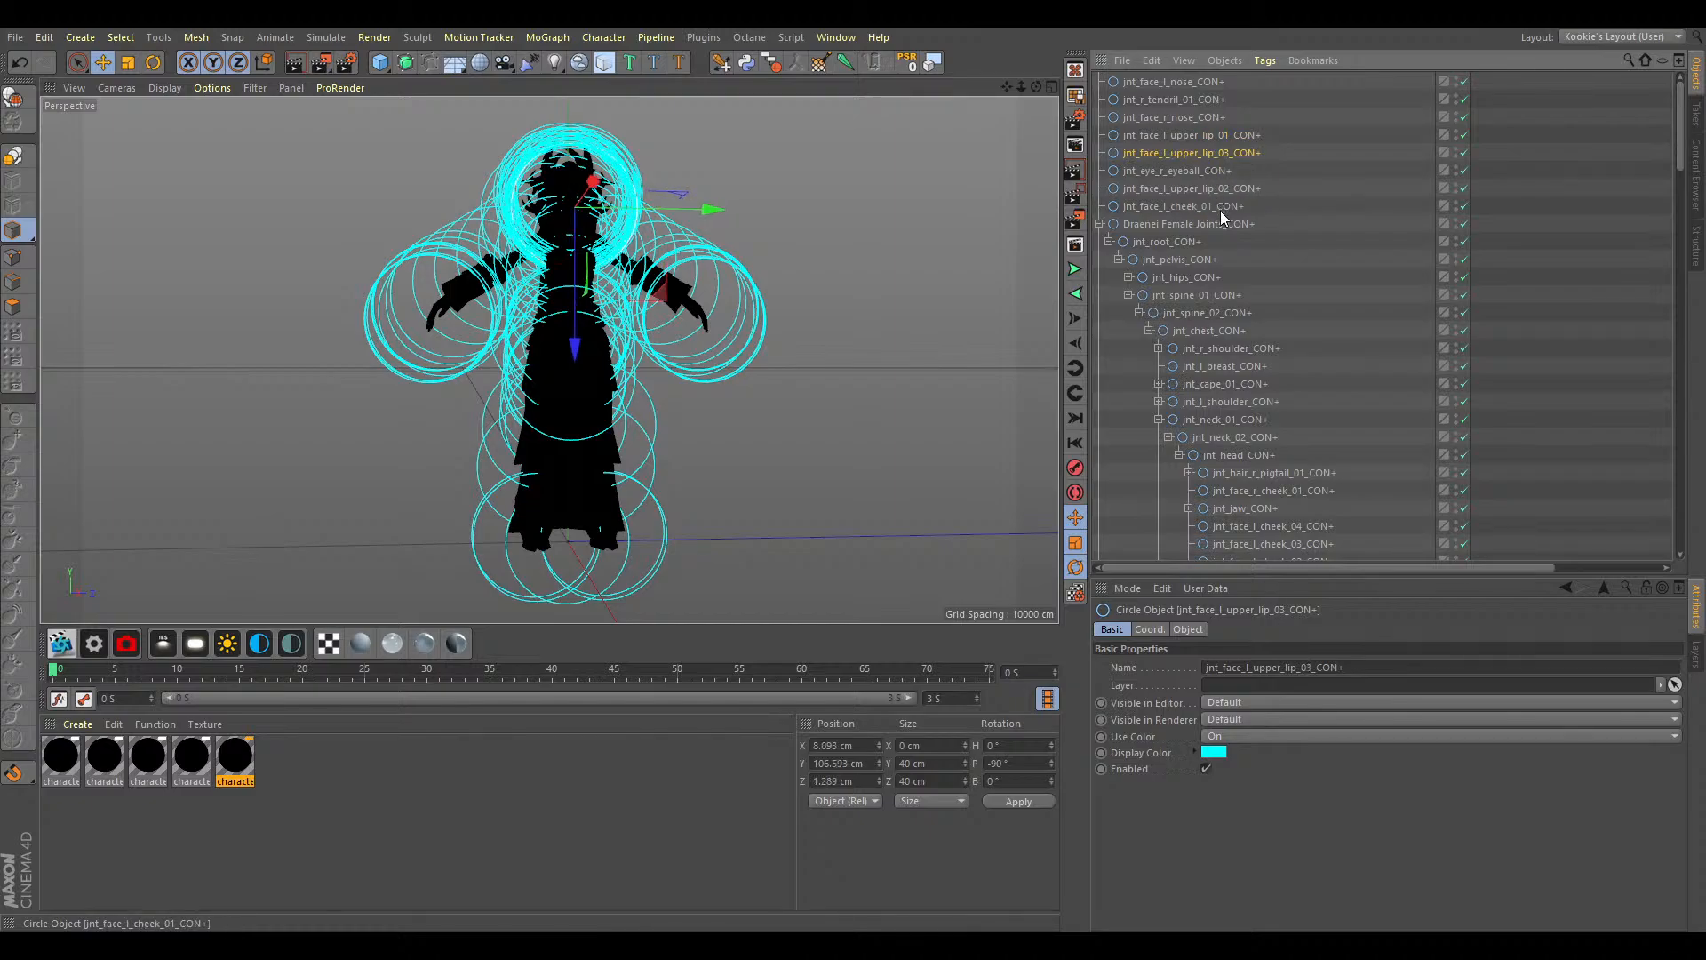
{"action": "left_click_drag", "start_coordinate": [1220, 212], "coordinate": [1183, 76]}
{"action": "left_click_drag", "start_coordinate": [1184, 82], "coordinate": [1186, 103]}
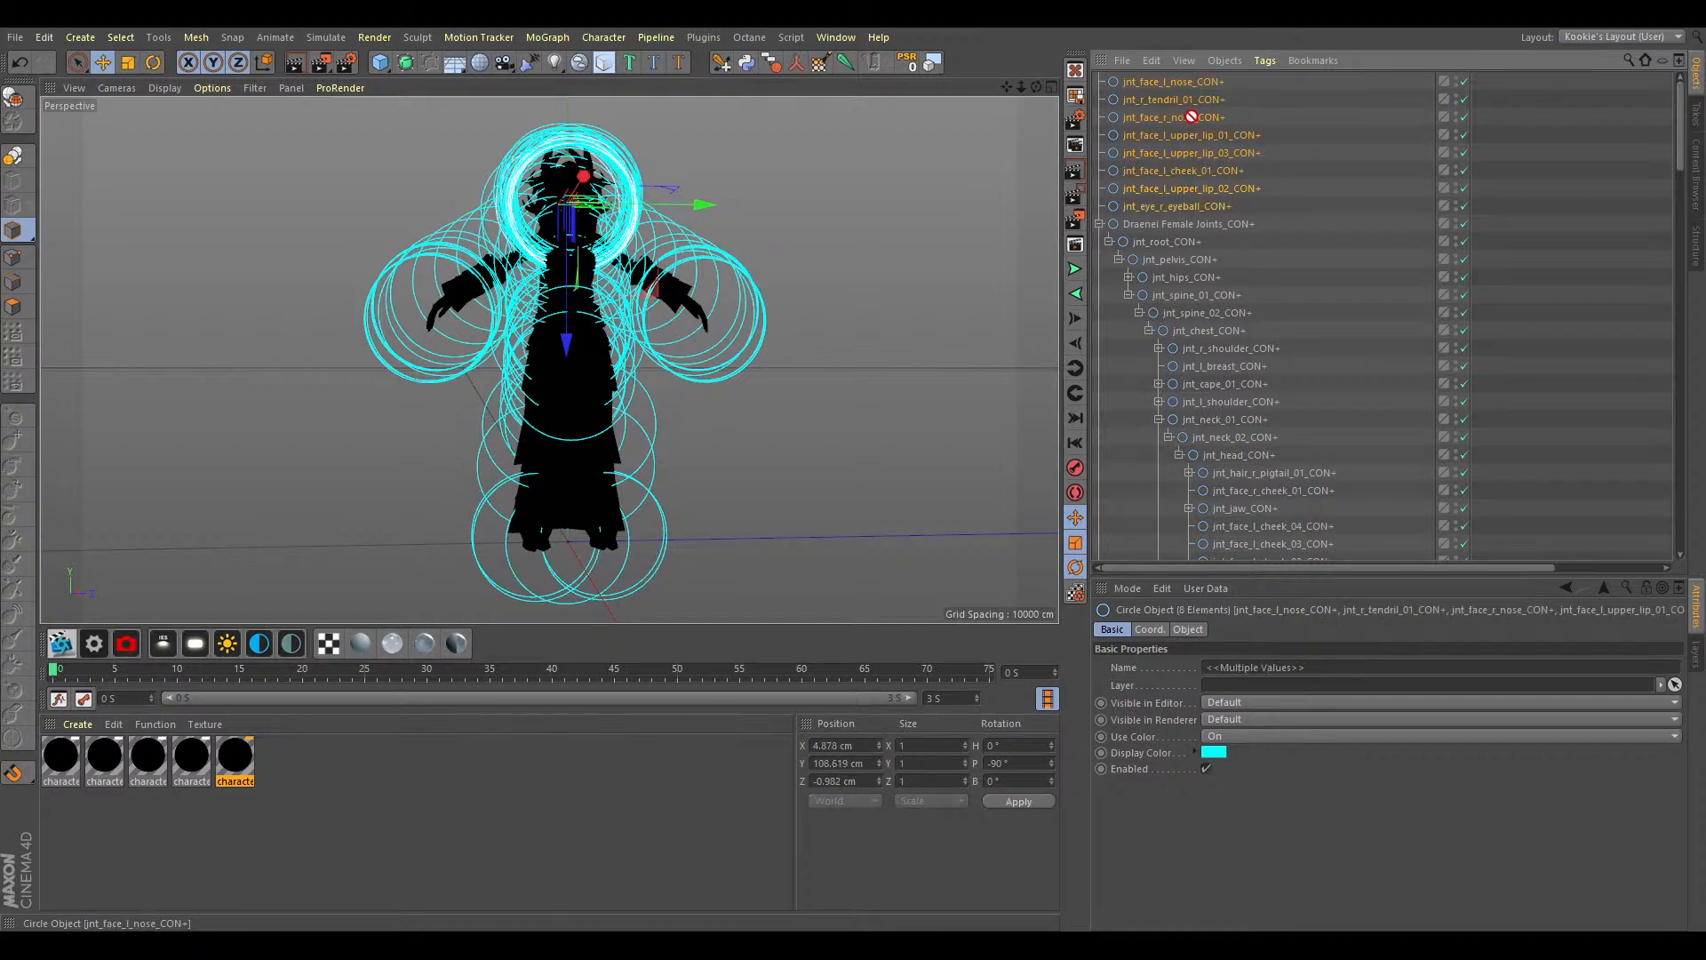
{"action": "left_click_drag", "start_coordinate": [1288, 560], "coordinate": [1282, 504]}
{"action": "left_click_drag", "start_coordinate": [1275, 330], "coordinate": [1270, 328]}
{"action": "scroll", "coordinate": [1271, 328], "scroll_direction": "down", "scroll_amount": 6}
{"action": "scroll", "coordinate": [1271, 327], "scroll_direction": "down", "scroll_amount": 8}
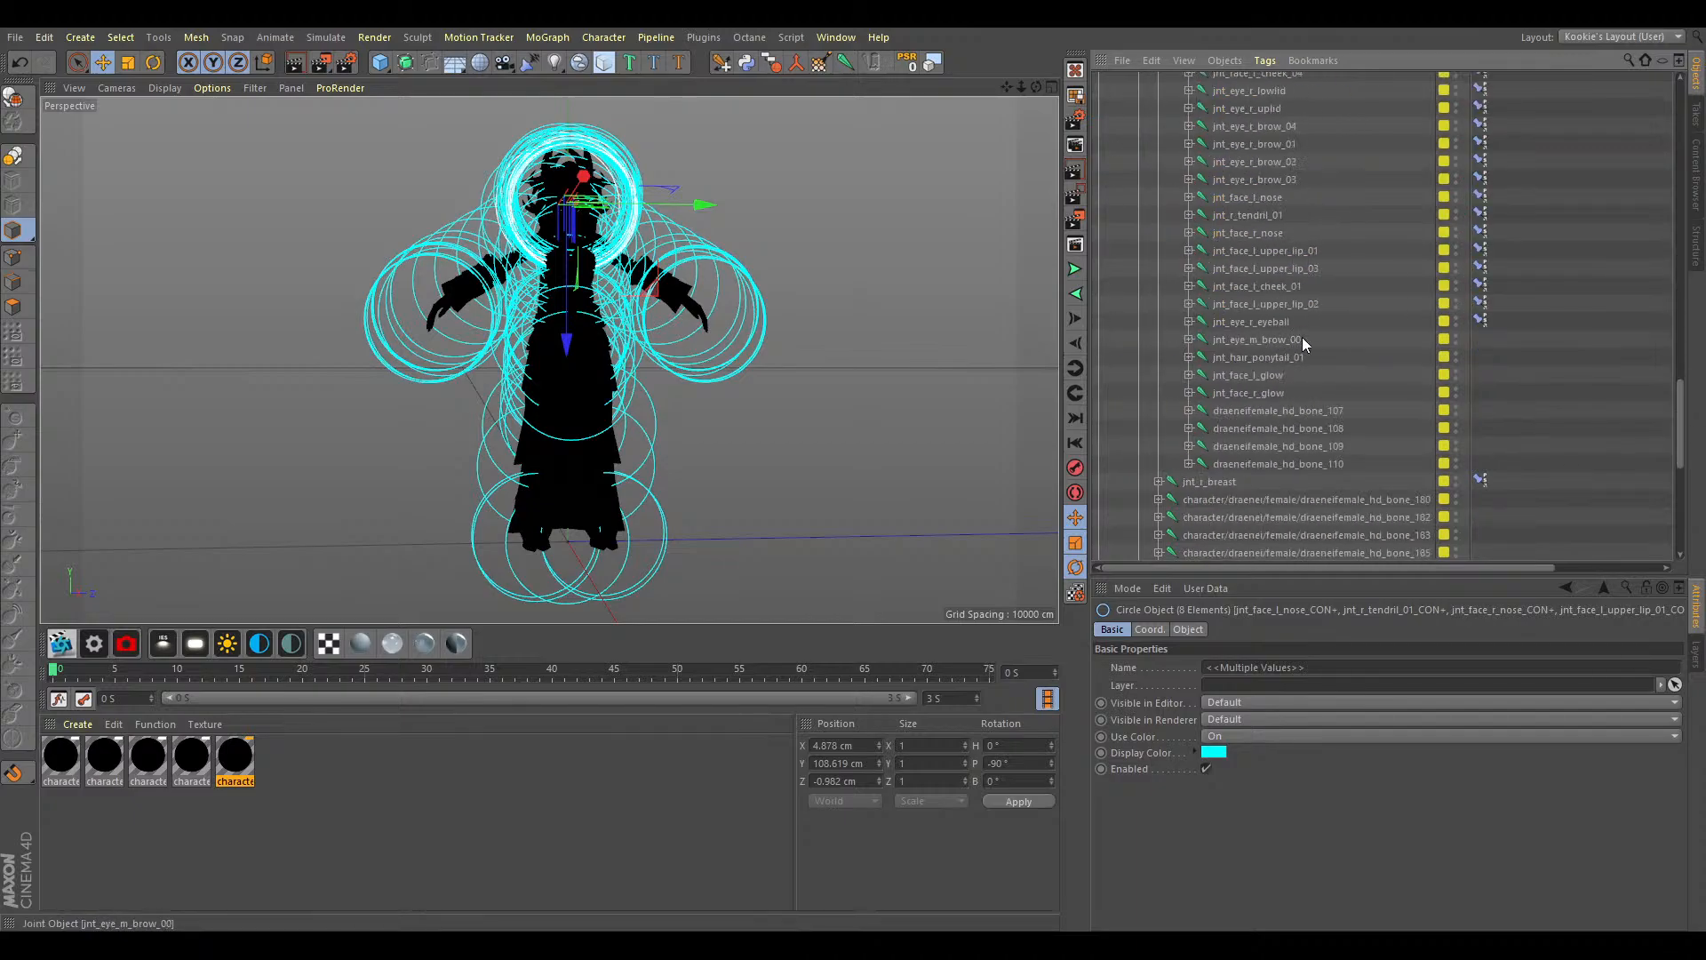
Create circle controllers for the joints jnt_eye_m_brow_00, jnt_hair_ponytail_01, jnt_face_l_glow and jnt_face_r_glow.
{"action": "left_click_drag", "start_coordinate": [1313, 338], "coordinate": [1244, 399]}
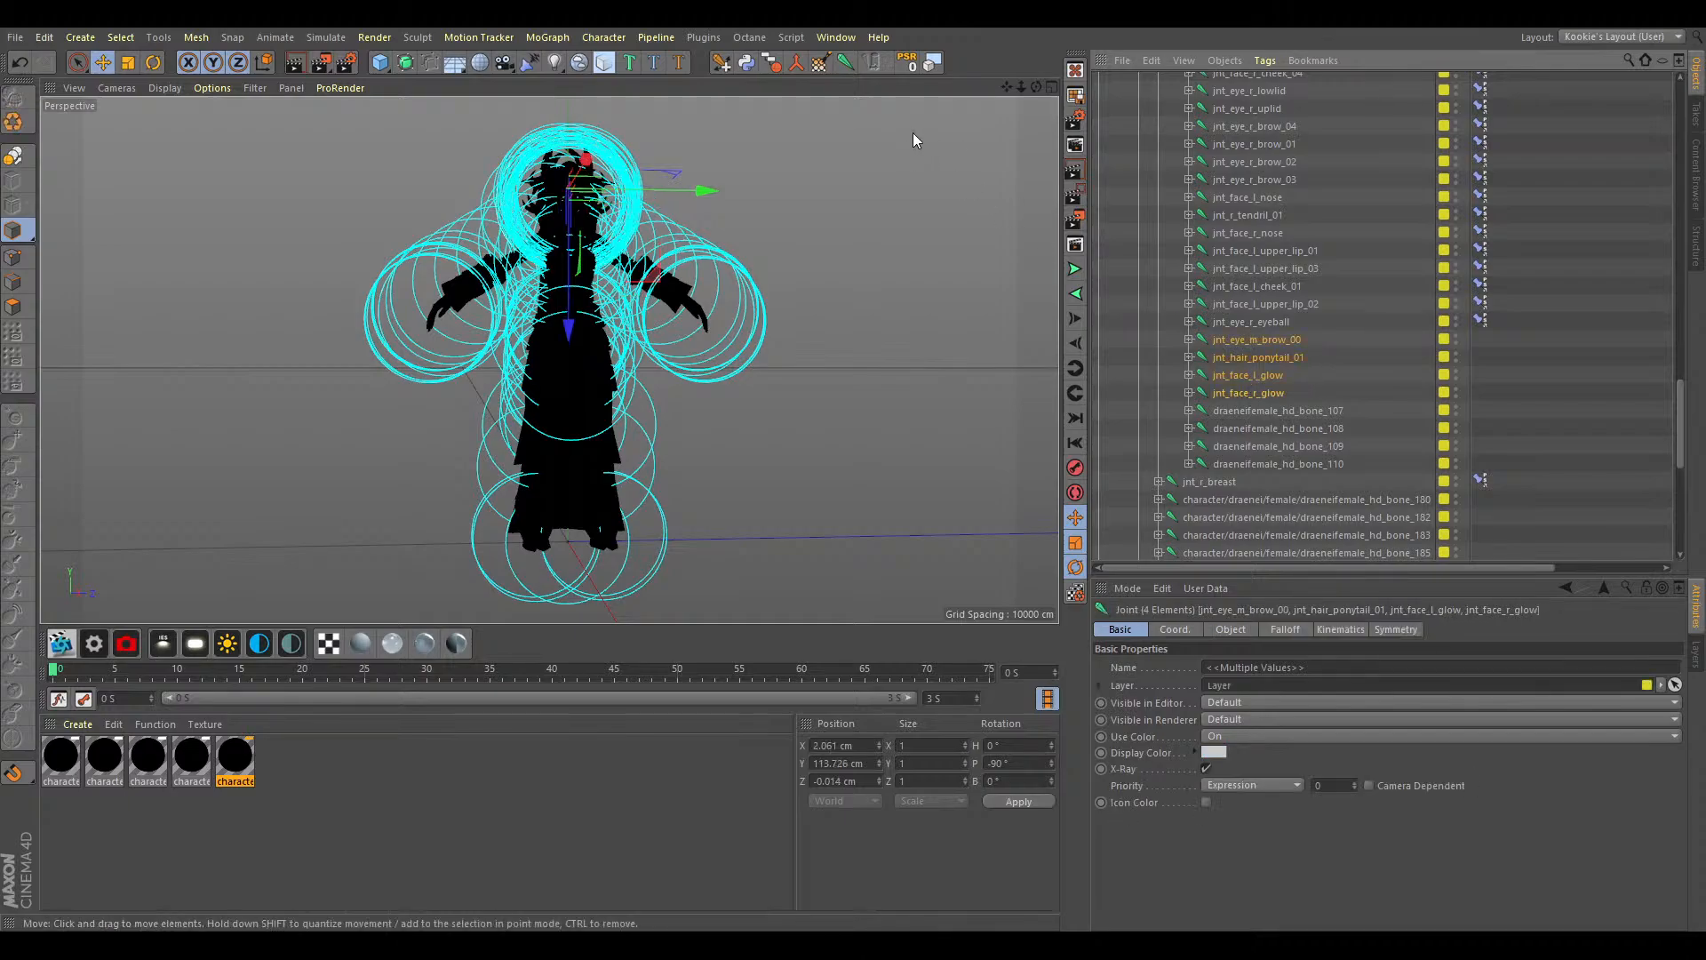
{"action": "scroll", "coordinate": [1196, 305], "scroll_direction": "up", "scroll_amount": 12}
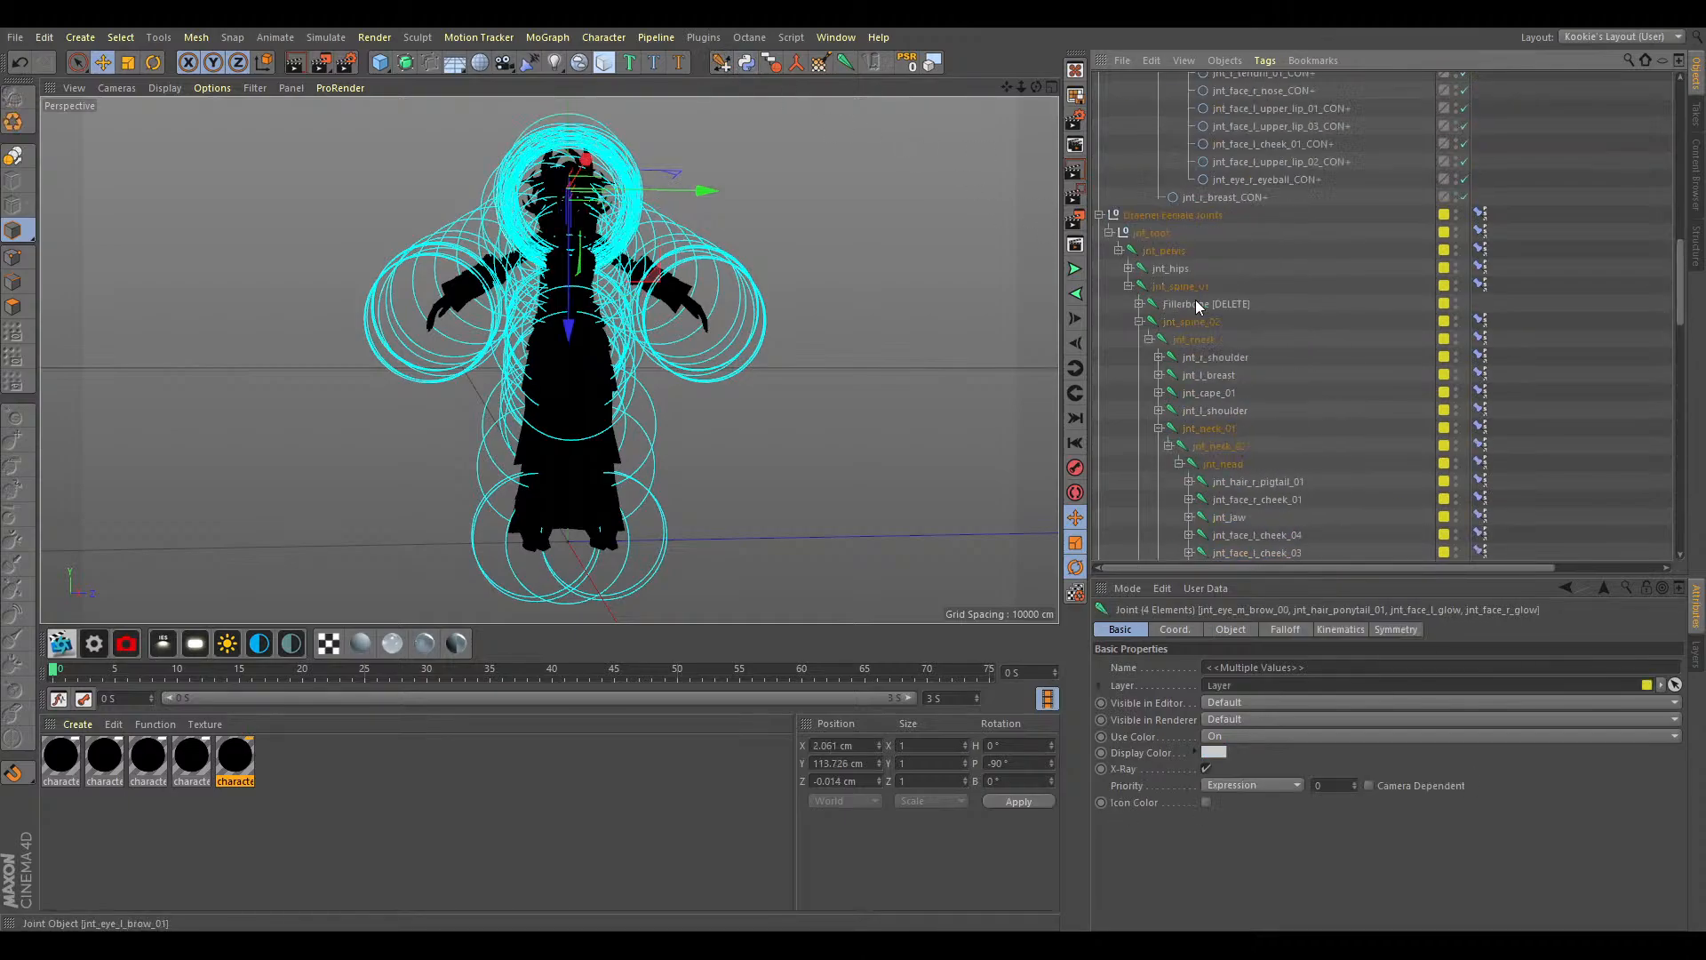
{"action": "scroll", "coordinate": [1196, 301], "scroll_direction": "up", "scroll_amount": 10}
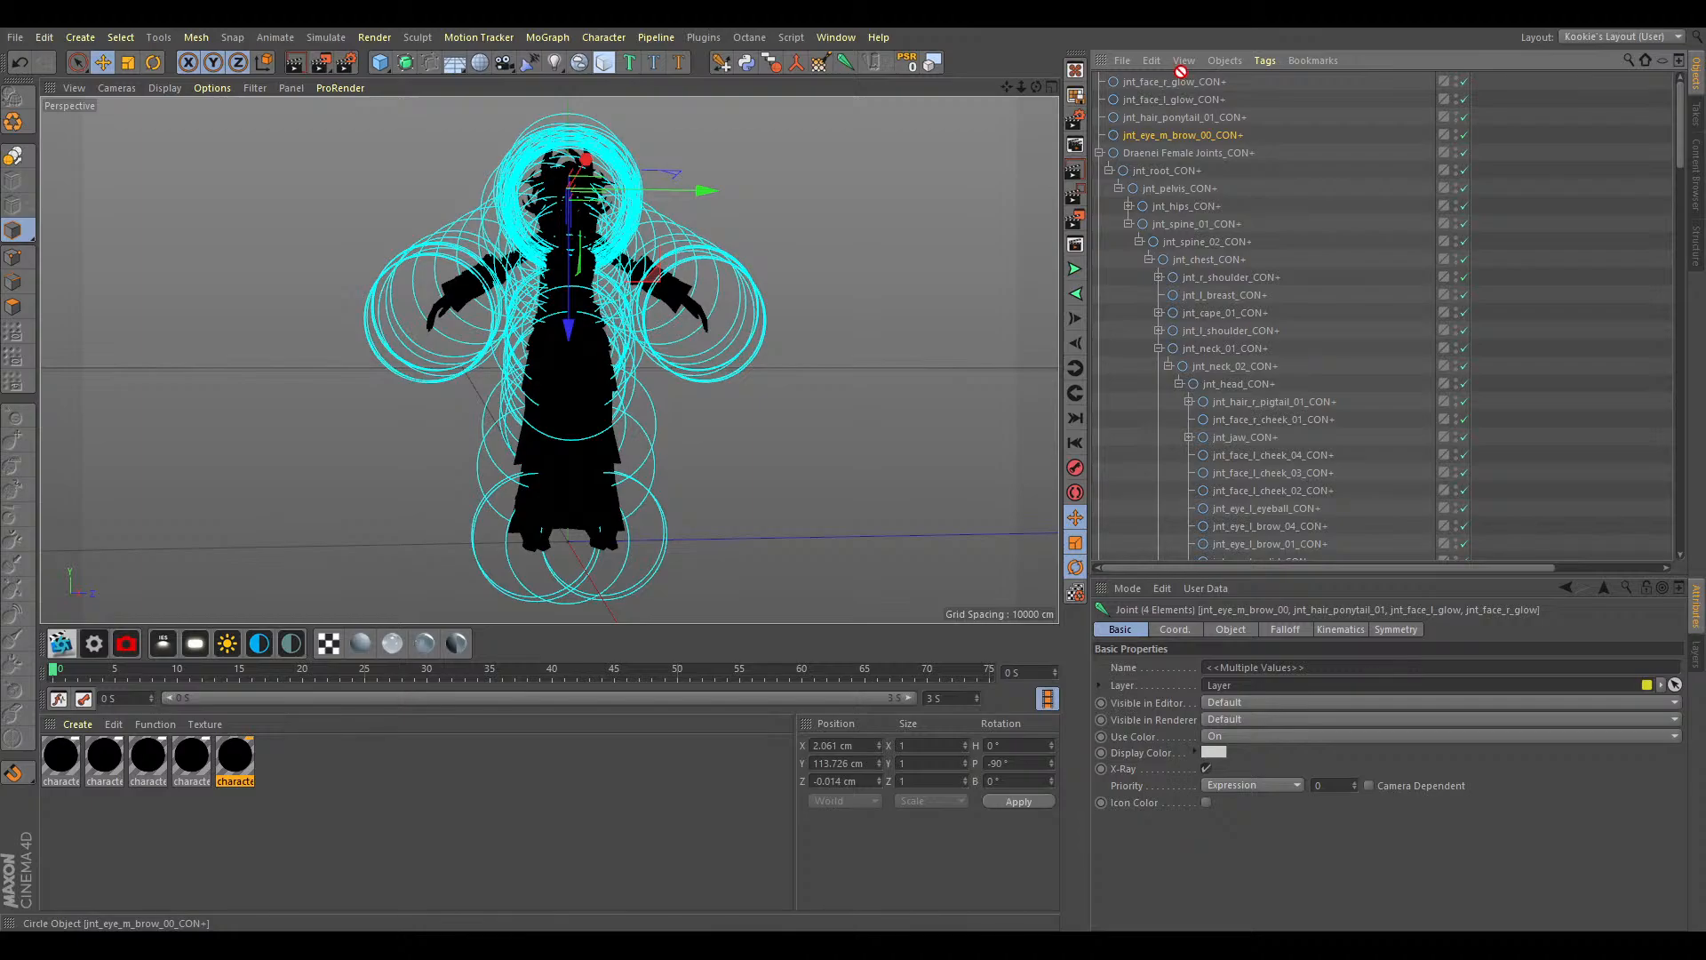
Reorder the brow_00, ponytail_01, l_glow and r_glow controllers to match the joints and nest them at the end of jnt_head_CON+.
{"action": "left_click_drag", "start_coordinate": [1180, 71], "coordinate": [1182, 77]}
{"action": "left_click_drag", "start_coordinate": [1209, 139], "coordinate": [1281, 359]}
{"action": "left_click", "coordinate": [1250, 331]}
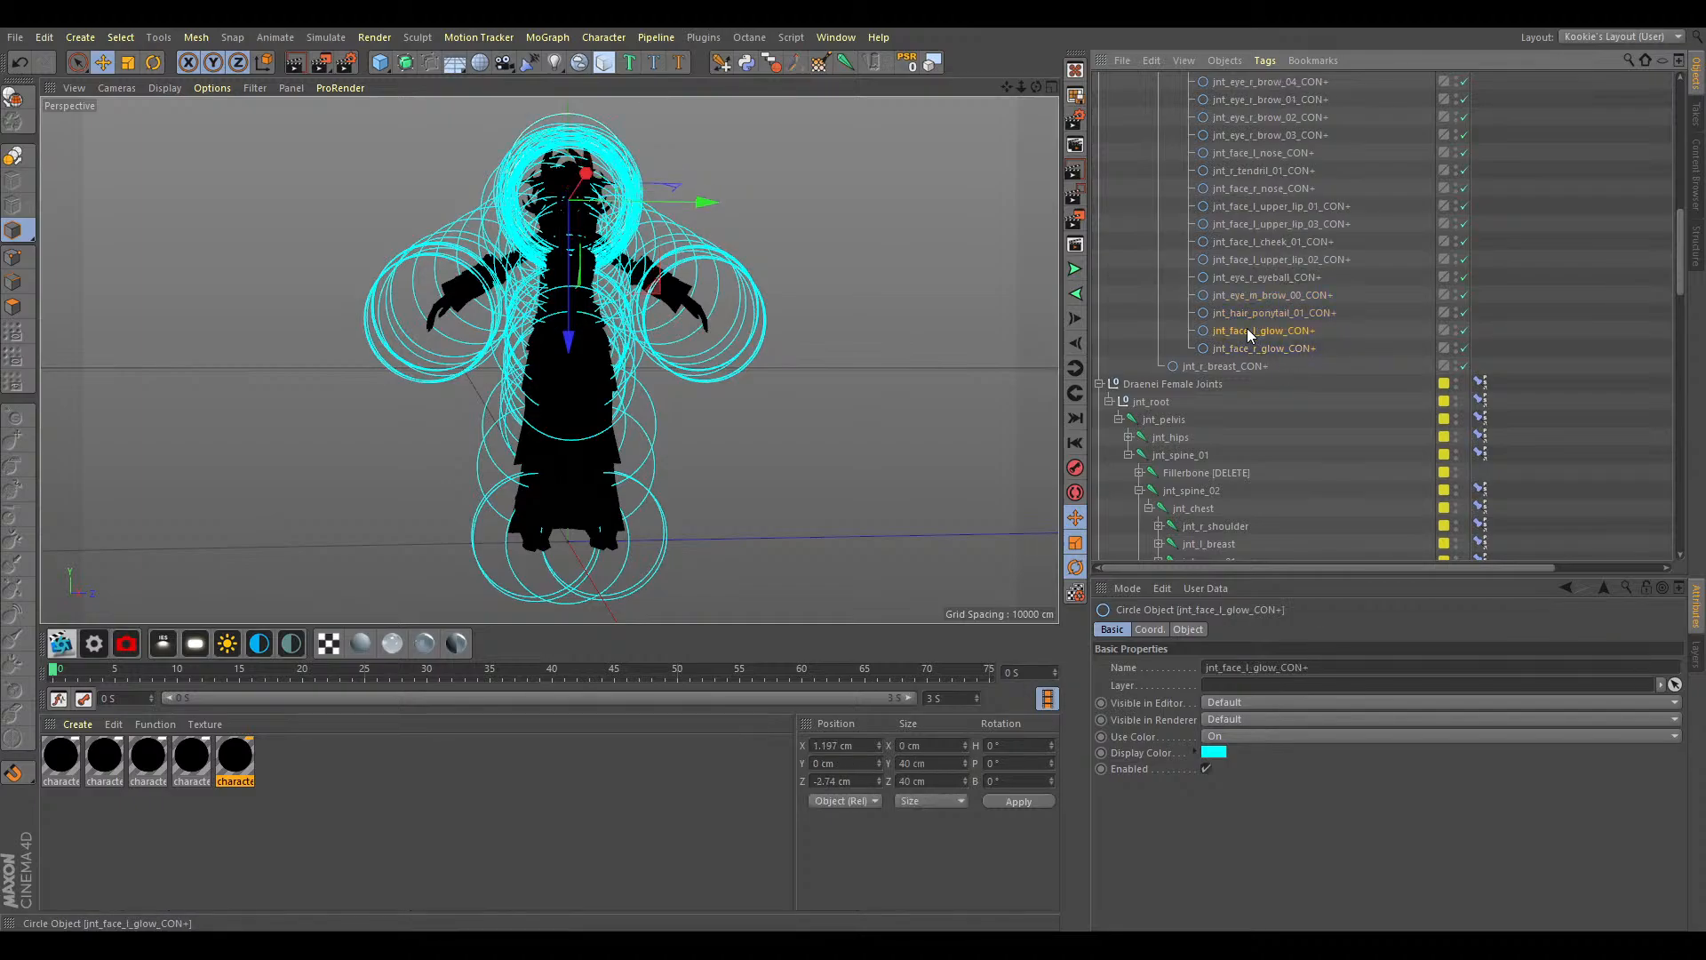
Create circle controllers for the joints jnt_l_tendril_02, jnt_l_tendril_03 and jnt_l_tendril_04.
{"action": "scroll", "coordinate": [1239, 328], "scroll_direction": "up", "scroll_amount": 10}
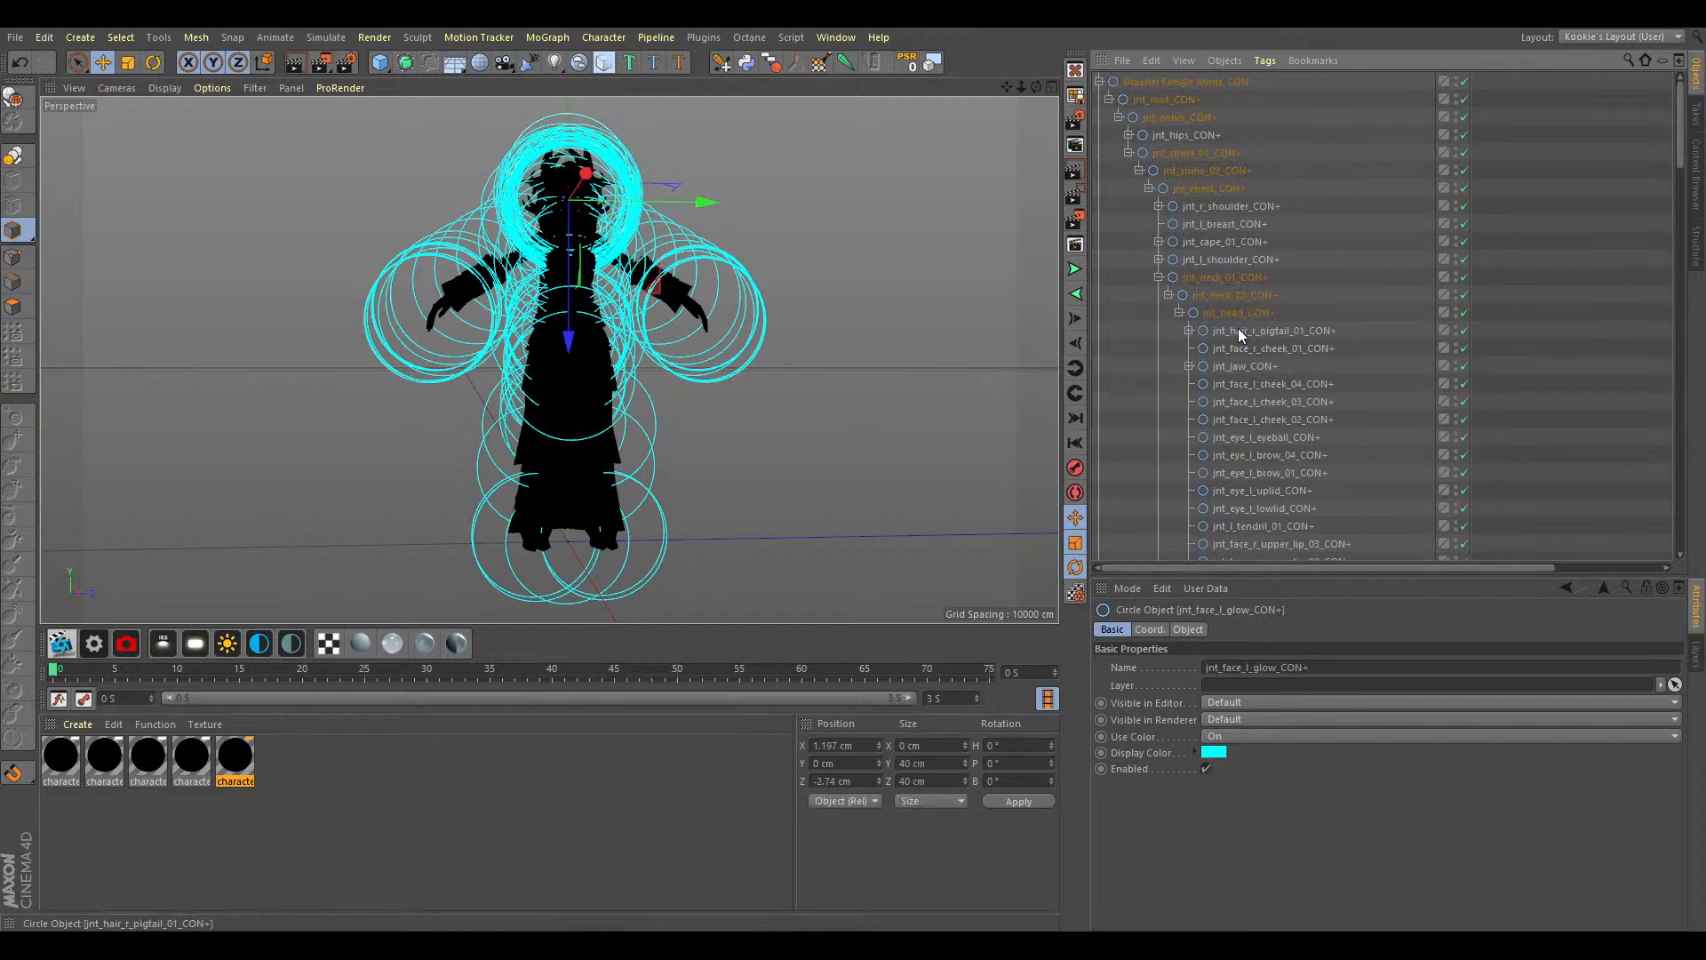
{"action": "scroll", "coordinate": [1239, 328], "scroll_direction": "down", "scroll_amount": 15}
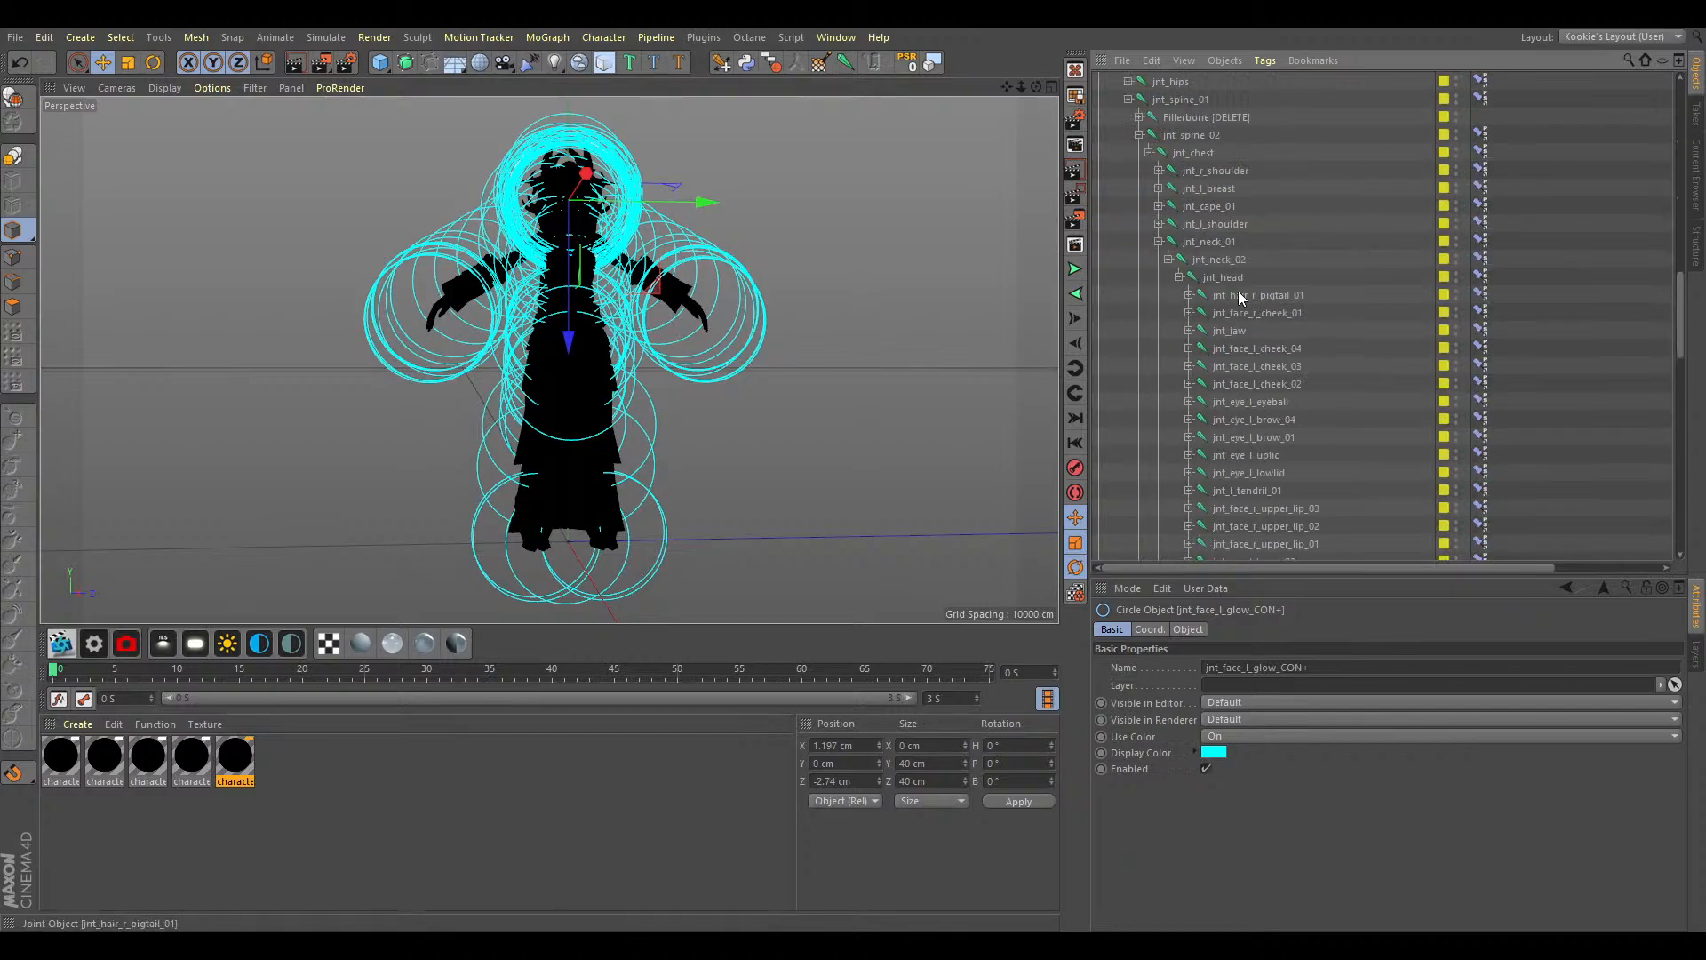
{"action": "left_click", "coordinate": [1189, 490]}
{"action": "left_click", "coordinate": [1198, 508]}
{"action": "scroll", "coordinate": [1231, 480], "scroll_direction": "down", "scroll_amount": 2}
{"action": "left_click", "coordinate": [1208, 420]}
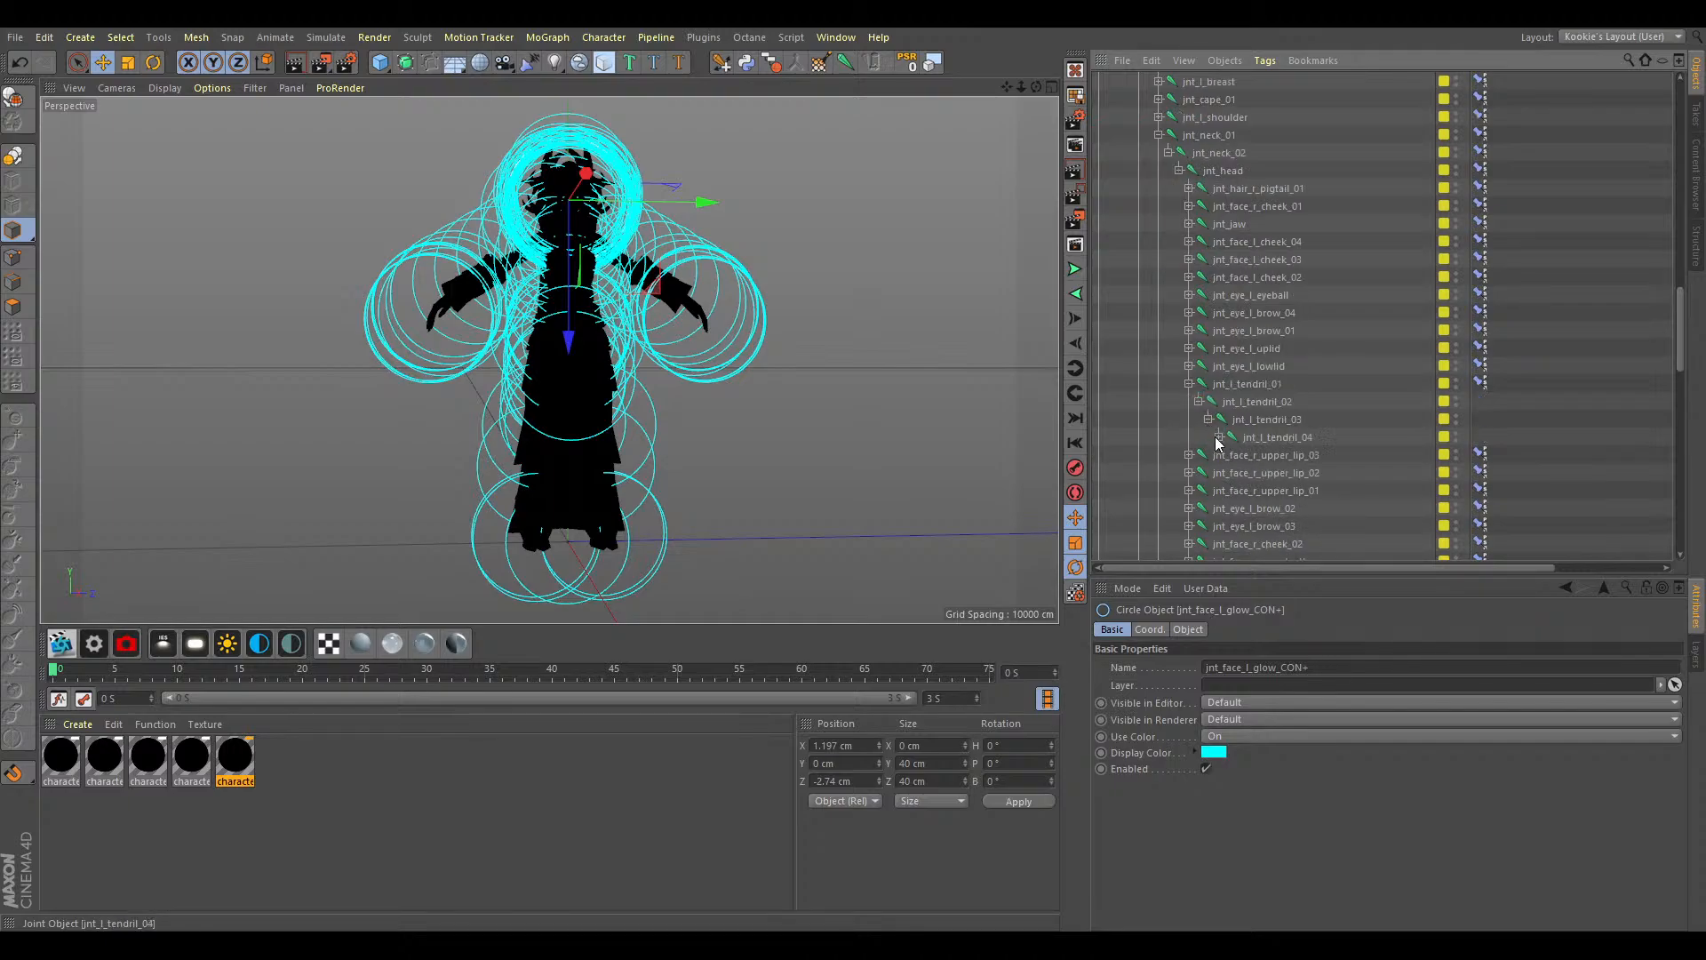
{"action": "scroll", "coordinate": [1226, 440], "scroll_direction": "up", "scroll_amount": 1}
{"action": "left_click", "coordinate": [1254, 419]}
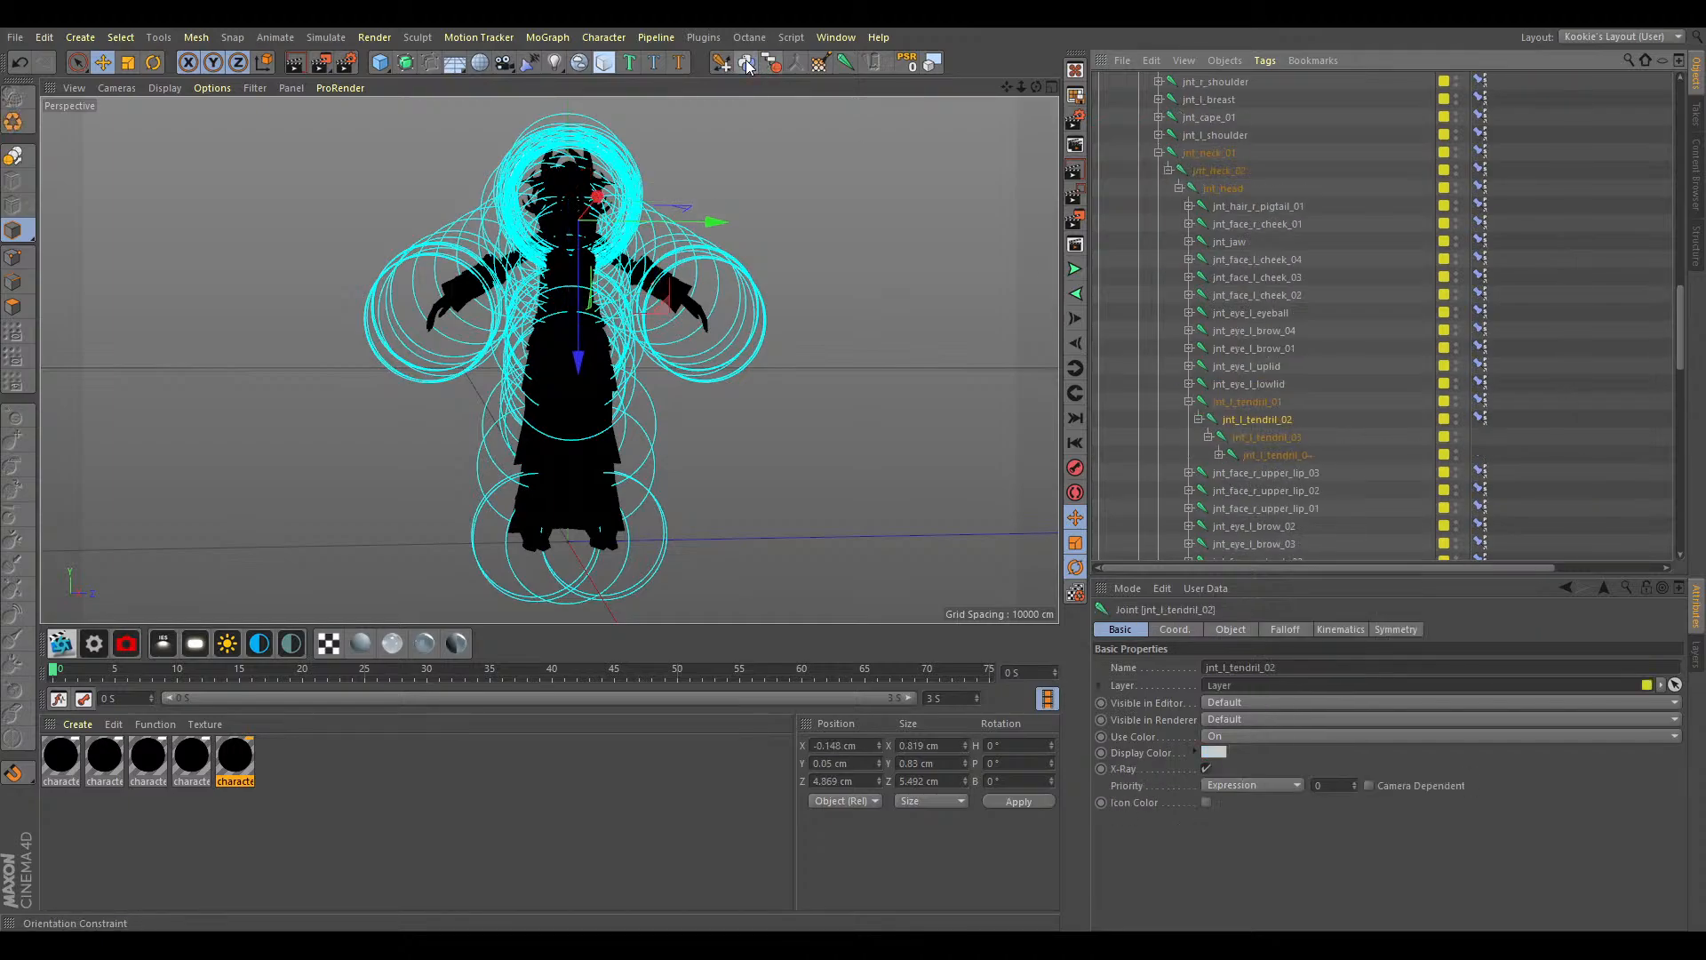
{"action": "left_click", "coordinate": [1320, 436]}
{"action": "left_click", "coordinate": [1277, 454]}
Chain the left tendril controllers 02, 03 and 04 as successive children and nest the chain under jnt_l_tendril_01_CON+.
{"action": "scroll", "coordinate": [1234, 313], "scroll_direction": "up", "scroll_amount": 5}
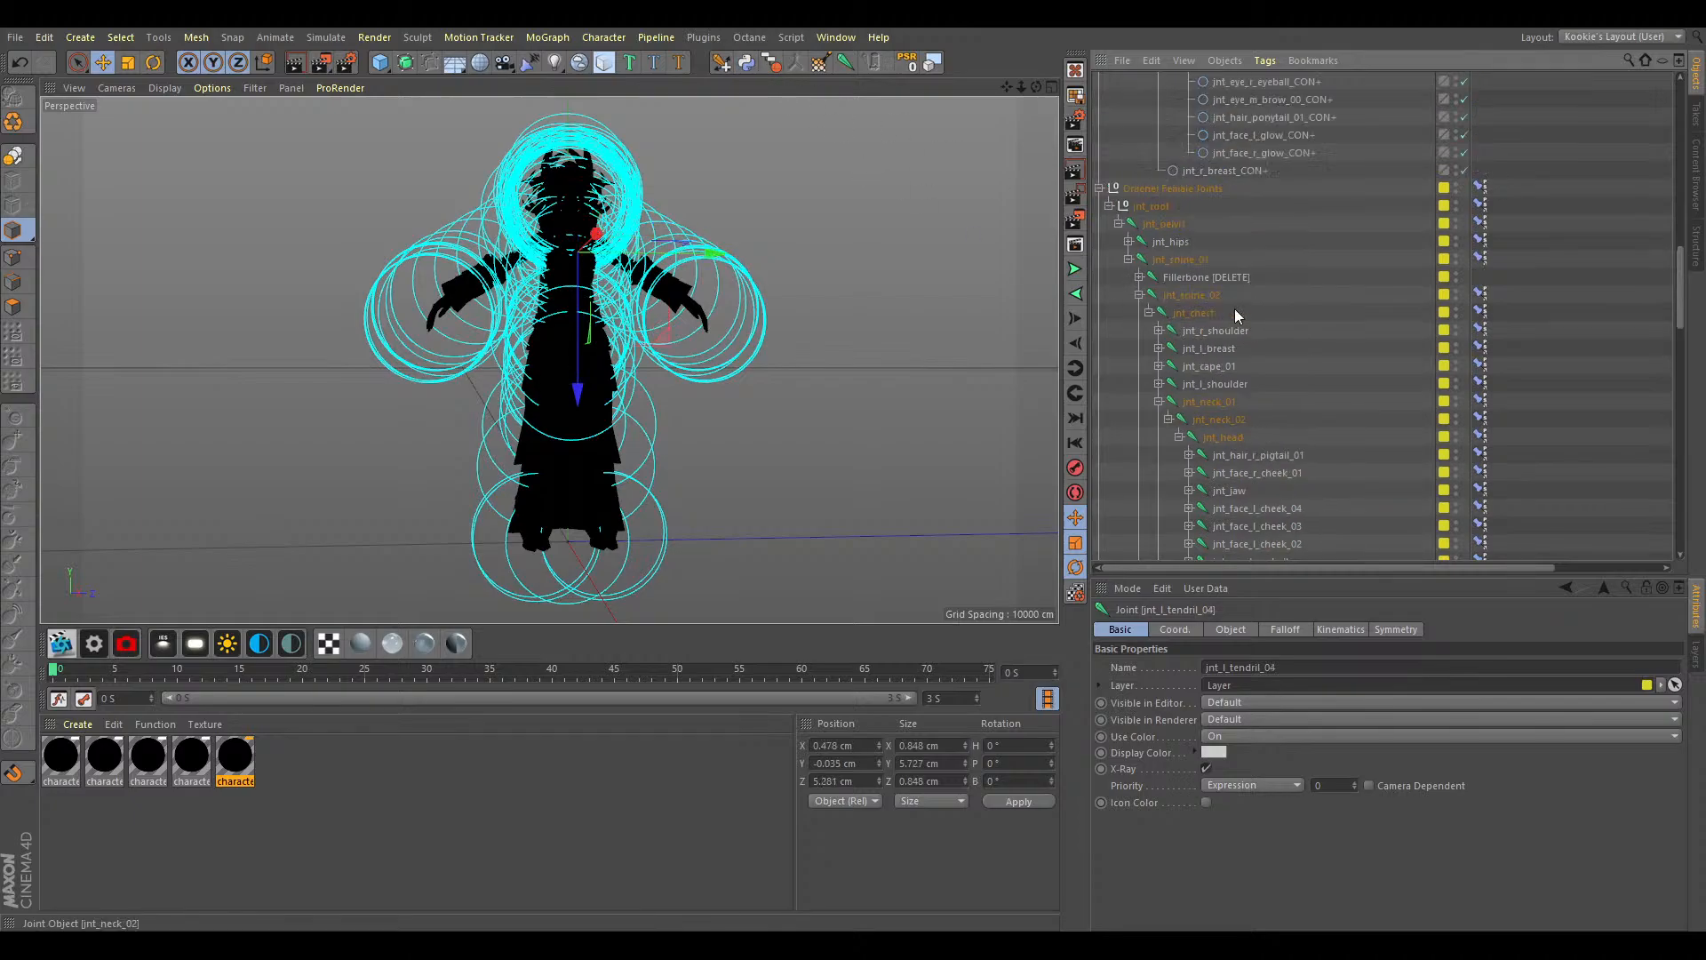
{"action": "scroll", "coordinate": [1234, 308], "scroll_direction": "up", "scroll_amount": 15}
{"action": "left_click_drag", "start_coordinate": [1188, 86], "coordinate": [1191, 115]}
{"action": "left_click", "coordinate": [1183, 83]}
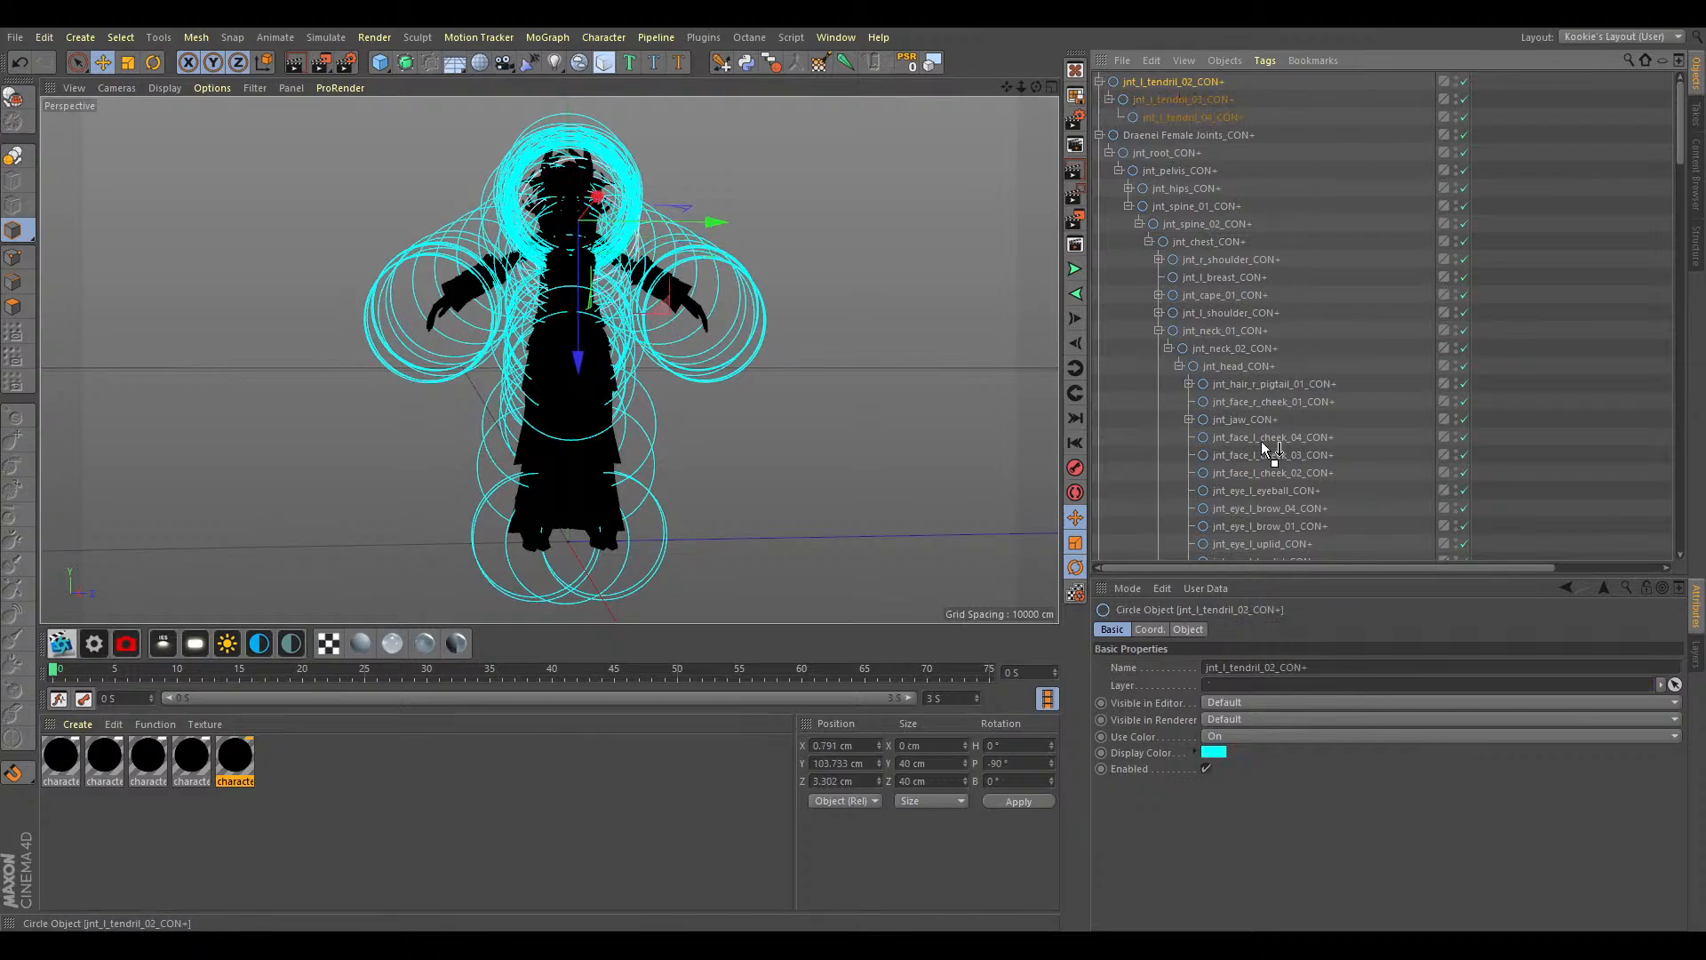
{"action": "scroll", "coordinate": [1265, 553], "scroll_direction": "down", "scroll_amount": 6}
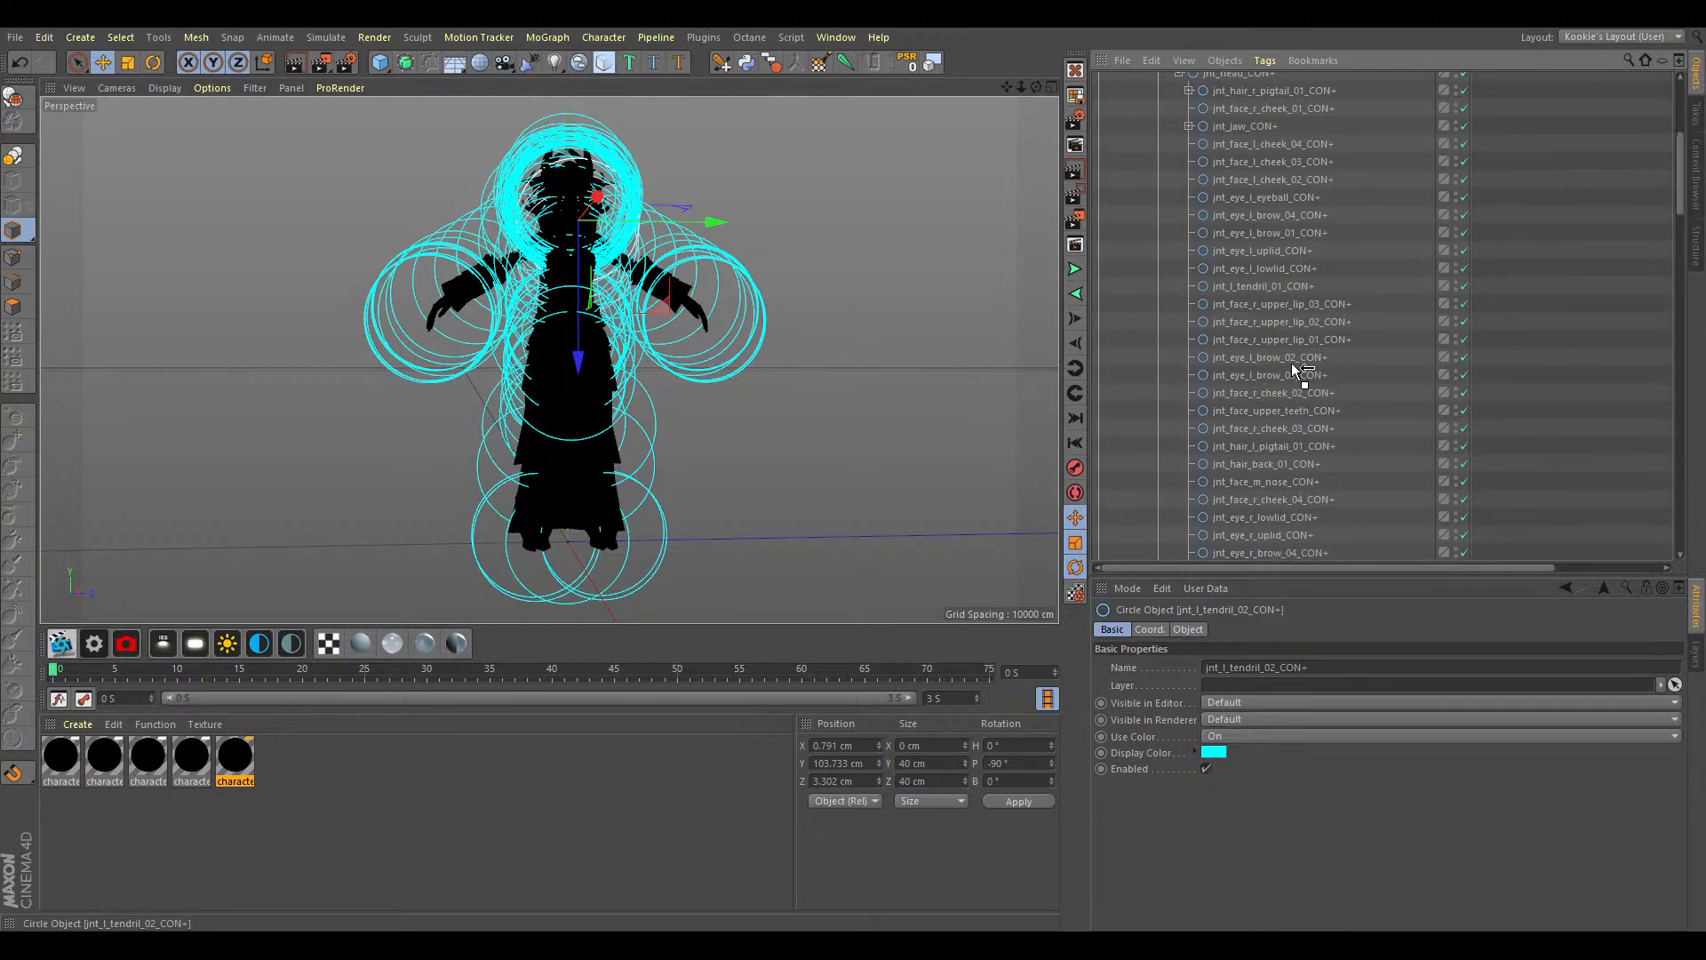
{"action": "left_click_drag", "start_coordinate": [1279, 289], "coordinate": [1245, 279]}
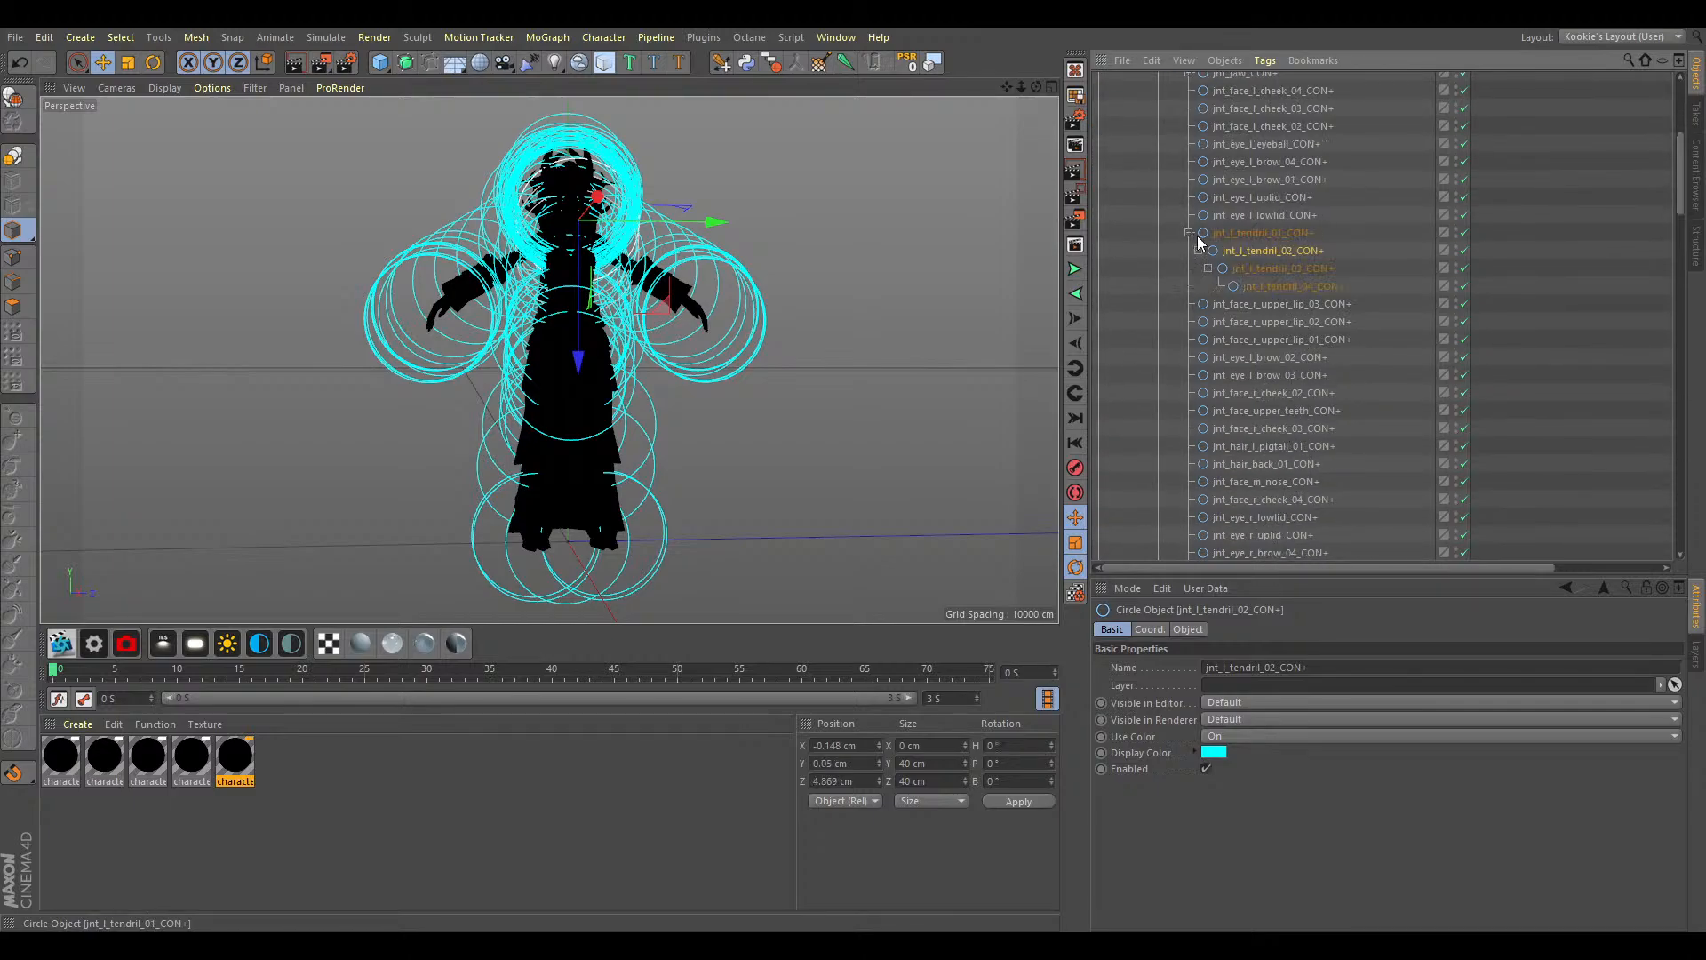
Create circle controllers for the joints jnt_hair_l_pigtail_02 and jnt_hair_l_pigtail_03.
{"action": "scroll", "coordinate": [1223, 338], "scroll_direction": "down", "scroll_amount": 17}
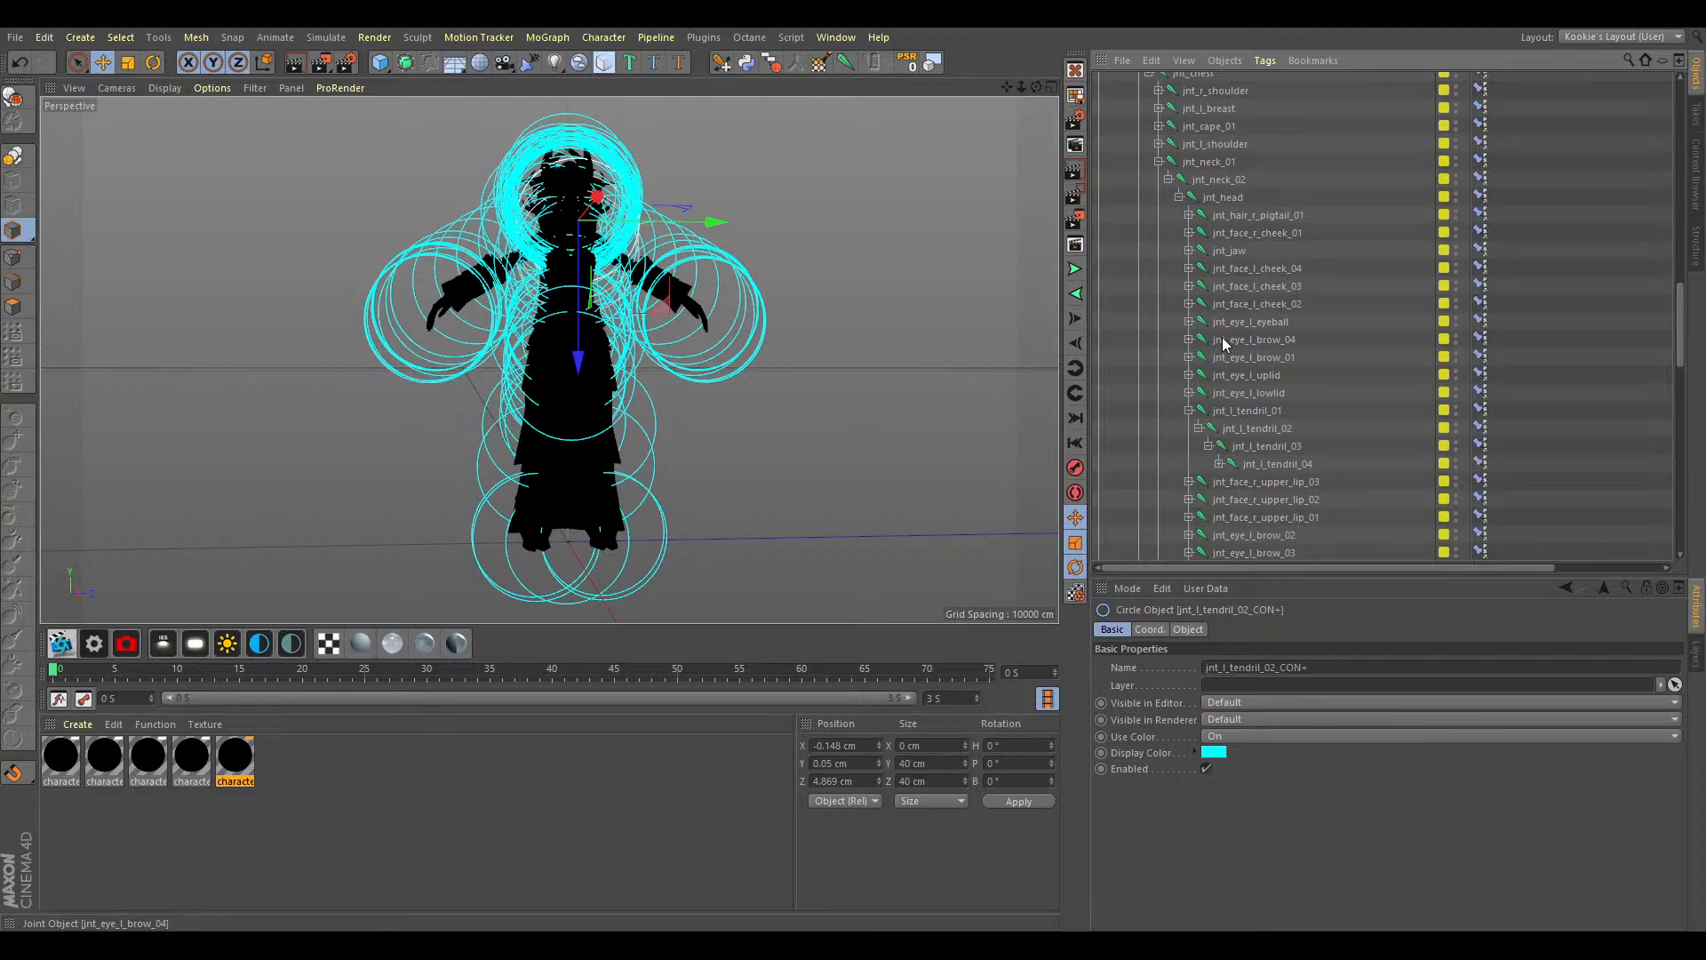
{"action": "scroll", "coordinate": [1214, 436], "scroll_direction": "down", "scroll_amount": 2}
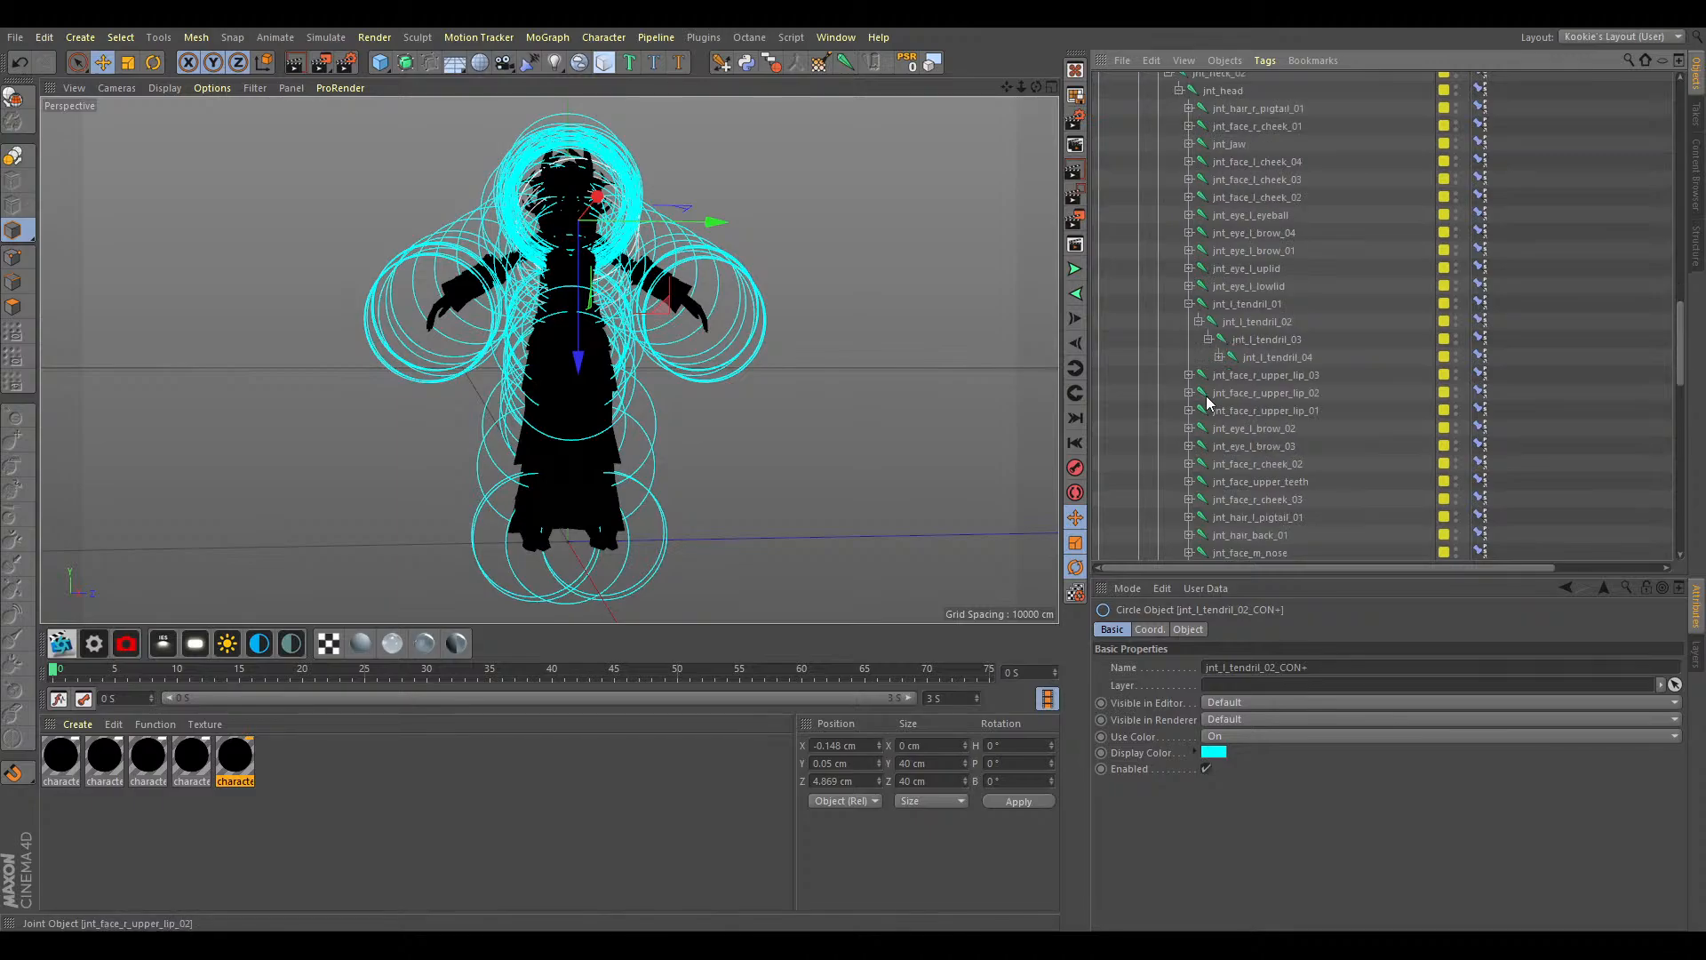
{"action": "left_click", "coordinate": [1189, 517]}
{"action": "scroll", "coordinate": [1227, 489], "scroll_direction": "down", "scroll_amount": 4}
{"action": "left_click", "coordinate": [1198, 321]}
{"action": "left_click", "coordinate": [1217, 340]}
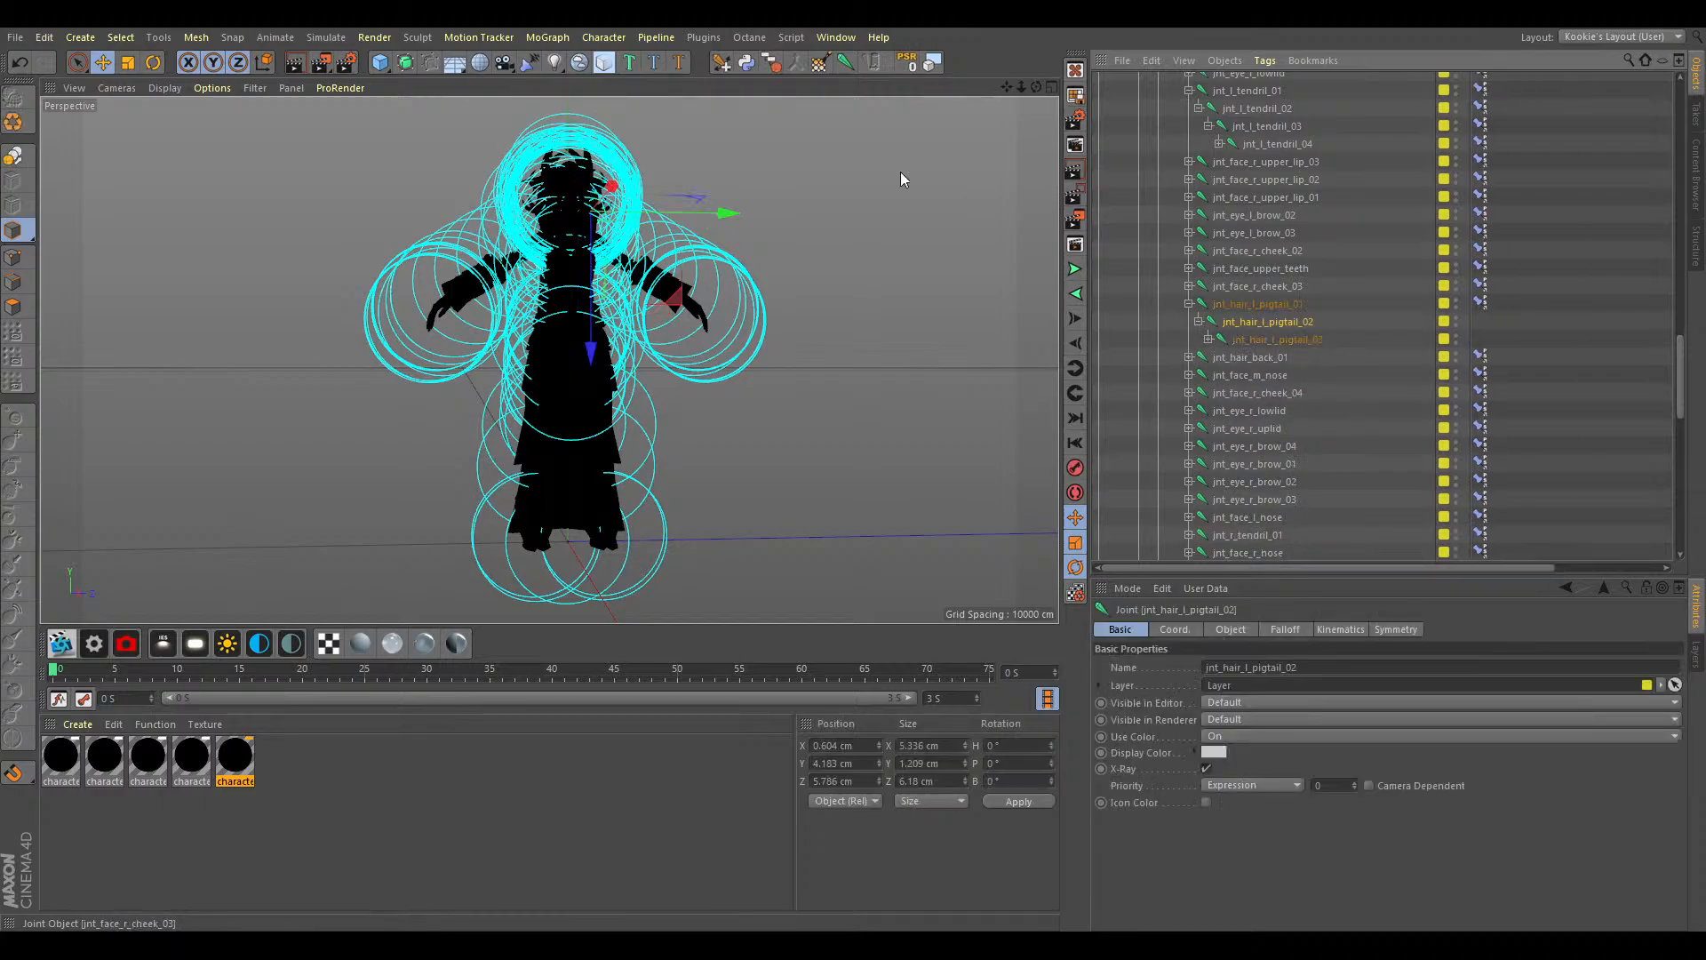
{"action": "scroll", "coordinate": [1256, 344], "scroll_direction": "up", "scroll_amount": 1}
Nest the left pigtail 02 and 03 controllers under jnt_hair_l_pigtail_01_CON+ and collapse that branch.
{"action": "scroll", "coordinate": [1278, 322], "scroll_direction": "up", "scroll_amount": 15}
{"action": "left_click_drag", "start_coordinate": [1218, 83], "coordinate": [1275, 439]}
{"action": "left_click", "coordinate": [1189, 402]}
Create circle controllers for the joints jnt_hair_back_02, jnt_hair_back_03 and jnt_hair_back_04.
{"action": "scroll", "coordinate": [1191, 405], "scroll_direction": "down", "scroll_amount": 18}
{"action": "scroll", "coordinate": [1230, 471], "scroll_direction": "down", "scroll_amount": 2}
{"action": "left_click", "coordinate": [1190, 367]}
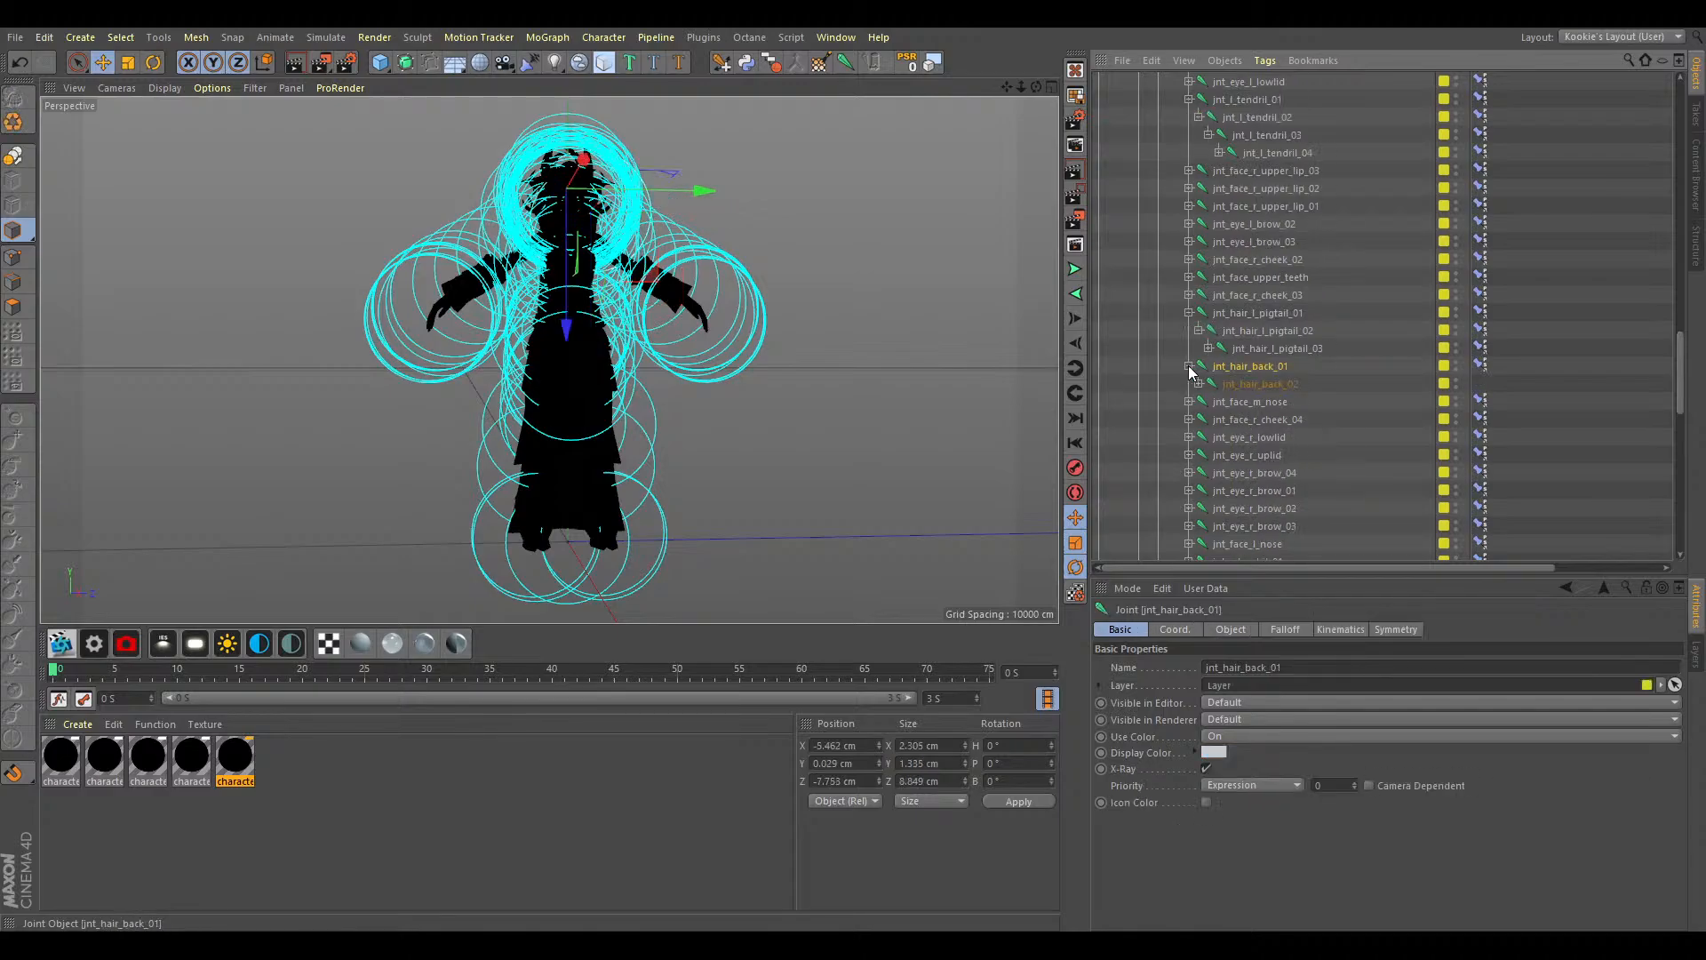
{"action": "left_click", "coordinate": [1199, 383]}
{"action": "left_click", "coordinate": [1223, 401]}
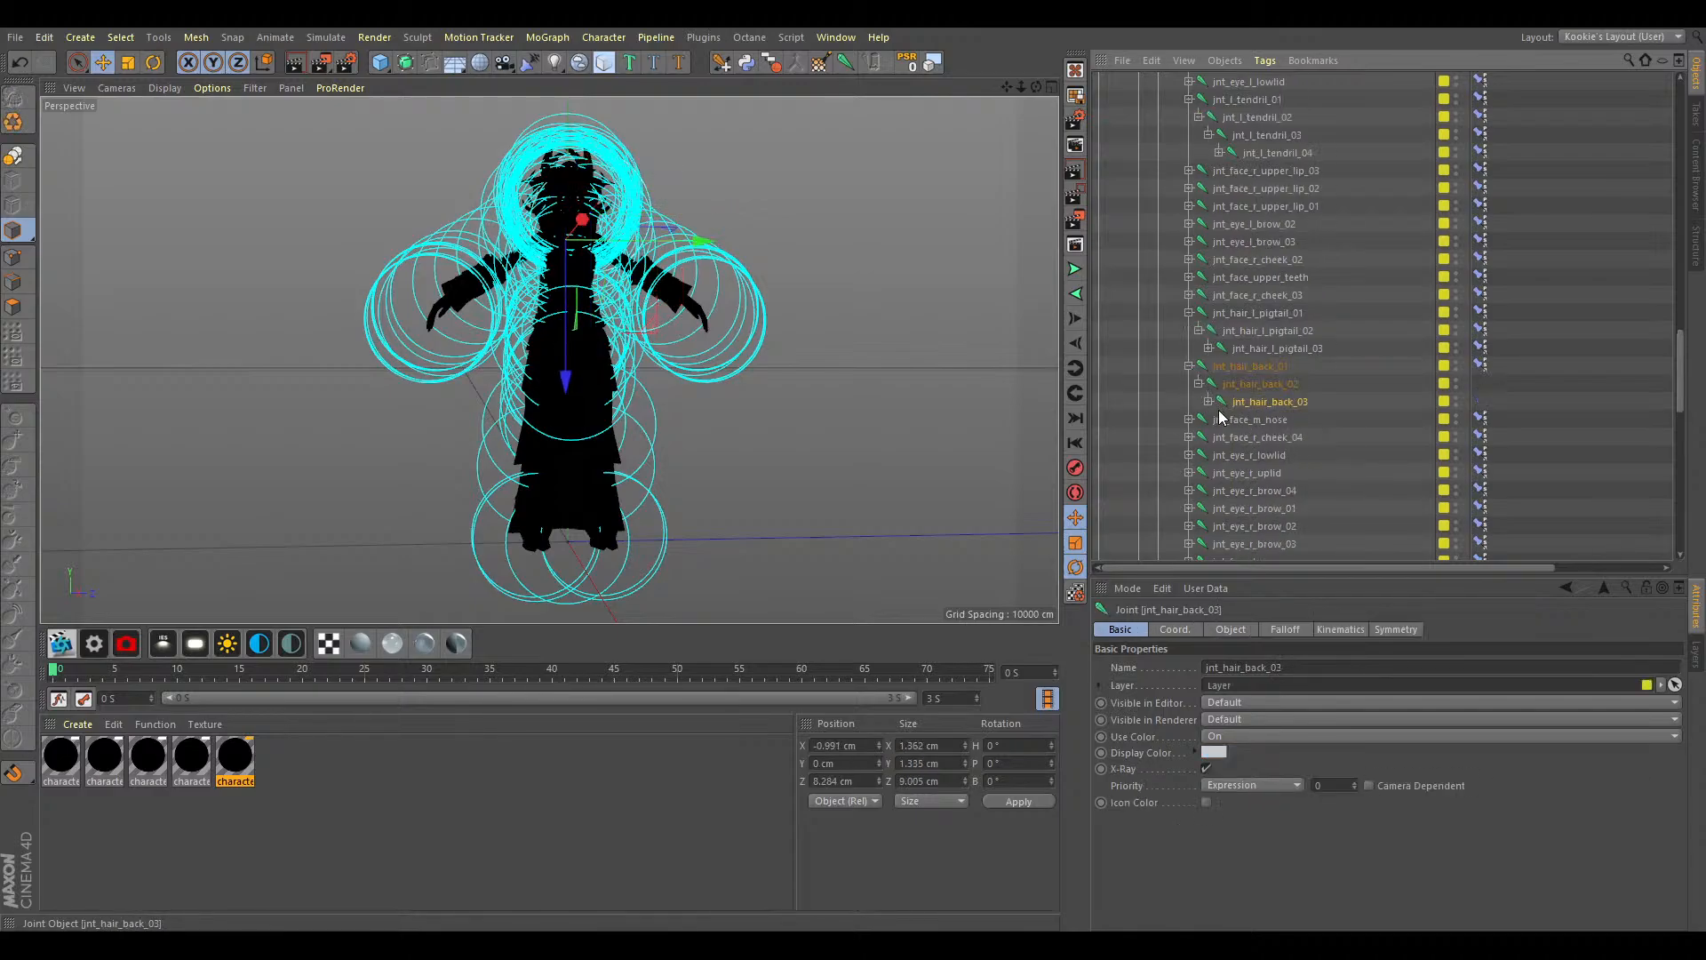
{"action": "left_click", "coordinate": [1208, 402]}
{"action": "left_click", "coordinate": [1219, 384]}
{"action": "scroll", "coordinate": [1294, 400], "scroll_direction": "up", "scroll_amount": 1}
{"action": "left_click", "coordinate": [1271, 420]}
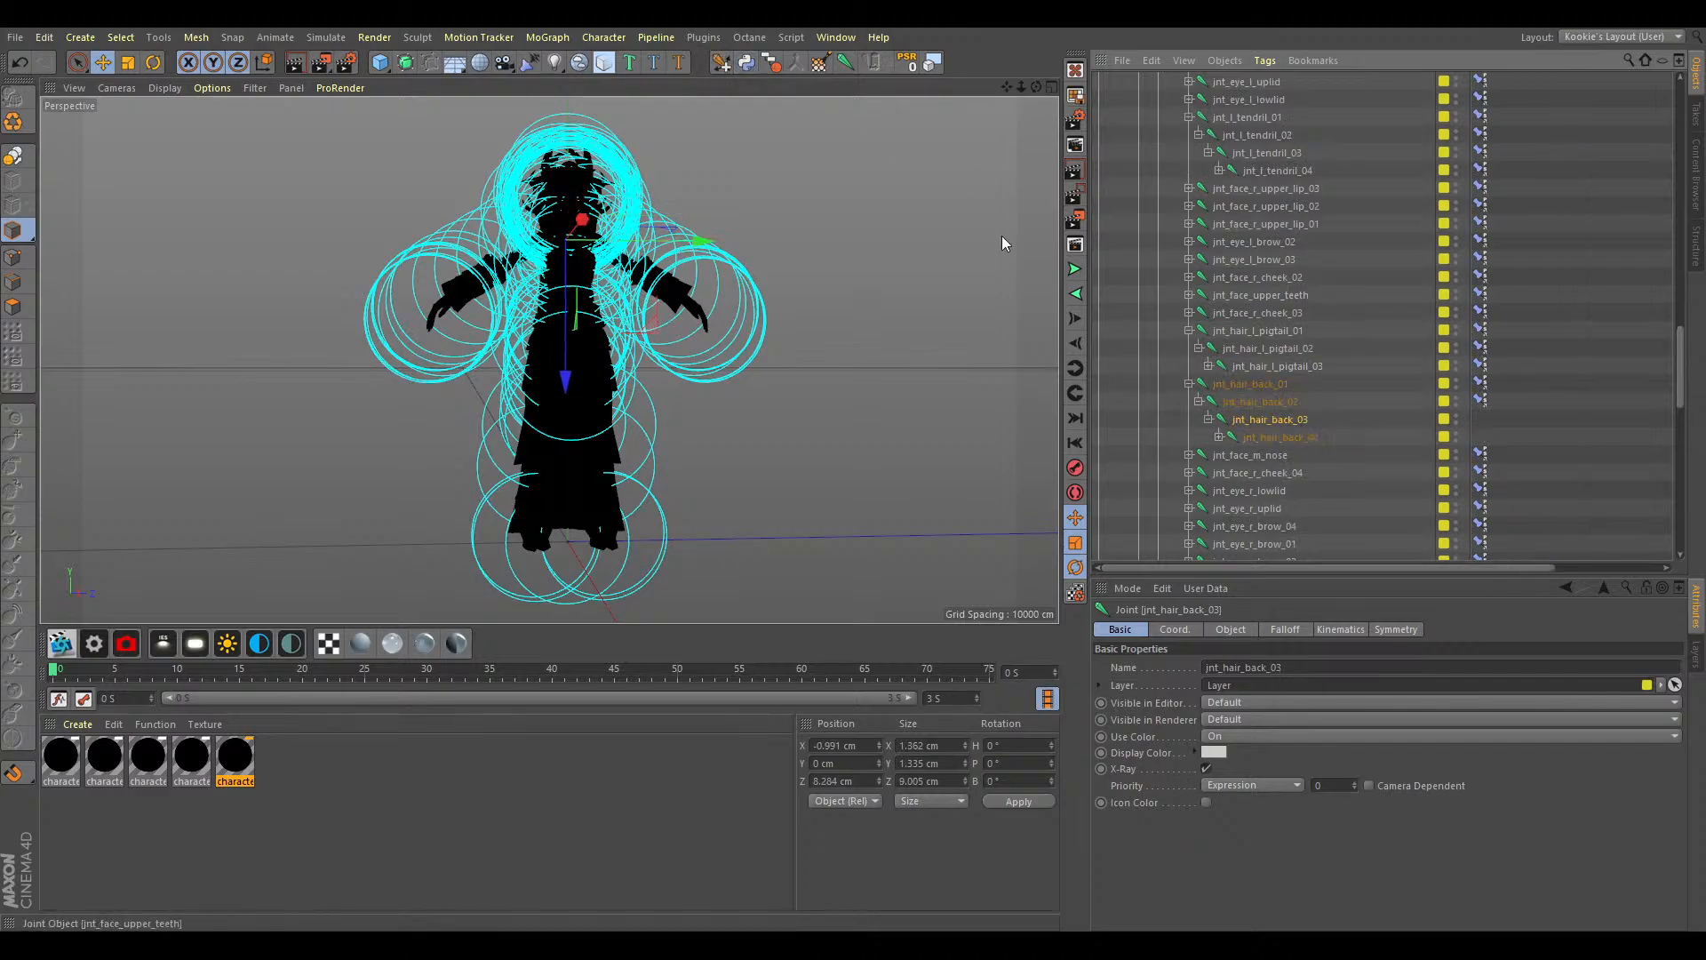
{"action": "left_click", "coordinate": [751, 65]}
{"action": "left_click", "coordinate": [1269, 452]}
{"action": "left_click", "coordinate": [748, 66]}
Chain the back hair controllers 02, 03 and 04 as successive children and nest the chain under jnt_hair_back_01_CON+.
{"action": "scroll", "coordinate": [1255, 434], "scroll_direction": "up", "scroll_amount": 15}
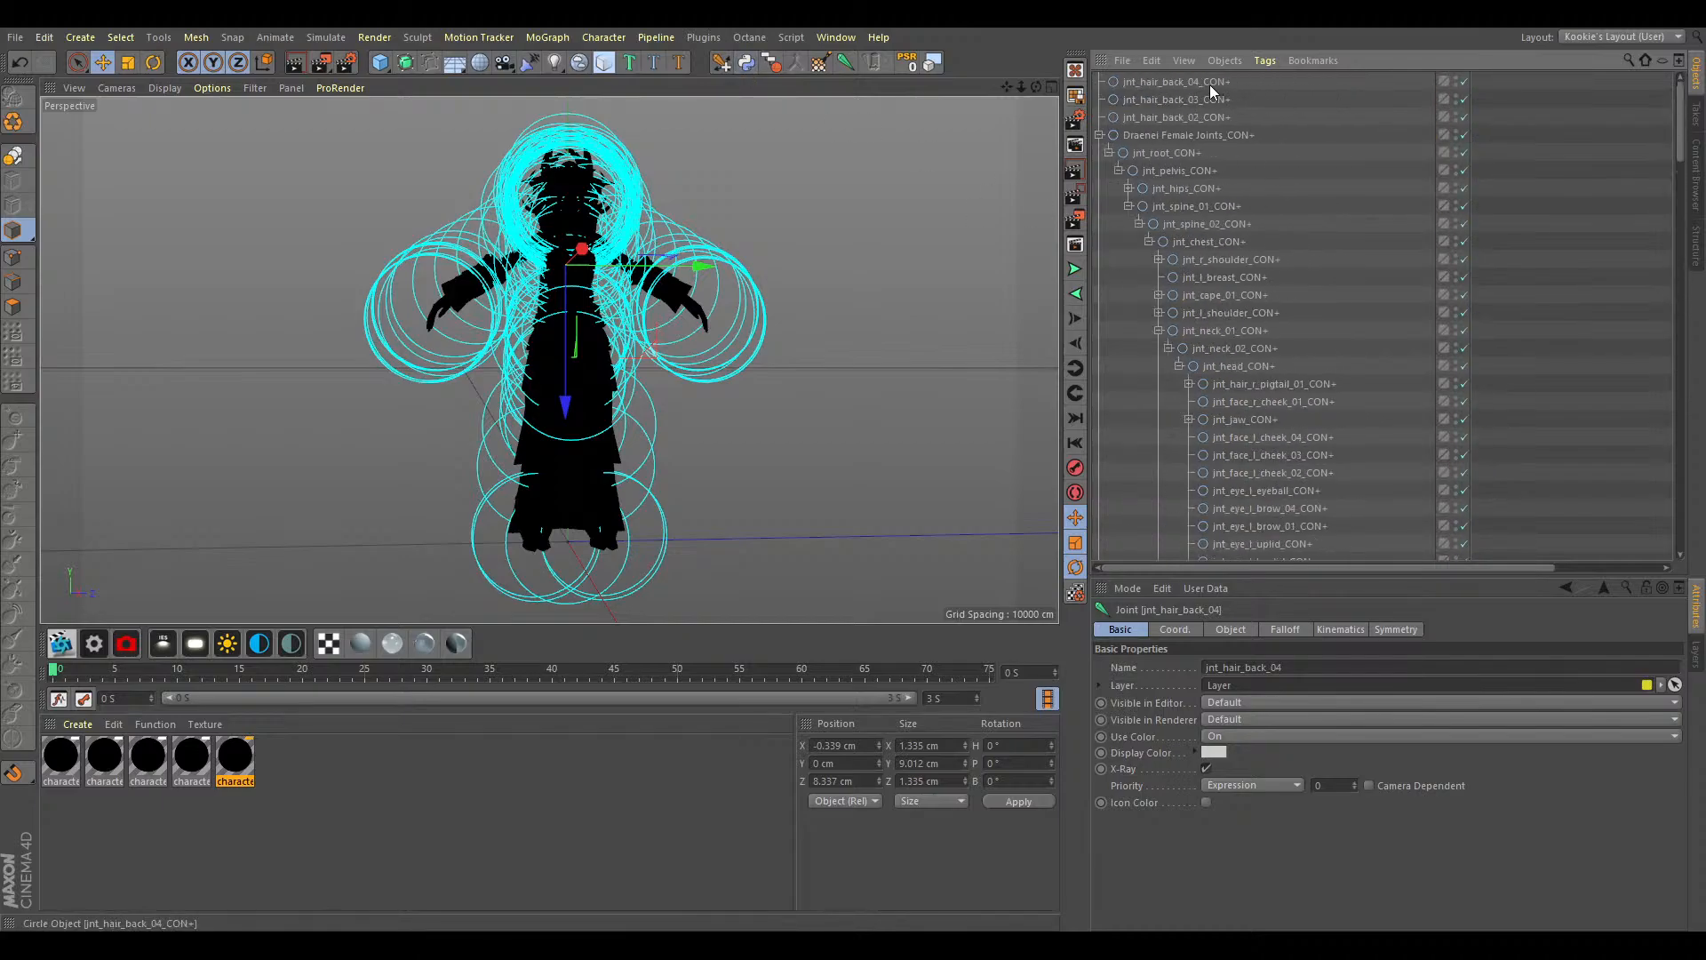
{"action": "left_click_drag", "start_coordinate": [1202, 99], "coordinate": [1193, 116]}
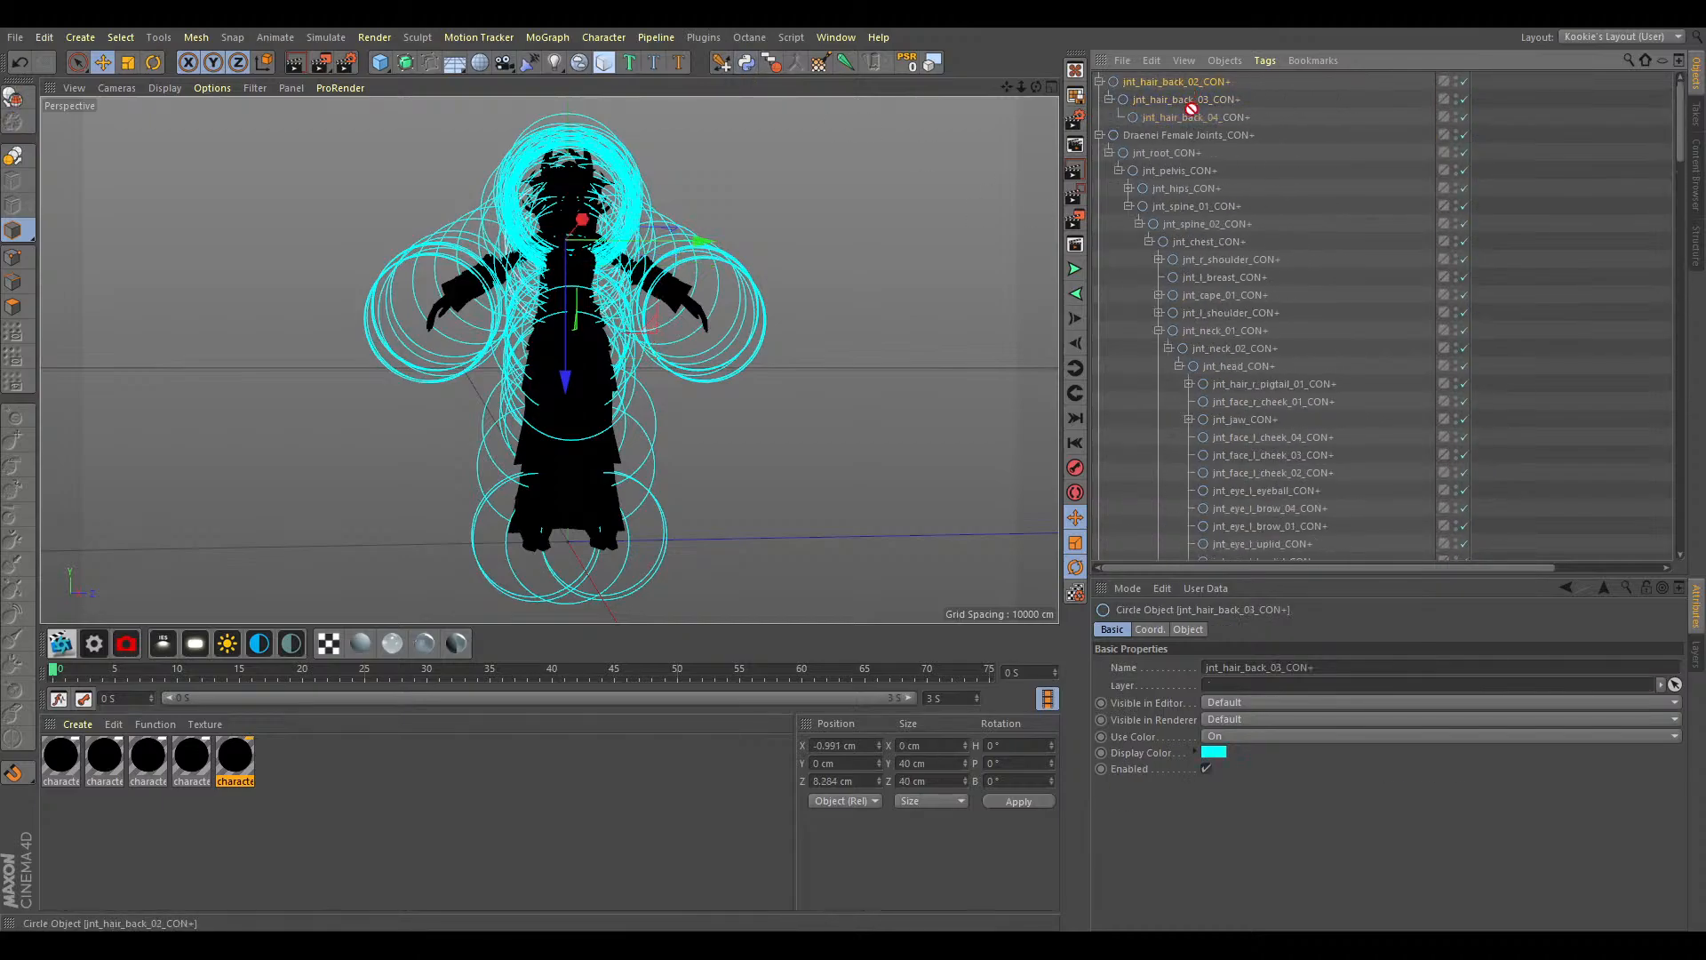
{"action": "left_click_drag", "start_coordinate": [1298, 558], "coordinate": [1258, 325]}
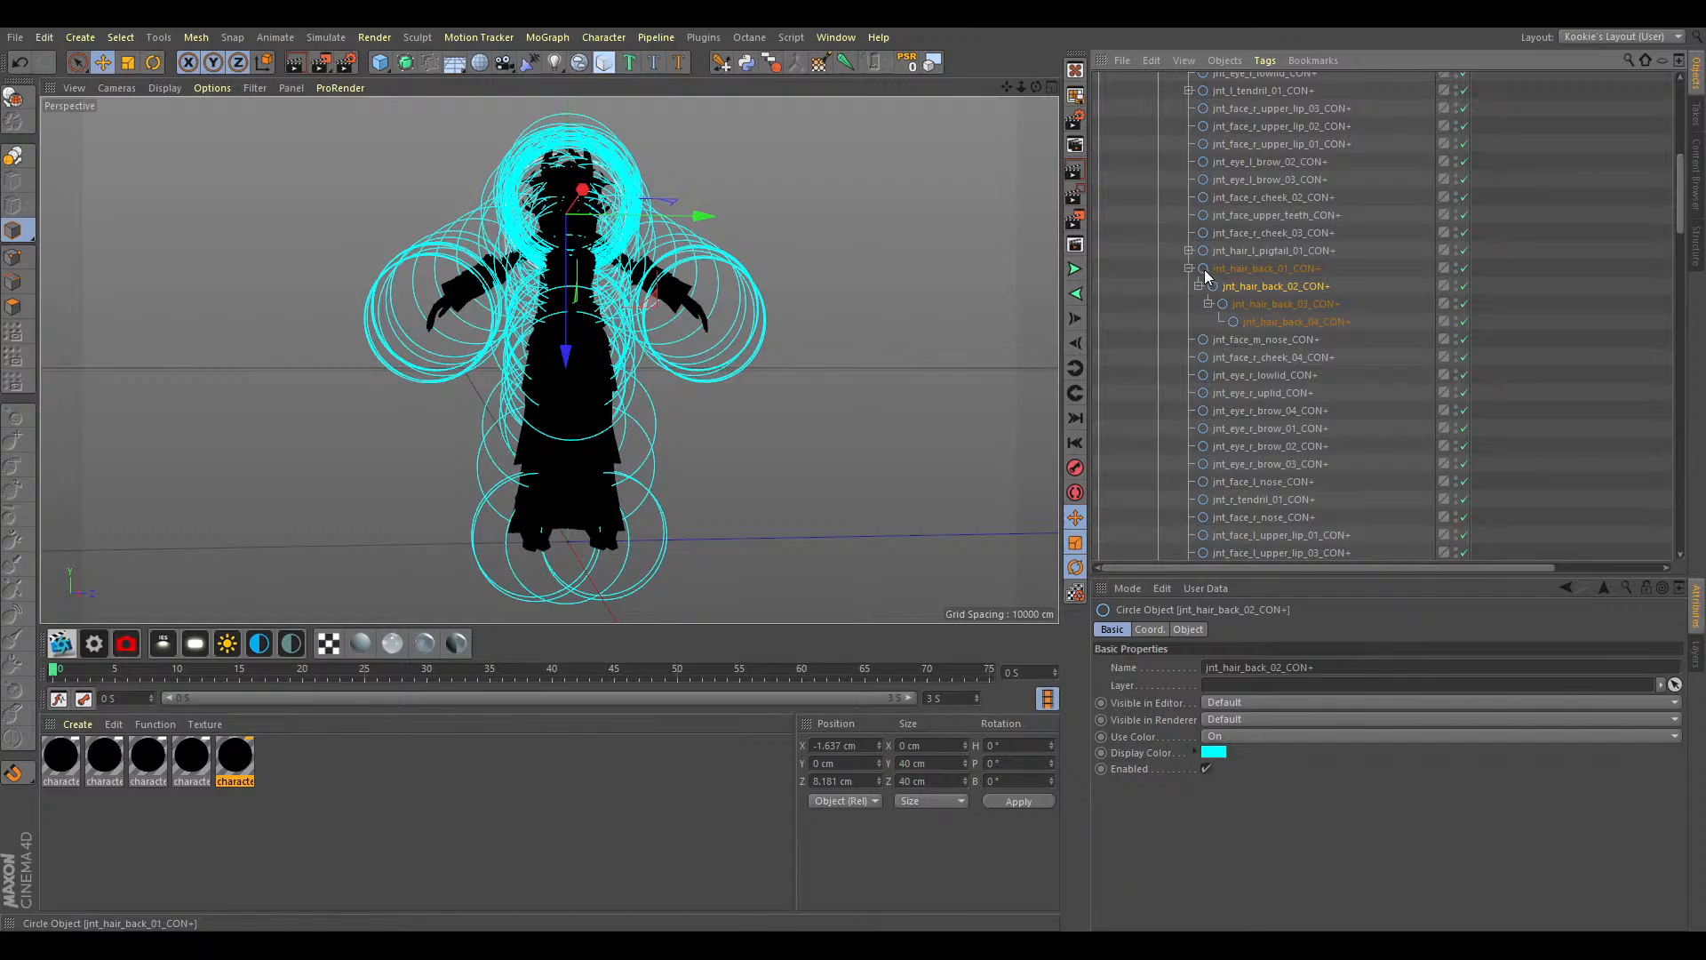
Create circle controllers for the joints jnt_r_tendril_02, jnt_r_tendril_03 and jnt_r_tendril_04.
{"action": "scroll", "coordinate": [1262, 389], "scroll_direction": "down", "scroll_amount": 20}
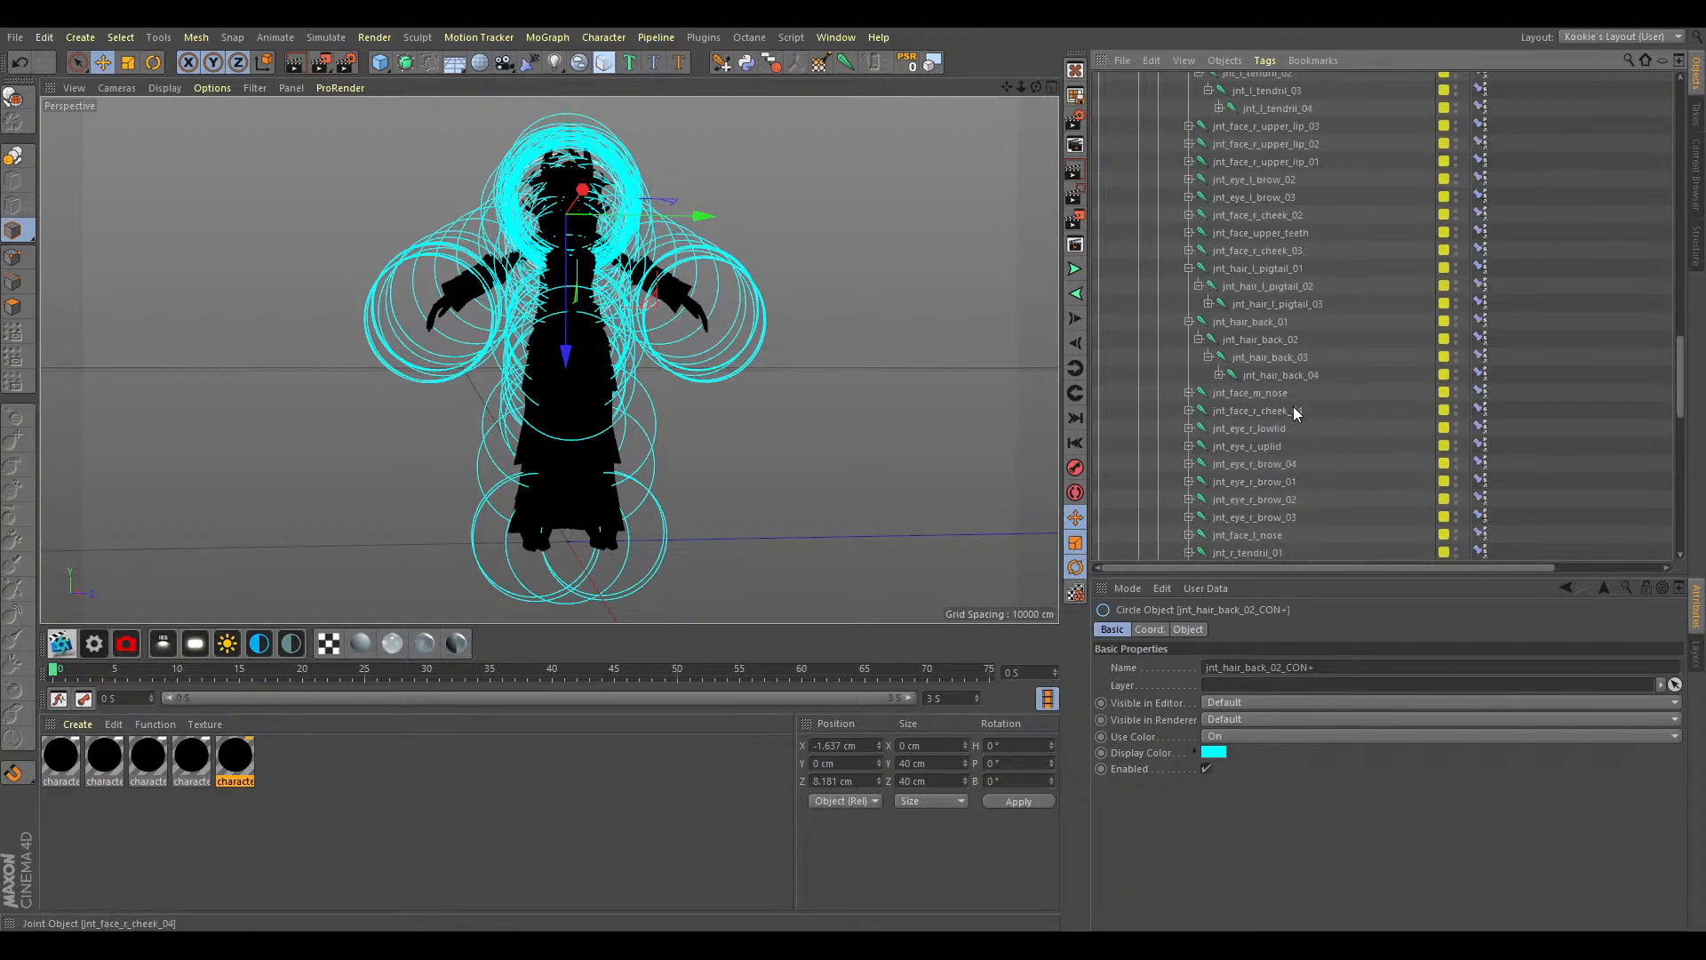
{"action": "scroll", "coordinate": [1294, 413], "scroll_direction": "down", "scroll_amount": 2}
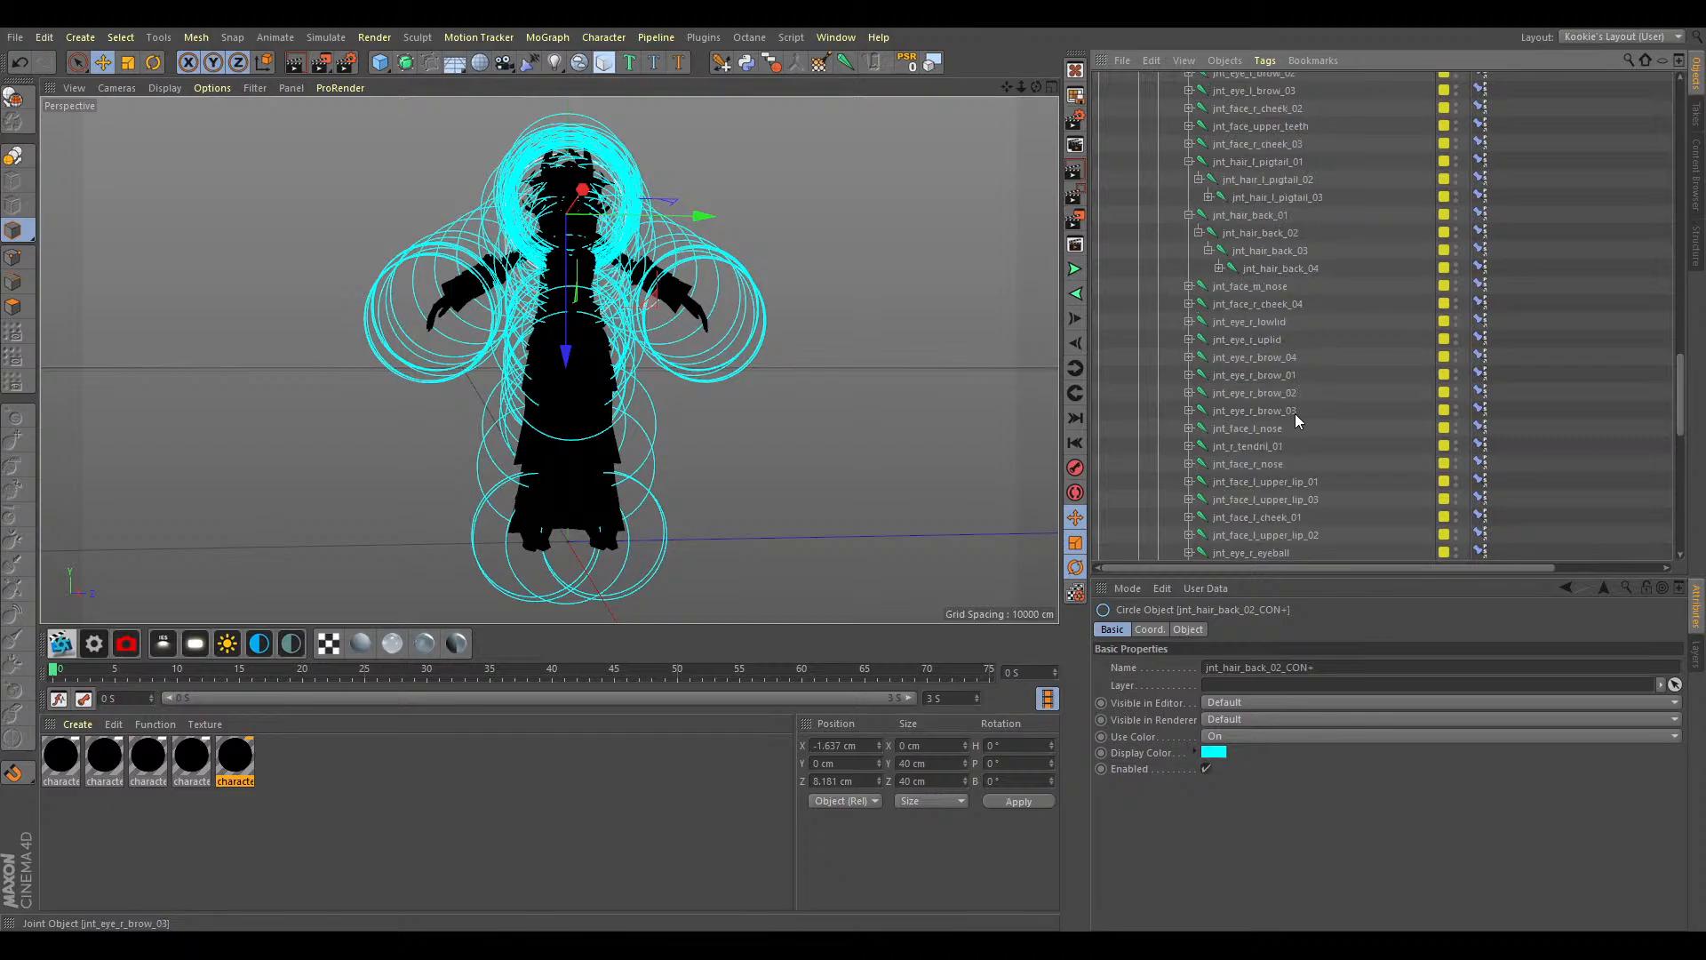
{"action": "left_click", "coordinate": [1246, 446]}
{"action": "left_click", "coordinate": [1189, 445]}
{"action": "left_click", "coordinate": [1199, 463]}
{"action": "left_click", "coordinate": [1208, 481]}
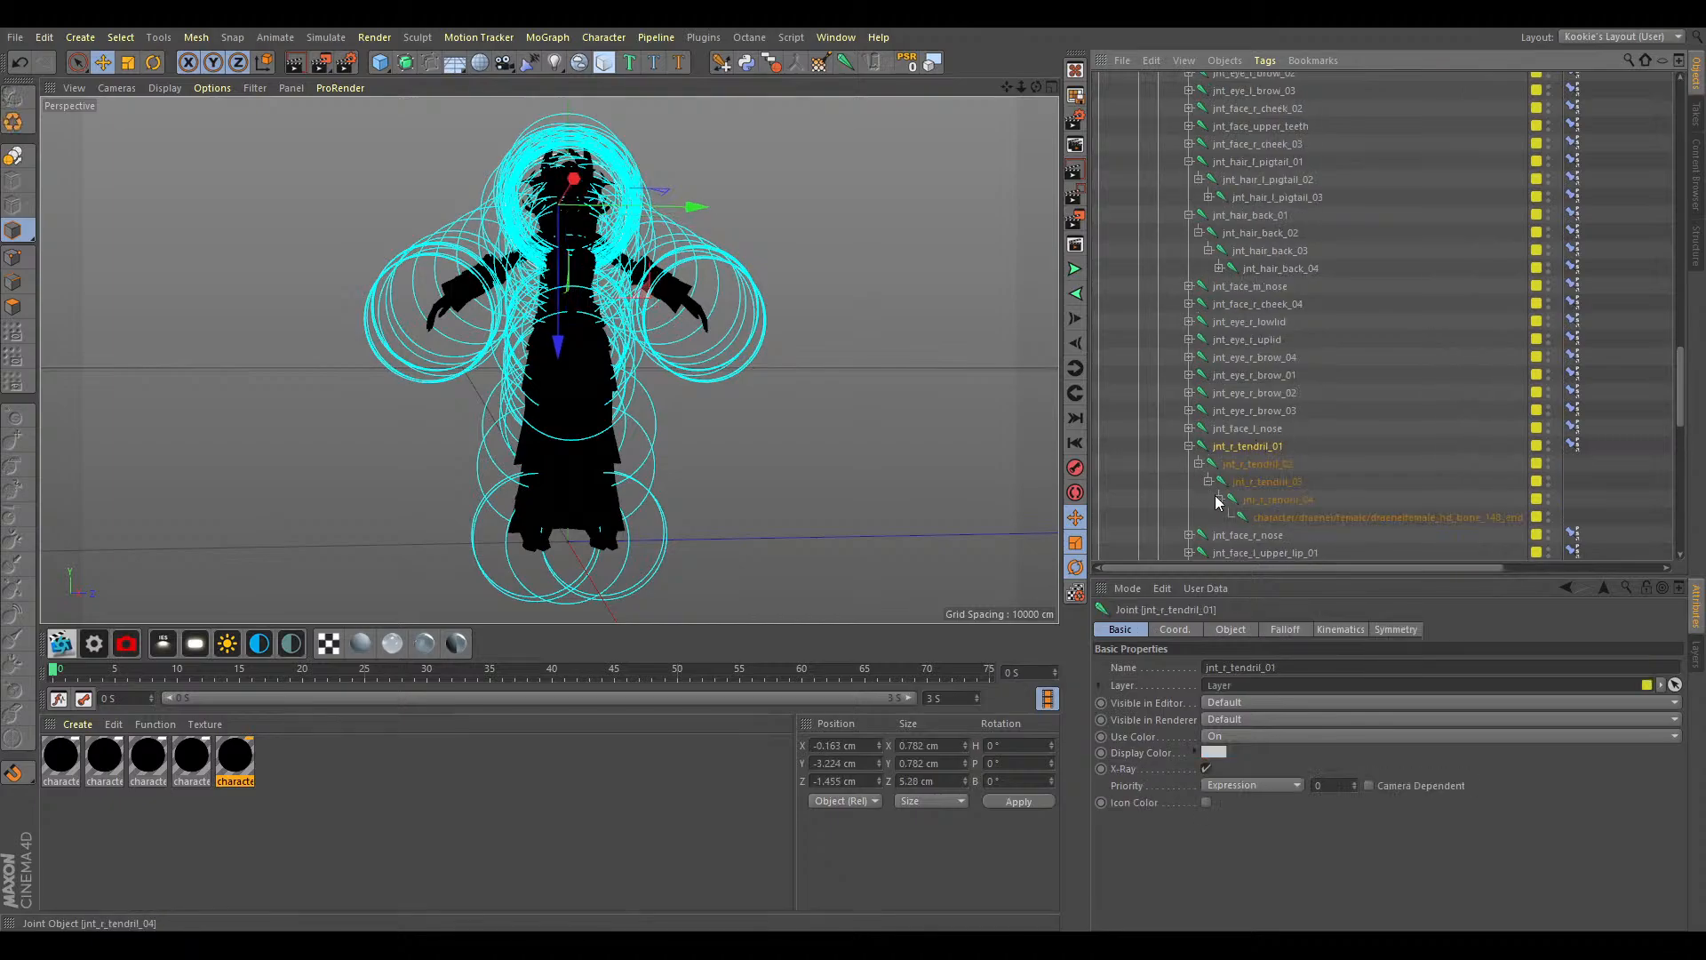
{"action": "left_click", "coordinate": [1276, 464]}
{"action": "left_click", "coordinate": [747, 64]}
{"action": "left_click", "coordinate": [1251, 499]}
{"action": "left_click", "coordinate": [747, 64]}
{"action": "left_click", "coordinate": [1279, 534]}
Chain the right tendril controllers 02, 03 and 04 and nest the chain under jnt_r_tendril_01_CON+.
{"action": "scroll", "coordinate": [1199, 393], "scroll_direction": "down", "scroll_amount": 3}
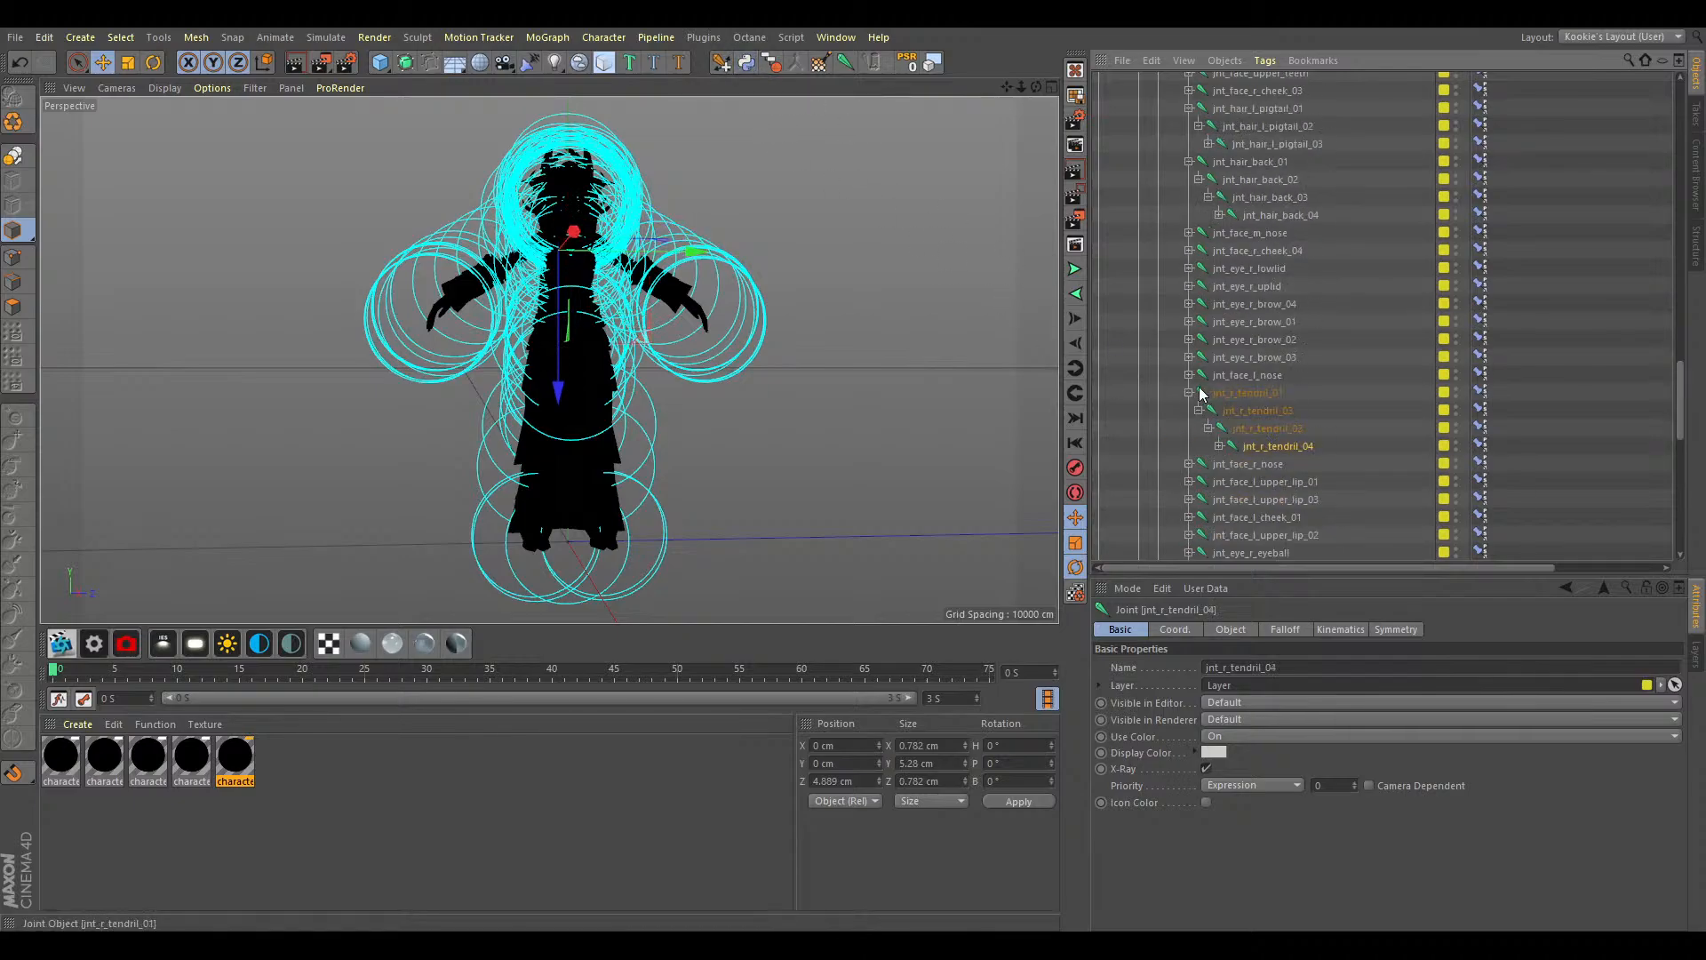
{"action": "scroll", "coordinate": [1210, 398], "scroll_direction": "up", "scroll_amount": 20}
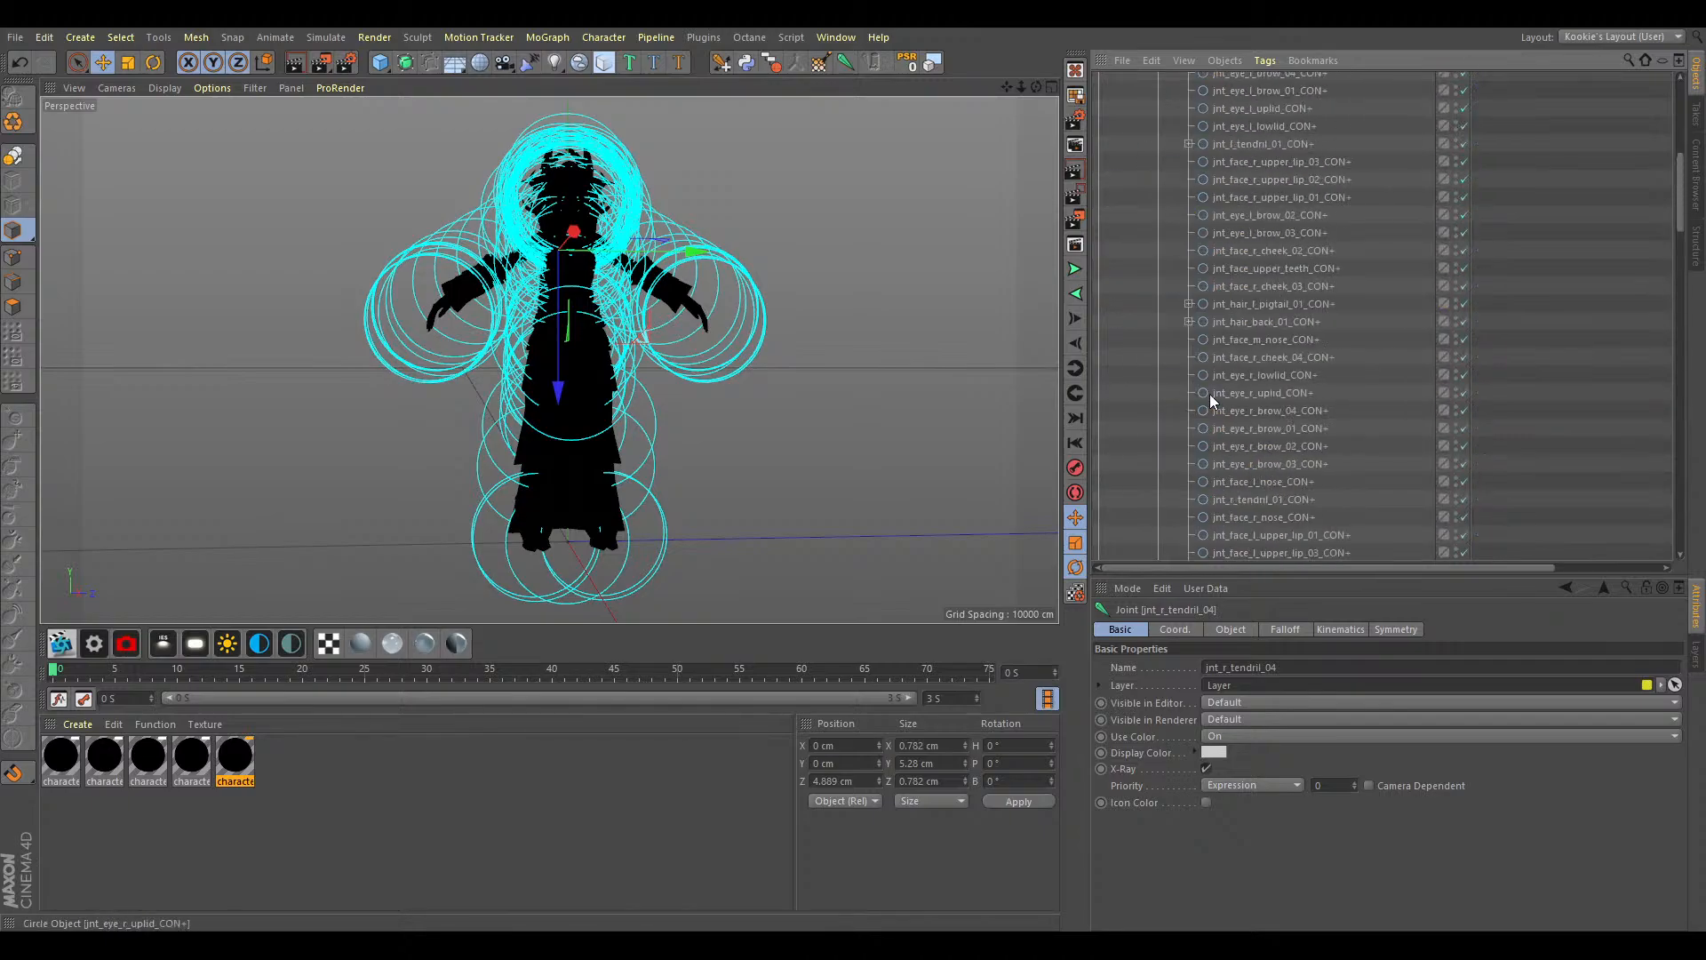
{"action": "left_click_drag", "start_coordinate": [1183, 83], "coordinate": [1185, 429]}
Create circle controllers for the joints jnt_hair_ponytail_02 and jnt_hair_ponytail_03.
{"action": "scroll", "coordinate": [1186, 429], "scroll_direction": "down", "scroll_amount": 10}
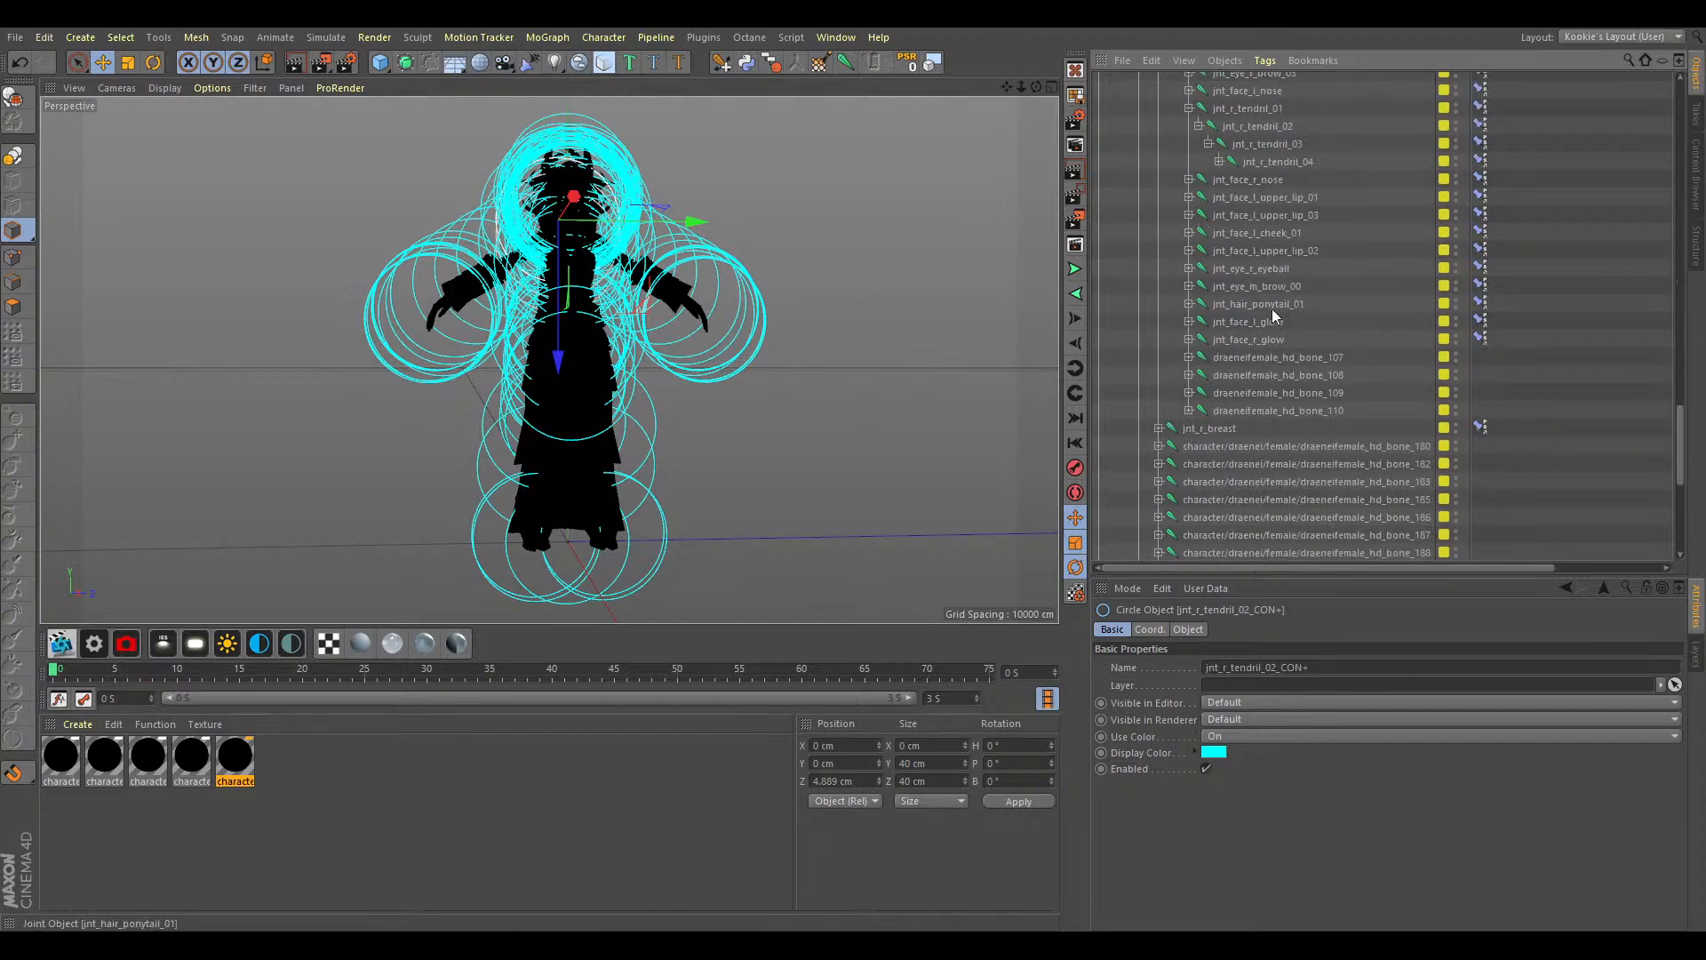
{"action": "left_click", "coordinate": [1262, 305]}
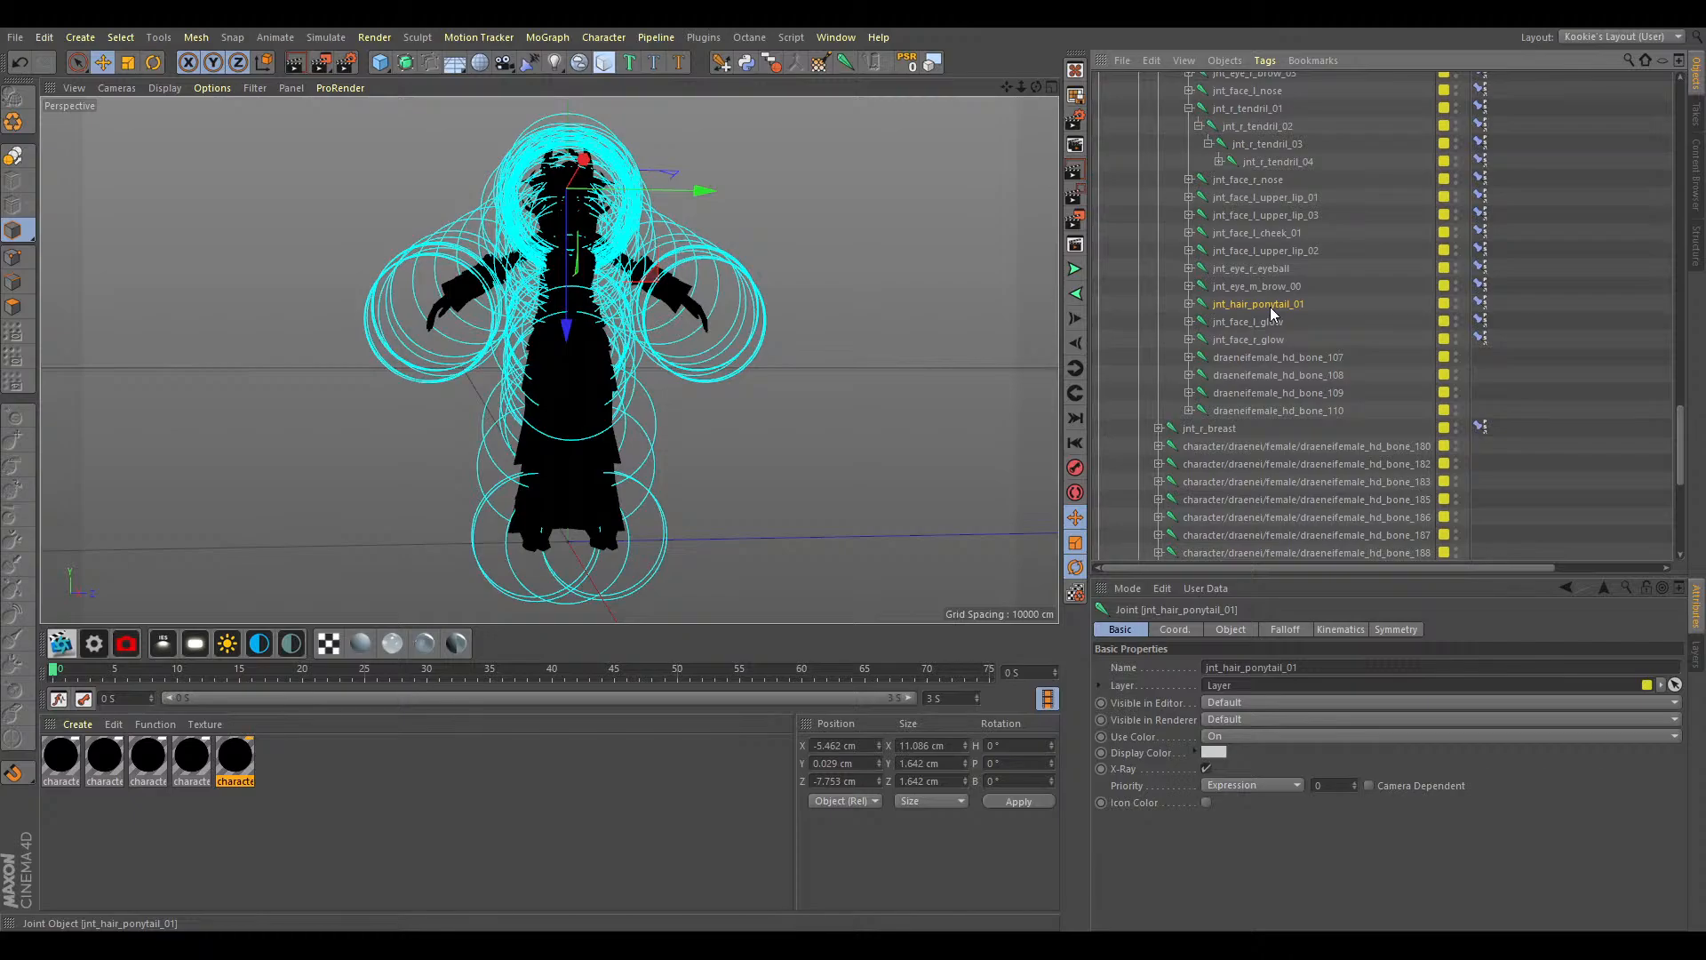
{"action": "left_click", "coordinate": [1189, 304]}
{"action": "left_click", "coordinate": [1199, 322]}
{"action": "left_click", "coordinate": [1210, 345]}
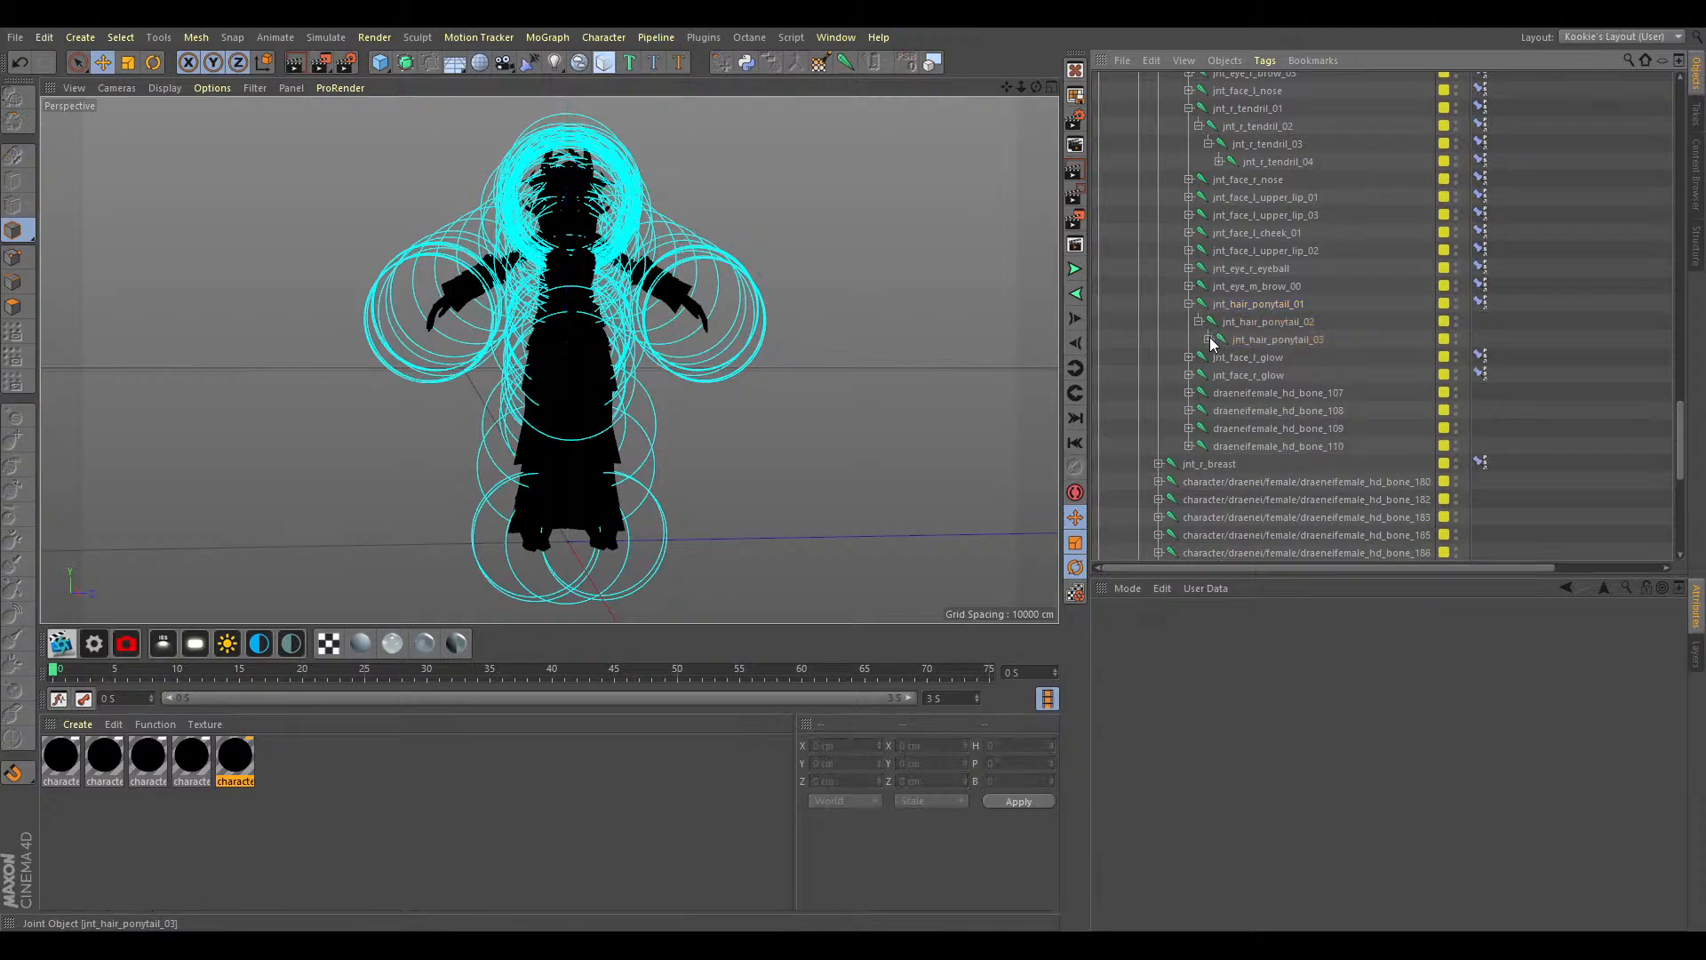
{"action": "left_click", "coordinate": [1209, 340]}
{"action": "left_click", "coordinate": [1211, 327]}
{"action": "left_click", "coordinate": [1209, 340]}
{"action": "left_click", "coordinate": [1233, 305]}
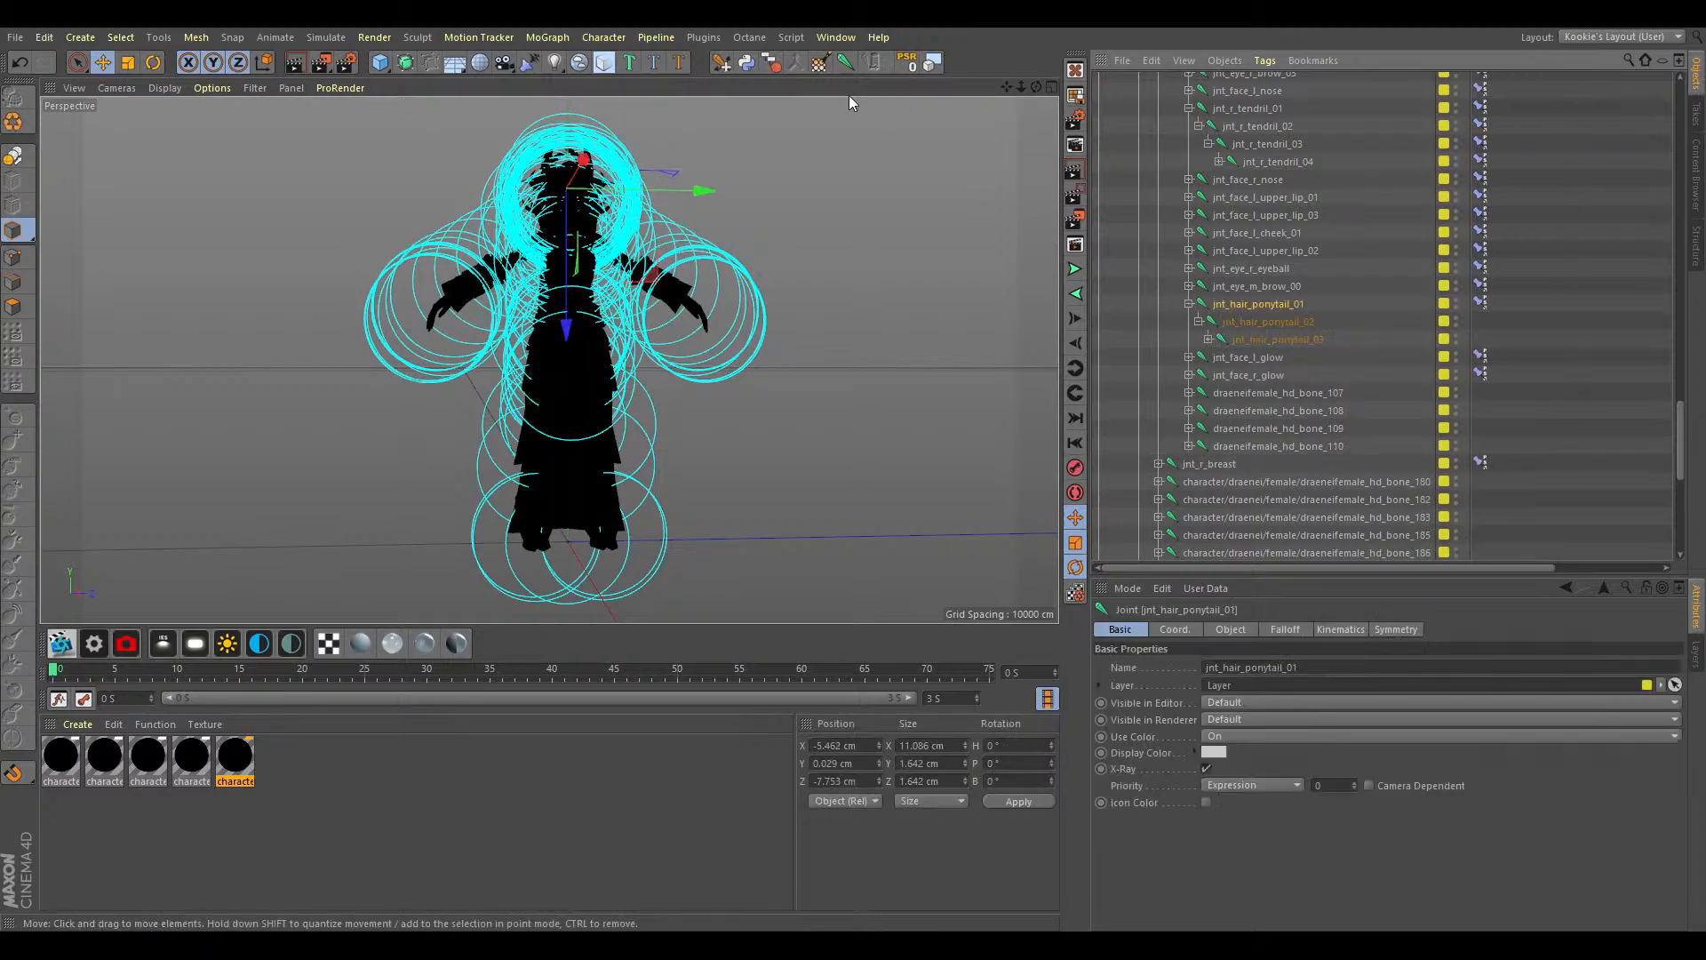
{"action": "left_click", "coordinate": [1260, 326]}
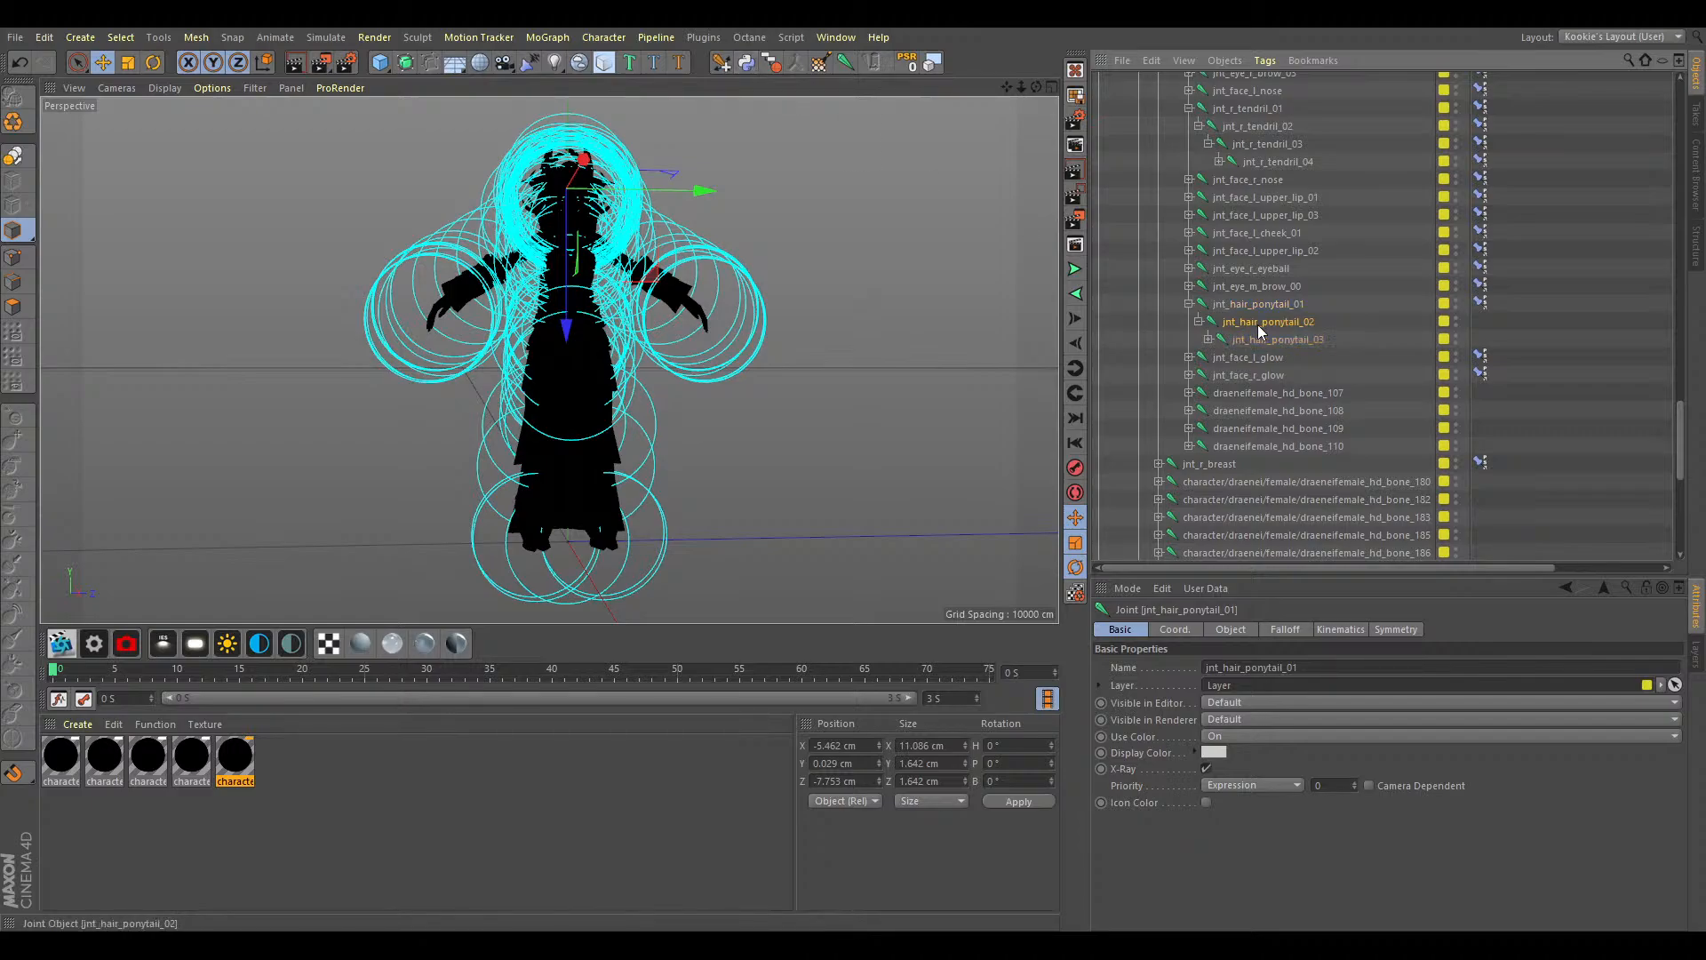
{"action": "left_click", "coordinate": [750, 65]}
{"action": "left_click", "coordinate": [1316, 360]}
Parent the ponytail 03 controller to jnt_hair_ponytail_02_CON+ and nest both under jnt_hair_ponytail_01_CON+.
{"action": "scroll", "coordinate": [1297, 266], "scroll_direction": "up", "scroll_amount": 10}
{"action": "scroll", "coordinate": [1293, 231], "scroll_direction": "up", "scroll_amount": 5}
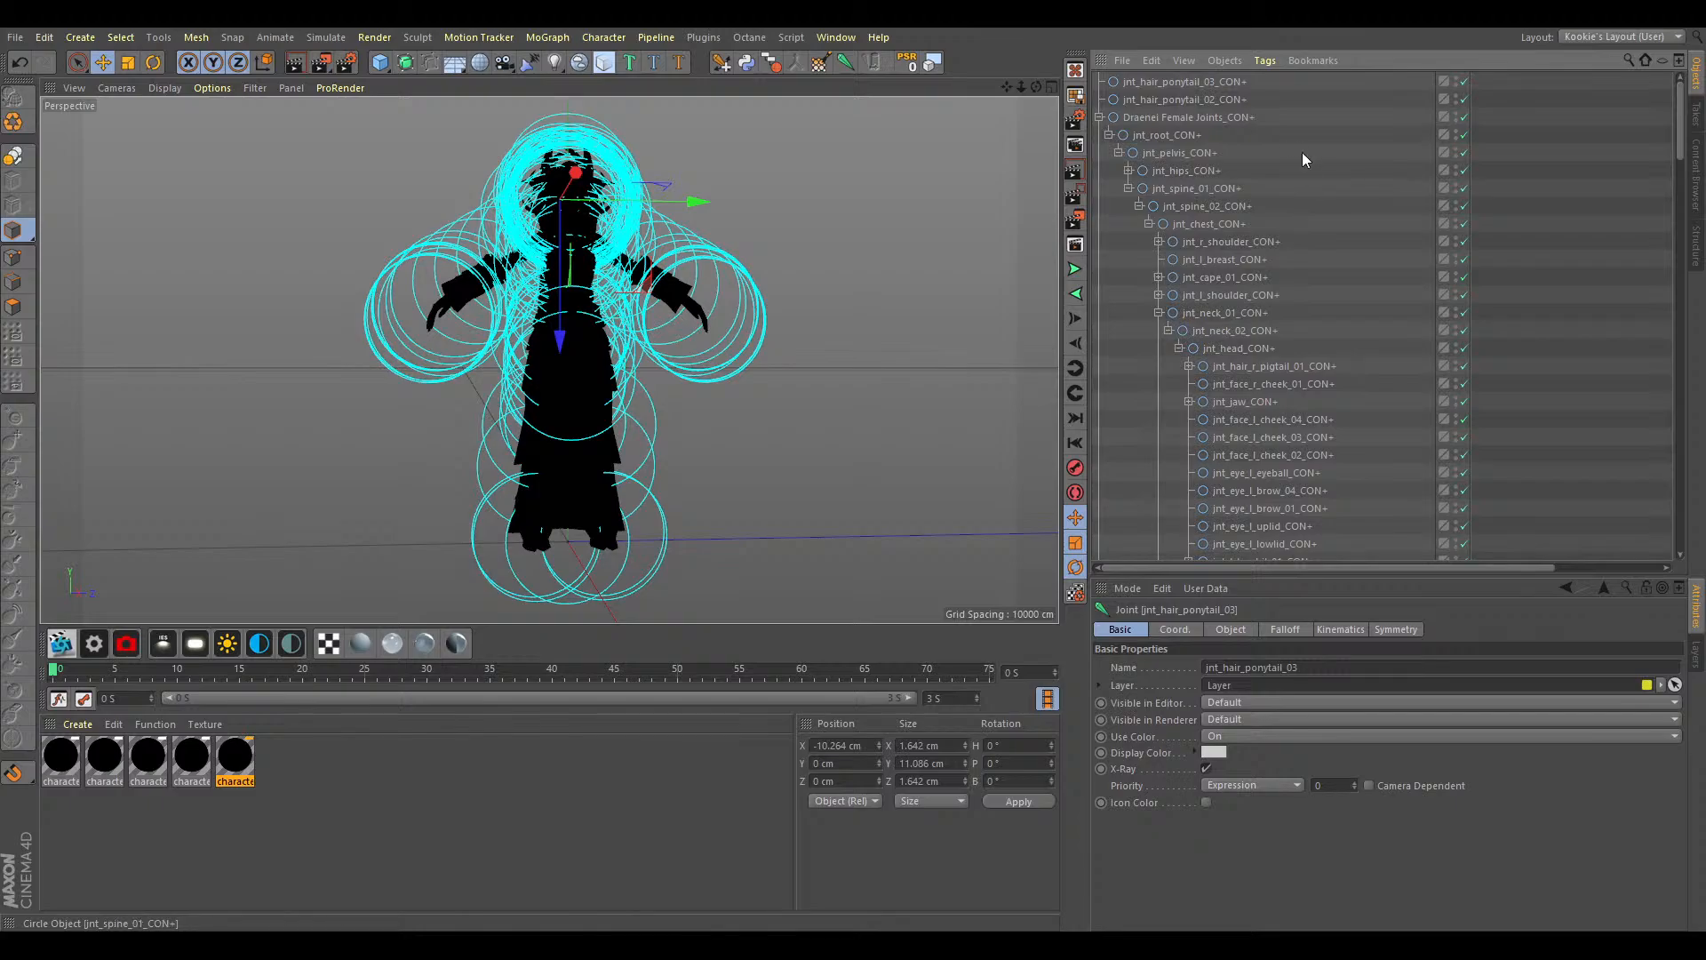
{"action": "left_click_drag", "start_coordinate": [1233, 104], "coordinate": [1208, 94]}
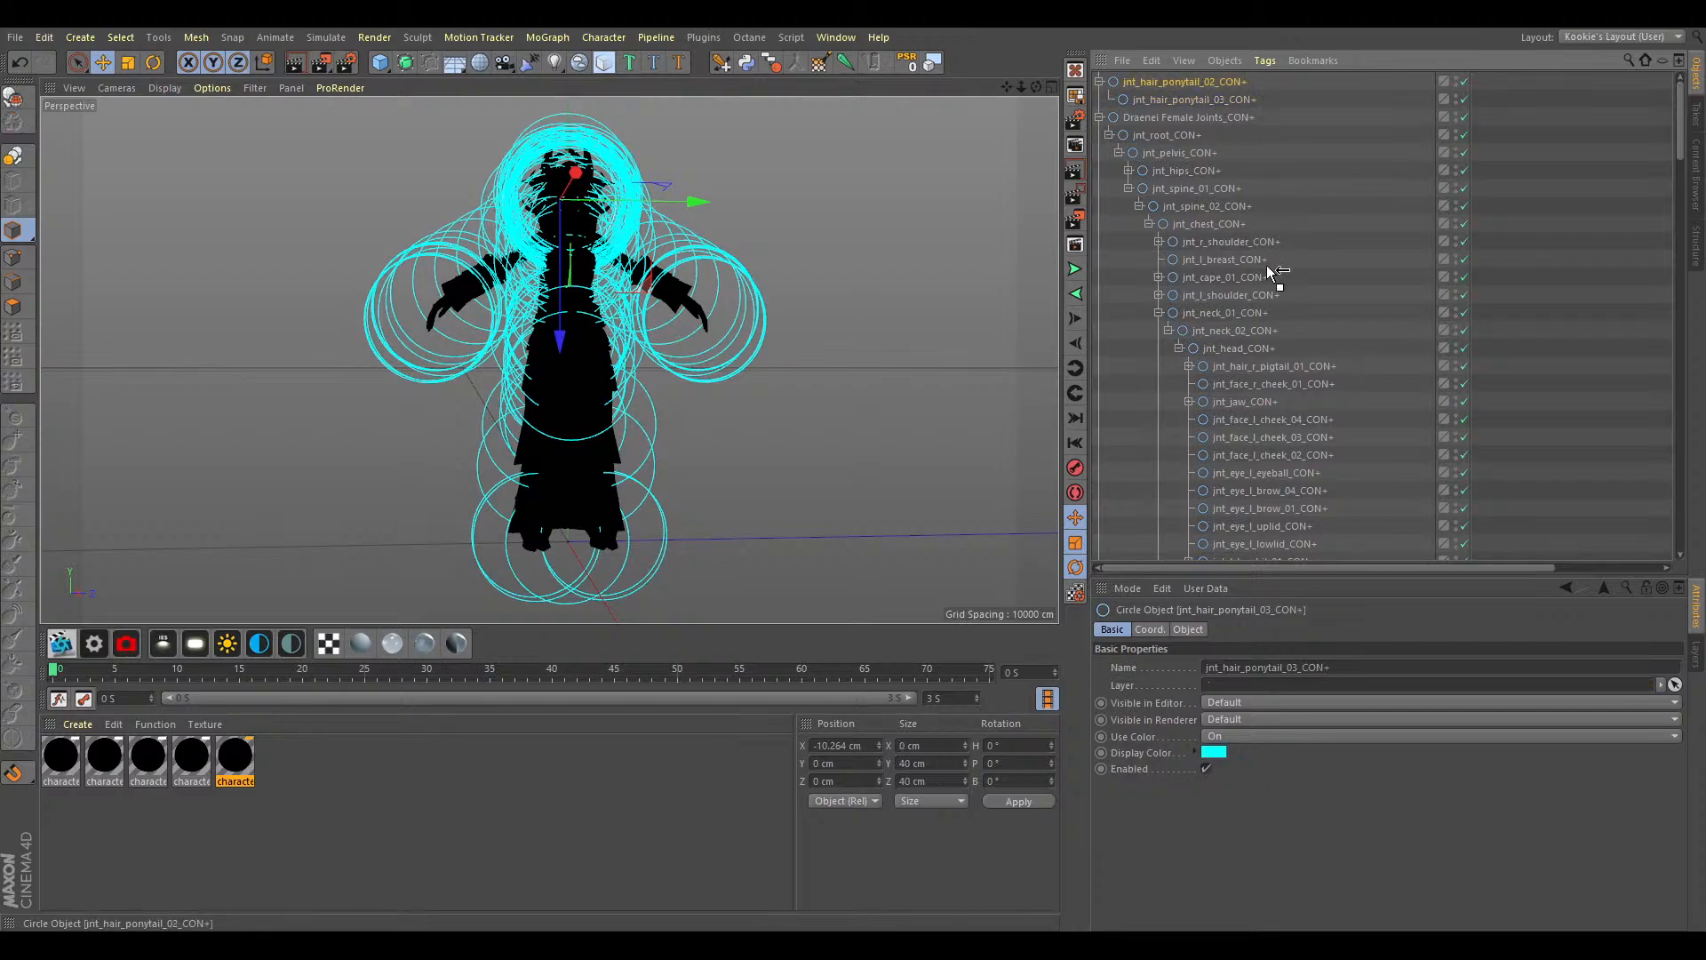
{"action": "left_click_drag", "start_coordinate": [1288, 561], "coordinate": [1208, 423]}
Check the head joints against their controllers, collapse the jnt_neck_01 joint branch and review the joints around it.
{"action": "scroll", "coordinate": [1208, 423], "scroll_direction": "down", "scroll_amount": 10}
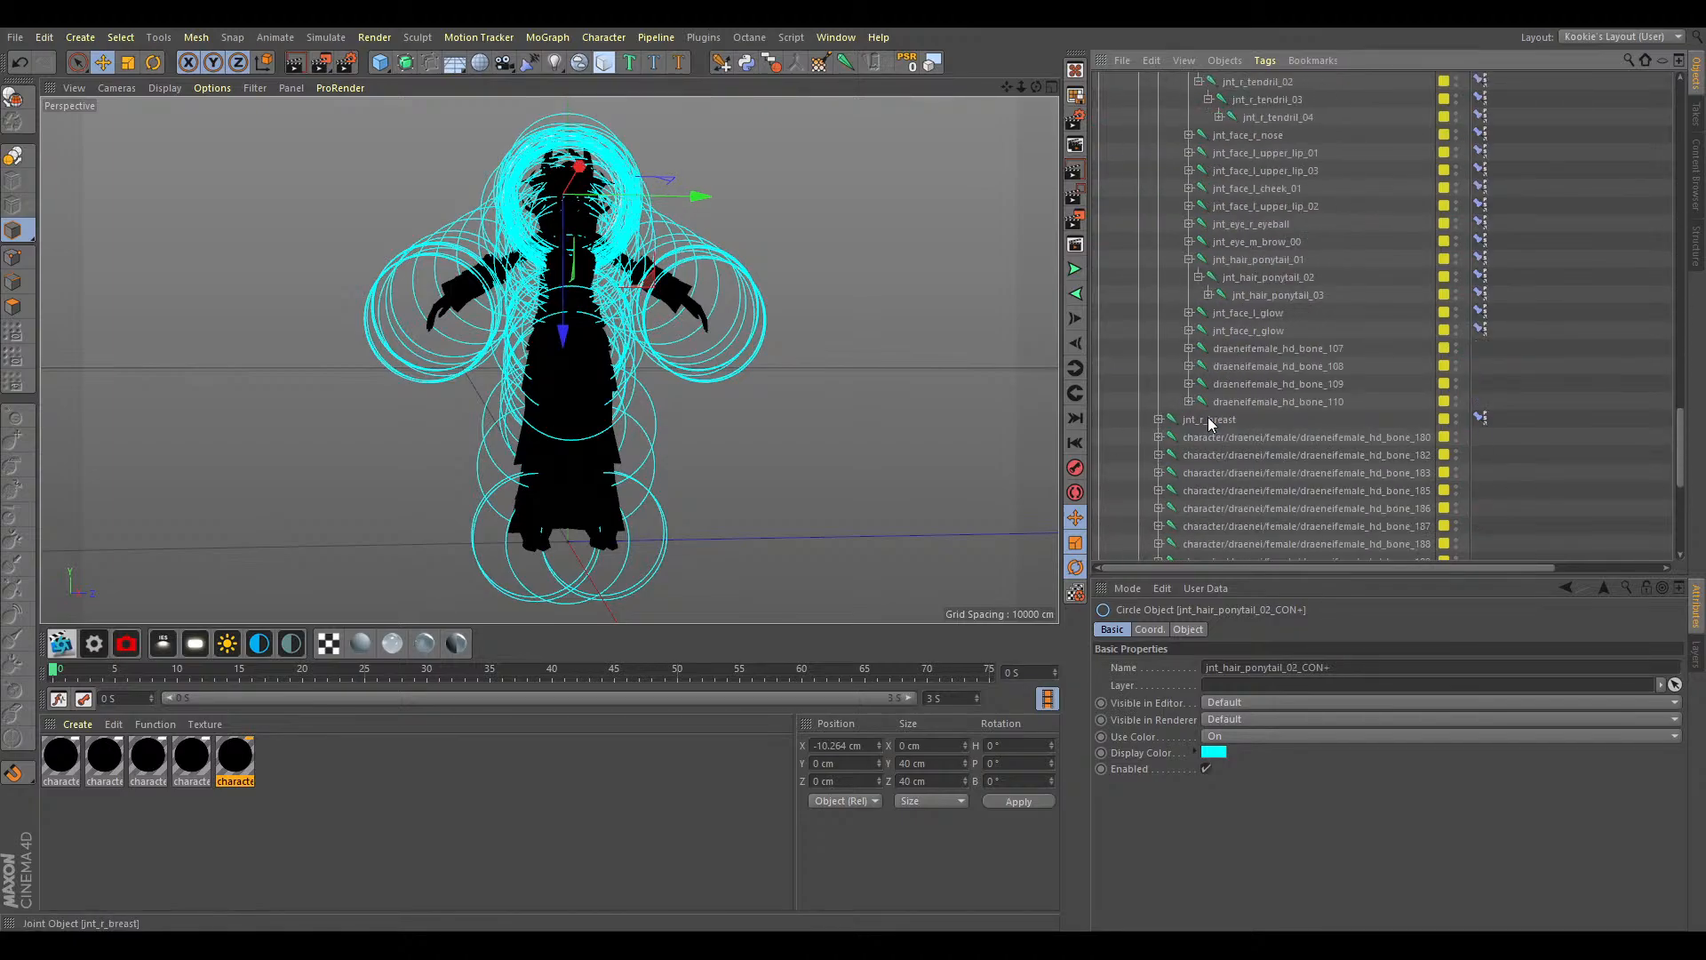
{"action": "scroll", "coordinate": [1168, 354], "scroll_direction": "up", "scroll_amount": 8}
{"action": "scroll", "coordinate": [1190, 307], "scroll_direction": "down", "scroll_amount": 12}
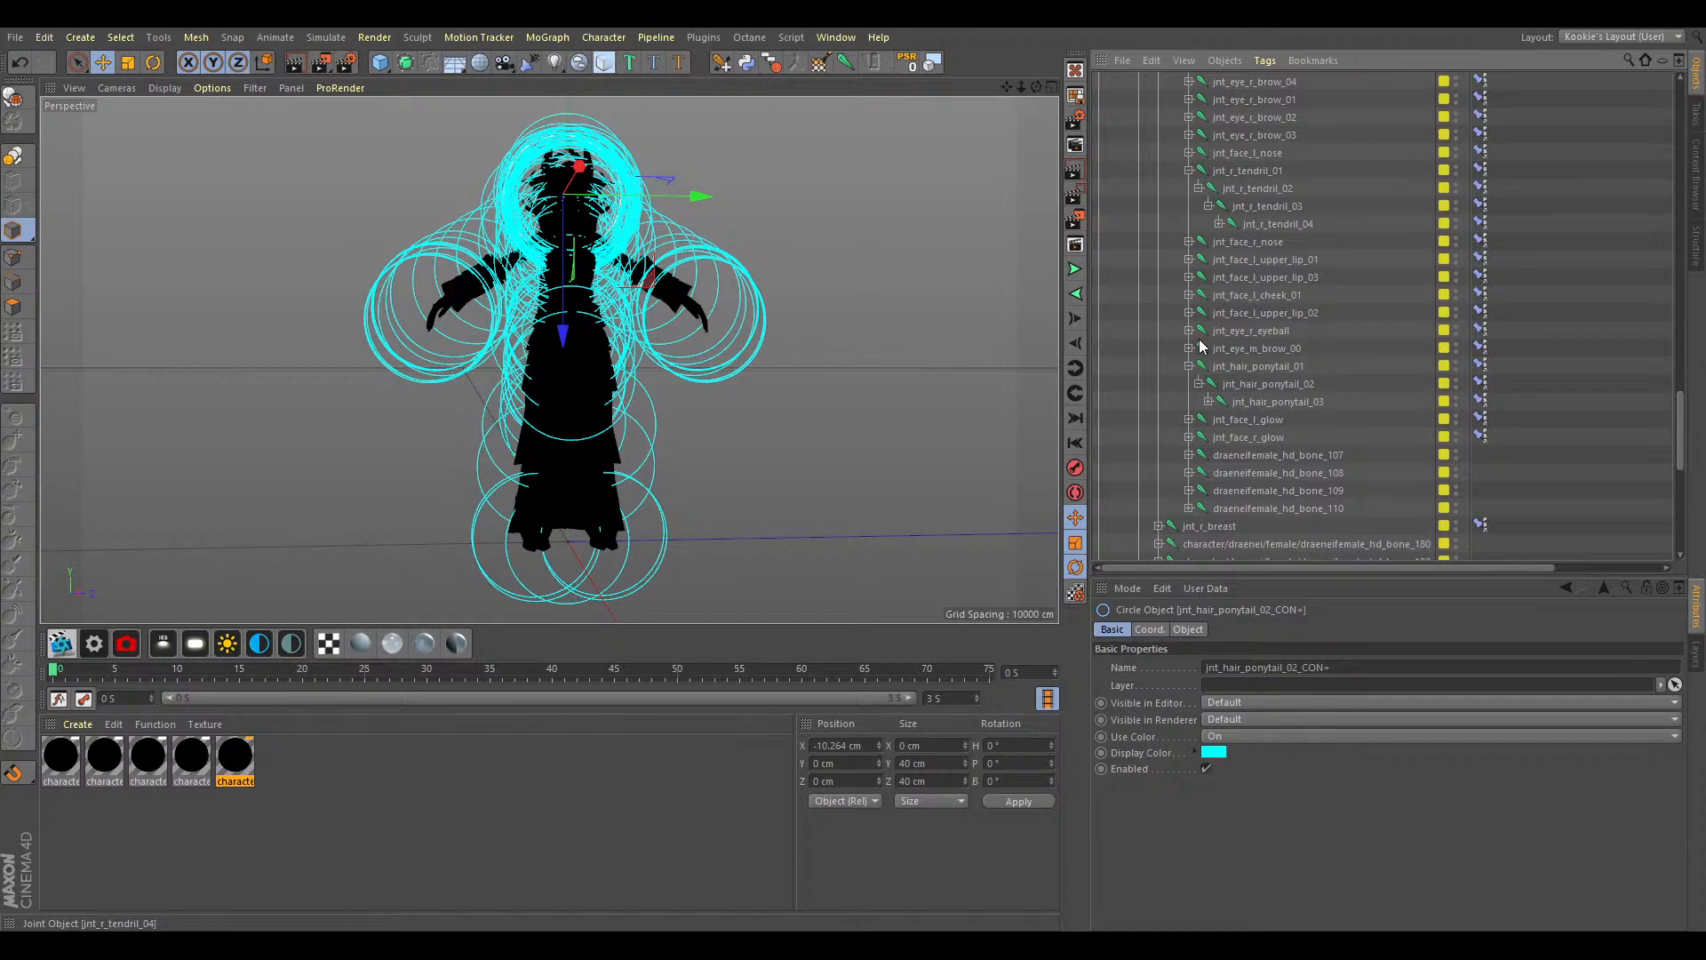
{"action": "scroll", "coordinate": [1238, 384], "scroll_direction": "up", "scroll_amount": 14}
{"action": "scroll", "coordinate": [1230, 378], "scroll_direction": "up", "scroll_amount": 10}
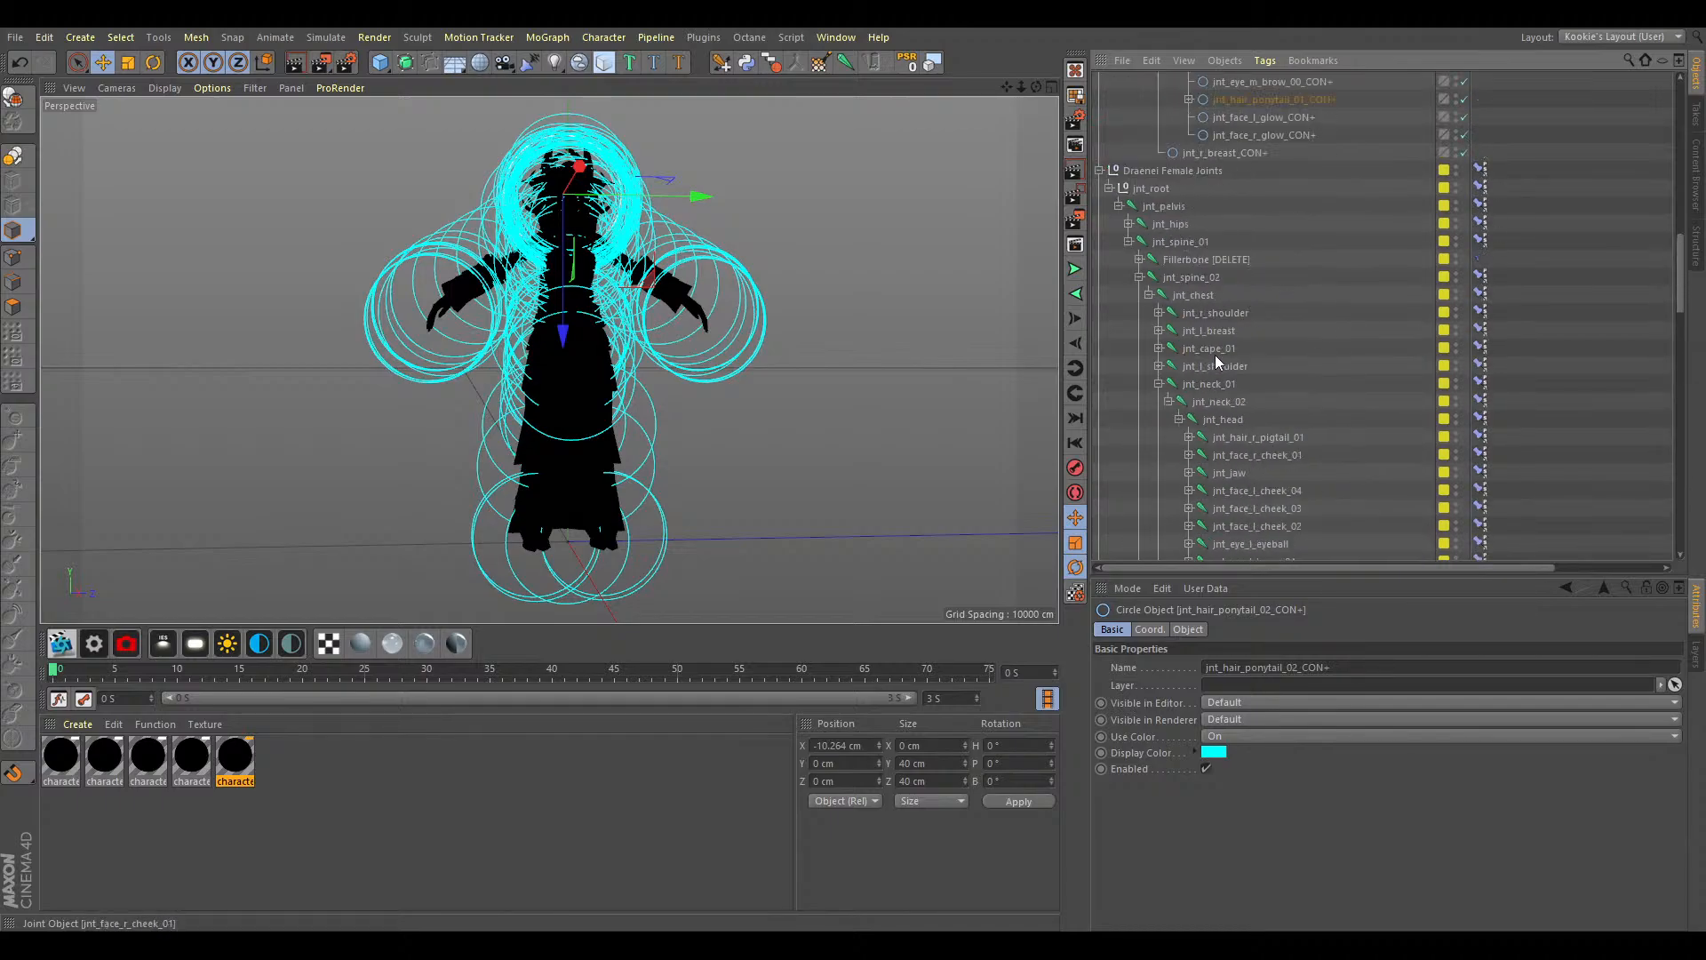
{"action": "left_click", "coordinate": [1159, 385]}
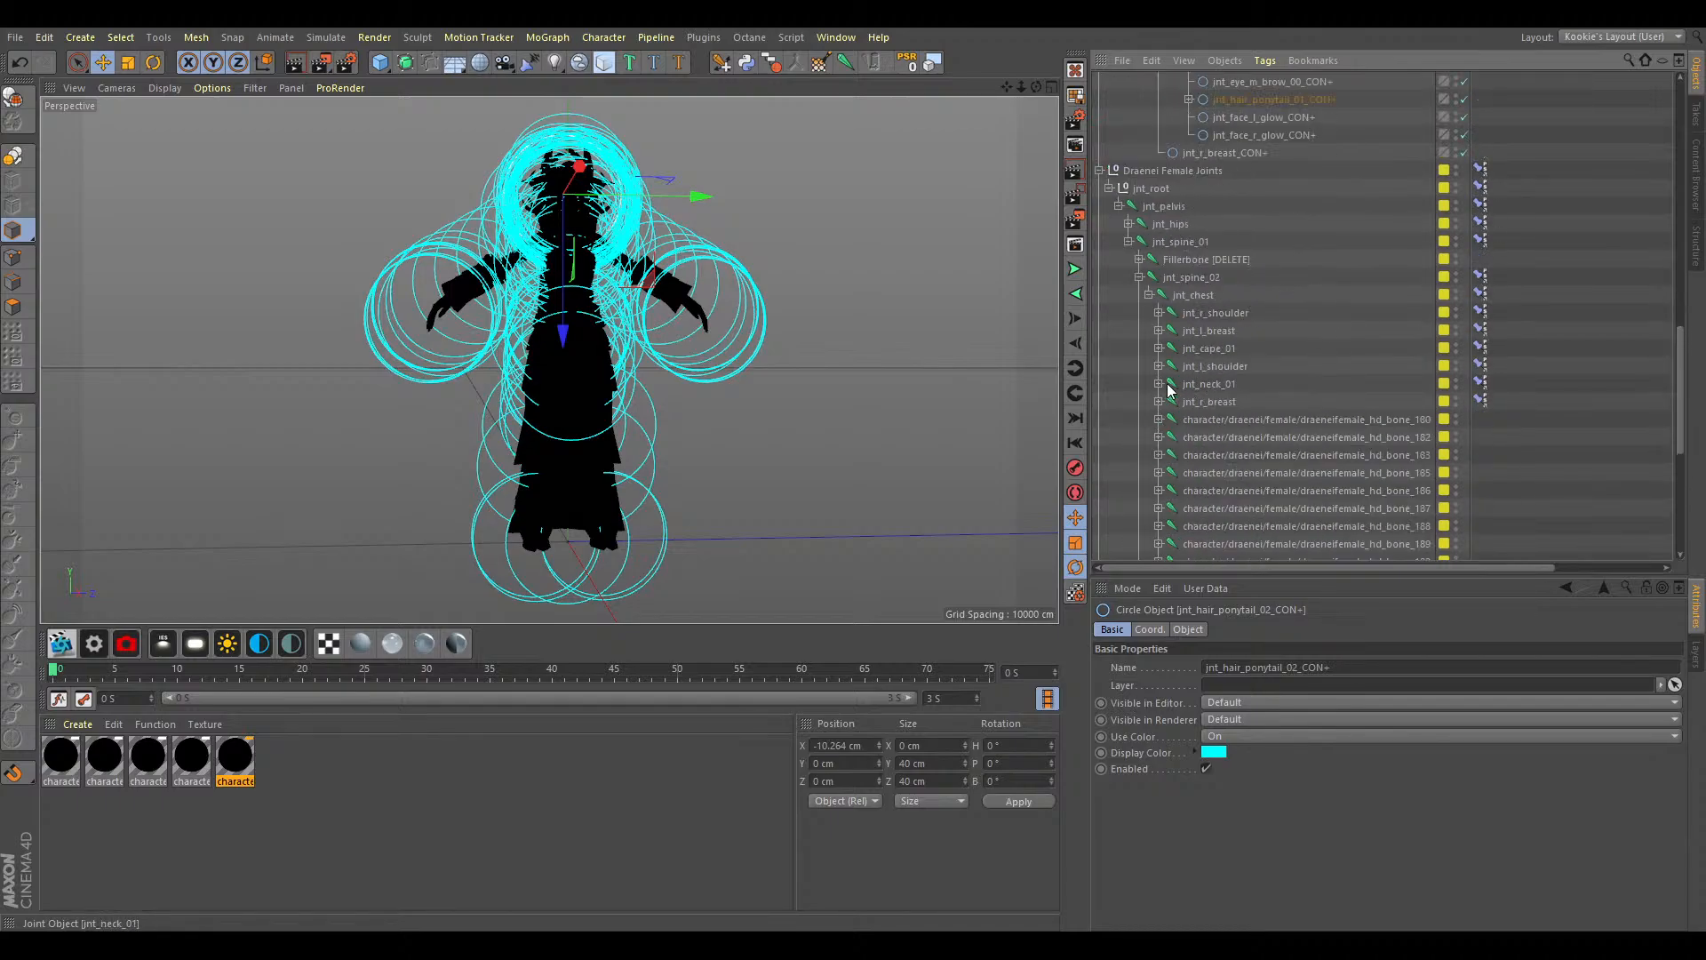
{"action": "scroll", "coordinate": [1253, 419], "scroll_direction": "down", "scroll_amount": 7}
{"action": "scroll", "coordinate": [1257, 421], "scroll_direction": "up", "scroll_amount": 8}
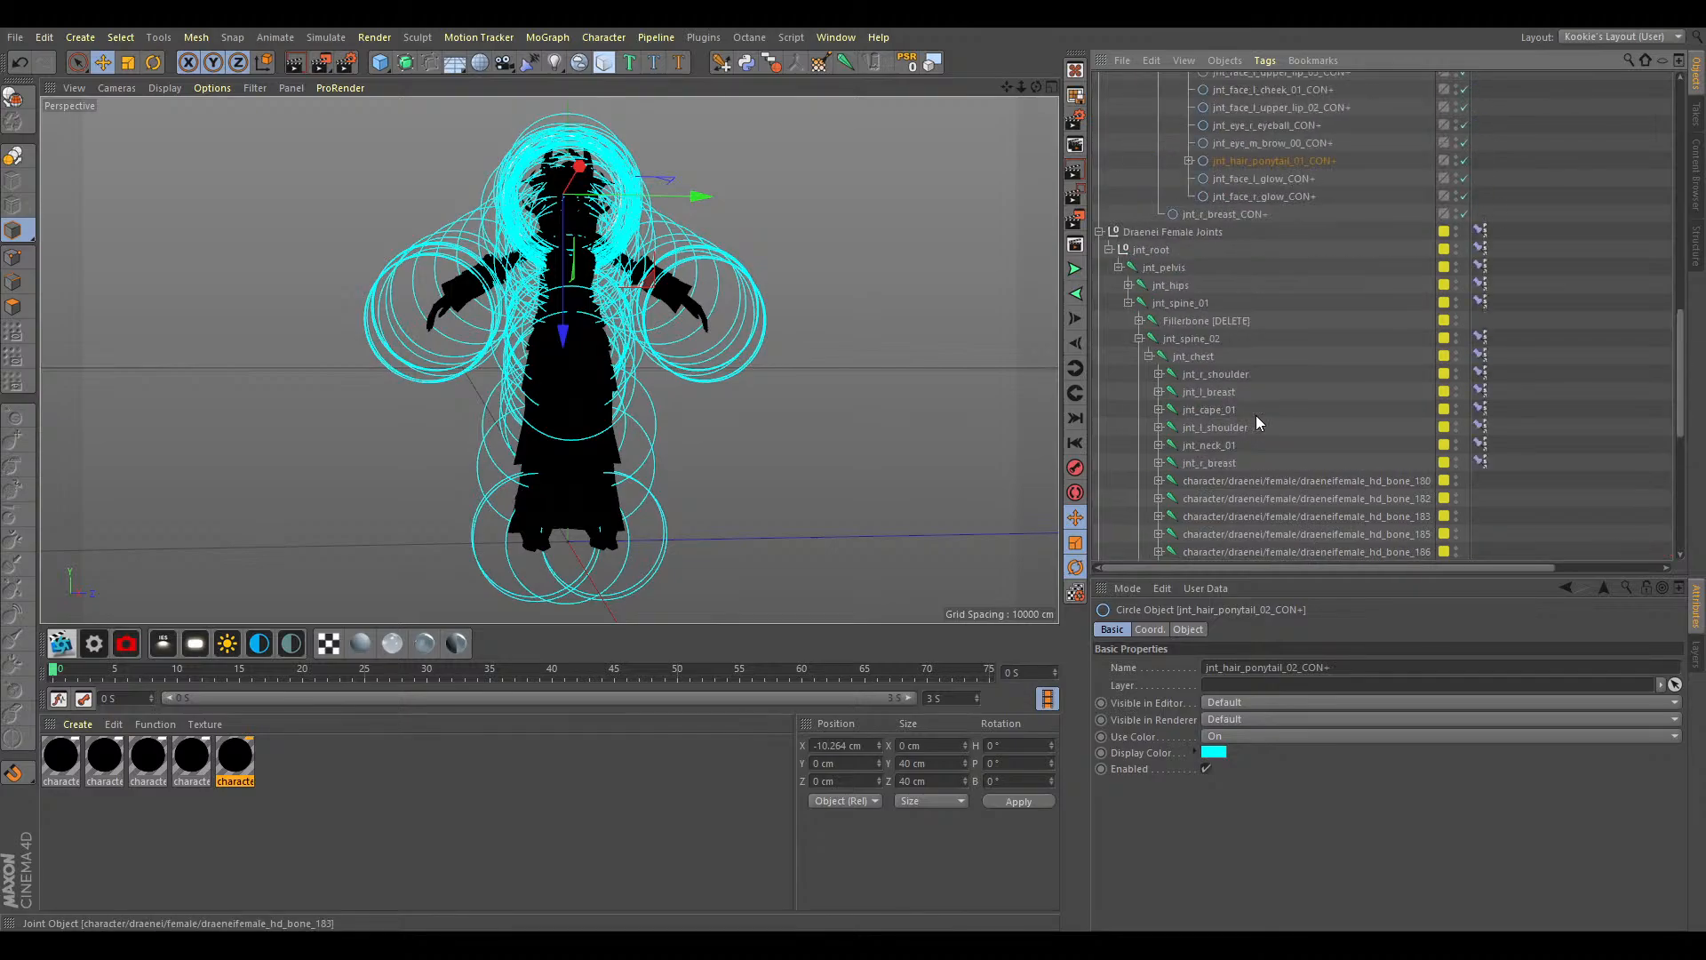
Collapse the jnt_spine_02 and jnt_spine_01 joint branches and the jnt_neck_01_CON+ controller branch.
{"action": "left_click", "coordinate": [1148, 338]}
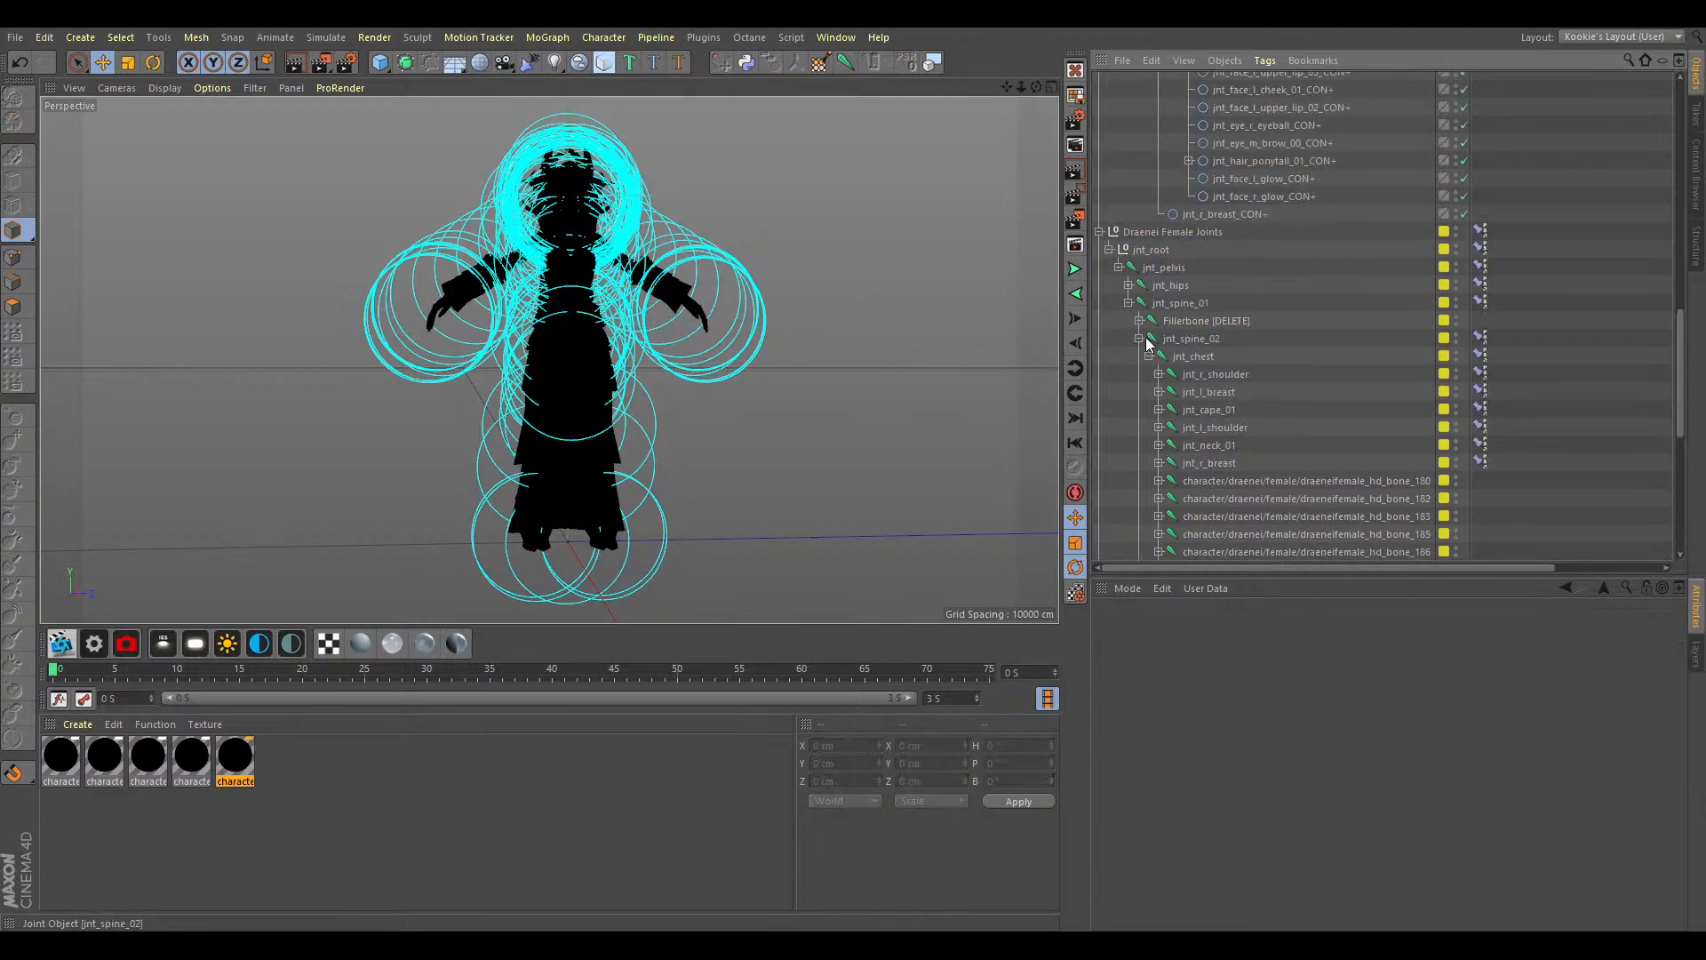
{"action": "left_click", "coordinate": [1138, 339]}
{"action": "scroll", "coordinate": [1272, 403], "scroll_direction": "down", "scroll_amount": 2}
{"action": "scroll", "coordinate": [1273, 403], "scroll_direction": "up", "scroll_amount": 8}
{"action": "scroll", "coordinate": [1191, 427], "scroll_direction": "down", "scroll_amount": 8}
{"action": "left_click", "coordinate": [1129, 214]}
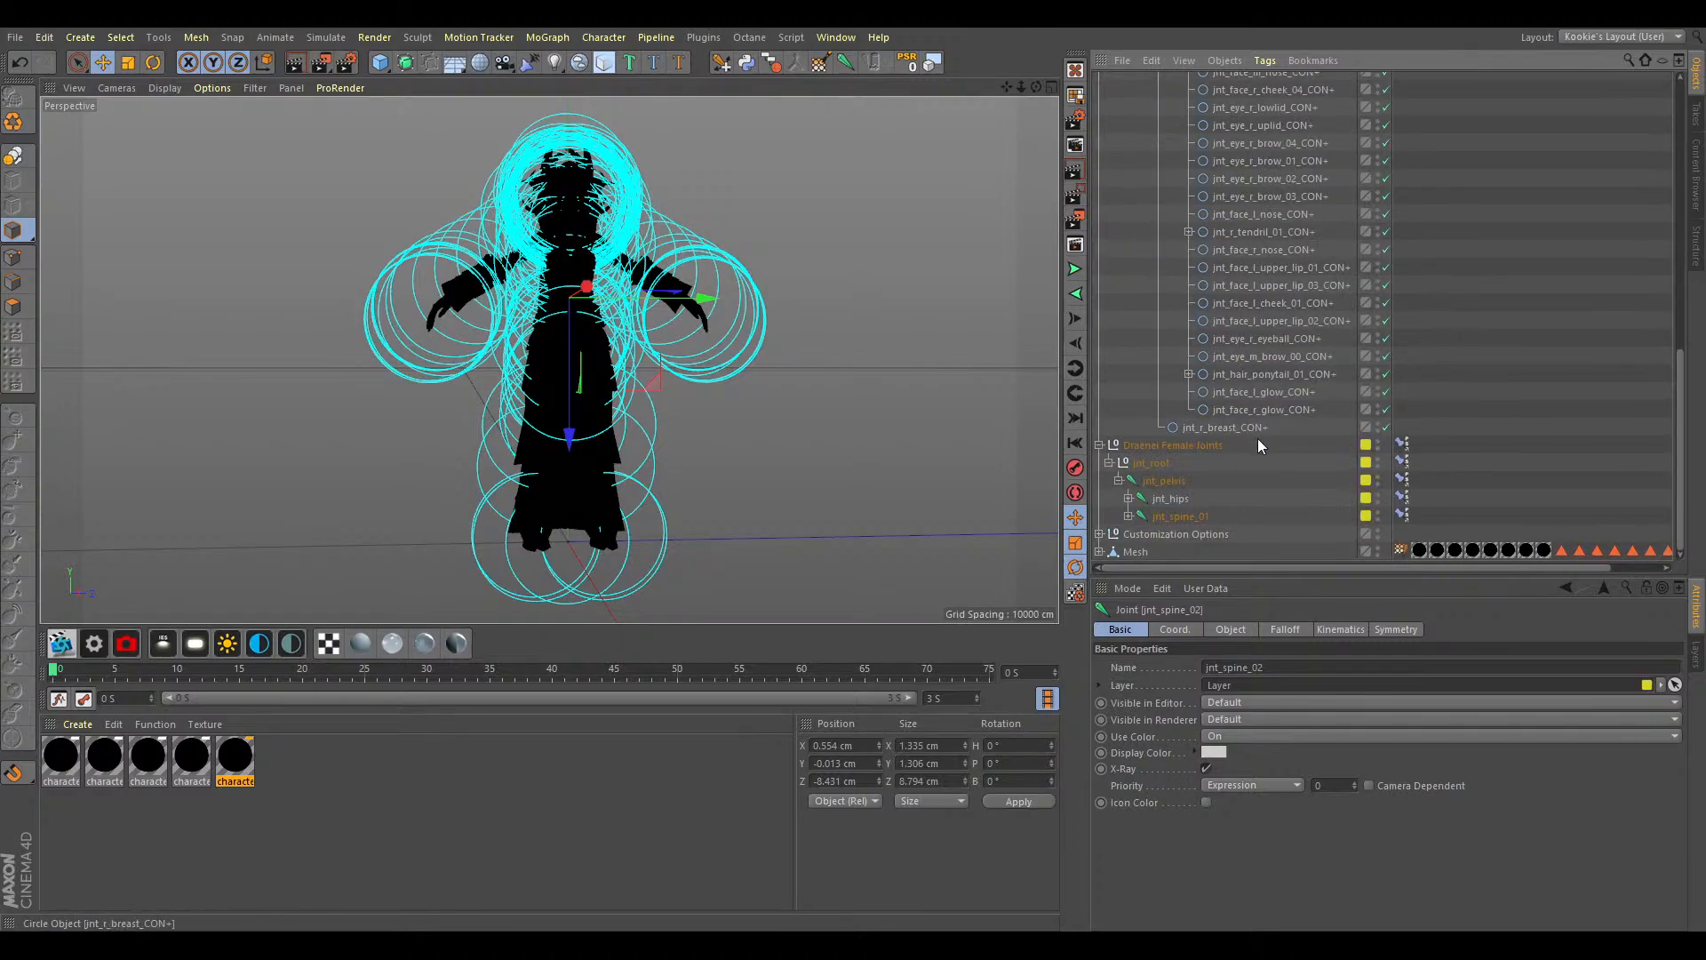
{"action": "left_click", "coordinate": [1286, 443]}
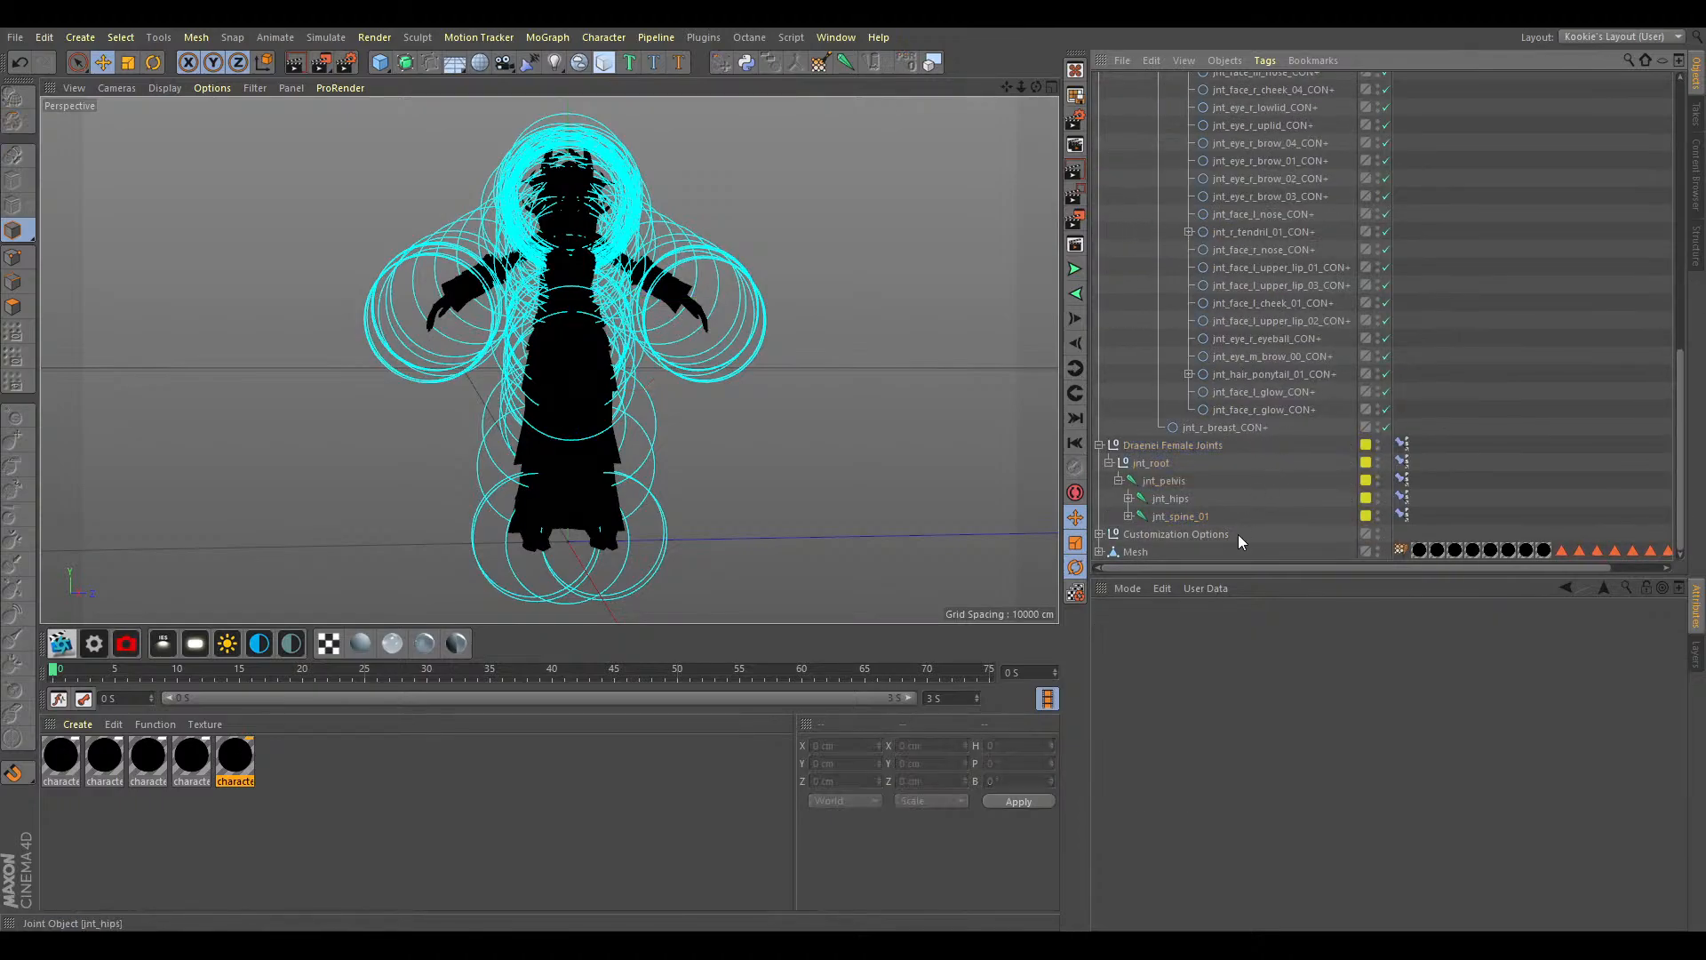
{"action": "scroll", "coordinate": [1212, 407], "scroll_direction": "up", "scroll_amount": 12}
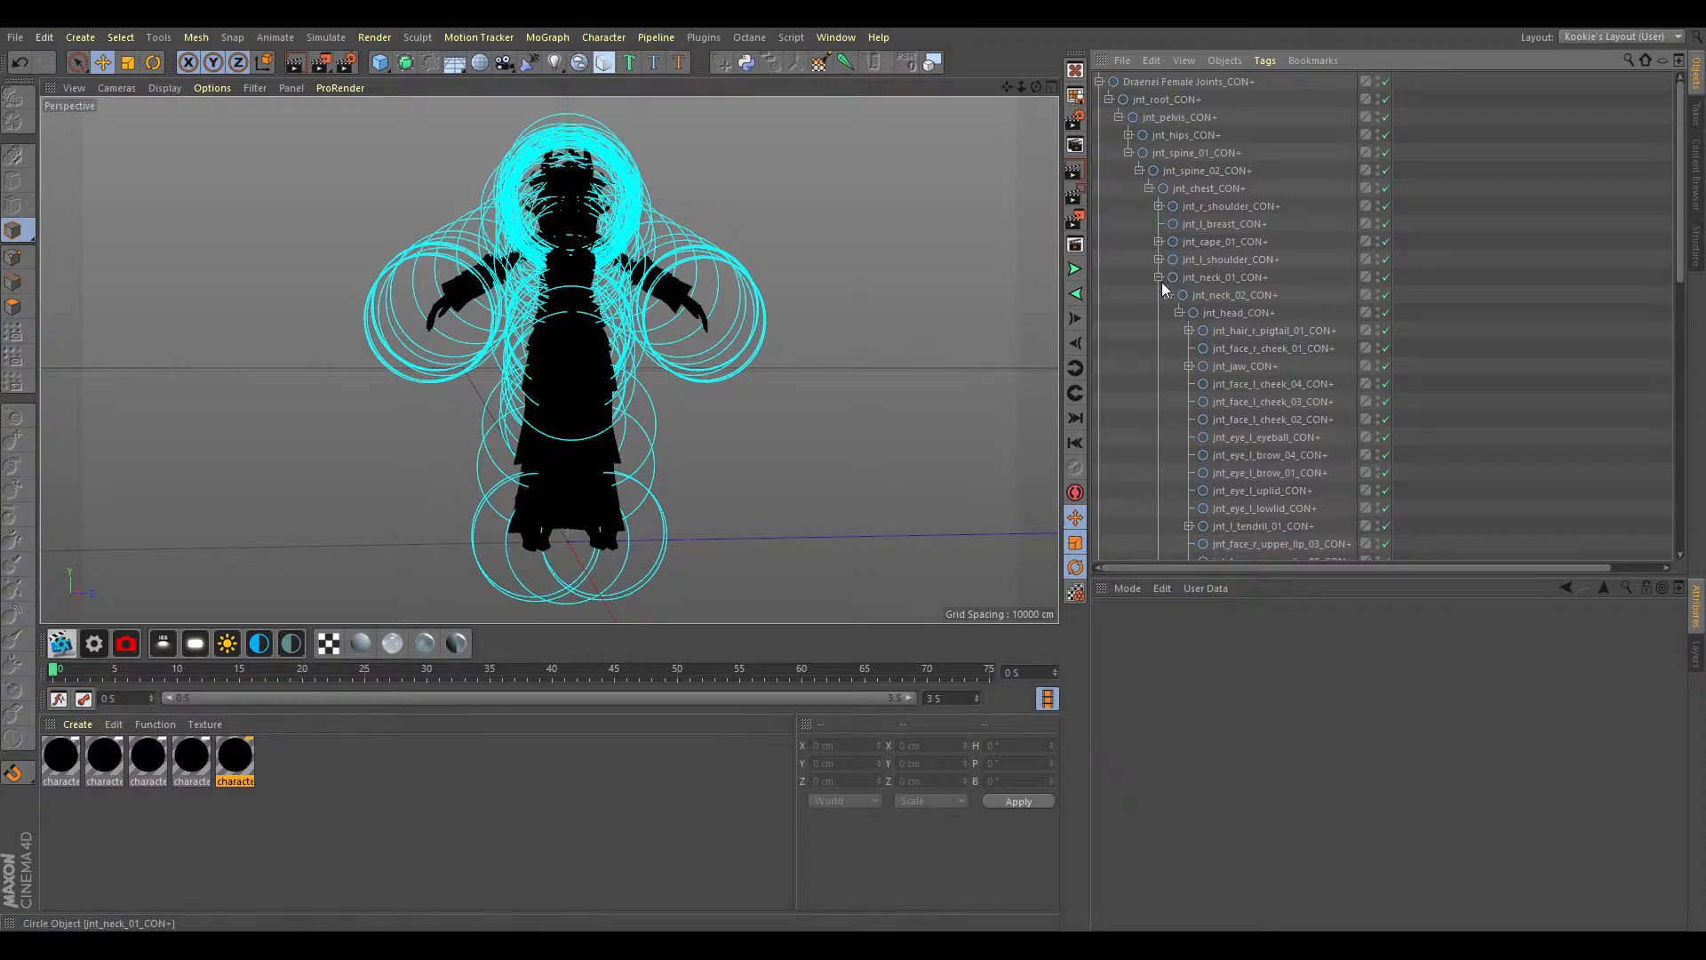
{"action": "left_click", "coordinate": [1158, 277]}
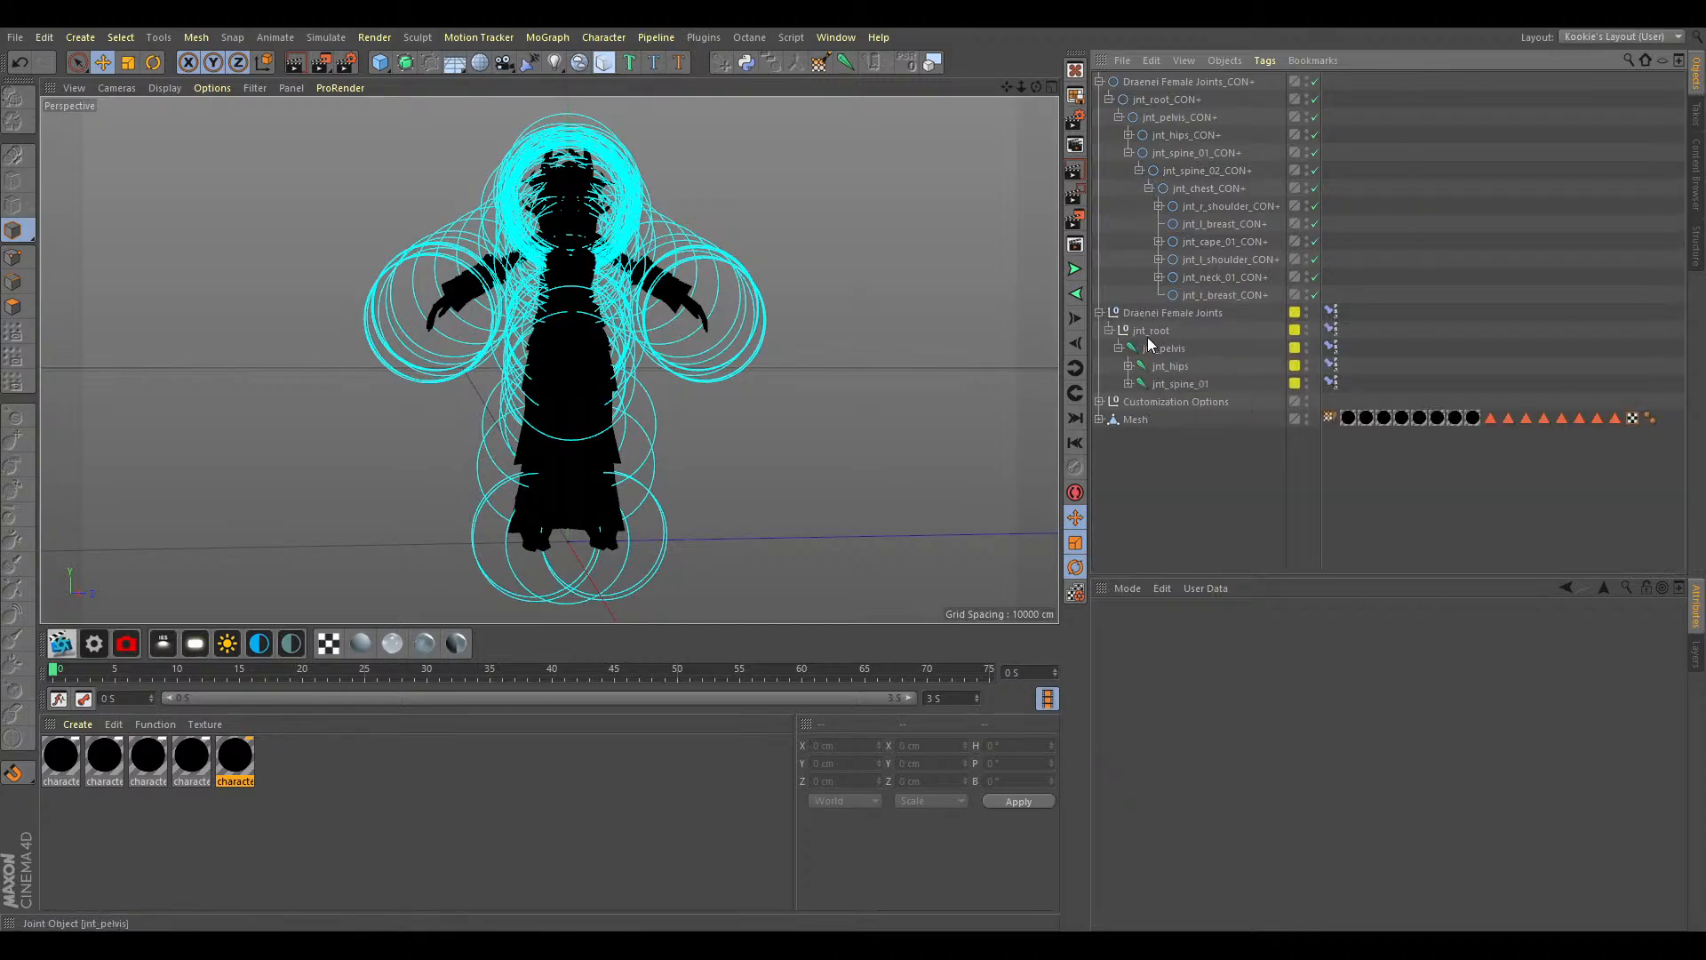
Collapse the Draenei Female Joints hierarchy and lock the layer its joints are assigned to.
{"action": "left_click", "coordinate": [1159, 313]}
{"action": "left_click", "coordinate": [1099, 313]}
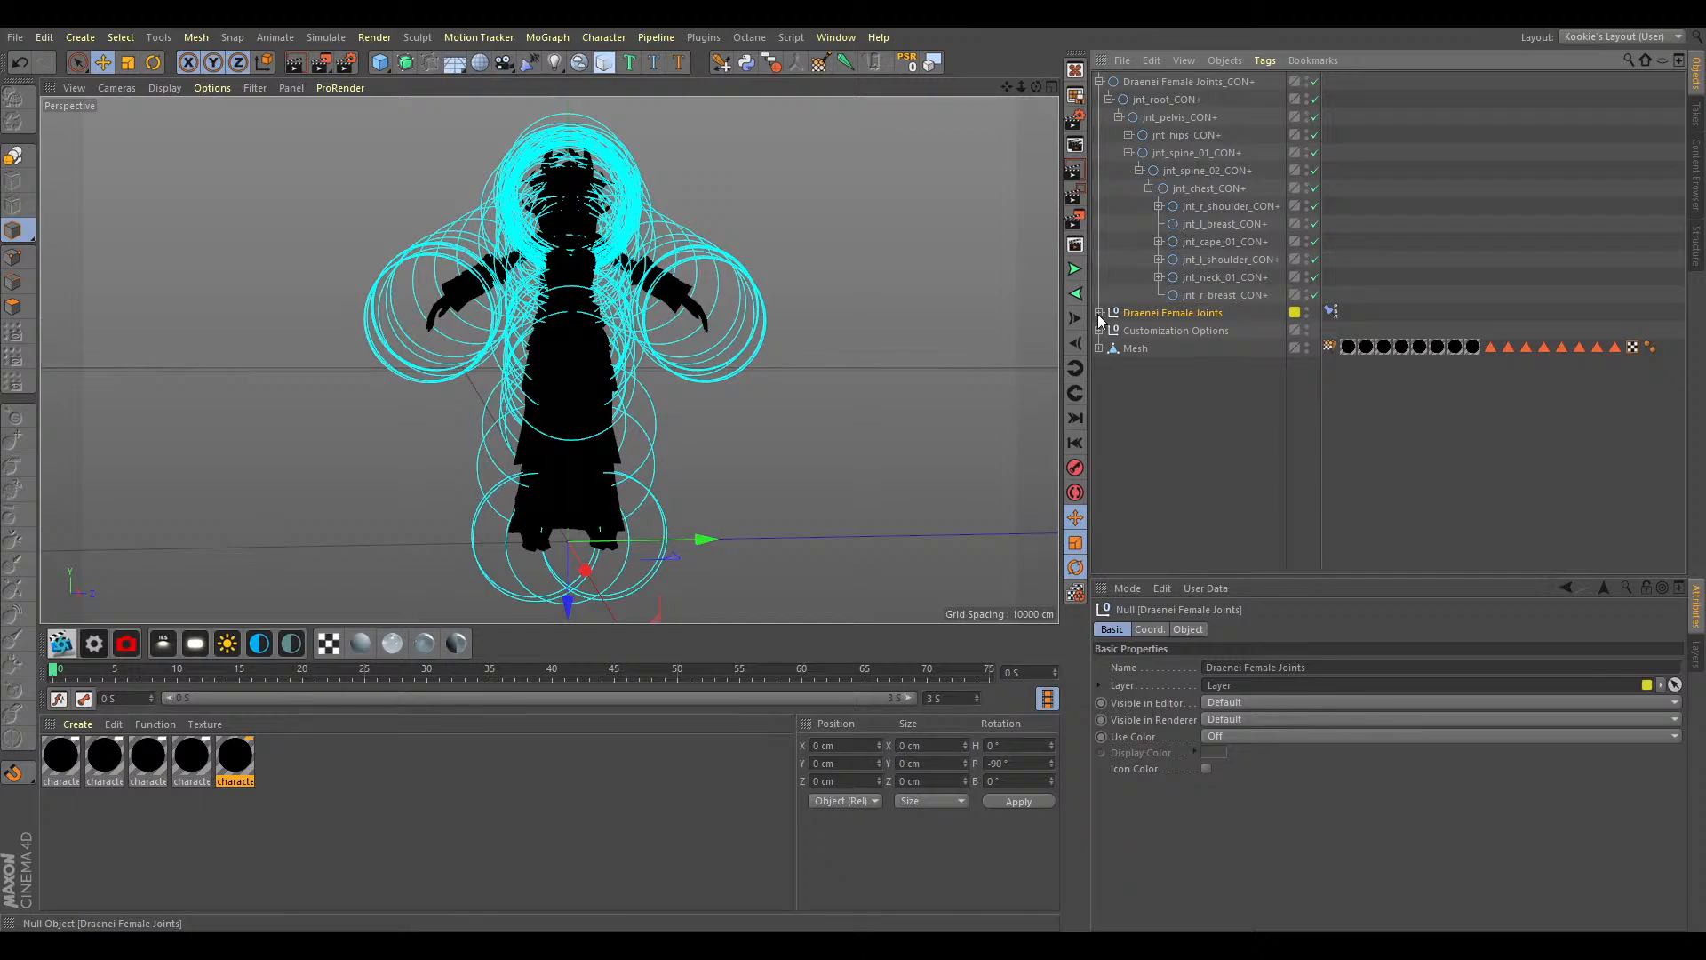
{"action": "left_click", "coordinate": [1691, 657]}
{"action": "left_click", "coordinate": [1231, 621]}
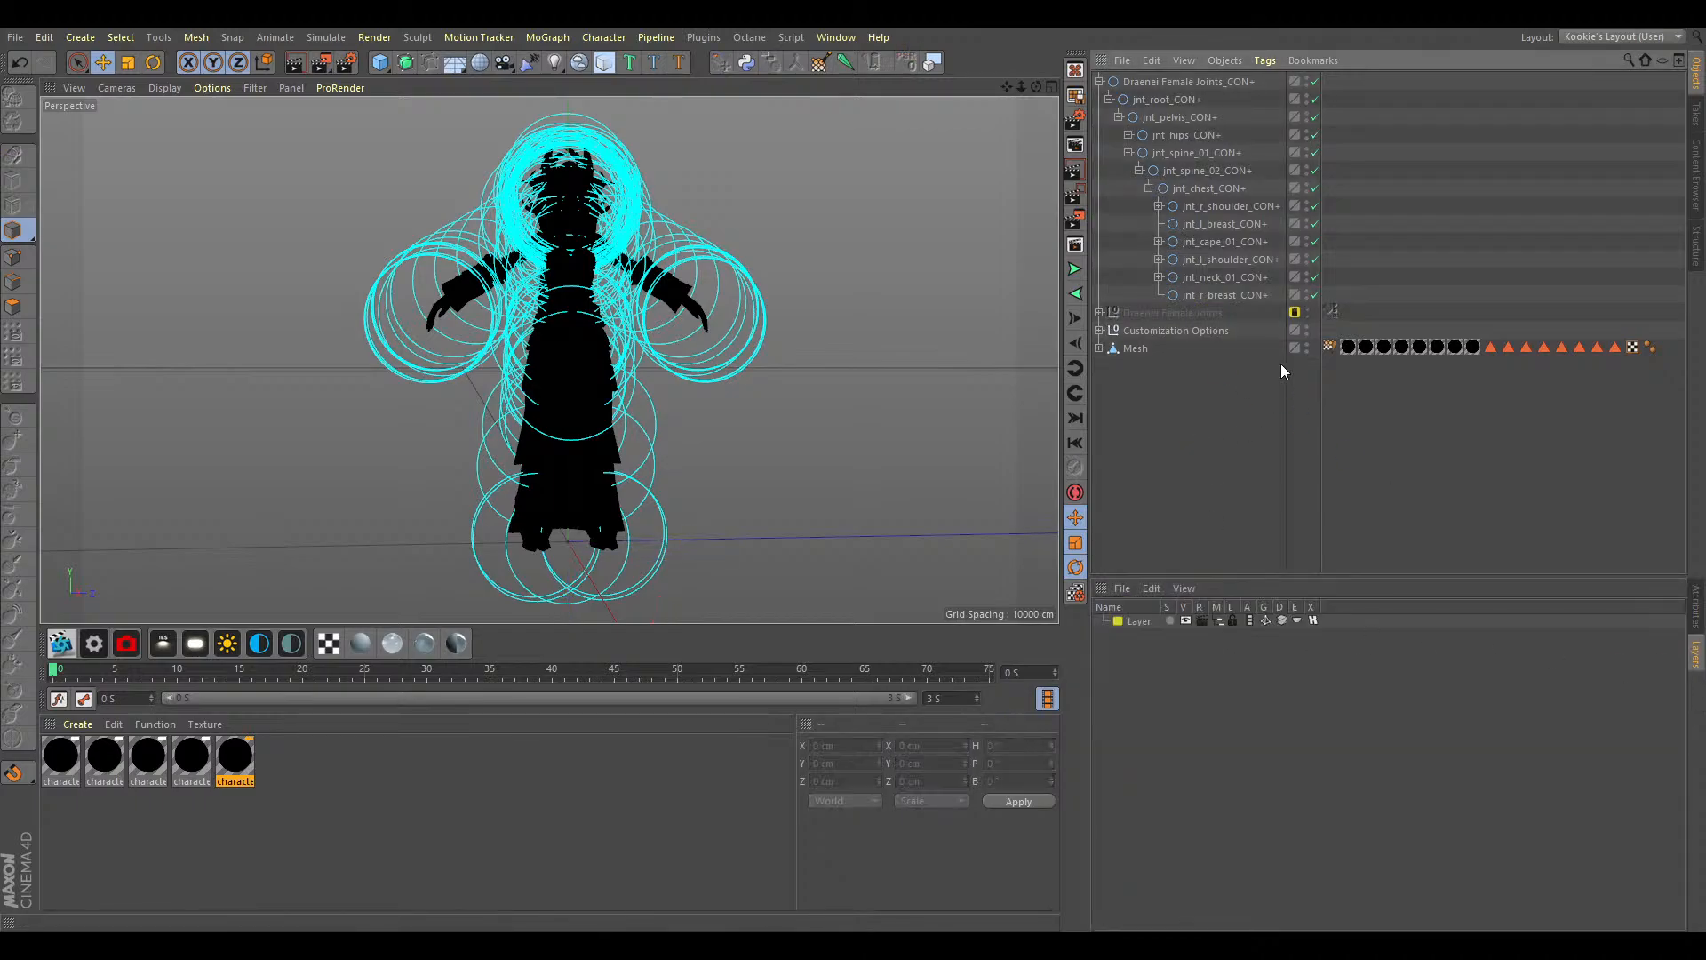
Select Draenei Female Joints_CON+ with all its child controllers and set their circle radius to 5 cm.
{"action": "left_click", "coordinate": [1175, 78]}
{"action": "left_click", "coordinate": [1278, 90]}
{"action": "left_click", "coordinate": [1191, 82]}
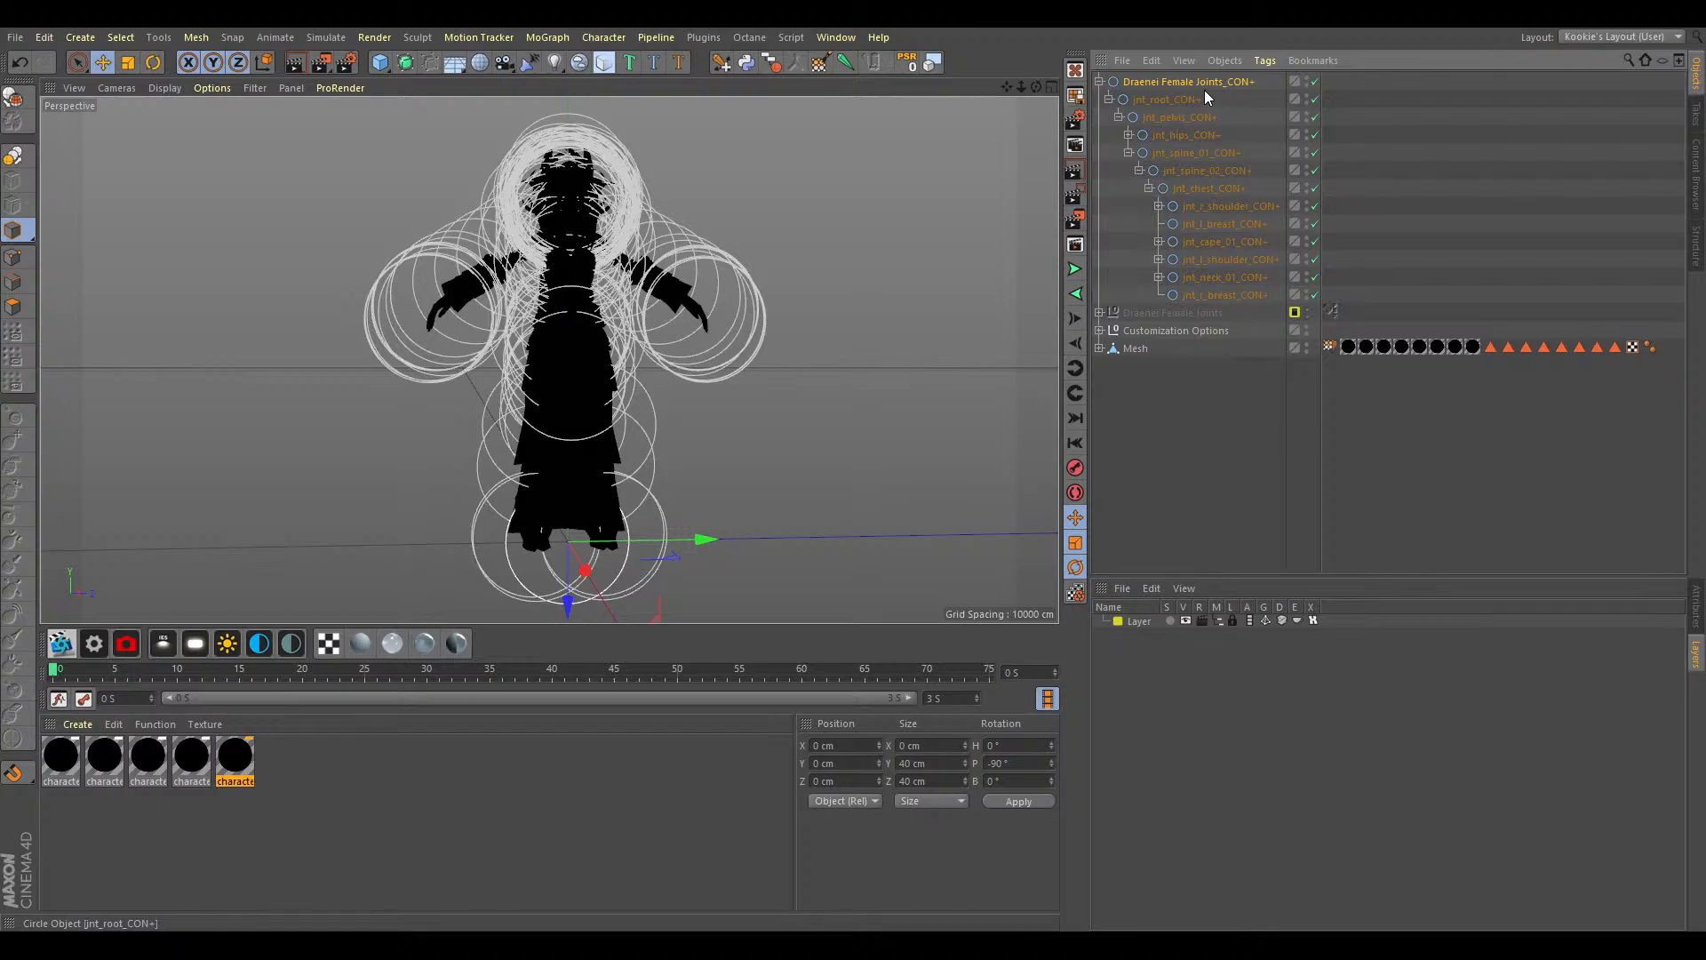
{"action": "left_click", "coordinate": [776, 67]}
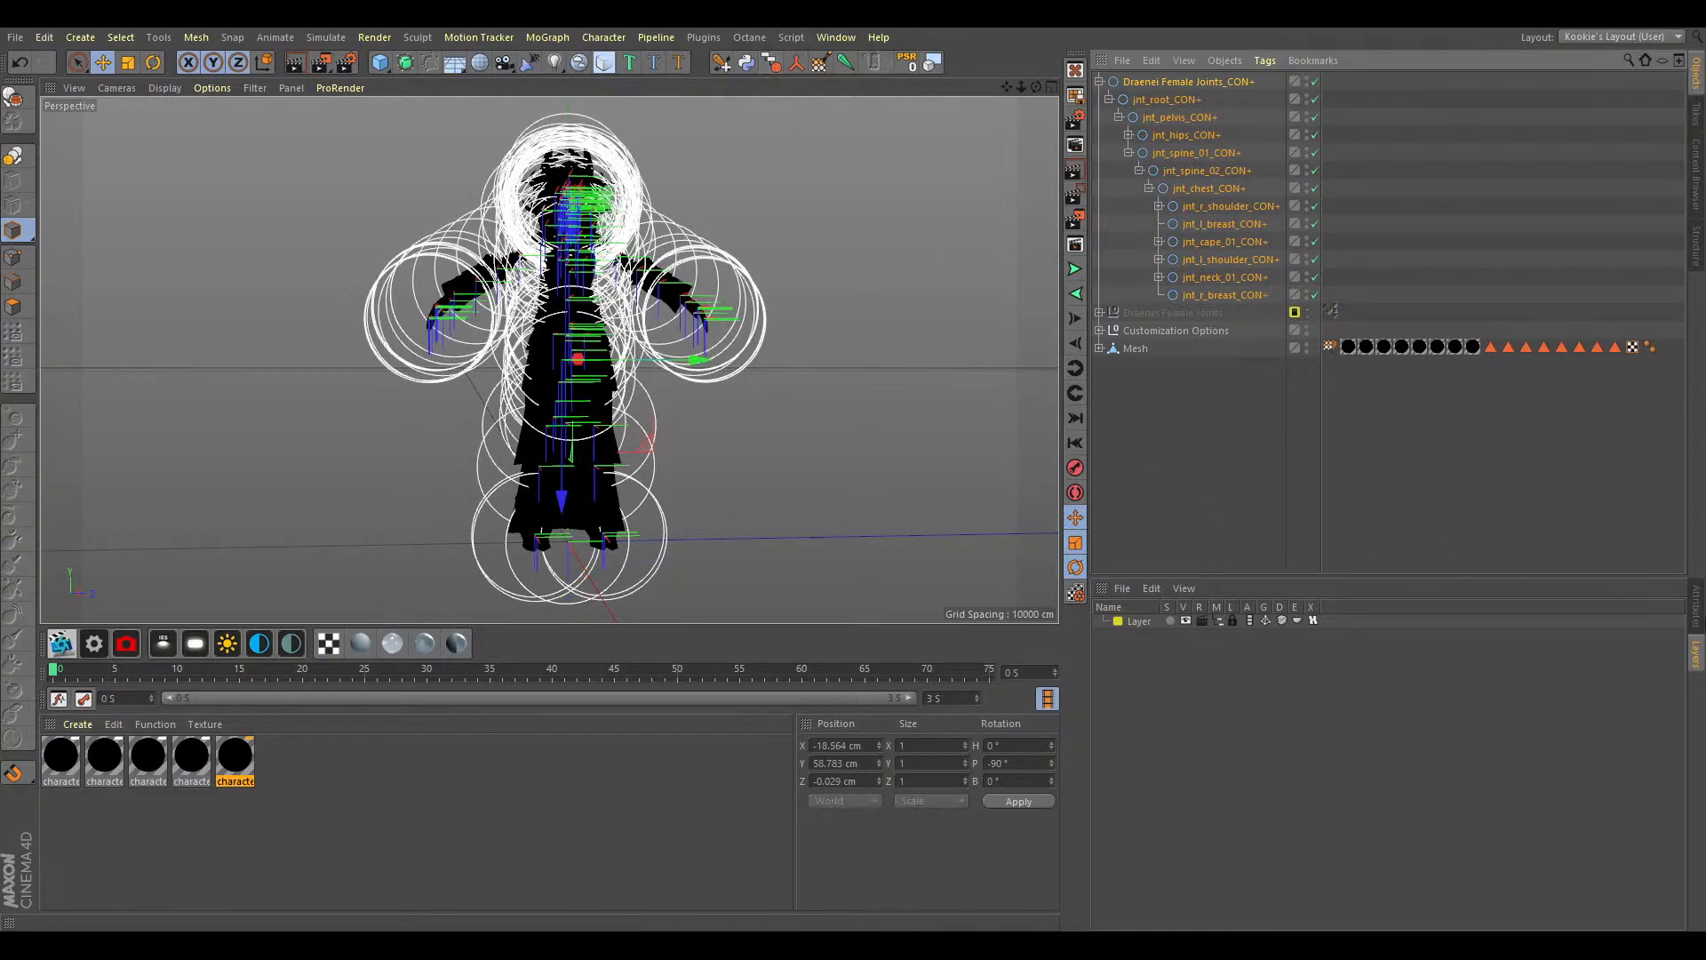
{"action": "left_click", "coordinate": [1696, 606]}
{"action": "left_click", "coordinate": [1188, 629]}
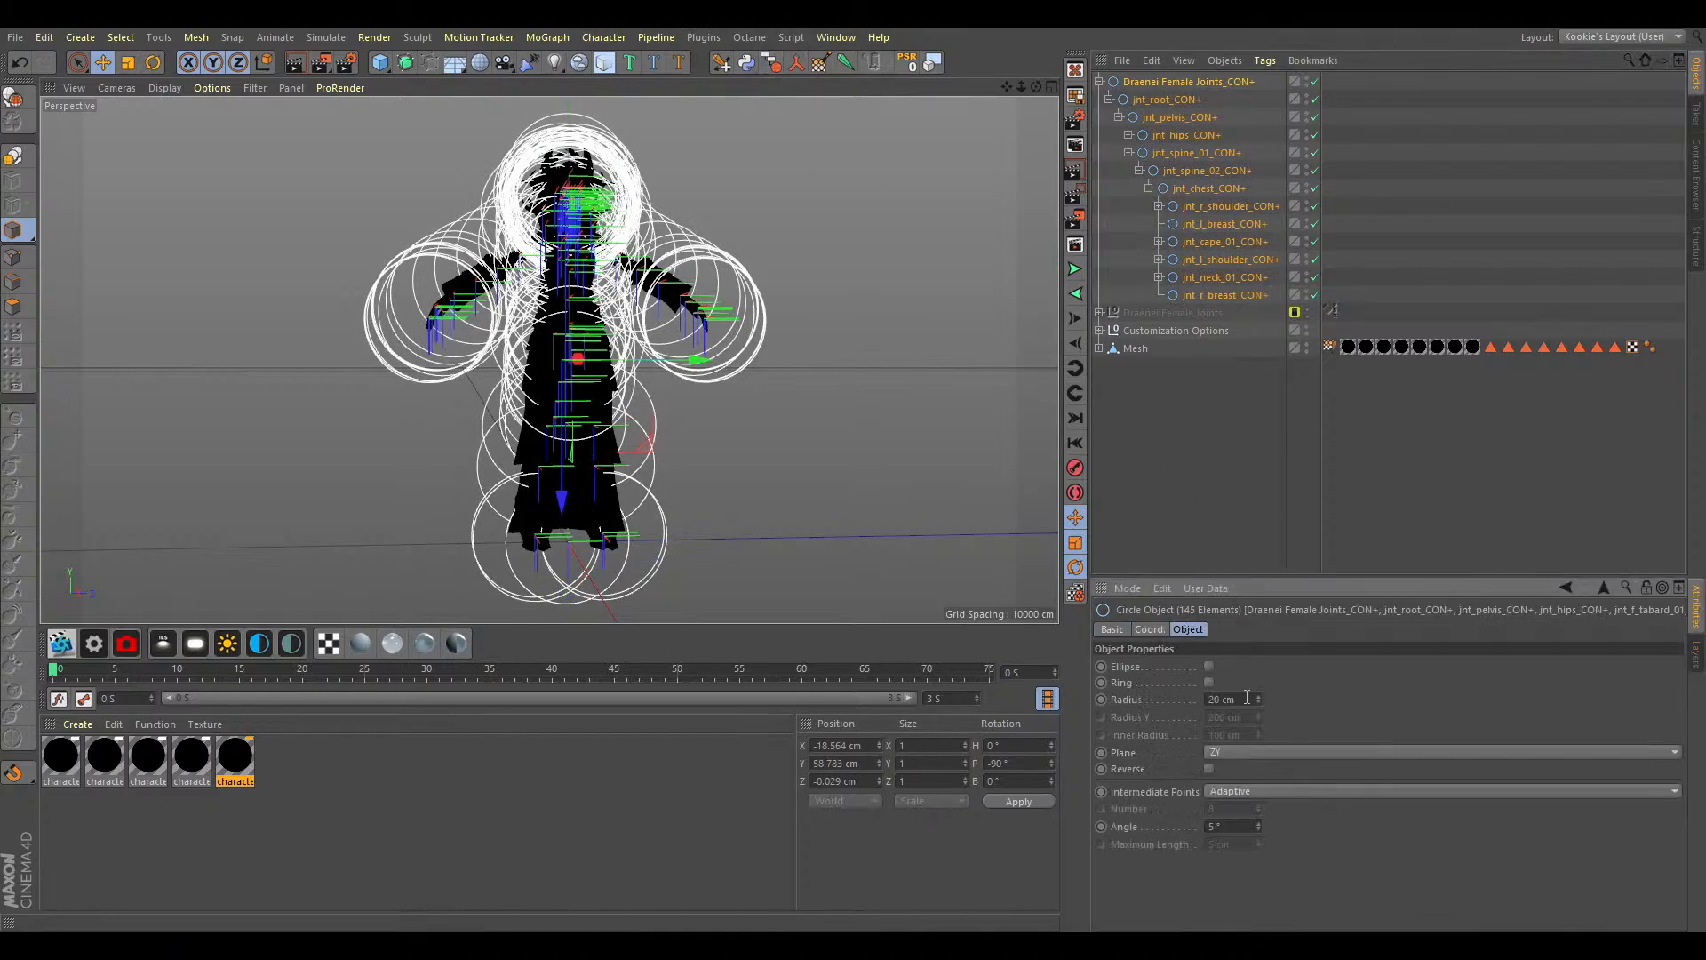
{"action": "left_click_drag", "start_coordinate": [1256, 700], "coordinate": [1257, 732]}
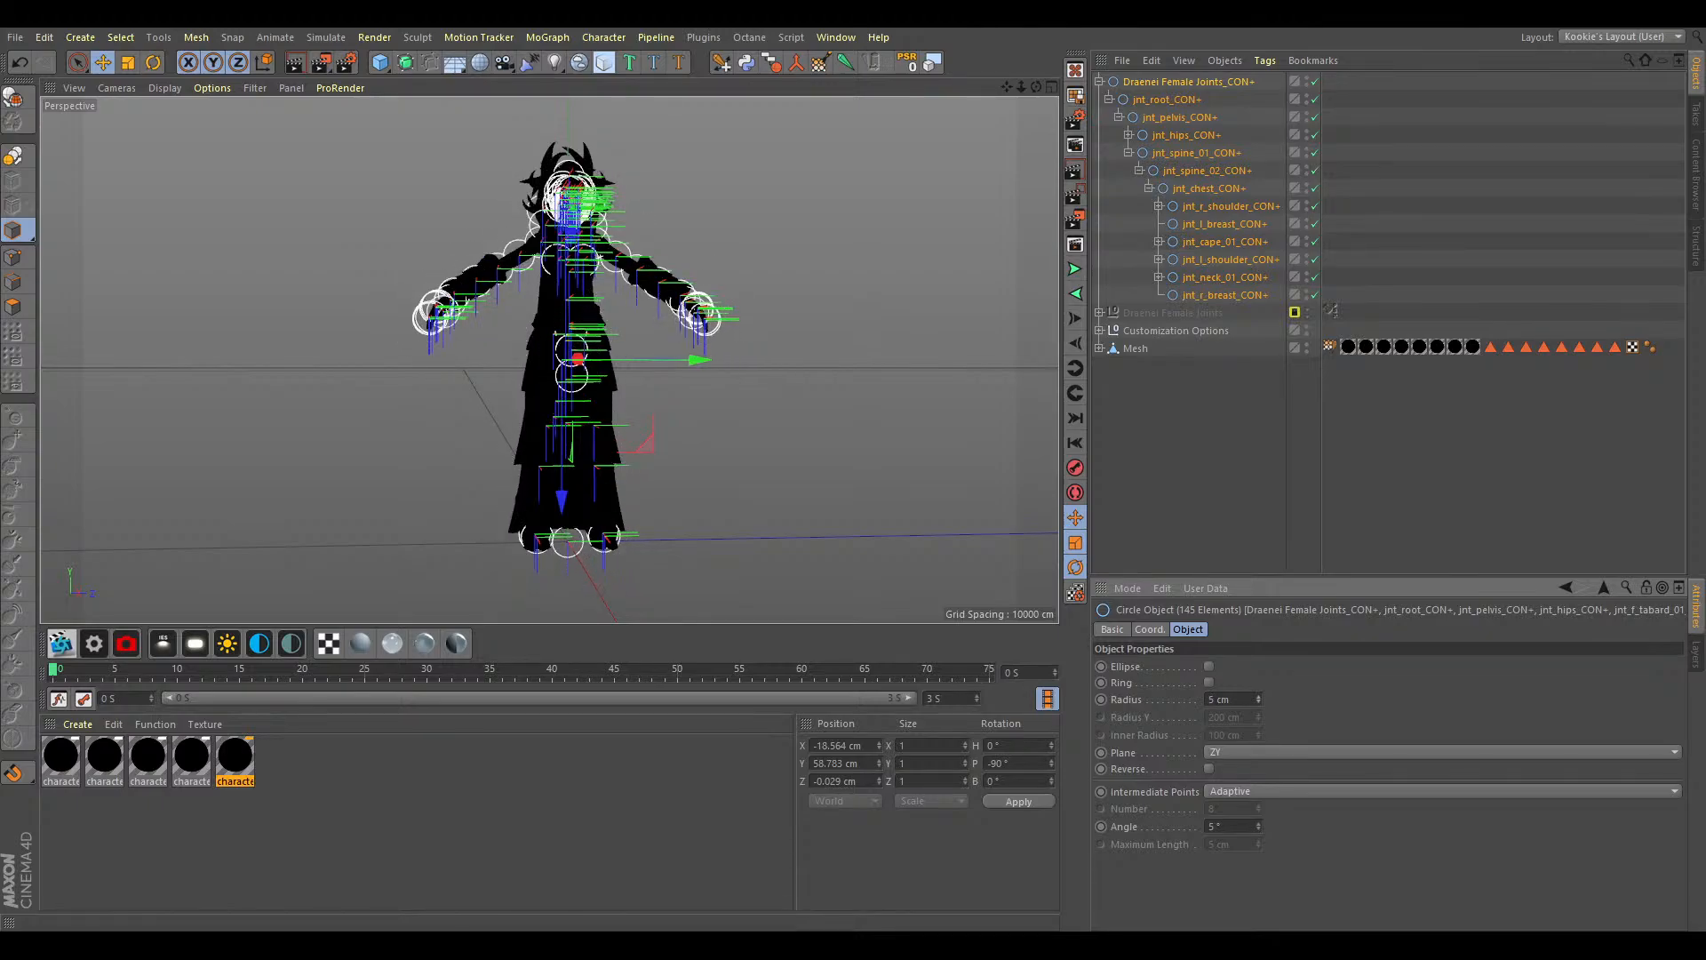
Set the plane of all selected circle controllers to XY and inspect their orientation around the character.
{"action": "left_click", "coordinate": [1234, 787]}
{"action": "left_click", "coordinate": [1250, 754]}
{"action": "left_click", "coordinate": [1250, 773]}
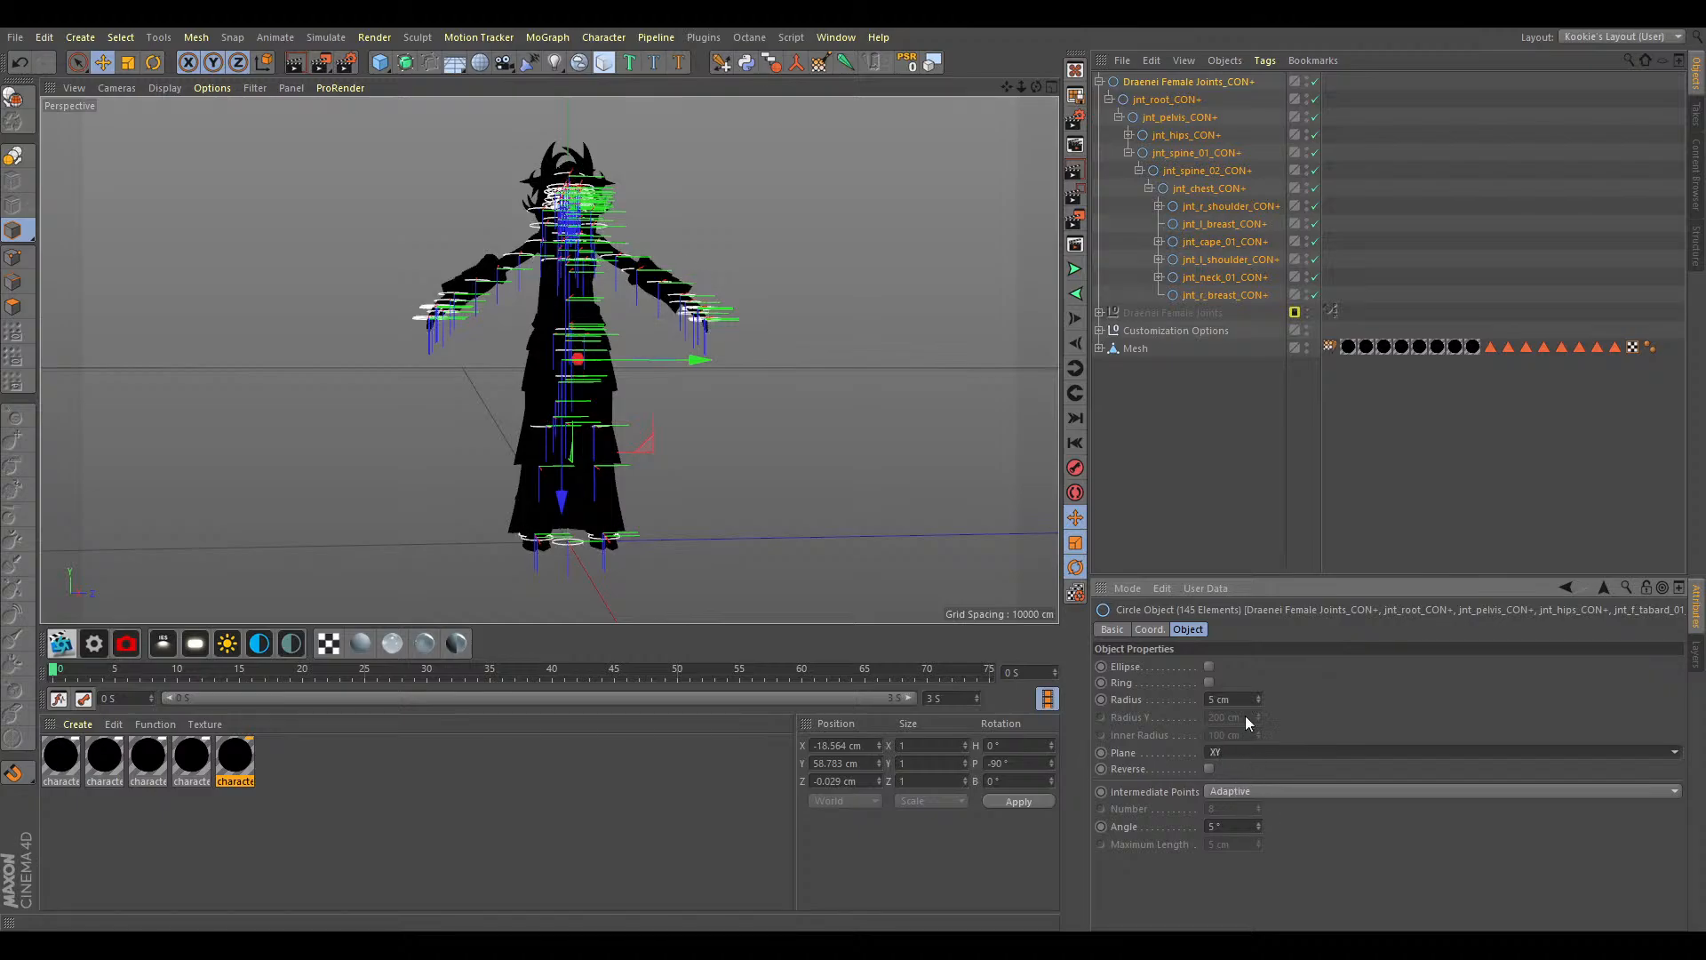
{"action": "left_click_drag", "start_coordinate": [1036, 87], "coordinate": [1093, 186]}
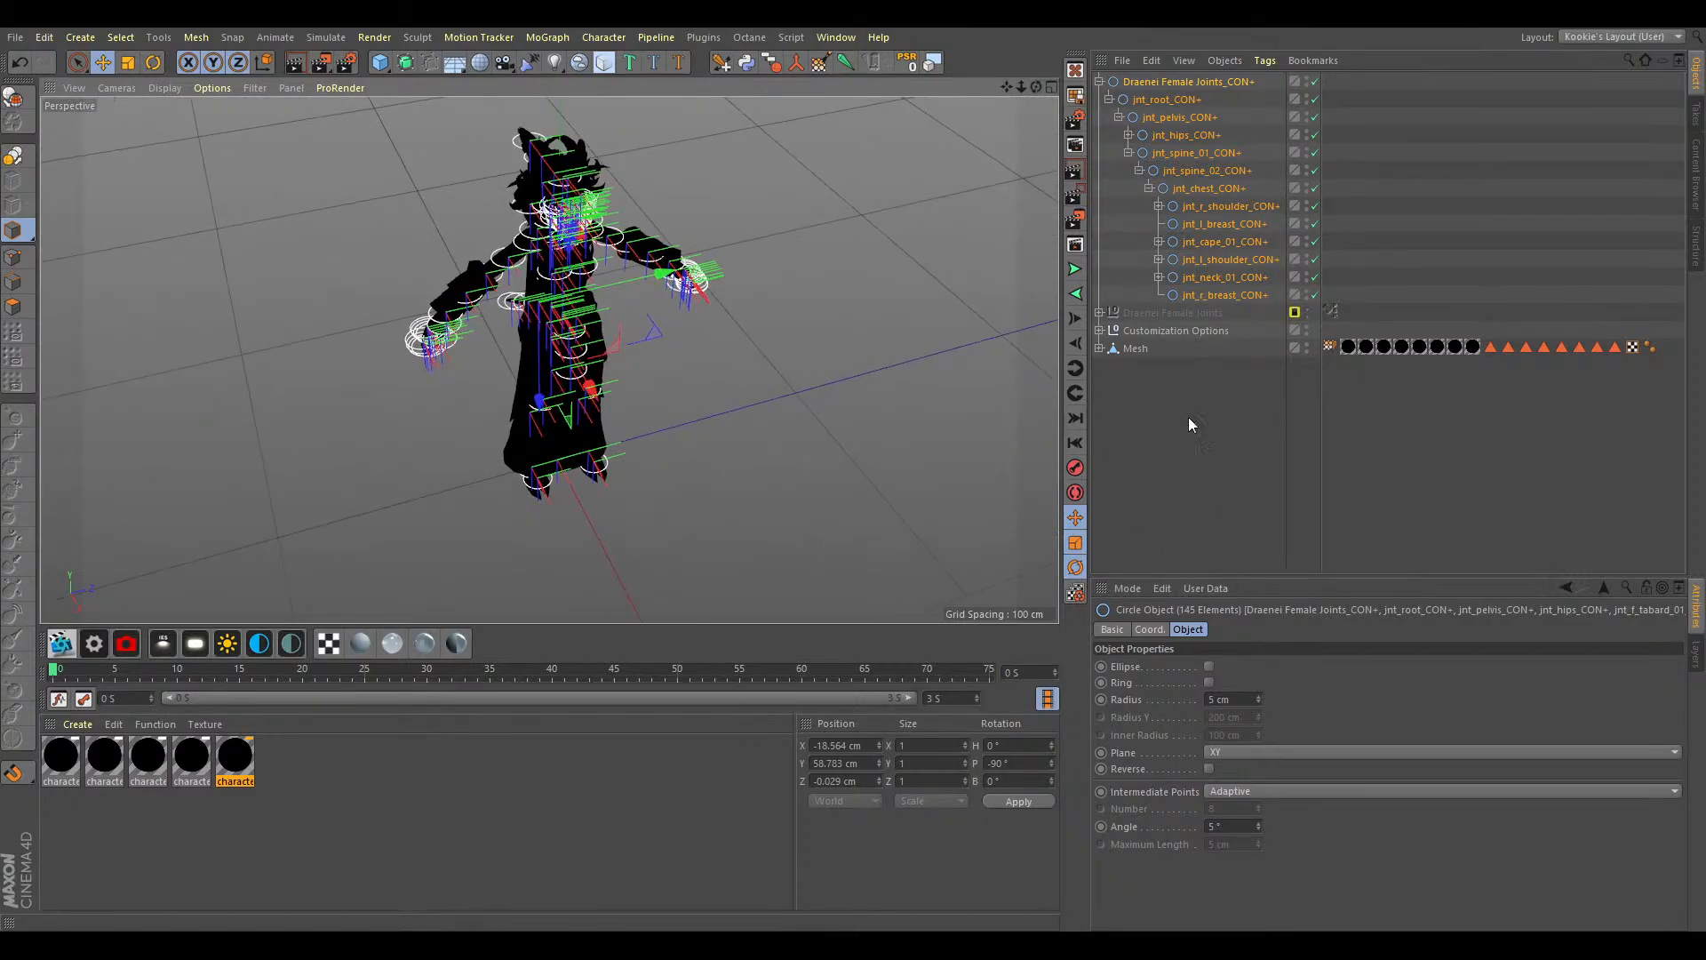
{"action": "left_click_drag", "start_coordinate": [1037, 99], "coordinate": [1034, 97]}
Turn Visible in Editor and Visible in Renderer off for all the controllers and clear the selection.
{"action": "left_click", "coordinate": [1110, 629]}
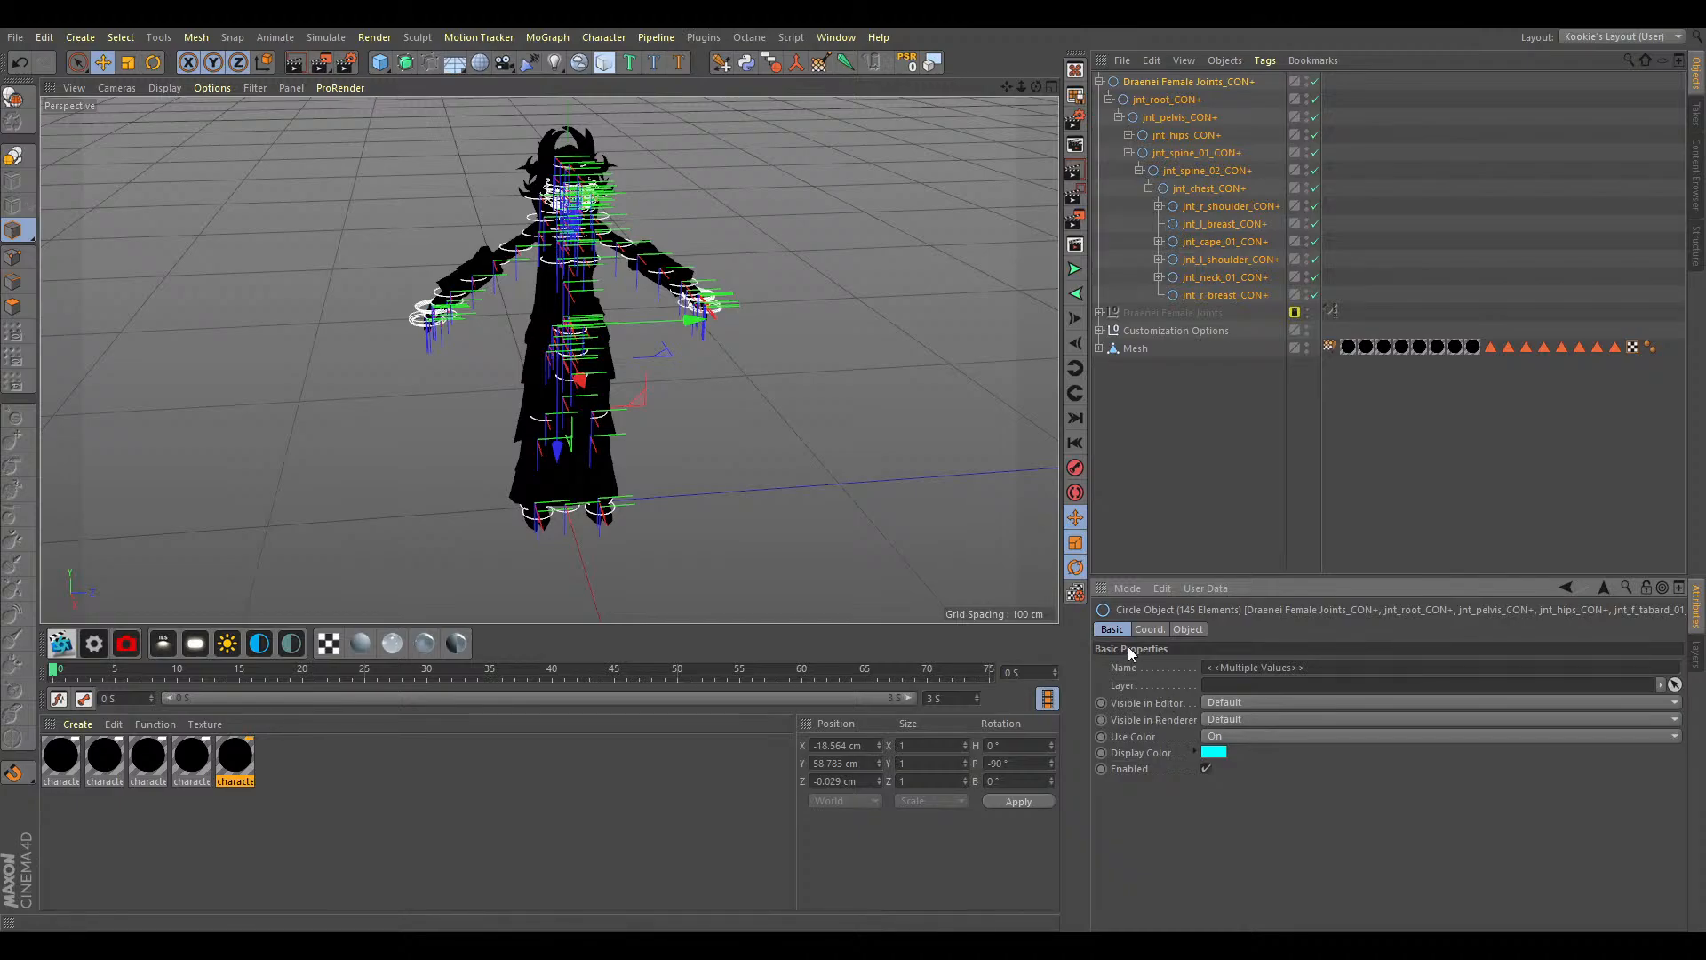
{"action": "left_click", "coordinate": [1213, 734]}
{"action": "left_click", "coordinate": [1231, 711]}
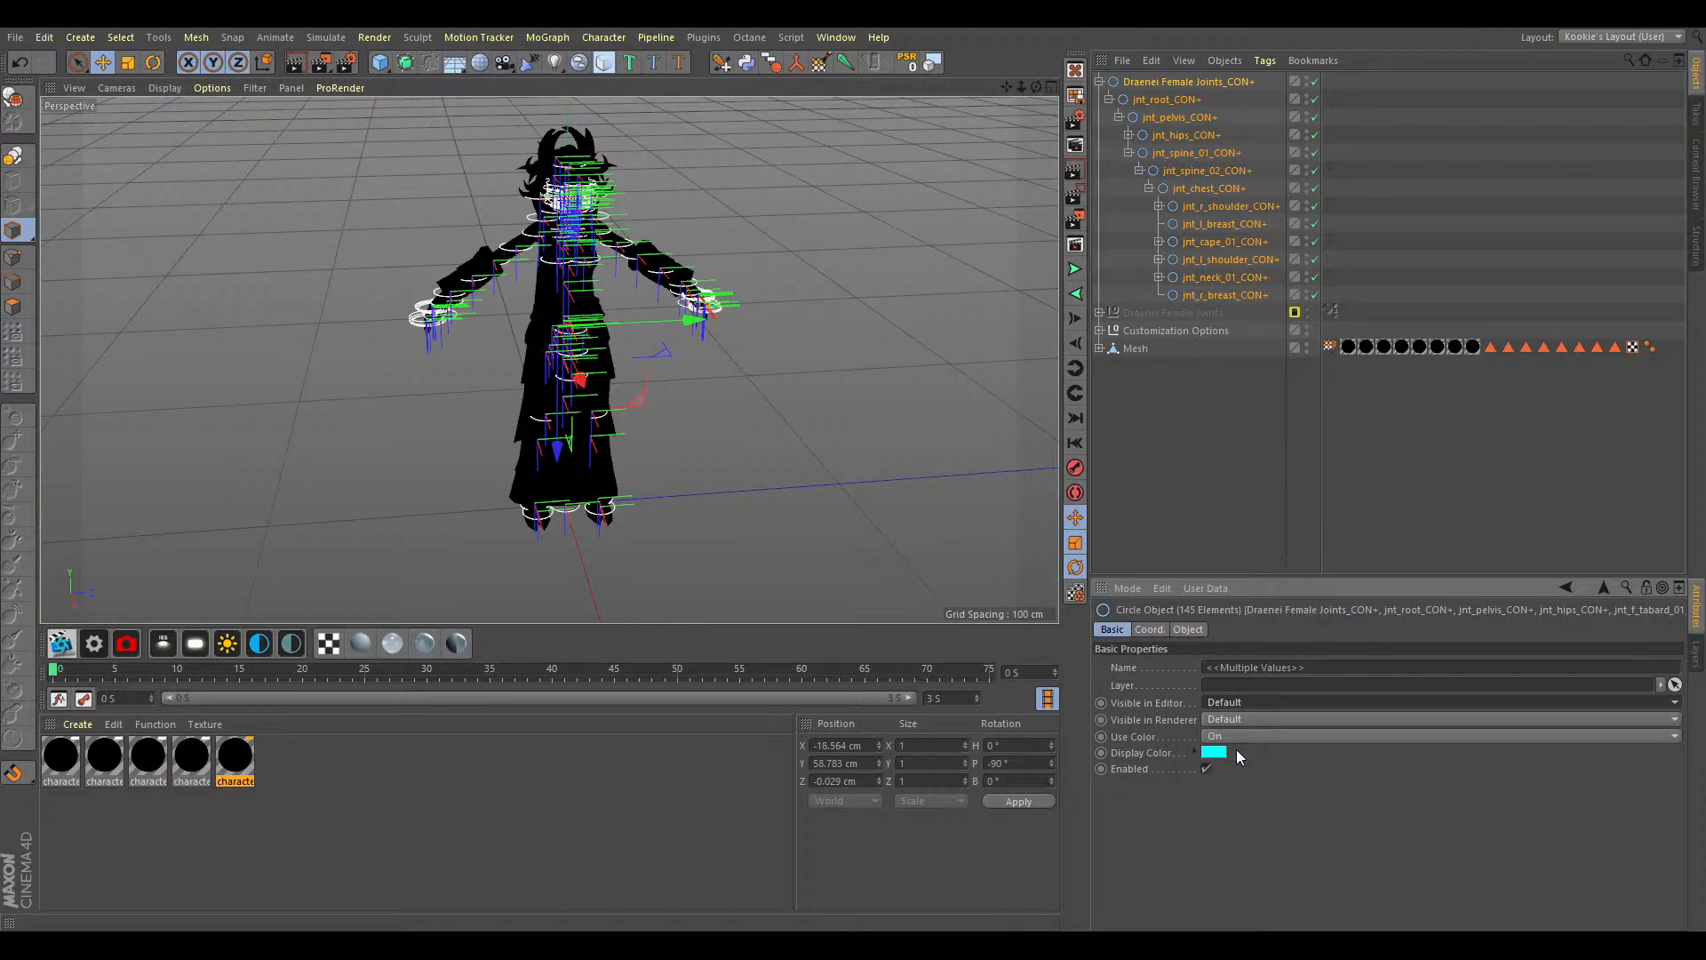
{"action": "left_click", "coordinate": [1236, 750]}
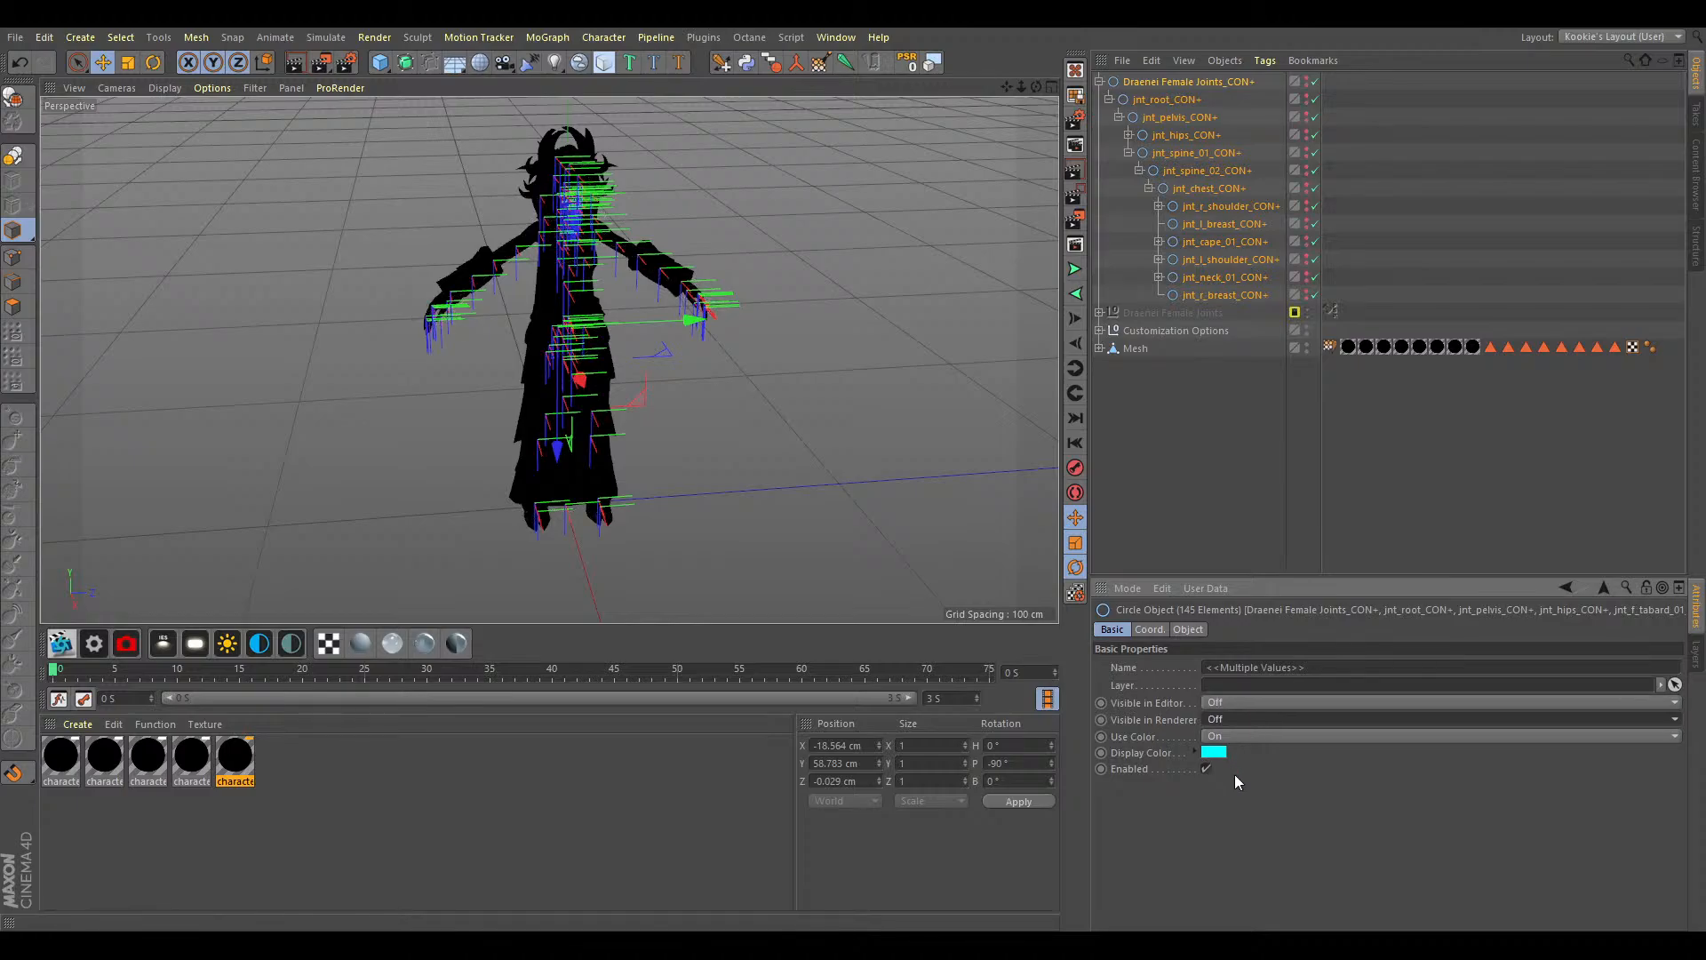
{"action": "left_click", "coordinate": [1191, 471]}
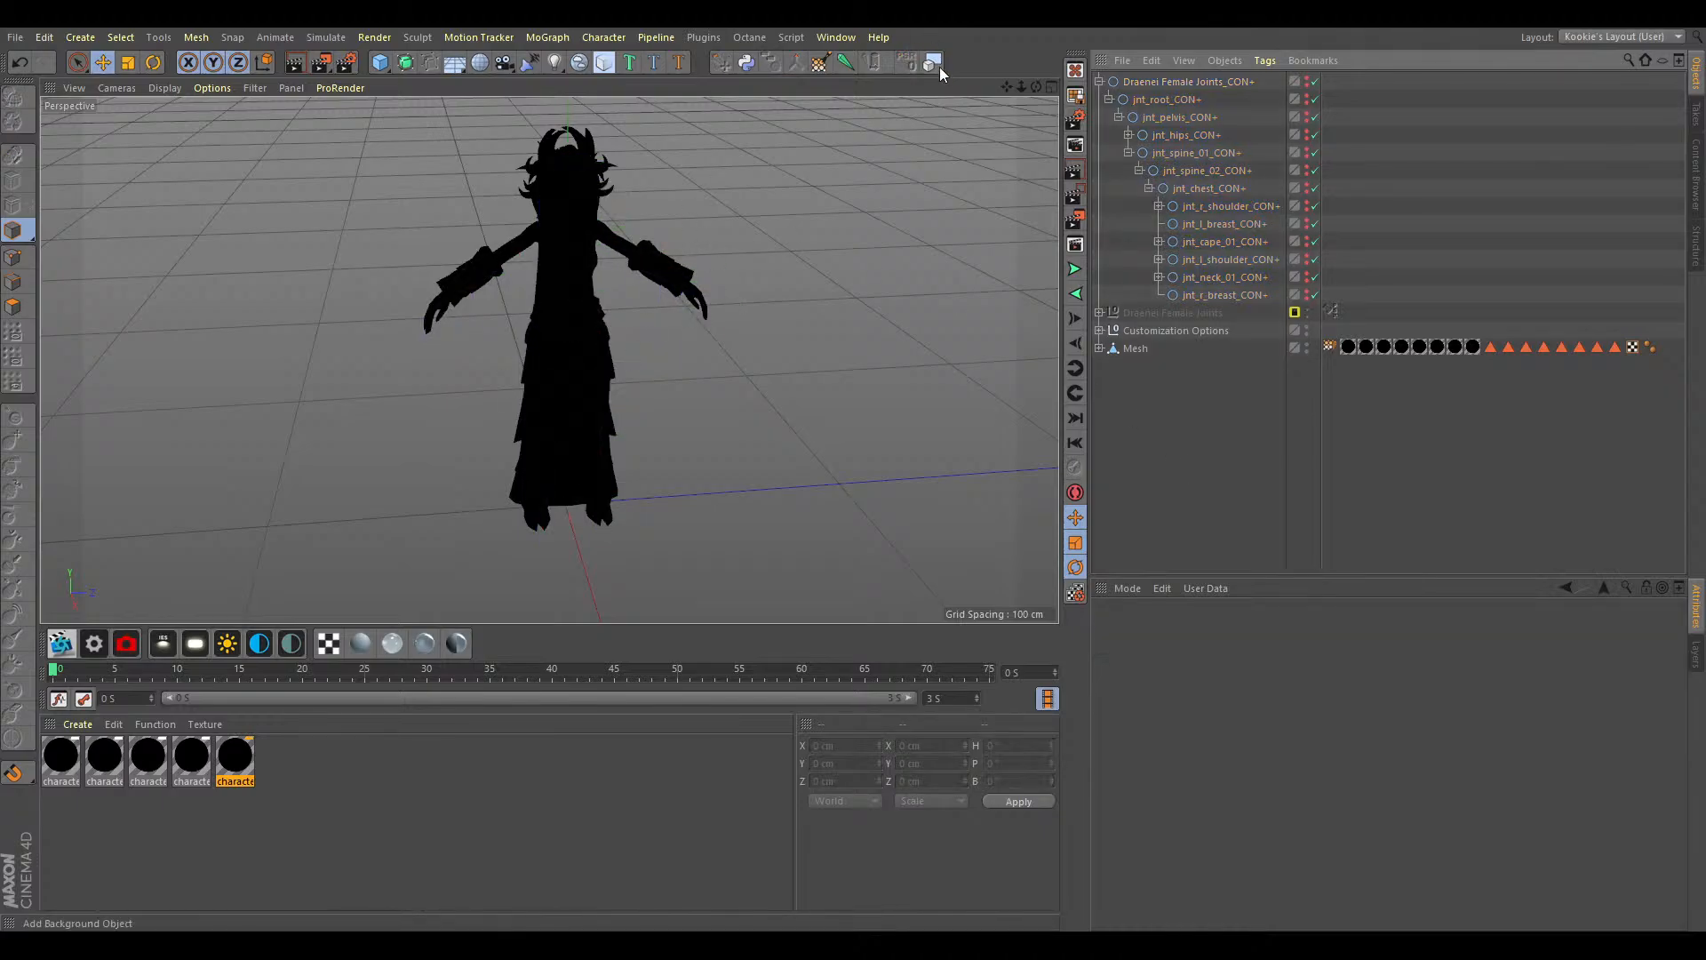
Step through the root, spine and shoulder controllers and collapse the jnt_spine_01_CON+ branch.
{"action": "left_click_drag", "start_coordinate": [1035, 87], "coordinate": [995, 72]}
{"action": "left_click", "coordinate": [1137, 100]}
{"action": "left_click", "coordinate": [1157, 152]}
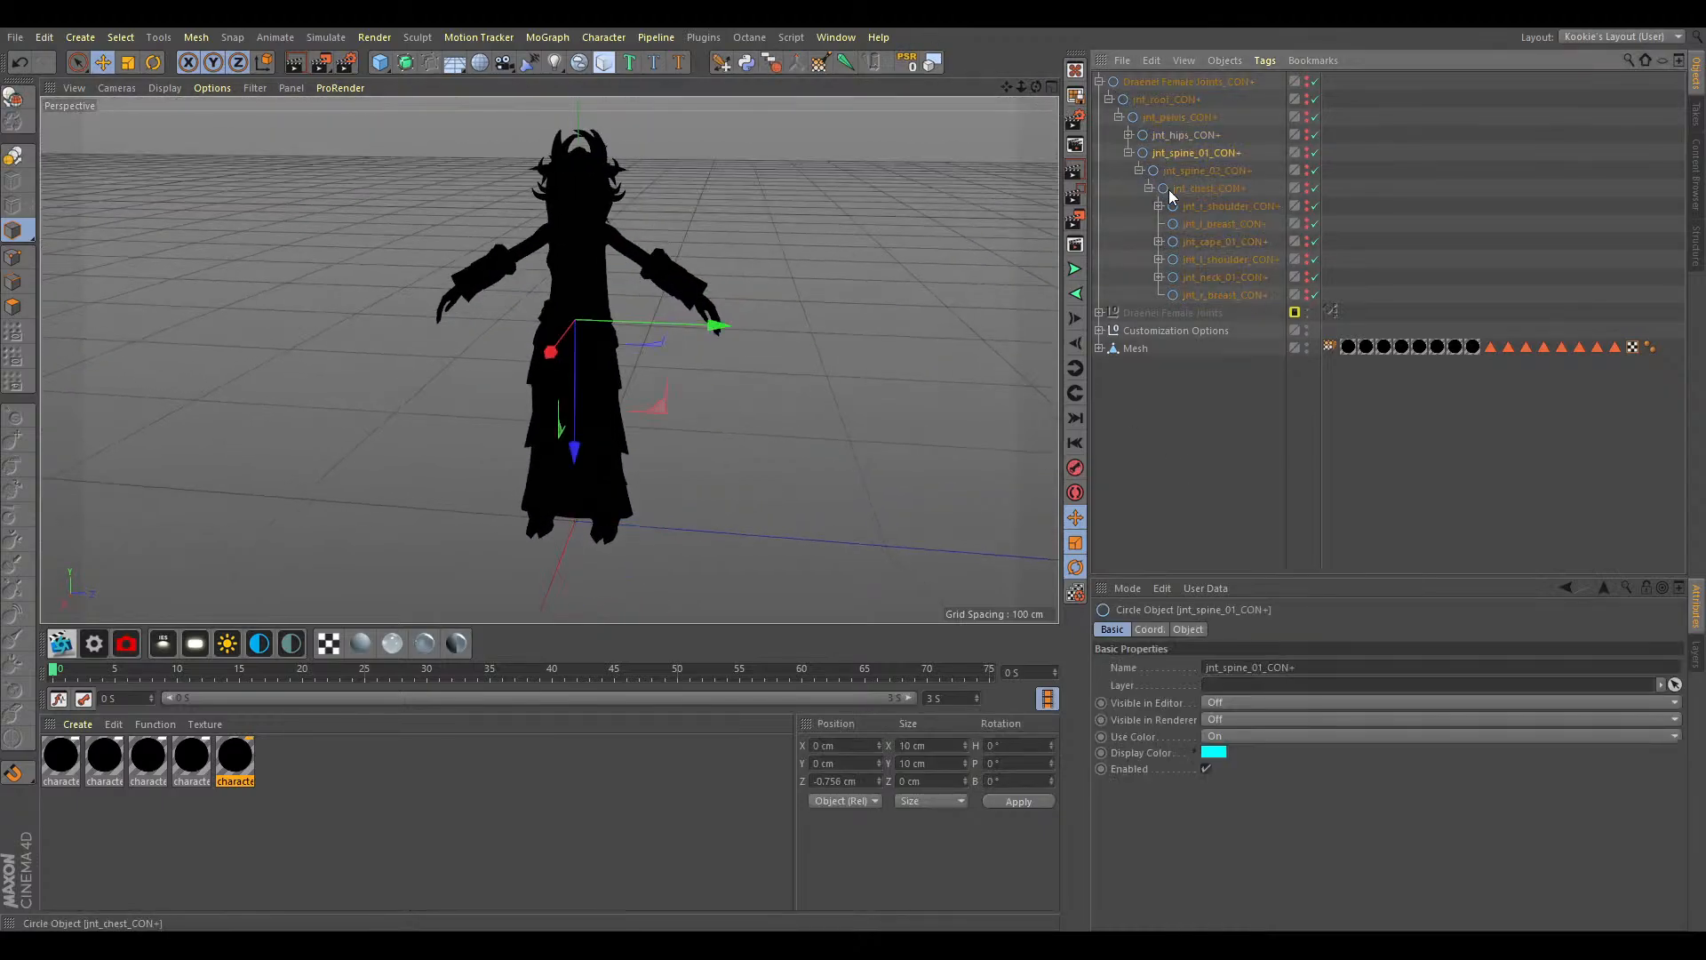
{"action": "left_click", "coordinate": [1187, 209]}
{"action": "left_click", "coordinate": [1175, 171]}
{"action": "left_click", "coordinate": [1170, 153]}
{"action": "left_click", "coordinate": [1128, 152]}
{"action": "left_click", "coordinate": [1224, 204]}
{"action": "left_click", "coordinate": [1163, 99]}
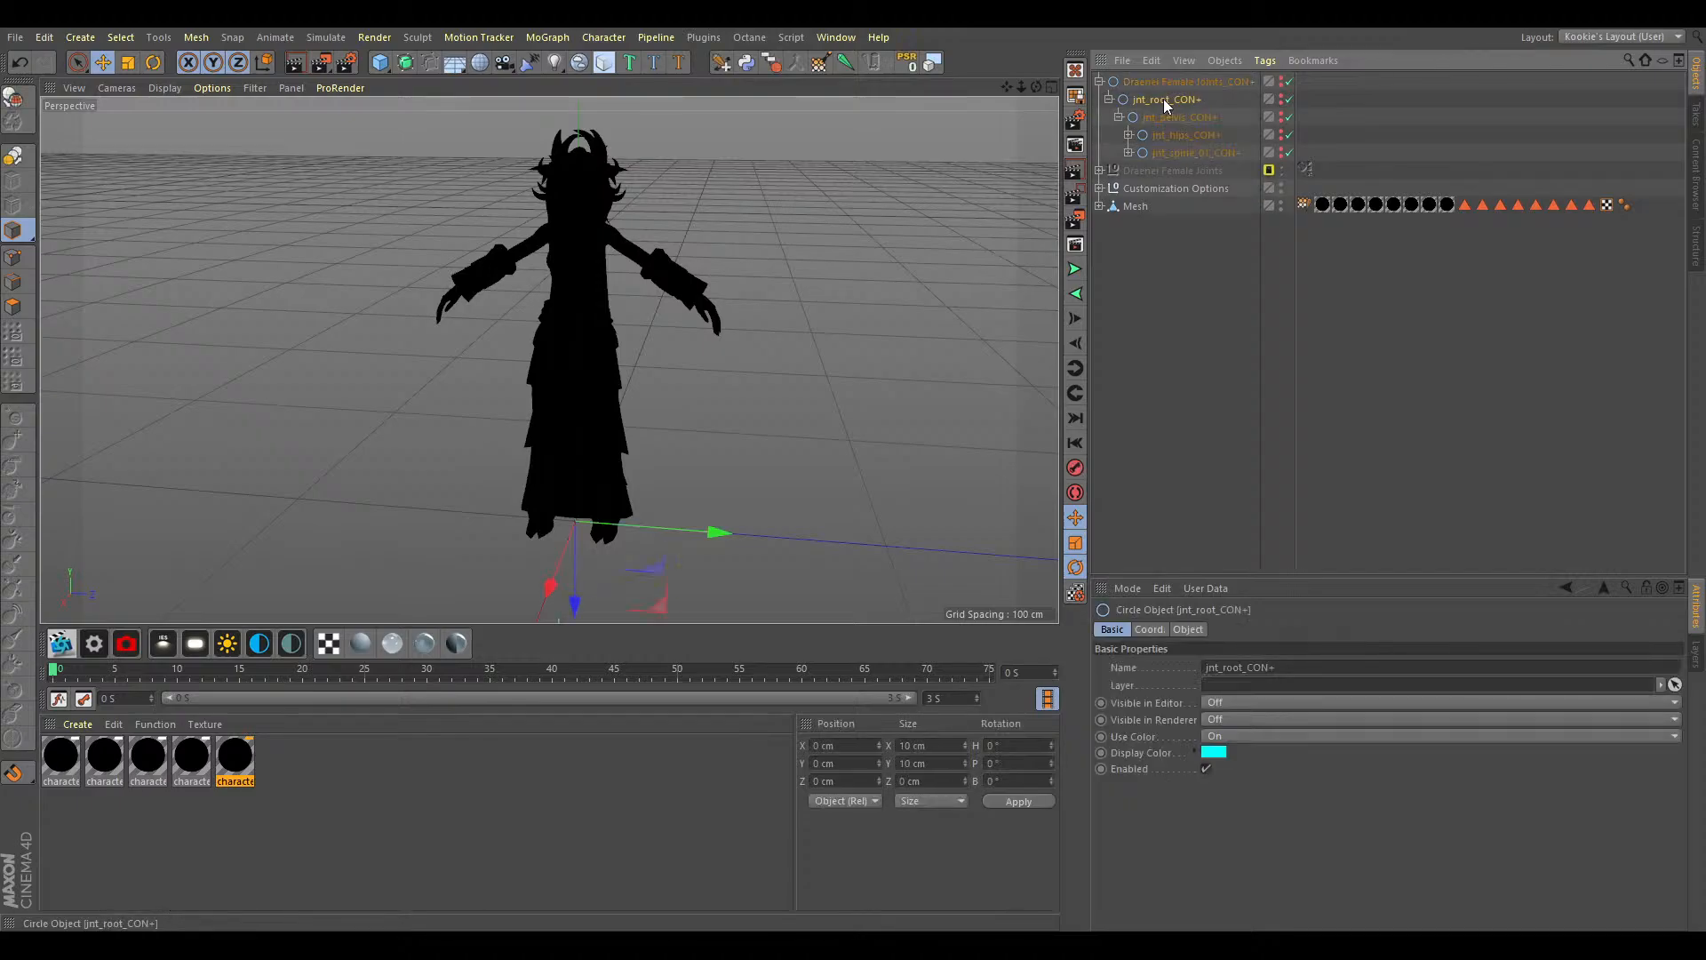
Try moving the jnt_hips_CON+ controller sideways and undo the move.
{"action": "left_click", "coordinate": [1695, 657]}
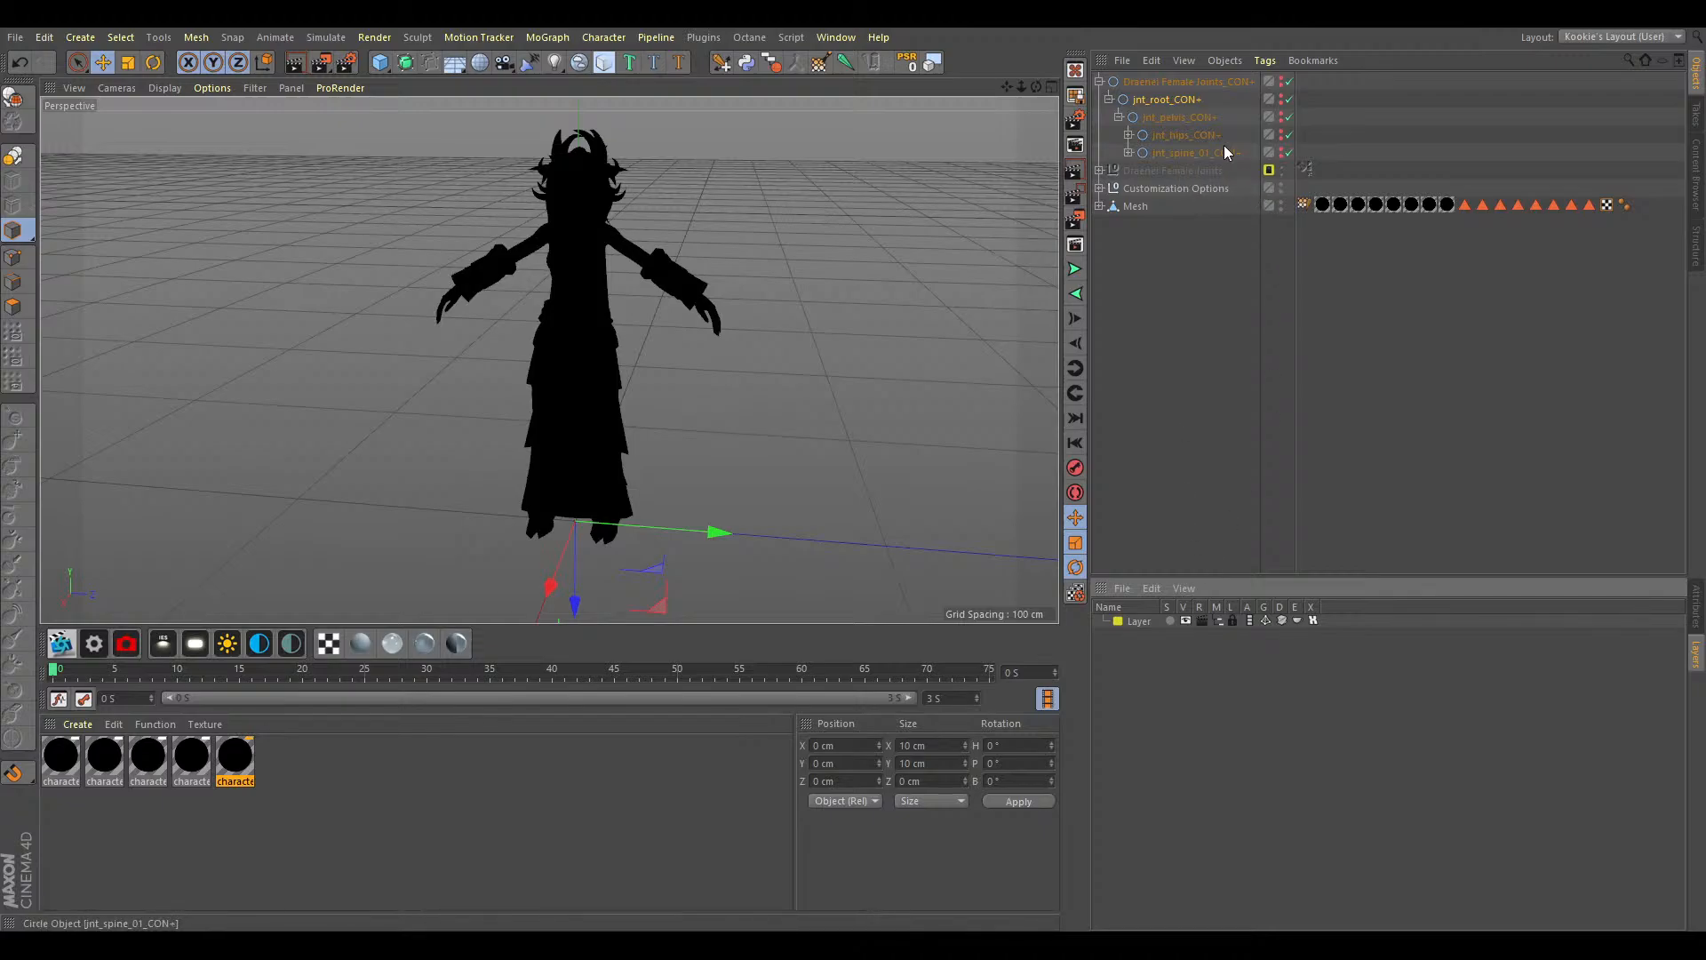
{"action": "left_click", "coordinate": [1198, 135]}
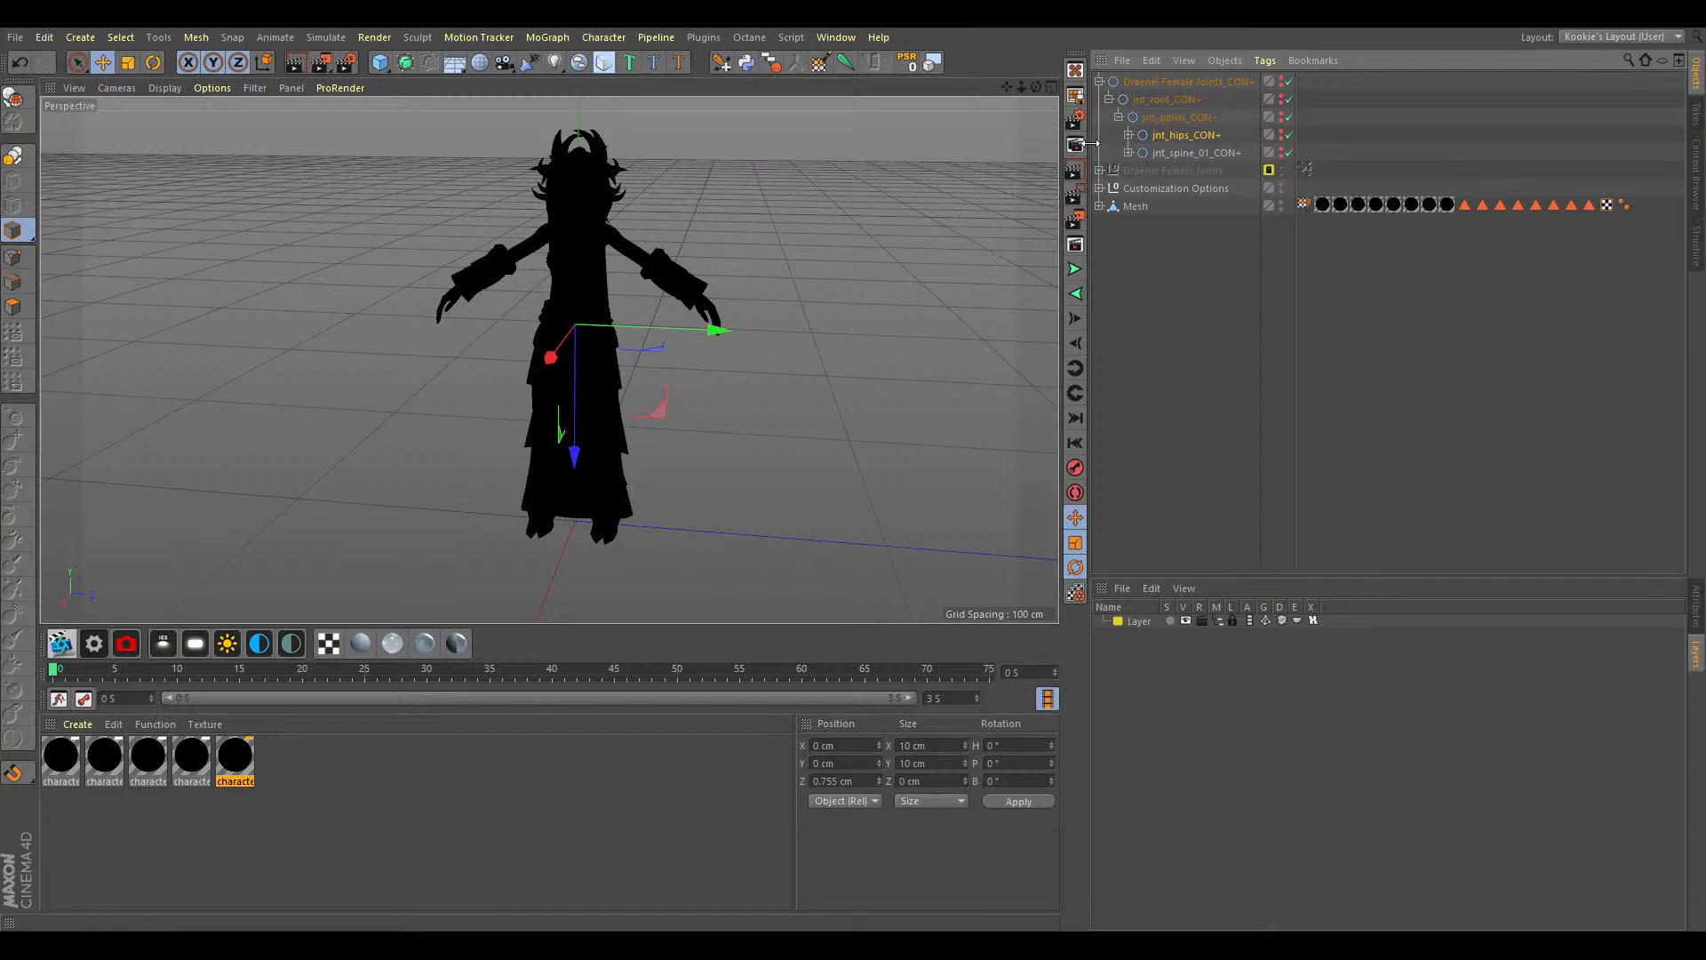
{"action": "left_click_drag", "start_coordinate": [1033, 88], "coordinate": [1031, 88]}
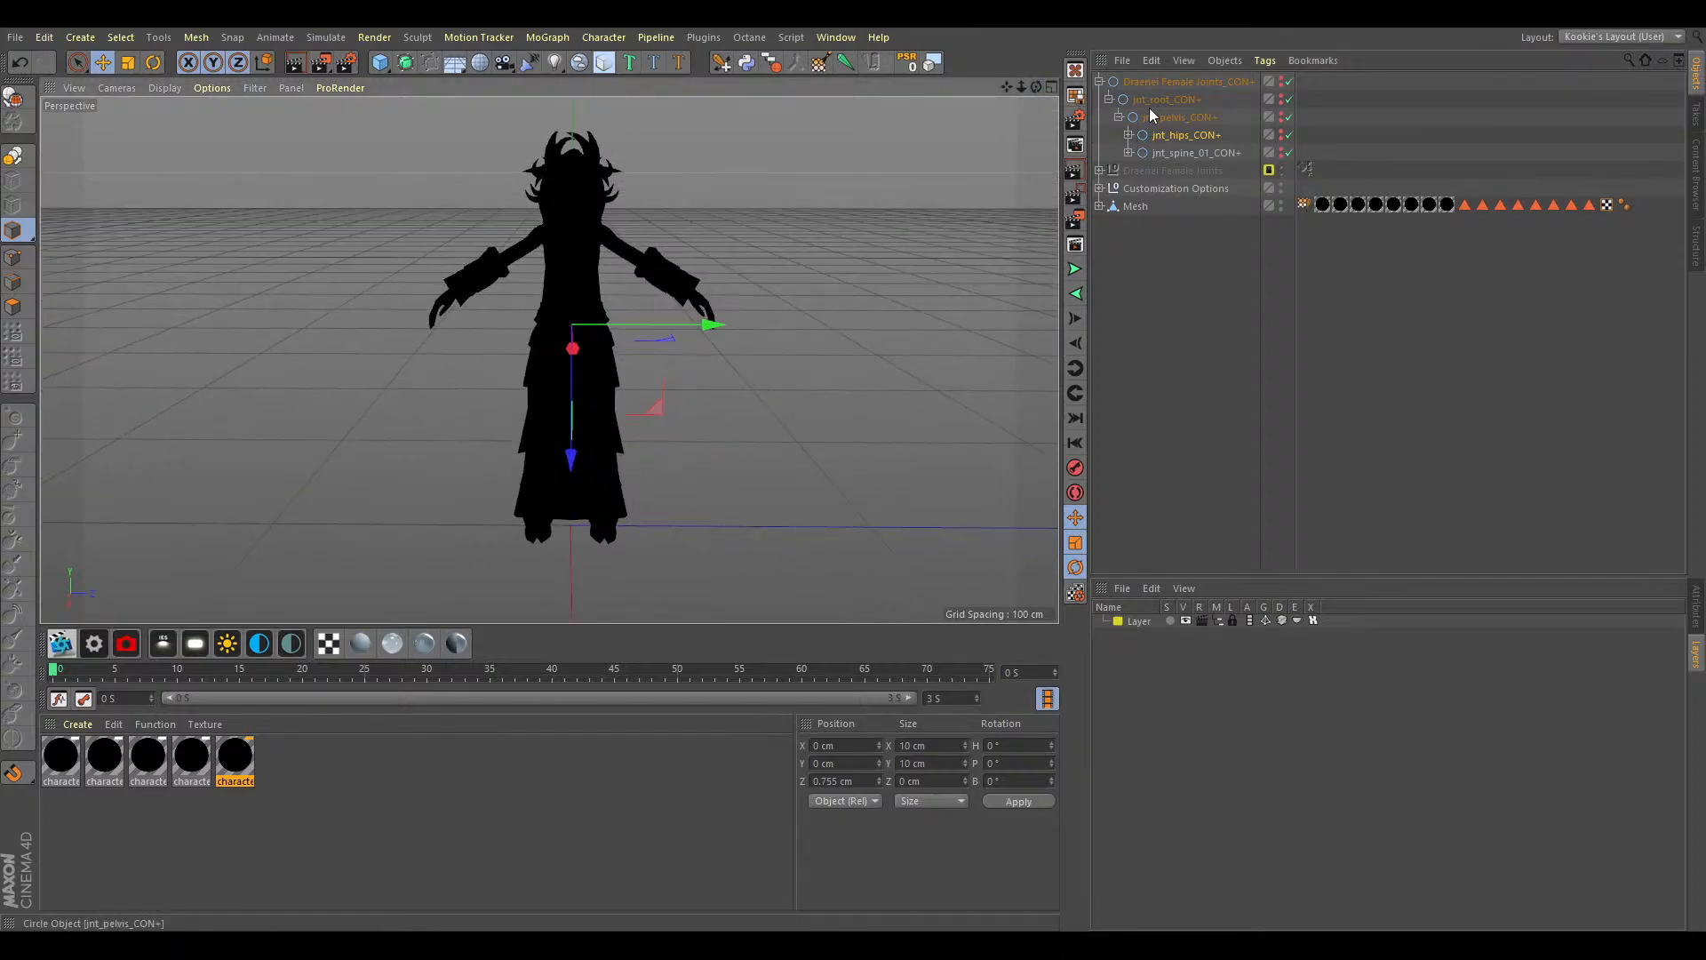
{"action": "left_click_drag", "start_coordinate": [638, 327], "coordinate": [722, 361]}
{"action": "key", "text": "ctrl+z"}
Reorder the pelvis controller's children so that jnt_spine_01_CON+ sits above jnt_hips_CON+.
{"action": "left_click", "coordinate": [1181, 153]}
{"action": "left_click_drag", "start_coordinate": [1180, 130], "coordinate": [1175, 127]}
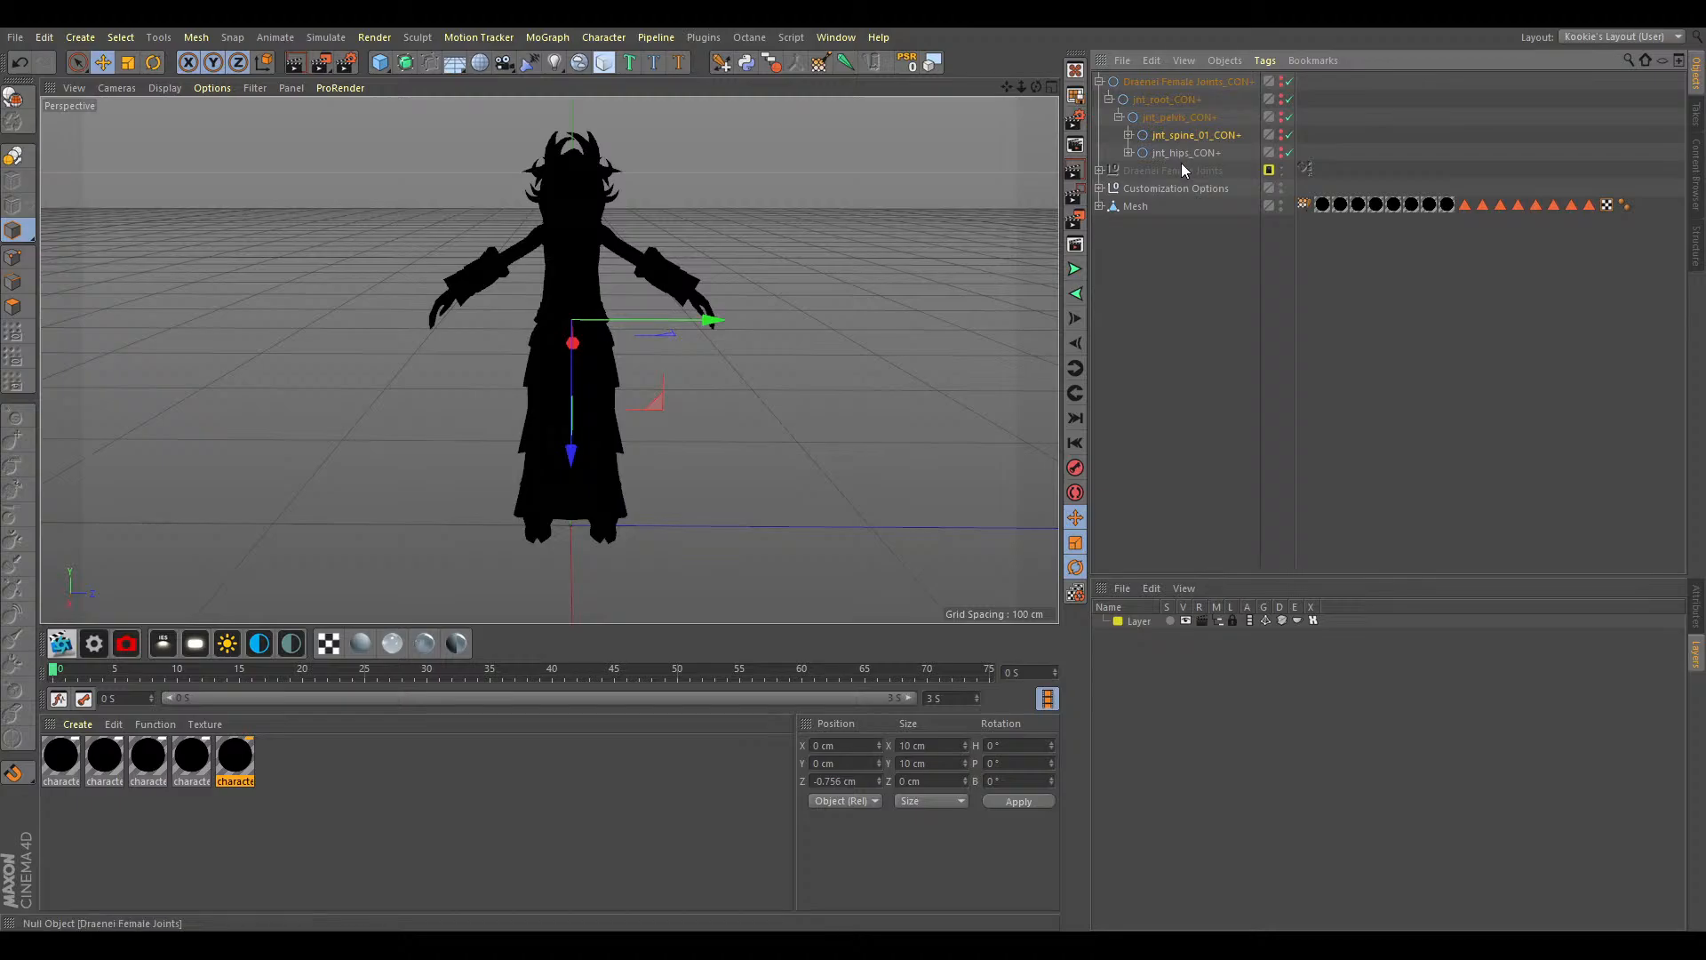
{"action": "left_click_drag", "start_coordinate": [1021, 84], "coordinate": [1073, 96]}
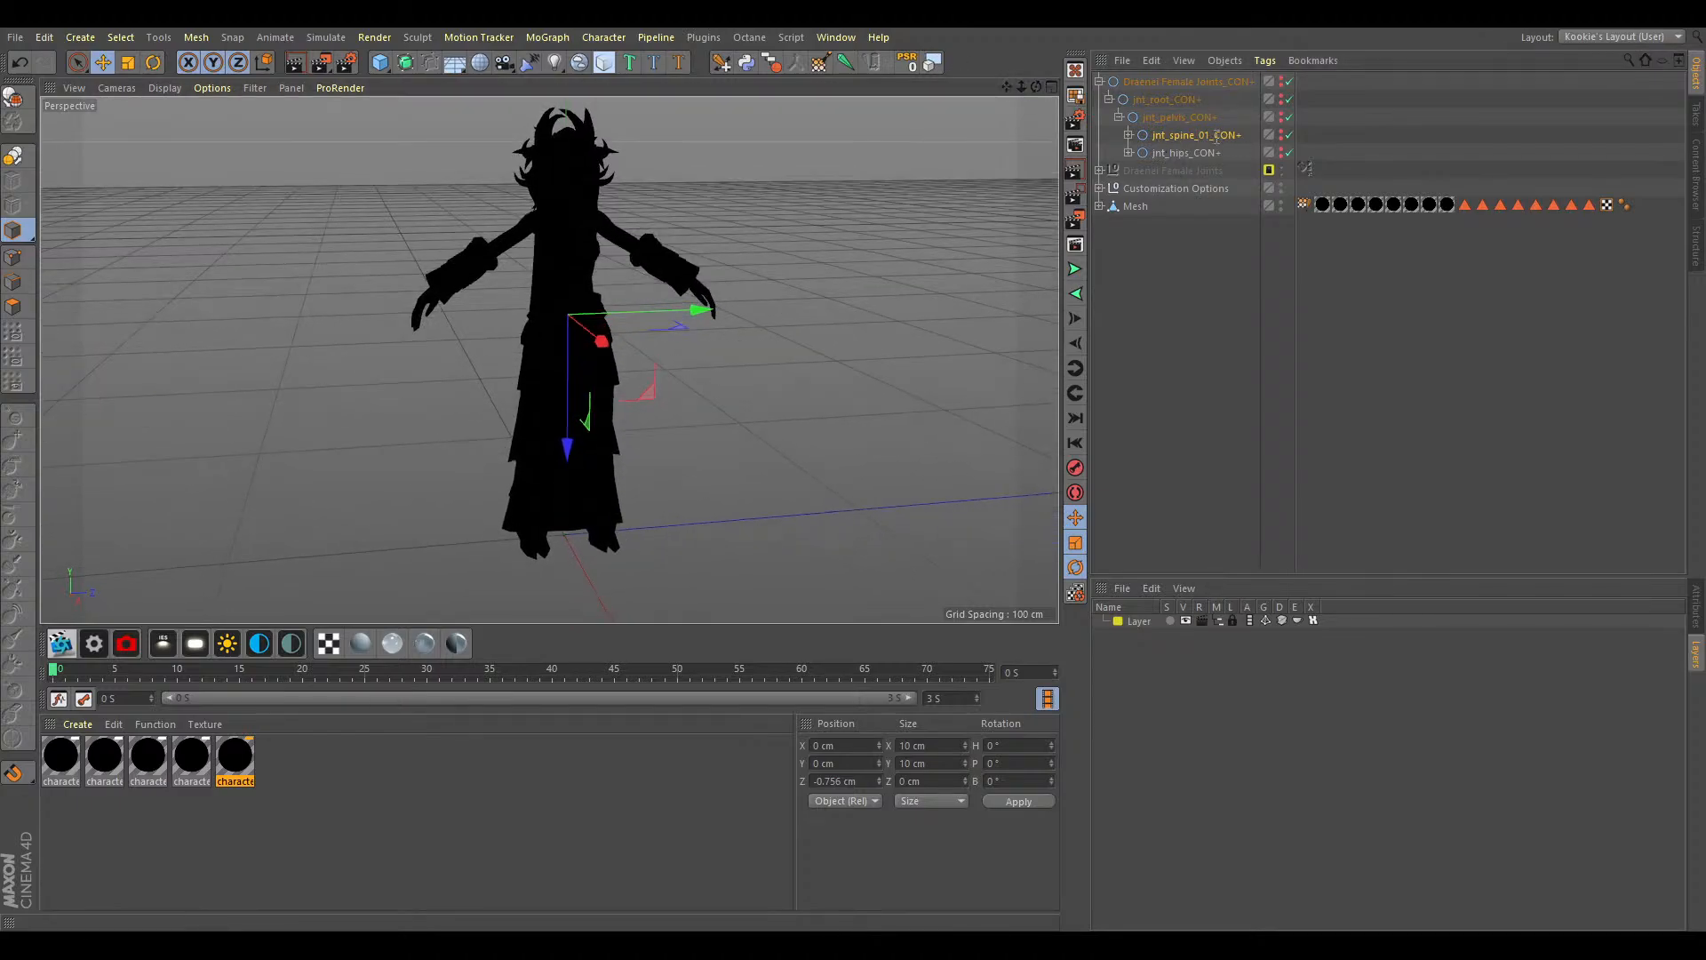
{"action": "left_click", "coordinate": [1171, 80]}
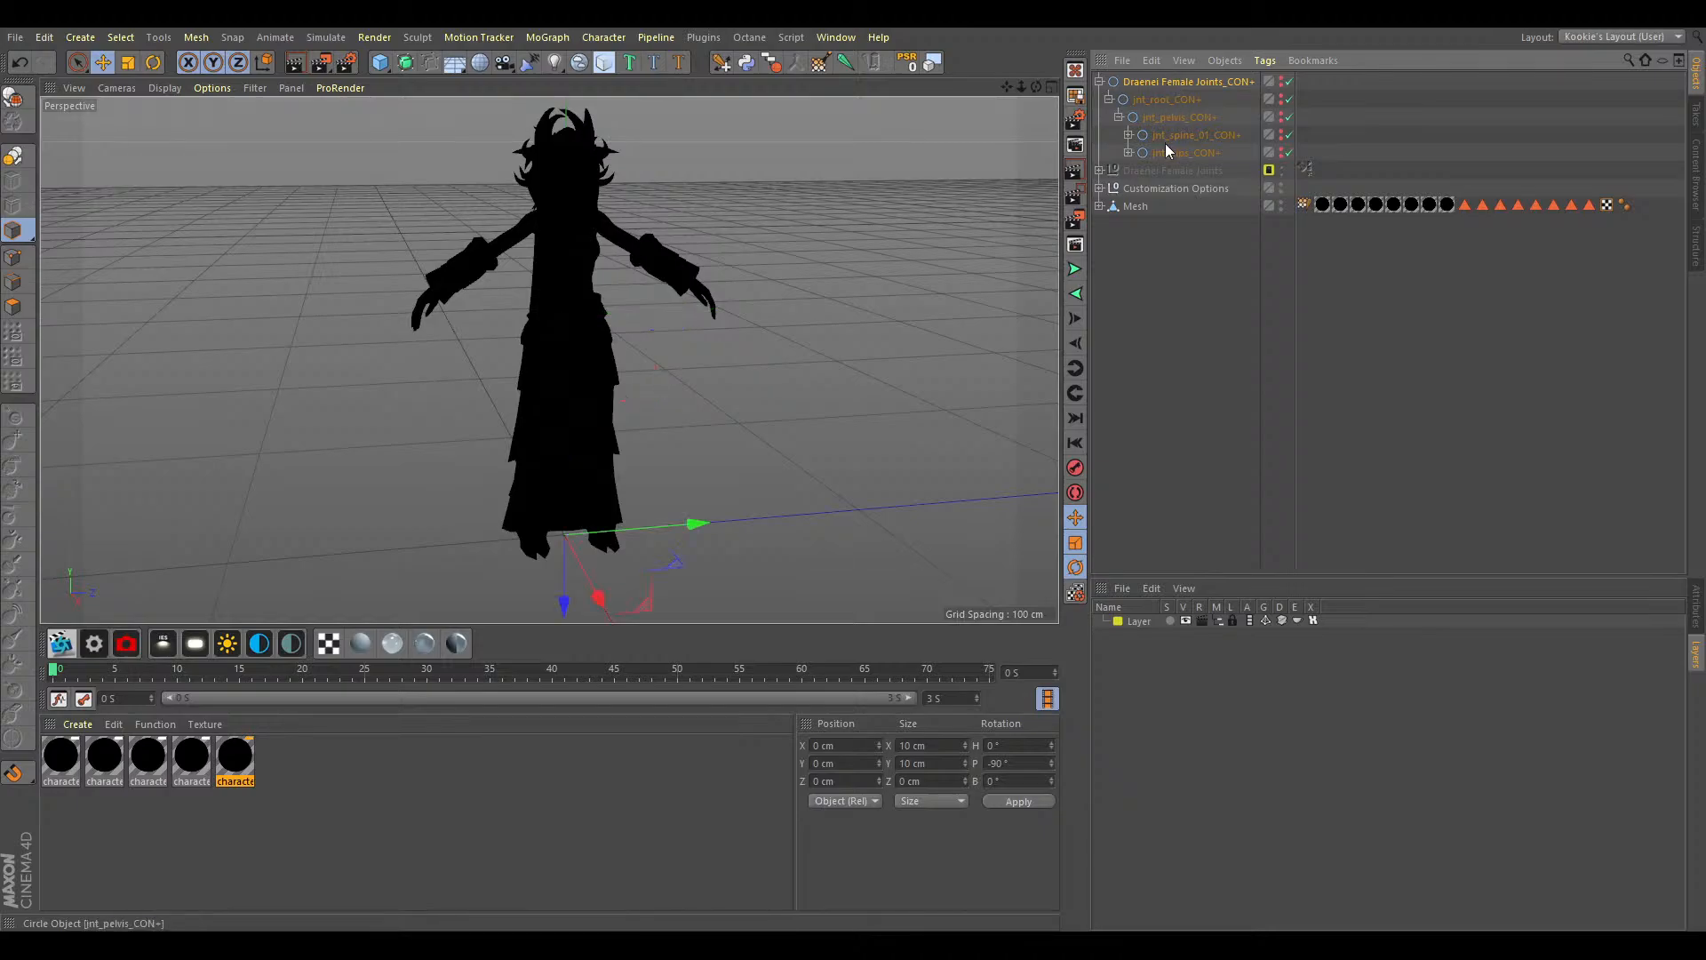
{"action": "left_click_drag", "start_coordinate": [1009, 88], "coordinate": [1015, 78]}
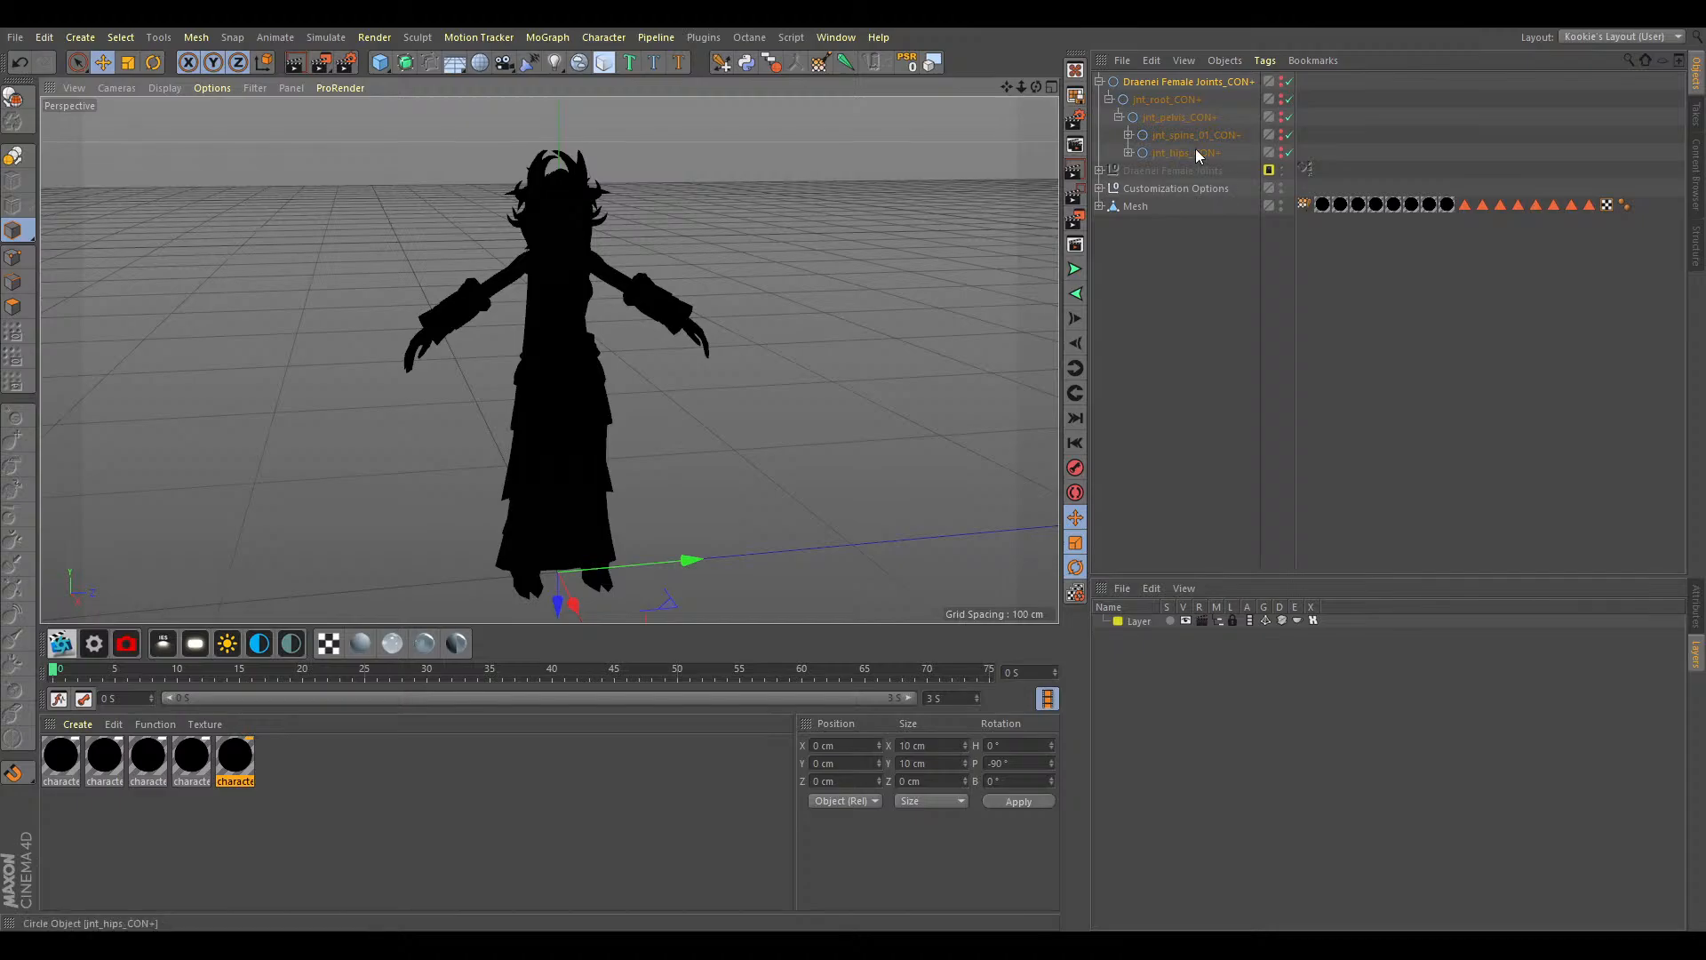
{"action": "left_click_drag", "start_coordinate": [1036, 87], "coordinate": [1038, 80]}
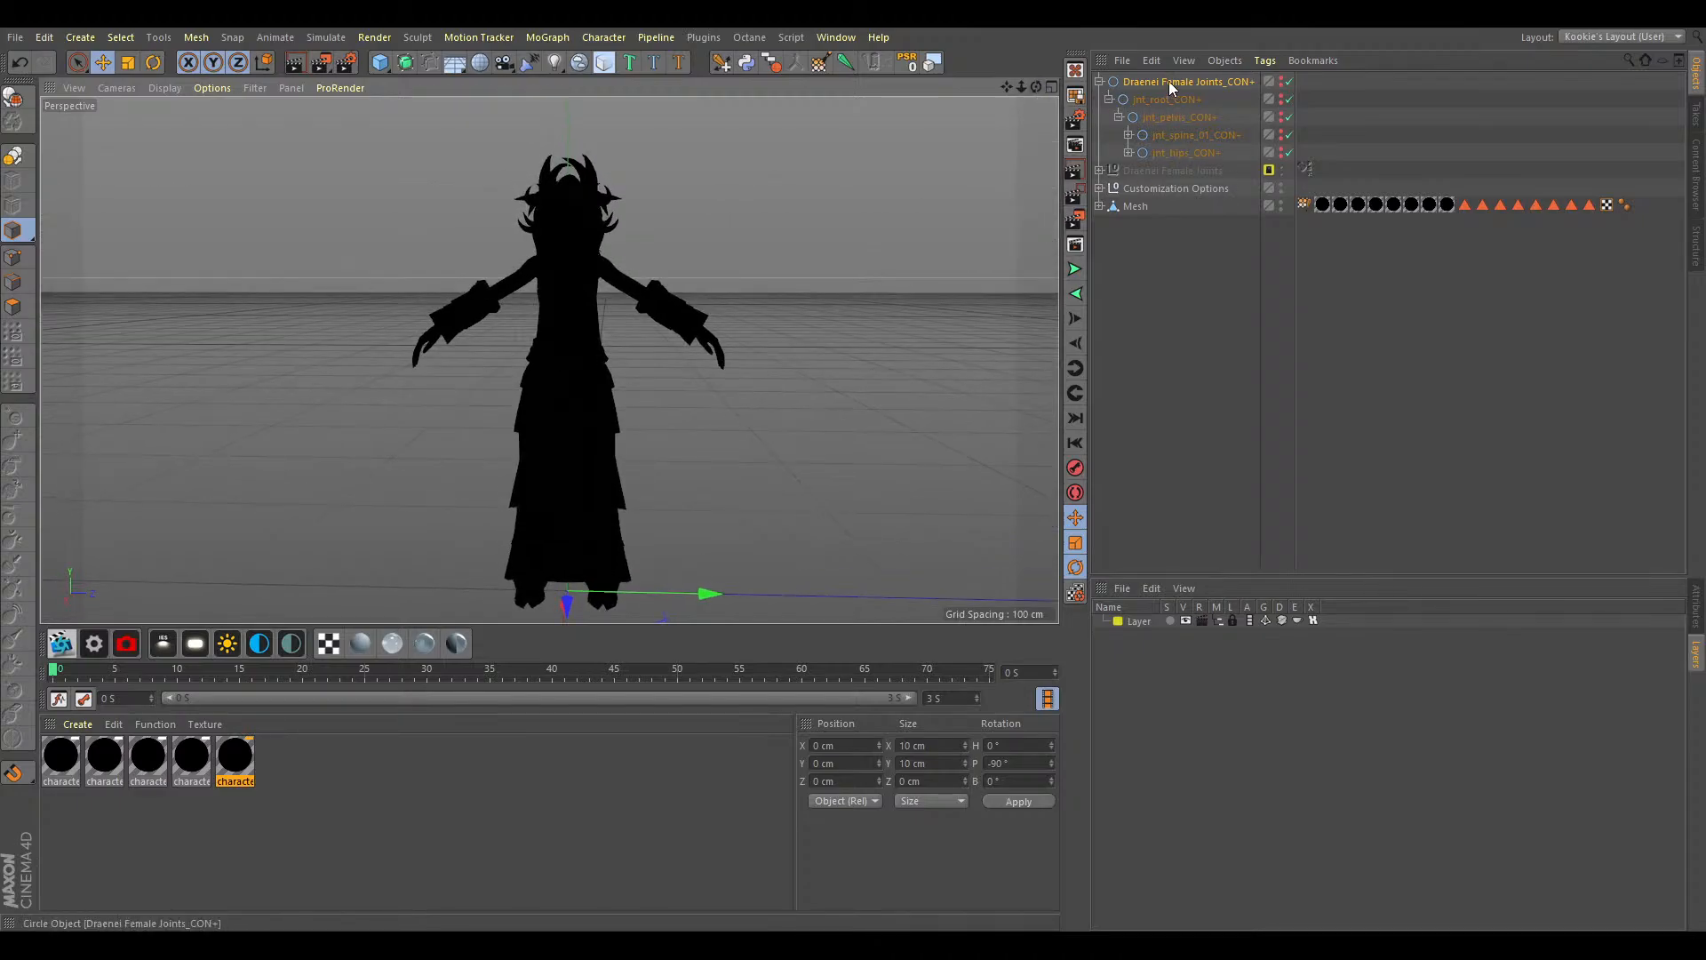
Try rotating the jnt_pelvis_CON+ controller and undo the rotation.
{"action": "left_click", "coordinate": [1166, 99]}
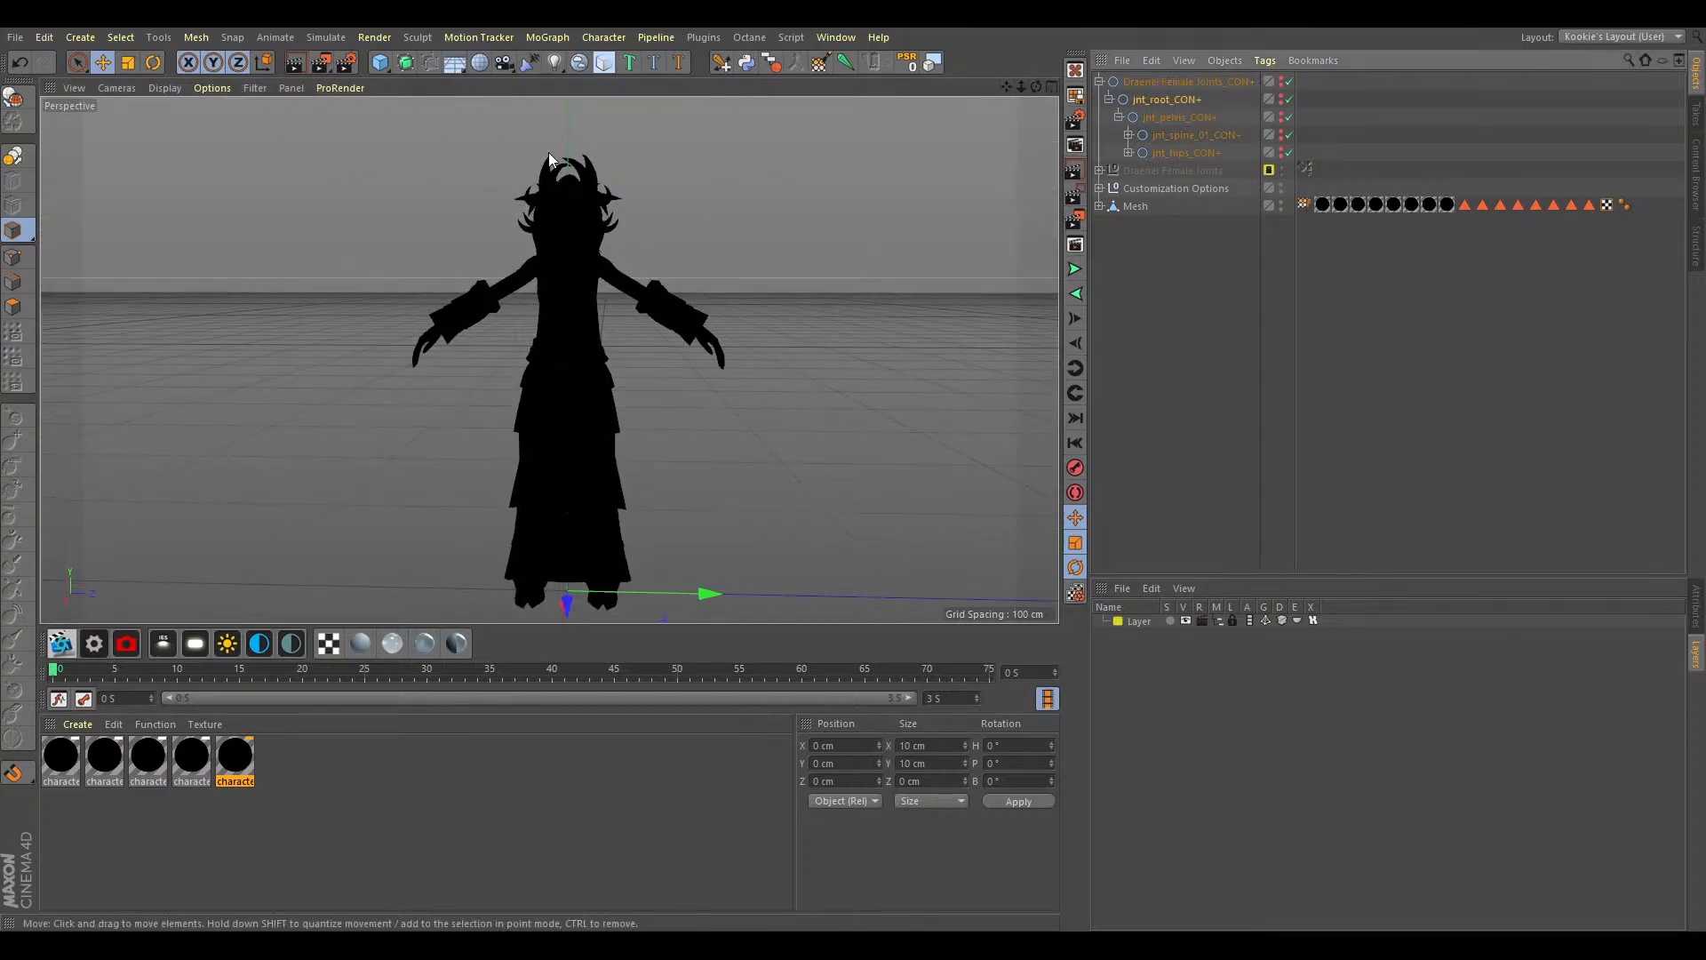
{"action": "left_click", "coordinate": [213, 62]}
{"action": "left_click", "coordinate": [1159, 227]}
{"action": "left_click", "coordinate": [1181, 117]}
{"action": "middle_click", "coordinate": [1181, 113]}
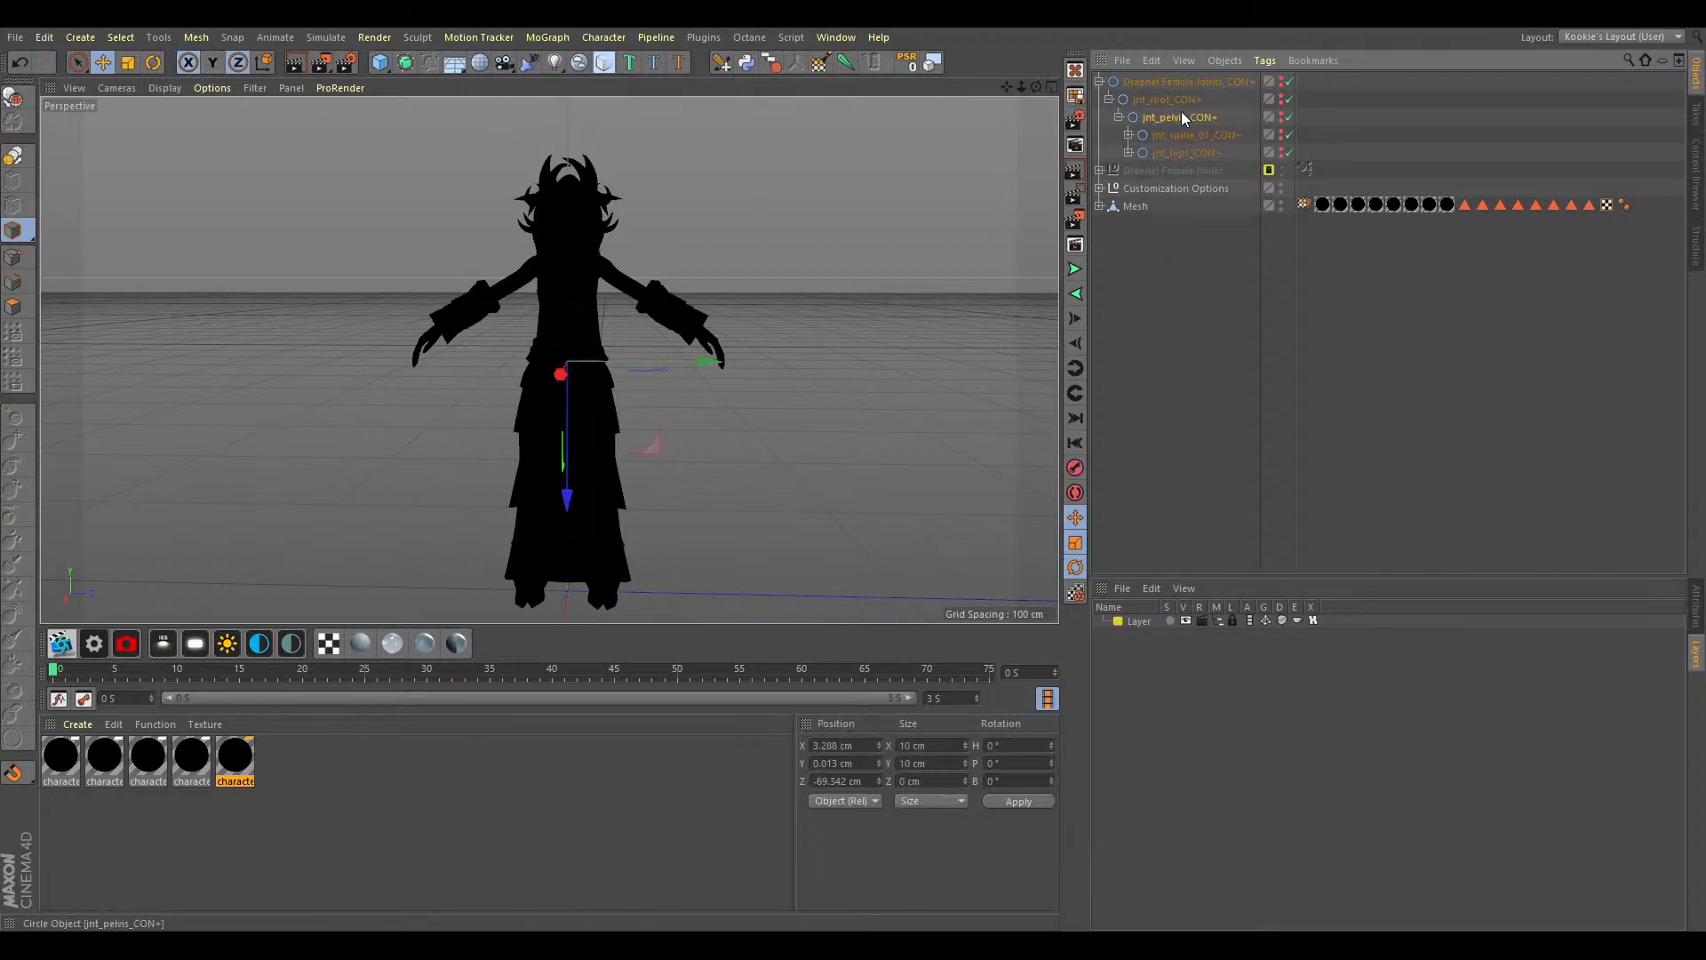
{"action": "key", "text": "r"}
{"action": "left_click_drag", "start_coordinate": [577, 373], "coordinate": [680, 286]}
{"action": "key", "text": "ctrl+z"}
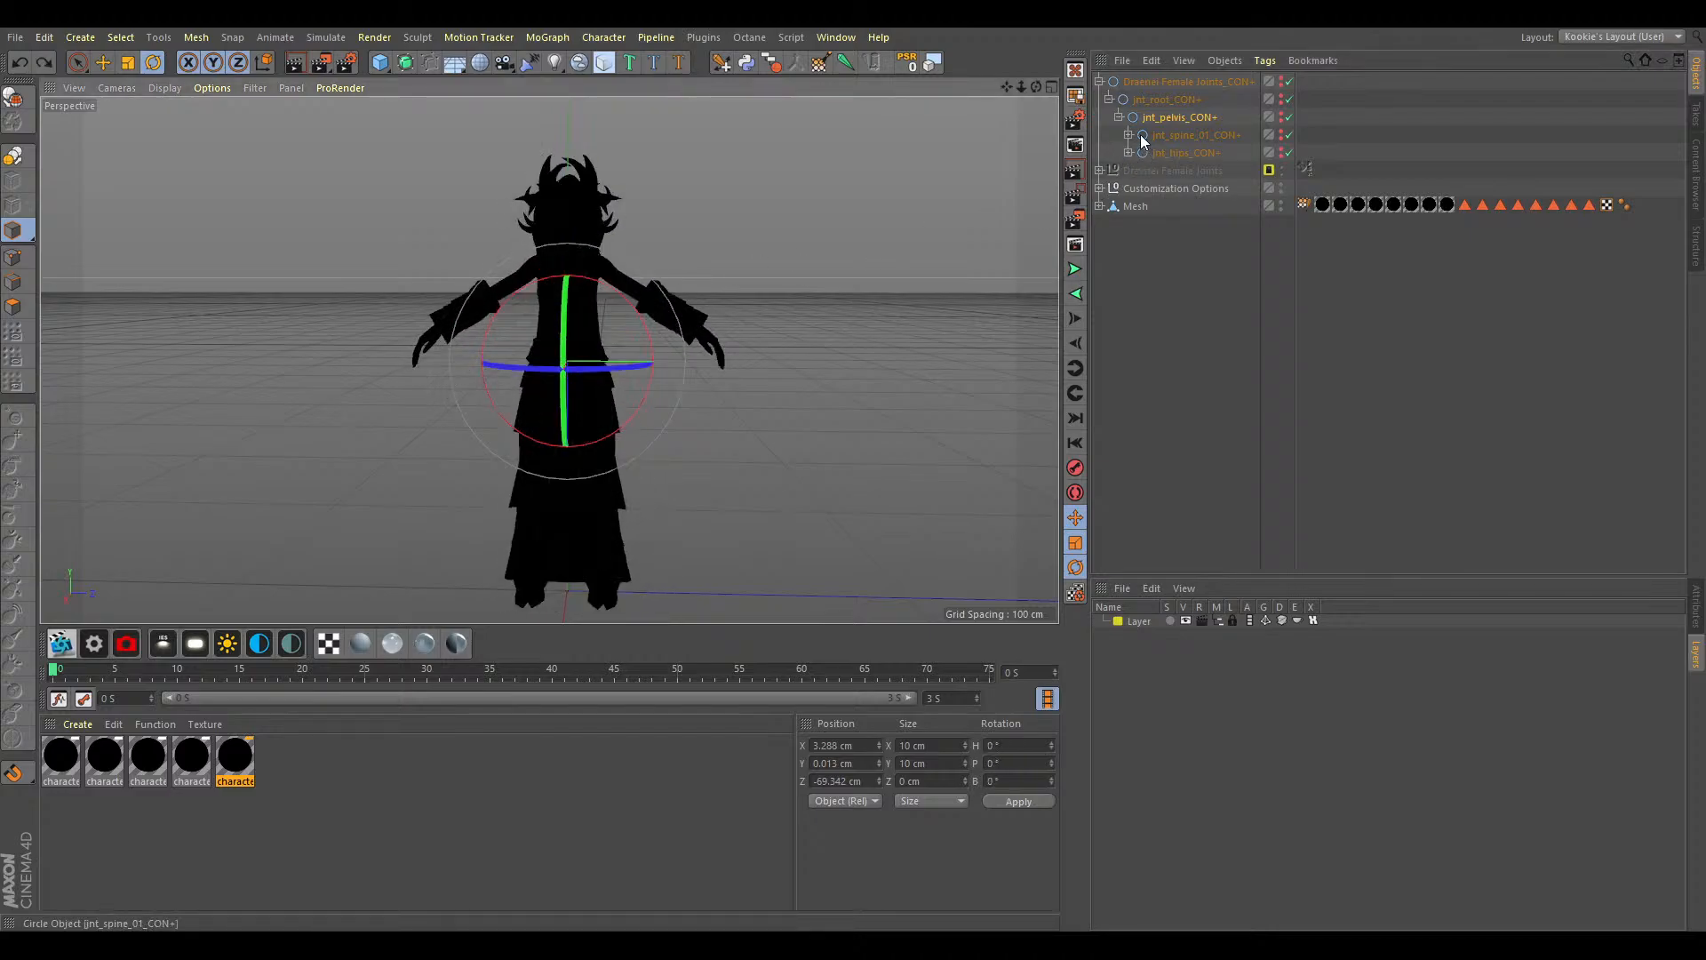
Return to the Move tool, toggle the Y-axis lock and place jnt_l_shoulder_CON+ directly below jnt_r_shoulder_CON+.
{"action": "left_click", "coordinate": [103, 61]}
{"action": "left_click", "coordinate": [212, 61]}
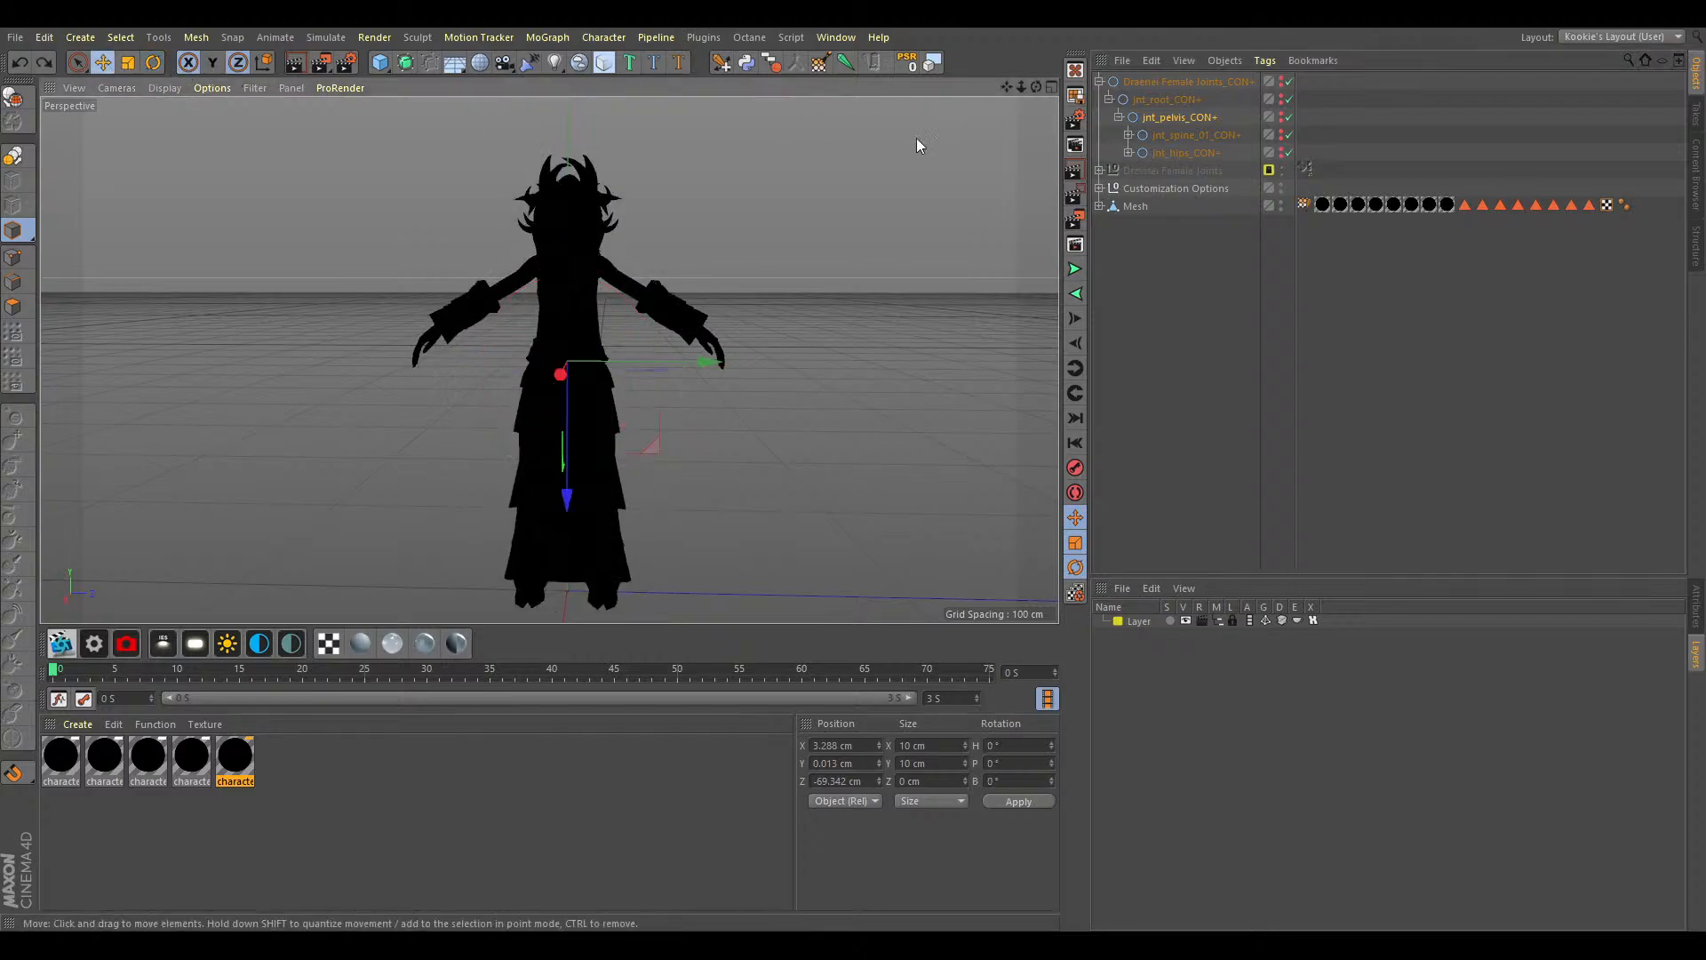
{"action": "left_click", "coordinate": [1129, 135]}
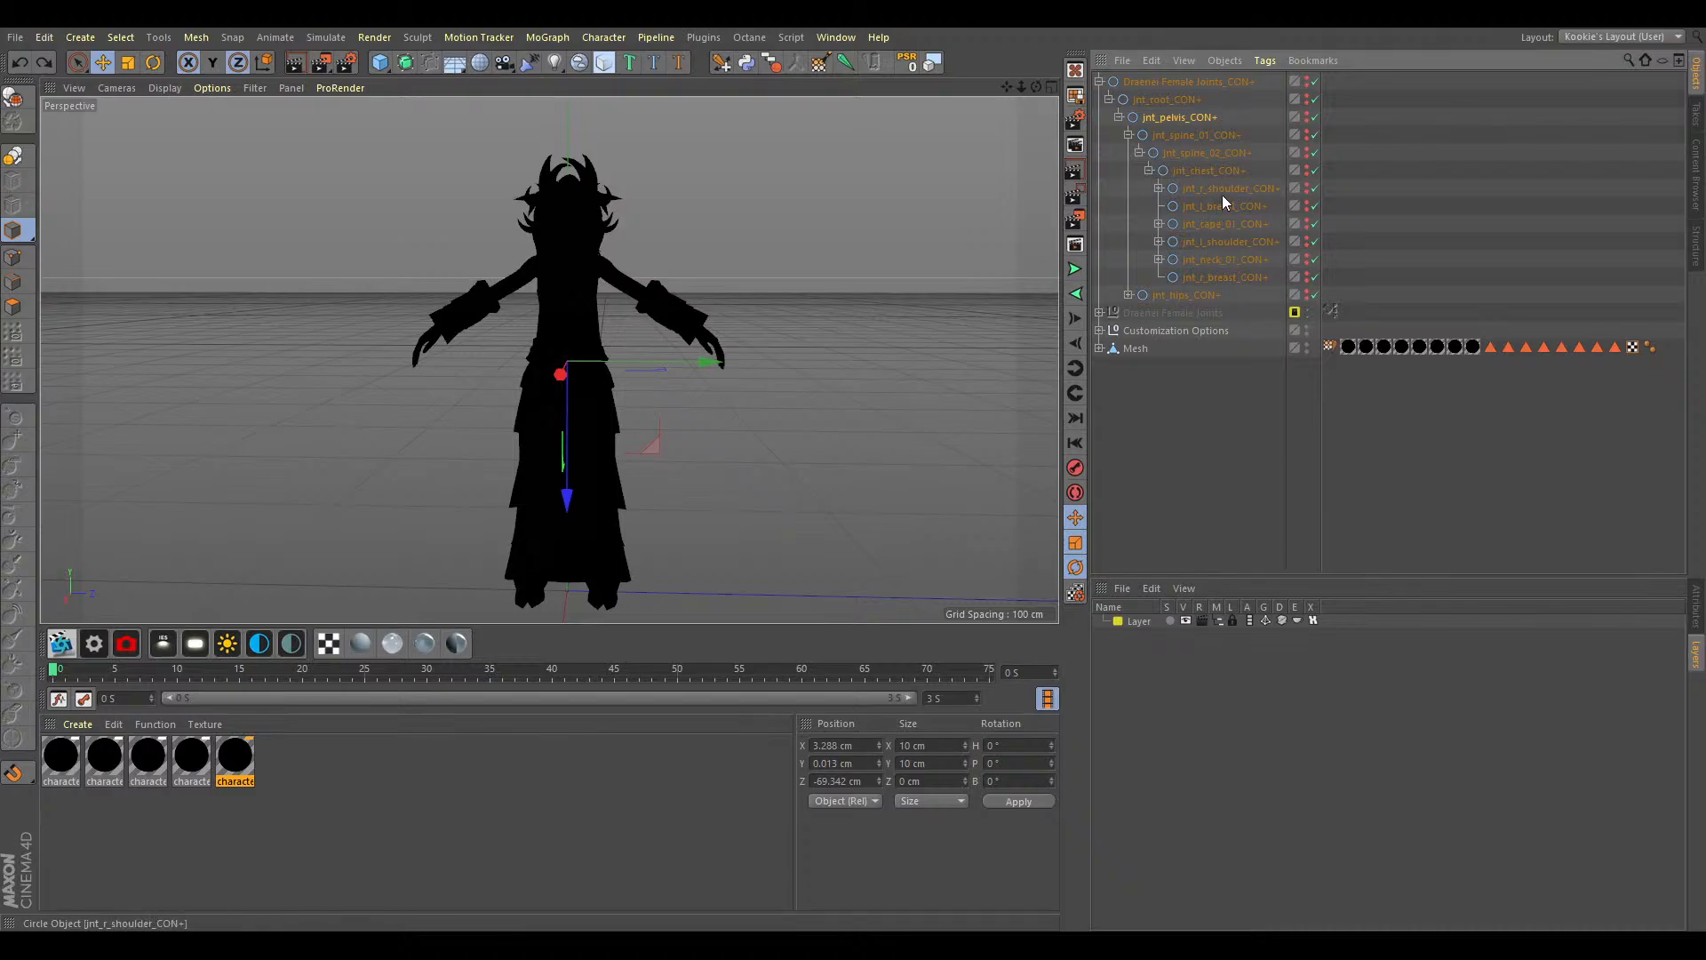
{"action": "left_click_drag", "start_coordinate": [1217, 238], "coordinate": [1213, 199]}
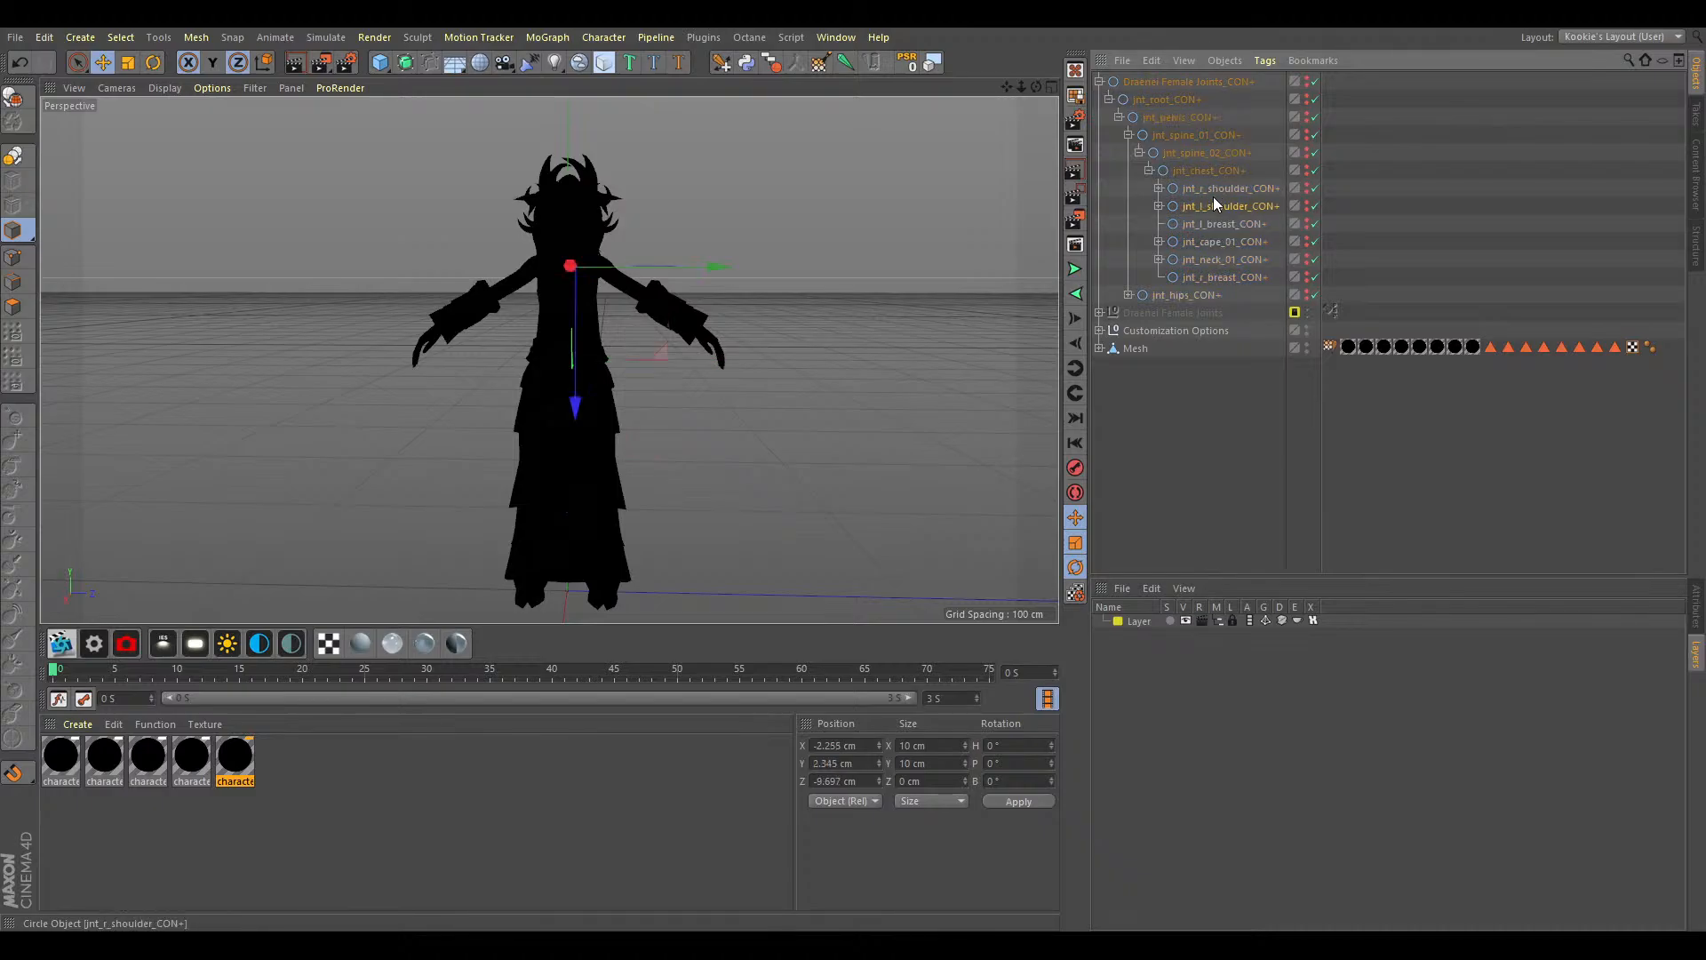
Create an IK chain running from the jnt_r_arm_CON+ controller to the jnt_r_wrist_CON+ controller.
{"action": "left_click", "coordinate": [1159, 187]}
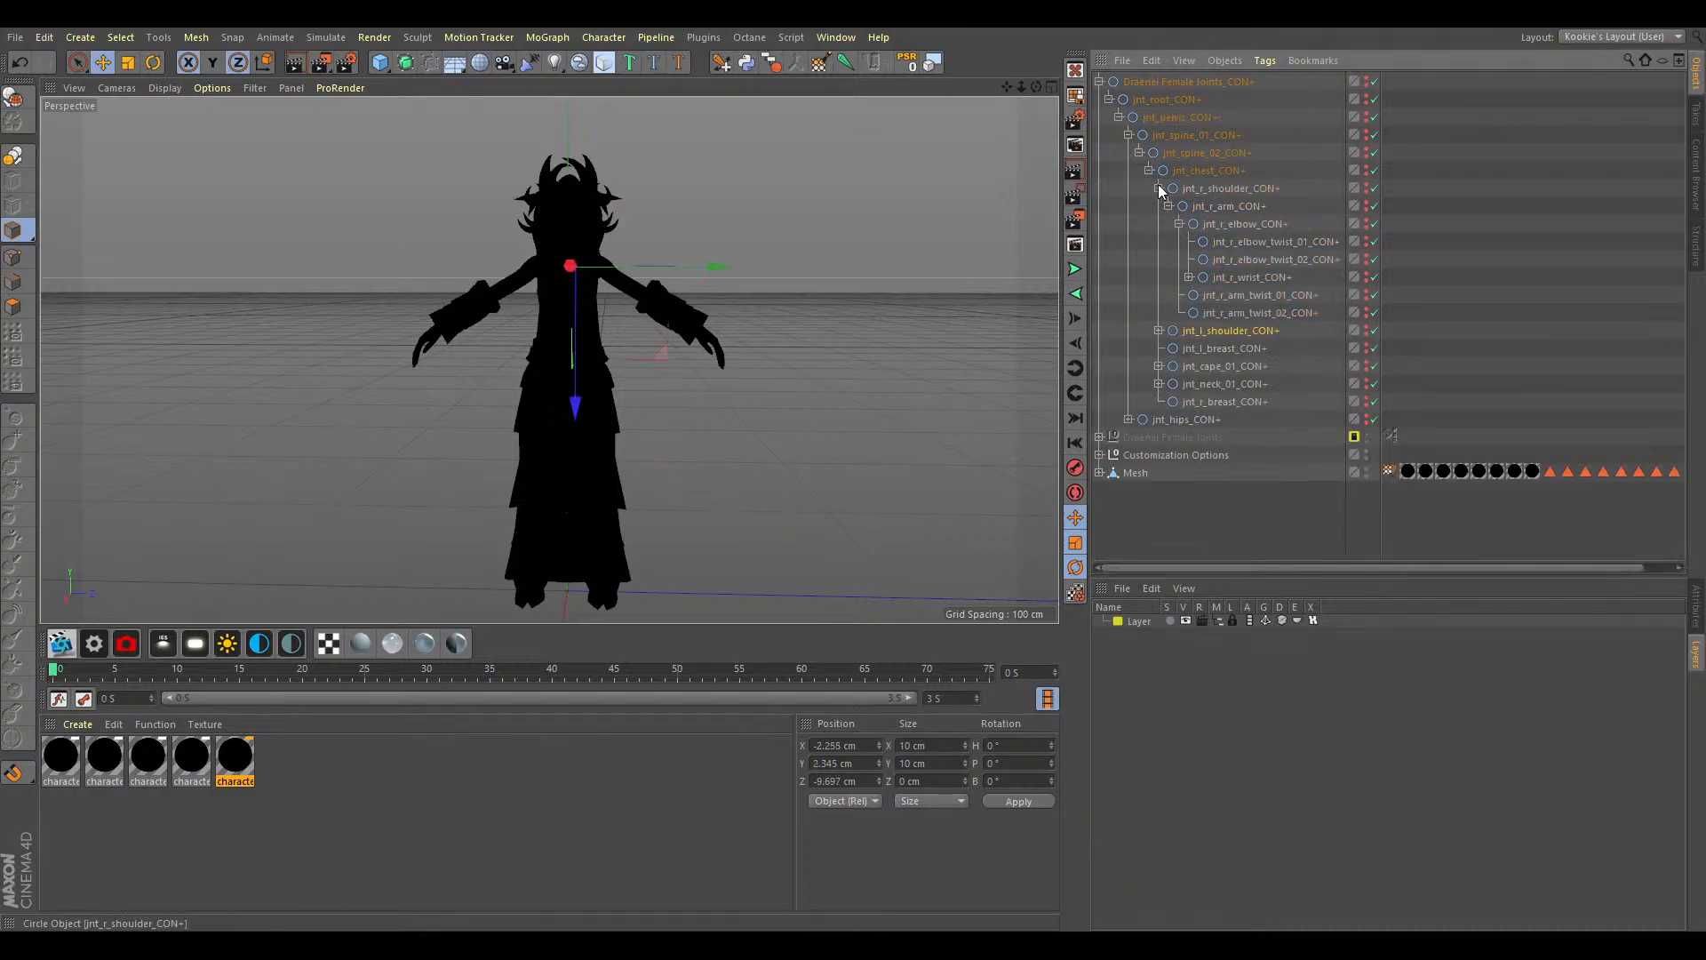
{"action": "left_click", "coordinate": [1231, 213]}
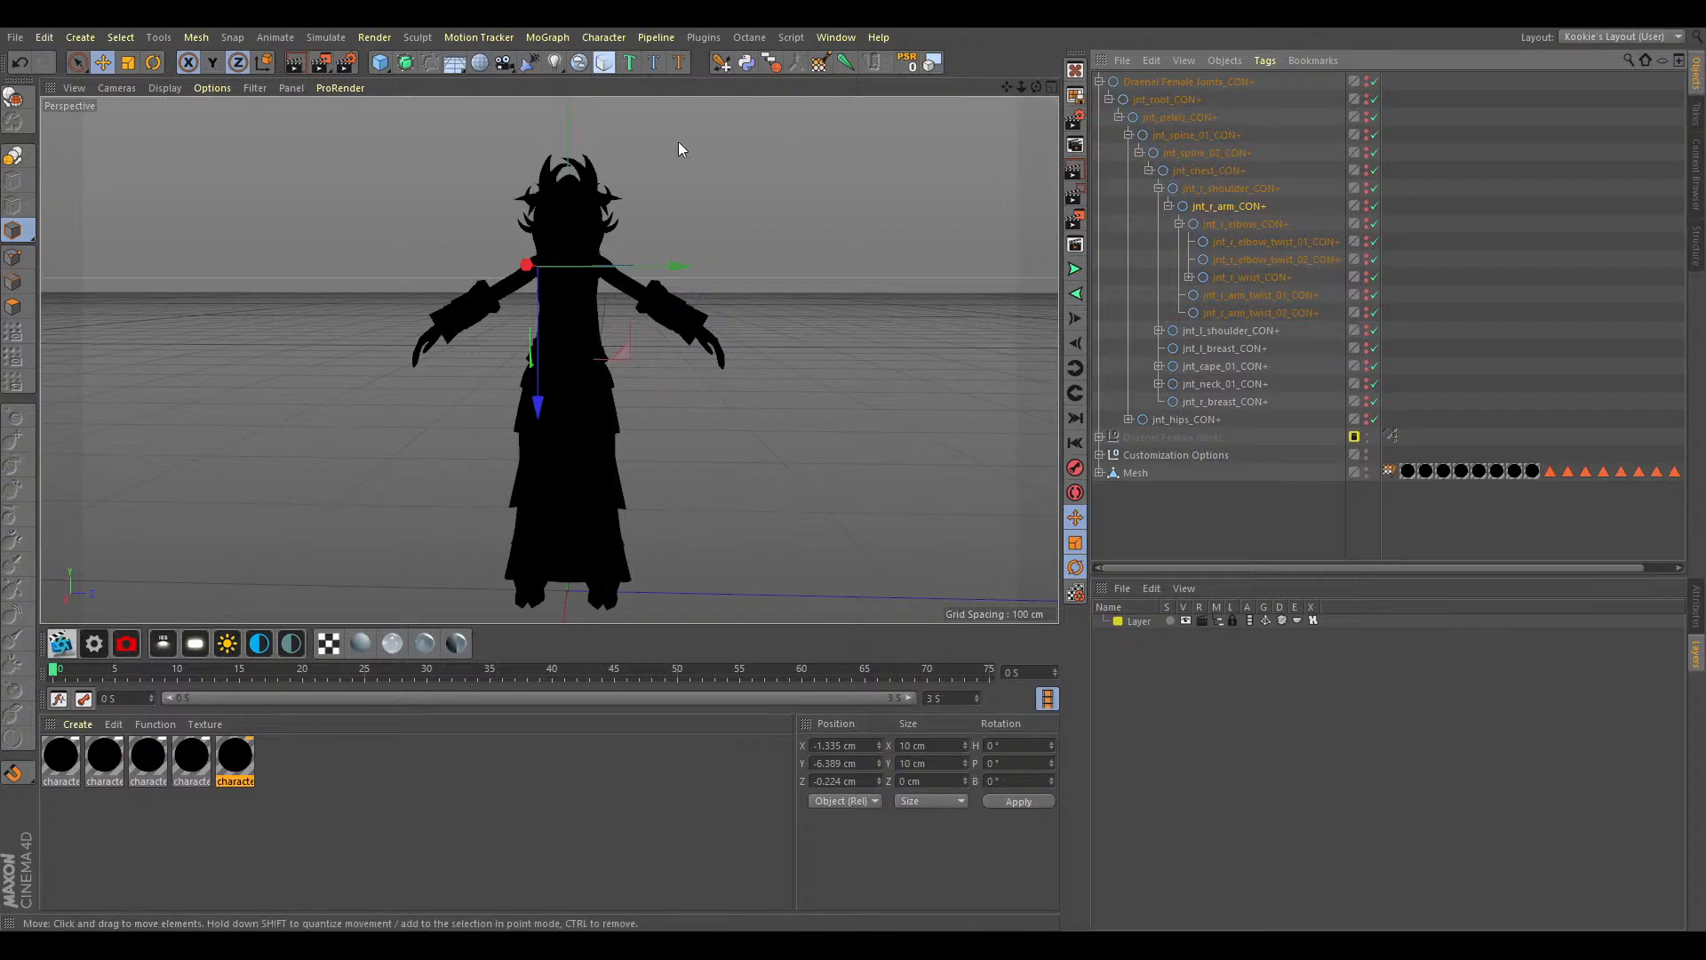
{"action": "scroll", "coordinate": [509, 249], "scroll_direction": "up", "scroll_amount": 5}
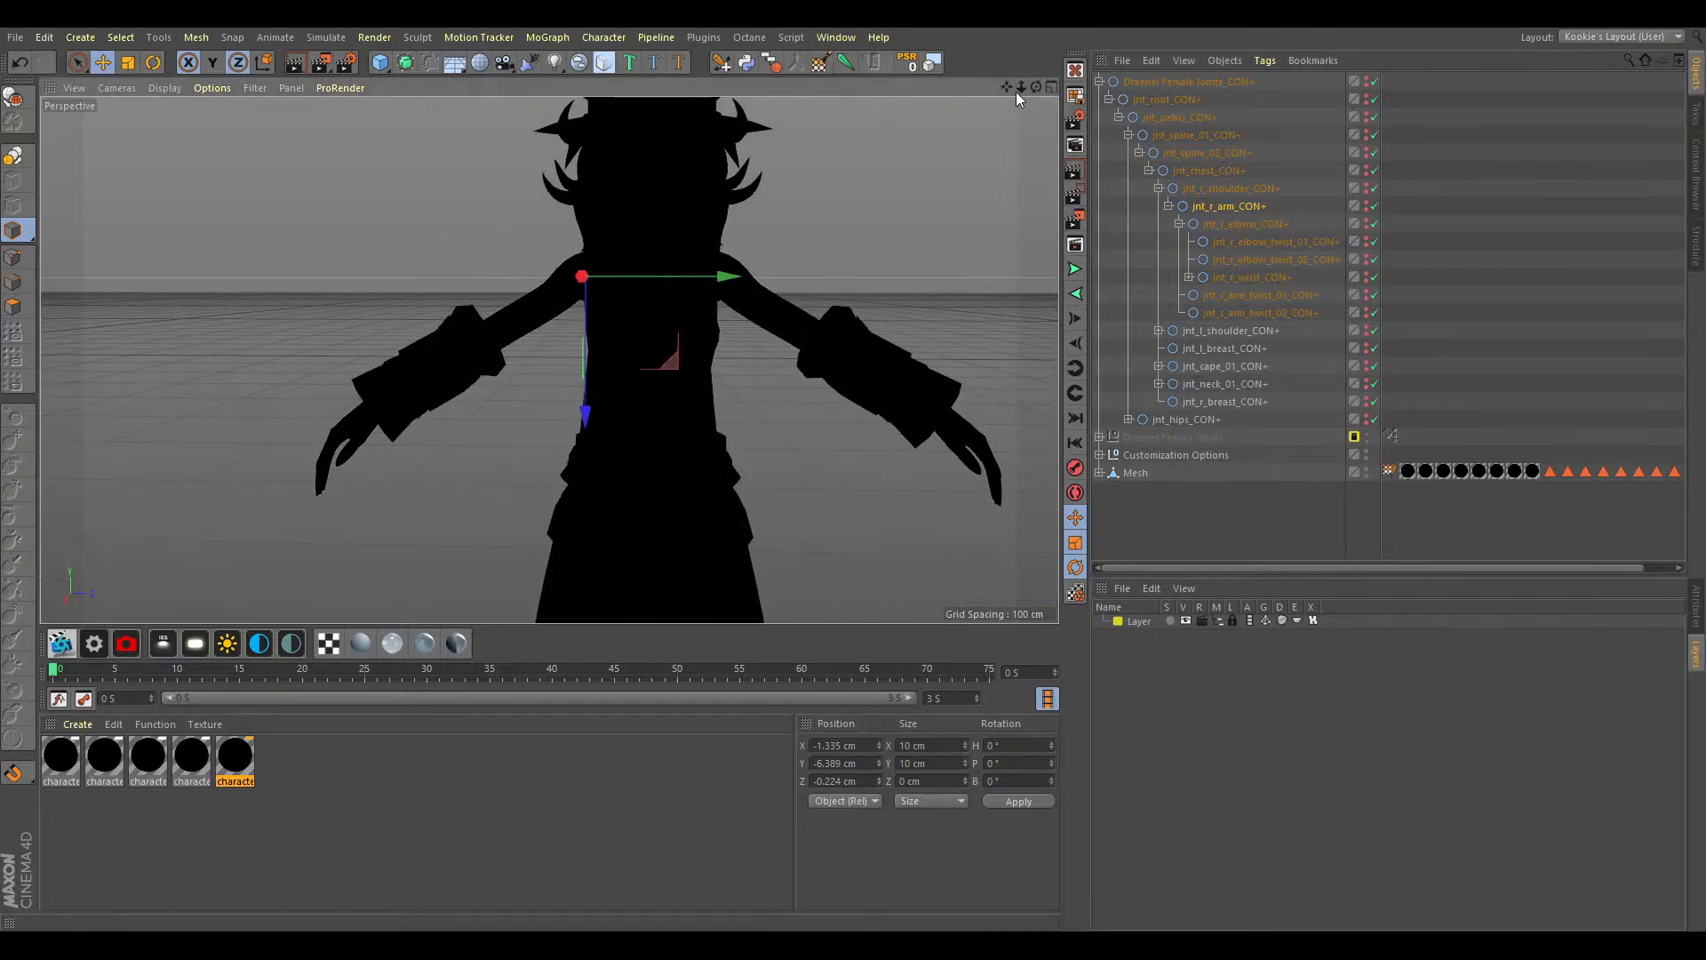
{"action": "left_click_drag", "start_coordinate": [1006, 87], "coordinate": [1038, 95]}
{"action": "right_click_drag", "start_coordinate": [1006, 87], "coordinate": [1040, 87]}
{"action": "left_click_drag", "start_coordinate": [1006, 87], "coordinate": [1014, 87]}
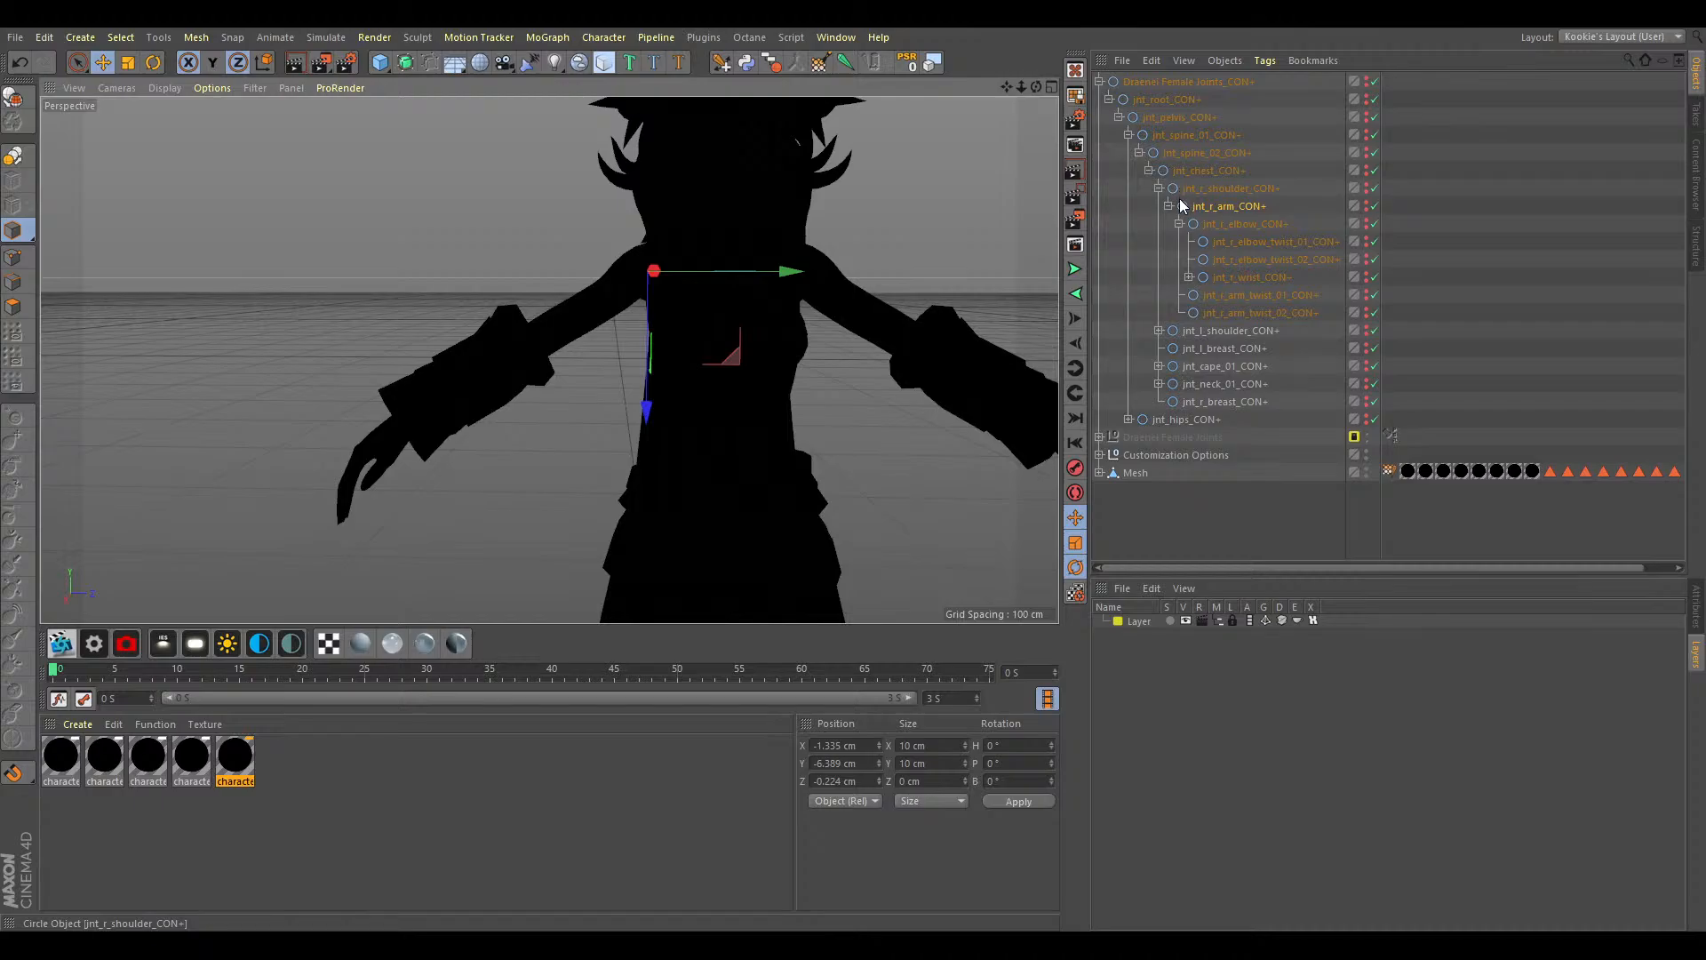
{"action": "left_click", "coordinate": [1202, 211]}
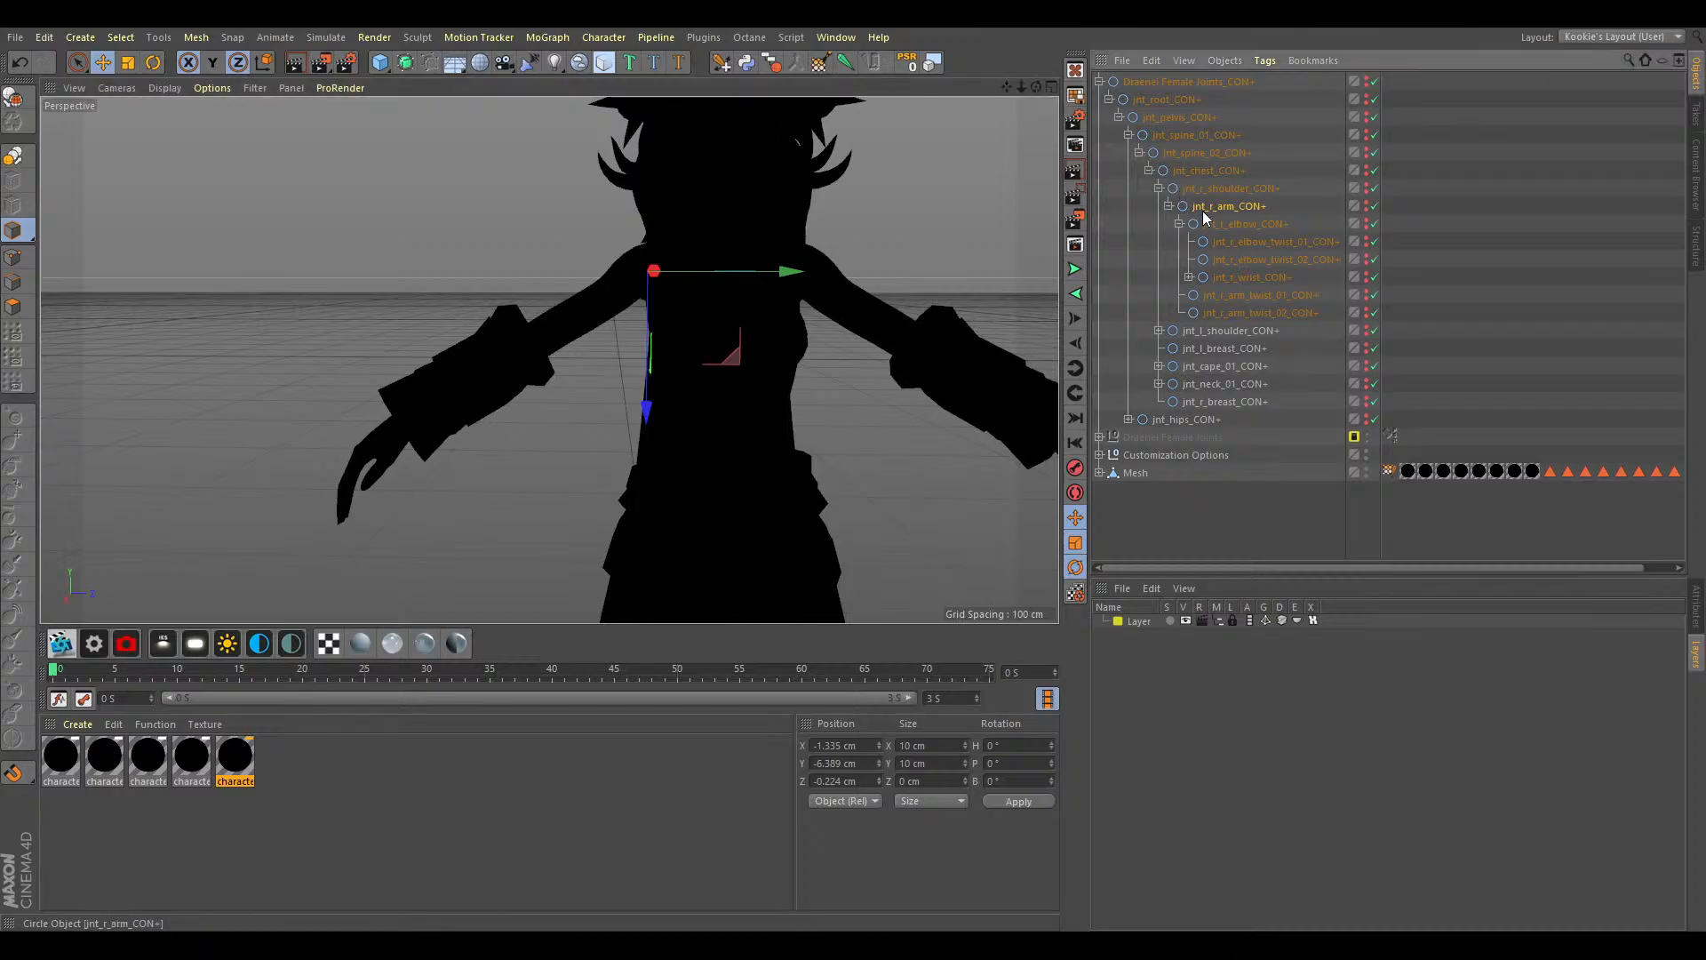
{"action": "left_click", "coordinate": [1255, 279]}
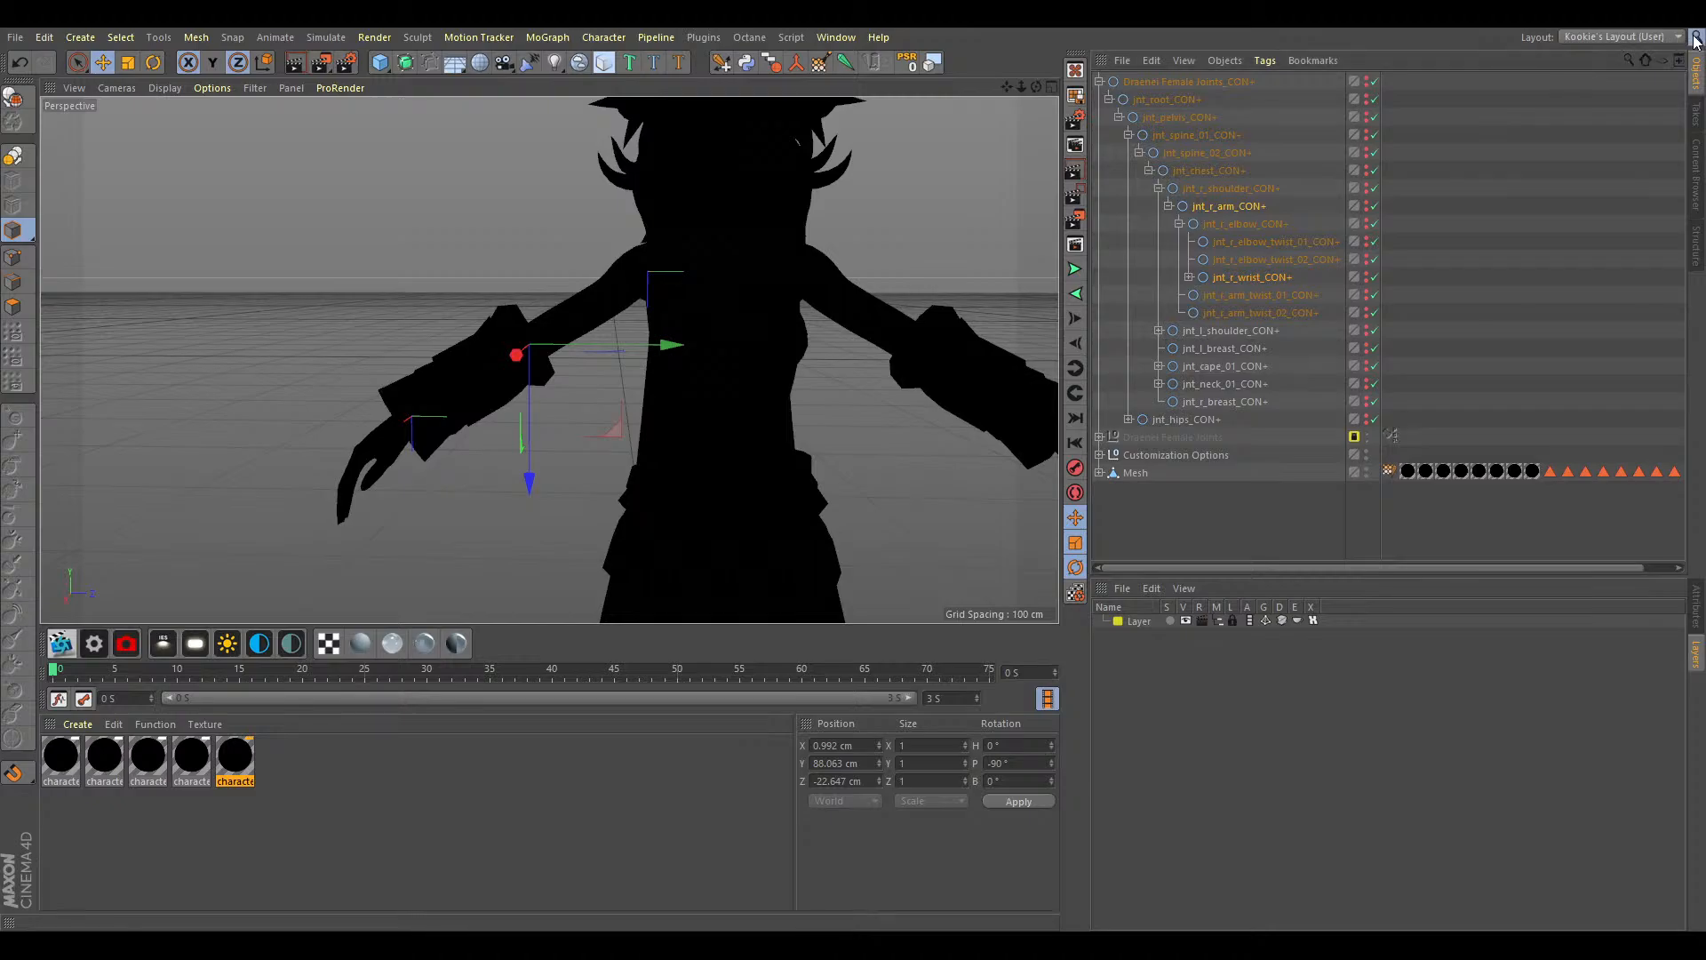
{"action": "left_click", "coordinate": [719, 64]}
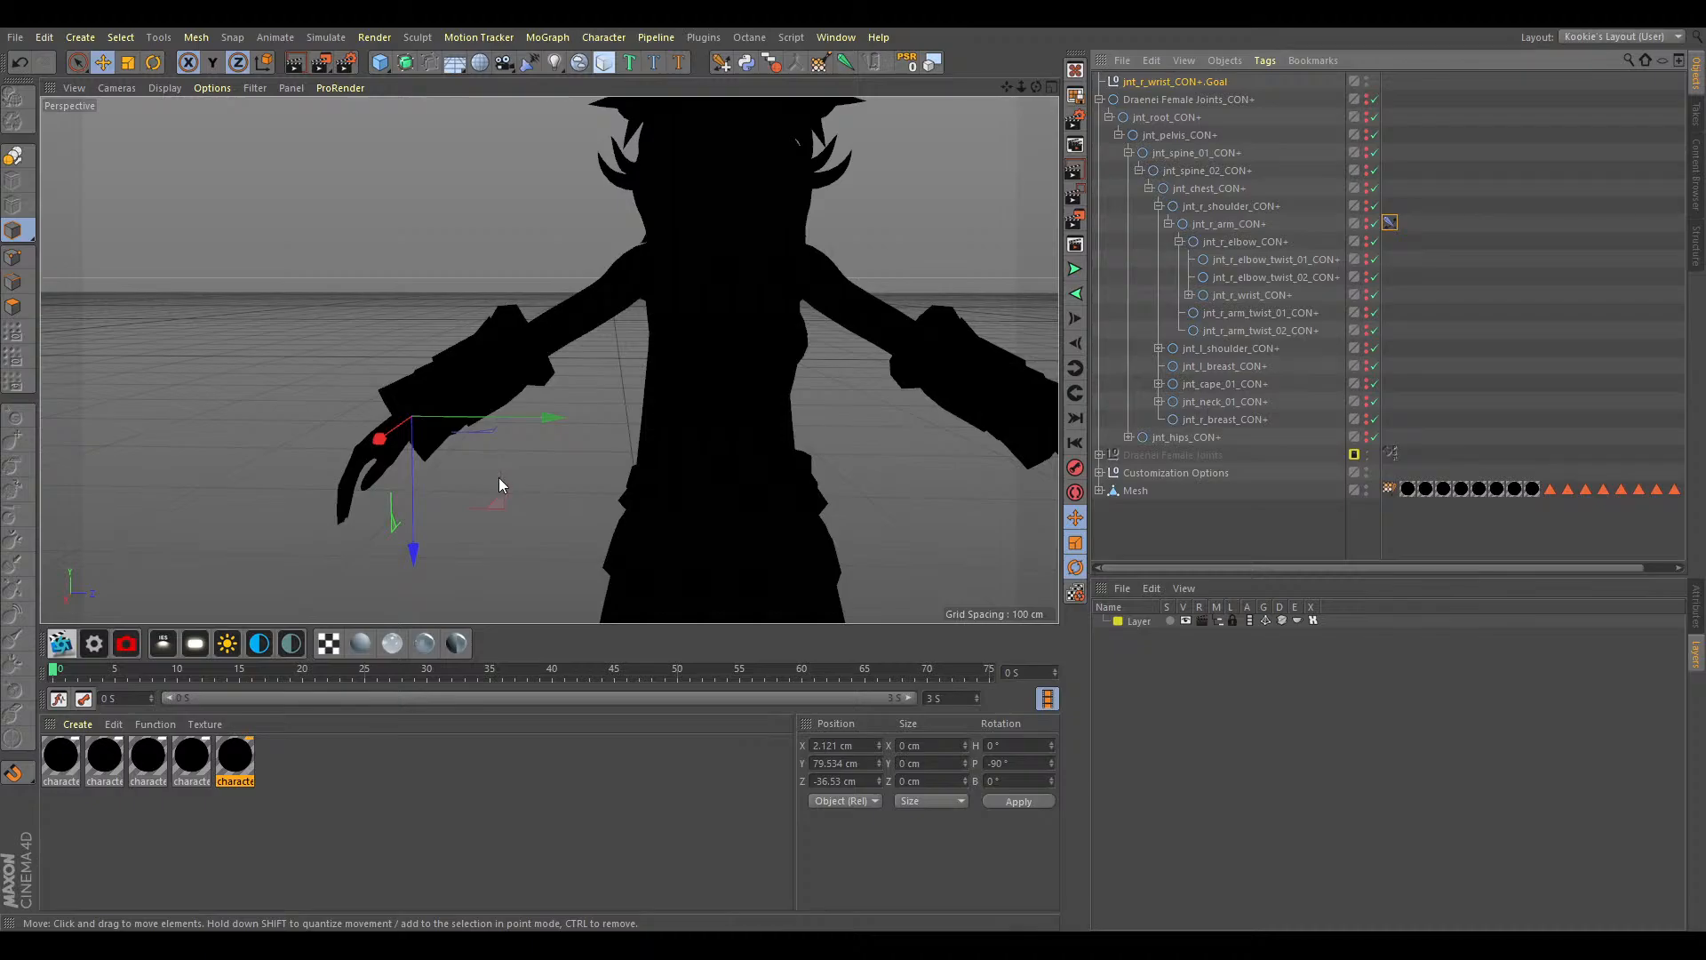
Try moving the right wrist IK goal toward the body and undo the move.
{"action": "left_click_drag", "start_coordinate": [503, 498], "coordinate": [595, 438]}
{"action": "left_click_drag", "start_coordinate": [1038, 80], "coordinate": [1038, 80]}
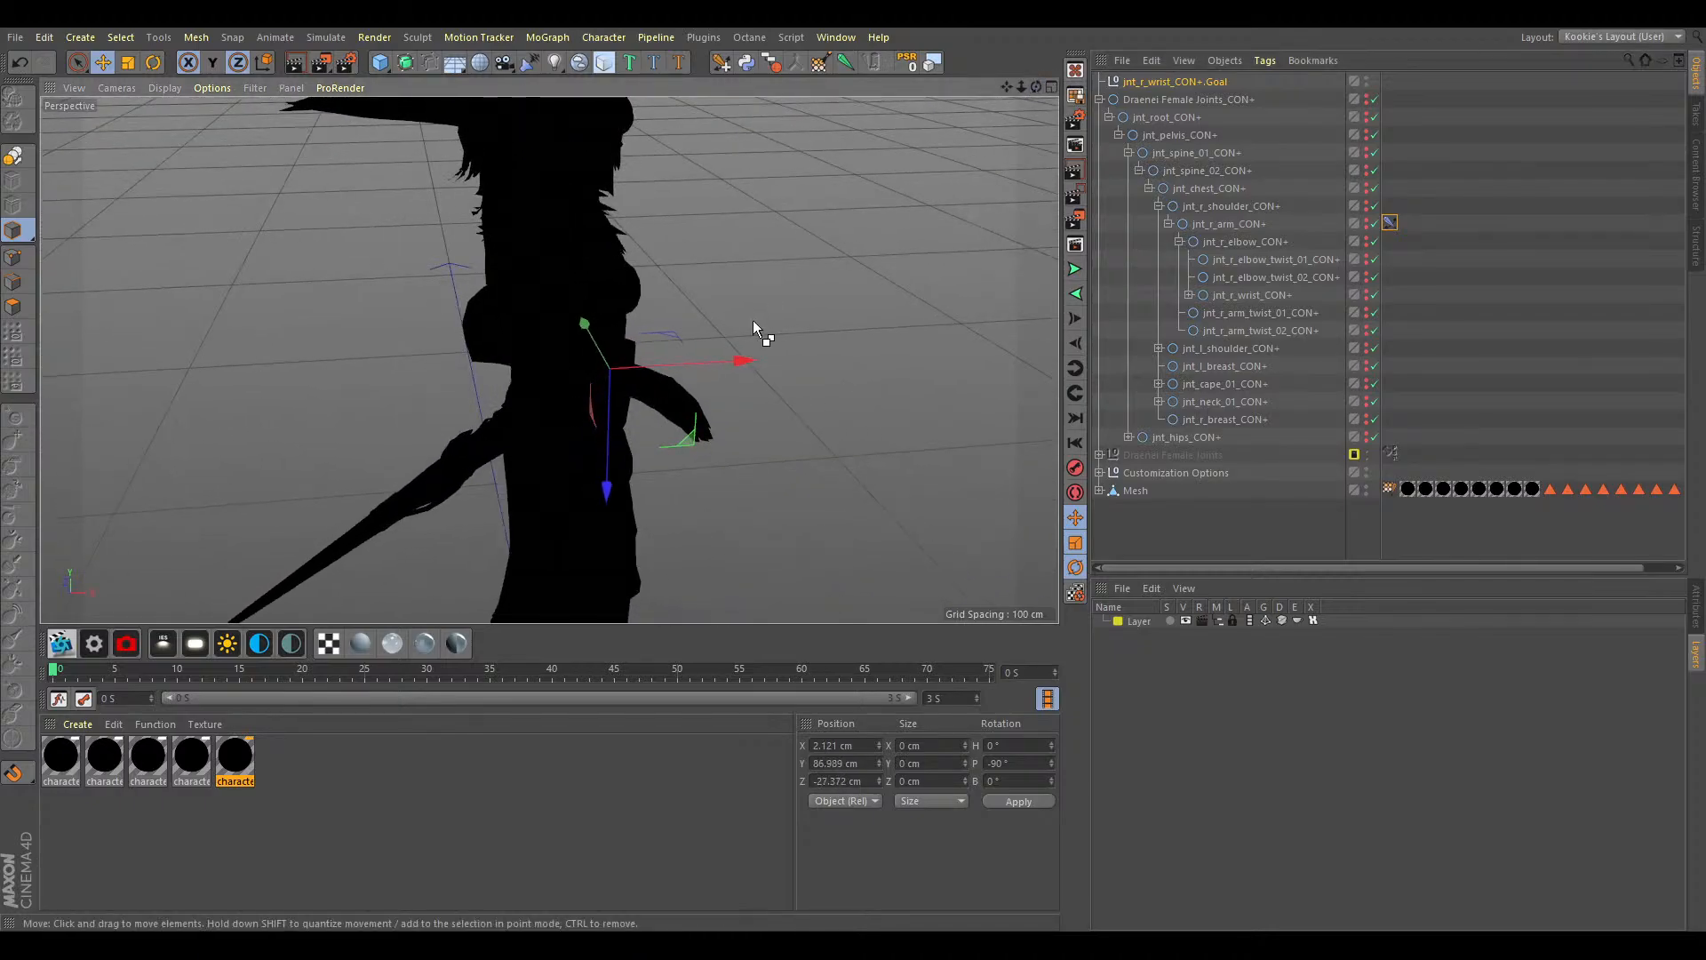
{"action": "key", "text": "ctrl+z"}
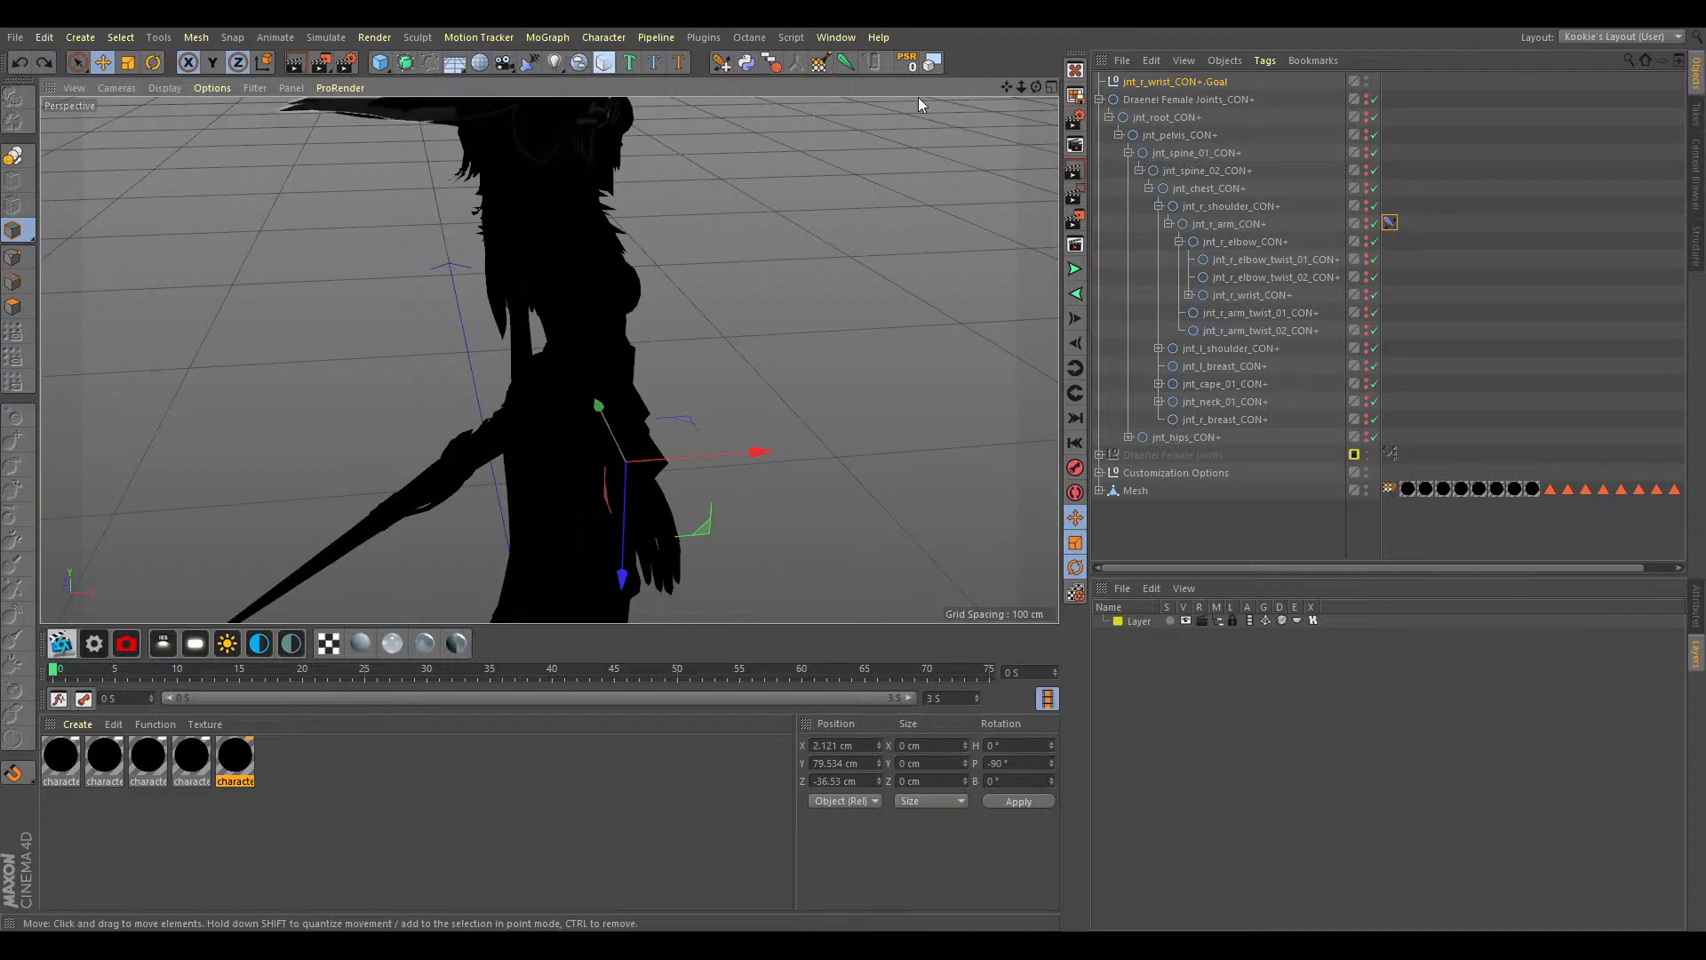
Select all the character materials and change them from black to plain grey so the mesh shading is readable.
{"action": "left_click_drag", "start_coordinate": [1036, 86], "coordinate": [1036, 86]}
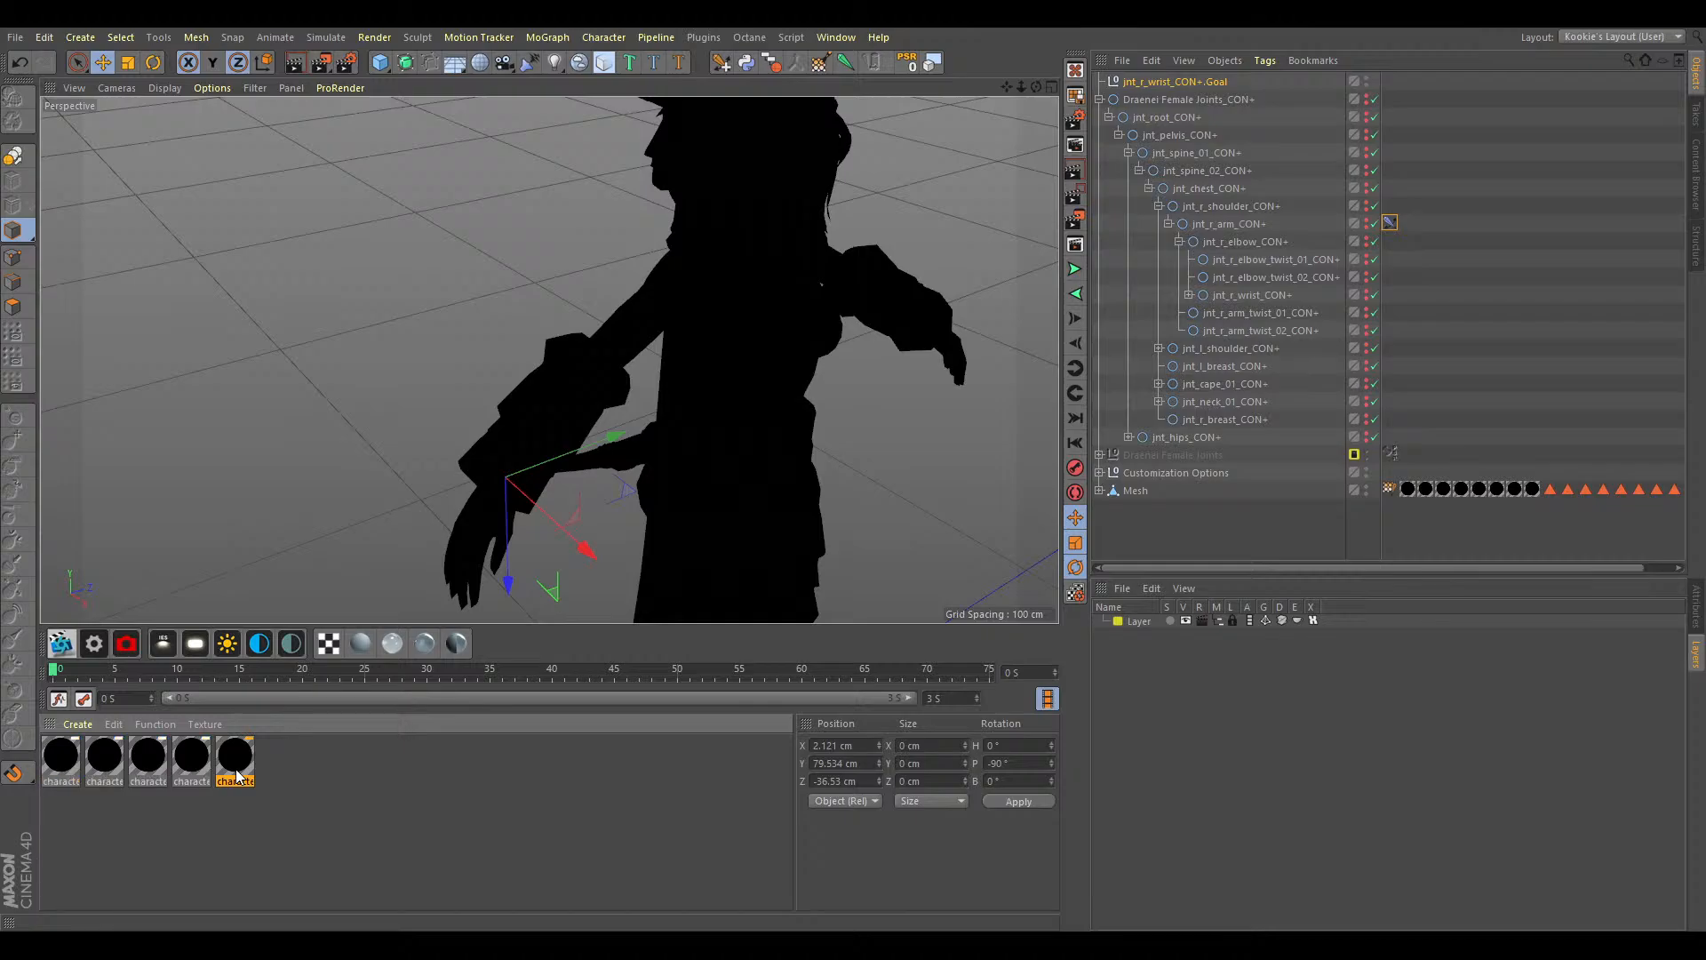
{"action": "key", "text": "ctrl+a"}
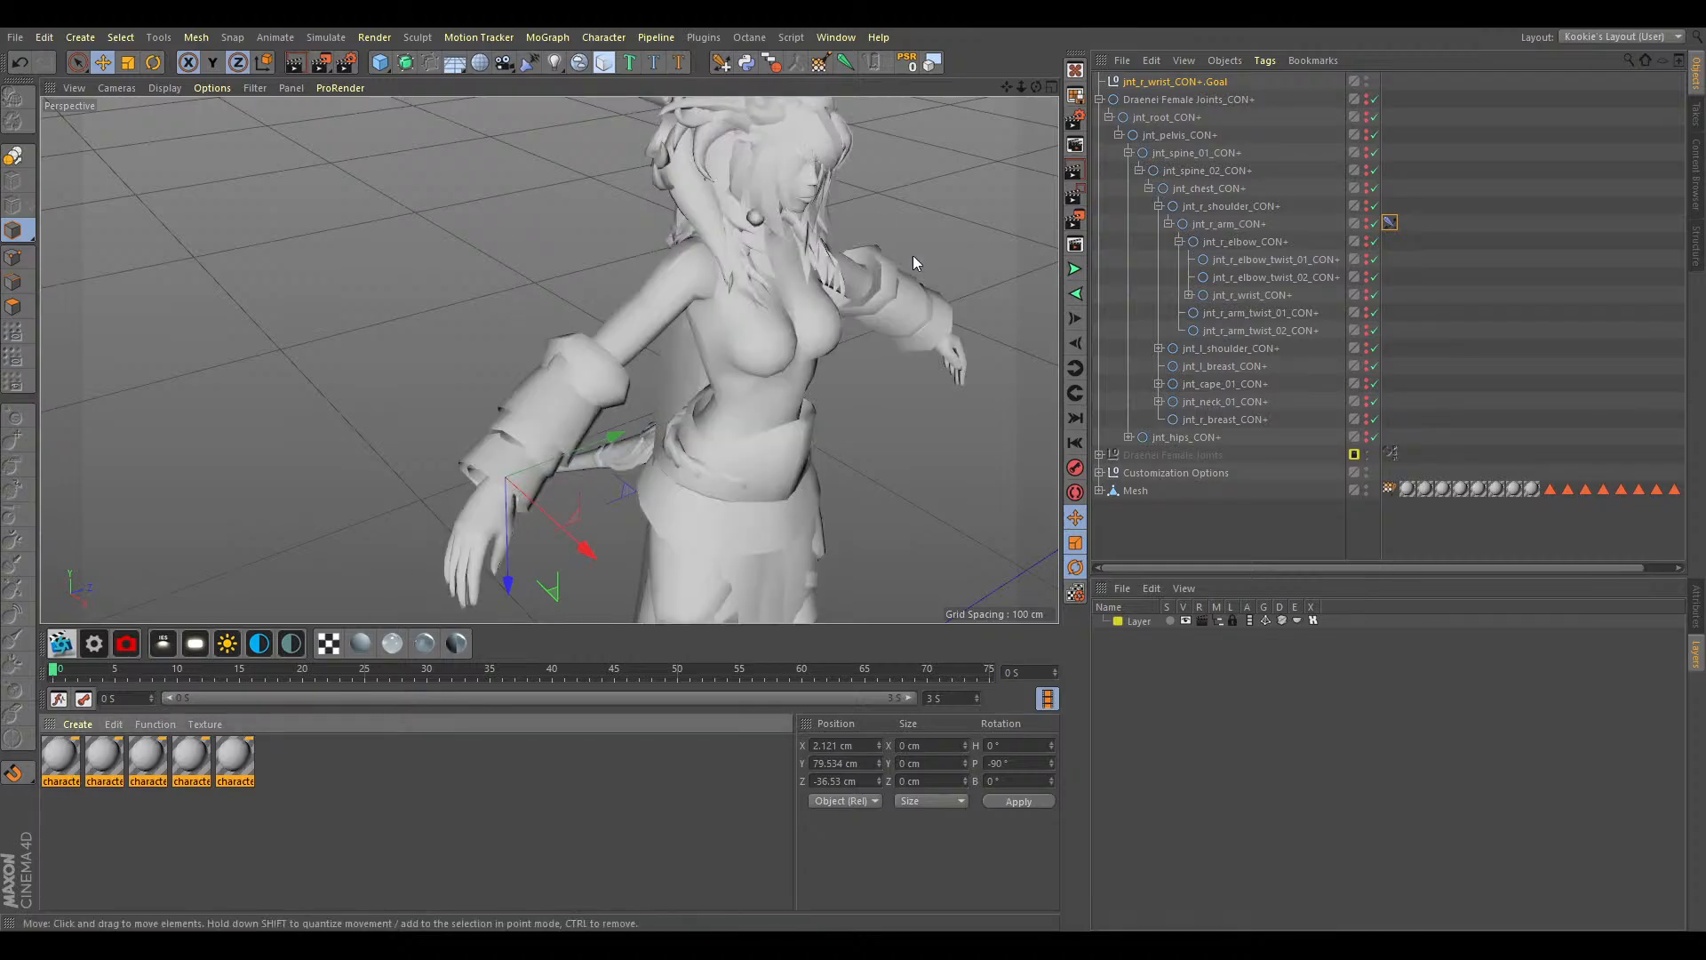
{"action": "left_click_drag", "start_coordinate": [913, 254], "coordinate": [1000, 217], "text": "alt"}
{"action": "scroll", "coordinate": [547, 376], "scroll_direction": "down", "scroll_amount": 2}
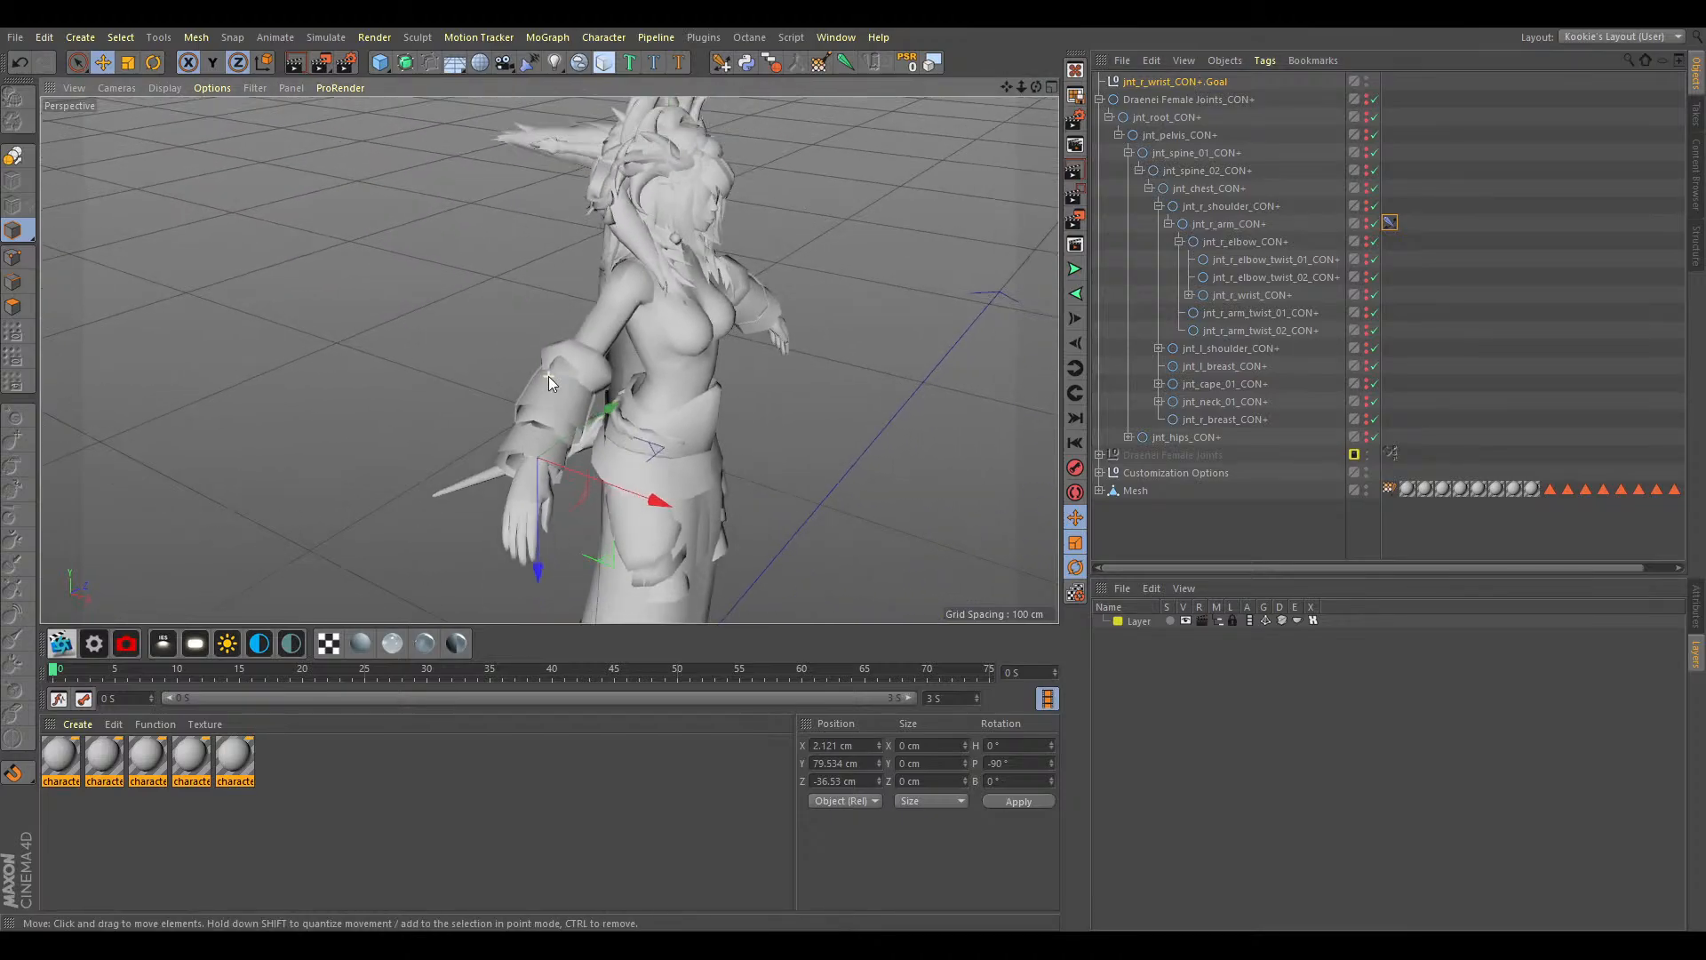
Unlock the Y axis while keeping Z locked, and try moving the right wrist goal, undoing each move.
{"action": "mouse_move", "coordinate": [730, 454]}
{"action": "left_mouse_down"}
{"action": "mouse_move", "coordinate": [711, 445]}
{"action": "mouse_move", "coordinate": [728, 424]}
{"action": "left_mouse_up"}
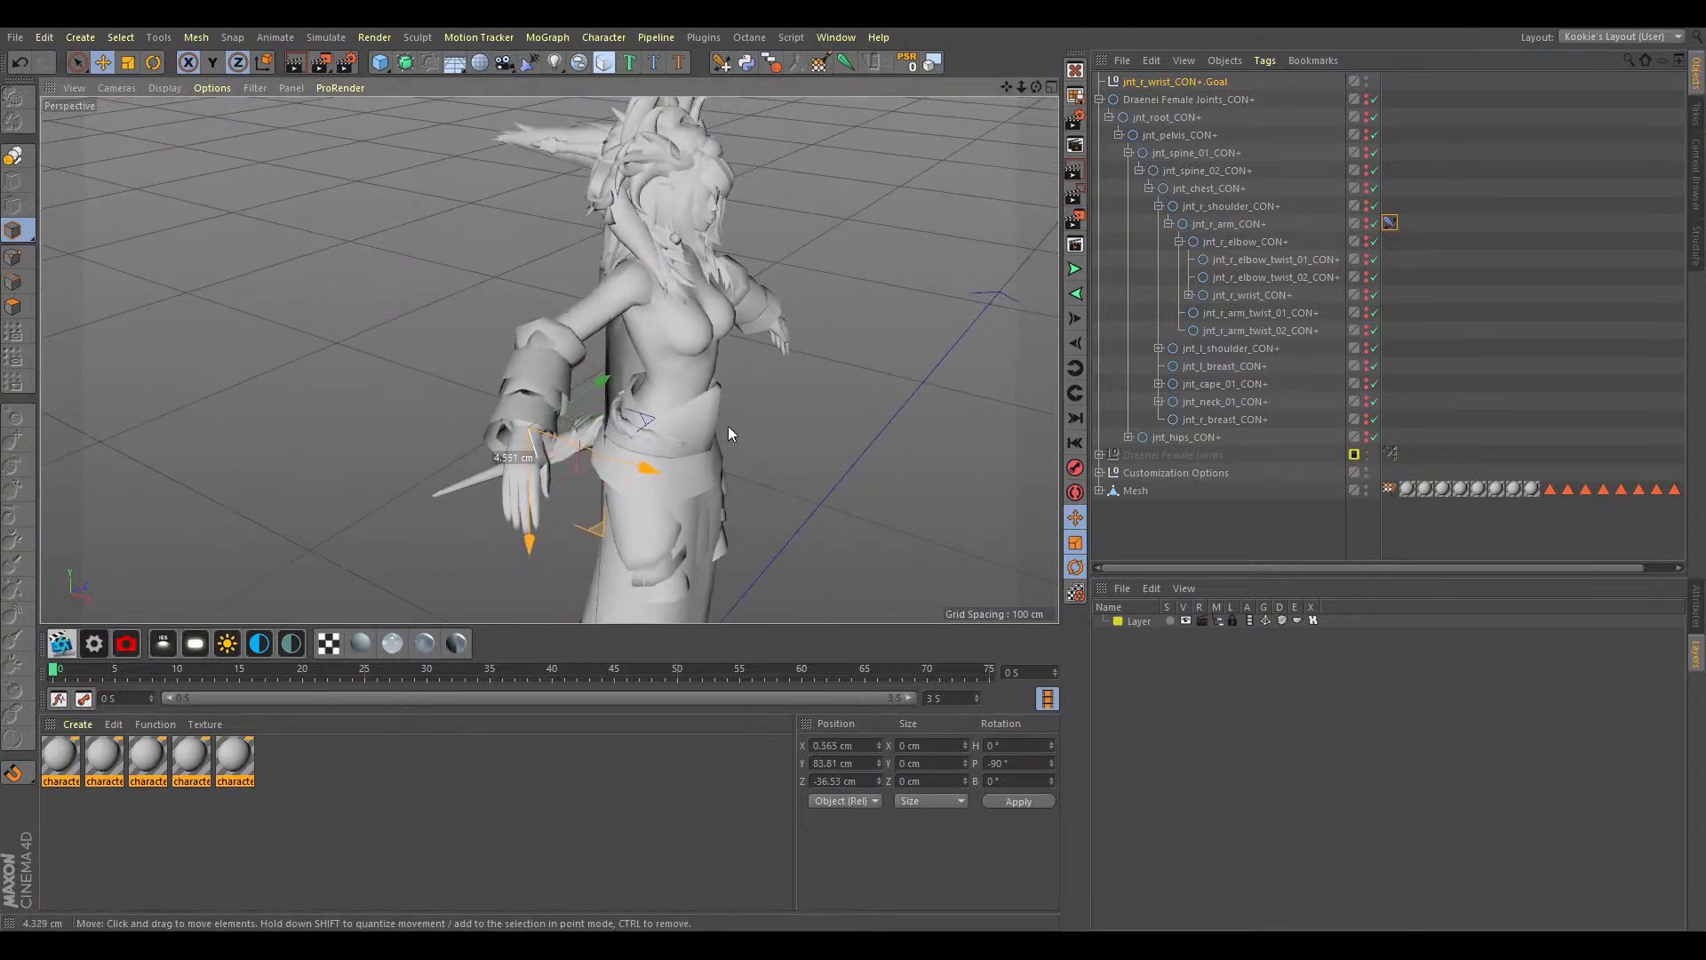
{"action": "left_click", "coordinate": [220, 62]}
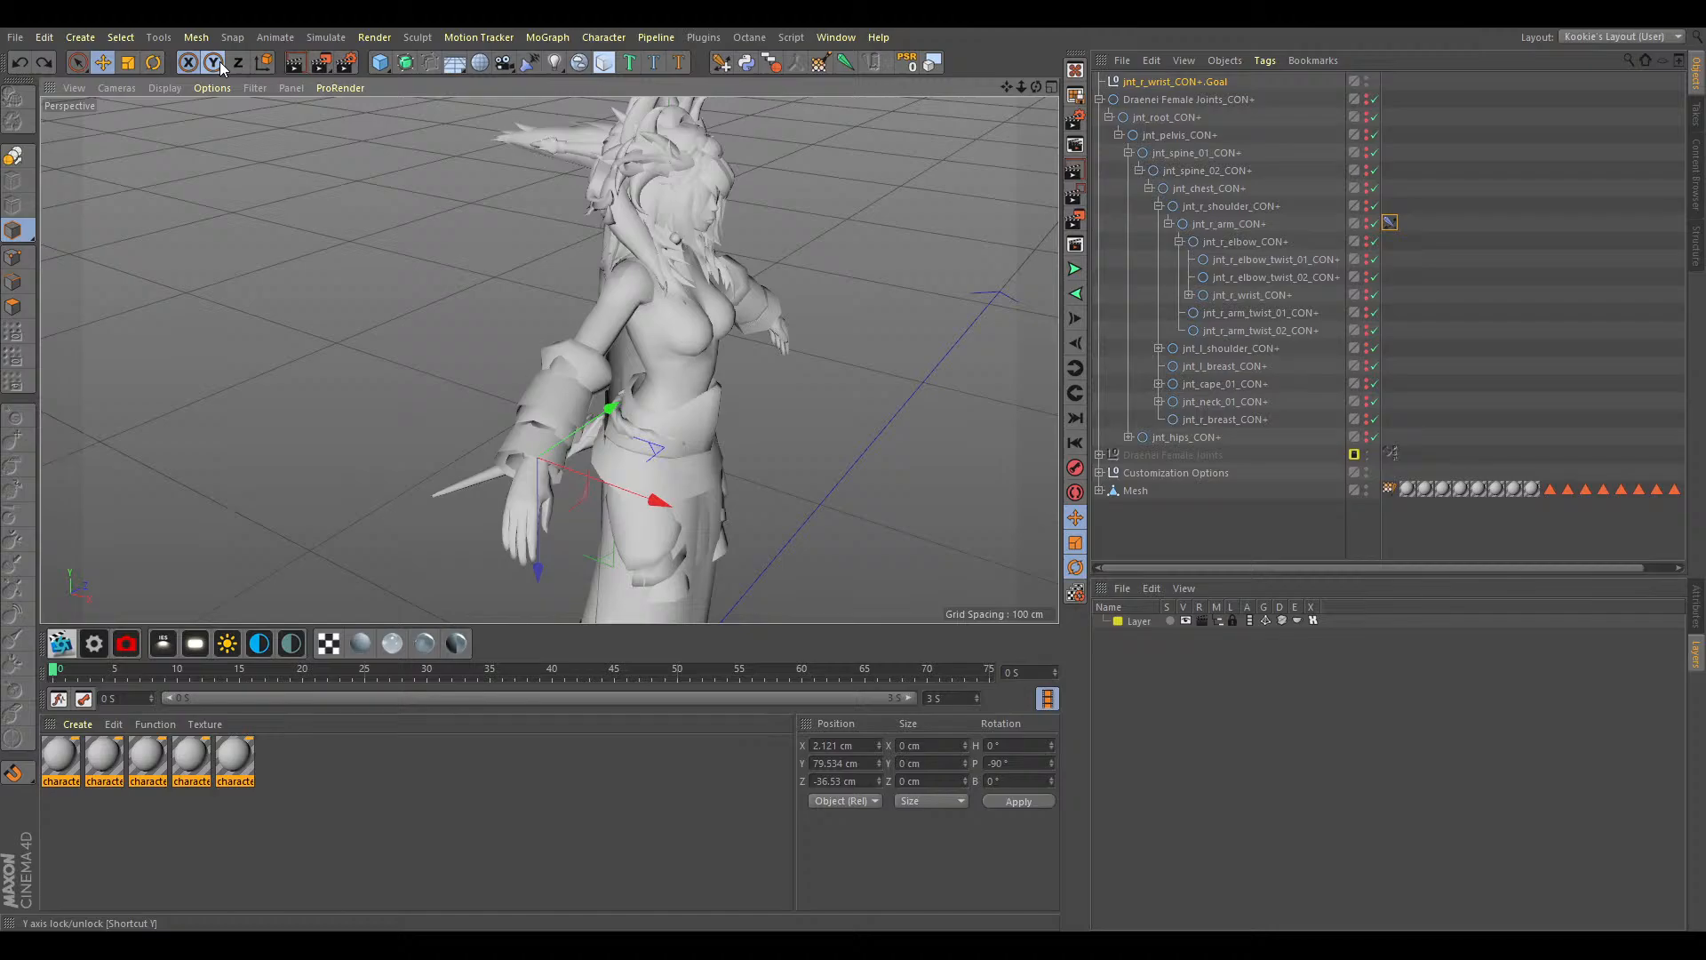
{"action": "left_click_drag", "start_coordinate": [606, 270], "coordinate": [734, 275]}
{"action": "key", "text": "ctrl+z"}
{"action": "left_click_drag", "start_coordinate": [1036, 87], "coordinate": [875, 71]}
{"action": "left_click_drag", "start_coordinate": [702, 295], "coordinate": [835, 292]}
{"action": "key", "text": "ctrl+z"}
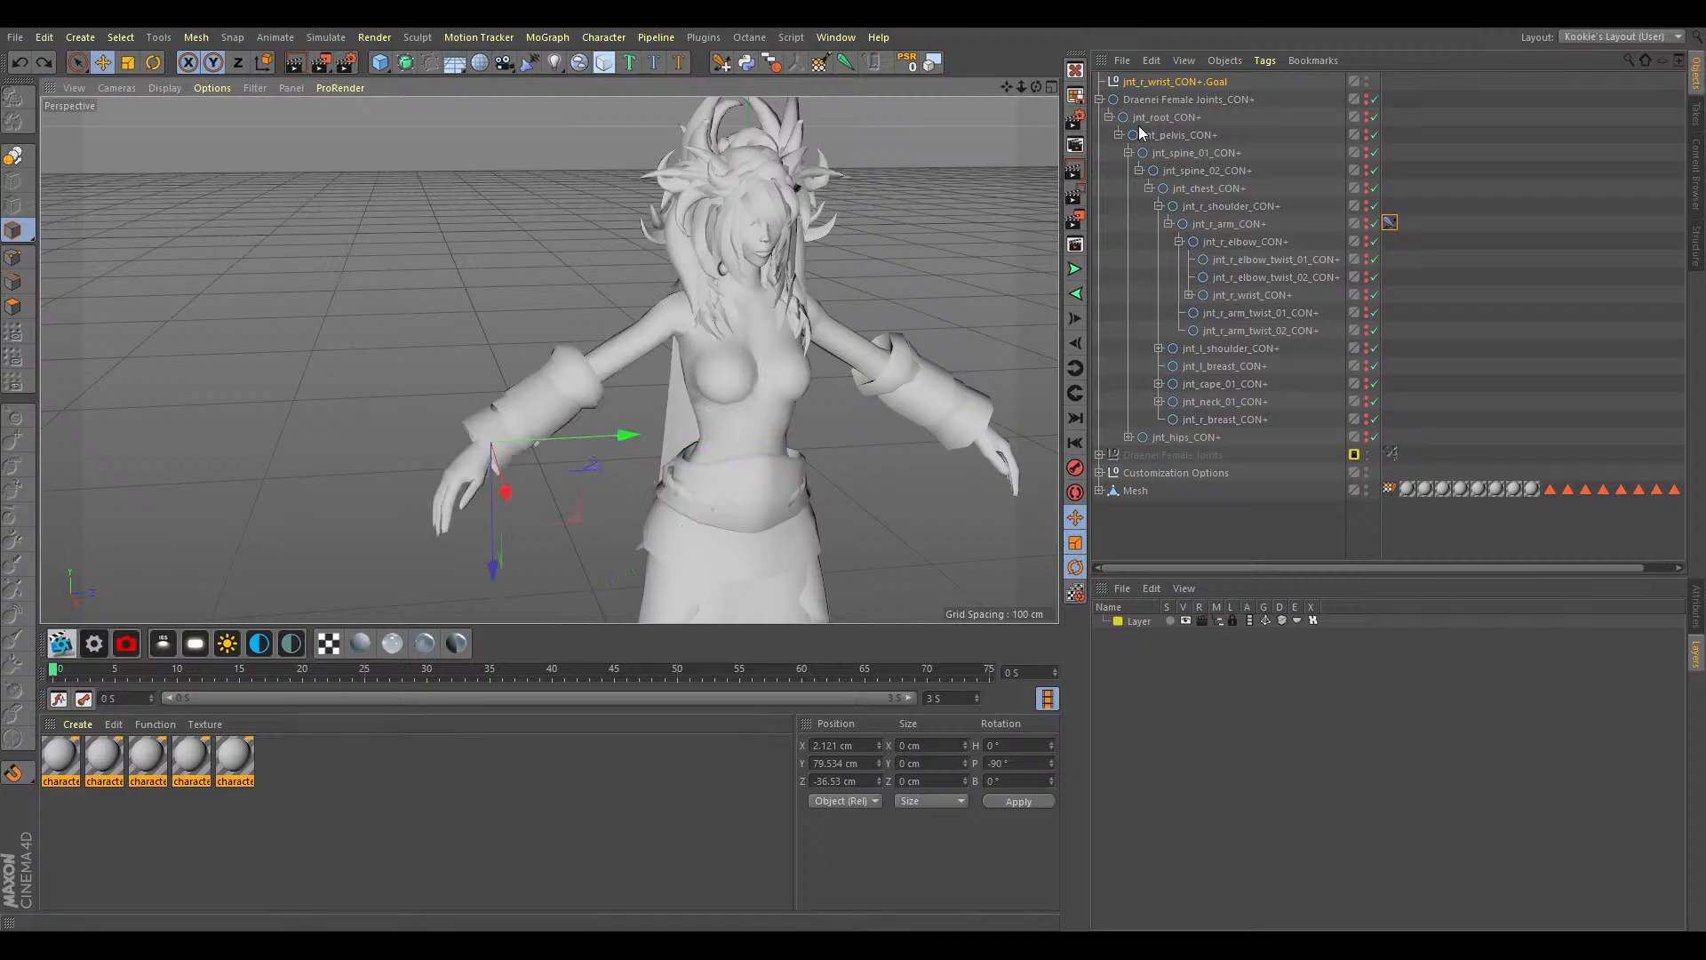
Try moving the right wrist goal across the body from the front view and undo the move.
{"action": "left_click_drag", "start_coordinate": [1036, 87], "coordinate": [989, 84]}
{"action": "left_click_drag", "start_coordinate": [481, 398], "coordinate": [574, 382]}
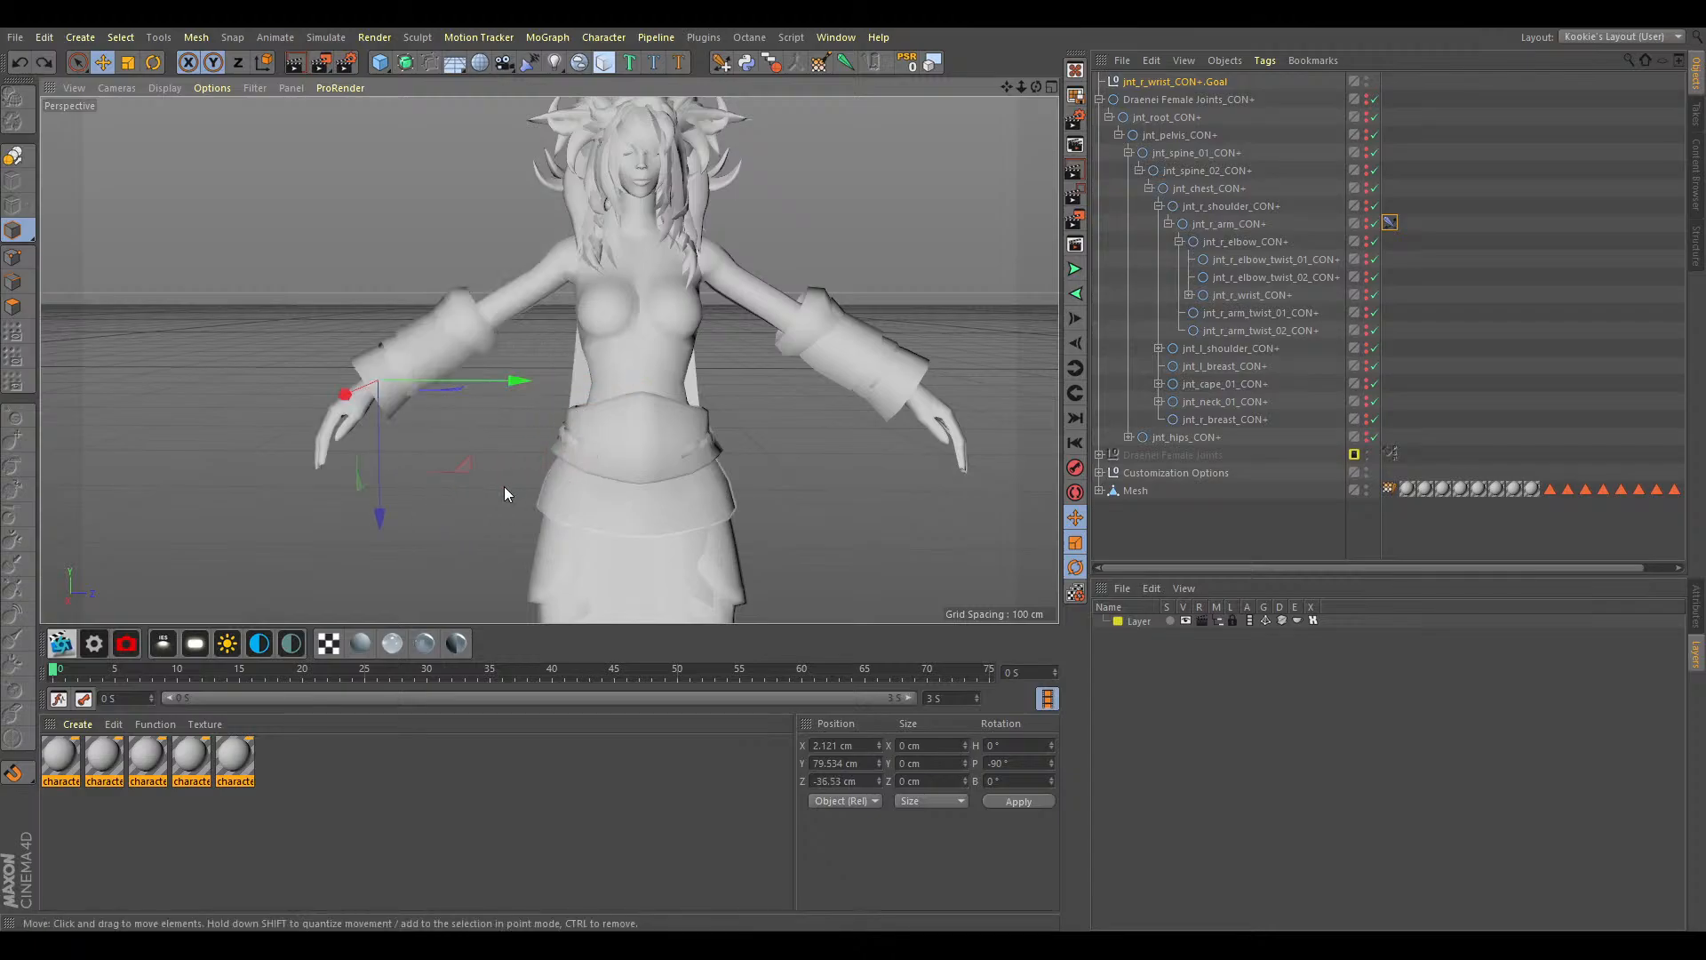
{"action": "left_click_drag", "start_coordinate": [392, 492], "coordinate": [787, 446]}
{"action": "key", "text": "ctrl+z"}
{"action": "left_click_drag", "start_coordinate": [1006, 87], "coordinate": [944, 47]}
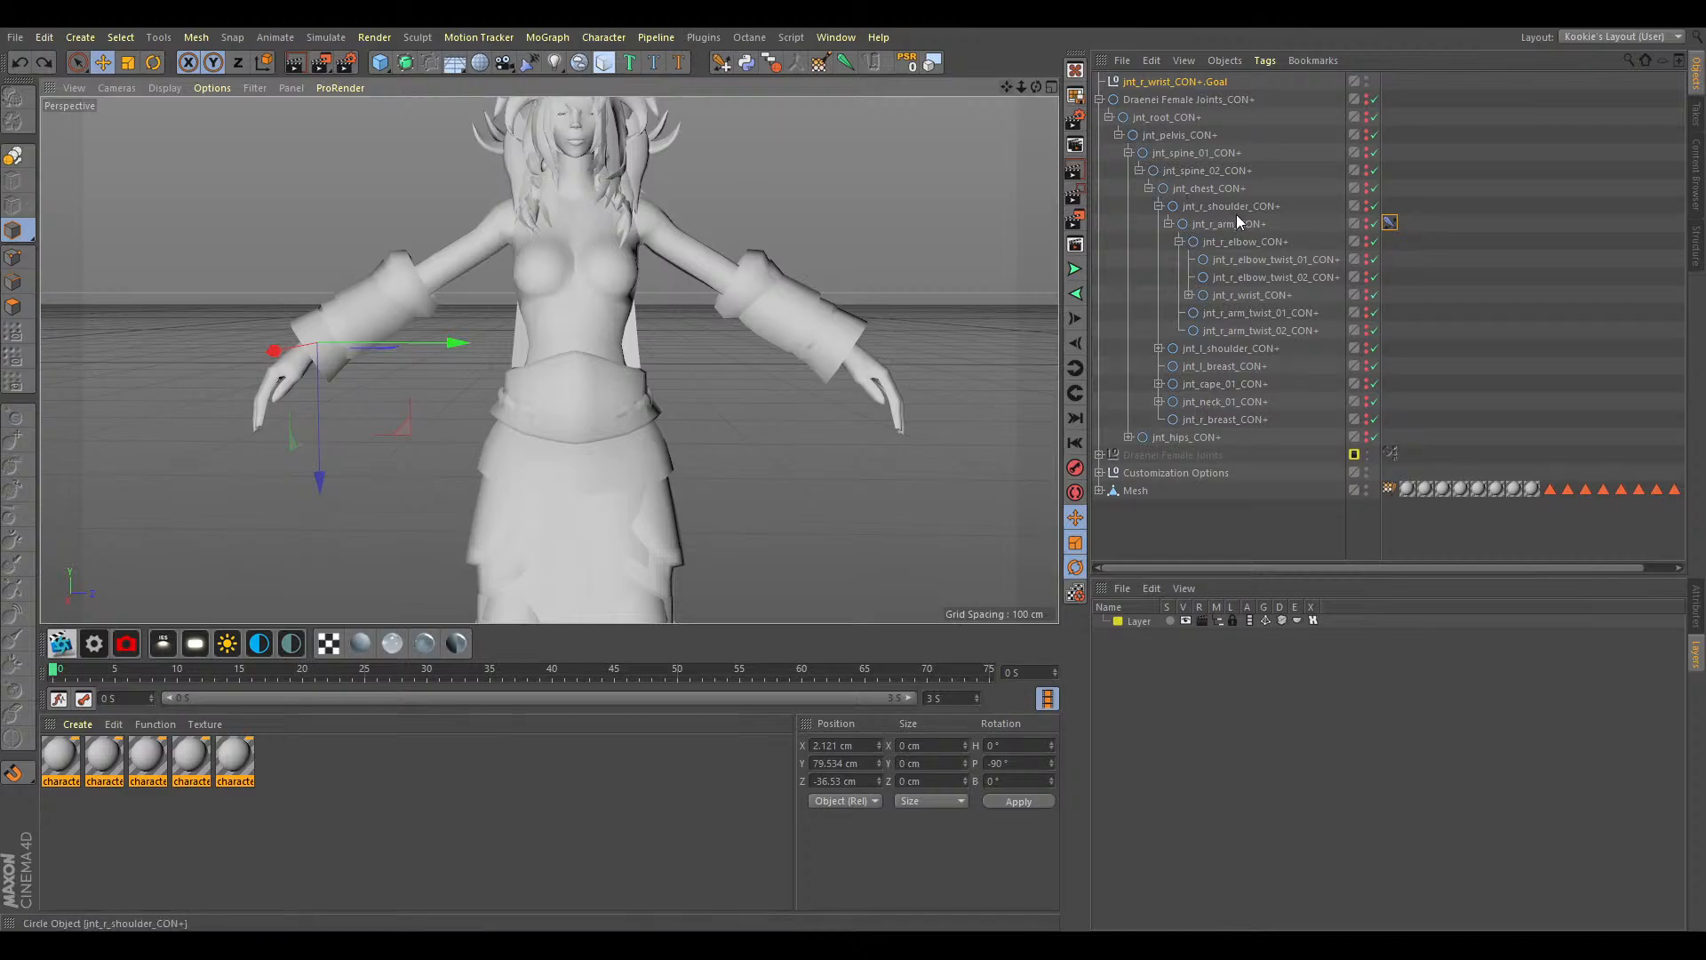
Create an IK chain from jnt_l_arm_CON+ to jnt_l_wrist_CON+, then test-move its goal and undo the move.
{"action": "left_click", "coordinate": [1168, 223]}
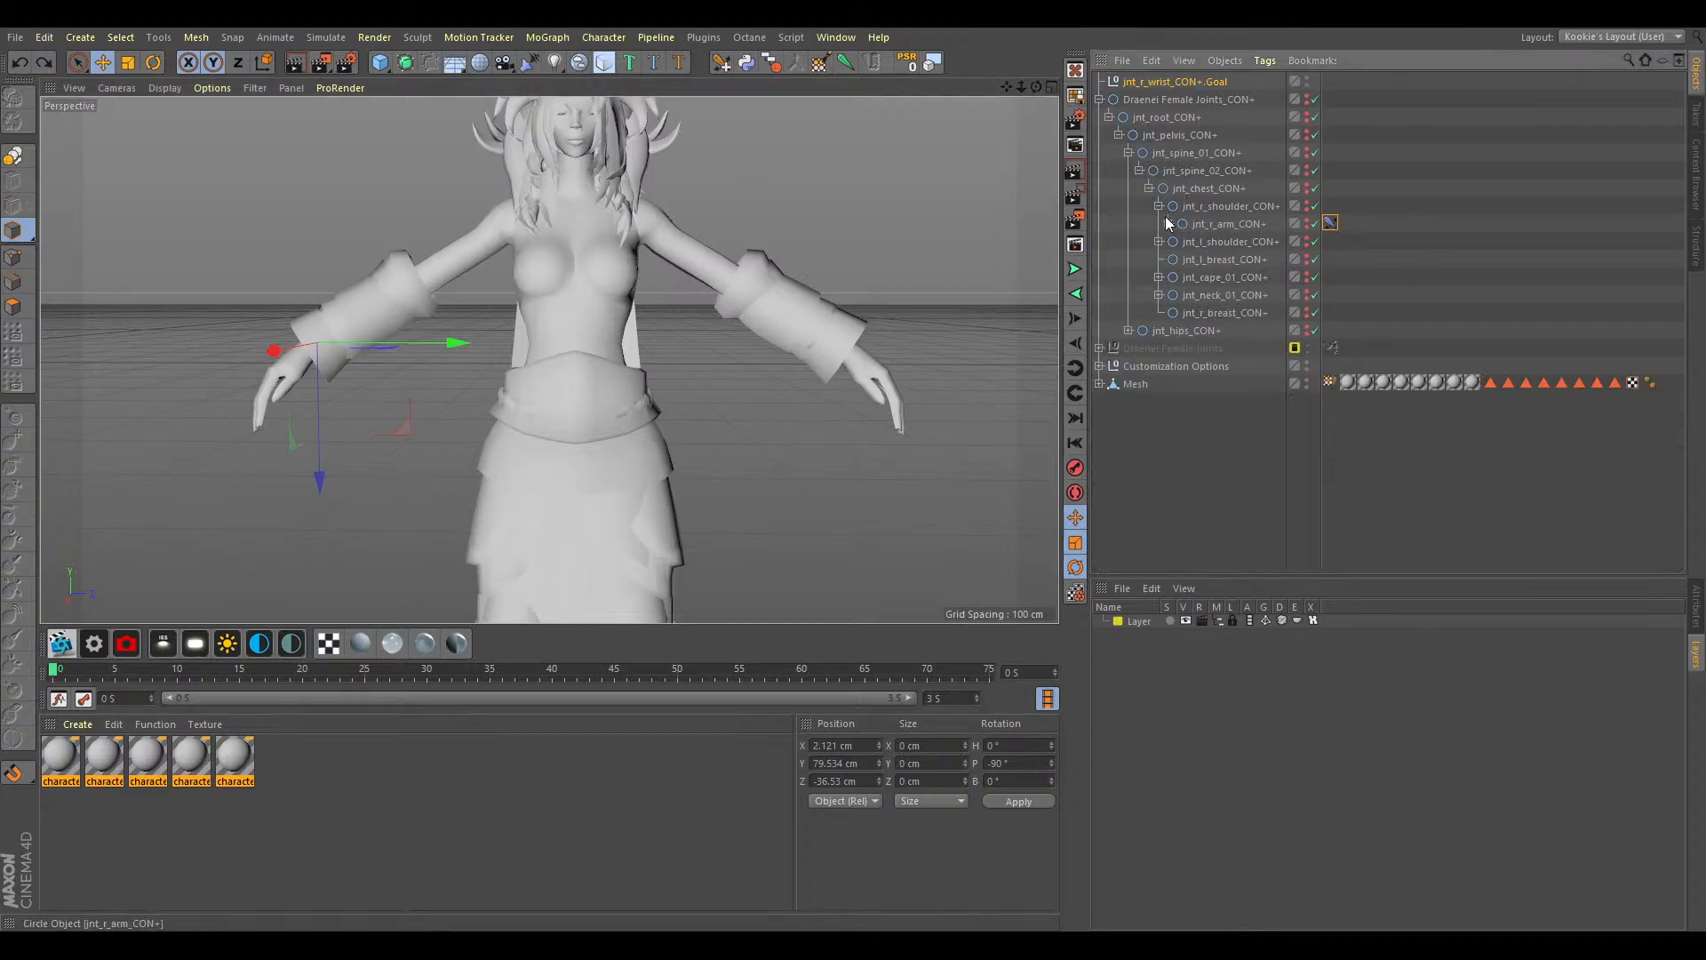
{"action": "left_click", "coordinate": [1158, 241], "text": "ctrl"}
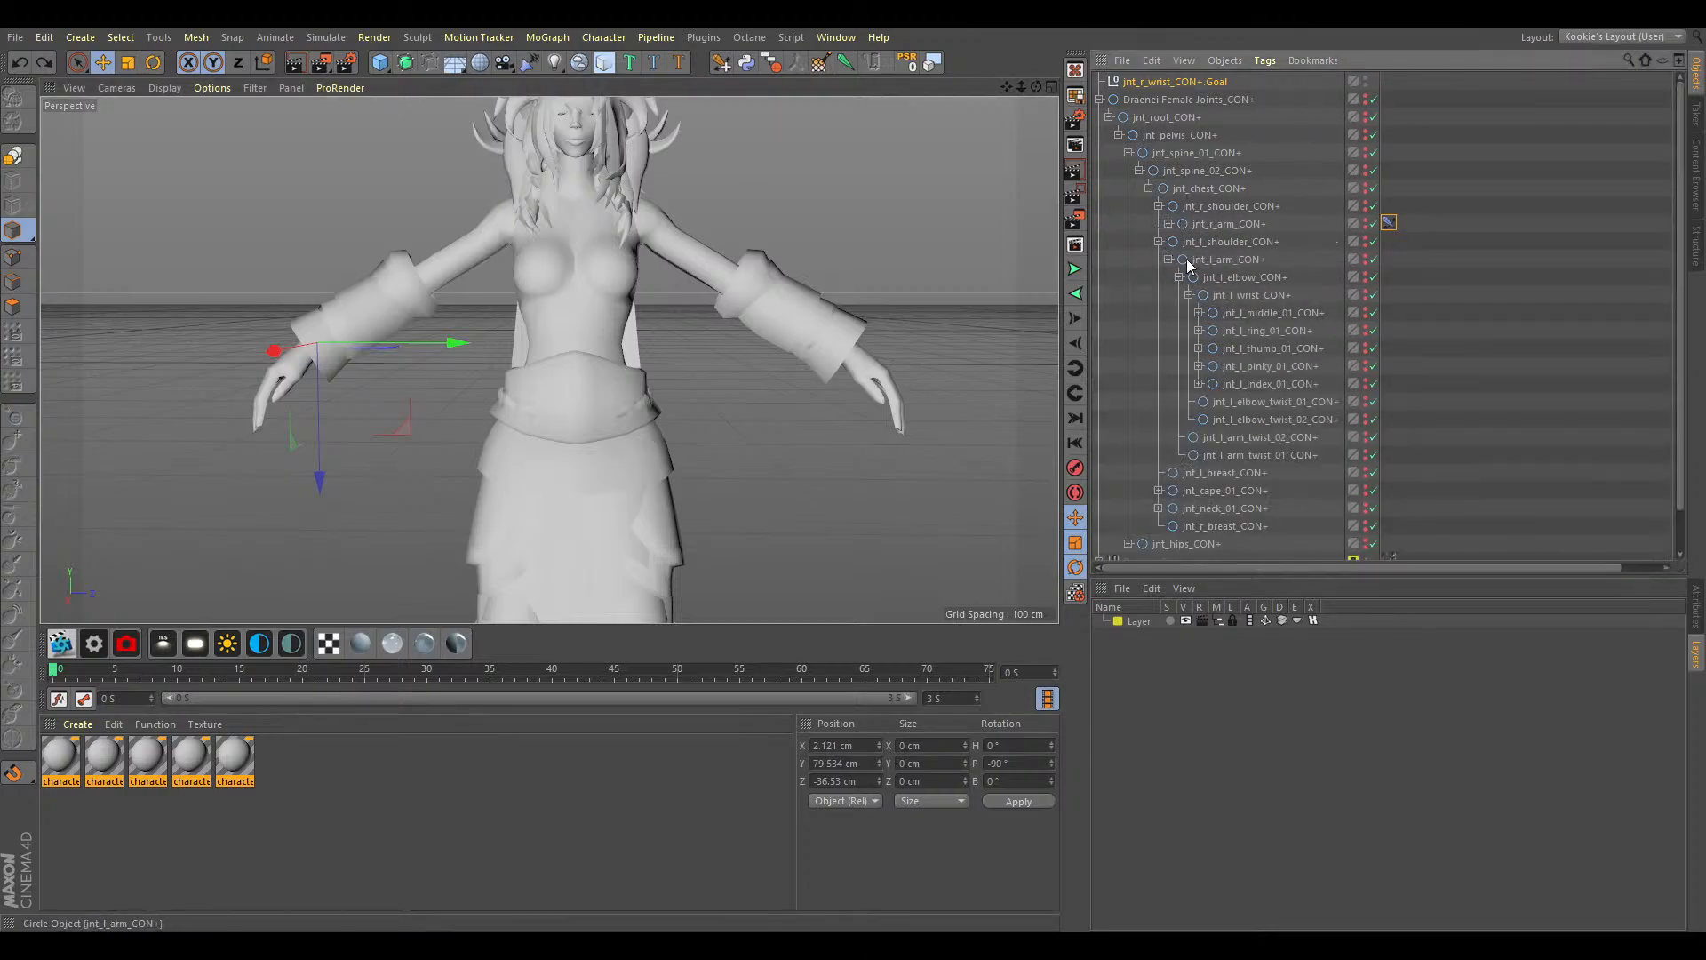
{"action": "left_click", "coordinate": [1169, 258]}
{"action": "left_click", "coordinate": [1202, 258]}
{"action": "left_click", "coordinate": [1169, 258]}
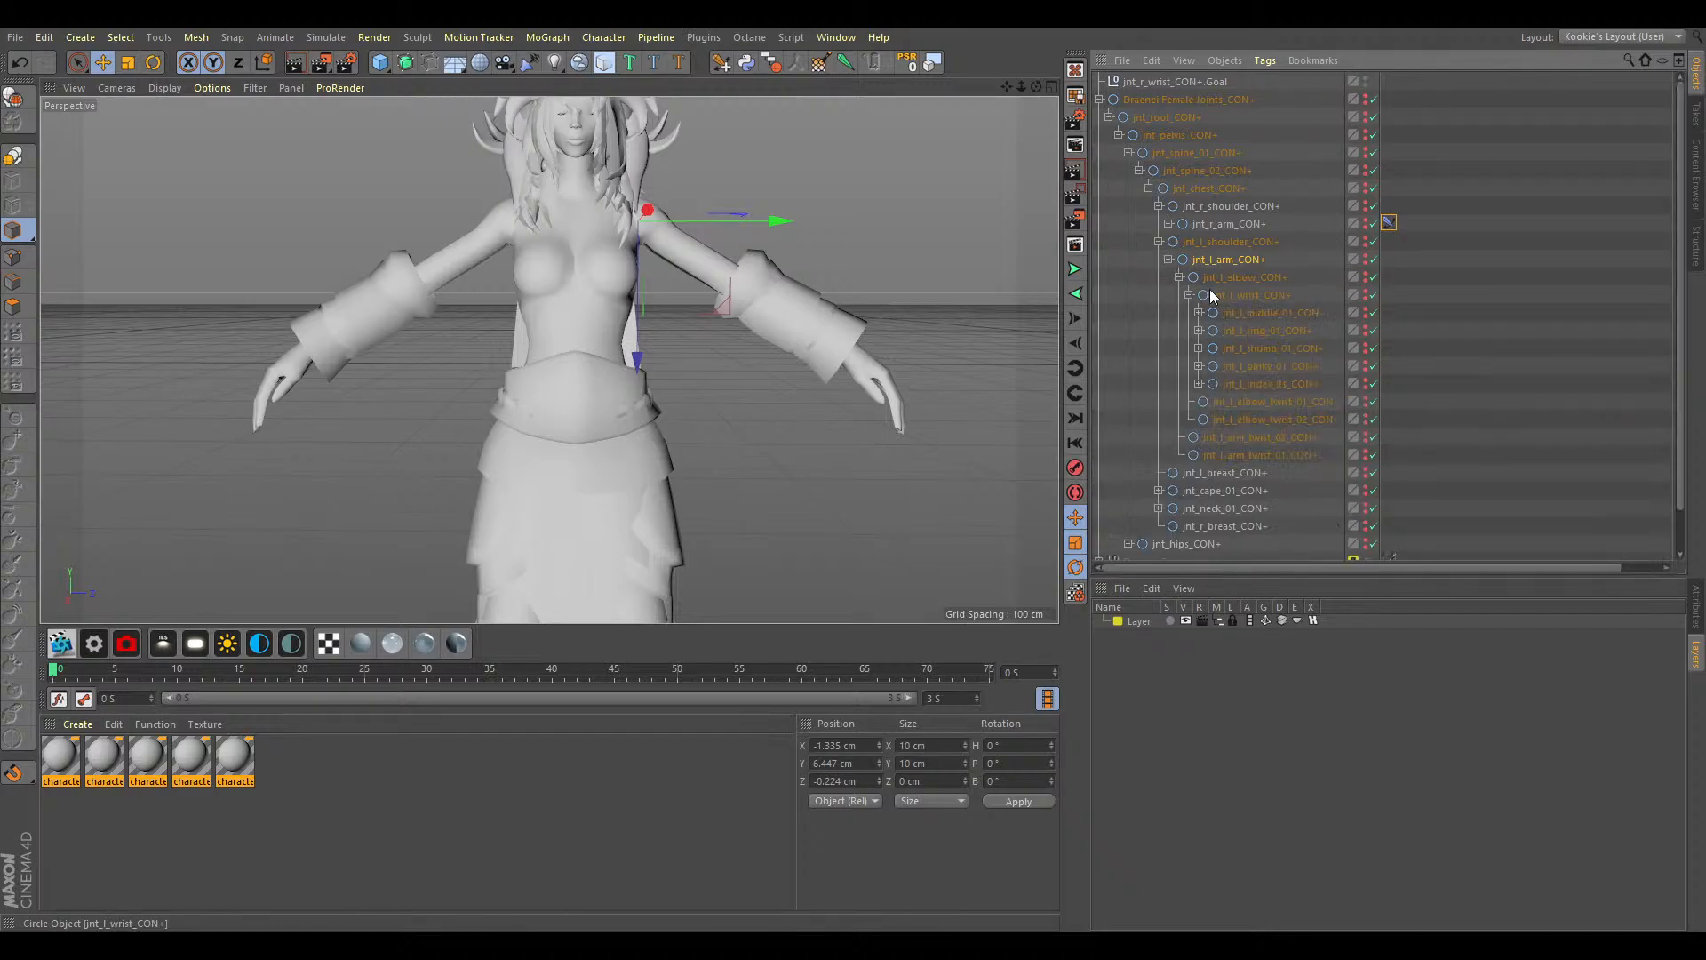
{"action": "left_click", "coordinate": [1188, 295]}
{"action": "left_click", "coordinate": [1224, 295]}
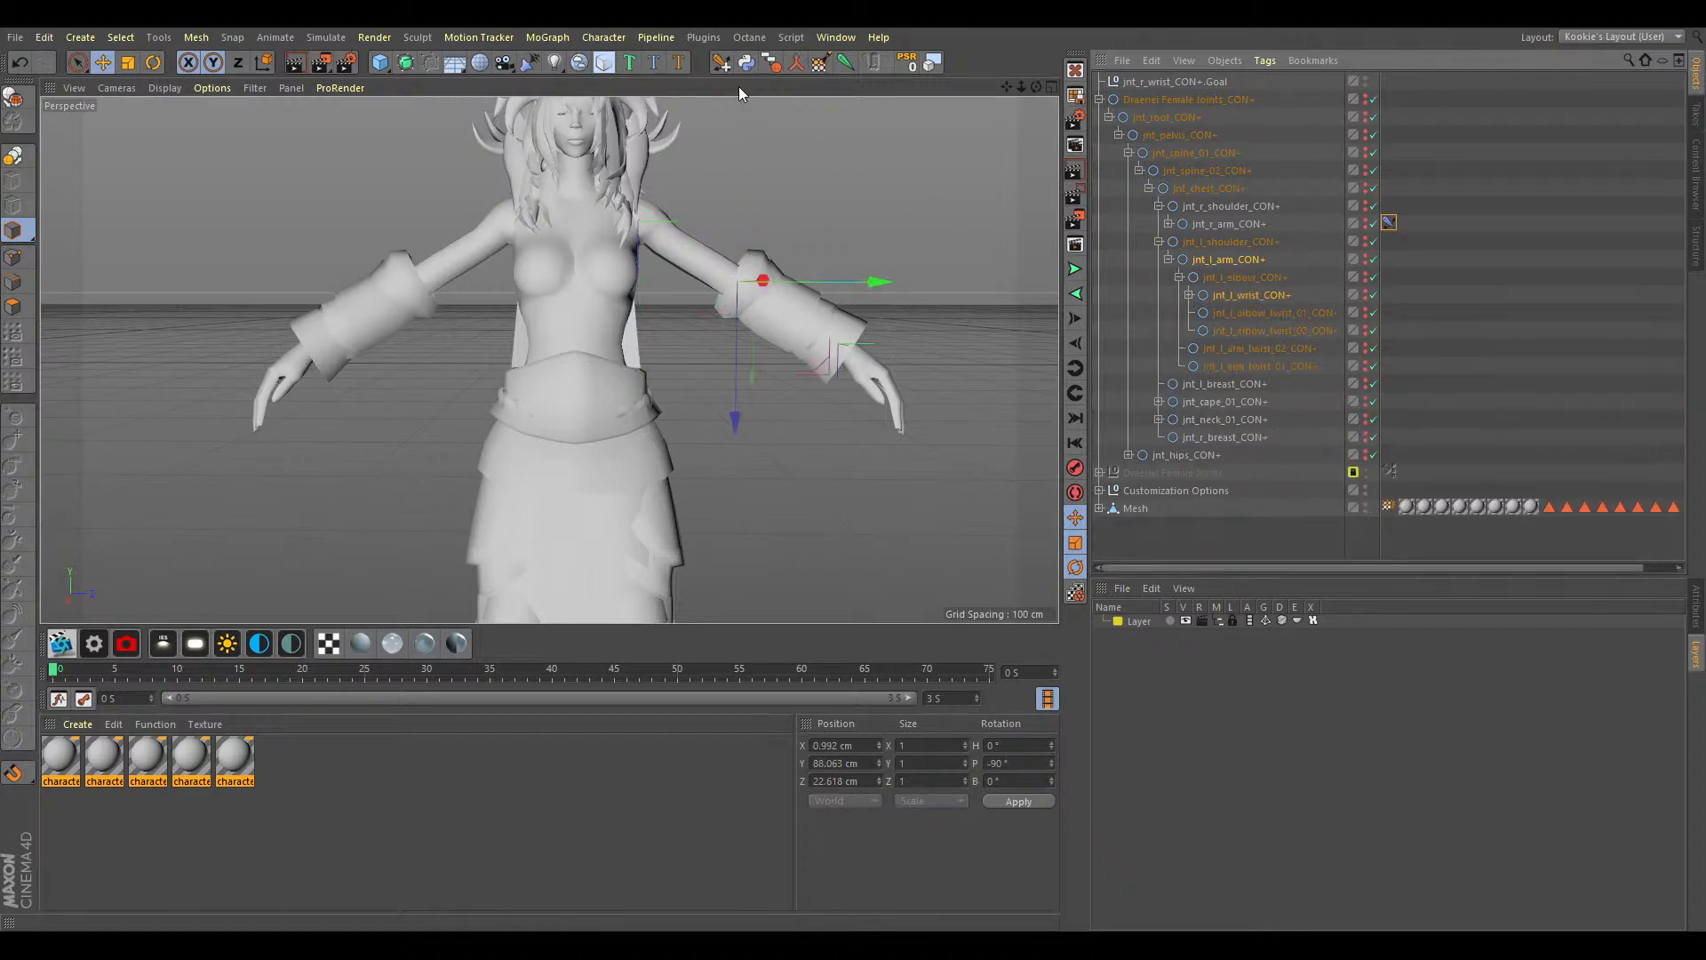
{"action": "left_click", "coordinate": [723, 62]}
{"action": "left_click_drag", "start_coordinate": [924, 428], "coordinate": [848, 433]}
{"action": "key", "text": "ctrl+z"}
Collapse both shoulder branches and expand the jnt_hips_CON+ branch of the controller hierarchy.
{"action": "left_click", "coordinate": [1158, 259]}
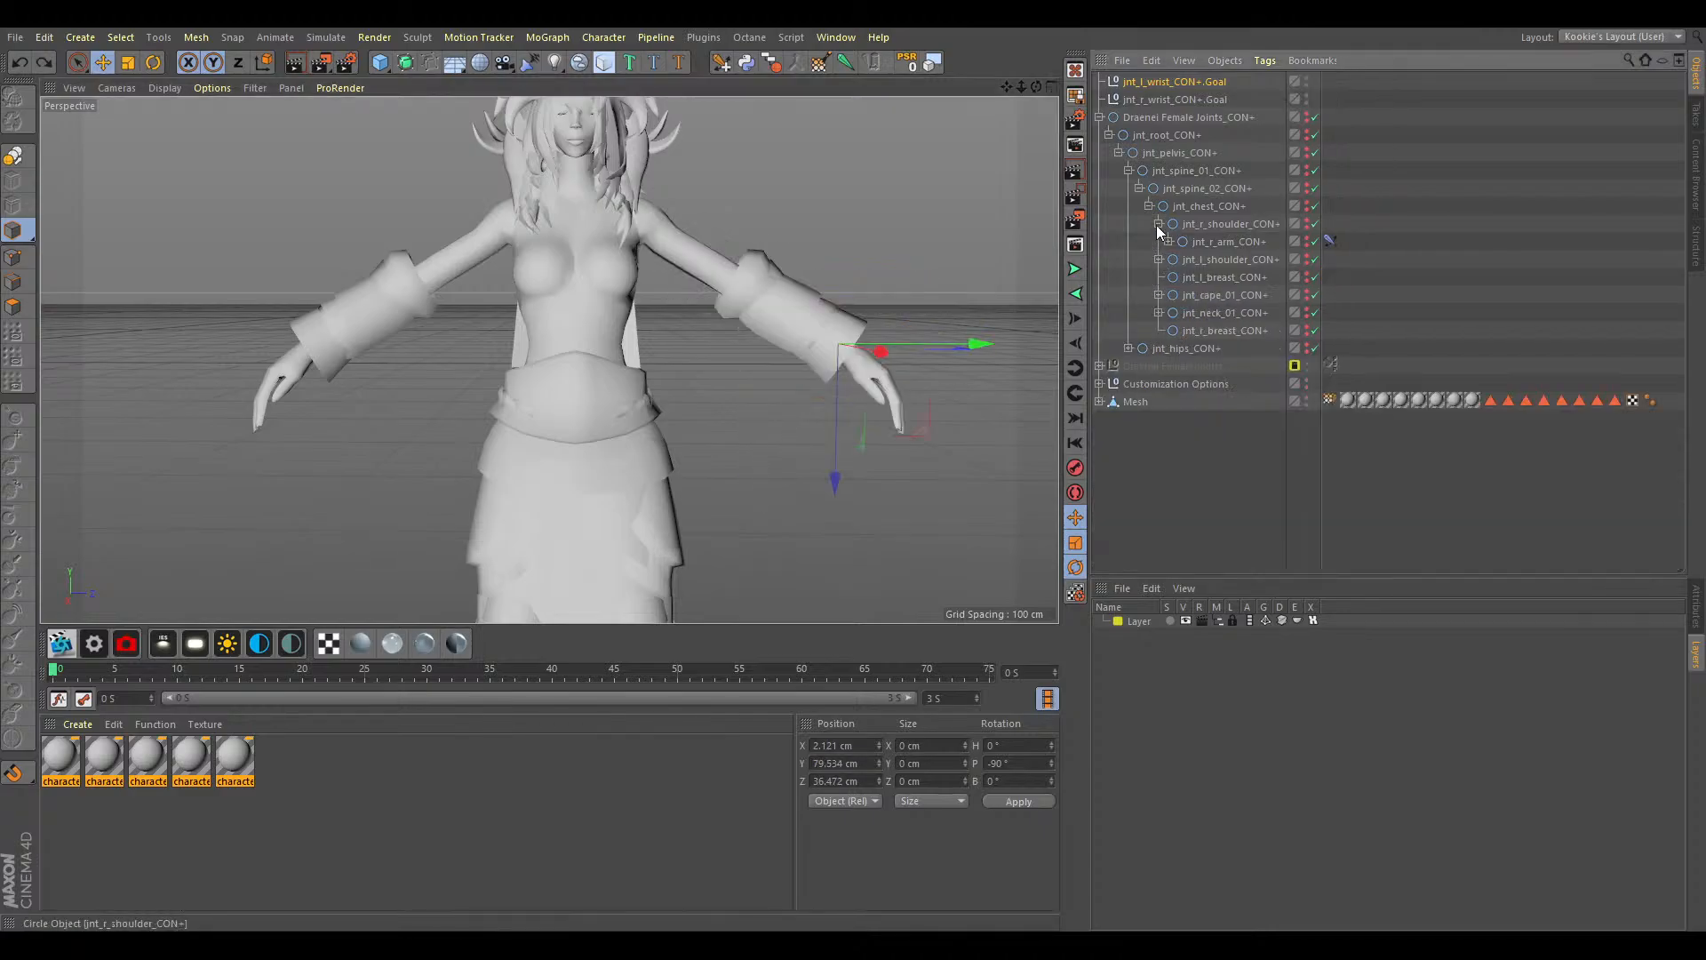
{"action": "left_click", "coordinate": [1158, 223]}
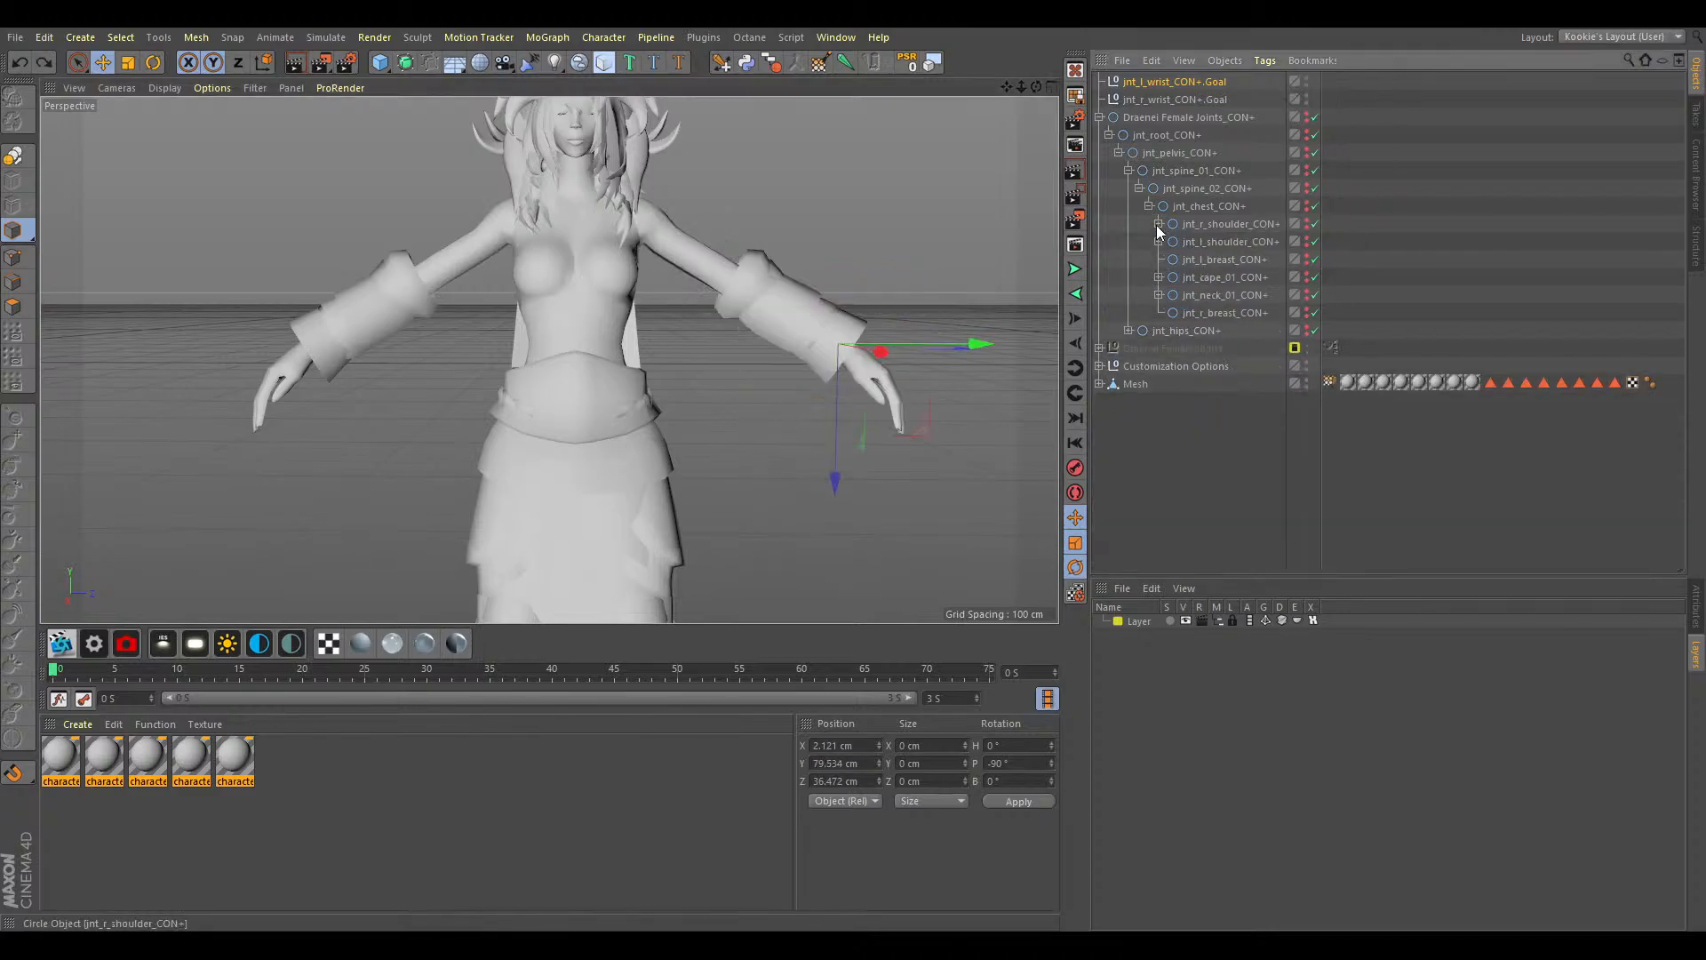
{"action": "left_click", "coordinate": [1134, 318]}
{"action": "left_click", "coordinate": [1131, 331]}
{"action": "left_click_drag", "start_coordinate": [1021, 89], "coordinate": [1006, 88]}
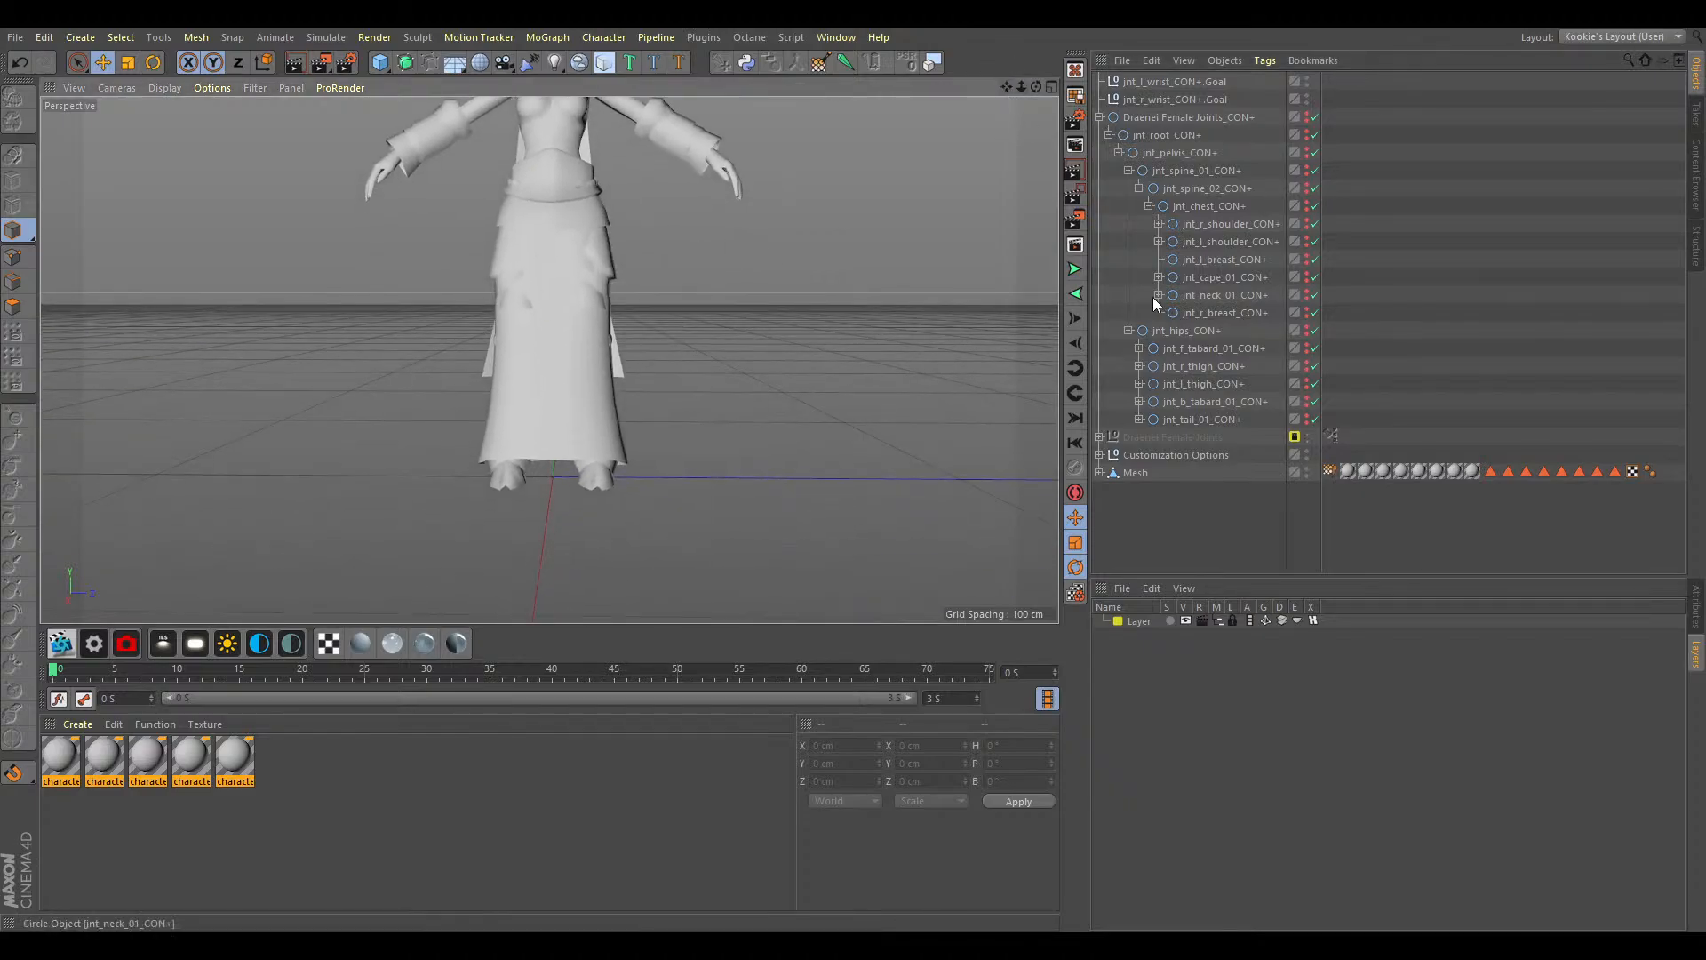
Expand the jnt_r_thigh_CON+ branch and check where the right thigh and knee controllers sit on the leg.
{"action": "left_click", "coordinate": [1219, 370]}
{"action": "left_click", "coordinate": [1137, 364]}
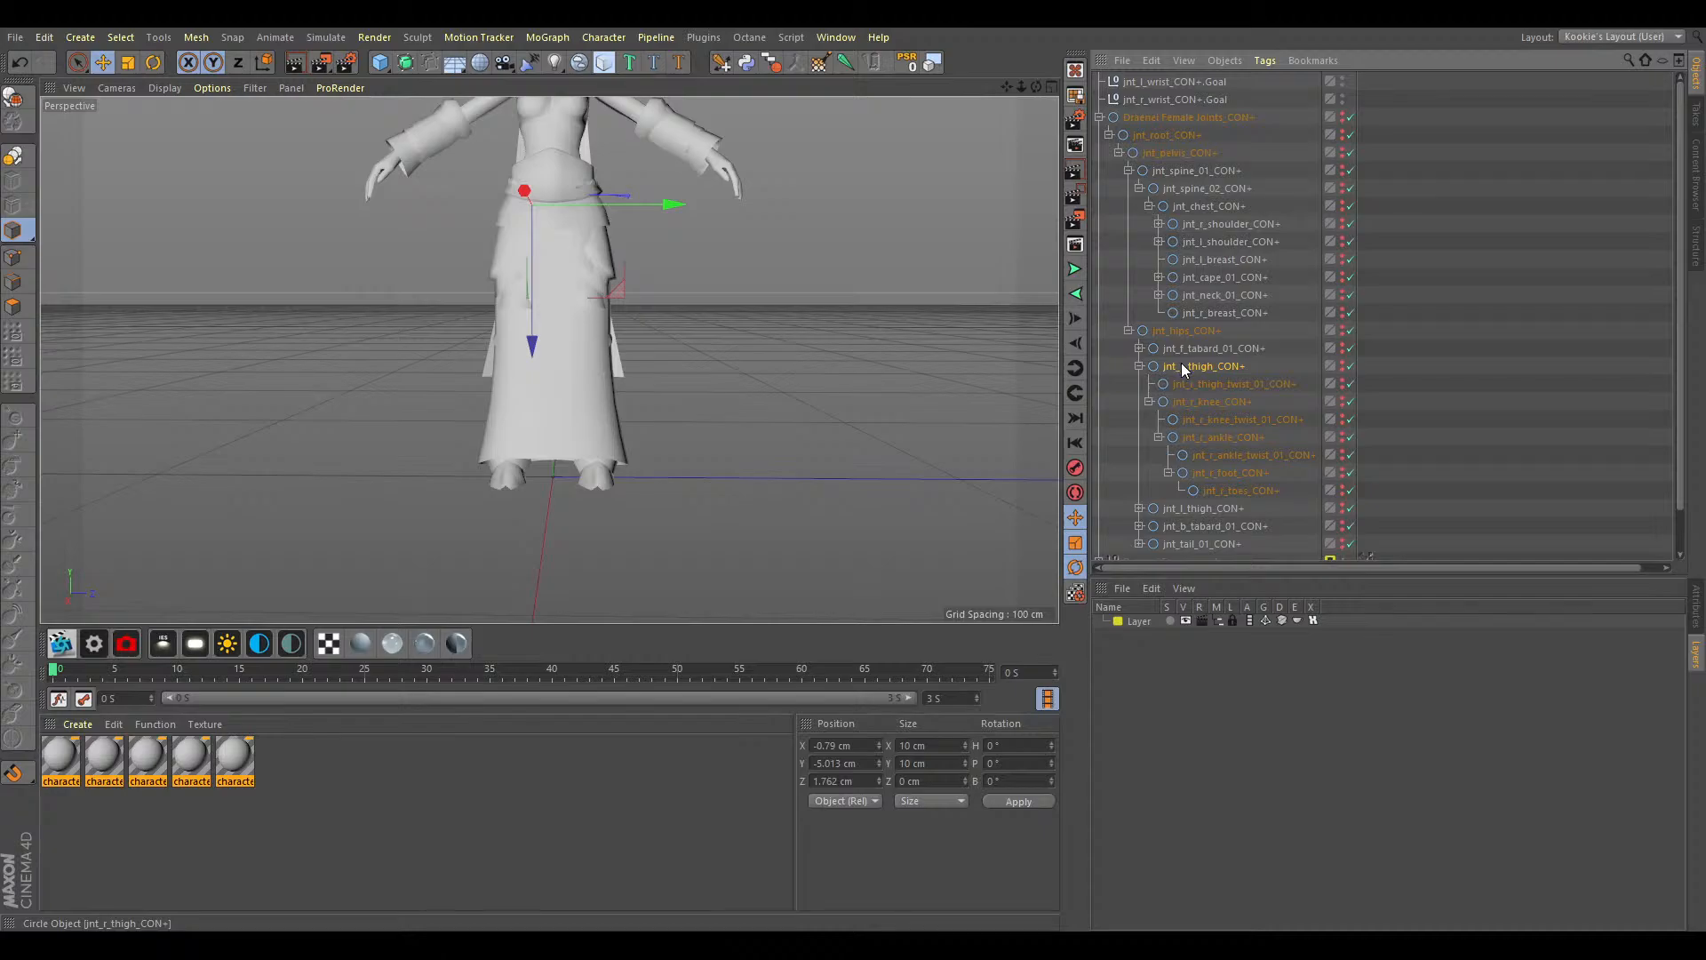
{"action": "left_click_drag", "start_coordinate": [1036, 86], "coordinate": [977, 90]}
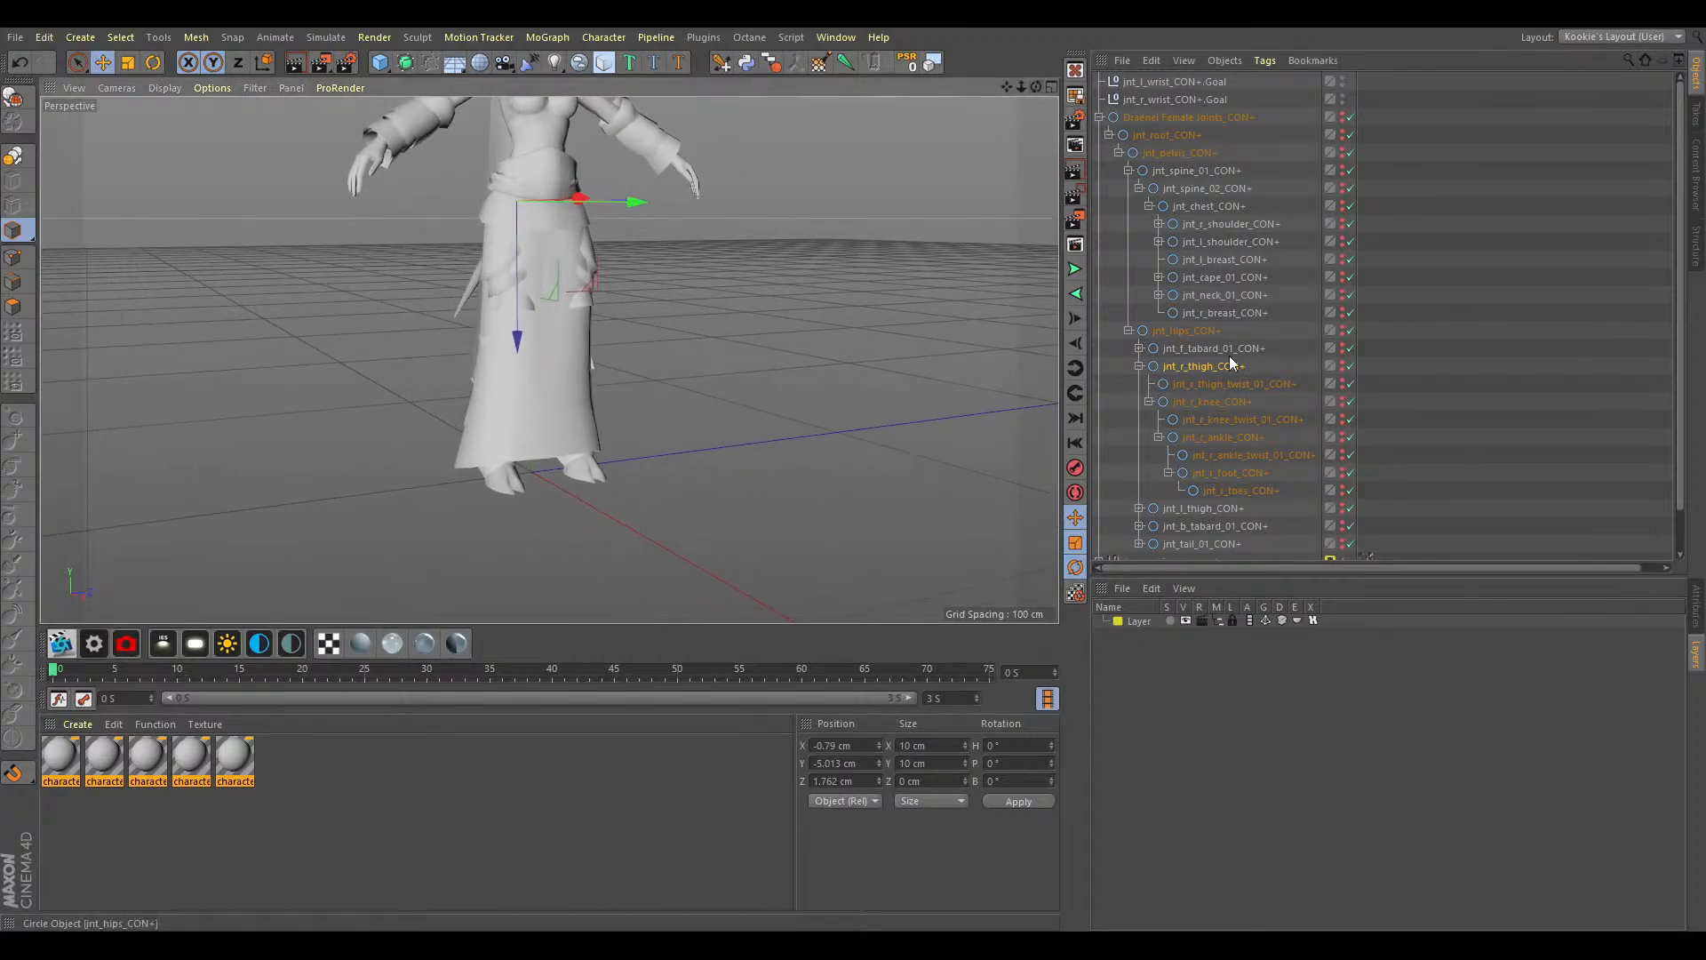
{"action": "left_click", "coordinate": [1230, 402]}
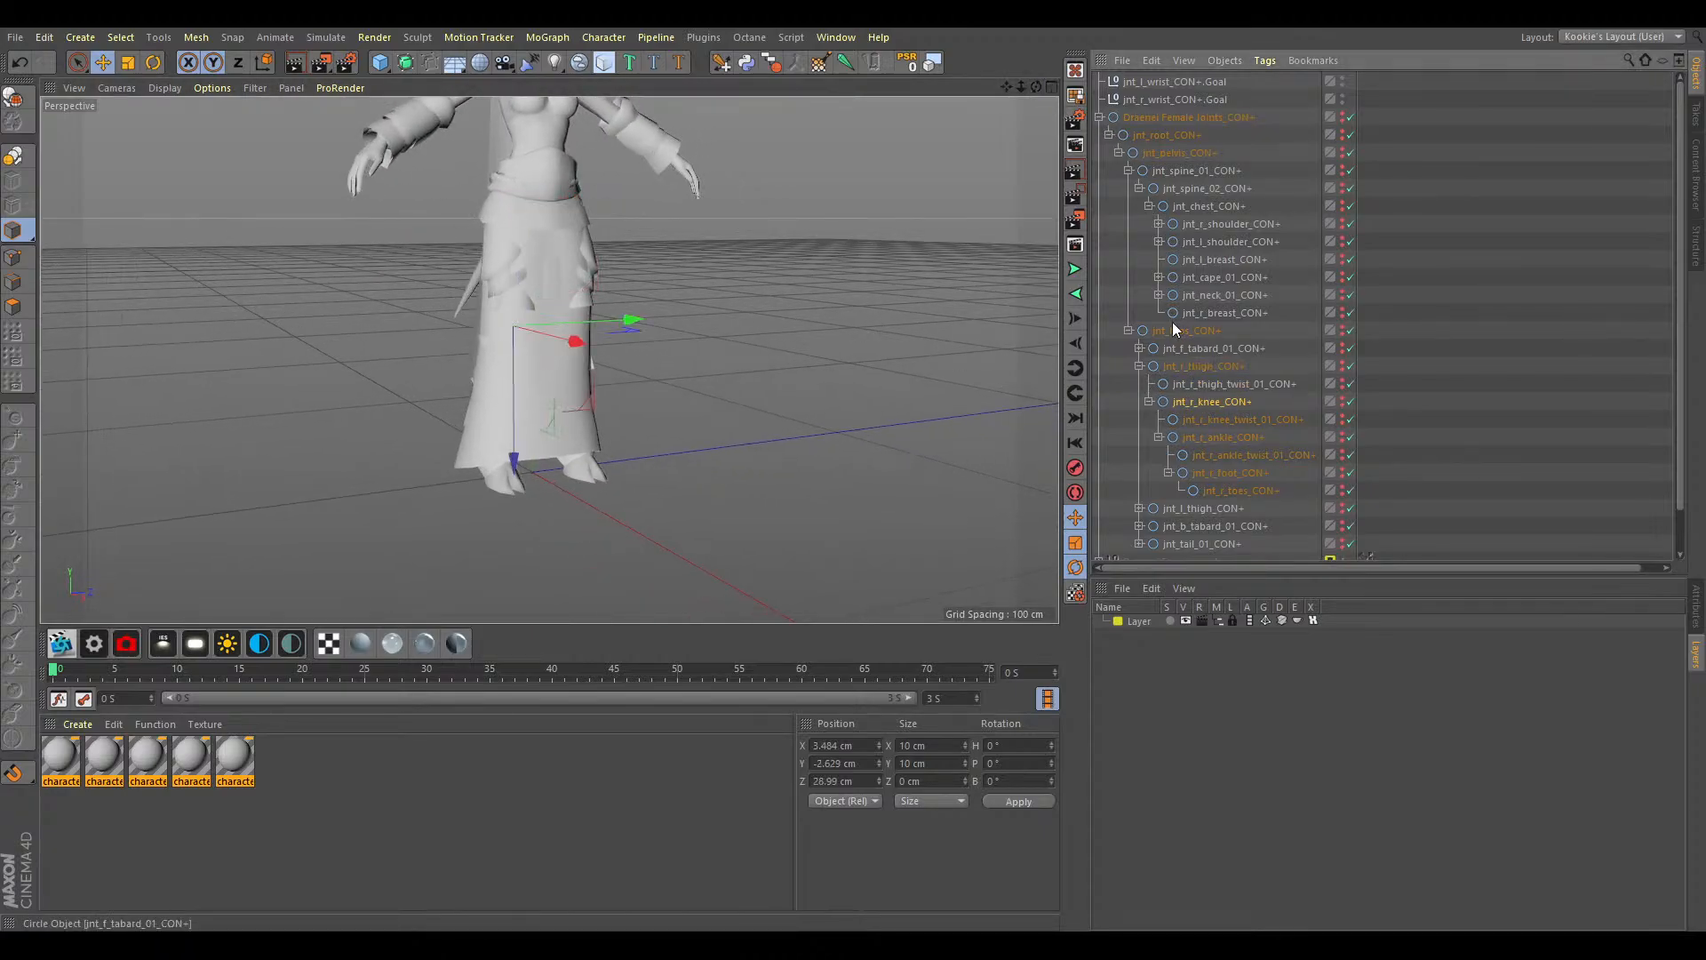
Hide the Customization Options group in the viewport so the character's bare legs are exposed.
{"action": "scroll", "coordinate": [1173, 325], "scroll_direction": "down", "scroll_amount": 2}
{"action": "left_click", "coordinate": [1345, 525]}
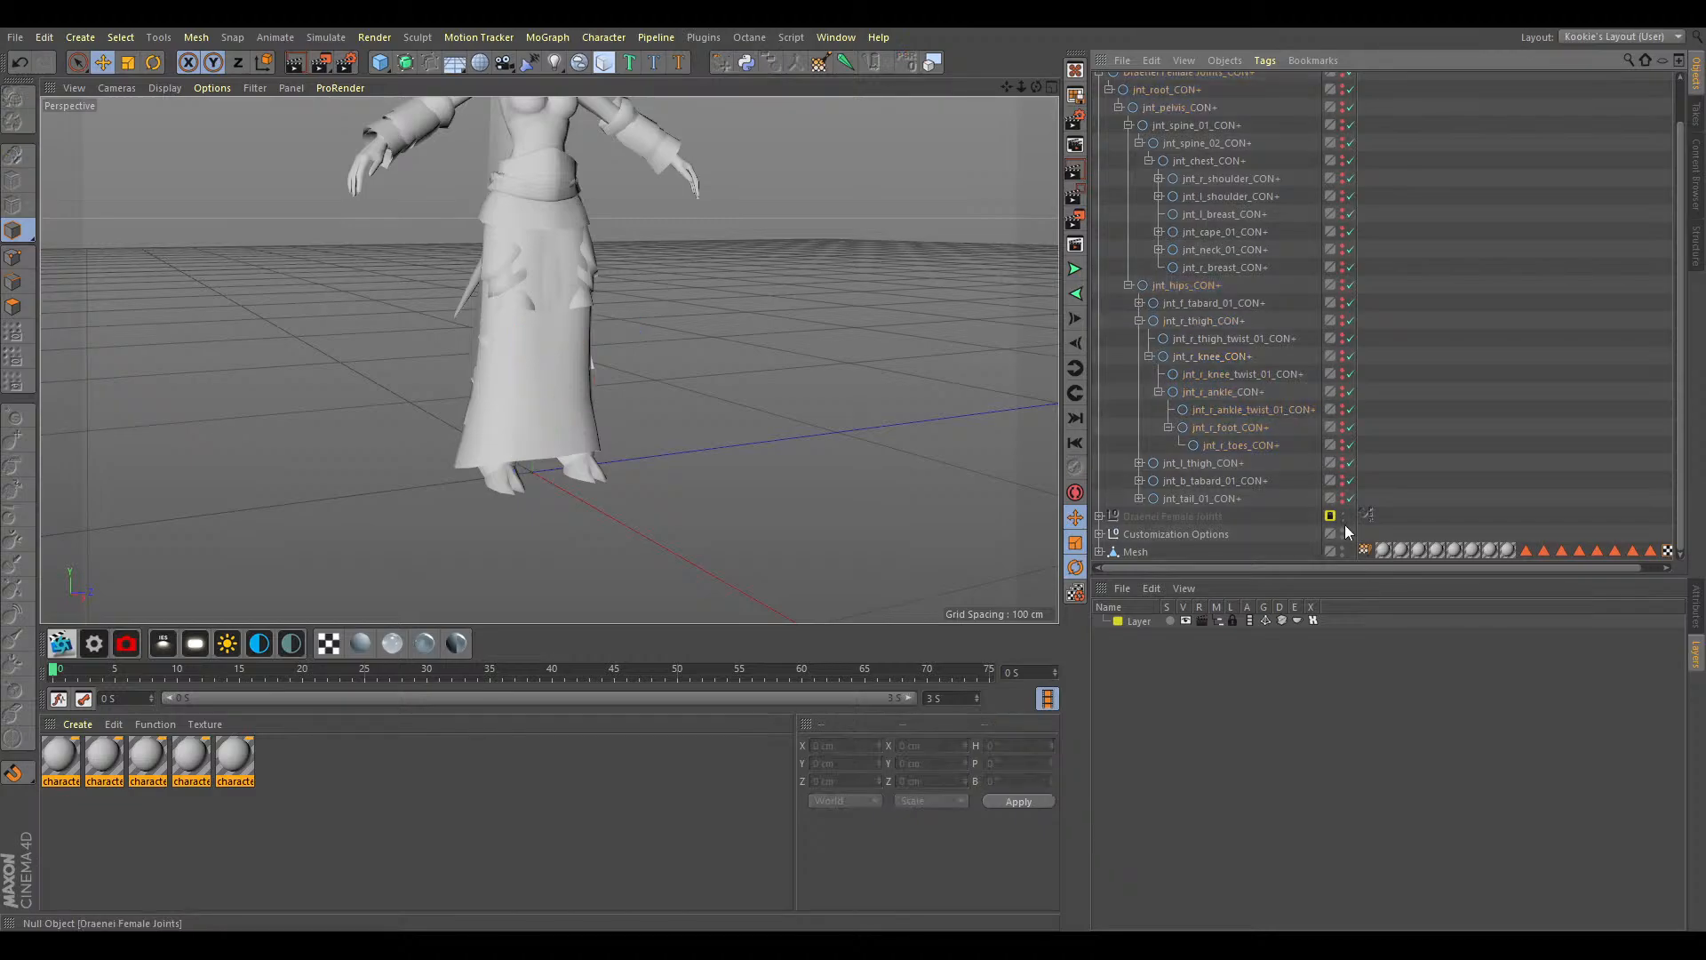
{"action": "left_click", "coordinate": [1343, 529]}
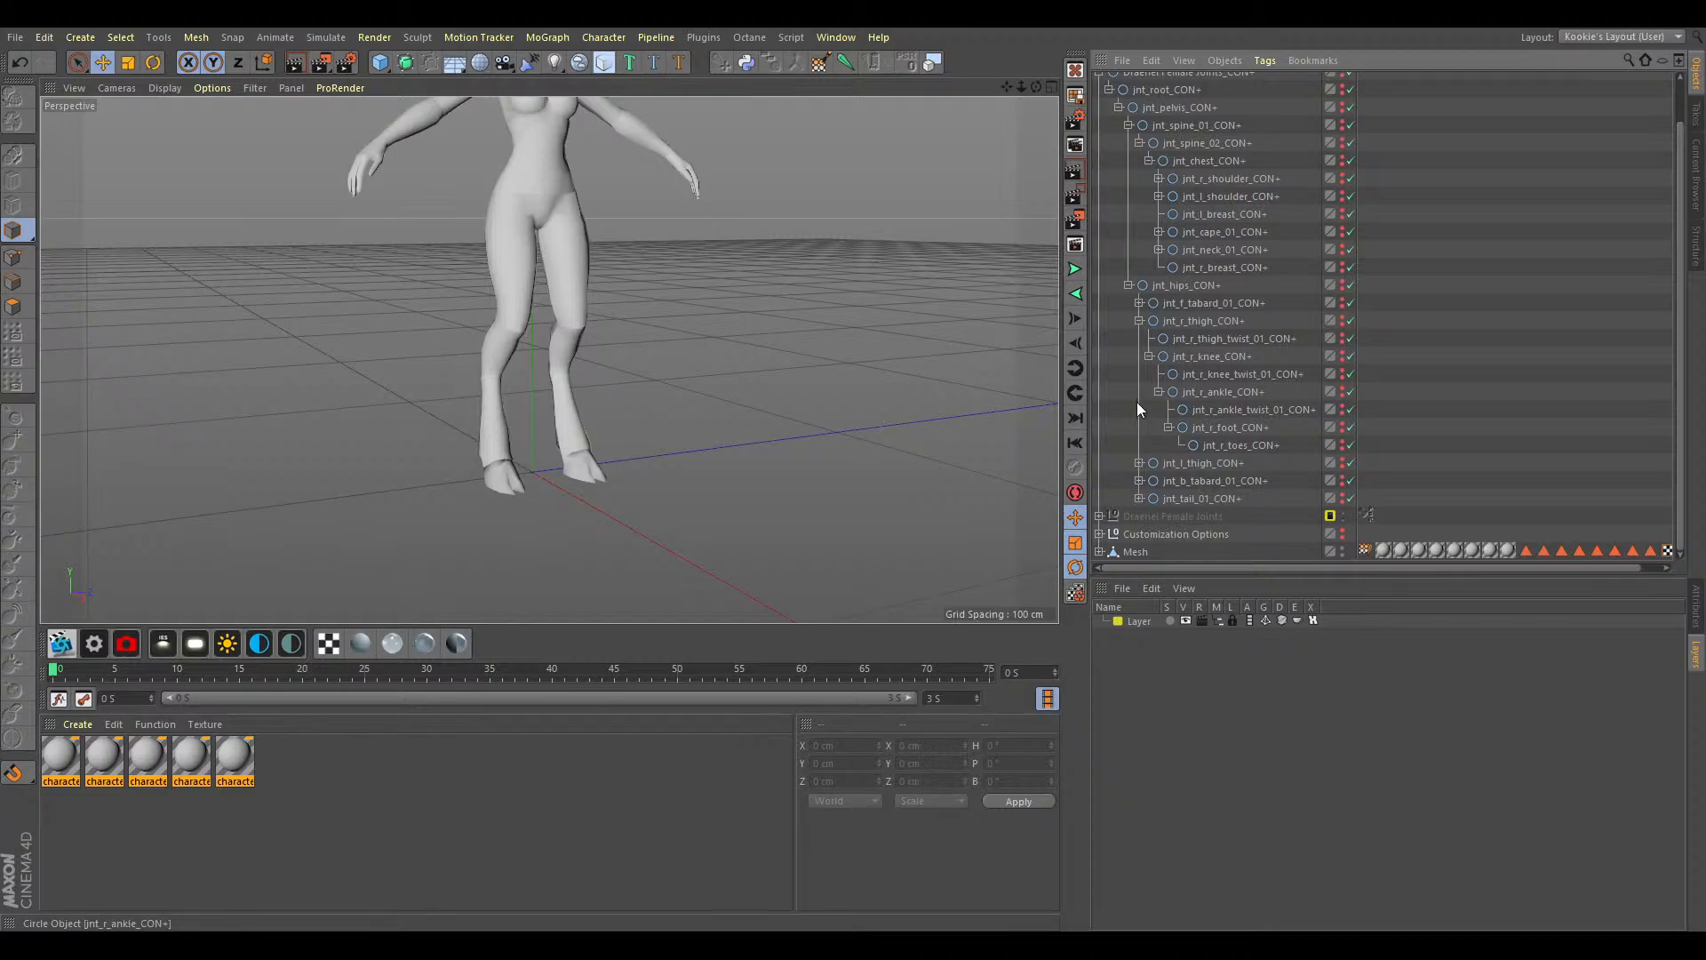
{"action": "left_click", "coordinate": [1343, 530]}
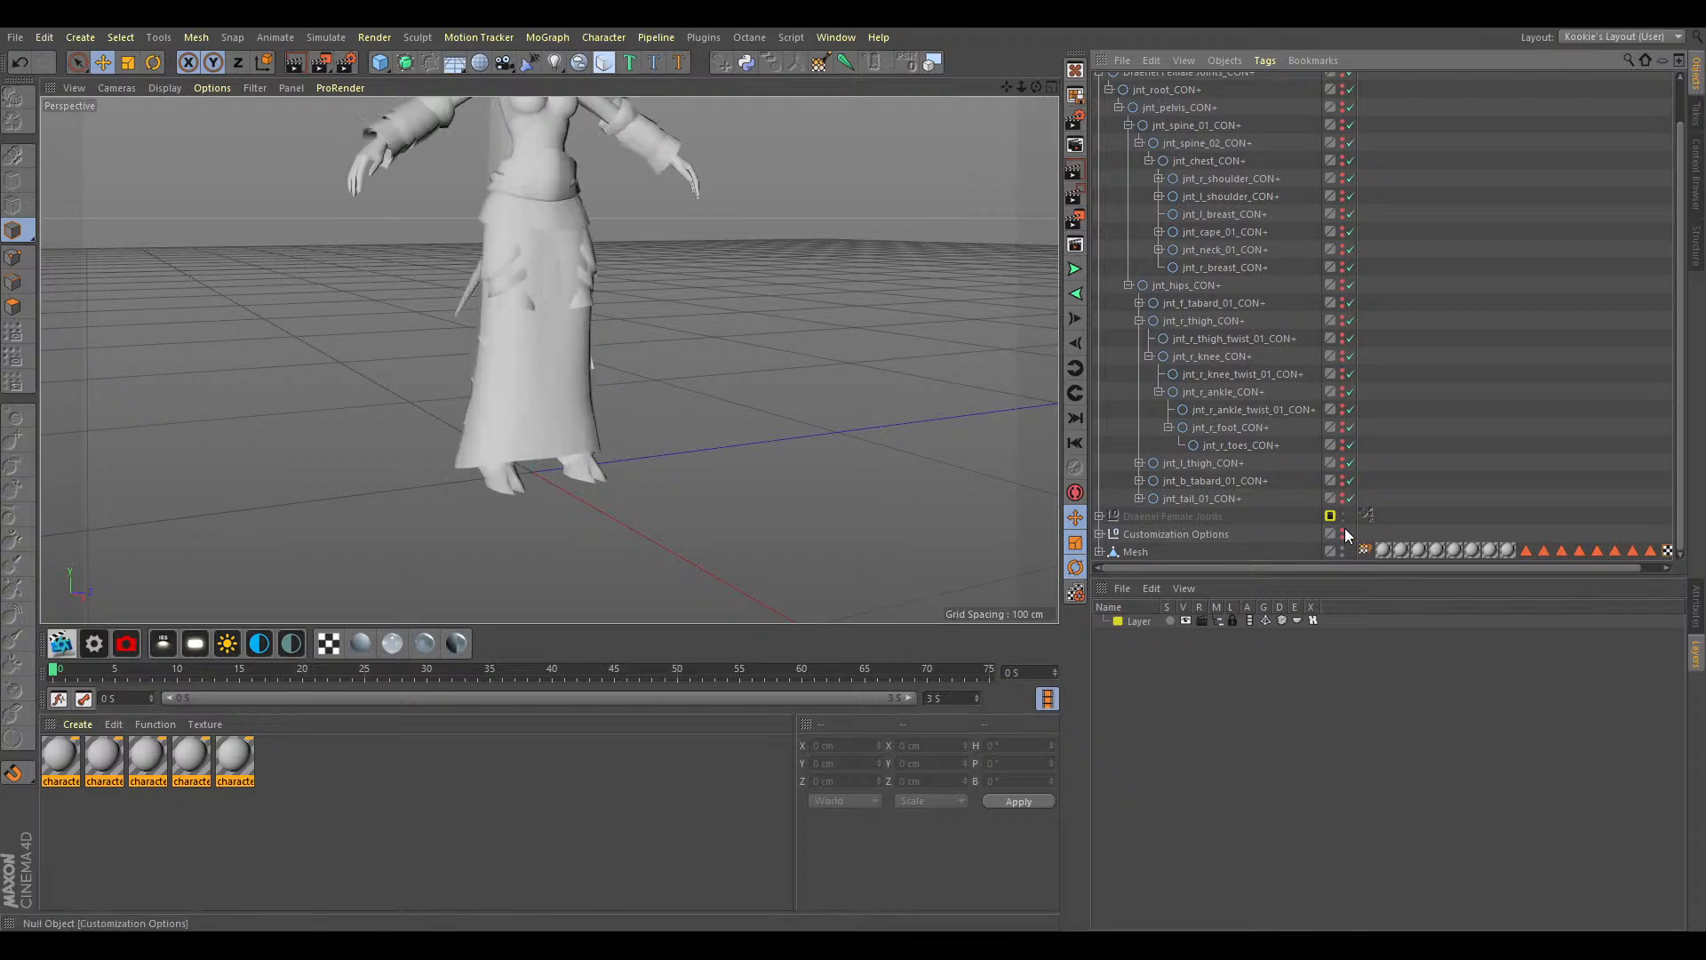
{"action": "left_click", "coordinate": [1341, 529]}
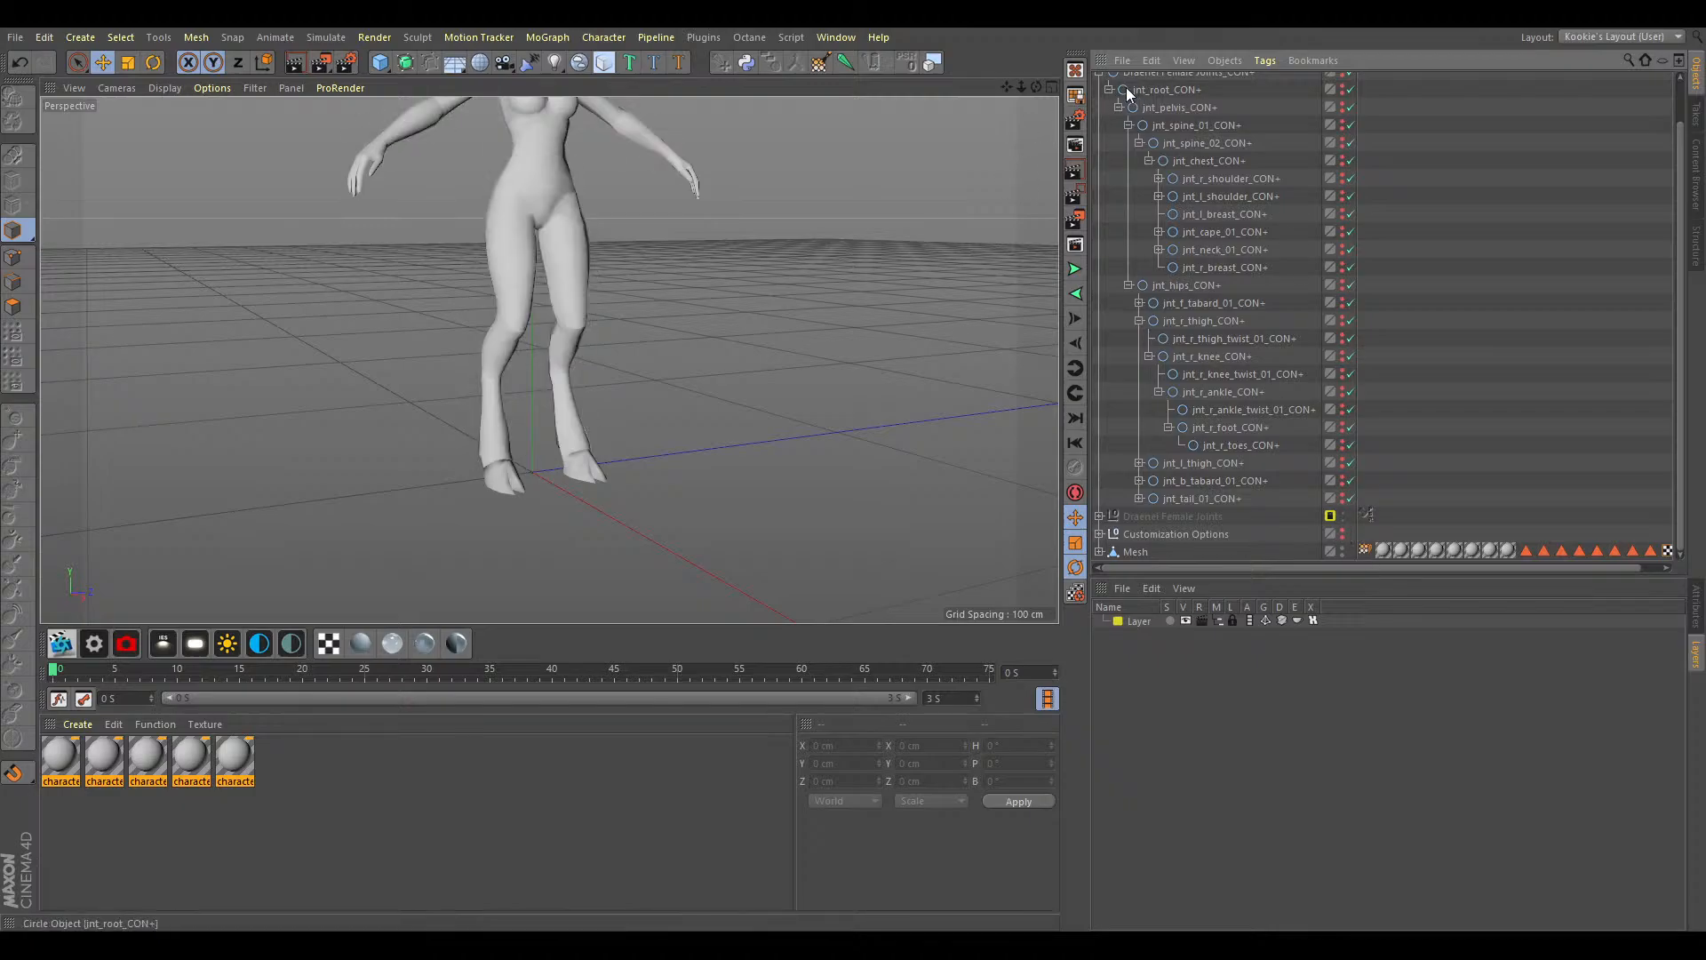
{"action": "left_click_drag", "start_coordinate": [1006, 87], "coordinate": [1011, 125]}
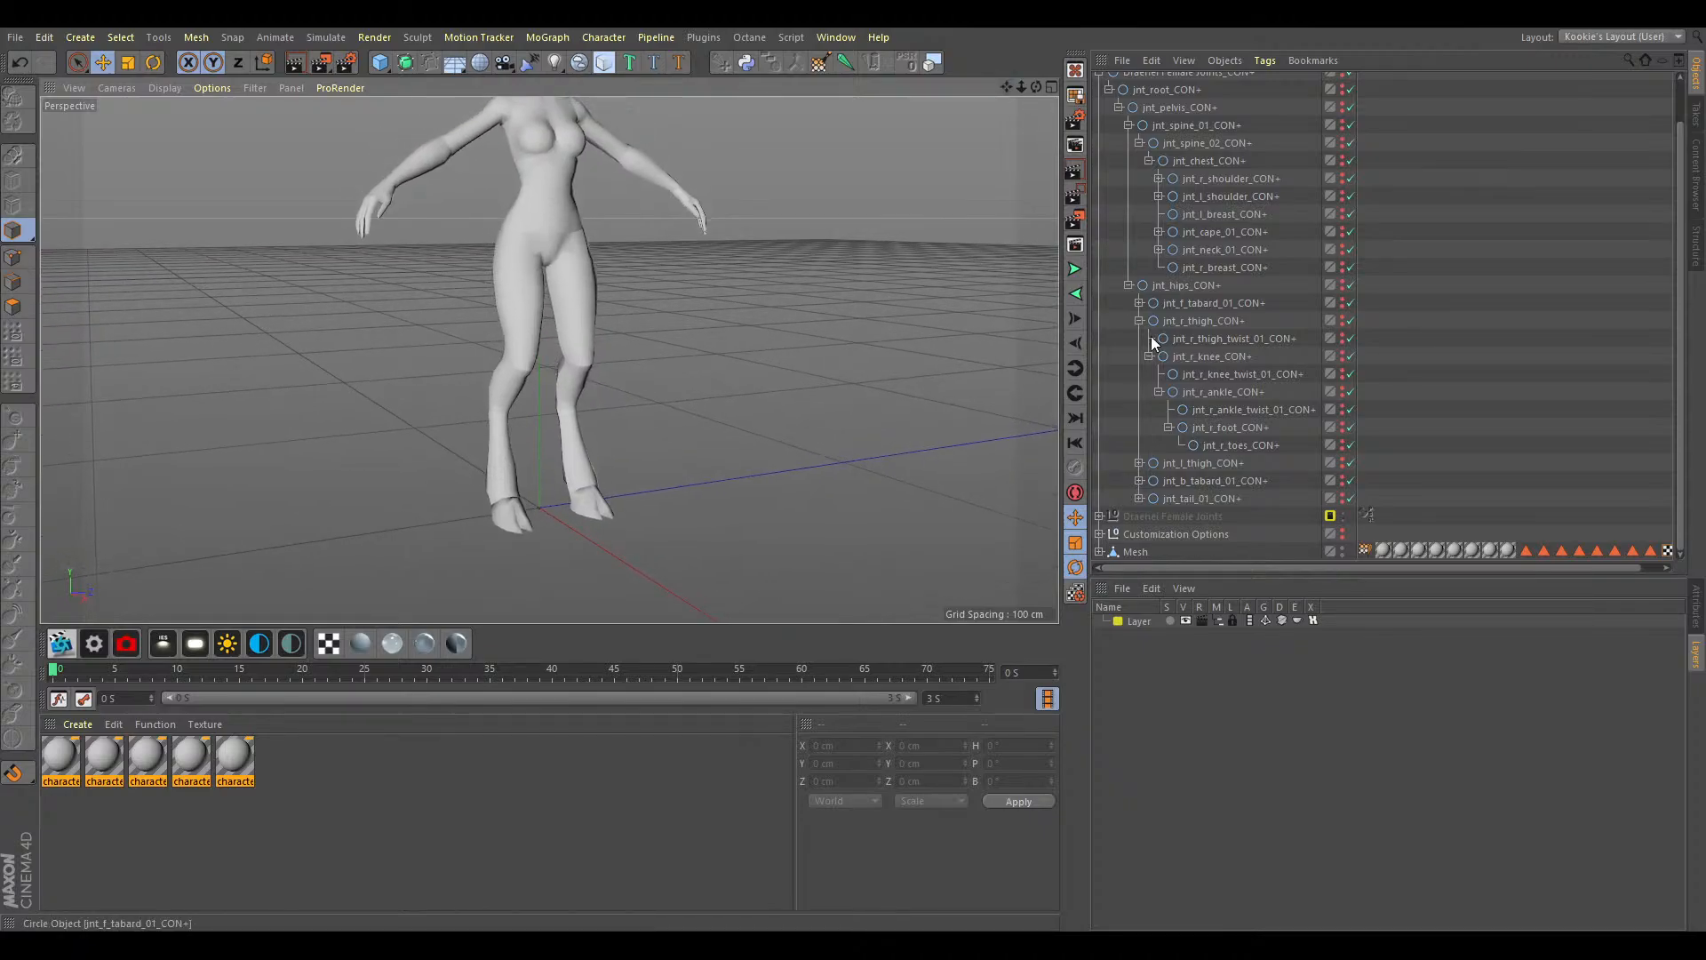
Create an IK chain from jnt_r_thigh_CON+ to jnt_r_ankle_CON+, collapsing the ankle branch in the hierarchy.
{"action": "left_click", "coordinate": [1173, 321]}
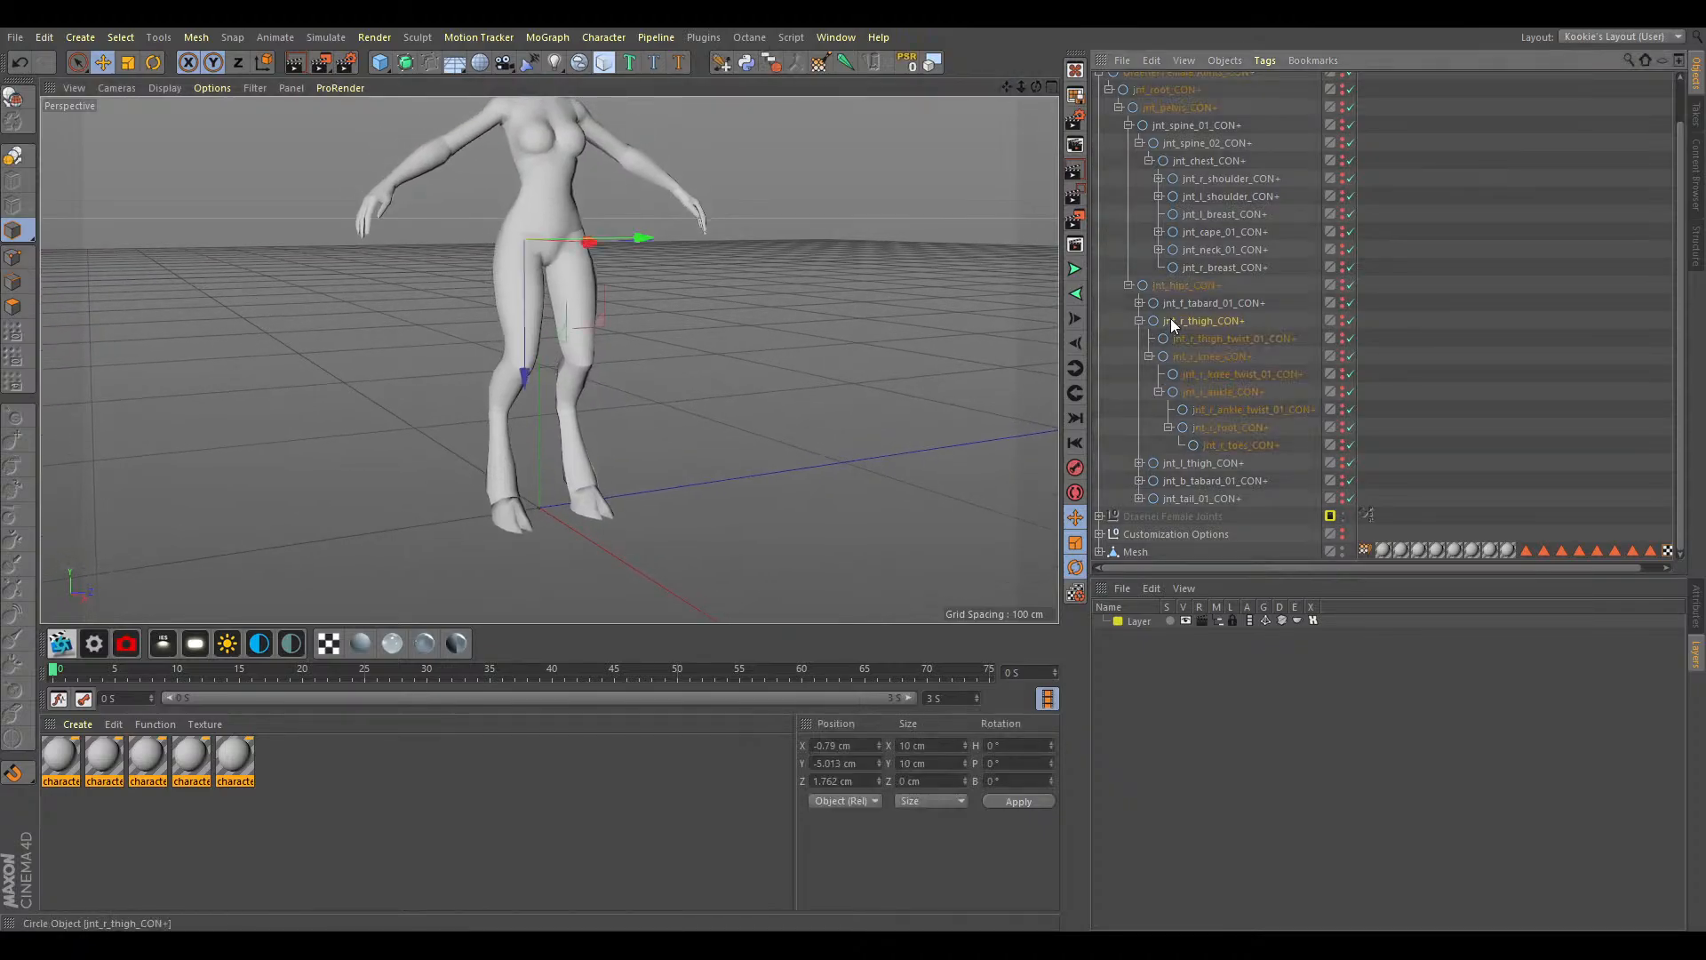
{"action": "left_click", "coordinate": [1201, 393]}
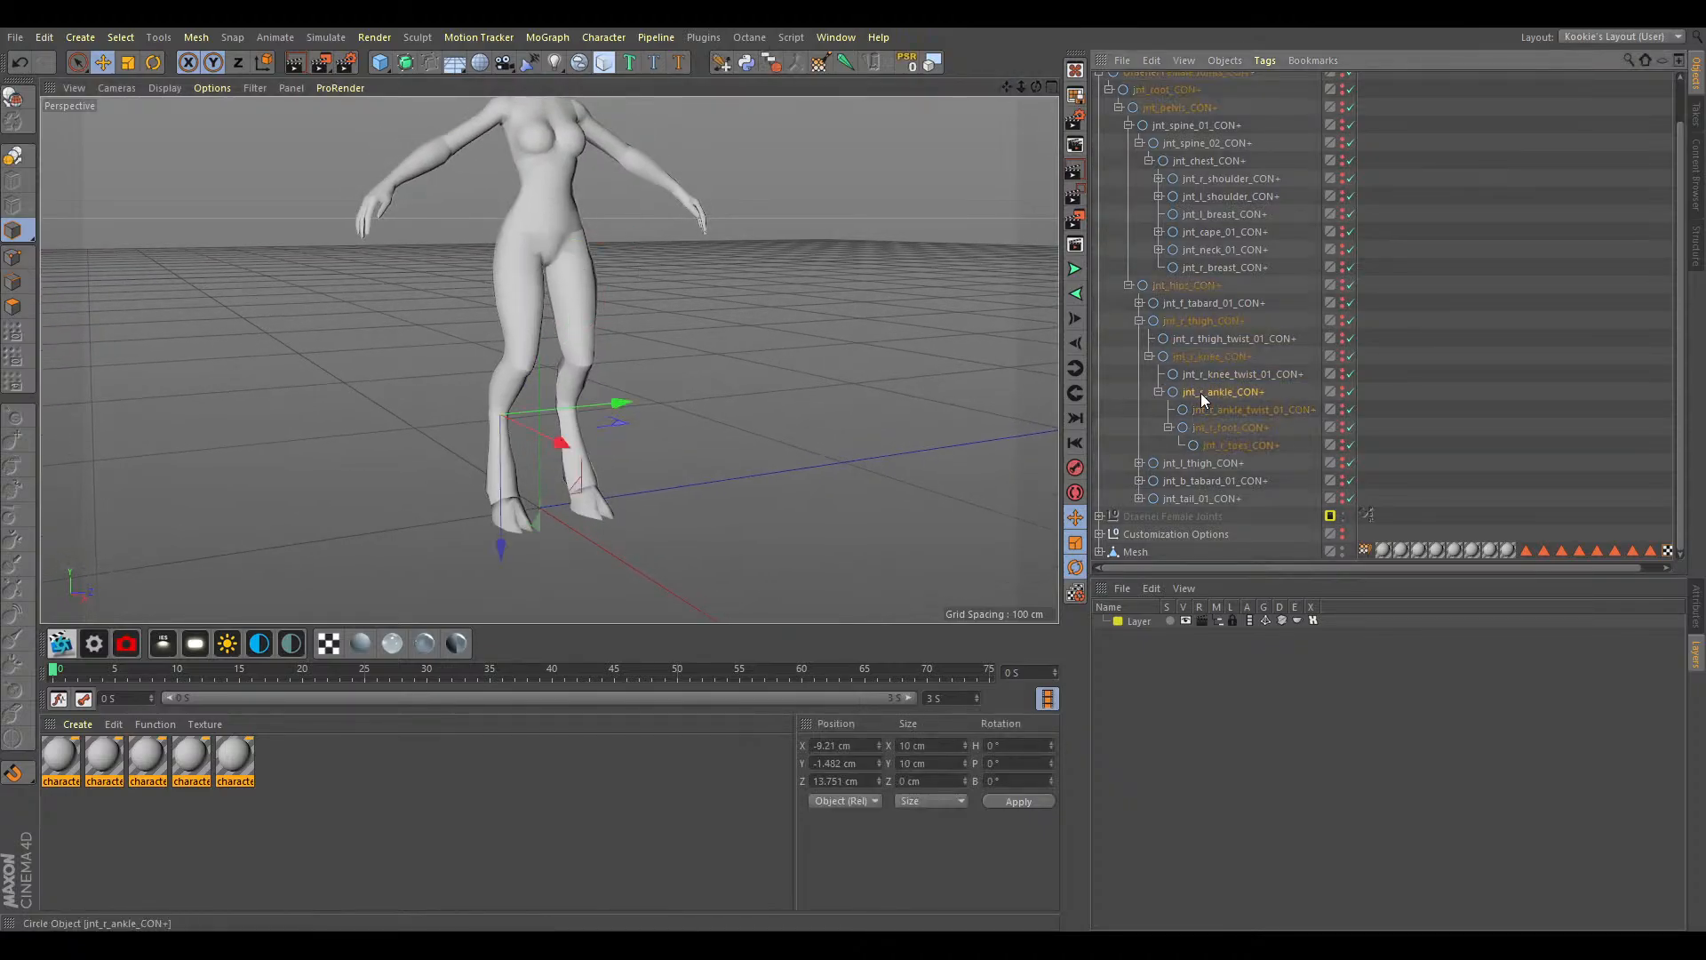
{"action": "left_click", "coordinate": [1158, 391]}
{"action": "left_click", "coordinate": [1188, 367]}
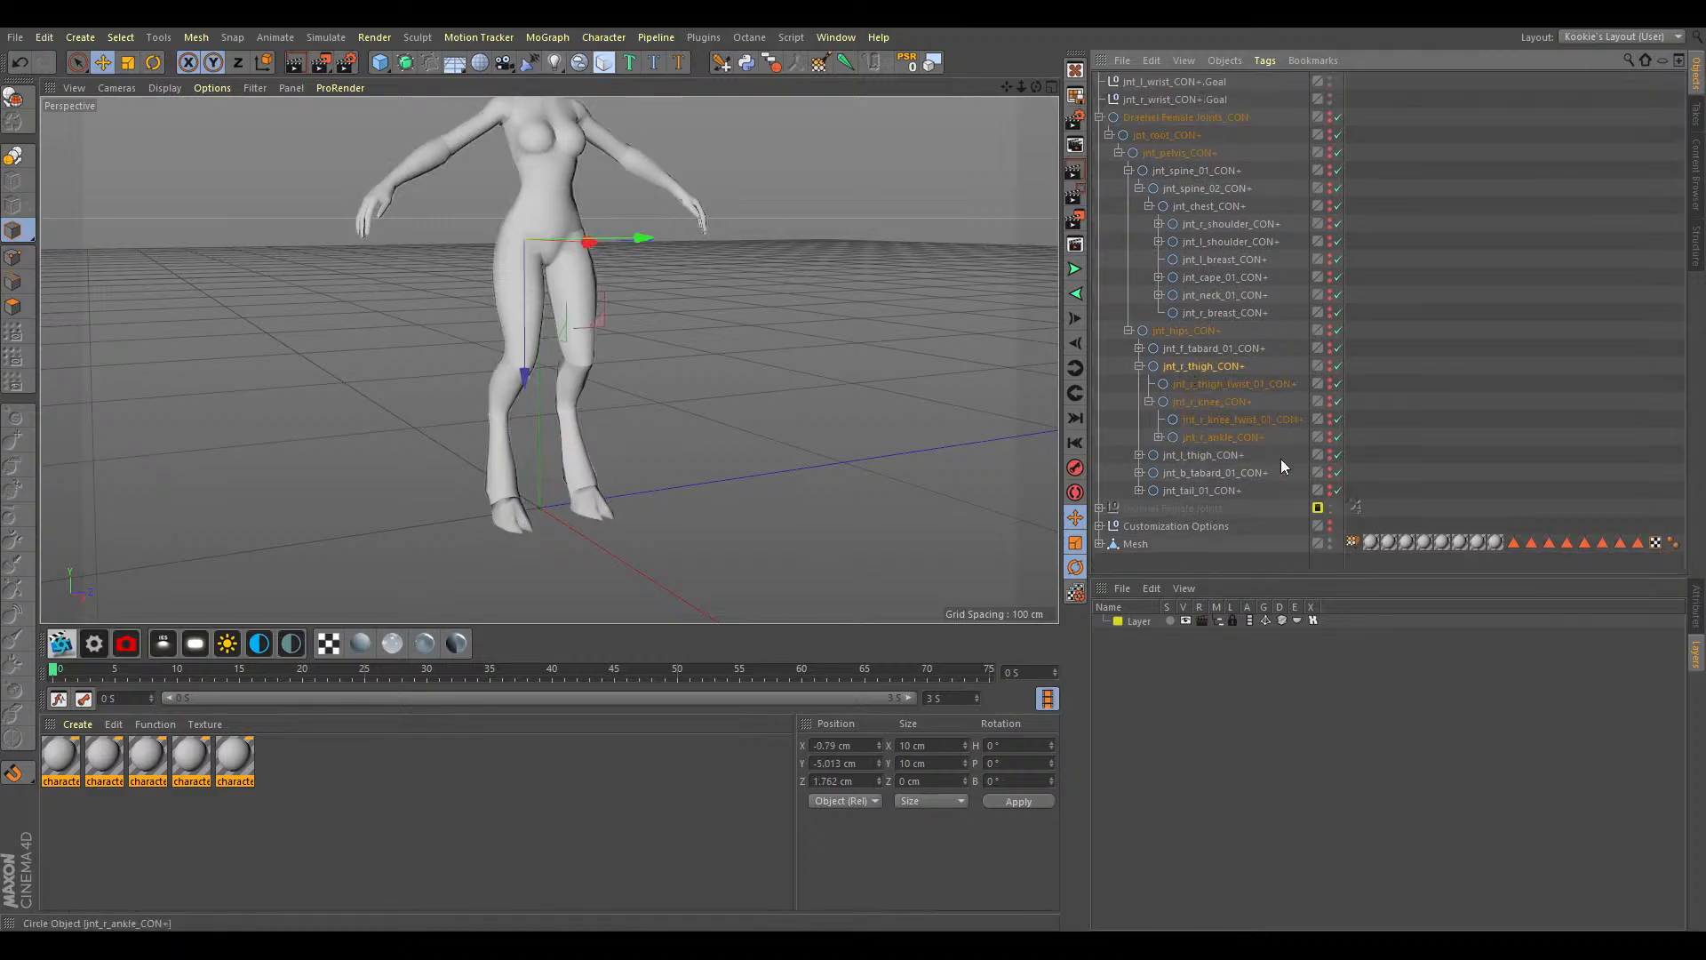
{"action": "left_click", "coordinate": [1218, 438], "text": "ctrl"}
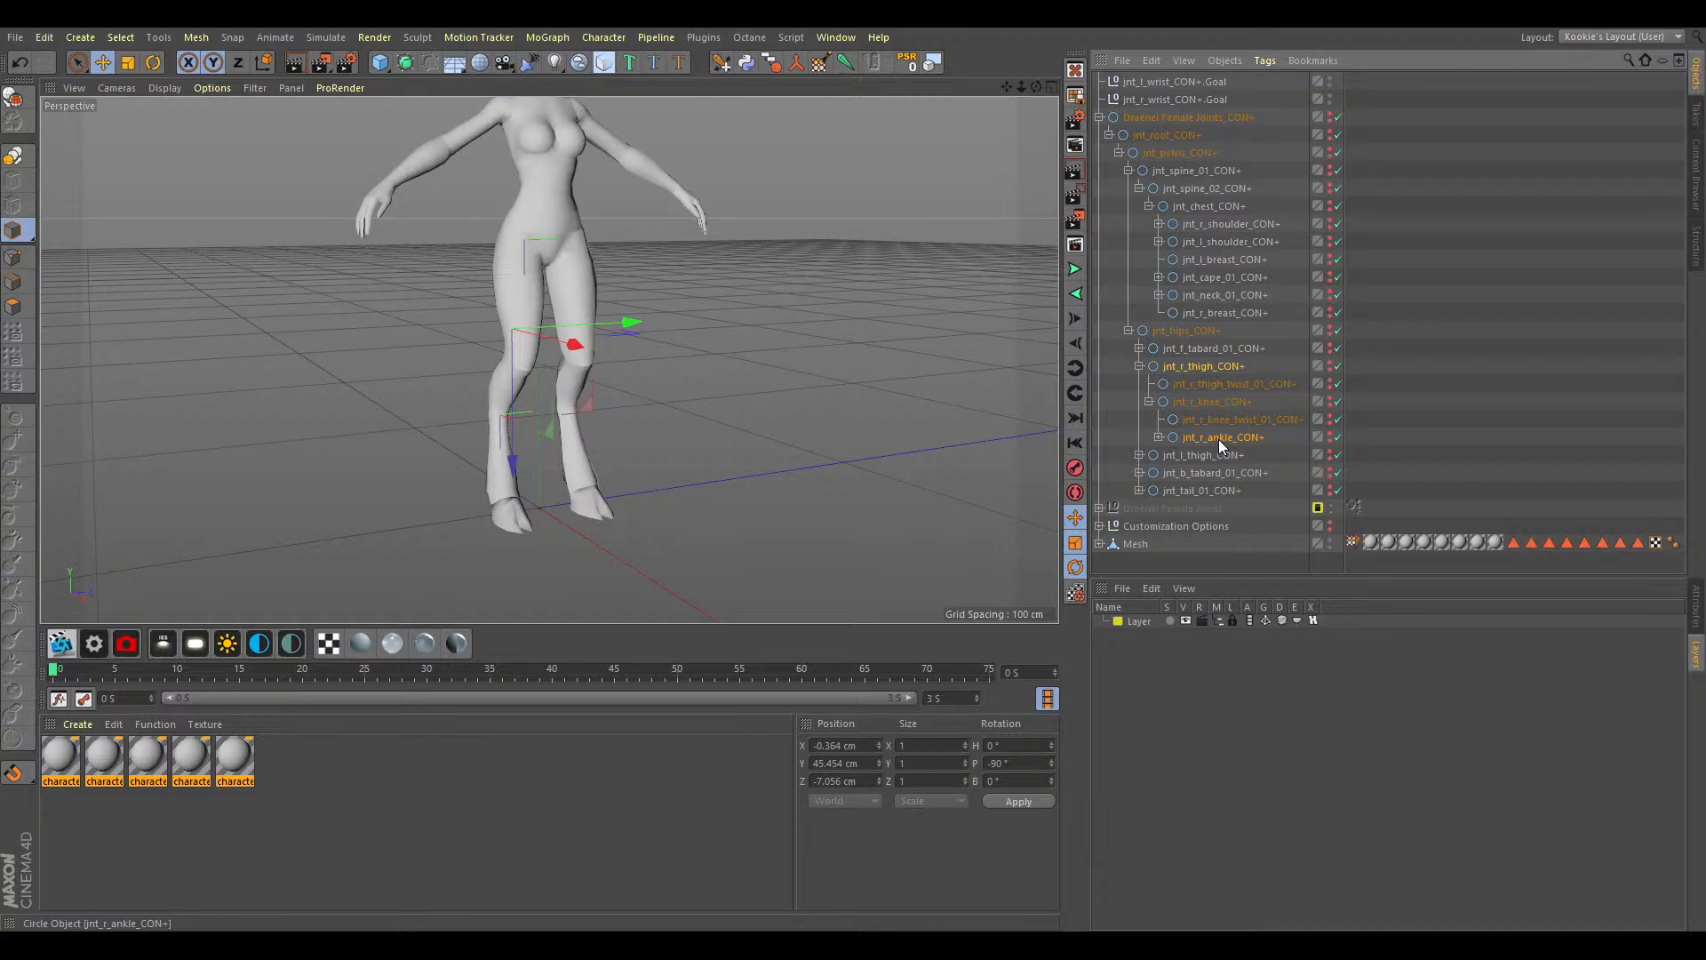
{"action": "left_click", "coordinate": [724, 65]}
Test-move the right ankle goal from a side view of the legs and undo the move.
{"action": "left_click_drag", "start_coordinate": [537, 519], "coordinate": [717, 441]}
{"action": "key", "text": "ctrl+z"}
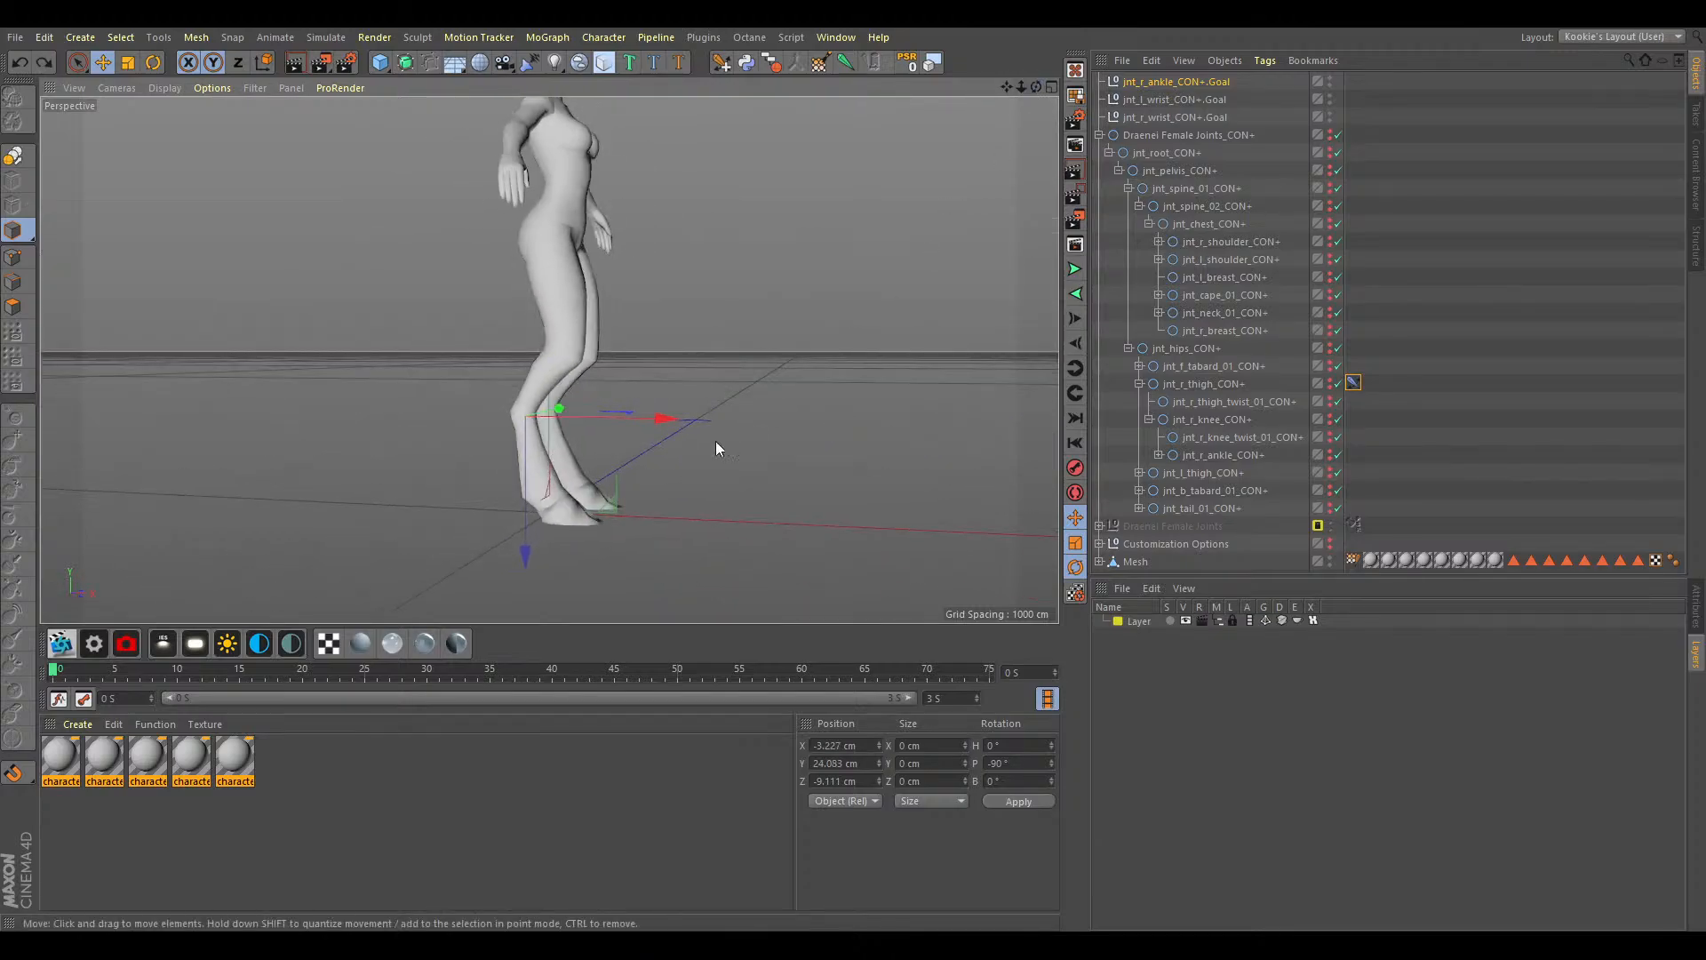
{"action": "left_click_drag", "start_coordinate": [610, 504], "coordinate": [550, 457]}
{"action": "key", "text": "ctrl+z"}
Create a second IK chain from jnt_r_thigh_CON+ to jnt_r_ankle_CON+ and save the scene.
{"action": "left_click_drag", "start_coordinate": [1038, 86], "coordinate": [1219, 277]}
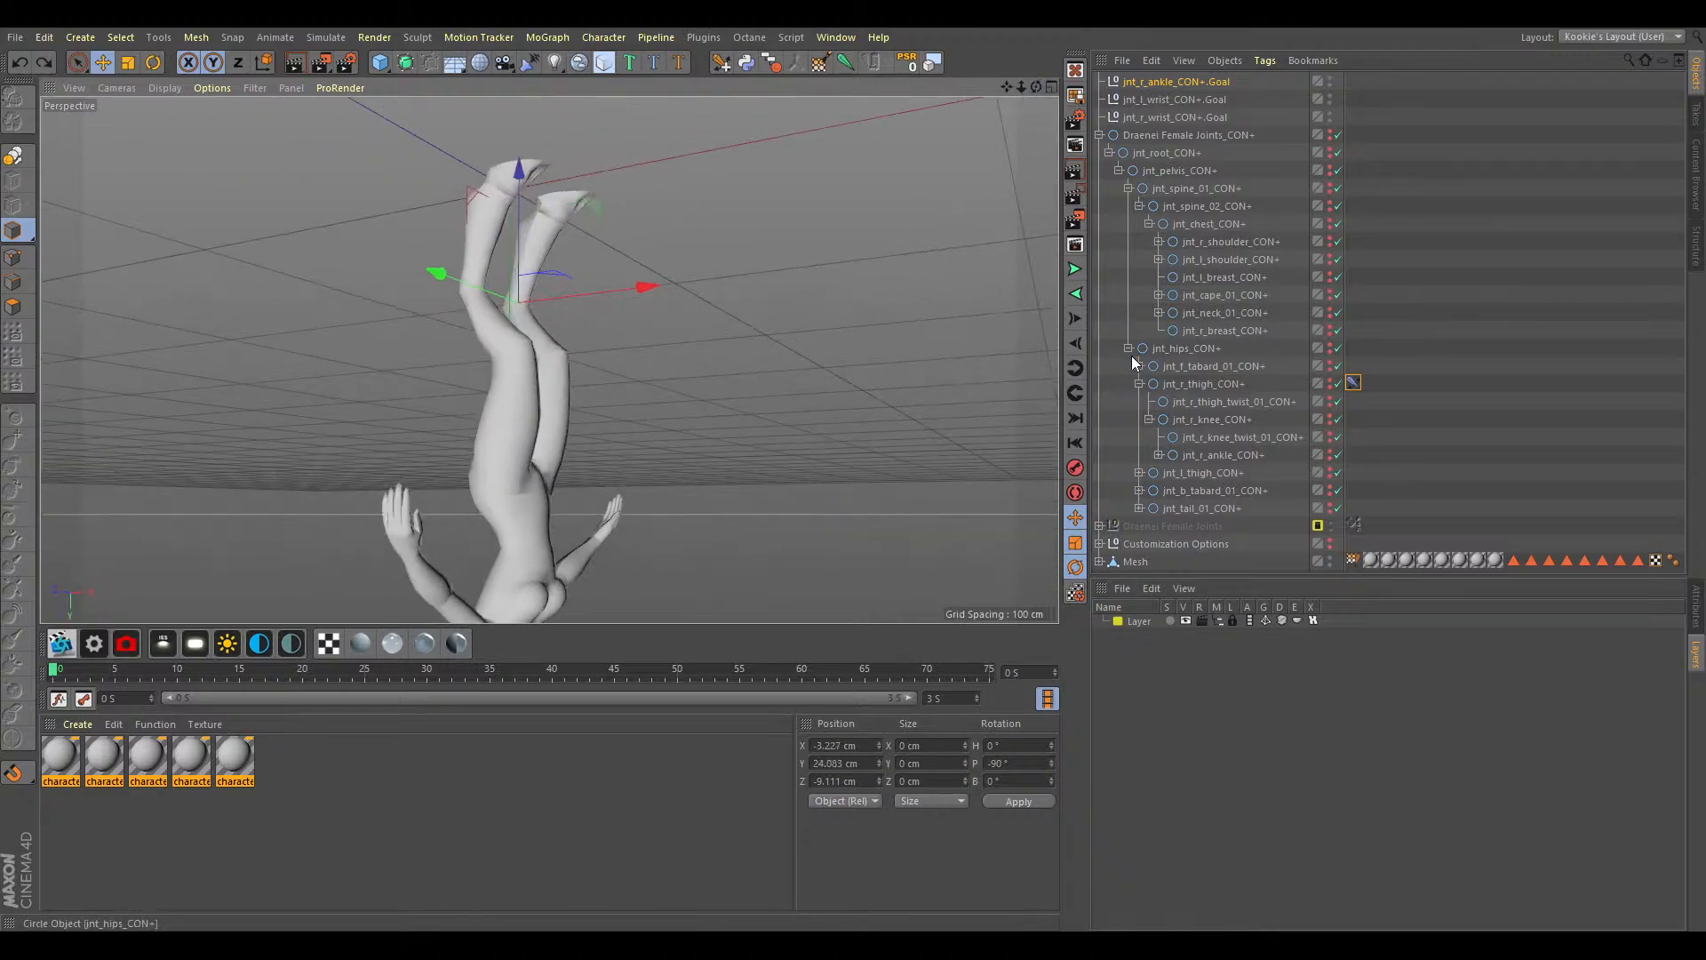
{"action": "left_click", "coordinate": [1138, 384]}
{"action": "mouse_move", "coordinate": [1036, 86]}
{"action": "left_mouse_down"}
{"action": "mouse_move", "coordinate": [951, 240]}
{"action": "mouse_move", "coordinate": [1035, 311]}
{"action": "mouse_move", "coordinate": [1057, 213]}
{"action": "mouse_move", "coordinate": [1047, 110]}
{"action": "left_mouse_up"}
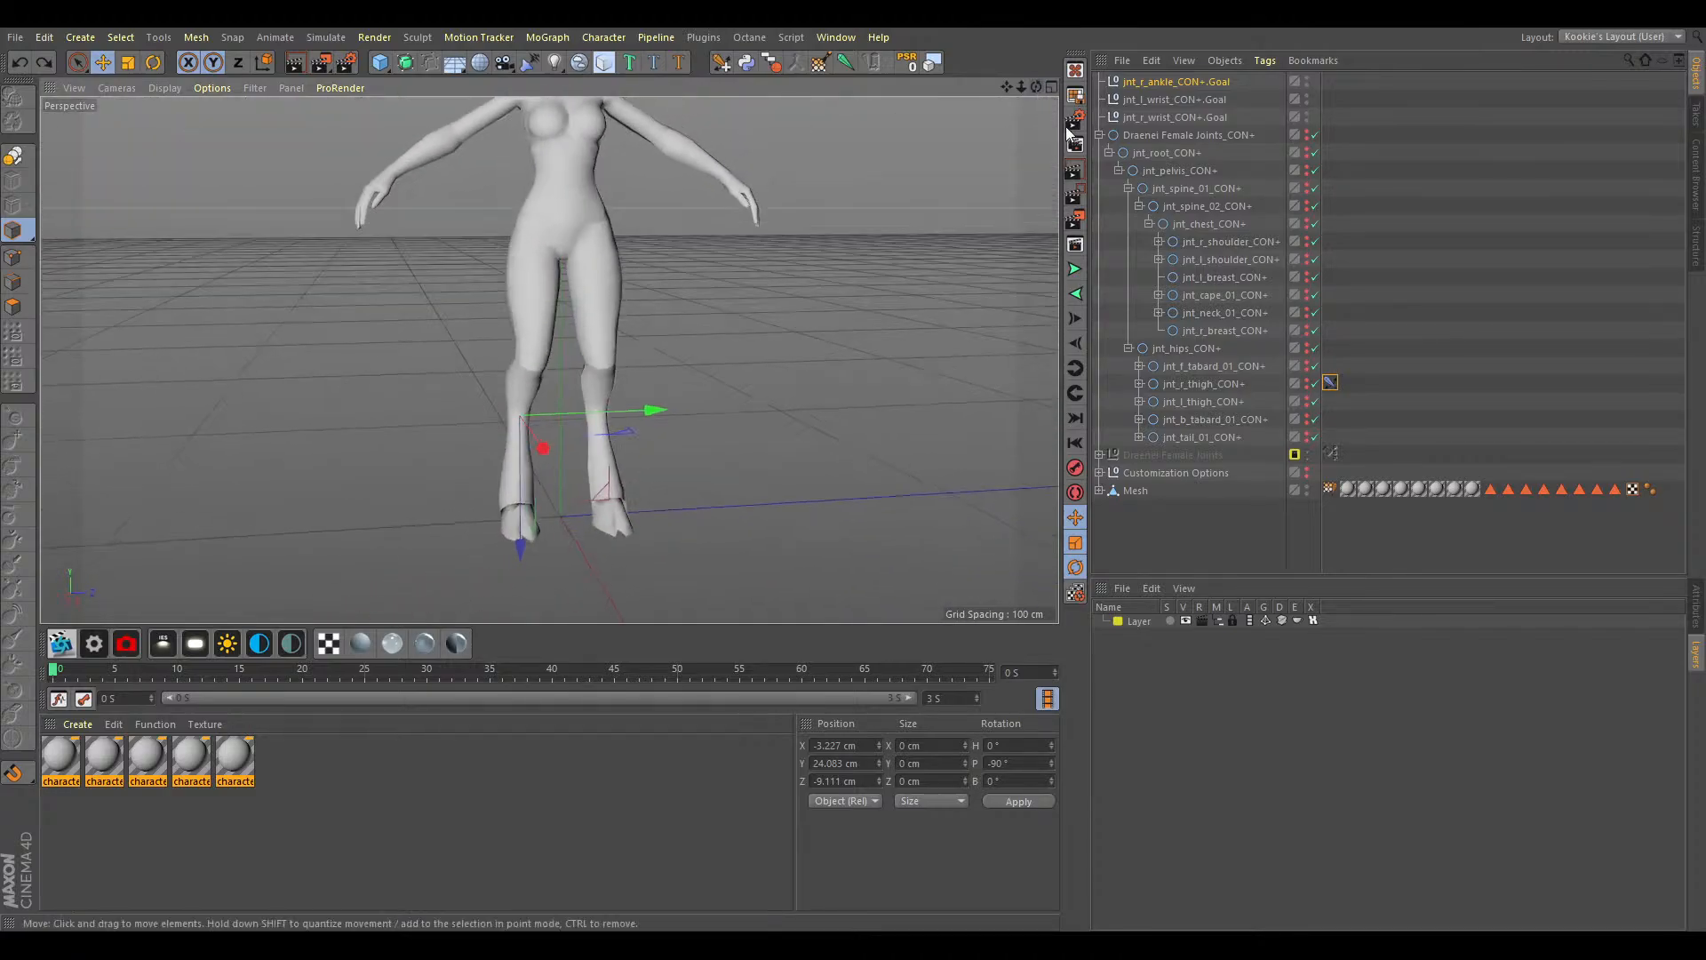
{"action": "left_click", "coordinate": [1138, 384]}
{"action": "left_click", "coordinate": [1181, 384]}
{"action": "left_click", "coordinate": [1240, 458], "text": "ctrl"}
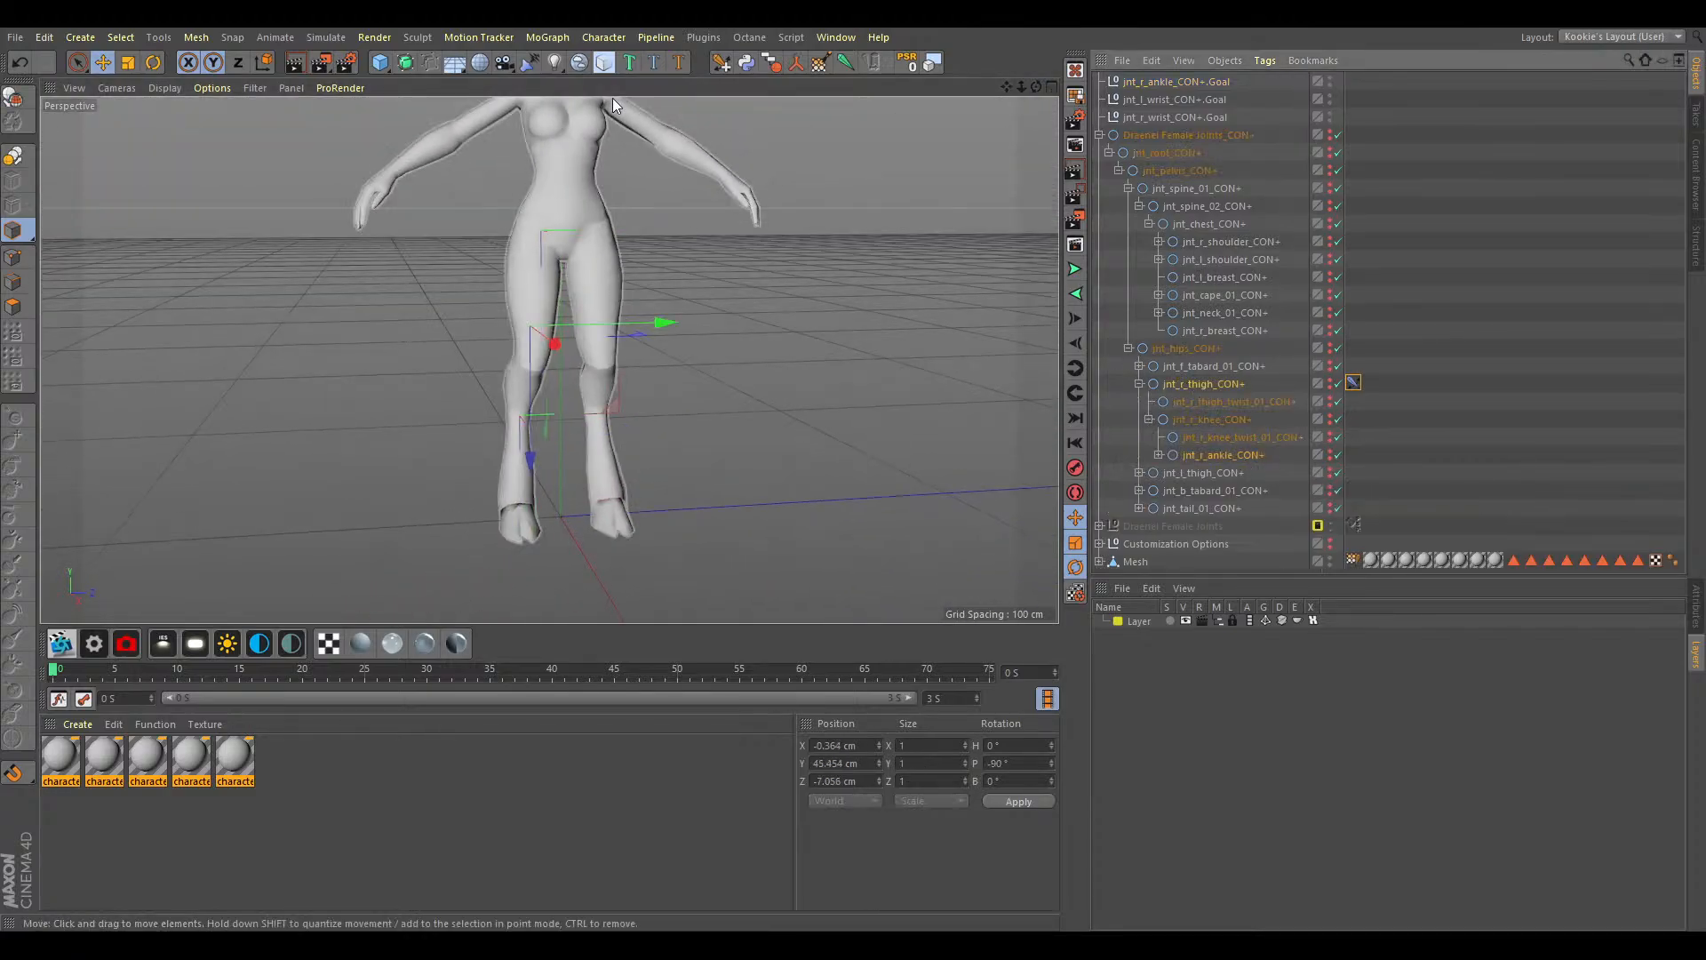
{"action": "left_click", "coordinate": [726, 65]}
{"action": "scroll", "coordinate": [1045, 168], "scroll_direction": "down", "scroll_amount": 3}
{"action": "left_click_drag", "start_coordinate": [1045, 169], "coordinate": [1089, 146], "text": "alt"}
{"action": "middle_click_drag", "start_coordinate": [1044, 168], "coordinate": [1022, 186], "text": "alt"}
{"action": "key", "text": "ctrl+s"}
{"action": "left_click_drag", "start_coordinate": [1037, 85], "coordinate": [1036, 80]}
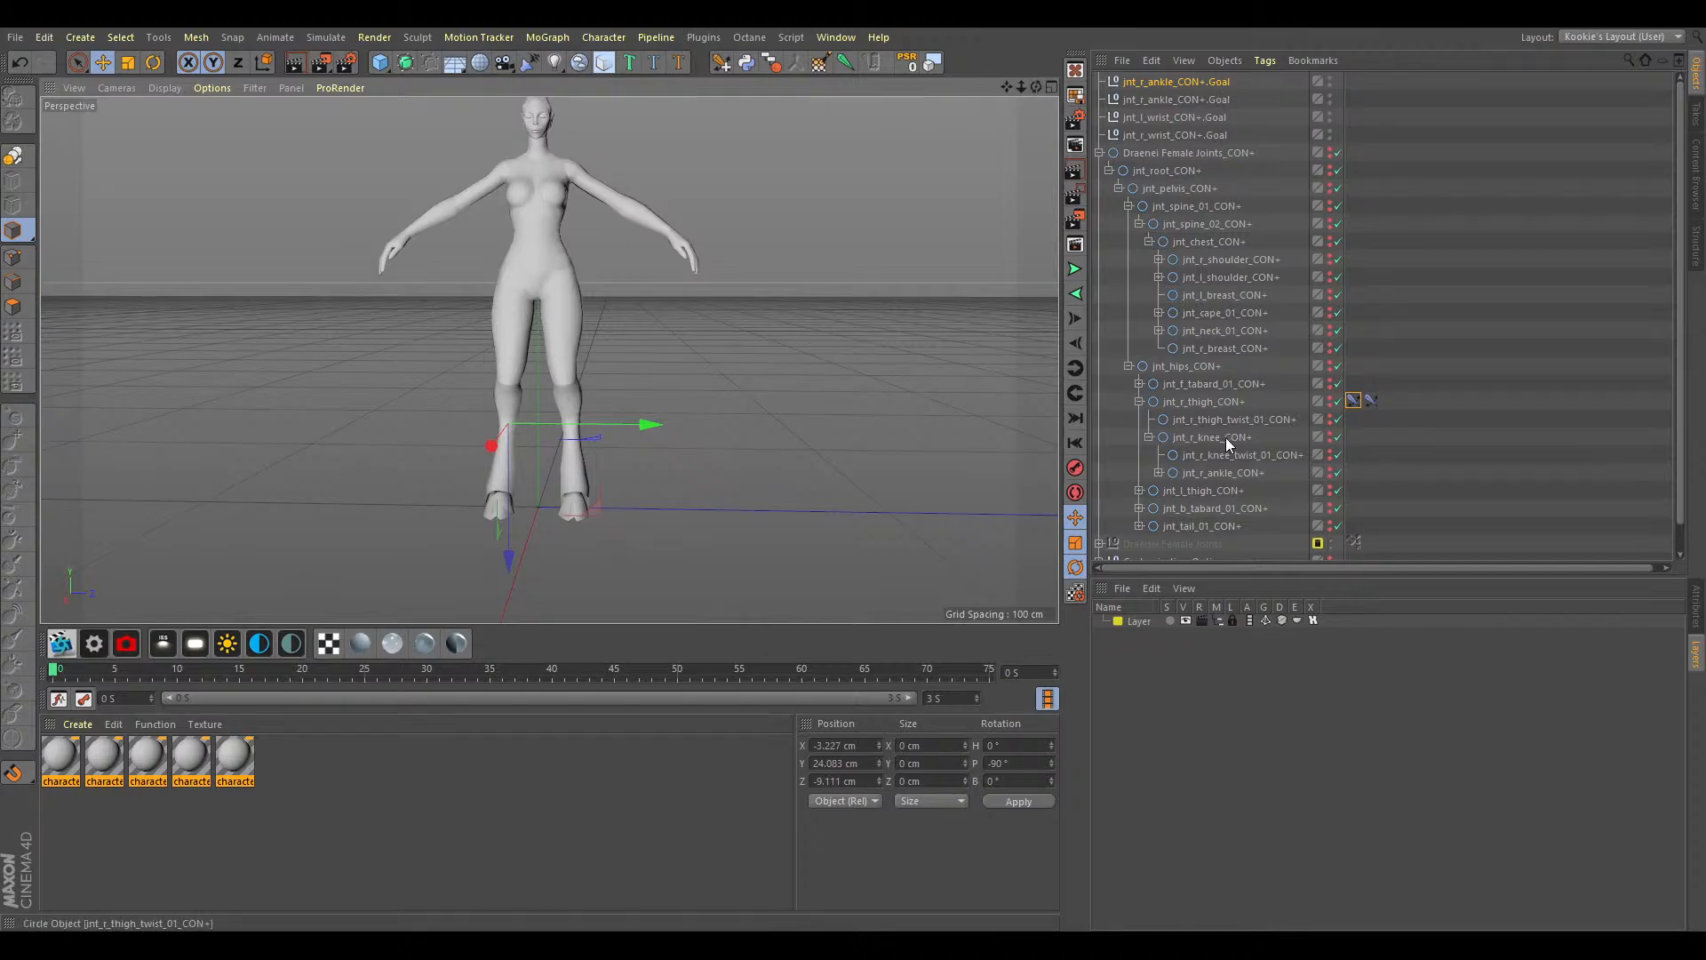
Test-rotate jnt_r_ankle_CON+ around different axes, undoing each rotation.
{"action": "left_click", "coordinate": [1234, 474]}
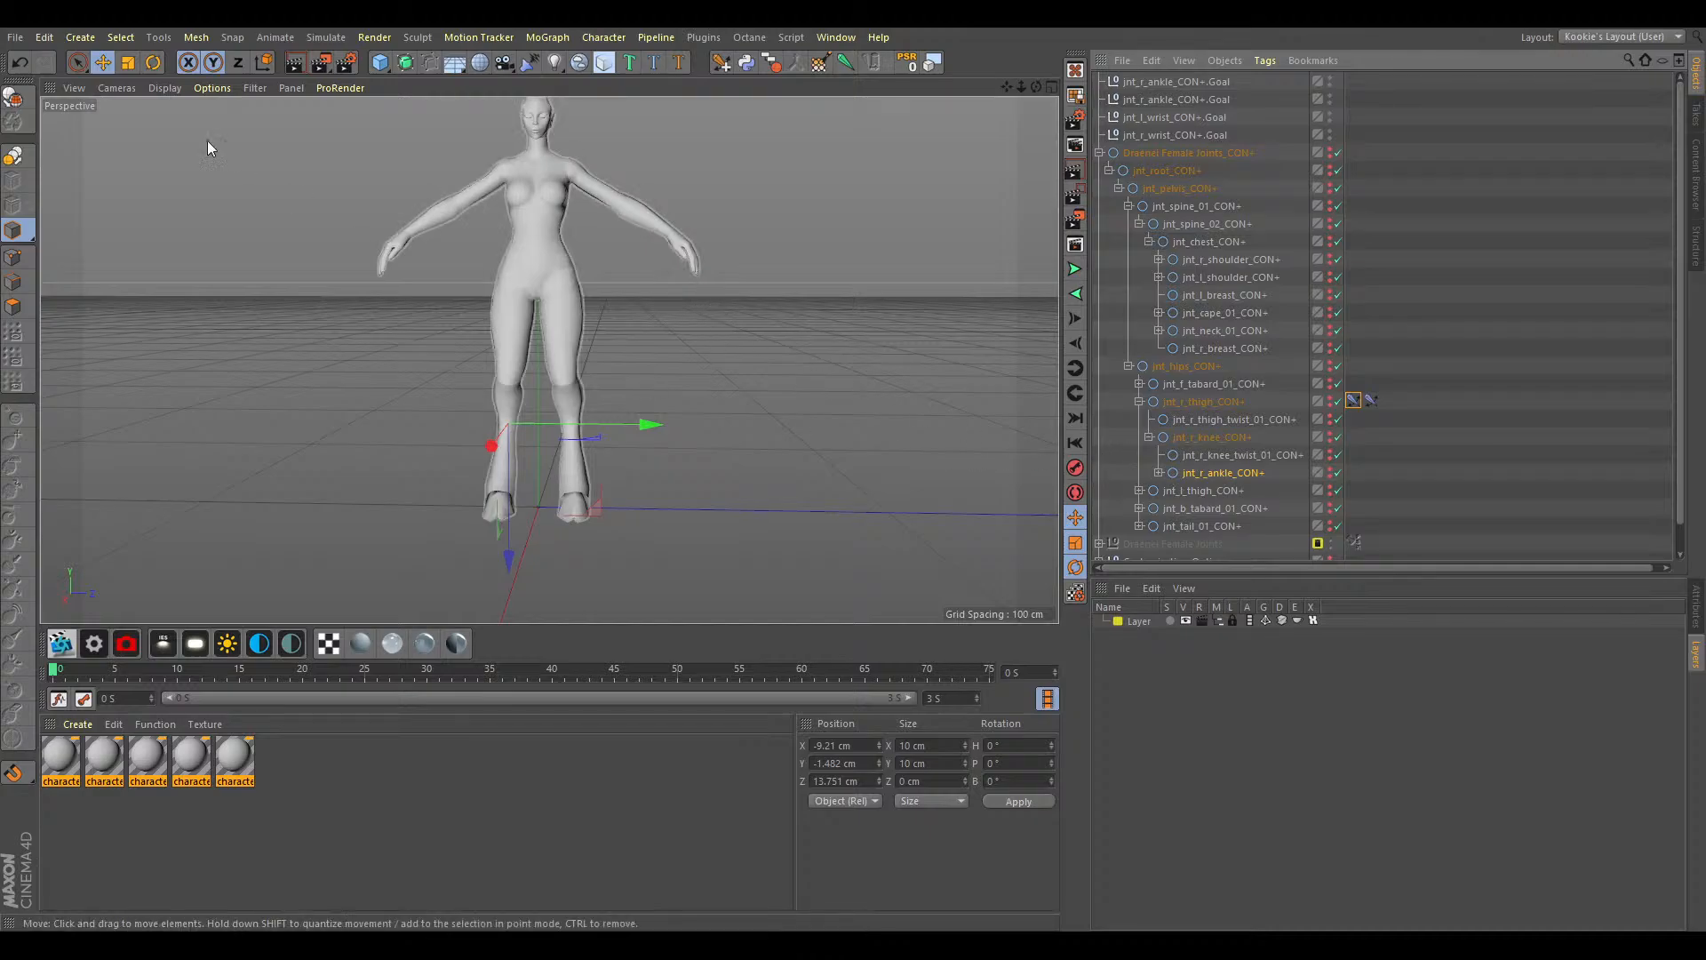
{"action": "key", "text": "r"}
{"action": "scroll", "coordinate": [546, 478], "scroll_direction": "up", "scroll_amount": 3}
{"action": "scroll", "coordinate": [481, 469], "scroll_direction": "up", "scroll_amount": 4}
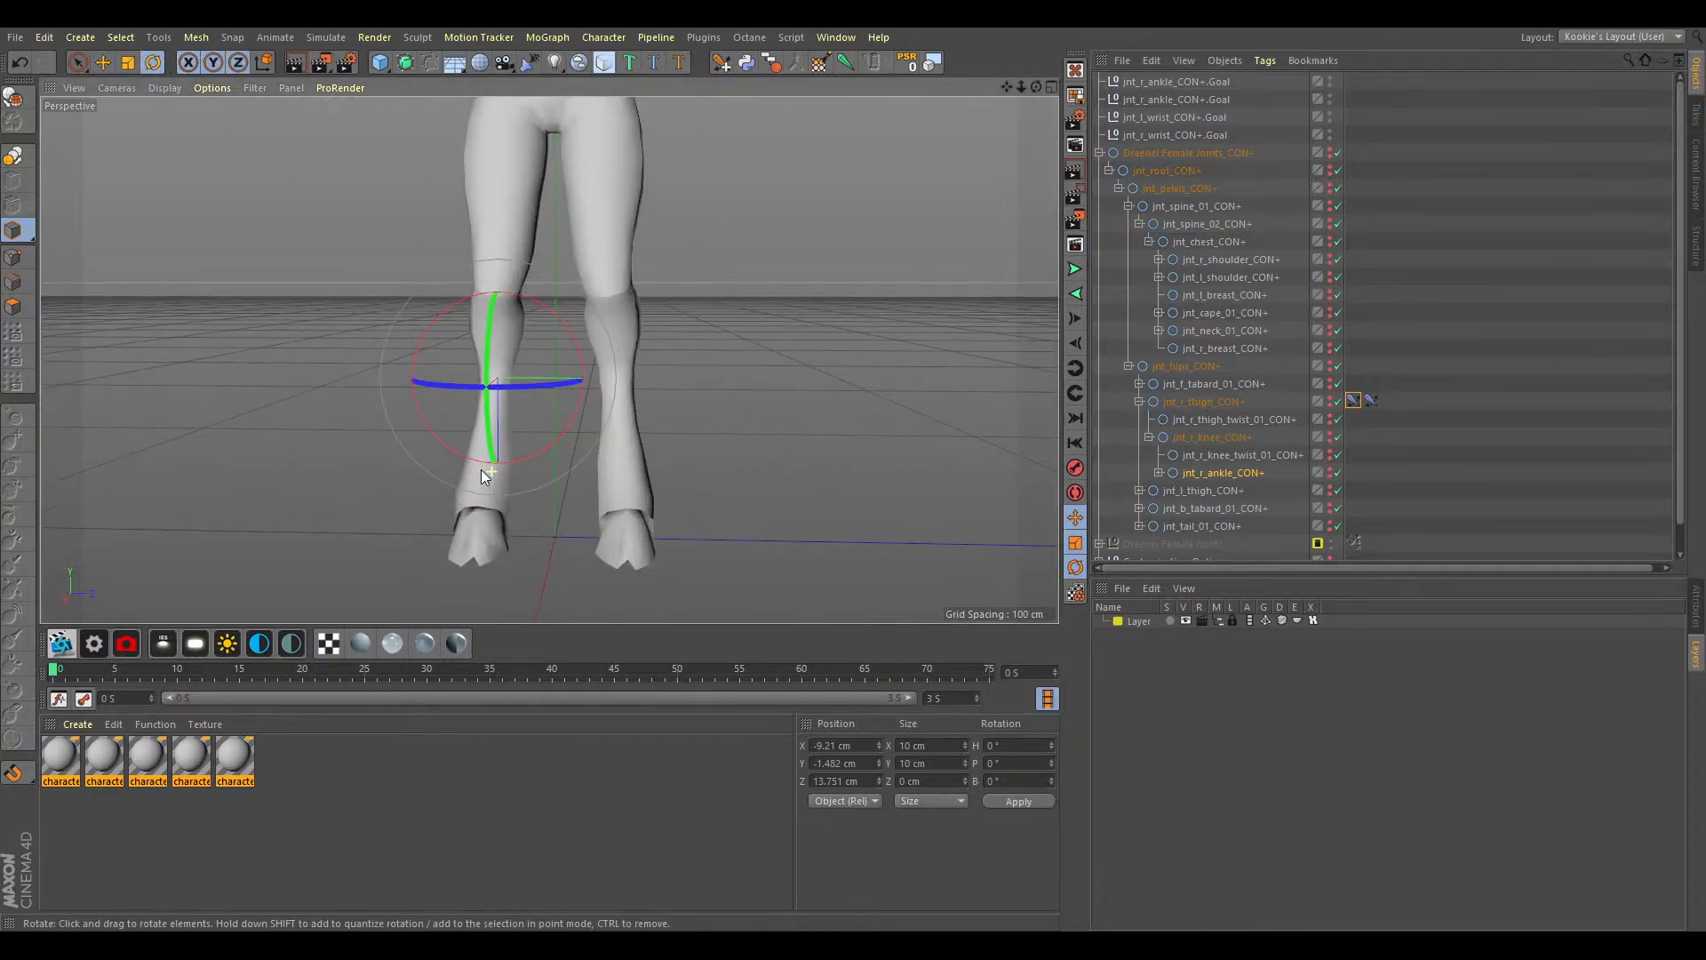
{"action": "mouse_move", "coordinate": [558, 323]}
{"action": "left_mouse_down"}
{"action": "mouse_move", "coordinate": [493, 297]}
{"action": "mouse_move", "coordinate": [578, 317]}
{"action": "left_mouse_up"}
{"action": "key", "text": "ctrl+z"}
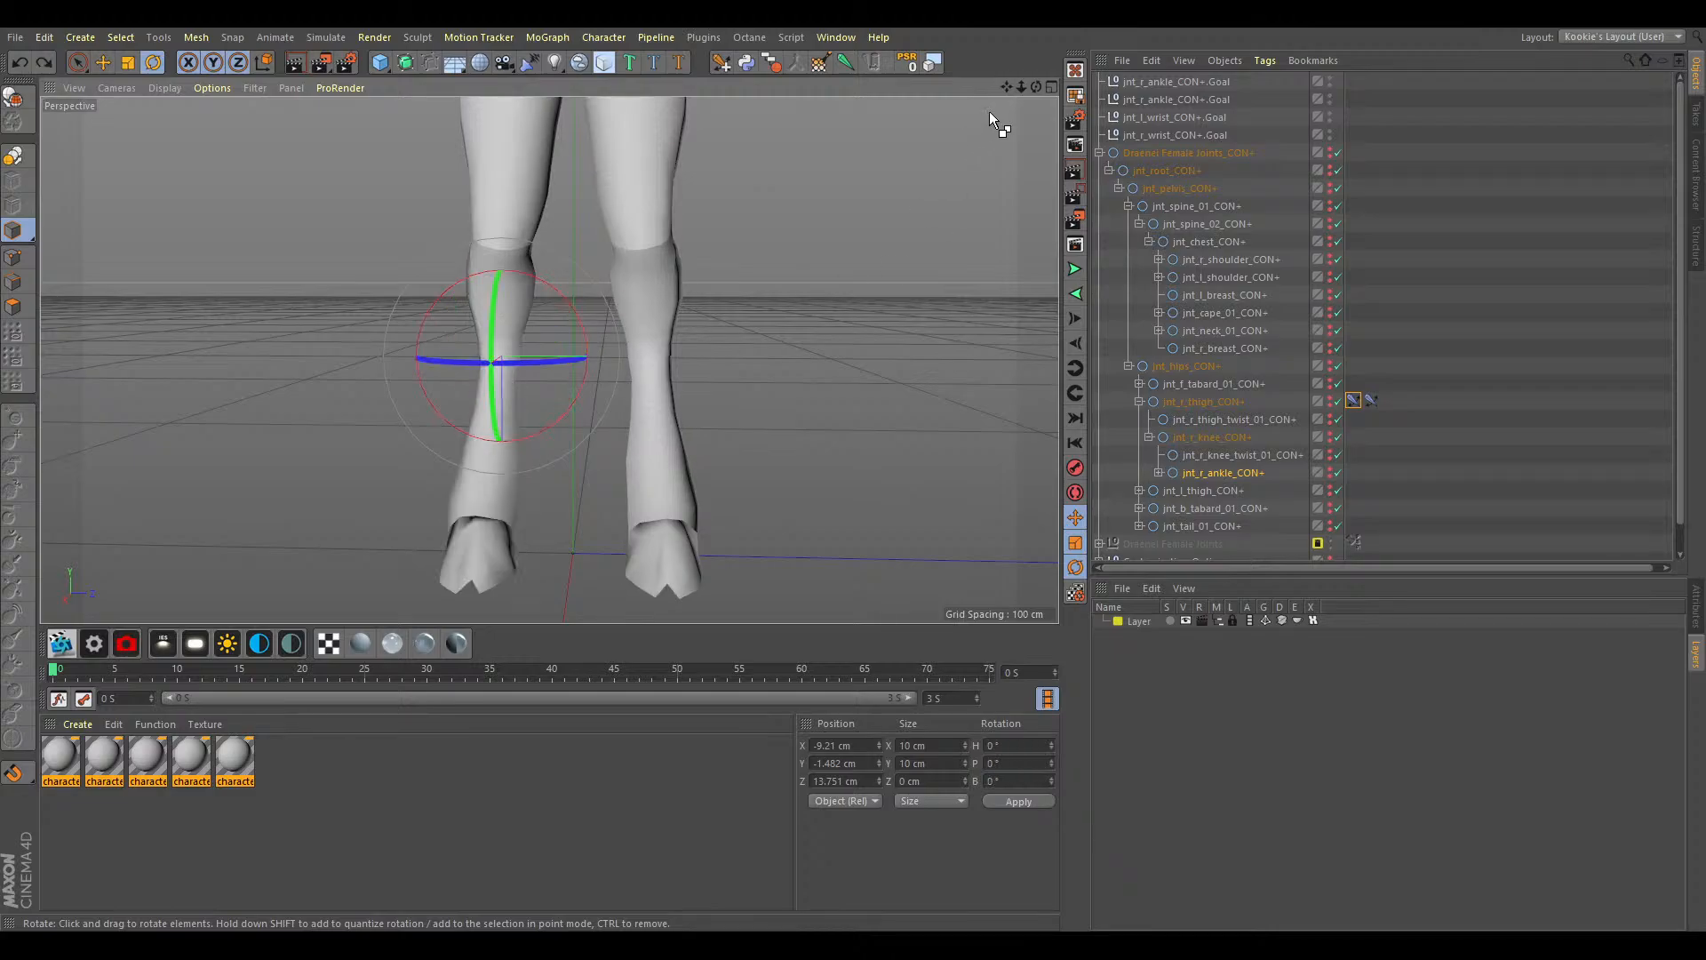
{"action": "left_click_drag", "start_coordinate": [1020, 87], "coordinate": [986, 91]}
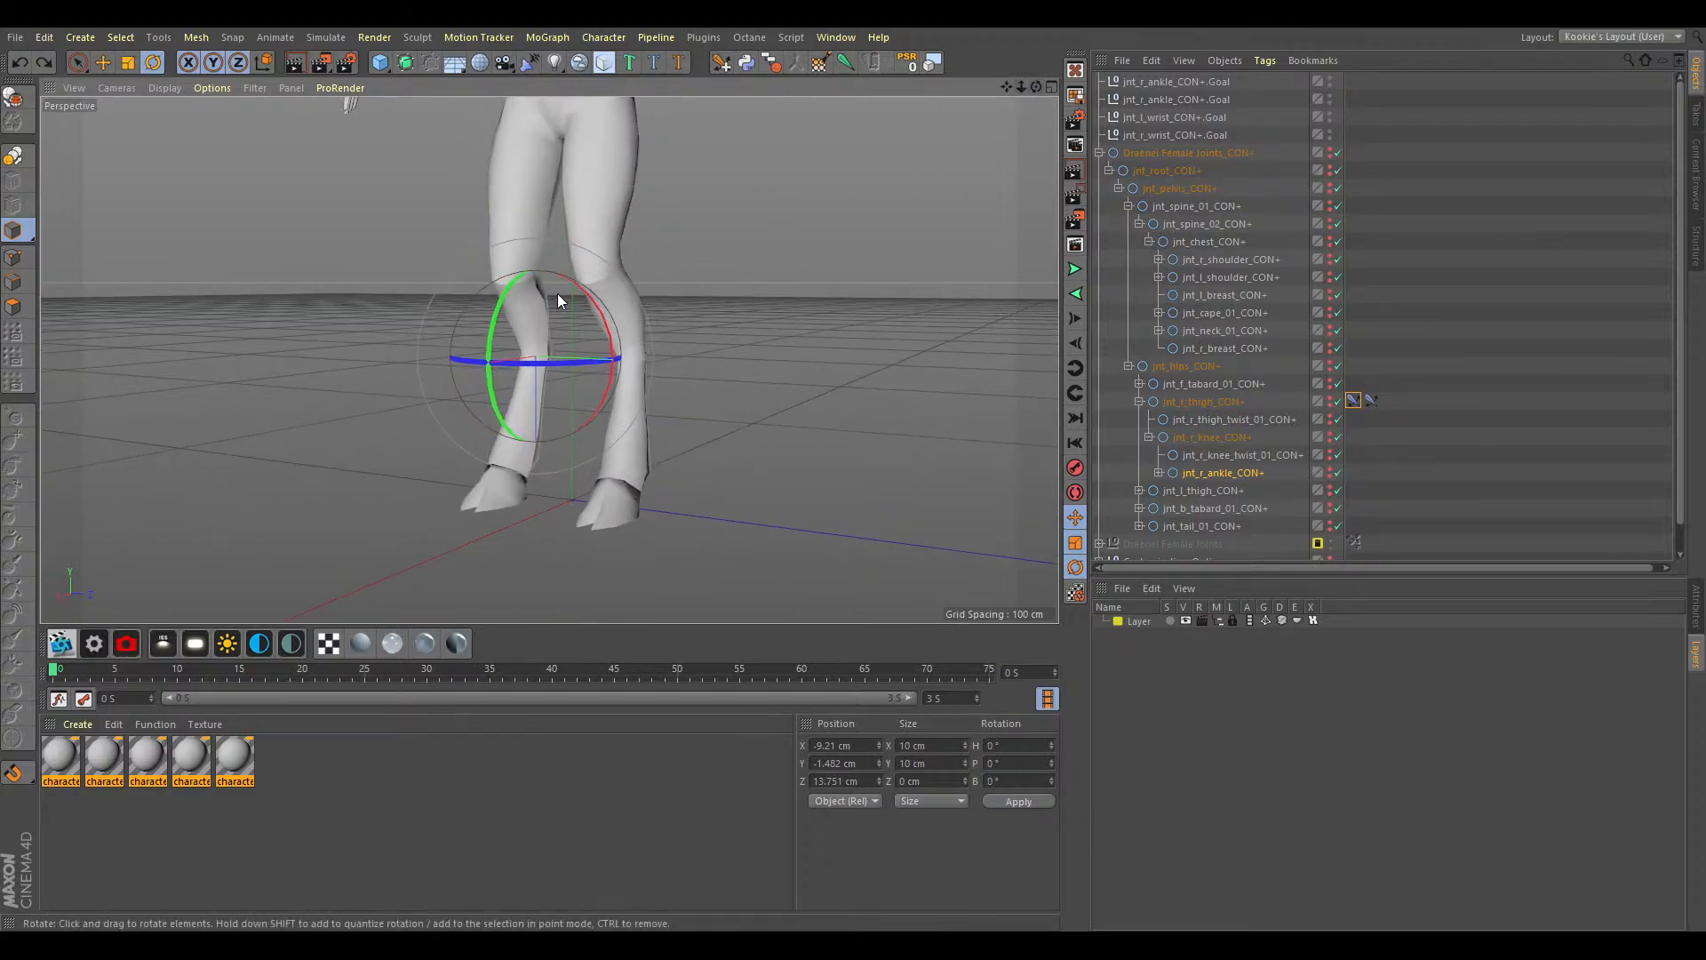
{"action": "left_click_drag", "start_coordinate": [568, 286], "coordinate": [471, 306]}
{"action": "key", "text": "ctrl+z"}
Add Orientation Constraint controller circles for jnt_r_ankle_CON+ and jnt_l_ankle_CON+.
{"action": "mouse_move", "coordinate": [1006, 87]}
{"action": "left_mouse_down"}
{"action": "mouse_move", "coordinate": [1012, 268]}
{"action": "mouse_move", "coordinate": [1001, 188]}
{"action": "mouse_move", "coordinate": [1039, 97]}
{"action": "mouse_move", "coordinate": [1022, 89]}
{"action": "left_mouse_up"}
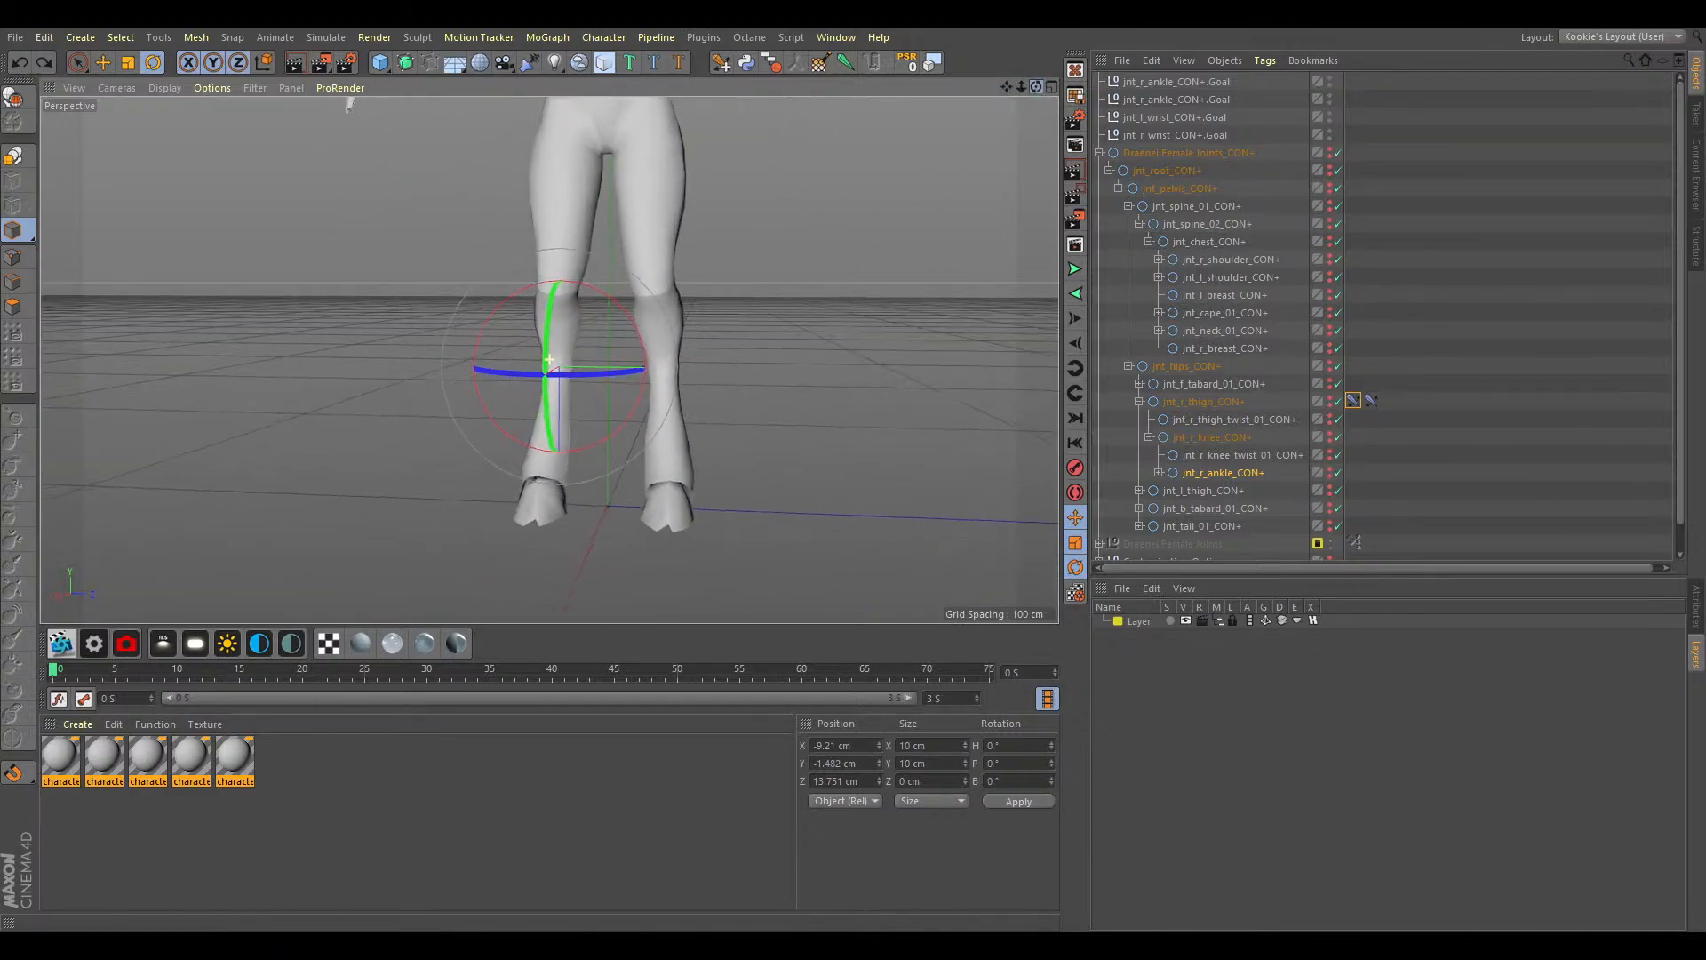
{"action": "left_click", "coordinate": [748, 68]}
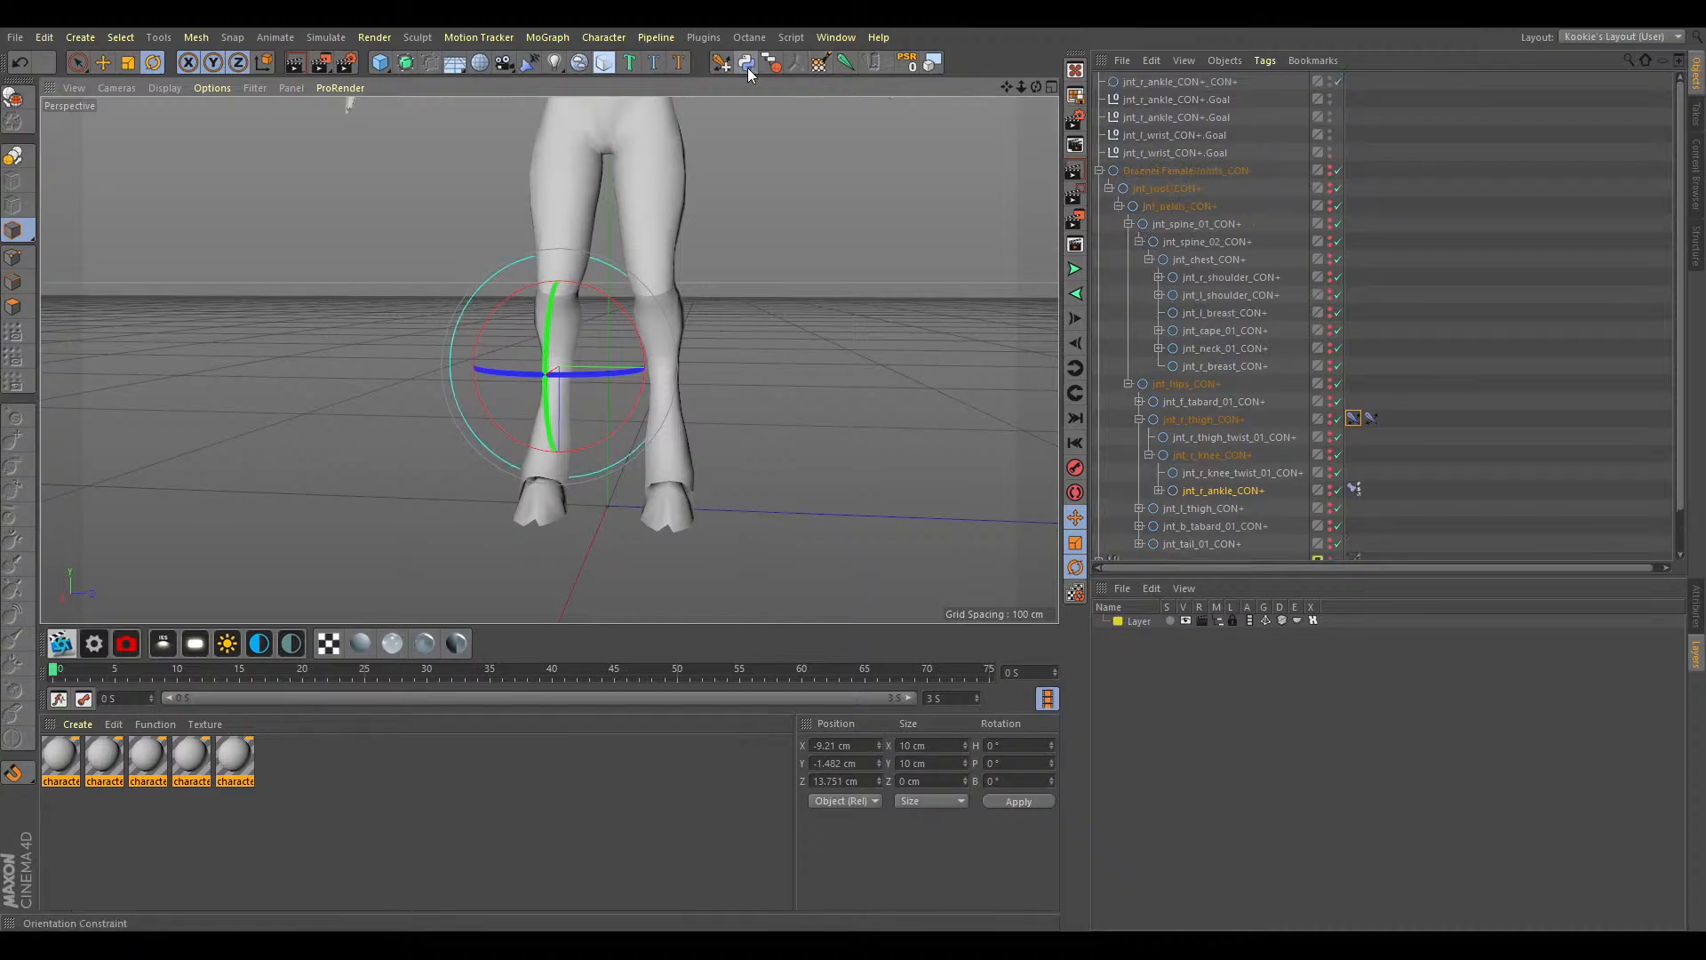
{"action": "left_click", "coordinate": [1139, 418]}
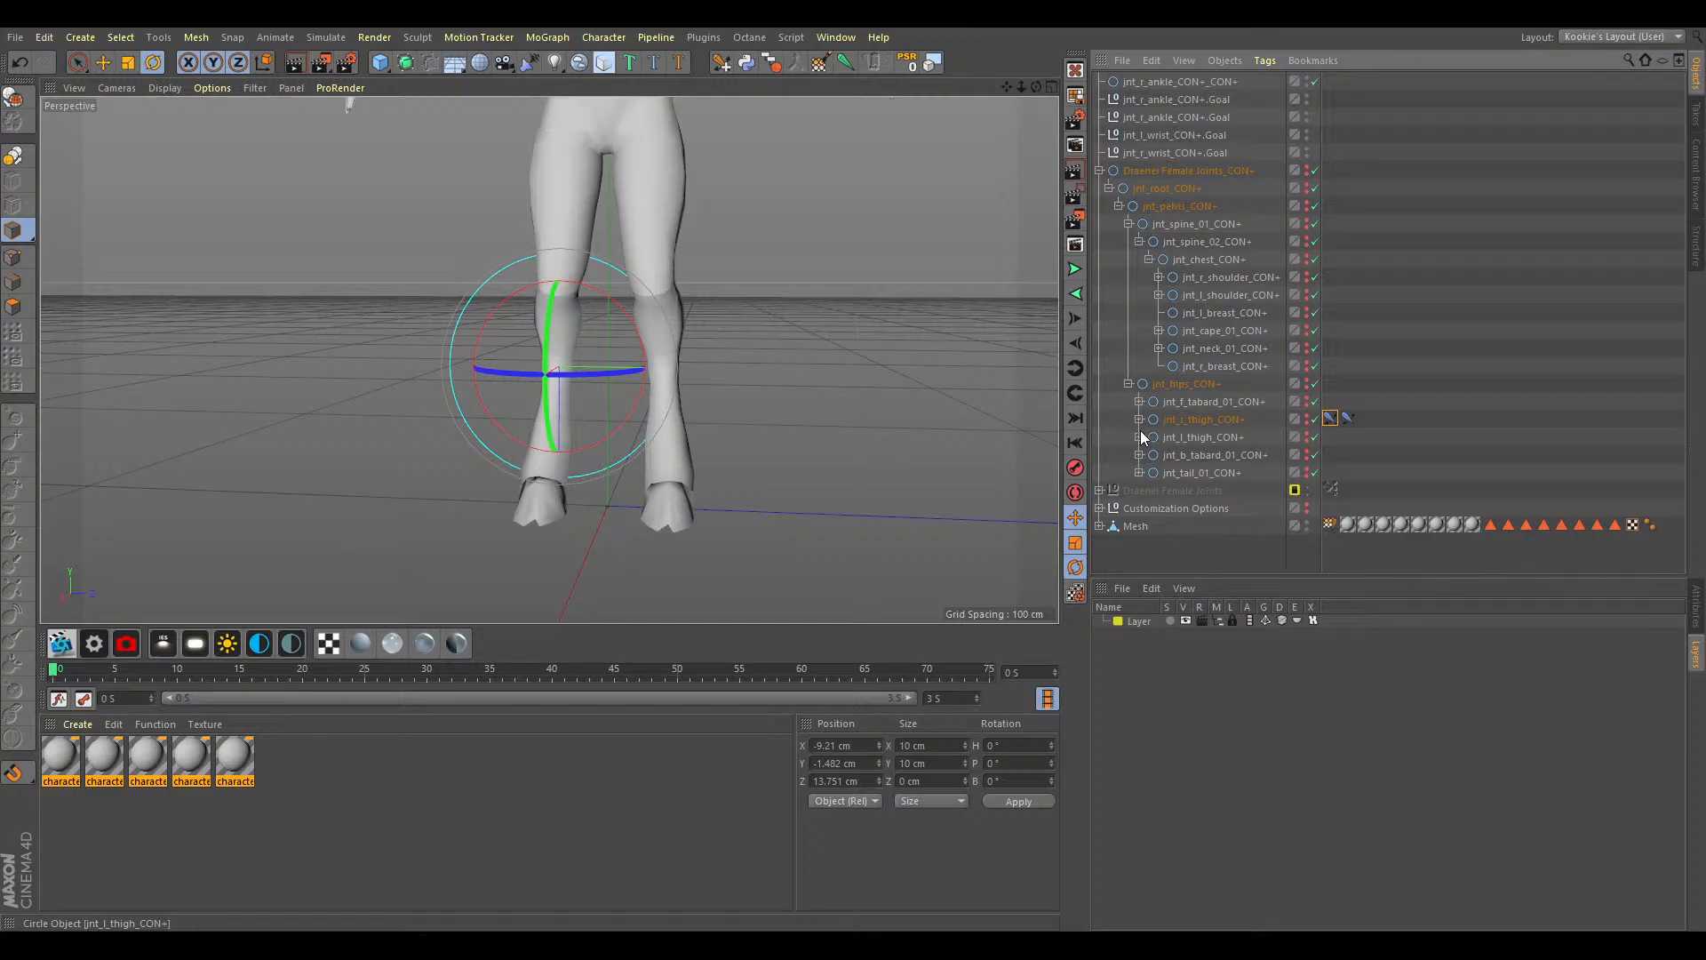
{"action": "left_click", "coordinate": [1138, 436]}
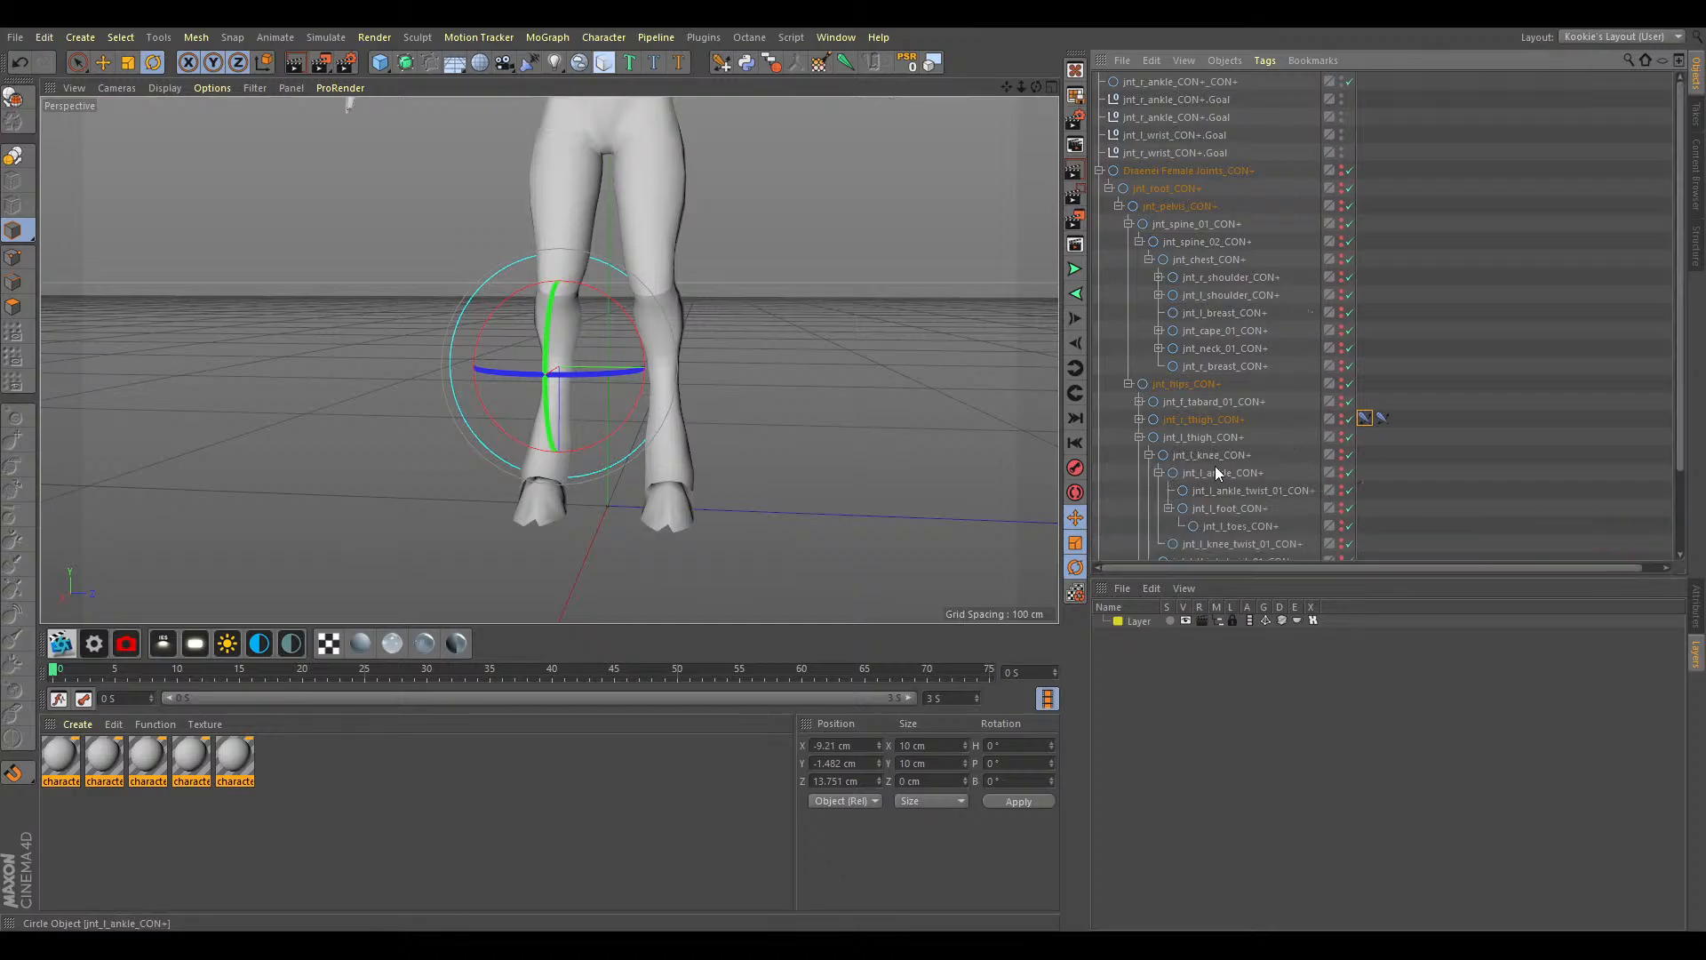
{"action": "left_click", "coordinate": [1213, 472]}
{"action": "left_click", "coordinate": [775, 59]}
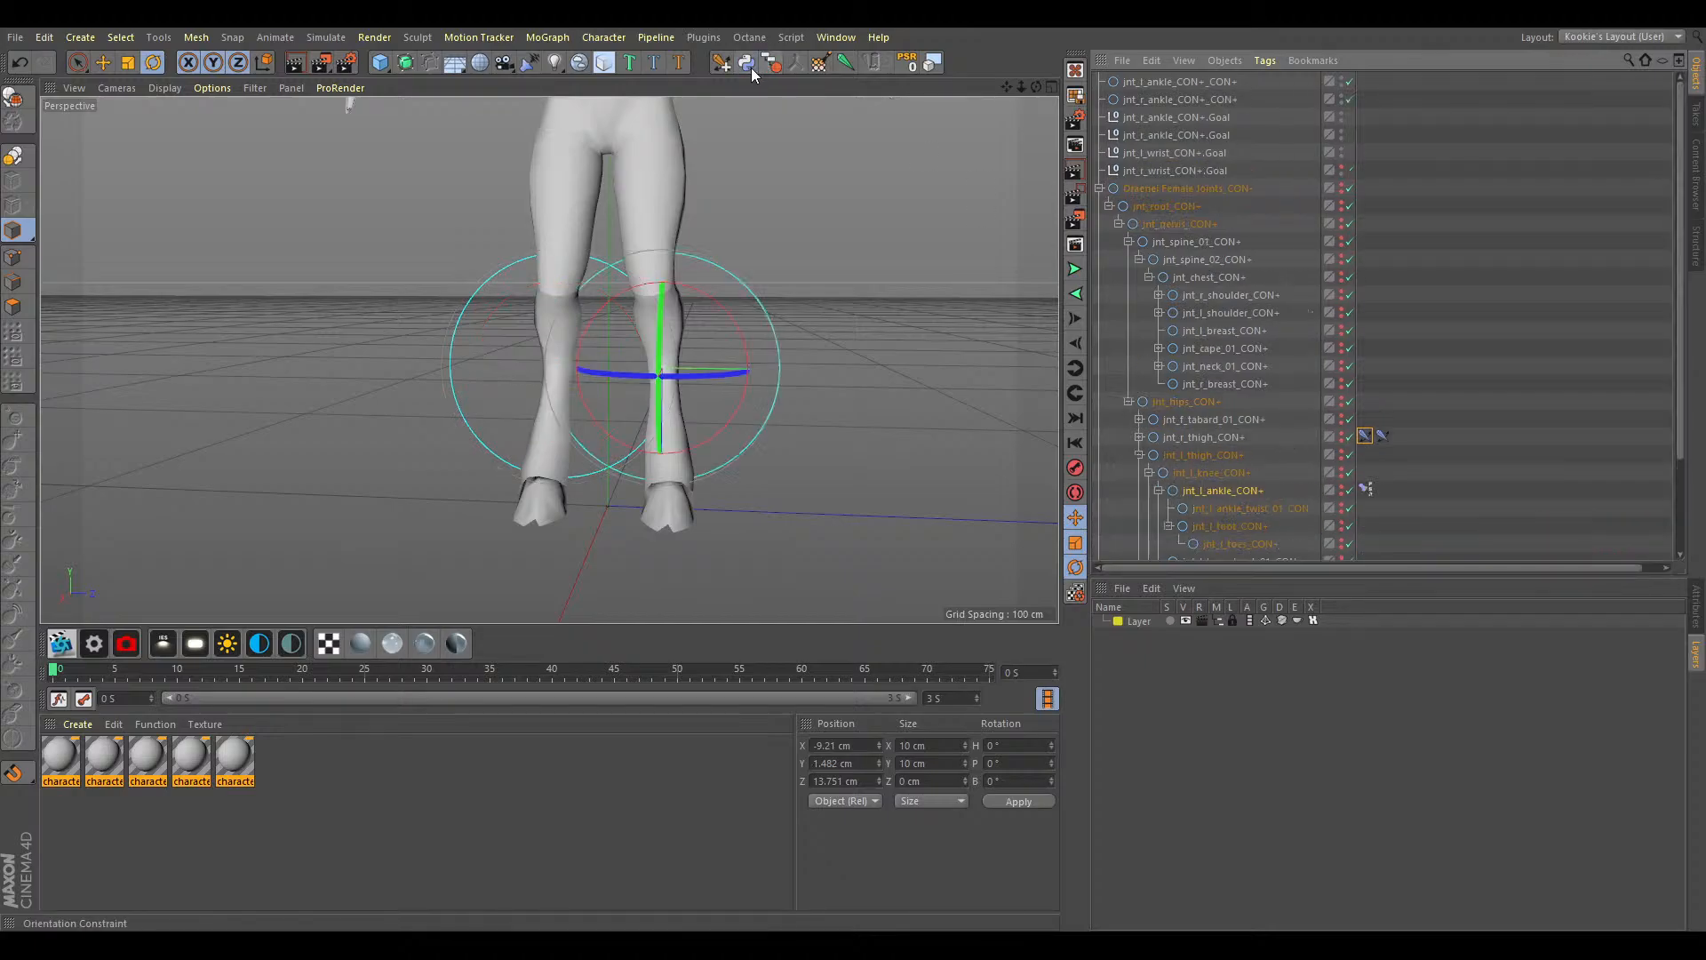
Collapse the hips branch, expand both shoulder branches, and add Orientation Constraint controller circles for jnt_r_wrist_CON+ and jnt_l_wrist_CON+.
{"action": "left_click", "coordinate": [1146, 455]}
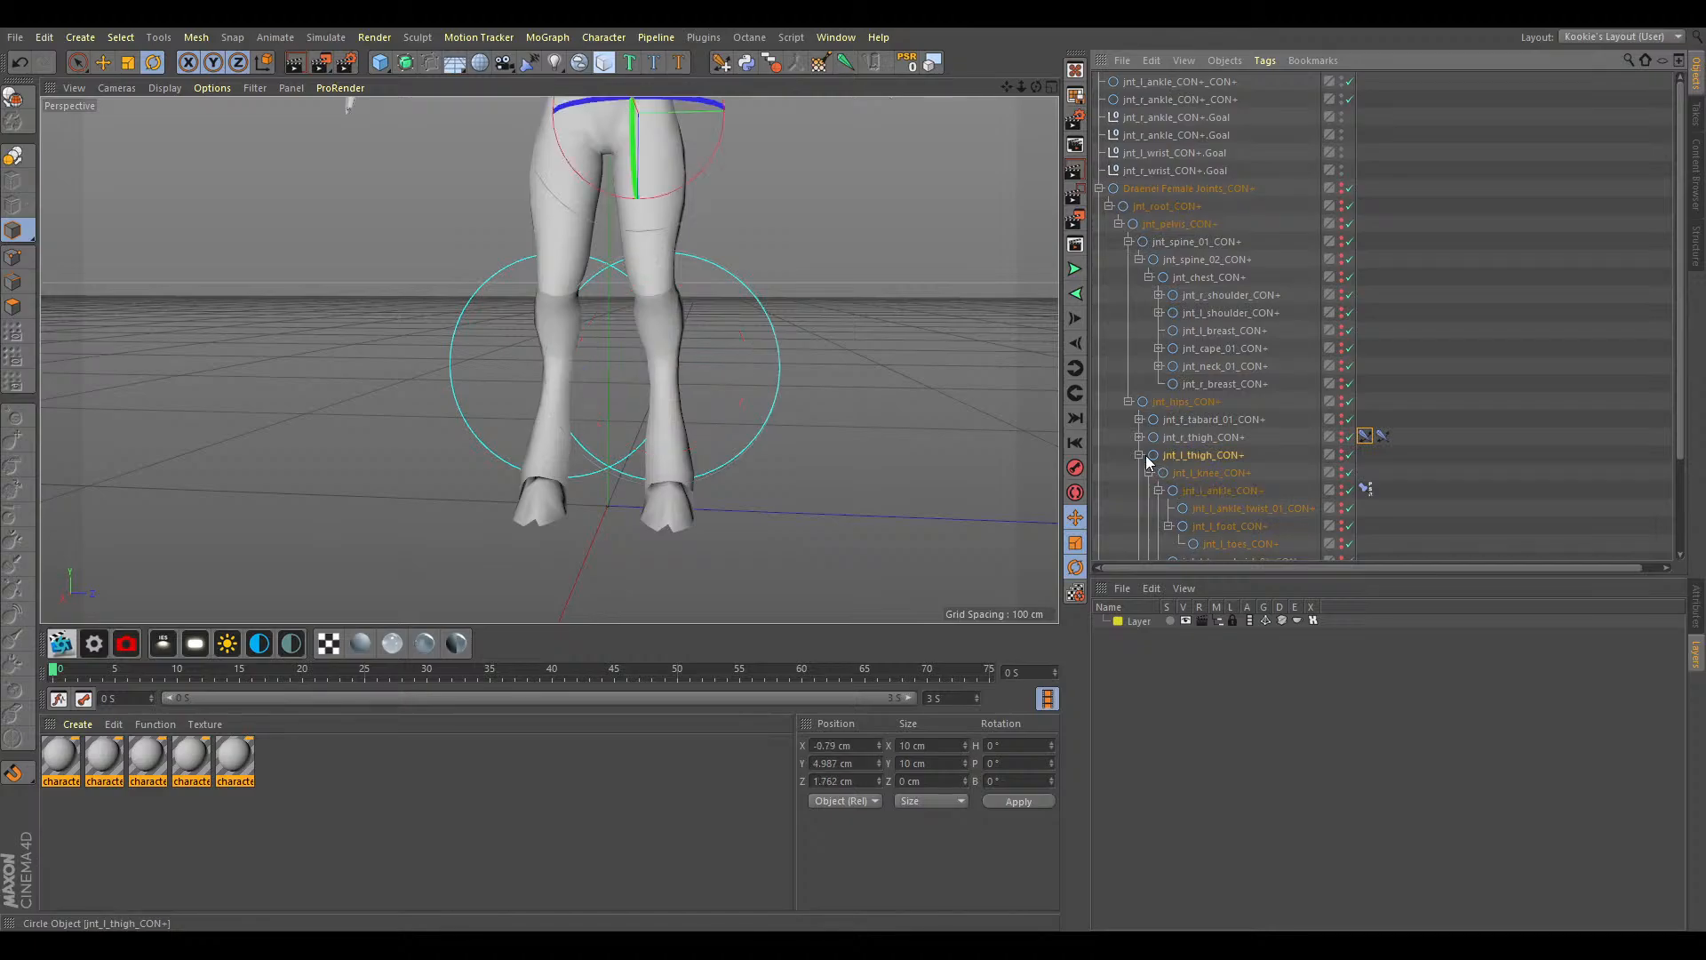
{"action": "left_click", "coordinate": [1128, 401]}
{"action": "left_click", "coordinate": [1158, 294]}
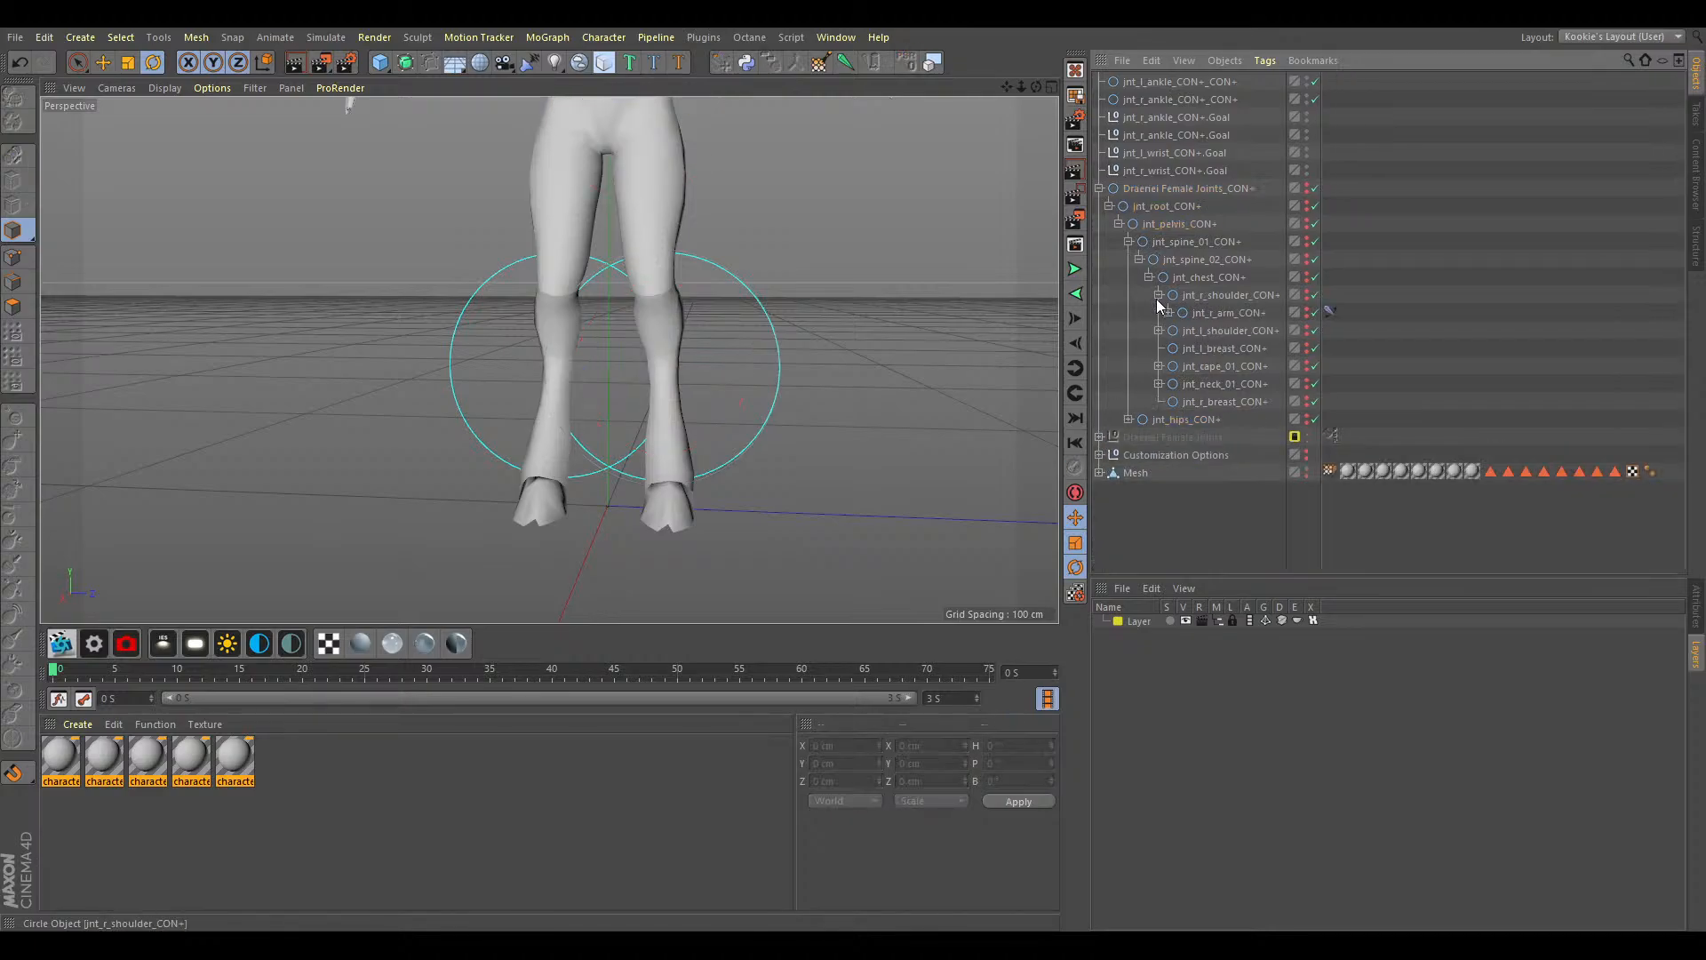
{"action": "left_click", "coordinate": [1168, 312]}
{"action": "left_click", "coordinate": [1220, 383]}
{"action": "left_click", "coordinate": [771, 62]}
{"action": "left_click", "coordinate": [1158, 454]}
{"action": "left_click", "coordinate": [1223, 511]}
{"action": "left_click", "coordinate": [741, 69]}
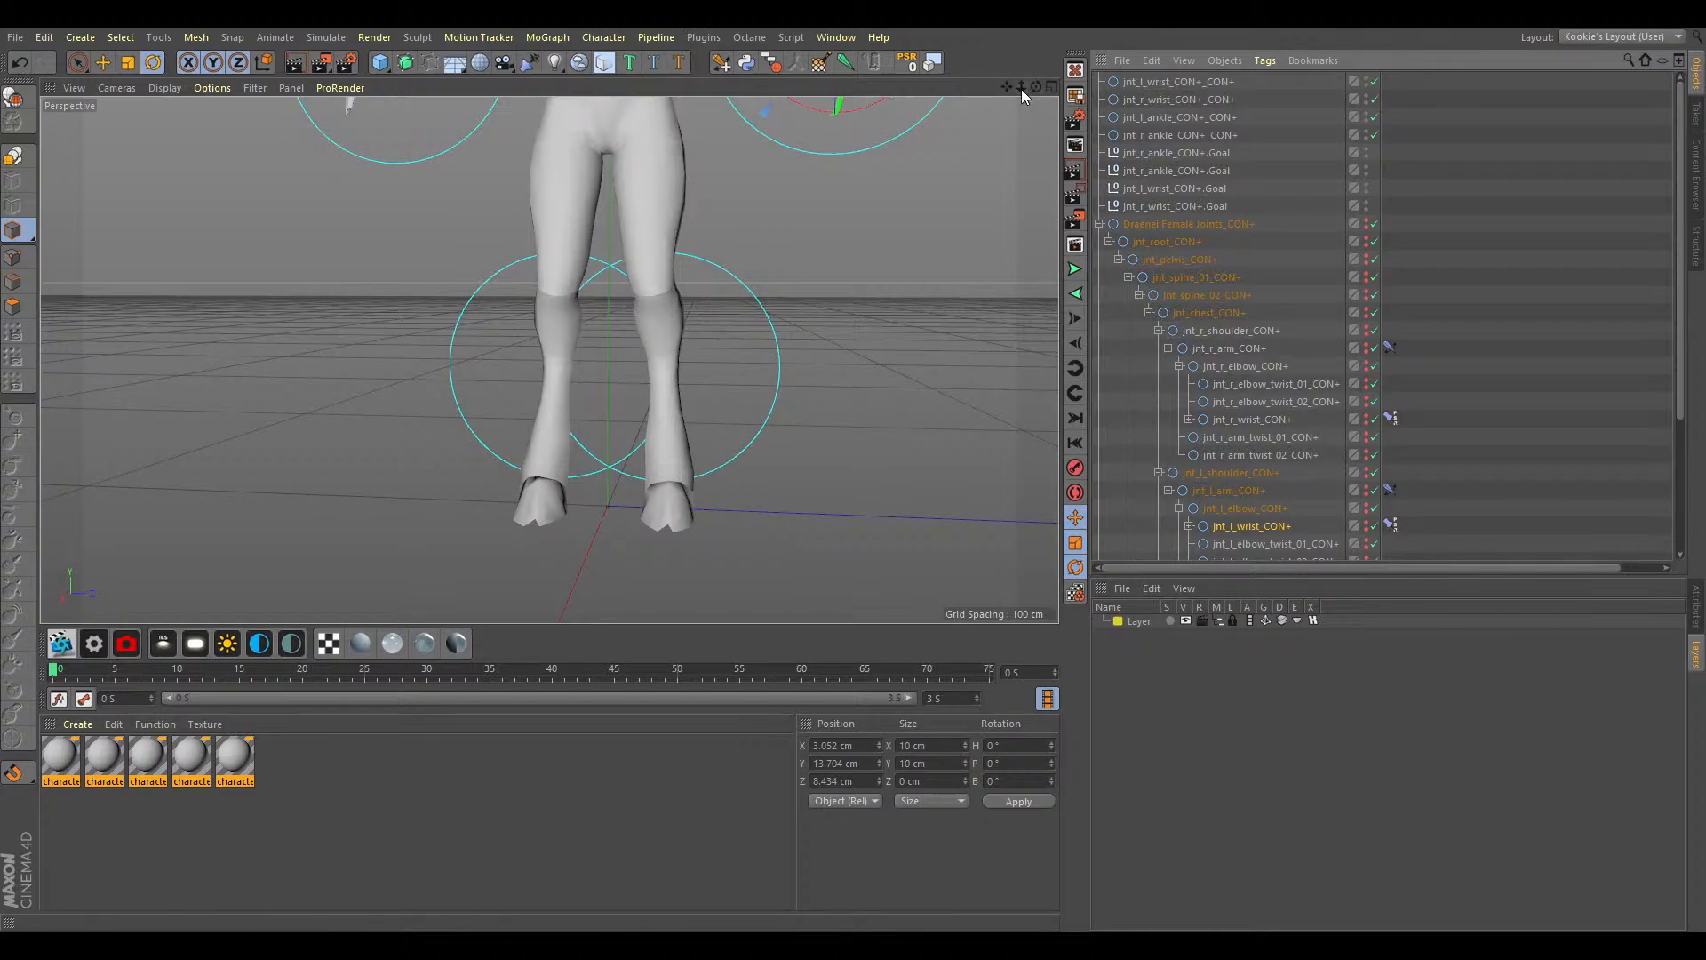
Frame the full body and parent the upper jnt_r_ankle_CON+.Goal under the jnt_r_ankle_CON+_CON+ circle.
{"action": "left_click_drag", "start_coordinate": [1021, 88], "coordinate": [986, 107]}
{"action": "middle_click_drag", "start_coordinate": [933, 134], "coordinate": [957, 213], "text": "alt"}
{"action": "right_click_drag", "start_coordinate": [957, 214], "coordinate": [958, 157], "text": "alt"}
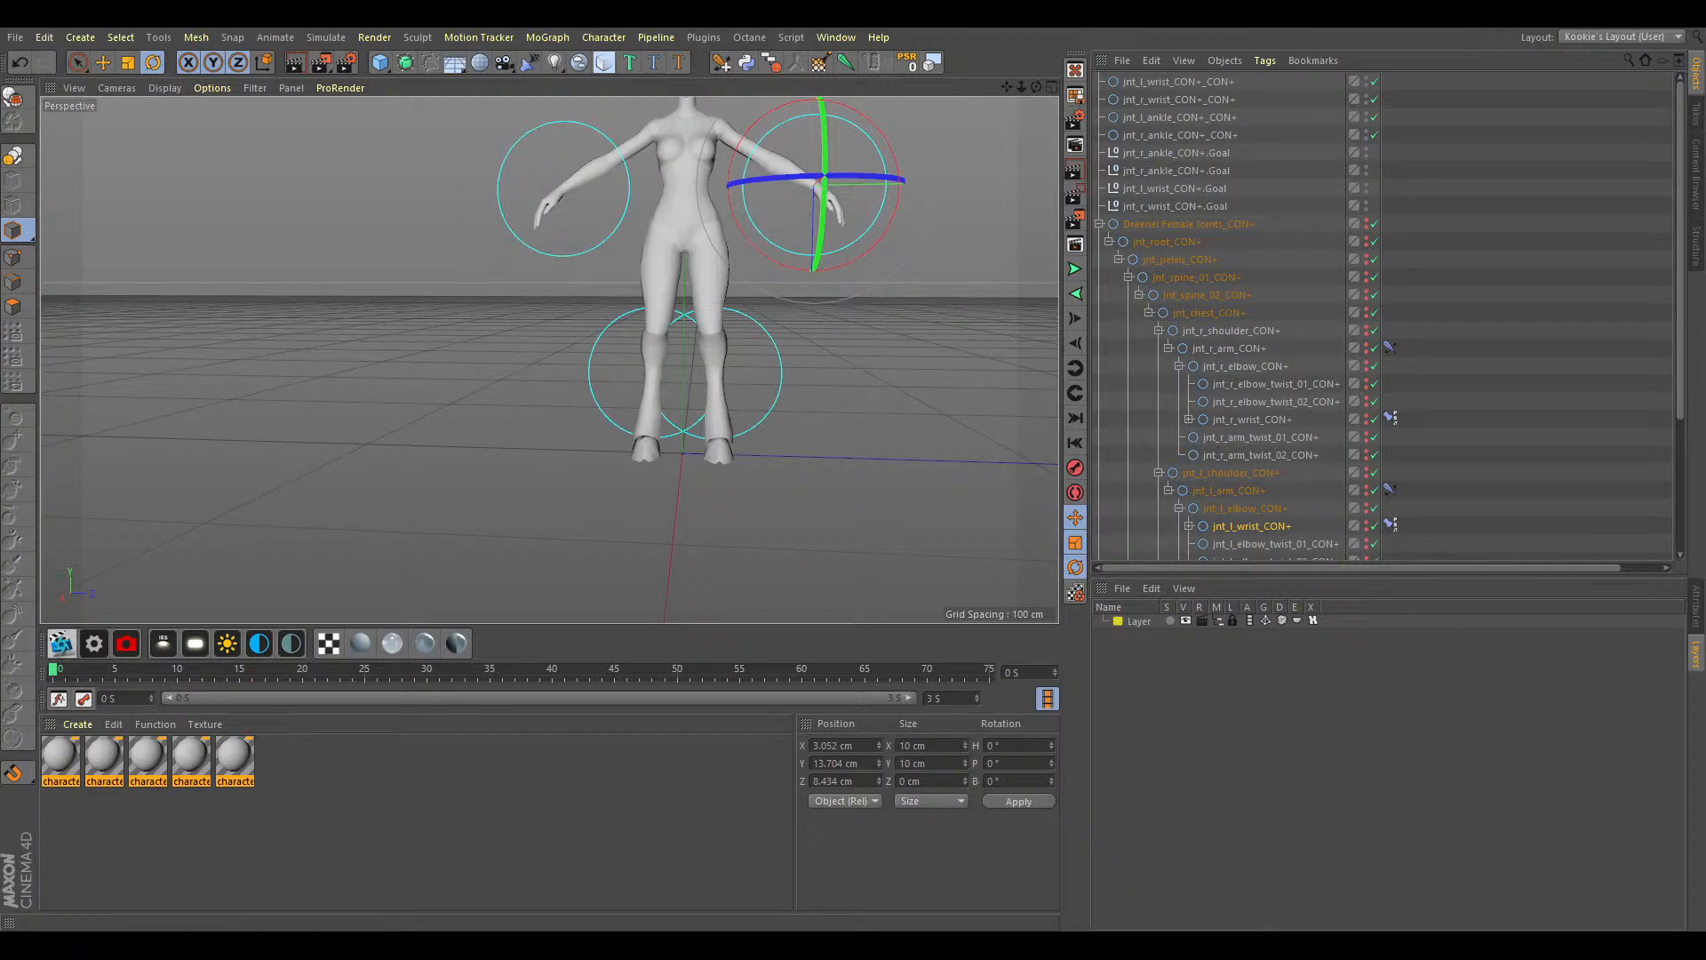
{"action": "middle_click_drag", "start_coordinate": [621, 331], "coordinate": [543, 367], "text": "alt"}
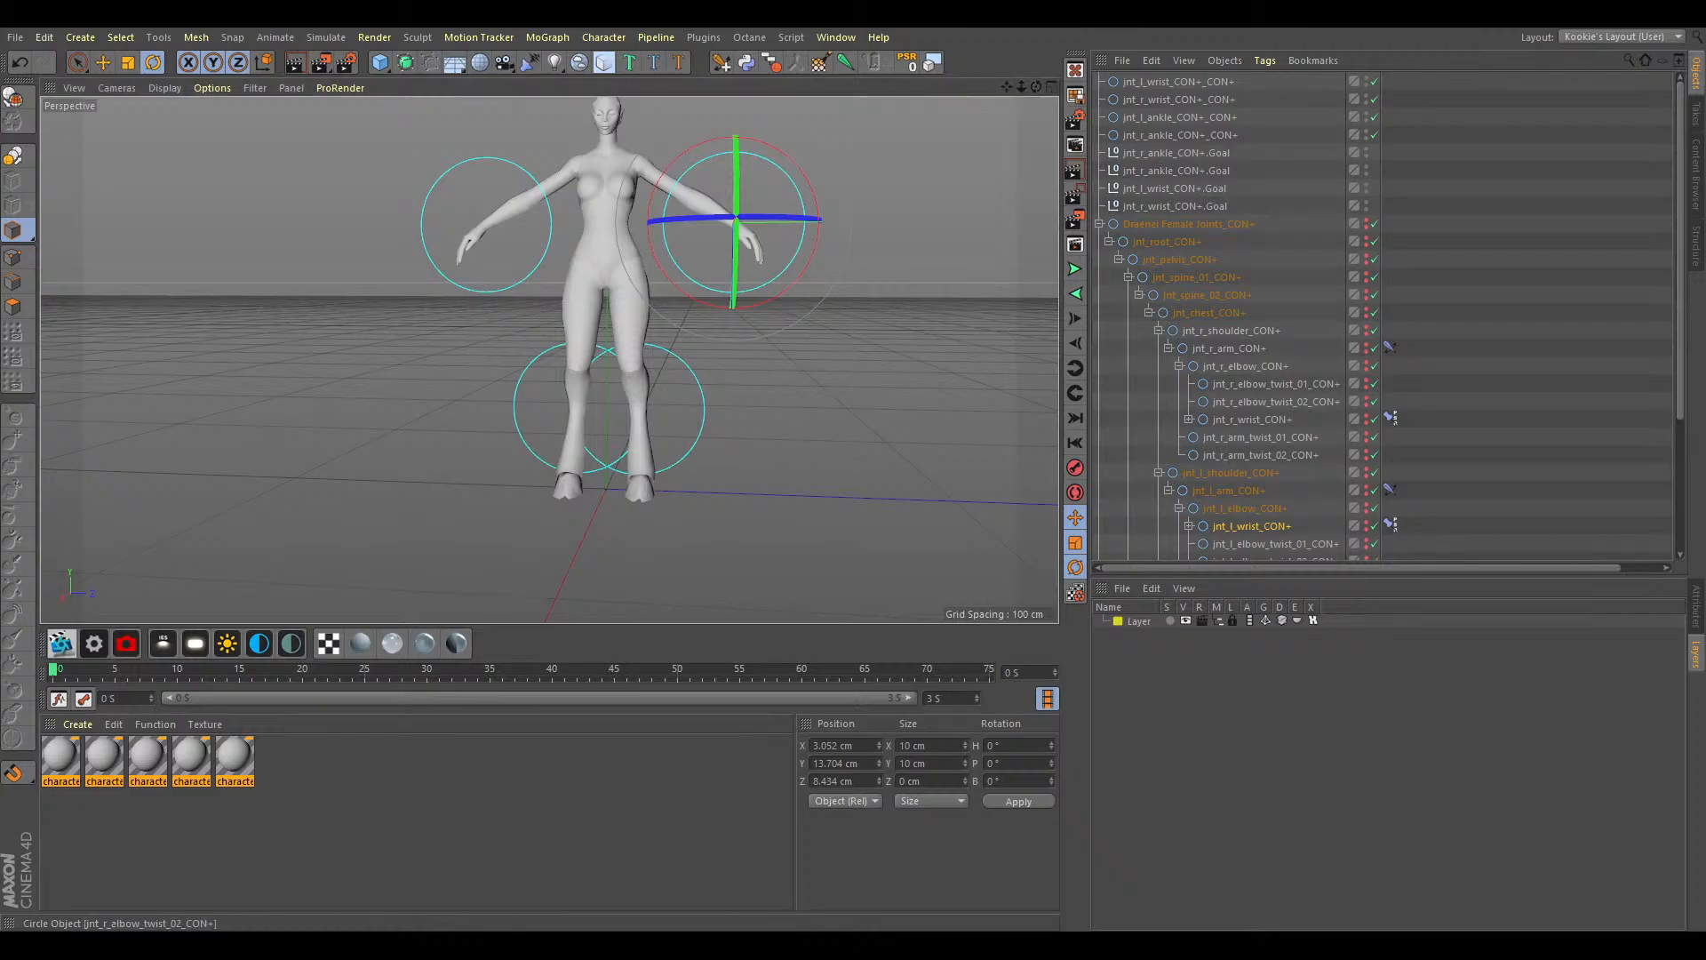
{"action": "left_click", "coordinate": [1181, 135]}
{"action": "left_click_drag", "start_coordinate": [1007, 92], "coordinate": [1042, 105]}
{"action": "left_click", "coordinate": [1197, 153]}
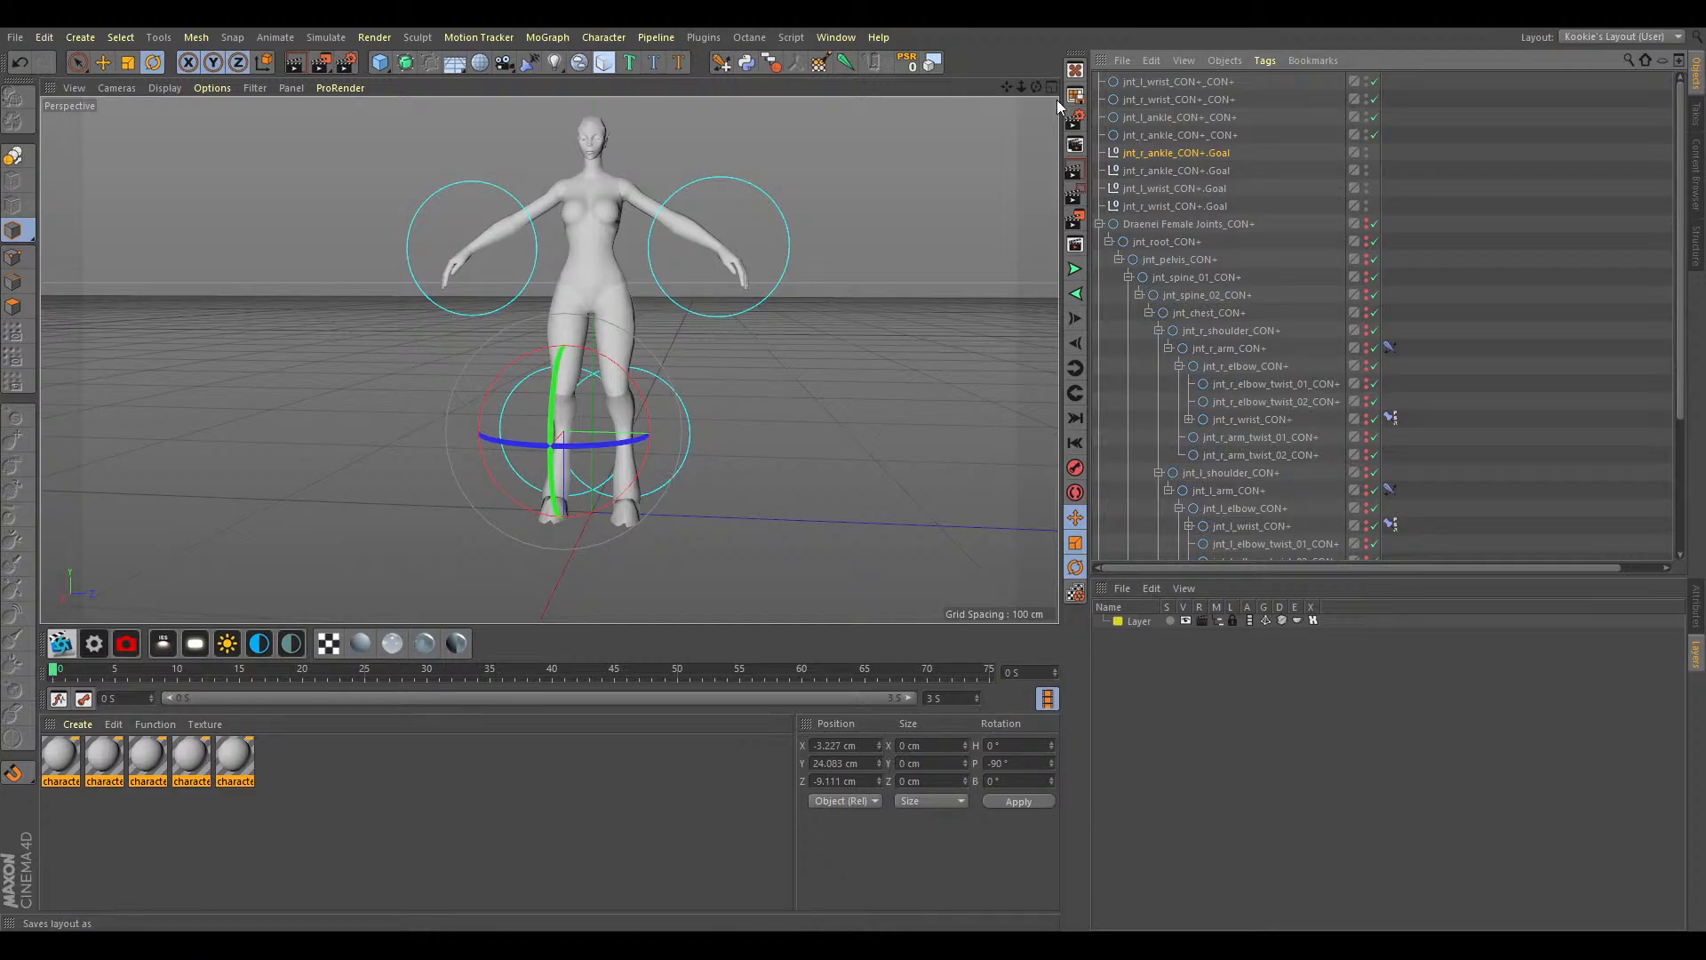
{"action": "left_click_drag", "start_coordinate": [1036, 85], "coordinate": [1022, 87]}
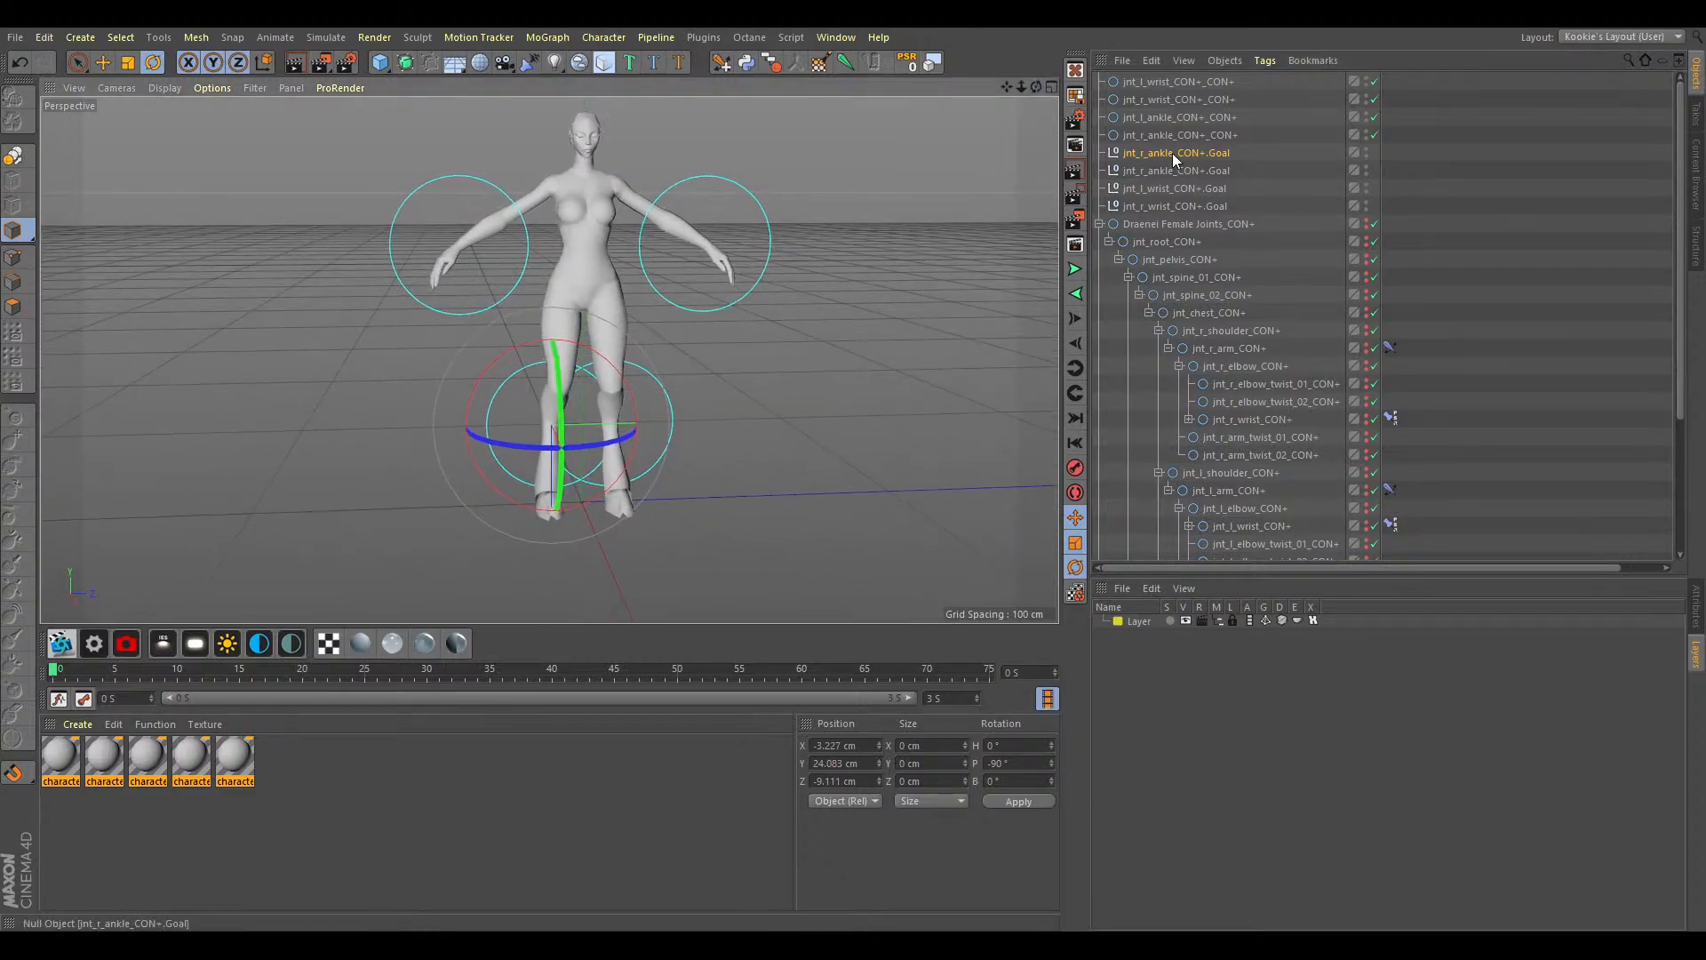
{"action": "left_click_drag", "start_coordinate": [1171, 153], "coordinate": [1168, 144]}
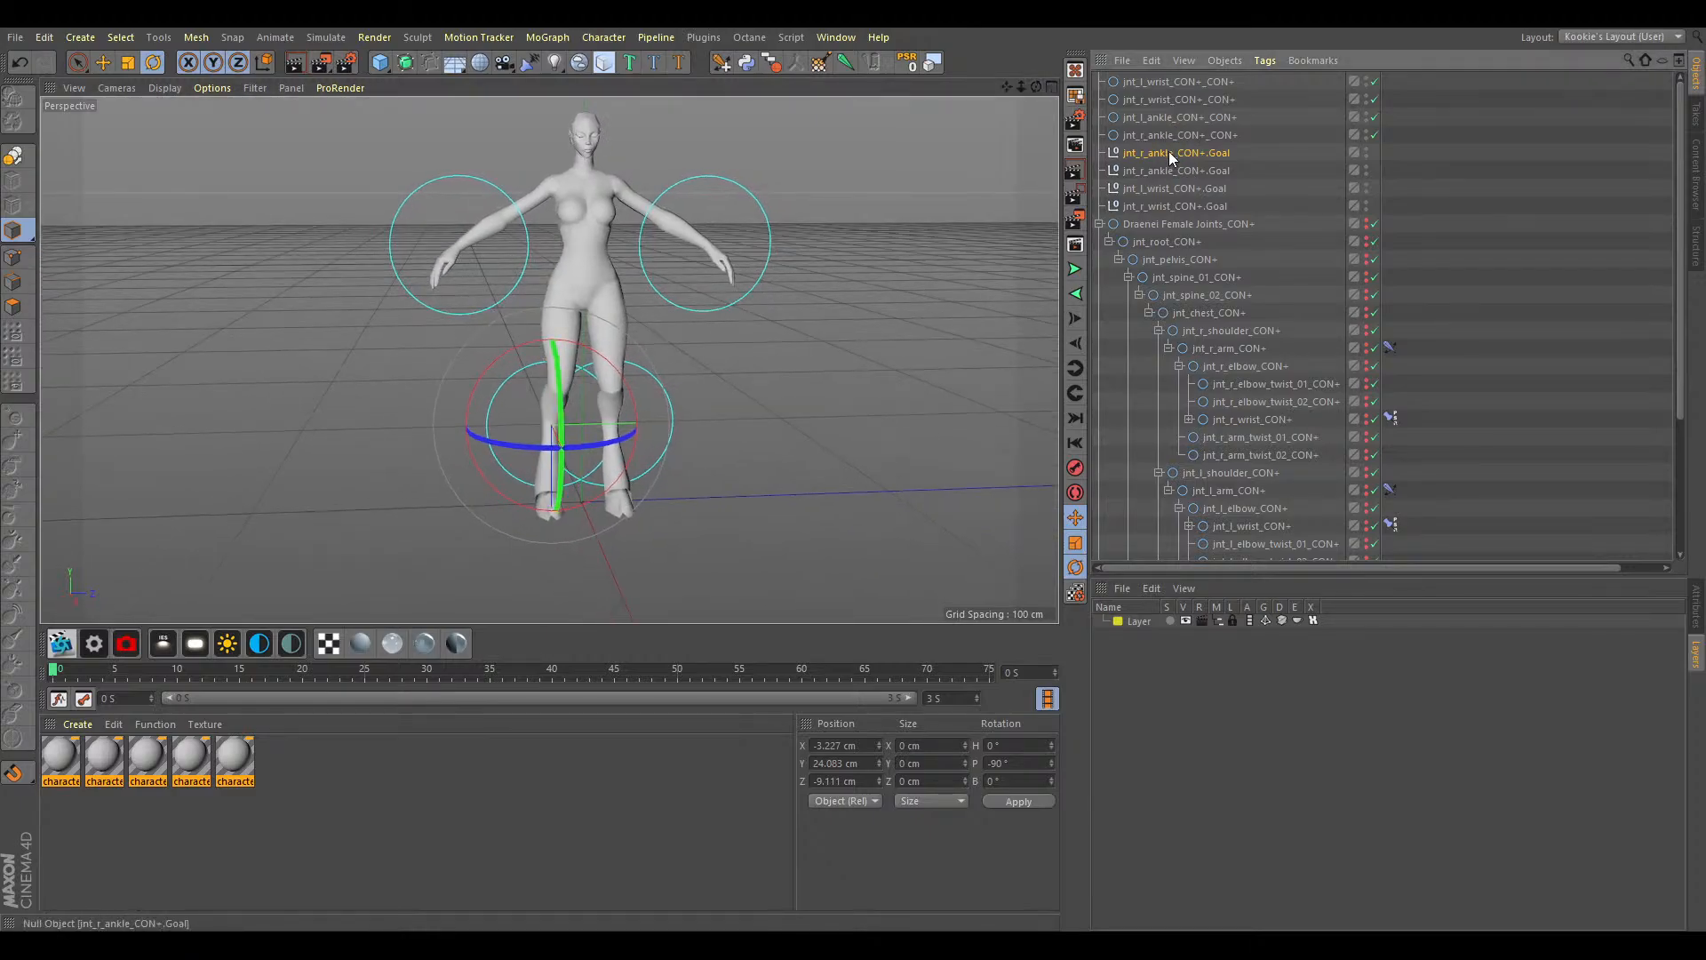
{"action": "left_click_drag", "start_coordinate": [1164, 132], "coordinate": [1164, 133]}
{"action": "left_click", "coordinate": [1164, 134]}
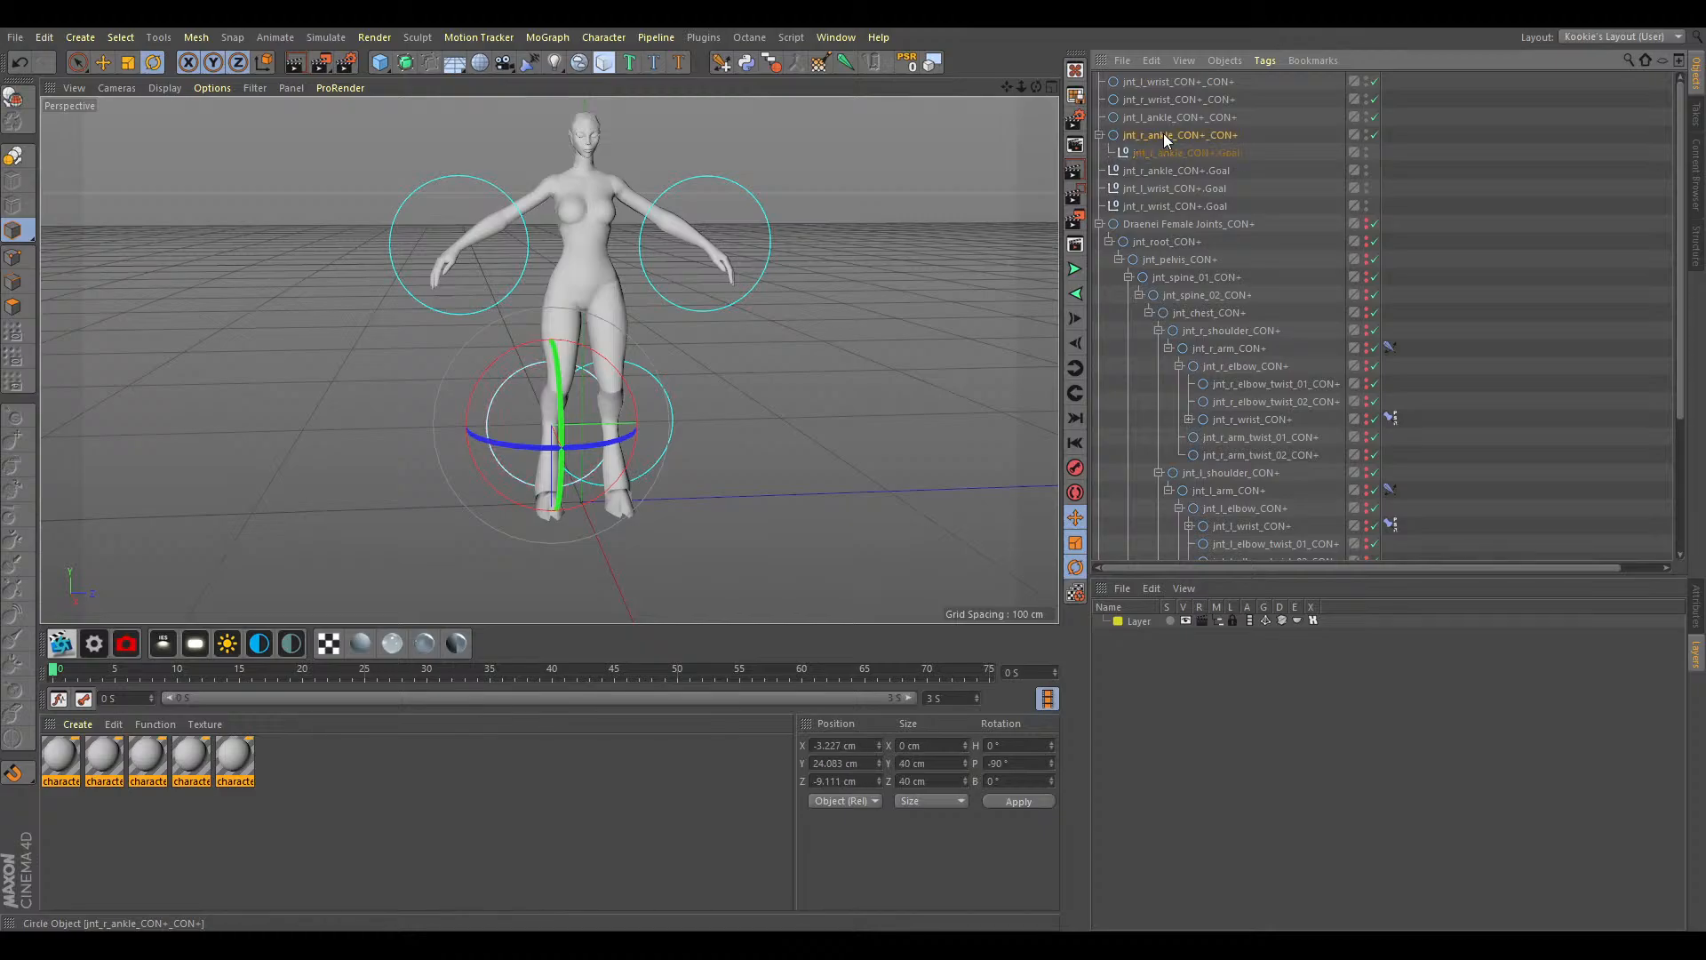
Test-rotate and test-move the jnt_r_ankle_CON+_CON+ circle, undoing each change.
{"action": "left_click_drag", "start_coordinate": [578, 367], "coordinate": [542, 319]}
{"action": "key", "text": "ctrl+z"}
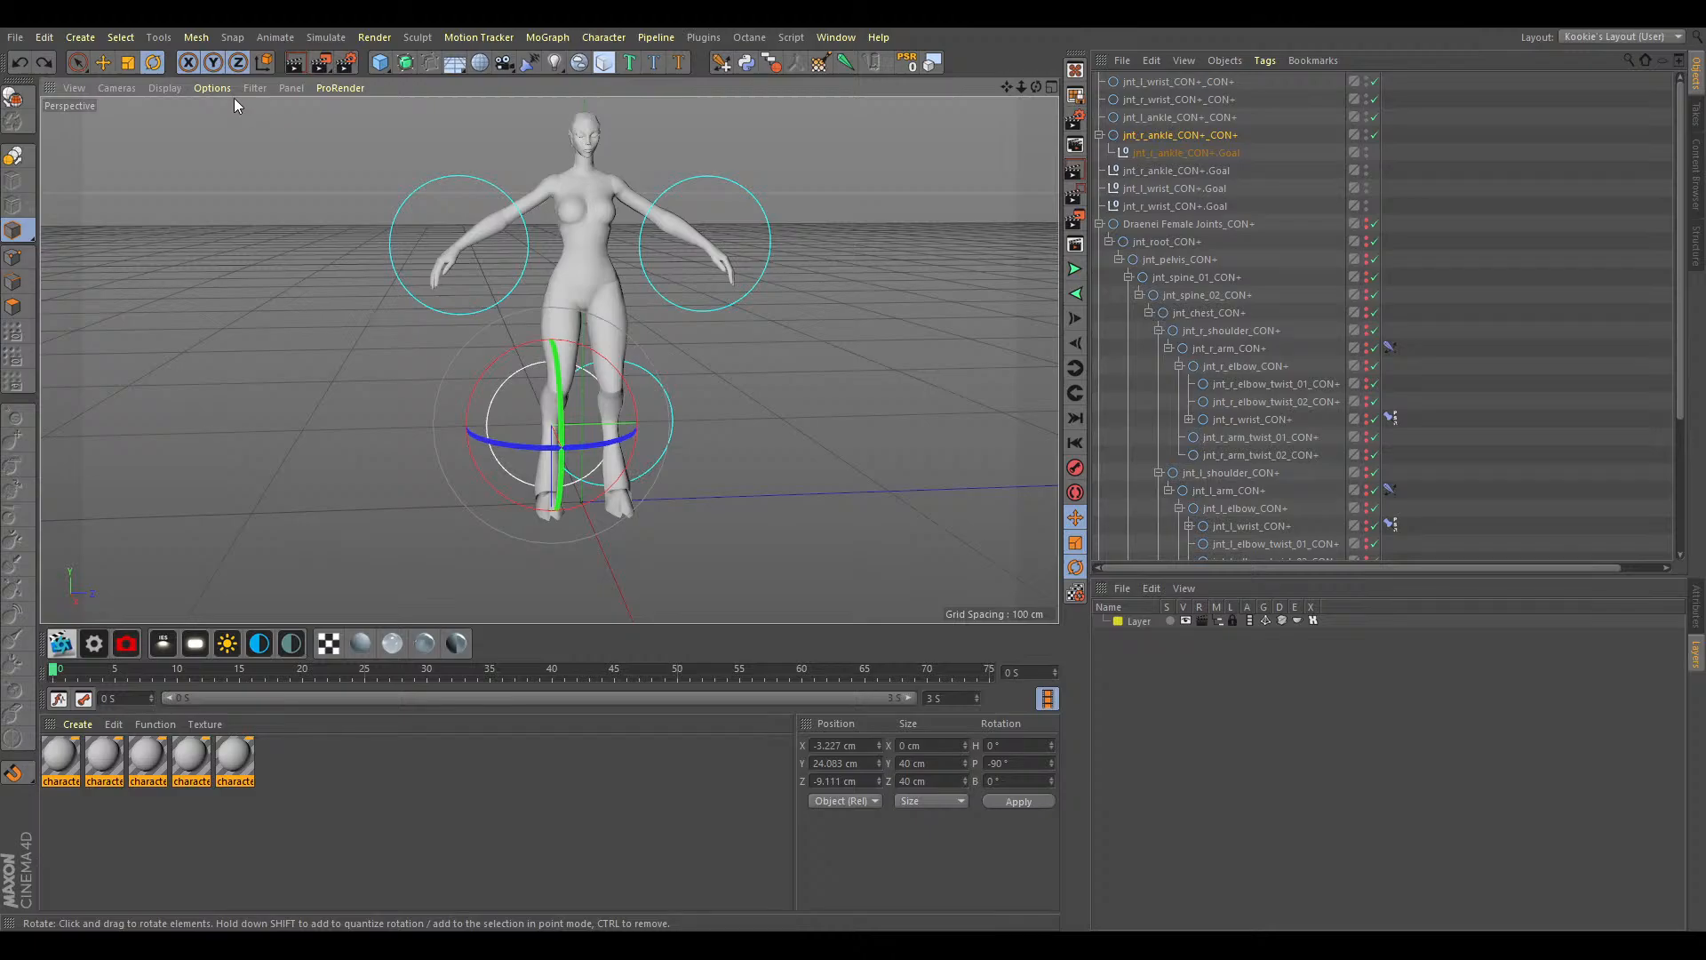
{"action": "left_click", "coordinate": [103, 63]}
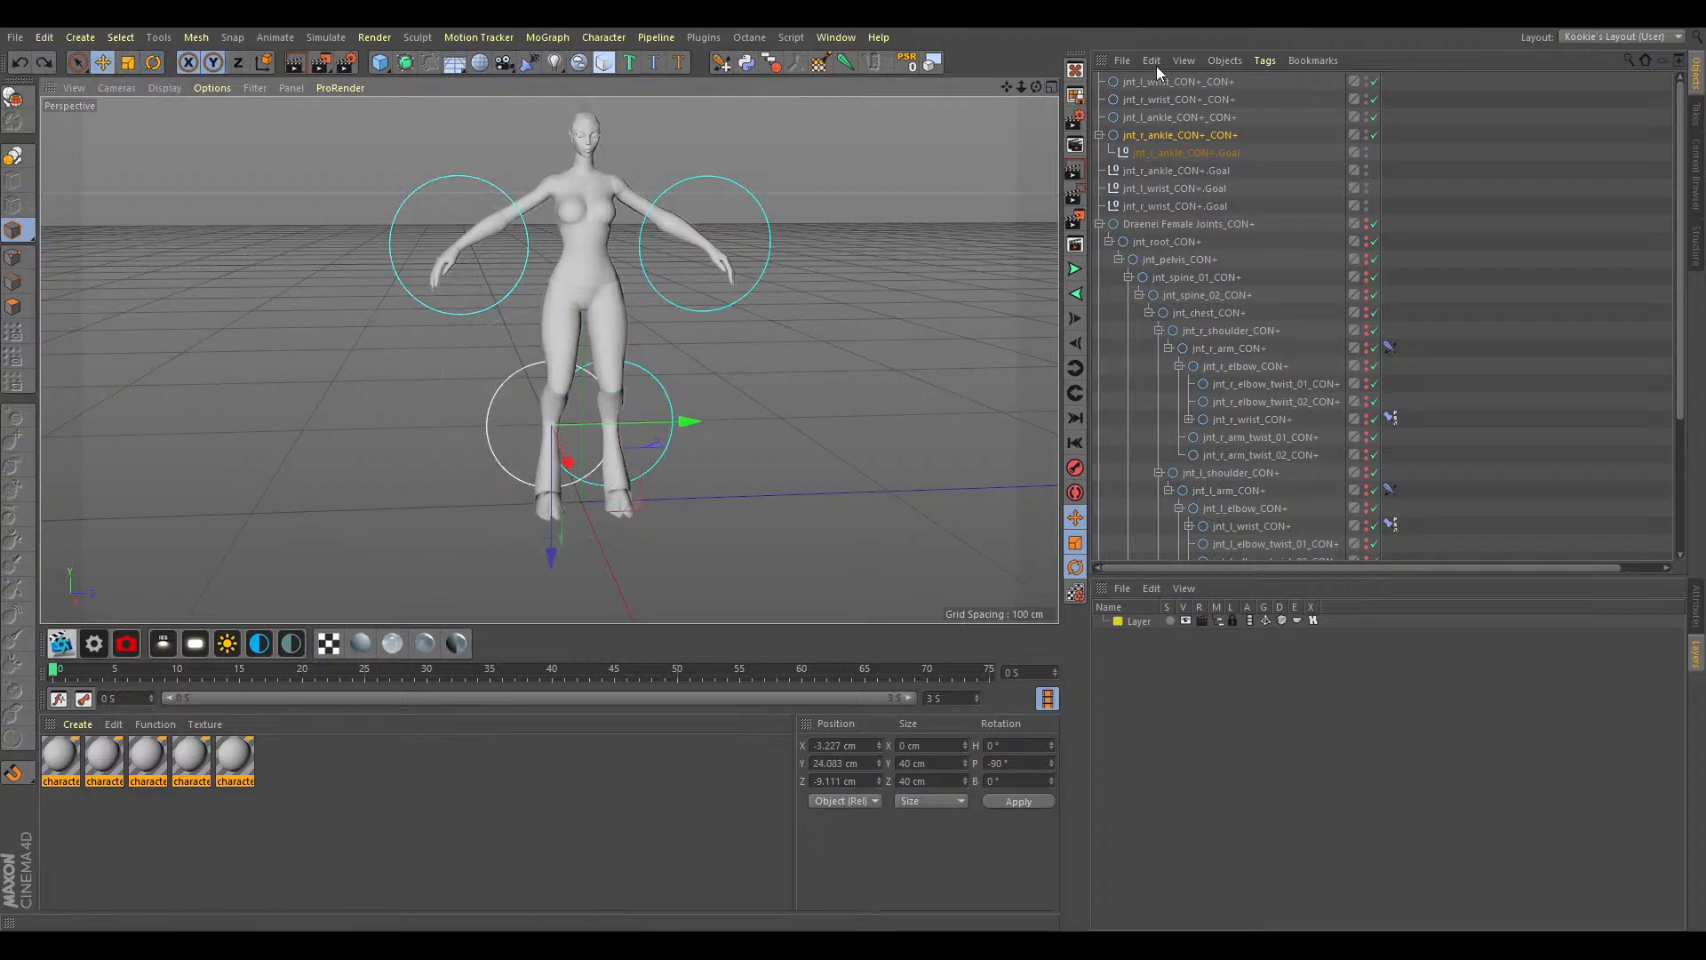
{"action": "left_click_drag", "start_coordinate": [611, 461], "coordinate": [740, 414], "text": "alt"}
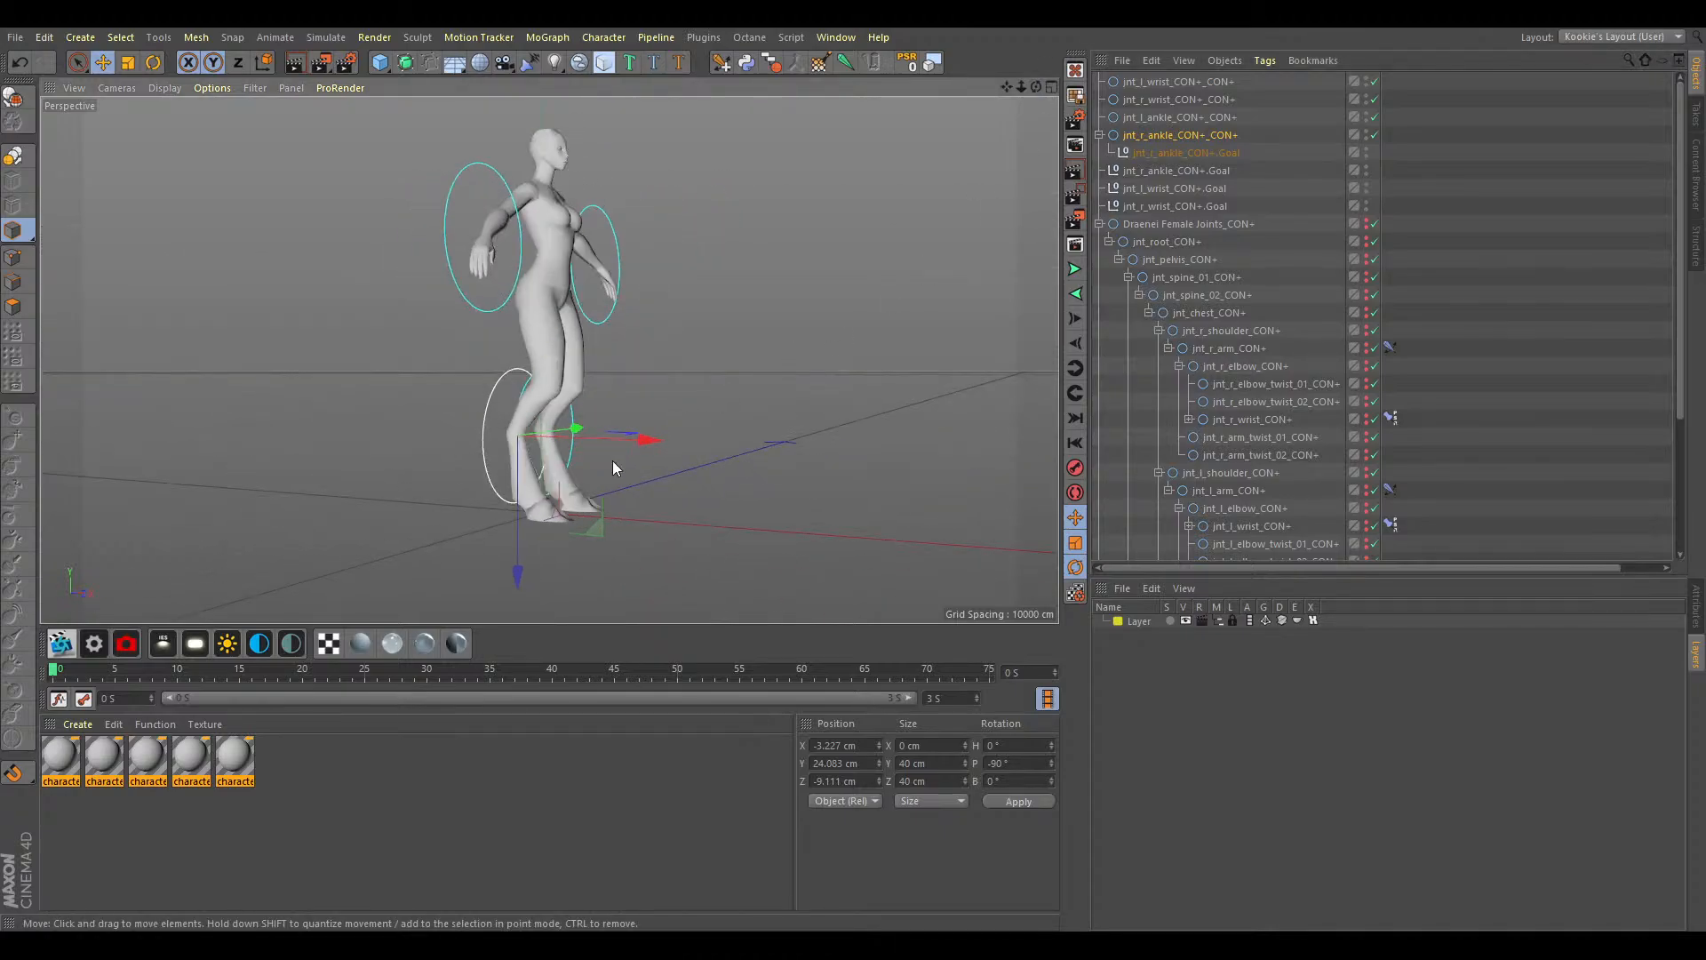
{"action": "left_click_drag", "start_coordinate": [599, 519], "coordinate": [641, 487]}
{"action": "key", "text": "ctrl+z"}
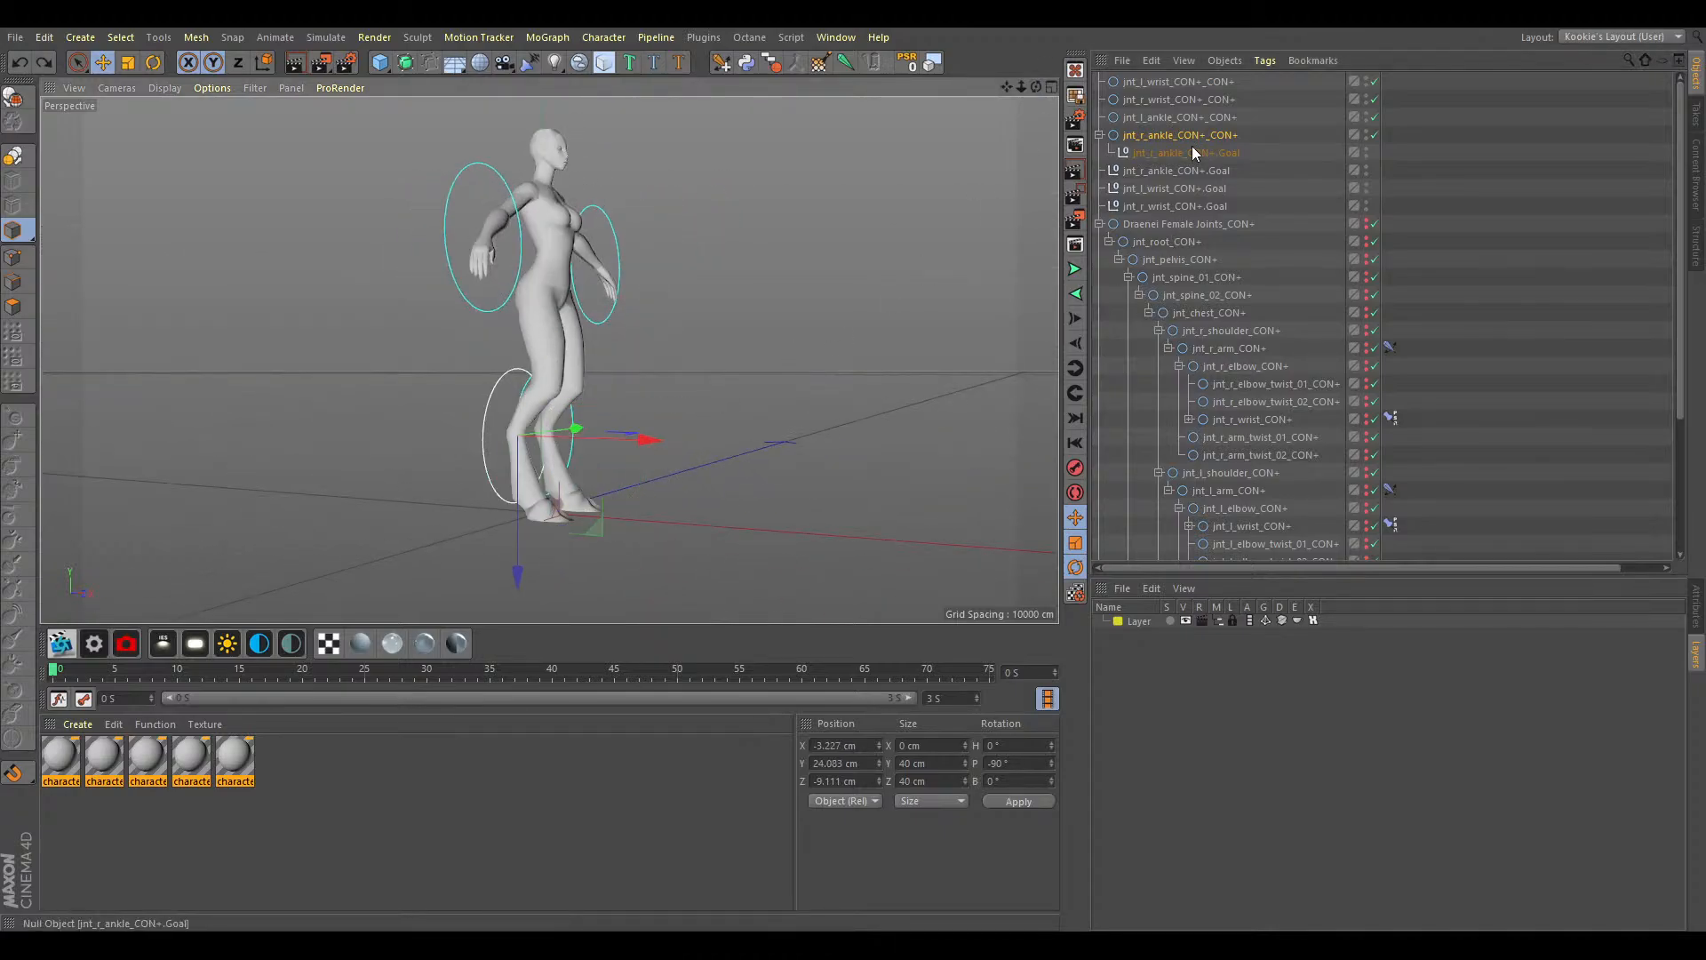
Undo the parenting of the right ankle goal under its controller circle.
{"action": "left_click", "coordinate": [1187, 137]}
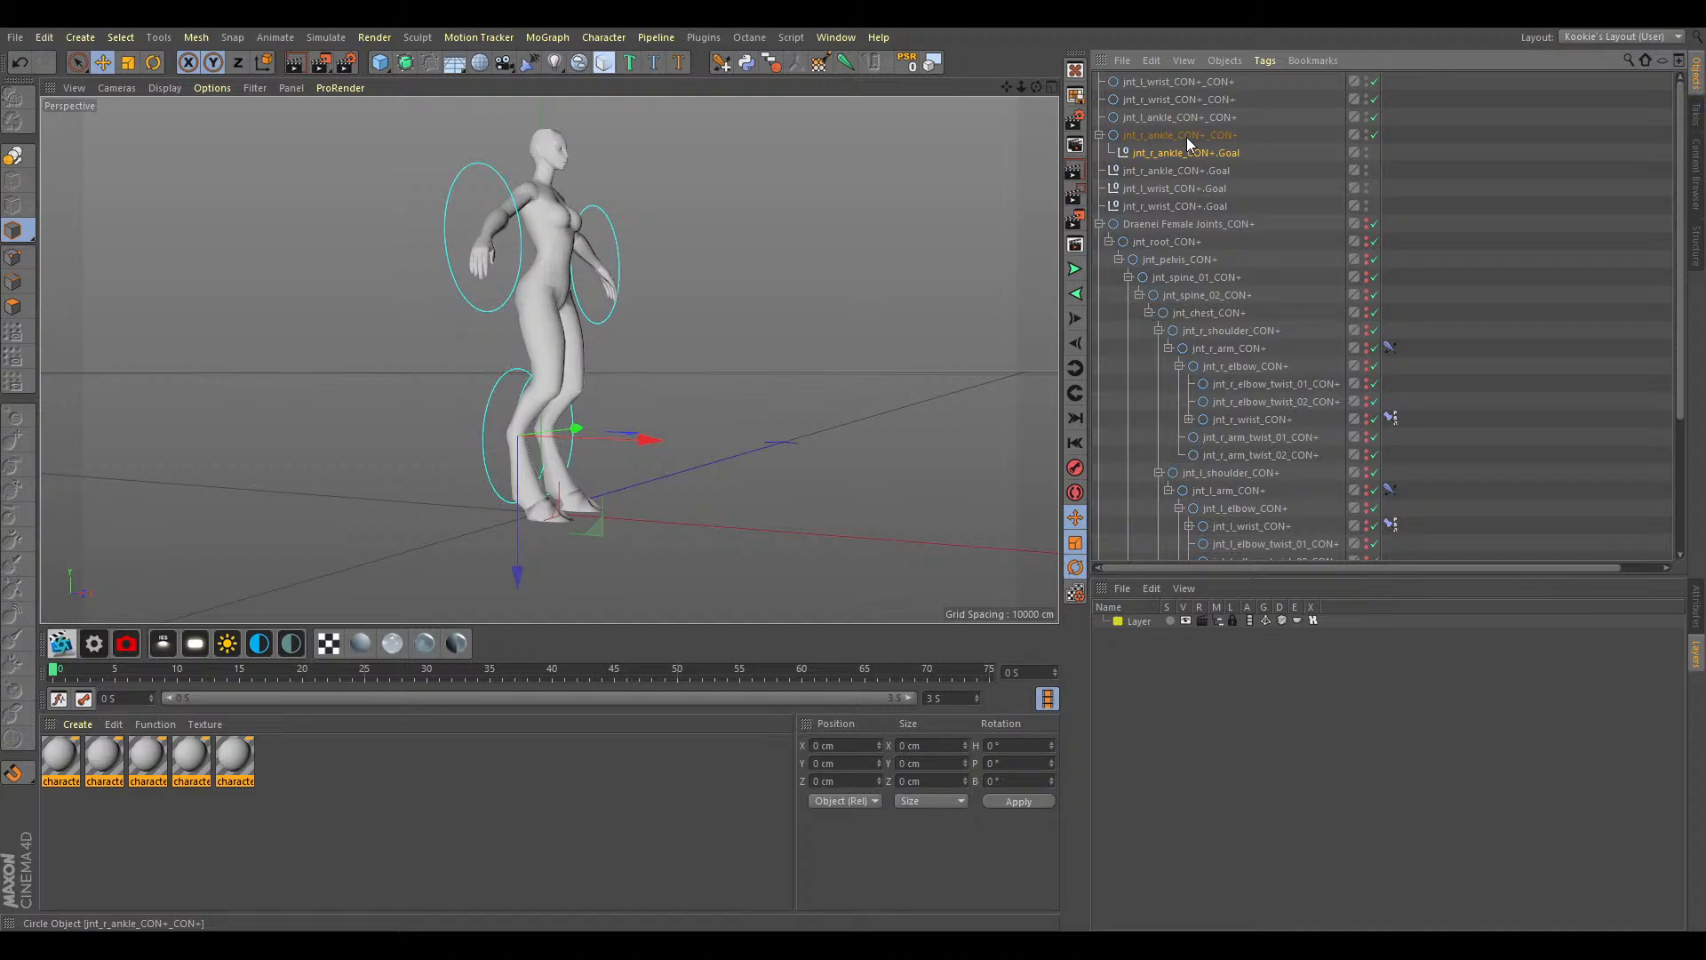
{"action": "left_click", "coordinate": [1191, 139]}
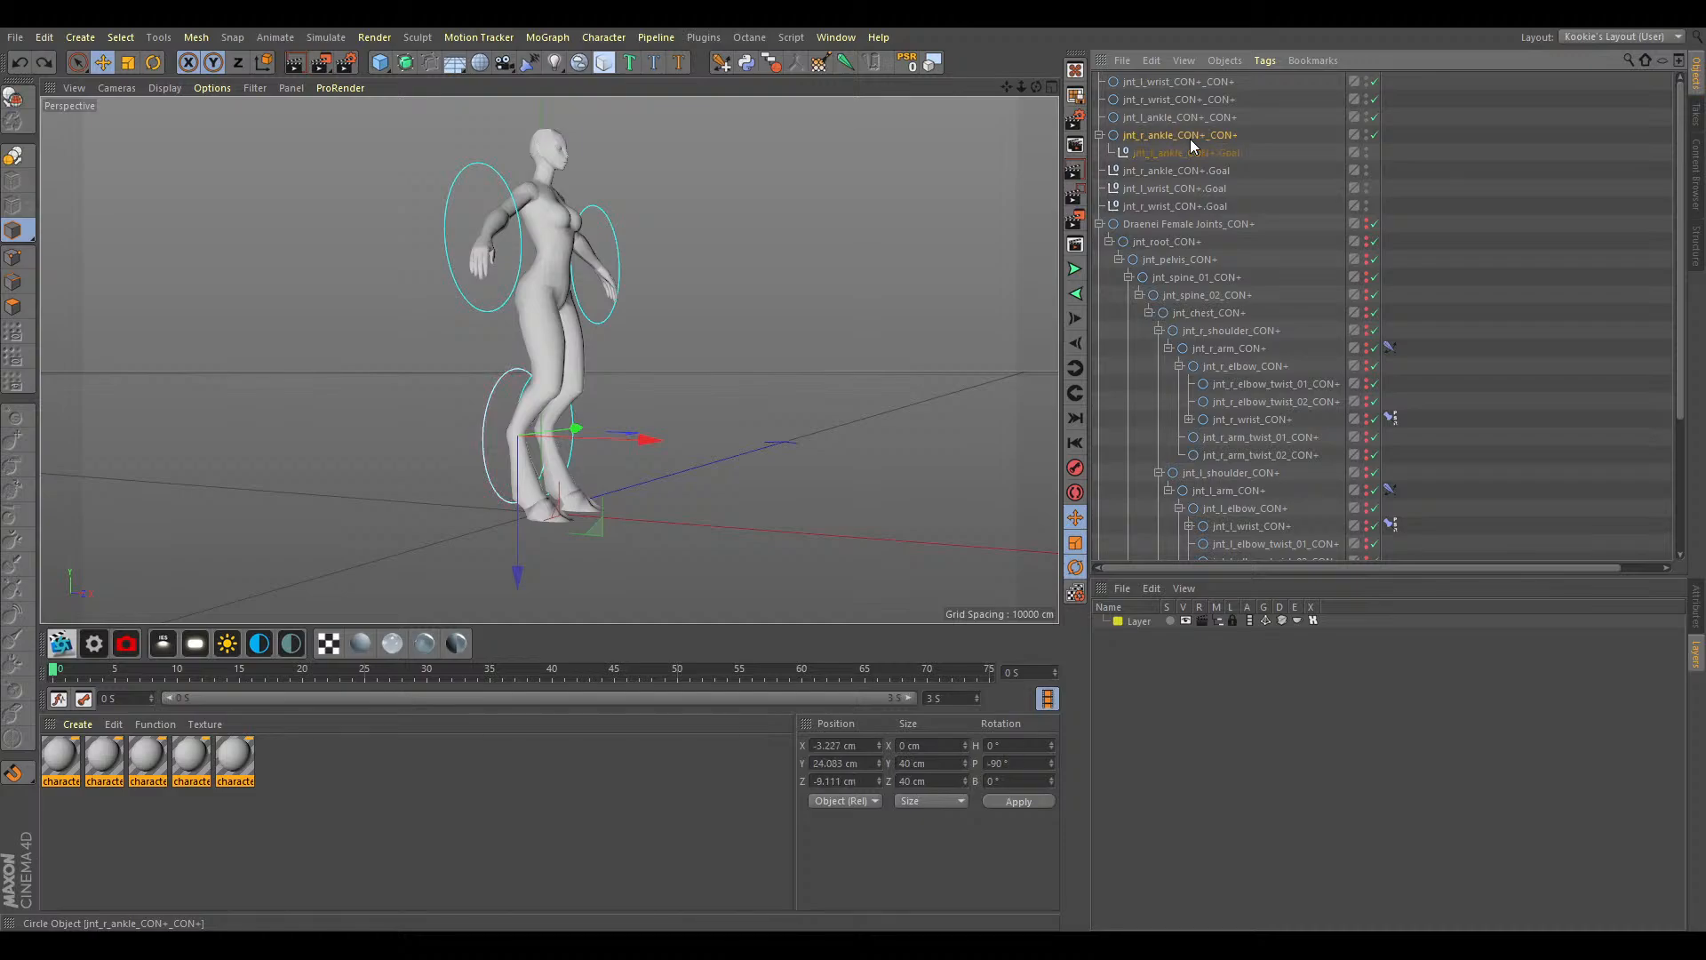
{"action": "key", "text": "ctrl+z"}
{"action": "key", "text": "ctrl+z"}
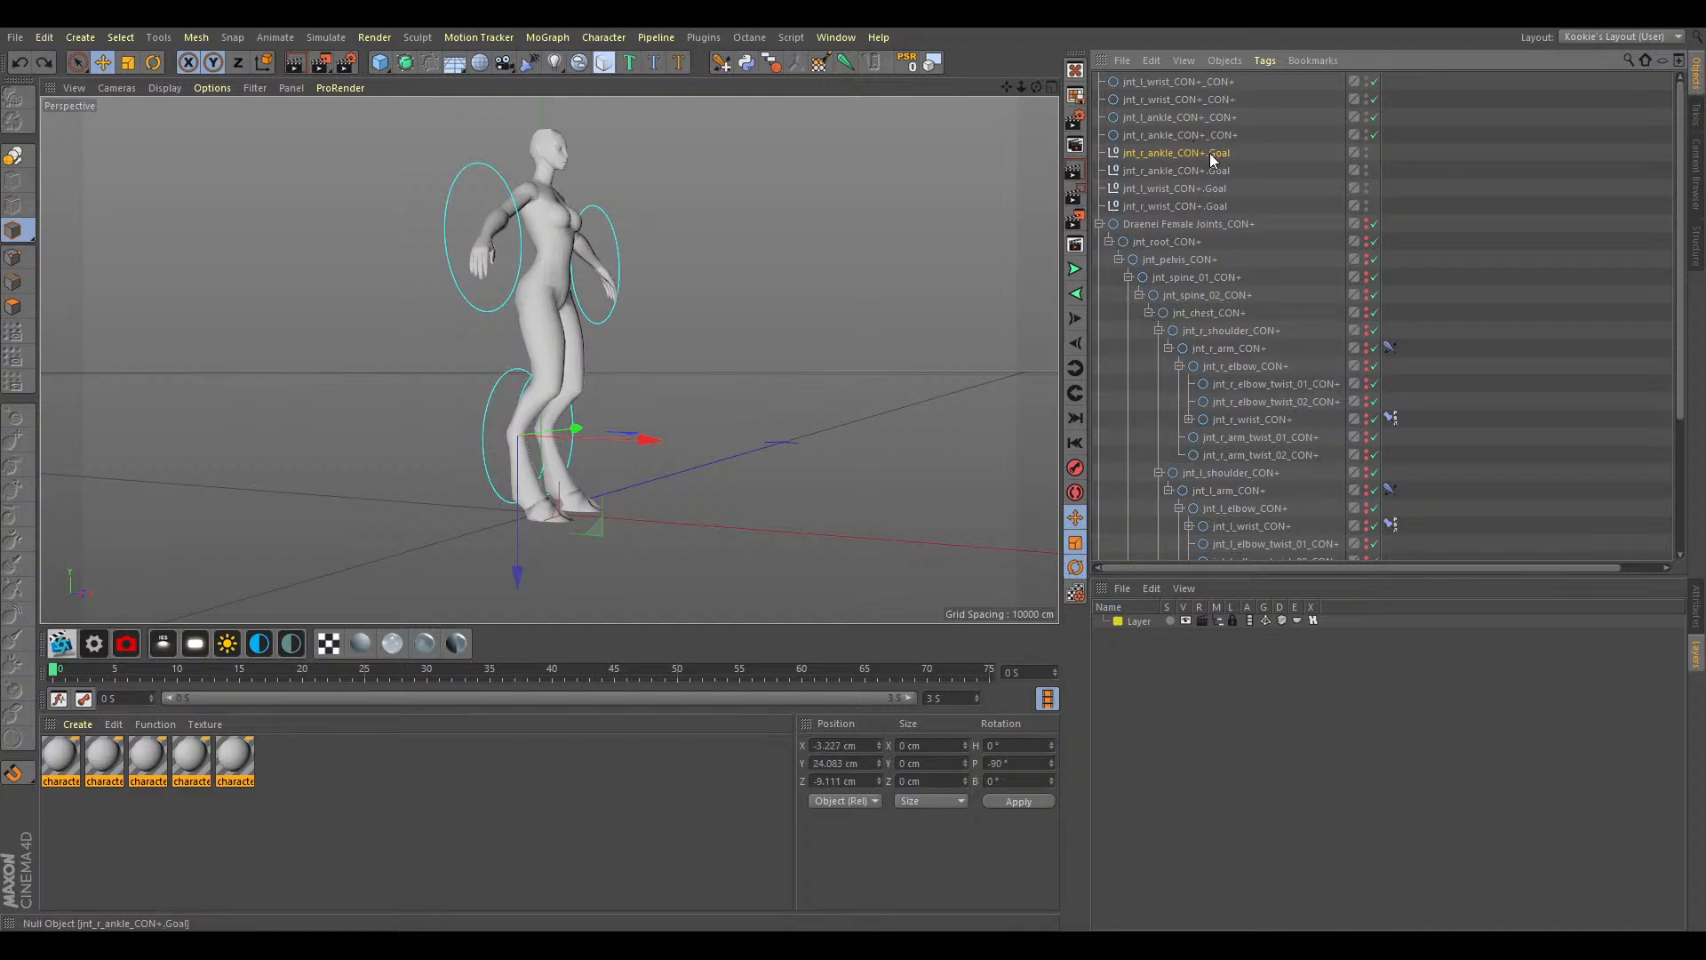
Examine the right wrist's constraint tag and the goal settings of the IK tag on jnt_r_arm_CON+.
{"action": "left_click", "coordinate": [1176, 139]}
{"action": "left_click", "coordinate": [1161, 152]}
{"action": "left_click", "coordinate": [1389, 347]}
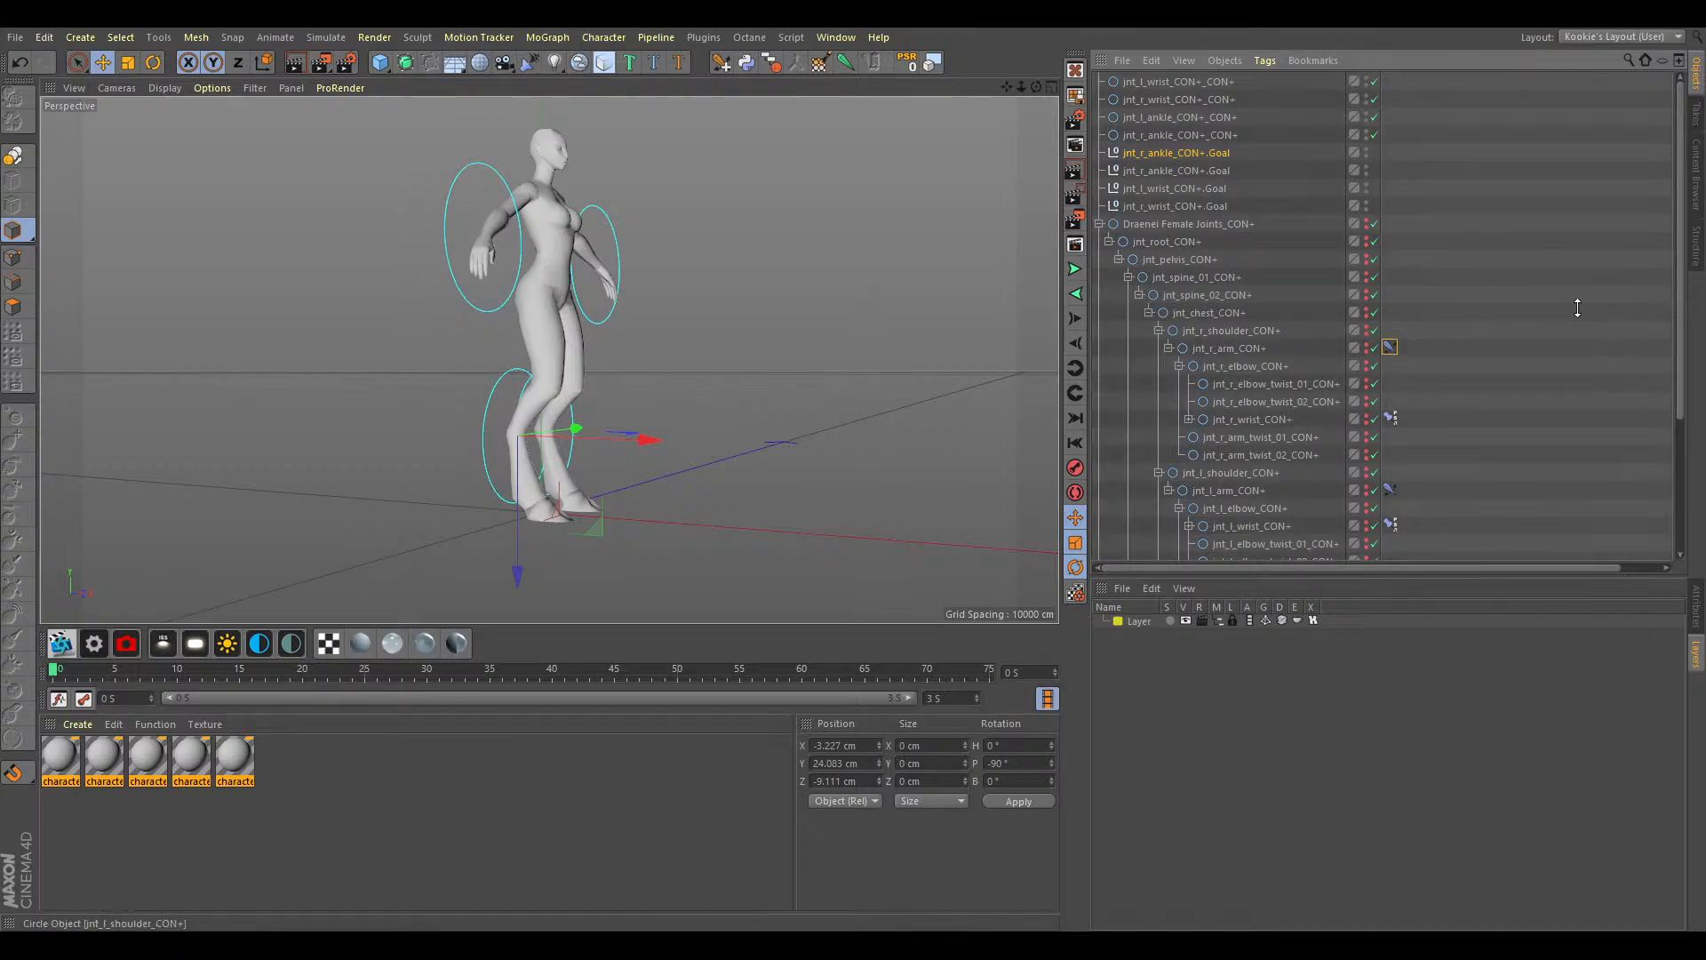
{"action": "left_click", "coordinate": [1696, 597]}
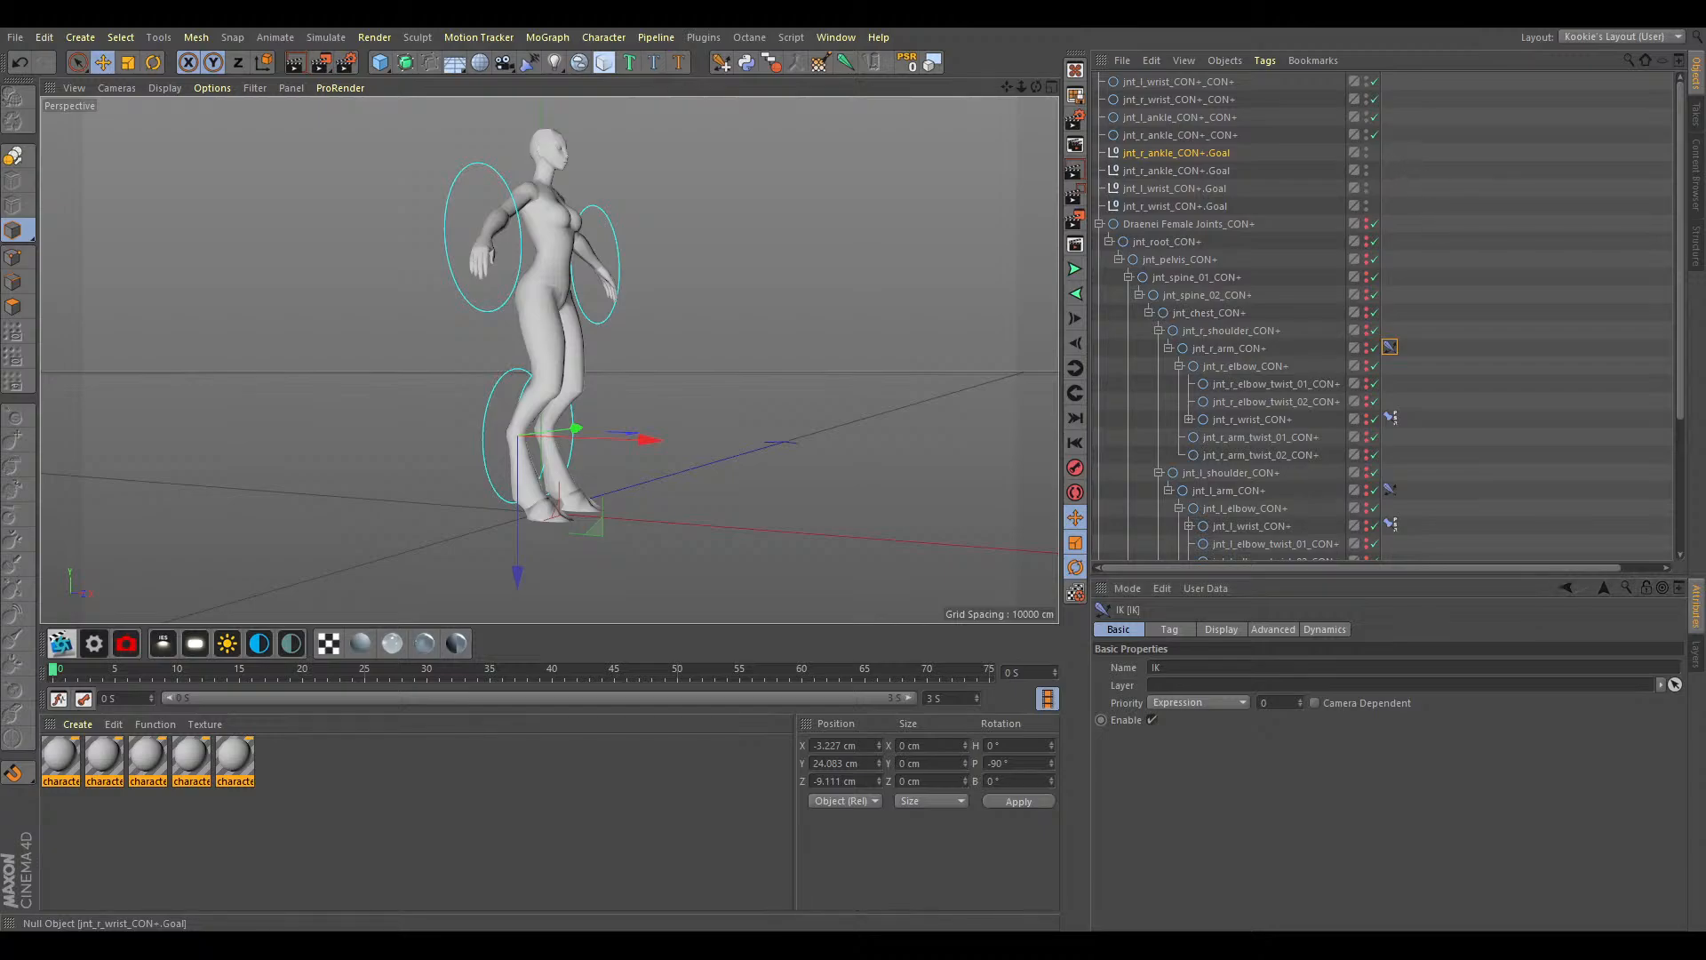
{"action": "left_click", "coordinate": [1390, 418]}
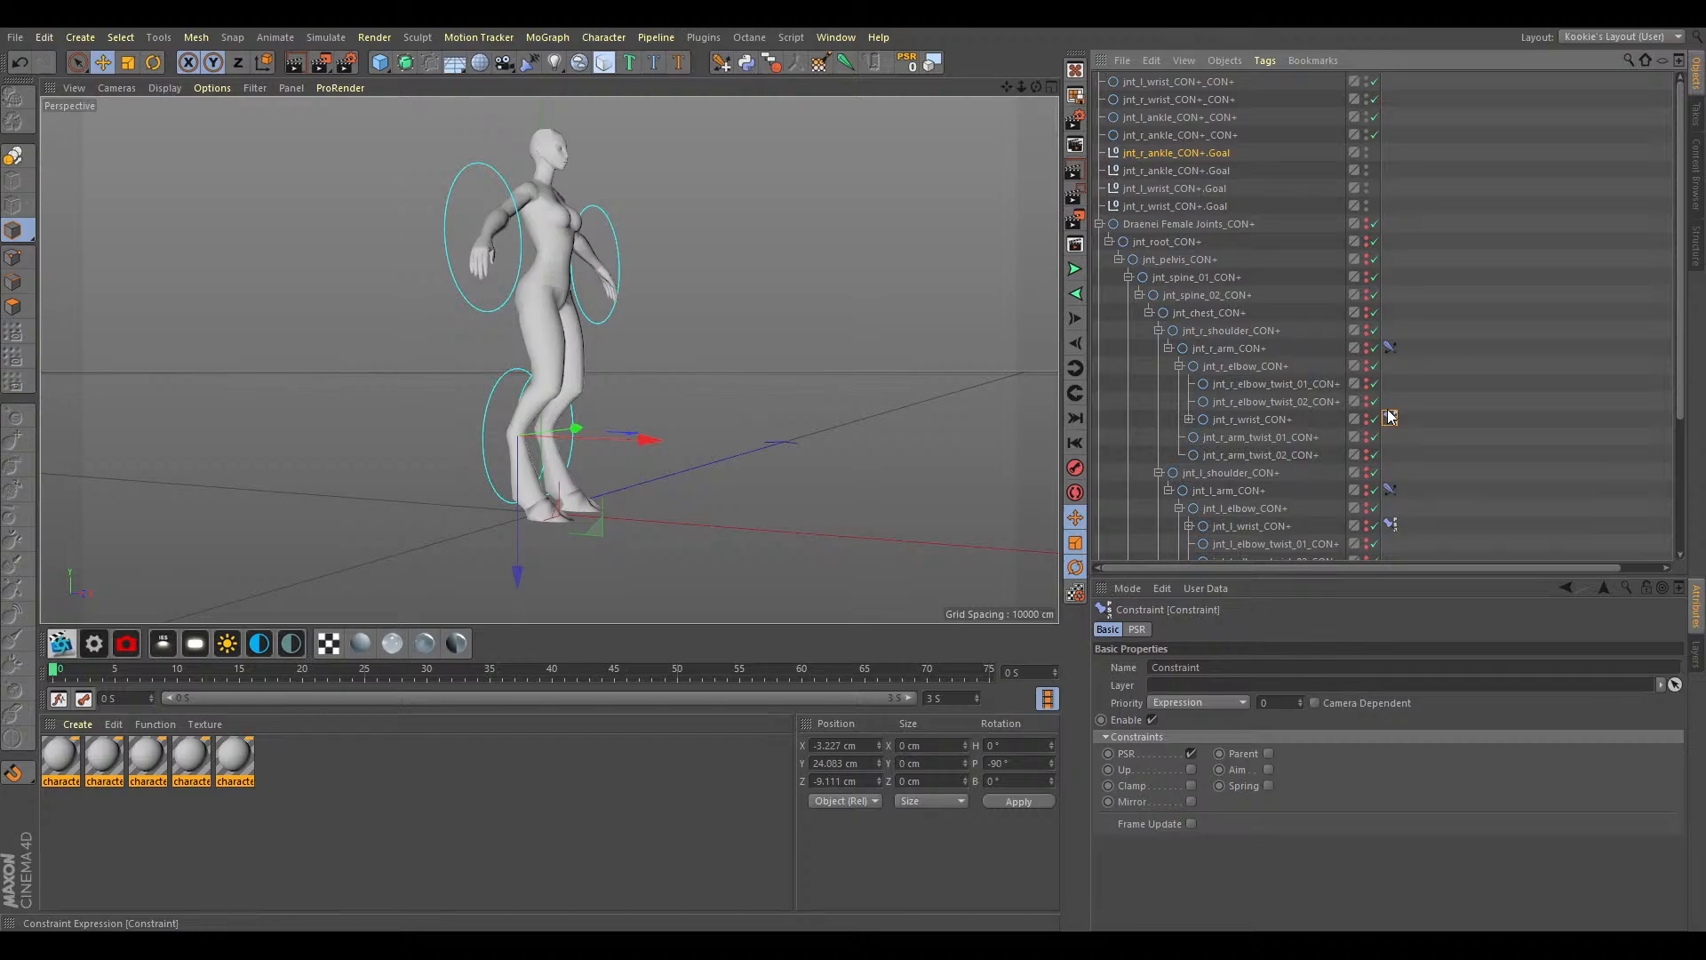
{"action": "left_click", "coordinate": [1390, 348]}
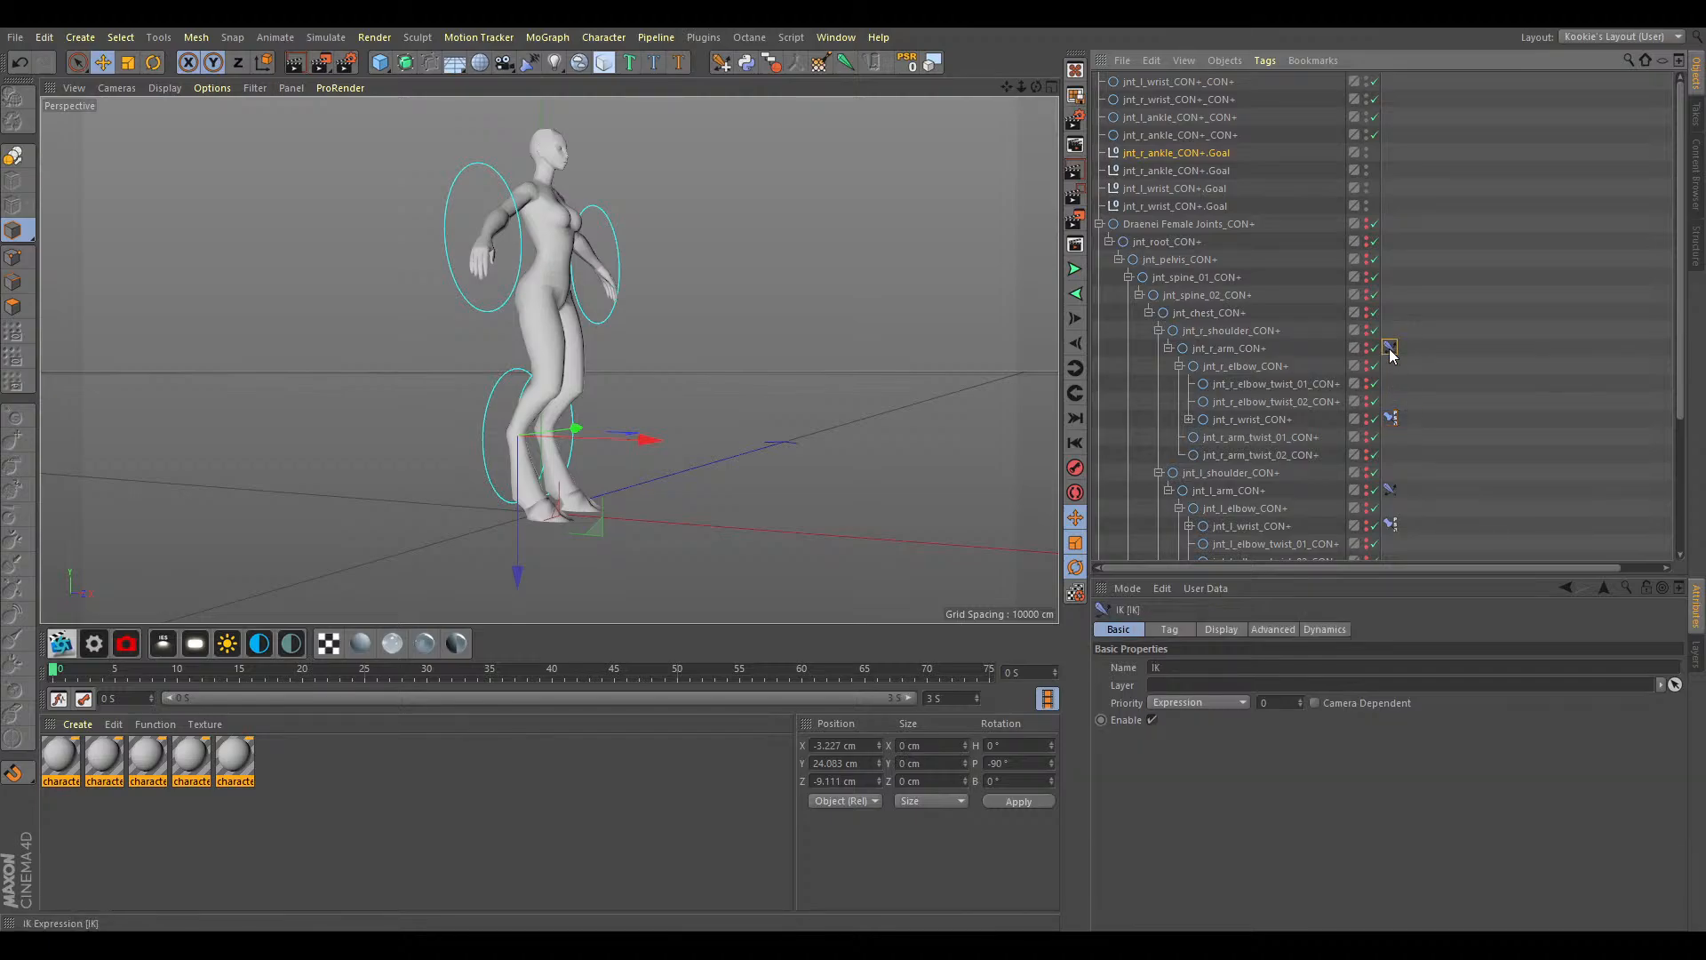
{"action": "left_click", "coordinate": [1177, 630]}
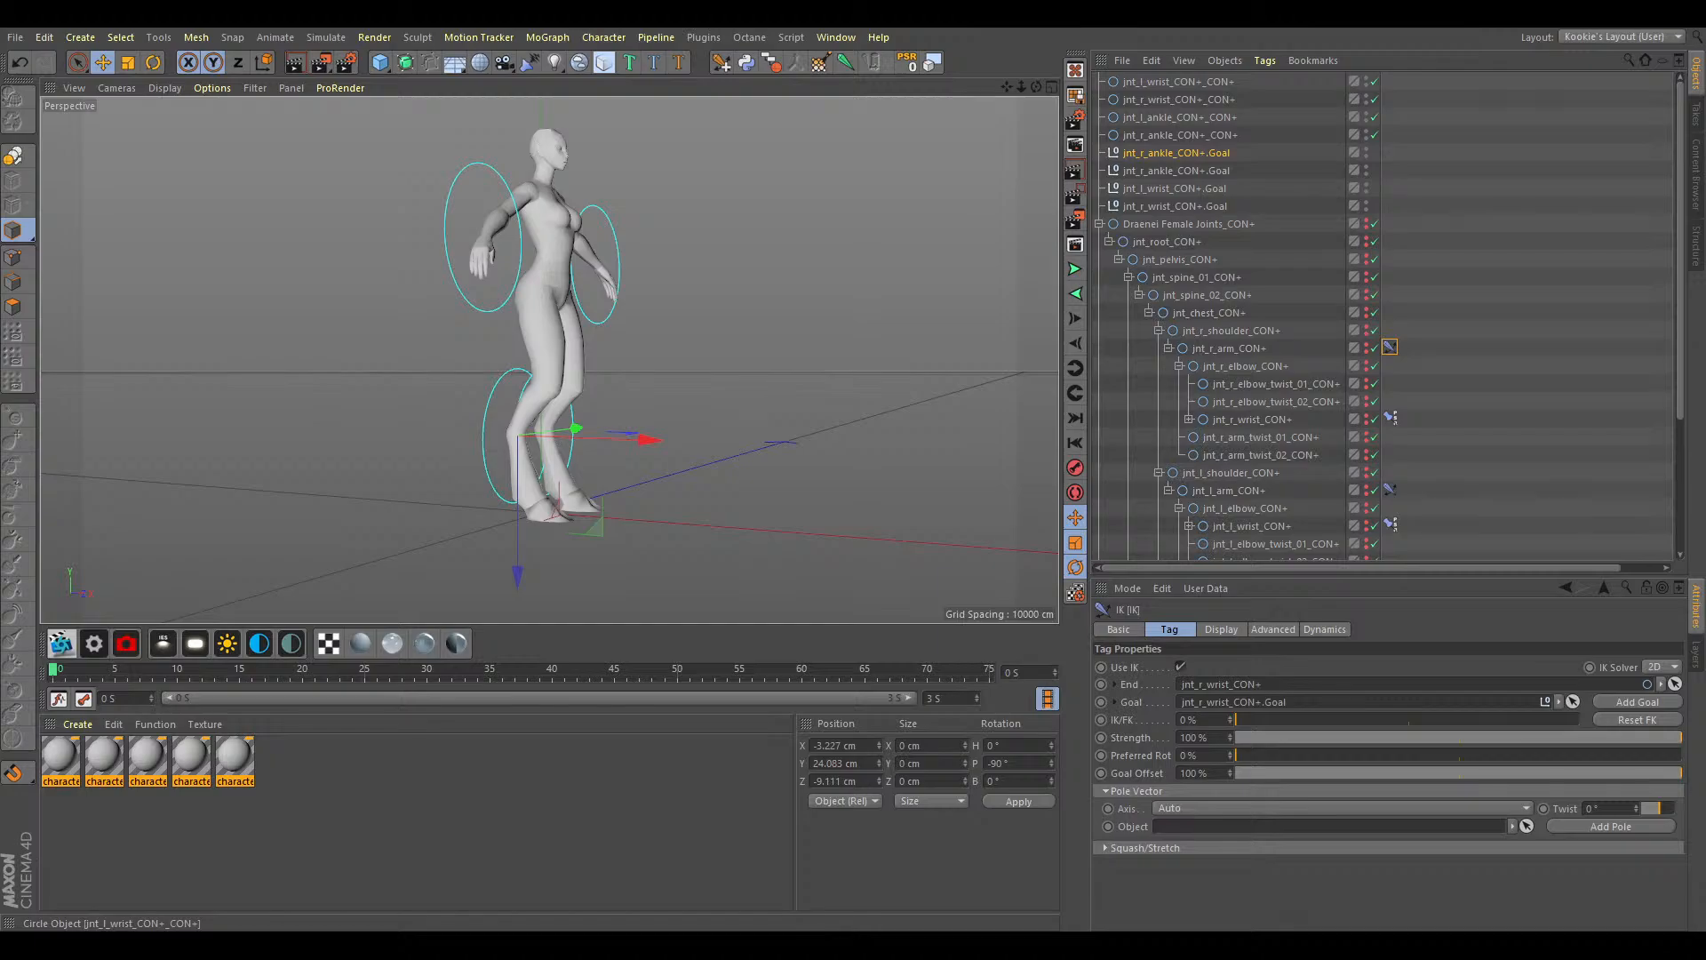
Set the four wrist and ankle controller circles to the XY plane with a radius of 7 cm.
{"action": "left_click_drag", "start_coordinate": [1251, 140], "coordinate": [1213, 81]}
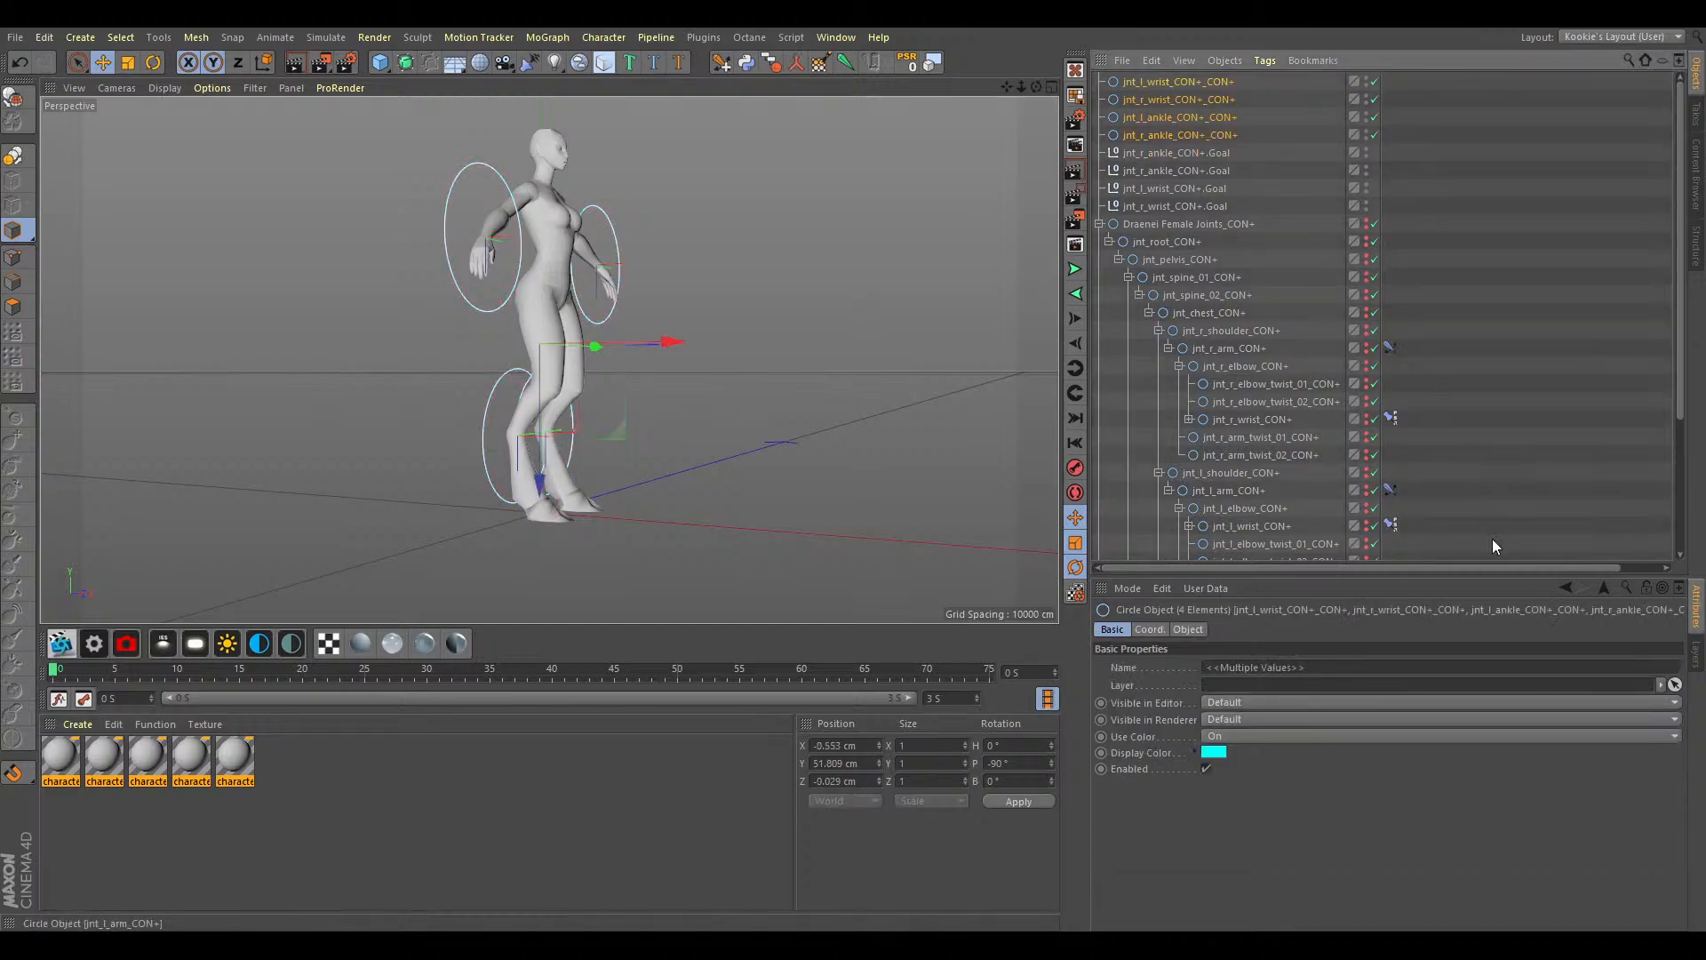
{"action": "left_click", "coordinate": [1187, 629]}
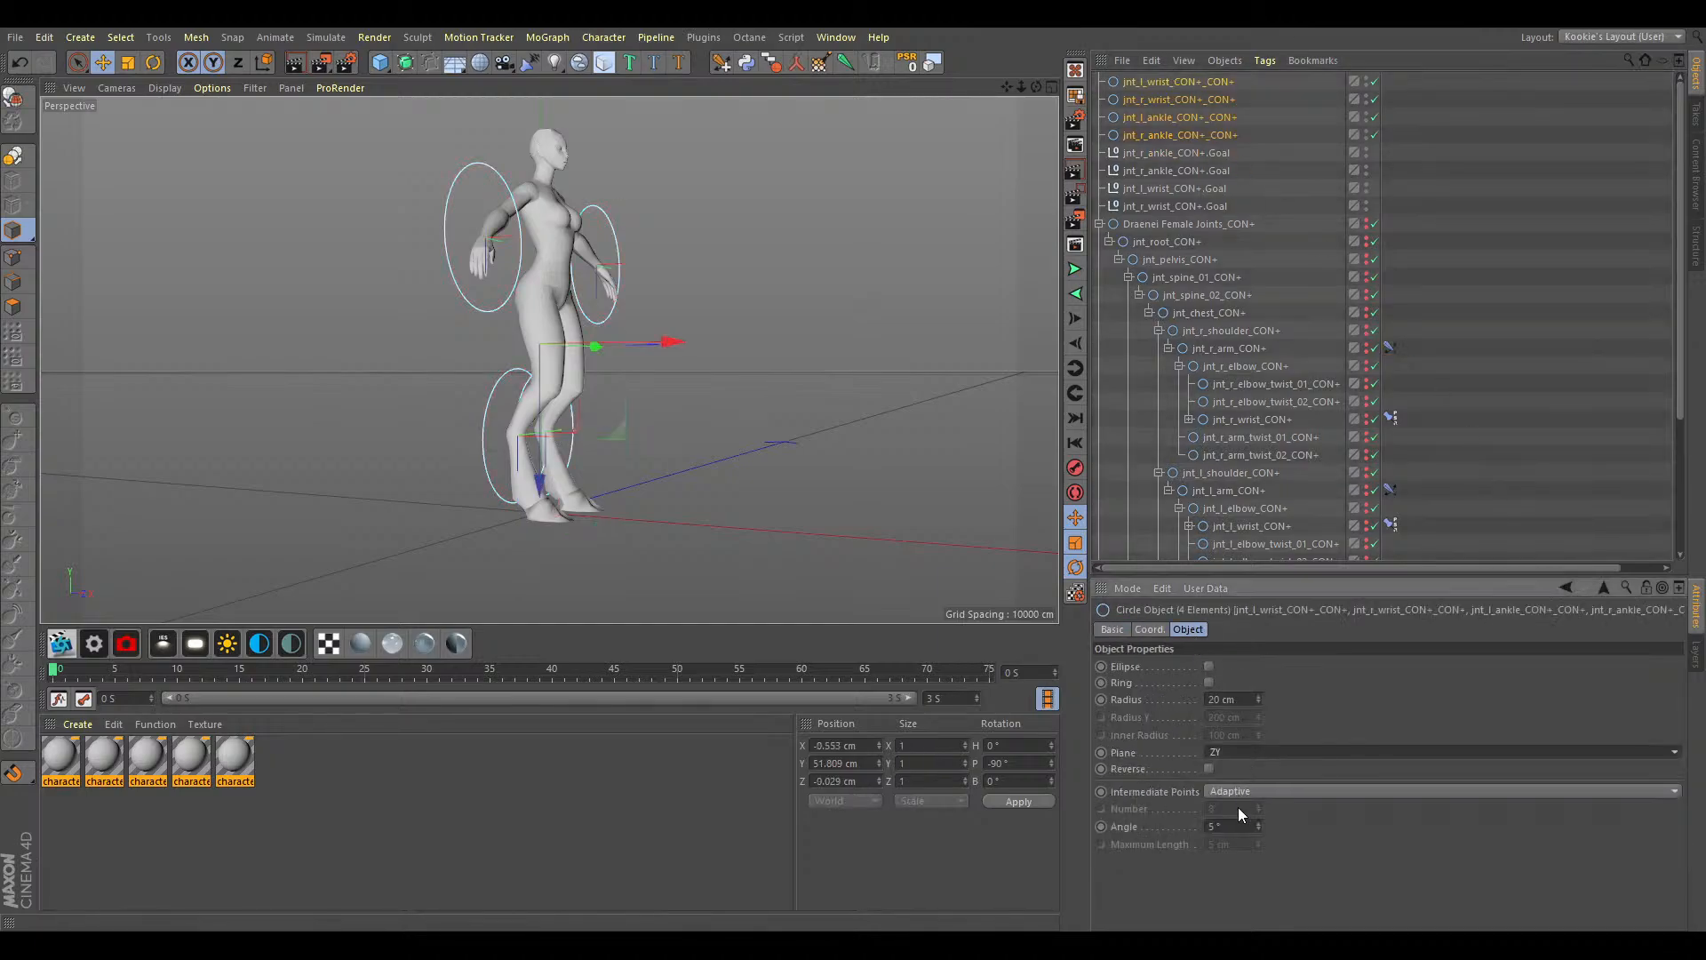
{"action": "left_click_drag", "start_coordinate": [1243, 752], "coordinate": [1258, 710]}
{"action": "left_click", "coordinate": [1256, 730]}
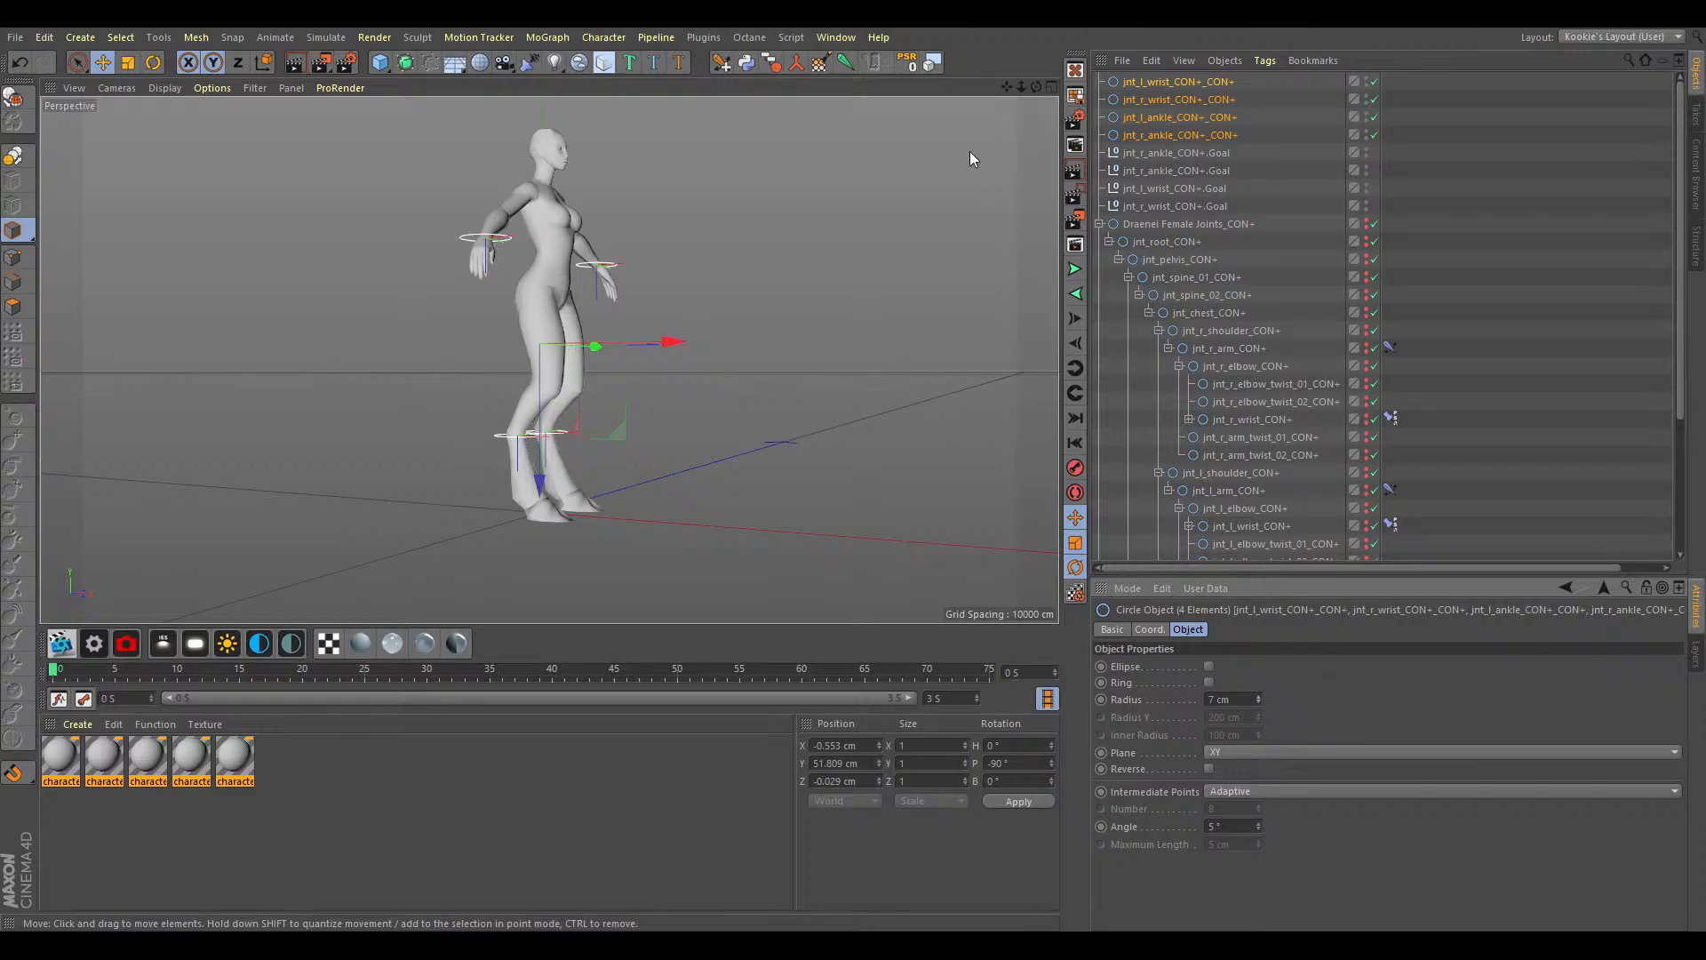
Test-move each of the two jnt_r_ankle_CON+.Goal nulls, undoing each move.
{"action": "left_click_drag", "start_coordinate": [972, 168], "coordinate": [915, 169], "text": "alt"}
{"action": "left_click", "coordinate": [1207, 154]}
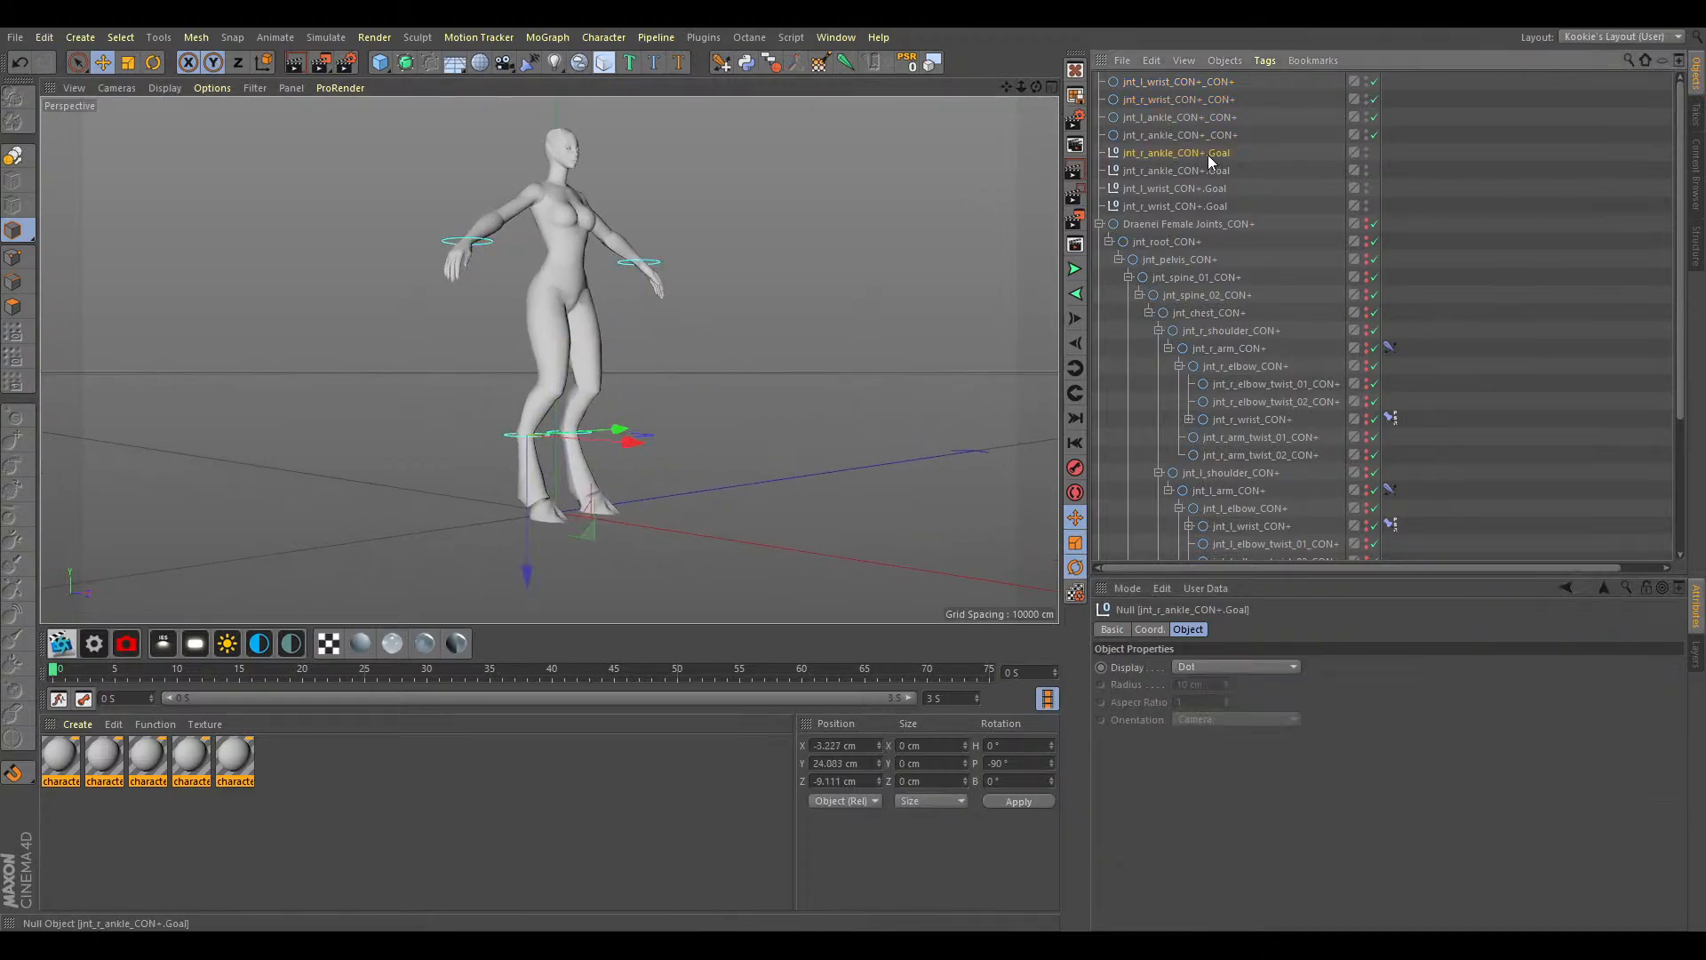
{"action": "left_click_drag", "start_coordinate": [601, 524], "coordinate": [636, 477]}
{"action": "key", "text": "ctrl+z"}
{"action": "left_click", "coordinate": [1200, 170]}
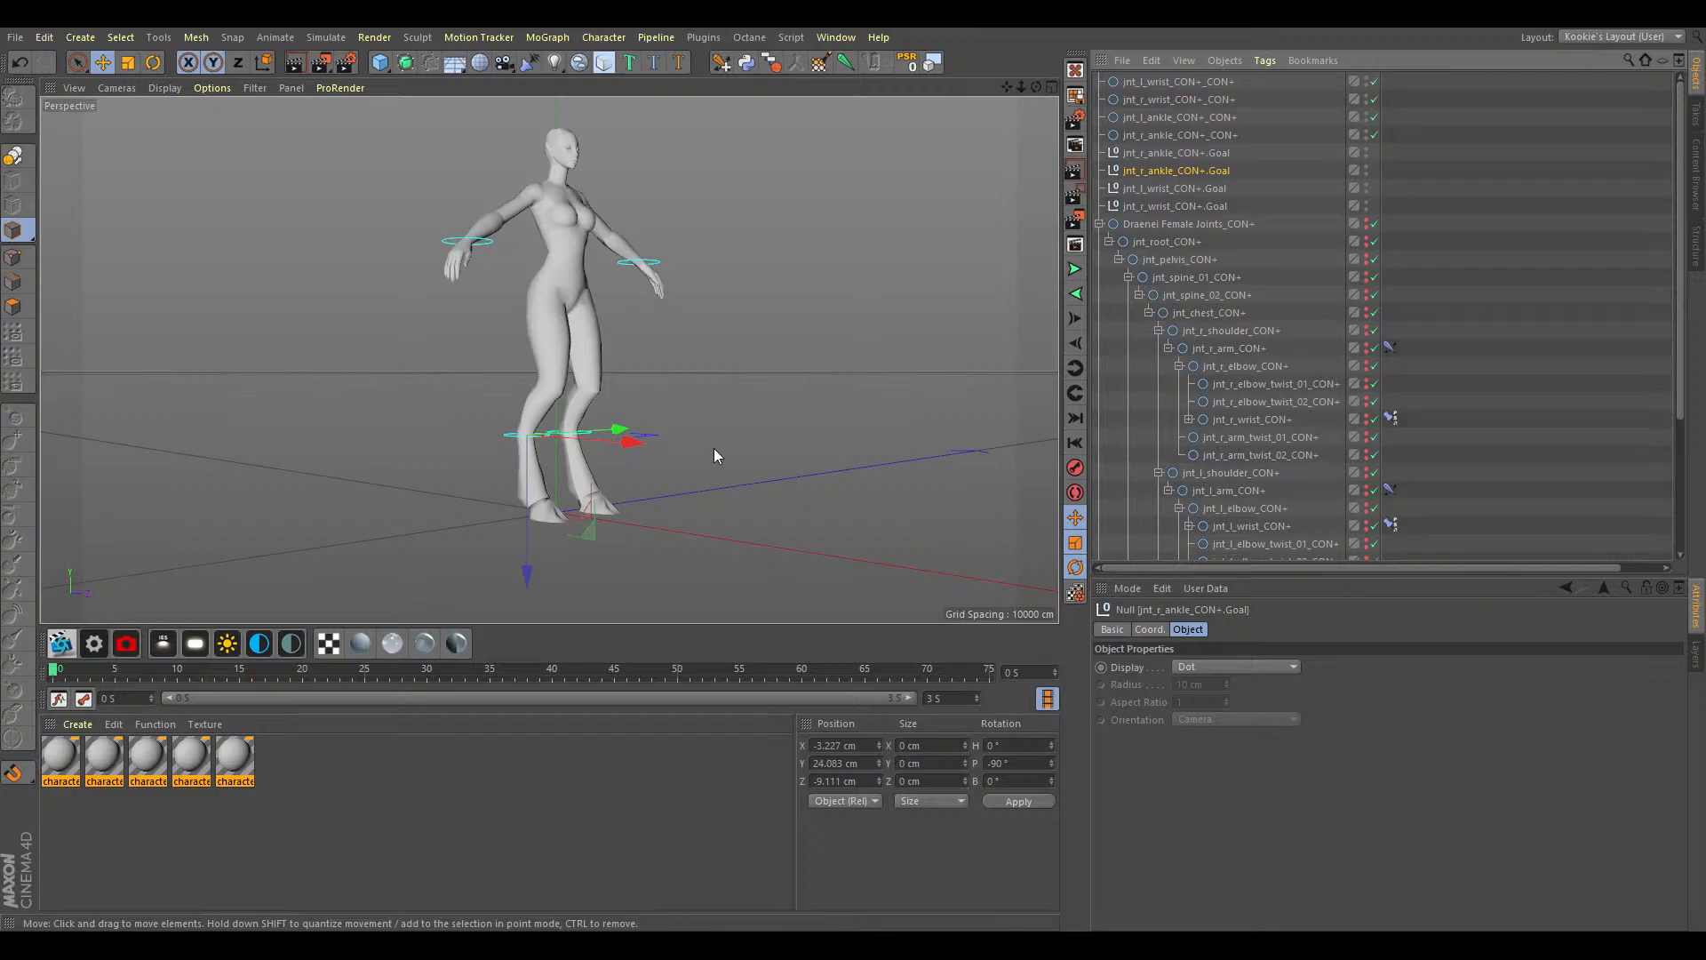
{"action": "left_click_drag", "start_coordinate": [590, 514], "coordinate": [647, 480]}
{"action": "key", "text": "ctrl+z"}
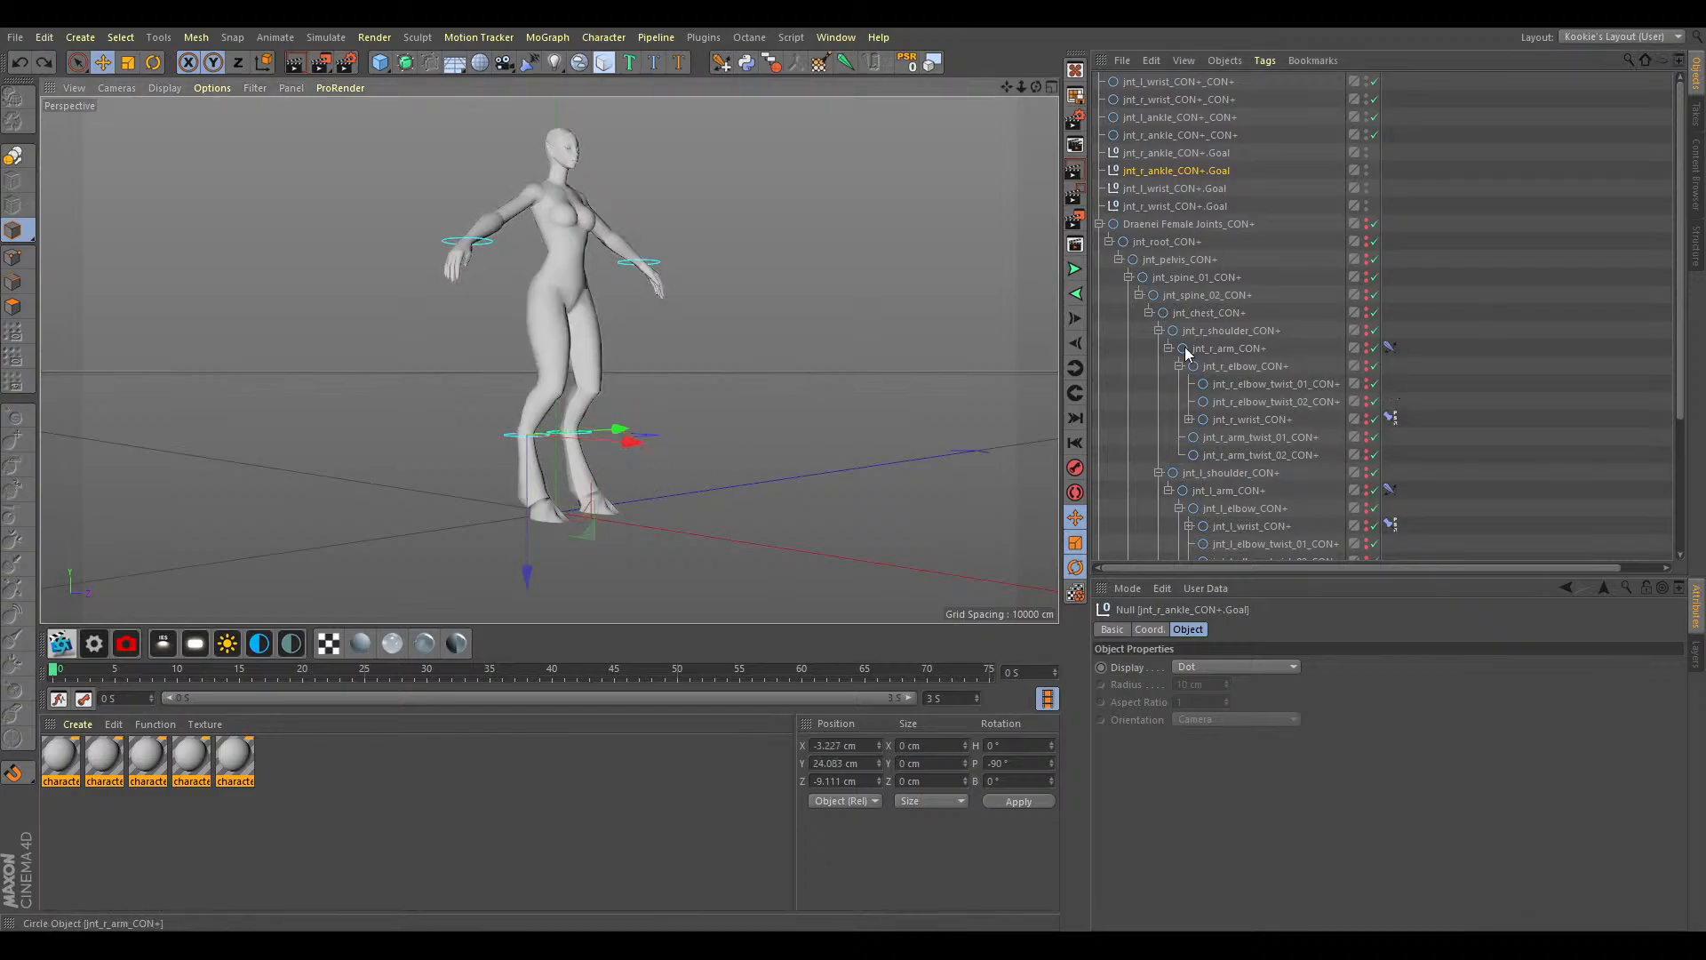
Collapse the spine branch, expand the hips branch, and delete the duplicate second IK tag from jnt_r_thigh_CON+.
{"action": "left_click", "coordinate": [1149, 312]}
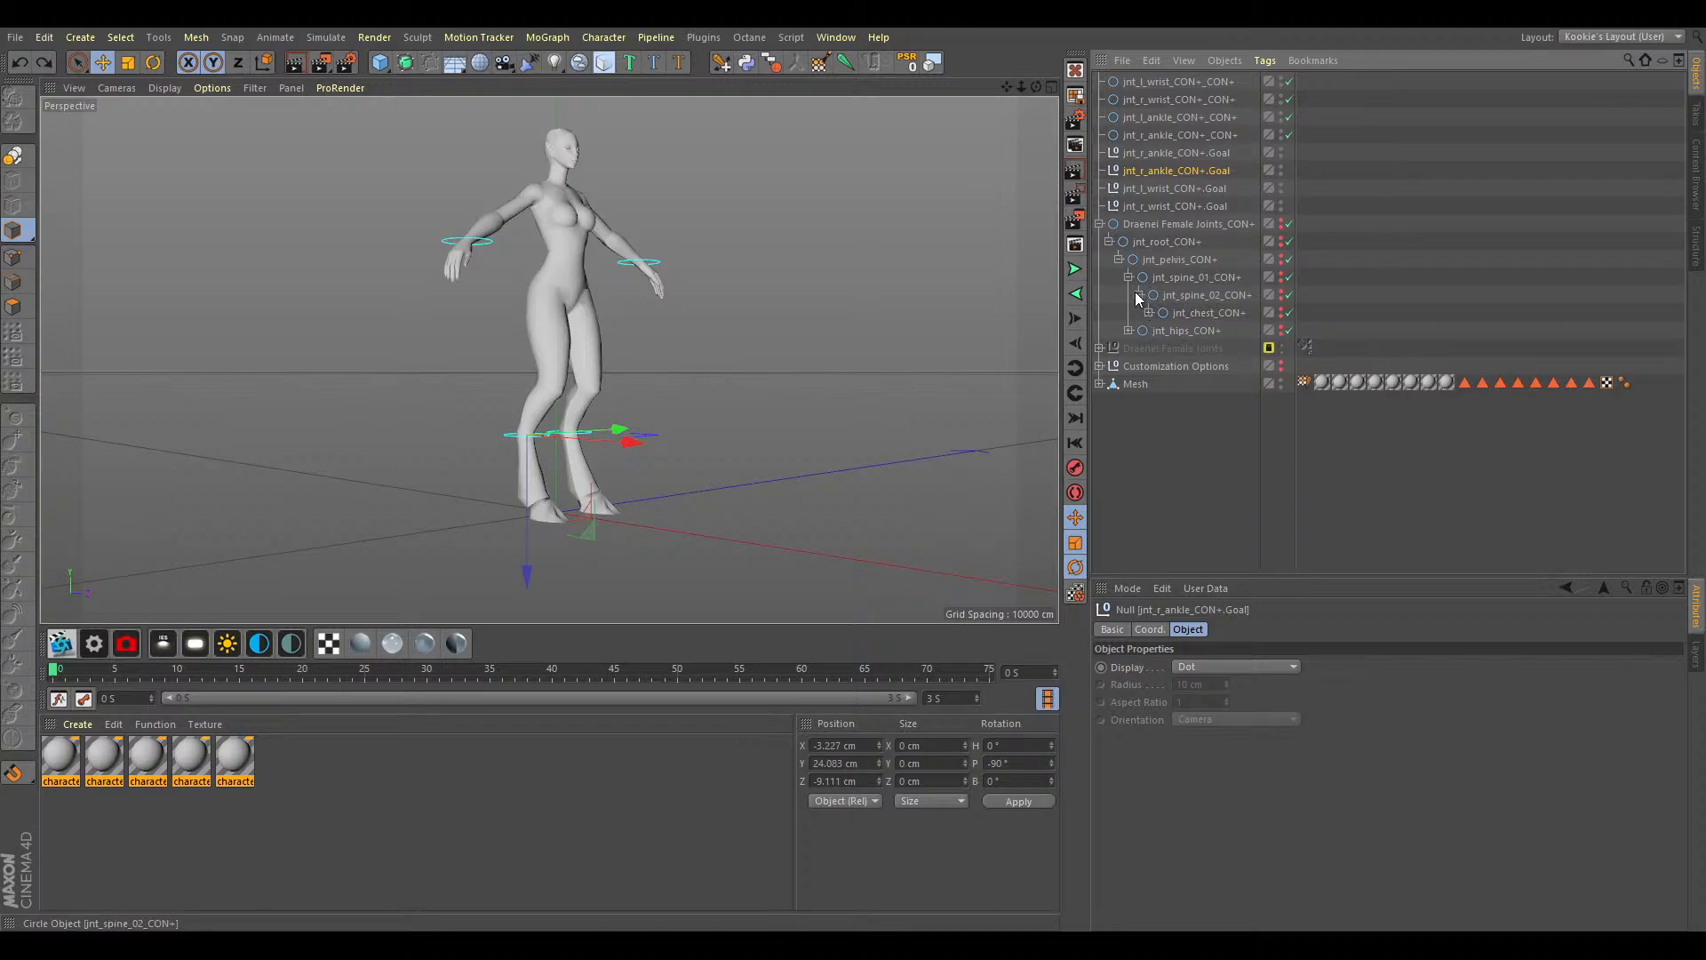
{"action": "left_click", "coordinate": [1128, 277]}
{"action": "left_click", "coordinate": [1129, 295]}
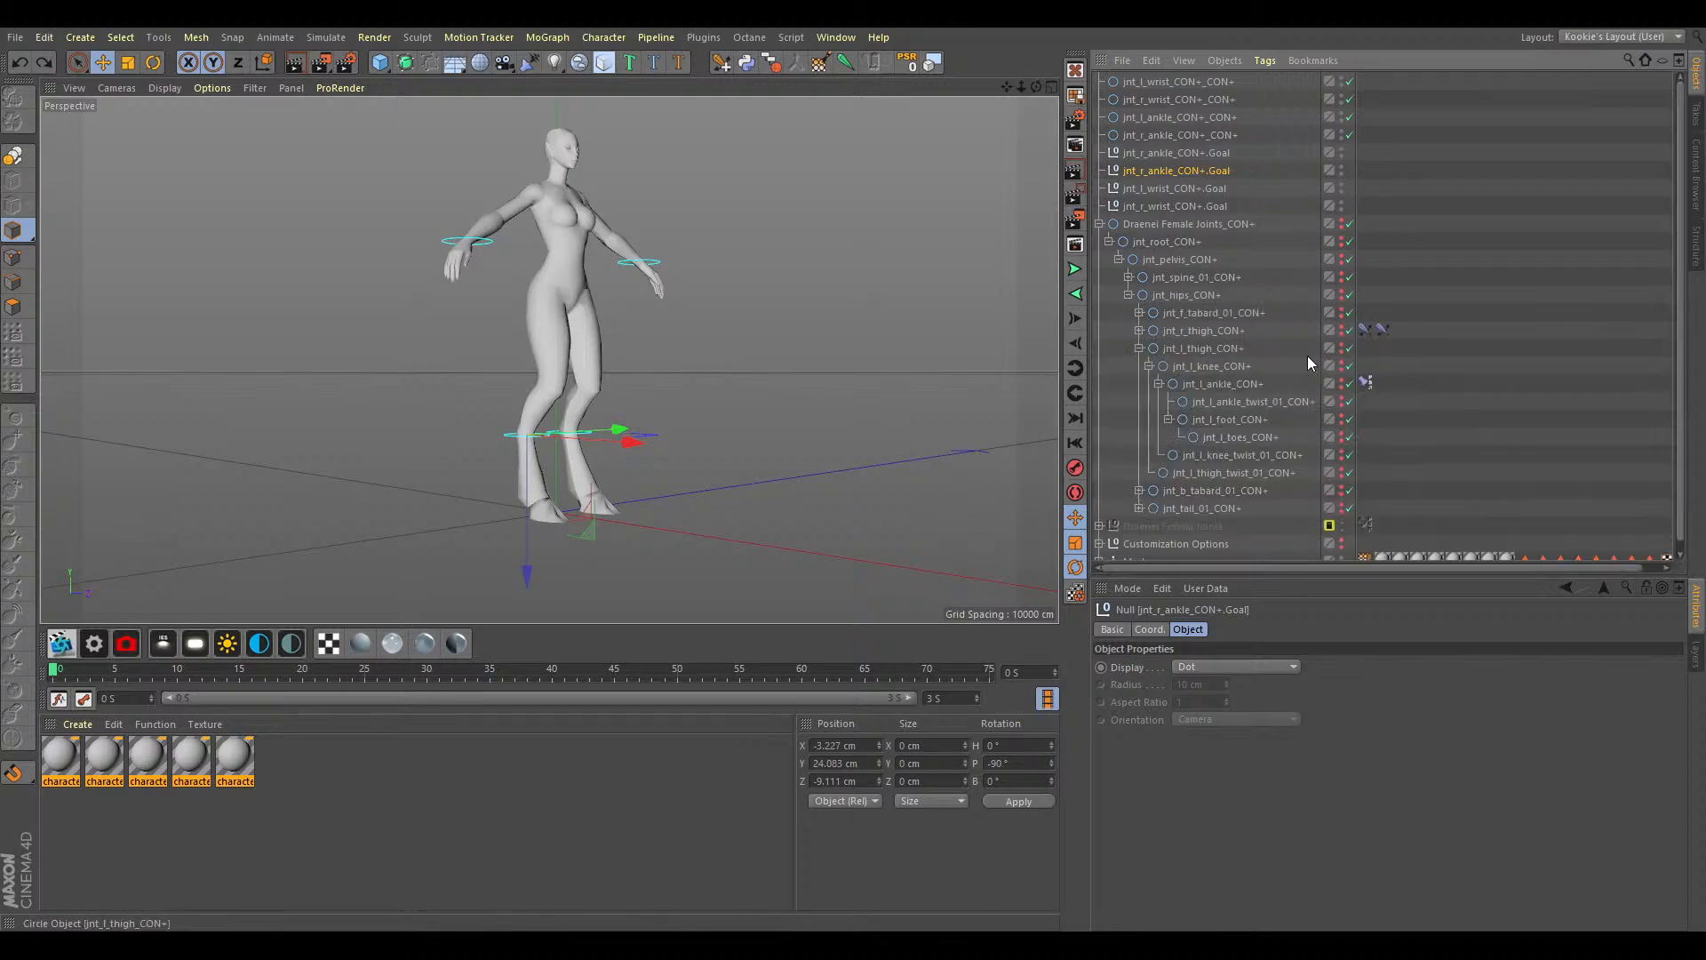
{"action": "left_click", "coordinate": [1368, 330]}
{"action": "left_click", "coordinate": [1380, 332]}
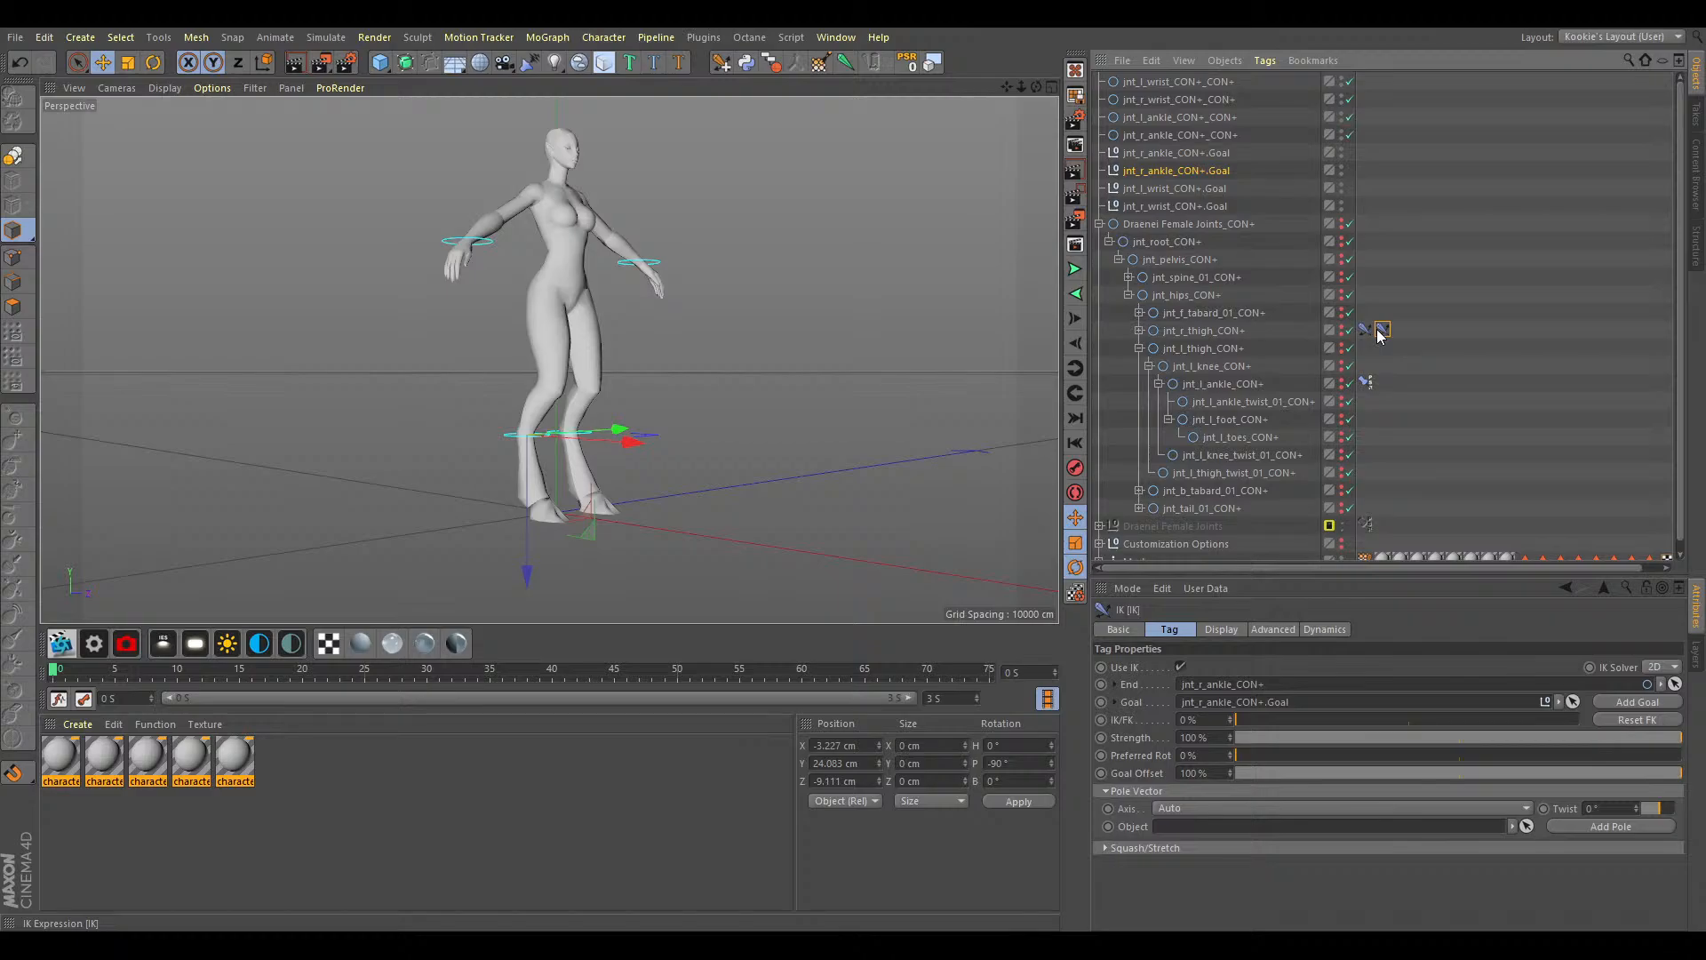
{"action": "key", "text": "Delete"}
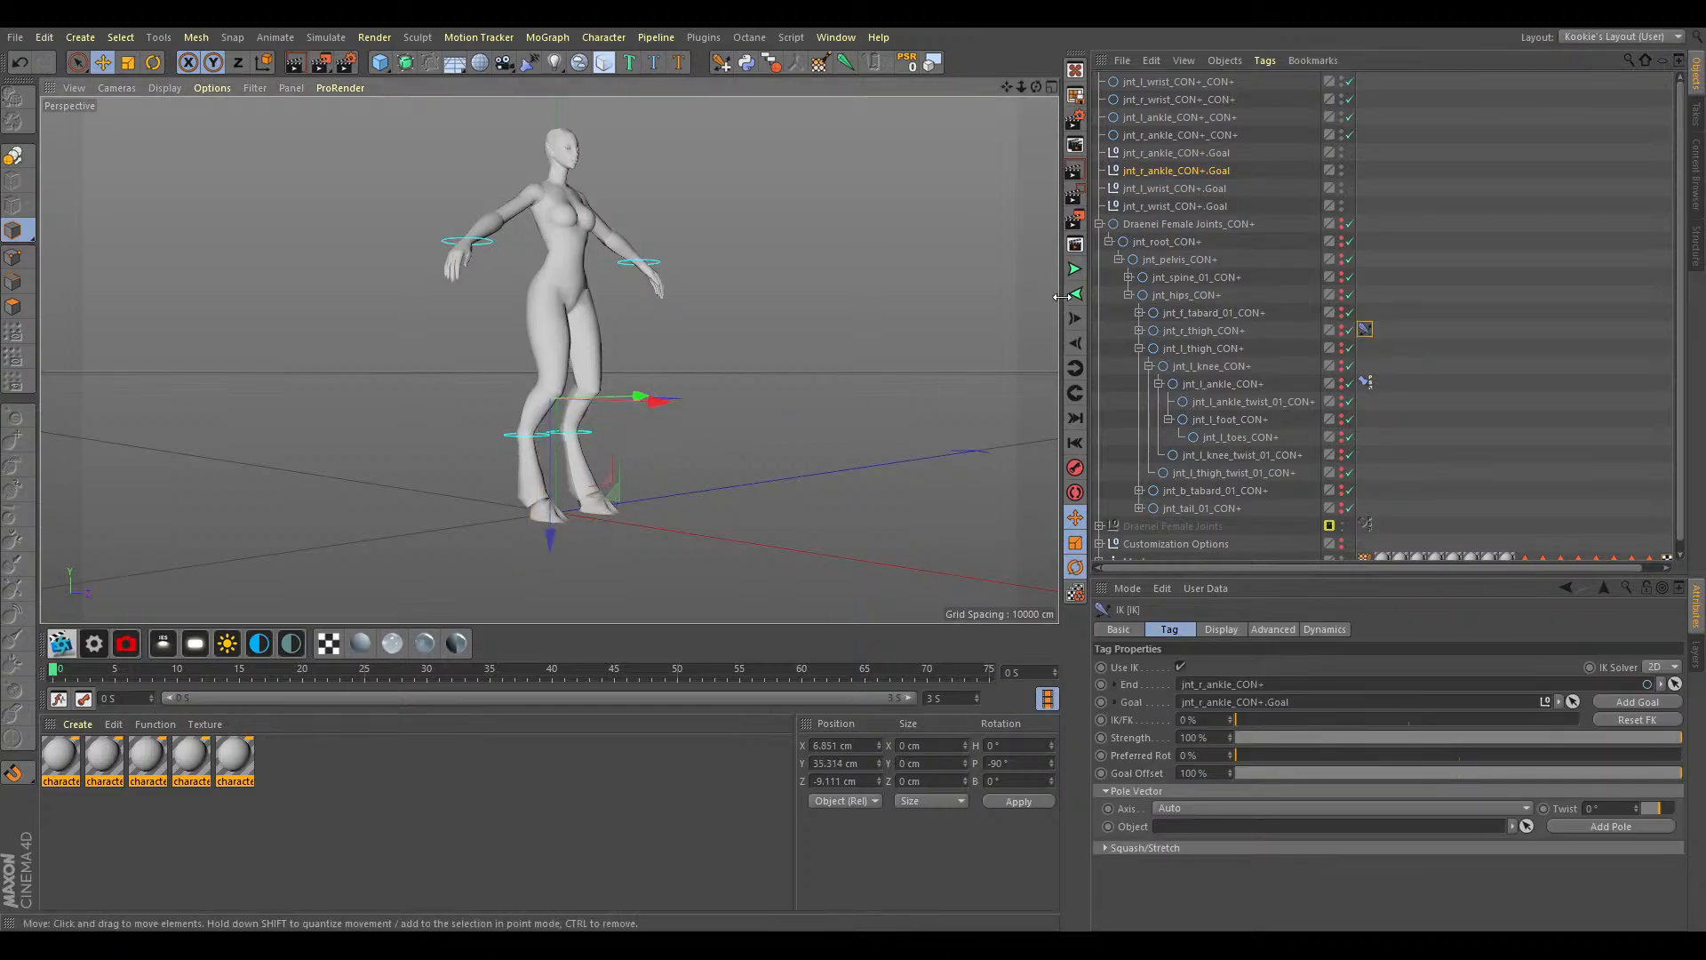
Test-move the upper jnt_r_ankle_CON+.Goal null with the single remaining IK tag and undo the move.
{"action": "left_click", "coordinate": [1191, 154]}
{"action": "left_click_drag", "start_coordinate": [878, 345], "coordinate": [924, 309]}
{"action": "key", "text": "ctrl+z"}
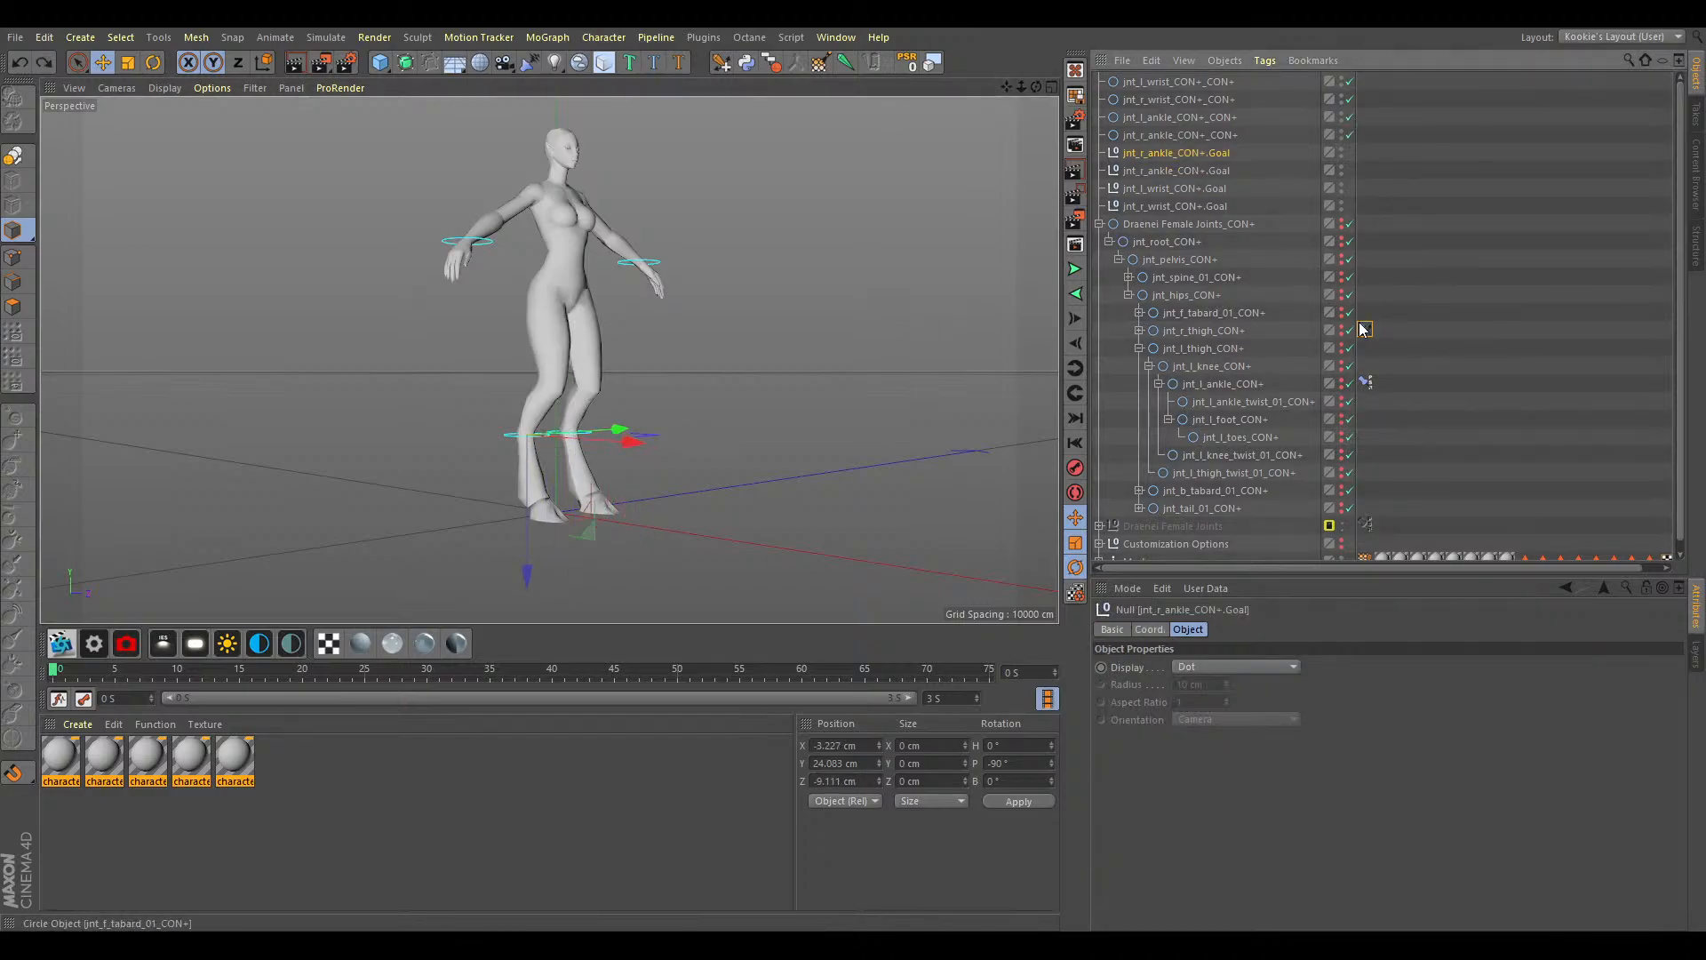
Set the jnt_r_ankle_CON+_CON+ circle as the goal of the IK tag on jnt_r_thigh_CON+.
{"action": "left_click", "coordinate": [1138, 348]}
{"action": "left_click", "coordinate": [1138, 330]}
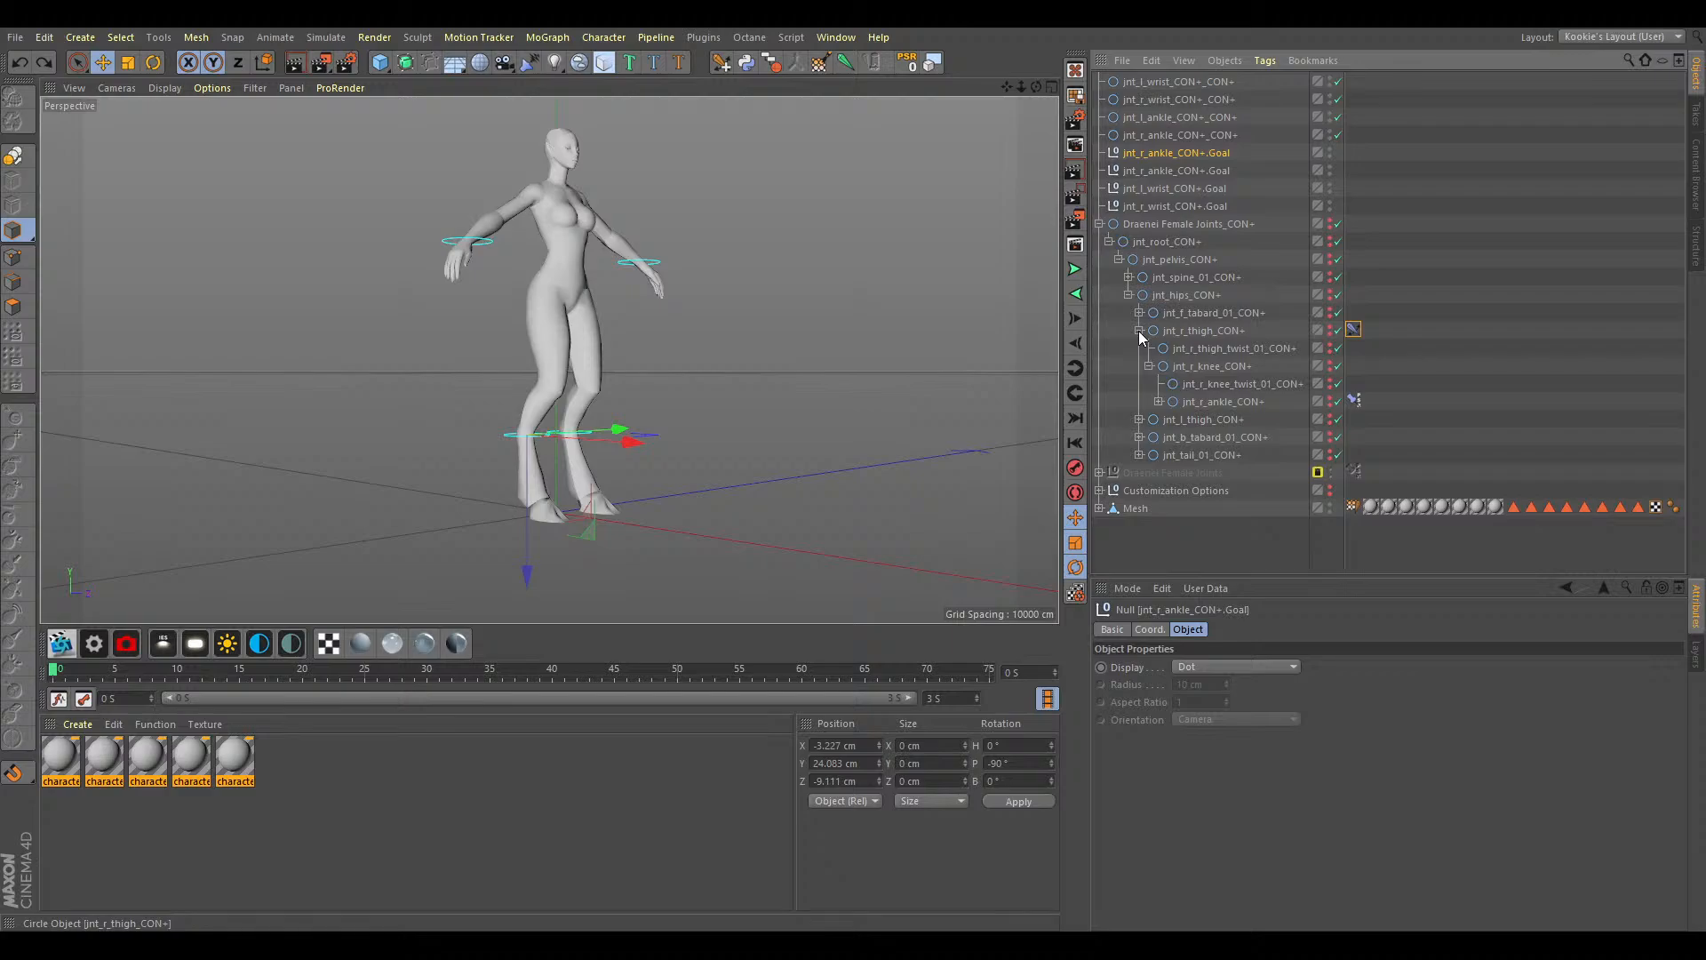
{"action": "left_click", "coordinate": [1352, 401]}
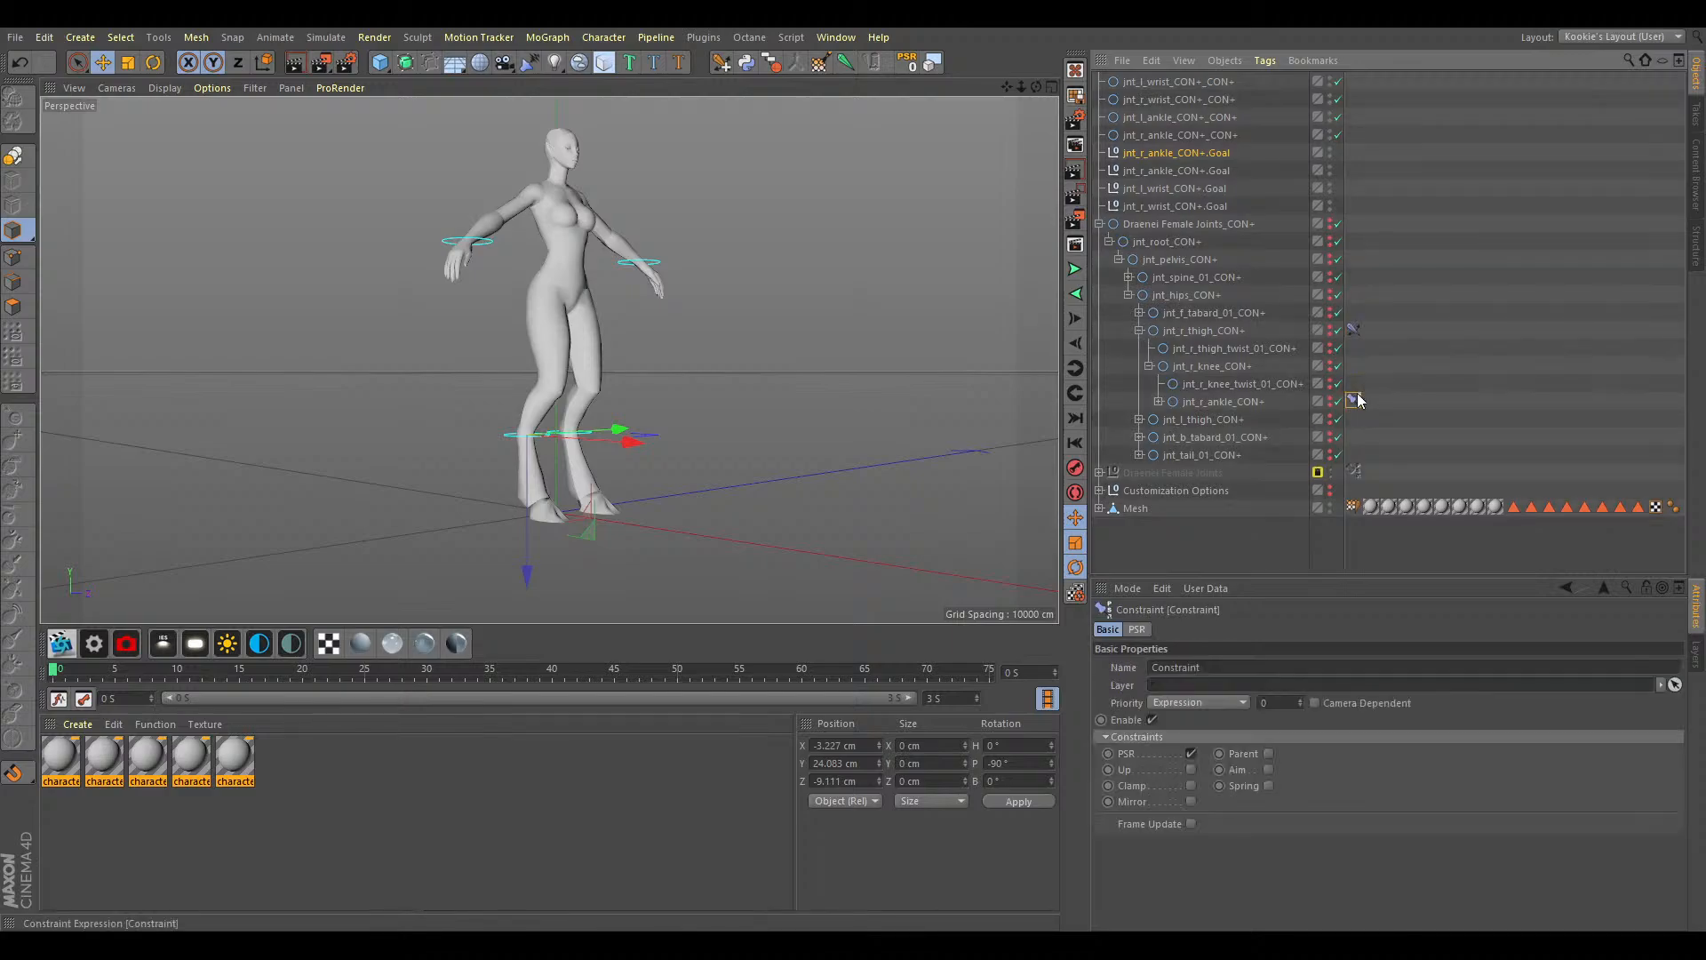
{"action": "left_click", "coordinate": [1352, 330]}
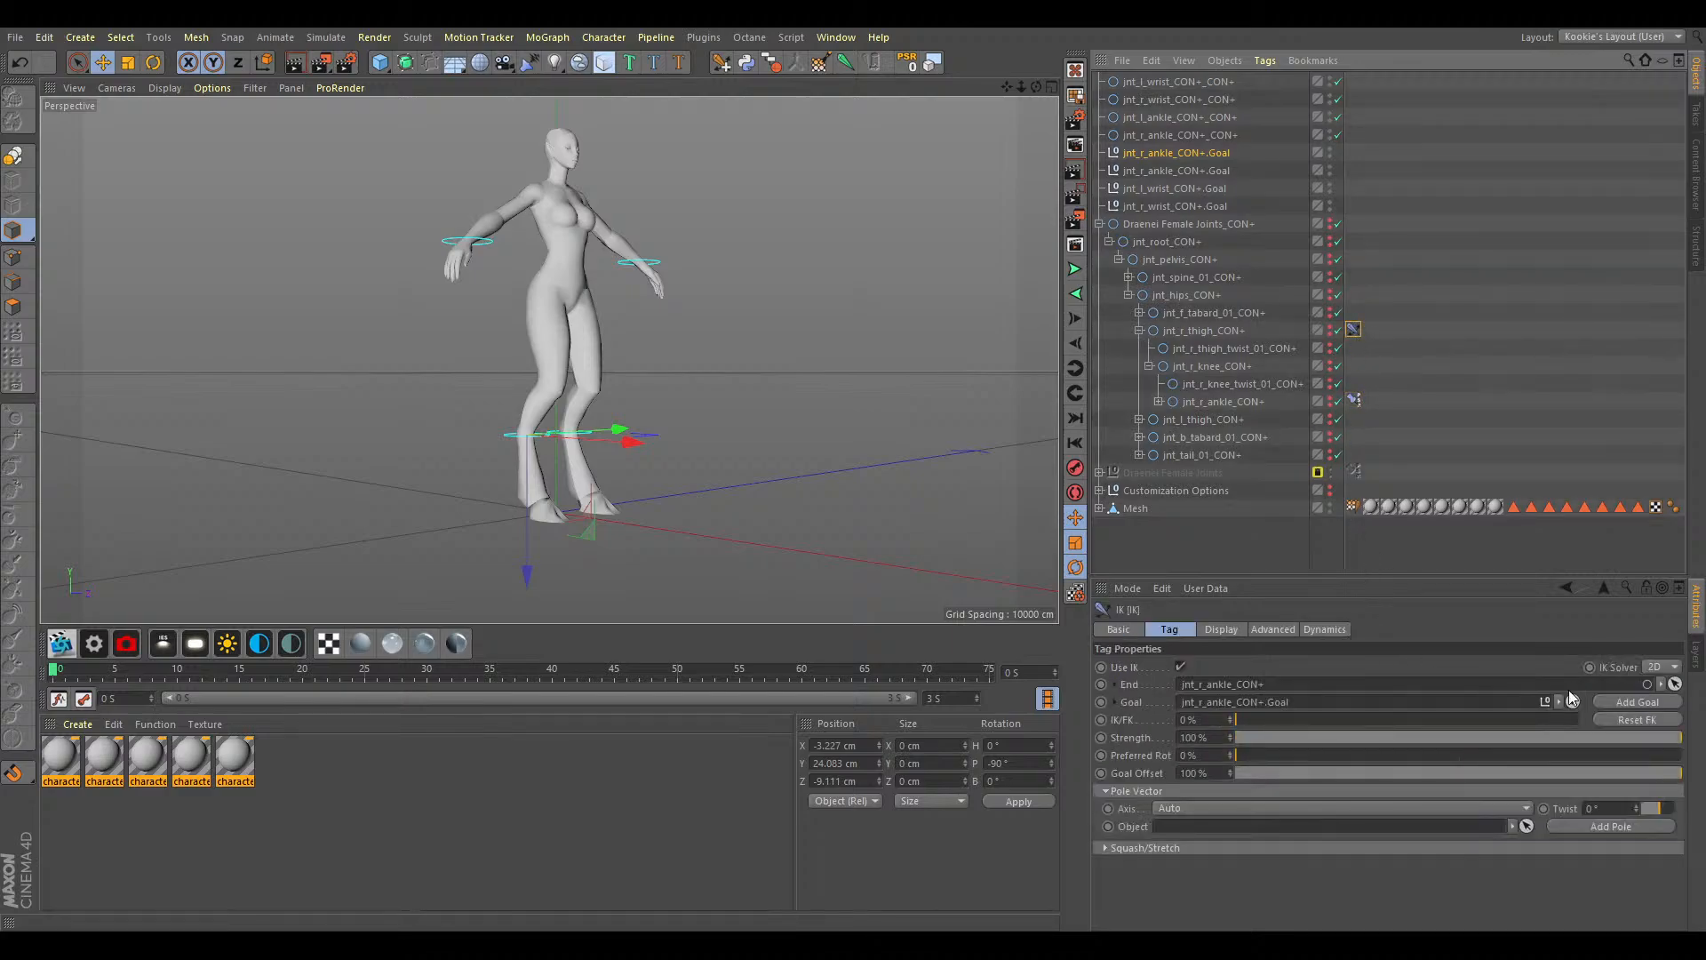
{"action": "left_click_drag", "start_coordinate": [1564, 718], "coordinate": [1553, 718]}
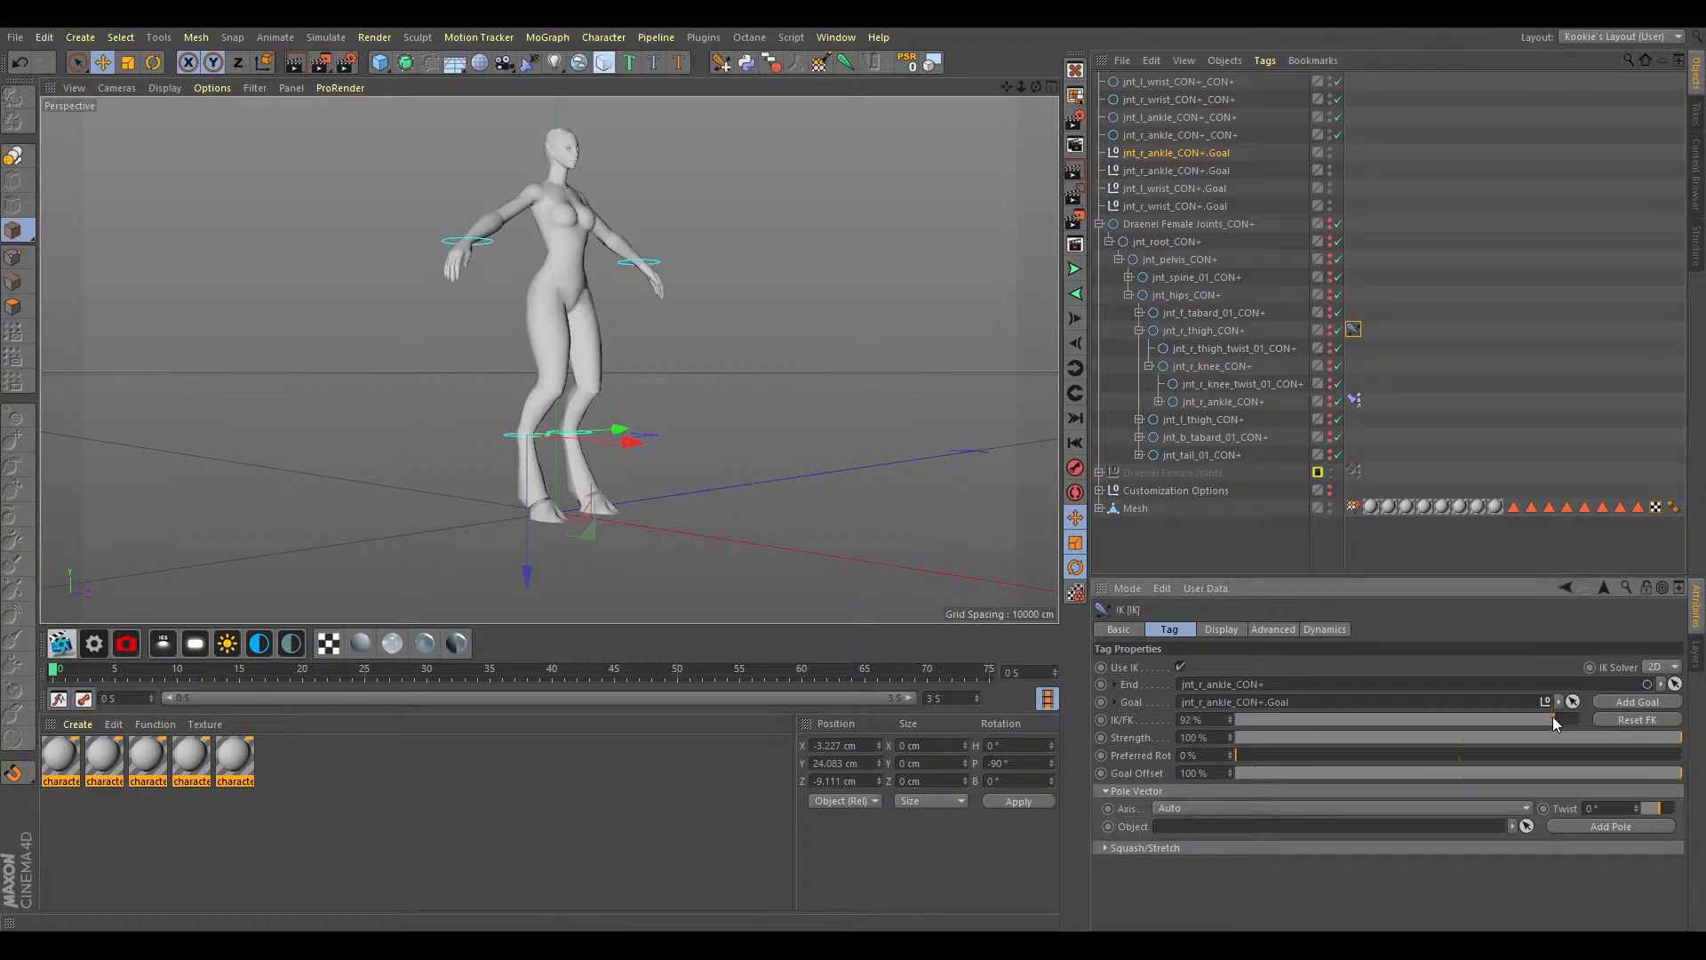
{"action": "key", "text": "ctrl+z"}
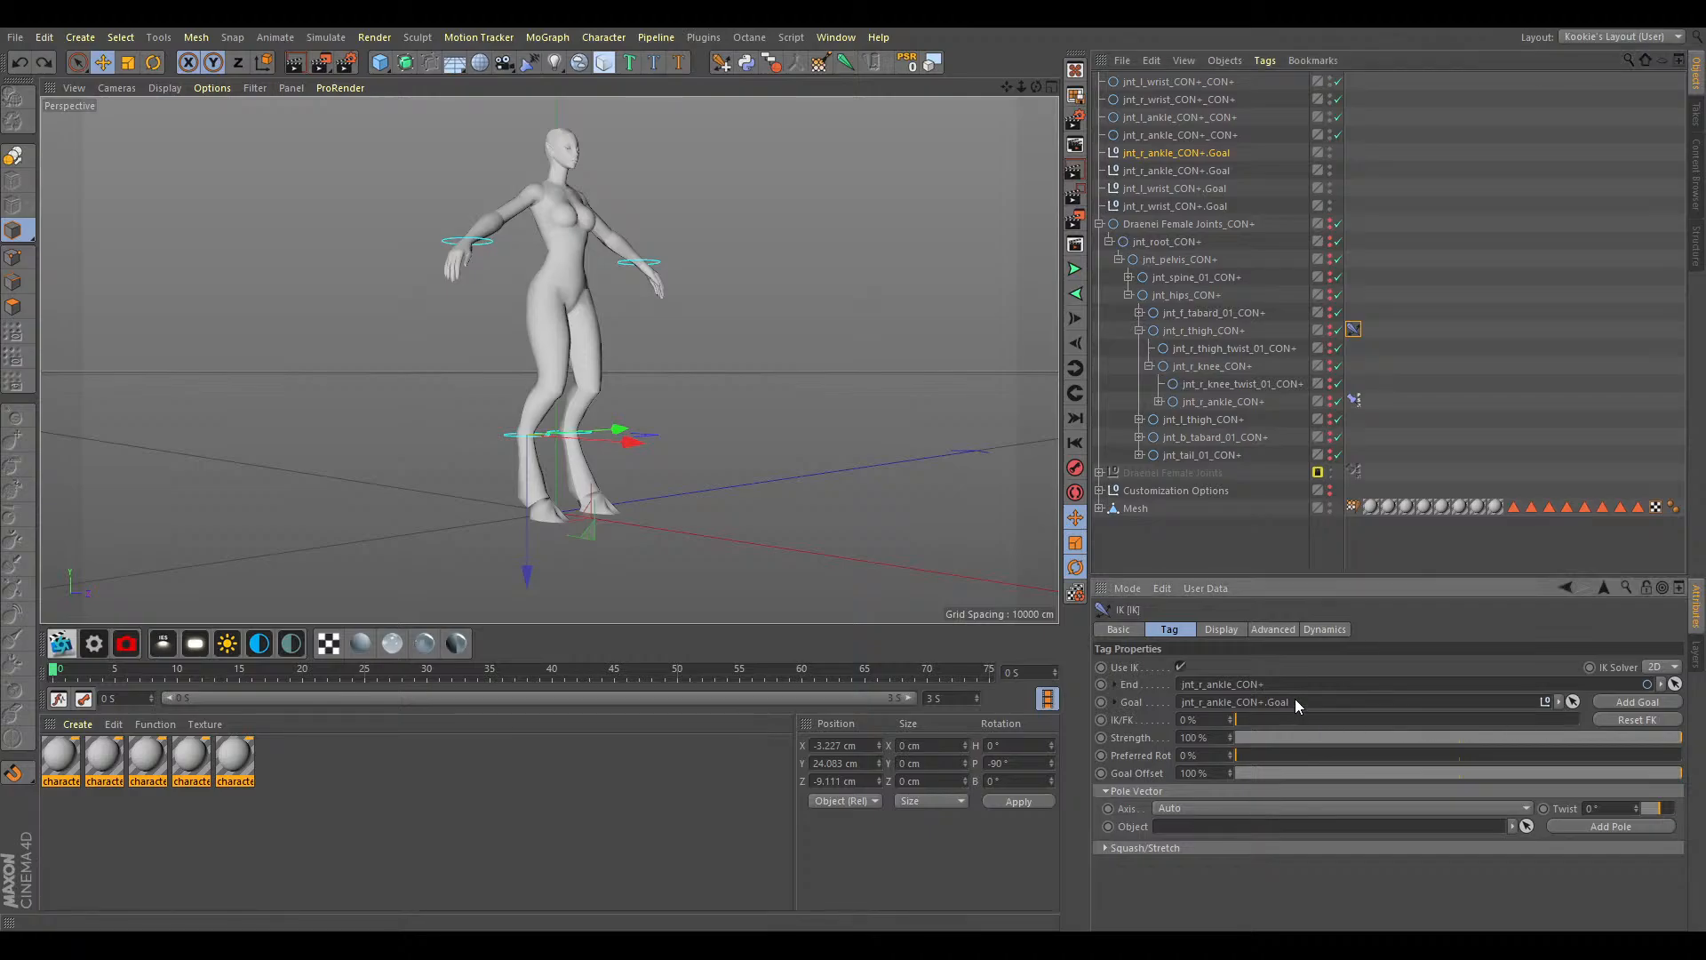
{"action": "left_click", "coordinate": [1572, 703]}
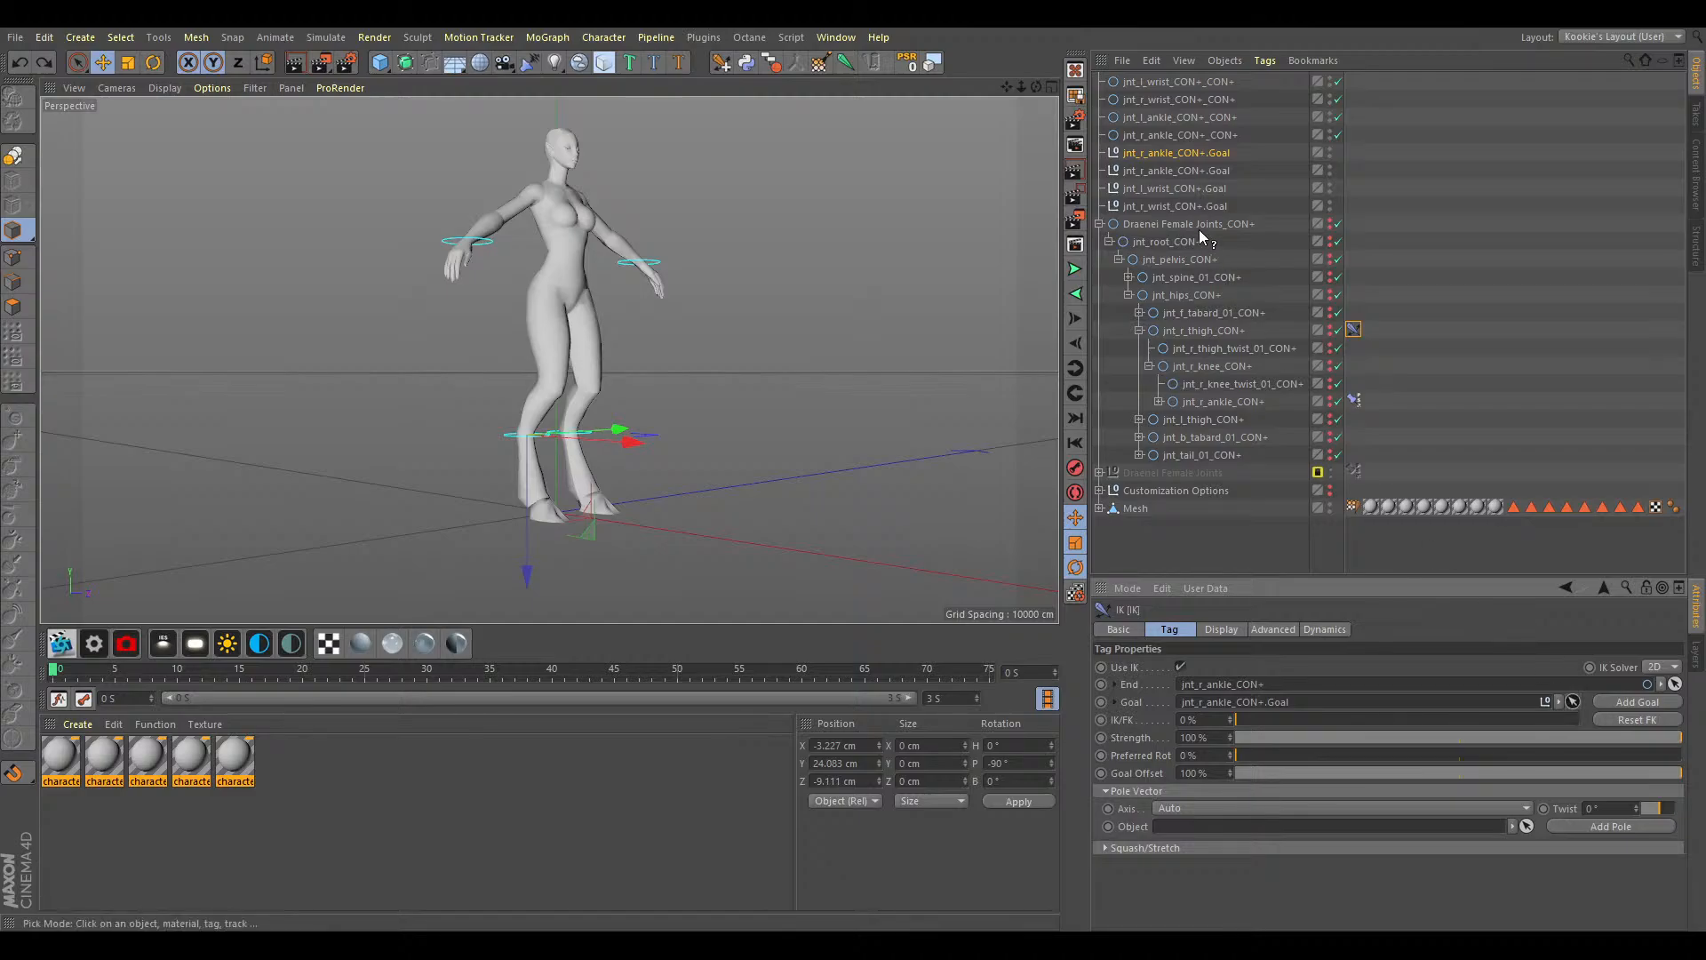
{"action": "left_click", "coordinate": [1189, 136]}
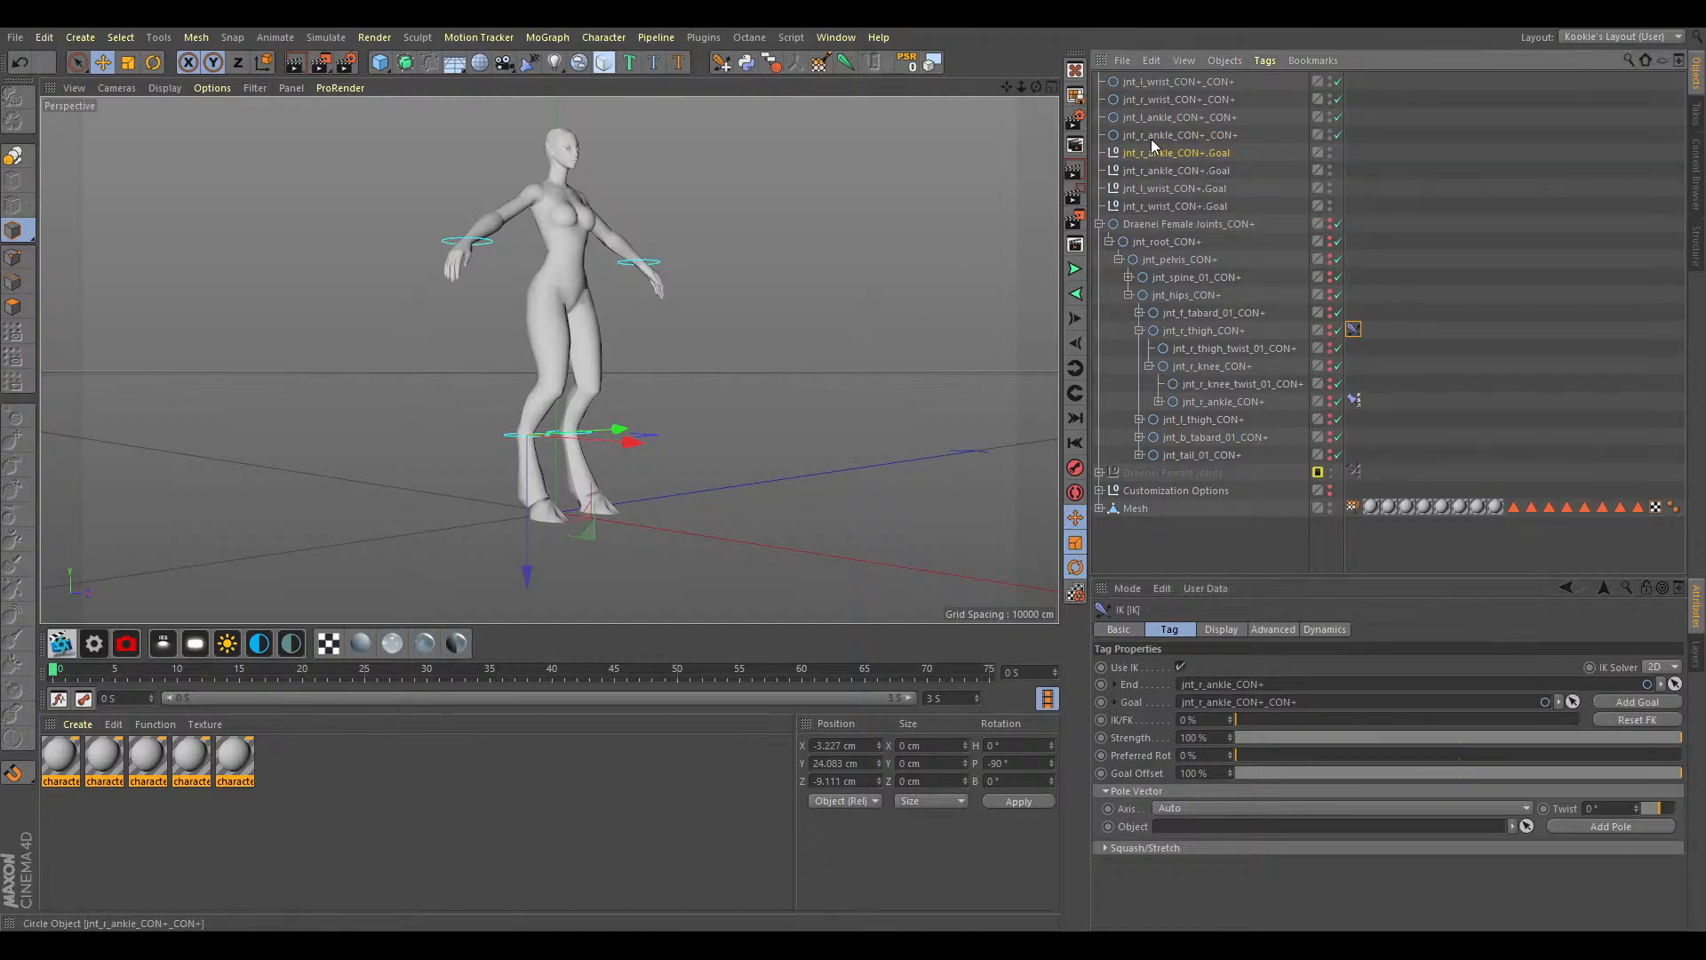
Test-move the right leg's IK goal, undo the move, and delete the upper jnt_r_ankle_CON+.Goal null.
{"action": "left_click_drag", "start_coordinate": [590, 526], "coordinate": [503, 418]}
{"action": "key", "text": "ctrl+z"}
{"action": "key", "text": "r"}
{"action": "left_click", "coordinate": [1169, 153]}
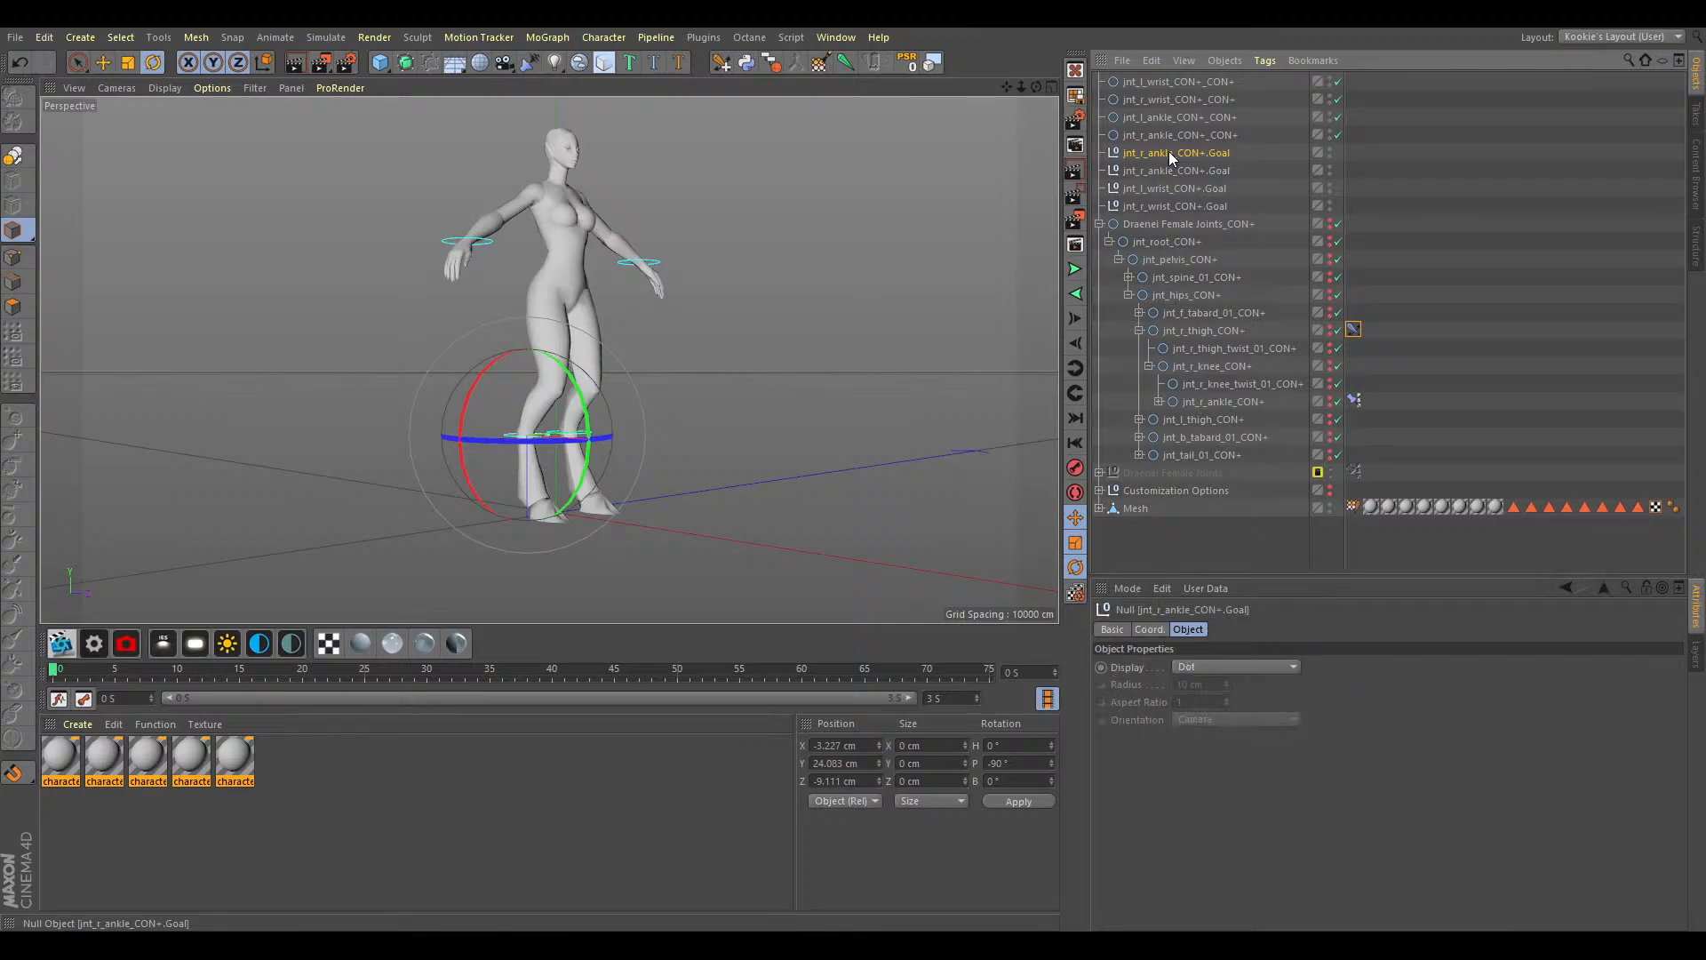
{"action": "key", "text": "Delete"}
Test-rotate and test-move the jnt_r_ankle_CON+_CON+ circle as the right leg's IK goal, undoing each change.
{"action": "left_click", "coordinate": [1169, 138]}
{"action": "left_click_drag", "start_coordinate": [514, 399], "coordinate": [531, 348]}
{"action": "key", "text": "ctrl+z"}
{"action": "key", "text": "e"}
{"action": "left_click_drag", "start_coordinate": [514, 454], "coordinate": [587, 469]}
{"action": "key", "text": "ctrl+z"}
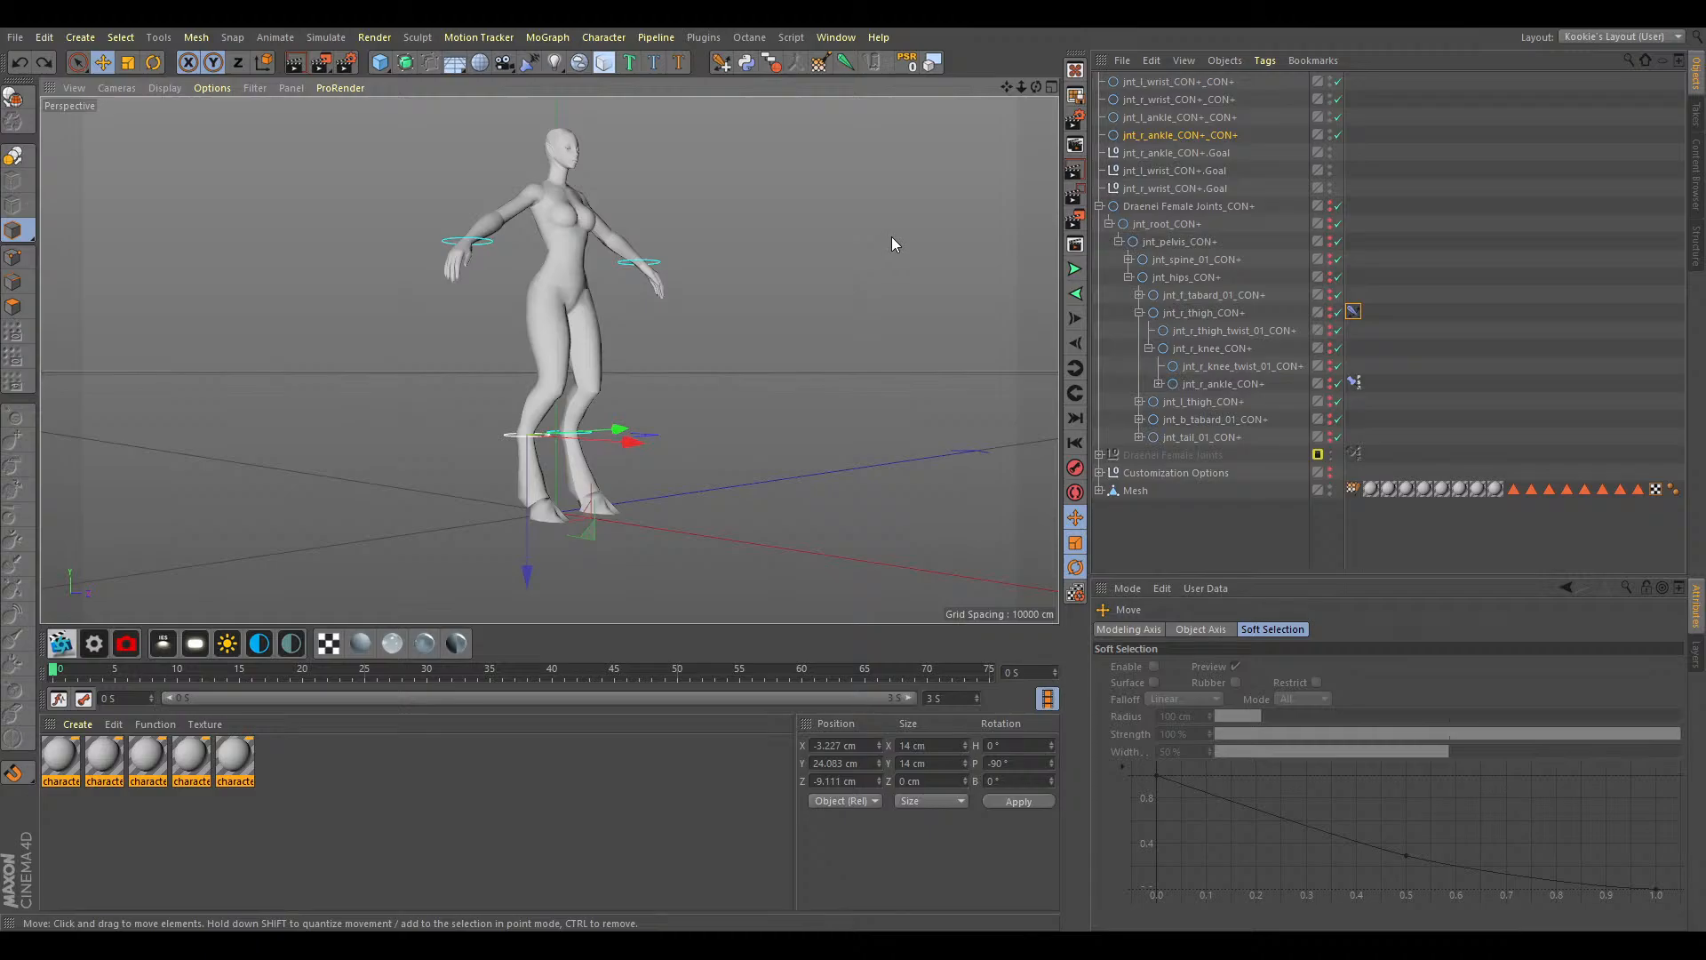
Collapse the right thigh branch, expand the left thigh branch, and delete the constraint tag from jnt_l_ankle_CON+.
{"action": "left_click", "coordinate": [1176, 157]}
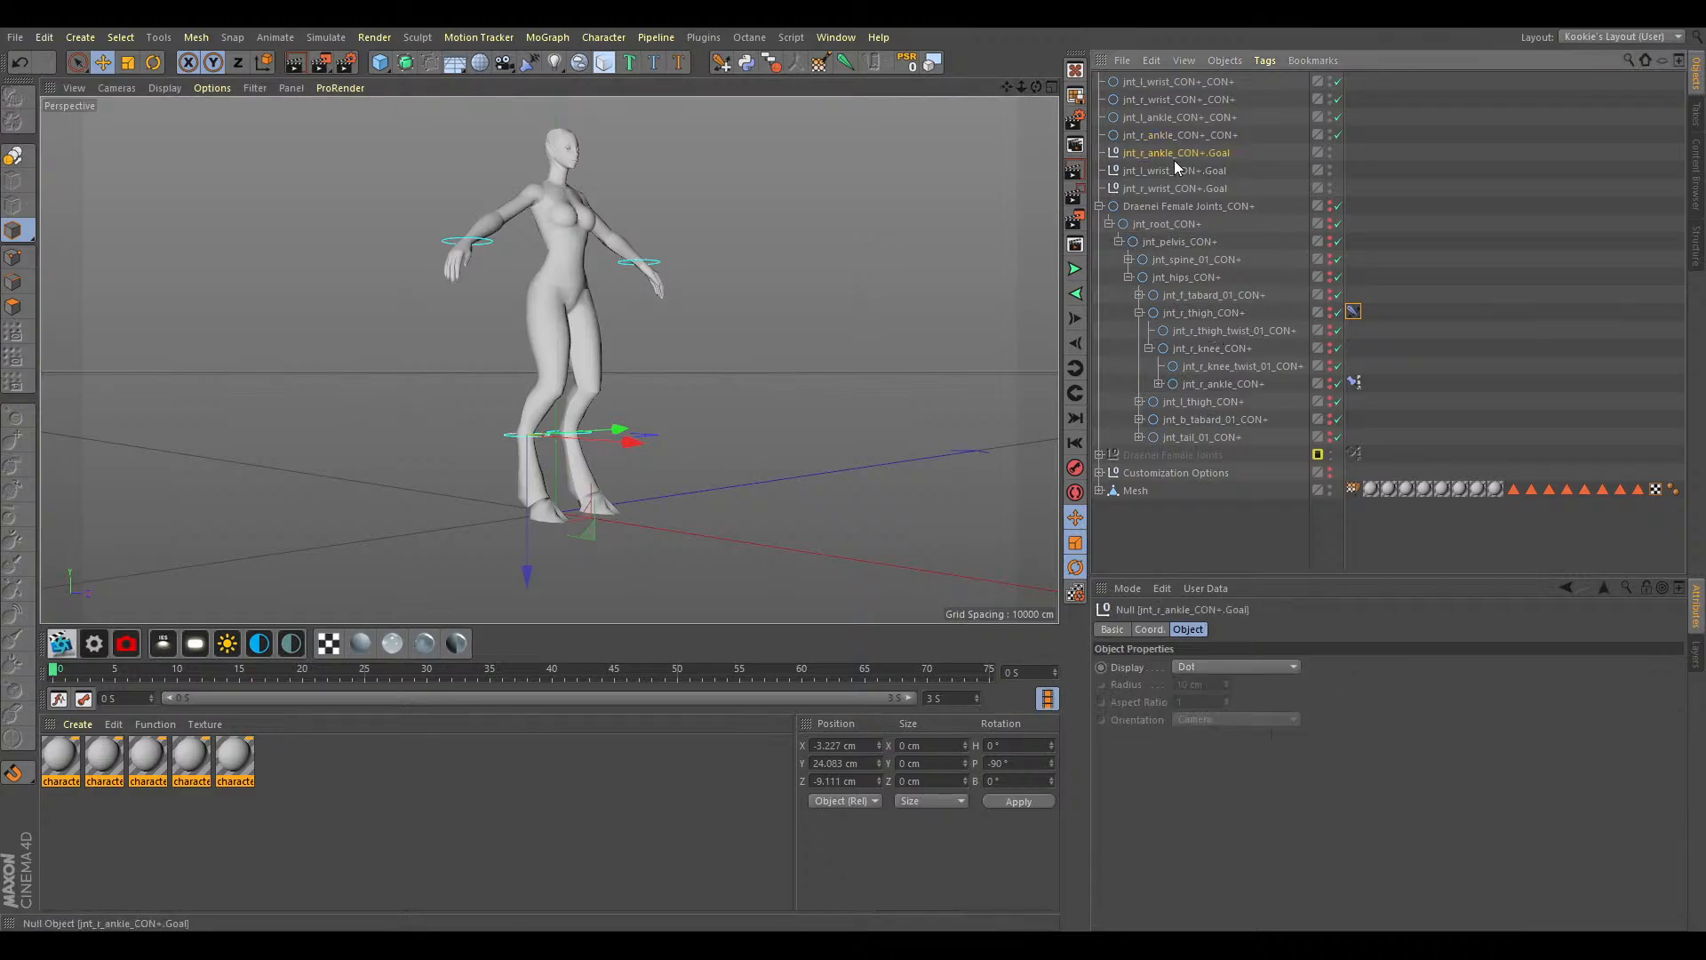
{"action": "left_click", "coordinate": [1139, 312]}
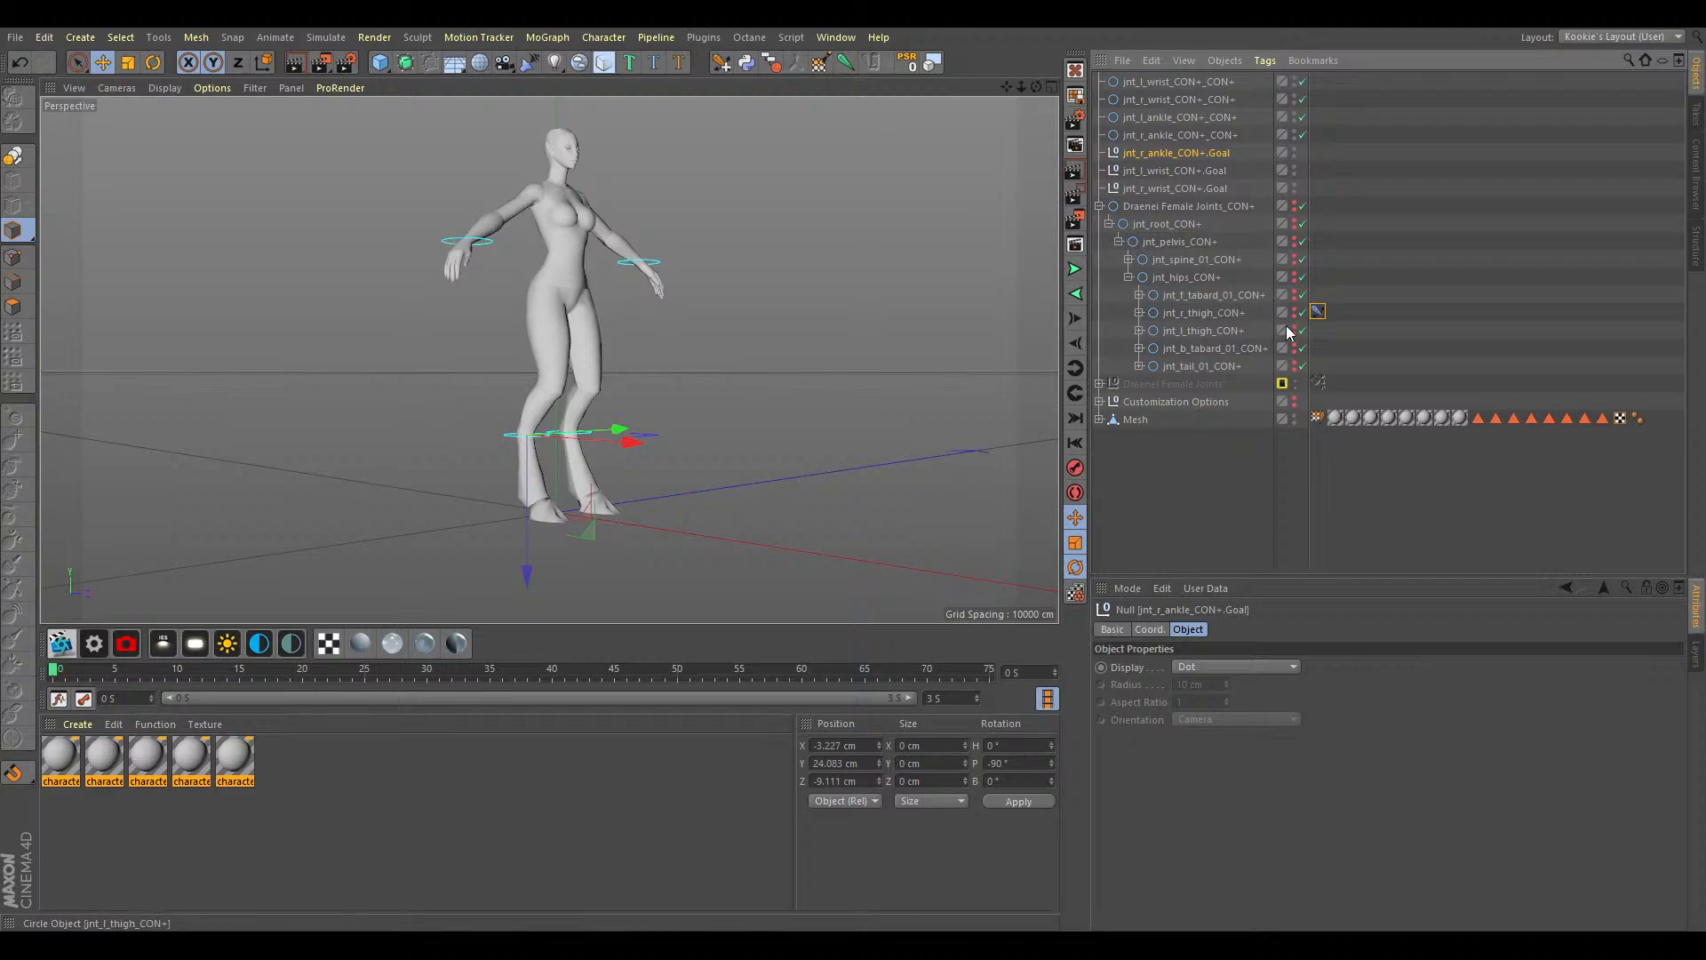
{"action": "left_click", "coordinate": [1138, 331]}
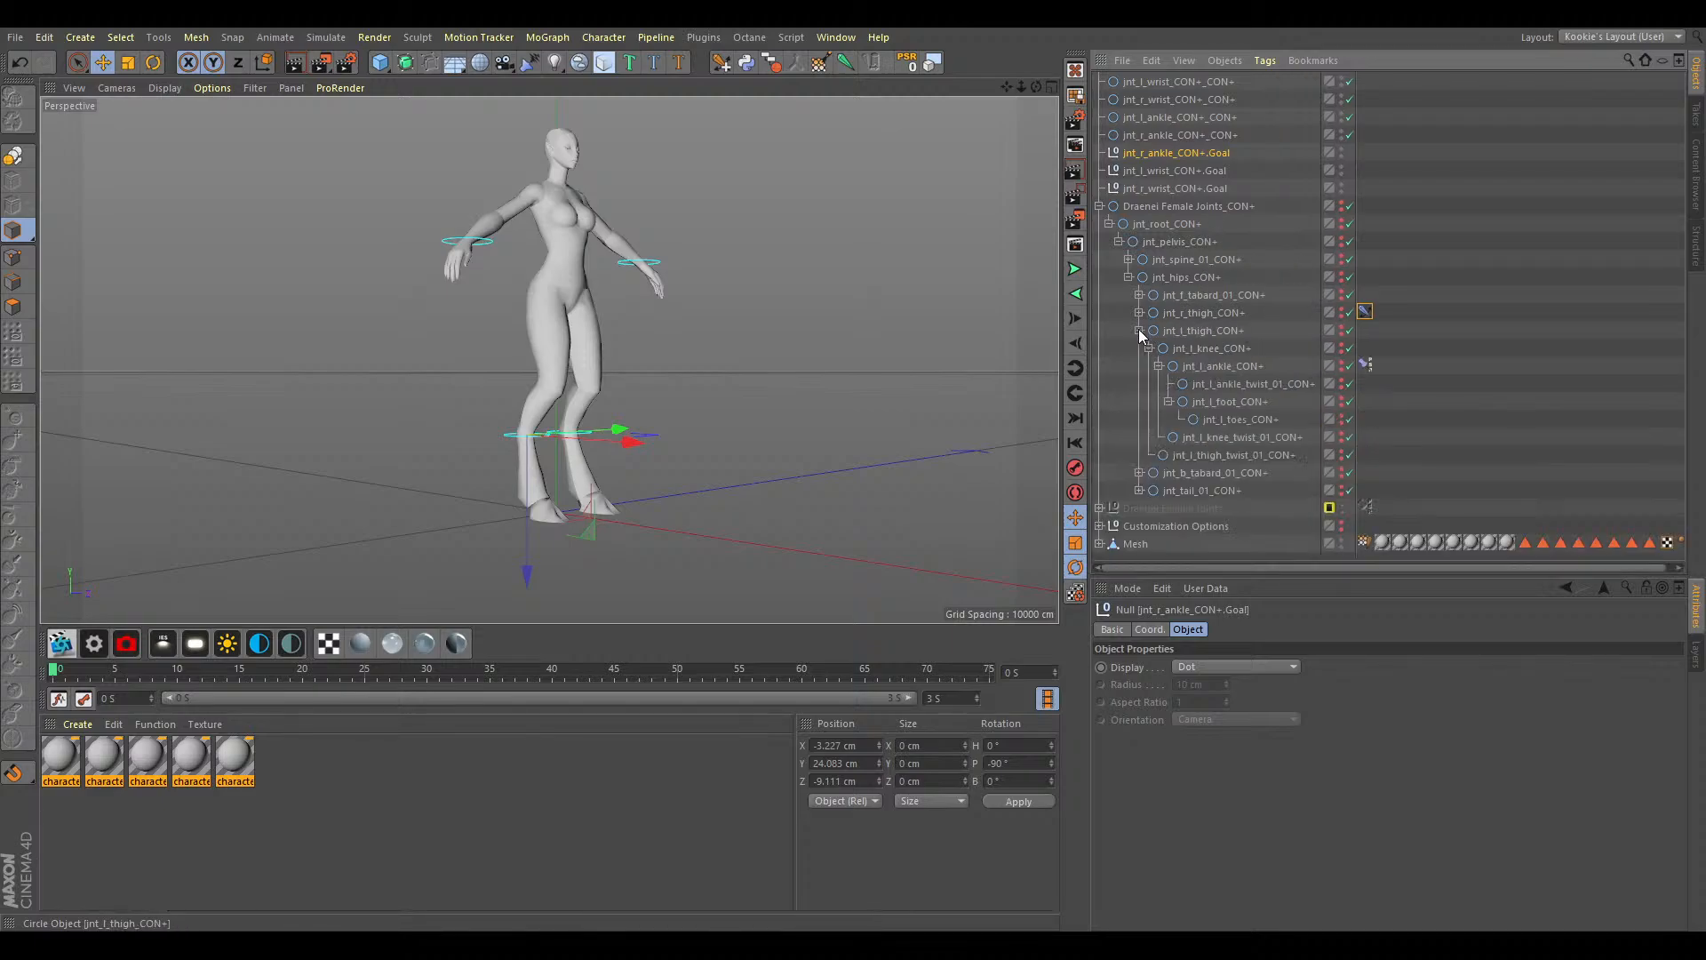
{"action": "left_click", "coordinate": [1169, 401]}
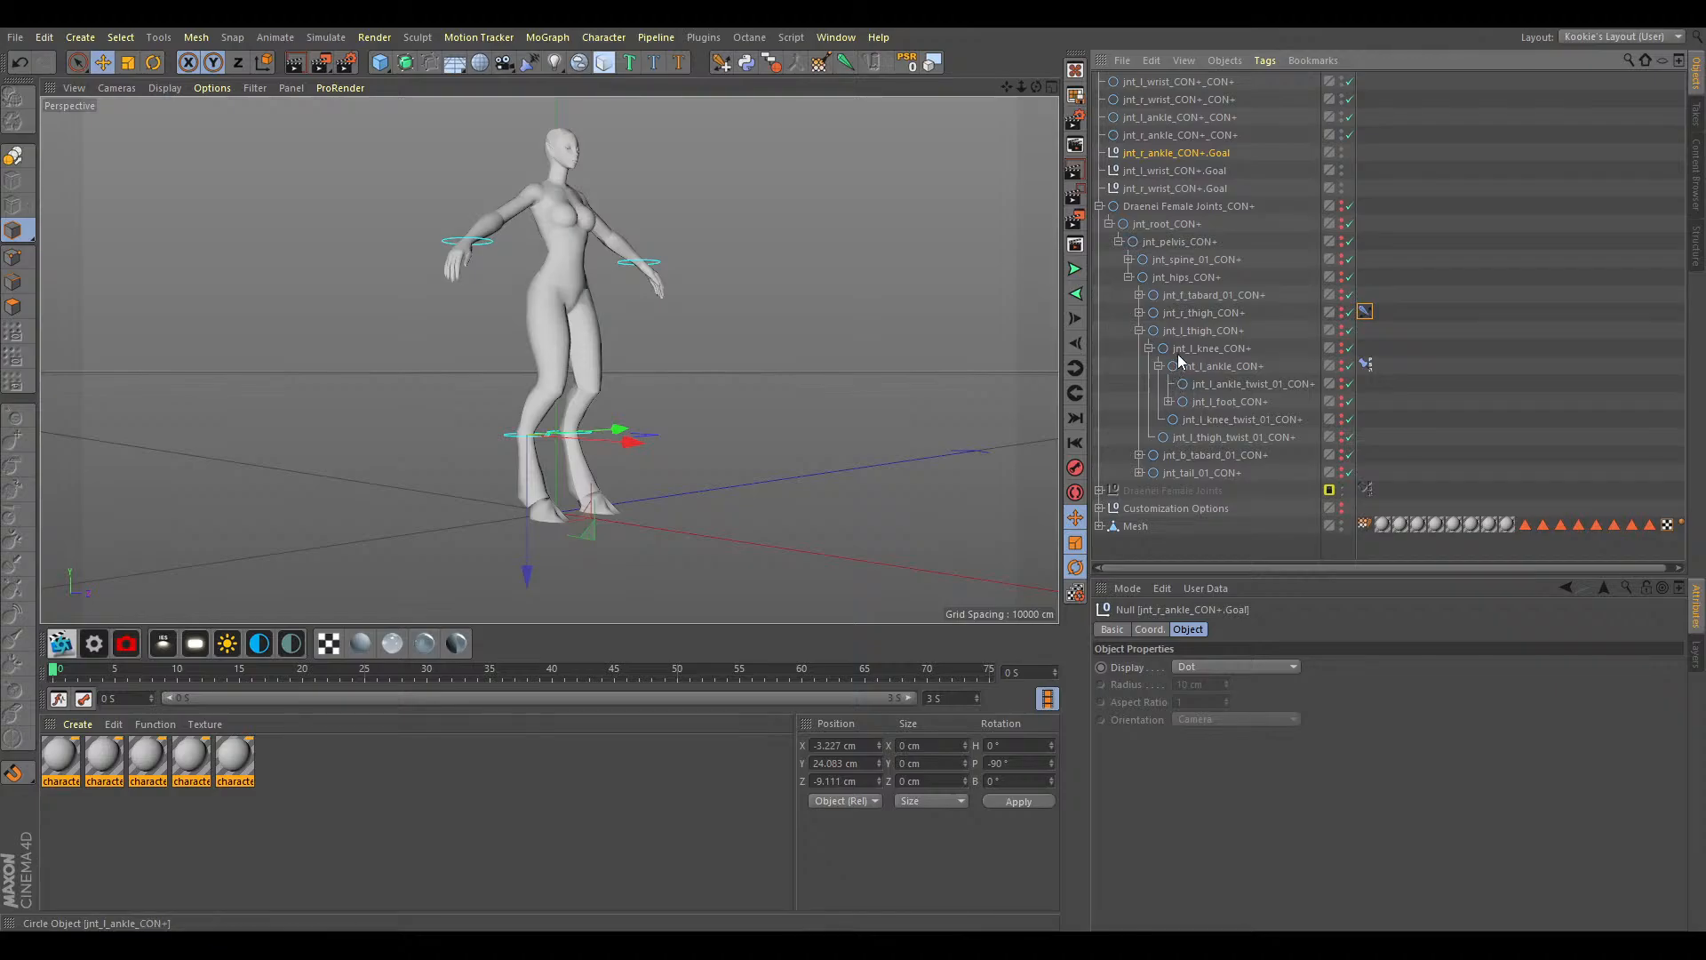
{"action": "left_click", "coordinate": [1196, 330]}
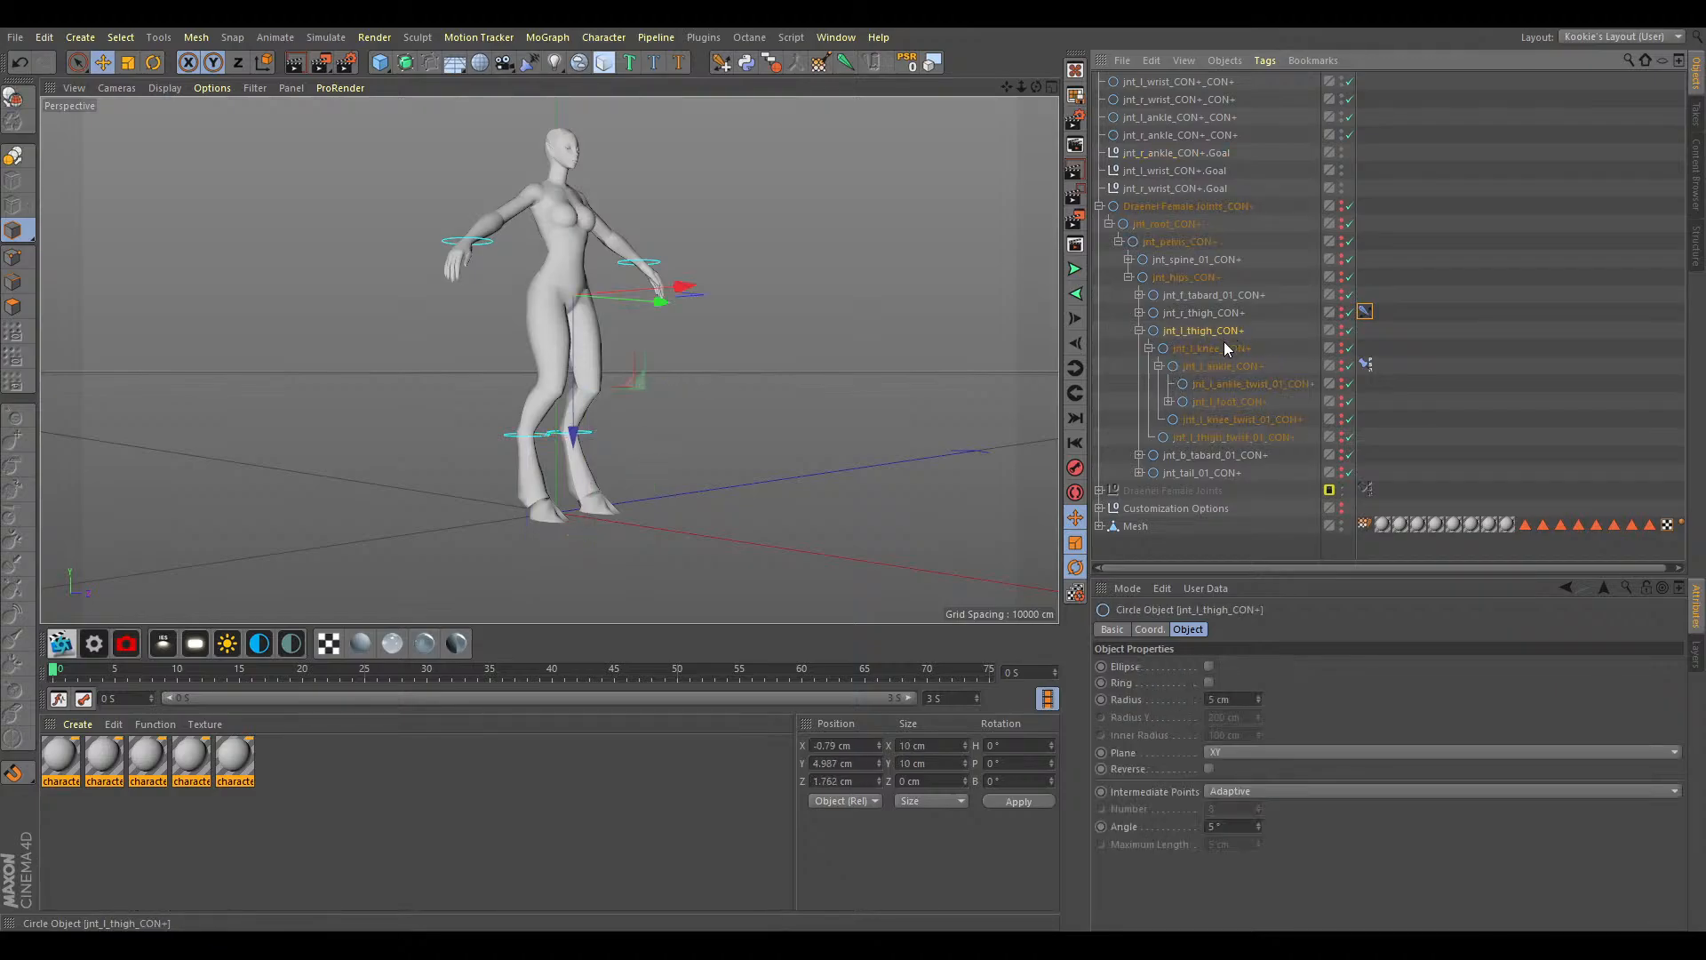
{"action": "left_click", "coordinate": [1366, 364]}
{"action": "key", "text": "Delete"}
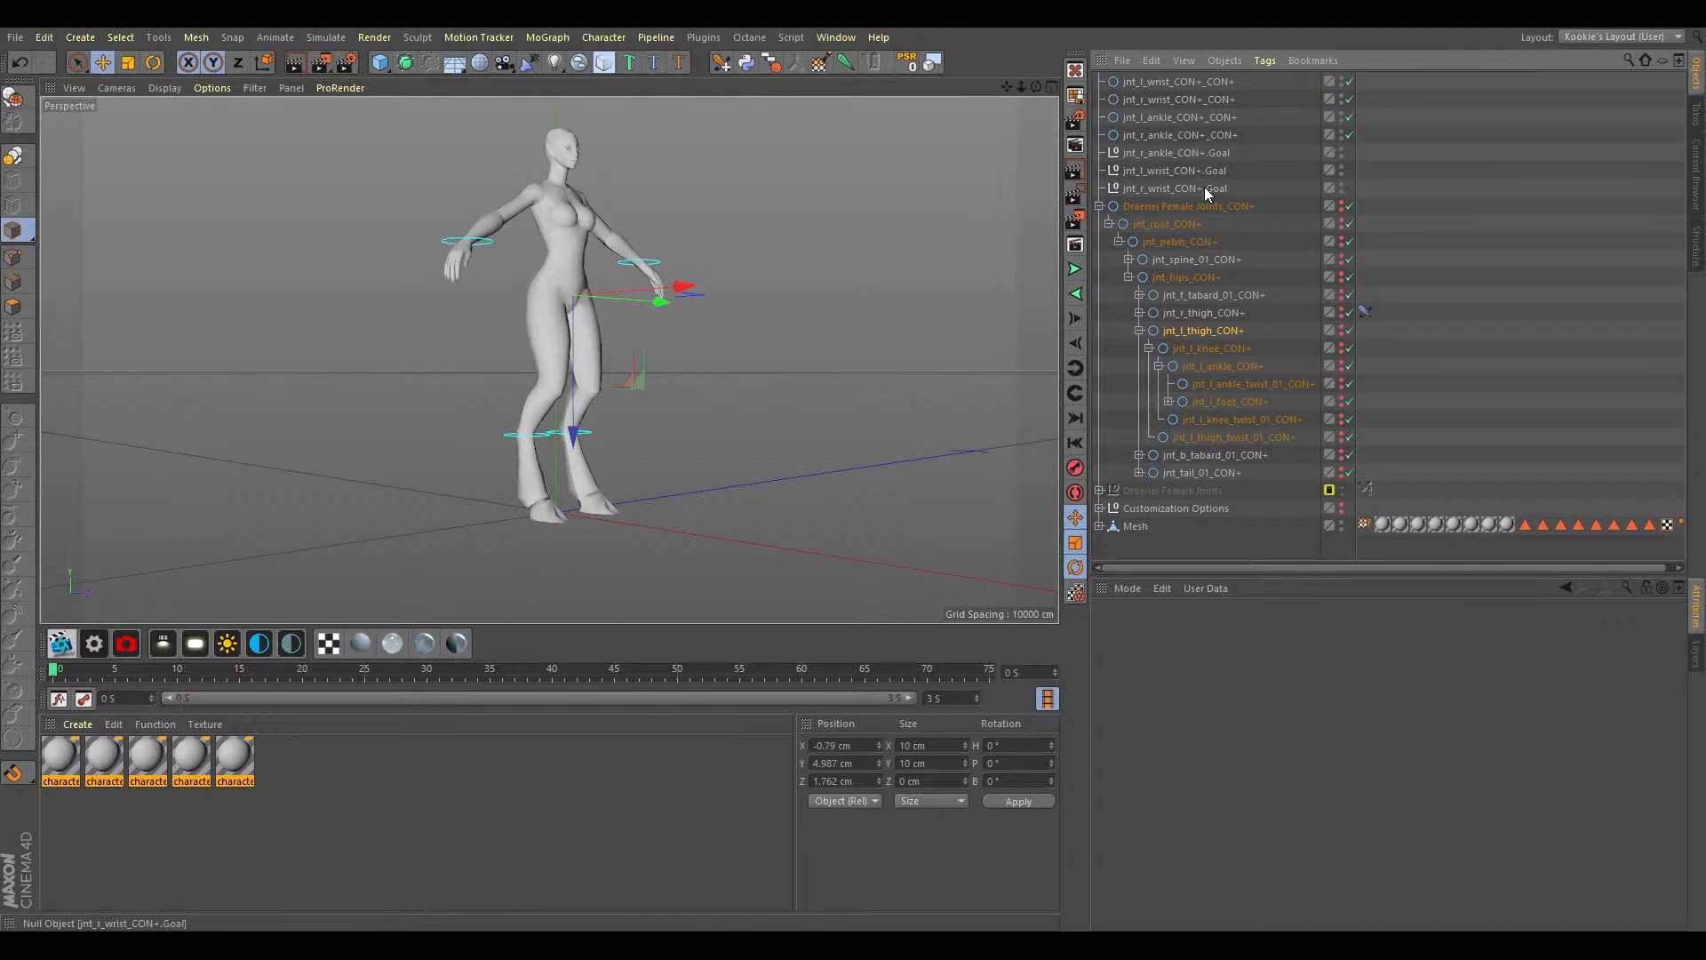
Try an IK chain from jnt_l_thigh_CON+ to jnt_l_ankle_twist_01_CON+, test-move its goal, and undo the chain.
{"action": "left_click", "coordinate": [728, 69]}
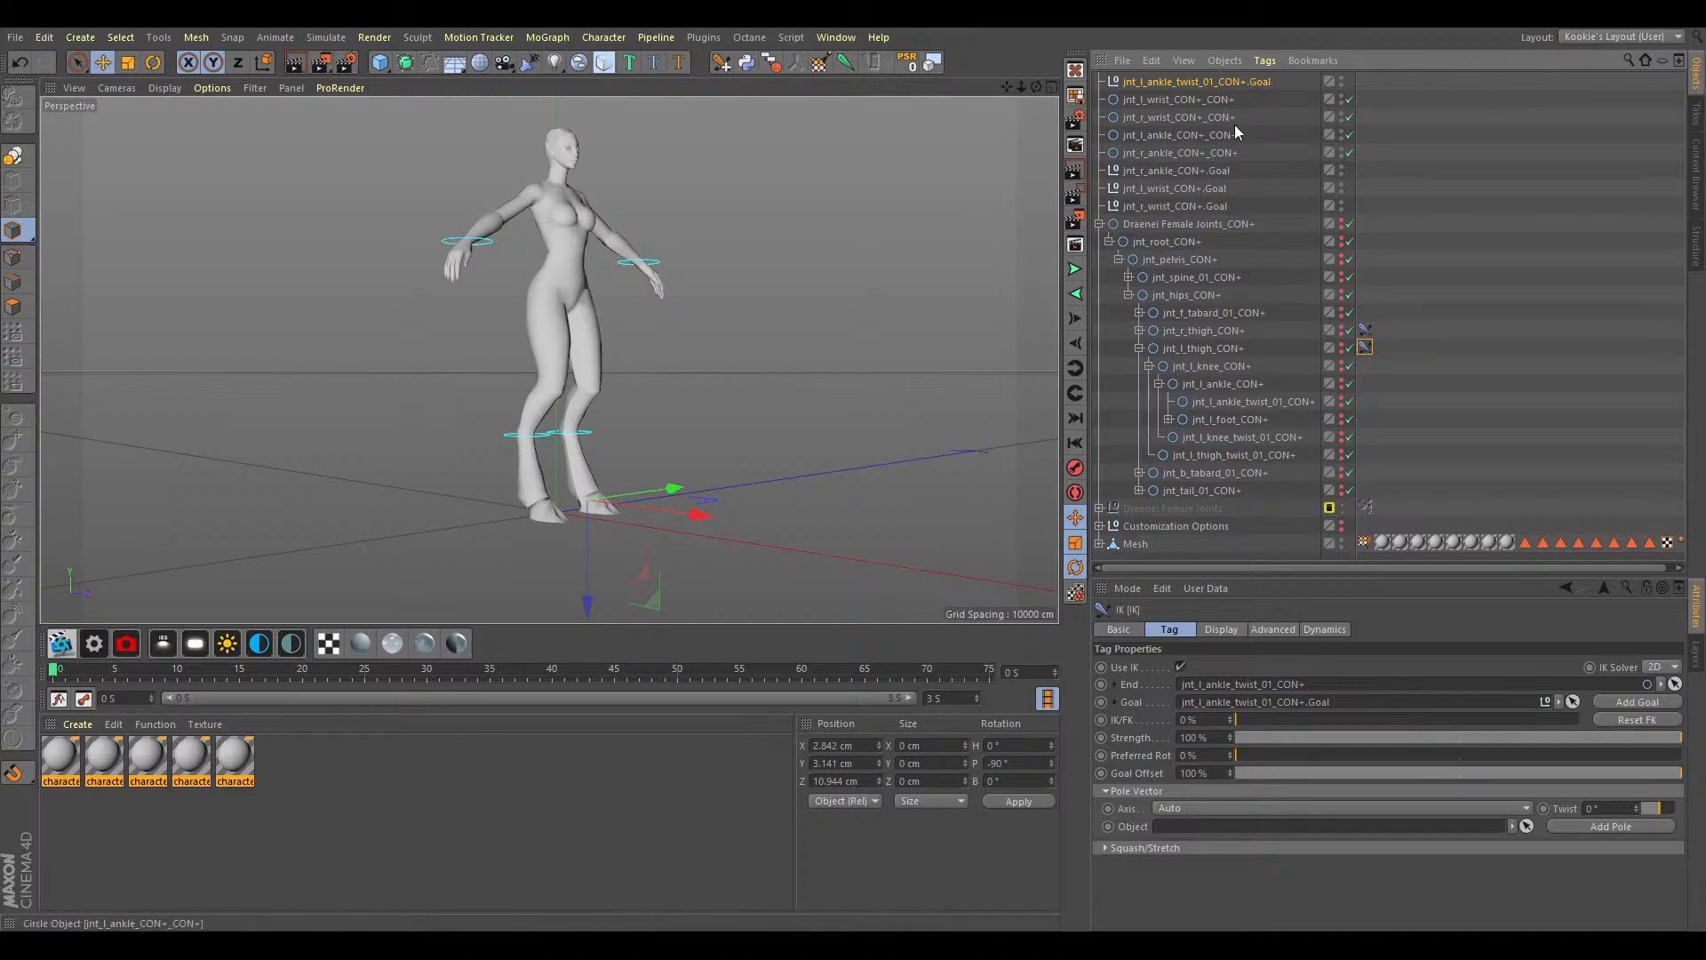
{"action": "left_click", "coordinate": [1199, 82]}
{"action": "left_click_drag", "start_coordinate": [659, 588], "coordinate": [792, 496]}
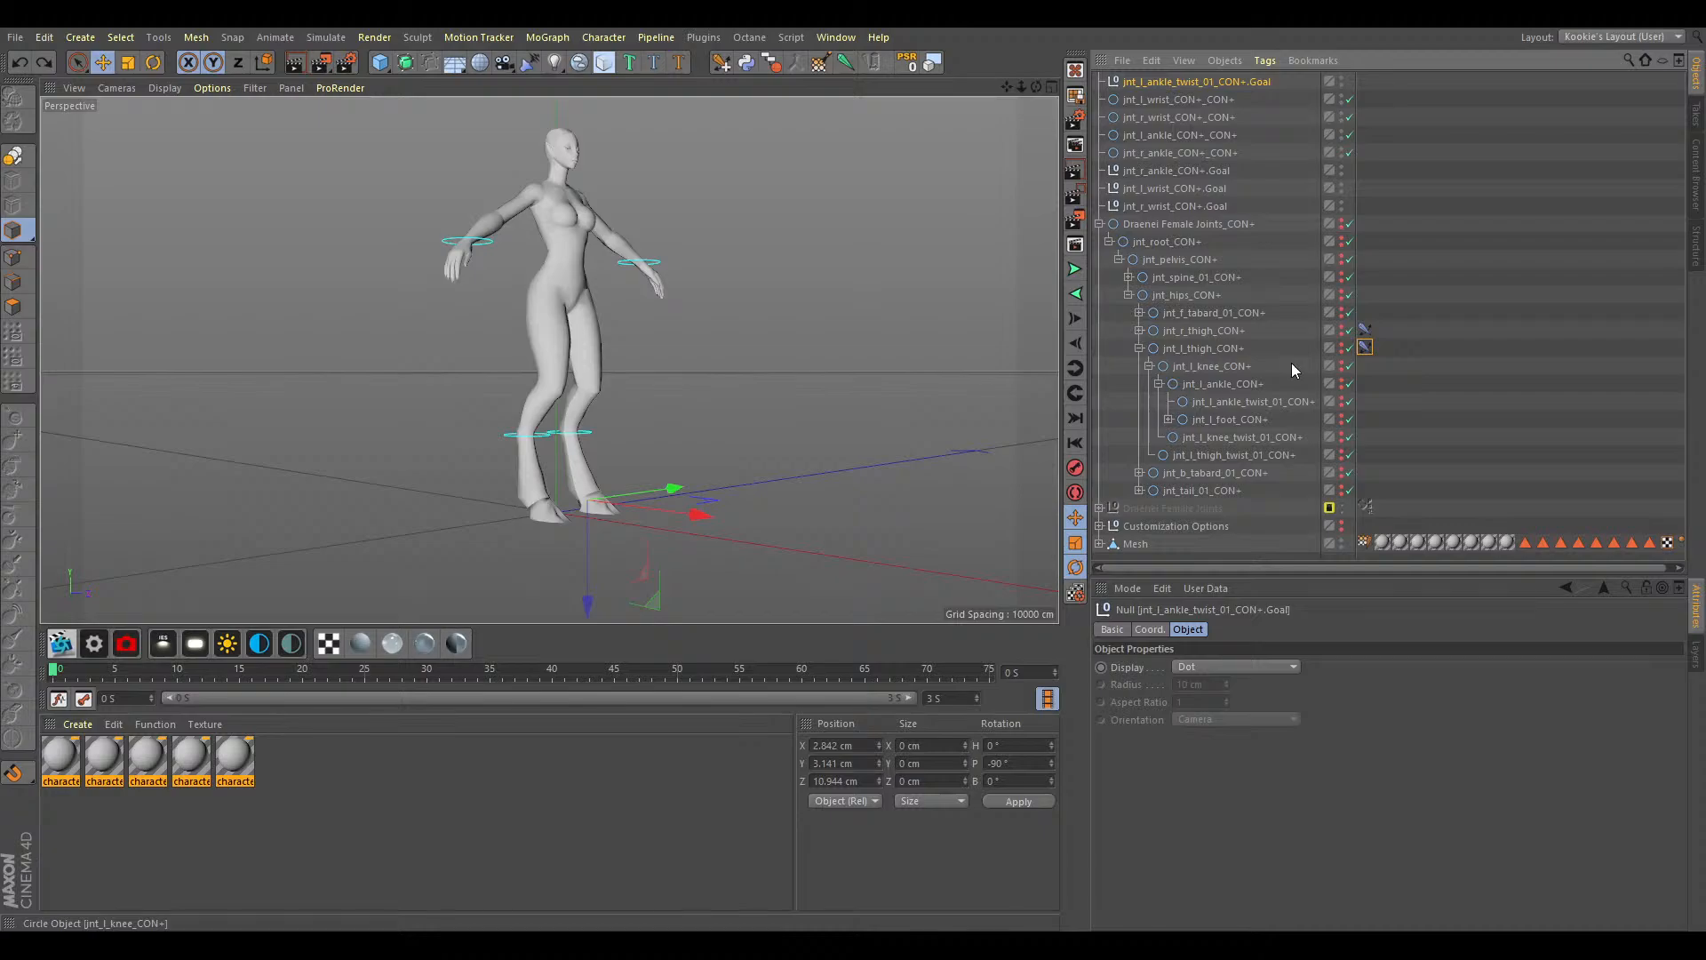
{"action": "key", "text": "ctrl+z"}
{"action": "key", "text": "ctrl+z"}
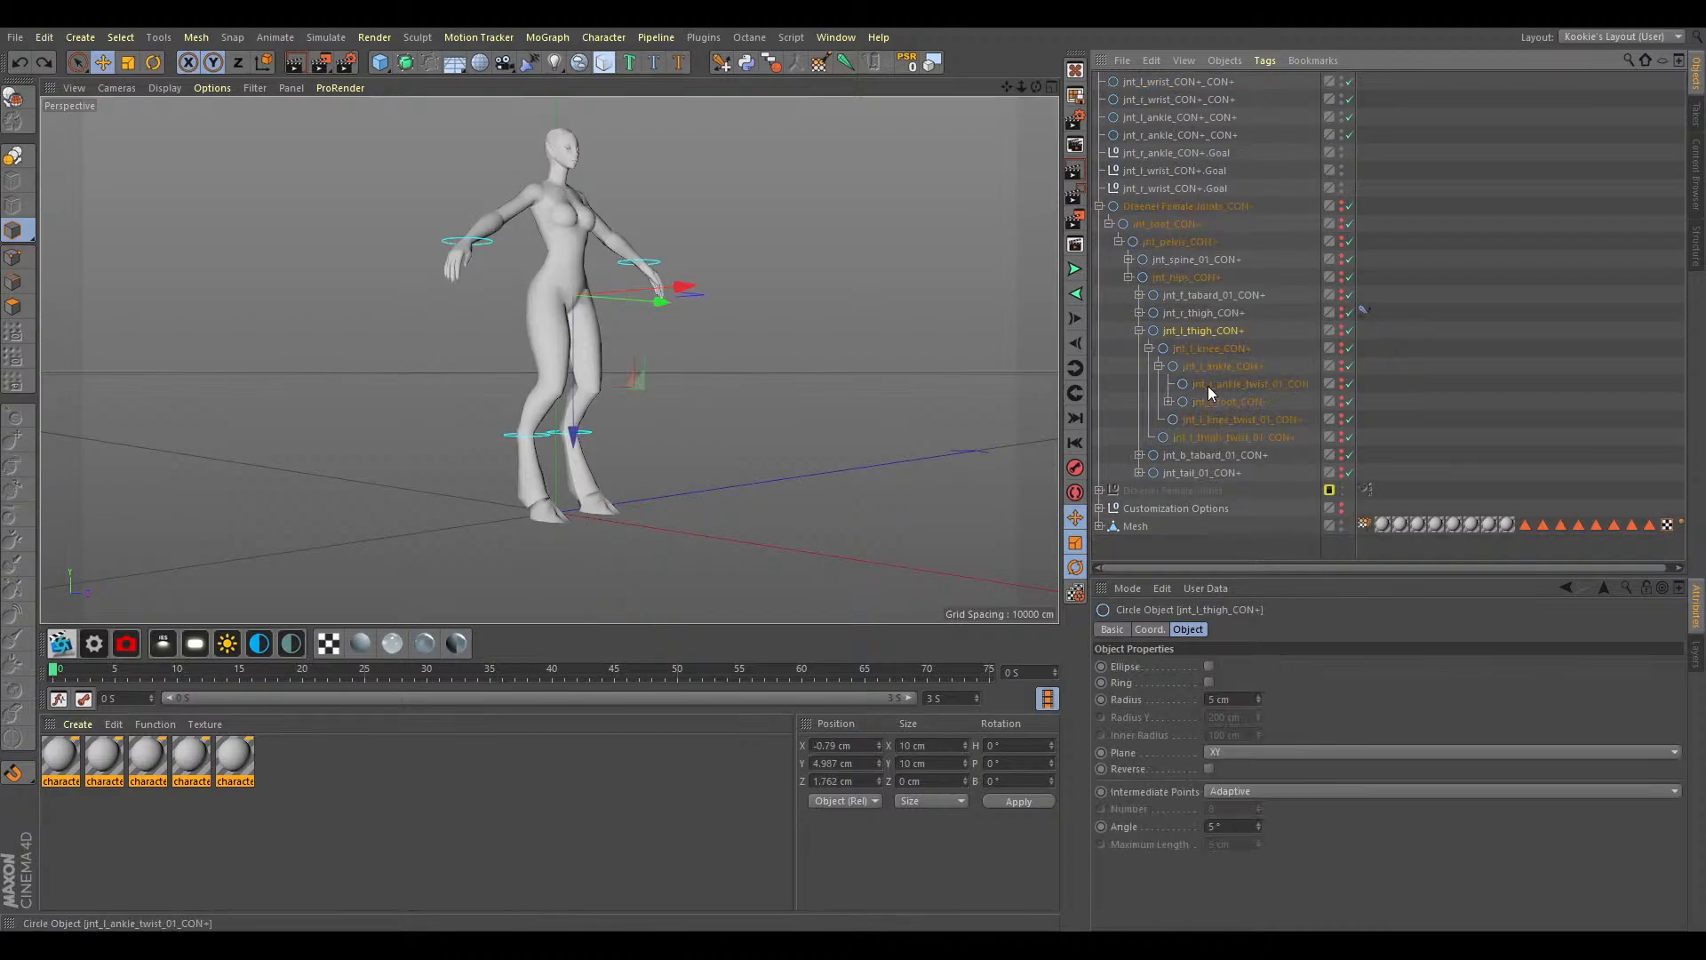
Create an IK chain from jnt_l_thigh_CON+ to jnt_l_ankle_CON+, test-move its goal null, and undo the move.
{"action": "left_click", "coordinate": [1226, 365]}
{"action": "left_click", "coordinate": [1224, 367], "text": "ctrl"}
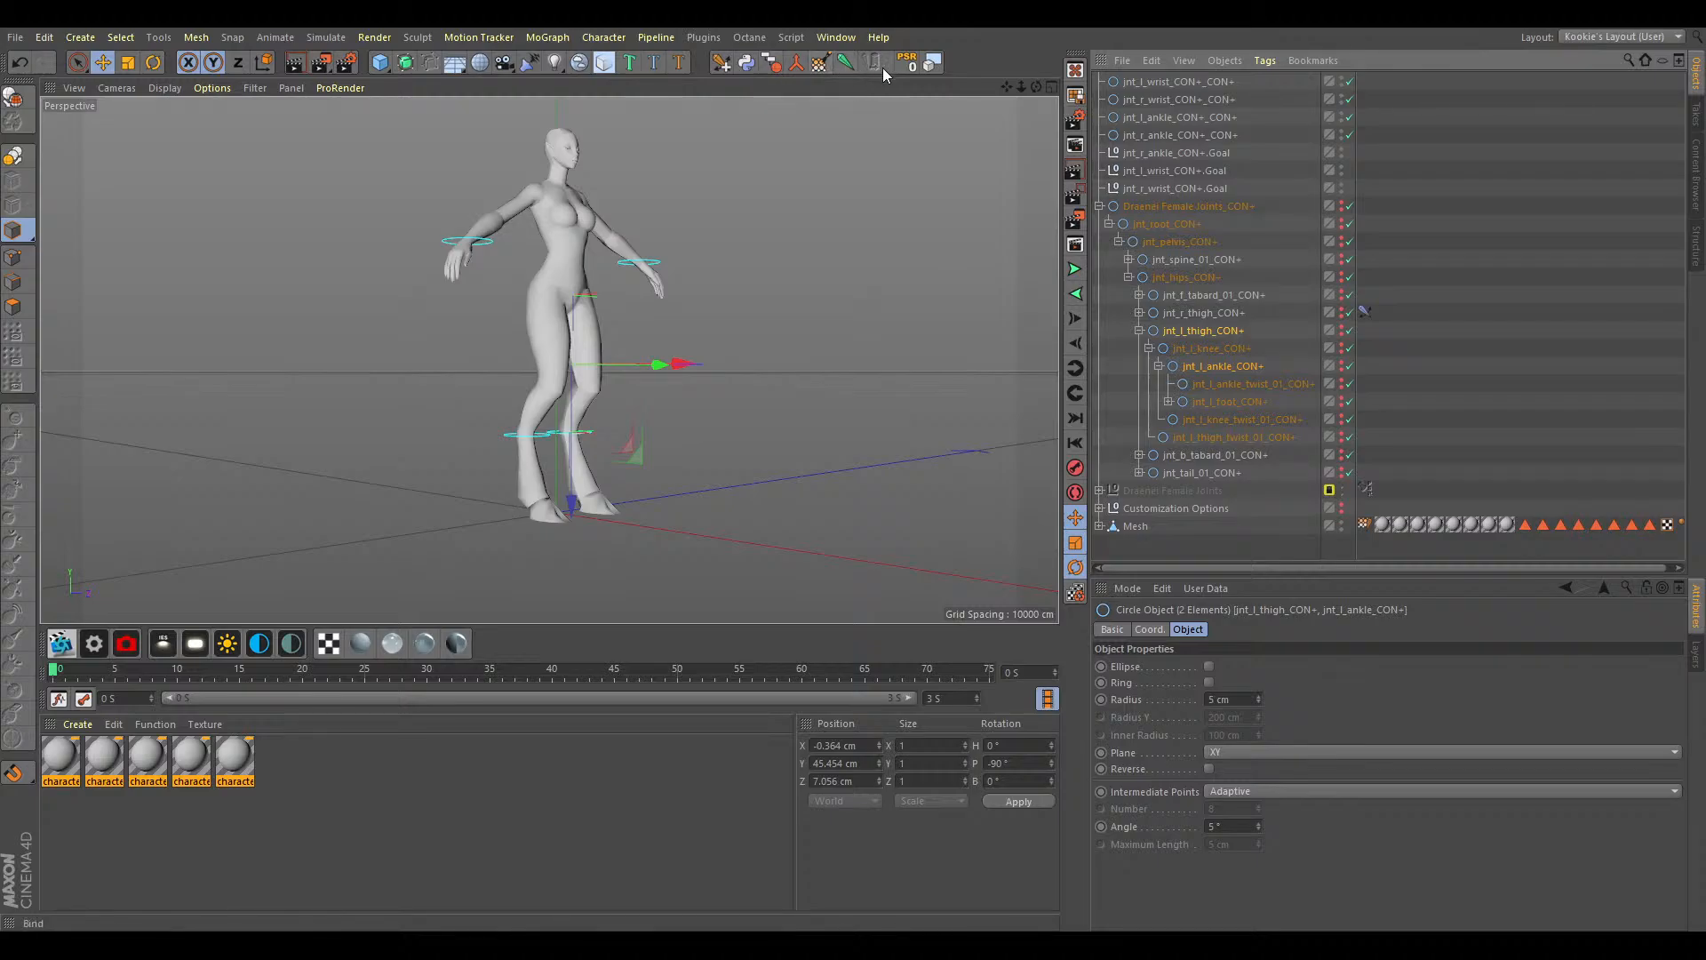
{"action": "left_click", "coordinate": [796, 62]}
{"action": "left_click_drag", "start_coordinate": [638, 528], "coordinate": [692, 428]}
{"action": "key", "text": "ctrl+z"}
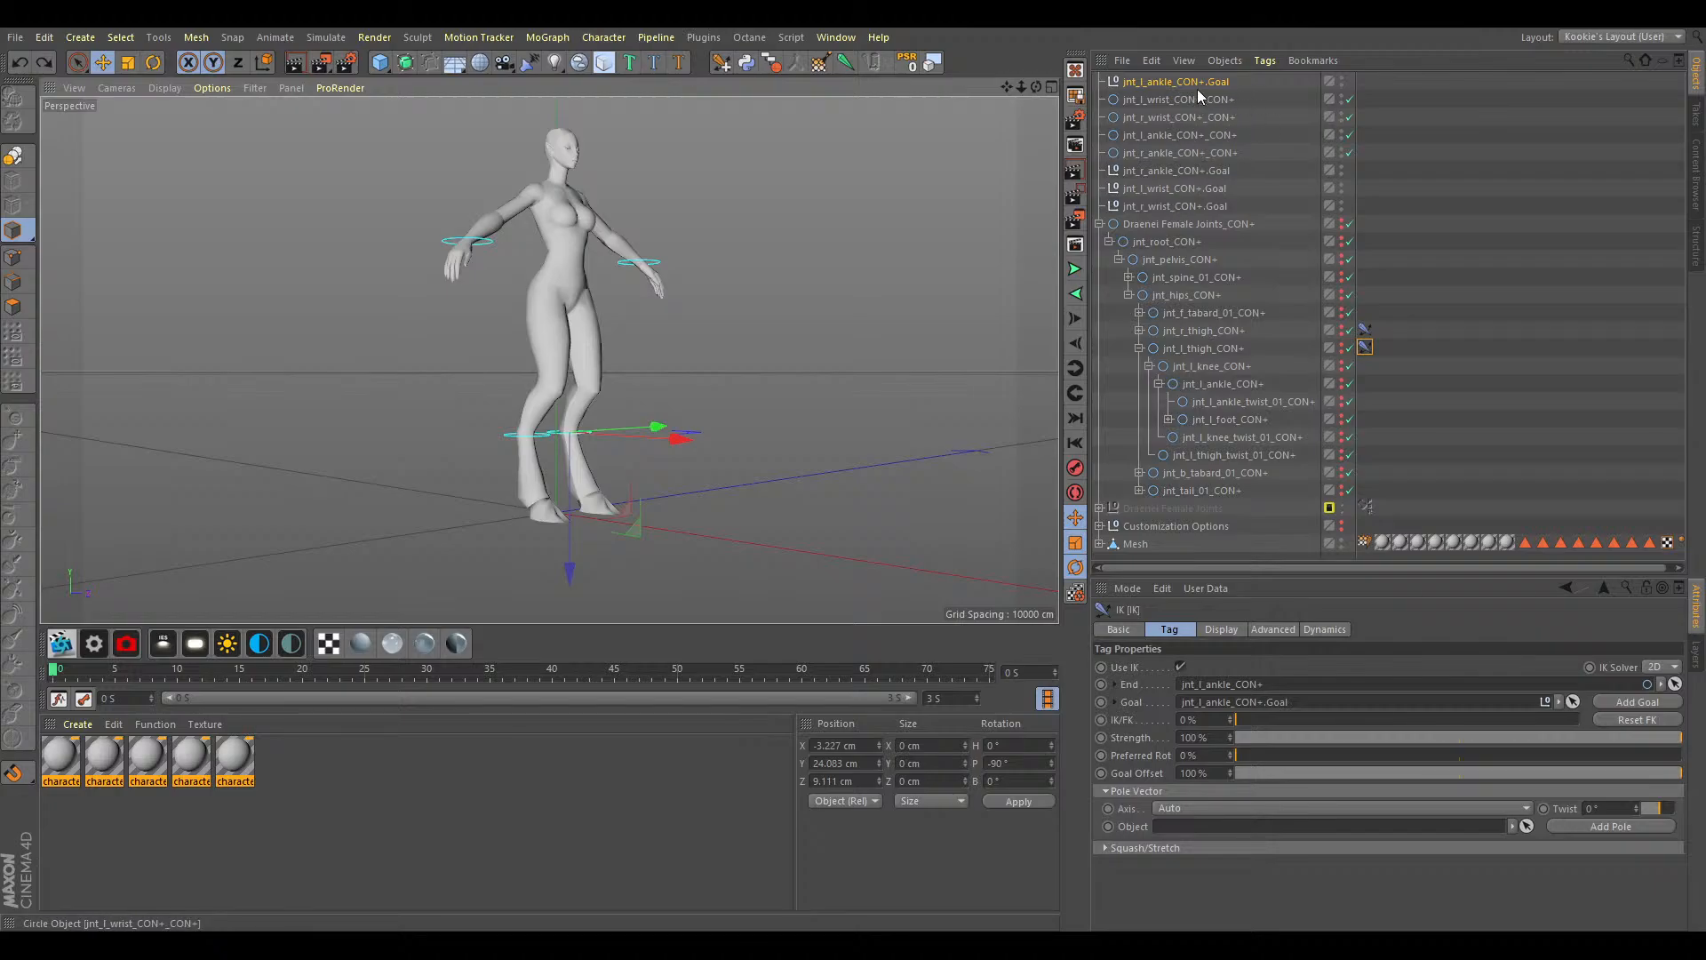
Set the jnt_l_ankle_CON+_CON+ circle as the left thigh IK tag's goal, then test-move the circle and undo it.
{"action": "left_click", "coordinate": [1368, 353]}
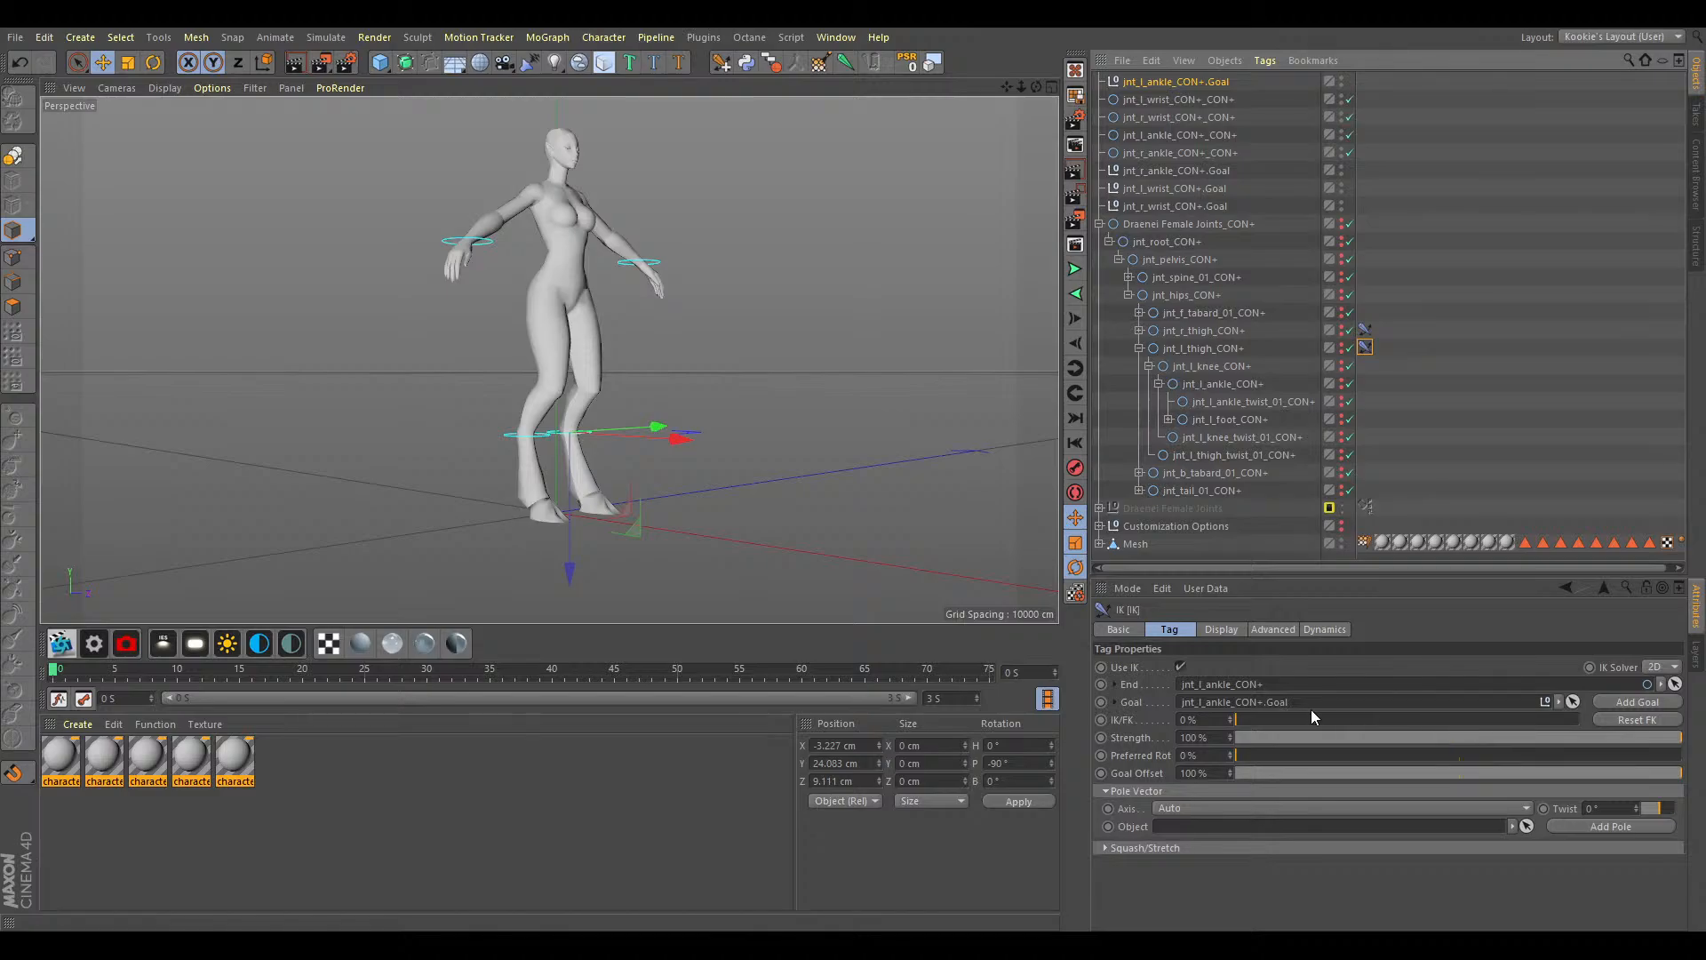
{"action": "left_click", "coordinate": [1573, 702]}
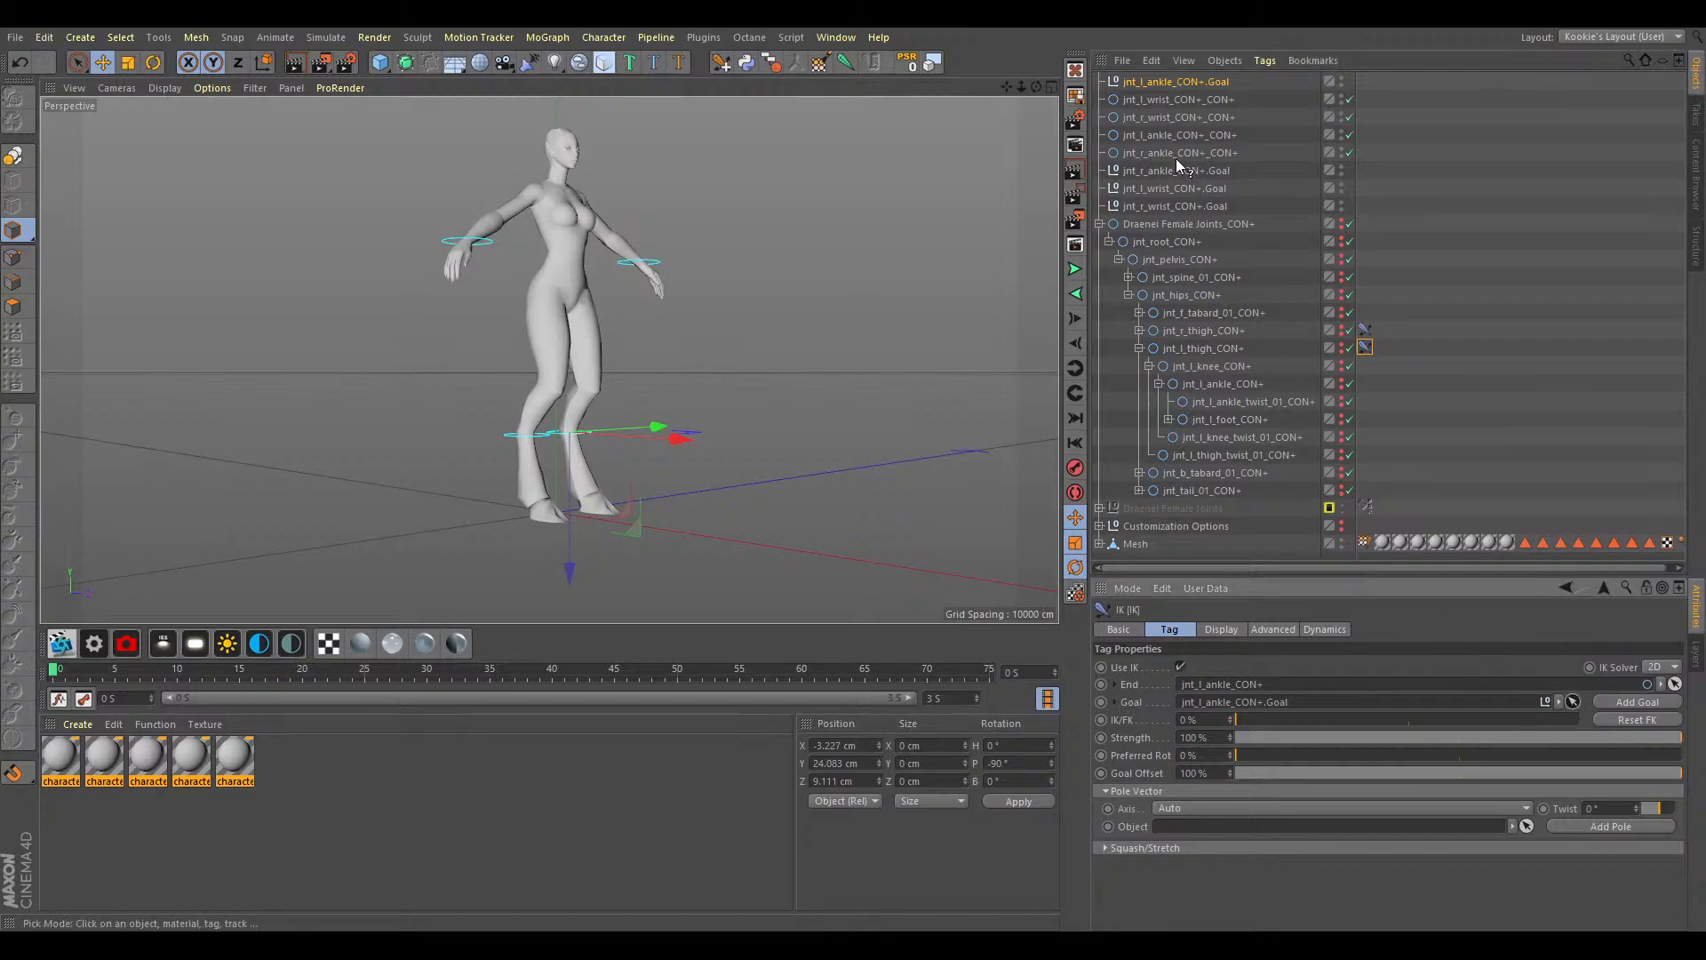
{"action": "left_click", "coordinate": [1164, 136]}
{"action": "left_click_drag", "start_coordinate": [637, 526], "coordinate": [715, 466]}
{"action": "key", "text": "ctrl+z"}
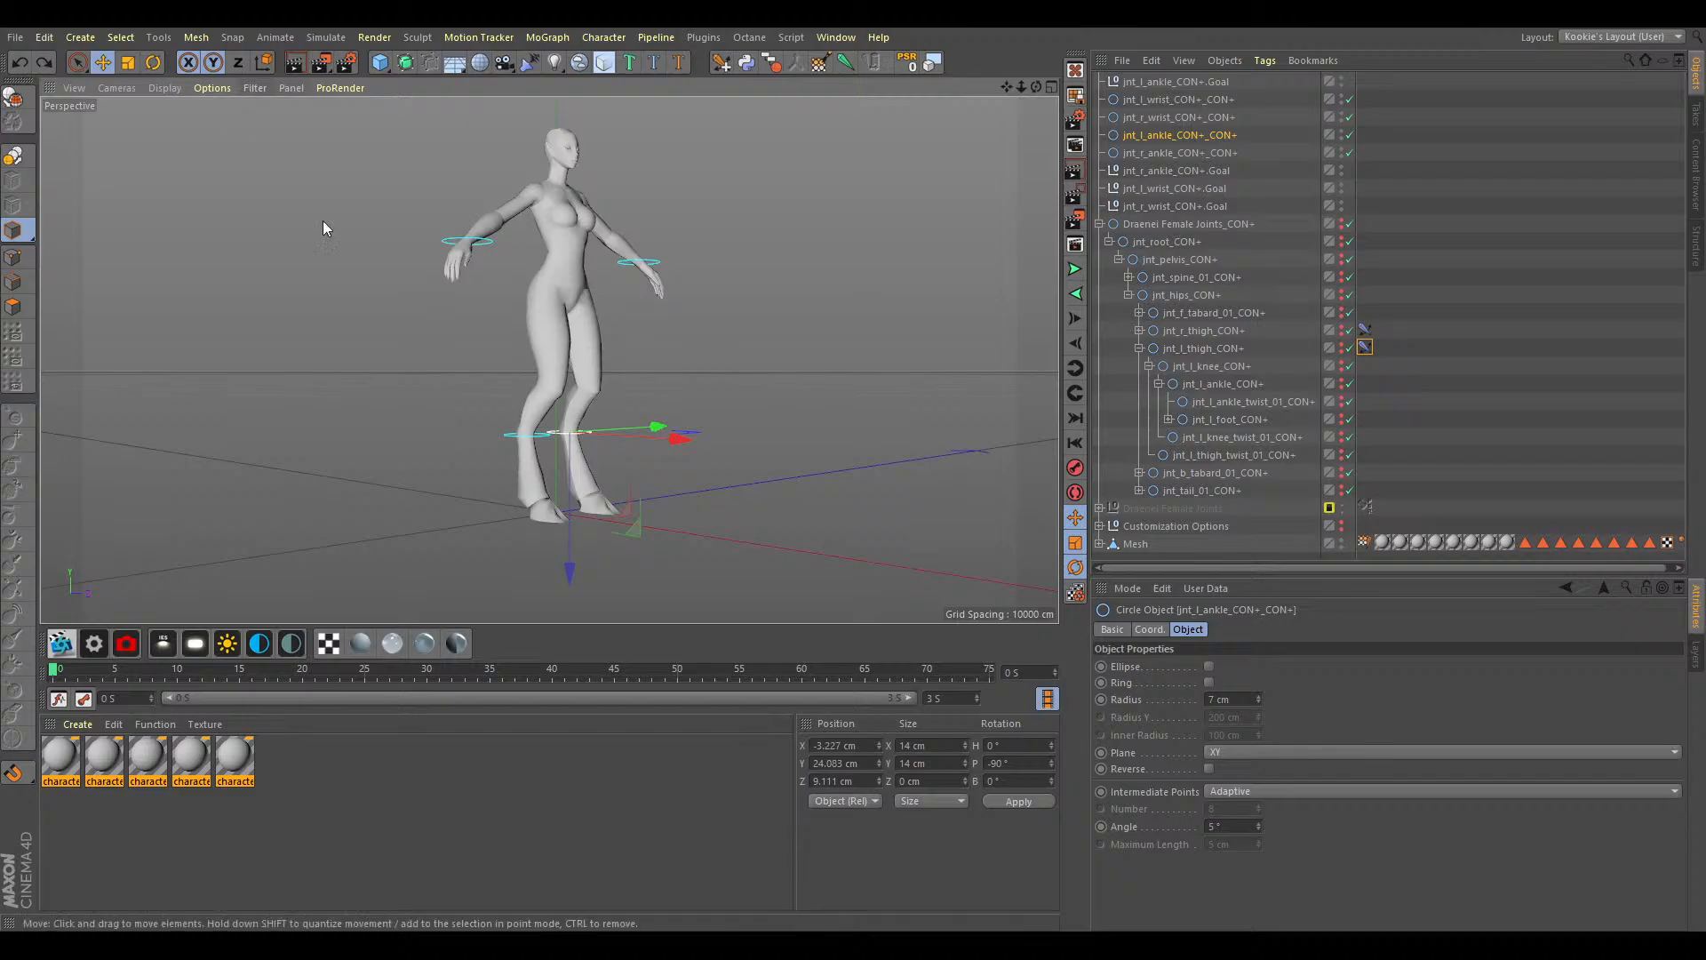
Test-move and test-rotate the jnt_l_ankle_CON+_CON+ circle as the left leg's IK goal, undoing each change.
{"action": "left_click_drag", "start_coordinate": [636, 529], "coordinate": [696, 482]}
{"action": "left_click_drag", "start_coordinate": [748, 432], "coordinate": [761, 420]}
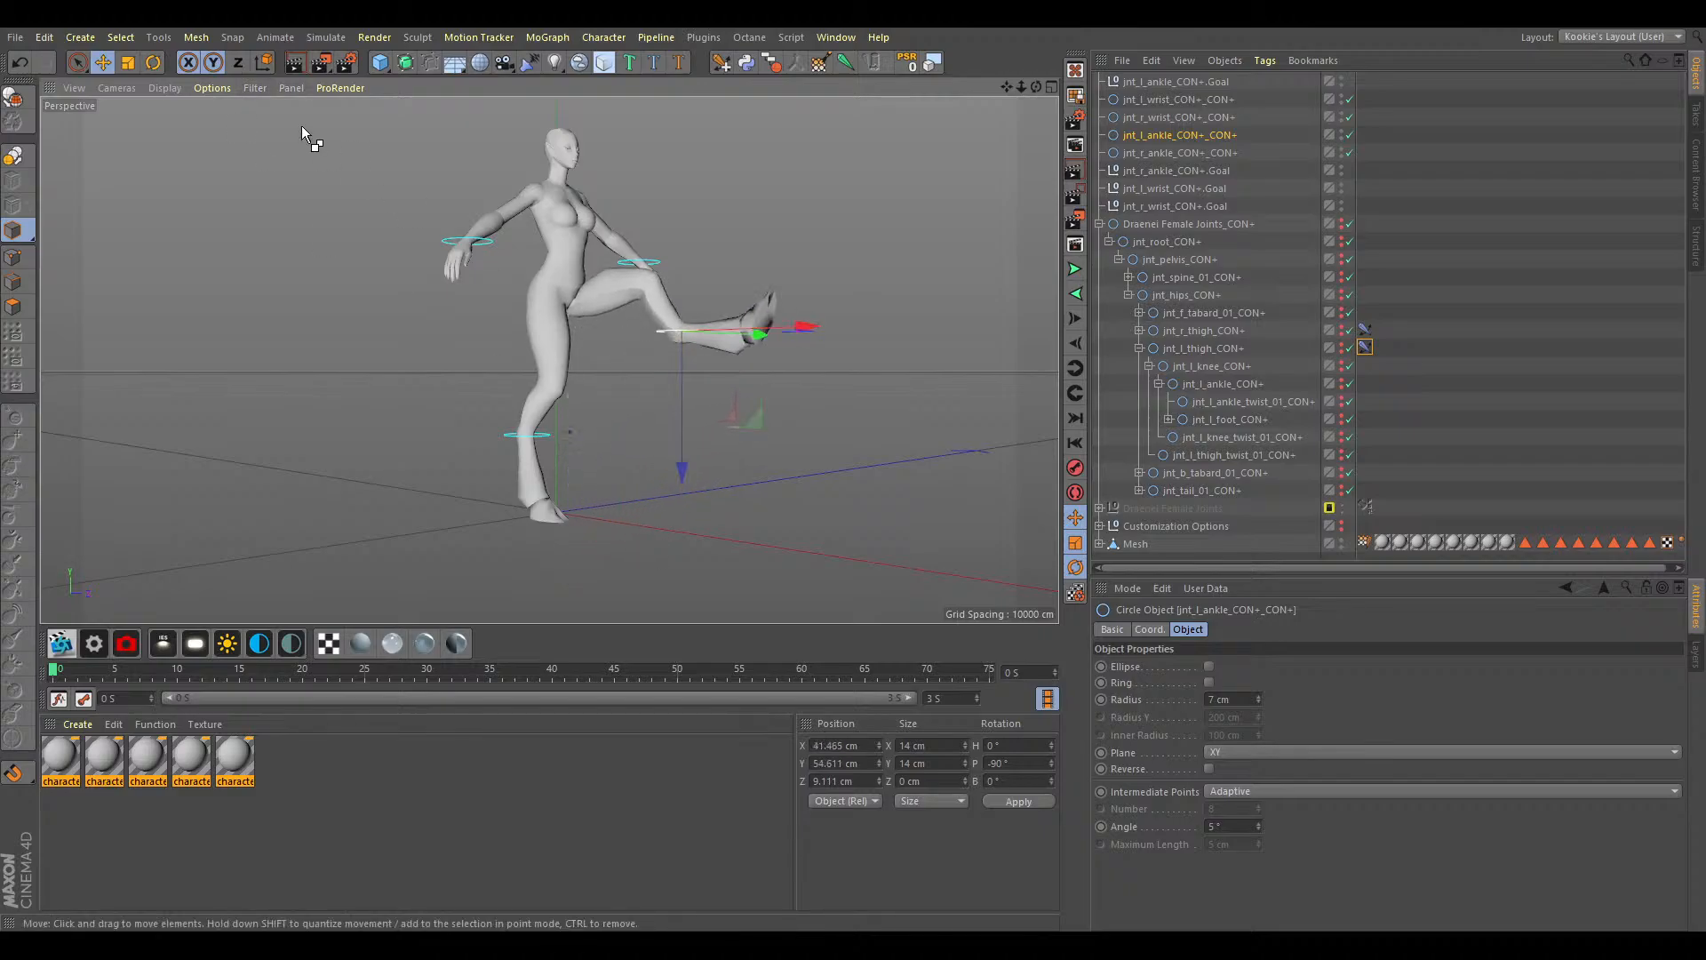
{"action": "key", "text": "ctrl+z"}
{"action": "left_click", "coordinate": [153, 62]}
{"action": "left_click_drag", "start_coordinate": [611, 420], "coordinate": [551, 408]}
{"action": "key", "text": "ctrl+z"}
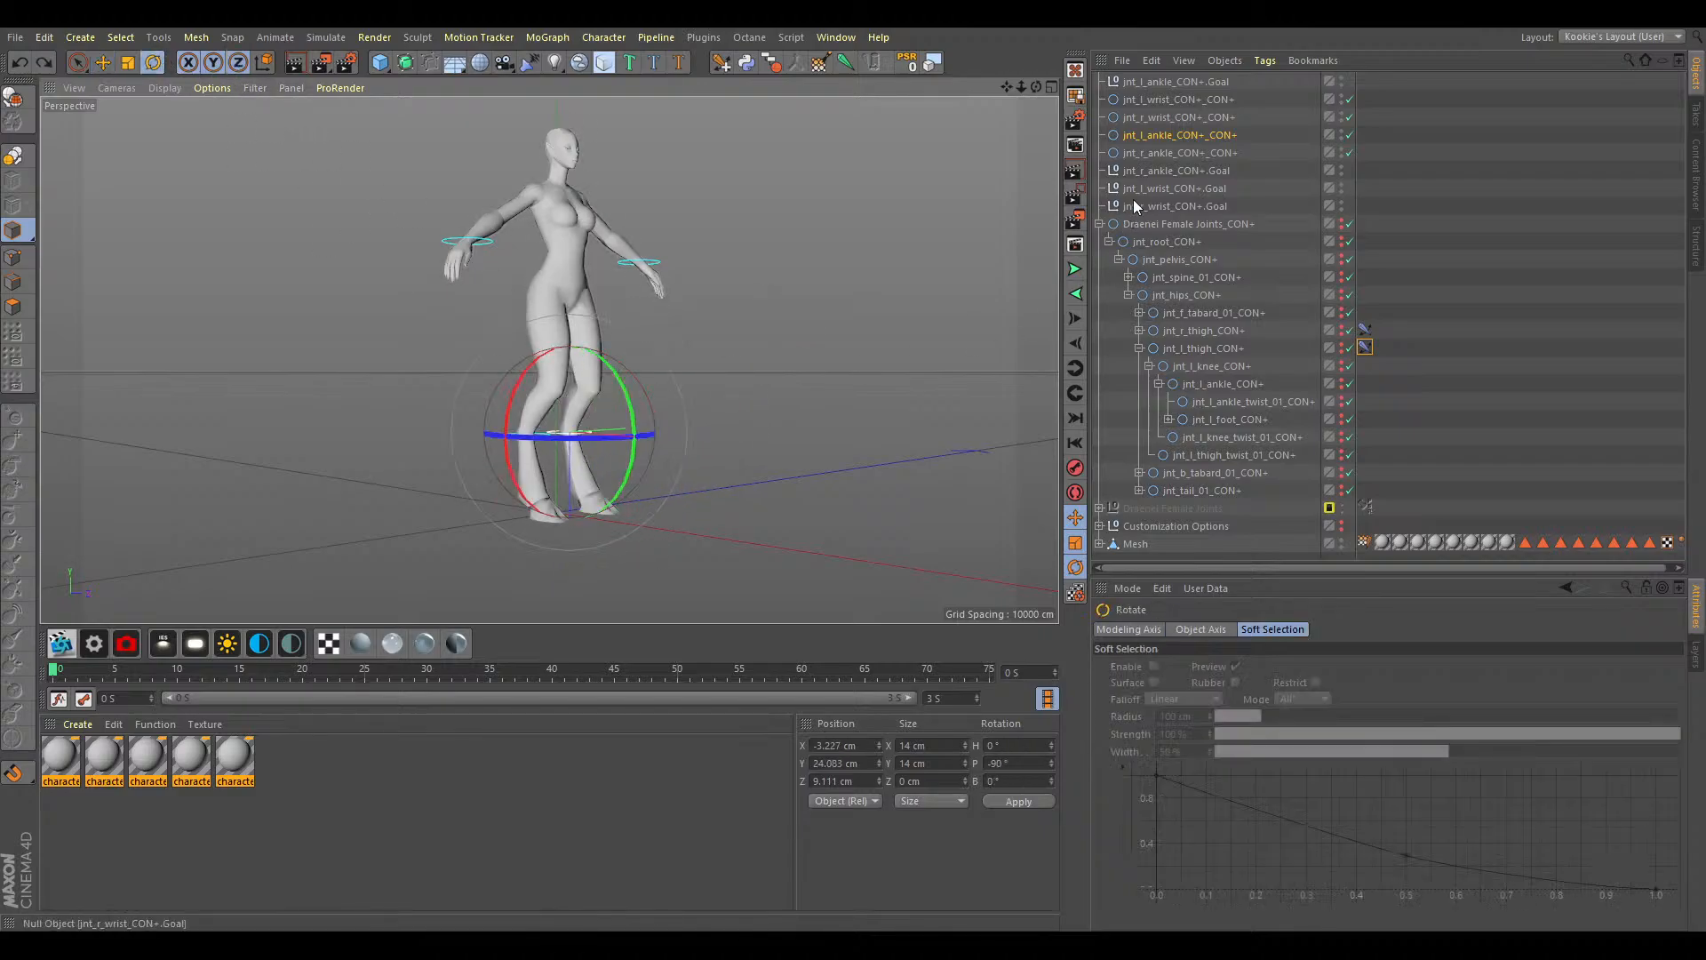
Check the left leg's IK settings and delete the IK tag from jnt_l_thigh_CON+.
{"action": "left_click", "coordinate": [1212, 139]}
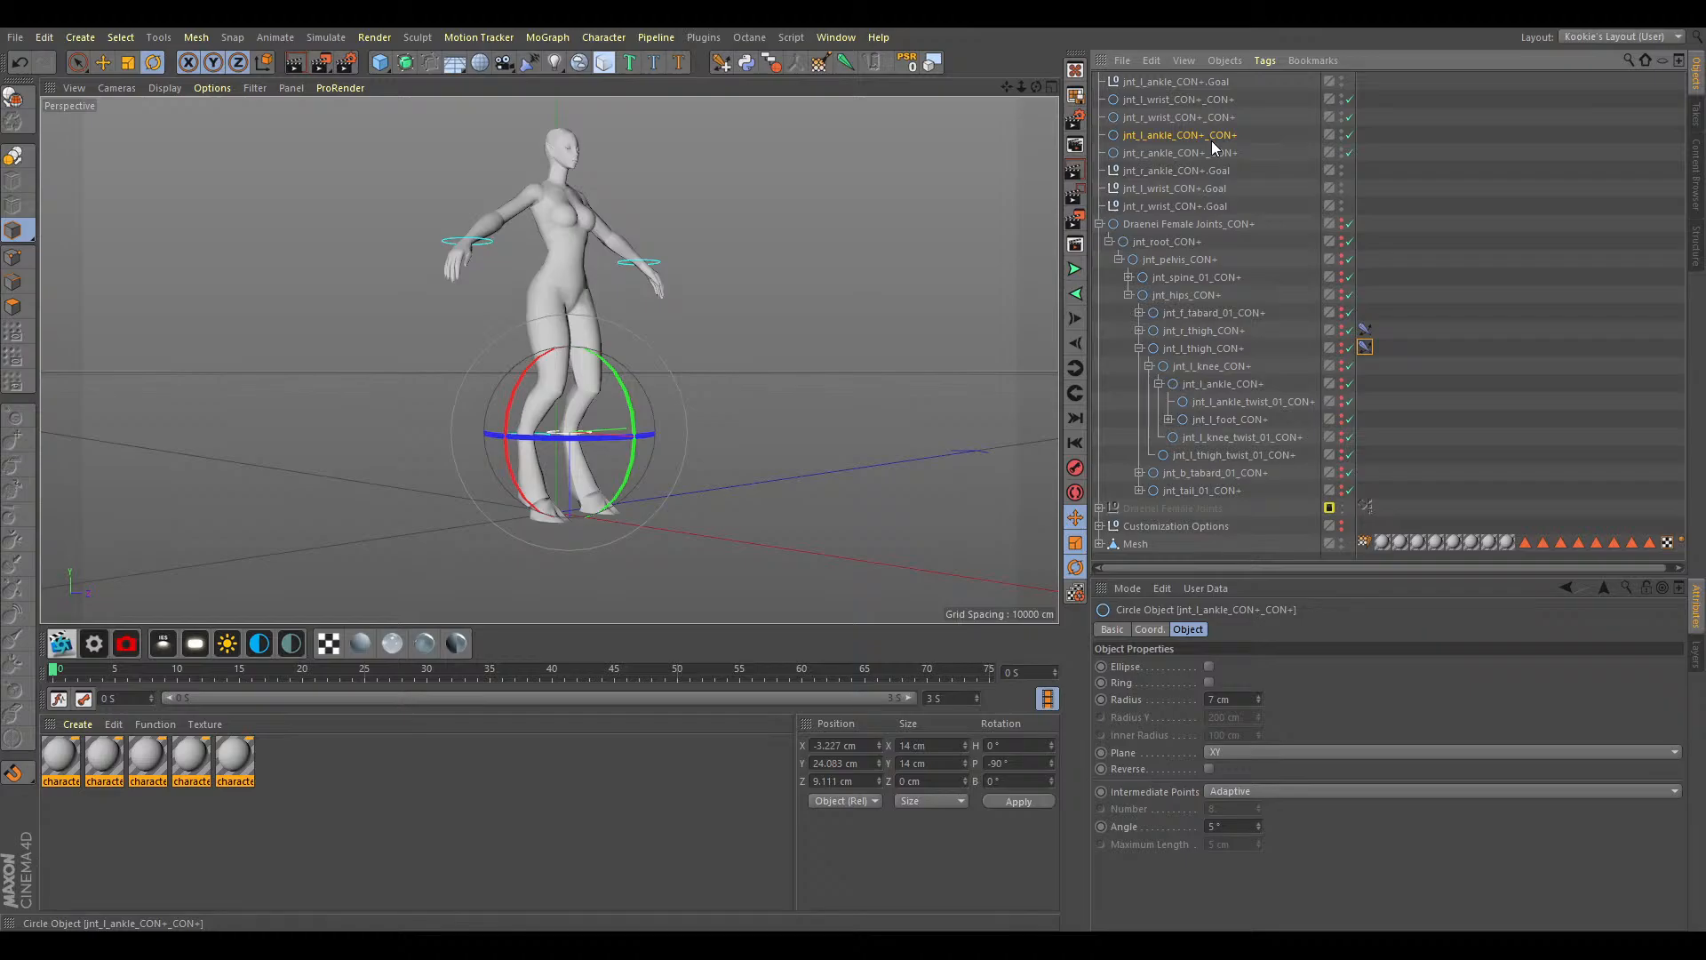
{"action": "left_click", "coordinate": [1364, 346]}
{"action": "left_click", "coordinate": [1235, 383]}
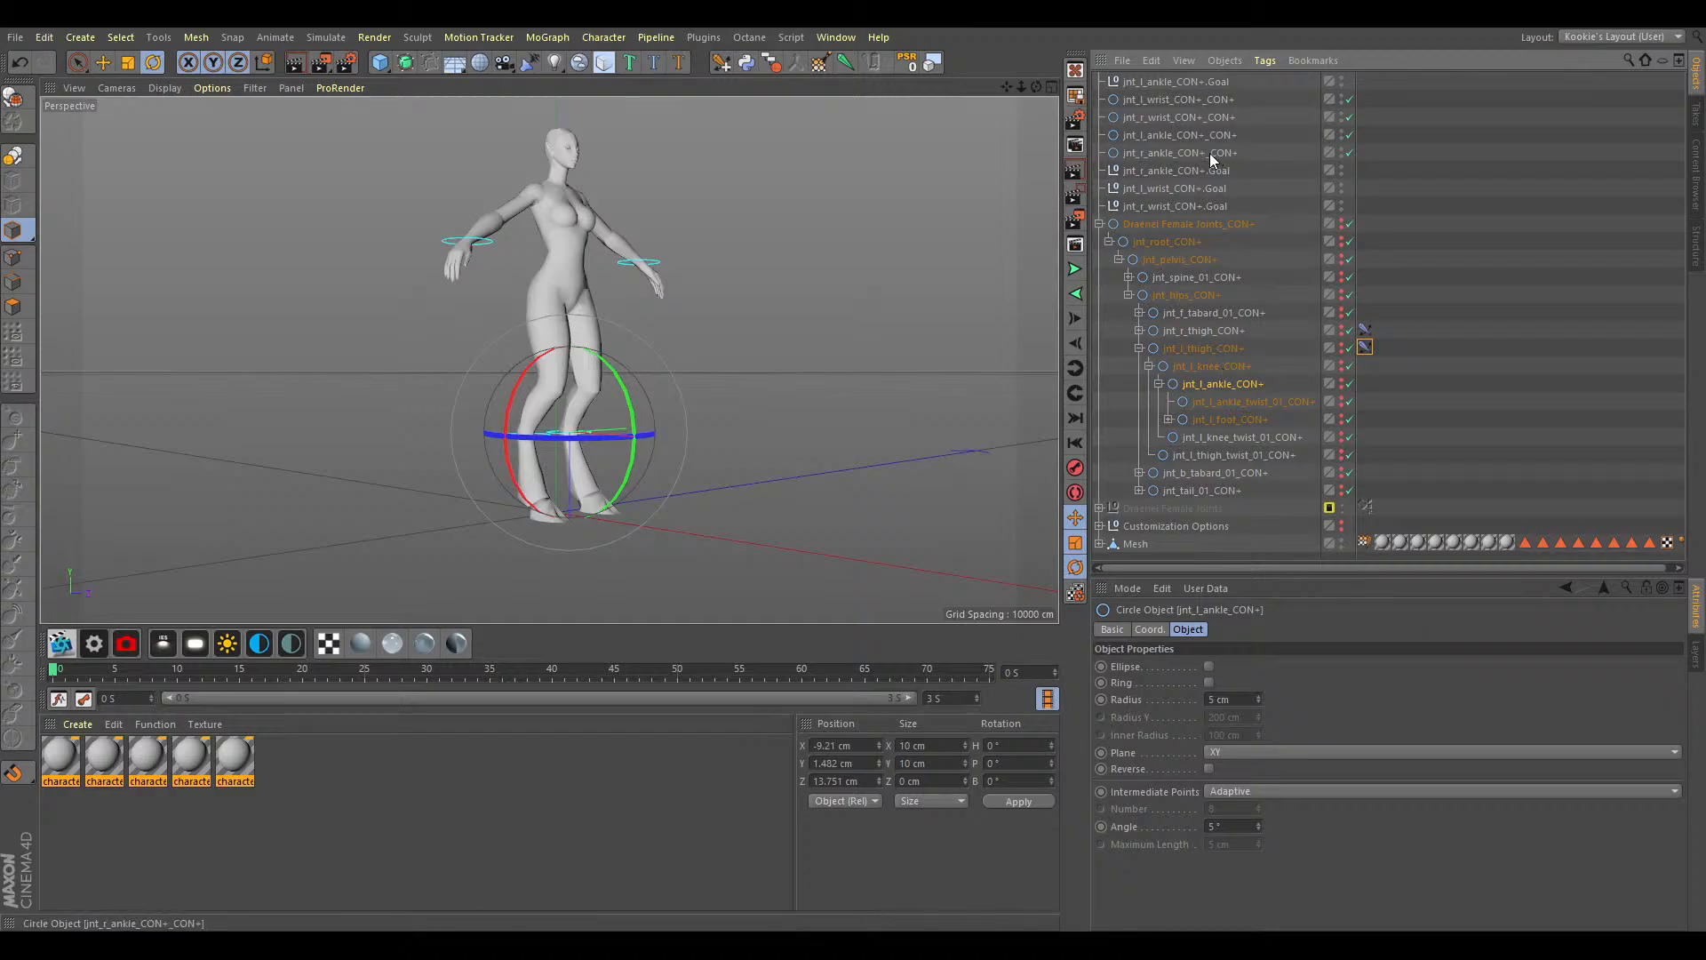
{"action": "left_click", "coordinate": [1365, 347]}
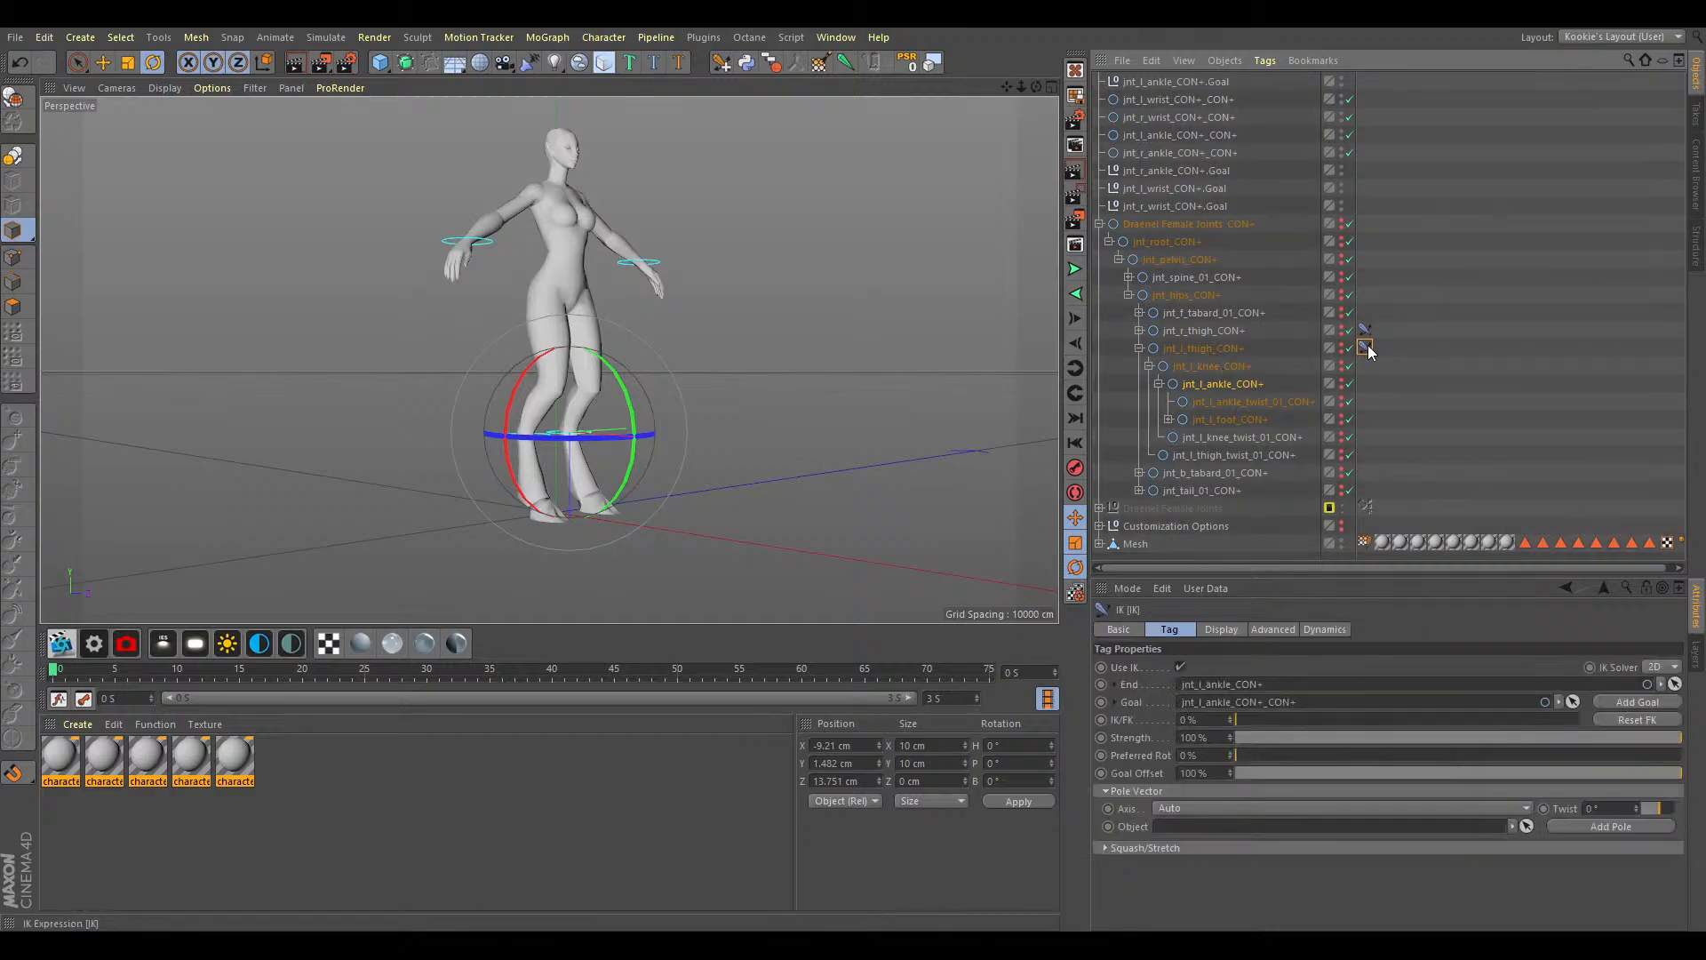
{"action": "key", "text": "Delete"}
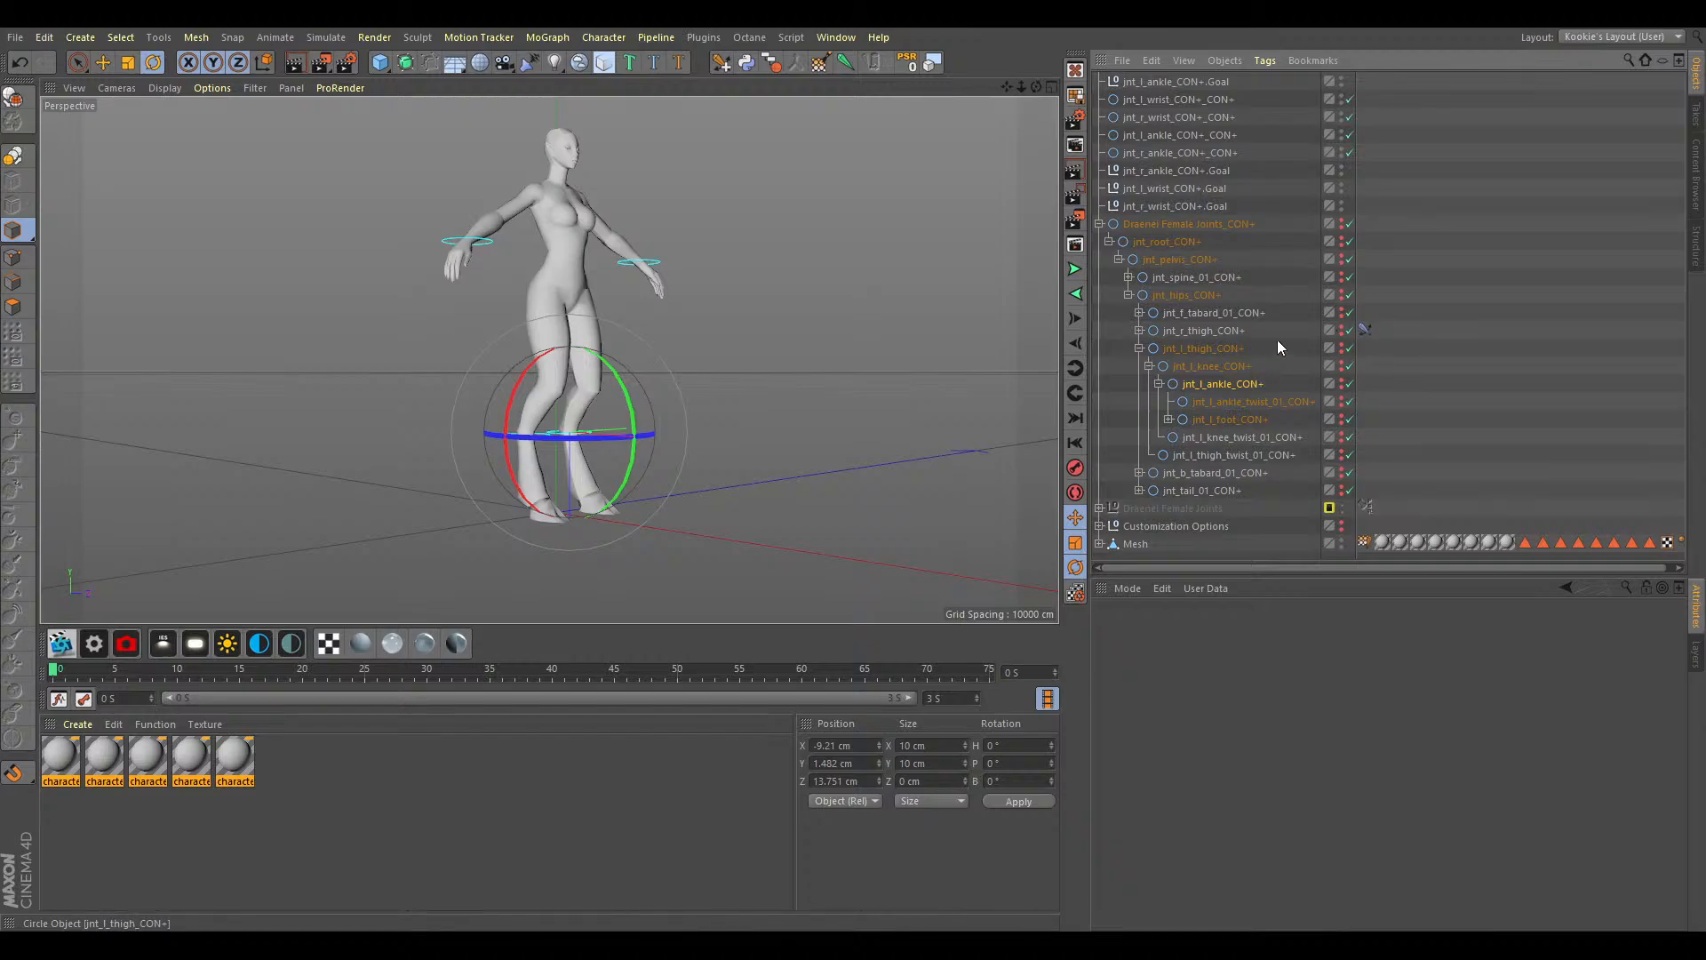
Create a new IK chain from jnt_l_thigh_CON+ to jnt_l_ankle_CON+ and delete the older duplicate jnt_l_ankle_CON+.Goal null.
{"action": "left_click", "coordinate": [1223, 348]}
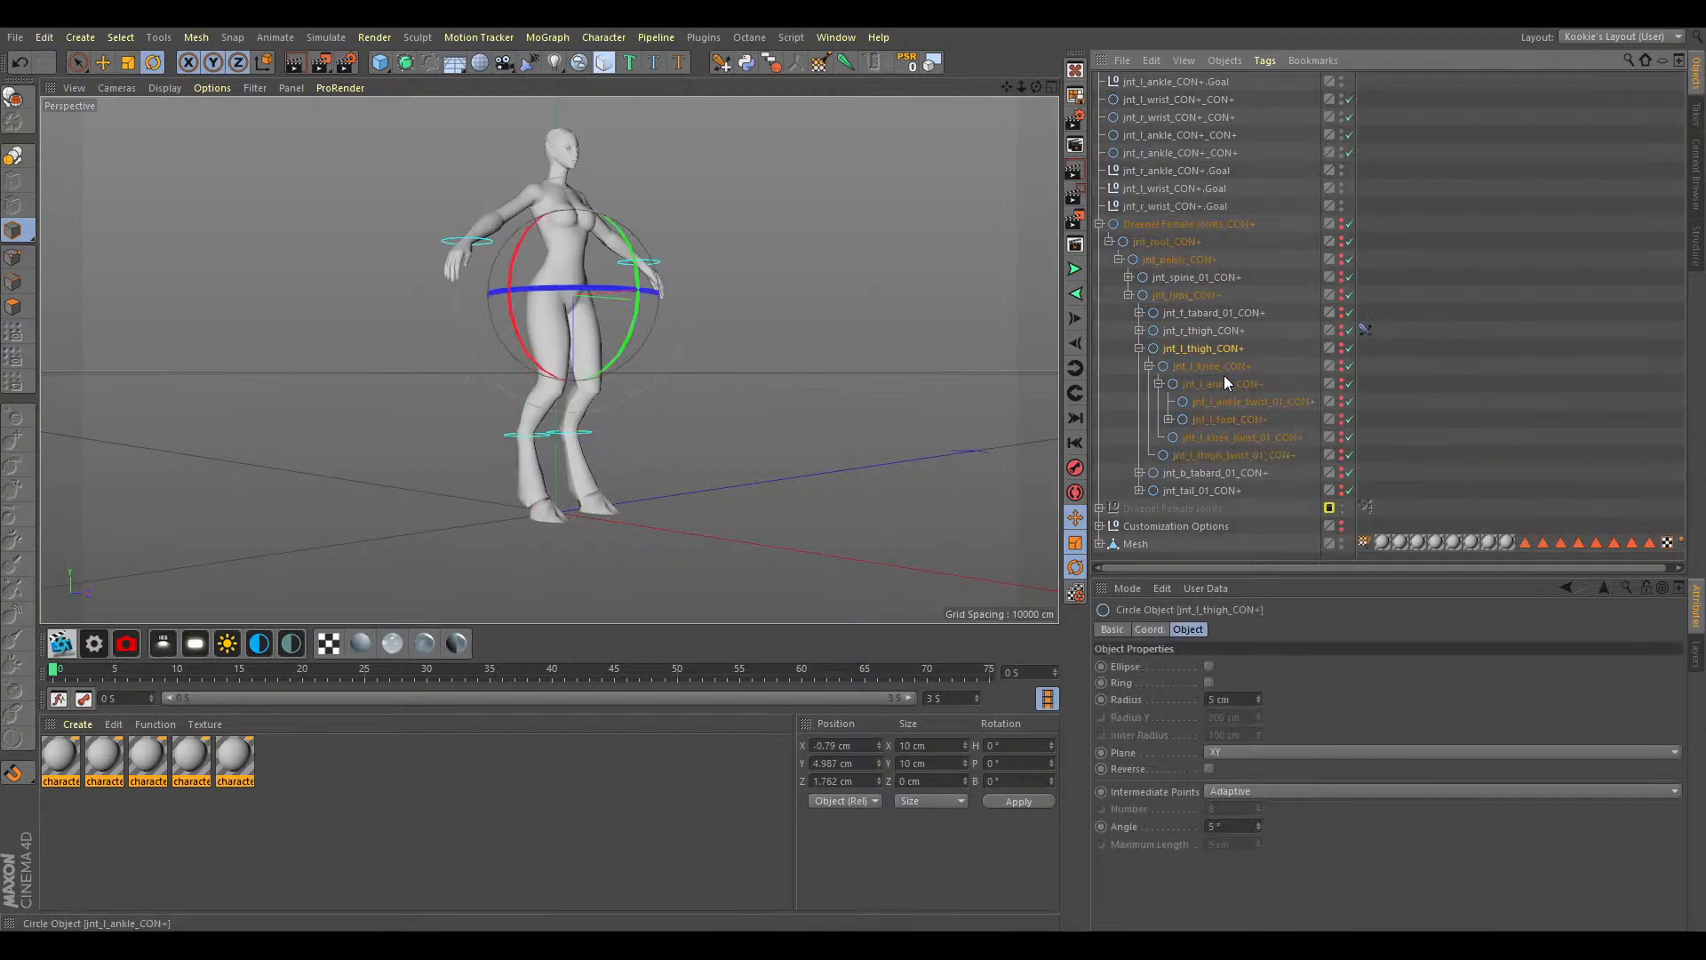
{"action": "left_click", "coordinate": [1223, 383], "text": "ctrl"}
{"action": "left_click", "coordinate": [722, 64]}
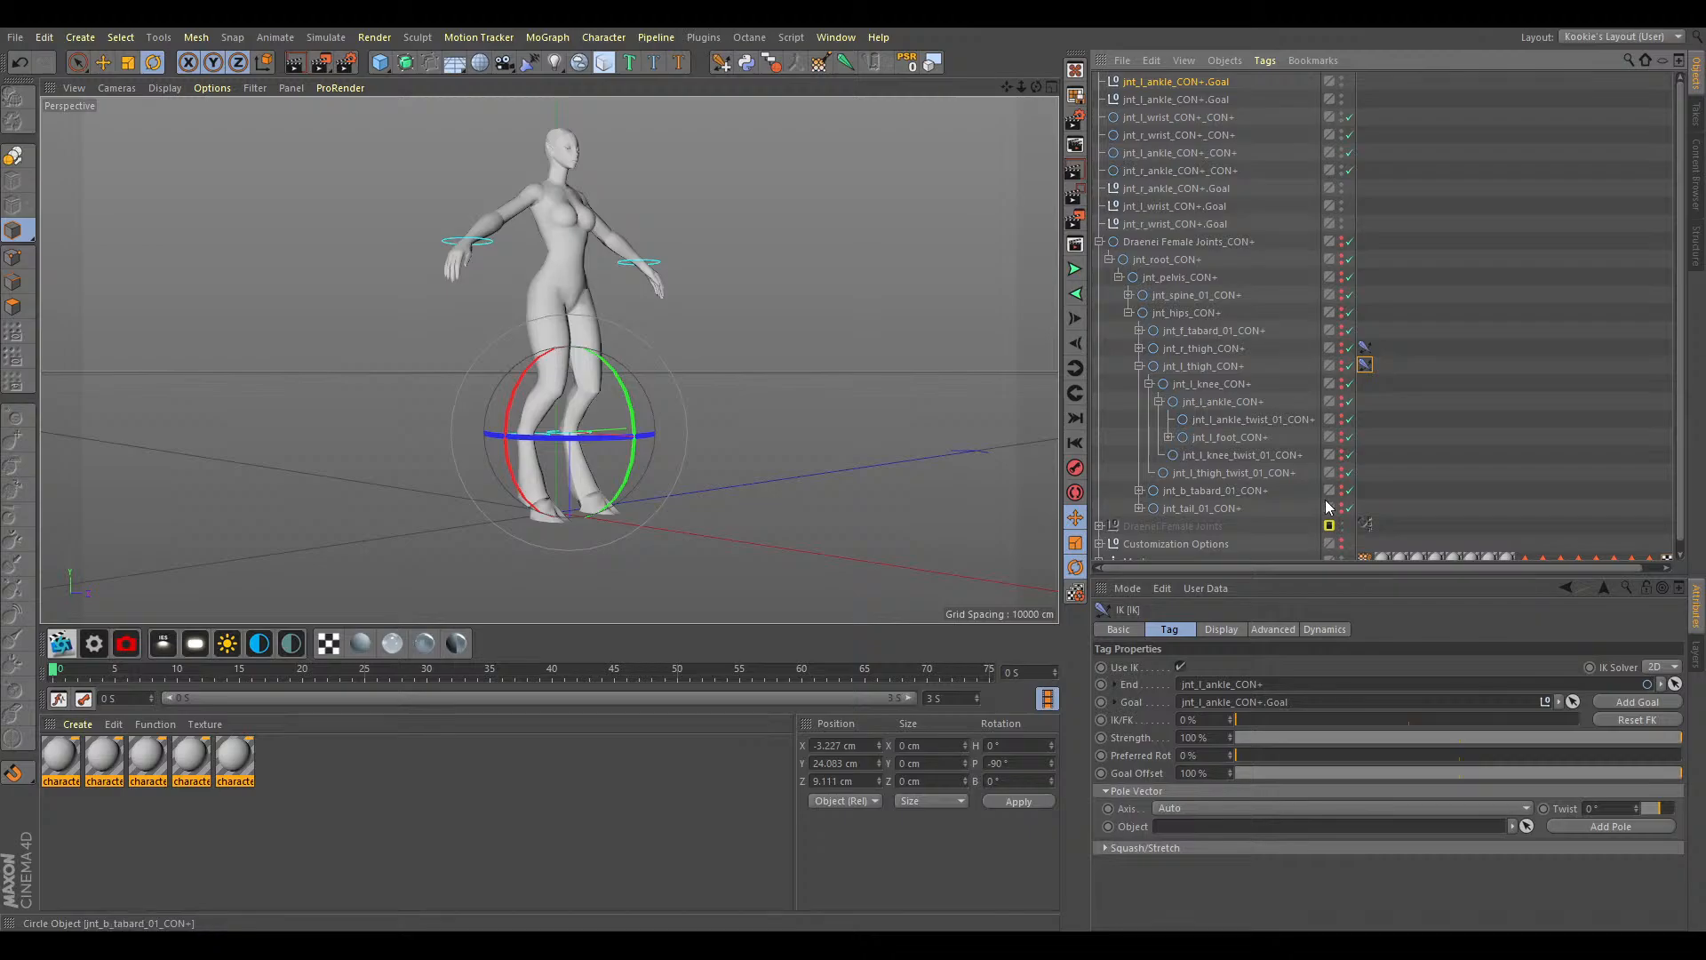
{"action": "left_click", "coordinate": [1182, 100]}
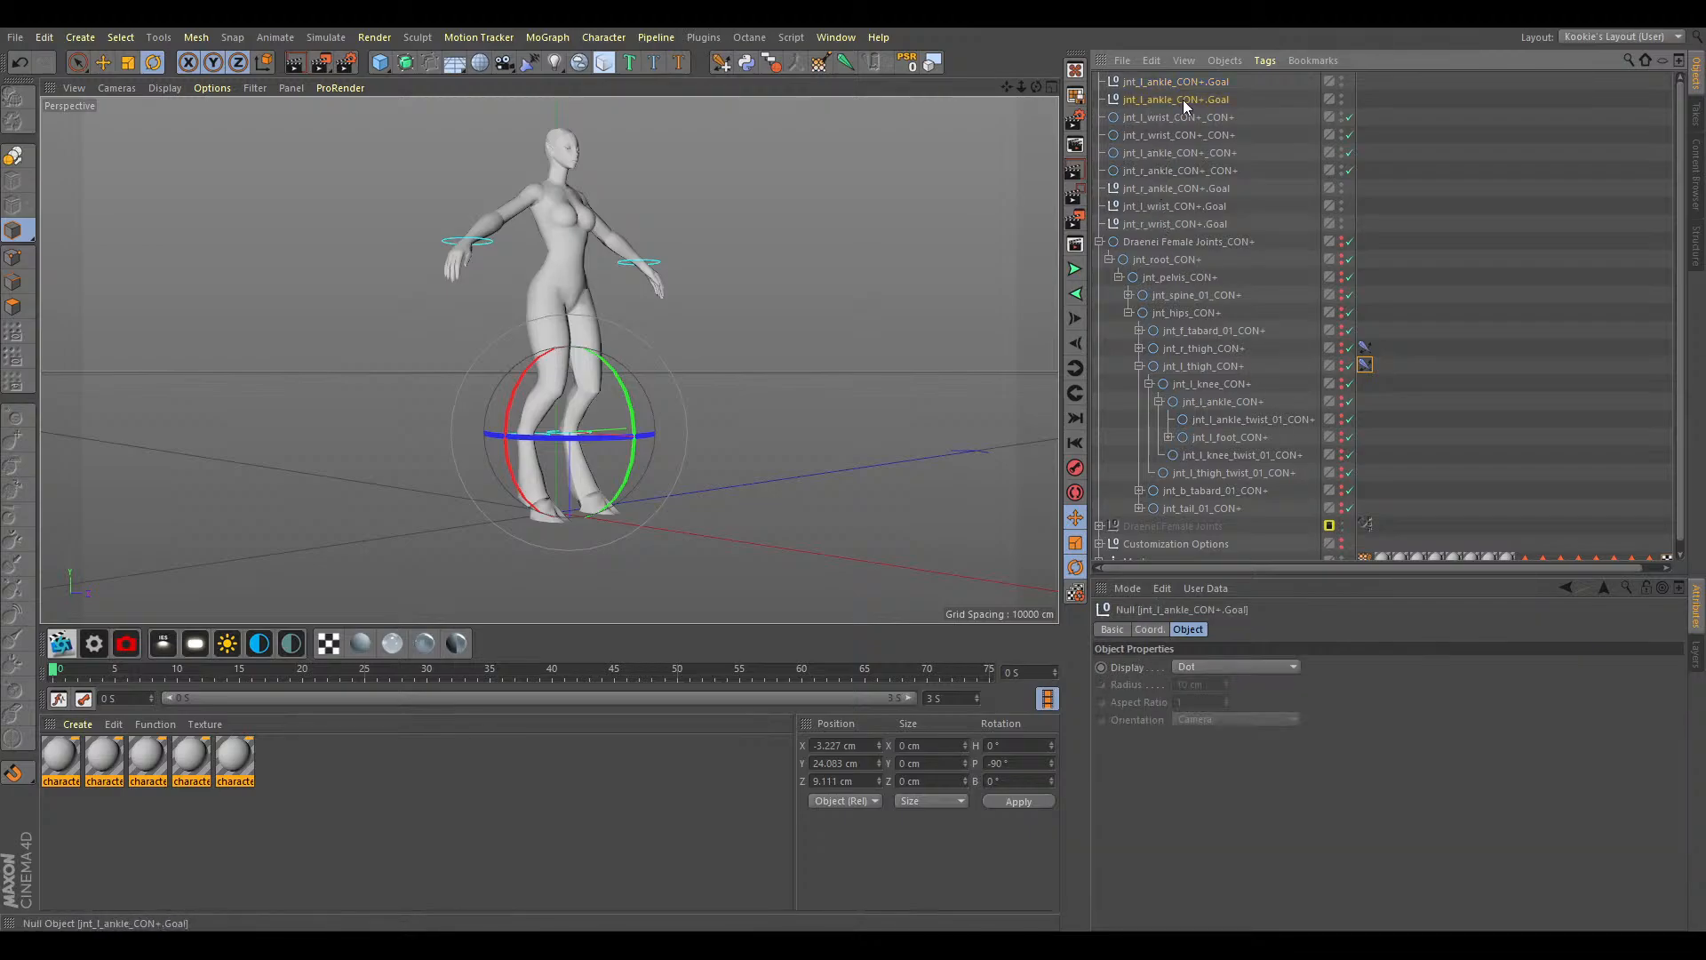
{"action": "key", "text": "Delete"}
Test-move the remaining jnt_l_ankle_CON+.Goal null to check the left leg's IK, and undo the move.
{"action": "left_click", "coordinate": [1199, 82]}
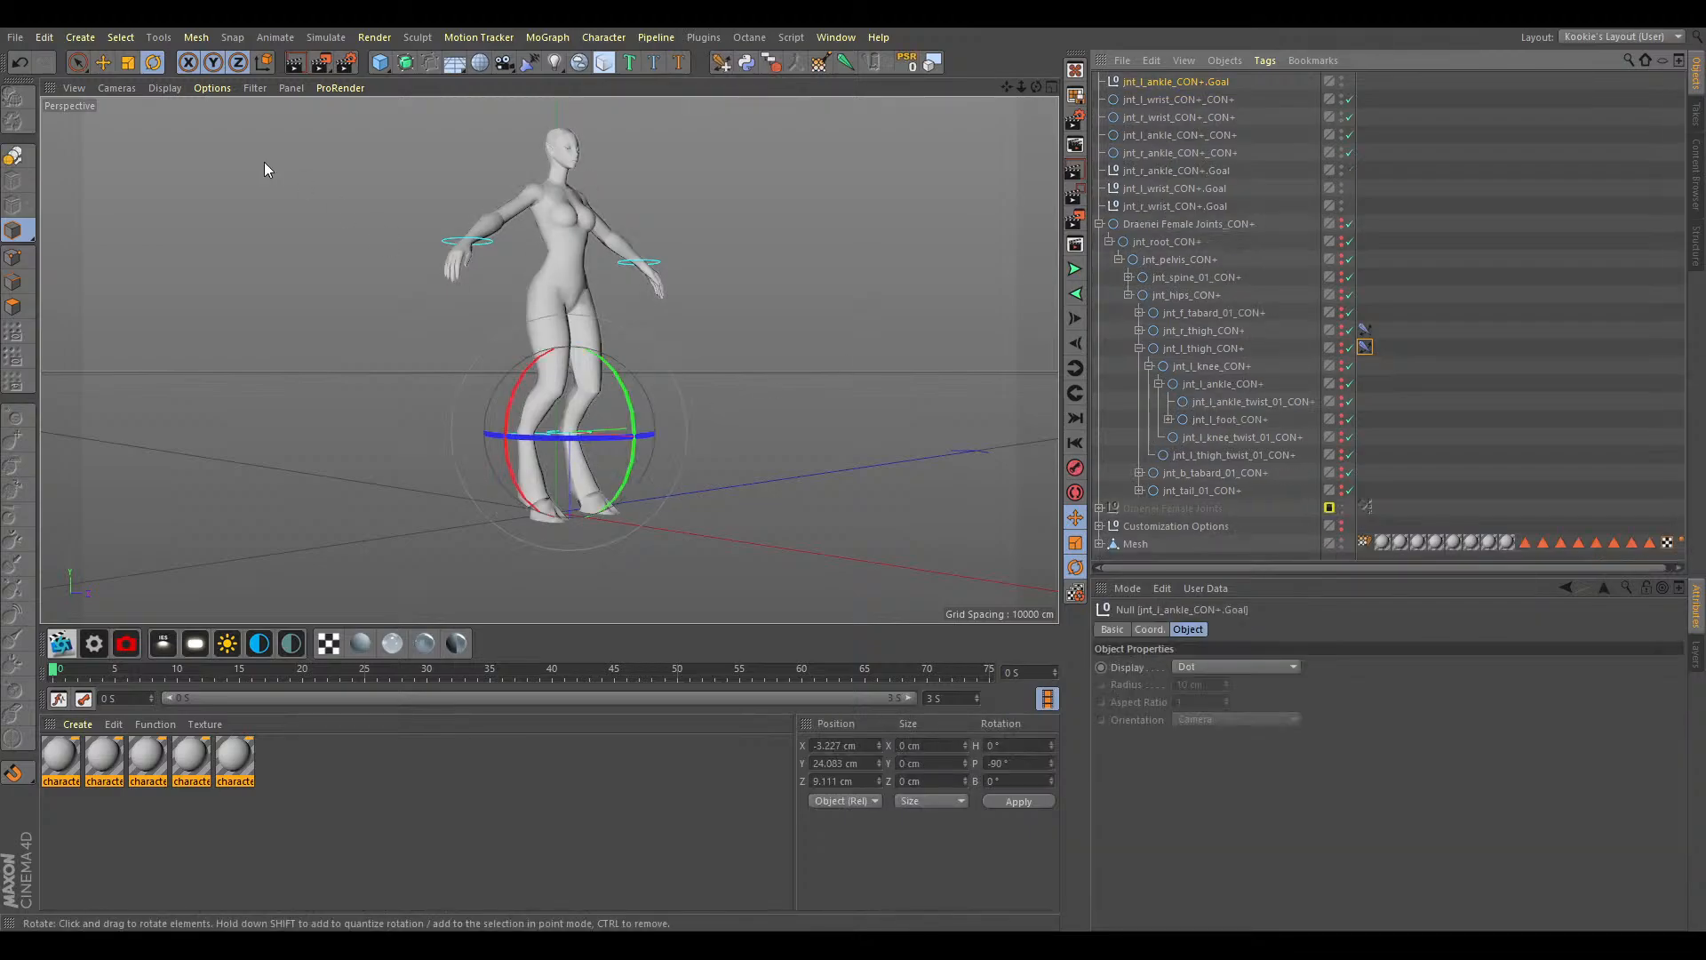
{"action": "key", "text": "e"}
{"action": "left_click_drag", "start_coordinate": [627, 523], "coordinate": [711, 417]}
{"action": "key", "text": "ctrl+z"}
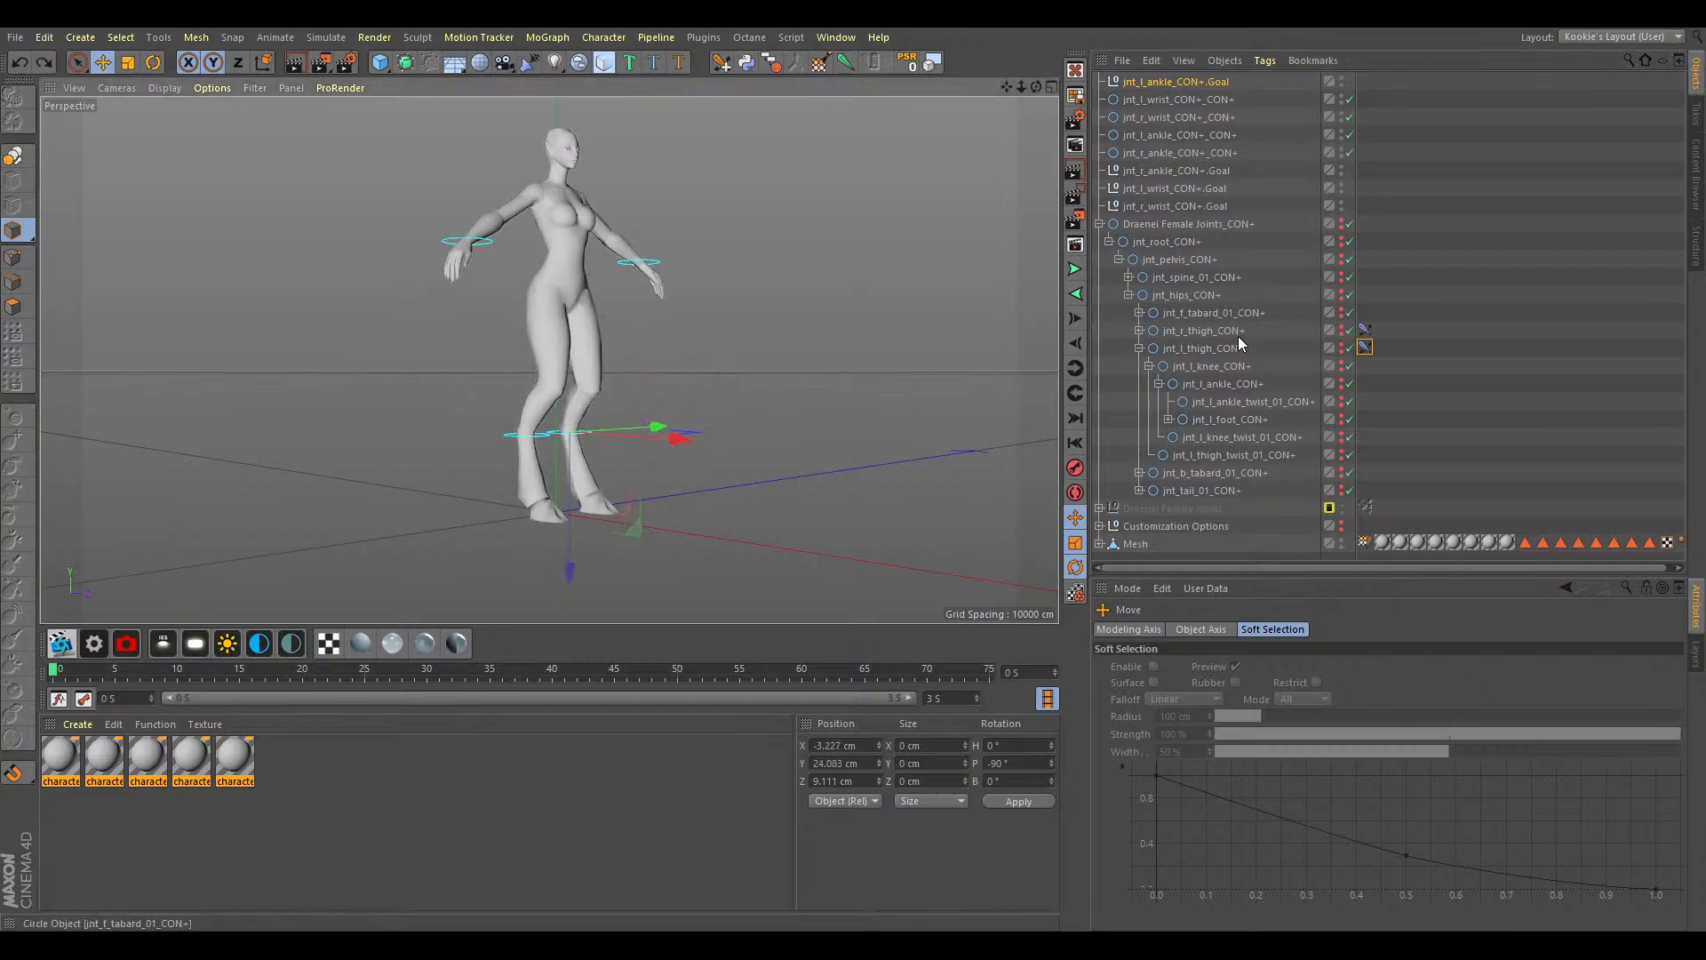
Delete the old jnt_l_ankle_CON+_CON+ circle and generate a new controller circle that constrains jnt_l_ankle_CON+.
{"action": "left_click", "coordinate": [1208, 380]}
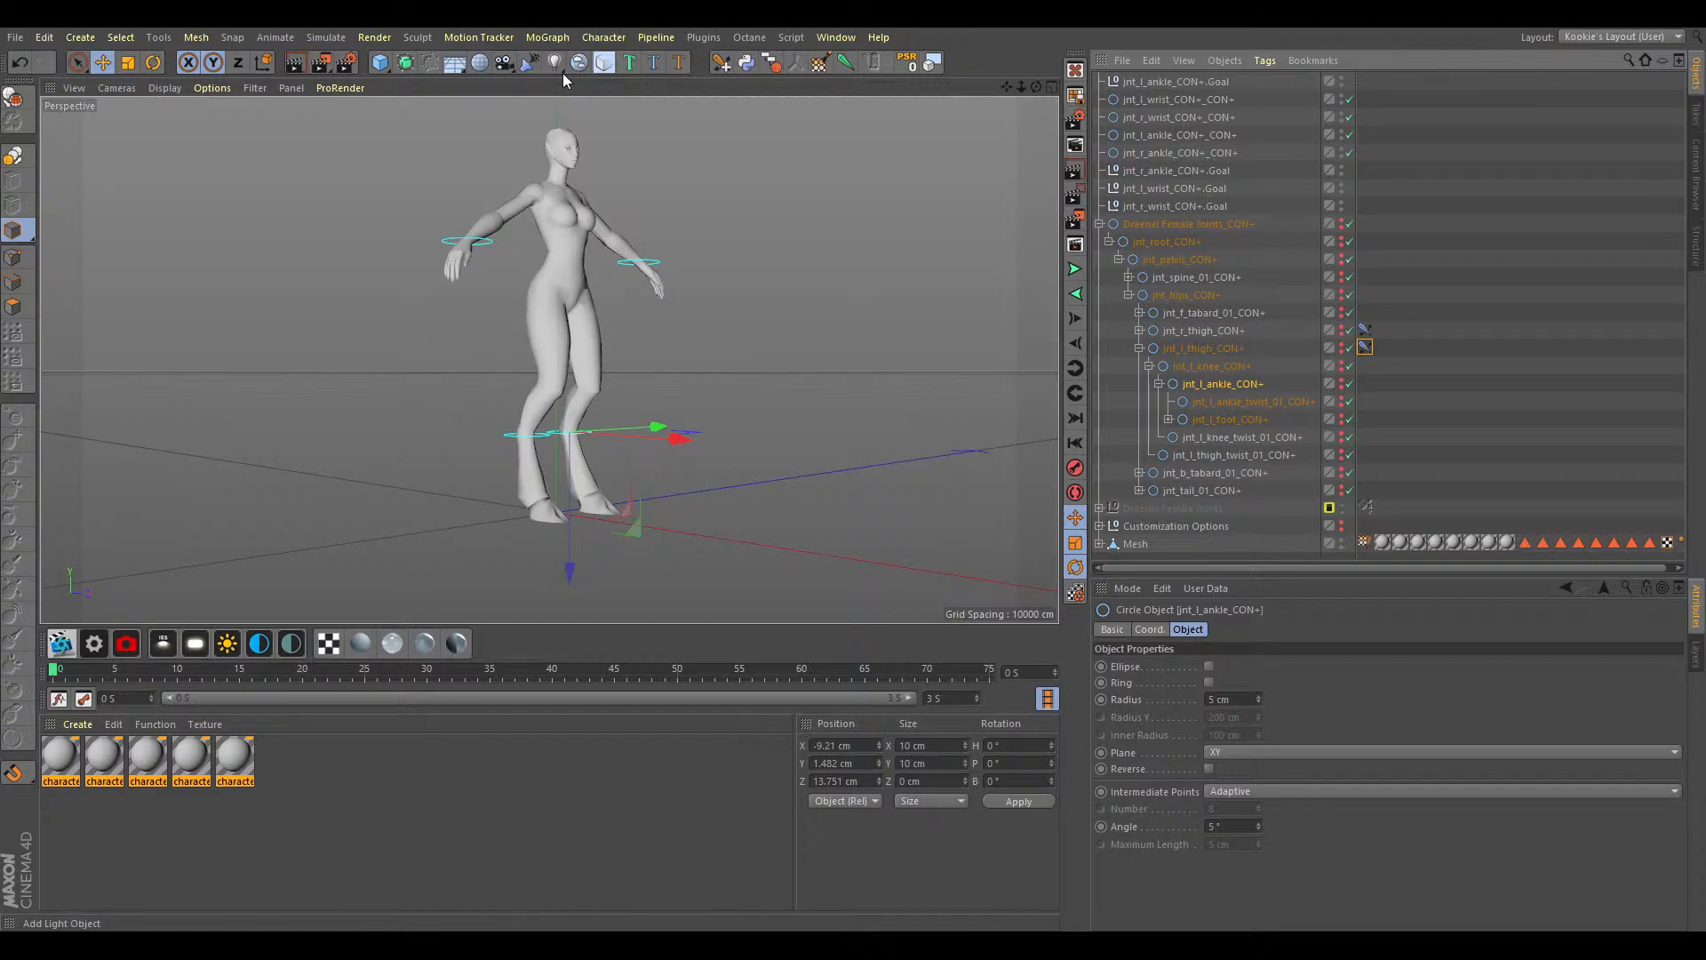
{"action": "left_click", "coordinate": [1196, 135]}
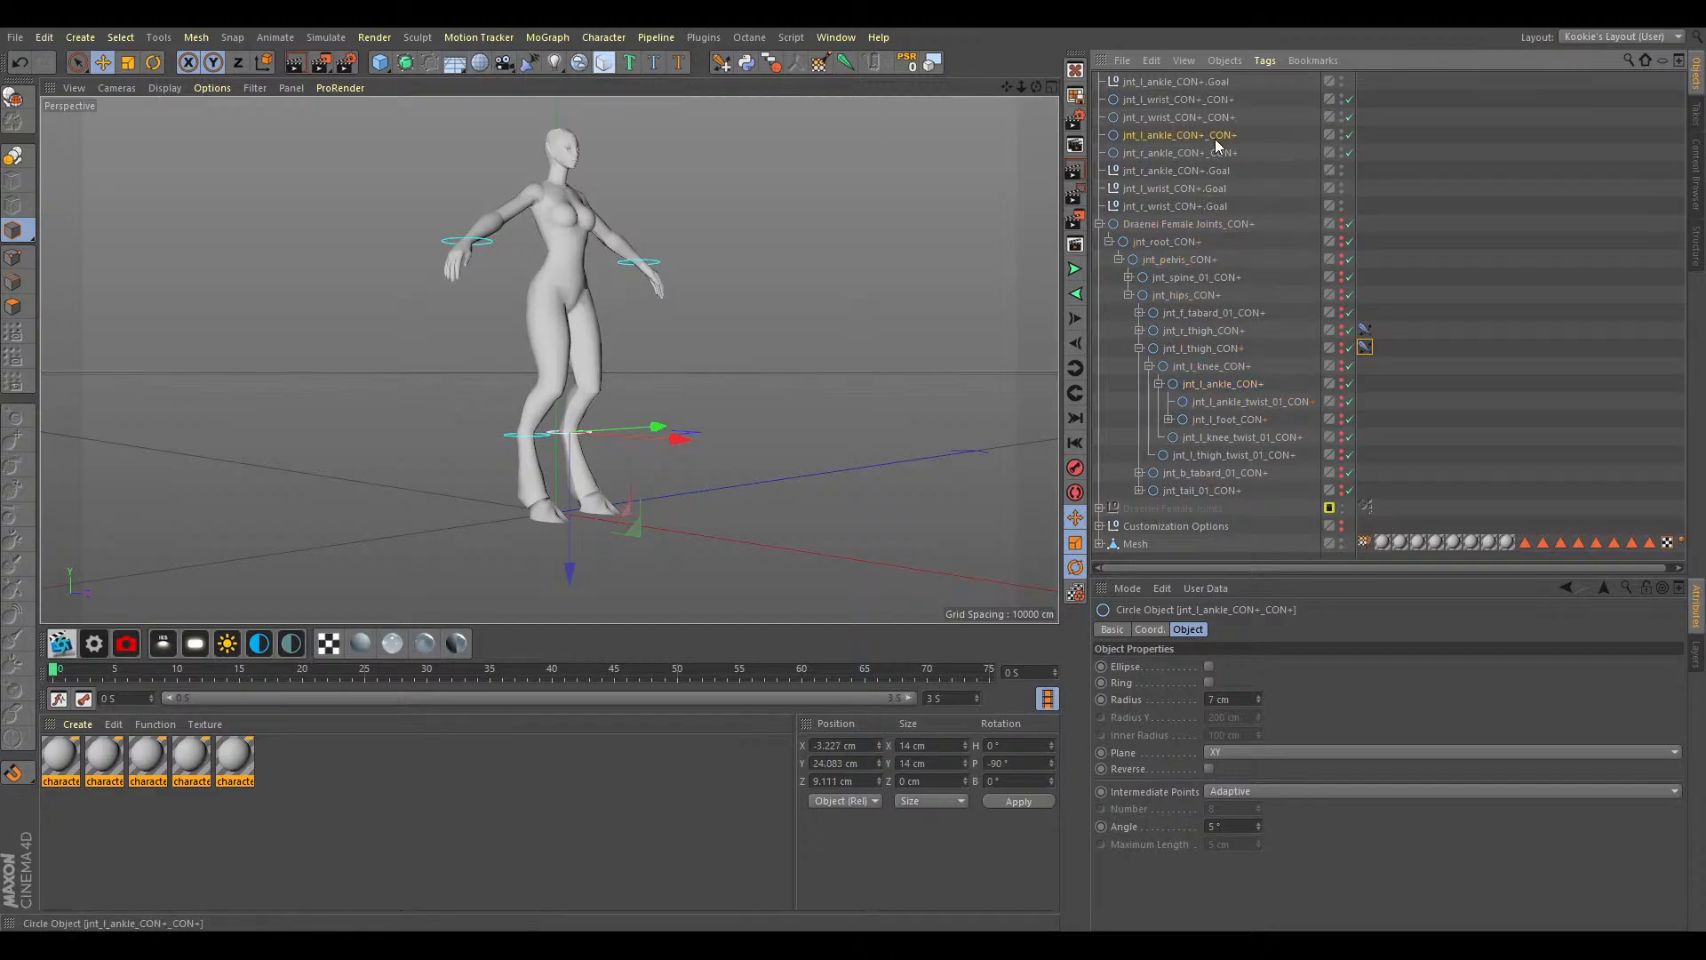
{"action": "key", "text": "Delete"}
{"action": "left_click", "coordinate": [1229, 367]}
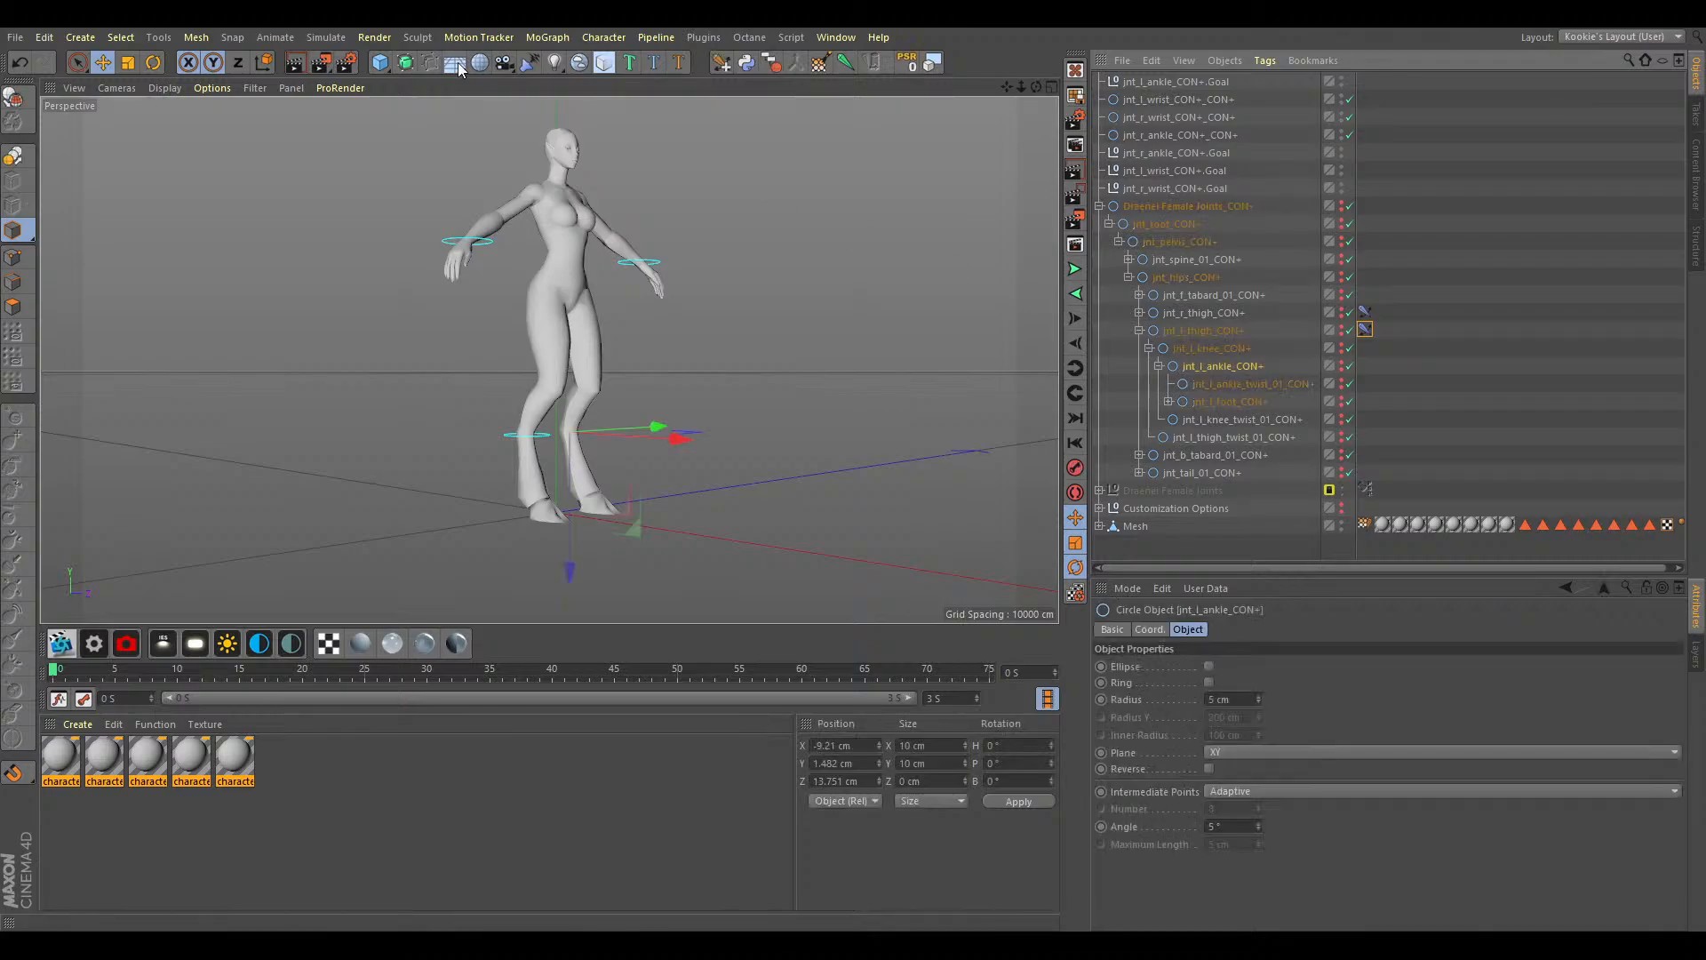
{"action": "key", "text": "ctrl+z"}
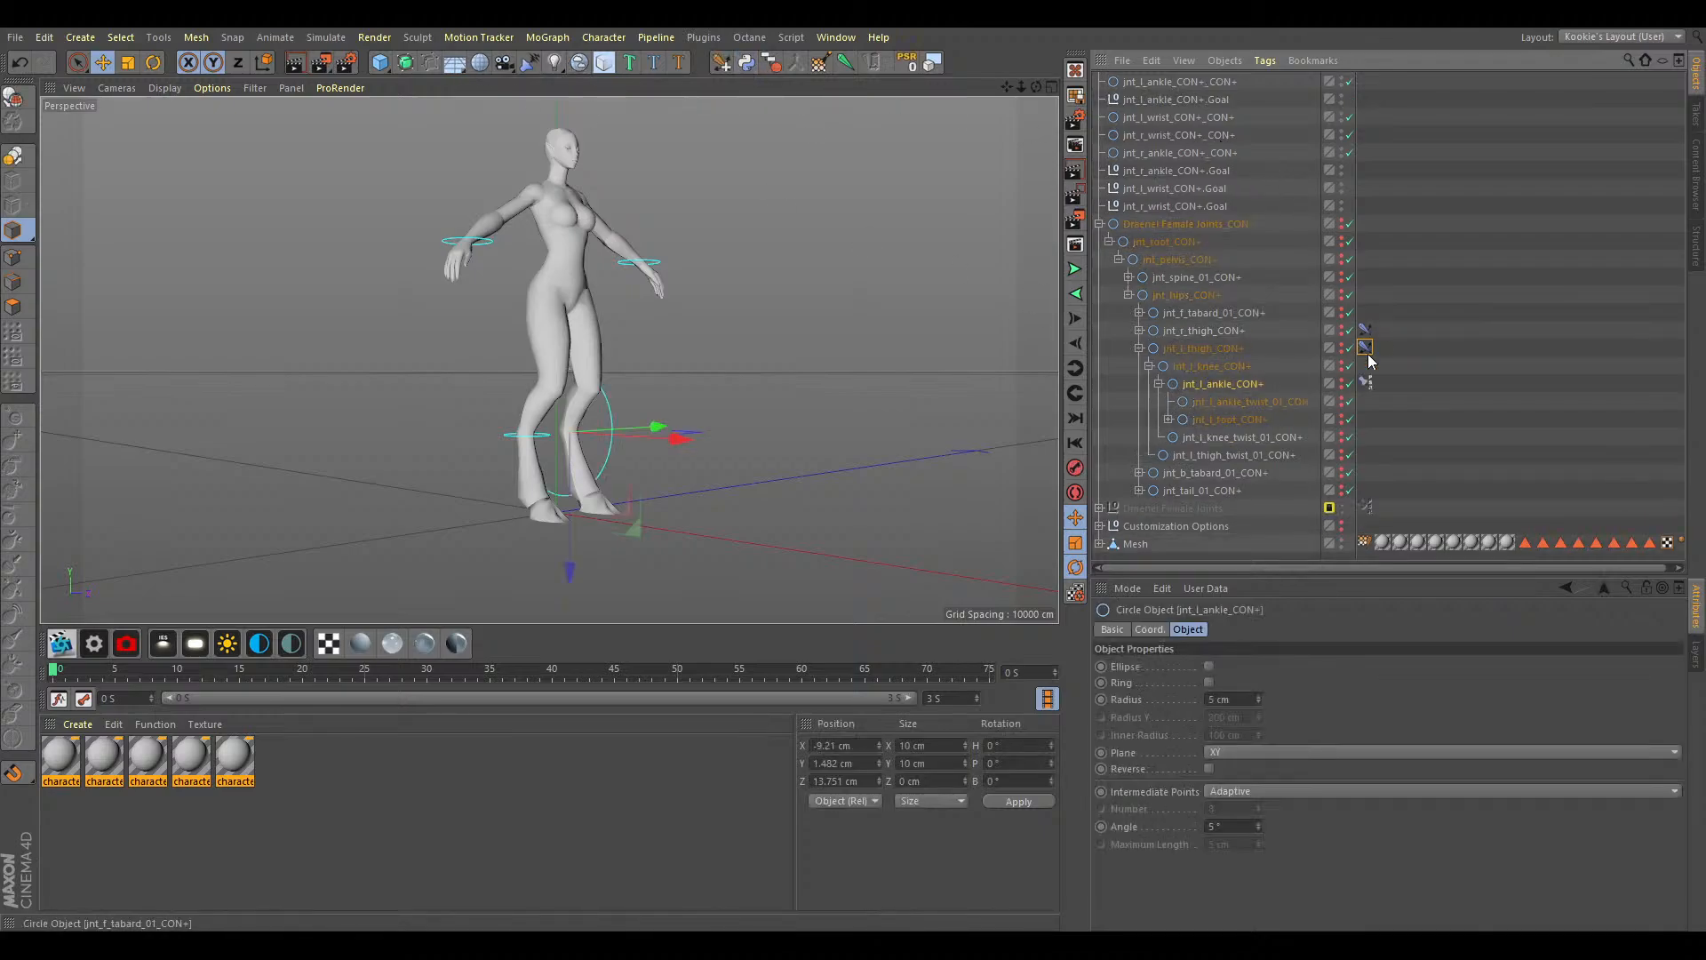
Set the new jnt_l_ankle_CON+_CON+ circle as the left thigh IK tag's goal and delete the jnt_l_ankle_CON+.Goal null.
{"action": "left_click", "coordinate": [1366, 383]}
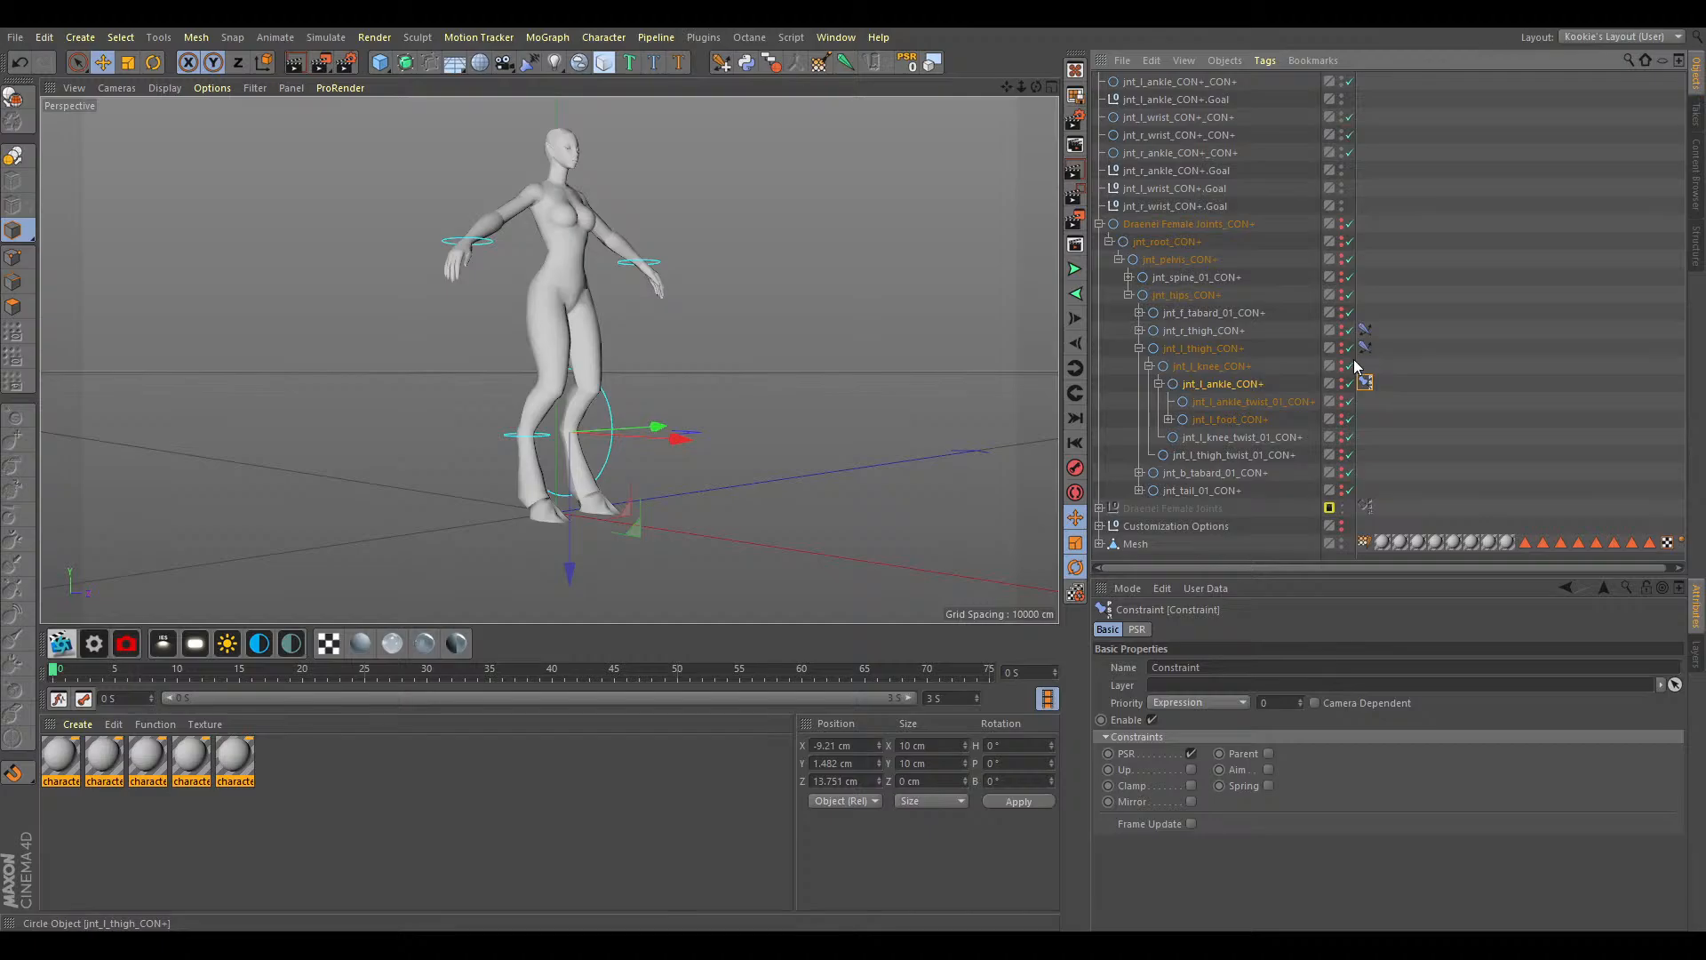
{"action": "left_click", "coordinate": [1364, 347]}
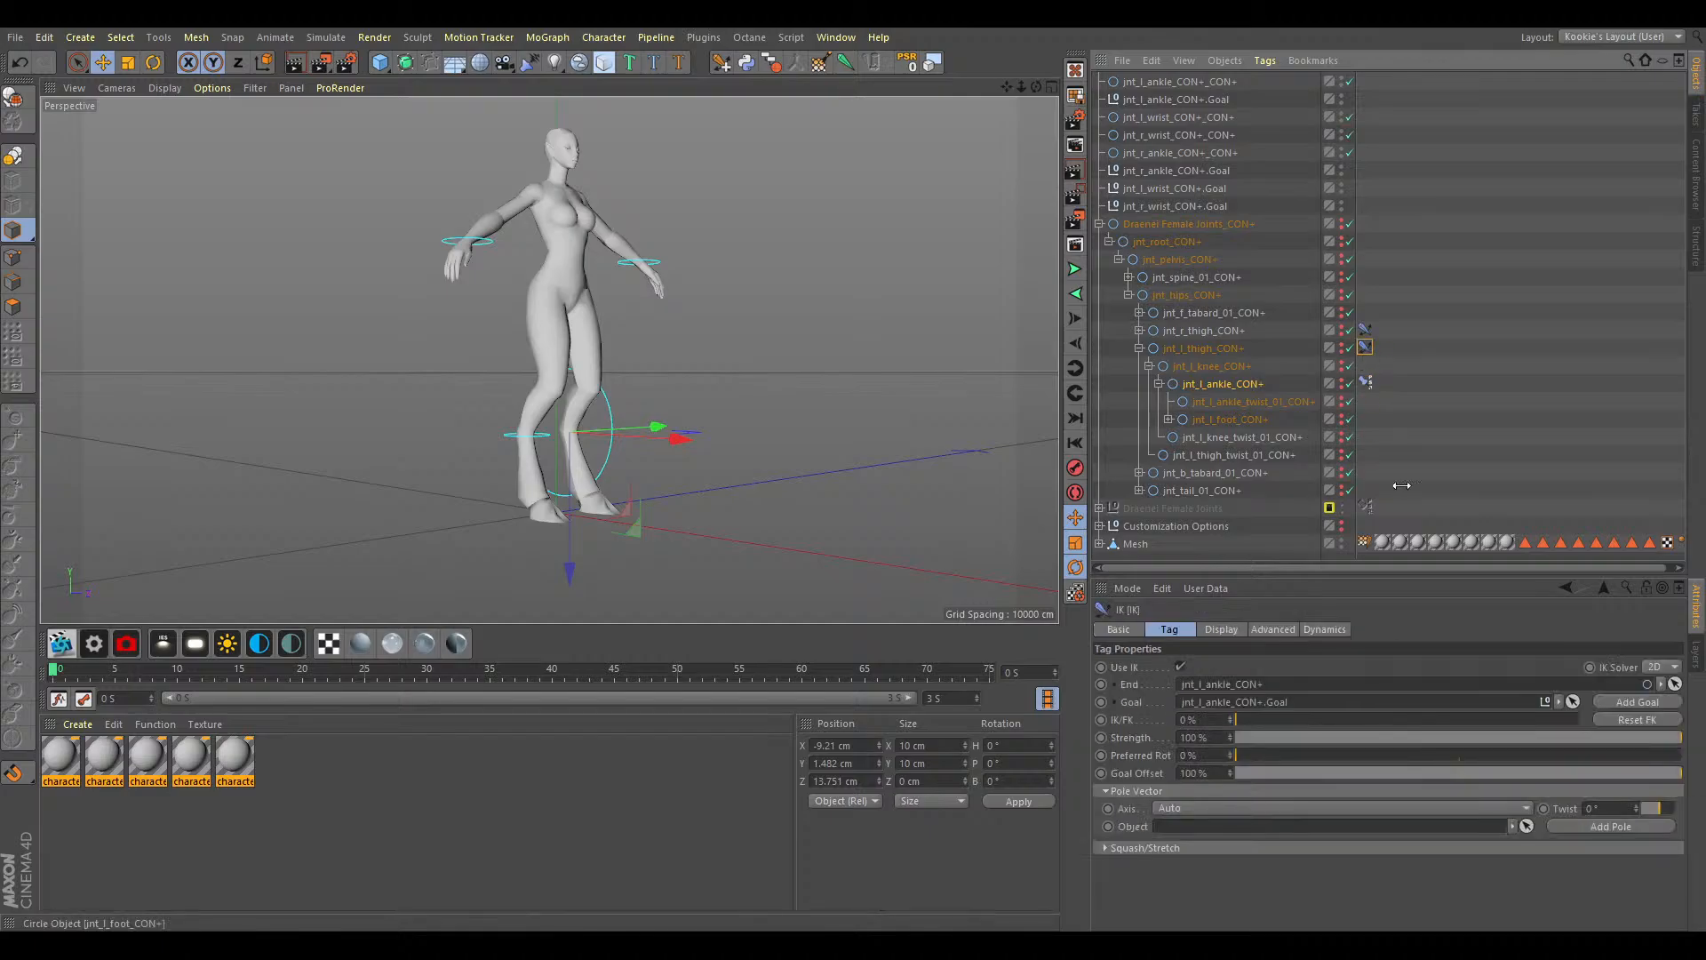
{"action": "left_click", "coordinate": [1574, 702]}
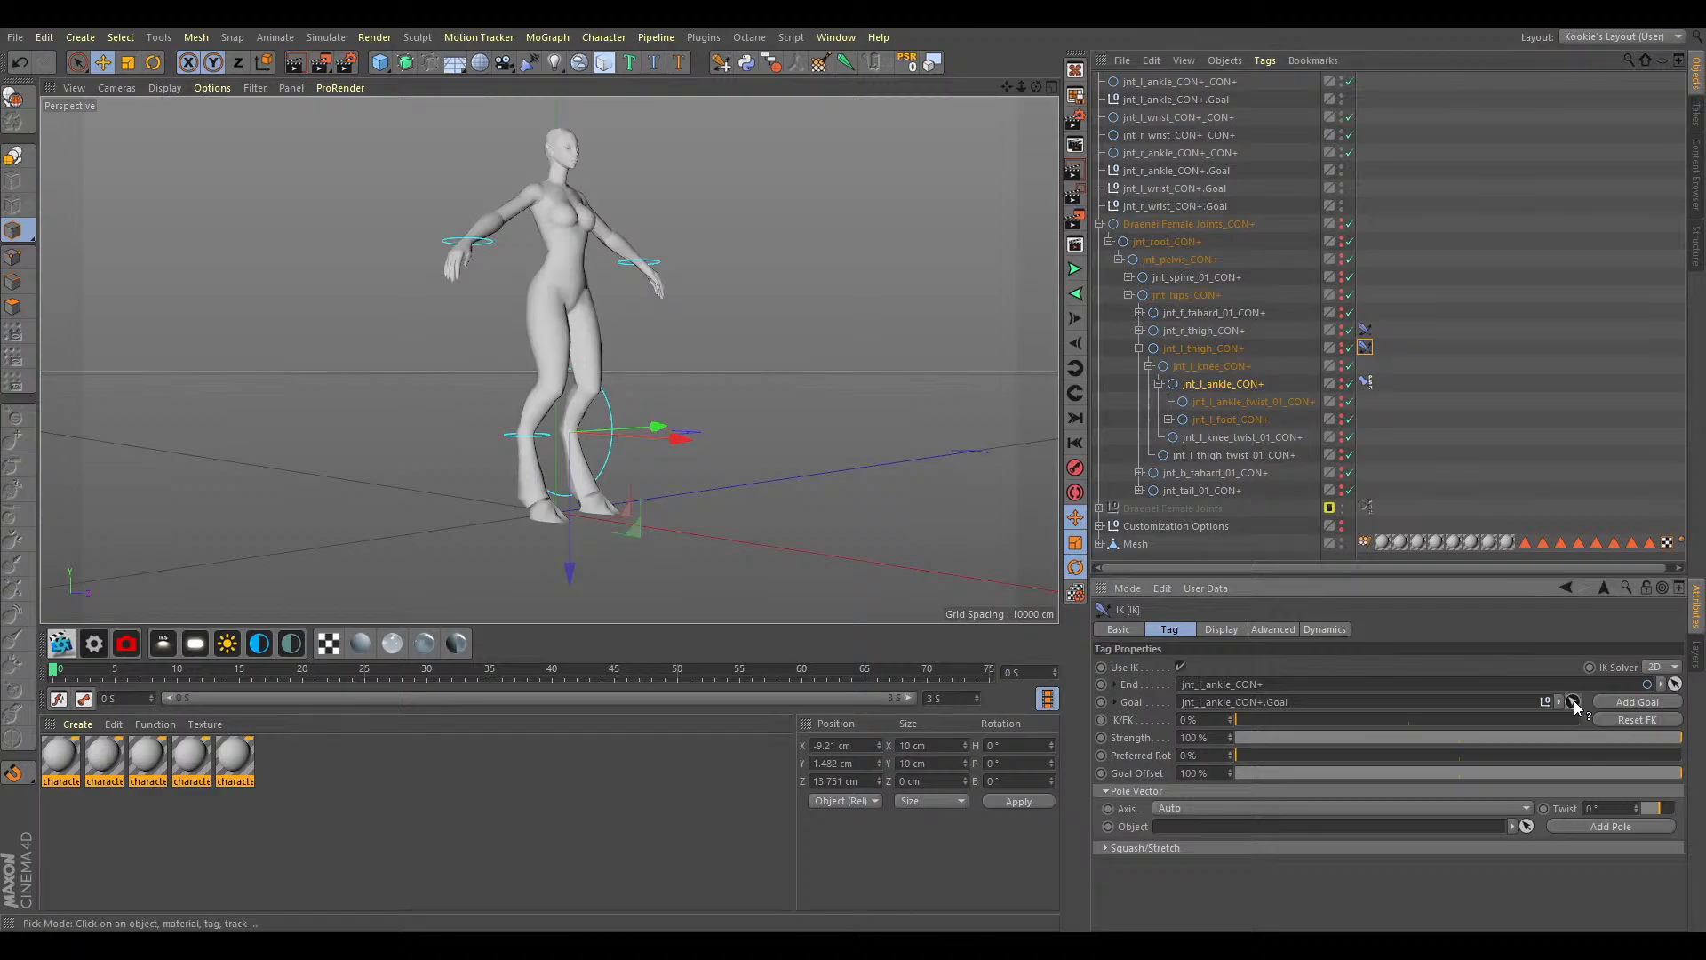
{"action": "left_click", "coordinate": [1197, 82]}
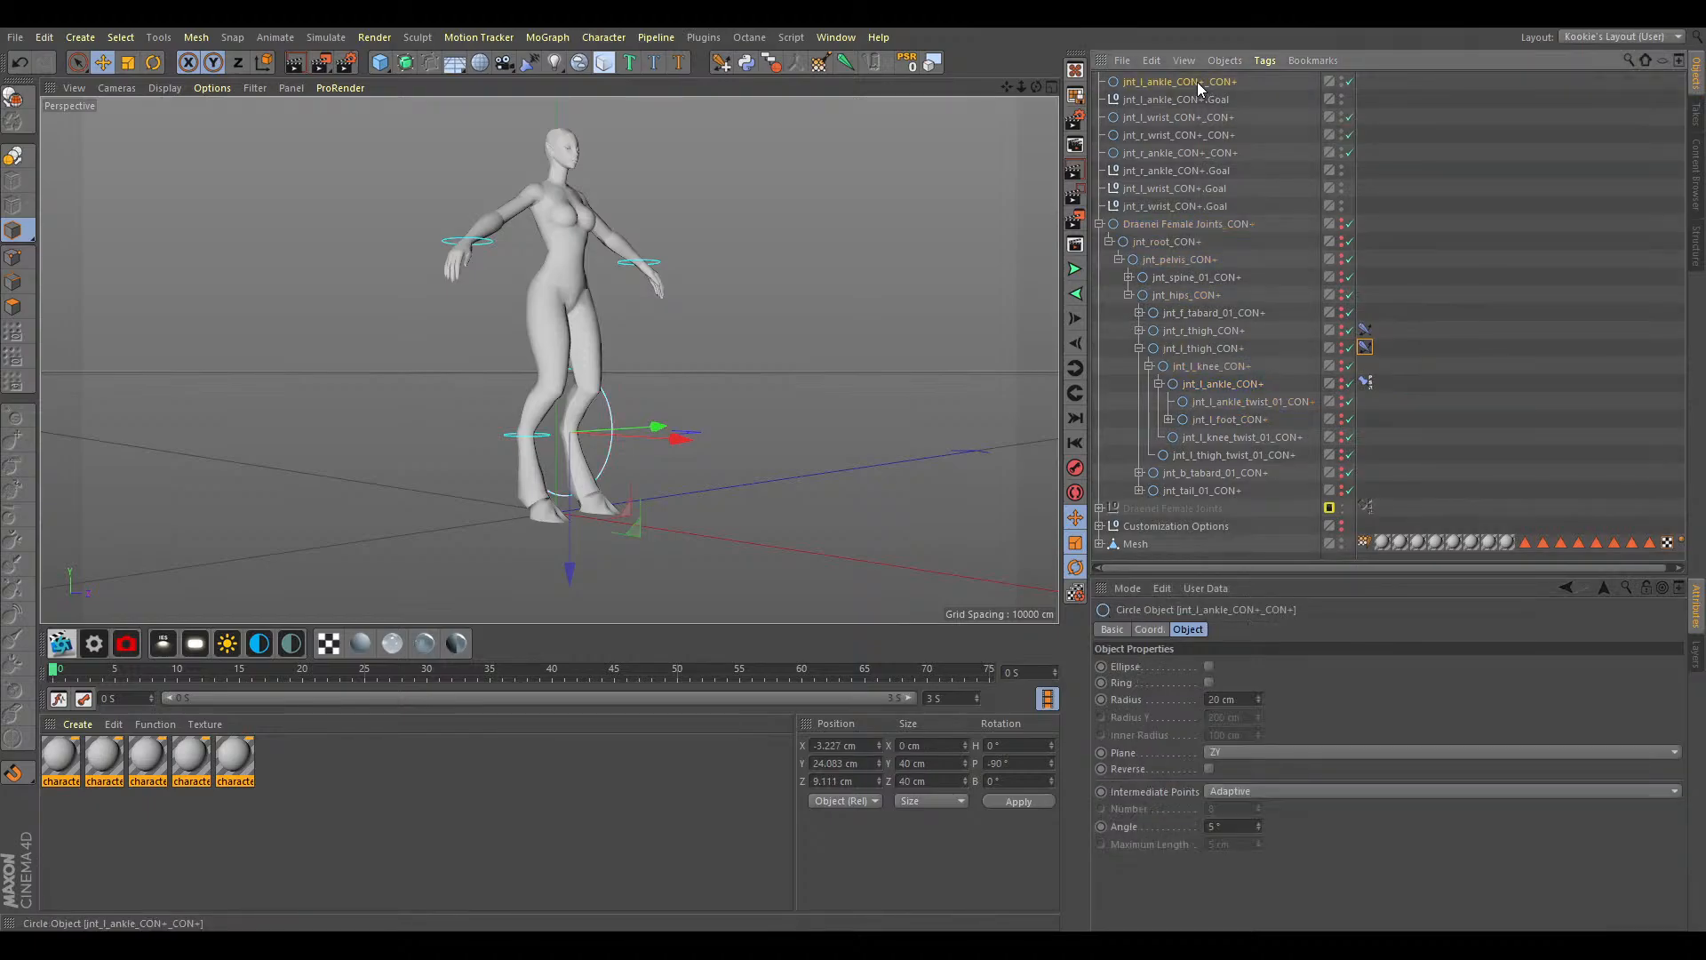
{"action": "left_click", "coordinate": [1198, 101]}
{"action": "key", "text": "Delete"}
Test-move and test-rotate the new left ankle controller circle, undoing each change.
{"action": "left_click", "coordinate": [1176, 84]}
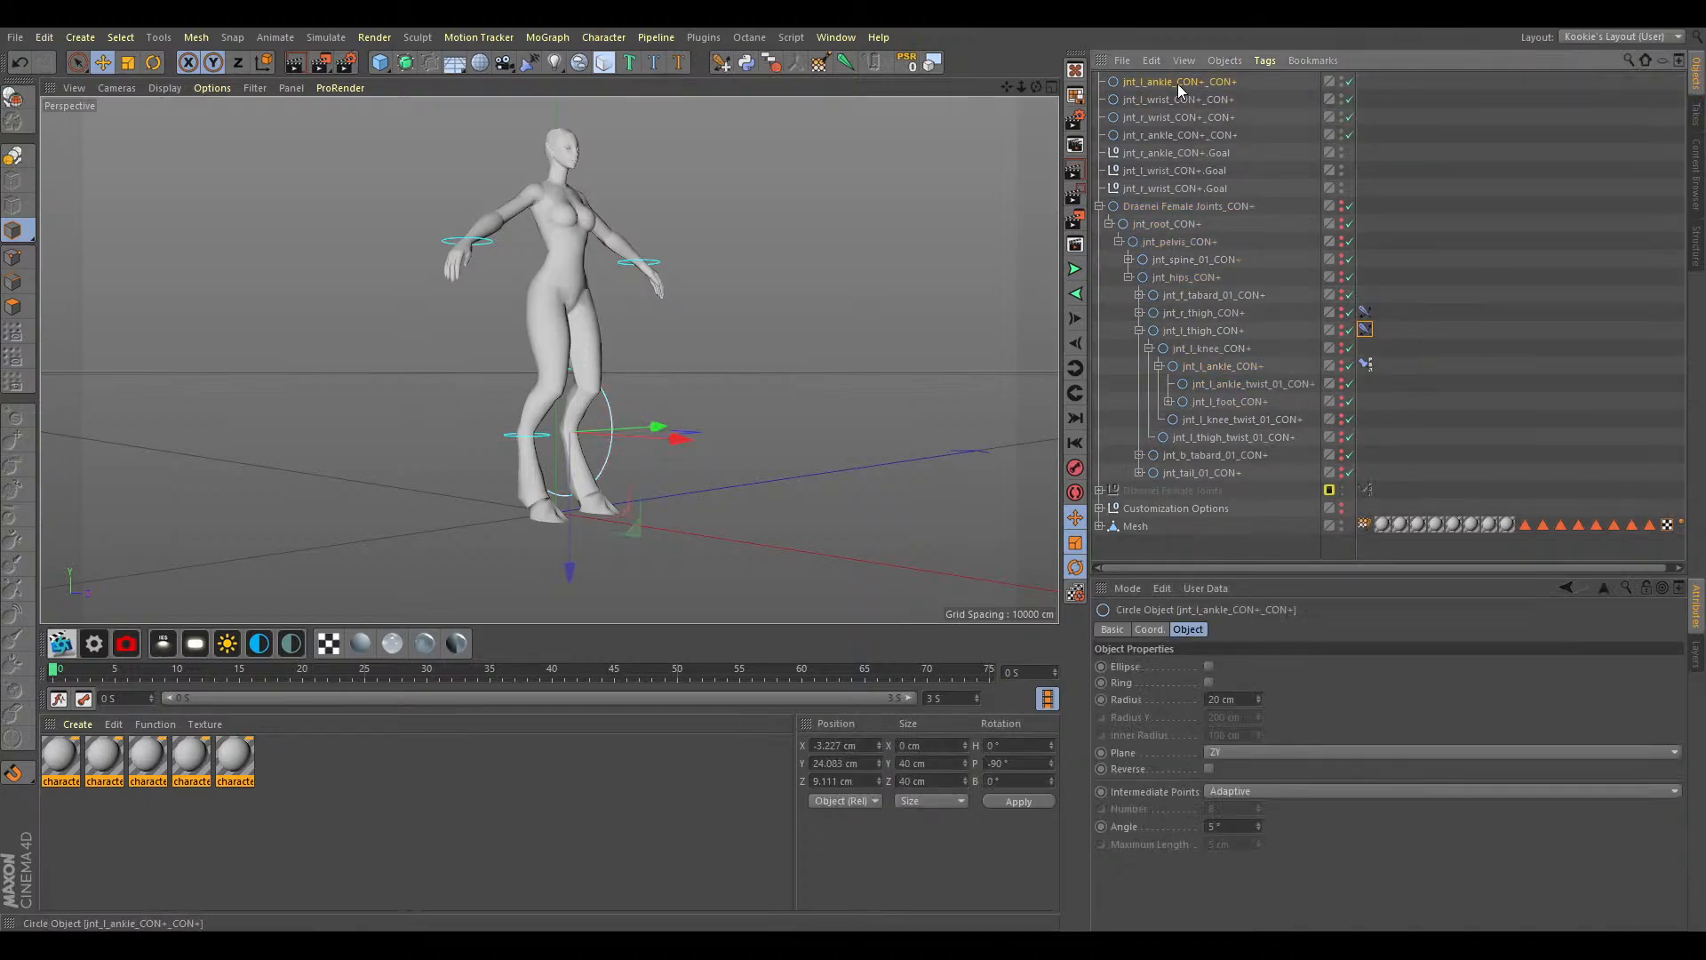
{"action": "left_click_drag", "start_coordinate": [630, 503], "coordinate": [728, 406]}
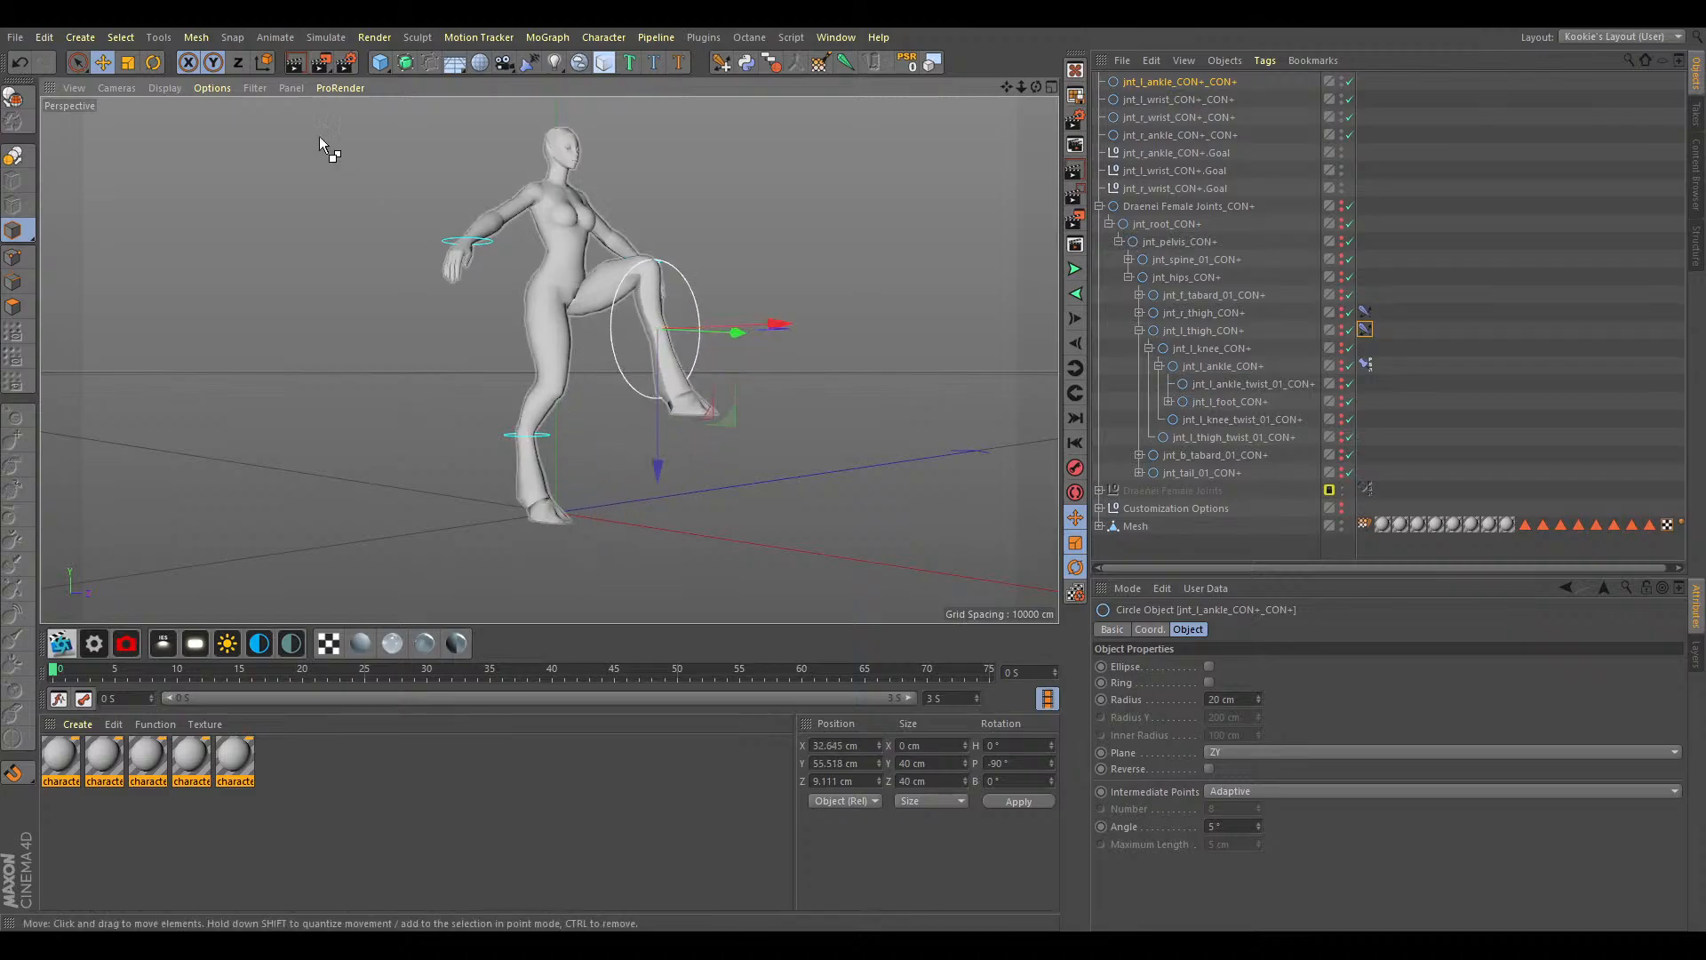
{"action": "left_click", "coordinate": [19, 63]}
{"action": "left_click", "coordinate": [153, 62]}
{"action": "left_click_drag", "start_coordinate": [599, 401], "coordinate": [639, 423]}
{"action": "key", "text": "ctrl+z"}
Rename the jnt_l_ankle_CON+_CON+ circle as Left Leg and the jnt_r_ankle_CON+_CON+ circle as Right Leg.
{"action": "left_click", "coordinate": [1196, 136], "text": "ctrl"}
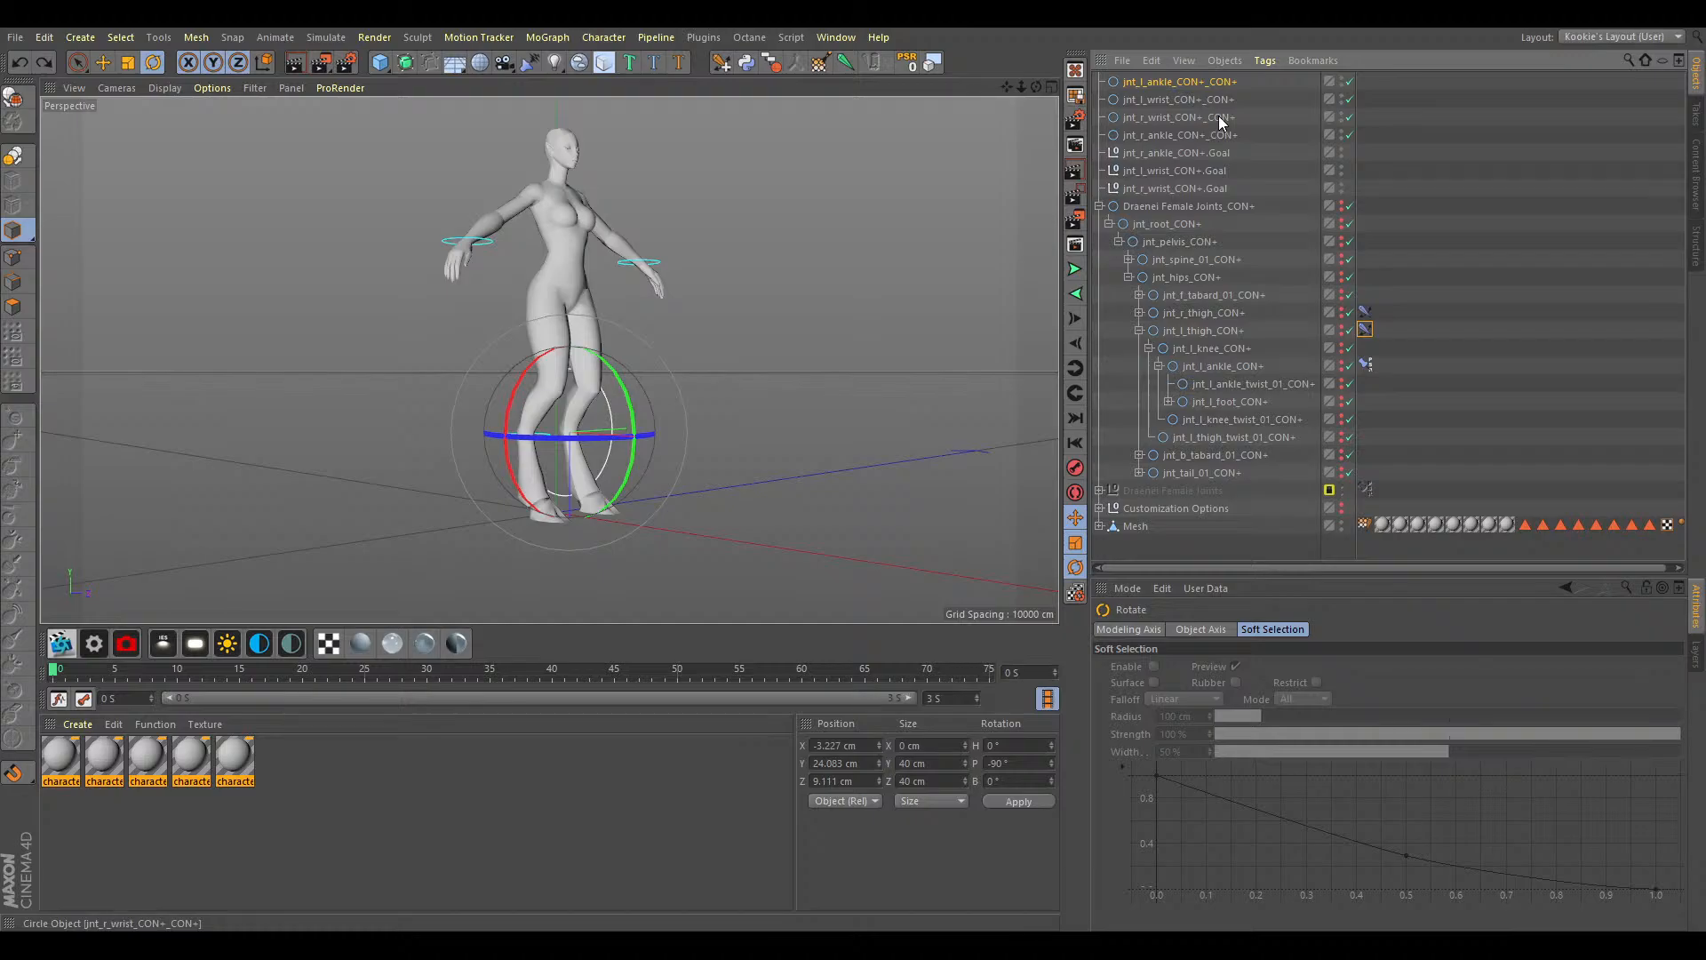
{"action": "left_click", "coordinate": [1111, 629]}
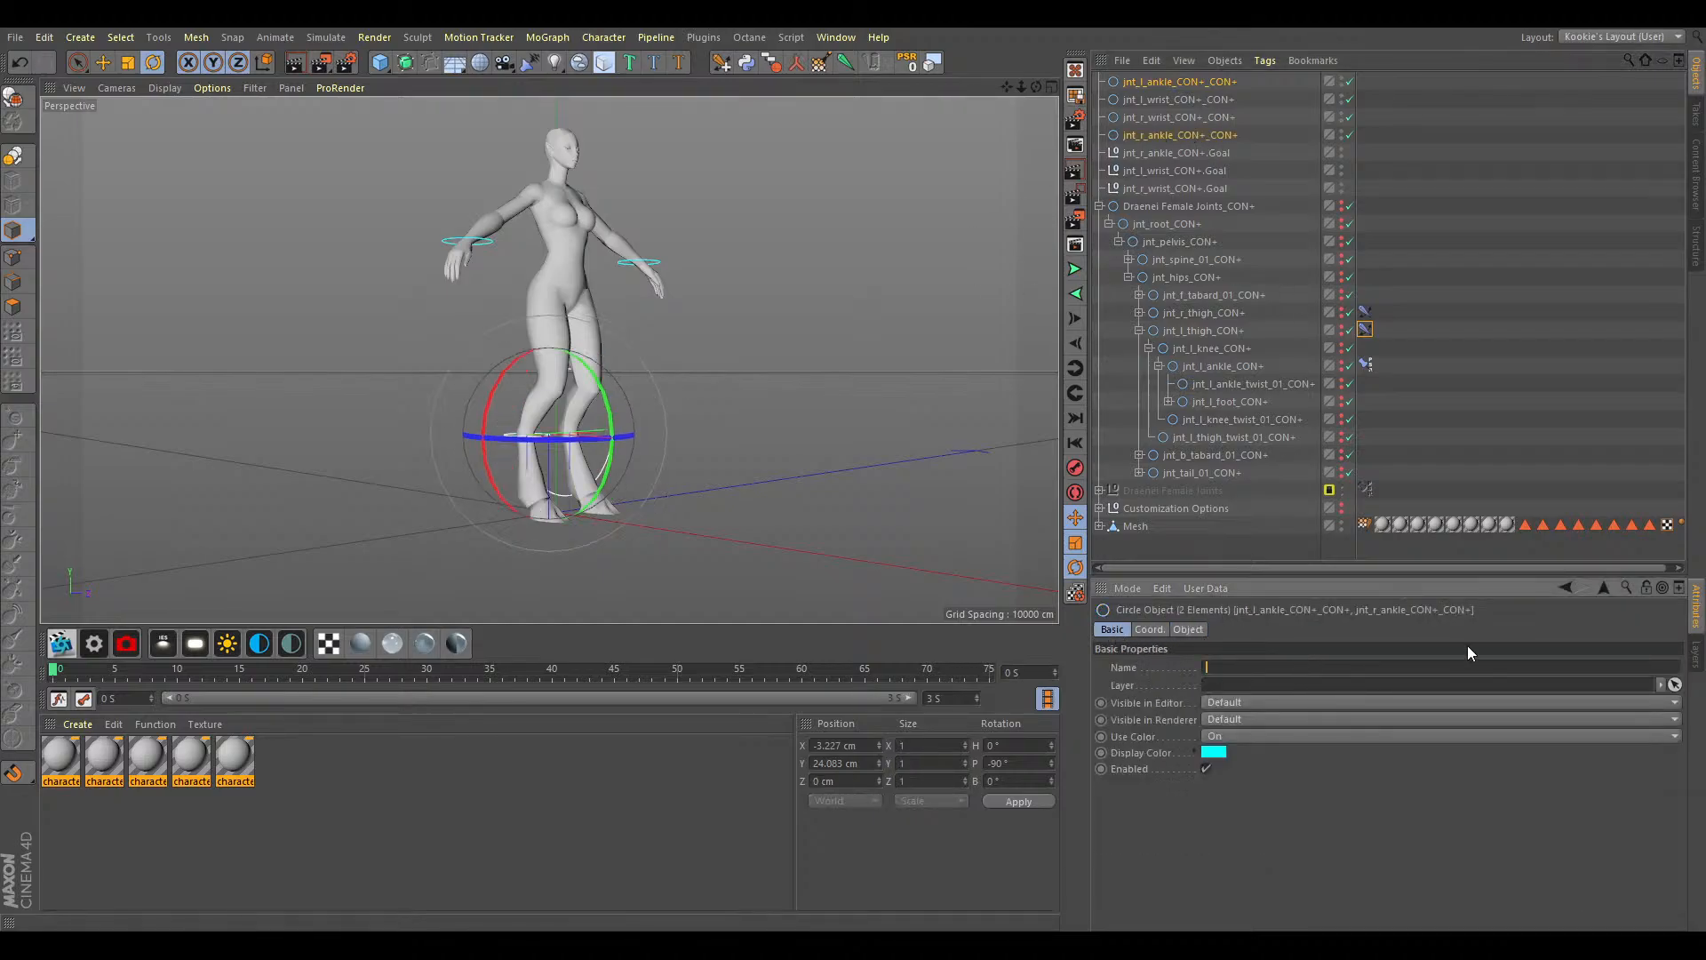
{"action": "left_click", "coordinate": [1202, 82]}
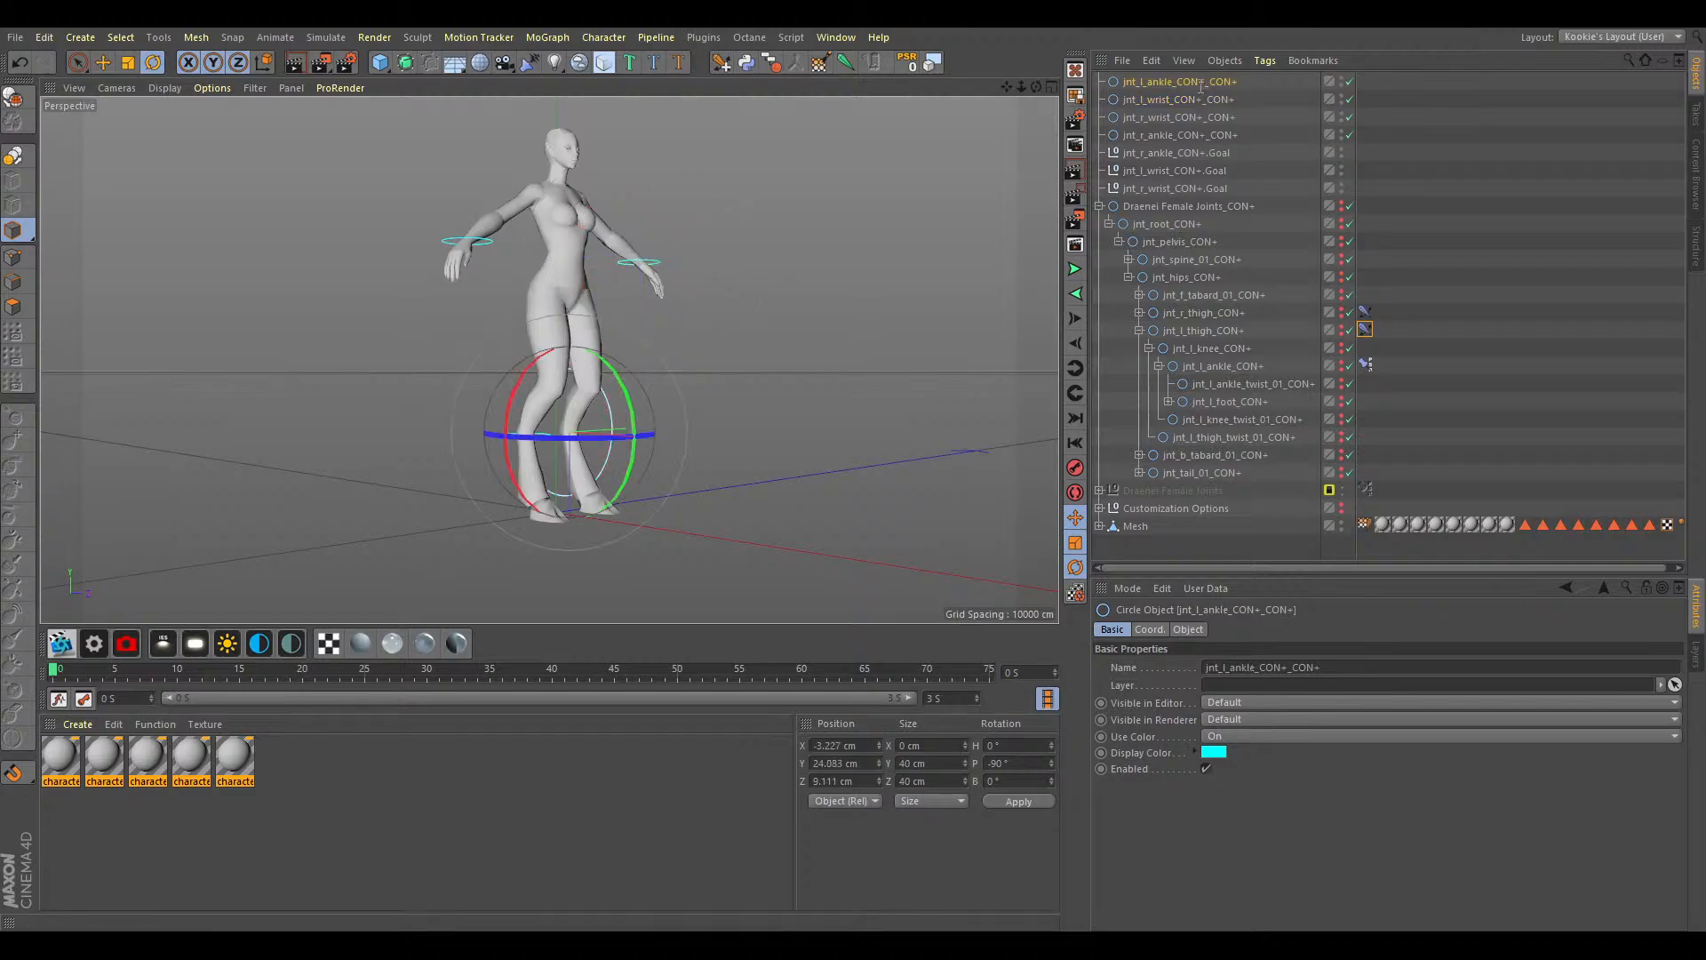
{"action": "type", "text": "Left Leg"}
{"action": "key", "text": "Return"}
{"action": "double_click", "coordinate": [1168, 131]}
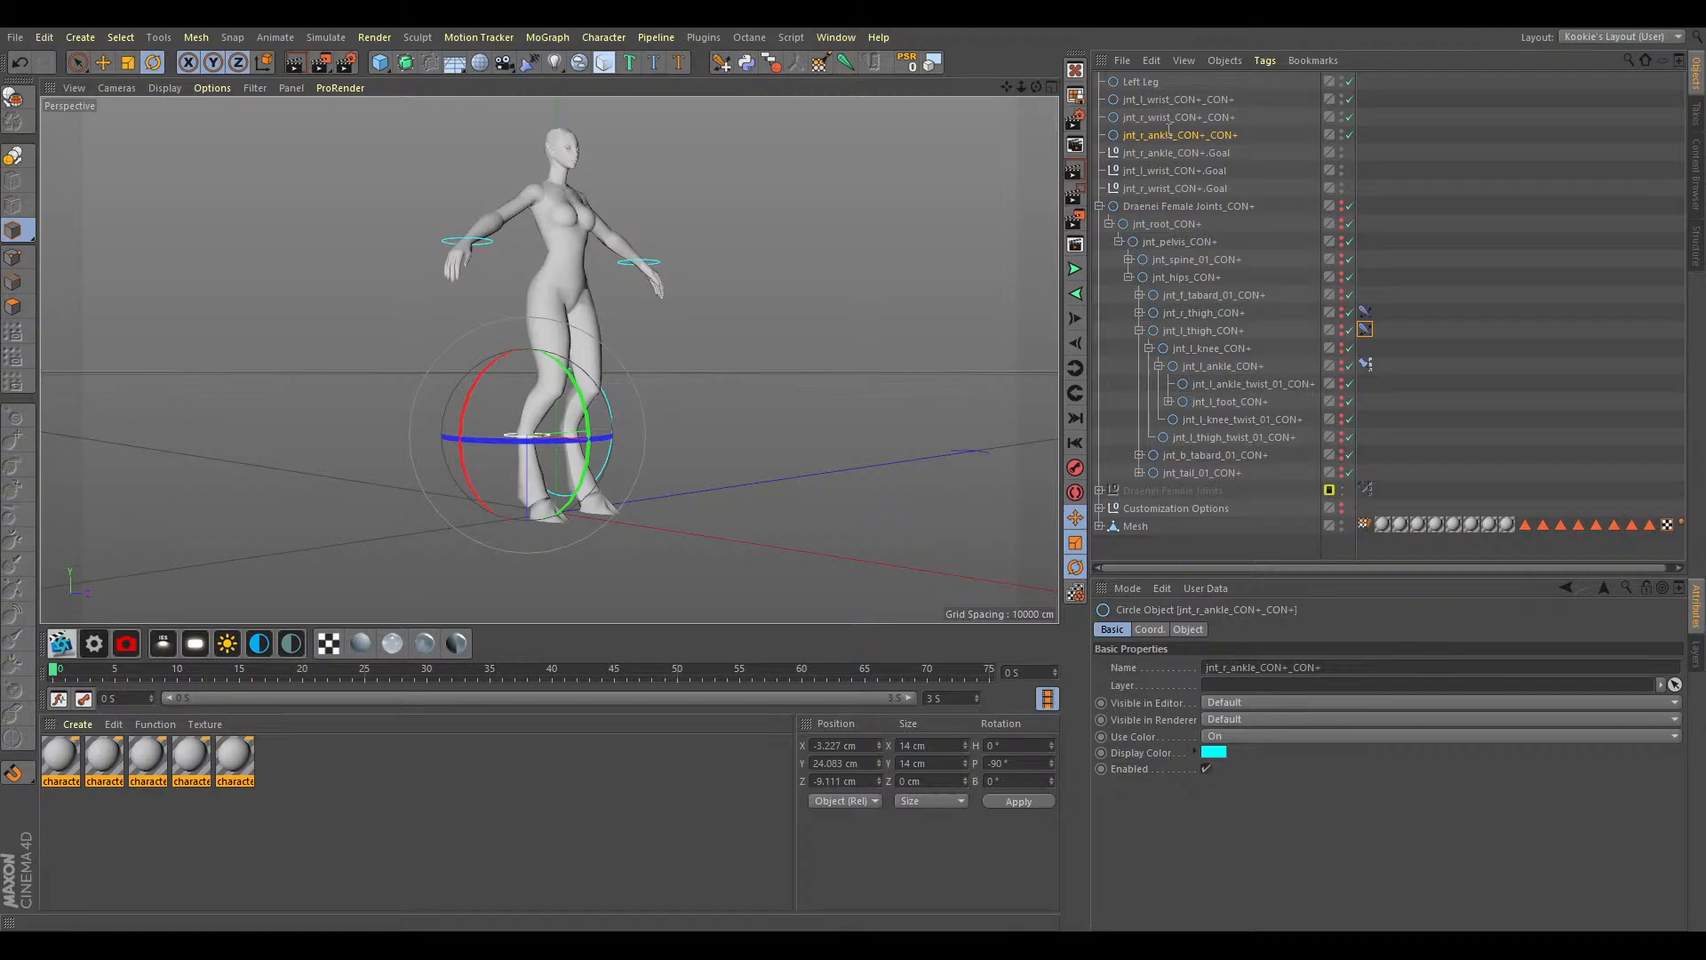
{"action": "type", "text": "Right Leg"}
{"action": "key", "text": "Return"}
Set the jnt_r_wrist_CON+_CON+ circle as the goal of the IK tag on jnt_r_arm_CON+.
{"action": "left_click", "coordinate": [1207, 98]}
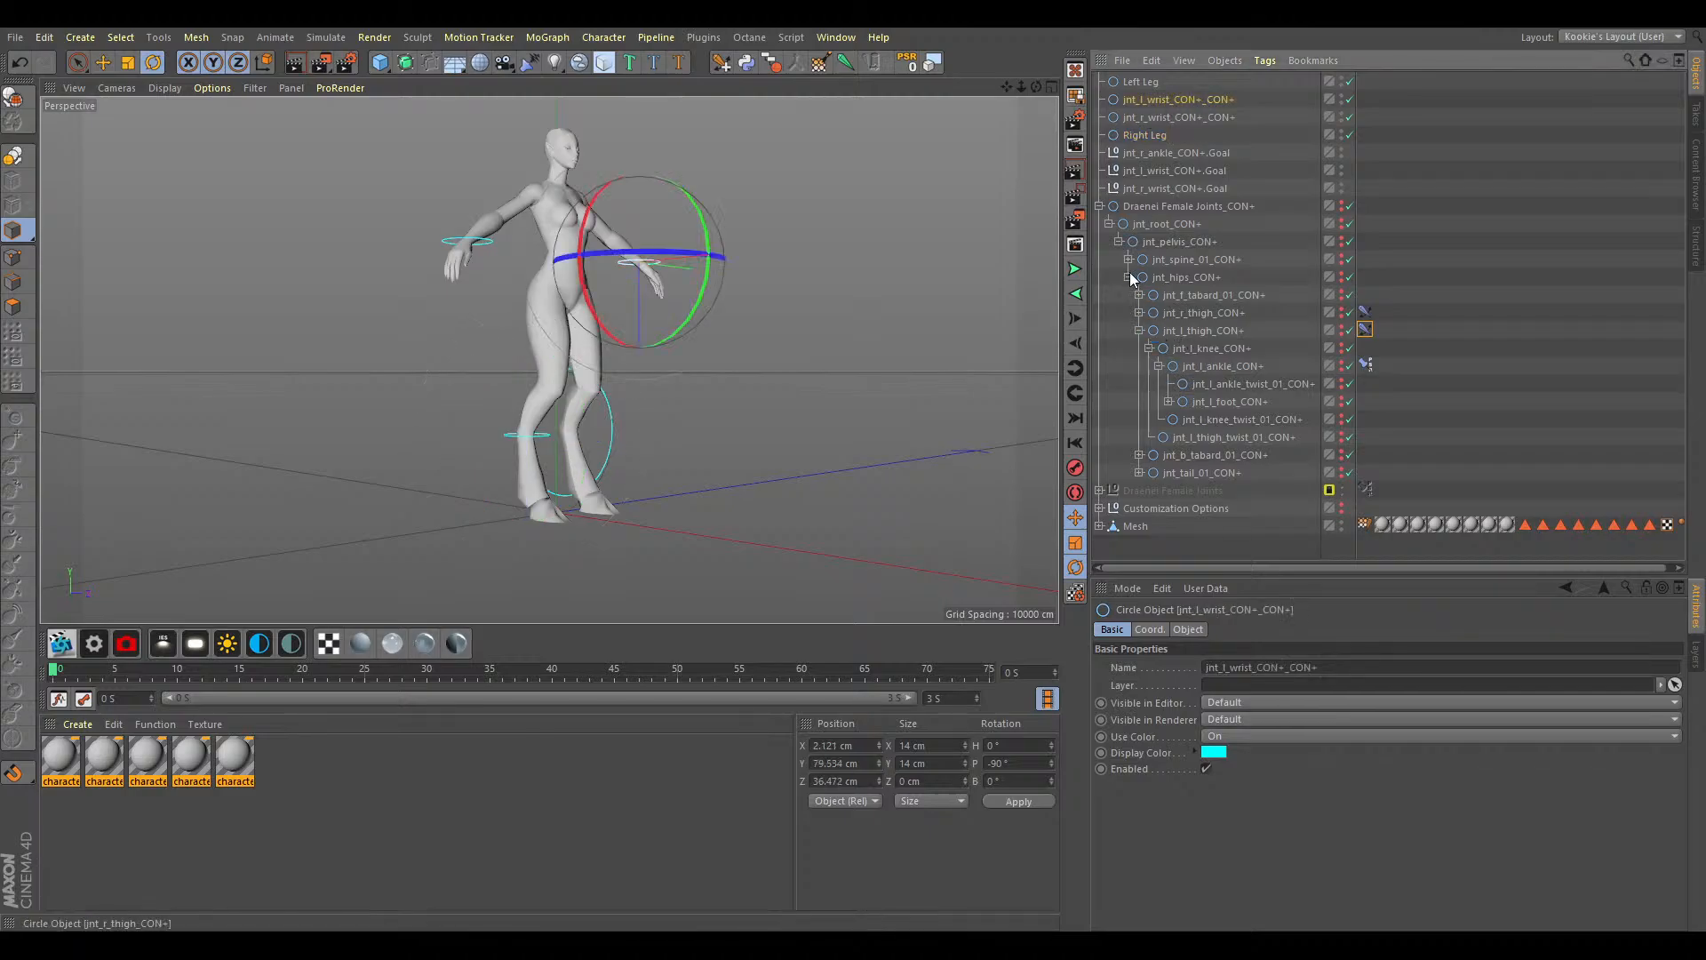
{"action": "left_click", "coordinate": [1128, 277]}
{"action": "left_click", "coordinate": [1128, 259]}
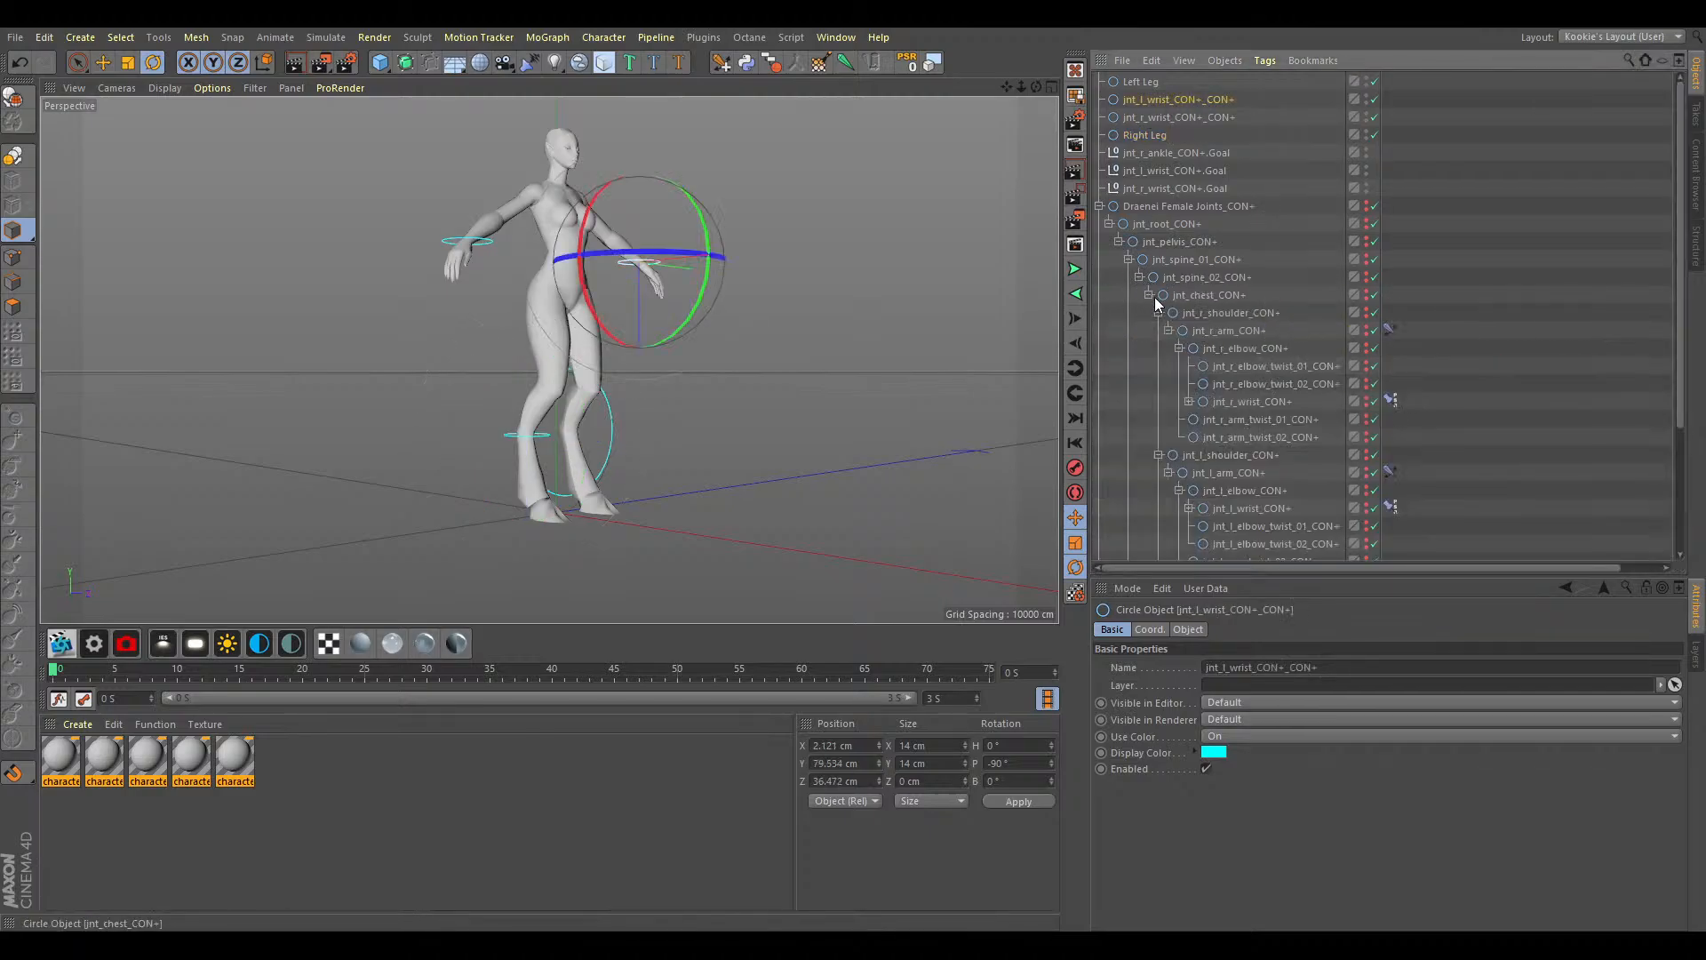
{"action": "left_click", "coordinate": [1219, 318]}
{"action": "scroll", "coordinate": [700, 187], "scroll_direction": "up", "scroll_amount": 3}
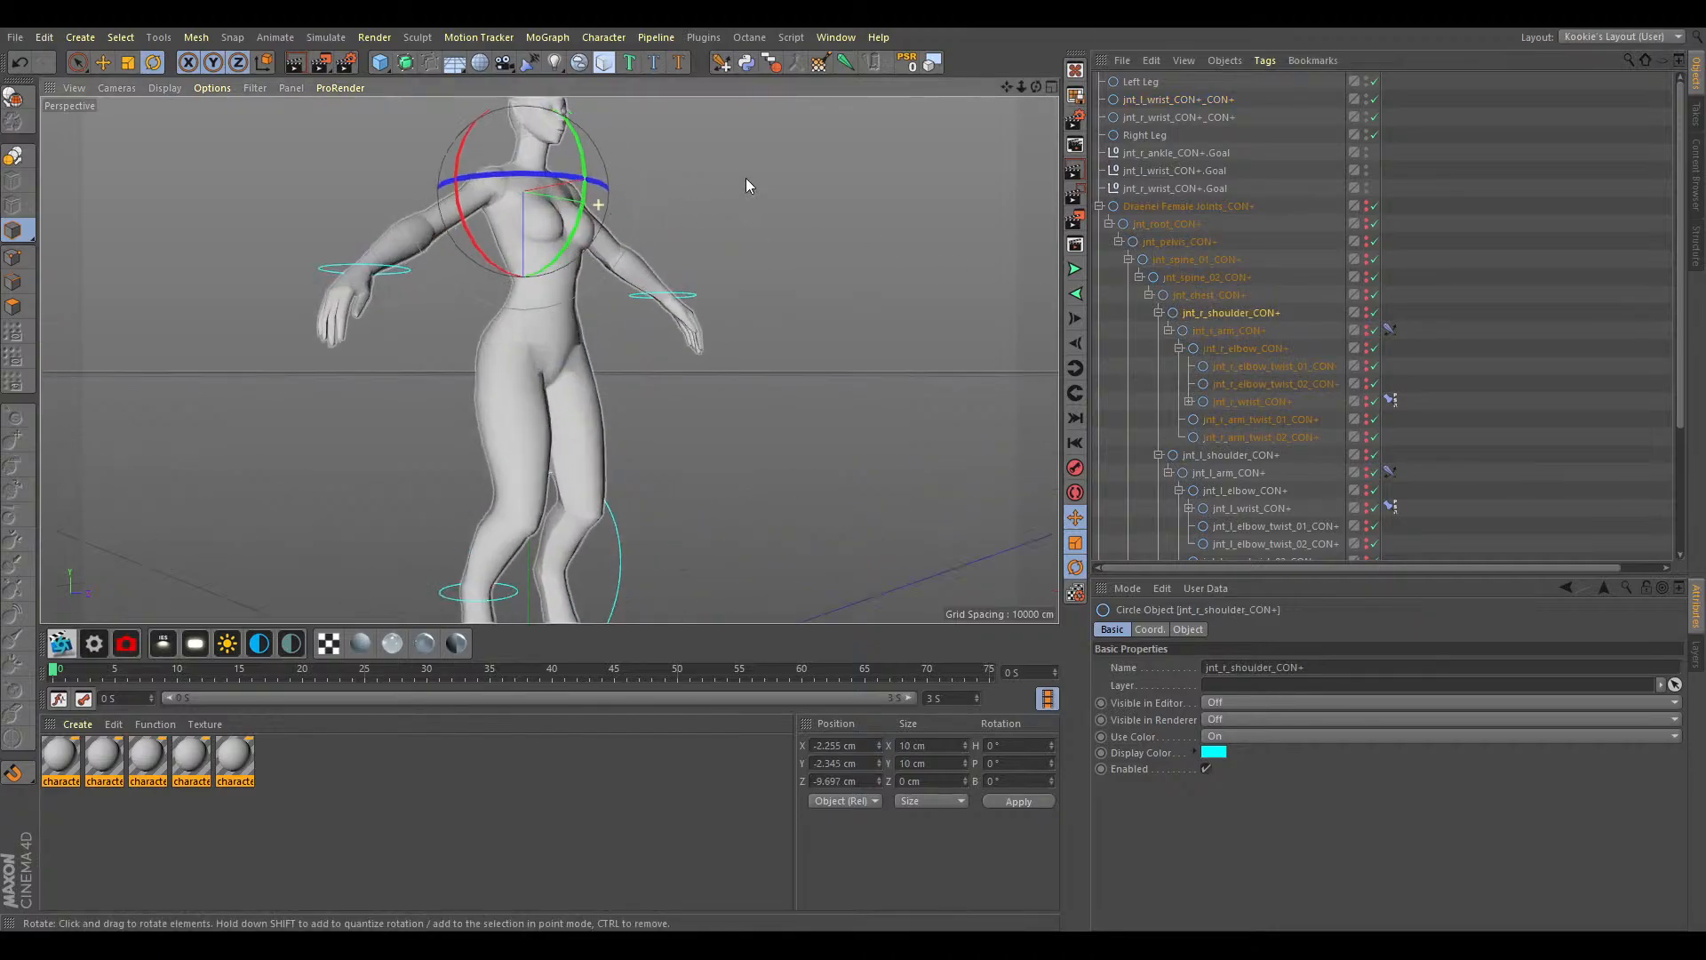
{"action": "left_click", "coordinate": [1248, 333]}
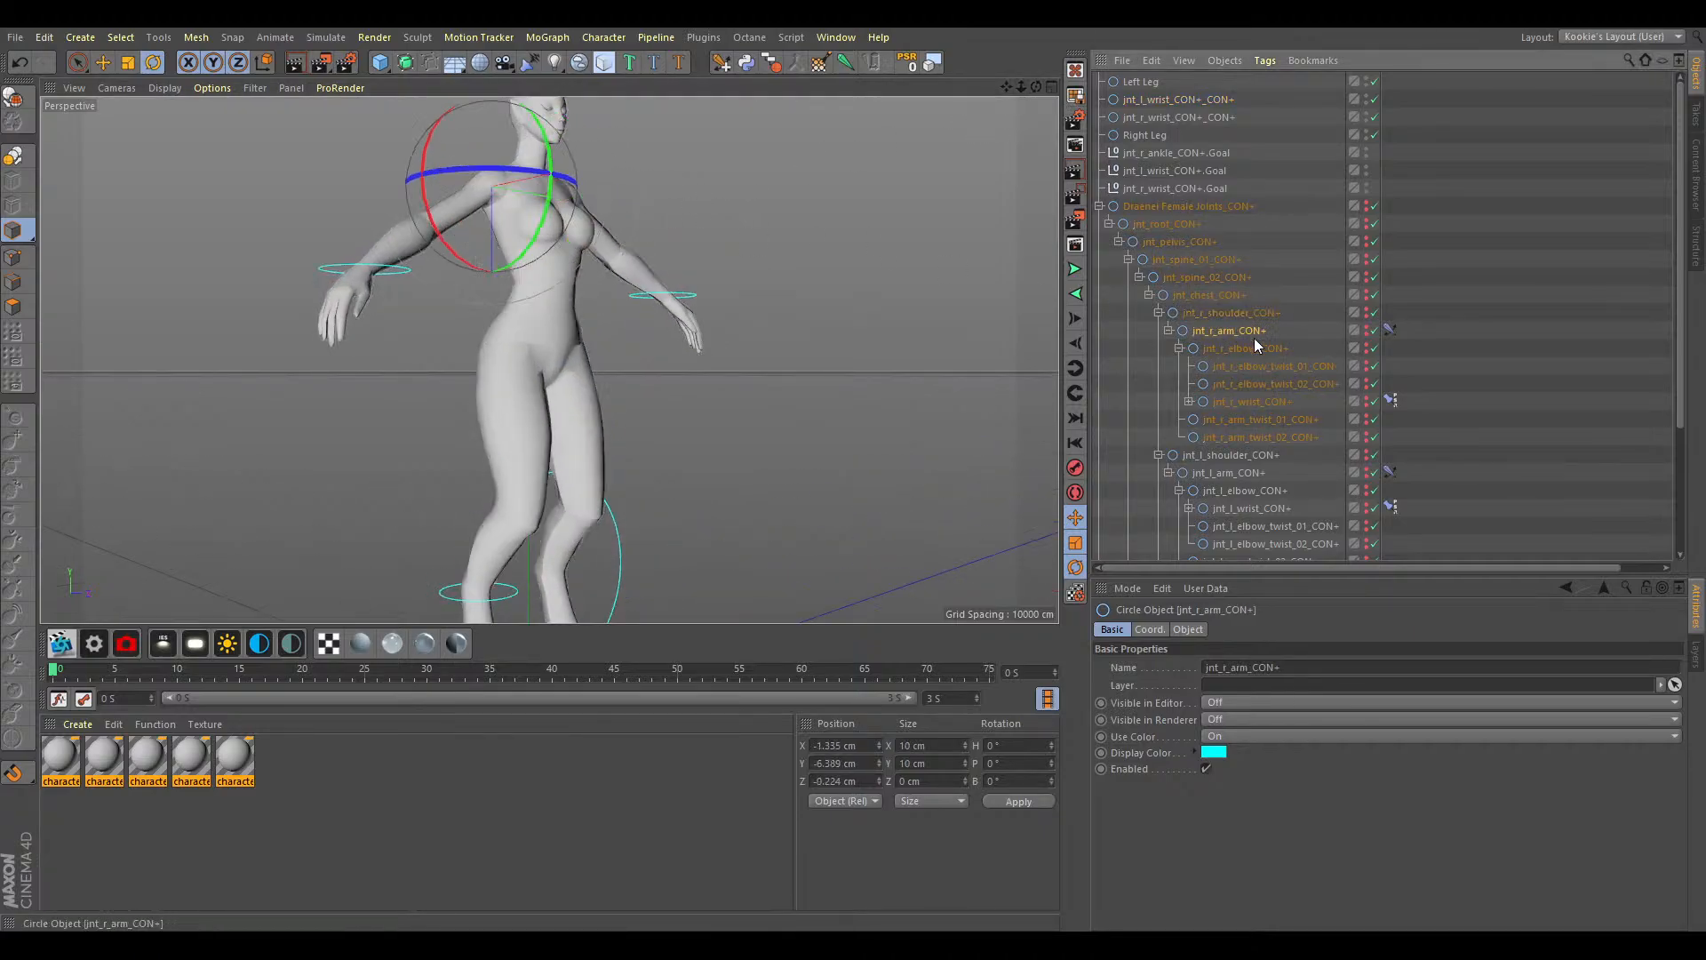
{"action": "left_click", "coordinate": [1390, 329]}
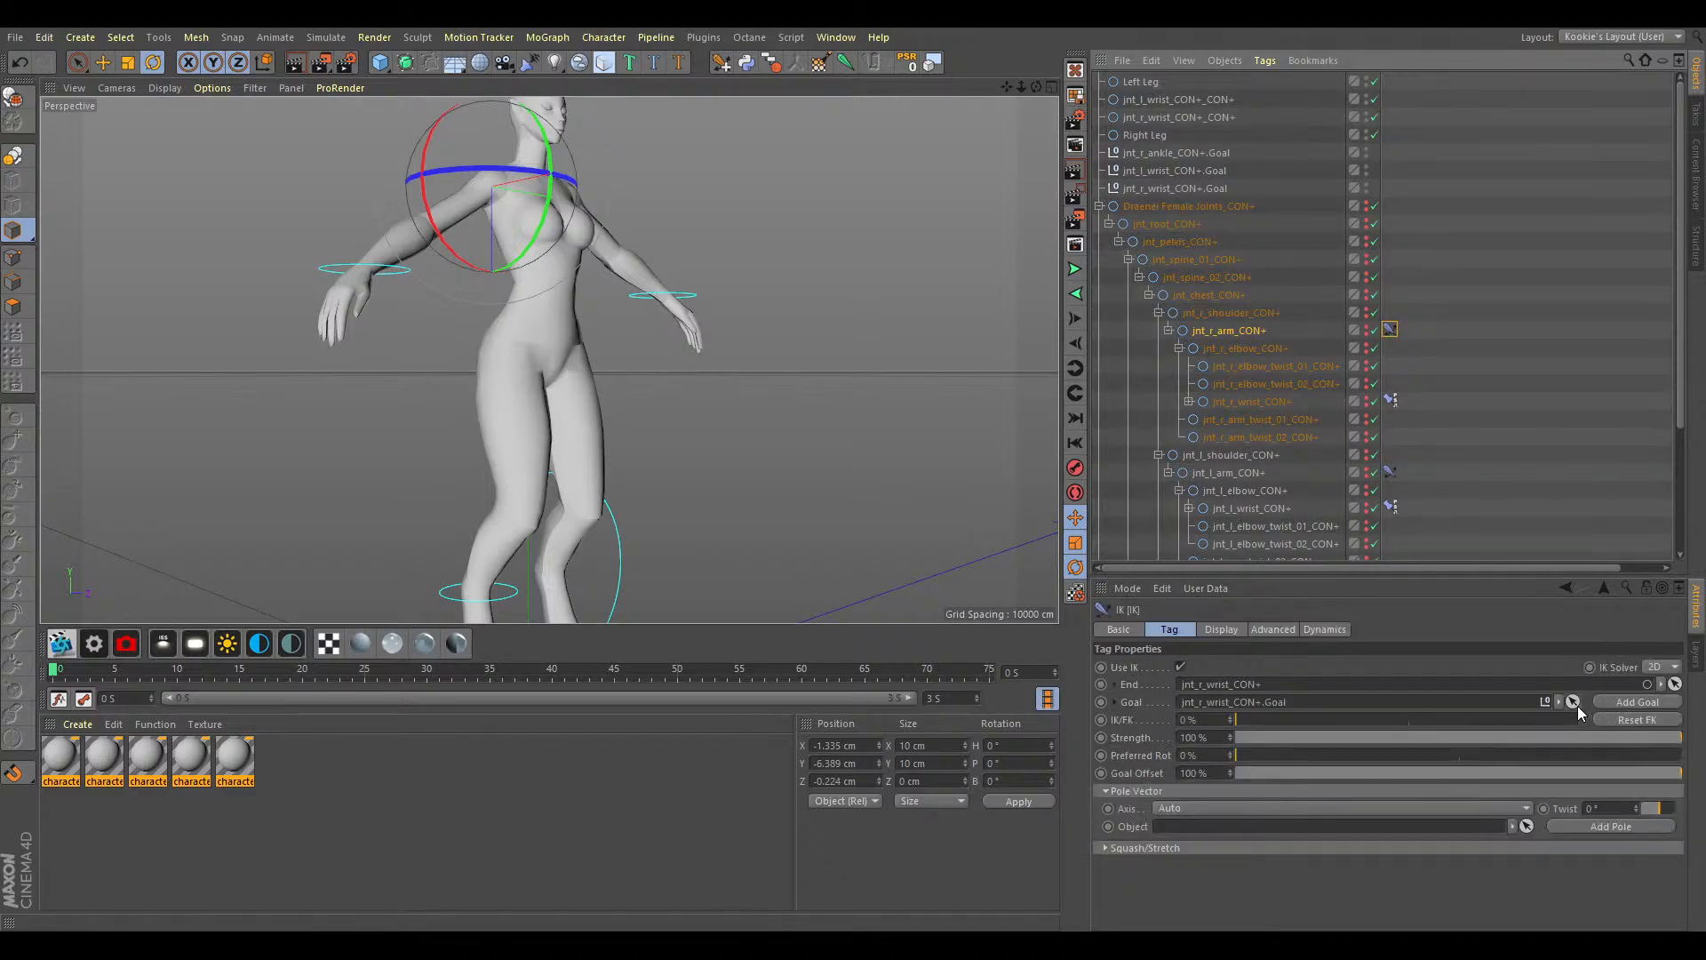
{"action": "left_click", "coordinate": [1573, 703]}
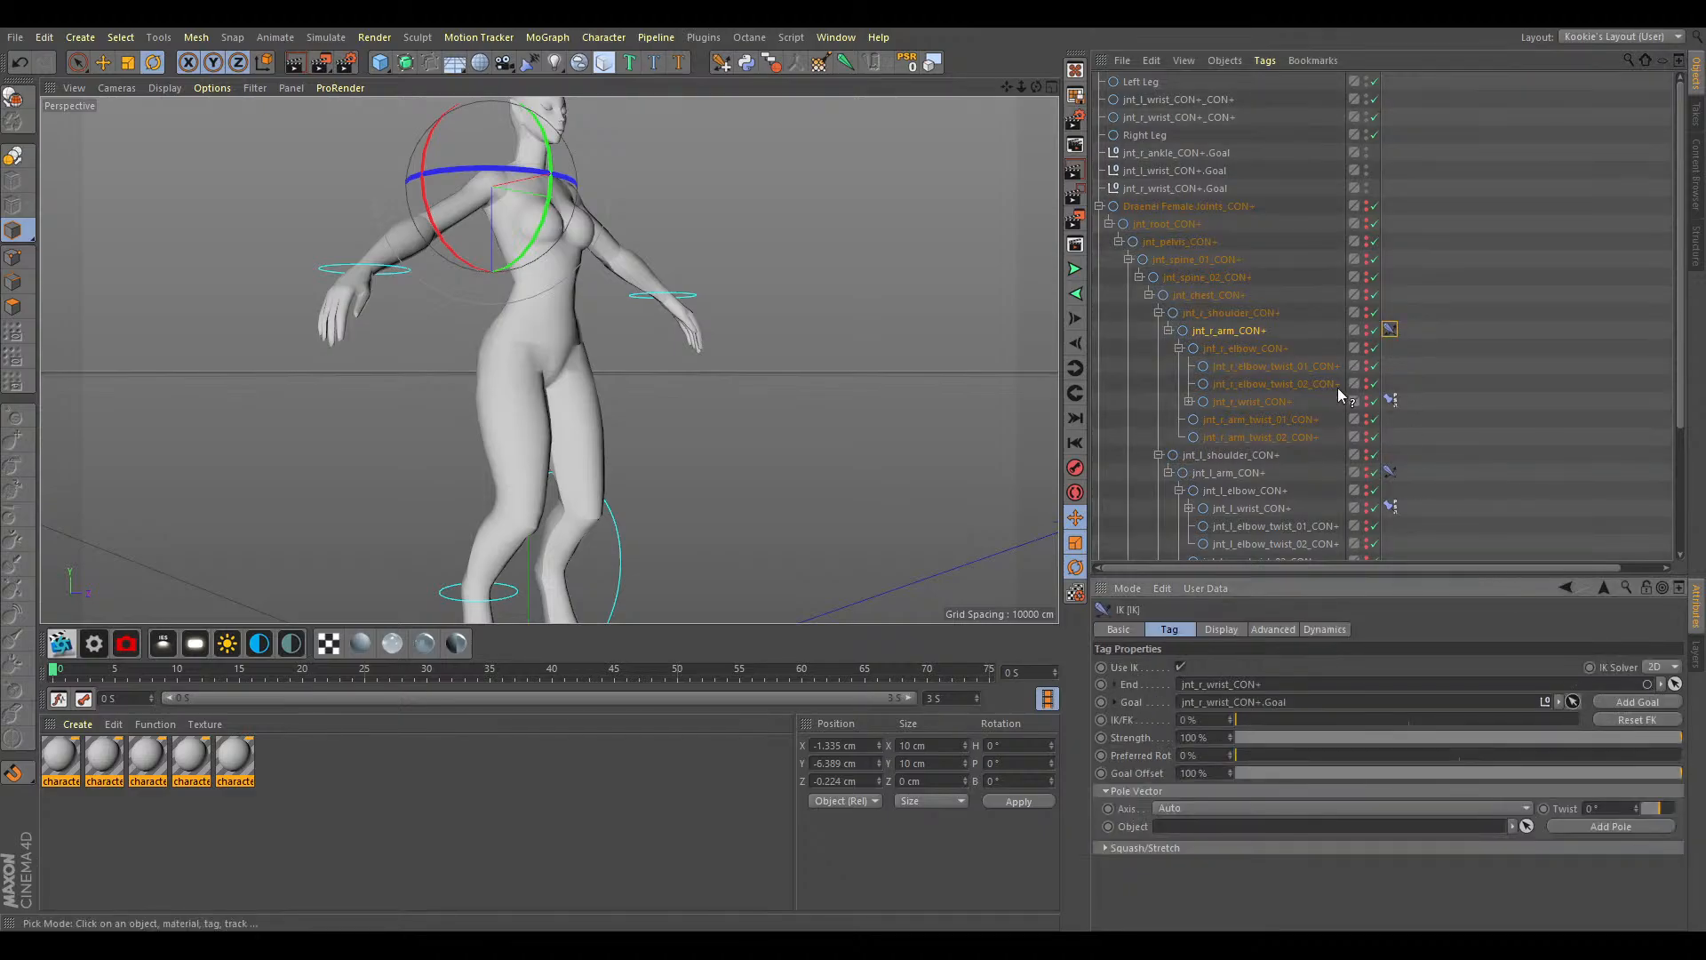
{"action": "left_click", "coordinate": [1175, 119]}
{"action": "left_click", "coordinate": [1175, 119]}
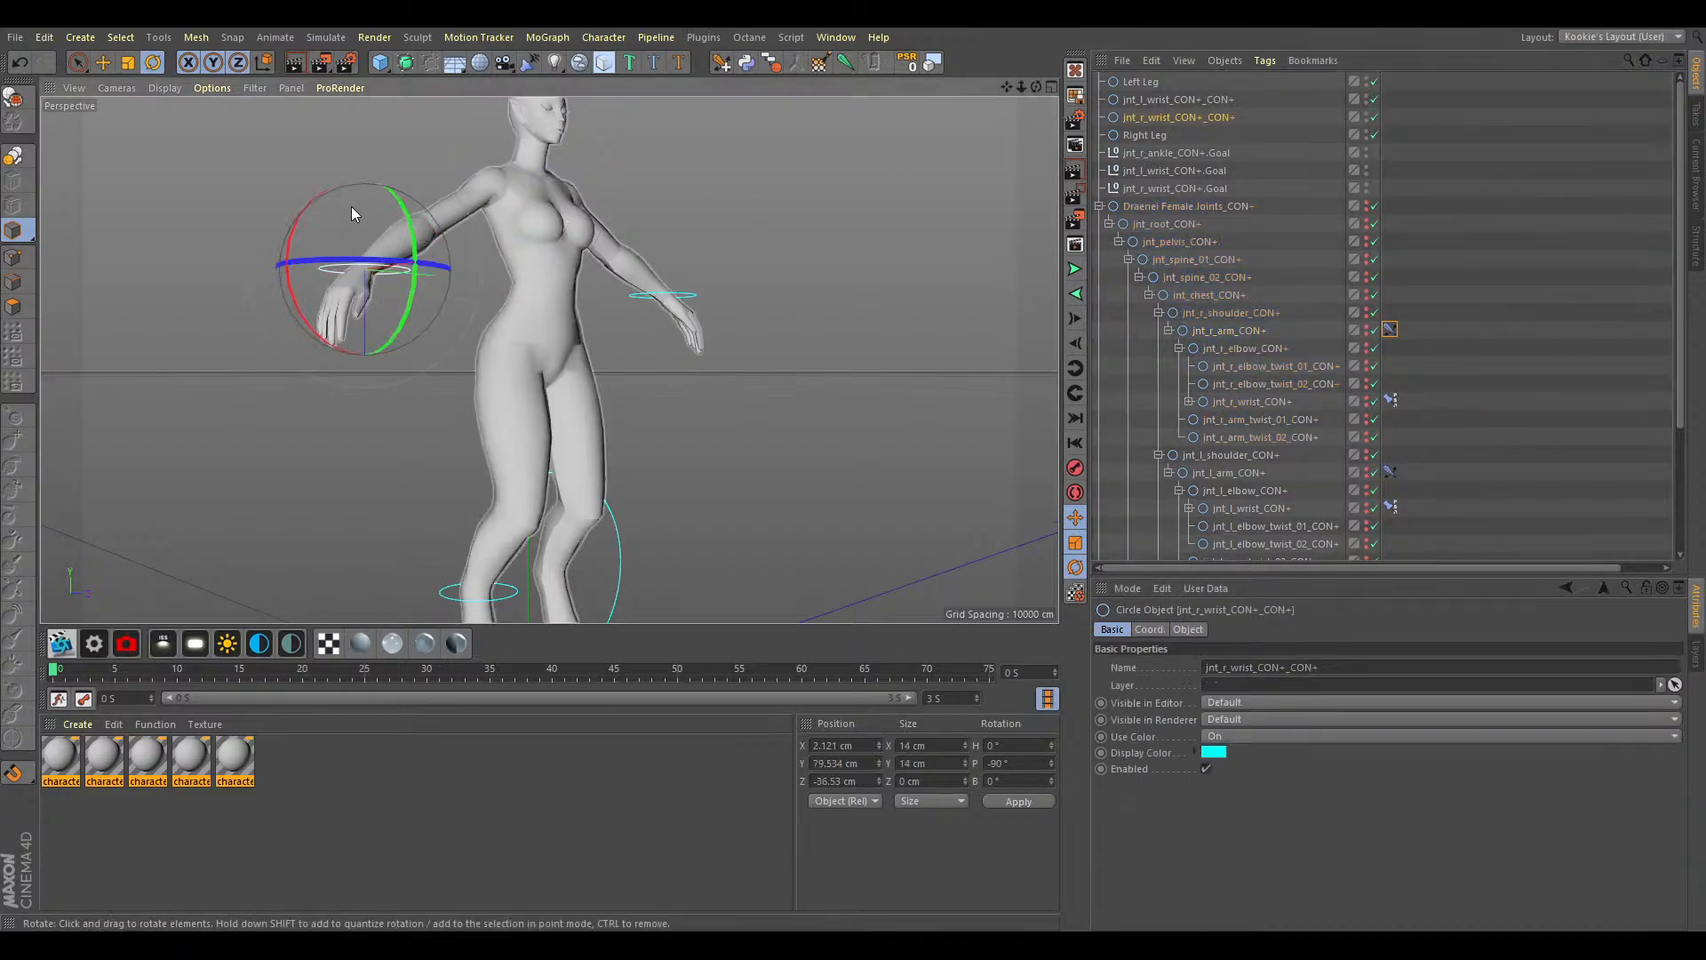
Test-move the right wrist controller circle, undo the move, and delete the jnt_r_wrist_CON+.Goal null.
{"action": "left_click", "coordinate": [103, 61]}
{"action": "mouse_move", "coordinate": [429, 295]}
{"action": "left_mouse_down"}
{"action": "mouse_move", "coordinate": [450, 304]}
{"action": "mouse_move", "coordinate": [404, 303]}
{"action": "left_mouse_up"}
{"action": "key", "text": "ctrl+z"}
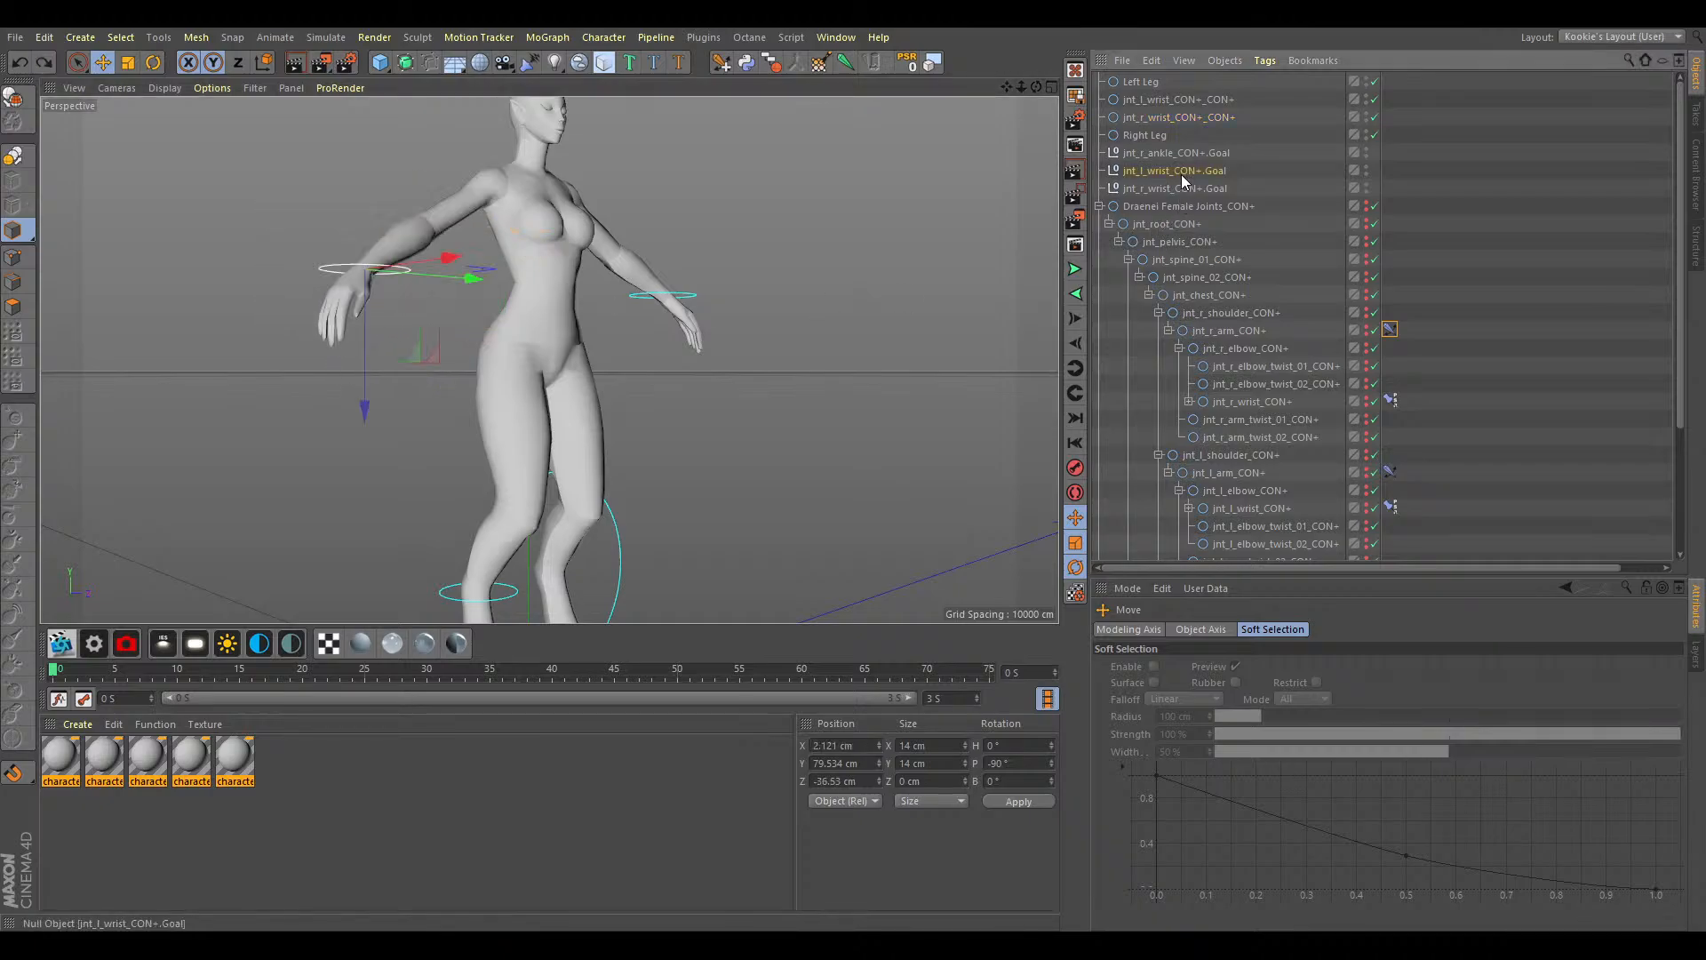
{"action": "left_click", "coordinate": [1177, 188]}
{"action": "key", "text": "Delete"}
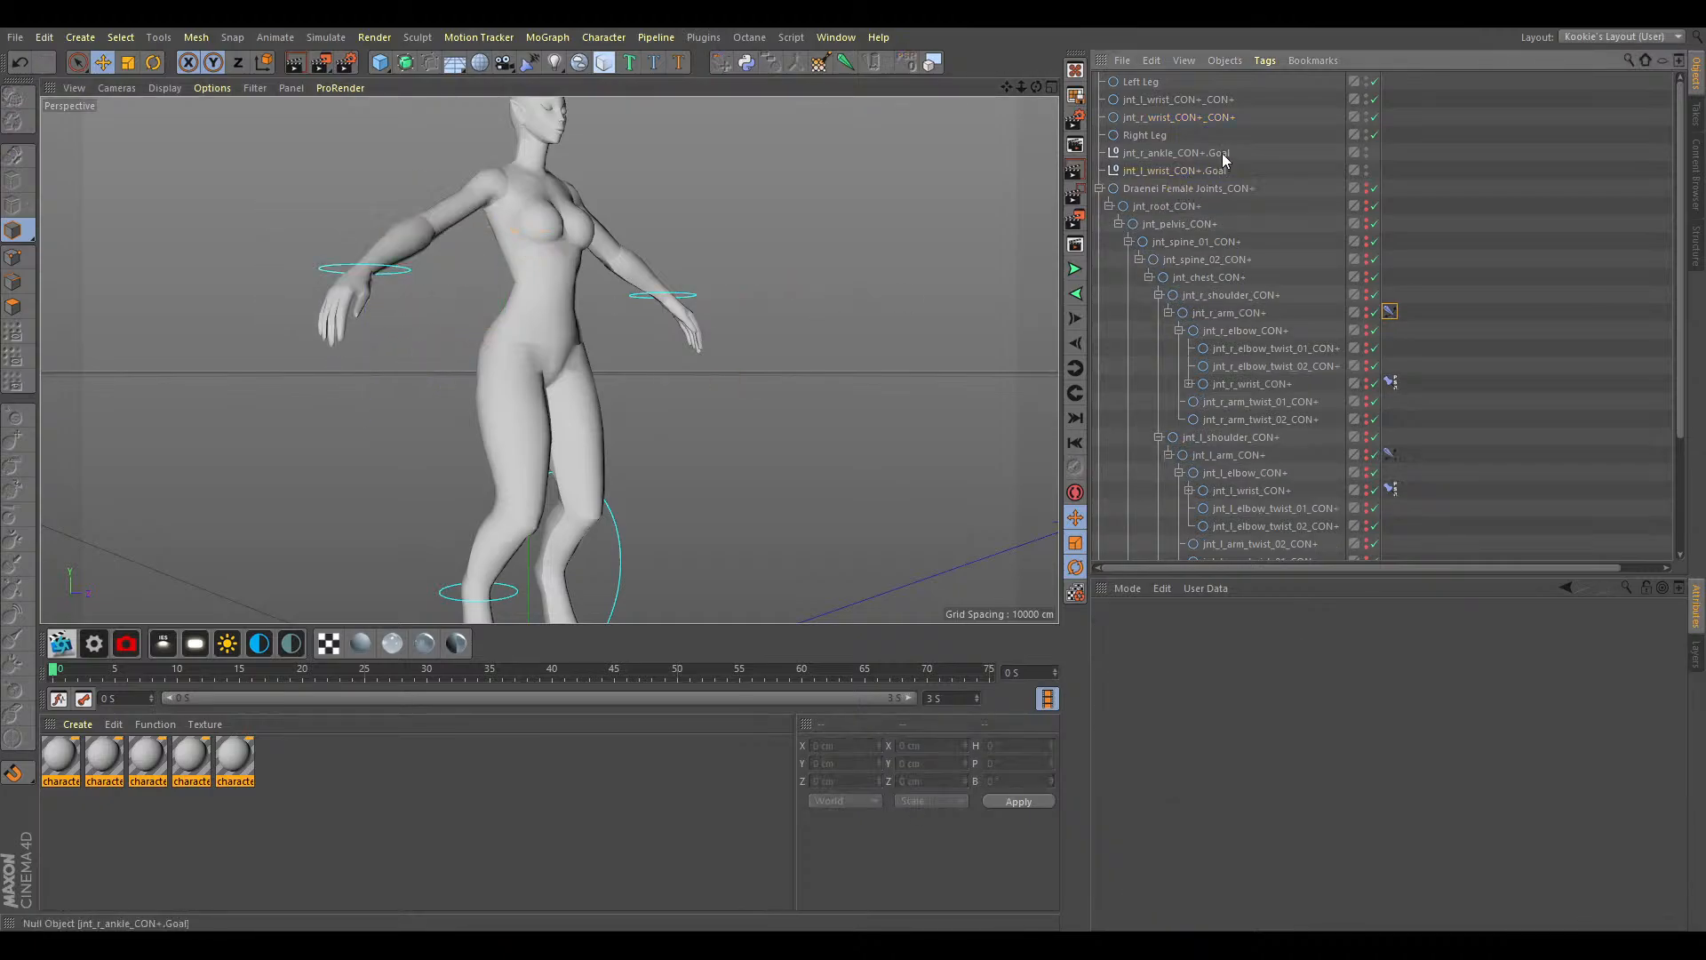
Set the jnt_l_wrist_CON+_CON+ circle as the goal of the IK tag on jnt_l_arm_CON+.
{"action": "left_click", "coordinate": [1157, 294]}
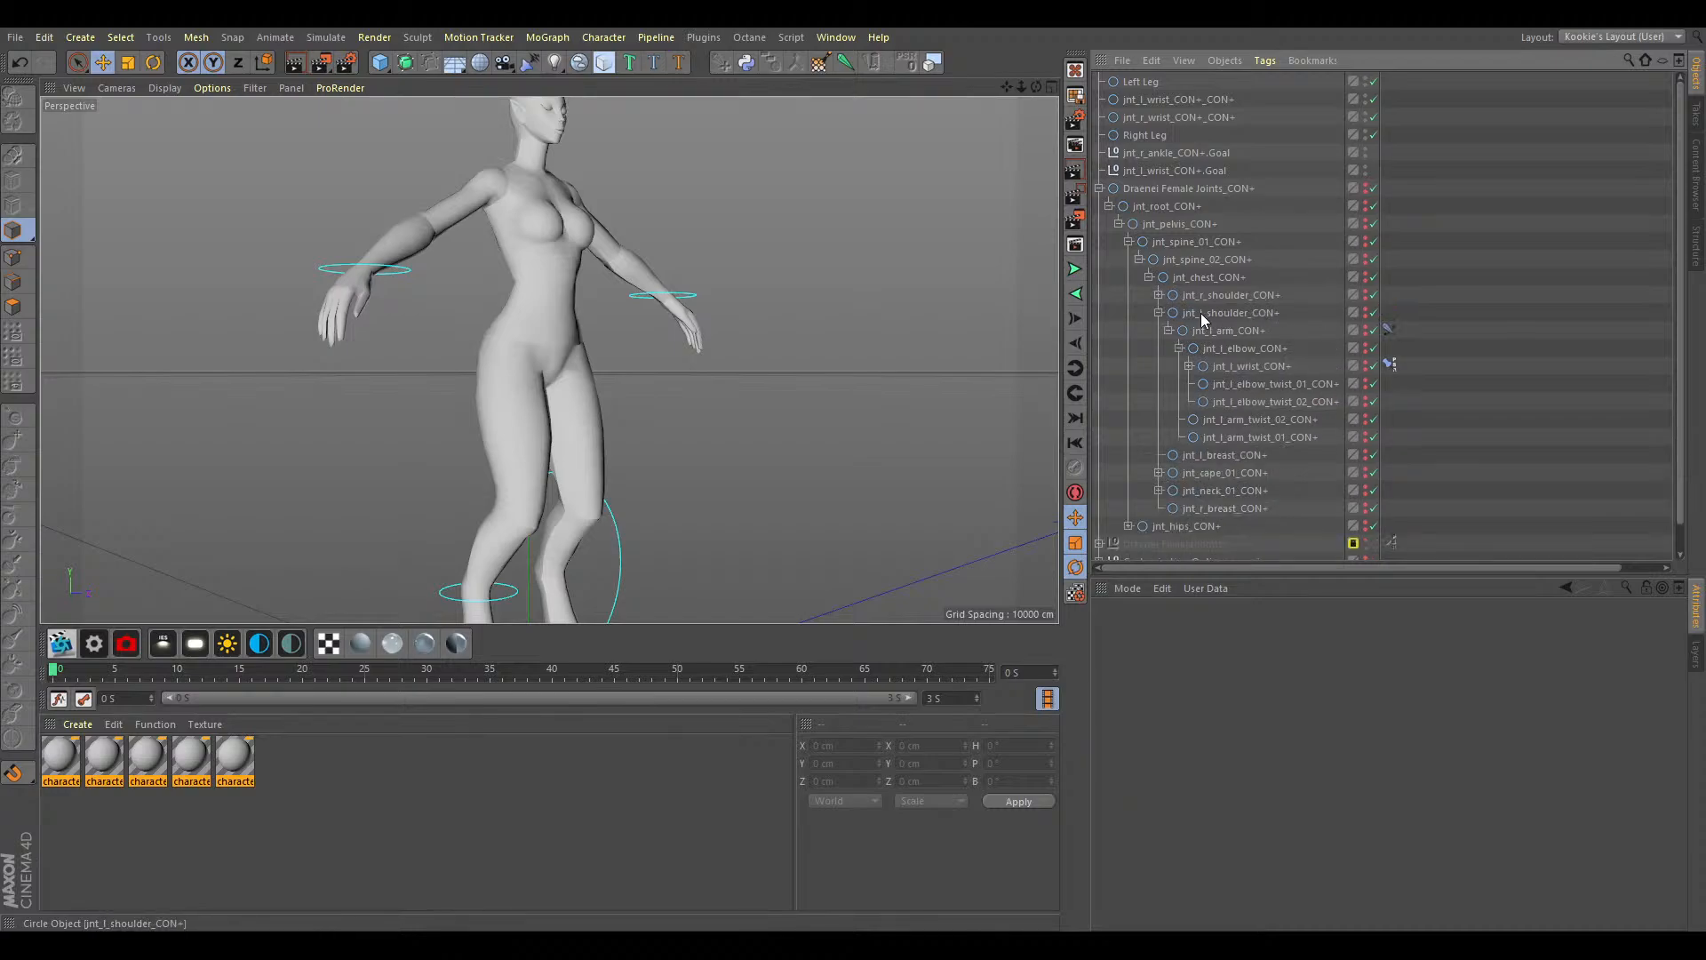
{"action": "left_click", "coordinate": [1388, 329]}
{"action": "left_click", "coordinate": [1572, 701]}
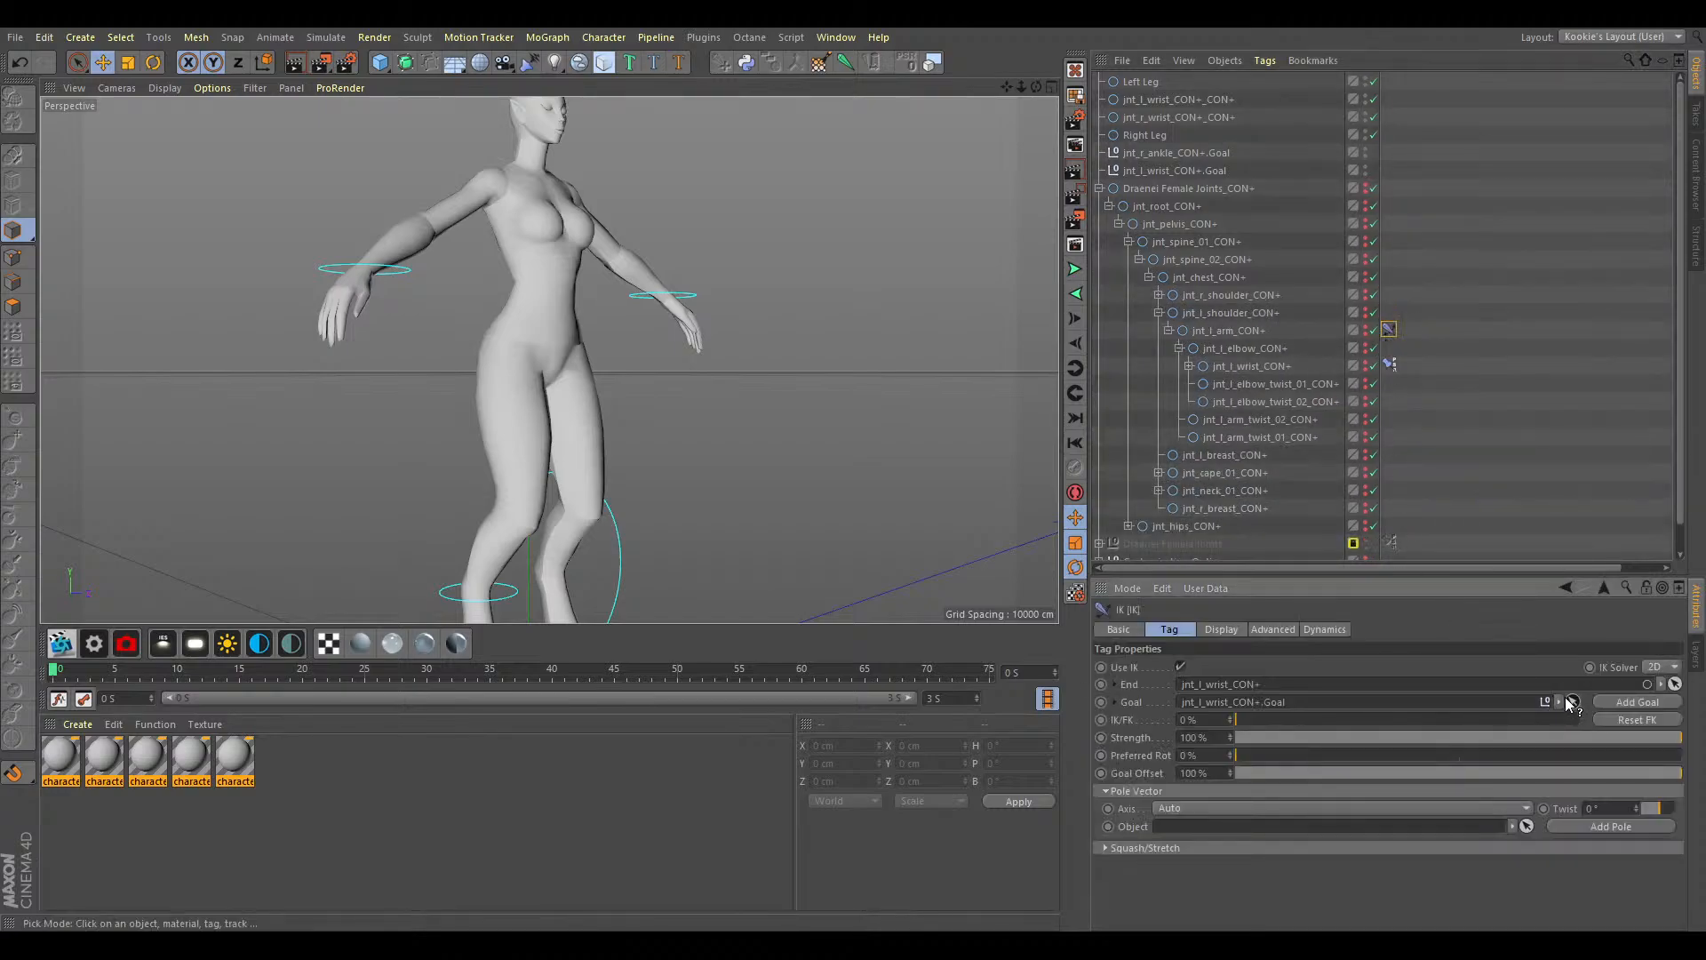
{"action": "left_click", "coordinate": [1178, 100]}
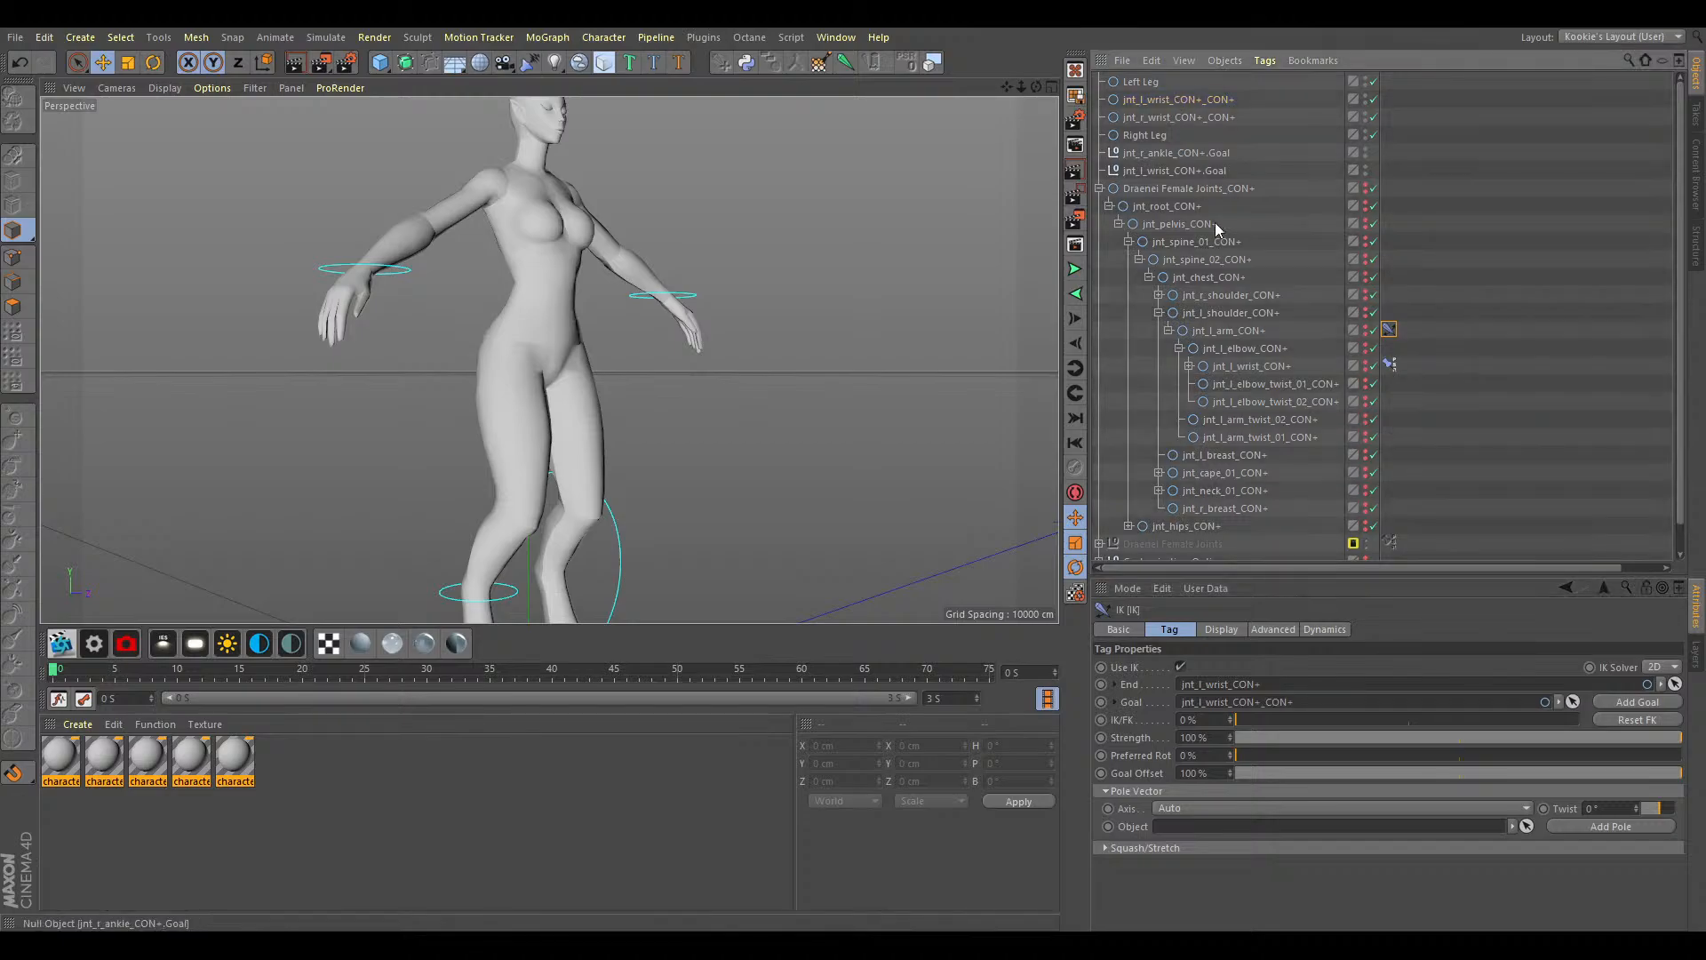
Delete the leftover jnt_l_wrist_CON+.Goal and jnt_r_ankle_CON+.Goal nulls.
{"action": "left_click", "coordinate": [1174, 170]}
{"action": "key", "text": "Delete"}
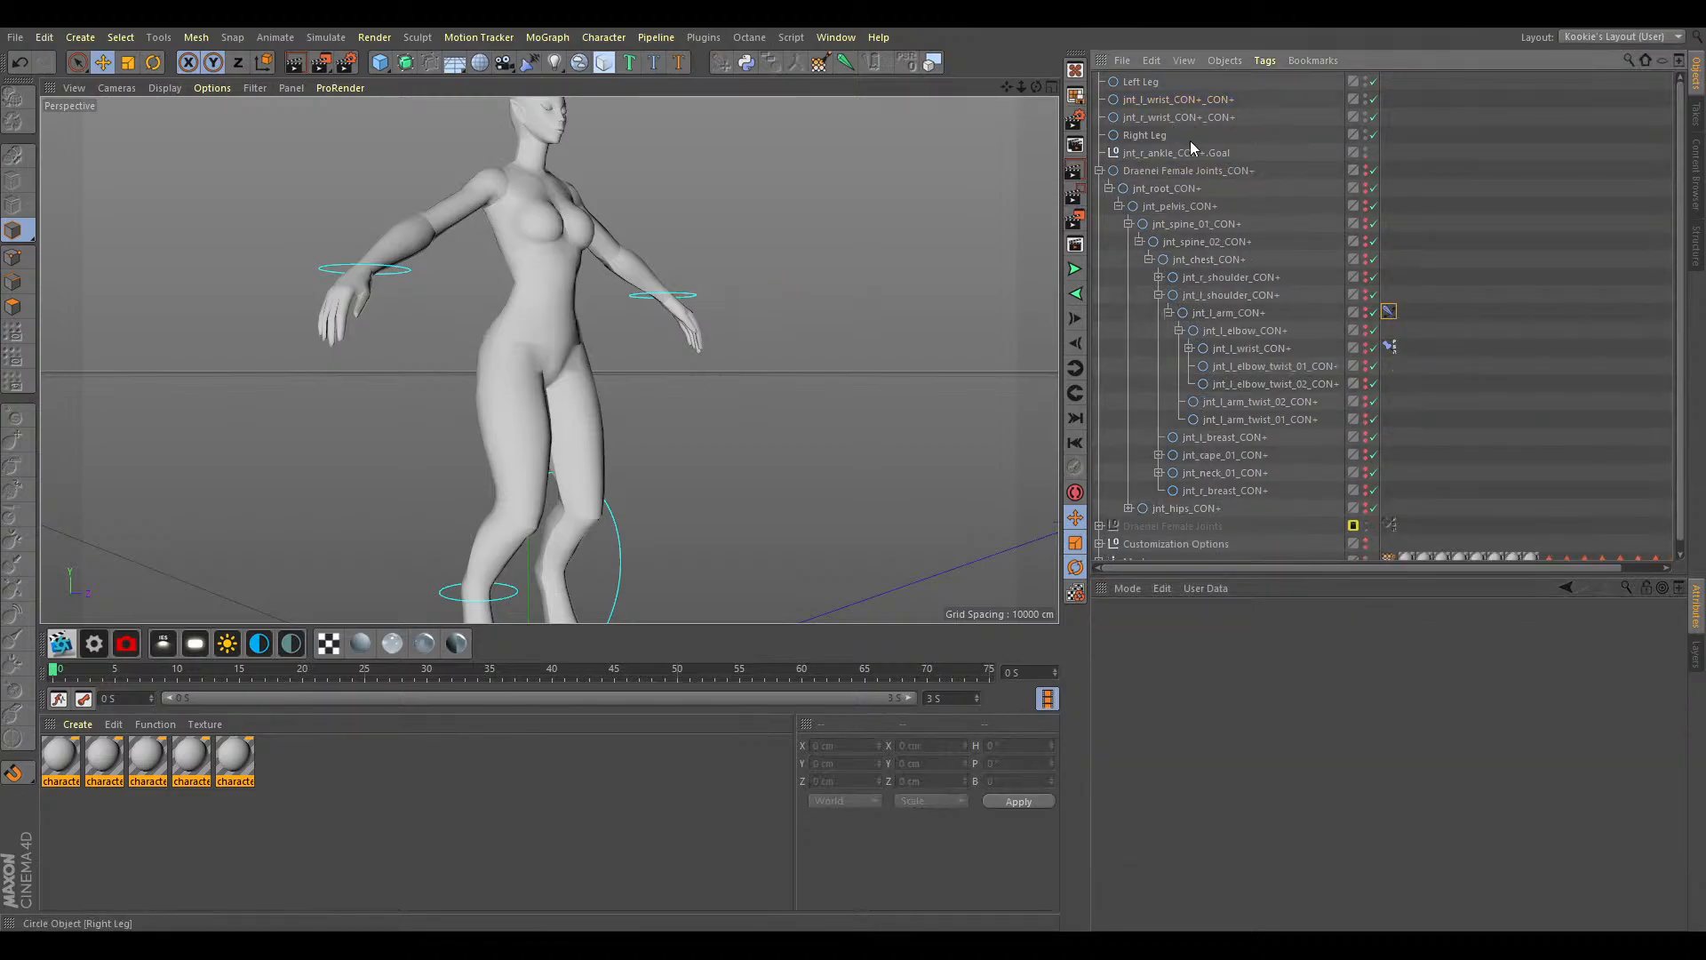
{"action": "left_click", "coordinate": [1201, 153]}
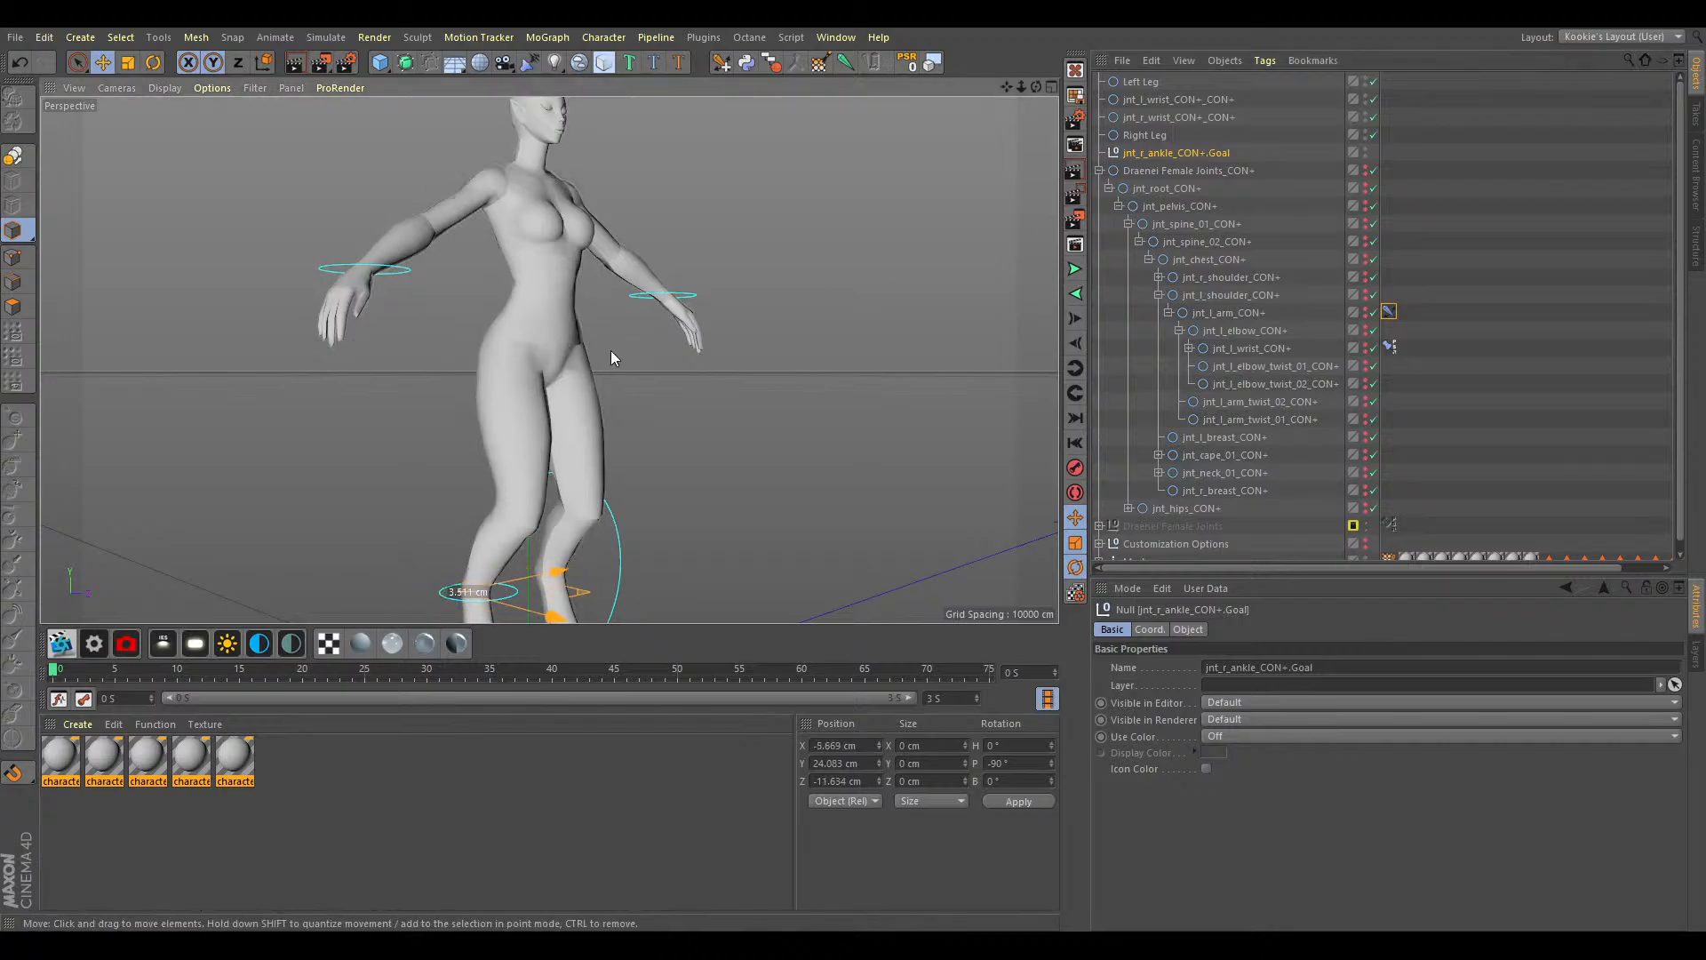
{"action": "key", "text": "Delete"}
Rename the jnt_l_wrist_CON+_CON+ circle as Left Arm and the jnt_r_wrist_CON+_CON+ circle as Right Arm.
{"action": "left_click", "coordinate": [1191, 99]}
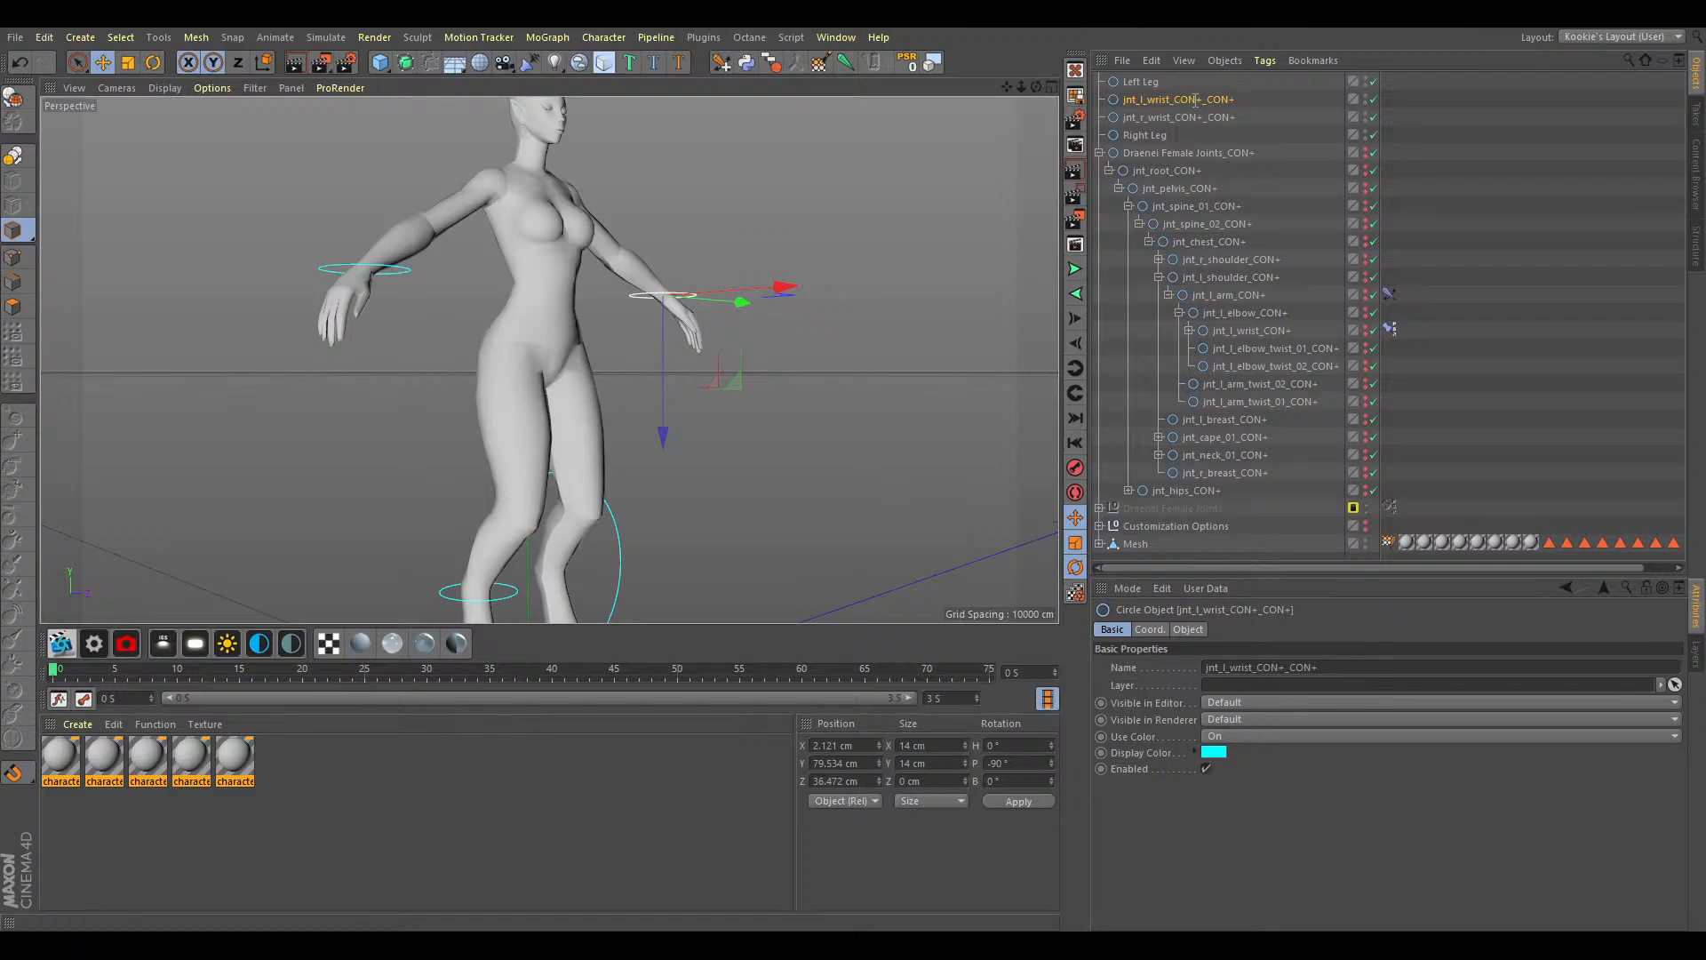
{"action": "type", "text": "Left Arm"}
{"action": "key", "text": "Return"}
{"action": "double_click", "coordinate": [1187, 117]}
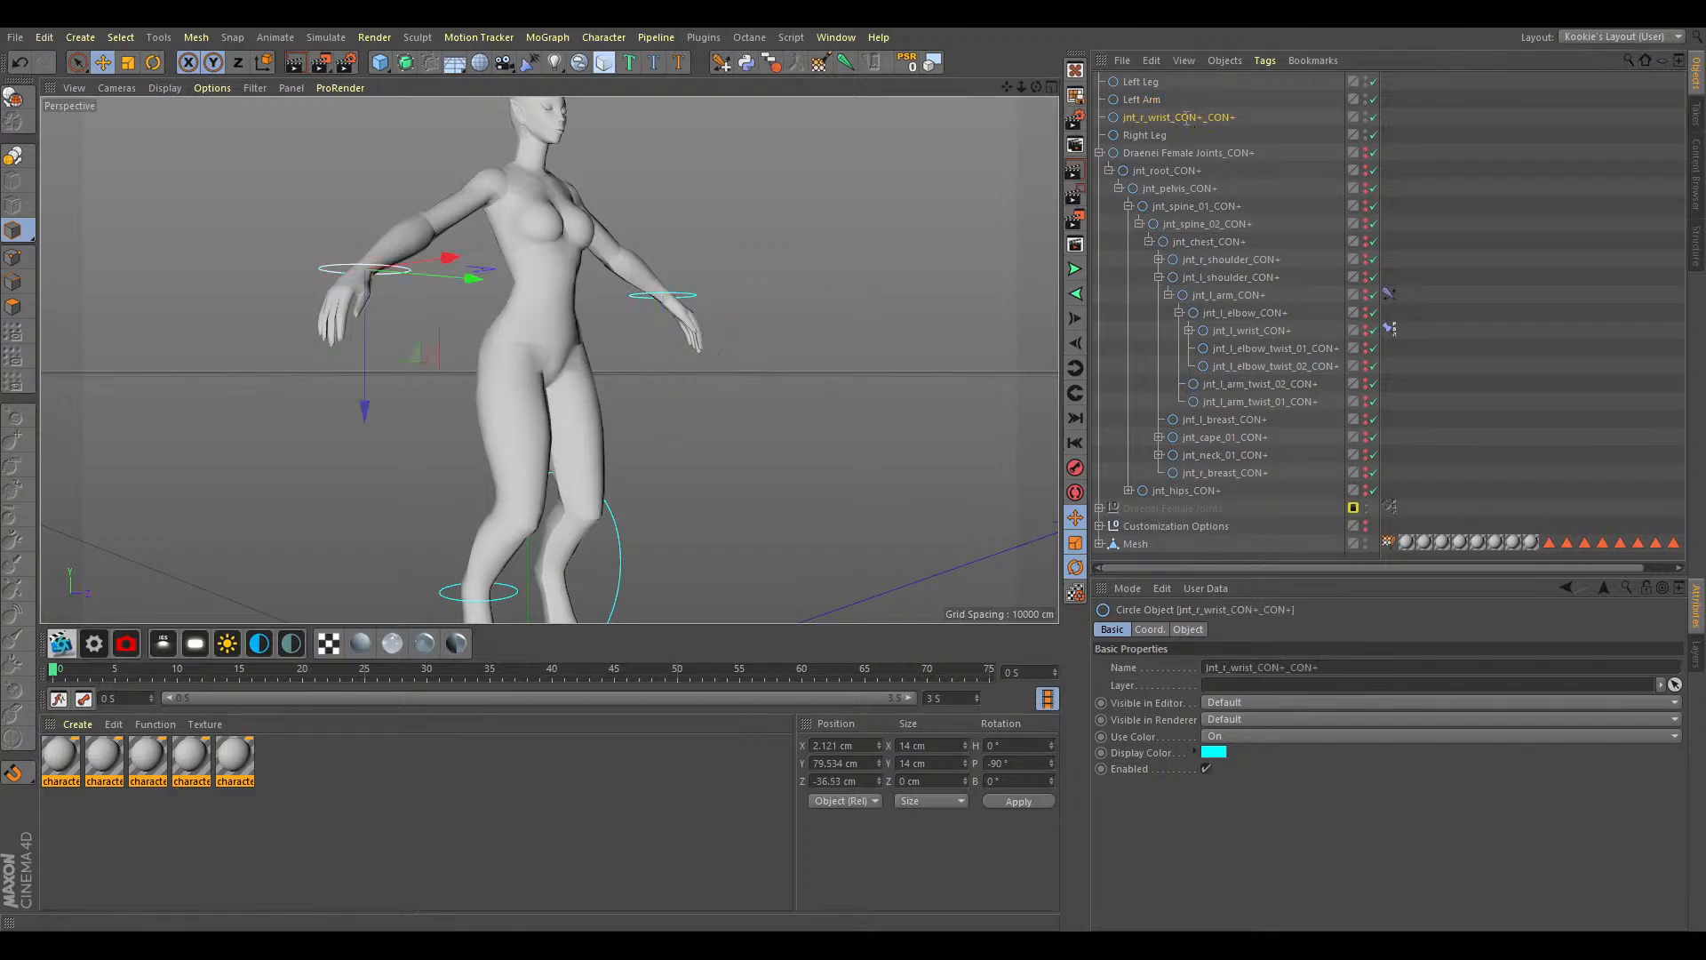
{"action": "type", "text": "Right Arm"}
{"action": "key", "text": "Return"}
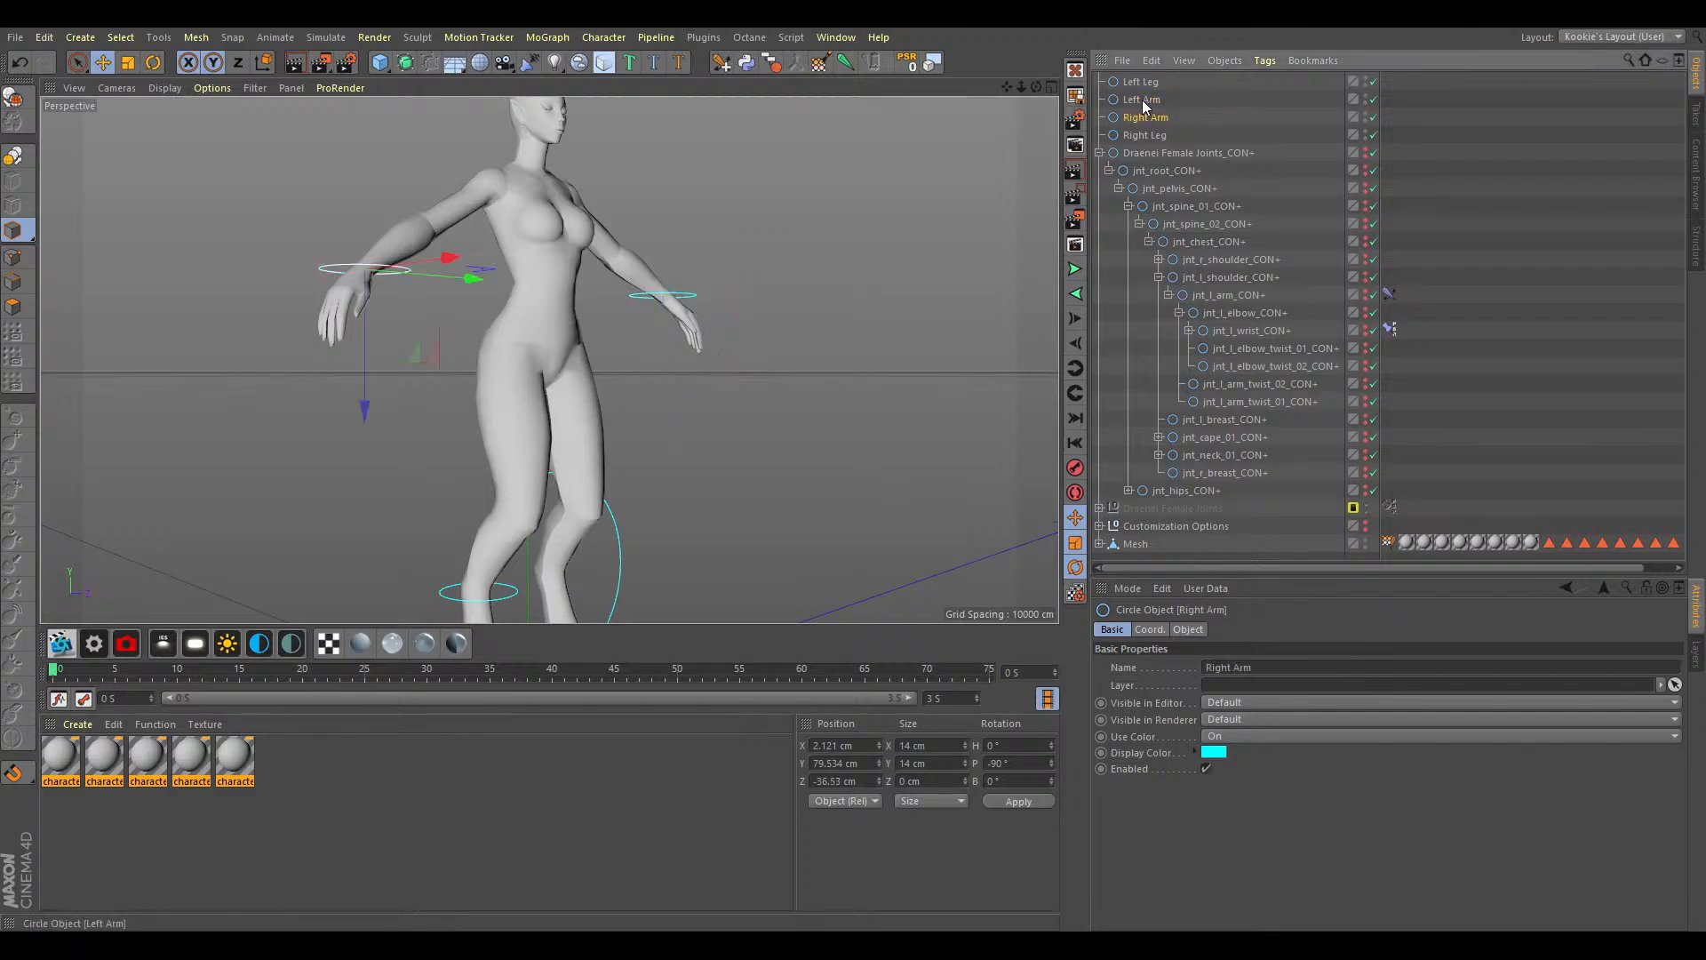
Parent the Left Leg, Left Arm, Right Arm and Right Leg circles under jnt_root_CON+, beside jnt_pelvis_CON+.
{"action": "scroll", "coordinate": [544, 264], "scroll_direction": "down", "scroll_amount": 4}
{"action": "left_click", "coordinate": [1109, 170]}
{"action": "left_click", "coordinate": [1155, 136]}
{"action": "left_click", "coordinate": [1140, 81], "text": "shift"}
{"action": "left_click", "coordinate": [1109, 171]}
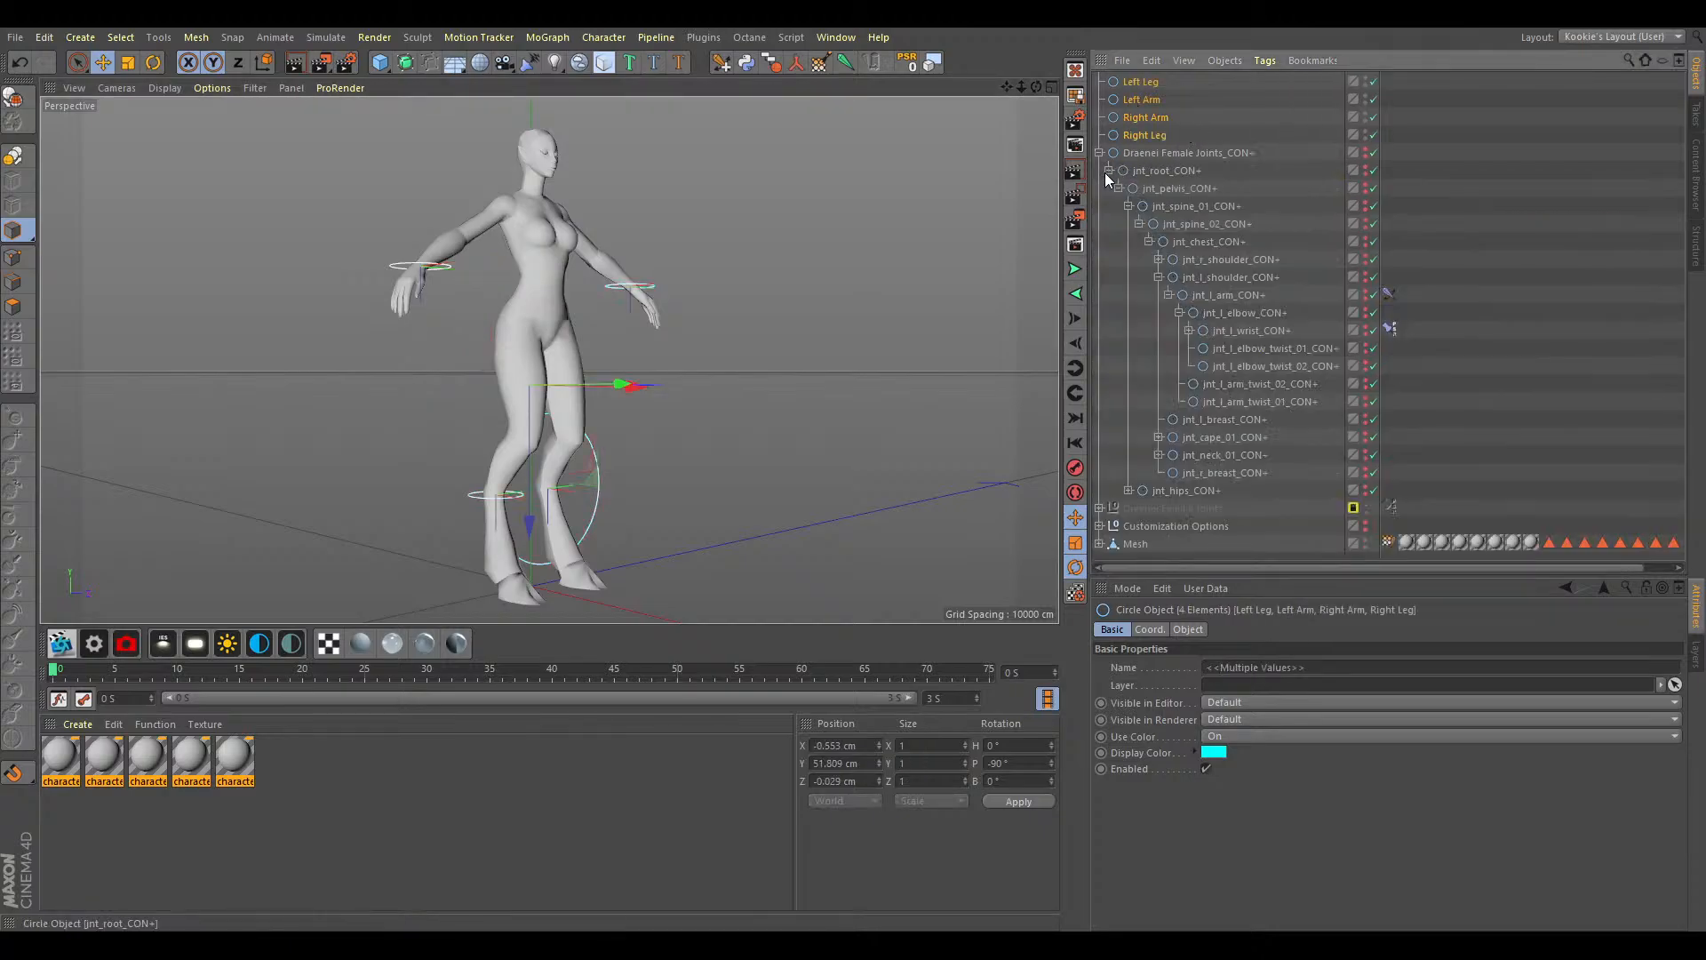
{"action": "left_click", "coordinate": [1109, 171]}
{"action": "left_click", "coordinate": [1109, 171]}
{"action": "left_click", "coordinate": [1128, 206]}
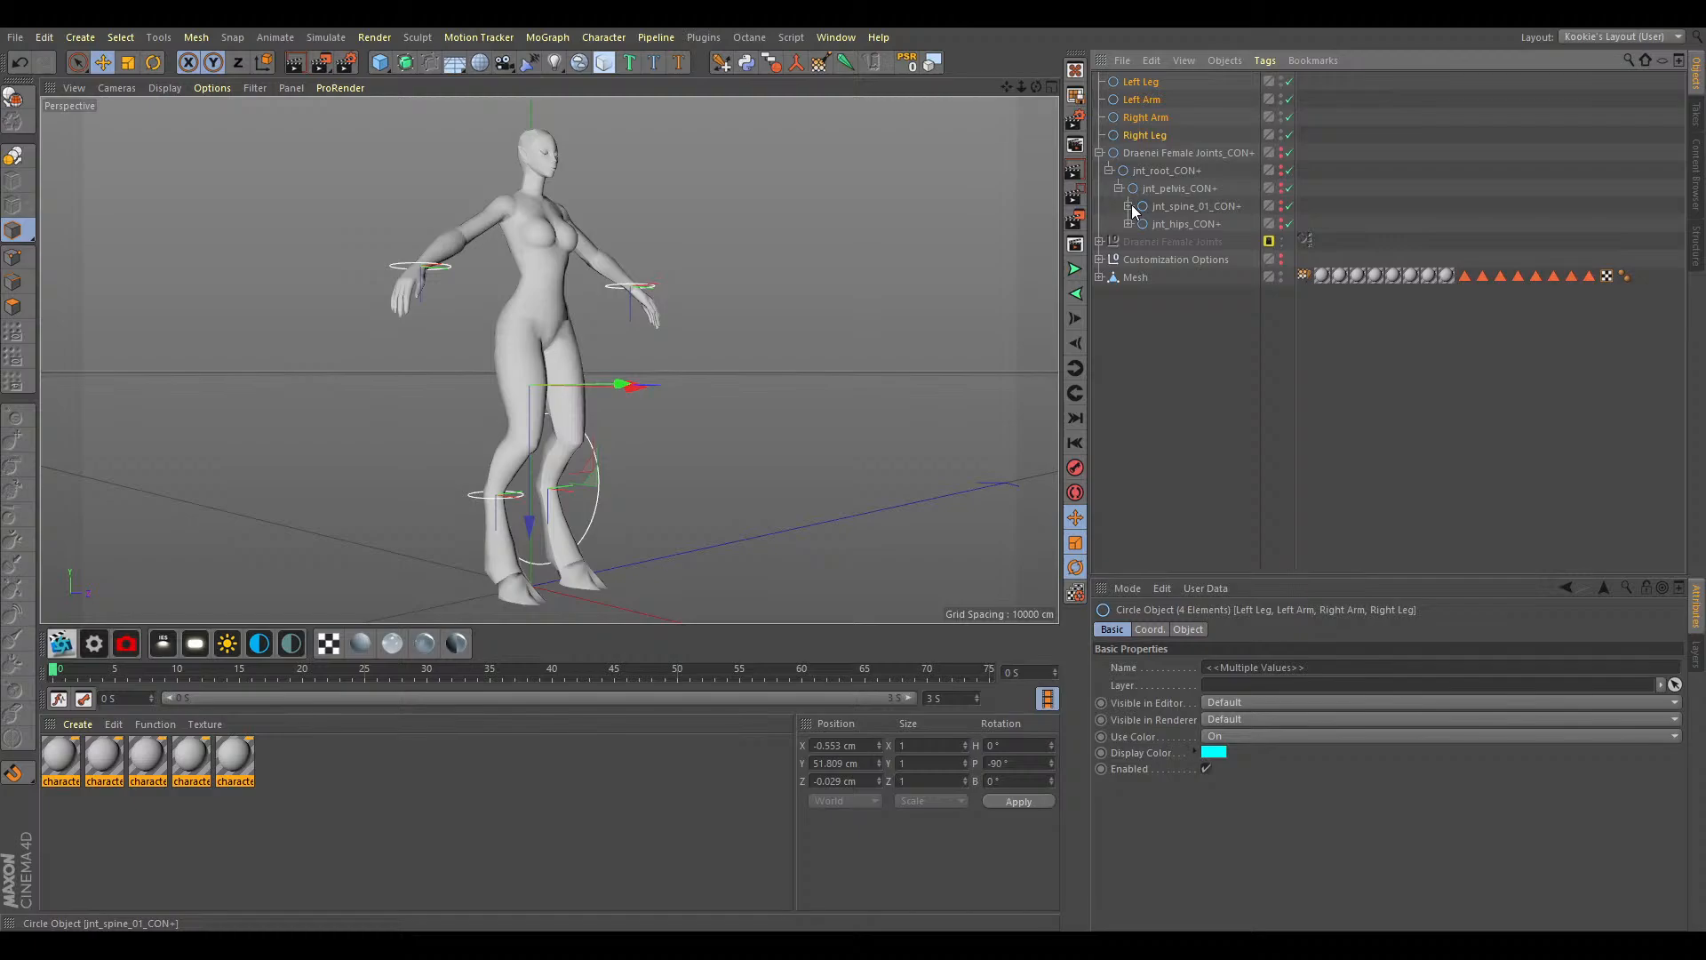
{"action": "left_click_drag", "start_coordinate": [1153, 119], "coordinate": [1145, 189]}
{"action": "left_click", "coordinate": [1166, 186]}
{"action": "left_click_drag", "start_coordinate": [1154, 104], "coordinate": [1154, 106]}
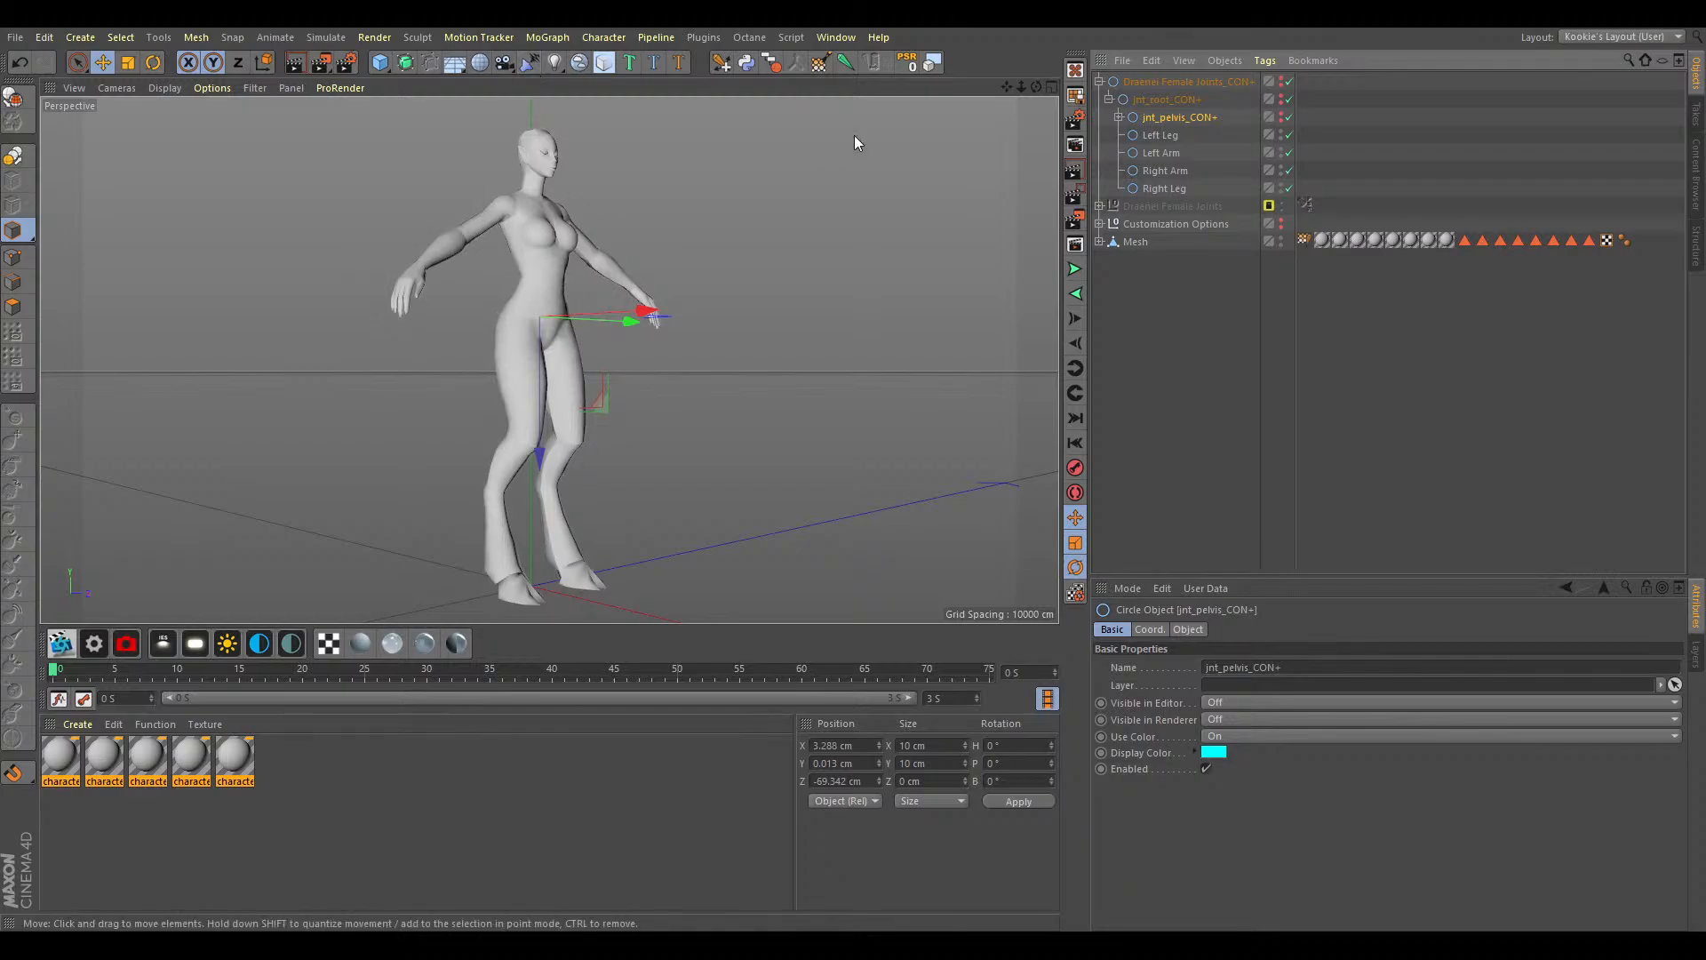
Switch the transform handles of jnt_pelvis_CON+ to the world coordinate system.
{"action": "left_click_drag", "start_coordinate": [1035, 87], "coordinate": [1016, 87]}
{"action": "left_click", "coordinate": [234, 68]}
{"action": "left_click", "coordinate": [219, 65]}
{"action": "left_click", "coordinate": [269, 65]}
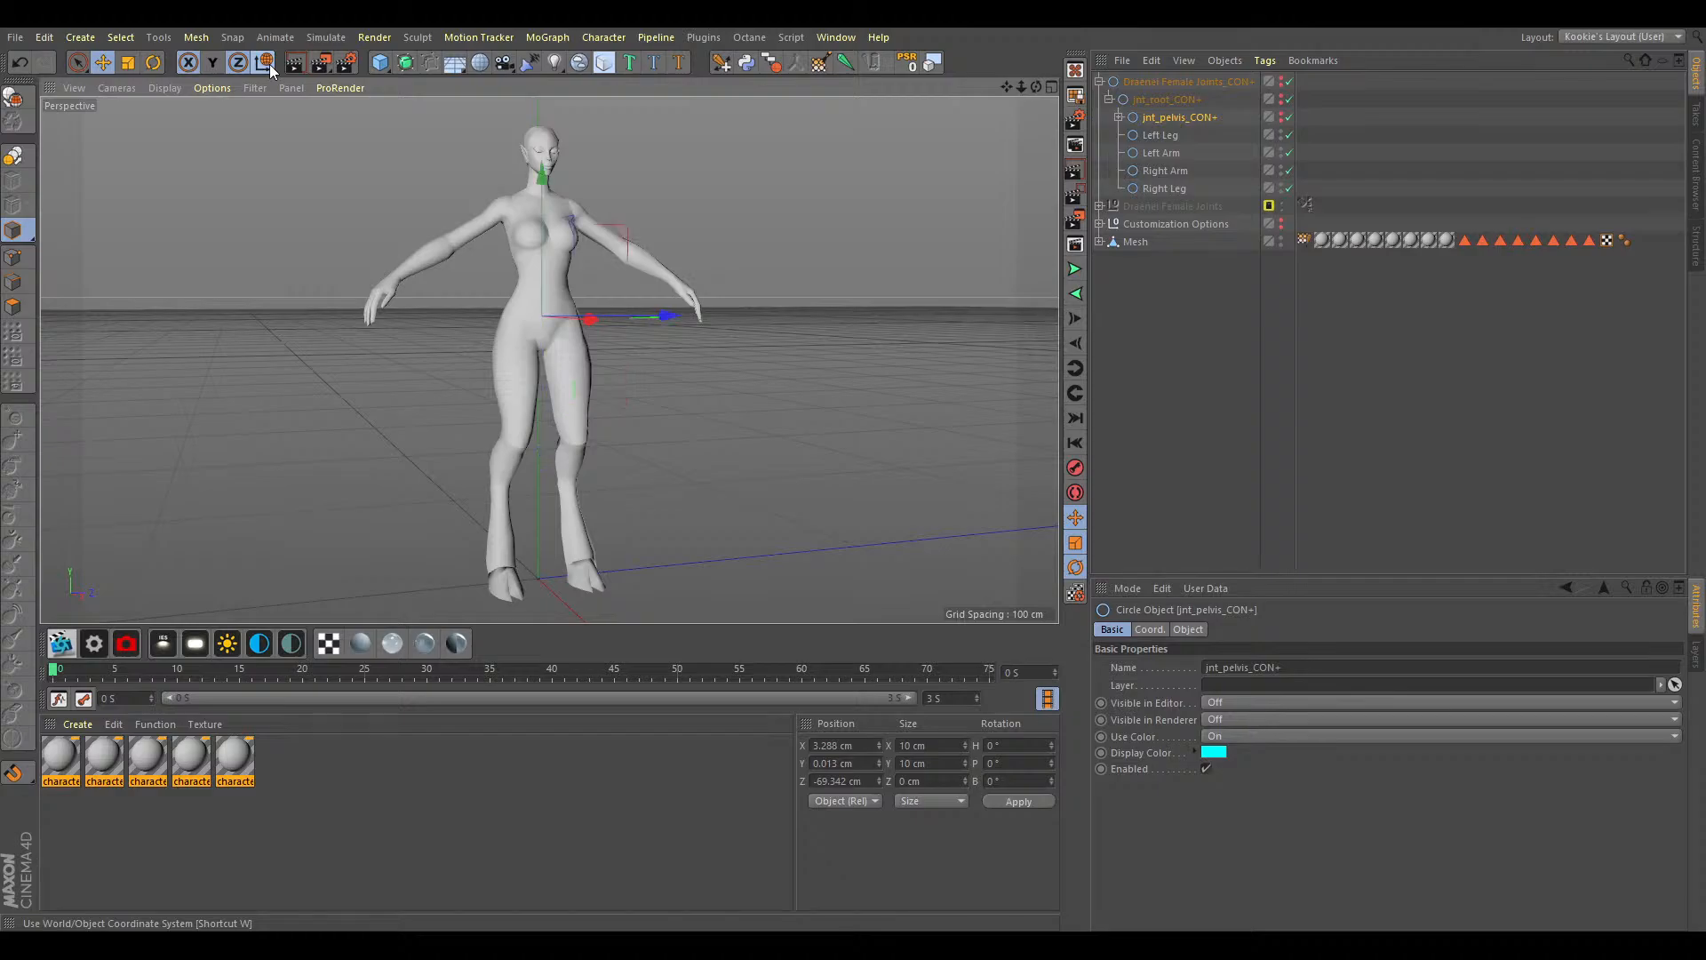
{"action": "left_click_drag", "start_coordinate": [1036, 87], "coordinate": [892, 154]}
Test-move jnt_pelvis_CON+ along different directions, undoing each move, and save the rig file.
{"action": "left_click_drag", "start_coordinate": [539, 181], "coordinate": [545, 256]}
{"action": "key", "text": "ctrl+z"}
{"action": "left_click_drag", "start_coordinate": [615, 206], "coordinate": [607, 311]}
{"action": "key", "text": "ctrl+z"}
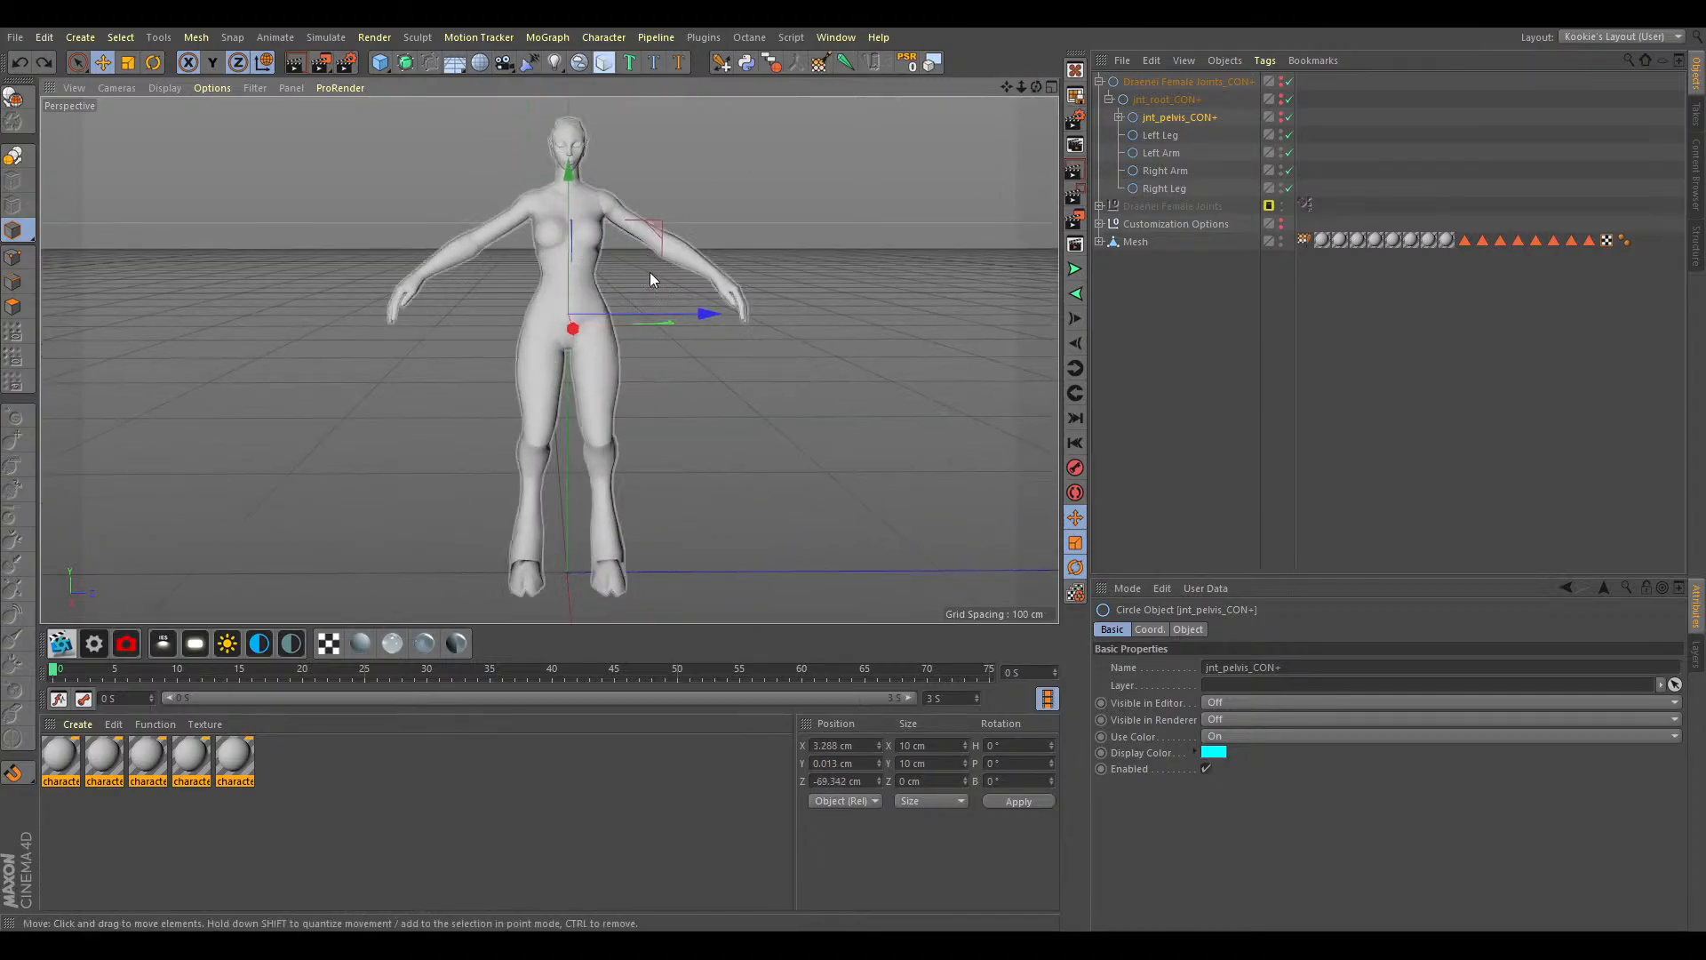
{"action": "left_click_drag", "start_coordinate": [649, 271], "coordinate": [771, 353]}
{"action": "key", "text": "ctrl+z"}
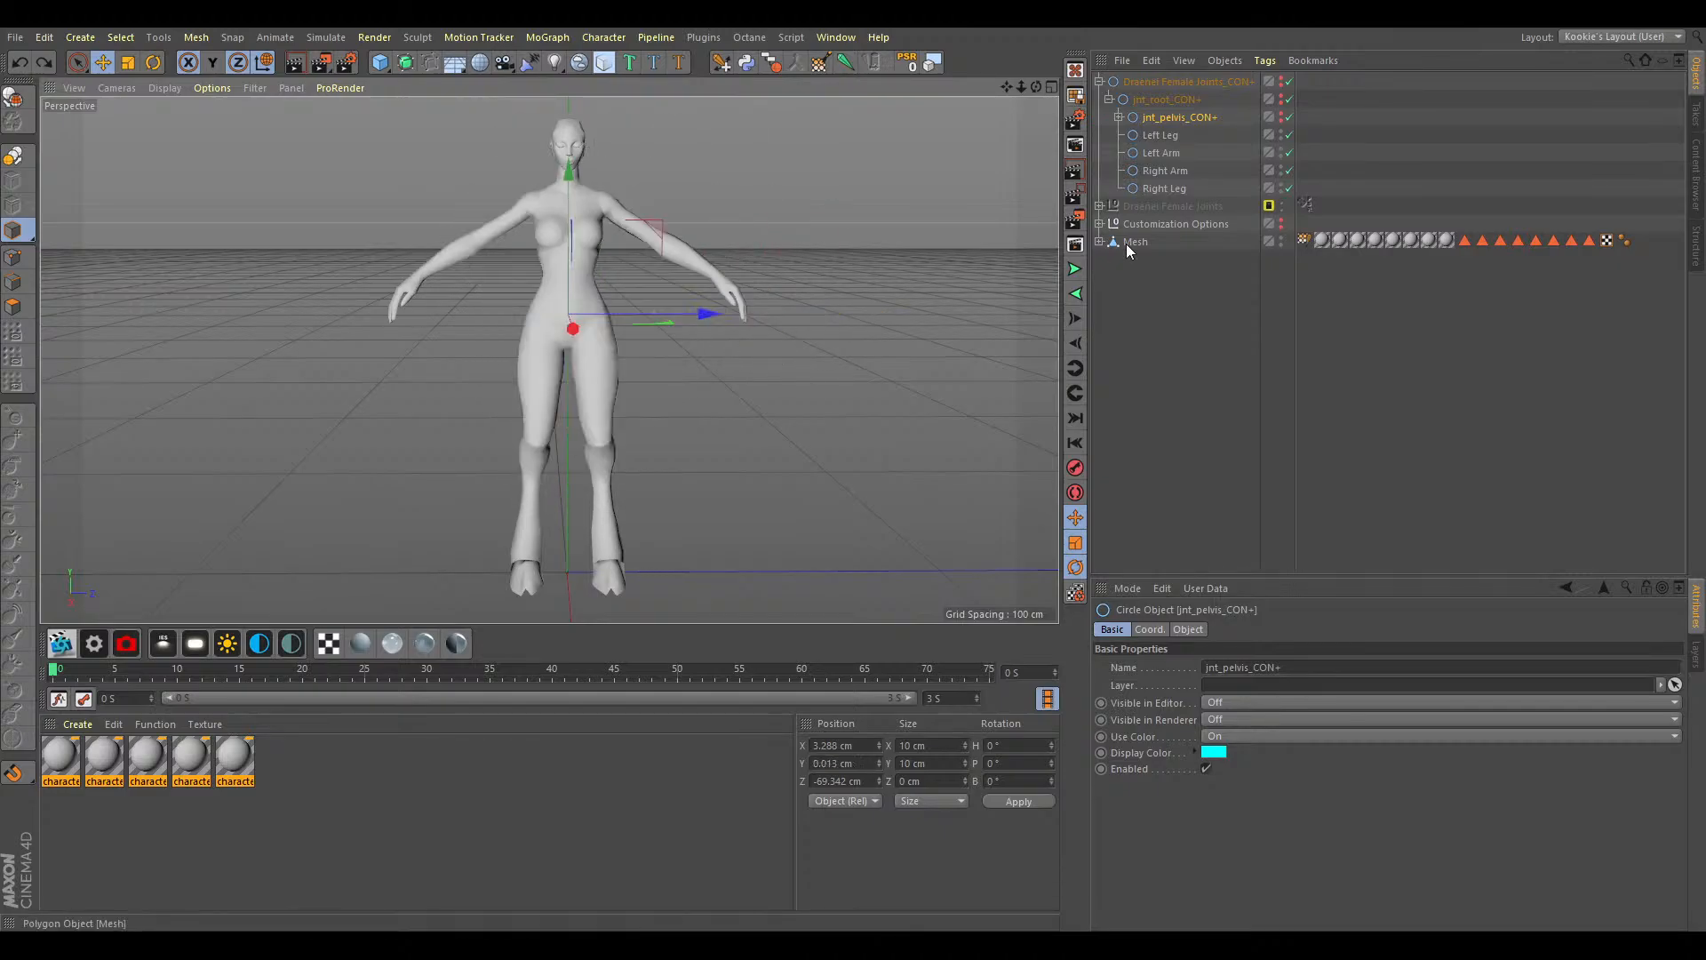
{"action": "left_click", "coordinate": [1239, 379]}
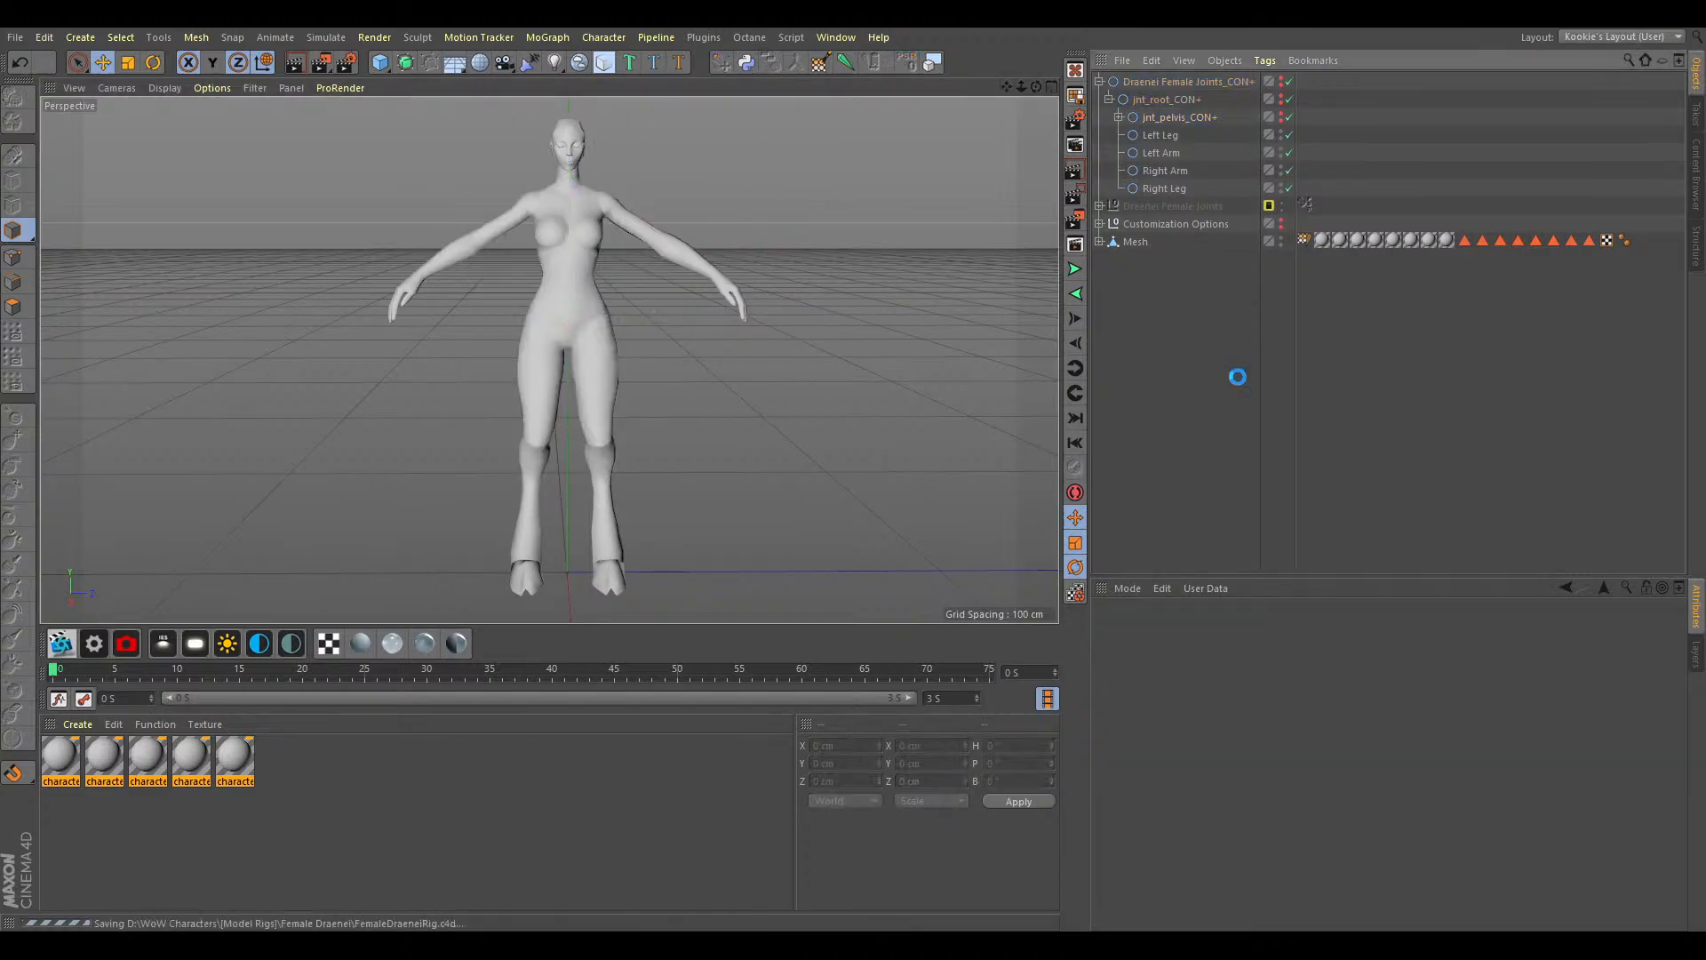
Move the left middle, ring, thumb, pinky and index finger controllers from jnt_l_wrist_CON+ under the Left Arm circle.
{"action": "left_click", "coordinate": [1119, 116]}
{"action": "left_click", "coordinate": [1129, 135]}
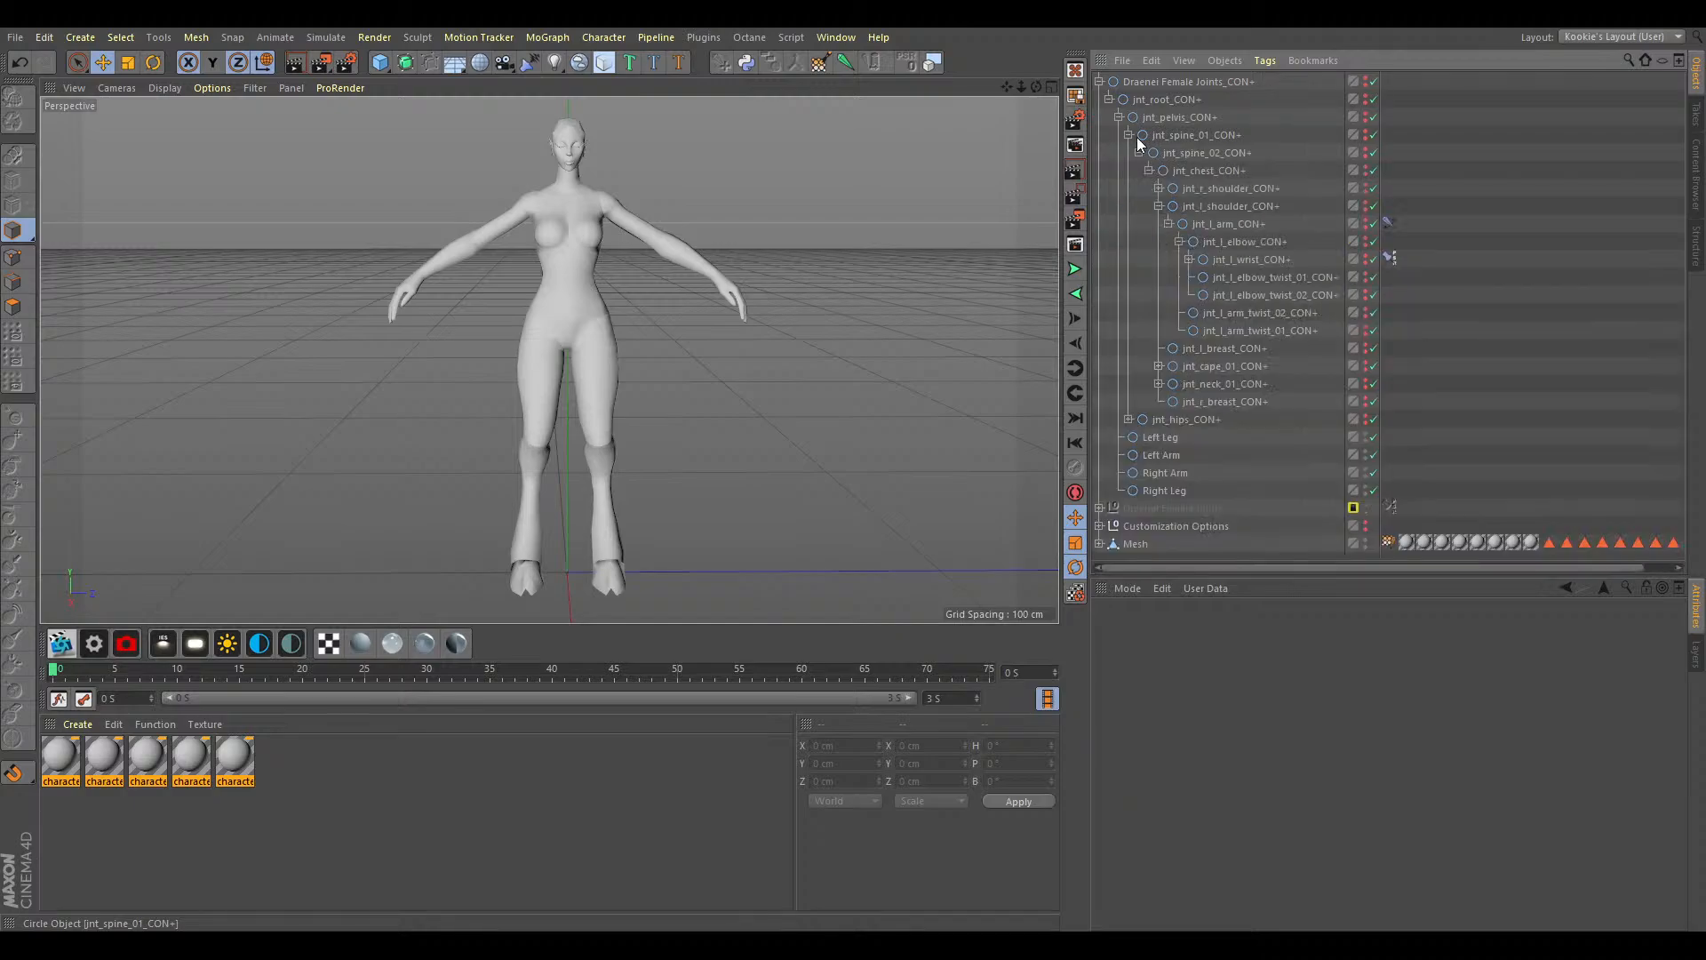
{"action": "left_click", "coordinate": [1234, 261]}
{"action": "left_click", "coordinate": [1189, 258]}
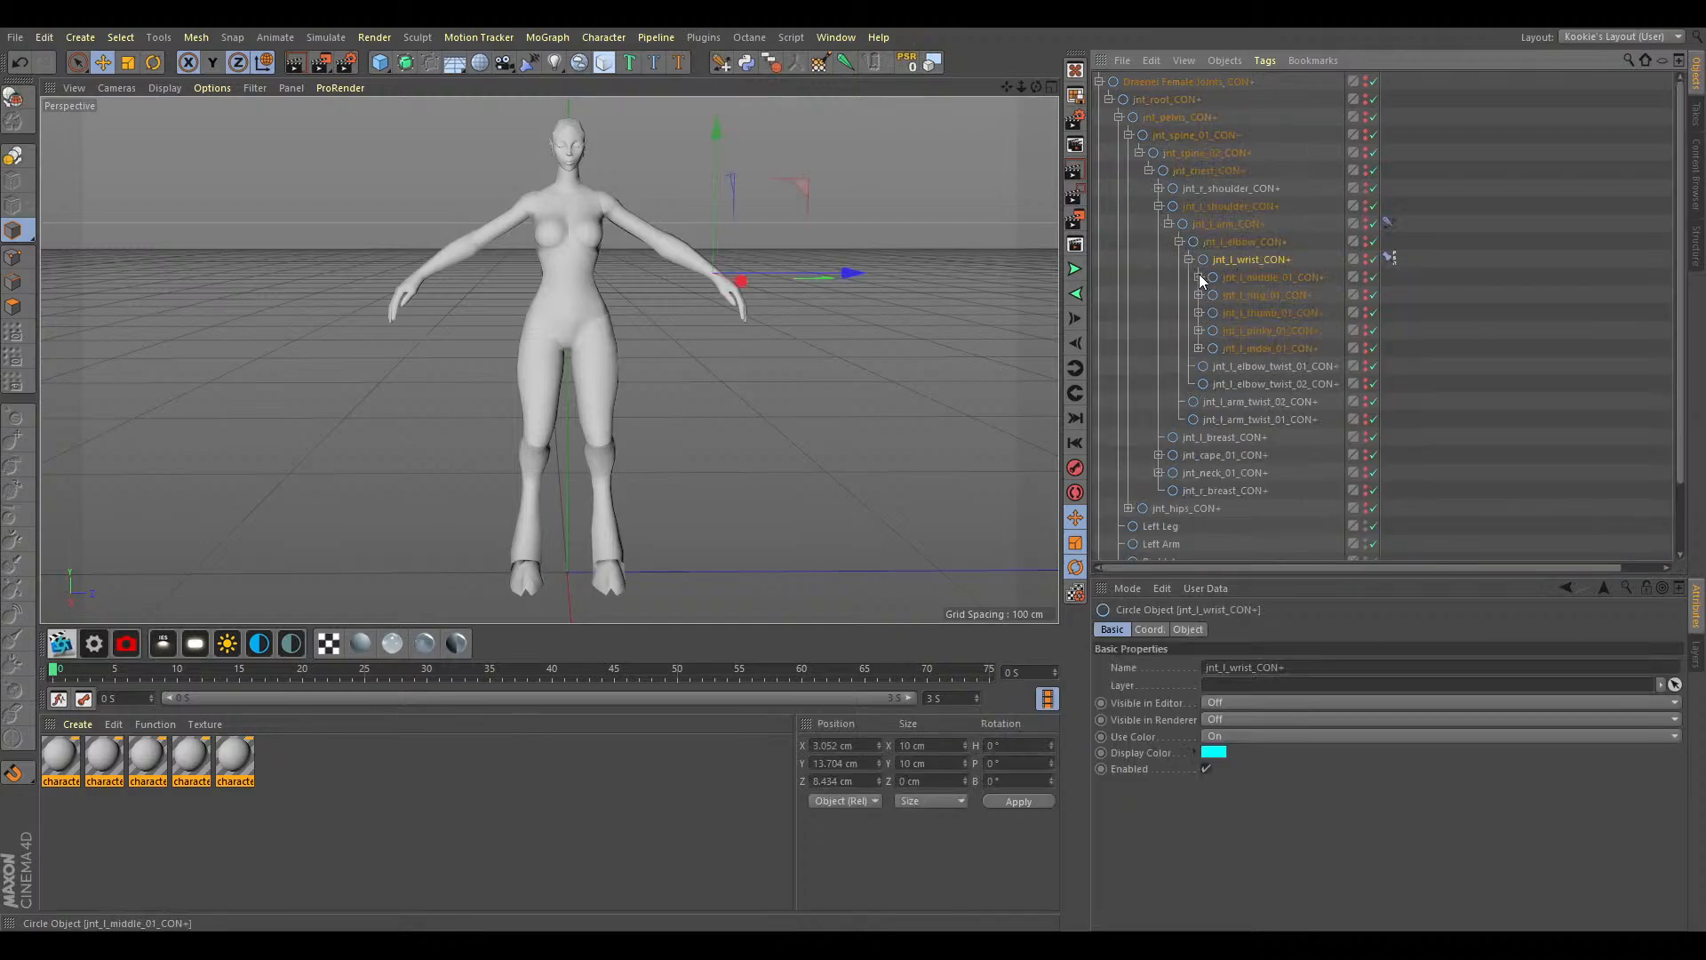
{"action": "left_click_drag", "start_coordinate": [1333, 267], "coordinate": [1255, 350]}
{"action": "left_click_drag", "start_coordinate": [1197, 456], "coordinate": [1175, 542]}
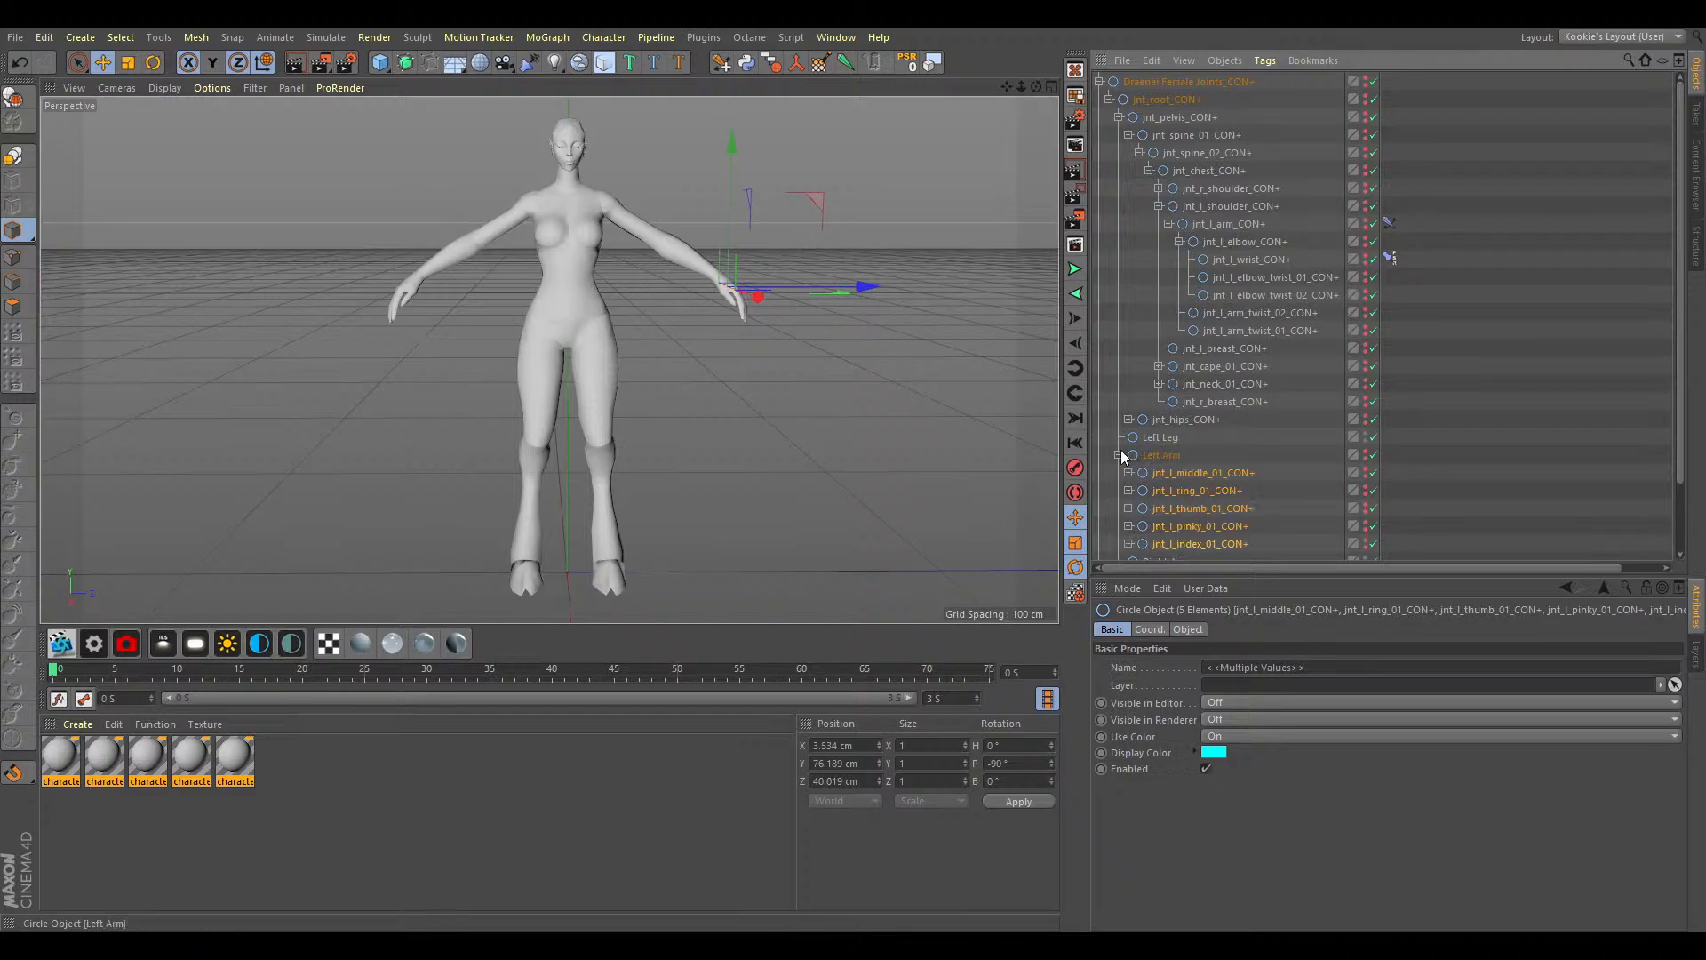
Move the right index, ring, pinky, thumb and middle finger controllers from jnt_r_wrist_CON+ under the Right Arm circle.
{"action": "left_click", "coordinate": [1159, 206]}
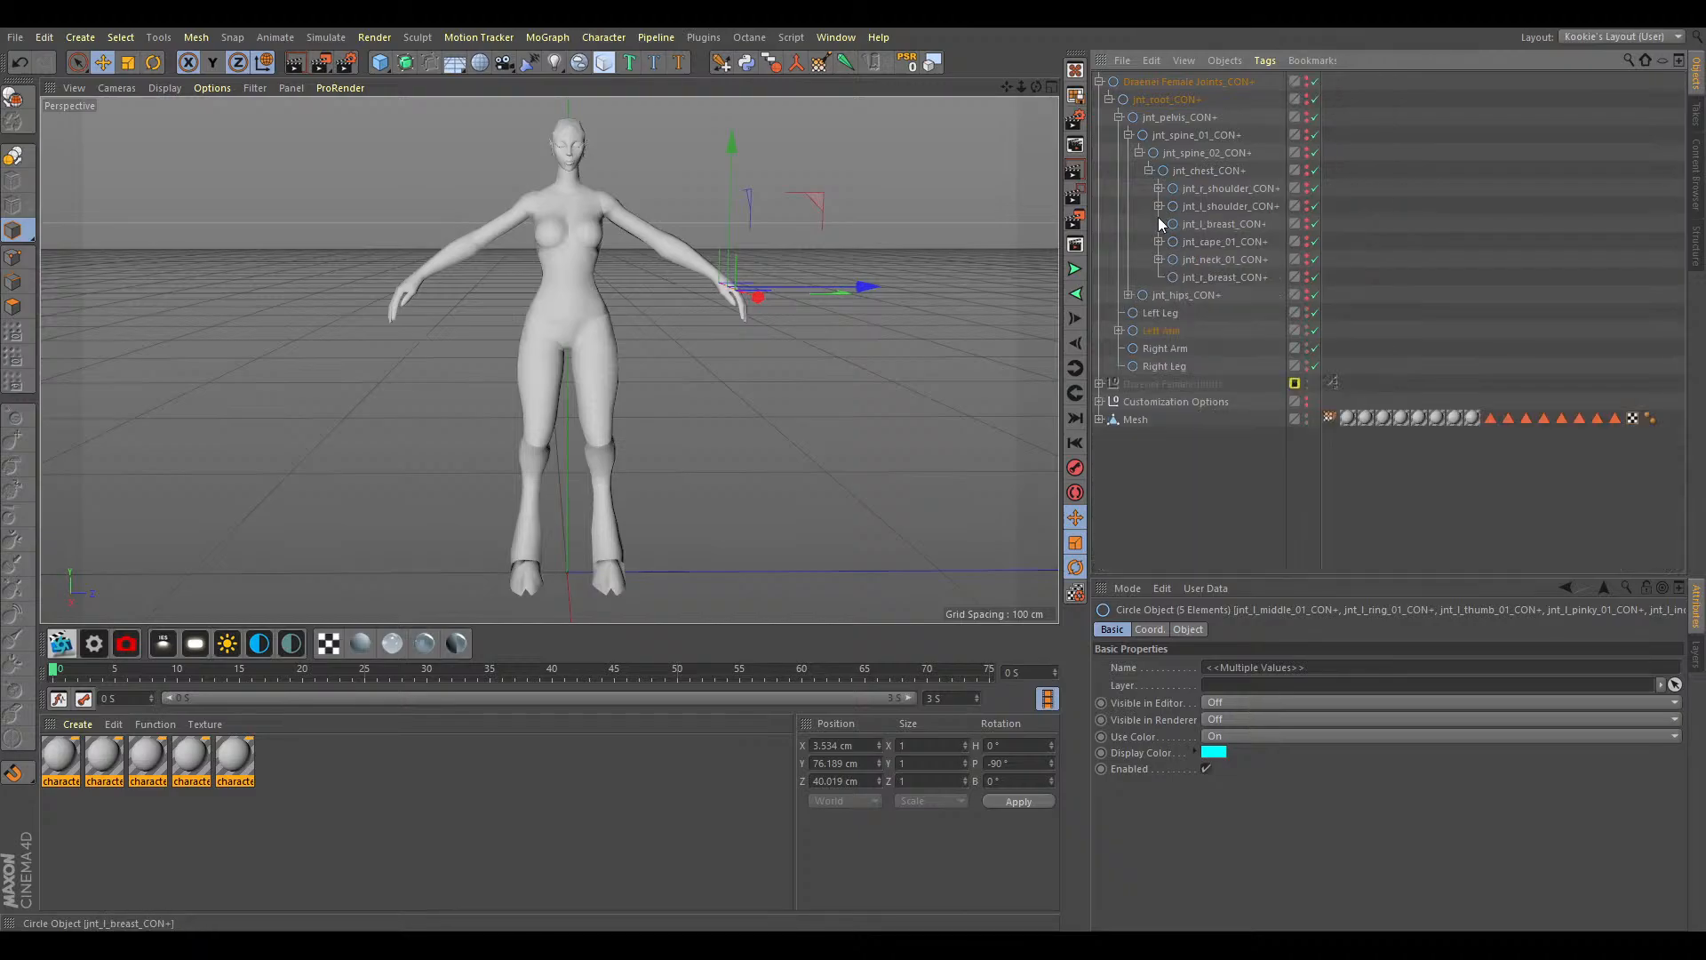
{"action": "left_click", "coordinate": [1155, 188]}
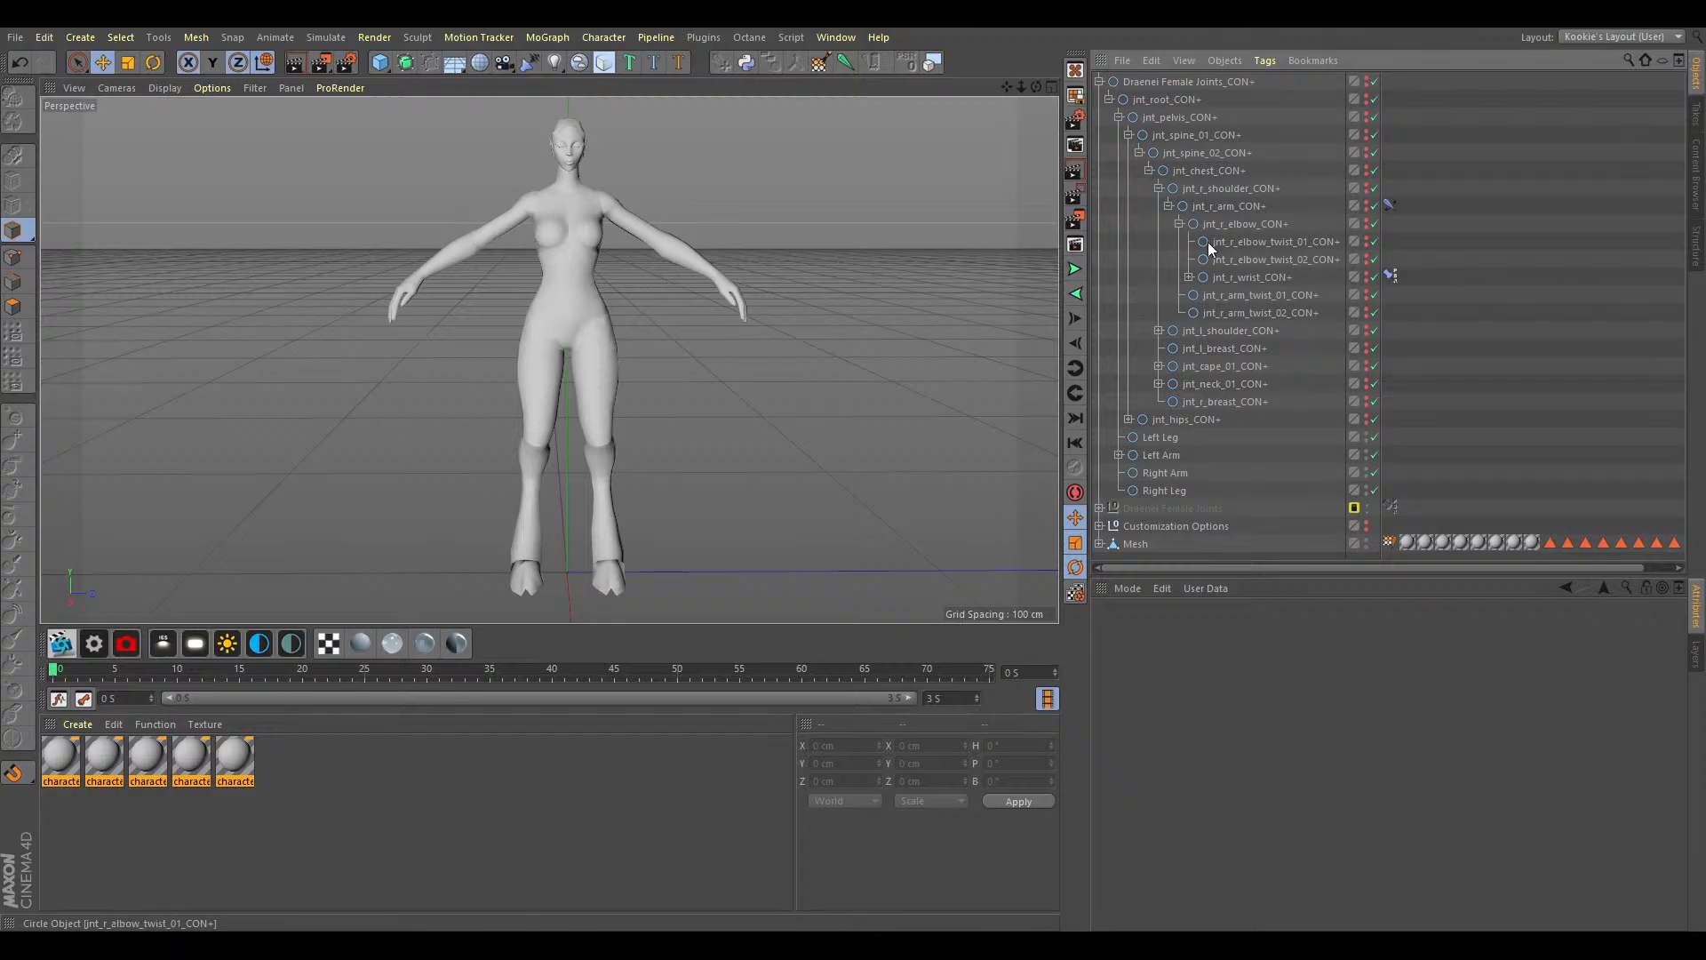
{"action": "left_click", "coordinate": [1189, 276]}
{"action": "left_click_drag", "start_coordinate": [1337, 292], "coordinate": [1266, 380]}
{"action": "left_click_drag", "start_coordinate": [1169, 556], "coordinate": [1146, 477]}
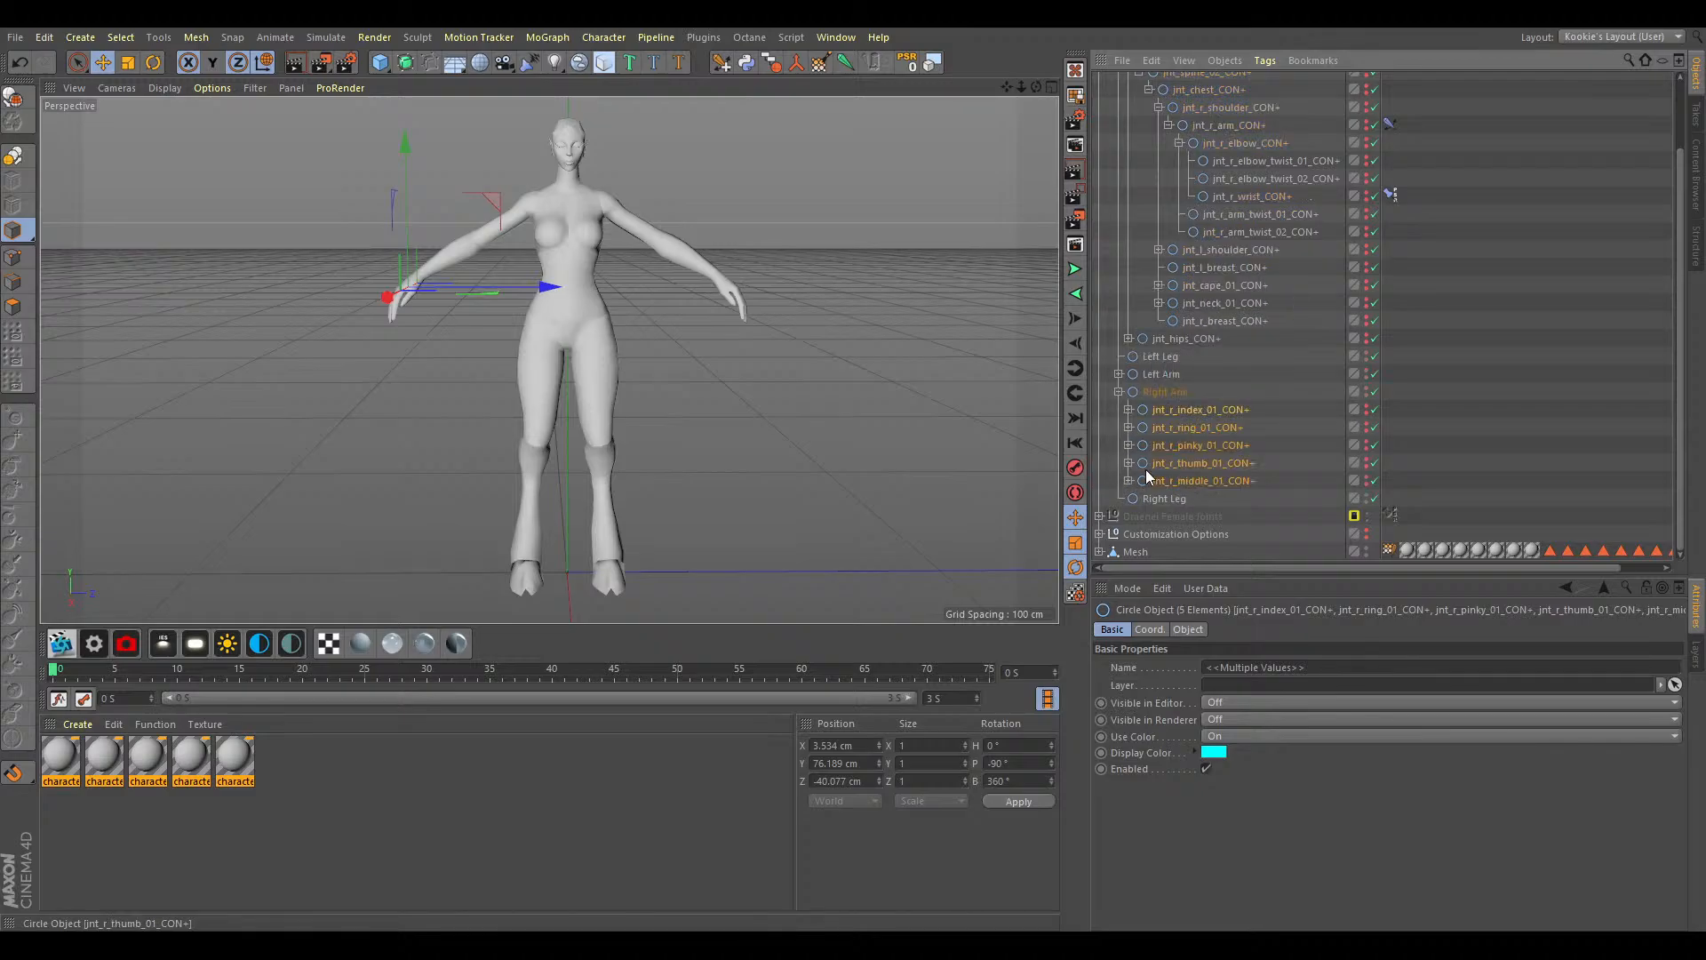
Collapse the Right Arm and spine hierarchies in the object tree and save the rig file.
{"action": "left_click", "coordinate": [1118, 391]}
{"action": "left_click", "coordinate": [1179, 223]}
{"action": "left_click", "coordinate": [1174, 188]}
{"action": "left_click", "coordinate": [1146, 136]}
{"action": "left_click", "coordinate": [1128, 135]}
{"action": "left_click", "coordinate": [1218, 367]}
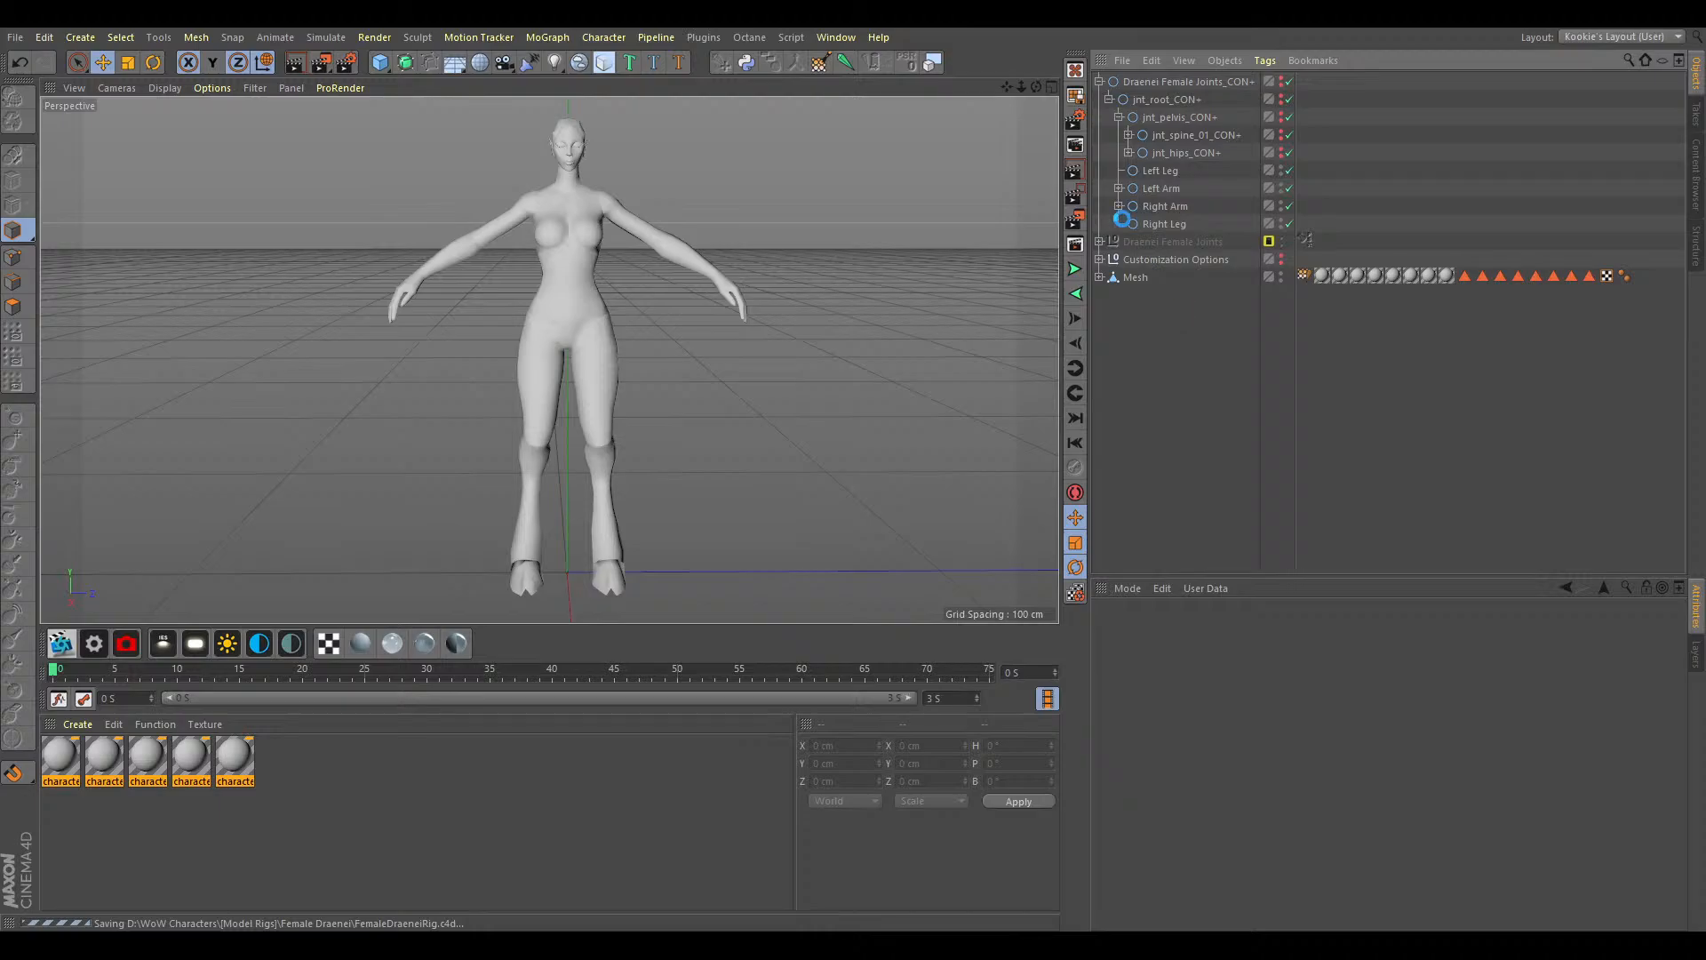
Test-move jnt_pelvis_CON+ again from front and side views, undoing the moves.
{"action": "left_click_drag", "start_coordinate": [1036, 86], "coordinate": [1003, 357]}
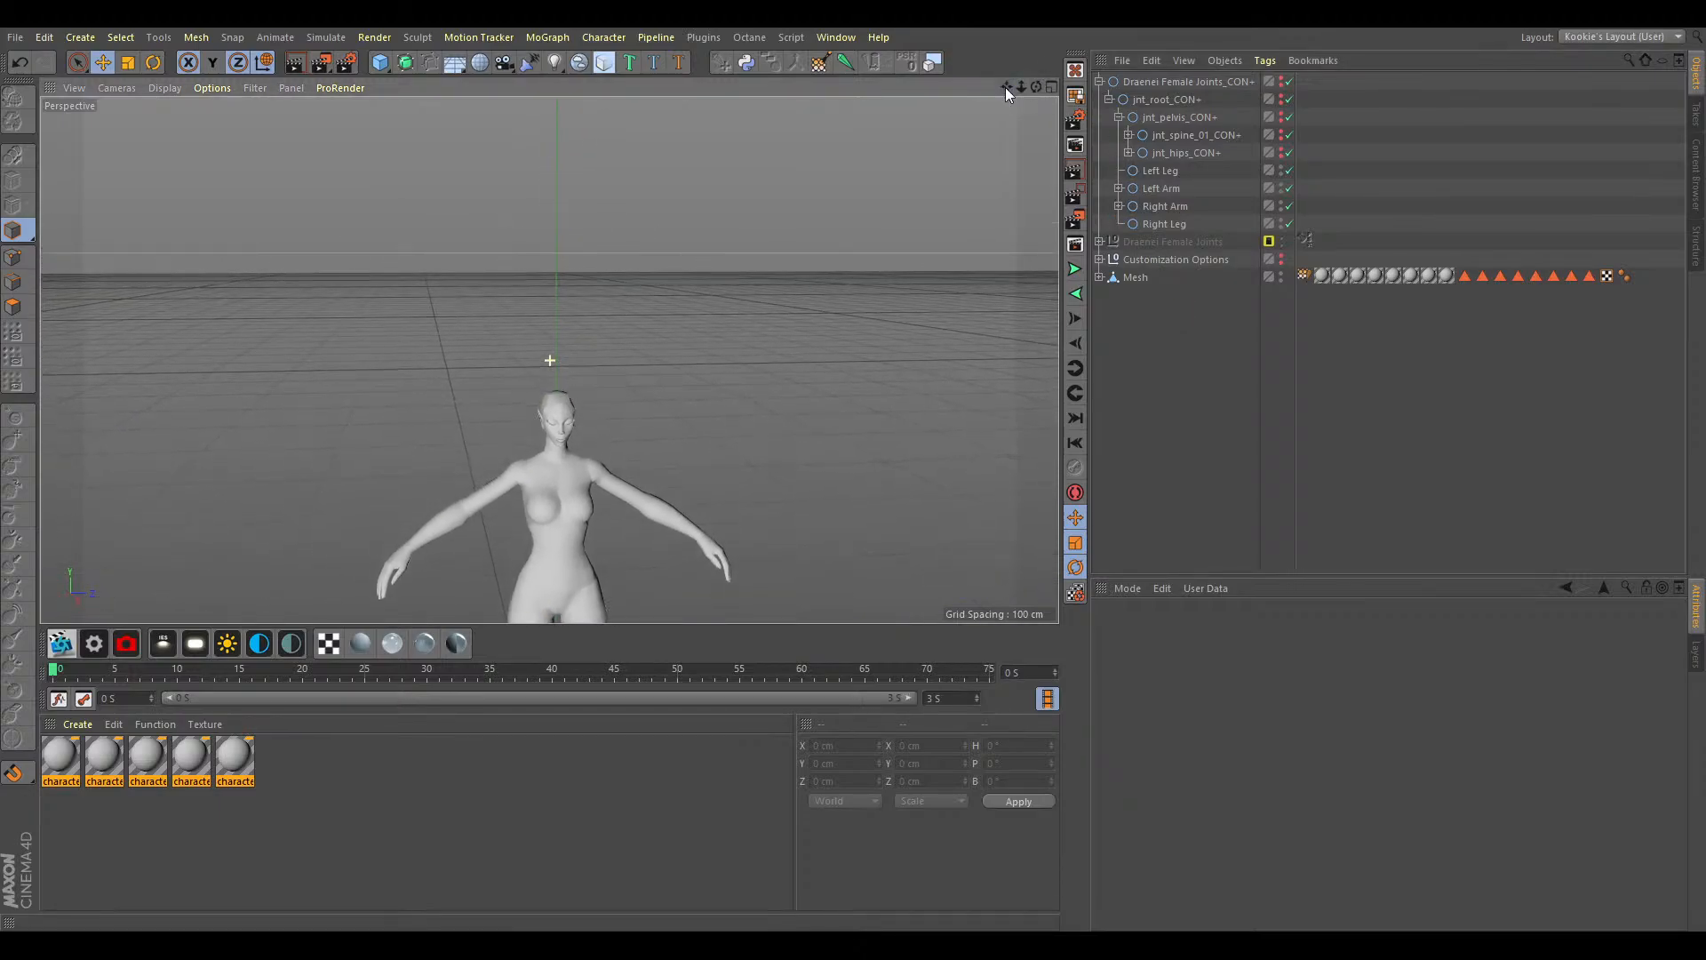
{"action": "left_click_drag", "start_coordinate": [1007, 87], "coordinate": [1027, 0]}
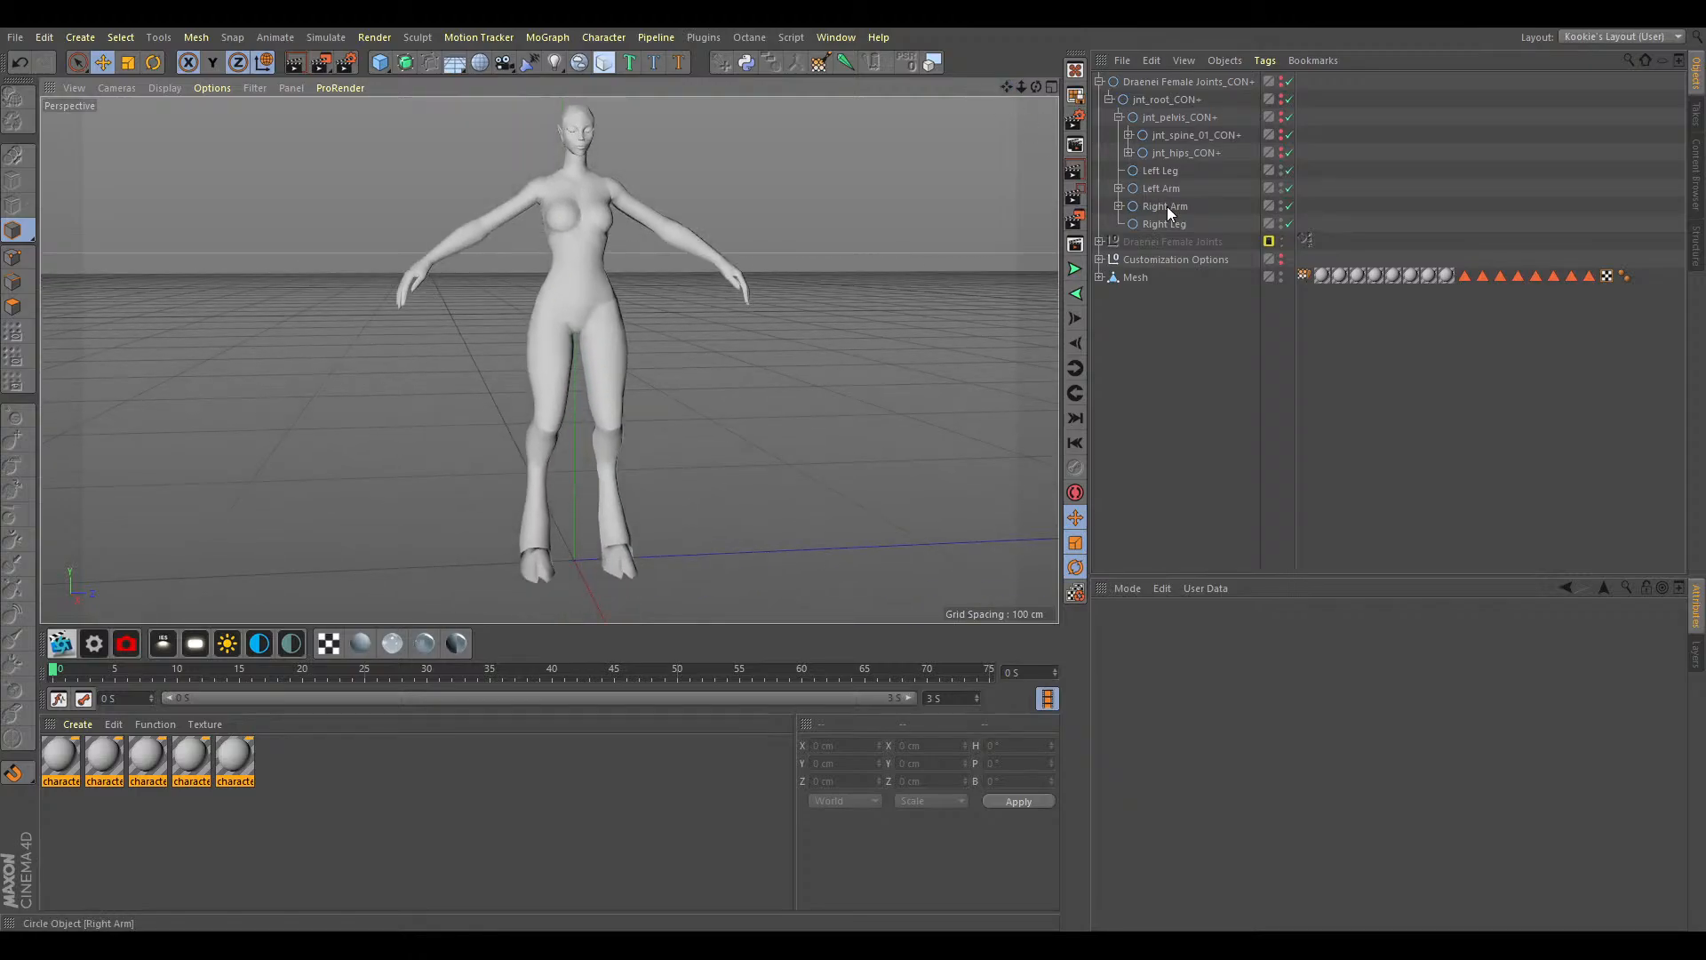
{"action": "left_click", "coordinate": [1179, 116]}
{"action": "mouse_move", "coordinate": [584, 217]}
{"action": "left_mouse_down"}
{"action": "mouse_move", "coordinate": [594, 293]}
{"action": "mouse_move", "coordinate": [589, 183]}
{"action": "mouse_move", "coordinate": [583, 224]}
{"action": "left_mouse_up"}
{"action": "key", "text": "ctrl+z"}
{"action": "left_click_drag", "start_coordinate": [1036, 87], "coordinate": [1164, 83]}
{"action": "left_click_drag", "start_coordinate": [617, 218], "coordinate": [577, 210]}
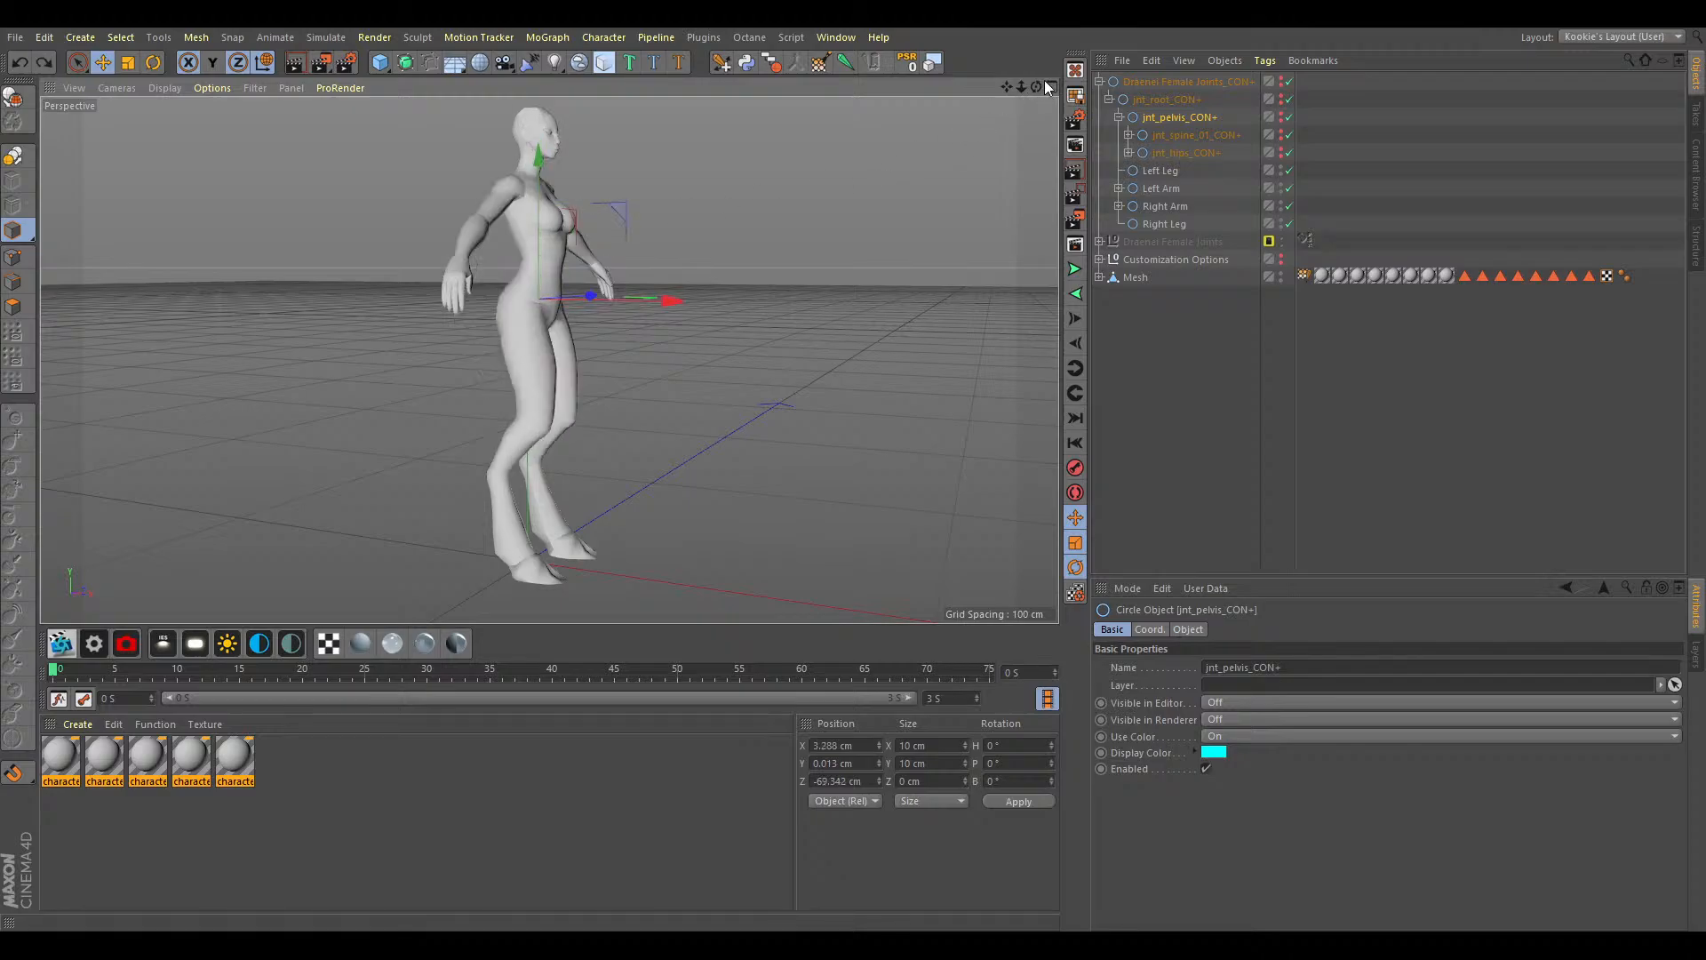
{"action": "left_click_drag", "start_coordinate": [1038, 84], "coordinate": [959, 113]}
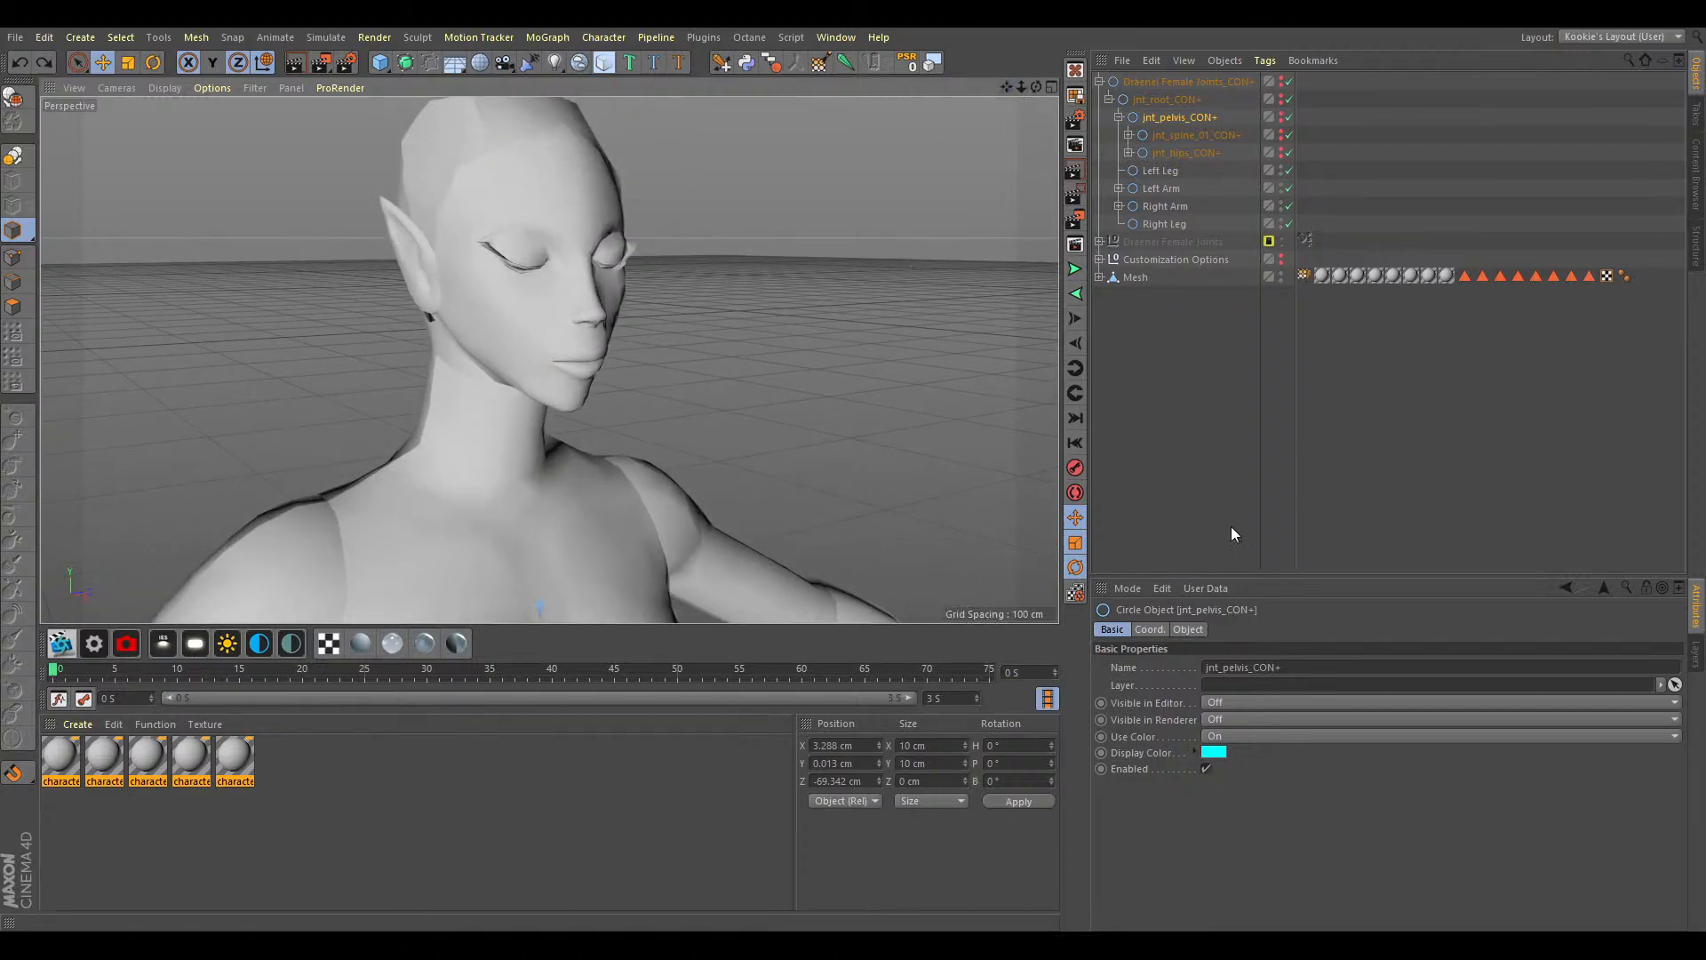
{"action": "mouse_move", "coordinate": [1036, 87]}
{"action": "left_mouse_down"}
{"action": "mouse_move", "coordinate": [987, 92]}
{"action": "mouse_move", "coordinate": [1036, 87]}
{"action": "left_mouse_up"}
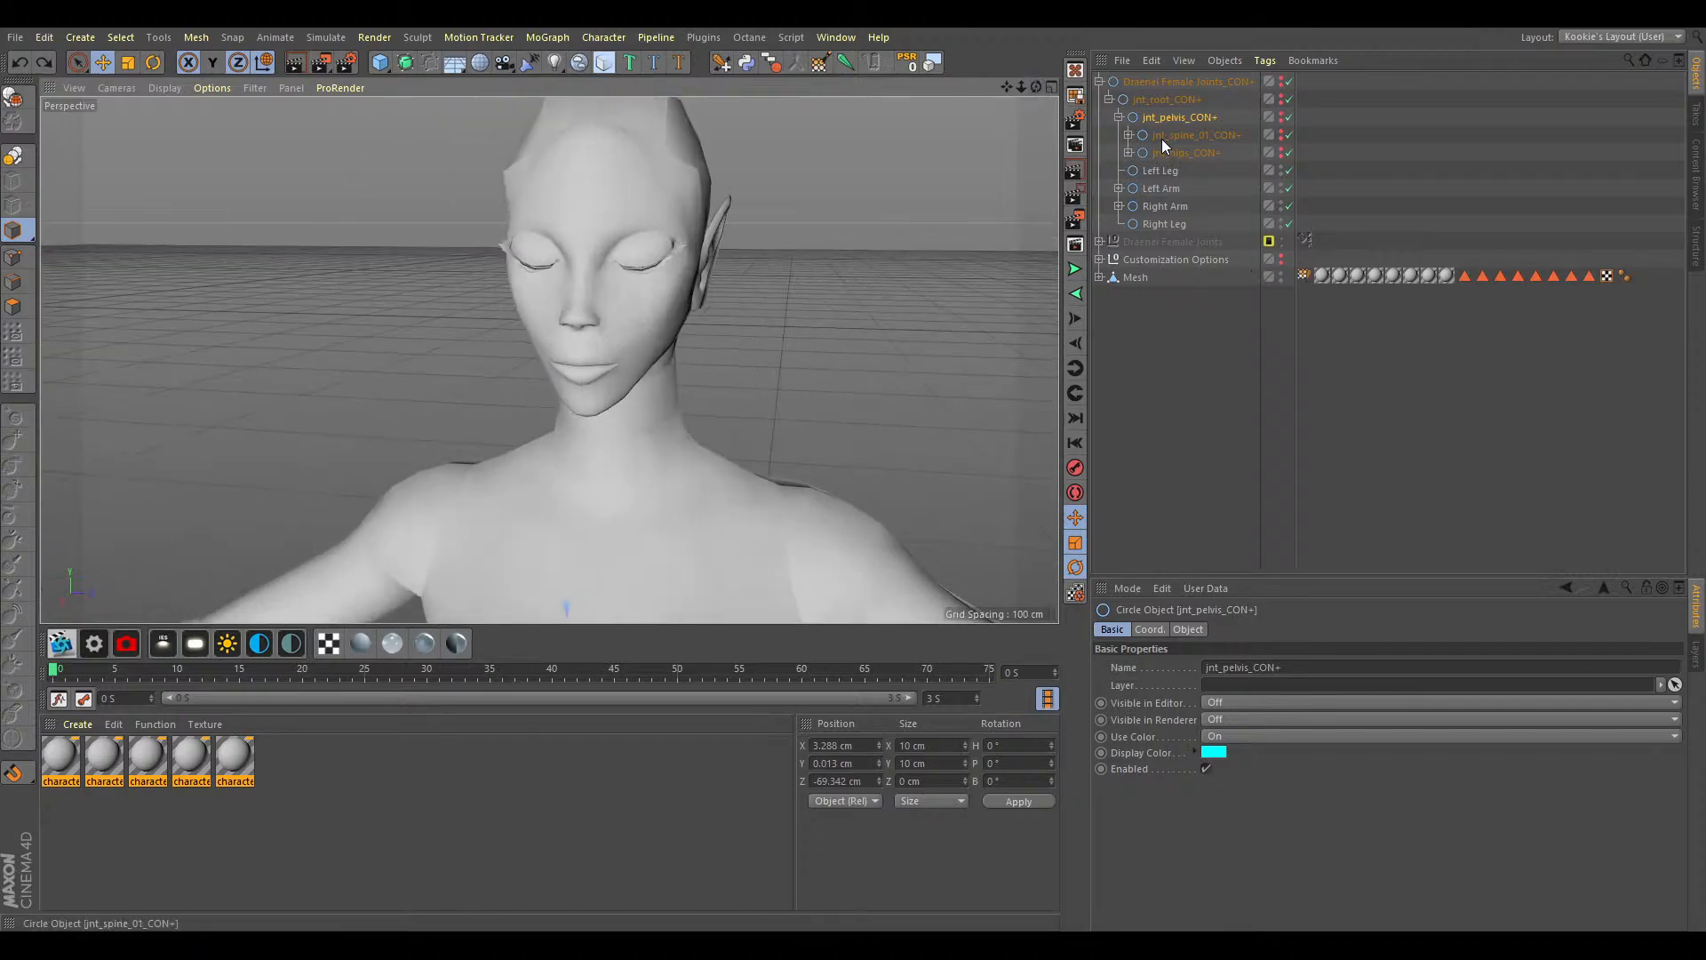